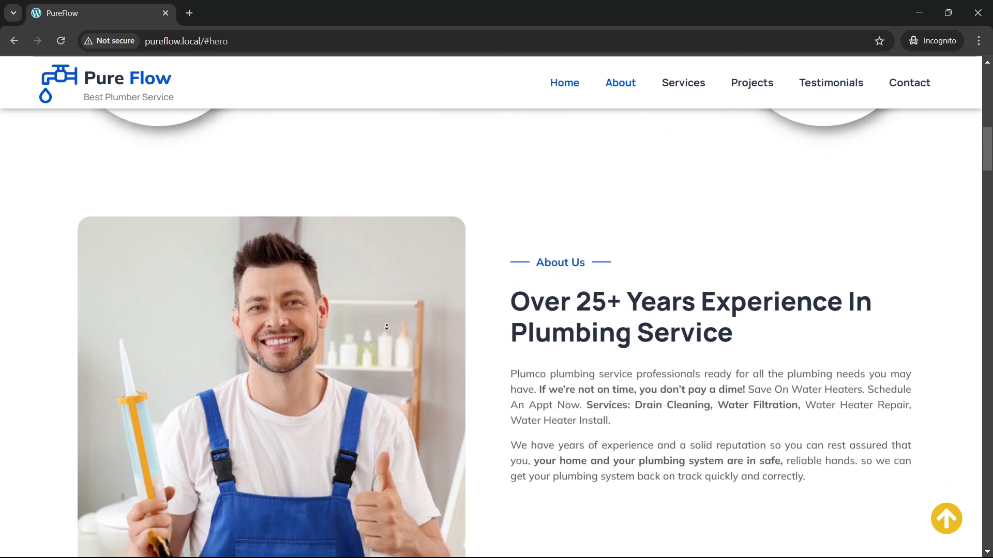
Step: Scroll down through the PureFlow home page preview
scroll(386, 326, "down", 4)
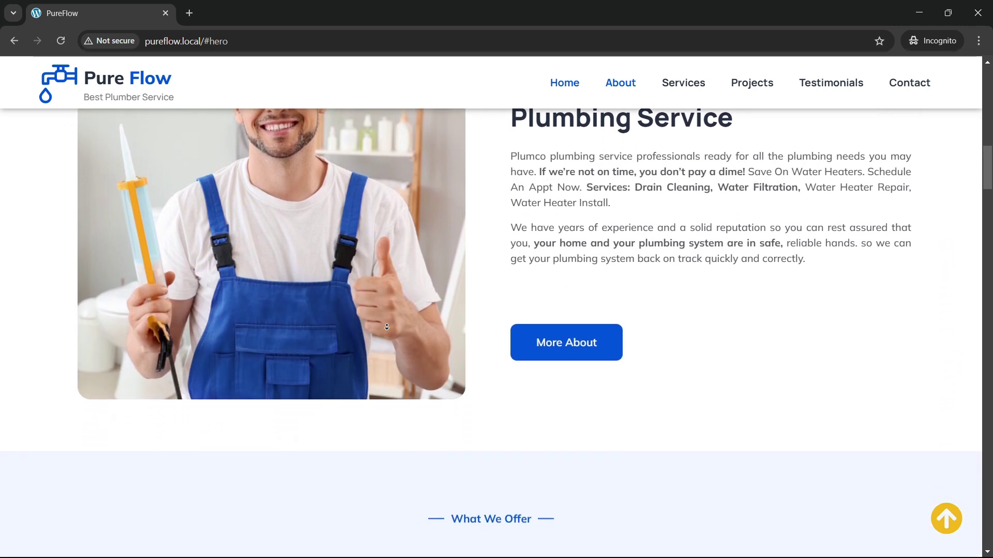
scroll(387, 327, "down", 2)
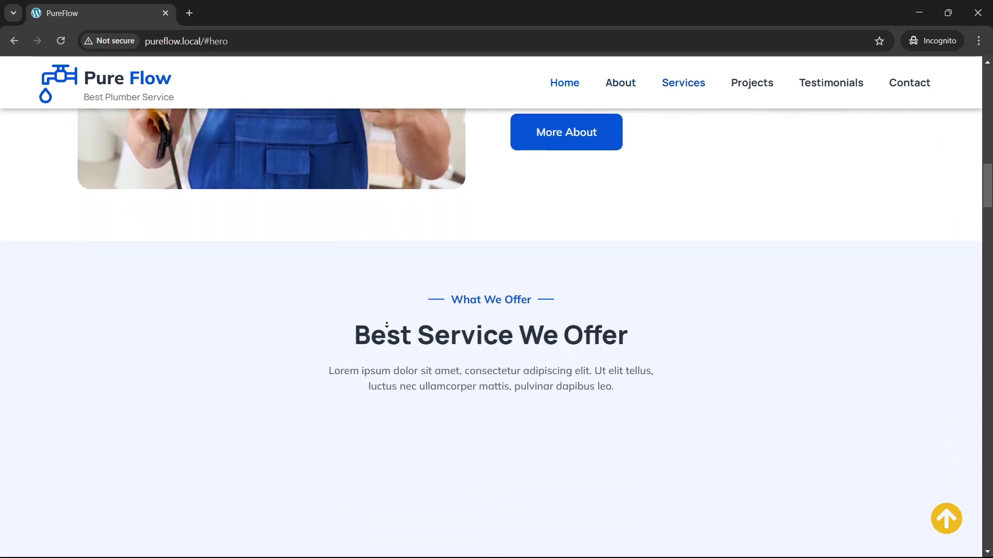
scroll(387, 326, "down", 3)
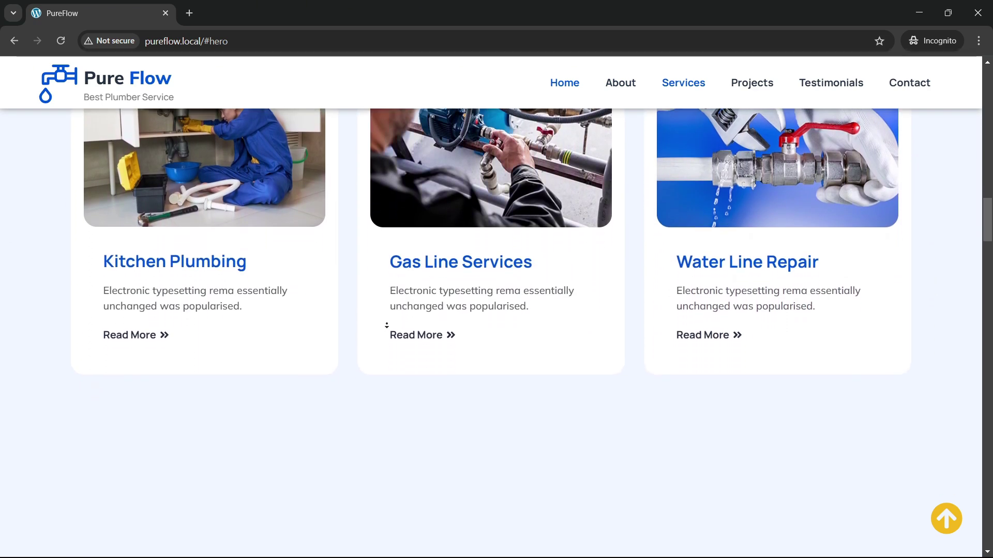
scroll(387, 326, "down", 2)
scroll(387, 325, "down", 4)
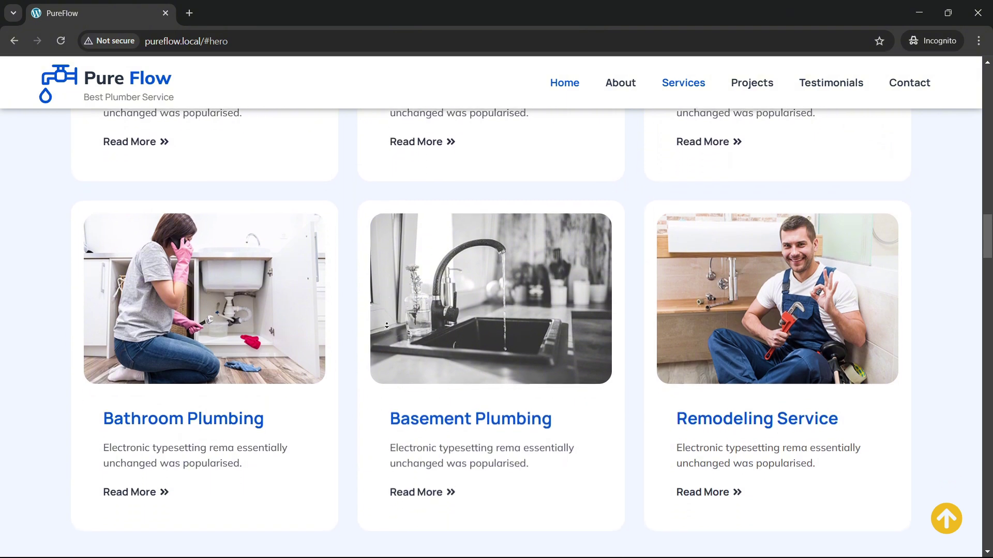
scroll(386, 326, "down", 1)
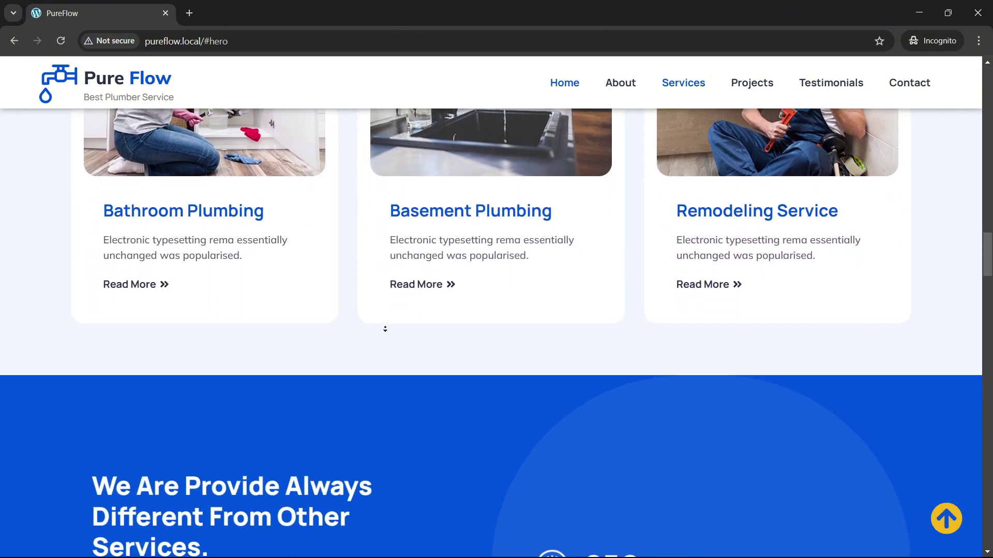
scroll(386, 330, "down", 5)
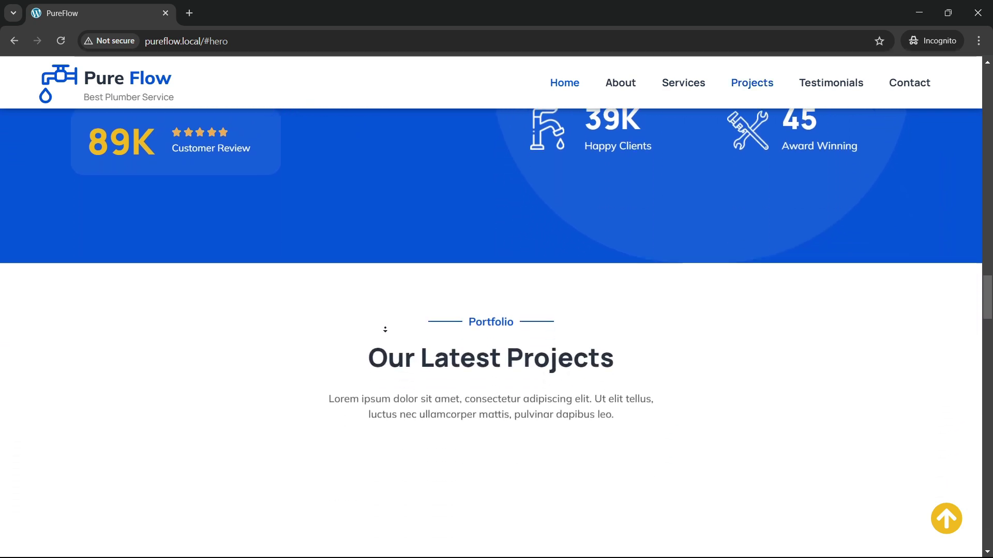
scroll(385, 329, "down", 5)
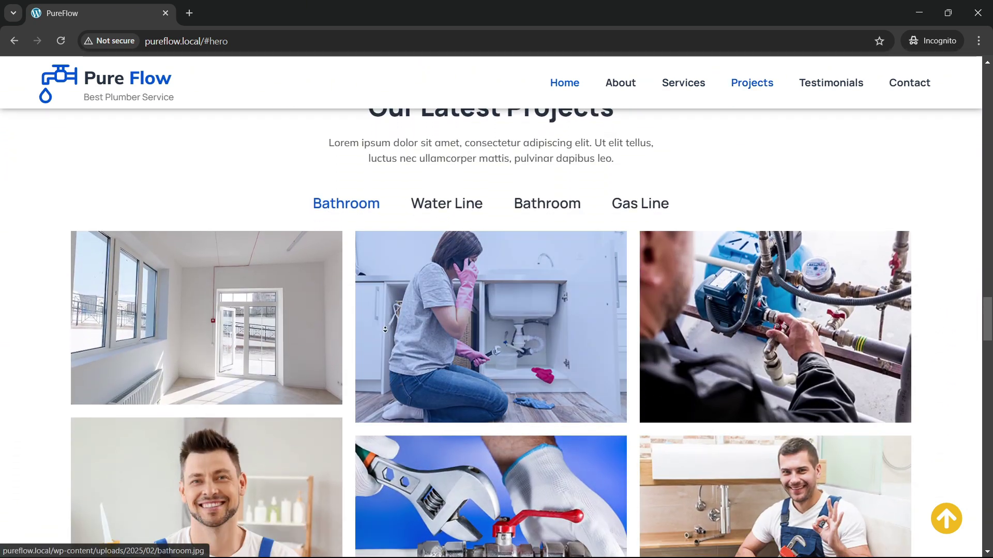
scroll(385, 330, "down", 4)
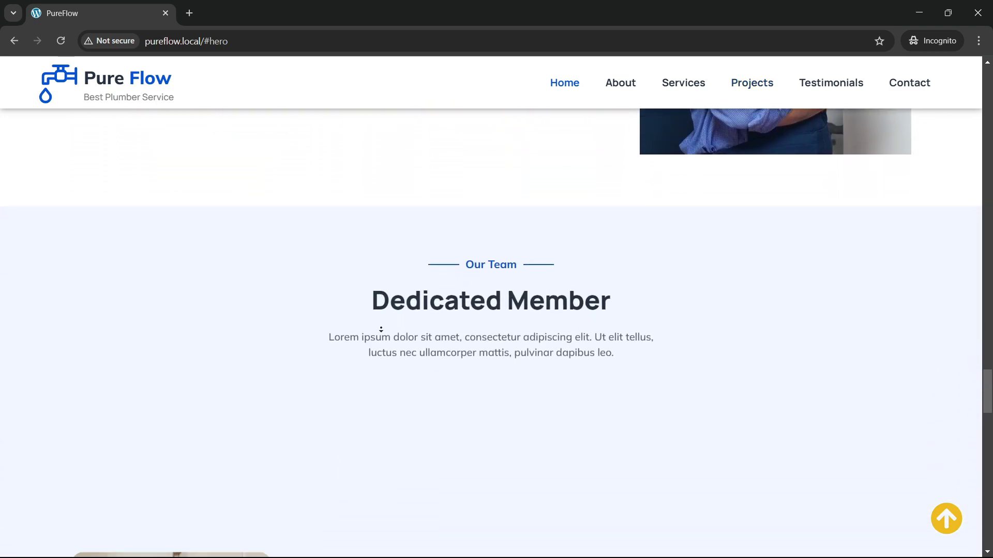
scroll(381, 330, "down", 1)
scroll(380, 327, "down", 4)
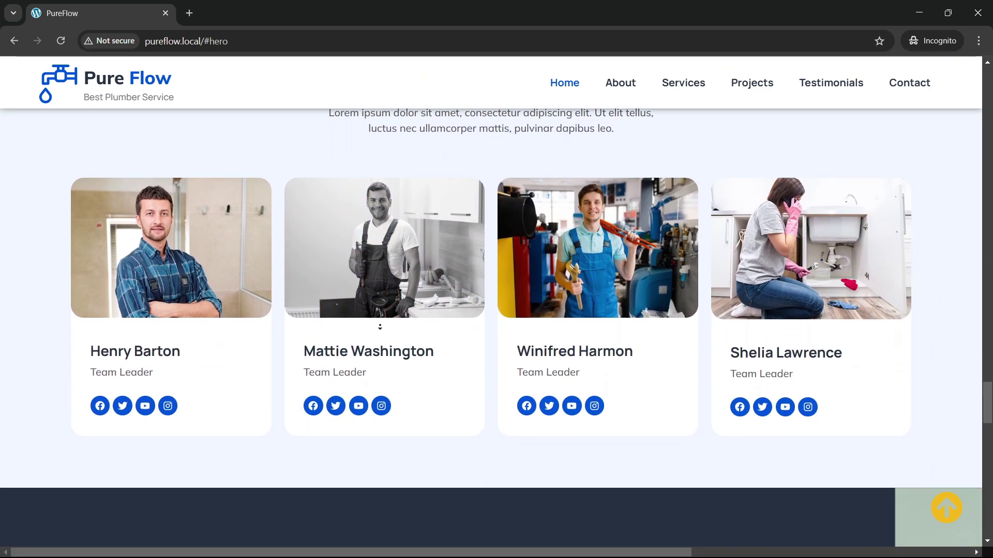
scroll(380, 327, "down", 4)
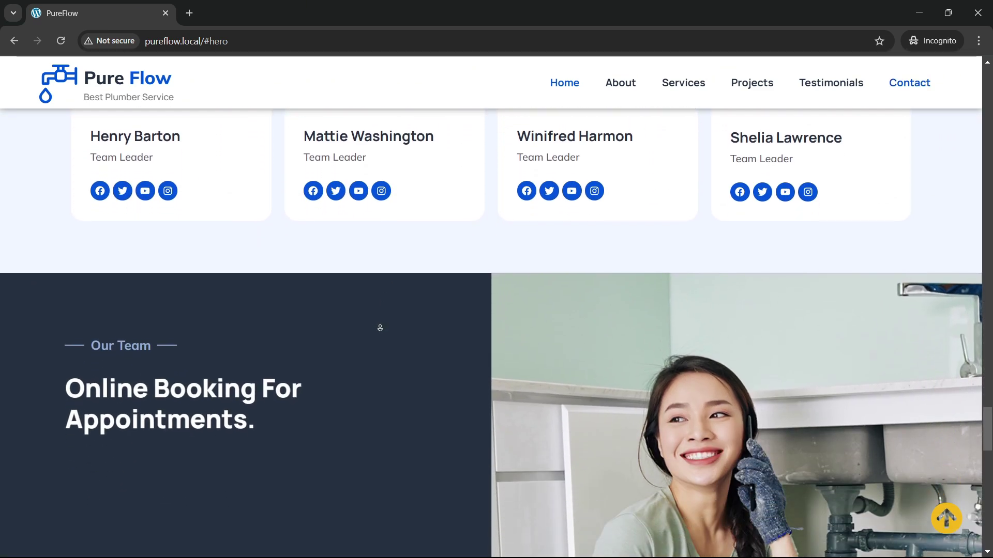
scroll(380, 328, "down", 4)
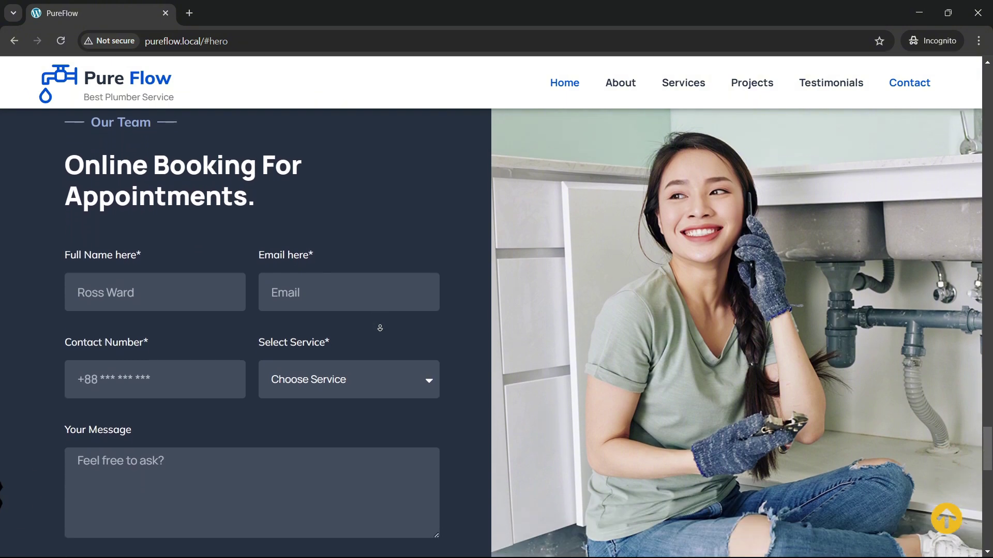
scroll(380, 328, "down", 4)
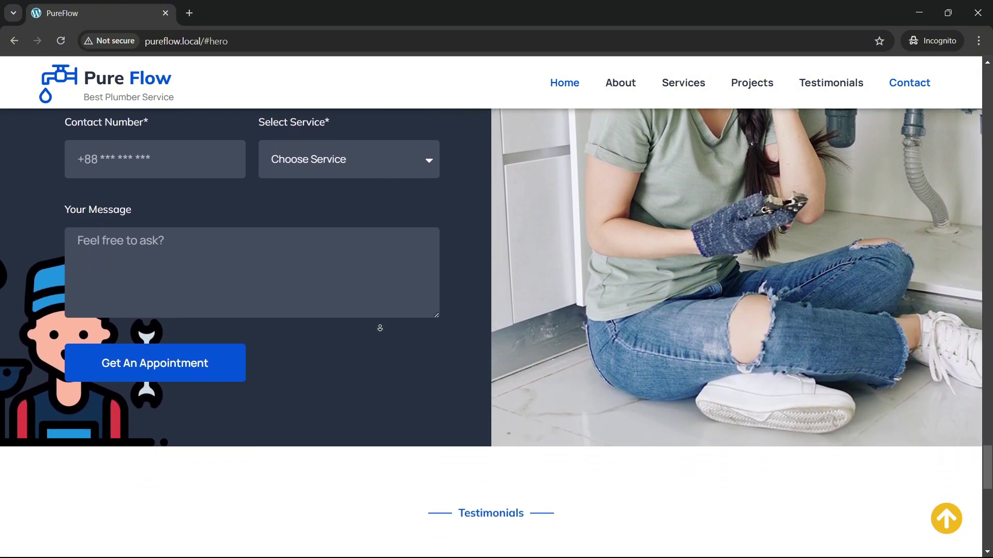
scroll(380, 327, "down", 4)
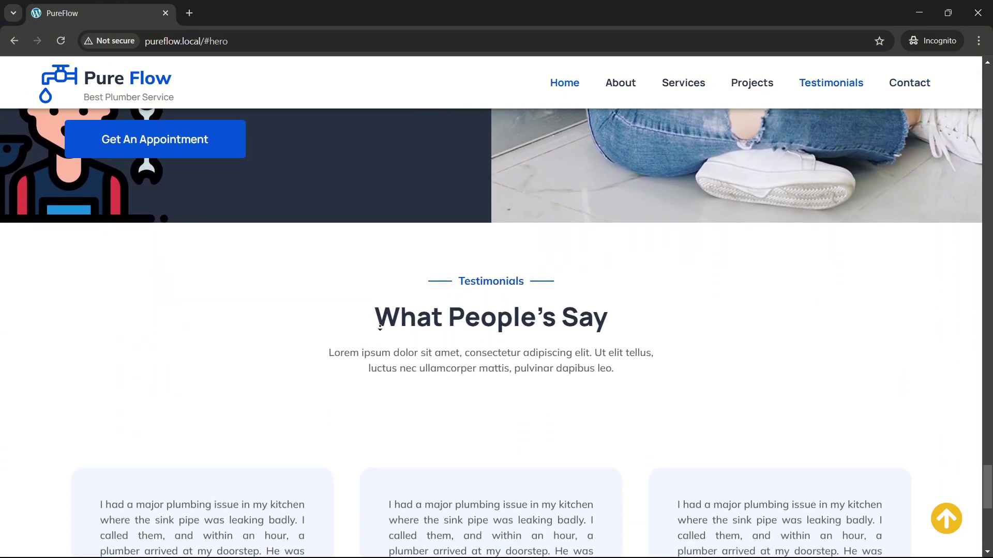
scroll(380, 328, "down", 4)
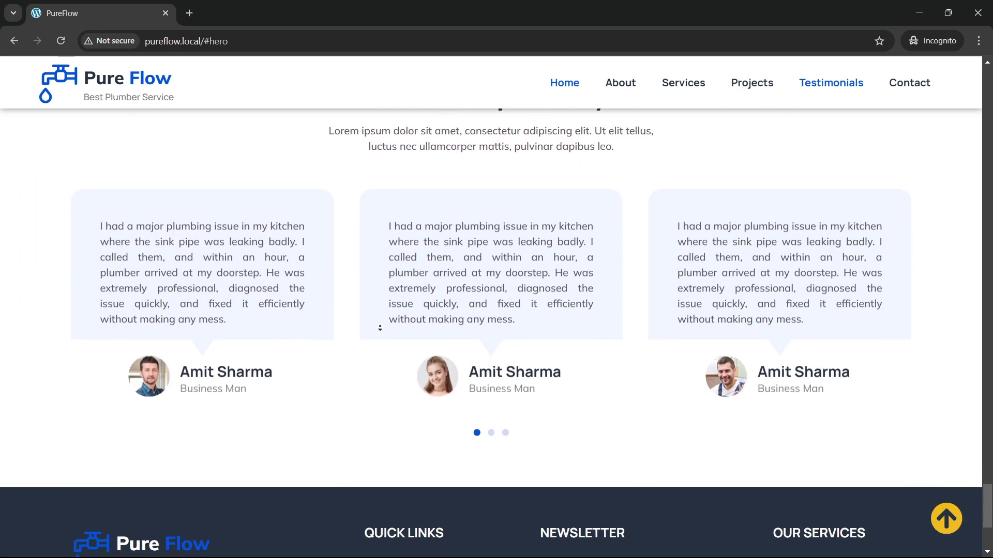
scroll(380, 327, "down", 2)
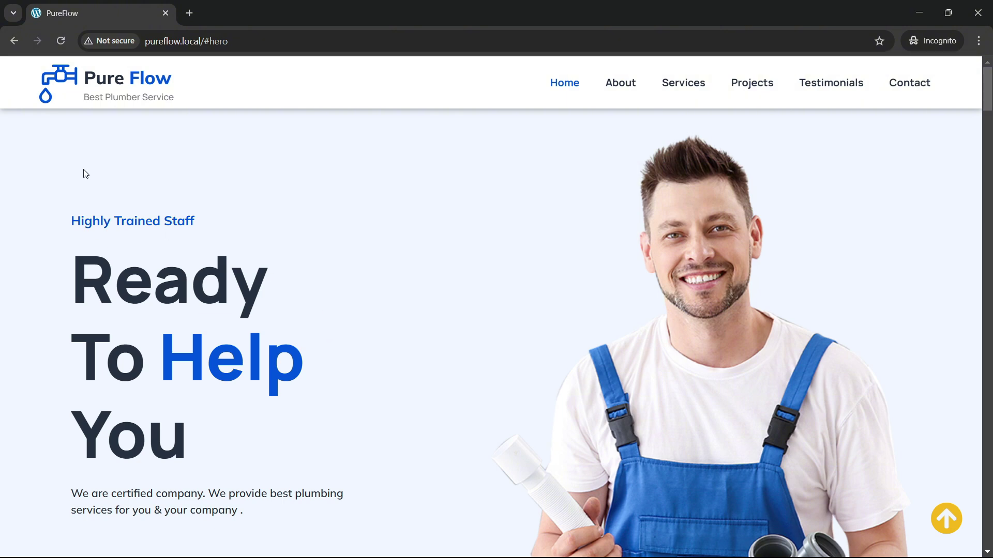
Step: Reload the page and watch the hero, services and stats (250 projects, 39K clients) animate down to the projects gallery
left_click(61, 41)
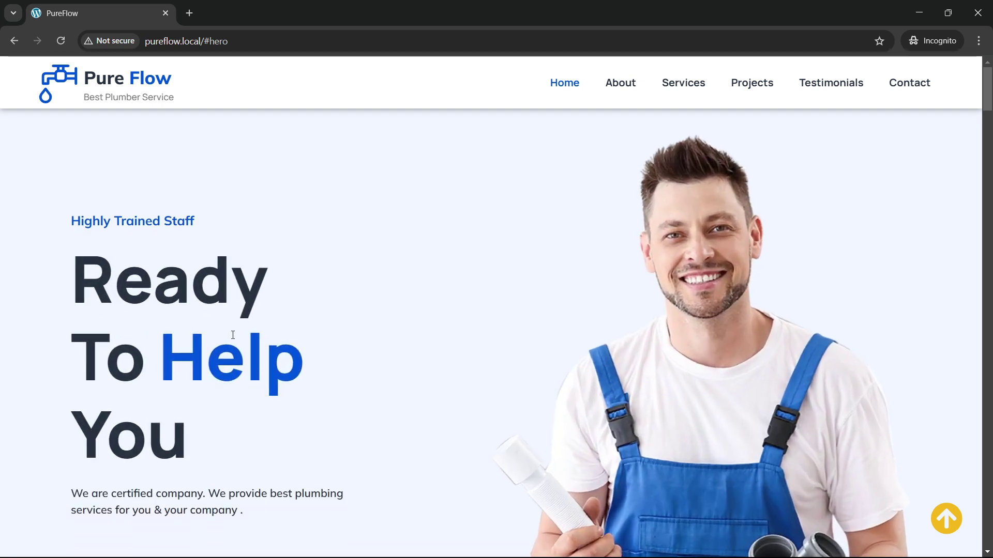
scroll(287, 342, "down", 3)
scroll(287, 347, "up", 3)
scroll(291, 336, "down", 1)
scroll(128, 167, "up", 1)
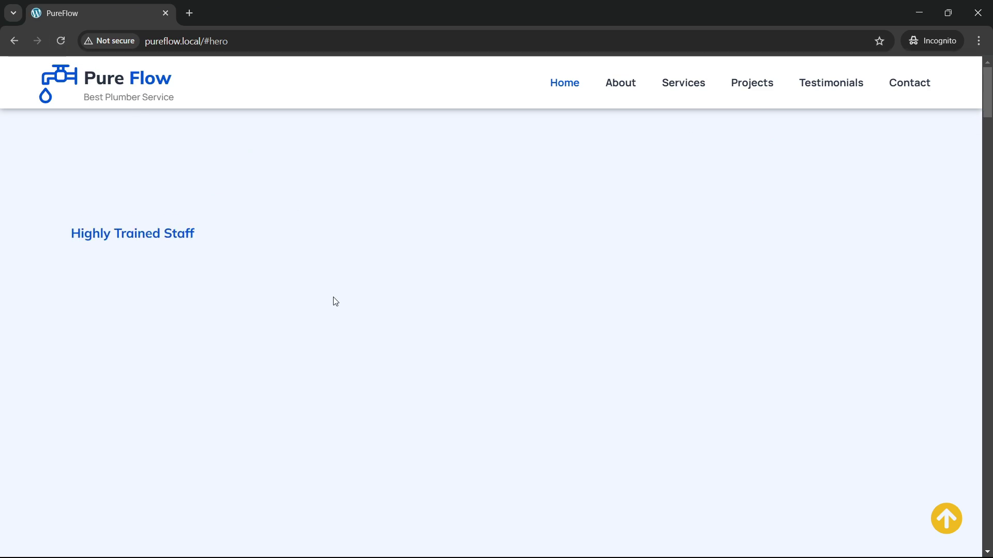
scroll(333, 301, "down", 3)
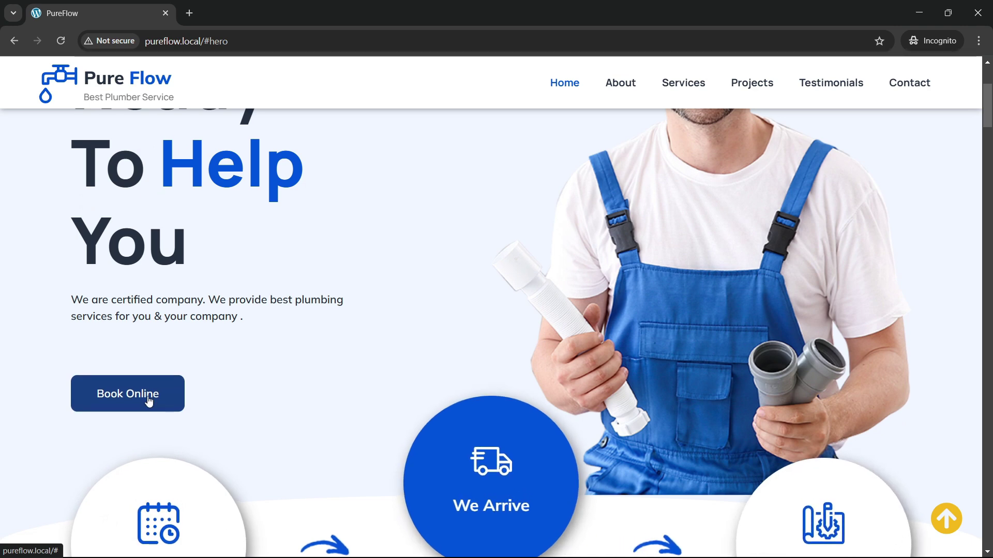
scroll(284, 337, "up", 3)
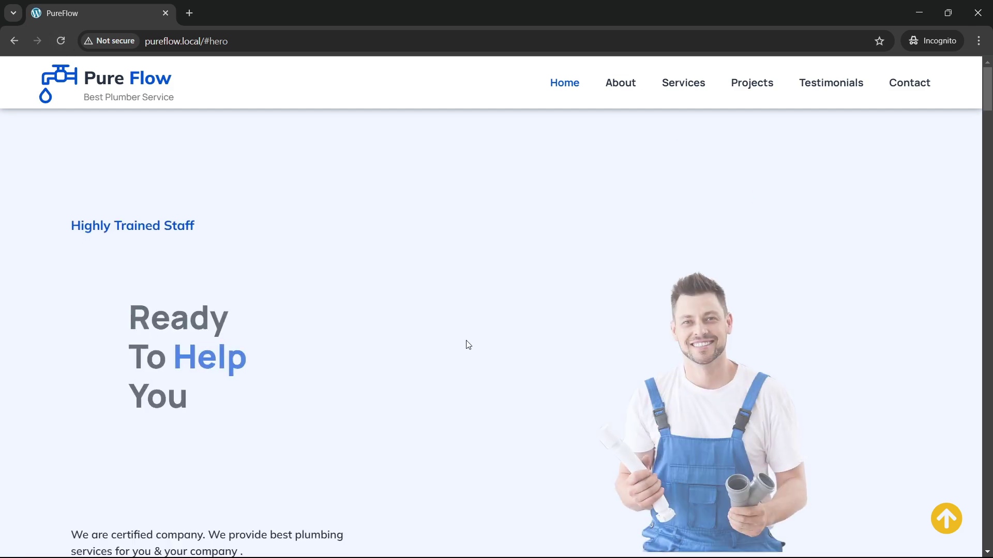
scroll(491, 351, "down", 2)
scroll(499, 354, "down", 5)
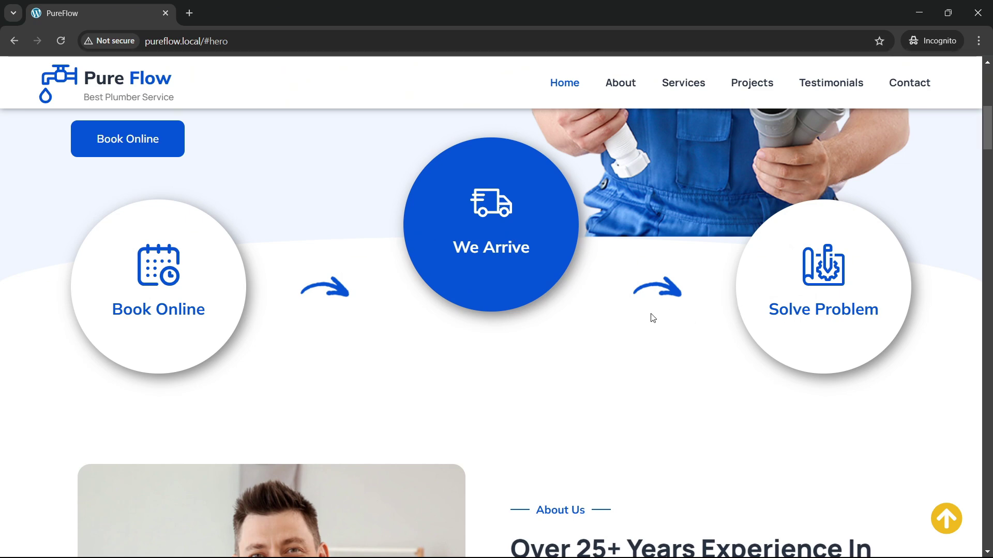
scroll(352, 341, "down", 5)
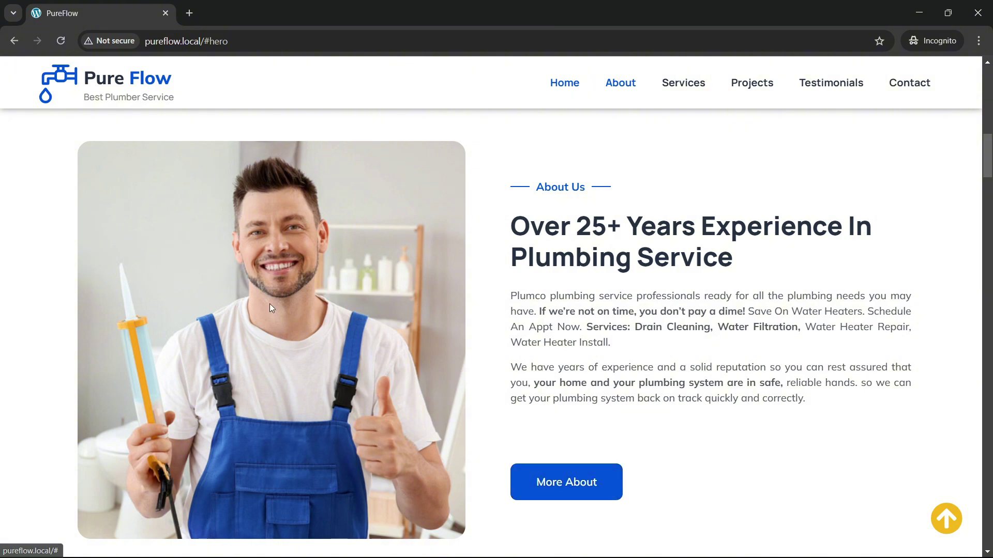
scroll(271, 305, "down", 8)
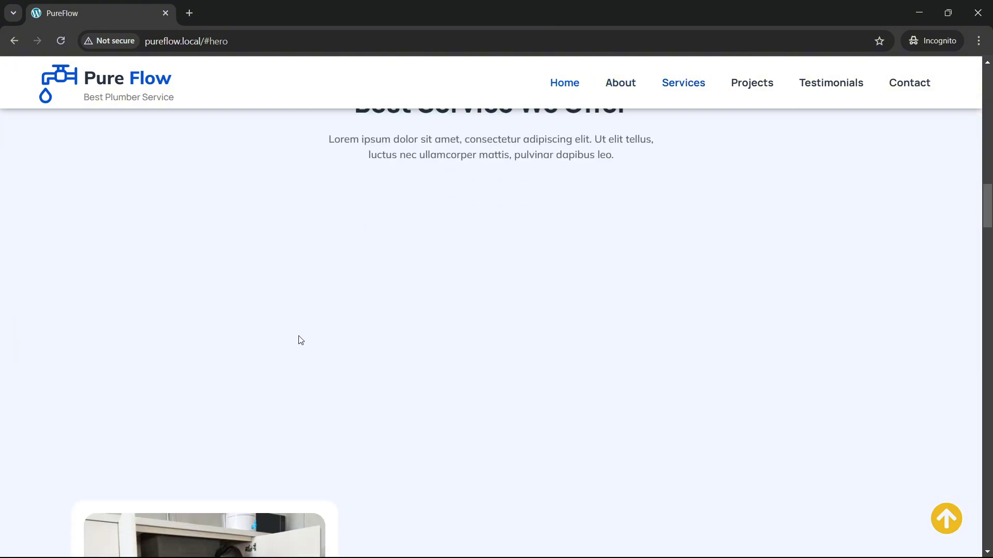
scroll(299, 336, "down", 2)
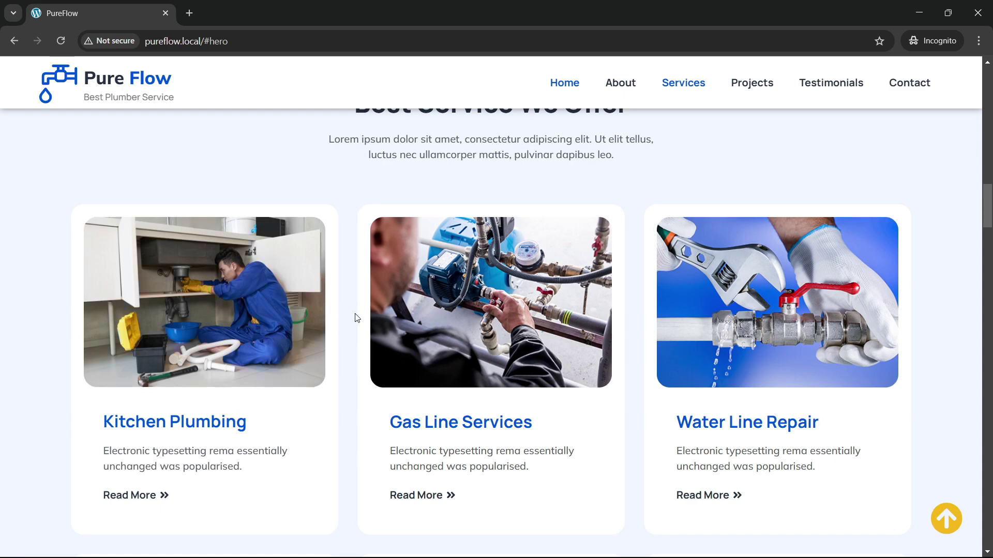
scroll(354, 314, "down", 5)
scroll(353, 313, "down", 10)
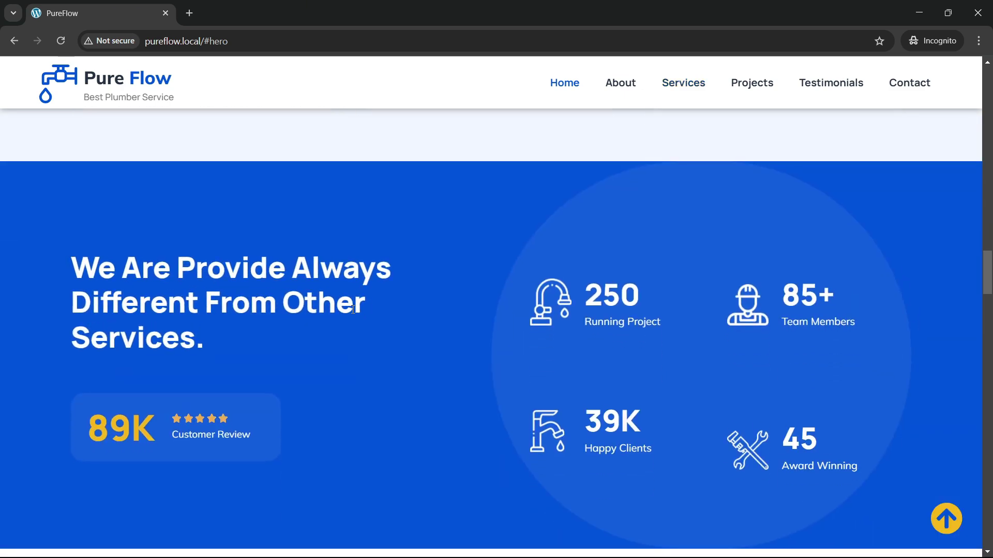
scroll(354, 314, "down", 4)
scroll(355, 313, "up", 4)
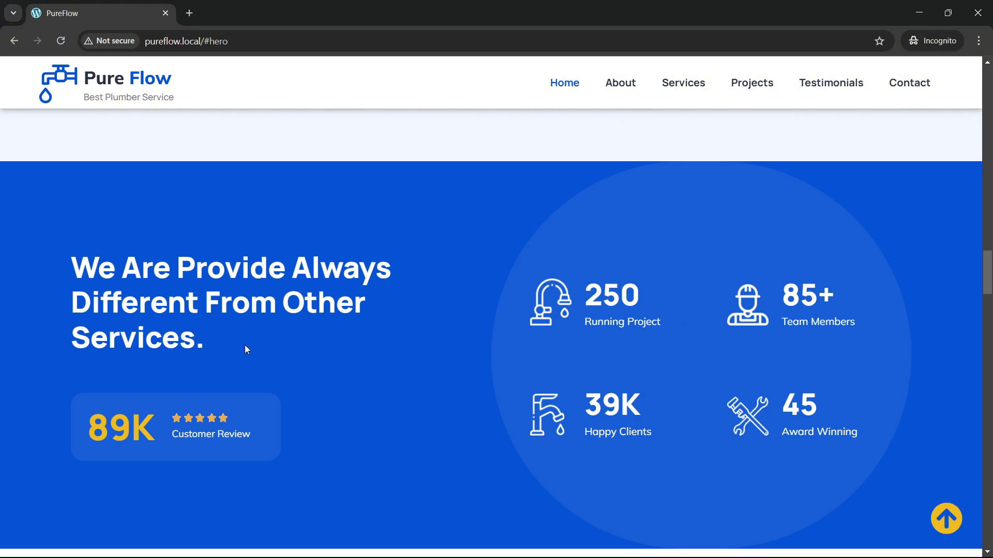
scroll(245, 349, "down", 8)
scroll(248, 355, "down", 1)
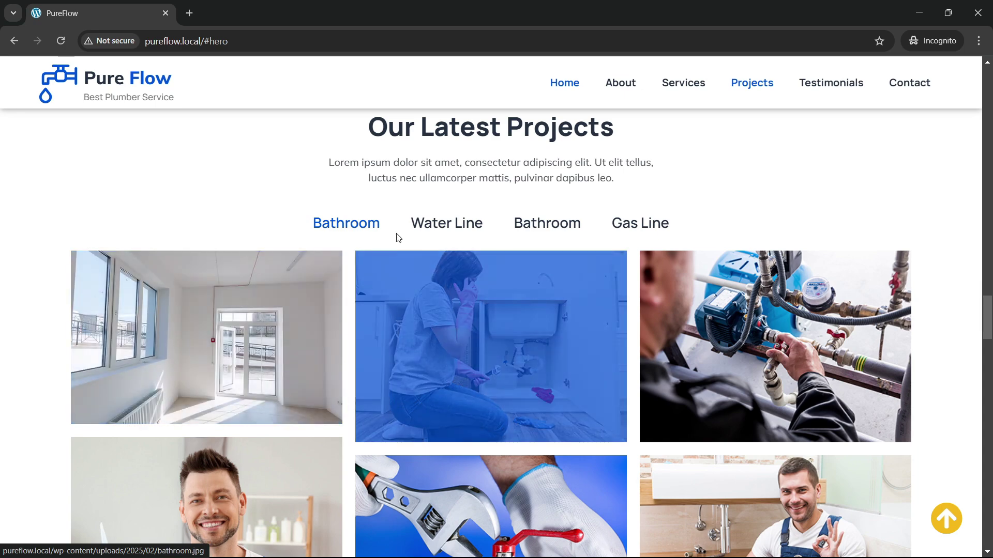
Step: Filter the project gallery by Water Line, second Bathroom, Gas Line, then first Bathroom category
left_click(446, 222)
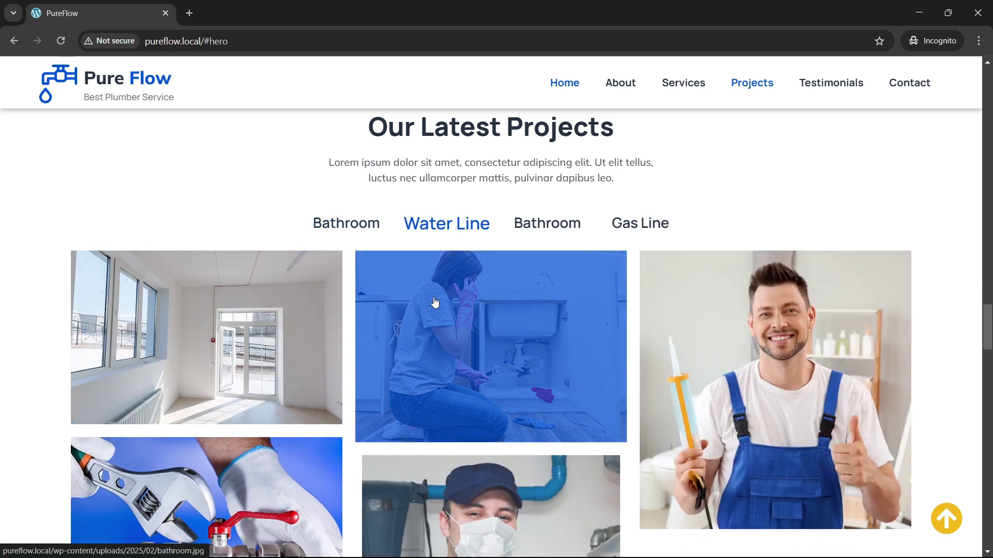
scroll(603, 328, "down", 2)
scroll(577, 379, "up", 2)
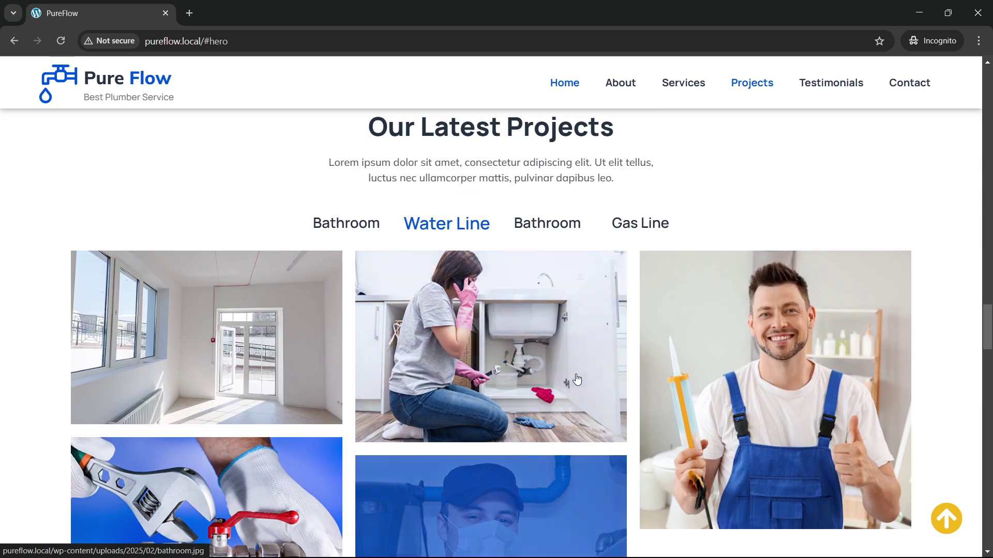
left_click(554, 227)
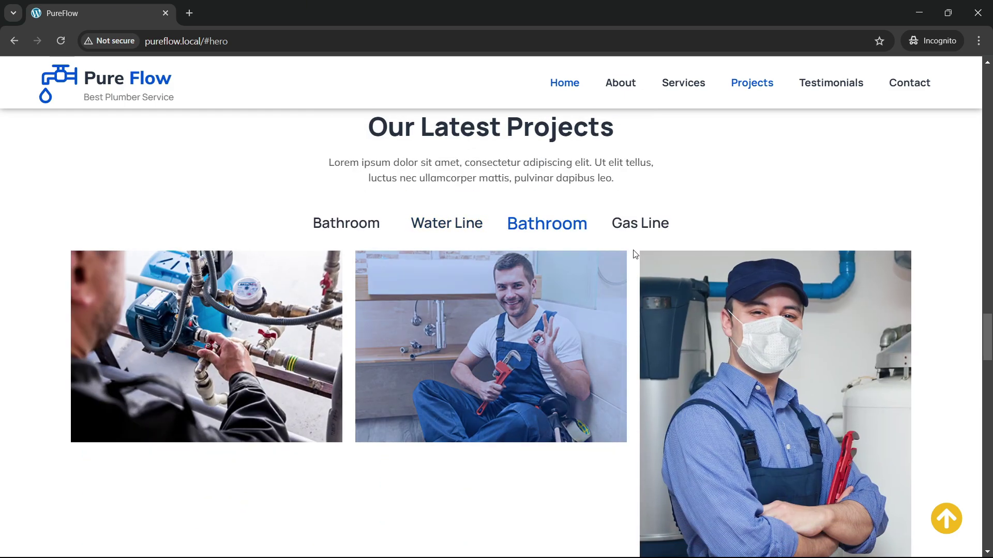
left_click(636, 228)
left_click(354, 237)
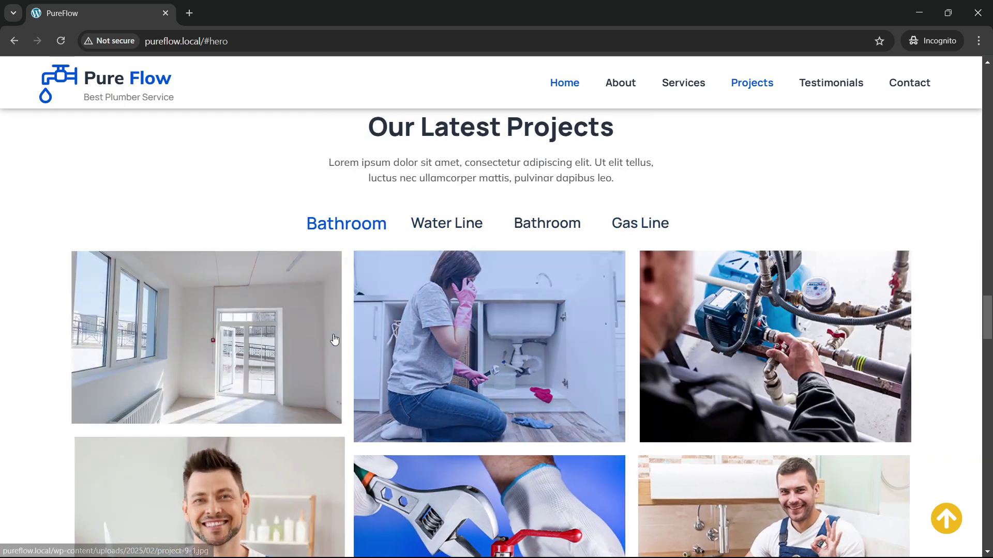
scroll(334, 339, "down", 6)
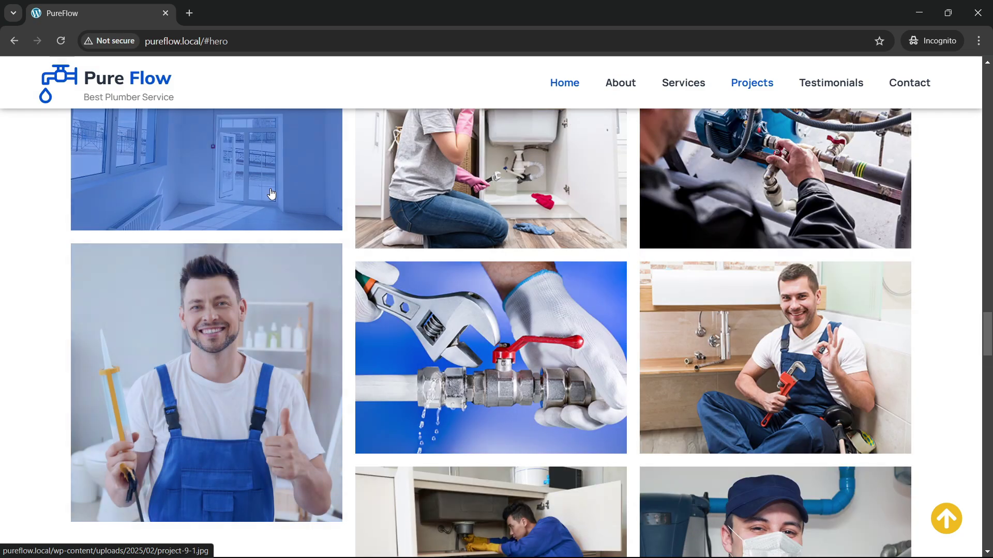
Step: Enlarge the top-left project photo, advance two images in the lightbox, then close it
left_click(273, 193)
left_click(908, 310)
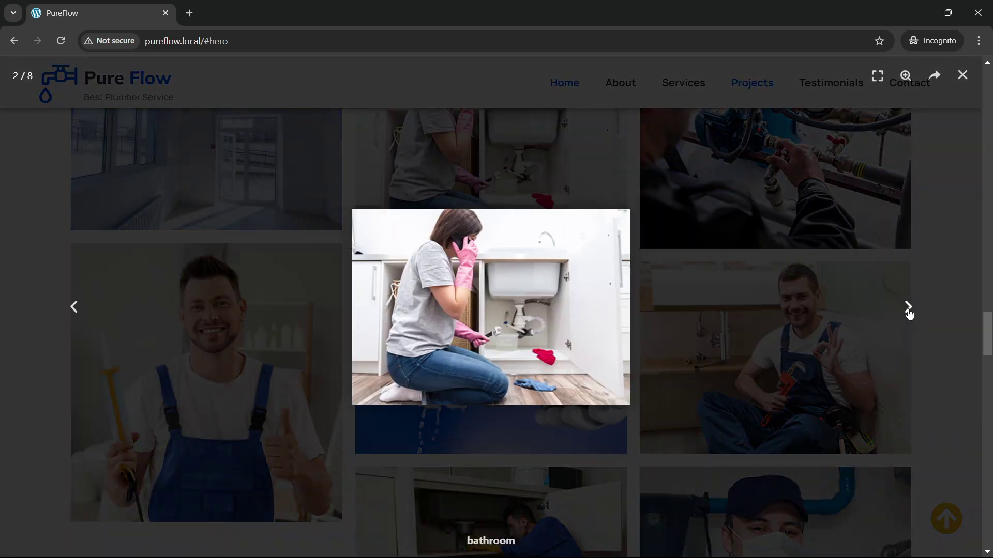
left_click(907, 309)
left_click(962, 76)
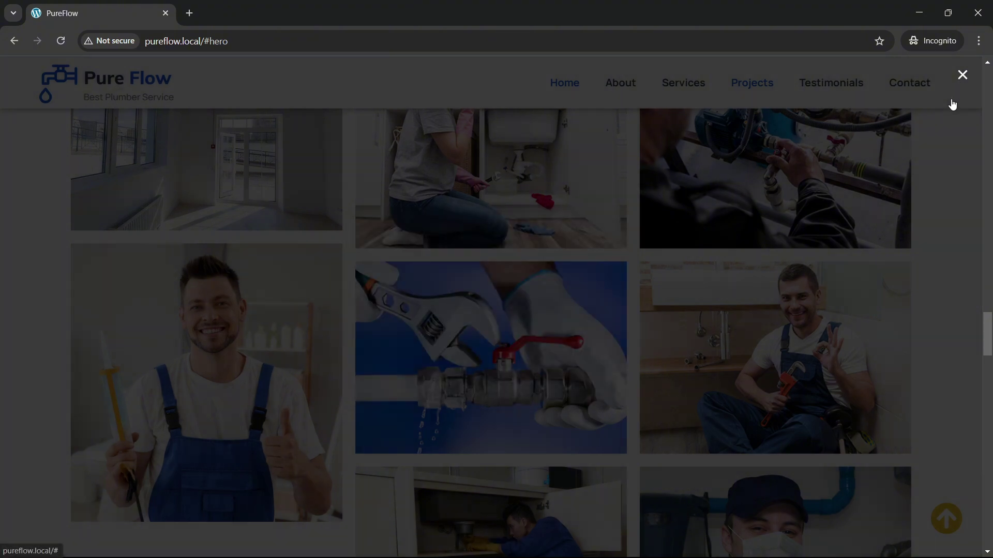
scroll(429, 297, "down", 6)
Step: Scroll down past the Dedicated Member team section to the booking form
scroll(429, 297, "down", 7)
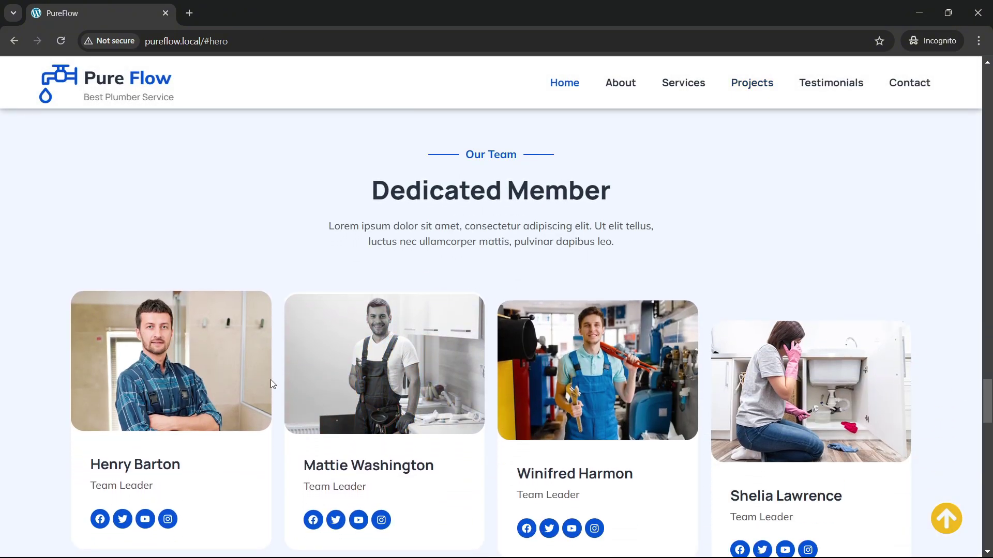
scroll(738, 367, "down", 1)
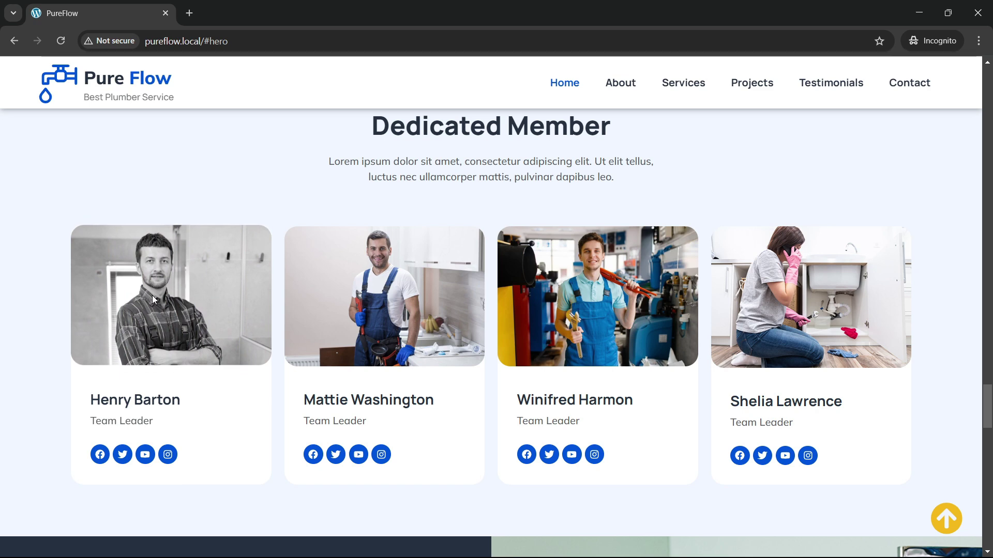
scroll(284, 320, "down", 6)
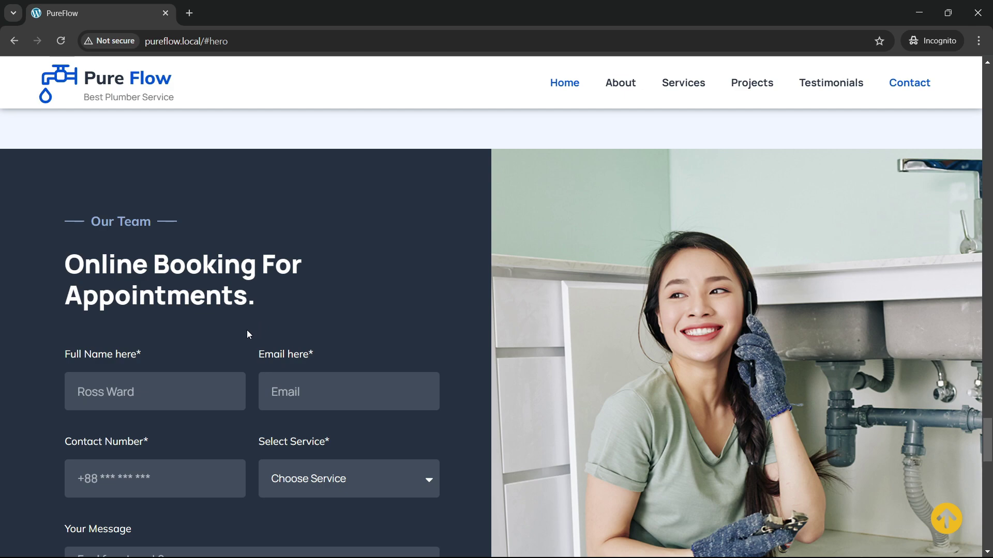
scroll(241, 334, "down", 5)
scroll(191, 298, "up", 3)
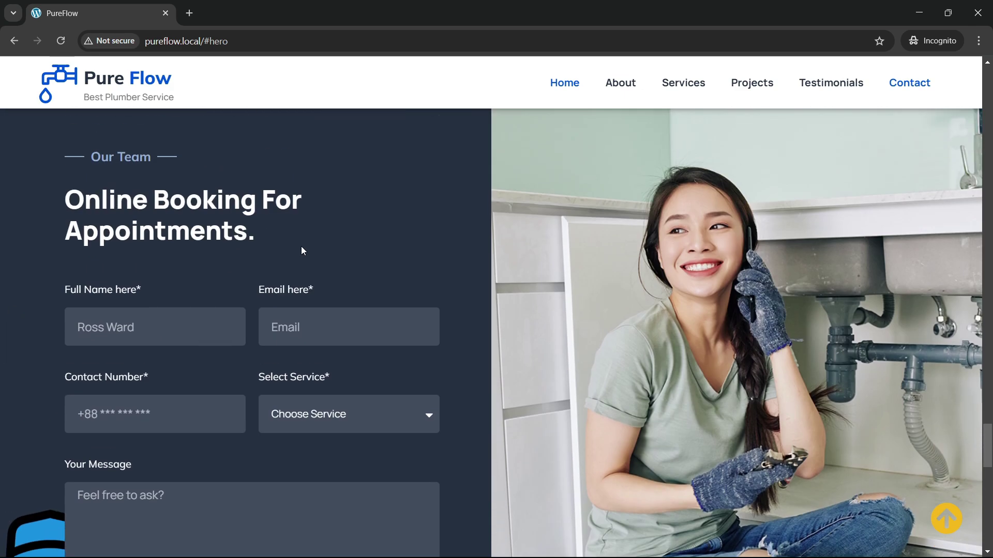
scroll(209, 342, "down", 2)
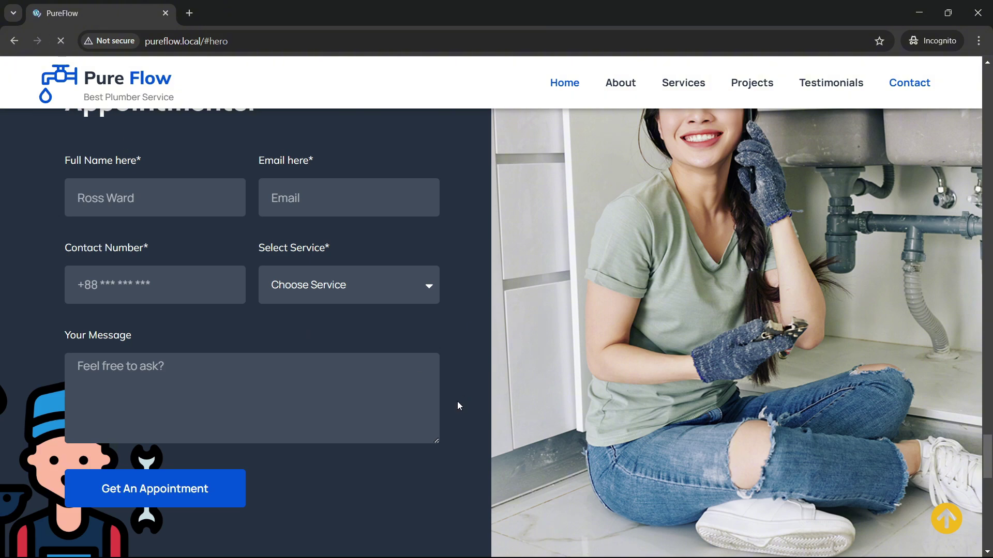
scroll(390, 384, "down", 5)
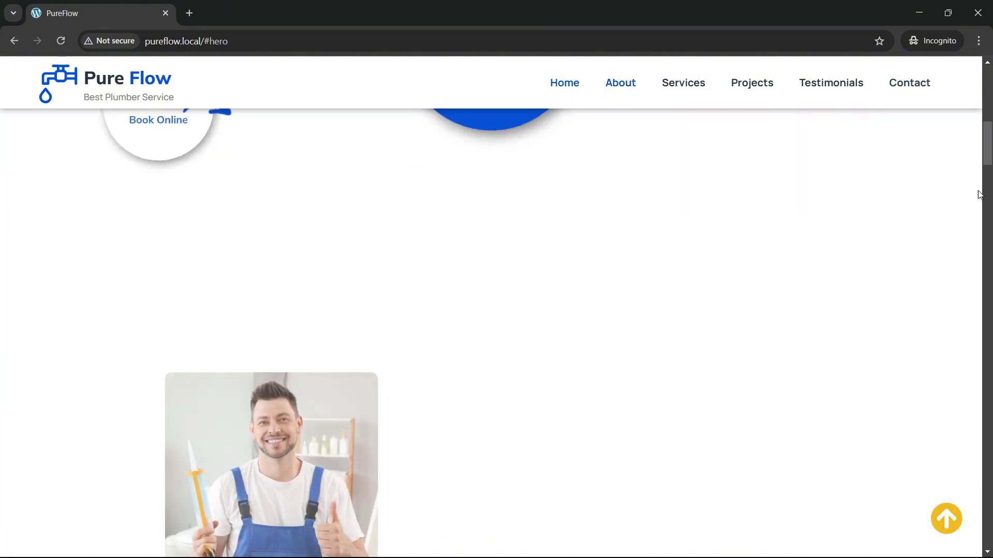
left_click_drag(989, 155, 986, 456)
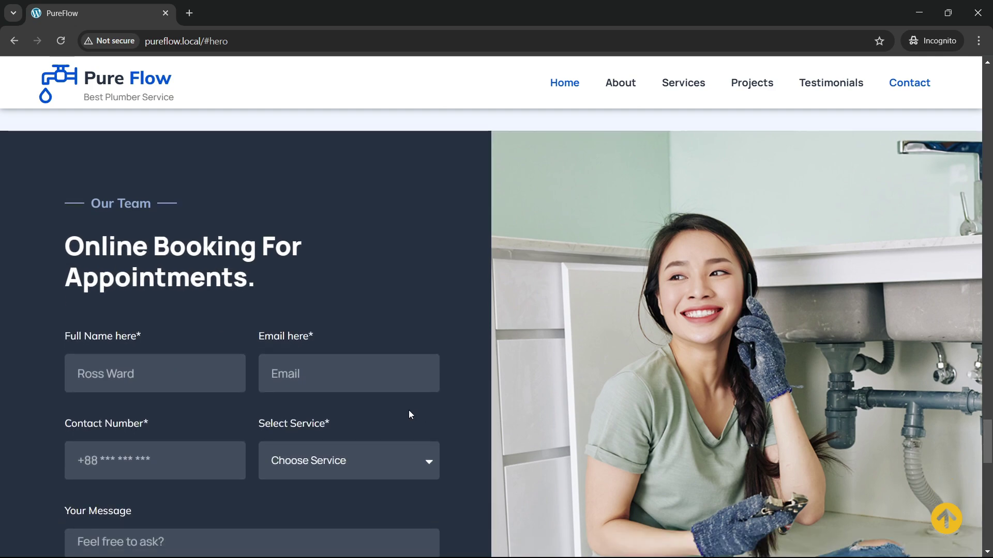
scroll(408, 410, "down", 4)
scroll(288, 357, "up", 3)
Step: Try the booking form's Full Name and Email fields and open, then dismiss, the Select Service list
left_click(94, 309)
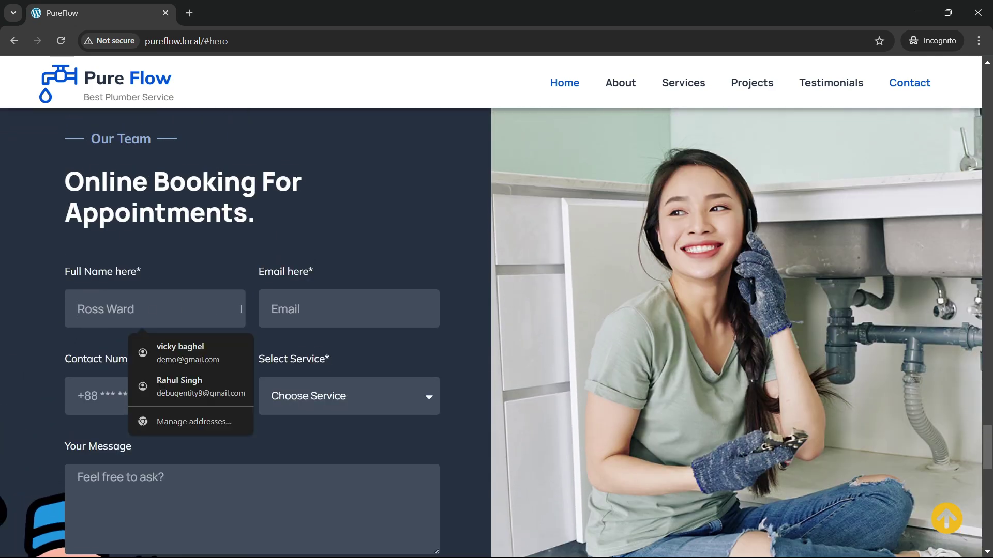
left_click(290, 309)
scroll(305, 359, "down", 1)
left_click(314, 334)
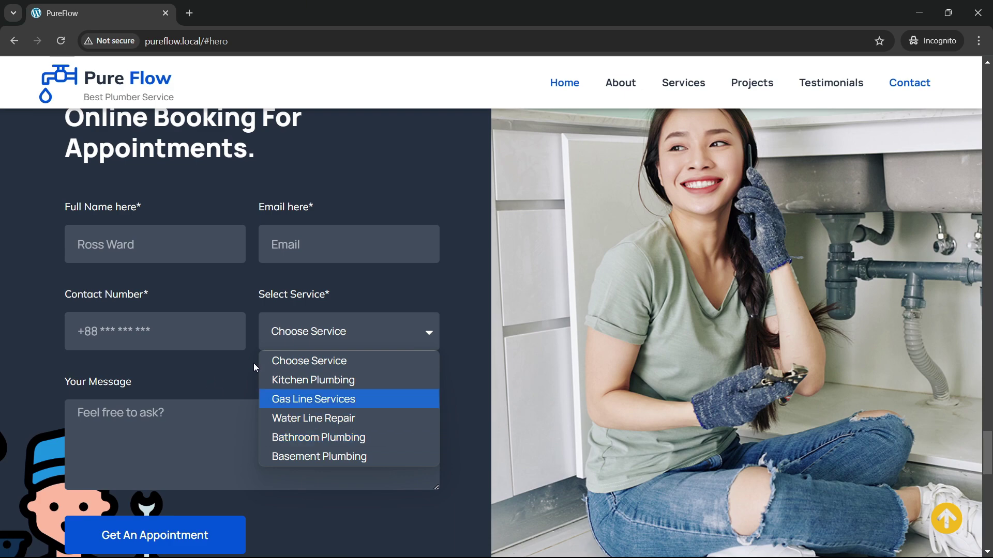
left_click(222, 382)
Step: Scroll past the testimonials down to the footer with quick links, newsletter and 2025 copyright
scroll(225, 377, "down", 3)
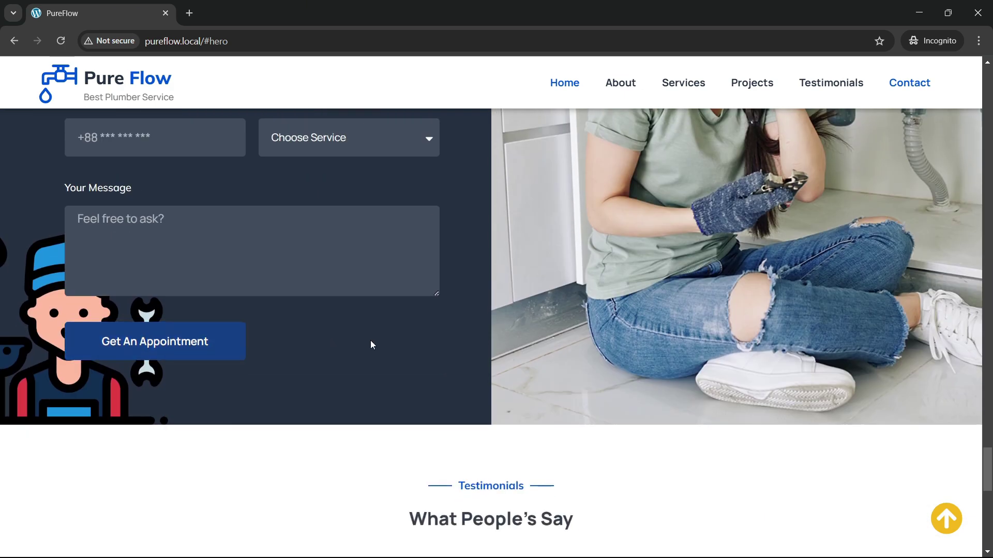
scroll(370, 340, "down", 2)
scroll(372, 349, "down", 4)
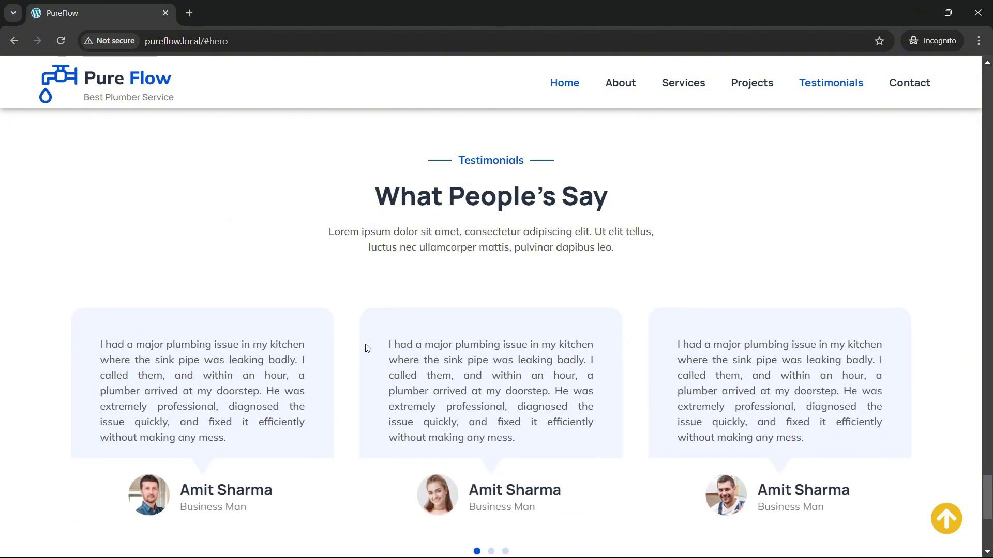
scroll(366, 348, "down", 4)
scroll(530, 351, "up", 2)
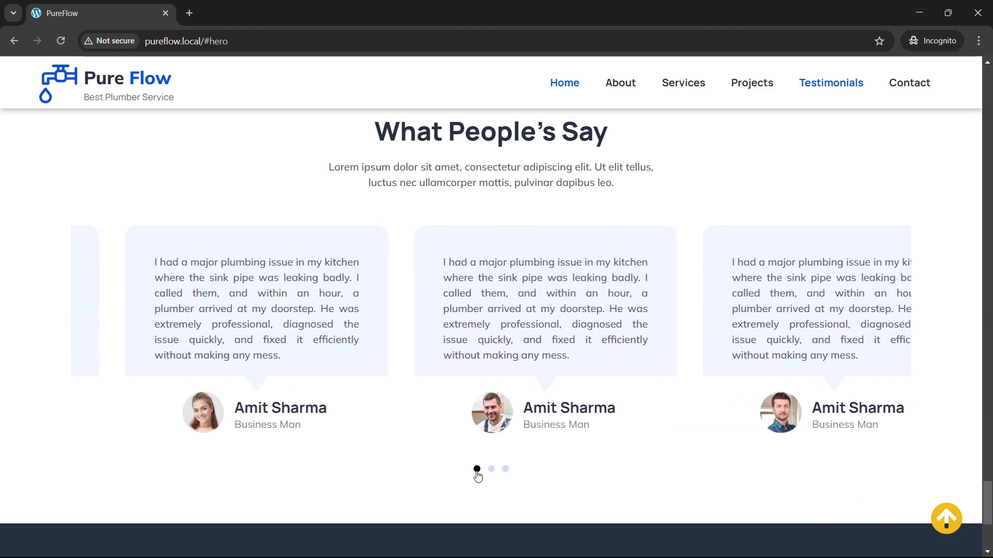
scroll(326, 309, "down", 5)
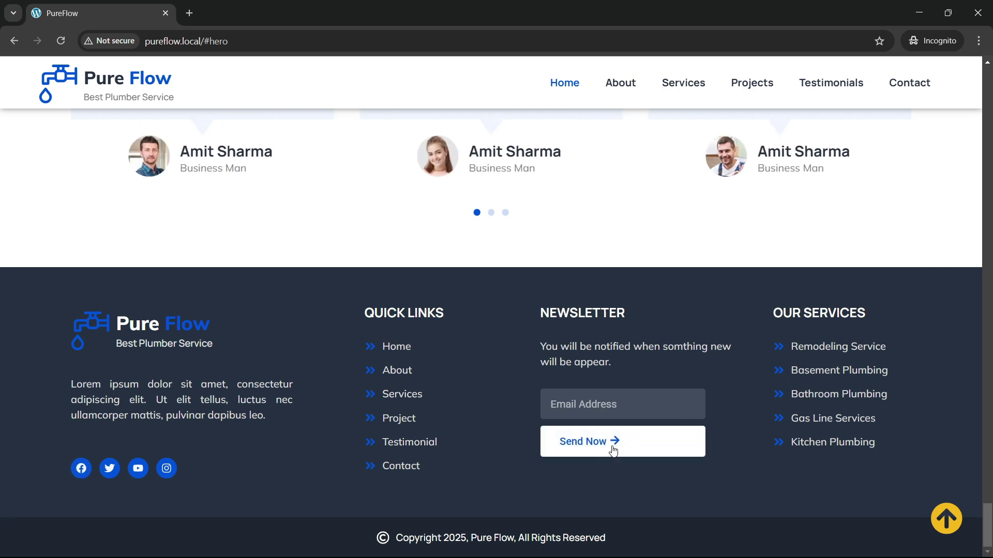
Step: Return to the top of the PureFlow page with the scroll-to-top button
left_click(945, 521)
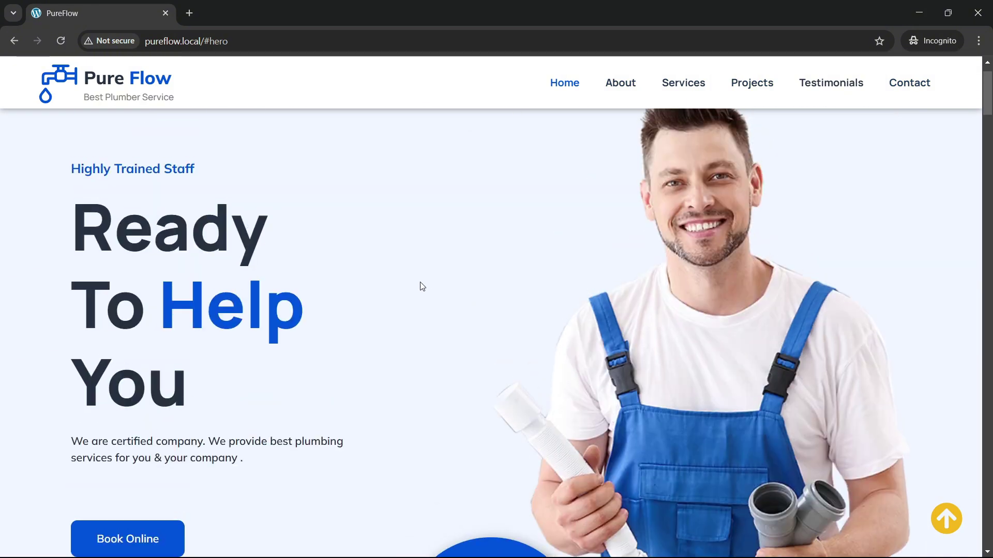
scroll(413, 279, "down", 3)
scroll(413, 279, "up", 3)
scroll(406, 282, "down", 4)
scroll(406, 281, "up", 4)
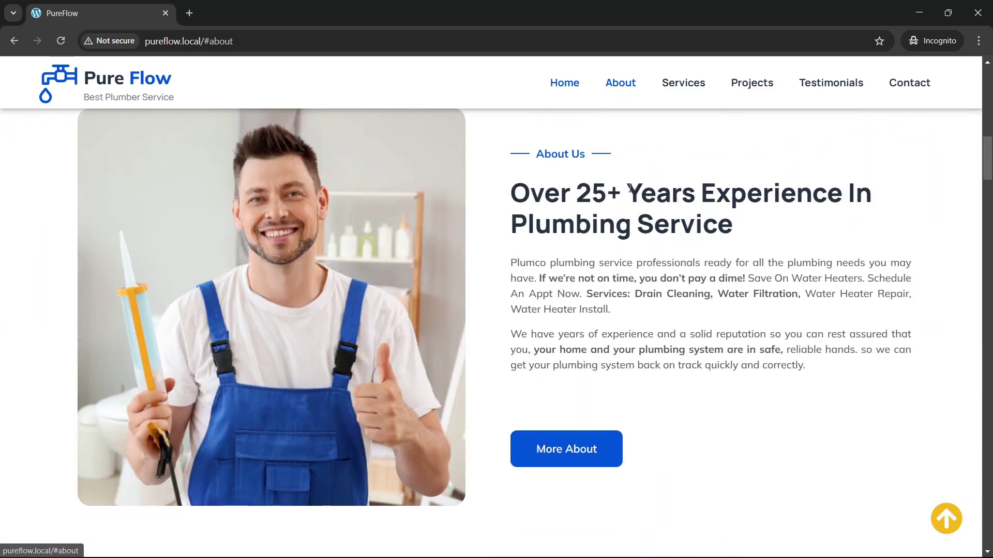
Step: Jump to the Services, Projects, Testimonials and booking sections via the nav, then back to top
left_click(679, 85)
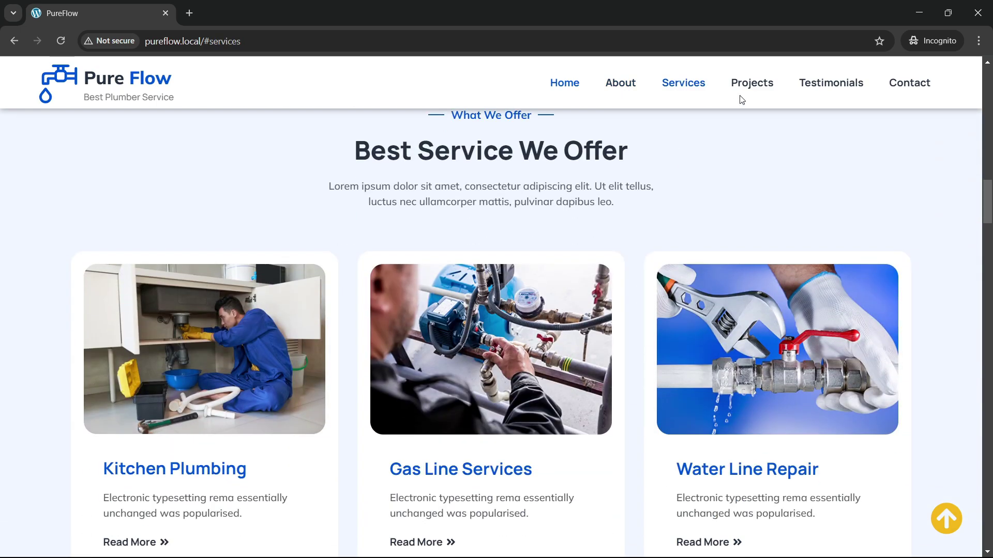
left_click(751, 85)
left_click(843, 85)
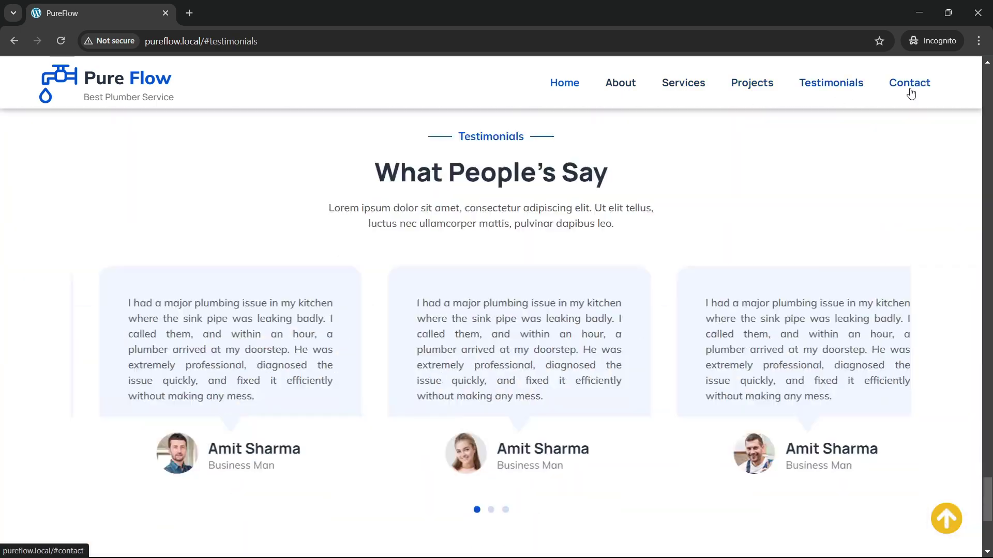
left_click(910, 90)
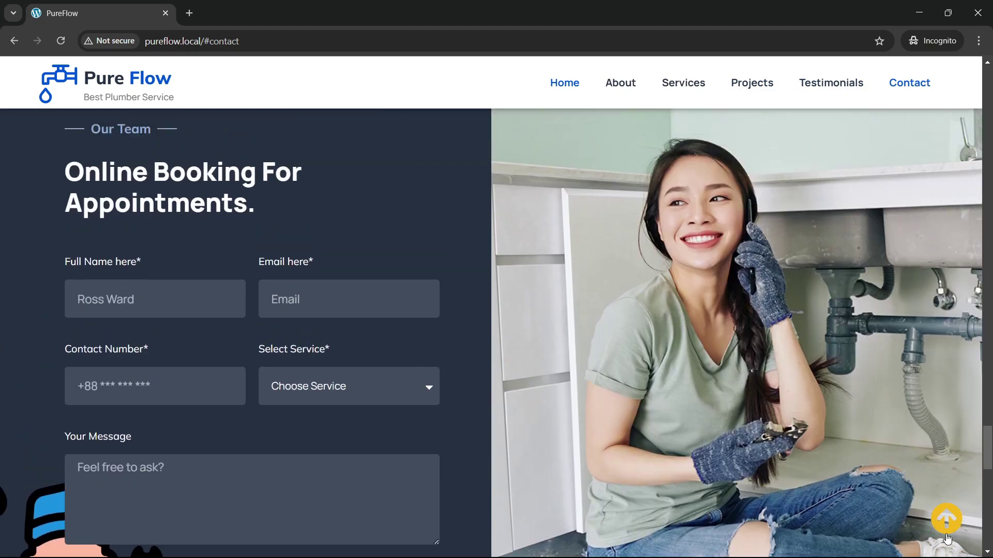
left_click(946, 532)
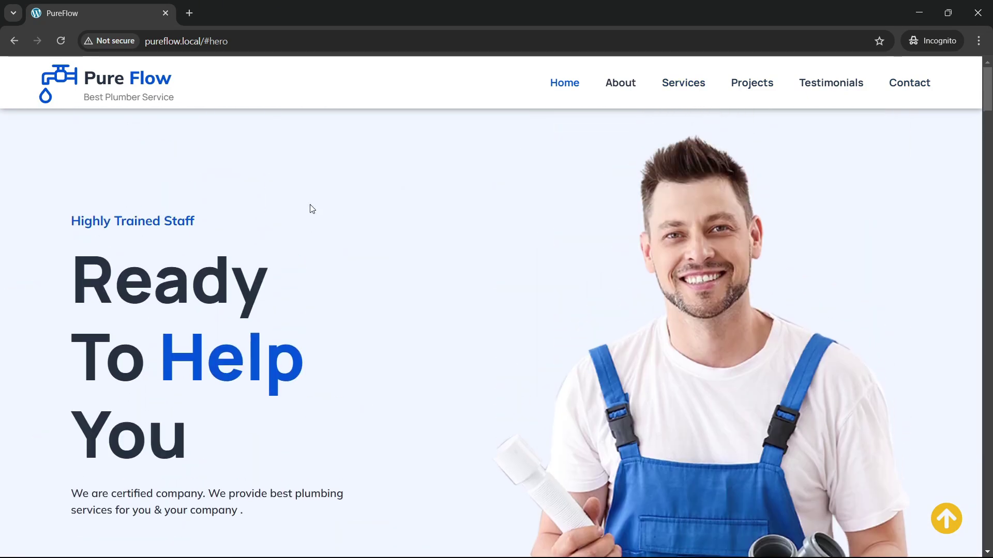
right_click(312, 209)
Step: Inspect the hero in DevTools and dock the DevTools panel to the right side
left_click(360, 446)
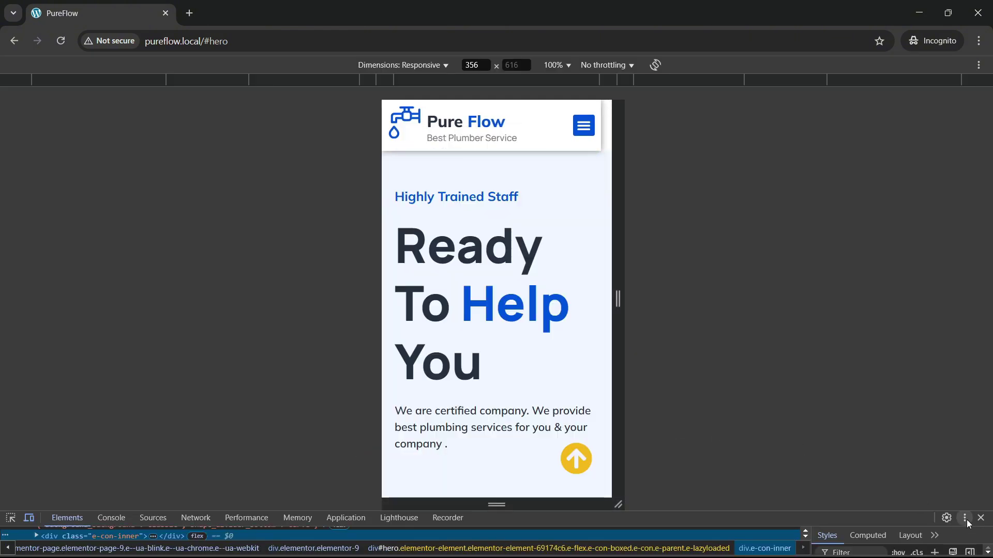
left_click(964, 517)
left_click(966, 522)
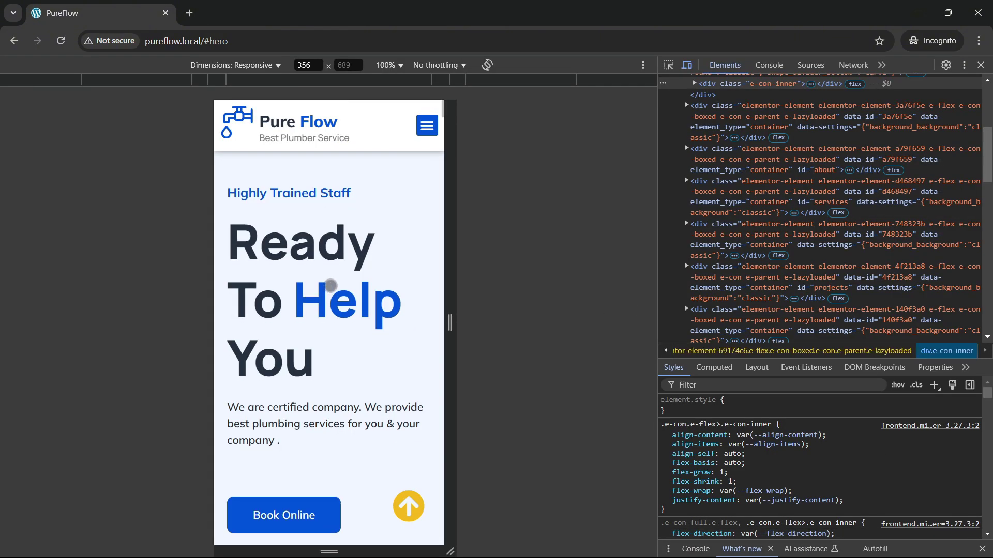
scroll(328, 284, "down", 10)
scroll(349, 330, "down", 15)
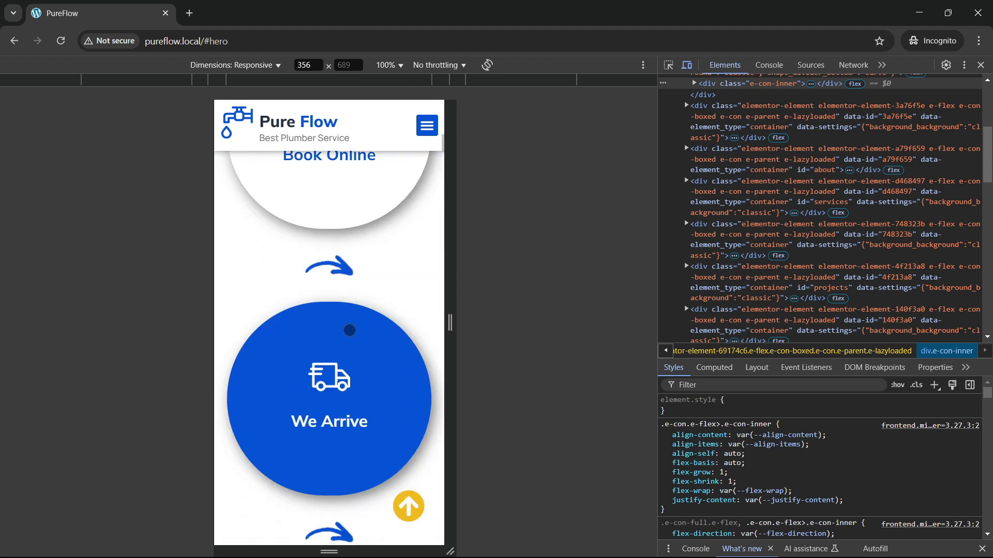
scroll(322, 336, "down", 8)
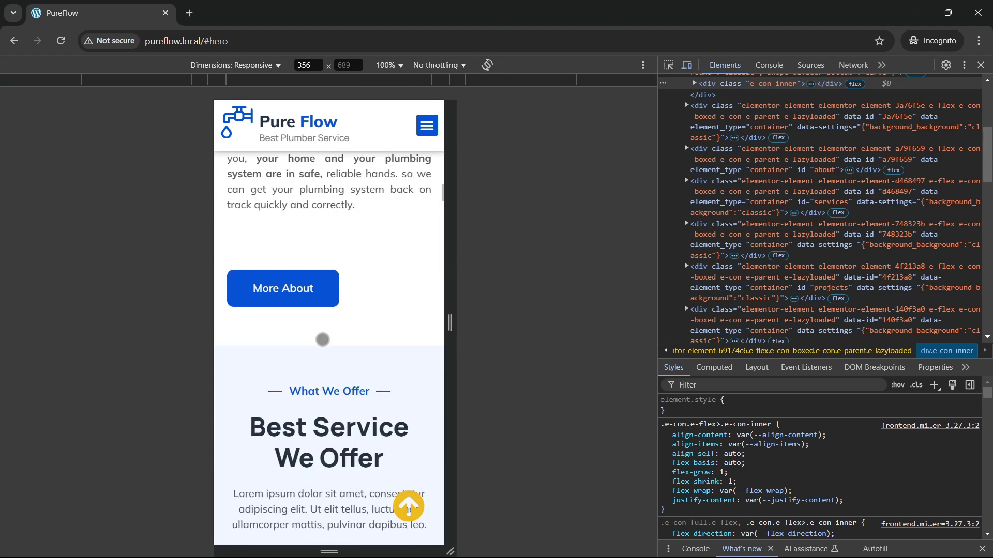
scroll(324, 331, "up", 12)
scroll(325, 337, "up", 12)
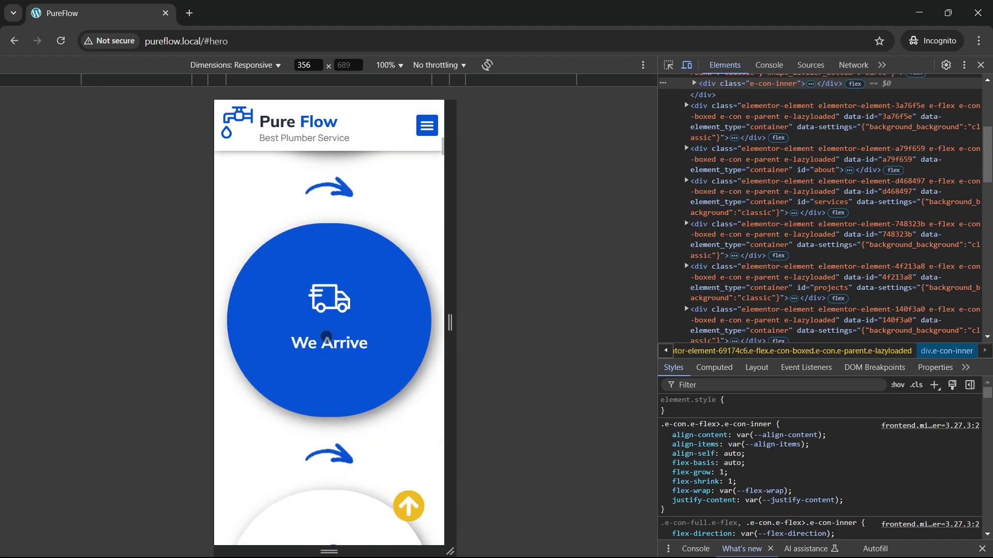
Step: Reload the 356 px mobile preview and scroll through services, stats and the Portfolio section
left_click(60, 40)
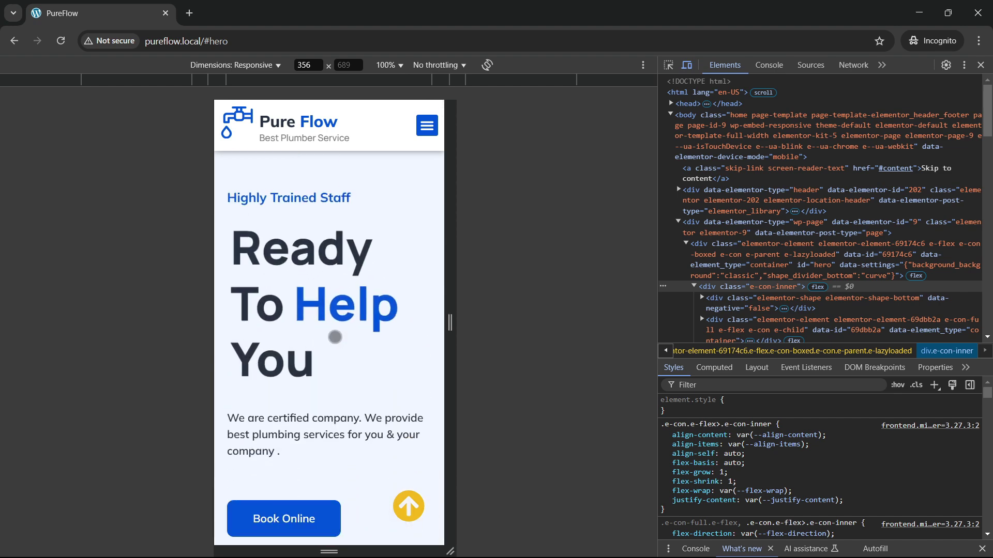
scroll(322, 349, "down", 10)
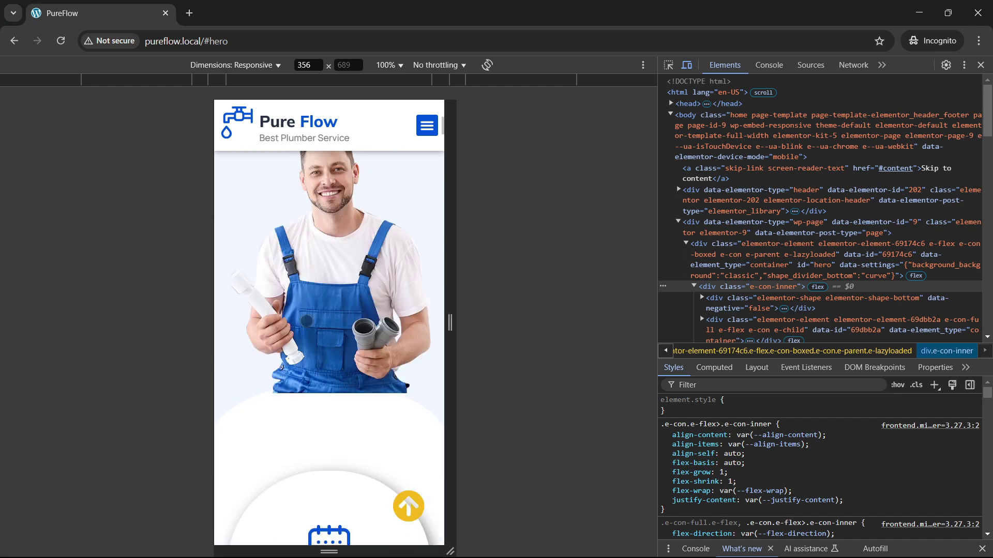
scroll(314, 333, "down", 4)
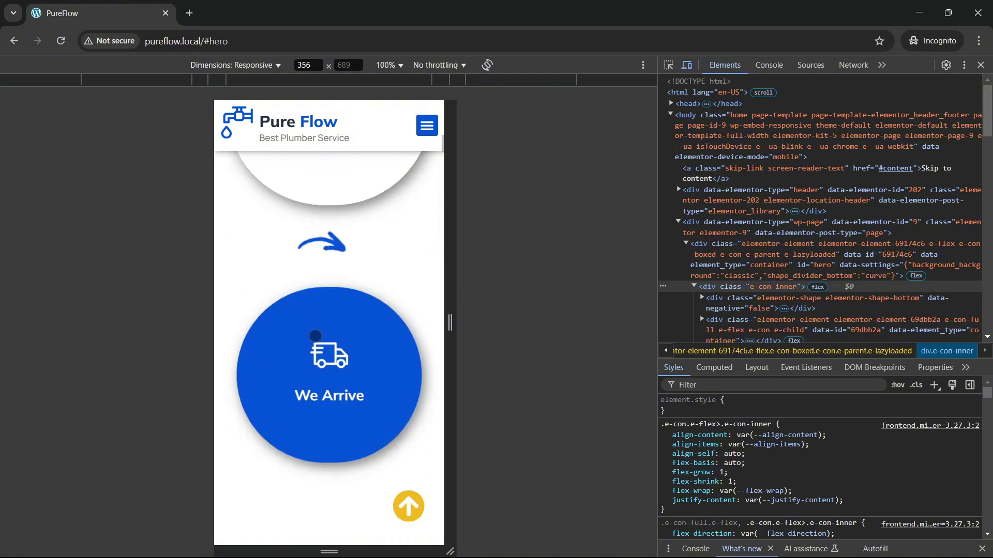
scroll(317, 388, "down", 4)
scroll(342, 373, "down", 8)
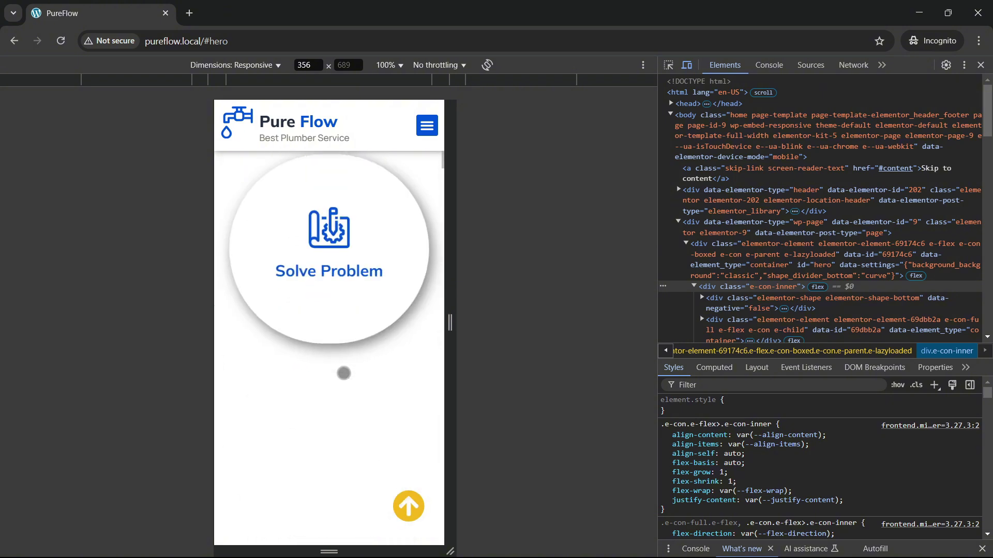
scroll(343, 372, "down", 4)
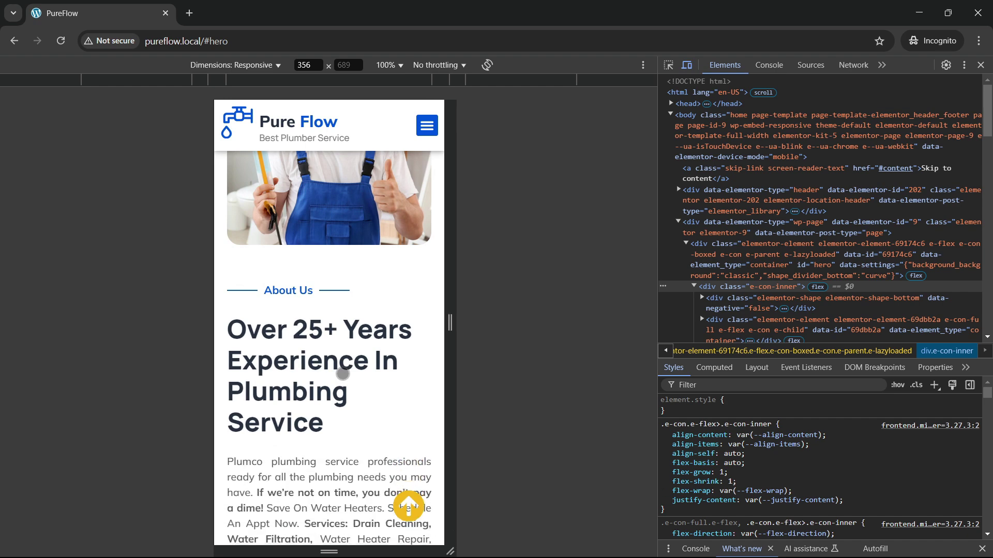
scroll(343, 373, "down", 13)
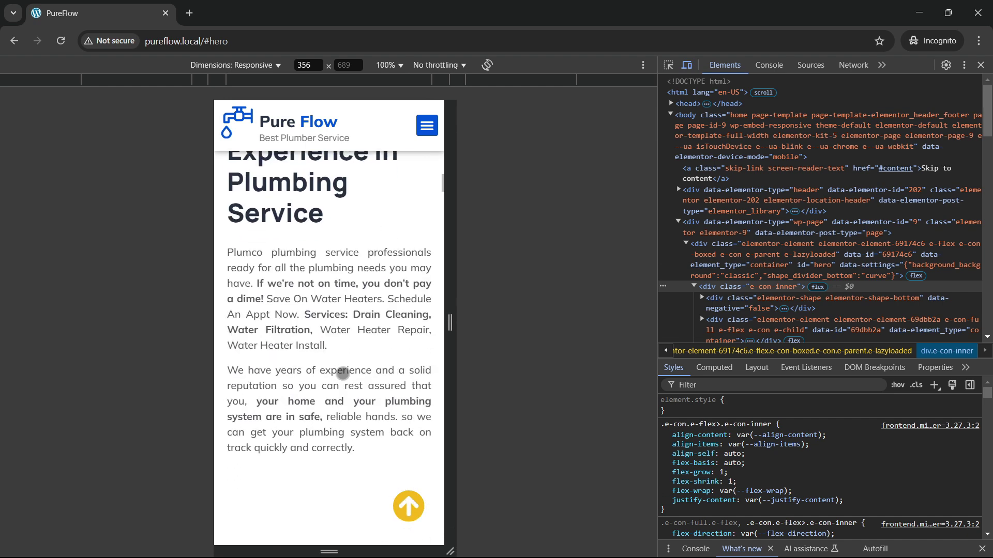
scroll(331, 363, "down", 9)
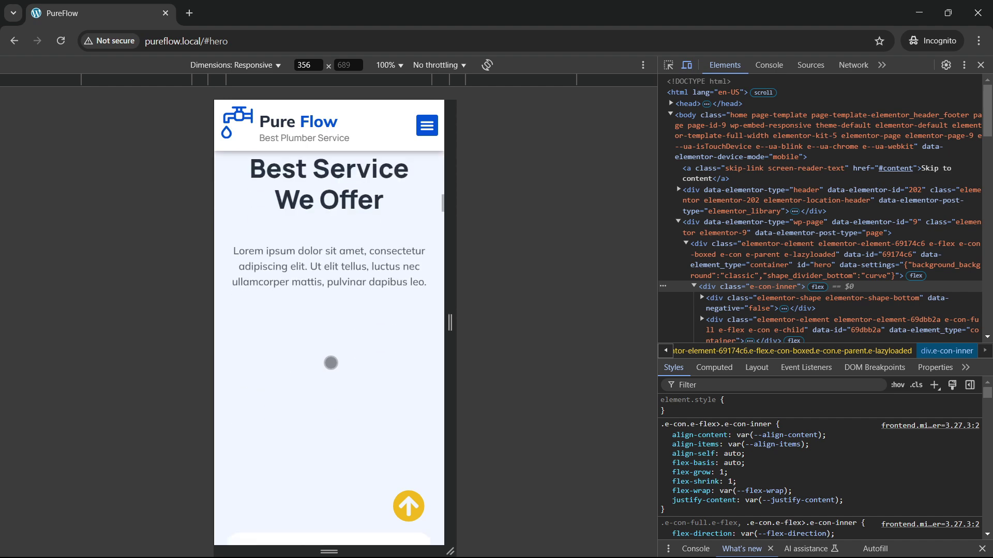
scroll(331, 363, "down", 10)
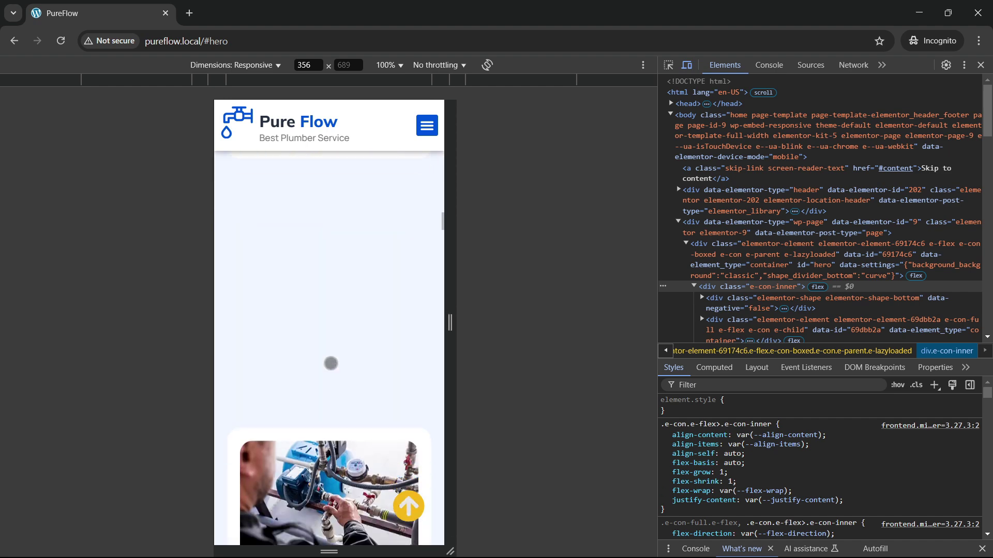
scroll(330, 360, "down", 9)
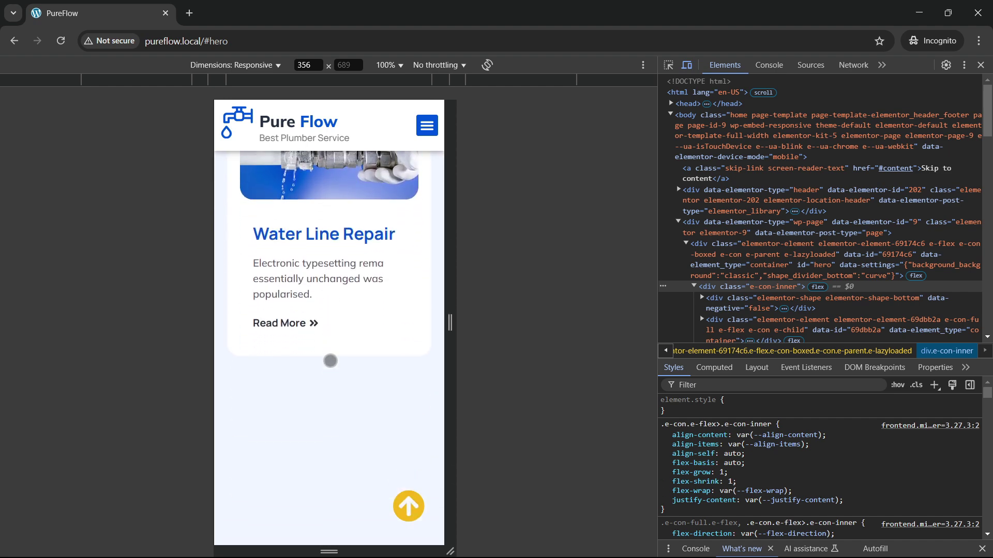
scroll(330, 362, "down", 10)
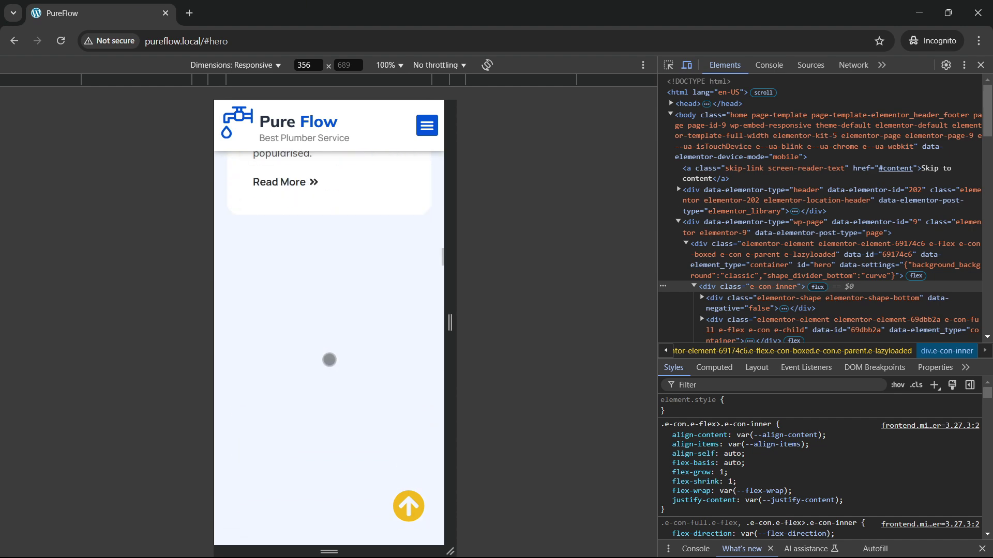
scroll(328, 346, "down", 10)
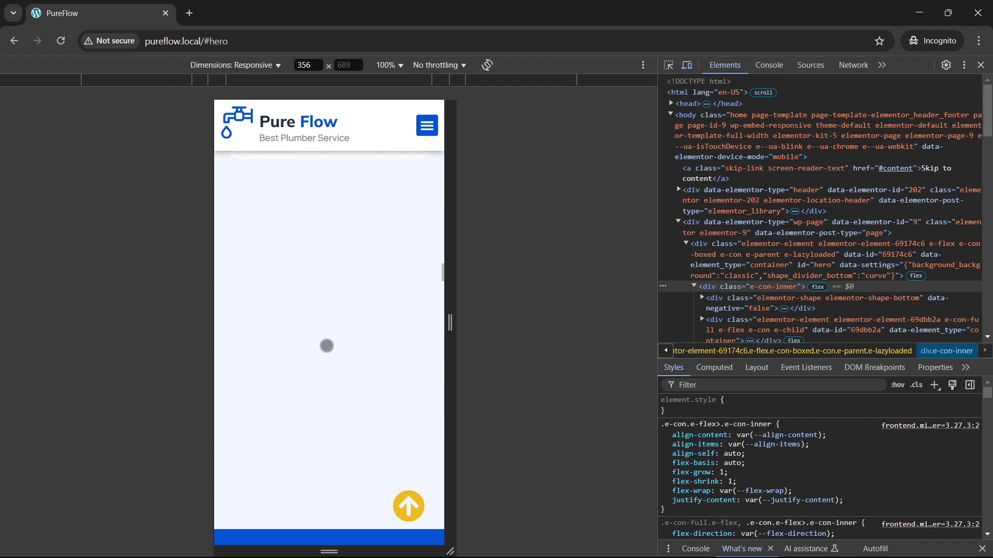
scroll(326, 345, "down", 5)
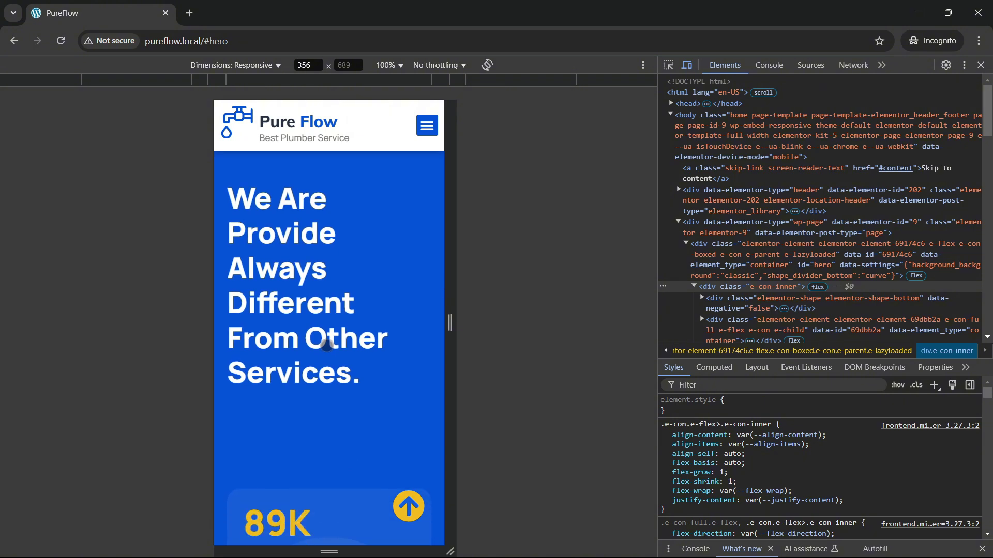
scroll(327, 346, "down", 10)
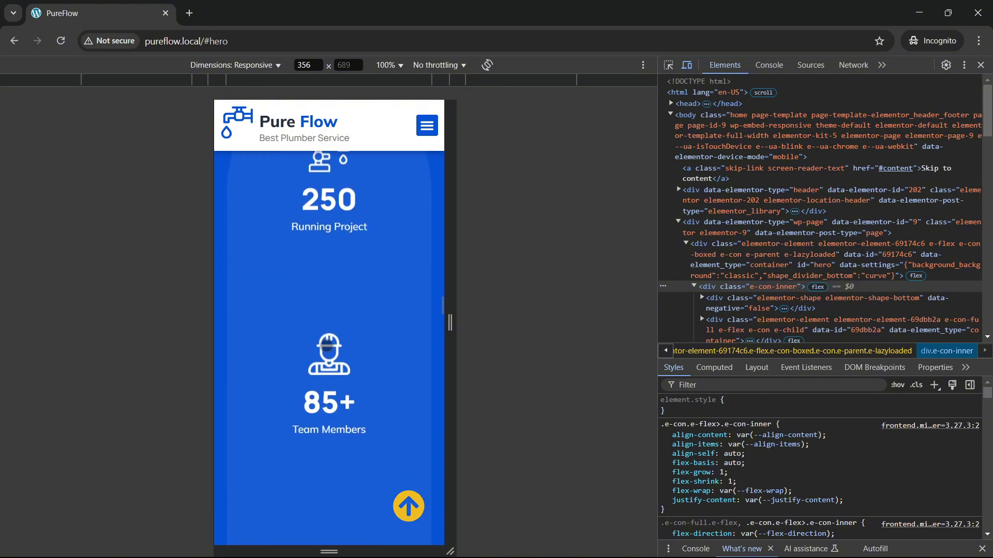
scroll(326, 345, "down", 4)
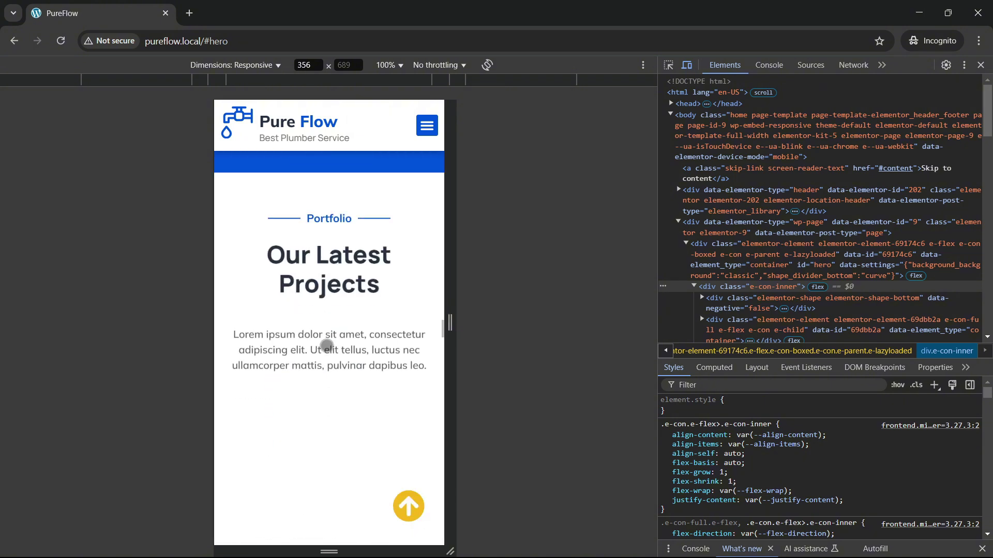
scroll(327, 346, "down", 3)
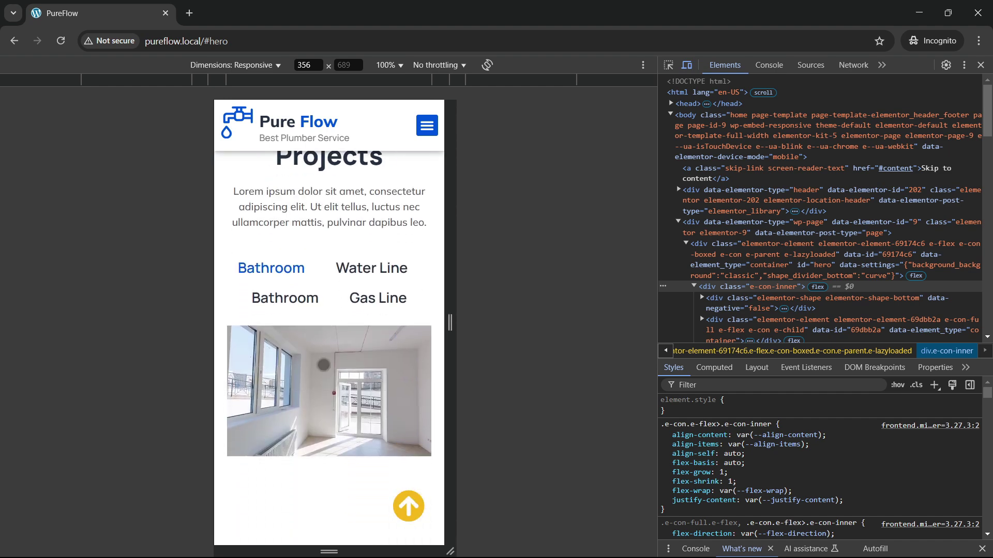
Step: Filter the mobile portfolio to Bathroom, enlarge the masked plumber photo, advance once and close it
left_click(310, 301)
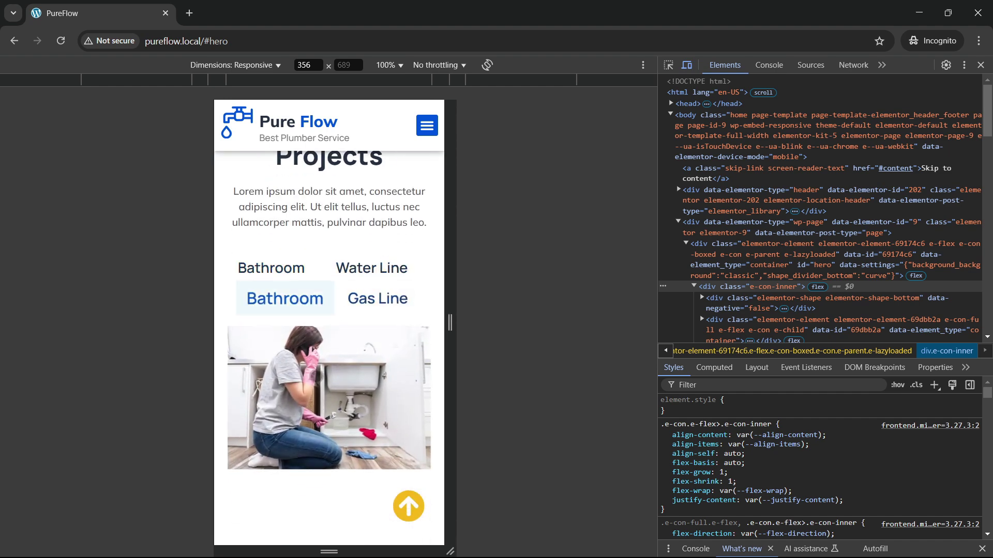
scroll(341, 361, "down", 3)
scroll(428, 318, "down", 8)
left_click(427, 318)
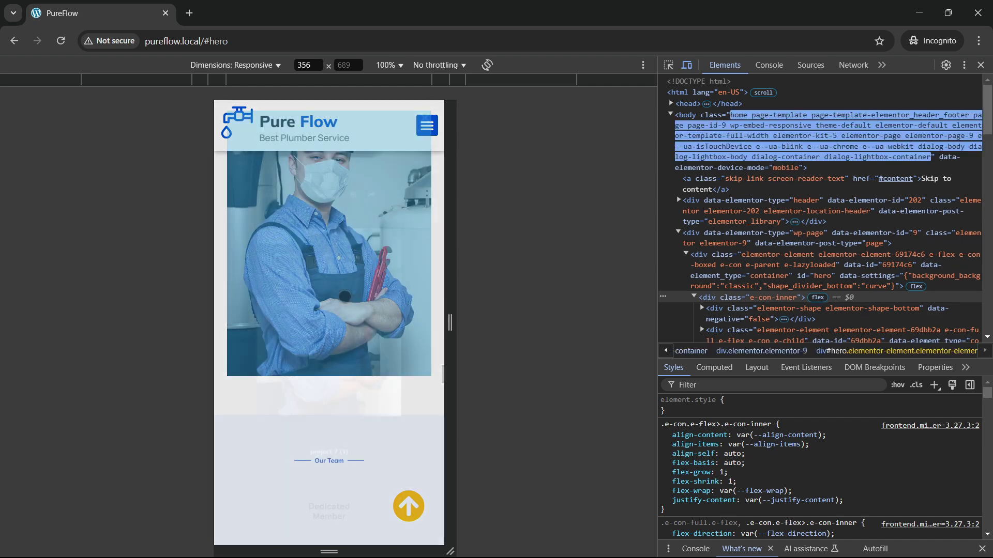
left_click(436, 323)
left_click(436, 322)
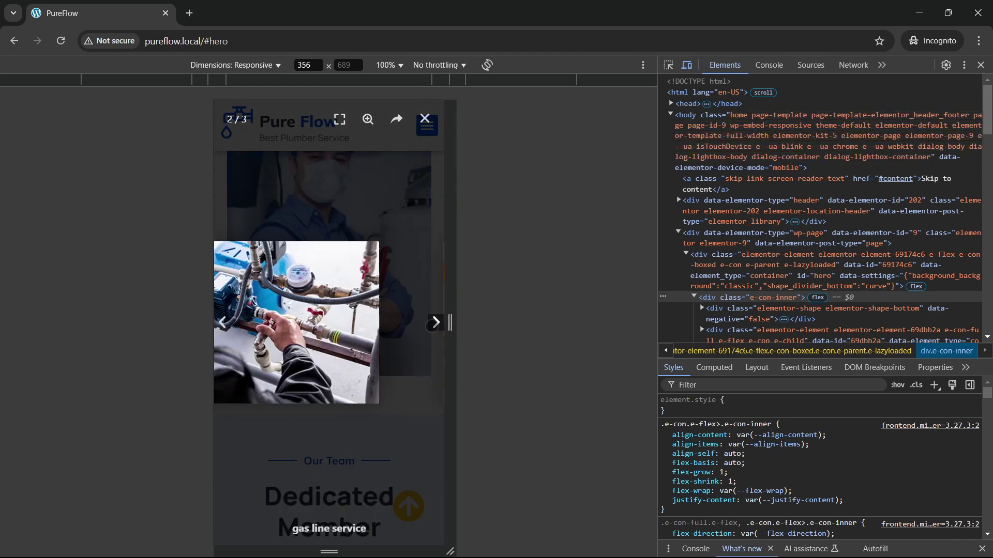
left_click(424, 118)
Step: Scroll the mobile page to the bottom, then jump back to the top
scroll(312, 337, "down", 7)
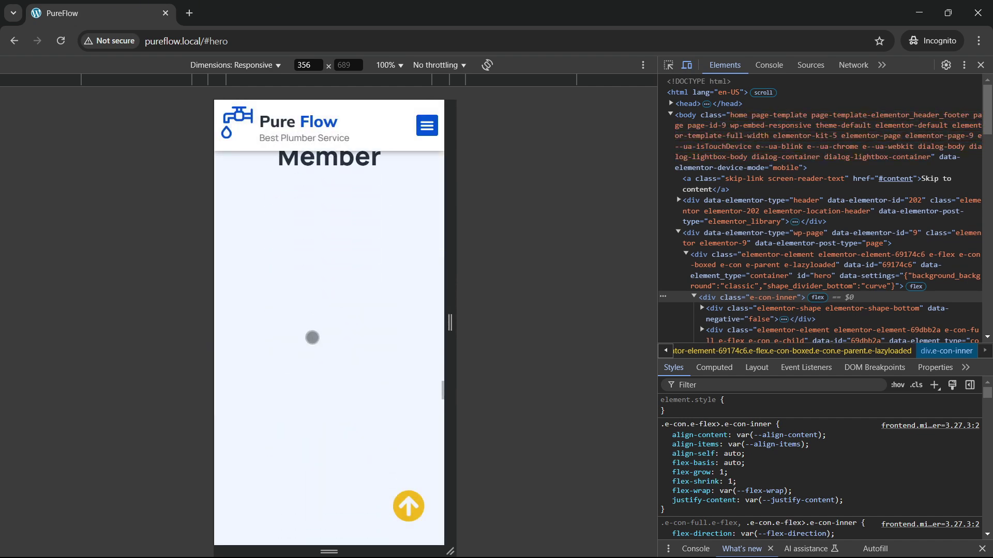
scroll(312, 337, "down", 5)
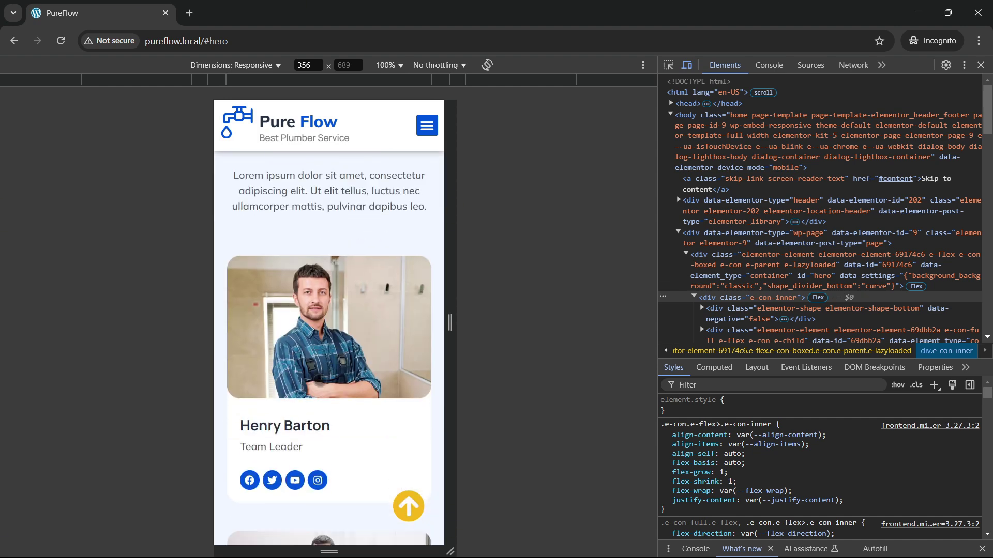
scroll(312, 338, "down", 5)
scroll(327, 377, "down", 7)
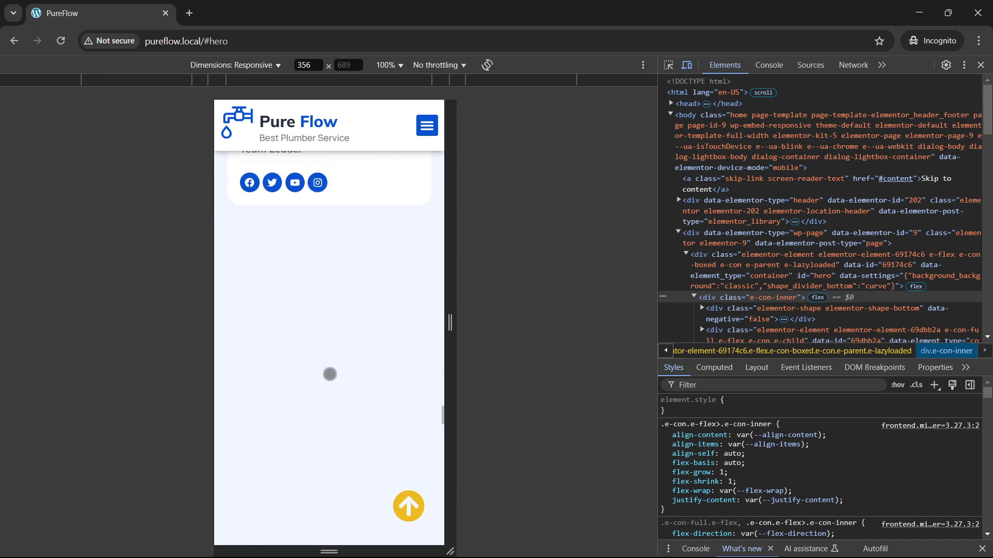
scroll(328, 377, "up", 2)
scroll(317, 355, "down", 10)
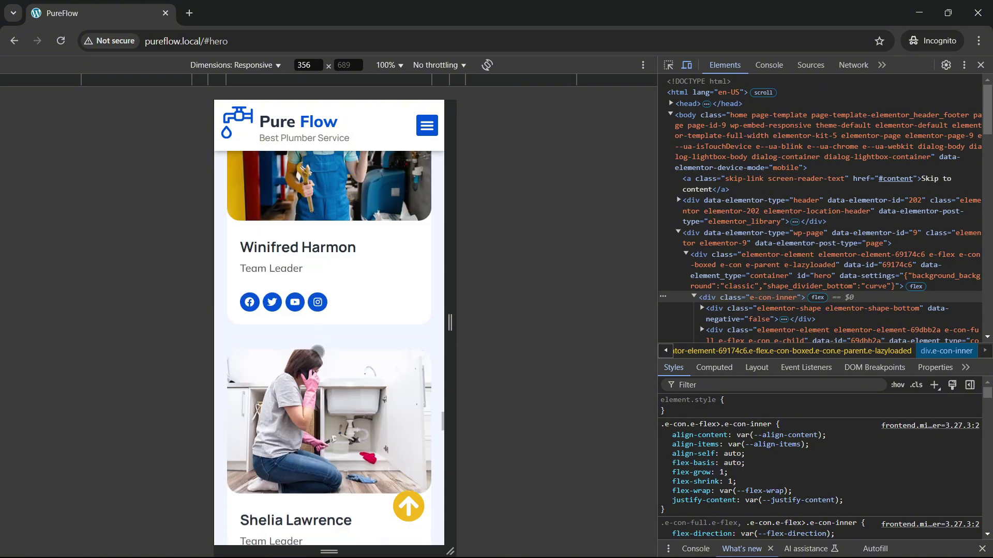
scroll(319, 356, "down", 3)
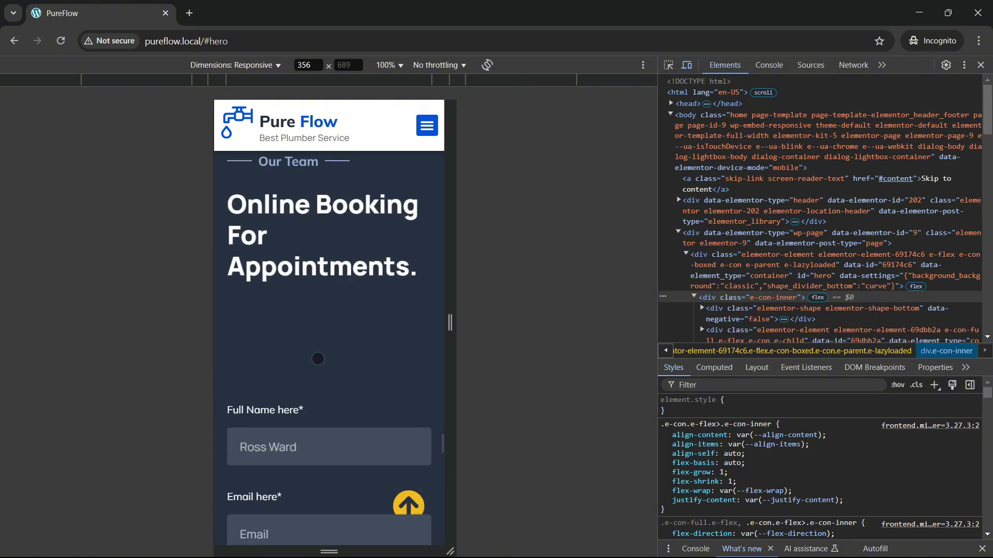
scroll(318, 359, "down", 3)
scroll(318, 360, "down", 12)
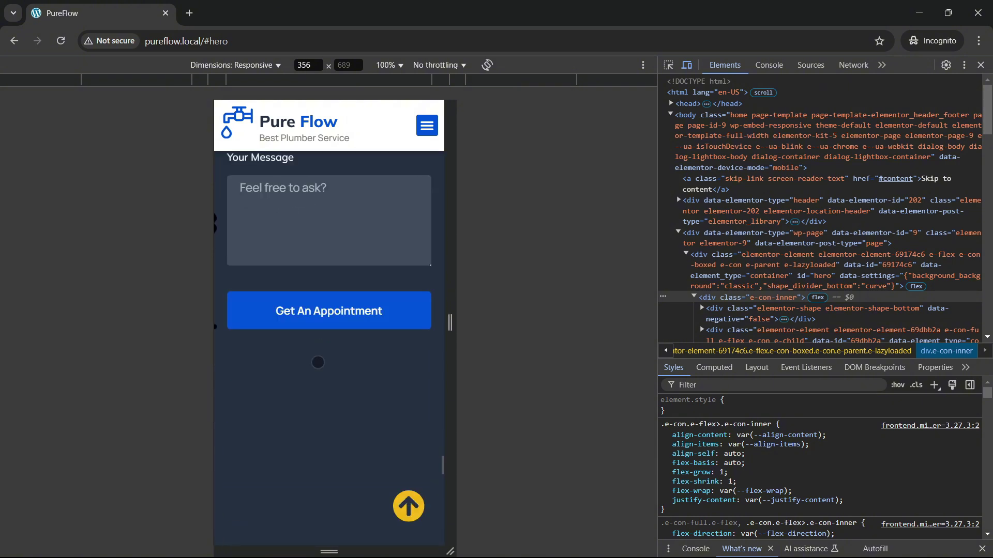
scroll(321, 359, "down", 6)
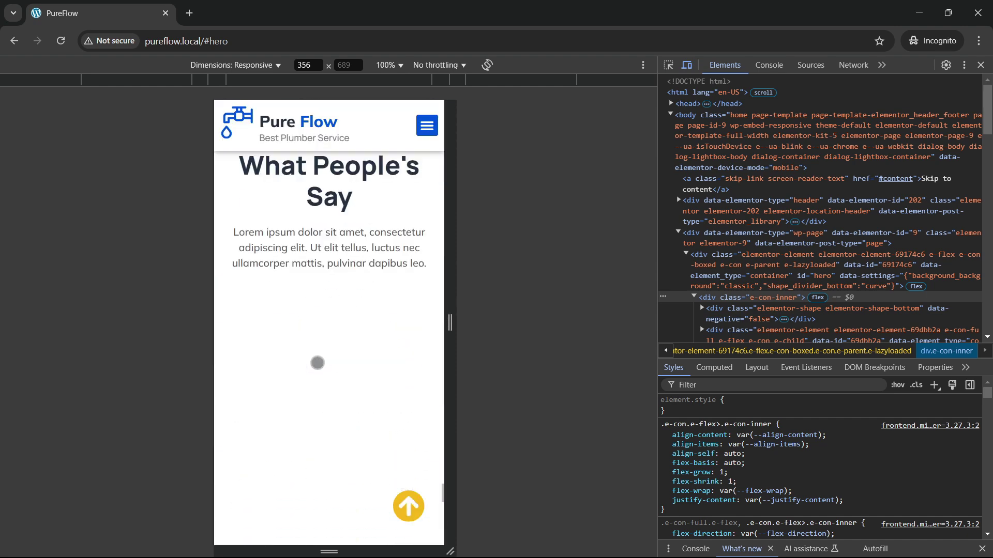
scroll(317, 363, "down", 5)
scroll(311, 331, "up", 2)
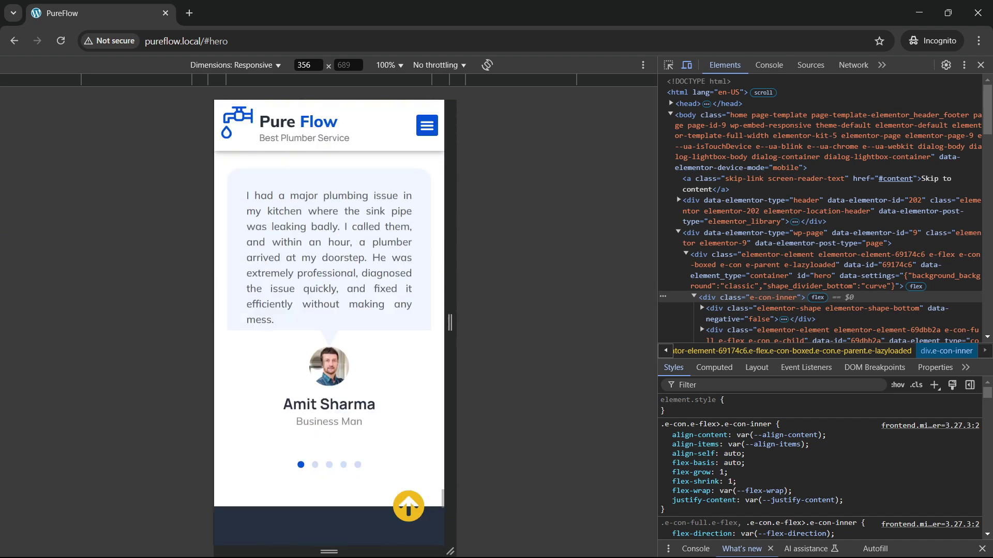
scroll(301, 294, "down", 1)
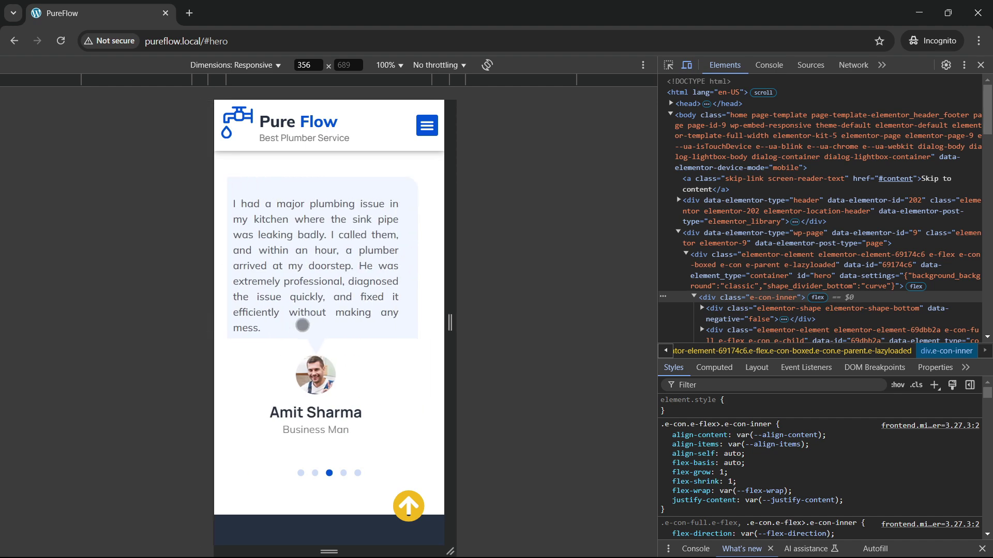
scroll(336, 382, "down", 12)
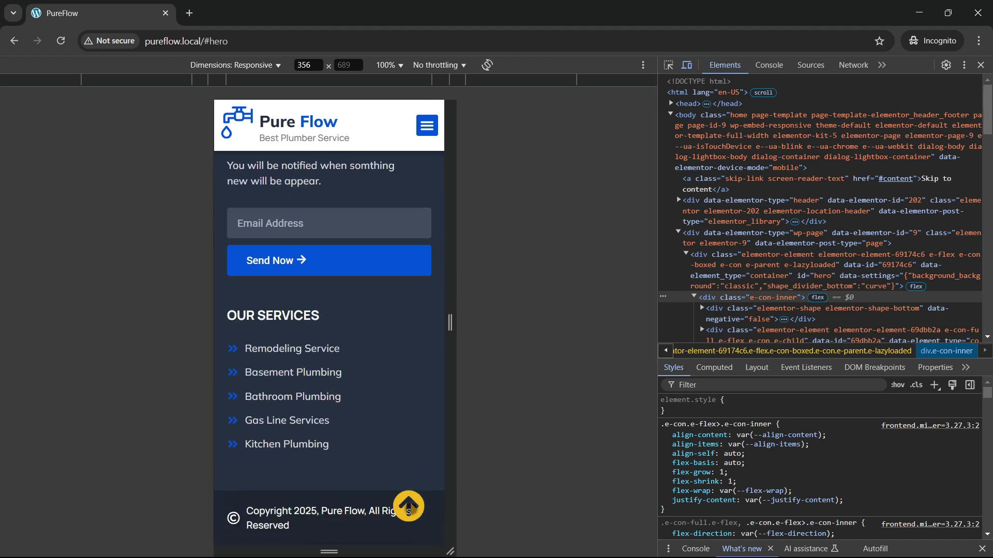
left_click(408, 507)
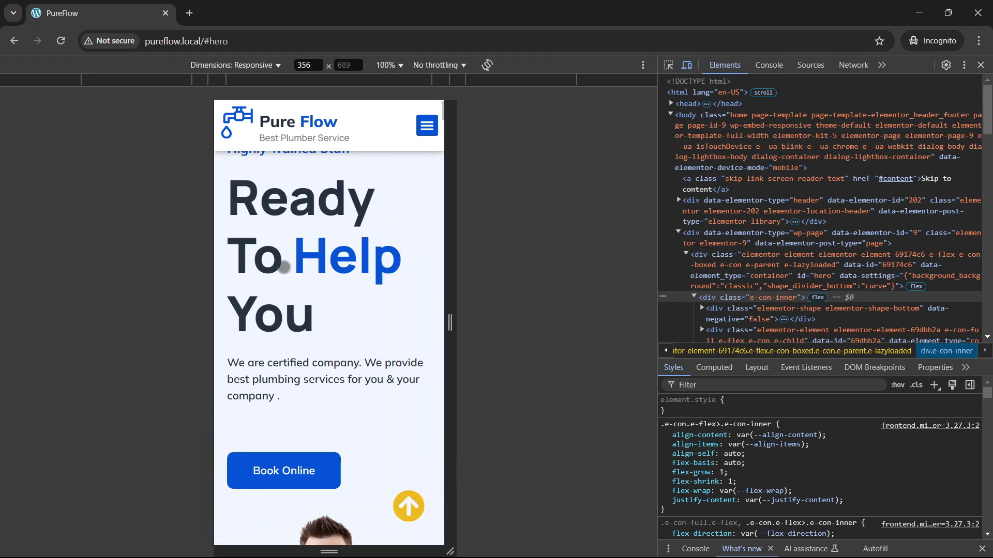
Step: Use the mobile hamburger menu to visit the About, Services, Projects and Contact sections
left_click(427, 125)
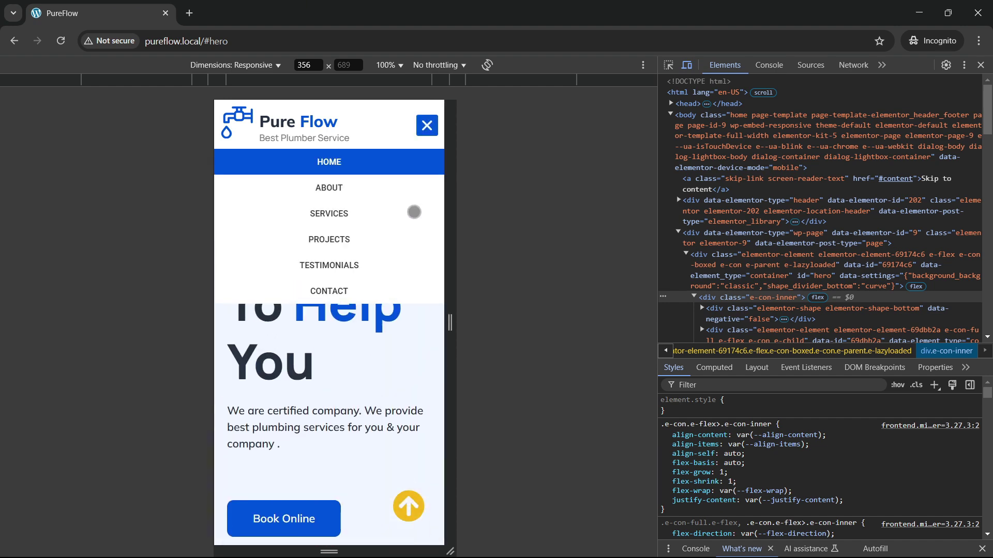
left_click(327, 187)
left_click(427, 125)
left_click(329, 214)
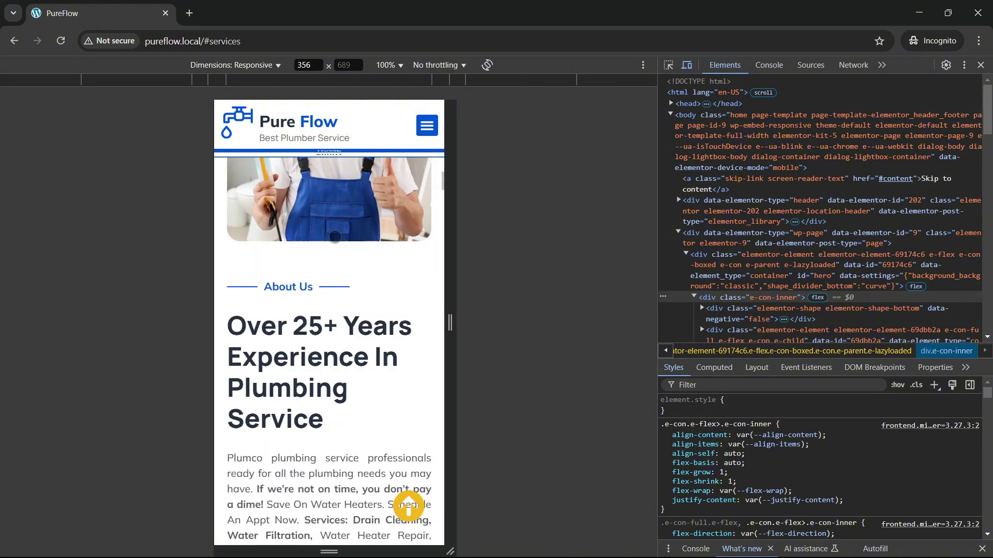
left_click(427, 126)
left_click(329, 238)
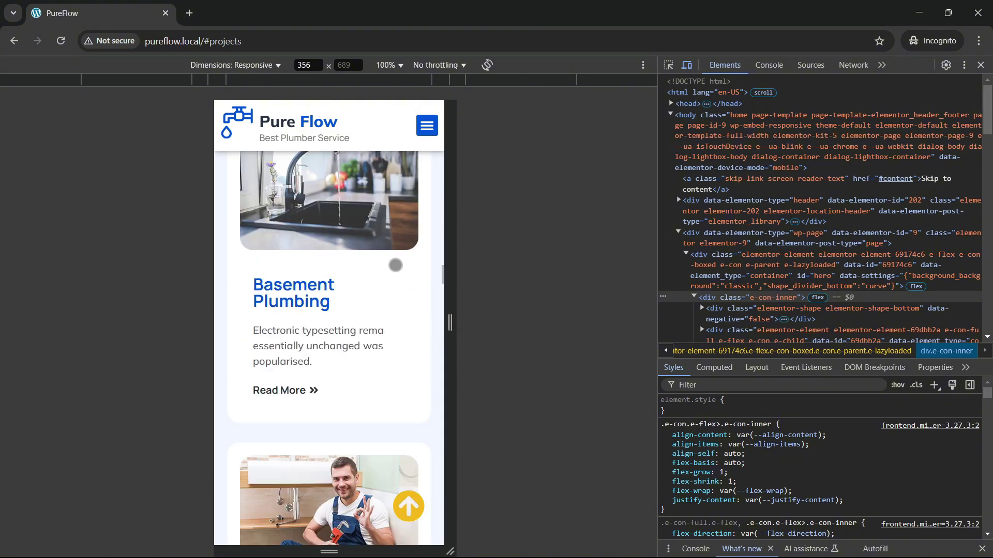
left_click(427, 125)
left_click(329, 289)
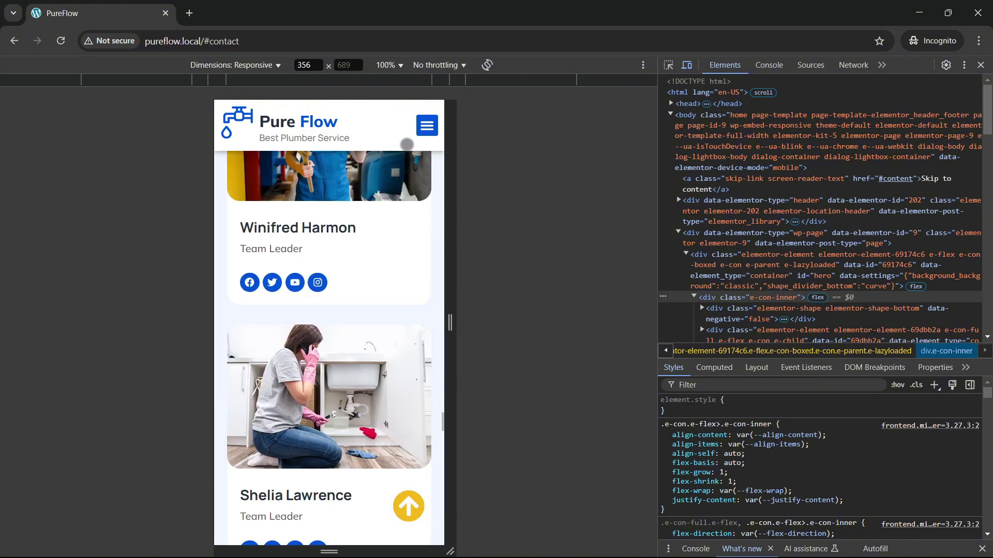
Step: Open and close the mobile menu, then return to the hero with scroll-to-top
left_click(427, 126)
left_click(428, 125)
scroll(365, 385, "down", 3)
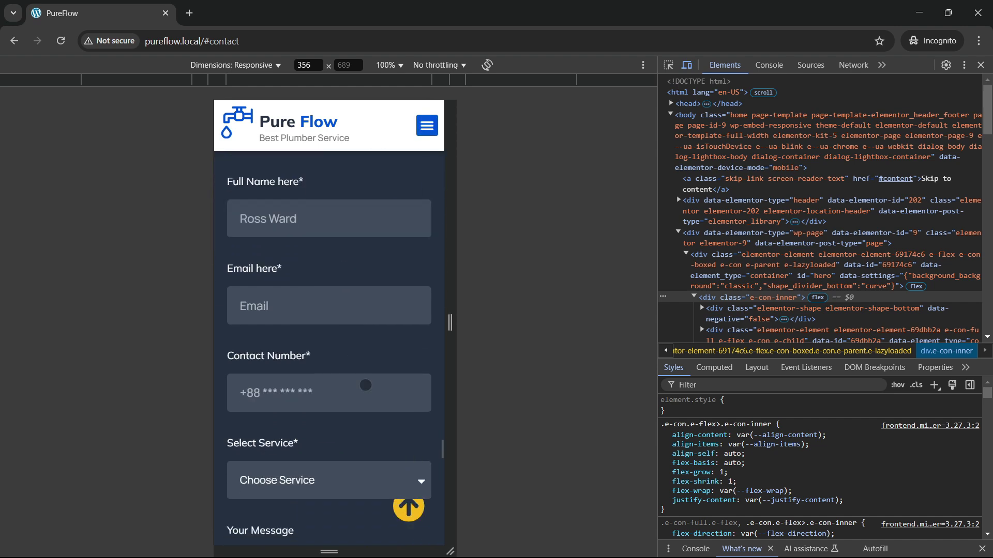
left_click(408, 507)
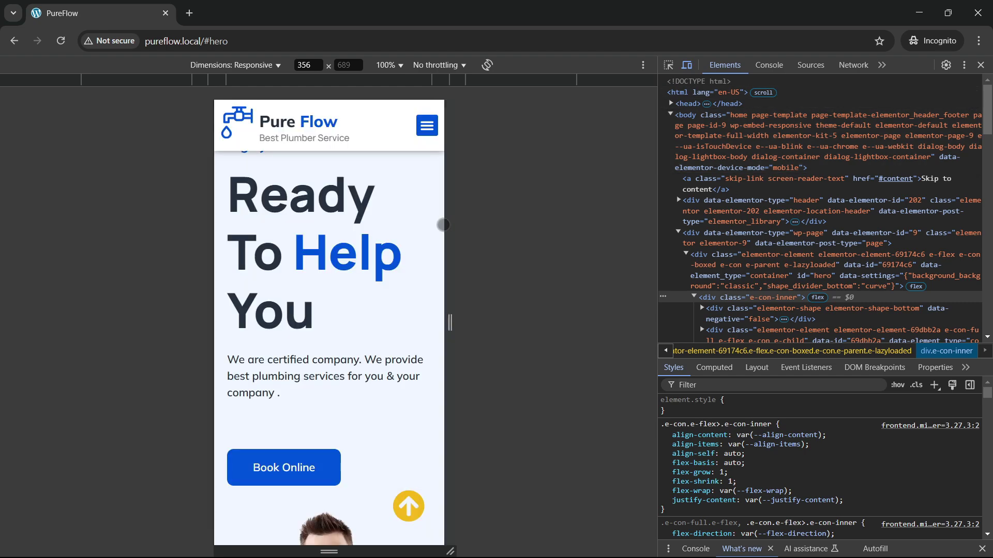
Step: Close the developer tools and bring up Web Host Most's Plans & Pricing page
left_click(981, 65)
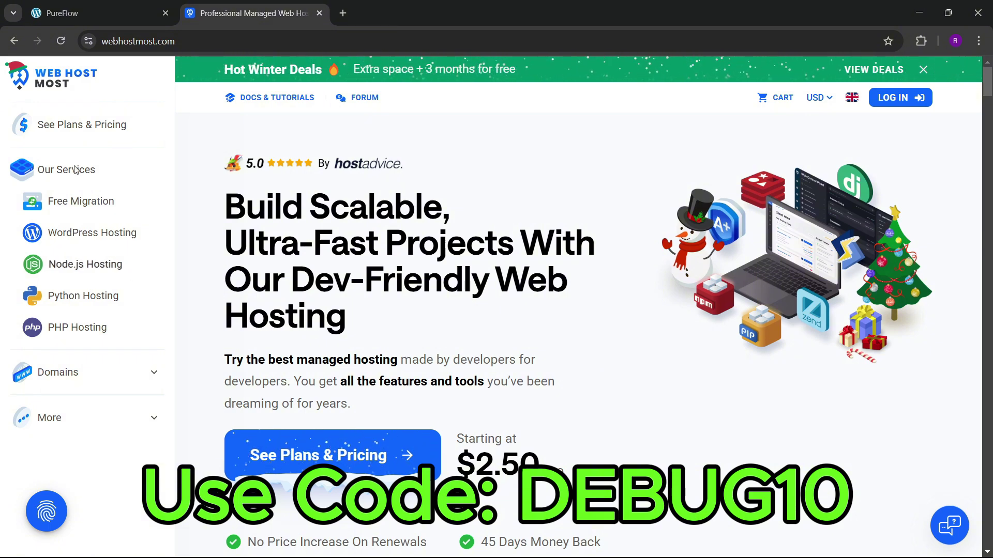
left_click(82, 124)
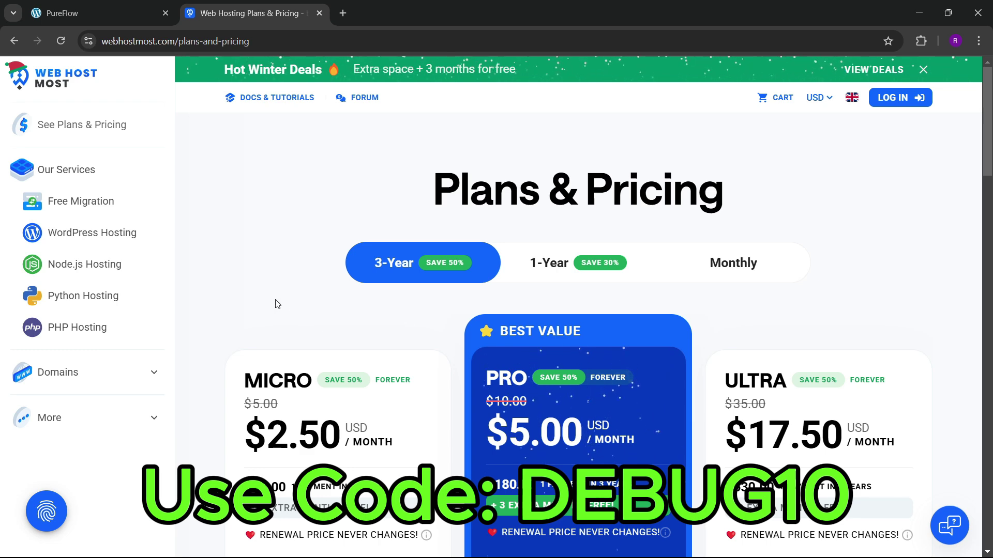
scroll(284, 303, "down", 4)
scroll(331, 297, "up", 4)
scroll(340, 305, "down", 3)
scroll(358, 315, "up", 3)
Step: Compare 1-Year, 3-Year and monthly prices, ending on monthly Micro $5.00, Pro $10.00, Ultra $35.00
left_click(560, 262)
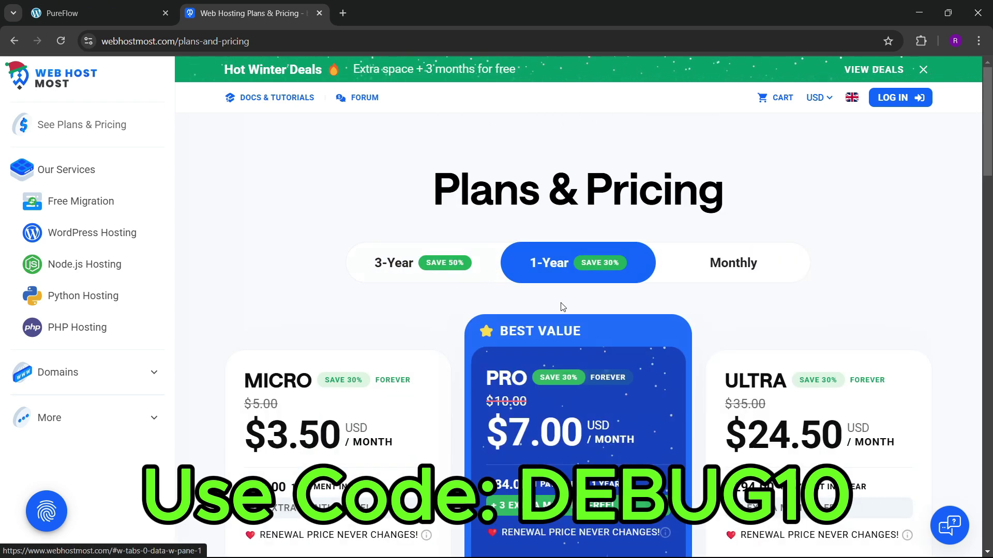
left_click(714, 279)
left_click(403, 267)
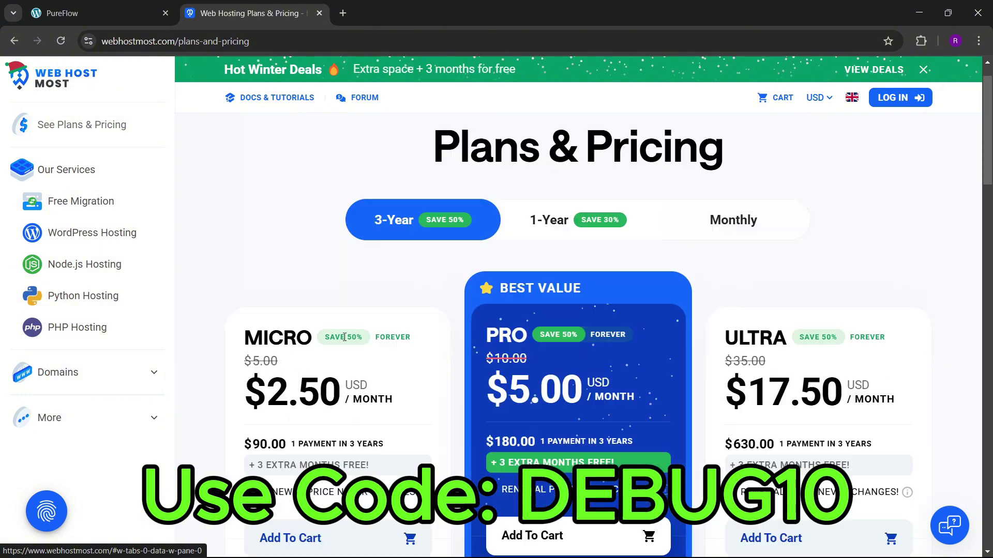
scroll(317, 279, "down", 4)
scroll(355, 392, "down", 2)
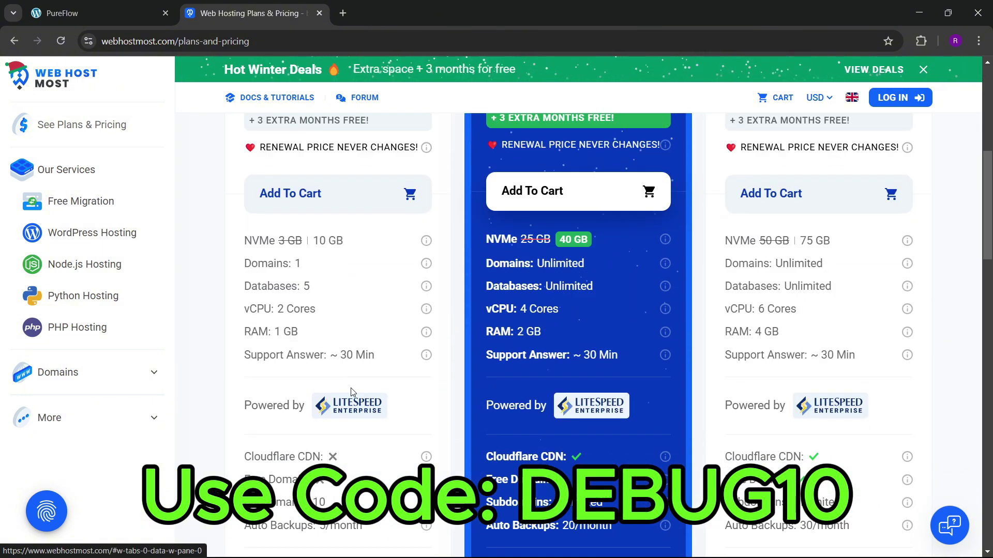
scroll(371, 389, "down", 3)
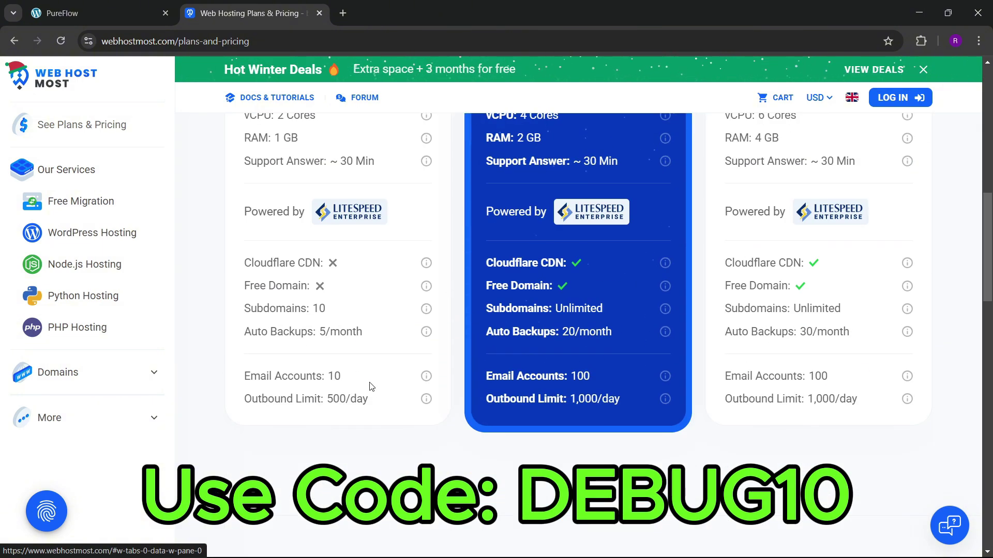
scroll(364, 382, "up", 10)
left_click(533, 282)
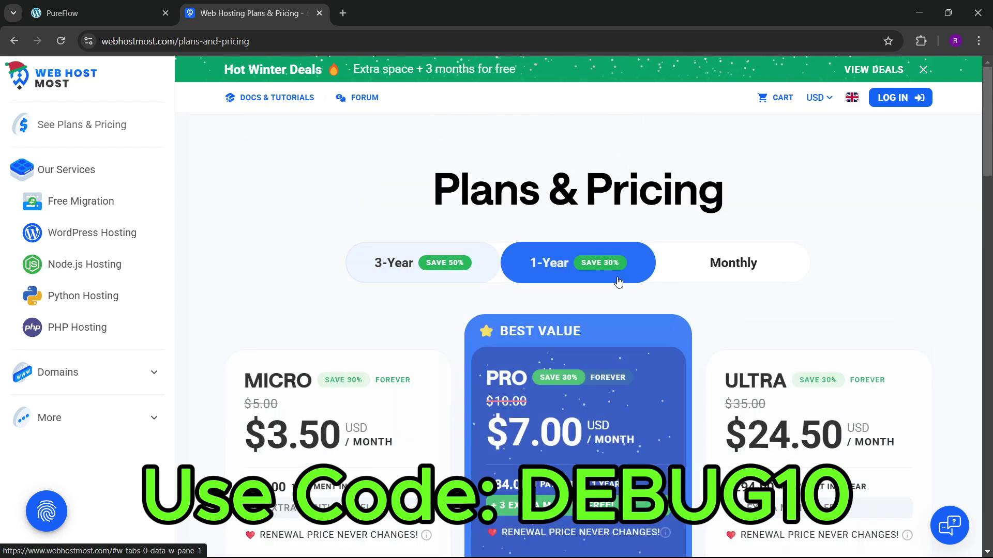
left_click(687, 273)
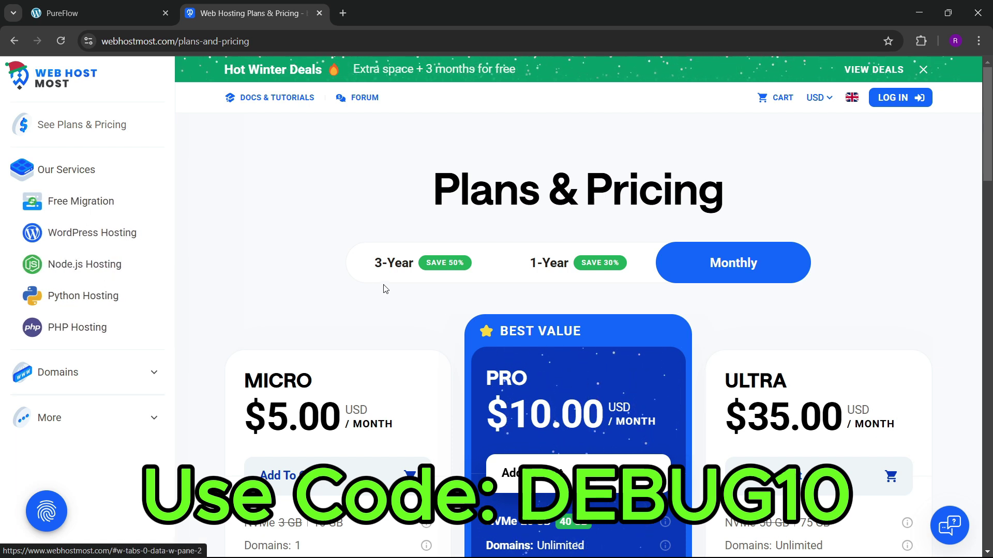
scroll(373, 358, "down", 1)
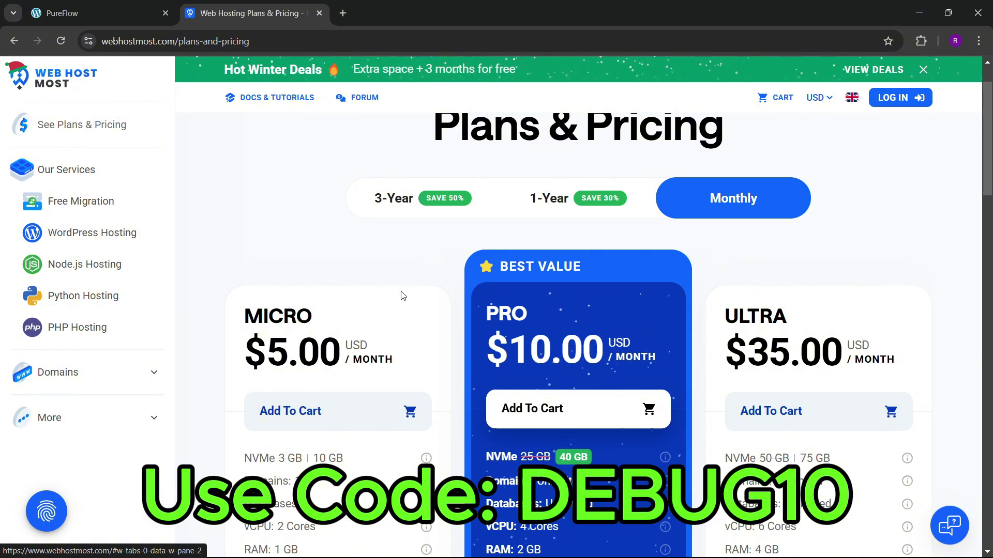
scroll(403, 295, "up", 1)
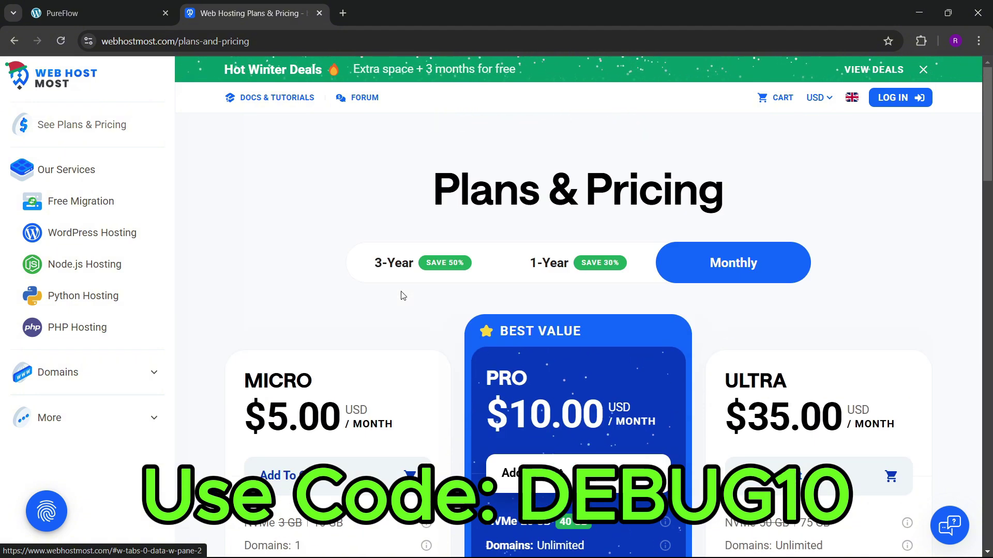
Step: Go to the client login page and look over the new account registration form
left_click(900, 98)
scroll(278, 328, "down", 2)
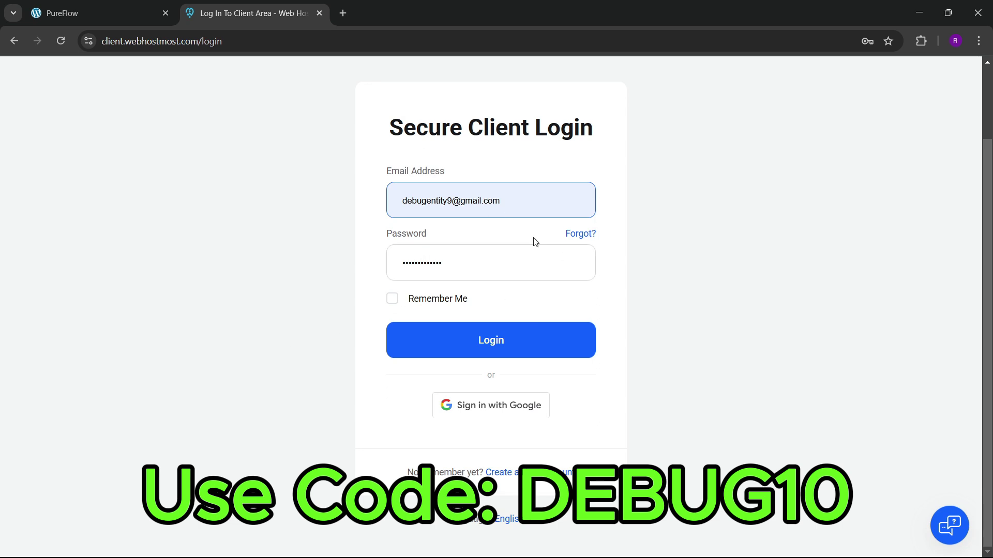
left_click(510, 473)
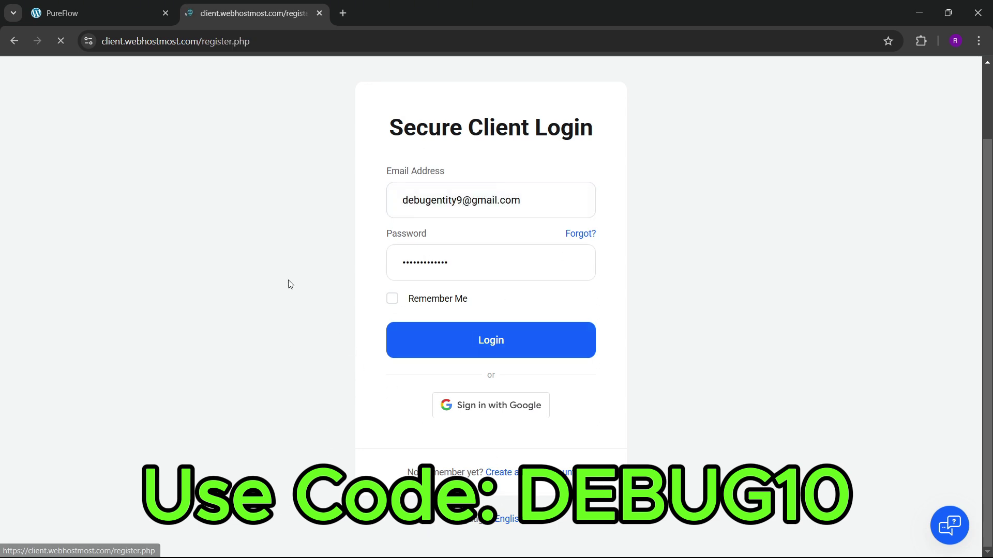
scroll(263, 300, "down", 3)
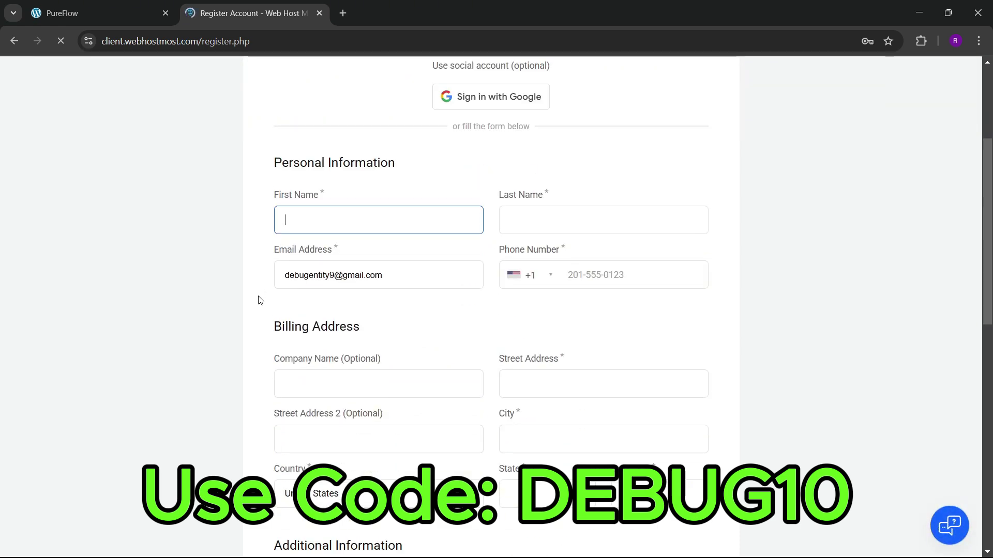
scroll(257, 295, "up", 2)
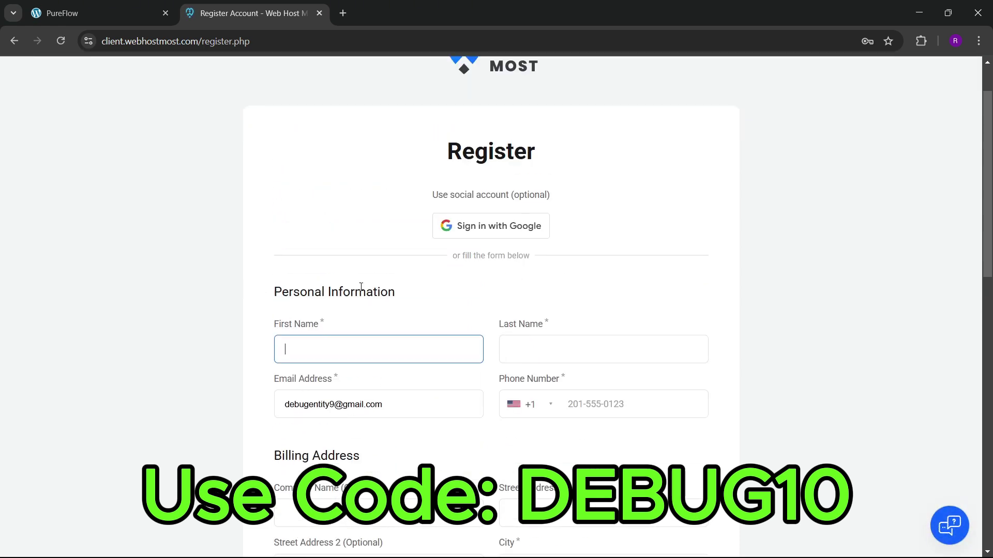
scroll(339, 344, "down", 2)
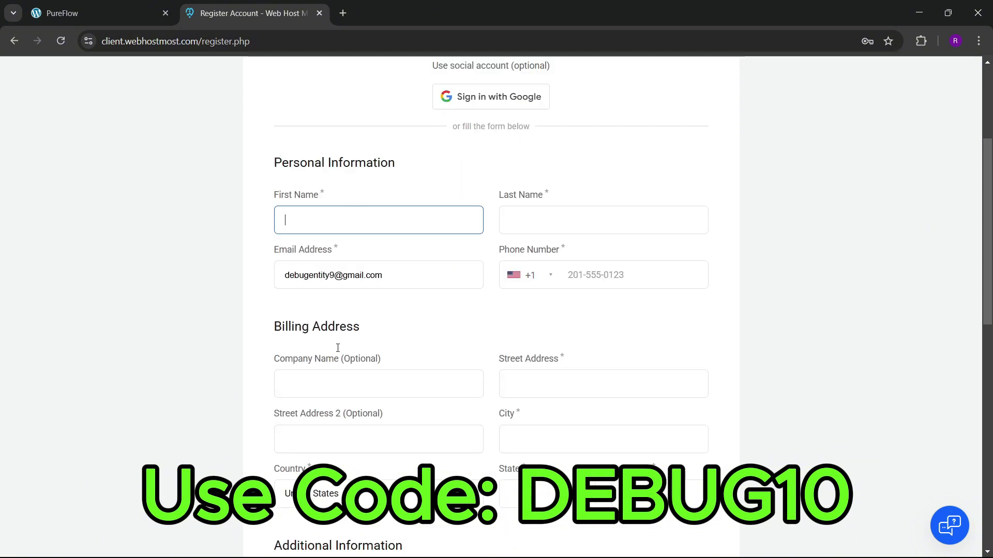
scroll(361, 366, "down", 5)
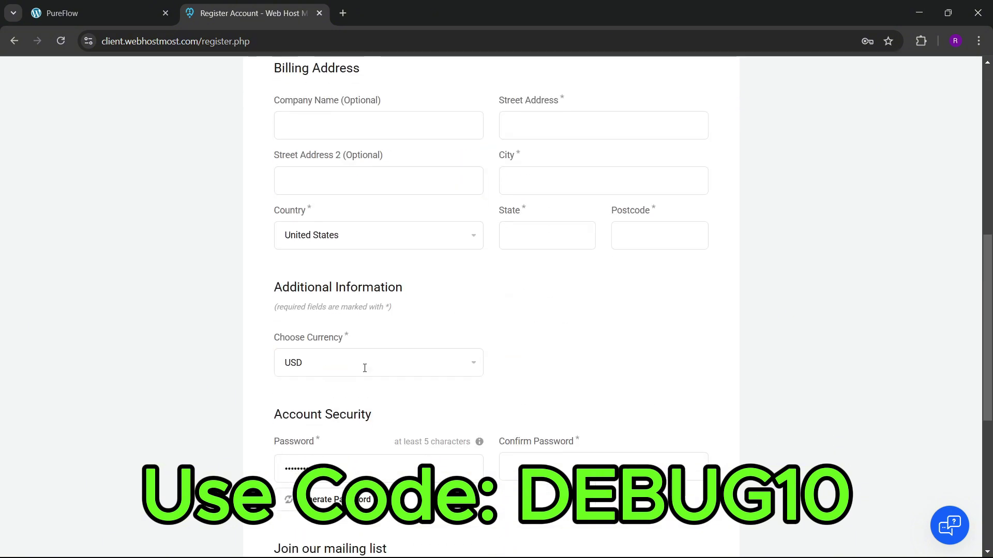
scroll(388, 355, "down", 5)
scroll(389, 355, "down", 2)
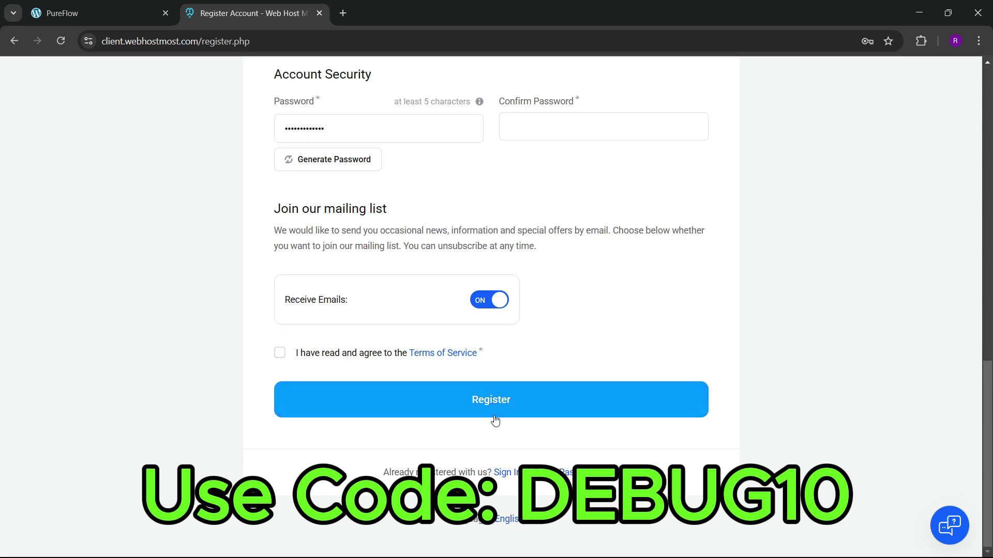
scroll(442, 268, "up", 6)
scroll(441, 267, "up", 3)
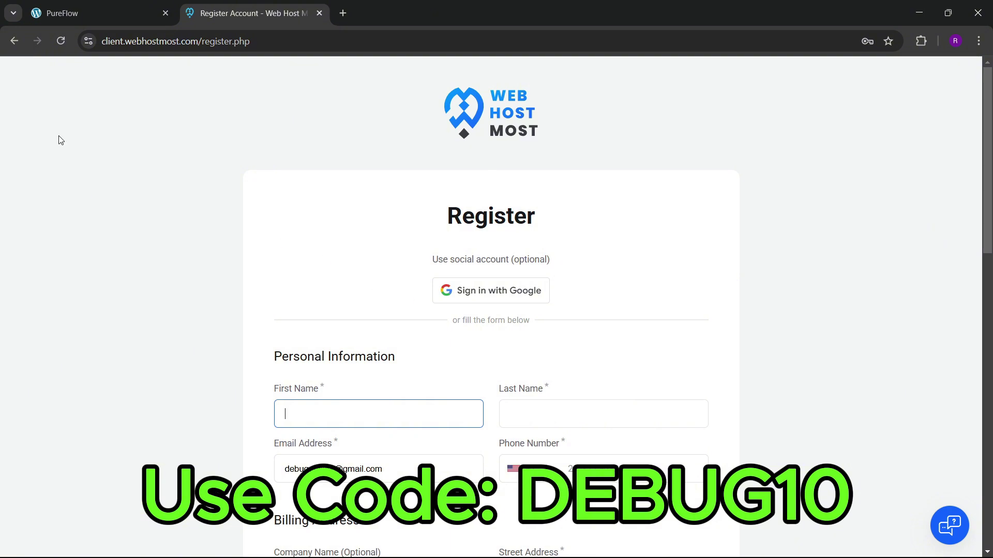
Step: Back on the login page, enable Remember Me and sign in to the Client Area
left_click(14, 40)
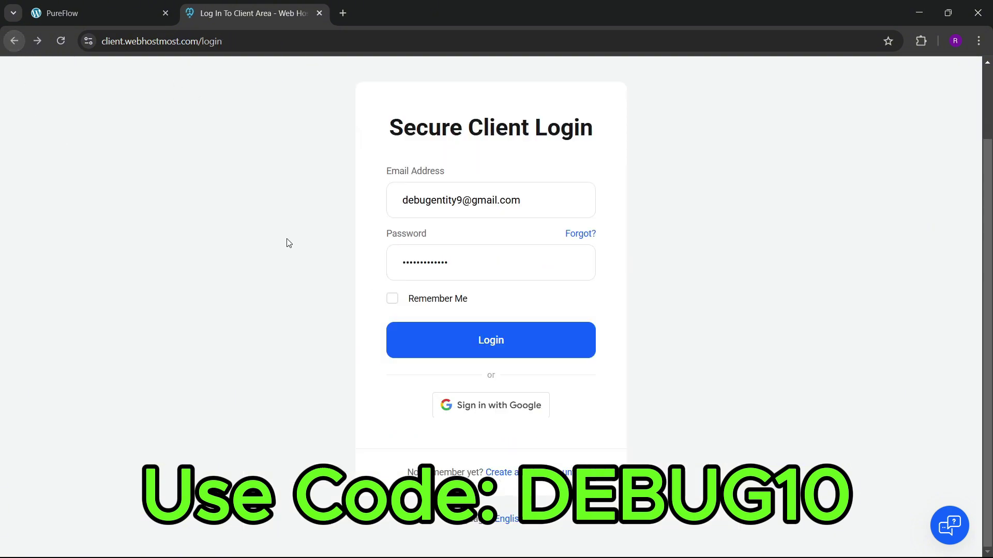
left_click(392, 298)
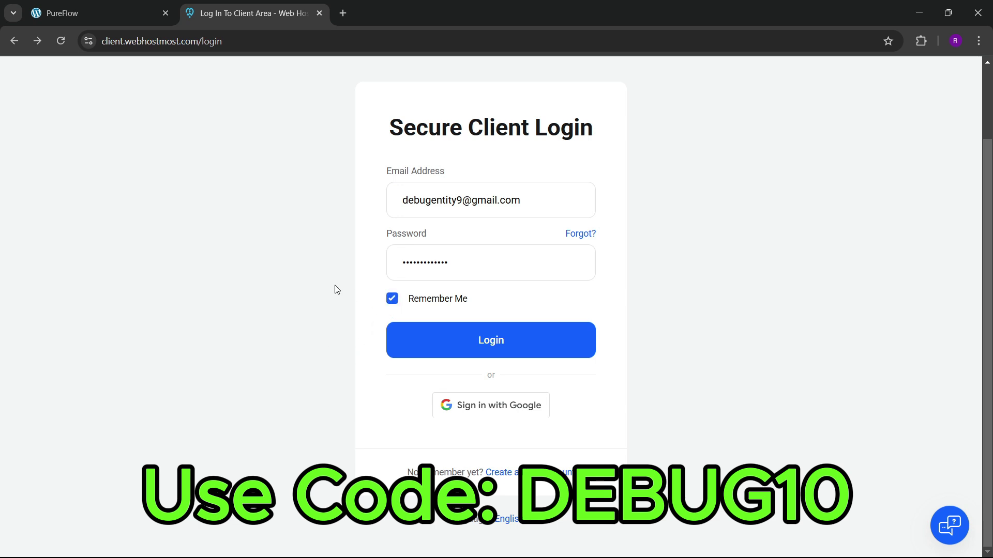
left_click(483, 342)
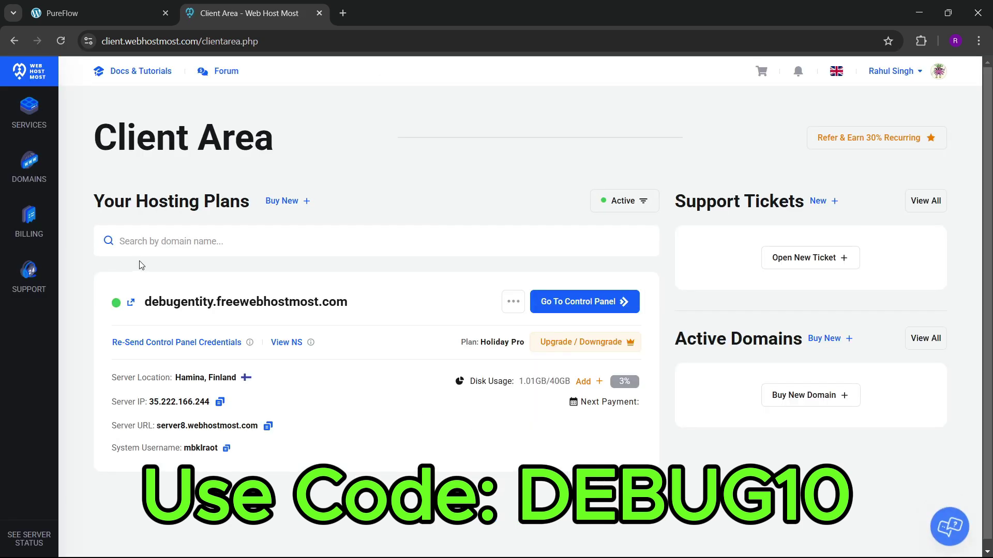
Step: Launch the hosting control panel from the client area's domains menu in a new tab
left_click(22, 125)
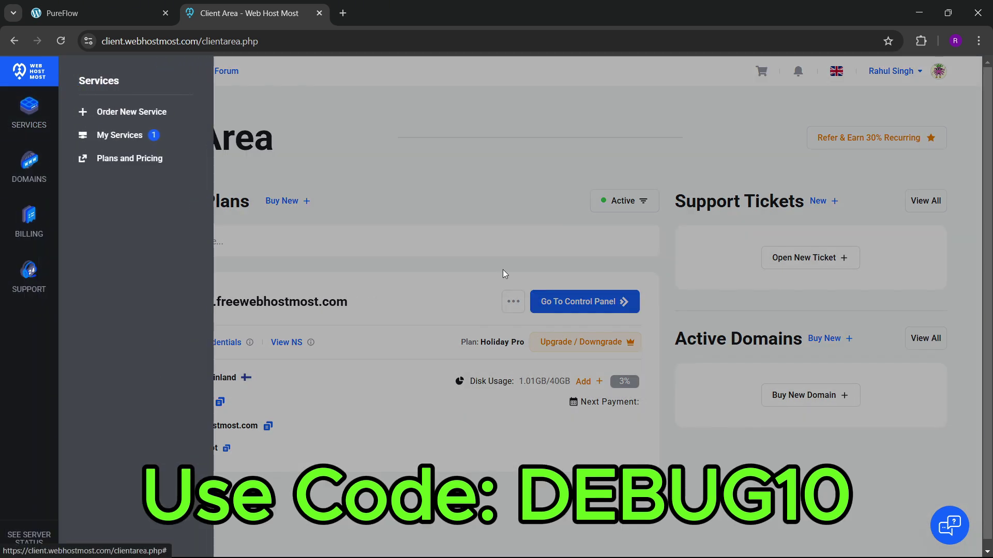
left_click(29, 120)
left_click(33, 116)
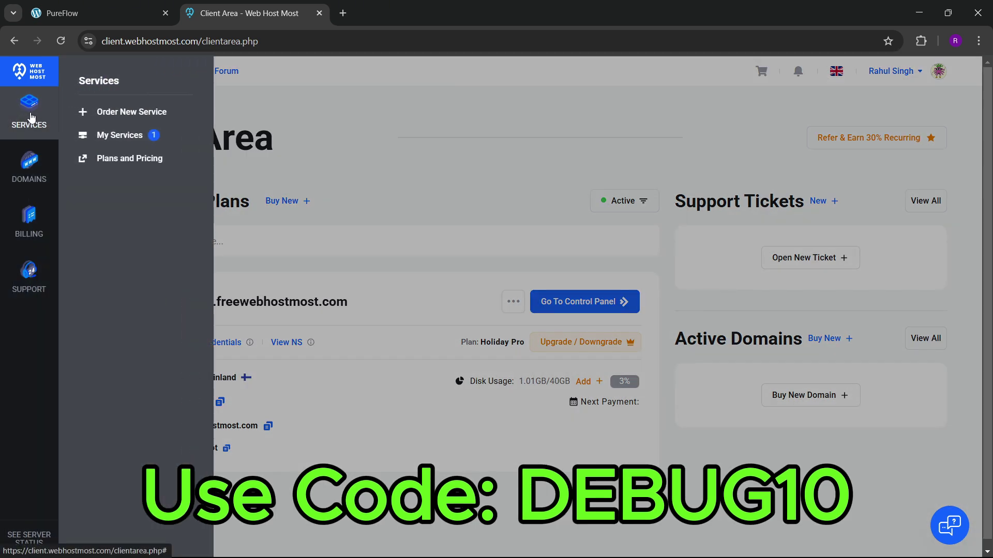
left_click(31, 171)
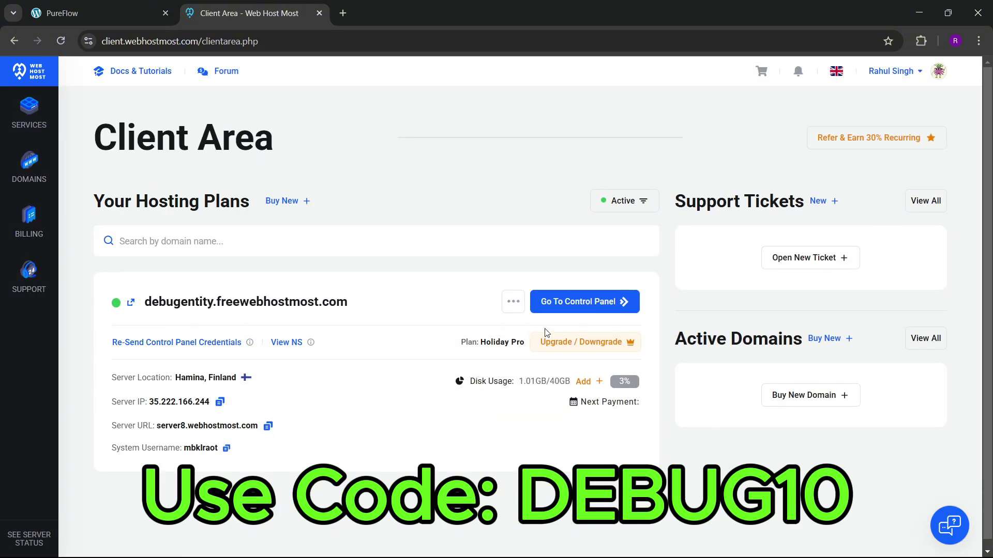
left_click(572, 305)
left_click(253, 10)
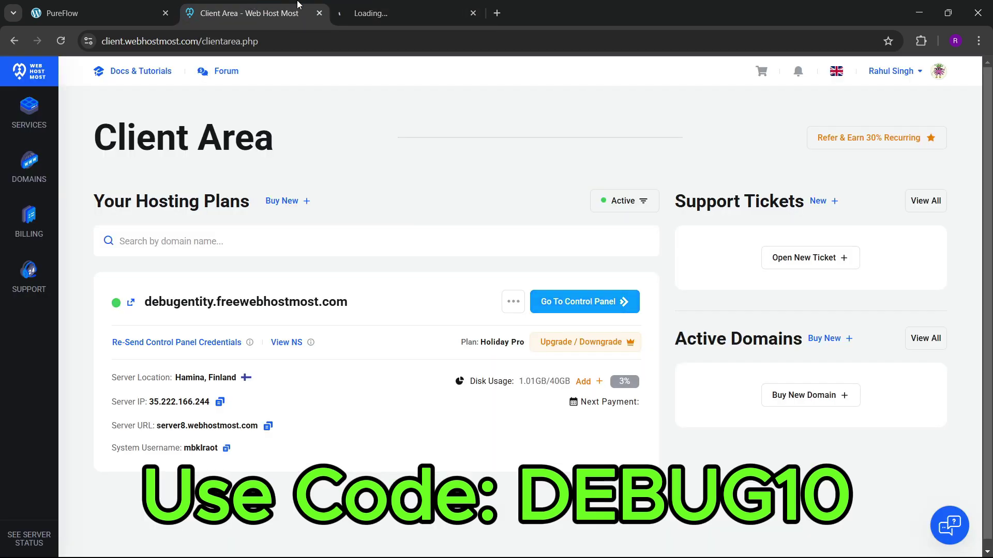
left_click(357, 5)
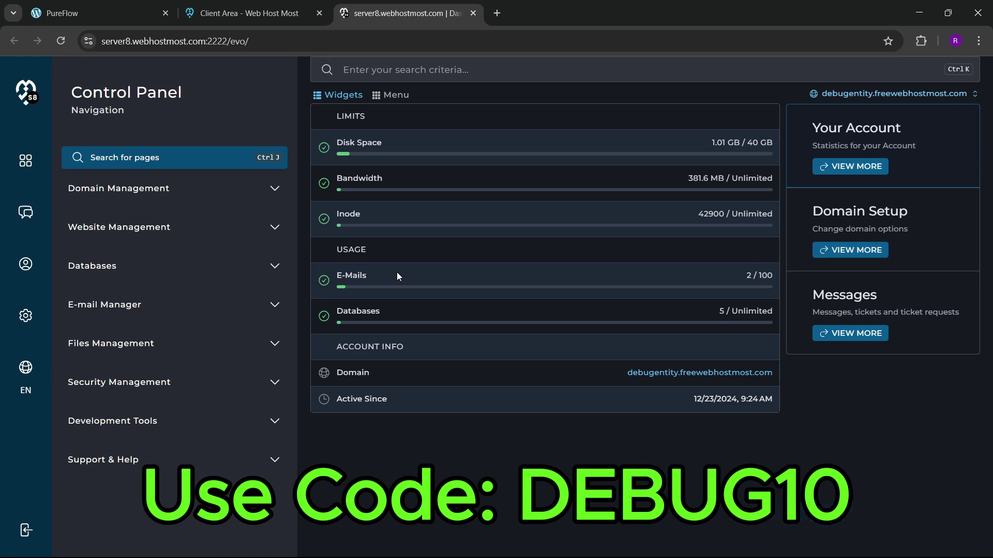
left_click(98, 12)
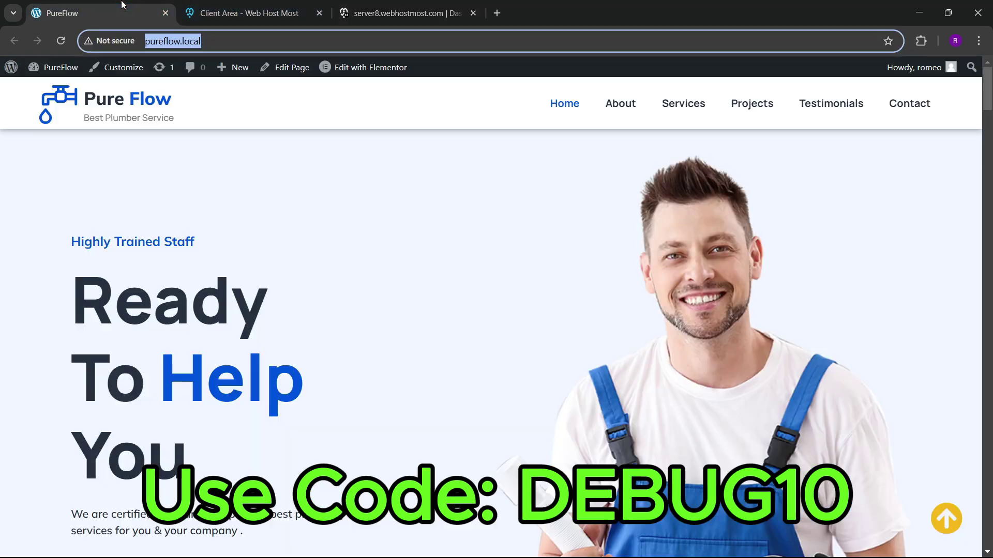
left_click(265, 4)
left_click(404, 13)
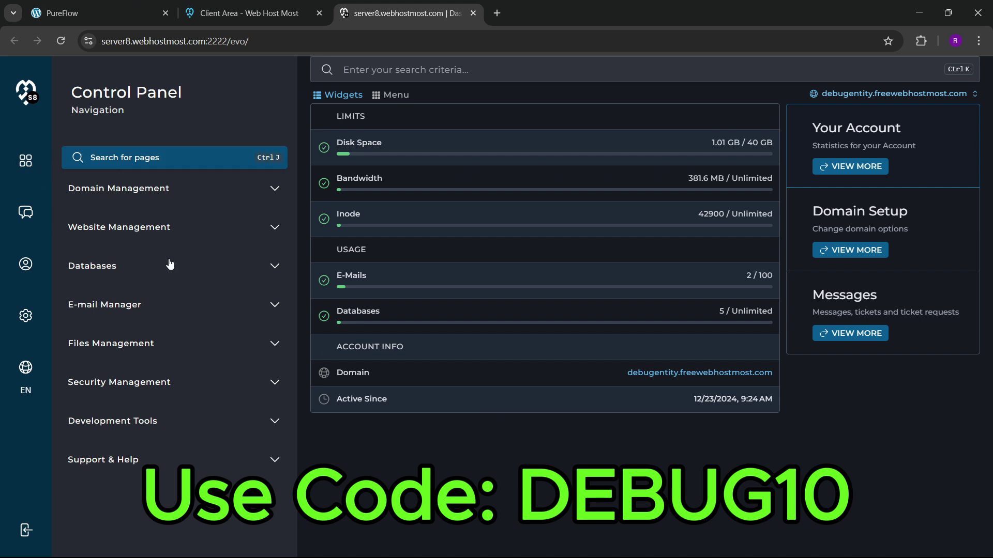
Step: Expand and collapse Domain Management, Website Management, Databases, E-mail Manager and Files Management
left_click(279, 193)
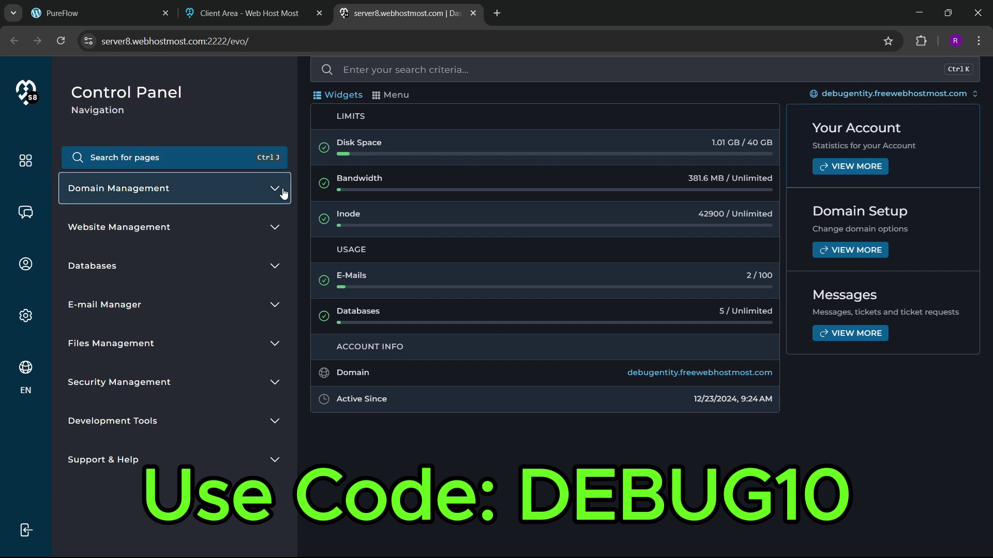
left_click(270, 195)
left_click(273, 231)
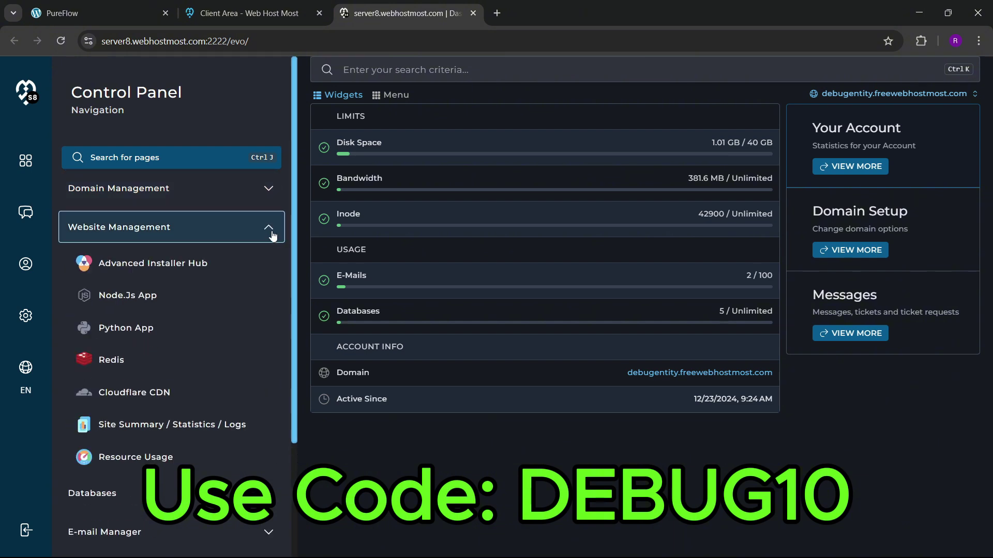
left_click(273, 231)
left_click(272, 265)
left_click(273, 265)
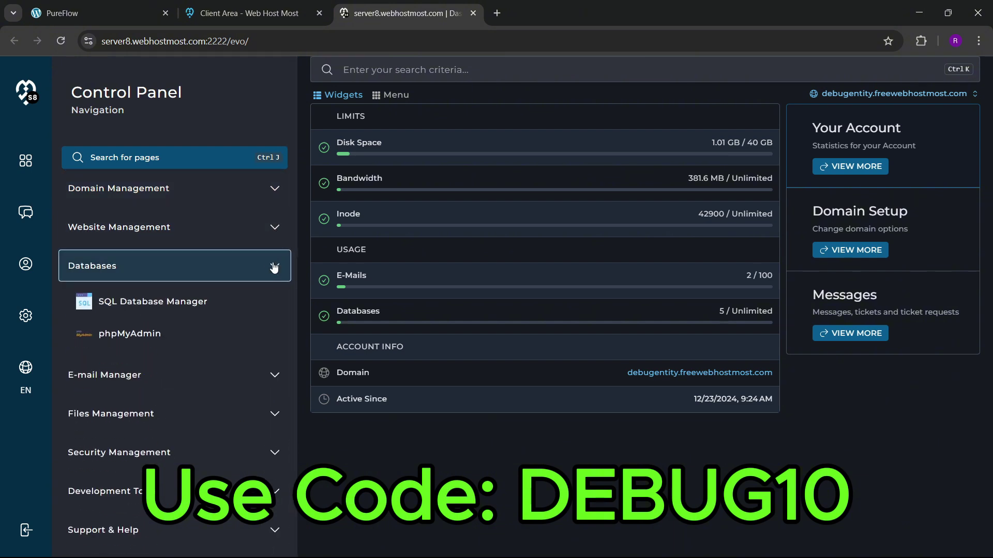
left_click(272, 309)
left_click(273, 309)
left_click(273, 347)
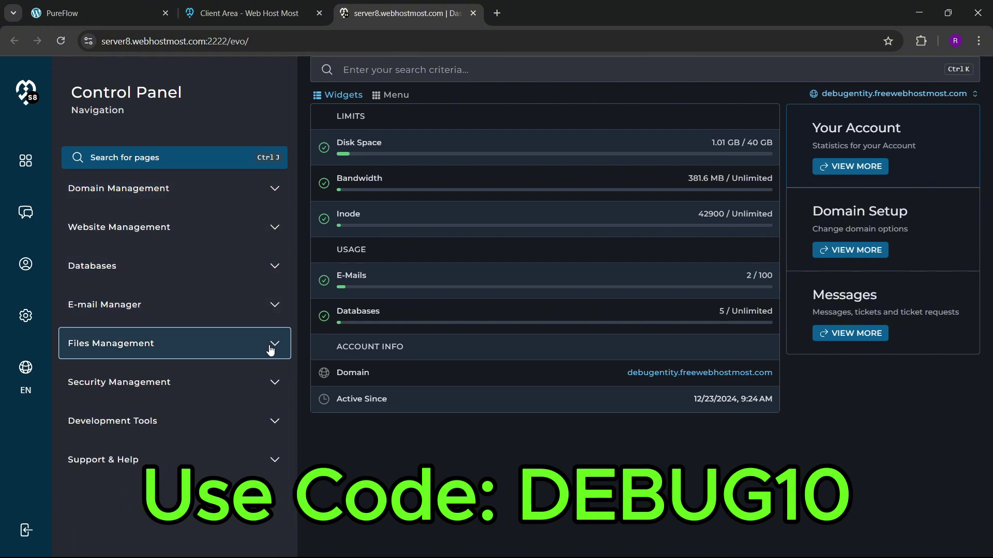
left_click(273, 347)
Step: Add a subdomain named 'pureflow' under Domain Management
left_click(269, 189)
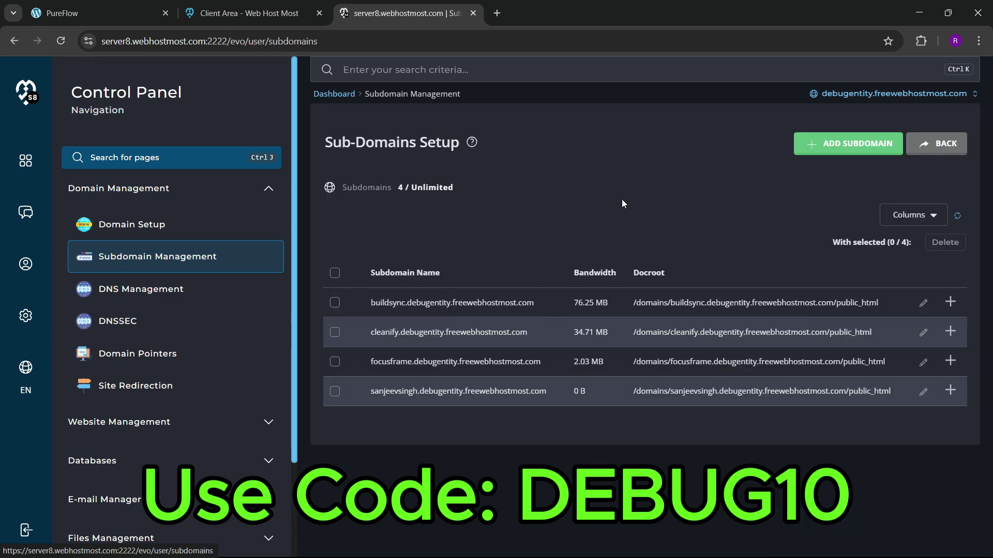
left_click(807, 155)
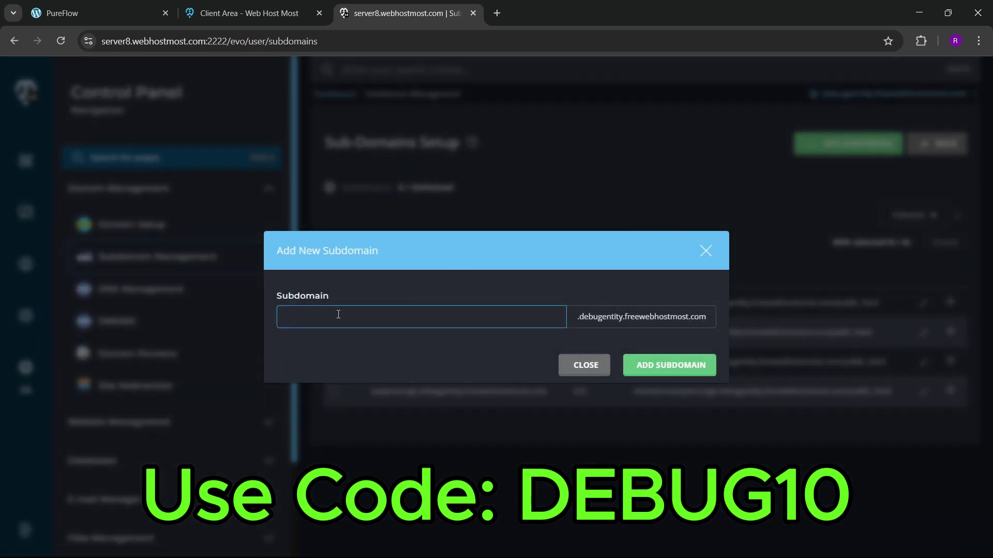
type("pureflow")
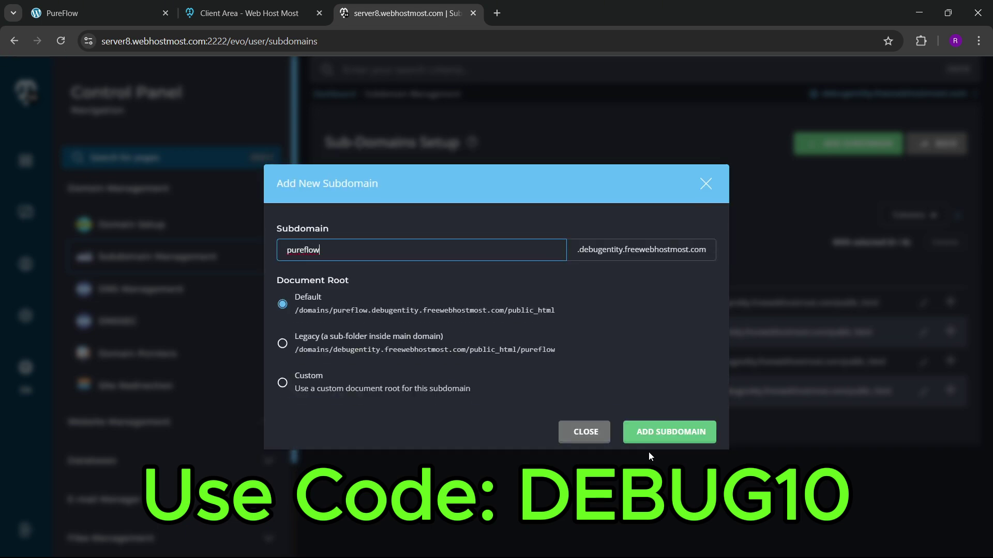
left_click(656, 433)
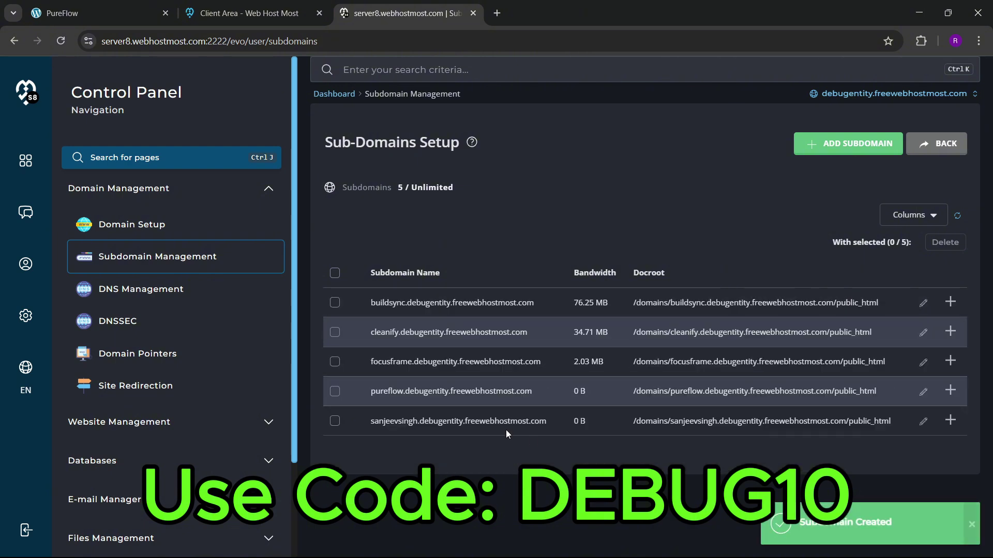
Step: Launch the Advanced Installer Hub from Website Management in a new tab
left_click(267, 189)
left_click(282, 230)
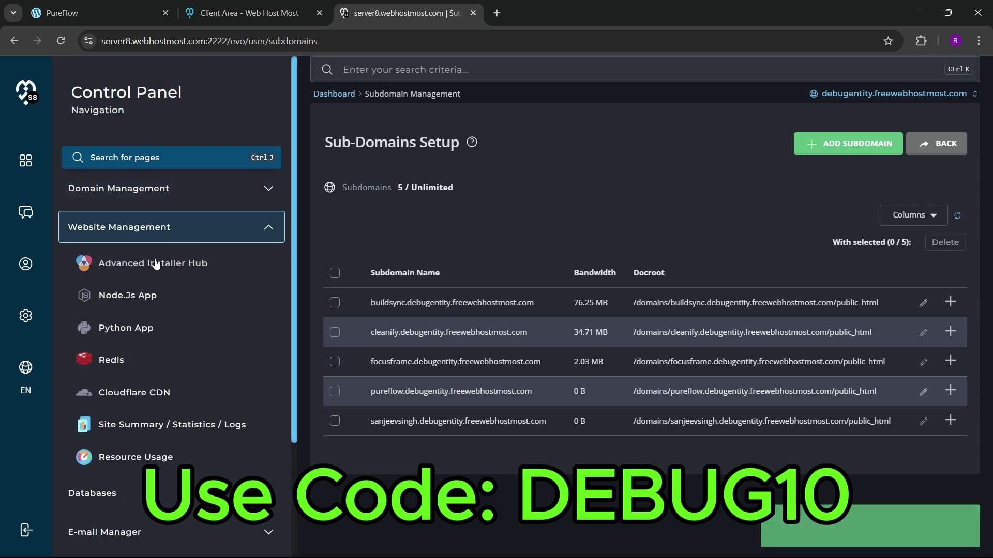
left_click(242, 263)
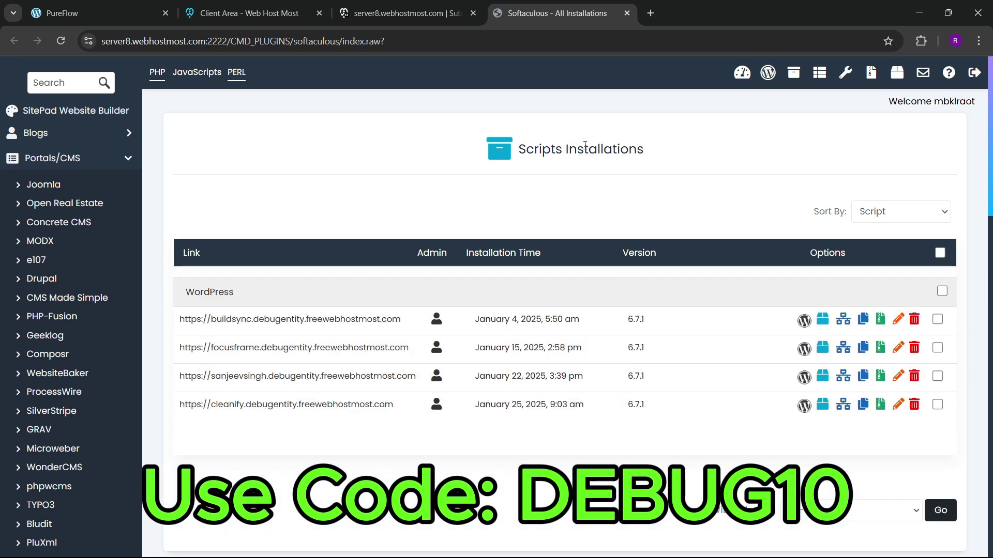
Step: Start a WordPress install targeting the pureflow subdomain with version 6.7.1
left_click(767, 72)
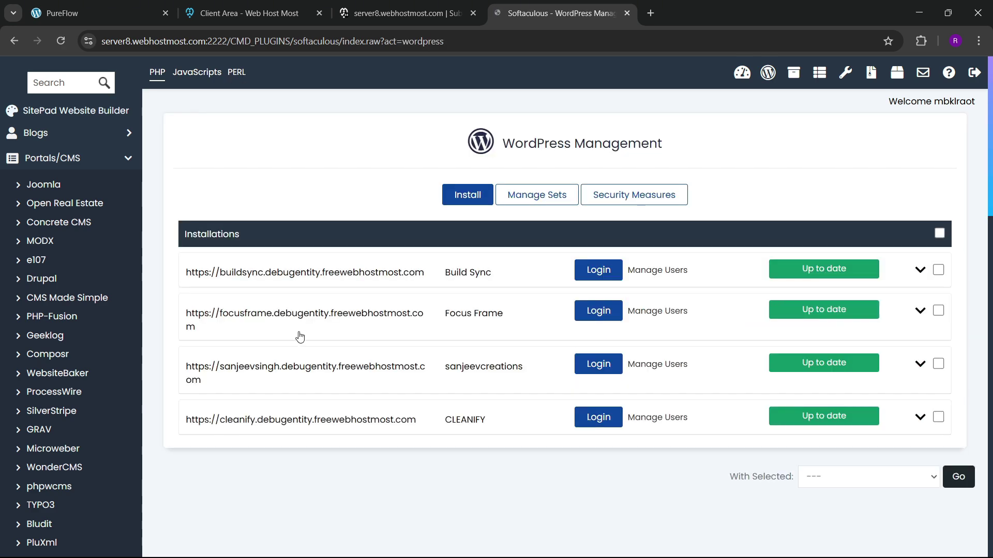
left_click(466, 195)
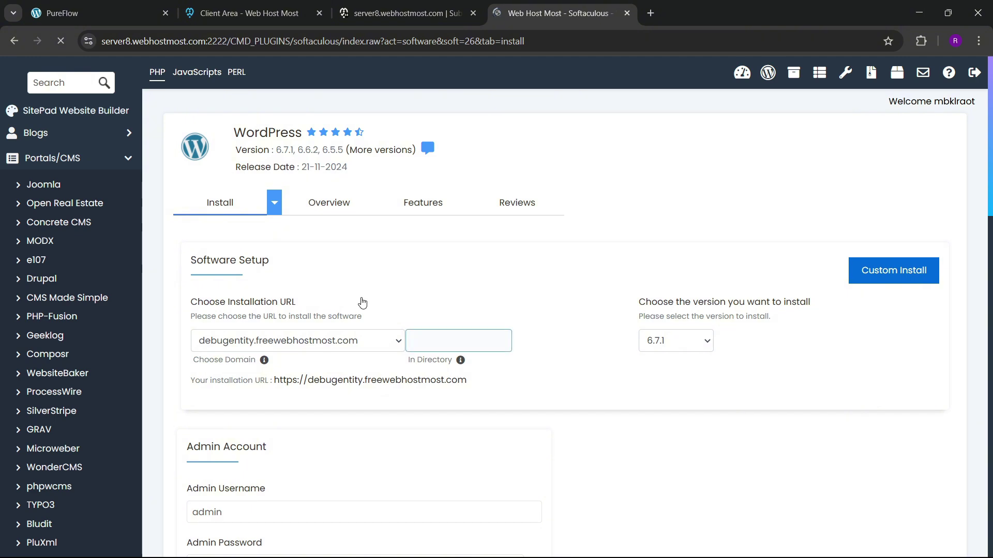
scroll(357, 300, "down", 1)
left_click(292, 279)
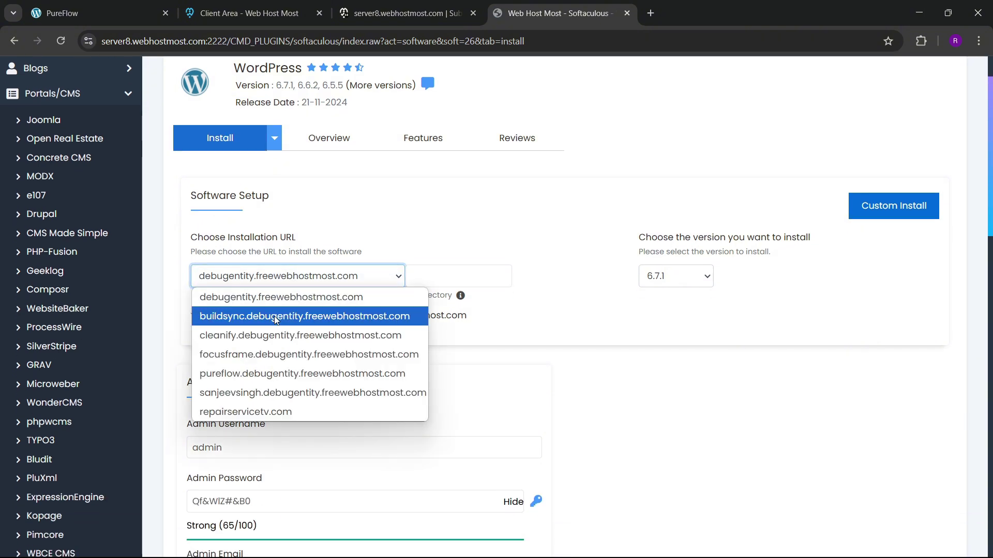
left_click(275, 373)
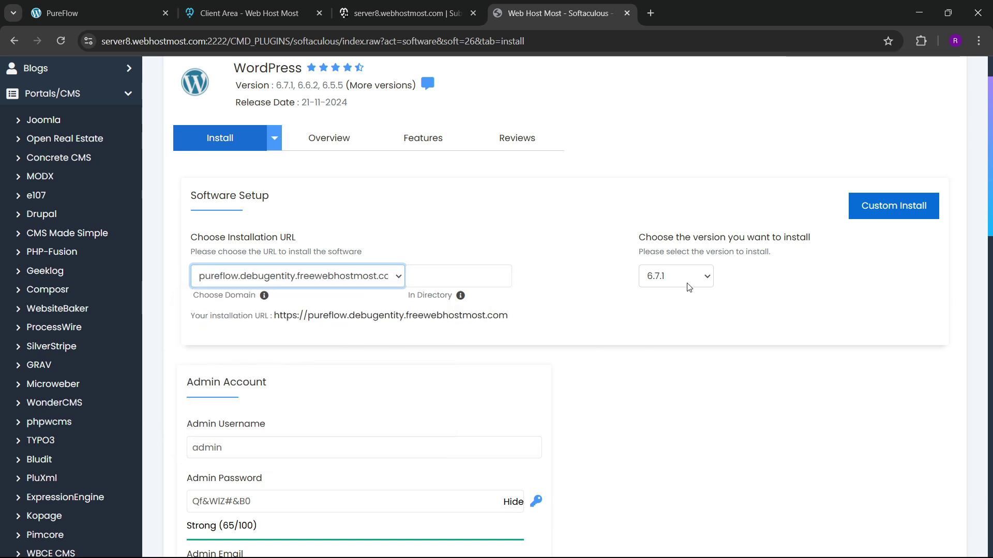
left_click(675, 276)
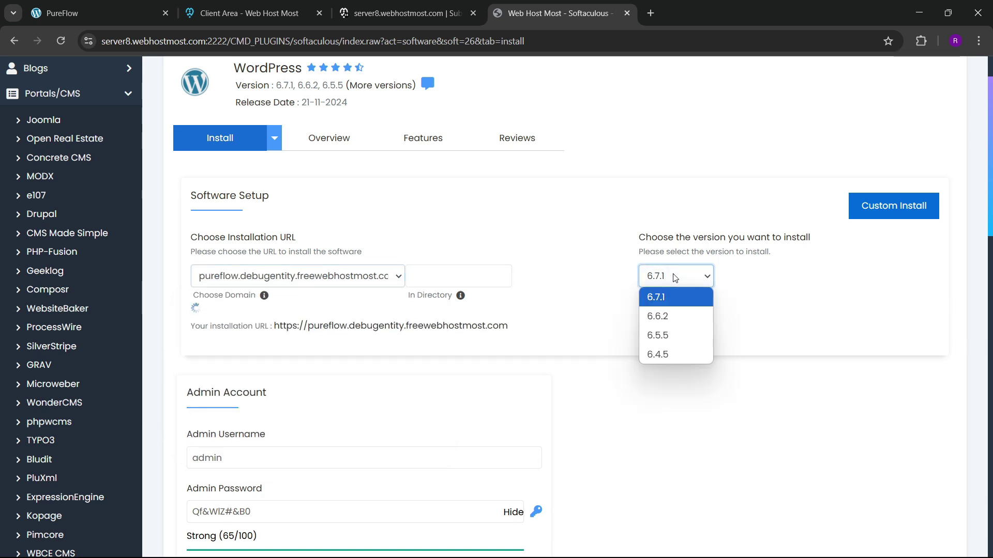
left_click(676, 304)
scroll(454, 290, "down", 4)
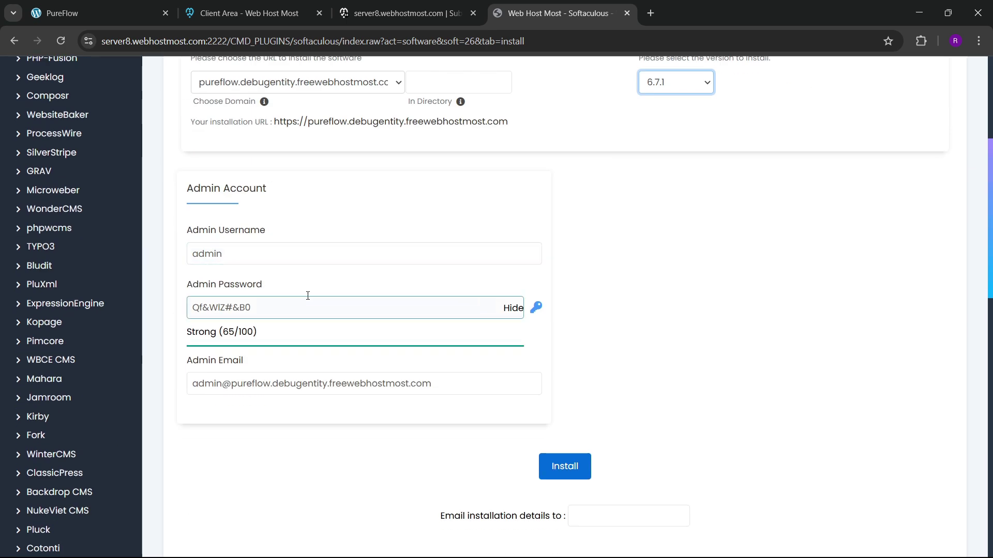
Step: Replace the default admin username and password with custom ones and run the installation
left_click(215, 254)
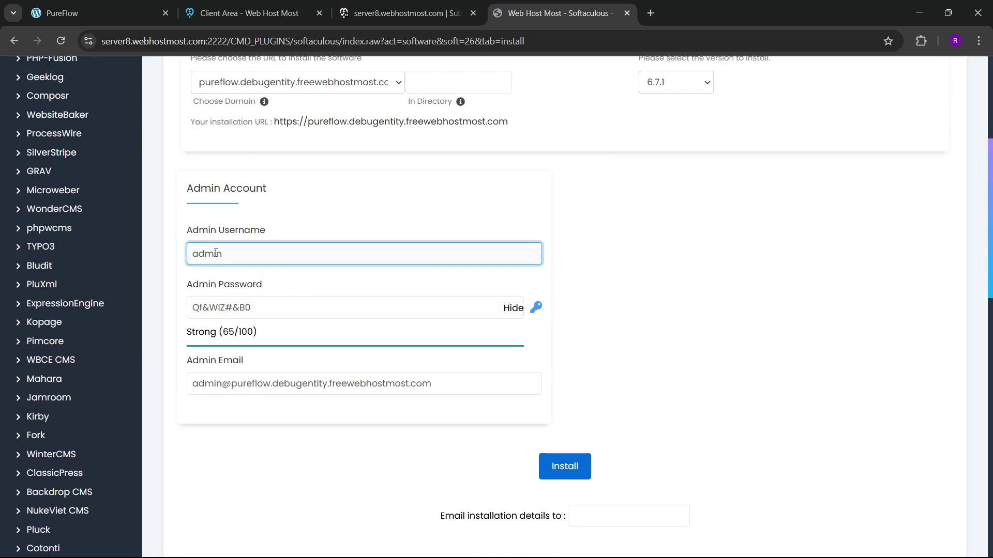
double_click(215, 254)
key("BackSpace")
type("romdeo")
key("BackSpace")
key("BackSpace")
key("BackSpace")
type("eo")
key("Tab")
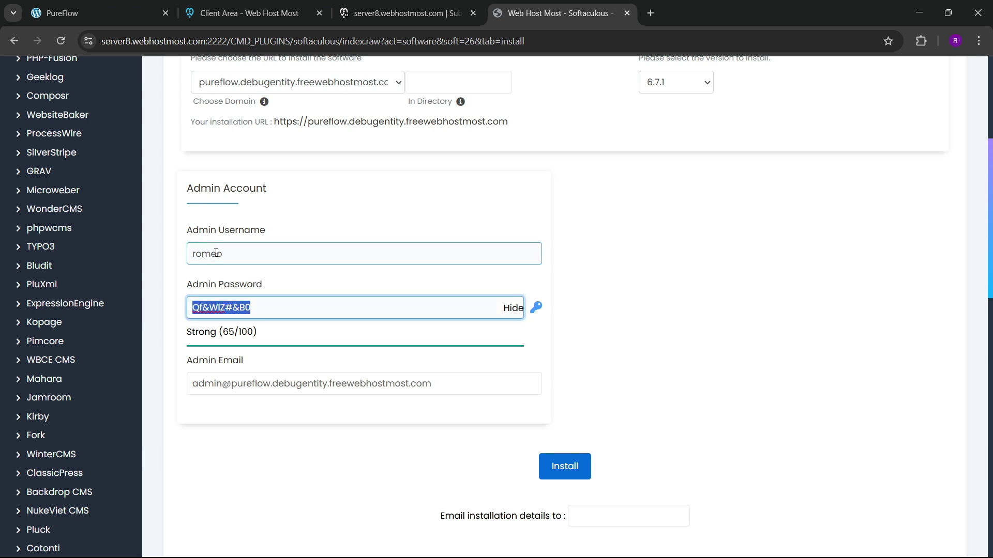
left_click(501, 312)
double_click(255, 308)
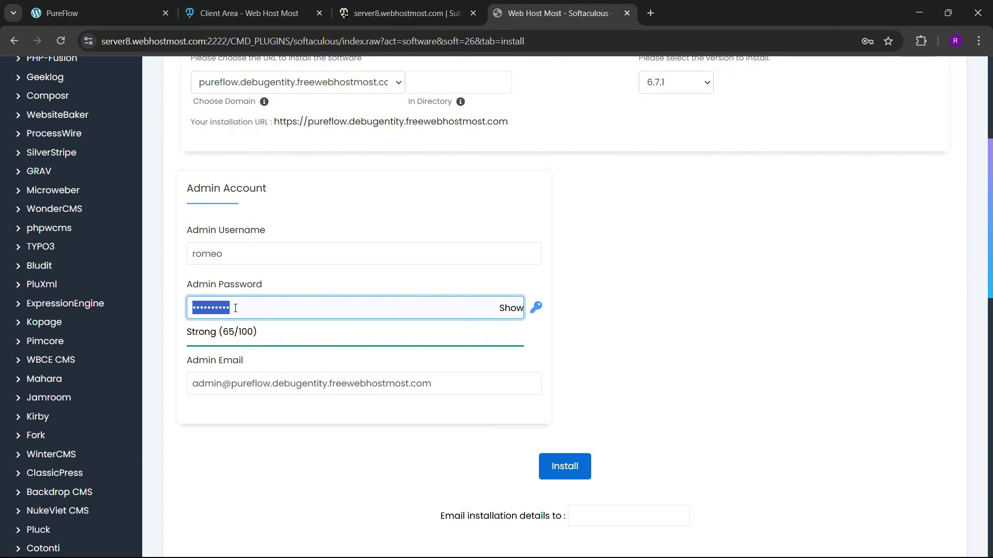
type("••••••••••")
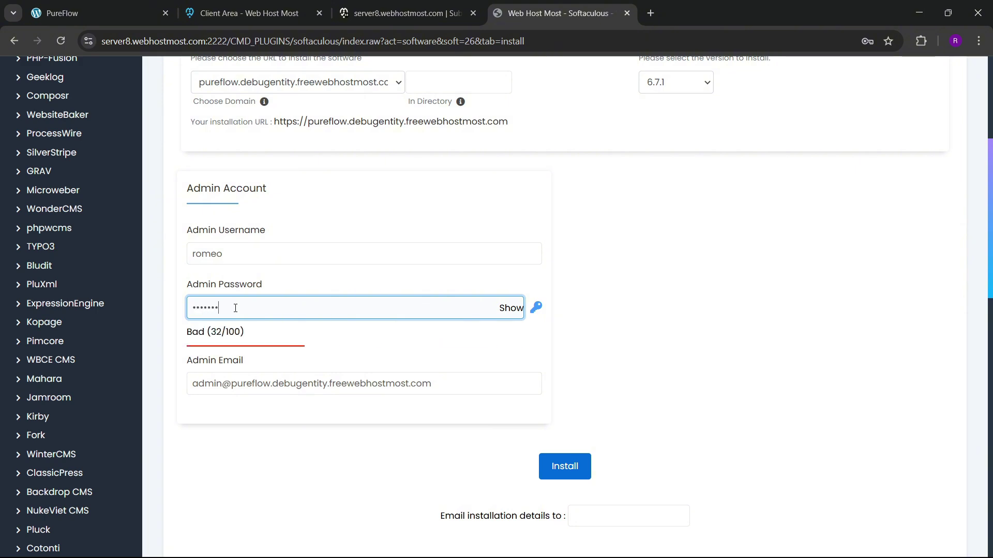
type("••••")
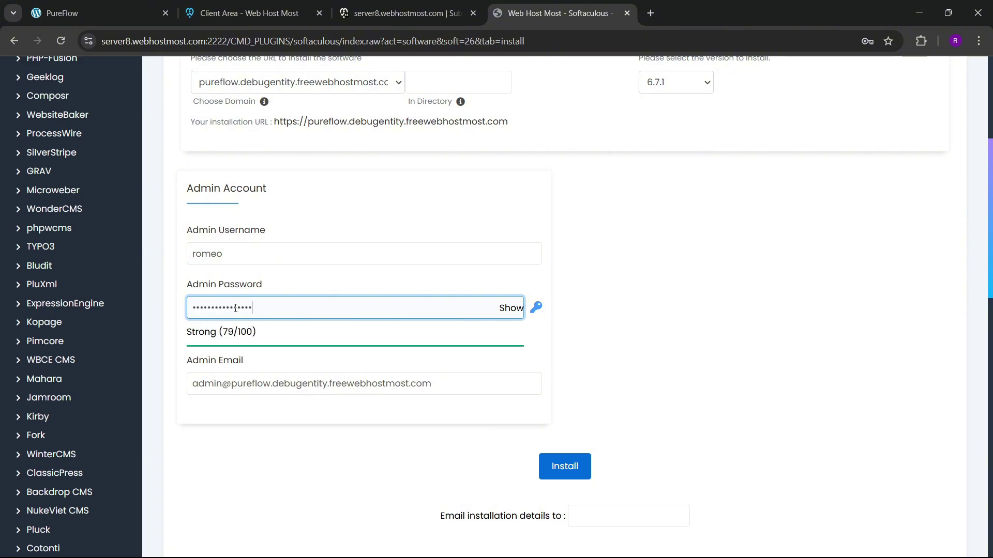
type("•")
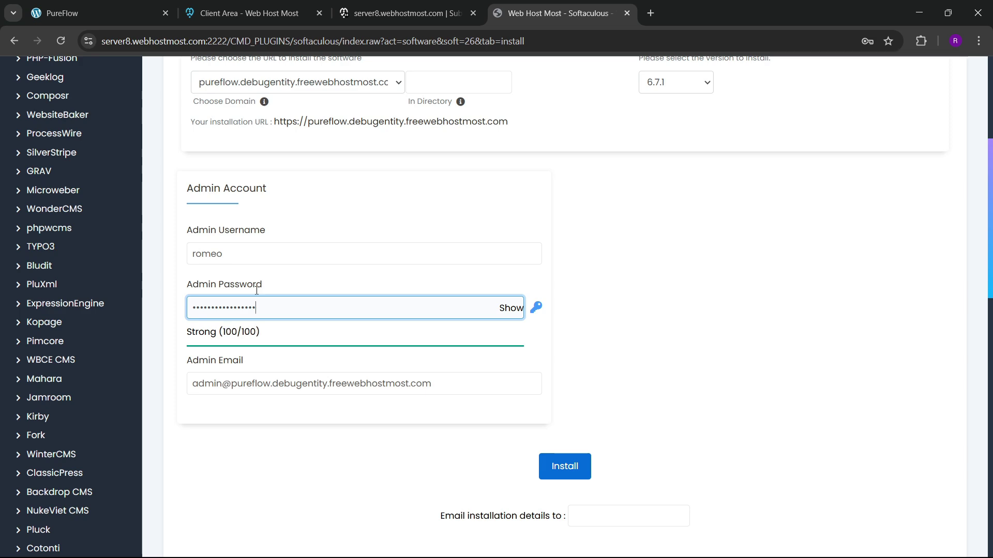
left_click(564, 467)
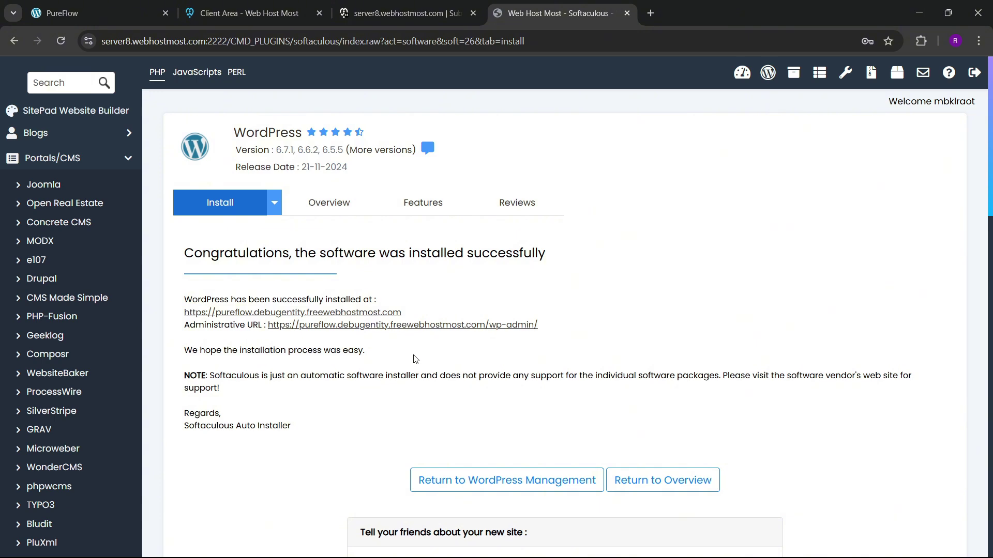
Step: Open the new site's admin URL and site address in separate new tabs
right_click(337, 324)
key("Escape")
middle_click(372, 325)
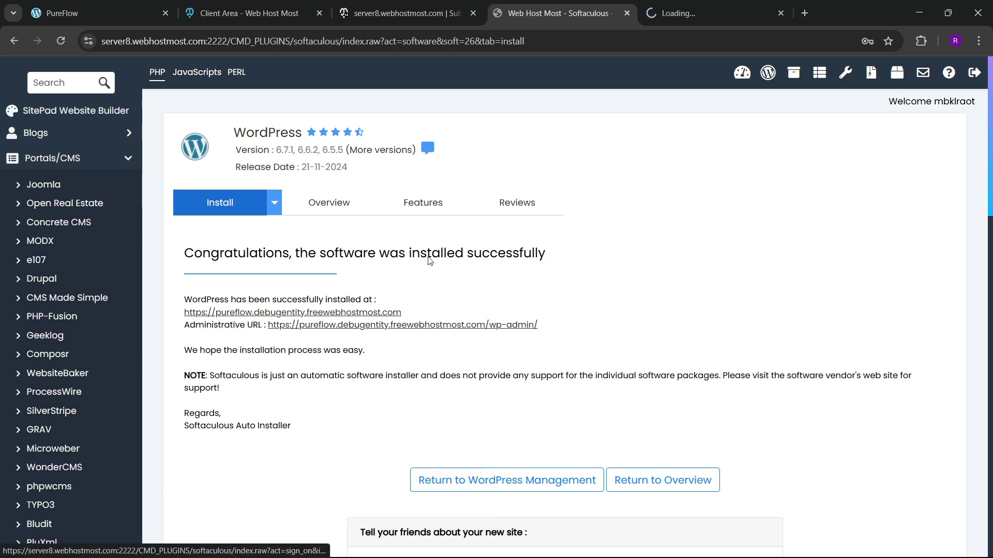
left_click(706, 10)
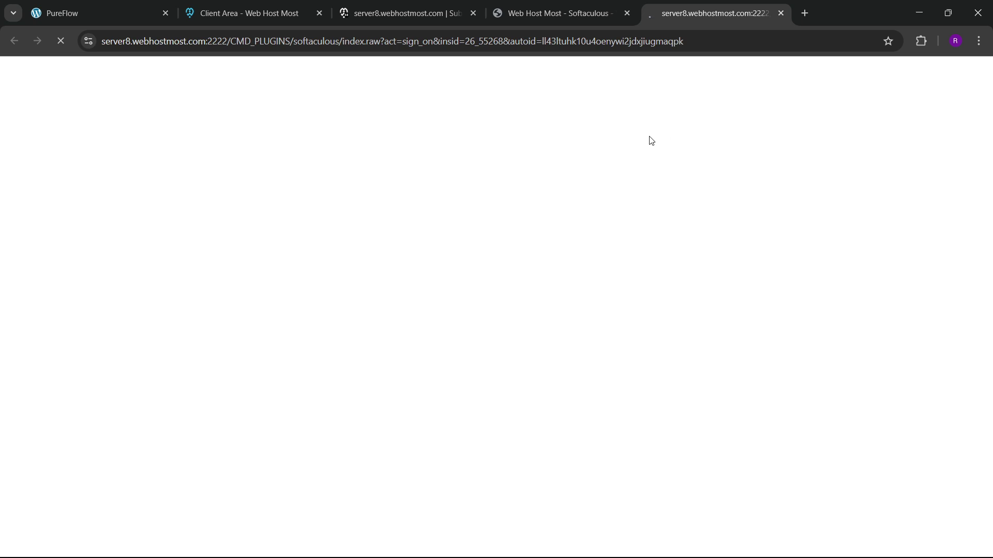
left_click(598, 6)
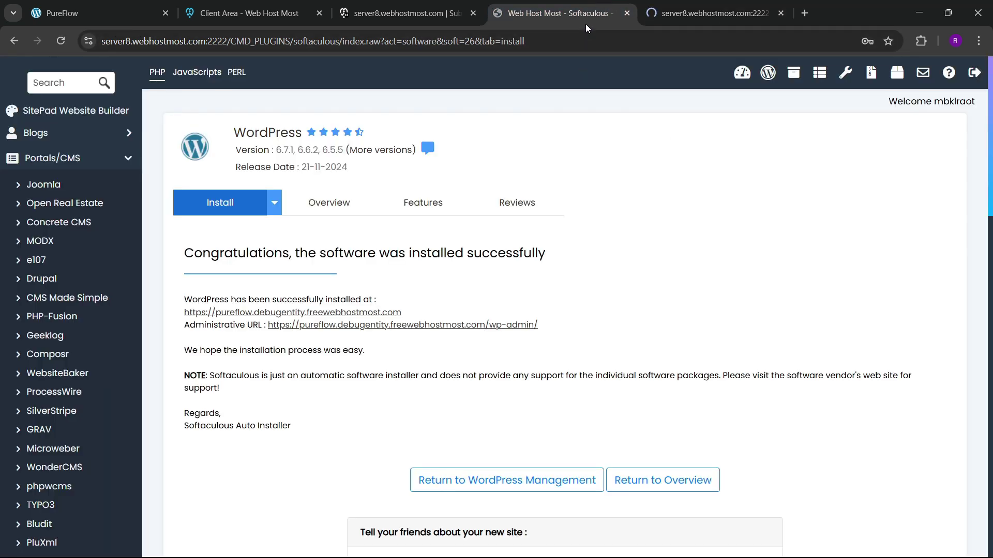
left_click(688, 10)
left_click(579, 10)
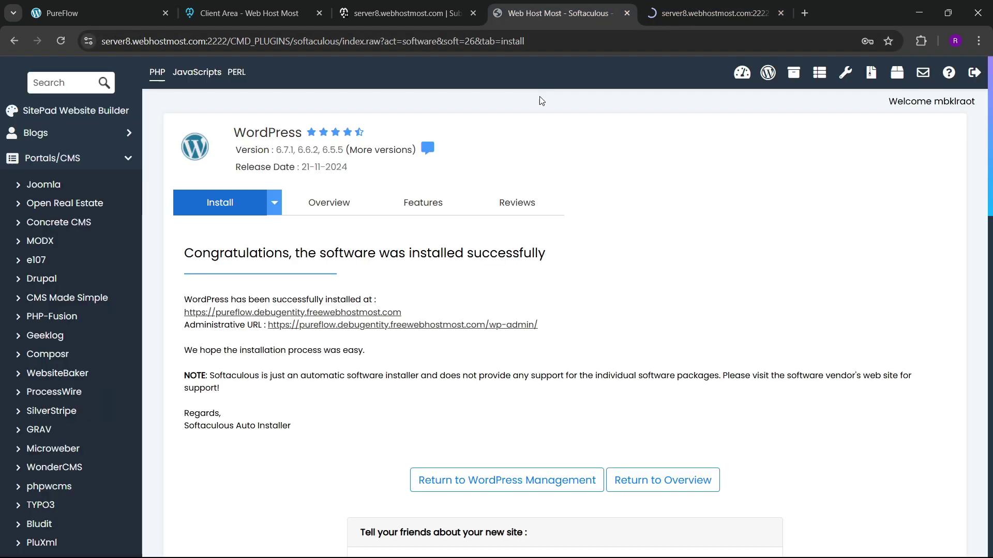
right_click(356, 315)
left_click(385, 326)
Step: Close the Softaculous, control panel and hosting client area tabs
left_click(667, 11)
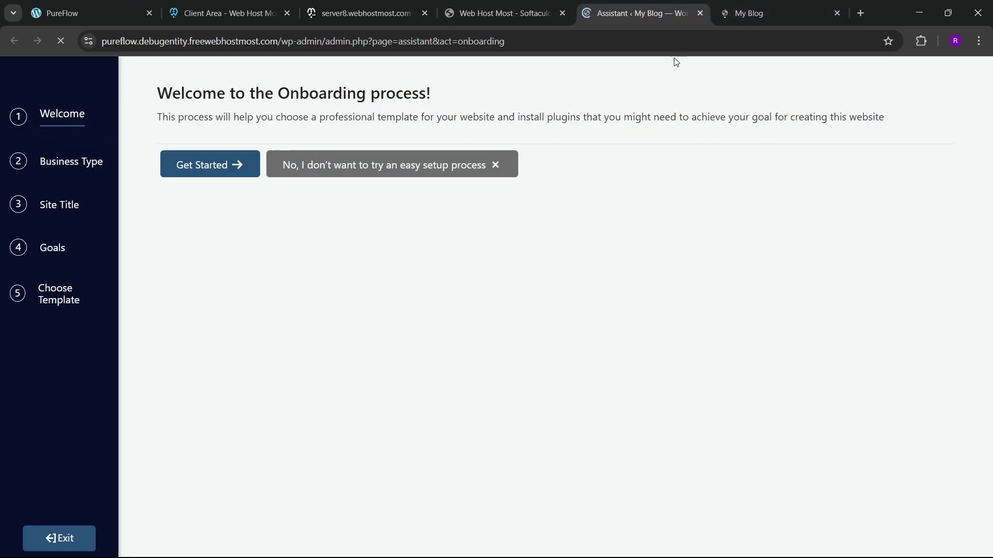
left_click(558, 15)
left_click(562, 13)
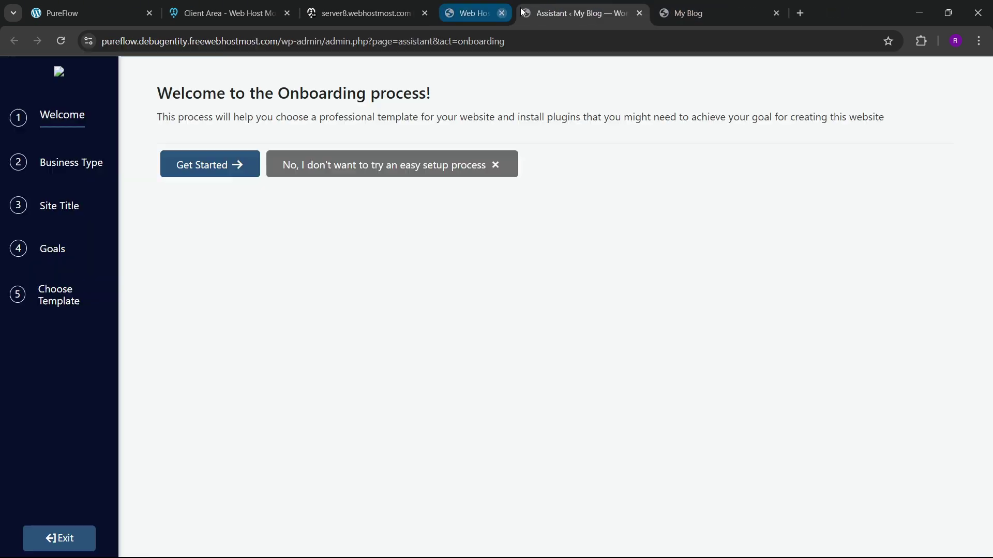
left_click(391, 11)
left_click(425, 13)
left_click(293, 14)
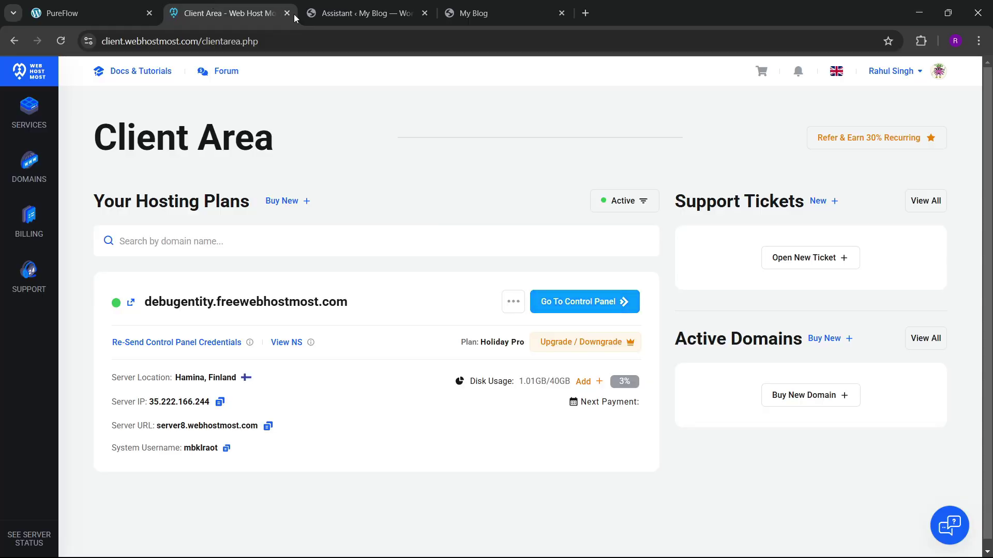
left_click(286, 13)
Step: Check the default My Blog front page, then skip the guided onboarding setup
left_click(337, 7)
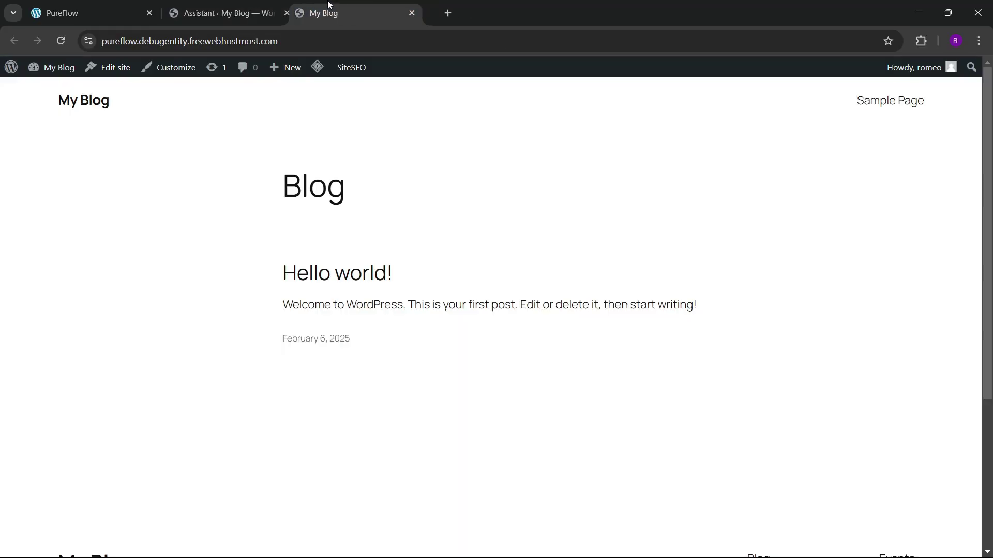
key("ctrl+shift+Tab")
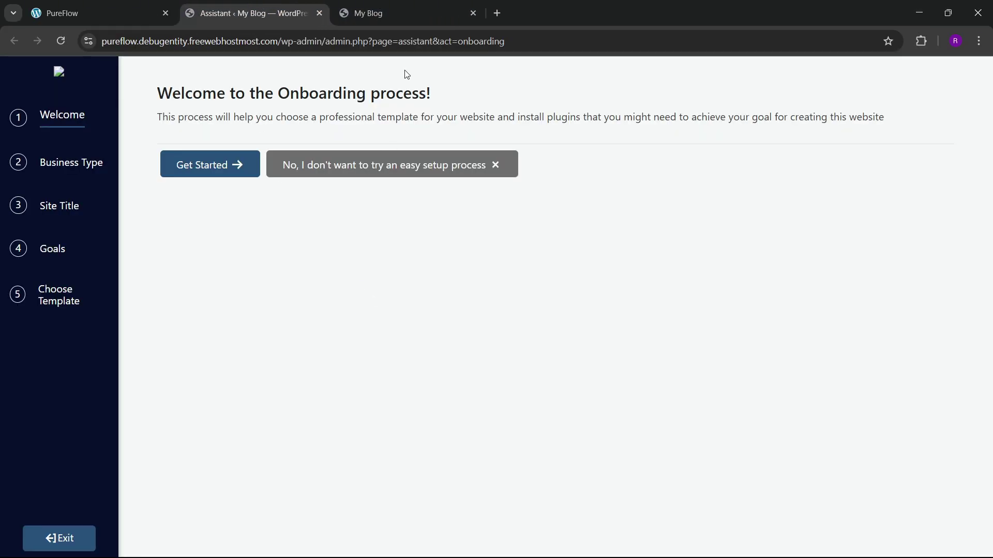
left_click(399, 6)
scroll(479, 362, "down", 4)
scroll(480, 362, "up", 5)
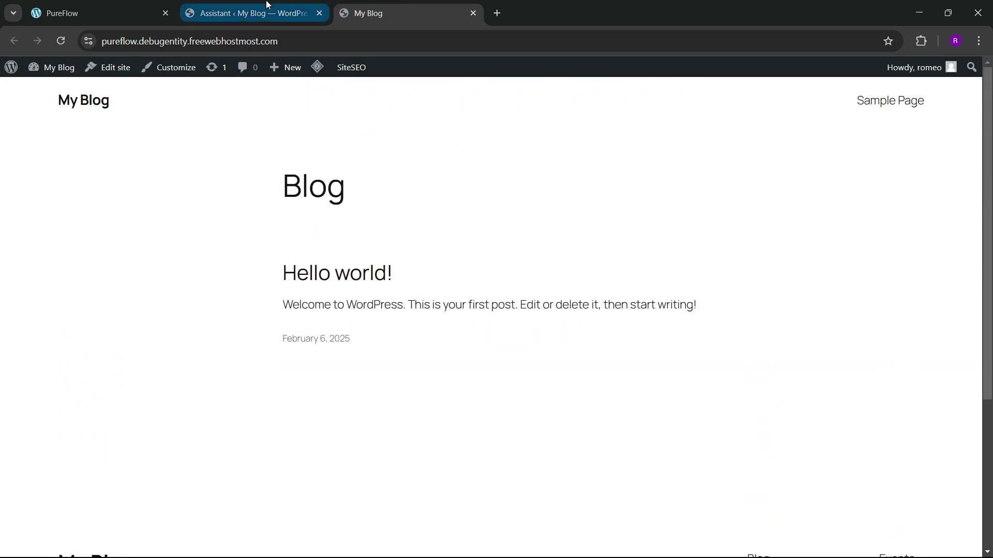
left_click(249, 13)
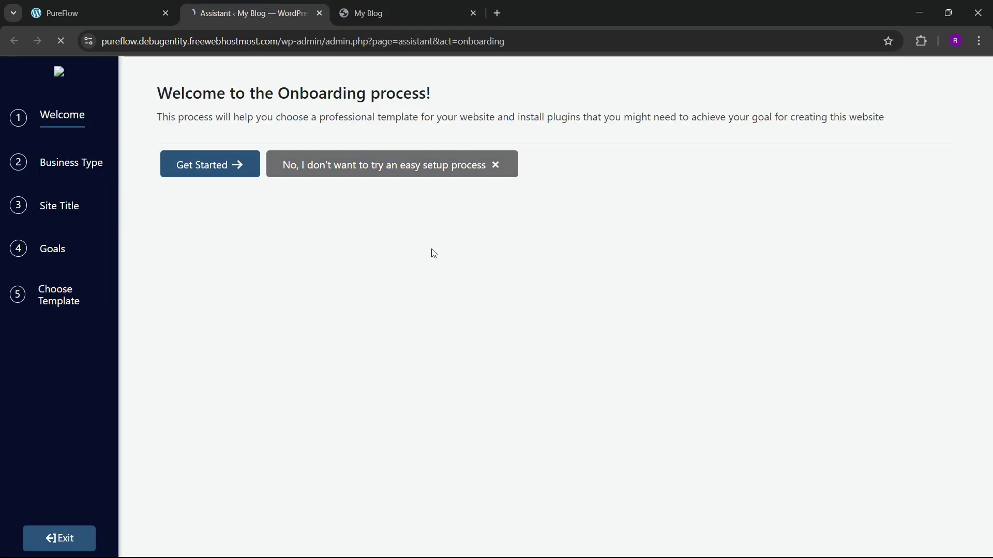
left_click(407, 164)
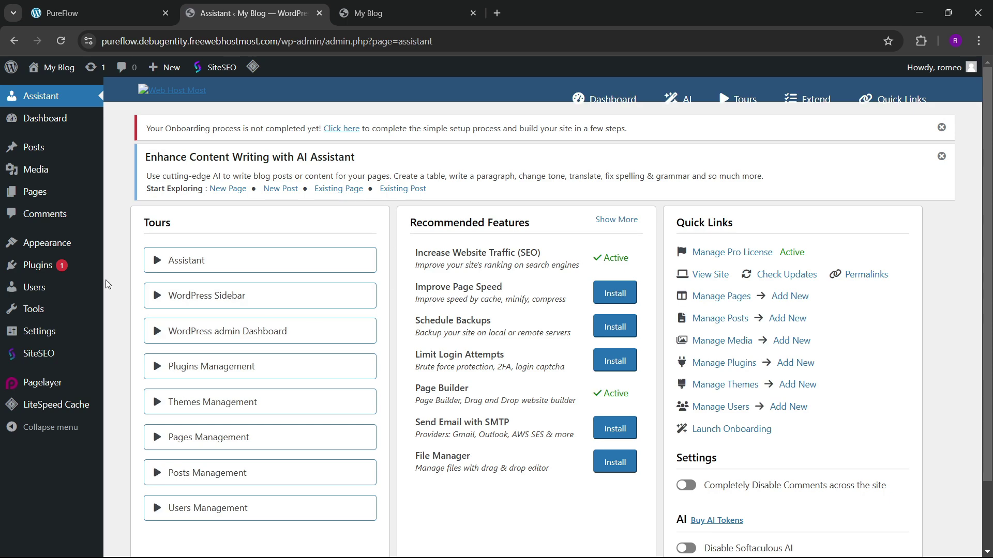
Step: Review the installed plugins list, then go to the All Pages list
left_click(144, 284)
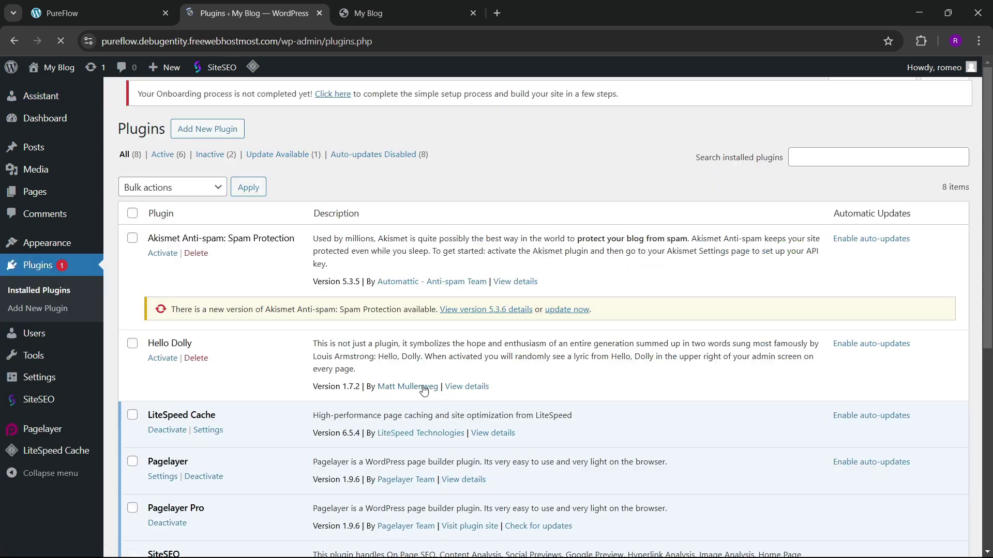
scroll(310, 371, "down", 7)
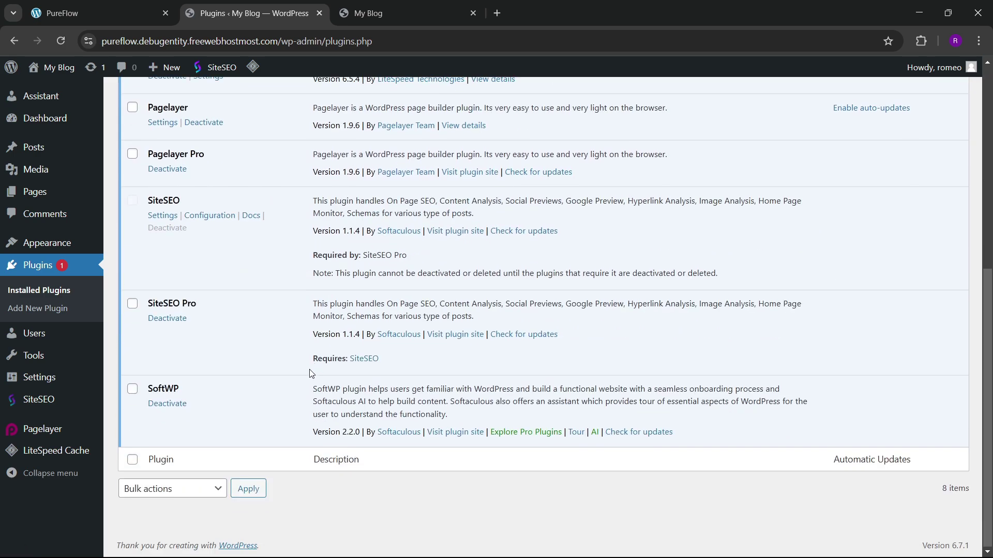
scroll(311, 373, "up", 4)
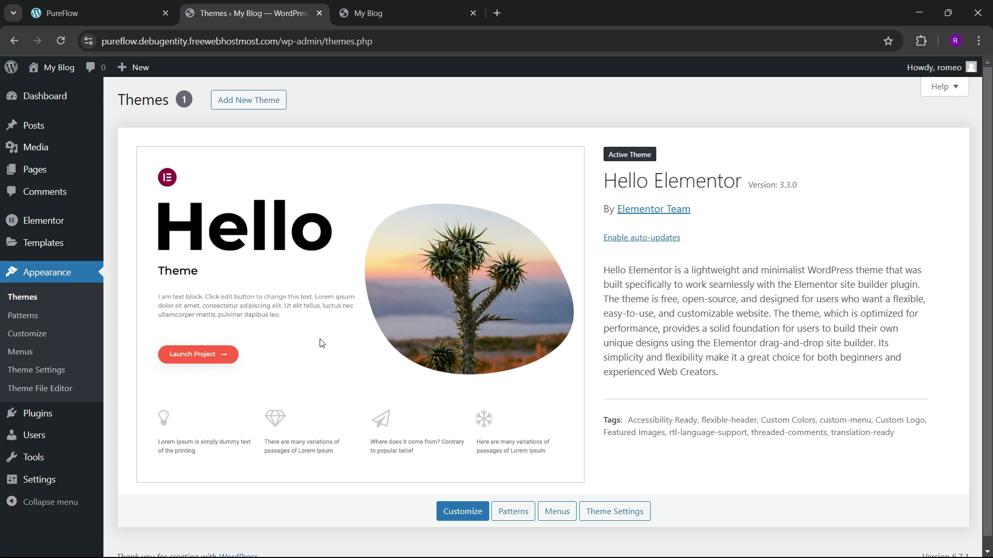
left_click(119, 416)
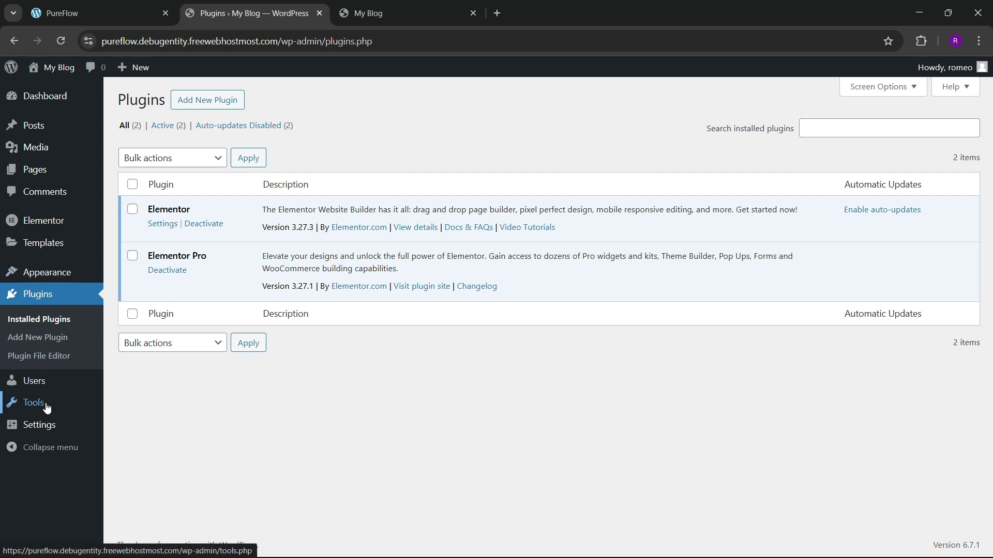
left_click(143, 191)
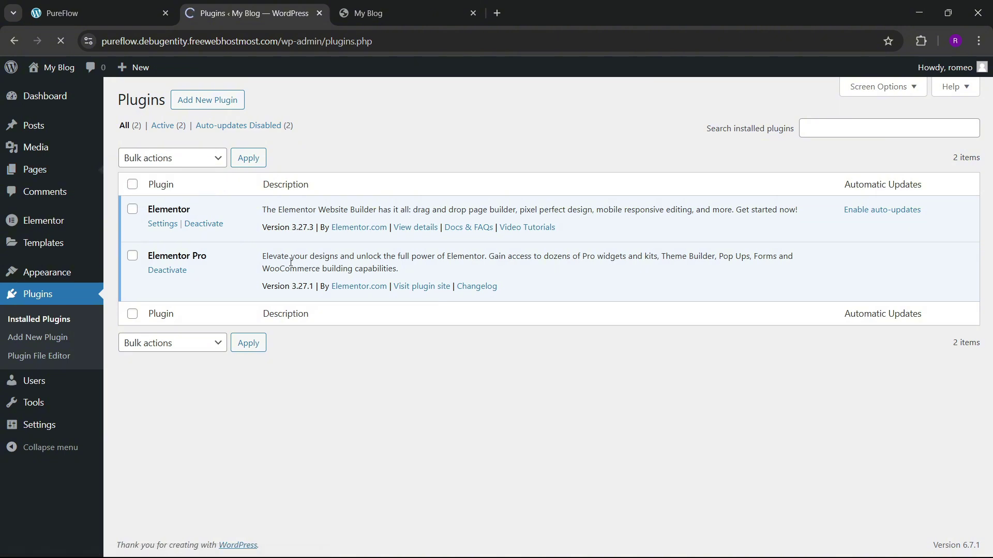
Step: Select both existing pages and move them to the trash with a bulk action
left_click(134, 190)
left_click(168, 157)
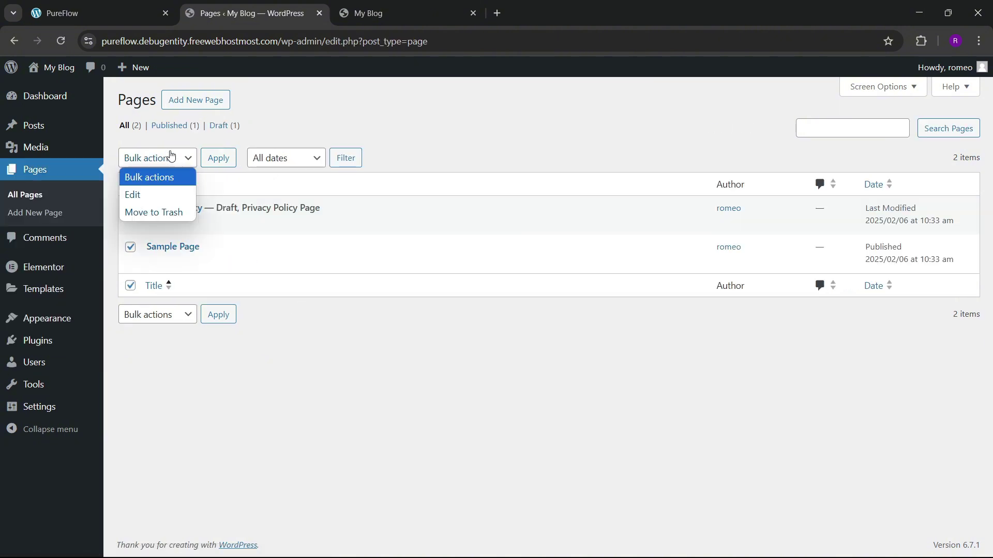
left_click(163, 210)
left_click(218, 158)
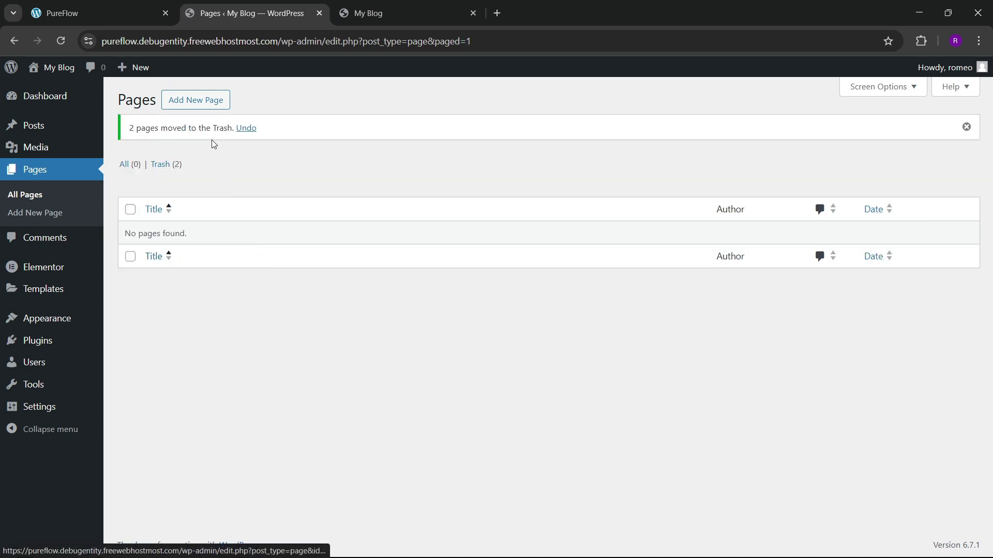
Step: Create a new page titled 'Home' using the Elementor Full Width template and publish it
left_click(214, 101)
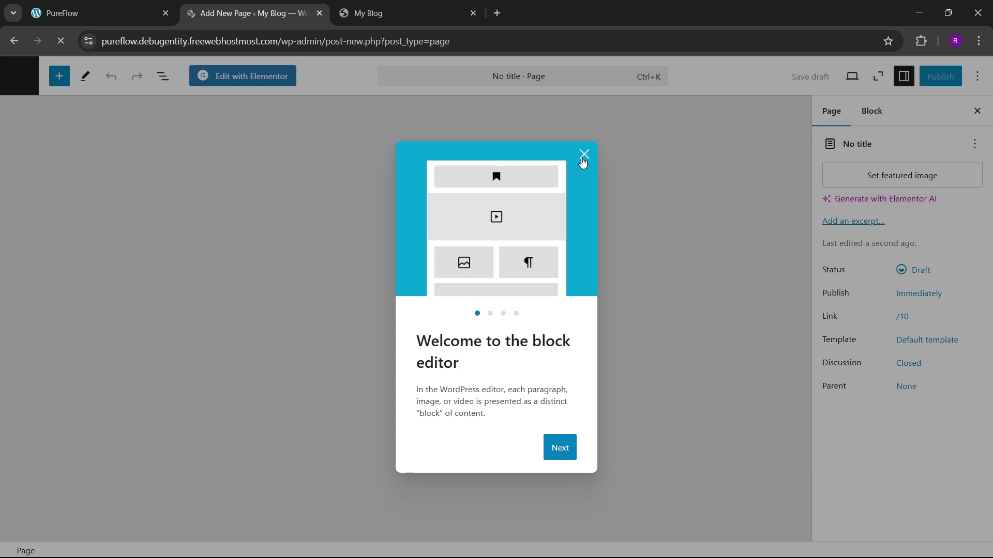
left_click(583, 154)
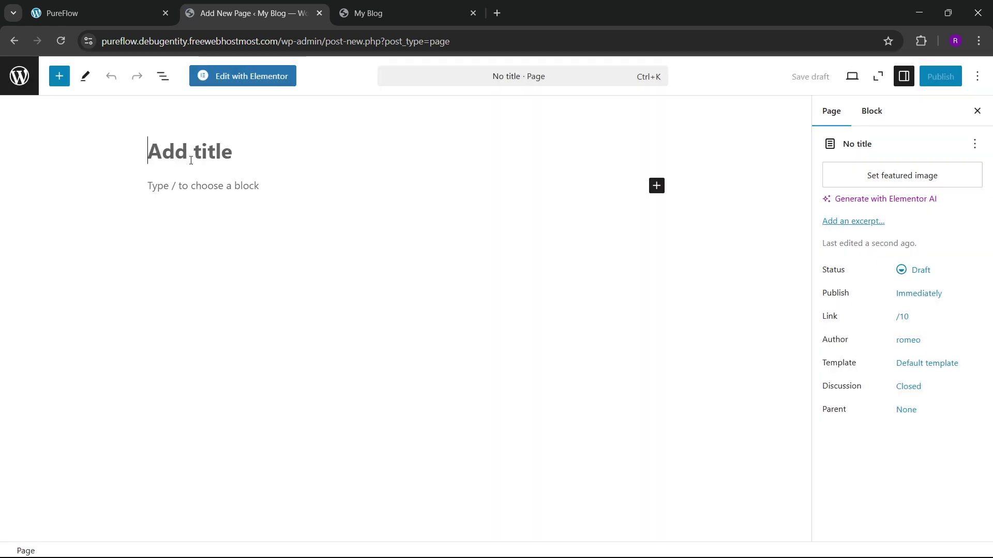
type("Home")
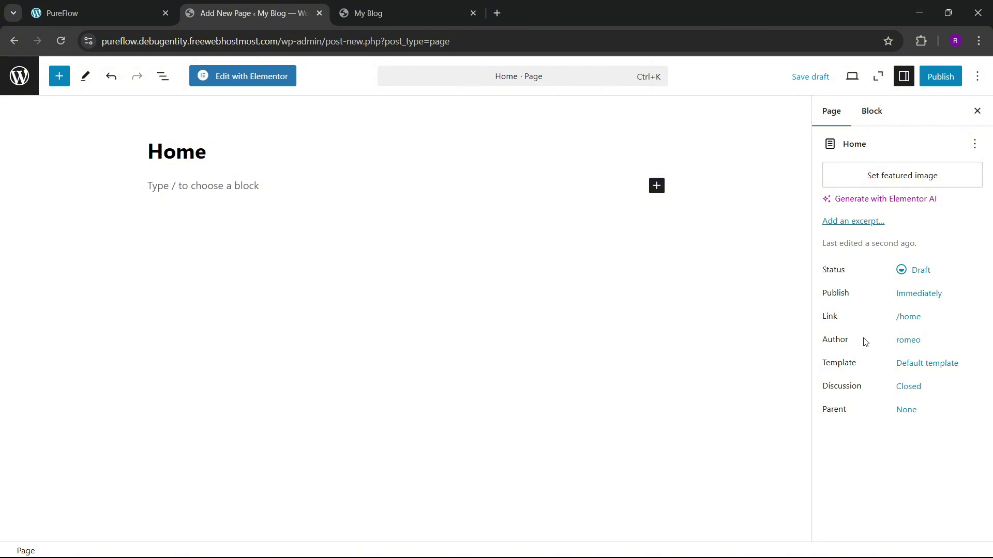
left_click(922, 364)
left_click(881, 463)
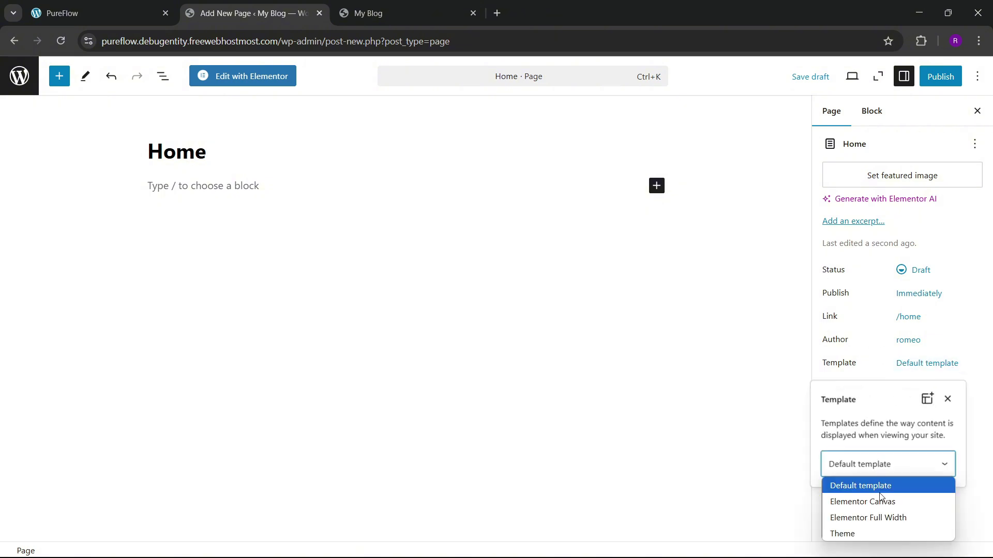
left_click(874, 510)
left_click(940, 76)
Step: Confirm publishing Home, then set Reading to a static homepage of Home and save
left_click(944, 76)
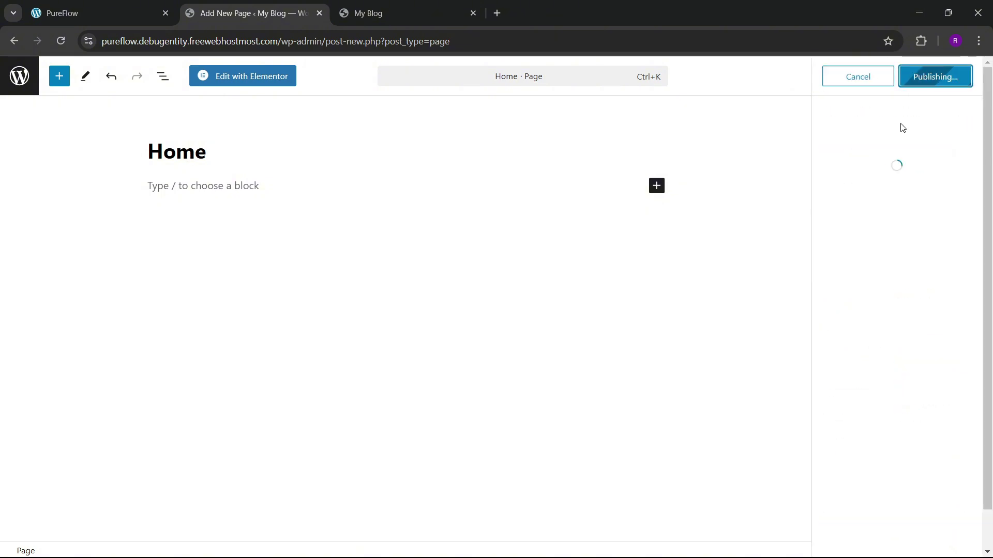
left_click(19, 76)
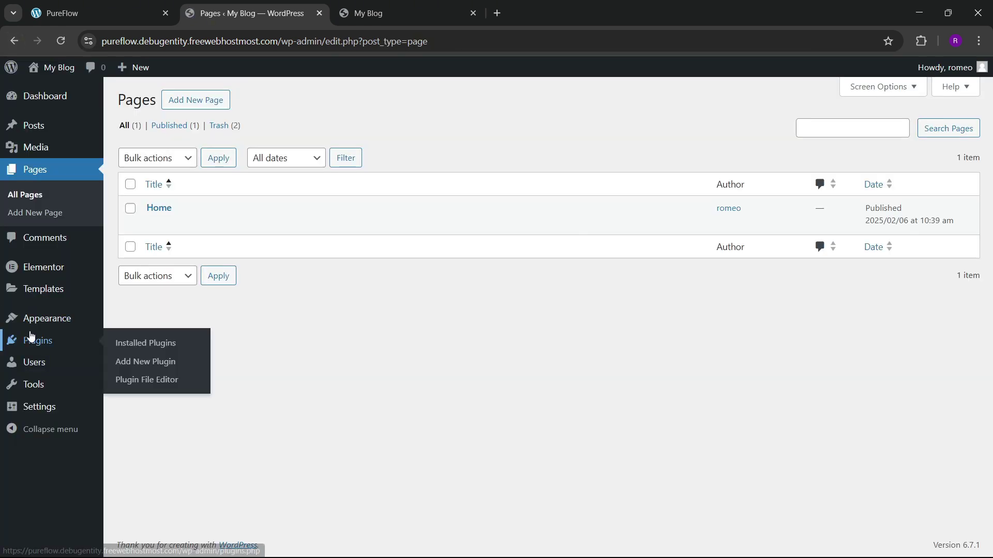
mouse_move(38, 412)
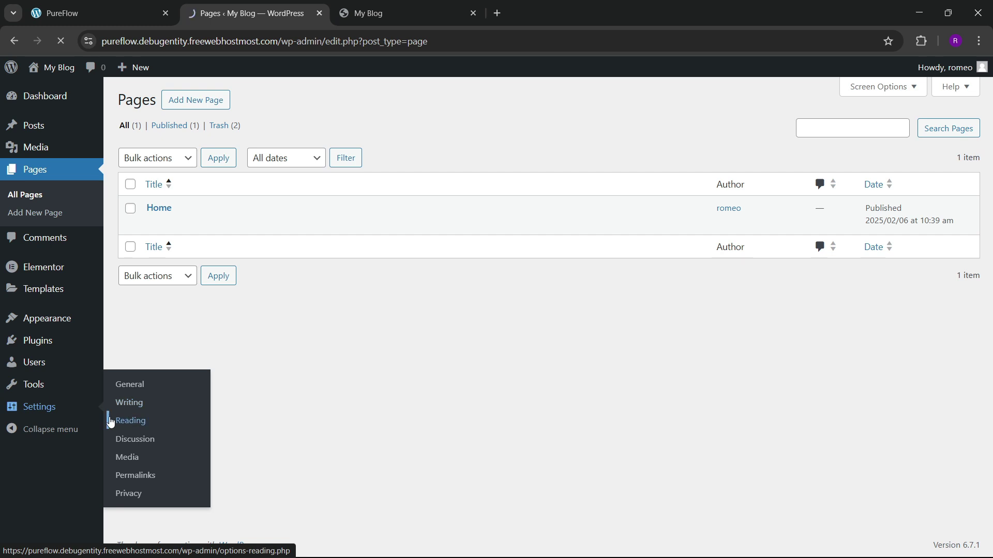
left_click(265, 154)
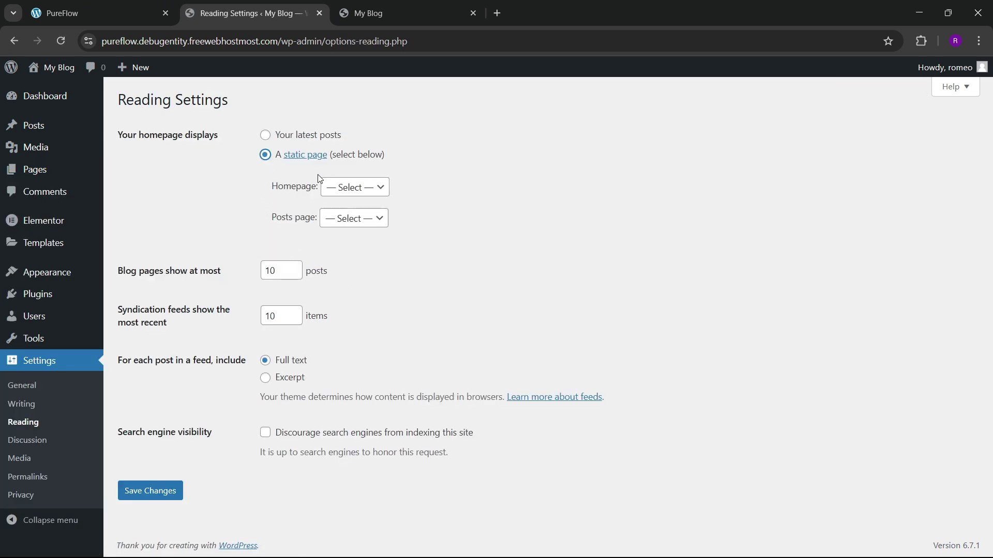
left_click(344, 187)
left_click(357, 221)
left_click(178, 490)
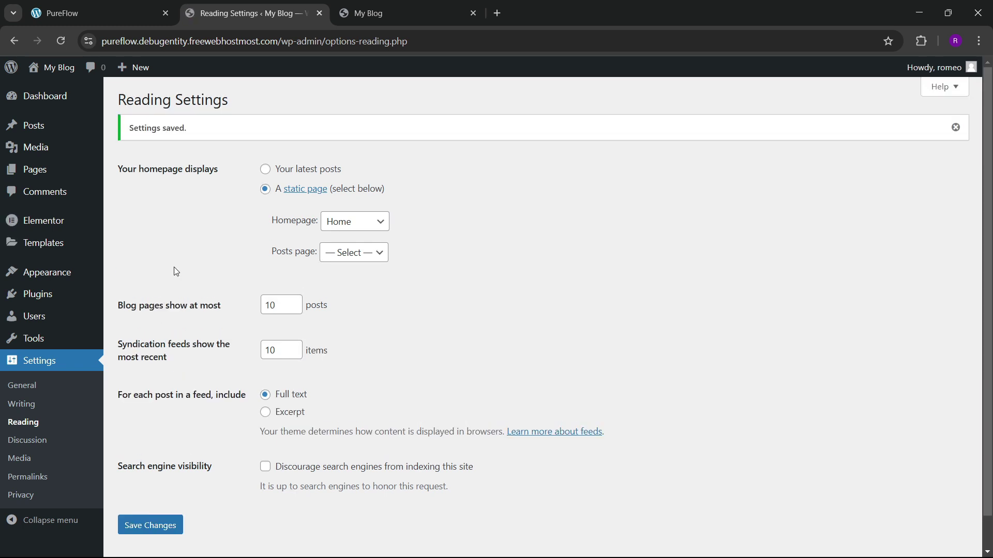
Step: Upload every file in Downloads\Pureflow to the Media Library, giving 40 items
mouse_move(36, 148)
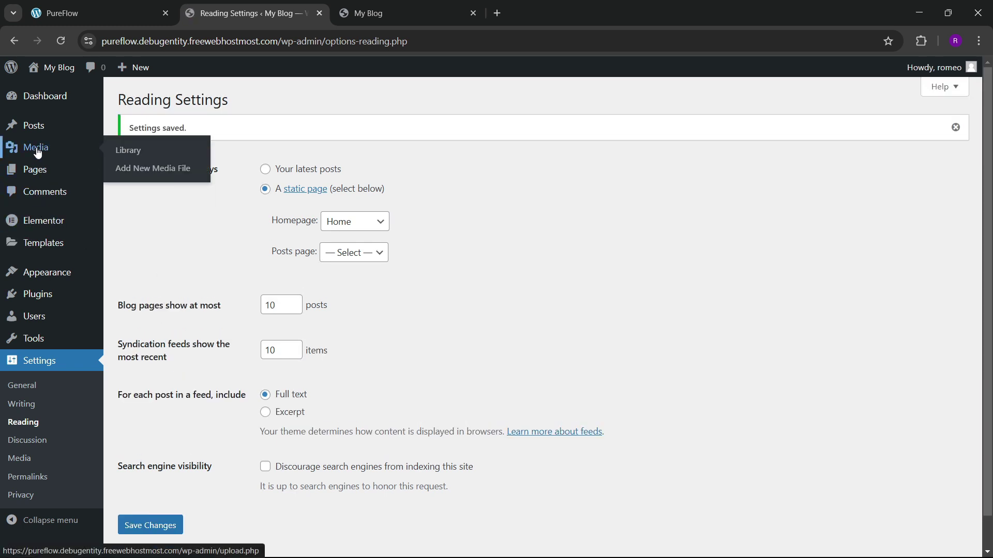
left_click(135, 156)
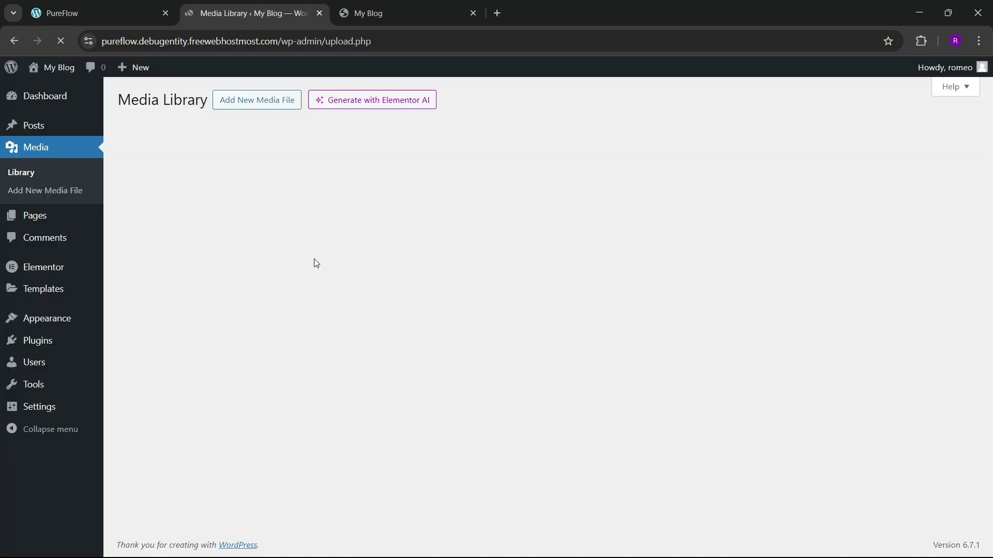
left_click(275, 98)
left_click(514, 203)
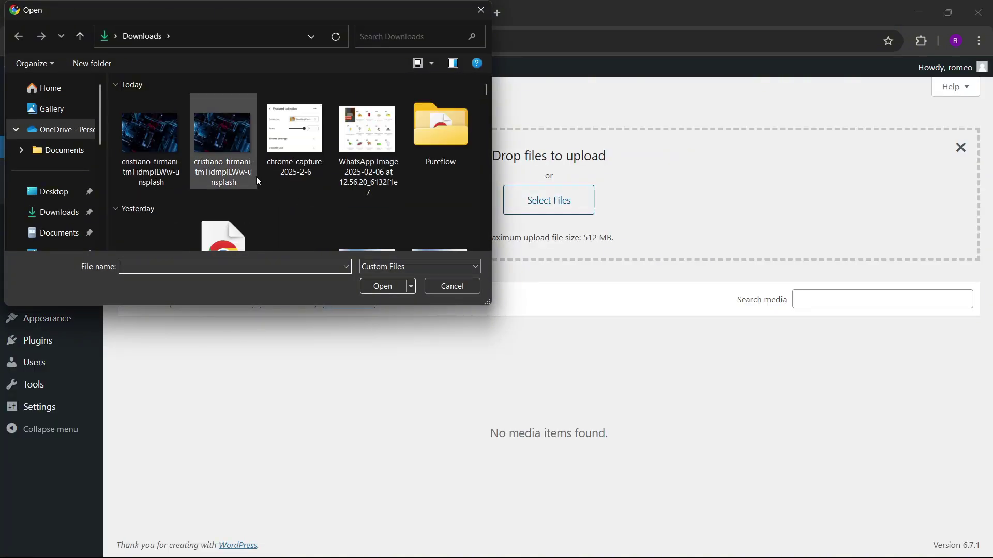
double_click(420, 149)
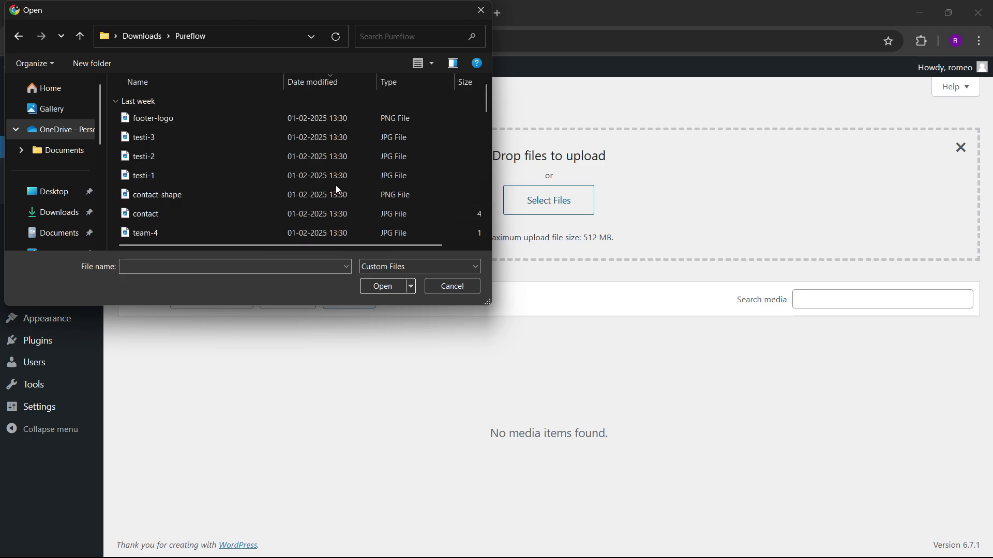
key("ctrl+a")
left_click(383, 286)
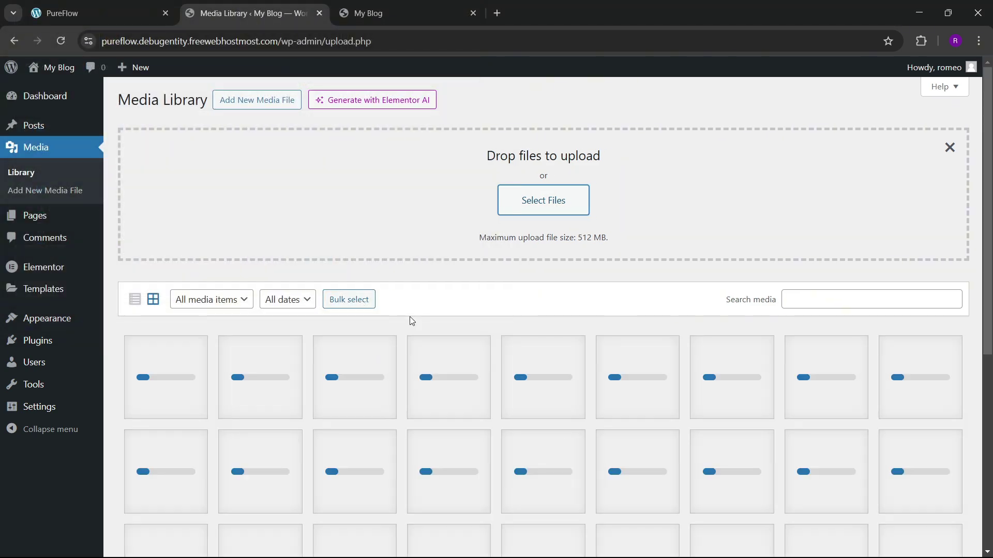
scroll(500, 393, "down", 5)
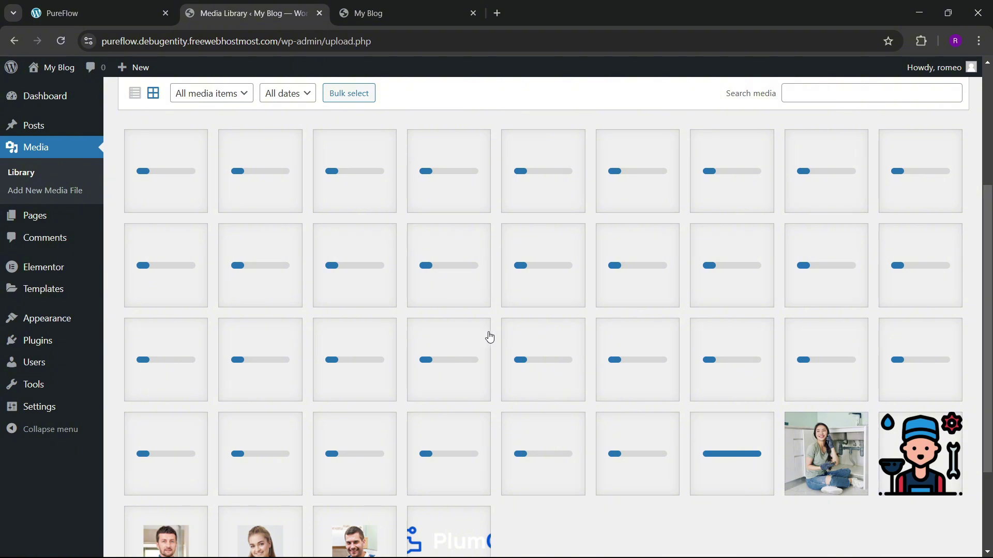
scroll(489, 337, "up", 1)
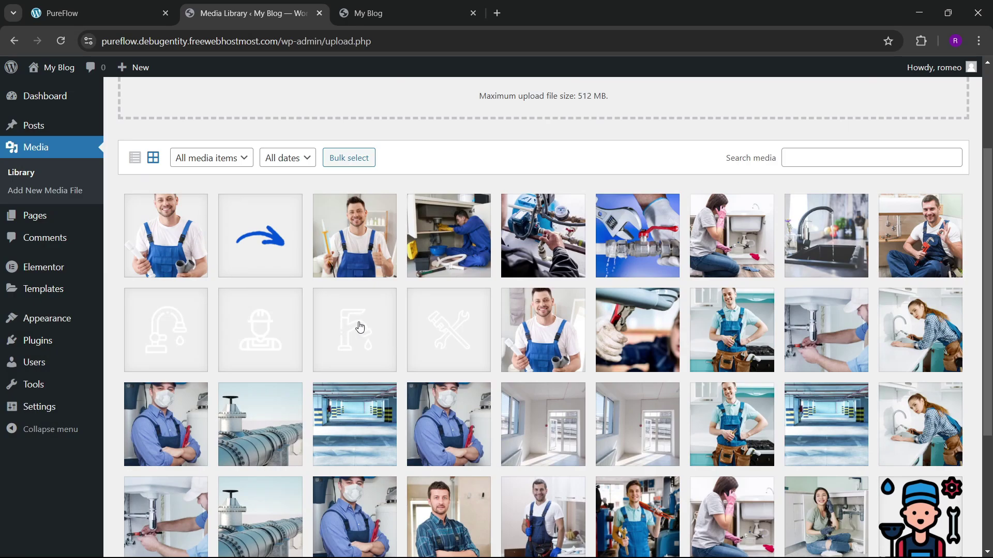
scroll(338, 342, "up", 3)
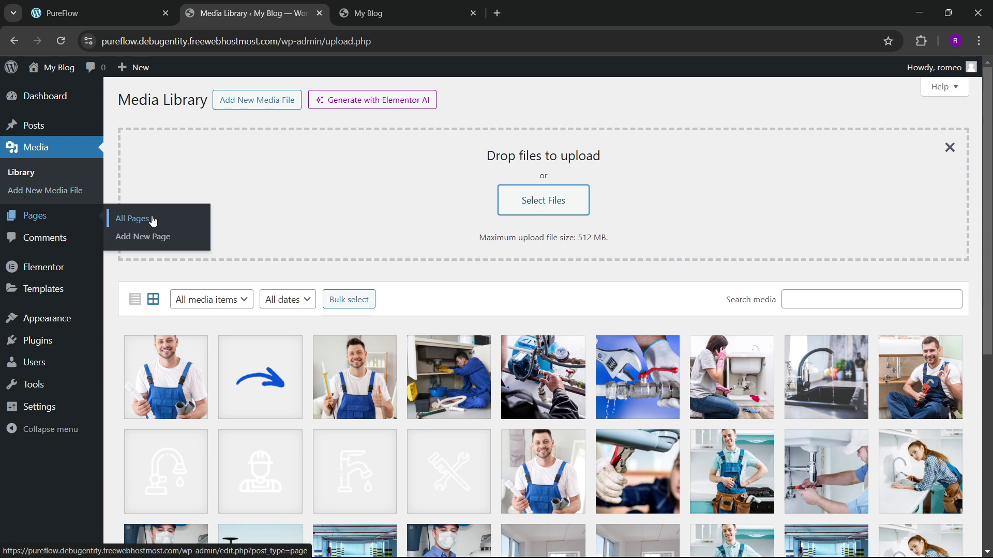
Step: From All Pages, open Home's editor in a new tab and launch Edit with Elementor
left_click(150, 217)
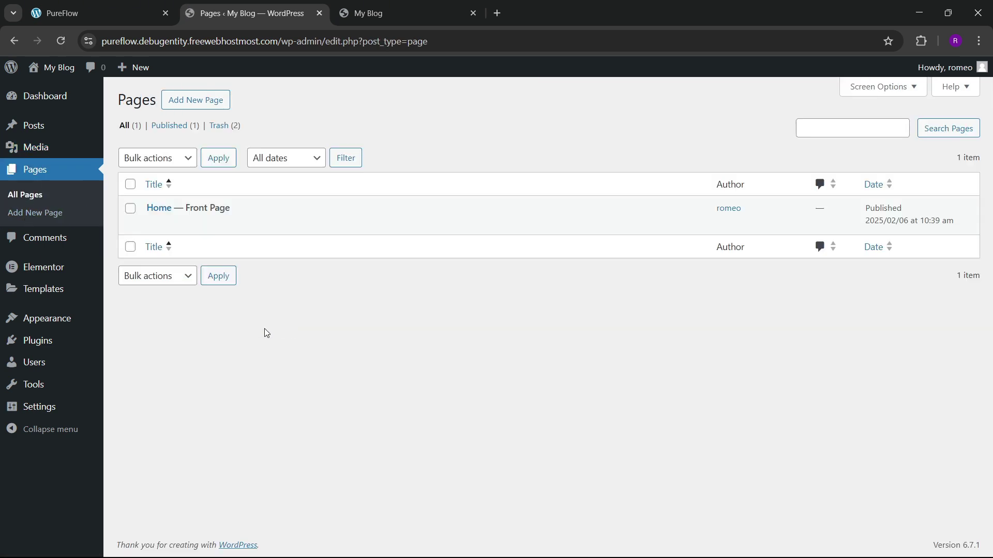
right_click(158, 226)
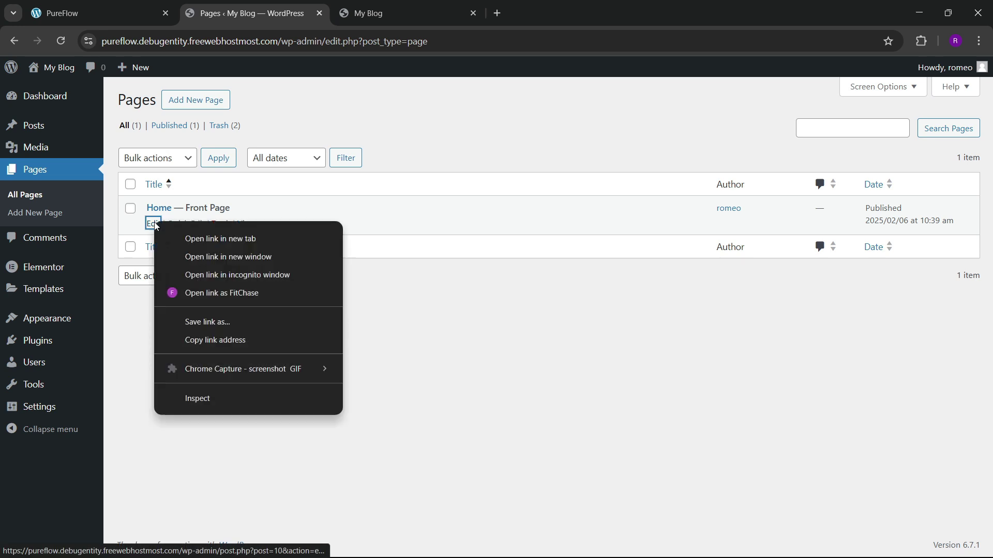
left_click(210, 239)
left_click(371, 5)
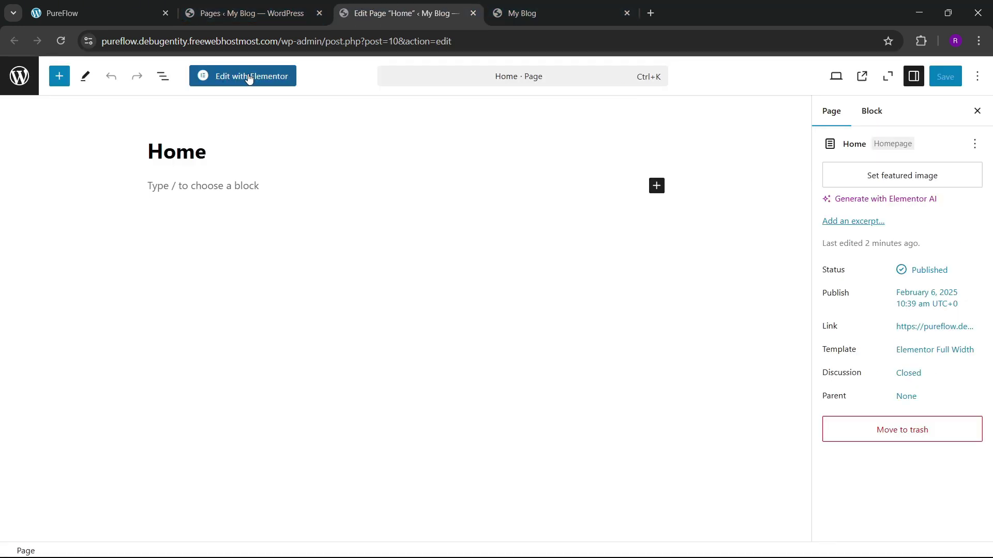
left_click(248, 77)
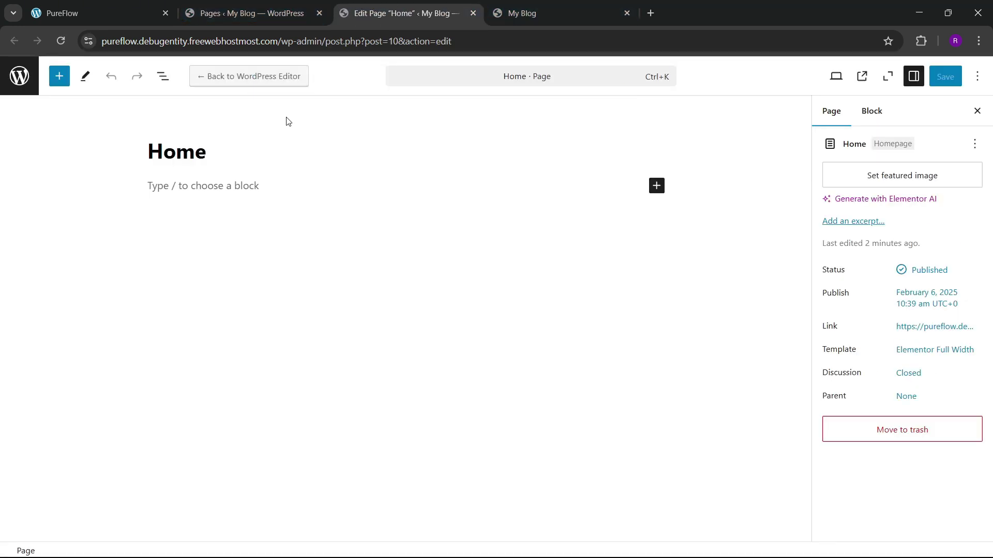
Step: On the PureFlow site tab, launch the Color picker extension and start picking a page colour
key("ctrl+1")
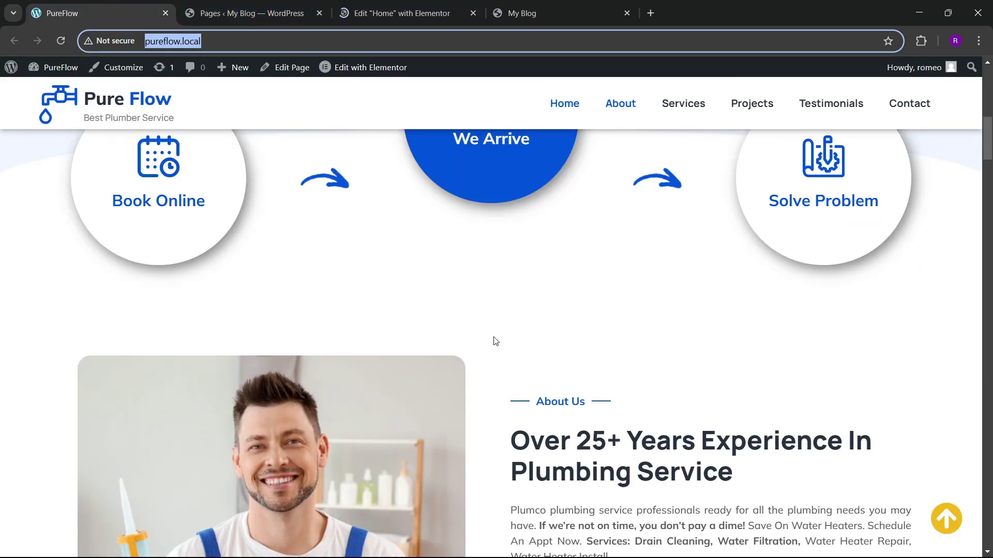
scroll(468, 290, "up", 5)
scroll(506, 357, "up", 1)
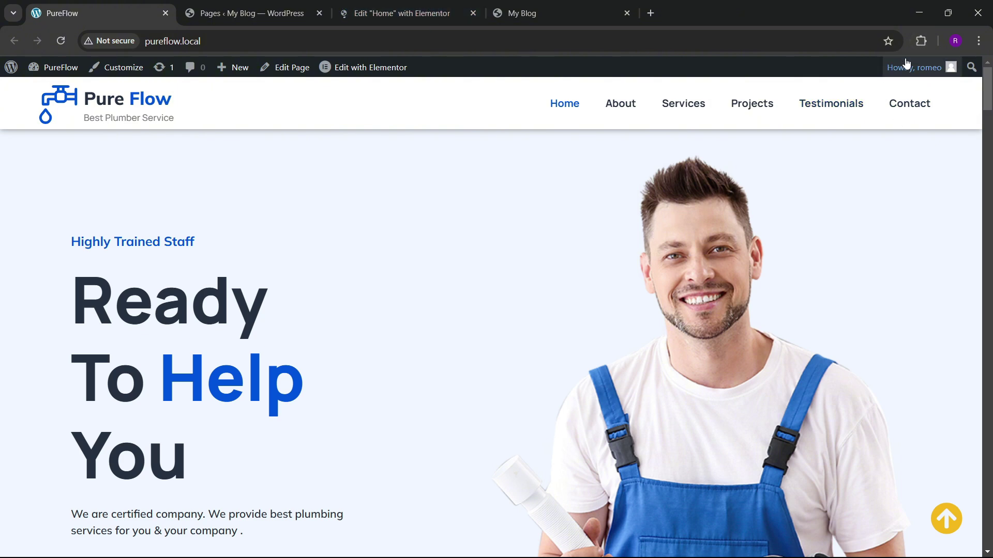
left_click(917, 44)
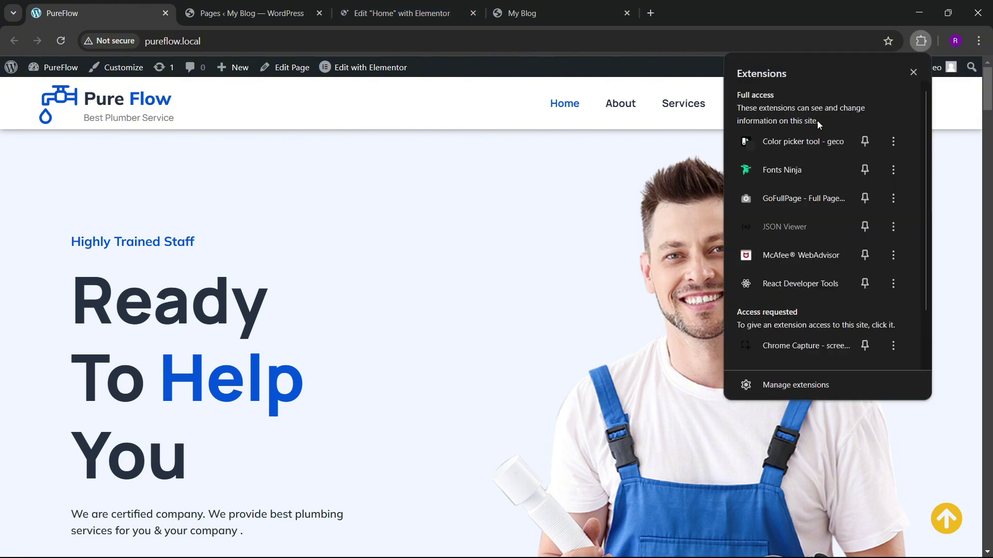
left_click(793, 142)
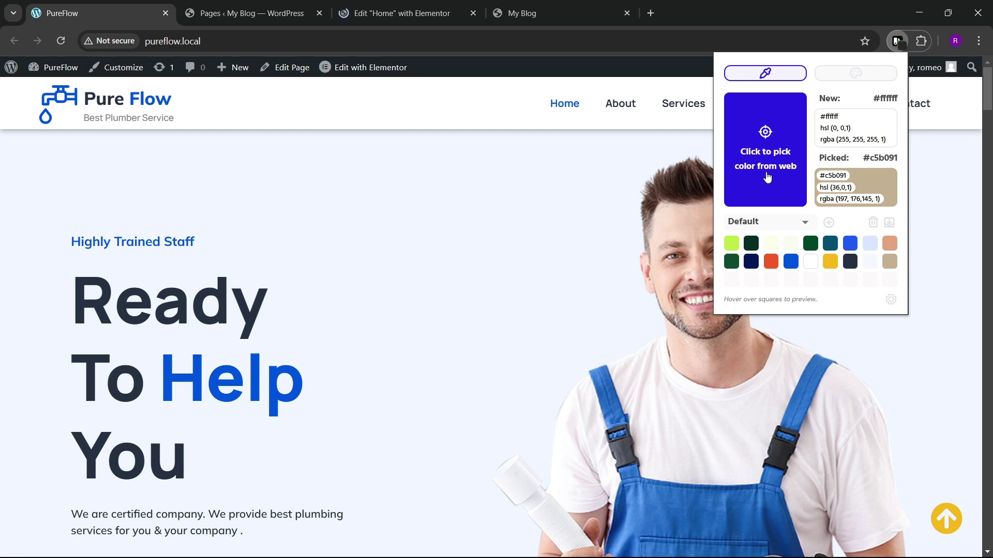
left_click(767, 177)
scroll(389, 299, "down", 2)
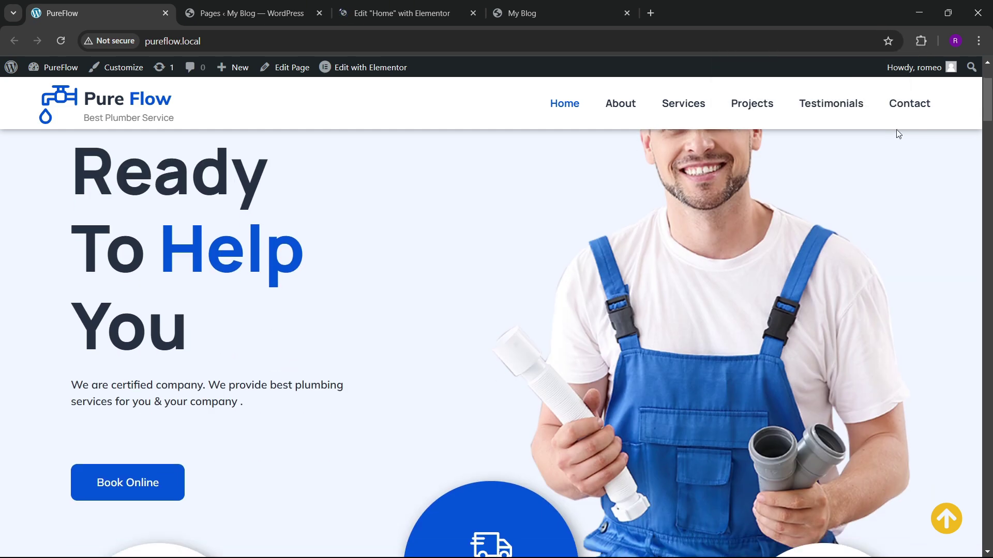
scroll(244, 297, "down", 2)
scroll(244, 298, "down", 3)
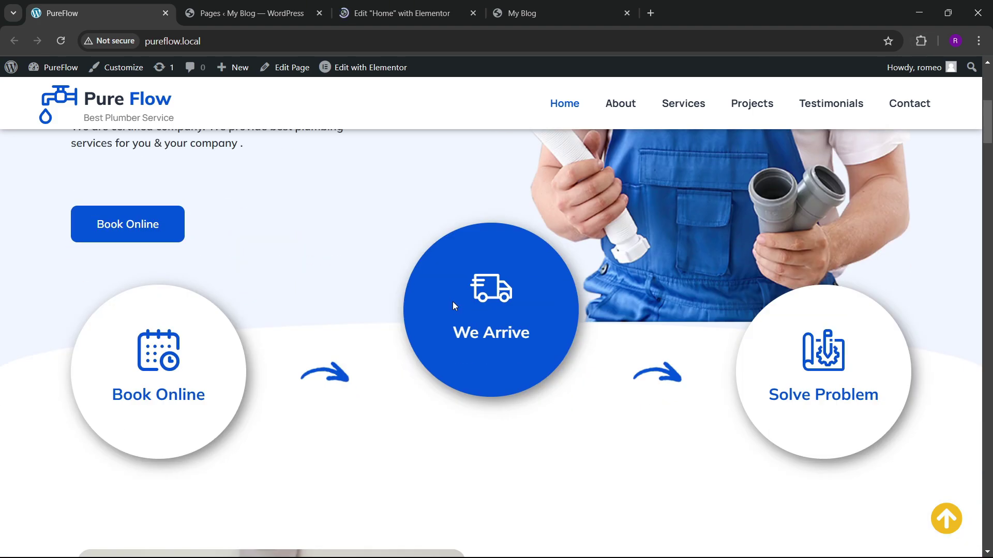
Step: Reopen the Color picker extension, then close its popup
left_click(921, 41)
left_click(789, 147)
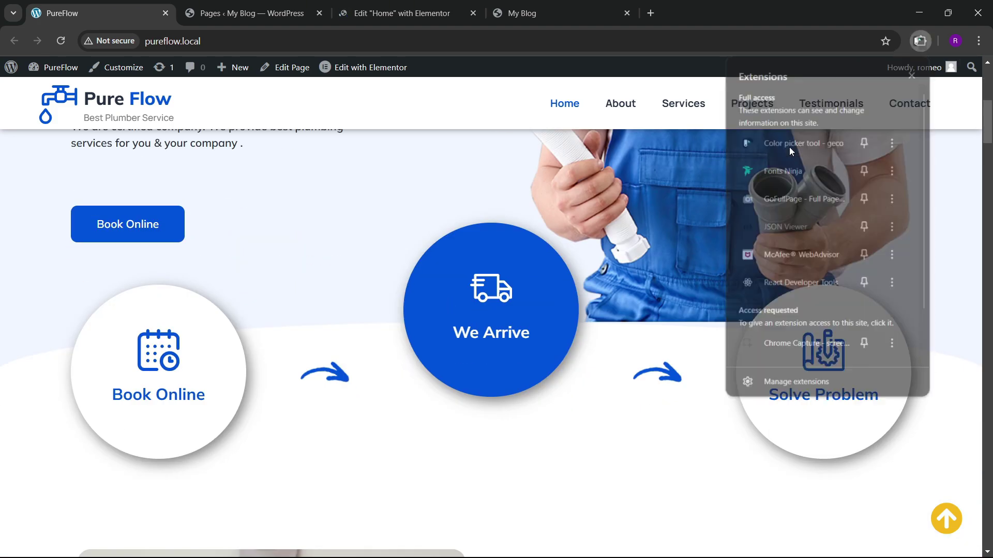
left_click(785, 204)
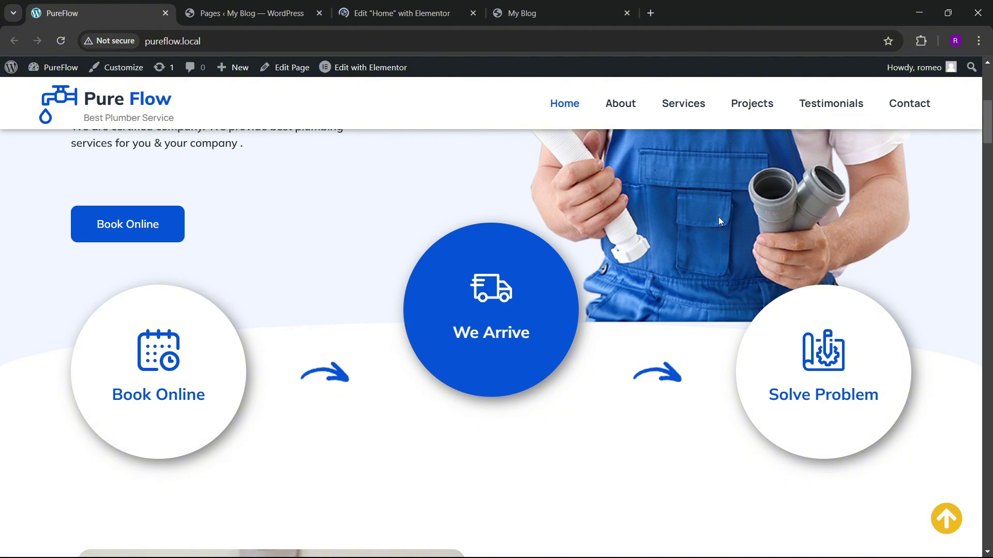
scroll(643, 254, "up", 5)
scroll(643, 259, "down", 2)
scroll(645, 259, "up", 4)
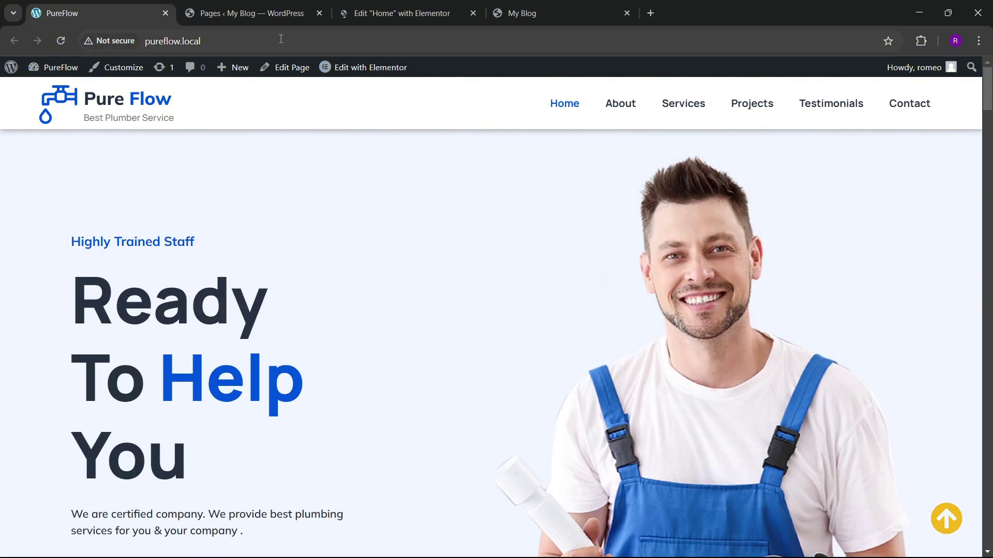
Step: Reopen the Color picker palette and scroll the PureFlow page to review its colours
left_click(920, 41)
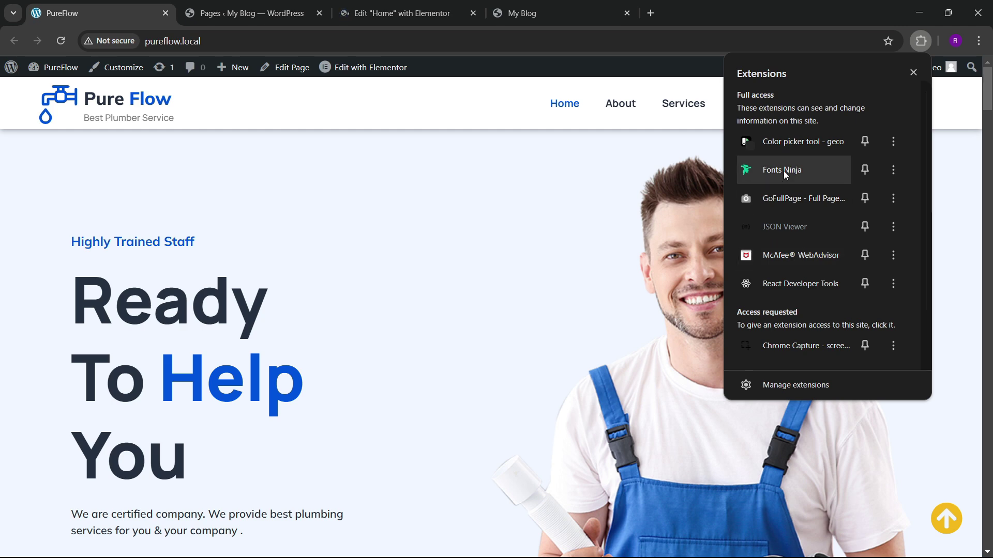
left_click(785, 141)
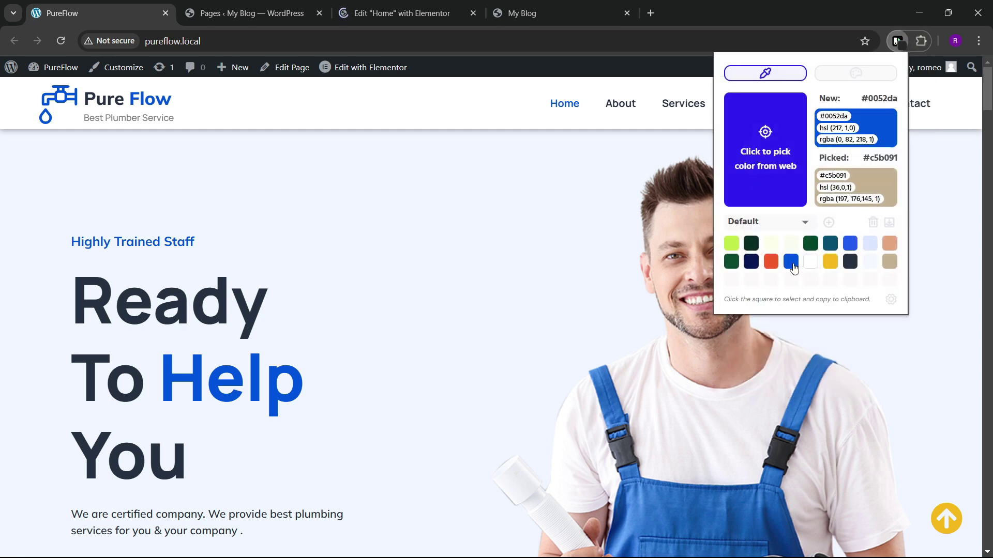
scroll(421, 327, "down", 3)
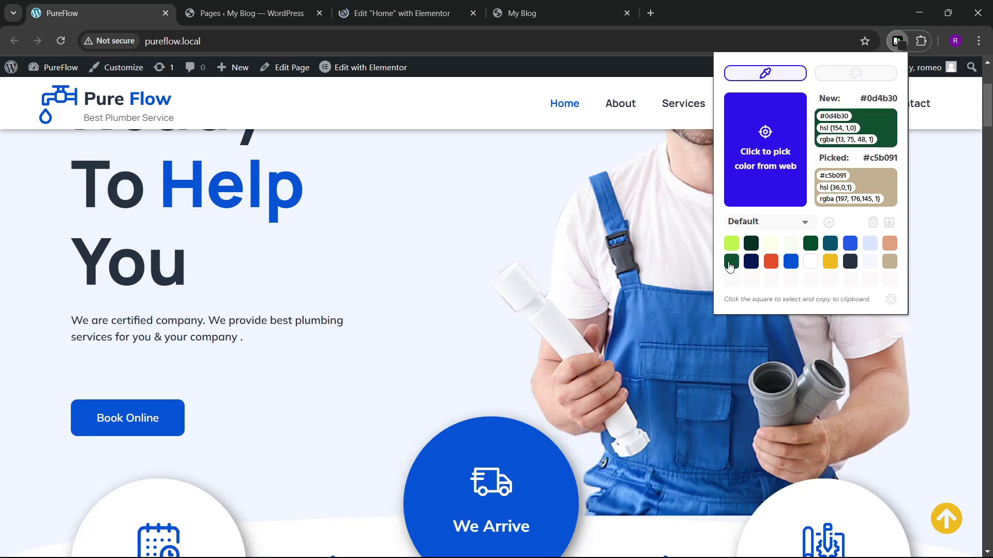
scroll(361, 320, "down", 4)
scroll(362, 321, "down", 10)
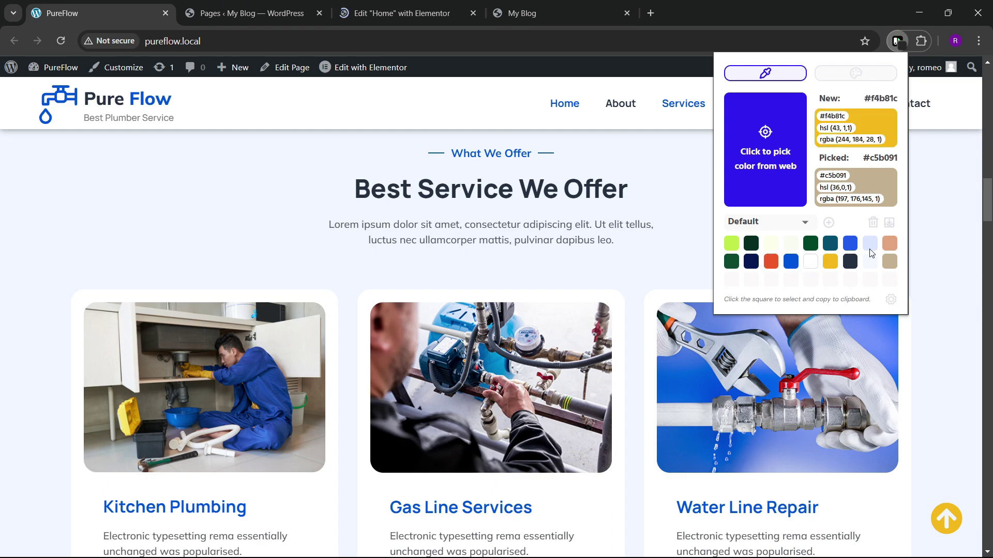
scroll(492, 256, "up", 6)
scroll(488, 249, "up", 2)
Step: Back in Elementor, skip the Notifications popup, narrow the Elements panel and open Site Settings
left_click(396, 13)
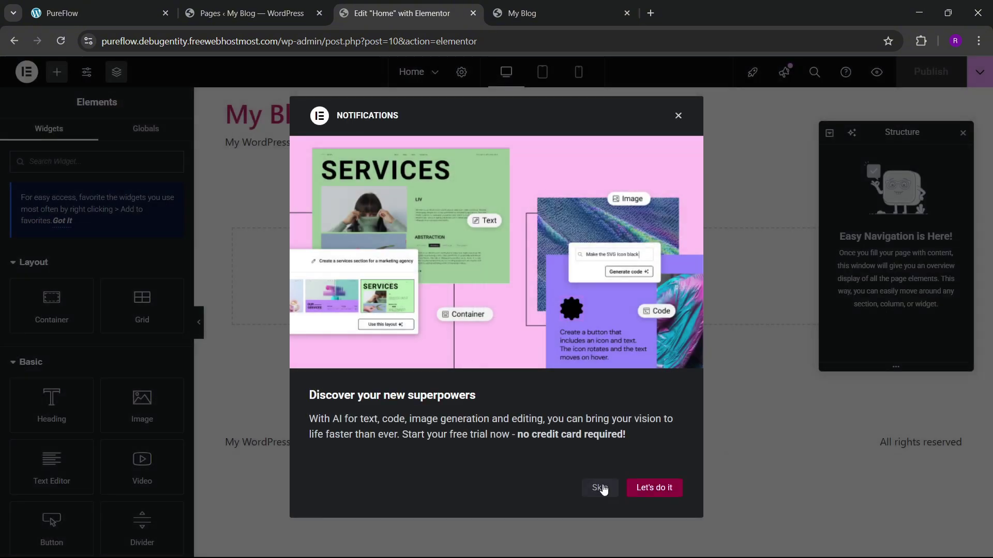
left_click(599, 488)
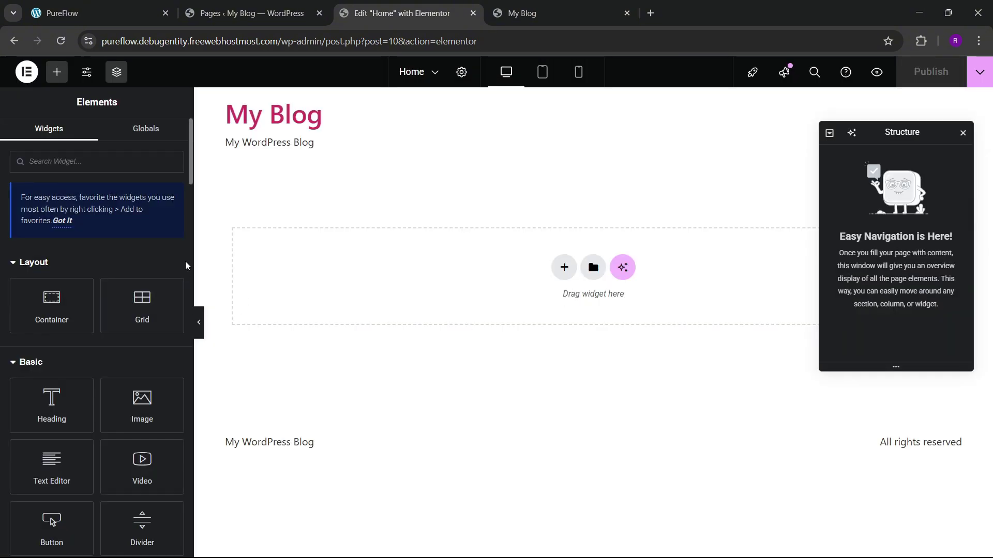
left_click_drag(191, 258, 146, 267)
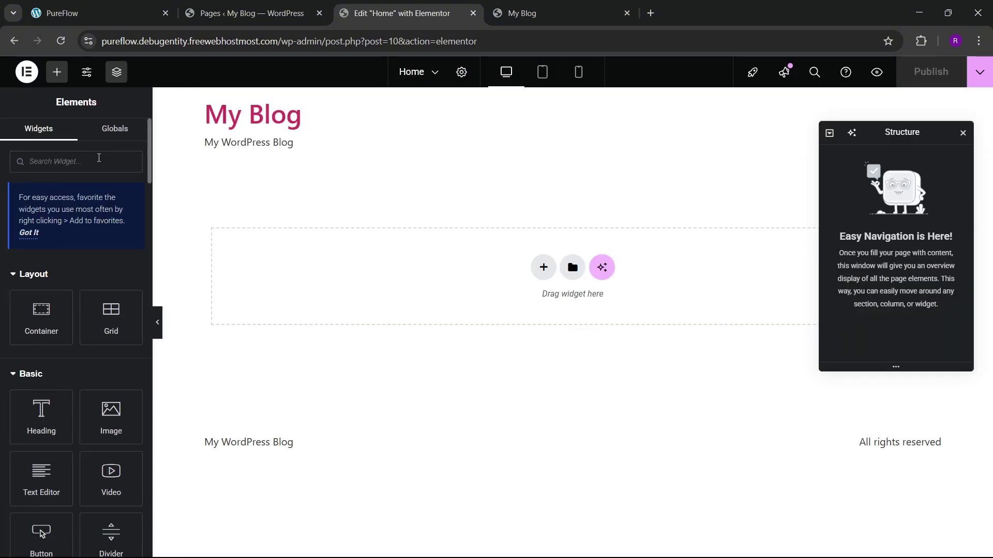
left_click(82, 78)
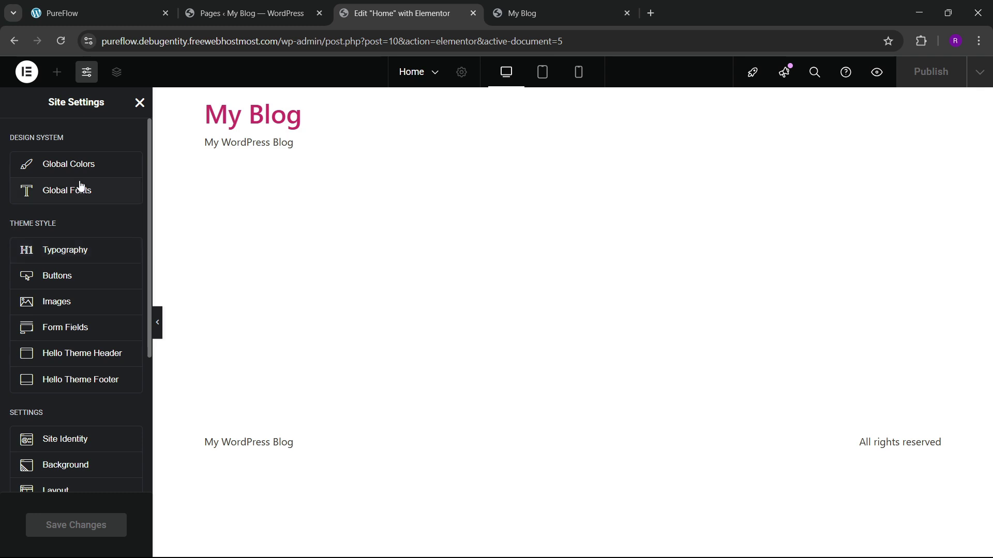
Step: In Global Colors, add a custom colour 'theme blue' set to #0052DA copied from the site
left_click(79, 163)
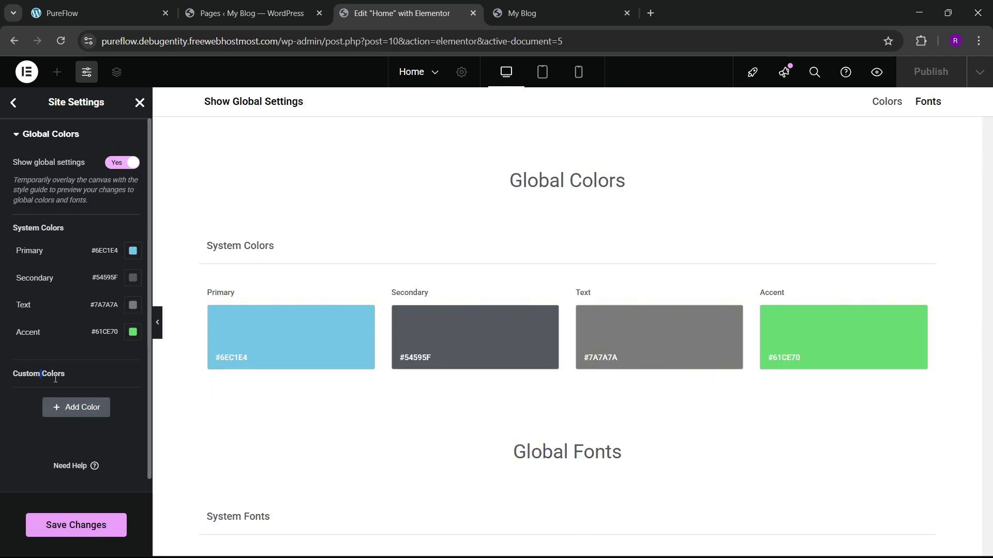
left_click(54, 408)
triple_click(40, 397)
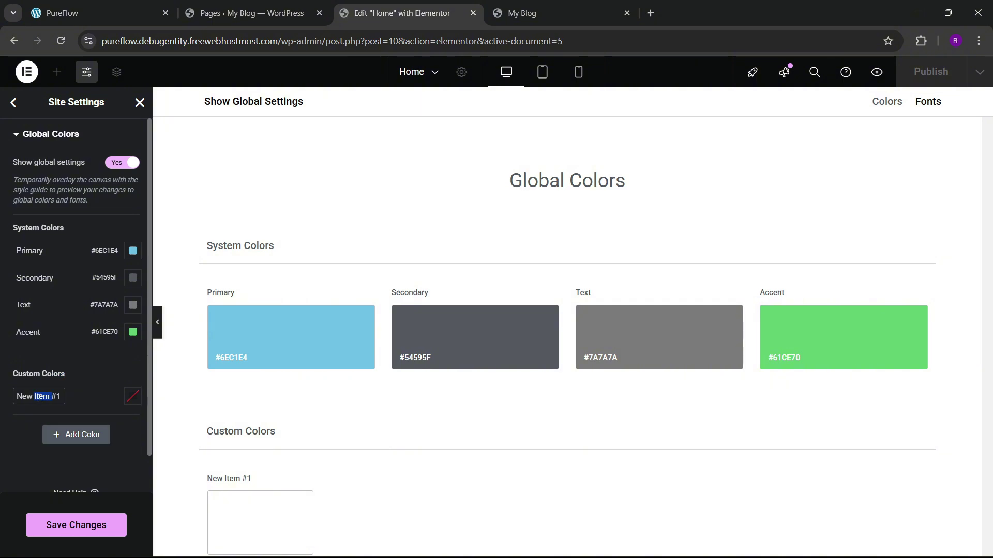
key("BackSpace")
left_click(266, 13)
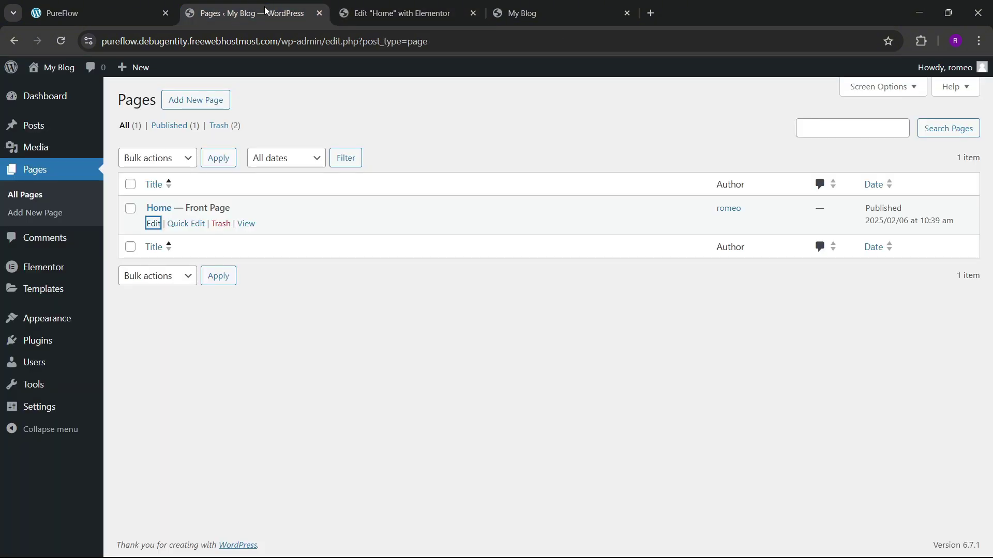
left_click(114, 11)
left_click(919, 42)
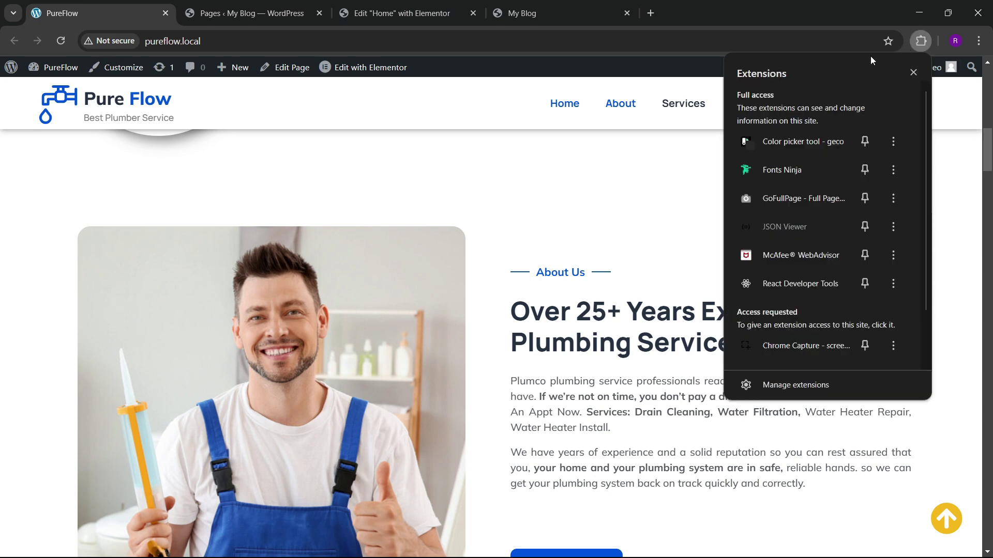
left_click(809, 141)
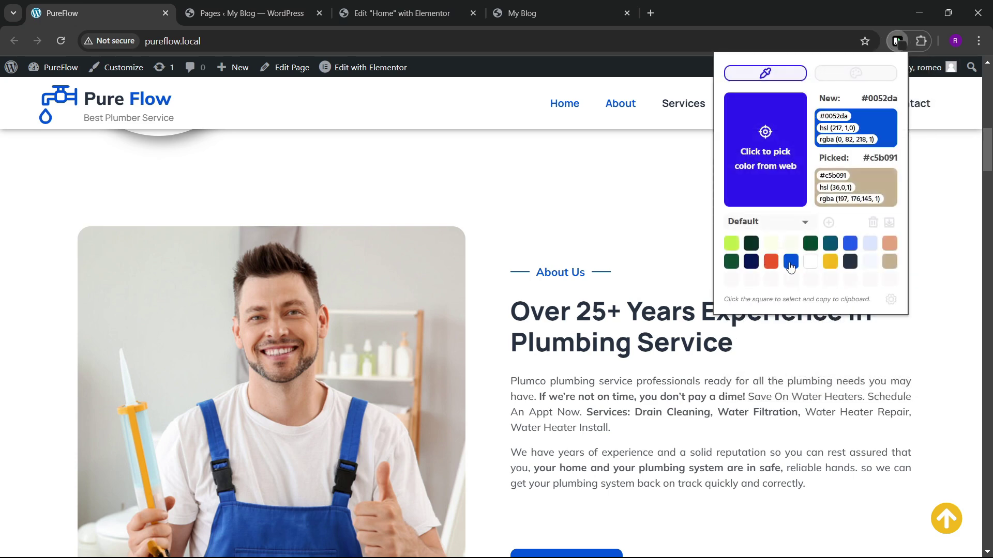
left_click(389, 11)
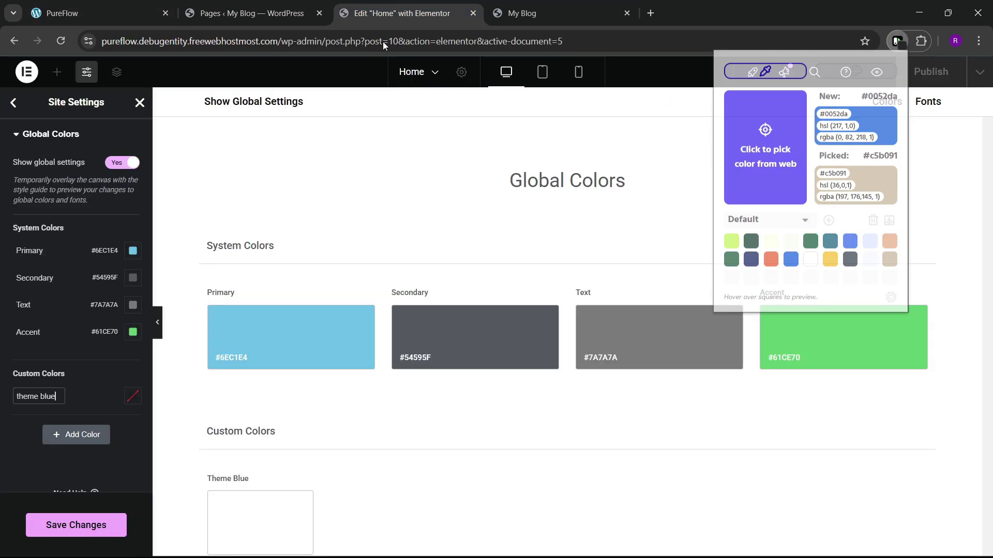
left_click(133, 396)
type("#0052DA")
left_click(14, 430)
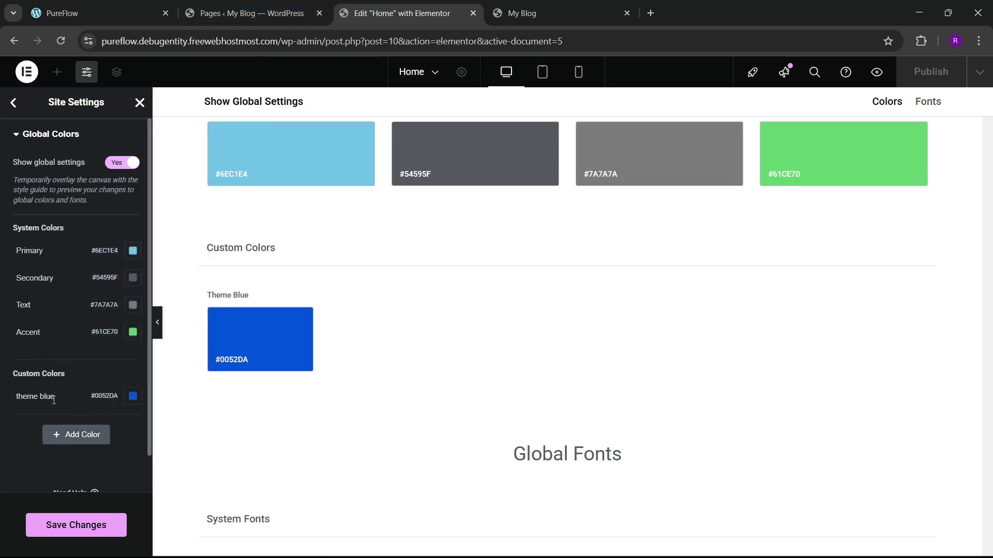
Step: Add a second custom colour 'bg color' set to #DAE6FF copied from the site palette
left_click(52, 433)
triple_click(51, 423)
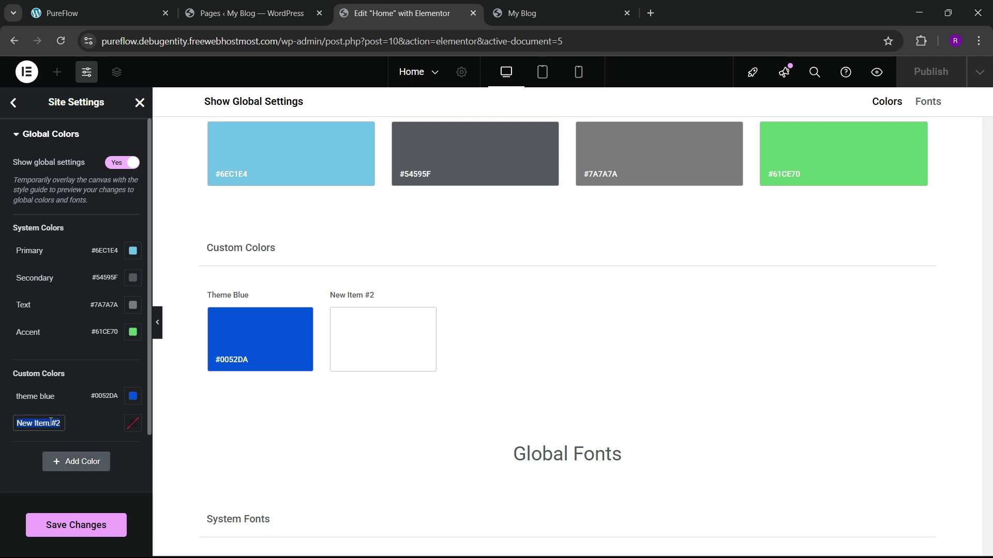
key("BackSpace")
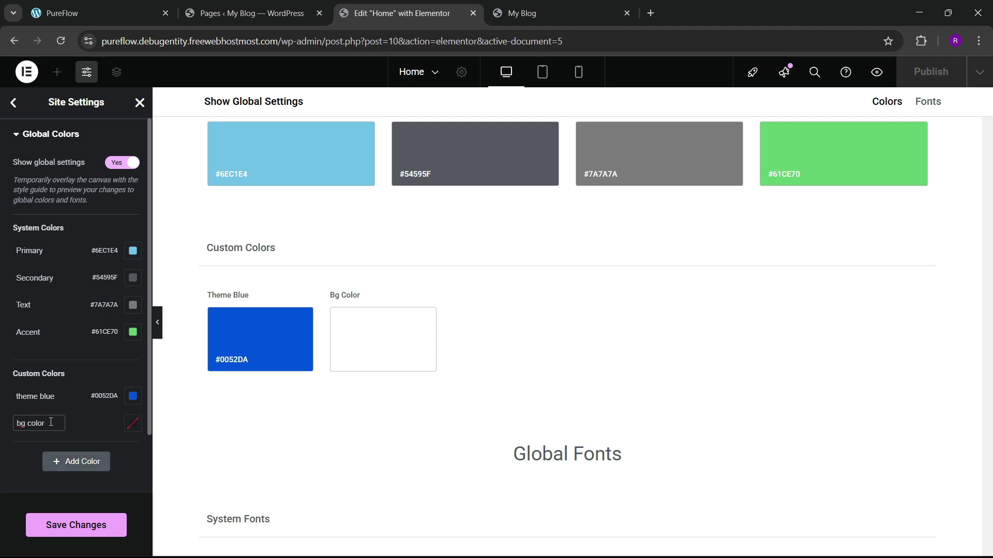
left_click(129, 14)
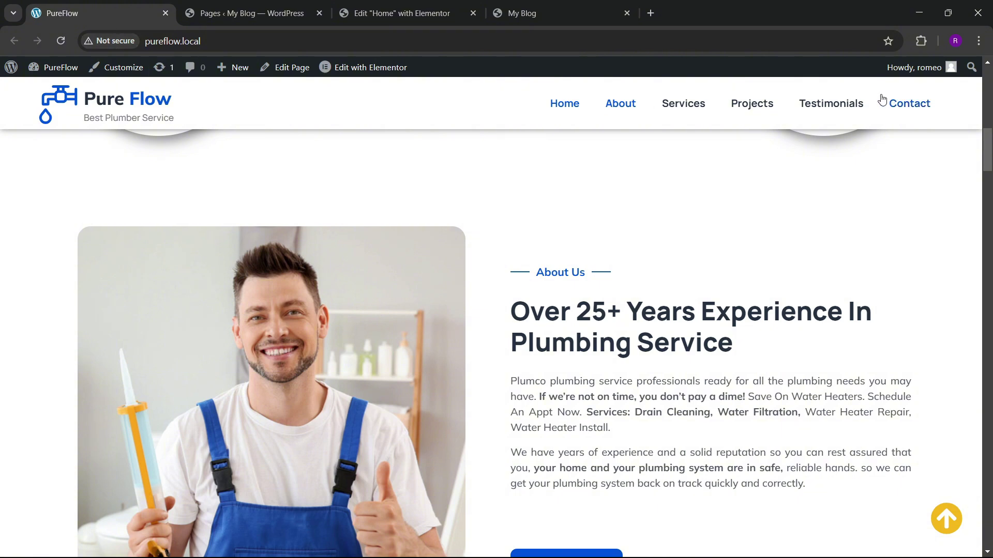
left_click(916, 41)
left_click(760, 138)
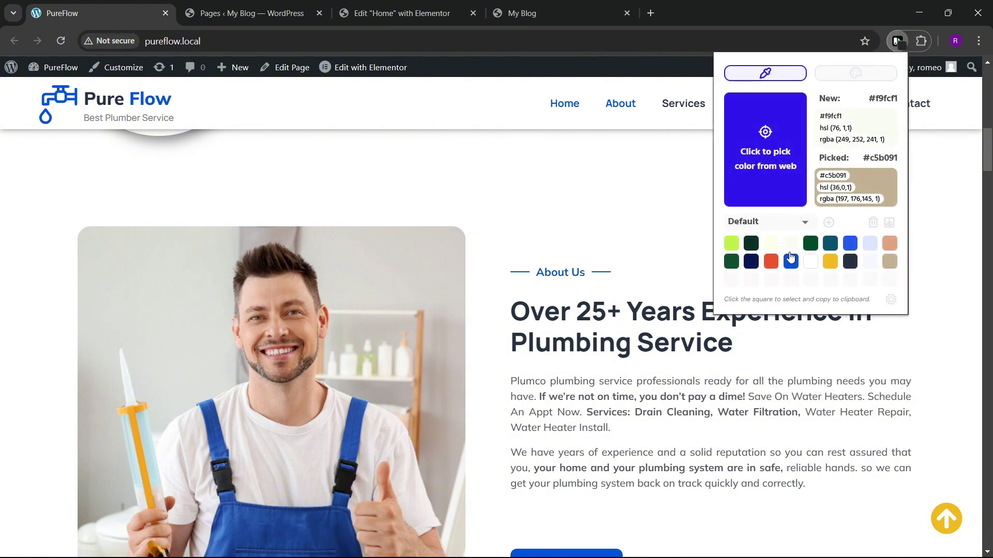
left_click(810, 261)
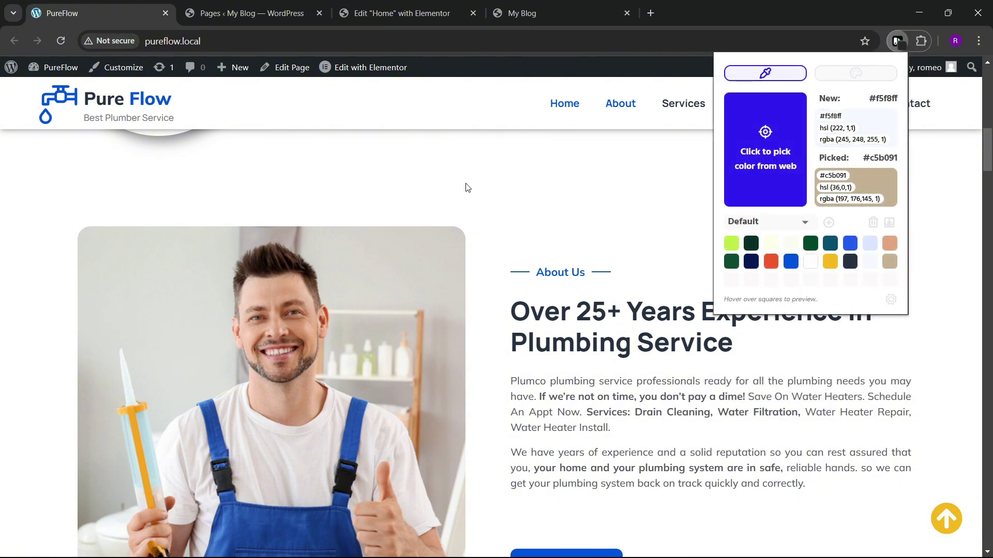
key("ctrl+3")
left_click(129, 428)
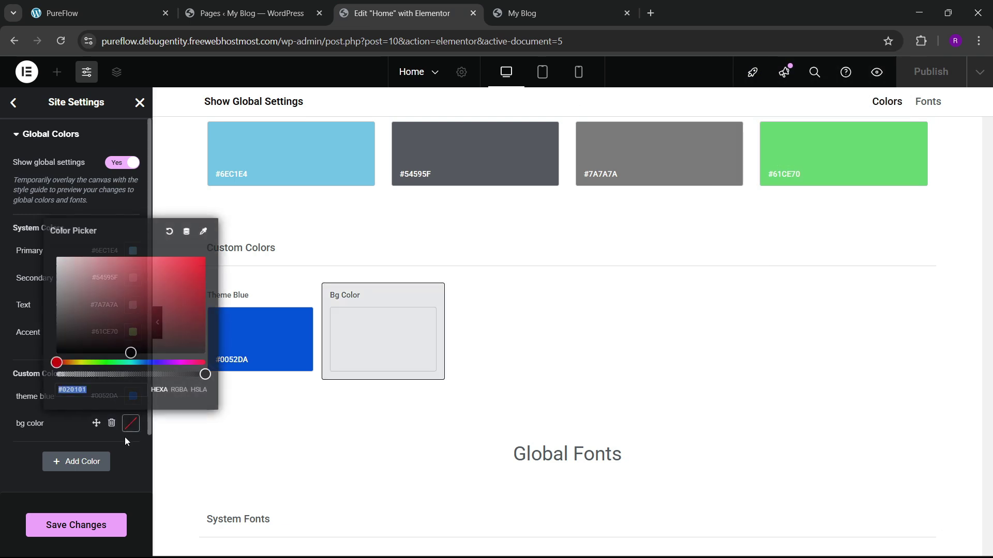
key("ctrl+v")
left_click(46, 439)
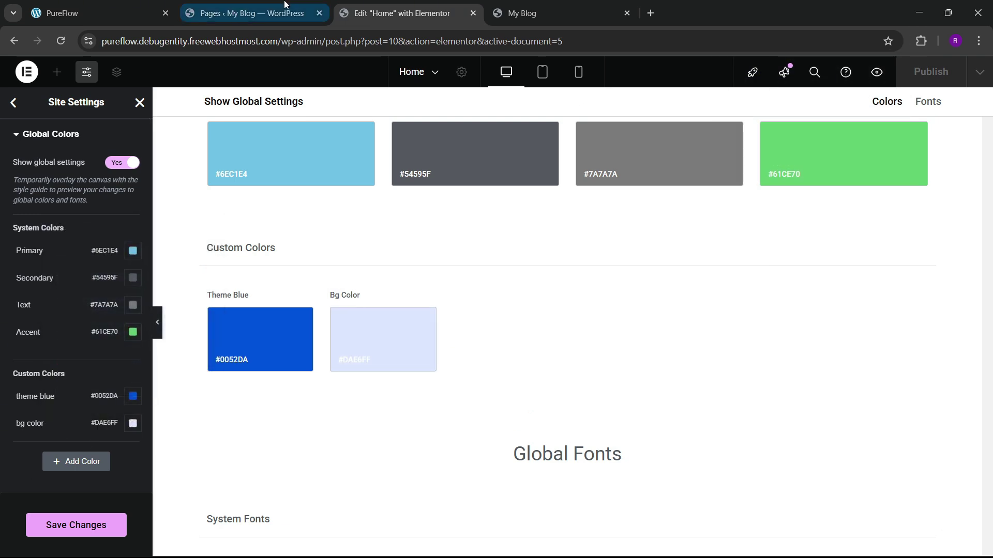
Step: Reopen the Color picker palette on the PureFlow site for more colour values
left_click(123, 4)
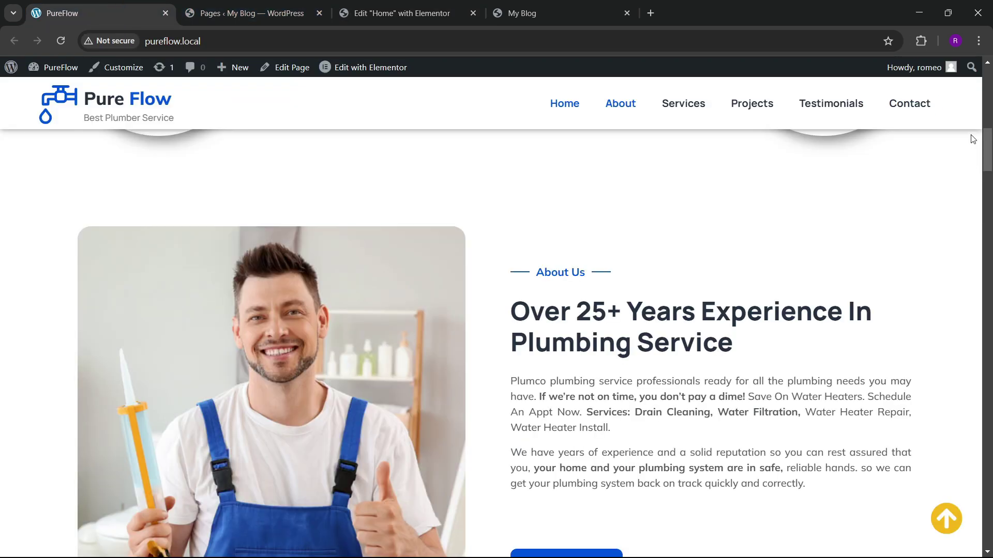
left_click(922, 40)
left_click(796, 142)
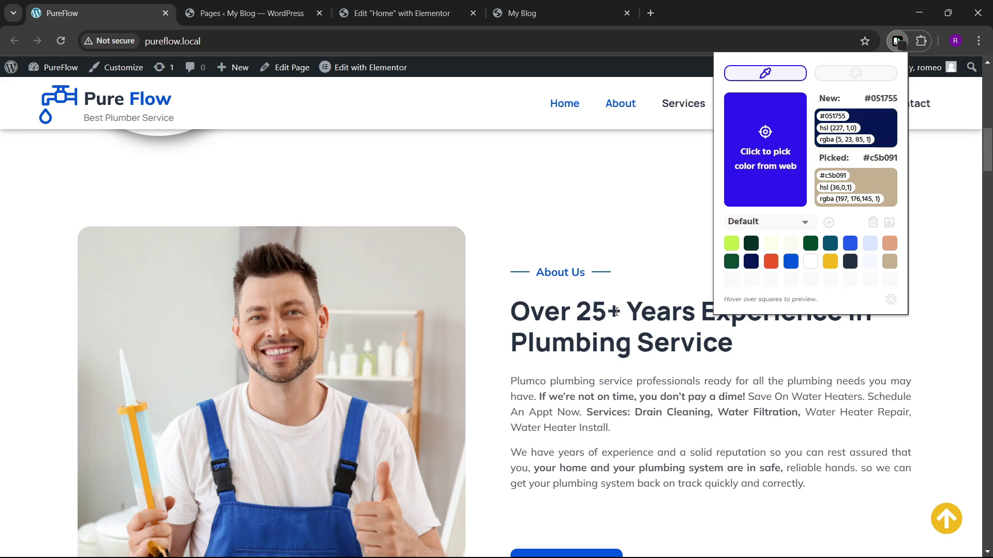
Step: Add a third custom colour 'dark black' with hex #051755
left_click(380, 13)
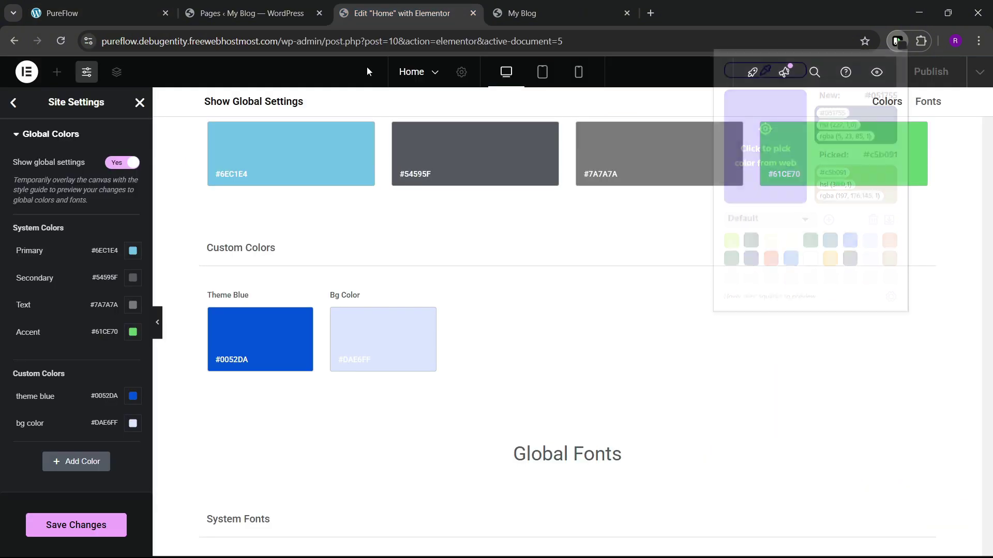
left_click(74, 460)
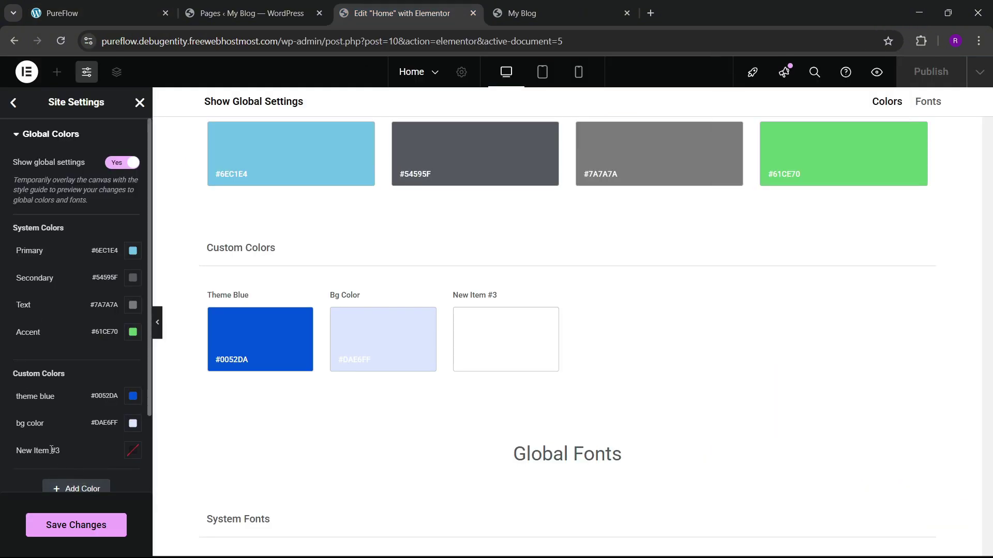
left_click(52, 450)
type("dark black")
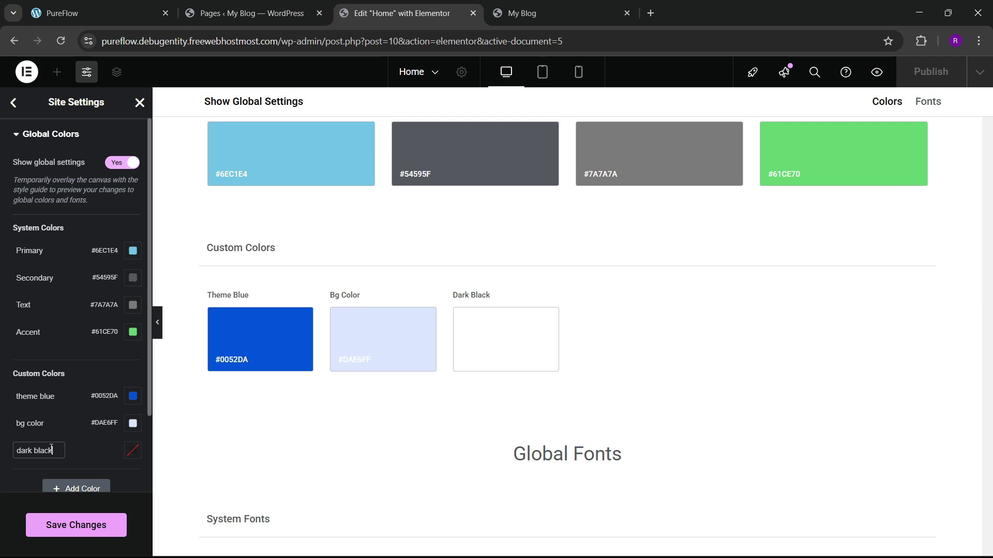
left_click(132, 450)
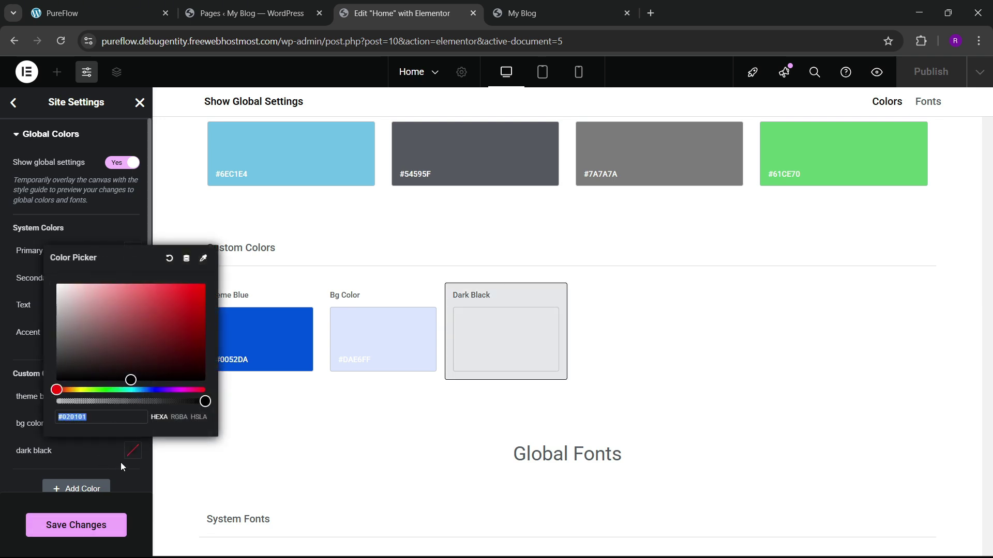
key("ctrl+v")
left_click(64, 476)
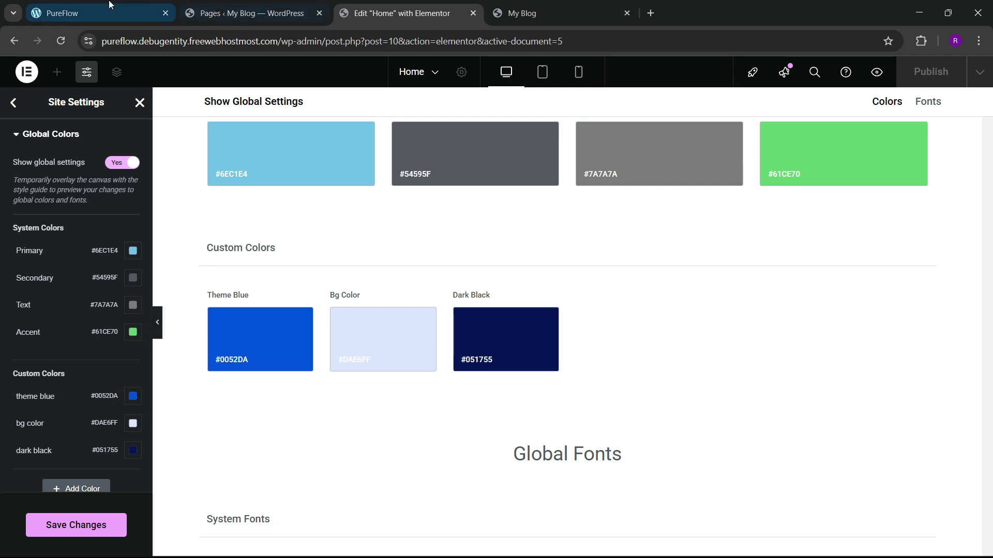
Step: Copy the dark green #0d4b30 from the PureFlow site's Color picker palette
left_click(98, 13)
scroll(474, 393, "down", 10)
scroll(558, 288, "down", 15)
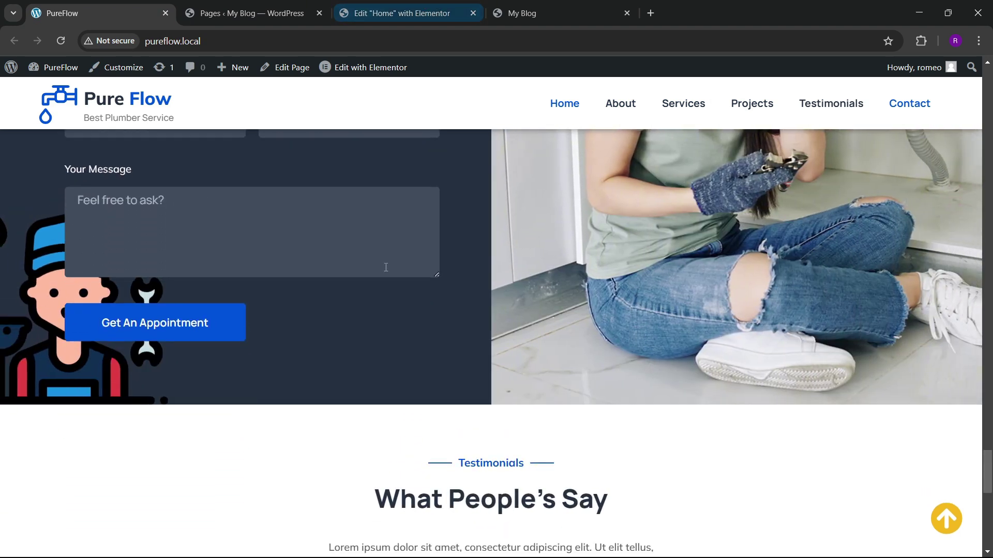
scroll(393, 307, "up", 3)
scroll(439, 332, "down", 10)
scroll(439, 332, "up", 4)
left_click(300, 15)
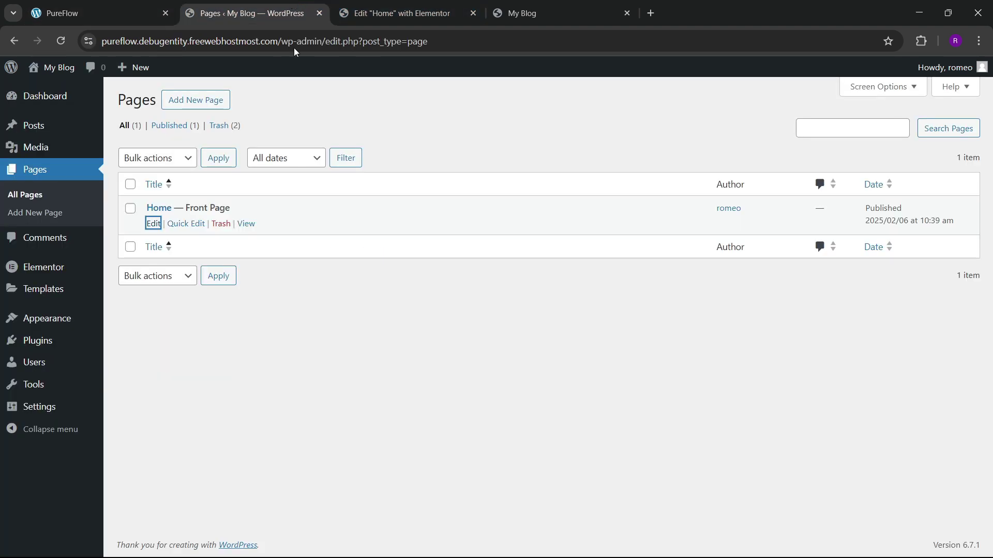
left_click(143, 4)
left_click(920, 41)
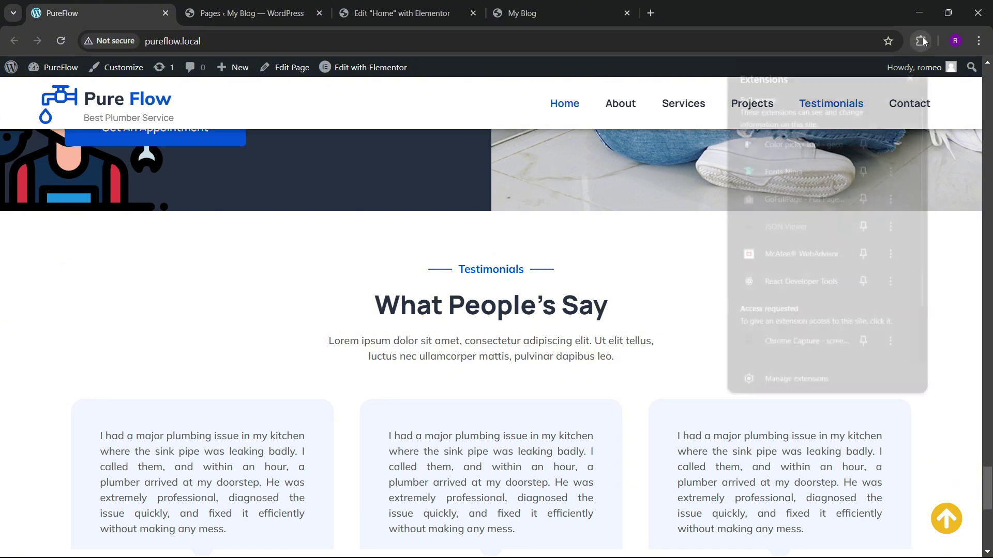
left_click(776, 140)
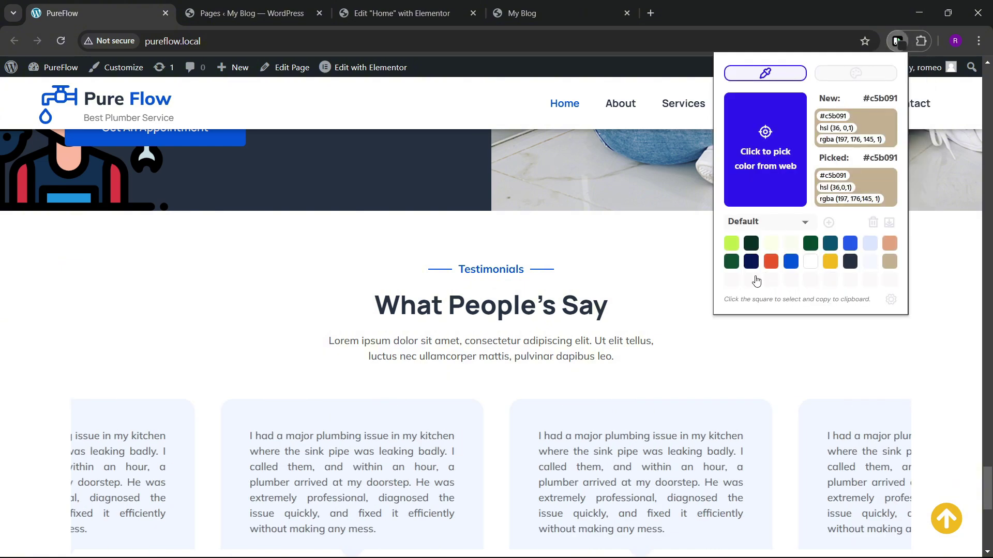
left_click(734, 268)
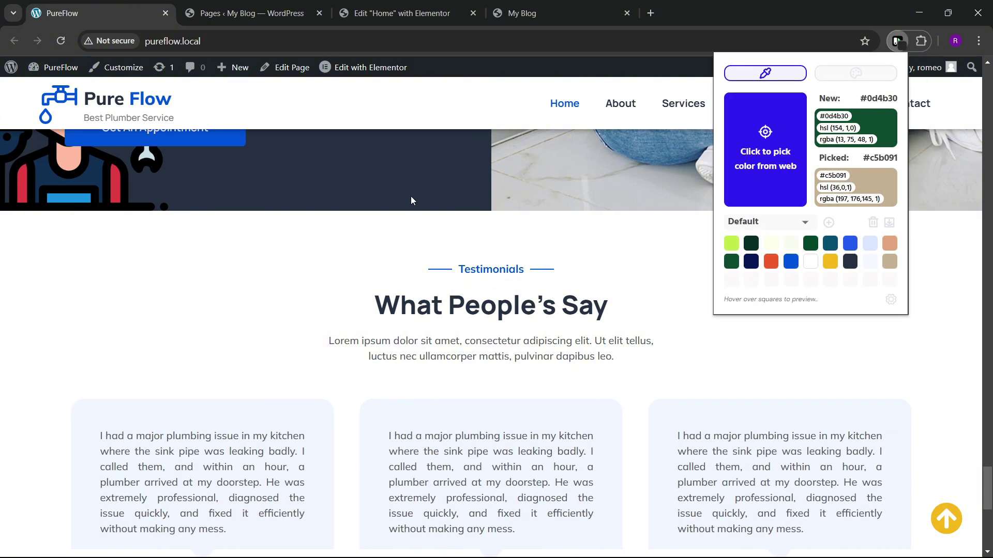
left_click(402, 13)
Step: Add and delete a trial 'black 2' colour (#0d4b30), then save and close Site Settings
scroll(68, 393, "down", 2)
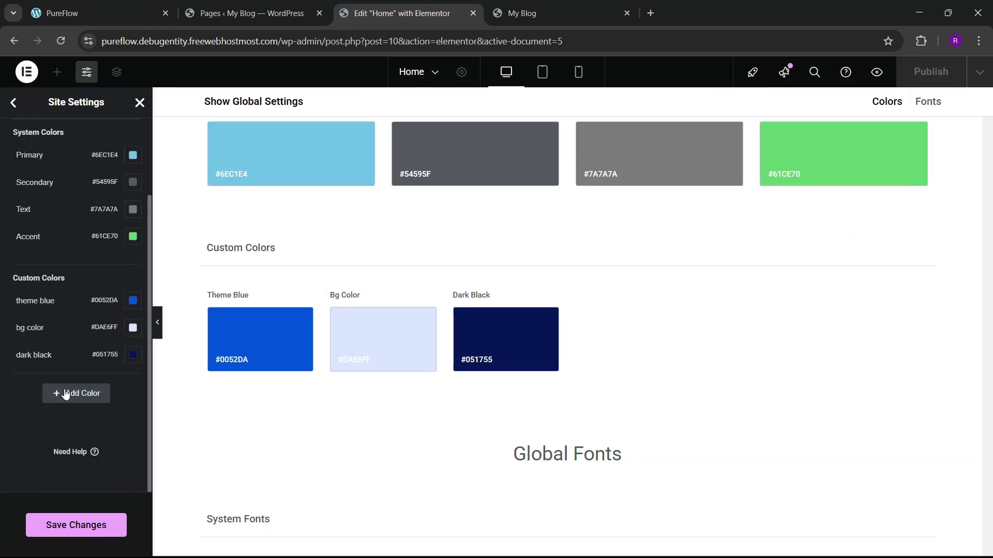
left_click(69, 394)
double_click(42, 385)
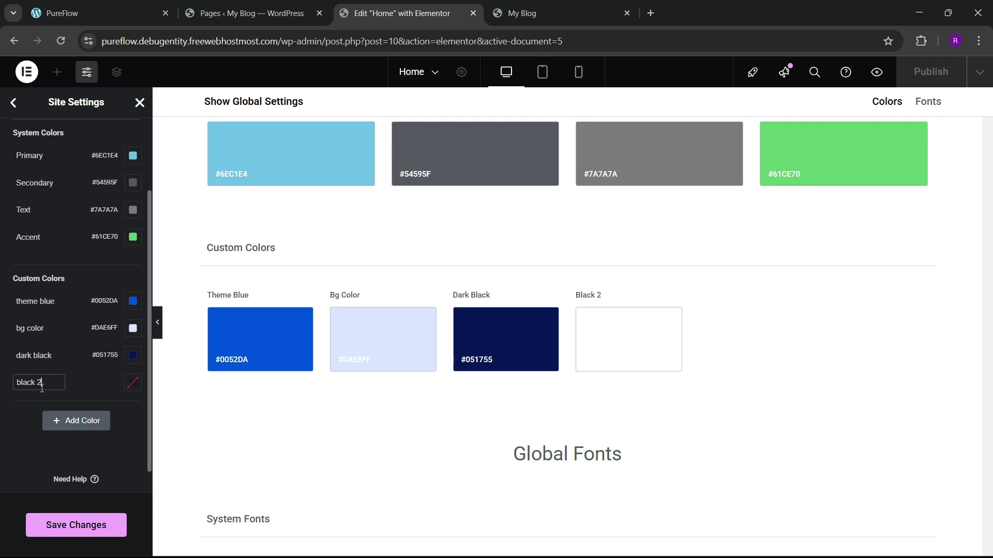
left_click(133, 383)
key("ctrl+v")
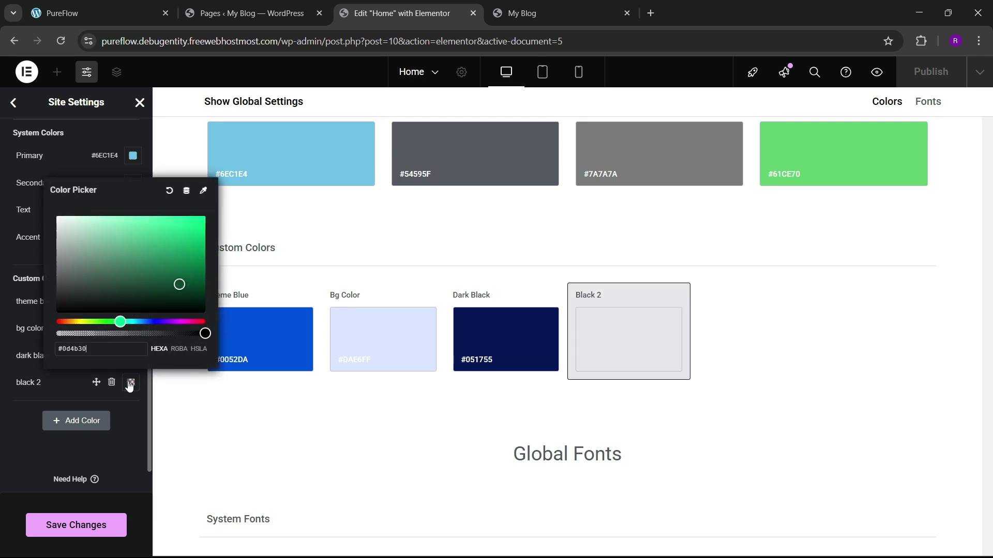
left_click(16, 427)
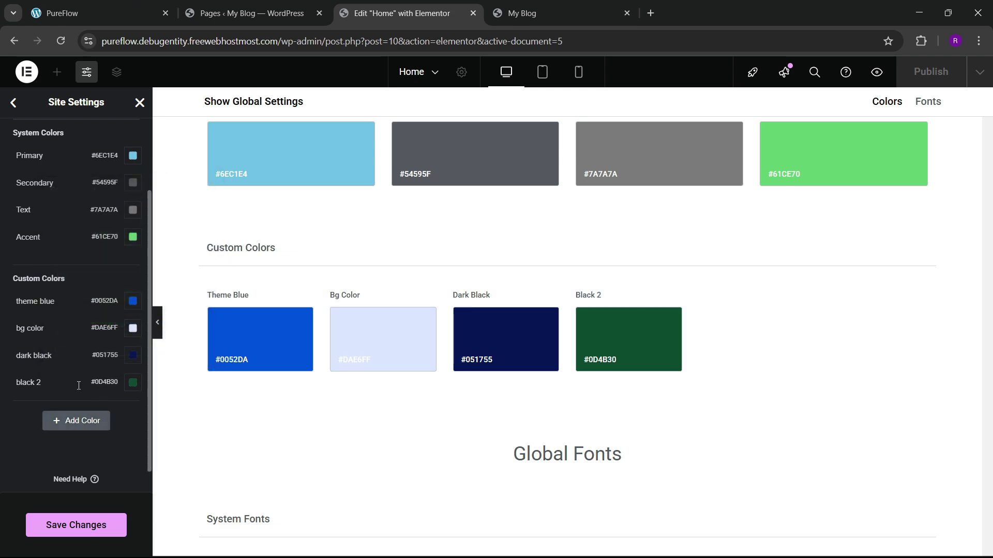
left_click(111, 383)
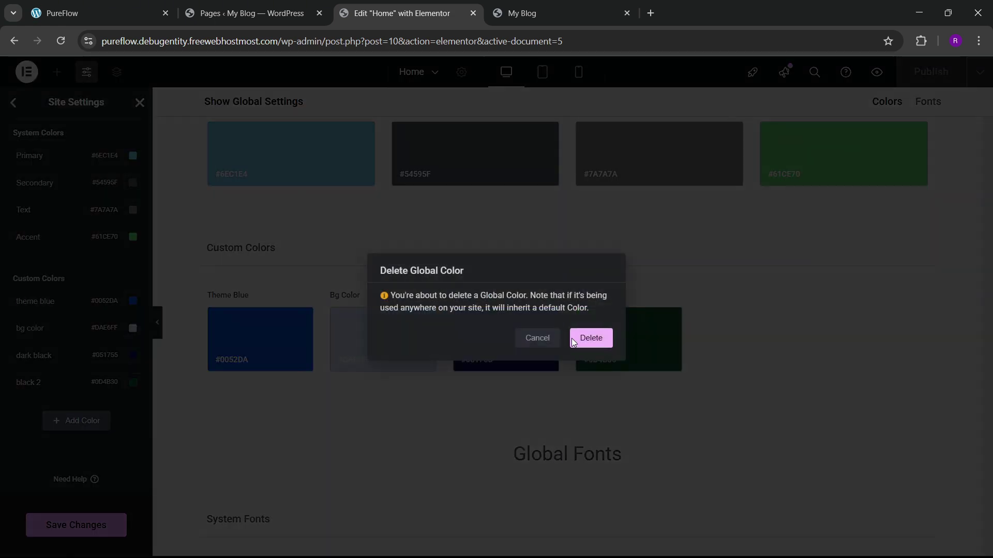
left_click(590, 337)
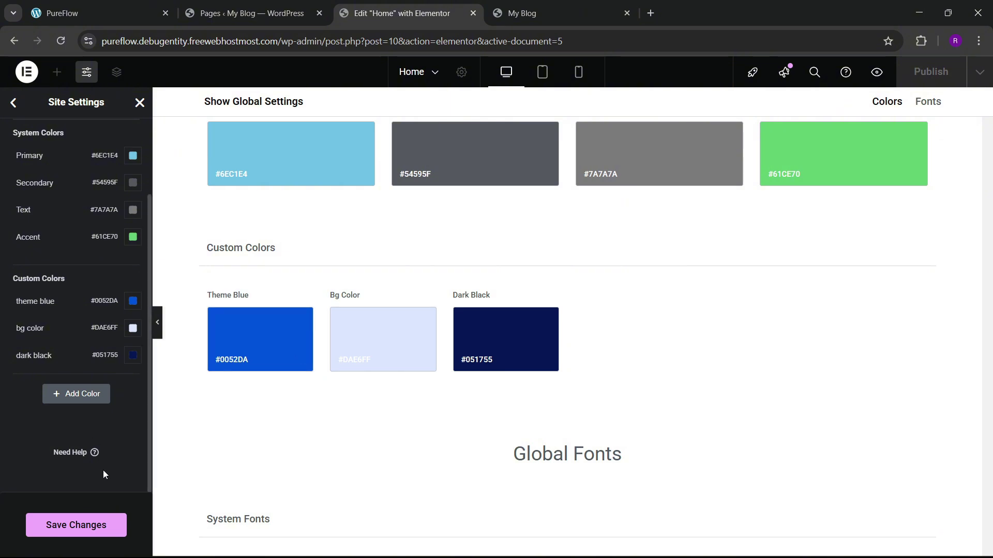
left_click(92, 523)
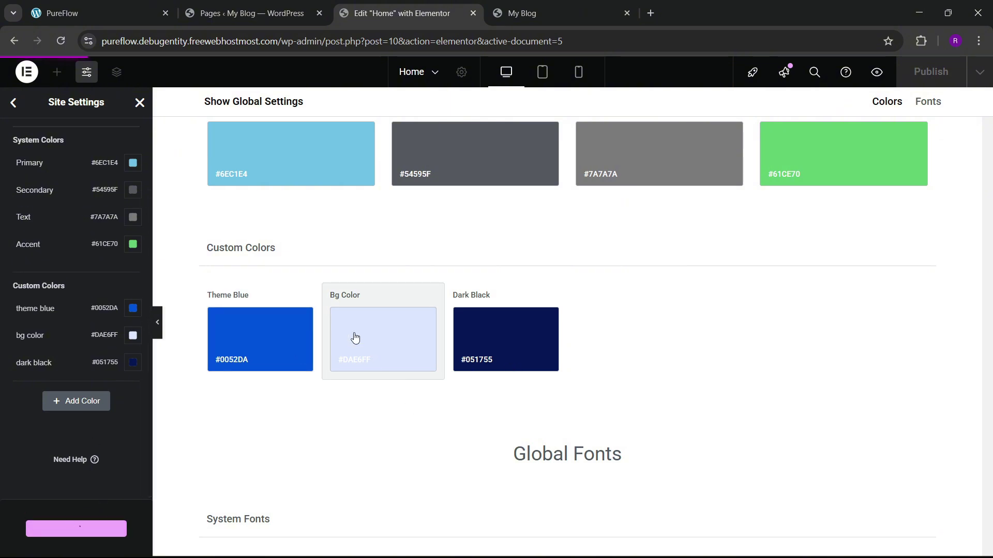
left_click(135, 105)
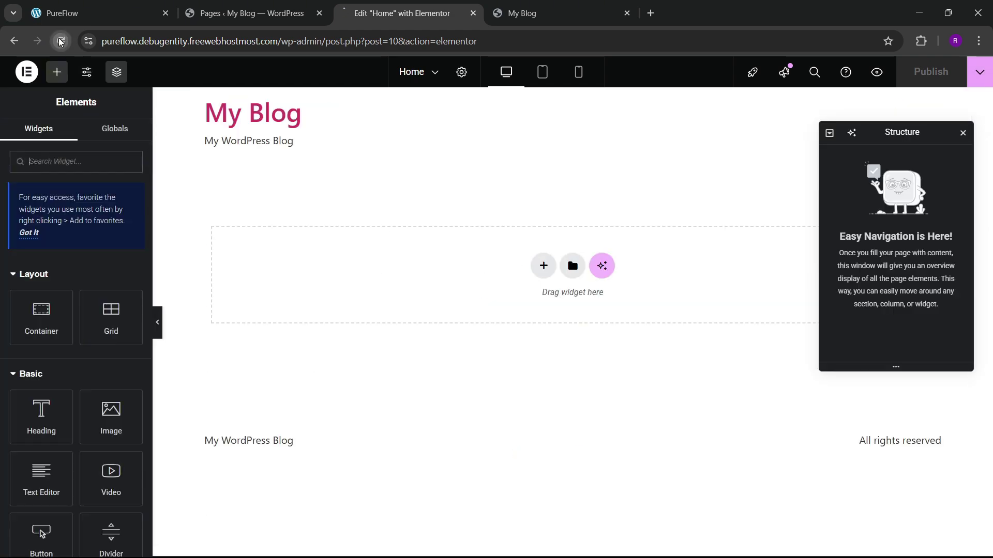
Step: Switch to the live PureFlow site and return to the top of its home page
left_click(243, 13)
left_click(150, 5)
scroll(441, 335, "up", 5)
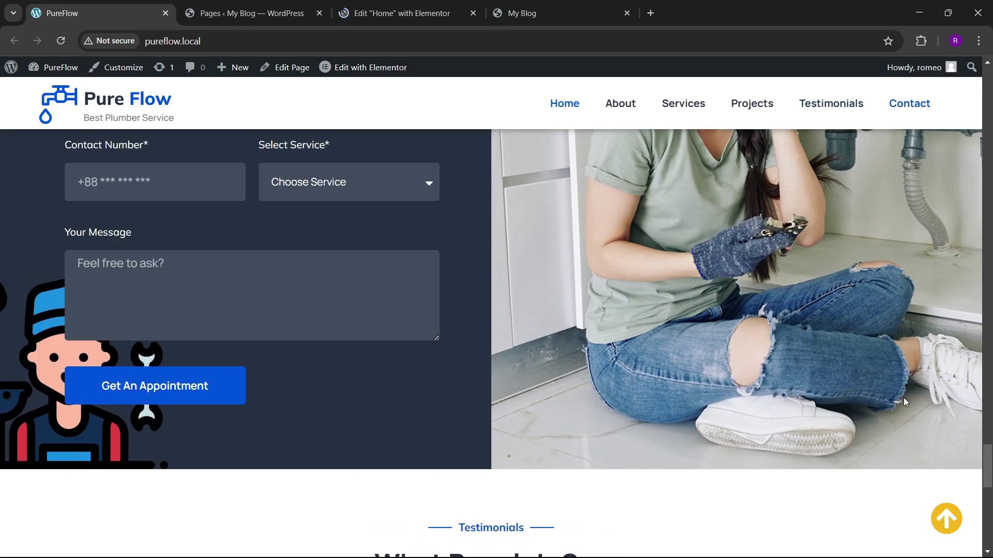
left_click(947, 518)
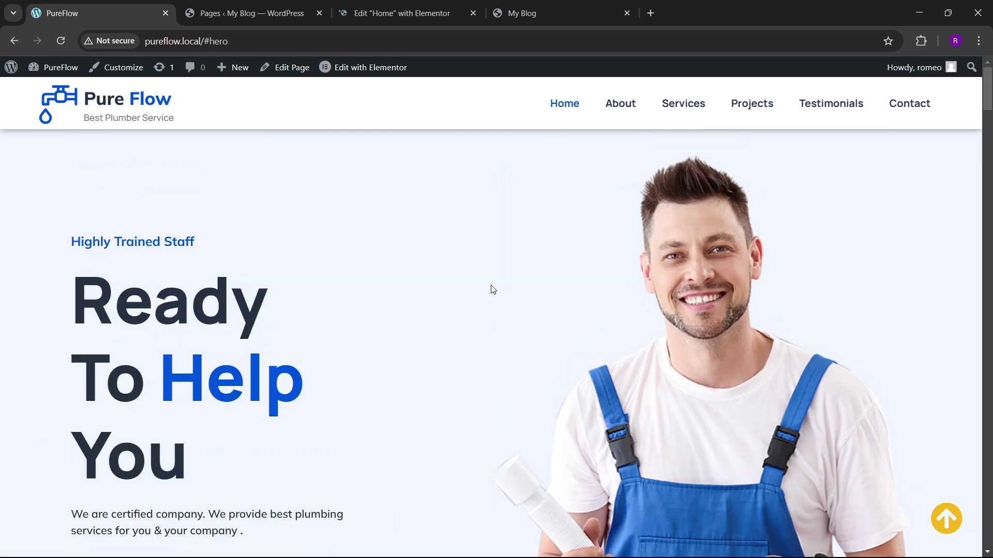
scroll(380, 307, "down", 5)
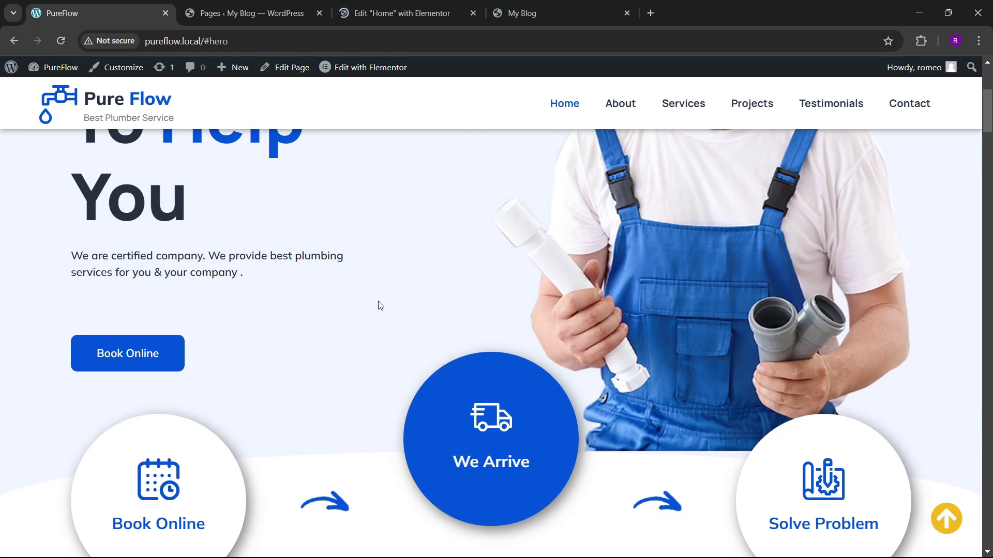
scroll(388, 300, "up", 4)
scroll(325, 304, "up", 1)
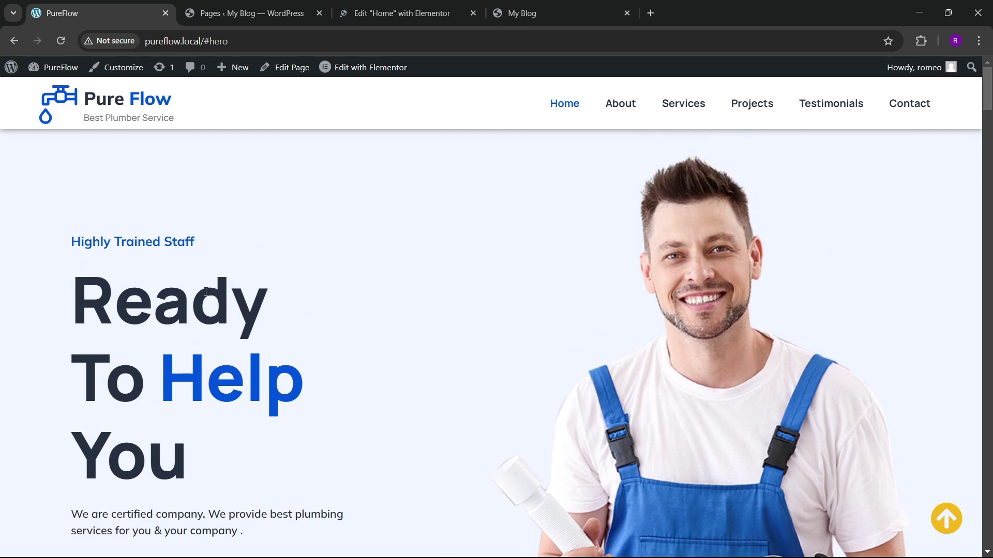
Step: Use Fonts Ninja to identify Manrope Extra-light headings and Mulish Extra-light body text
left_click(921, 41)
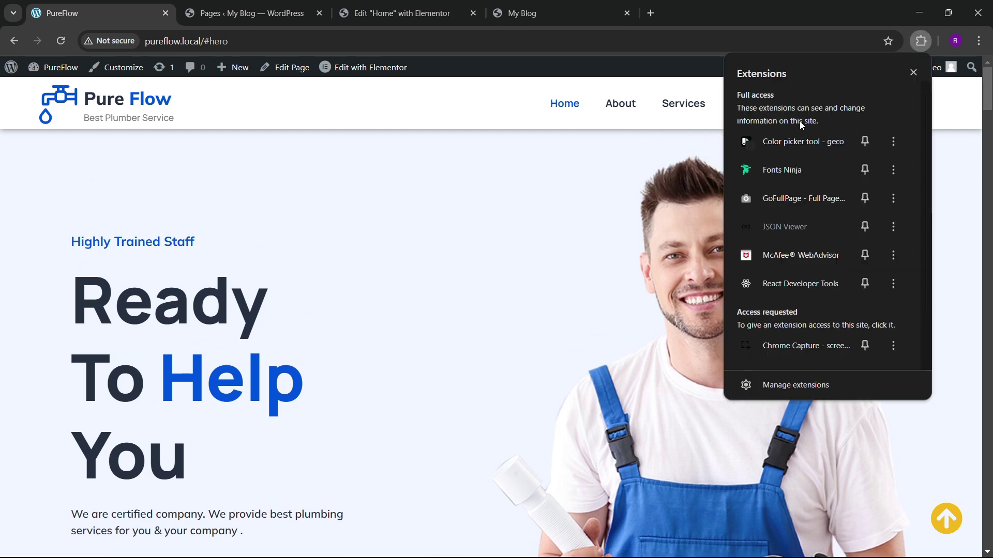
left_click(782, 170)
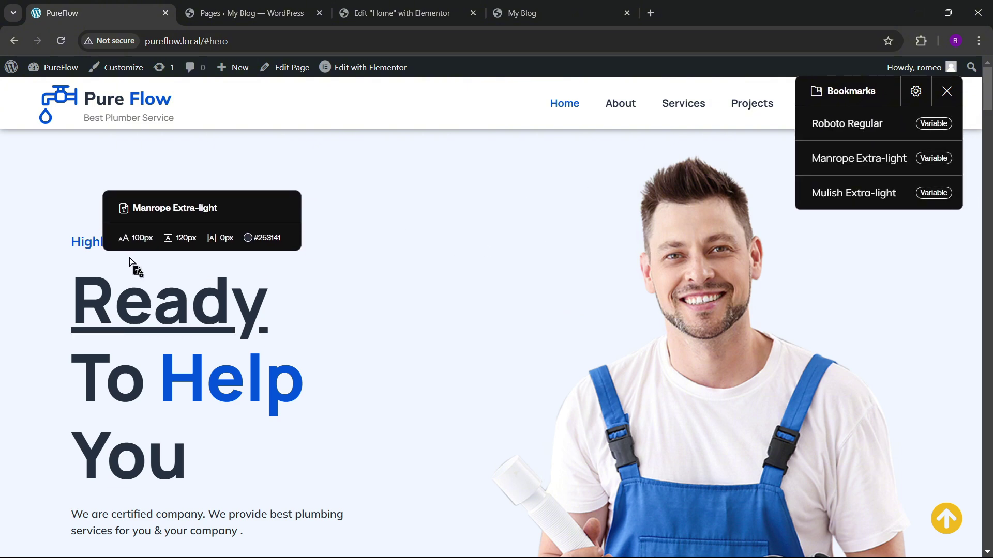
mouse_move(148, 243)
mouse_move(162, 321)
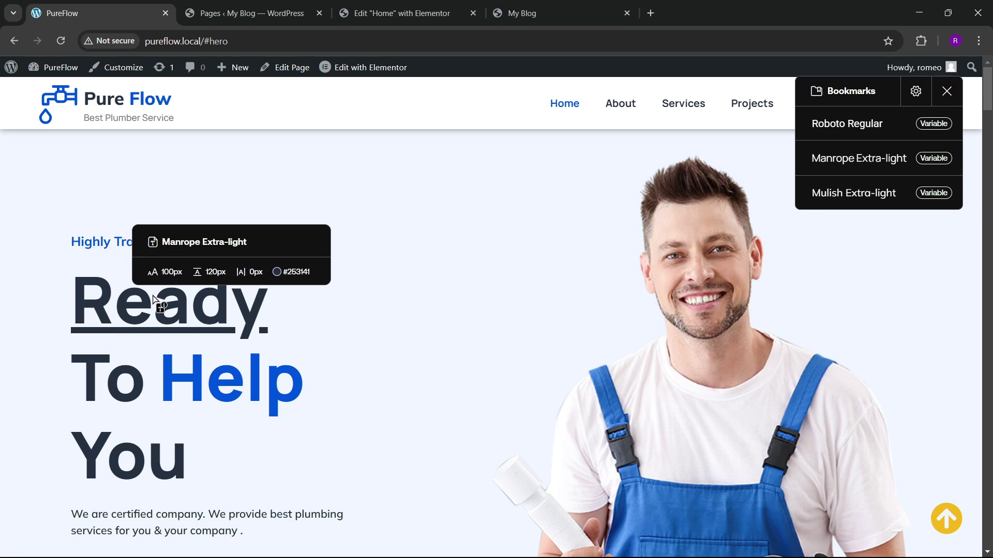
scroll(155, 331, "down", 2)
mouse_move(135, 388)
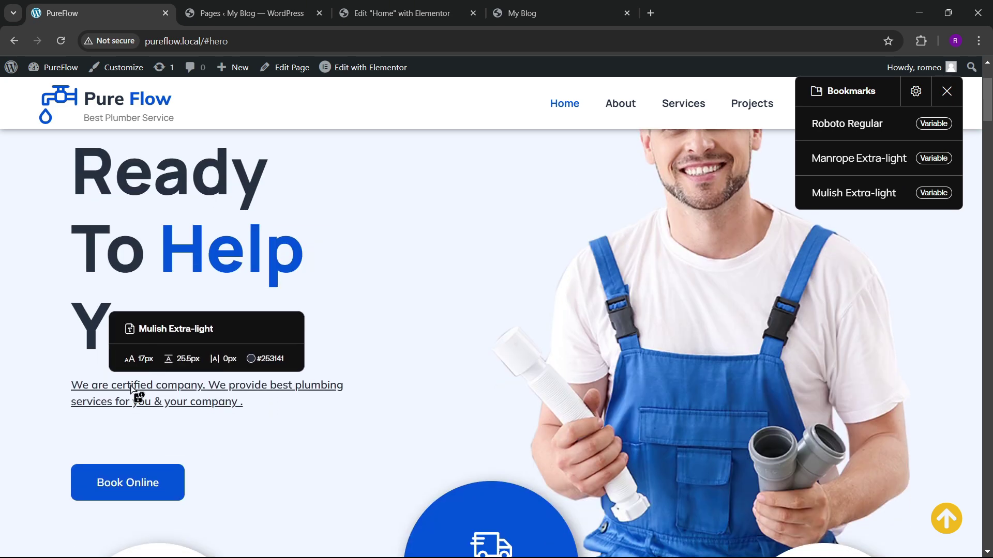
scroll(140, 362, "up", 2)
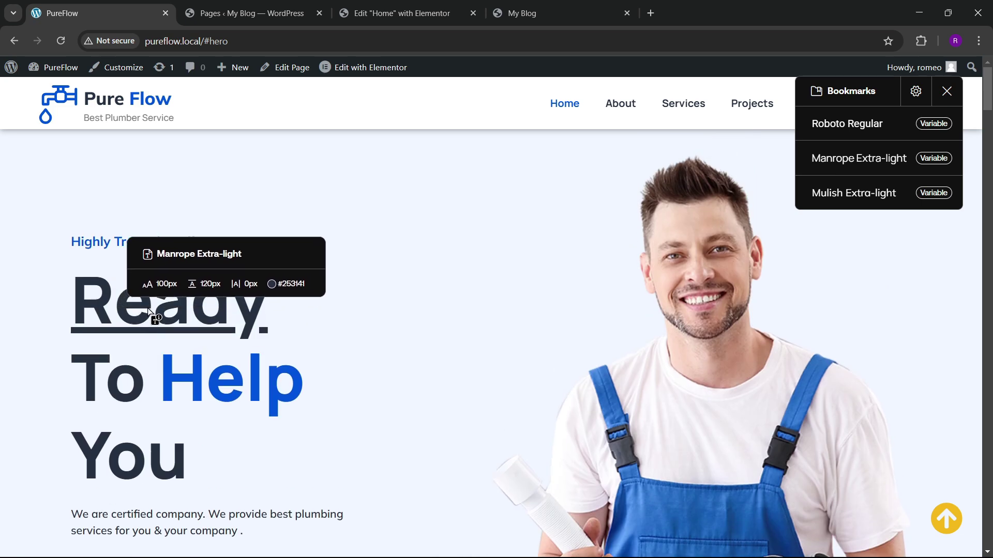
left_click(948, 92)
left_click(442, 9)
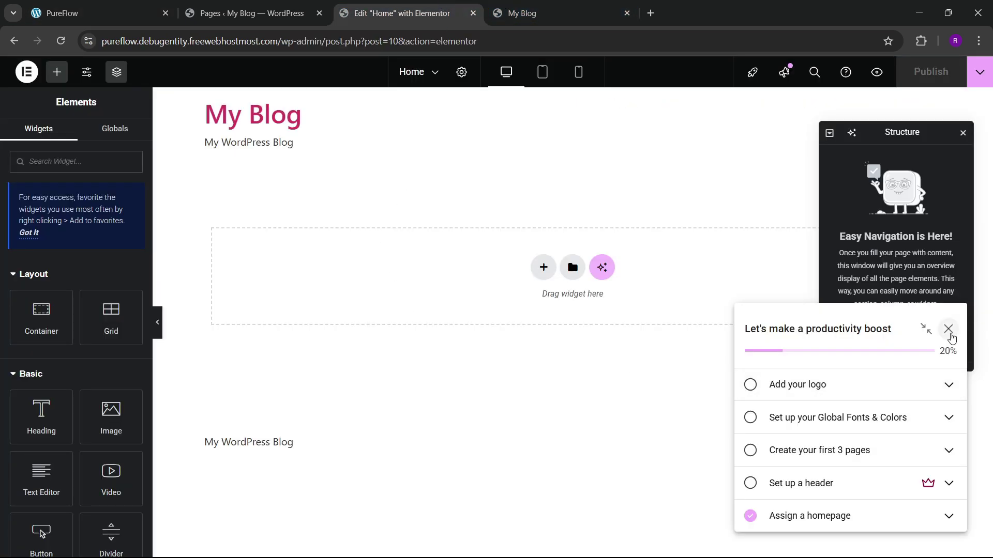
Step: Dismiss the checklist and launchpad tip, then add a two-column Flexbox container to Home
left_click(949, 331)
left_click(918, 183)
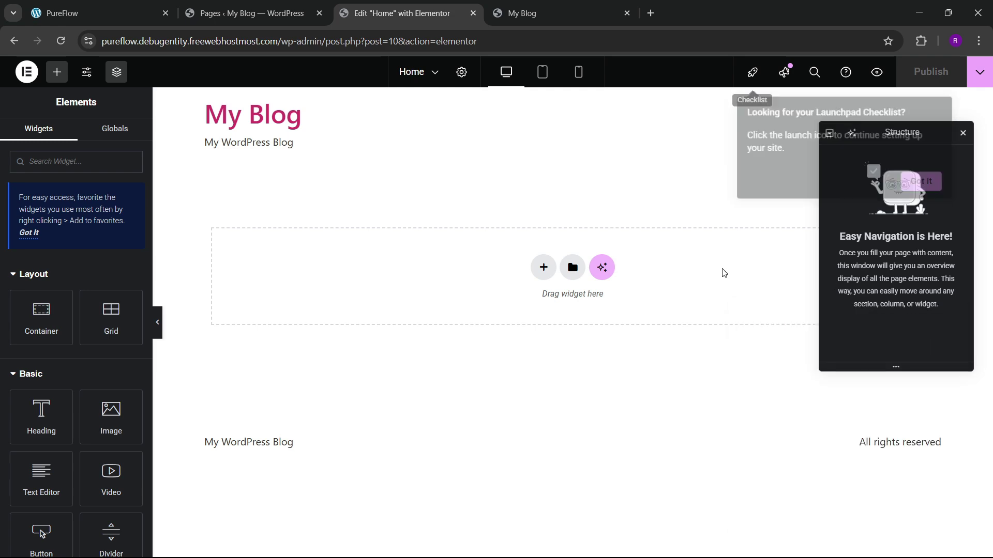
left_click(99, 13)
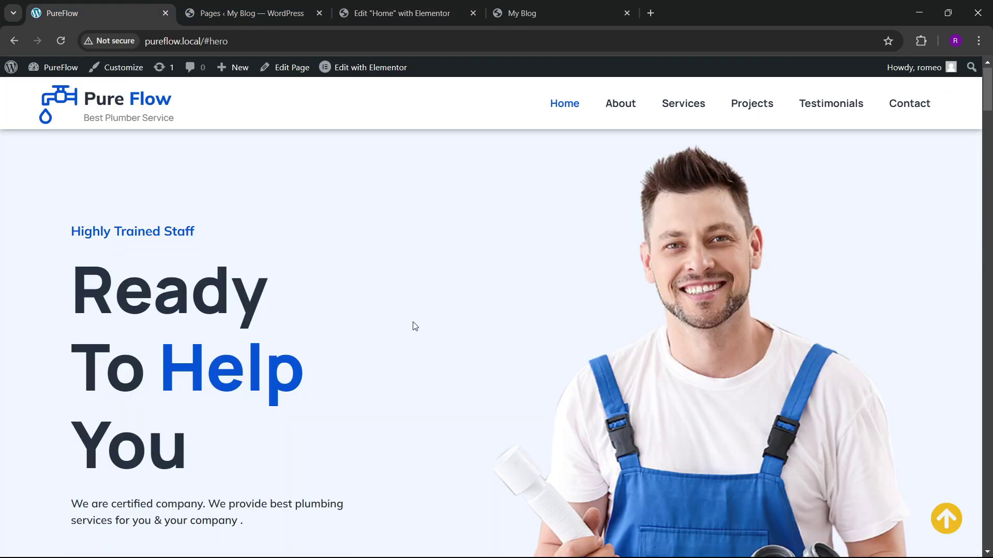
left_click(354, 5)
left_click(544, 265)
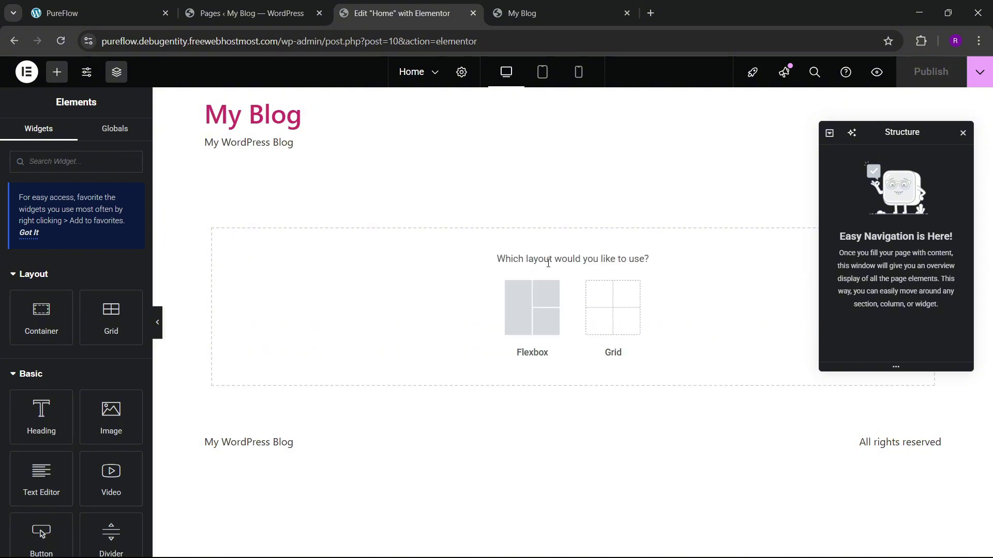
left_click(538, 311)
left_click(552, 301)
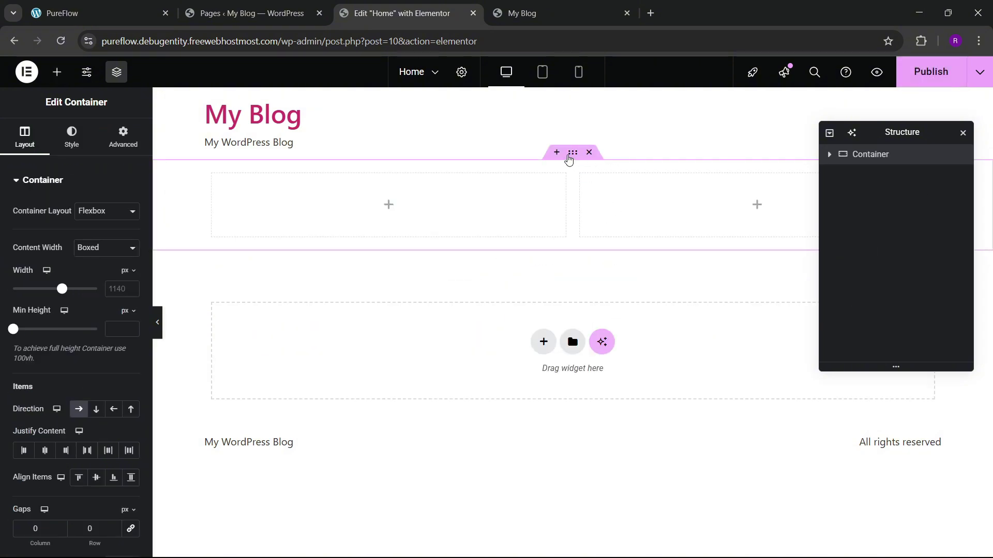
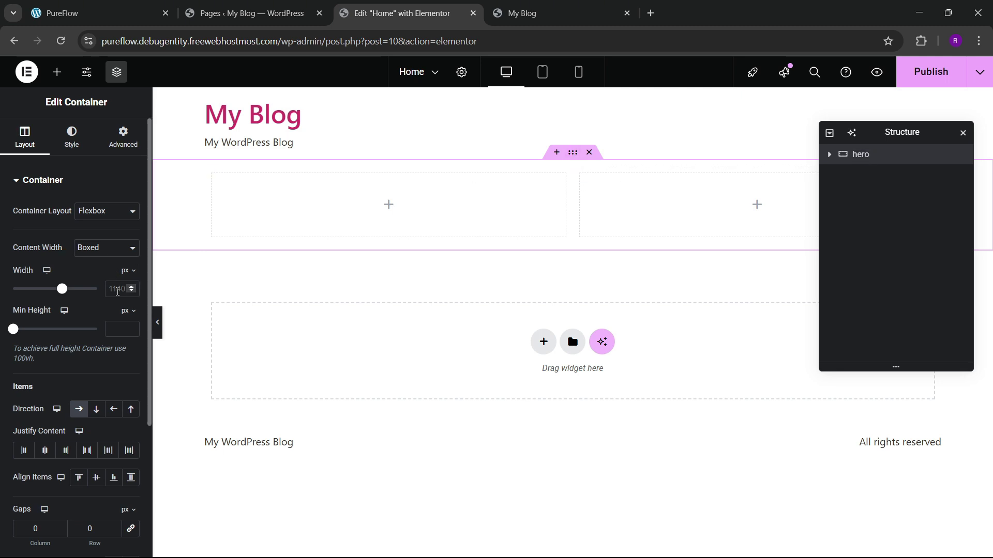
Step: Set the hero container width to 1300 with 80 px top and bottom padding
left_click(118, 290)
type("1300")
left_click(129, 152)
left_click(116, 278)
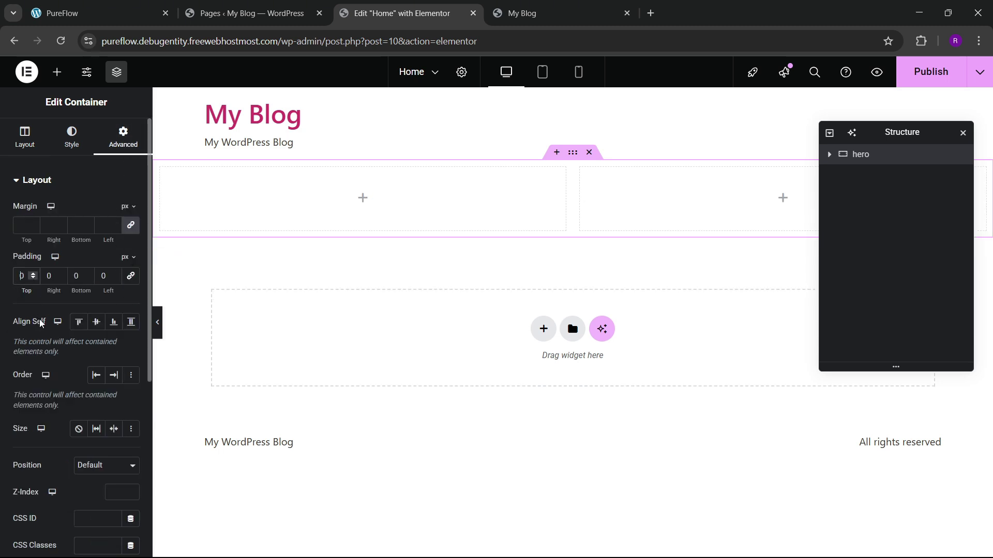
Step: Compare the hero layout against the live PureFlow site
left_click(98, 13)
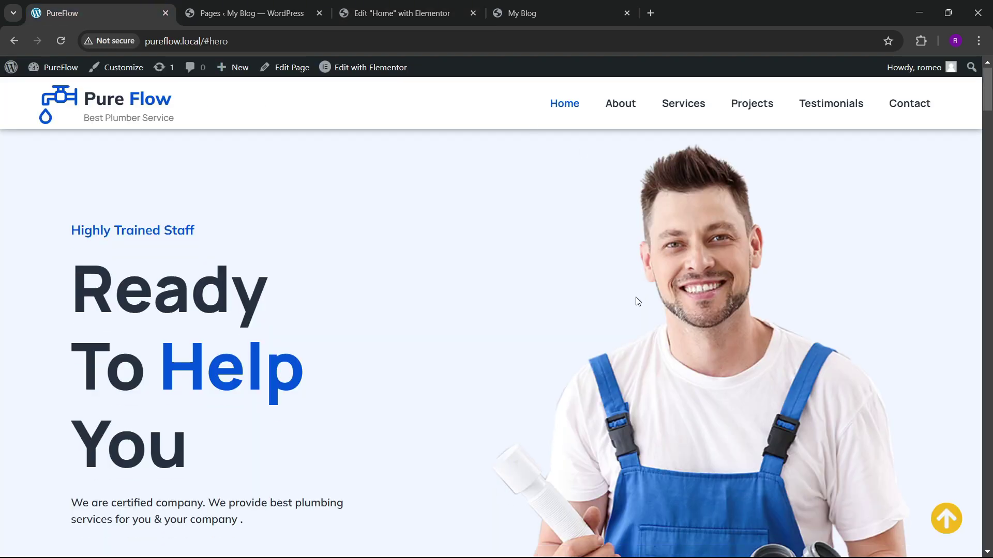
scroll(638, 302, "down", 4)
scroll(629, 293, "up", 4)
left_click(398, 13)
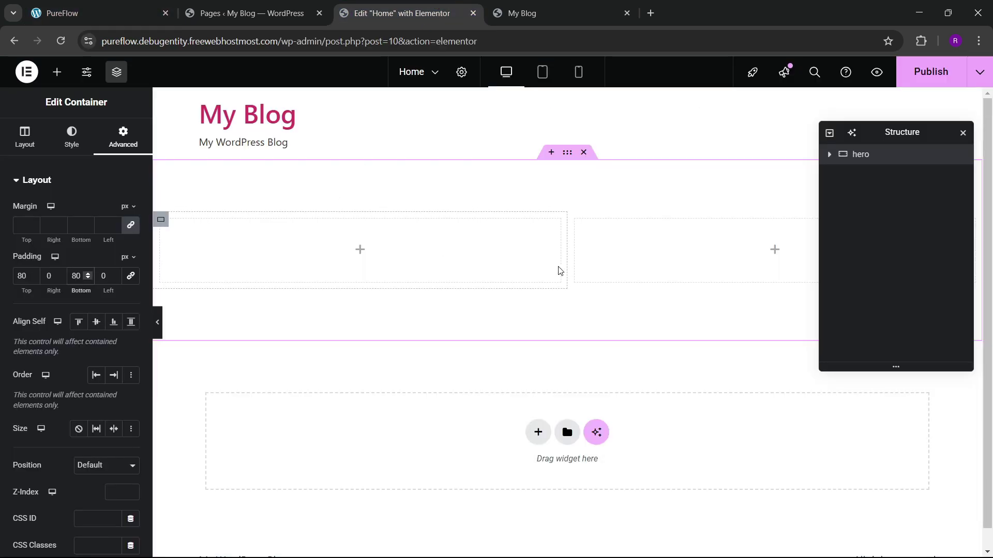
Step: Set the padding of both inner hero containers to 0
left_click(830, 155)
left_click(875, 173)
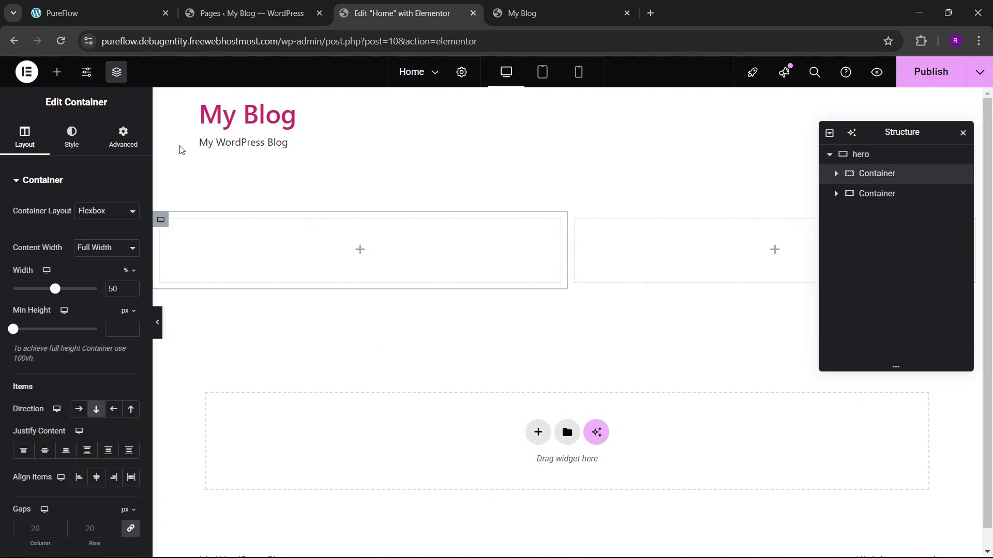
left_click(123, 137)
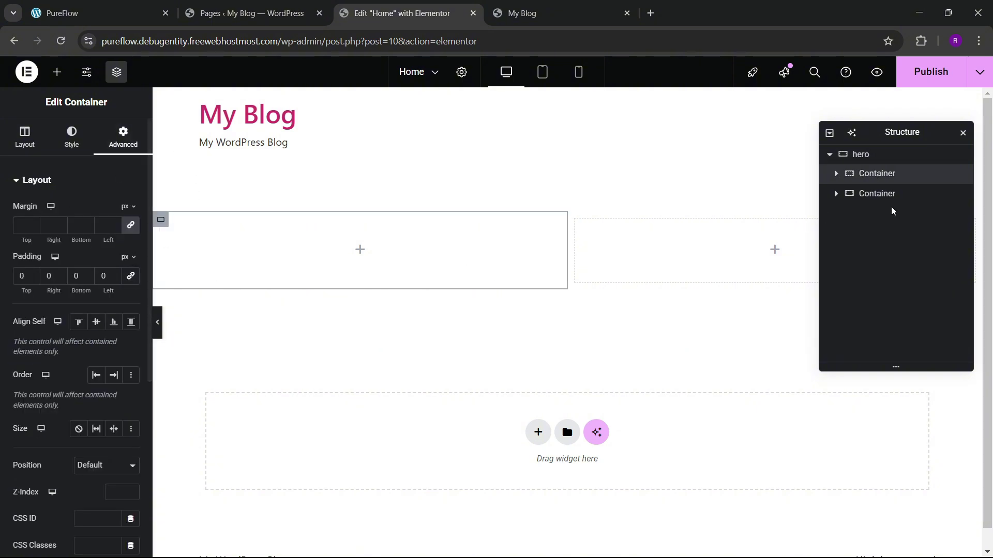
left_click(877, 193)
left_click(103, 135)
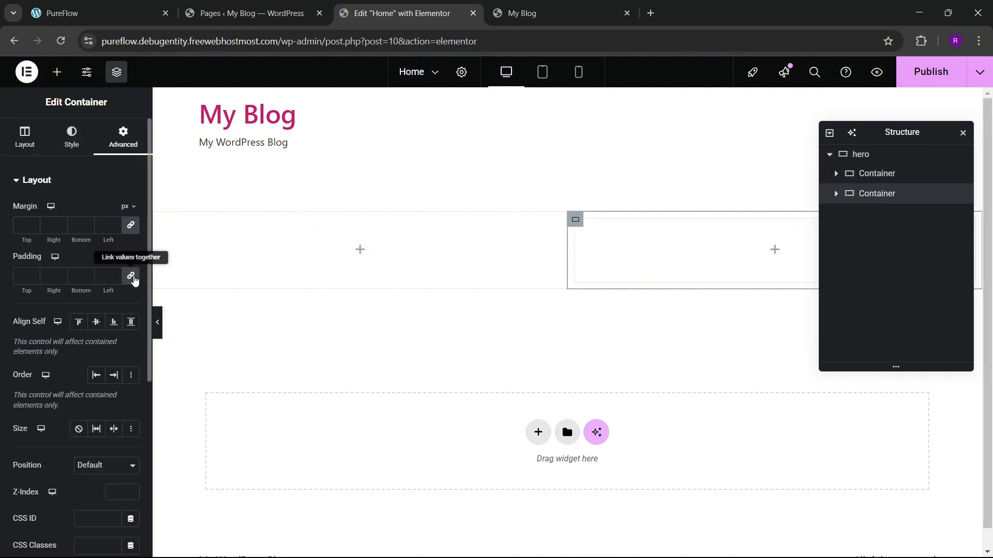
left_click(58, 73)
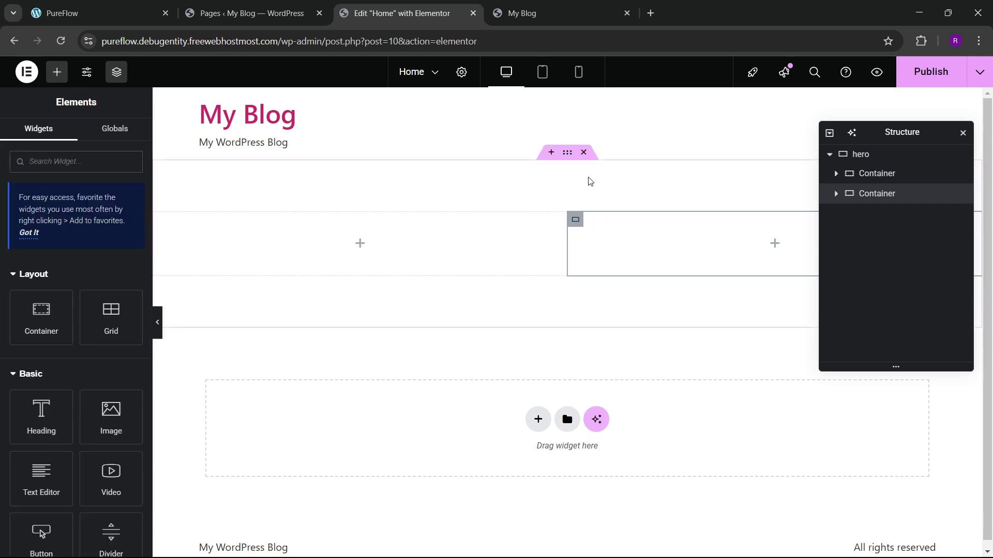
Step: Give the hero section a classic background, backing out of the image picker unchanged
left_click(566, 158)
left_click(71, 137)
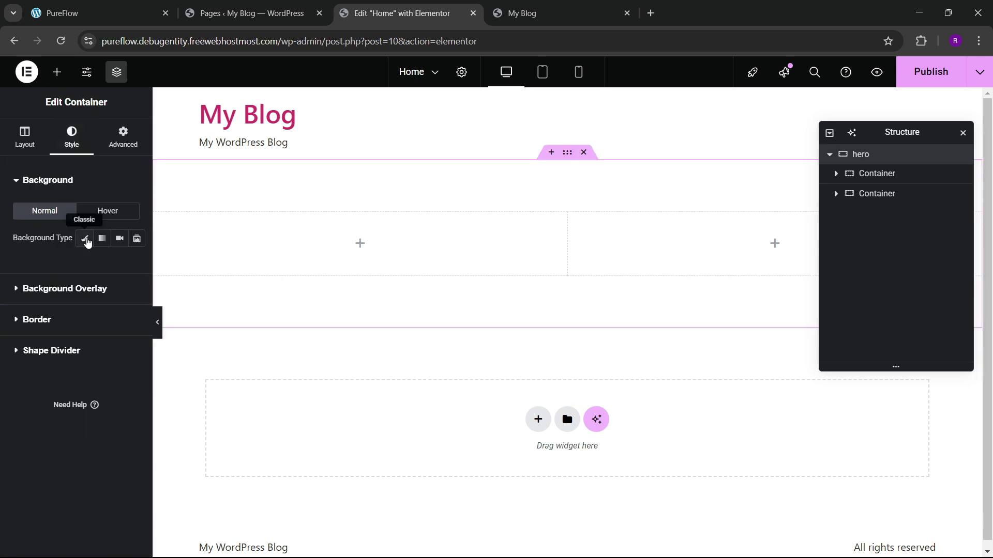
left_click(84, 241)
left_click(98, 313)
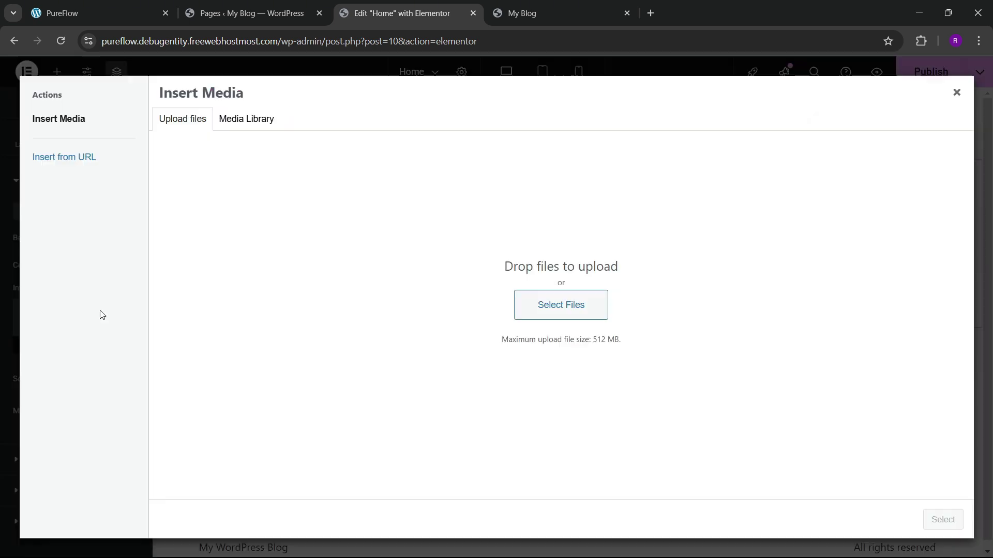
left_click(956, 93)
Step: Try the theme blue and then the bg color globals as the hero background
left_click(131, 267)
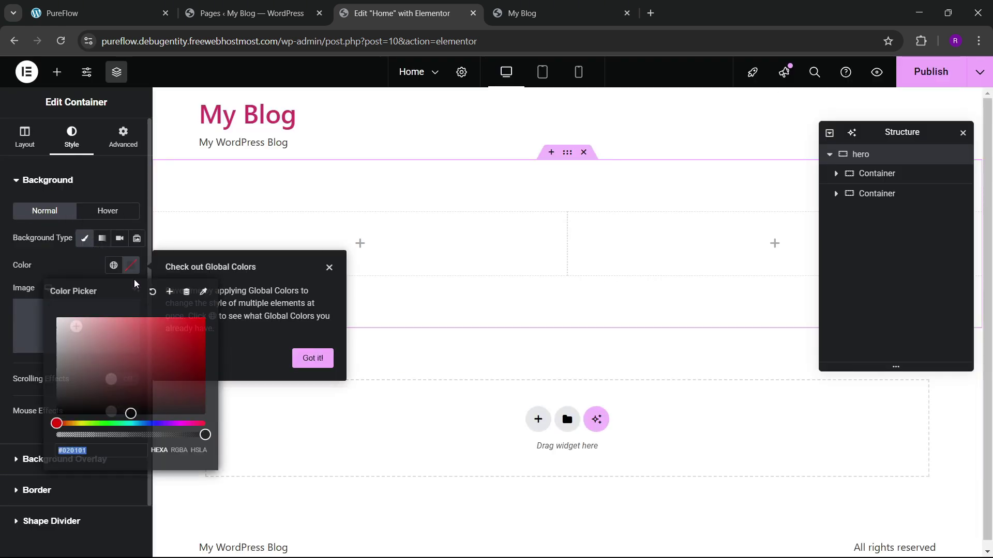
left_click(131, 265)
left_click(114, 265)
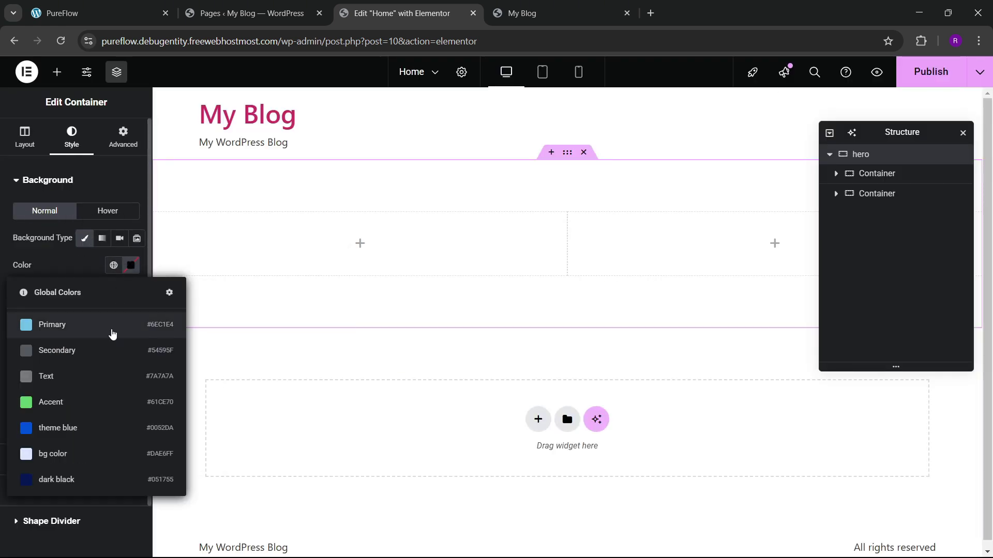
left_click(90, 433)
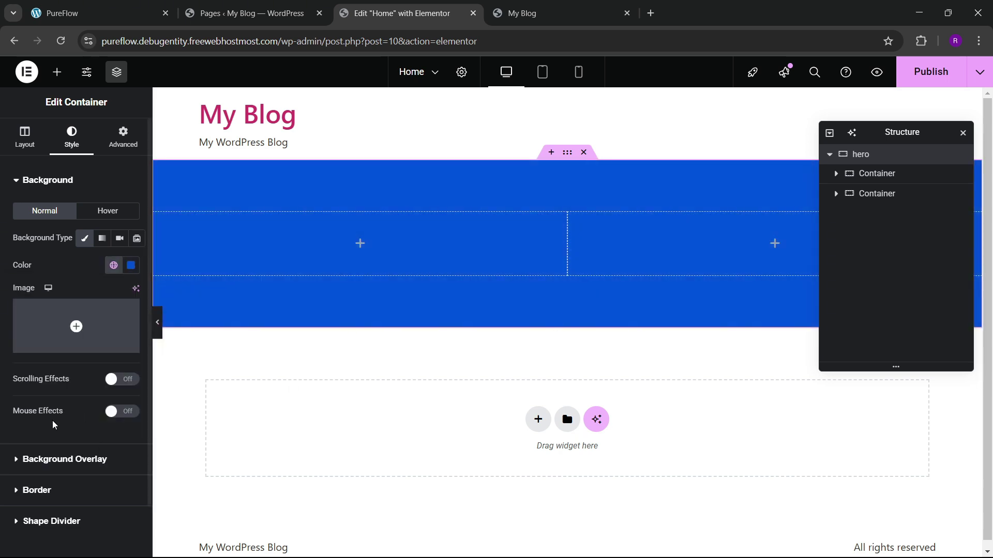
left_click(114, 266)
left_click(49, 404)
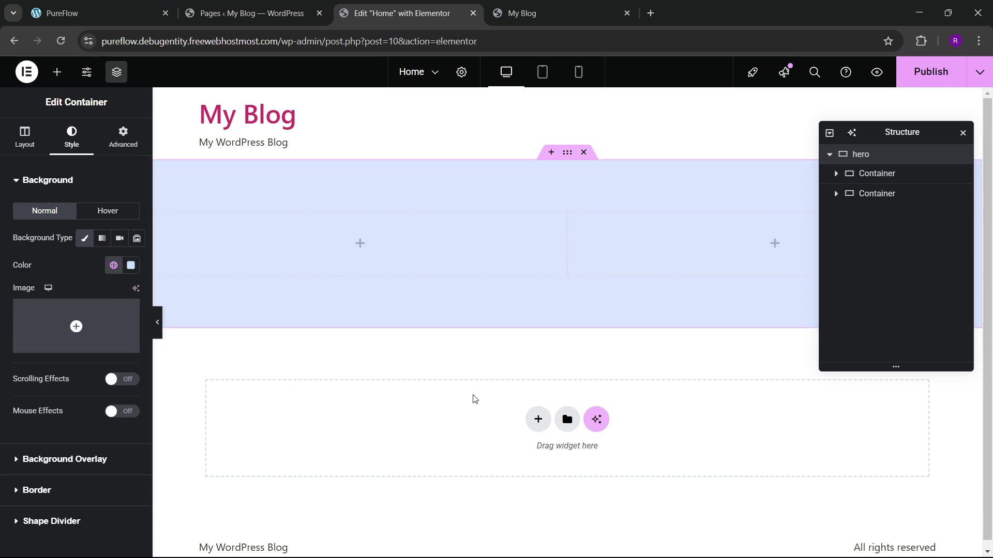
left_click(129, 10)
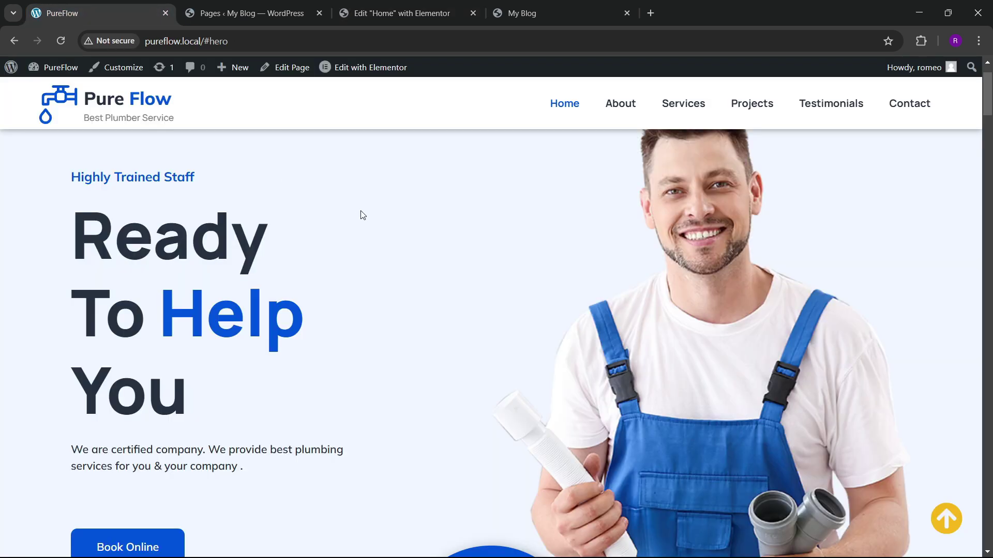
left_click(387, 5)
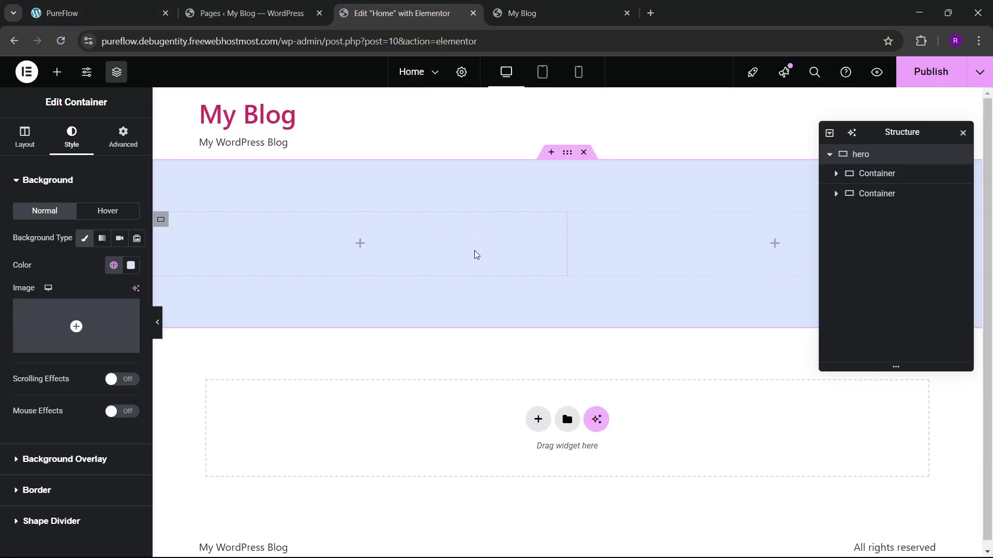
Step: Lighten the background to pale blue #EDF3FF and save it as global colour 'herobg'
left_click(131, 266)
left_click_drag(140, 368, 71, 319)
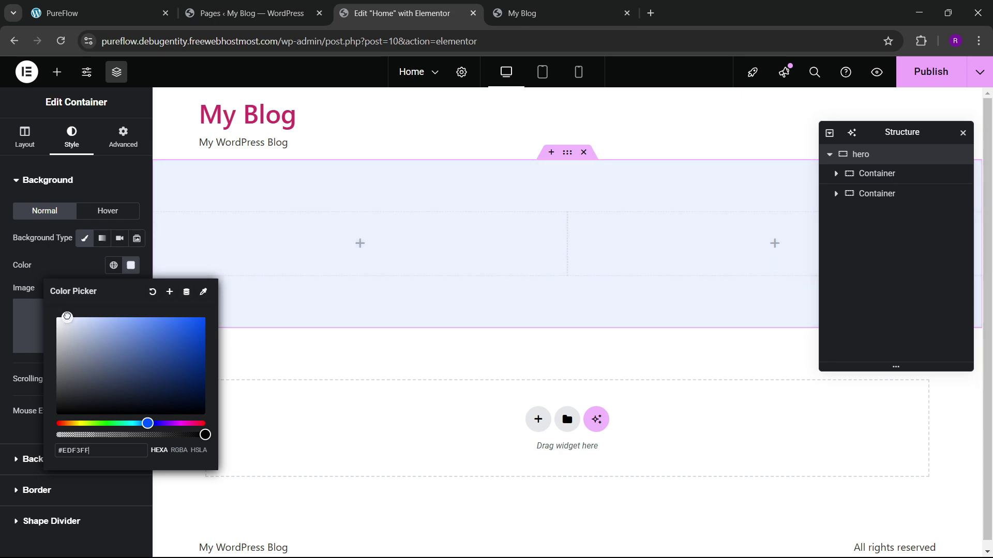
left_click(169, 293)
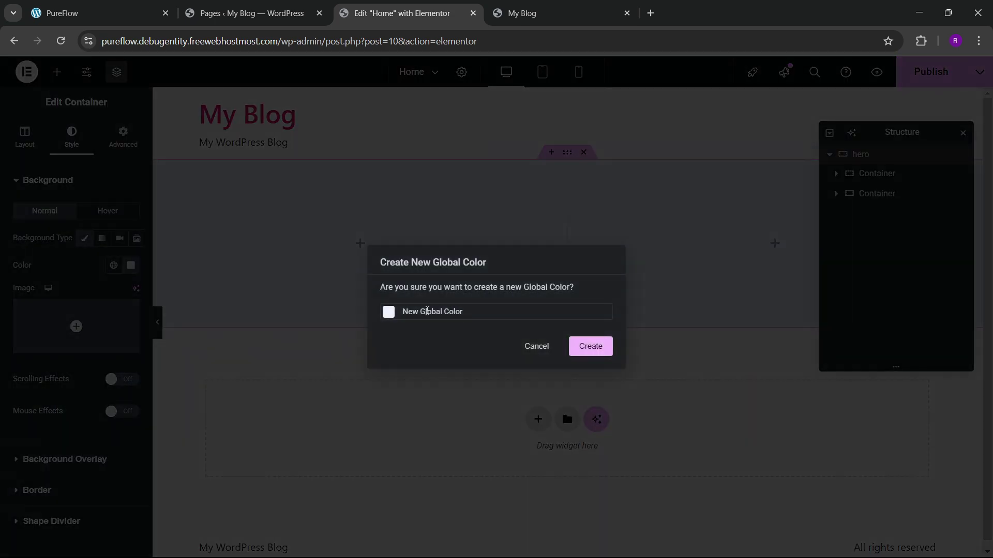
key("ctrl+a")
key("BackSpace")
type("herobg")
left_click(591, 344)
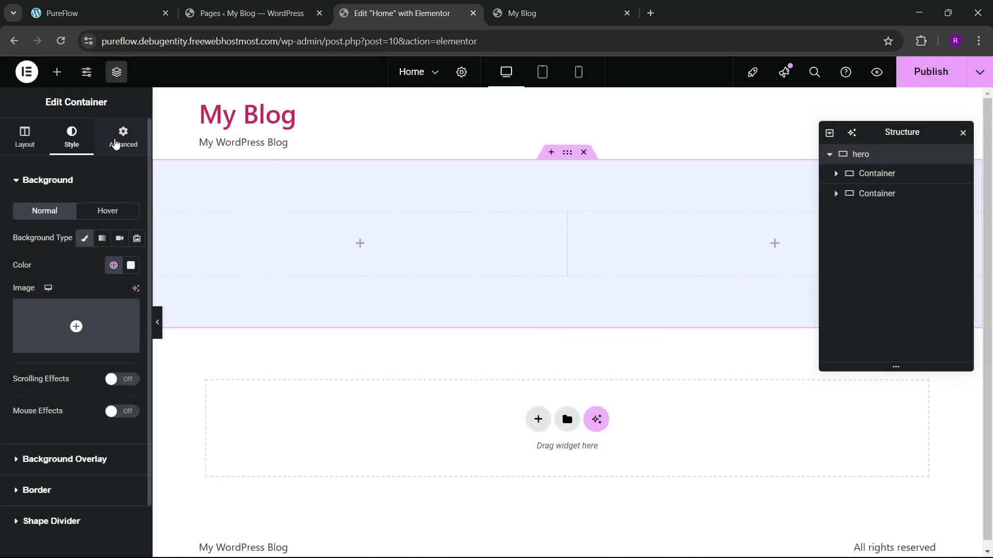
Step: Add an Image widget to the right hero column showing hero.png from the Media Library
left_click(57, 71)
scroll(78, 257, "down", 1)
left_click_drag(111, 341, 594, 254)
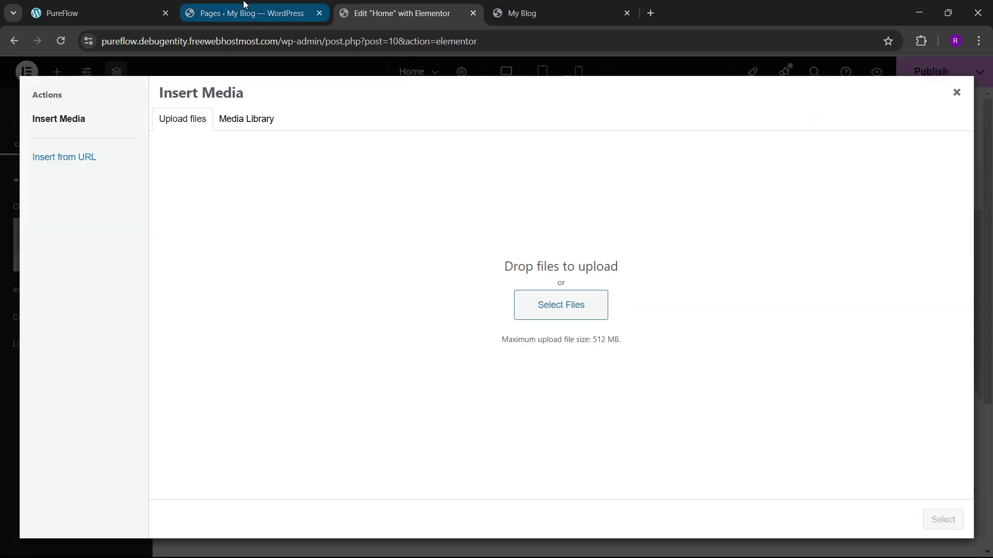
left_click(247, 120)
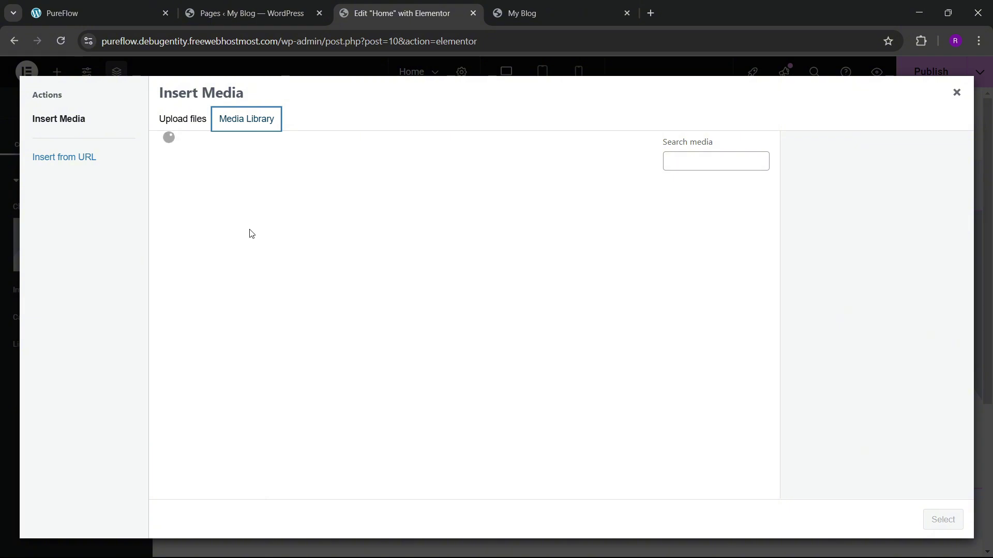
left_click(183, 243)
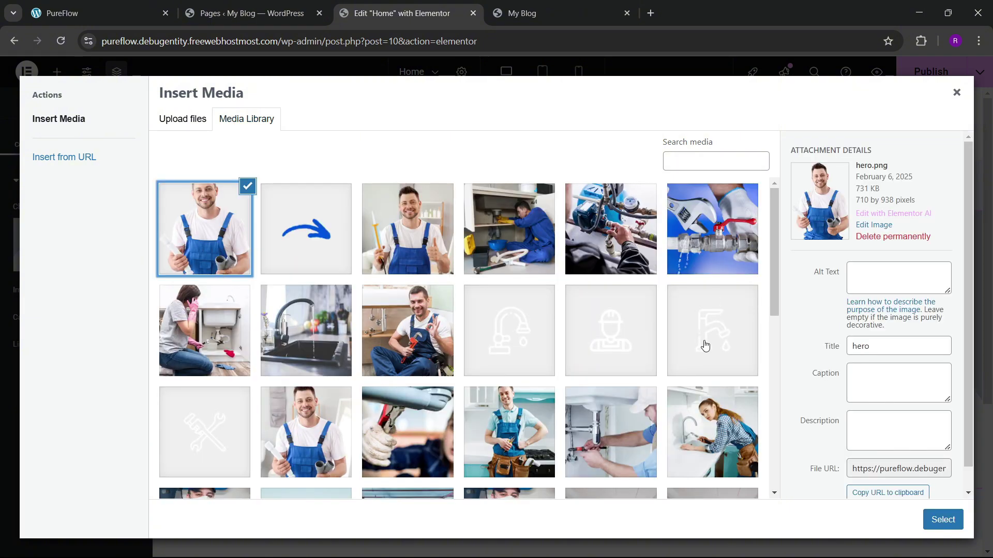
left_click(942, 520)
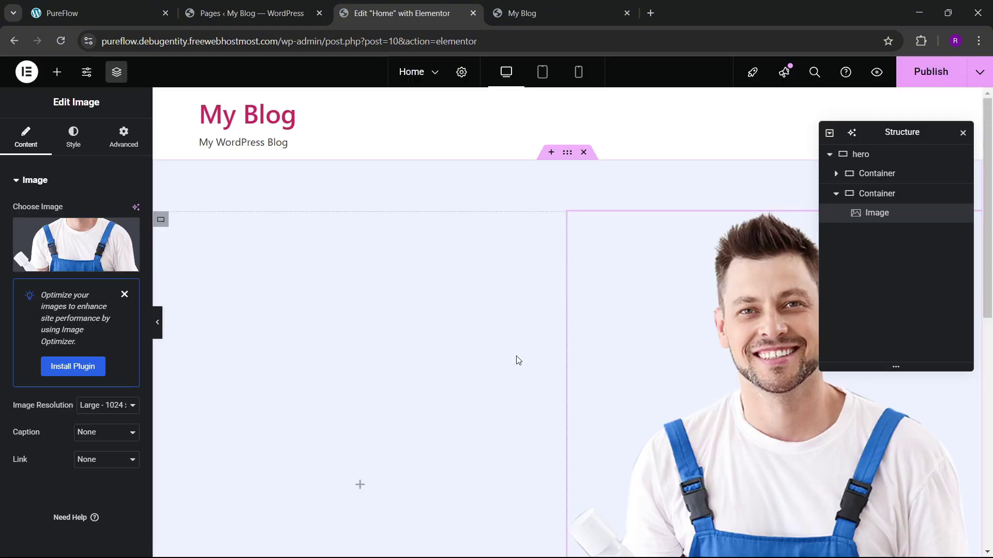
Step: Compare the hero image with the live PureFlow site, scrolling both pages
scroll(716, 405, "down", 5)
left_click(99, 13)
scroll(507, 288, "down", 5)
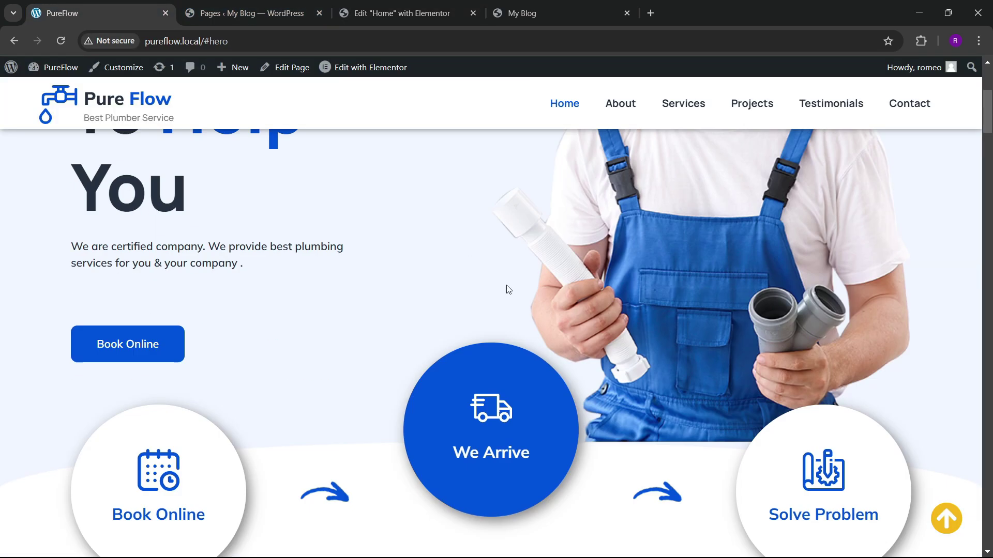
left_click(401, 13)
scroll(641, 368, "down", 3)
scroll(661, 337, "up", 5)
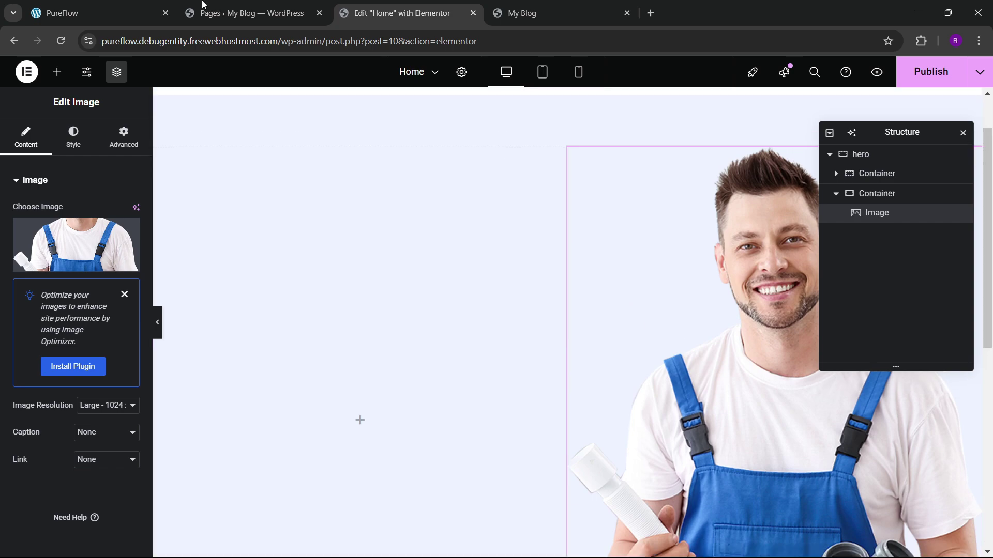
left_click(98, 13)
scroll(463, 327, "down", 4)
scroll(468, 319, "up", 4)
scroll(468, 319, "up", 3)
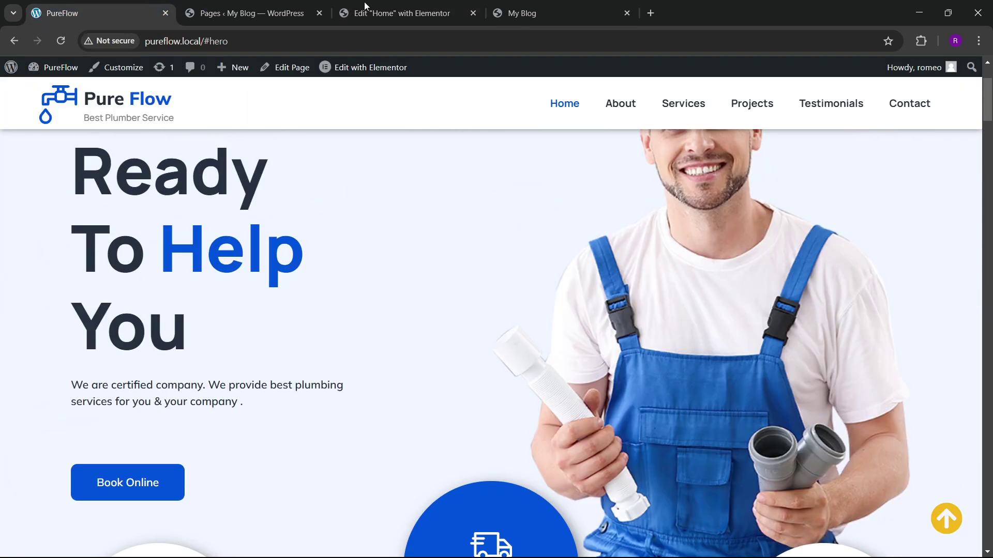
scroll(372, 414, "down", 3)
left_click(398, 5)
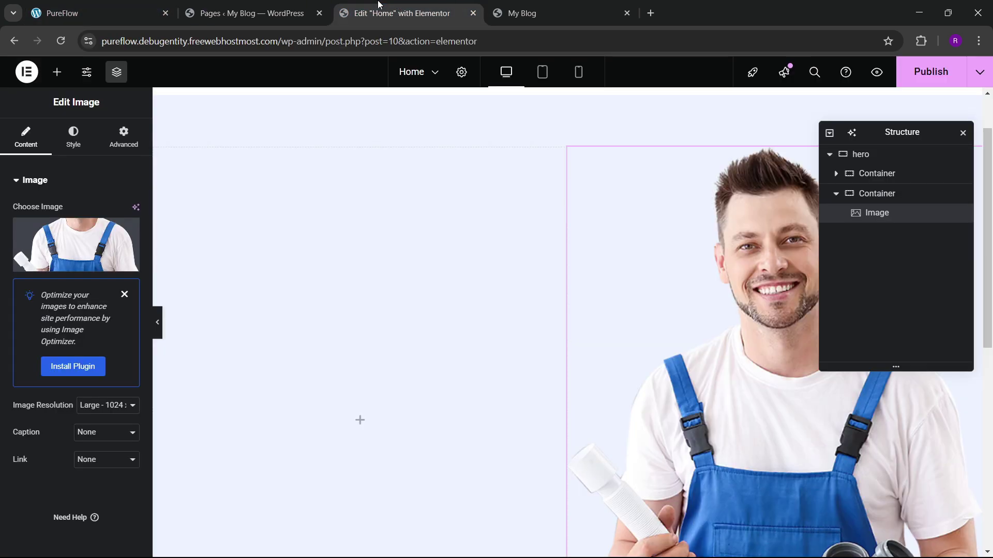
scroll(552, 330, "down", 3)
scroll(549, 305, "up", 3)
left_click(155, 12)
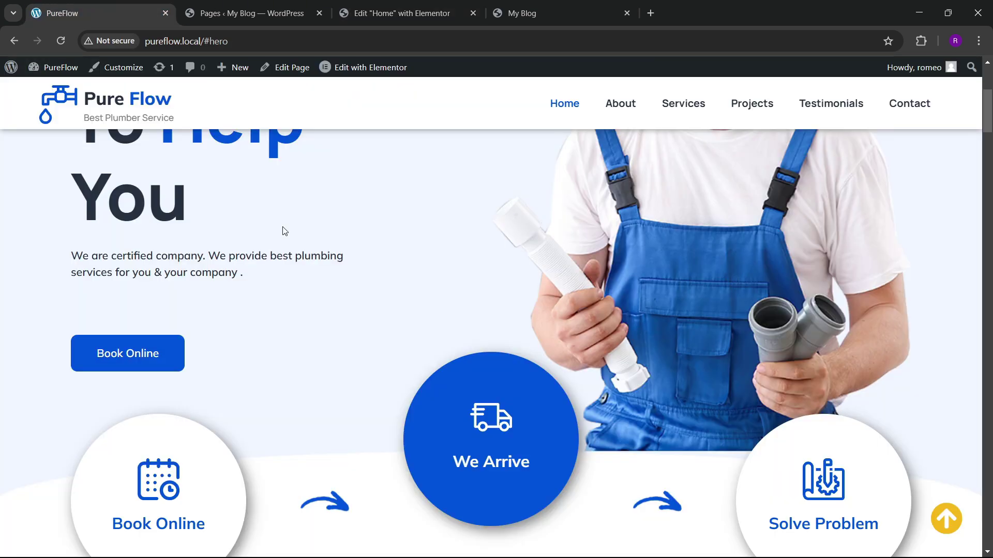
scroll(177, 260, "up", 3)
left_click(398, 13)
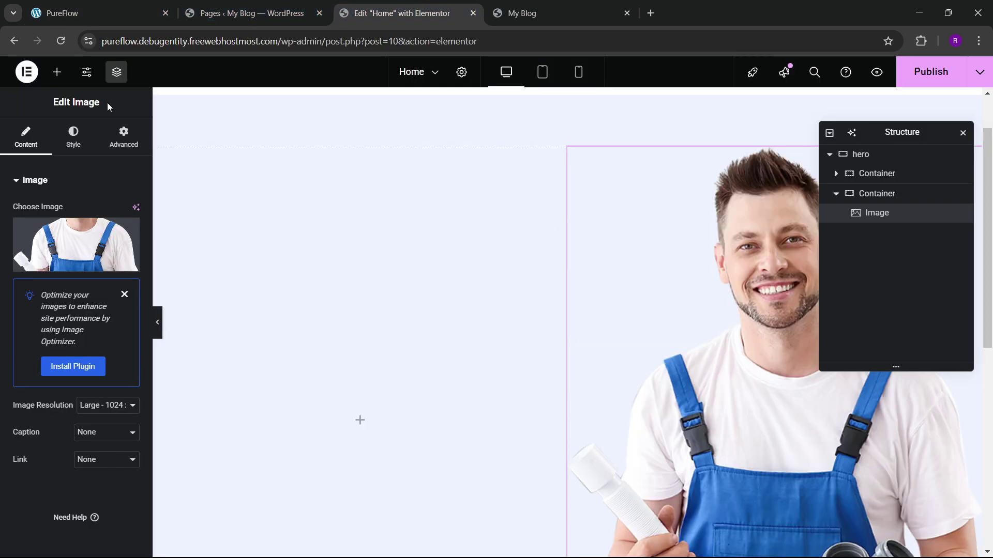
Step: Add a heading to the left hero column and duplicate it
left_click(57, 72)
scroll(41, 328, "down", 1)
left_click_drag(42, 357, 359, 370)
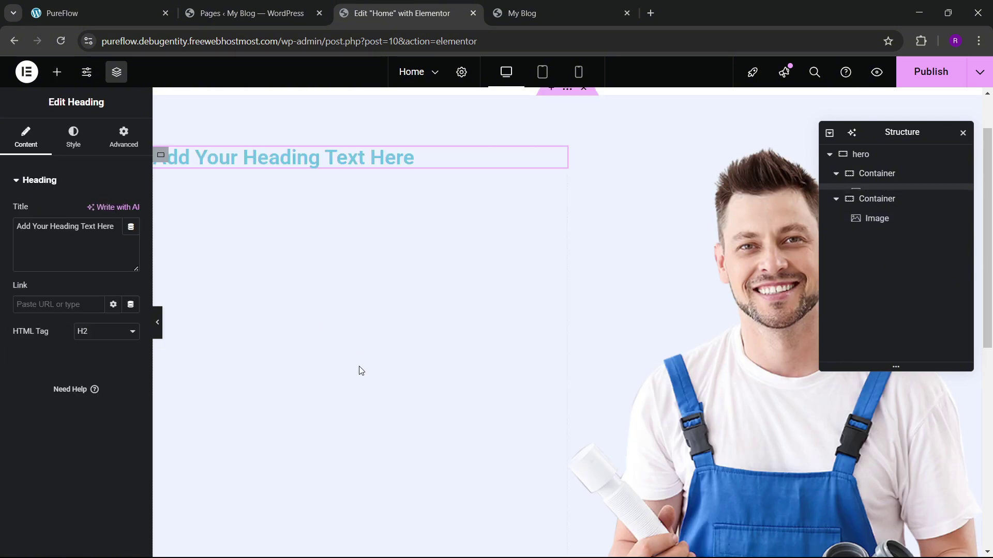
left_click(99, 13)
left_click(393, 8)
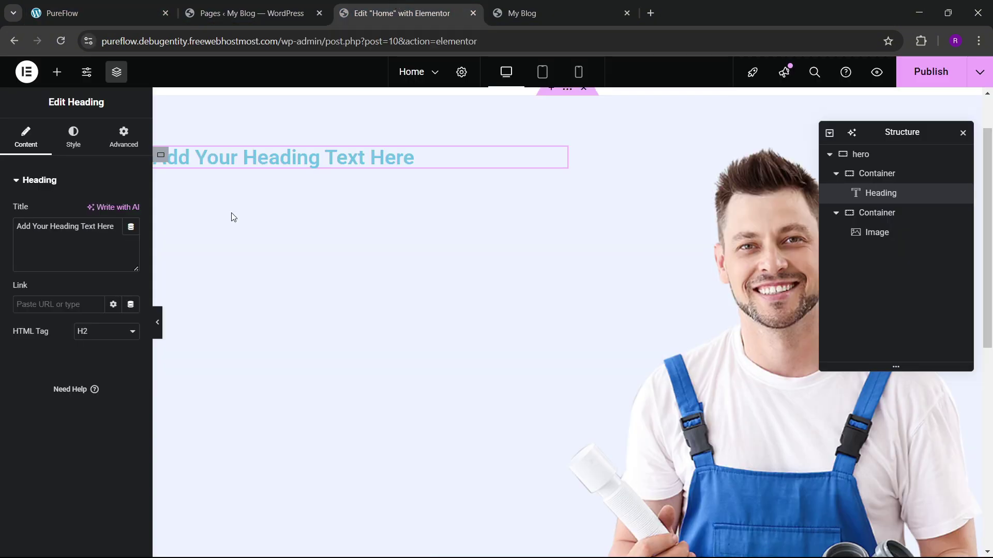
right_click(256, 166)
left_click(288, 206)
left_click(155, 11)
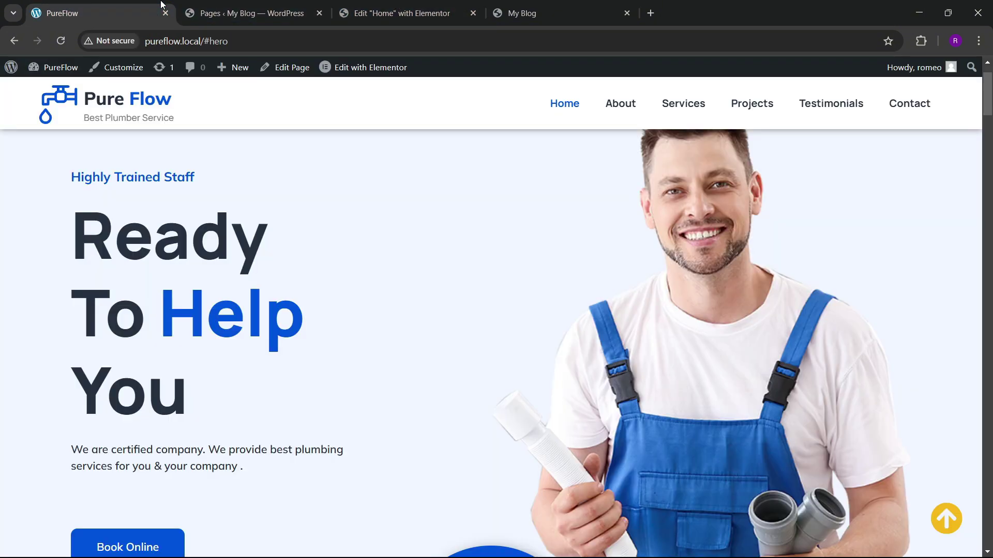
left_click(367, 11)
Step: Add a Text Editor block and a 'Click here' button below the headings
left_click(57, 72)
scroll(64, 269, "down", 3)
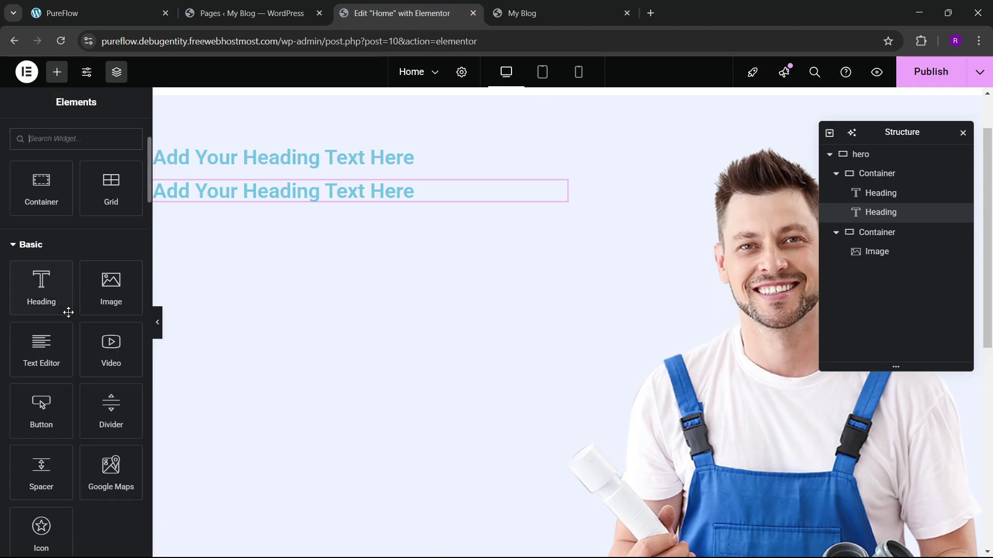
left_click_drag(45, 357, 333, 193)
left_click(155, 12)
left_click(368, 11)
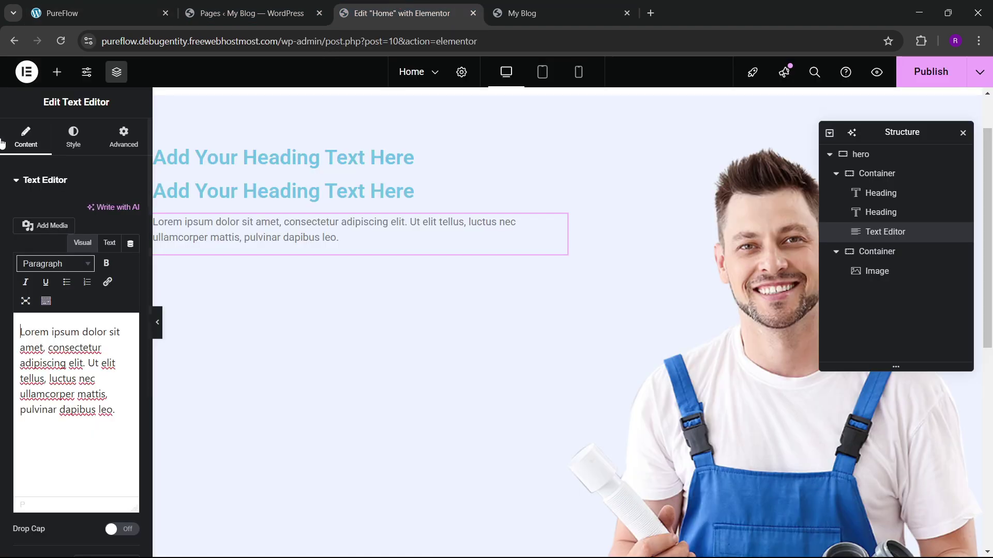
left_click(66, 73)
scroll(57, 244, "down", 4)
left_click_drag(41, 408, 340, 270)
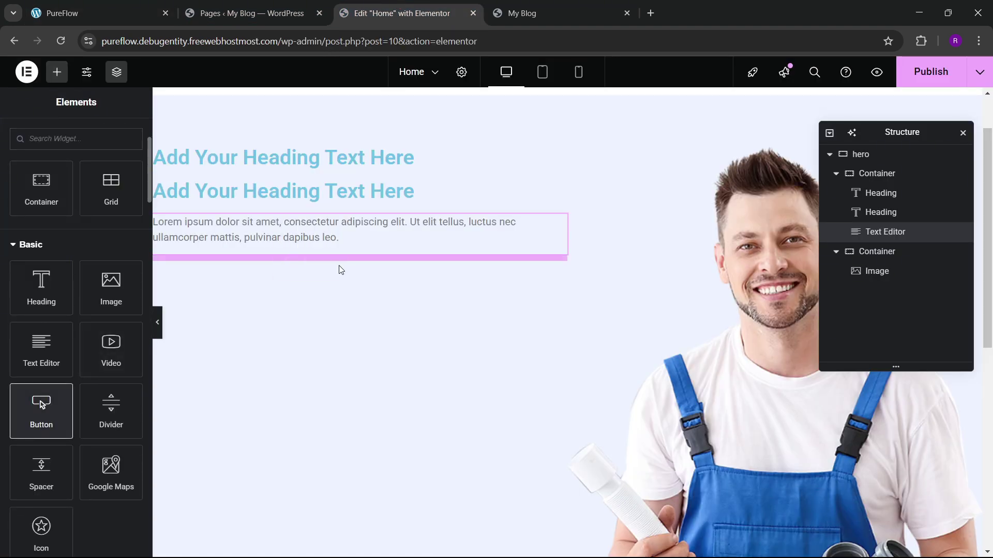
Step: Select the 'Highly Trained Staff' label text on the live PureFlow site
left_click(120, 10)
left_click_drag(70, 174, 220, 178)
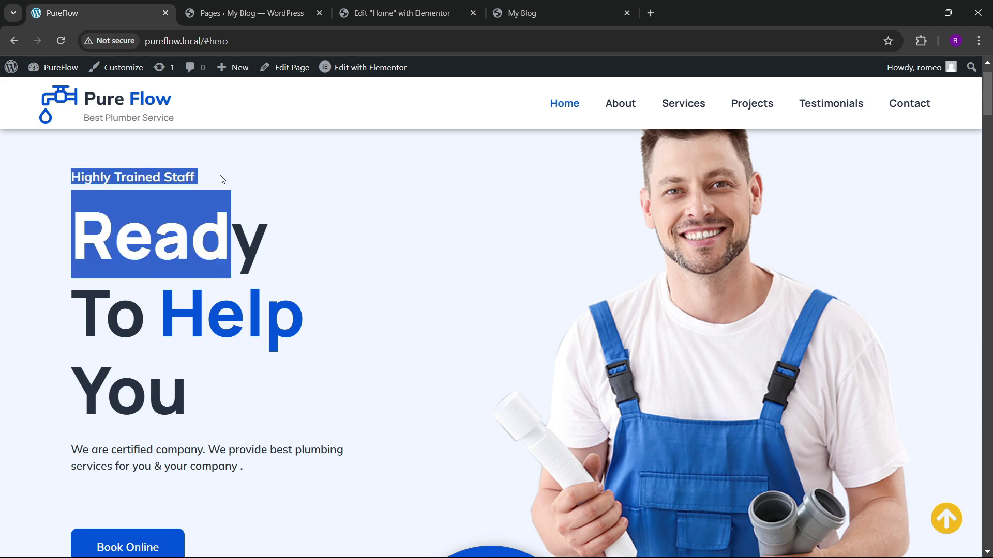
left_click(203, 189)
left_click_drag(71, 178, 201, 163)
key("ctrl+c")
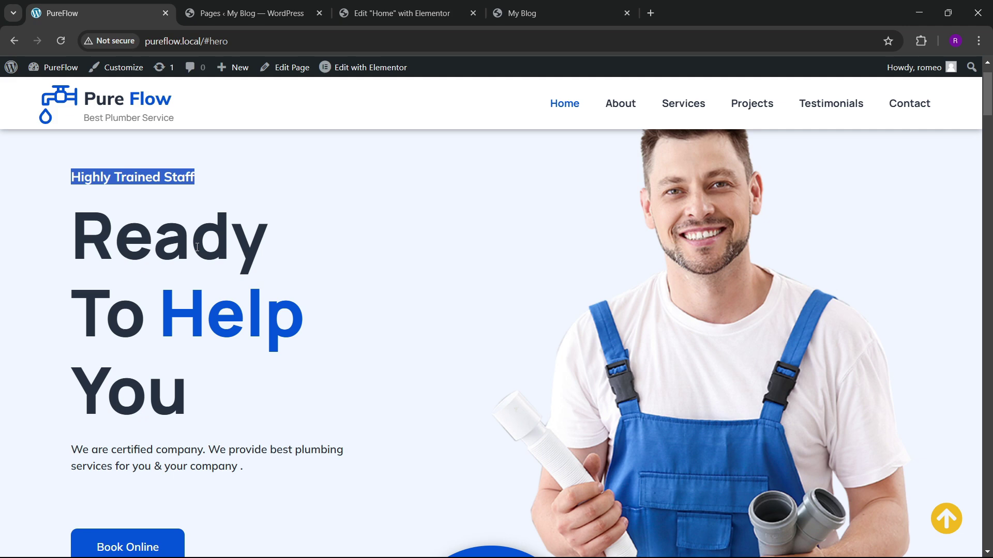
Step: Paste 'Highly Trained Staff' into the first hero heading's title
left_click(372, 13)
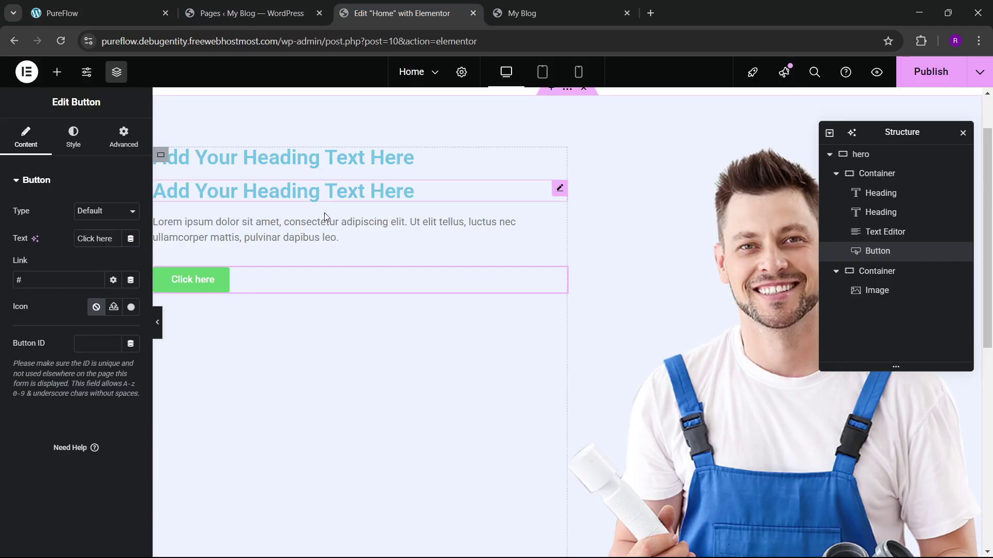
left_click(290, 158)
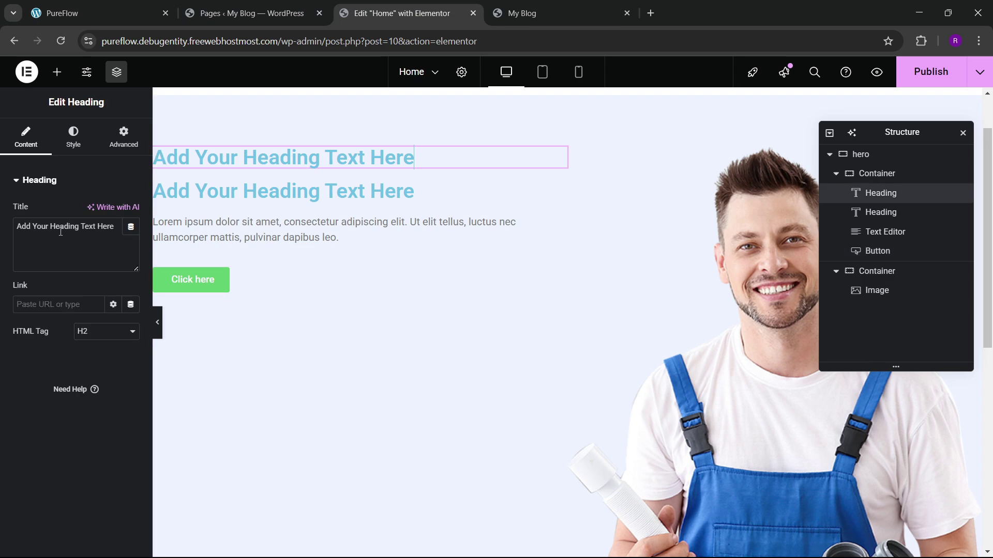
key("ctrl+a")
key("ctrl+v")
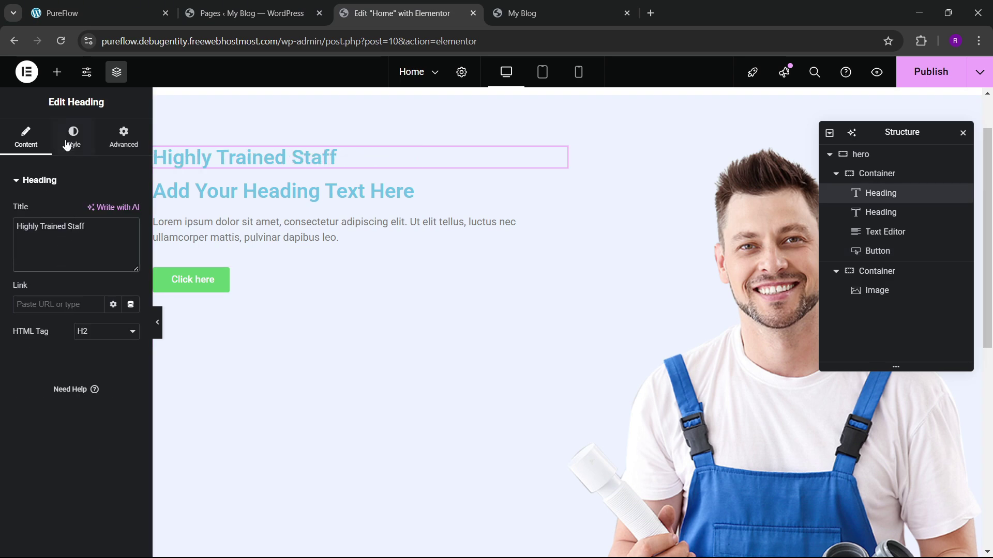
Step: Set the heading typography to Mulish at 18 px
left_click(72, 140)
left_click(131, 249)
left_click(104, 308)
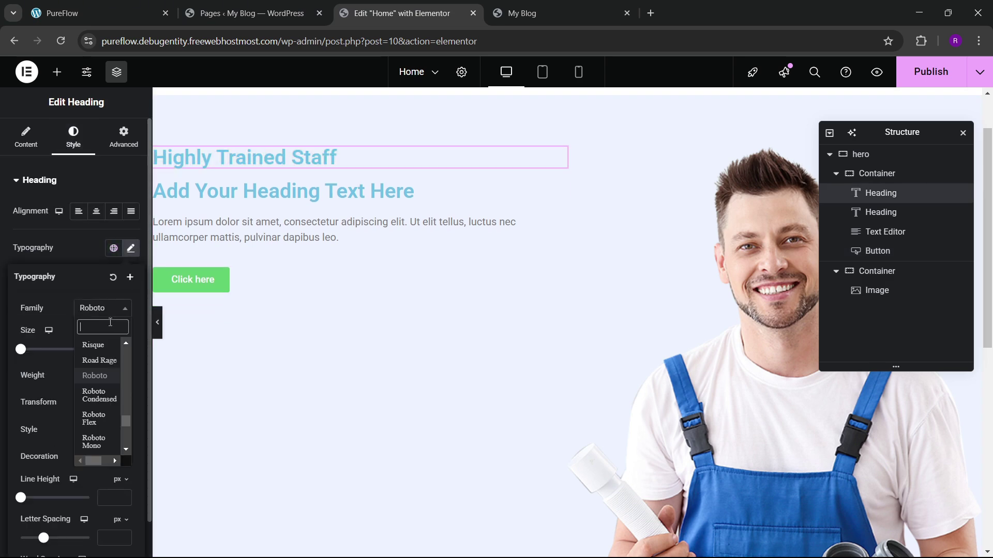
type("mulish")
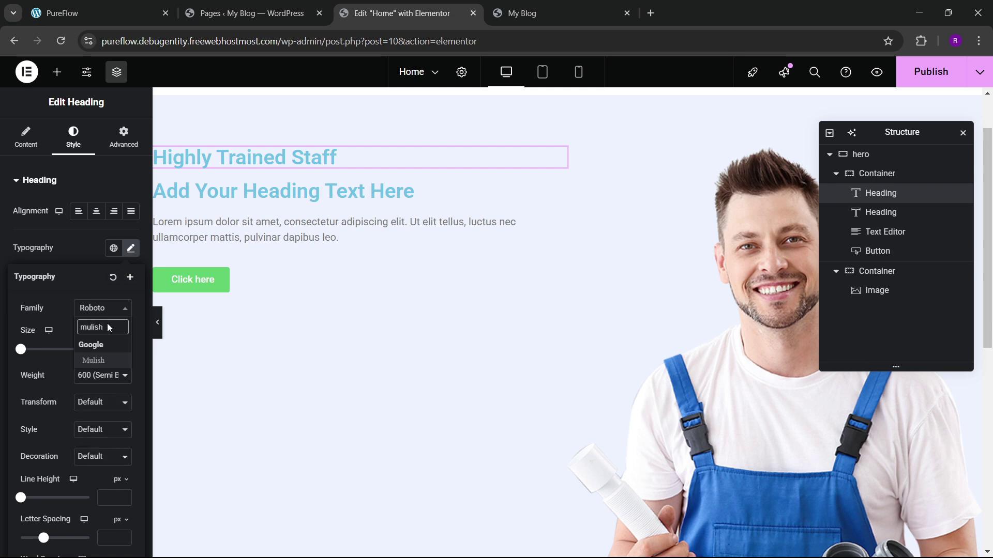
key("Return")
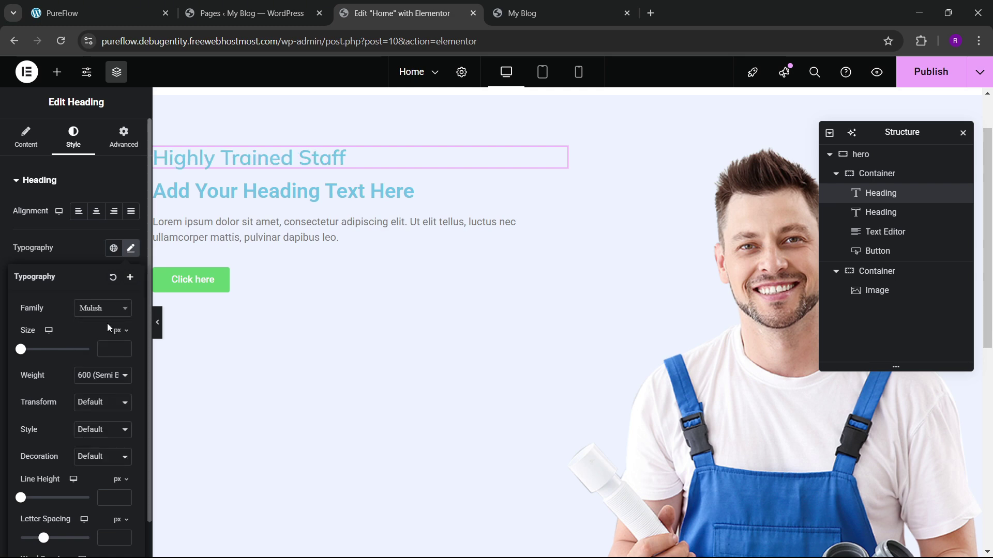
left_click(124, 345)
left_click_drag(124, 349, 124, 350)
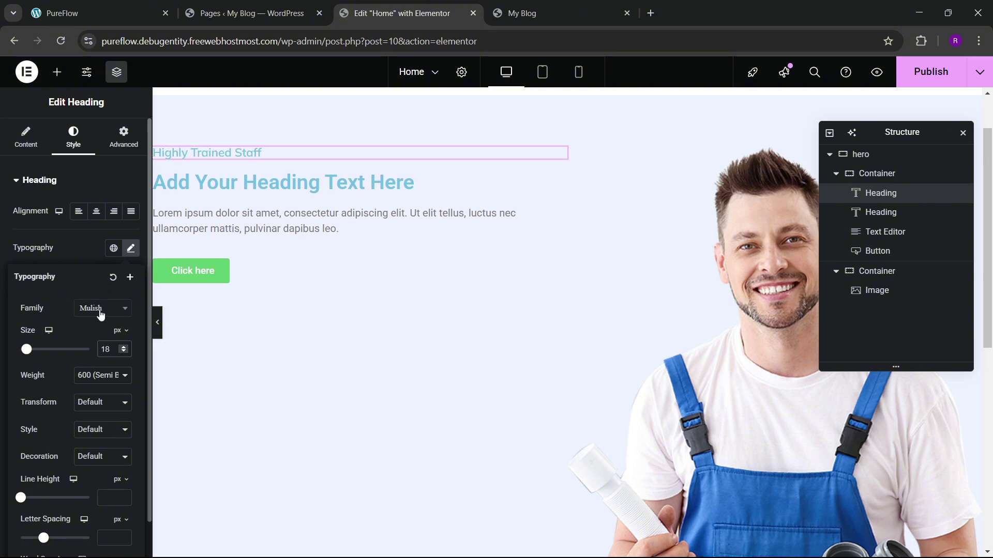
left_click(84, 255)
Step: Colour the heading theme blue and make it weight 700 bold
left_click(113, 394)
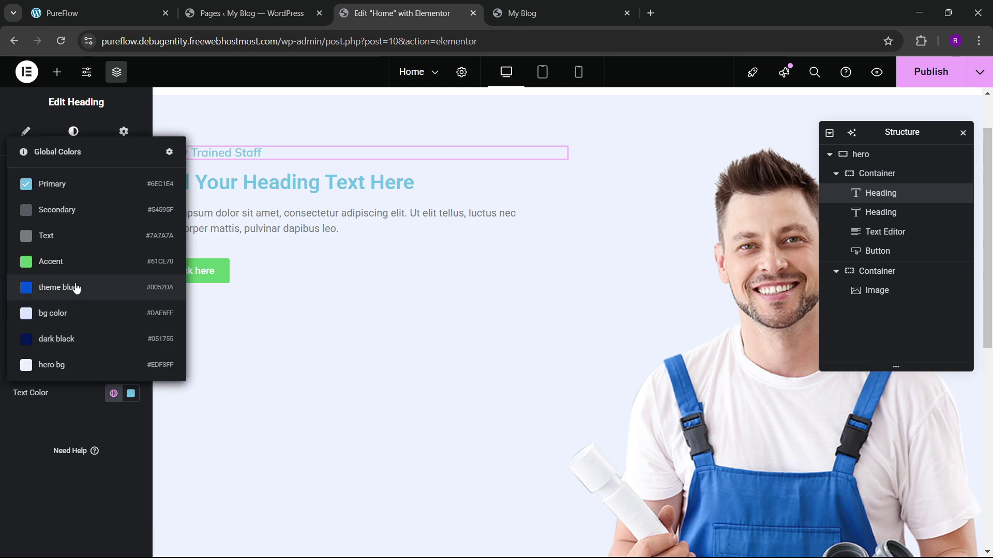
left_click(76, 288)
left_click(131, 248)
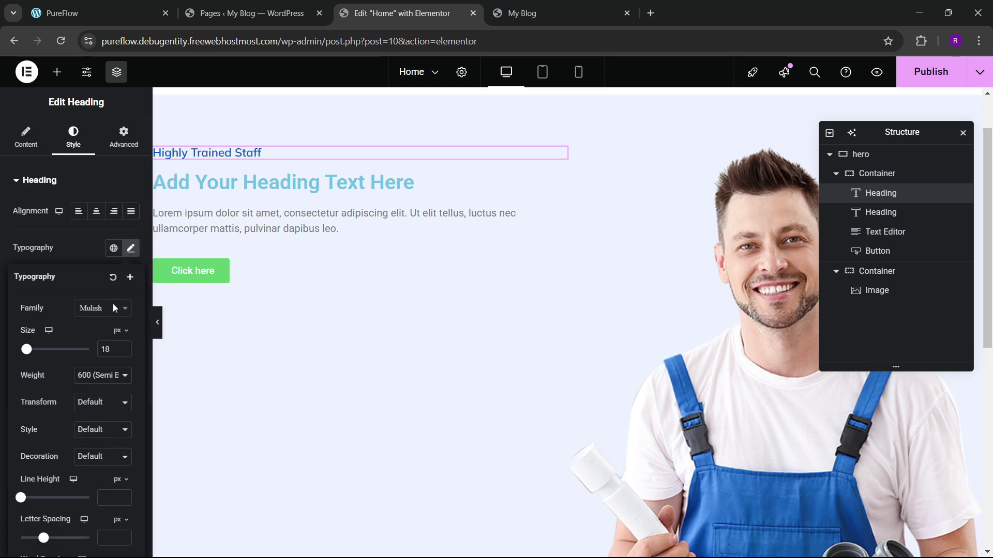
left_click(102, 374)
left_click(100, 281)
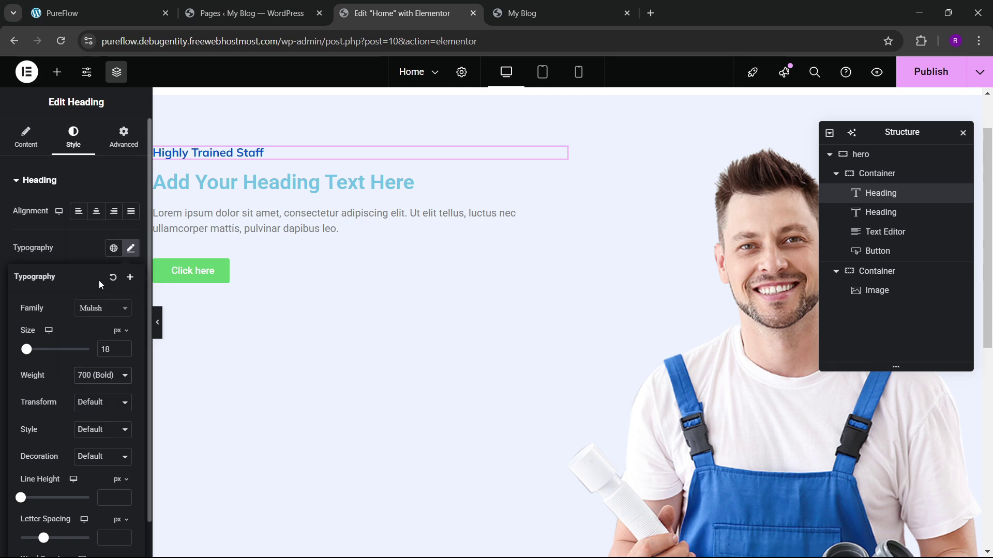
left_click(106, 5)
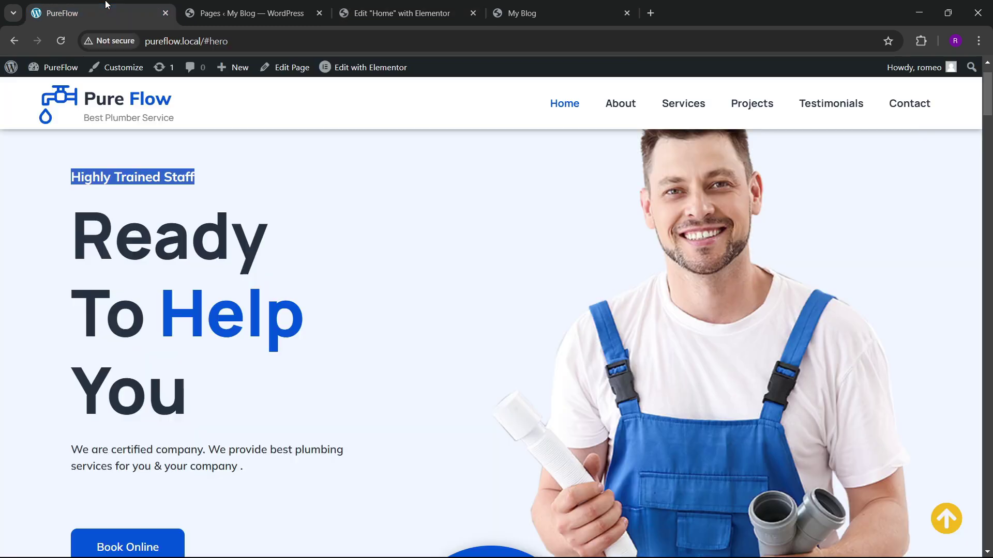
Step: Copy the 'Ready To Help You' heading text from the live PureFlow site
left_click(319, 250)
left_click(402, 12)
left_click(103, 13)
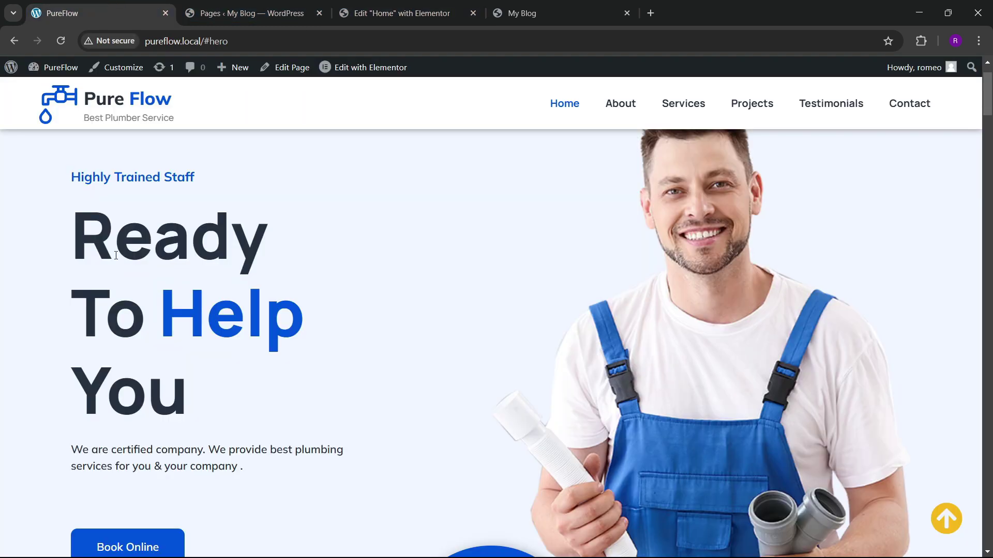
left_click_drag(76, 242, 202, 392)
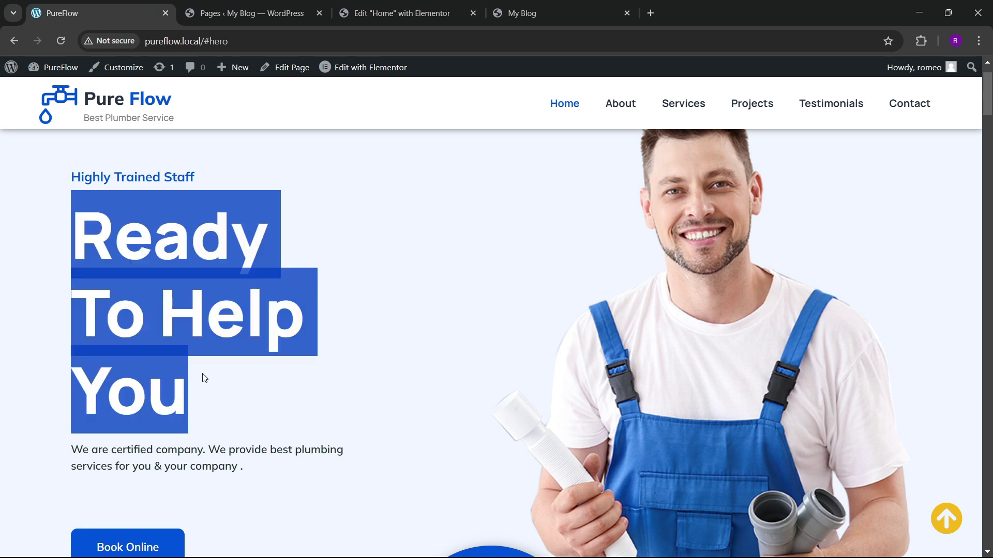
Step: Paste 'Ready to help you' into the second heading with <br> breaks after Ready and help
left_click(395, 14)
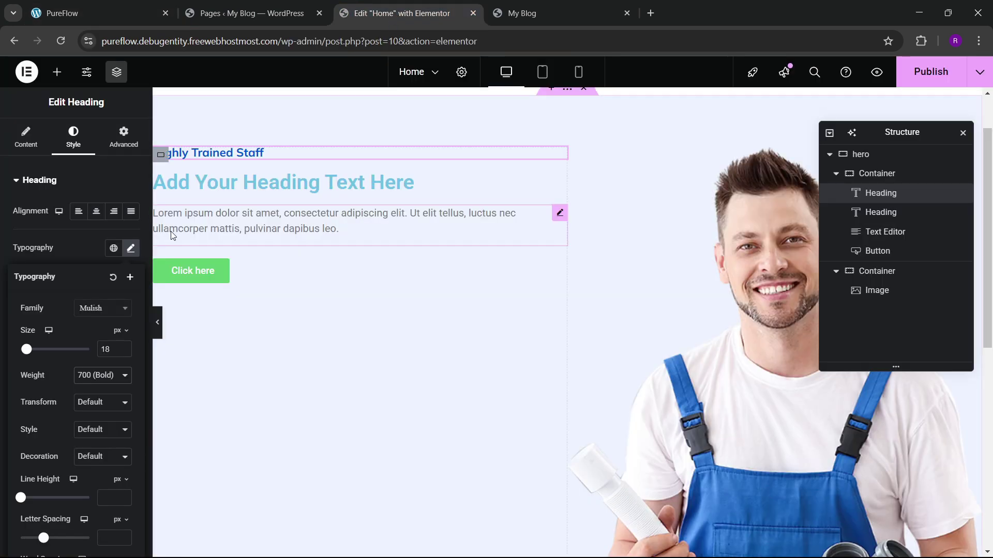
left_click(345, 196)
key("ctrl+a")
type("Ready to help you")
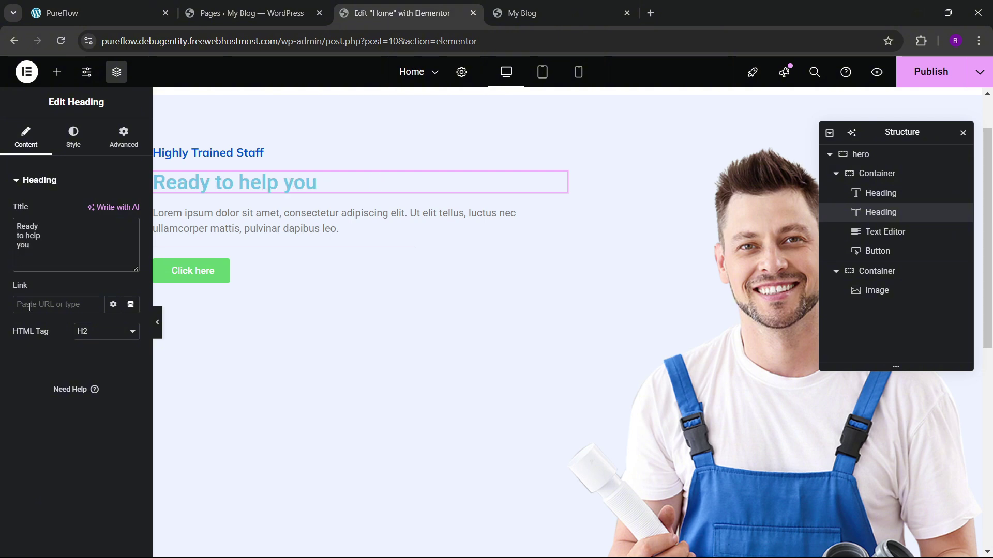
key("BackSpace")
type("<br>to help")
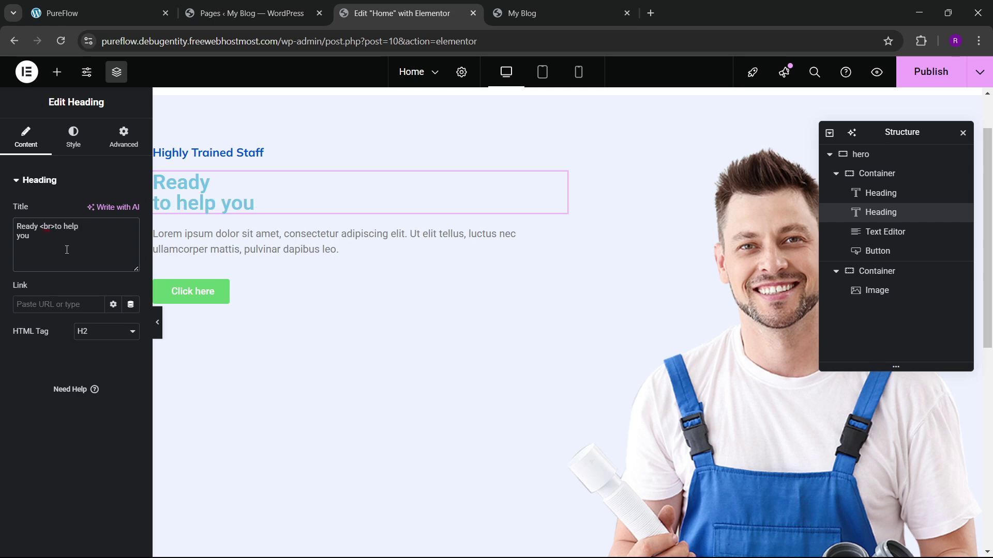
type("<br>")
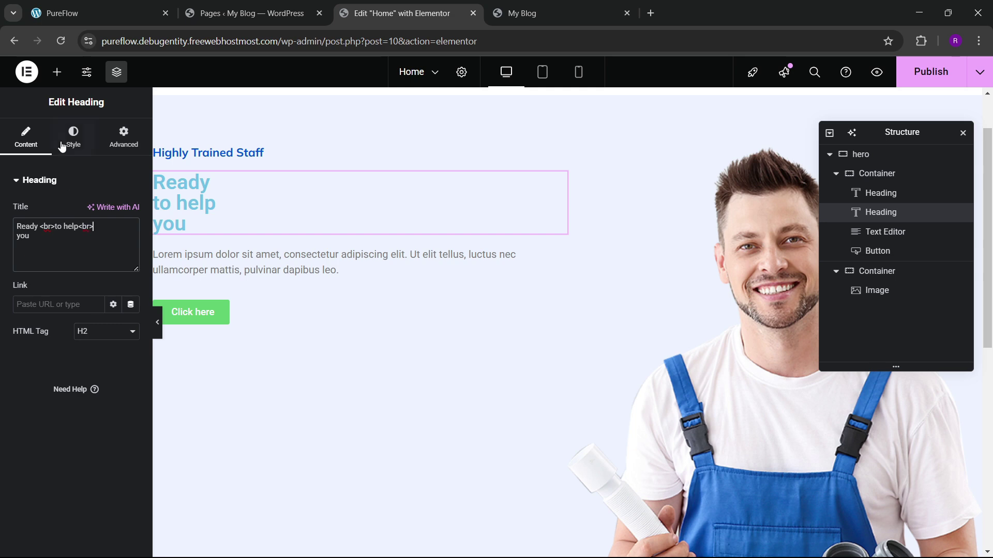
left_click(73, 139)
Step: Set the big heading's font to Manrope at 110 px
left_click(131, 249)
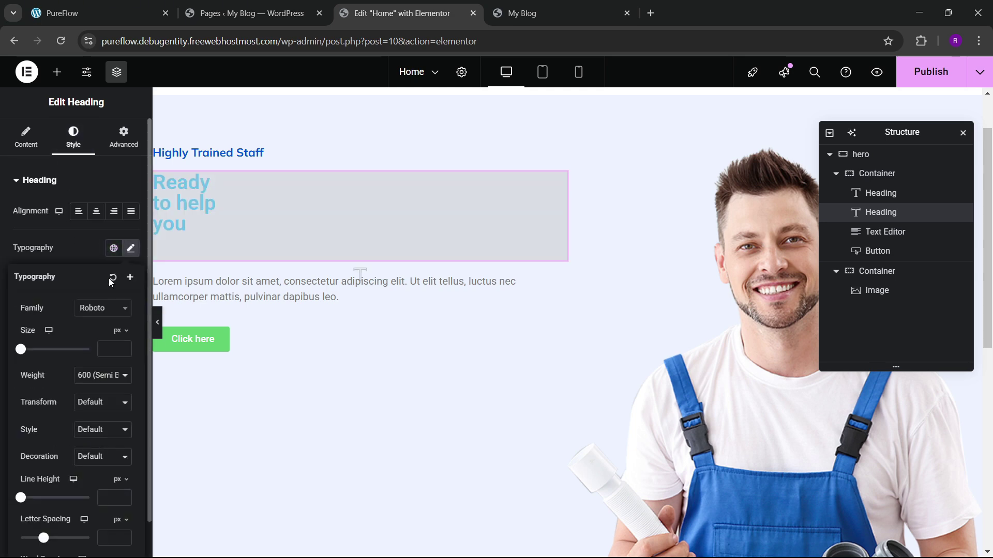
left_click(101, 309)
type("manrope")
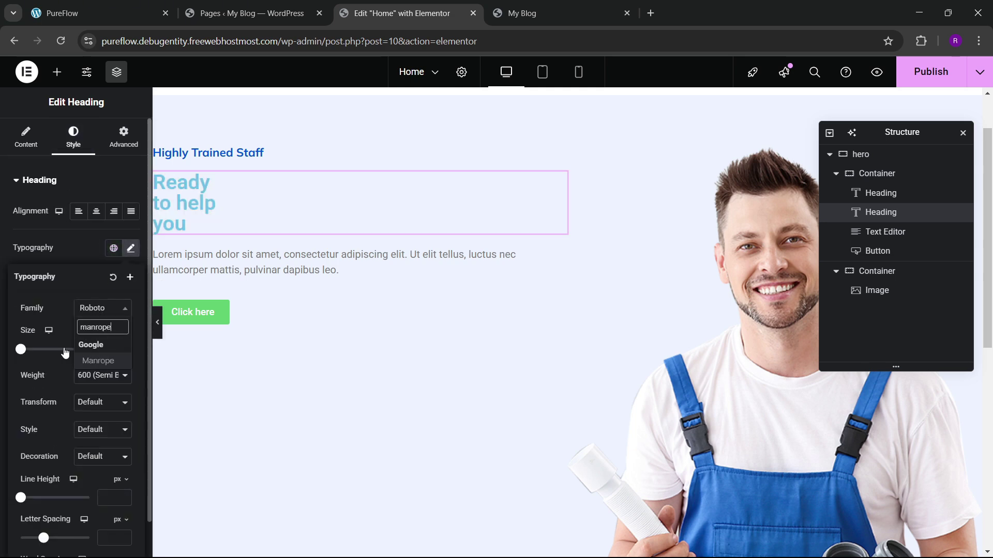
key("Return")
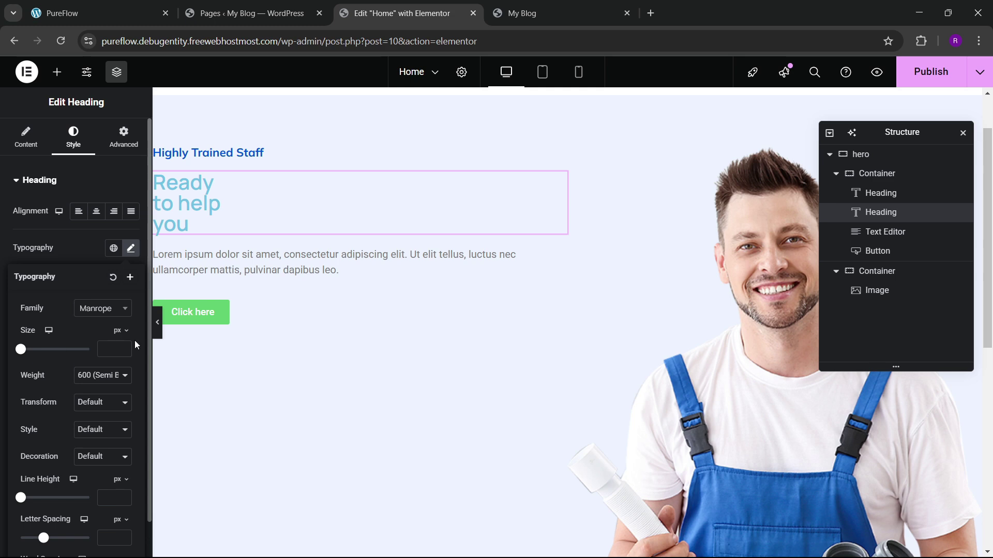
left_click_drag(126, 350, 124, 354)
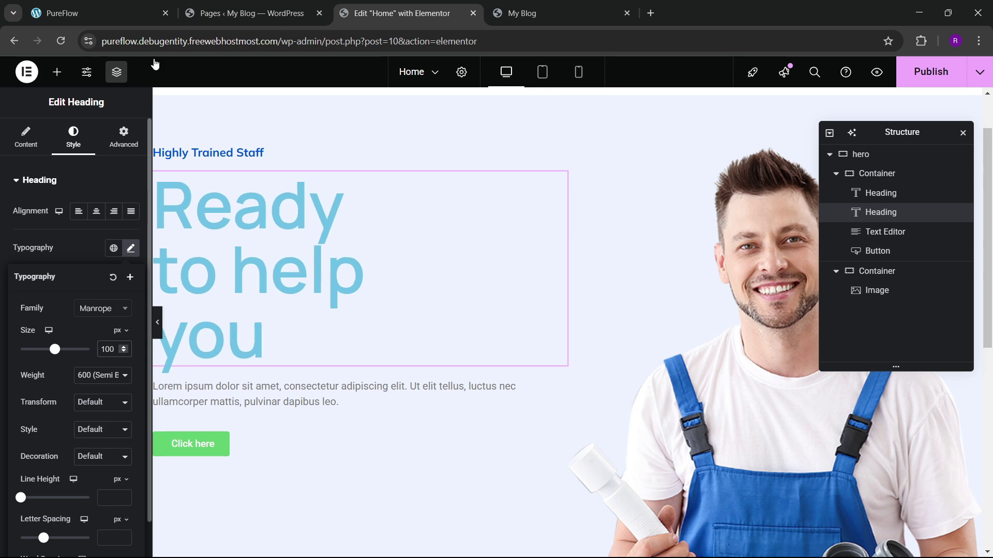
left_click(132, 12)
left_click(400, 13)
key("ctrl+a")
type("110")
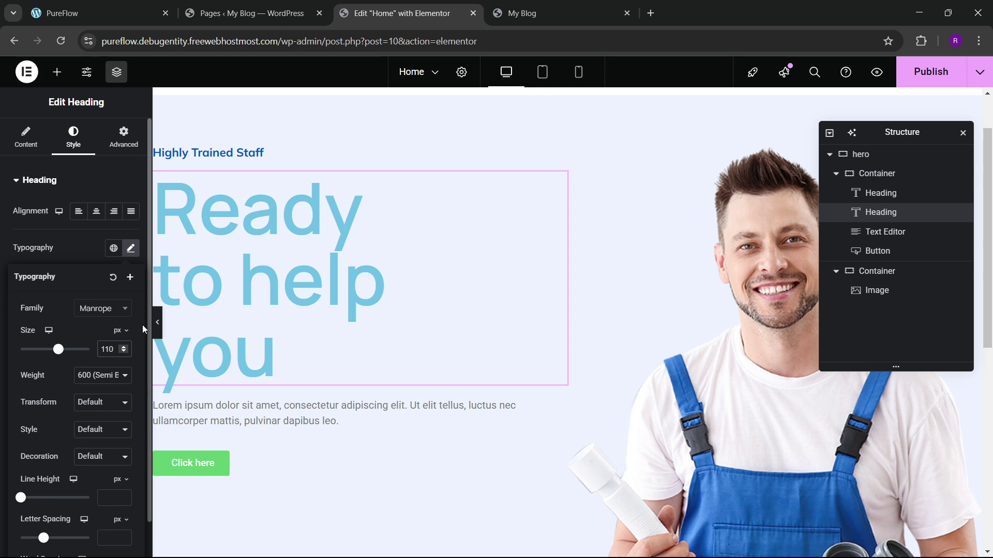
left_click(129, 248)
Step: Make the big heading 700 bold with a 1.2 em line height
left_click(131, 249)
left_click(104, 376)
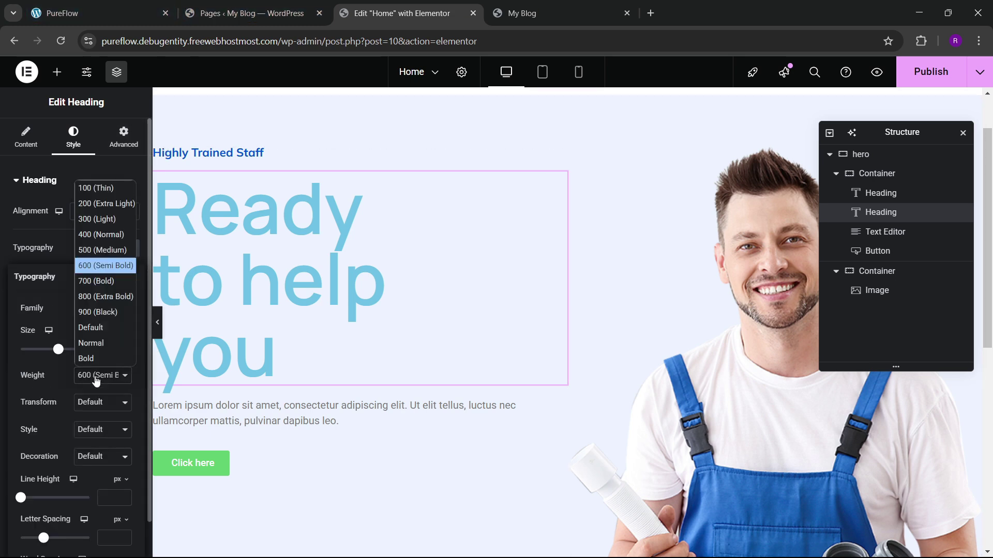
left_click(94, 289)
left_click(76, 251)
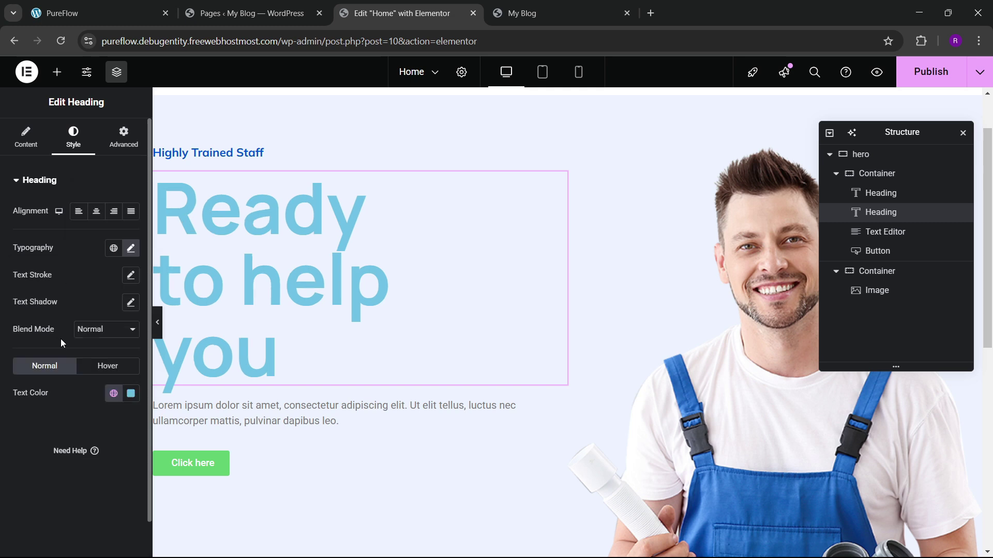
left_click(131, 248)
scroll(75, 366, "down", 1)
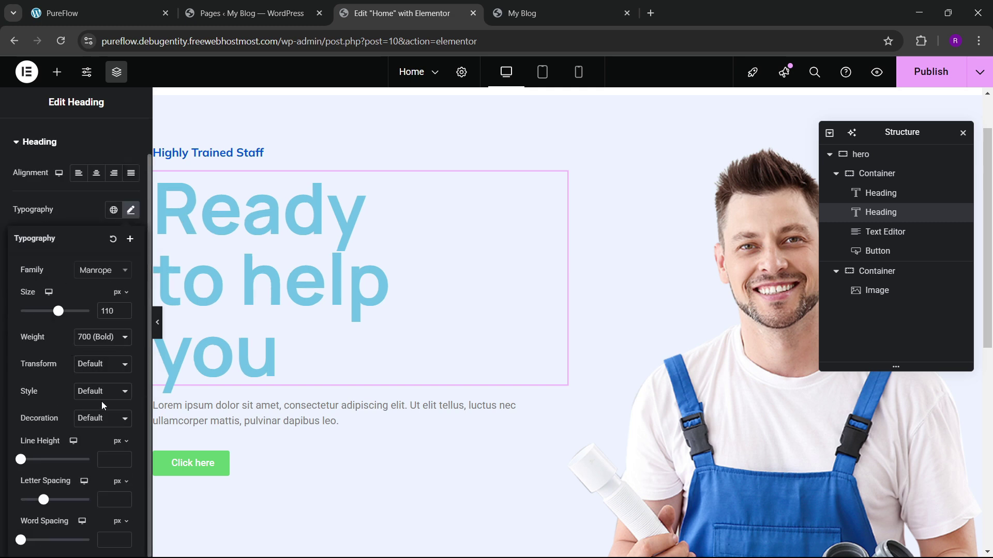
left_click(122, 446)
left_click(115, 480)
left_click_drag(125, 460, 124, 459)
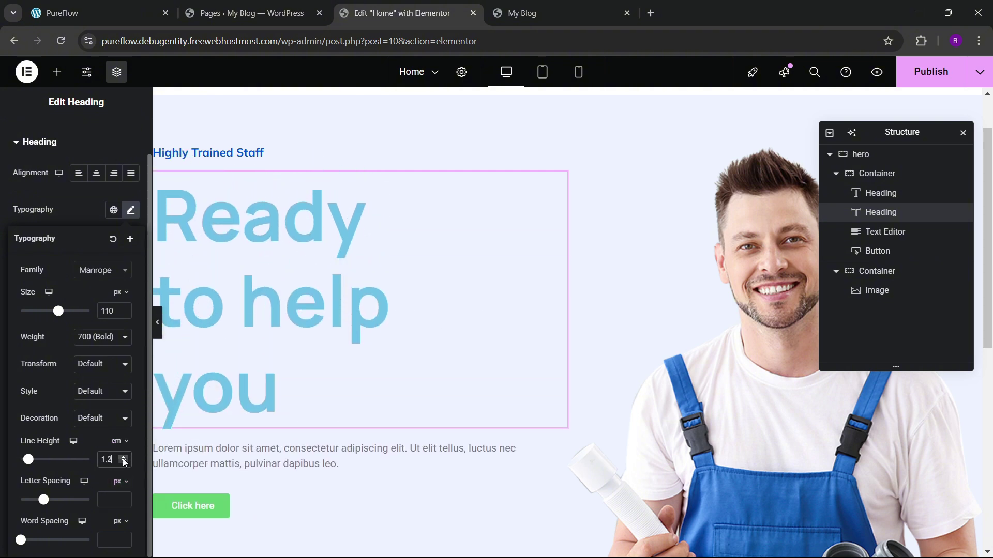
left_click(76, 223)
Step: Change the heading colour from theme blue to the dark black (#051755) global
left_click(113, 356)
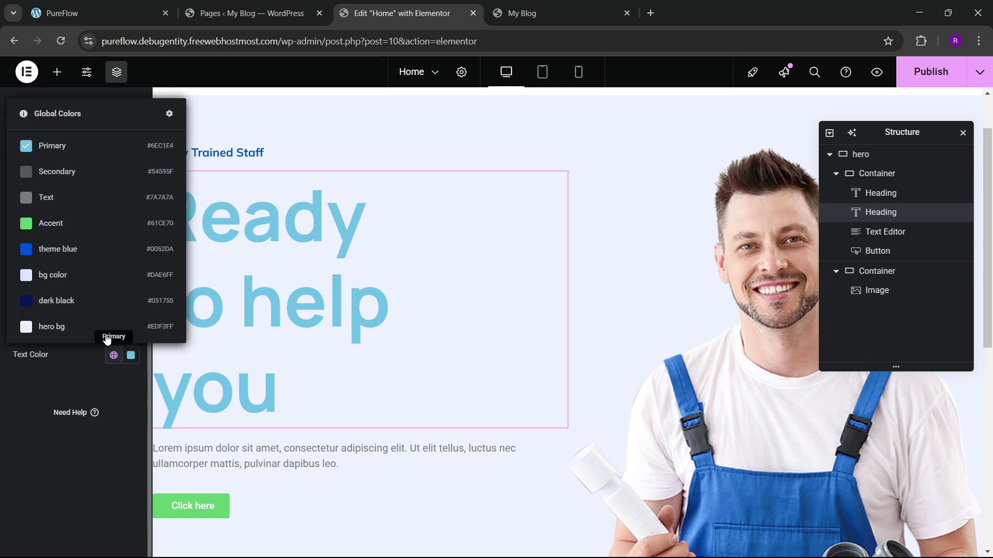
left_click(76, 256)
left_click(137, 7)
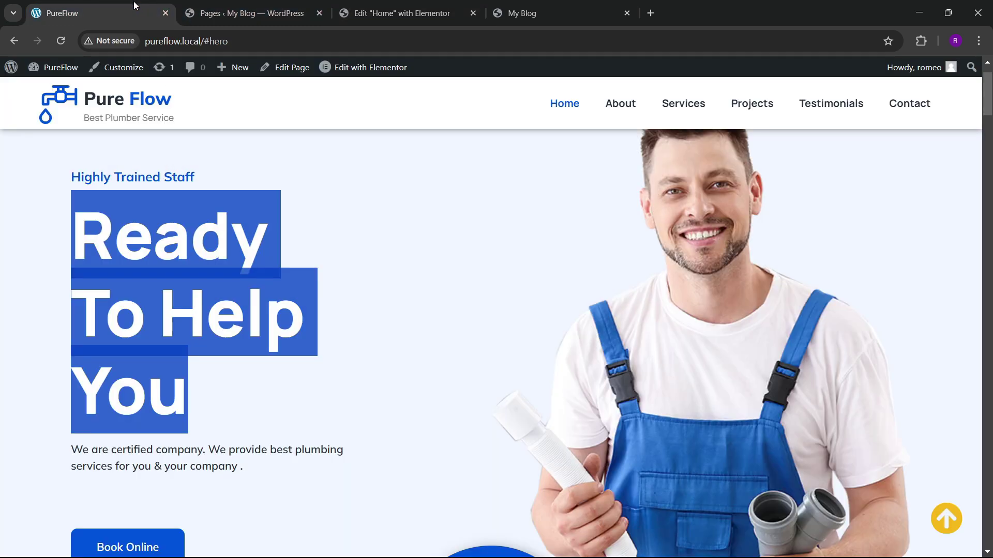
left_click(398, 13)
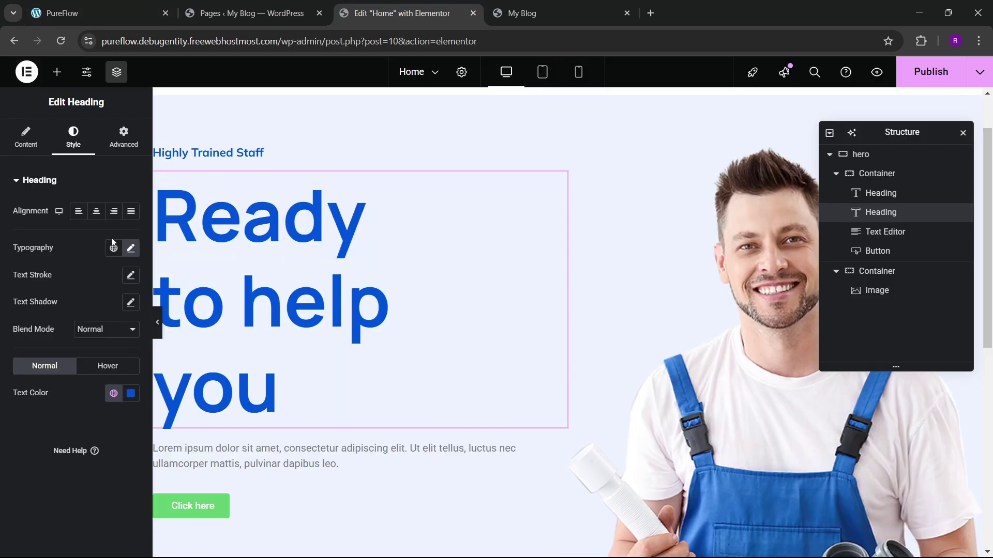
left_click(113, 393)
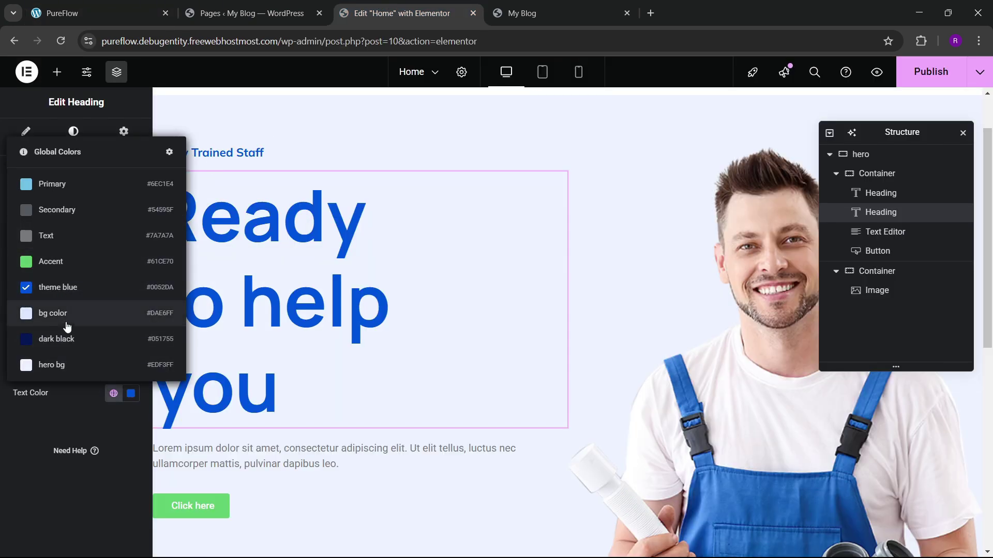
left_click(77, 339)
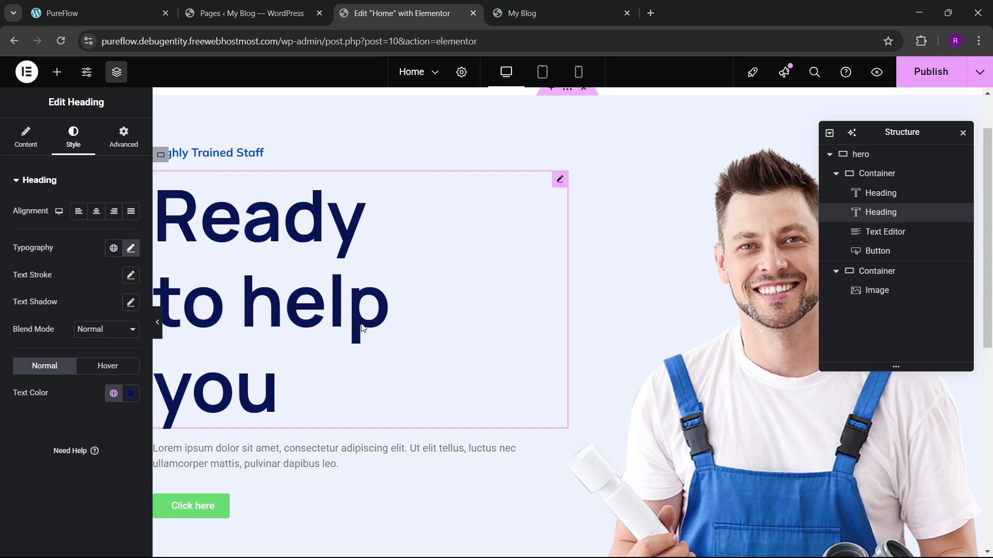
left_click(139, 4)
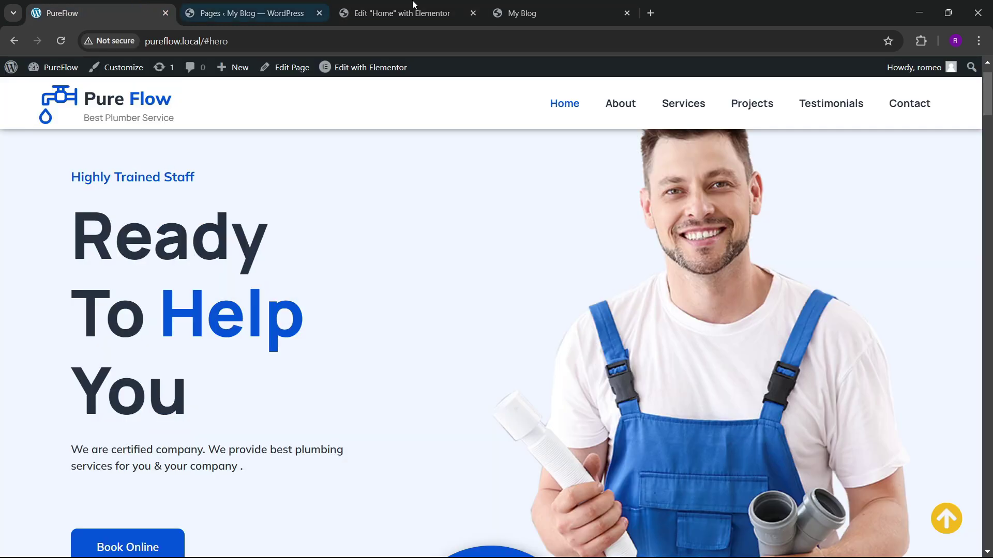
left_click(398, 13)
Step: Wrap the word 'help' in the hero heading's title in a <span> tag
left_click(39, 149)
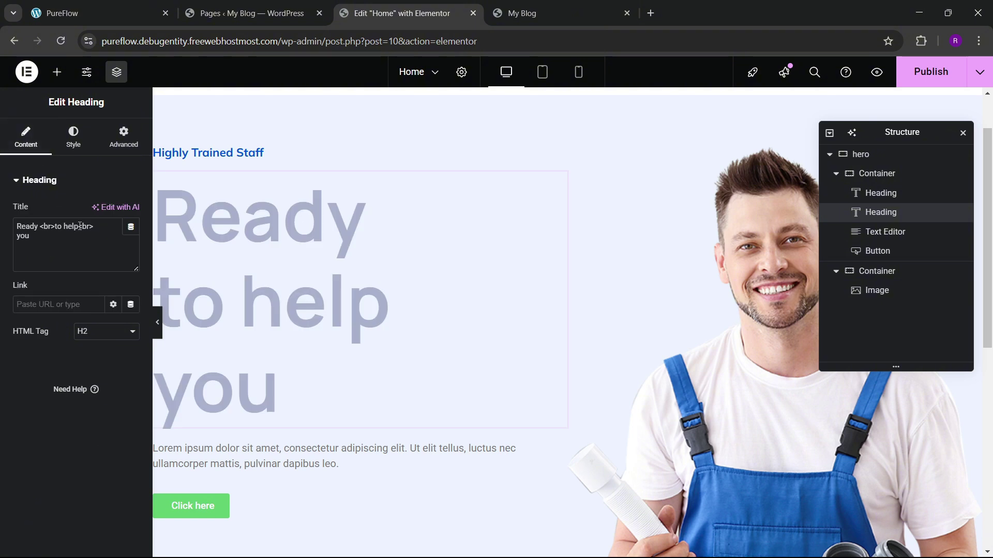
left_click(65, 231)
type("<")
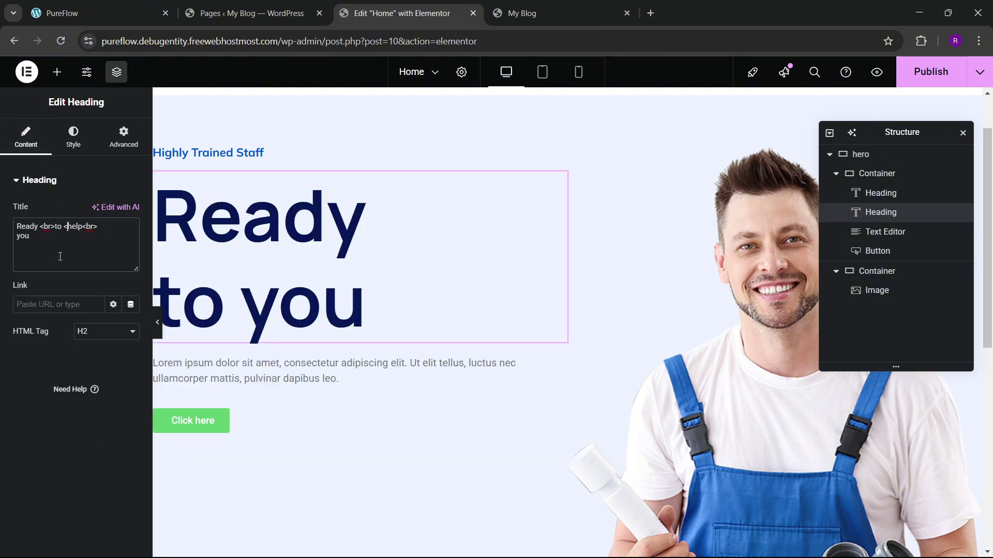
type("span>help")
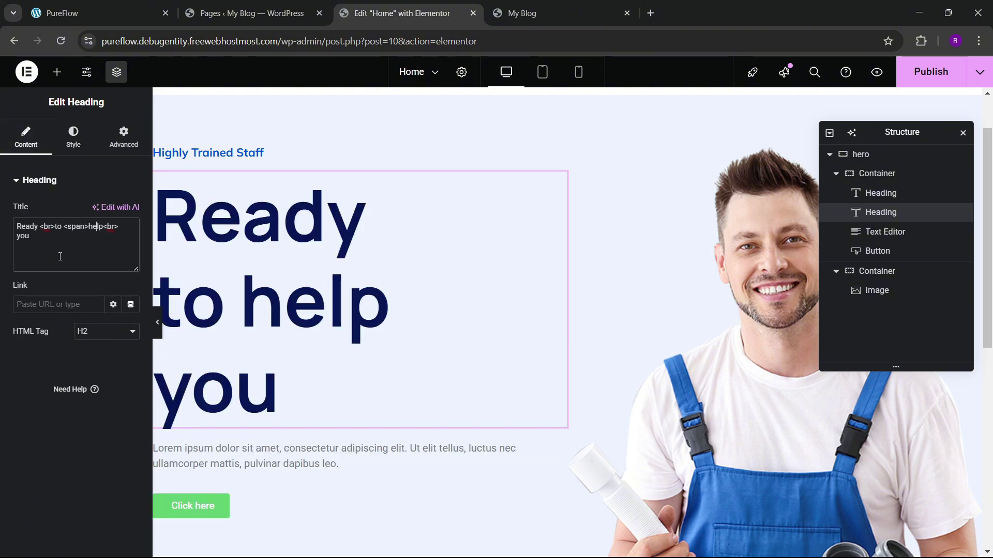
type("</")
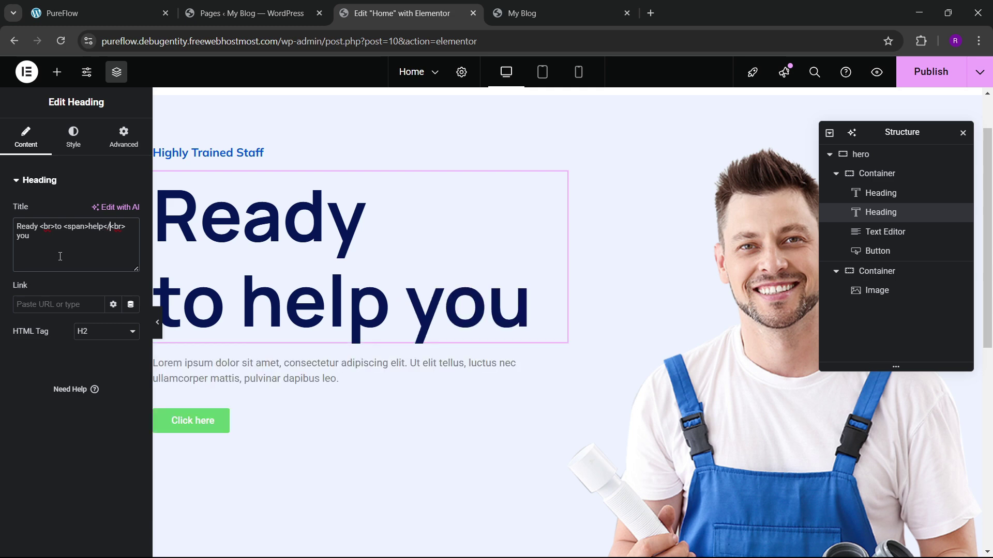
type("span>")
key("Return")
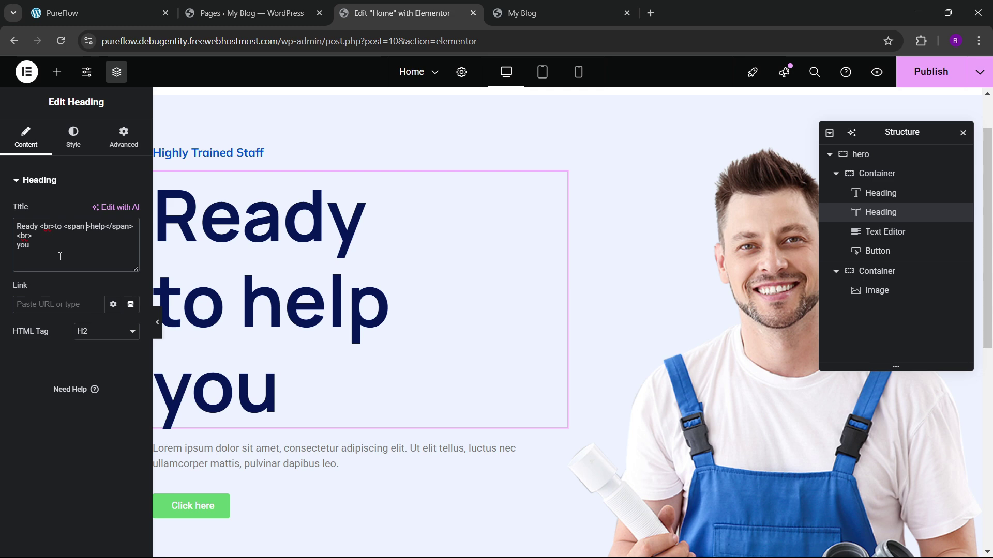
Step: Give the span the inline style color:#0052da, copied from the theme blue global colour
type("style=\"\"")
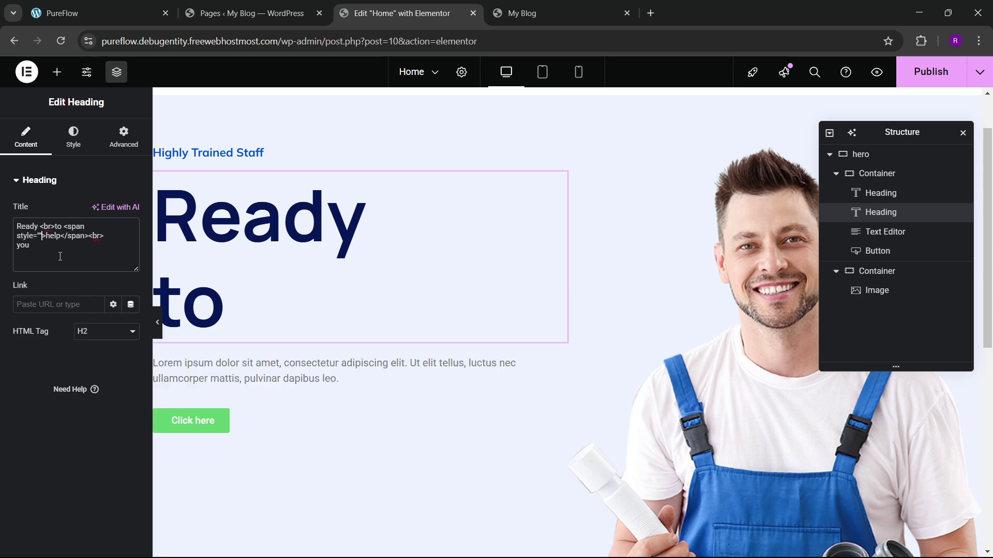
key("Left")
type("color:")
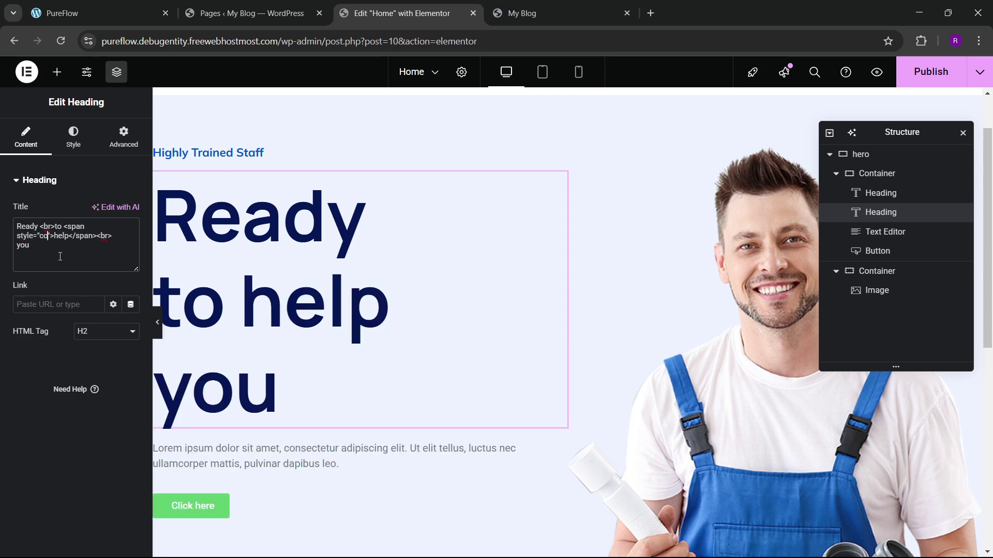
type("#")
left_click(73, 142)
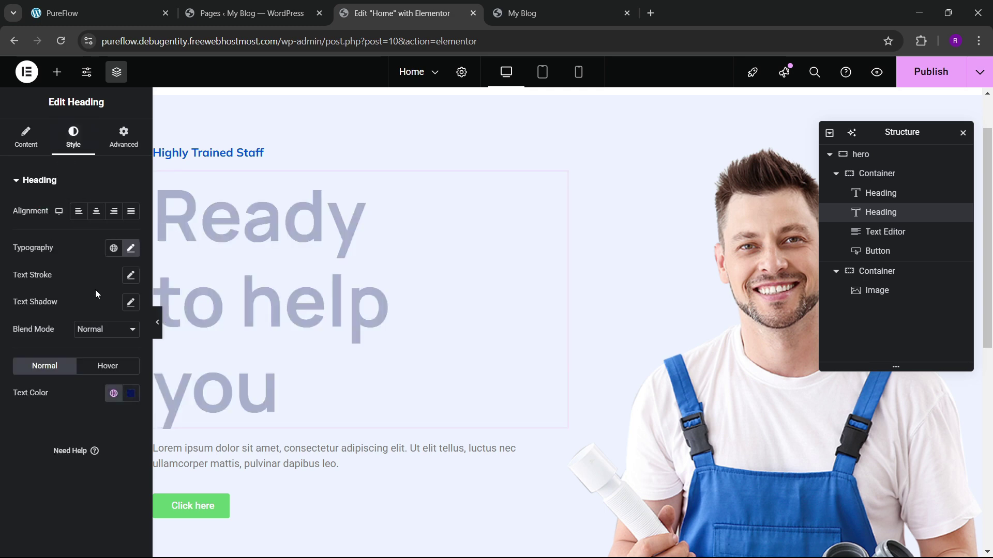
left_click(113, 394)
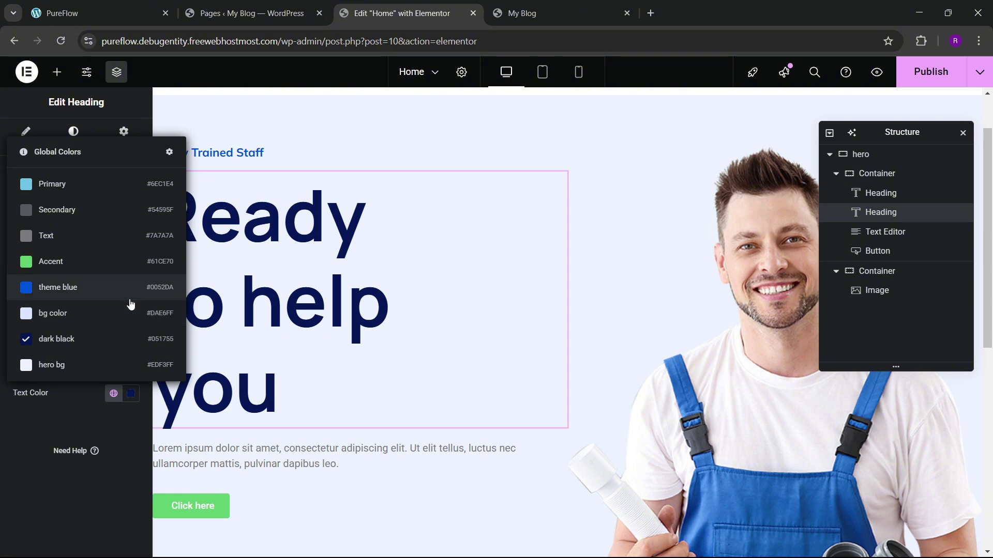
left_click(55, 417)
left_click(26, 137)
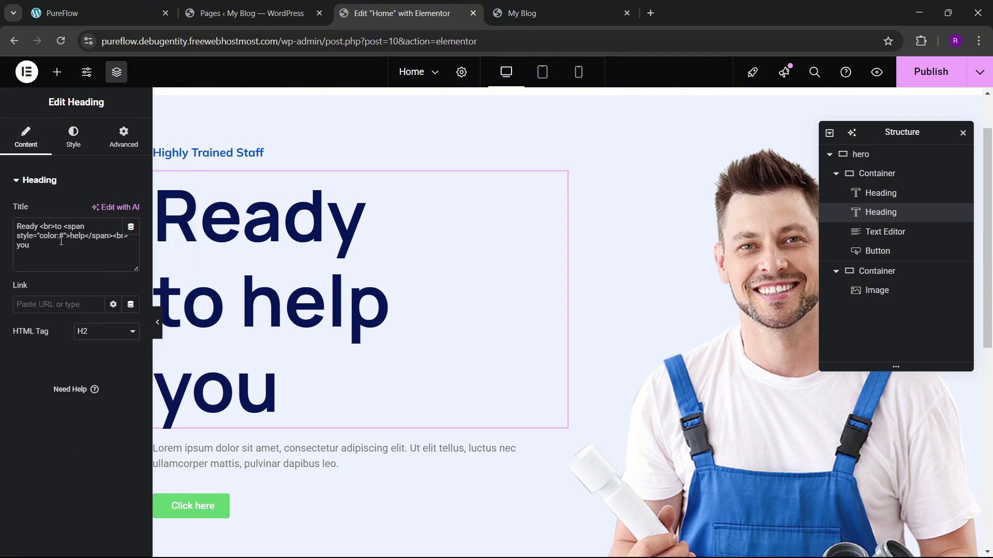
type("0052da")
type(";")
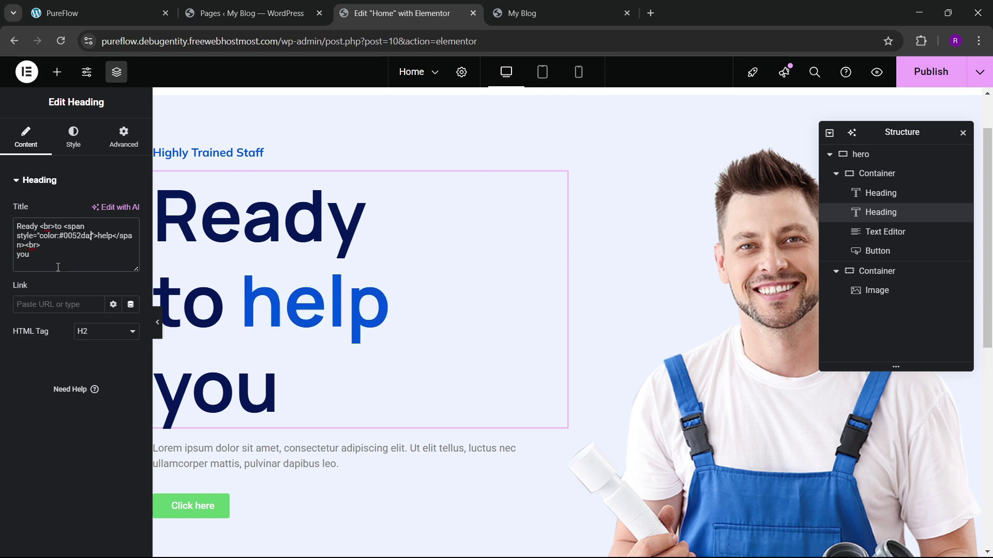
Step: Set the hero heading typography to 100 px size and 800 Extra Bold weight
left_click(107, 14)
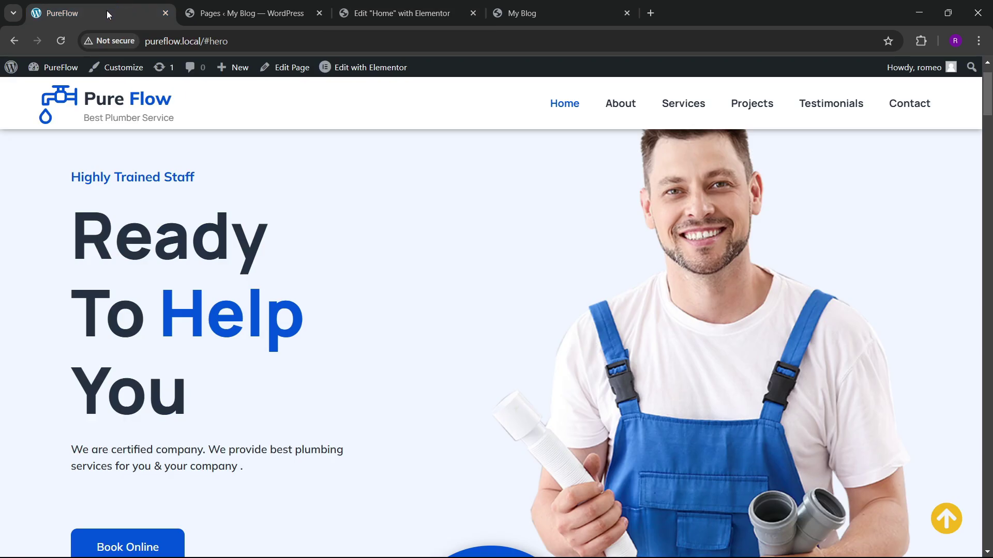
left_click(403, 13)
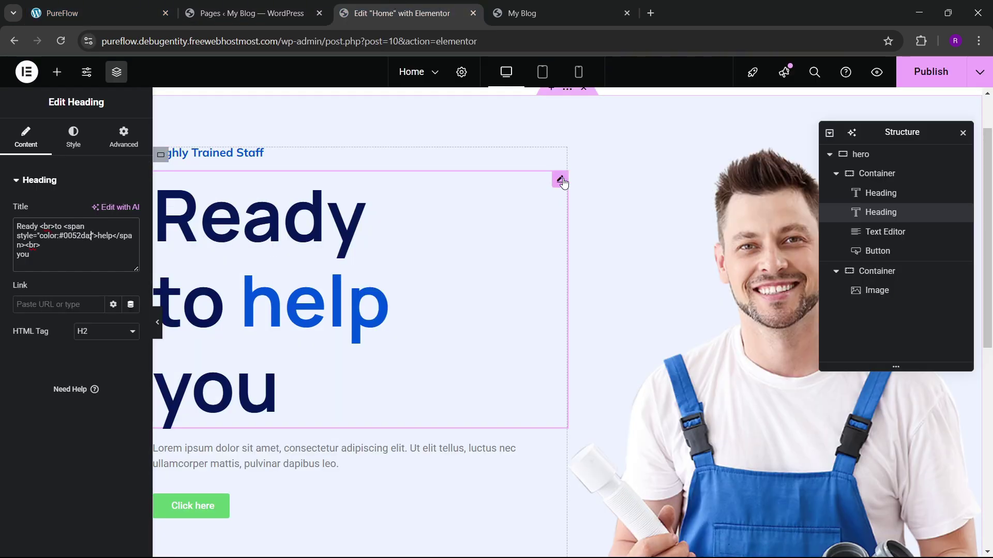
left_click(73, 137)
left_click(130, 248)
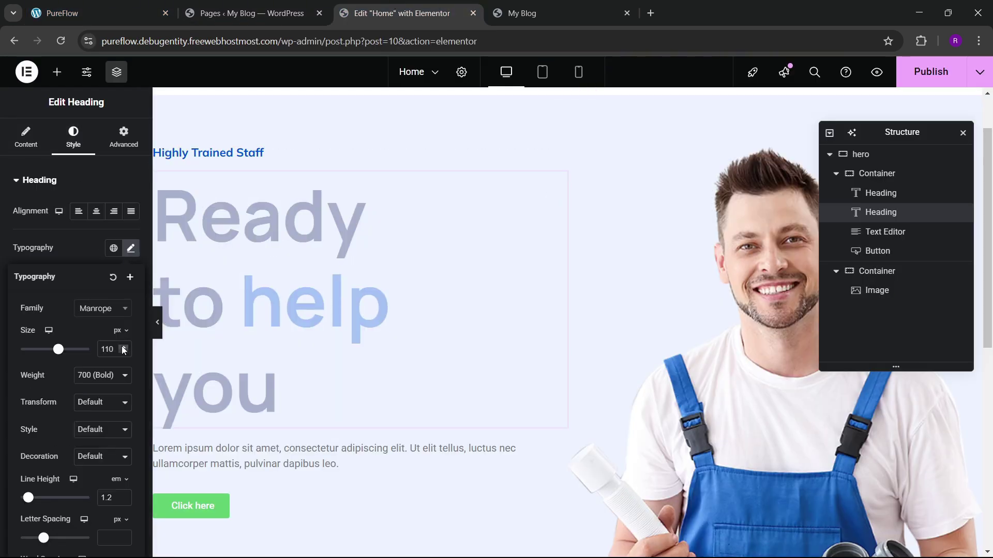
key("BackSpace")
key("BackSpace")
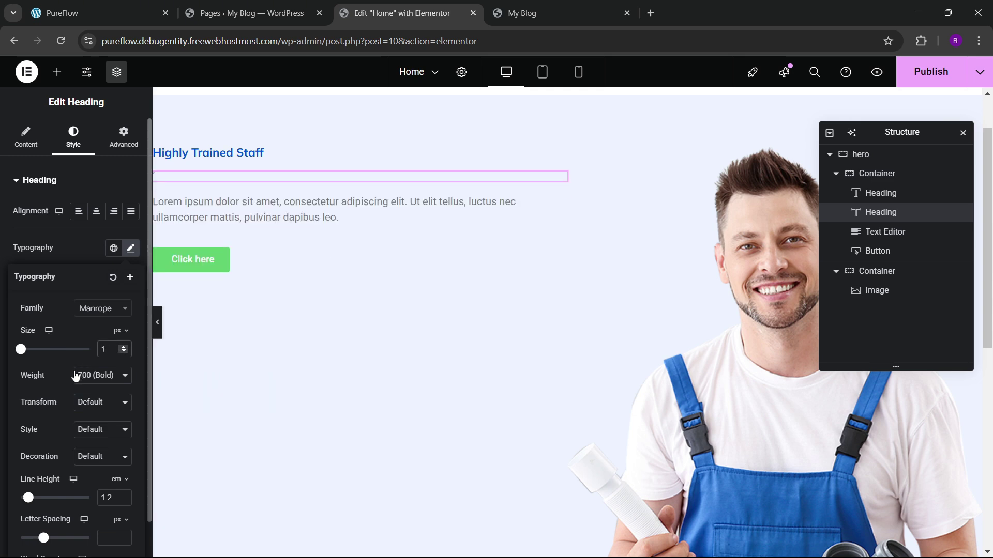
type("00")
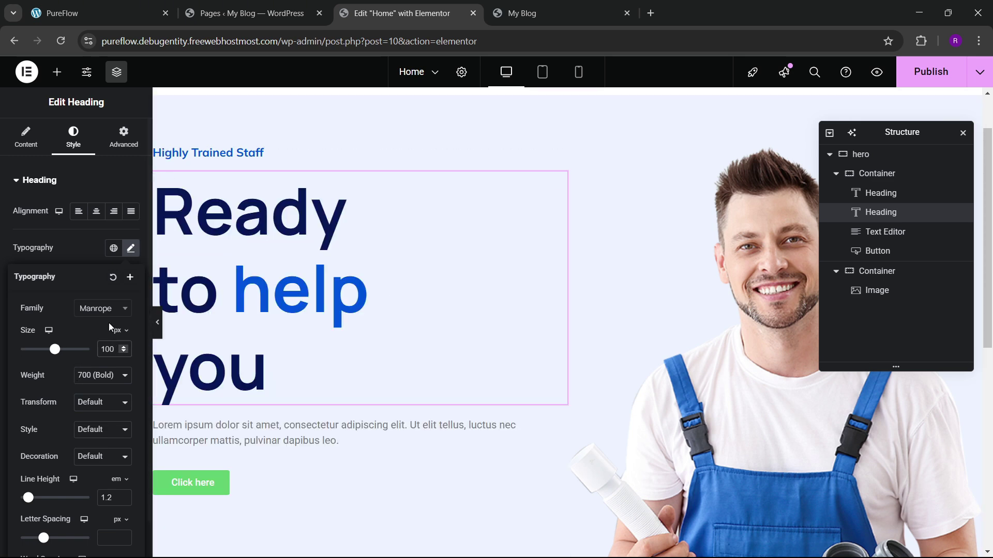
left_click(81, 376)
left_click(98, 297)
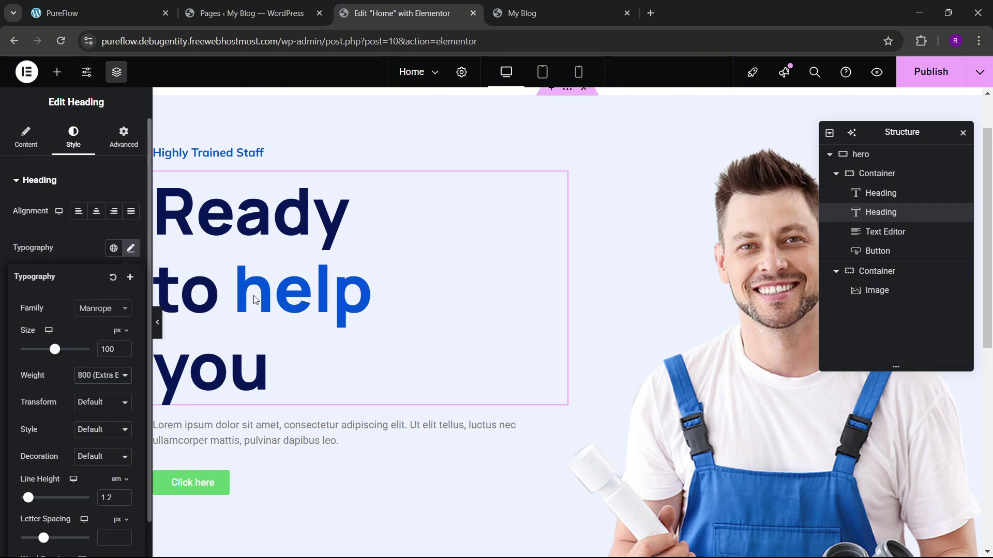
Step: Select the intro paragraph text on the live PureFlow site
left_click(104, 13)
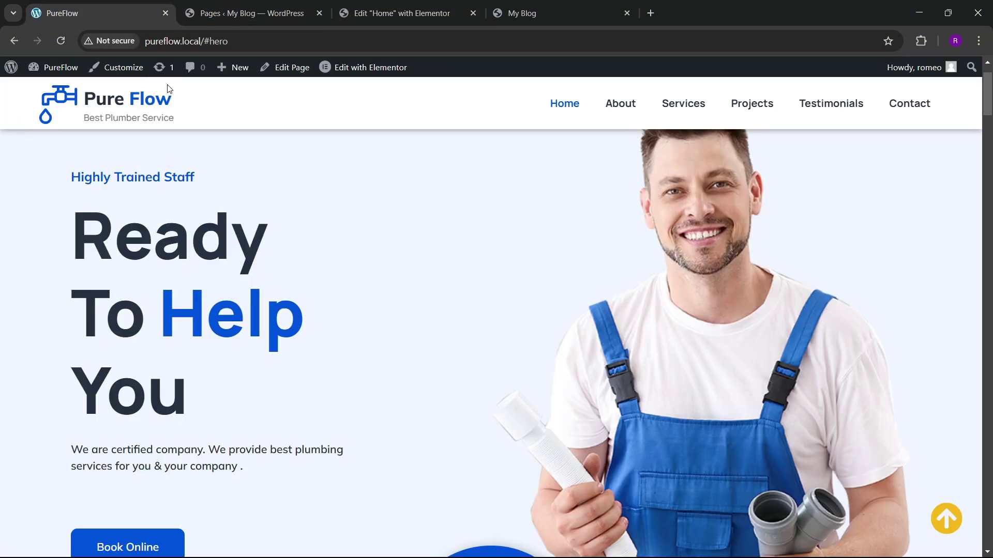
scroll(438, 257, "down", 4)
left_click_drag(68, 254, 261, 282)
key("ctrl+c")
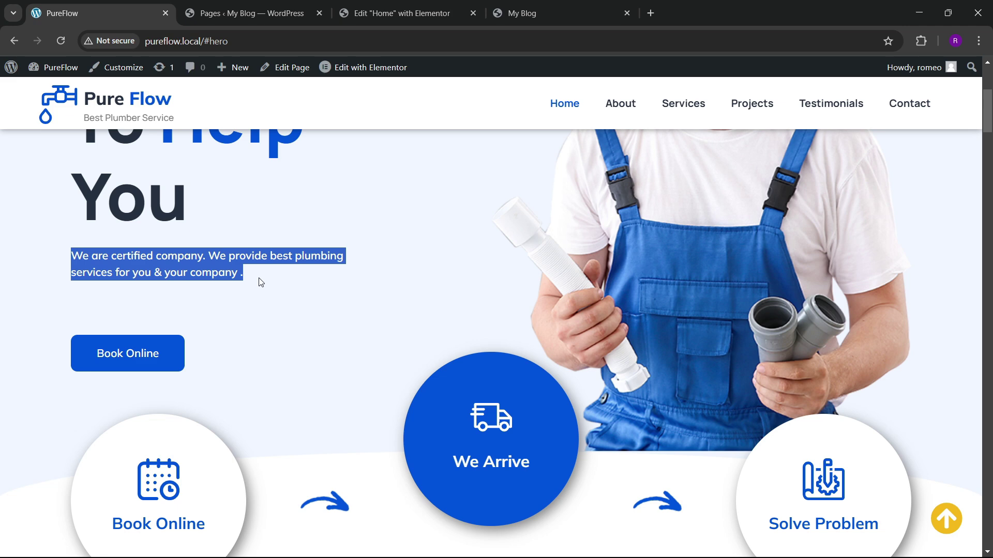
left_click(401, 13)
Step: Replace the placeholder Lorem ipsum paragraph with the copied PureFlow intro text
scroll(366, 413, "down", 1)
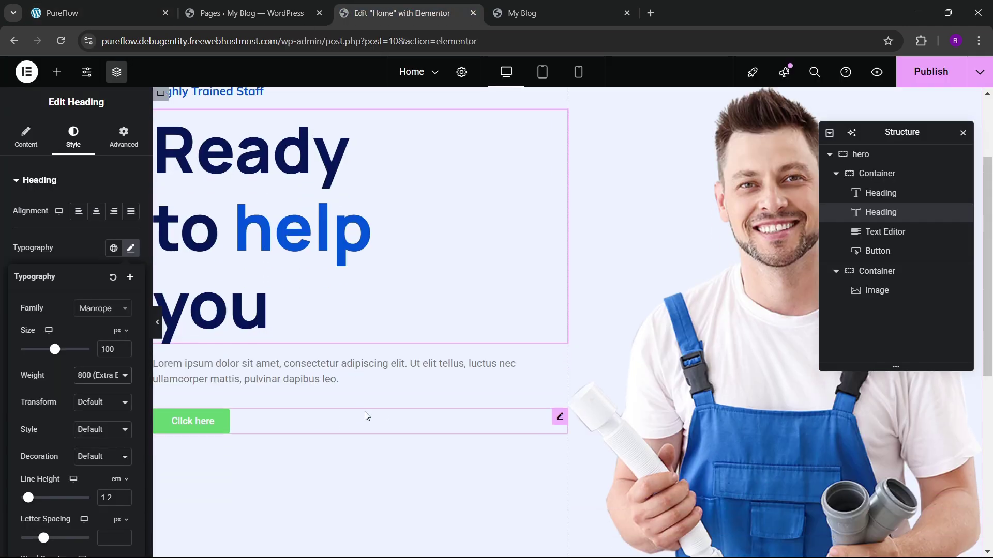
left_click(544, 368)
left_click(109, 242)
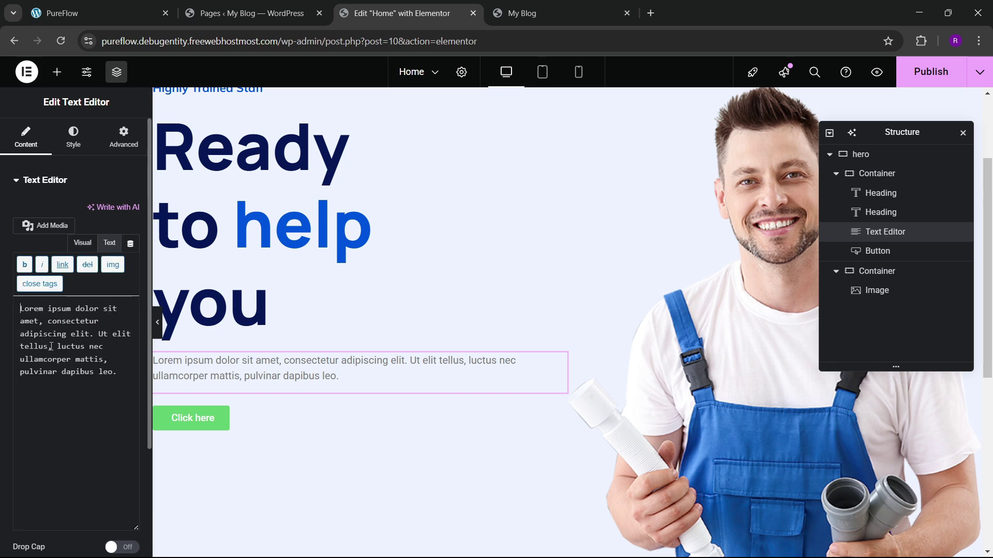
key("ctrl+a")
key("ctrl+v")
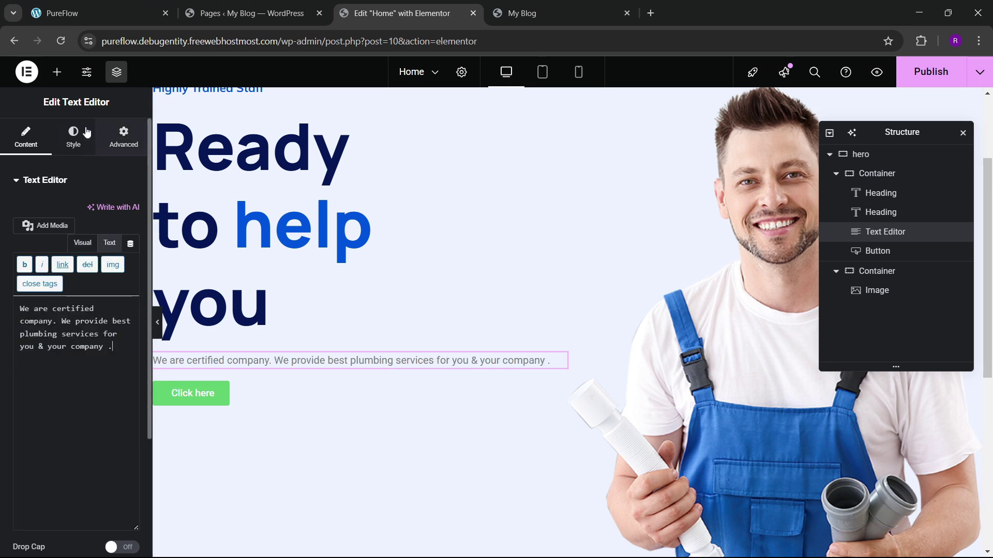
Step: Apply the dark black global colour to the paragraph text
left_click(74, 135)
left_click(98, 13)
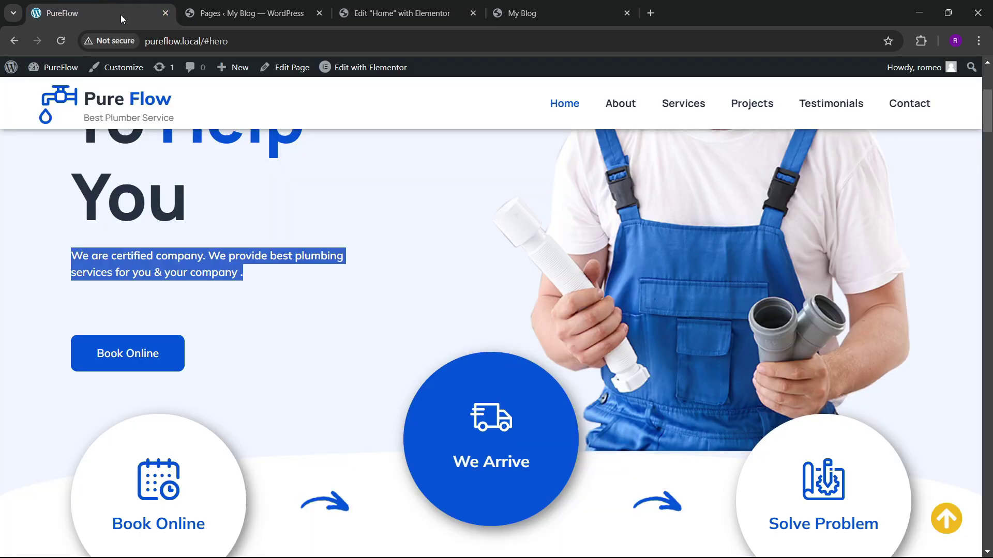
left_click(279, 335)
left_click(243, 13)
left_click(398, 13)
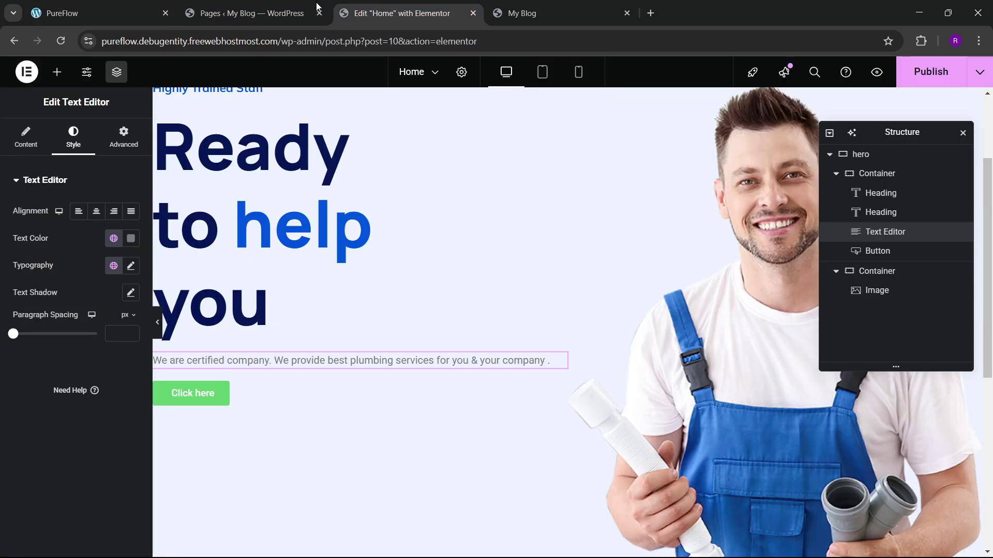
left_click(113, 239)
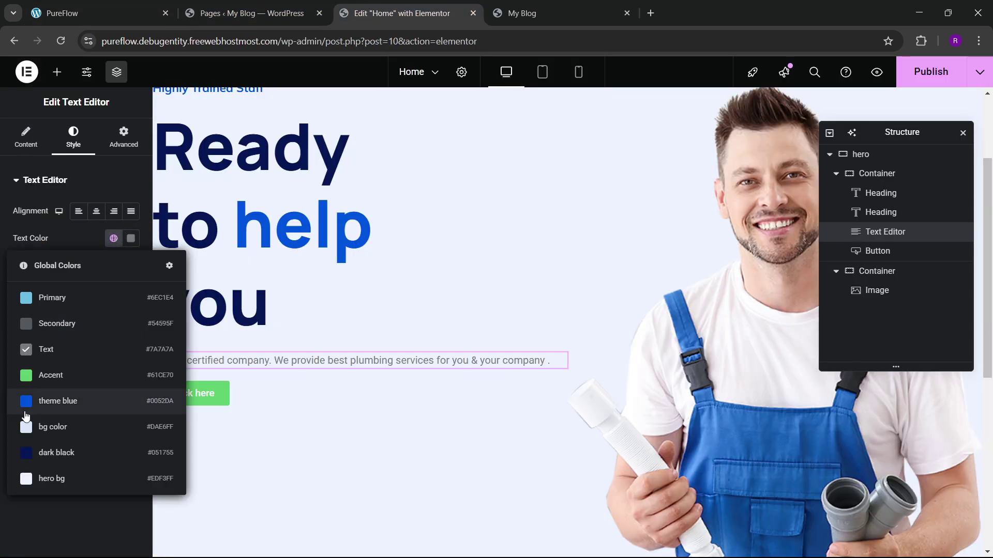
left_click(61, 458)
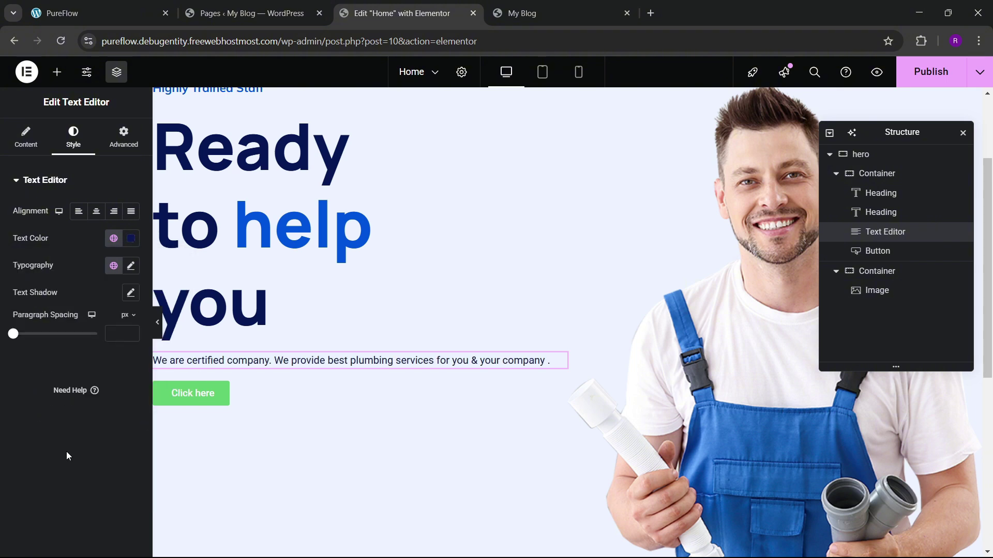
Step: Set the paragraph font to Mulish at Medium (500) weight
left_click(130, 265)
left_click(103, 325)
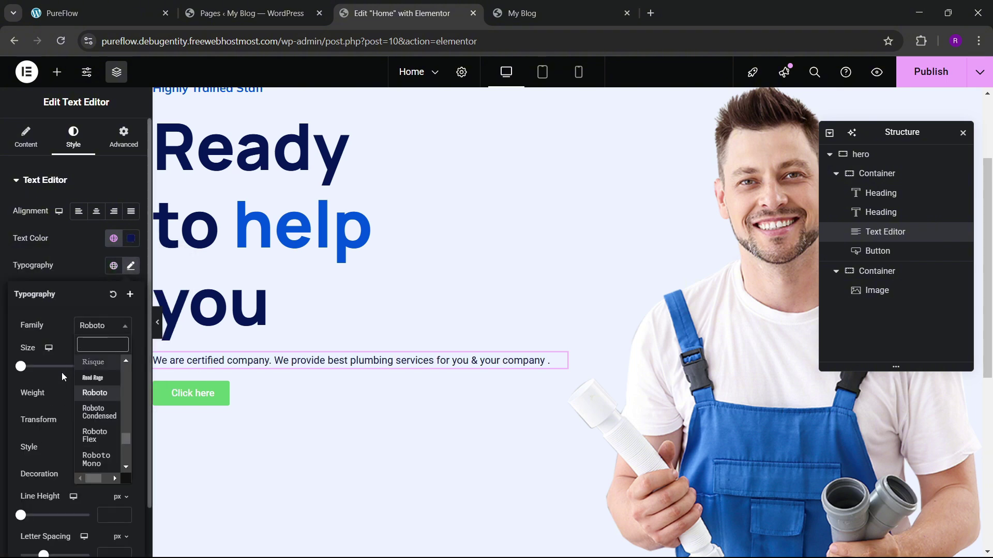
type("mulish")
key("Return")
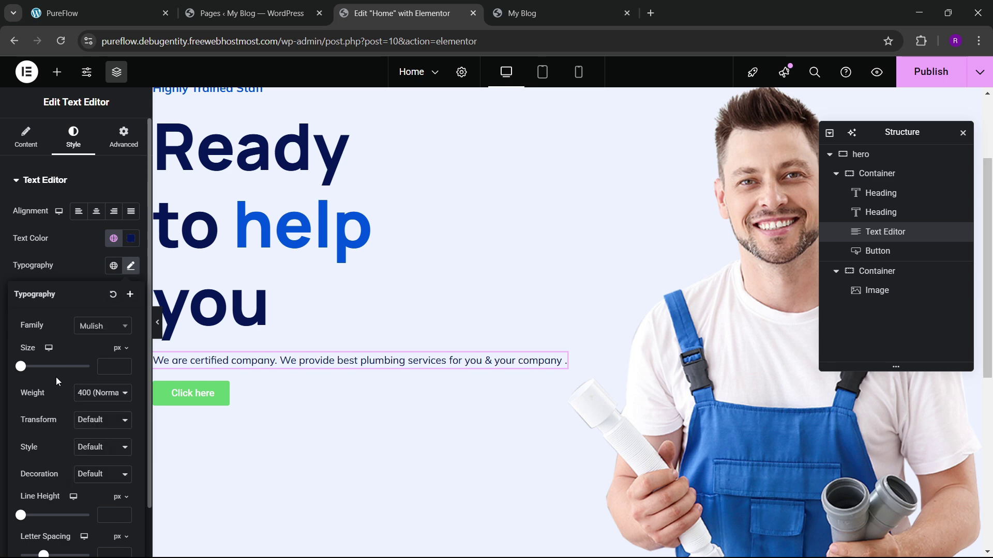
left_click(101, 393)
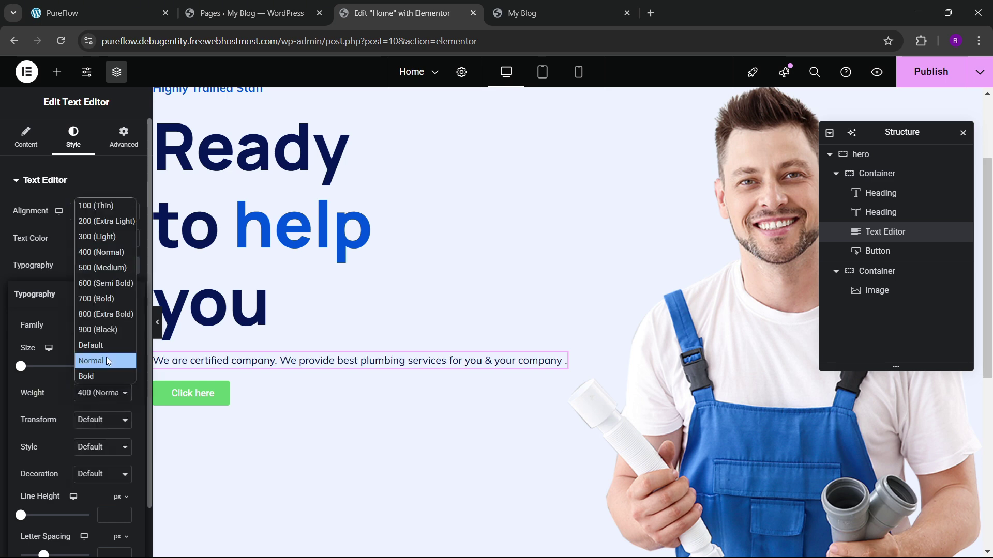
left_click(96, 269)
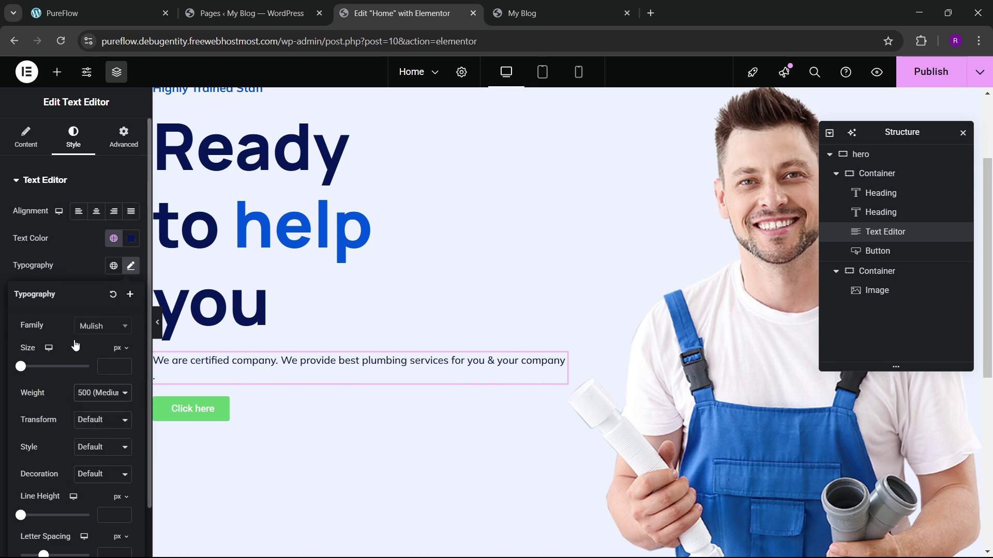
Step: Set the paragraph font size to 18 px after comparing with the live site
left_click(118, 364)
type("20")
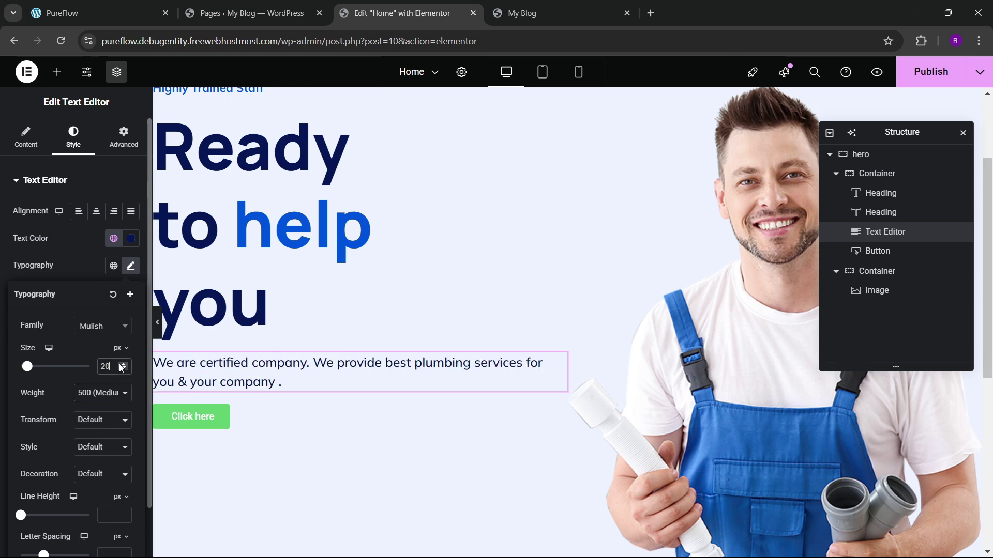
left_click(124, 370)
left_click(123, 364)
left_click(129, 6)
left_click(395, 4)
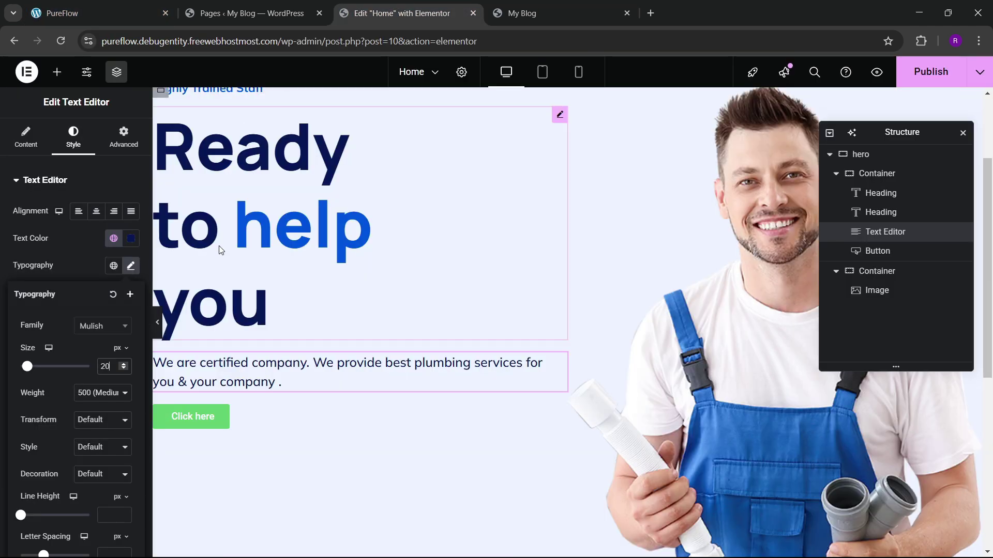
left_click(124, 369)
left_click(124, 369)
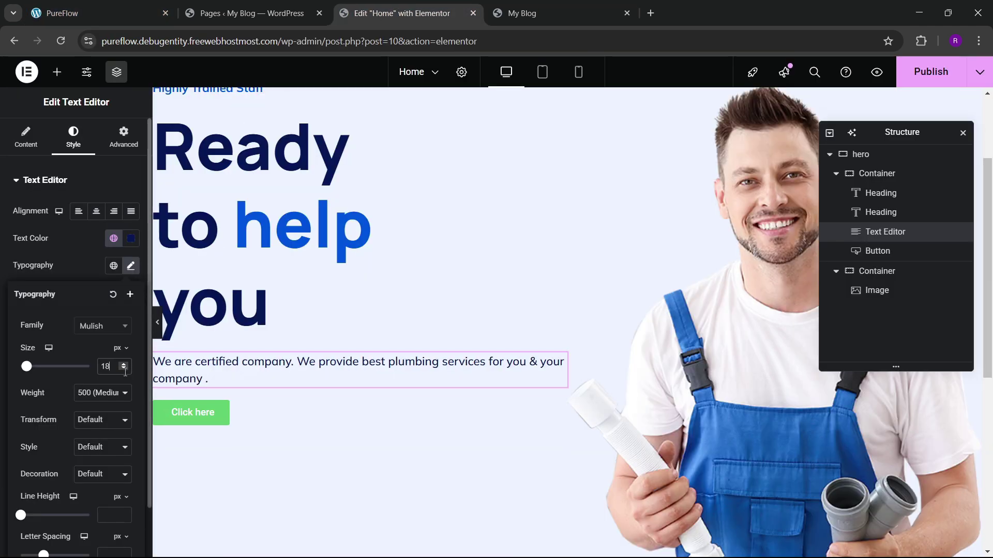
left_click(110, 5)
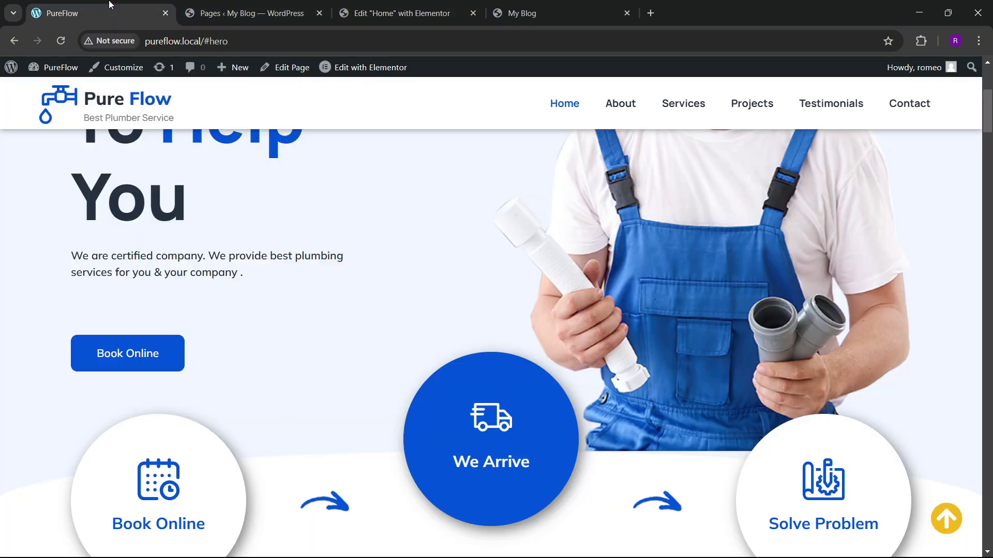
left_click(394, 5)
left_click(560, 360)
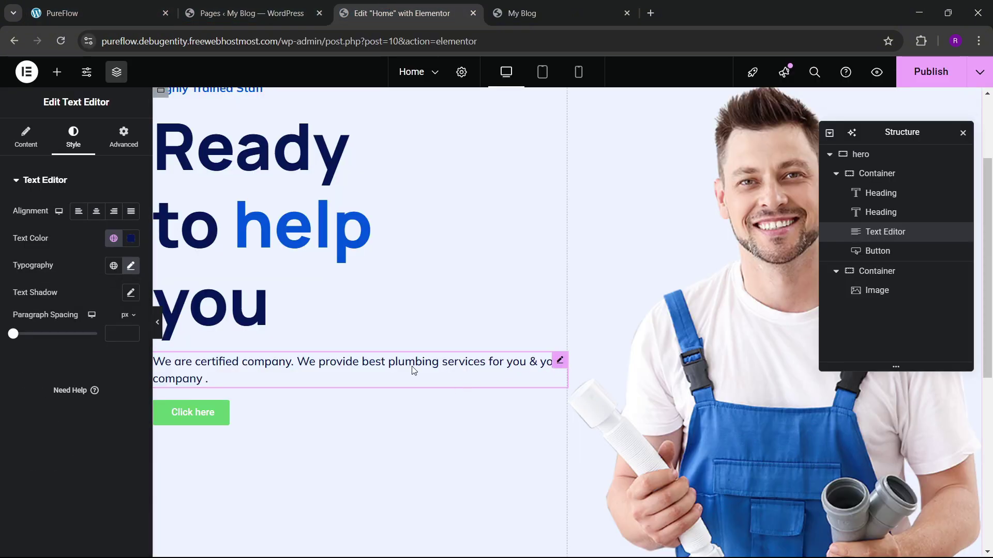
Step: Give the paragraph a custom width of about 81%
left_click(121, 143)
left_click(98, 313)
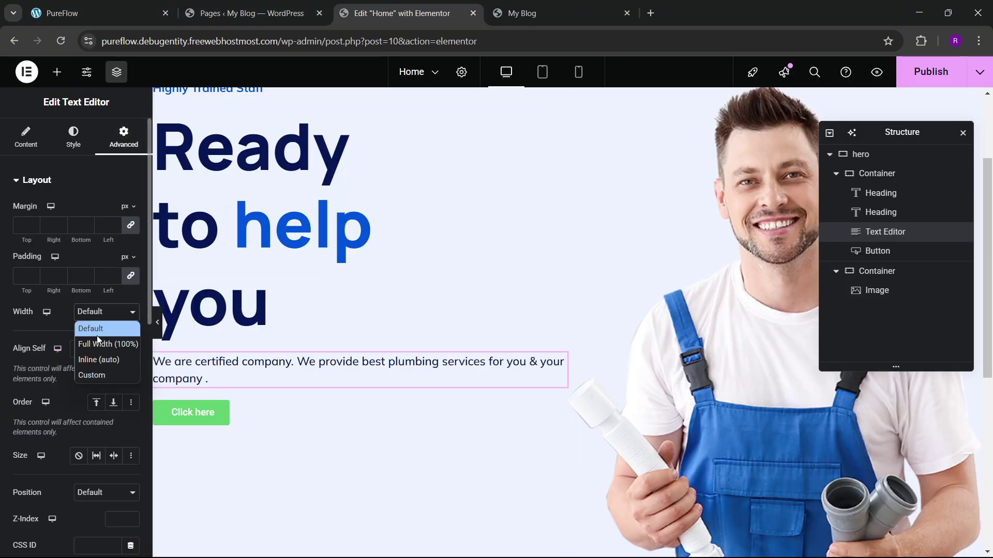
left_click(100, 375)
left_click_drag(15, 354, 84, 364)
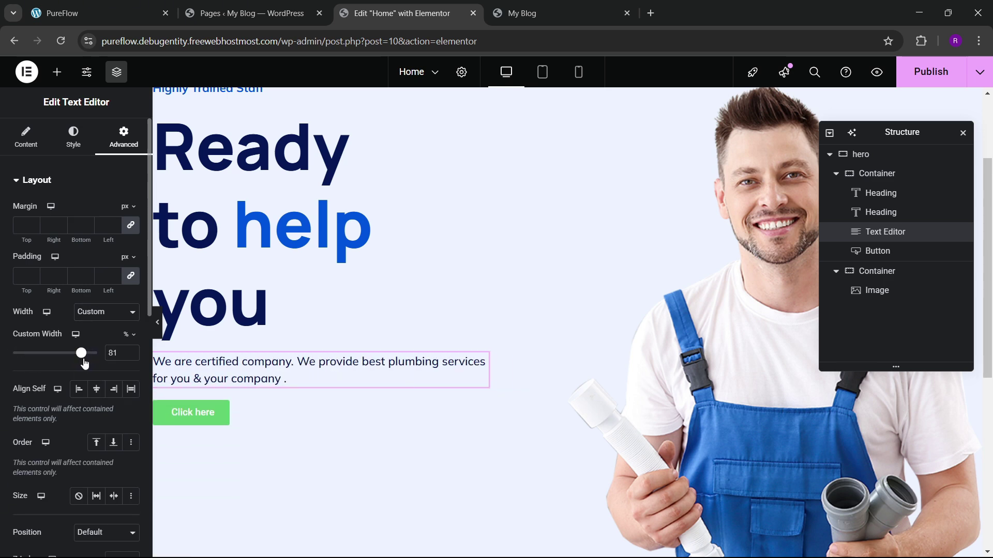
left_click(98, 13)
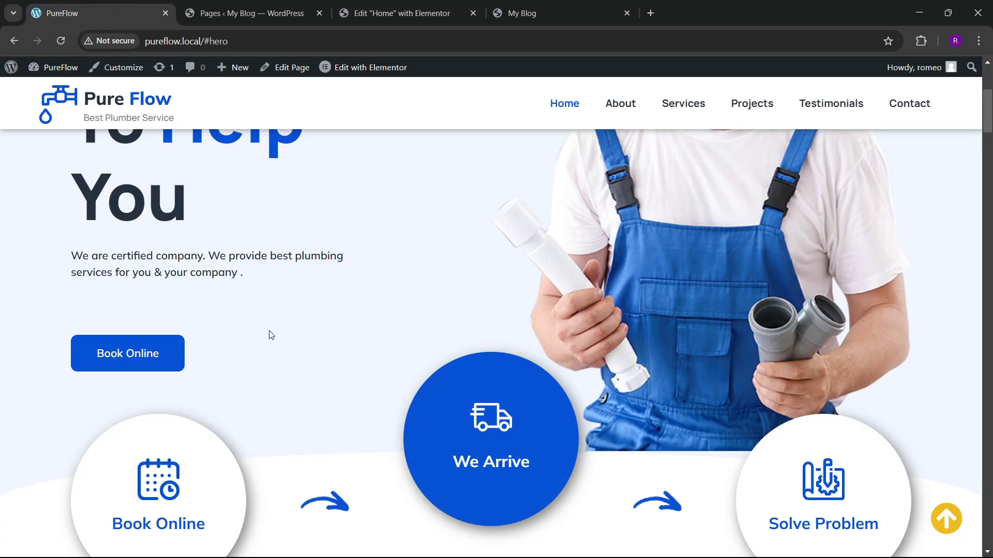
scroll(268, 334, "down", 3)
scroll(182, 259, "up", 2)
left_click(402, 13)
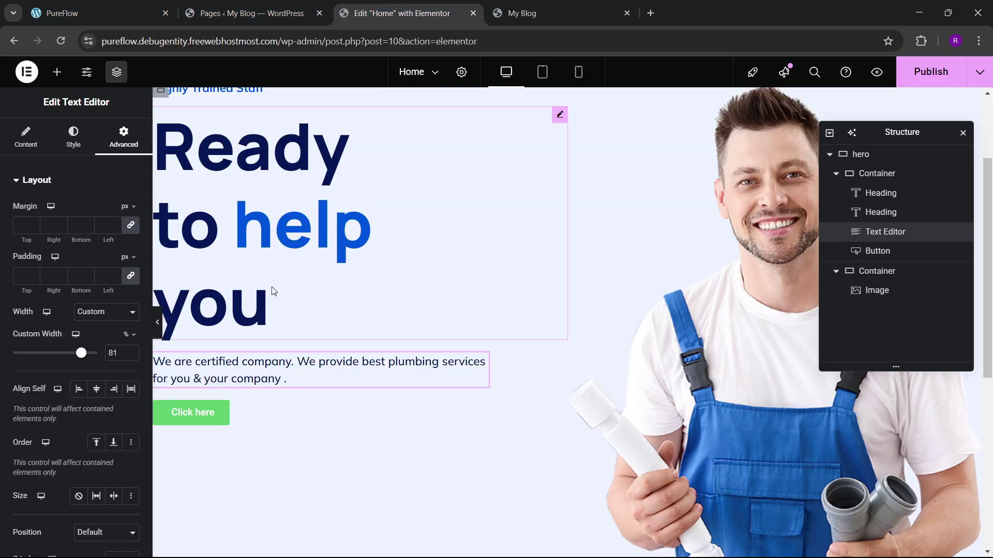
Step: Change the Click here button label to 'Book Online'
left_click(222, 412)
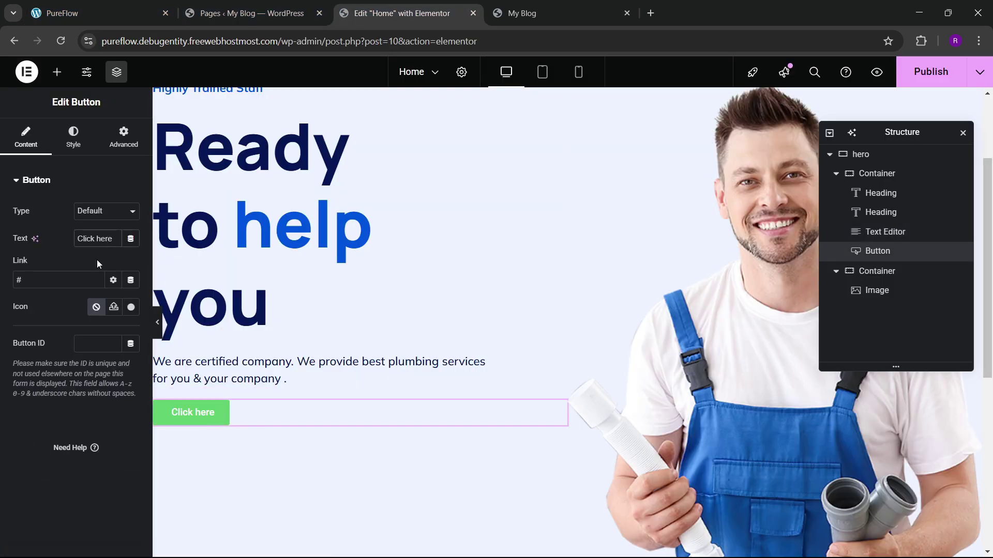
key("ctrl+a")
key("BackSpace")
type("Book O")
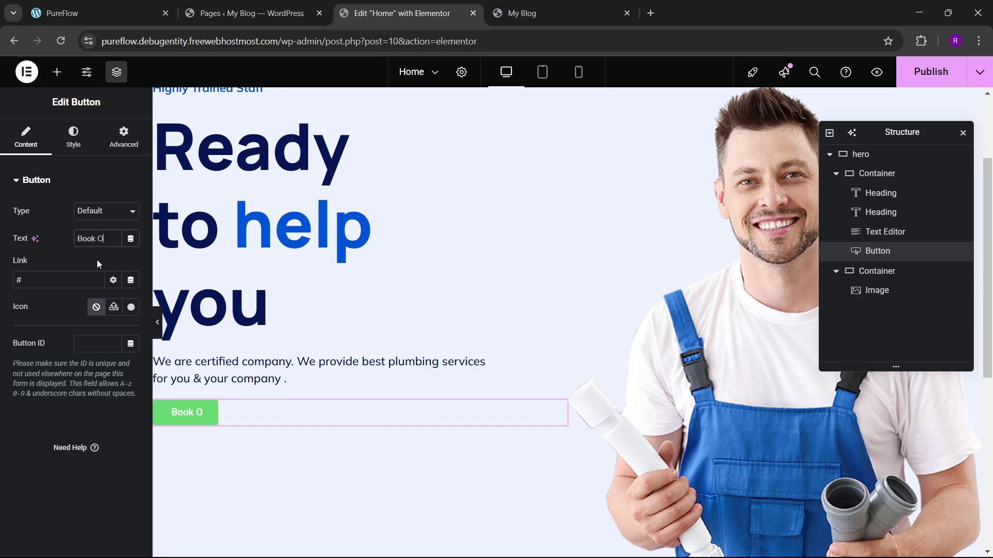
type("nline")
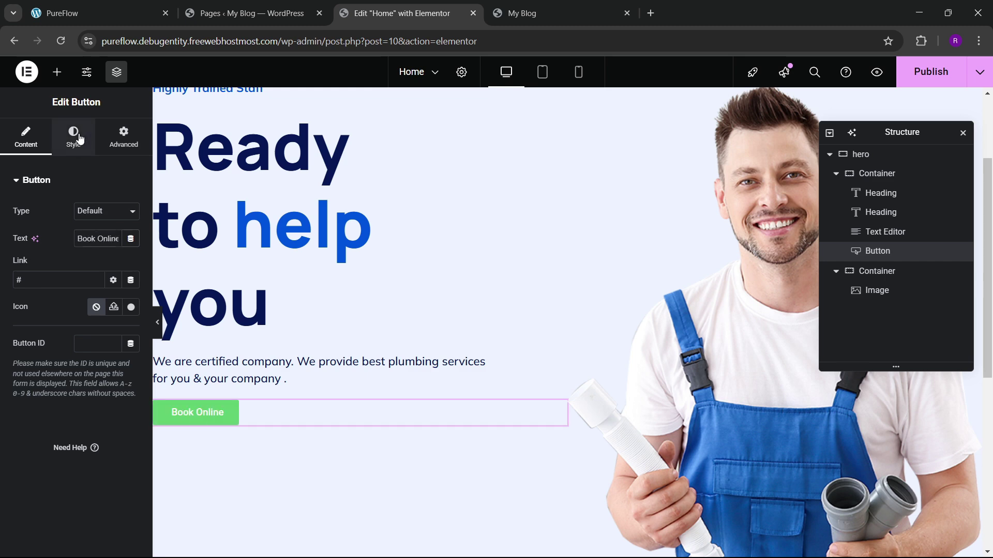
Step: Set the button's font family to Mulish
left_click(73, 137)
left_click(113, 2)
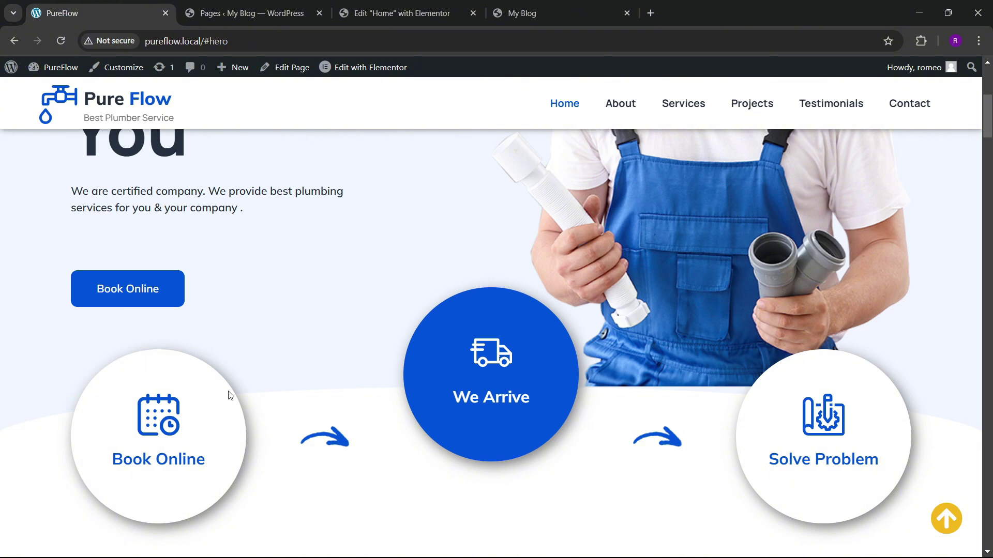
left_click(398, 13)
left_click(131, 238)
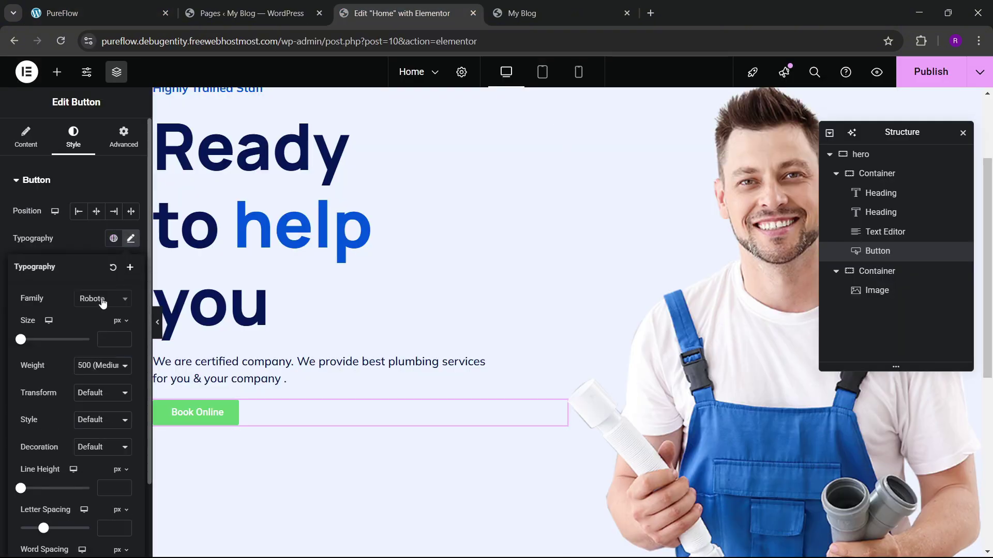
left_click(102, 304)
type("mulish")
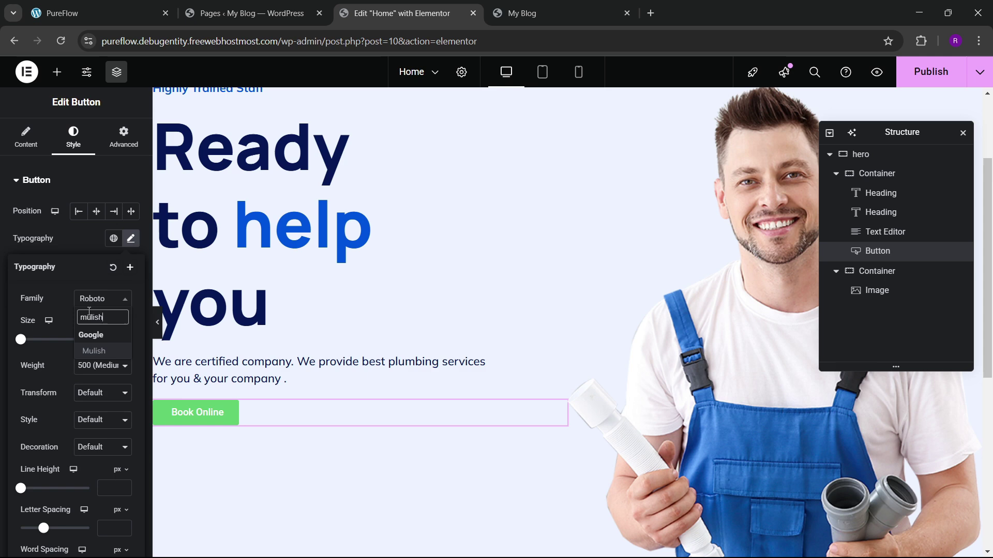
key("Return")
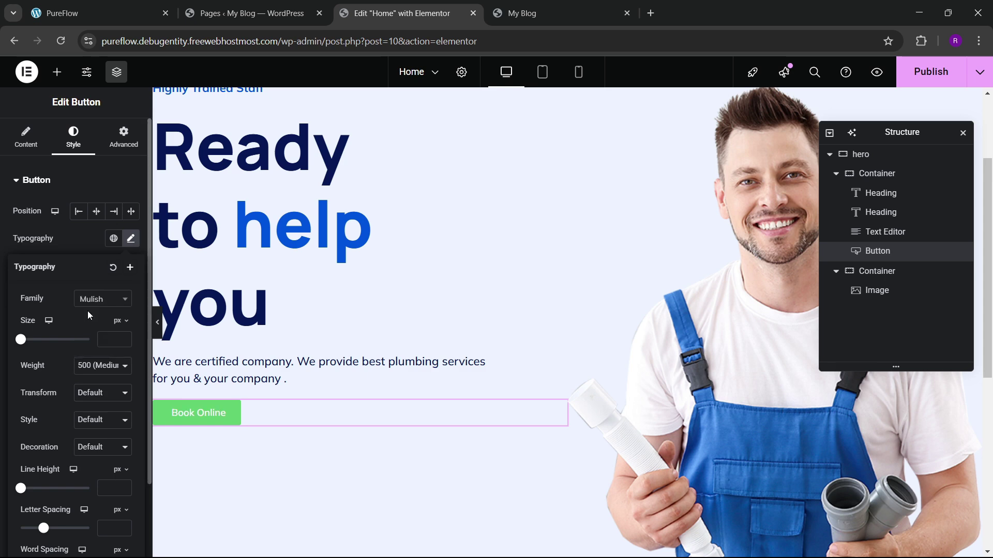
left_click(86, 238)
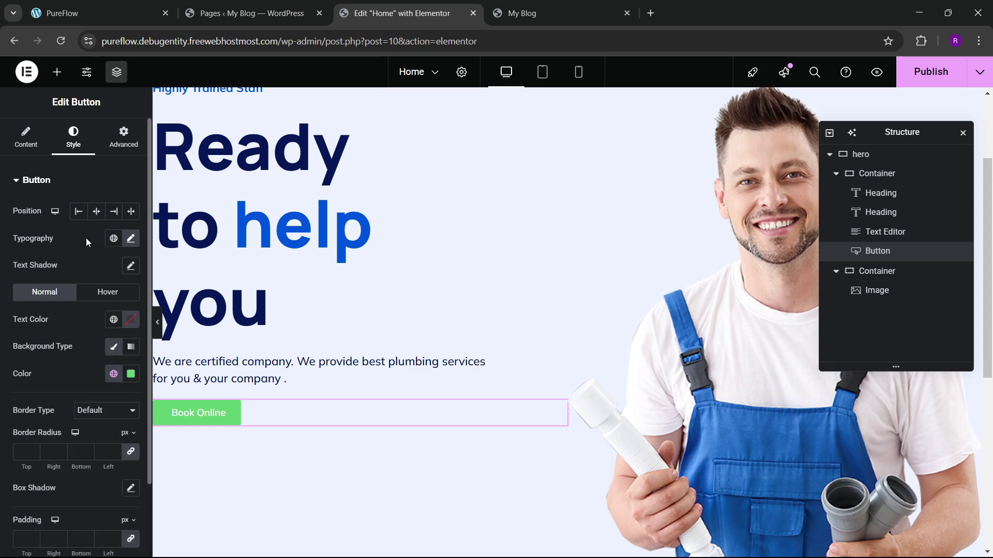
Step: Set the button padding to 20 px top/bottom and 40 px left/right
scroll(57, 322, "down", 2)
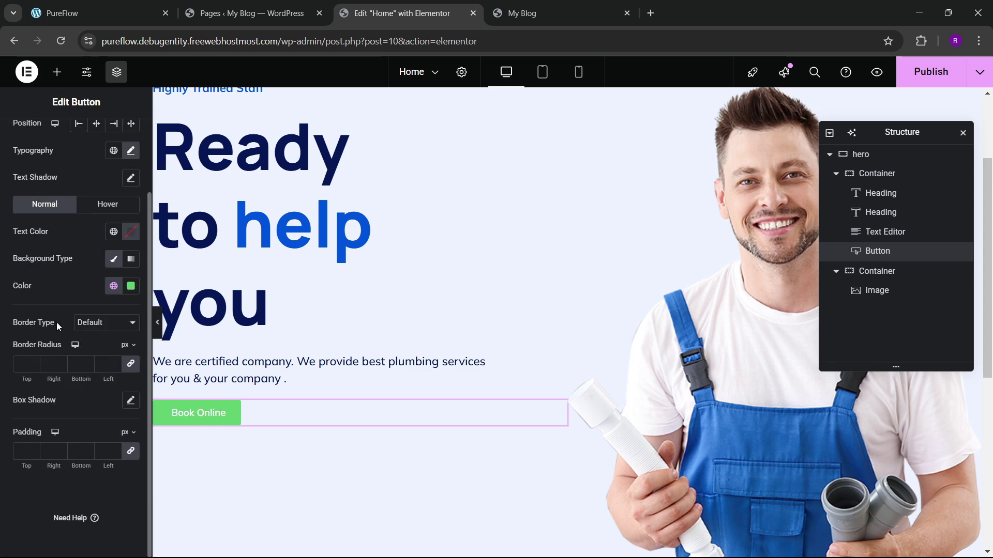
left_click(28, 448)
type("15")
key("BackSpace")
key("BackSpace")
type("20")
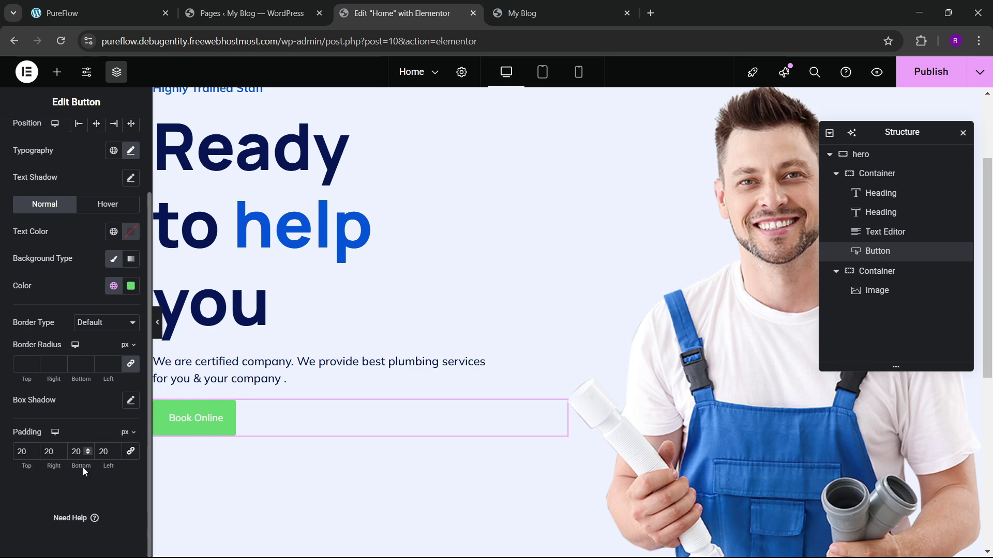
key("BackSpace")
key("BackSpace")
type("40")
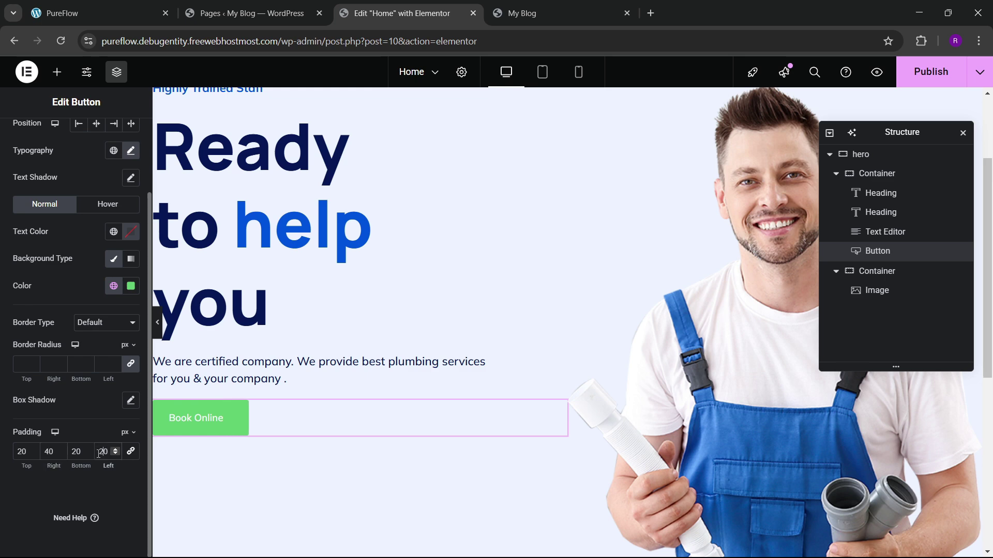
key("BackSpace")
key("BackSpace")
type("40")
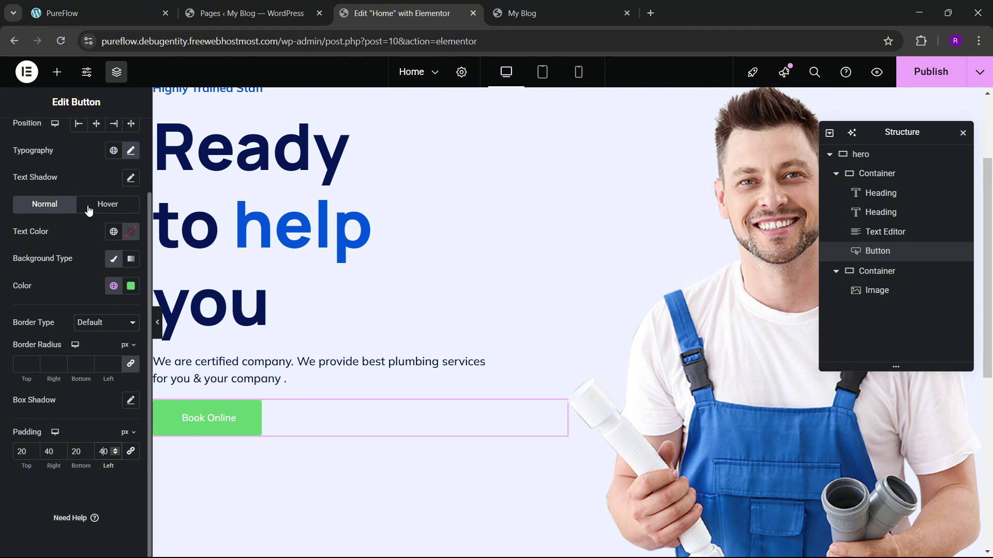
Step: Make the button background the blue global colour
scroll(77, 171, "up", 3)
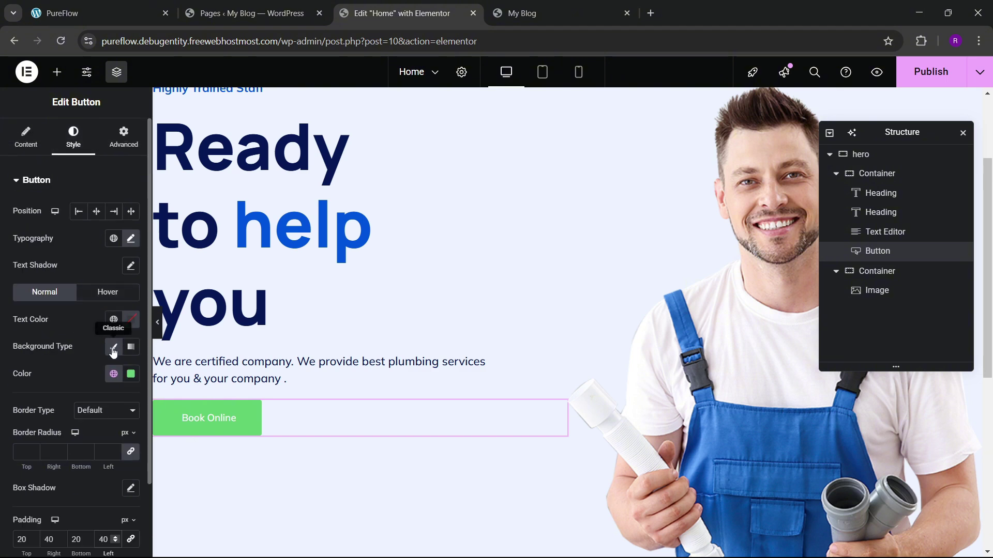
left_click(115, 377)
left_click(76, 317)
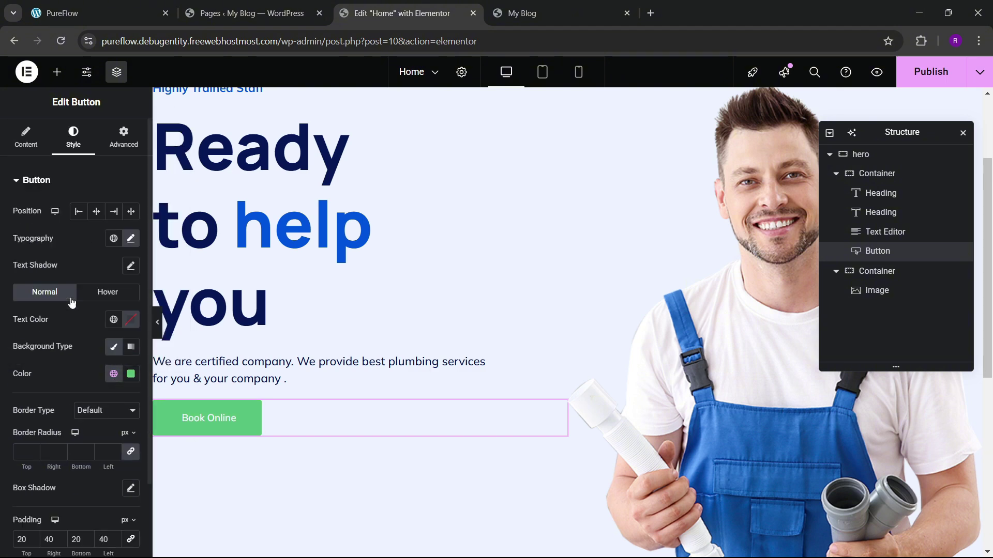
Step: Set the button text size to 16 px, checking it against the live site
left_click(131, 239)
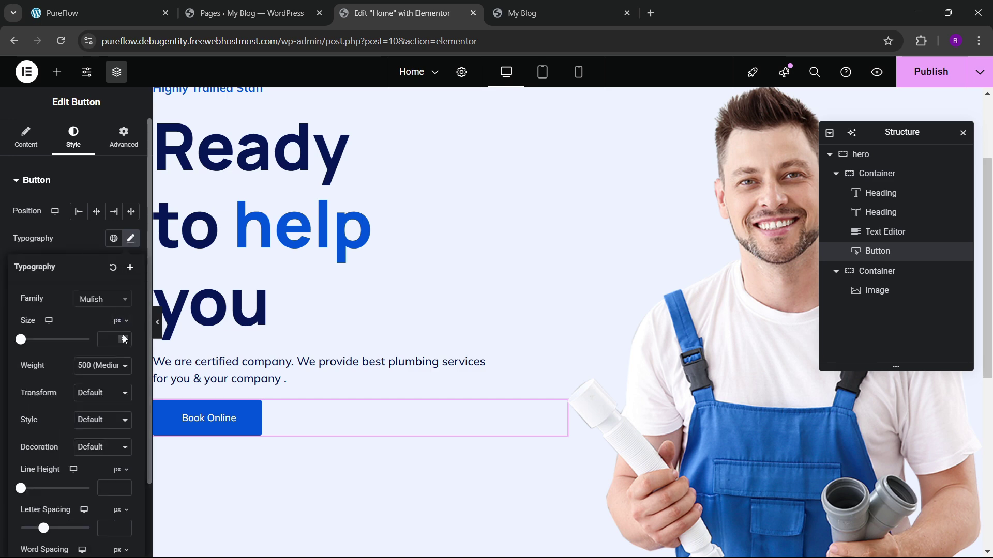
left_click(125, 337)
left_click(127, 338)
left_click(127, 337)
left_click(124, 342)
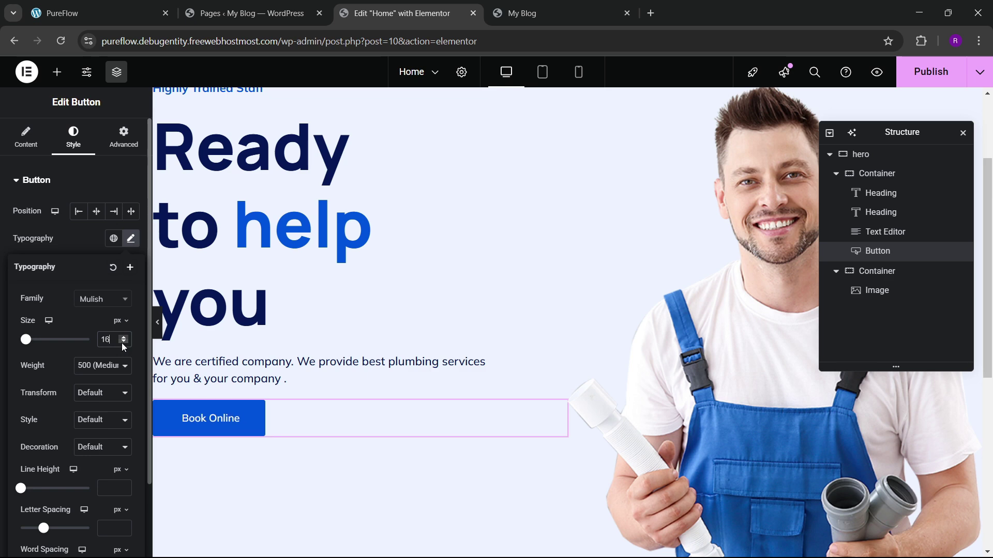
left_click(82, 257)
left_click(119, 8)
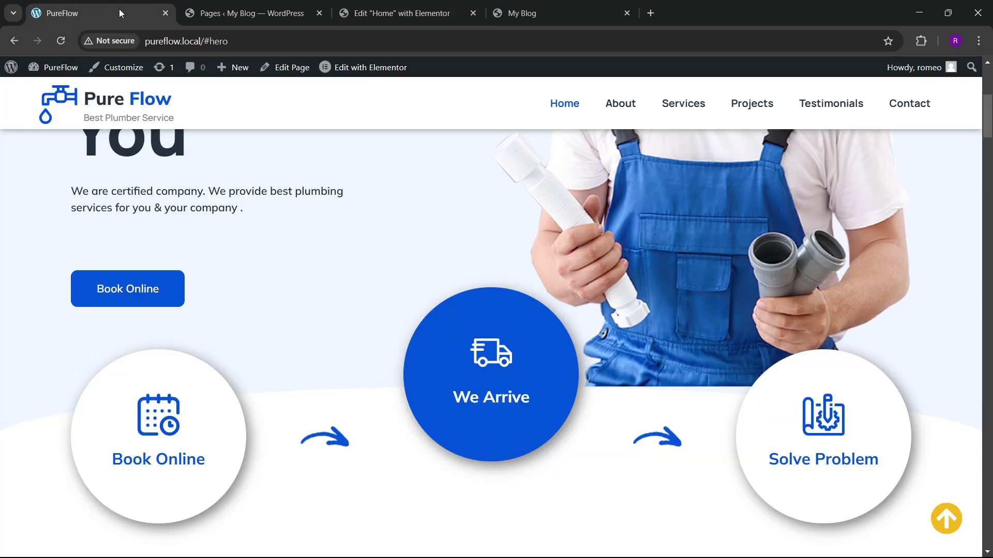
left_click(372, 13)
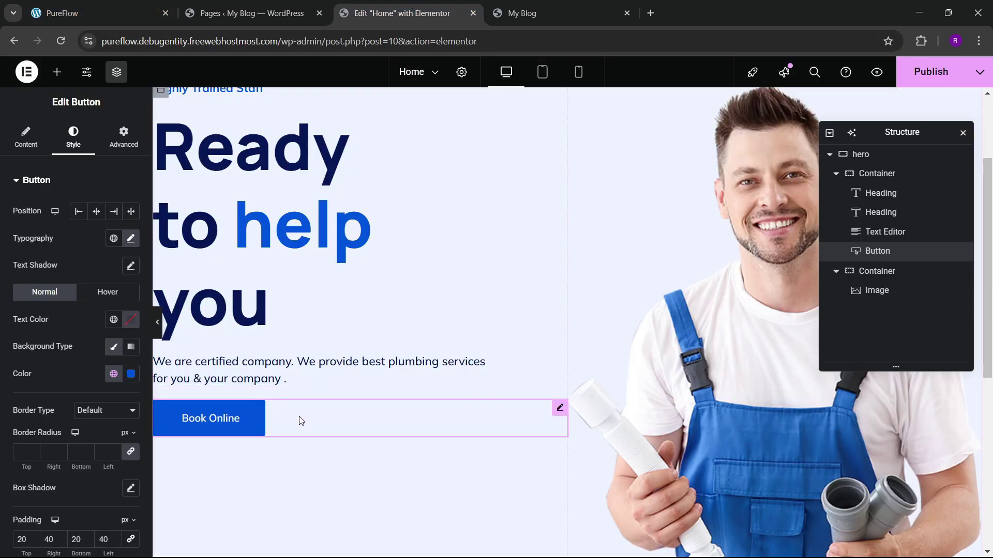
scroll(299, 390, "up", 3)
left_click(103, 13)
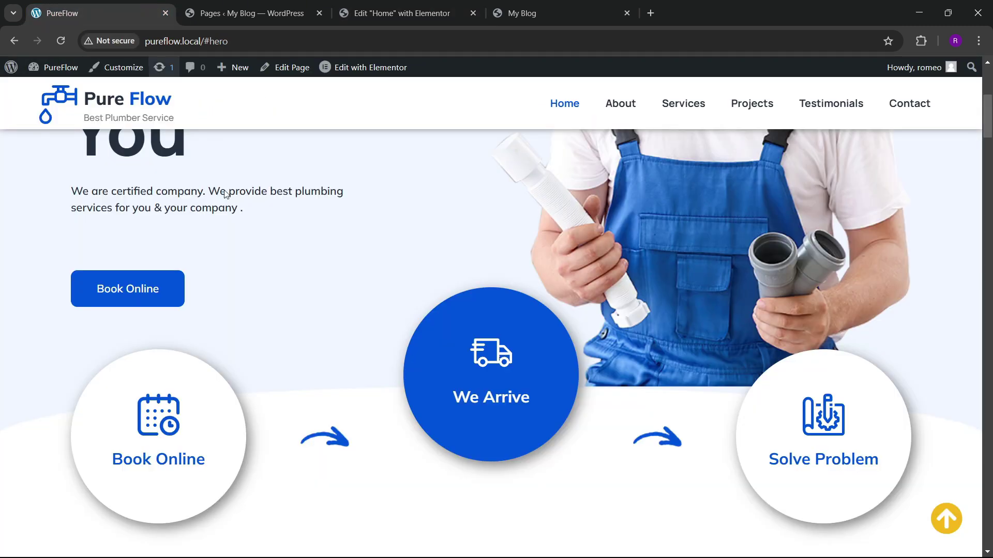
scroll(292, 233, "up", 3)
left_click(395, 13)
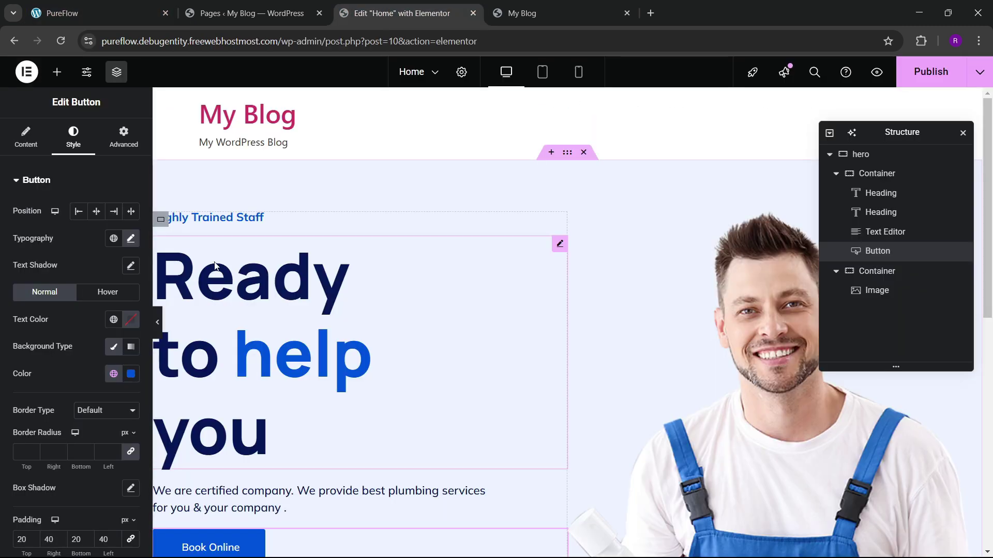
Step: Set the hero text column to Justify Content Center, Align Items Start, with 30 px gaps
left_click(288, 260)
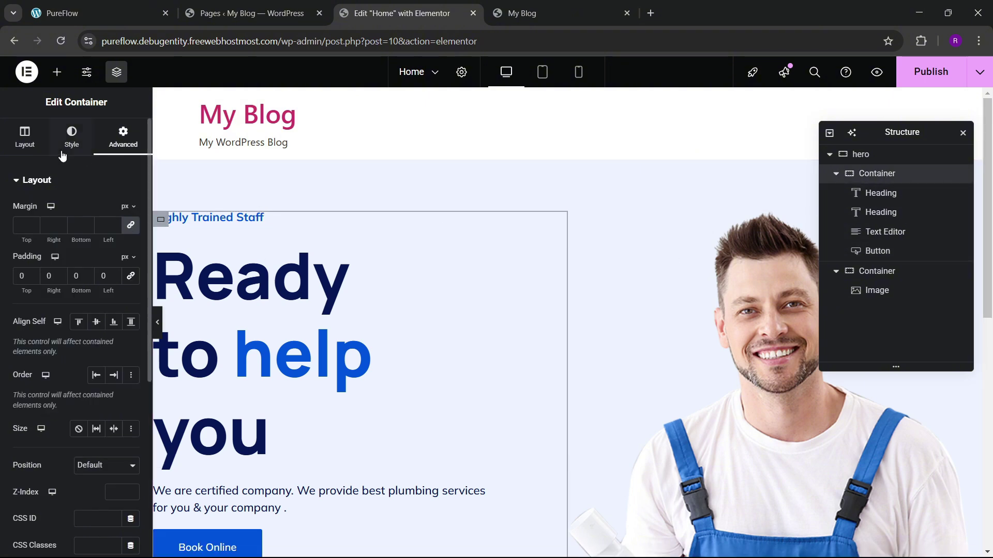
left_click(24, 137)
scroll(66, 293, "down", 3)
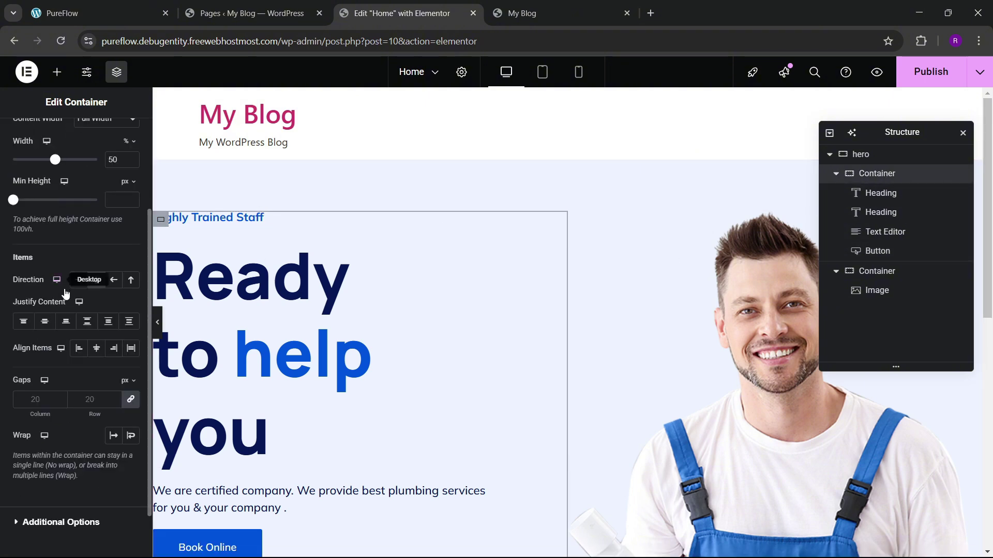
left_click(45, 322)
left_click(80, 349)
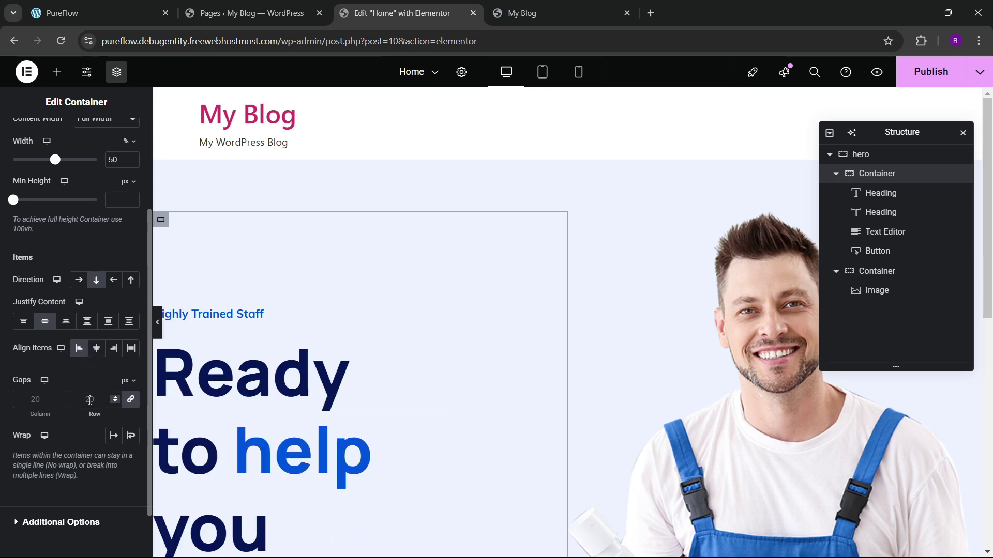
left_click(90, 400)
type("30")
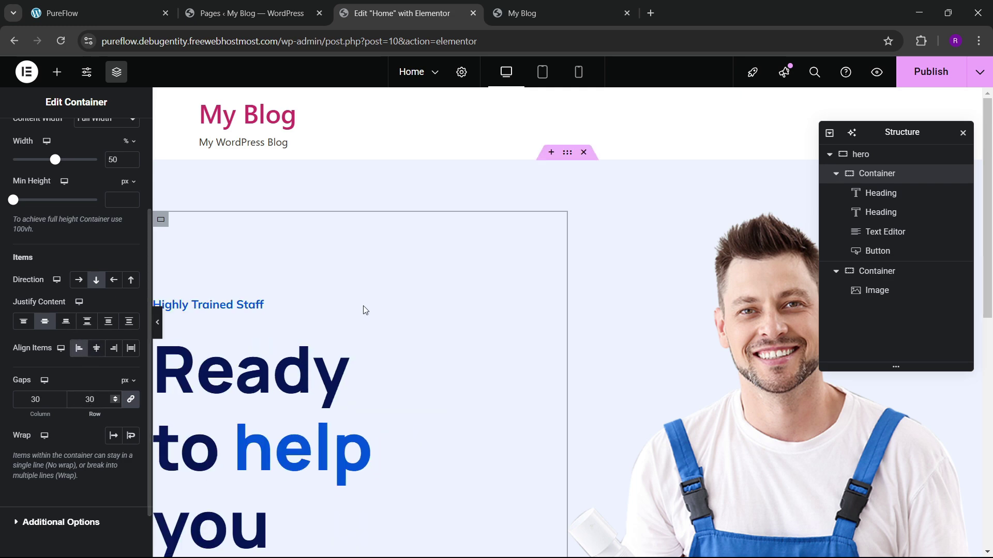
scroll(230, 353, "down", 5)
Step: Give the Book Online button a 40 px top margin
left_click(252, 324)
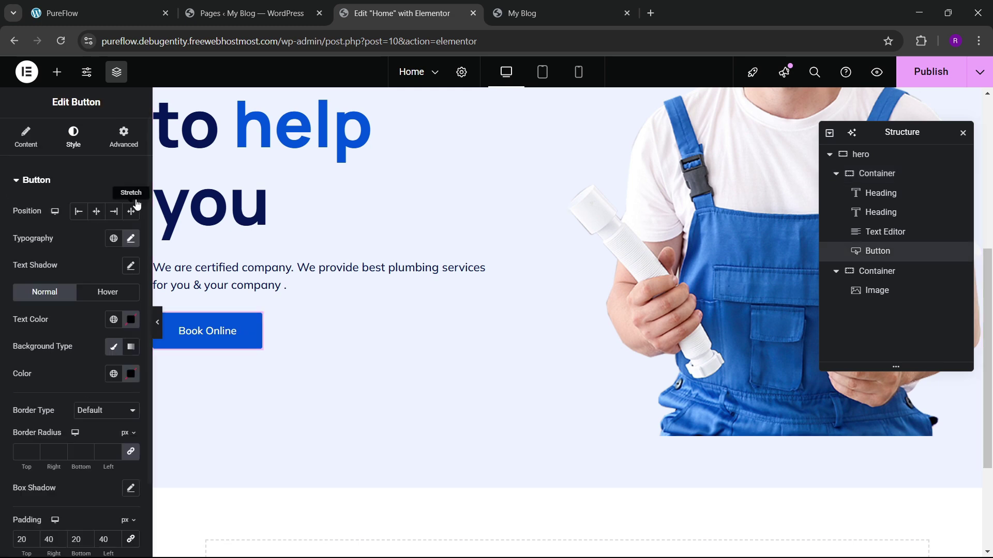
left_click(123, 137)
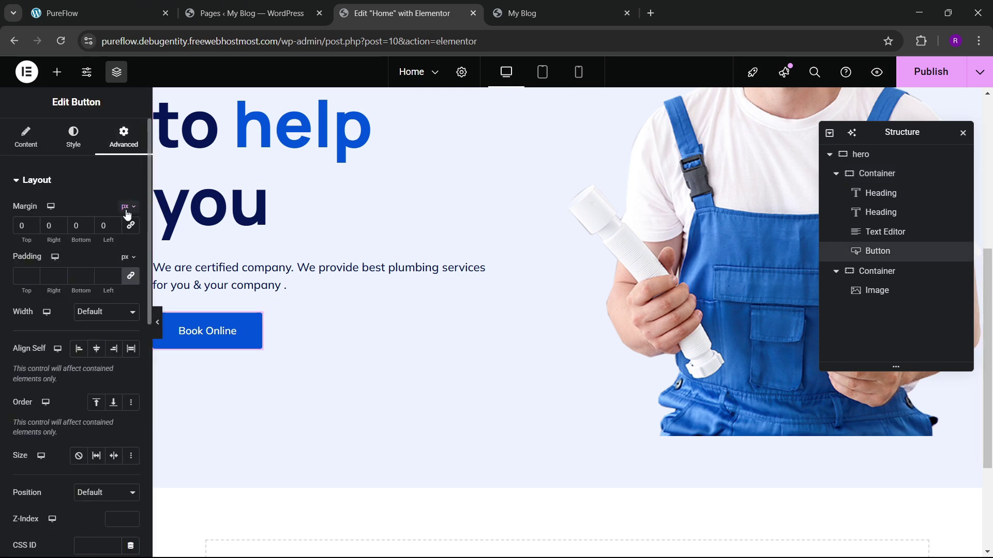
type("3")
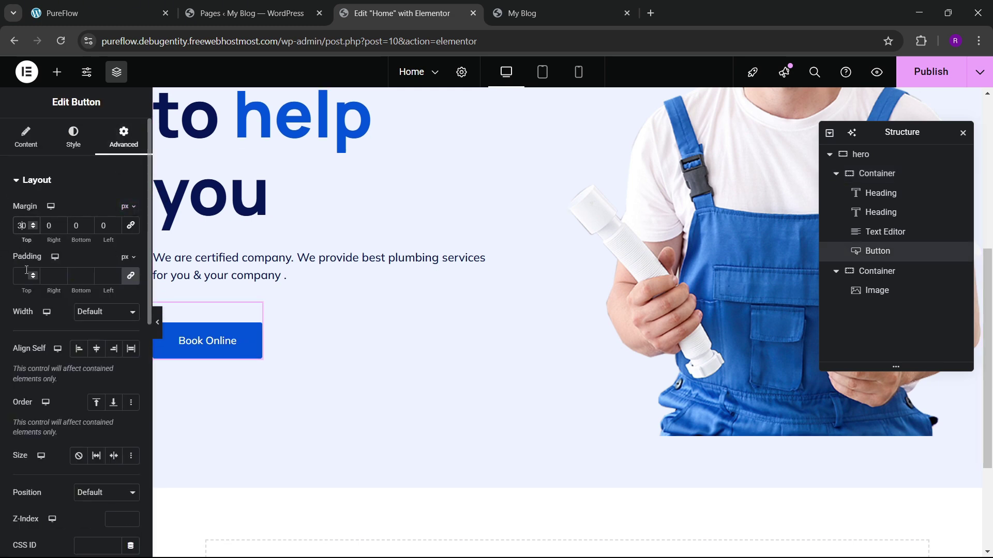
key("BackSpace")
type("4")
scroll(390, 285, "up", 4)
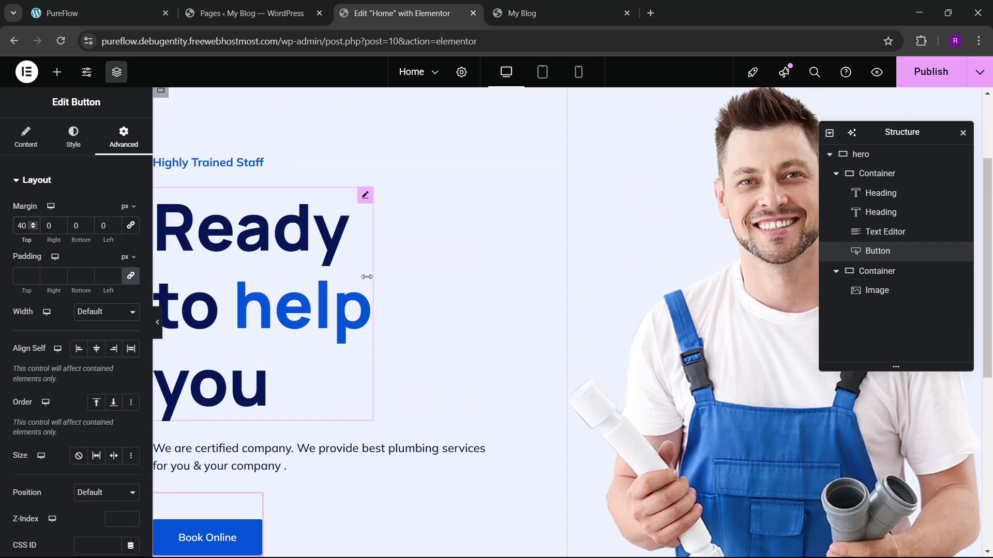
scroll(390, 285, "up", 3)
key("ctrl+1")
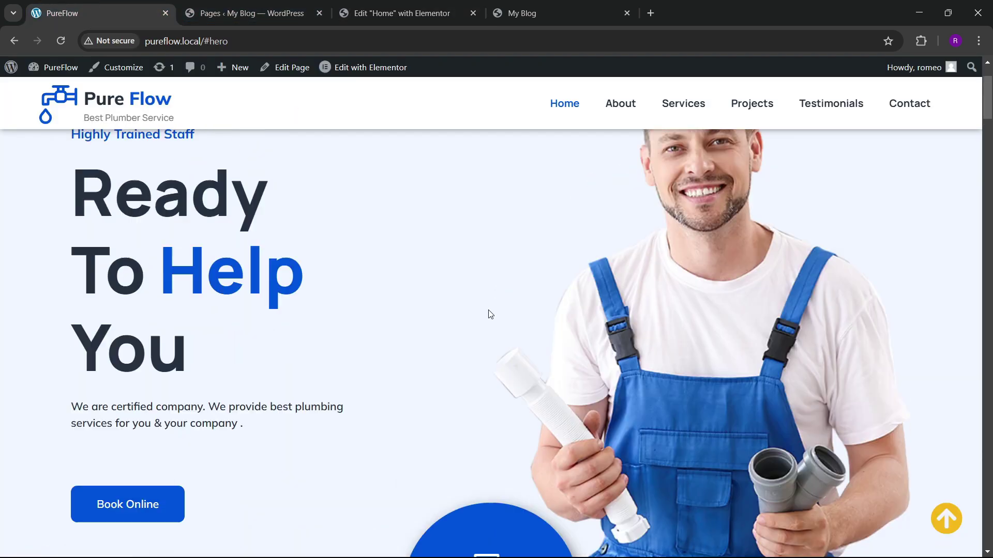
scroll(491, 313, "down", 3)
key("ctrl+3")
scroll(576, 317, "down", 5)
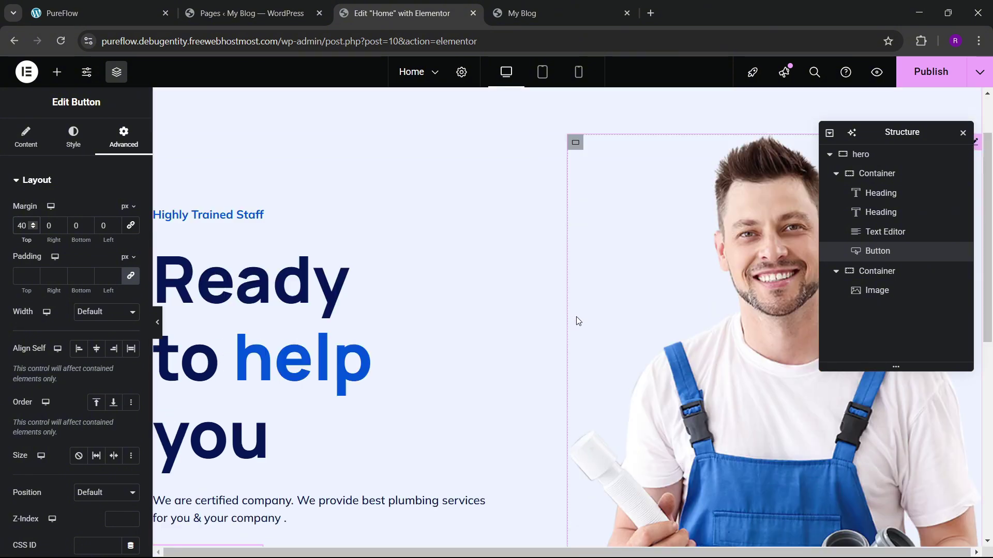
scroll(597, 371, "up", 5)
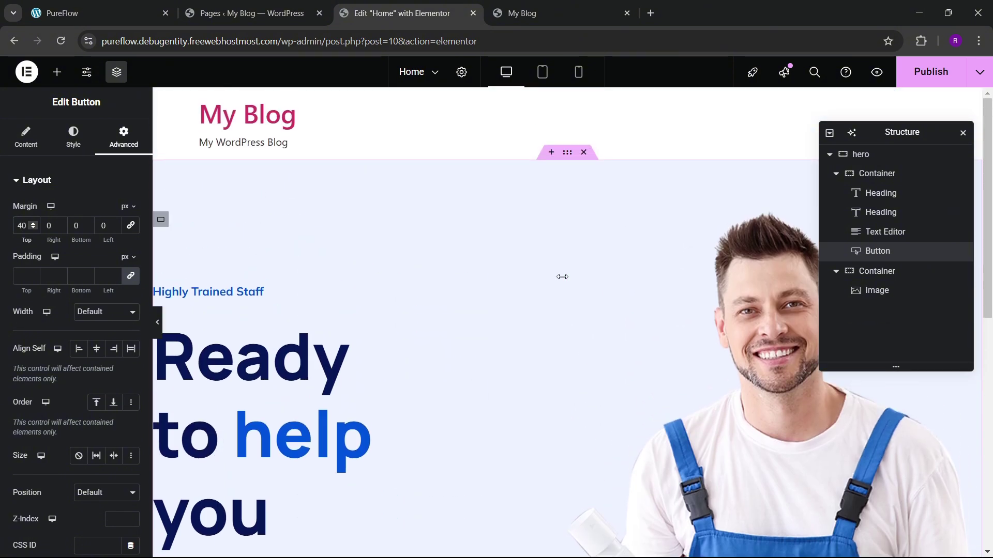
Step: Open the shape list for the whole hero section's bottom shape divider
left_click(567, 157)
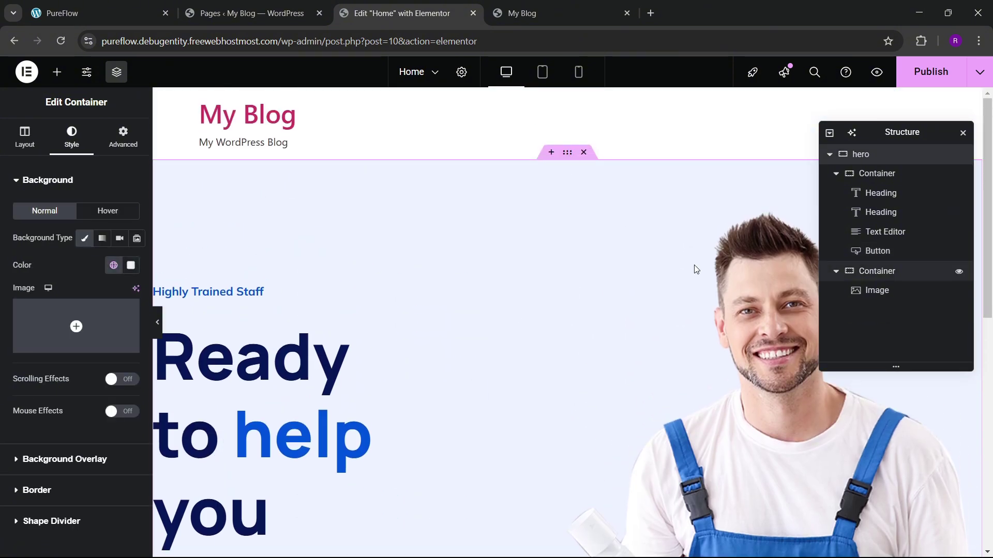
scroll(89, 363, "down", 1)
left_click(66, 466)
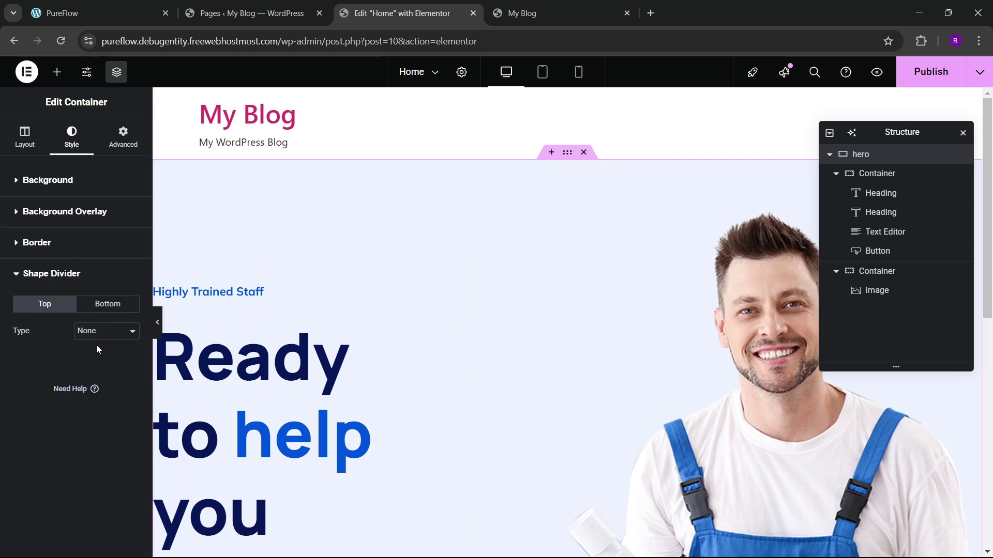
left_click(100, 313)
left_click(100, 334)
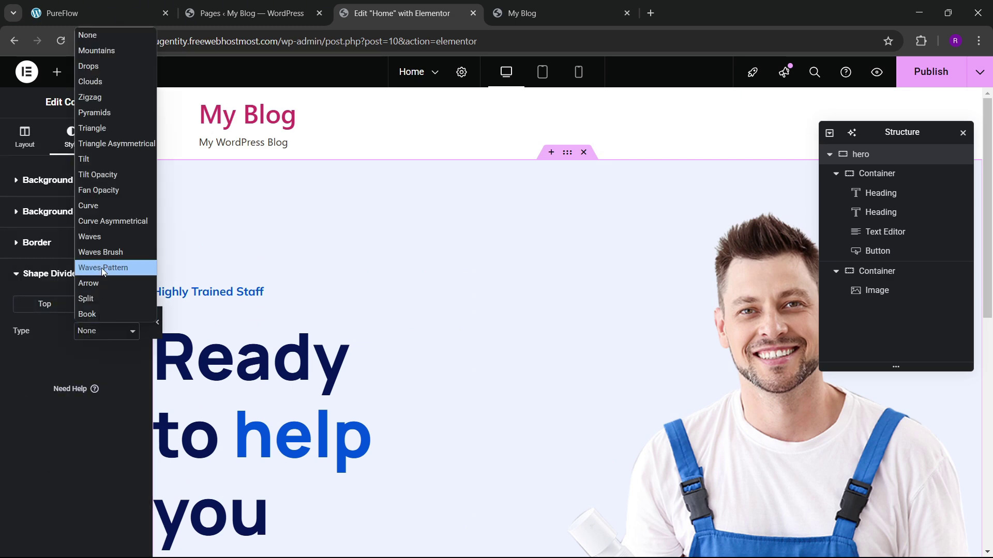
Step: Try Waves, Curve and Tilt Opacity bottom dividers on the hero, then apply a solid Tilt
key("Escape")
left_click(90, 238)
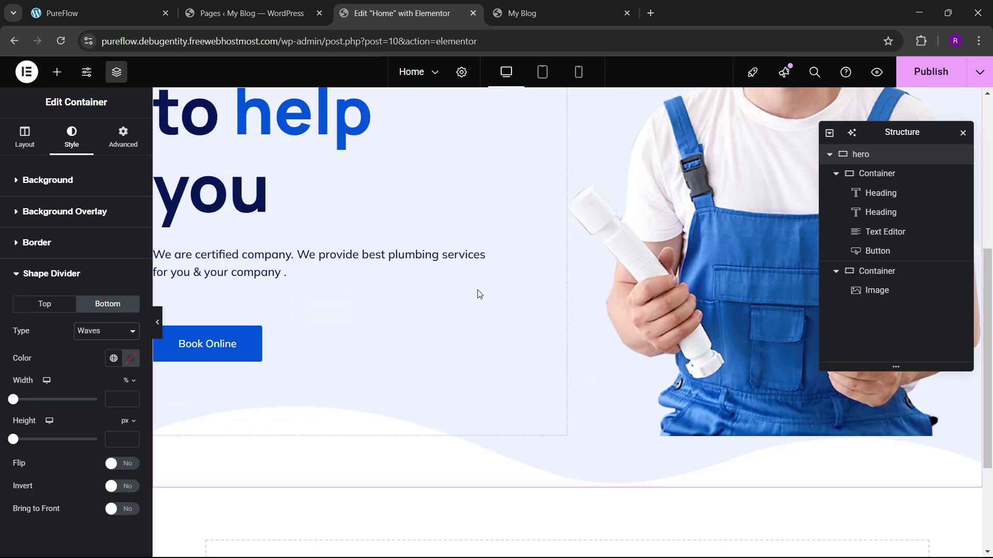
left_click(102, 331)
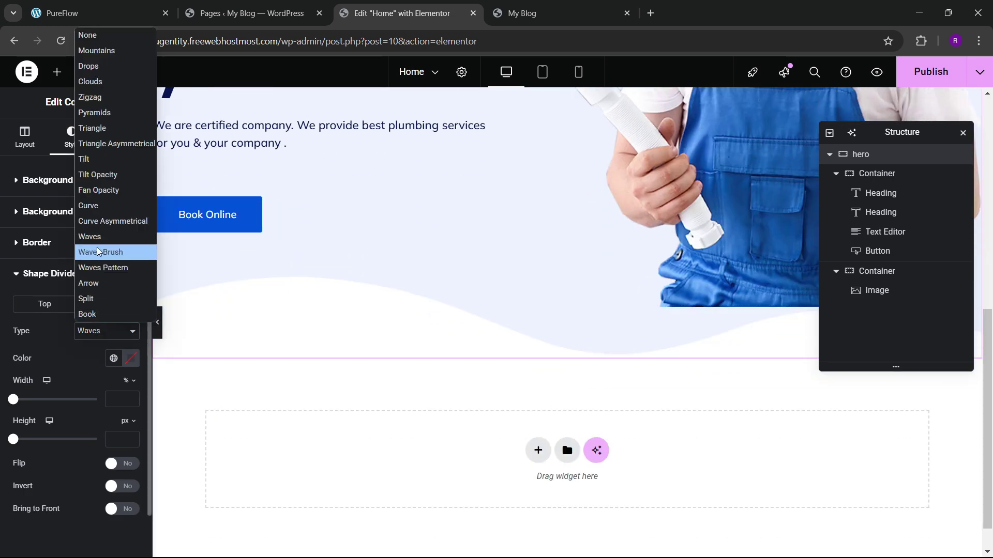
left_click(91, 206)
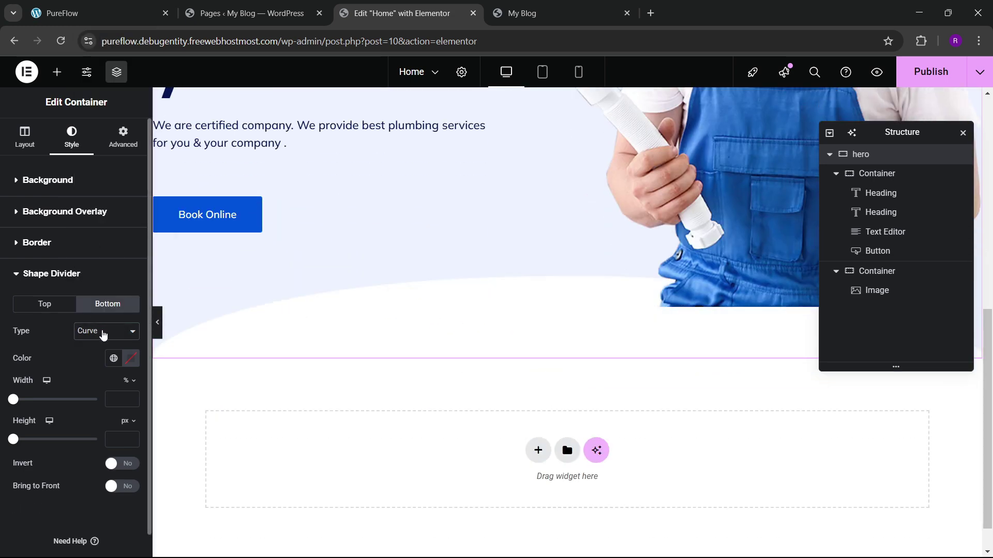
left_click(103, 331)
left_click(82, 176)
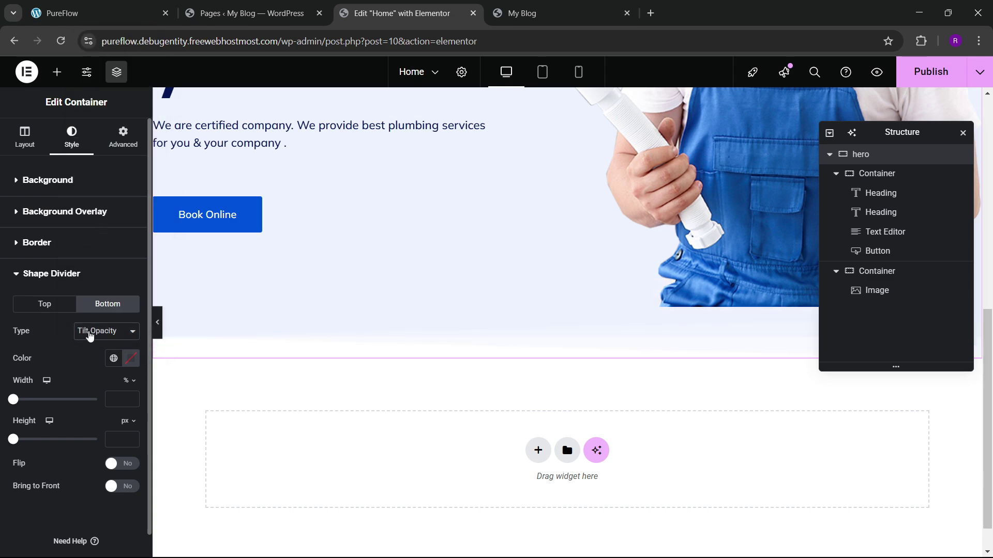
left_click(90, 335)
left_click(82, 158)
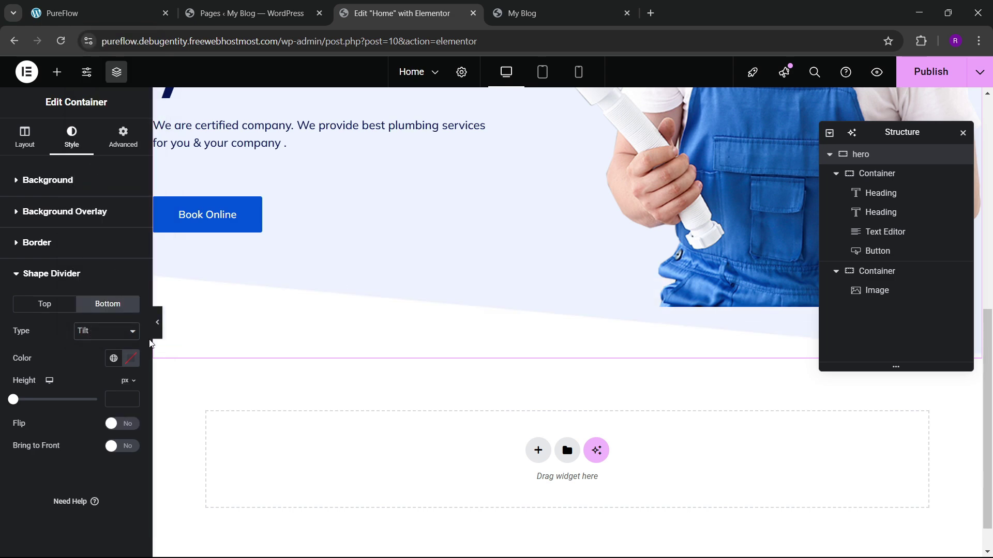
Step: Compare the hero's tilted bottom edge with the live site
scroll(529, 341, "up", 4)
scroll(529, 343, "down", 3)
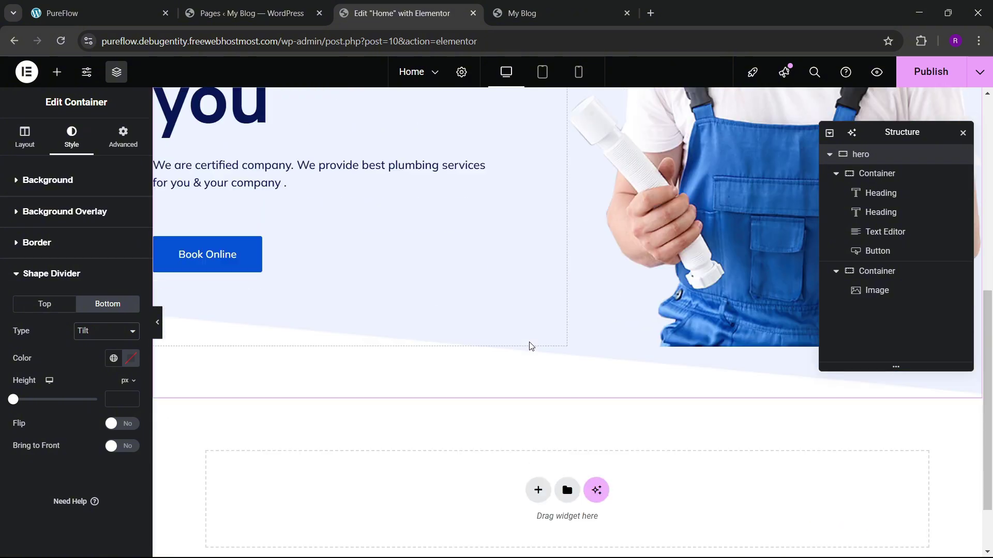
scroll(530, 344, "up", 6)
scroll(533, 346, "down", 5)
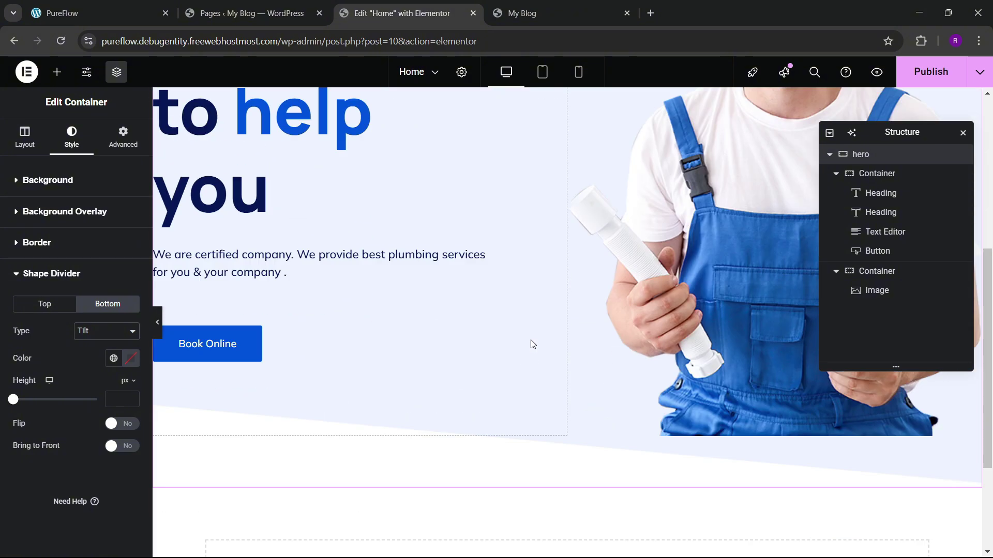
scroll(533, 344, "down", 5)
scroll(529, 346, "up", 6)
left_click(93, 13)
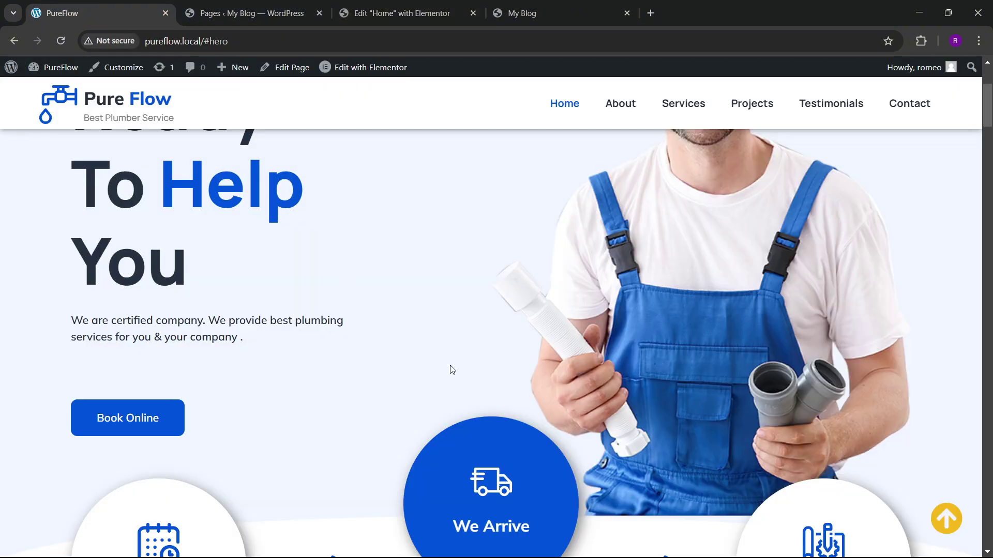
scroll(452, 369, "down", 5)
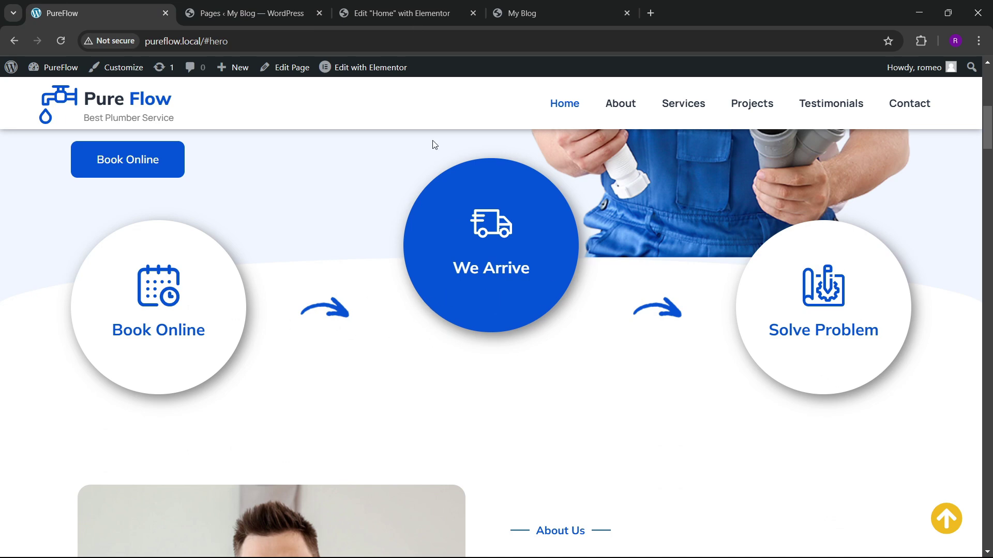
left_click(406, 11)
scroll(531, 368, "down", 3)
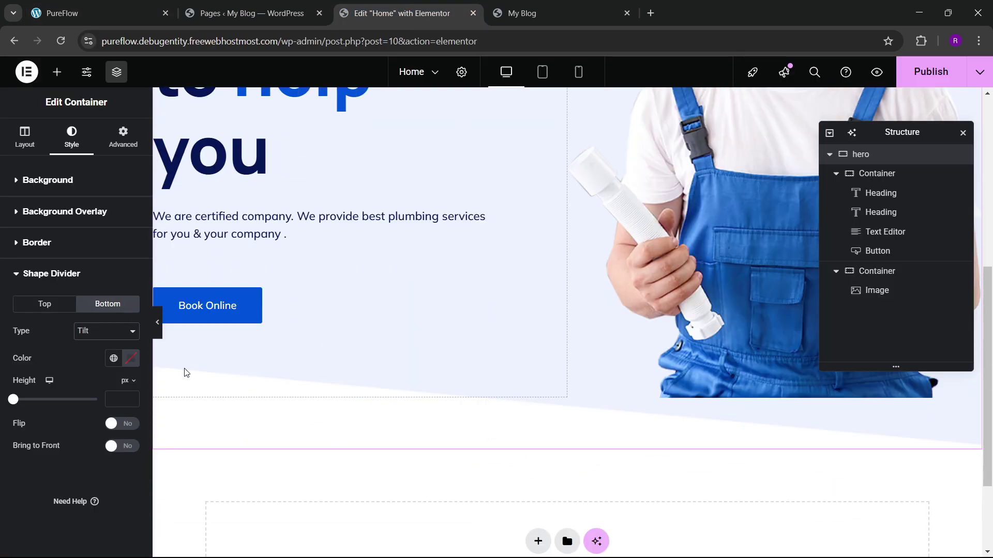
Step: Try Curve, Waves Brush and Waves Pattern, settle on Tilt, and raise its height to about 92 px
left_click(106, 332)
left_click(92, 220)
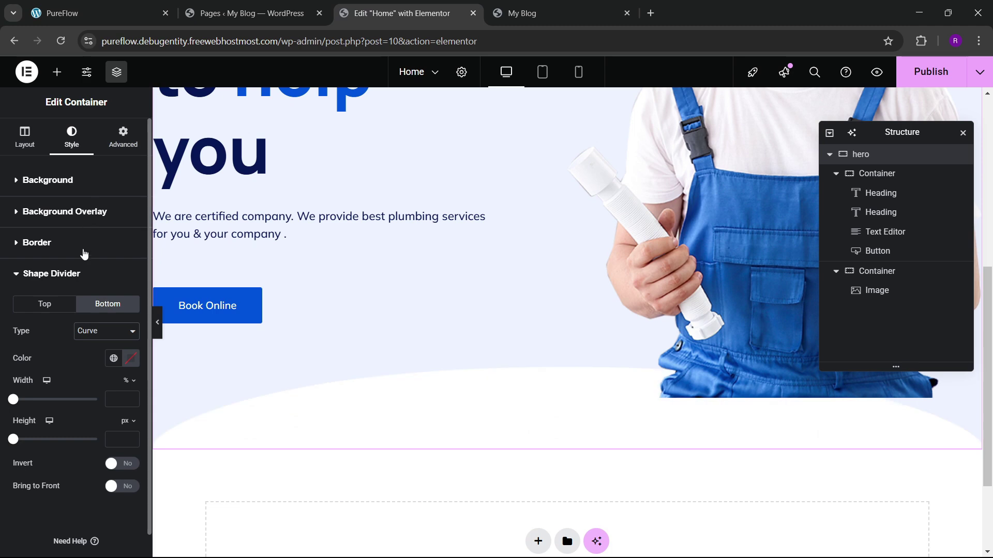
left_click(88, 337)
left_click(94, 262)
left_click(94, 339)
left_click(97, 270)
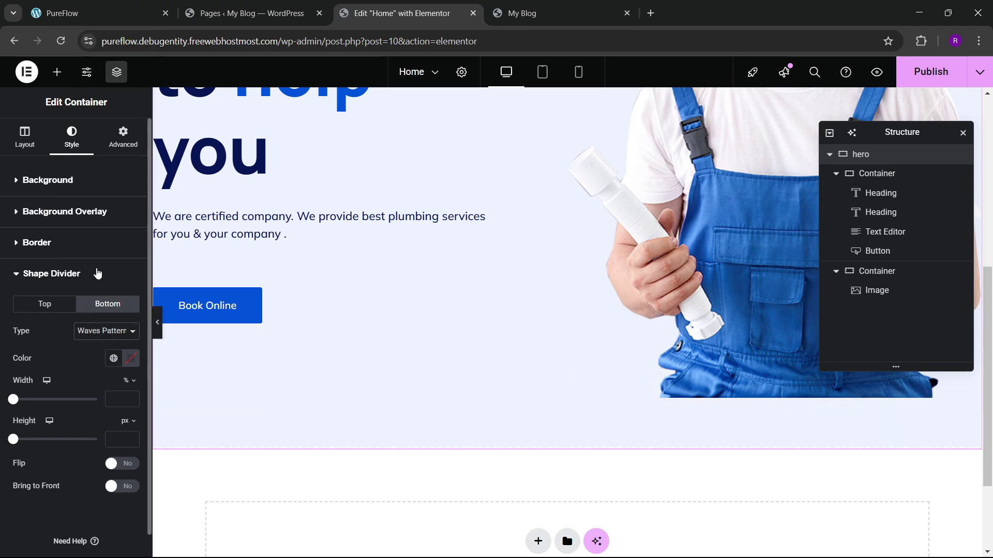
left_click(112, 339)
left_click(93, 206)
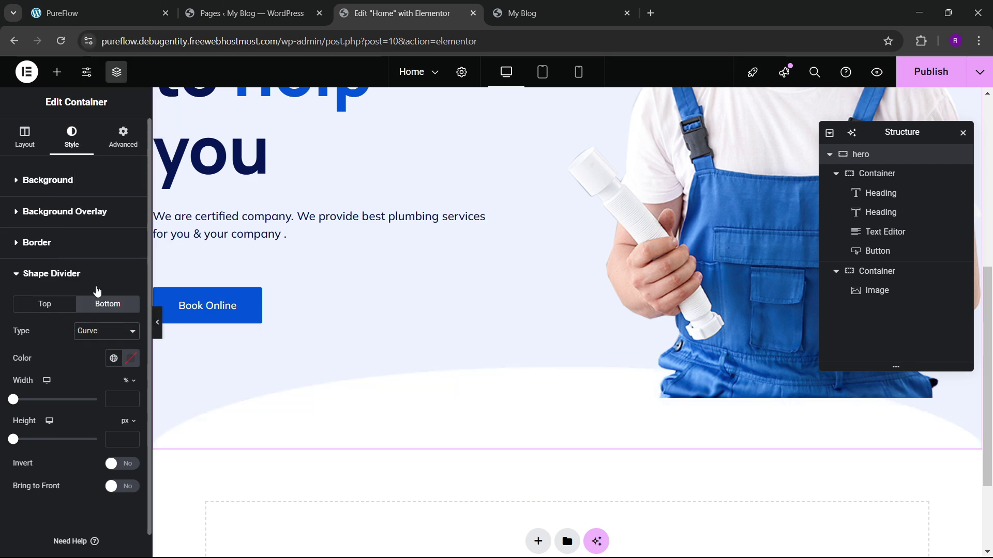
left_click(94, 331)
left_click(93, 175)
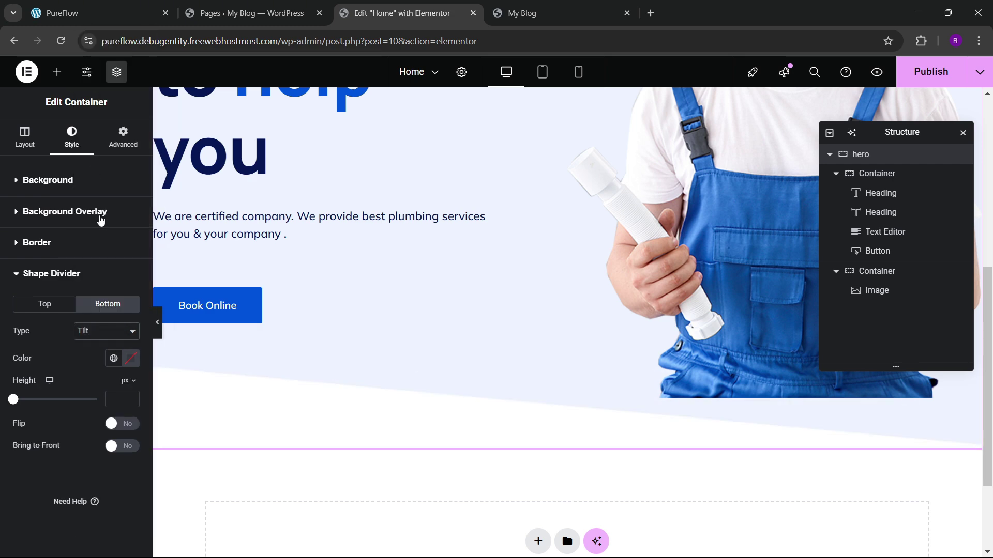
left_click_drag(17, 407, 32, 439)
scroll(626, 364, "up", 8)
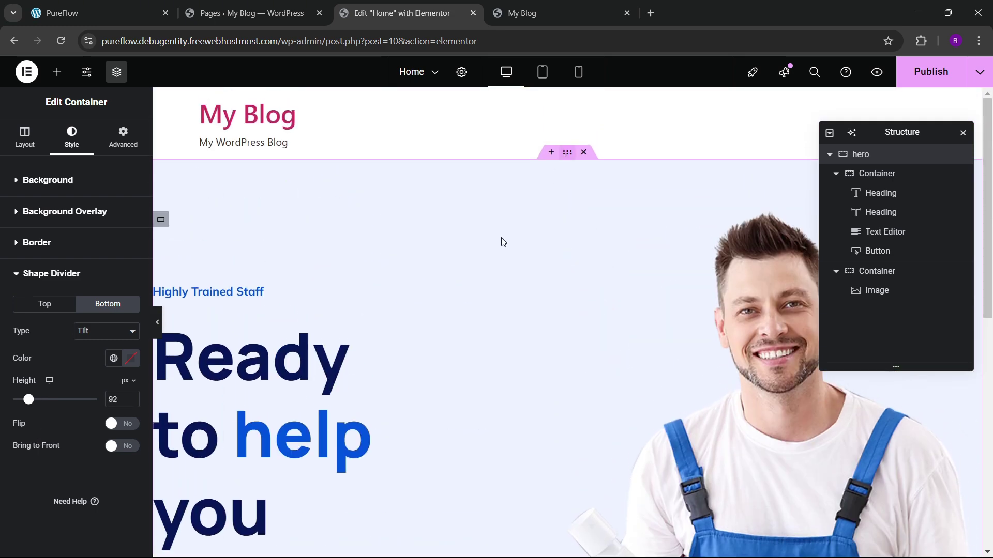
Step: Raise the hero's bottom padding to 41 px, keeping top at 80, and publish Home
left_click(123, 137)
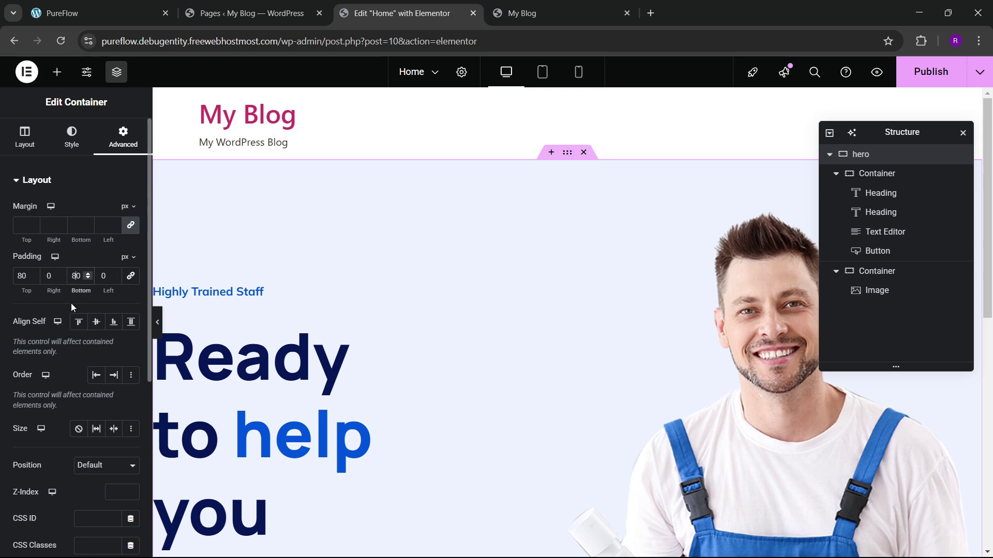
scroll(806, 328, "down", 5)
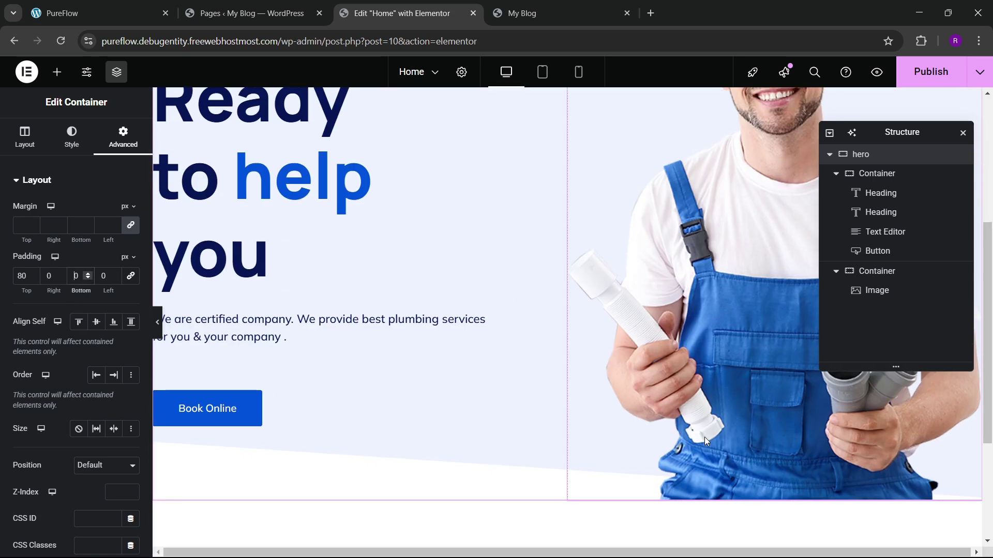
scroll(704, 436, "up", 1)
scroll(638, 396, "down", 3)
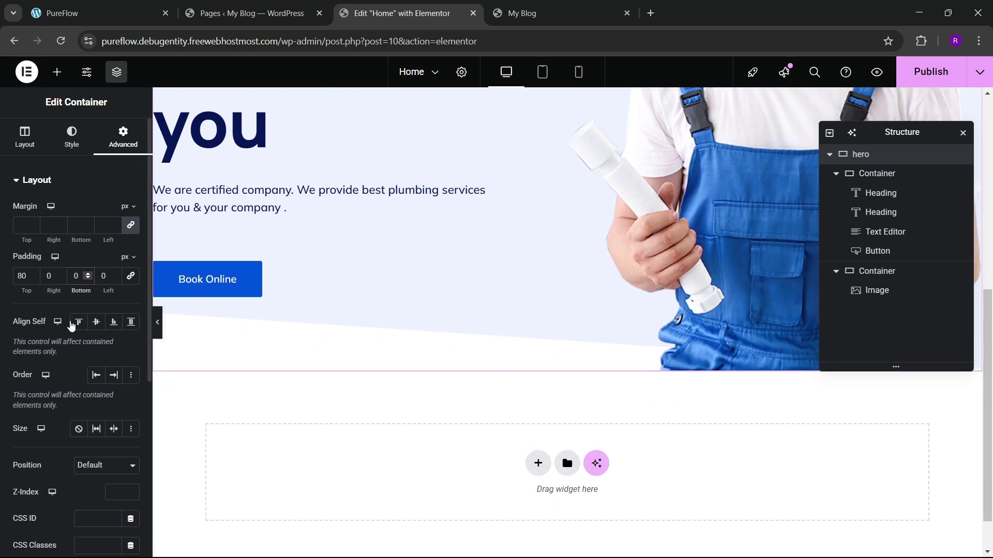
left_click_drag(87, 275, 87, 277)
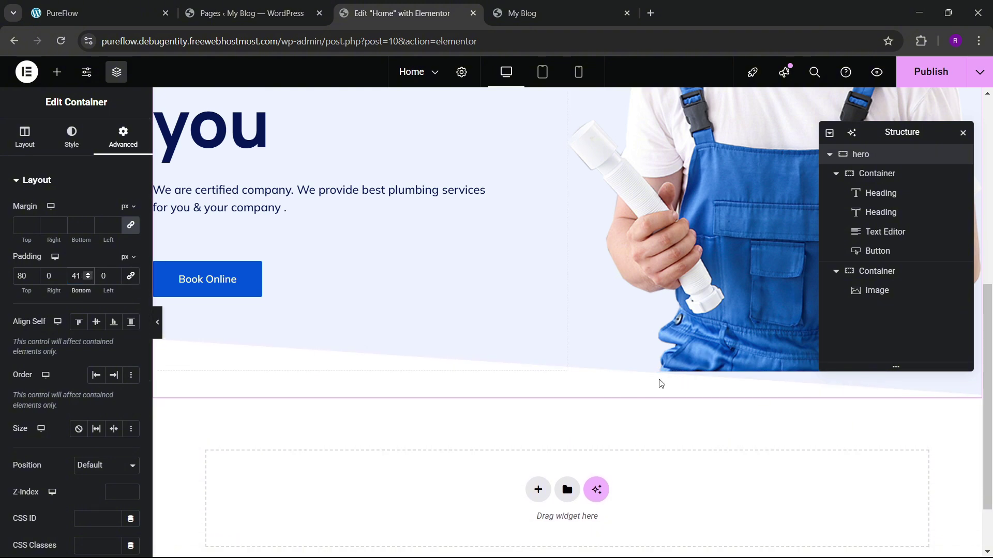
scroll(618, 312, "up", 6)
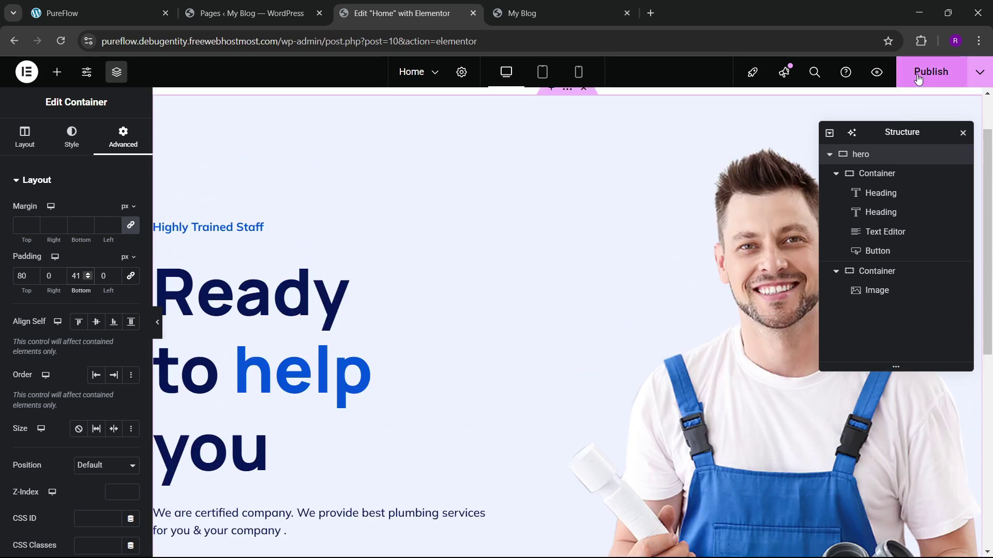
left_click(918, 77)
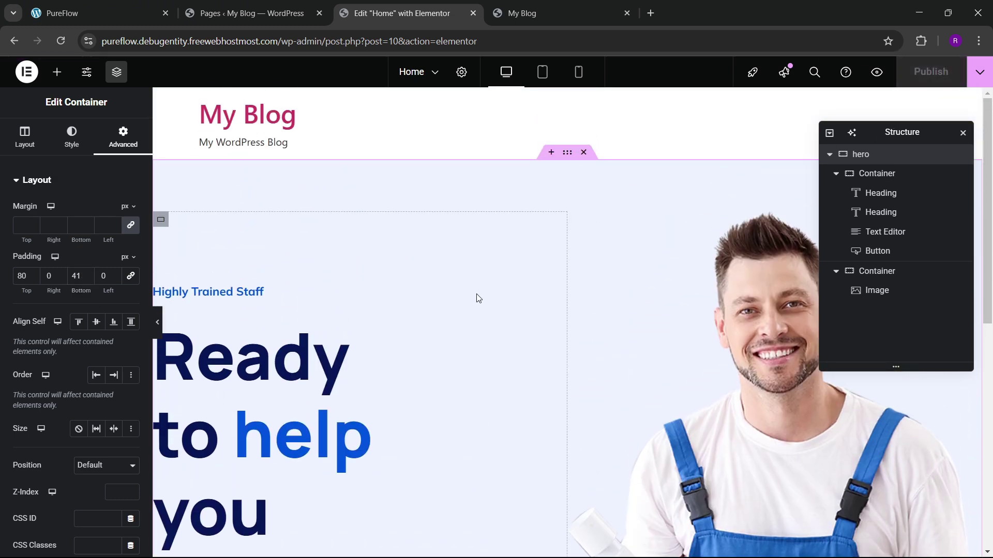
Step: View the published home page, closing the outdated blog front-page tab
left_click(979, 71)
left_click(936, 171)
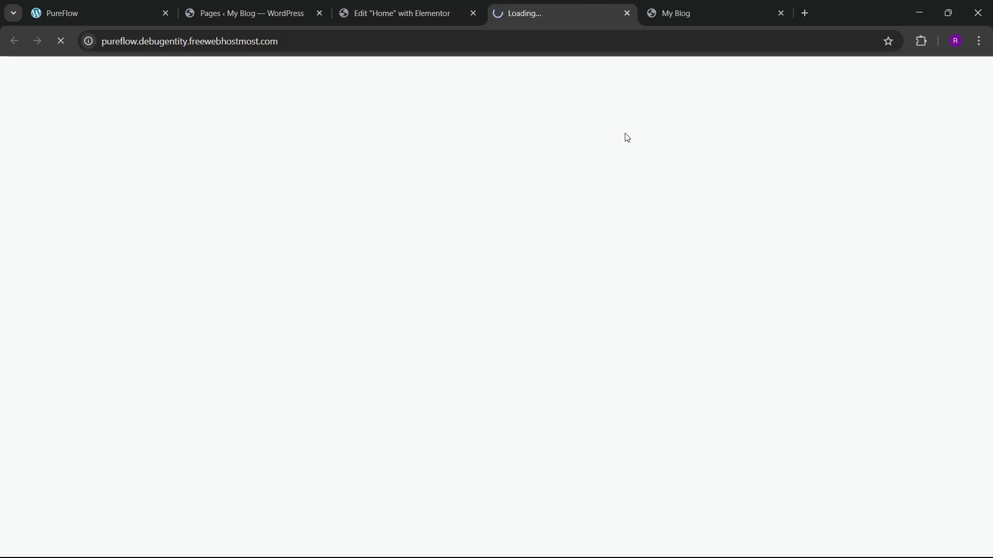
left_click(672, 13)
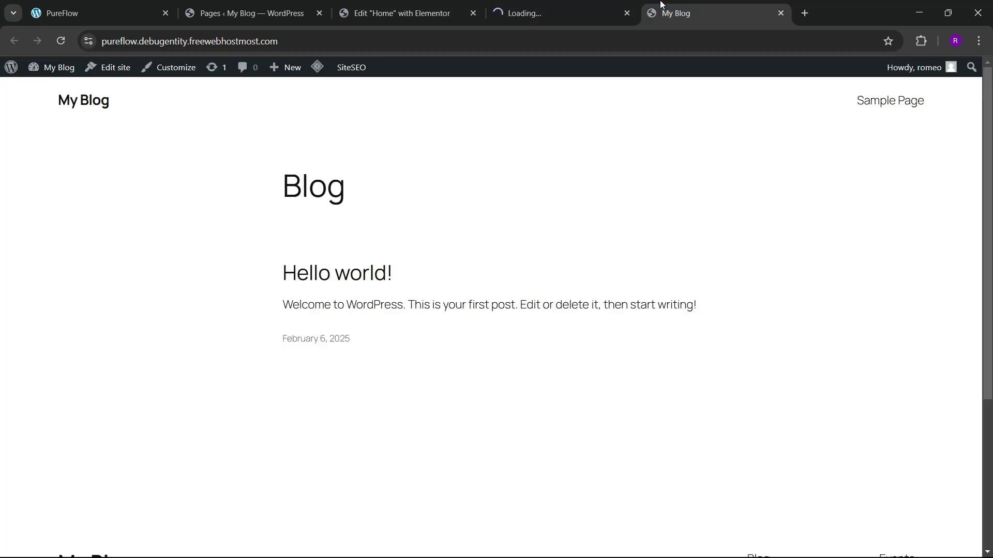
left_click(781, 13)
scroll(498, 212, "down", 6)
scroll(499, 222, "up", 5)
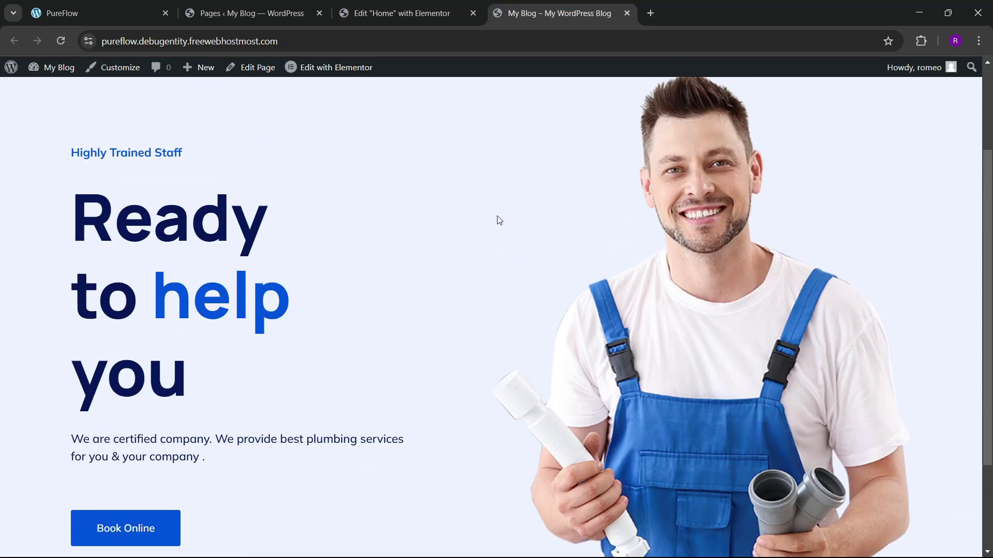
scroll(499, 222, "down", 5)
scroll(503, 239, "up", 4)
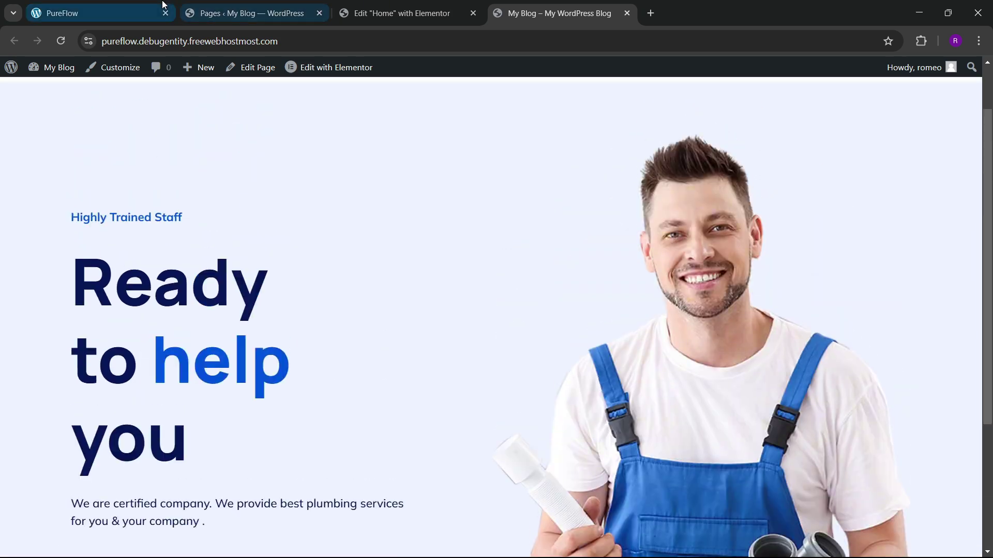
Step: Compare against the PureFlow reference site and return to the Elementor editor
left_click(104, 13)
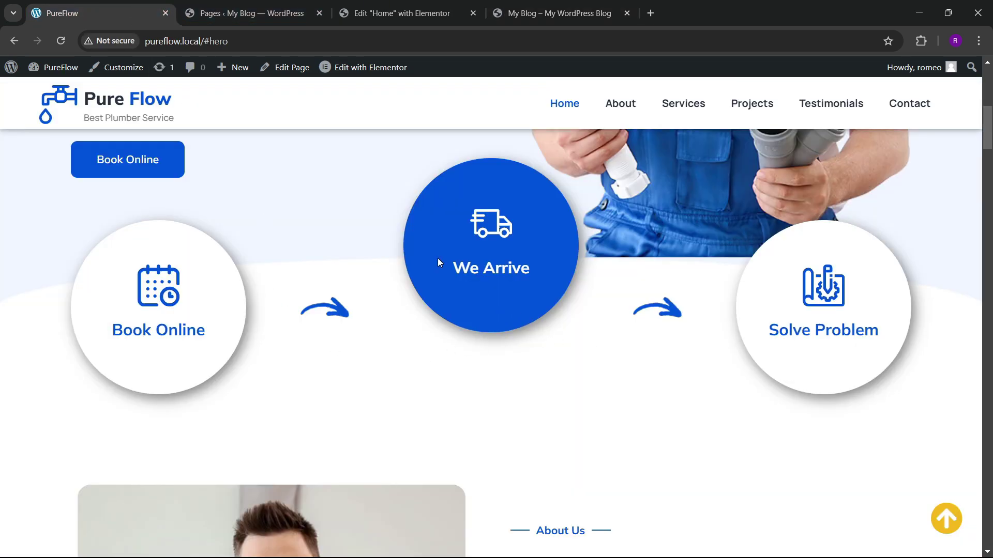
scroll(510, 285, "up", 7)
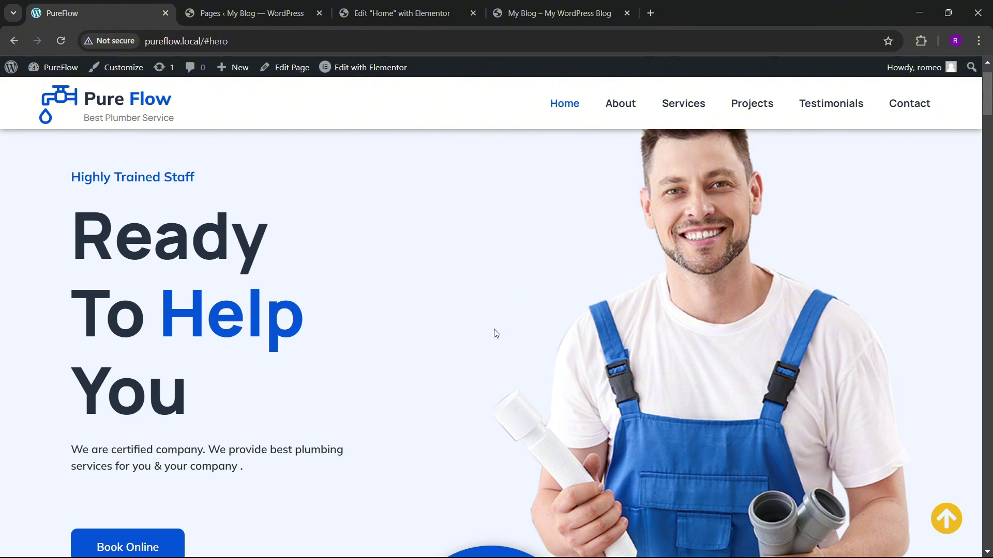
scroll(490, 335, "down", 7)
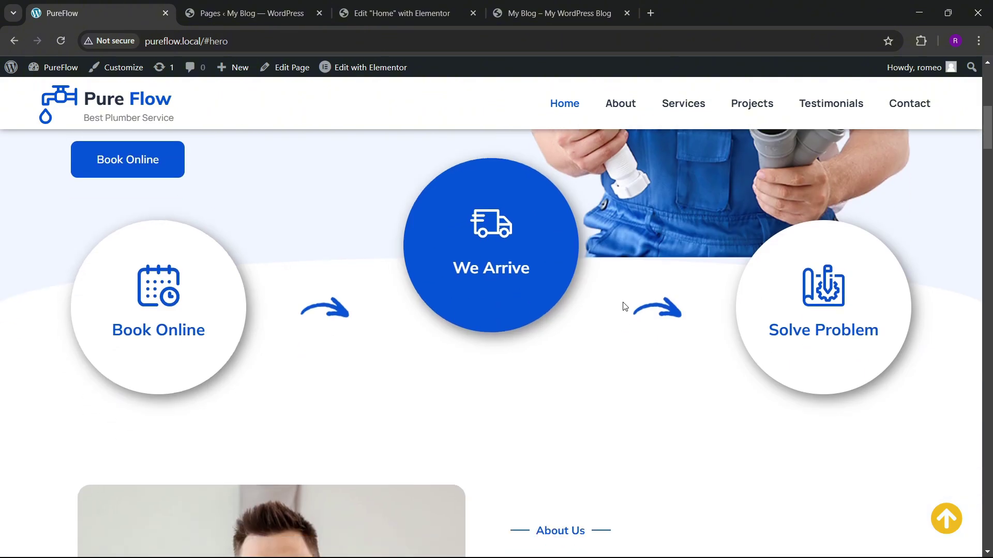
left_click(404, 13)
scroll(463, 257, "down", 9)
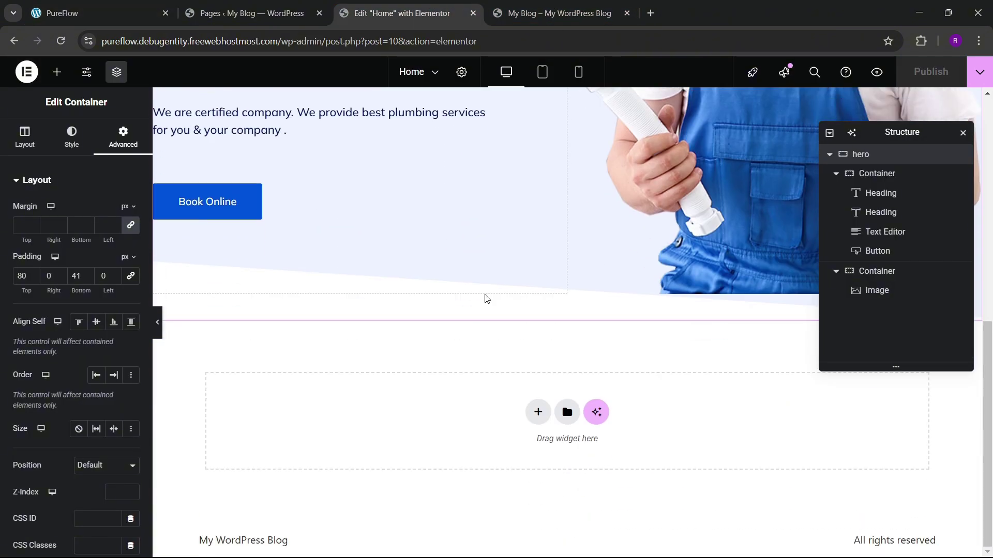
Step: Add a flexbox container with a four-column structure below the hero
left_click(538, 412)
left_click(529, 454)
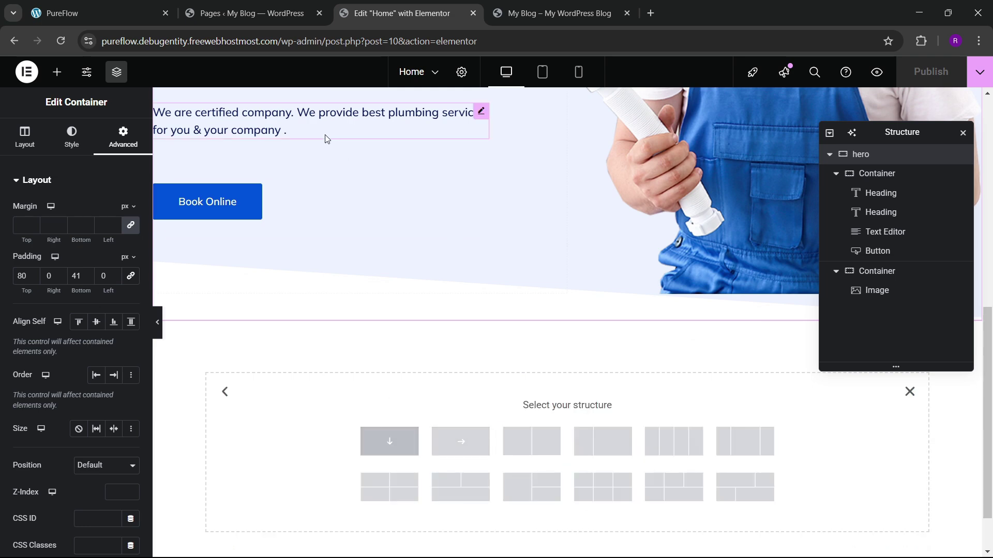
left_click(124, 5)
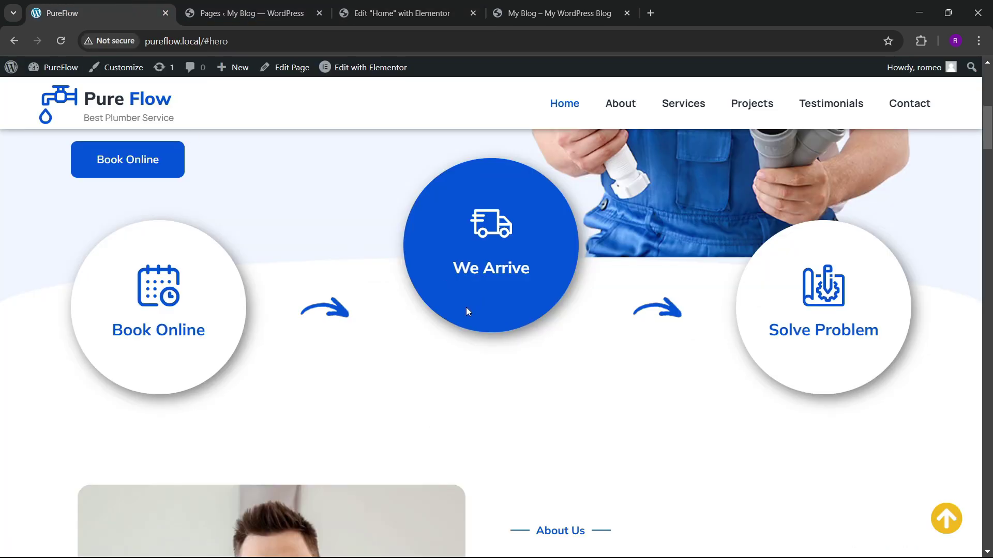
left_click(377, 4)
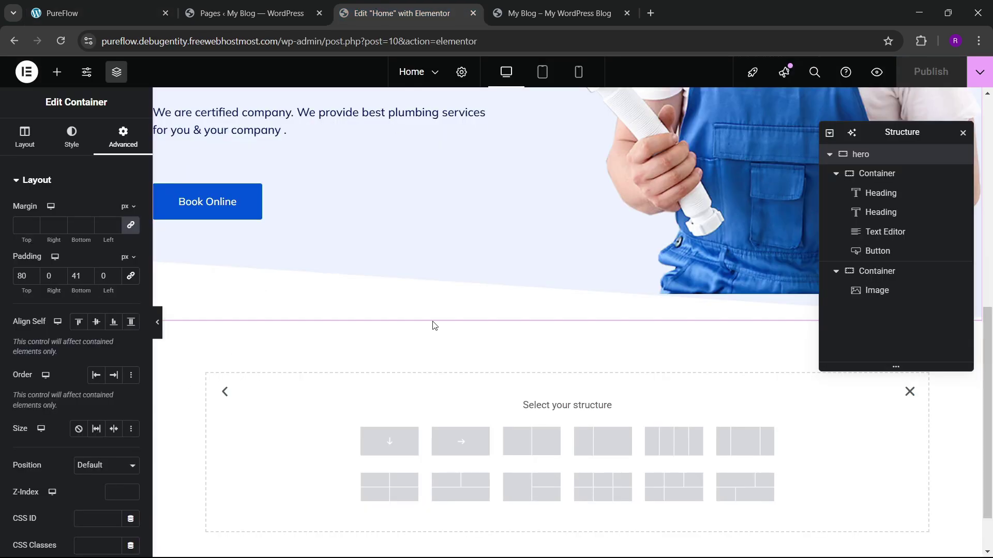
left_click(673, 447)
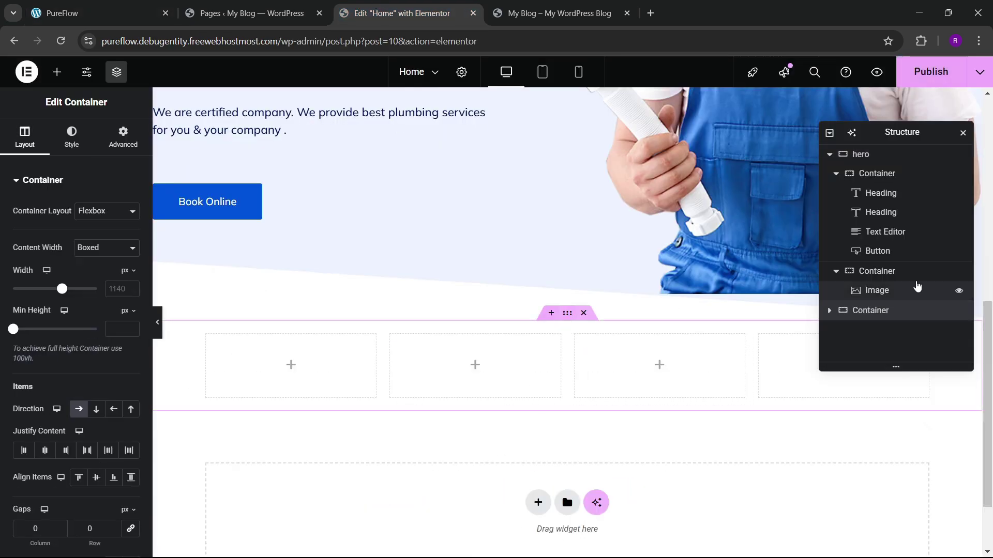
Step: Name the new container 'about' and set its width to 1300
left_click(830, 154)
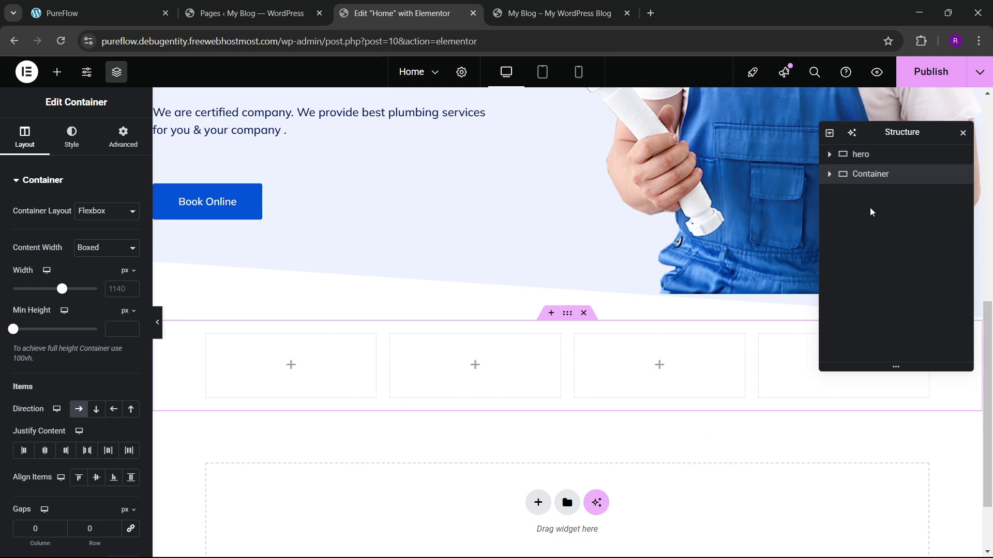
type("abu")
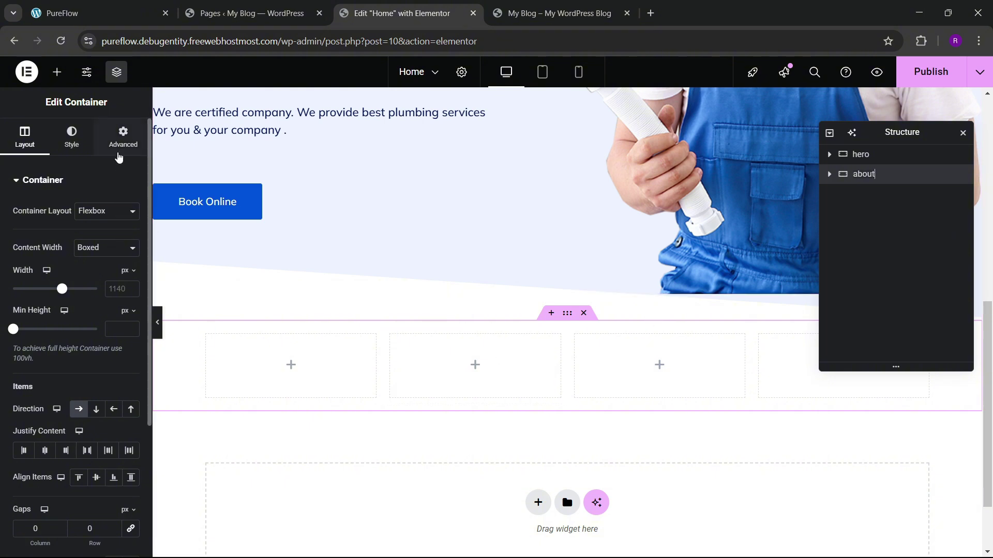
left_click(118, 289)
type("1300")
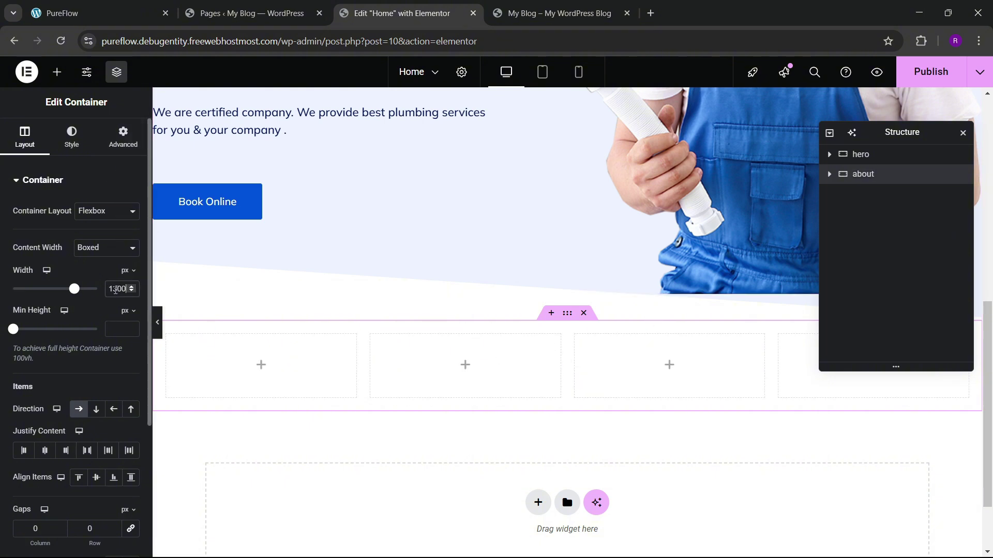
Step: Give the about container 60 px top and bottom padding
left_click(105, 140)
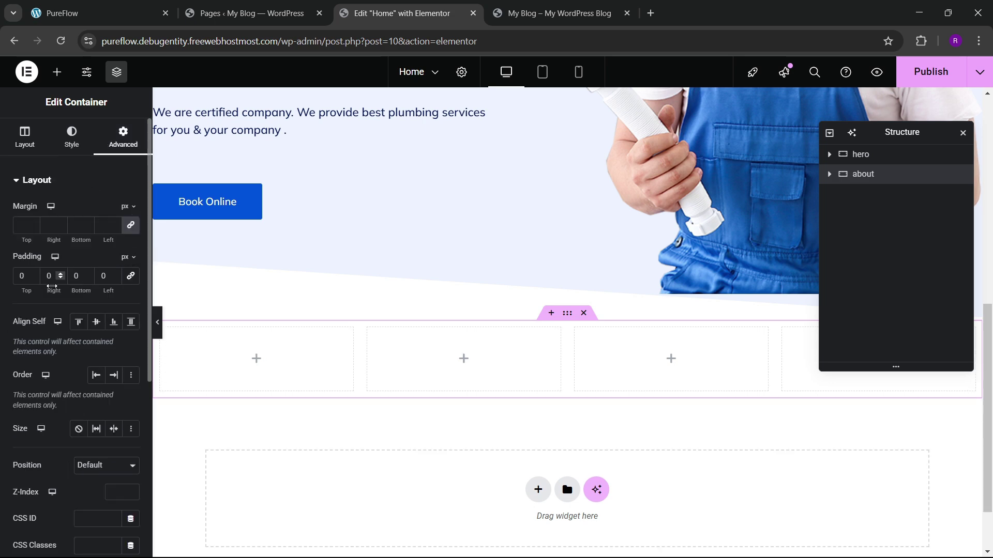
type("60")
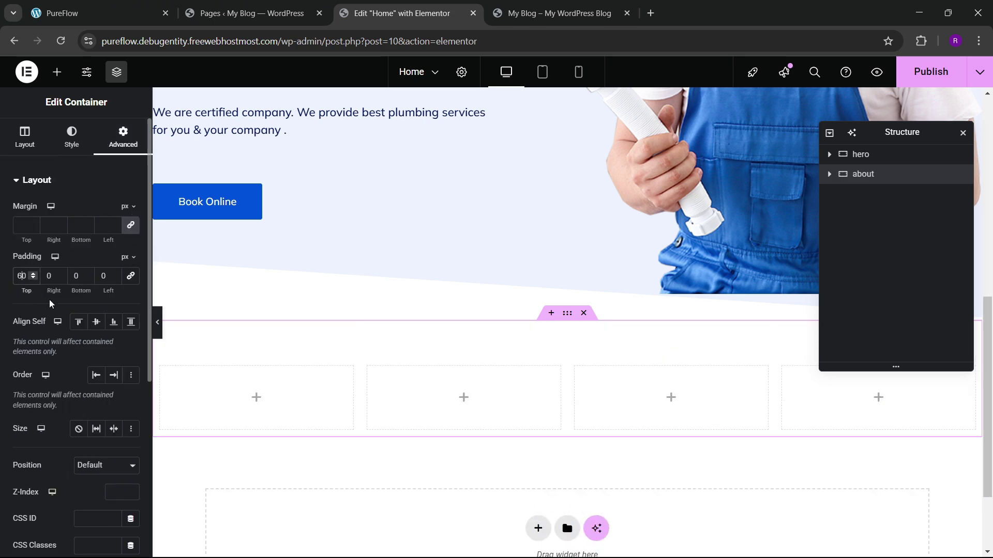
left_click(75, 275)
type("6")
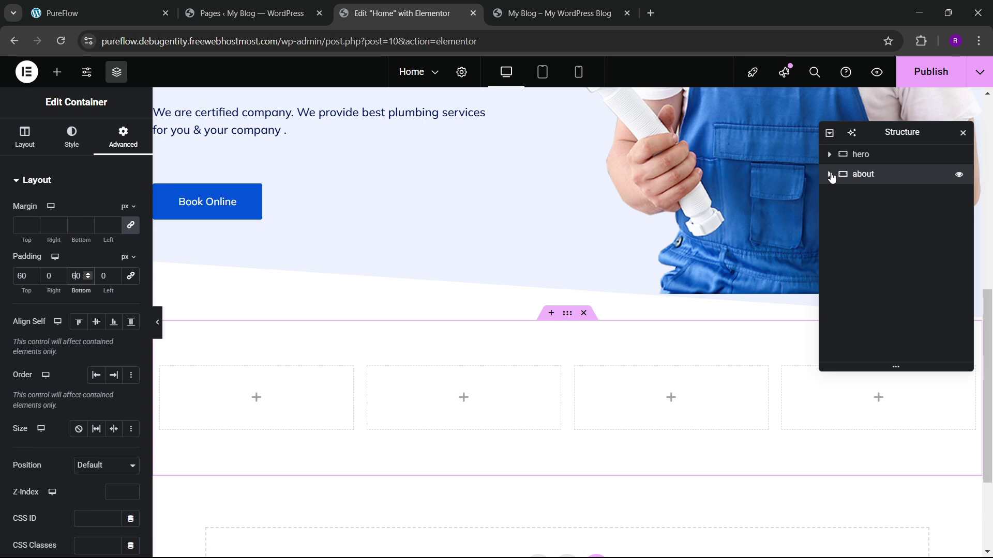
Step: Clear the padding of the four inner columns to 0
left_click(829, 174)
left_click(876, 193)
left_click(123, 137)
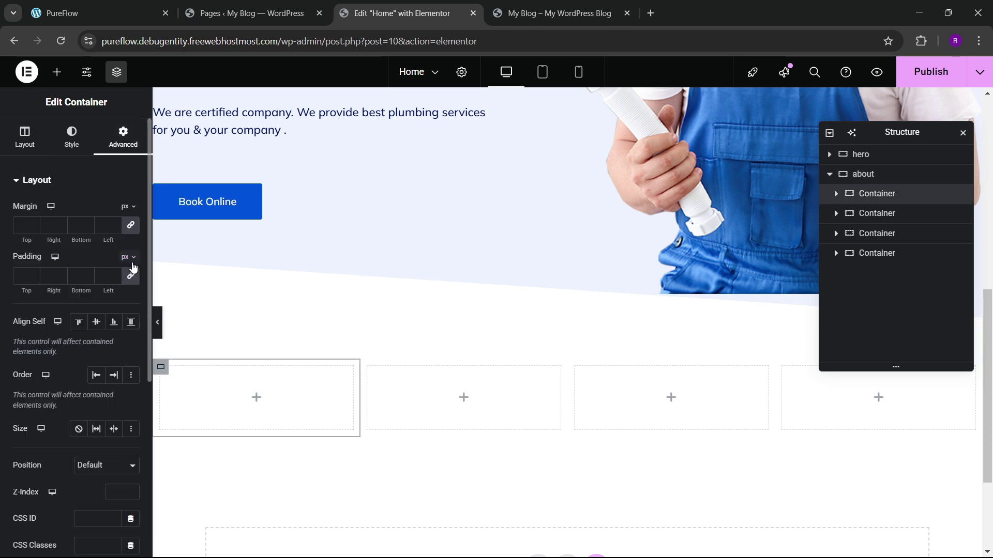
left_click(874, 213)
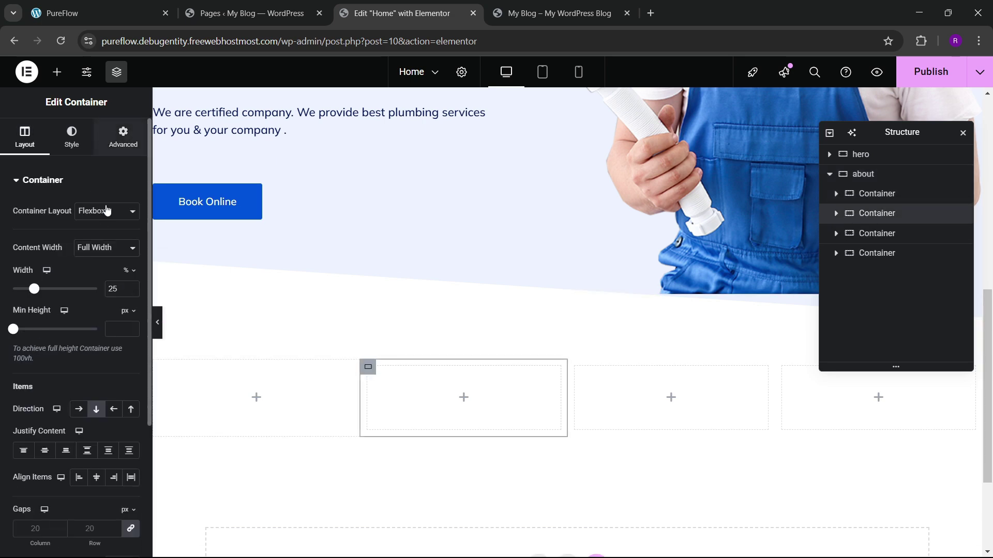
left_click(123, 137)
left_click(879, 233)
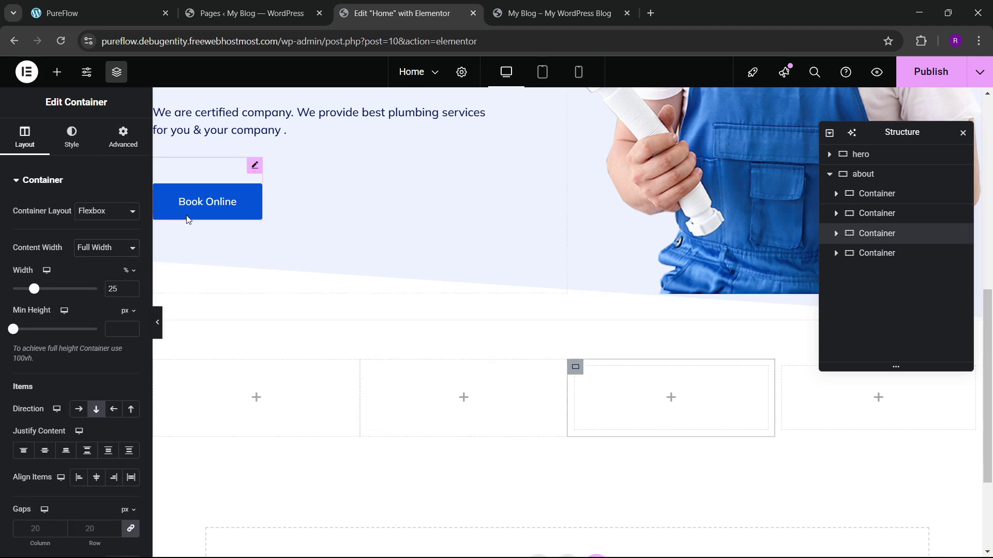
left_click(133, 147)
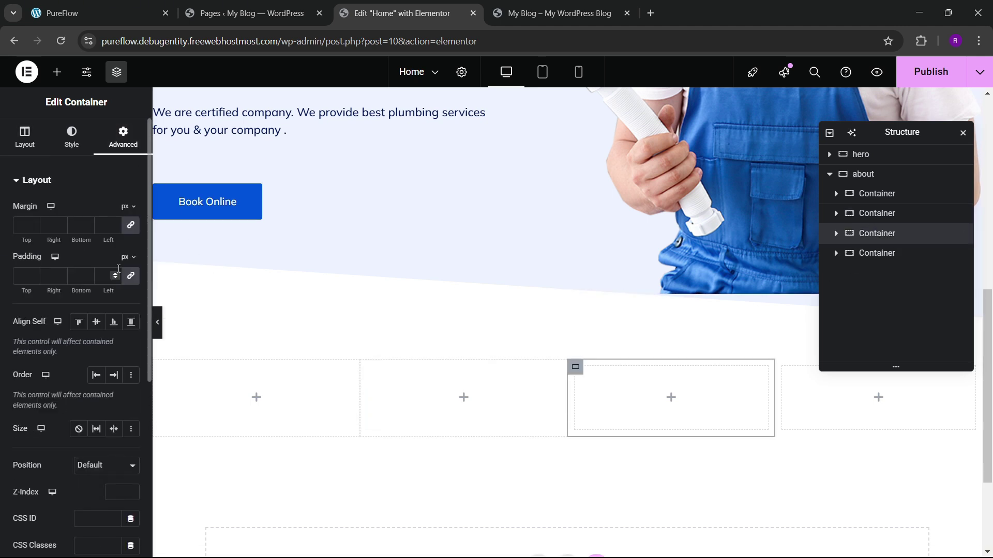
left_click(879, 253)
left_click(123, 137)
left_click(131, 276)
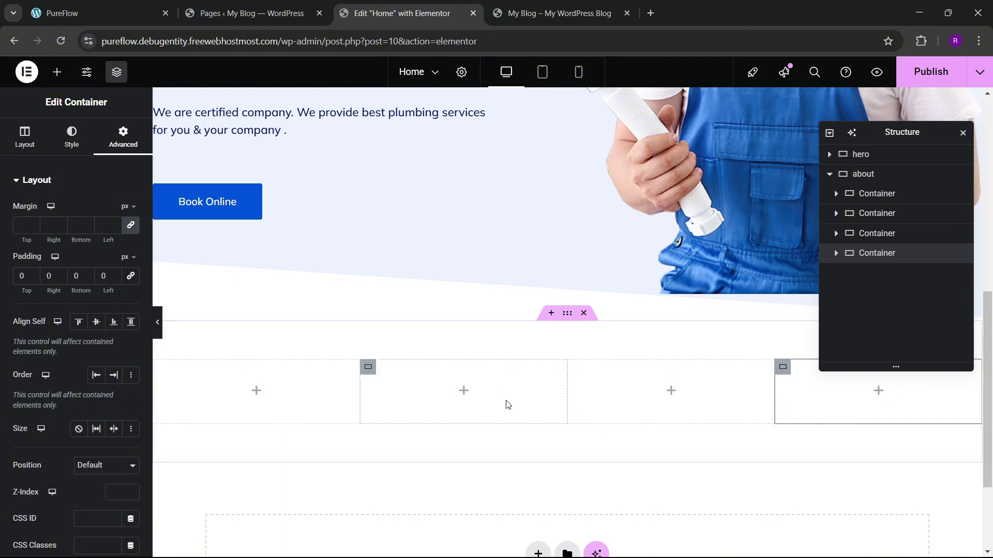
Step: Check the PureFlow reference layout and bring up the last column's options
left_click(256, 13)
left_click(114, 13)
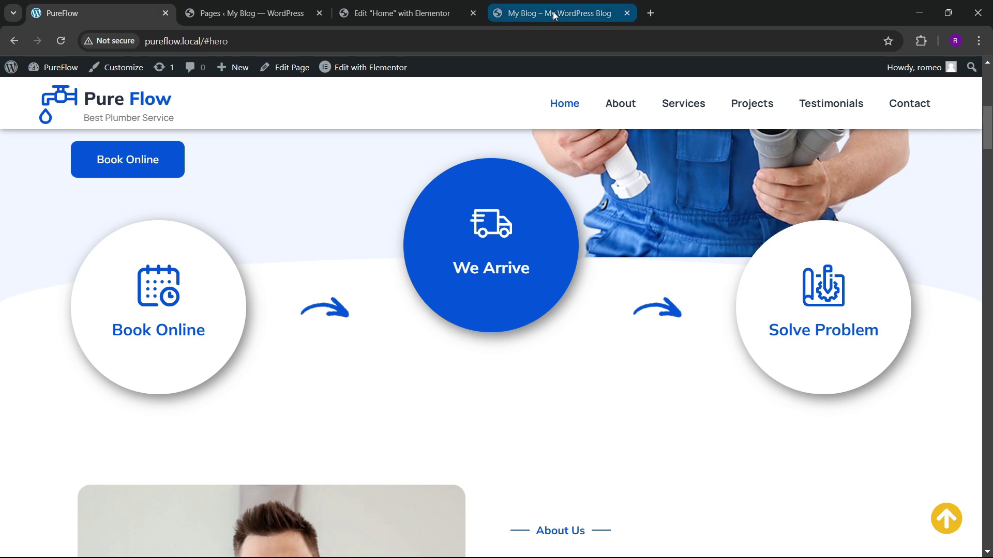
left_click(398, 13)
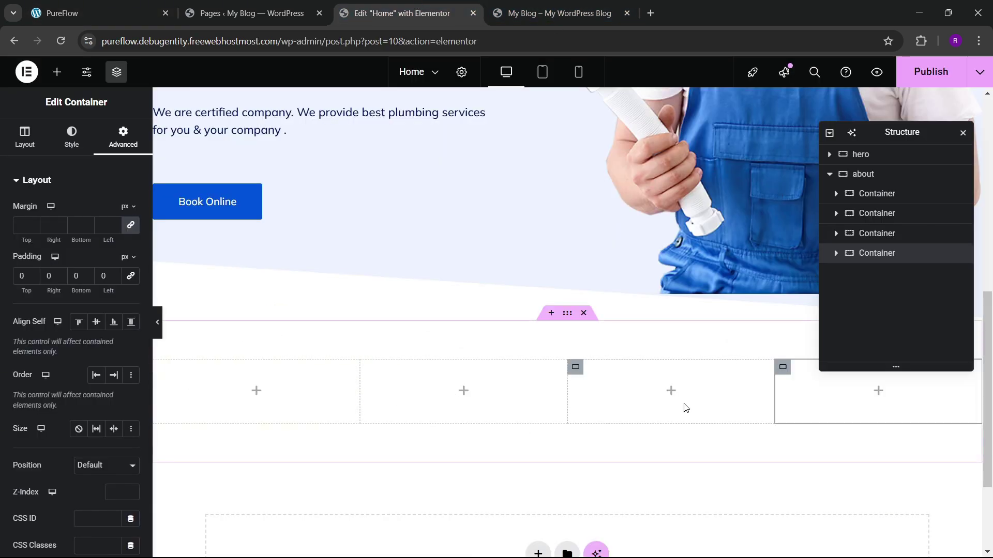
right_click(874, 254)
Step: Duplicate the last column into a fifth and put the blue arrow image in column two
left_click(881, 270)
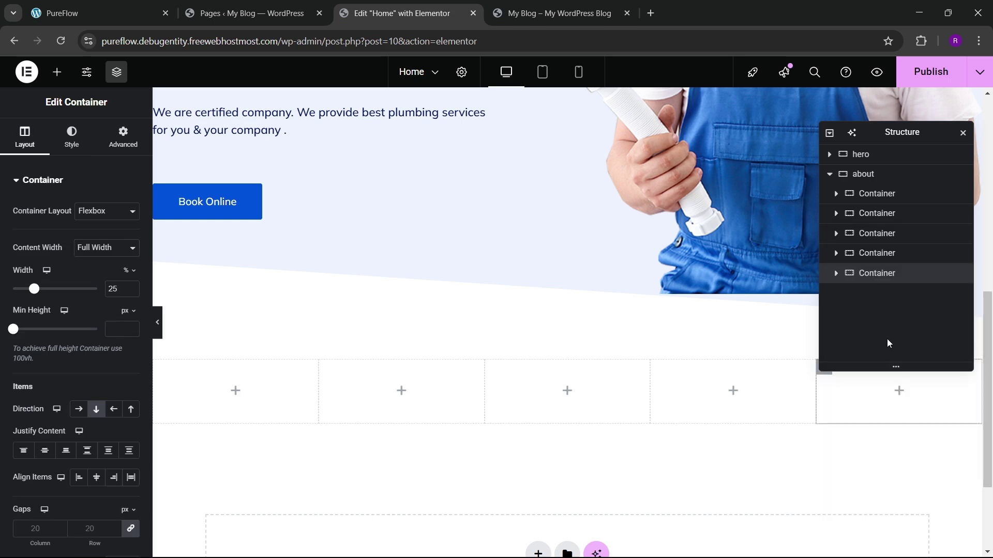
left_click(57, 71)
key("ctrl+1")
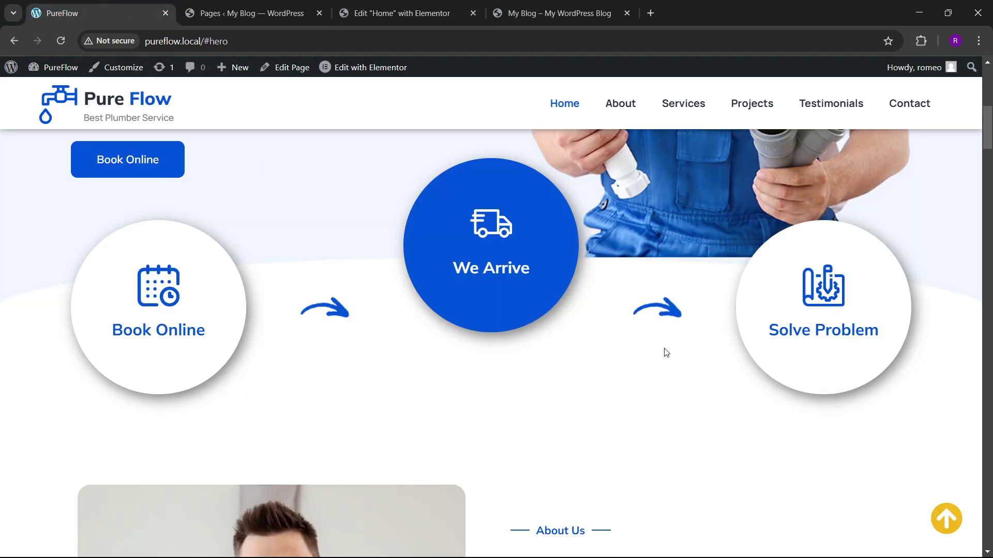
left_click(398, 13)
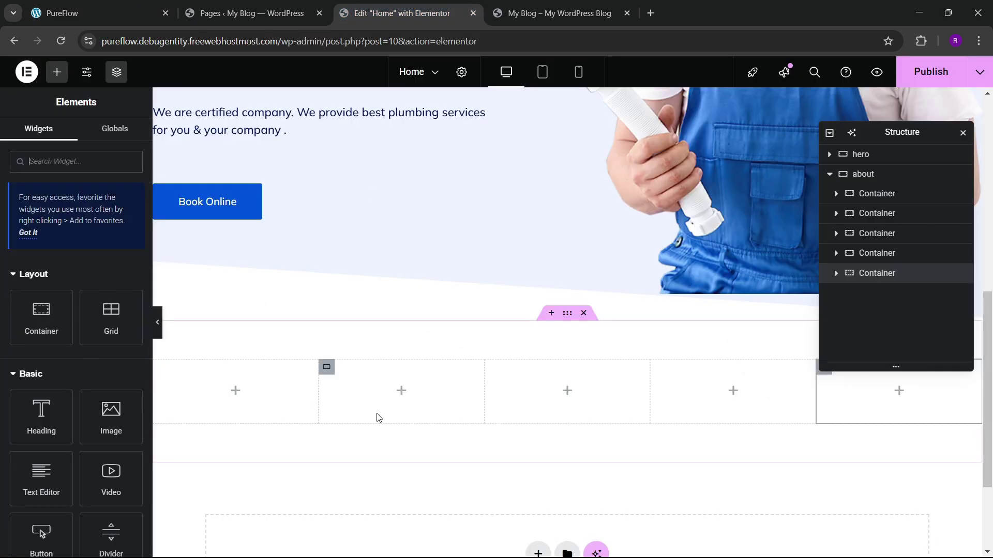
left_click_drag(111, 411, 401, 390)
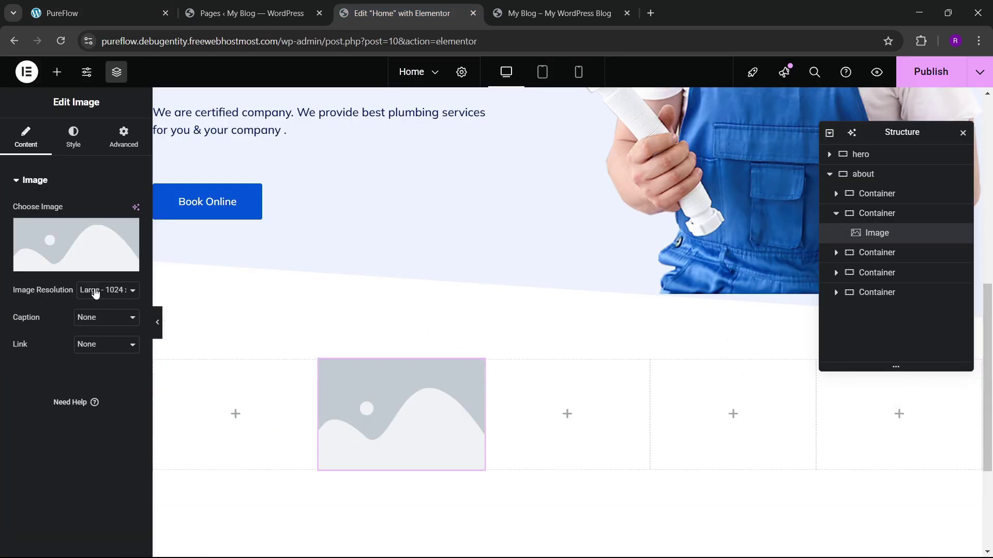
left_click(129, 245)
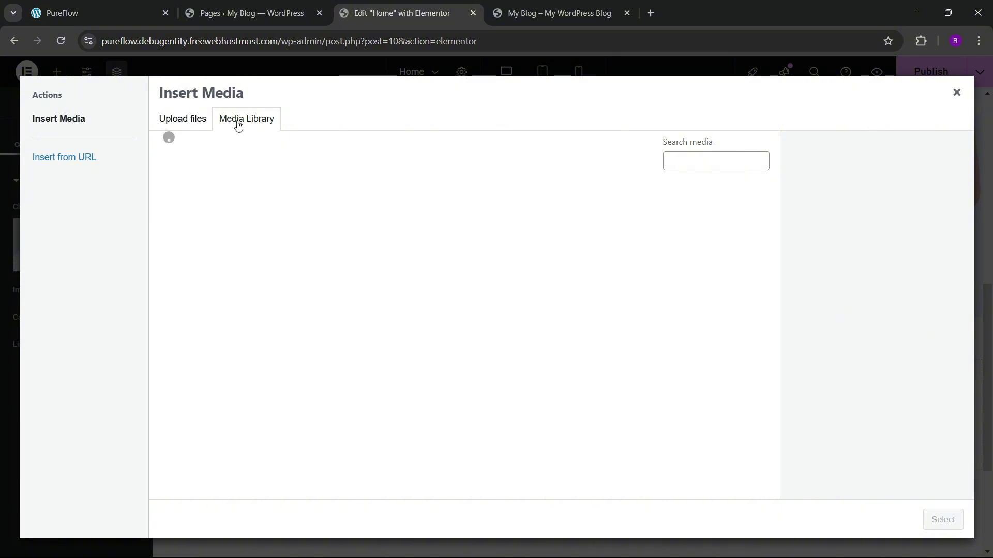
left_click(310, 234)
left_click(942, 519)
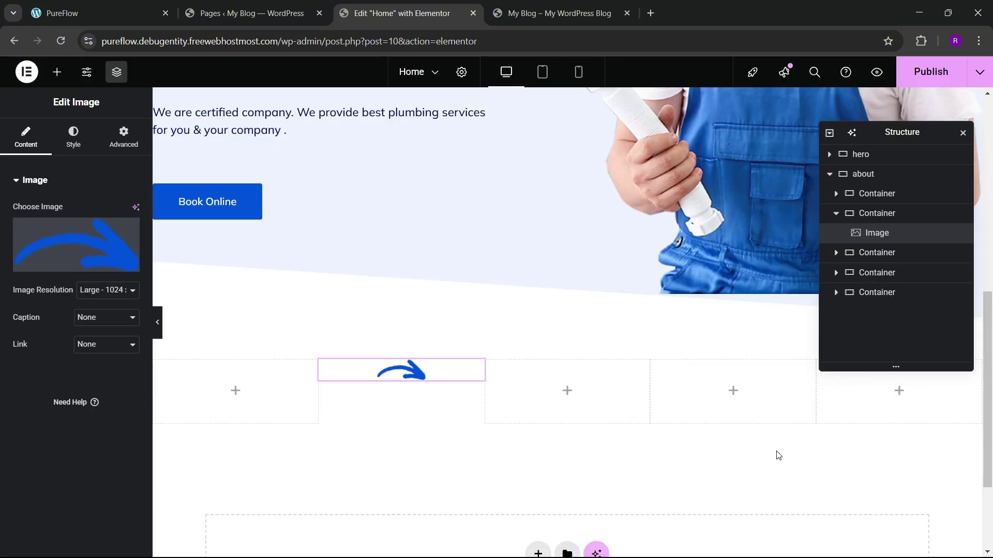
Step: Set the about container to Justify Space Between and Align Items Center
left_click(326, 368)
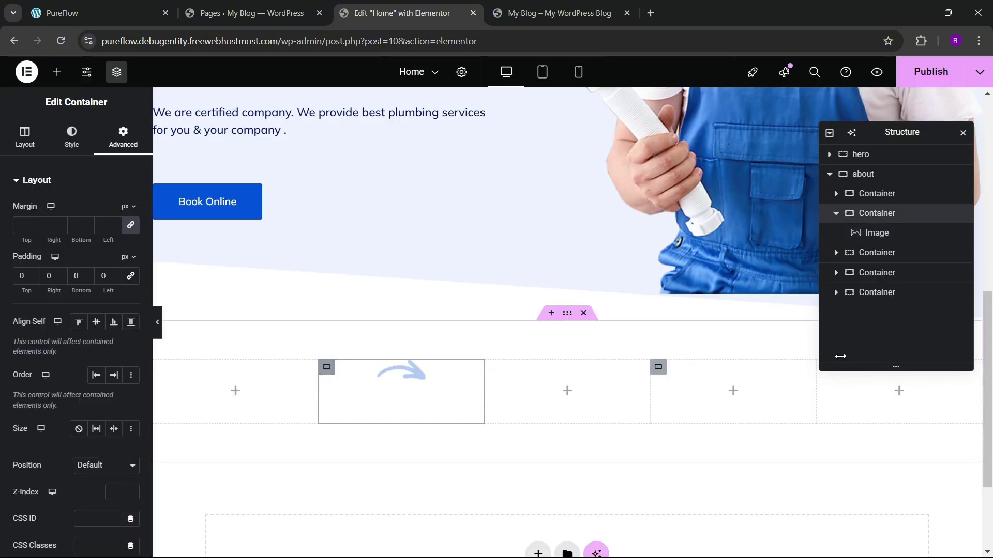
left_click(861, 176)
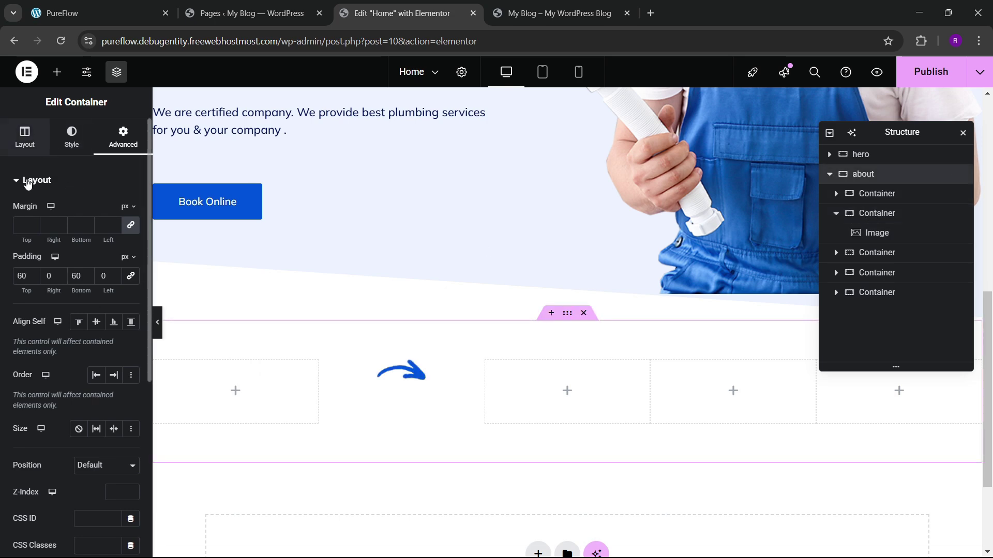
left_click(24, 137)
scroll(72, 290, "down", 2)
left_click(92, 394)
left_click(96, 412)
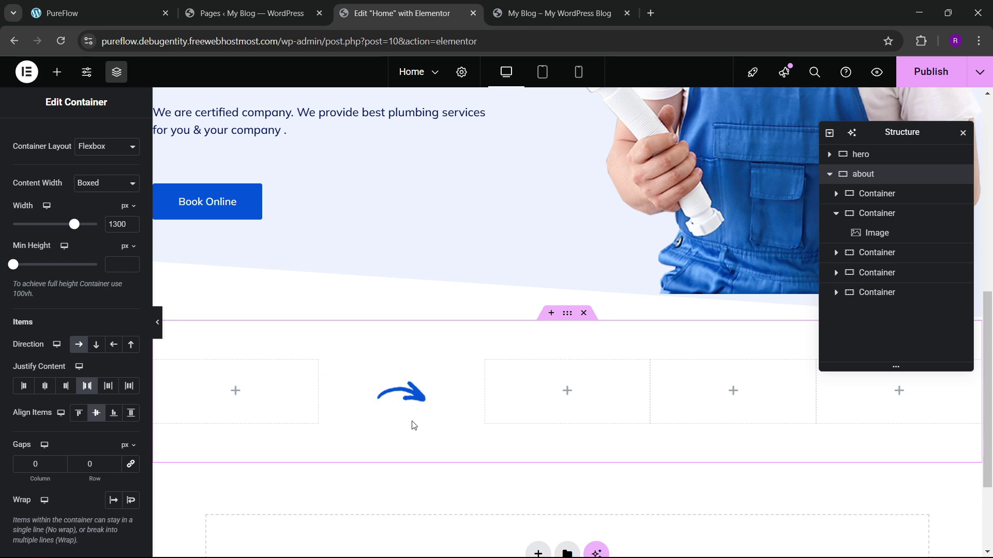
Step: Copy the arrow image into the fourth column and compare with the live site
right_click(396, 403)
left_click(534, 392)
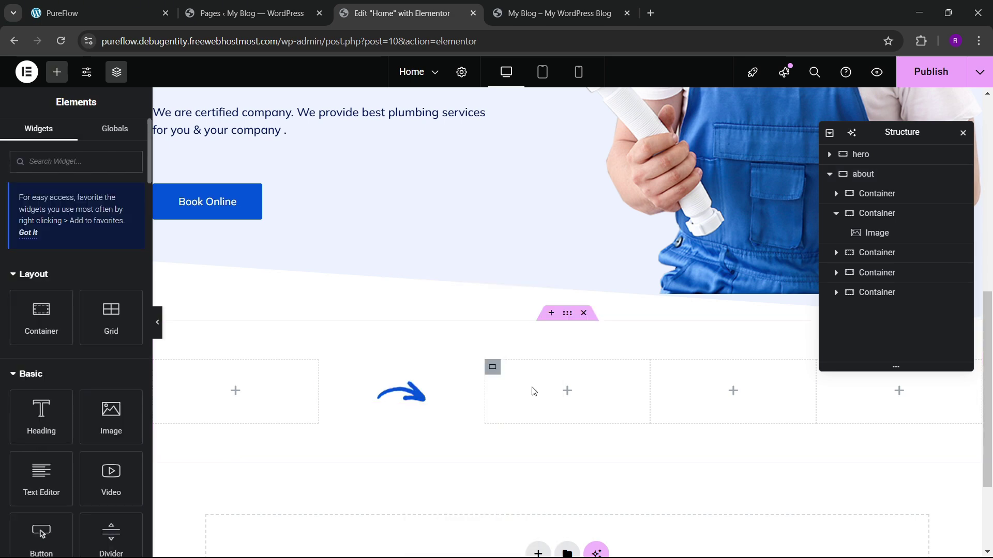
right_click(671, 394)
left_click(693, 344)
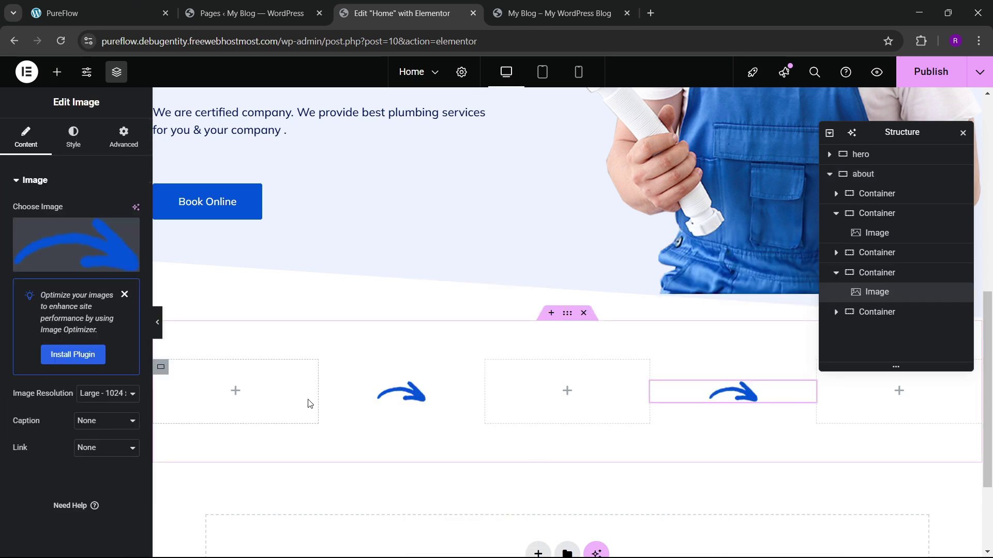
left_click(57, 13)
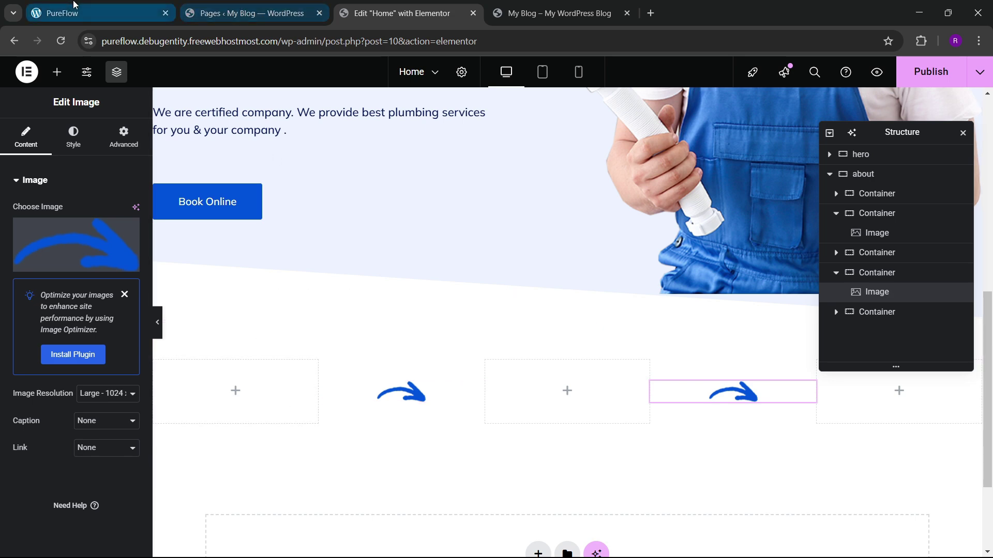
left_click(381, 18)
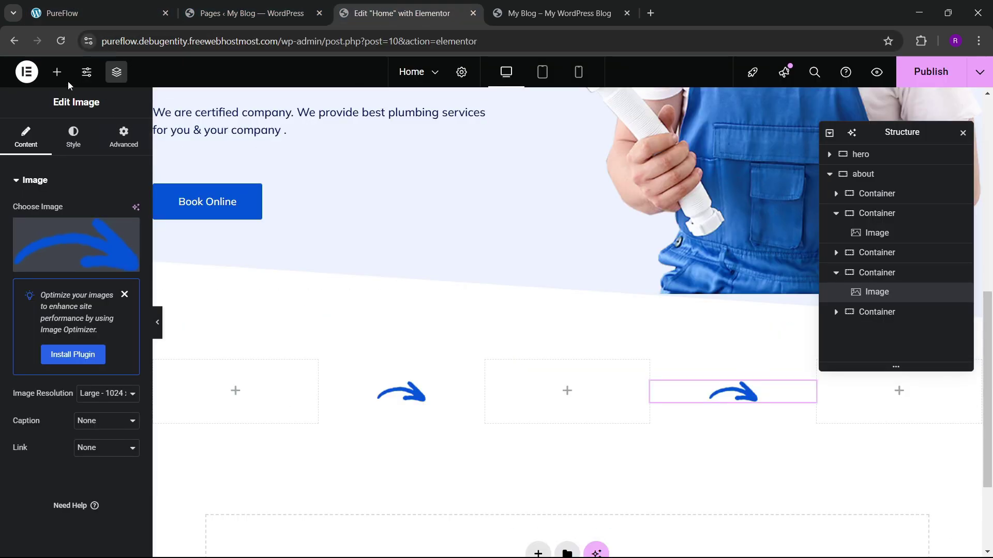
left_click(57, 73)
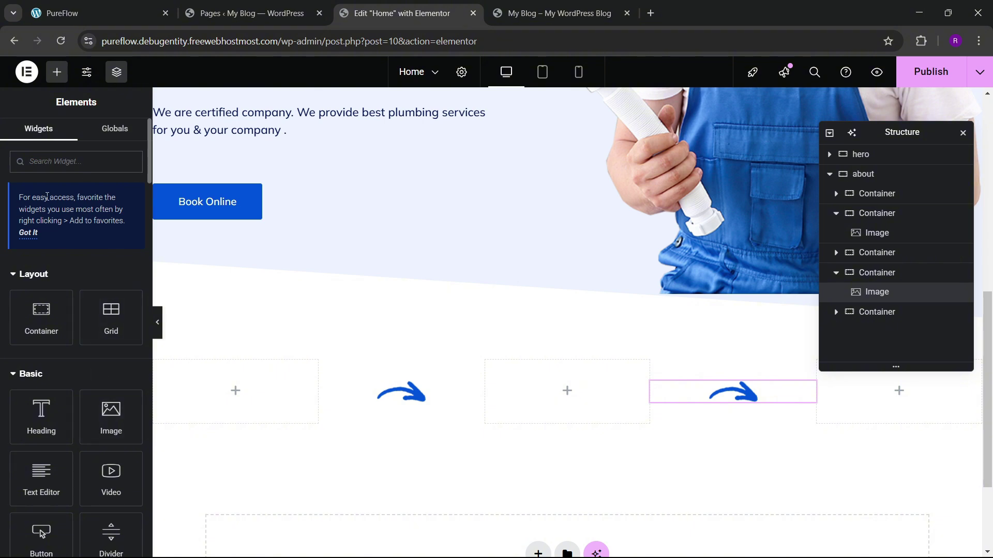
Step: Add an Image Box widget to the first column and delete its placeholder description
type("image")
left_click_drag(81, 285, 248, 372)
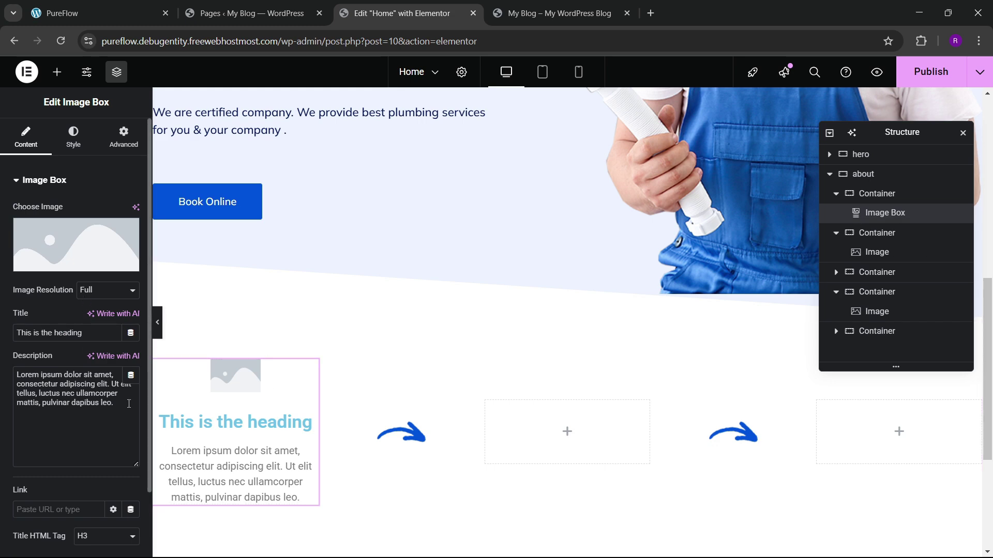
left_click_drag(129, 404, 2, 357)
key("BackSpace")
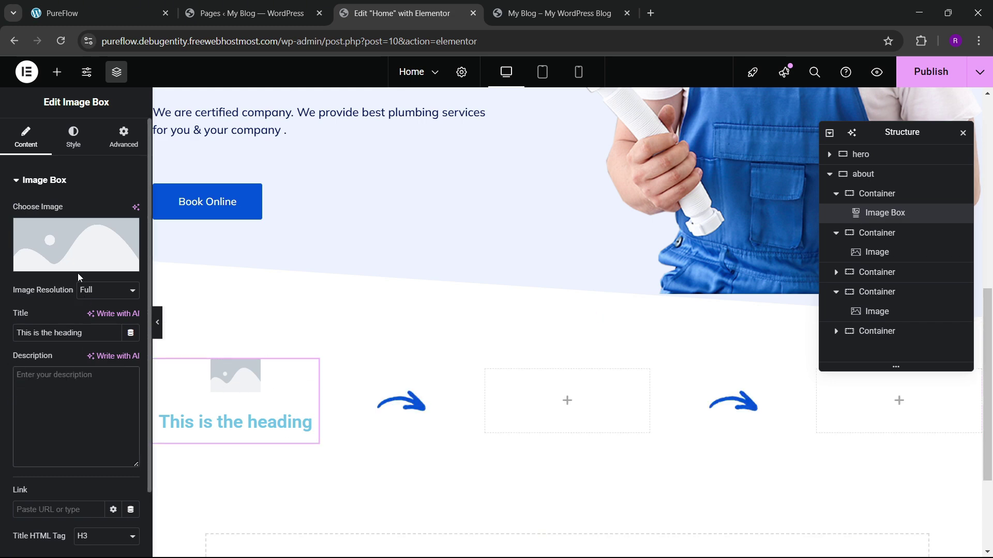
Step: Set the image box's image to the faucet icon running-project.png
left_click(76, 256)
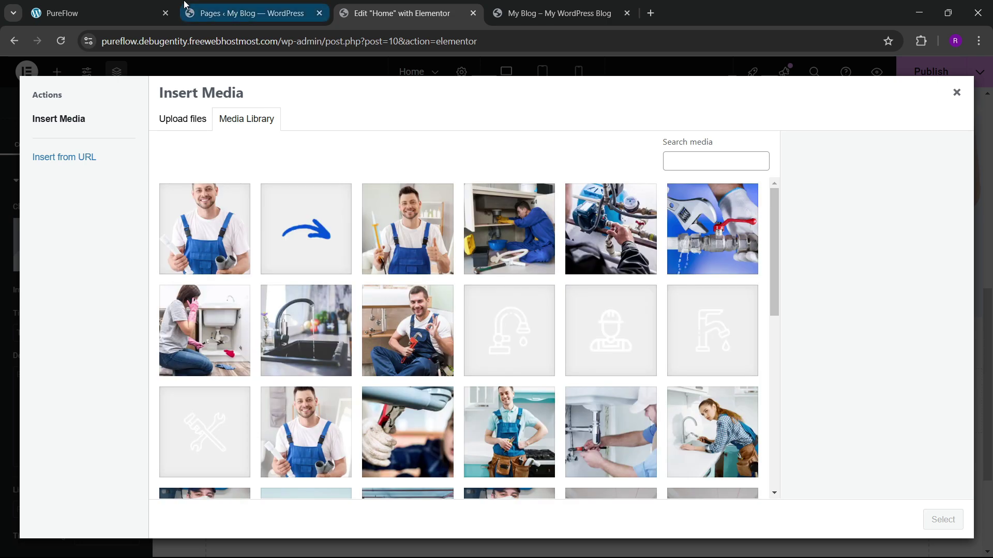
left_click(141, 11)
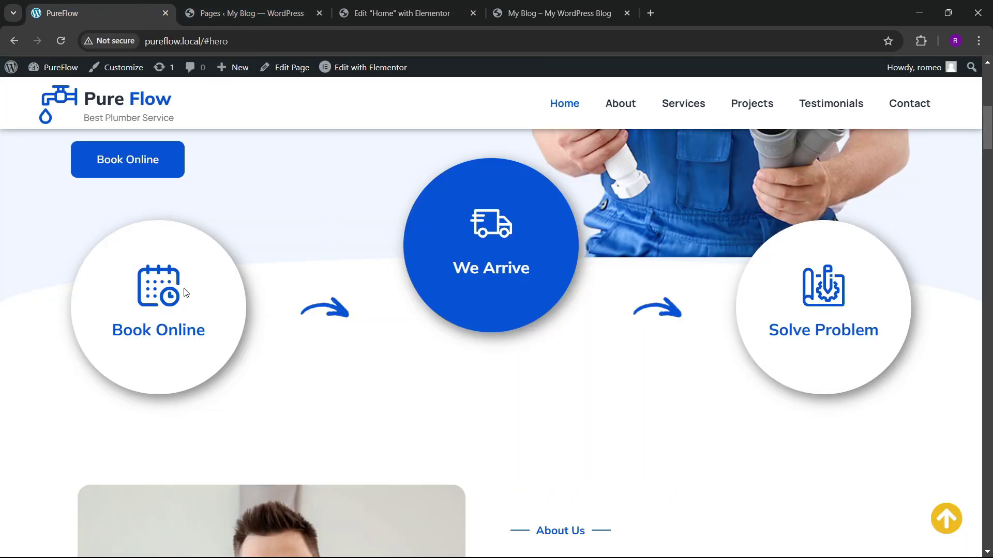
left_click(334, 13)
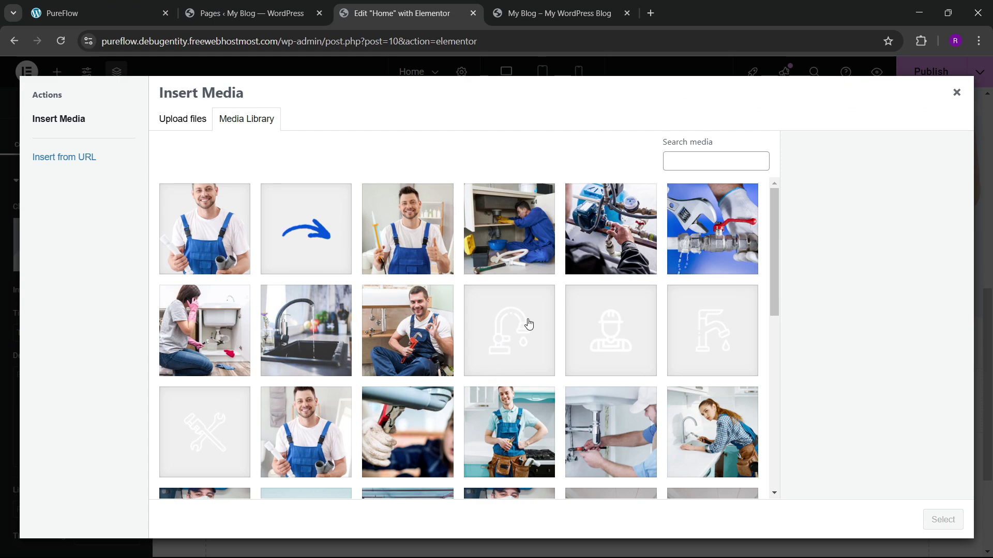
scroll(528, 323, "down", 10)
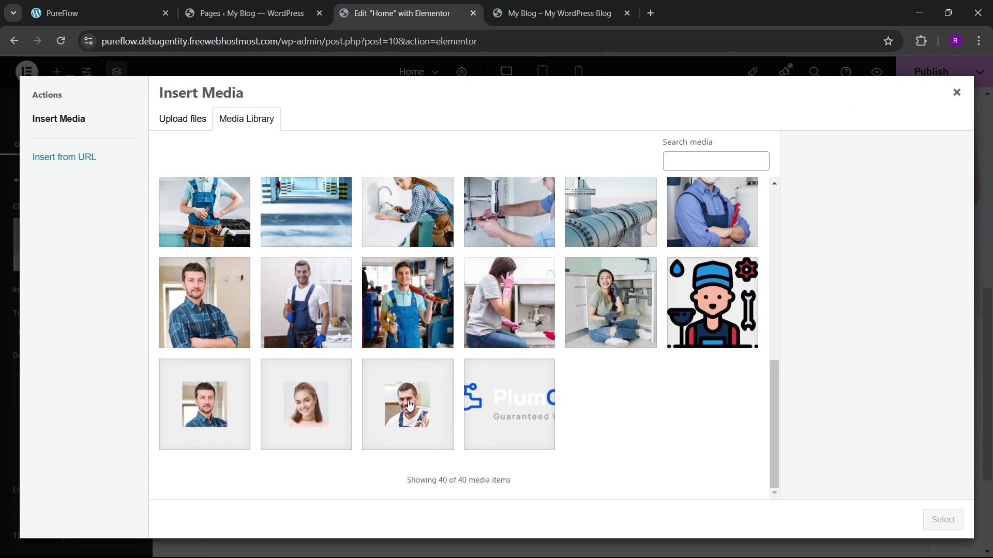
scroll(408, 405, "up", 10)
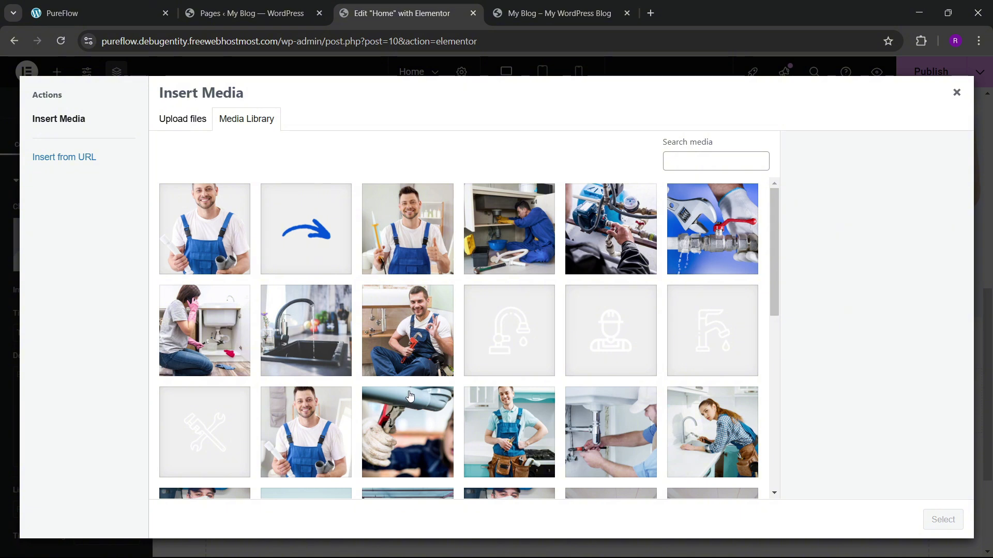
left_click(502, 343)
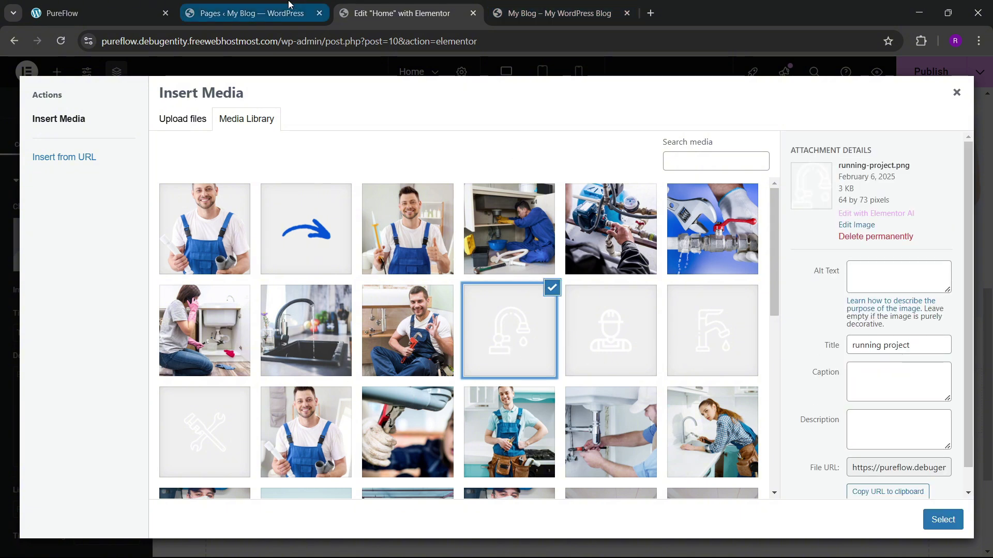
left_click(928, 517)
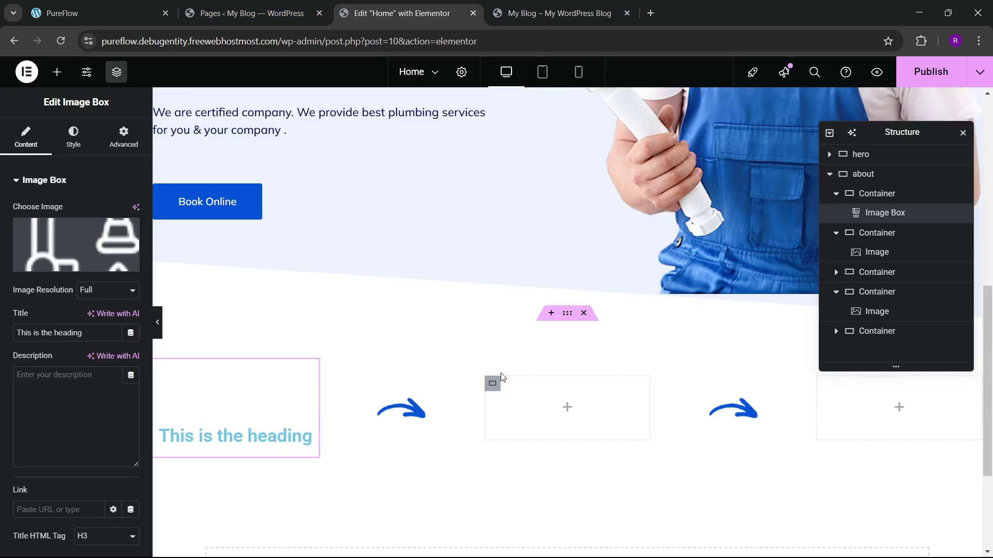
Step: Inspect the SVG markup of the live PureFlow Book Online icon
left_click(226, 4)
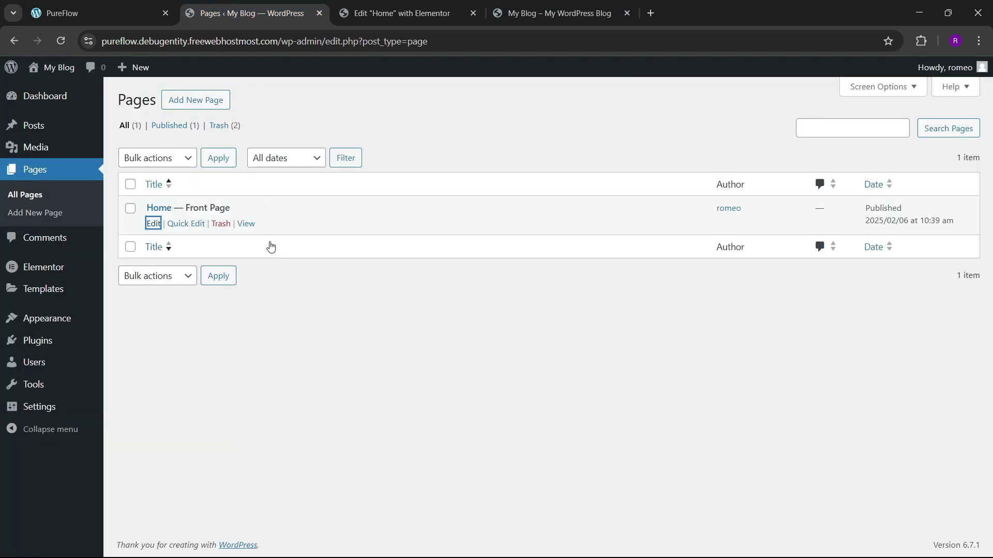
left_click(132, 6)
right_click(171, 291)
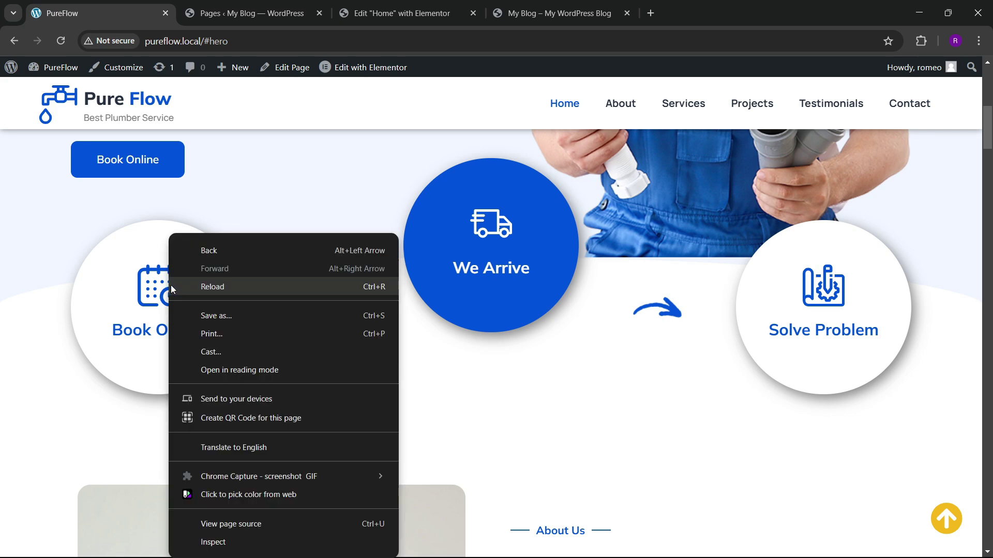
left_click(213, 540)
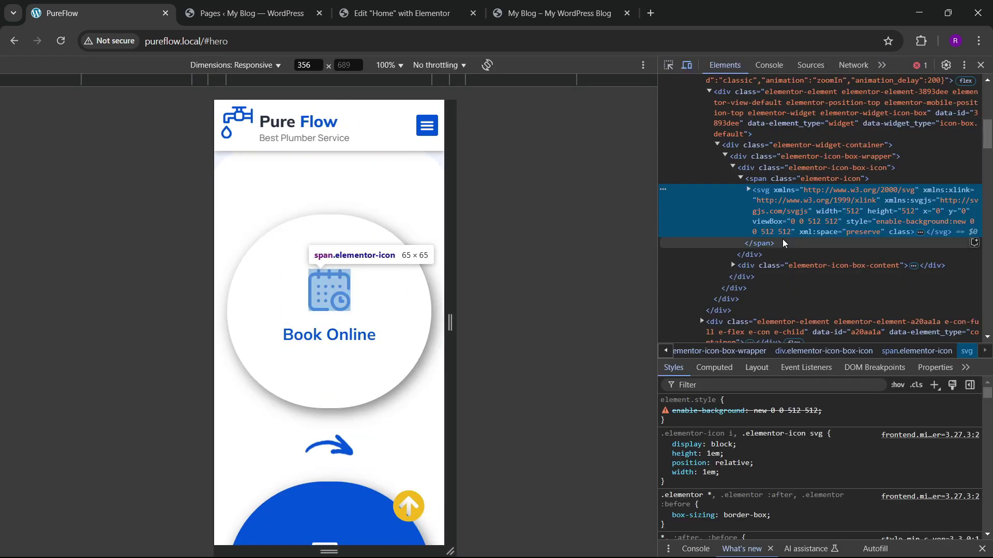
left_click(981, 64)
scroll(414, 281, "up", 9)
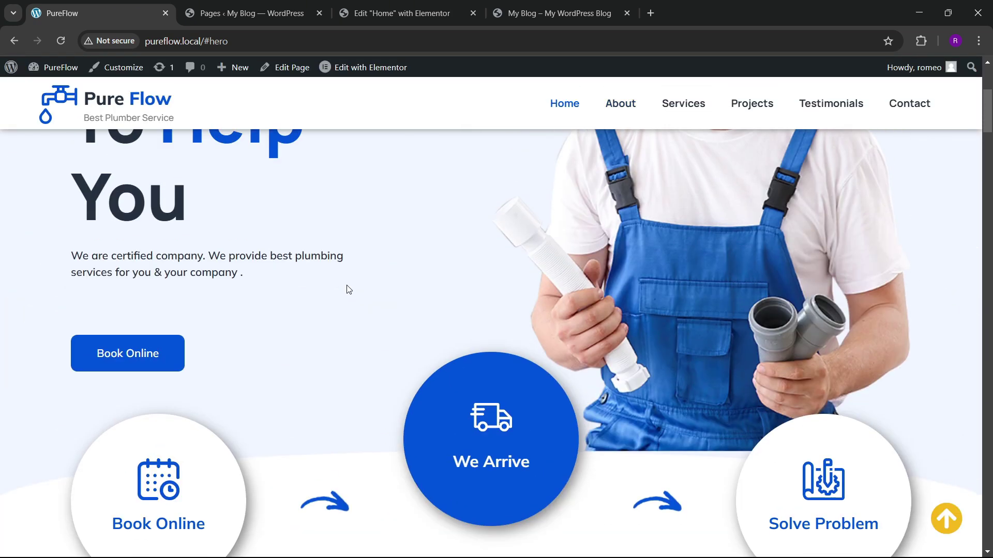
left_click(522, 5)
Step: Load the SVG Repo website in a new tab
left_click(649, 13)
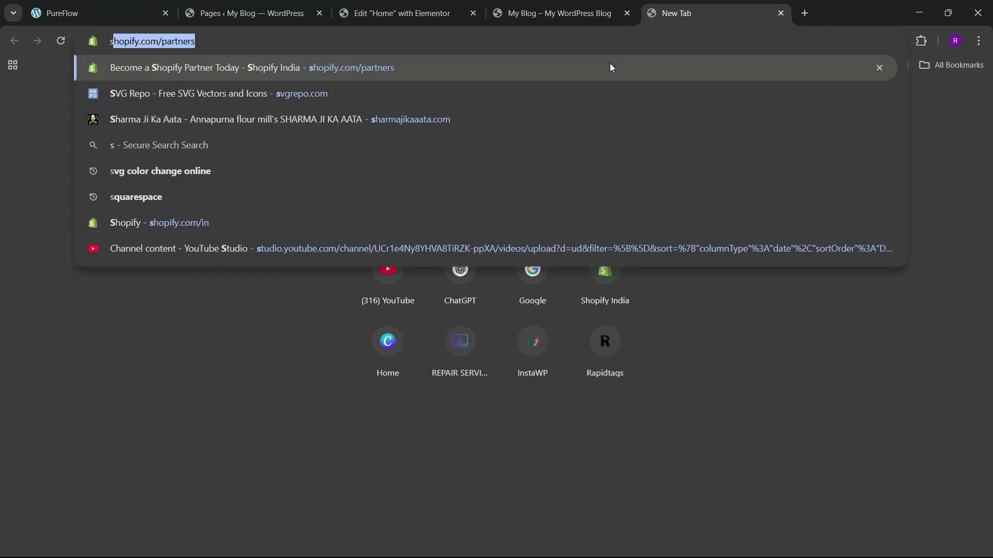
type("svg")
key("Return")
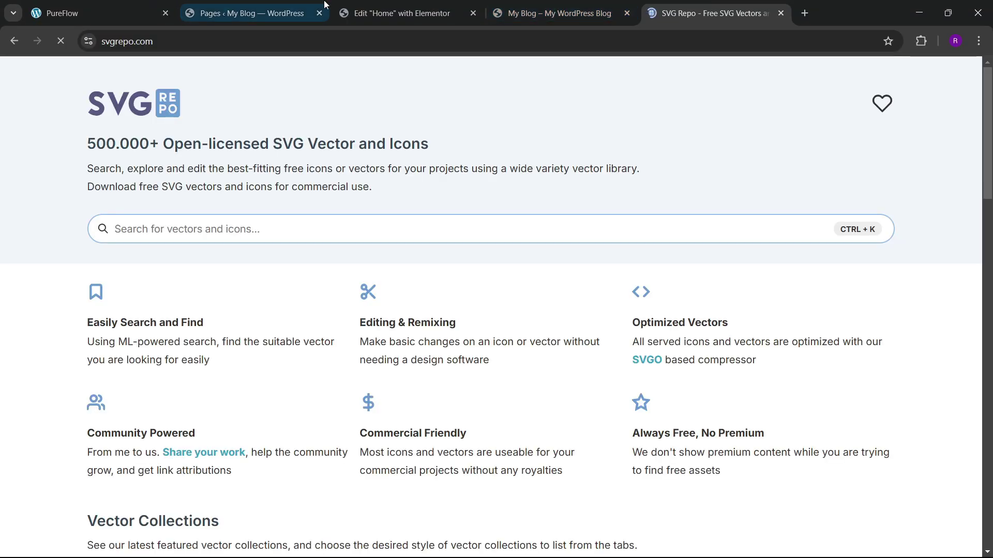
left_click(273, 6)
left_click(398, 13)
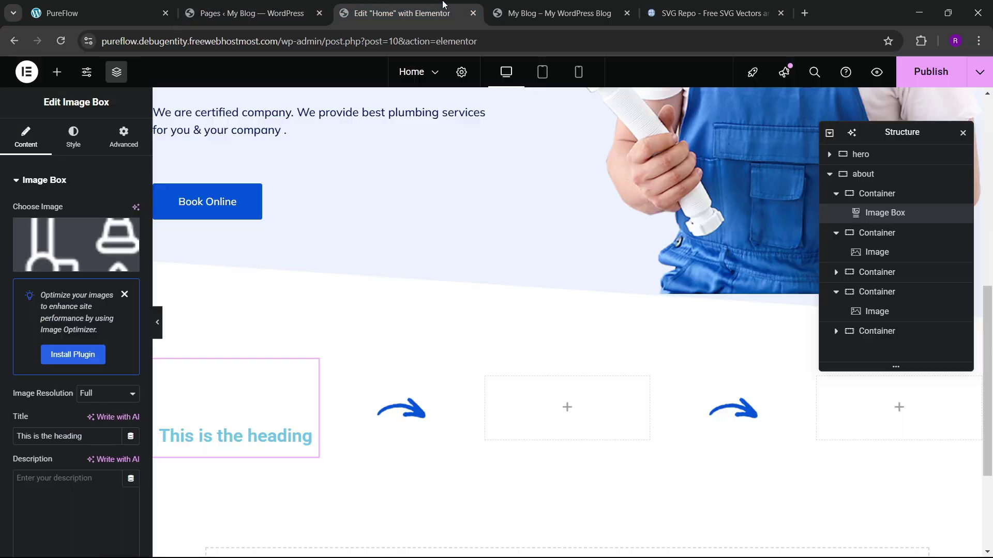
left_click(291, 4)
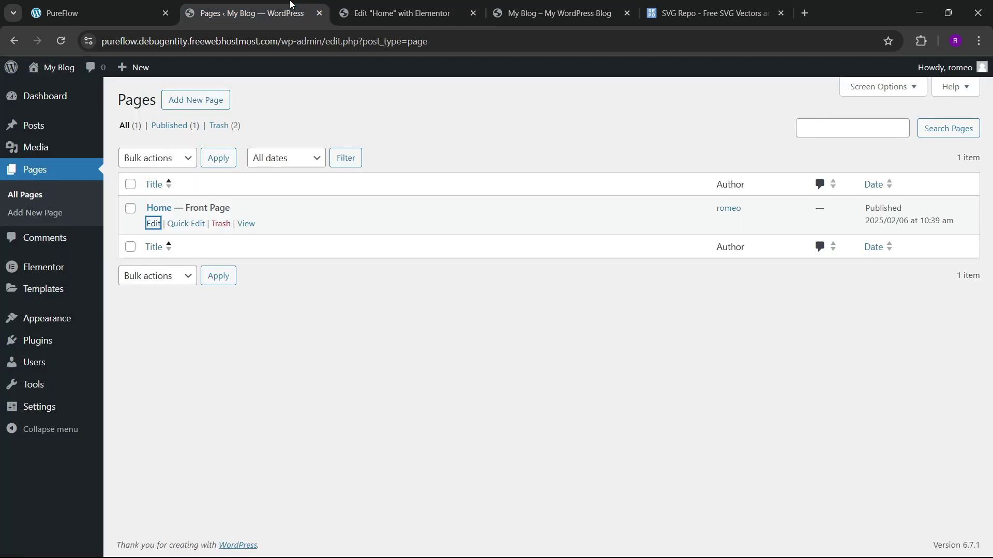
left_click(155, 11)
scroll(102, 301, "down", 1)
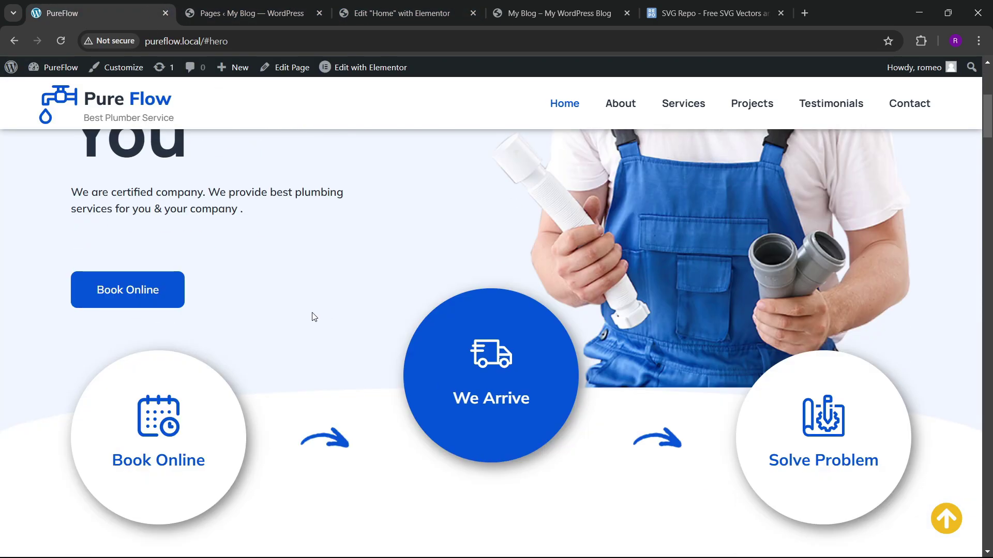
left_click(668, 5)
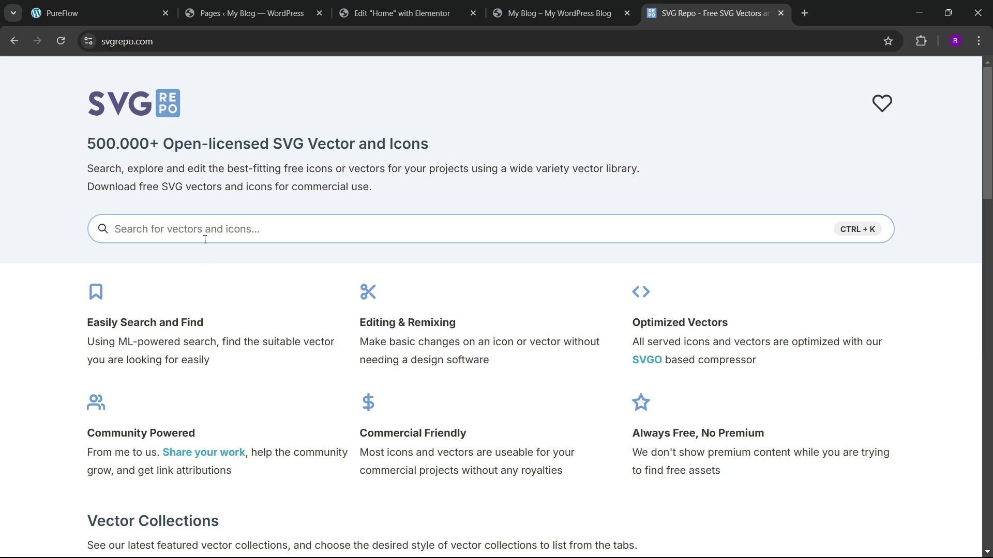
Step: Search for calendar icons, download a monocolor one as SVG, and return to Elementor
left_click(206, 237)
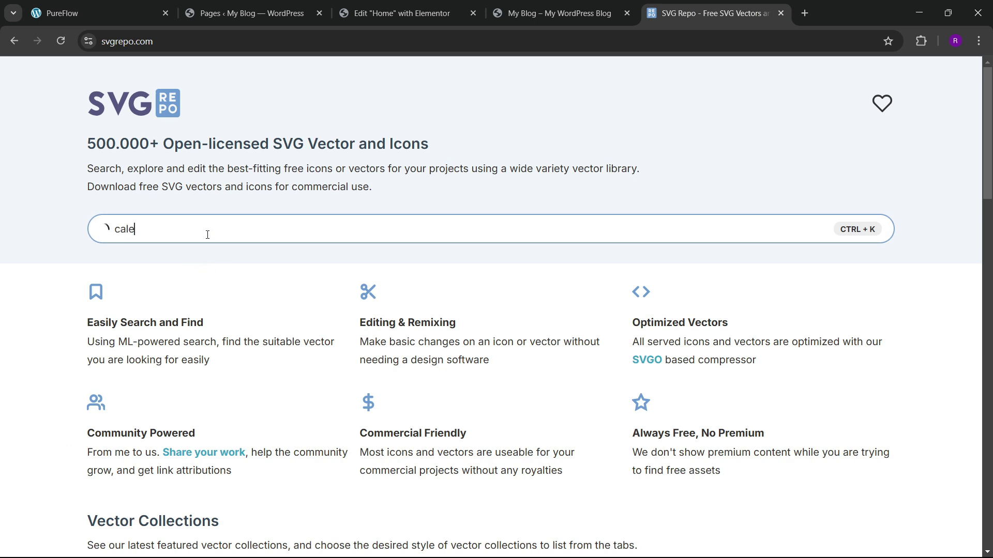
left_click(262, 251)
scroll(190, 312, "down", 3)
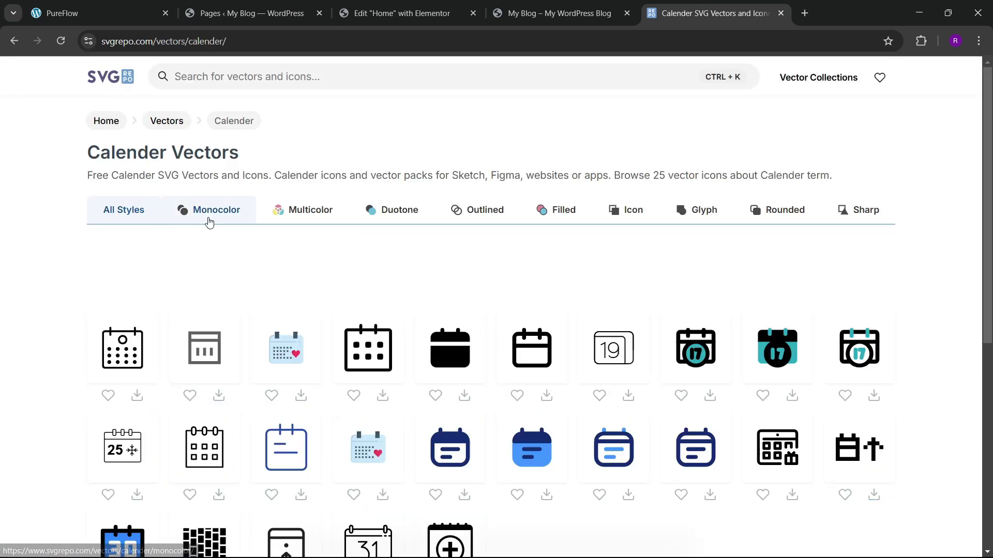
scroll(434, 347, "down", 4)
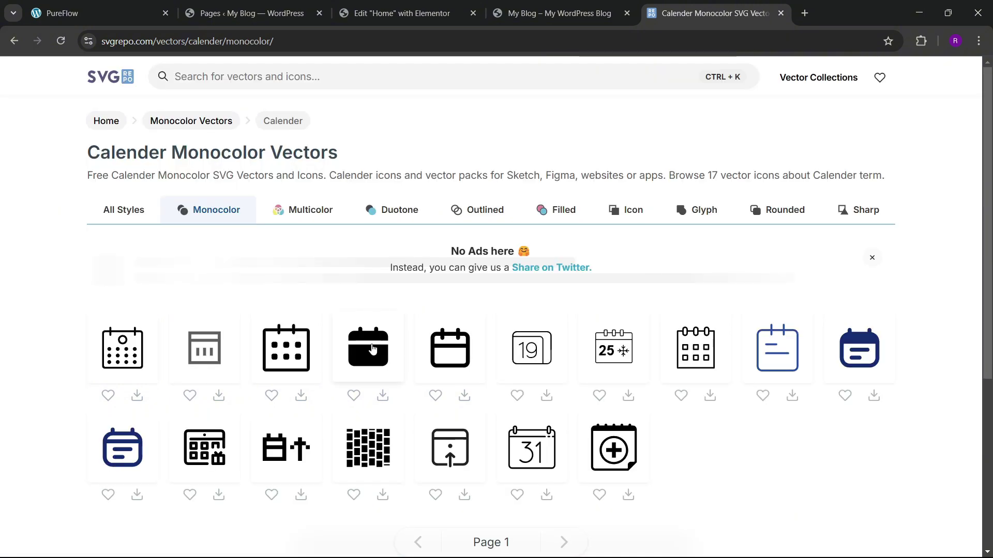
scroll(385, 362, "down", 3)
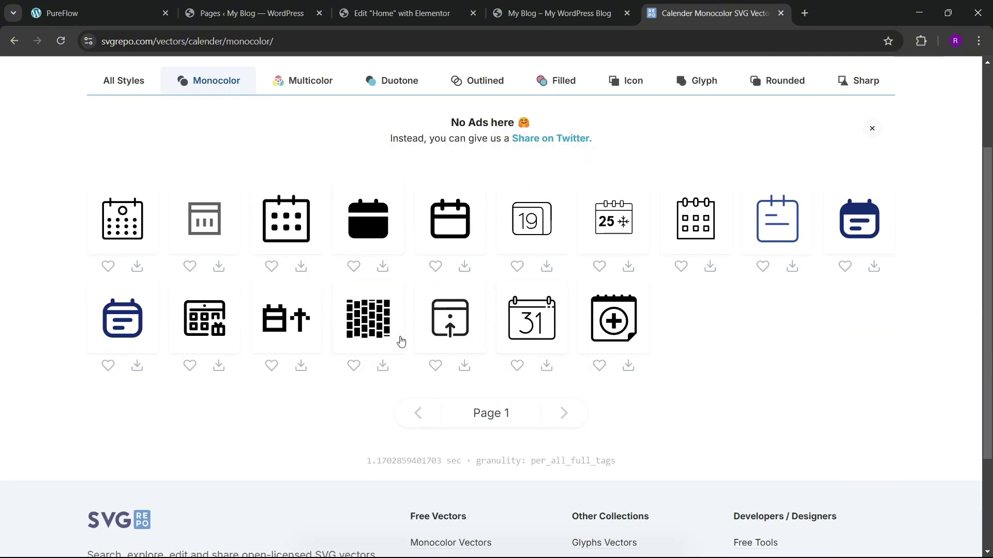
left_click(218, 367)
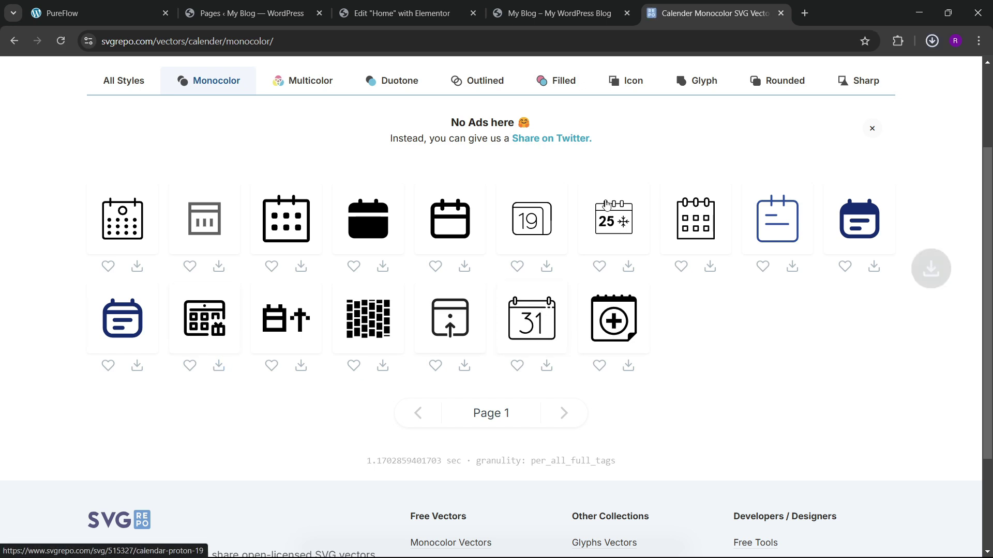
left_click(402, 13)
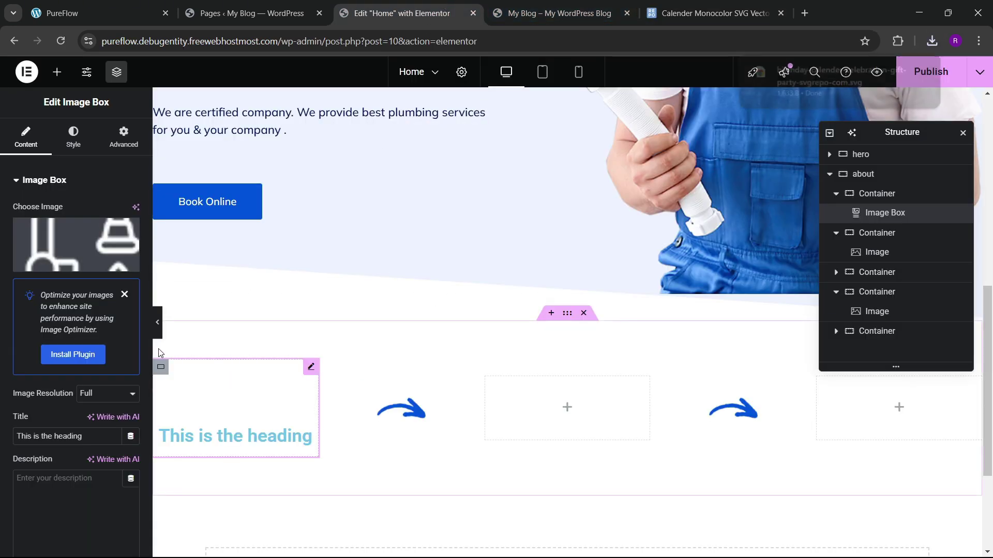
Step: Replace the left Image Box with an Icon Box and clear its placeholder description
right_click(289, 396)
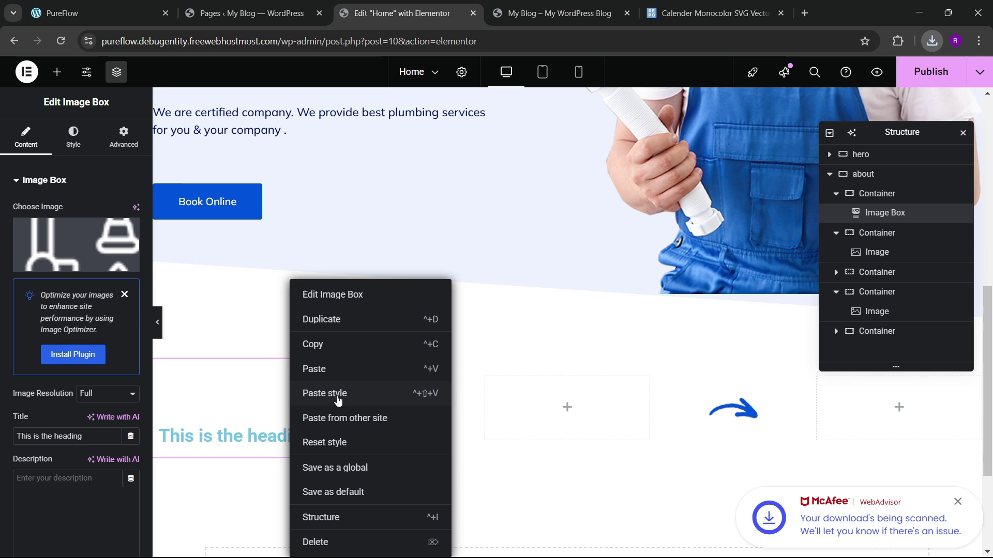
left_click(333, 542)
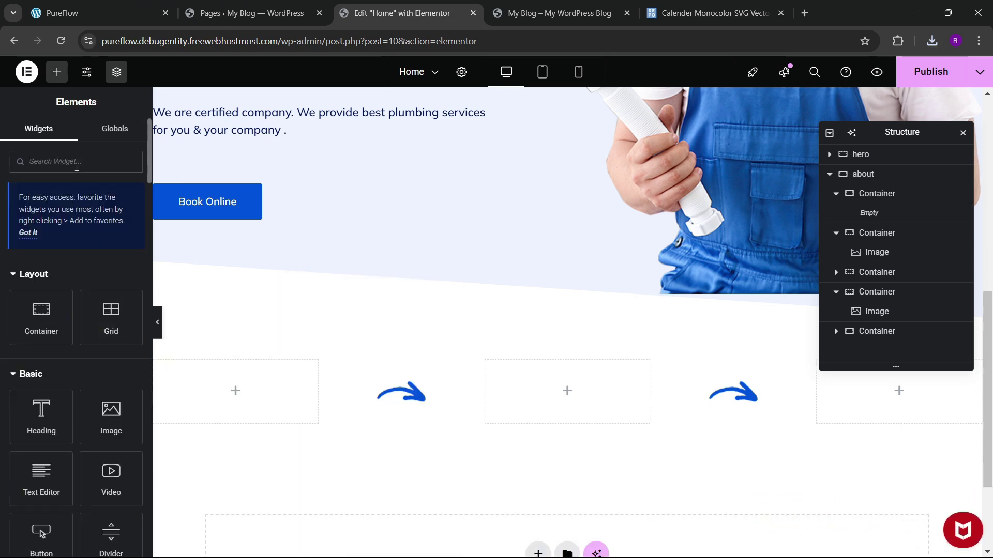
type("icon")
left_click_drag(106, 297, 235, 387)
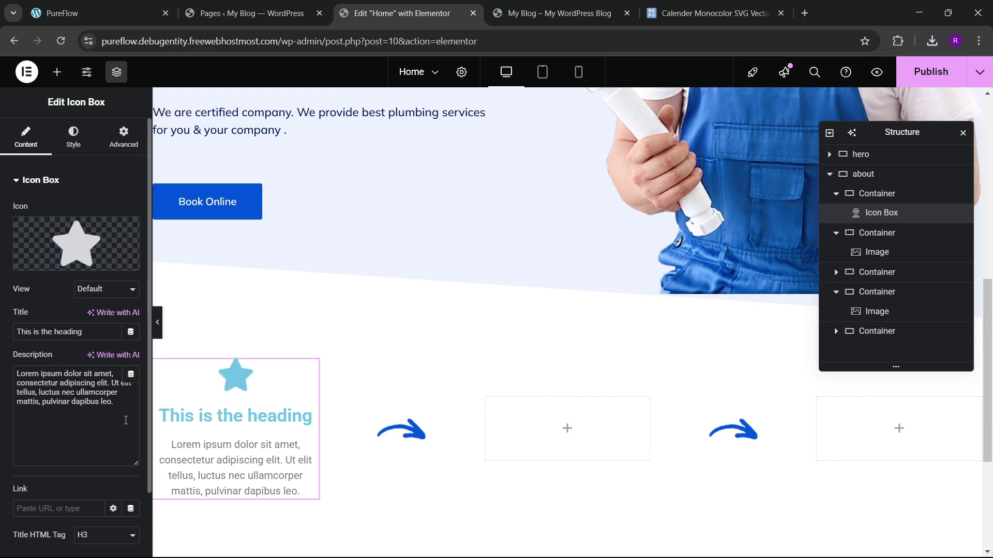
left_click_drag(125, 420, 2, 365)
key("BackSpace")
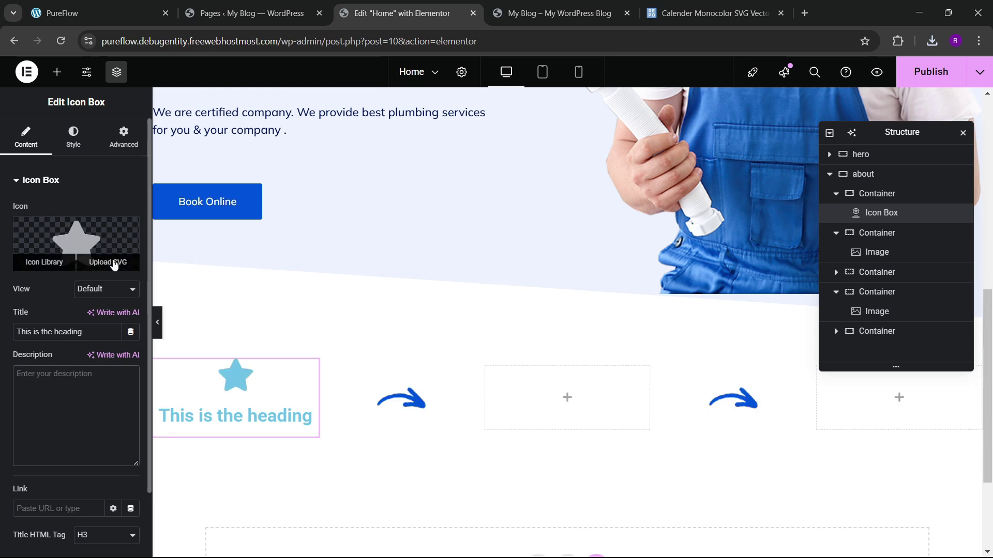
Step: Choose Upload SVG for the icon and upload all files from the Pureflow folder
left_click(106, 262)
left_click(598, 357)
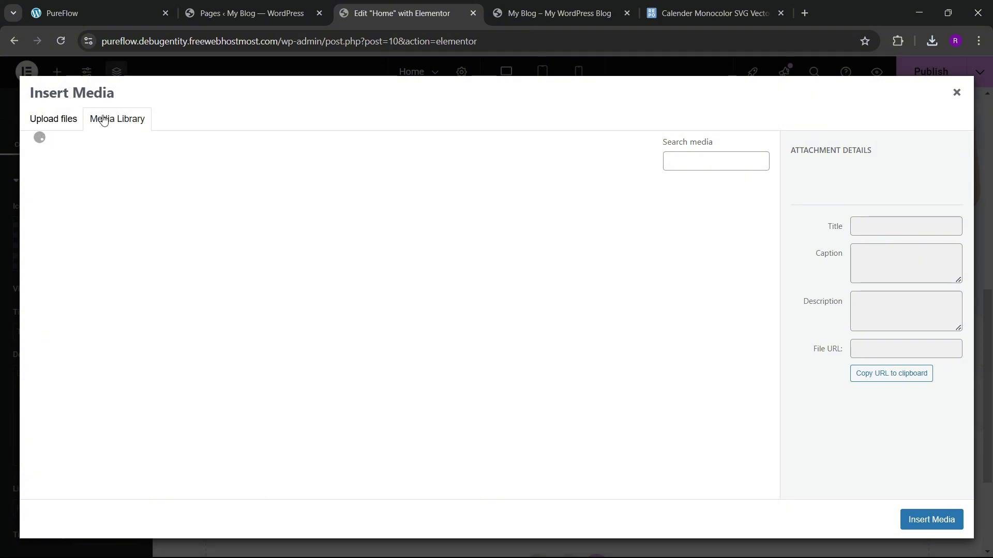
left_click(488, 308)
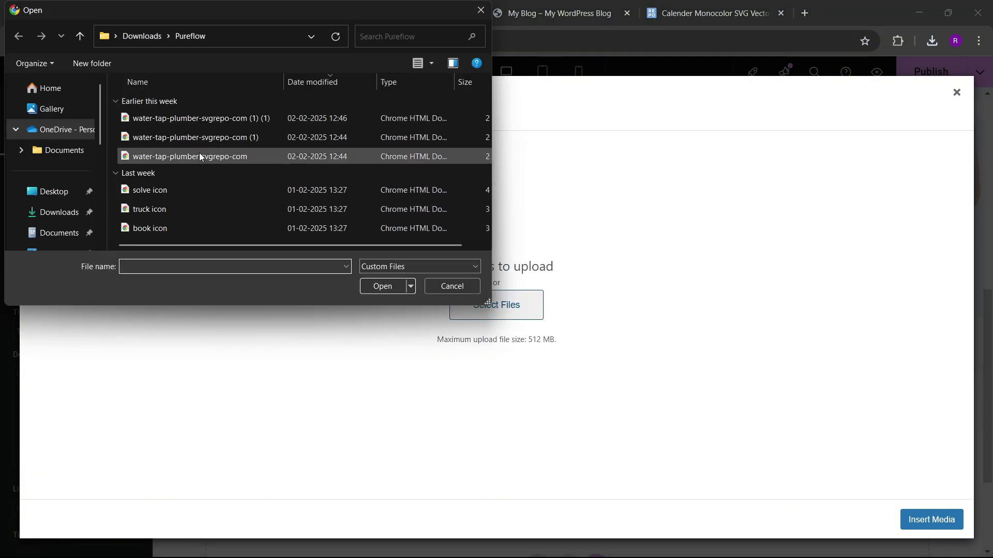
left_click(232, 189)
key("ctrl+a")
left_click(370, 289)
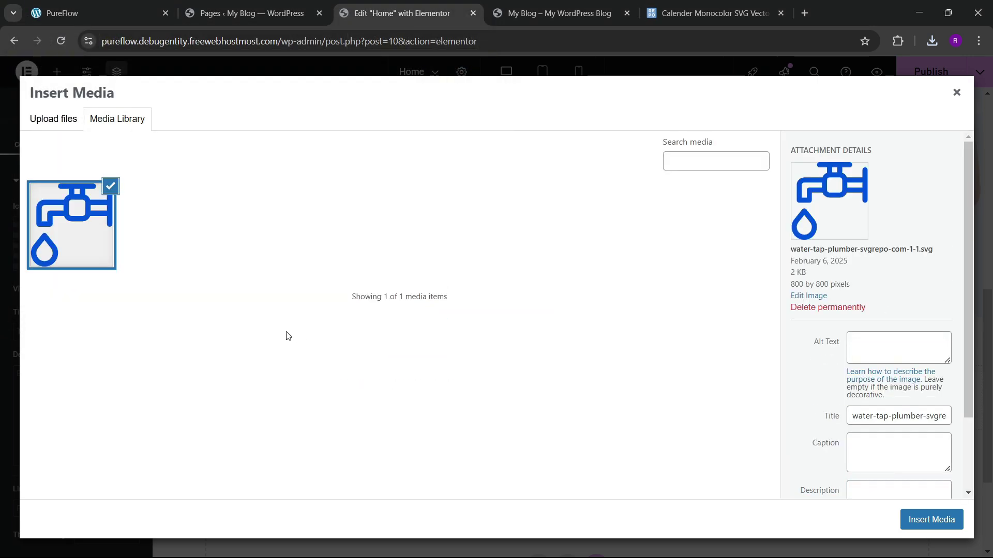
Step: Re-upload the six Pureflow SVGs and insert book-icon.svg as the box's icon
left_click(32, 122)
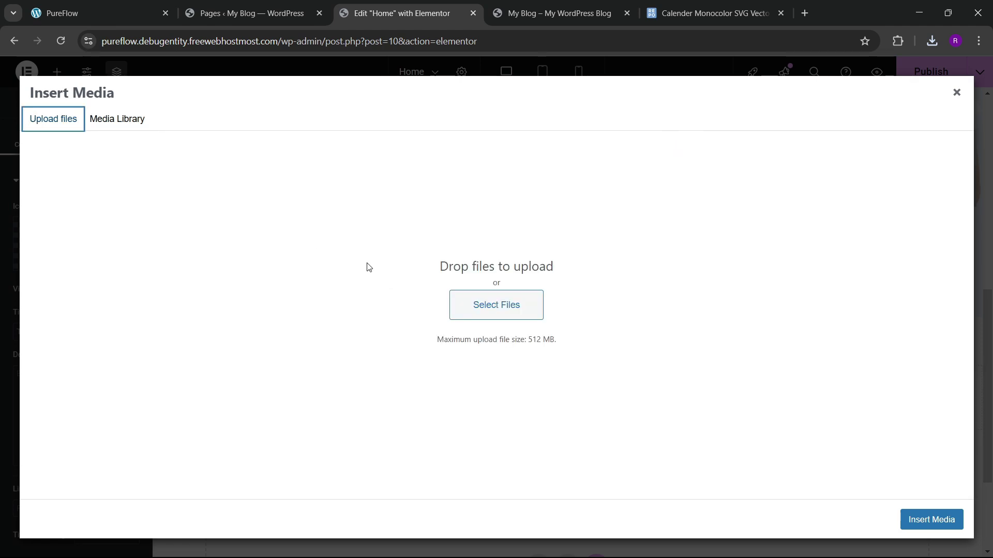
left_click(495, 304)
left_click(248, 189)
key("ctrl+a")
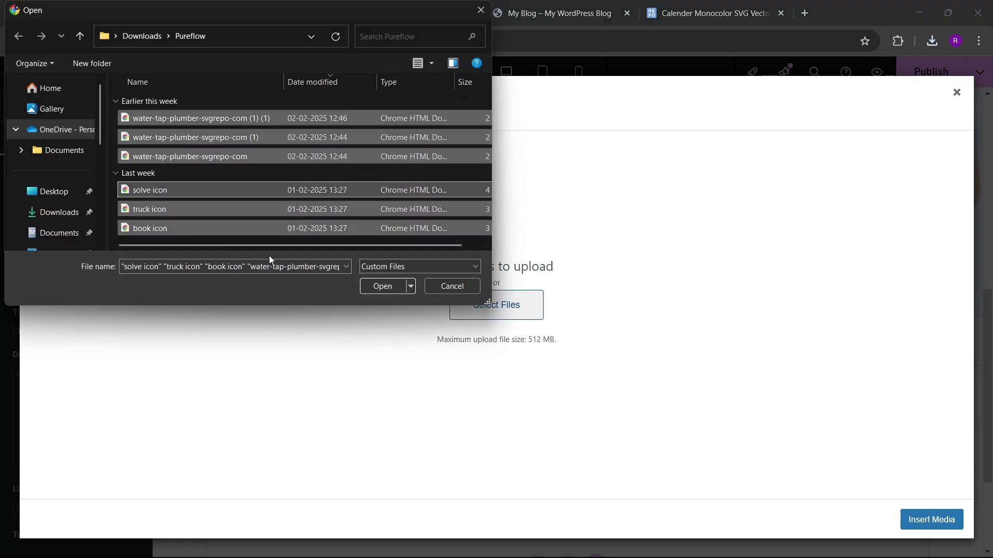
left_click(383, 286)
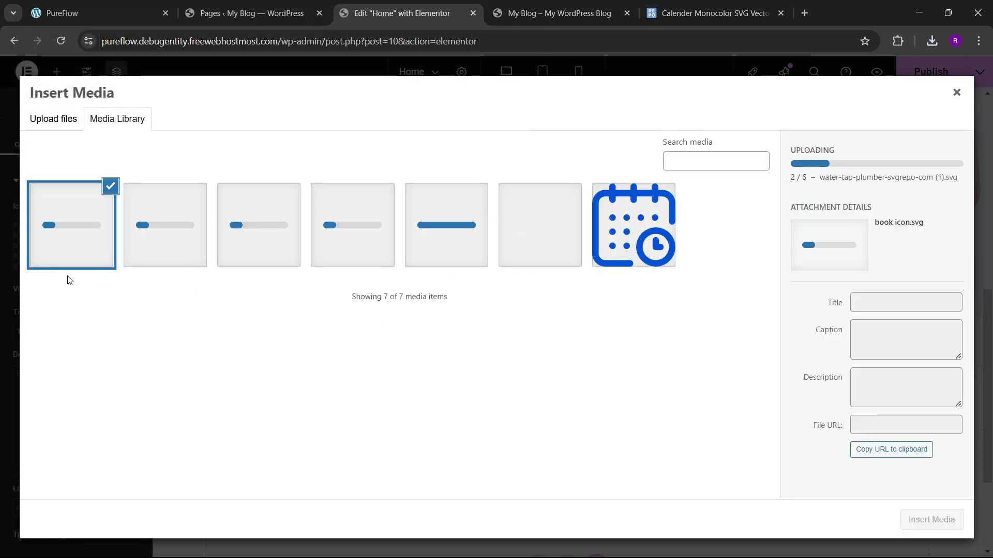
left_click(670, 248)
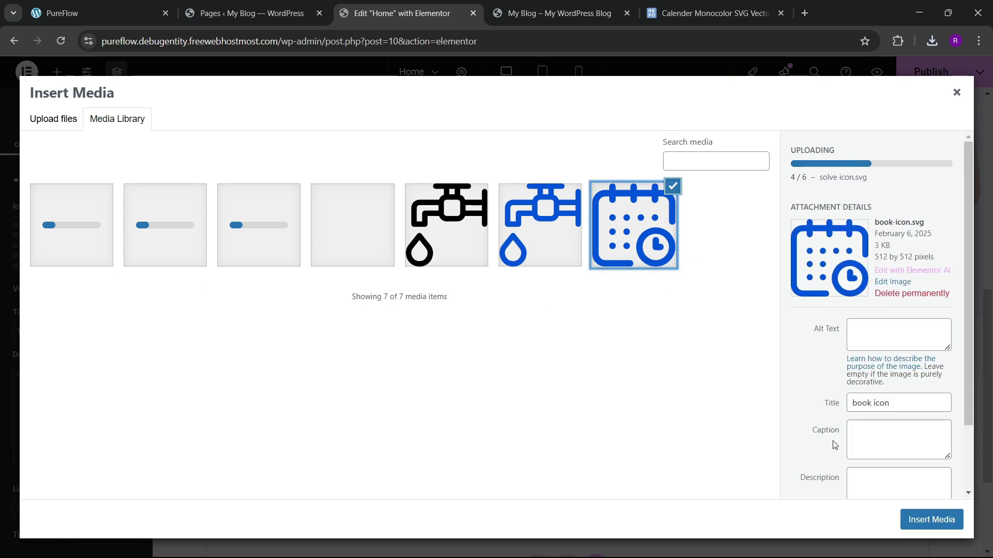
left_click(926, 517)
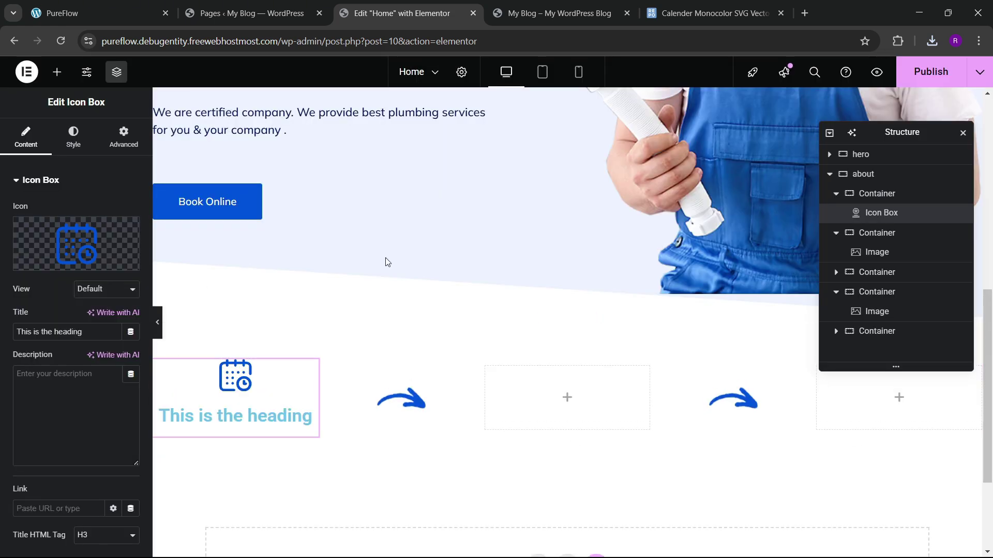
Step: Set the Icon Box title to 'Book Online', checking the live PureFlow site for reference
left_click(98, 12)
left_click(409, 13)
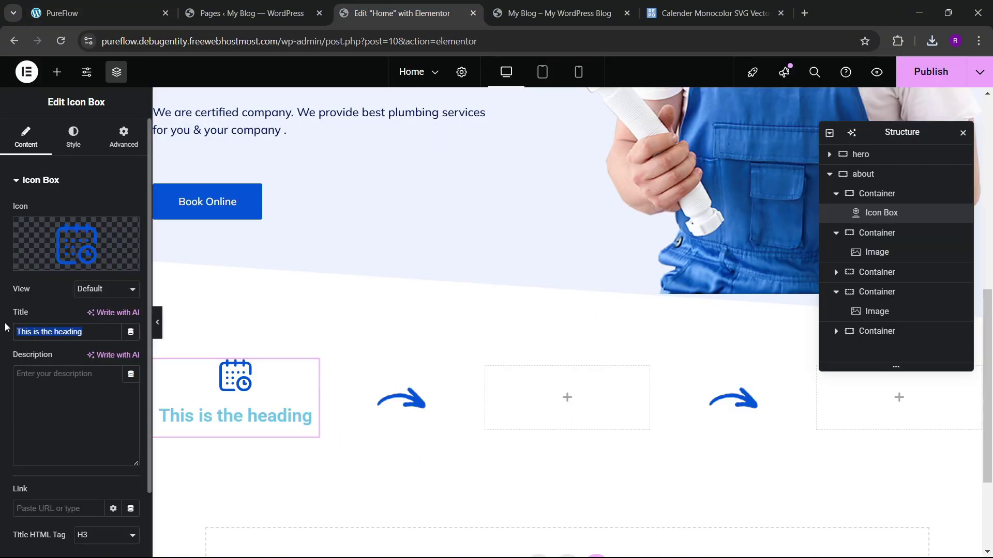
type("Book Onl")
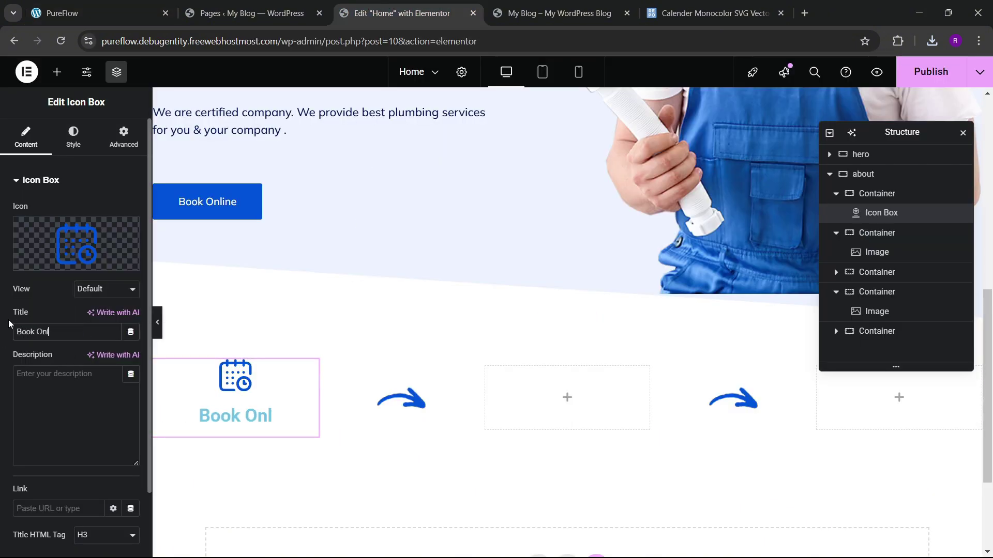
type("ine")
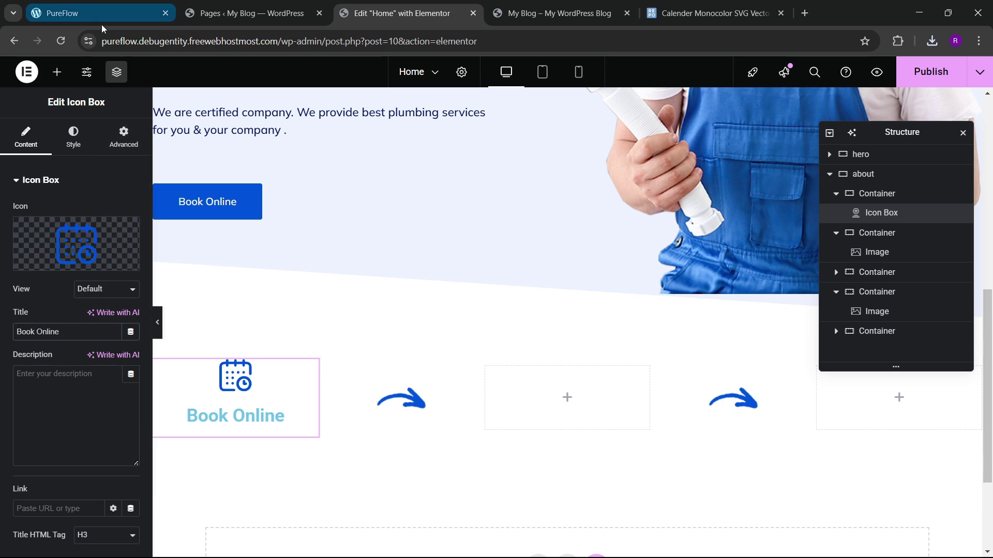
left_click(101, 15)
left_click(403, 13)
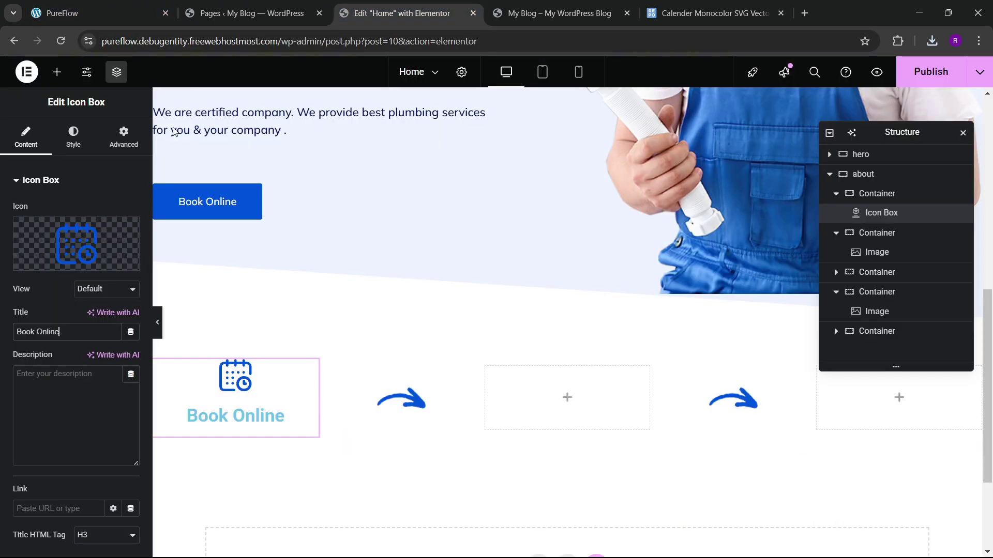
Step: Colour the Book Online title with the theme blue global colour
left_click(74, 142)
left_click(46, 410)
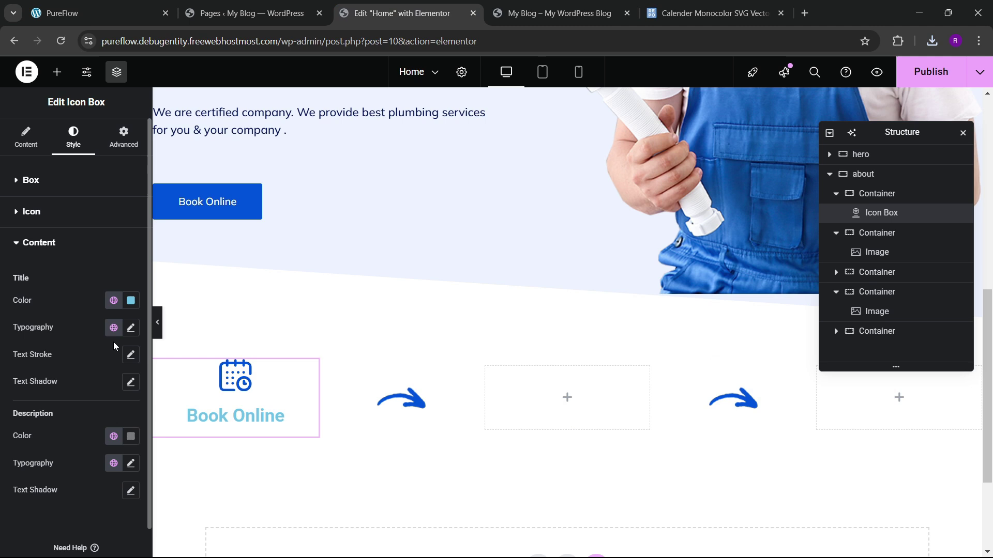
left_click(115, 302)
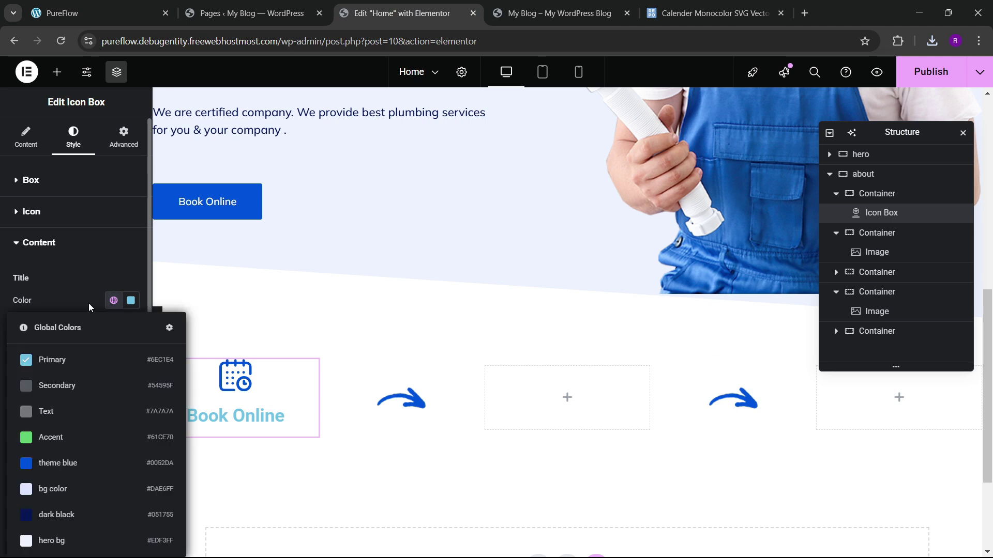
left_click(68, 476)
Step: Set the title typography to Manrope, weight 700, size 20 px
left_click(131, 328)
left_click(99, 395)
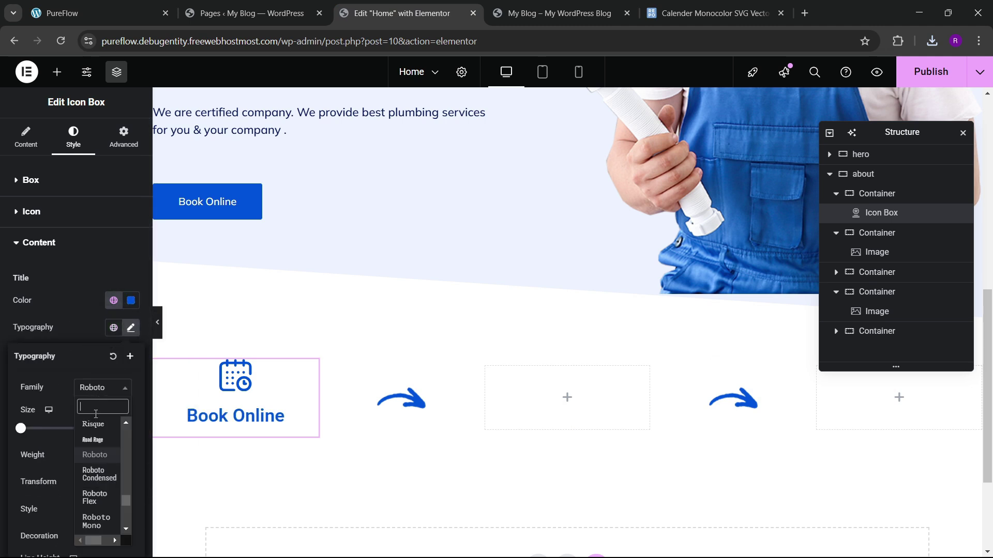
type("mu")
key("BackSpace")
type("anrope")
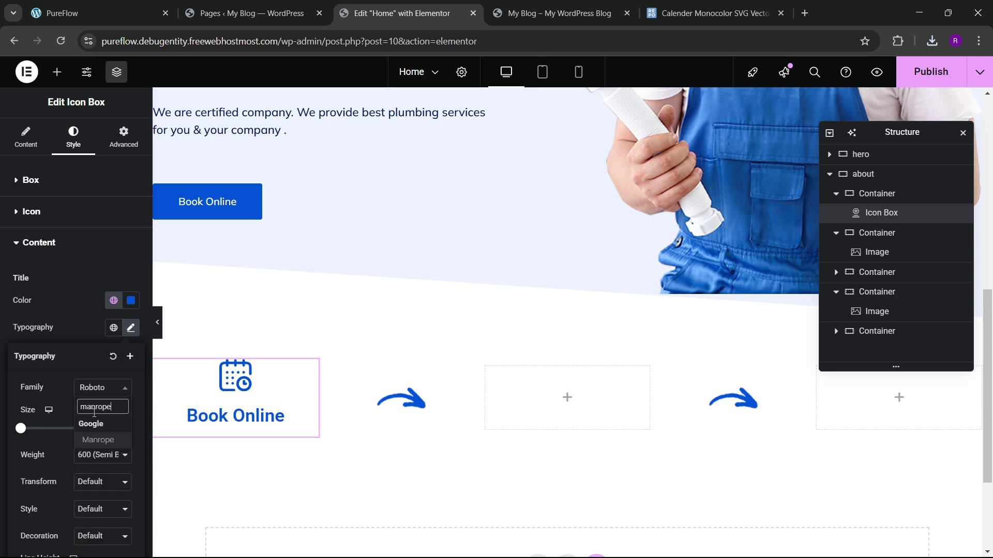
key("Return")
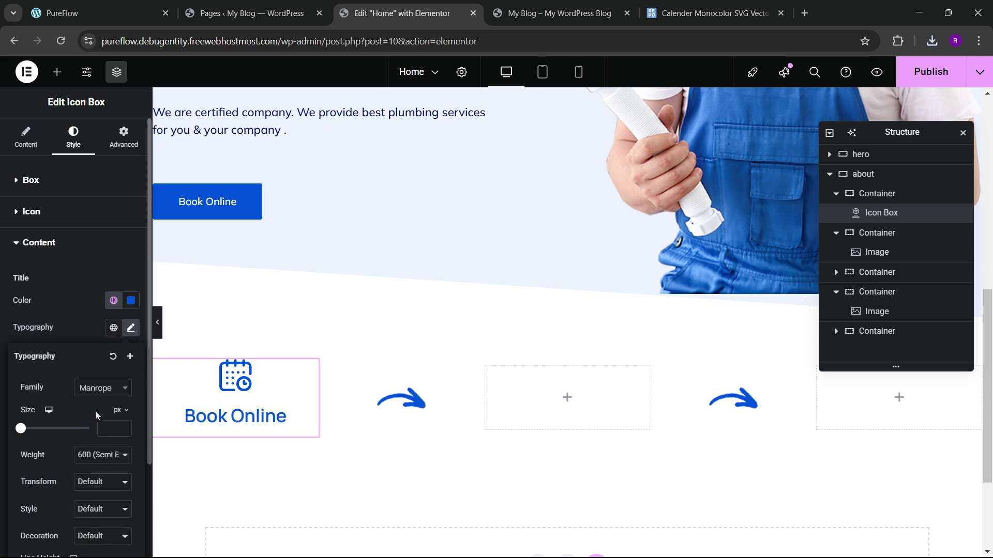
left_click(102, 455)
left_click(103, 360)
left_click_drag(122, 428, 123, 434)
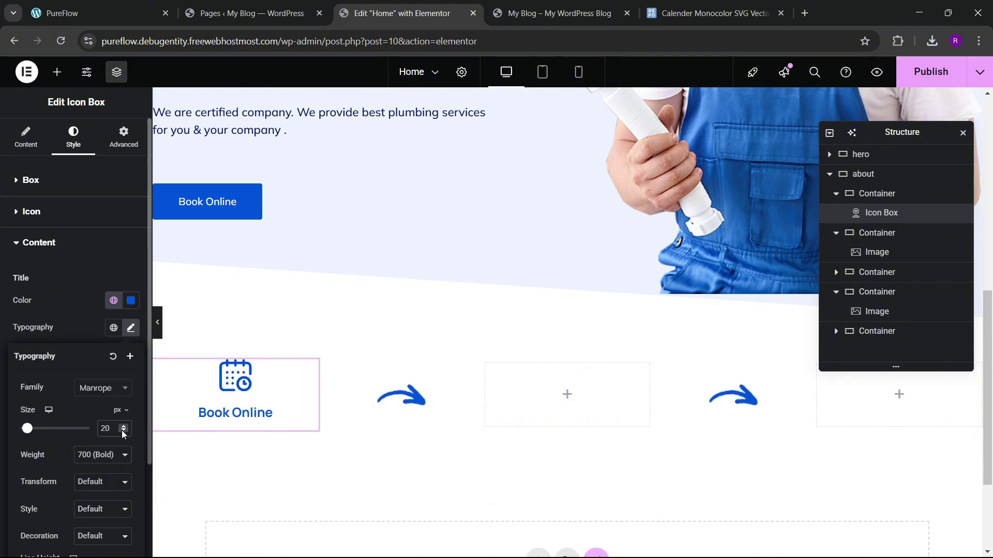
left_click(139, 7)
left_click(445, 5)
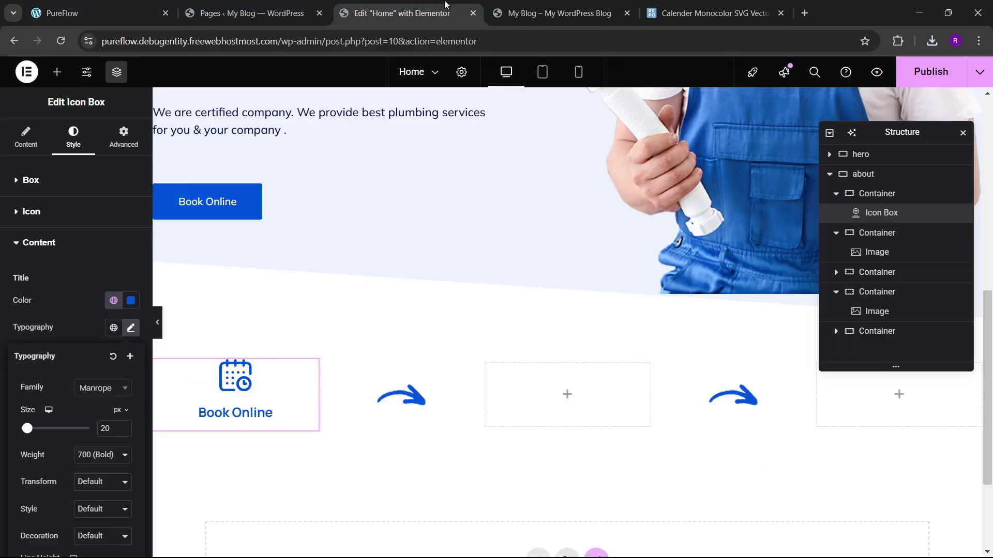
left_click(68, 312)
Step: Colour the calendar icon theme blue and enlarge it to about 60 px
left_click(39, 212)
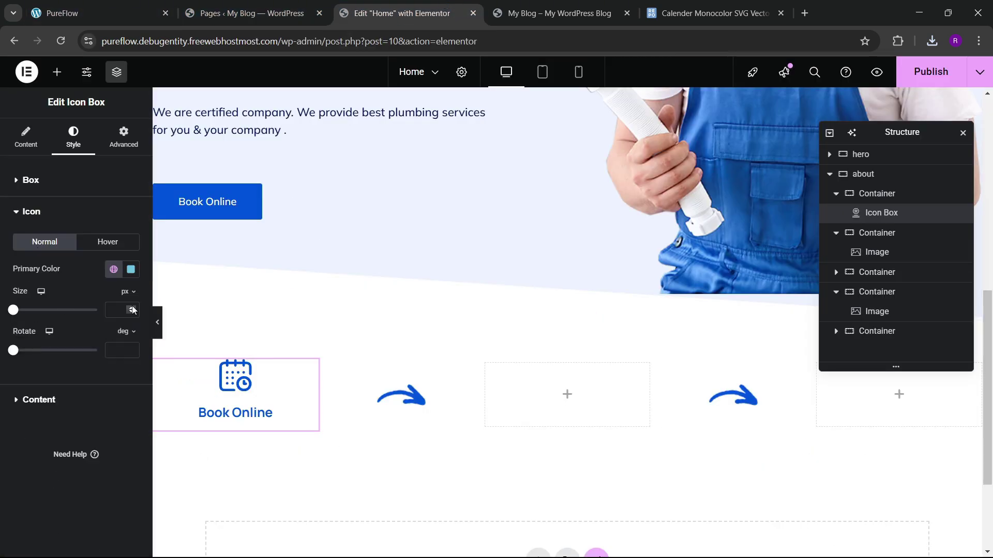
left_click(114, 269)
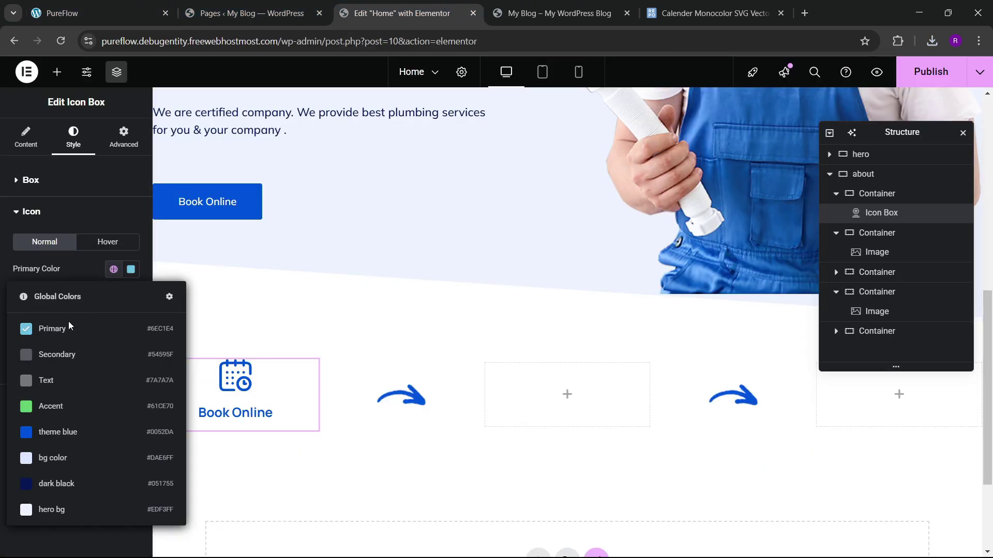
left_click(52, 432)
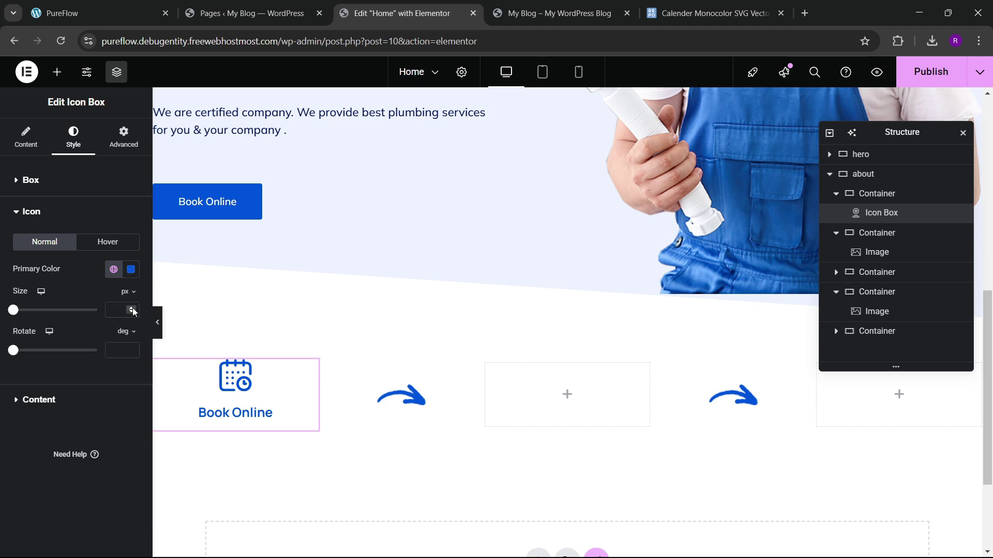
left_click(133, 309)
left_click_drag(132, 309, 132, 309)
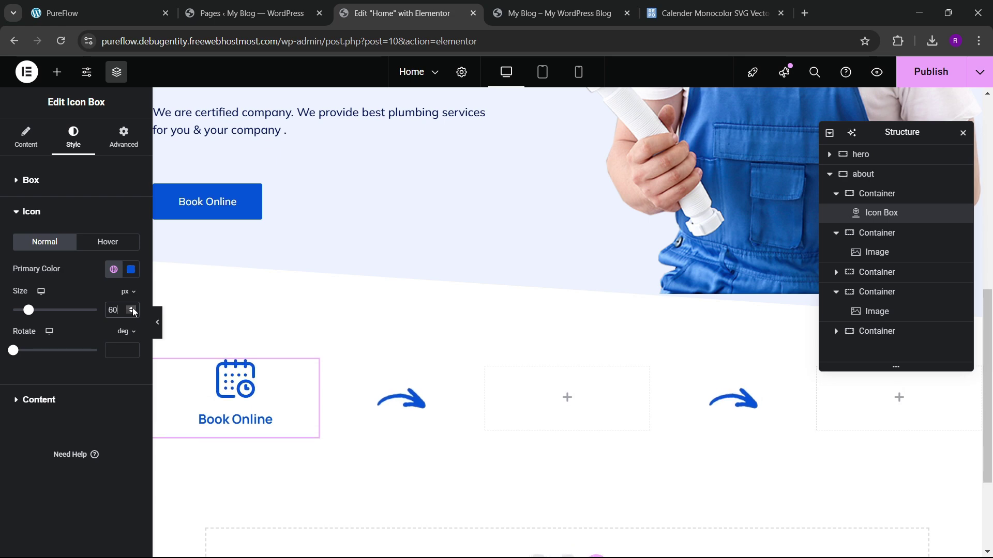
left_click(99, 13)
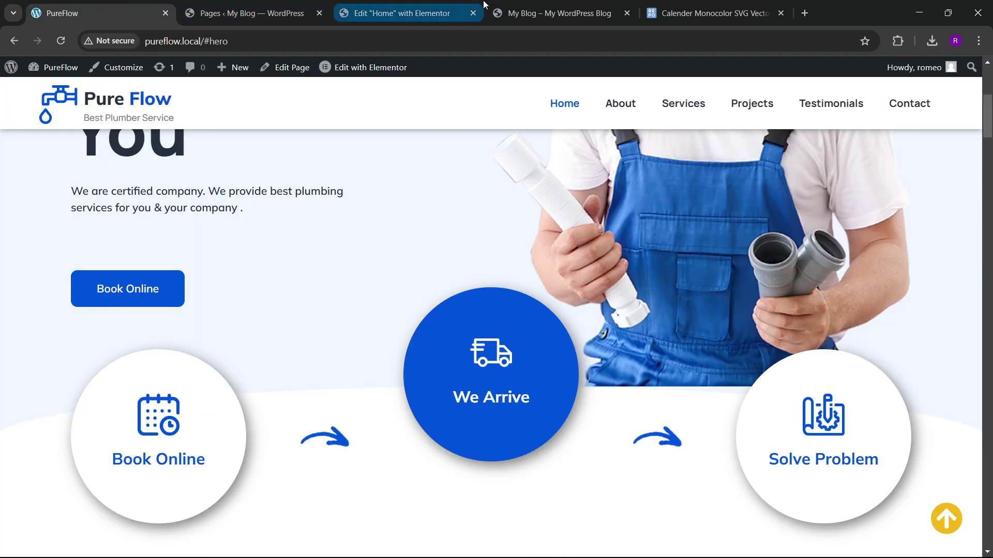
left_click(402, 13)
Step: Adjust the Book Online title size up to 23 and back to 22 px, comparing with the live site
left_click(40, 405)
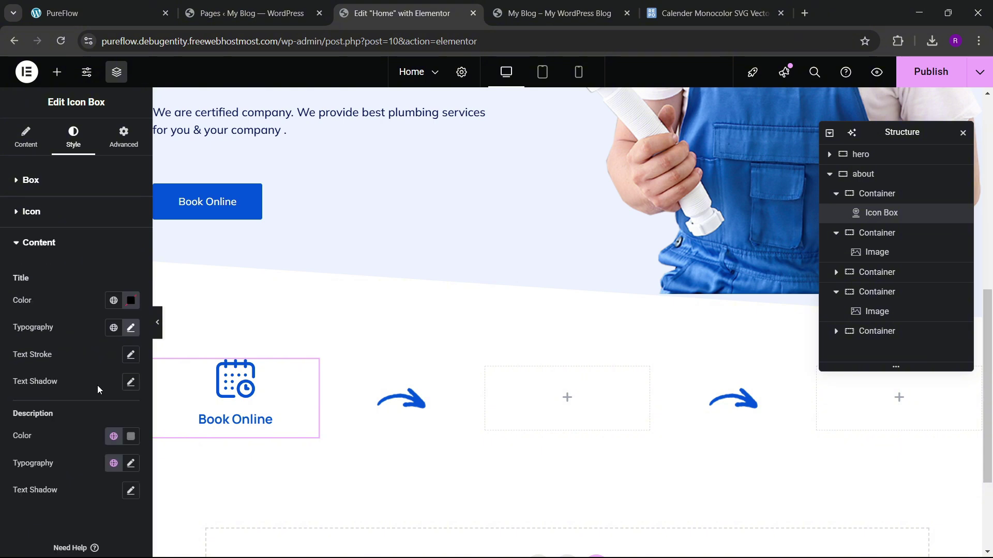
left_click(131, 328)
left_click(123, 427)
left_click(123, 427)
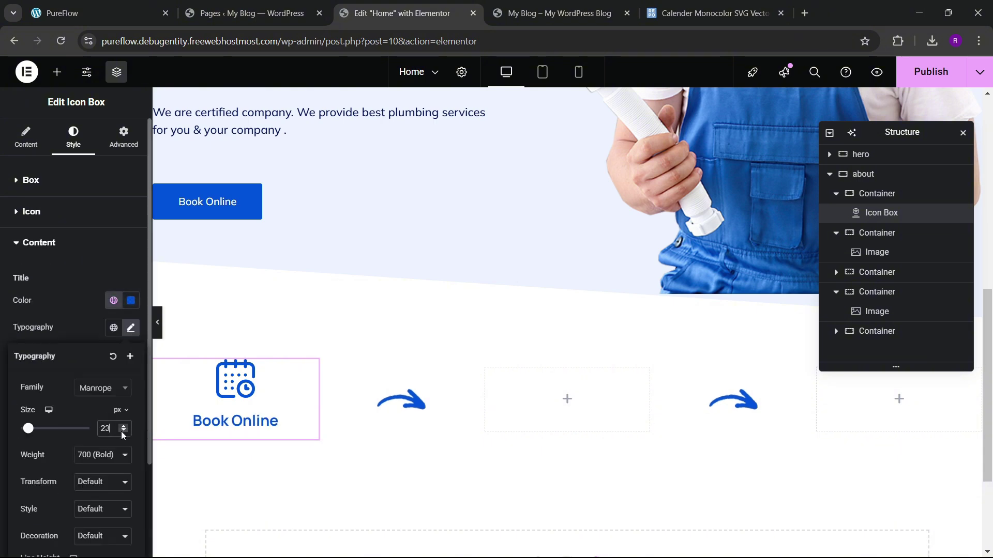
left_click(123, 432)
left_click(123, 432)
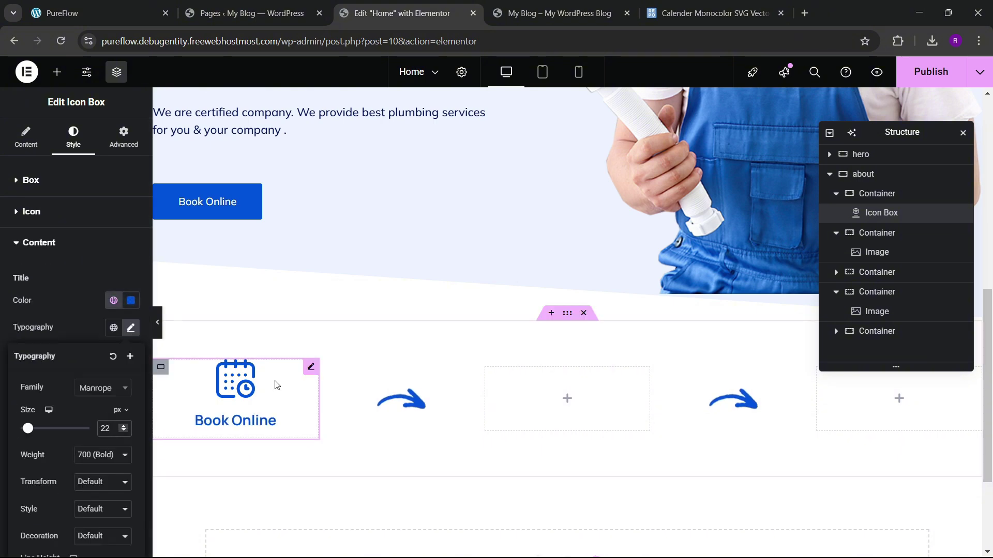
left_click(291, 443)
left_click(98, 12)
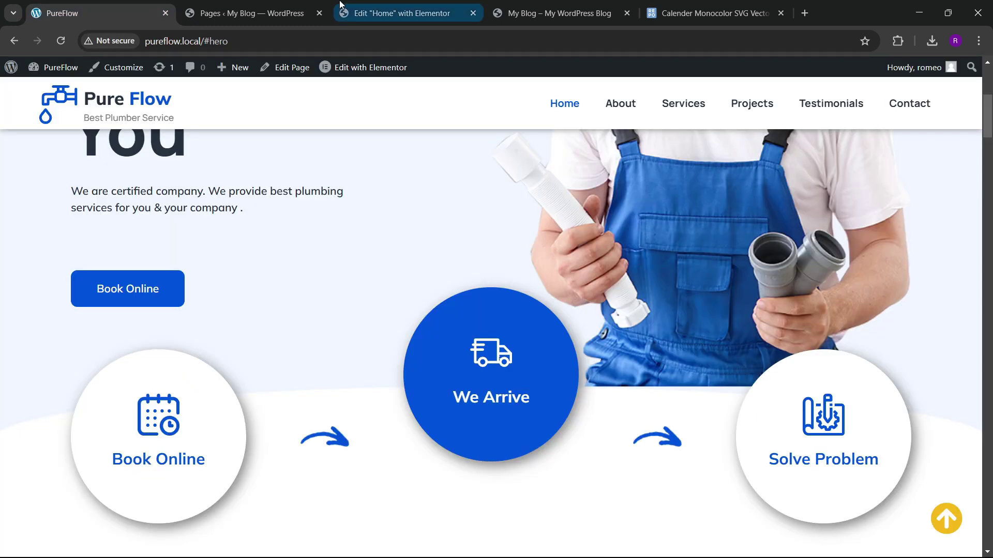
left_click(358, 5)
scroll(383, 305, "down", 2)
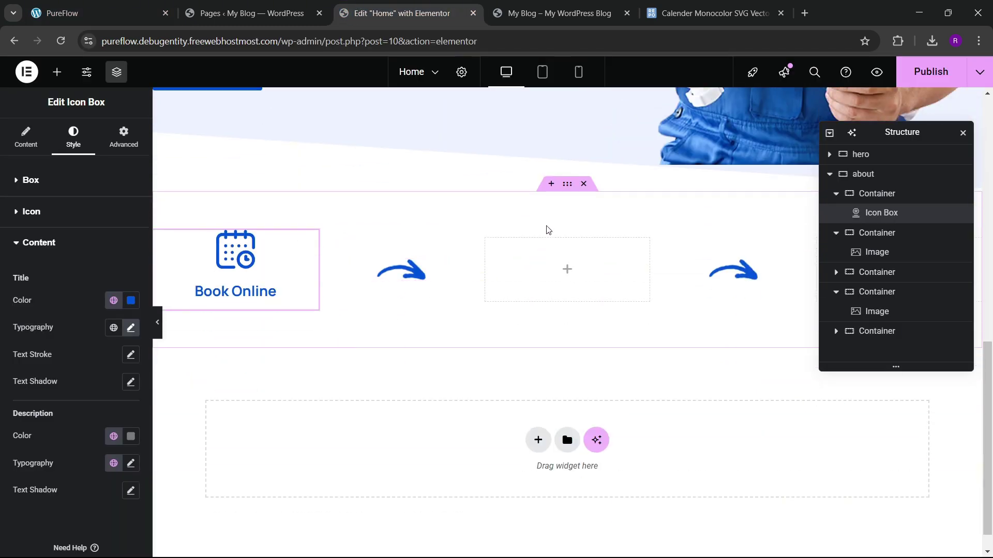
Step: Select the Book Online container and give it a classic white background
left_click(161, 239)
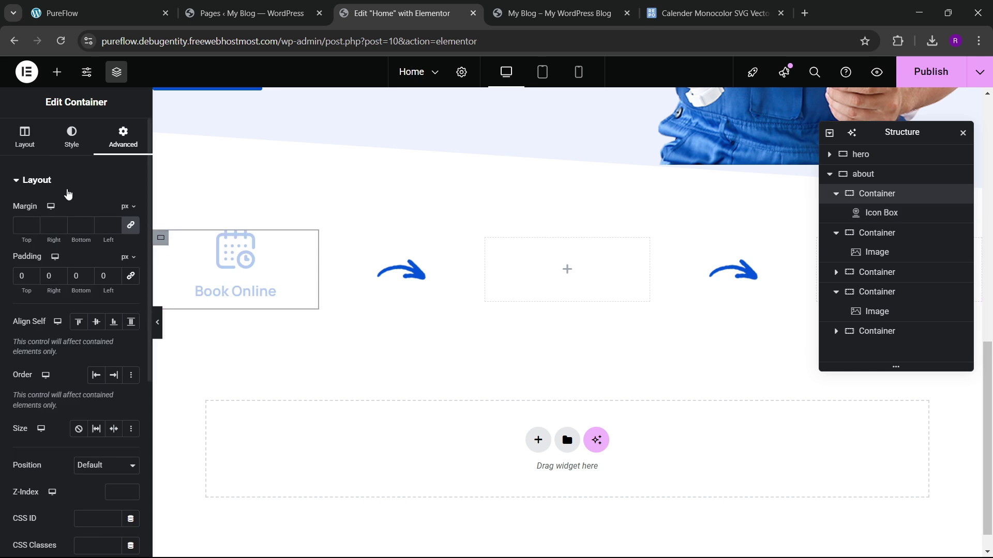
left_click(72, 137)
left_click(85, 238)
left_click(129, 265)
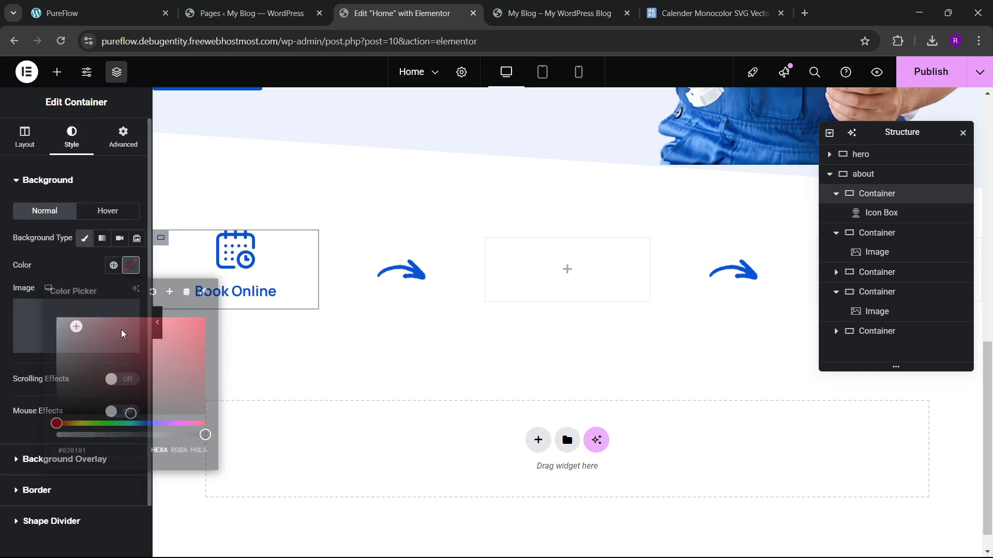
left_click(100, 170)
Step: Set the container's padding to 40
left_click(123, 137)
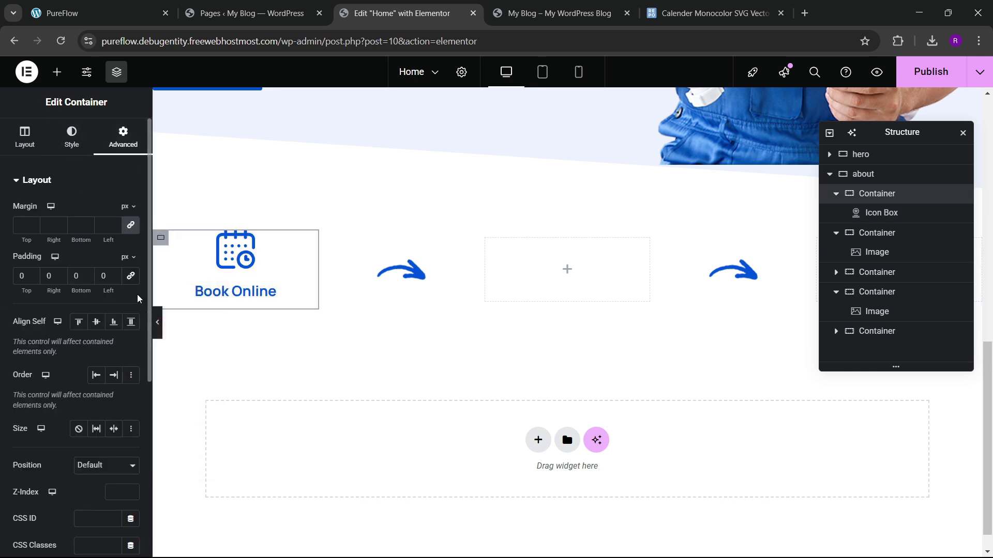
left_click(20, 275)
type("40")
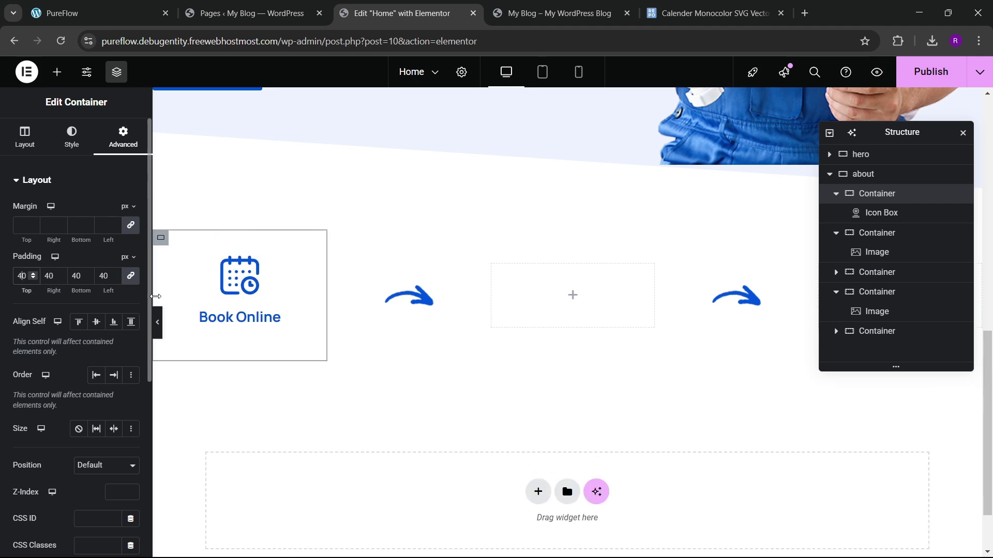
left_click(68, 150)
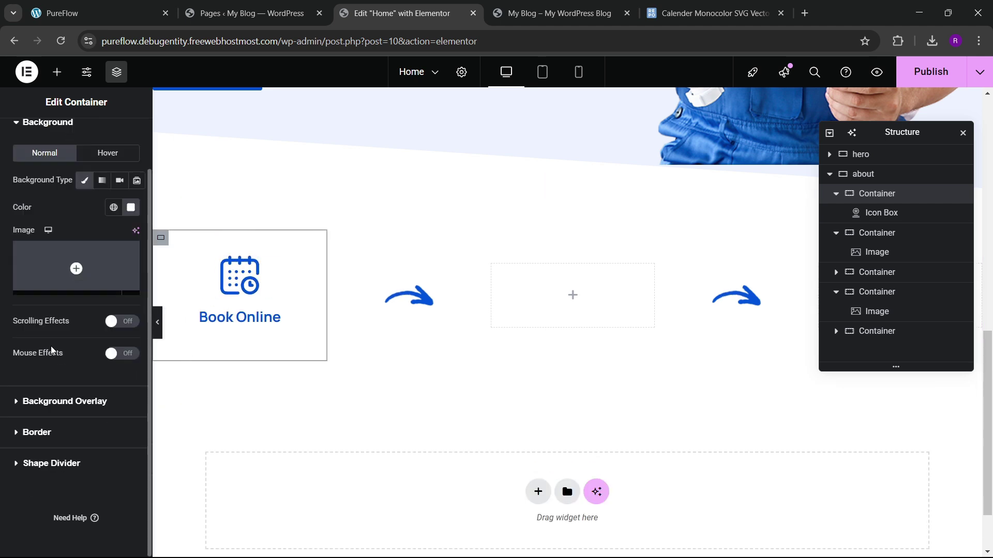
Step: Give the container 100 px rounded corners and a soft box shadow (H5, V7, blur 20)
left_click(31, 433)
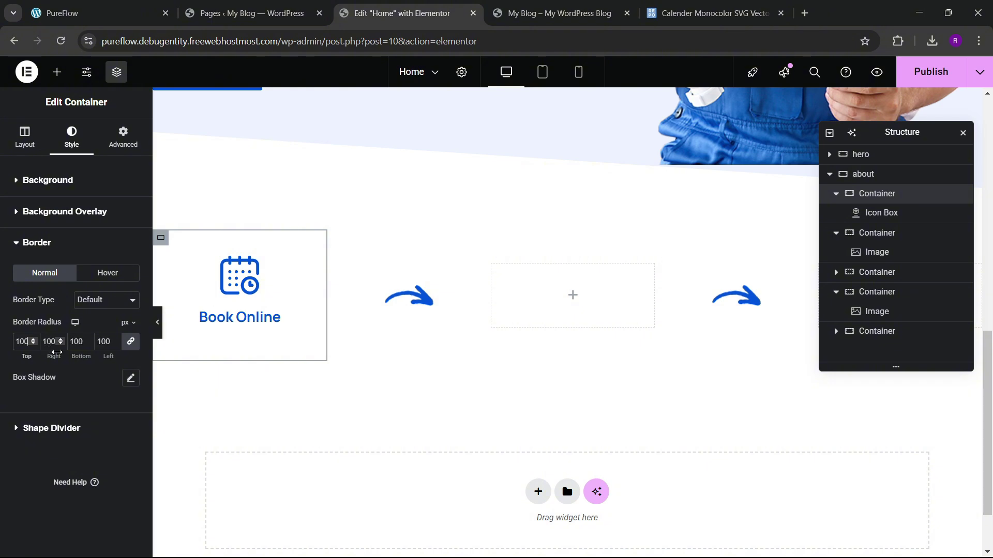
left_click(131, 381)
scroll(105, 381, "down", 1)
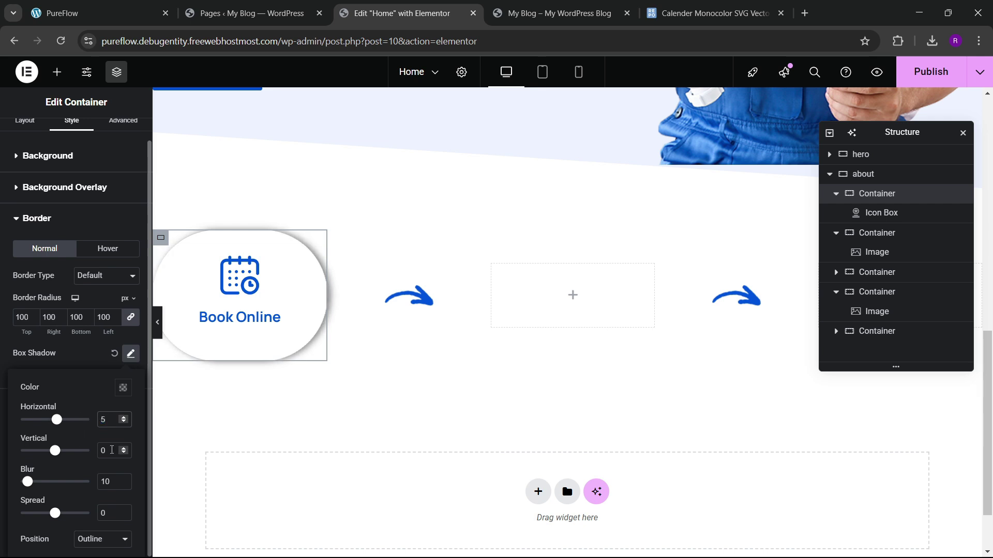
type("7")
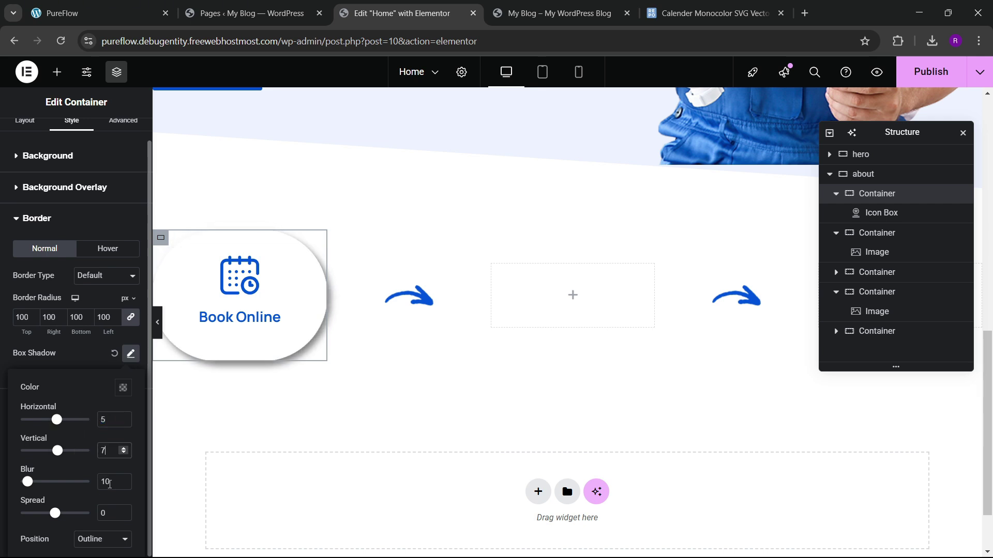
type("20")
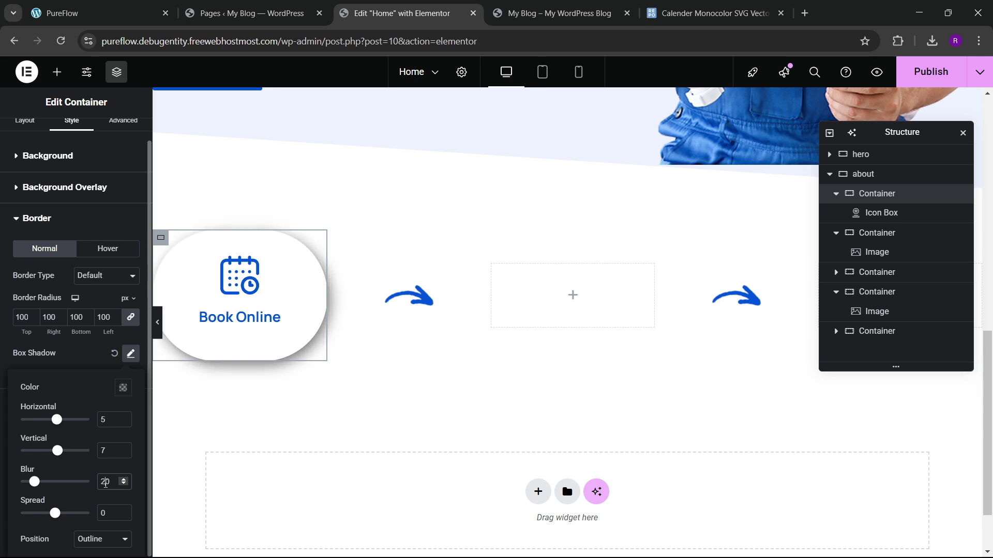
left_click(82, 363)
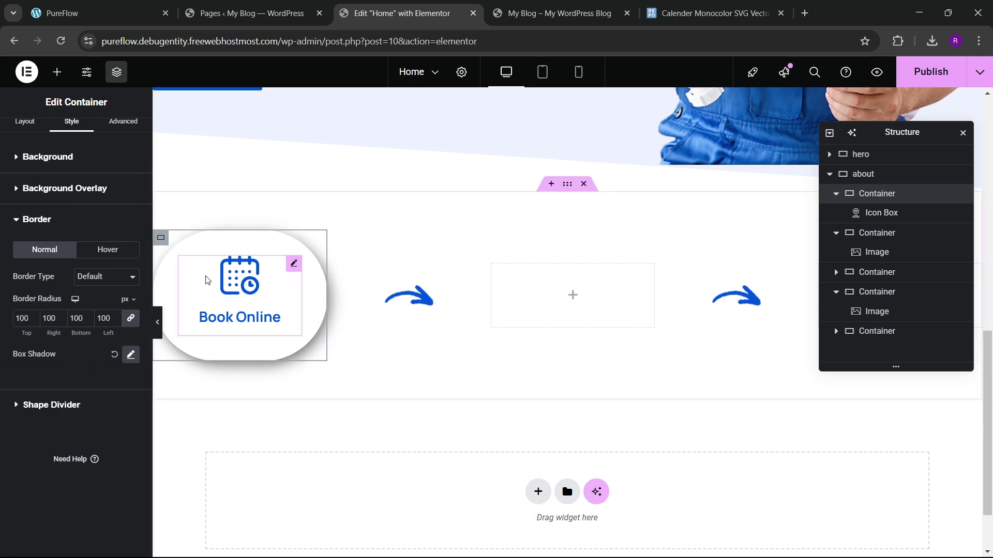
Step: Give the container a minimum height of about 233 px and centre its content both ways
scroll(72, 181, "up", 1)
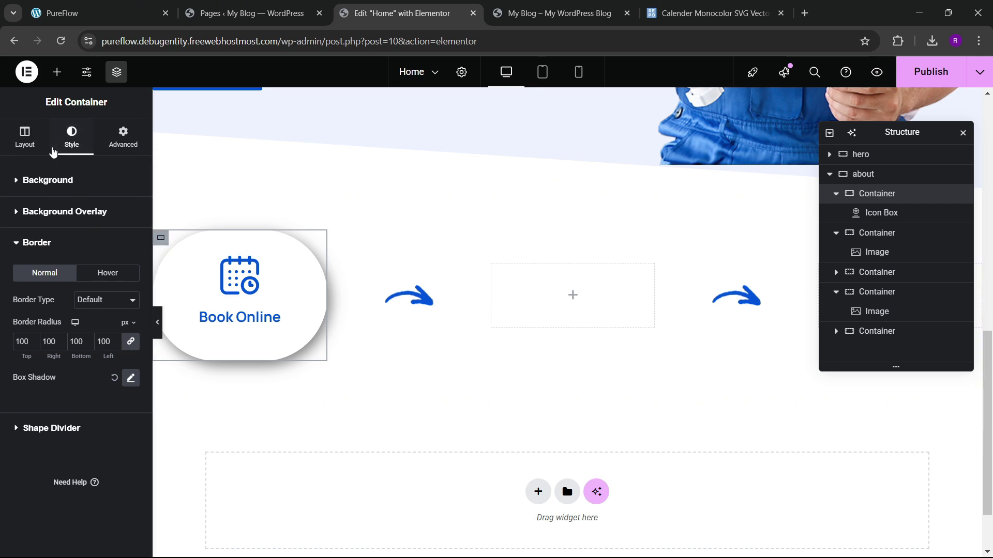
left_click(42, 144)
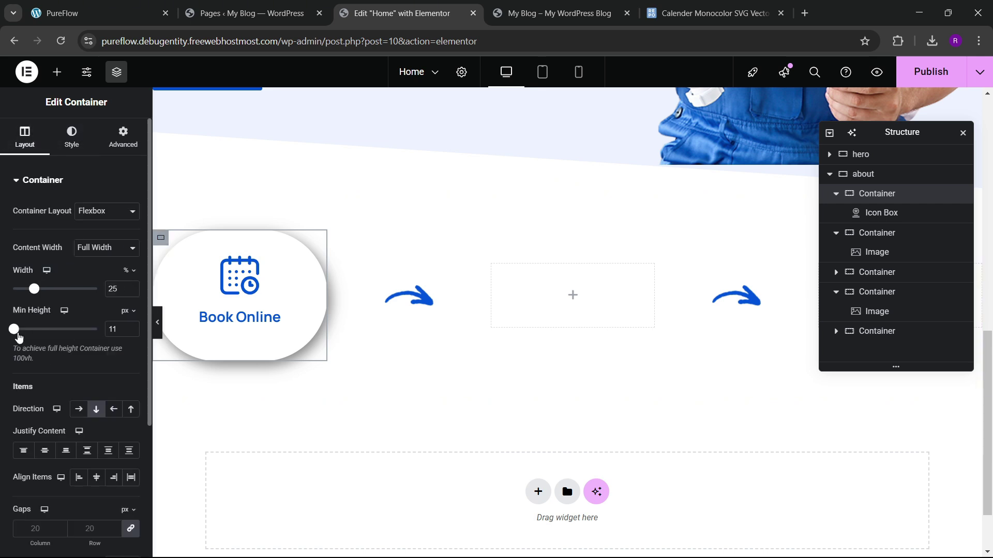
mouse_move(14, 330)
left_mouse_down()
mouse_move(35, 336)
mouse_move(26, 337)
left_mouse_up()
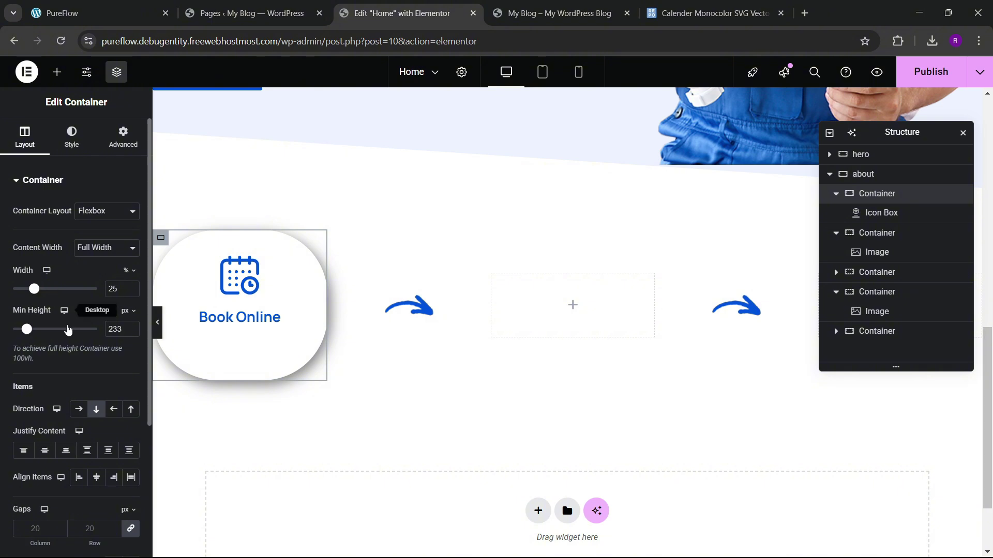
left_click(45, 450)
left_click(96, 477)
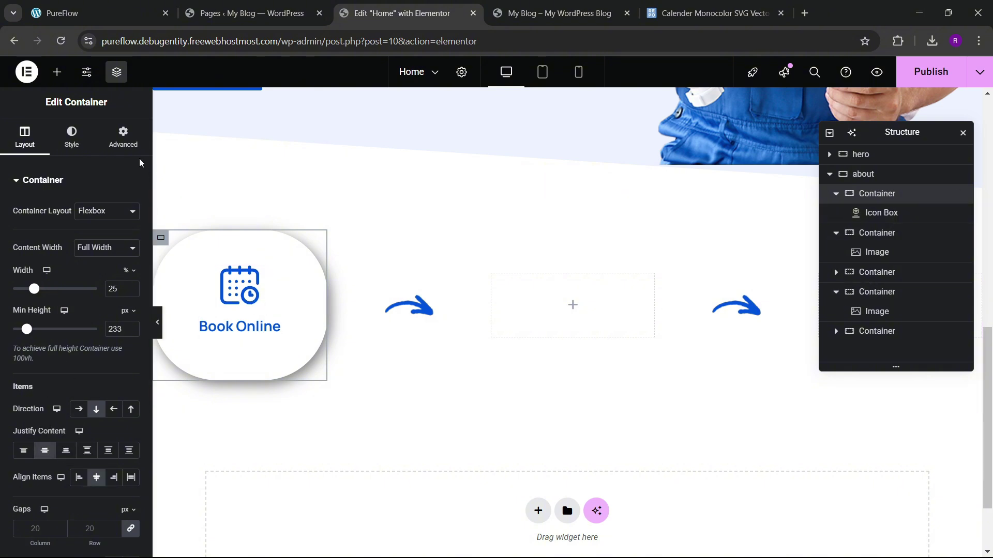
scroll(85, 339, "down", 4)
scroll(49, 190, "up", 4)
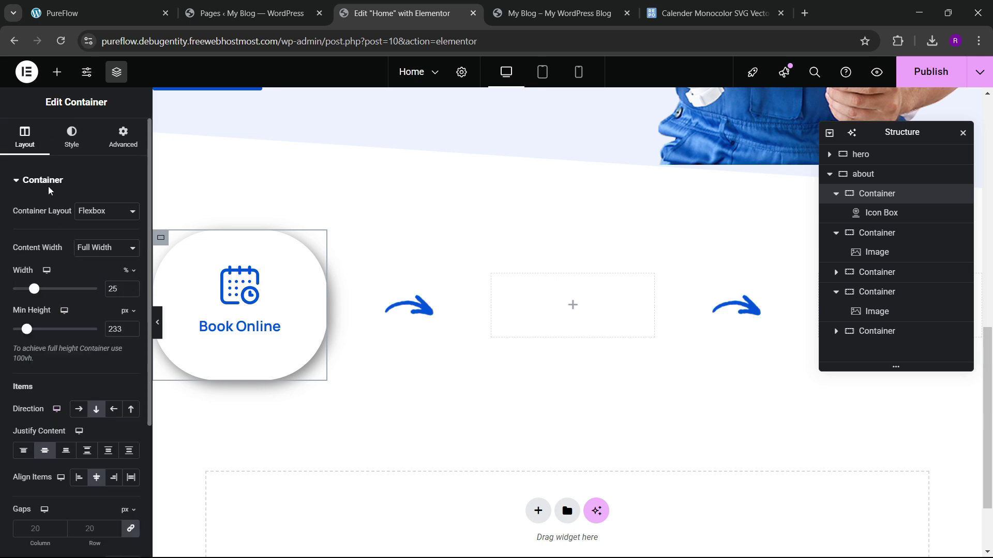
Step: Set the container's border radius to 500 on all corners
left_click(71, 137)
left_click(45, 434)
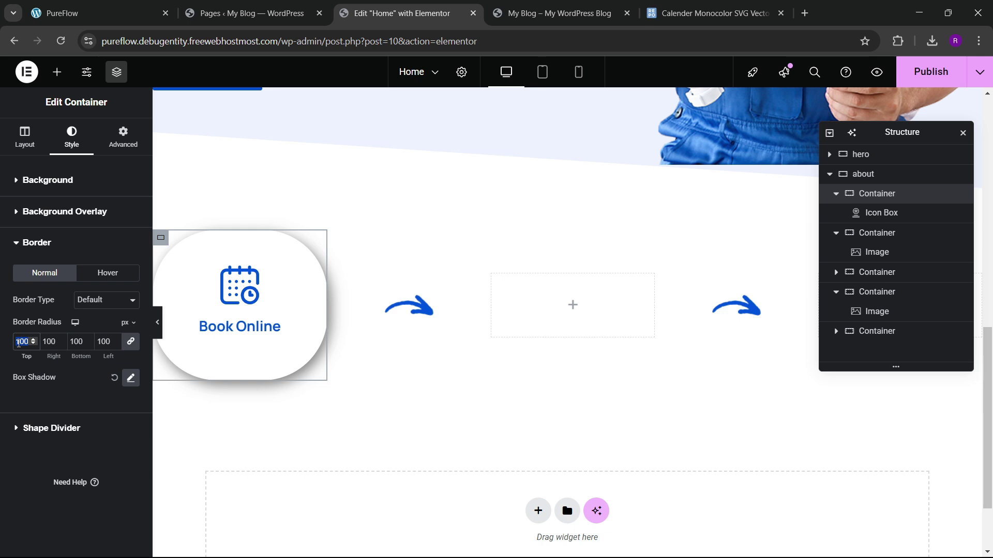
type("200")
key("BackSpace")
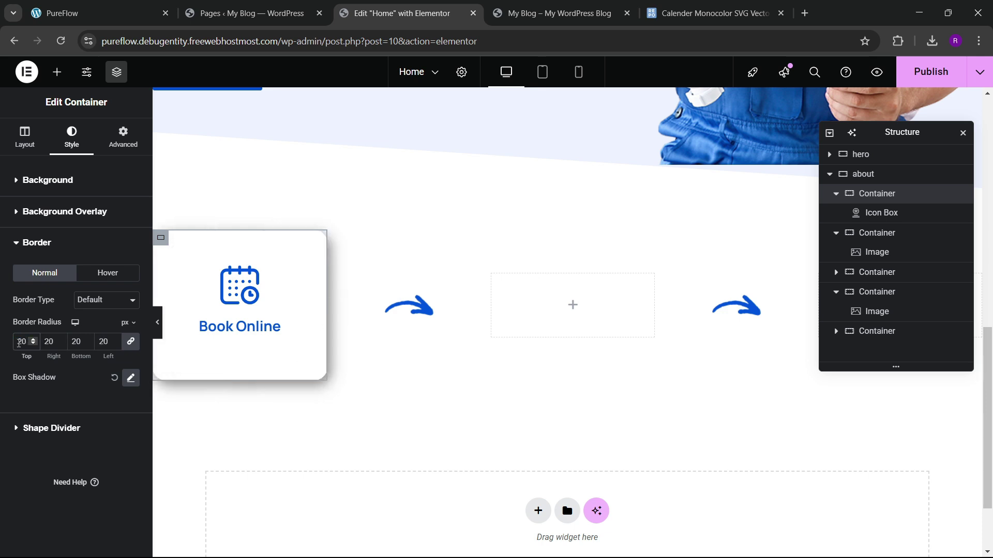
type("500")
key("BackSpace")
key("BackSpace")
key("BackSpace")
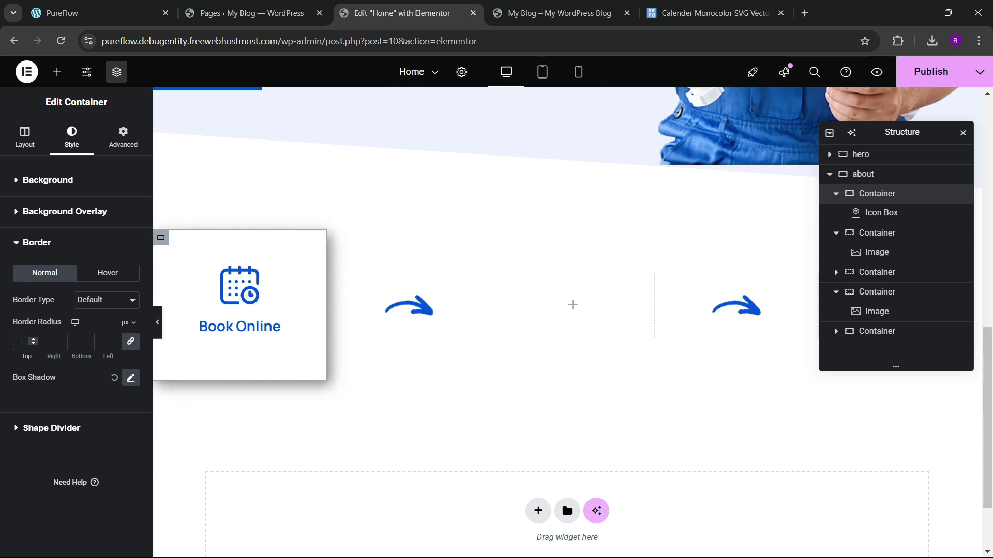
type("500")
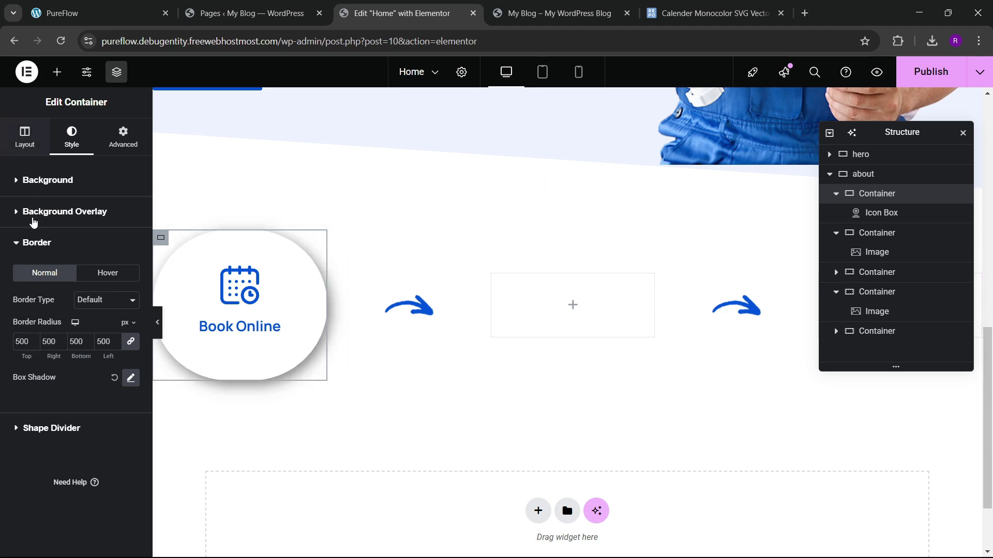
Step: Set the container's minimum height to 250 px
left_click(24, 137)
left_click_drag(31, 335, 31, 332)
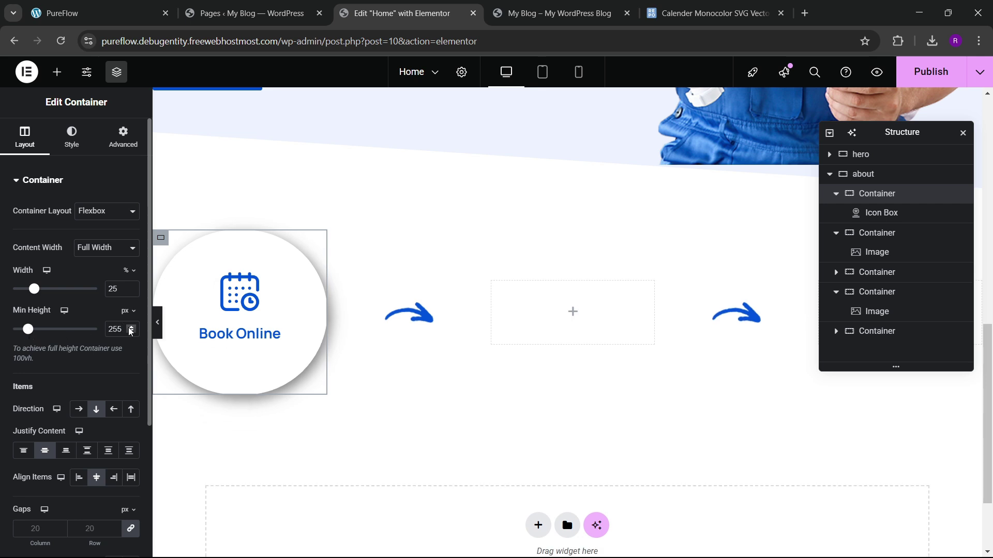
left_click_drag(129, 328, 131, 331)
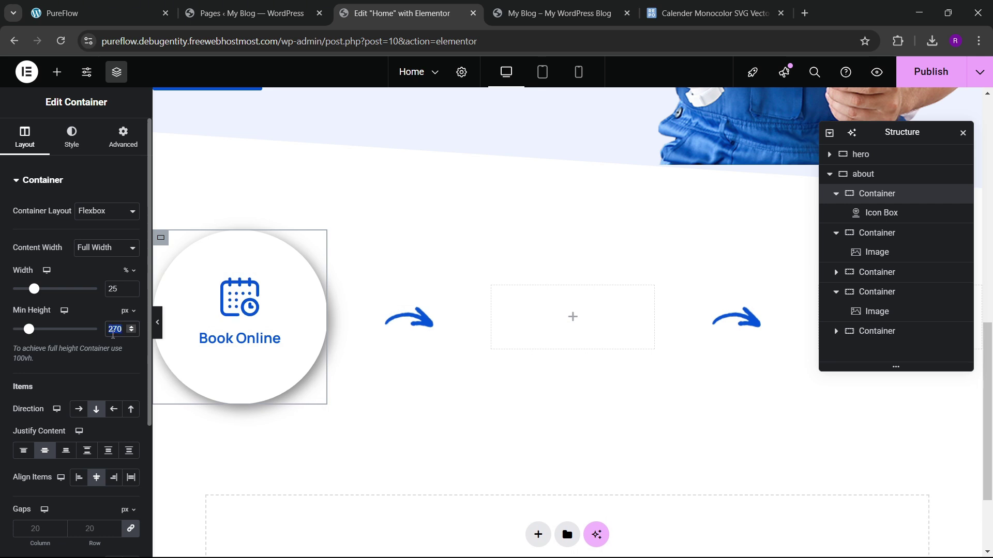
type("250")
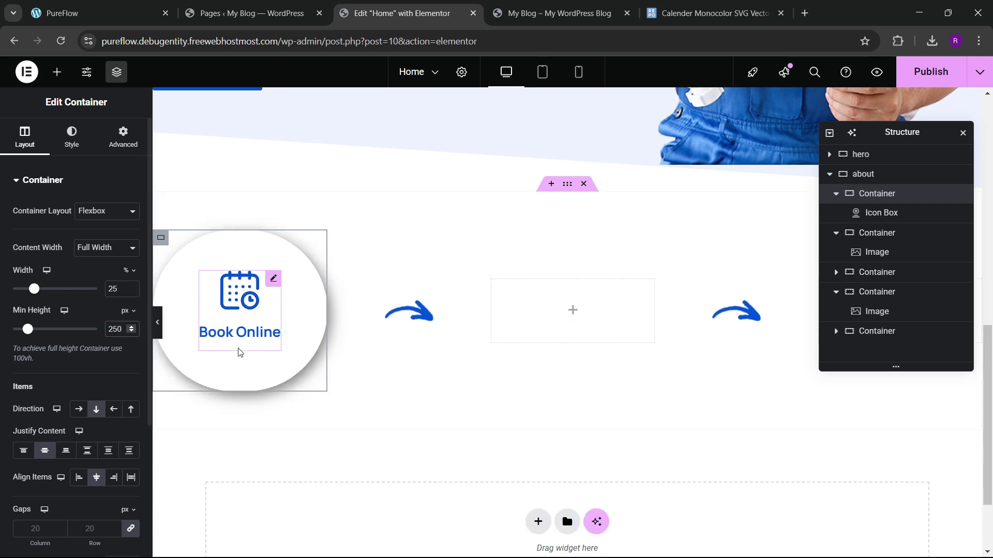
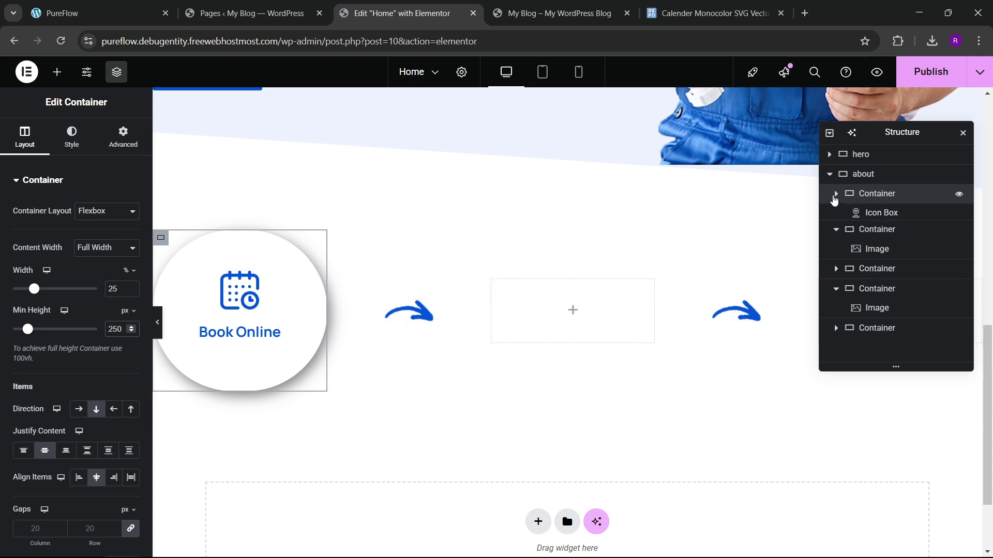
Step: Collapse the structure tree and duplicate the Book Online circle container twice
left_click(836, 194)
left_click(835, 214)
left_click(835, 233)
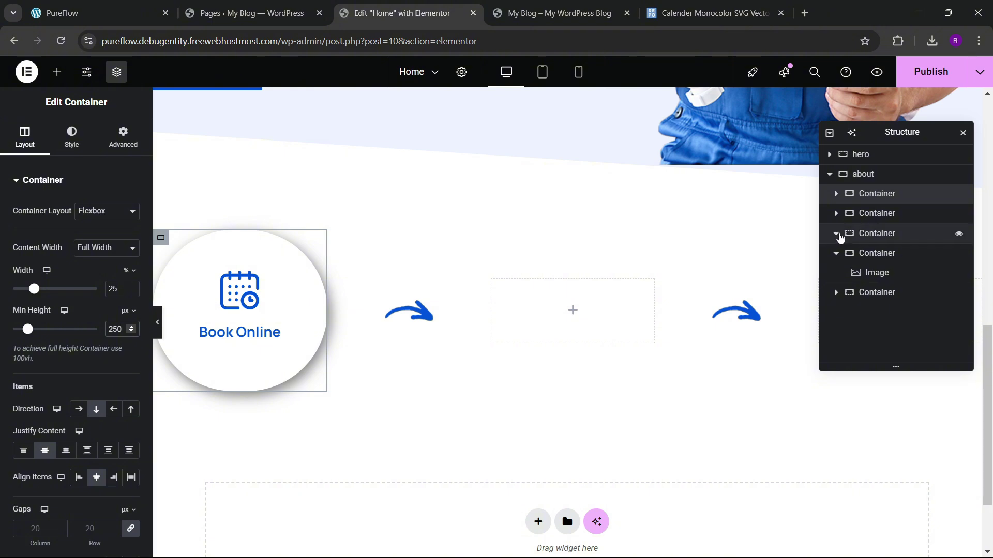
left_click(836, 273)
left_click(836, 234)
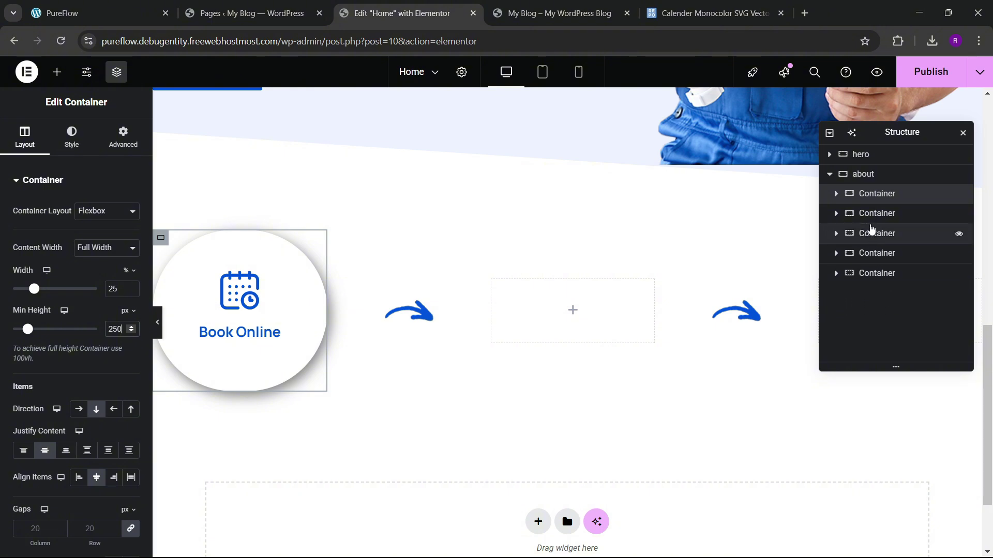
right_click(877, 200)
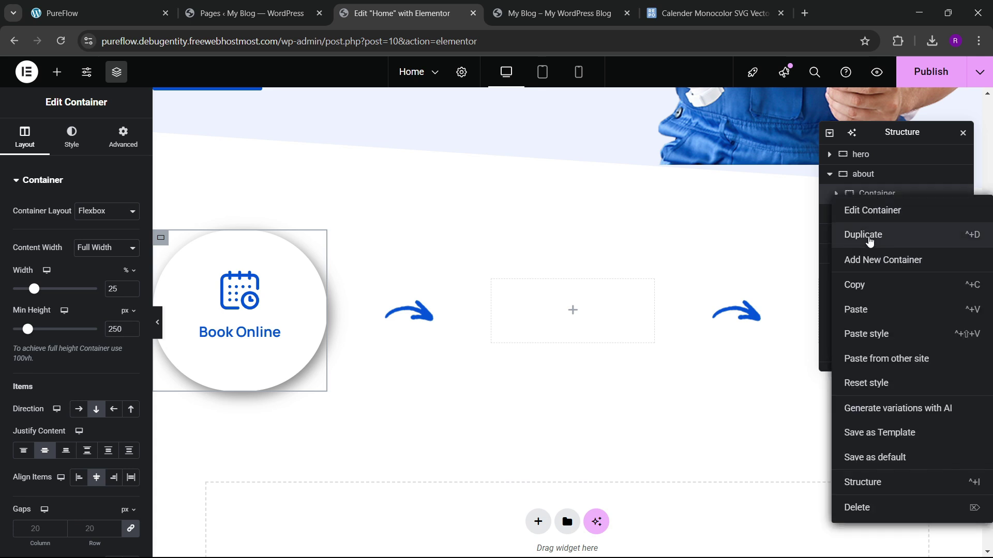
left_click(870, 238)
right_click(877, 212)
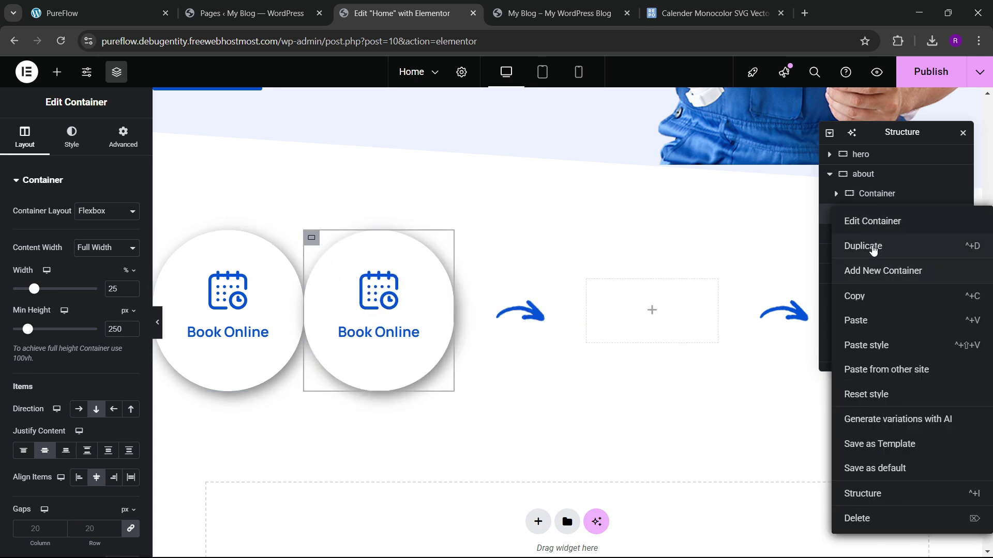
left_click(872, 247)
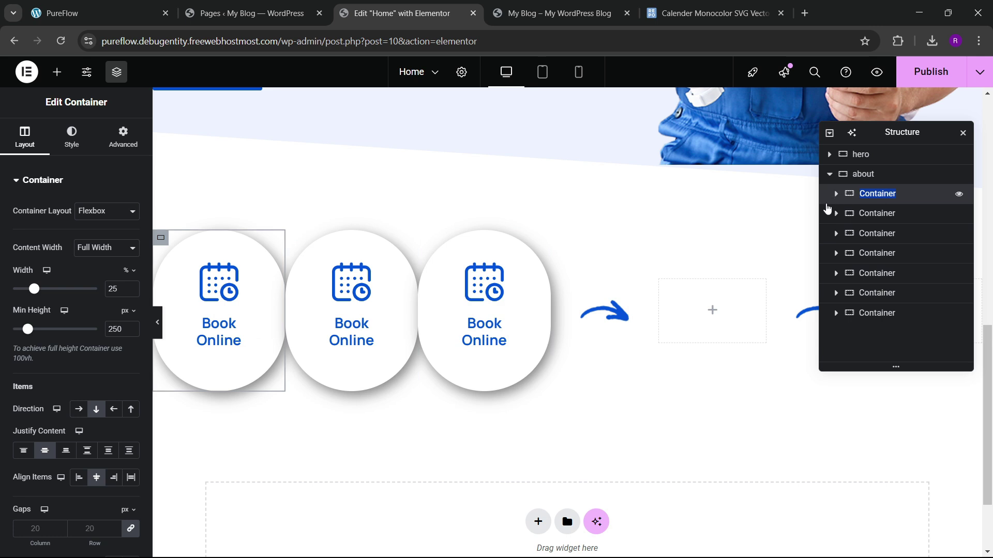
Step: Rename the three circle containers to circle 1, circle 2 and circle 3
type("circle 2")
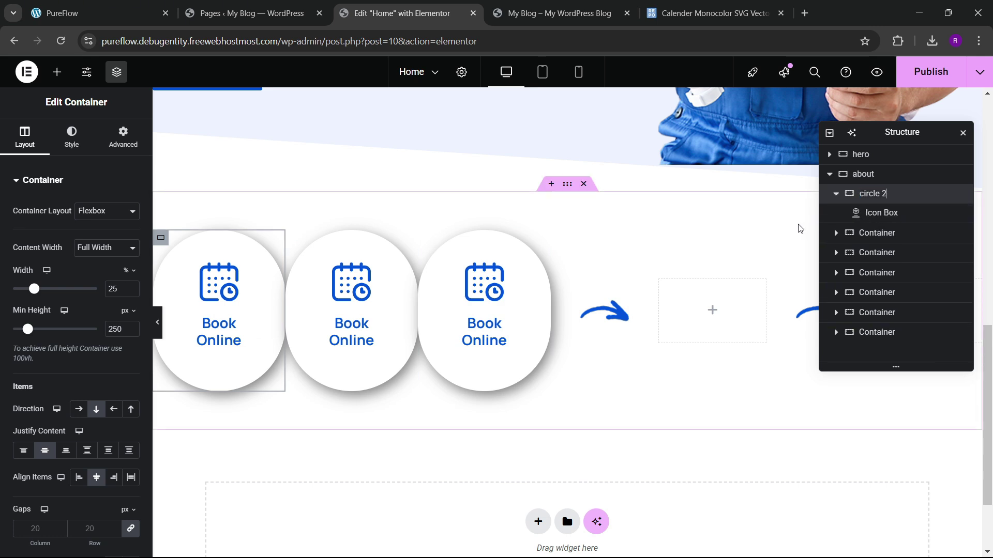
left_click(882, 234)
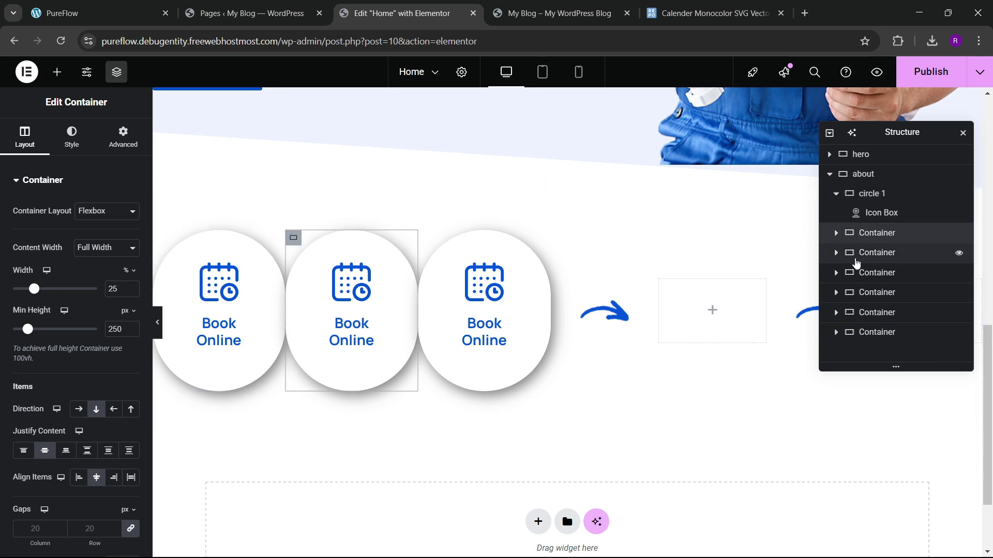
double_click(882, 234)
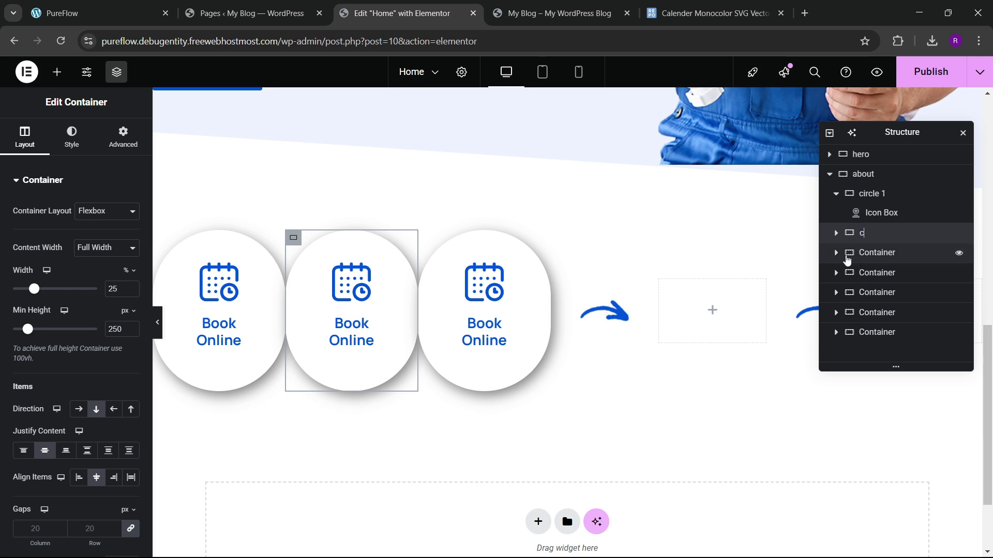
type("circle 3")
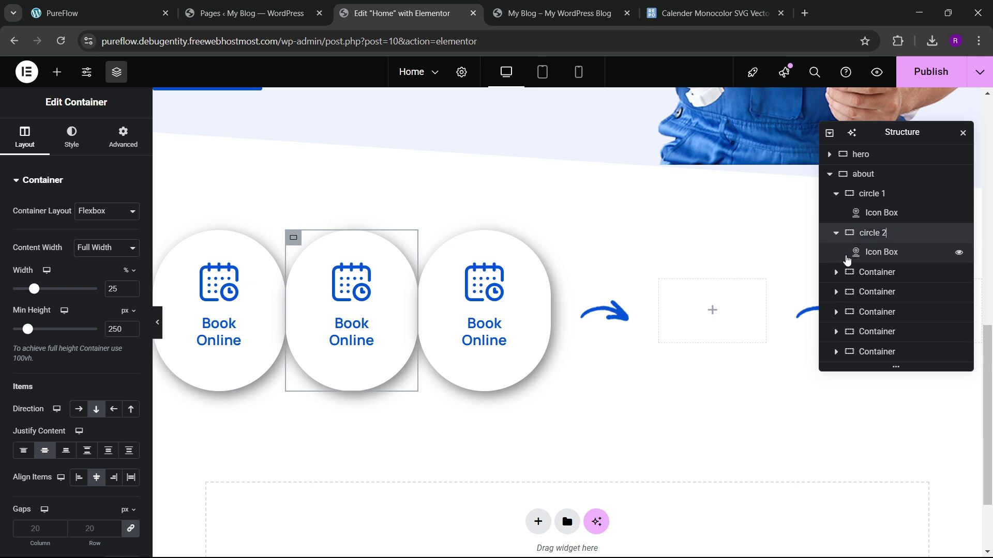
double_click(857, 277)
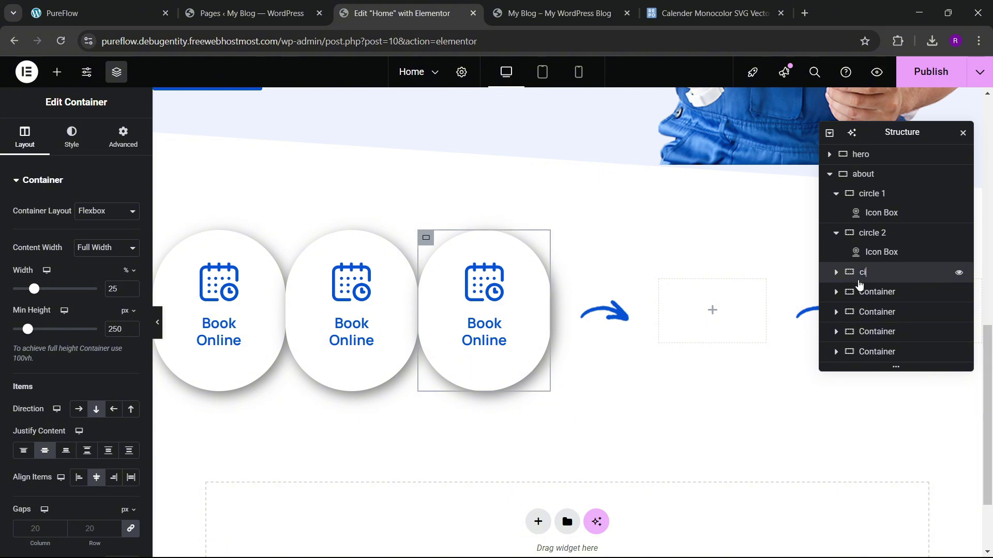
type("circle 3")
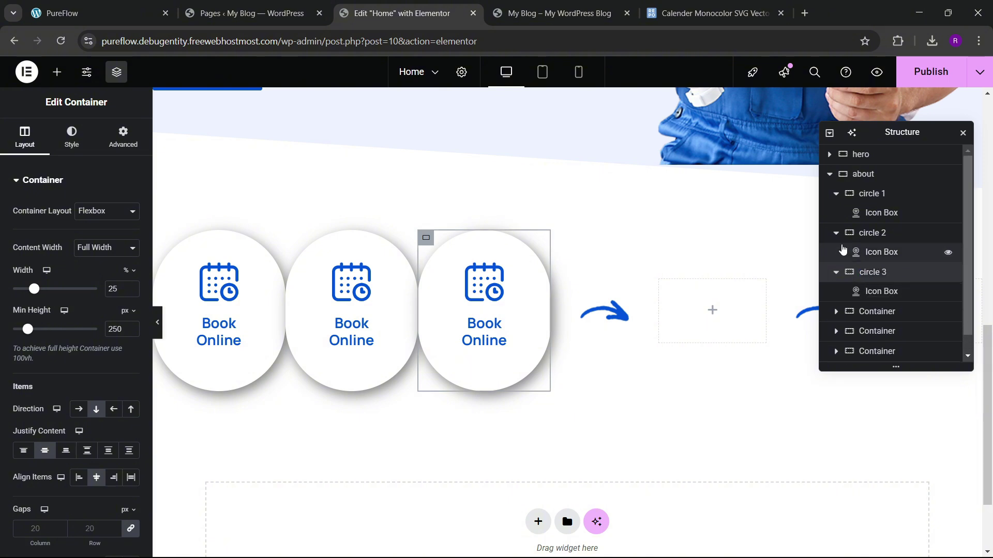
left_click(841, 235)
left_click(836, 196)
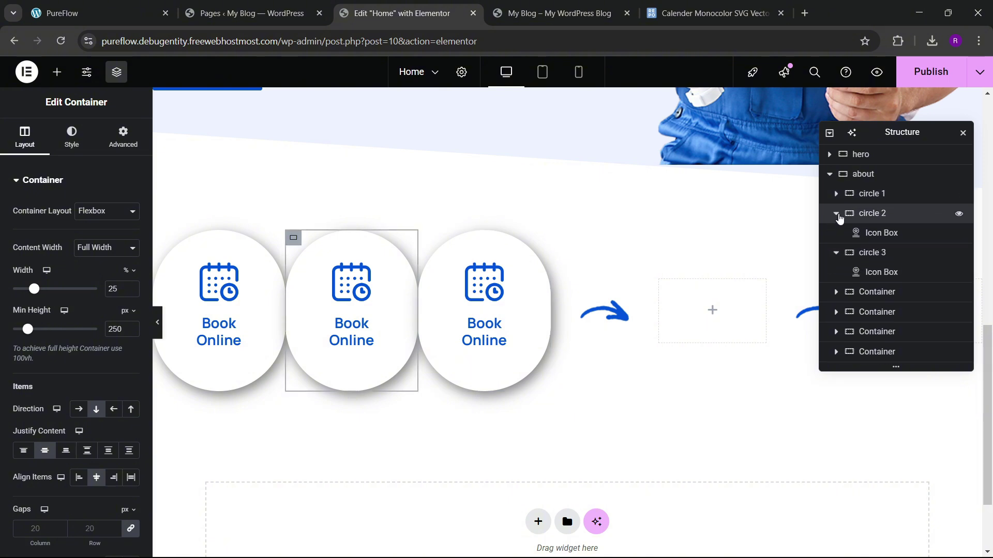
left_click(837, 215)
left_click(836, 235)
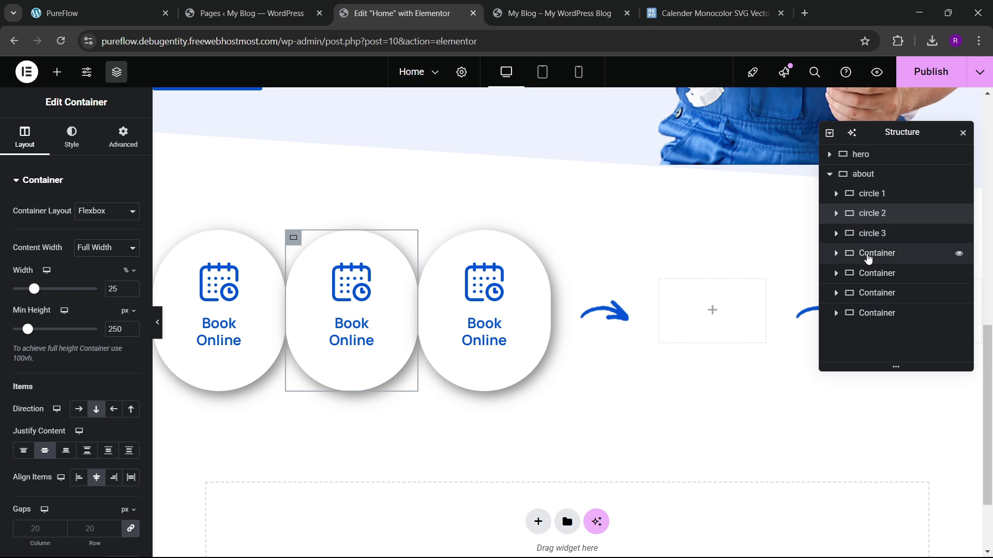
left_click(868, 257)
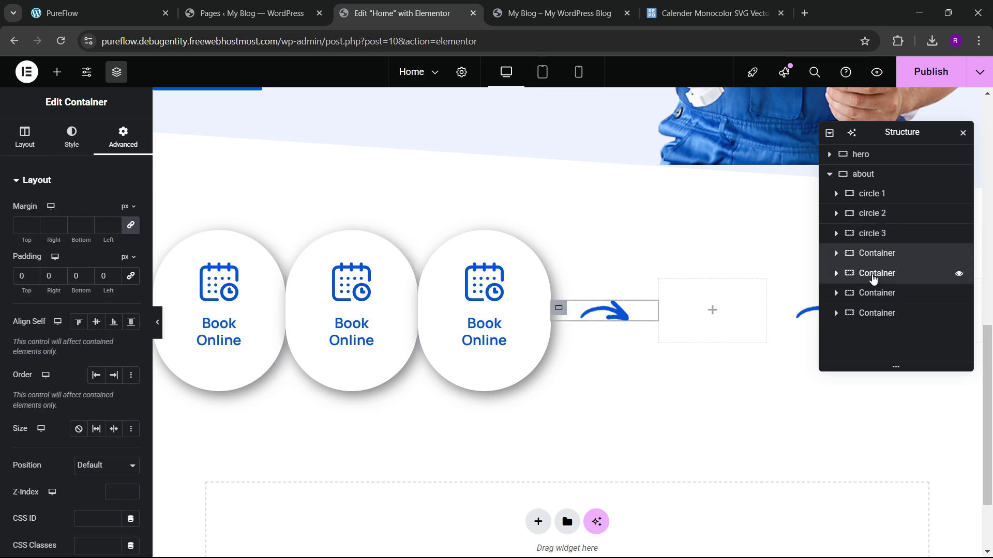
Step: Delete the empty placeholder container and the extra last arrow container
left_click(872, 277)
right_click(881, 274)
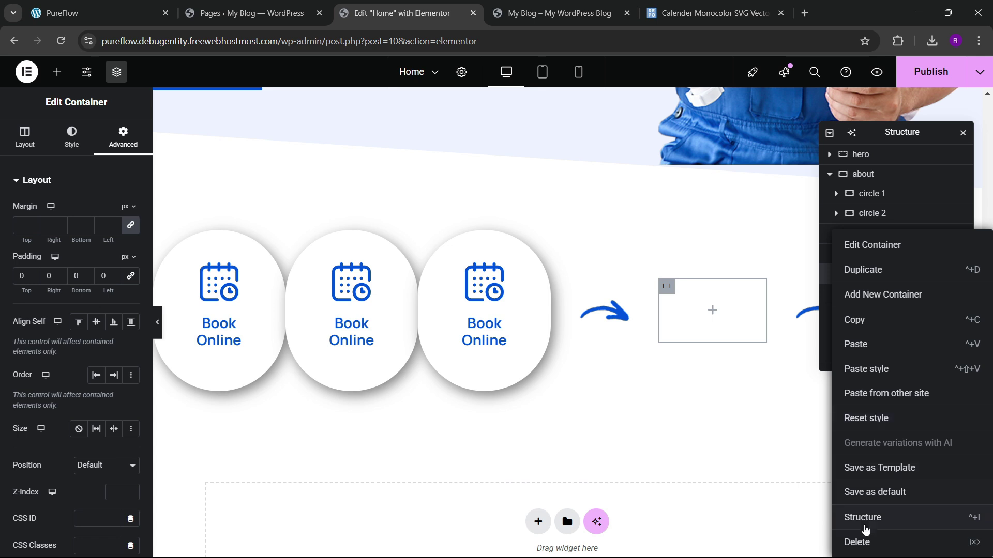
left_click(856, 542)
left_click(877, 293)
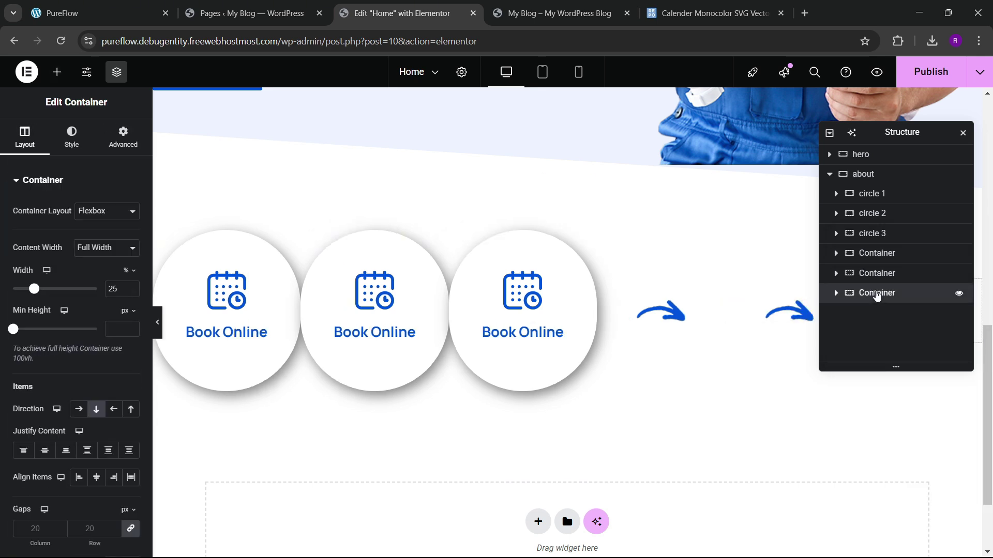
right_click(877, 293)
left_click(856, 540)
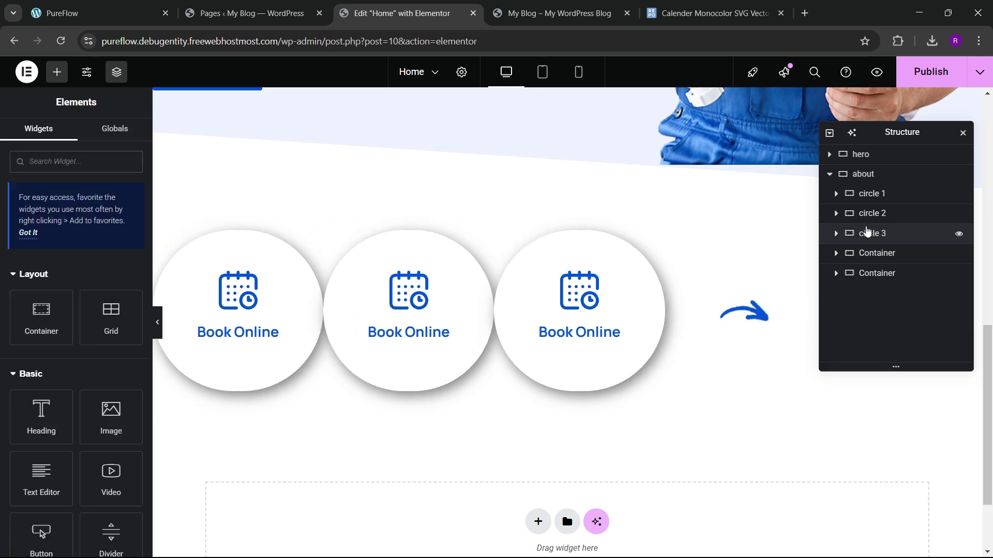
Step: Move circle 3 to the end so the arrows sit between the circles, and check the live site
left_click_drag(867, 231, 874, 212)
scroll(706, 334, "down", 2)
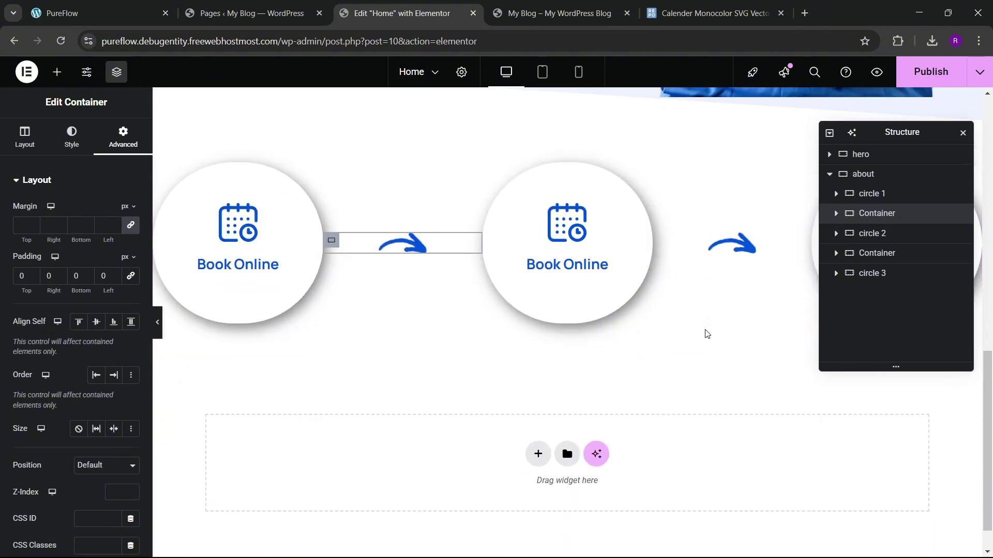
scroll(523, 354, "up", 2)
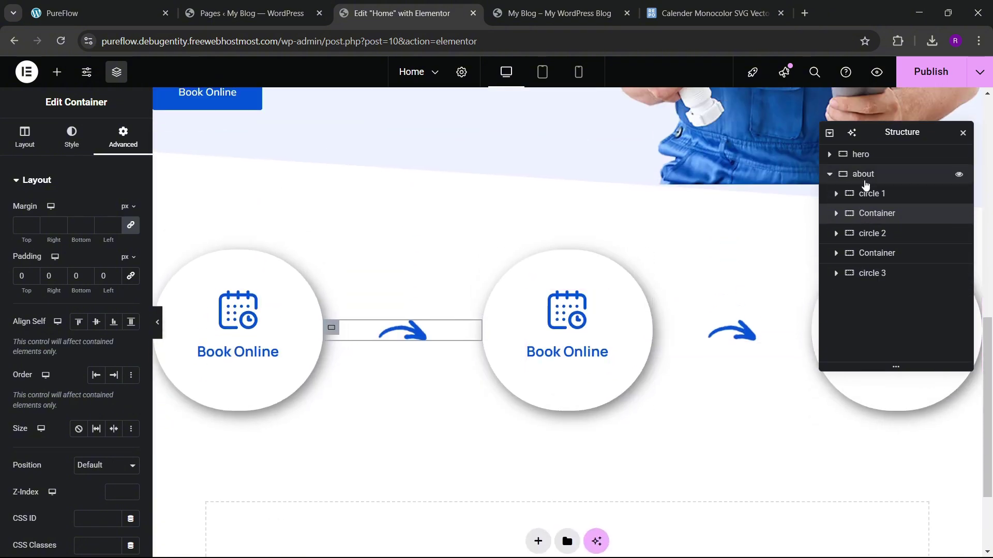
left_click(865, 181)
scroll(55, 362, "down", 3)
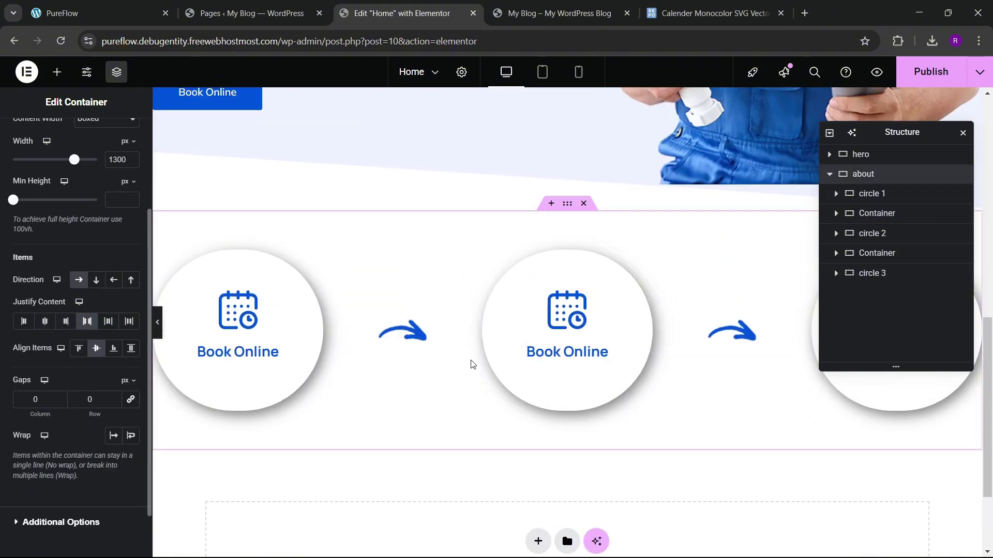
scroll(517, 341, "down", 2)
scroll(545, 317, "up", 2)
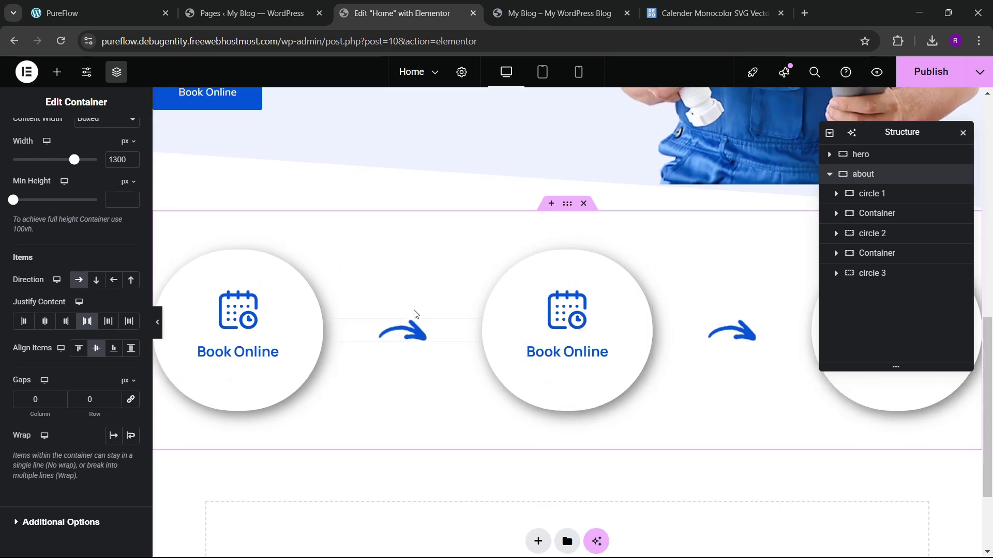
left_click(129, 7)
key("ctrl+3")
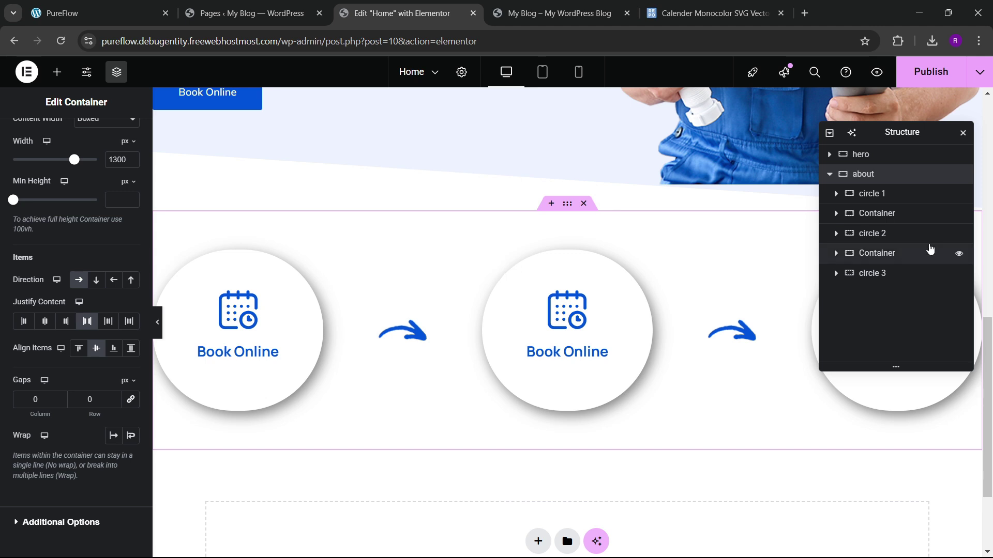
left_click(874, 233)
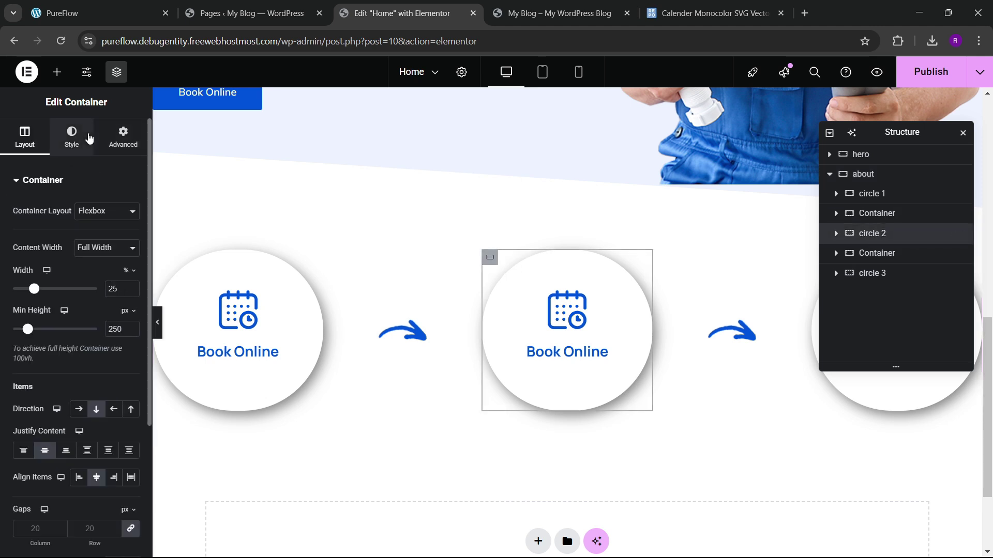
Step: Fill circle 2 with the theme blue, paste in the icon box, and make its title white
left_click(88, 137)
left_click(113, 266)
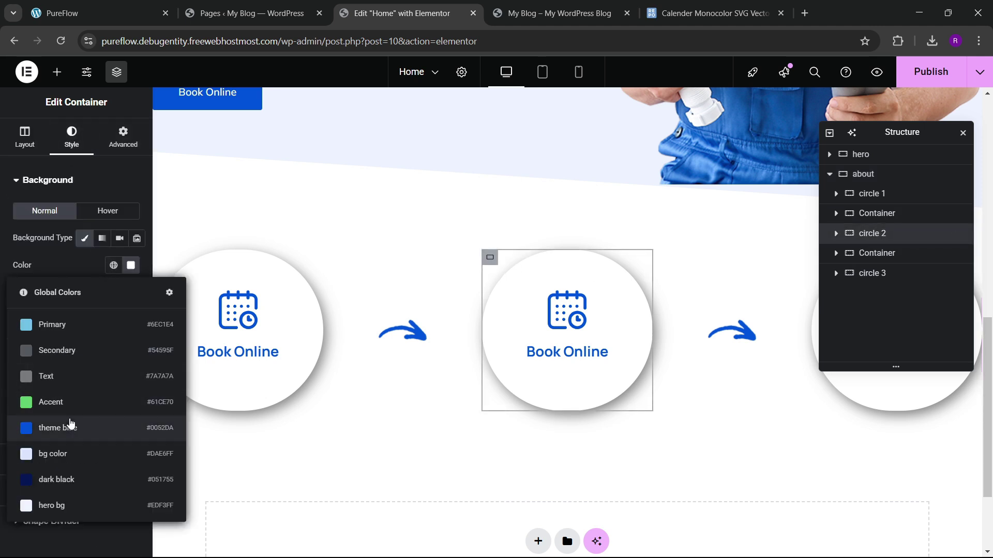
left_click(71, 424)
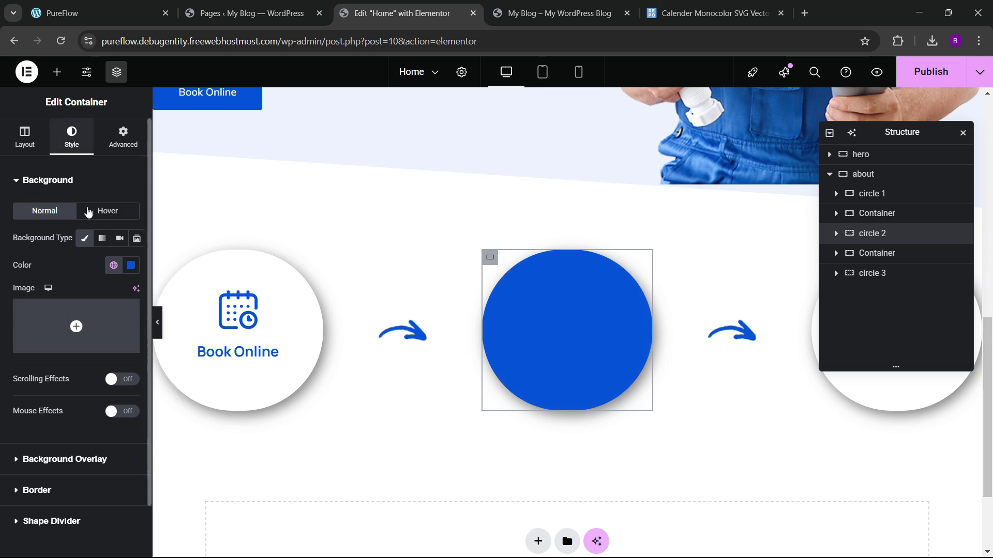
key("ctrl+v")
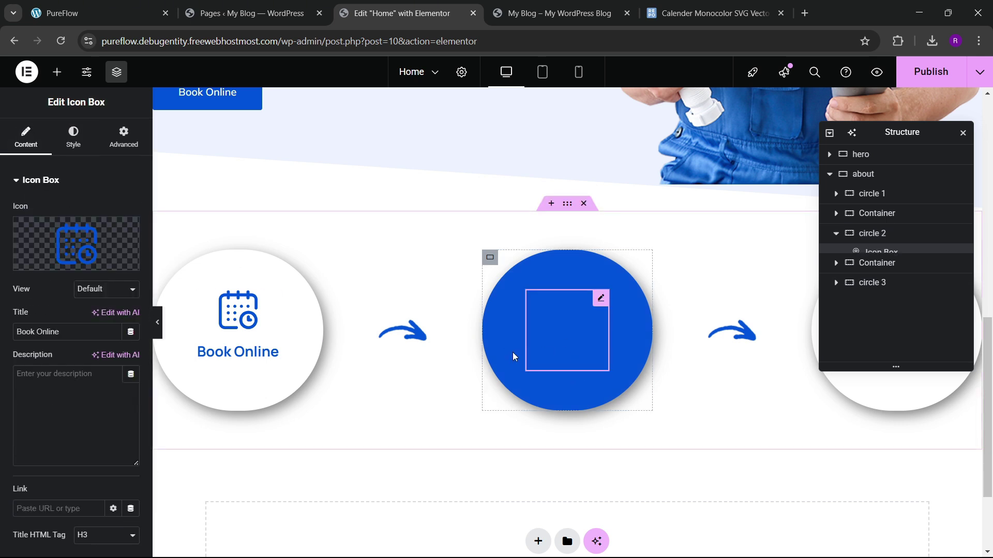
left_click(77, 137)
left_click(38, 409)
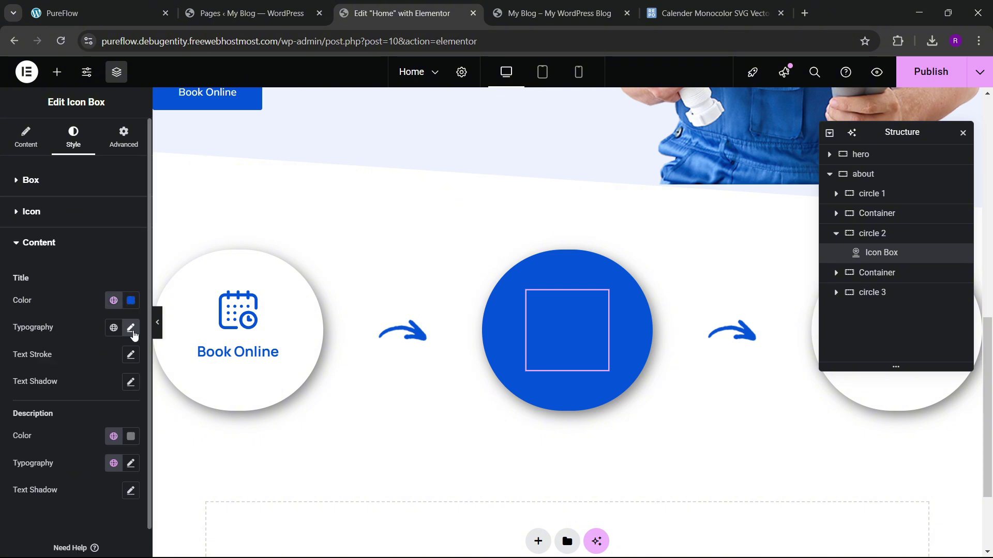
left_click(131, 300)
left_click(57, 353)
left_click(78, 286)
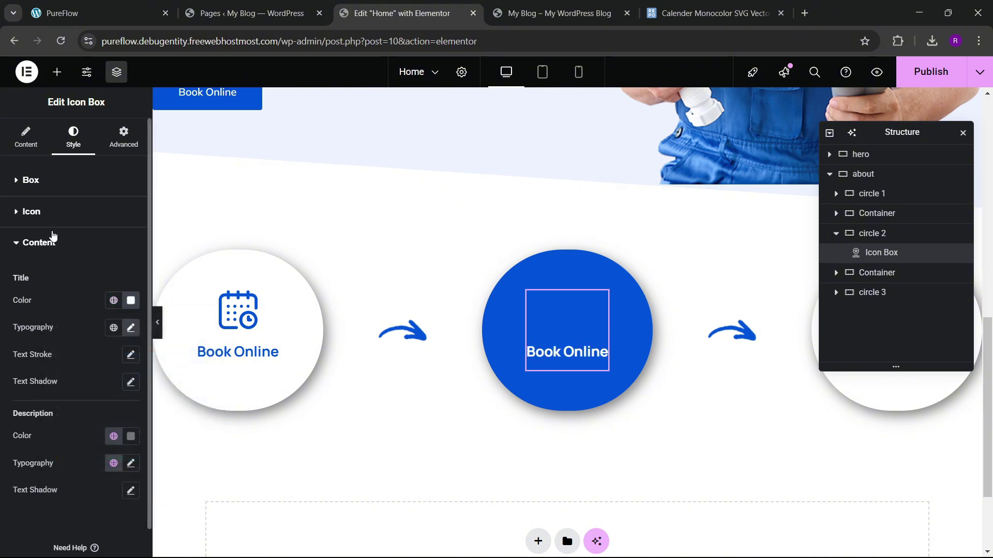
Step: Replace the icon with truck-icon-1.svg and enlarge it from 60 to 75 px
left_click(24, 147)
left_click(106, 260)
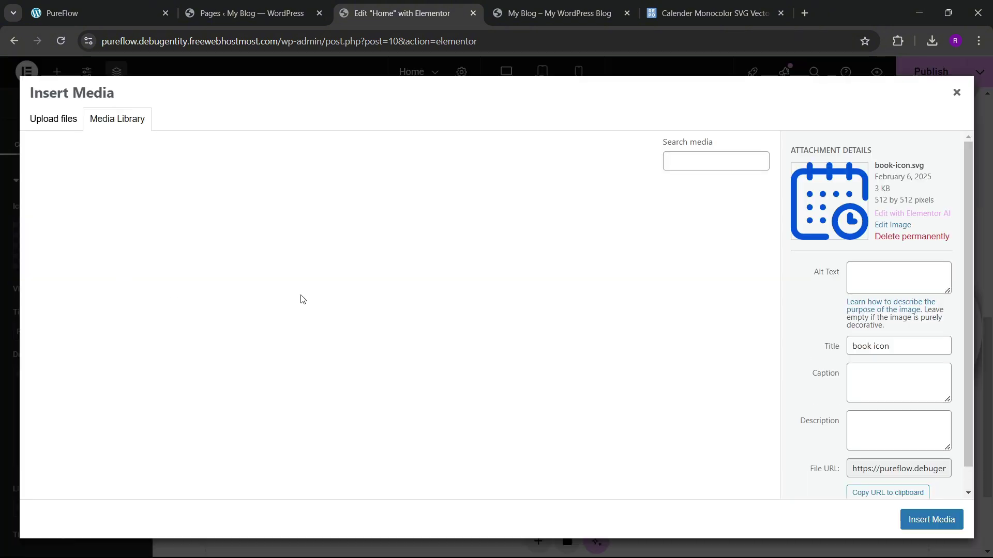
left_click(185, 236)
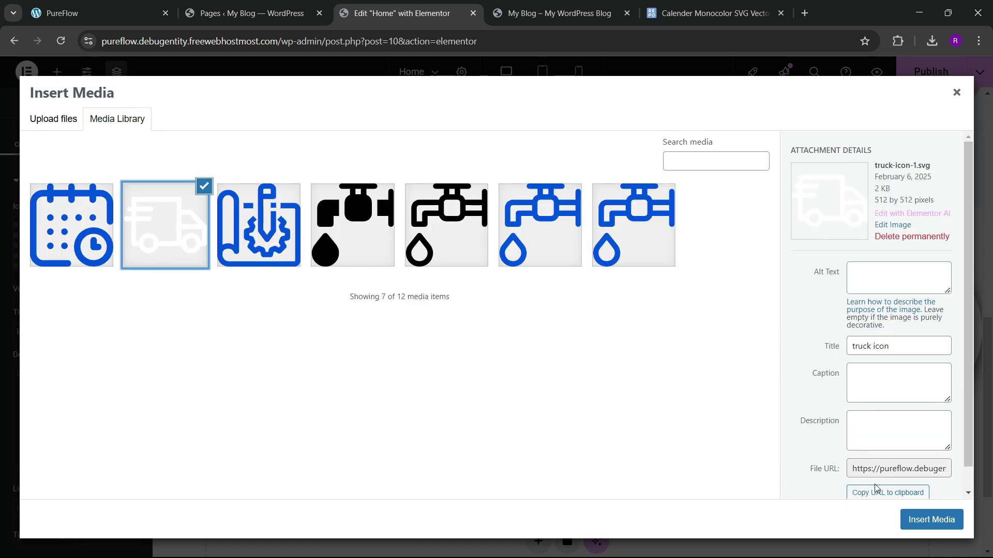
left_click(928, 519)
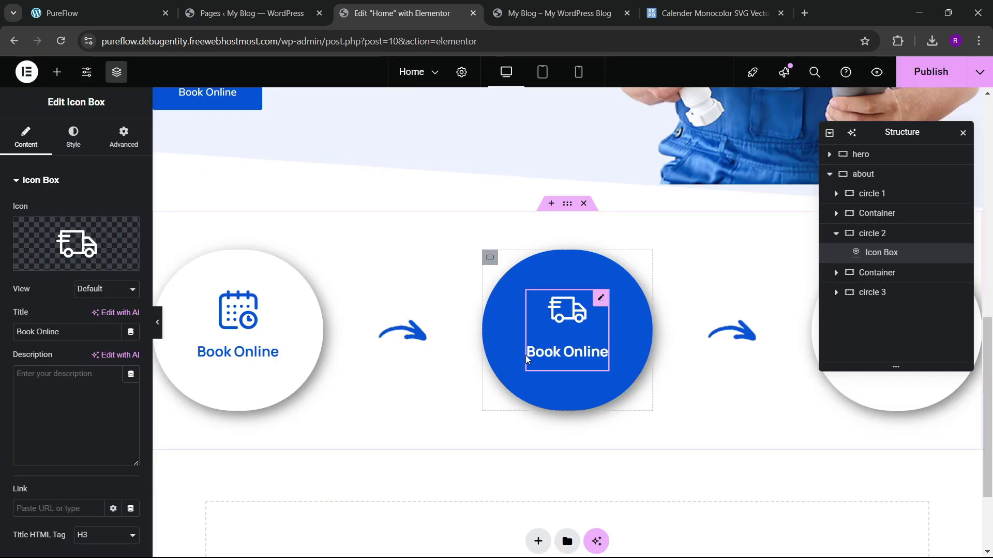
left_click(74, 137)
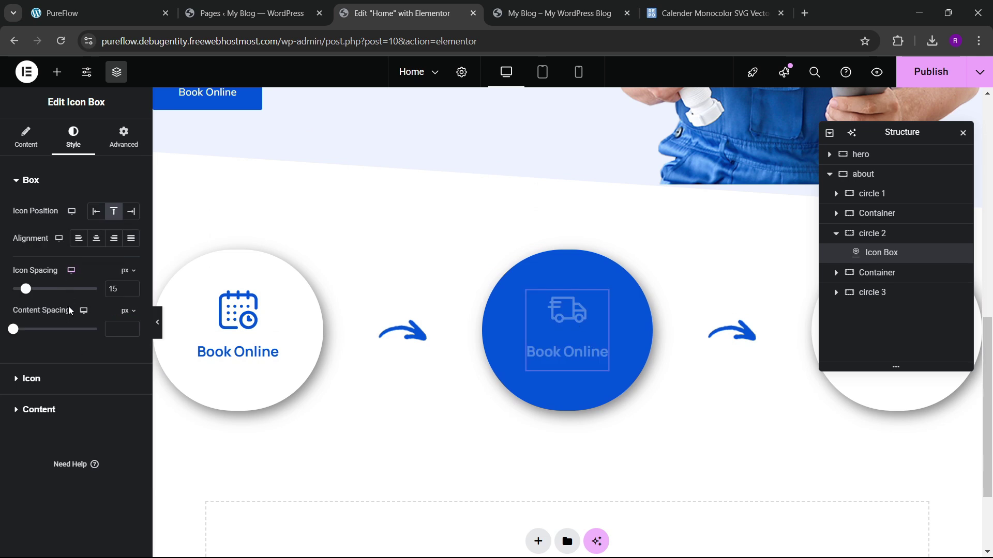
left_click(32, 379)
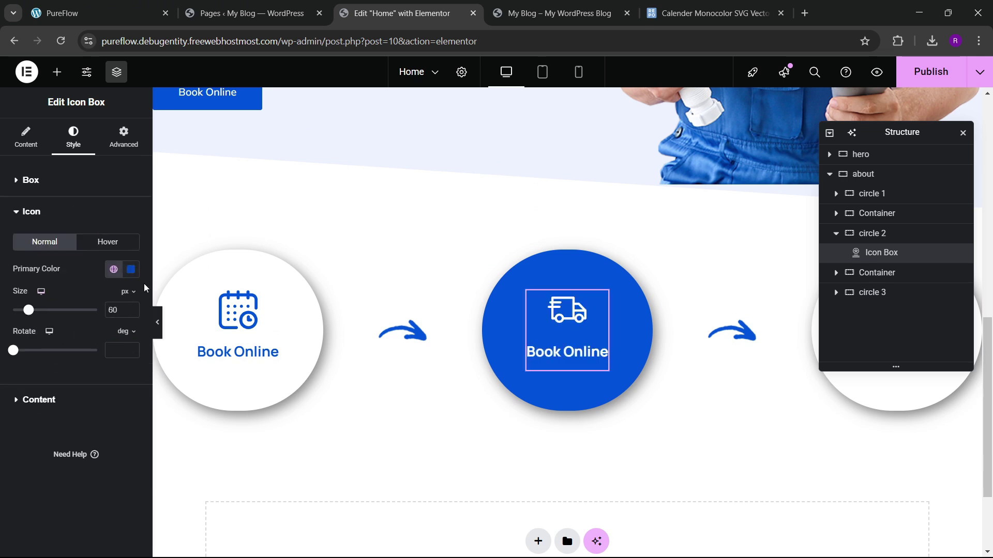
left_click(131, 311)
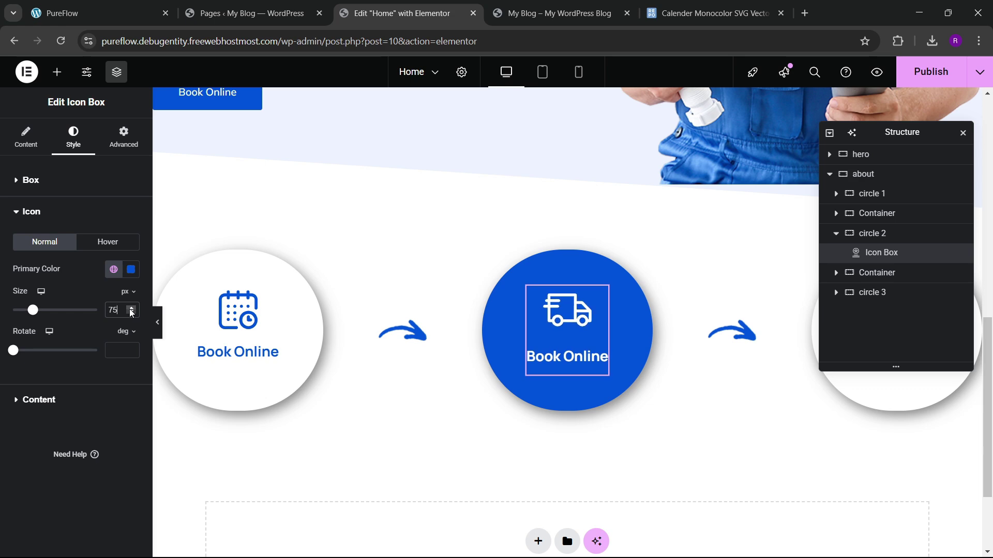
Step: Change circle 2's icon box title to 'We Arrive'
left_click(99, 13)
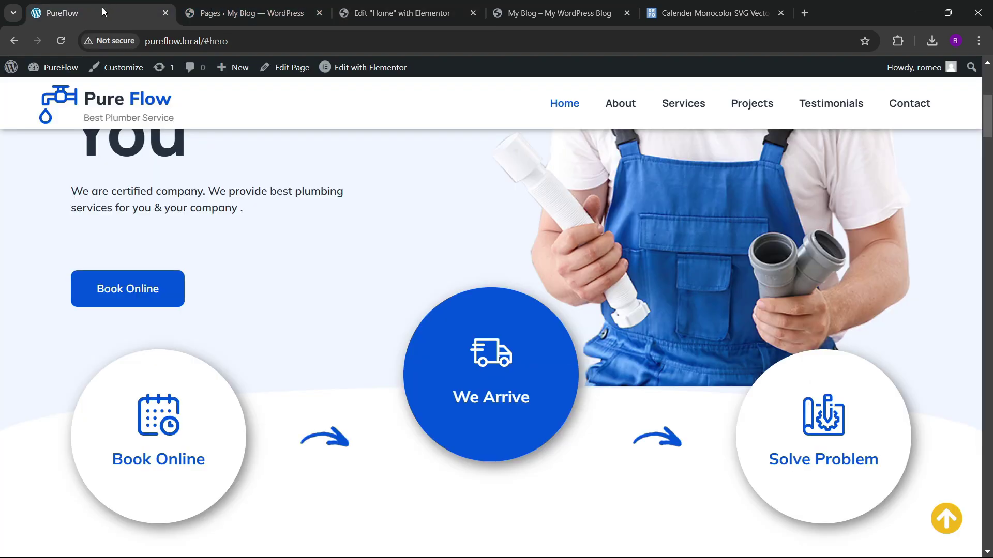
left_click(443, 6)
left_click(26, 137)
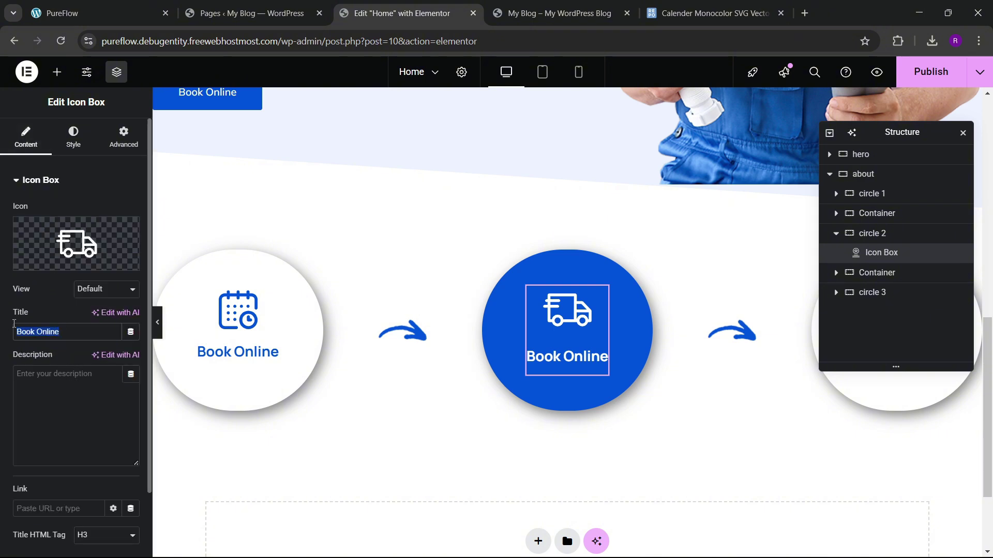
type("We")
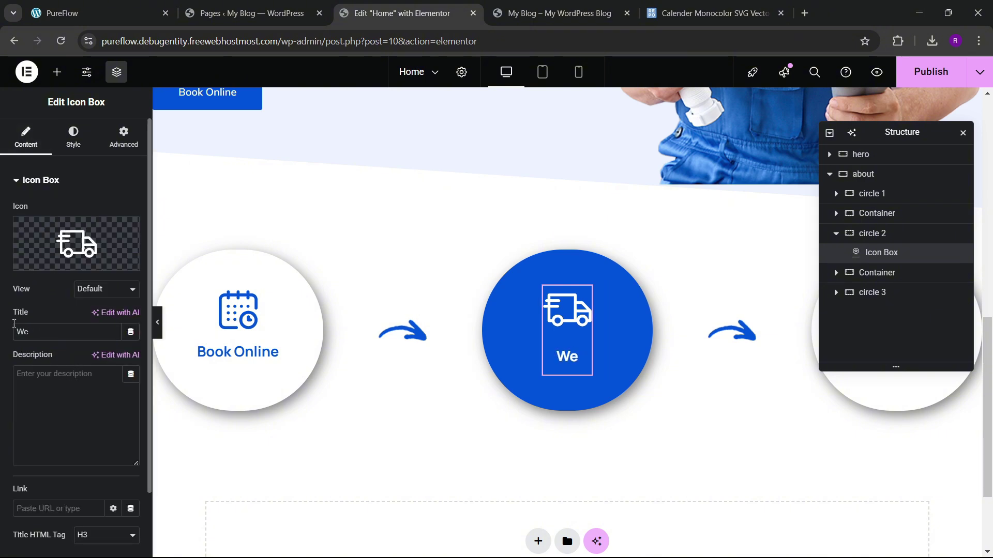
type(" Arrive")
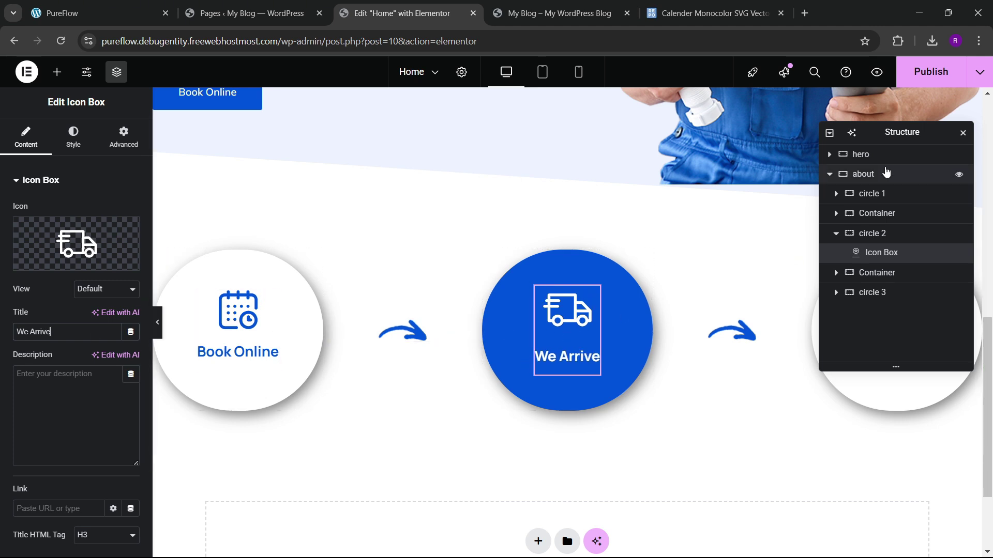
Step: Move the Structure navigator aside and open the about section's Advanced settings
left_click_drag(895, 136, 536, 225)
left_click(98, 13)
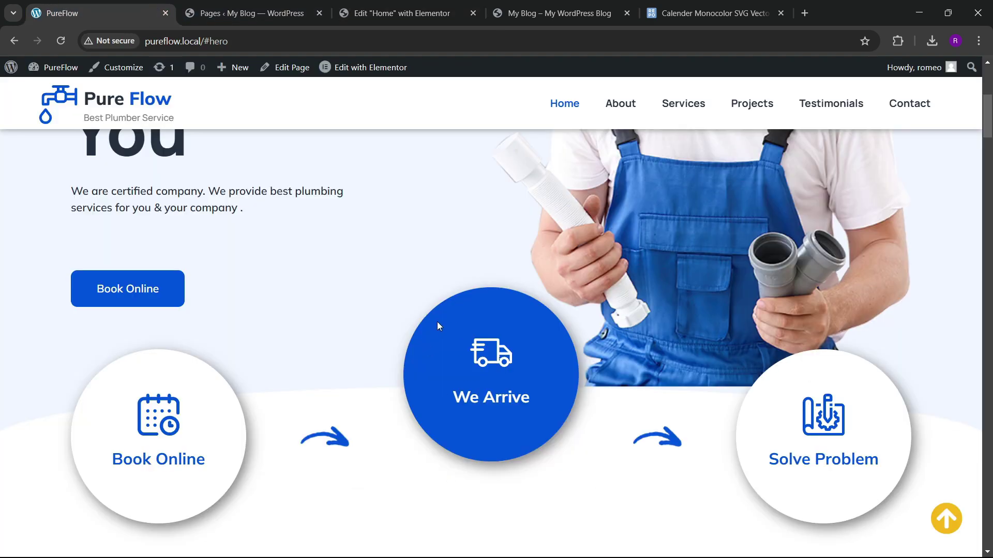
left_click(402, 13)
left_click_drag(536, 228, 711, 229)
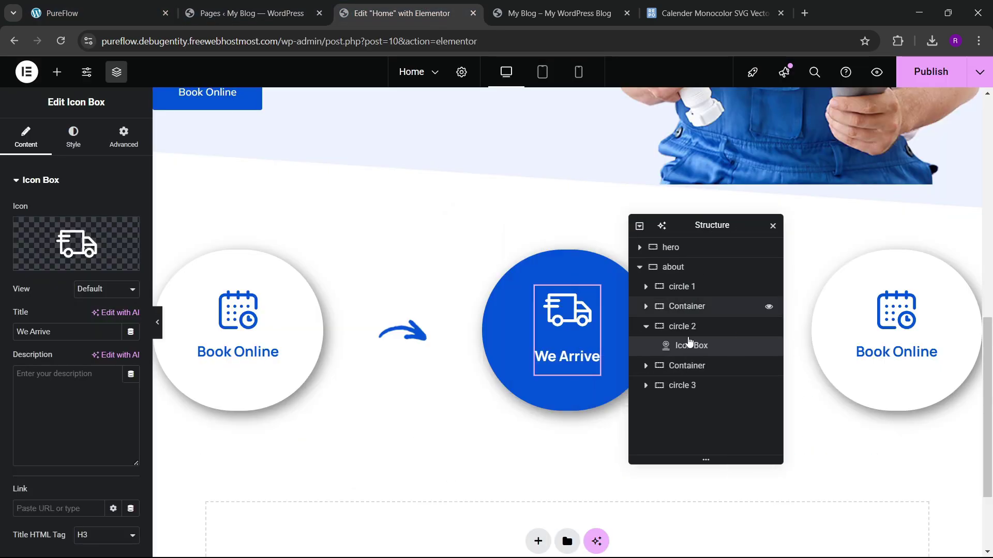
left_click(675, 267)
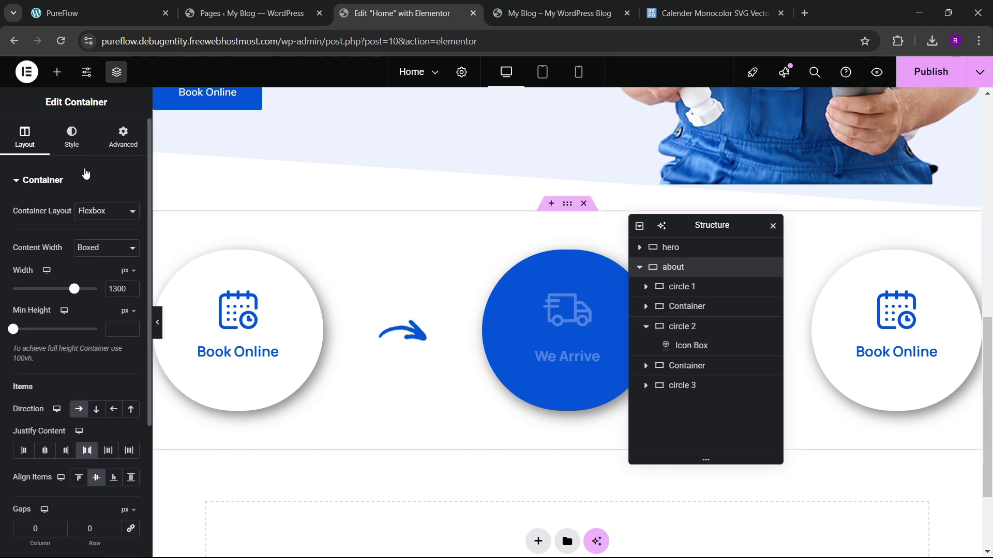
left_click(123, 137)
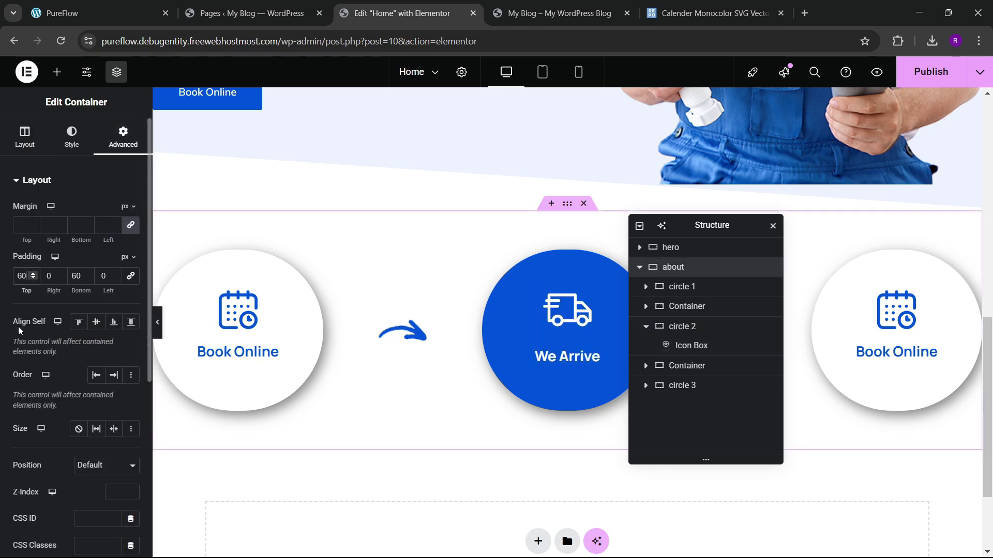
Step: Set the about section's top padding to 0 and top margin to -7 em
key("BackSpace")
key("BackSpace")
type("0")
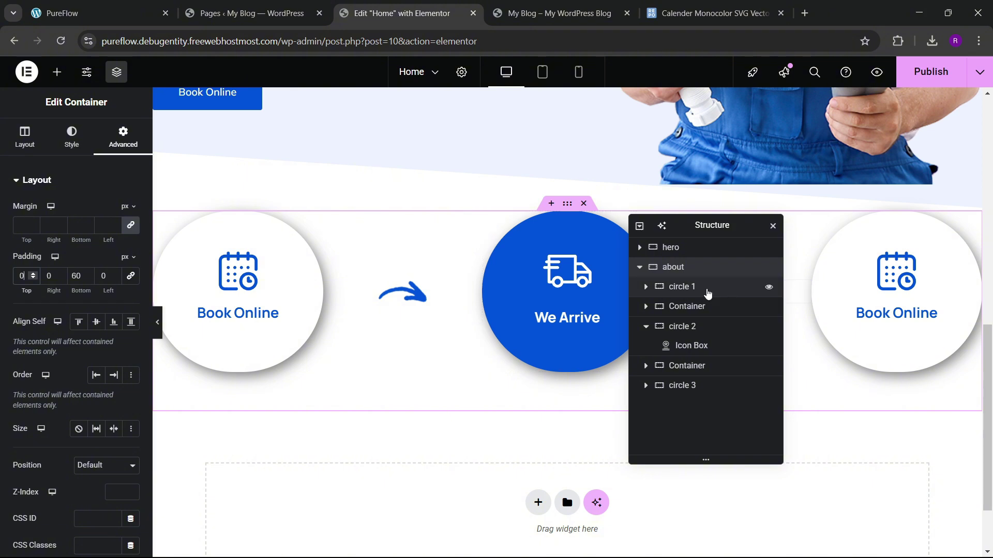
left_click(125, 206)
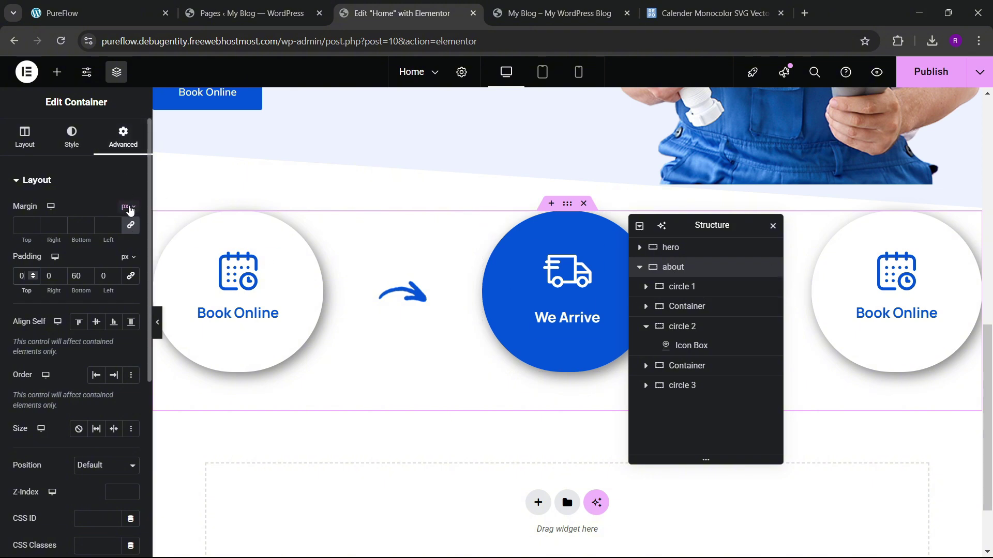
left_click(125, 245)
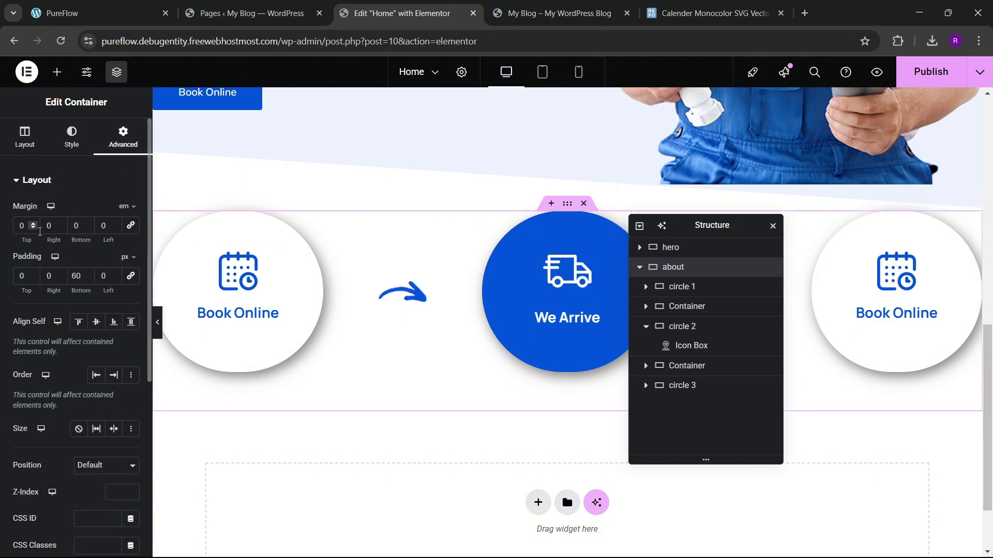
left_click(34, 230)
left_click(34, 230)
left_click(35, 230)
left_click(35, 230)
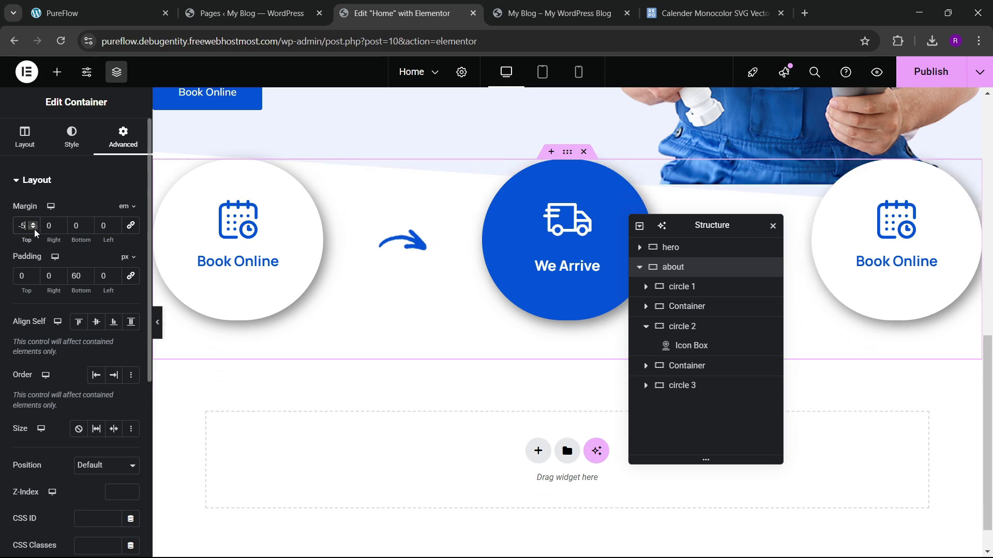
left_click(35, 230)
left_click(35, 230)
left_click(35, 230)
scroll(610, 299, "up", 2)
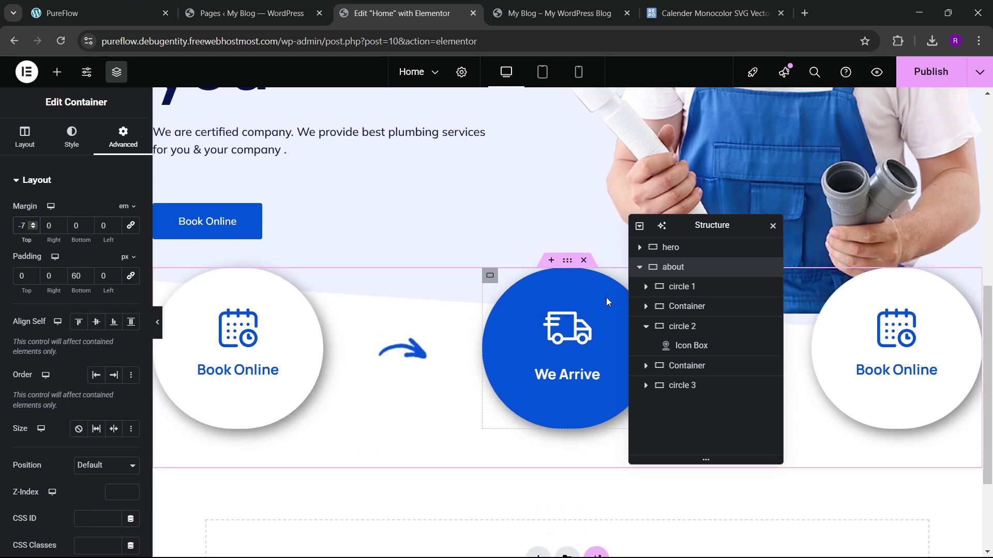
Step: Raise circle 2 with a -10 em top margin and publish the page
left_click(684, 326)
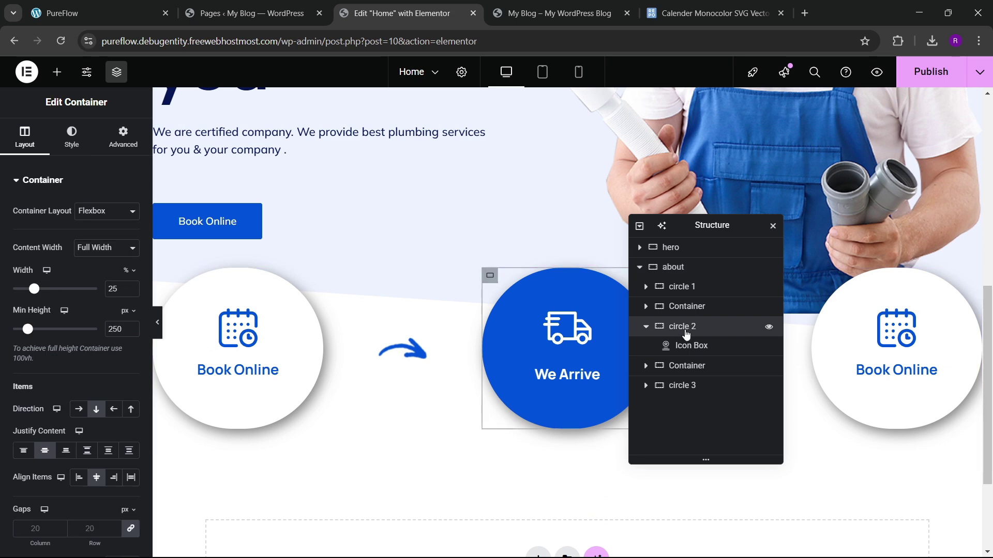
left_click(130, 145)
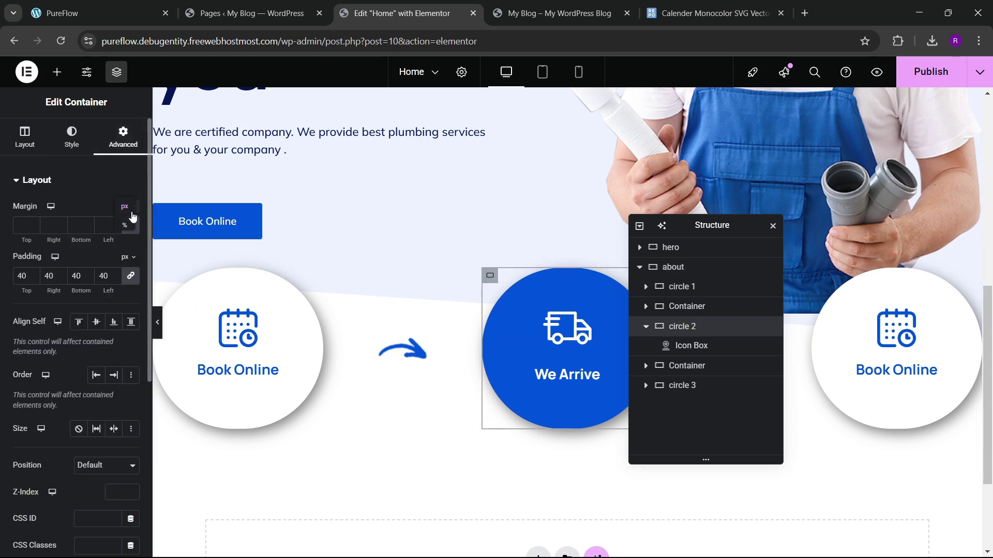
left_click(123, 244)
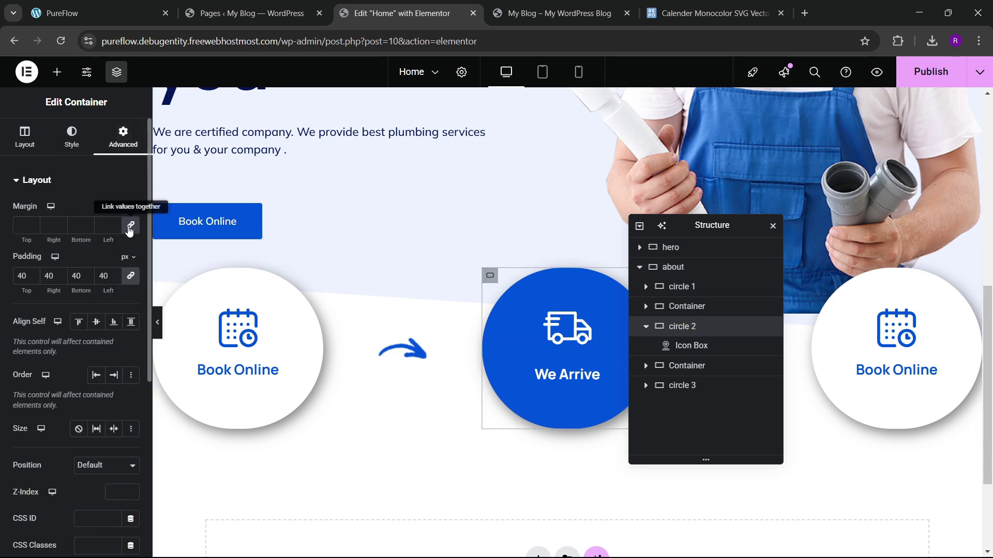
left_click(33, 228)
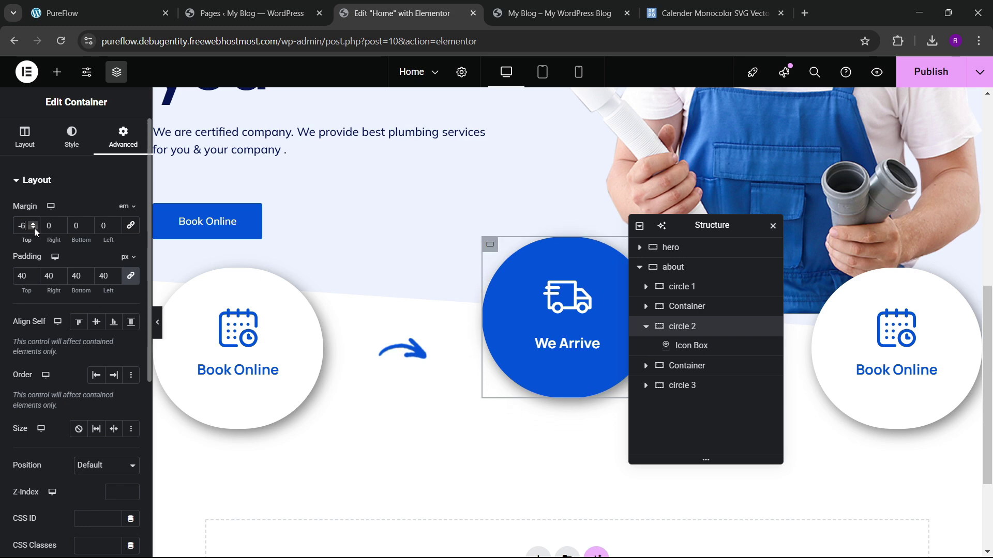
left_click(34, 228)
left_click(34, 228)
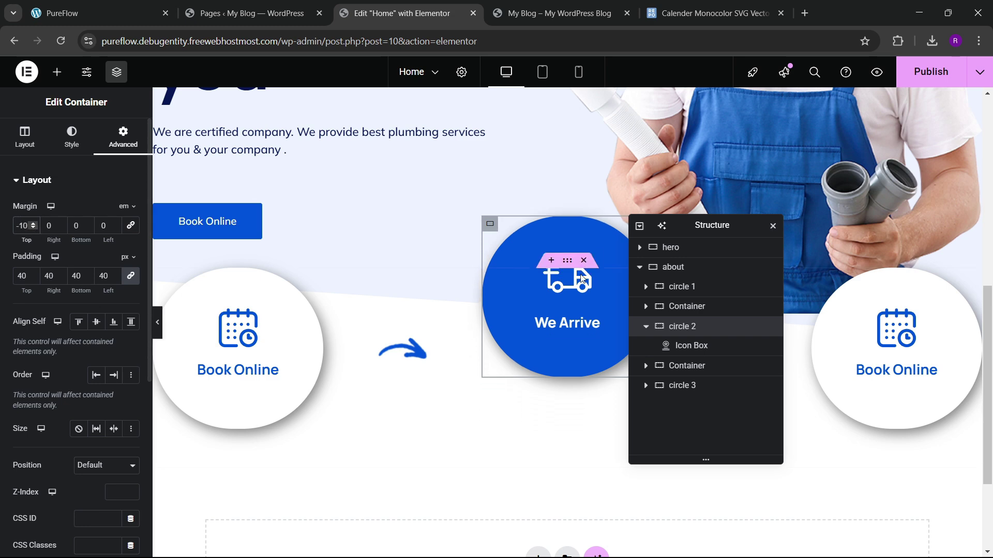
scroll(534, 308, "up", 3)
left_click(927, 77)
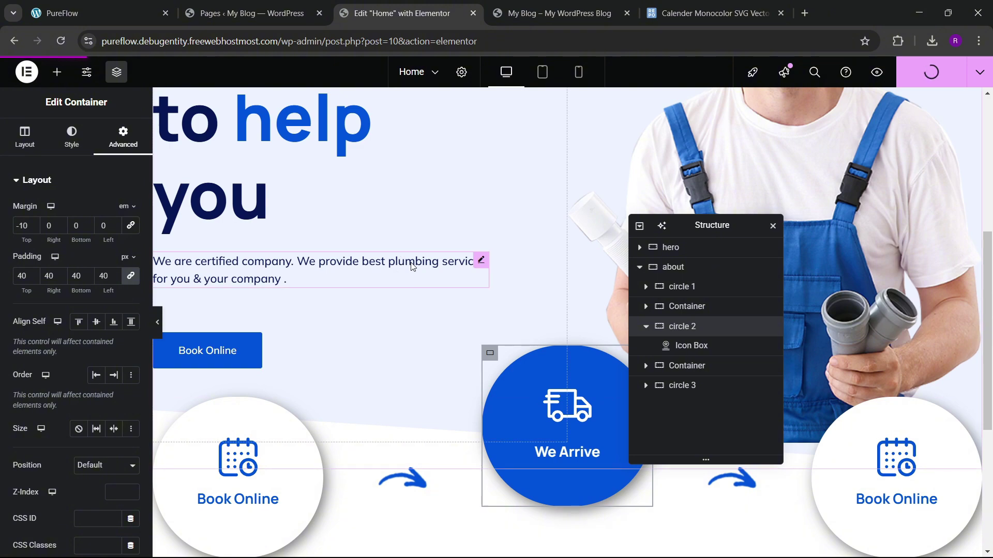
Step: Reload the published Home page, close the calendar SVG tab, and compare with the PureFlow reference site
left_click(598, 4)
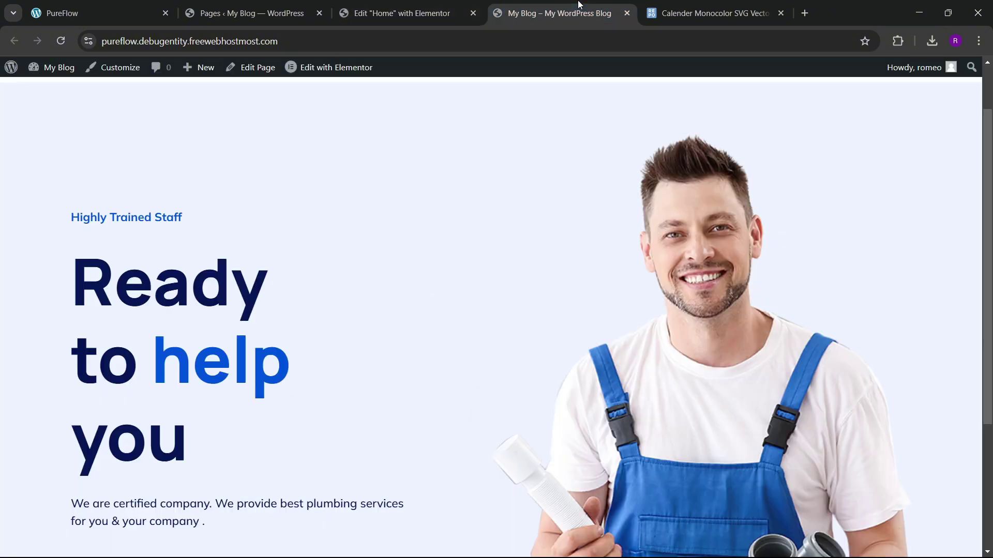
left_click(60, 41)
left_click(765, 15)
left_click(780, 13)
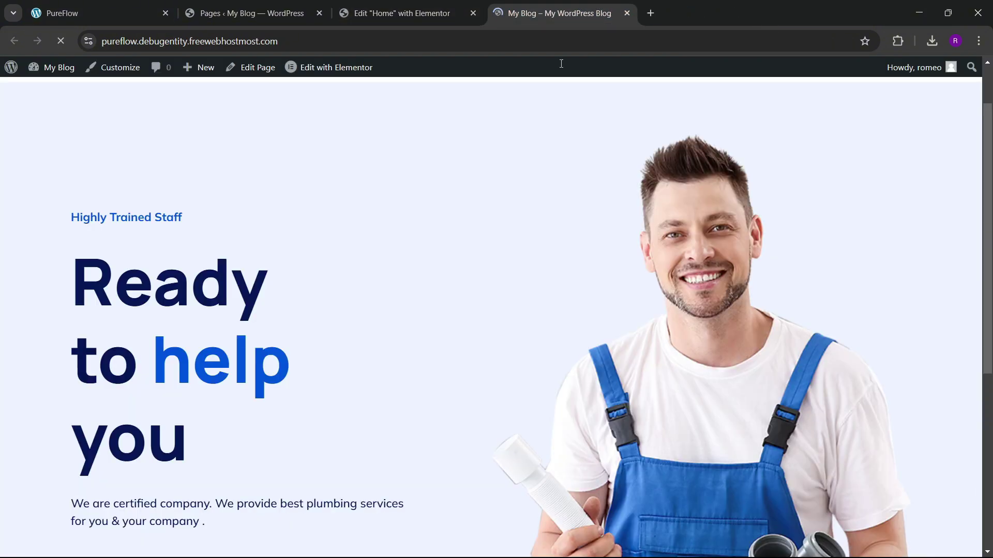
scroll(473, 260, "down", 5)
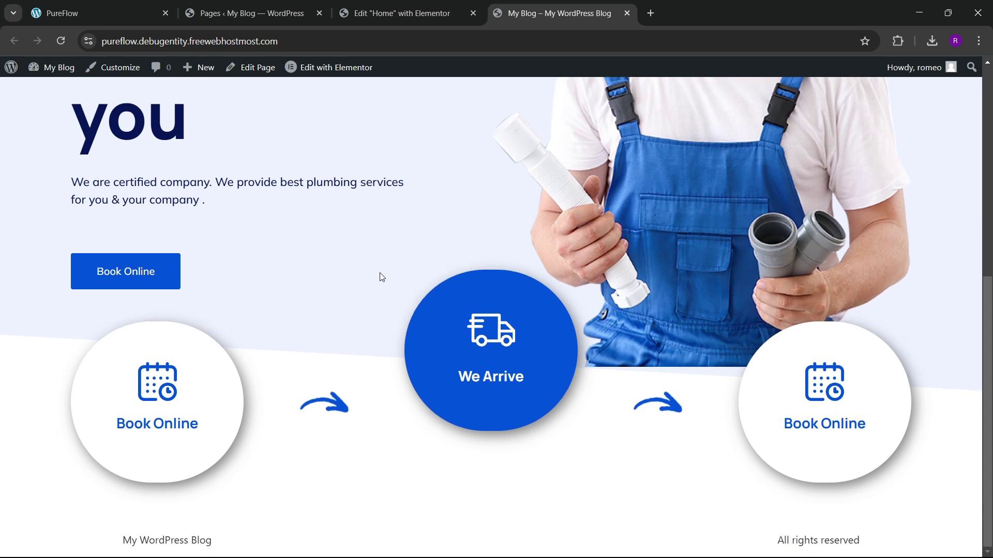
scroll(381, 284, "up", 1)
scroll(381, 294, "down", 1)
left_click(99, 13)
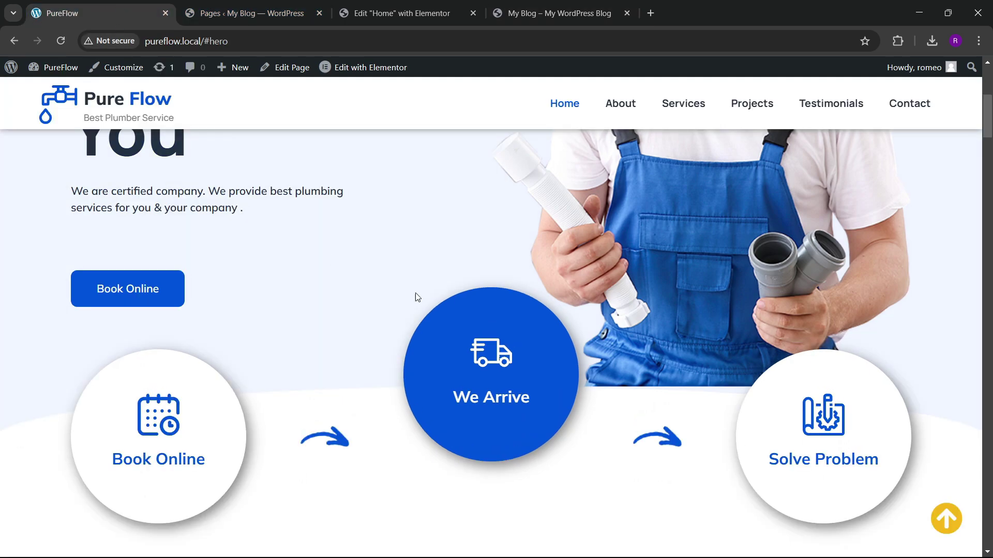
scroll(419, 305, "down", 8)
scroll(465, 300, "up", 2)
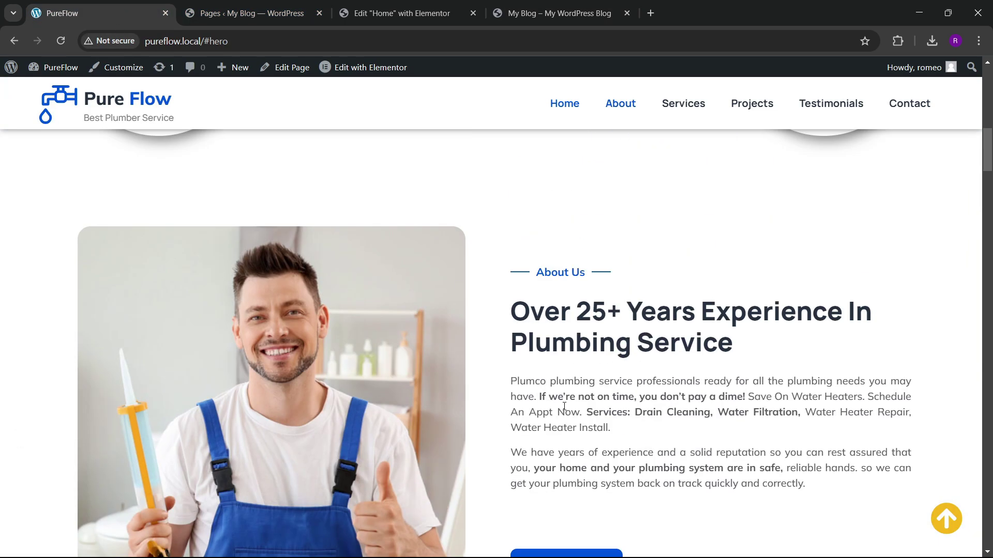
scroll(423, 294, "down", 4)
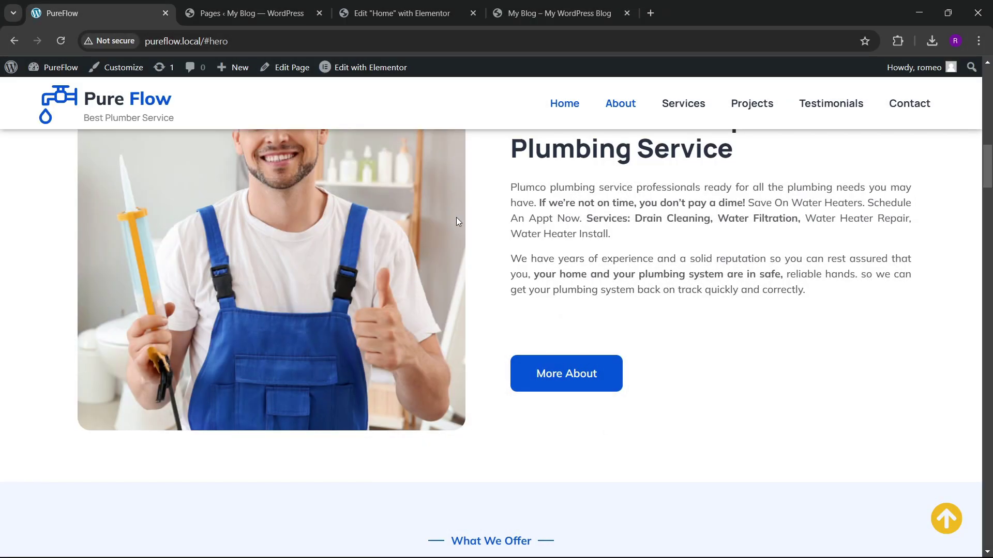
scroll(420, 272, "up", 4)
Step: Rename the about container to 'circle section'
left_click(400, 13)
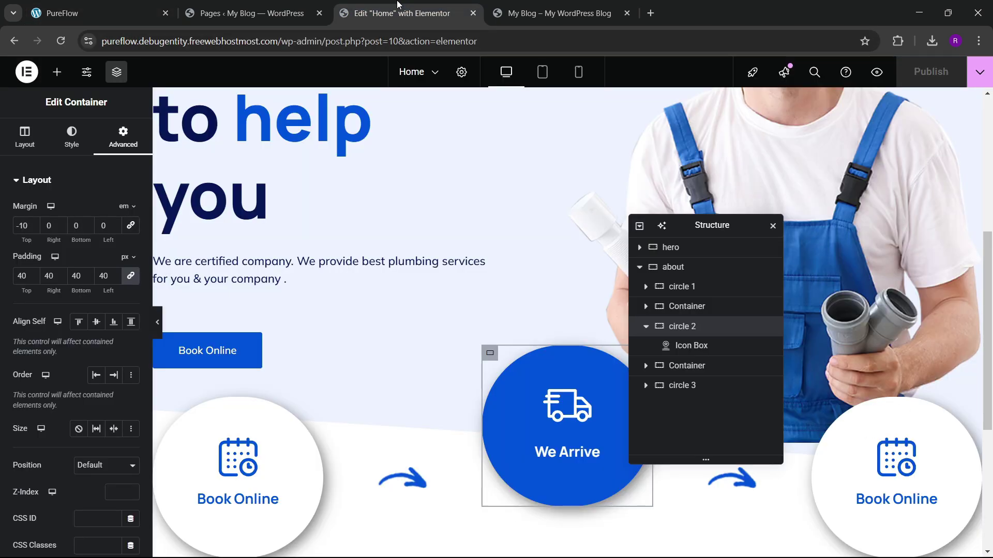
scroll(439, 233, "down", 5)
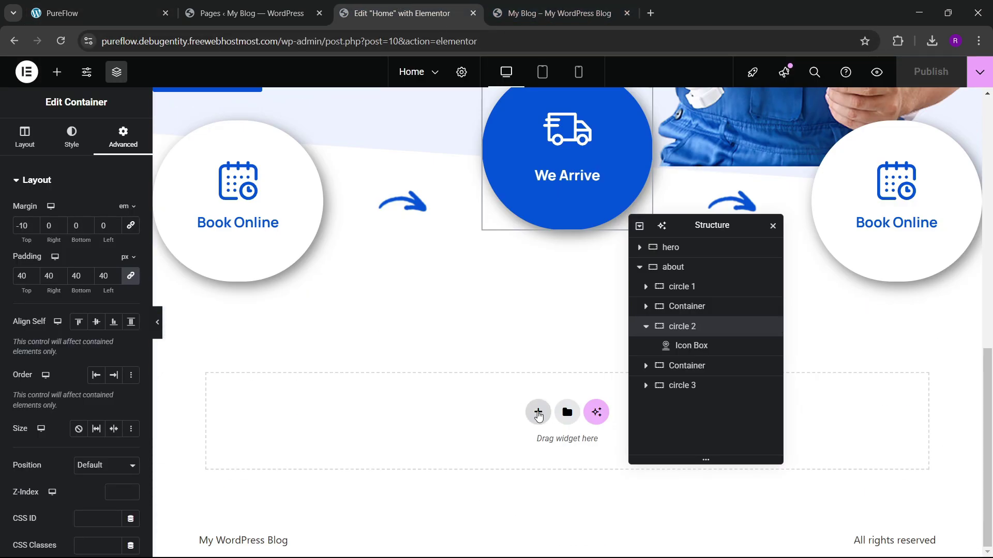
double_click(674, 267)
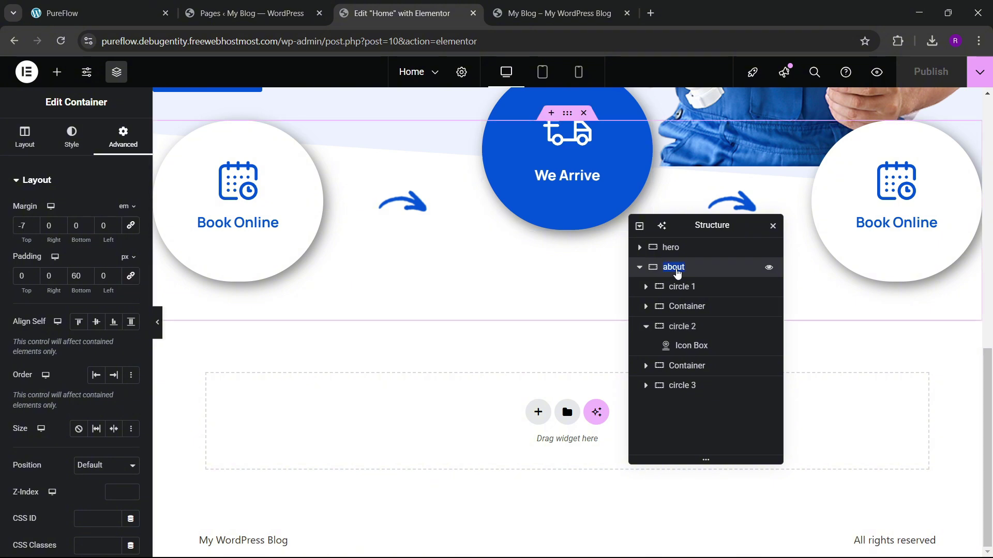
type("circle section")
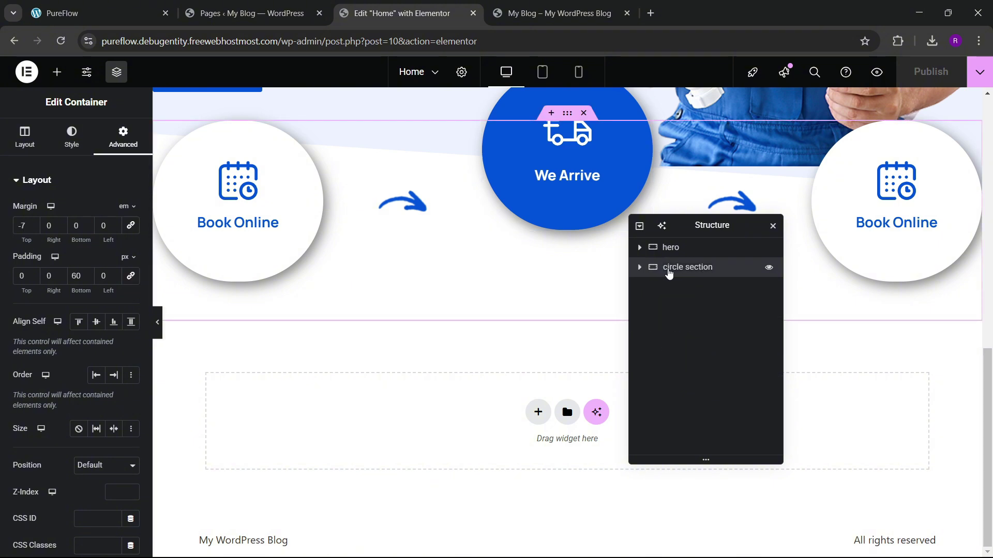
Step: Add a two-column flexbox container 1300 px wide with 60 px top and bottom padding
left_click(538, 407)
left_click(531, 442)
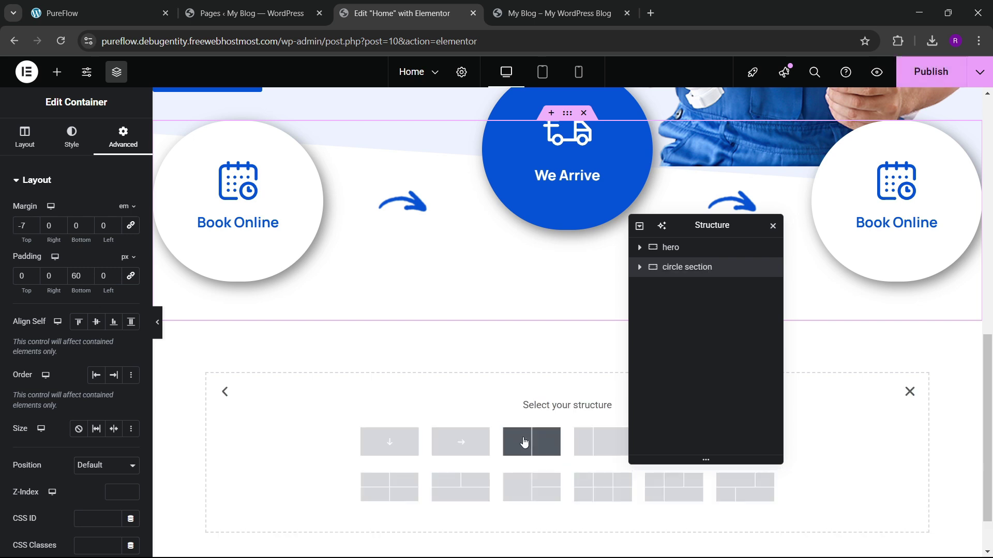
left_click(523, 438)
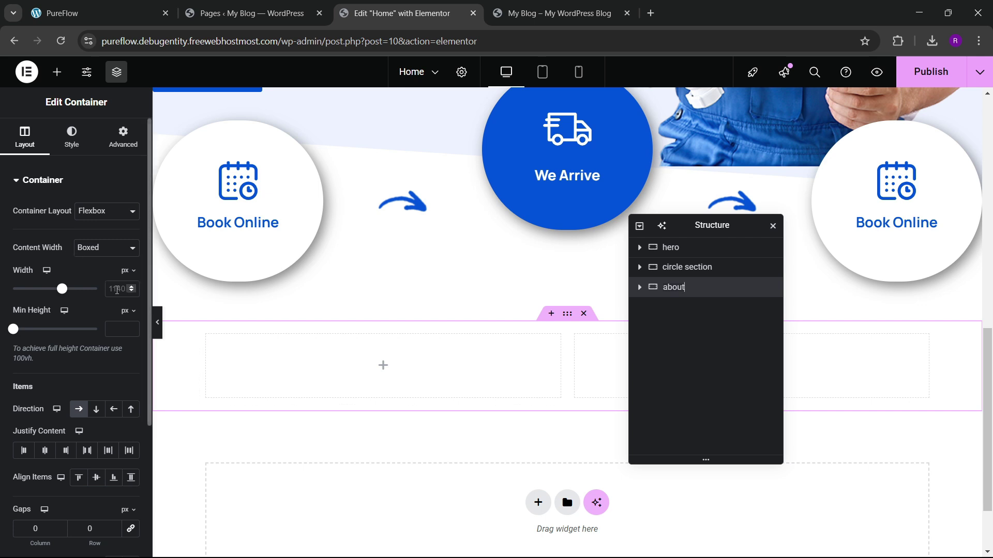
left_click(118, 290)
type("1300")
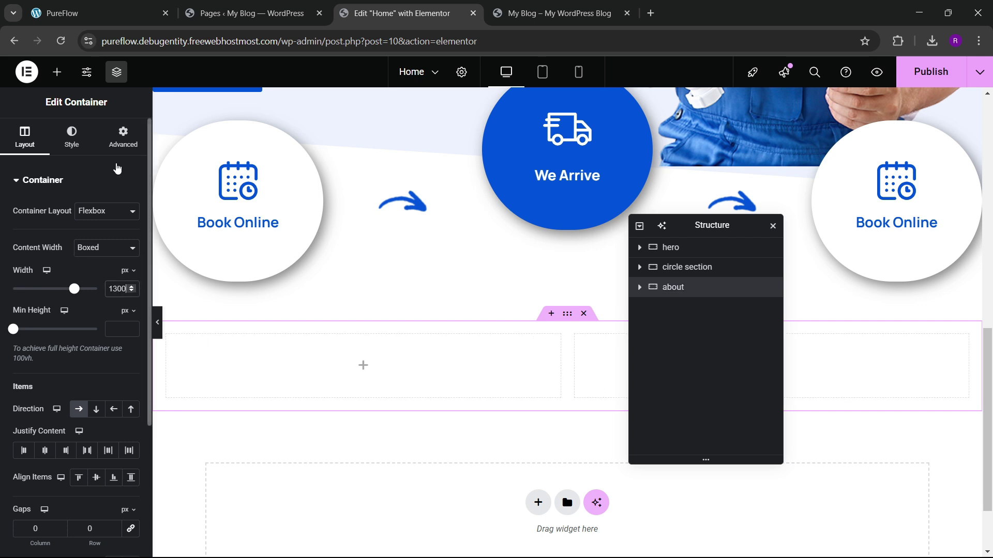
left_click(122, 137)
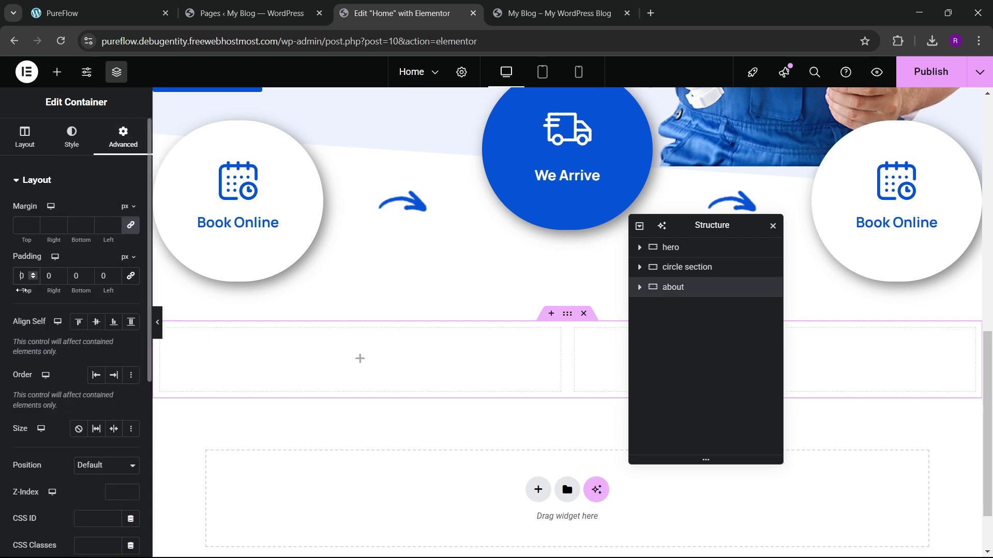
left_click_drag(21, 290, 53, 290)
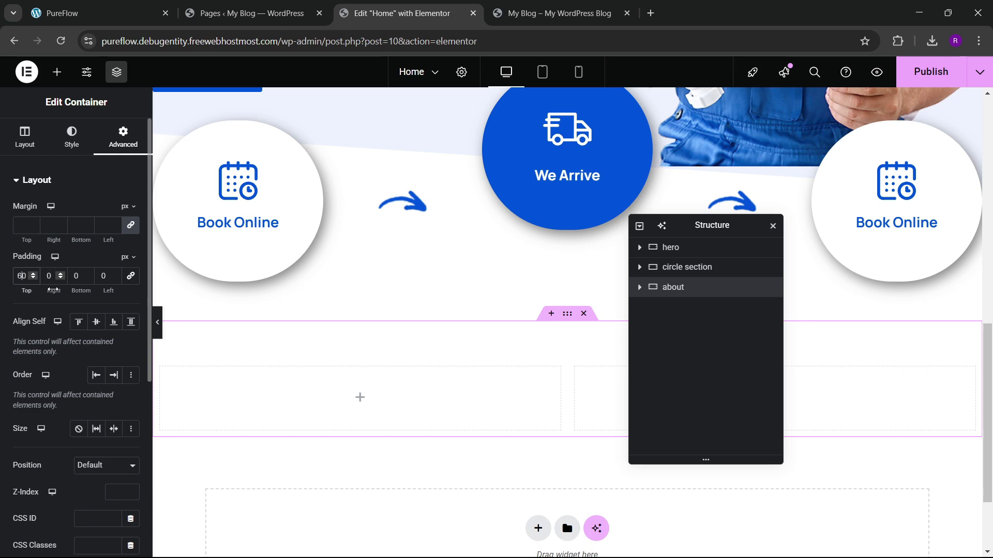
left_click(129, 8)
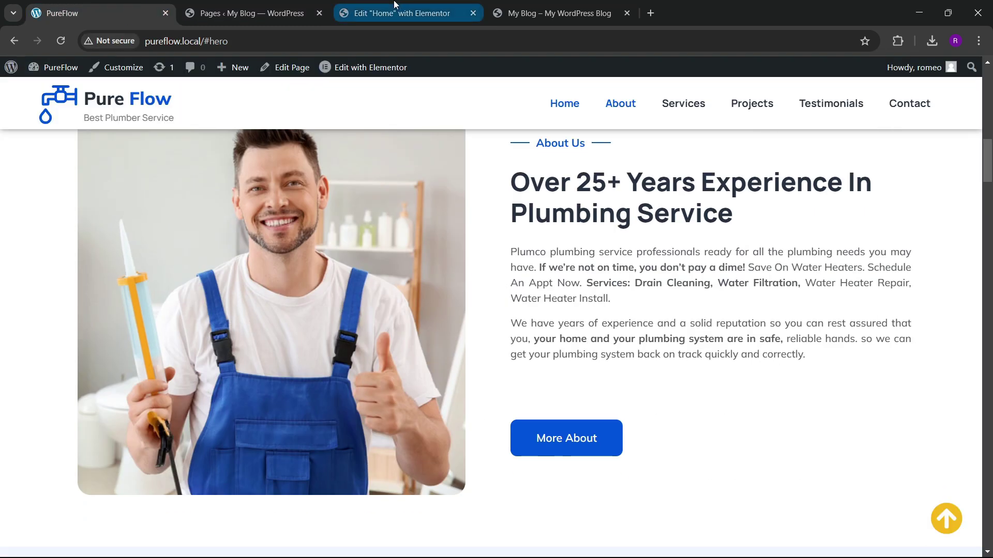
left_click(398, 13)
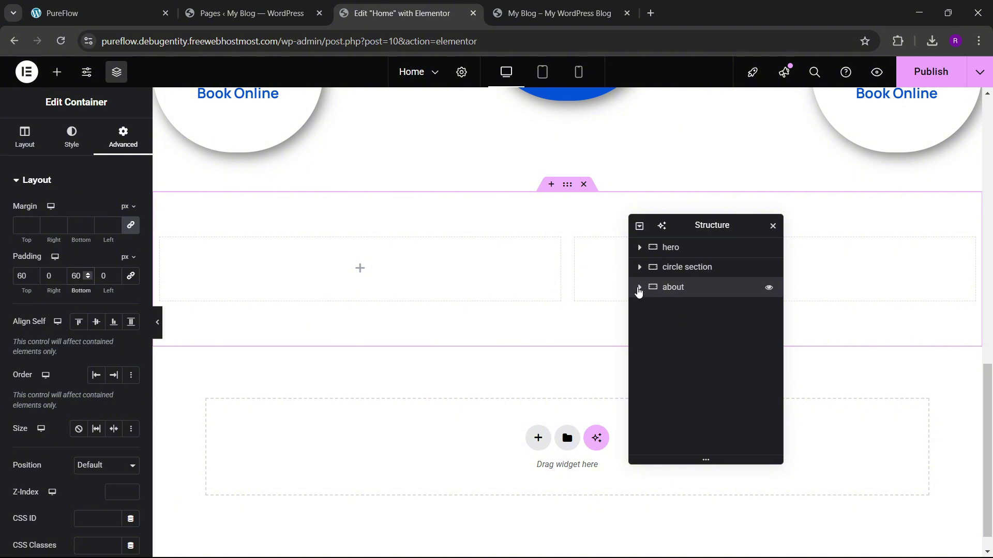
Step: Clear the padding on both the left and right columns of the about container
left_click(639, 288)
left_click(682, 306)
left_click(123, 137)
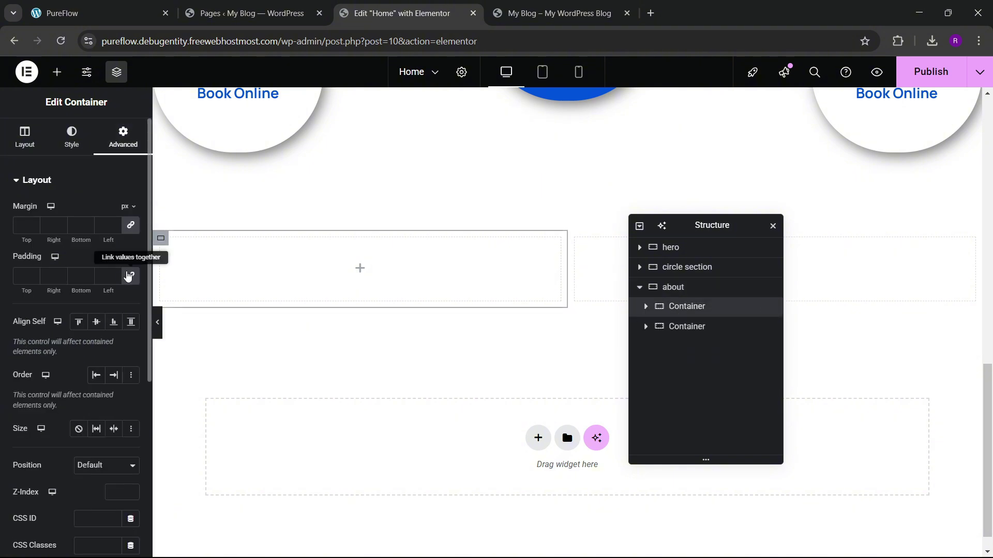
left_click(690, 330)
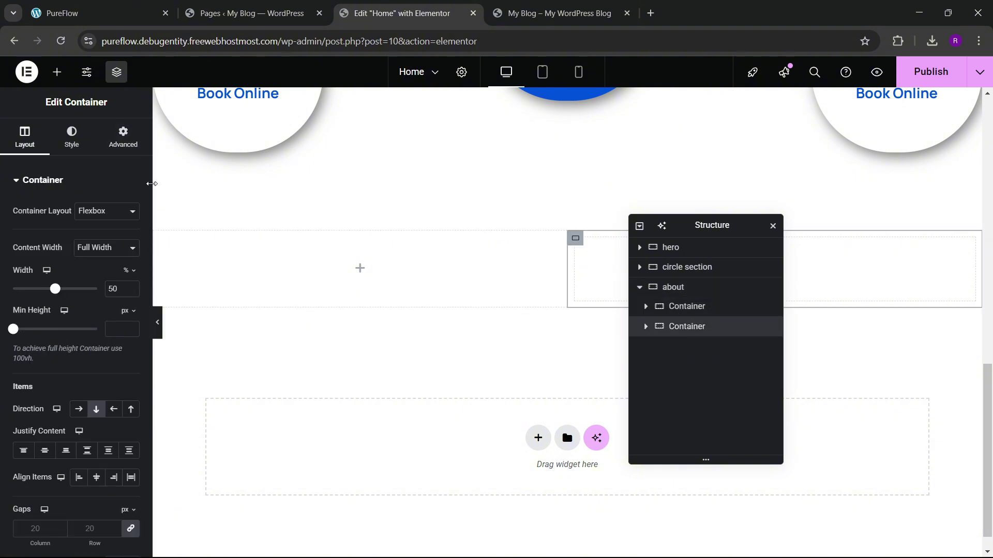
left_click(124, 137)
left_click(130, 275)
Step: Add an Image widget with about.jpg to the left column and round its corners to 20 px
left_click(57, 71)
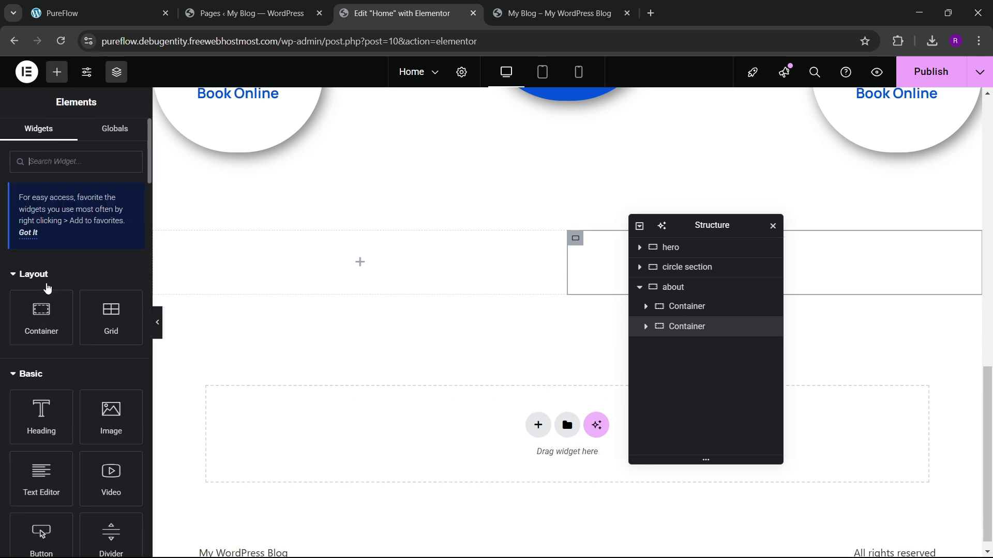
scroll(46, 287, "down", 1)
left_click_drag(111, 352, 292, 284)
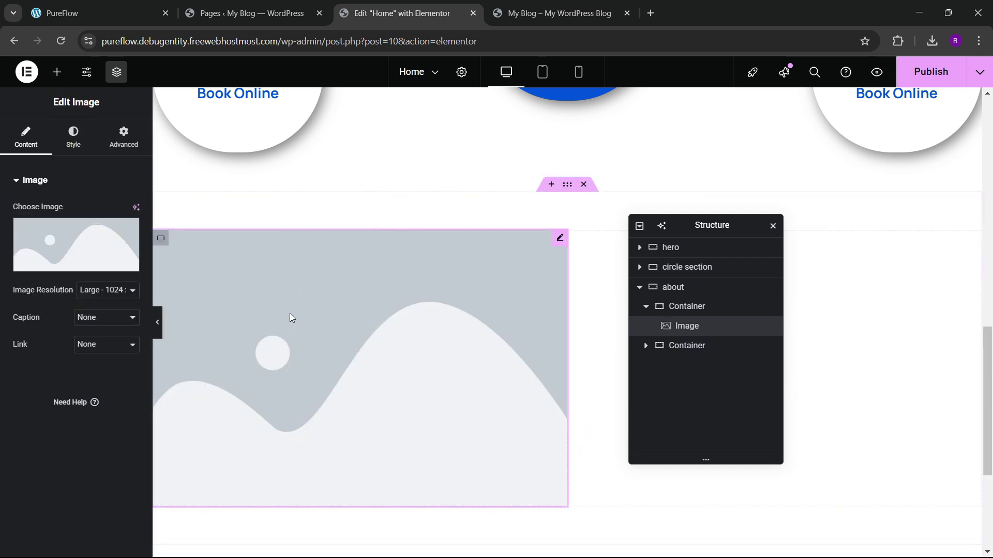
left_click(66, 239)
left_click(489, 343)
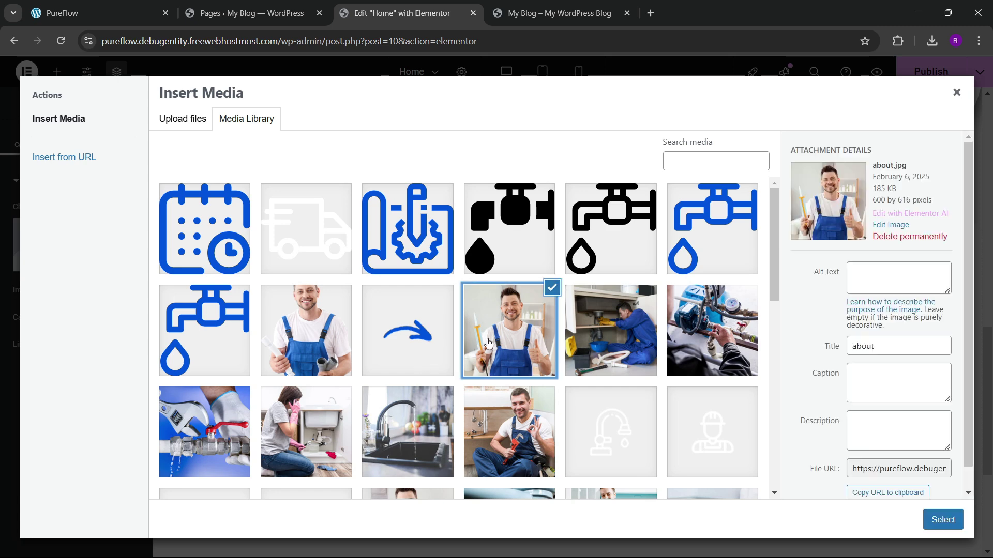
left_click(948, 522)
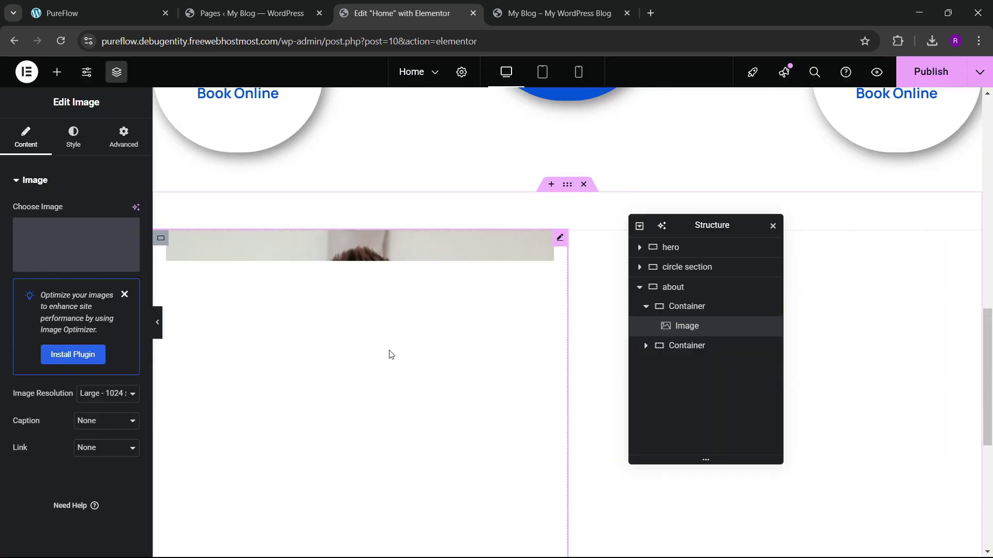
left_click(74, 137)
scroll(53, 263, "down", 2)
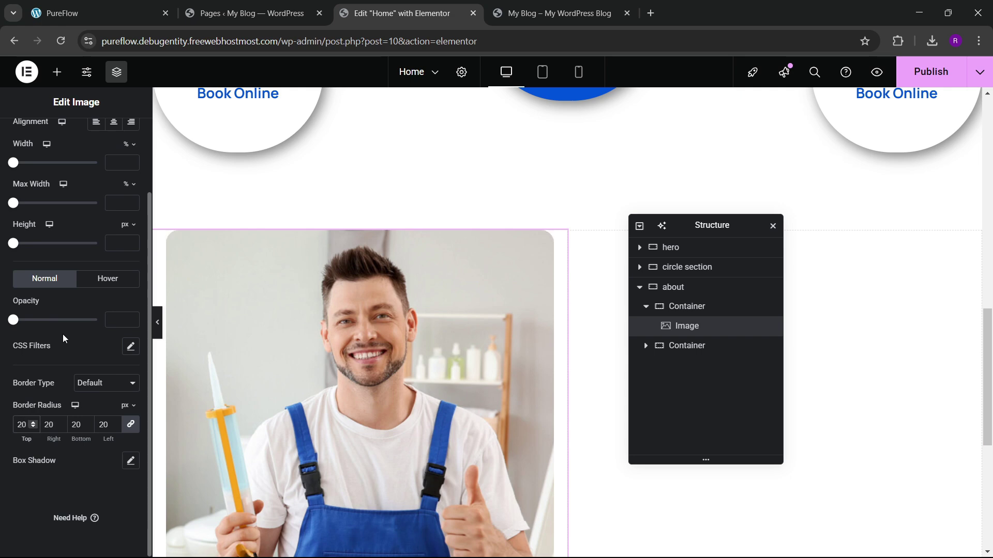
left_click(93, 13)
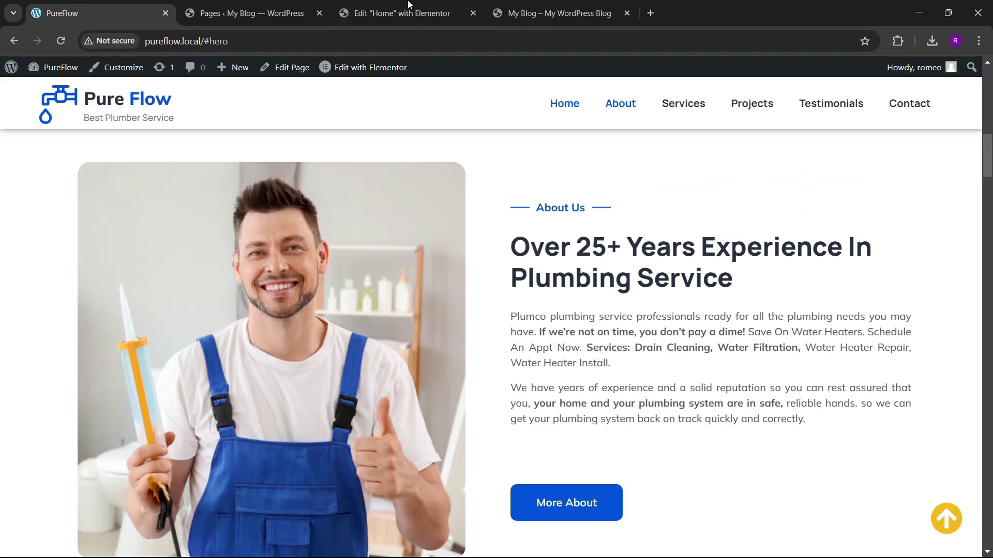
left_click(408, 4)
Step: Add a Divider labelled 'About Us' to the right column, shortened to about 19% width
left_click(58, 73)
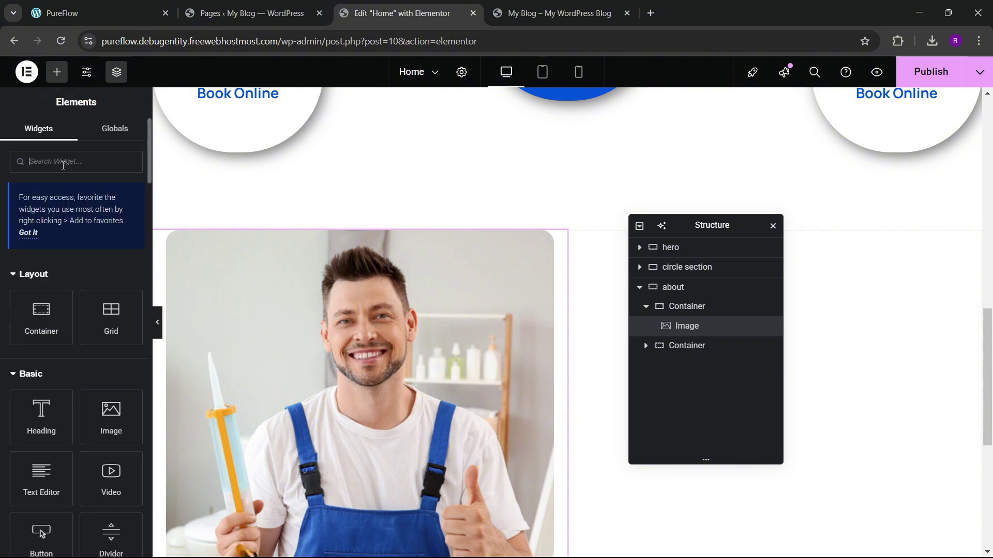
left_click(64, 162)
type("divider")
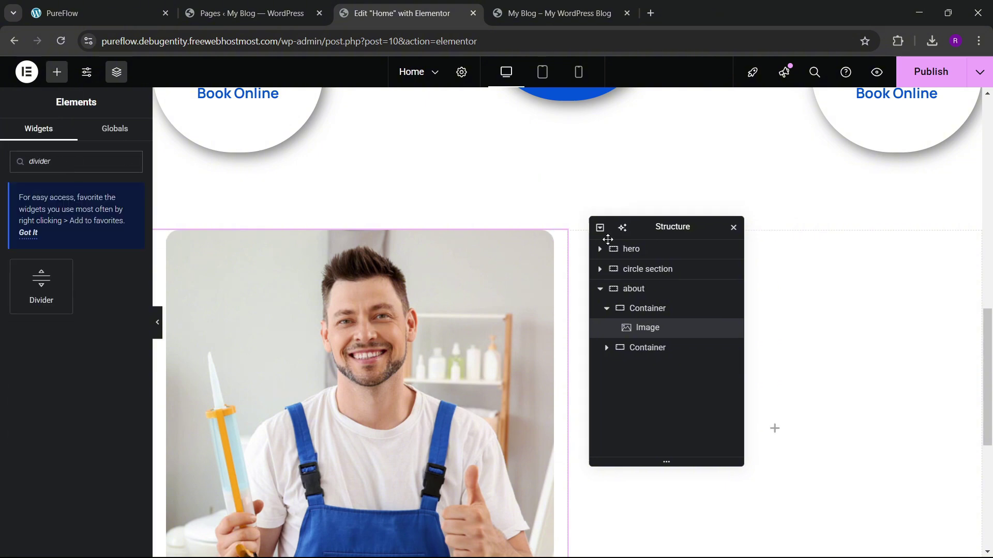
left_click_drag(657, 230, 332, 281)
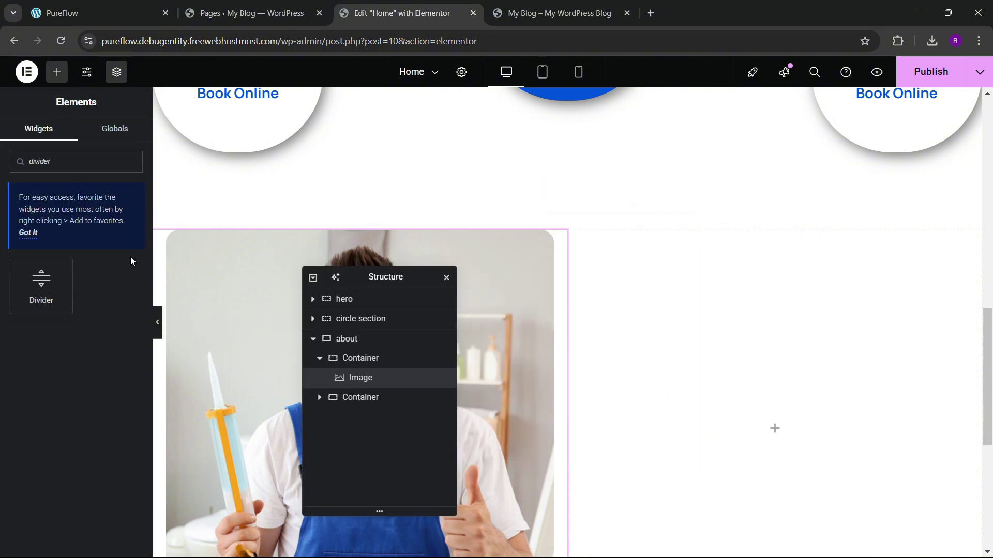
left_click_drag(52, 289, 721, 369)
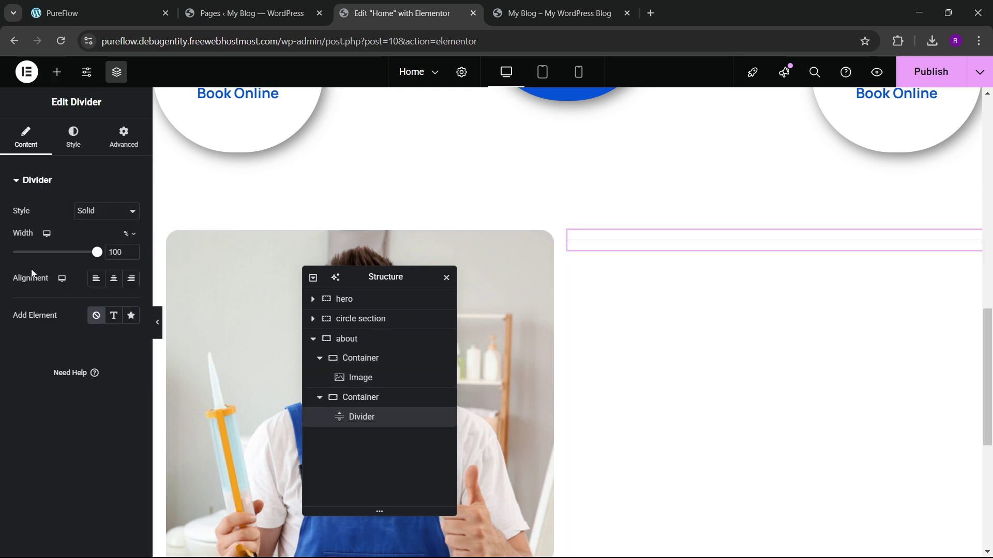
left_click(115, 316)
double_click(103, 343)
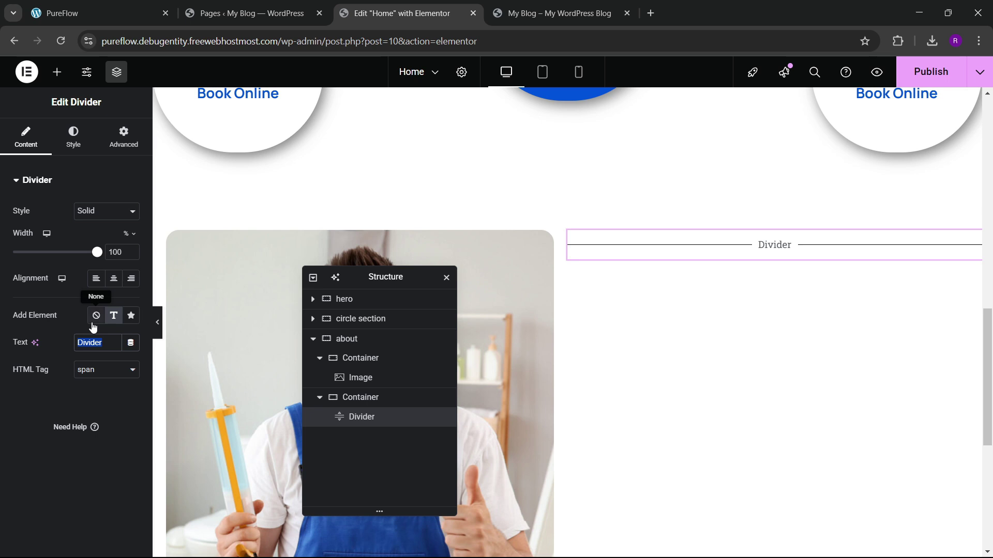
type("About Us")
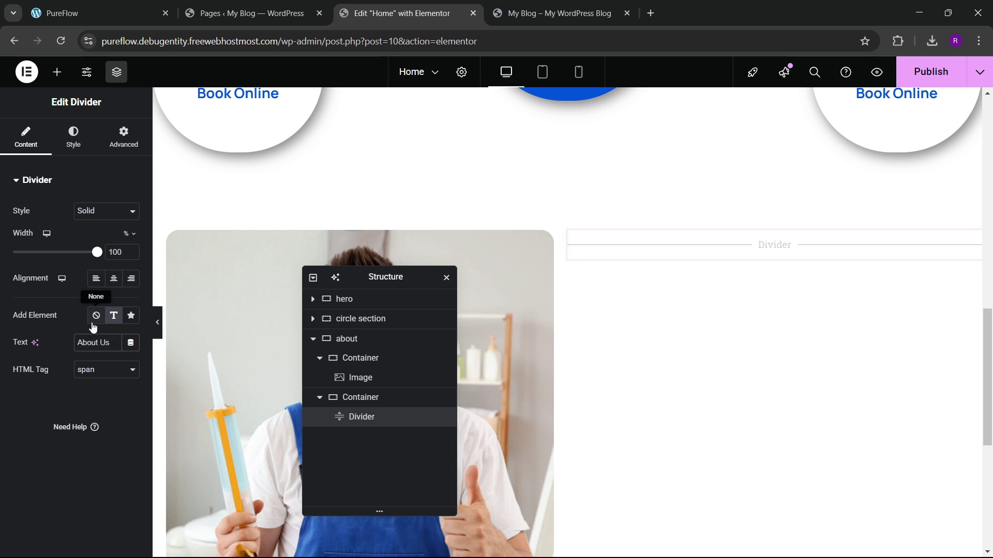
left_click_drag(99, 254, 33, 254)
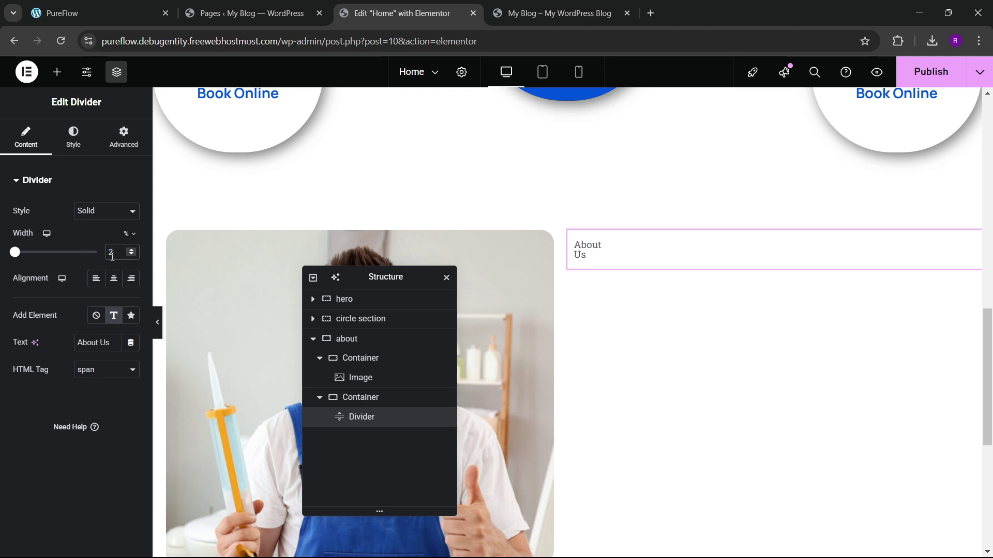
Step: Colour the divider line and its About Us label theme blue
left_click(73, 138)
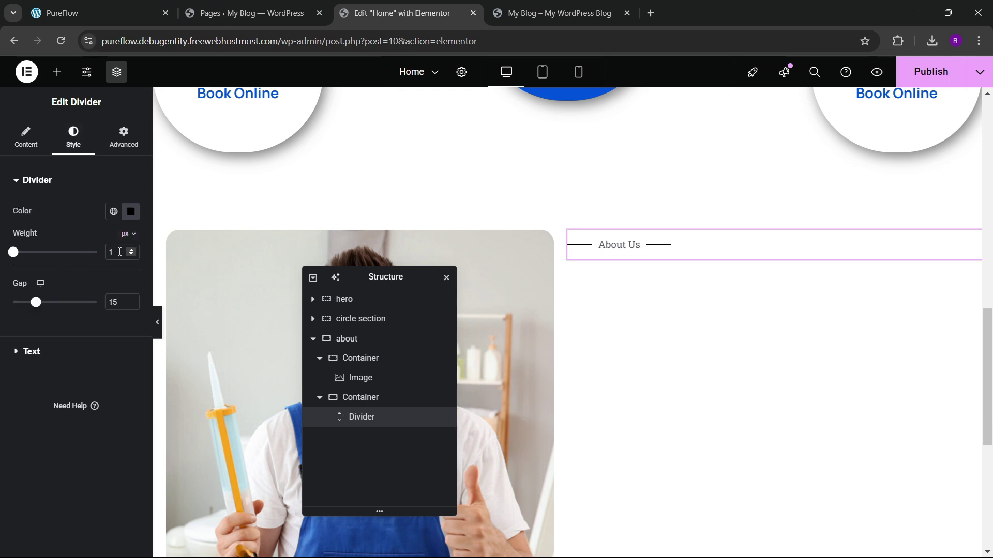
type("2")
left_click(113, 211)
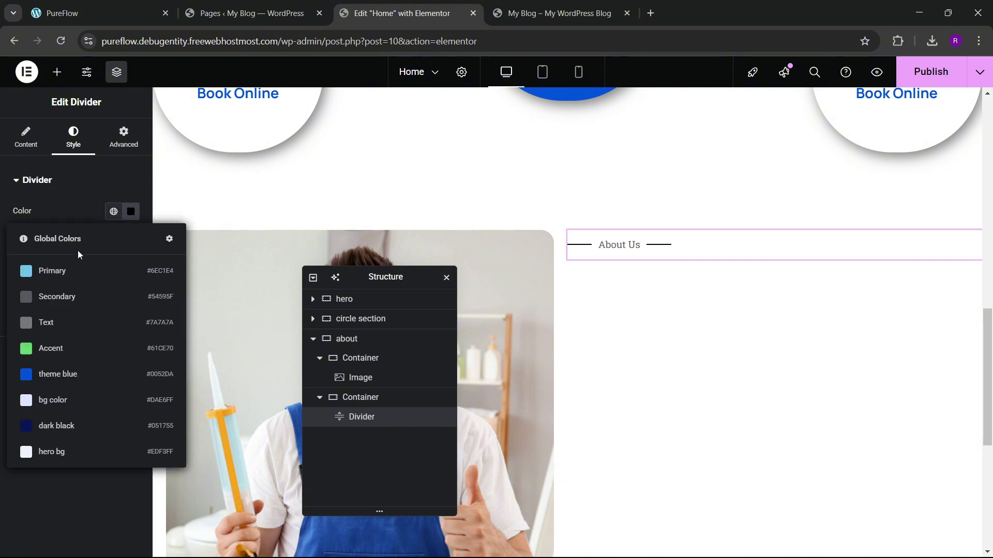
left_click(73, 373)
left_click(73, 352)
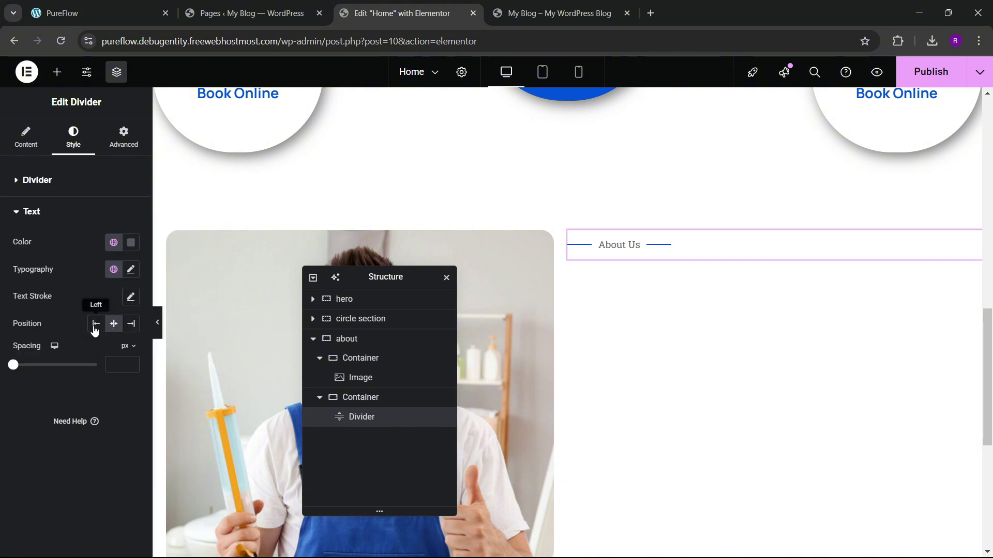
left_click(113, 243)
left_click(59, 405)
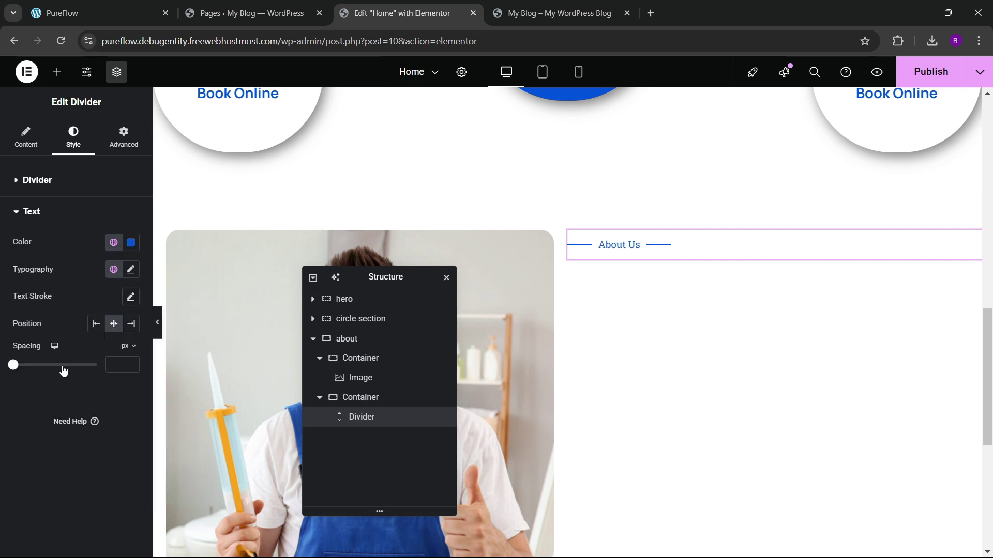
Step: Set the label typography to Mulish, 17 px, 700 Bold, checking against the live site
left_click(131, 269)
left_click(102, 330)
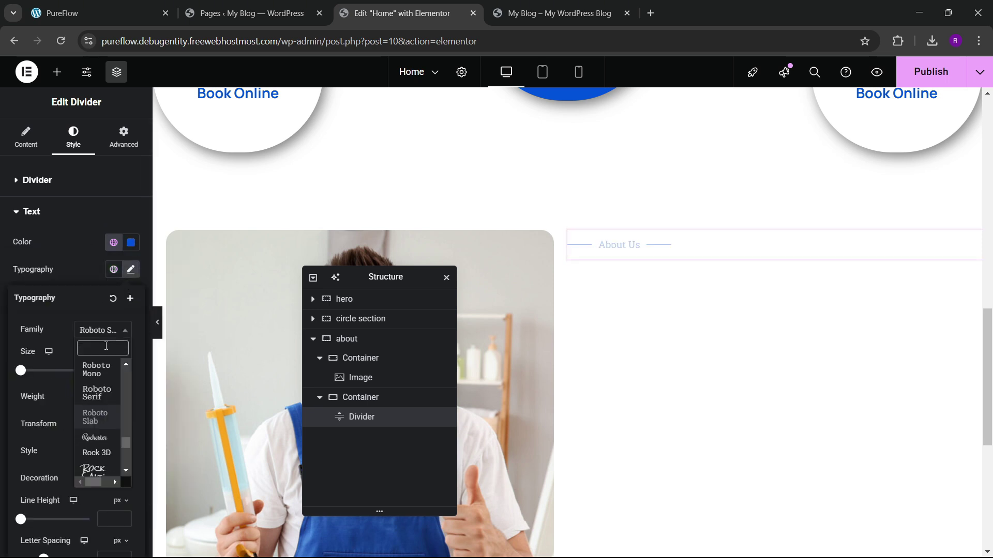
type("mulish")
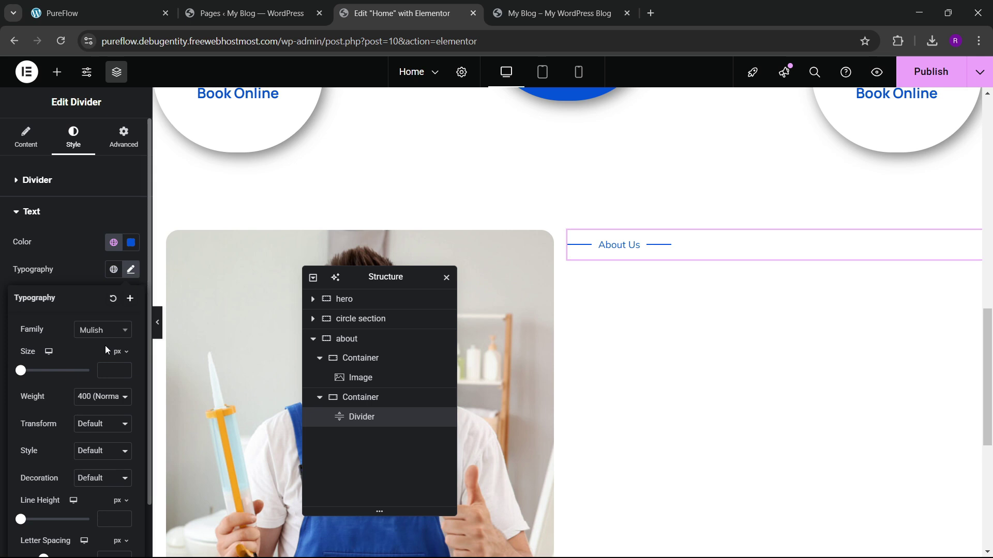
left_click(104, 397)
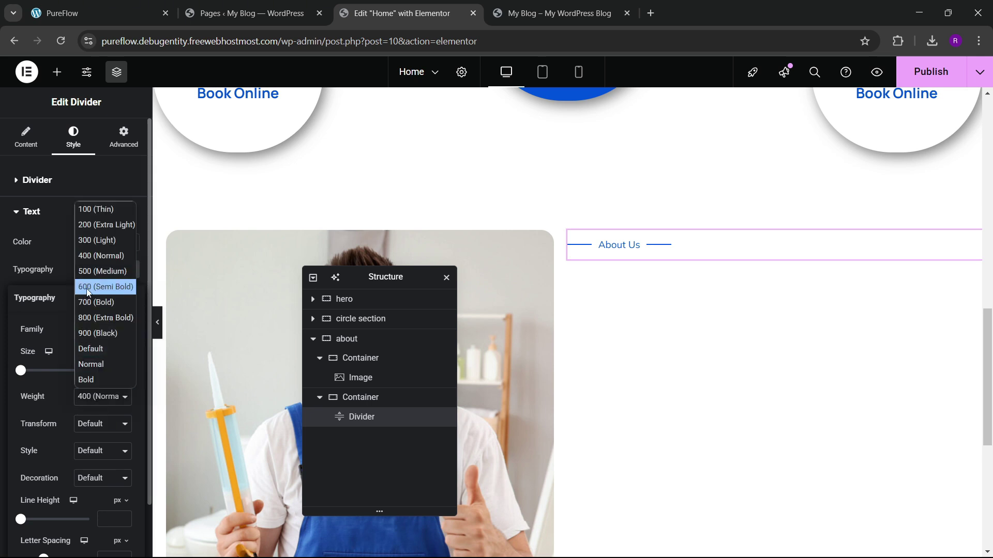
left_click(86, 287)
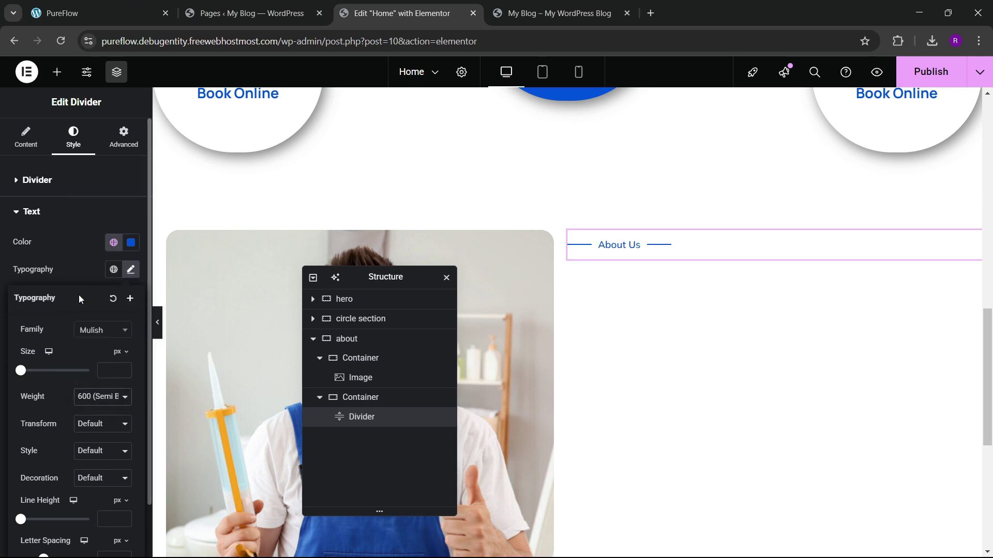
left_click(124, 369)
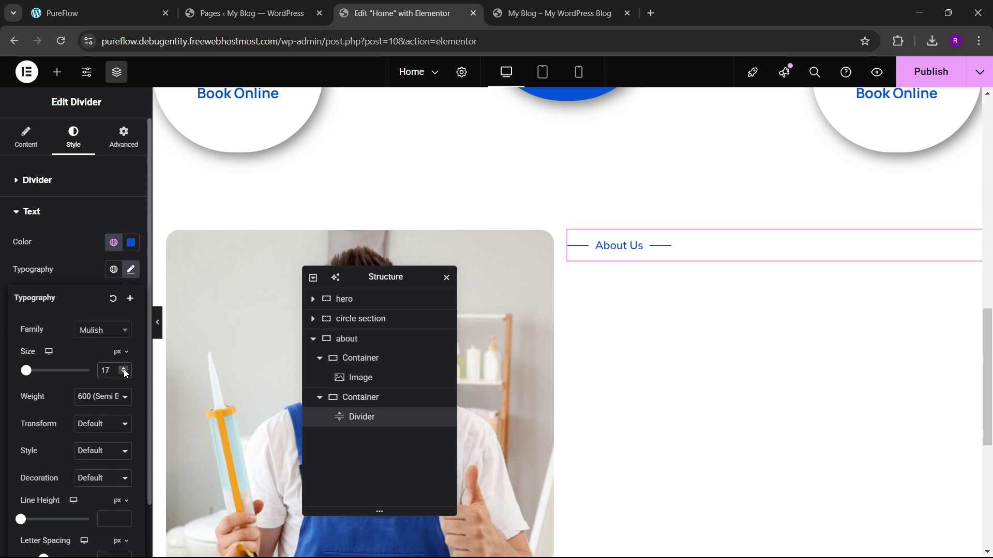
left_click(140, 5)
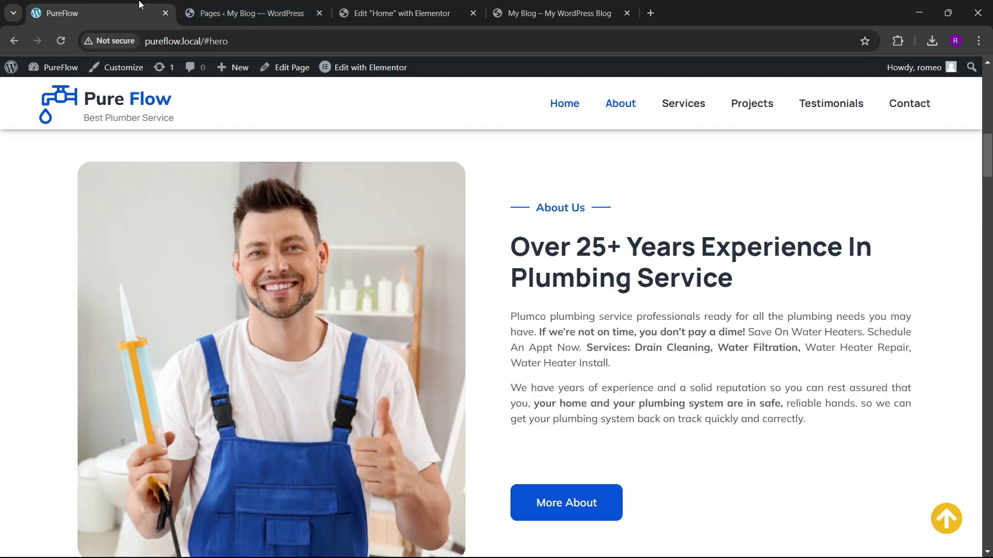
left_click(443, 6)
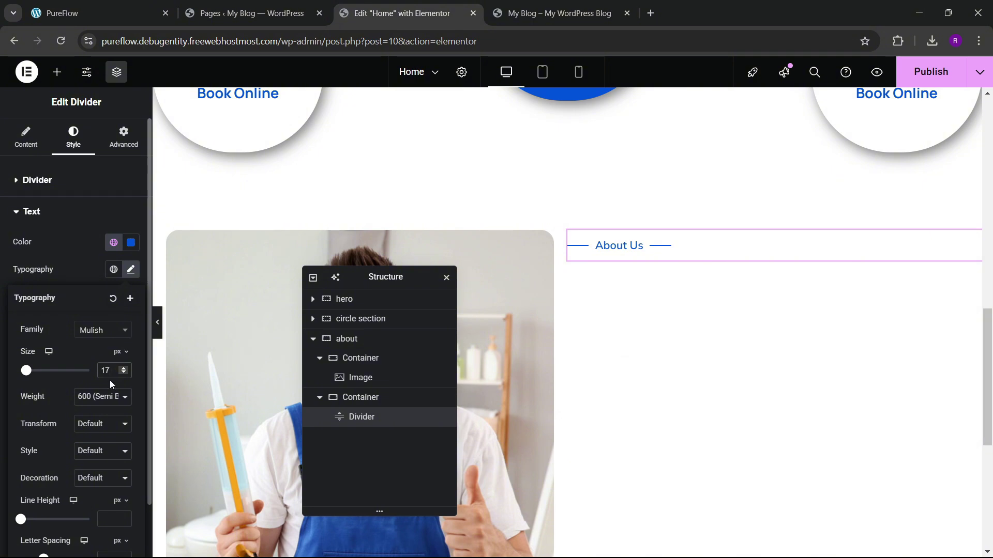
left_click(99, 396)
left_click(96, 304)
left_click(114, 12)
left_click(400, 13)
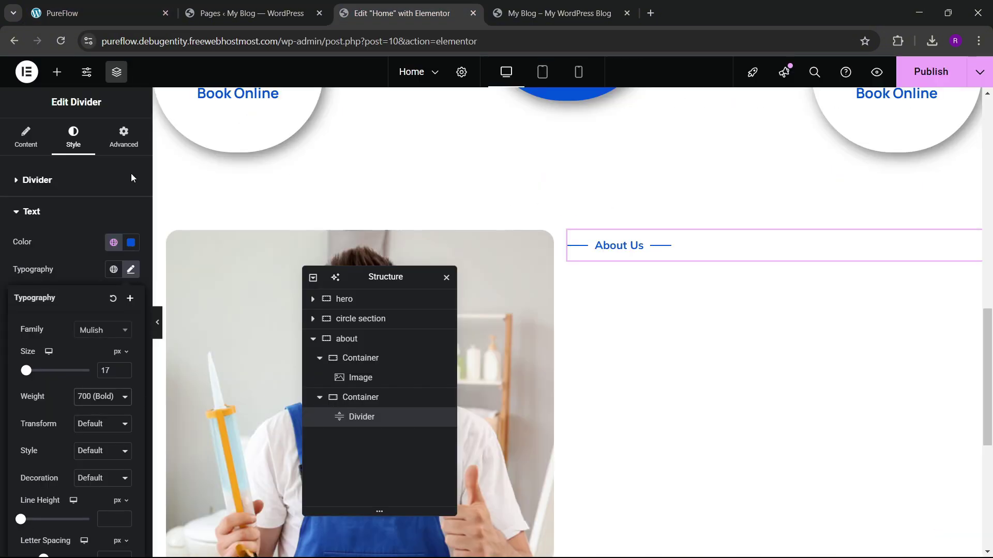
Step: Add a Heading widget below the About Us label and copy the live site's heading text
left_click(57, 72)
scroll(60, 310, "down", 1)
left_click_drag(42, 357, 655, 249)
left_click(152, 5)
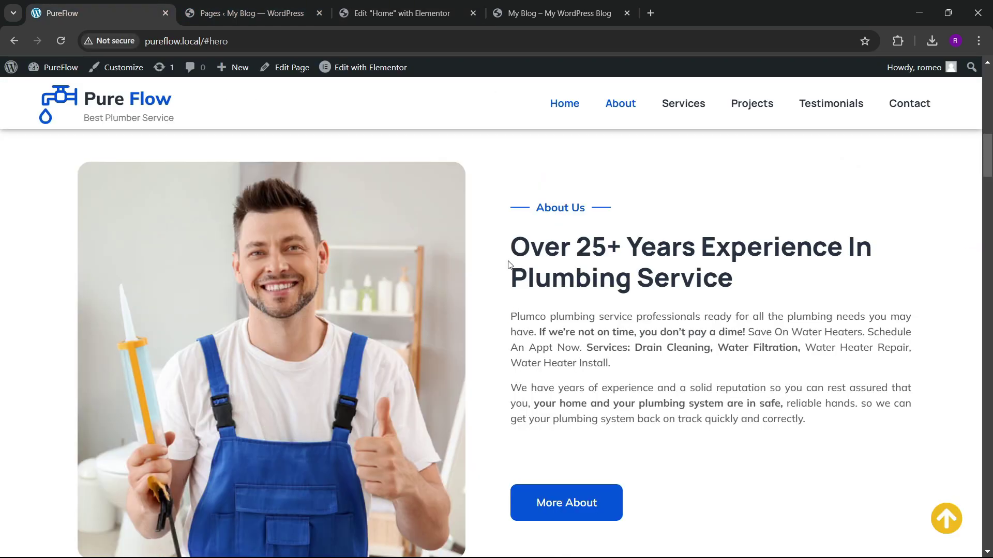
left_click_drag(508, 264, 752, 279)
key("ctrl+c")
Step: Paste 'Over 25+ Years Experience In Plumbing Service' into the heading and set its font to Manrope
left_click(451, 4)
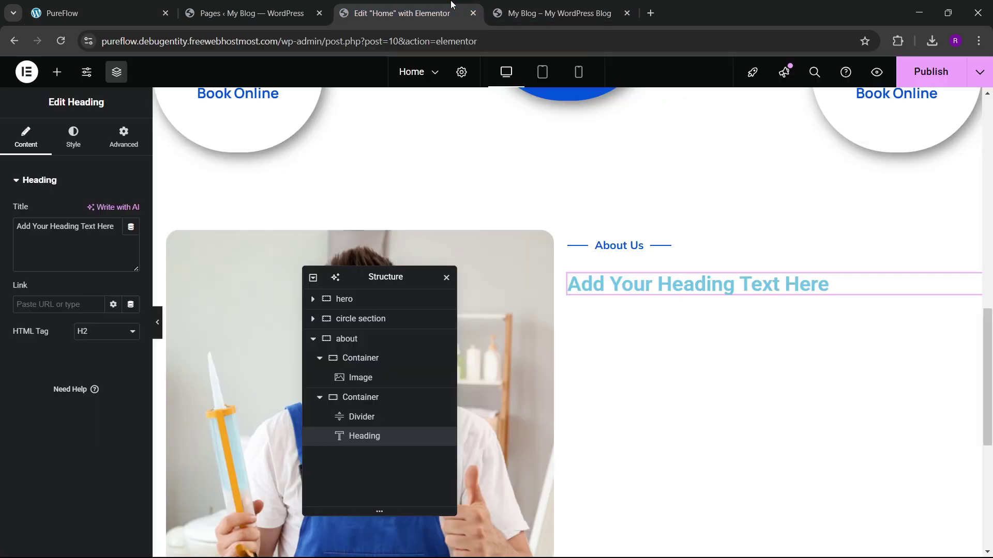
key("ctrl+a")
key("ctrl+v")
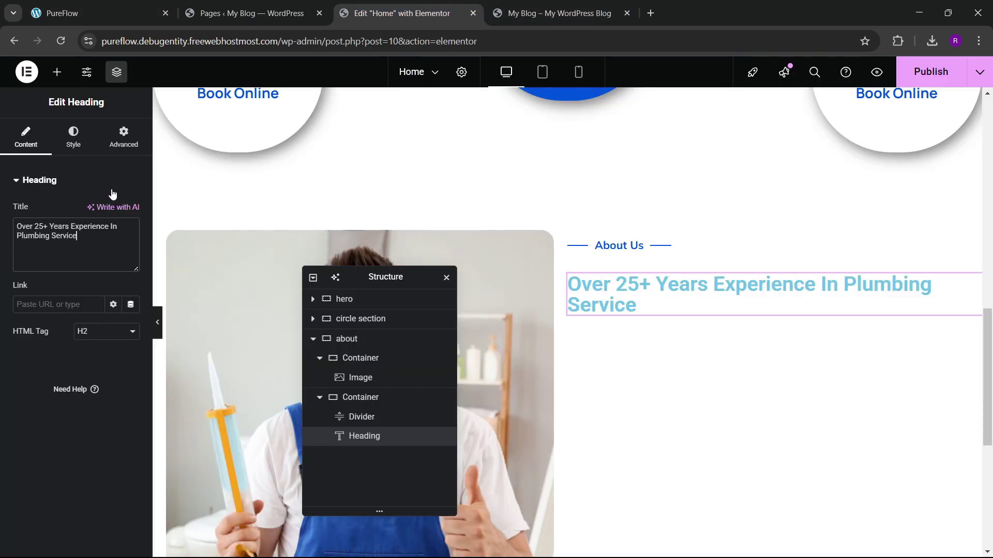
left_click(73, 137)
left_click(131, 248)
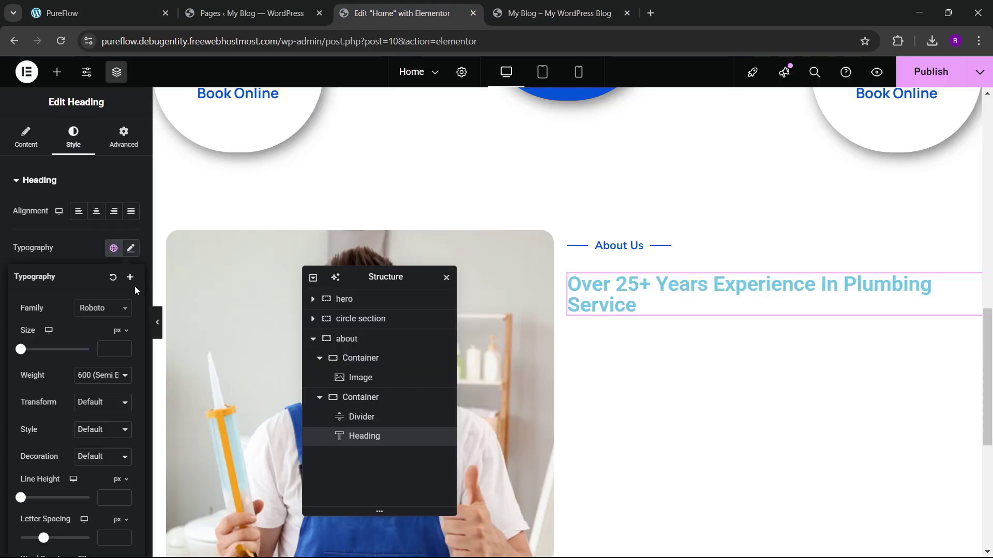
left_click(106, 309)
type("manroope")
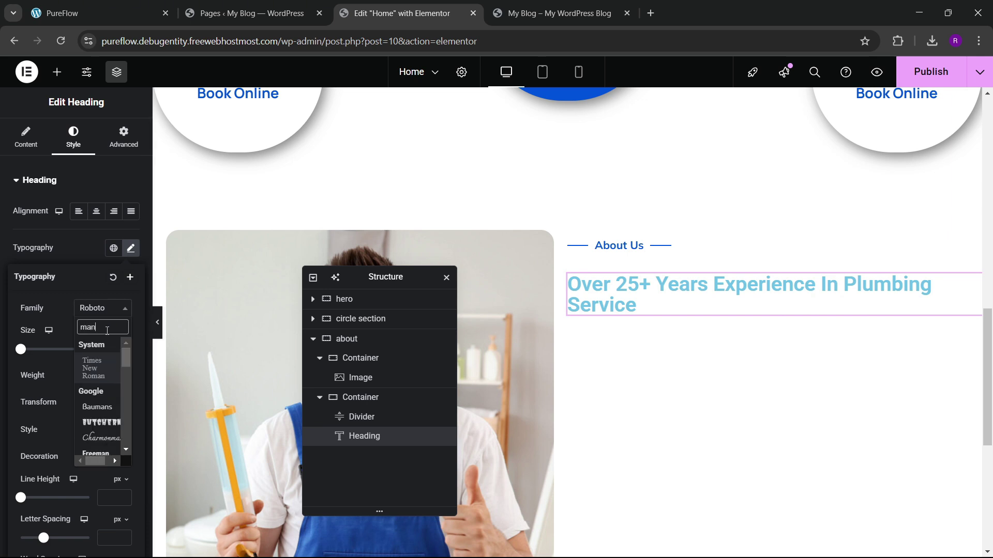
key("BackSpace")
key("BackSpace")
key("BackSpace")
type("rope")
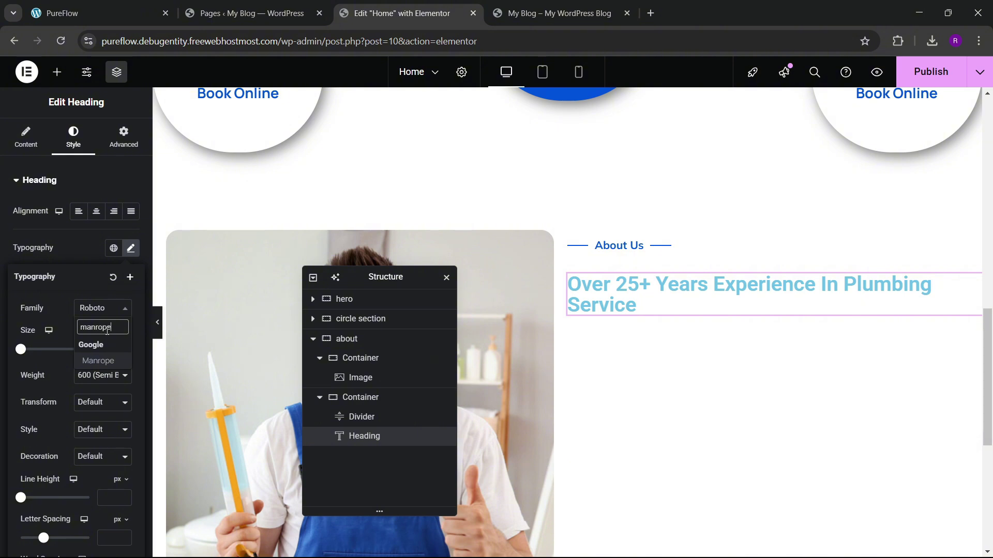
key("Return")
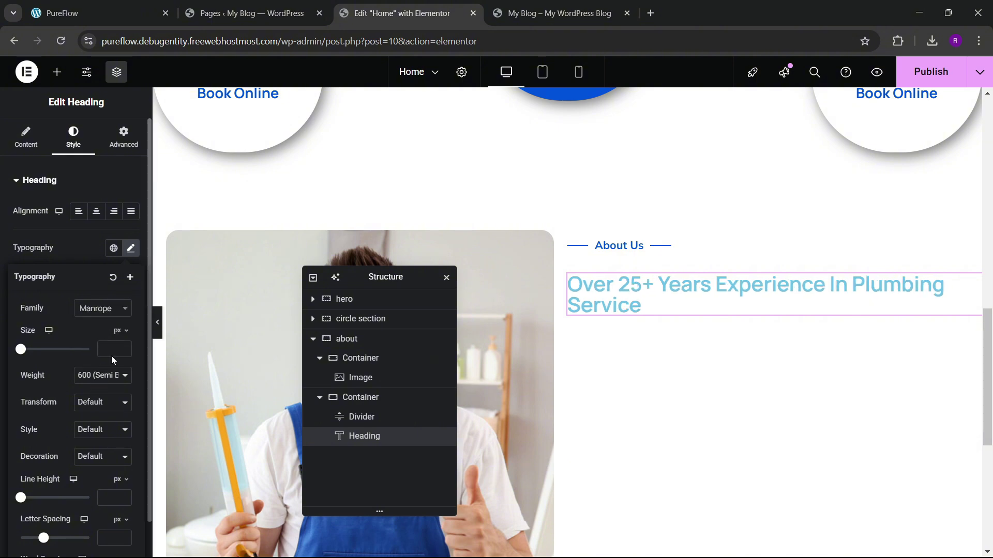
Step: Size the heading to 37 px and colour it dark black
left_click(123, 347)
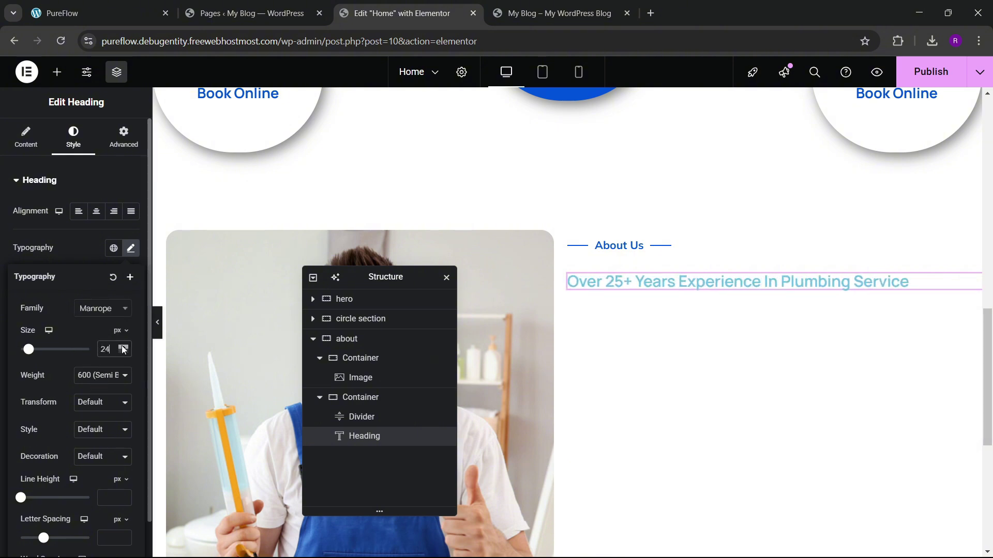
left_click(124, 348)
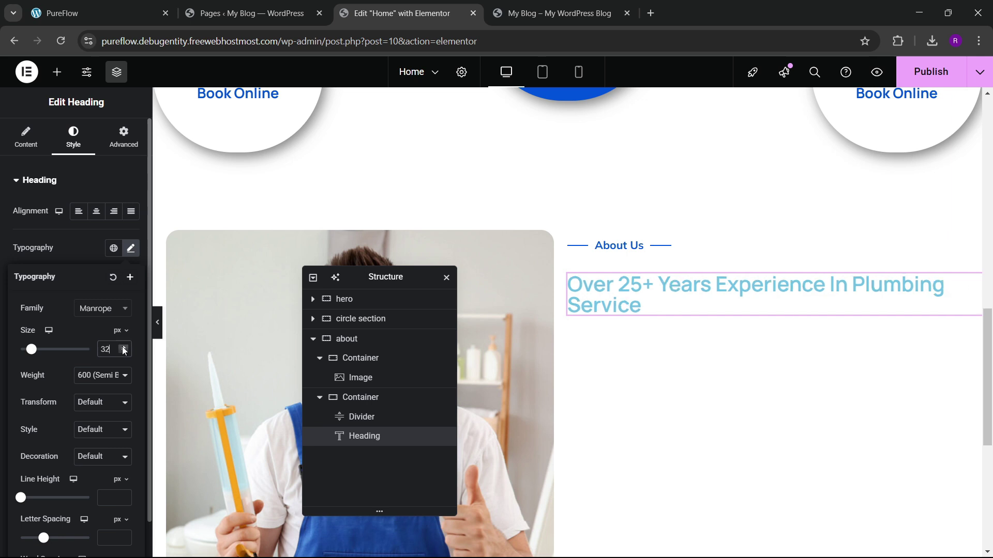
left_click(123, 349)
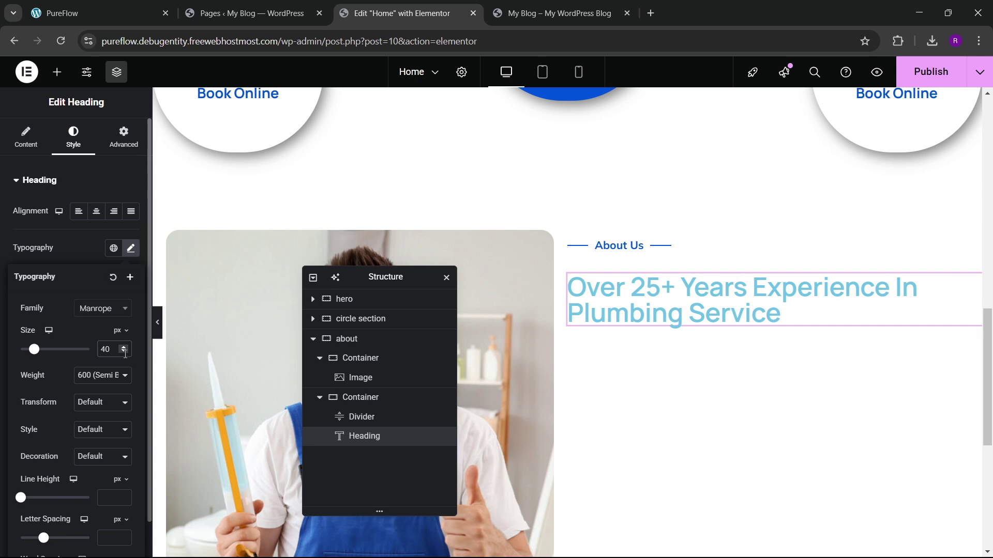
left_click(123, 353)
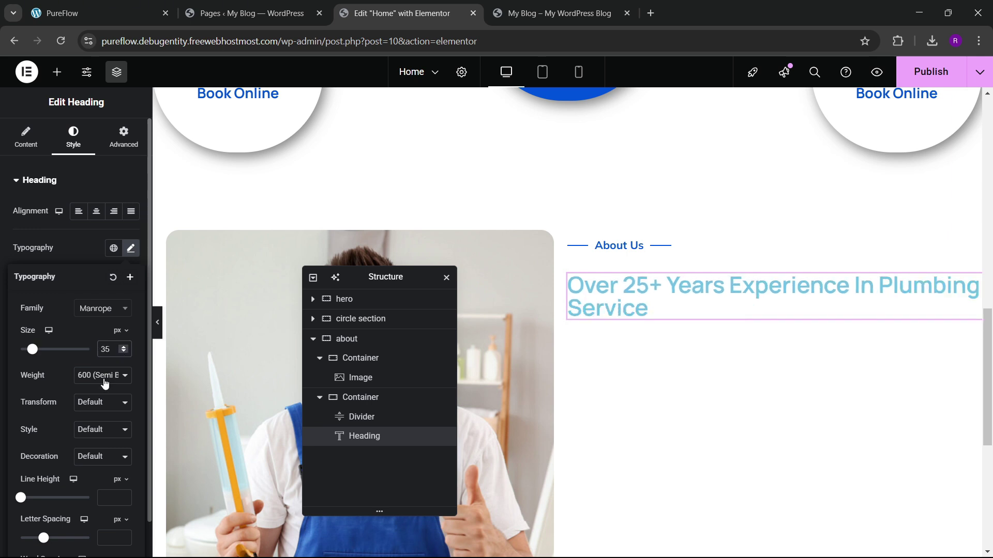
left_click(90, 251)
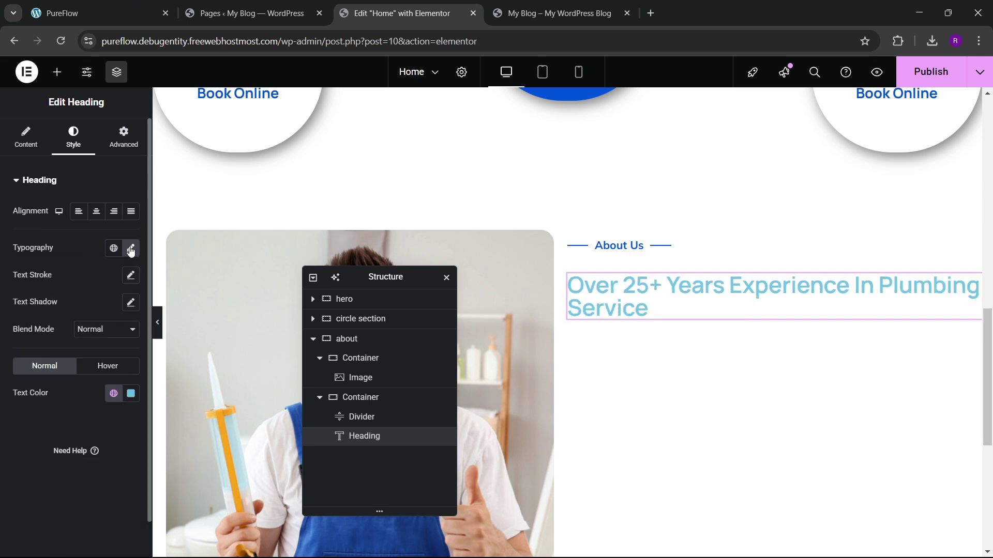
left_click(131, 249)
left_click(122, 349)
left_click(92, 231)
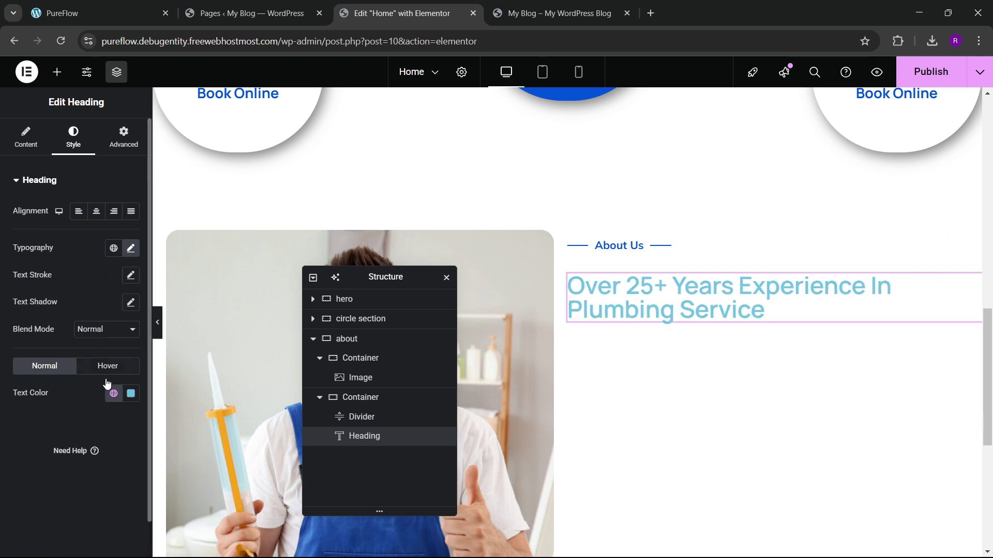
left_click(113, 394)
left_click(64, 342)
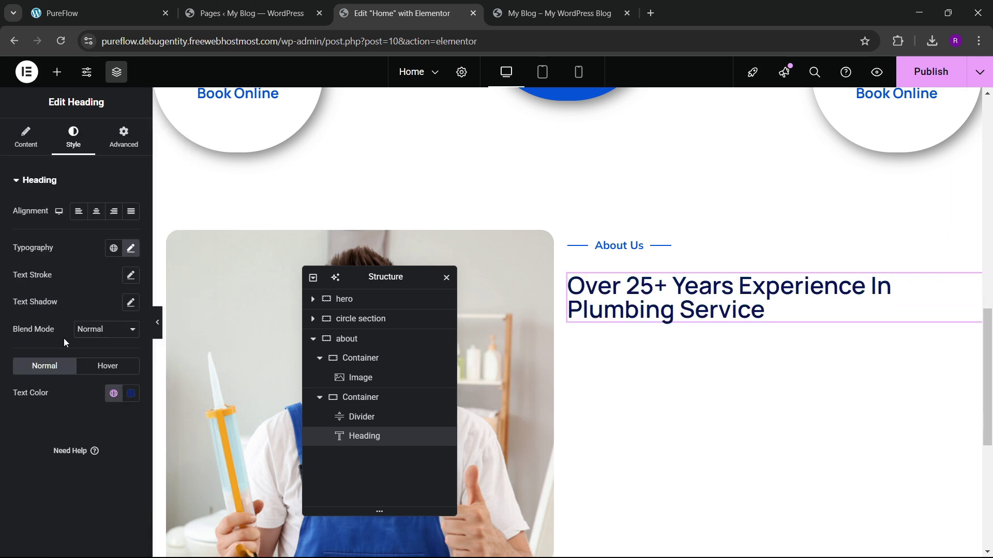
Step: Set the heading weight to 700 Bold and line height to 1.1 em
left_click(131, 248)
left_click(101, 375)
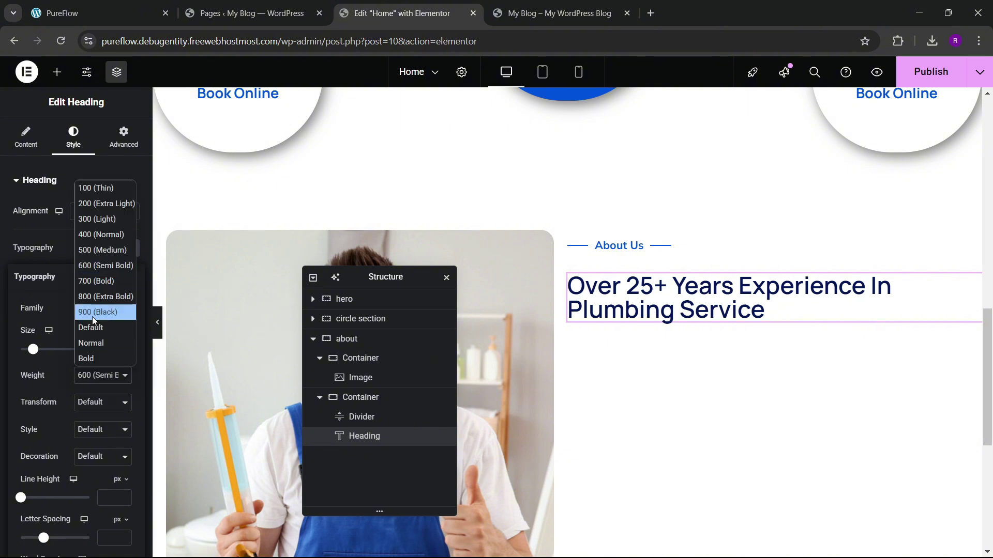
left_click(90, 280)
scroll(88, 402, "down", 1)
left_click(117, 441)
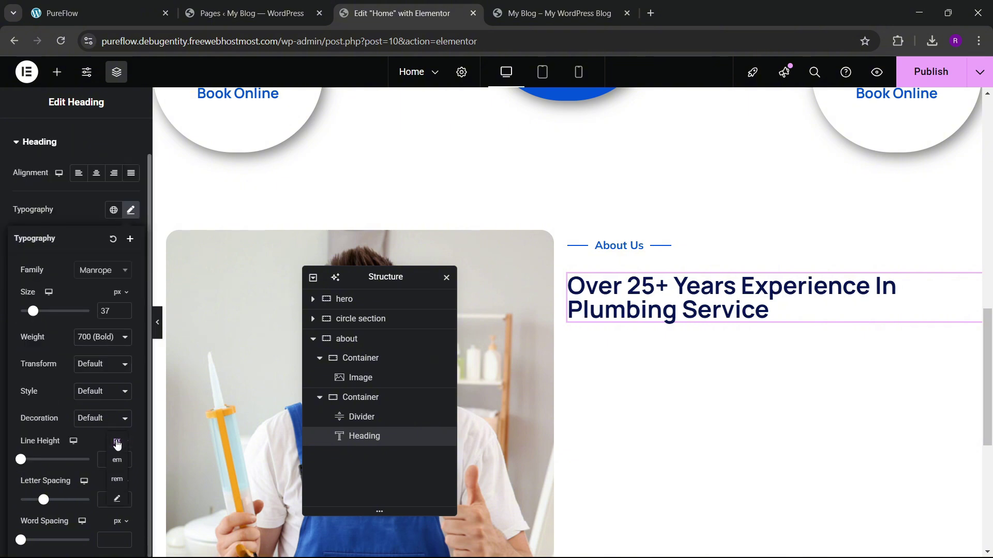
left_click(117, 460)
left_click(123, 457)
left_click(122, 457)
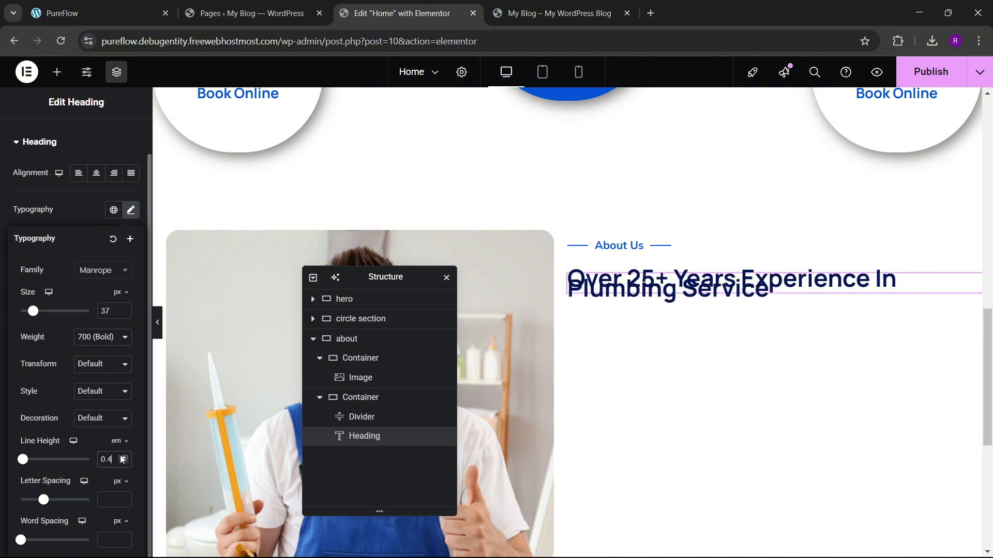
left_click(122, 457)
left_click(123, 457)
left_click(123, 457)
left_click(123, 457)
left_click(122, 457)
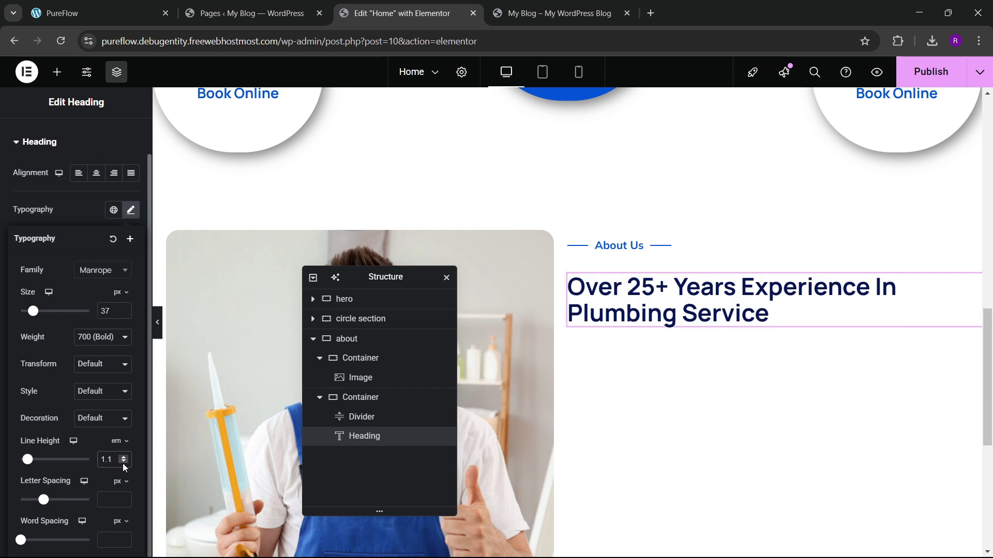
left_click(139, 4)
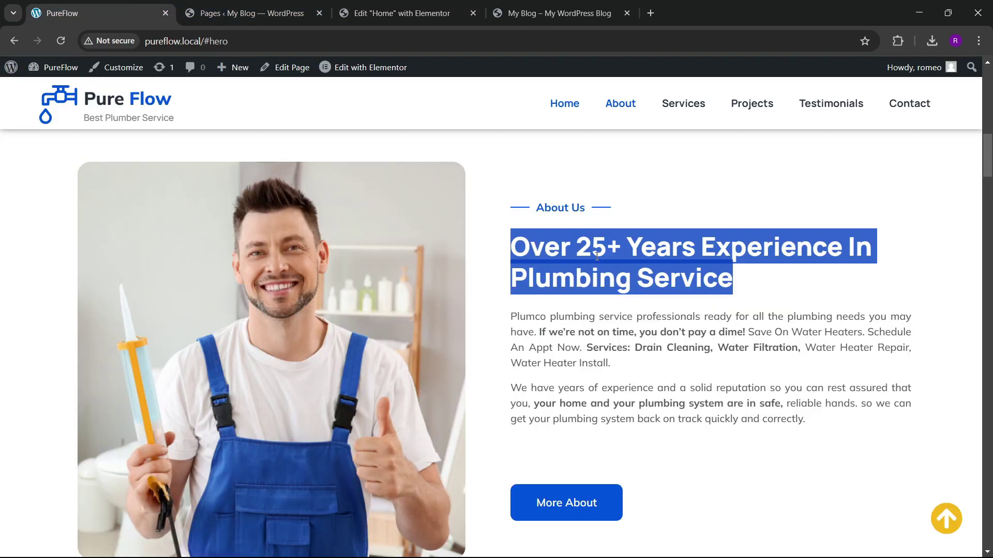
left_click(604, 337)
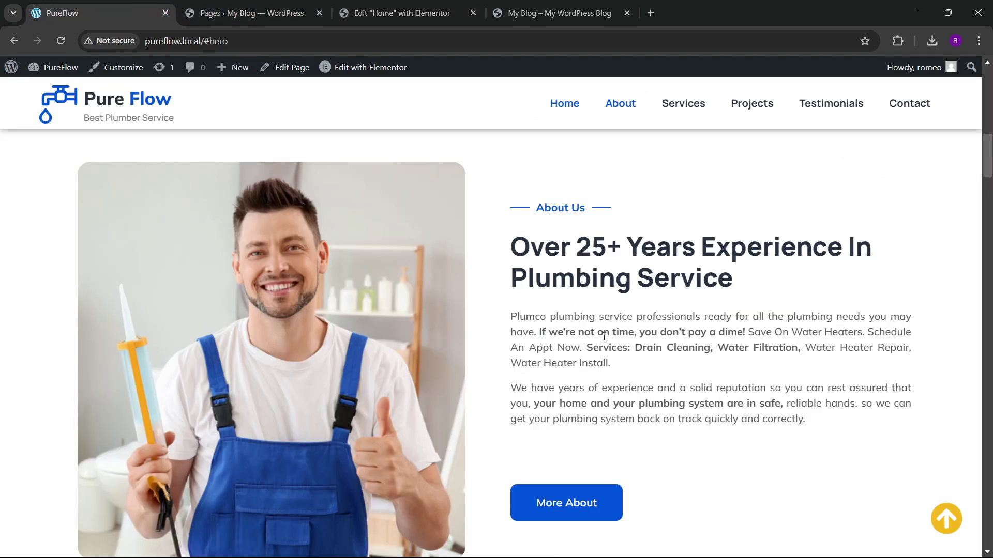
left_click(391, 2)
Step: Add a Text Editor below the heading and paste the two Plumco paragraphs from the live site
left_click(57, 72)
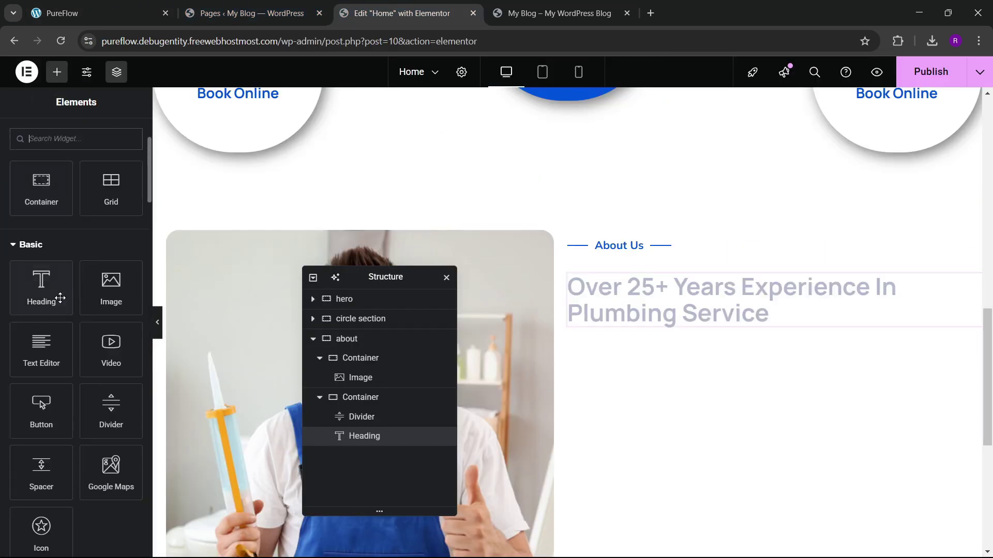
left_click_drag(46, 356, 636, 333)
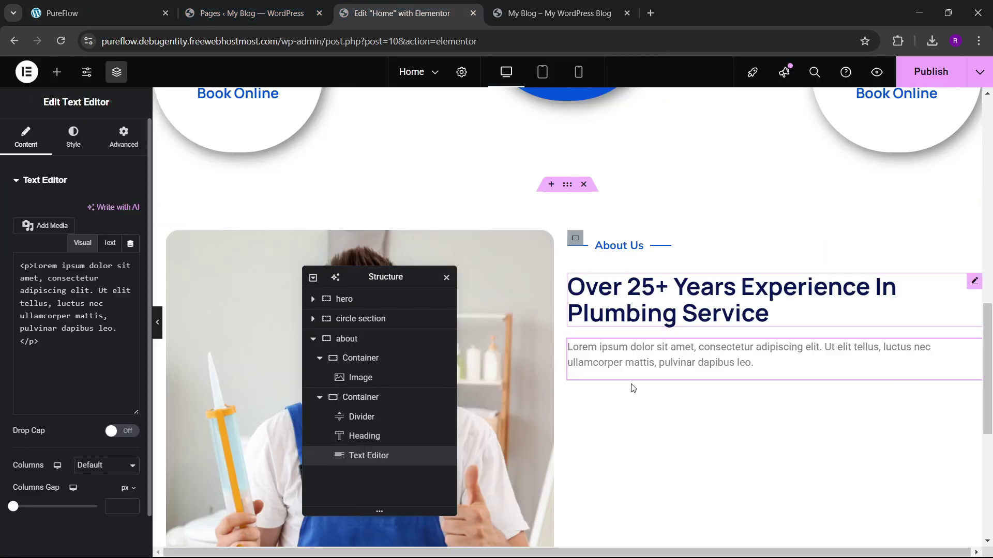
left_click(98, 13)
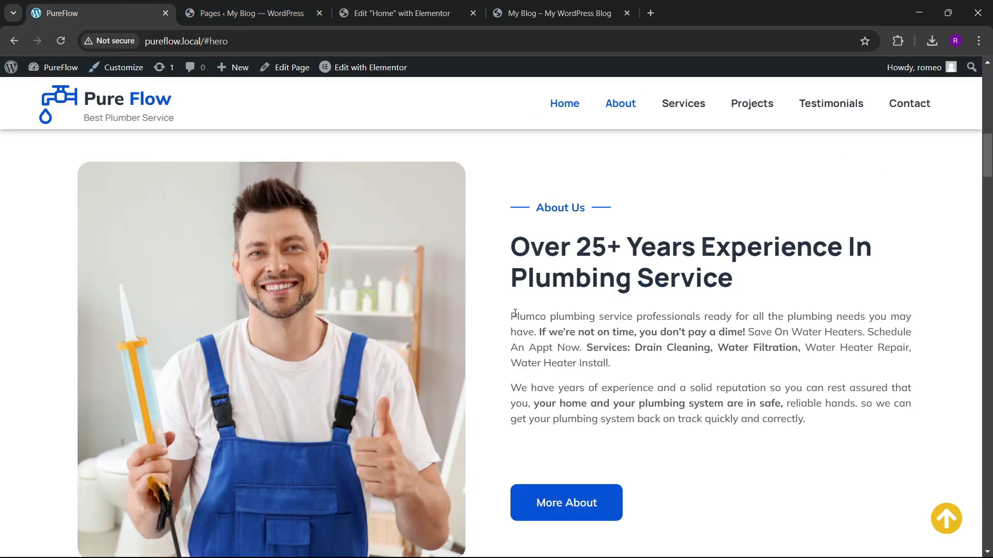
left_click_drag(515, 313, 866, 418)
key("ctrl+c")
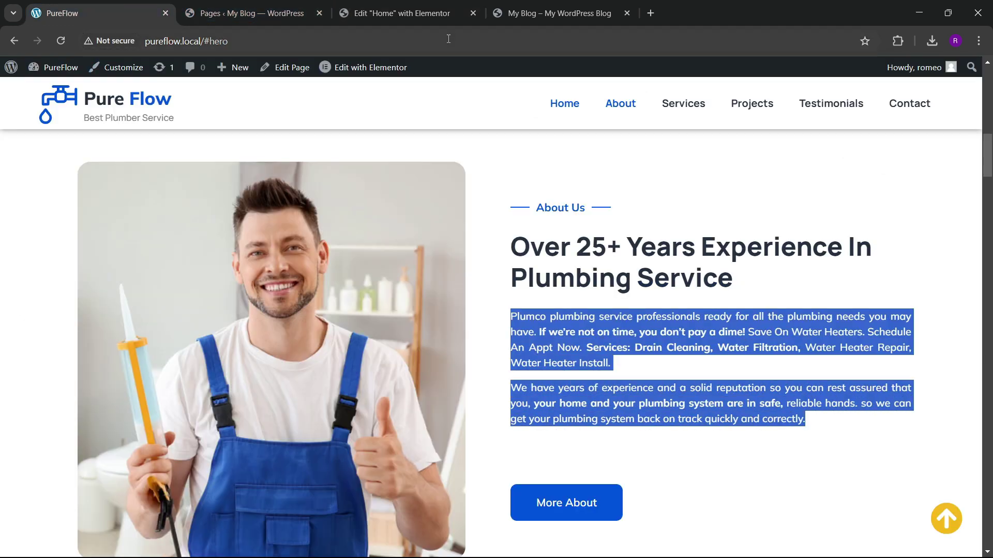
left_click(445, 13)
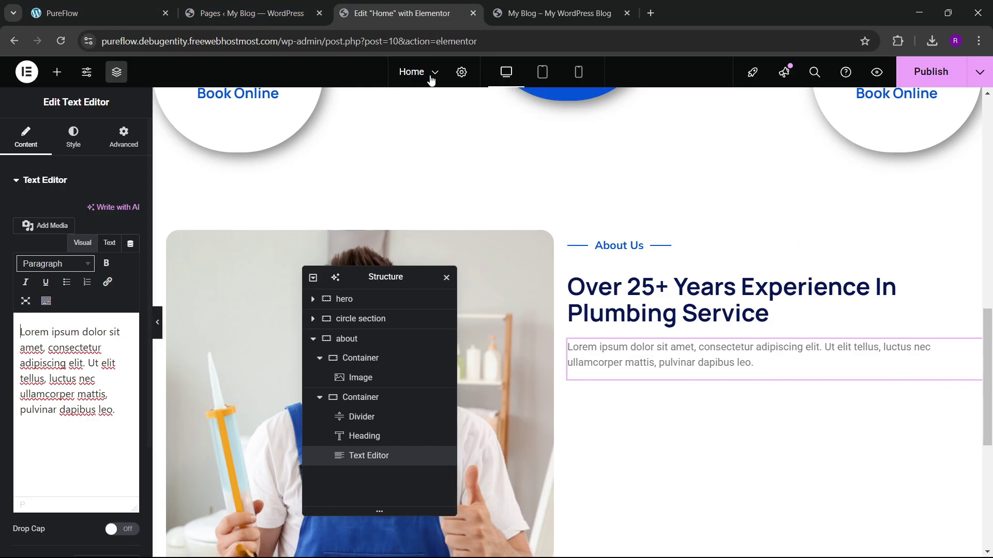
left_click(113, 246)
key("ctrl+a")
key("ctrl+v")
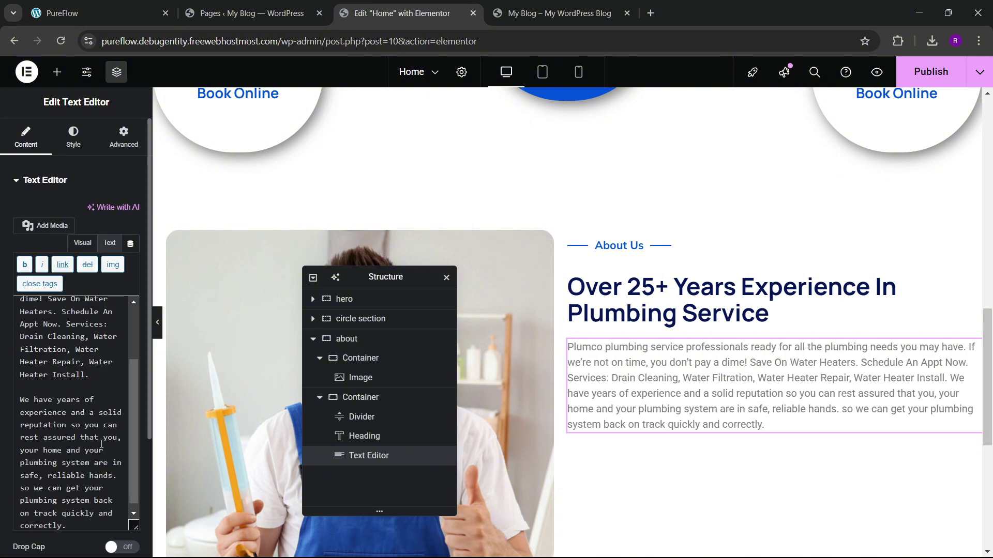
Step: Separate the two paragraphs with a <br><br> line break
left_click(128, 6)
left_click(474, 293)
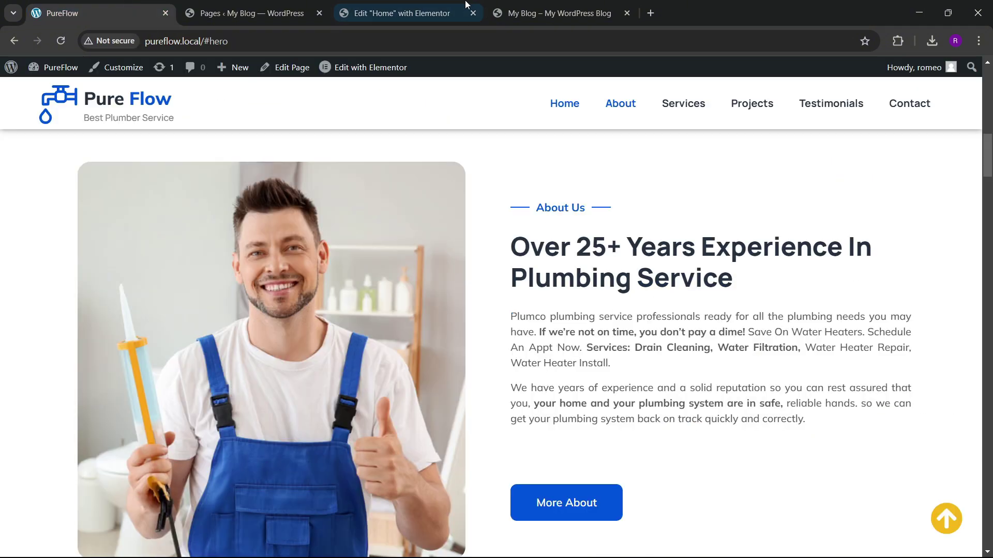
left_click(423, 5)
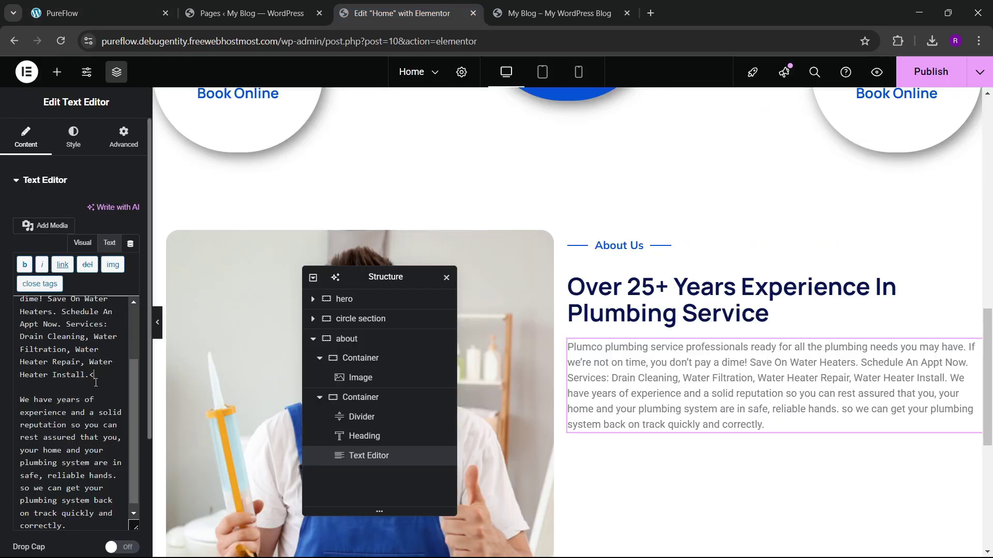
type("br><br")
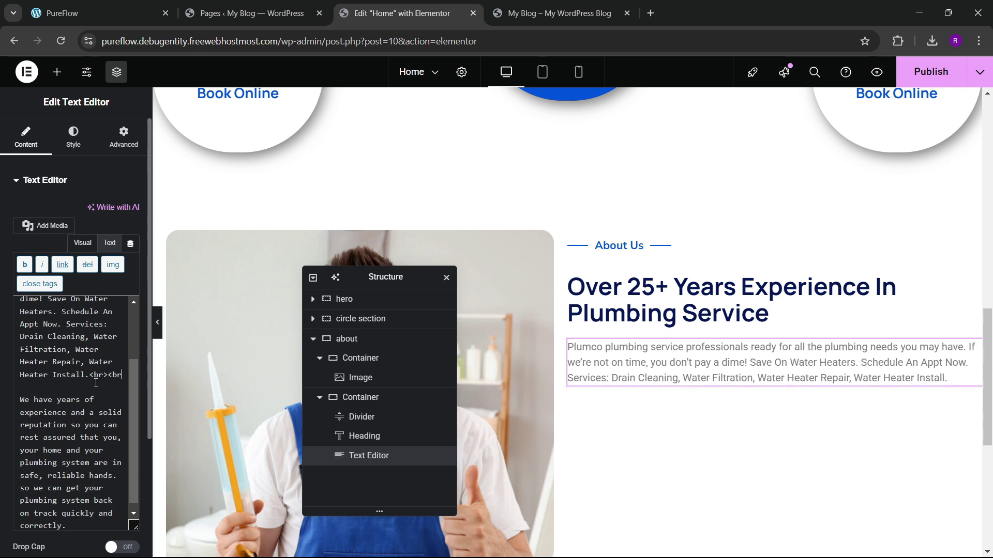
key("Return")
type("<br>")
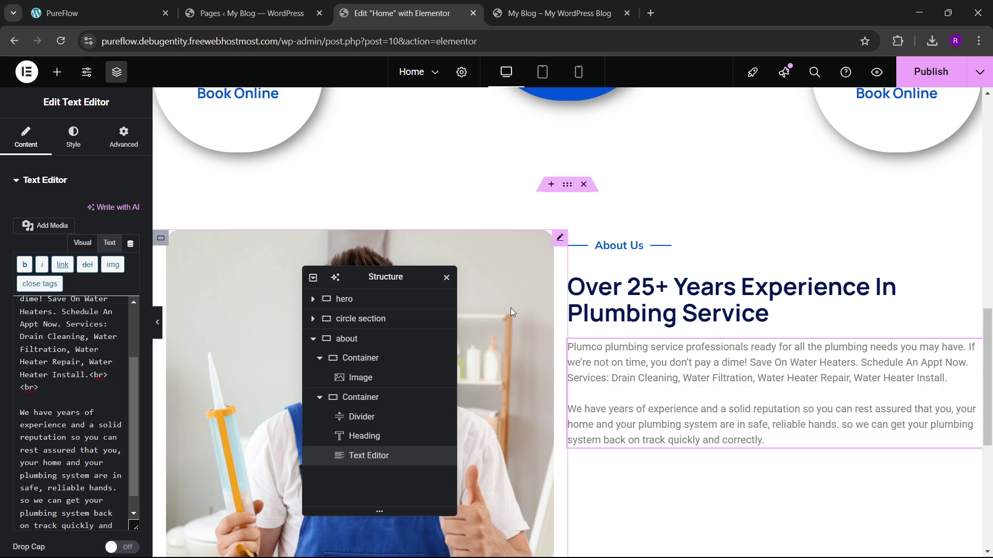
left_click(130, 13)
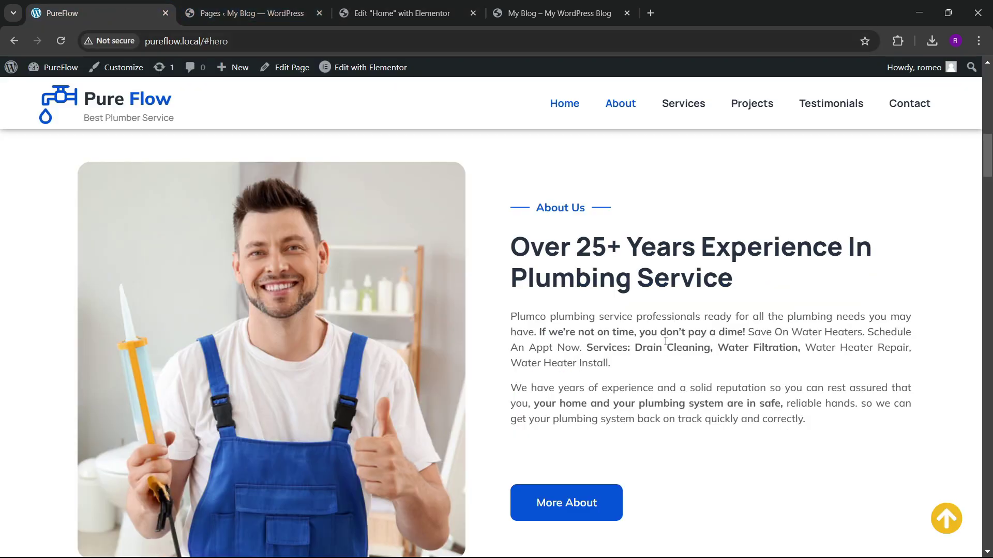
Step: Make the phrase 'If we're not on time,' bold in the Visual editor
left_click(398, 13)
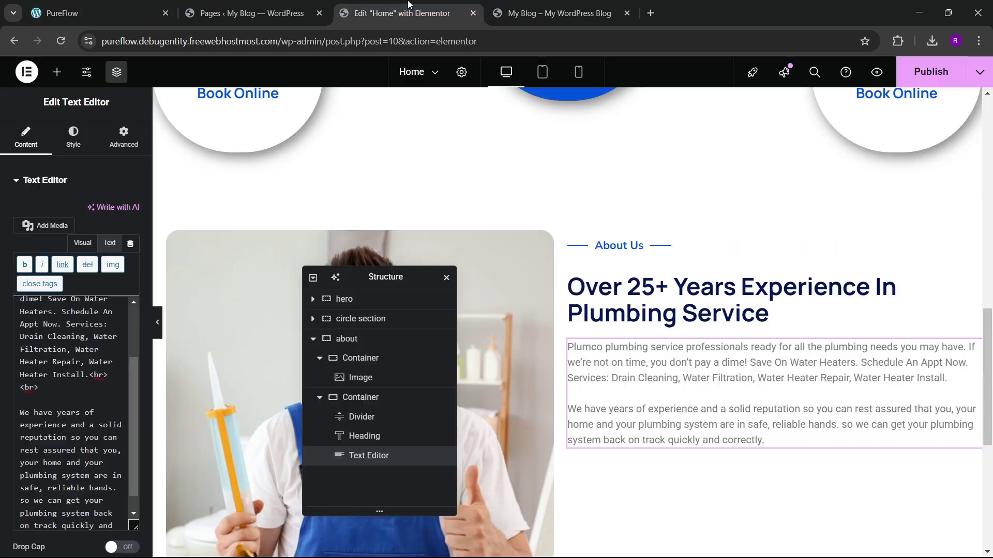
scroll(69, 336, "up", 3)
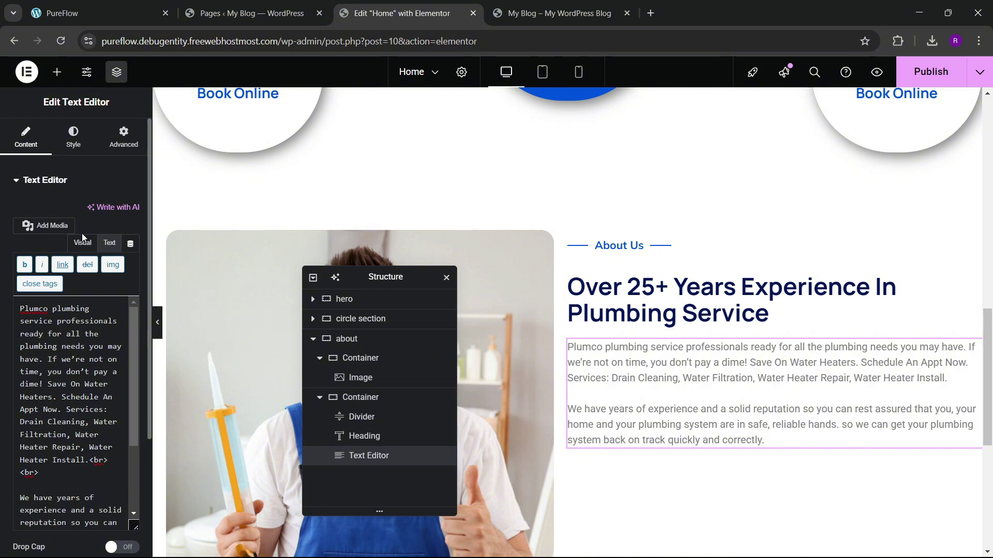
left_click(82, 243)
scroll(44, 397, "up", 5)
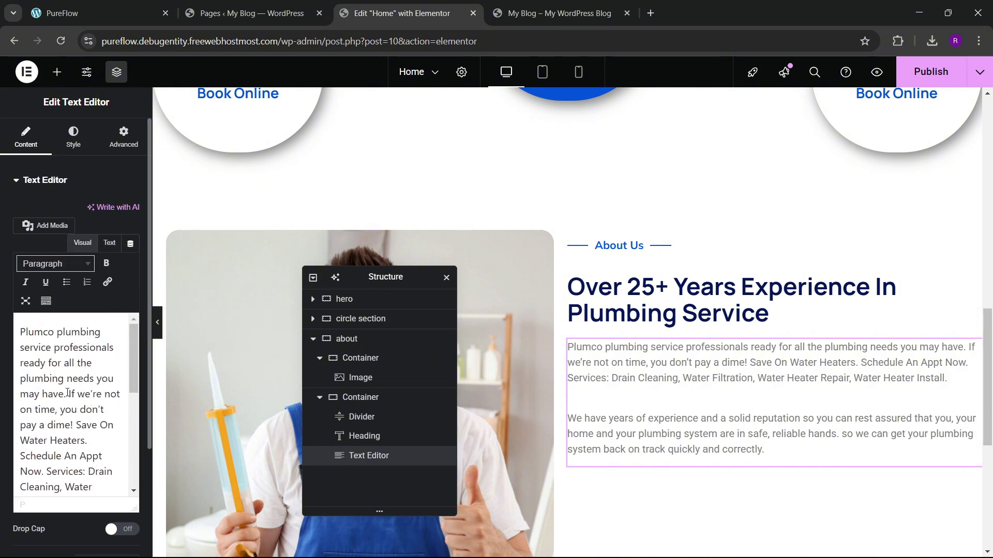
left_click_drag(69, 394, 80, 408)
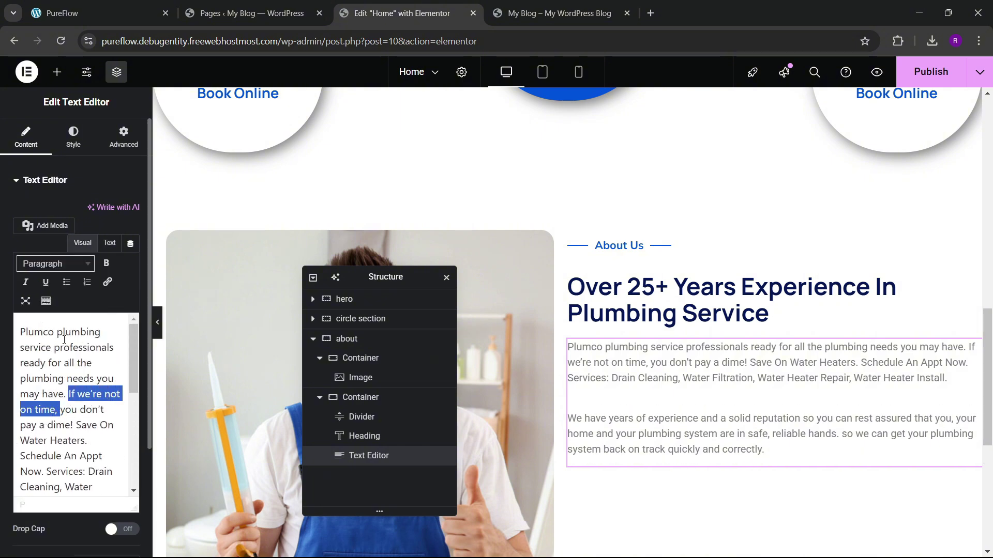
left_click(106, 263)
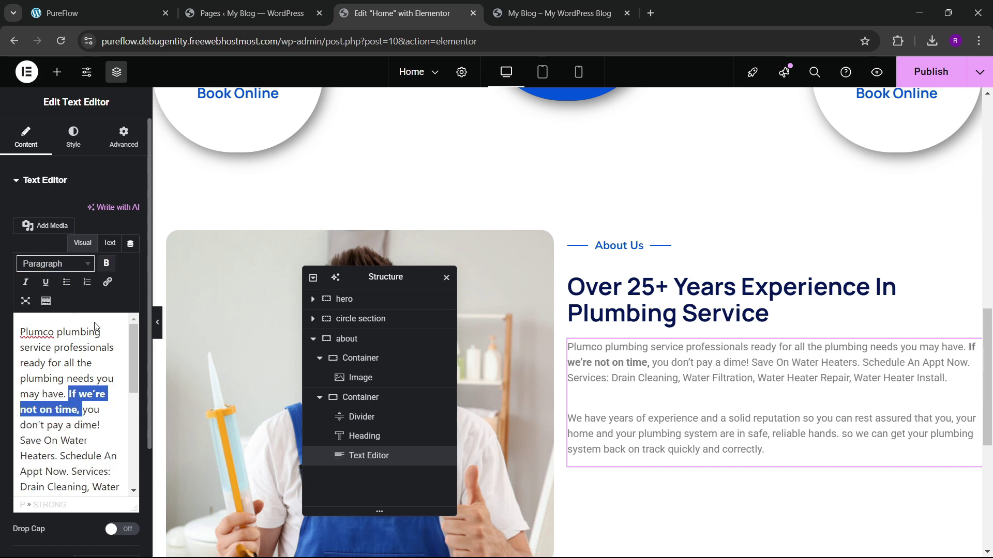
left_click(102, 420)
Step: Bold 'Water Heater Repair, Water Heater Install' and 'assured that you, your home and your plumbing'
scroll(81, 416, "down", 3)
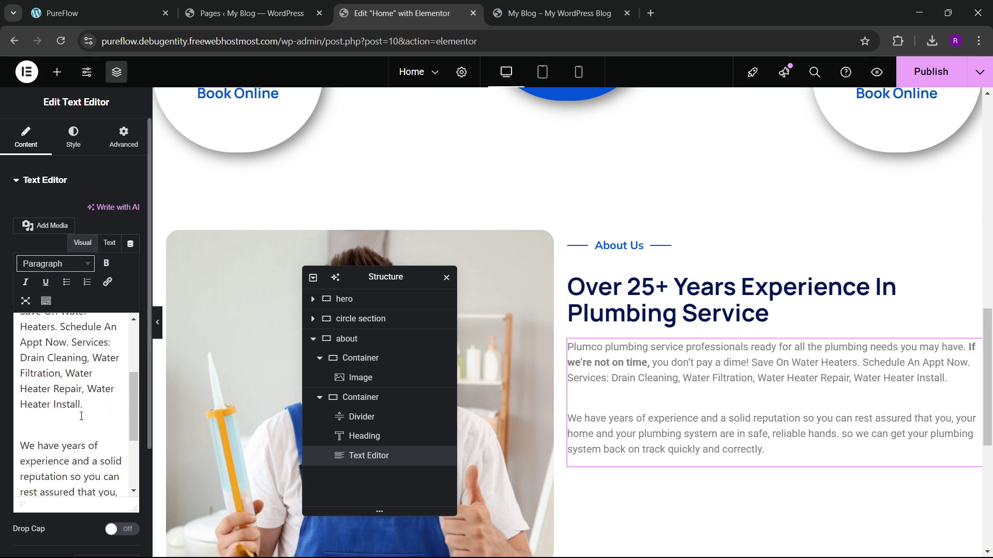
left_click_drag(66, 374, 89, 405)
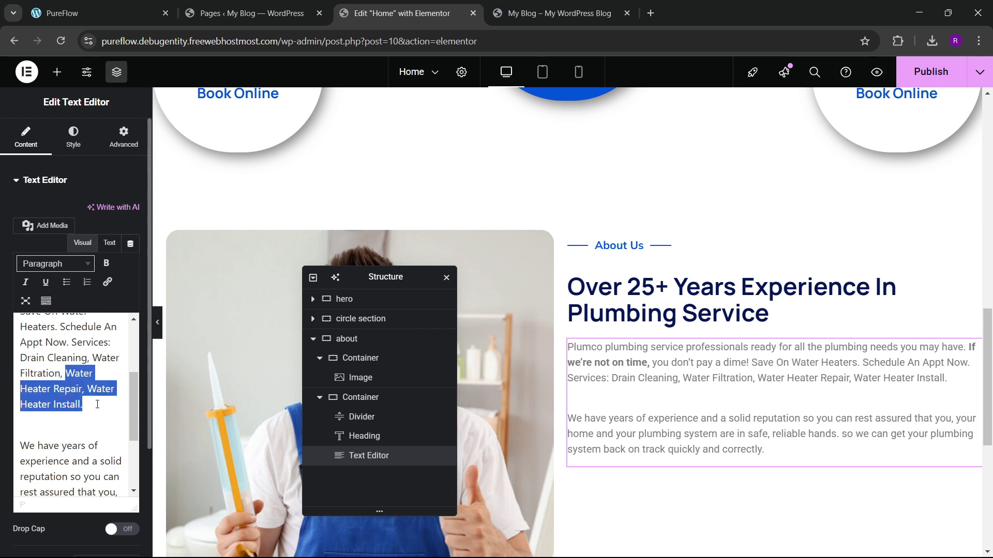
left_click(106, 263)
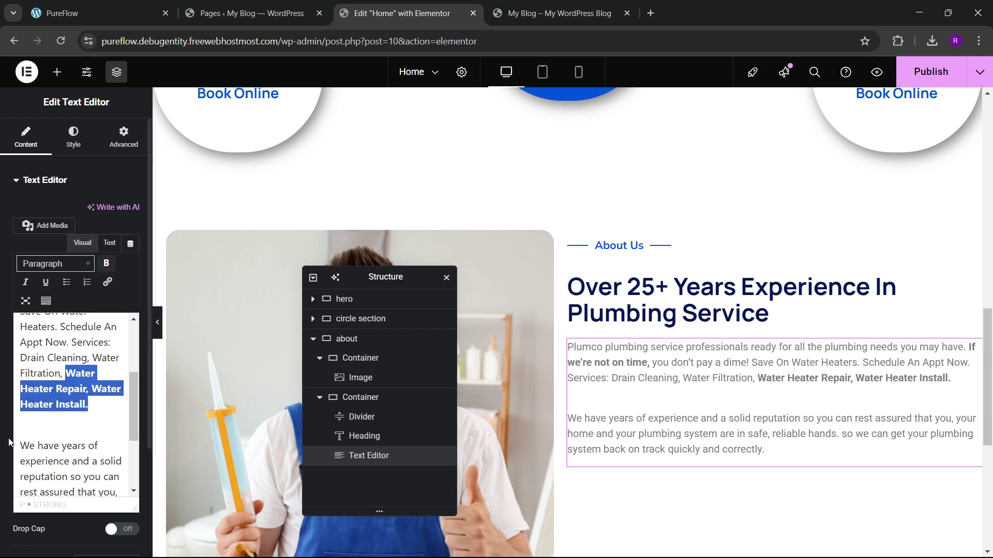
scroll(54, 406, "down", 5)
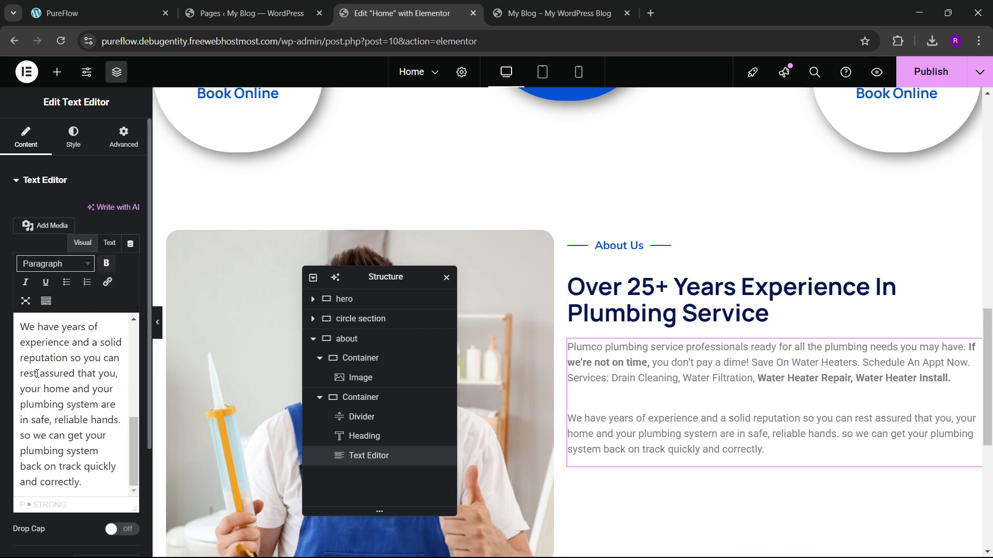
left_click_drag(37, 374, 52, 406)
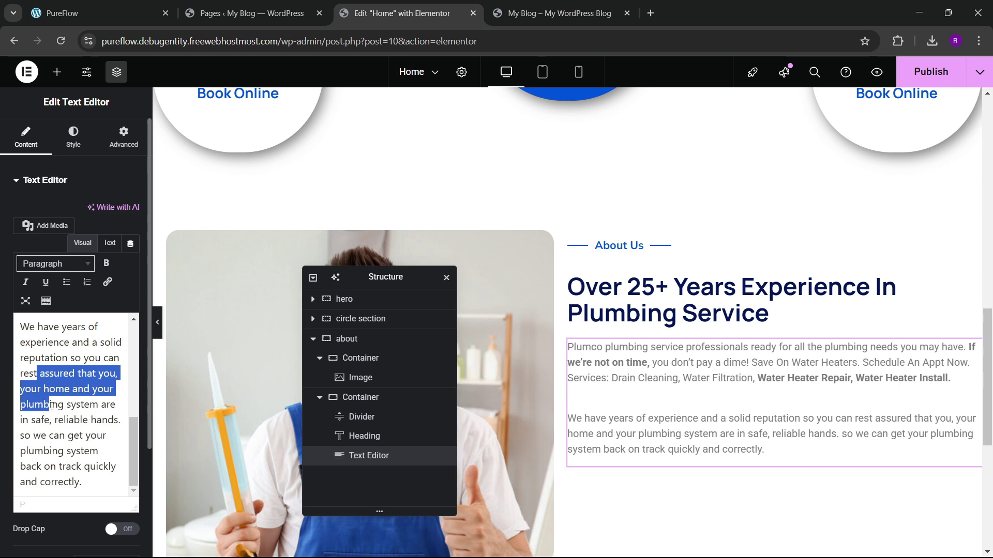
left_click(106, 263)
Step: Publish the page and compare it with the live PureFlow site
left_click(930, 72)
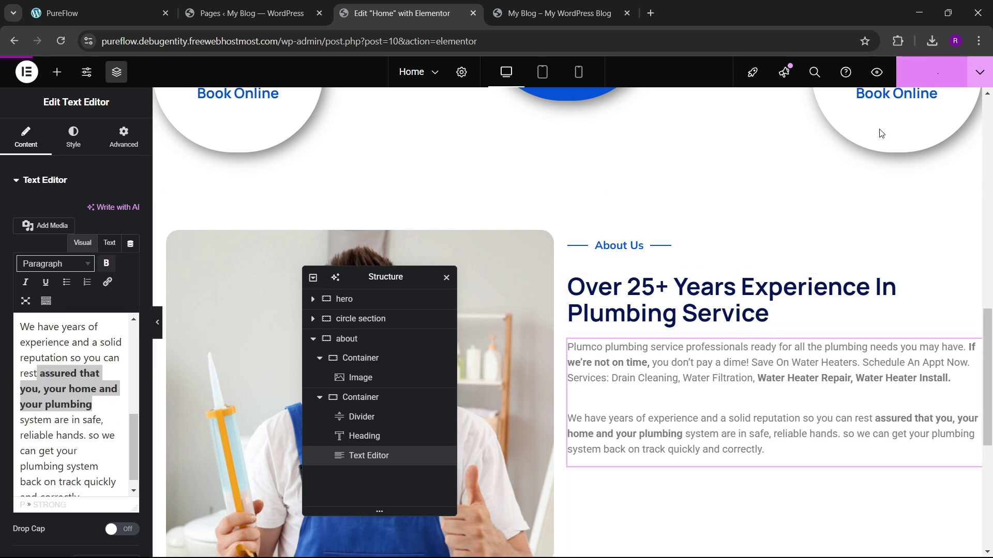
left_click(82, 13)
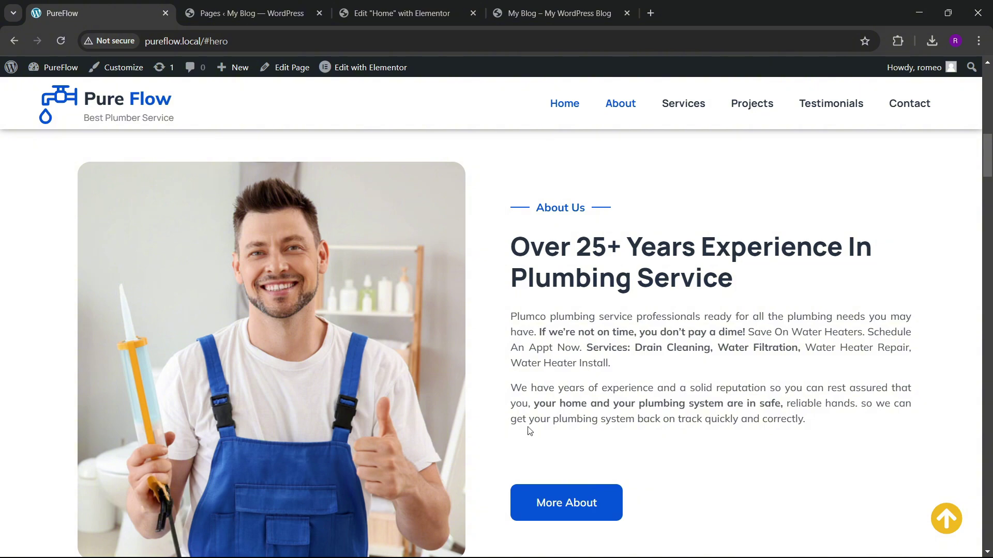
scroll(530, 430, "down", 4)
left_click(398, 13)
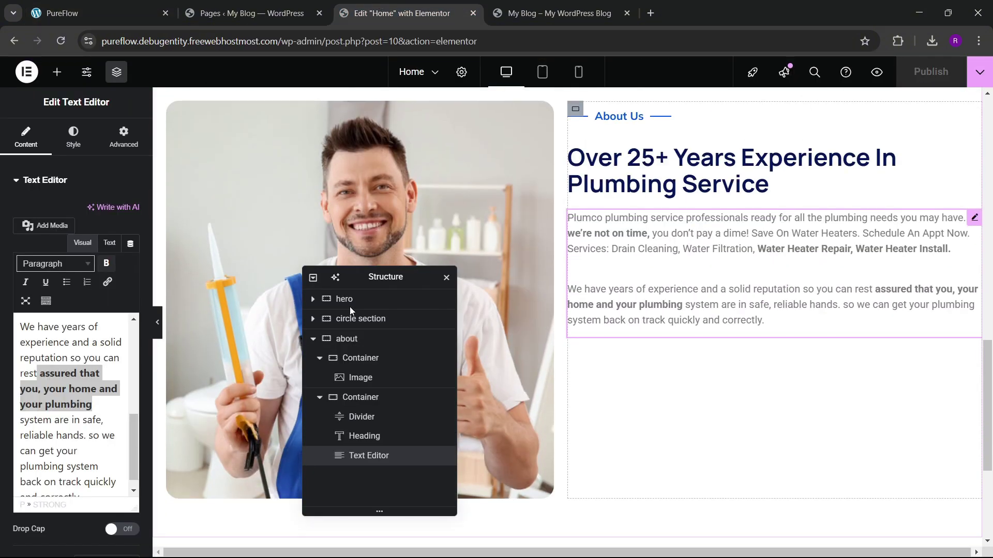
Step: Set the About Us paragraph font family to Mulish
left_click(73, 135)
left_click(131, 265)
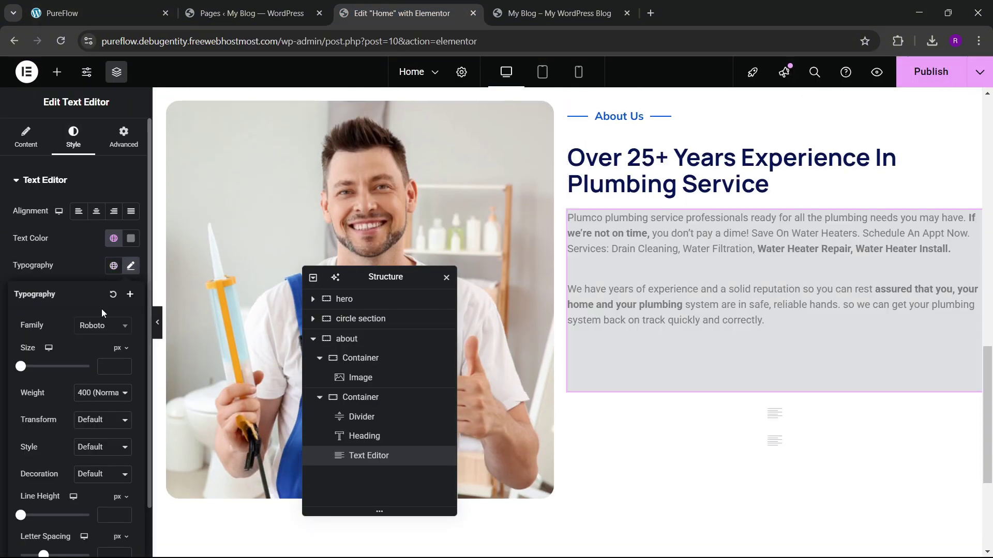
left_click(102, 325)
type("mu")
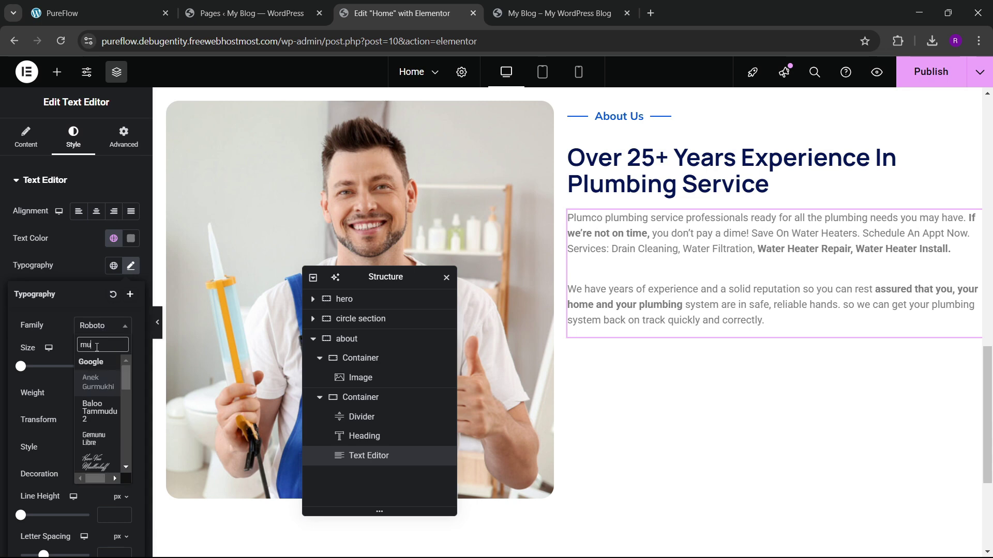
type("lish")
key("Return")
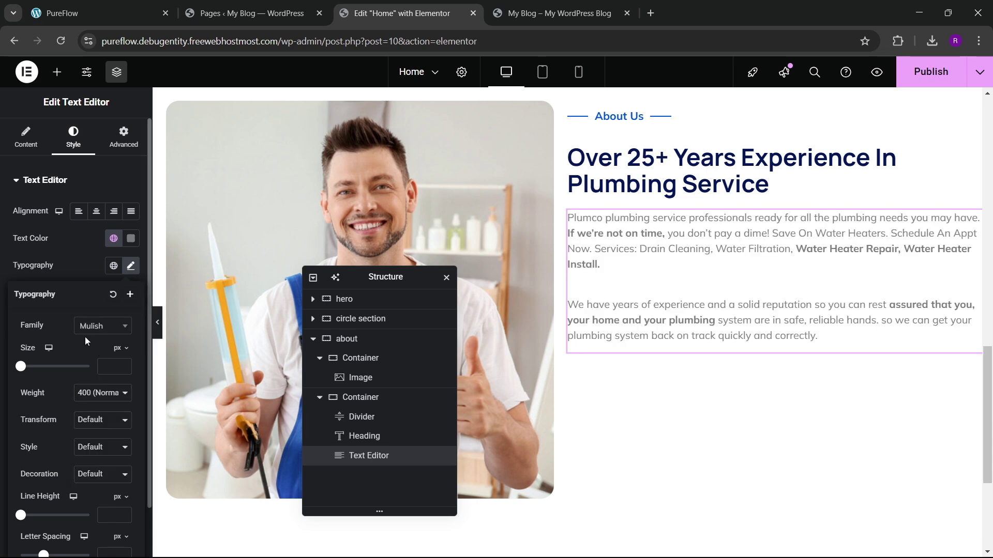
left_click(70, 253)
scroll(693, 290, "down", 2)
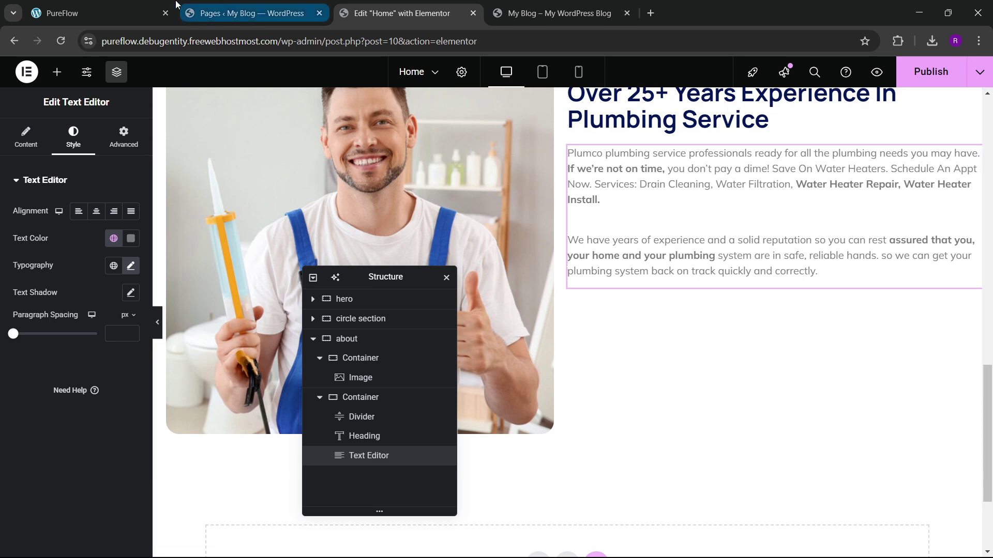
left_click(103, 13)
left_click(403, 13)
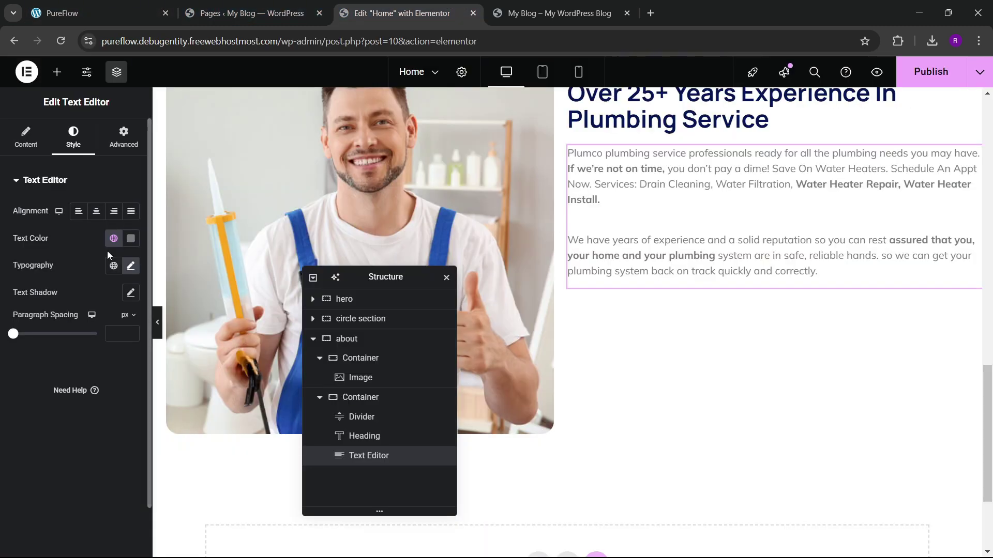
Step: Apply the Secondary global colour to the paragraph text
left_click(113, 238)
left_click(64, 333)
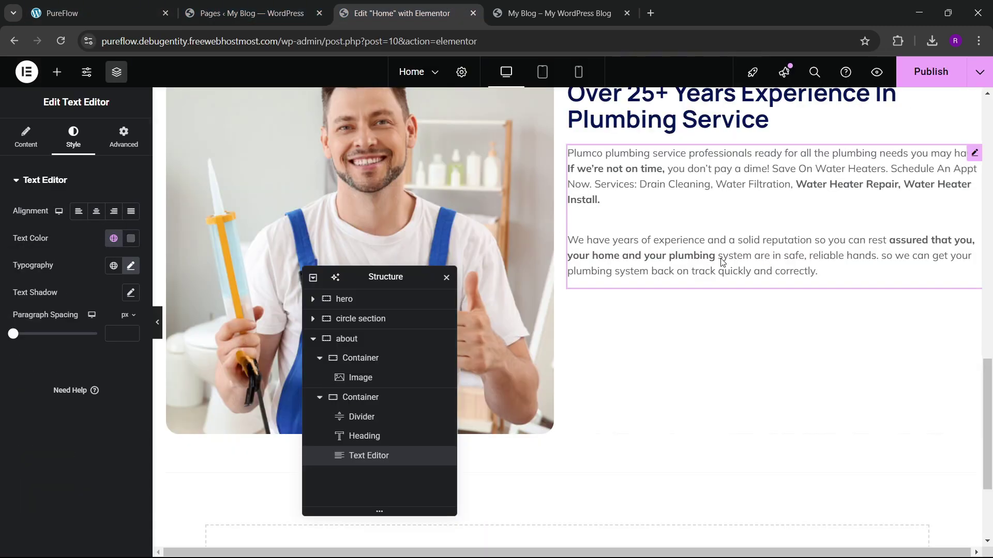
left_click(57, 73)
Step: Copy the hero's Book Online button and paste it beneath the About Us text
scroll(573, 229, "up", 10)
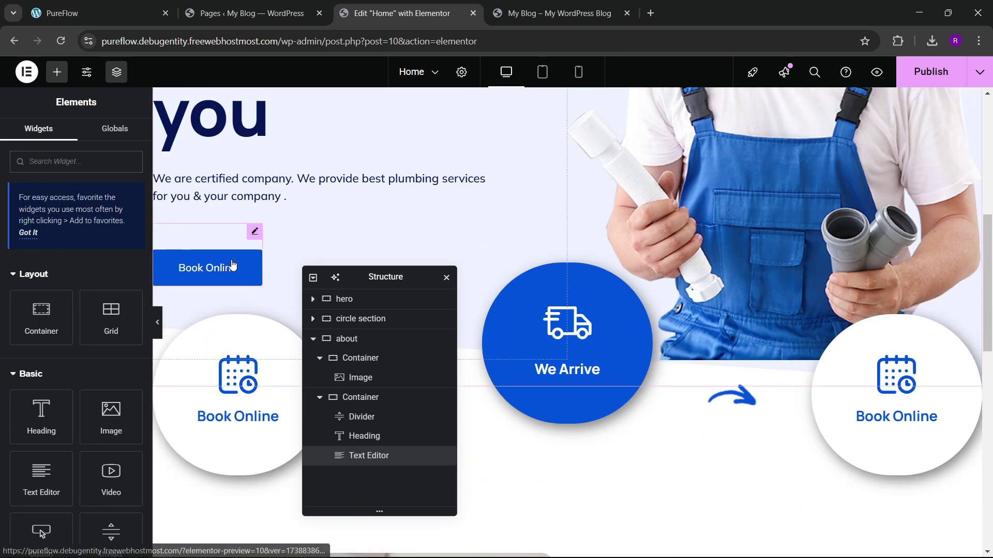
right_click(233, 264)
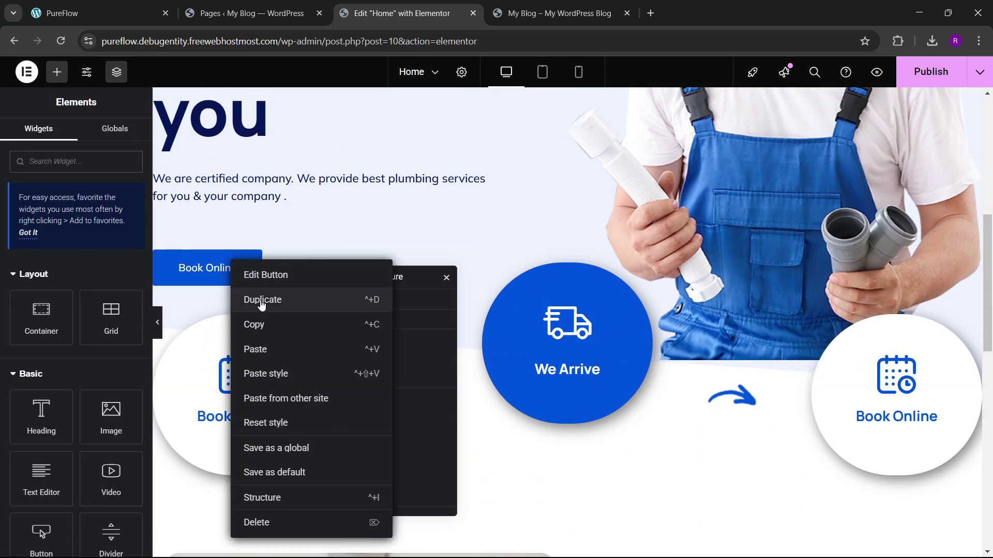
left_click(258, 325)
scroll(780, 323, "down", 10)
right_click(662, 367)
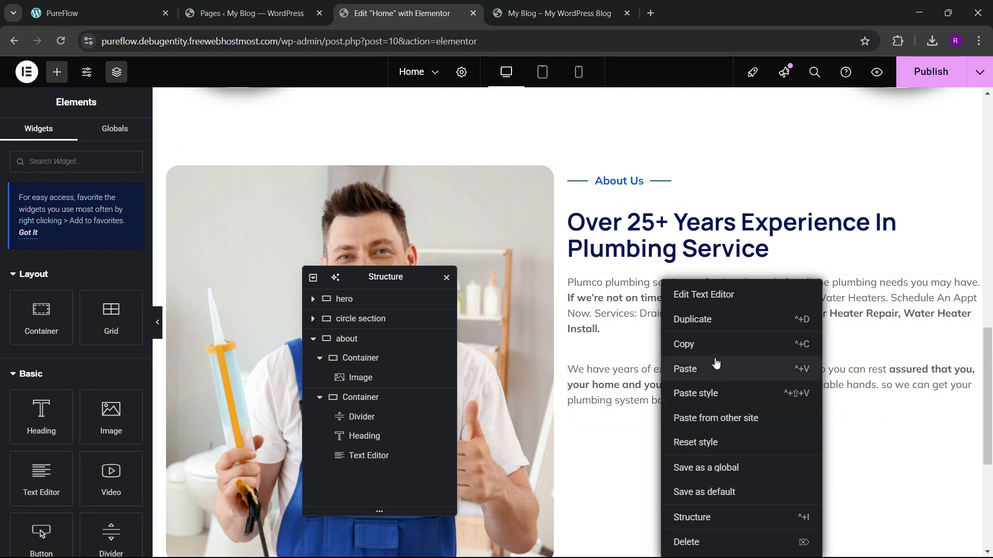
left_click(716, 365)
Step: Change the pasted button's label to 'More About'
left_click(180, 4)
left_click(114, 5)
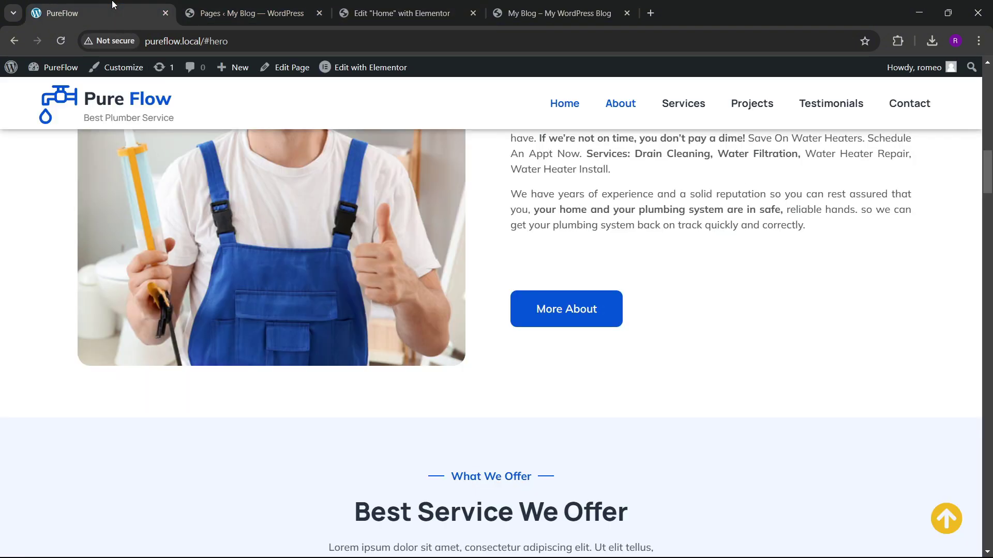
left_click(427, 7)
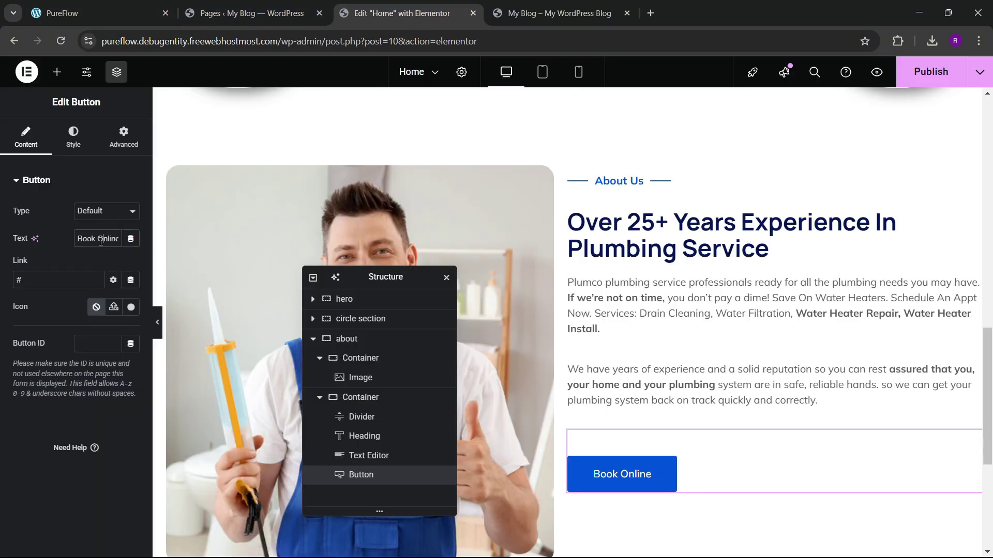
type("More ")
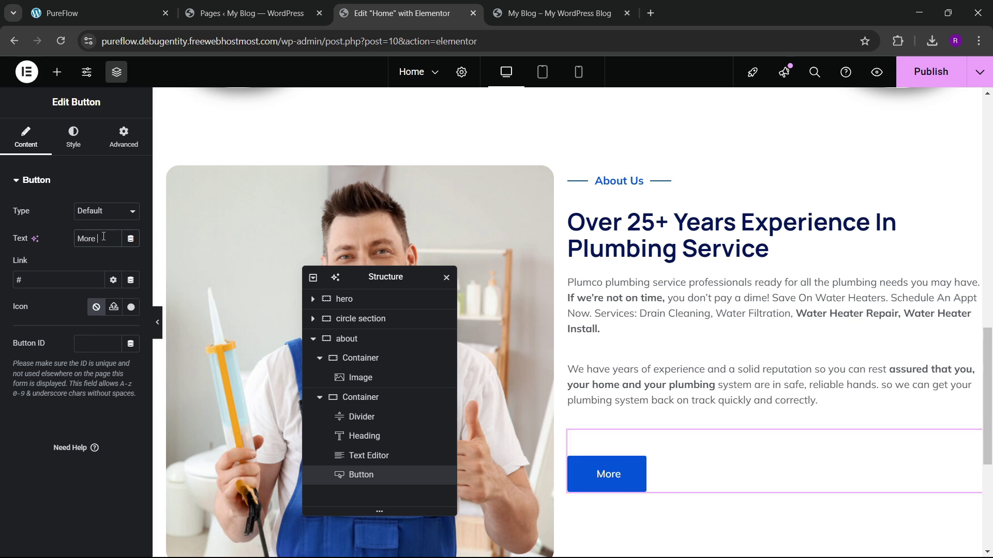
type("About")
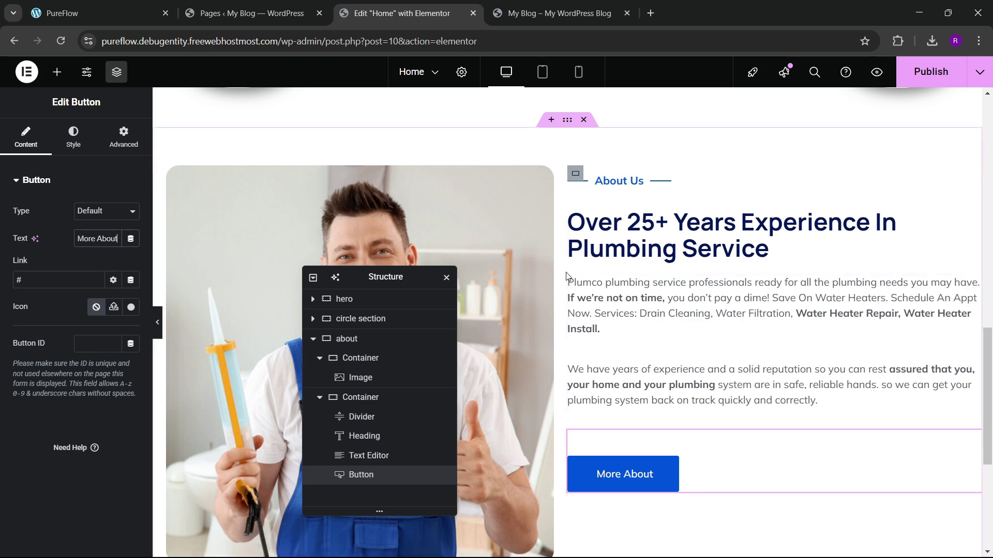
scroll(560, 240, "up", 1)
Step: Set the about container to Space Between with linked 80 px gaps
left_click(564, 190)
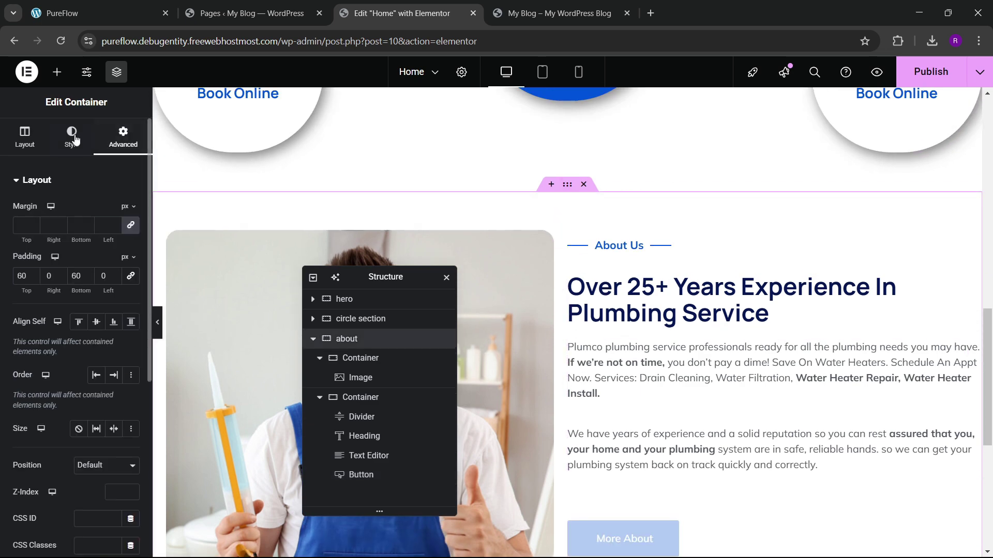
left_click(26, 137)
scroll(73, 310, "down", 3)
left_click(86, 327)
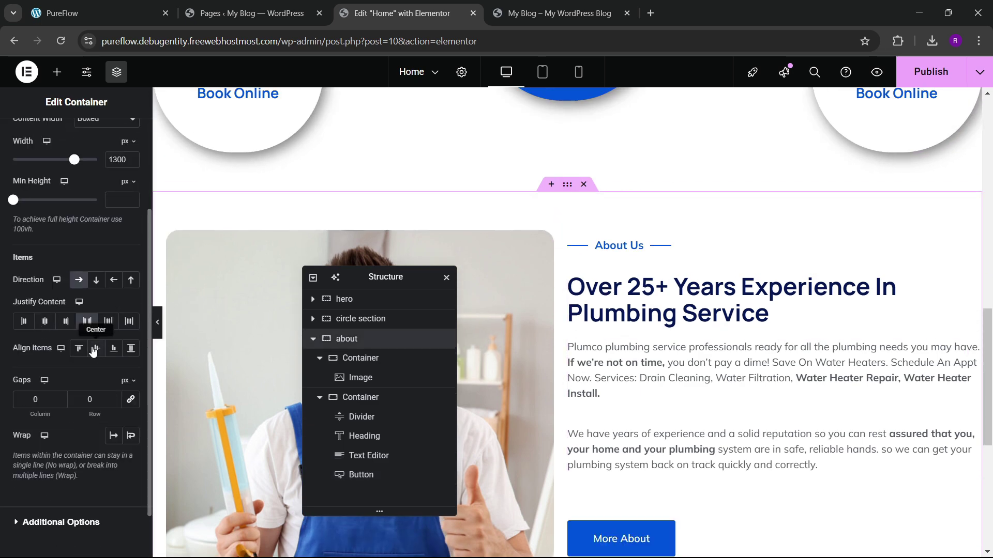
left_click(130, 399)
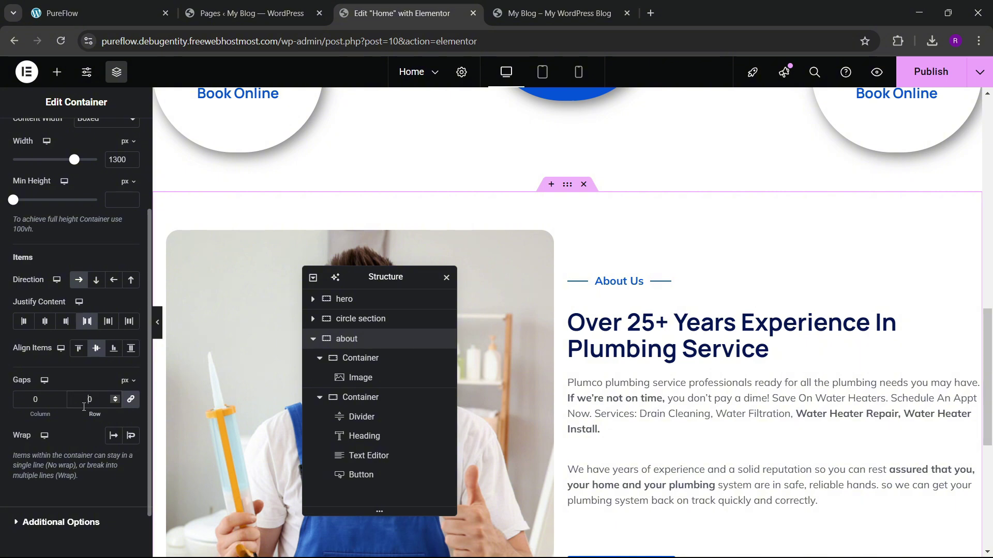
type("6")
left_click(129, 7)
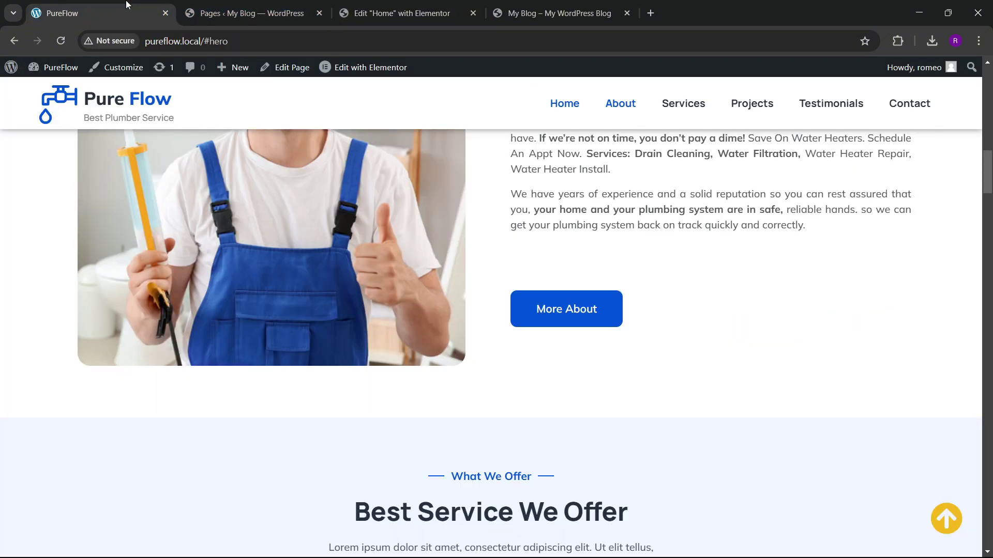
left_click(444, 11)
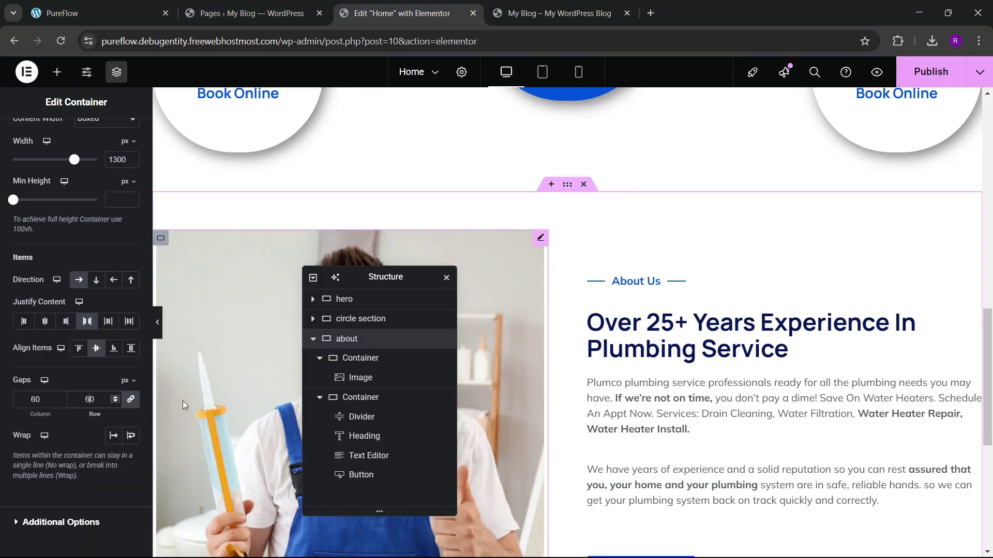
key("BackSpace")
type("8")
scroll(646, 319, "down", 3)
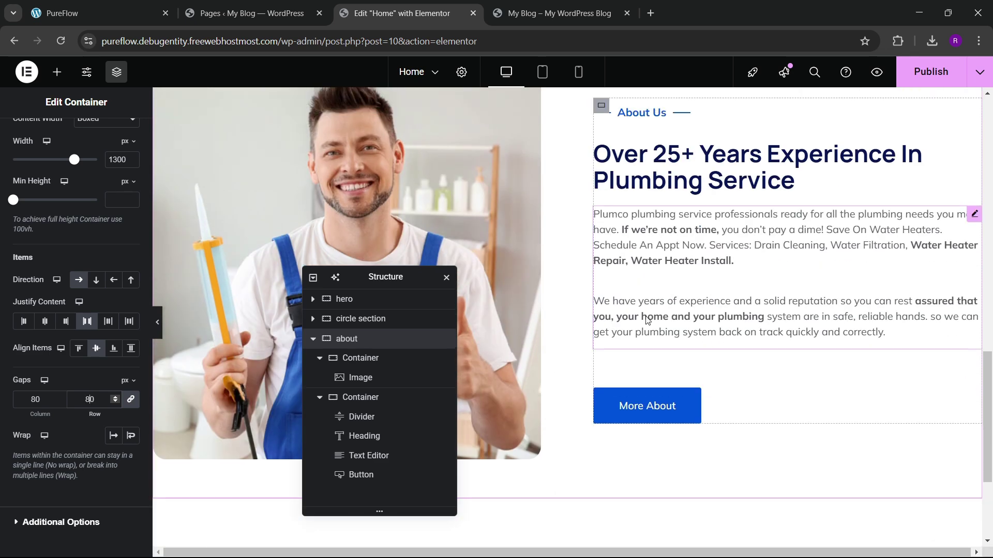
scroll(647, 319, "up", 2)
scroll(646, 320, "down", 1)
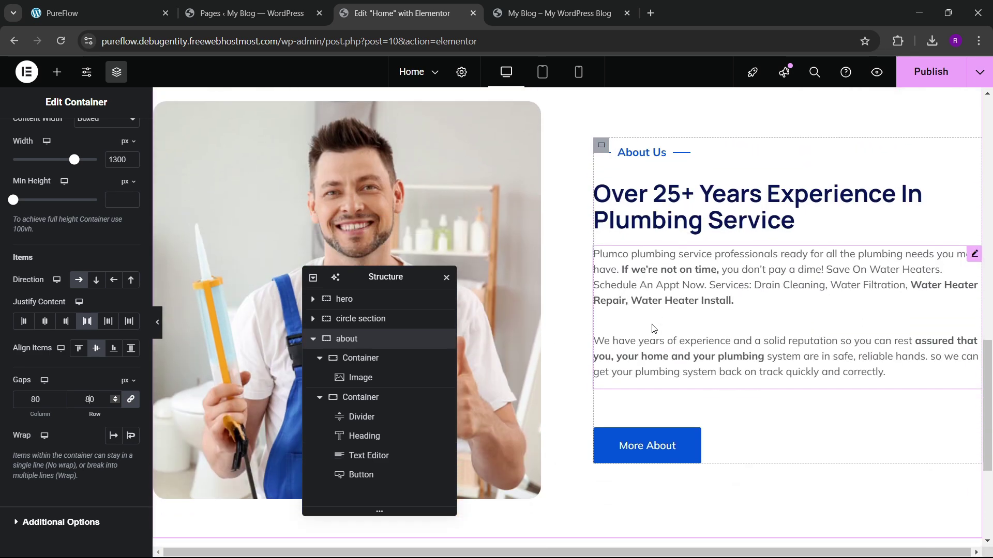
Step: Publish the Home page and open the live site to check the About section
left_click(919, 73)
left_click(98, 13)
scroll(521, 284, "up", 3)
left_click(437, 6)
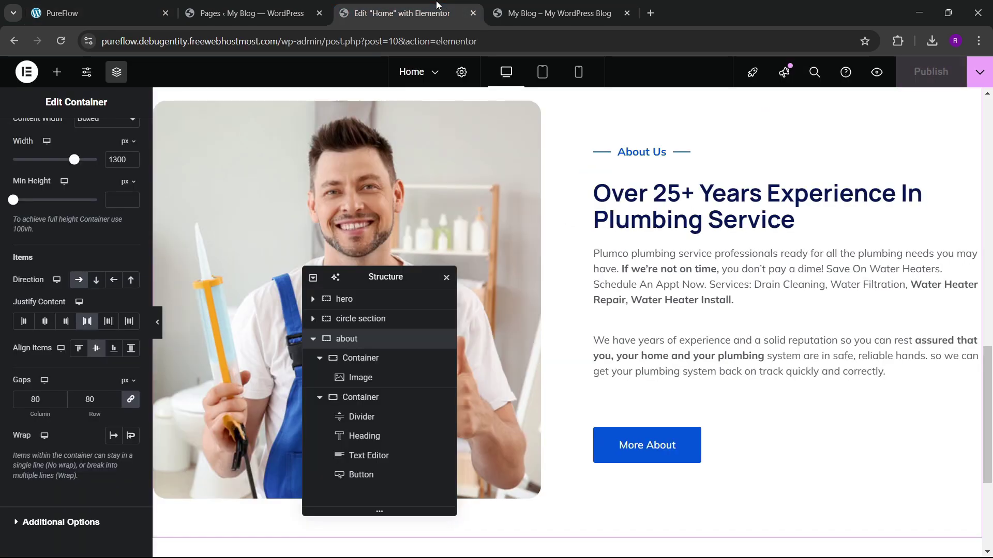
left_click(559, 13)
Step: Reload the live site and review the PureFlow reference page
left_click(60, 41)
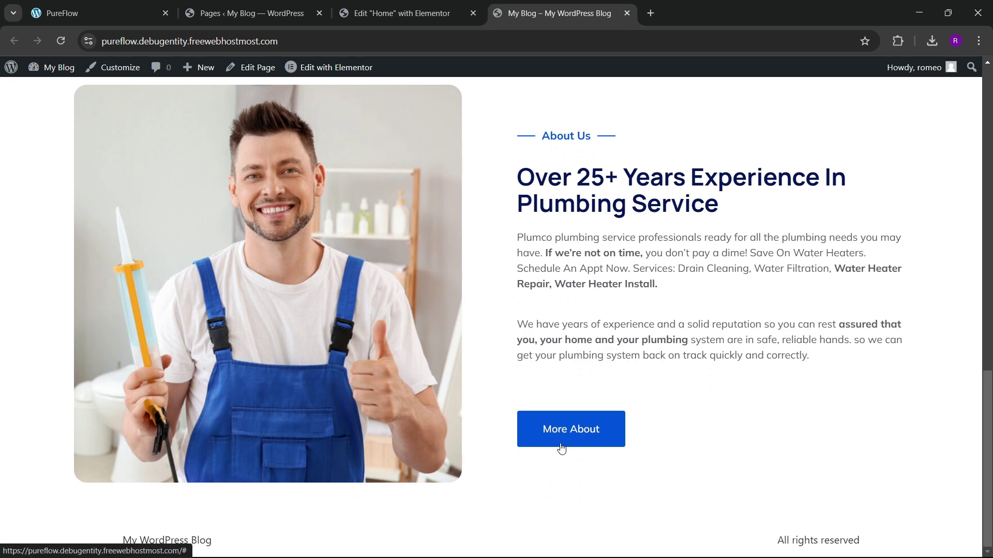
left_click(98, 13)
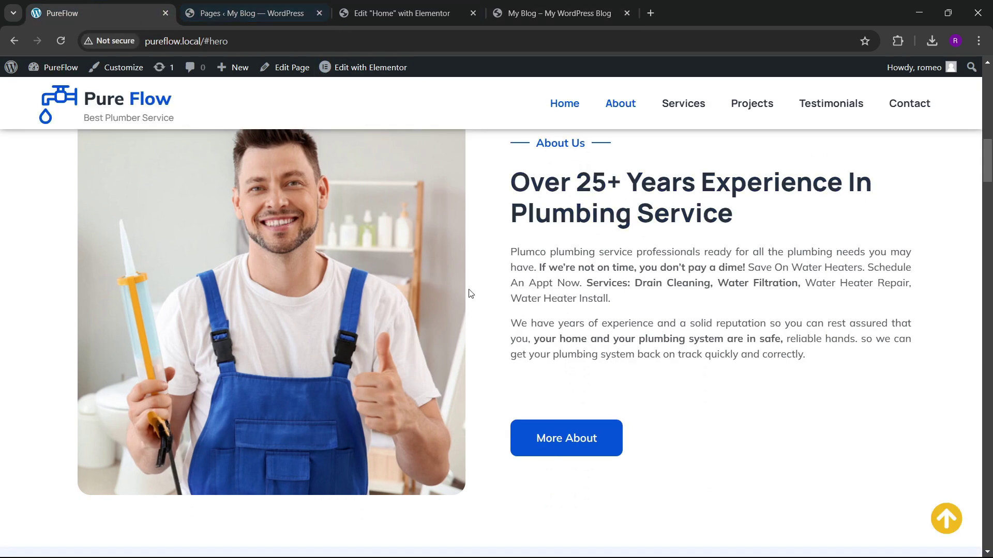
scroll(489, 312, "down", 10)
scroll(489, 310, "up", 3)
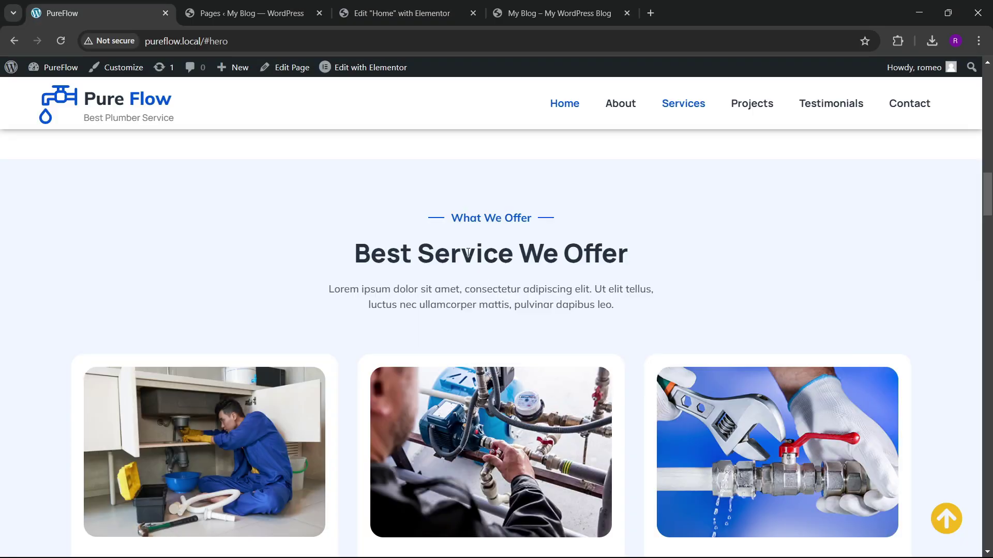
left_click(398, 13)
Step: Add a new single-column flexbox container below the About section
scroll(382, 269, "down", 4)
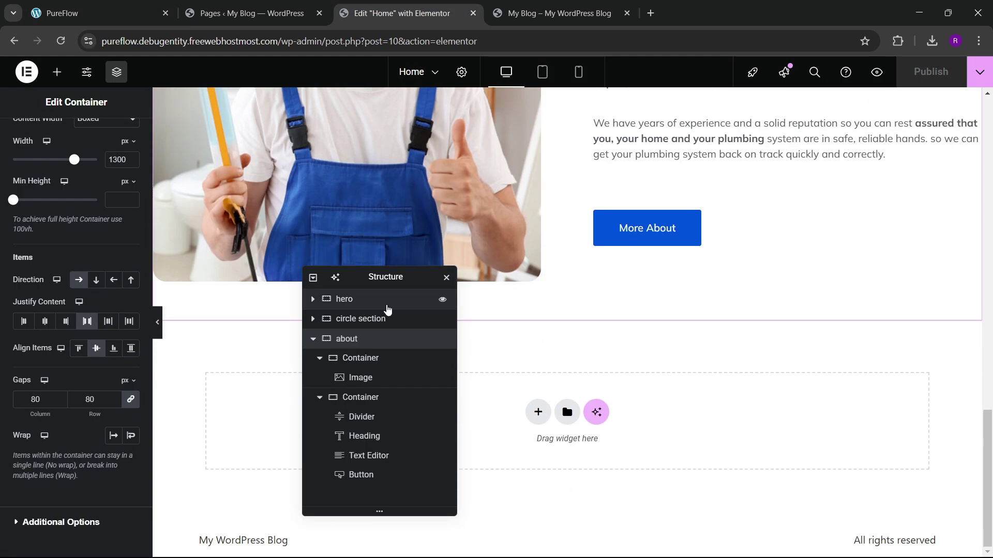
left_click_drag(383, 279, 817, 155)
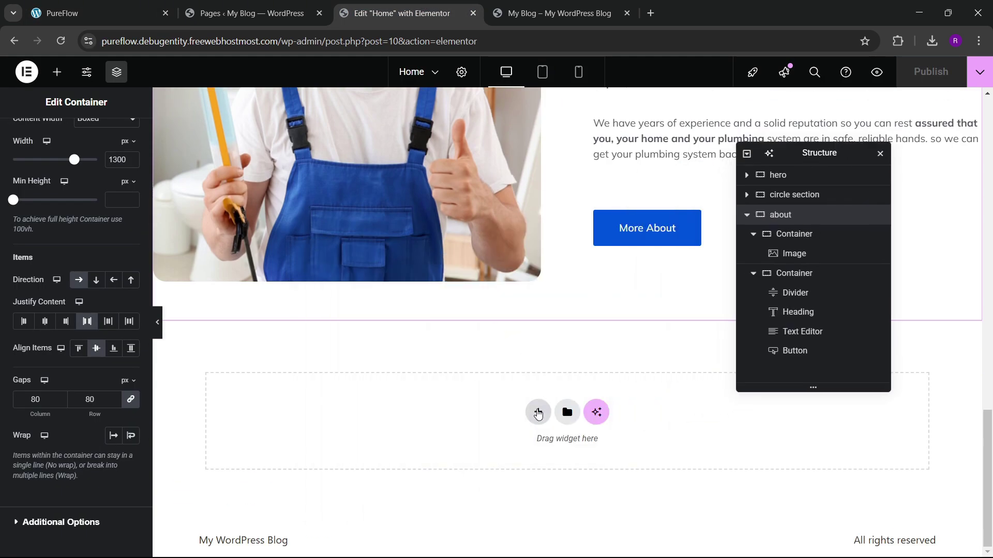
left_click(538, 412)
left_click(99, 13)
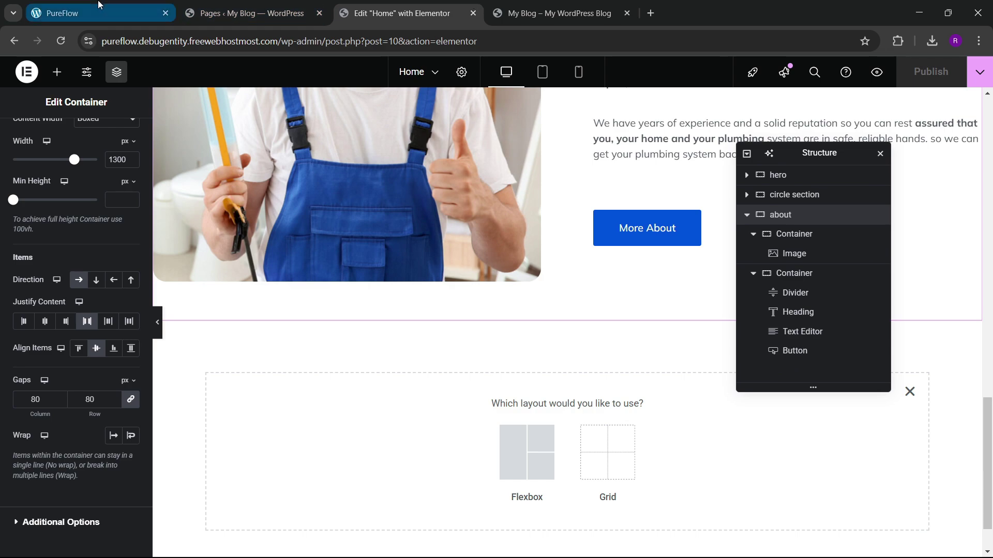
scroll(440, 328, "down", 5)
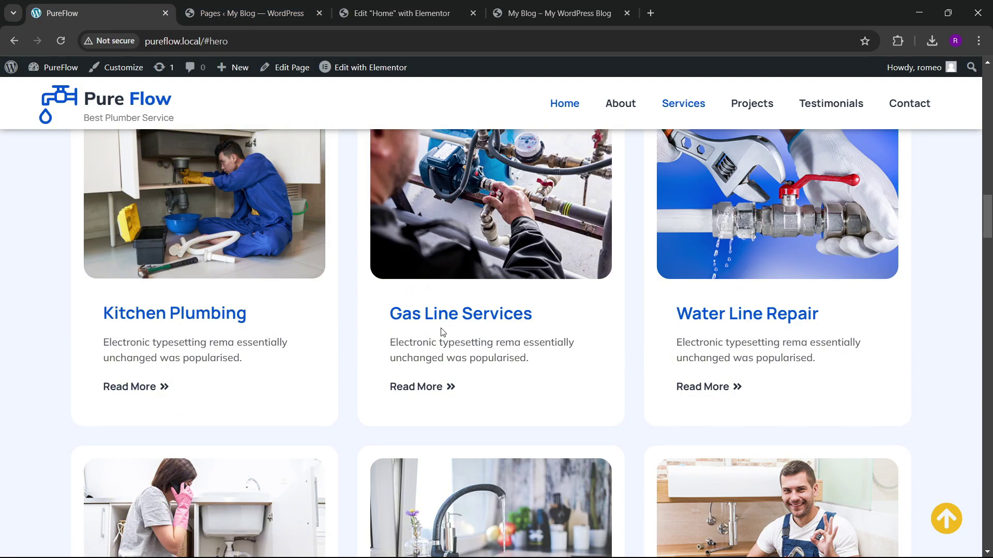
scroll(442, 332, "up", 2)
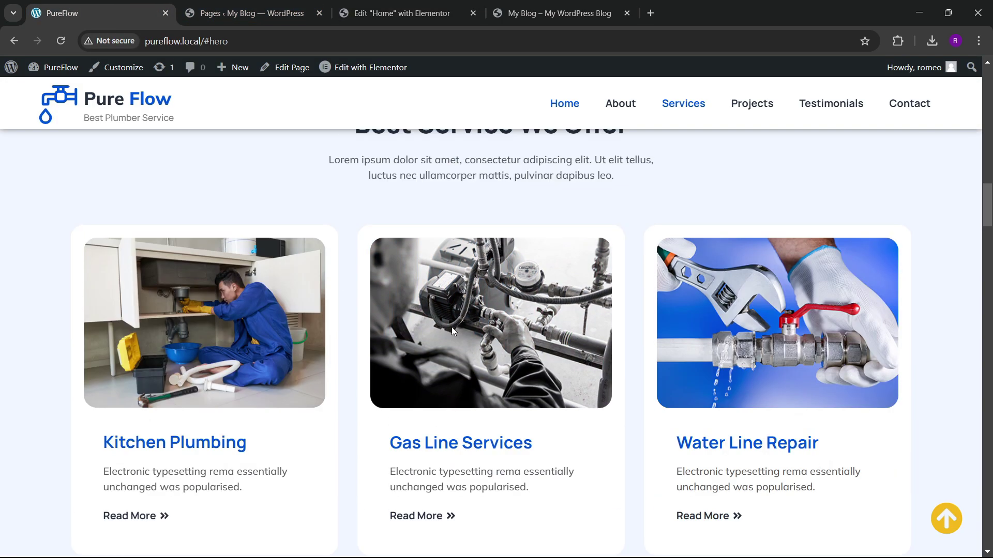
scroll(480, 283, "up", 1)
left_click(402, 13)
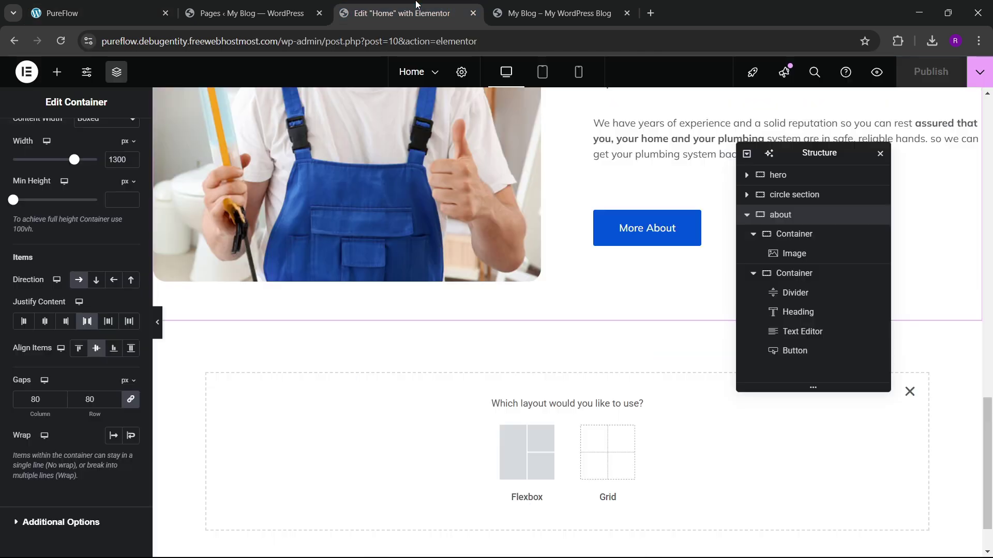
scroll(496, 346, "down", 2)
left_click(516, 374)
left_click(410, 390)
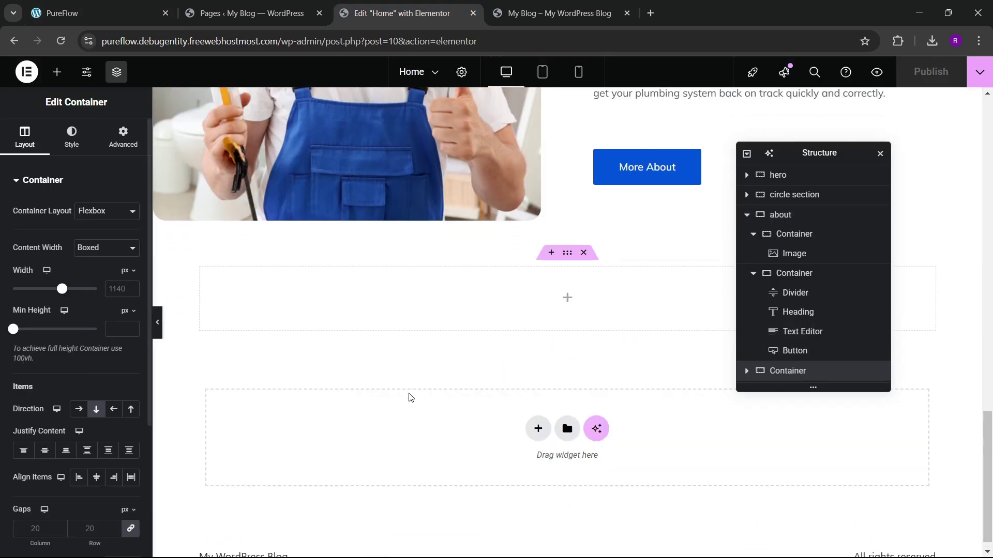
Step: Name the container 'services' and give it 60 px top and bottom padding
double_click(789, 371)
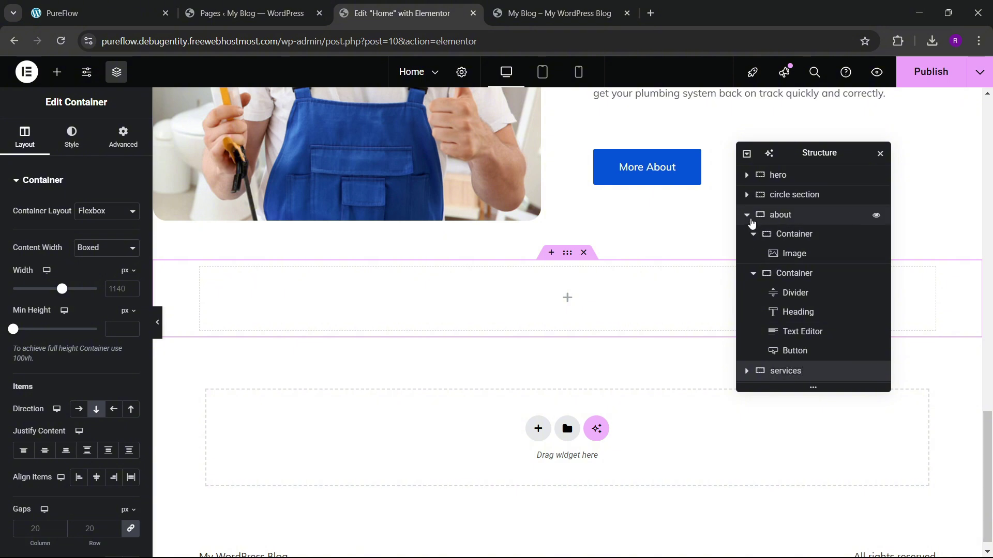
left_click(747, 216)
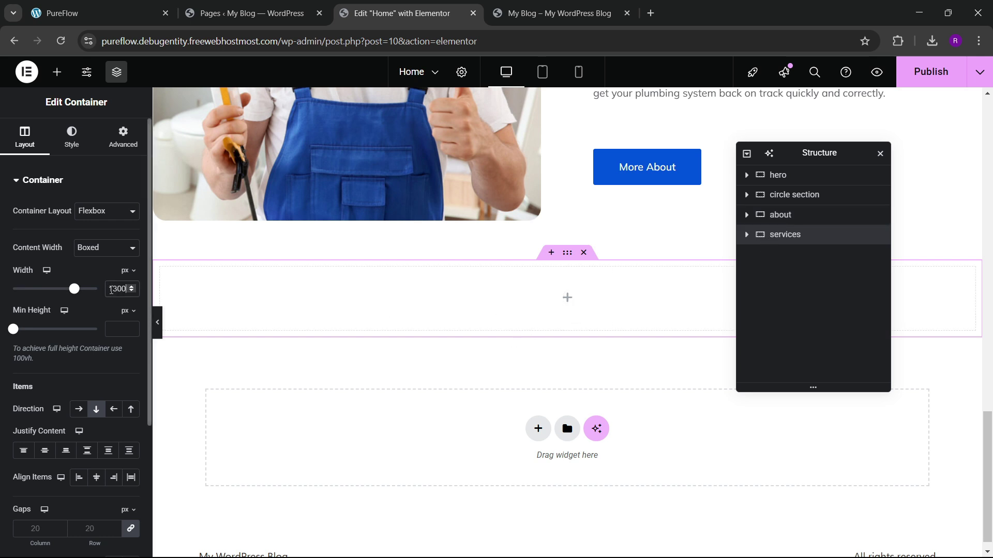
left_click(109, 148)
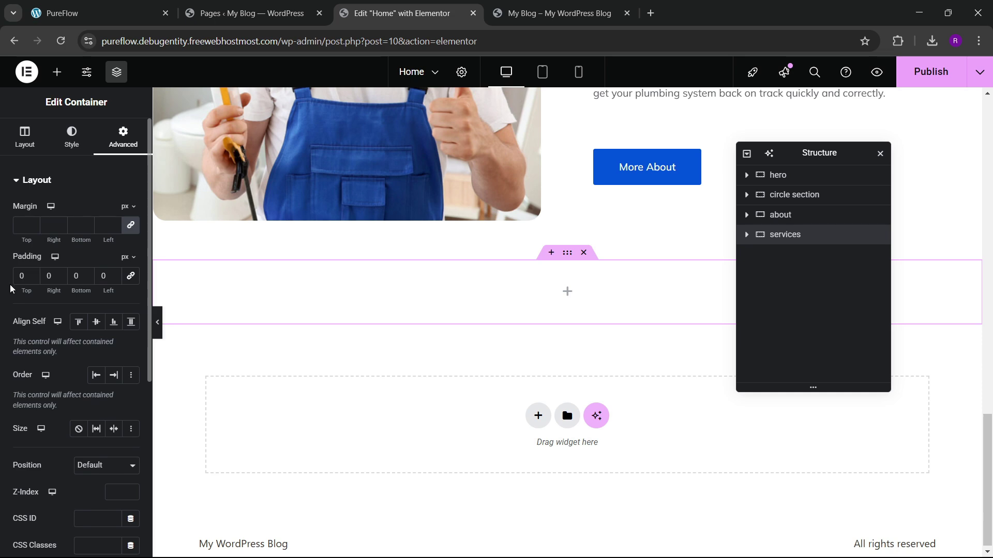
type("6")
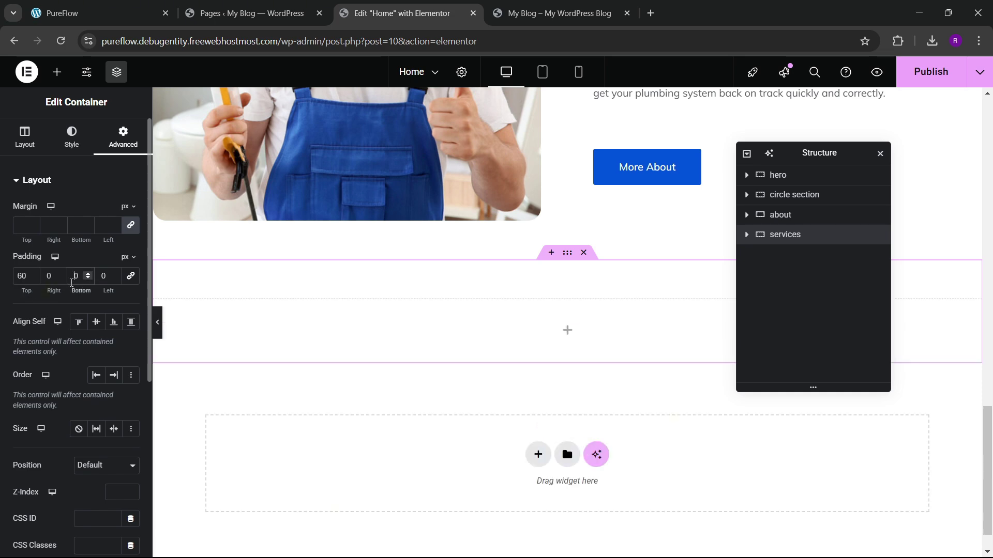
type("6")
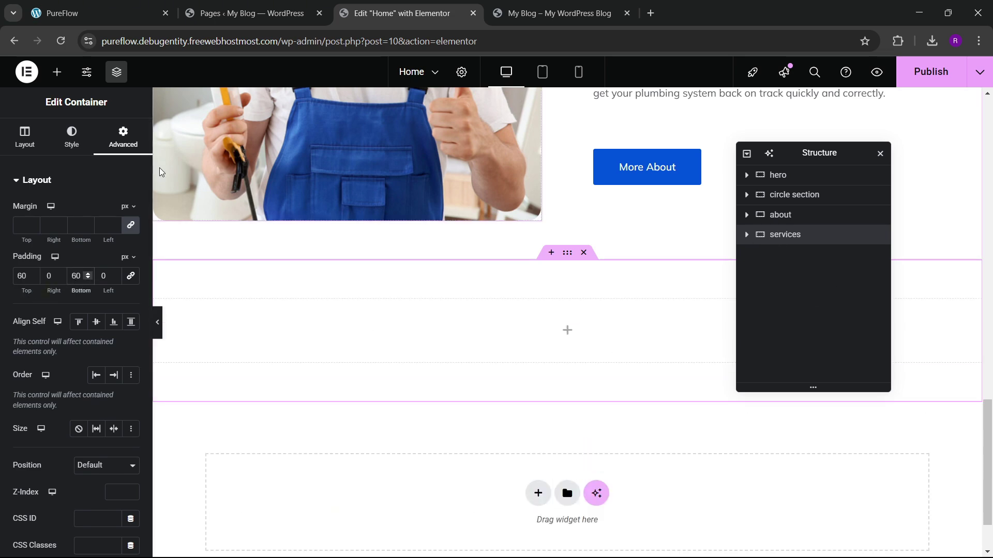
scroll(454, 257, "up", 5)
Step: Copy the About Us divider and paste it into the empty services container
right_click(632, 136)
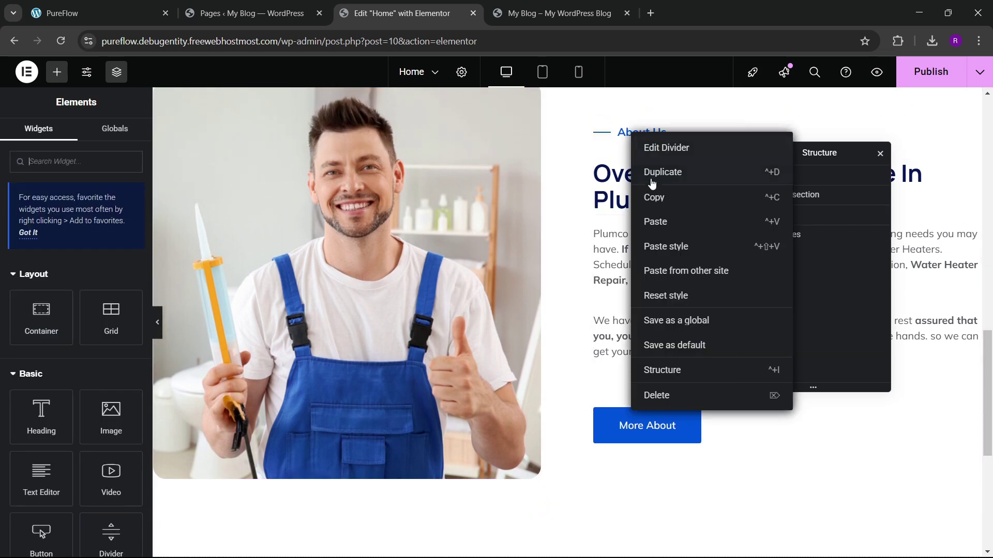
key("Escape")
scroll(650, 241, "down", 1)
scroll(697, 174, "up", 3)
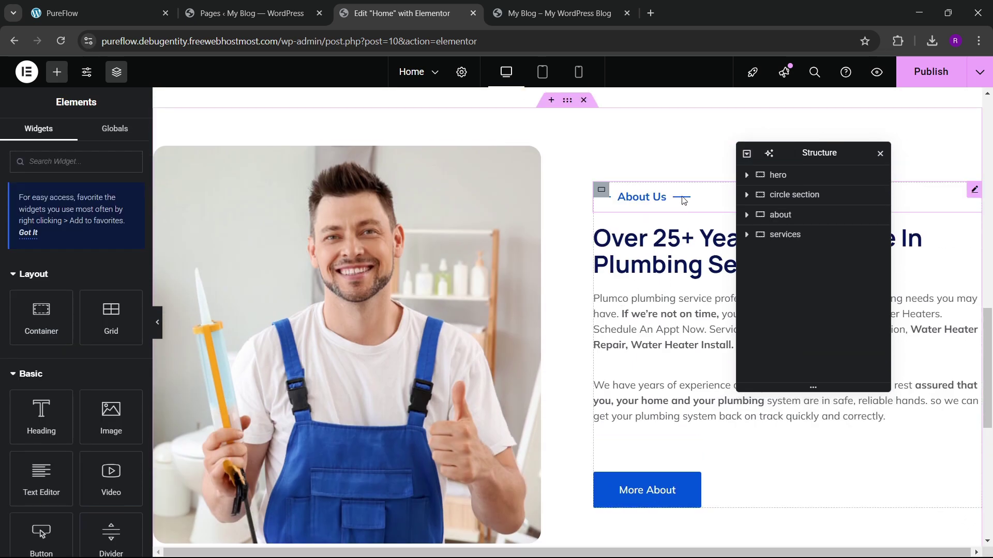
scroll(672, 222, "down", 5)
right_click(495, 378)
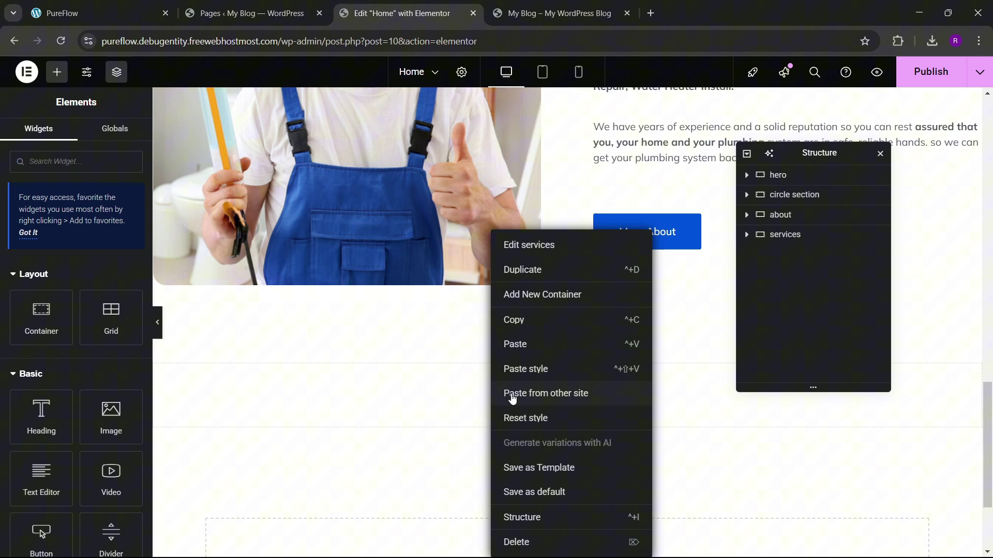
left_click(522, 344)
scroll(608, 217, "up", 3)
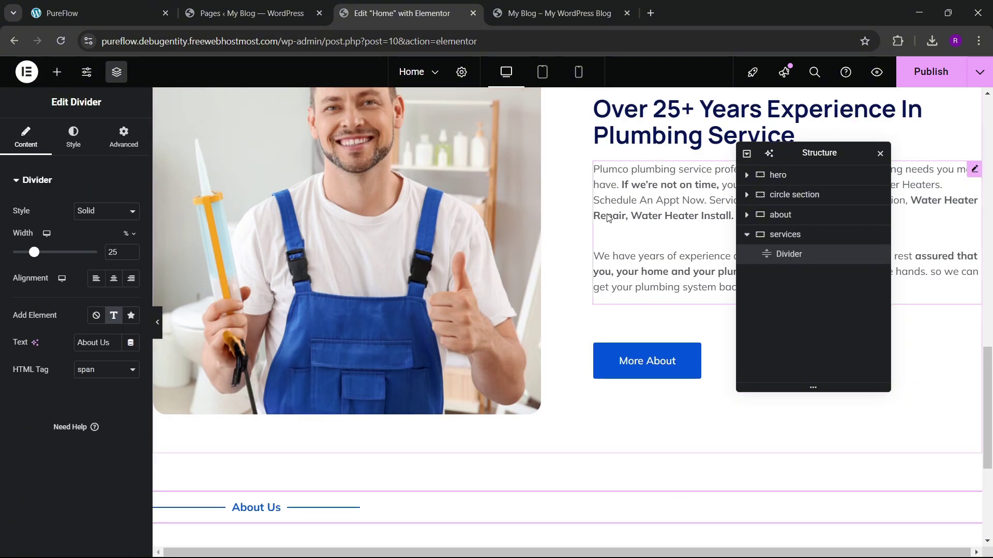
Step: Copy the plumbing-experience heading and paste it below the new divider
right_click(633, 146)
key("Escape")
scroll(333, 320, "down", 4)
right_click(333, 321)
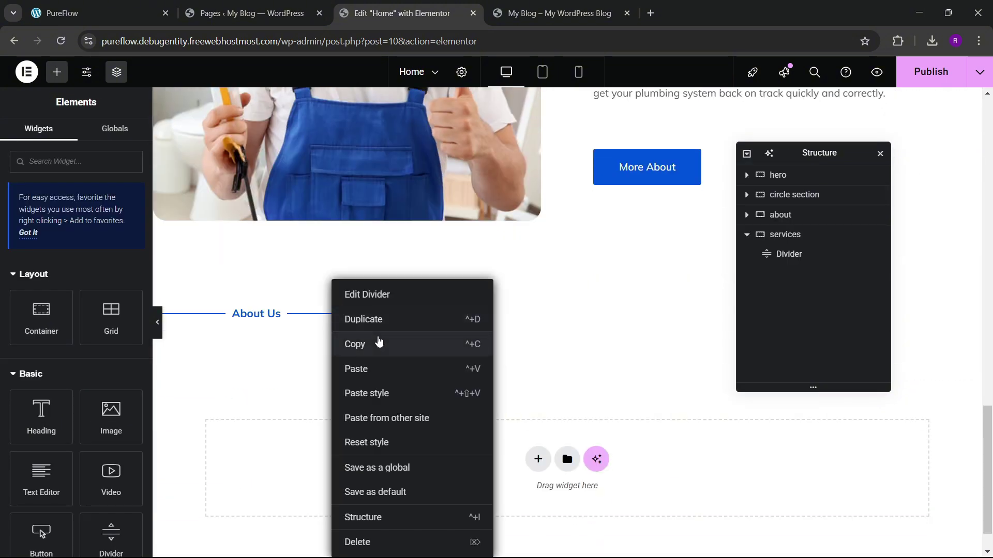
left_click(370, 380)
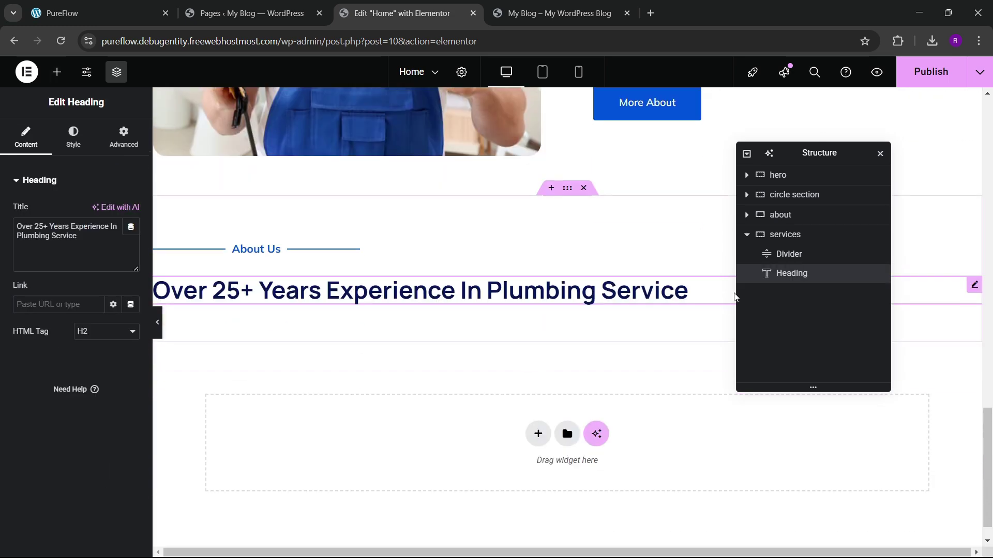
Step: Centre the items in services, centre the divider, and set its gap to 2
left_click(781, 235)
left_click(26, 137)
scroll(77, 310, "down", 3)
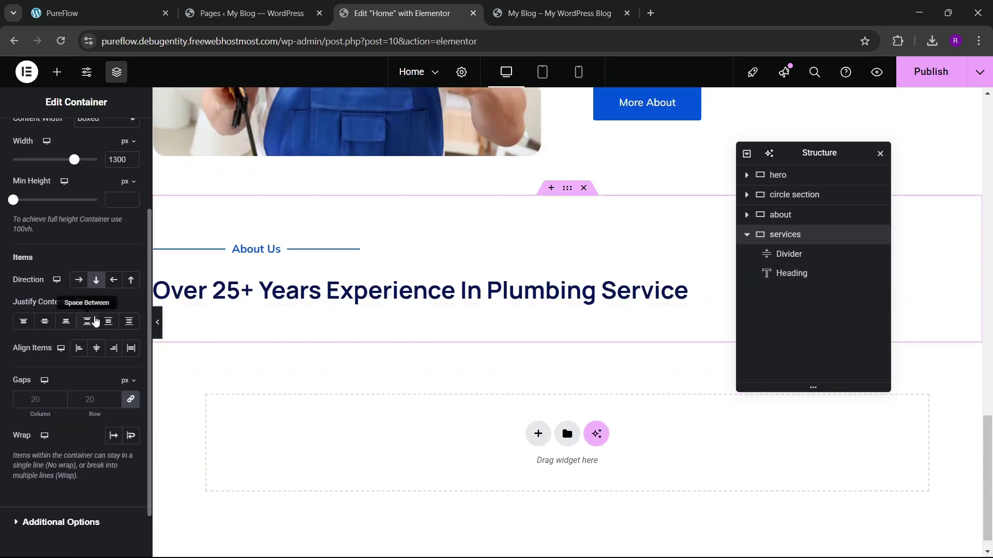
left_click(94, 357)
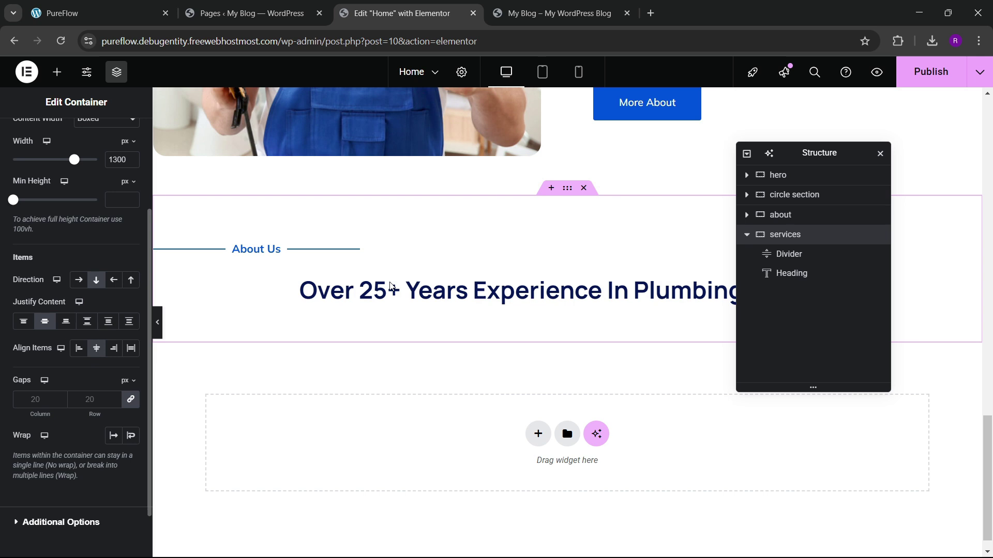
left_click(364, 253)
left_click(72, 138)
left_click(26, 139)
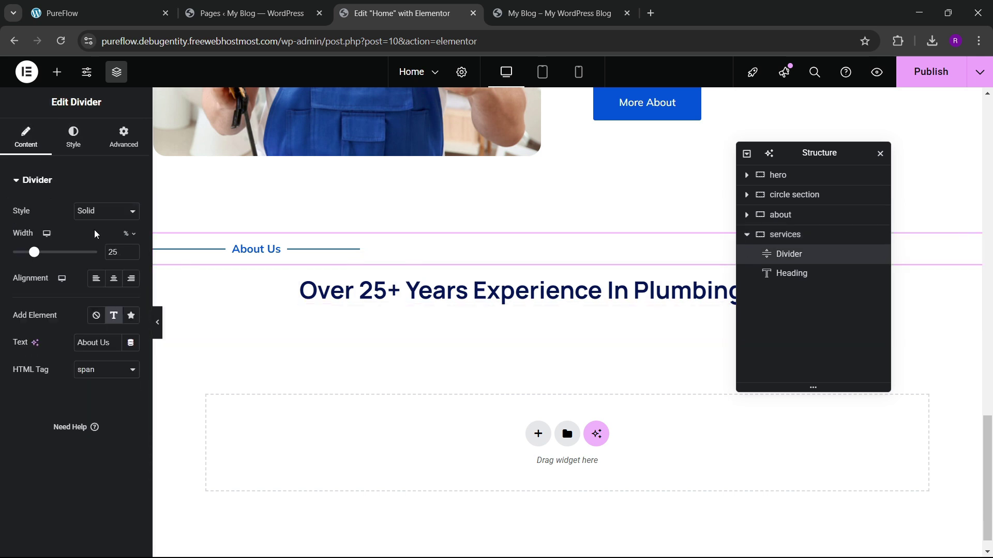
left_click(113, 279)
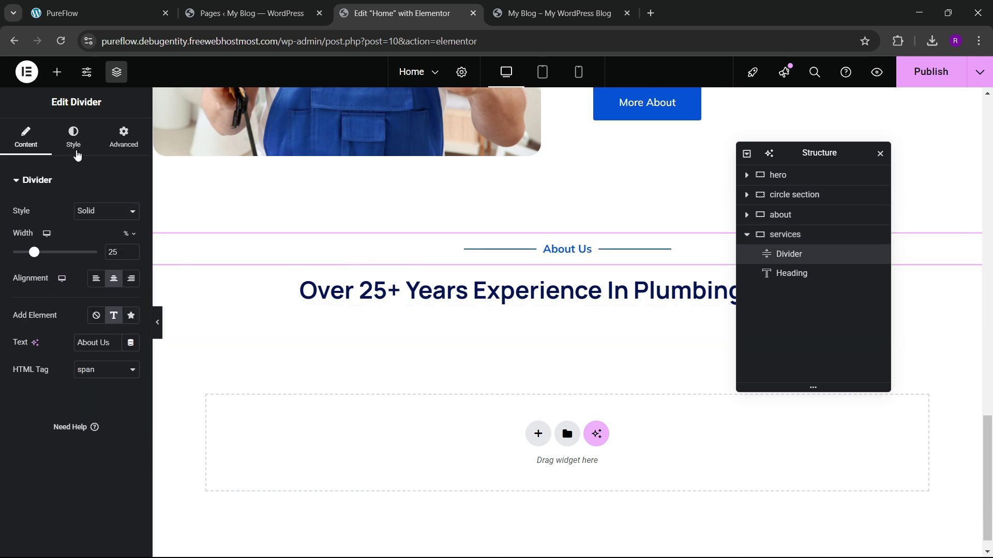
left_click(76, 149)
left_click_drag(8, 307, 5, 307)
Step: Set the divider width to 15% and change its text to 'What We Offer'
scroll(631, 302, "up", 5)
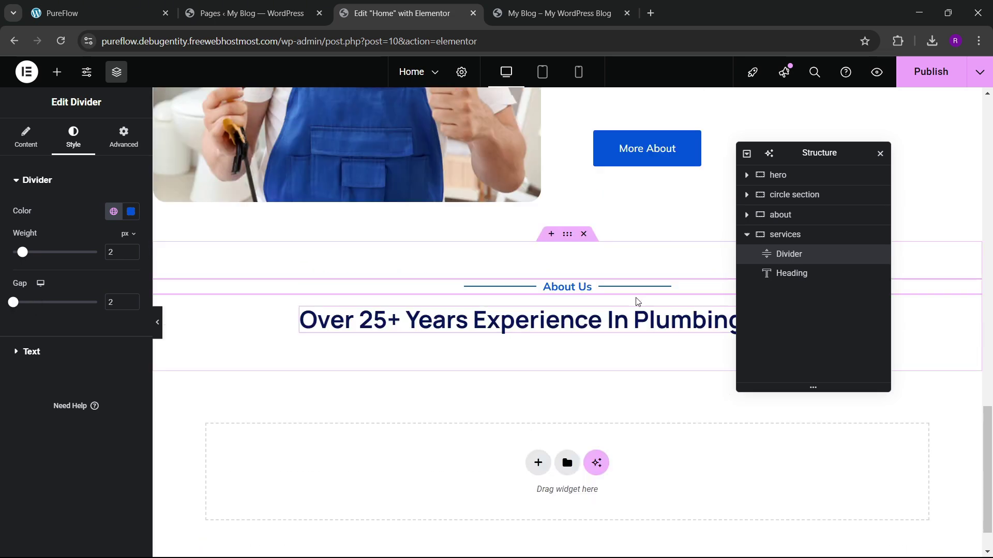
scroll(616, 311, "down", 3)
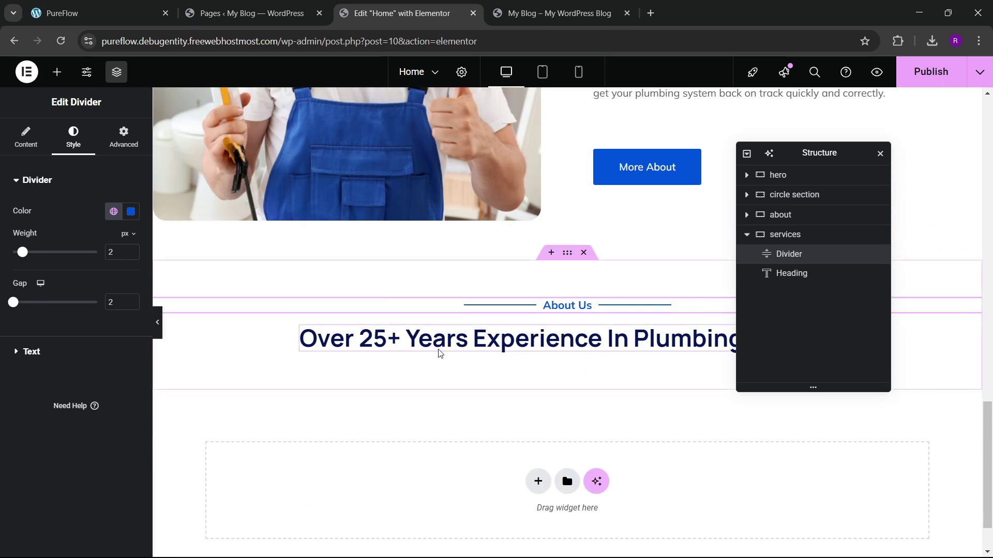
left_click(26, 138)
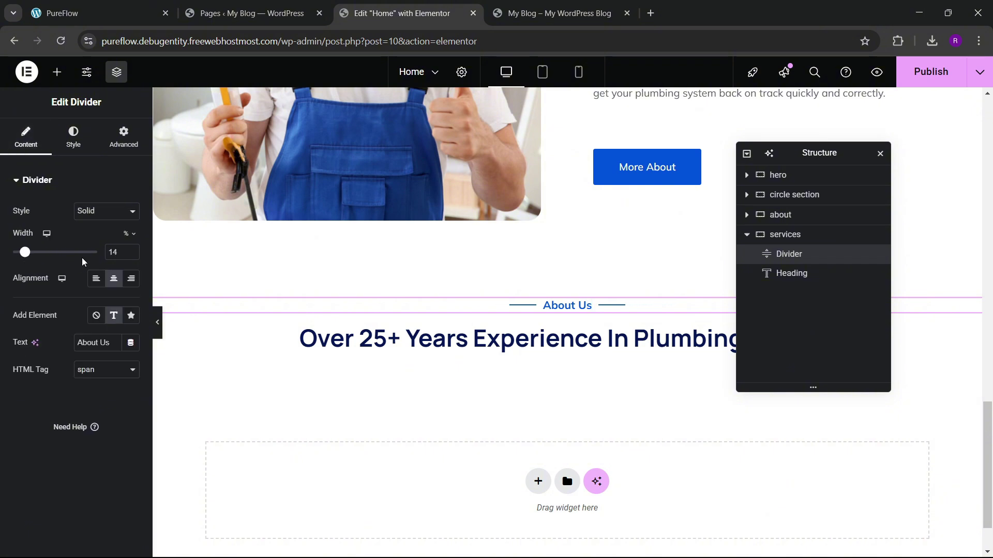
type("20")
key("BackSpace")
key("BackSpace")
left_click(135, 6)
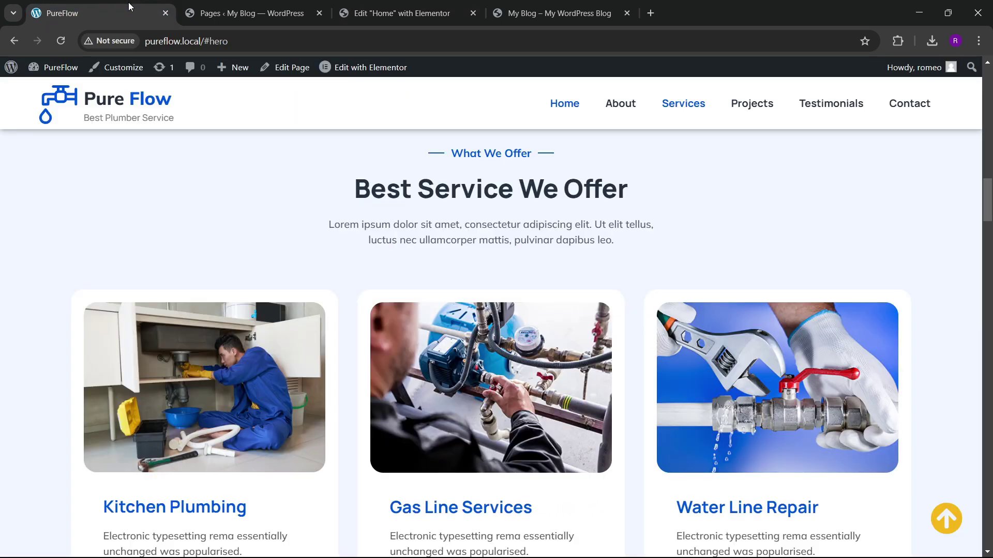
left_click(389, 4)
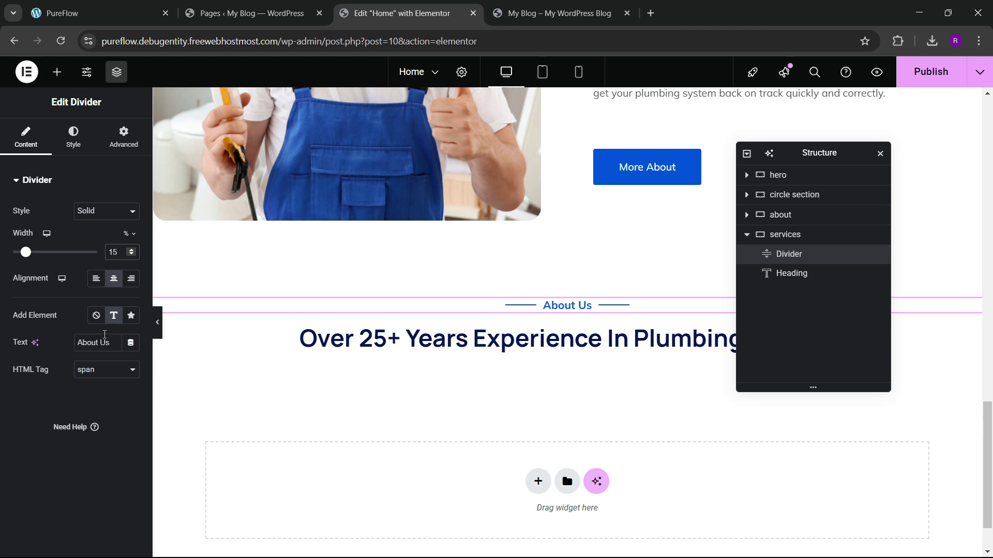
type("What We Offer")
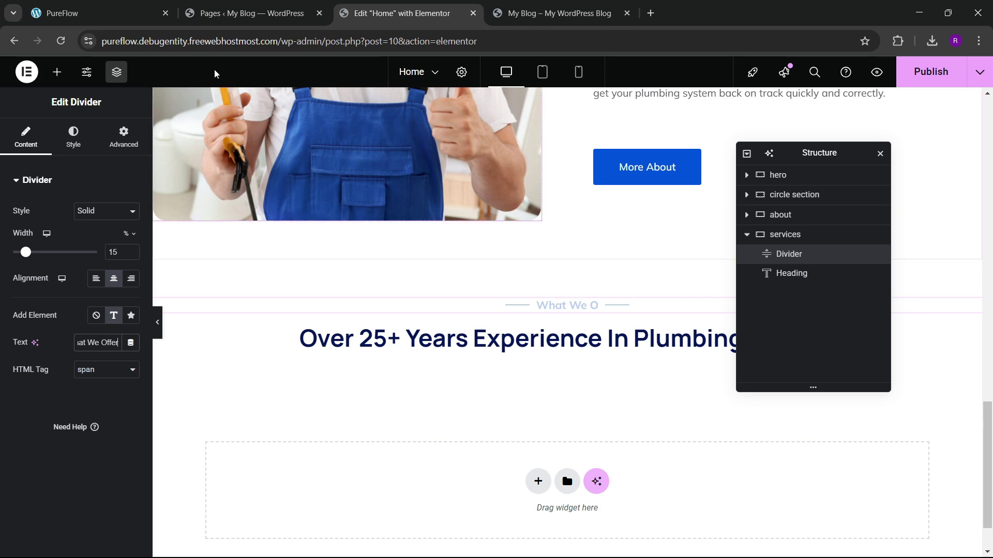
Step: Copy 'Best Service We Offer' from the live site into the services heading title
left_click(98, 13)
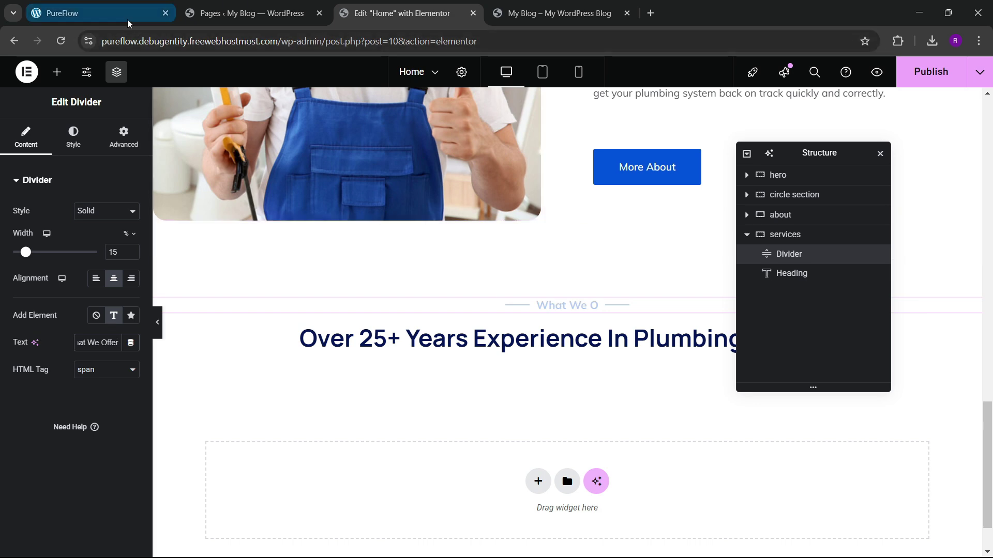
left_click_drag(354, 195, 641, 193)
key("ctrl+c")
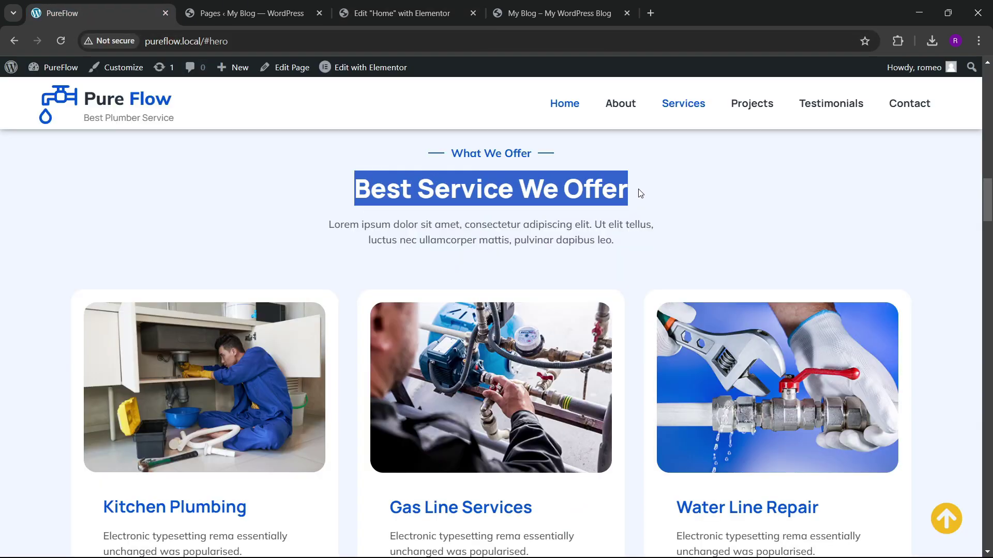
left_click(408, 13)
left_click(517, 339)
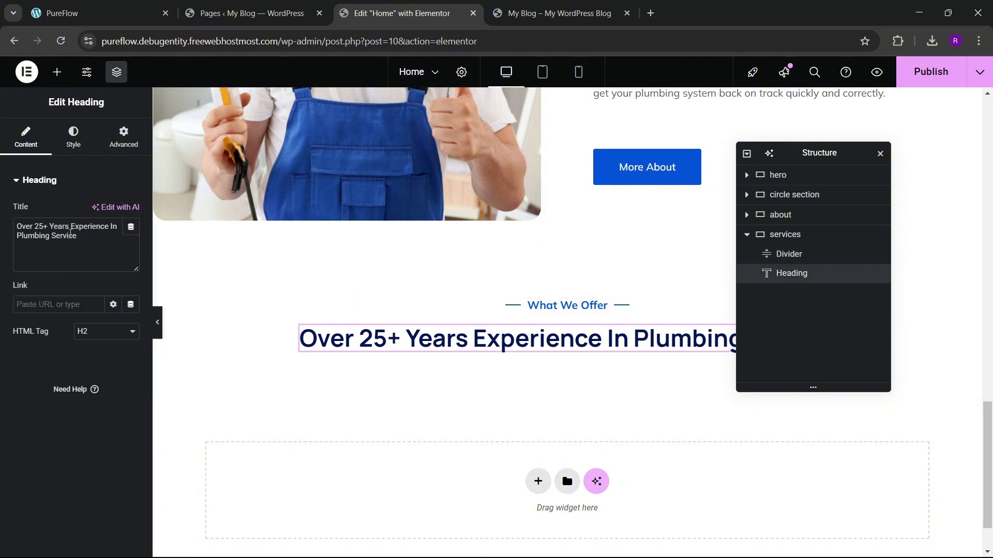
key("ctrl+v")
left_click(104, 5)
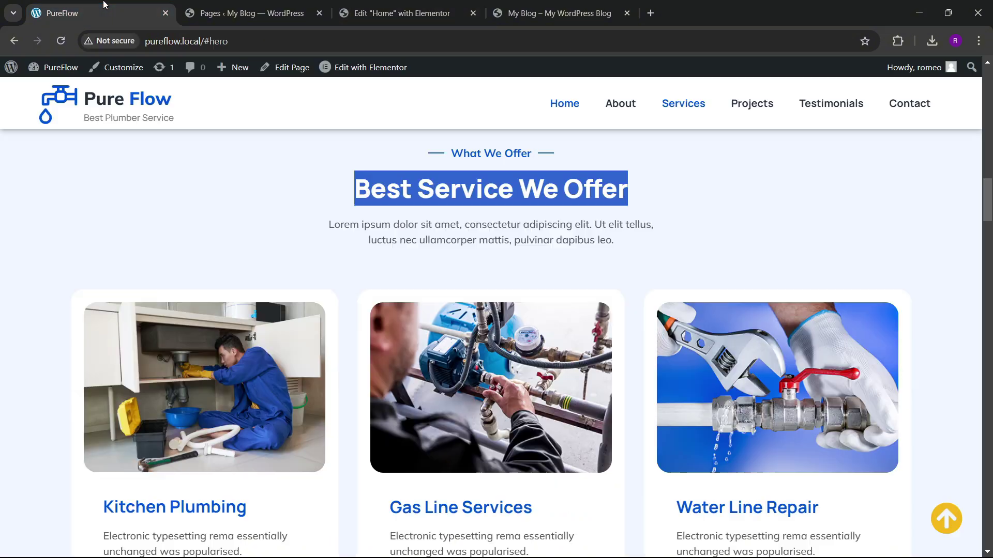
left_click(409, 13)
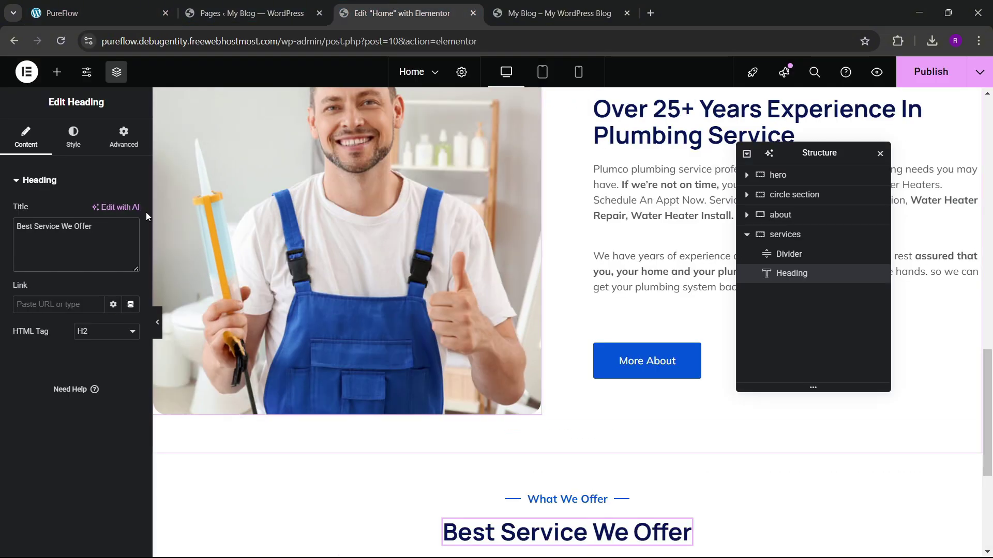
left_click(57, 71)
scroll(315, 233, "down", 5)
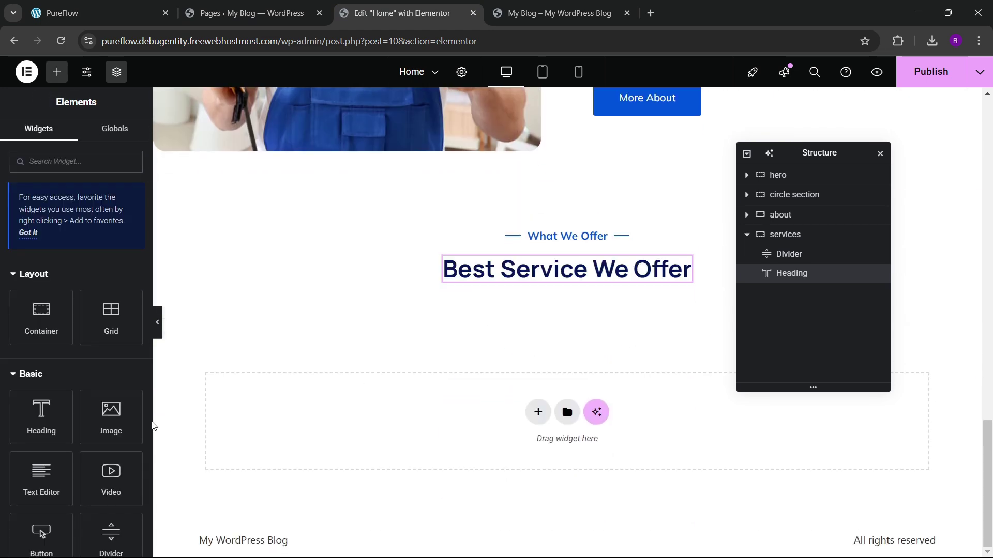
Step: Add a Text Editor block under the services heading
left_click_drag(53, 485, 563, 280)
left_click(156, 15)
left_click(375, 254)
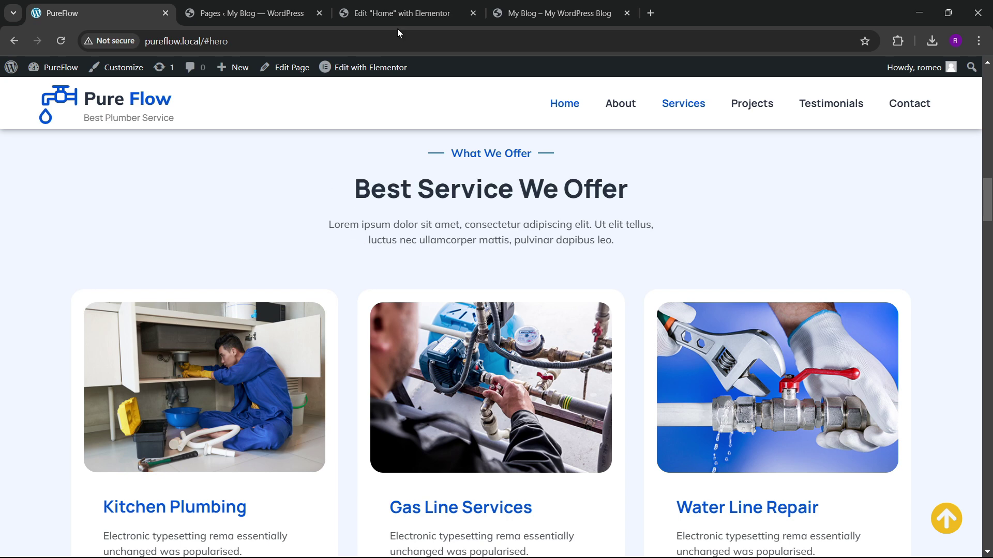
left_click(401, 13)
Step: Style the text with the Secondary global colour, Mulish font, weight 500
left_click(73, 137)
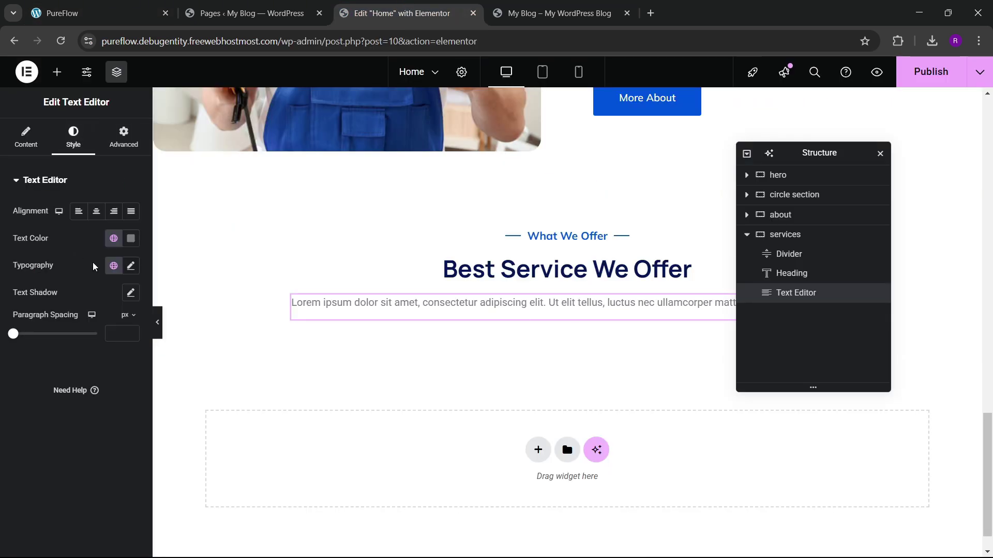
left_click(114, 239)
left_click(29, 327)
left_click(131, 266)
left_click(98, 325)
type("mulish")
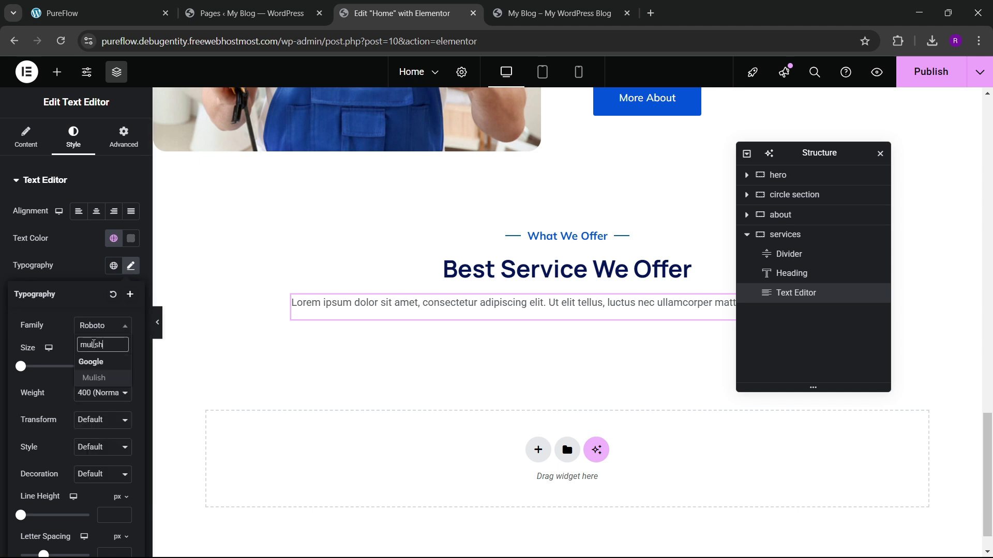
key("Return")
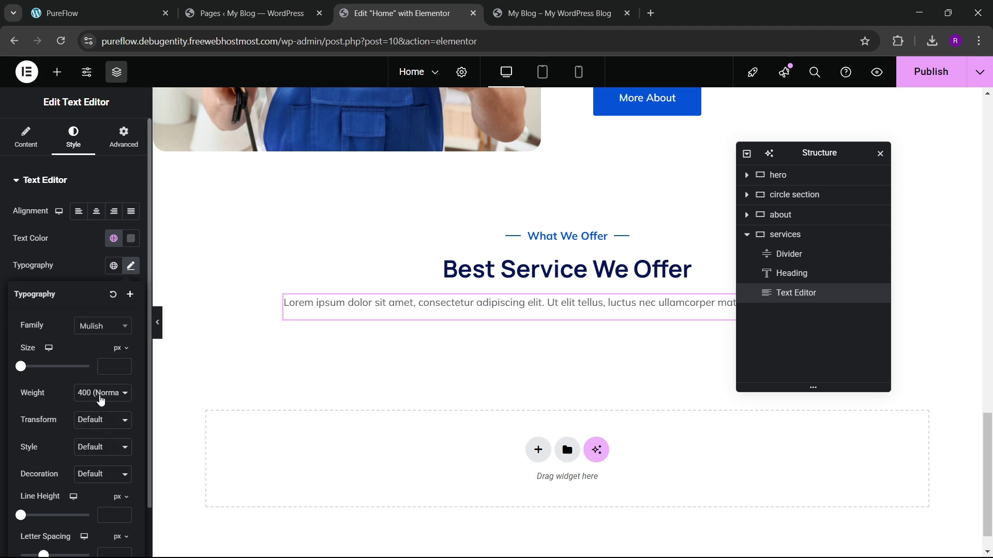
left_click(100, 400)
left_click(89, 274)
Step: Give the paragraph a custom 48% width and centre-align its text
left_click(117, 134)
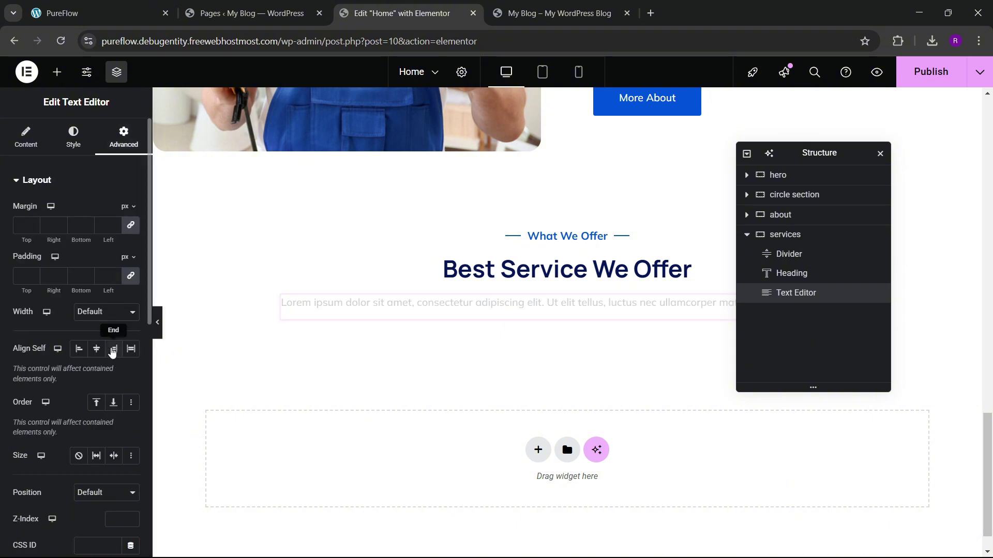
left_click(106, 312)
left_click(93, 373)
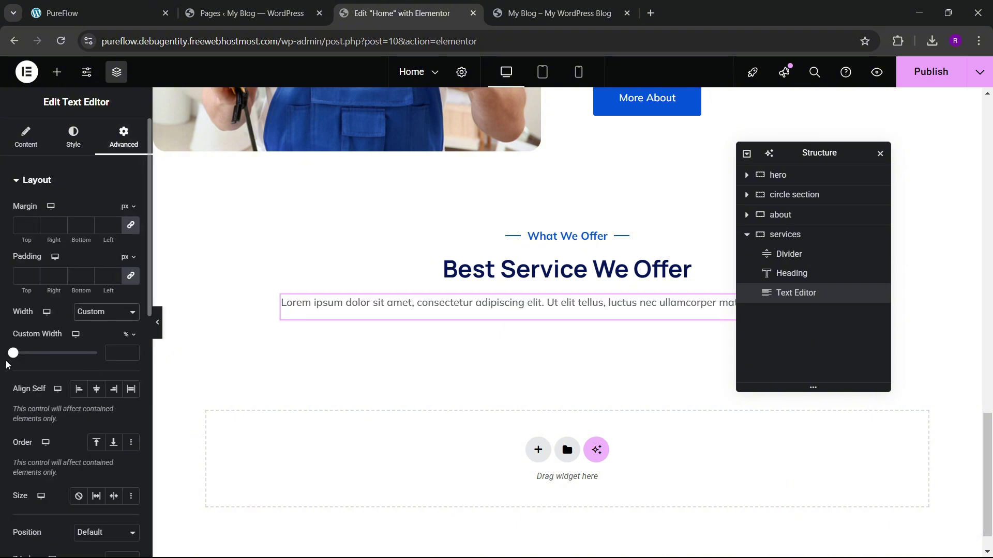
left_click_drag(24, 357, 53, 356)
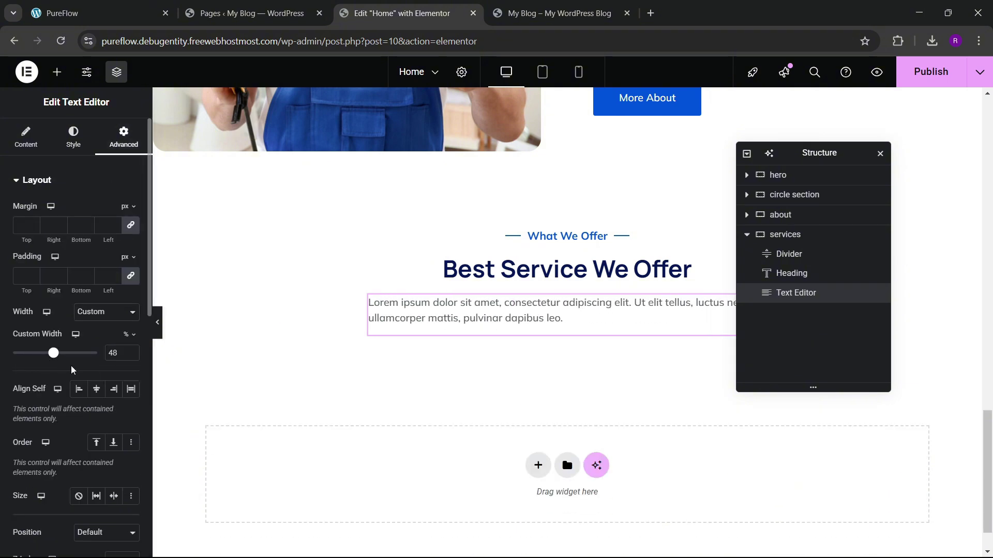
left_click(72, 133)
left_click(96, 211)
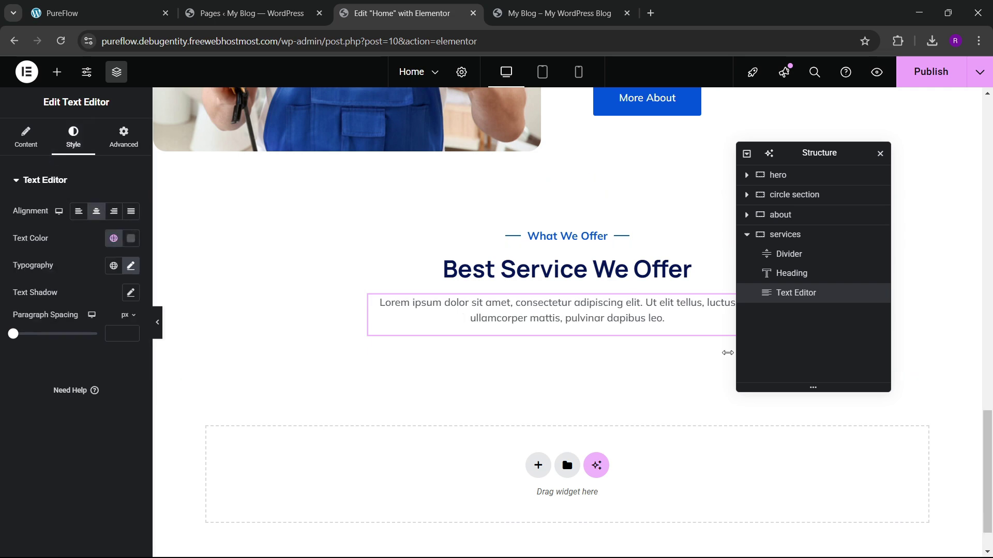
Step: Publish the page and check the result on the live PureFlow site
left_click(930, 71)
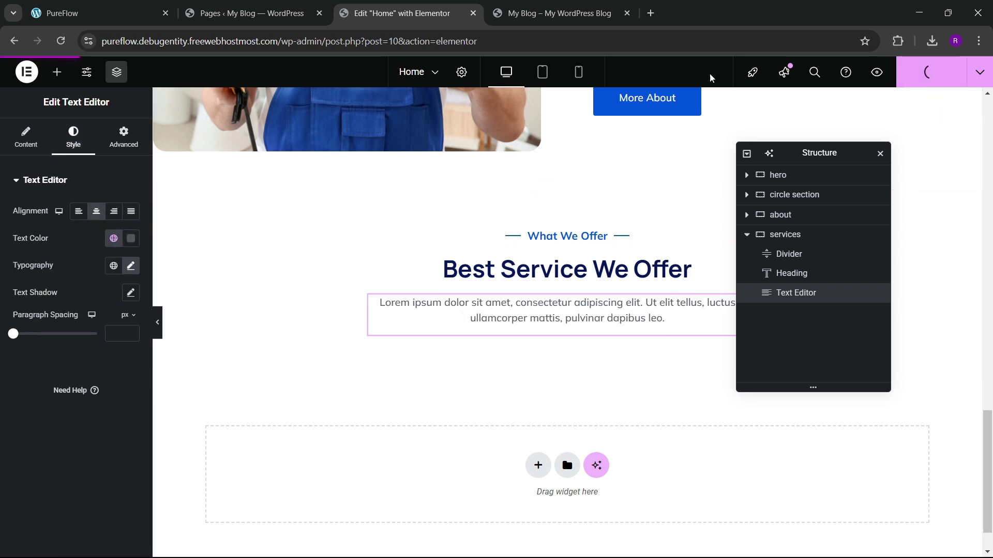
left_click(129, 13)
scroll(413, 253, "down", 4)
scroll(398, 290, "up", 1)
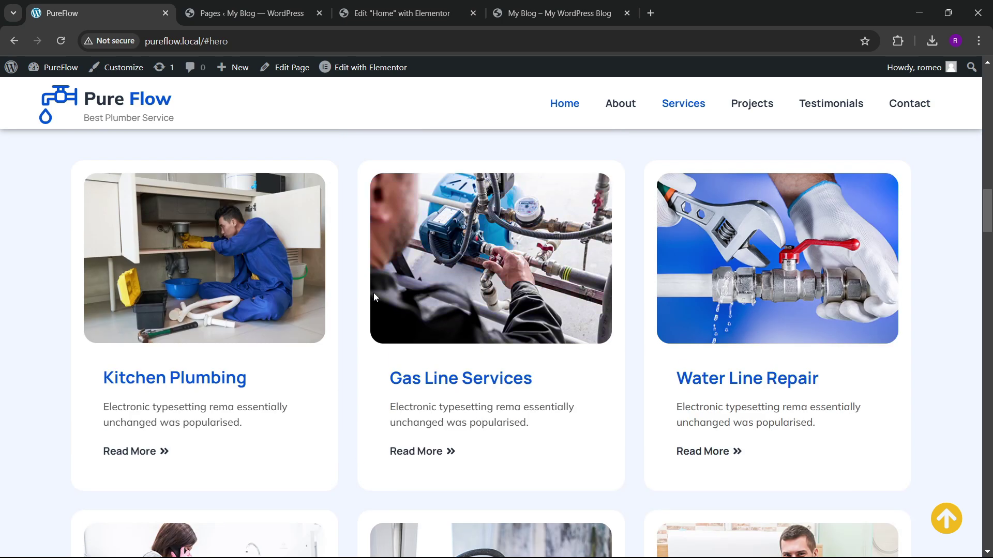
left_click(402, 13)
scroll(457, 356, "down", 1)
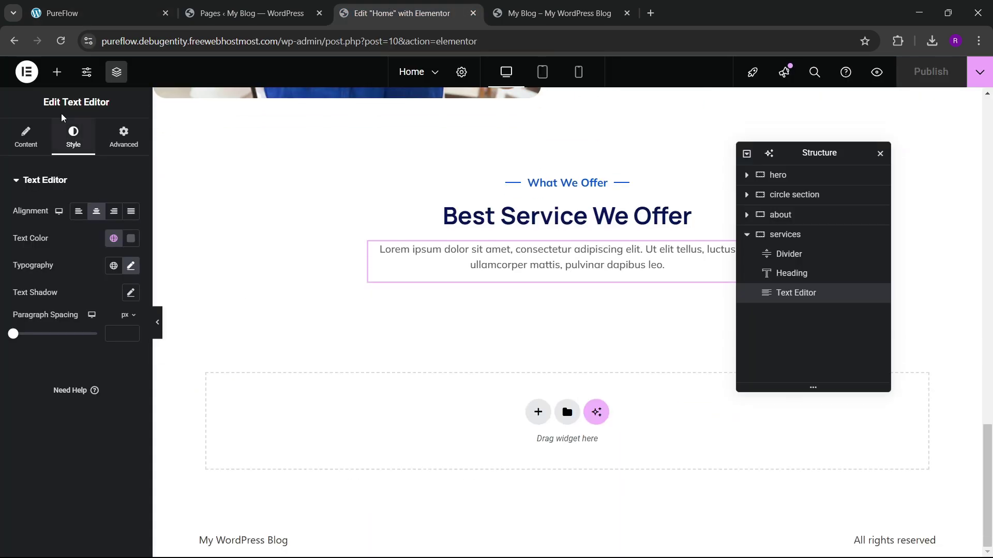
Step: Add a Grid element below the services intro paragraph
left_click(56, 71)
type("grid")
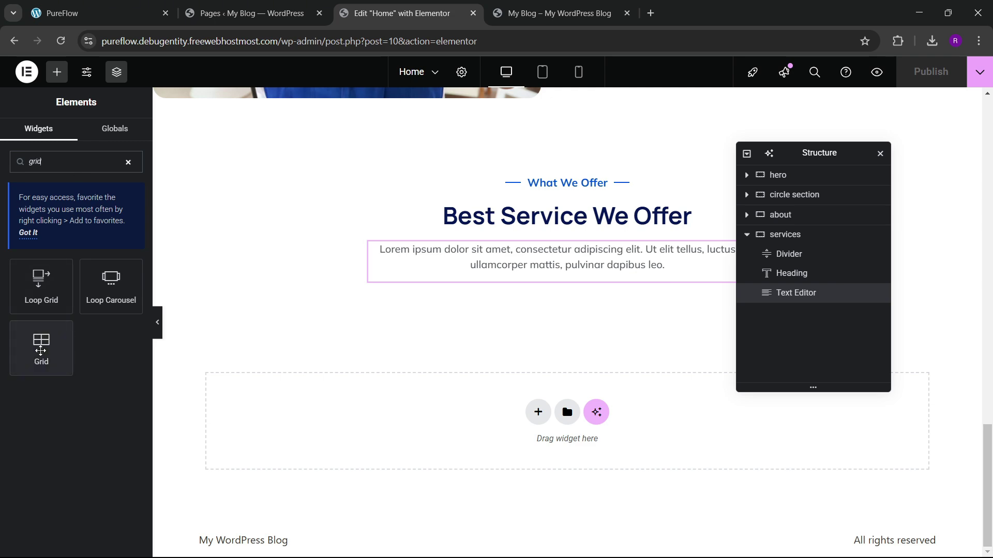
left_click_drag(42, 347, 590, 282)
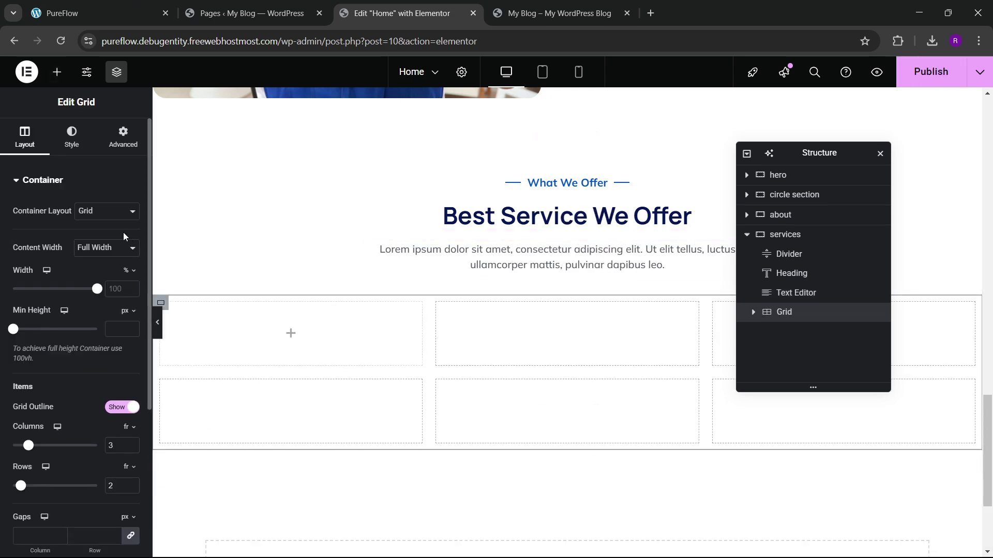
left_click(98, 13)
scroll(504, 356, "down", 6)
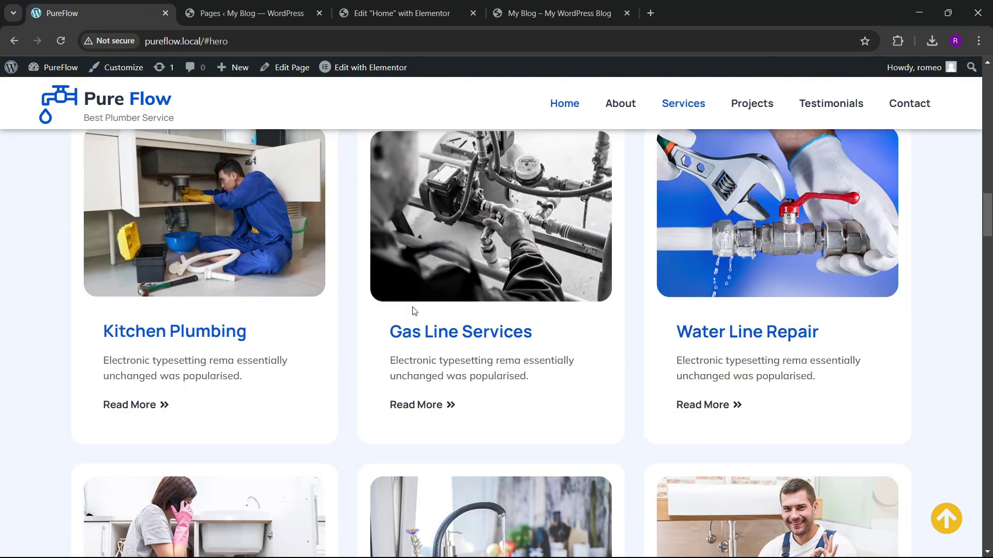
scroll(504, 356, "up", 2)
left_click(402, 13)
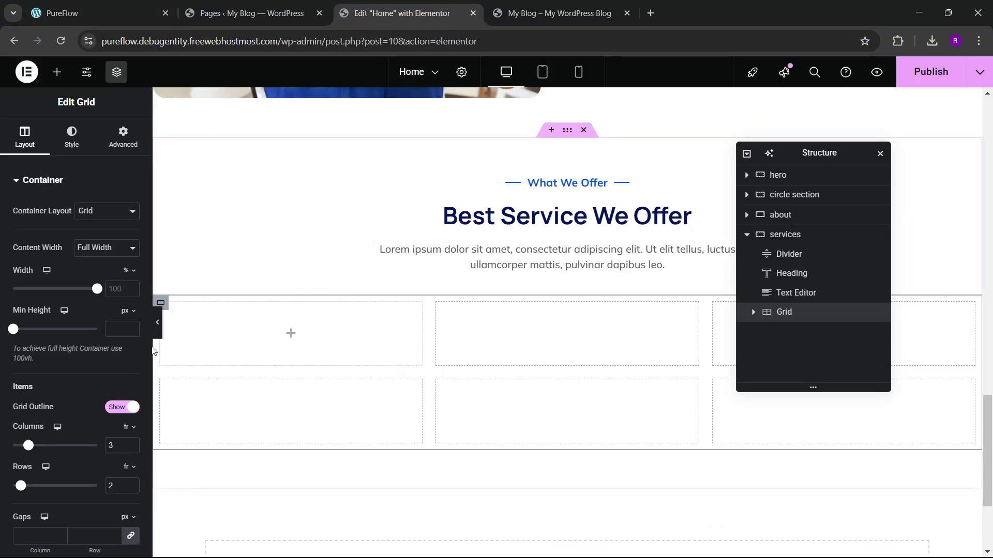
scroll(98, 376, "down", 4)
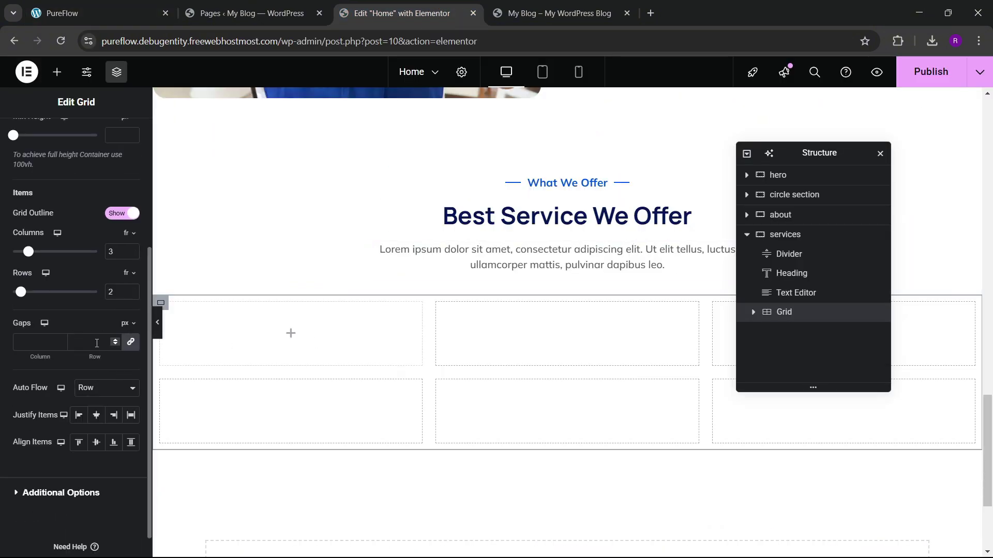
scroll(84, 194, "up", 5)
left_click(123, 137)
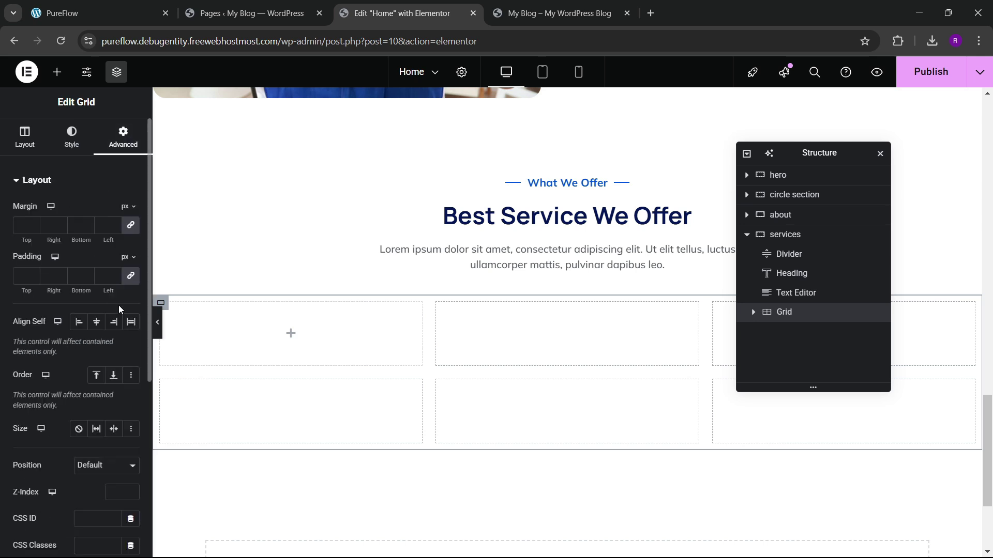
Step: Place a Container in the grid's first cell
left_click(57, 72)
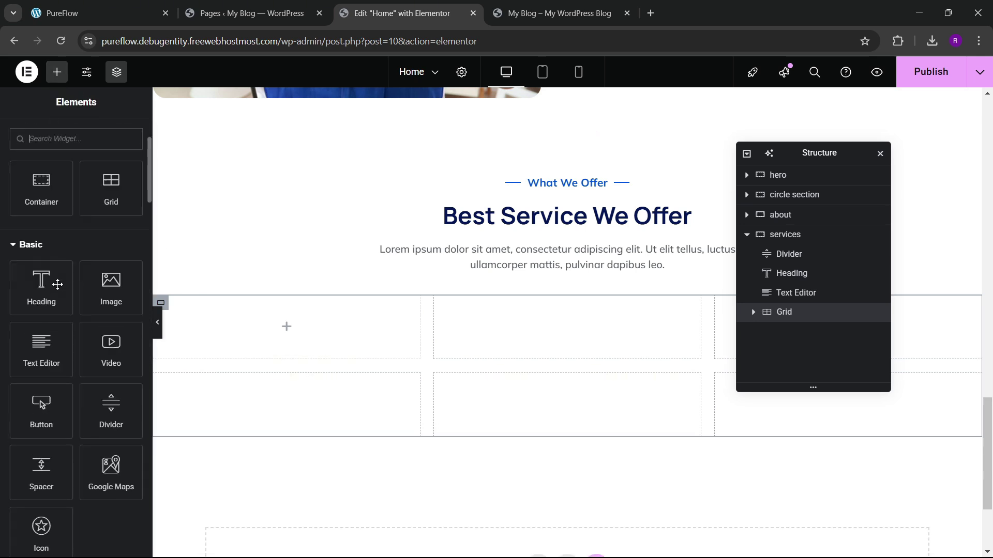
left_click_drag(44, 191, 294, 335)
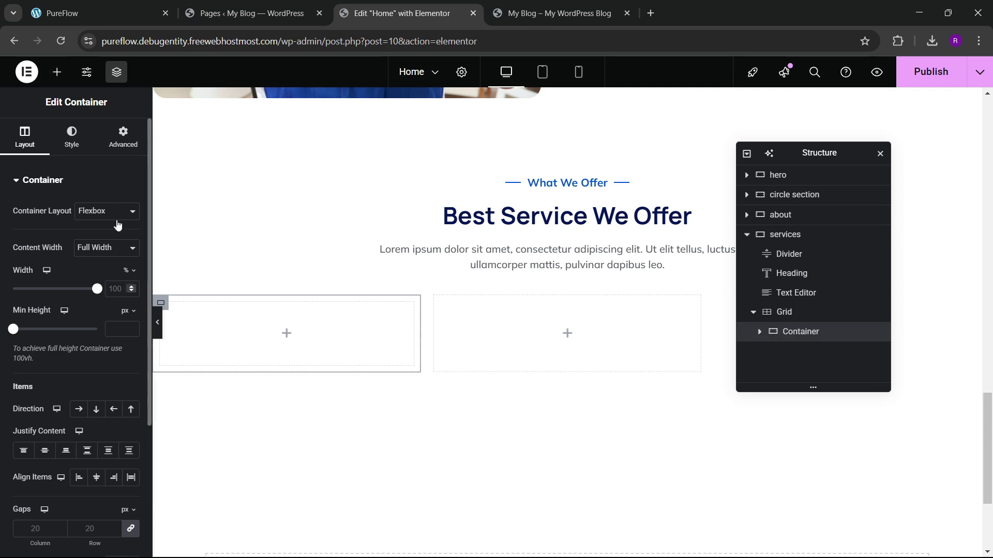
left_click(122, 138)
left_click(135, 10)
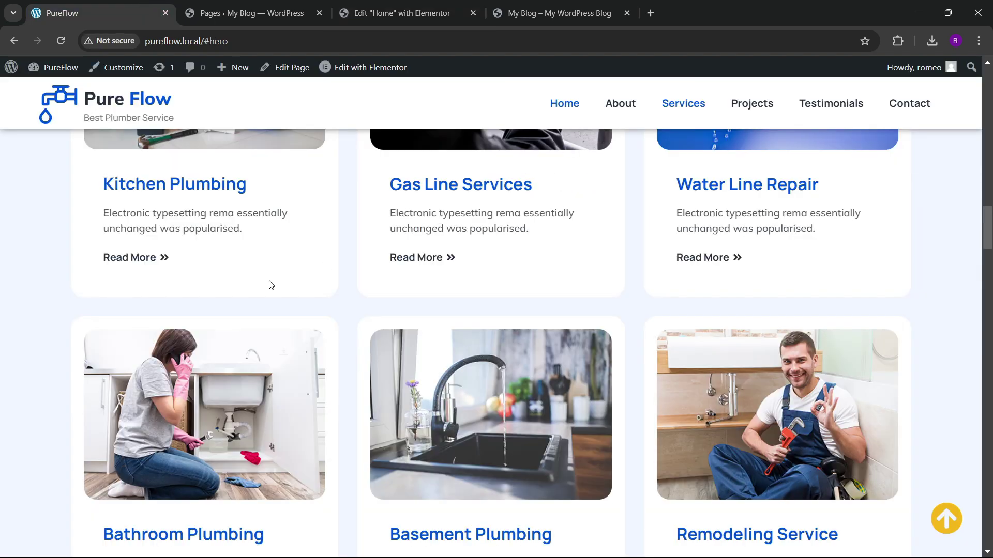
scroll(248, 290, "up", 3)
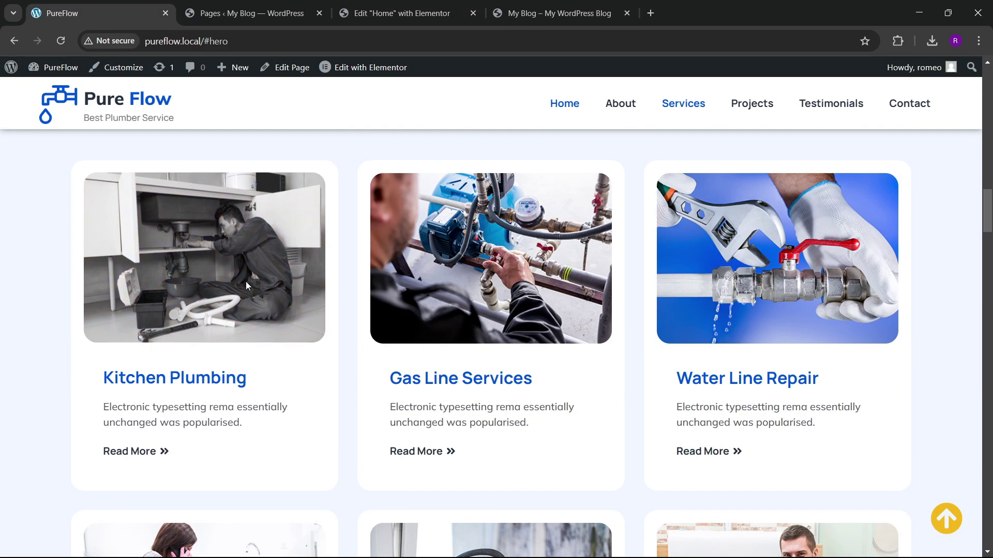
left_click(402, 13)
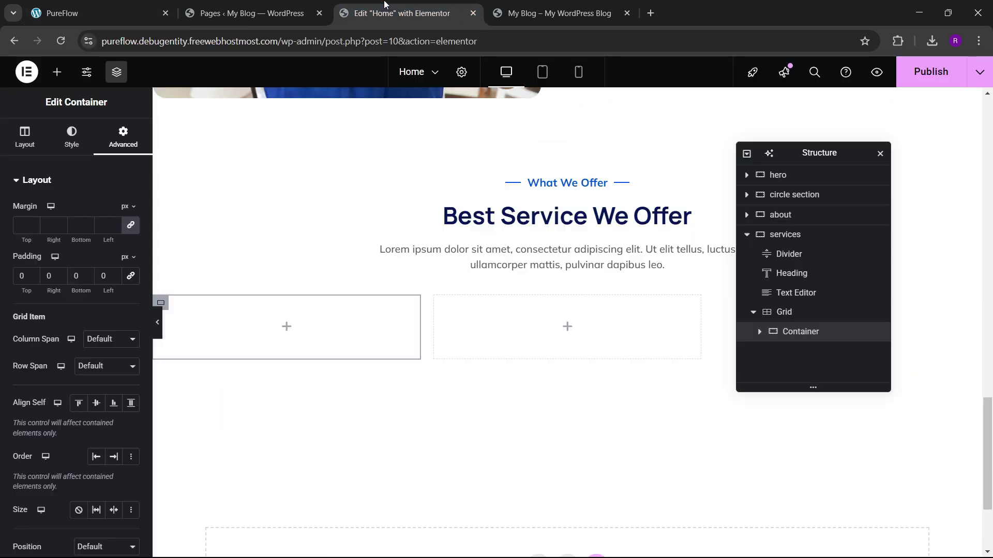
Step: Add an Image and an inner Container below it inside the first card
left_click(56, 74)
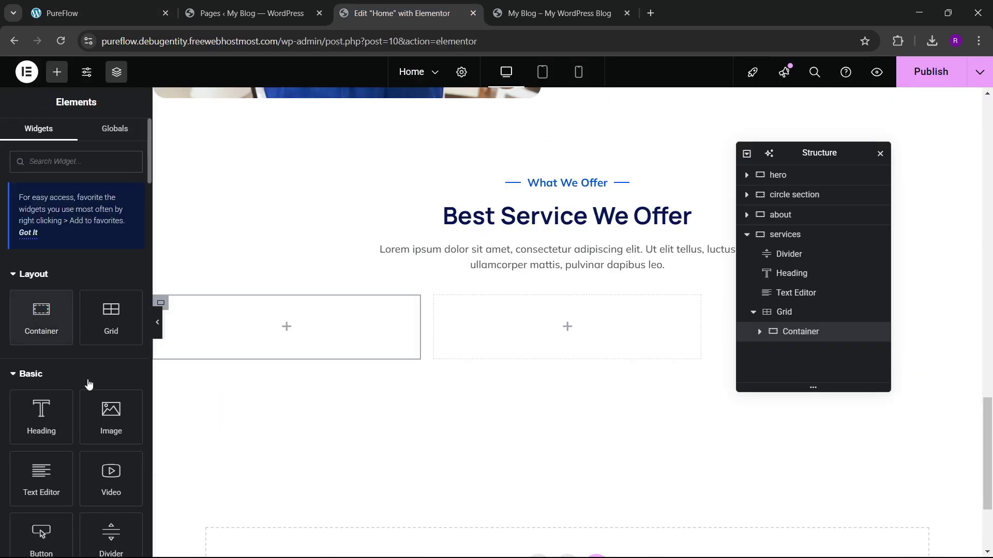
left_click_drag(111, 416, 248, 333)
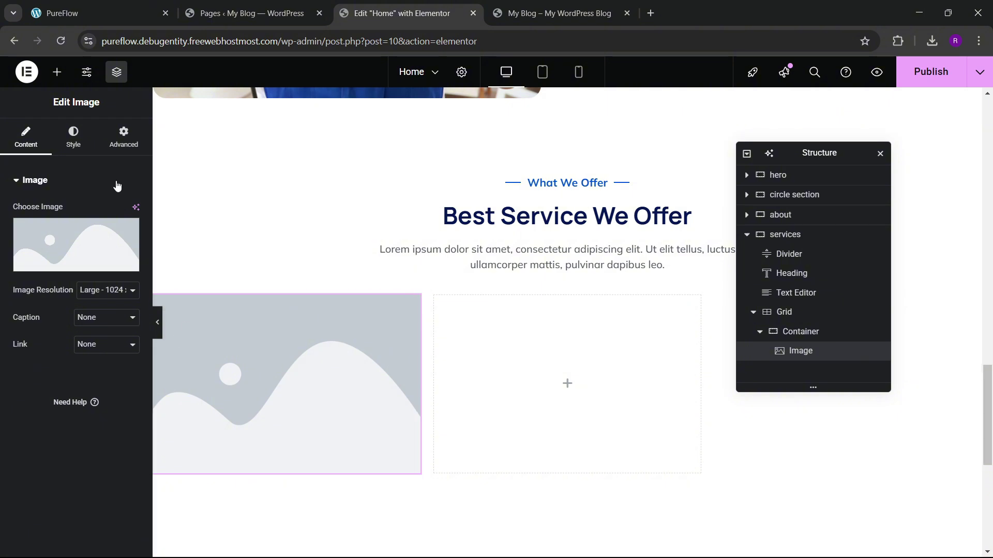
left_click(56, 71)
scroll(61, 286, "down", 3)
scroll(62, 289, "up", 3)
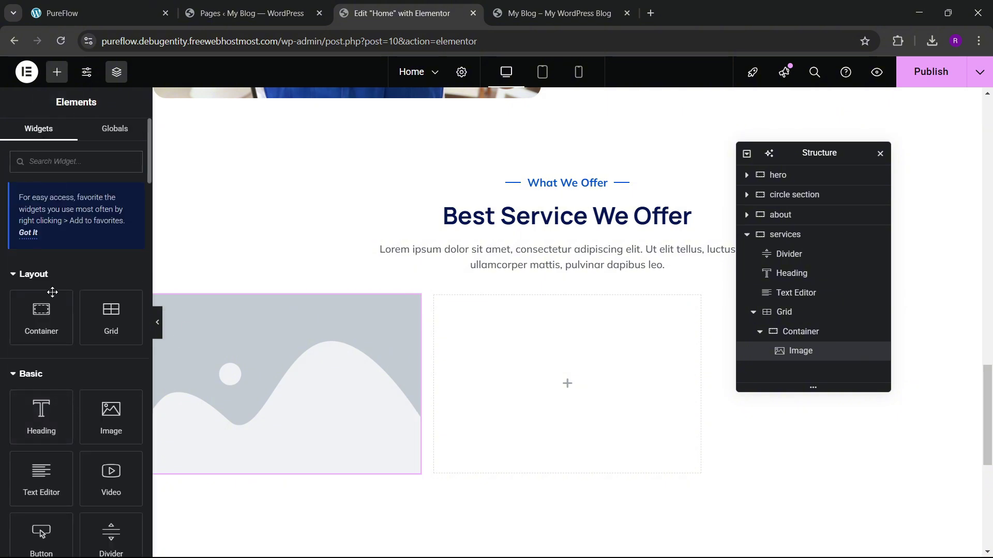
left_click_drag(42, 316, 231, 375)
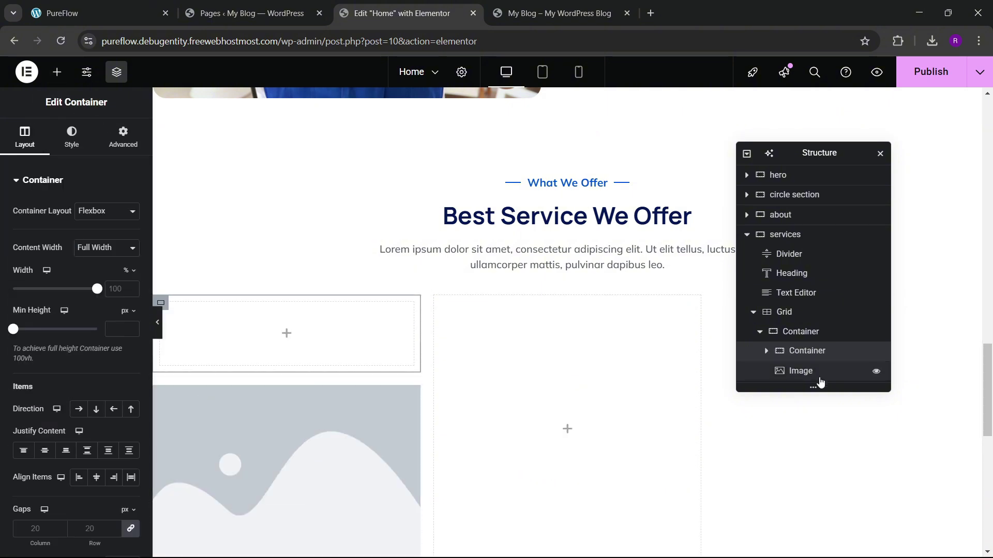
mouse_move(806, 356)
left_mouse_down()
mouse_move(811, 376)
mouse_move(795, 372)
mouse_move(806, 335)
mouse_move(805, 357)
left_mouse_up()
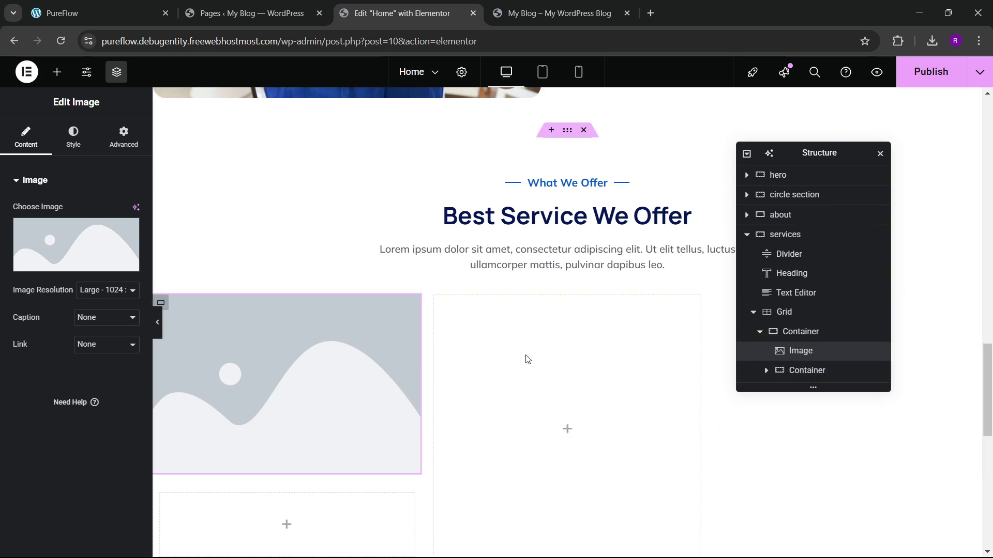
Step: Insert project-4.jpg, the plumber-under-sink photo, into the card's Image widget
left_click(117, 256)
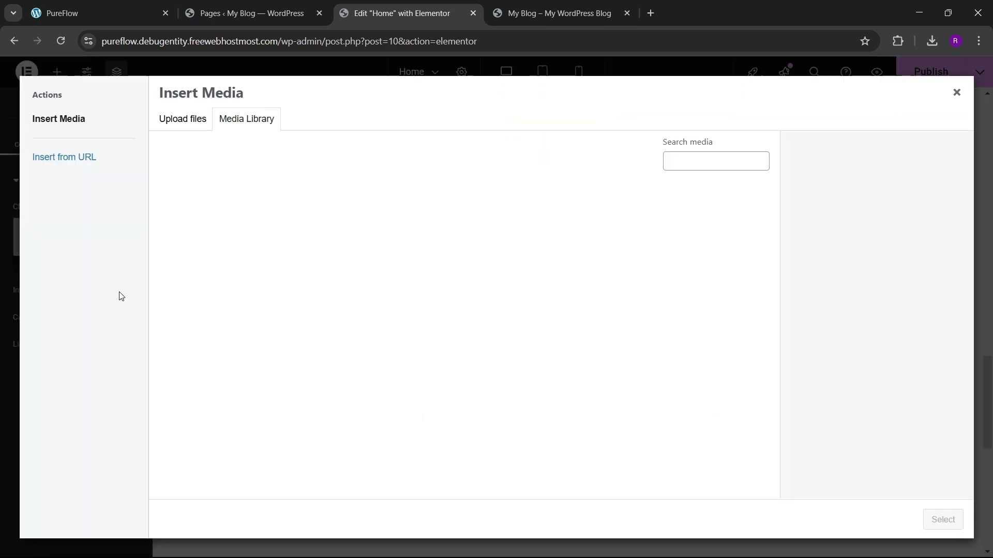
left_click(98, 13)
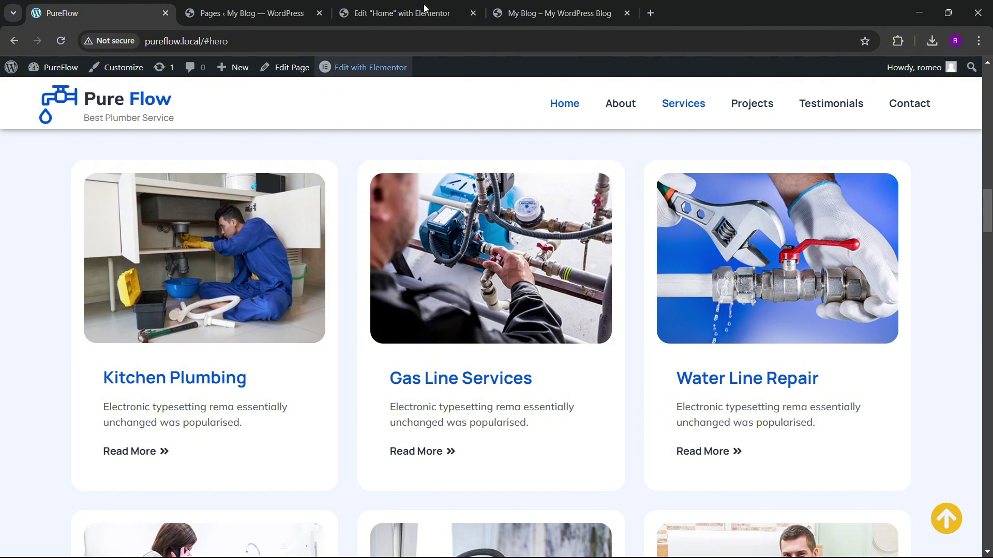
left_click(398, 13)
scroll(460, 356, "down", 5)
scroll(459, 356, "down", 5)
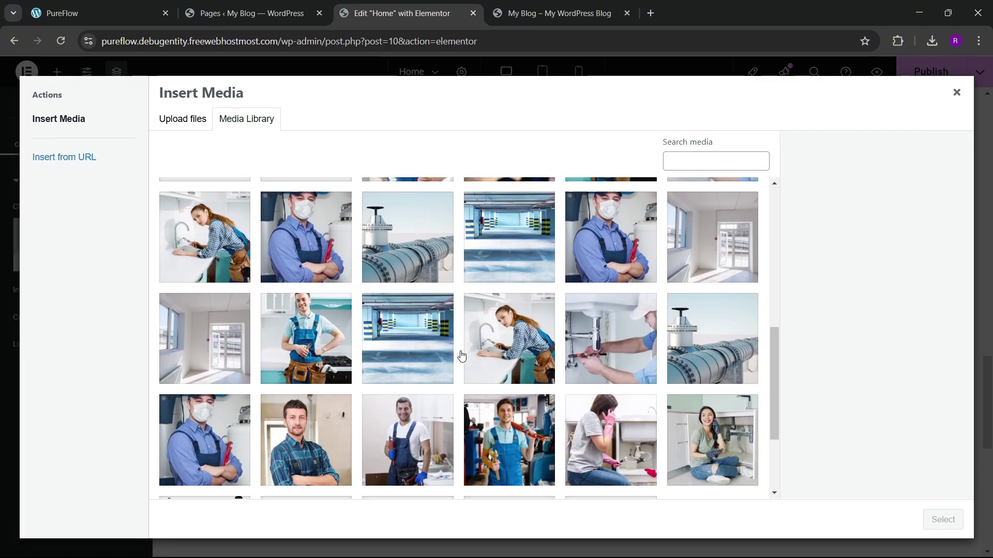
scroll(461, 354, "up", 4)
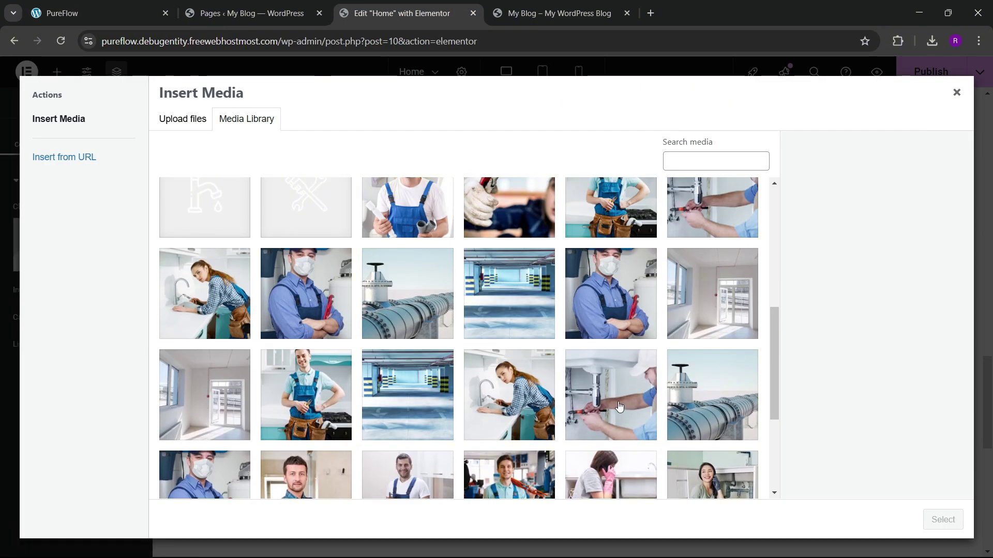
scroll(619, 407, "up", 4)
left_click(713, 404)
scroll(644, 369, "up", 3)
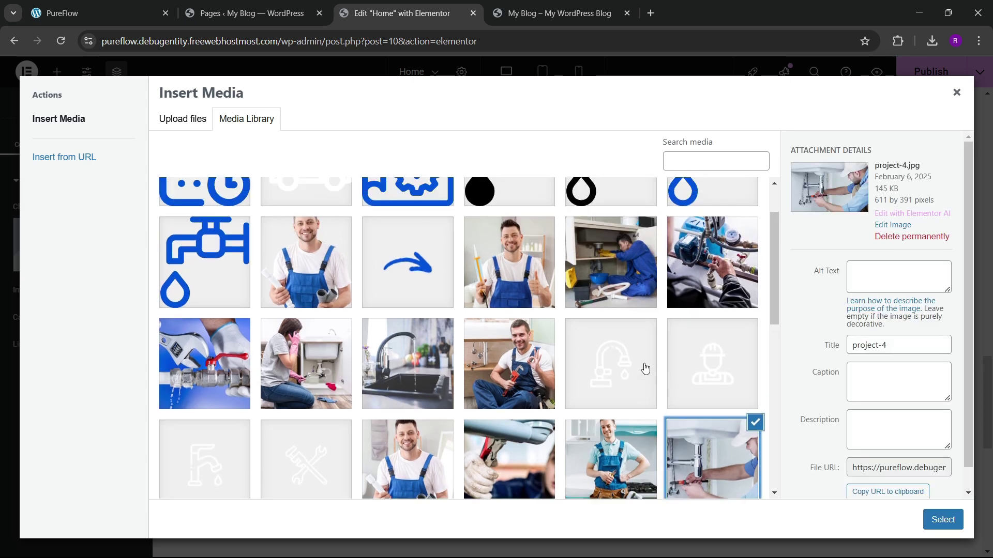
left_click(630, 354)
left_click(956, 521)
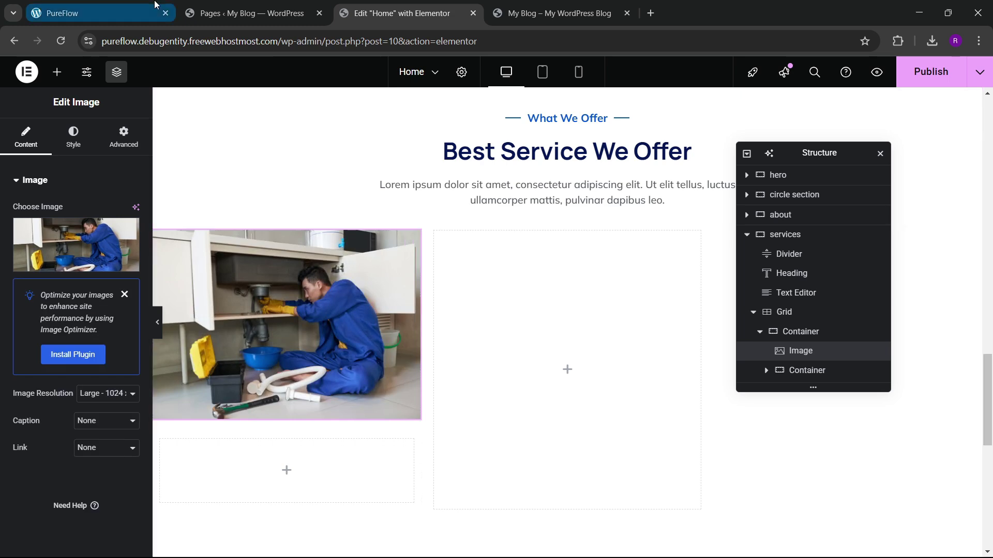
Step: Set the image's linked border radius to 20 px, then select its card container
left_click(104, 13)
left_click(354, 6)
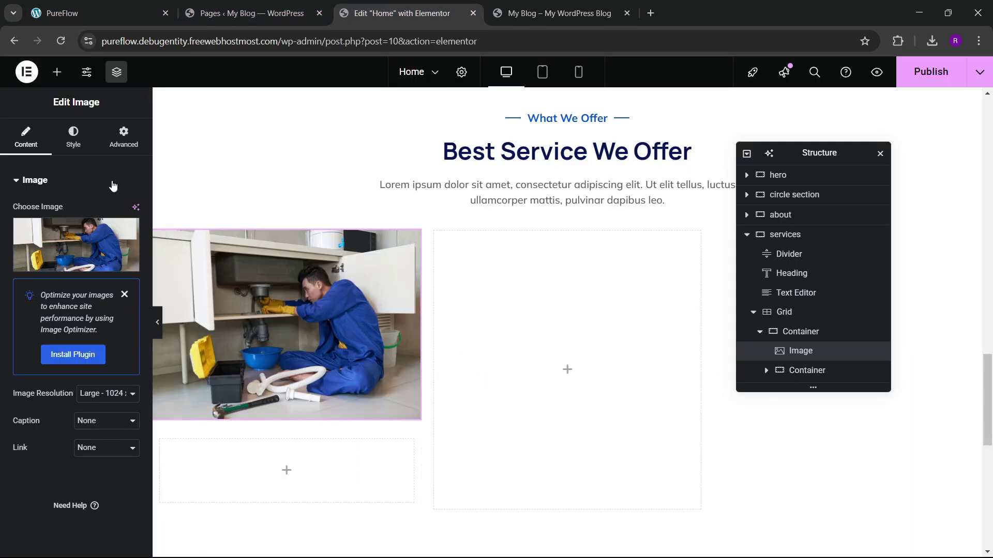
left_click(73, 137)
scroll(54, 319, "down", 2)
left_click(28, 424)
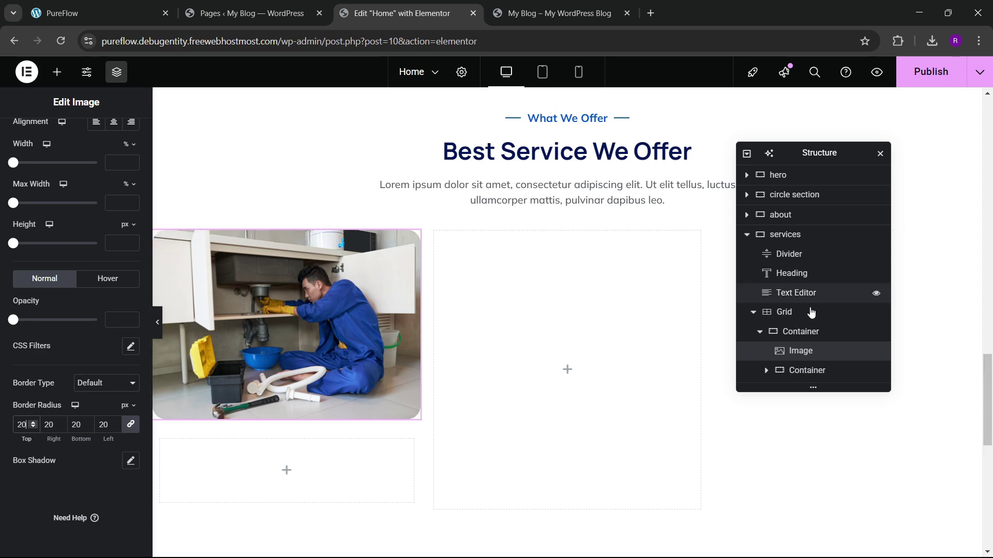
left_click(803, 331)
scroll(558, 285, "up", 3)
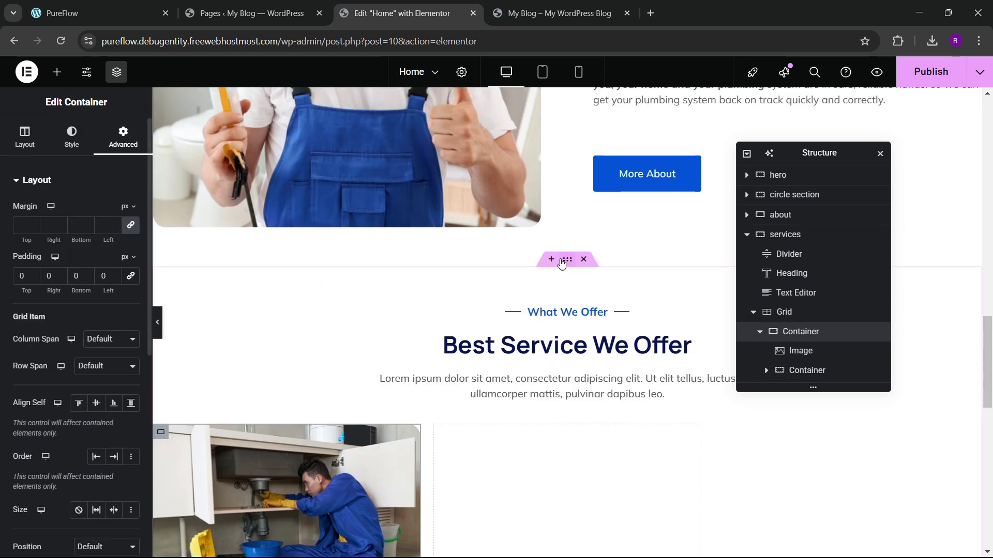
Step: Give the services section the global 'hero bg' background colour
left_click(561, 261)
left_click(72, 137)
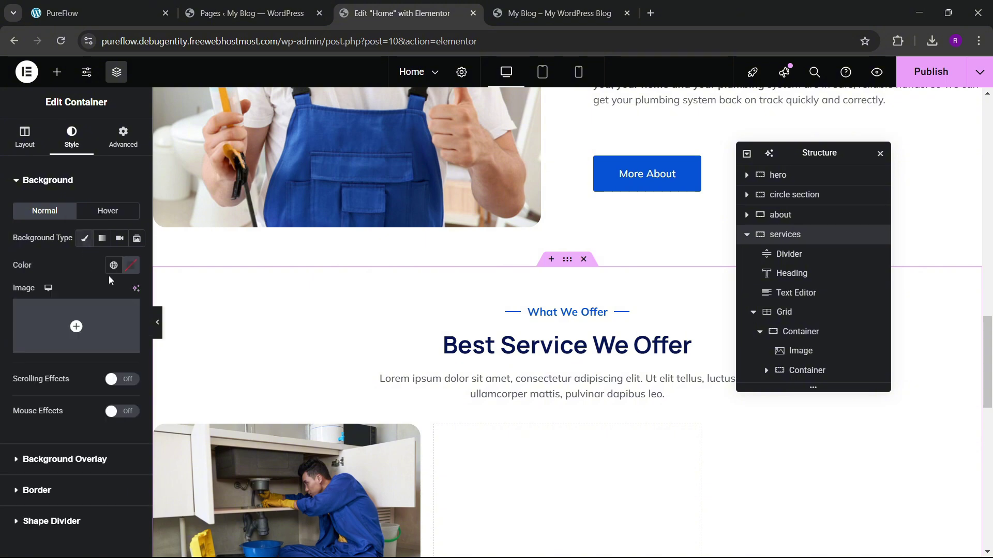
left_click(113, 265)
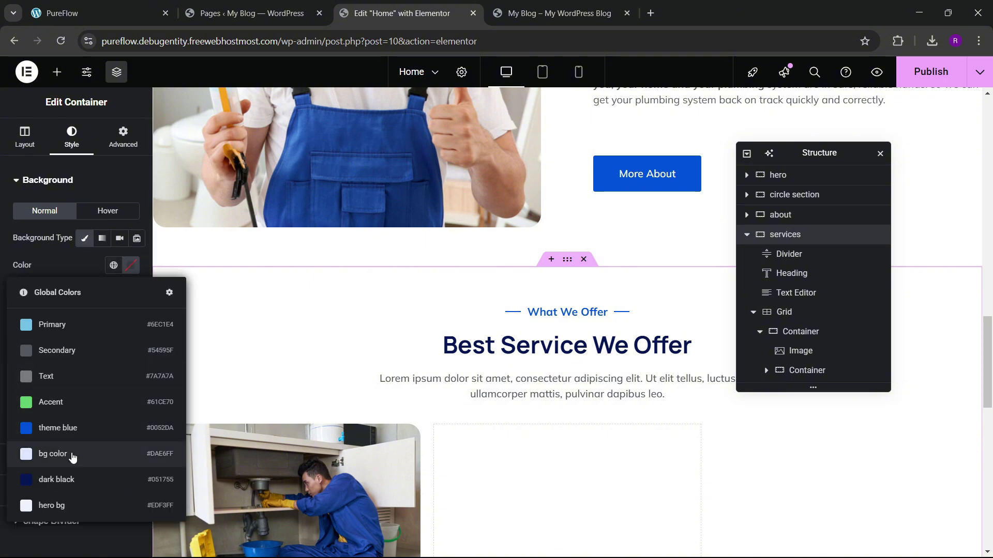
left_click(73, 455)
scroll(638, 402, "down", 4)
scroll(638, 401, "up", 3)
left_click(113, 266)
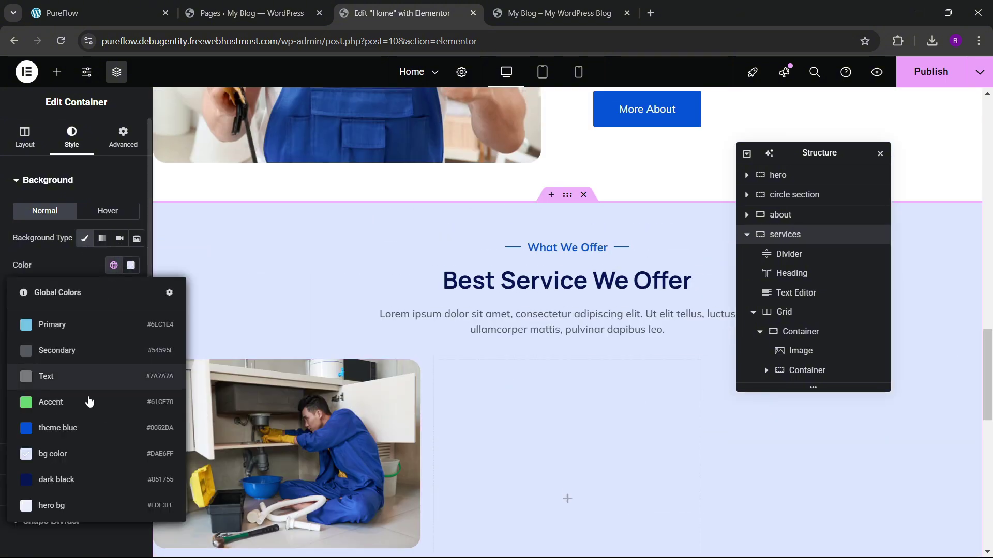
left_click(85, 505)
scroll(495, 356, "down", 3)
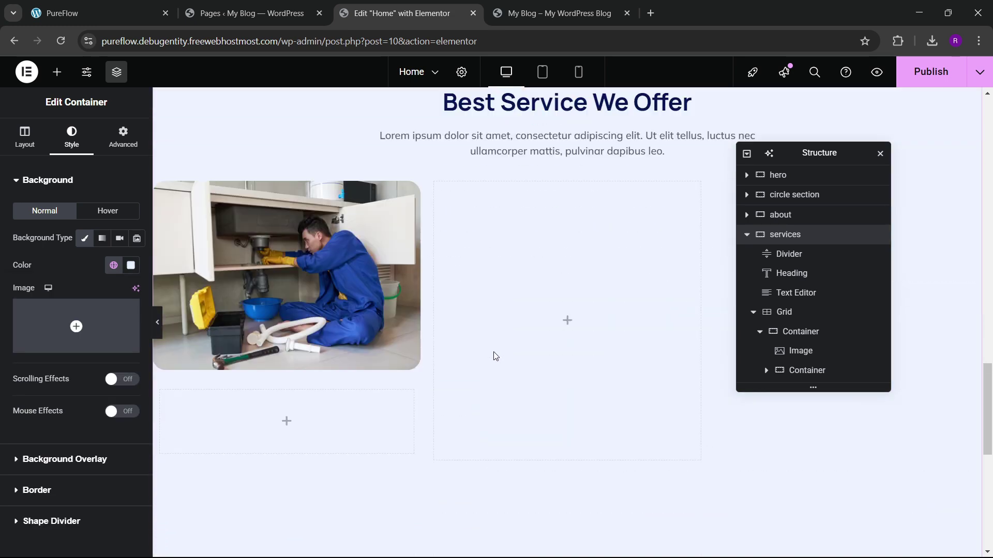
Step: Give the first card container 20 px linked padding and a white classic background
left_click(813, 334)
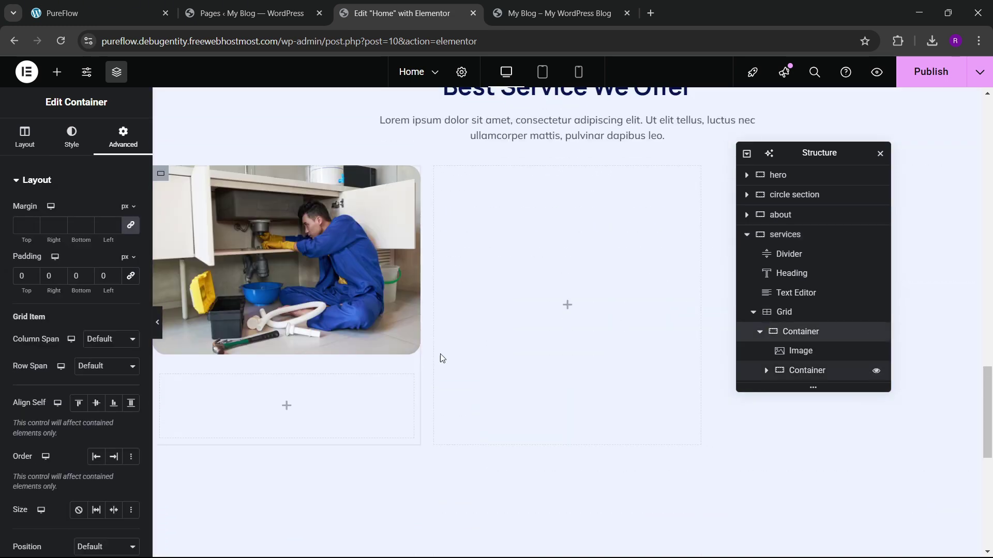
left_click(131, 277)
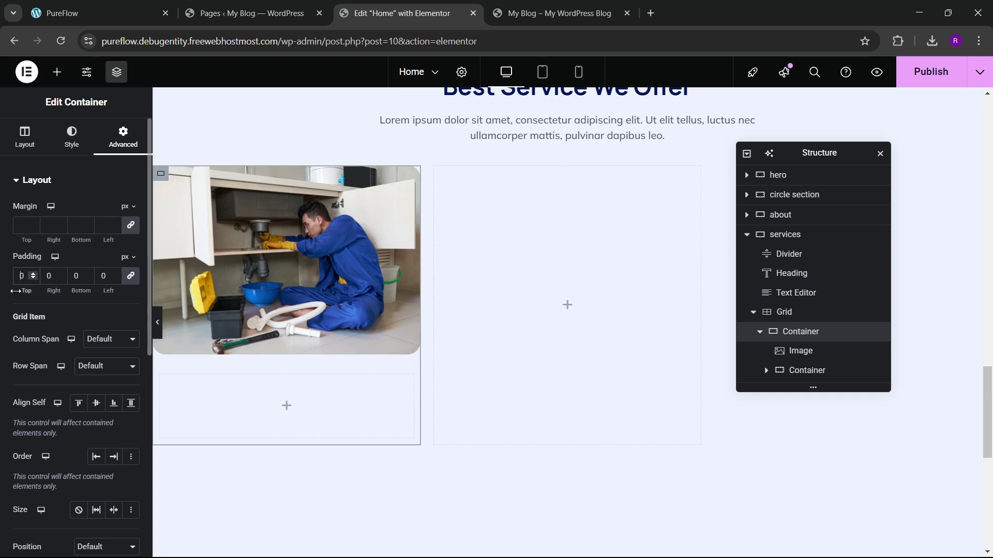
type("2")
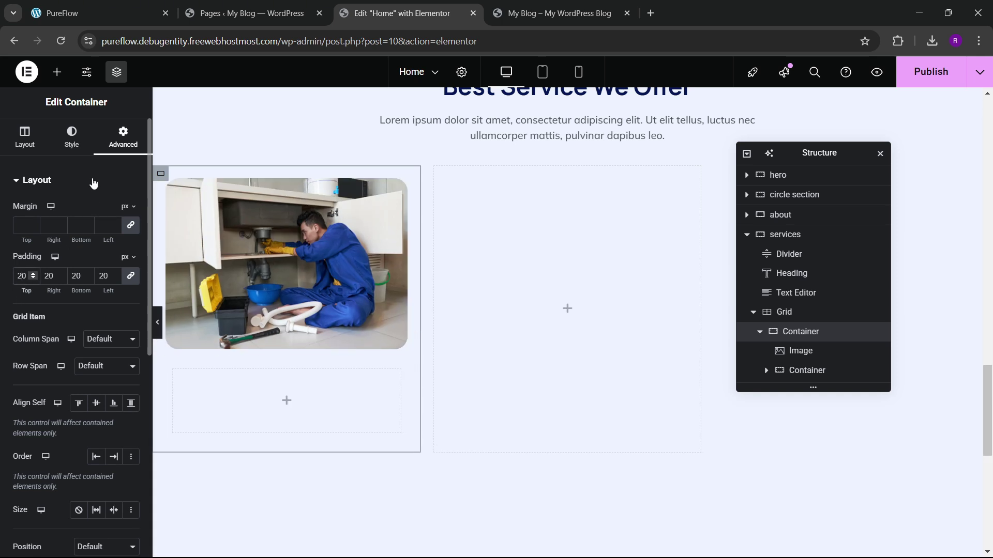
left_click(84, 148)
left_click(87, 245)
left_click(131, 265)
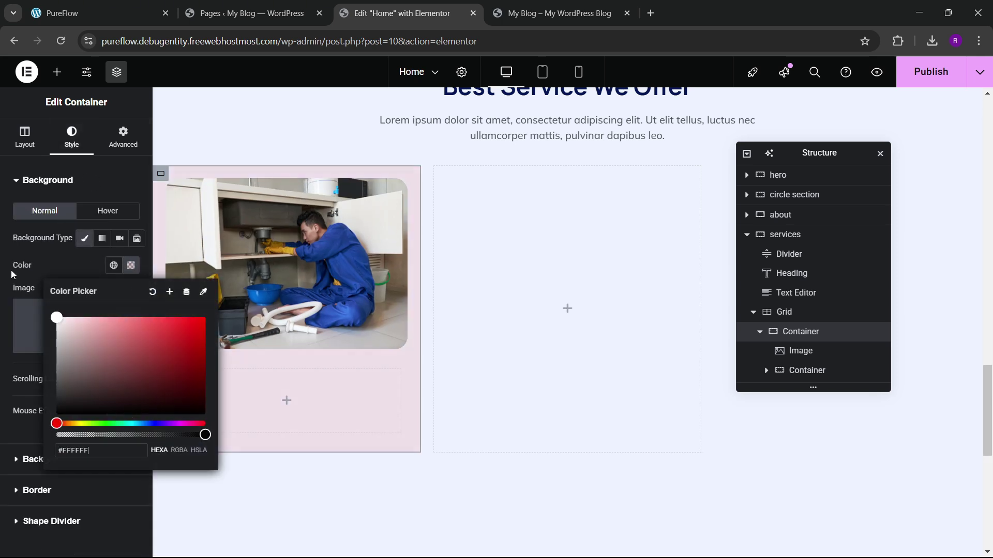
left_click(77, 326)
Step: Compare with the live site's cards, then select the empty inner container under the photo
left_click(115, 6)
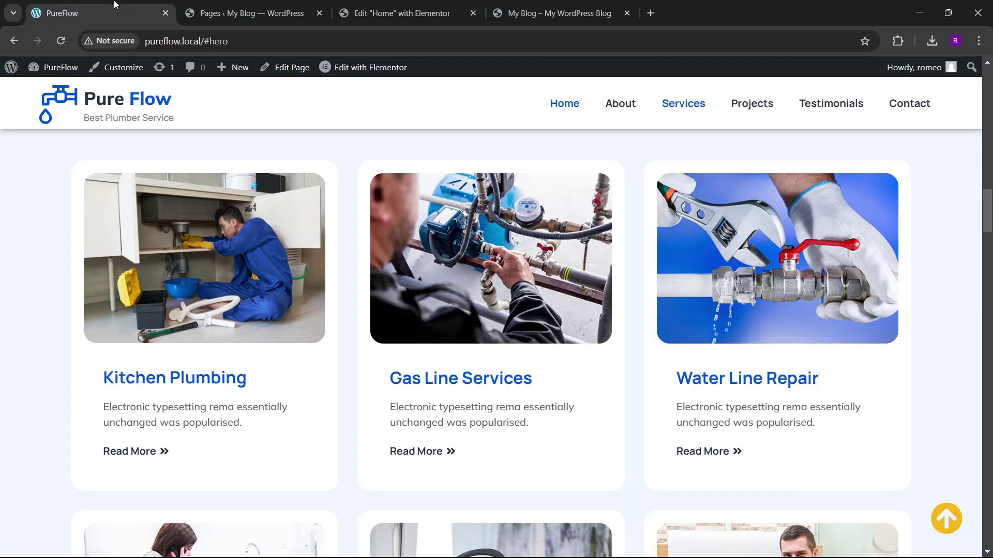
left_click(398, 12)
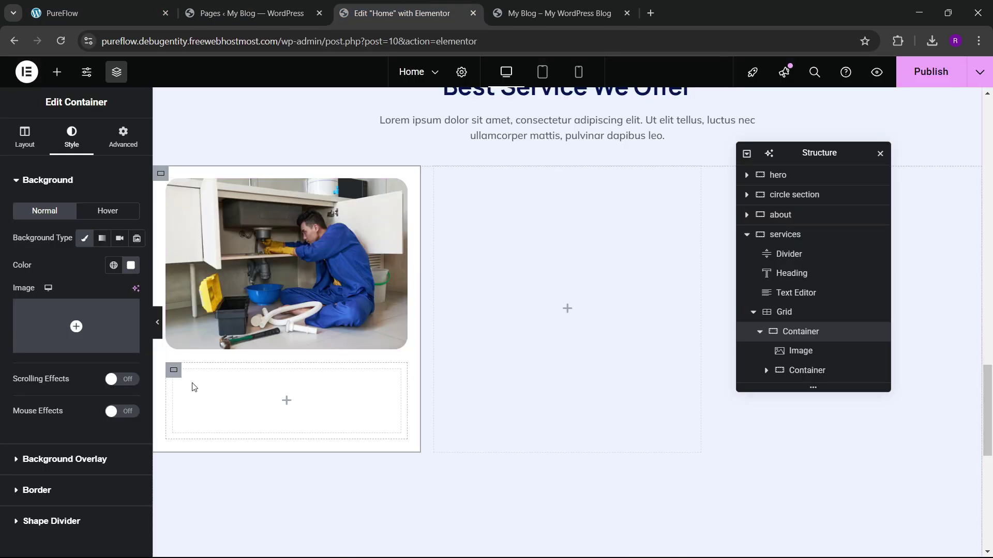
left_click(174, 371)
left_click(123, 135)
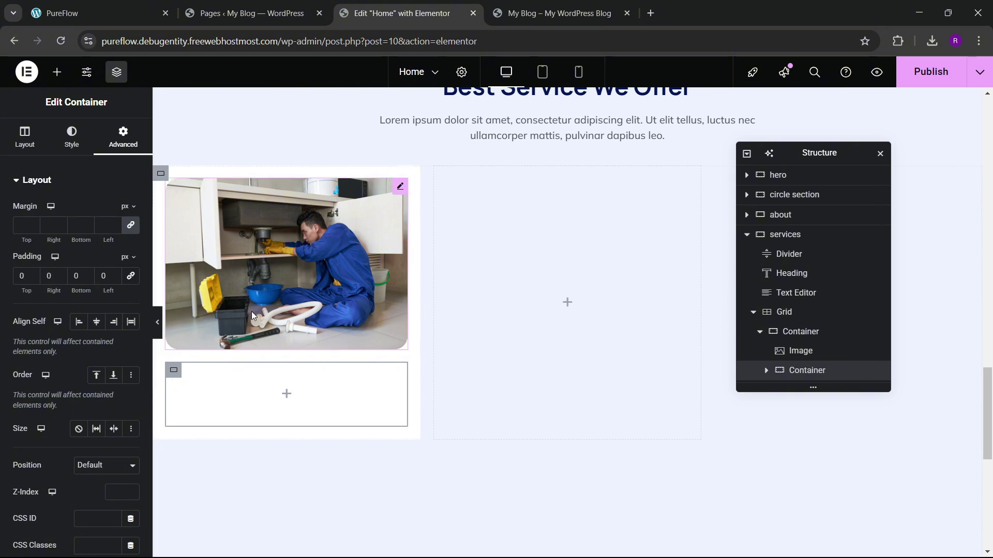
left_click(57, 72)
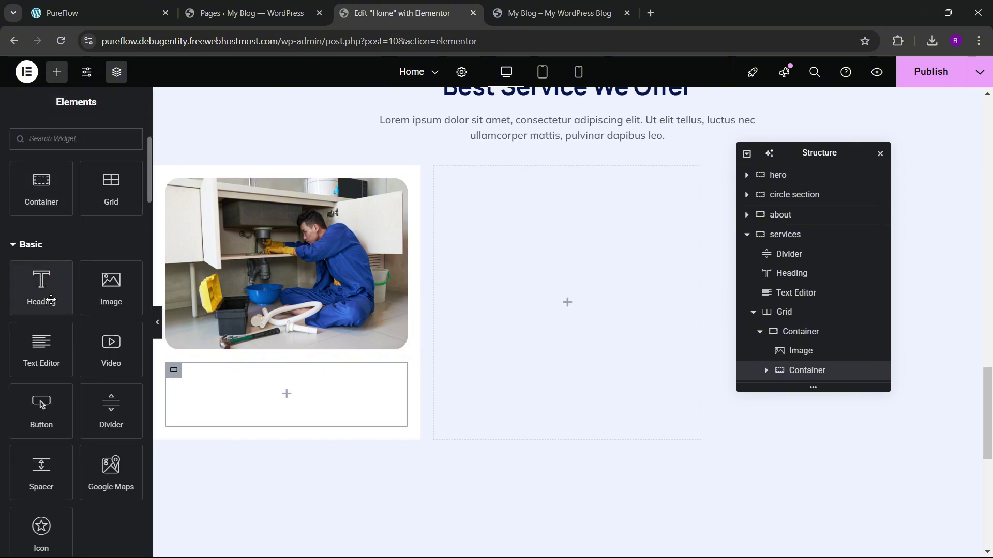
Step: Add a Heading widget in the inner container titled 'Kitchen Plumbing', copied from the live site
left_click_drag(51, 300, 259, 392)
left_click(99, 13)
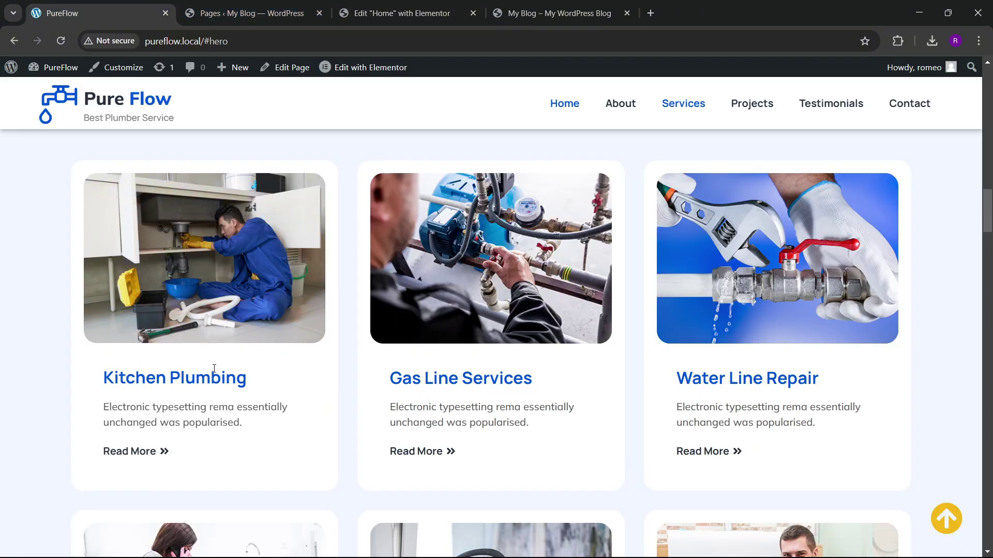
left_click_drag(111, 379, 258, 387)
key("ctrl+c")
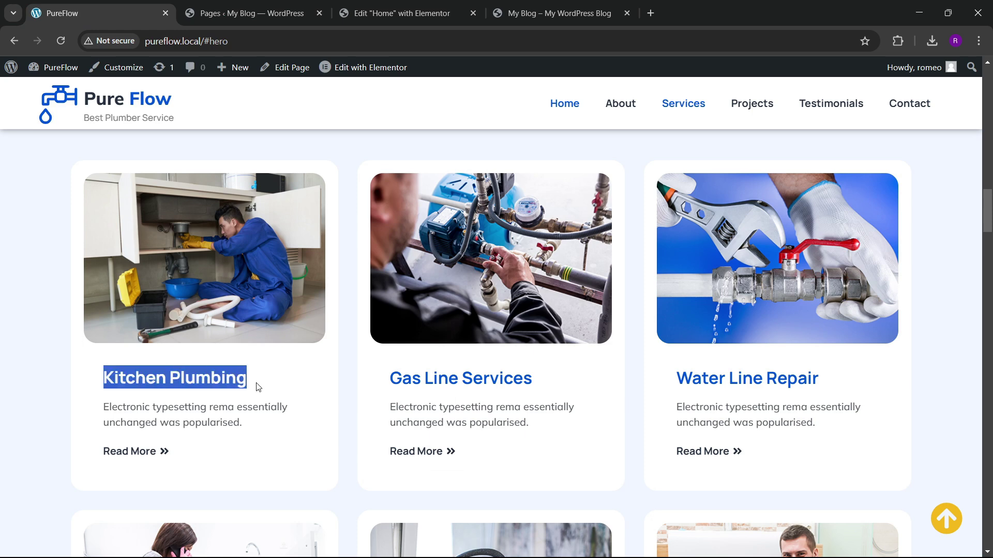
left_click(415, 16)
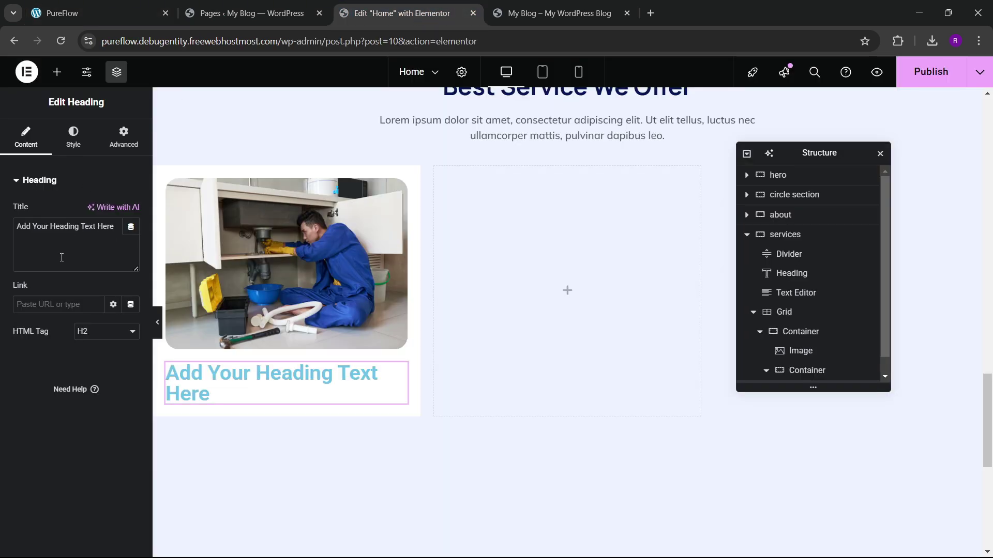
key("ctrl+v")
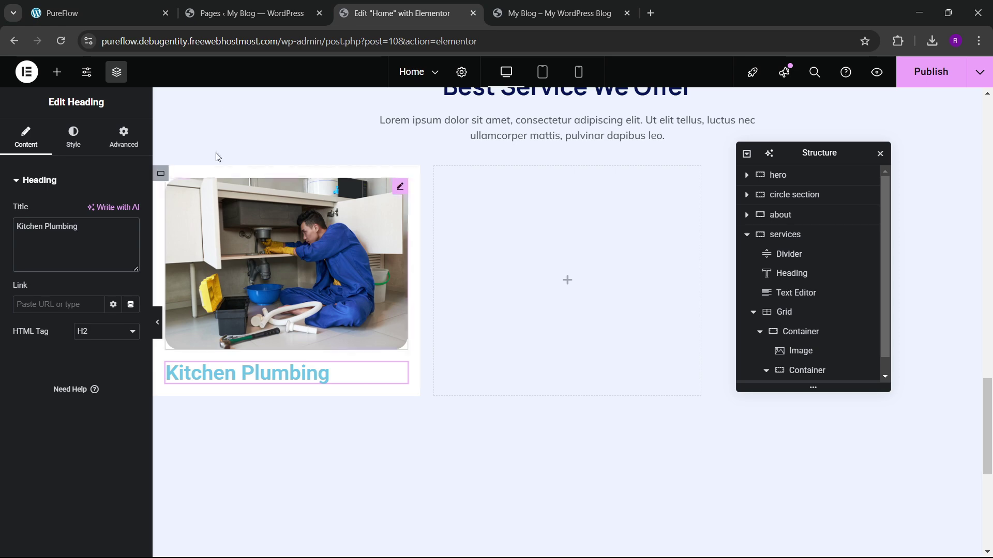
key("ctrl+1")
left_click(370, 12)
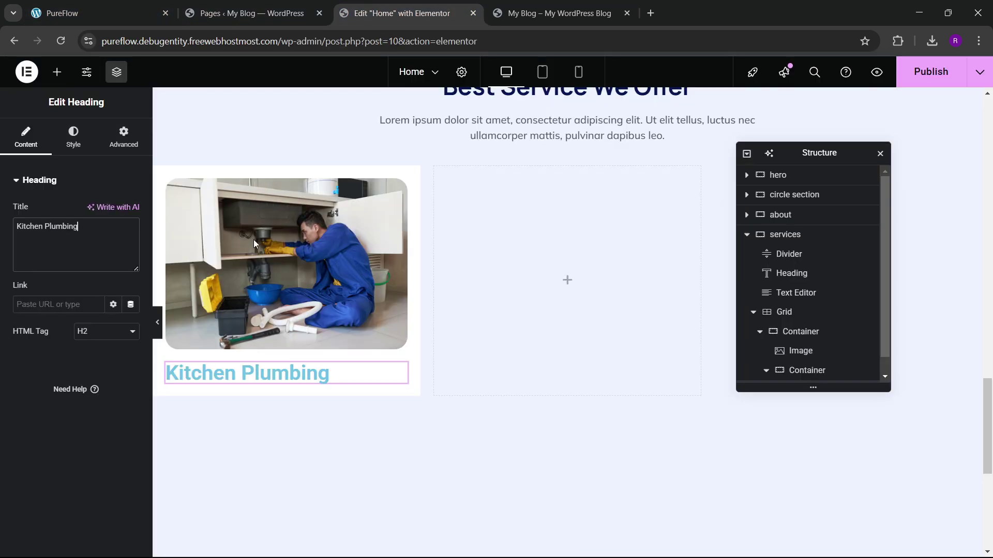
Step: Add a Text Editor below the heading, replacing the lorem text with the live site's description
left_click(57, 72)
left_click(29, 233)
left_click_drag(41, 352, 279, 383)
key("ctrl+1")
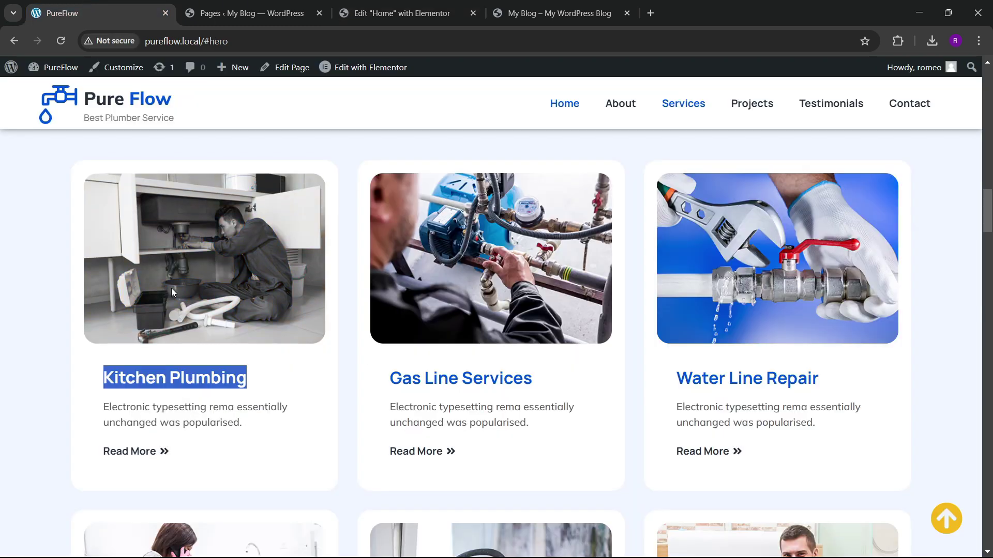
left_click(104, 414)
left_click_drag(104, 414, 253, 434)
key("ctrl+c")
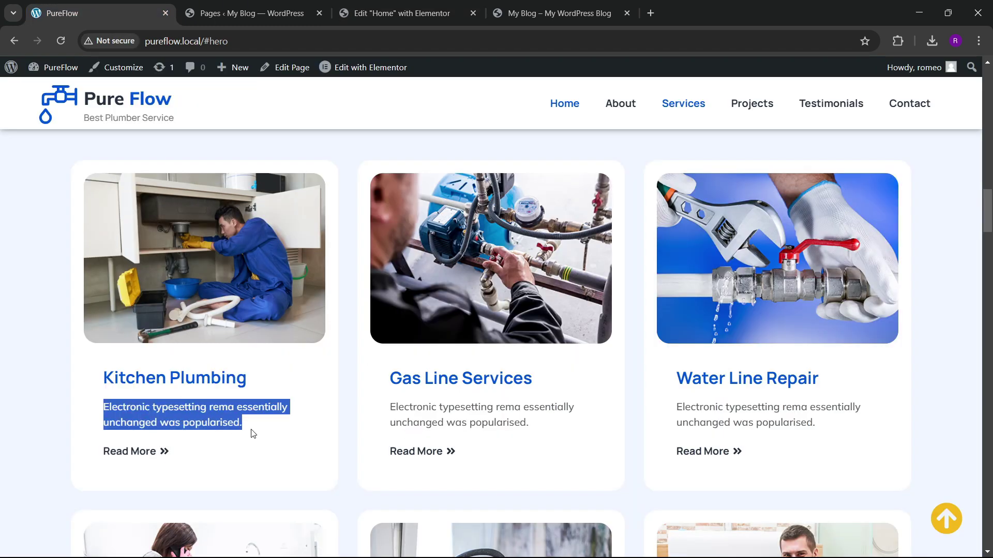
left_click(401, 8)
left_click(110, 243)
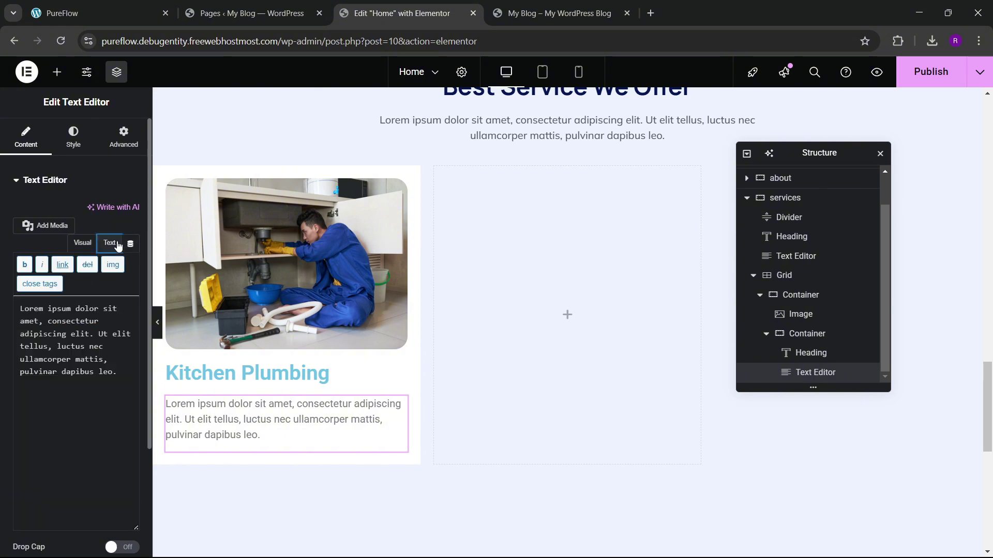
key("ctrl+a")
key("ctrl+v")
key("ctrl+1")
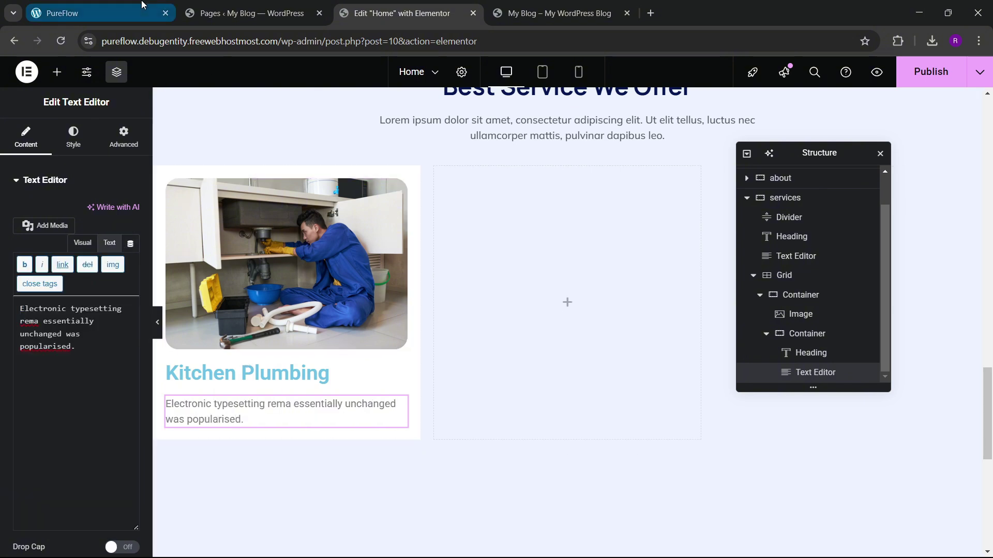
Step: Add a Button widget labelled 'Read More' below the card description
left_click(400, 13)
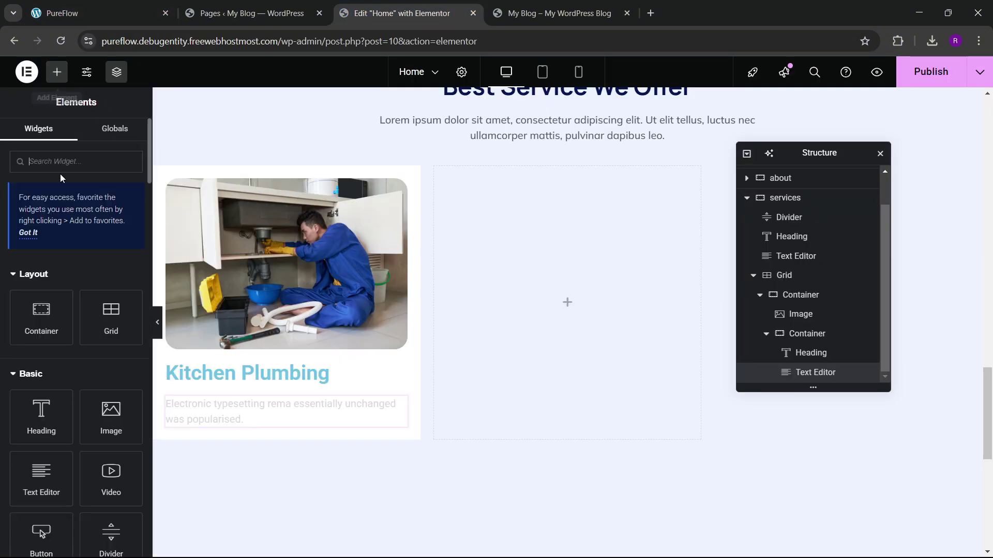
left_click(64, 162)
type("button")
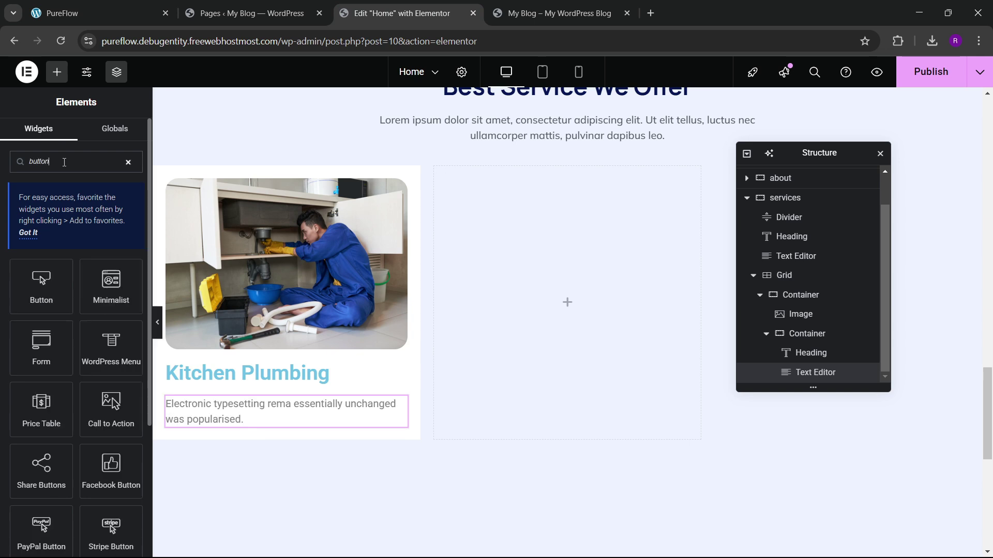
left_click_drag(34, 290, 301, 422)
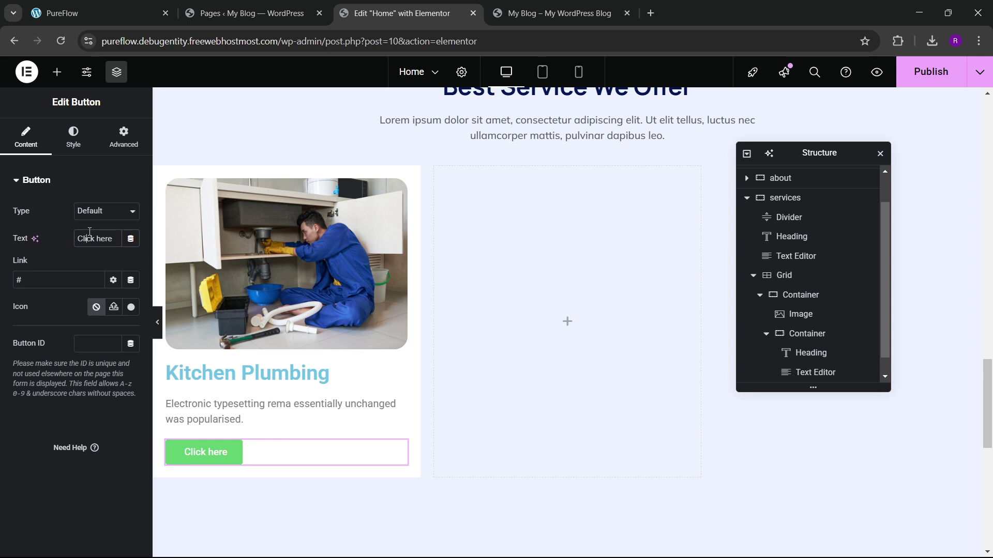
type("Read More")
left_click(93, 13)
left_click(378, 4)
Step: Give the button the angle-double-right icon, positioned after the text
left_click(130, 308)
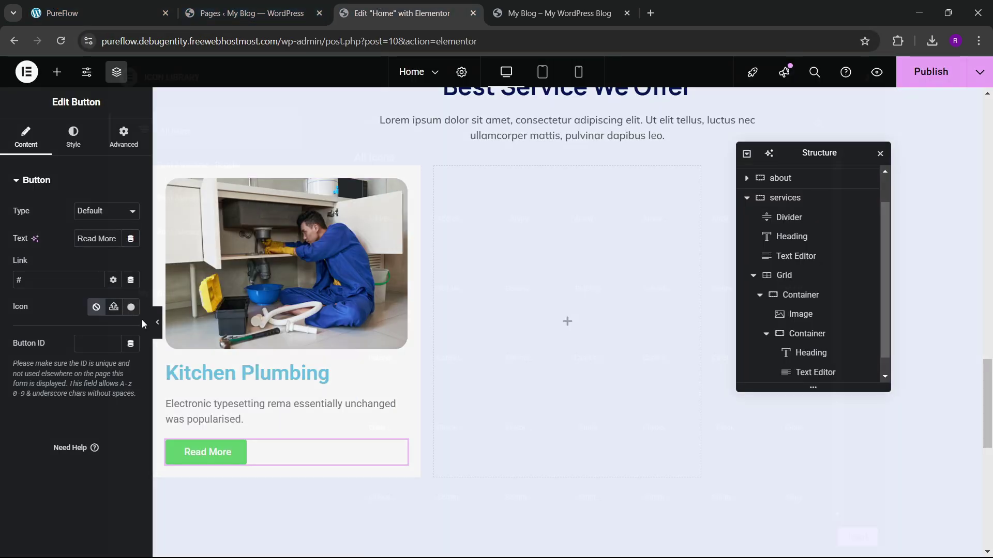
scroll(517, 341, "down", 15)
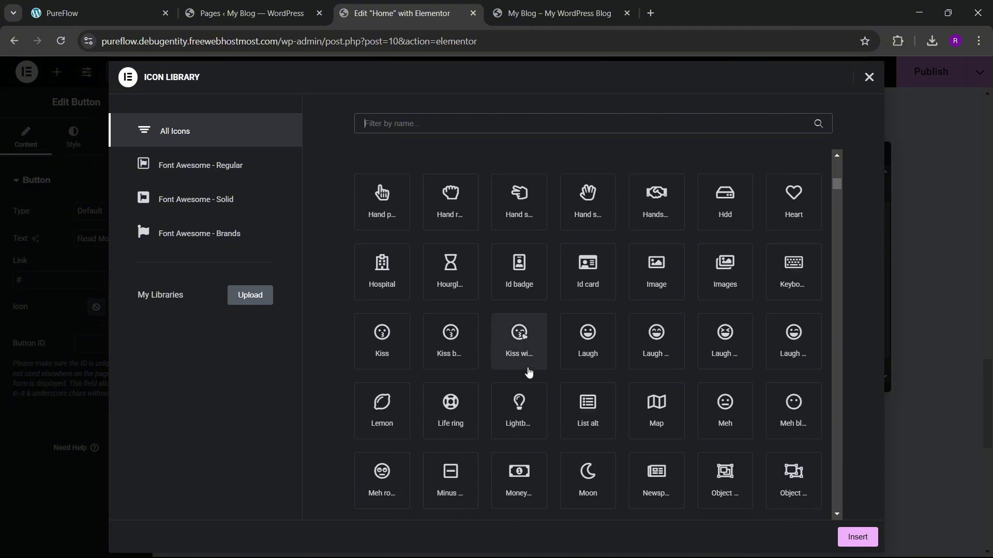
scroll(529, 371, "down", 15)
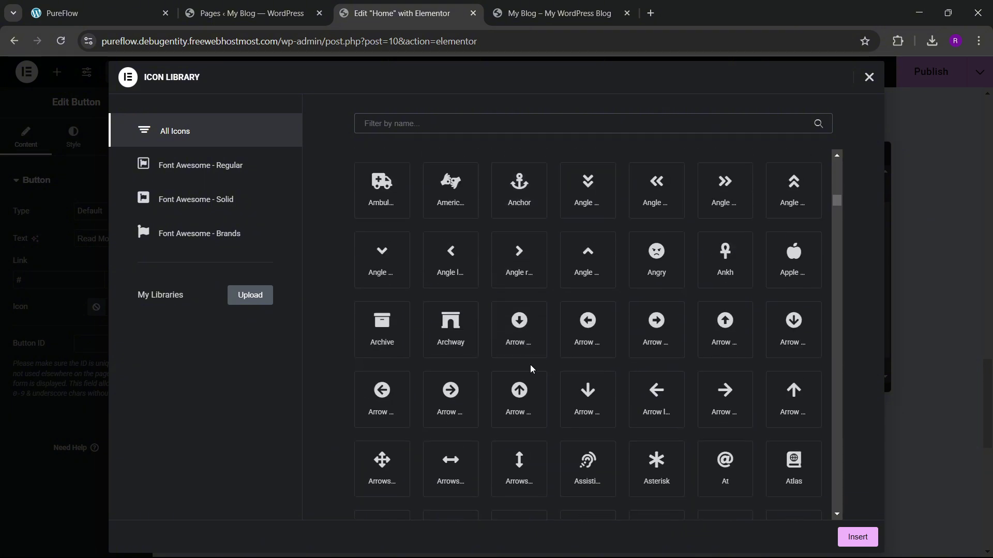
scroll(531, 368, "up", 2)
left_click(710, 317)
left_click(853, 537)
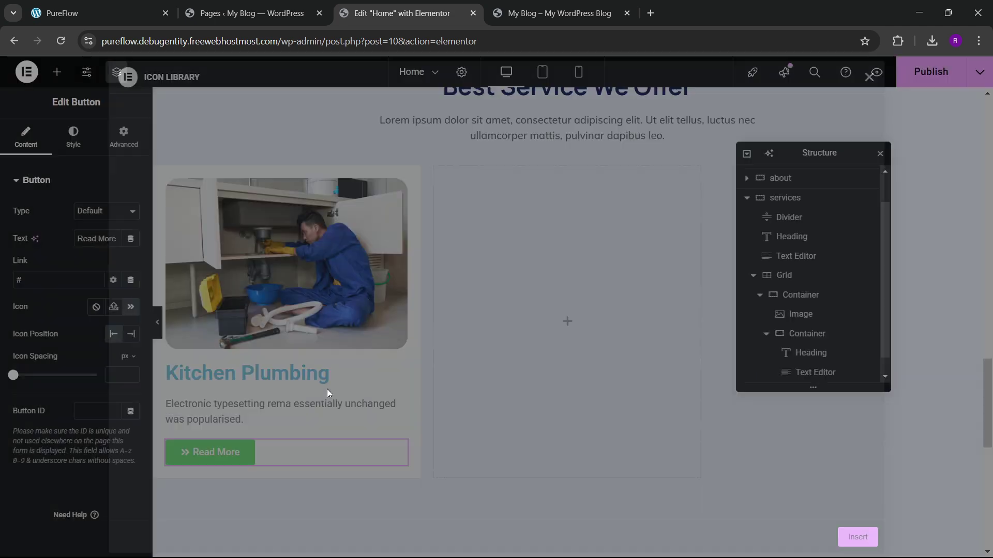
left_click(129, 336)
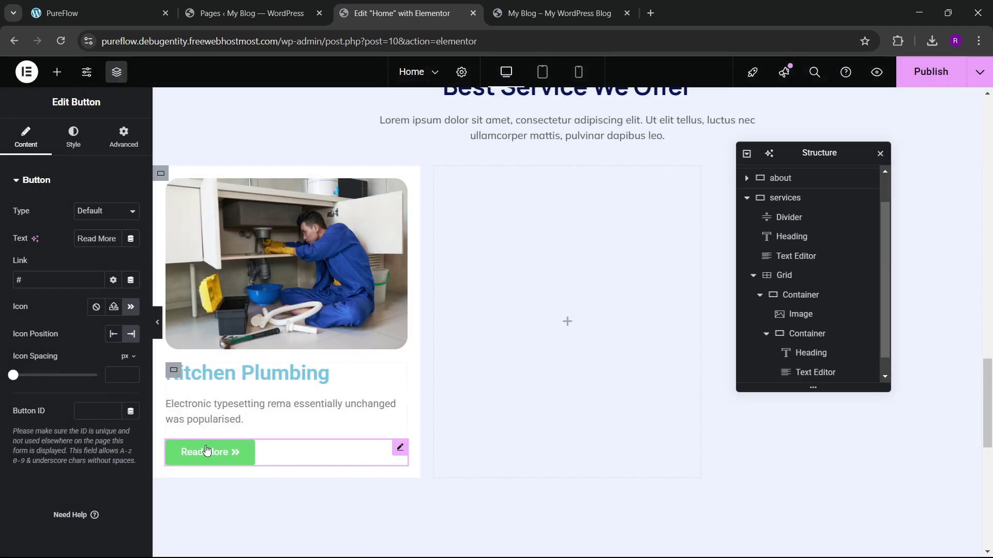
Step: Make the button background transparent, text dark navy global colour, and padding 0
left_click(74, 149)
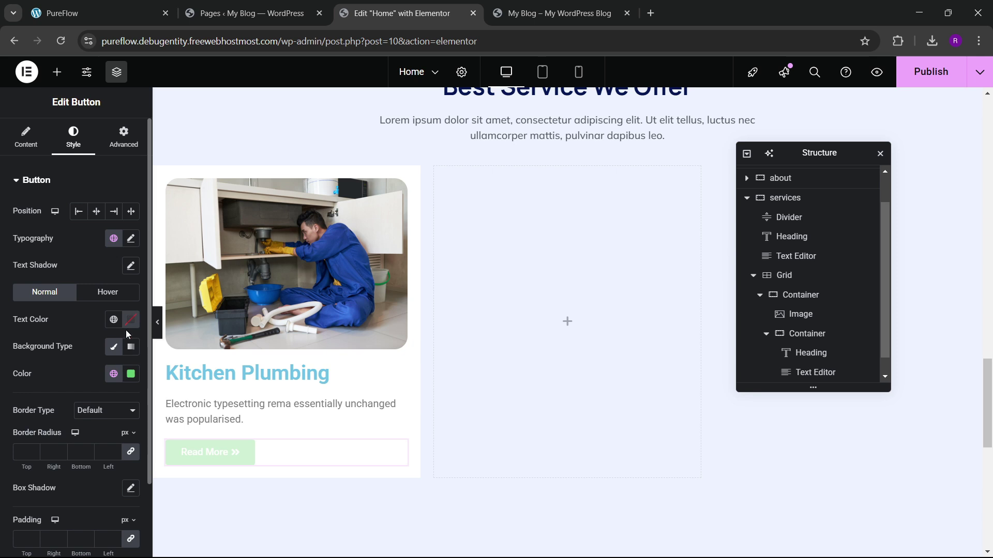
scroll(126, 334, "down", 1)
left_click(131, 309)
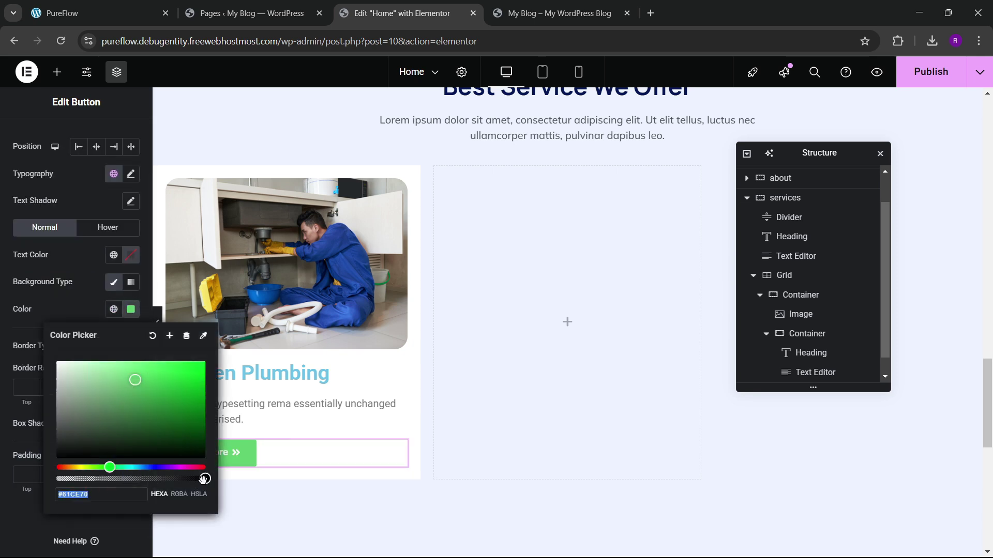
left_click_drag(204, 479, 57, 479)
left_click(67, 309)
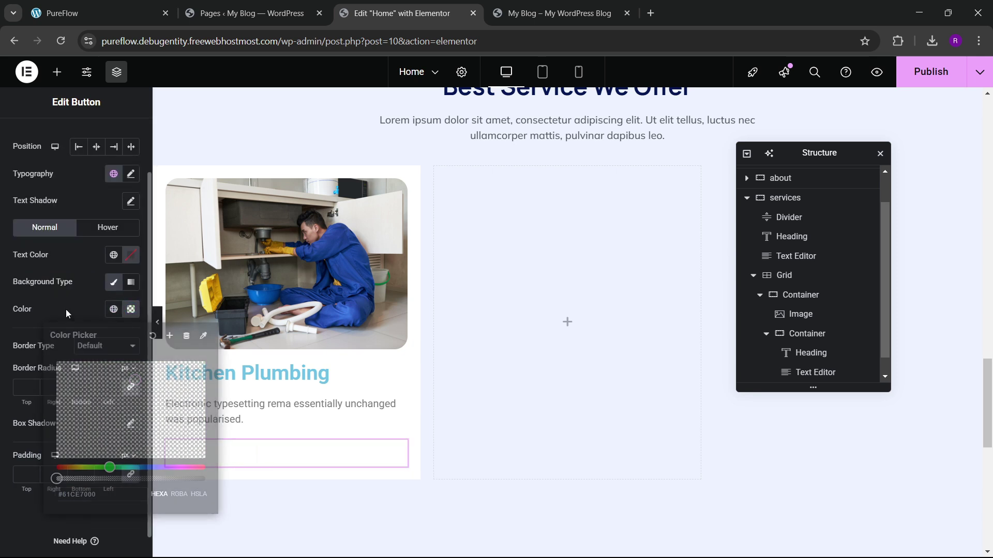
left_click(112, 255)
left_click(72, 448)
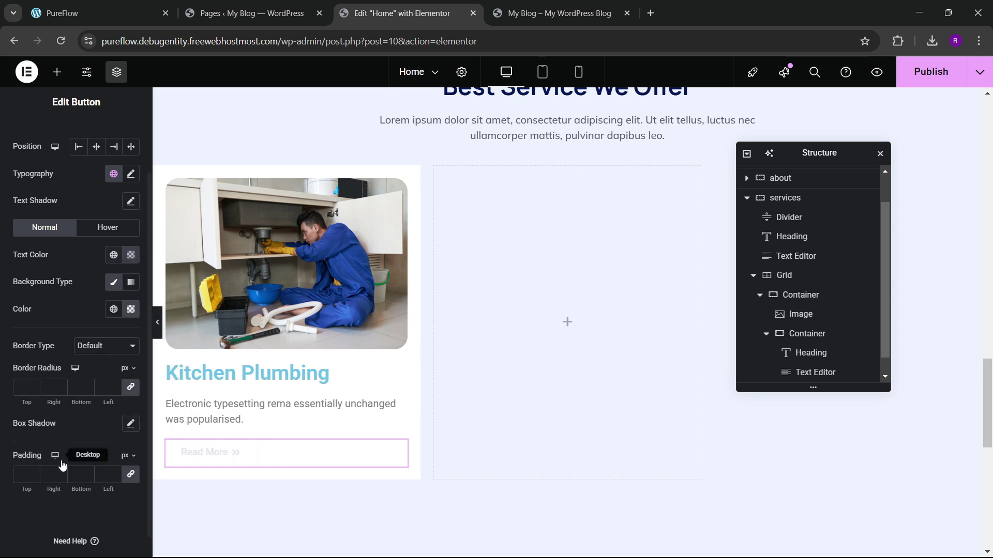
scroll(57, 398, "down", 1)
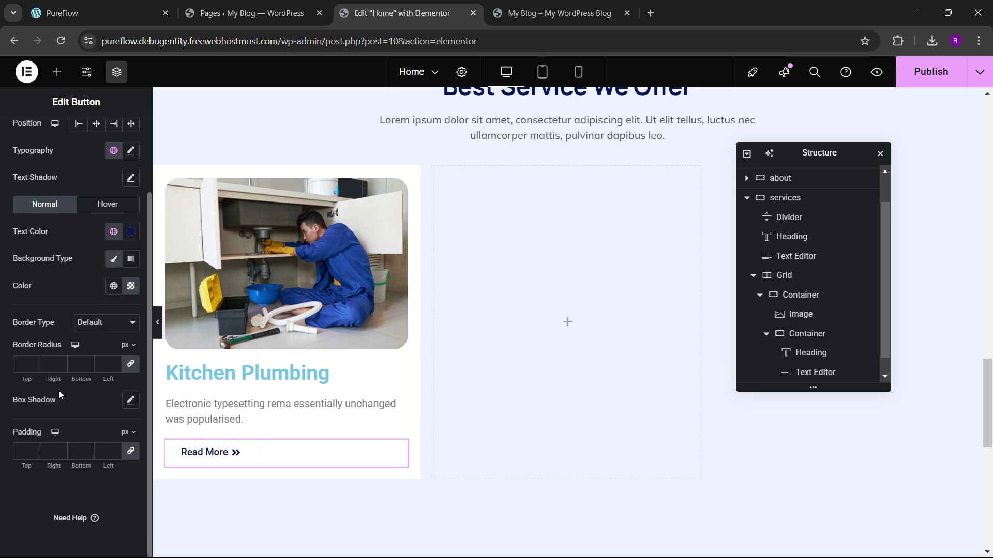
left_click(25, 450)
type("0")
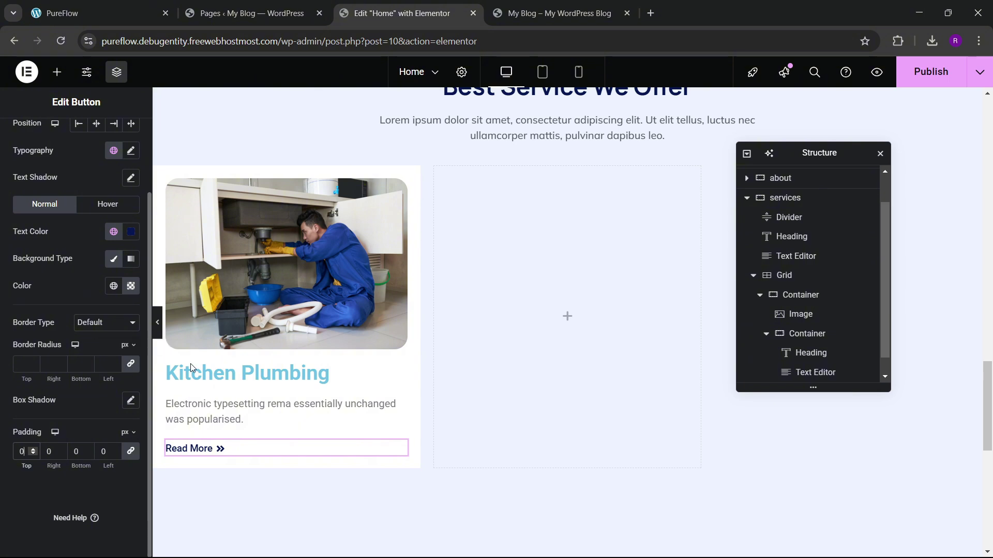
left_click(243, 377)
Step: Set the Kitchen Plumbing heading's custom typography font family to Manrope
left_click(75, 139)
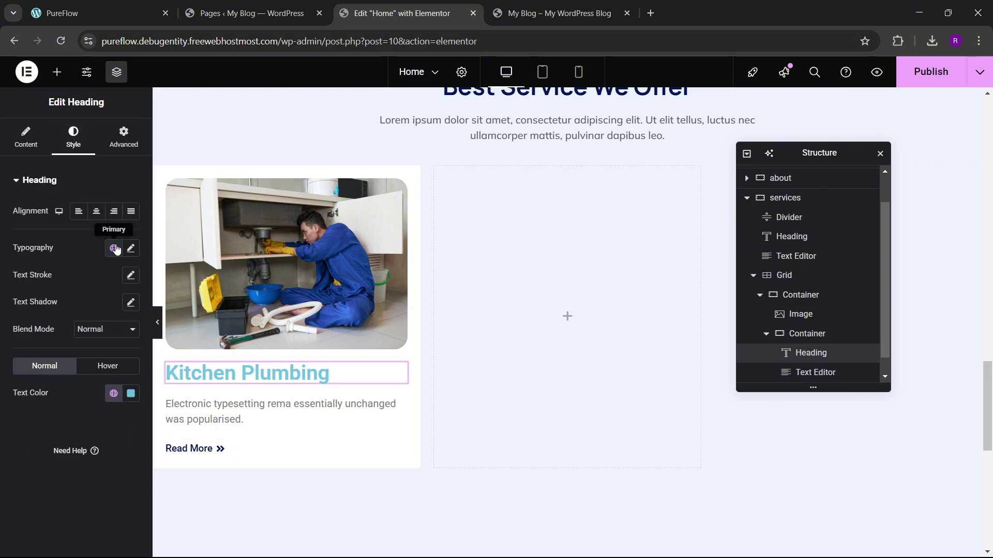
left_click(114, 247)
left_click(130, 248)
left_click(101, 308)
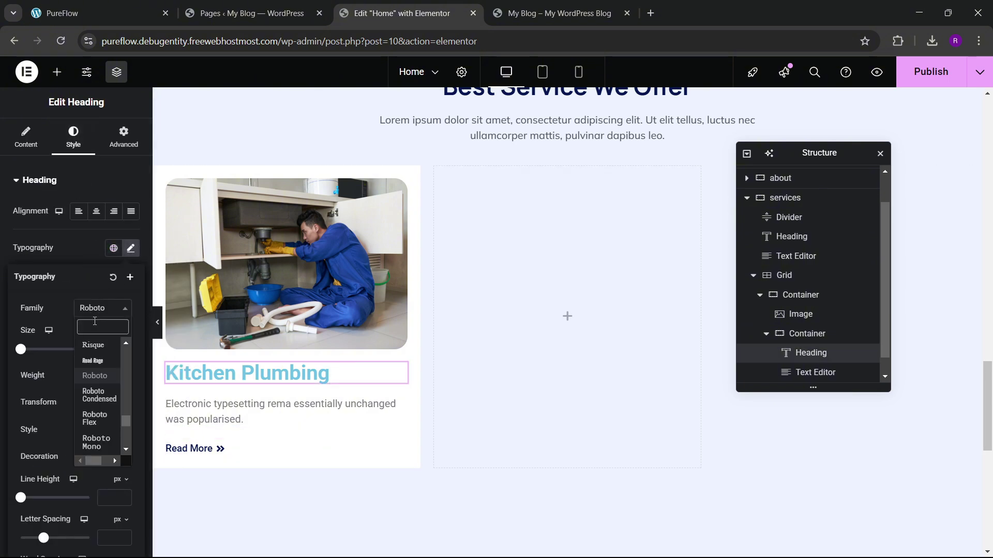
type("manroope")
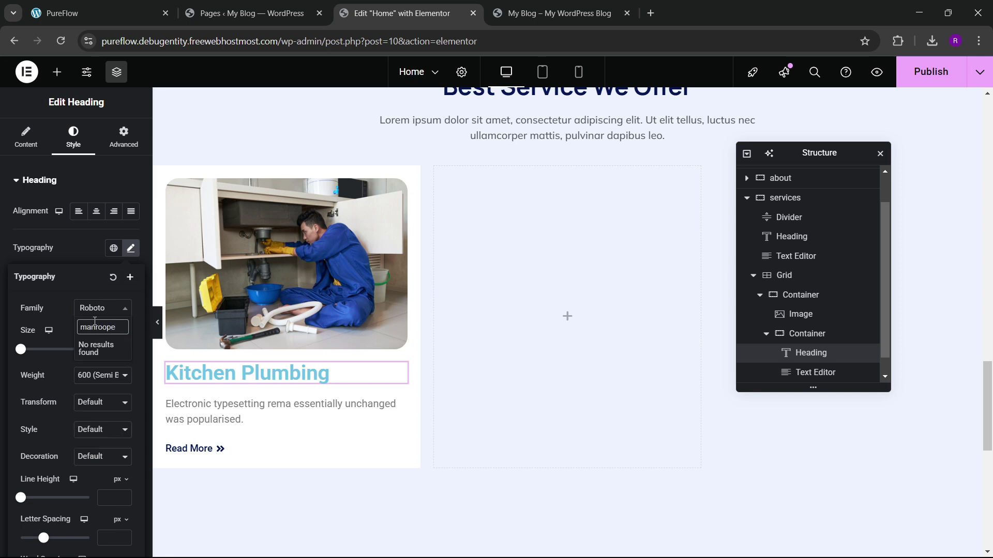
key("BackSpace")
key("BackSpace")
key("BackSpace")
type("ro")
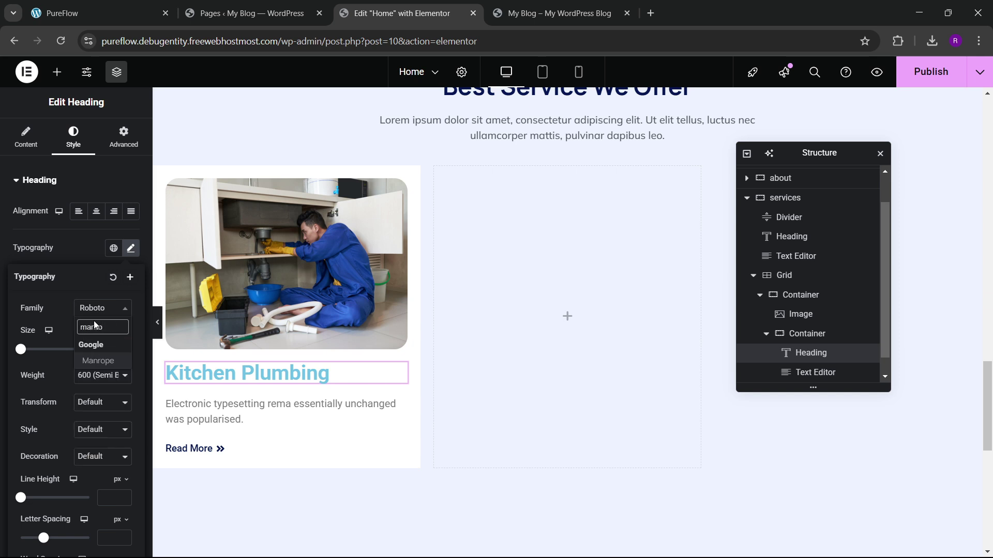
key("Return")
Step: Set the heading font weight to 700 and size to 24 px
left_click(94, 382)
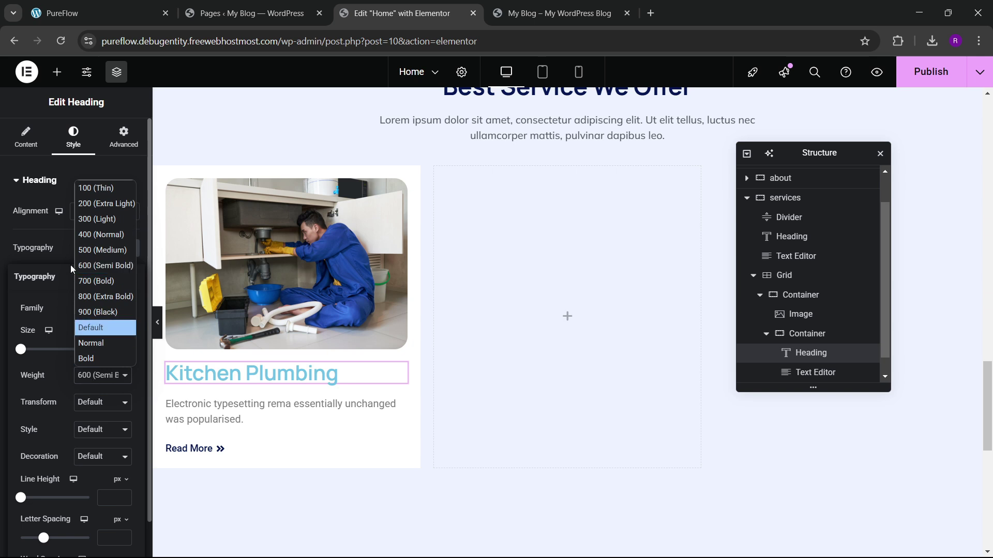
left_click(95, 268)
left_click(124, 350)
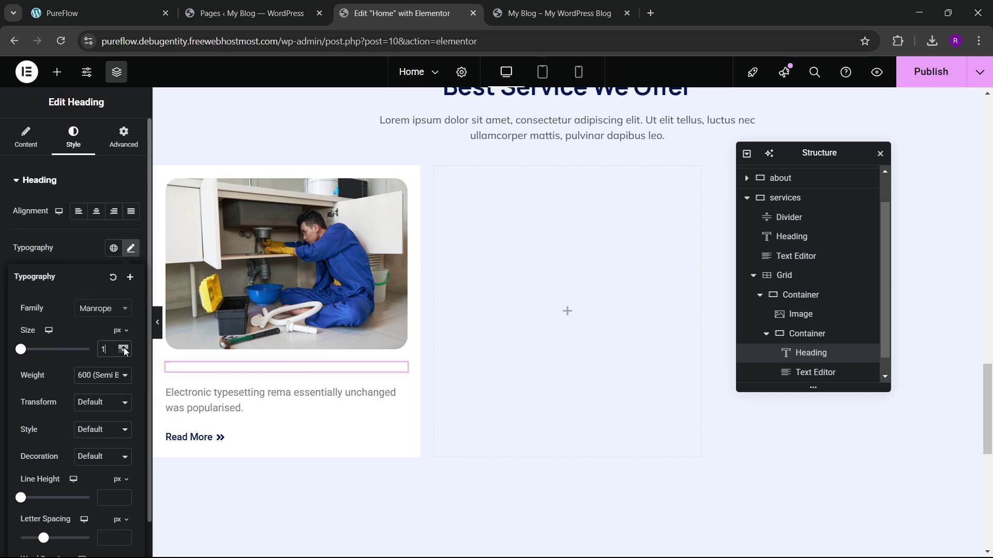
left_click_drag(125, 352, 125, 352)
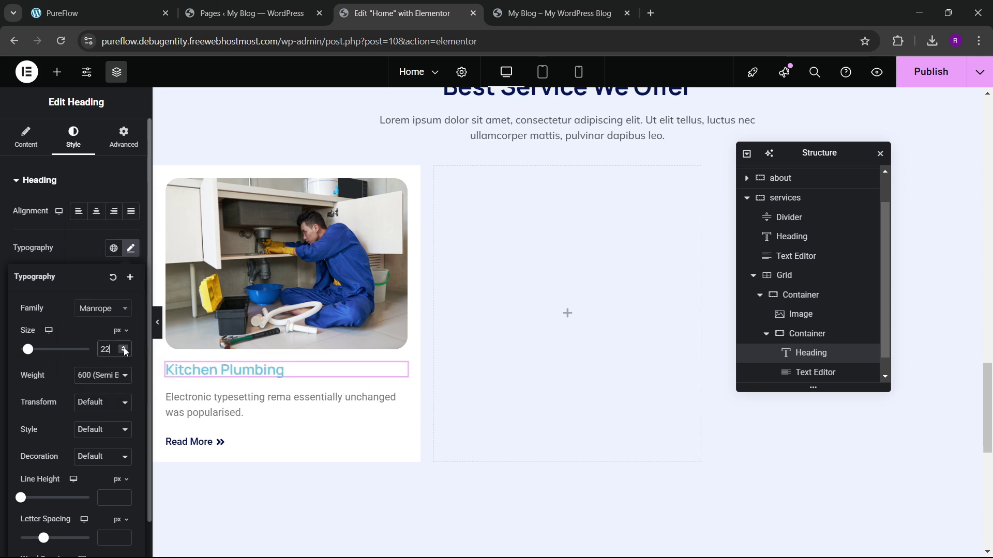
left_click(92, 383)
left_click(101, 280)
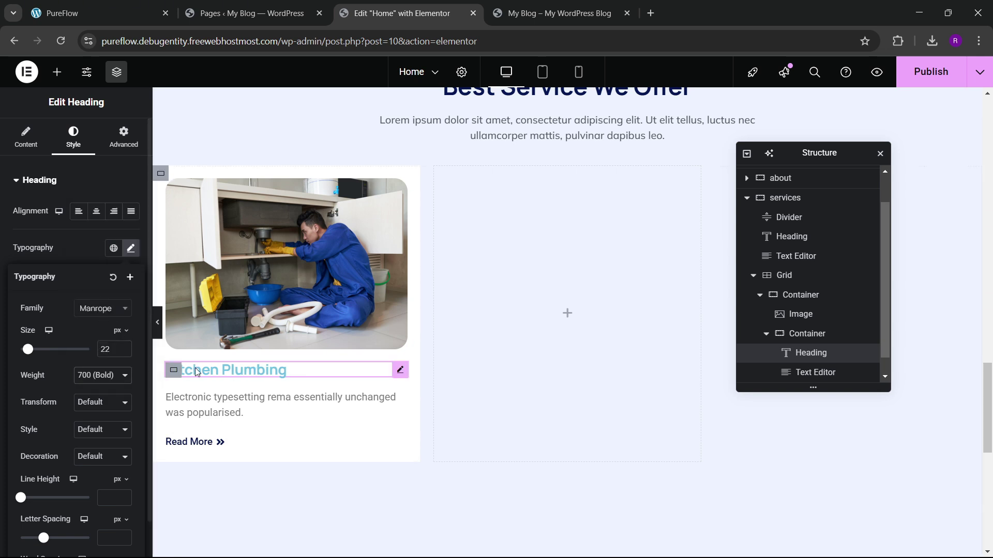
left_click(124, 350)
left_click(124, 349)
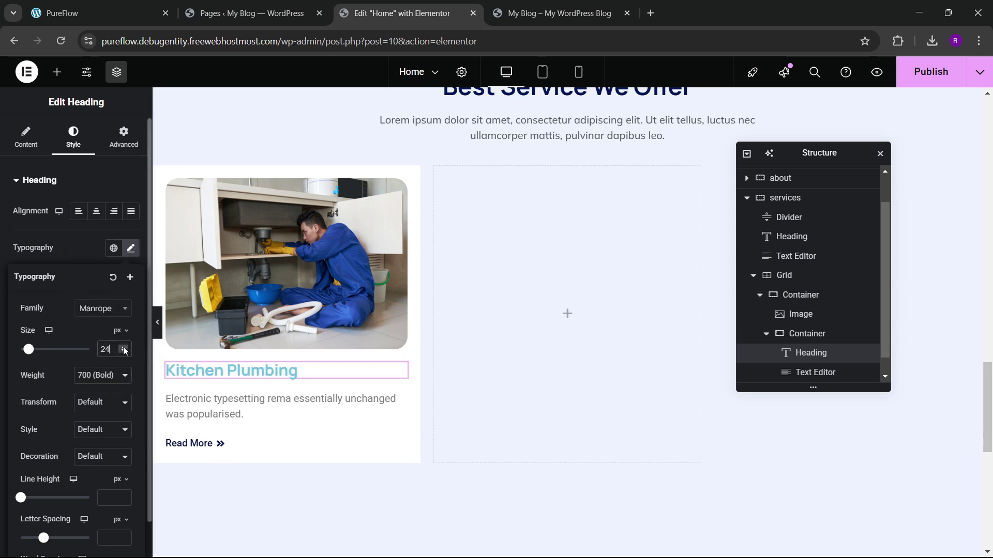
left_click(83, 234)
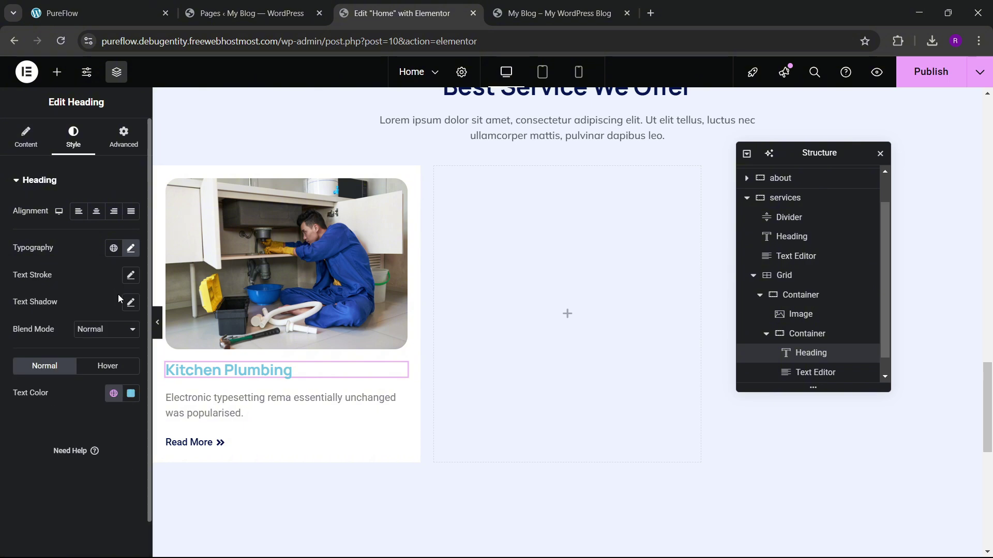
Step: Color the heading with the dark blue global Accent and keep its size at 24 px
left_click(115, 394)
left_click(83, 264)
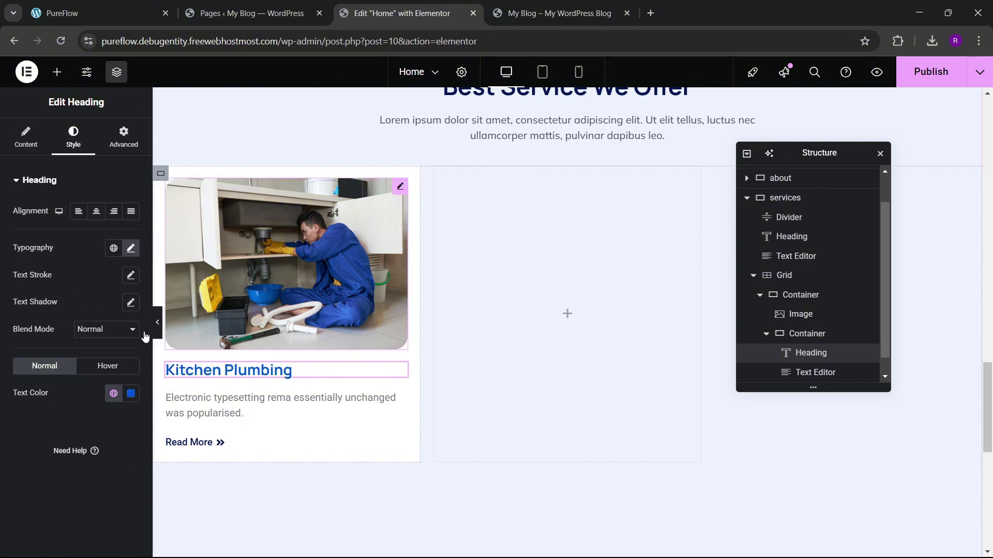
left_click(131, 249)
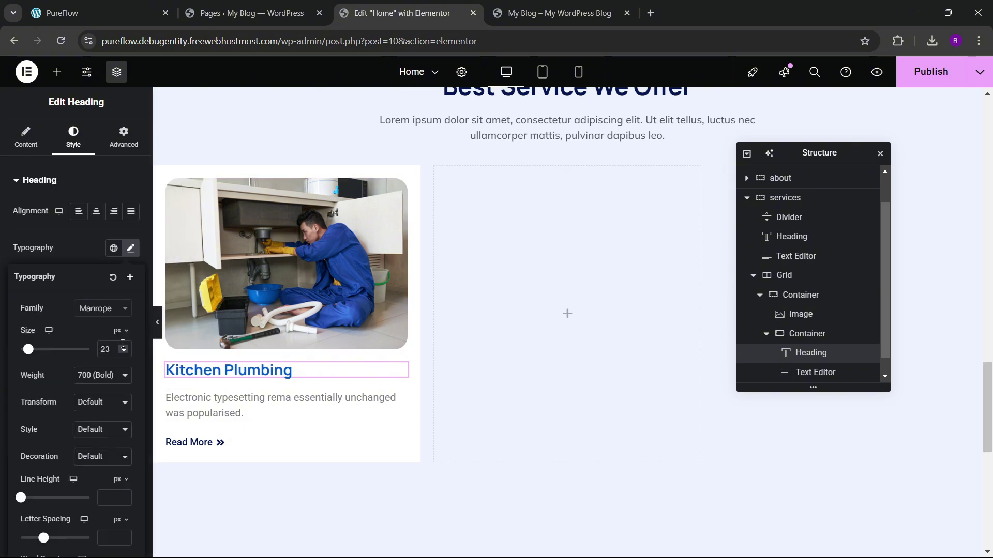
left_click(124, 347)
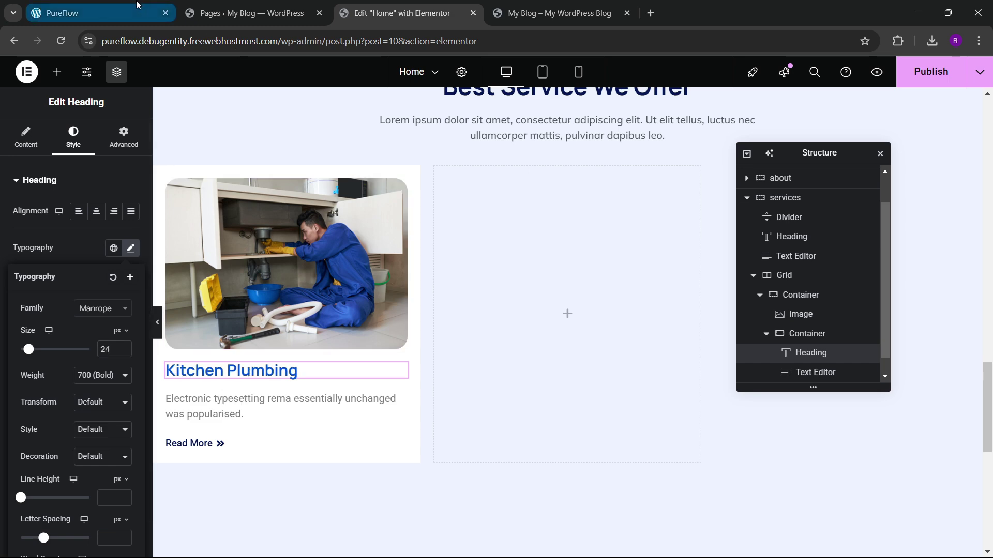
left_click(103, 13)
left_click(413, 6)
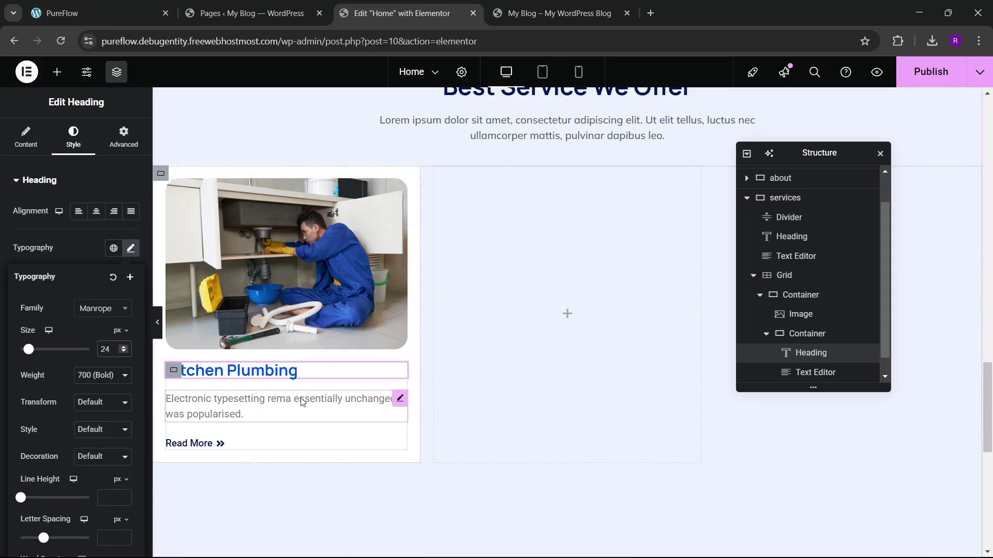
Step: Copy the section intro text's style and paste it onto the card description
left_click(396, 401)
right_click(525, 132)
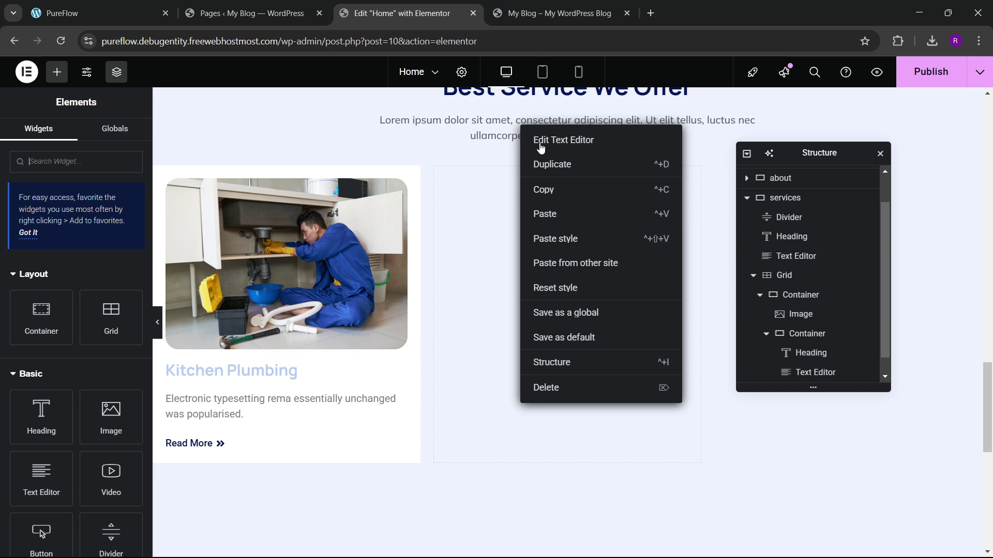
left_click(543, 190)
right_click(264, 402)
left_click(305, 389)
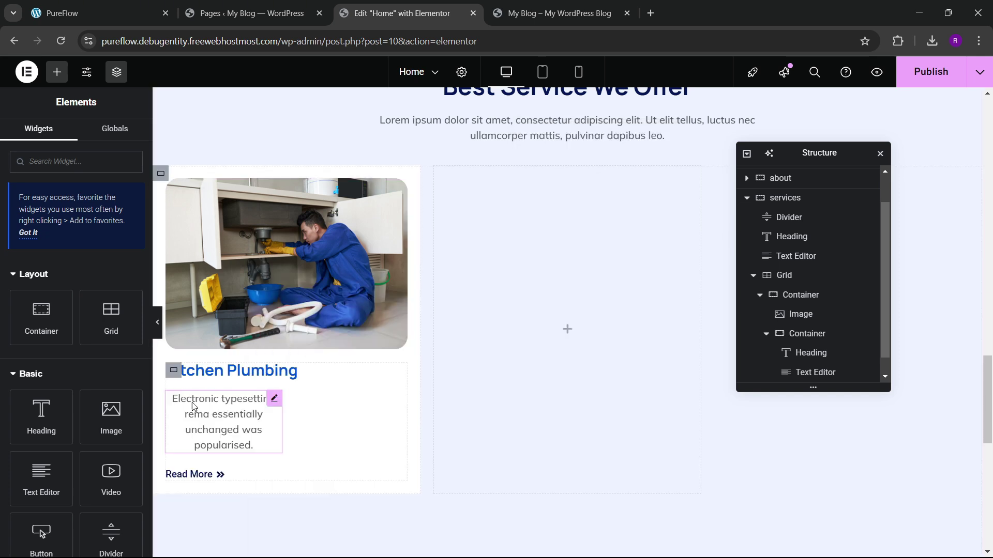
left_click(113, 130)
Step: Make the description full width and left aligned, and rename the inner container 'inner box'
left_click(264, 422)
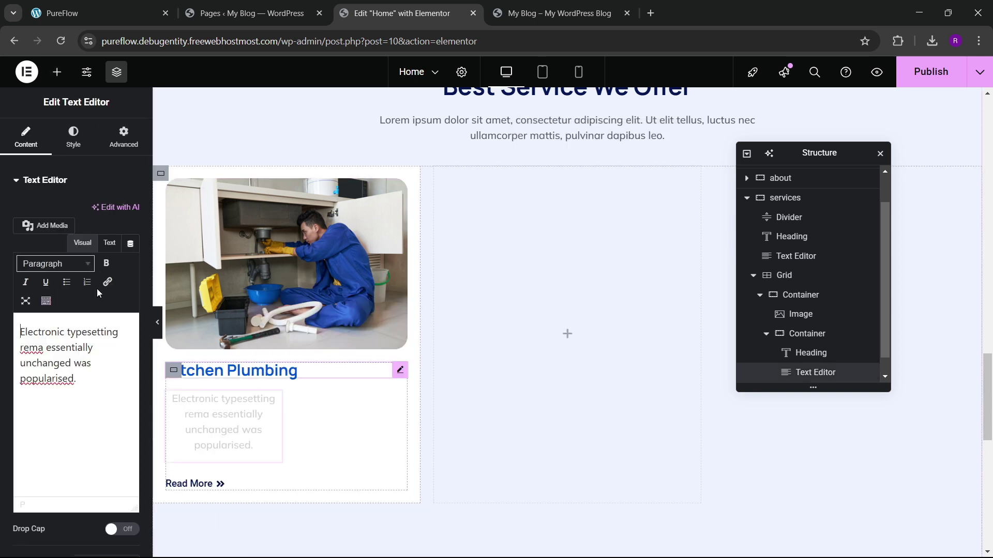
left_click(116, 147)
left_click(106, 311)
left_click(96, 343)
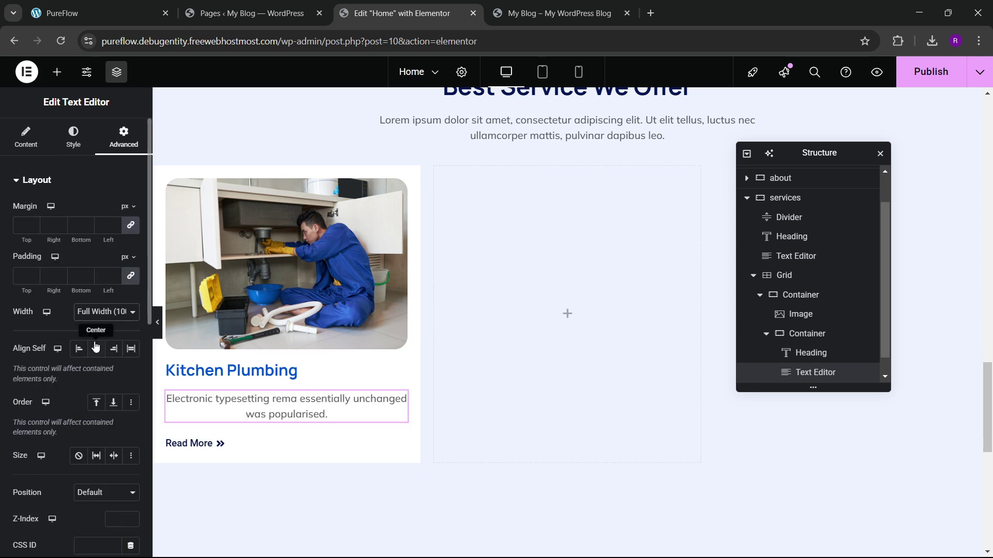
left_click(72, 135)
left_click(78, 211)
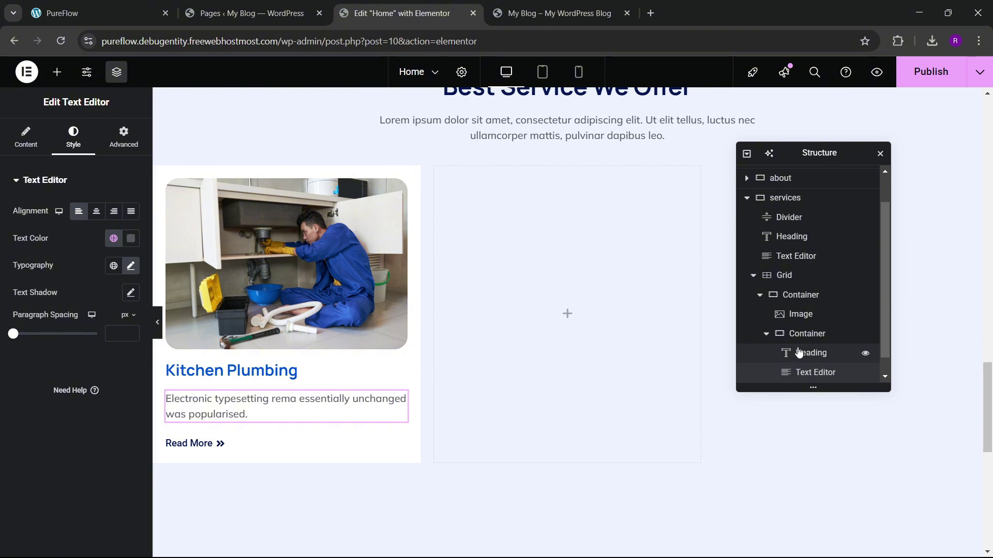
left_click(803, 334)
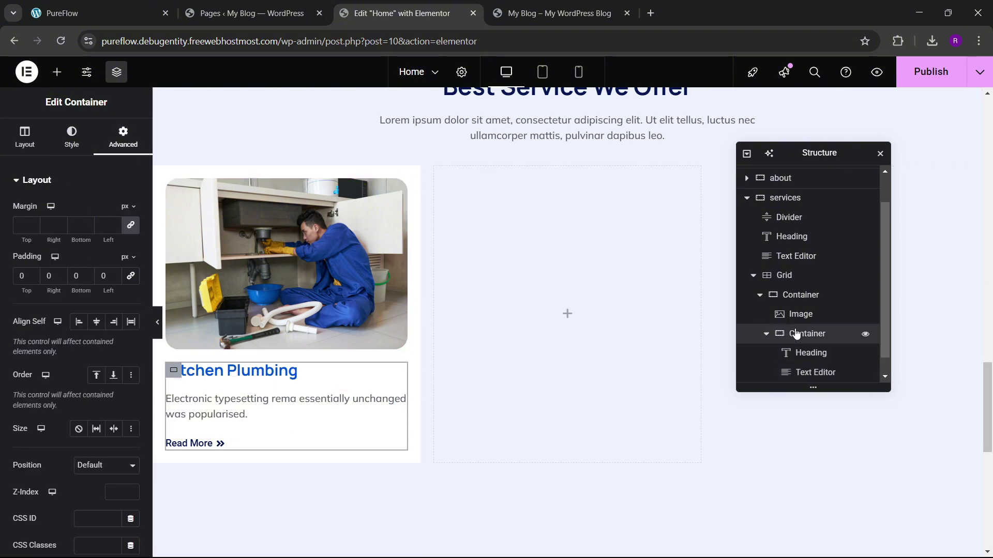
type("inner bvox")
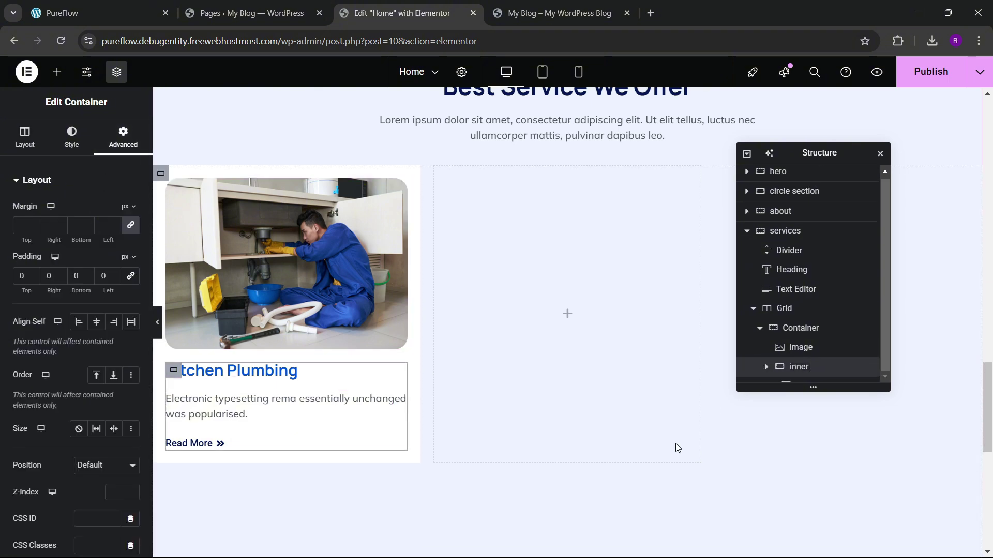
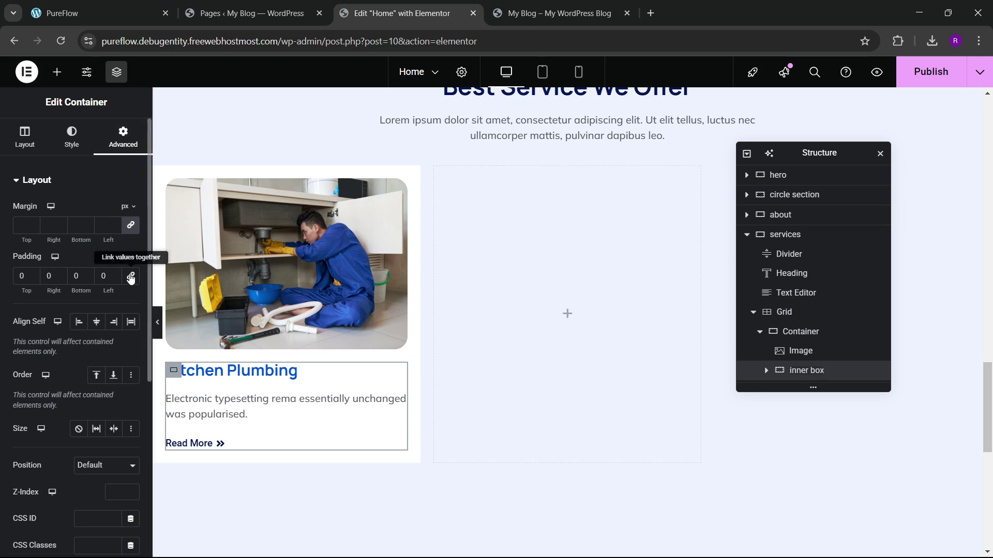
Step: Give the inner box 20 px padding on all sides
left_click(23, 280)
type("3")
key("BackSpace")
type("2")
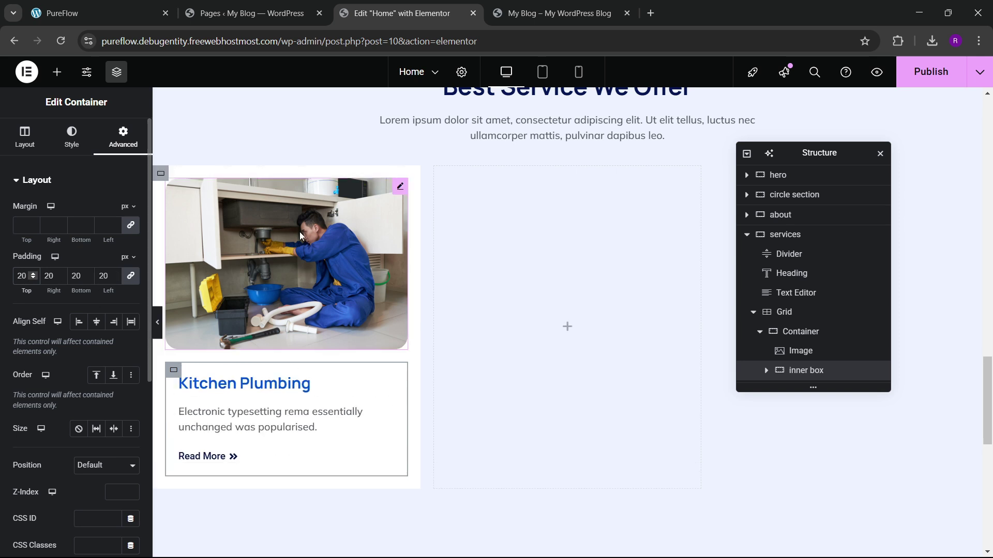
scroll(312, 305, "down", 2)
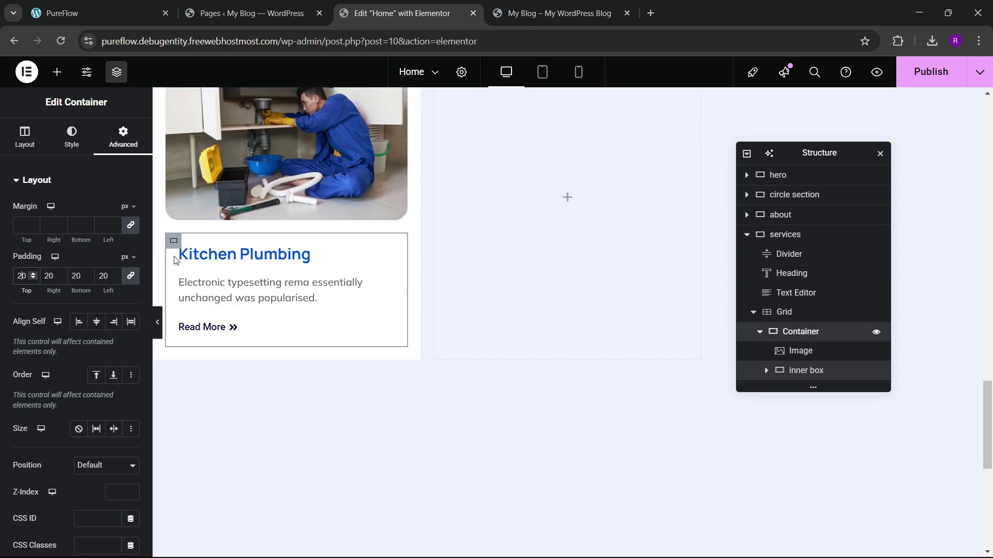
Step: Stack the card's items in a column, justified center, aligned start, with 10 px gaps
left_click(24, 135)
scroll(64, 318, "down", 4)
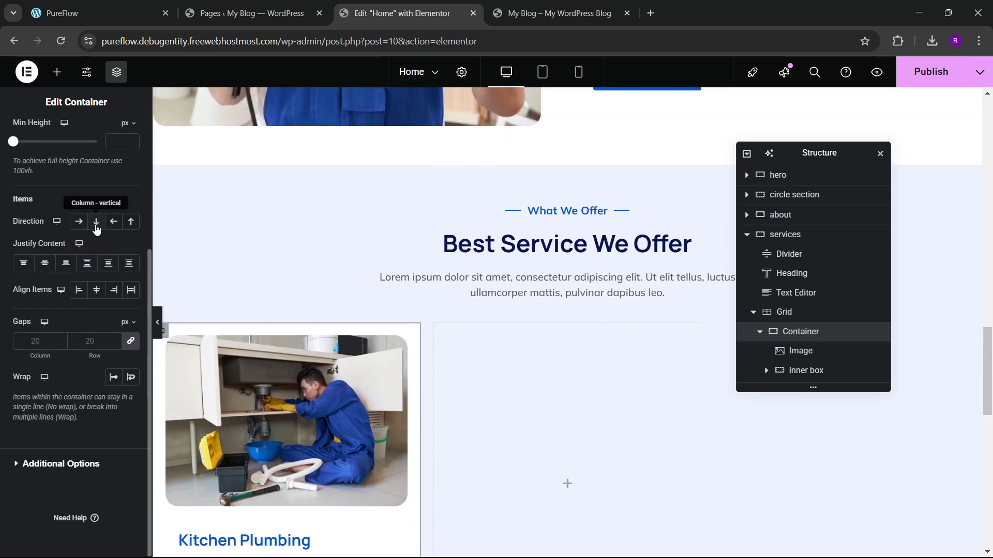
left_click(45, 263)
left_click(79, 290)
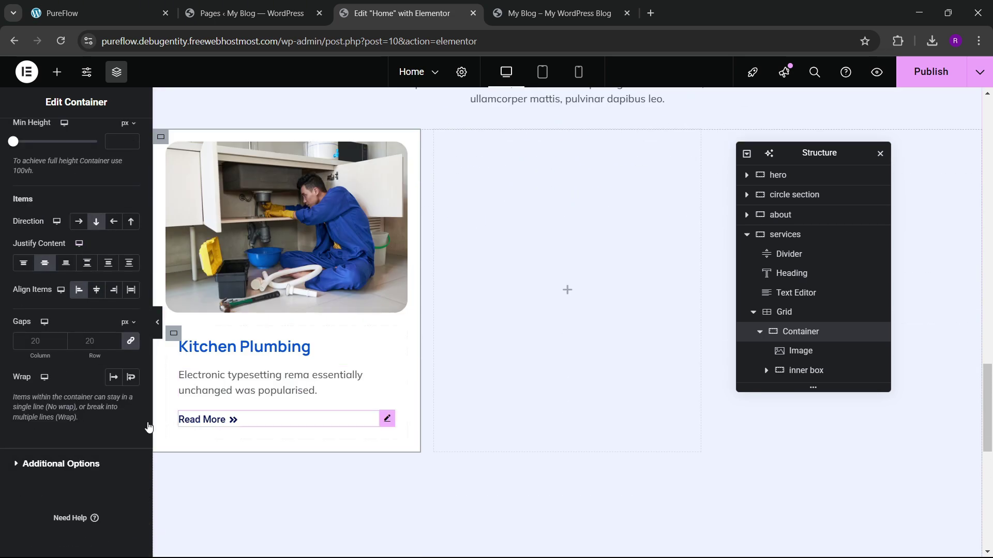
type("0")
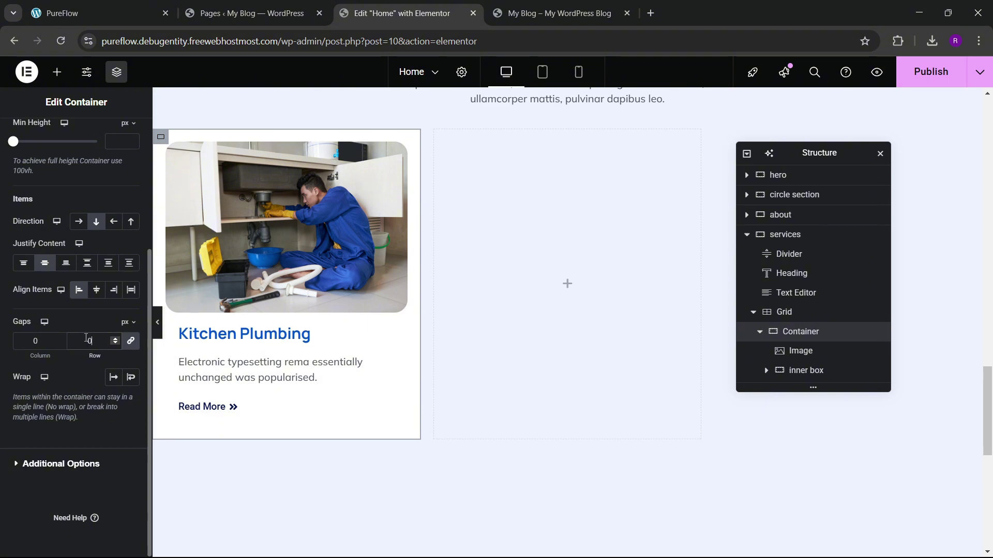
type("1")
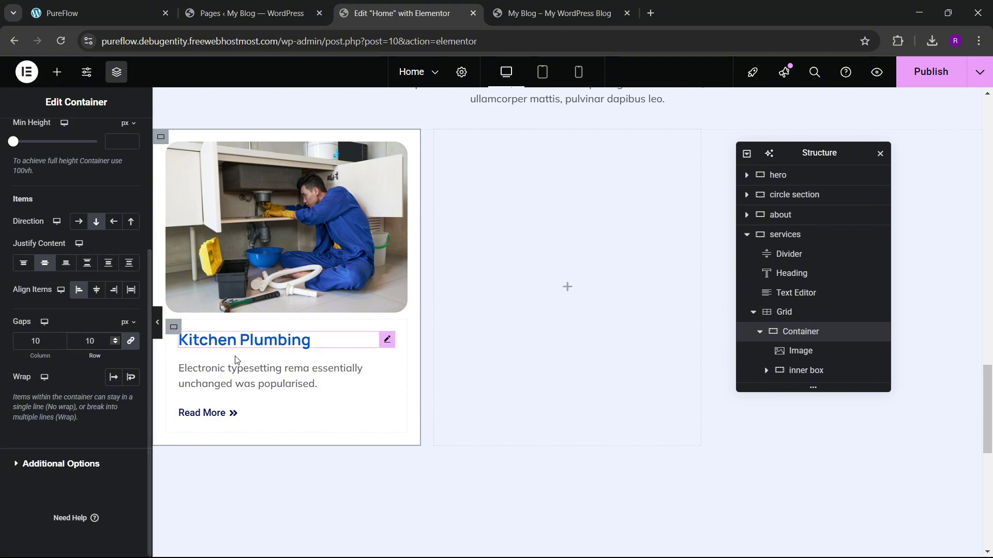
scroll(263, 352, "down", 1)
scroll(263, 354, "up", 2)
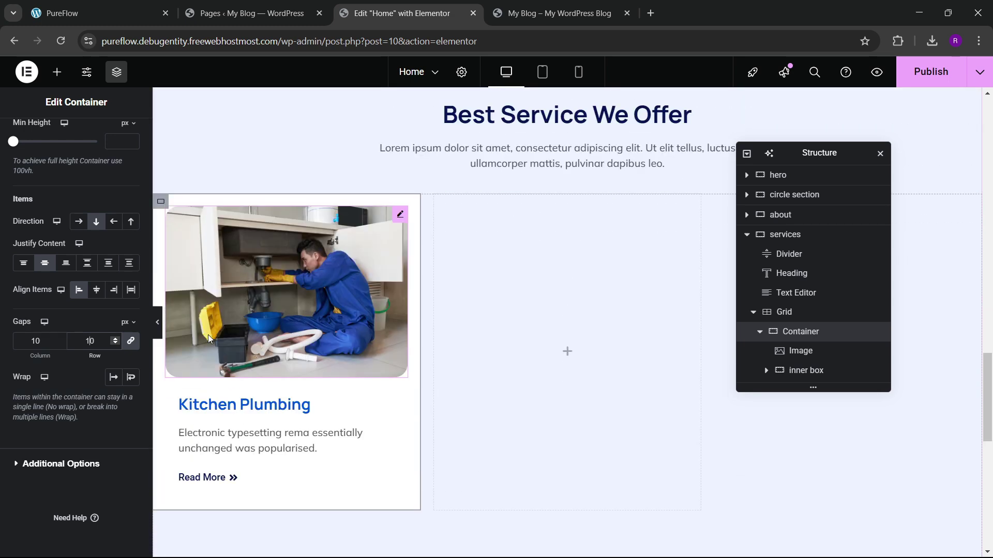
Step: Check the live site for reference, then select the Read More link
left_click(98, 13)
left_click(402, 13)
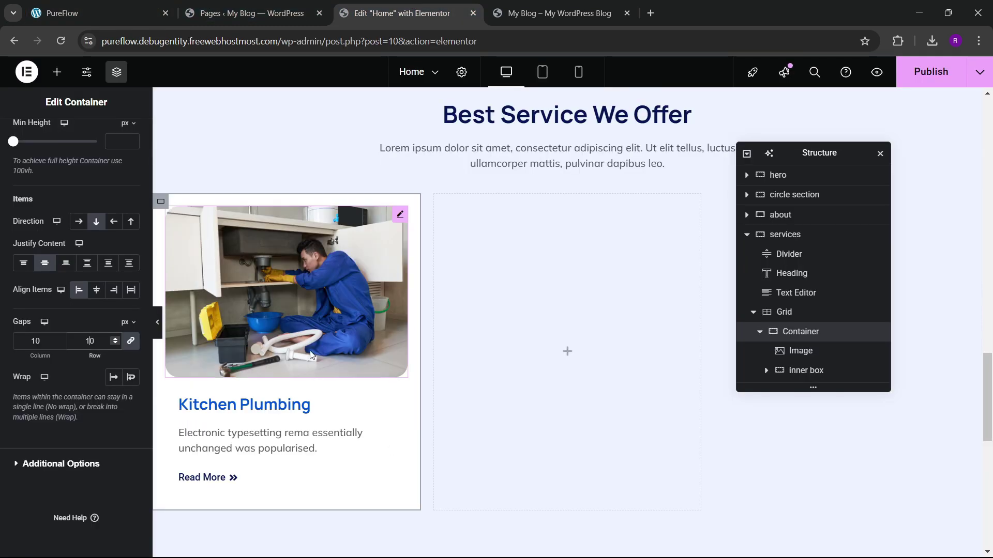
scroll(310, 354, "down", 2)
left_click(231, 350)
Step: Set the Read More link's typography to Mulish at 14 px
left_click(75, 147)
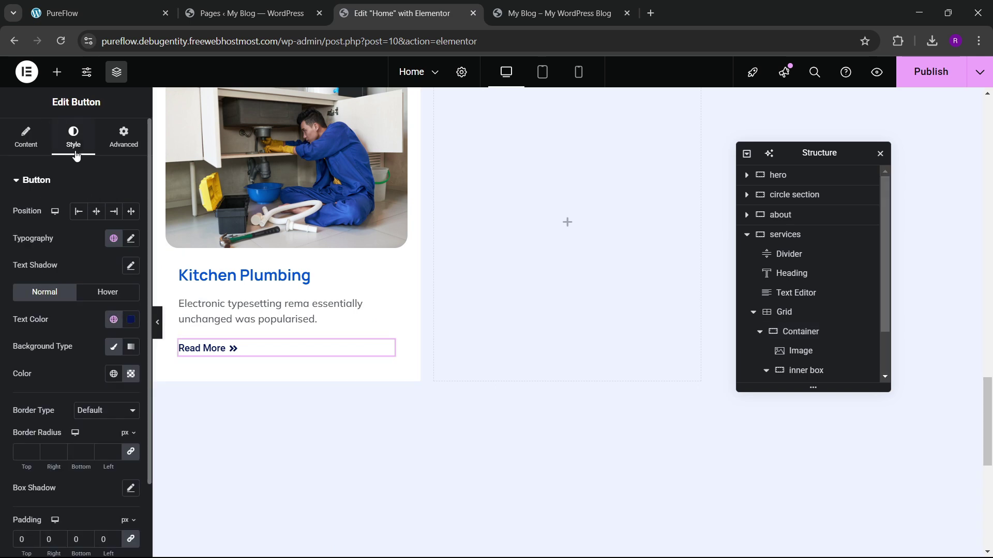
left_click(130, 239)
left_click(100, 299)
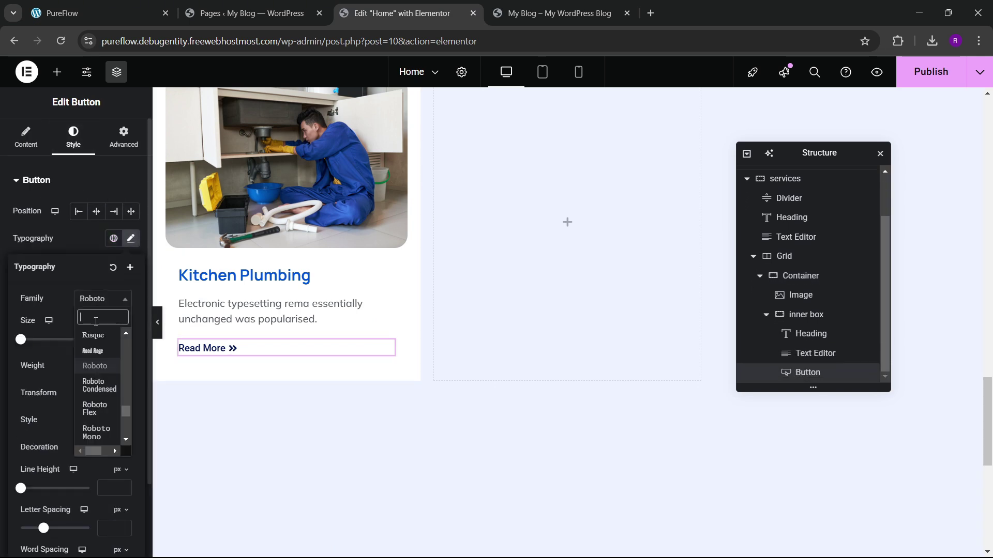
type("mulish")
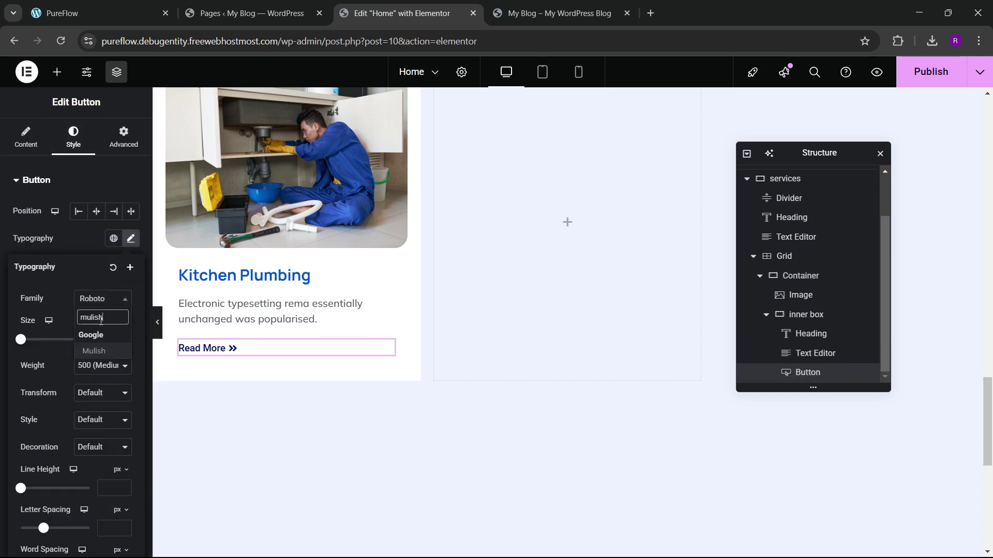
key("Return")
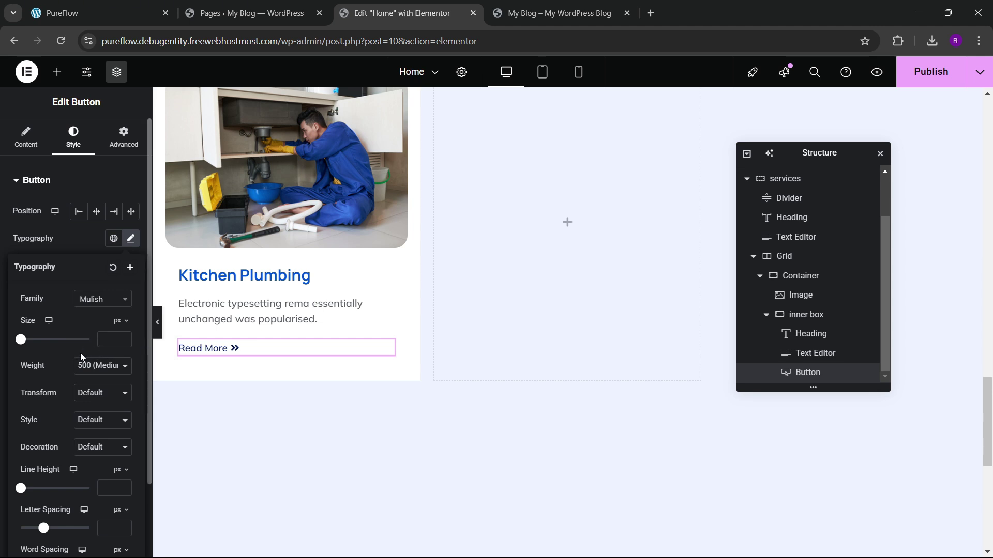
left_click(125, 339)
type("14")
left_click(75, 237)
scroll(281, 352, "up", 2)
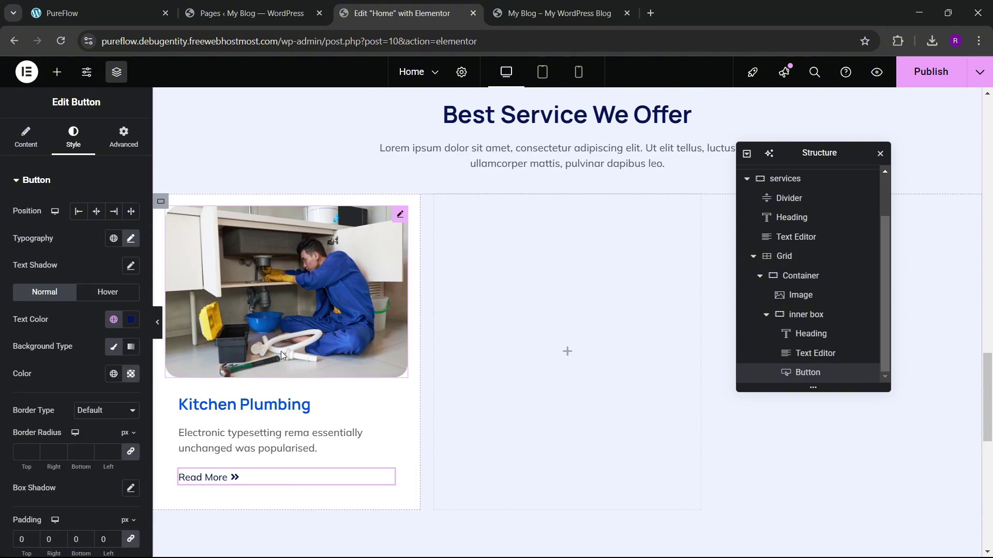
Step: Round the Kitchen Plumbing card container's corners with a 20 px border radius
left_click(801, 275)
left_click(69, 139)
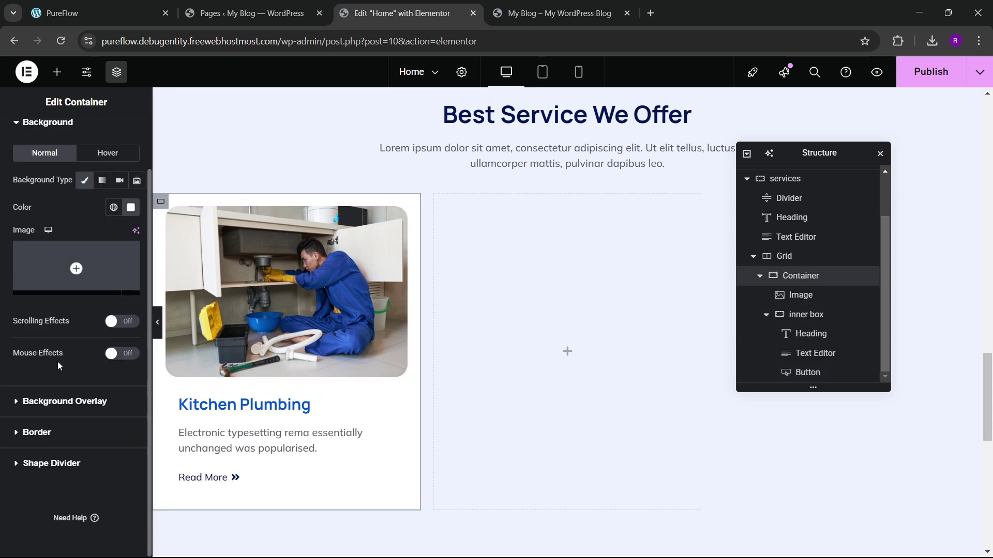
left_click(51, 432)
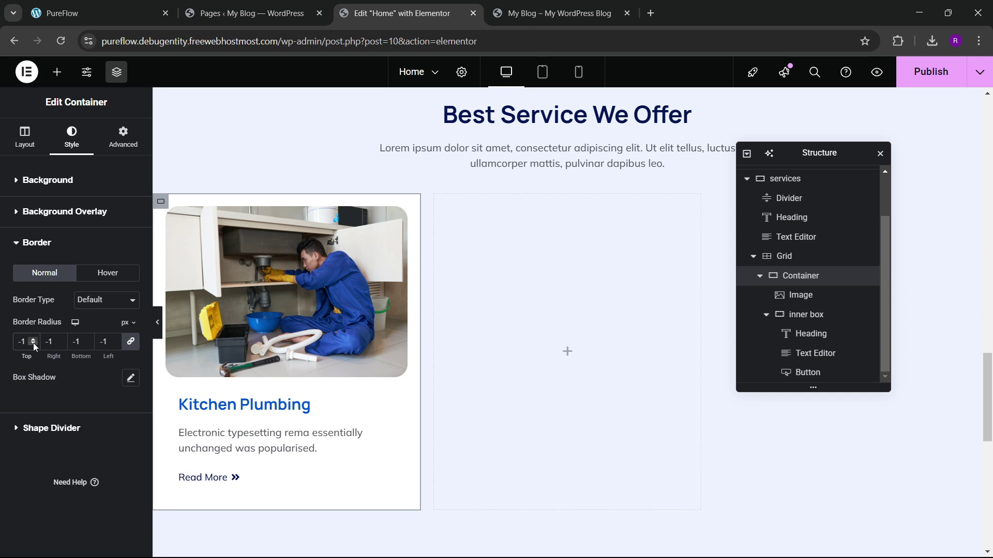
key("BackSpace")
key("BackSpace")
type("20")
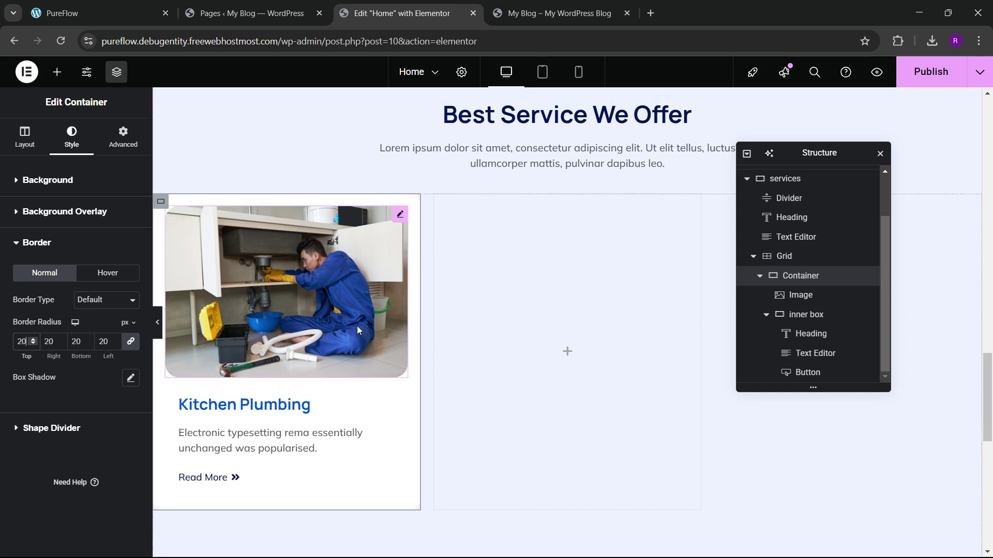
scroll(806, 290, "up", 2)
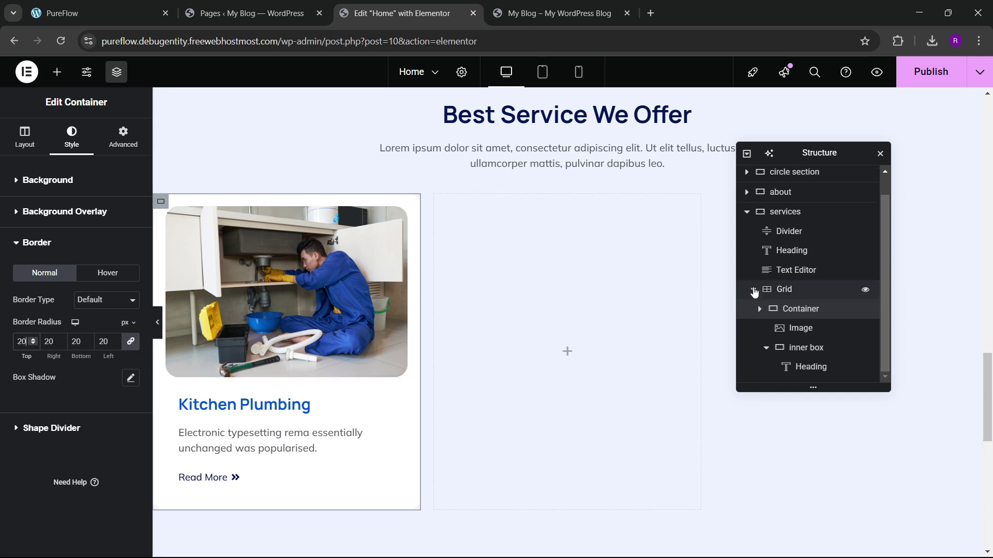
left_click_drag(800, 333, 800, 343)
Step: Duplicate the service card until the grid holds six cards
right_click(801, 336)
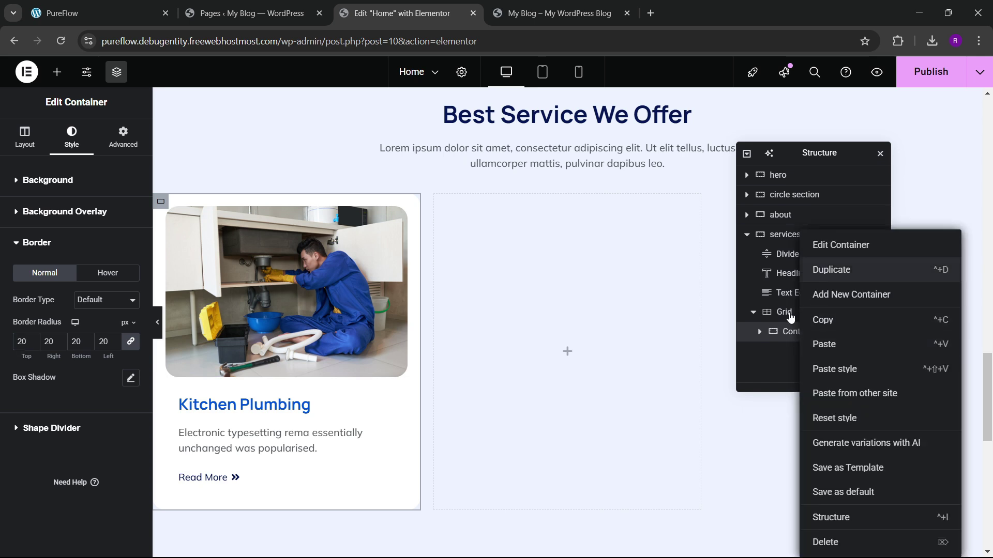
left_click(831, 269)
right_click(801, 351)
left_click(831, 270)
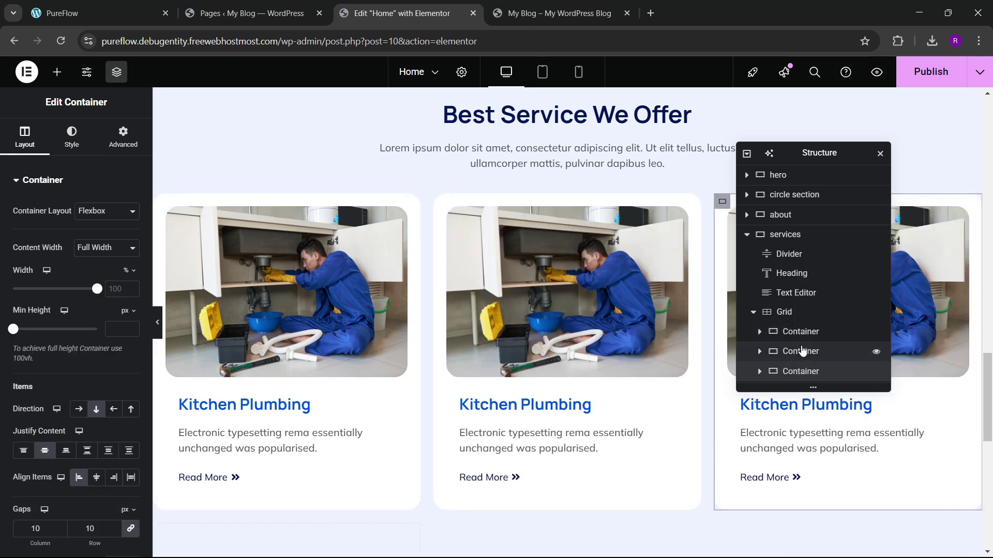
right_click(799, 373)
left_click(823, 267)
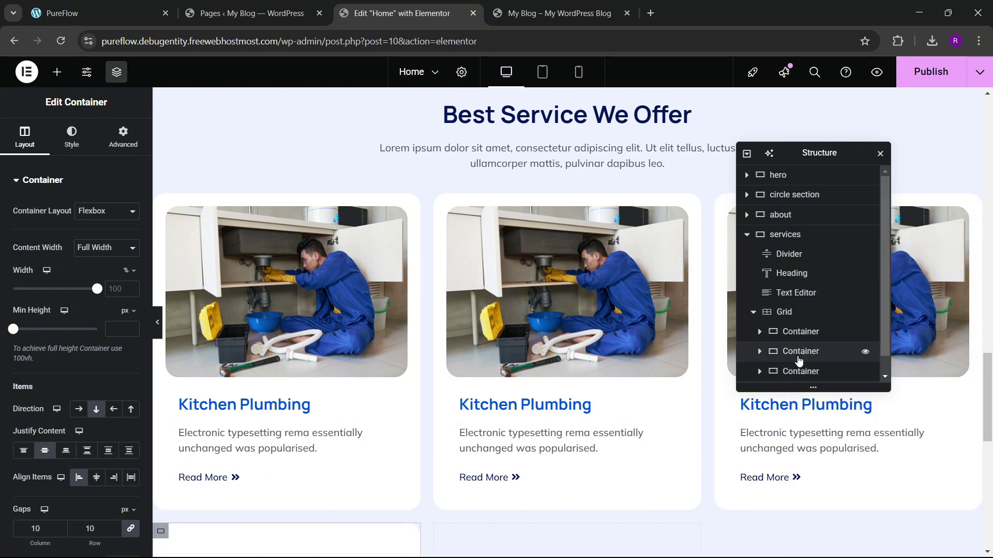
scroll(797, 372, "down", 1)
right_click(799, 379)
left_click(829, 269)
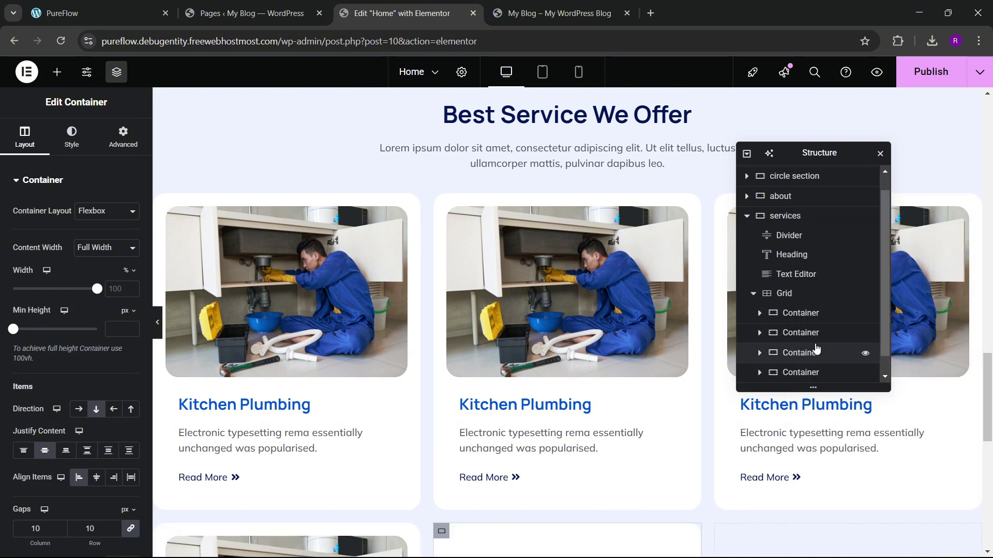
scroll(812, 357, "down", 1)
right_click(803, 379)
left_click(832, 280)
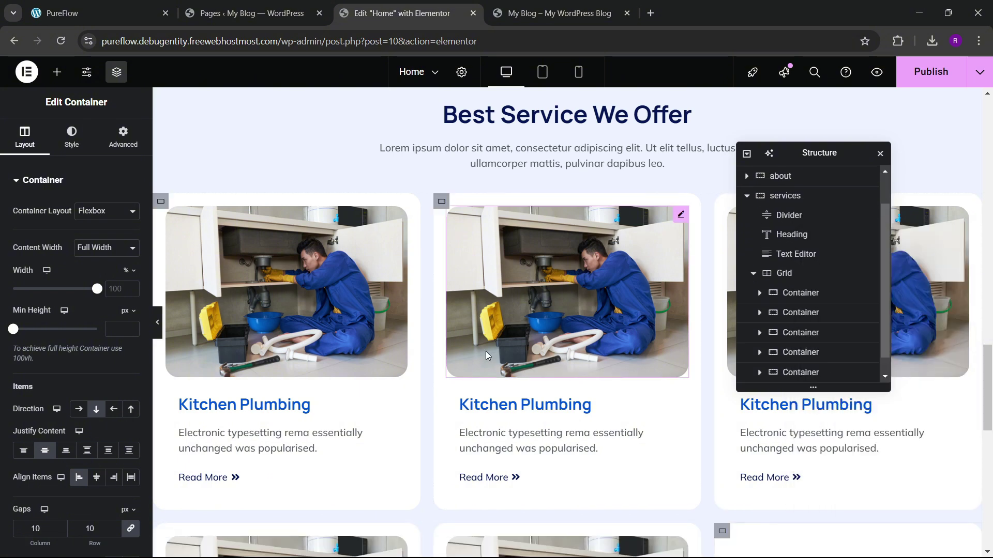
scroll(486, 351, "down", 4)
scroll(806, 290, "down", 1)
Step: Set the services grid's column and row gaps to 30
left_click(796, 234)
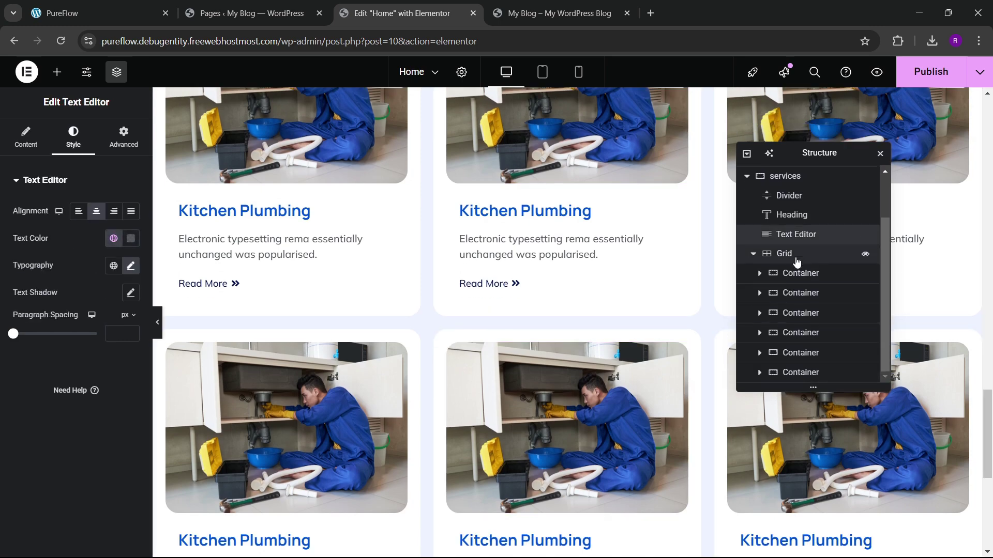
left_click(773, 253)
left_click(24, 137)
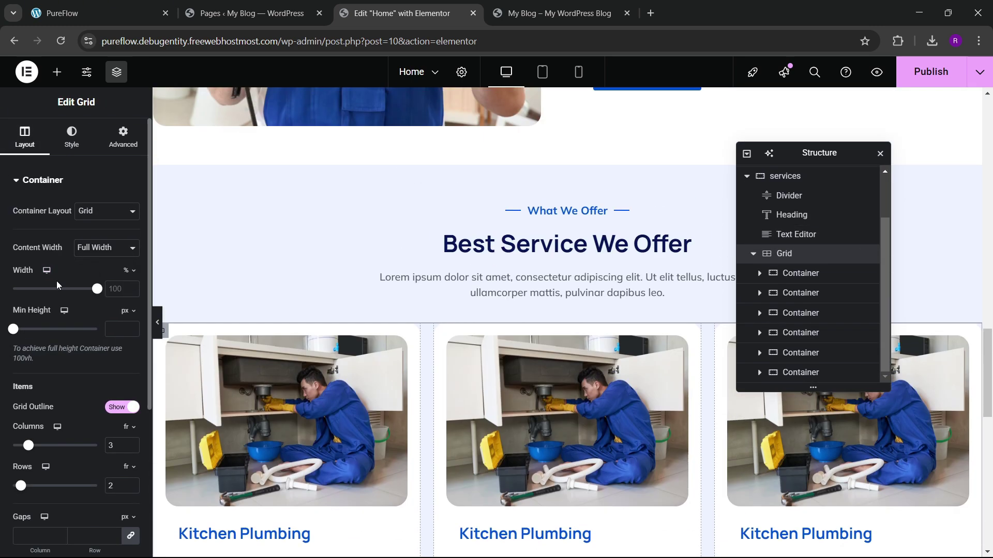
scroll(57, 281, "down", 4)
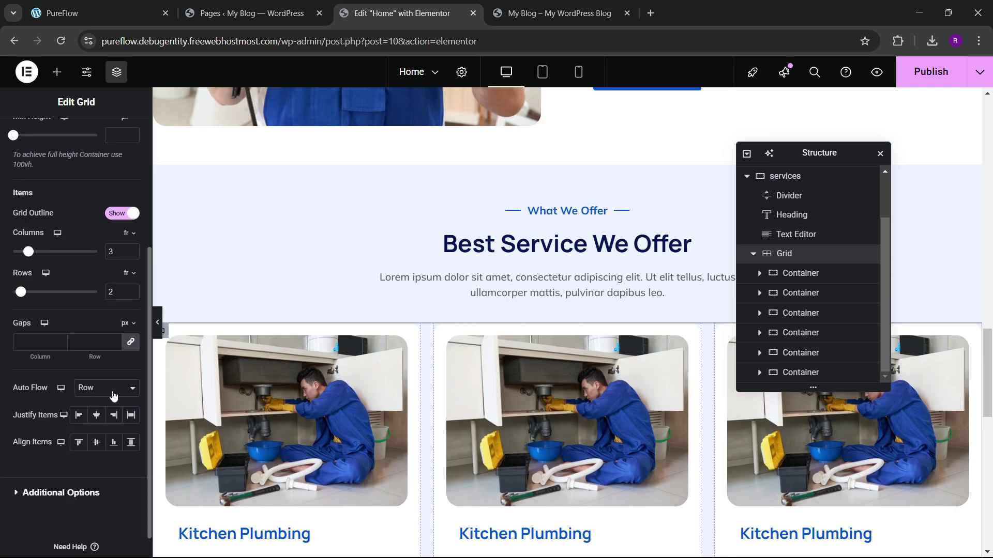
left_click(91, 344)
type("30")
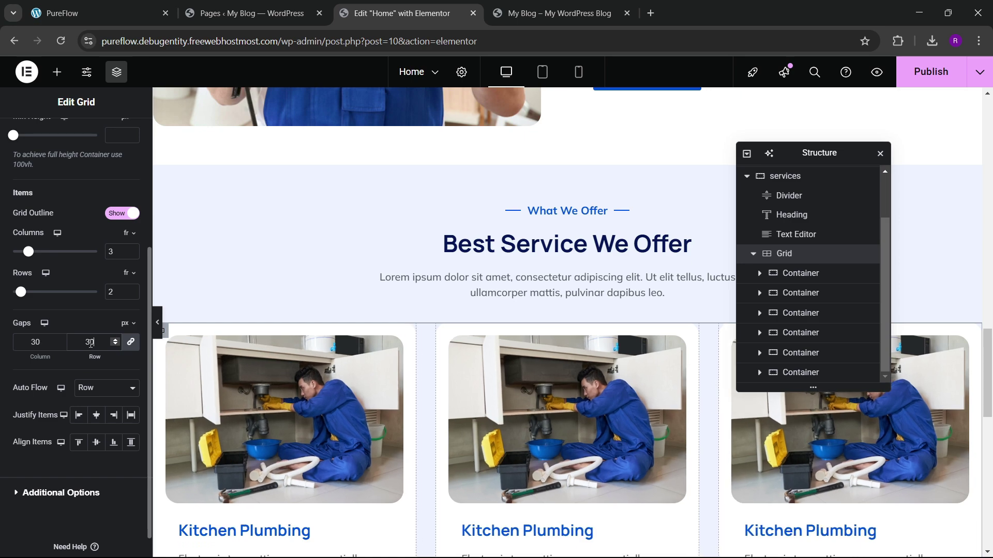
scroll(310, 310, "down", 5)
scroll(348, 286, "up", 2)
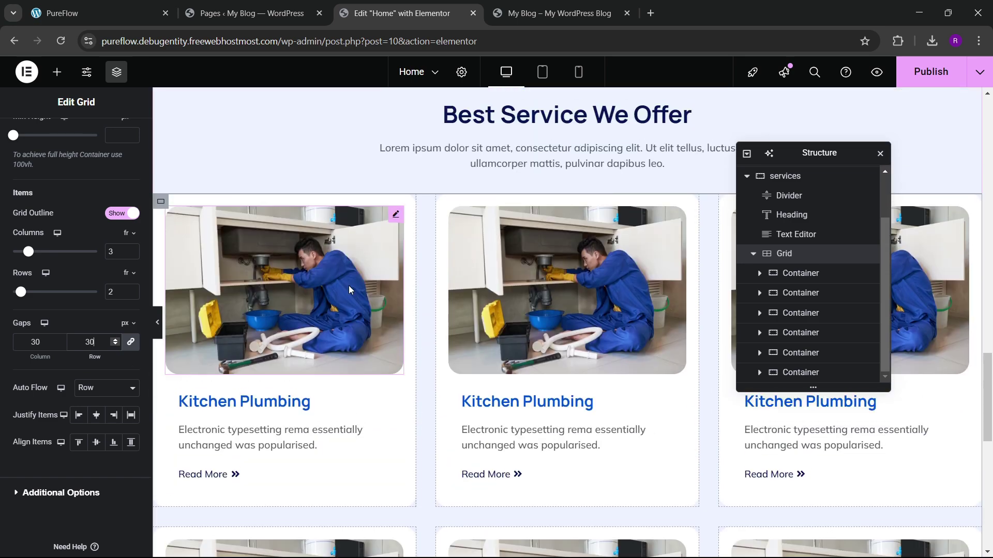
scroll(78, 310, "up", 4)
Step: Give the grid a 20 px top margin and publish the page
left_click(123, 137)
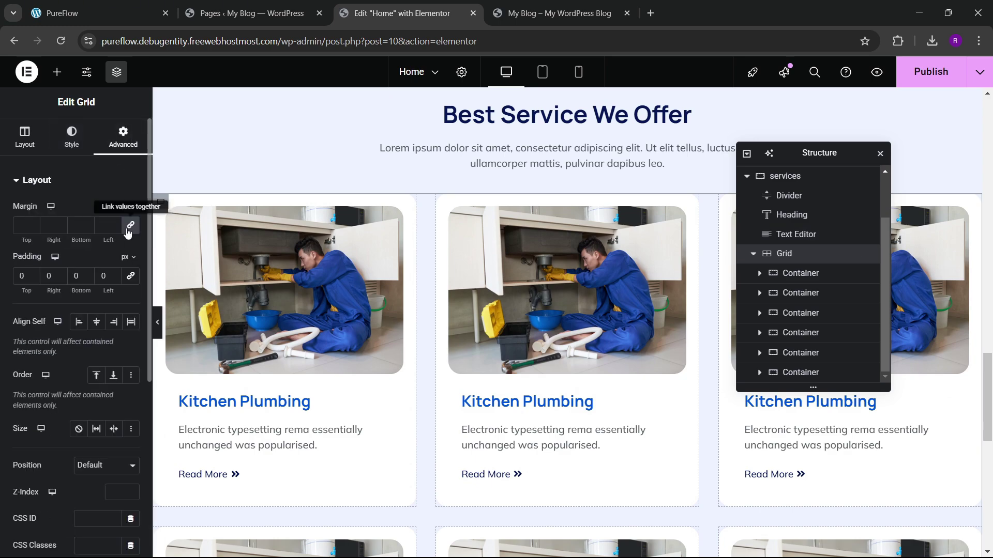
left_click(21, 226)
type("20")
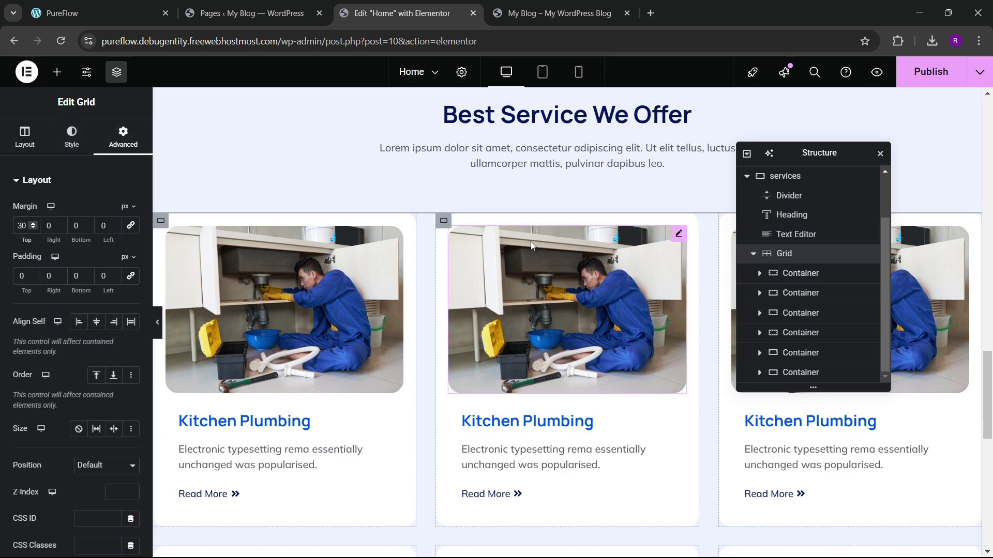
scroll(494, 246, "down", 1)
scroll(512, 255, "down", 4)
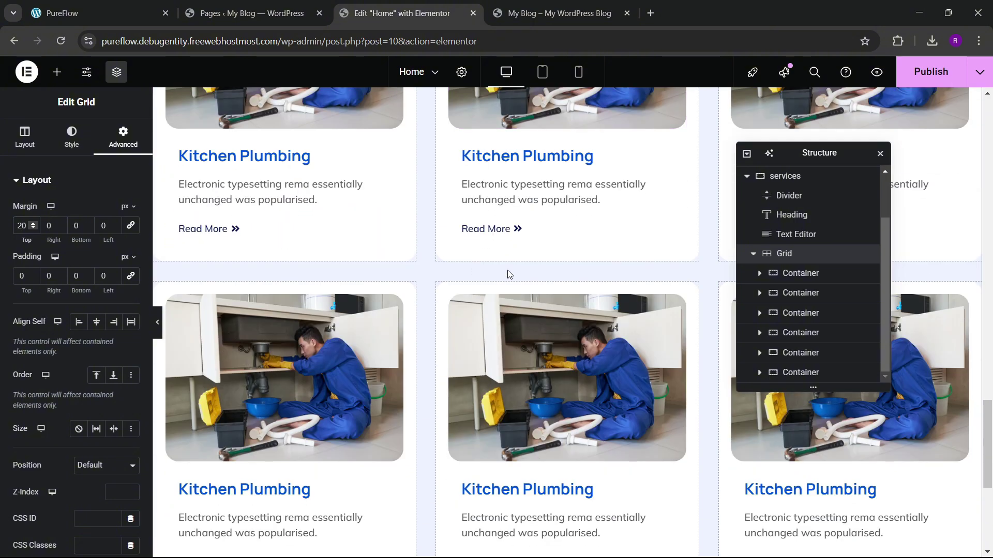
scroll(505, 278, "up", 4)
left_click(917, 82)
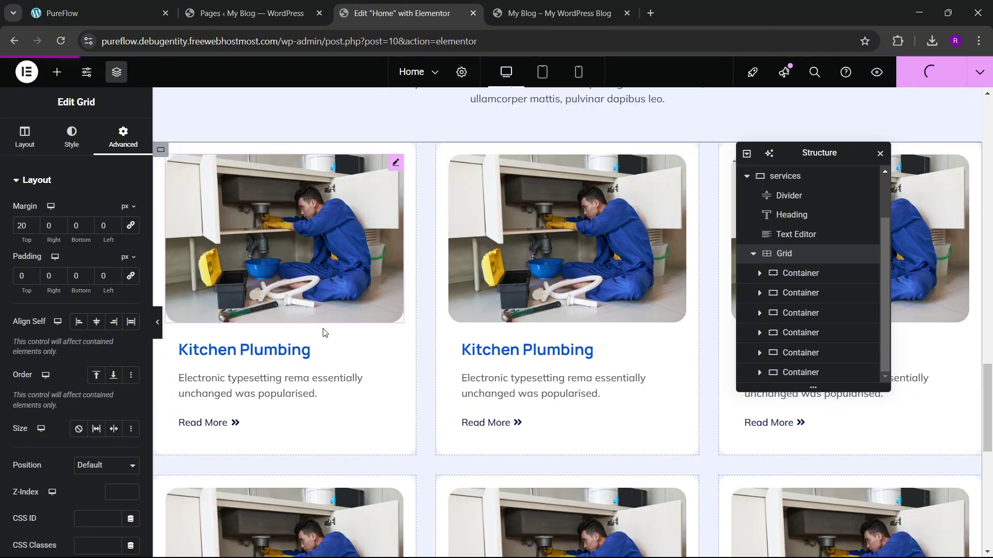
Step: Compare the live service cards against the PureFlow reference cards, then return to Elementor
left_click(572, 12)
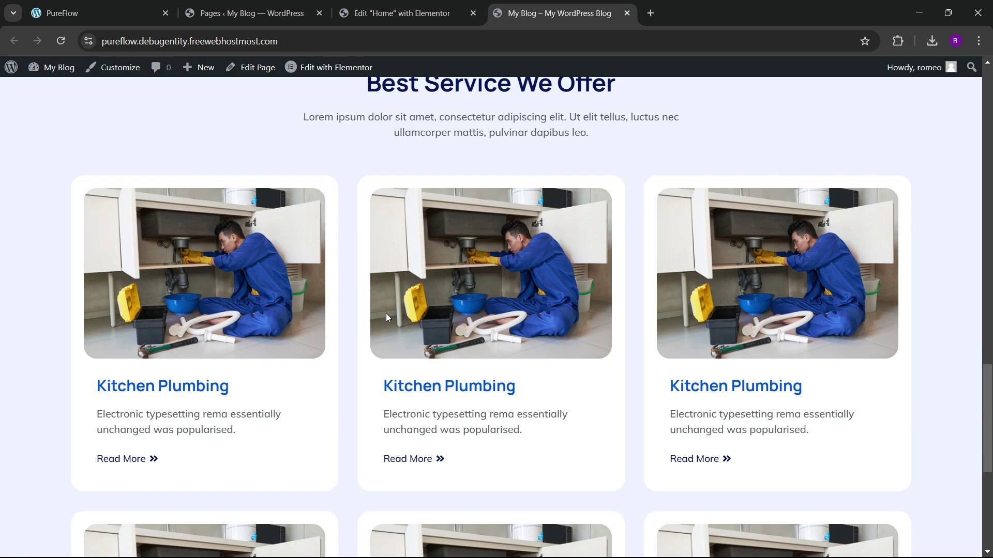
scroll(418, 337, "up", 3)
scroll(429, 310, "down", 4)
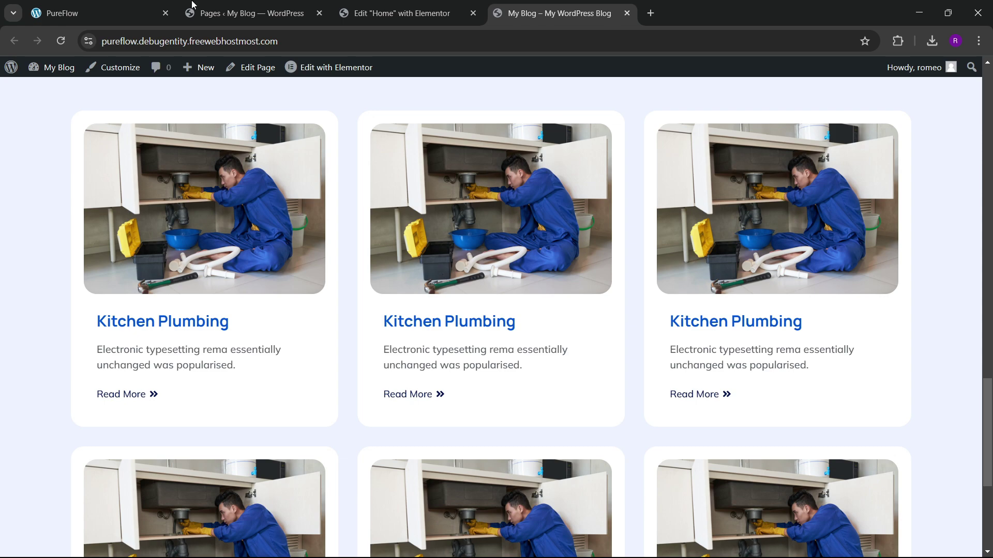
left_click(155, 12)
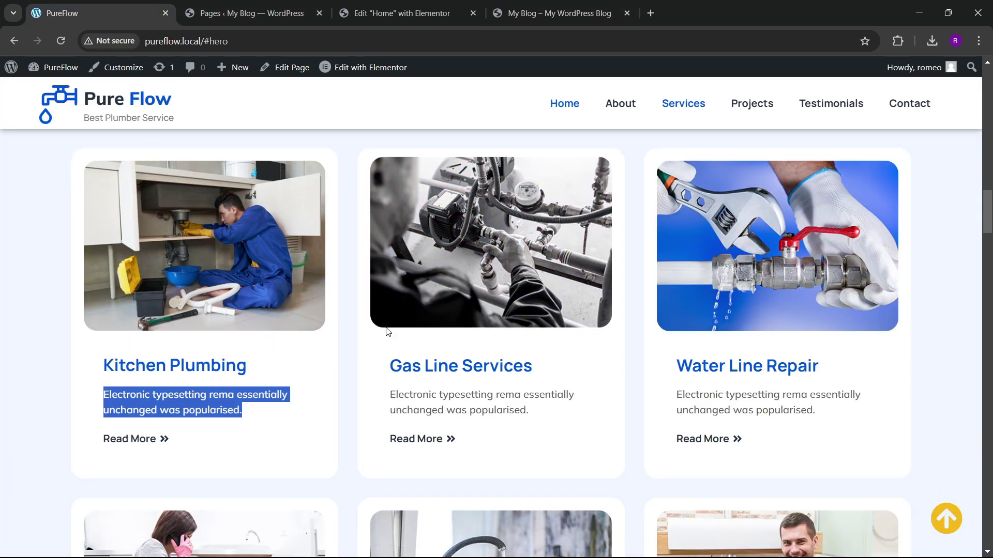
scroll(387, 331, "down", 3)
left_click(341, 305)
scroll(468, 211, "up", 3)
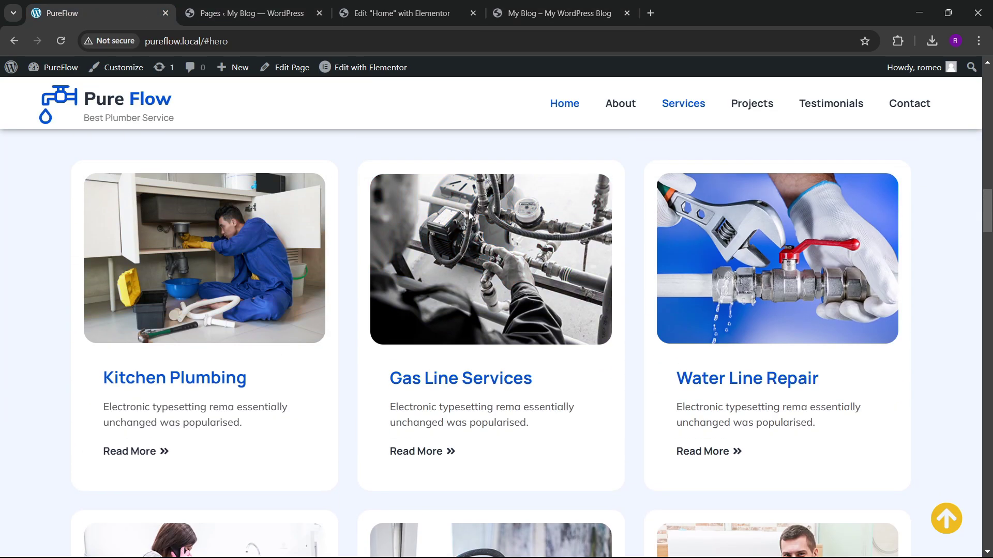
left_click(397, 4)
Step: Drop the saturation in the first Kitchen Plumbing image's hover CSS filters
left_click(352, 256)
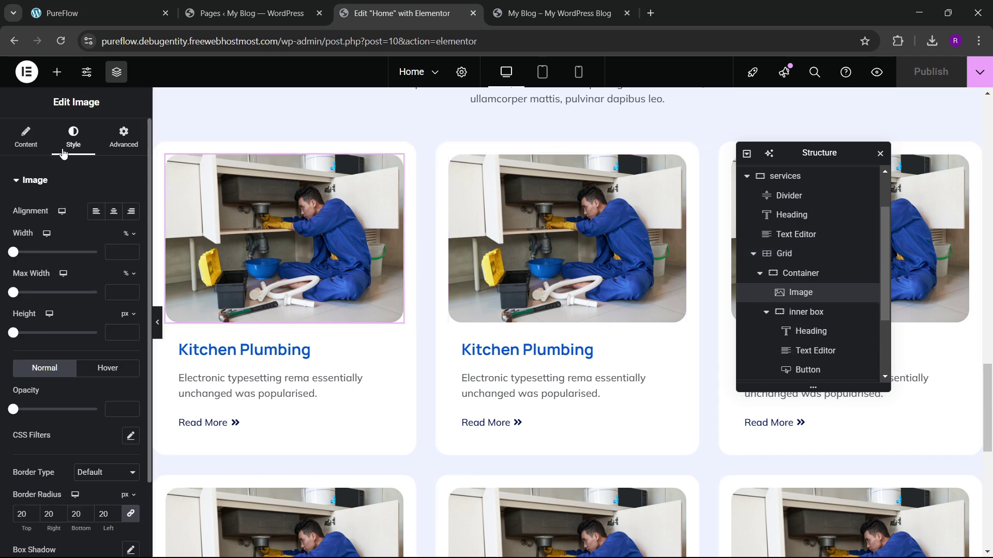
scroll(89, 343, "down", 2)
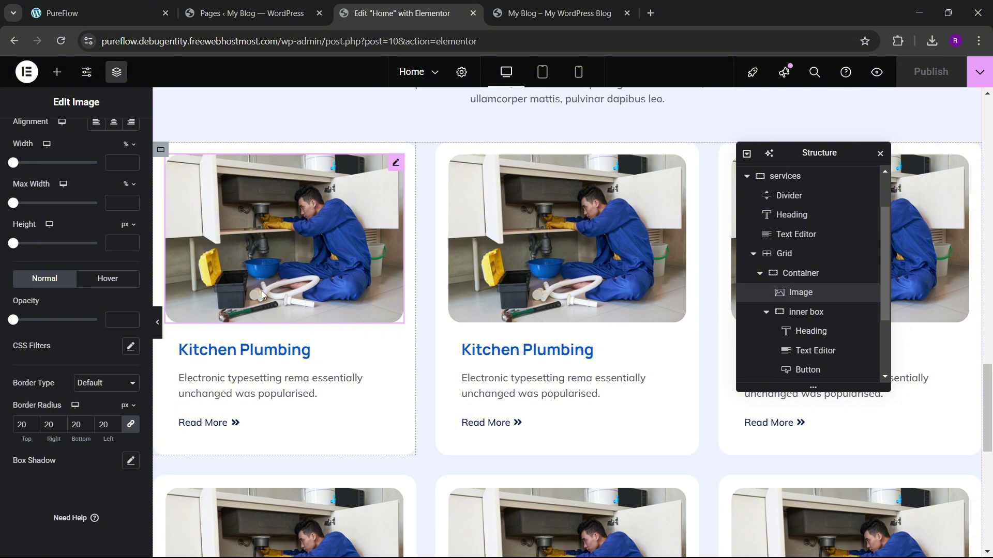
left_click(103, 284)
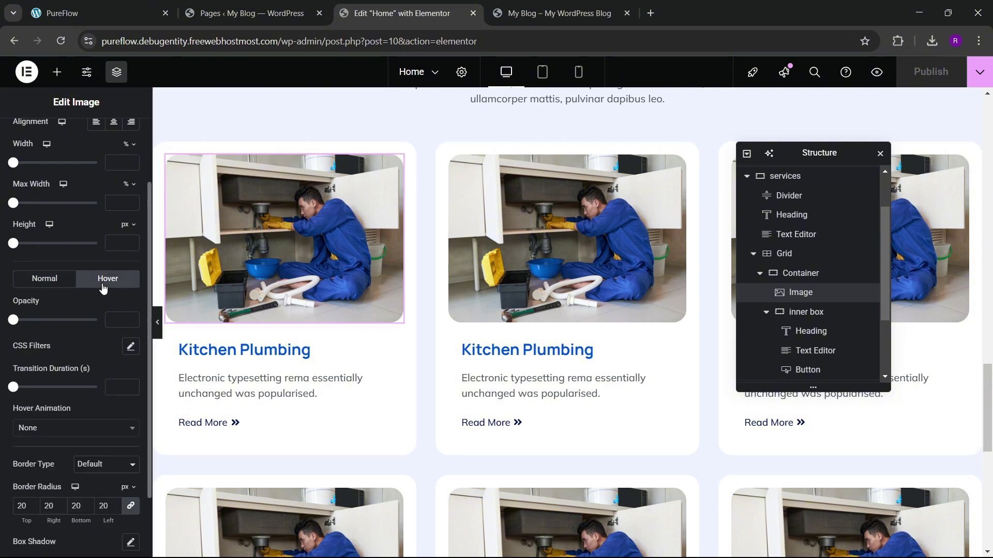
left_click(129, 347)
scroll(85, 350, "down", 2)
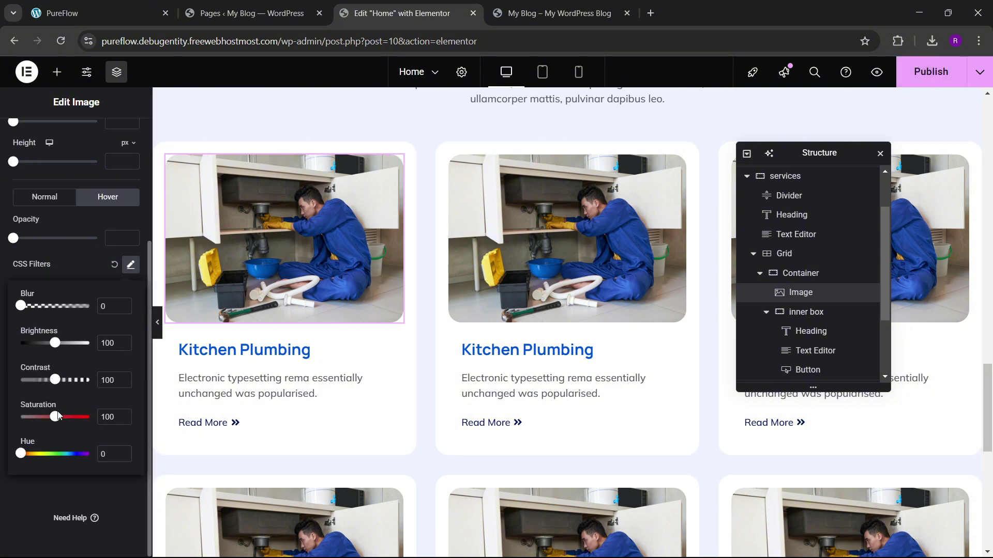
left_click(7, 422)
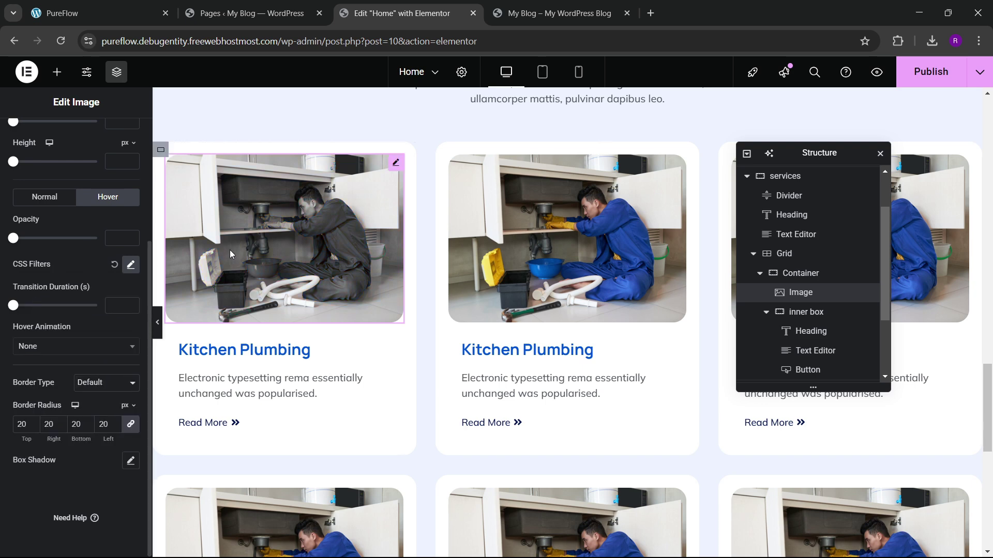
Step: Set the image's hover animation to Bob and copy its style
left_click(57, 347)
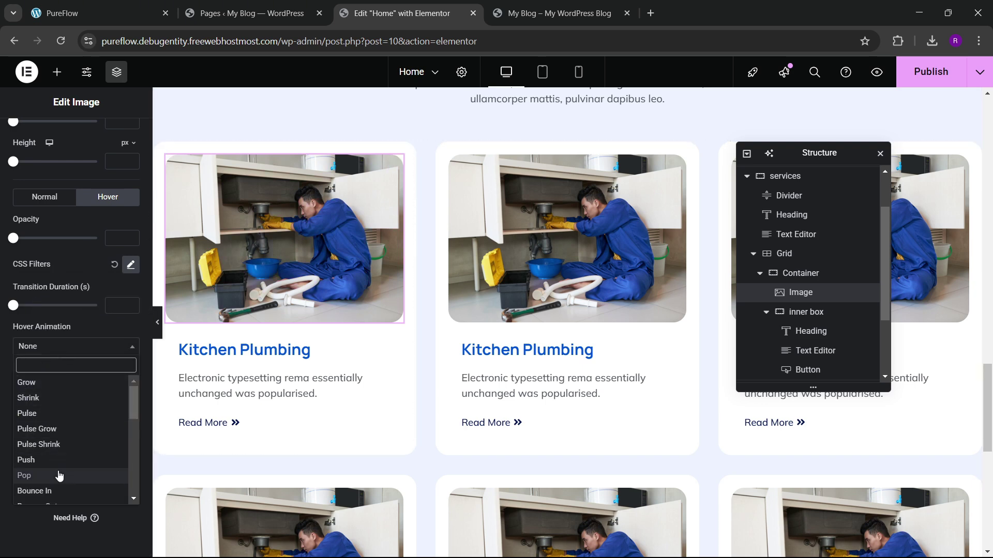
left_click(50, 399)
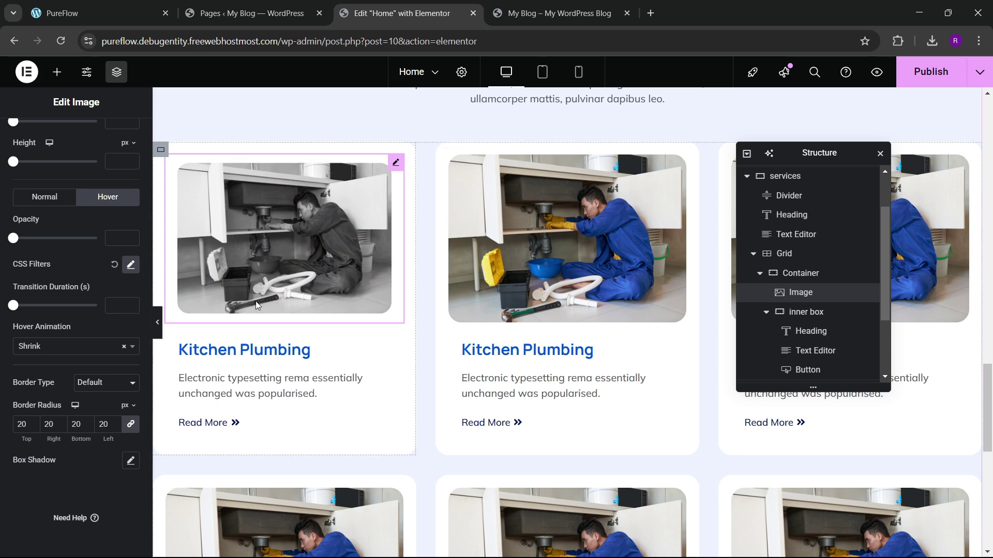
left_click(49, 346)
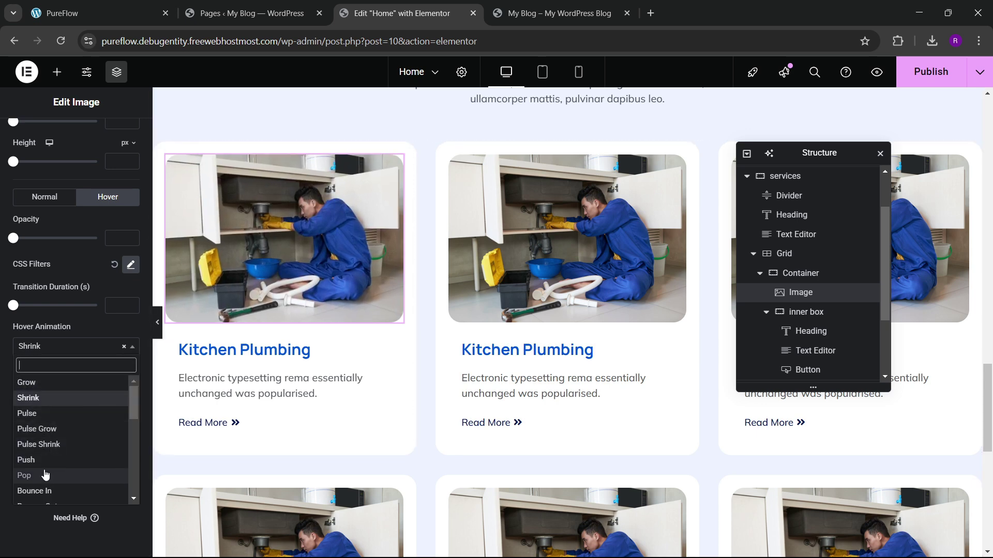
scroll(44, 472, "down", 3)
left_click(26, 455)
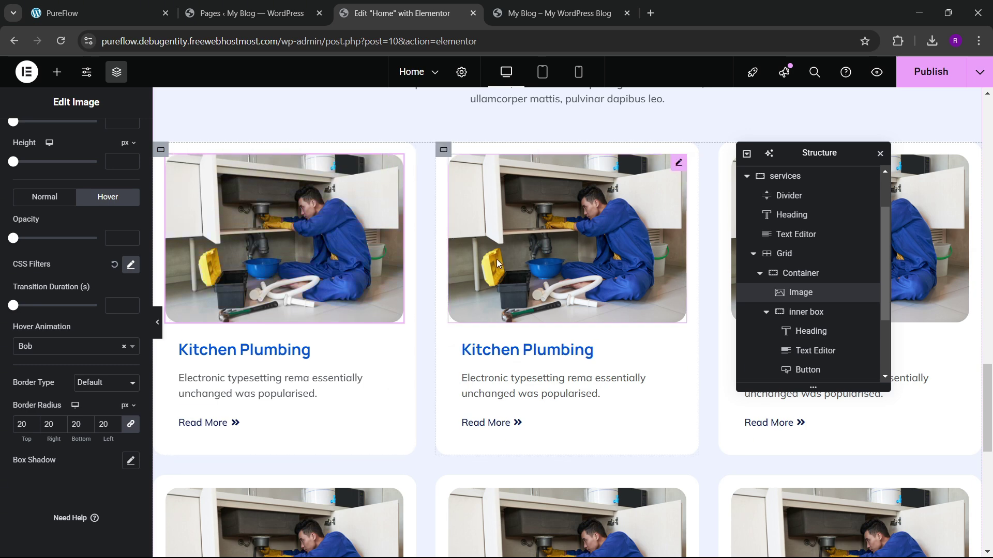
right_click(339, 246)
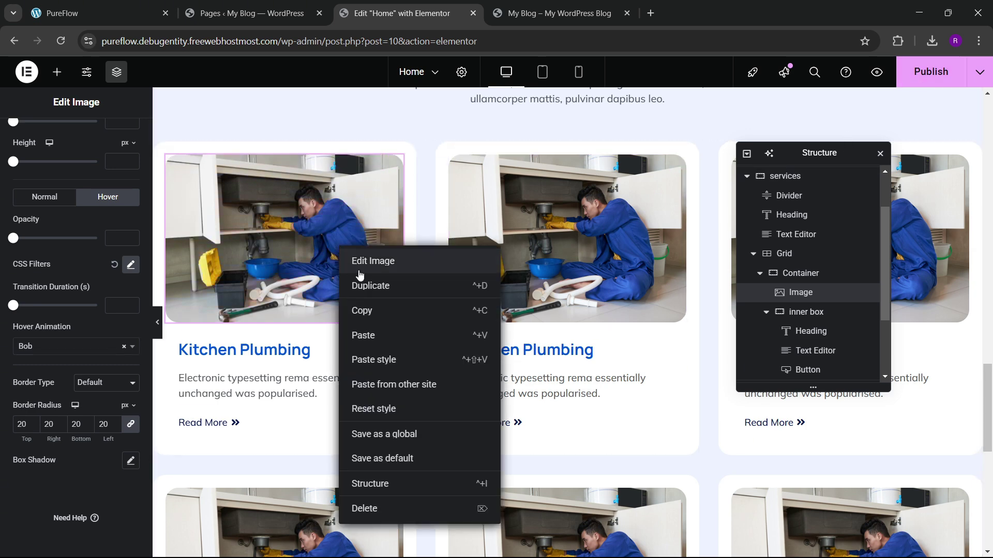
left_click(362, 308)
right_click(539, 258)
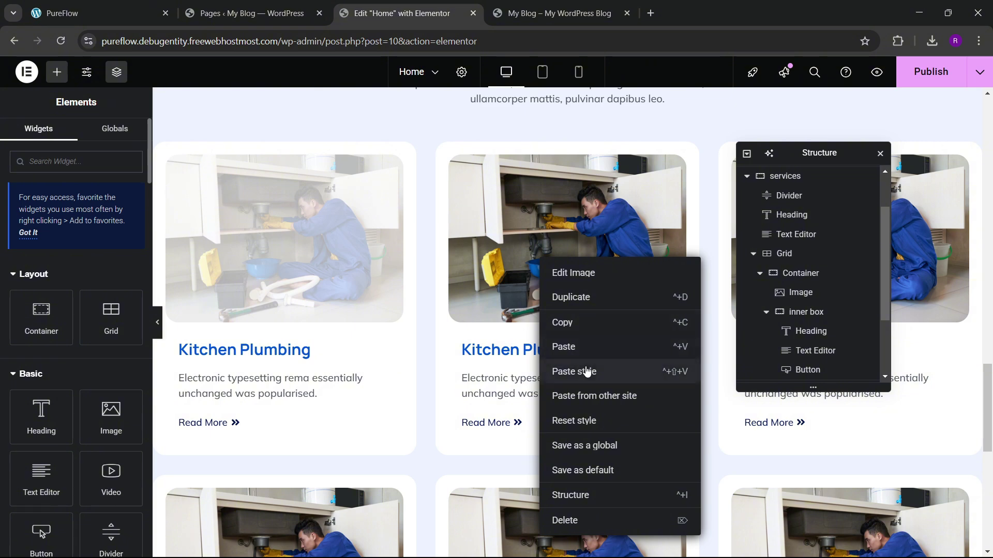
Step: Paste the copied style onto the middle and right service images
left_click(582, 371)
left_click(918, 235)
right_click(919, 234)
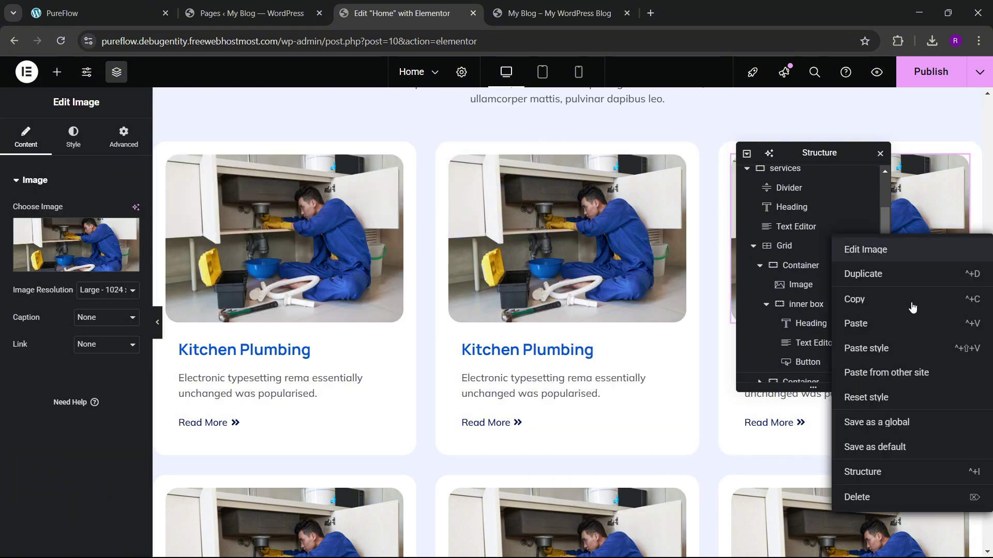
left_click(873, 348)
Step: Publish the page and reload the live site
left_click(929, 72)
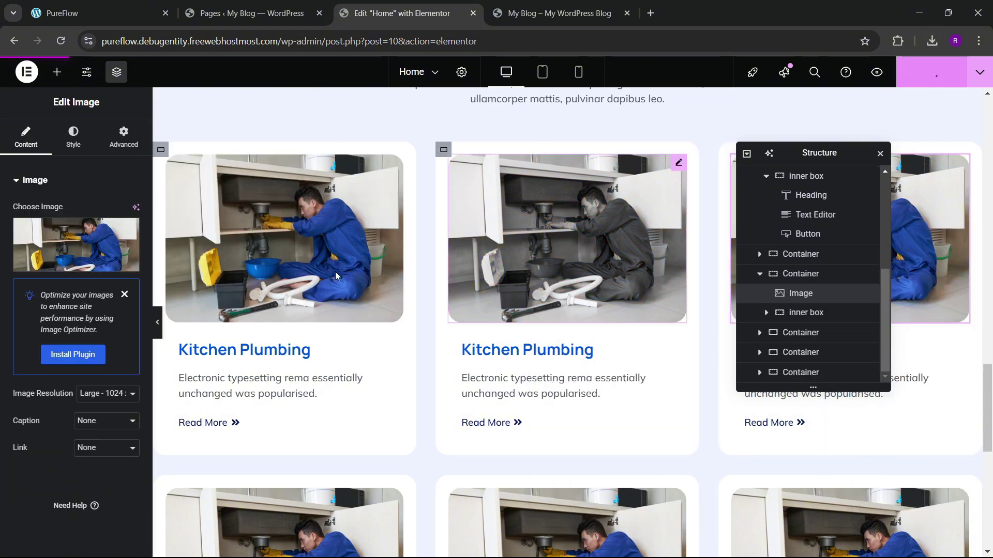
left_click(543, 11)
left_click(60, 42)
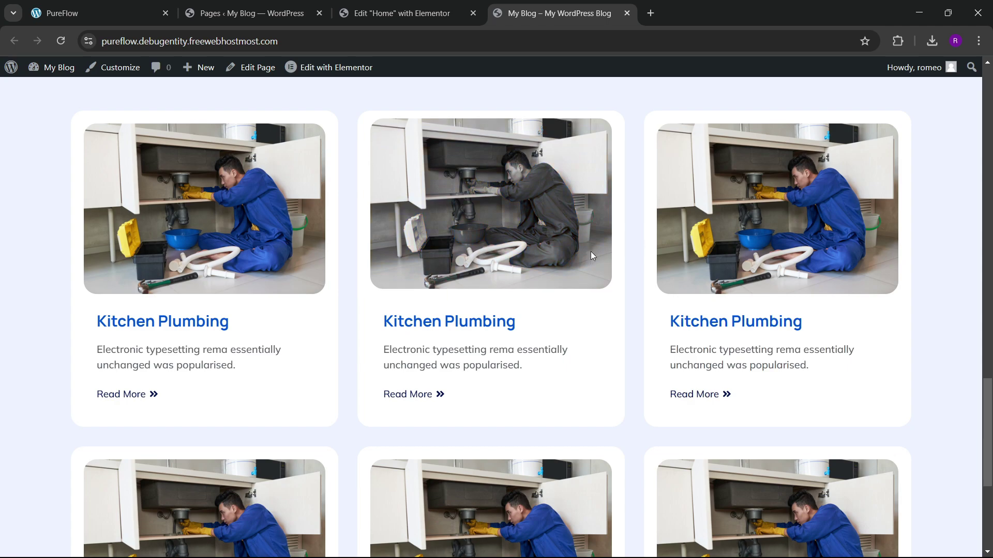
Step: Test the grayscale card hovers live, then scroll PureFlow to its blue stats section
scroll(362, 290, "down", 5)
scroll(418, 288, "up", 20)
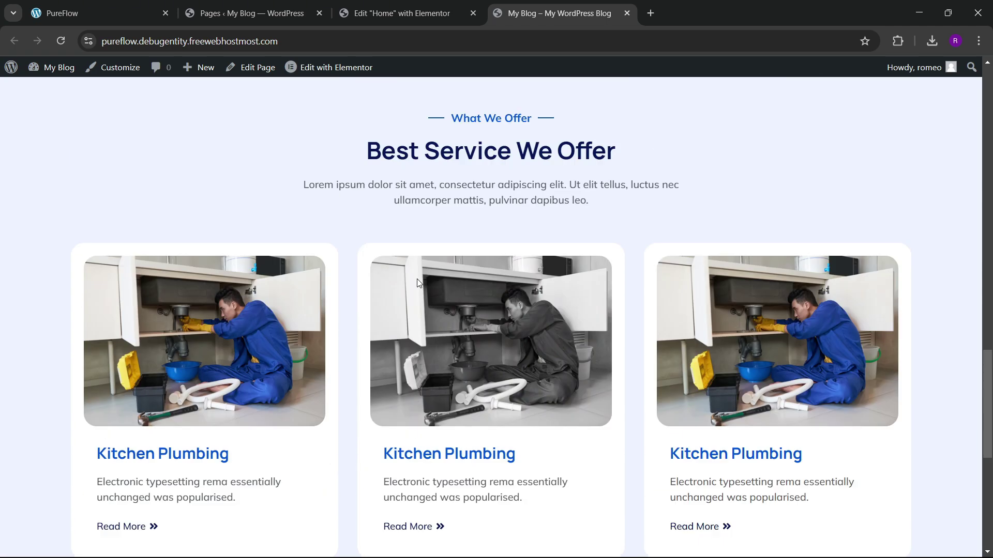
scroll(427, 267, "up", 5)
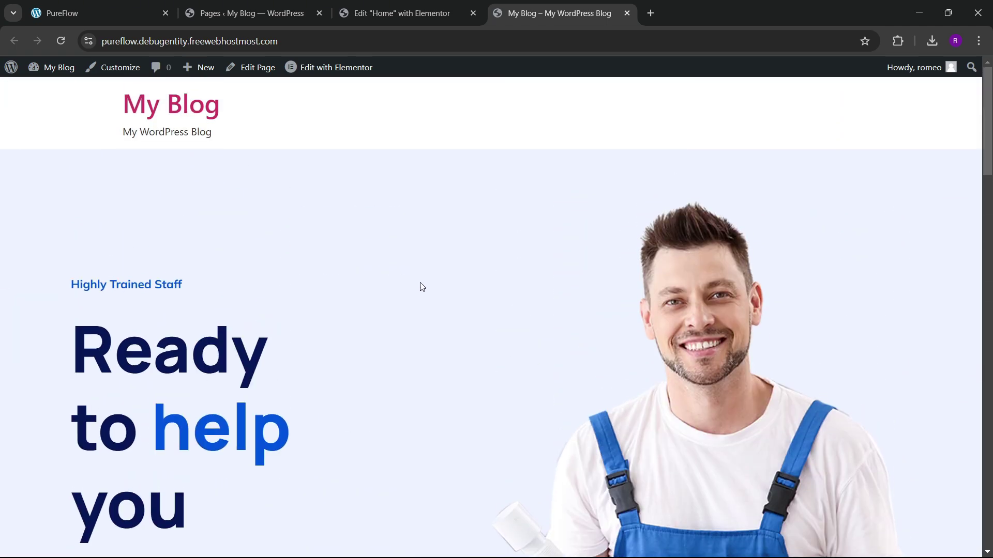
left_click(78, 13)
scroll(595, 386, "down", 5)
scroll(595, 385, "down", 7)
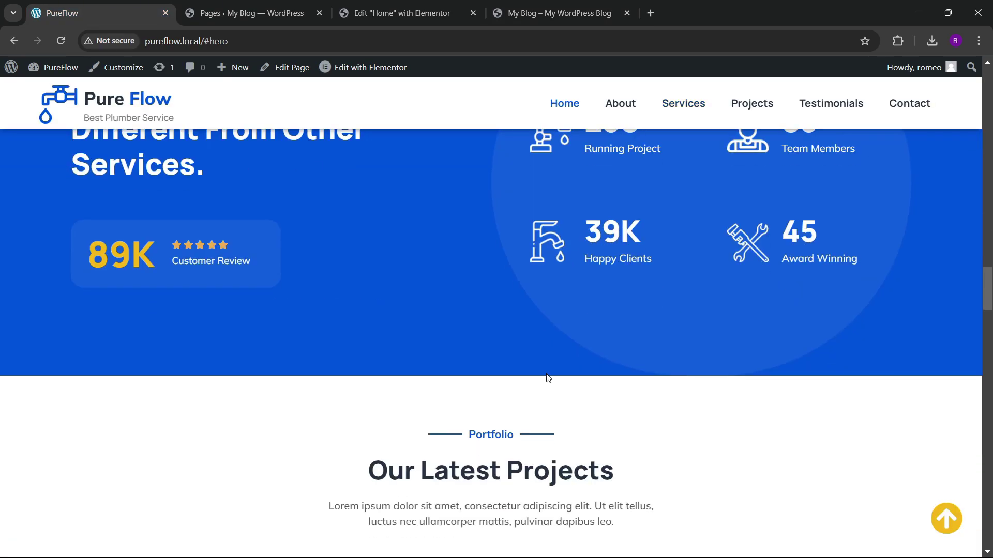
scroll(517, 362, "up", 4)
scroll(450, 346, "down", 8)
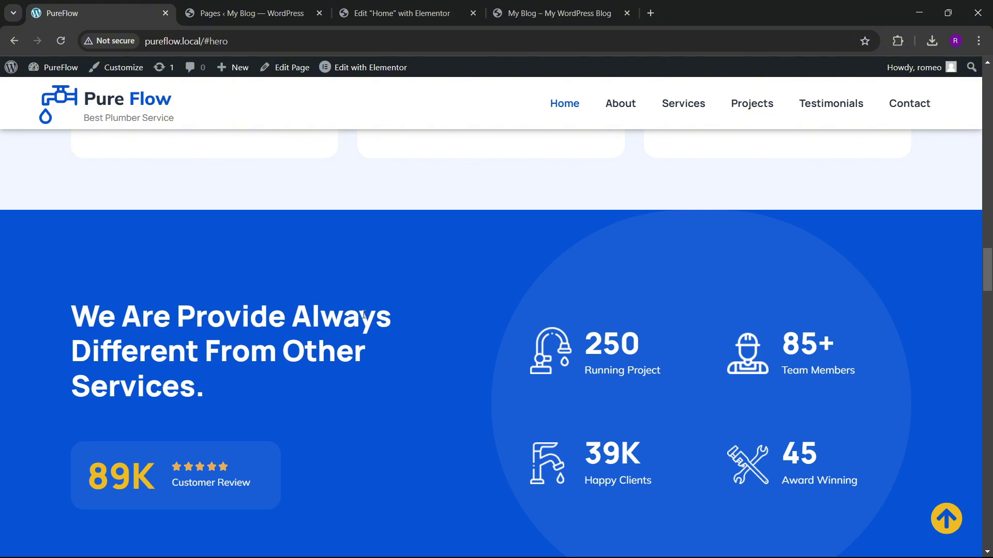
scroll(445, 310, "down", 4)
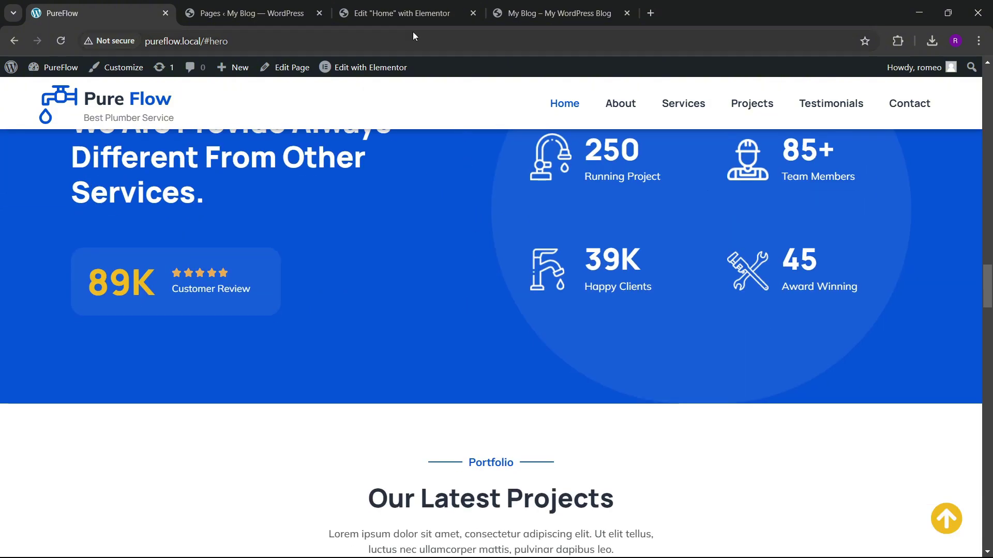
Step: Look over the PureFlow counter section once more, then return to the Elementor editor
left_click(408, 5)
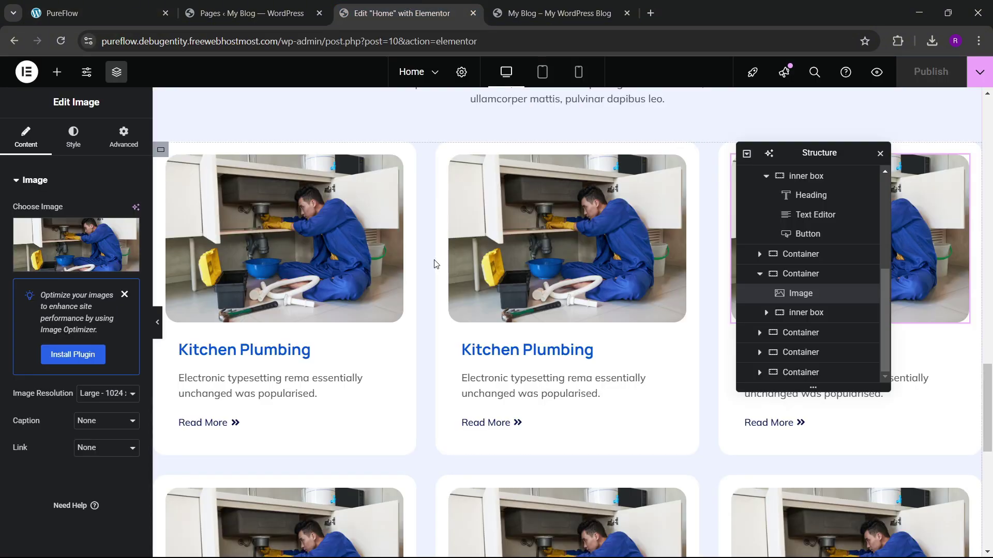
scroll(434, 261, "down", 2)
left_click(98, 13)
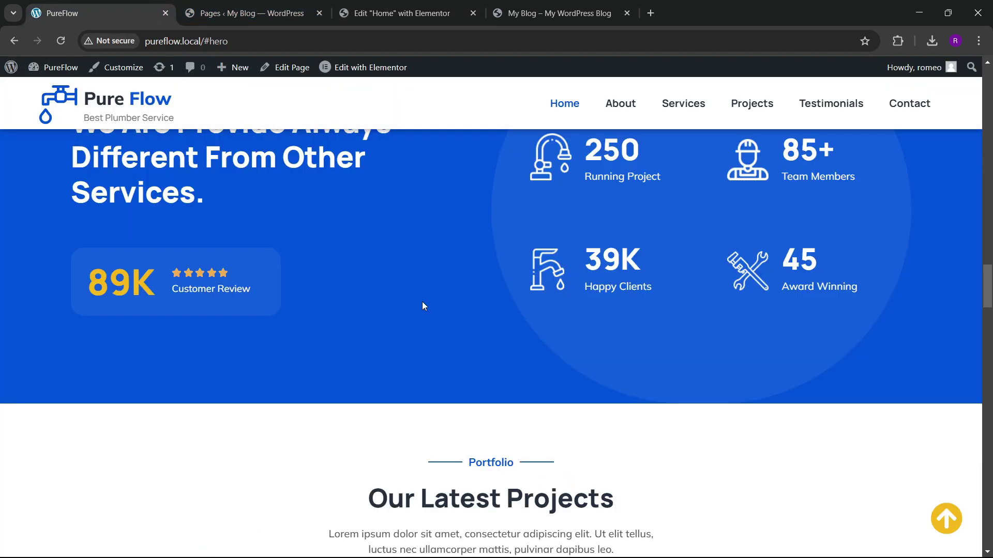
scroll(417, 295, "up", 4)
left_click(374, 9)
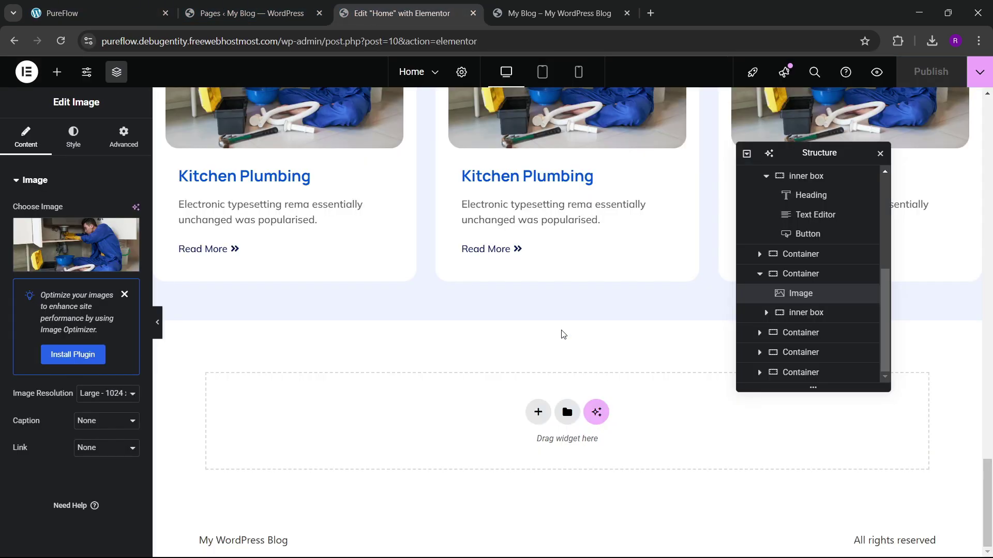
Step: Add a two-column flexbox section below the services with 60 px top and bottom padding
left_click(538, 412)
left_click(527, 393)
left_click(534, 380)
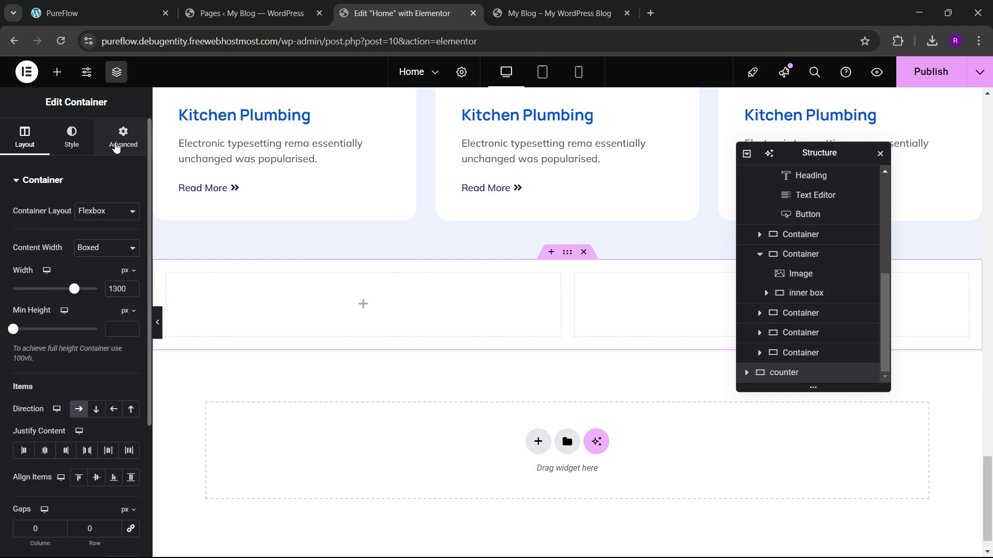
left_click(119, 140)
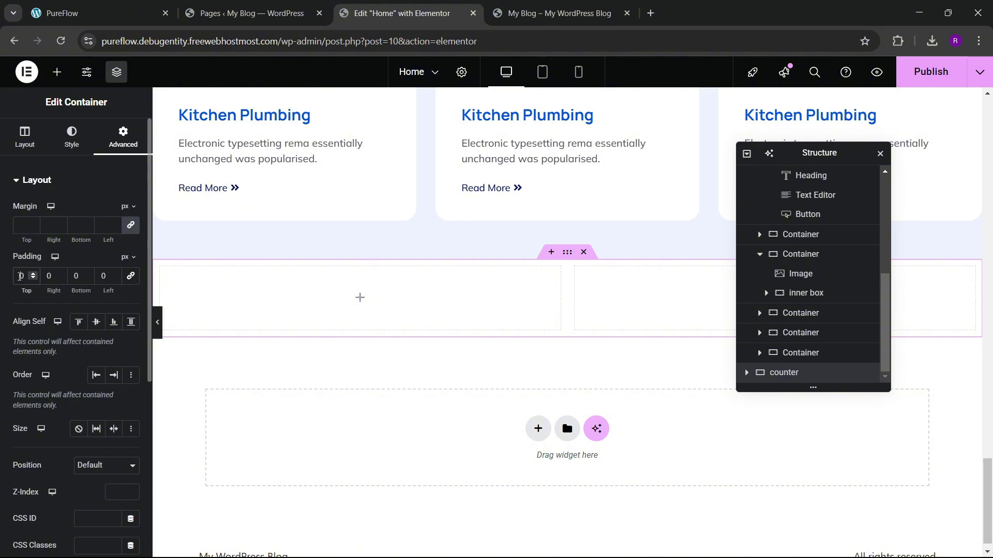
type("6")
left_click(75, 275)
type("6")
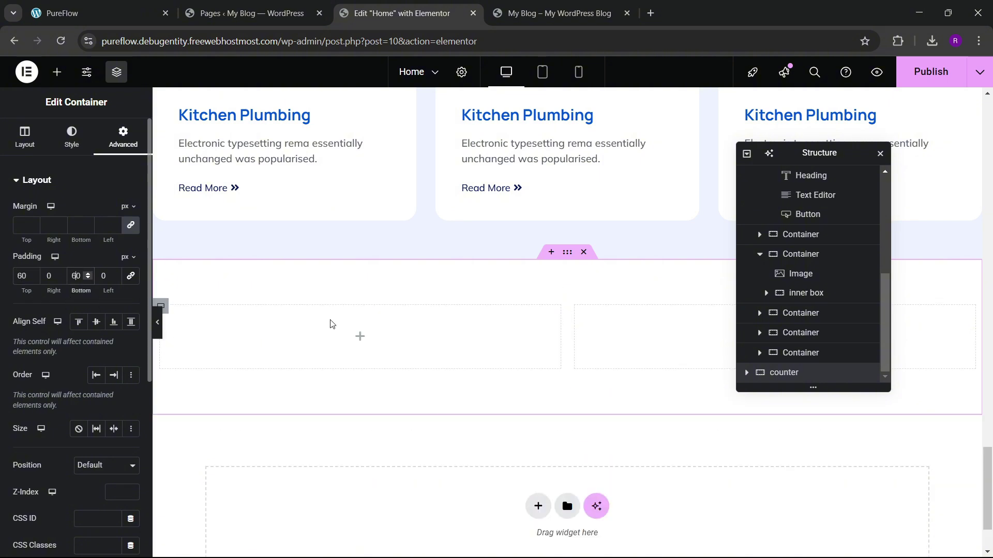
Step: Set the counter section's right inner column padding to zero
left_click(747, 153)
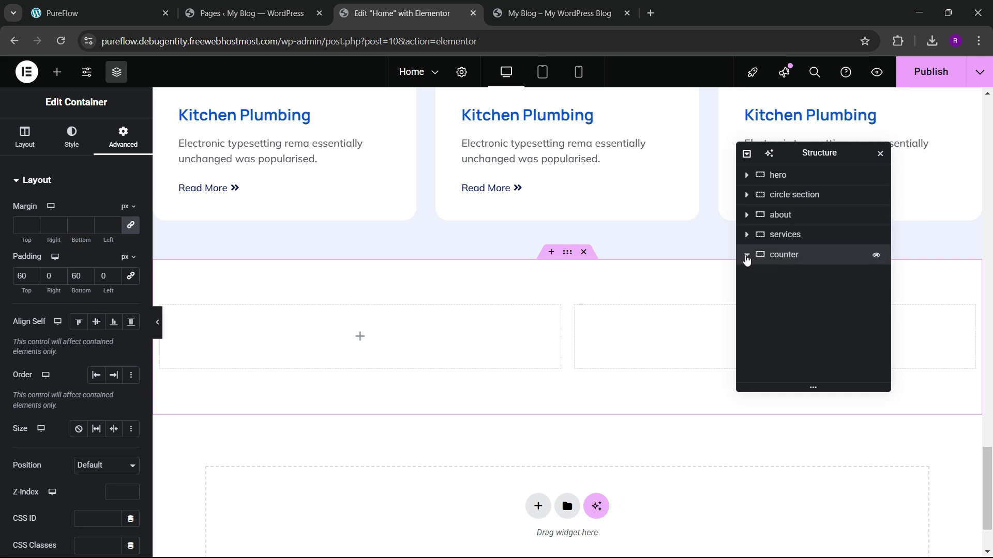
left_click(746, 259)
left_click(799, 274)
left_click(123, 135)
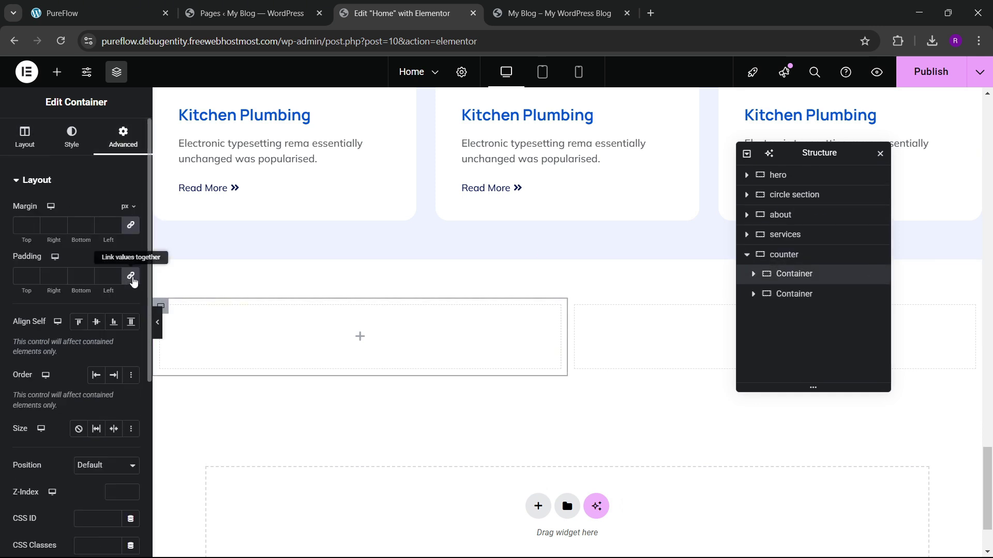
left_click(765, 294)
left_click(125, 137)
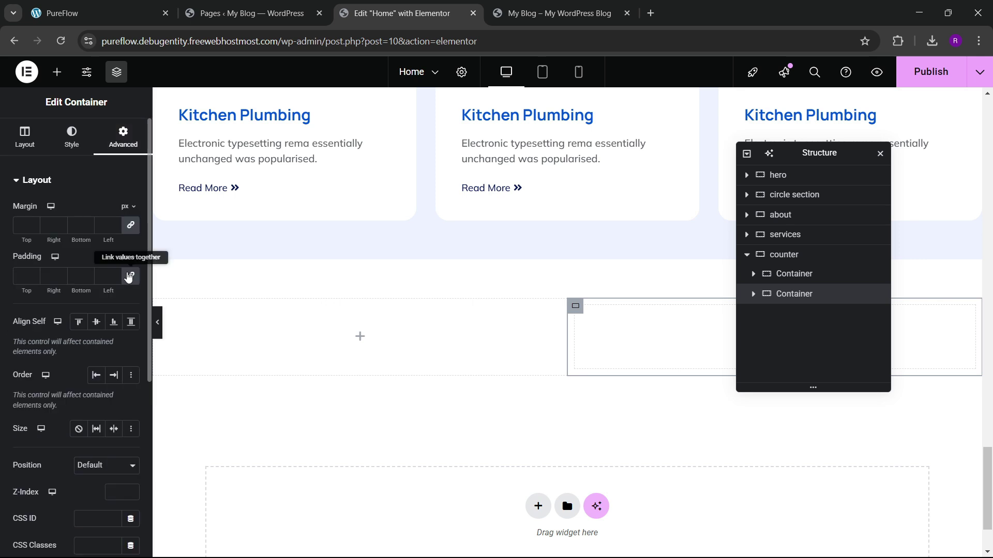
left_click(129, 276)
scroll(496, 315, "down", 2)
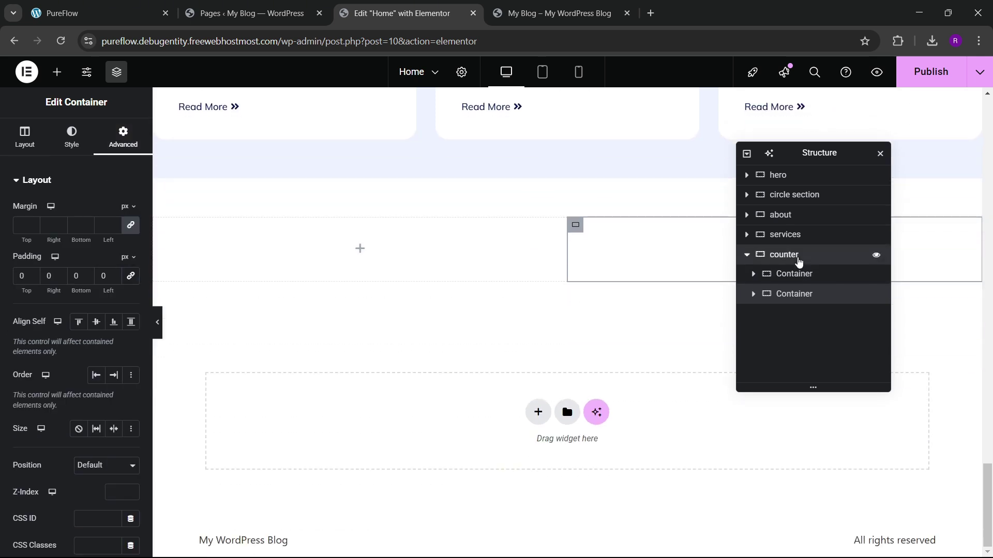
Step: Give the counter section the blue global colour as its background
left_click(799, 261)
left_click(71, 135)
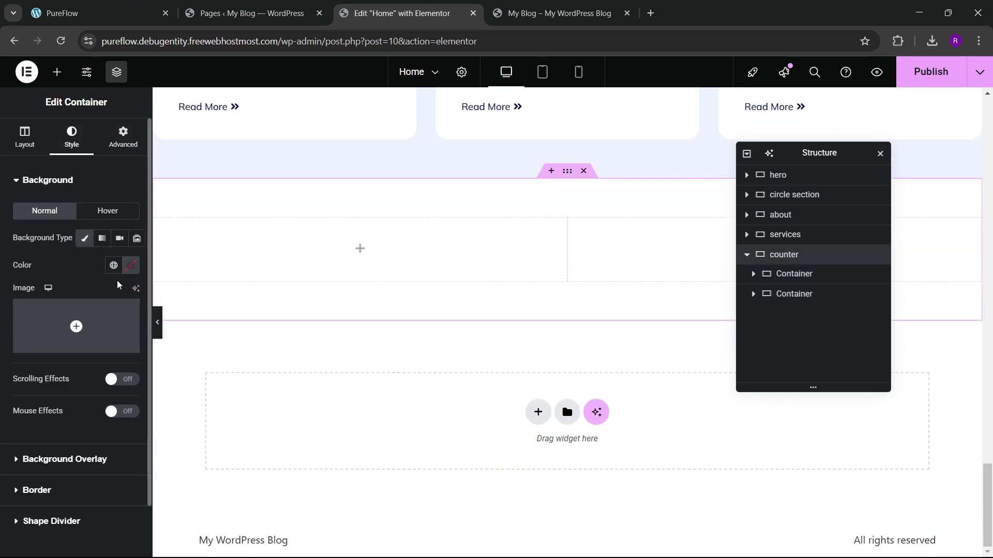
left_click(114, 265)
left_click(67, 416)
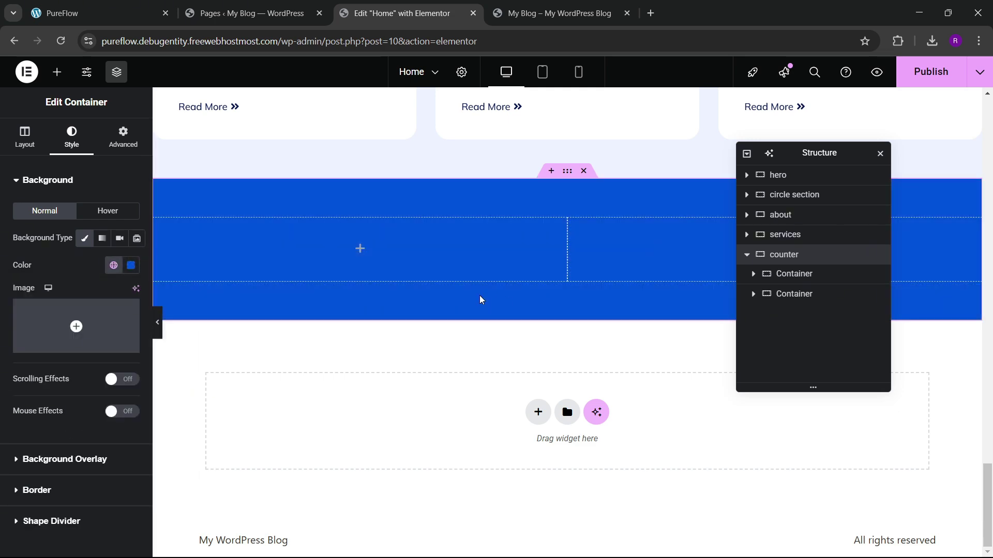
left_click(114, 5)
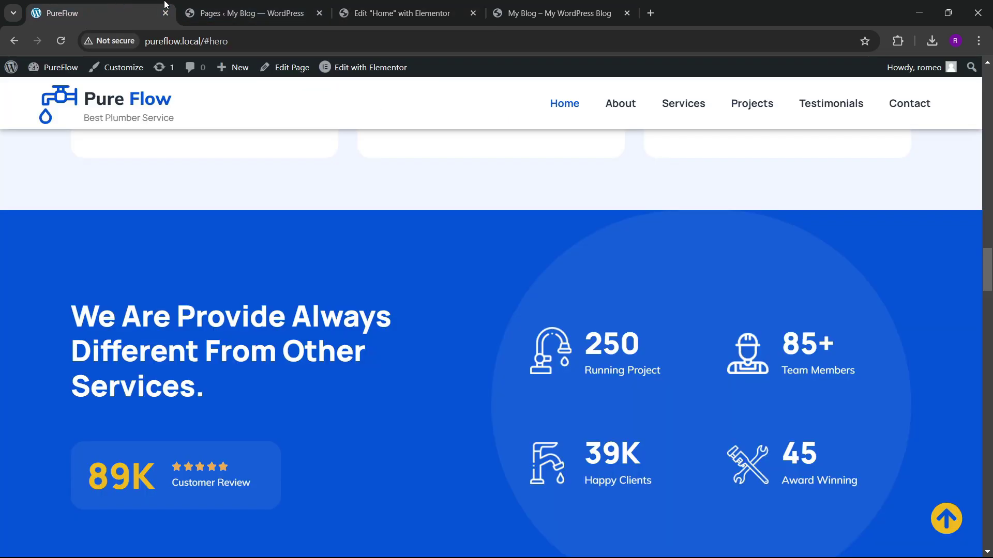
left_click(414, 6)
scroll(458, 209, "up", 10)
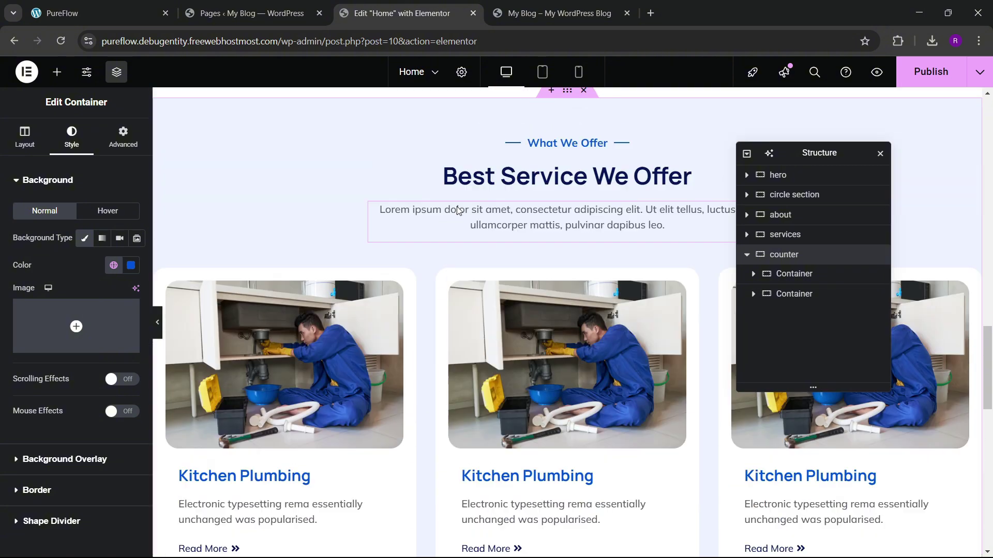
scroll(458, 210, "up", 1)
Step: Copy the 'Best Service We Offer' heading and paste it into the counter's left column
right_click(471, 236)
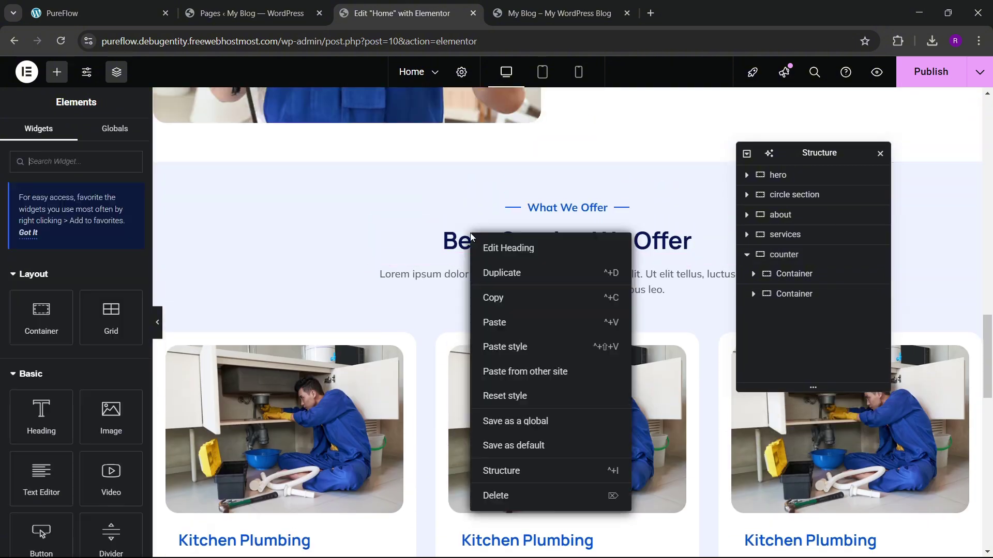
left_click(487, 298)
scroll(400, 293, "down", 10)
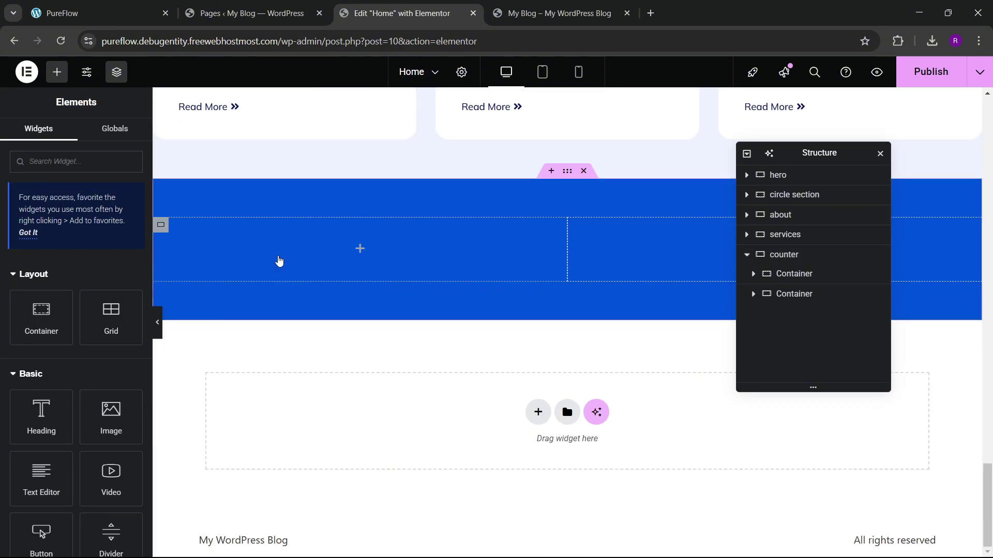
right_click(279, 261)
left_click(302, 342)
Step: Replace the pasted title with 'We Are Provide Always Different From Other Services.' copied from the live site
left_click(78, 13)
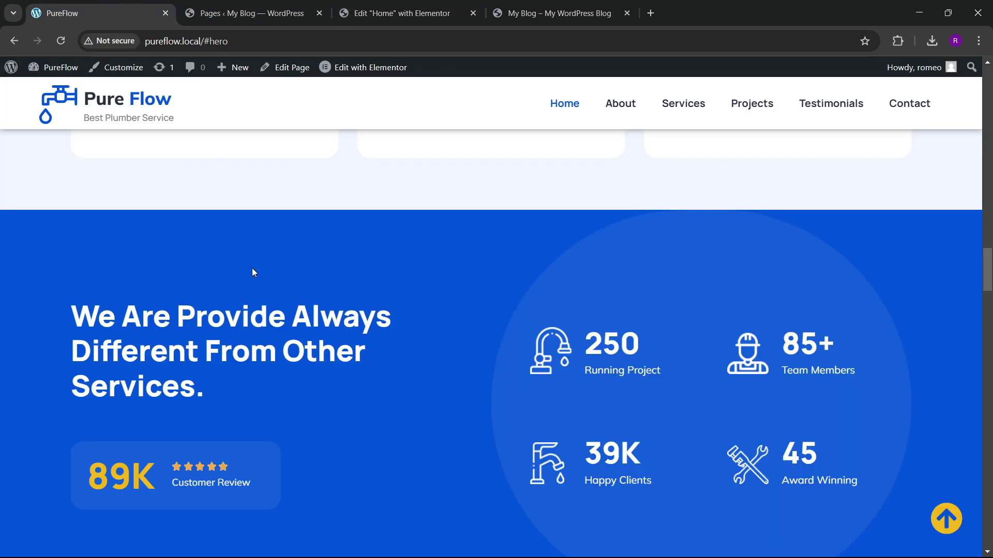
triple_click(92, 319)
left_click(127, 352)
left_click_drag(71, 326, 195, 386)
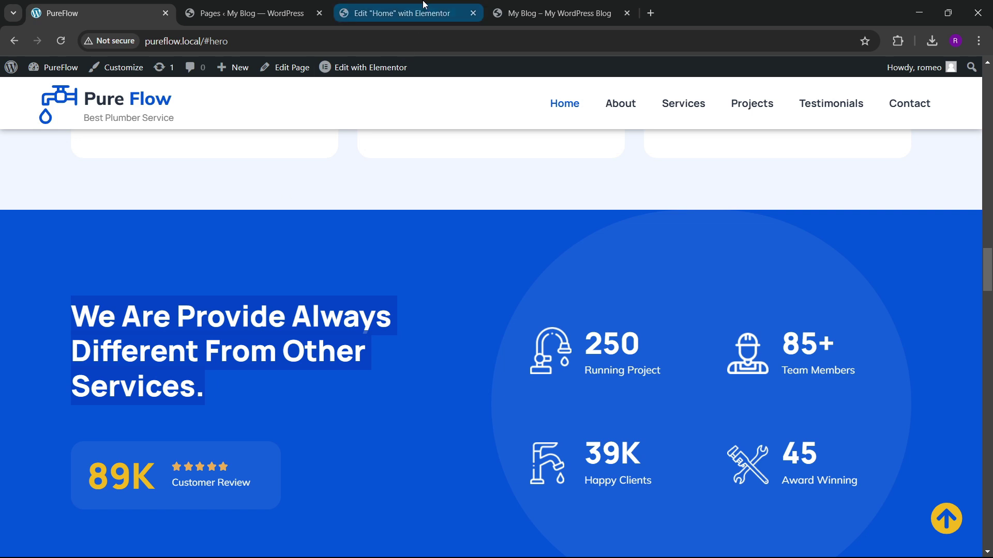
left_click(393, 13)
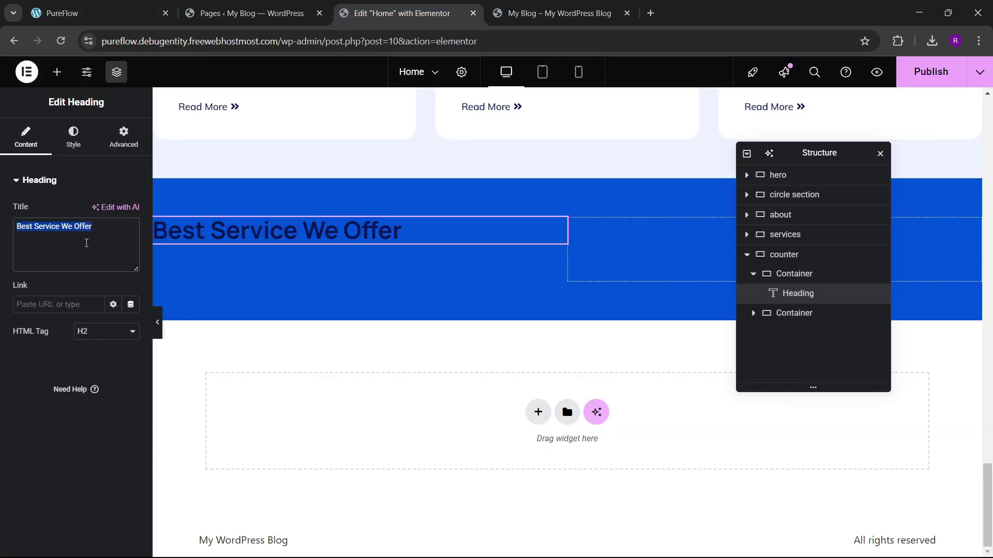
key("ctrl+v")
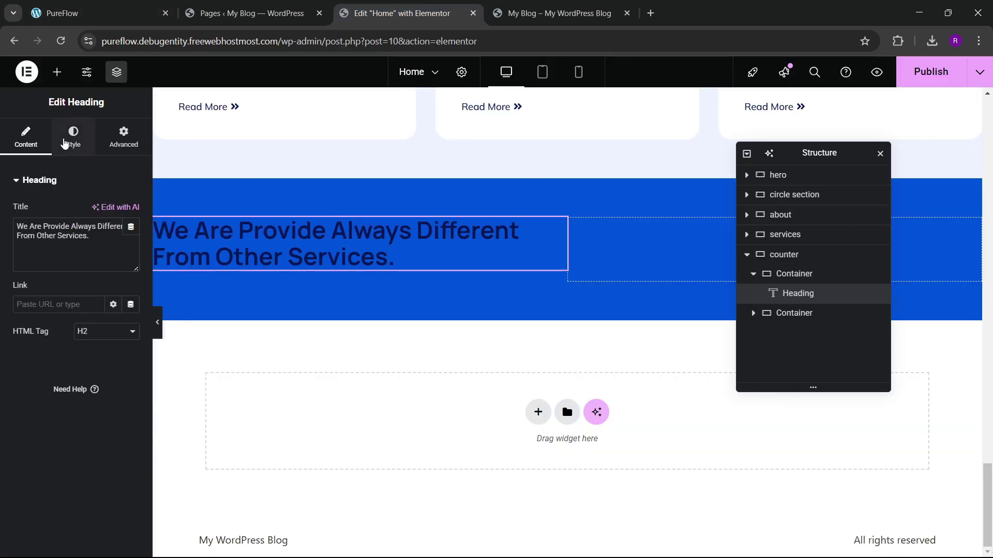
Step: Make the new heading's text colour white
left_click(73, 136)
left_click(130, 248)
left_click(130, 248)
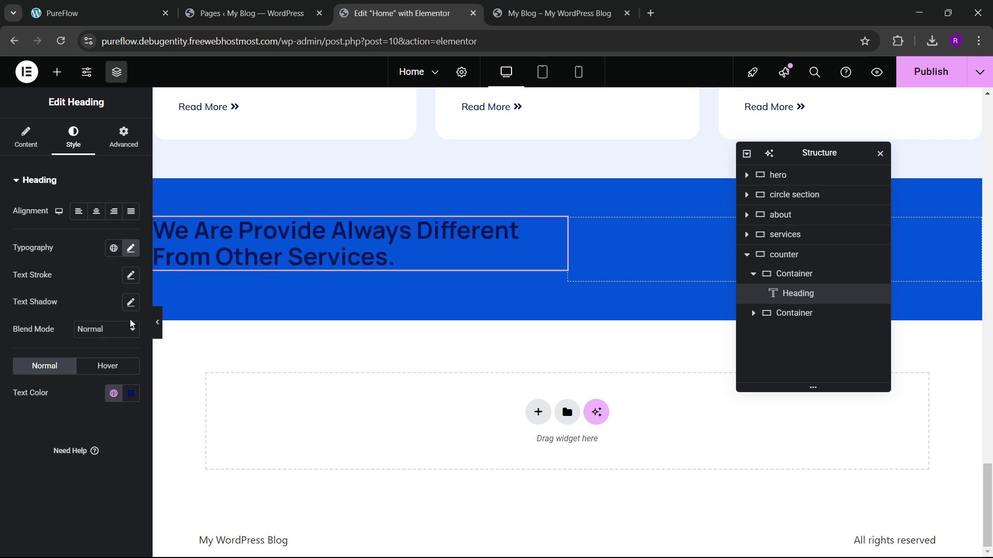
left_click(132, 394)
left_click(57, 224)
left_click(192, 208)
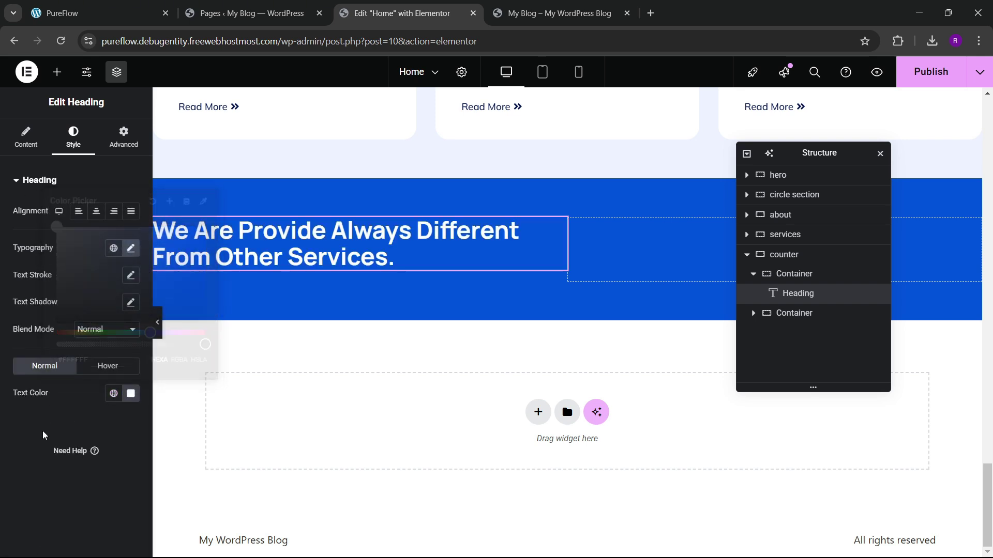
left_click(96, 13)
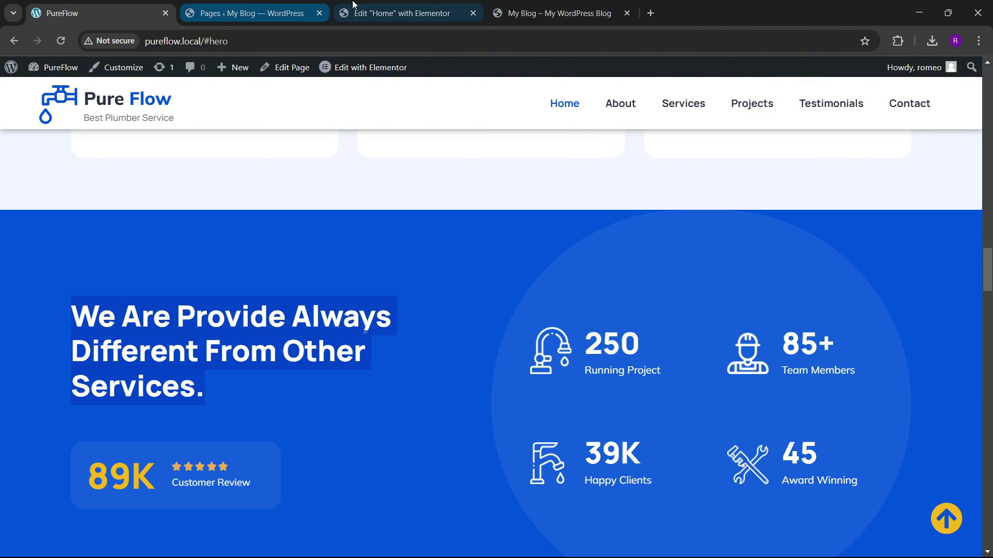
left_click(390, 267)
left_click(382, 11)
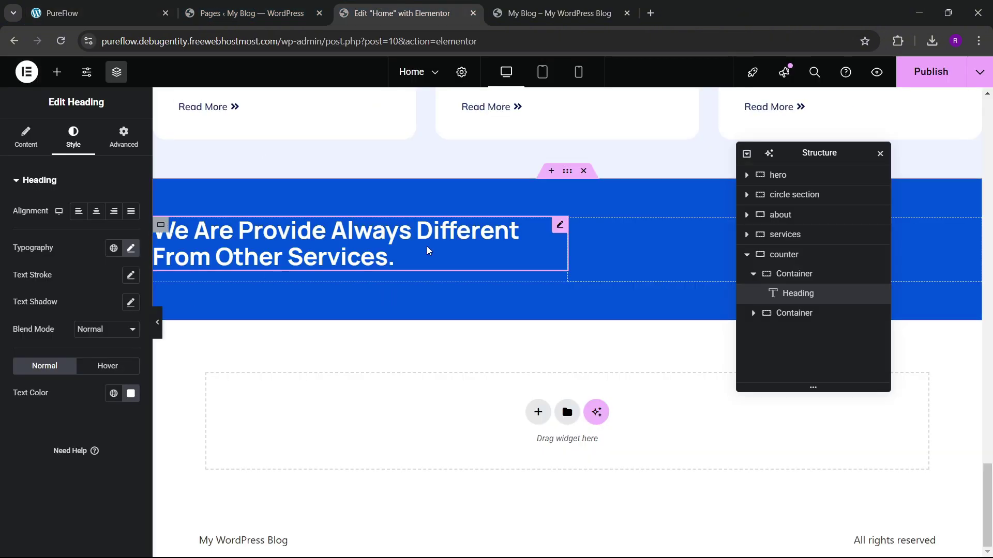
Step: Give the heading a custom width of 68% so it wraps onto three lines
left_click(111, 137)
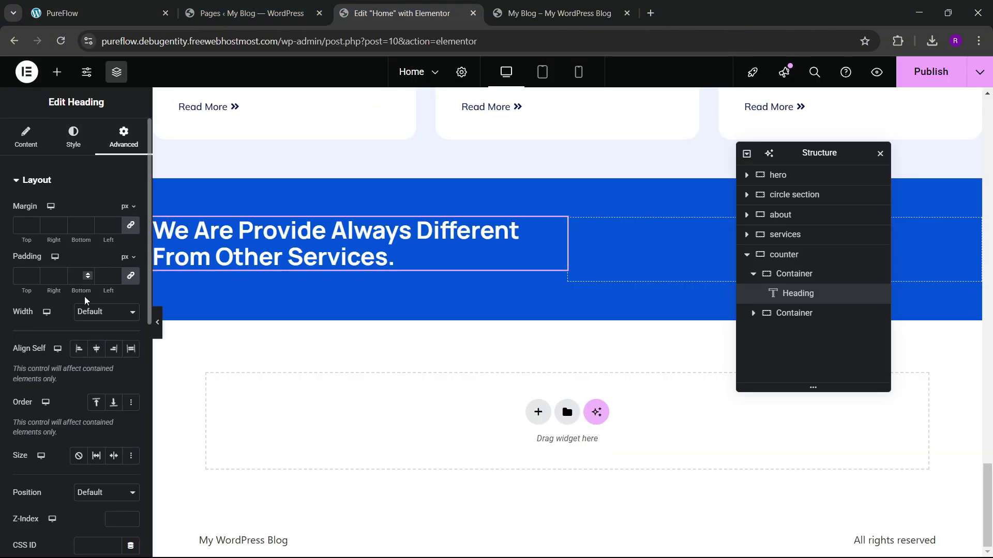
left_click(94, 313)
left_click(92, 375)
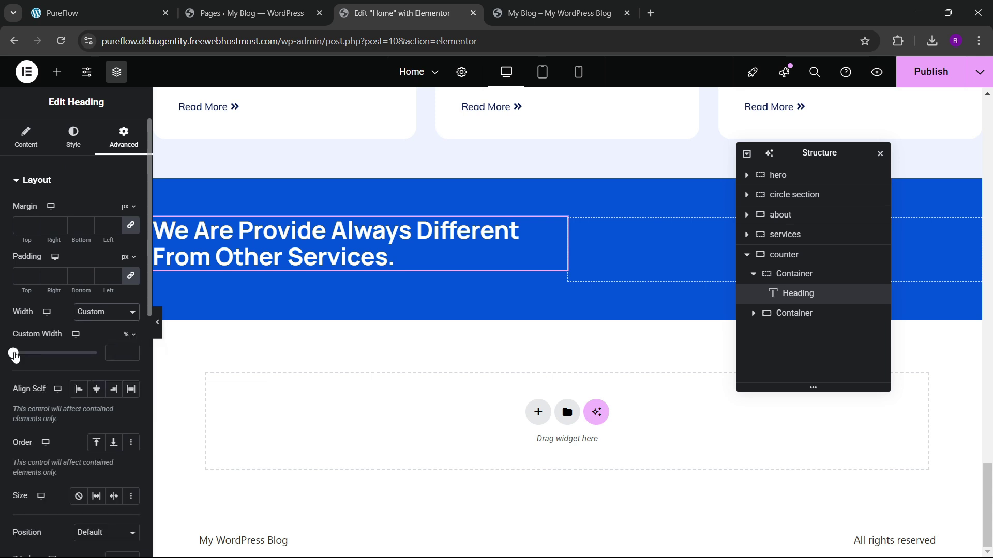
left_click_drag(14, 356, 71, 374)
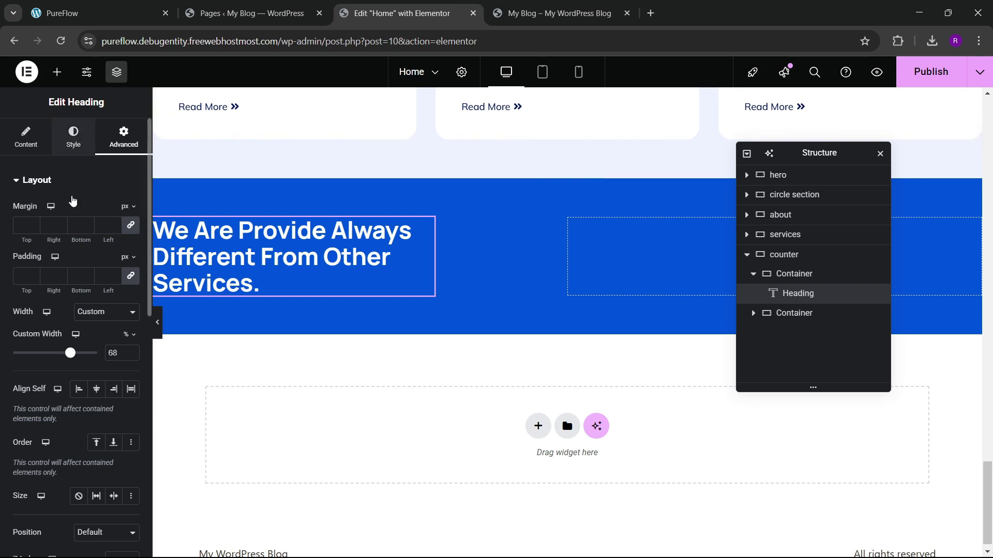
Step: Set the counter heading's font size to 40 and weight to 800 Extra Bold
left_click(73, 137)
left_click(131, 248)
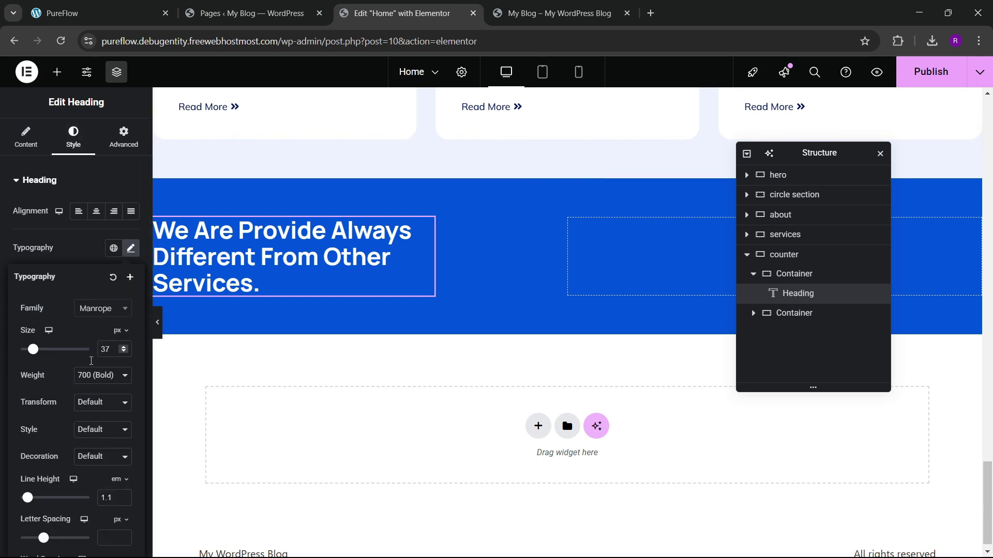
left_click(122, 347)
left_click(123, 347)
left_click(122, 347)
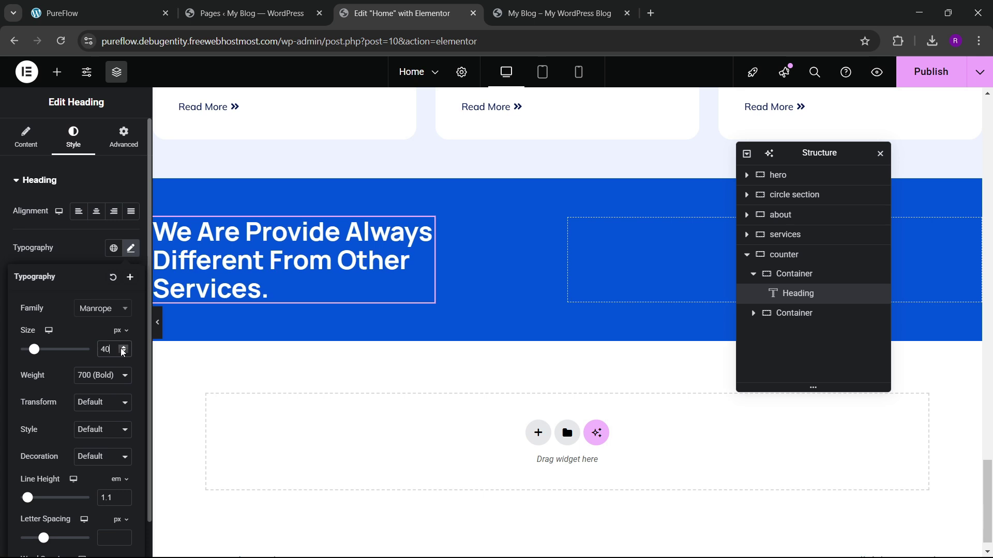
left_click(103, 376)
left_click(93, 313)
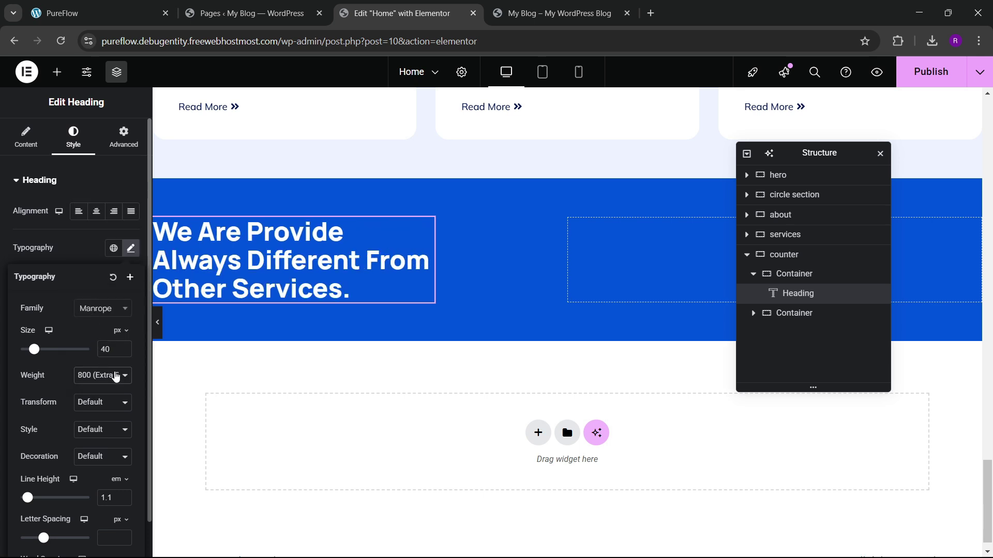
left_click(86, 252)
Step: Widen the heading's custom width to about 70%
left_click(119, 145)
left_click_drag(71, 355, 75, 359)
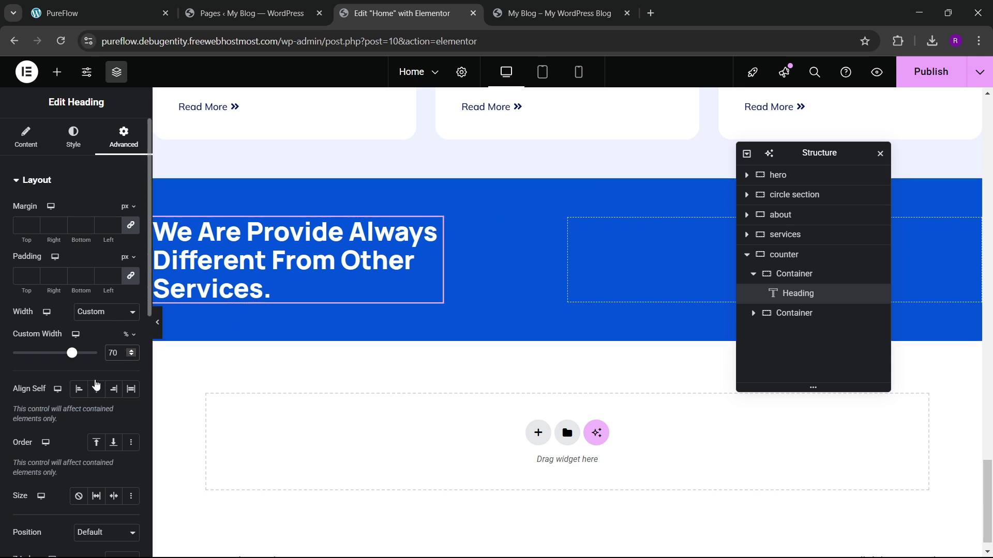
scroll(94, 385, "down", 5)
scroll(90, 382, "up", 5)
Step: Raise the heading's typography line height to 1.2 em
left_click(74, 139)
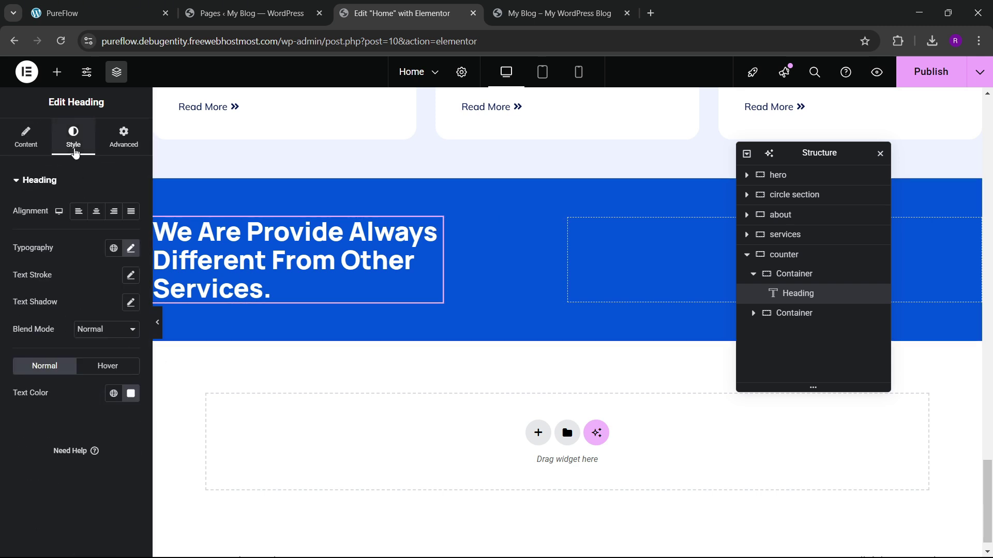
left_click(133, 250)
scroll(60, 382, "down", 1)
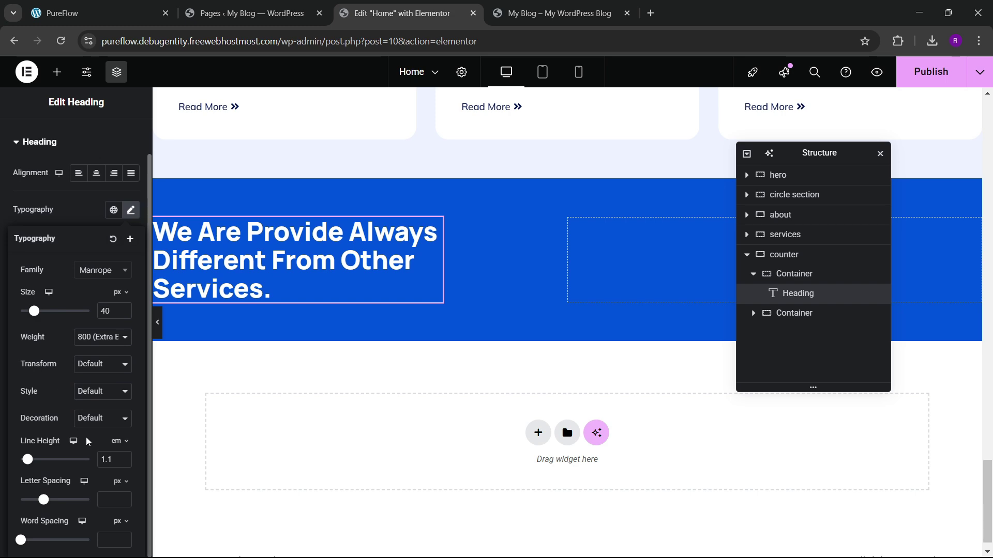
left_click(124, 458)
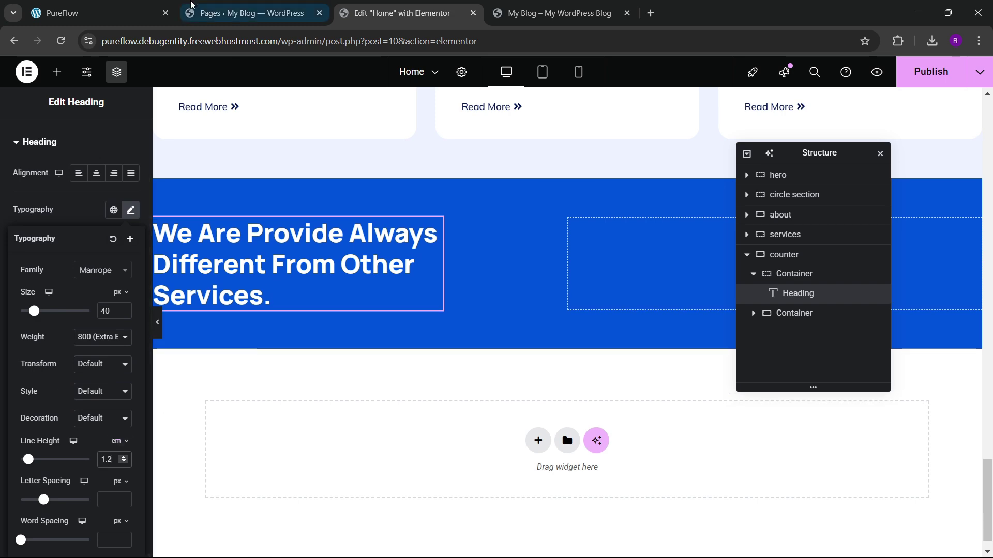
left_click(93, 13)
scroll(309, 364, "down", 2)
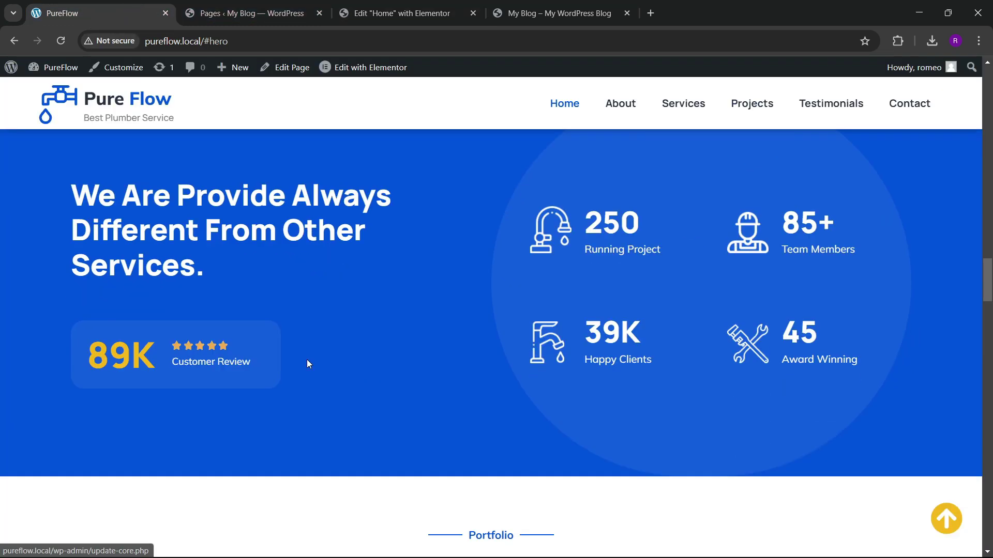
left_click(402, 13)
Step: Place a new empty Container below the heading in the left column
left_click(57, 75)
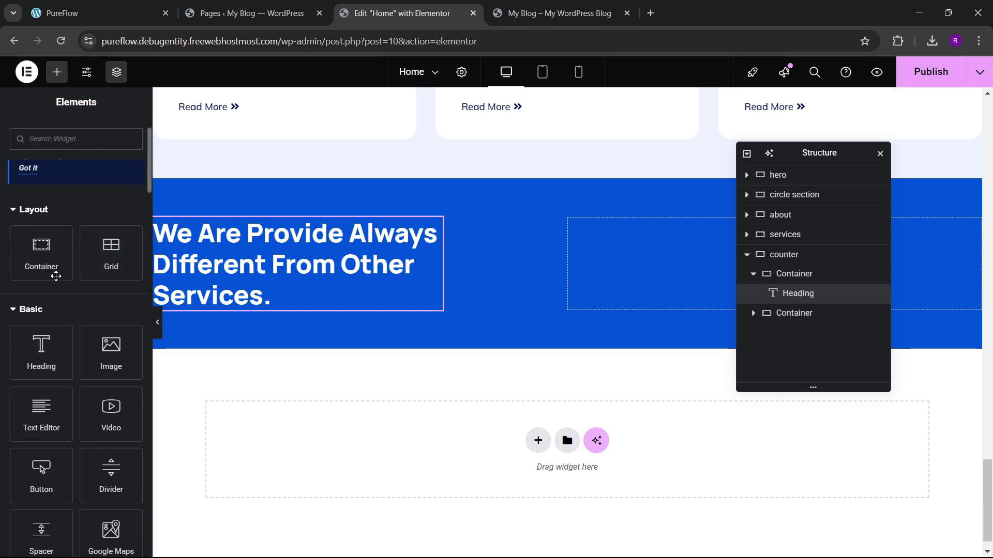
left_click_drag(55, 275, 281, 370)
left_click(93, 13)
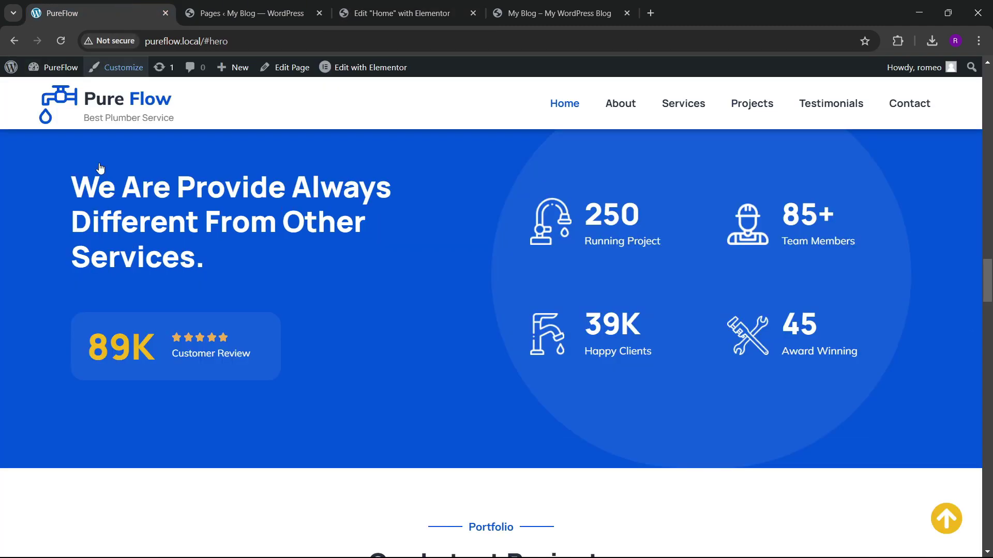
left_click(406, 7)
left_click(57, 72)
Step: Nest an inner container inside the empty container and set its padding to 0
scroll(81, 274, "down", 1)
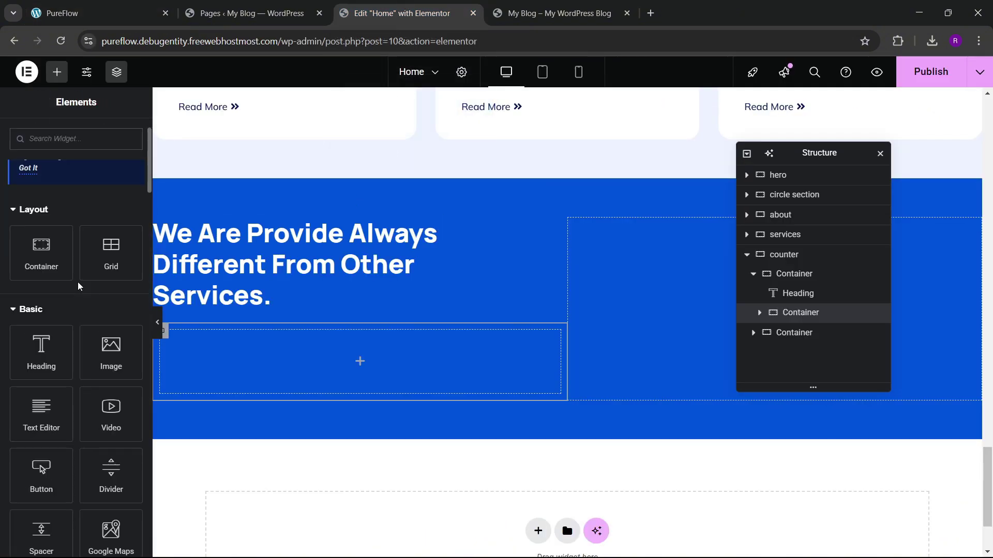
left_click_drag(49, 272, 259, 388)
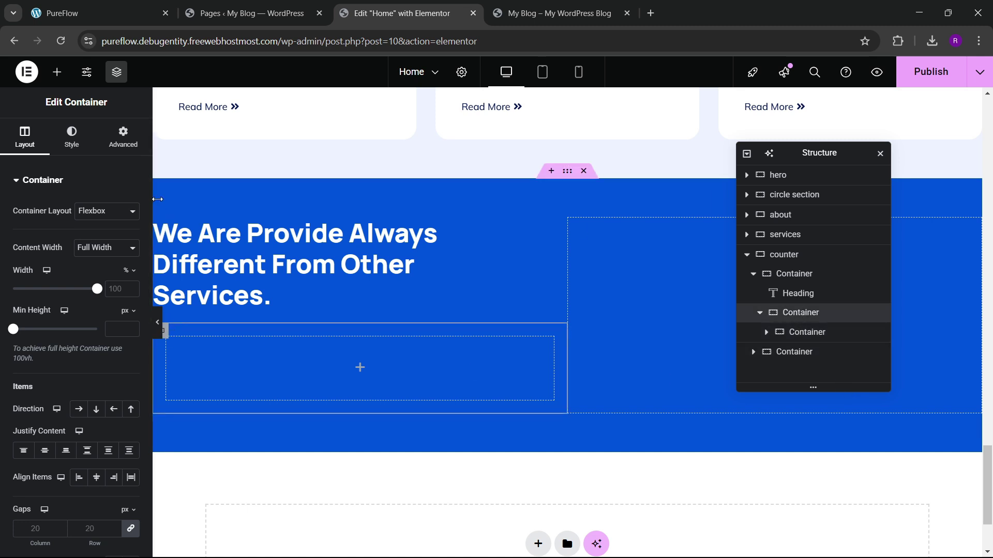
left_click(123, 137)
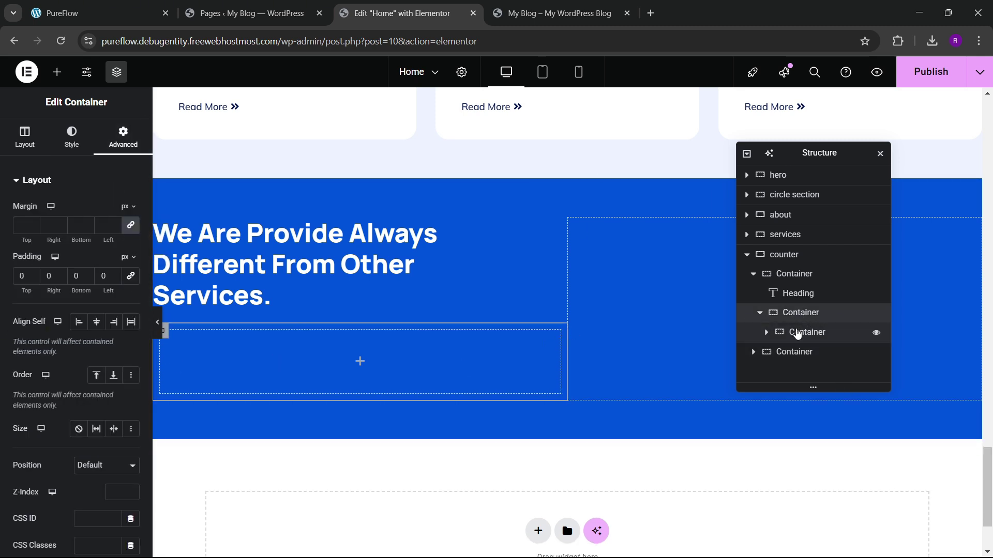
left_click(794, 332)
left_click(123, 137)
left_click(21, 276)
type("0")
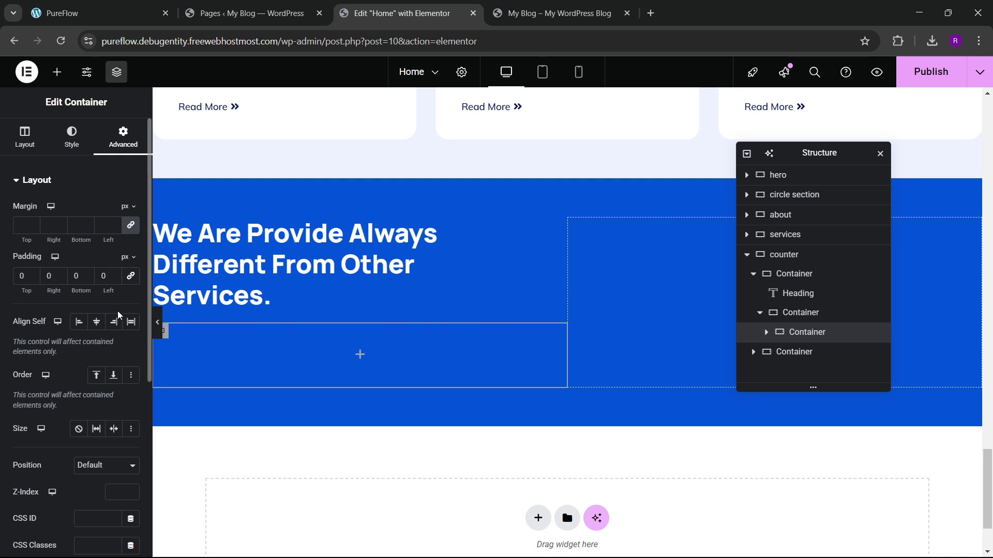
Step: Duplicate the inner container and set the parent to Row direction, start-aligned, with 0 gaps
right_click(820, 332)
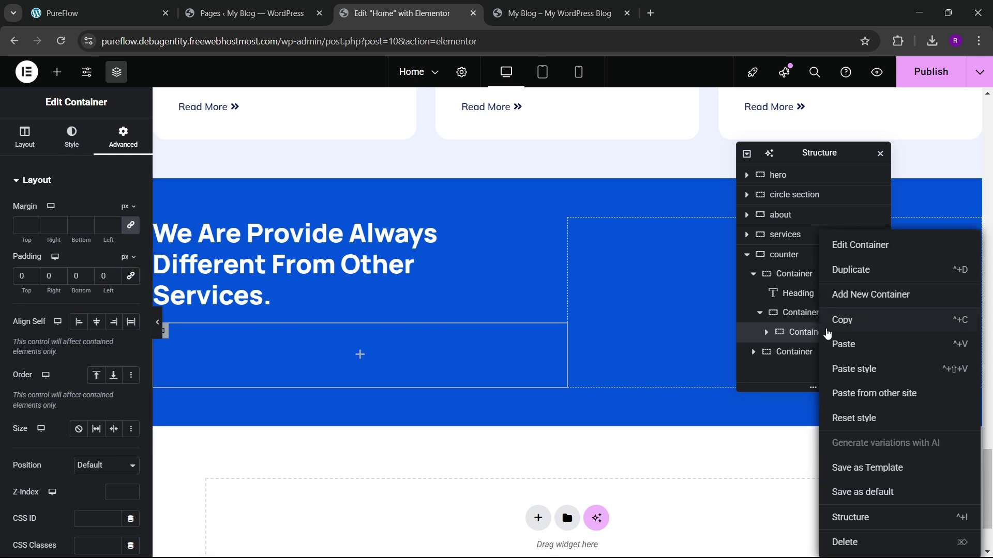
left_click(840, 268)
left_click(827, 313)
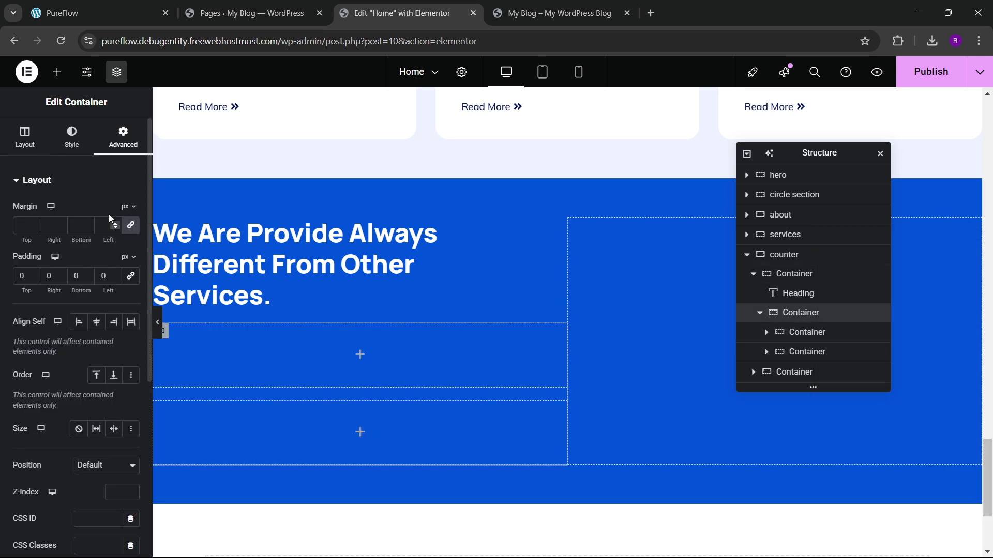
left_click(25, 137)
scroll(45, 294, "down", 1)
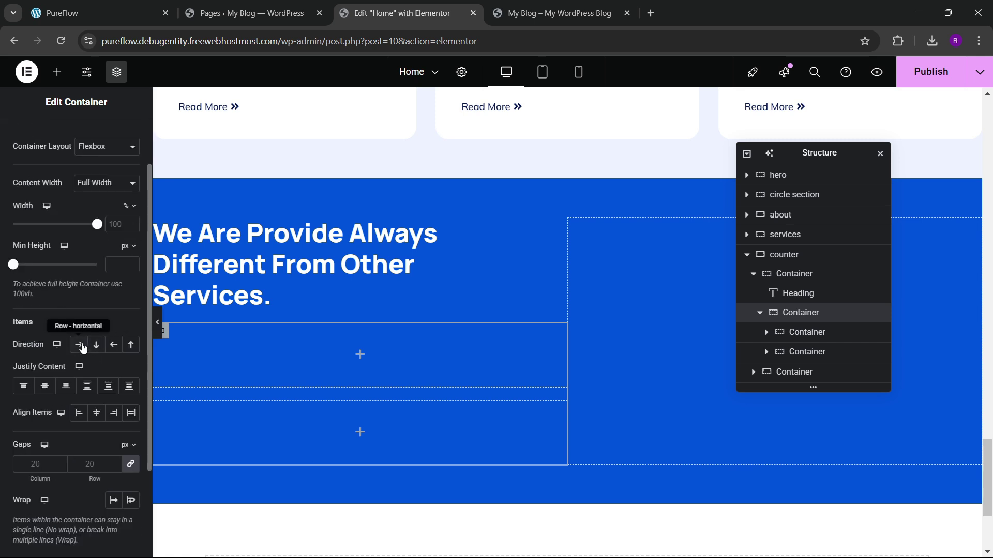
left_click(79, 344)
left_click(79, 413)
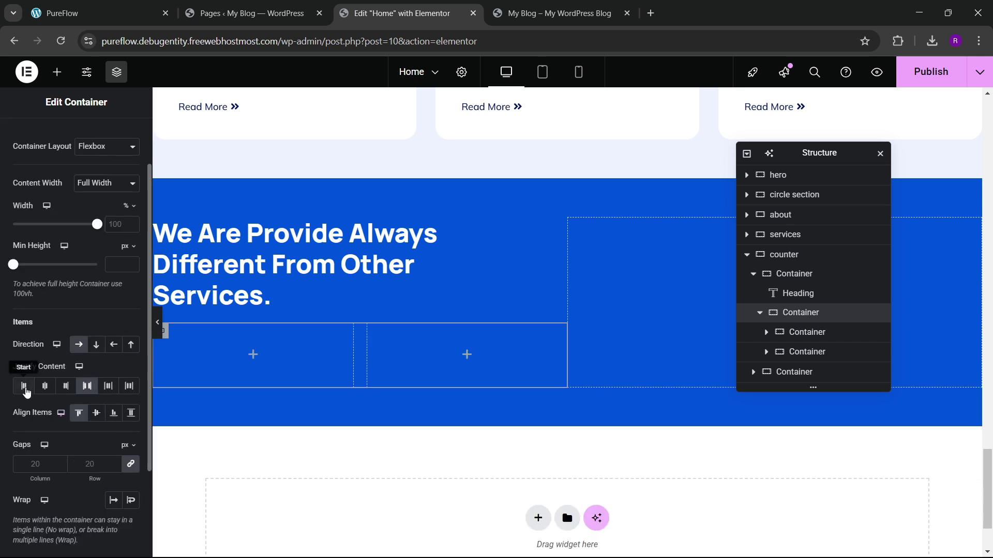
left_click(23, 386)
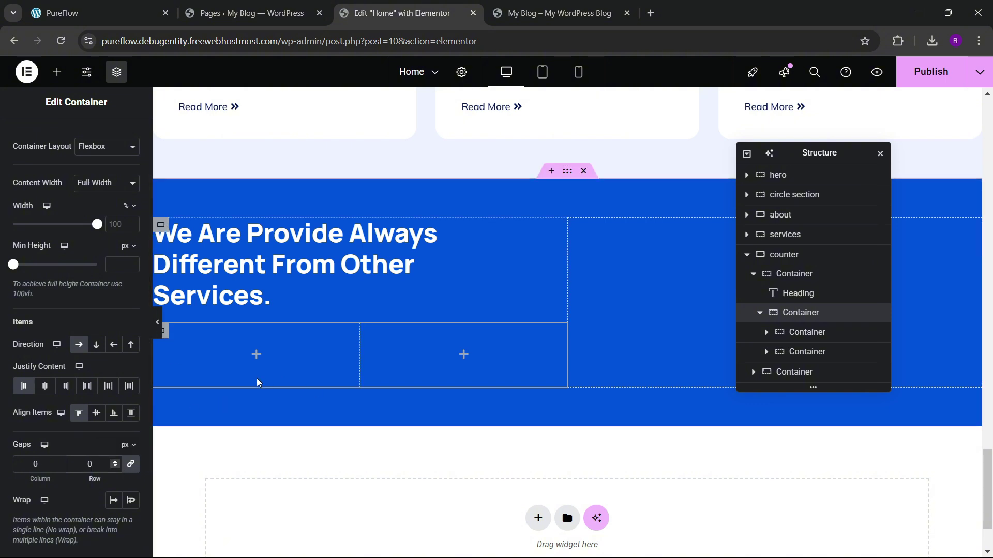
scroll(70, 168, "up", 1)
Step: Add a heading to the left box and change its text to '89'
left_click(64, 77)
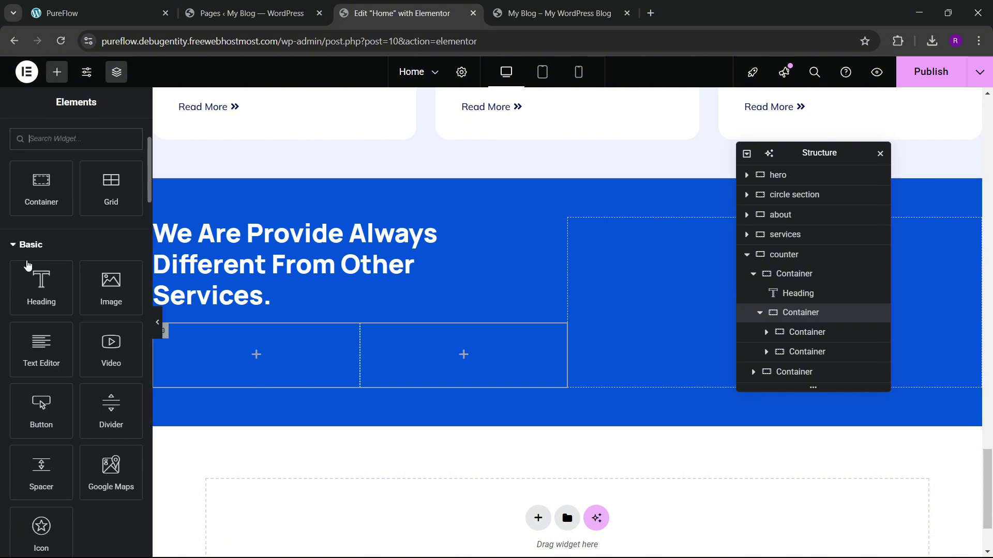
left_click_drag(41, 303, 256, 354)
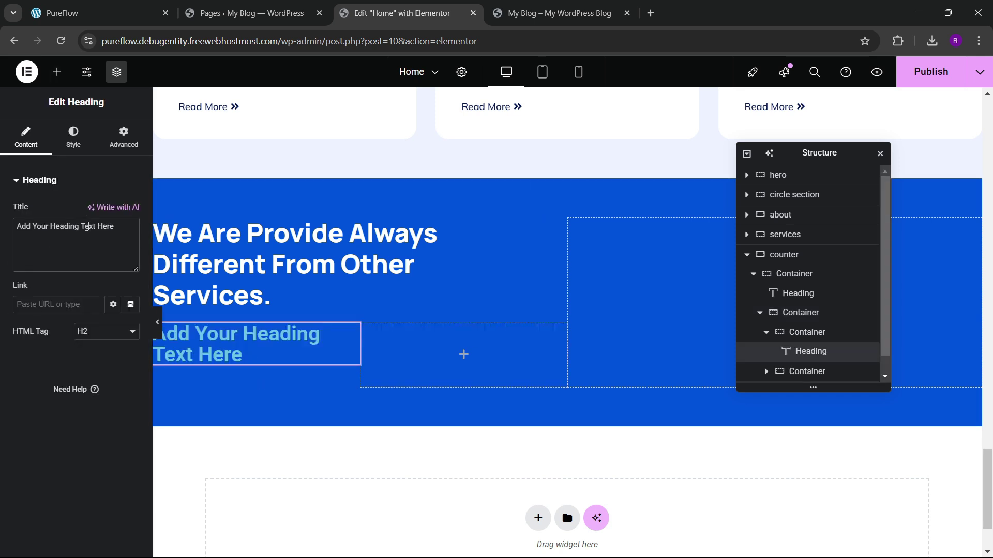
triple_click(88, 226)
key("BackSpace")
type("89K")
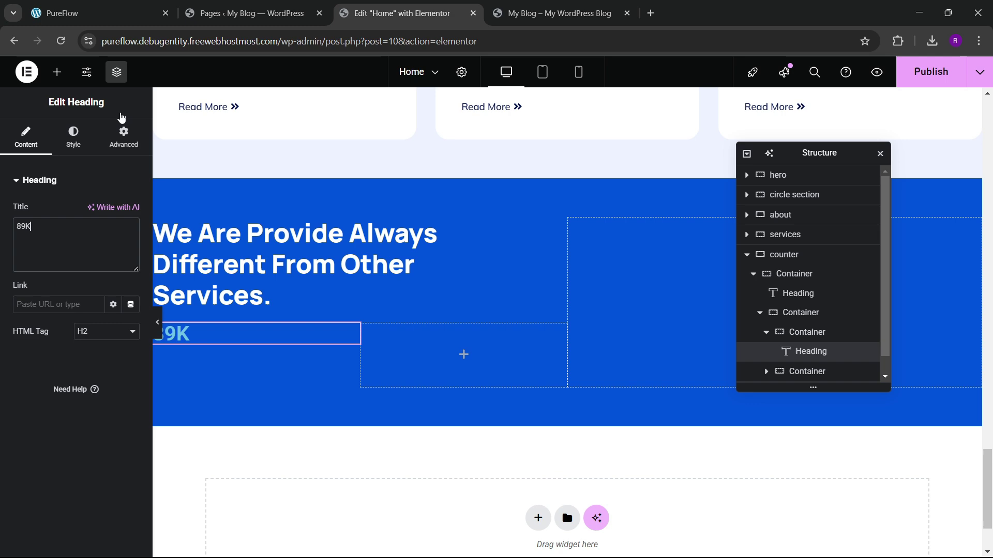
left_click(134, 13)
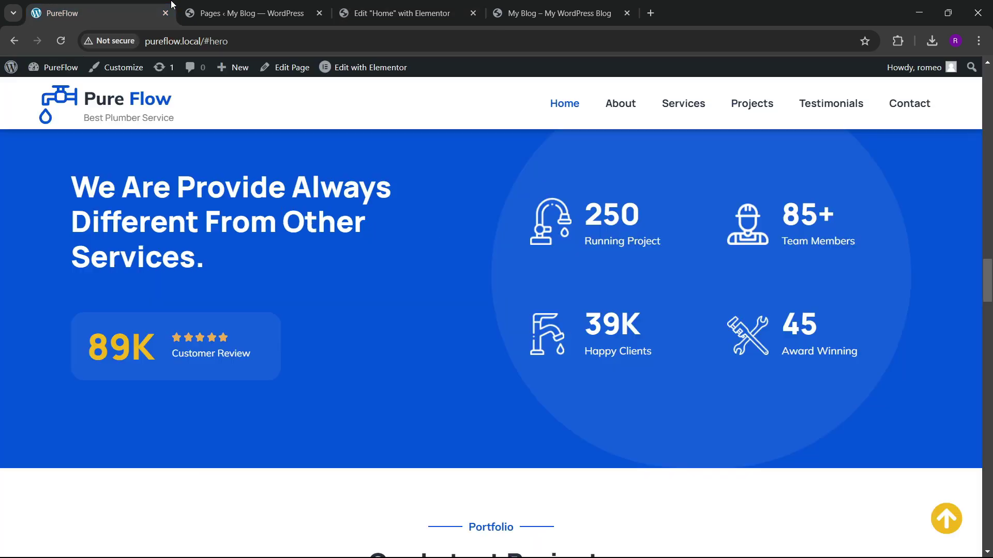
left_click(371, 13)
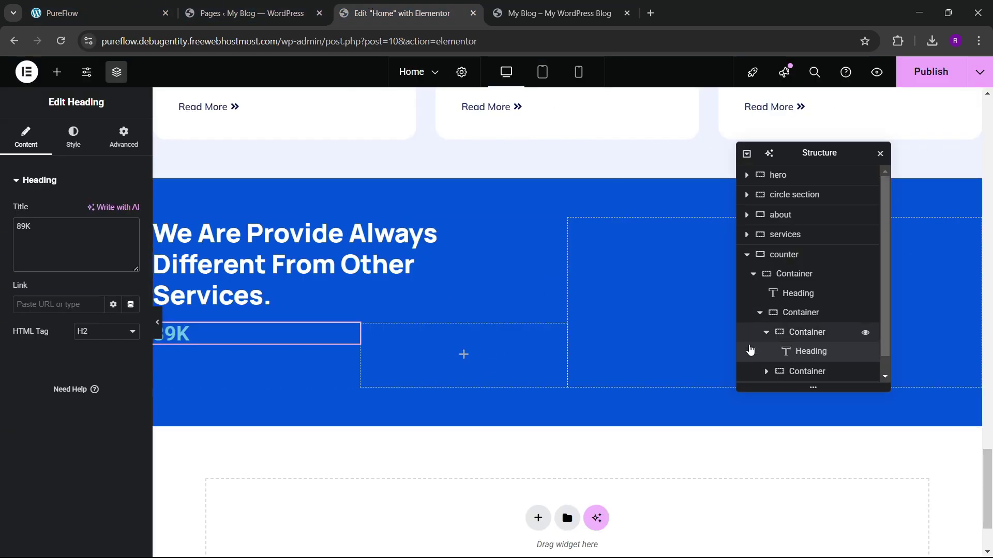
Step: Rename the two-box container to 'inner box' and keep its boxes justified to start
left_click(802, 314)
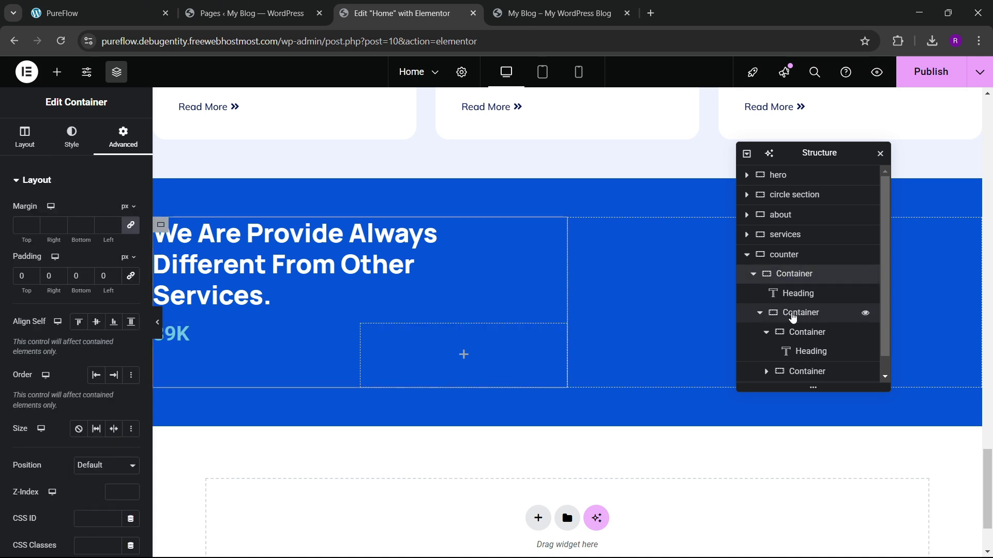
double_click(802, 314)
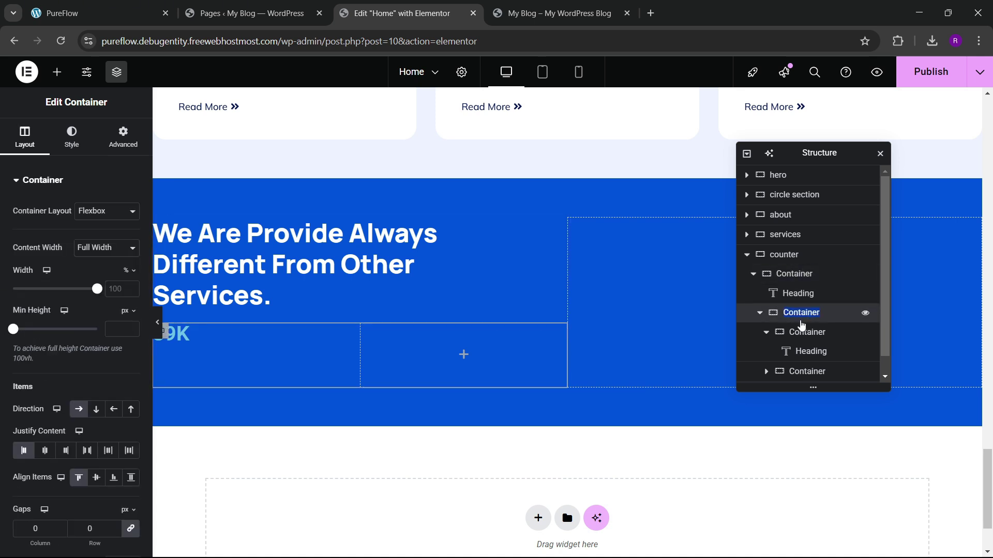
type("inner box")
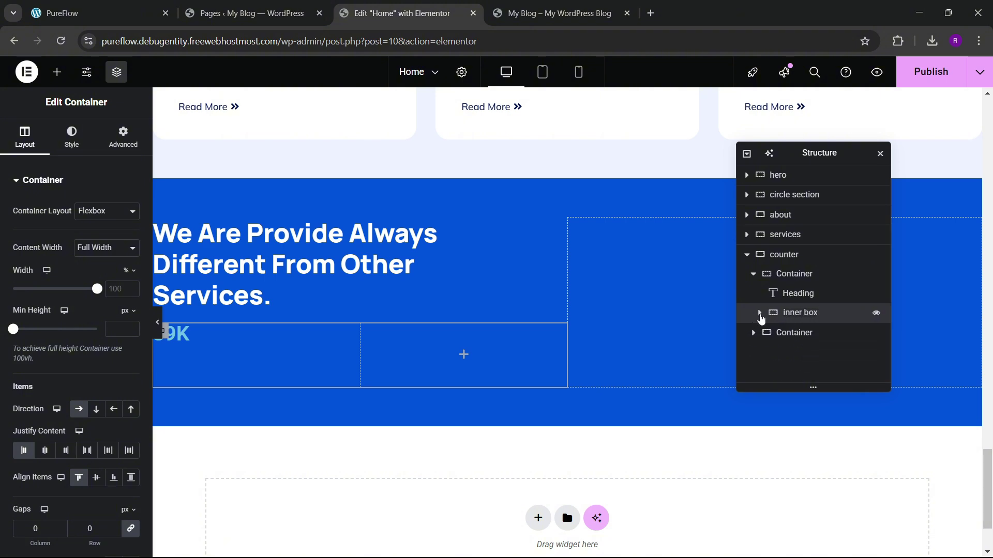
left_click(760, 314)
left_click(765, 334)
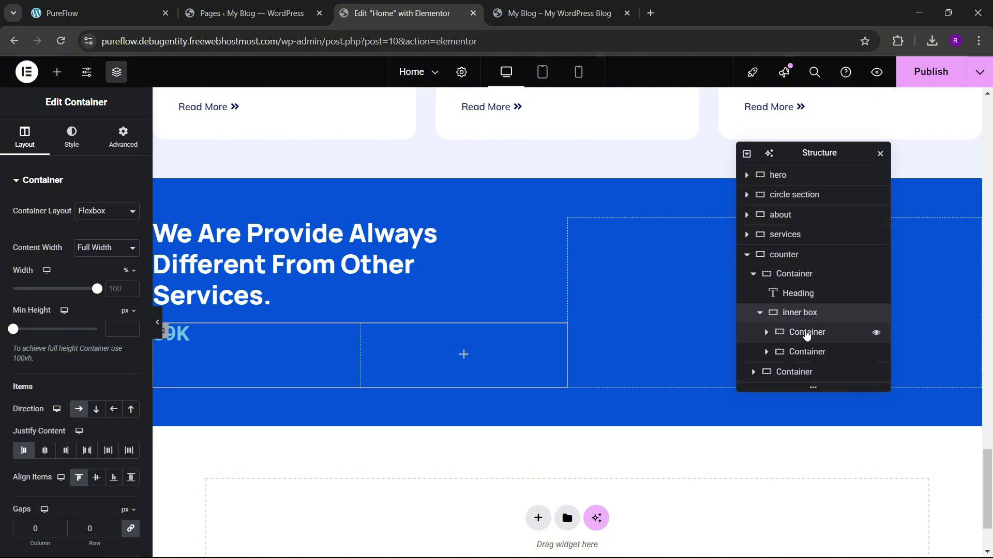
scroll(35, 305, "down", 2)
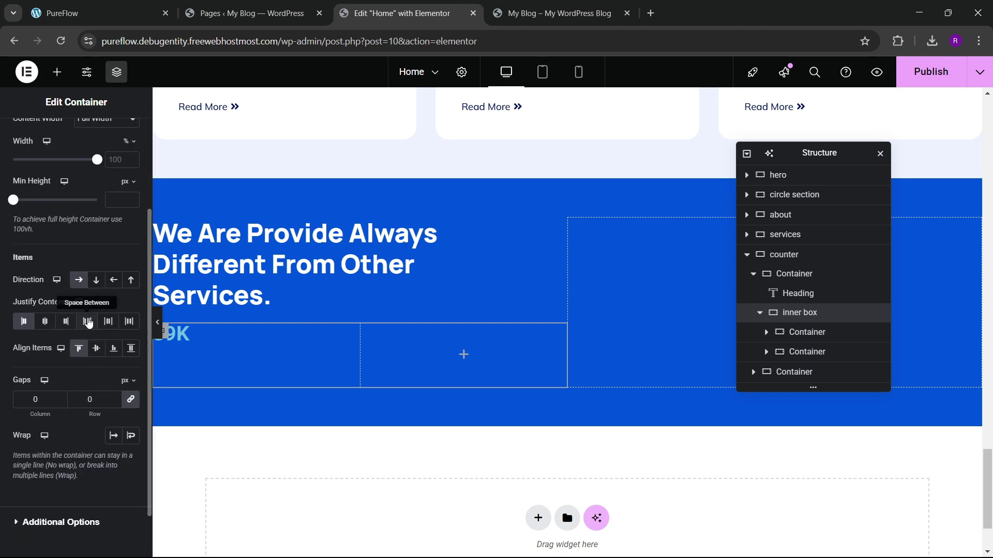
left_click(87, 321)
left_click(29, 324)
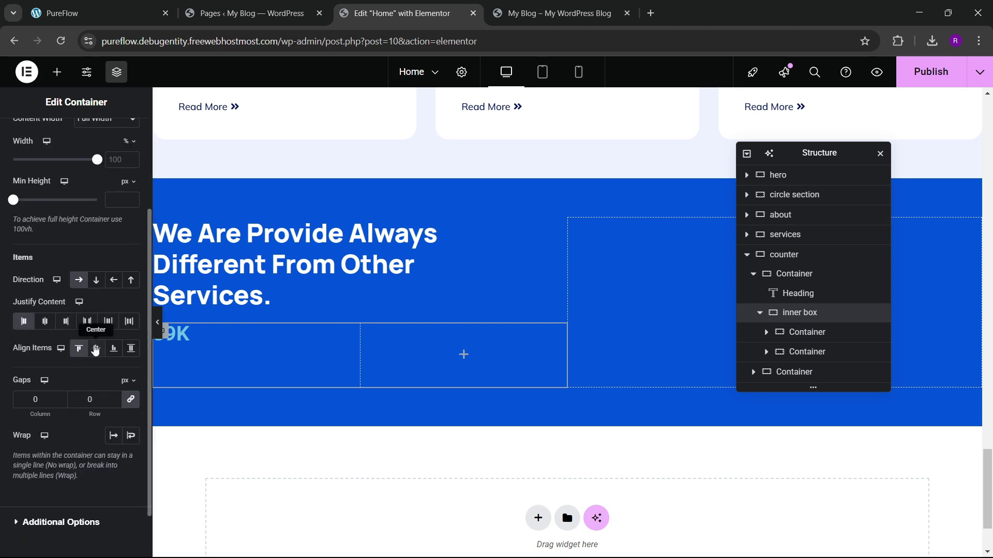
Step: Centre the 89K number within the first box
left_click(807, 331)
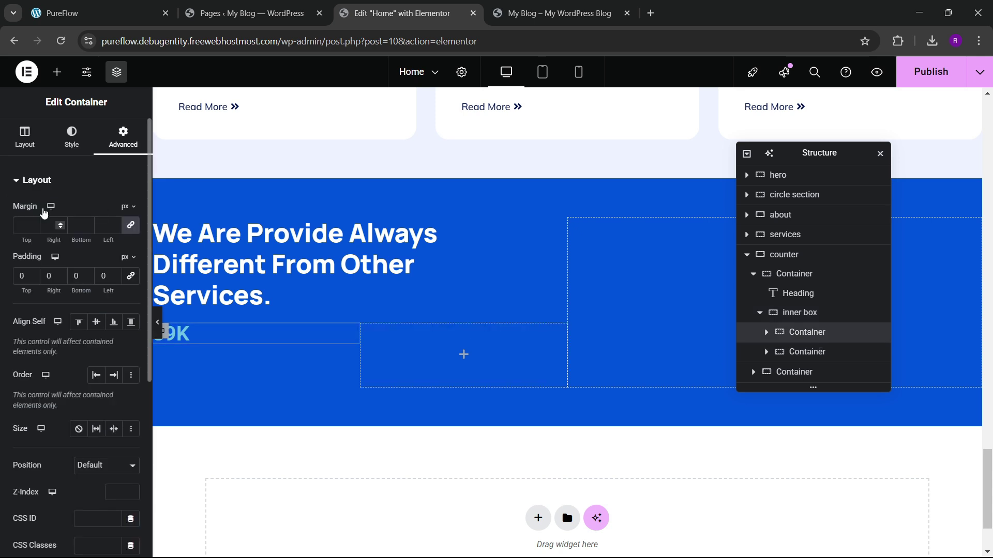
left_click(24, 137)
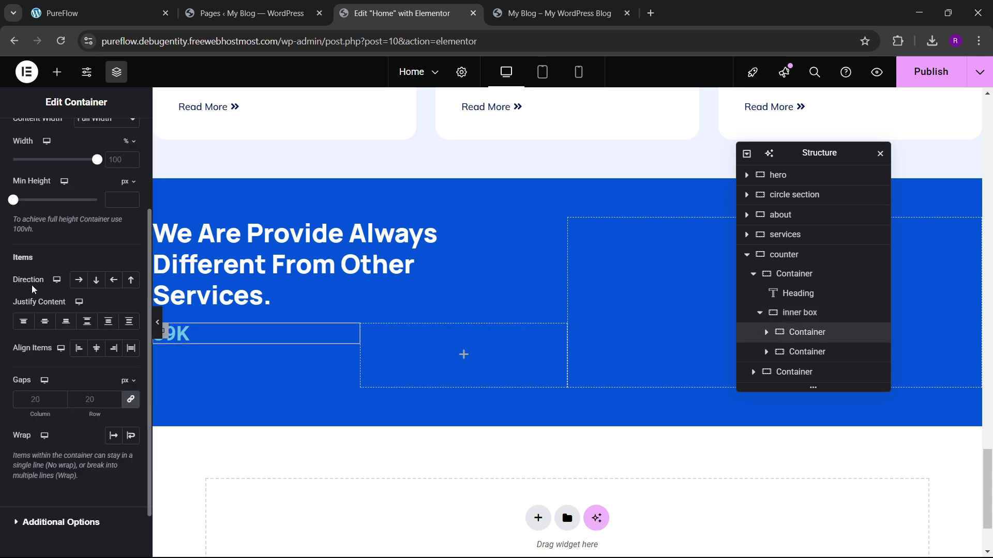
left_click(45, 322)
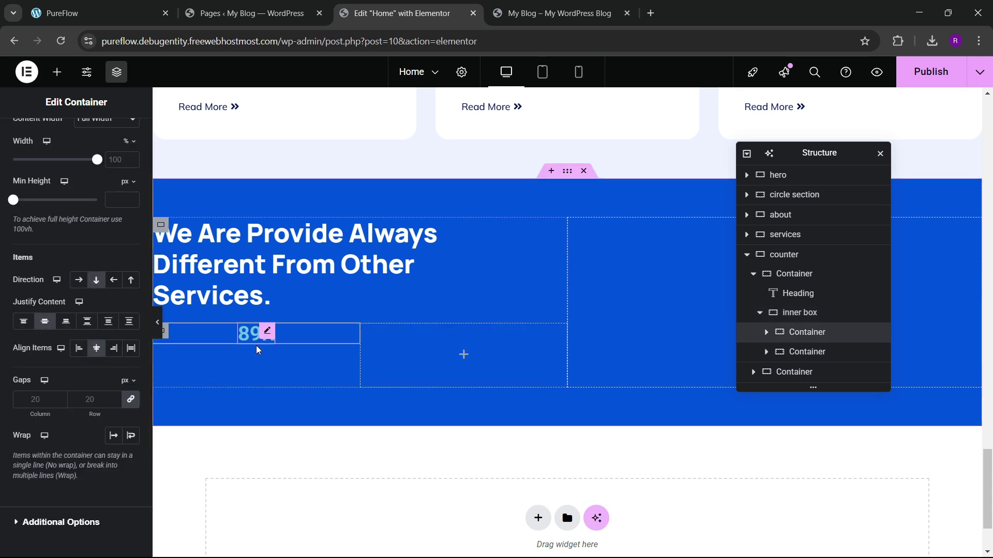
left_click(804, 351)
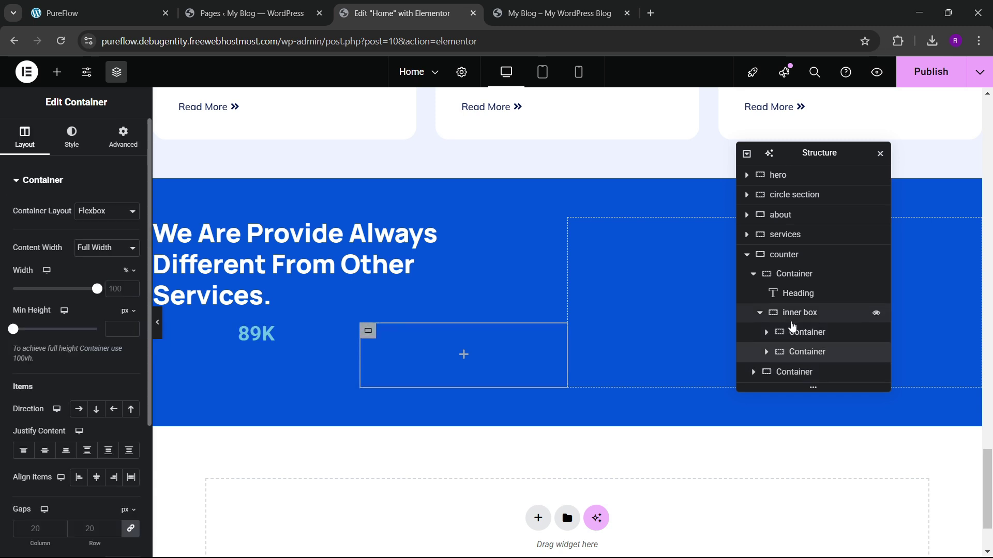
Step: Set the inner box's Align Items to Stretch so its boxes fill the full height
left_click(789, 275)
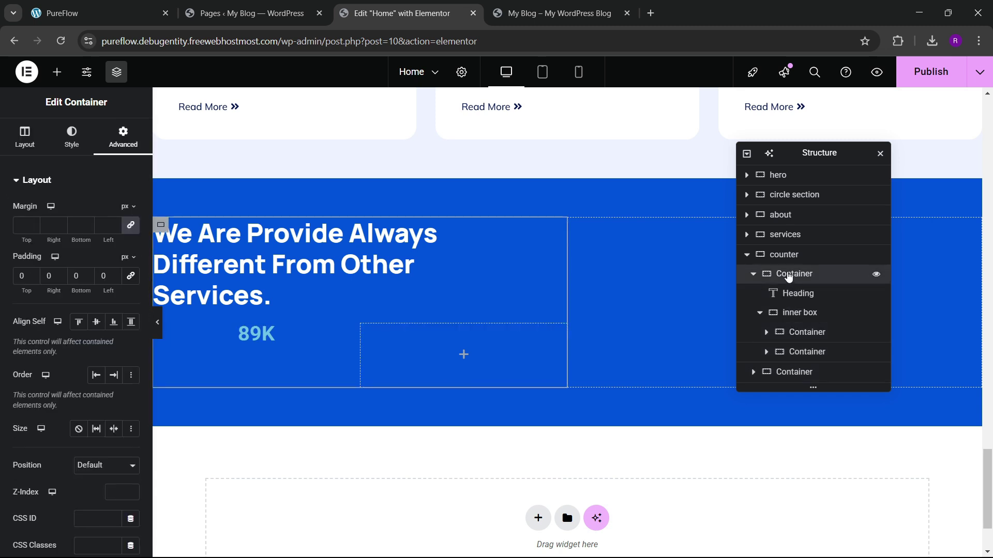
left_click(753, 275)
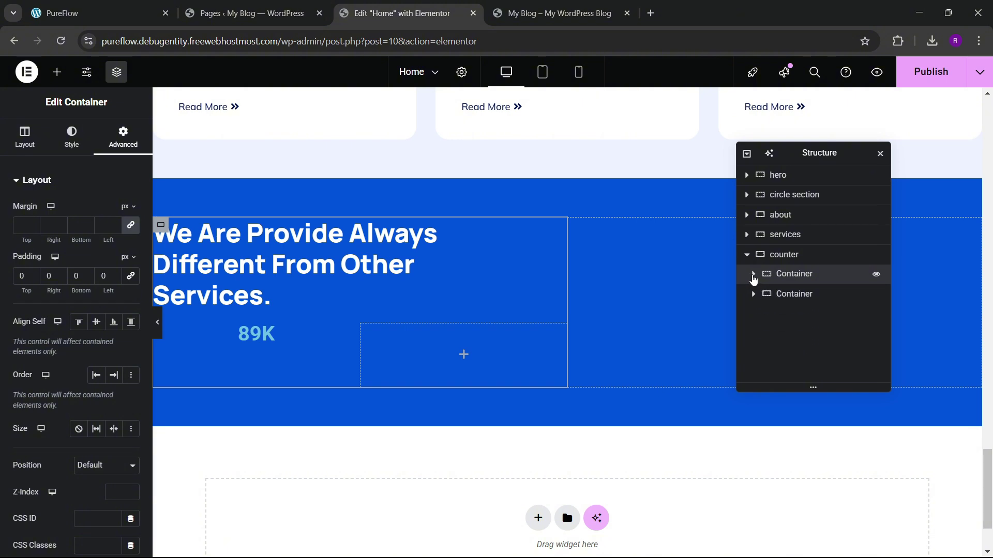
left_click(789, 294)
left_click(753, 274)
left_click(792, 299)
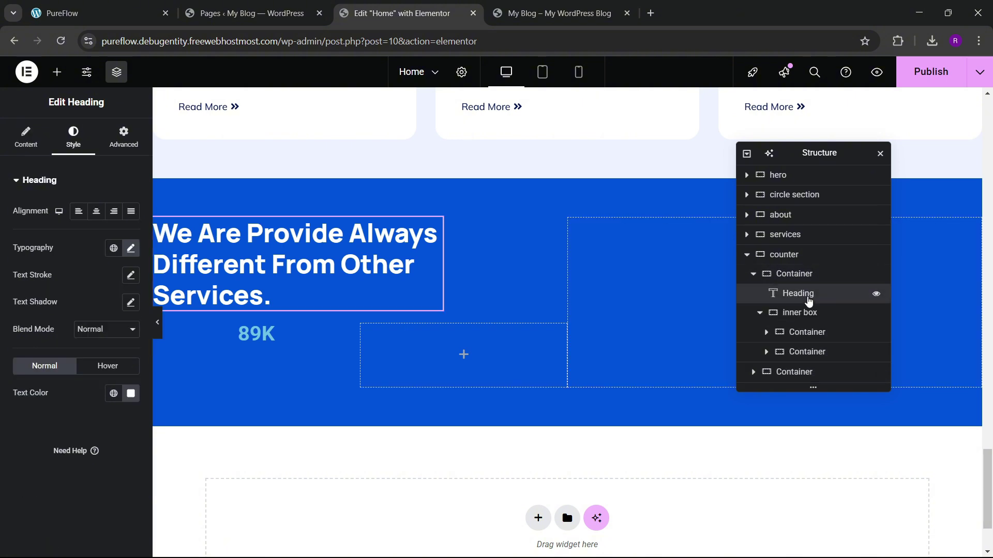
left_click(792, 312)
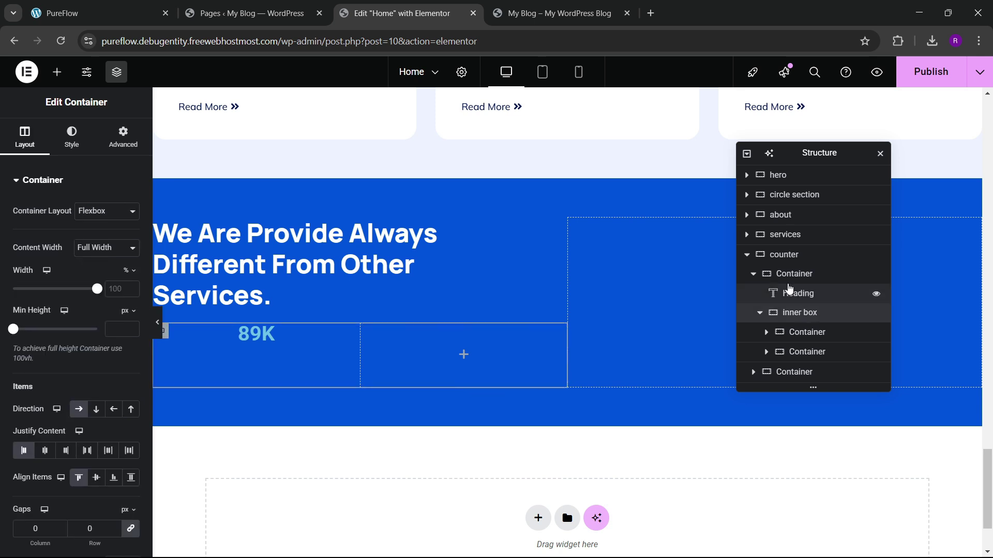
left_click(793, 336)
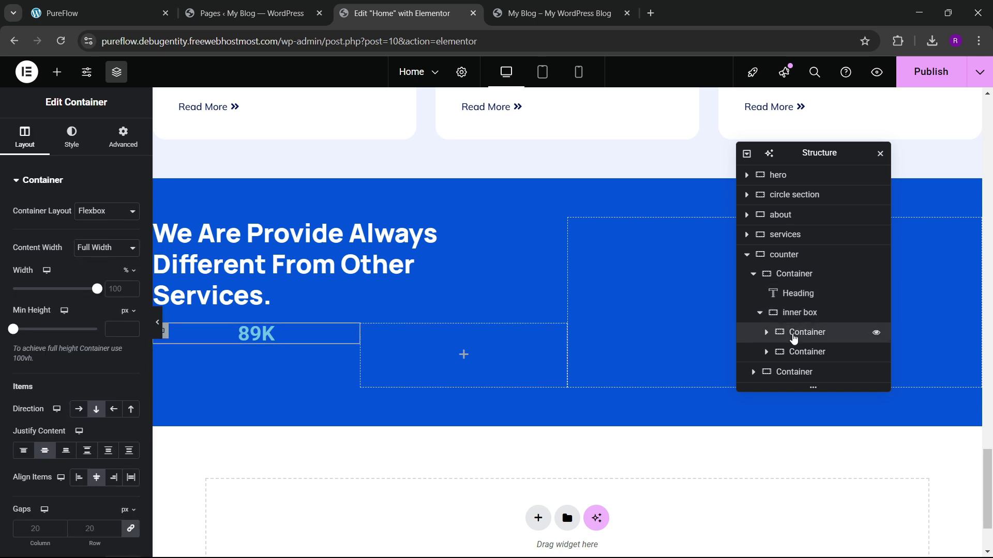
left_click(799, 313)
scroll(14, 313, "down", 4)
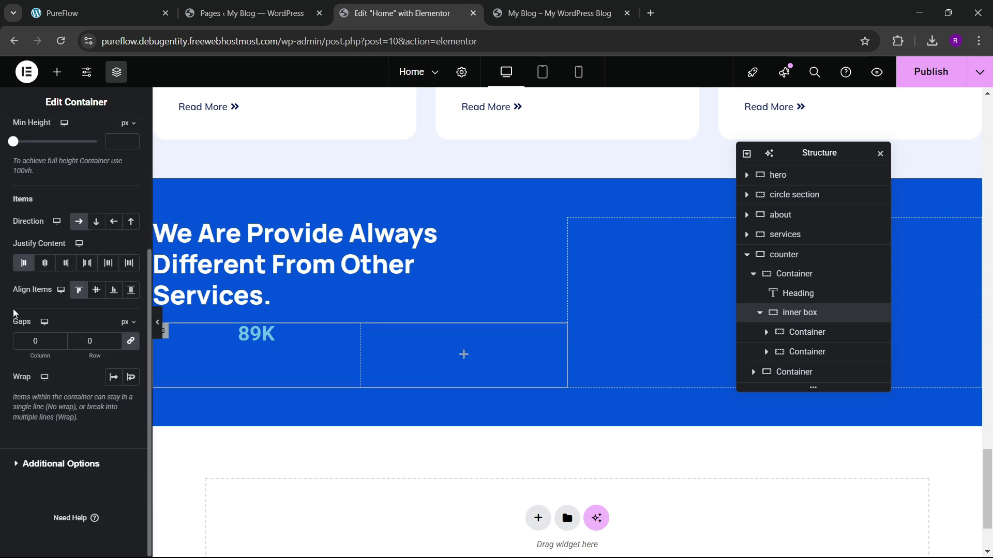
left_click(129, 292)
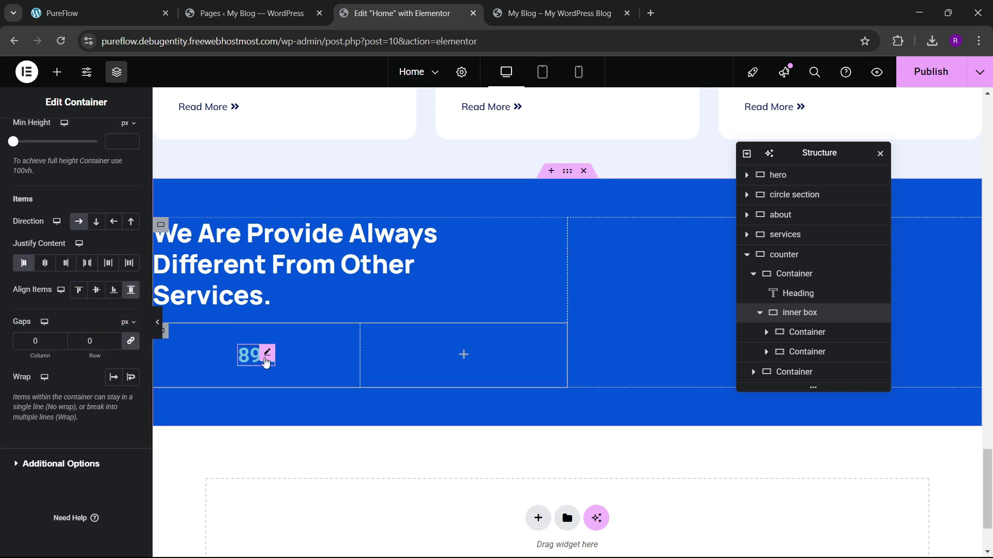
left_click(264, 357)
left_click(58, 149)
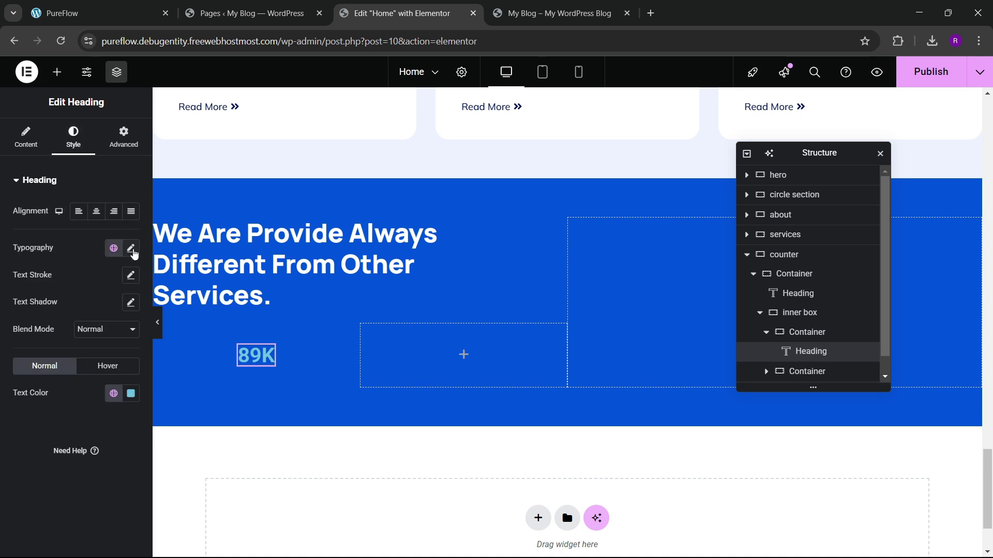
Step: Set the 89K typography to Manrope, 700 Bold, at about 60 px
left_click(131, 247)
left_click(99, 308)
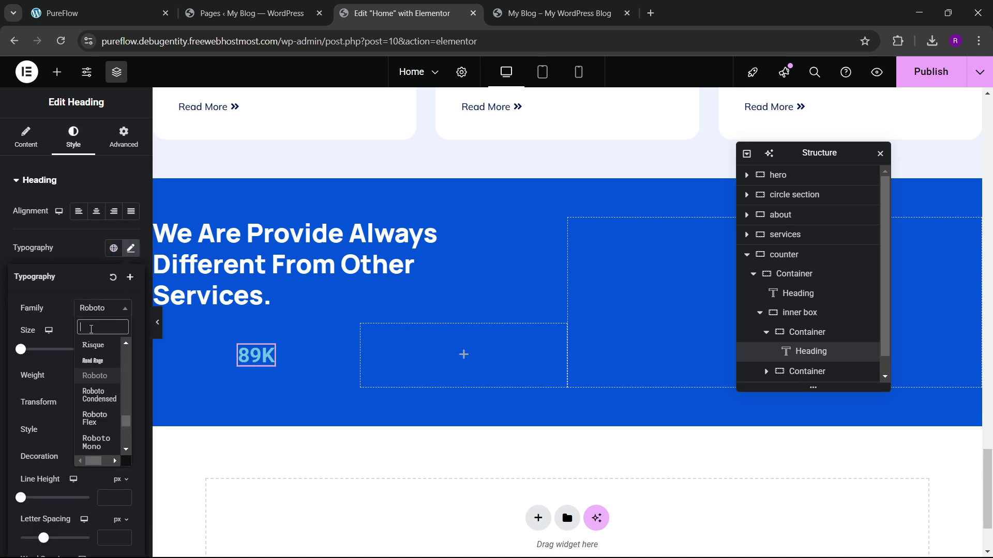
type("manrope")
key("Return")
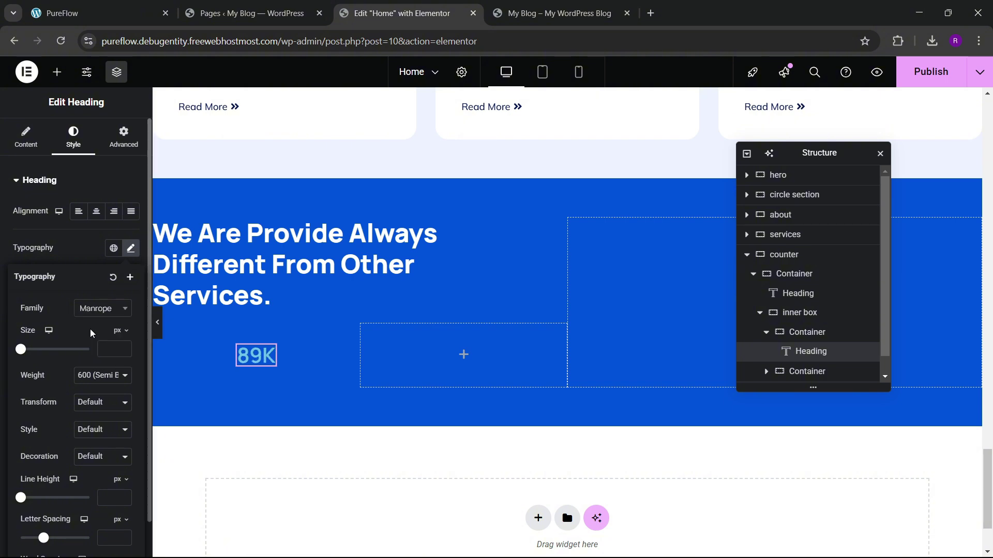
left_click(92, 376)
key("Down")
key("Return")
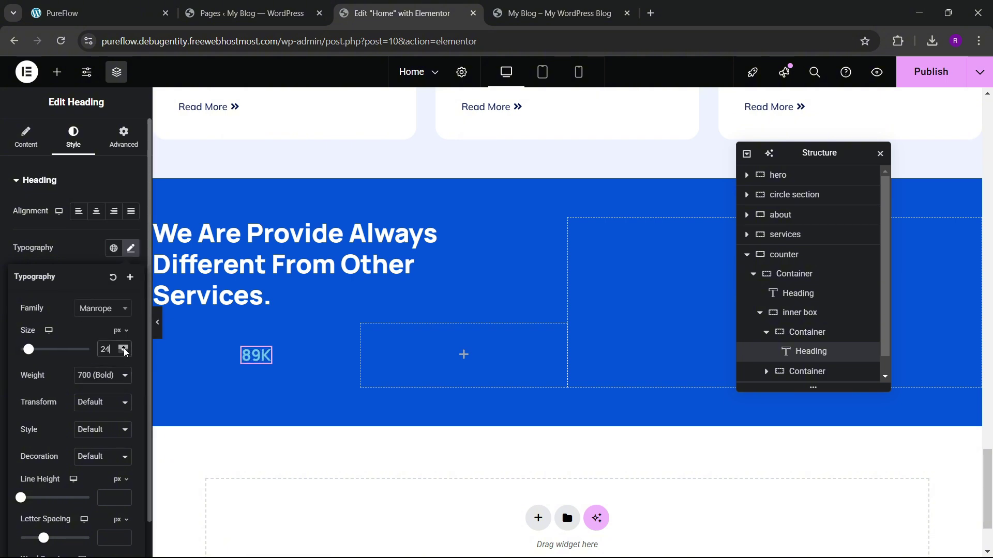
left_click_drag(125, 352, 124, 352)
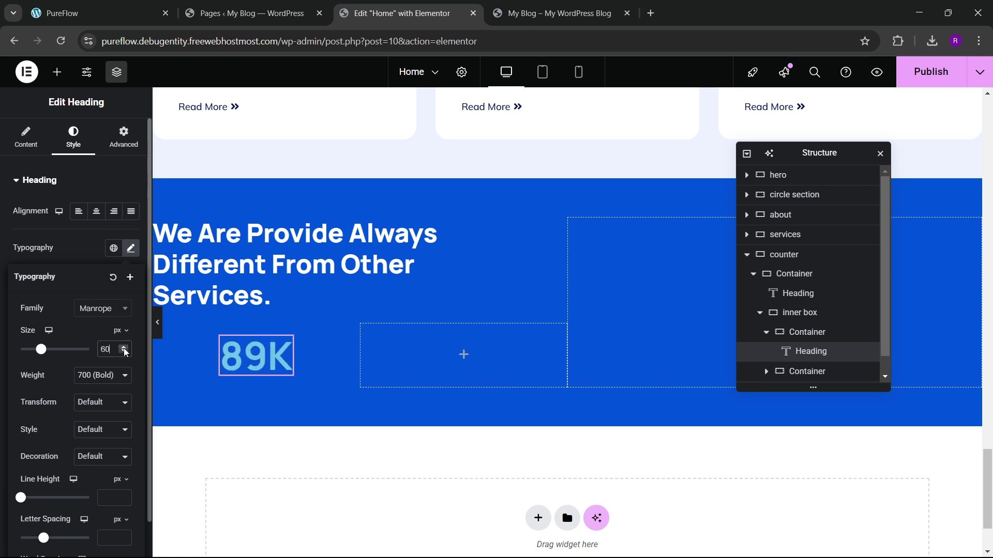
left_click(76, 241)
Step: Copy the live site's gold yellow hex with the colour picker extension
left_click(114, 393)
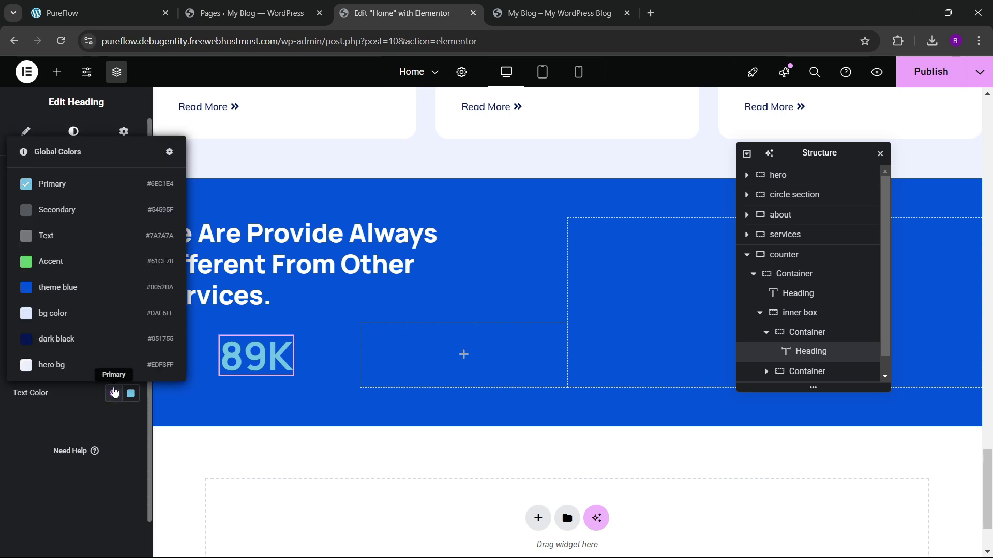
left_click(50, 432)
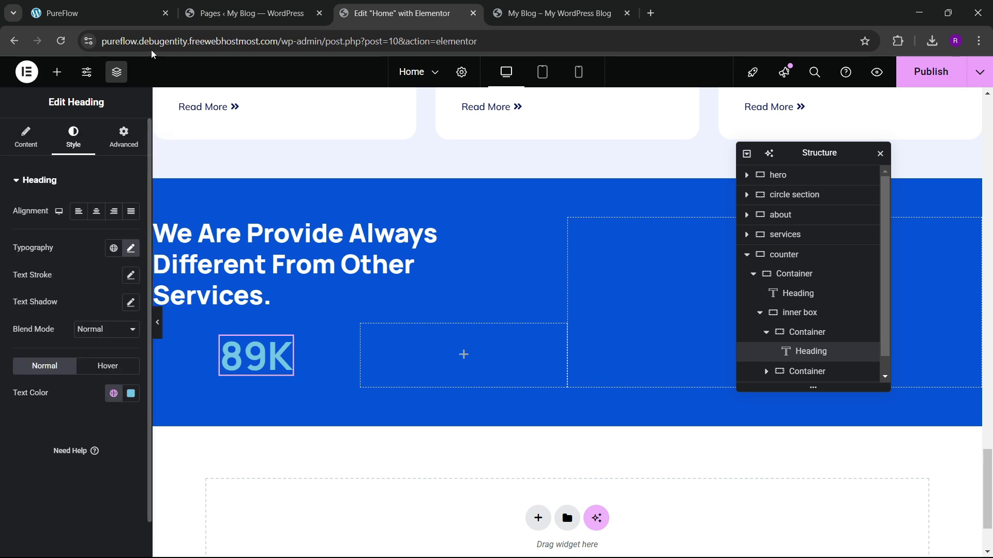
key("ctrl+1")
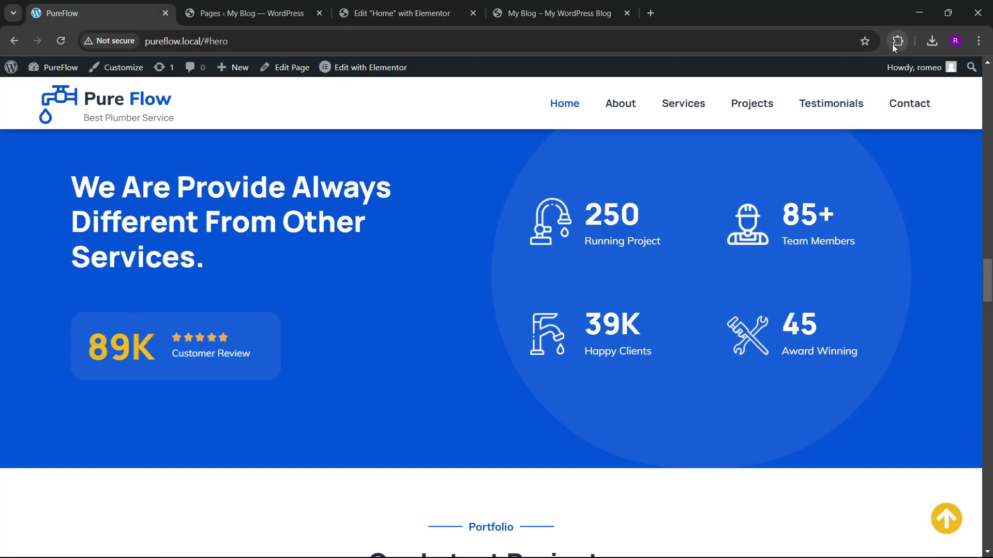
left_click(898, 41)
left_click(777, 147)
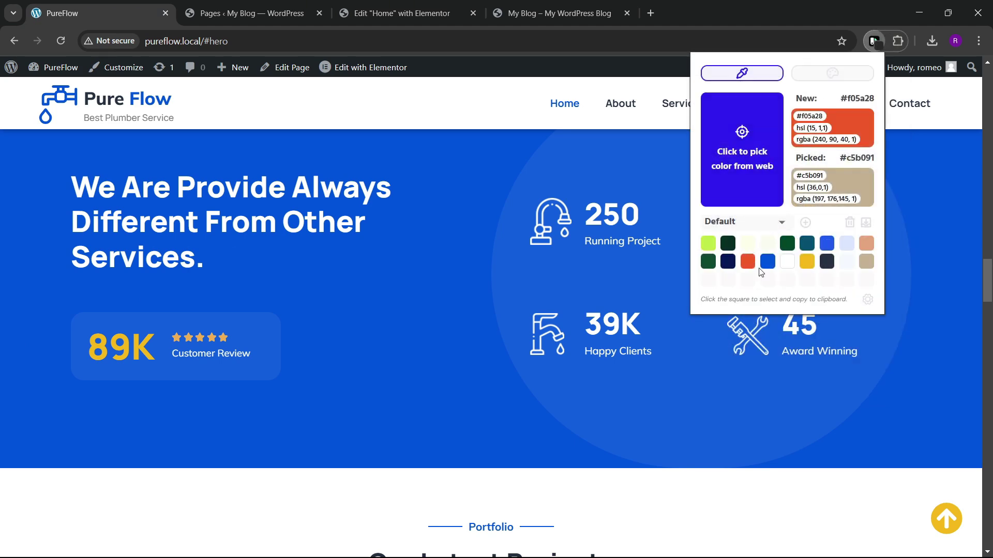
left_click(806, 266)
left_click(401, 12)
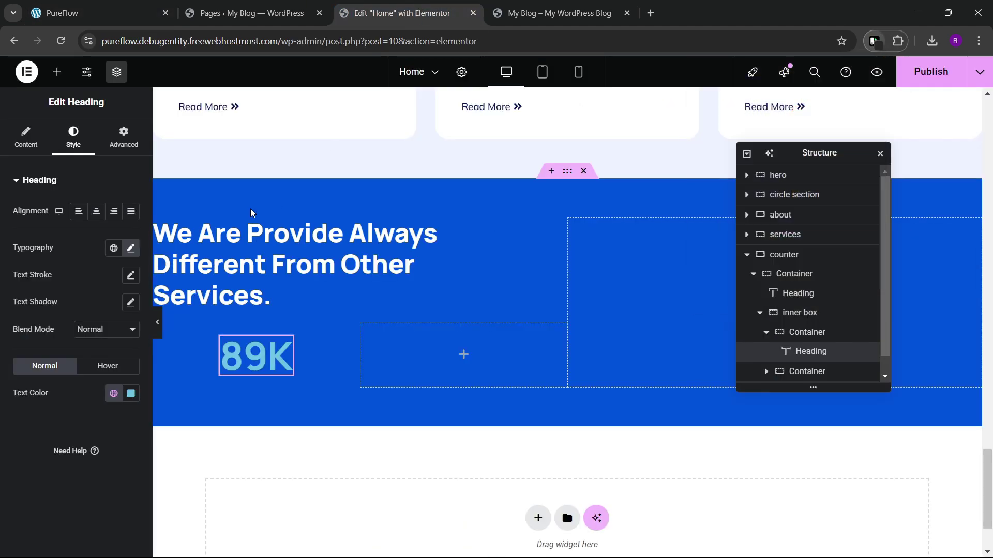
Step: Apply the yellow as 89K's text colour and save it as global colour 'theme gold'
left_click(132, 394)
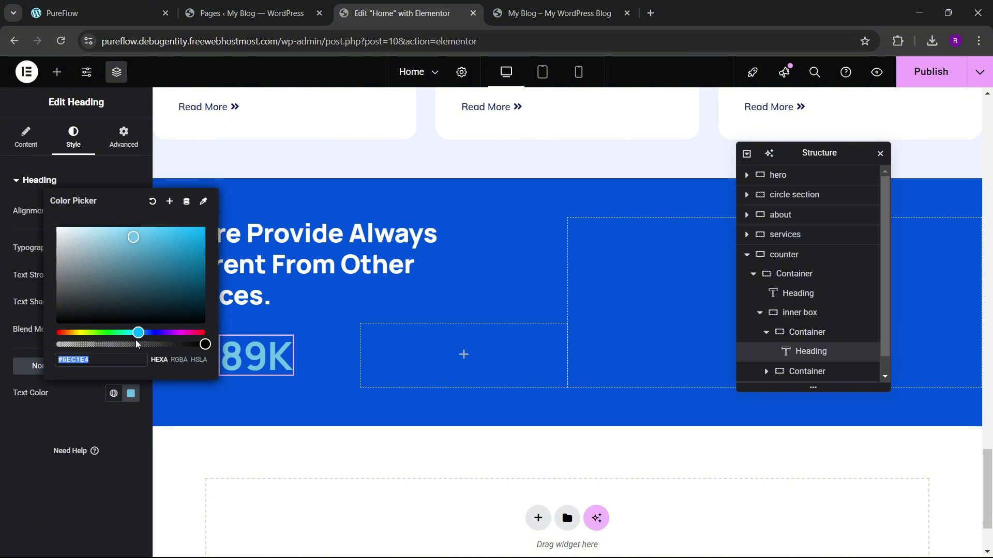
type("#f4b81c")
left_click(169, 201)
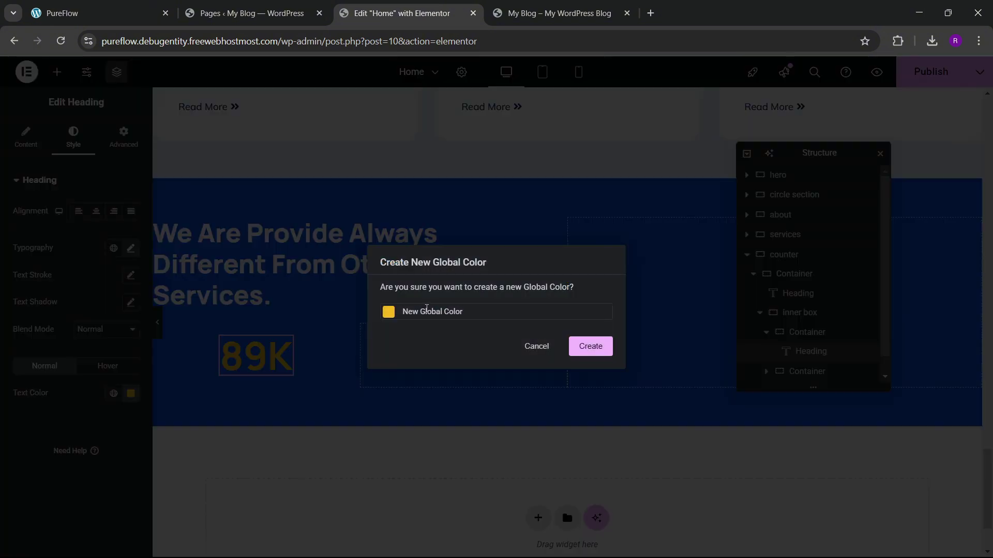
type("theme golden")
left_click(587, 355)
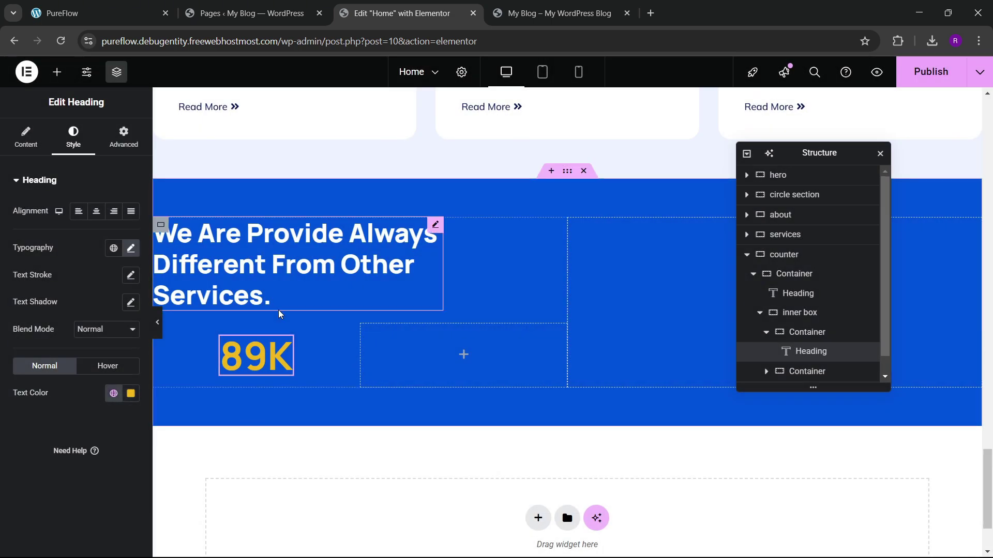
left_click(103, 13)
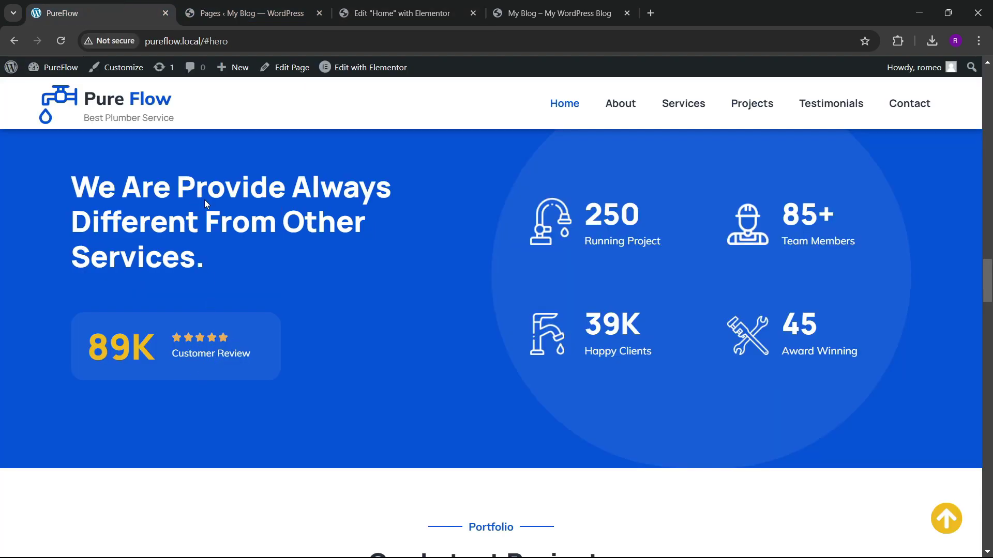
key("ctrl+Tab")
key("ctrl+Tab")
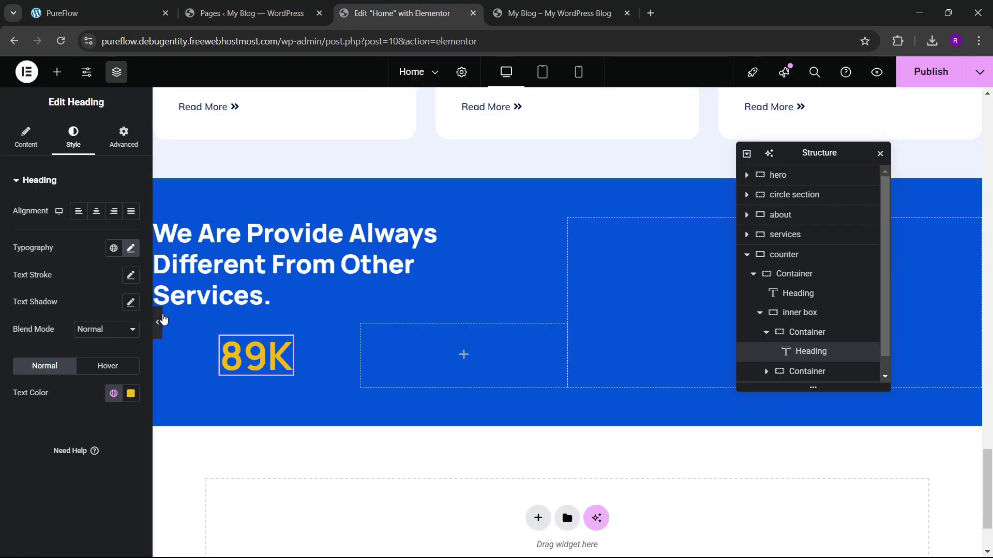
left_click(57, 71)
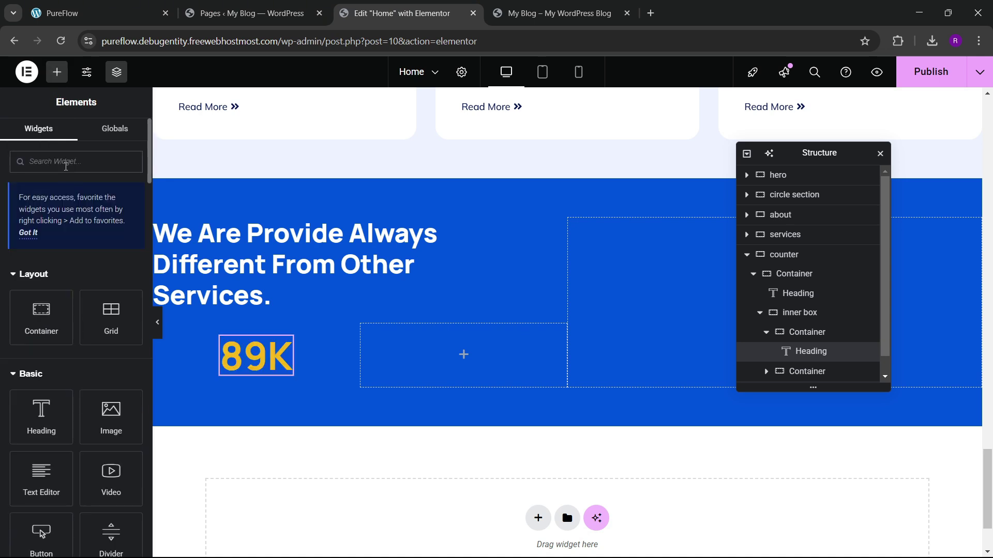
Step: Search the widgets for 'review' and drop a Star Rating into the empty right box
type("staw")
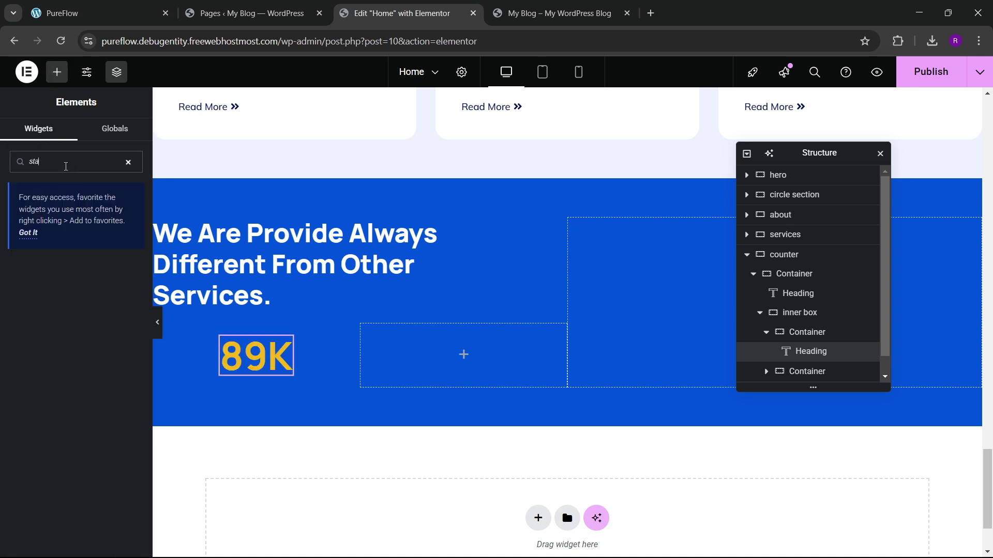
key("BackSpace")
type("review")
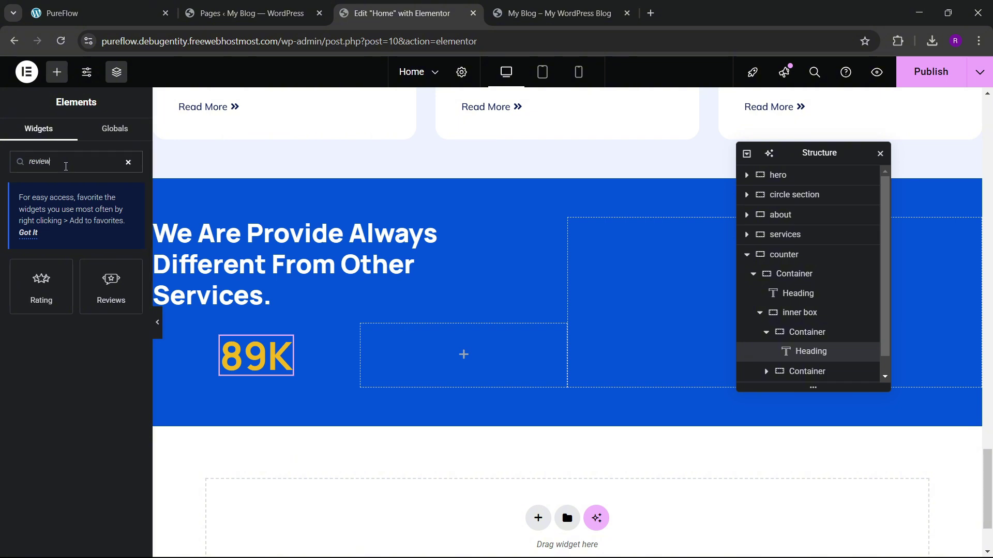
left_click_drag(41, 287, 499, 351)
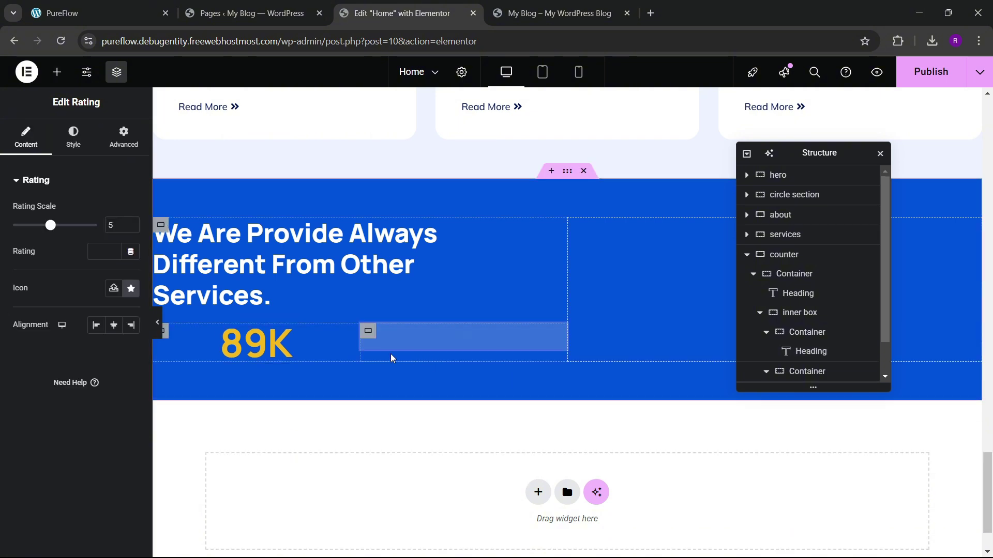
Step: Add a heading below the rating stars, then delete it as an unwanted placeholder
left_click(129, 6)
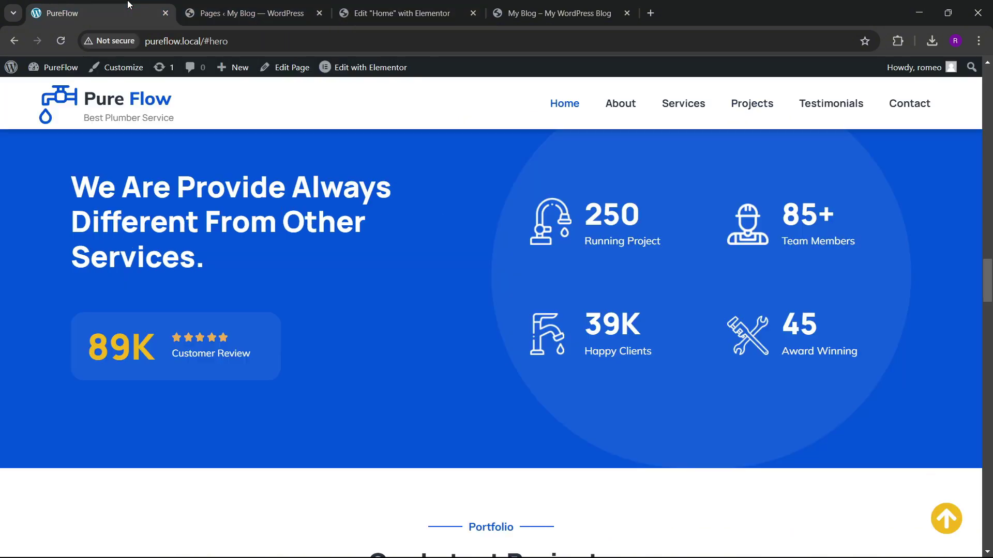
left_click(398, 13)
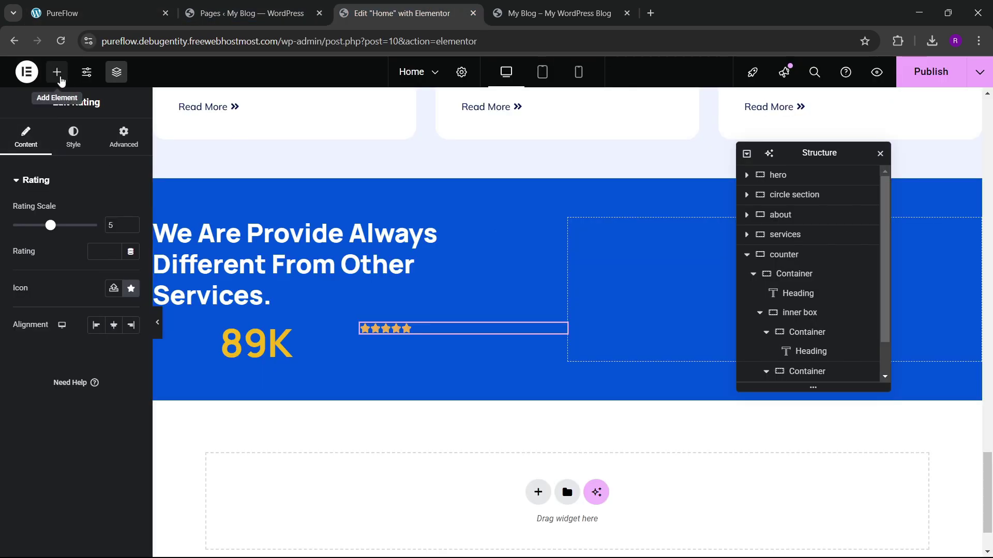
left_click(57, 72)
scroll(65, 255, "down", 3)
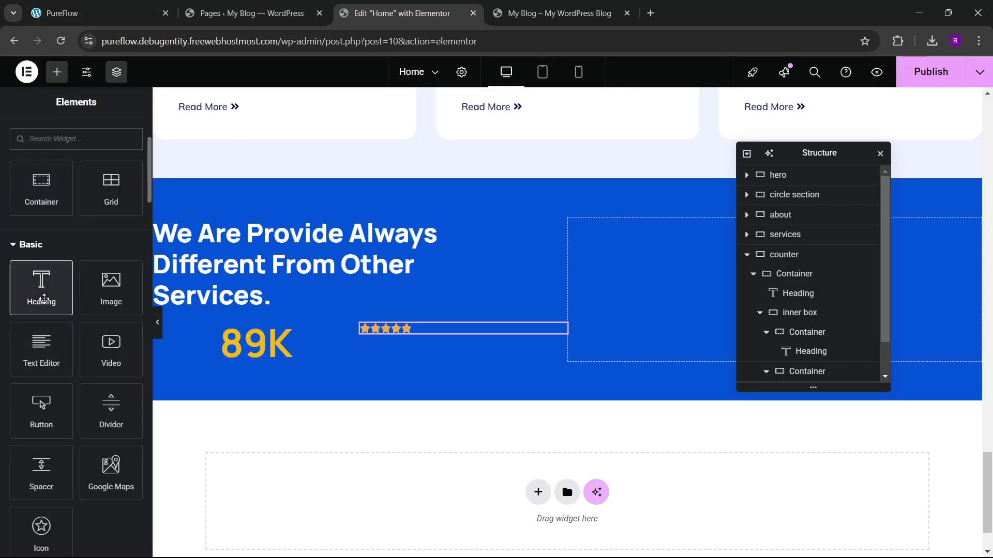
left_click_drag(43, 299, 395, 334)
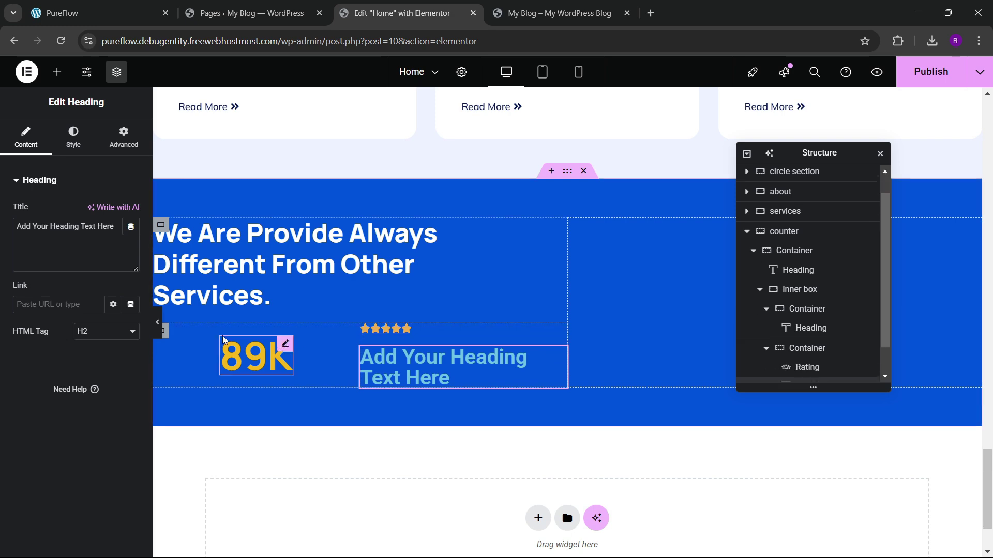
right_click(401, 368)
left_click(434, 540)
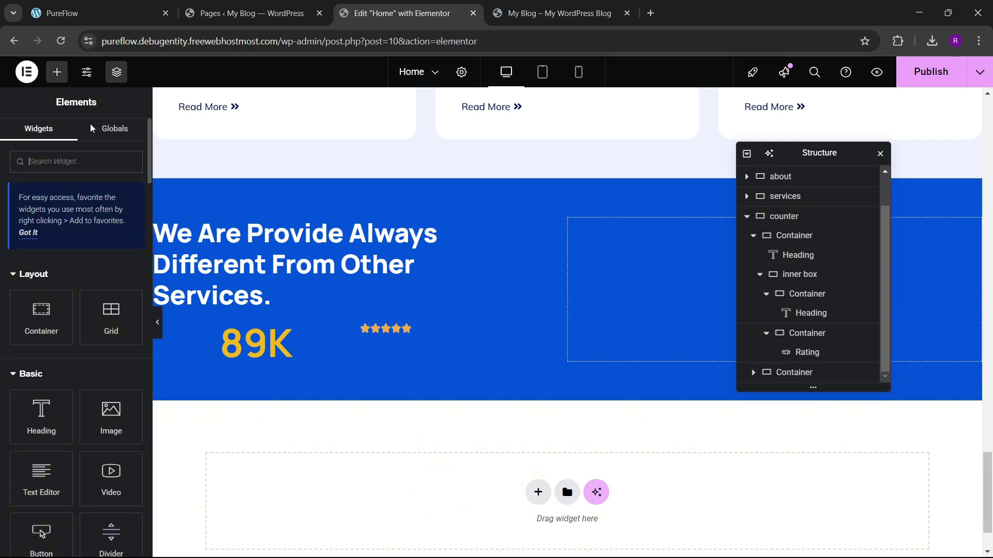
Step: Add a Text Editor below the stars and replace its lorem ipsum with 'Customer Review' in Text mode
left_click_drag(44, 470, 409, 330)
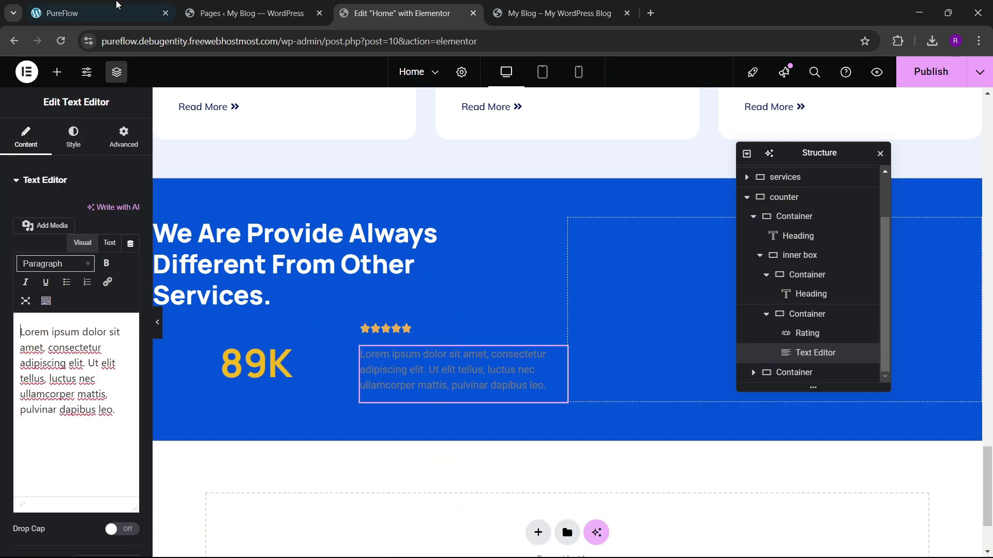
left_click(85, 5)
left_click(401, 13)
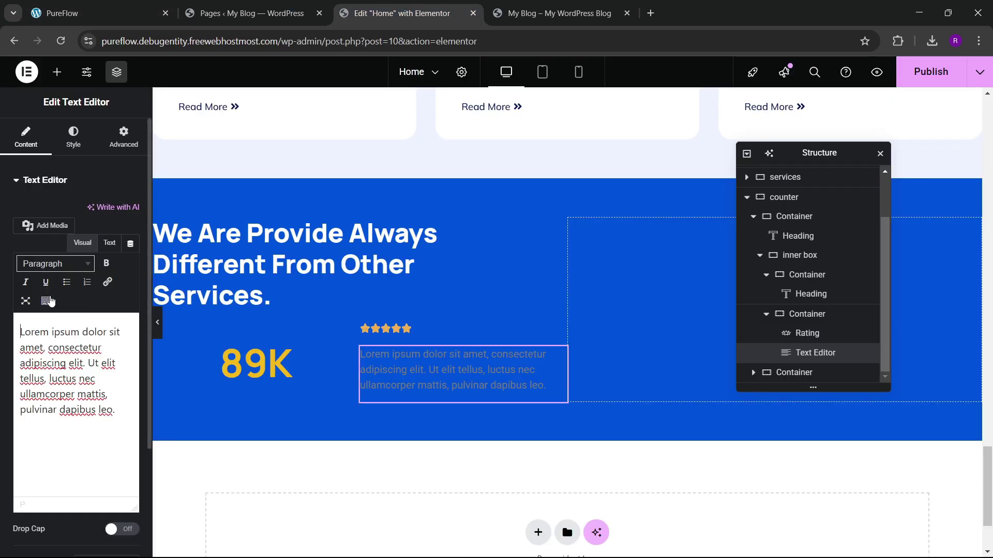
left_click(109, 242)
key("ctrl+a")
key("BackSpace")
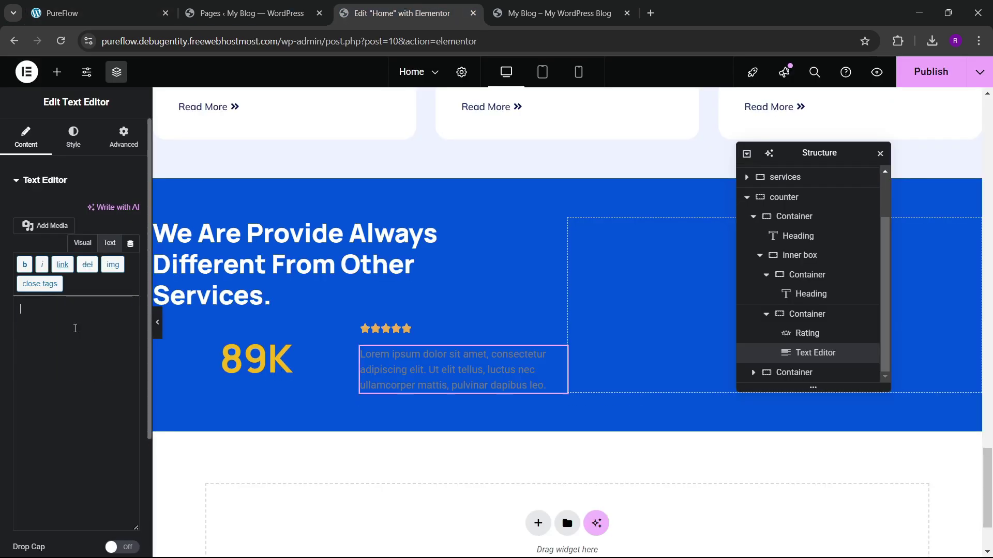
type("Customer Review")
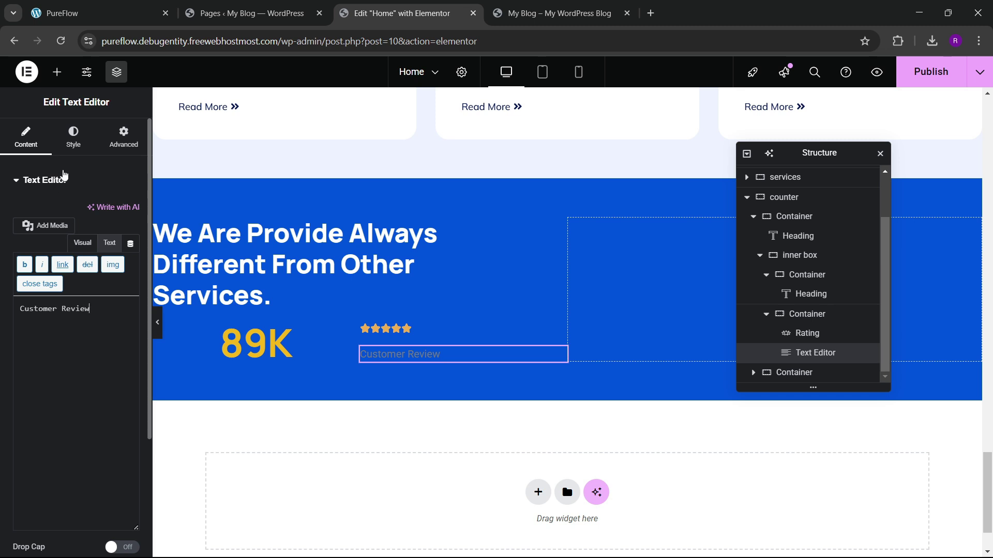
Step: Style the Customer Review text white with the Mulish font family
left_click(74, 137)
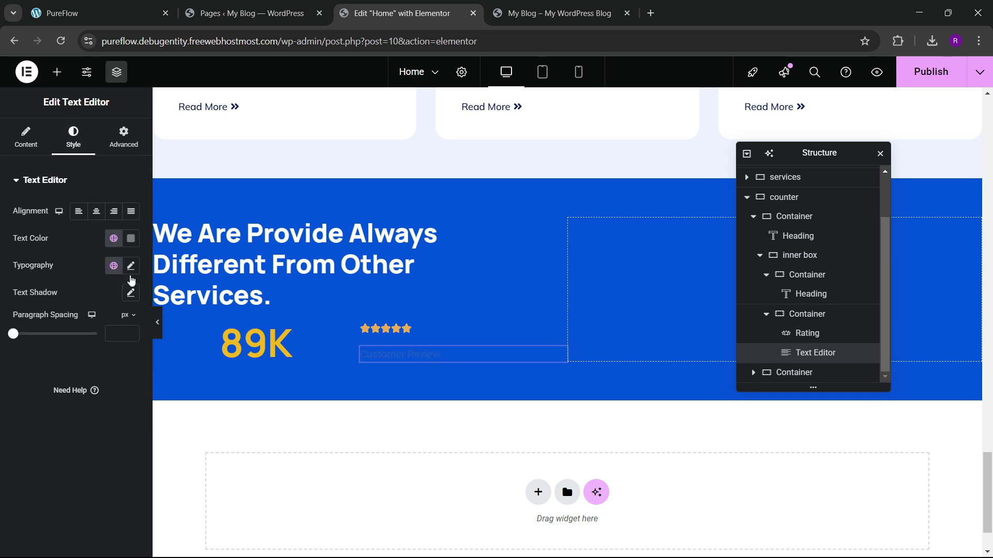
left_click(134, 242)
left_click_drag(113, 324, 38, 274)
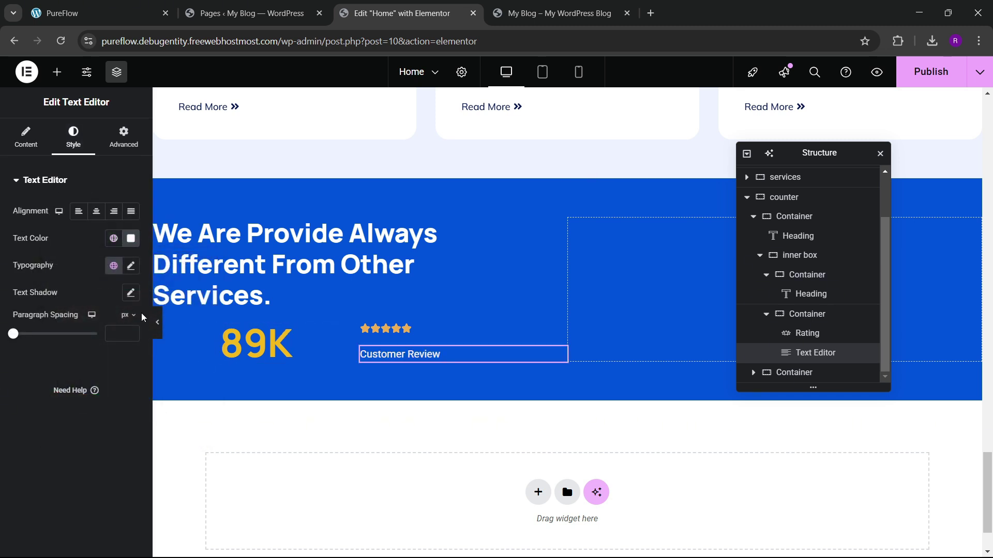
left_click(130, 266)
left_click(98, 329)
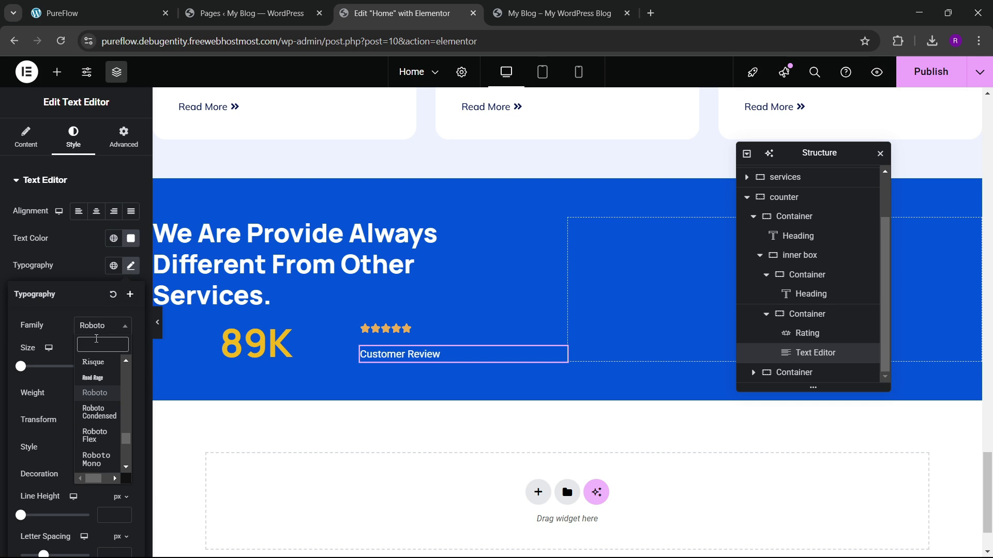
type("mulish")
key("Return")
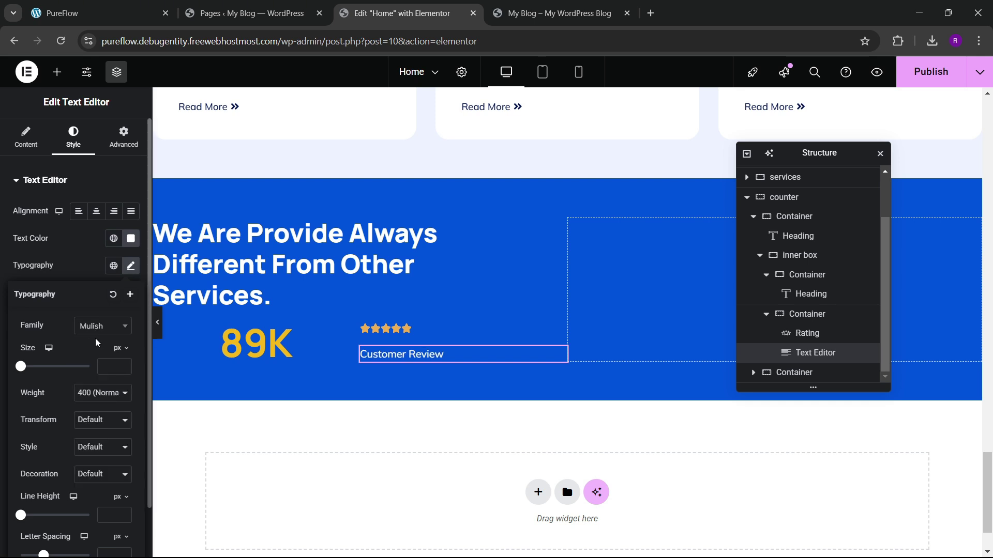
Step: Stack the stars and review text in a column, aligned to start, with a gap of 4
left_click(367, 330)
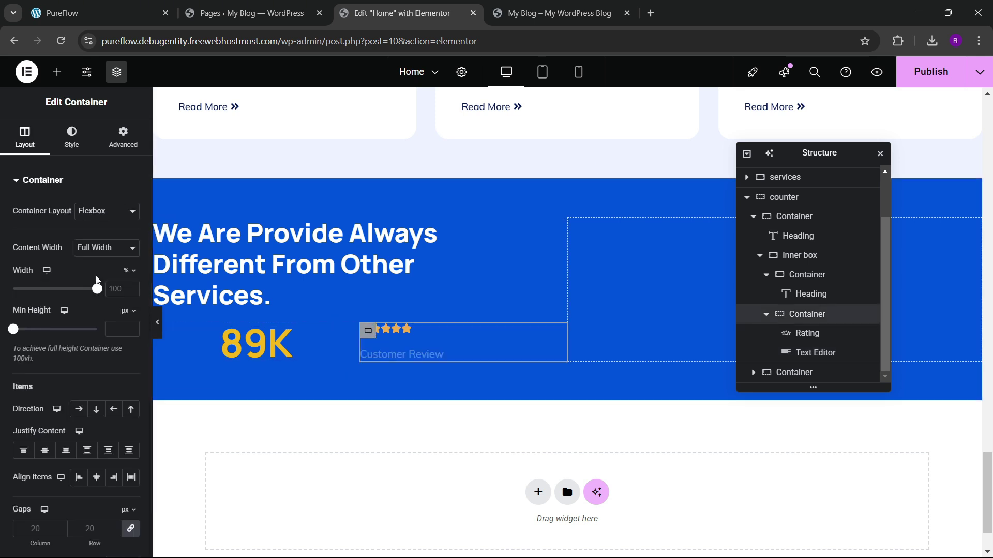
scroll(72, 310, "down", 3)
left_click(96, 280)
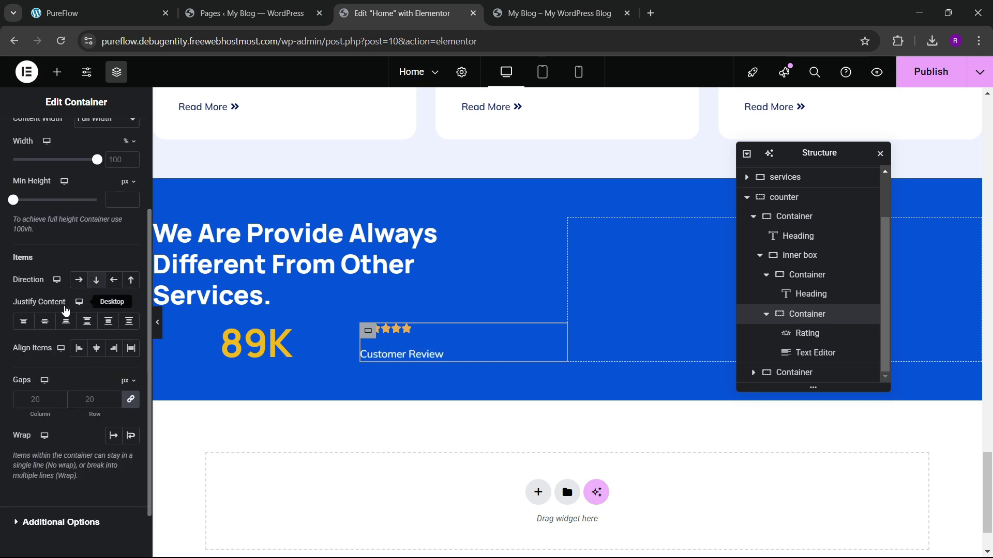
left_click(96, 348)
left_click(78, 348)
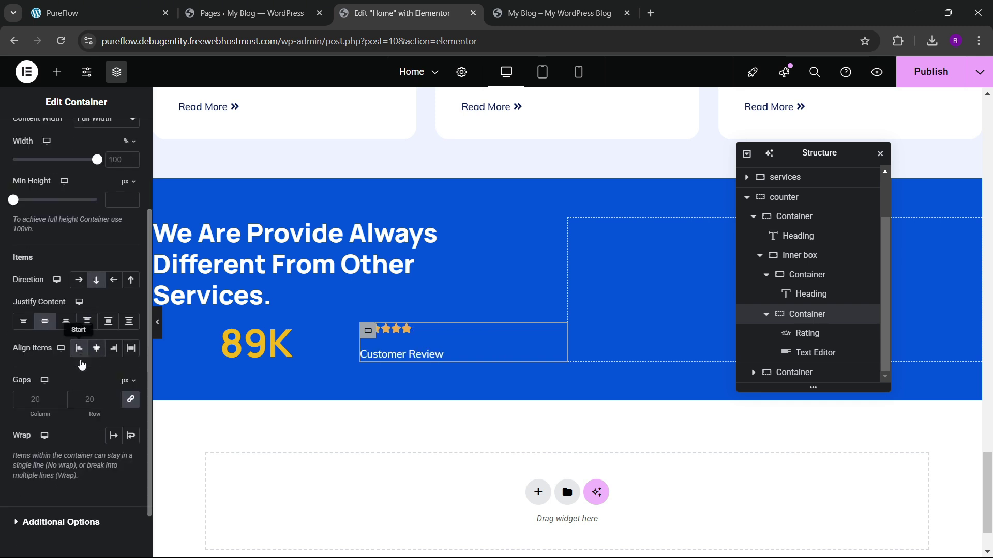
left_click(118, 400)
type("4")
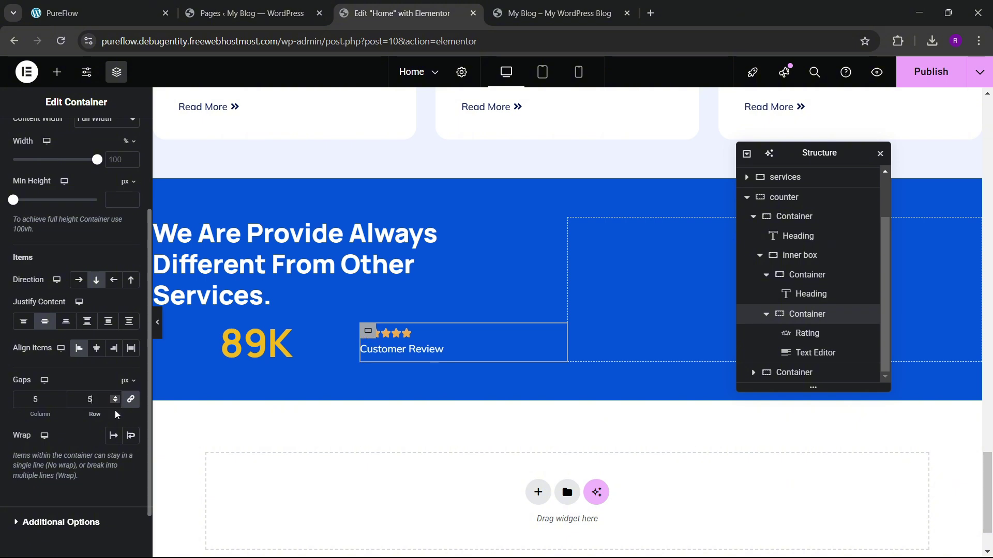
Step: Narrow the left column and increase the review items' gap to 10
left_click(434, 353)
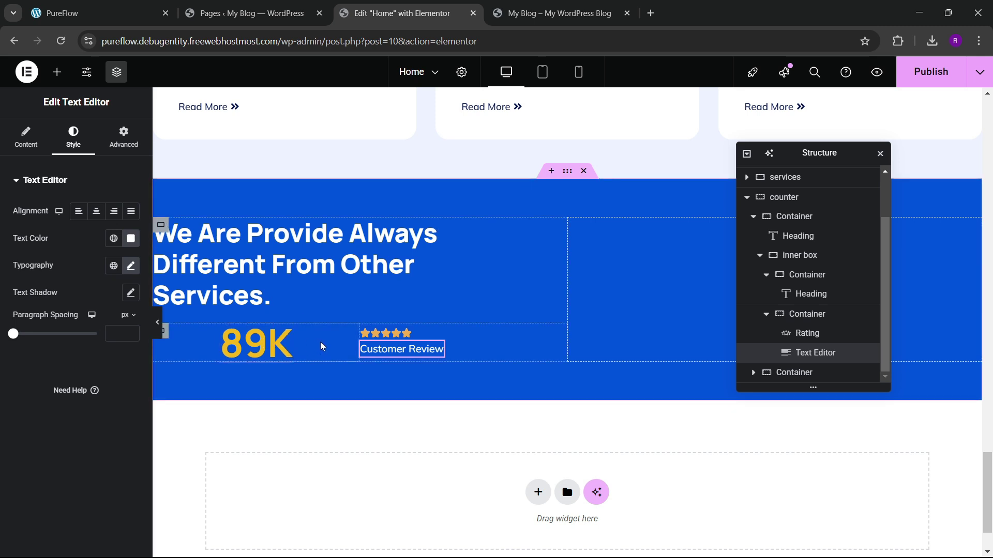
left_click_drag(357, 347, 259, 348)
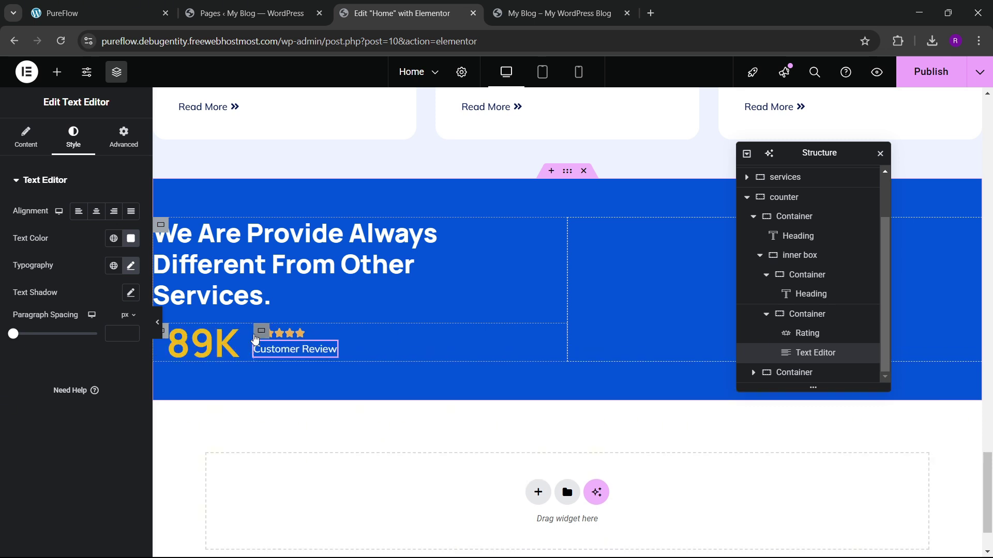
left_click(255, 337)
scroll(110, 362, "down", 3)
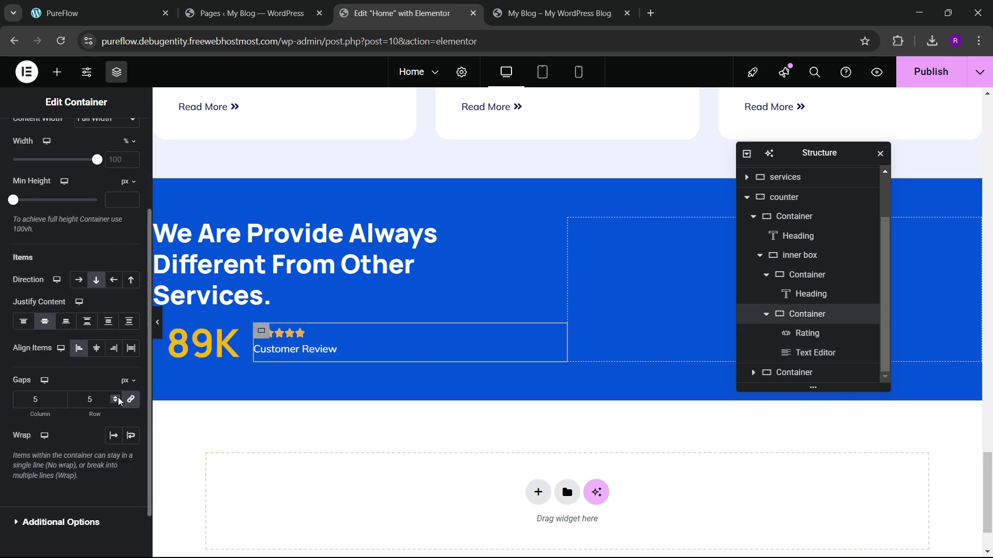
left_click(117, 397)
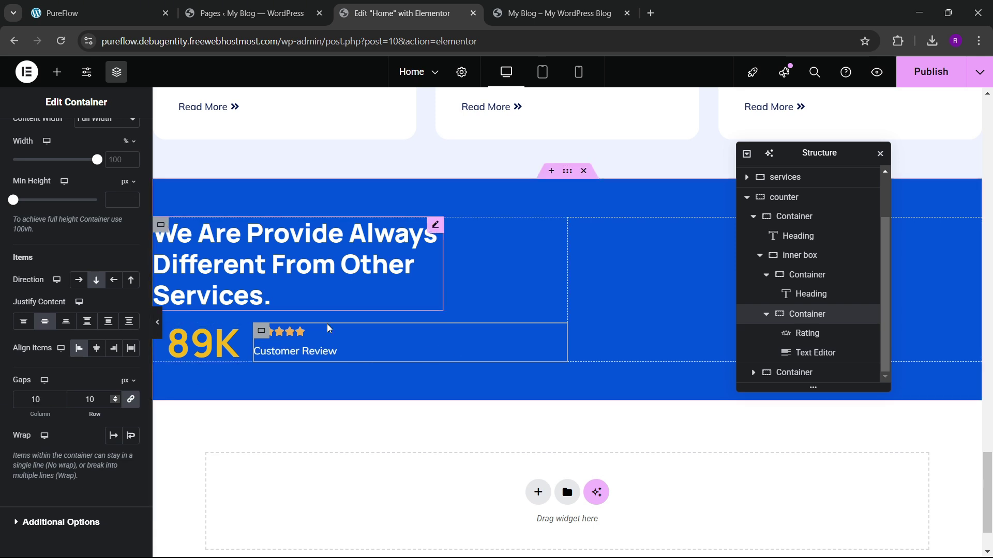
scroll(620, 352, "down", 1)
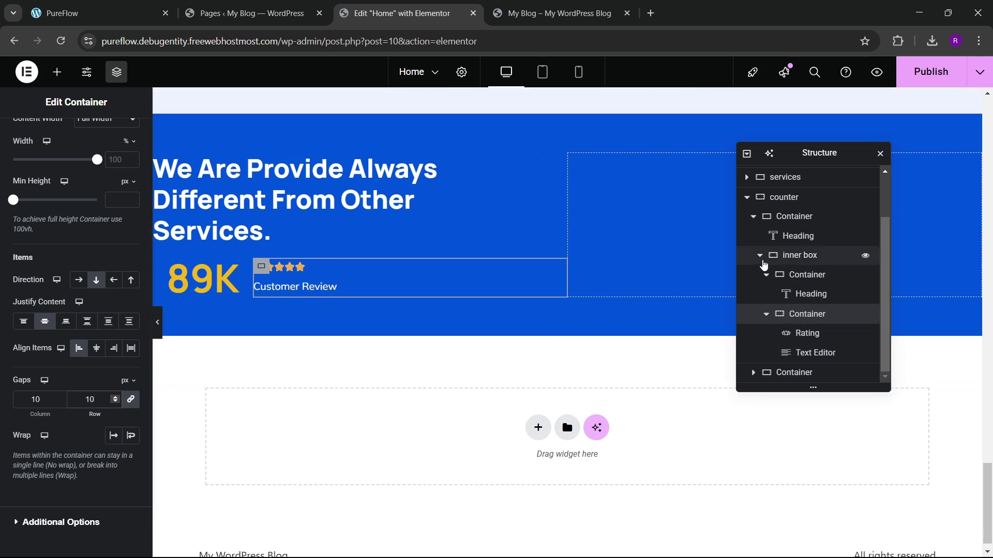
Step: Set the inner box row's Align Items, trying top then stretch
left_click(786, 256)
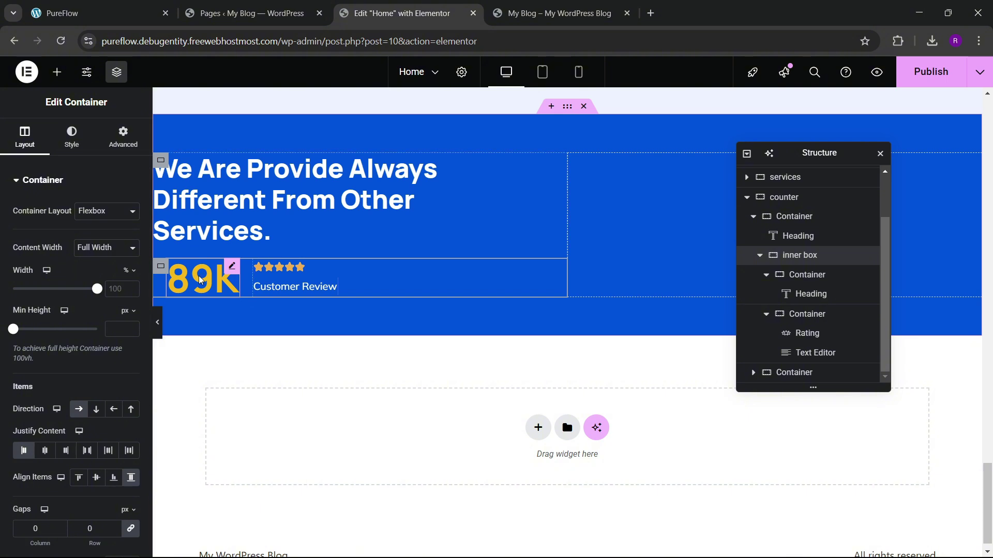
scroll(53, 335, "down", 3)
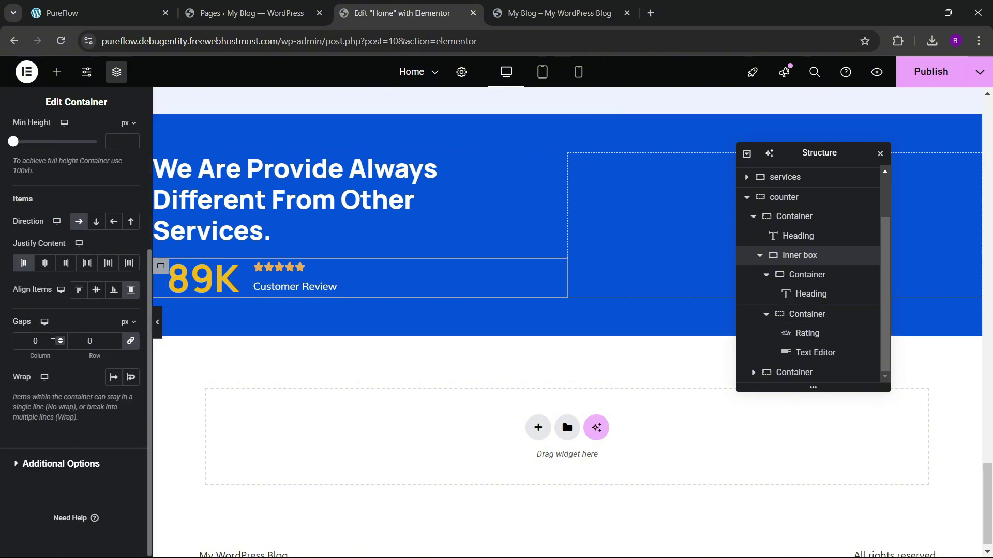
left_click(79, 291)
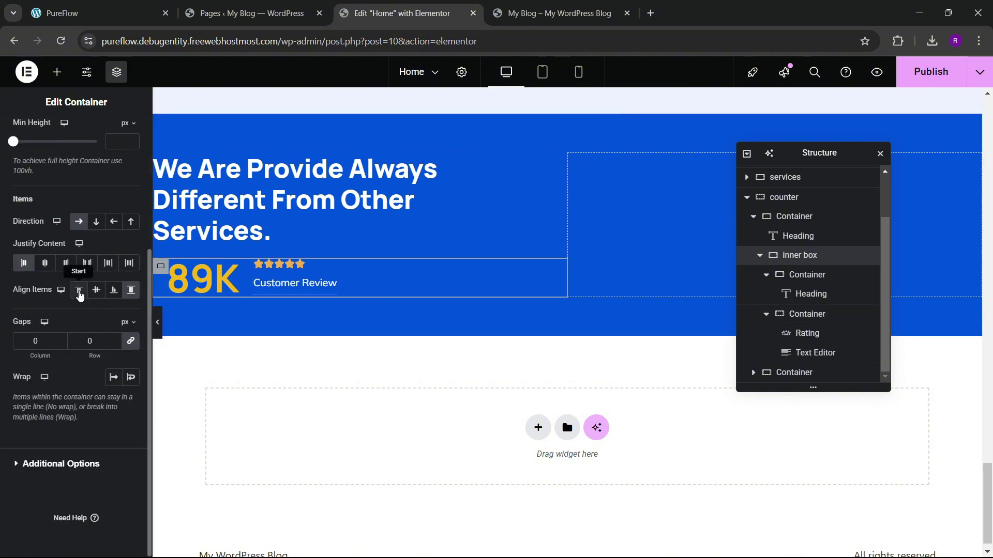
left_click(131, 290)
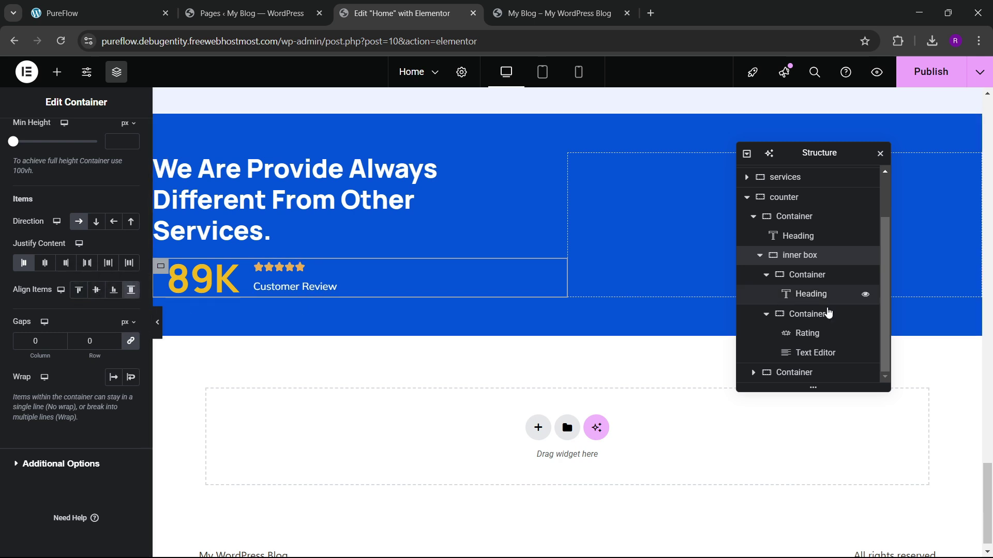
Step: Left-align the 89K number and narrow its container to about 22.41% width
left_click(798, 274)
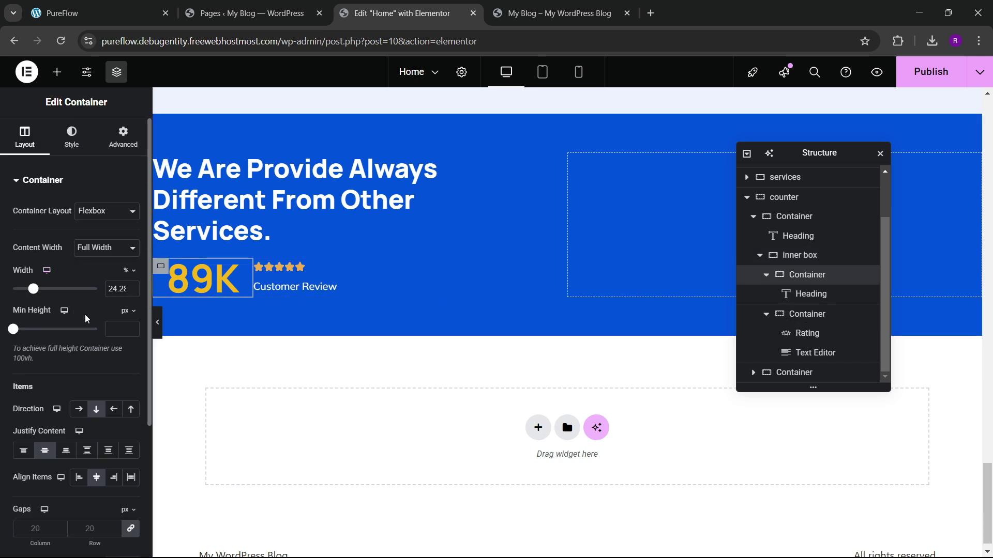
scroll(85, 319, "down", 3)
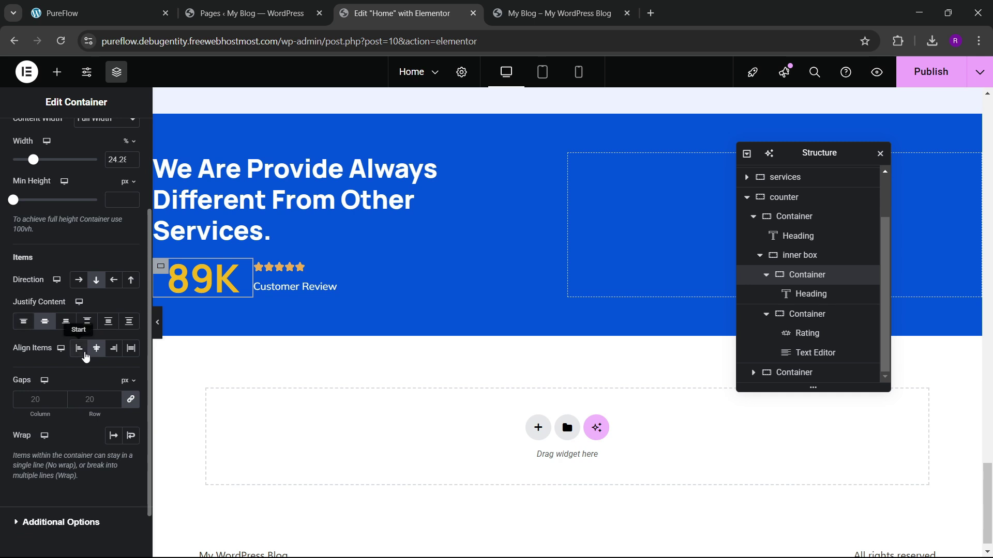
left_click(79, 347)
left_click_drag(253, 282, 245, 282)
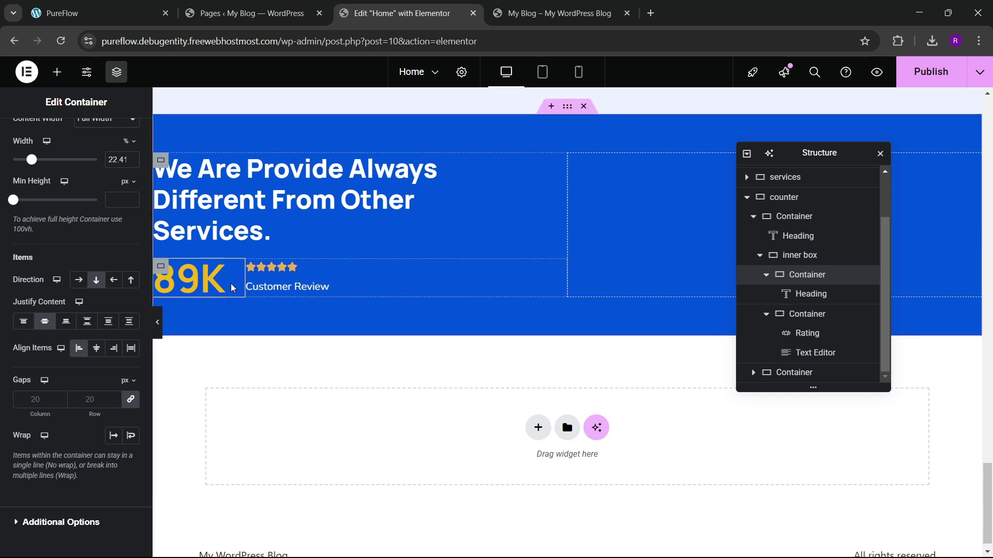
left_click(800, 255)
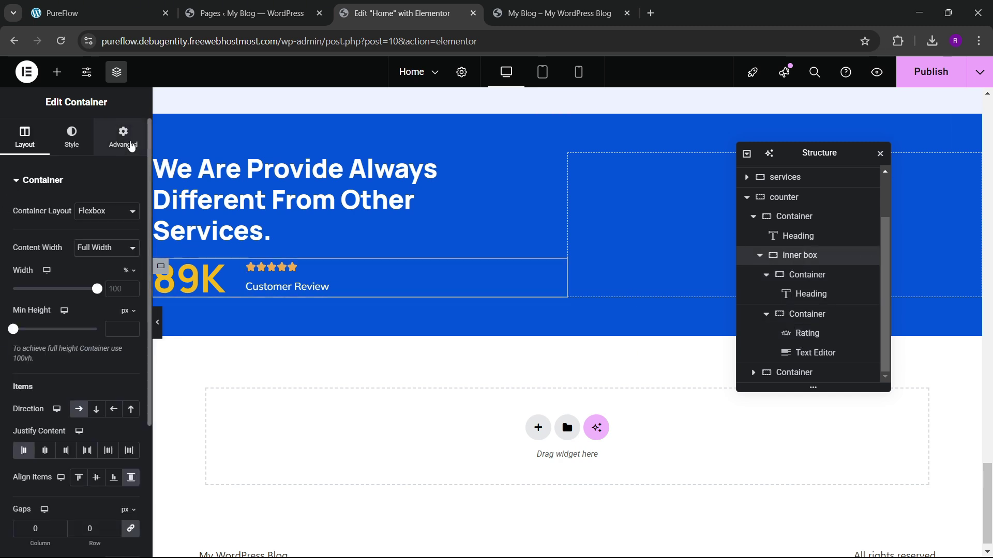
Step: Give the inner box a linked padding of 2 on all sides
left_click(123, 137)
left_click(131, 276)
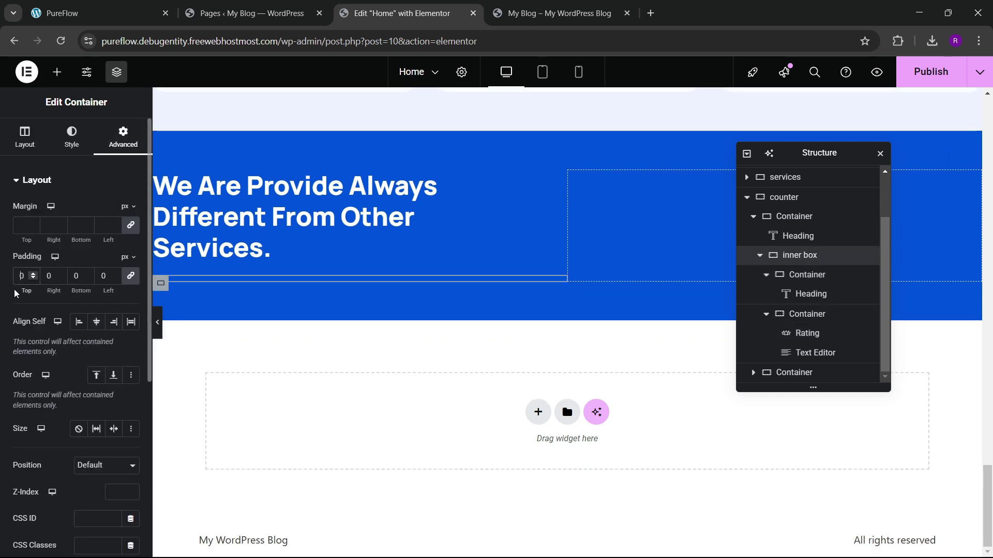
type("2")
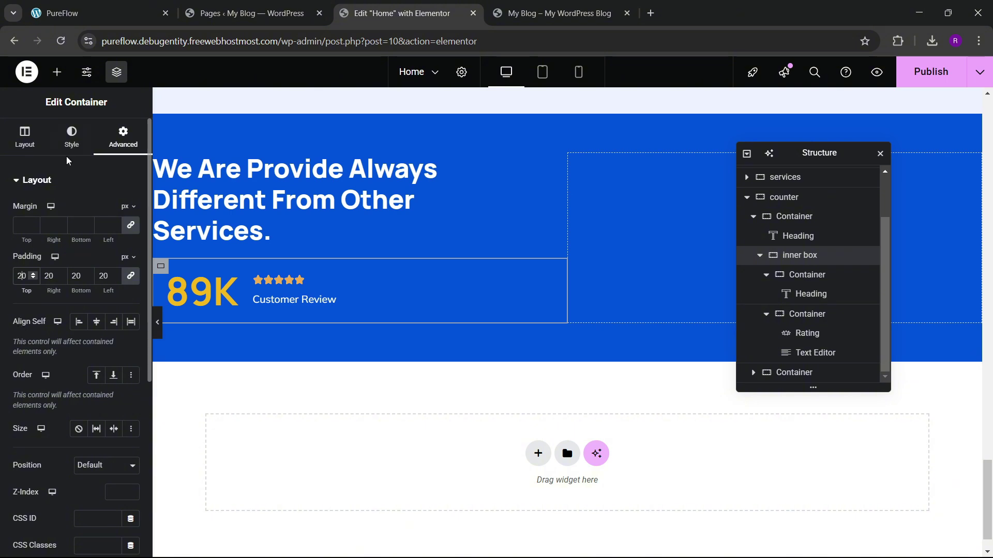
Step: Set a Classic background of the theme blue, lightened to a soft translucent blue
left_click(71, 137)
left_click(86, 239)
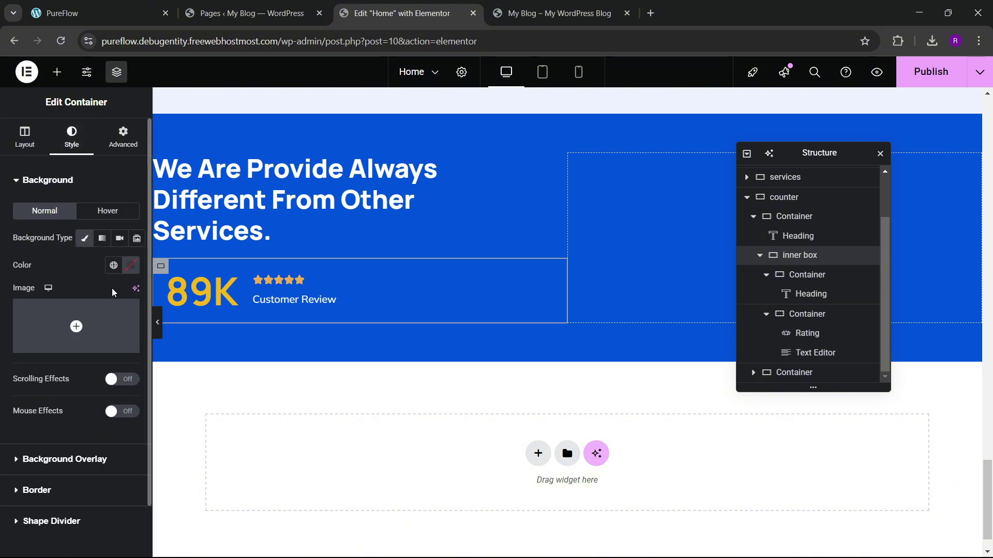
left_click(122, 10)
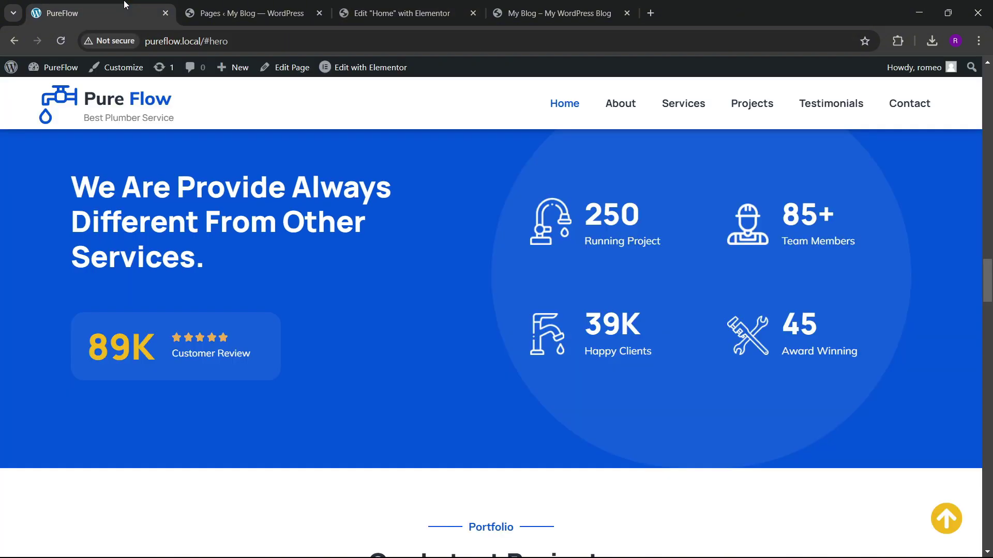
left_click(403, 13)
left_click(114, 265)
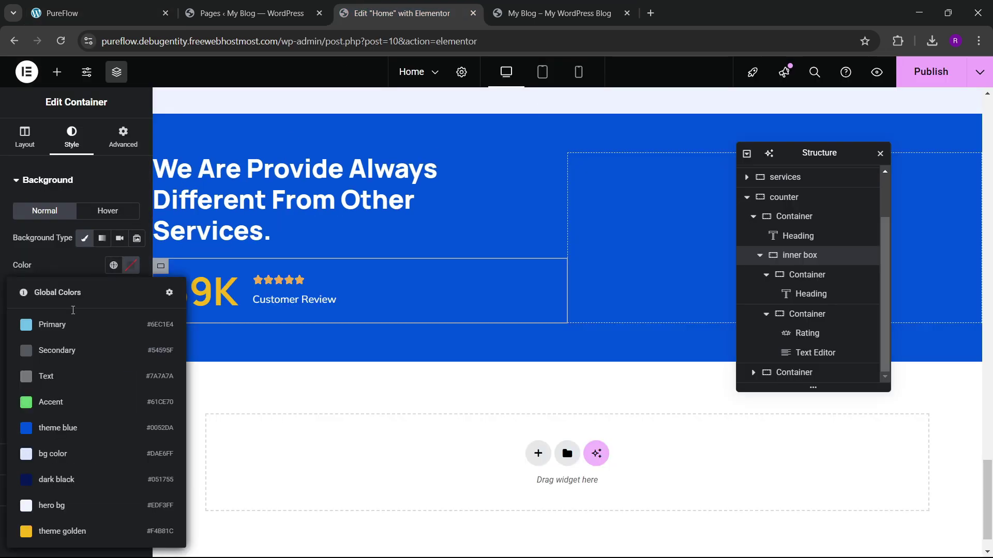
left_click(73, 421)
left_click(131, 265)
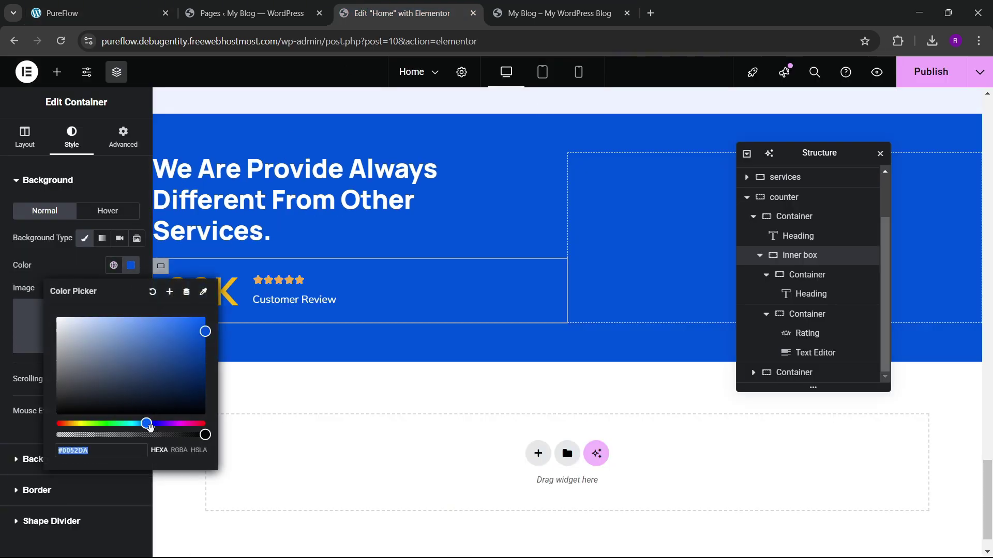
mouse_move(202, 433)
left_mouse_down()
mouse_move(138, 434)
mouse_move(206, 434)
left_mouse_up()
mouse_move(166, 344)
left_mouse_down()
mouse_move(150, 321)
mouse_move(181, 336)
left_mouse_up()
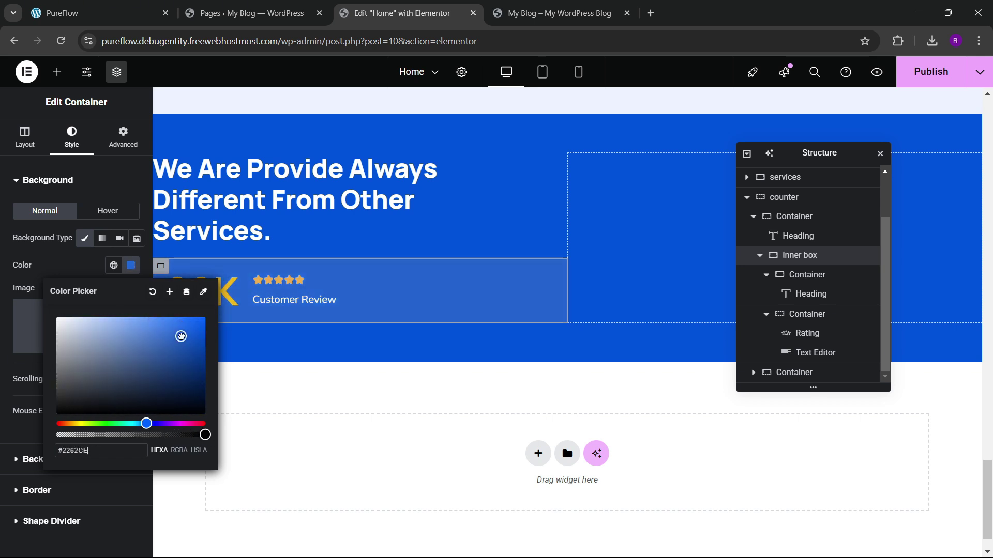
left_click(92, 272)
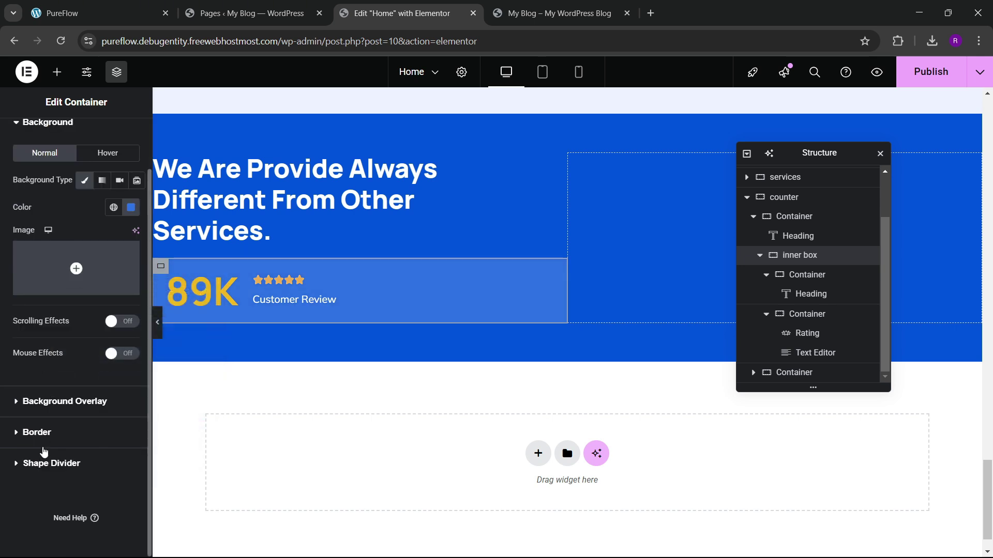
Step: Round the review box's corners with a border radius of 290
left_click(41, 440)
type("290")
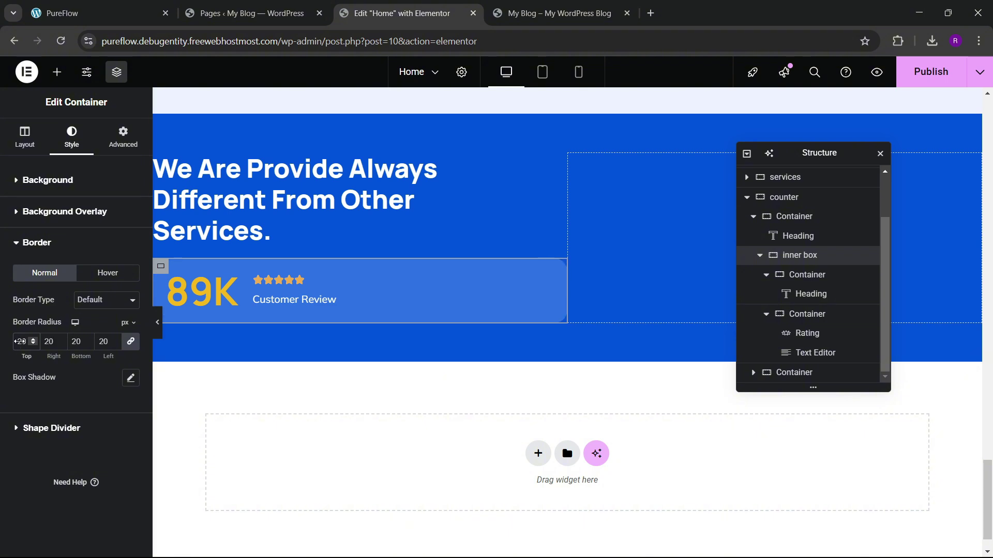
left_click(71, 5)
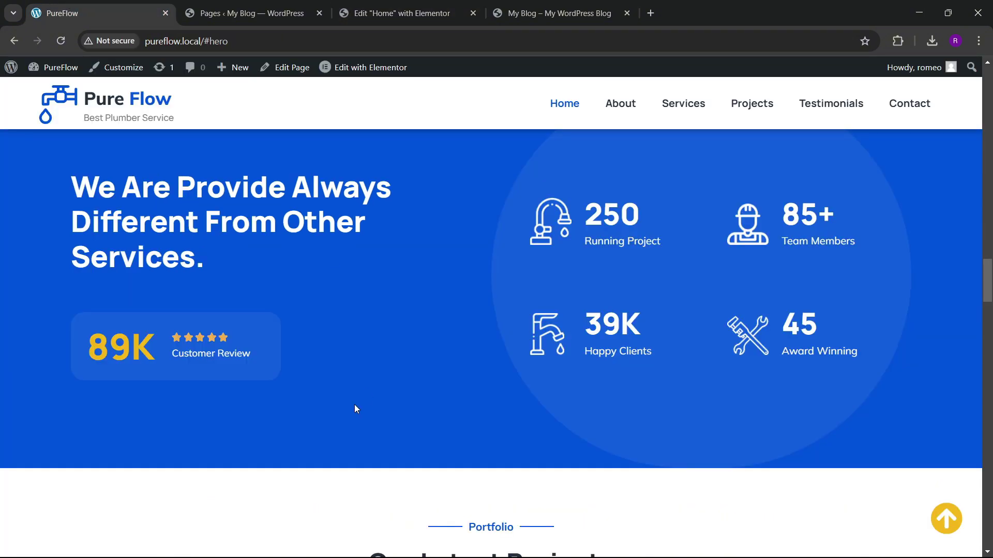
left_click(402, 12)
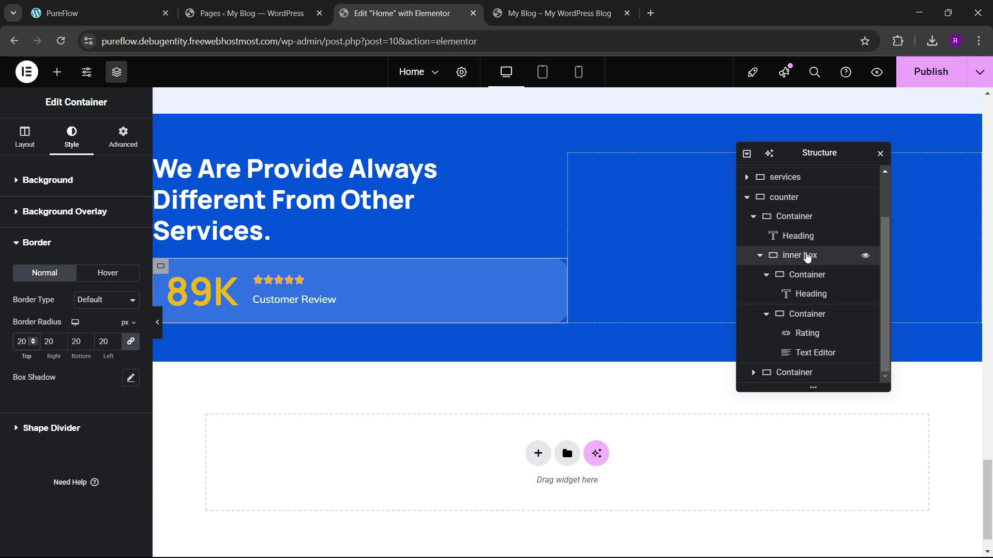
Step: Keep position at Default and set the review box's layout width to about 51%
left_click(123, 137)
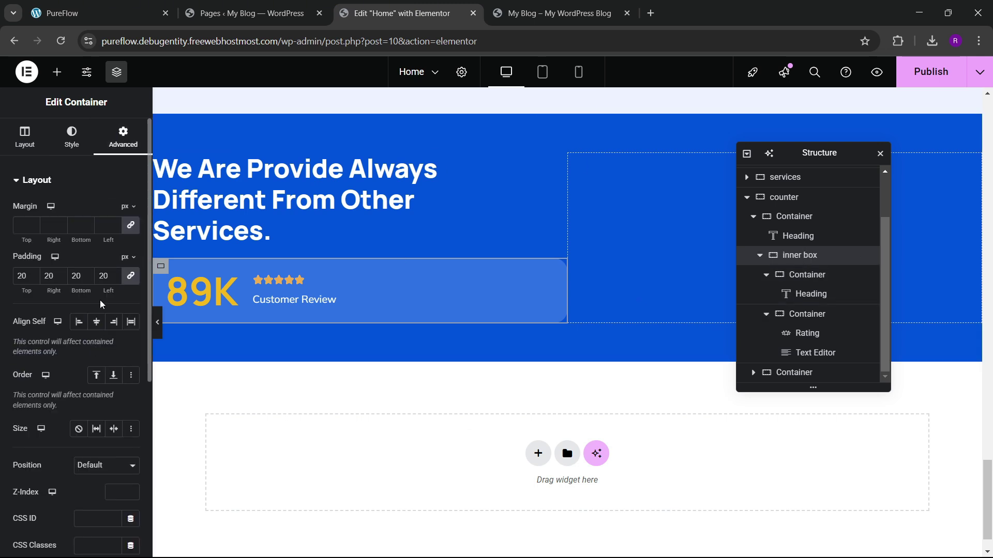
scroll(88, 367, "down", 1)
scroll(89, 362, "down", 1)
left_click(99, 337)
left_click(93, 350)
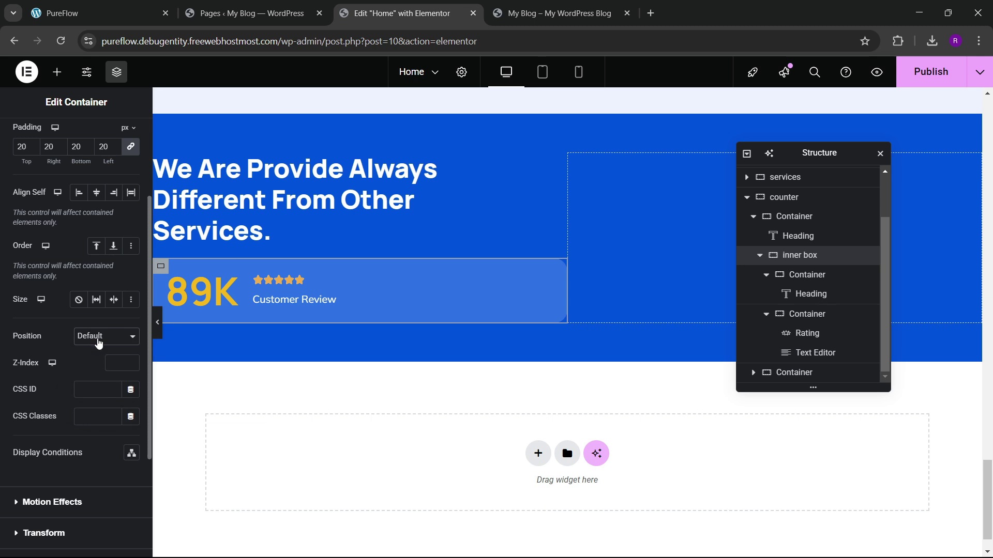
scroll(54, 289, "up", 2)
left_click(25, 135)
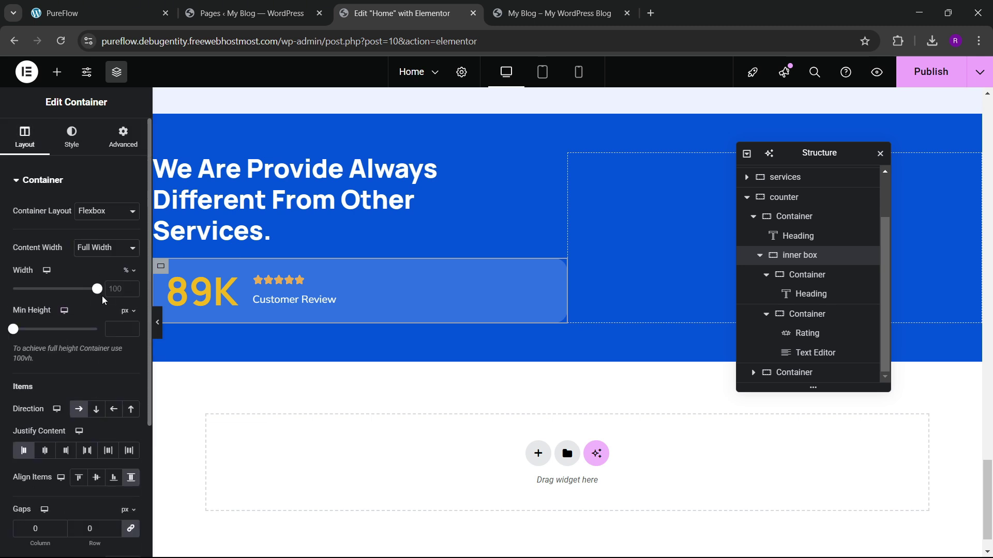
left_click_drag(104, 300, 61, 310)
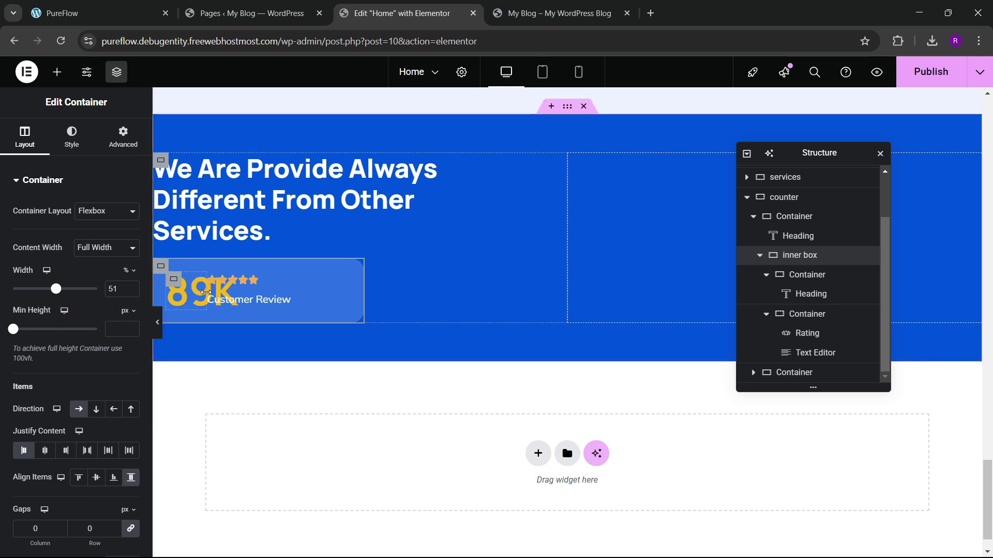
left_click_drag(206, 292, 248, 298)
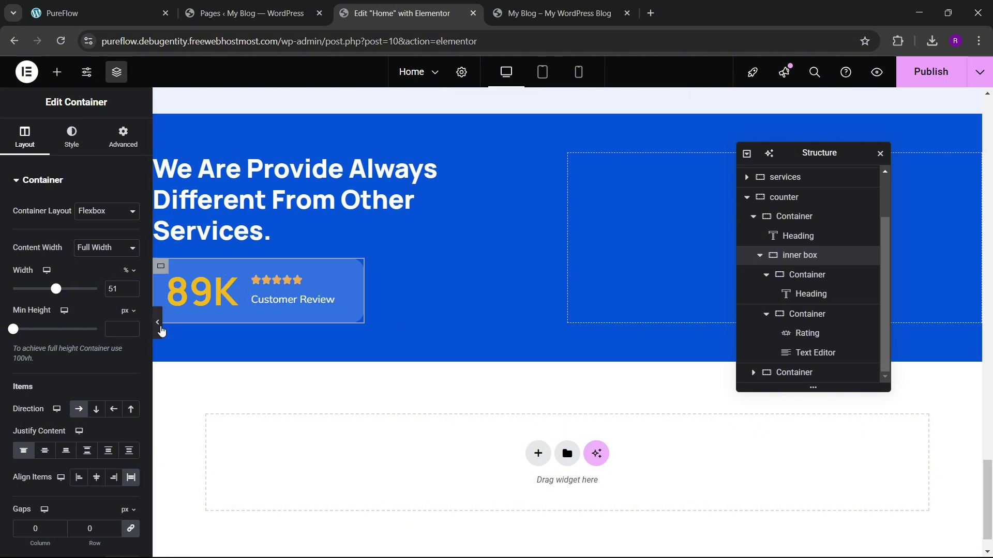
left_click(159, 325)
left_click(2, 330)
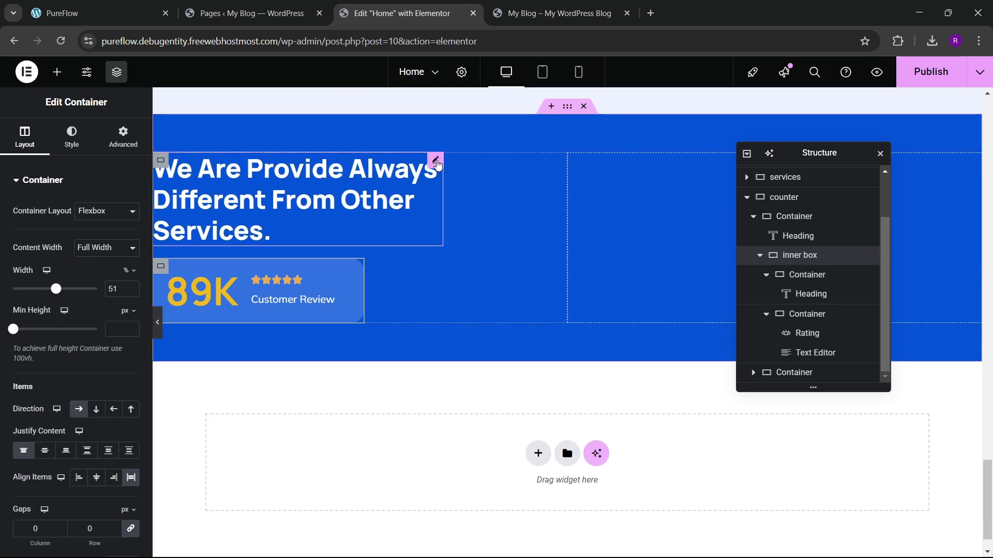
Step: Set the section heading to 45px font size and 80% custom width
left_click(435, 163)
left_click(131, 249)
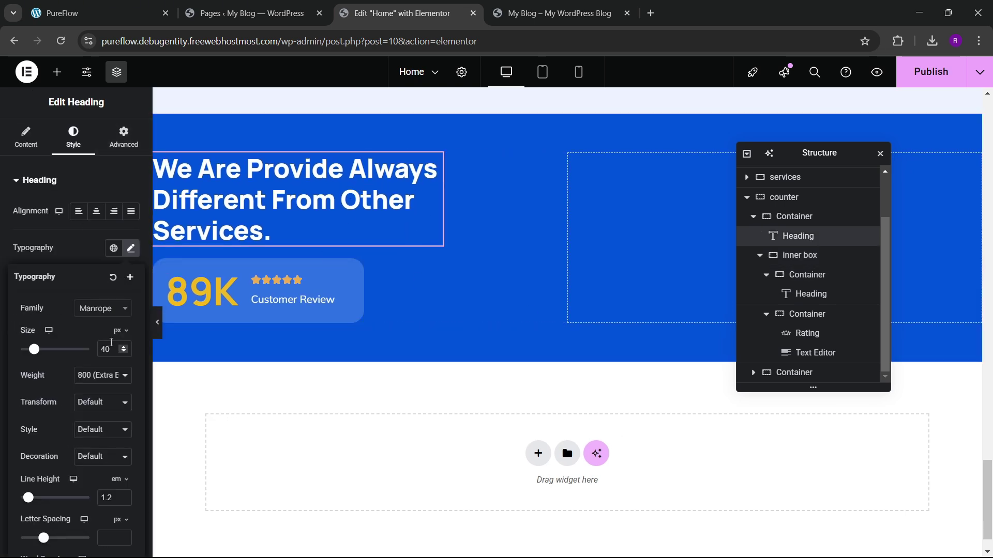
type("45")
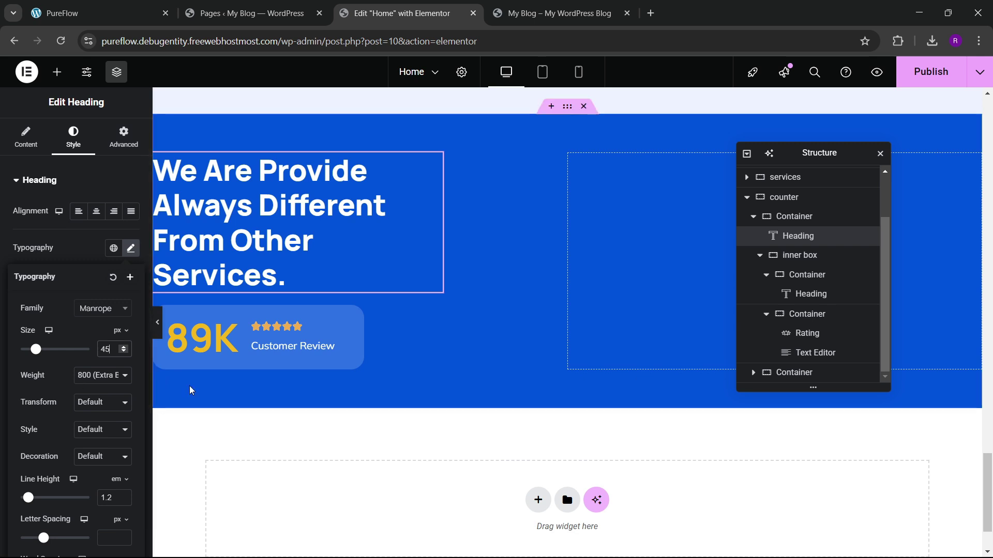
left_click(123, 137)
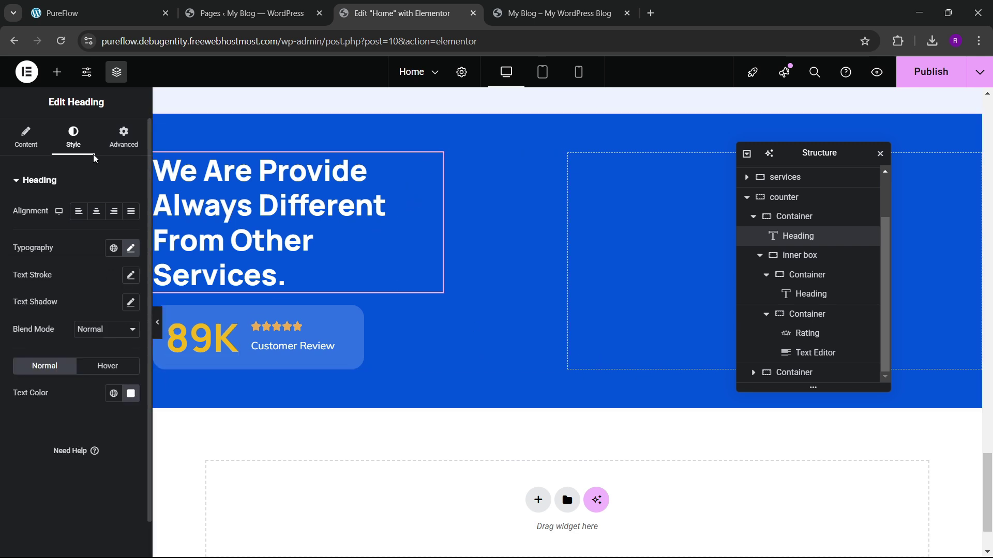
left_click(124, 137)
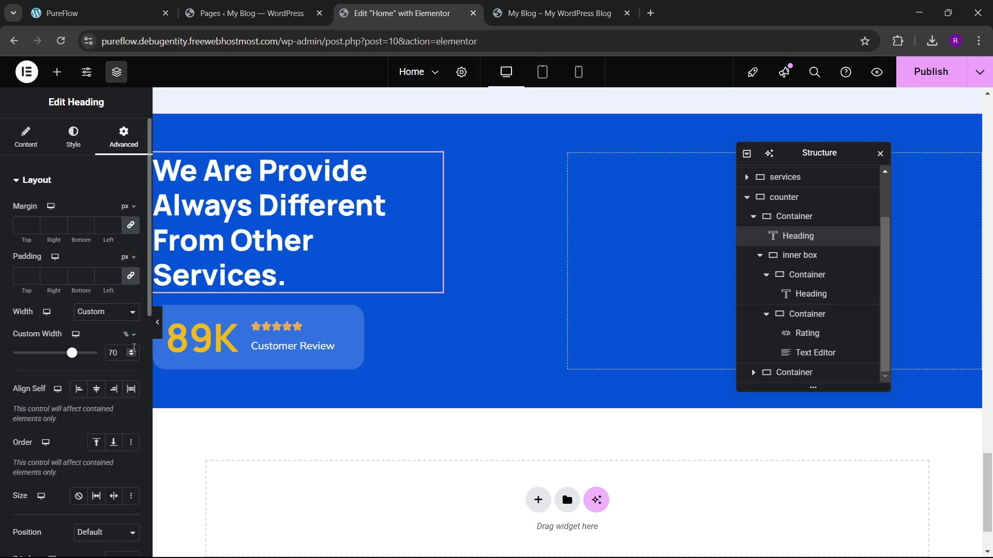
left_click(132, 350)
left_click(133, 350)
left_click(132, 350)
left_click(133, 350)
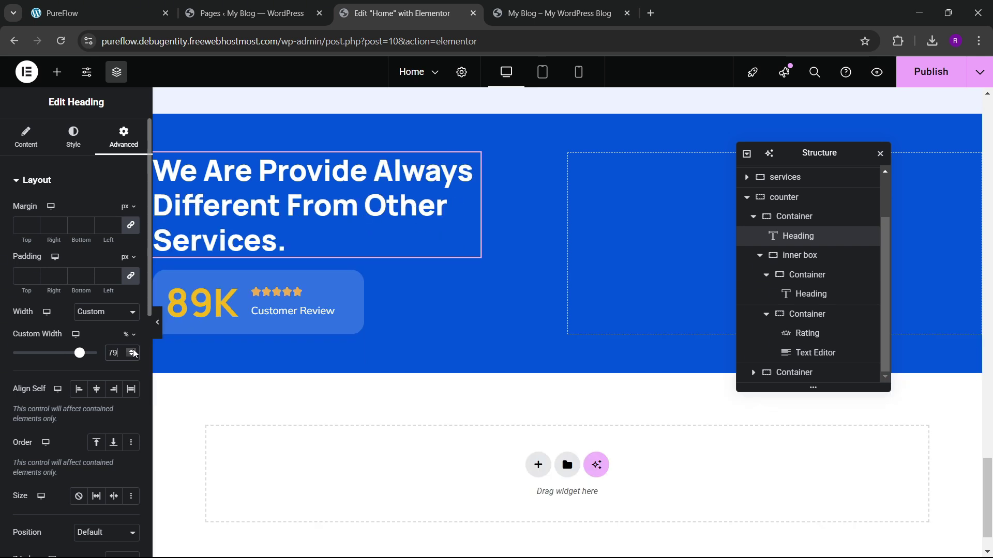
left_click(134, 352)
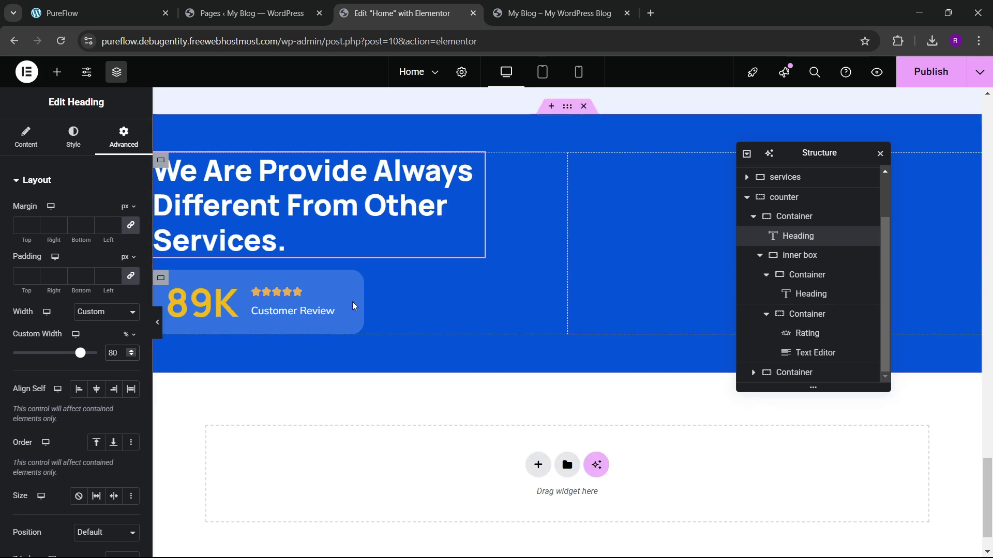
Step: On the parent container, set Justify Center, Align Start and a 40 gap
left_click(796, 217)
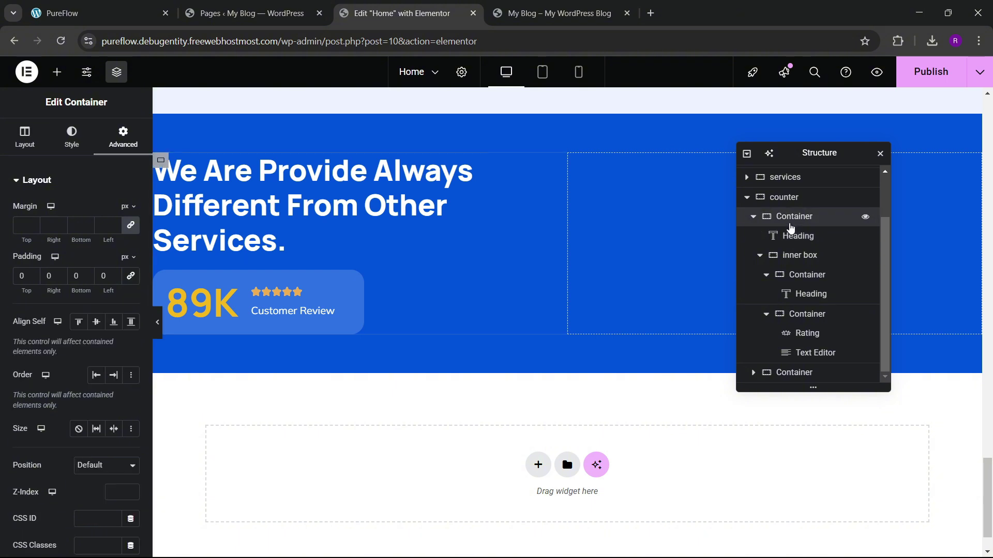
left_click(24, 136)
scroll(59, 331, "down", 1)
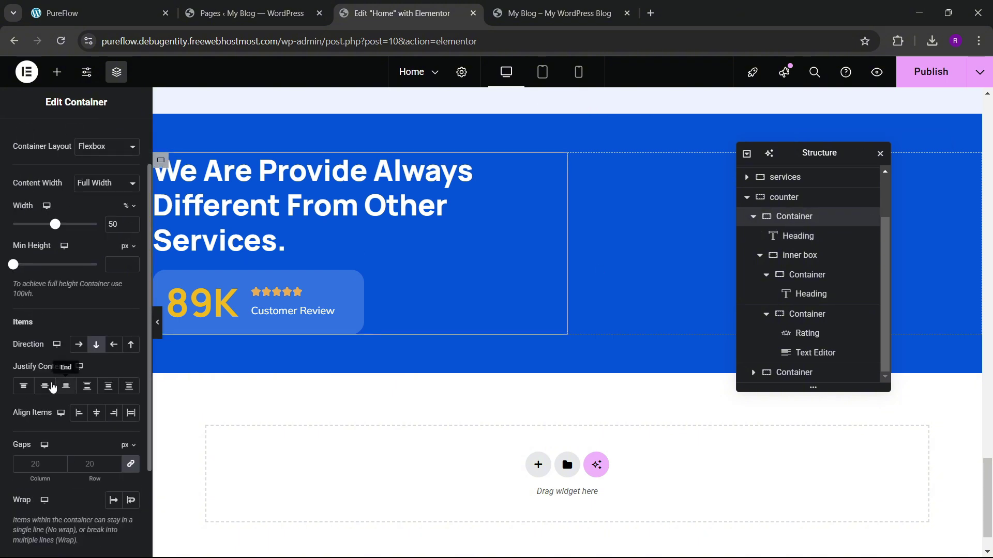
left_click(45, 386)
left_click(78, 414)
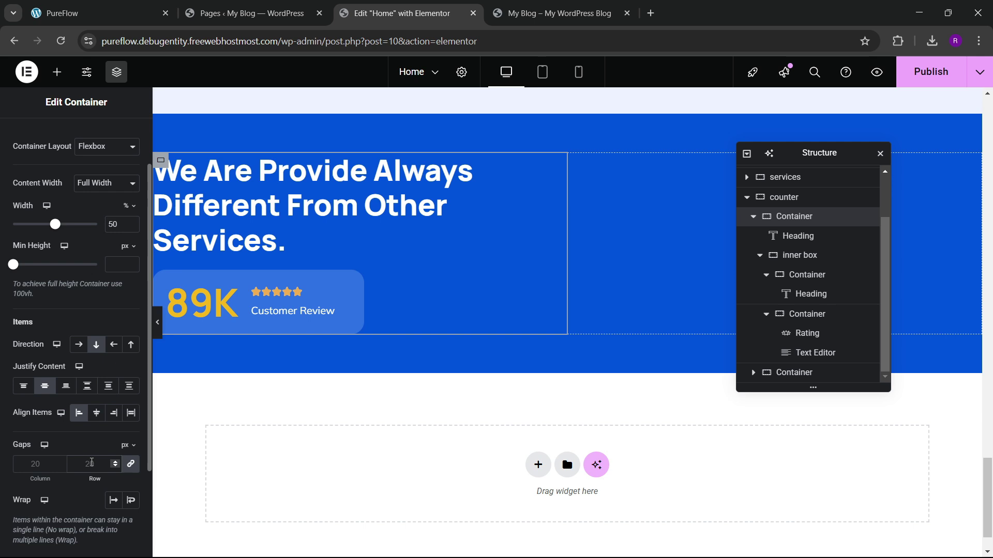
left_click(92, 464)
type("40")
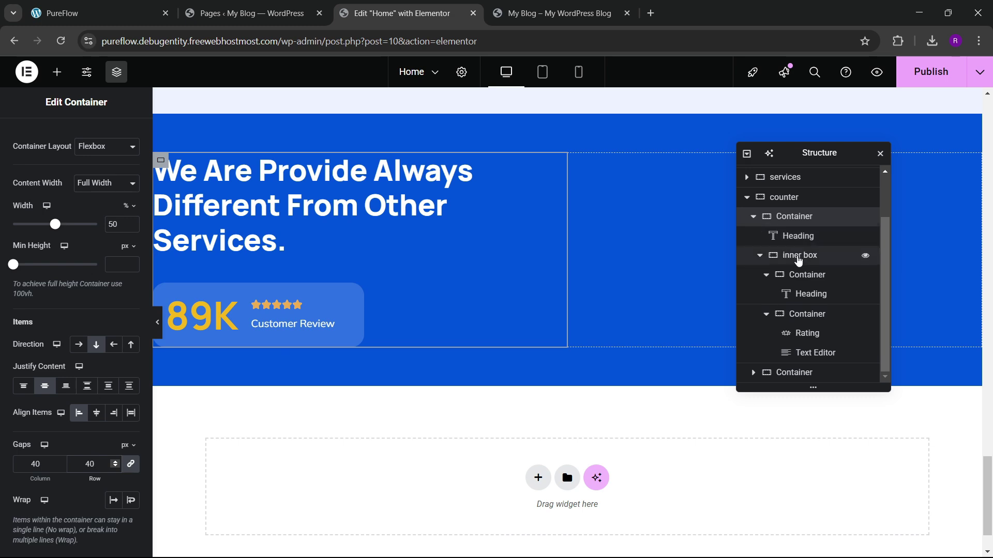
Step: Give the 89K review box a 50px top margin, checking against the live site
left_click(800, 255)
left_click(123, 137)
left_click(128, 232)
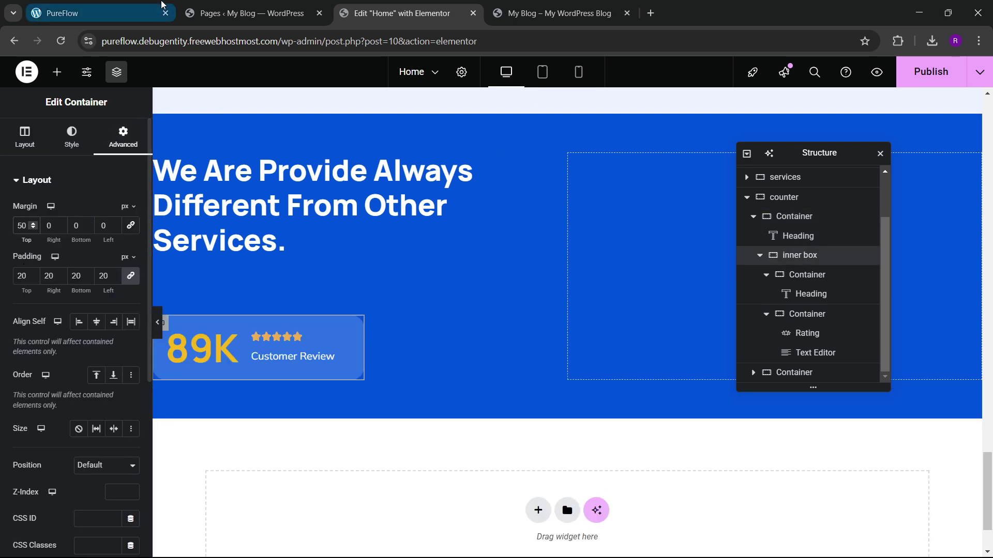
left_click(104, 12)
left_click(463, 5)
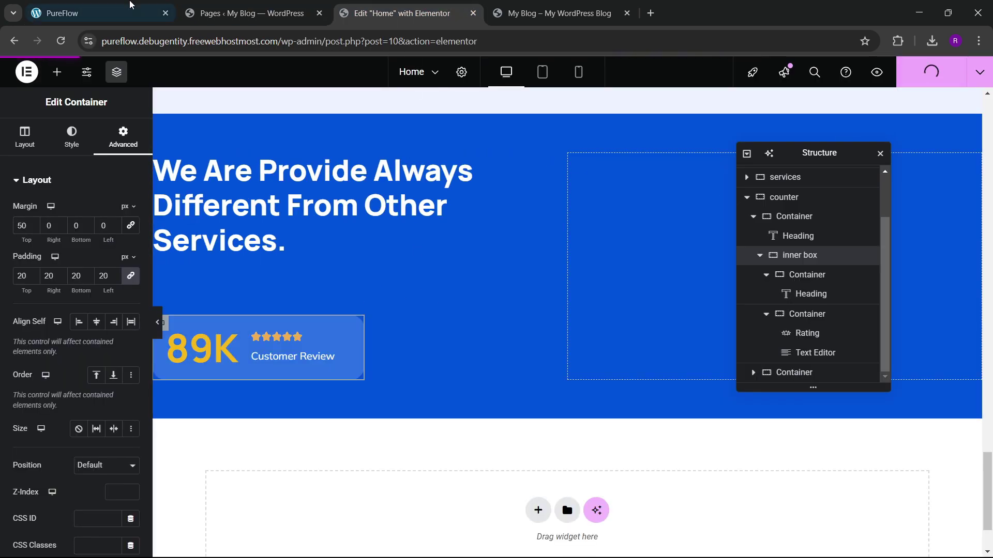
left_click(103, 13)
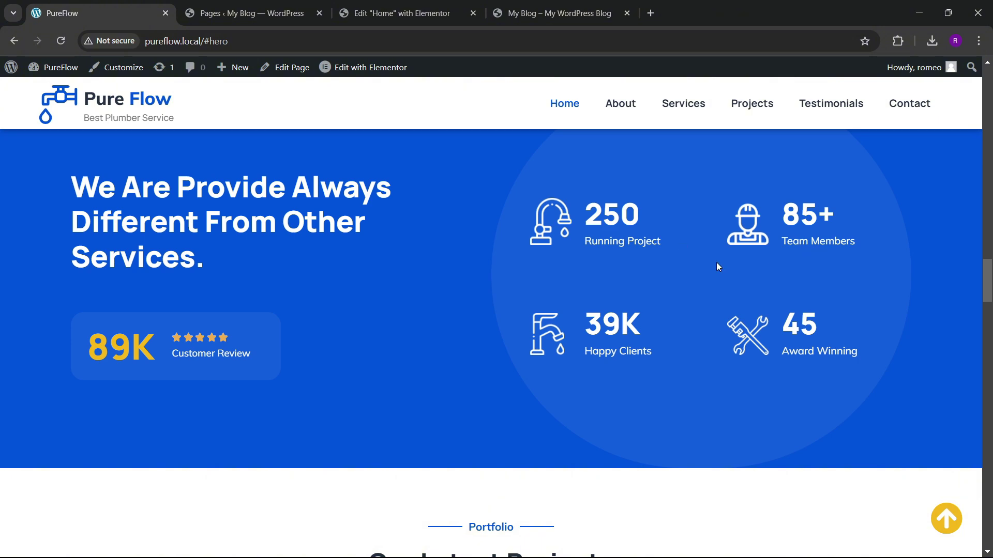
left_click(243, 13)
left_click(402, 13)
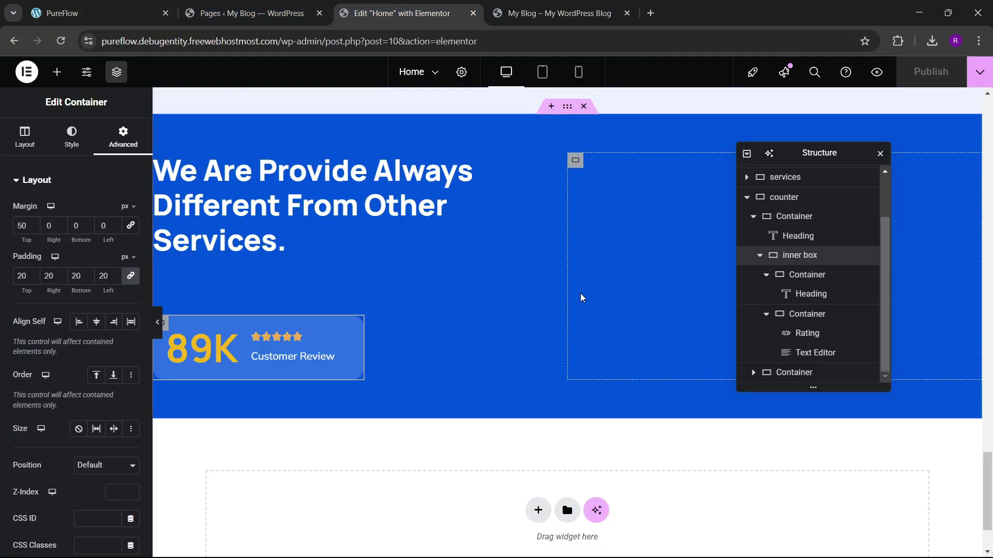
Step: Place a Grid widget on the counter section's right side
left_click(56, 71)
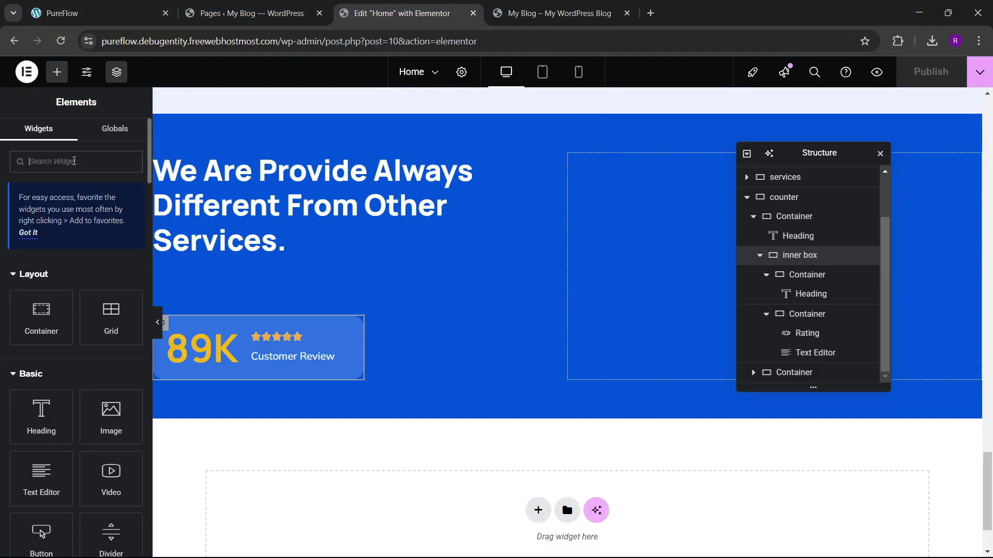
type("grid")
left_click_drag(73, 339, 681, 265)
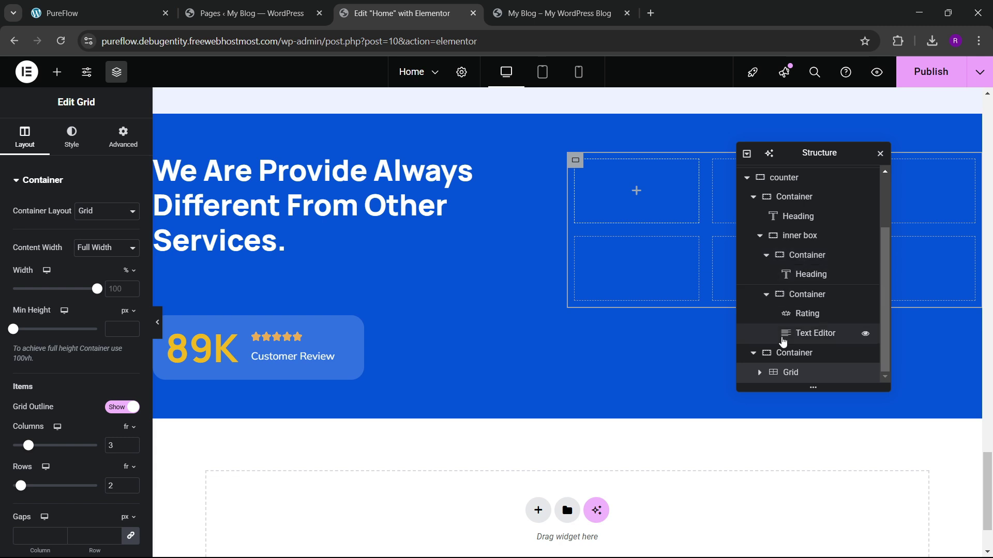
Step: Set the counter section to Justify space-between and Align Items center
scroll(783, 336, "up", 2)
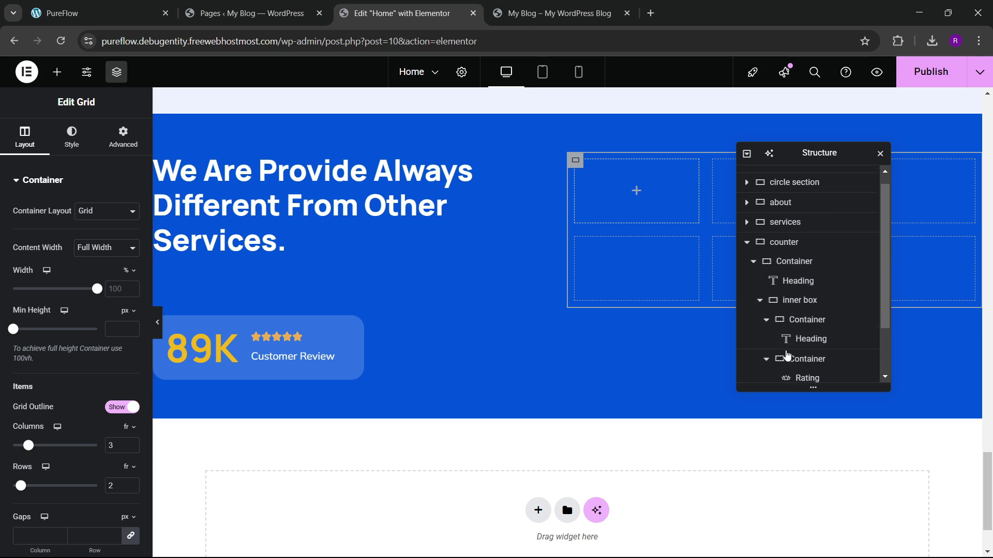
left_click(781, 247)
left_click(25, 137)
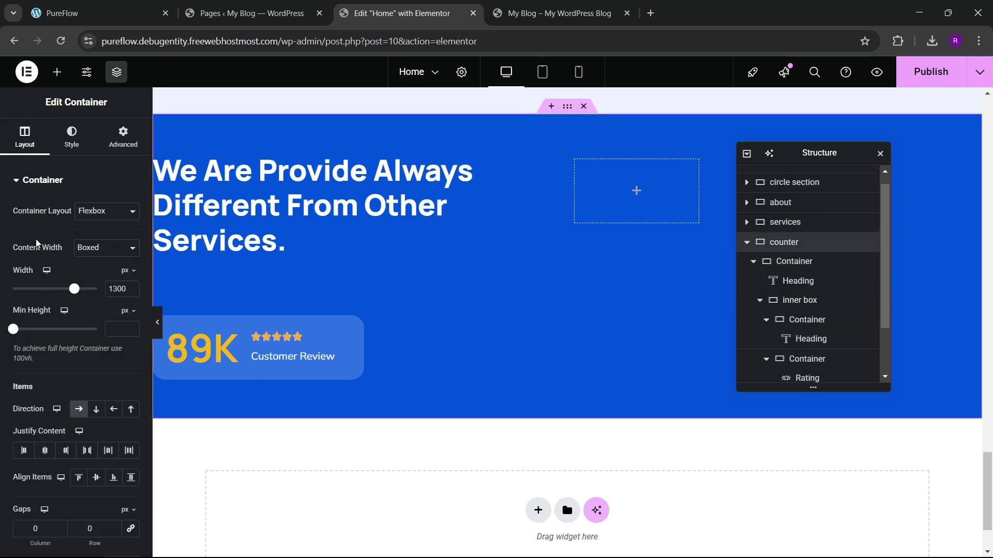
scroll(52, 269, "down", 3)
left_click(87, 321)
left_click(96, 348)
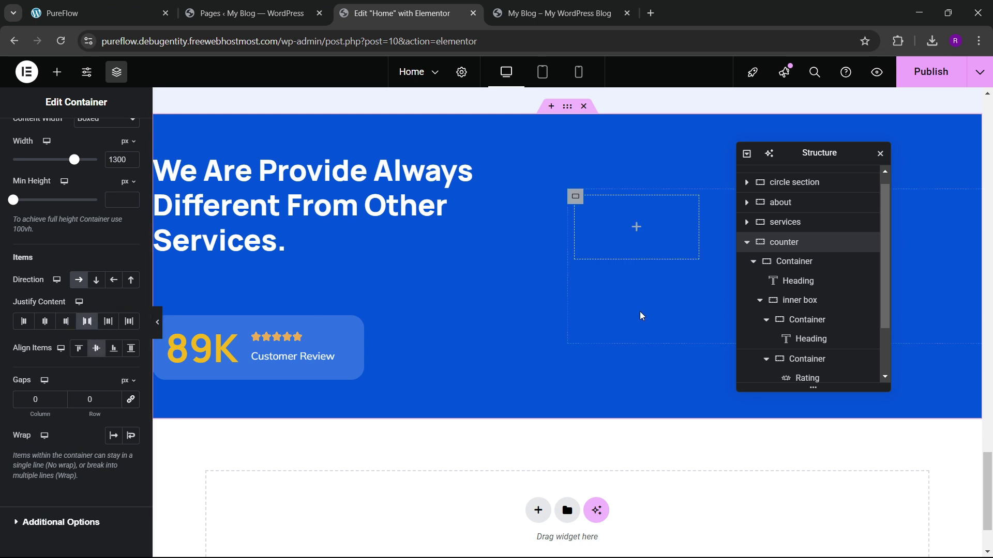
scroll(804, 331, "down", 2)
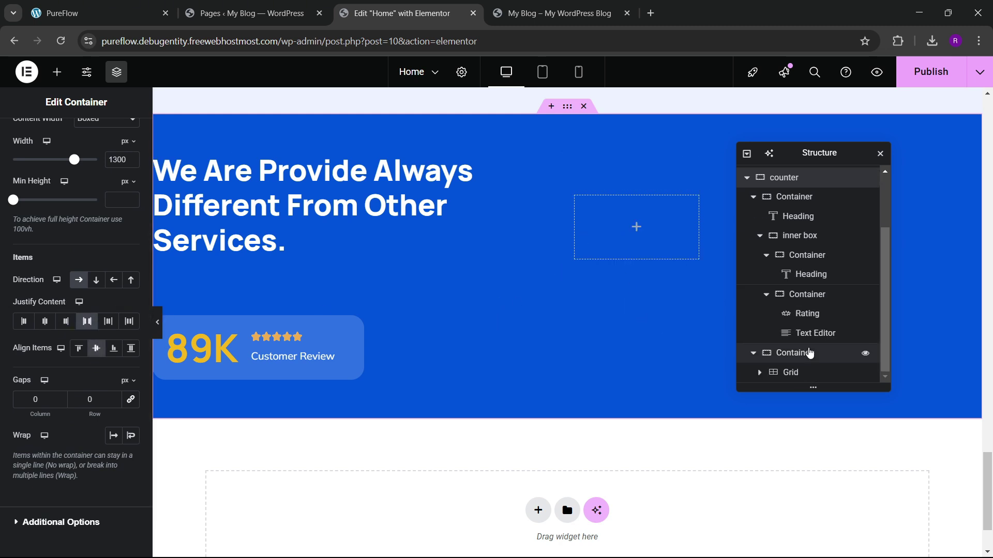
Step: Reduce the grid to 2 columns, comparing with the live site's stat layout
left_click(793, 372)
left_click(123, 137)
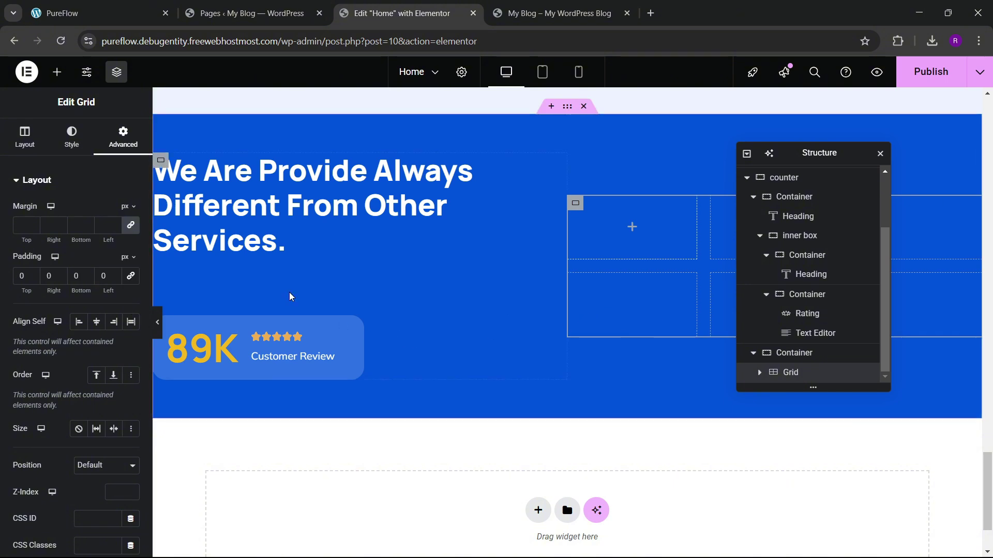
left_click(107, 16)
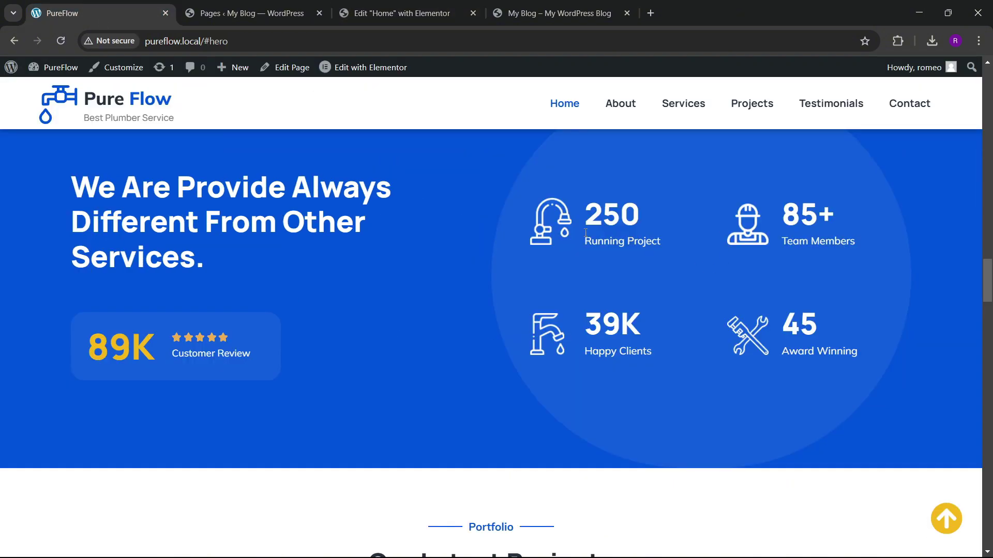
left_click(403, 13)
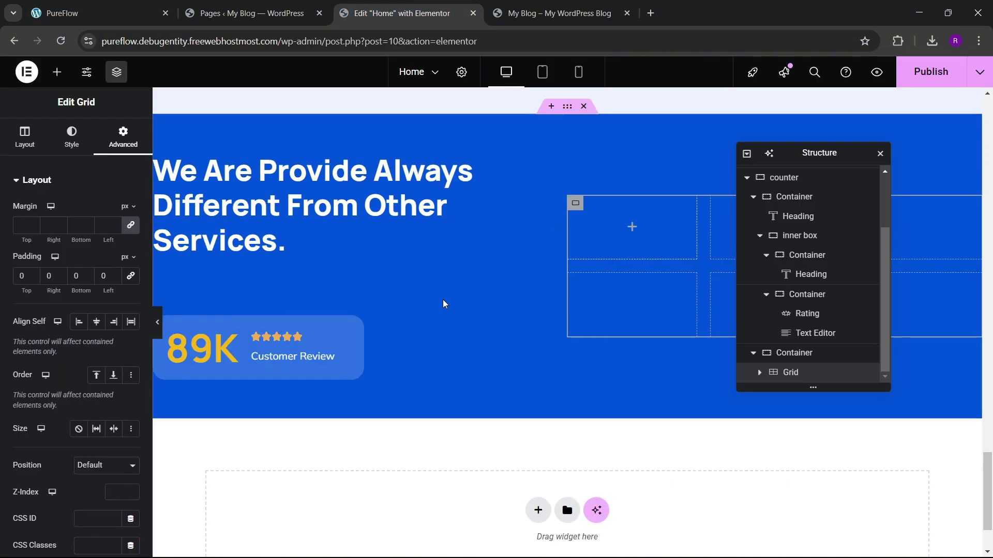
left_click(25, 137)
scroll(121, 397, "down", 3)
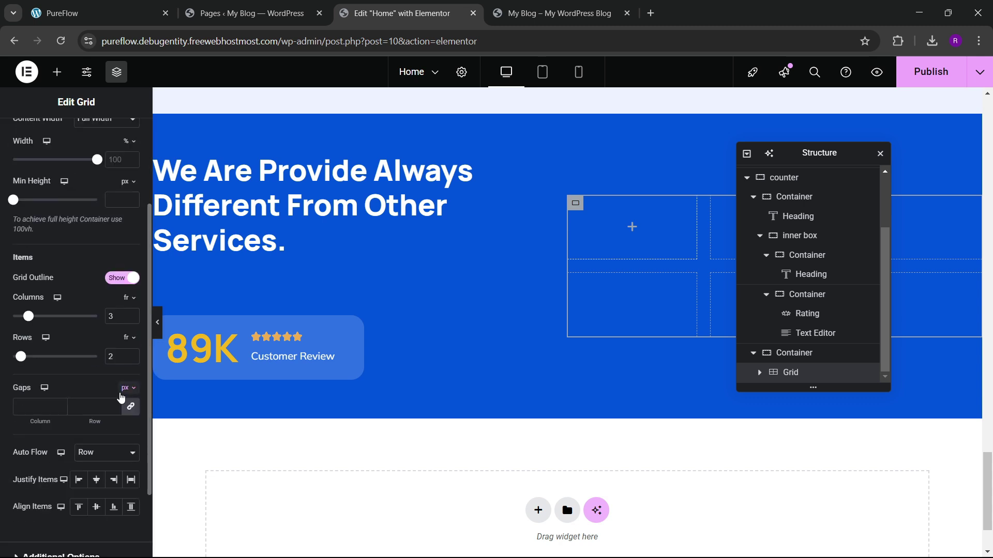
left_click(130, 320)
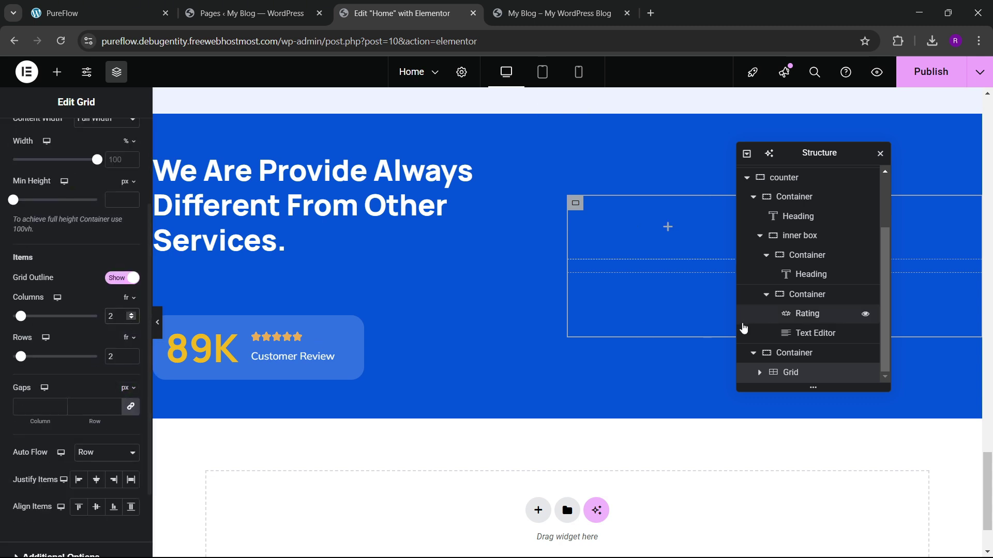
scroll(83, 249, "up", 3)
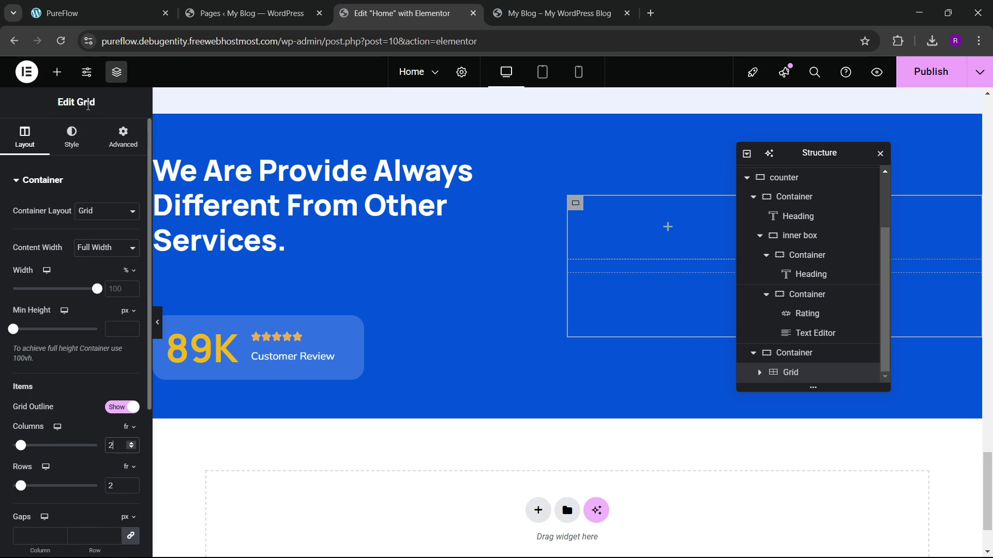
left_click(129, 13)
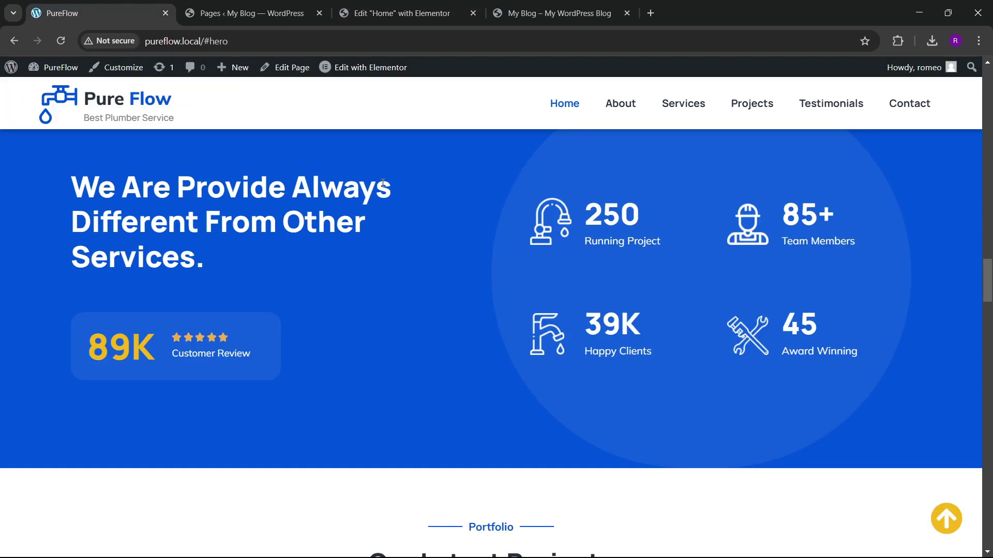
left_click(356, 13)
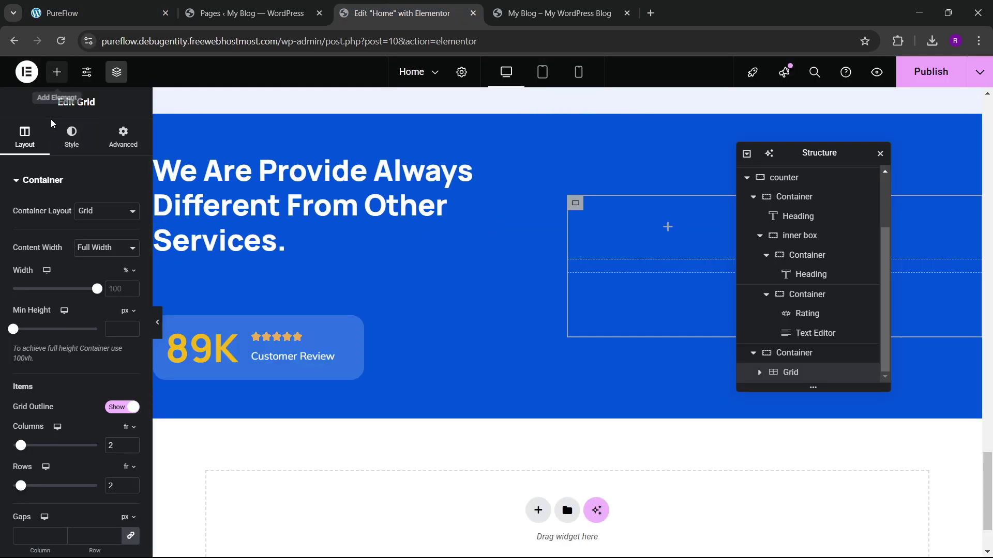
Step: Drop an empty Container into the grid's first cell
left_click(57, 71)
left_click_drag(60, 331, 598, 306)
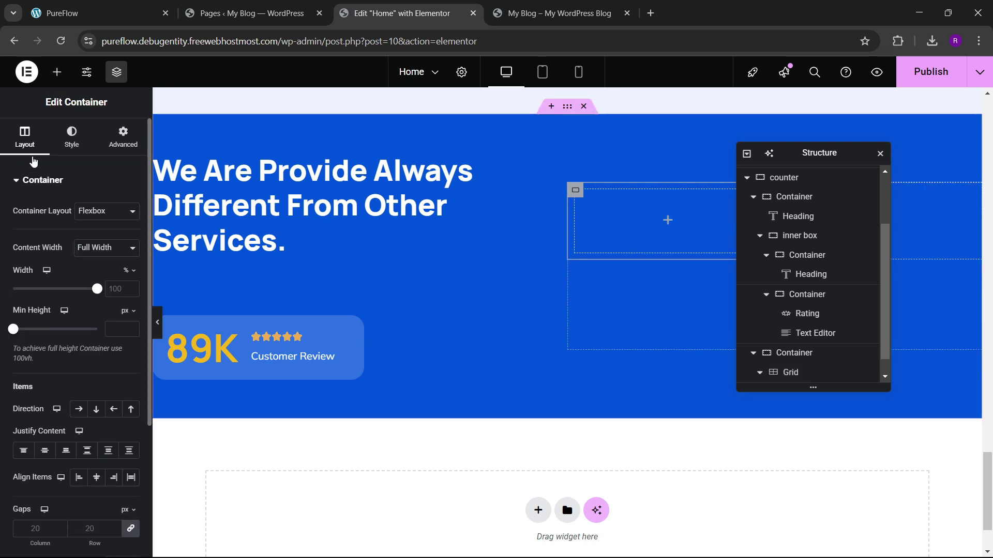
left_click(123, 137)
Step: Add an Icon Box into the container, then delete it again
left_click(57, 71)
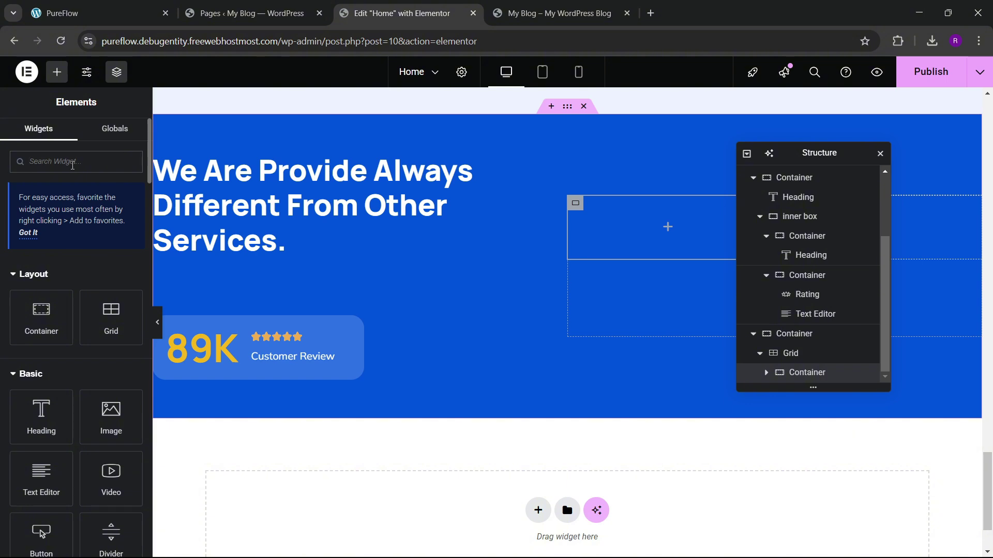
left_click(73, 162)
type("icon box")
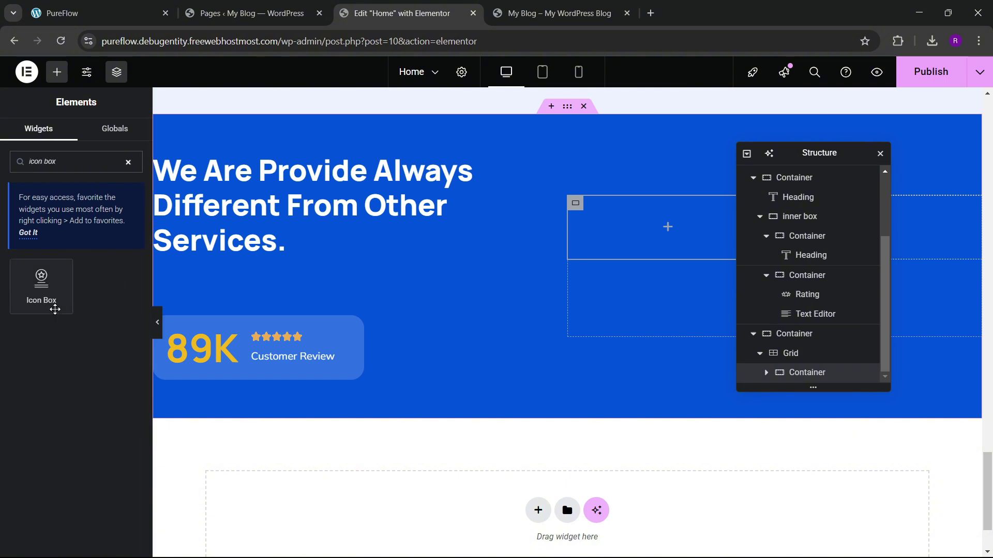
left_click_drag(55, 310, 638, 244)
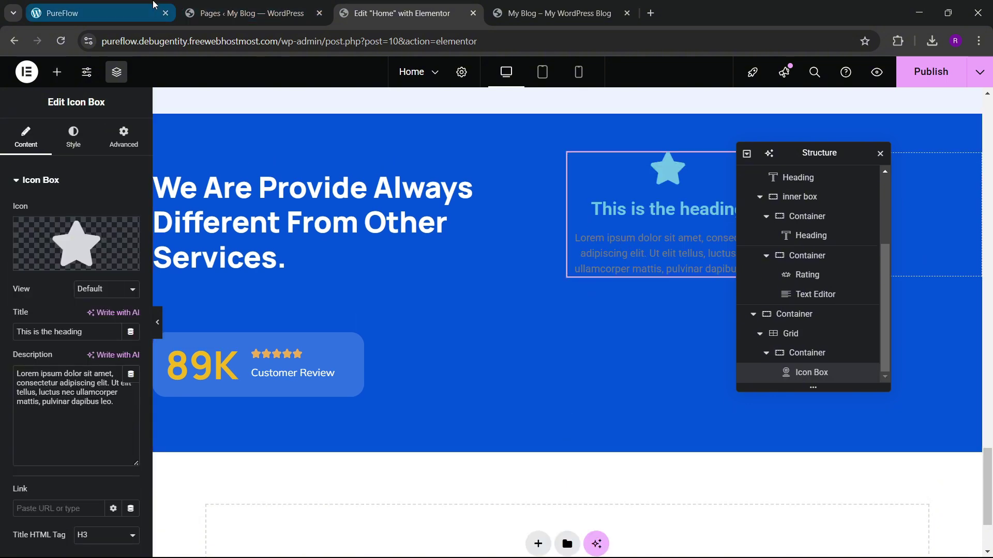
left_click(154, 6)
left_click(402, 13)
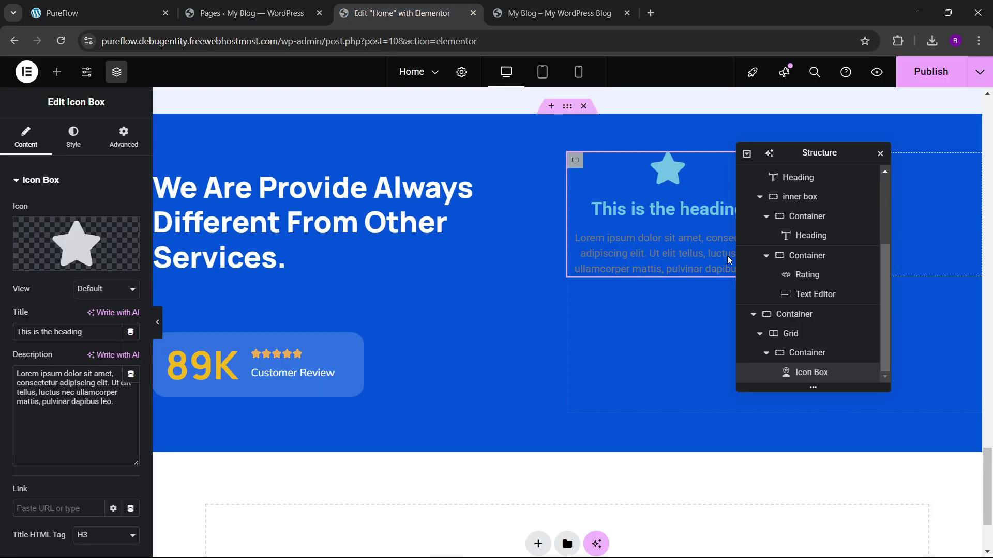
right_click(652, 191)
left_click(676, 431)
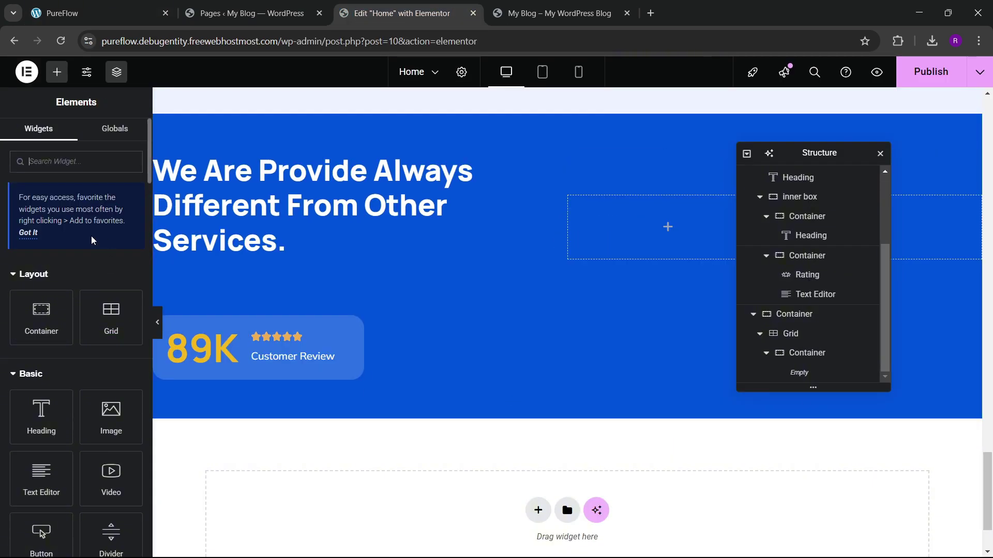
Step: Drop an Image Box into the first grid container and set its image position to Left
type("image")
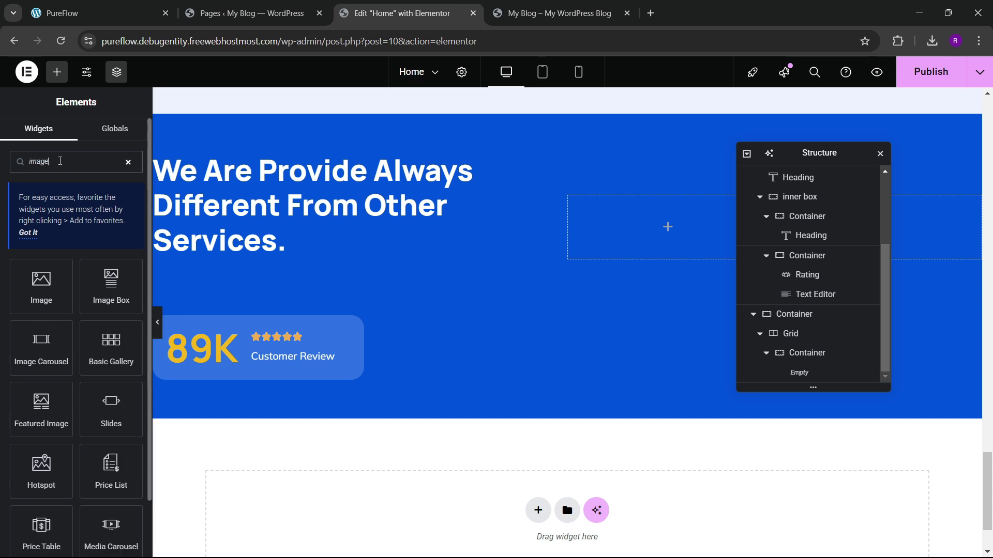
left_click_drag(109, 289, 595, 230)
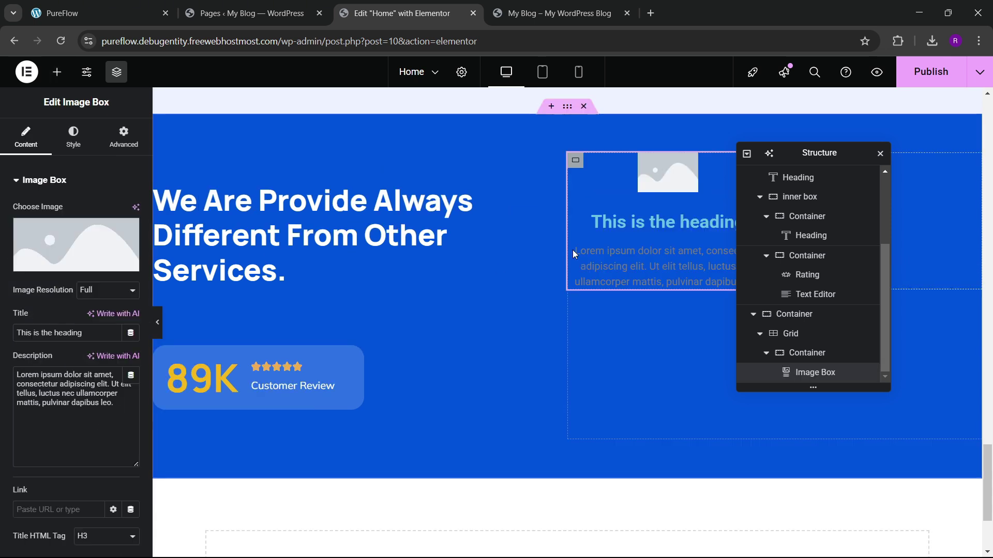
left_click(73, 137)
left_click(97, 211)
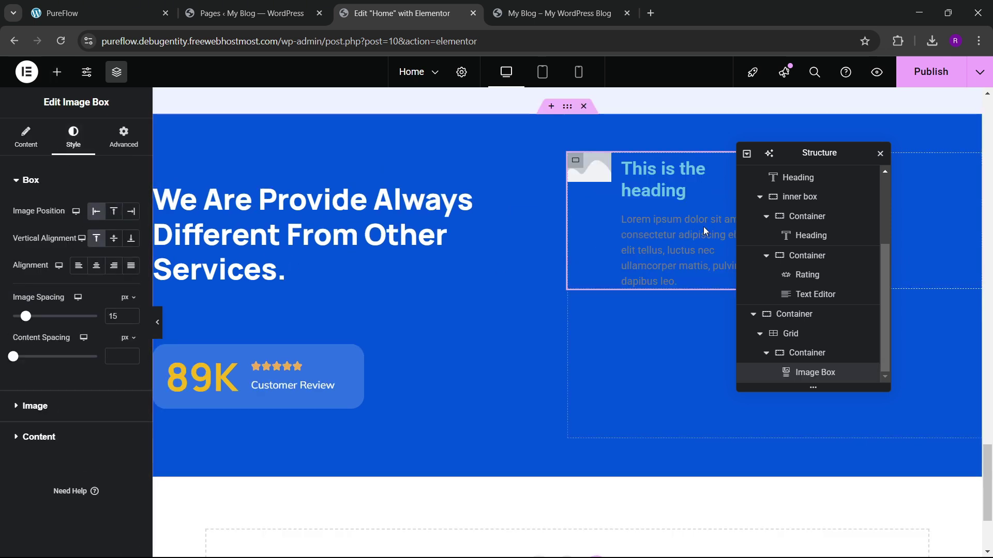
Step: Replace the box's image with the running-project.png tap icon from the media library
left_click(26, 135)
left_click(81, 259)
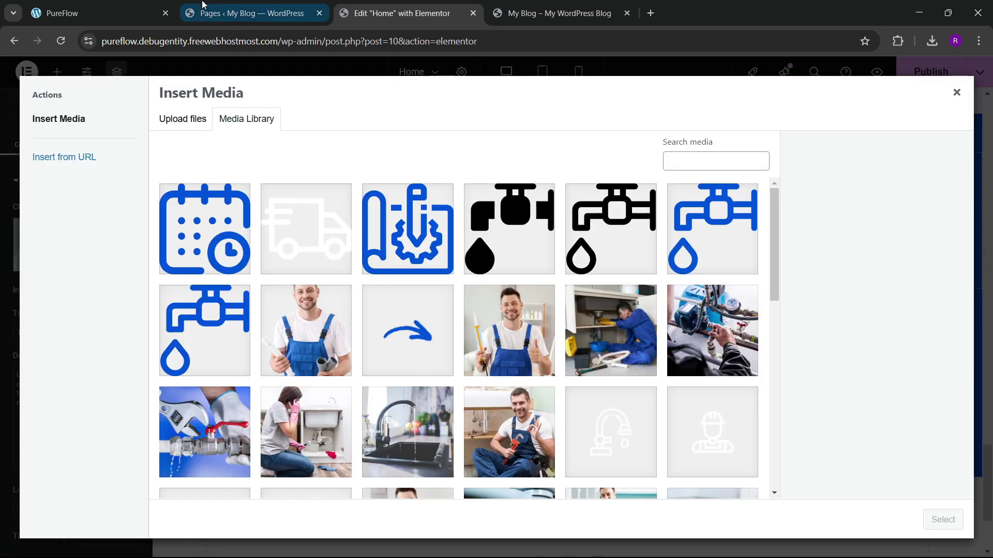
left_click(98, 13)
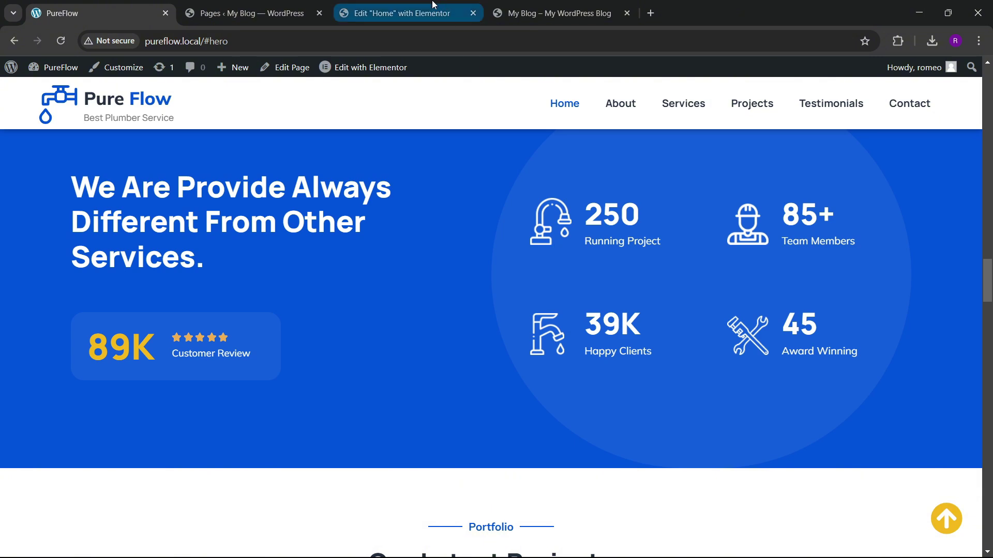
left_click(403, 13)
scroll(747, 399, "down", 3)
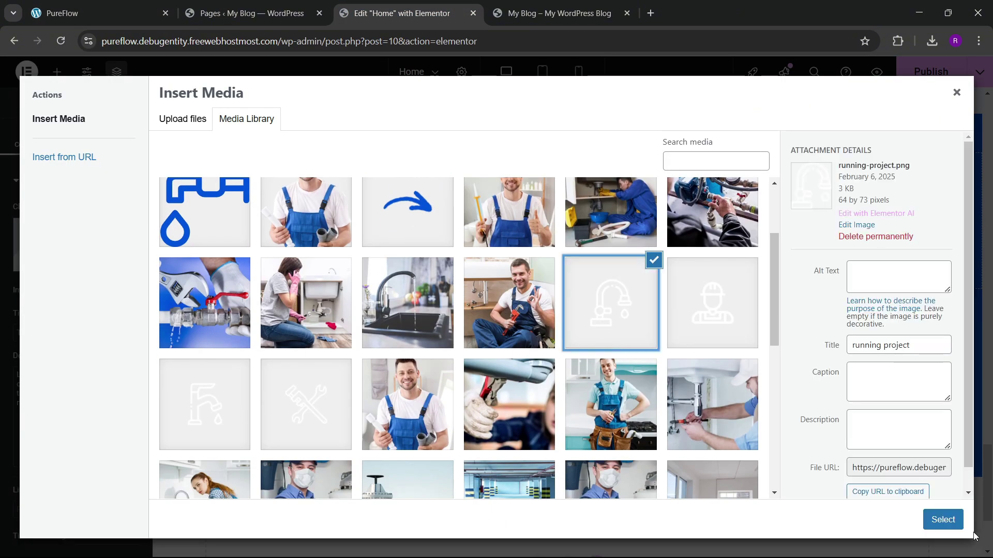
left_click(946, 523)
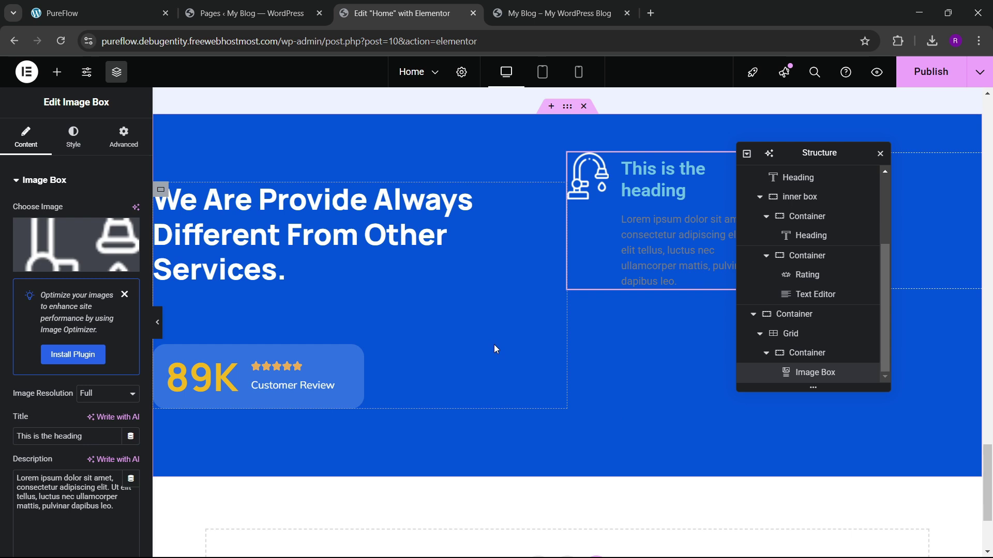
Step: Replace the first Image Box's placeholder text with title '250' and description 'Running Project'
left_click(115, 6)
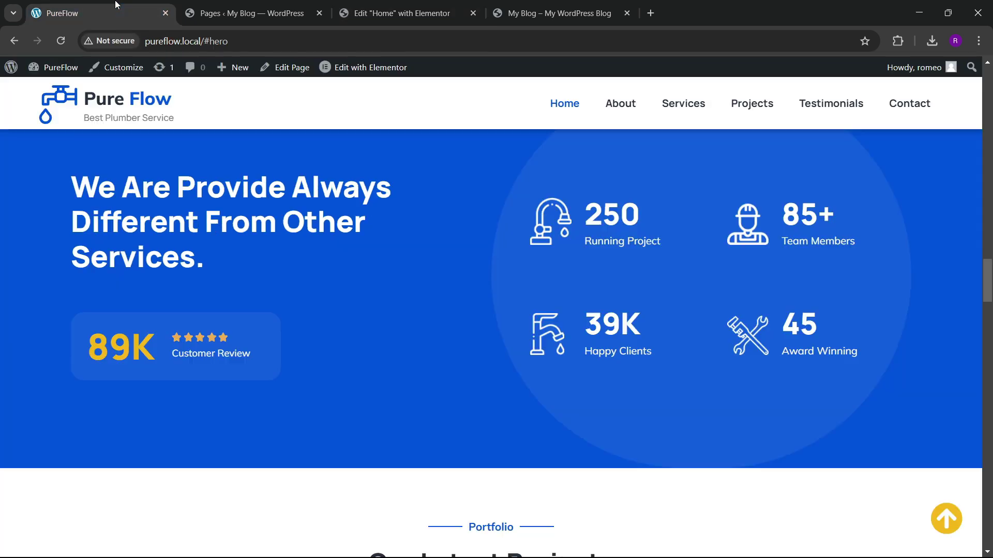
left_click(405, 4)
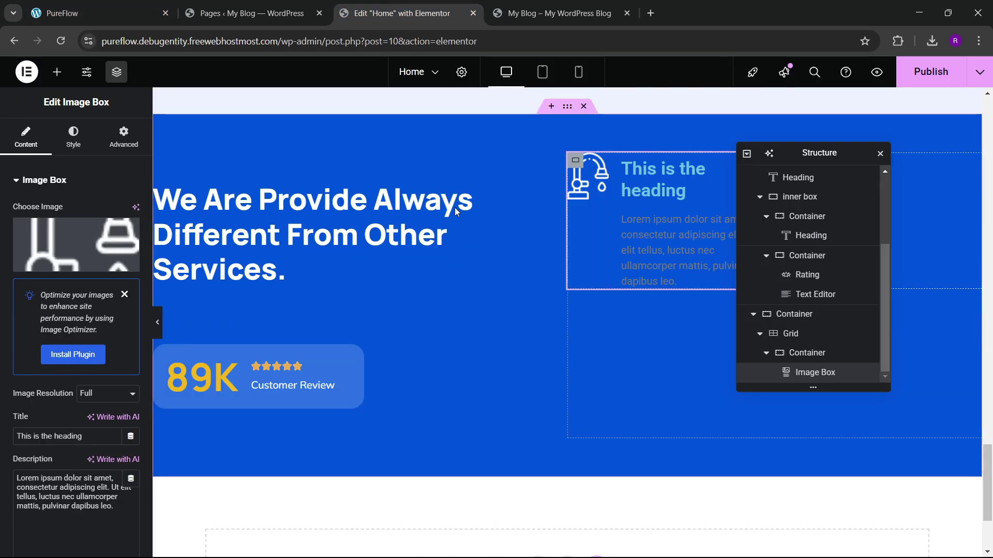
scroll(109, 317, "down", 3)
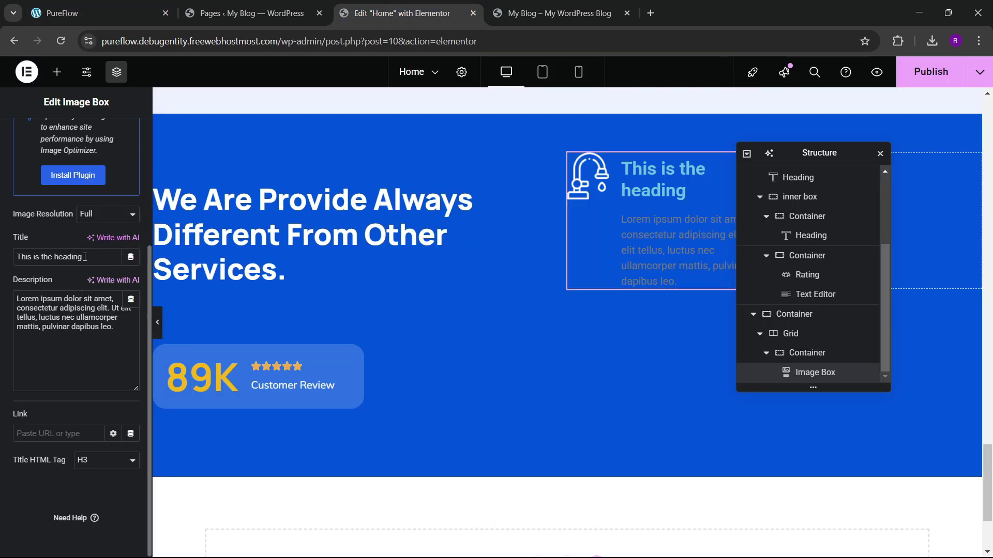
left_click_drag(85, 257, 1, 267)
type("250")
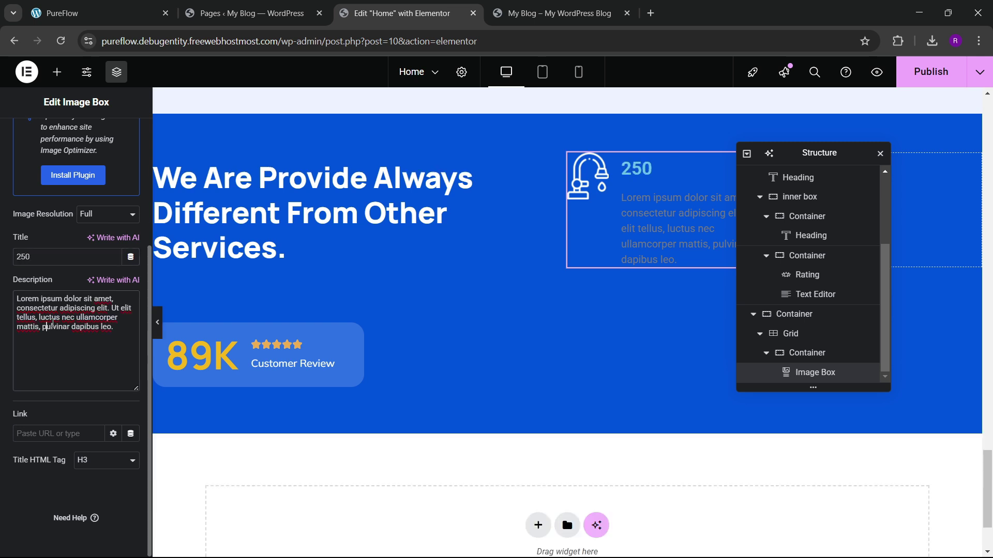
key("ctrl+a")
key("BackSpace")
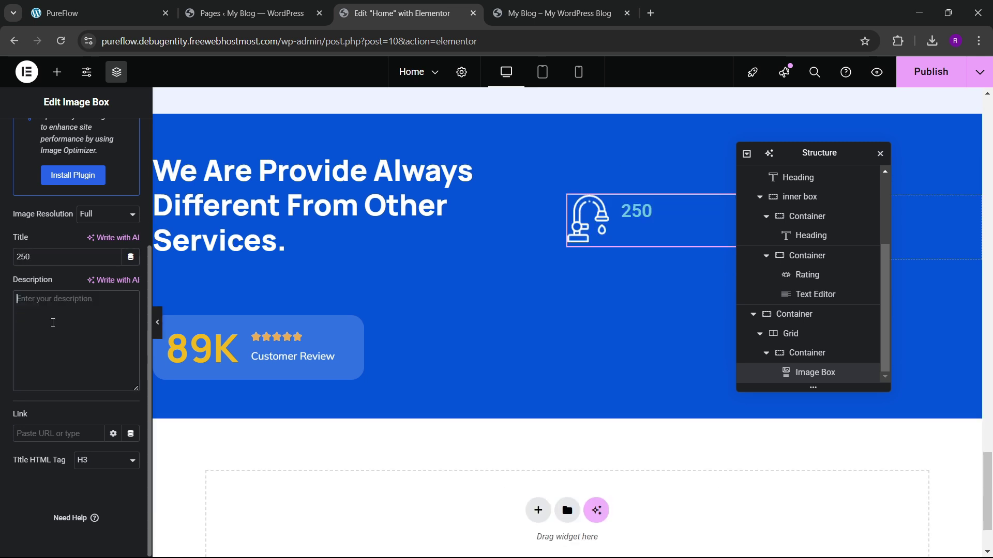
type("Running Project")
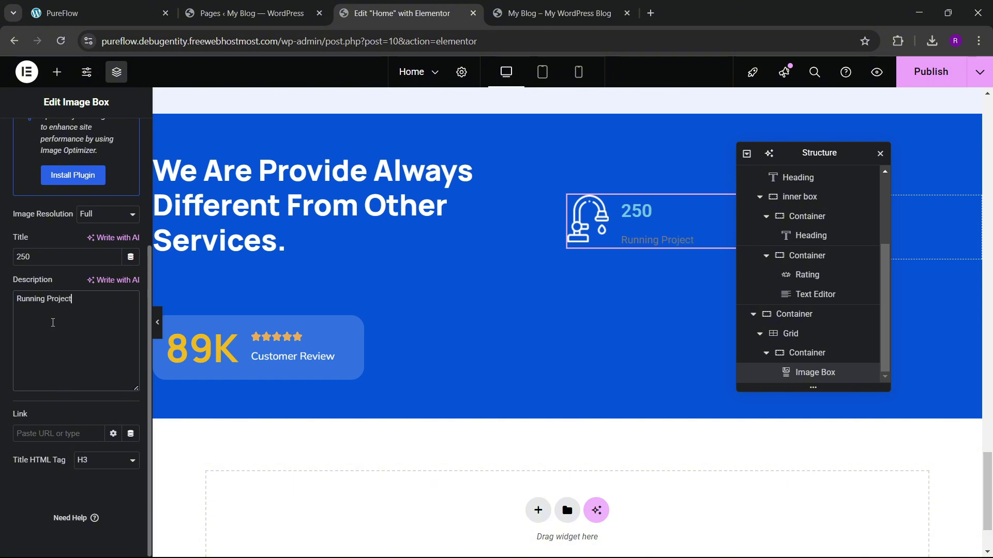
Step: Make the Image Box title white and set its font family to Manrope
scroll(52, 207, "up", 4)
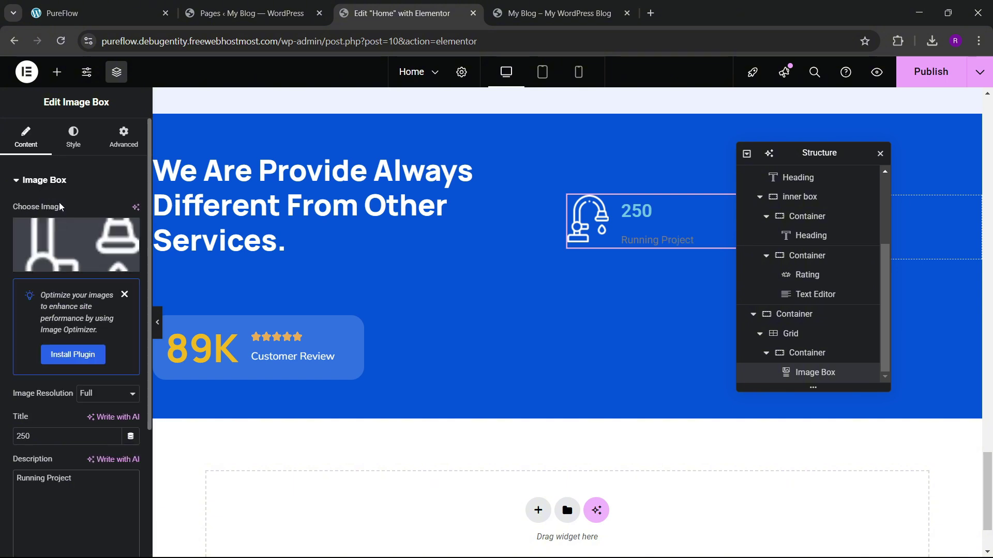
left_click(73, 137)
left_click(51, 410)
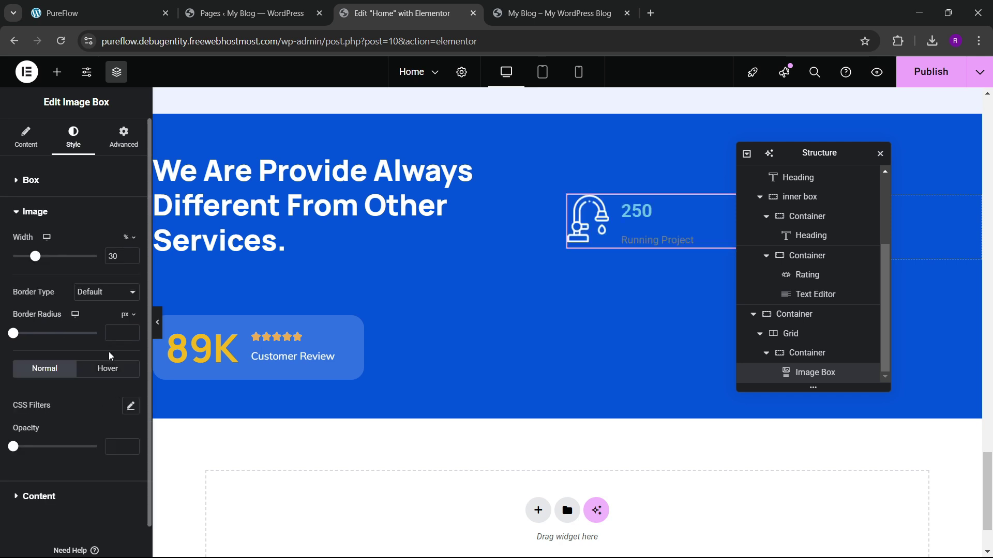
left_click(30, 462)
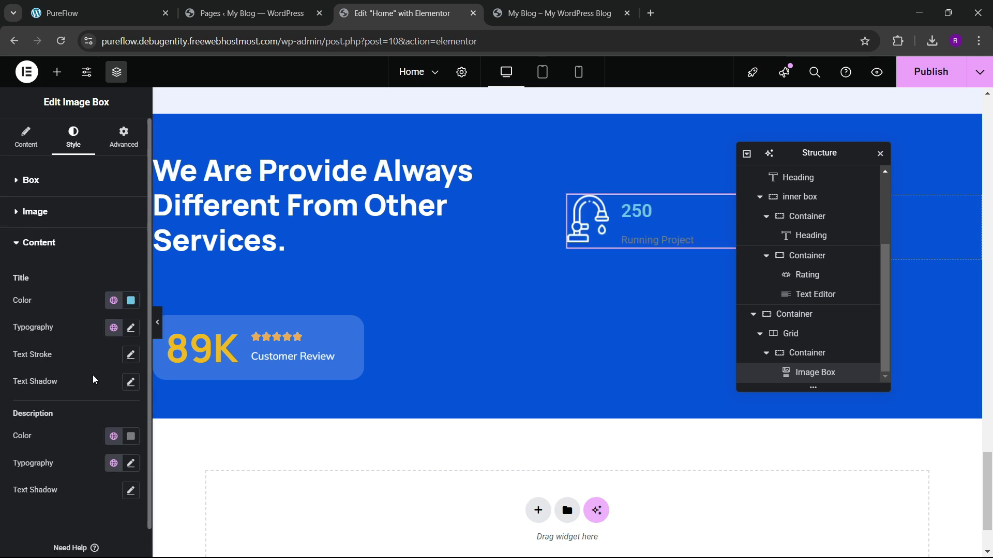
left_click(131, 300)
left_click(58, 349)
left_click(134, 353)
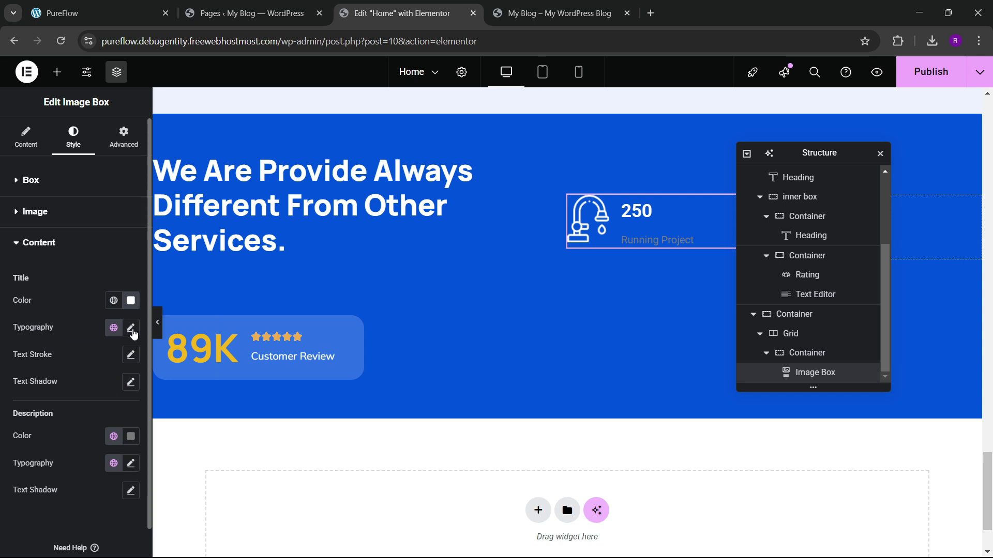
left_click(130, 328)
left_click(106, 387)
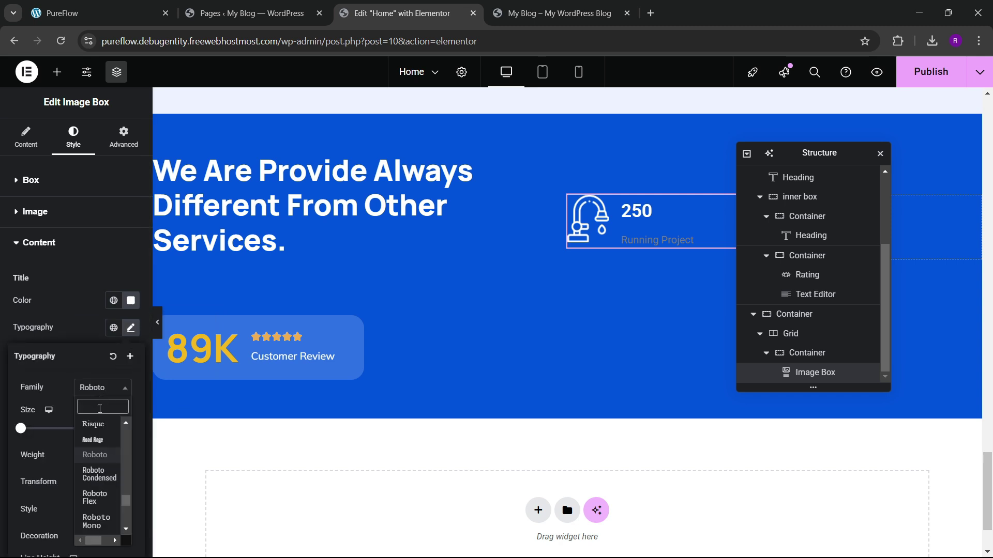
type("manrope")
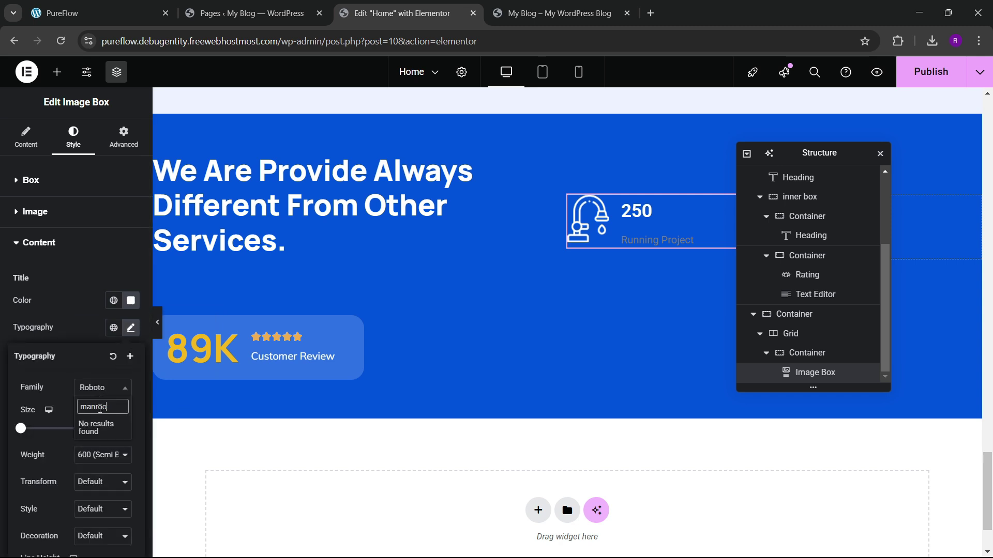
key("BackSpace")
key("BackSpace")
type("ope")
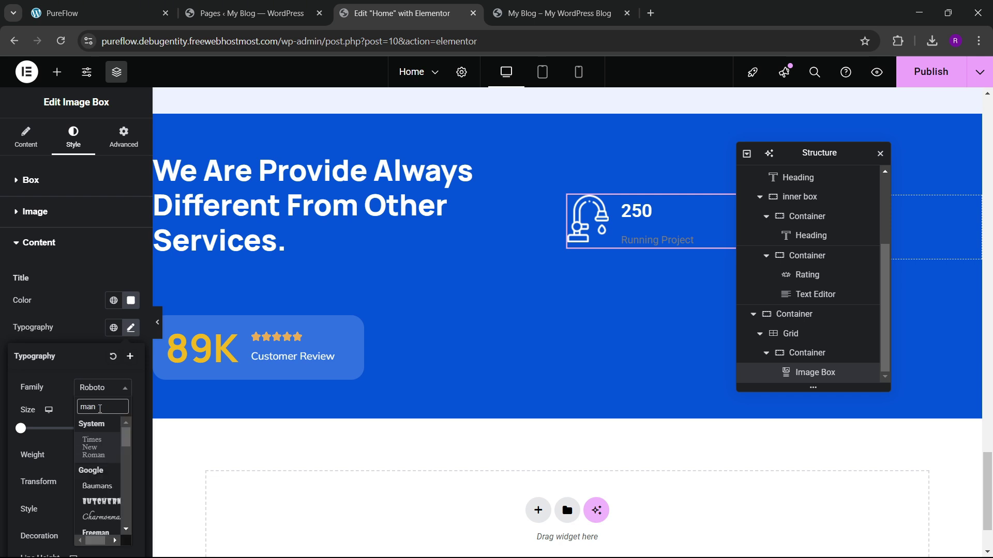
key("Return")
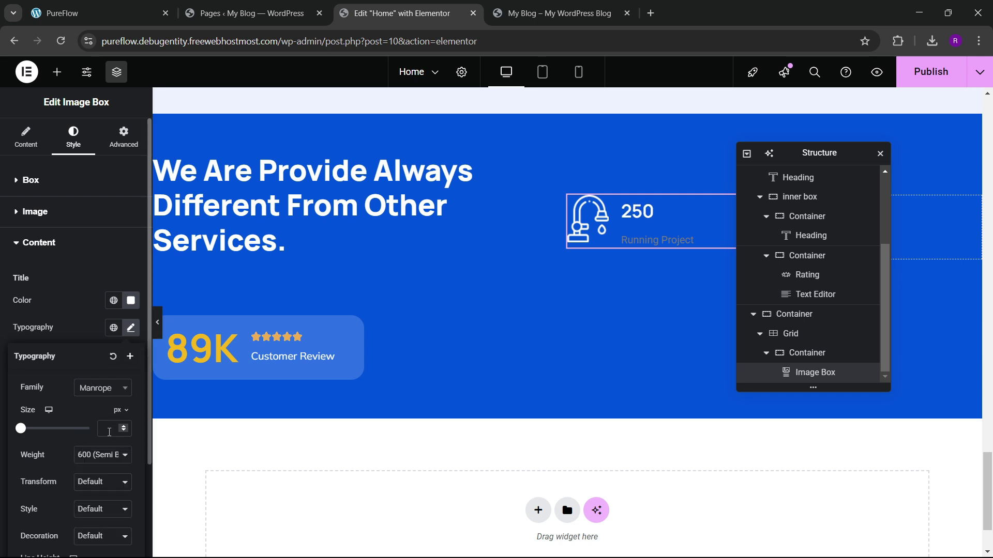
Step: Set the title font weight to 700 and its size to 50px
scroll(98, 408, "down", 2)
left_click(89, 341)
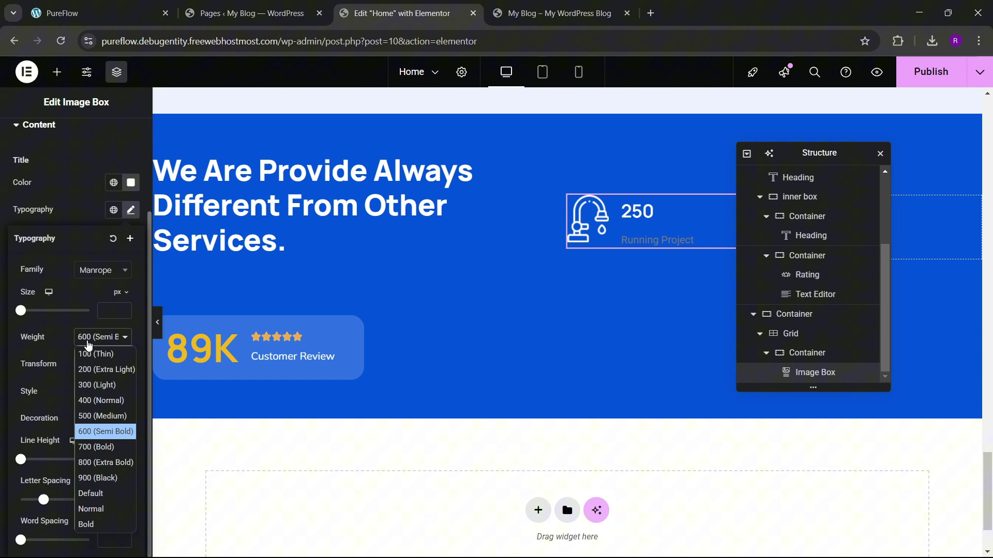
left_click(95, 447)
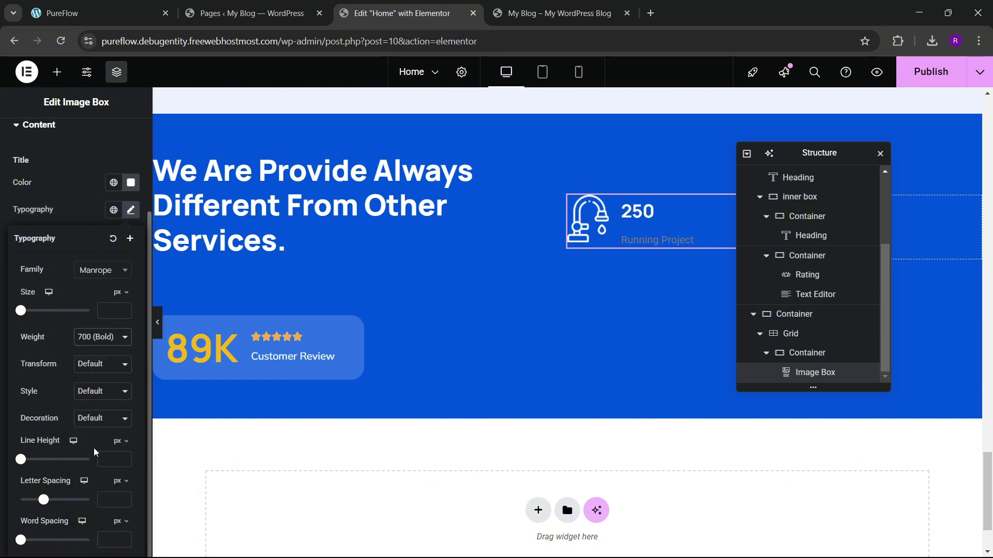
left_click(122, 308)
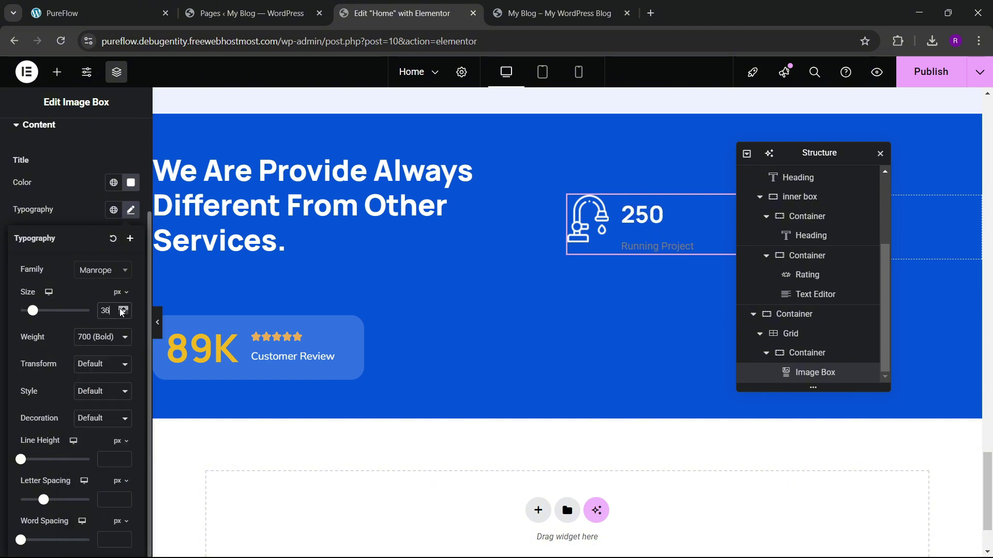
left_click(122, 309)
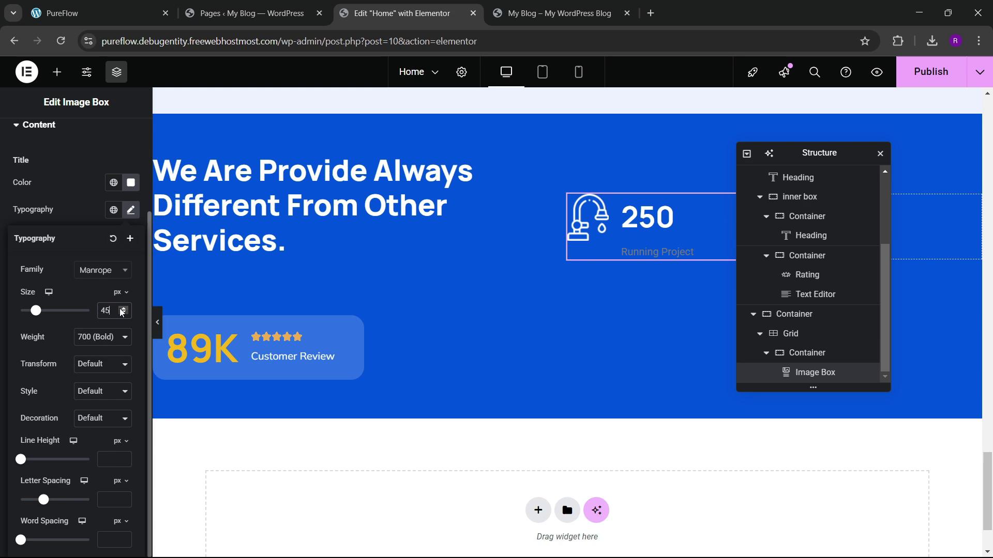
left_click(36, 7)
left_click(413, 6)
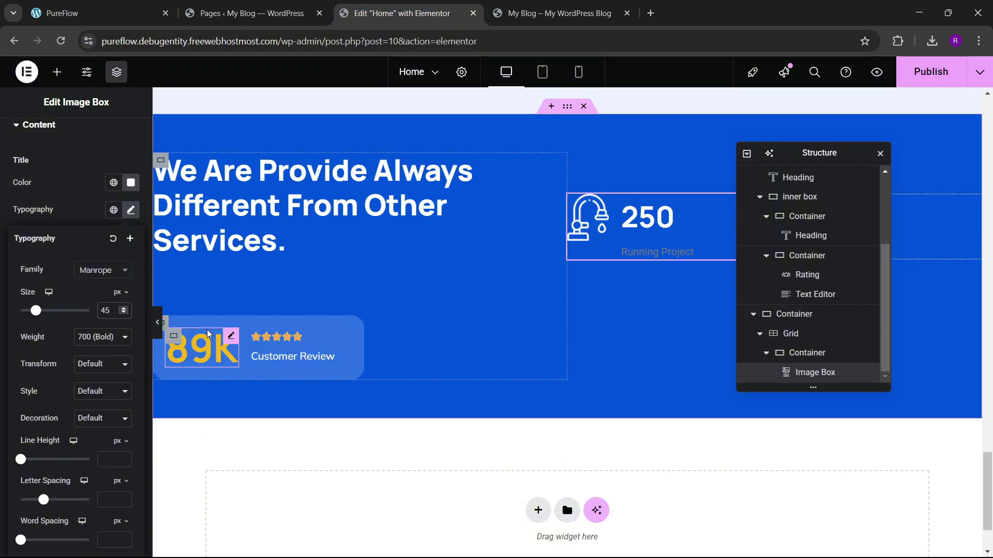
type("50")
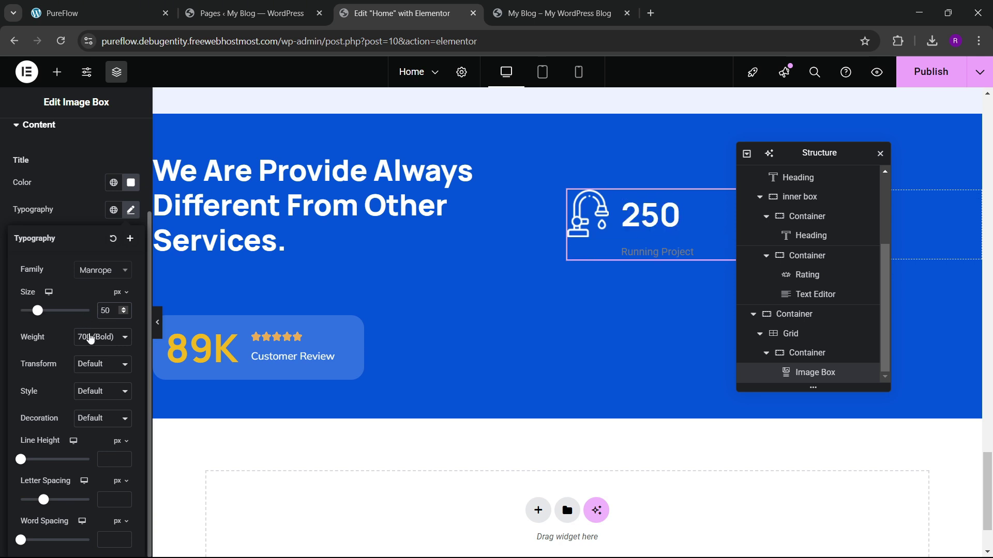
left_click(79, 195)
Step: Set the box content spacing to 0 and vertical alignment to Middle
scroll(78, 199, "up", 3)
left_click(31, 181)
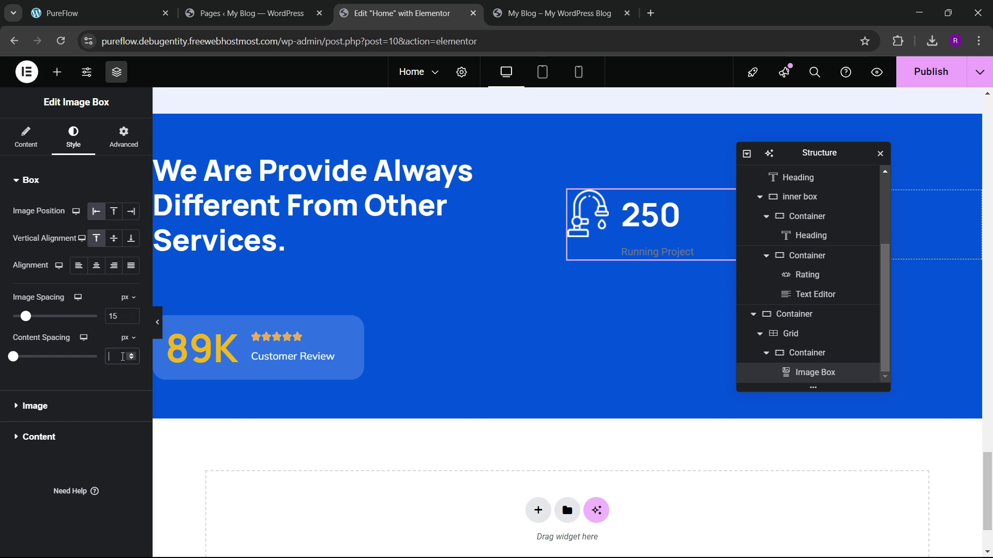
type("0")
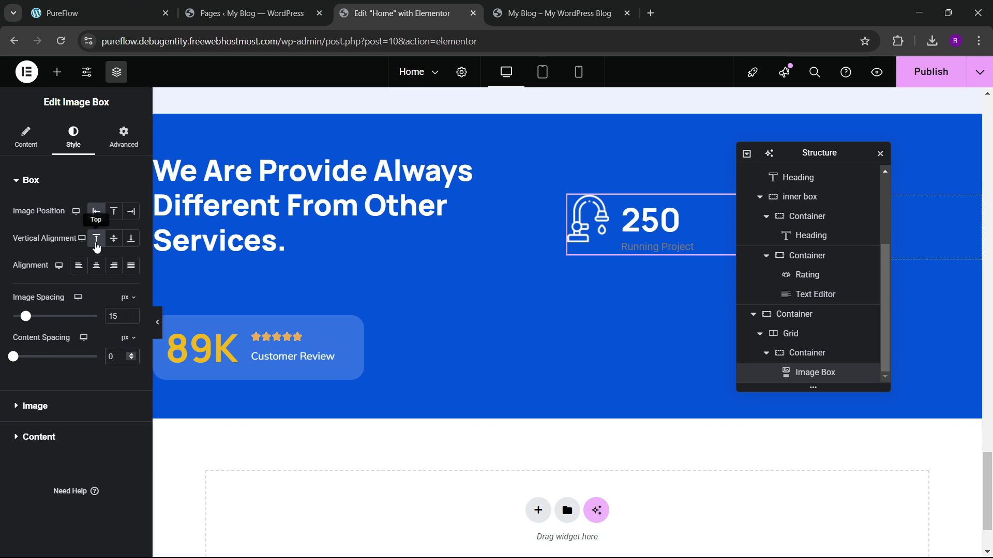
left_click(114, 238)
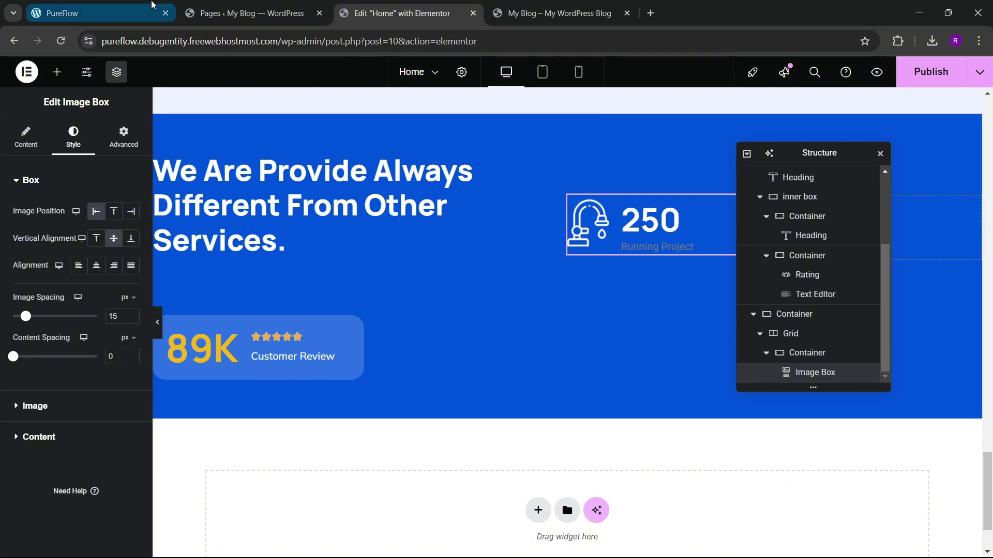
left_click(80, 436)
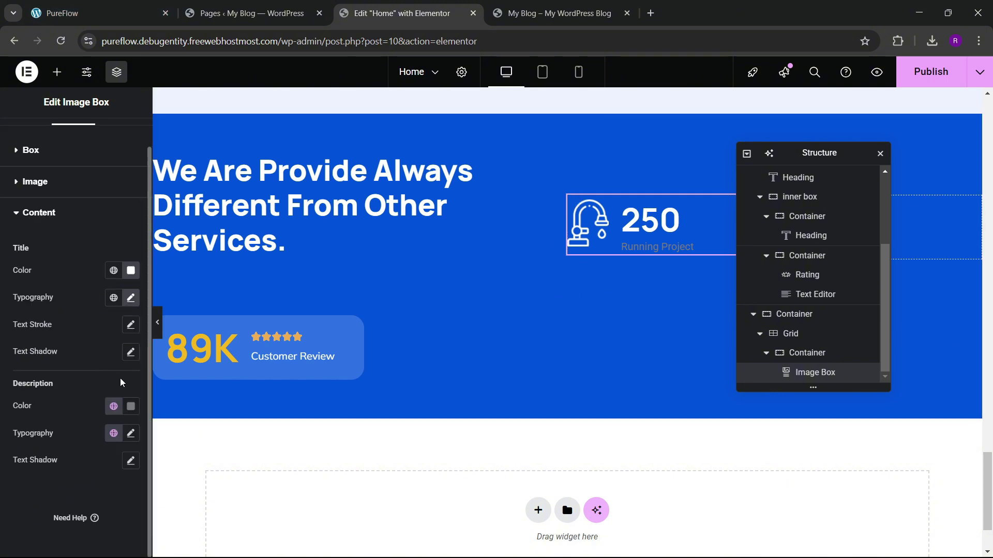
Step: Make the Running Project description white in the Mulish font
left_click(129, 410)
left_click(60, 244)
left_click(119, 452)
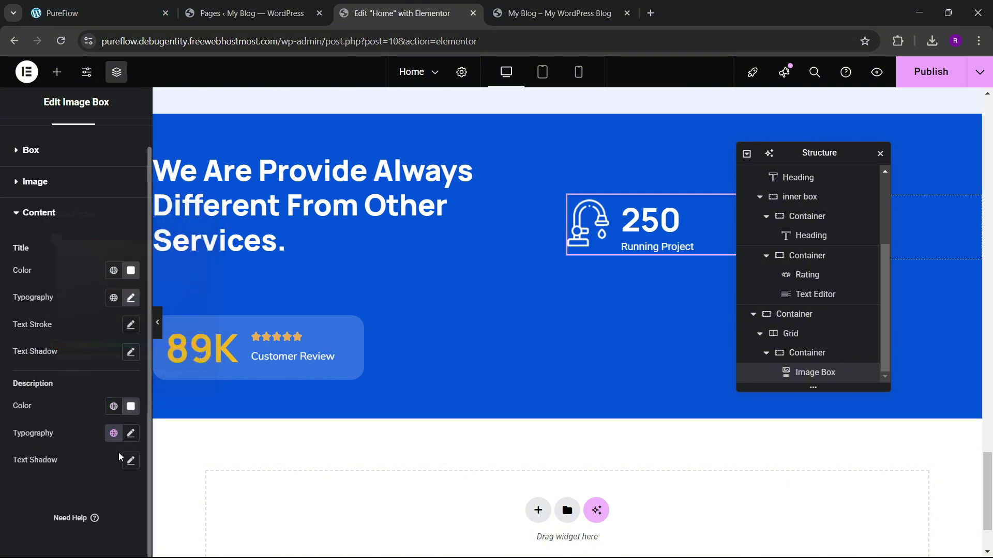
left_click(131, 434)
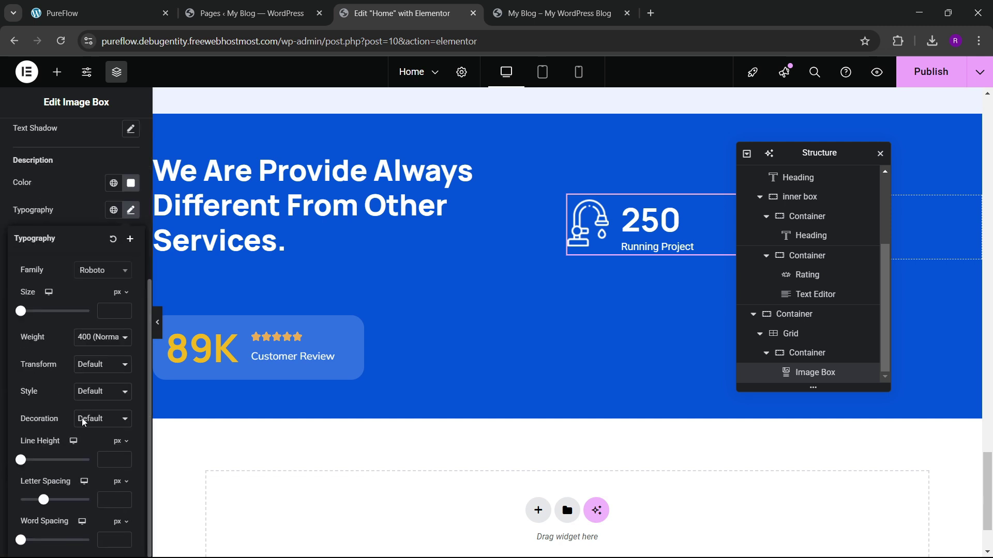
left_click(98, 271)
type("mulish")
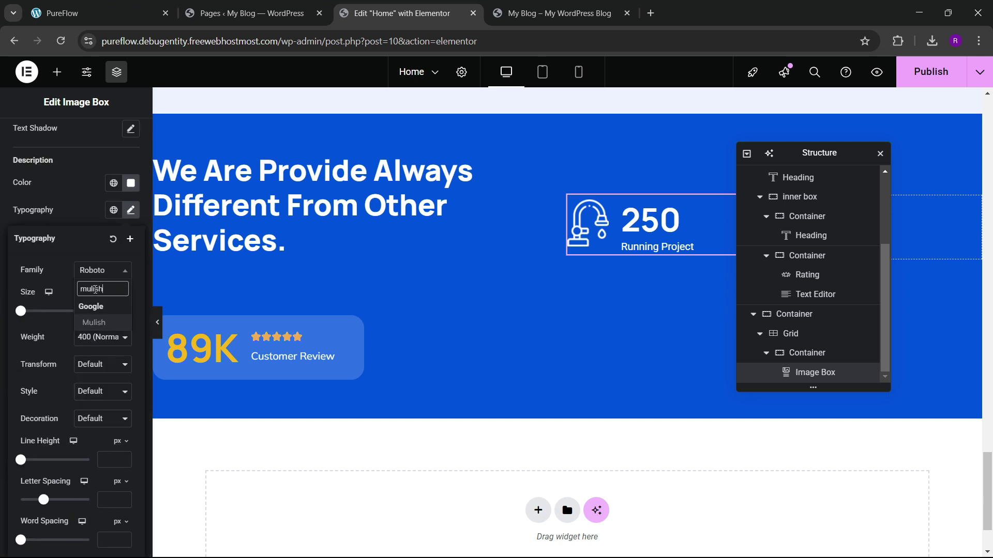
key("Return")
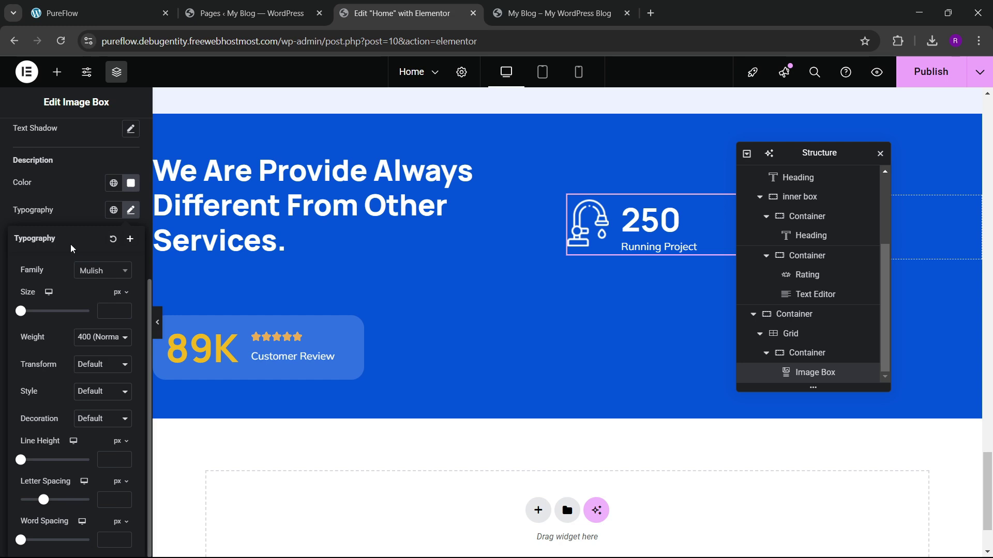
left_click(99, 13)
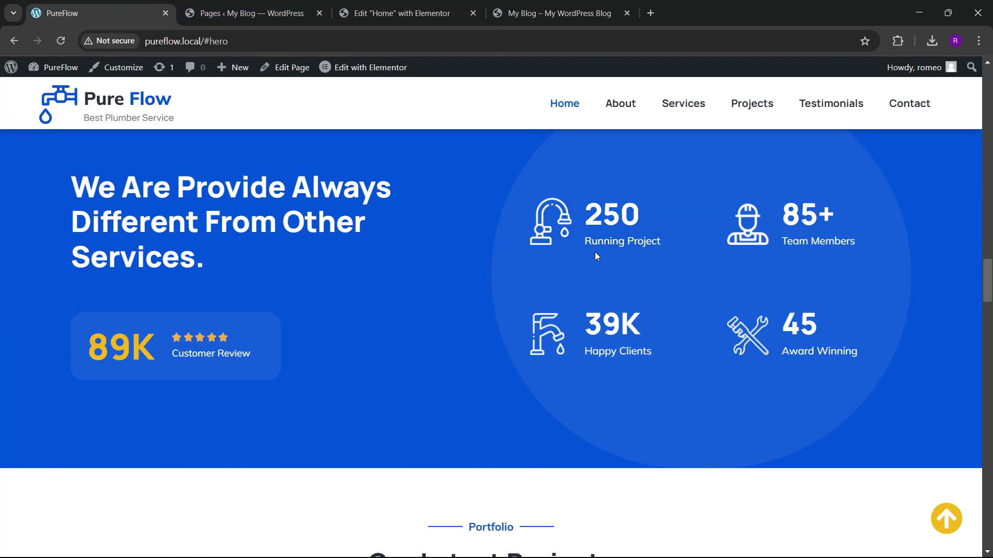
left_click(389, 6)
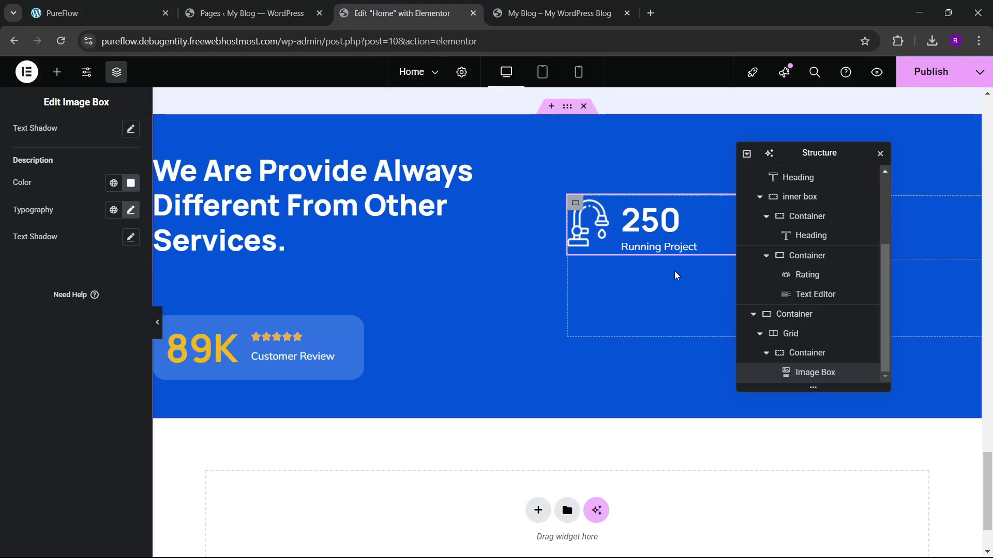
Step: Reduce the 250 title's font size from 50 to 47px
scroll(115, 179, "up", 3)
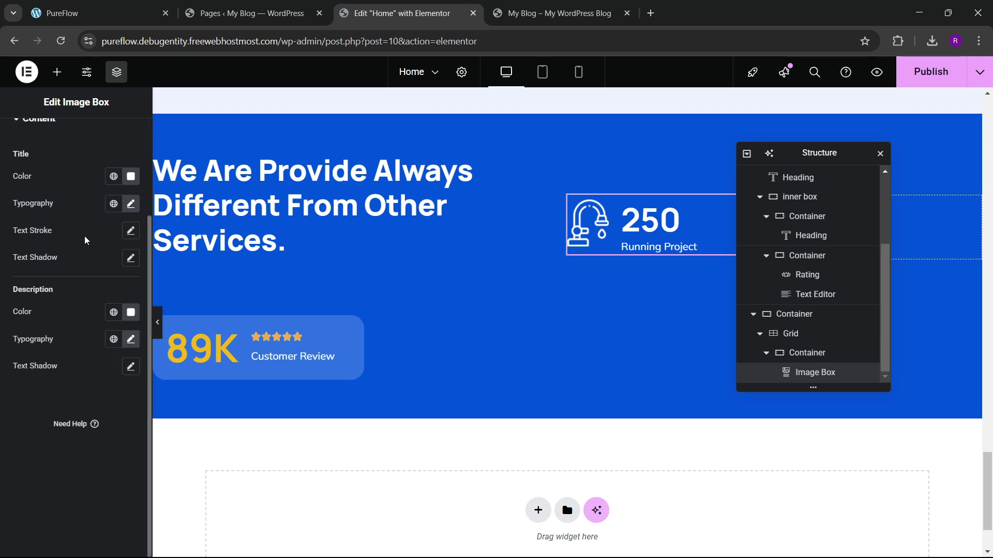
scroll(85, 236, "up", 3)
left_click(129, 328)
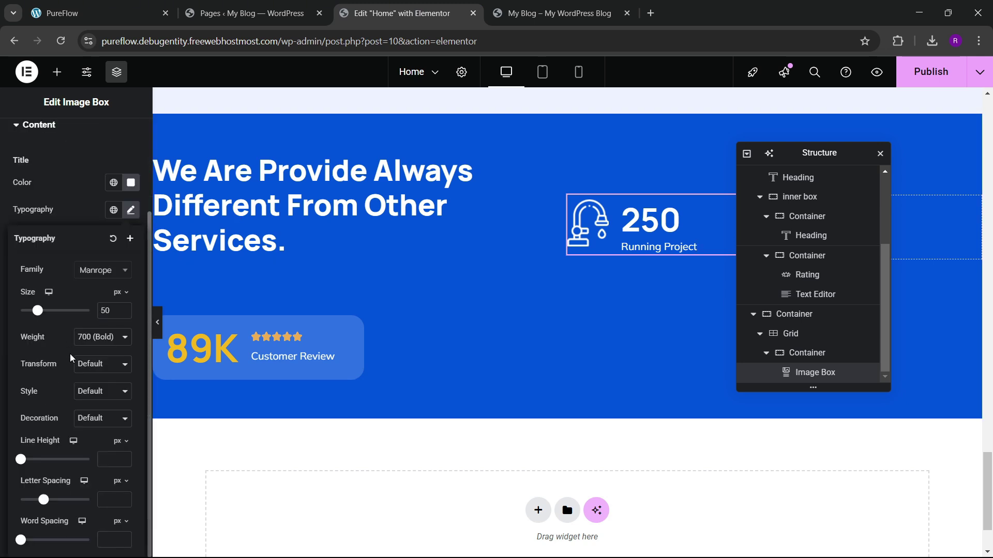
left_click(124, 314)
left_click(124, 314)
left_click(124, 314)
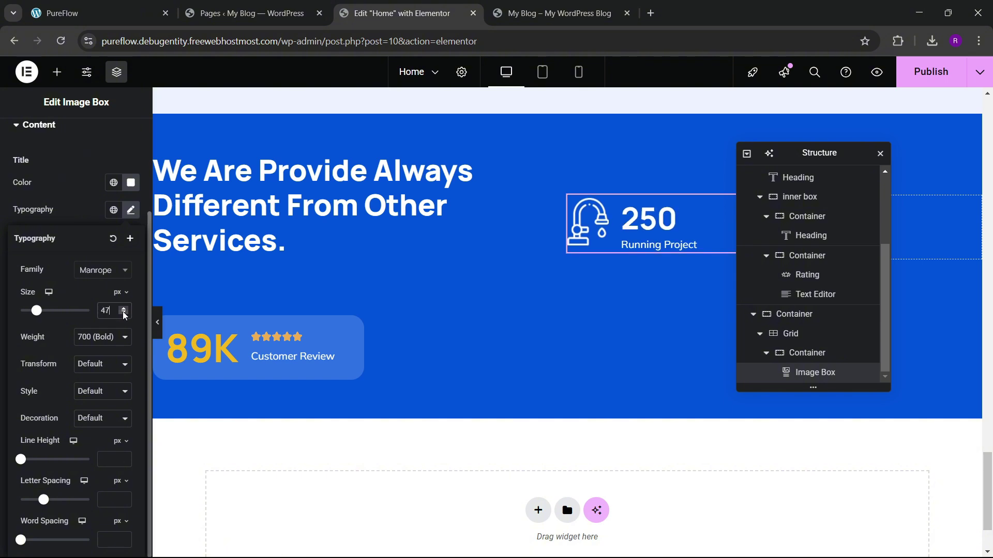
Step: Set the counter icon image width to 33%
scroll(57, 196, "up", 3)
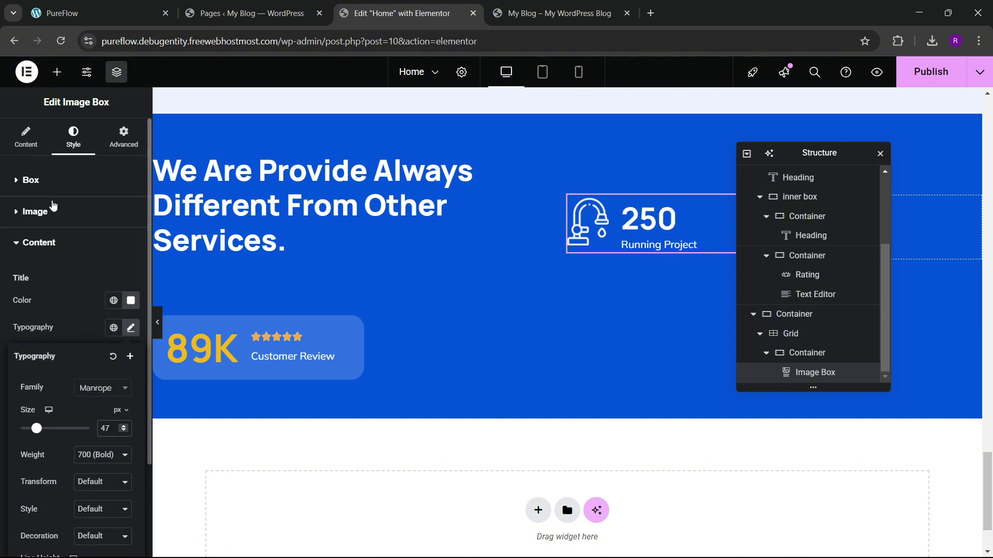
left_click(53, 207)
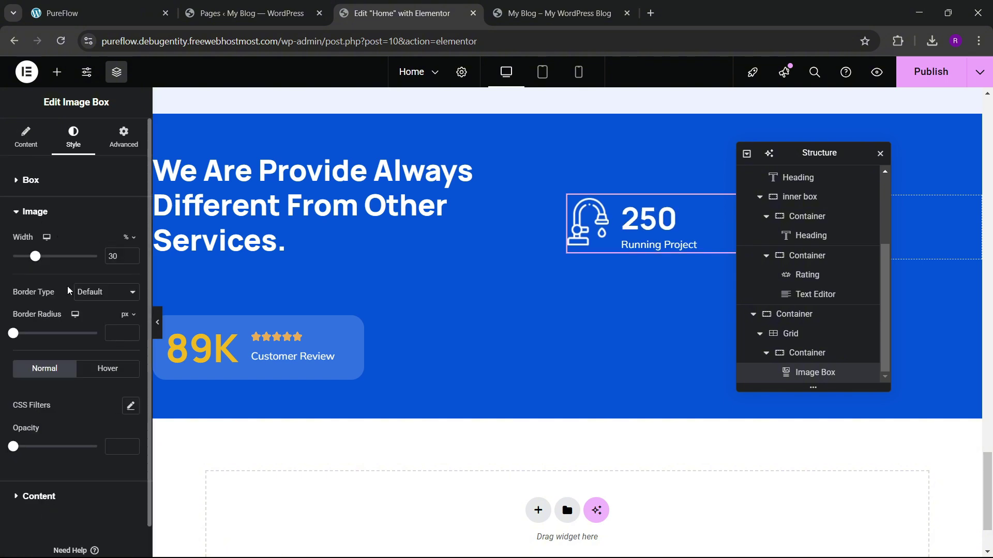
left_click(132, 256)
mouse_move(35, 257)
left_mouse_down()
mouse_move(54, 257)
mouse_move(37, 265)
left_mouse_up()
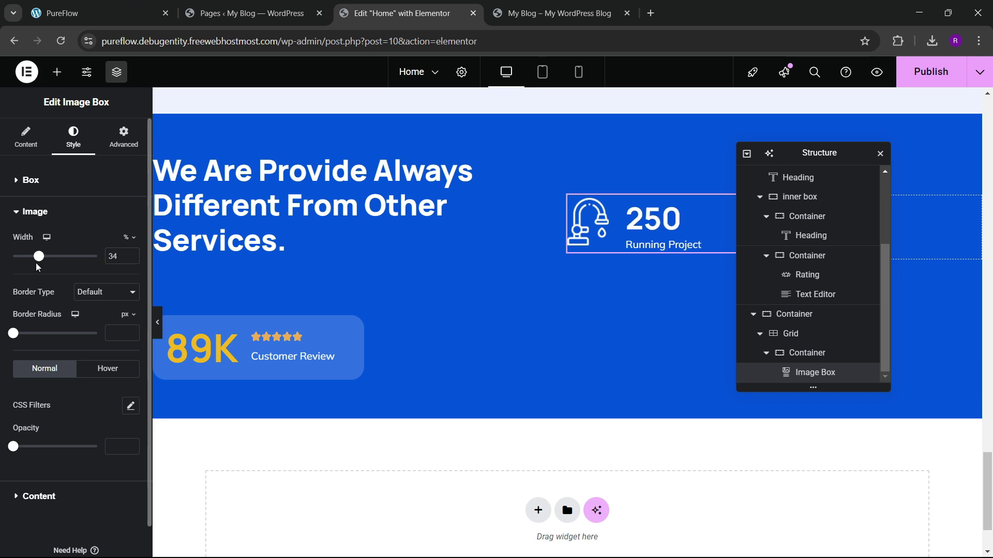
left_click(132, 259)
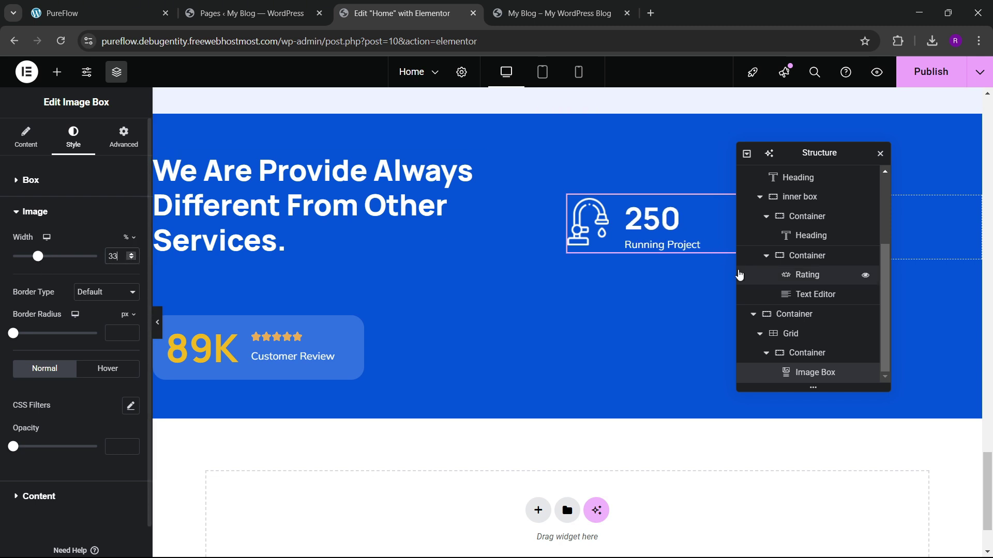
Step: Duplicate the 250 Running Project counter container four times in the Navigator
left_click(772, 357)
left_click(805, 374)
right_click(804, 373)
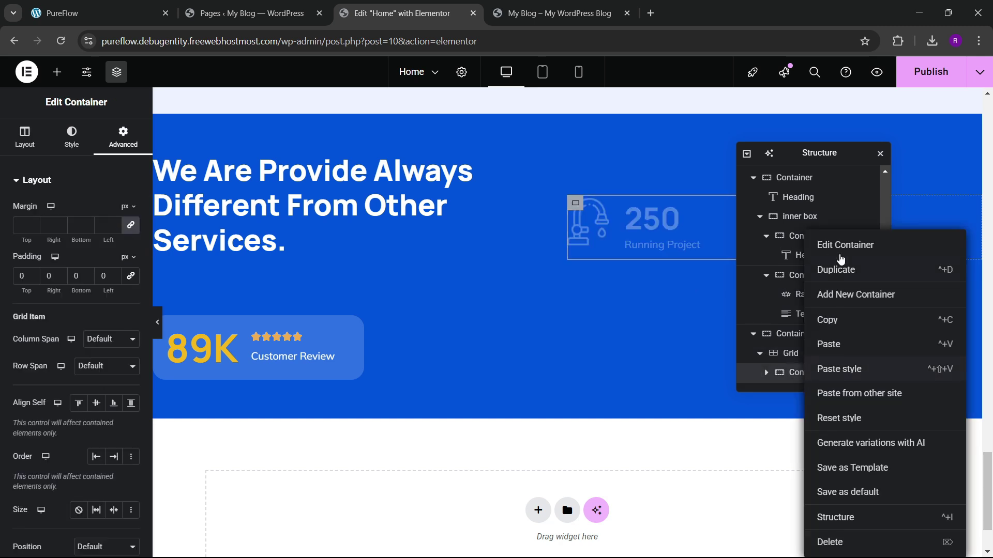
left_click(836, 269)
scroll(791, 373, "down", 1)
right_click(796, 374)
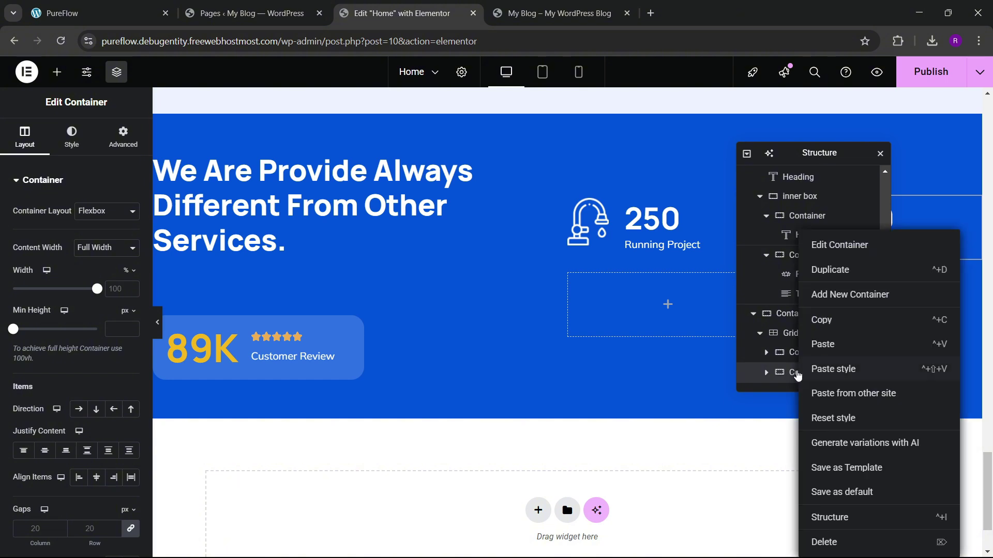
left_click(837, 269)
scroll(806, 371, "down", 1)
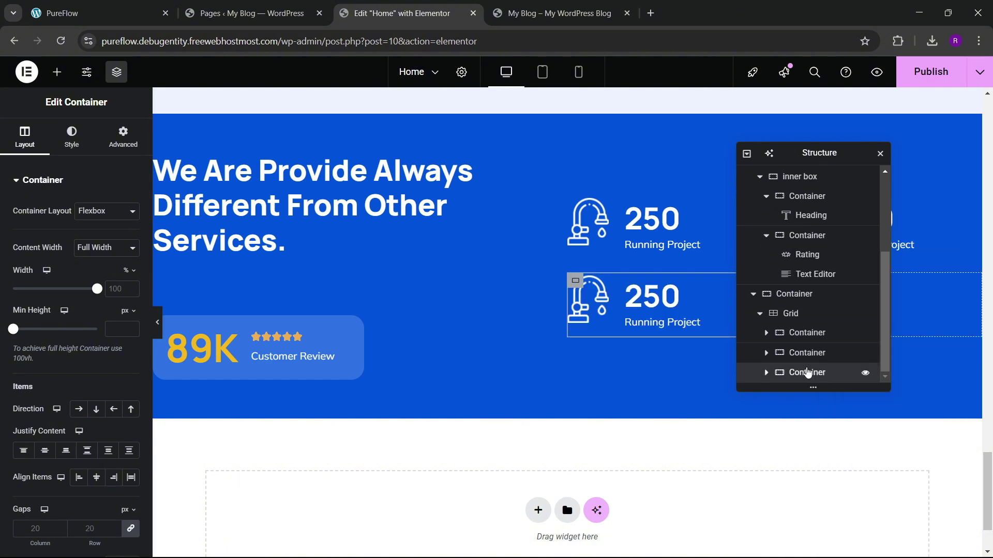
right_click(807, 372)
left_click(837, 270)
scroll(804, 323, "down", 1)
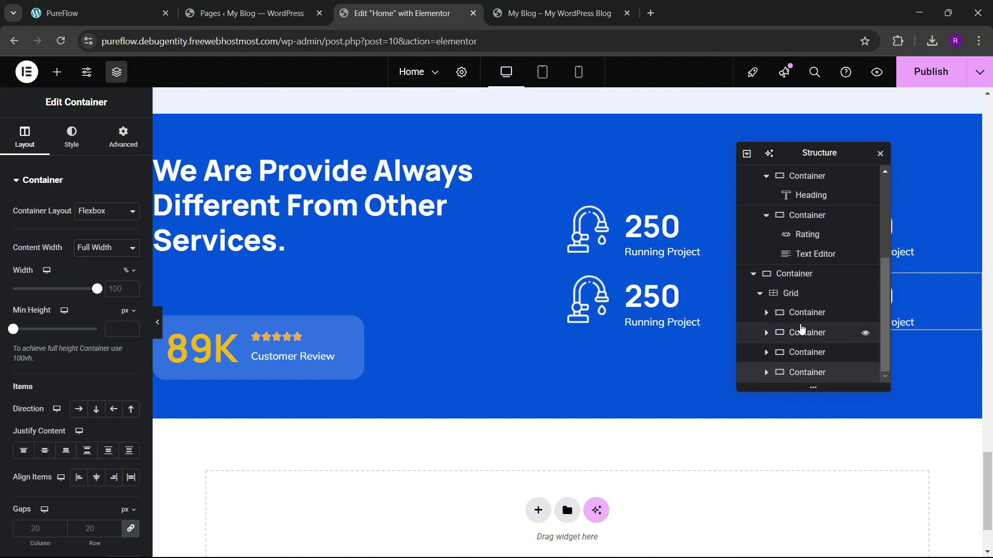
right_click(816, 372)
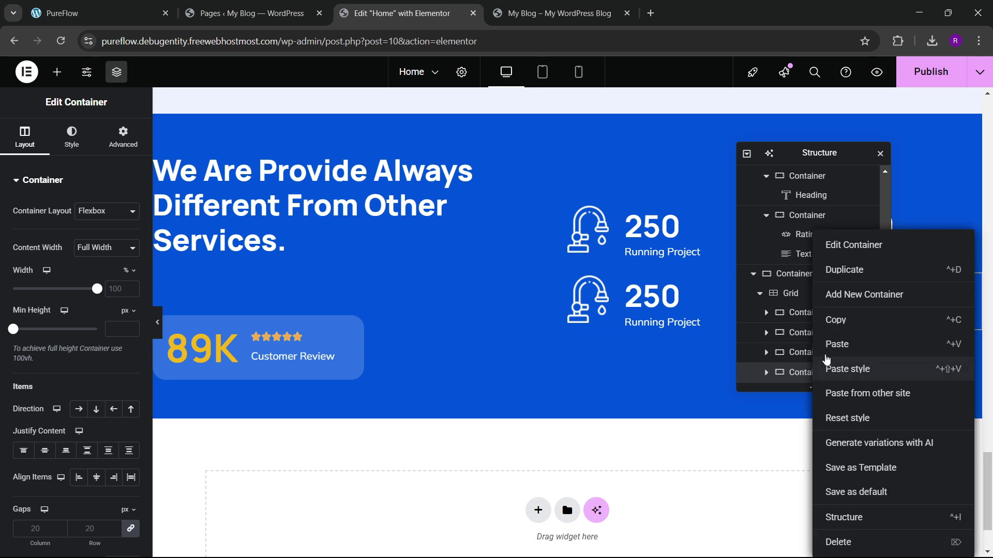
left_click(837, 270)
Step: Delete the surplus fifth counter, leaving four counters in the grid
scroll(821, 231, "down", 1)
left_click_drag(811, 158, 555, 182)
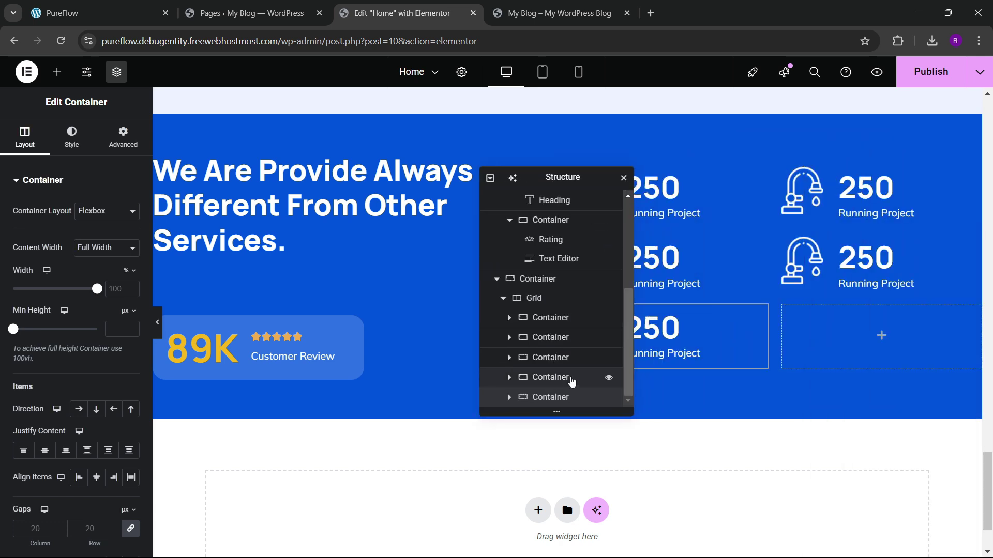
right_click(566, 397)
left_click(599, 541)
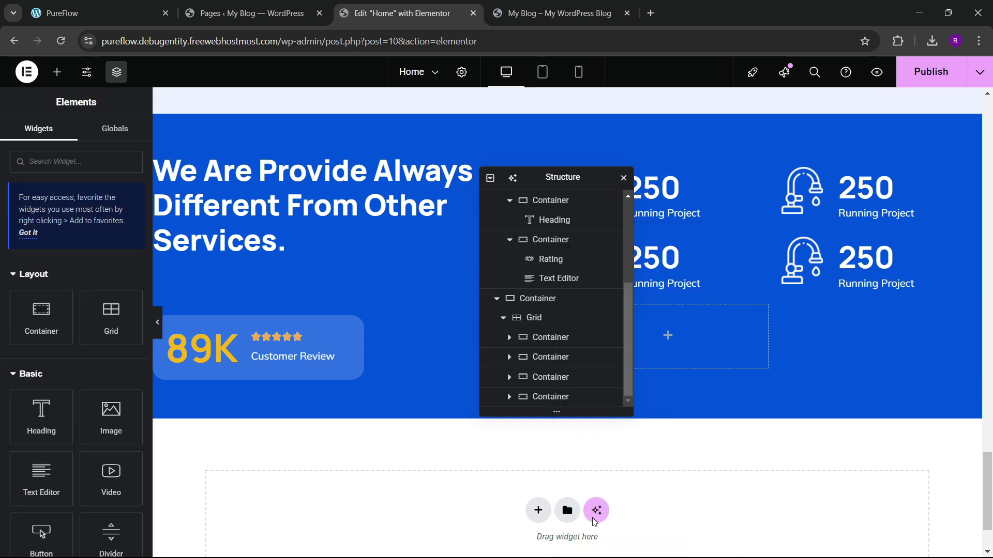
left_click(533, 317)
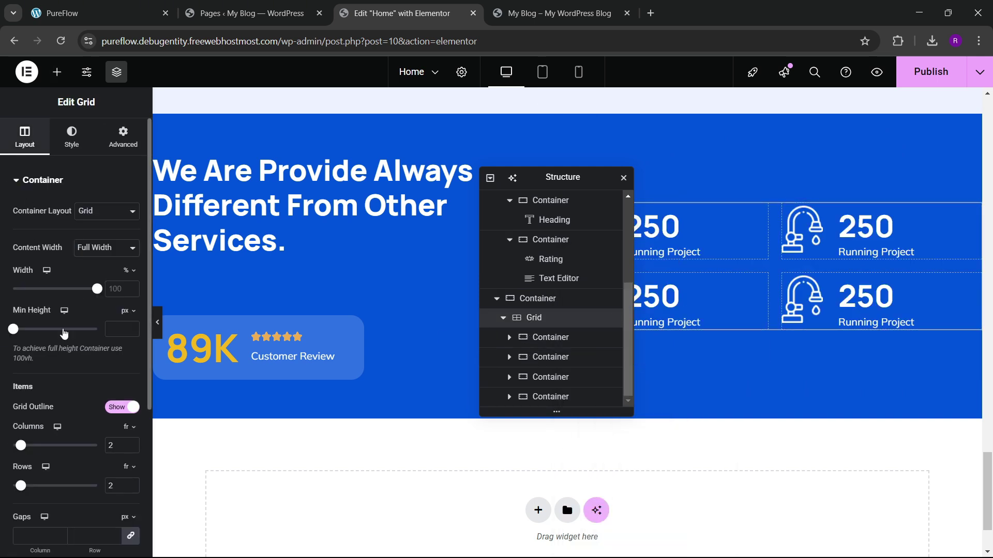
Step: Set the counter grid's gaps to 50
scroll(74, 340, "down", 3)
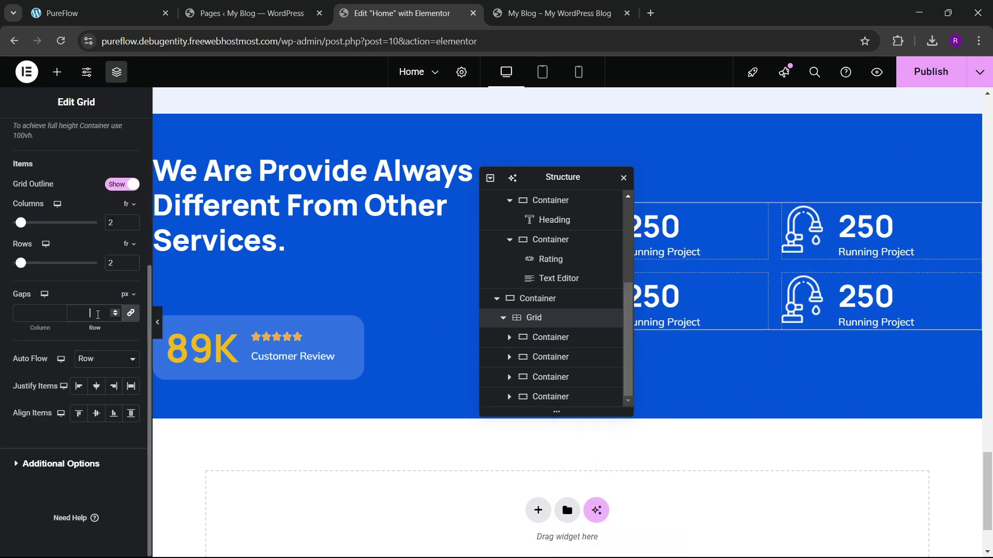
type("50")
key("BackSpace")
key("BackSpace")
type("50")
left_click_drag(530, 177, 318, 211)
left_click(115, 5)
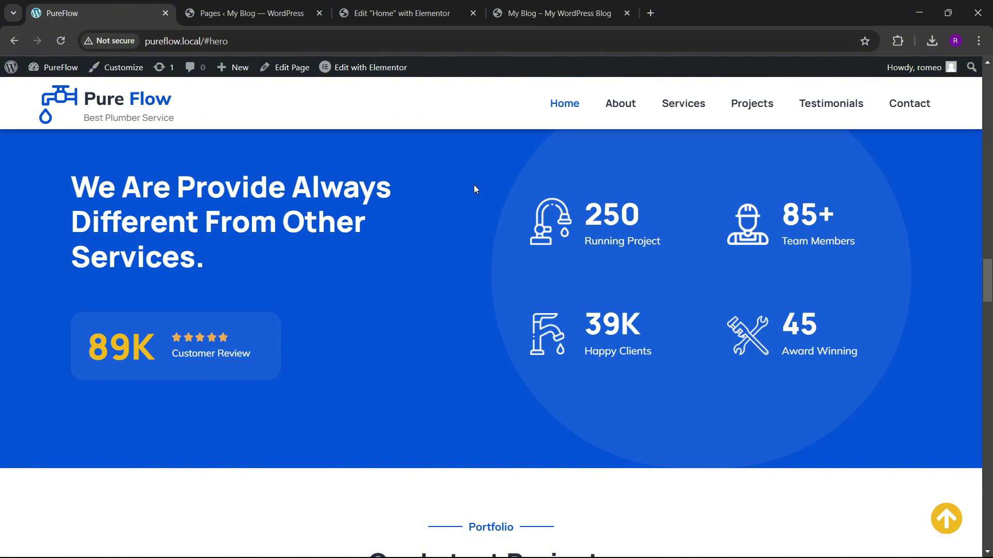
left_click(390, 13)
Step: Set the outer container to column direction with centred content and item alignment
scroll(625, 257, "up", 1)
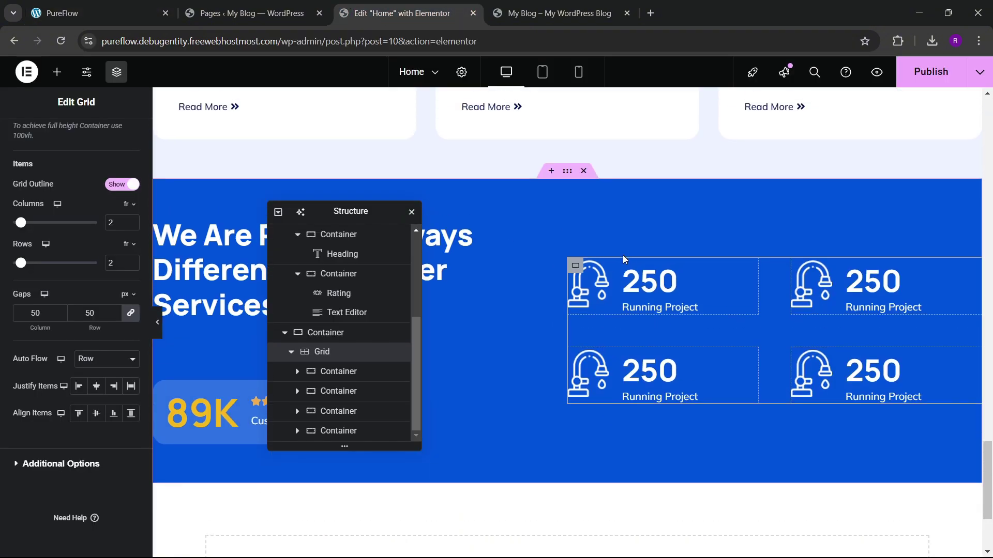
left_click(577, 267)
left_click(568, 173)
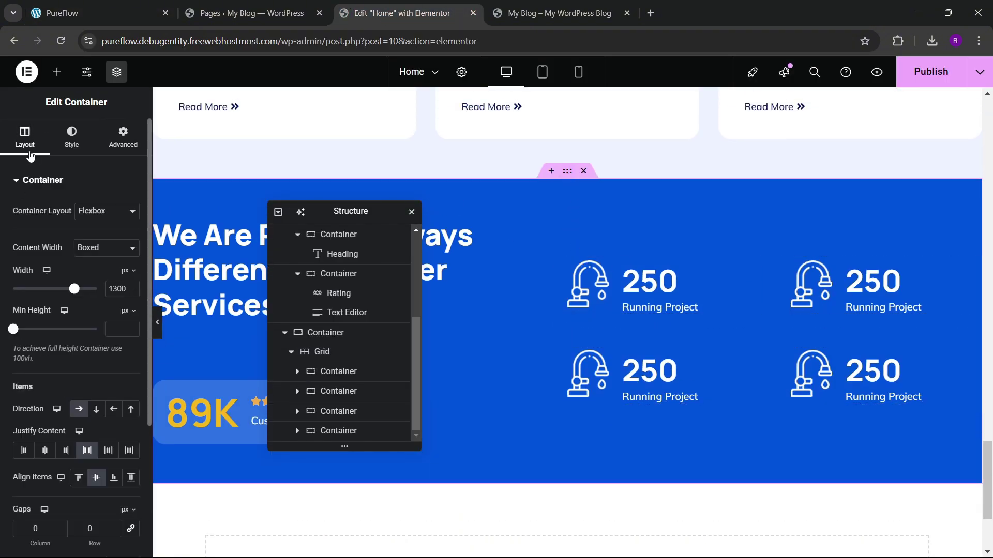
scroll(59, 263, "down", 3)
left_click(127, 349)
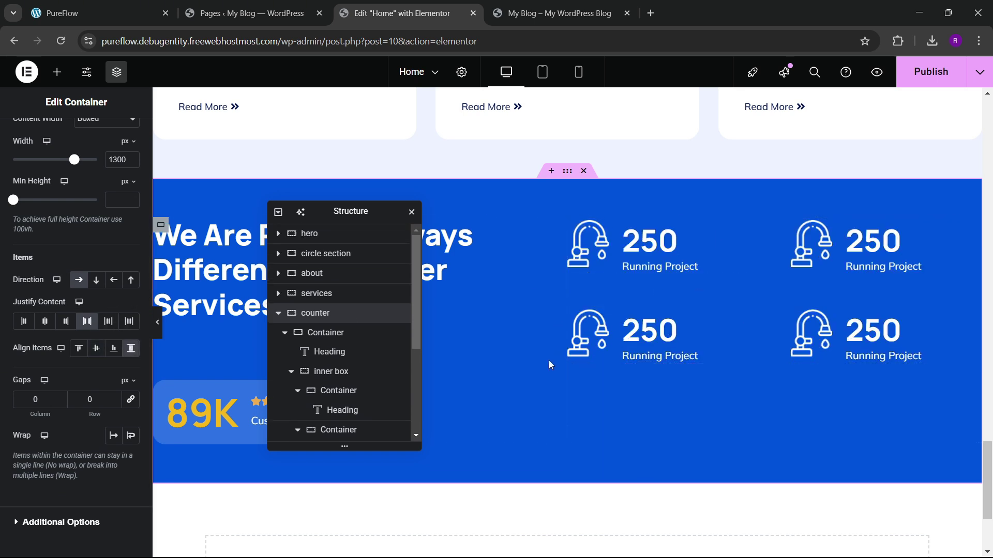
scroll(328, 331, "down", 5)
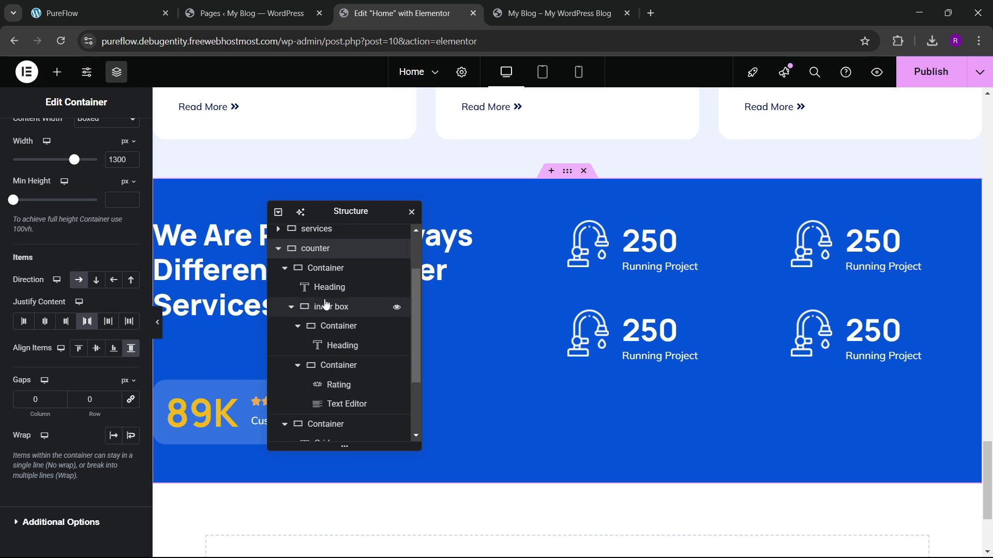
left_click(325, 333)
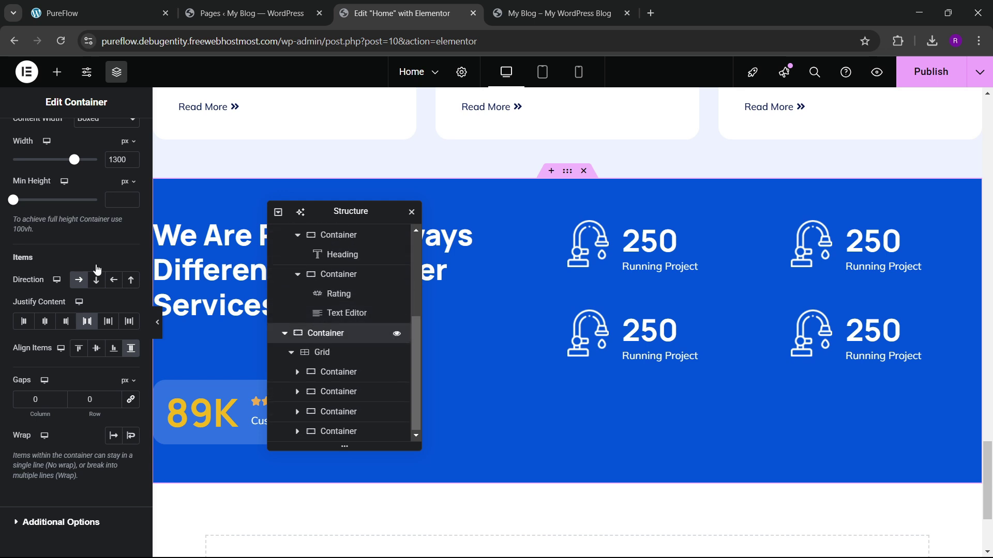
left_click(24, 137)
scroll(37, 288, "down", 4)
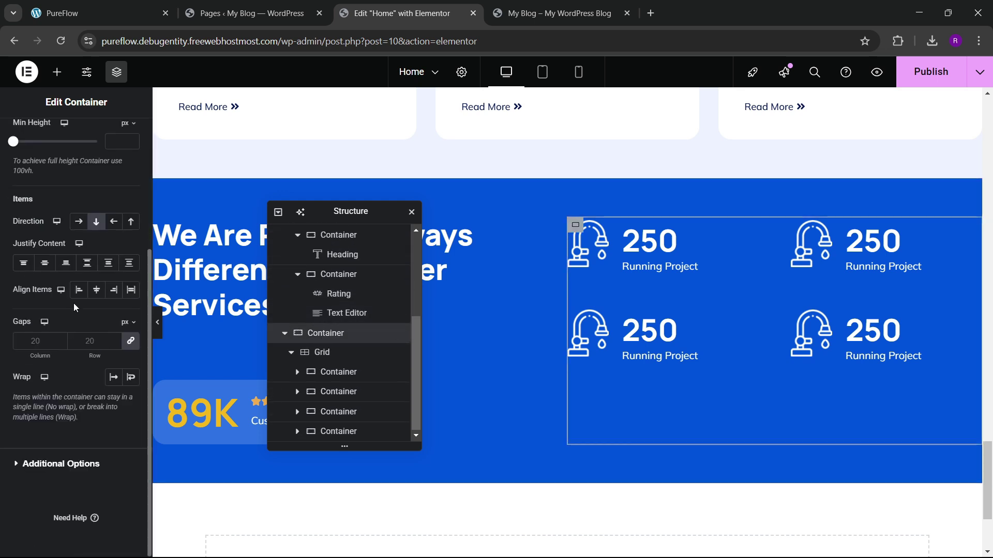
left_click(44, 262)
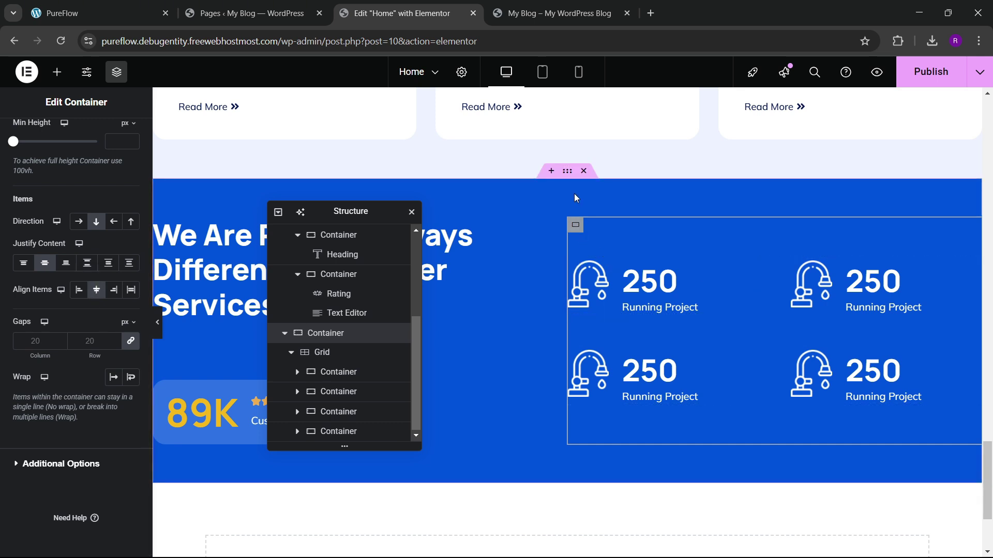
left_click(576, 225)
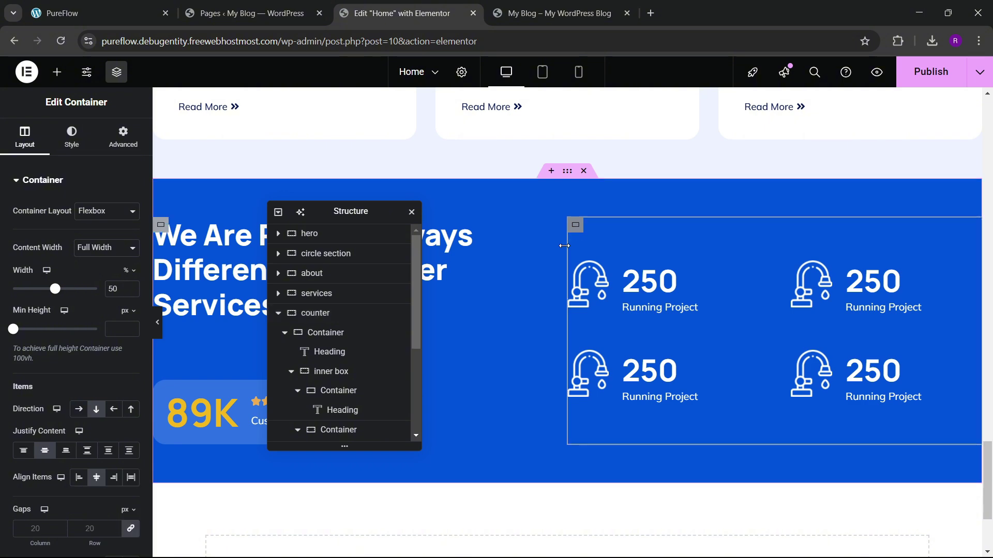
Step: Compare the centred counter layout against the live site
key("ctrl+shift+Tab")
key("ctrl+shift+Tab")
scroll(635, 288, "up", 3)
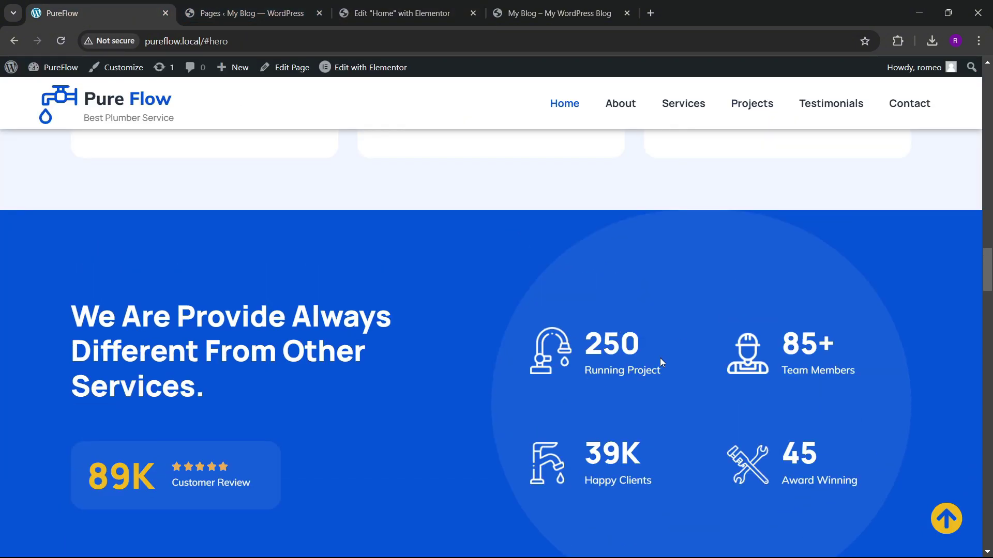
scroll(662, 330, "down", 4)
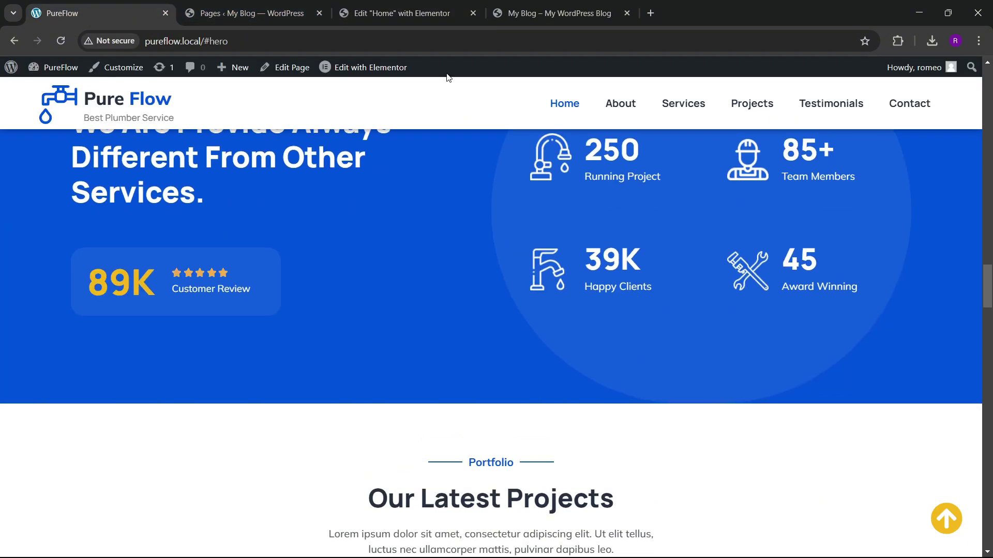
left_click(408, 13)
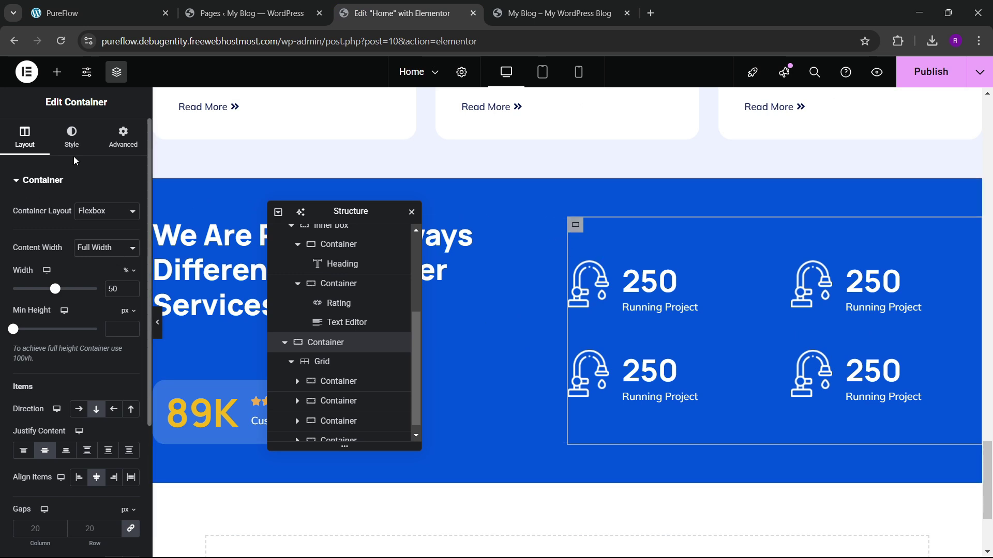
Step: Give the stats container a lighter version of the theme blue as background
left_click(74, 140)
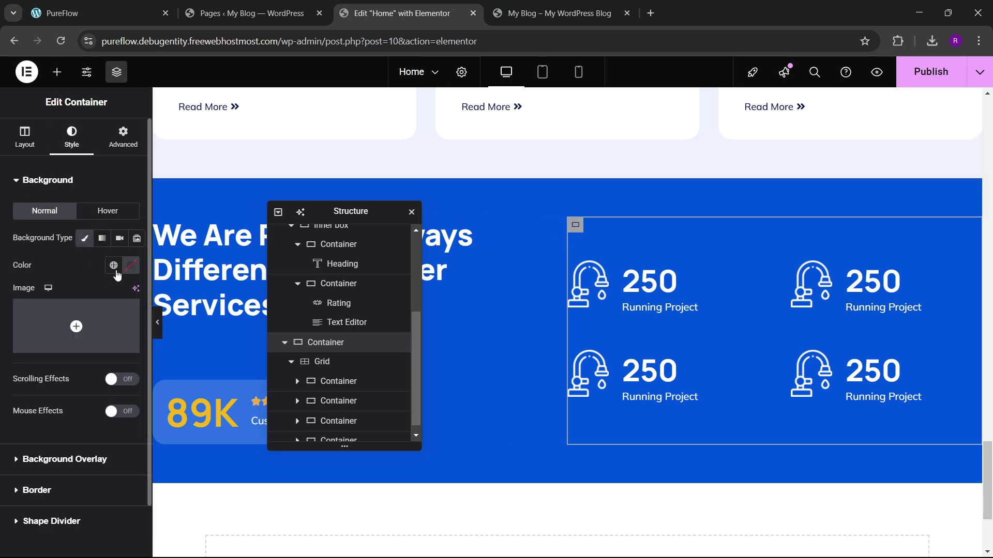
left_click(126, 269)
left_click(58, 428)
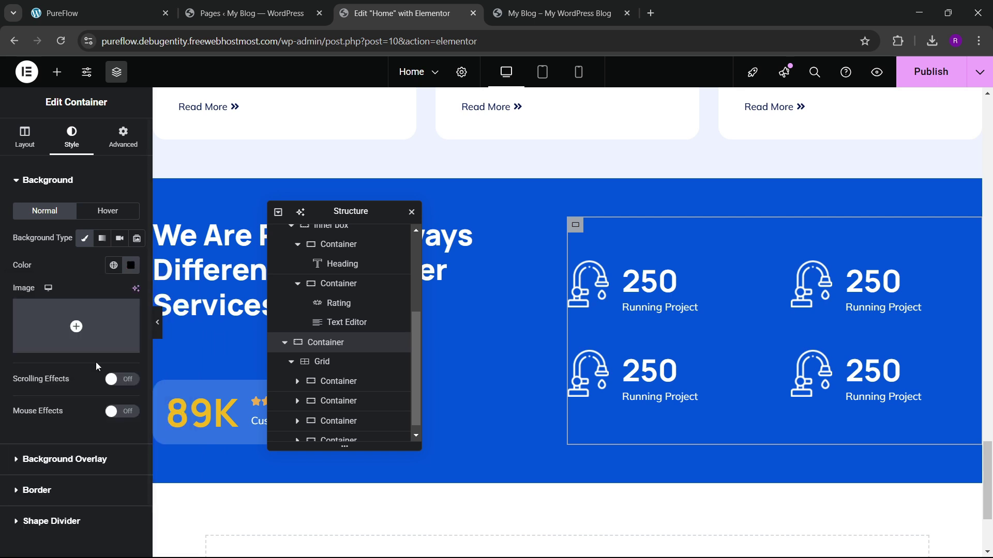
left_click(130, 266)
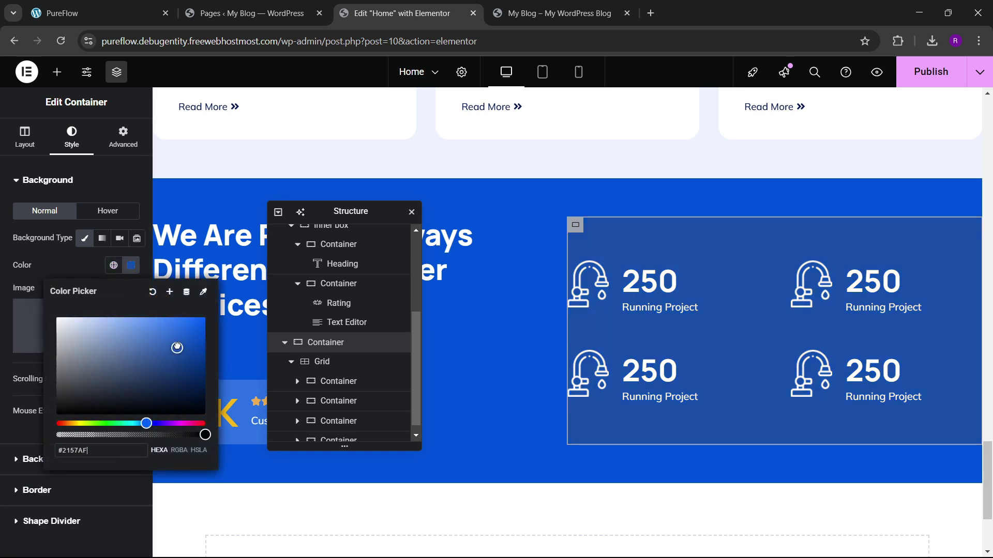
left_click_drag(176, 347, 179, 334)
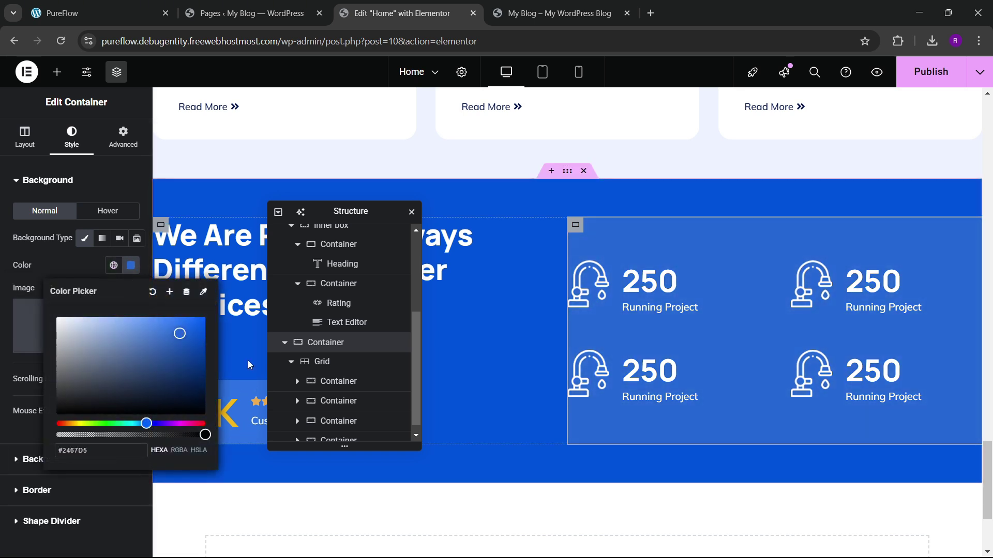
scroll(248, 355, "down", 1)
left_click(250, 295)
scroll(185, 282, "down", 1)
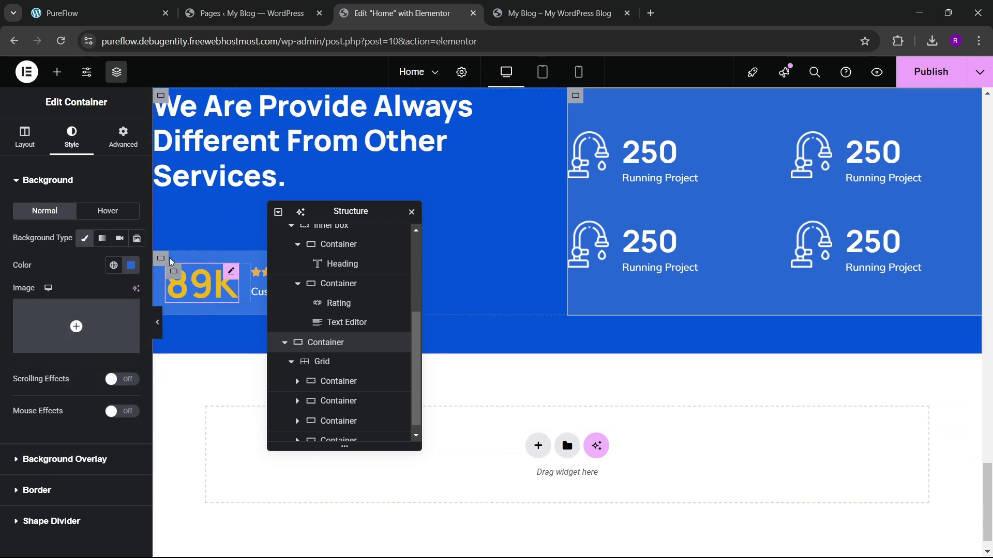
Step: Compare the 89K review box's background colour with the stats container's
left_click(173, 269)
left_click(161, 258)
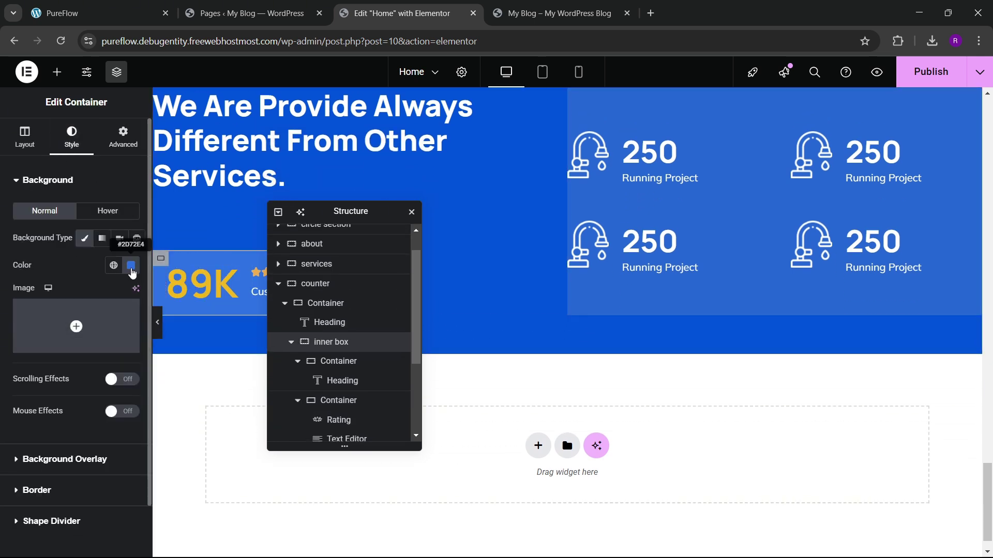
left_click(132, 266)
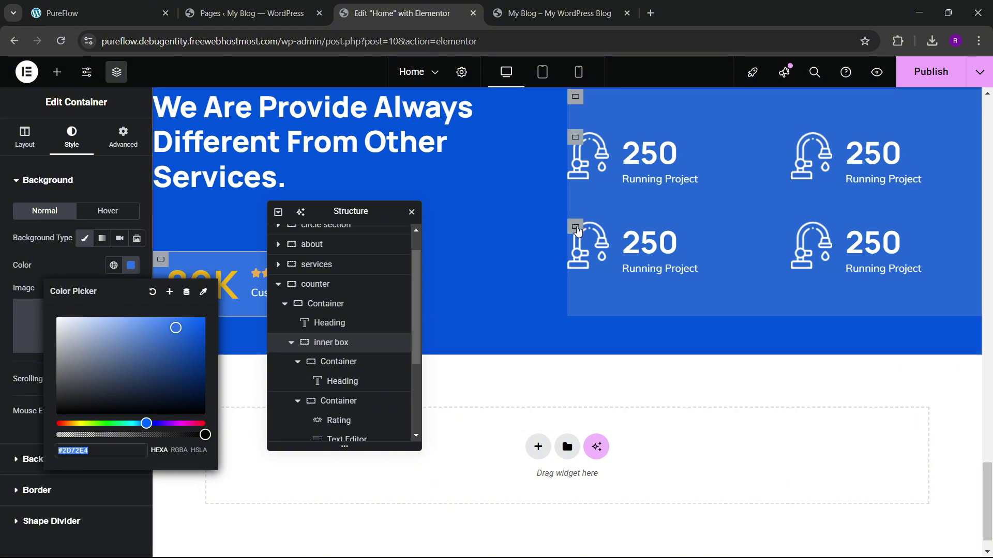
scroll(590, 256, "up", 2)
left_click(590, 256)
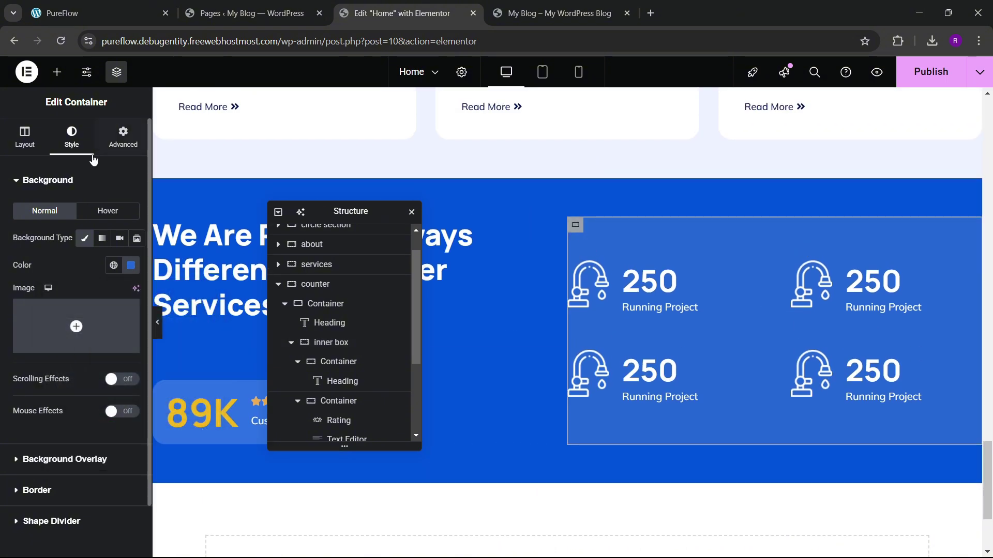
left_click(130, 265)
key("Escape")
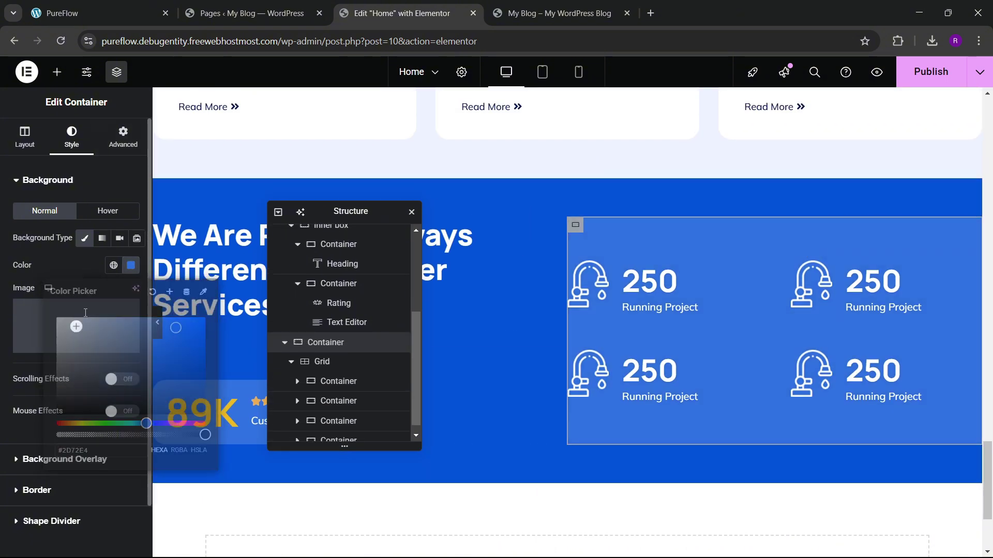
Step: Try a 500 border radius on the stats container, then clear it again
left_click(123, 137)
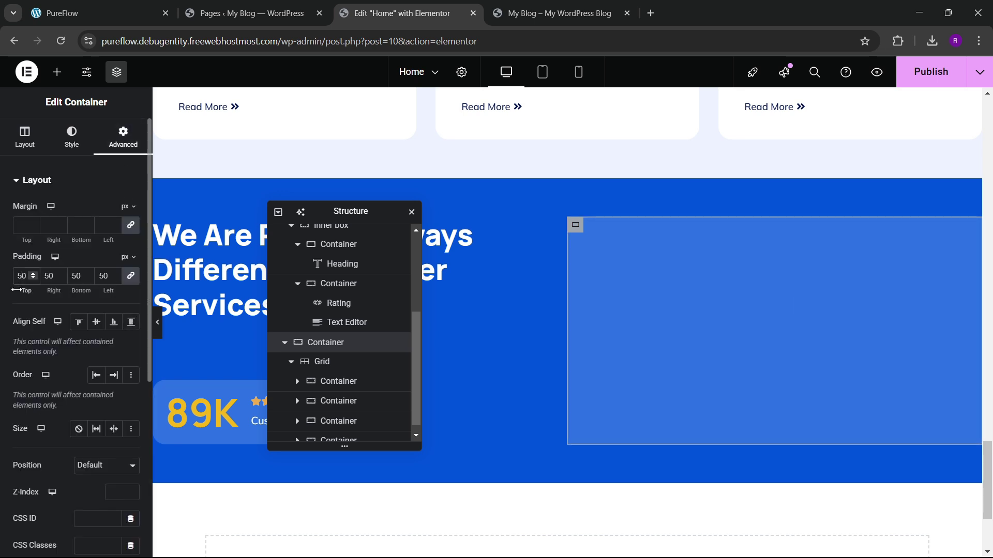
left_click(66, 148)
scroll(63, 346, "down", 1)
left_click(38, 432)
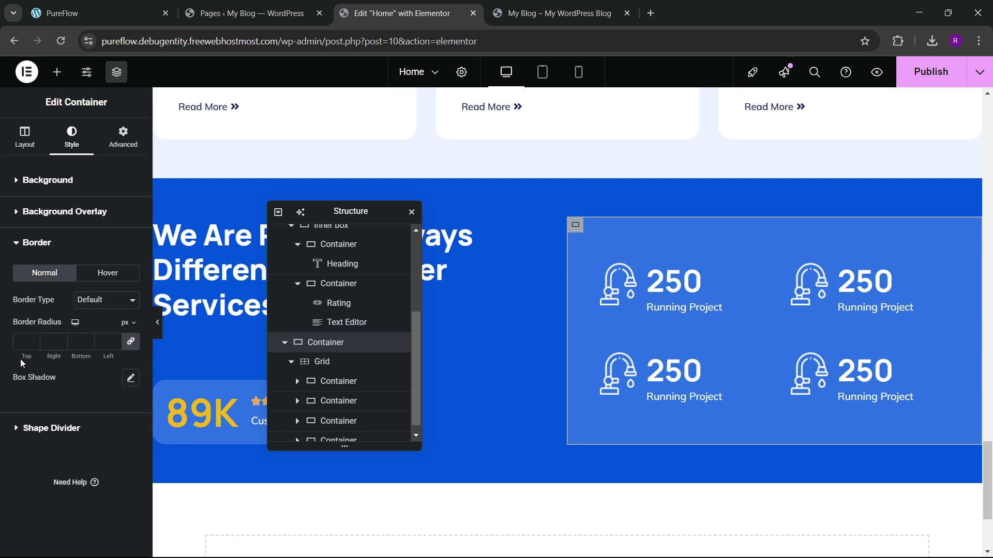
left_click(20, 338)
type("500")
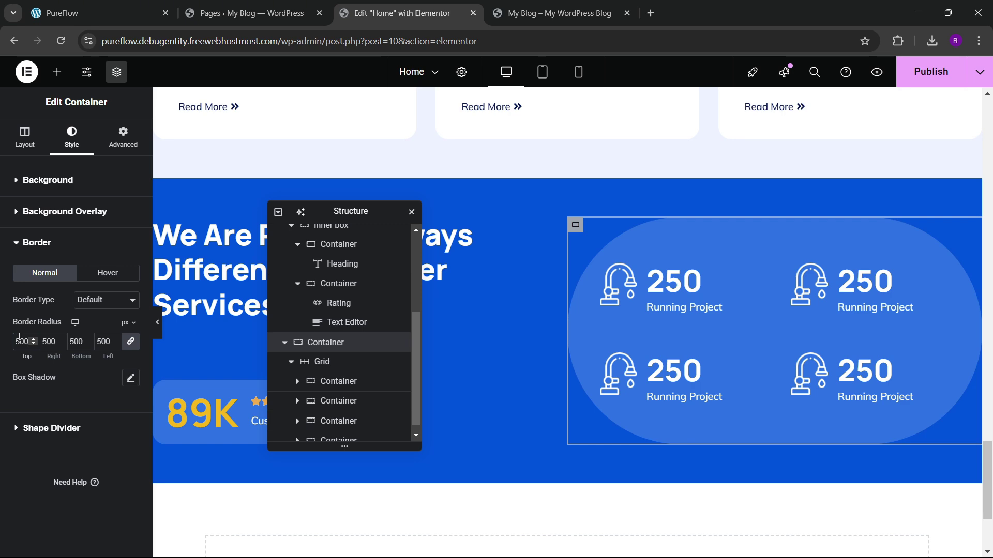
left_click(78, 13)
scroll(557, 210, "up", 3)
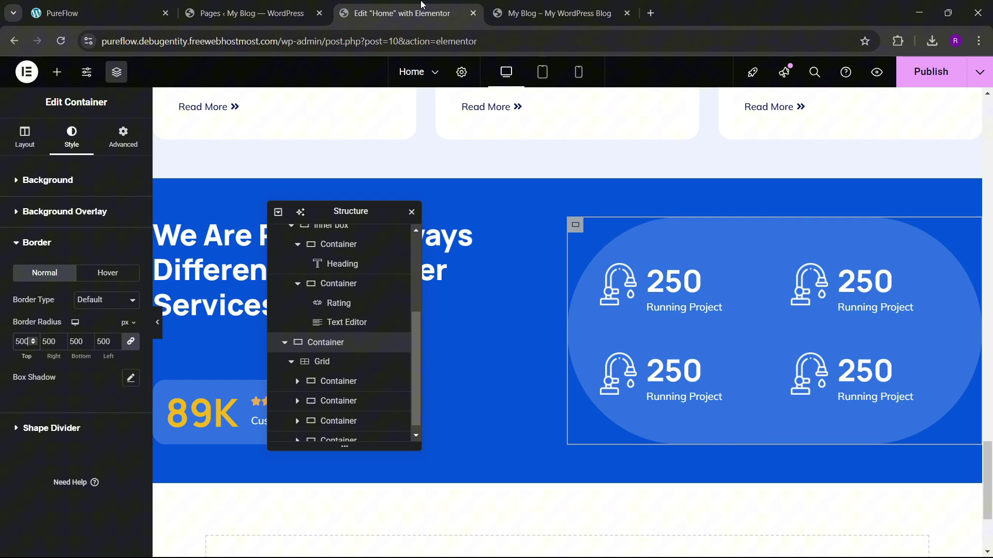
left_click(385, 7)
key("BackSpace")
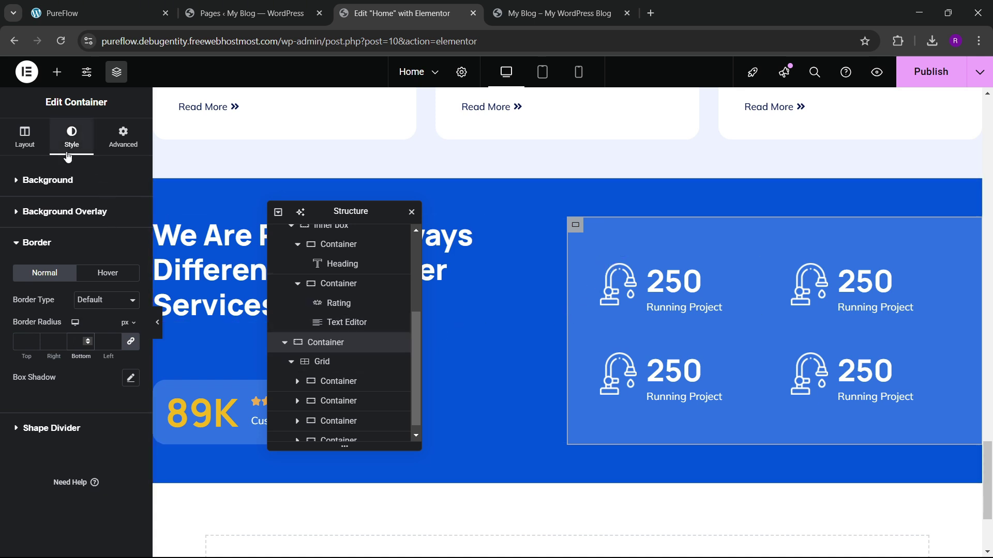
Step: Clear the stats container's blue background colour
left_click(77, 181)
left_click(130, 266)
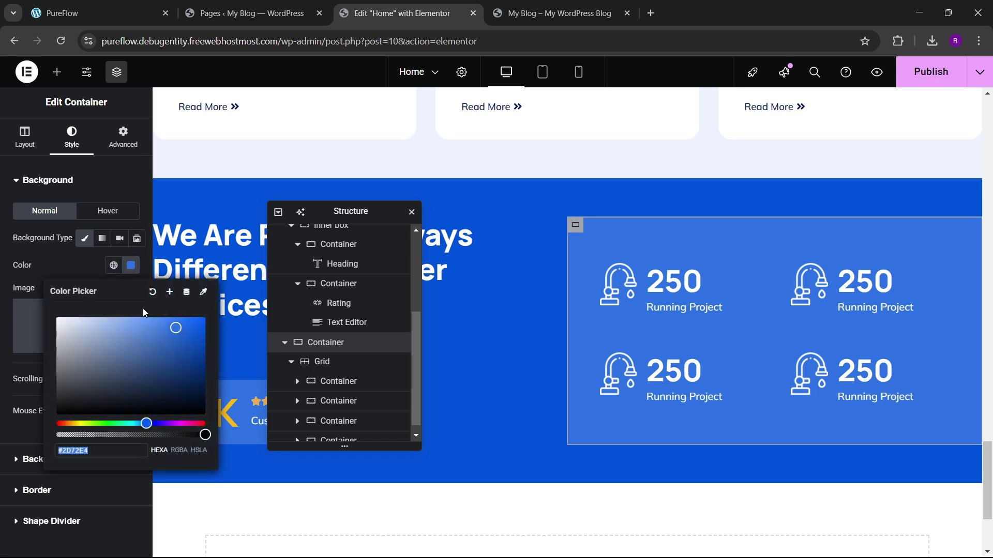
left_click(152, 293)
left_click(79, 270)
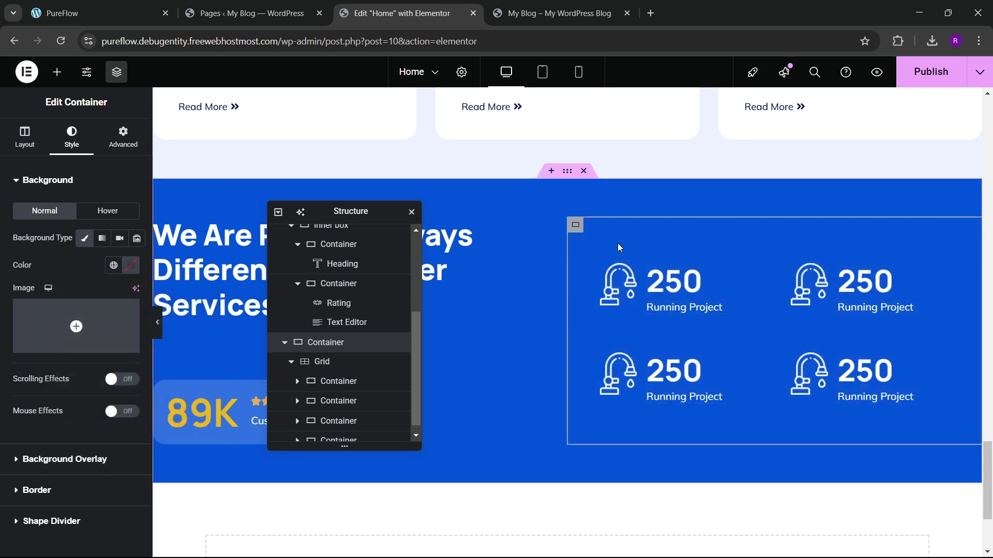
Step: Give the container a solid 2px left-only border in the theme blue
scroll(46, 343, "down", 1)
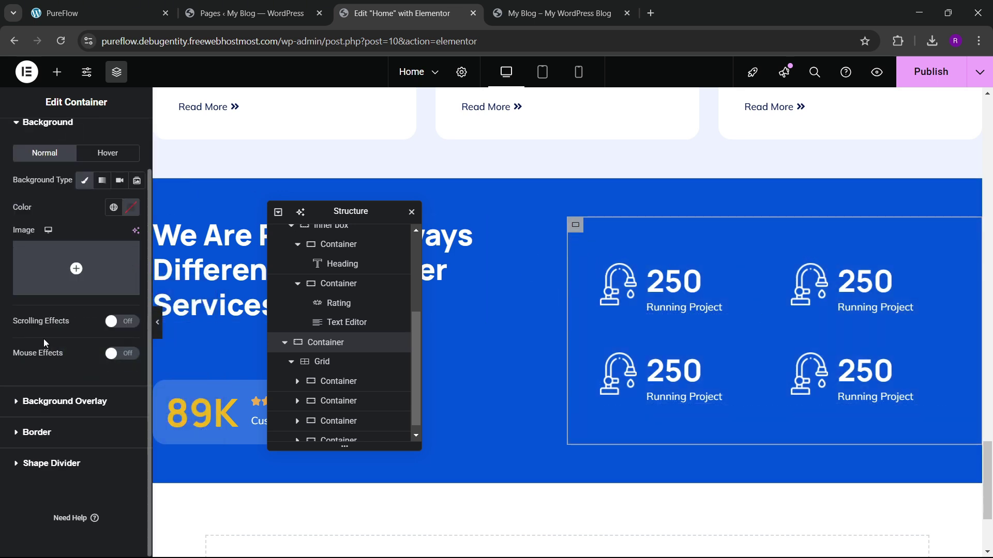
left_click(52, 432)
left_click(106, 299)
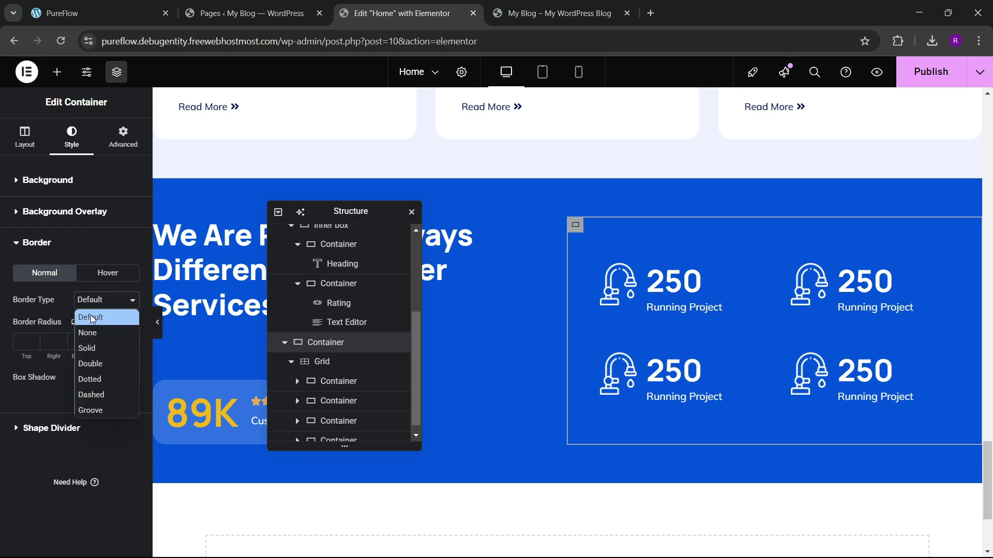
left_click(103, 348)
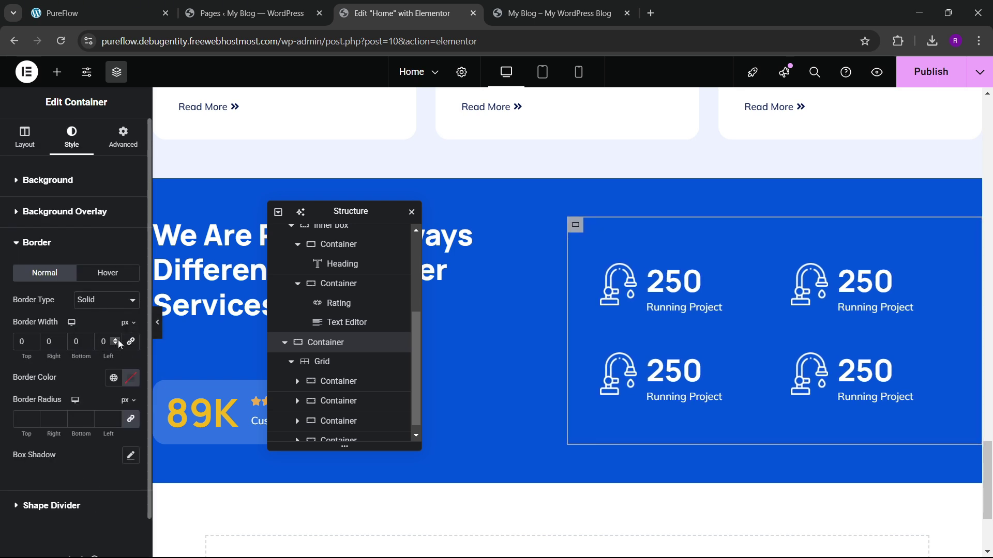
left_click(118, 342)
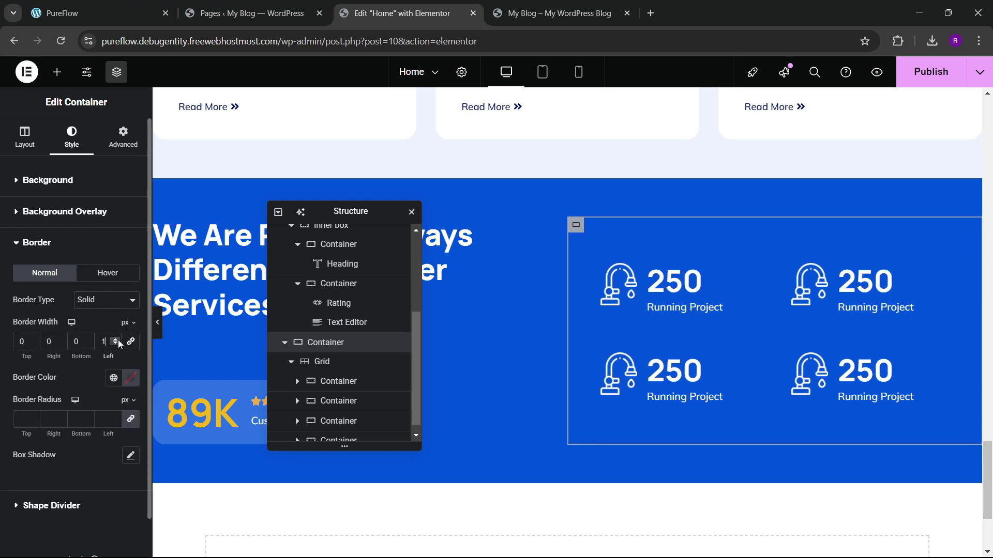
left_click(114, 378)
left_click(69, 296)
left_click(130, 377)
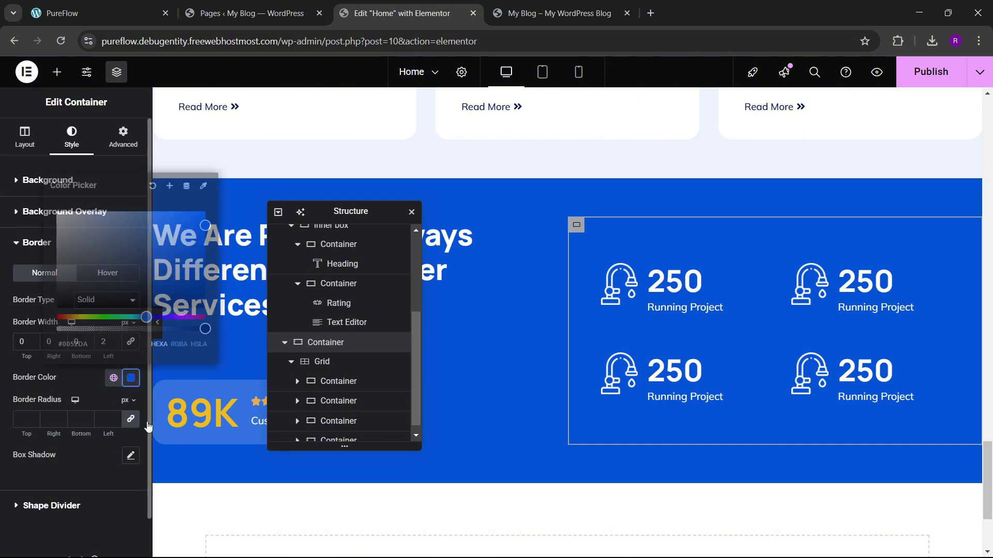
left_click(76, 399)
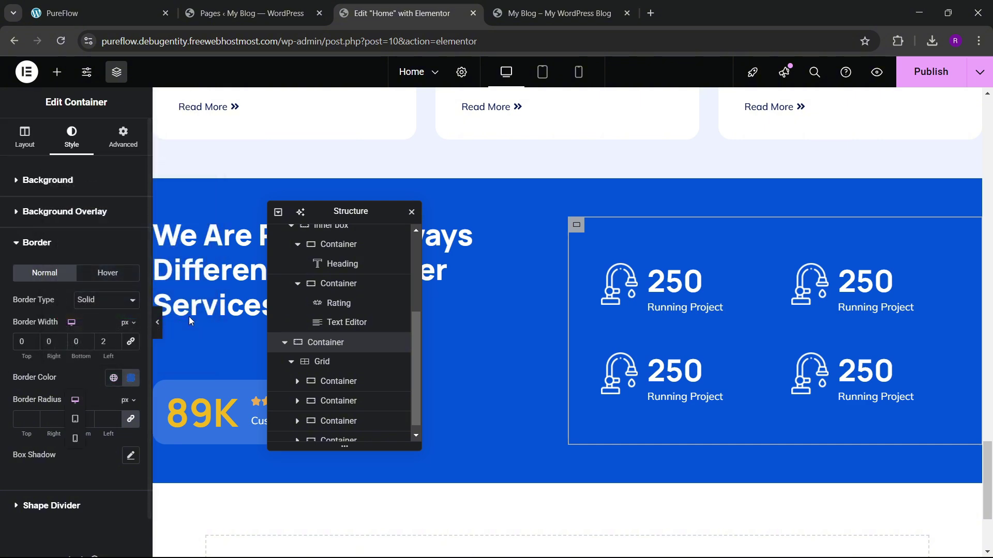
left_click(158, 329)
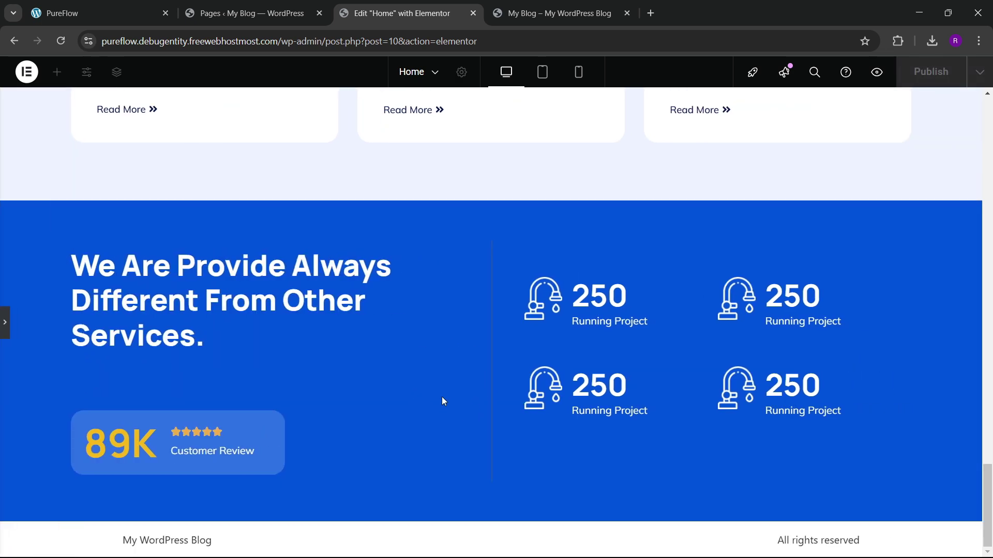
left_click(6, 331)
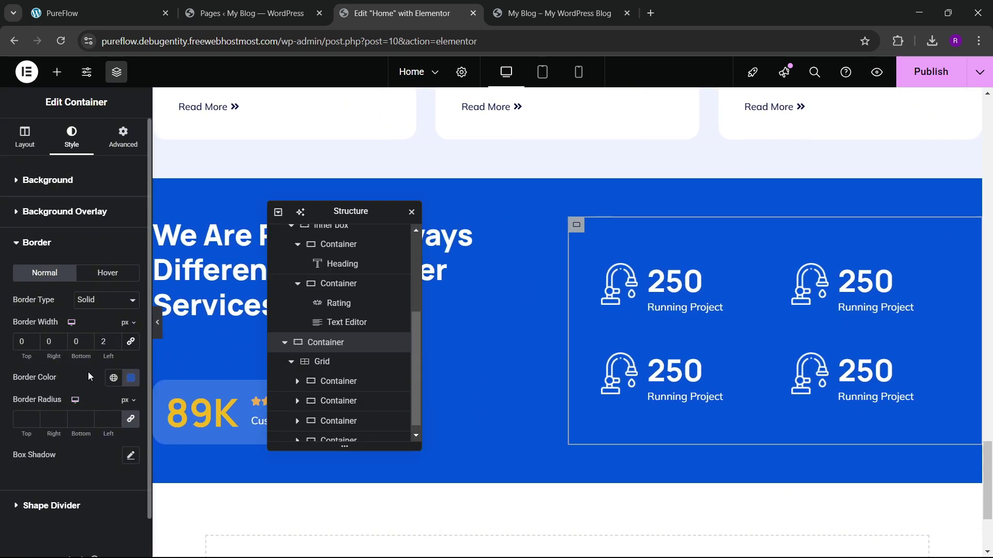
Step: Lighten the border to a translucent pale blue, #9CB3DAA8
scroll(102, 362, "down", 1)
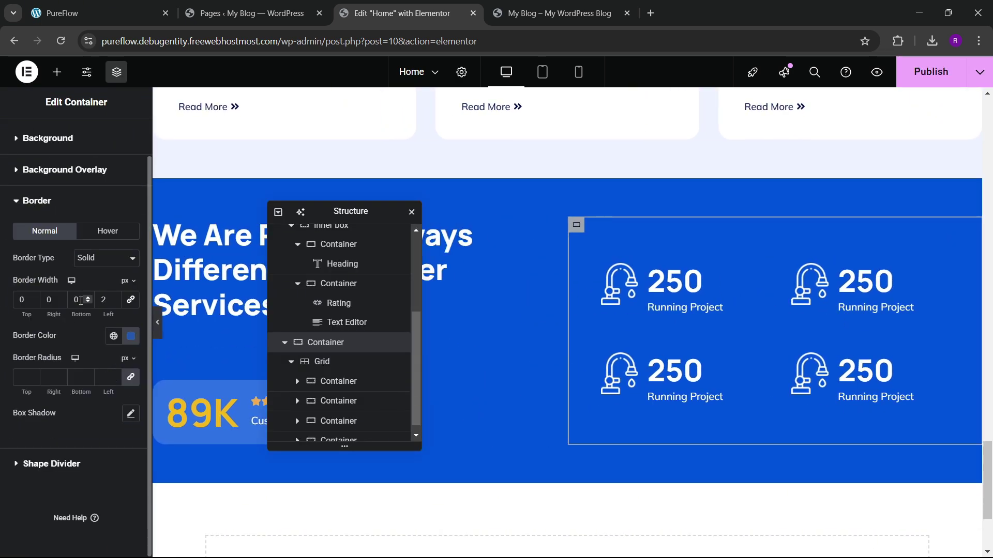
left_click(130, 337)
left_click_drag(176, 417, 97, 401)
left_click(154, 320)
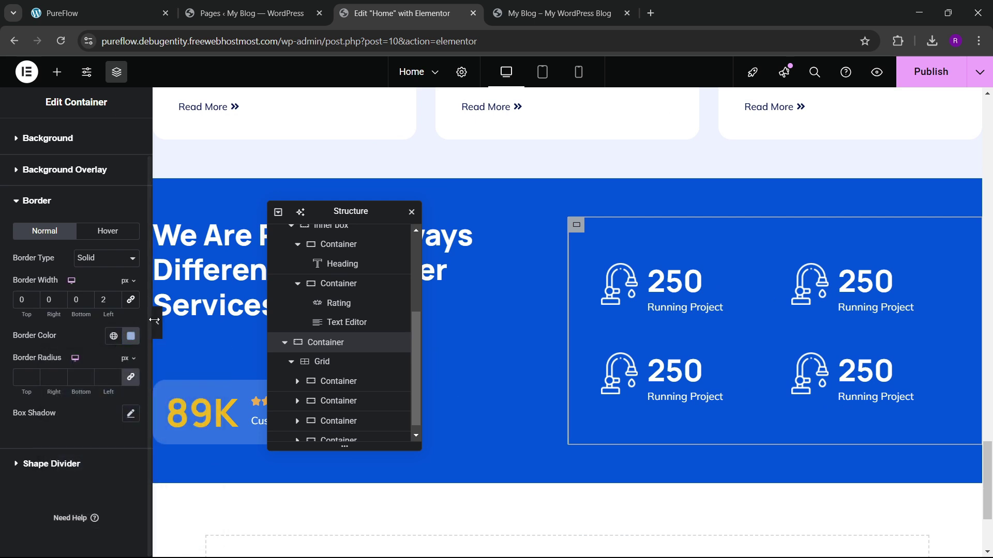
left_click(155, 323)
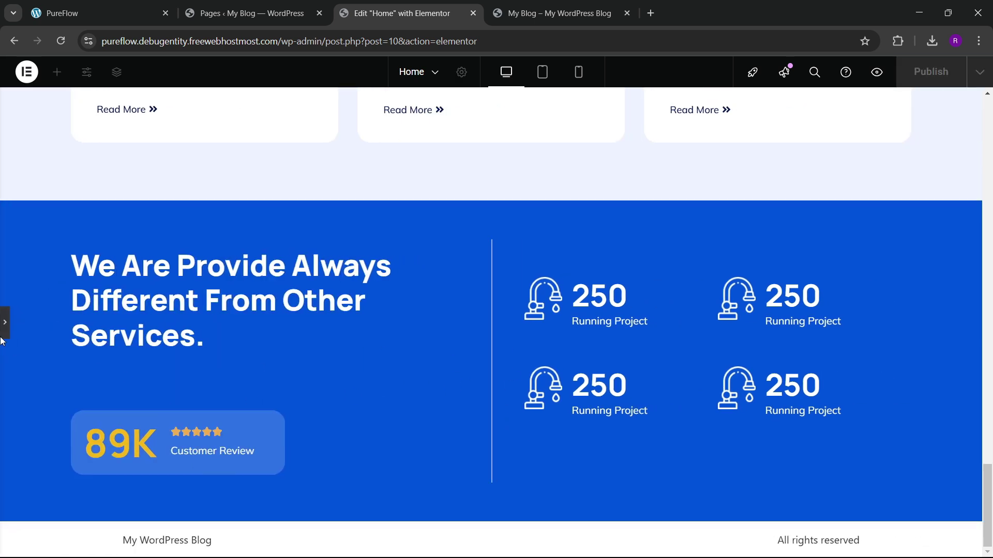
left_click(5, 326)
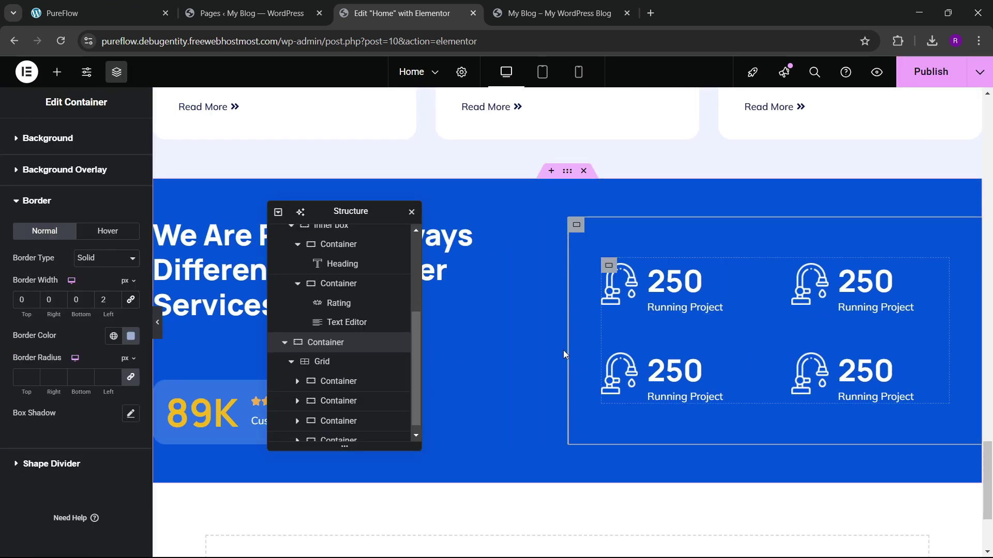
left_click(130, 336)
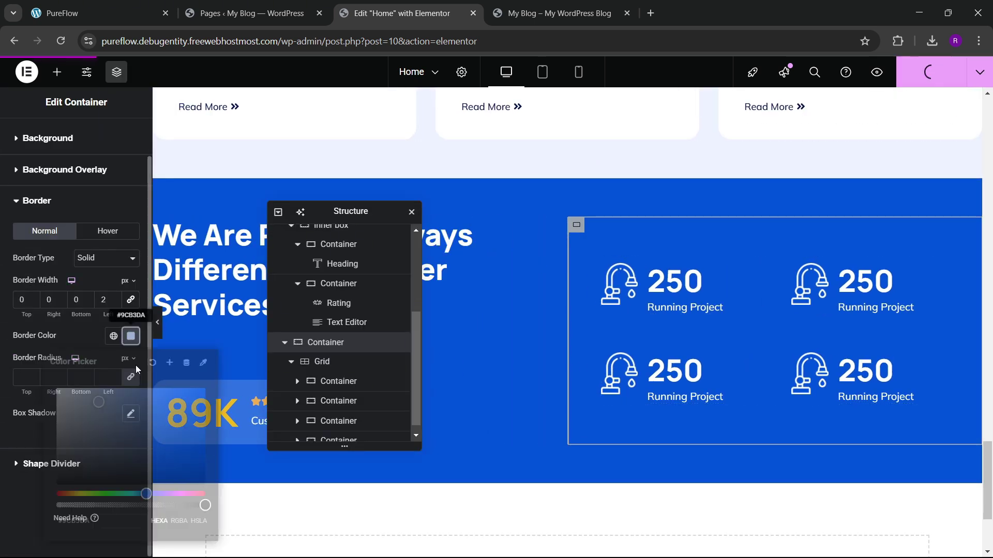
left_click_drag(205, 503, 154, 505)
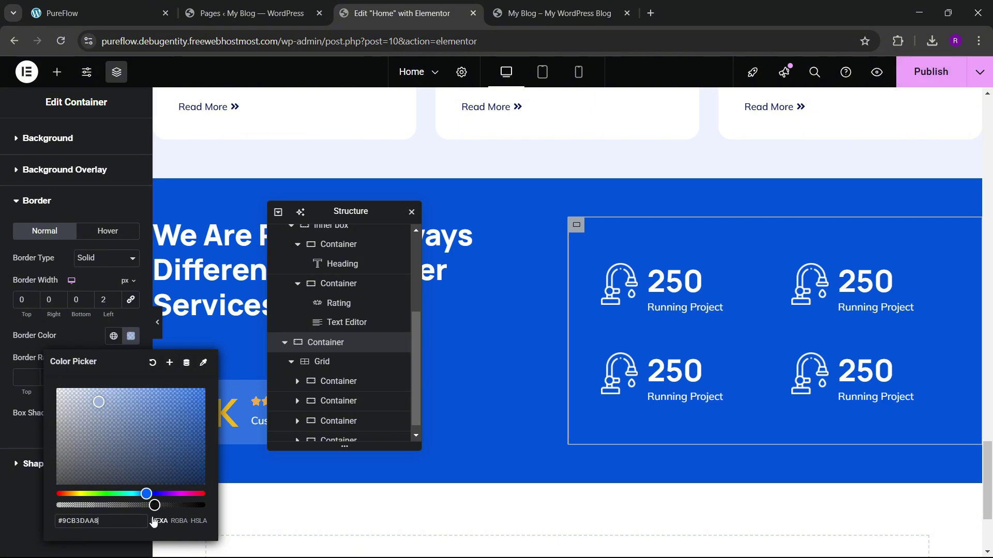
left_click(924, 84)
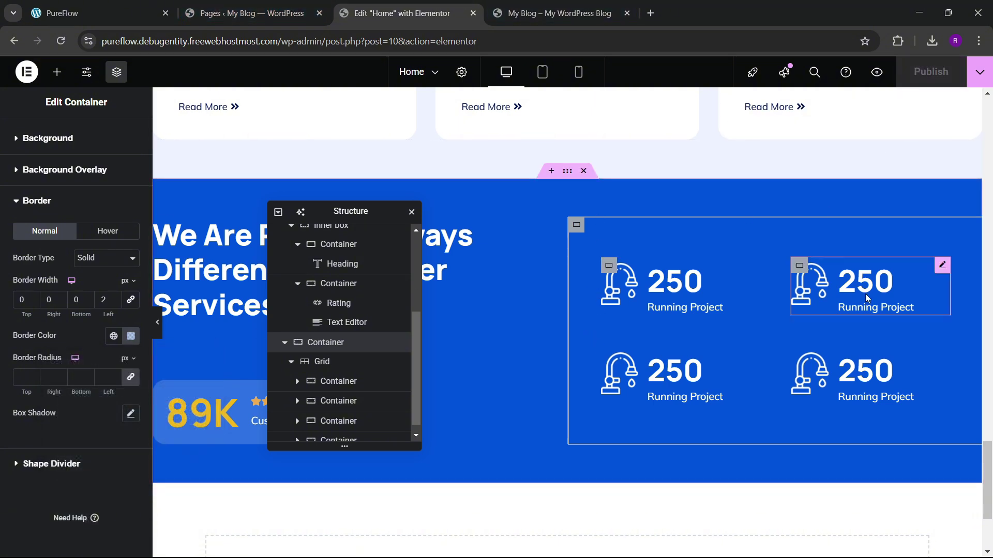
left_click(546, 12)
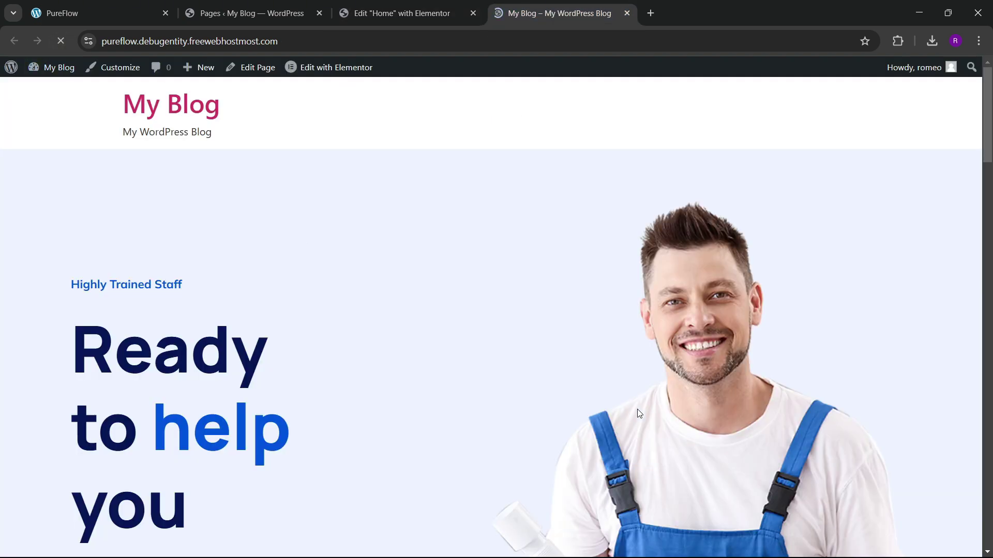
scroll(638, 421, "down", 15)
scroll(644, 430, "down", 12)
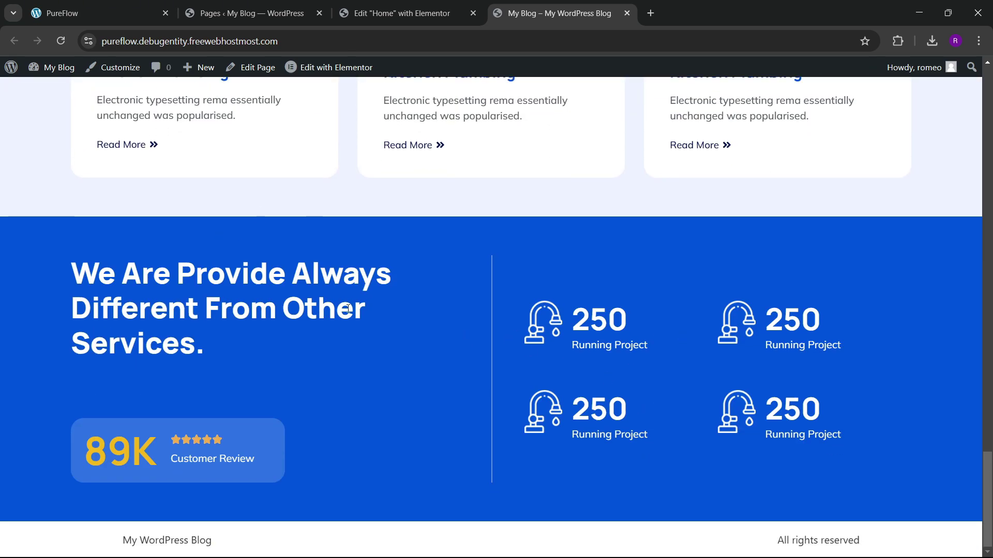
left_click(98, 13)
scroll(468, 318, "down", 9)
scroll(480, 314, "up", 4)
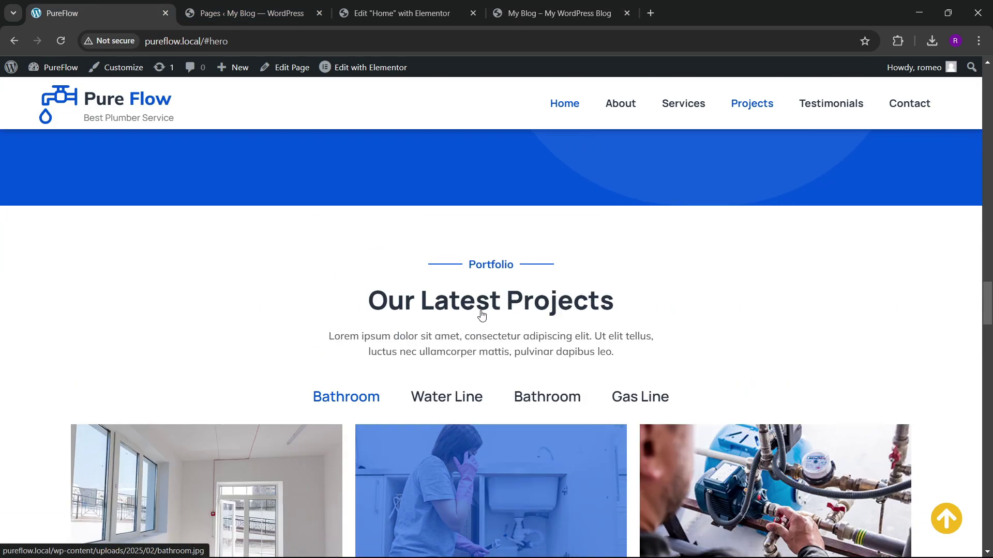
scroll(481, 313, "down", 5)
scroll(465, 289, "up", 4)
scroll(446, 260, "down", 2)
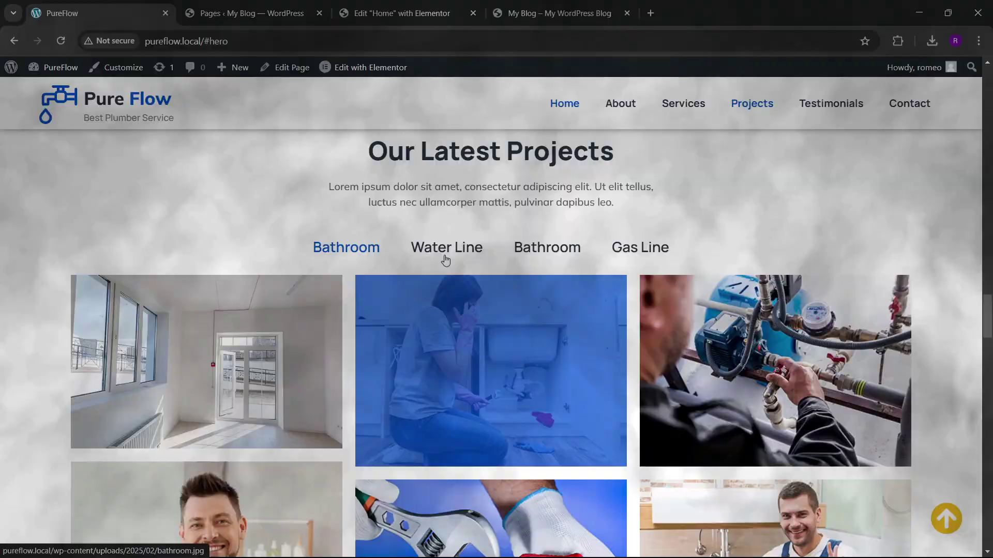
scroll(446, 260, "up", 2)
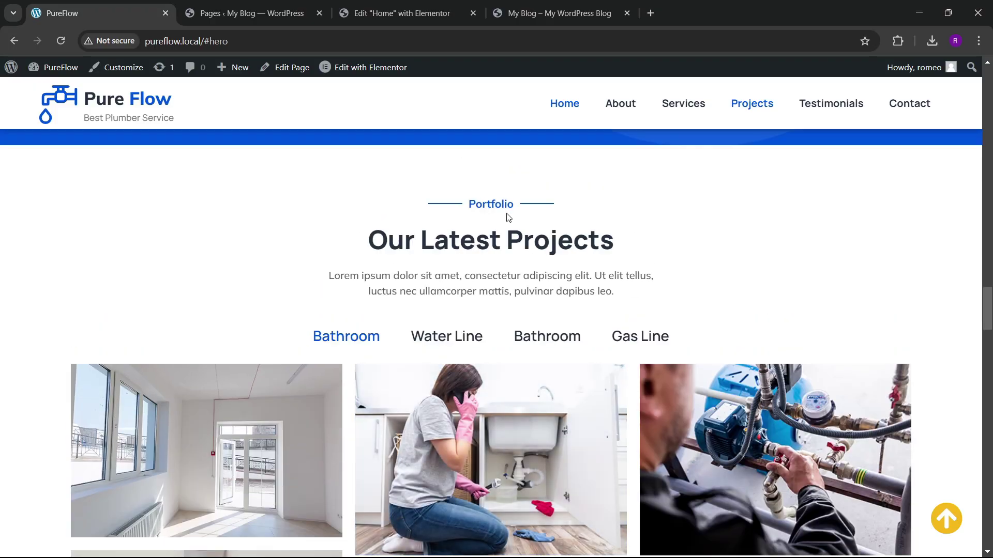
left_click(398, 13)
Step: Insert a new single-column Flexbox container below the stats section
scroll(536, 363, "down", 3)
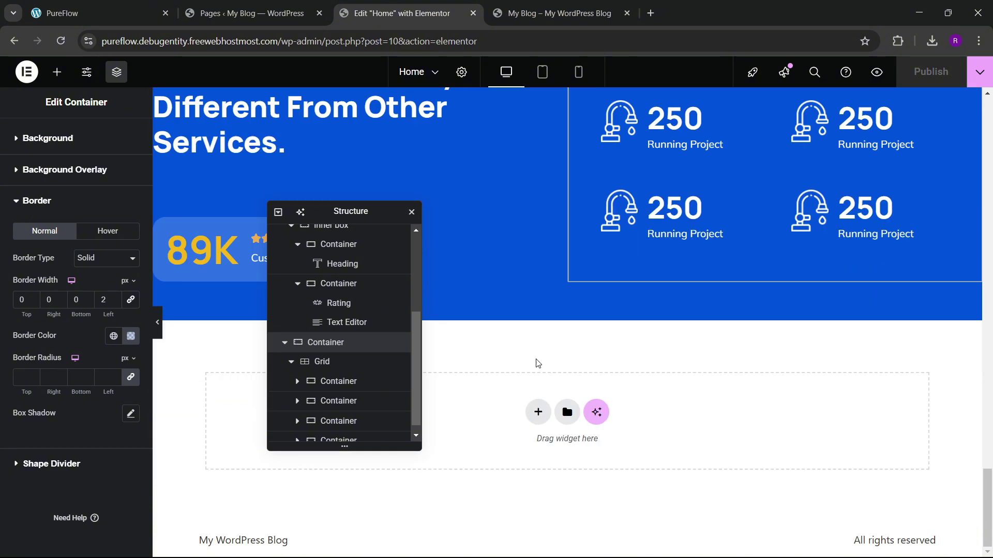
left_click(538, 412)
left_click_drag(344, 213, 729, 174)
scroll(492, 352, "down", 1)
left_click(527, 391)
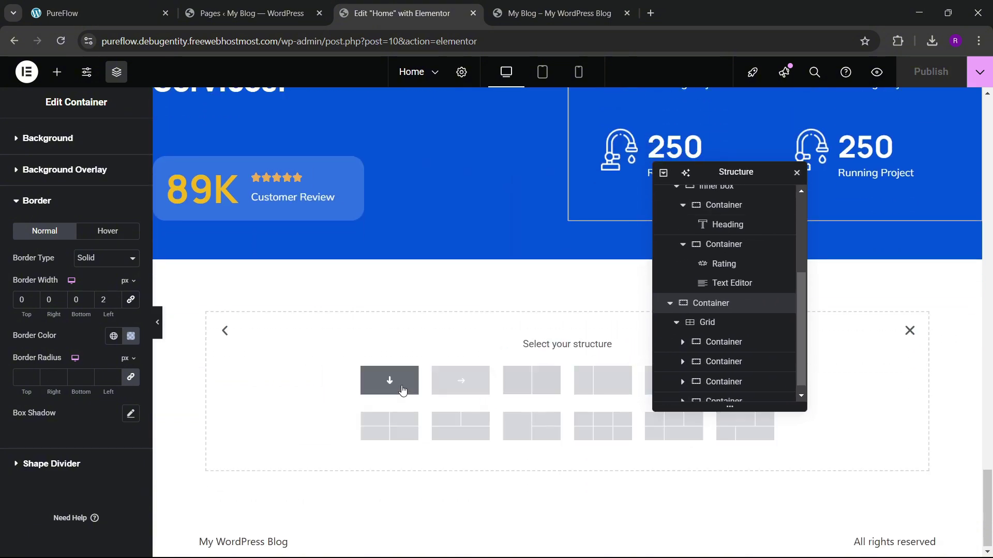
left_click(389, 381)
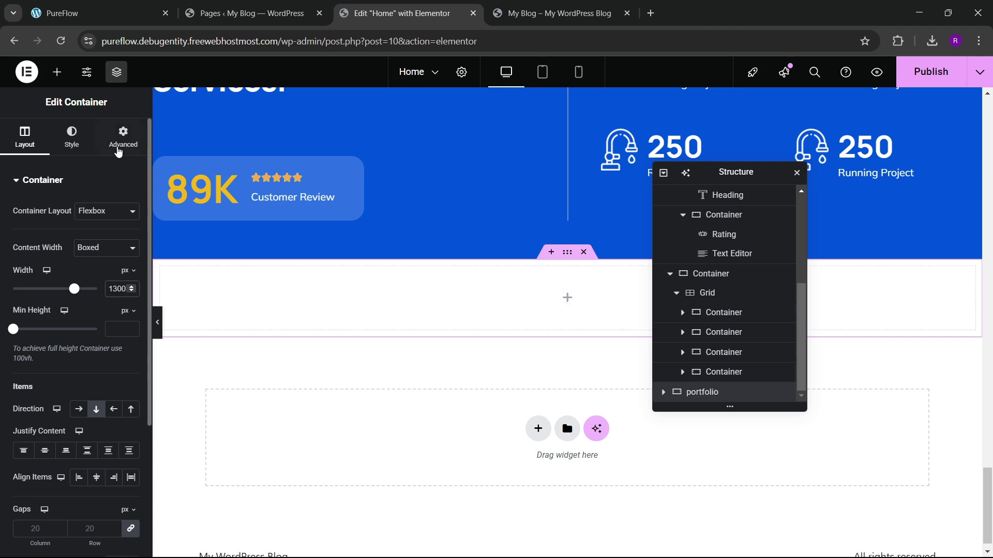
Step: Unlink the container's padding and set top and bottom padding to 60 px
left_click(119, 151)
left_click(130, 280)
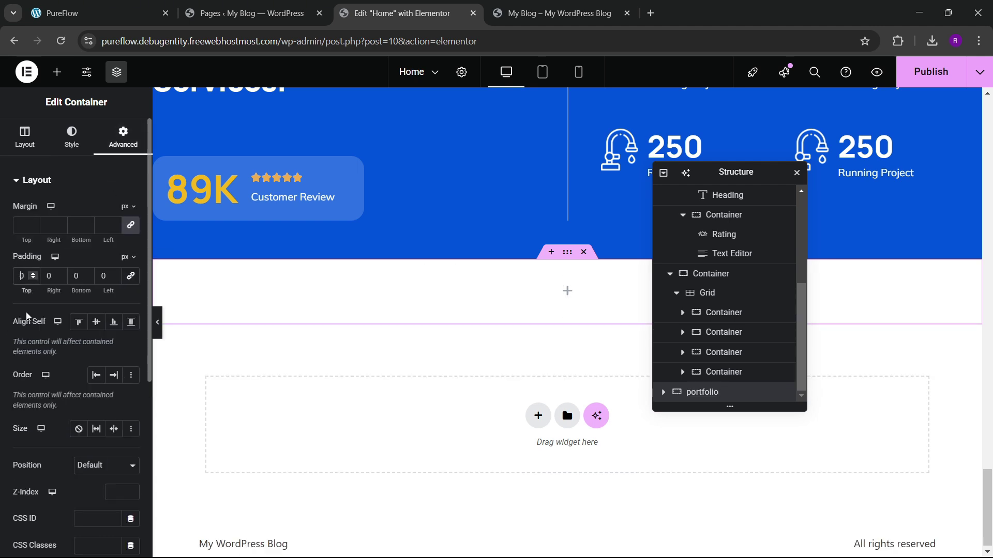
type("6")
left_click(74, 277)
type("6")
scroll(450, 319, "down", 2)
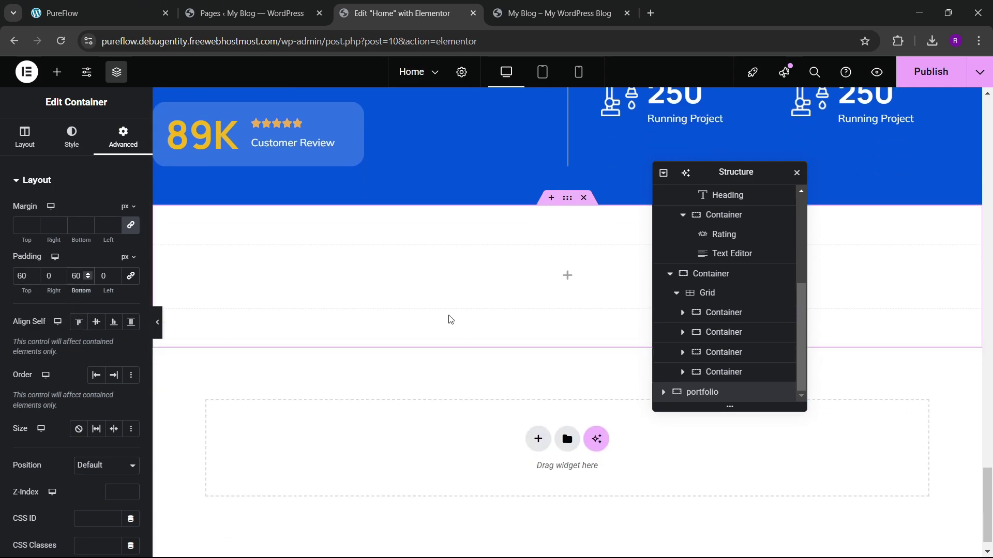
scroll(429, 317, "up", 4)
scroll(427, 314, "up", 15)
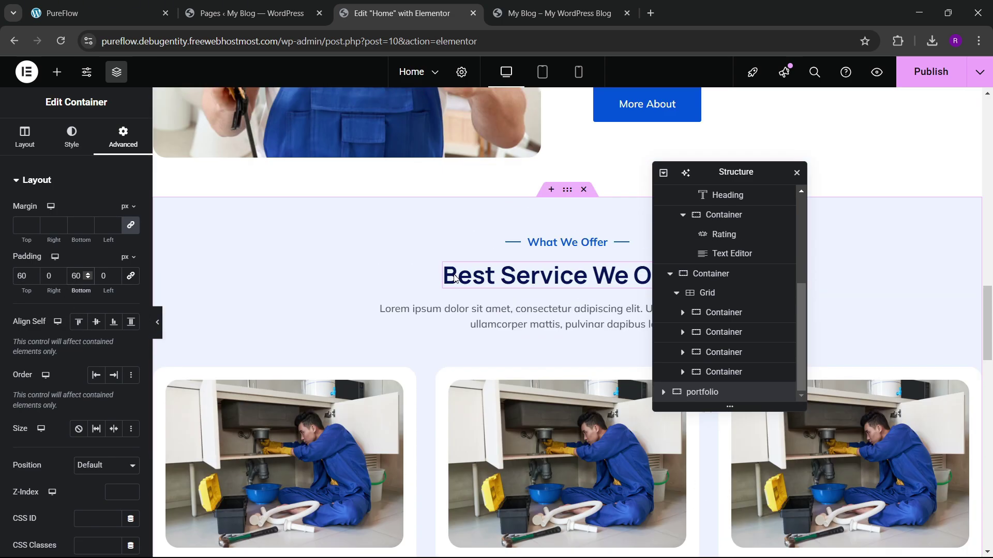
Step: Copy the What We Offer divider into the empty portfolio section
right_click(570, 250)
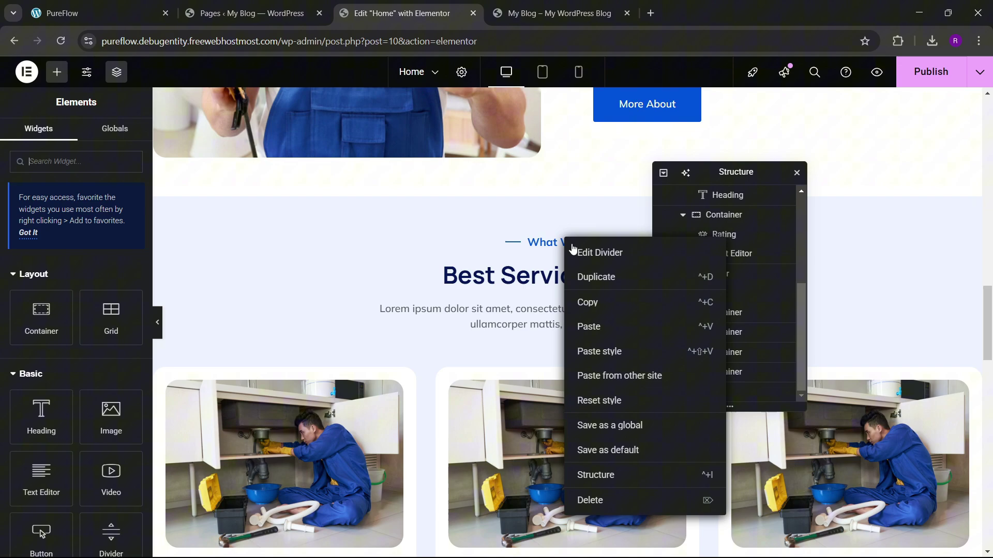
left_click(588, 298)
scroll(492, 311, "down", 6)
scroll(494, 310, "down", 10)
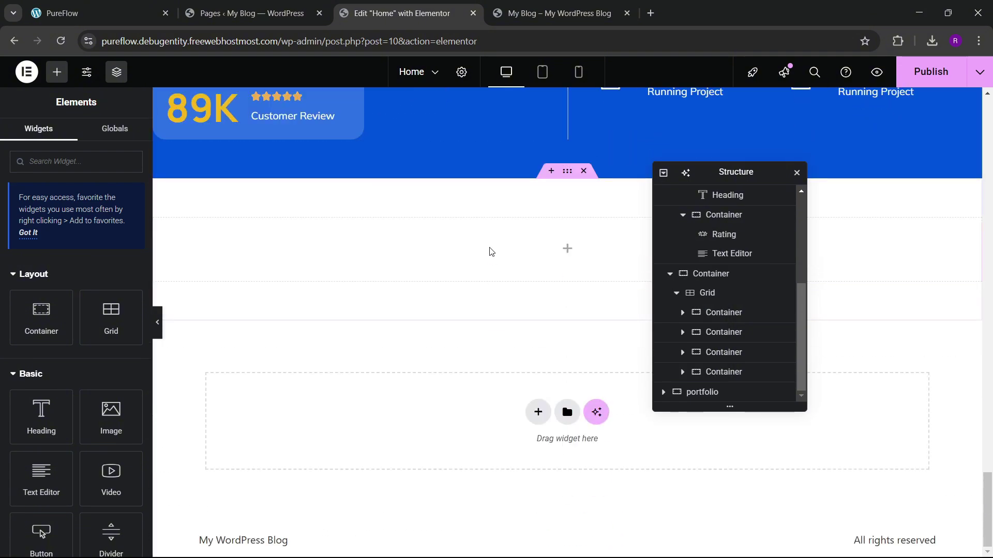
right_click(490, 250)
left_click(519, 343)
Step: Paste a copy of the Best Service We Offer heading below the divider
scroll(497, 245, "up", 8)
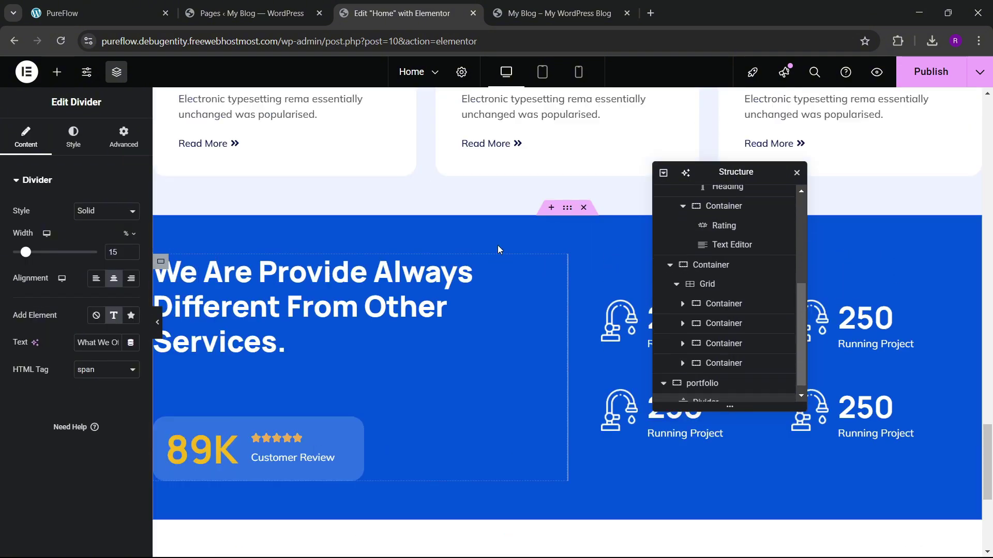
scroll(504, 248, "up", 5)
right_click(505, 250)
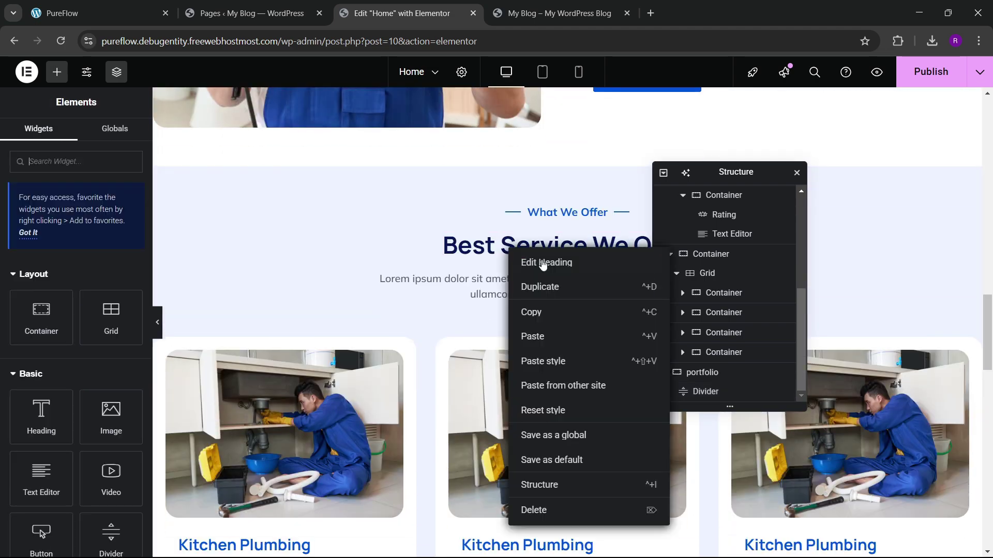
left_click(546, 317)
scroll(546, 316, "down", 13)
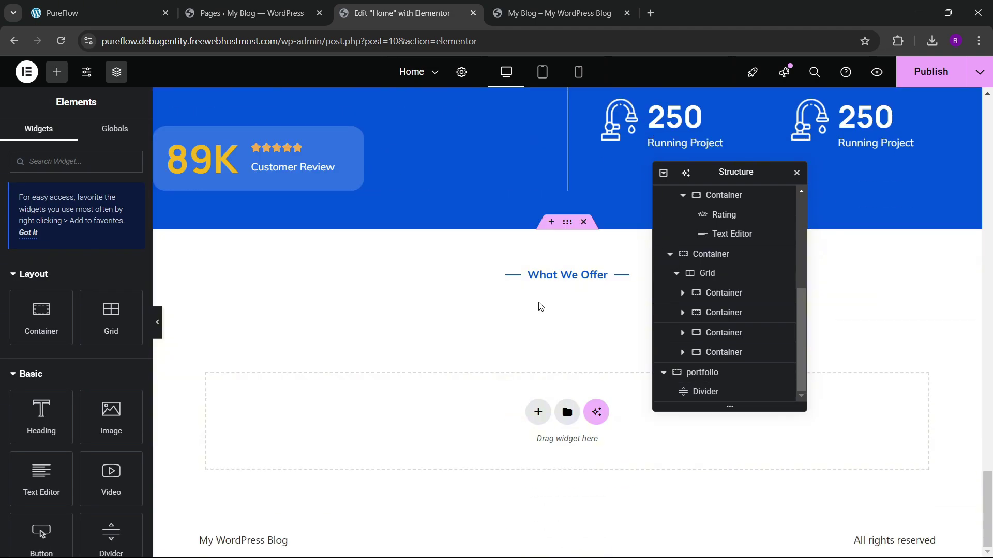
right_click(545, 282)
left_click(567, 365)
Step: Paste a copy of the services intro paragraph below the heading
scroll(504, 274, "up", 10)
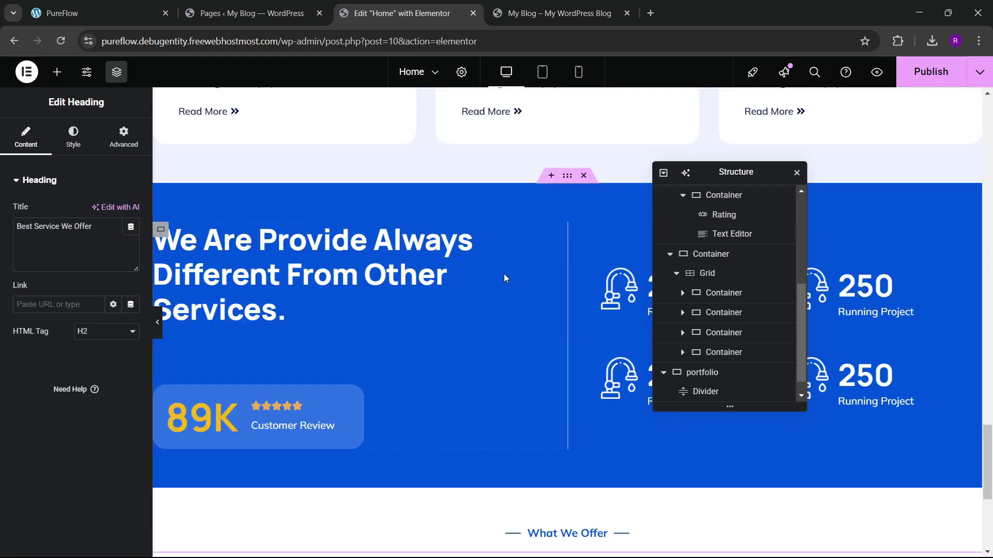
scroll(502, 268, "up", 6)
right_click(524, 282)
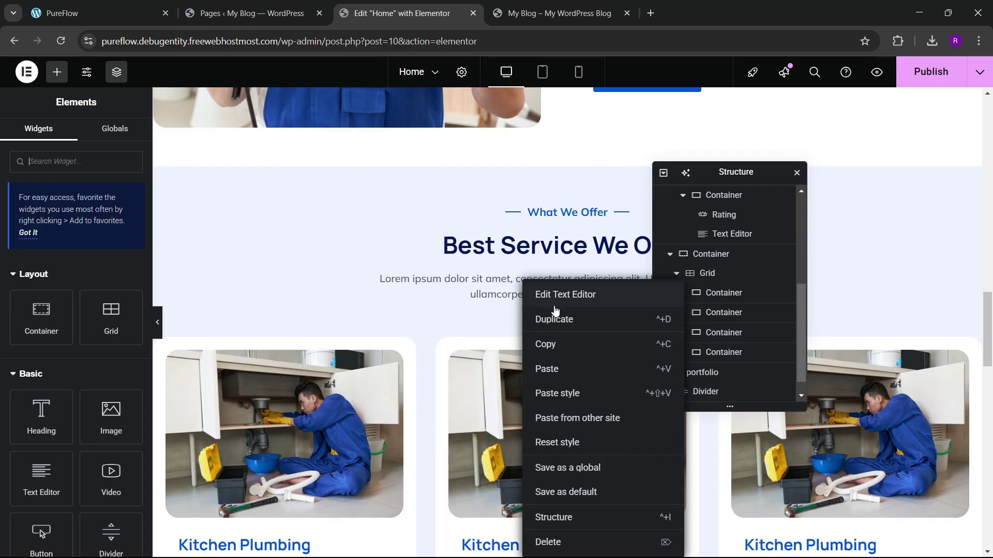
left_click(558, 345)
scroll(552, 339, "down", 14)
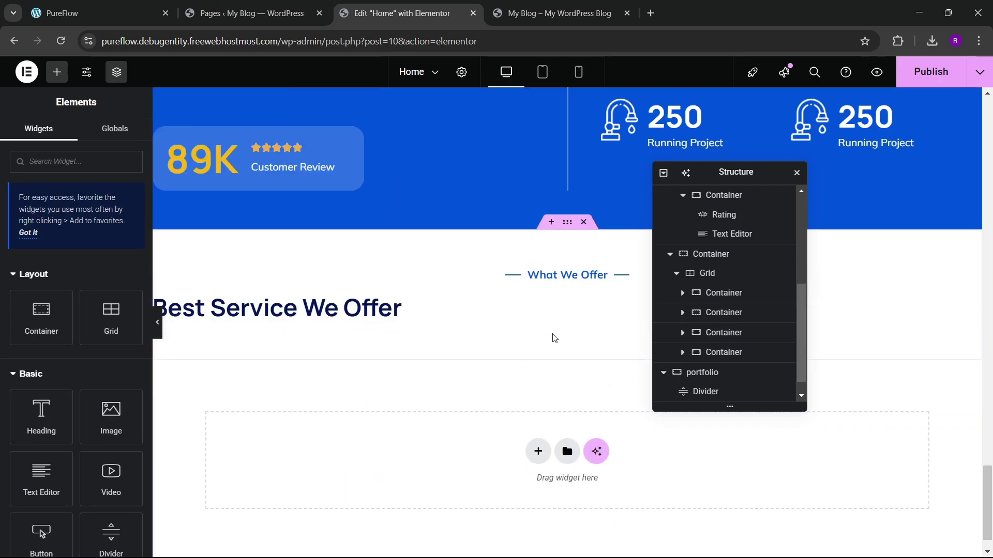
right_click(415, 261)
left_click(412, 273)
right_click(412, 274)
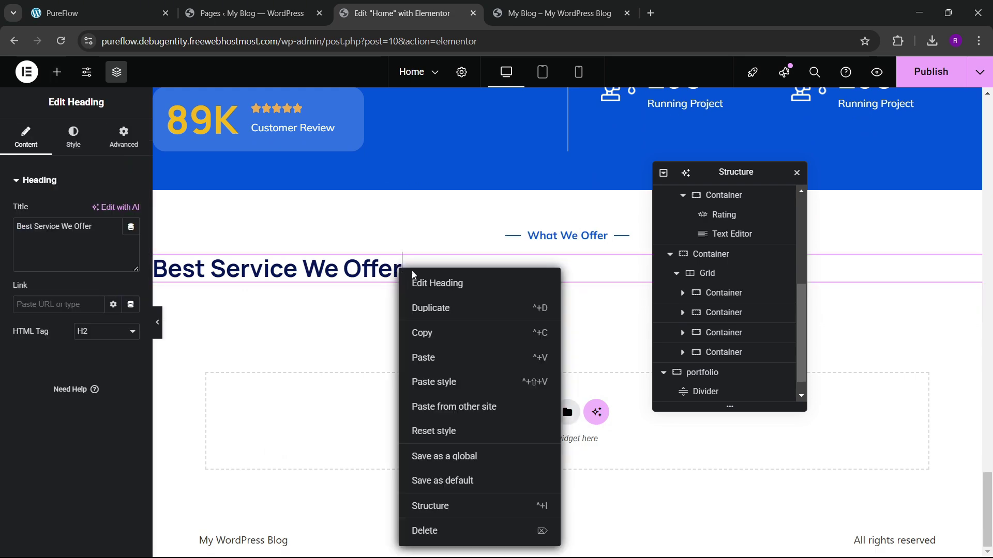
left_click(444, 358)
Step: Set the portfolio container's content justification to Center
left_click(702, 333)
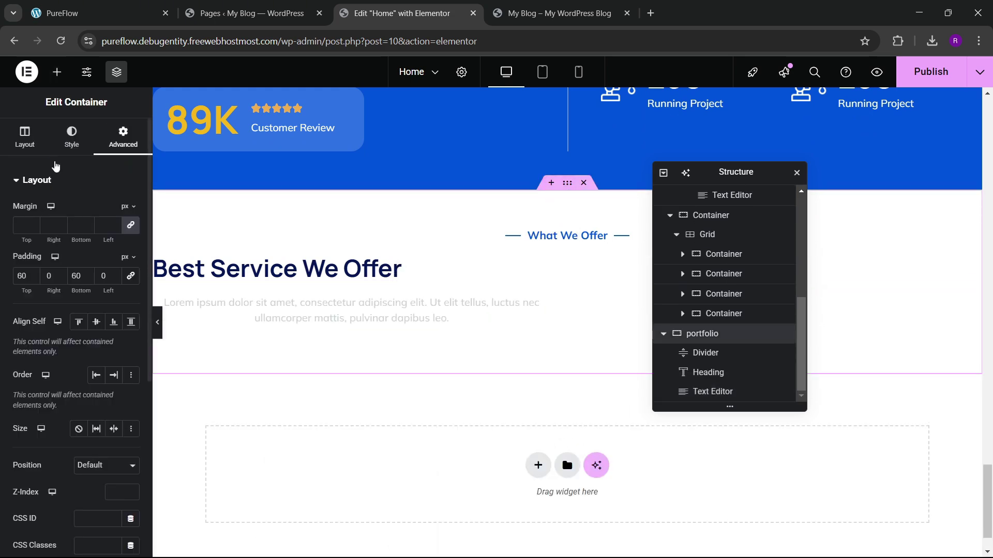
scroll(45, 218, "down", 3)
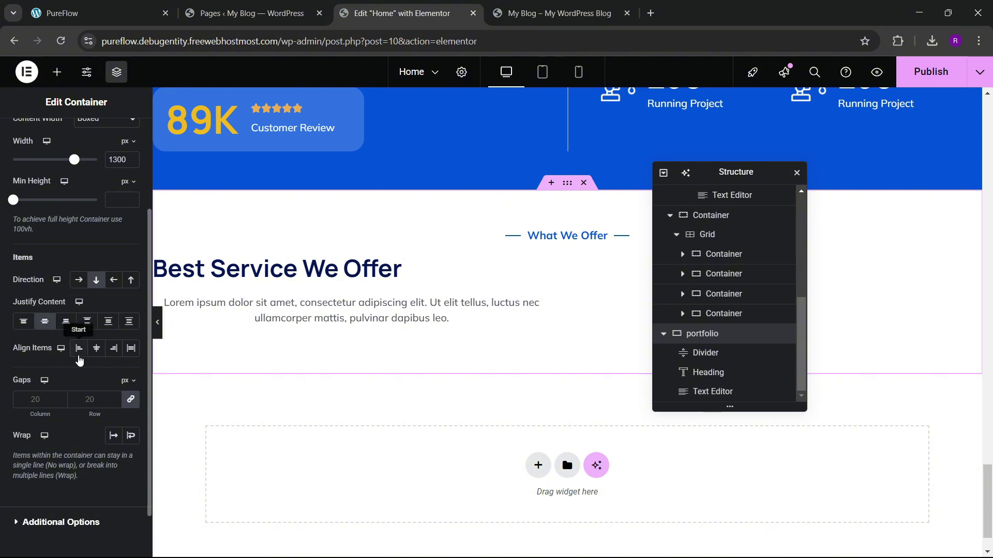
left_click(45, 321)
Step: Set the heading title to 'Our Latest Projects', copied from the PureFlow site
left_click(129, 8)
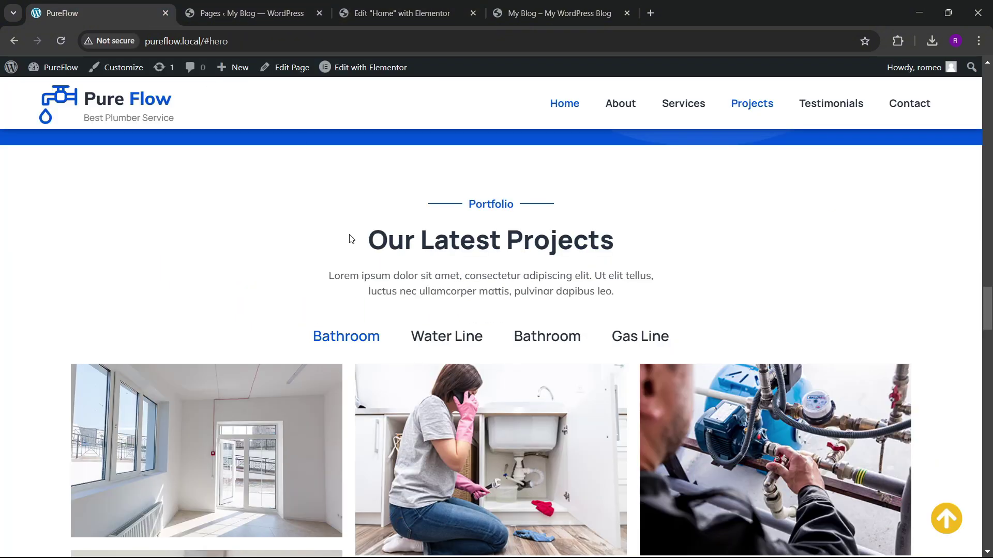
left_click_drag(356, 236, 620, 247)
left_click(383, 250)
left_click_drag(395, 246, 623, 250)
key("ctrl+shift+Tab")
key("ctrl+shift+Tab")
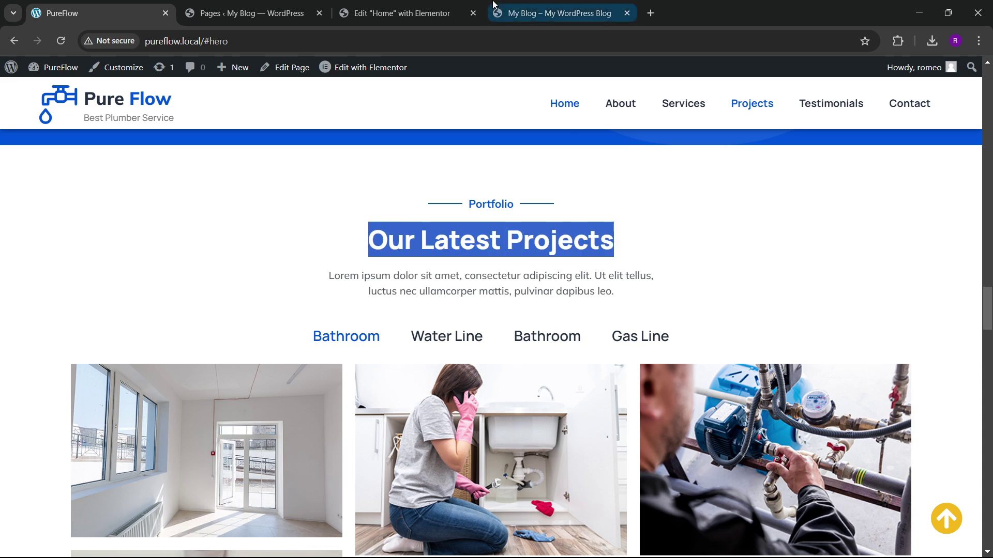
left_click(552, 275)
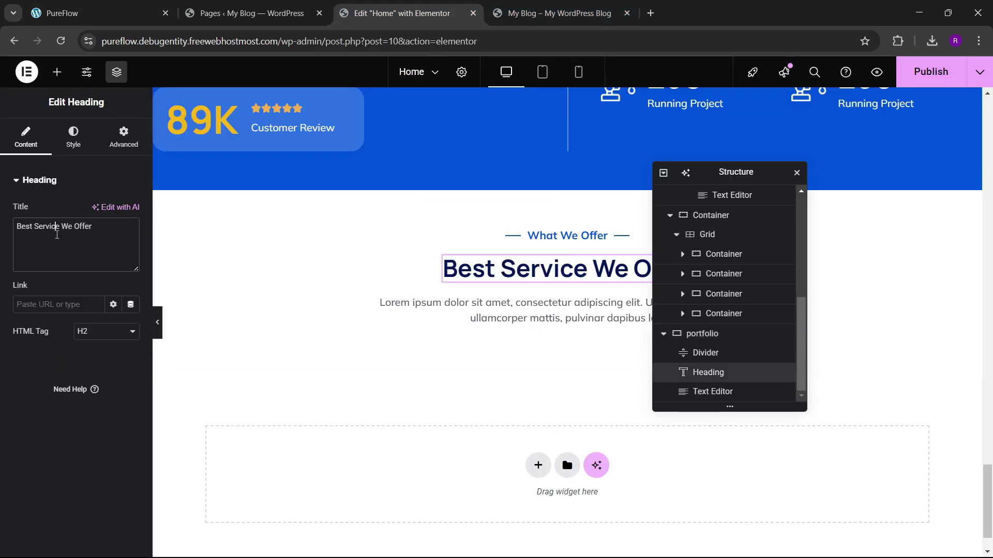
key("ctrl+v")
Step: Change the divider text to 'Portfolio', save the page, and compare with the reference site
left_click(605, 236)
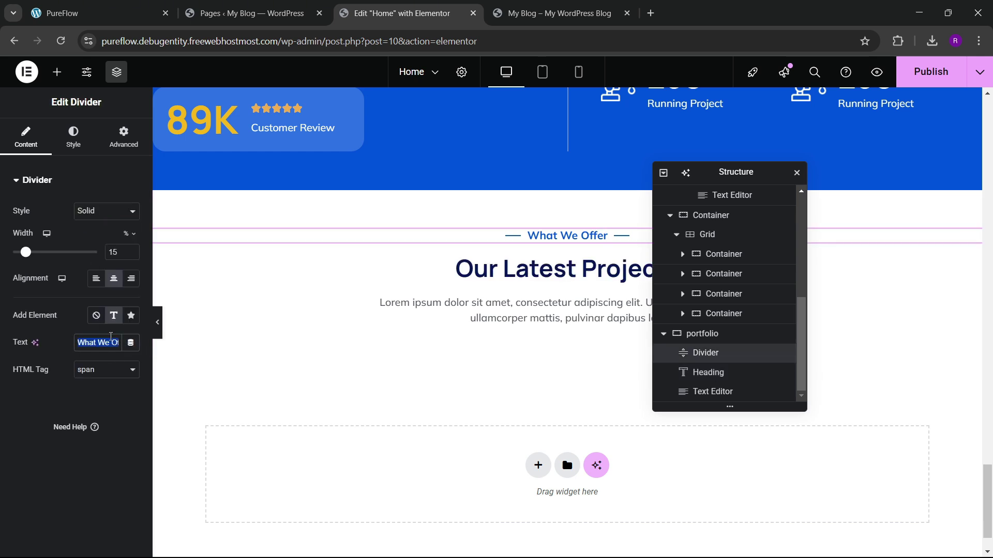
type("Portfolio")
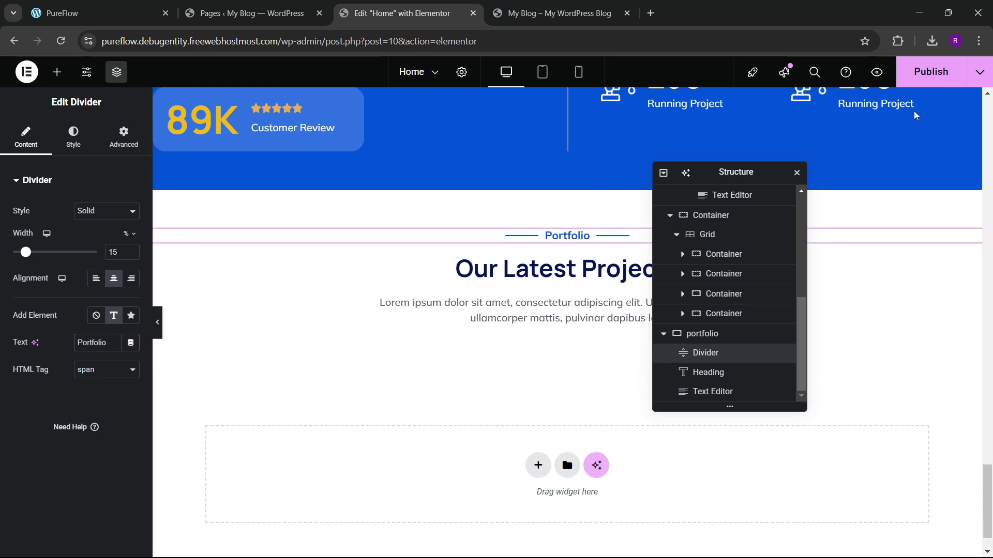
key("ctrl+s")
left_click(100, 20)
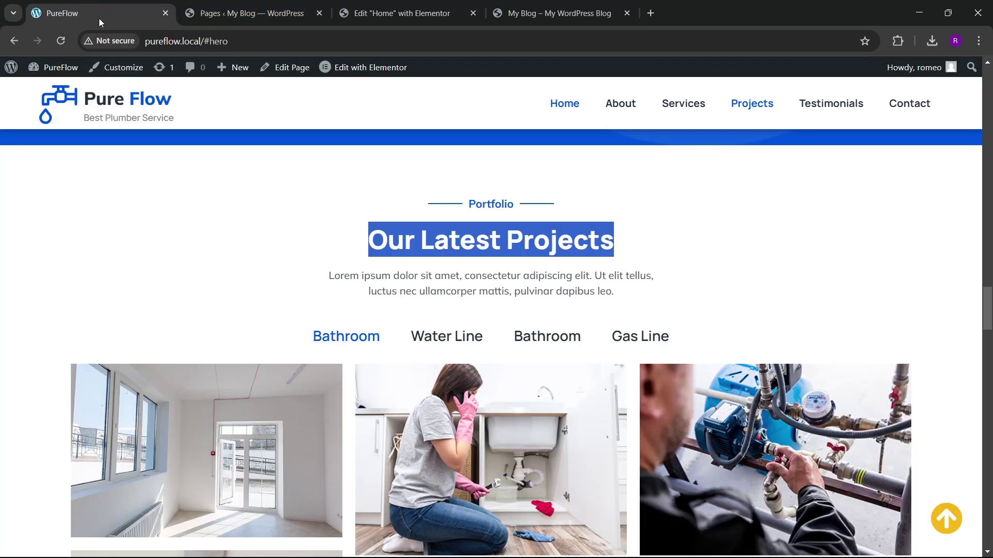
left_click(401, 13)
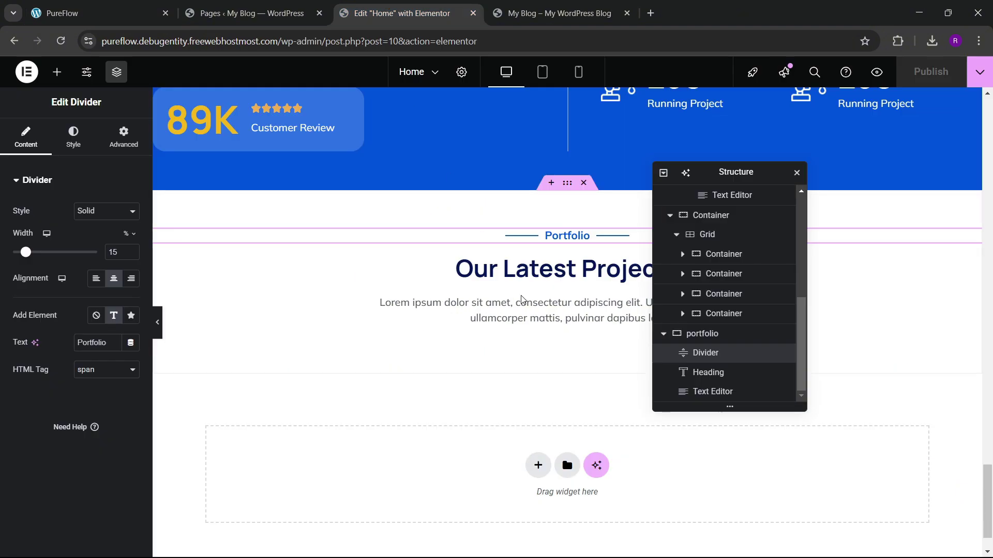
left_click(55, 73)
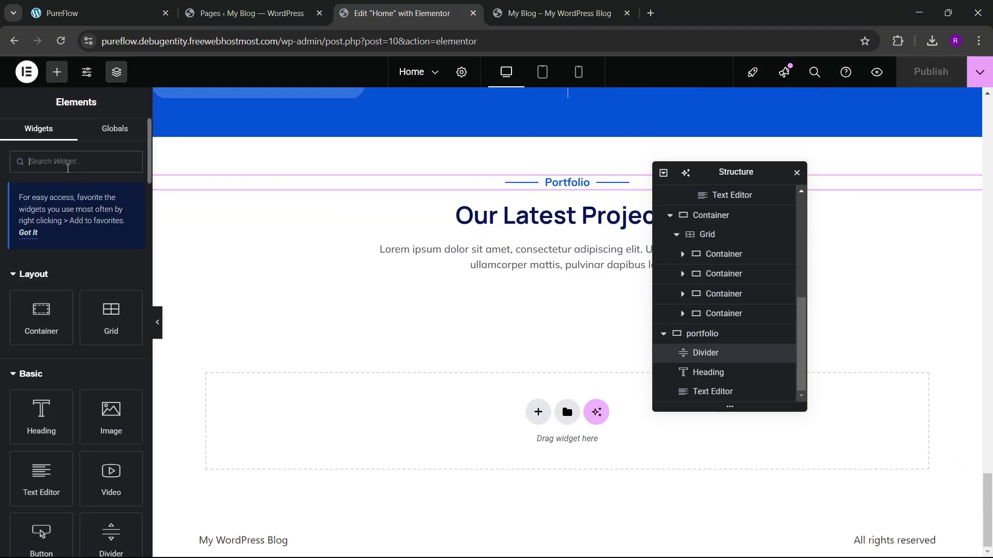
Step: Add a Multiple-type Gallery widget to the portfolio section with its first gallery named Bathroom
type("gallery")
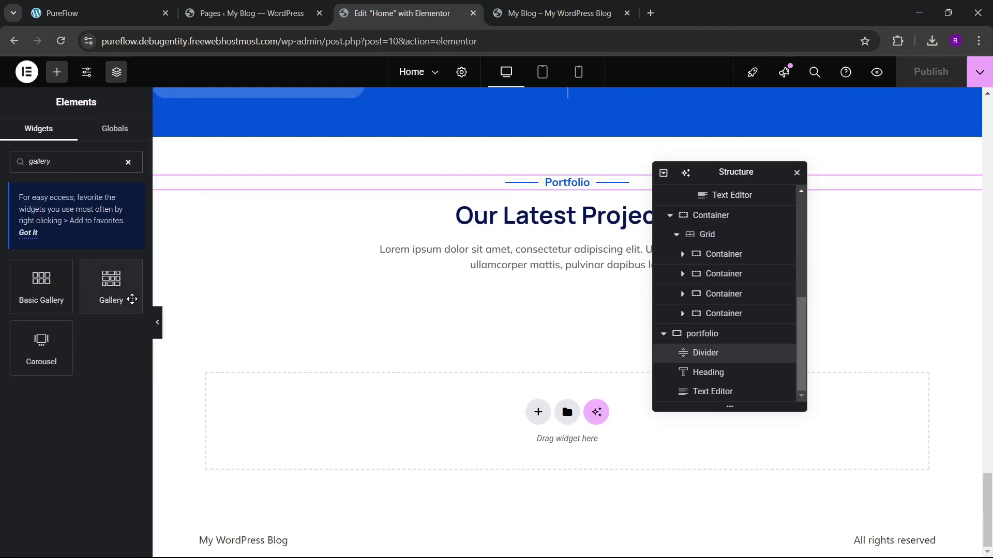
left_click_drag(112, 289, 292, 318)
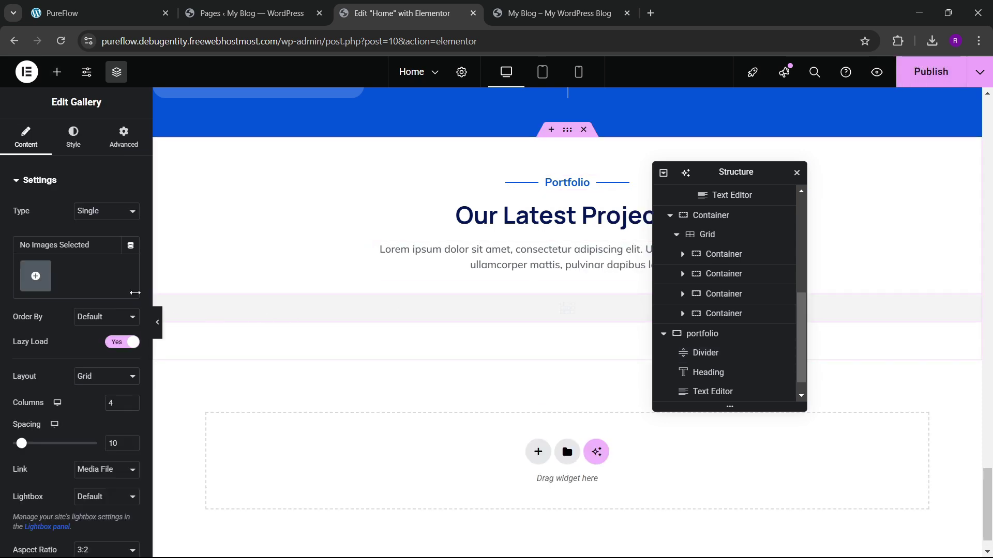
left_click(106, 211)
left_click(90, 242)
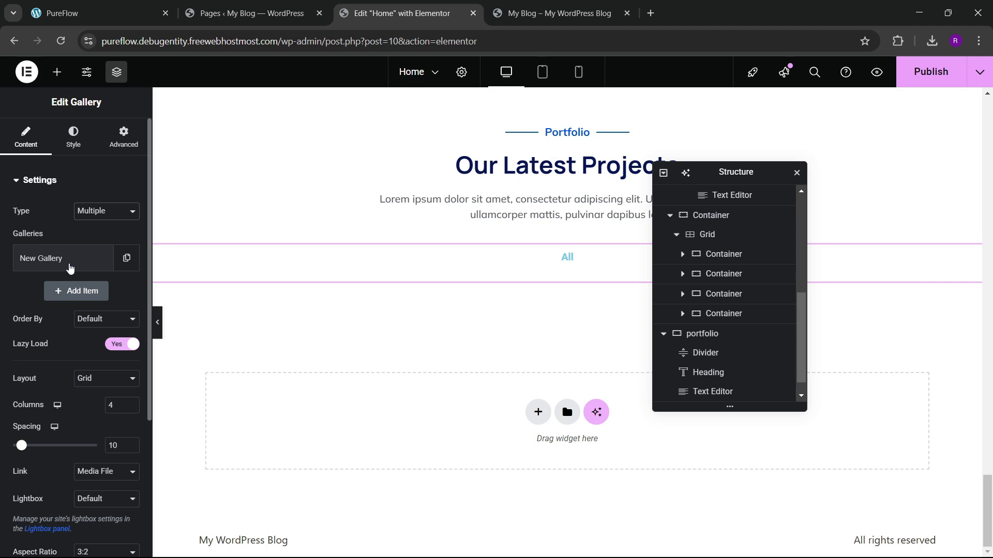
left_click(70, 263)
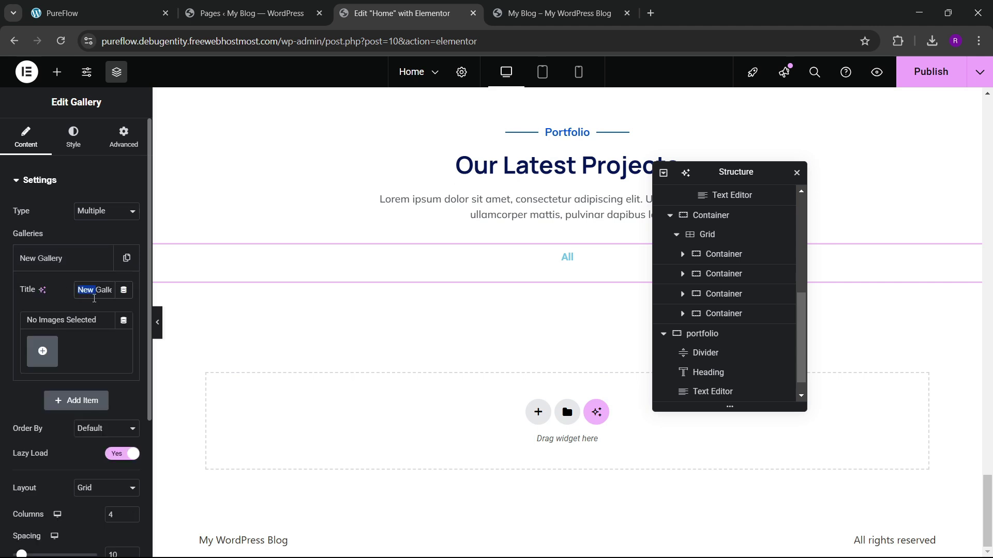
key("BackSpace")
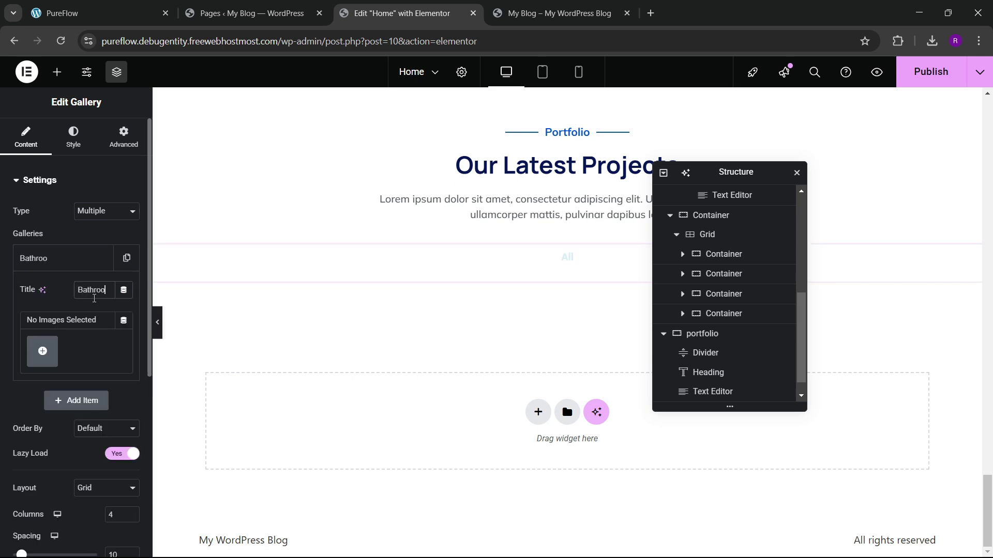
left_click(70, 266)
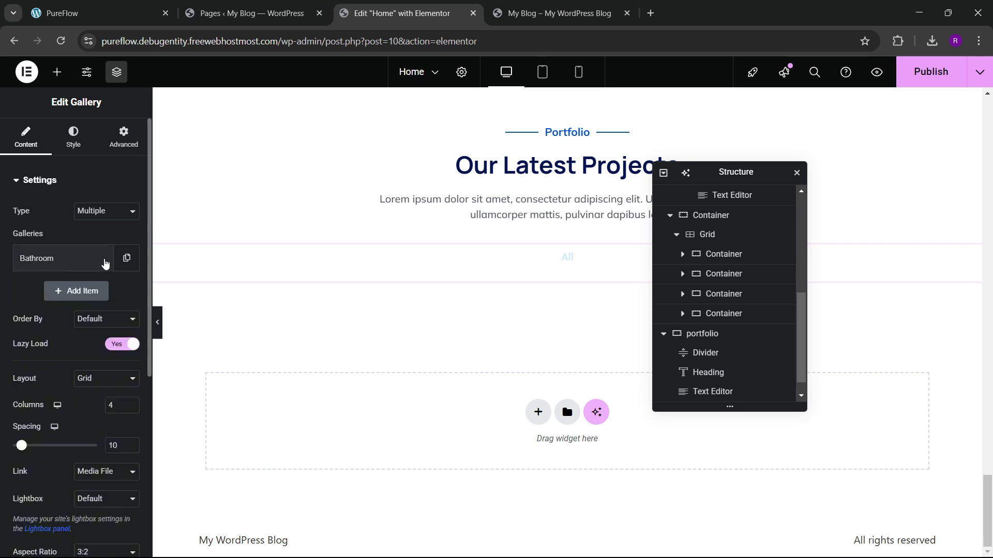
Step: Duplicate the gallery item into Kitchen Repair and Bathroom Repair galleries
left_click(126, 257)
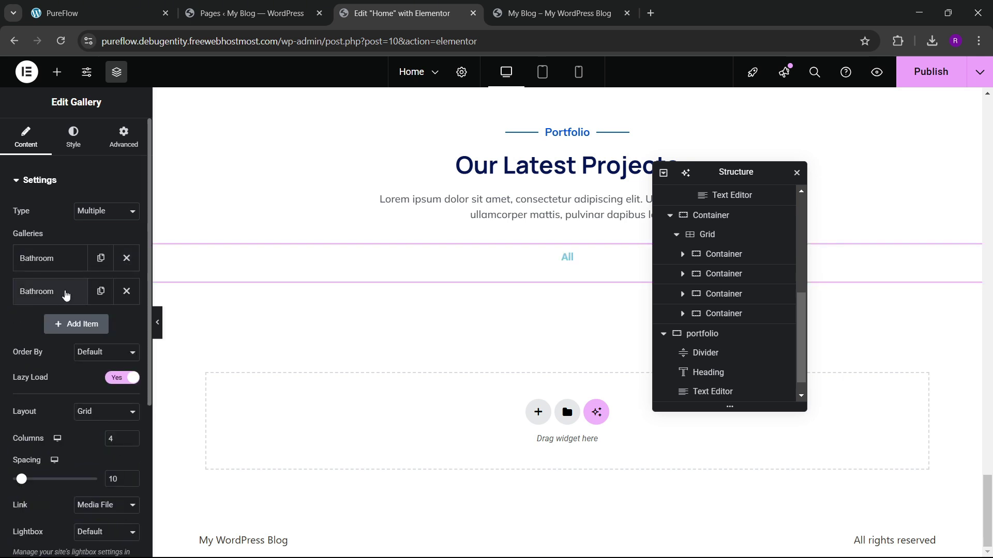
left_click(65, 293)
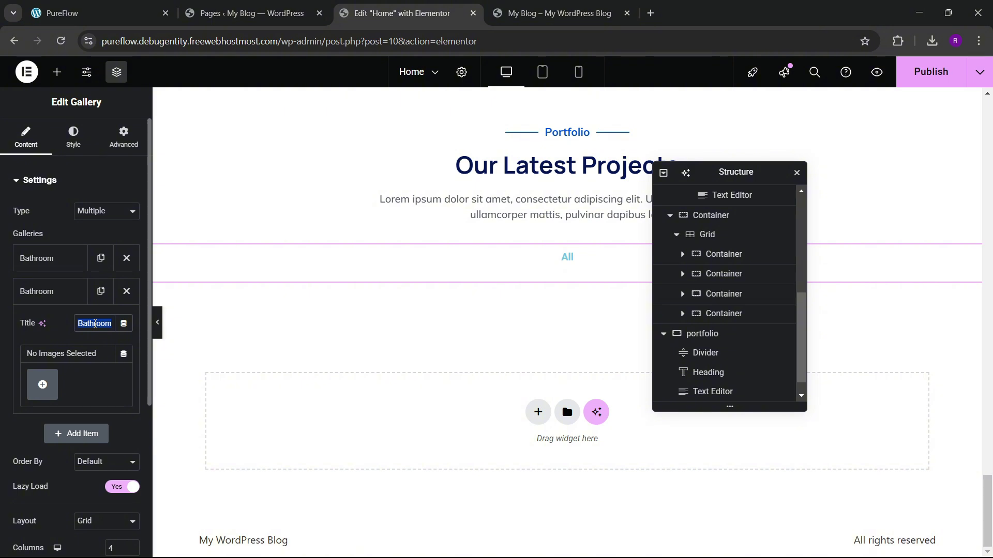
key("BackSpace")
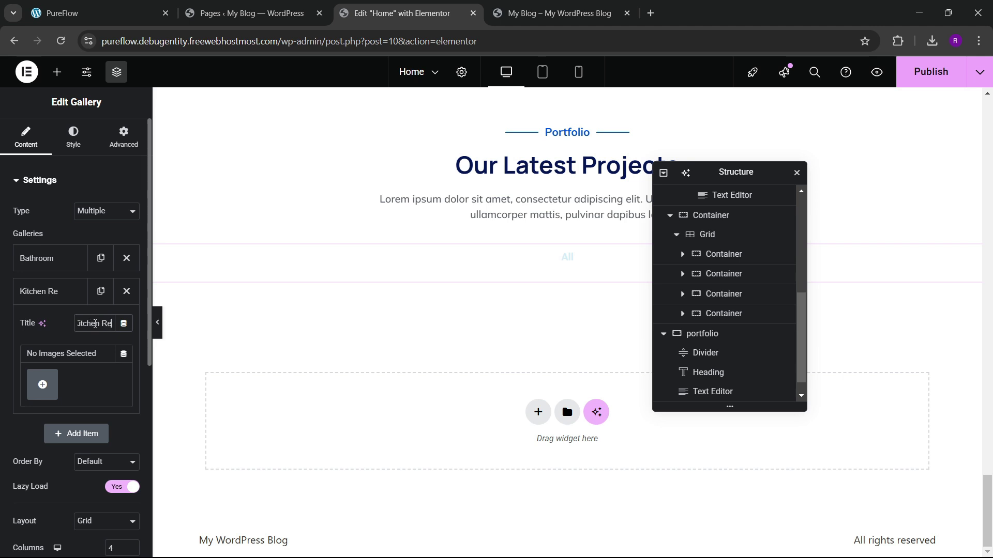
left_click(71, 289)
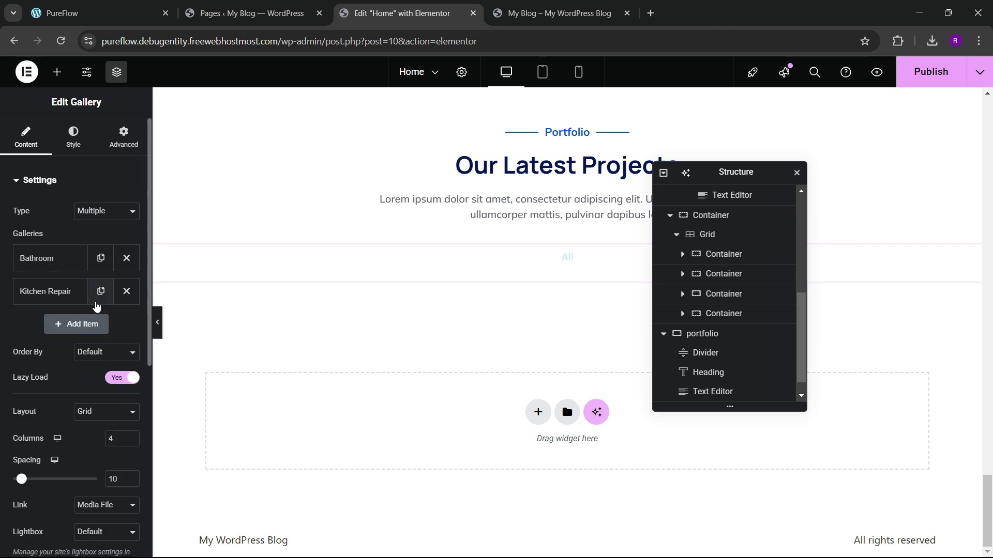
left_click(101, 291)
left_click(77, 327)
triple_click(87, 358)
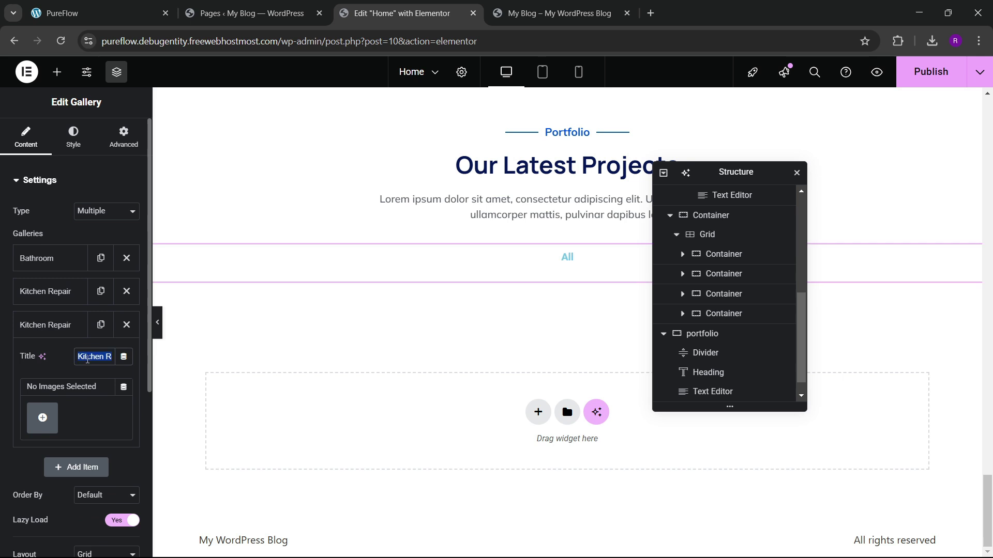
key("BackSpace")
type("Bathroom")
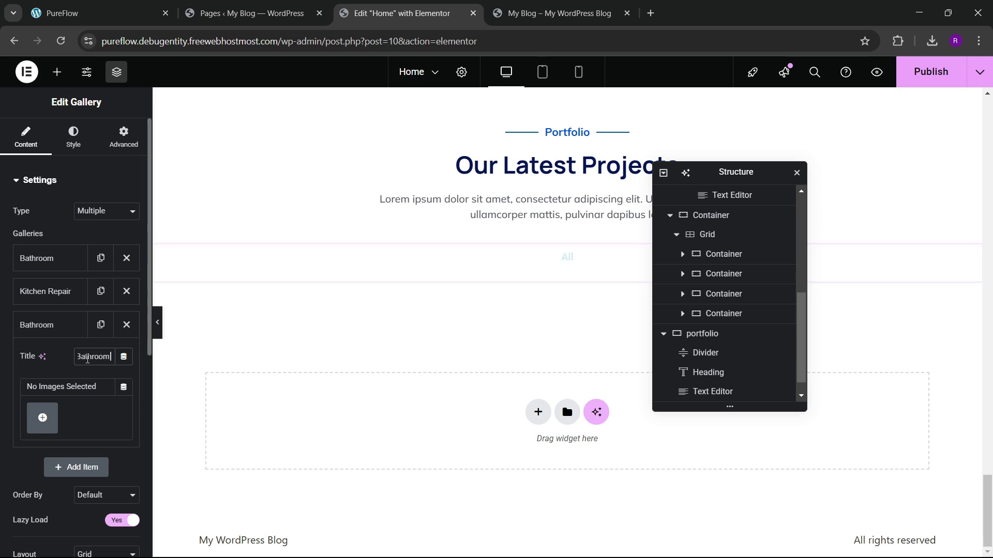
Step: Add a fourth gallery copy and clear its title for renaming
left_click(78, 324)
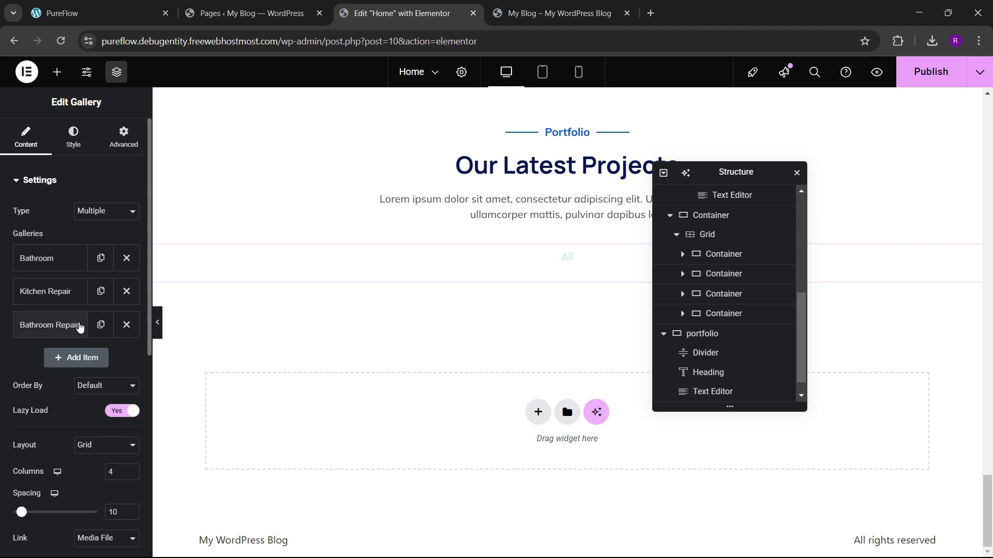
left_click(101, 325)
left_click(77, 358)
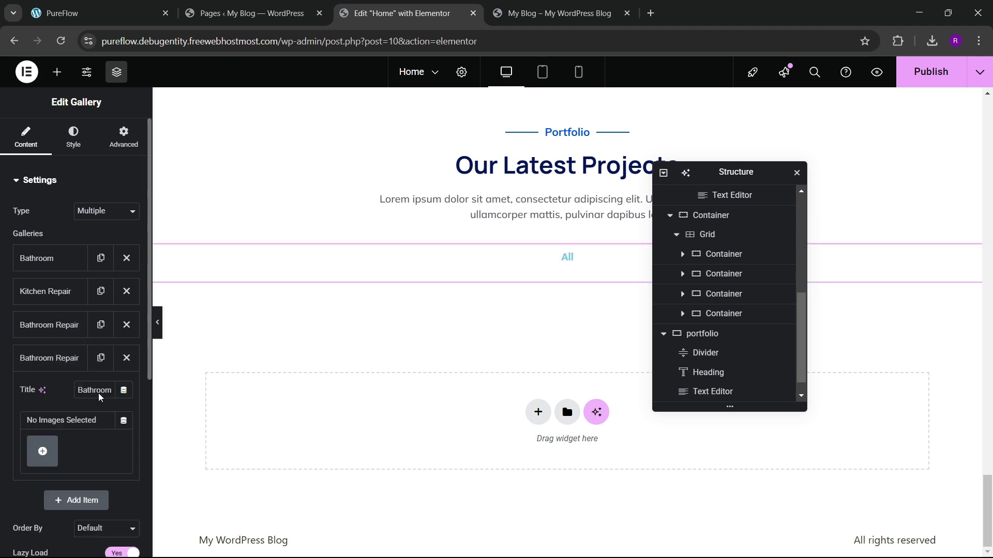
key("BackSpace")
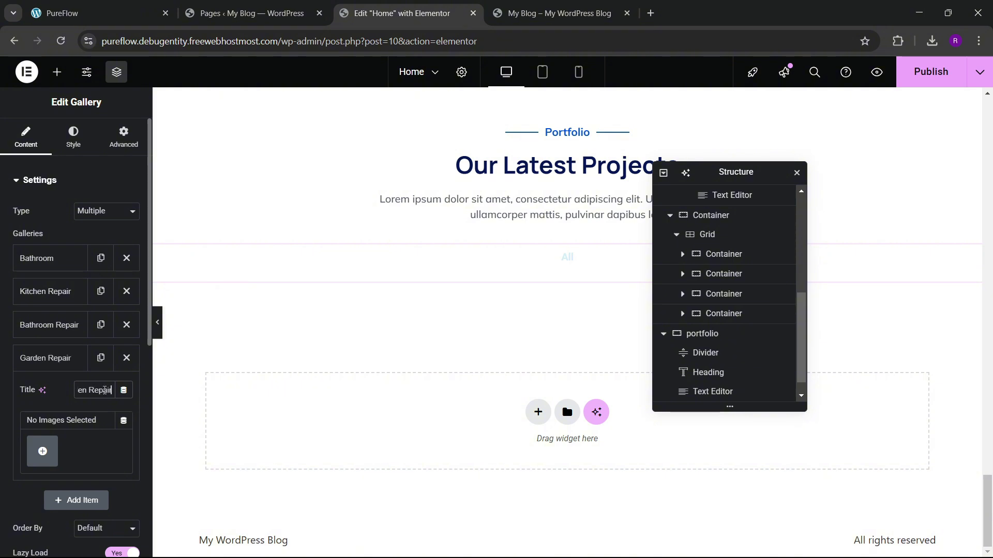
Step: Finish the Garden Repair item and fill the Bathroom gallery with eight project images
left_click(57, 358)
left_click(44, 257)
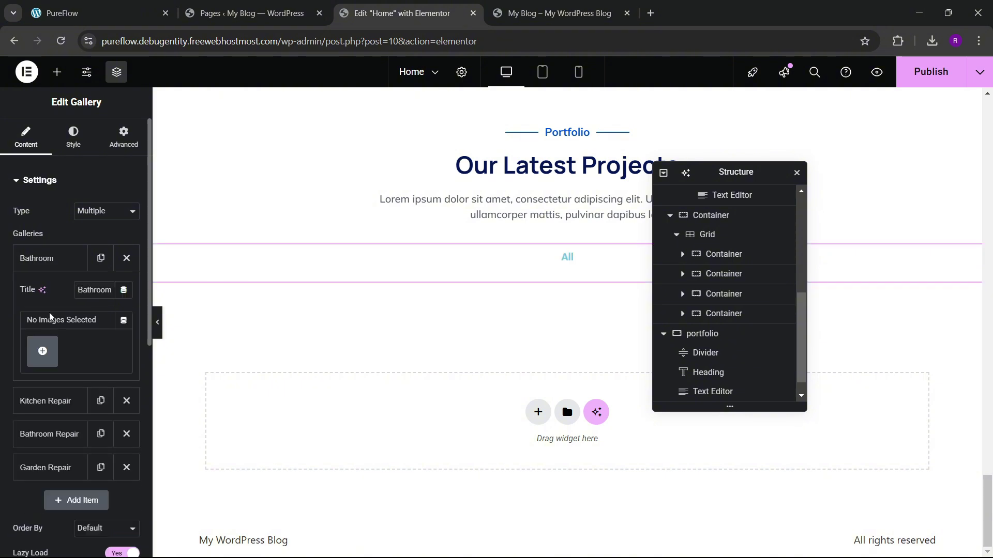
left_click(43, 351)
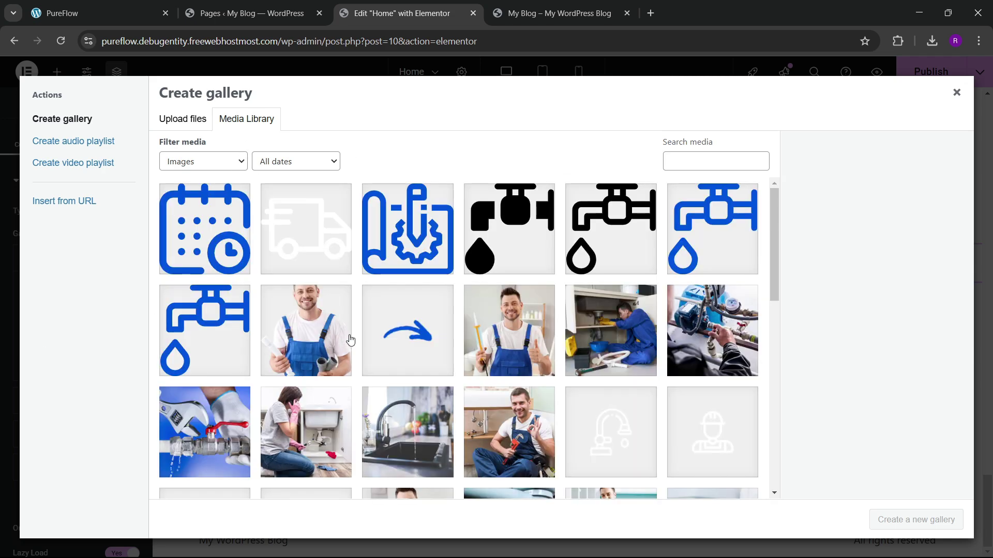
scroll(350, 340, "down", 5)
left_click(505, 375)
left_click(428, 399)
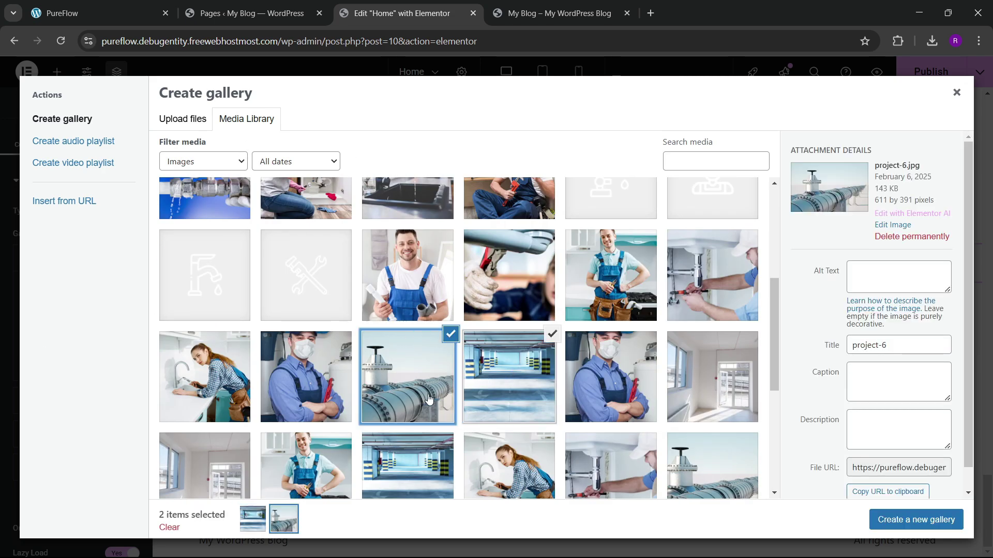
left_click(334, 383)
left_click(517, 280)
left_click(718, 368)
left_click(712, 276)
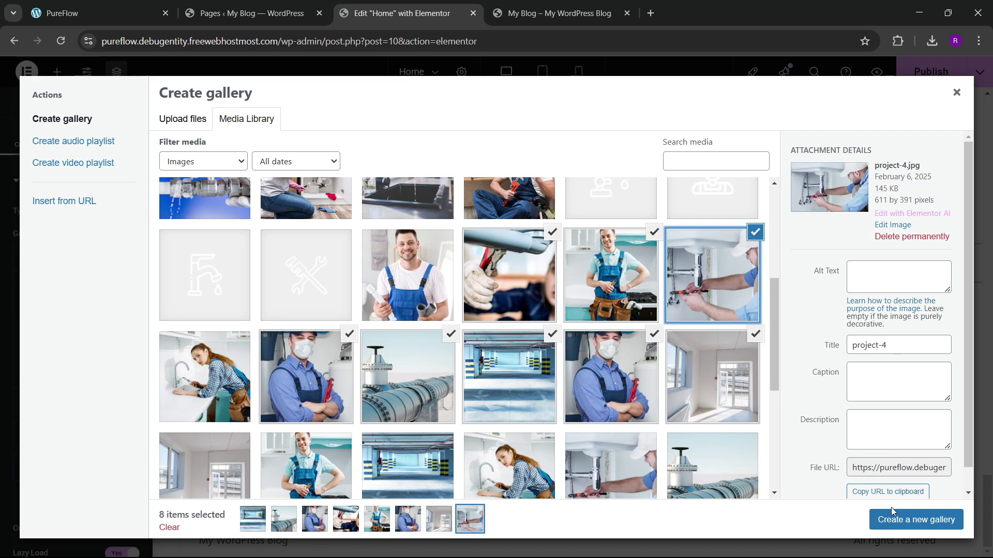
left_click(916, 519)
left_click(932, 522)
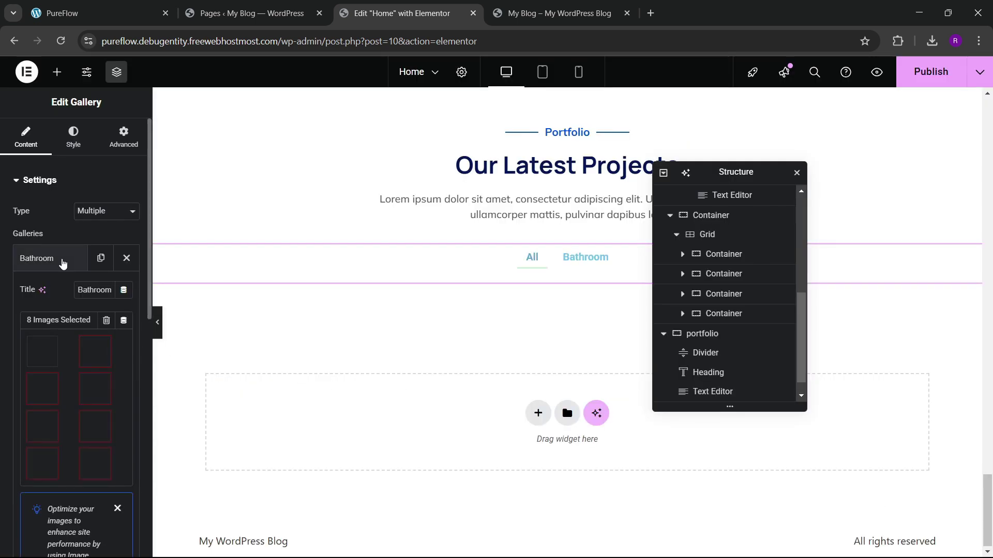
Step: Fill the Kitchen Repair gallery with seven plumber photos from the media library
left_click(62, 262)
left_click(55, 292)
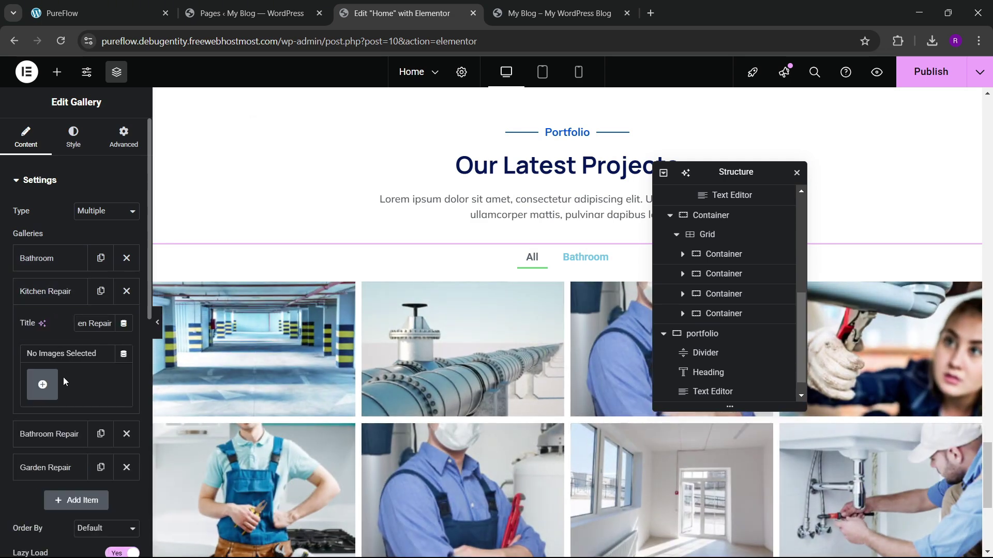
left_click(43, 384)
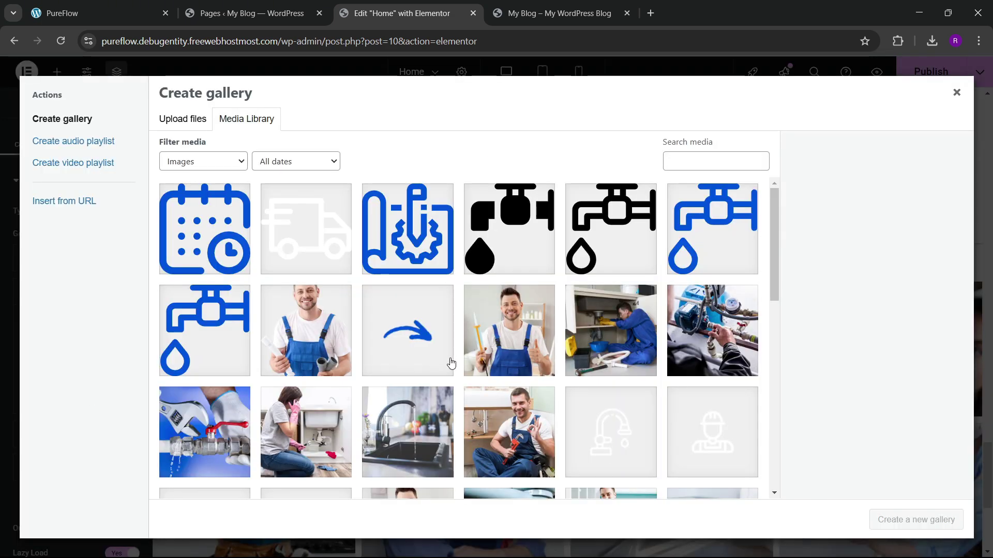
scroll(450, 363, "down", 10)
left_click(408, 321)
left_click(509, 320)
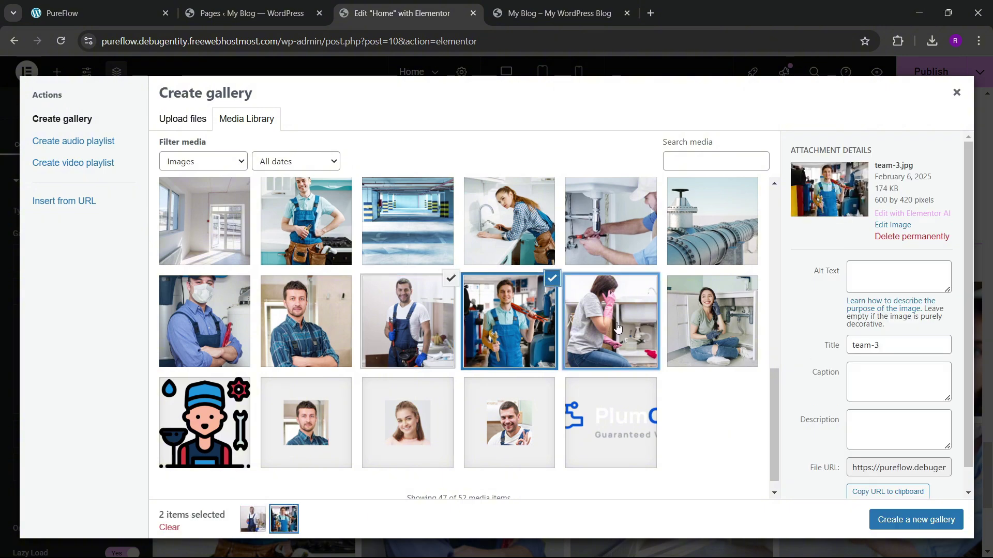
left_click(617, 327)
left_click(611, 222)
left_click(510, 221)
left_click(408, 221)
left_click(305, 321)
left_click(916, 520)
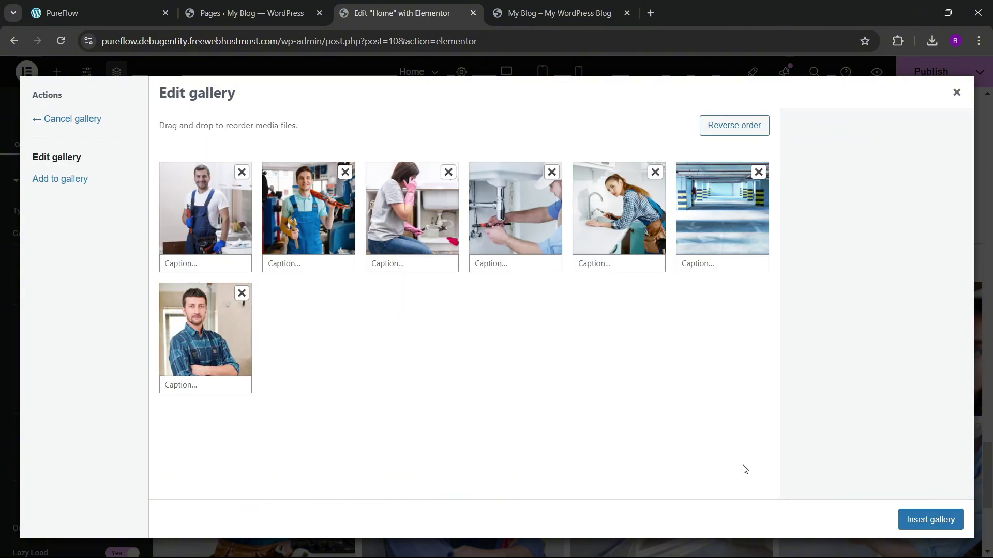
left_click(930, 519)
Step: Fill the Bathroom Repair gallery with five plumbing photos from the Media Library
left_click(48, 290)
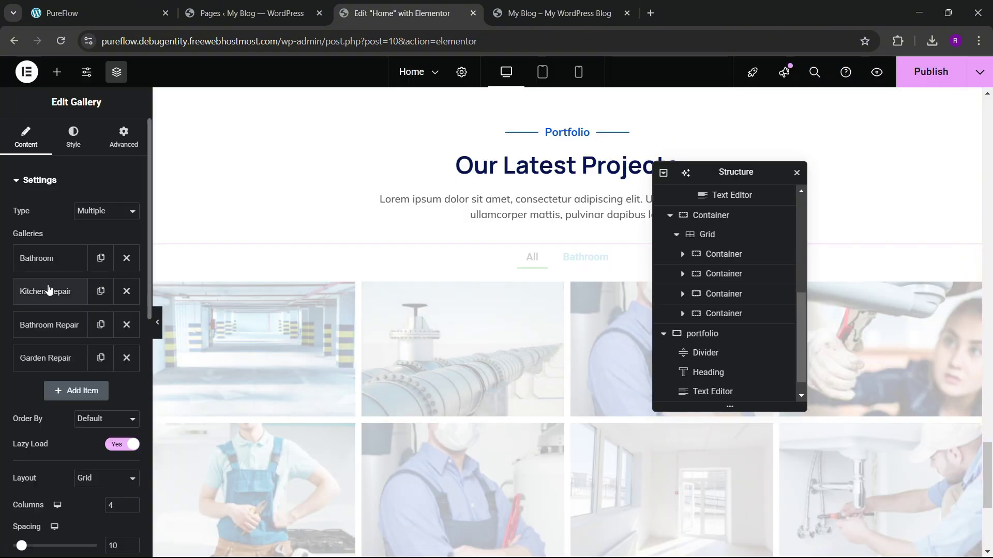
left_click(57, 327)
left_click(39, 411)
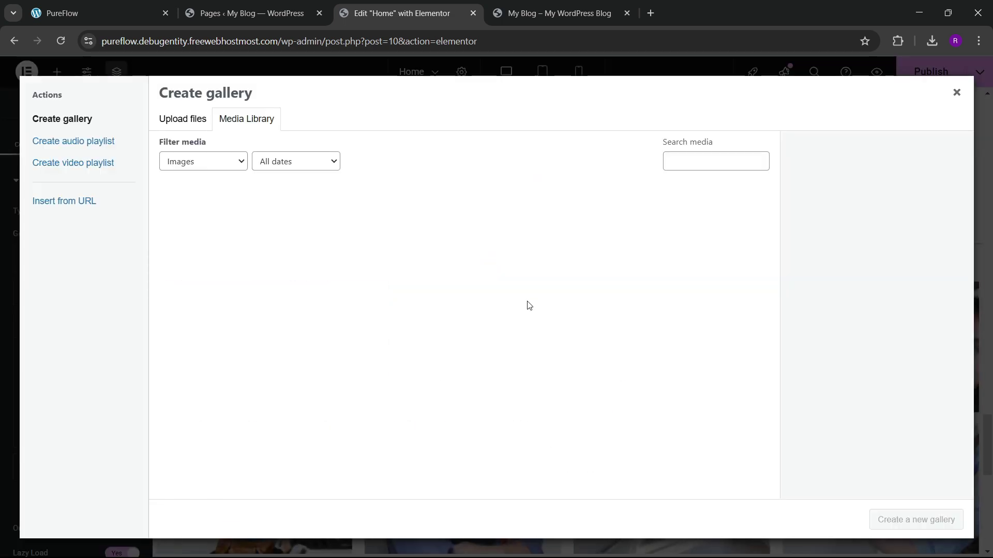
scroll(516, 350, "down", 10)
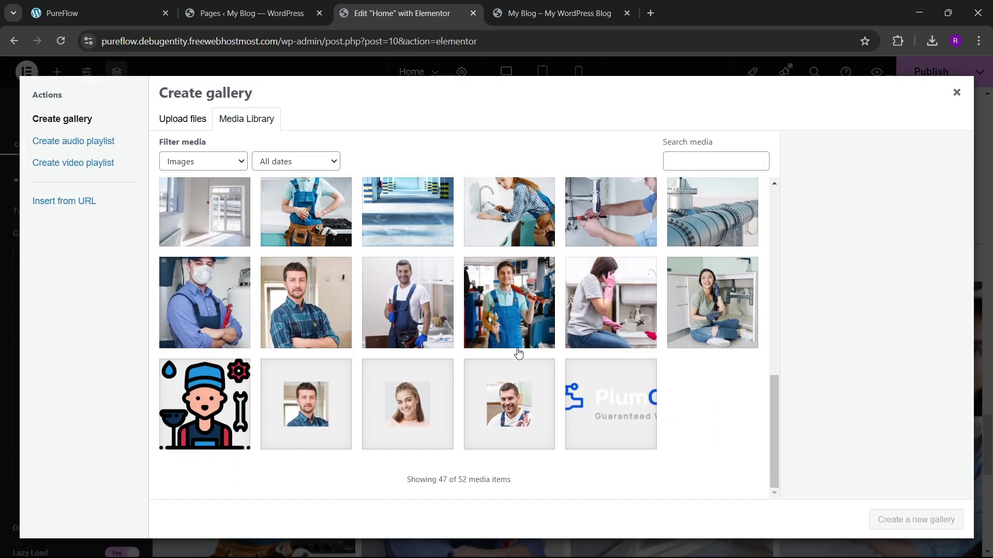
left_click(427, 318)
left_click(333, 312)
left_click(204, 303)
left_click(305, 212)
left_click(407, 212)
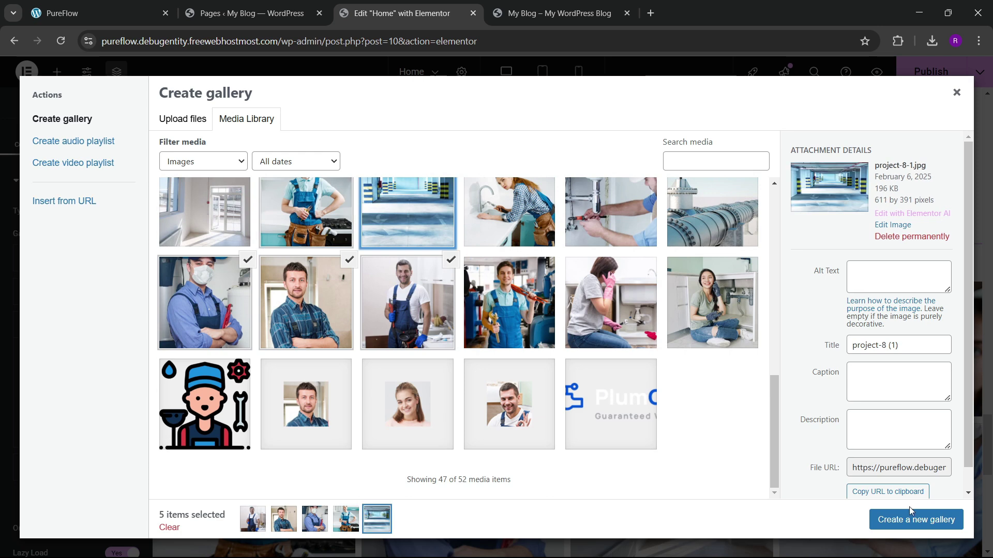
left_click(915, 519)
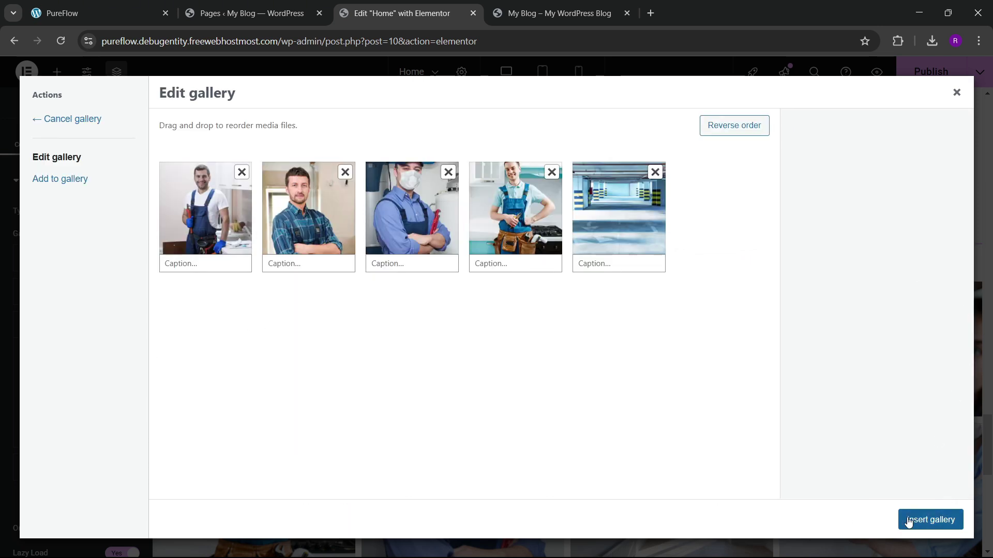
left_click(908, 520)
left_click(29, 334)
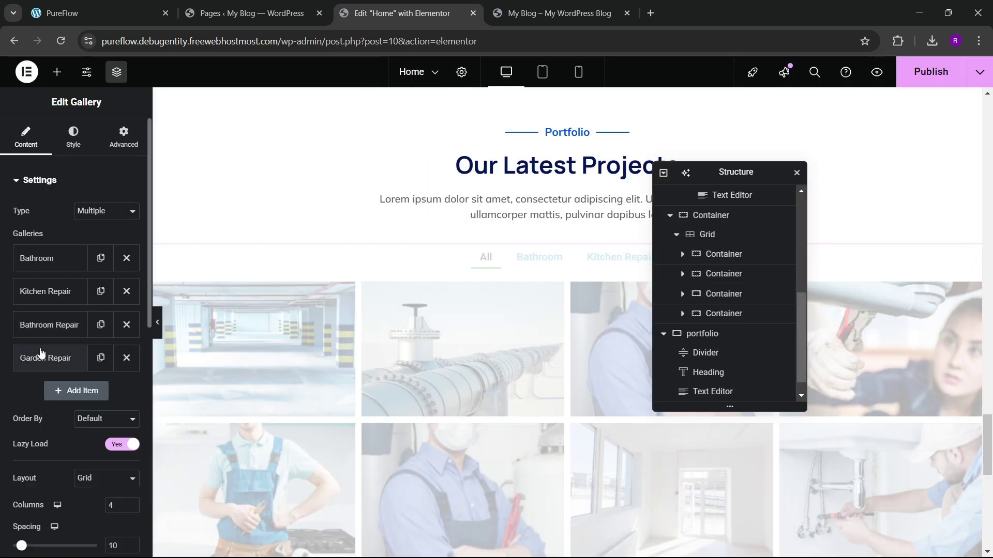
Step: Insert six Media Library photos, including the overalls, sink and masked plumber shots, into Garden Repair
left_click(40, 353)
left_click(39, 451)
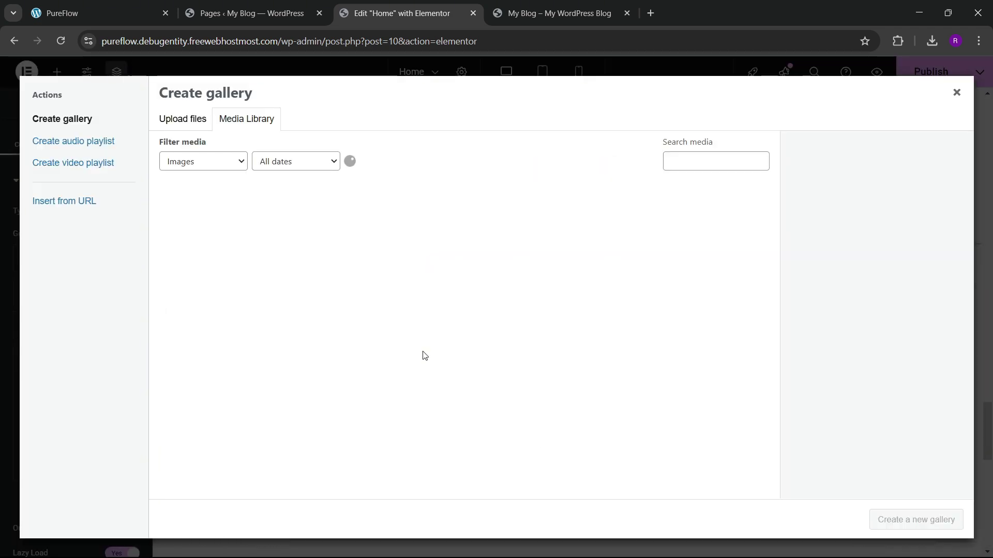
scroll(362, 339, "down", 10)
left_click(371, 339)
left_click(396, 203)
left_click(510, 212)
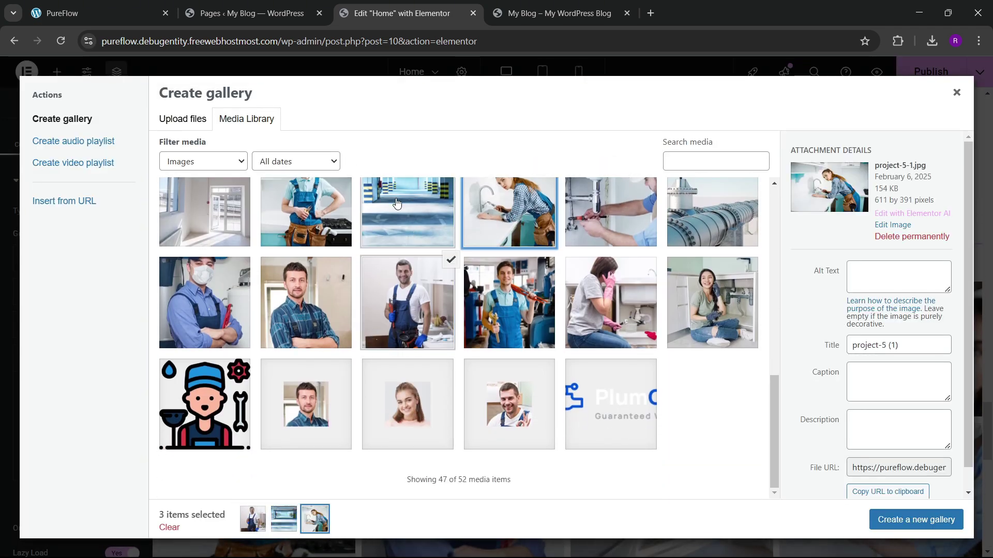
left_click(306, 212)
left_click(204, 212)
left_click(205, 302)
left_click(907, 518)
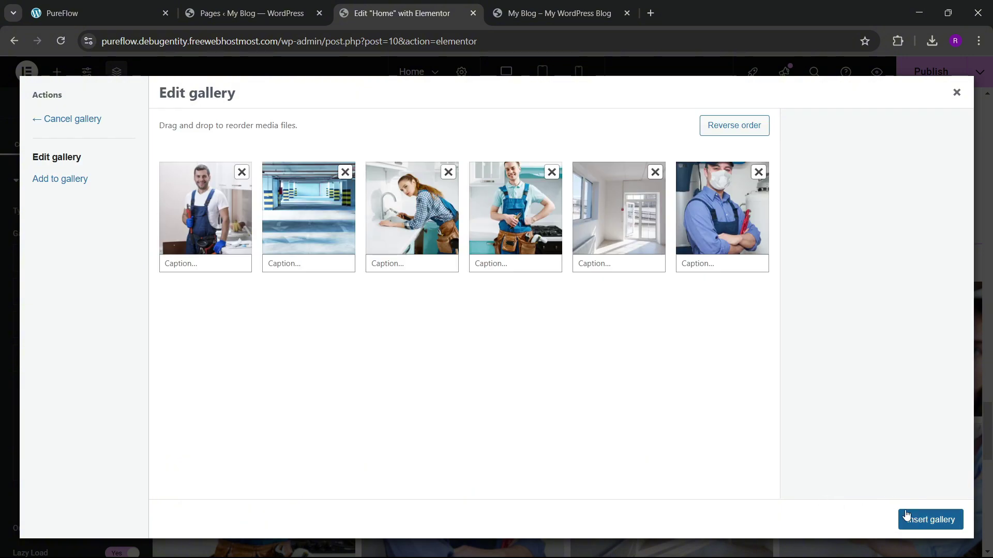
left_click(906, 514)
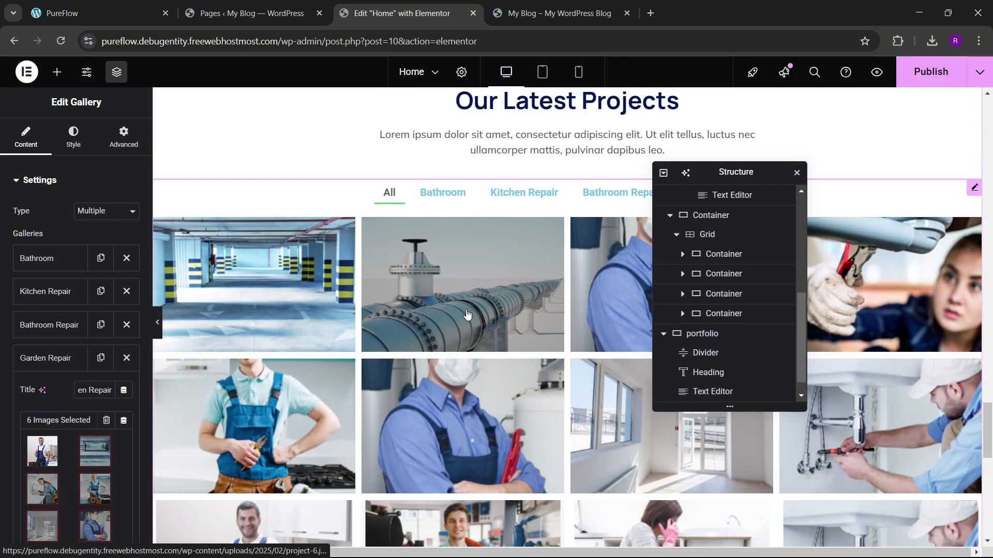
Step: Check the updated portfolio grid on the live PureFlow site
left_click(558, 13)
left_click(147, 5)
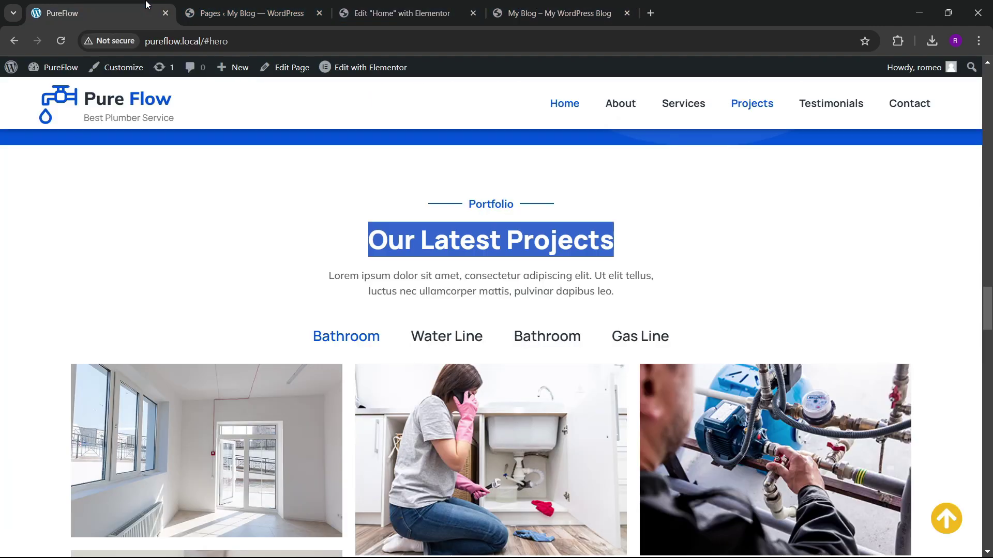
scroll(463, 308, "down", 4)
left_click(402, 13)
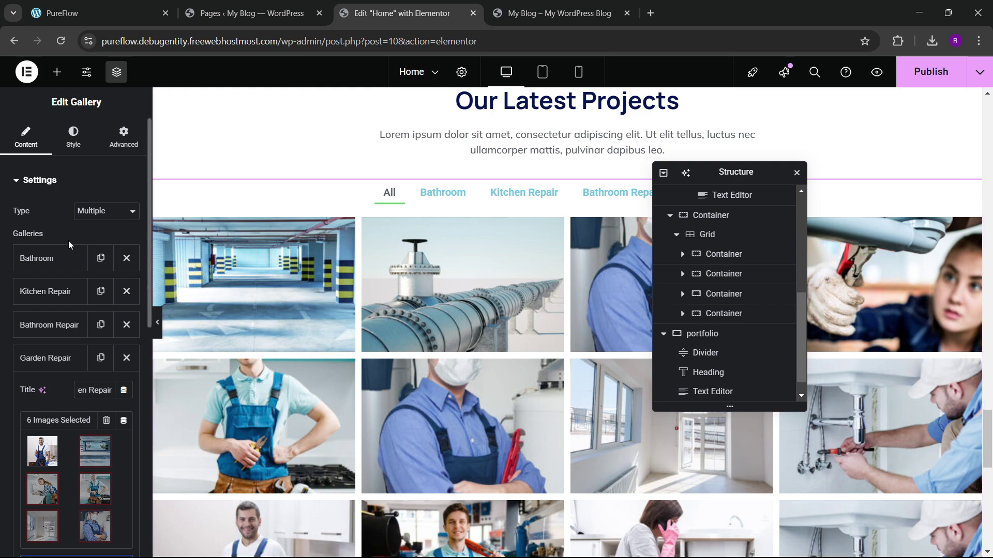
Step: Set the gallery to random order, three columns and a masonry layout
scroll(77, 290, "down", 5)
scroll(88, 336, "down", 3)
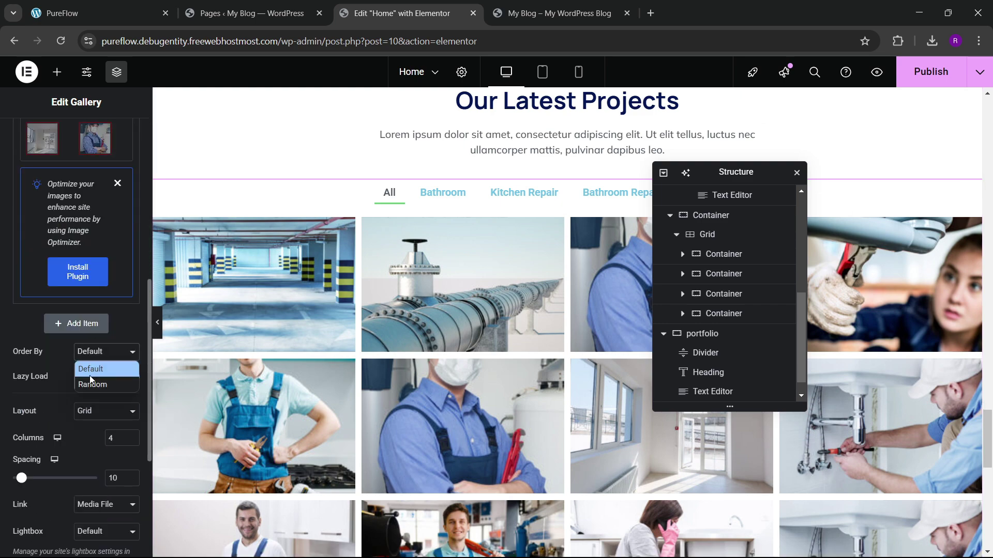
left_click(91, 384)
scroll(63, 388, "down", 3)
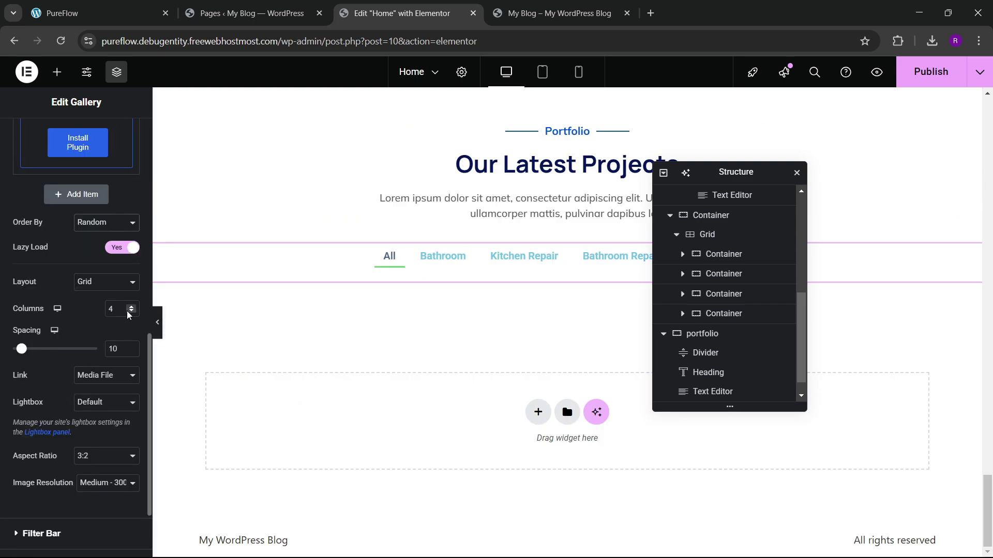
left_click(132, 313)
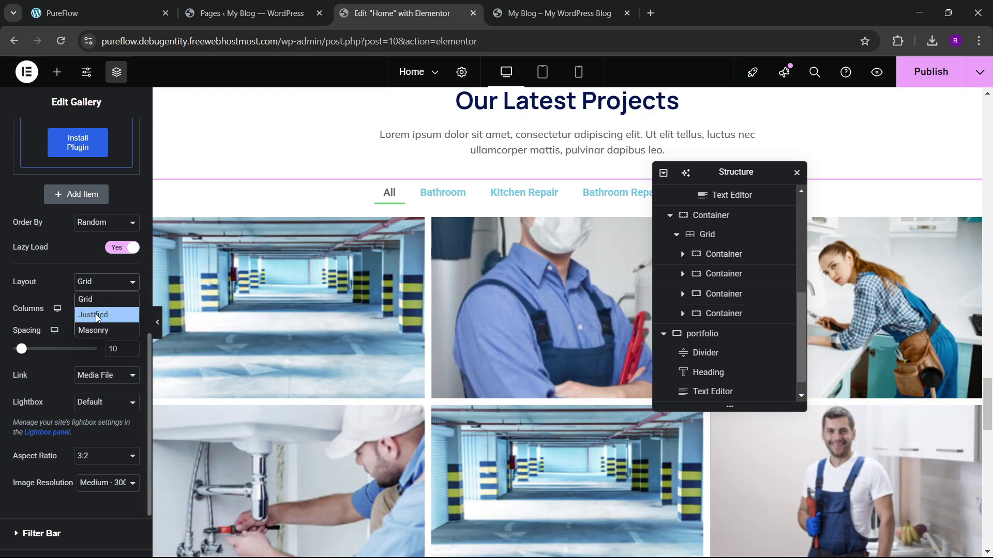
left_click(95, 329)
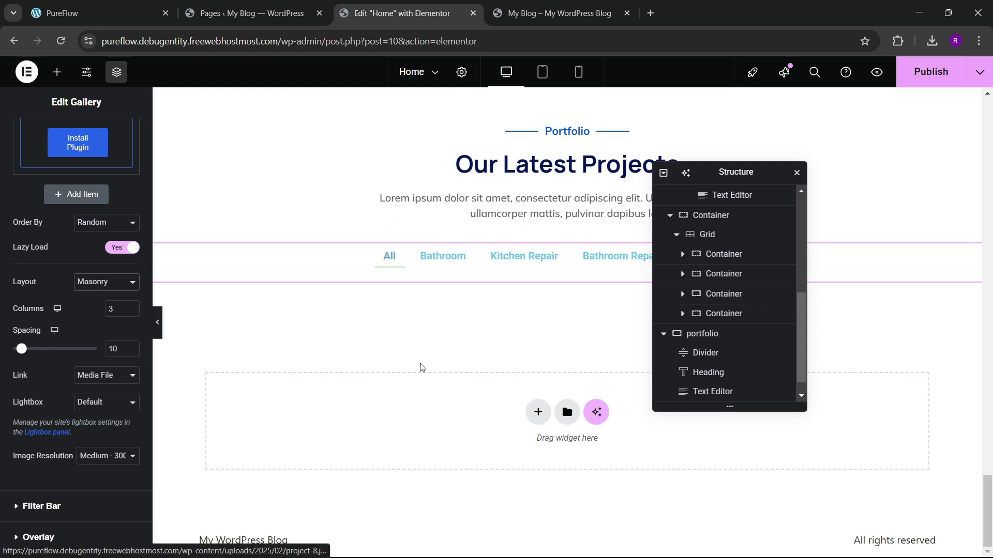
scroll(377, 388, "down", 5)
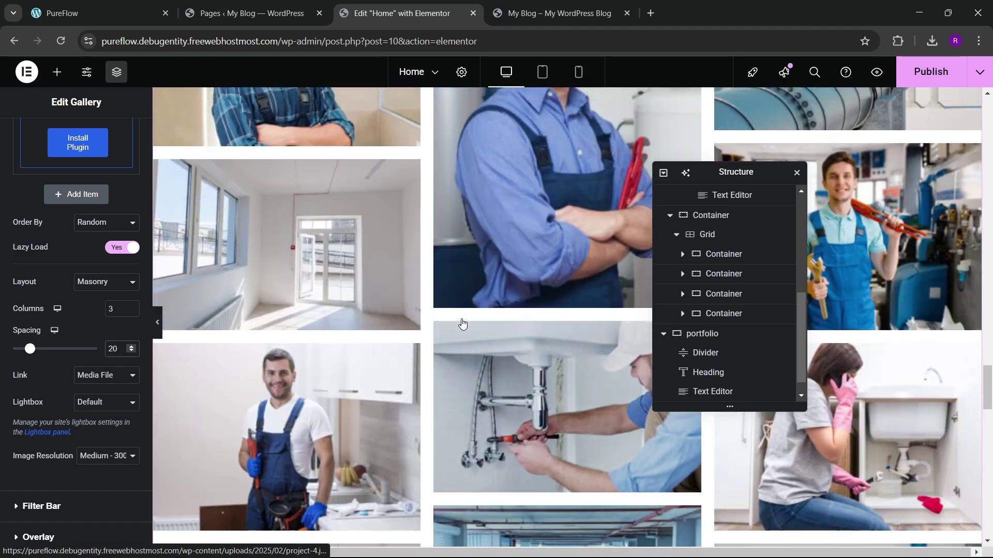
scroll(61, 338, "down", 2)
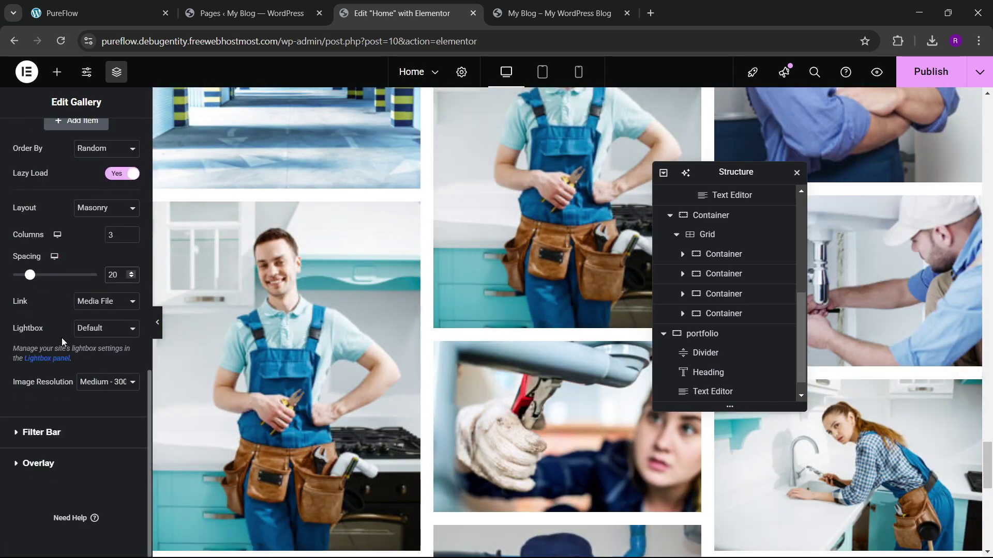
Step: Turn off the All filter and give the filter bar a Background pointer, previewing the tabs
left_click(35, 433)
left_click(124, 241)
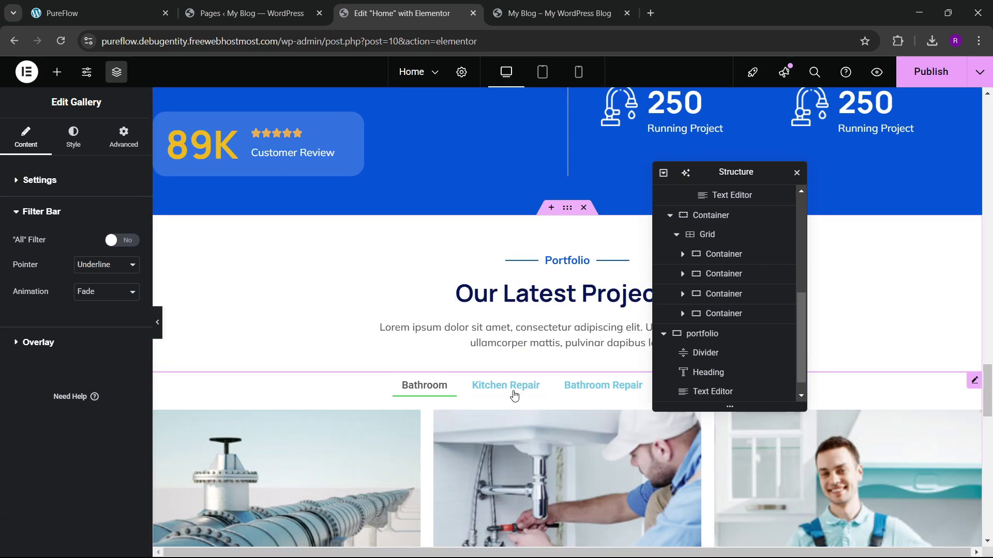
left_click(114, 267)
left_click(93, 314)
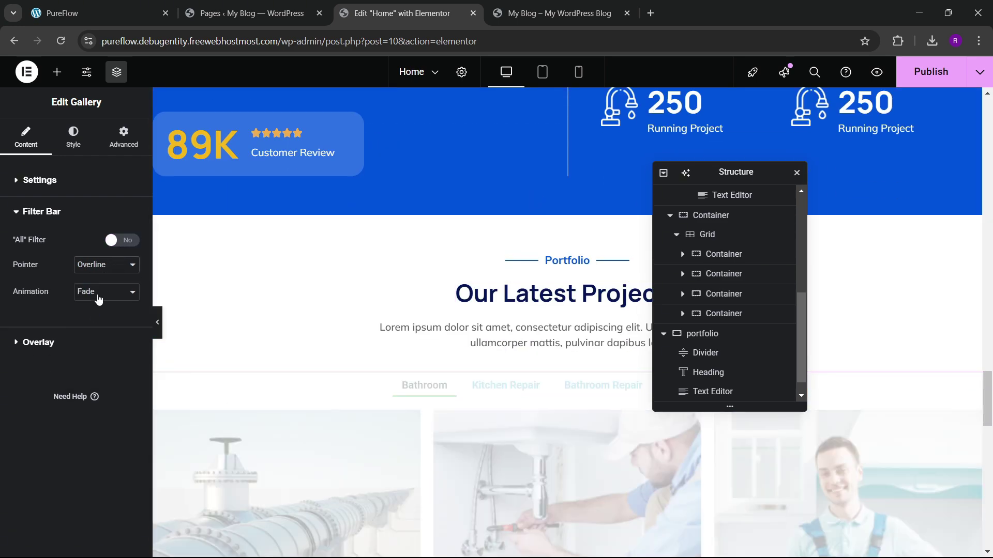
left_click(107, 265)
left_click(100, 361)
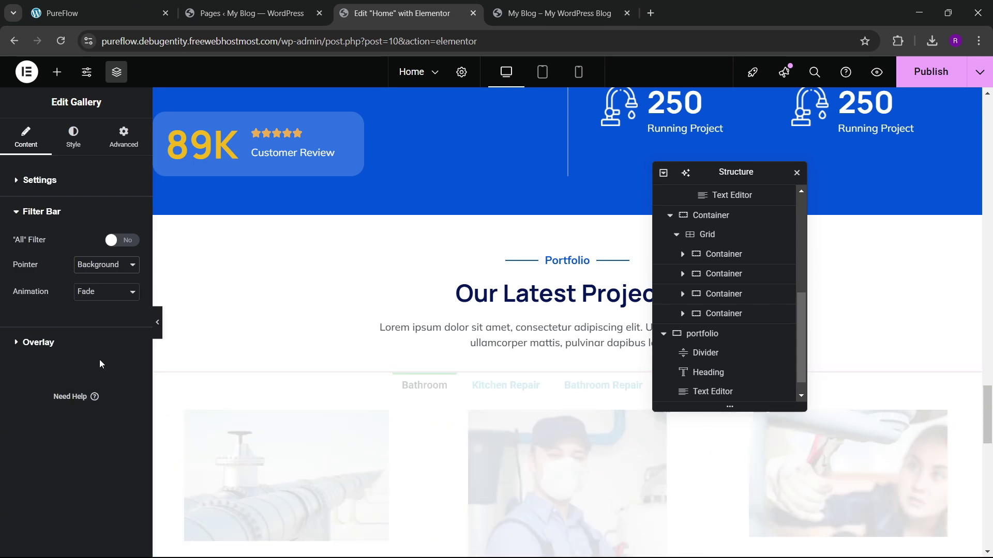
scroll(391, 400, "down", 2)
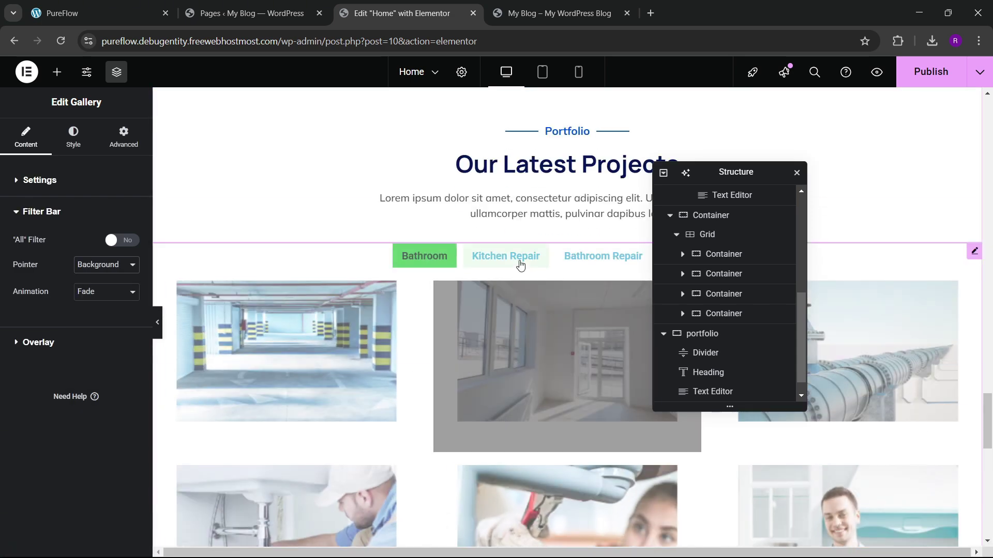
left_click(506, 259)
left_click(589, 259)
left_click(421, 261)
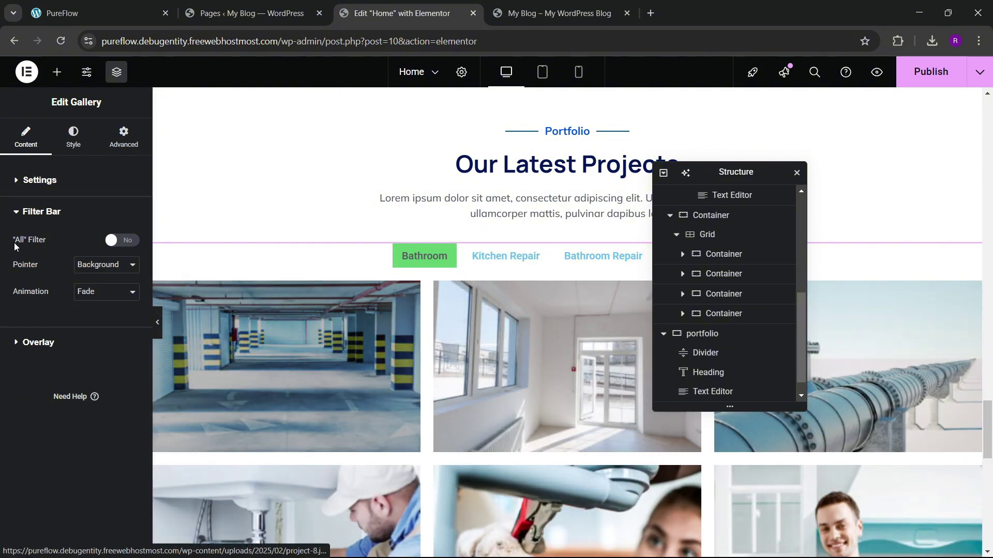
left_click(74, 150)
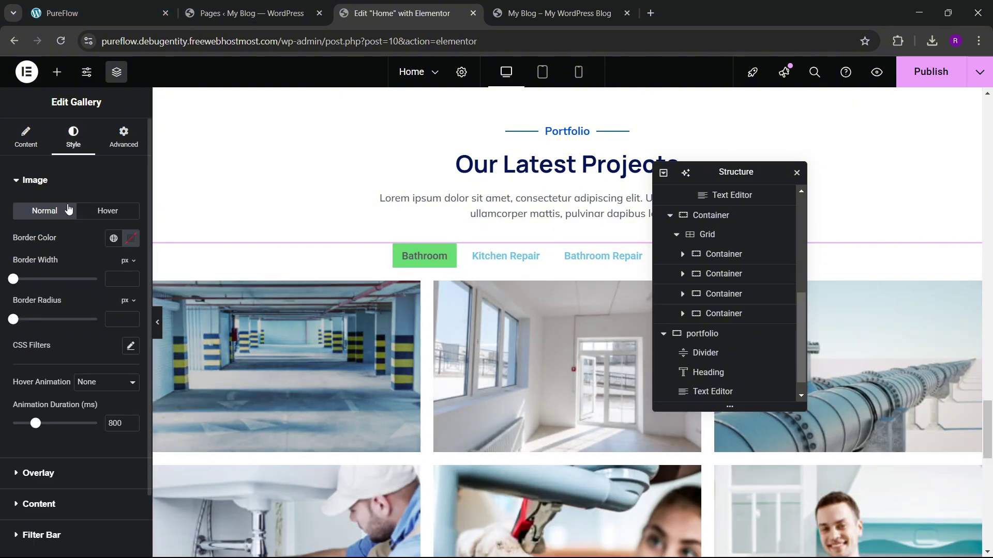
Step: Colour the filter labels dark and set their font to Mulish
scroll(67, 271, "down", 2)
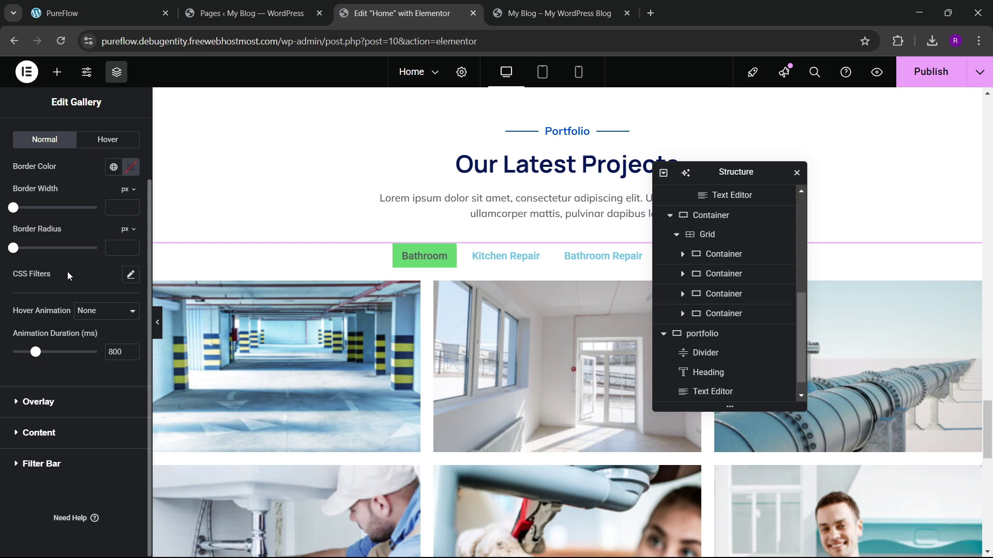
left_click(42, 463)
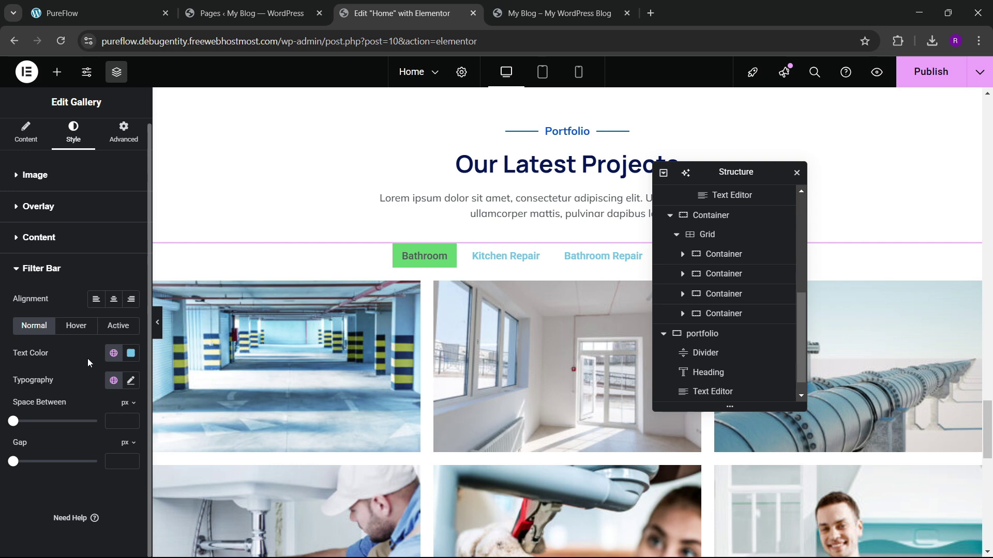
left_click(113, 353)
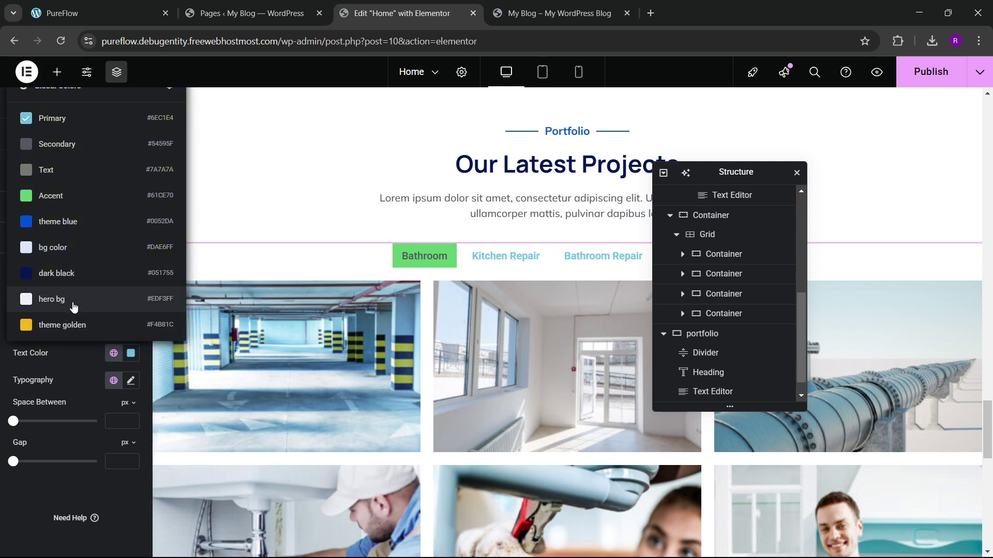
left_click(69, 275)
left_click(131, 381)
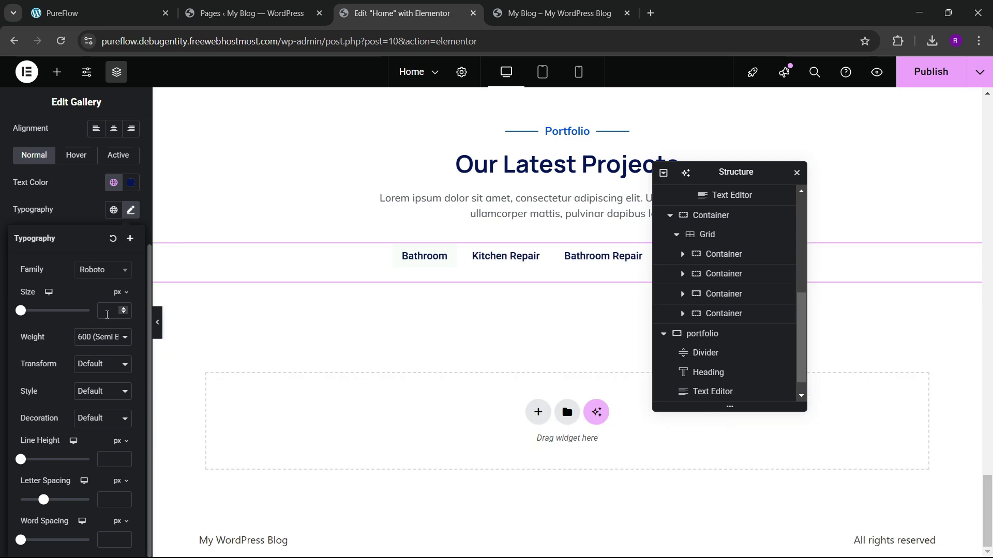
left_click(93, 270)
left_click(90, 272)
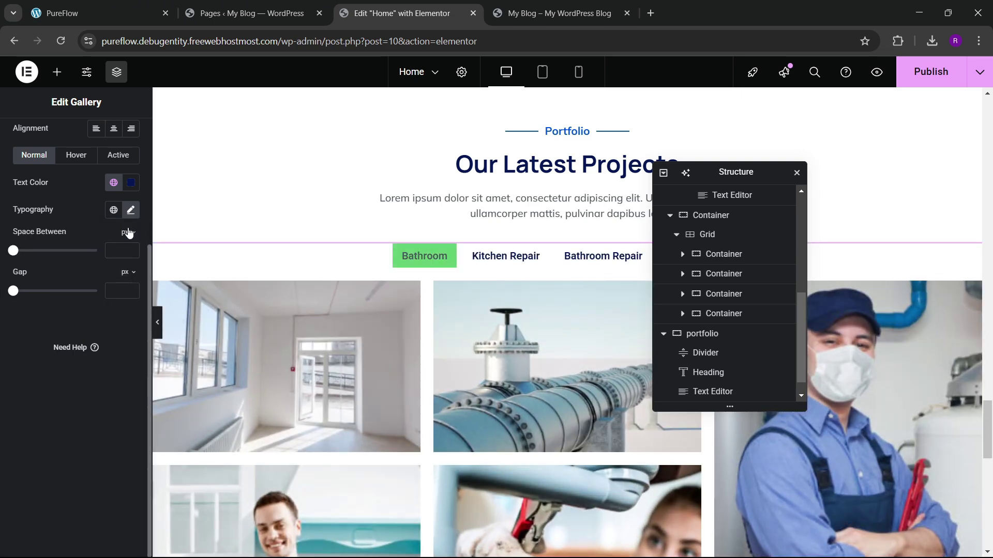
left_click(131, 210)
left_click(102, 271)
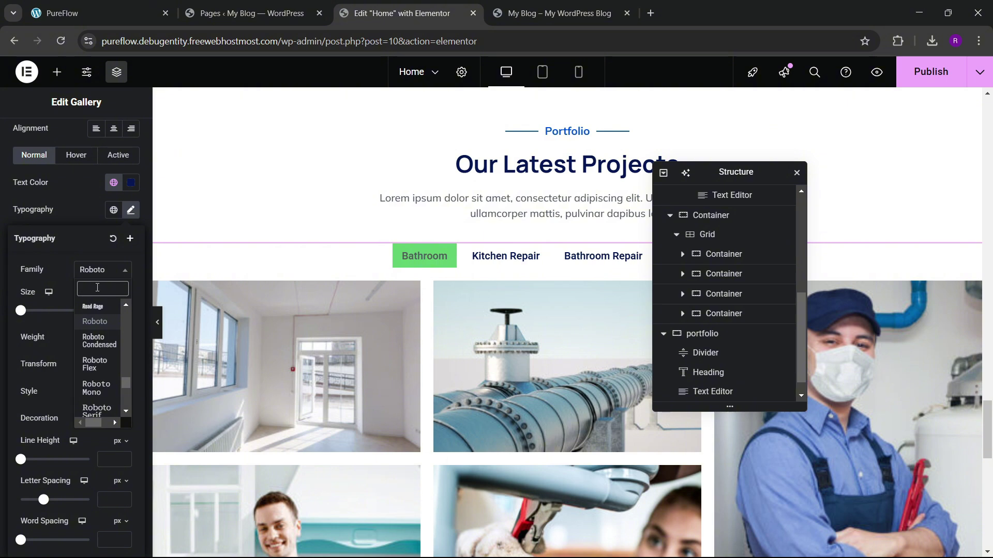
type("mulish")
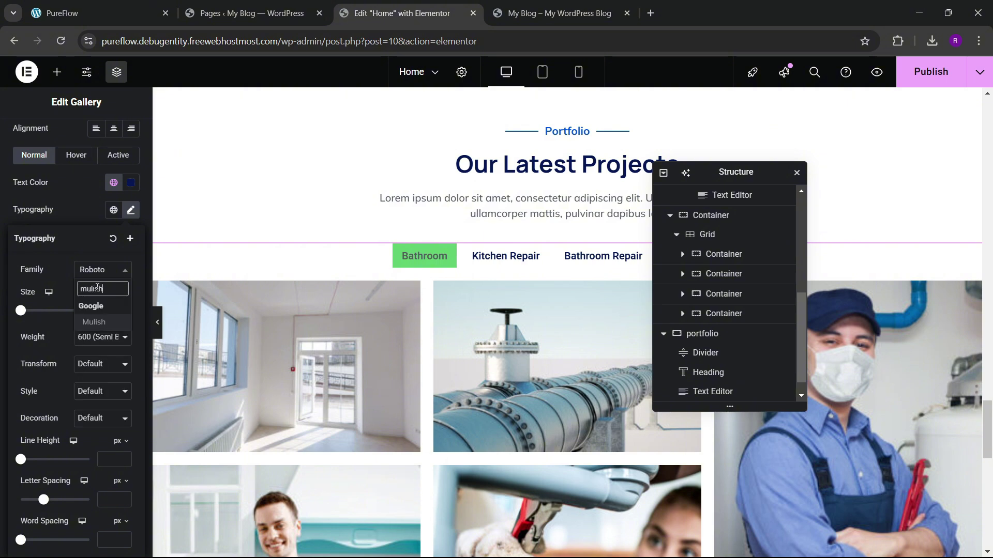
key("Return")
key("Escape")
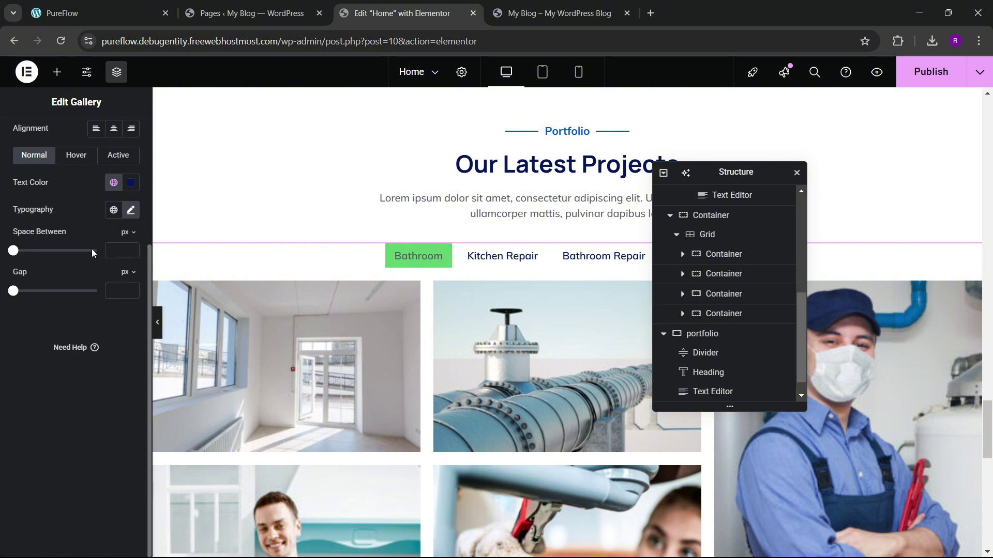
Step: Make the active filter pointer theme blue with white #FFFFFF text, set gap 30, and publish
scroll(92, 265, "up", 3)
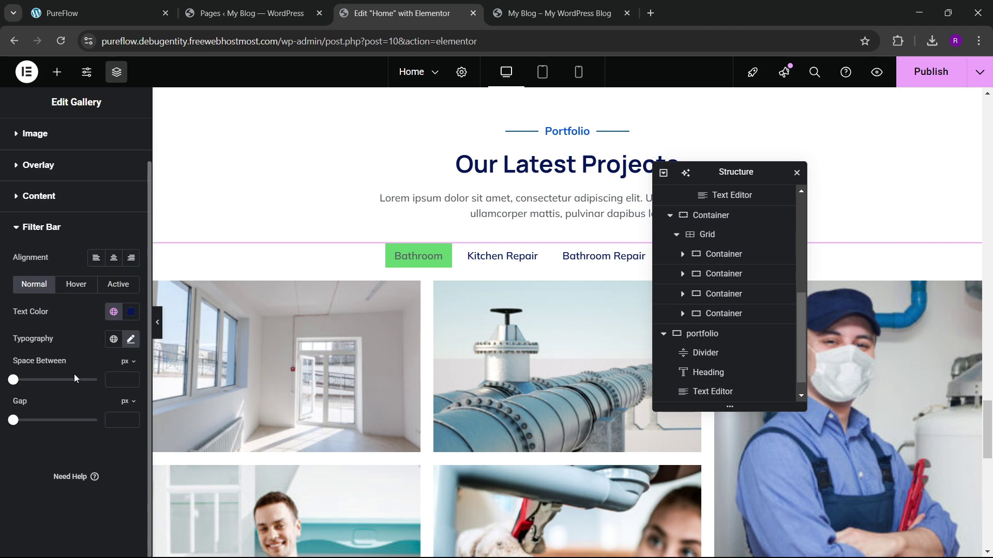
left_click(84, 292)
scroll(78, 296, "up", 1)
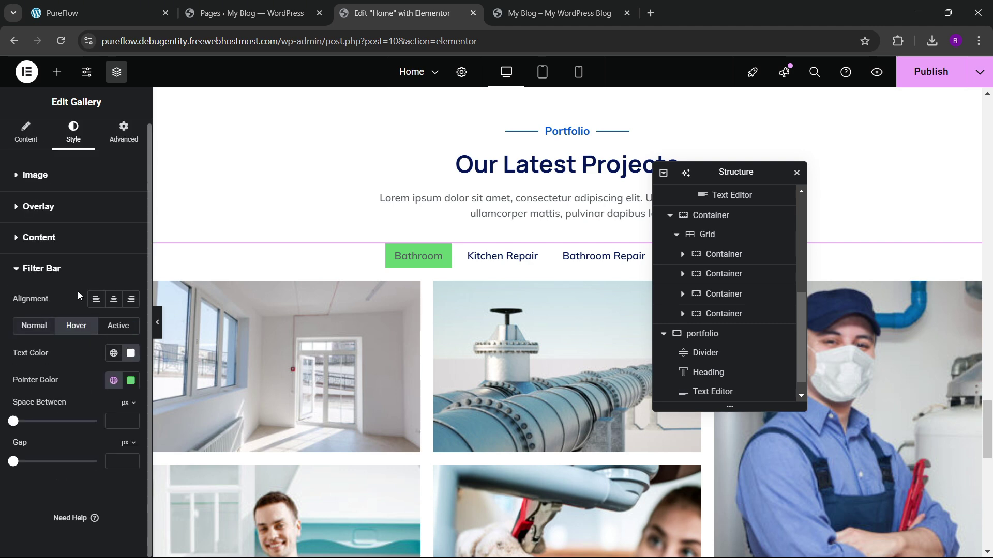
left_click(114, 384)
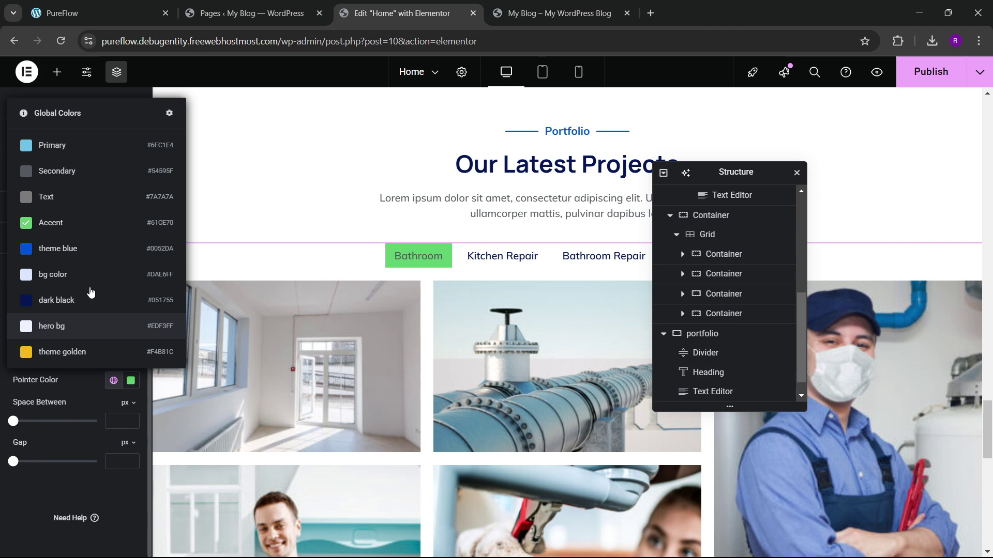
left_click(78, 249)
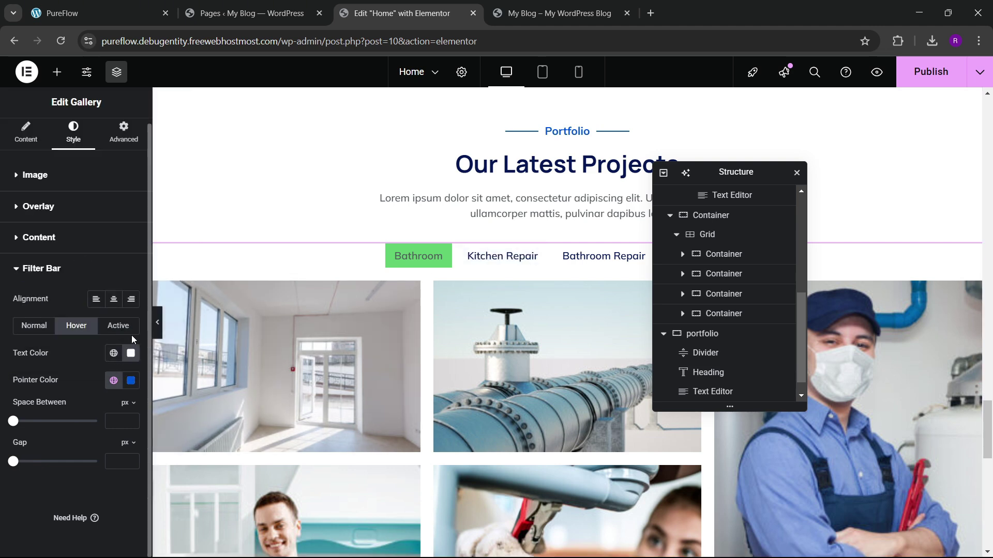
left_click(113, 381)
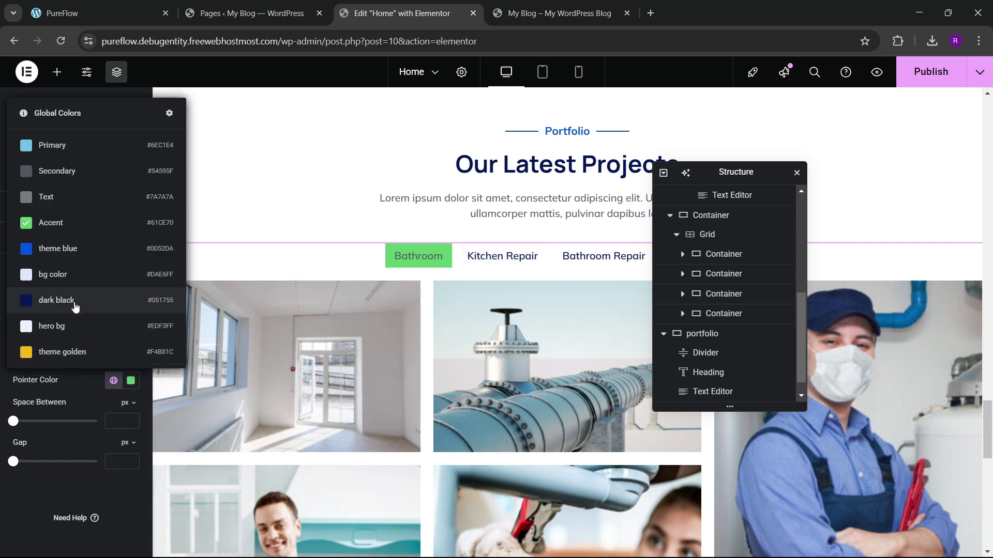
left_click(75, 250)
left_click(123, 355)
type("#9AADC3")
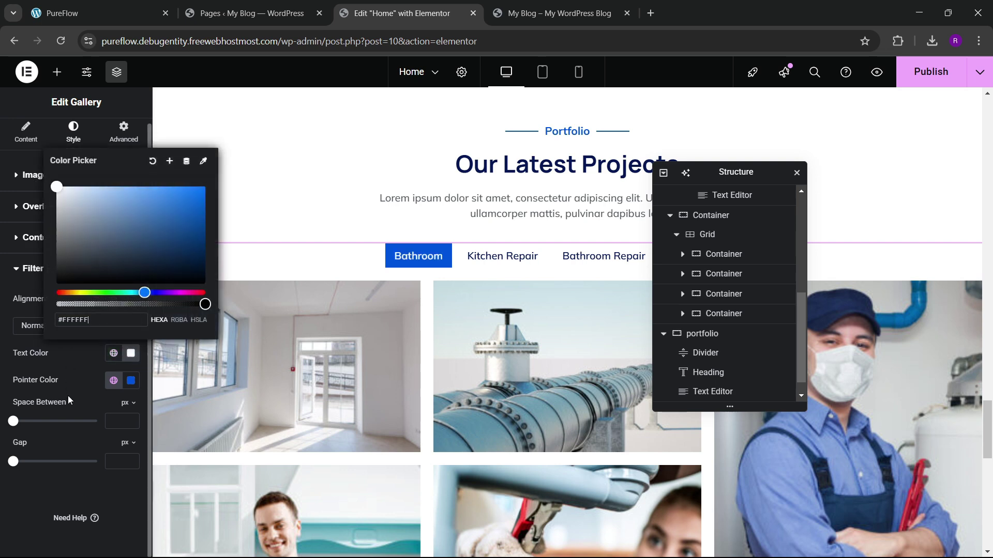
left_click(68, 396)
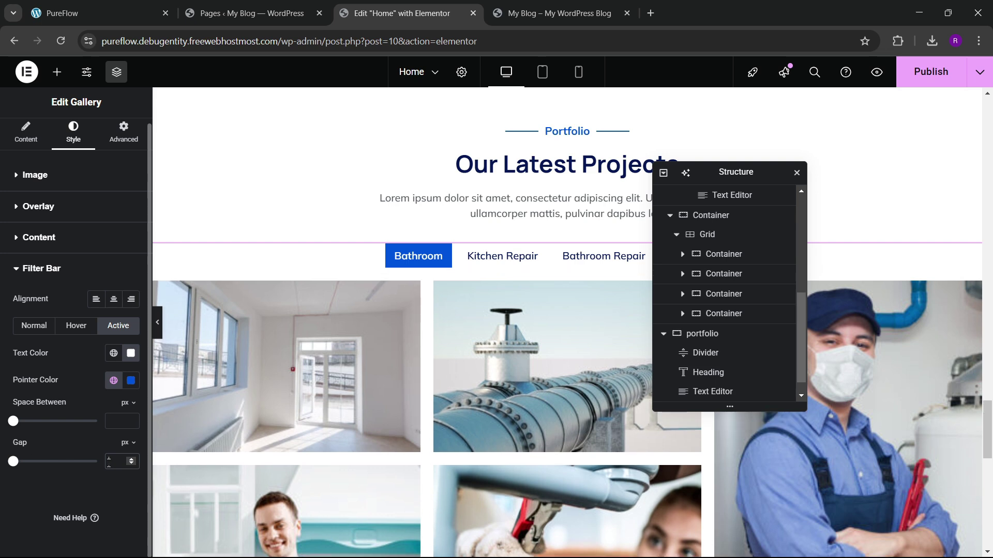
type("30")
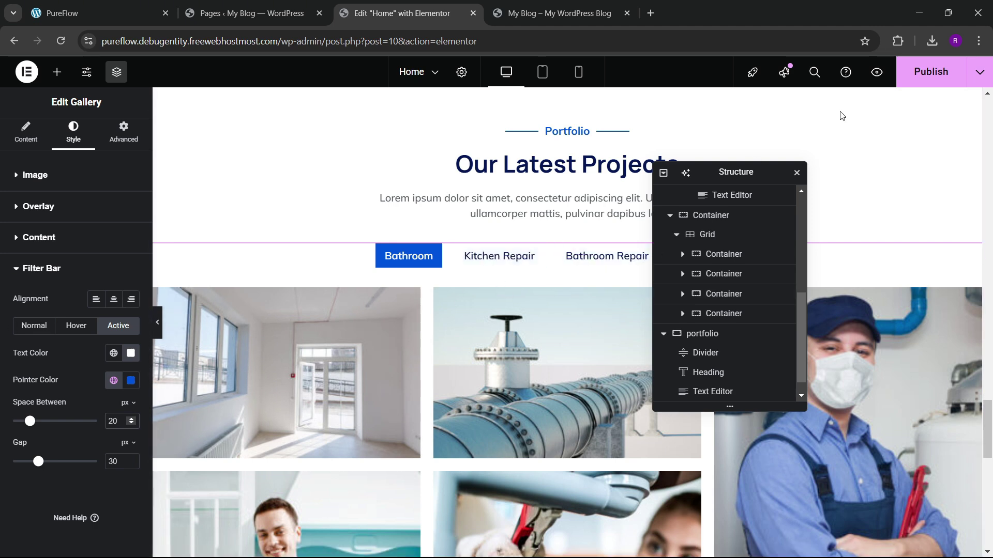
left_click(917, 74)
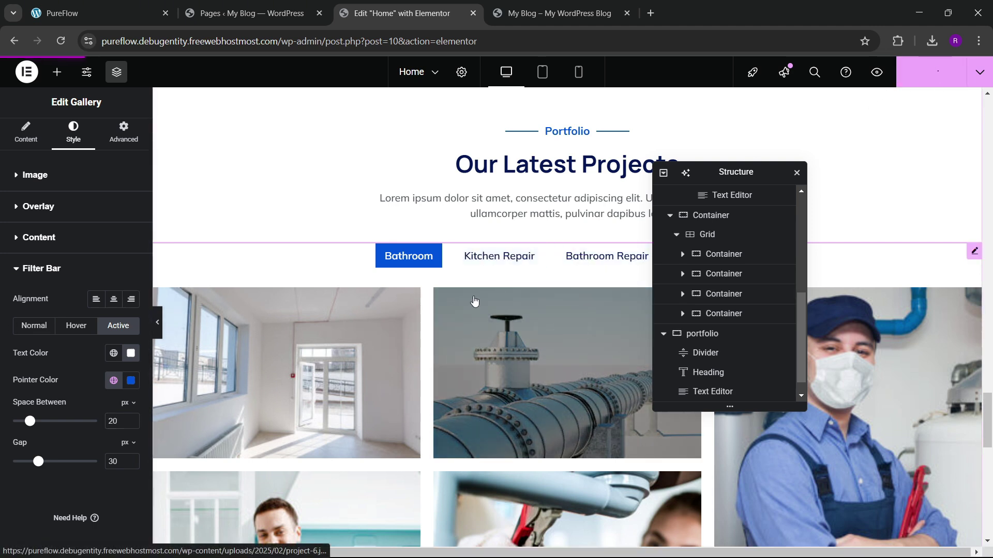
left_click(549, 14)
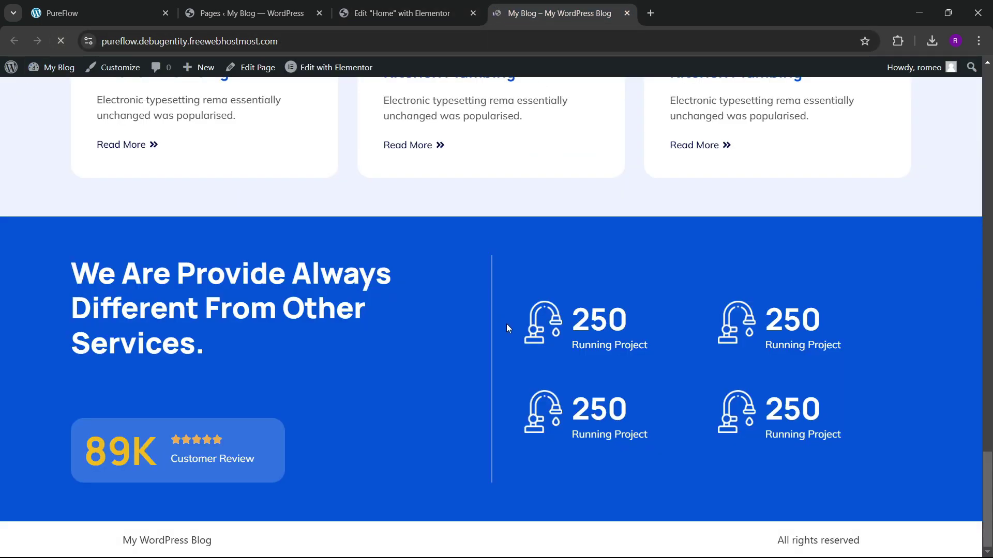
scroll(404, 336, "down", 5)
scroll(404, 336, "down", 5)
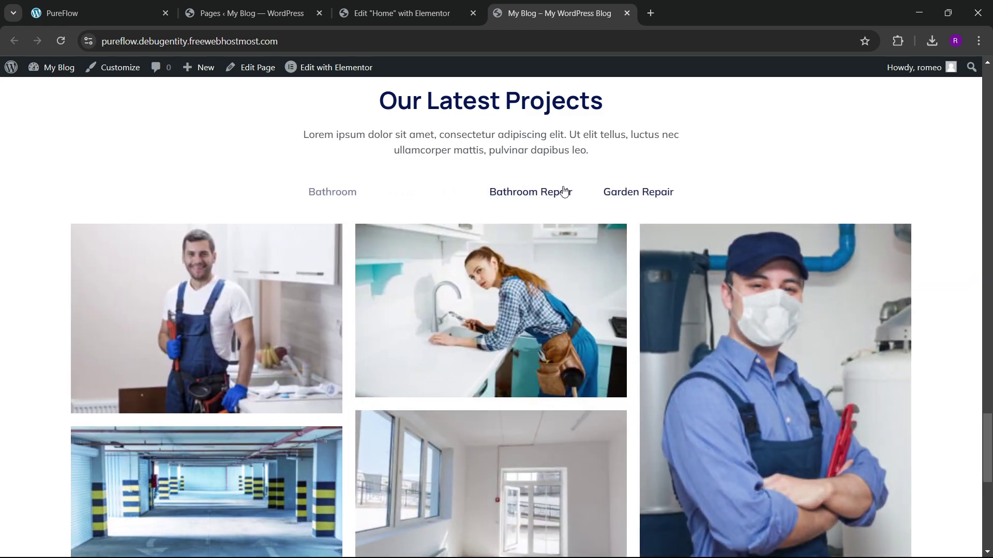
left_click(483, 14)
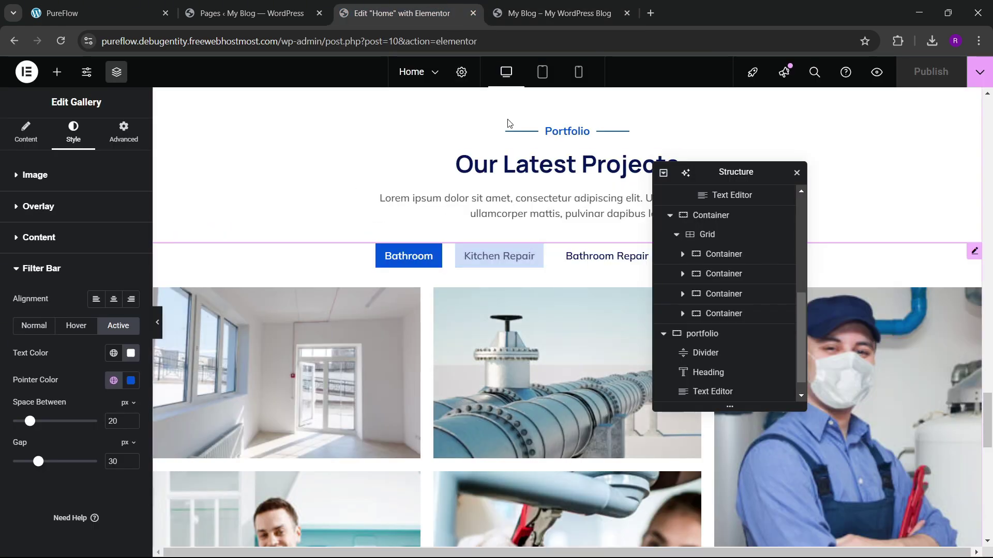
key("ctrl+Tab")
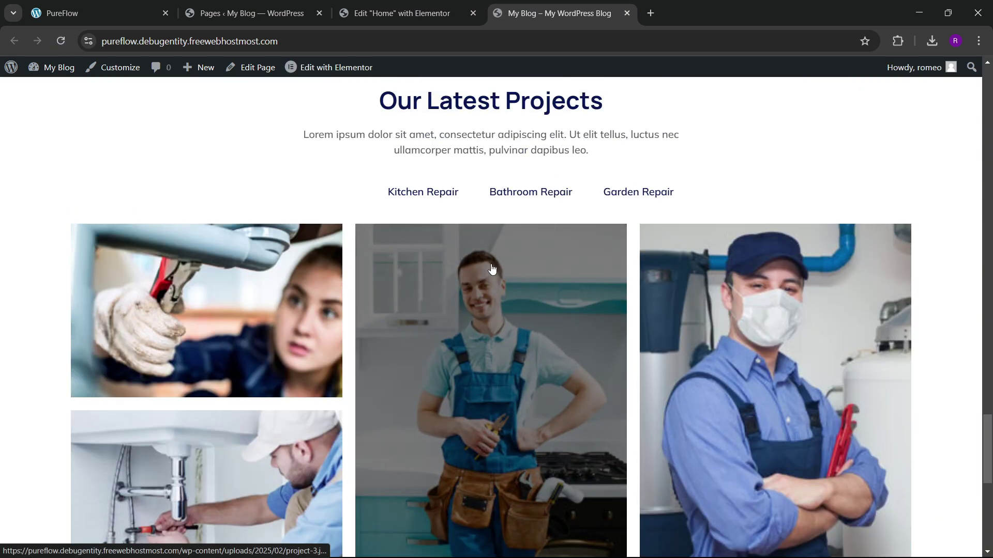
left_click(647, 194)
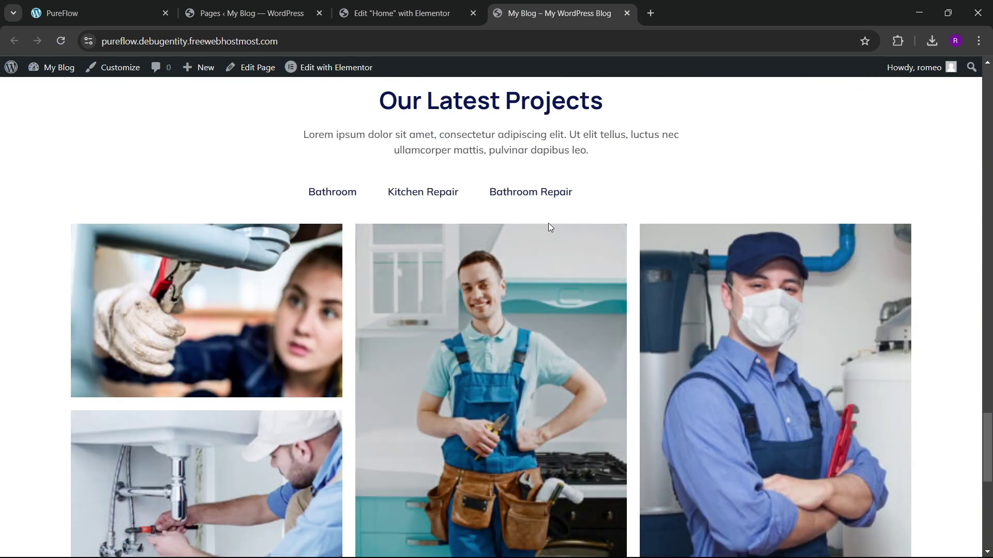
key("ctrl+Page_Up")
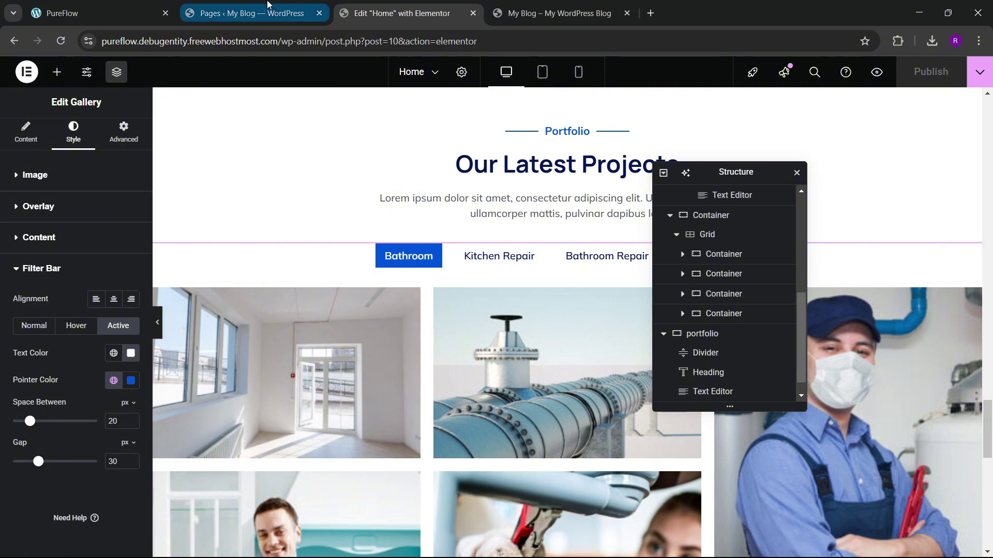
scroll(471, 264, "down", 5)
left_click(61, 13)
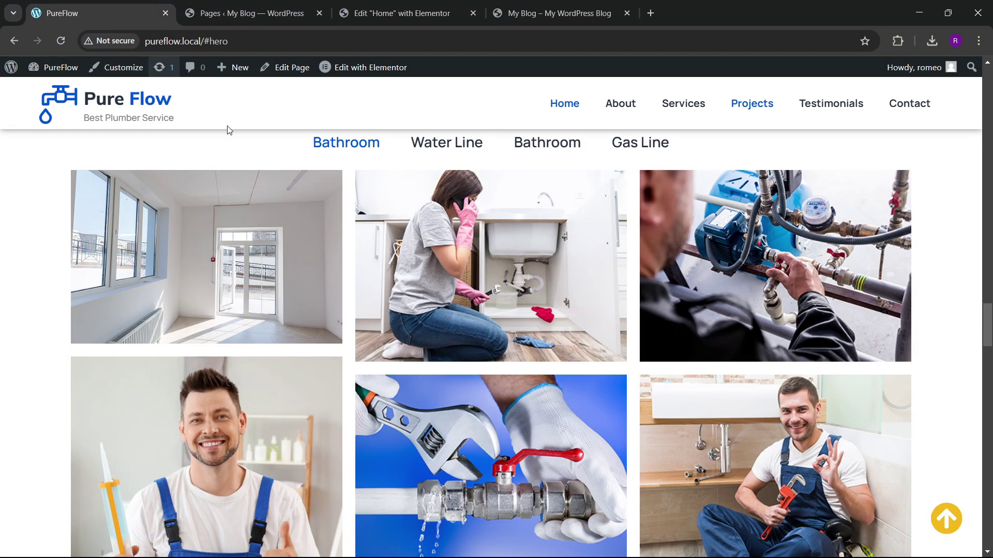
scroll(427, 333, "down", 6)
scroll(427, 333, "down", 10)
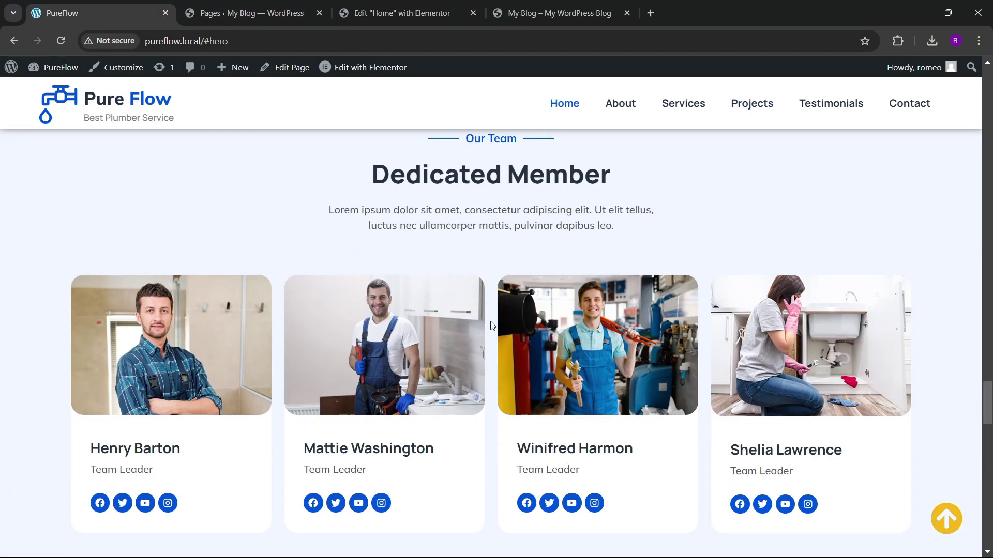
scroll(465, 275, "up", 4)
scroll(465, 277, "down", 4)
scroll(455, 310, "down", 4)
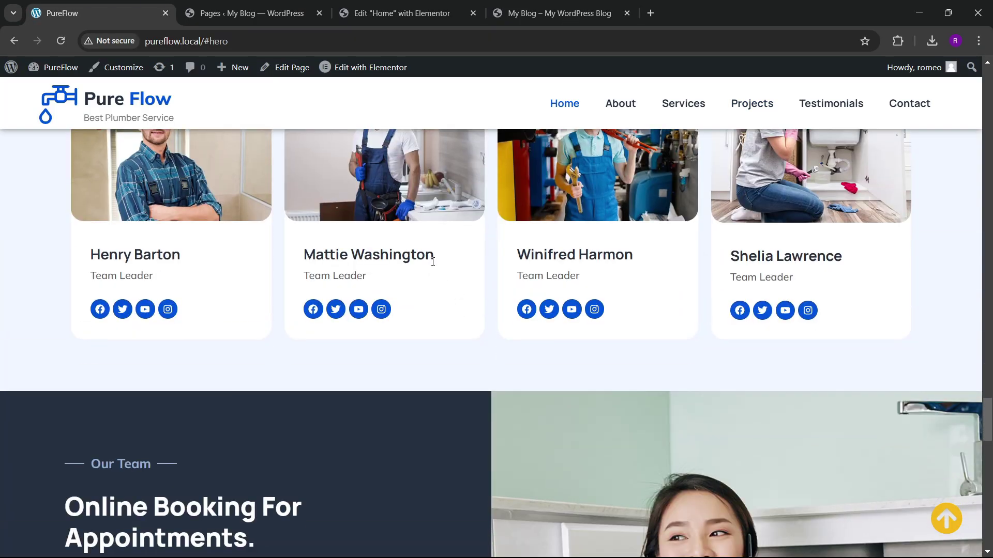
scroll(432, 261, "up", 4)
left_click(452, 15)
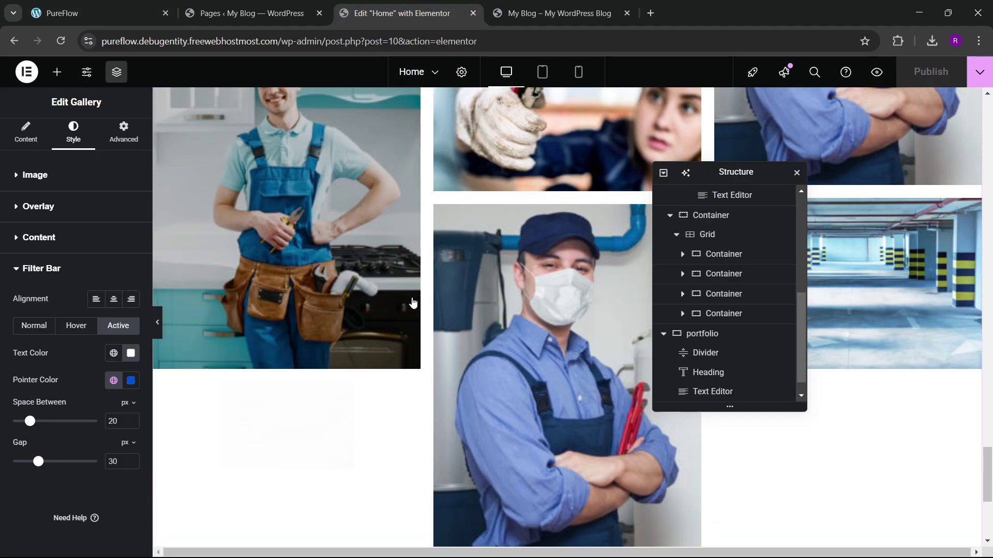
scroll(414, 302, "down", 5)
left_click(536, 413)
left_click(499, 410)
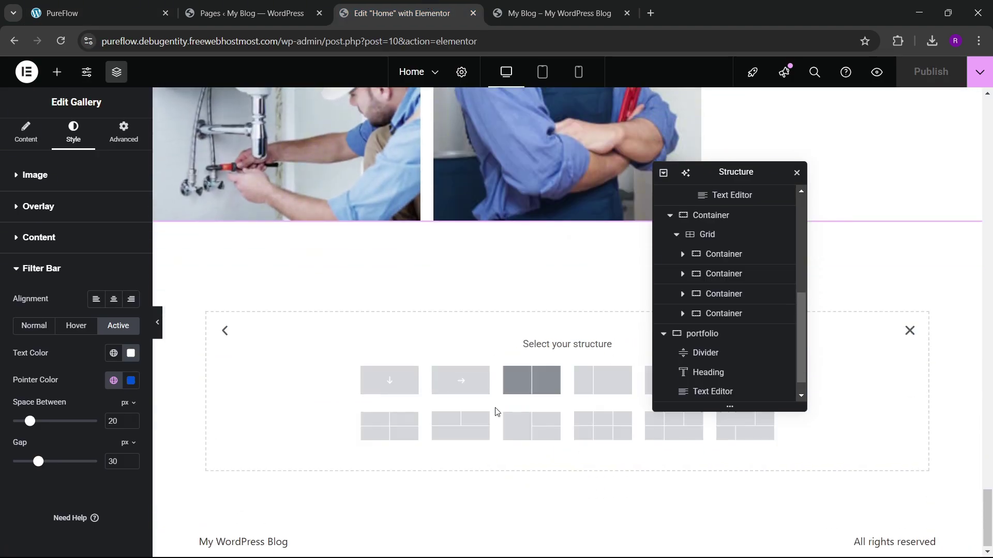
left_click(408, 393)
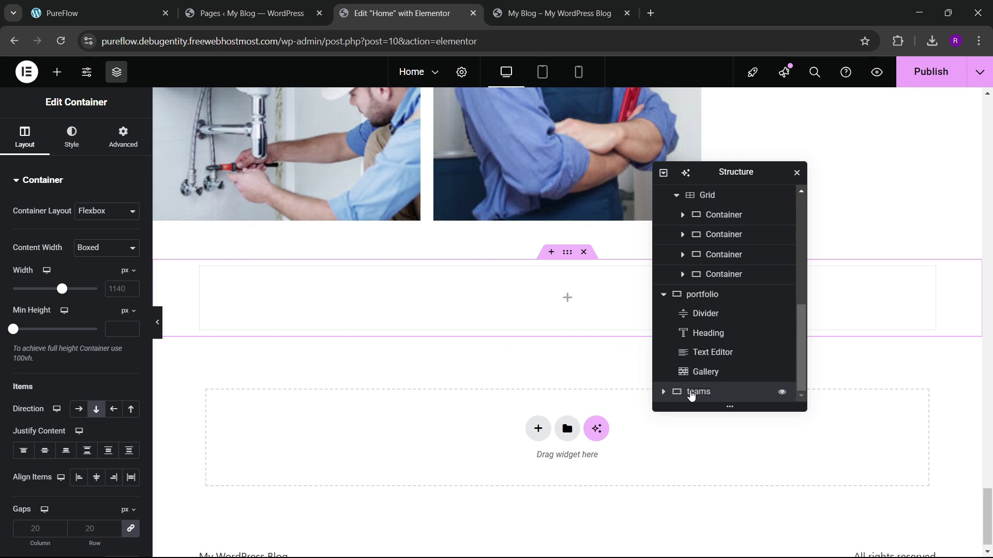
left_click(662, 173)
left_click(663, 172)
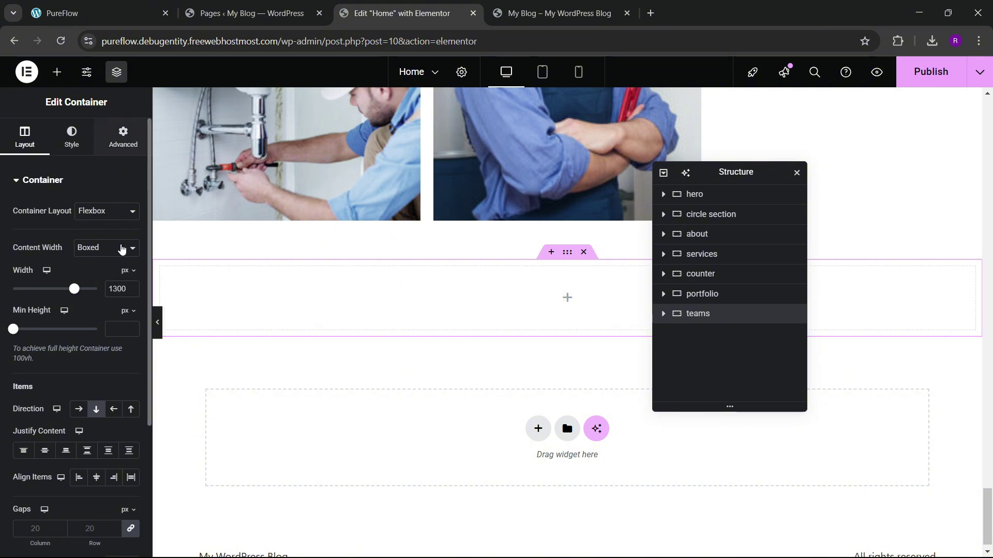
left_click(123, 137)
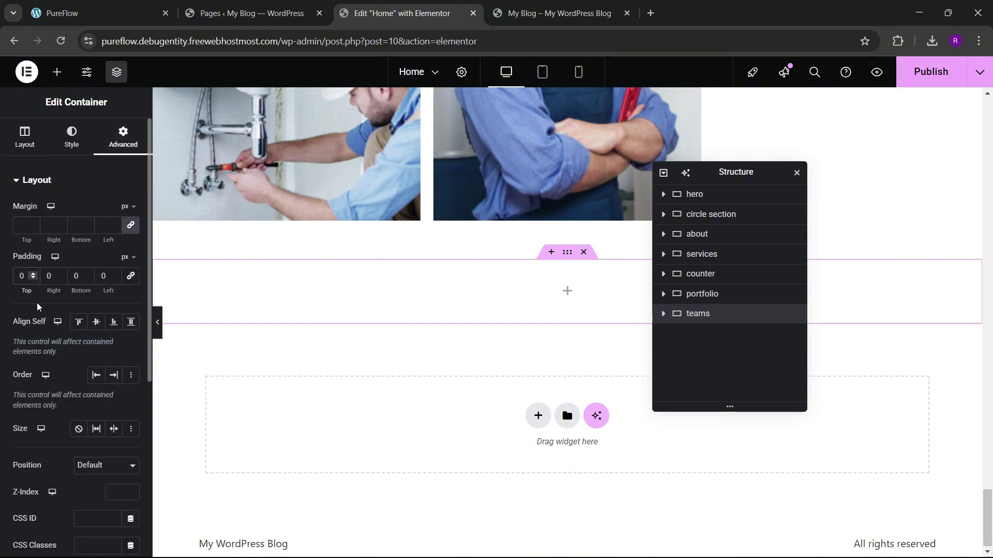
type("6")
left_click(73, 276)
type("6")
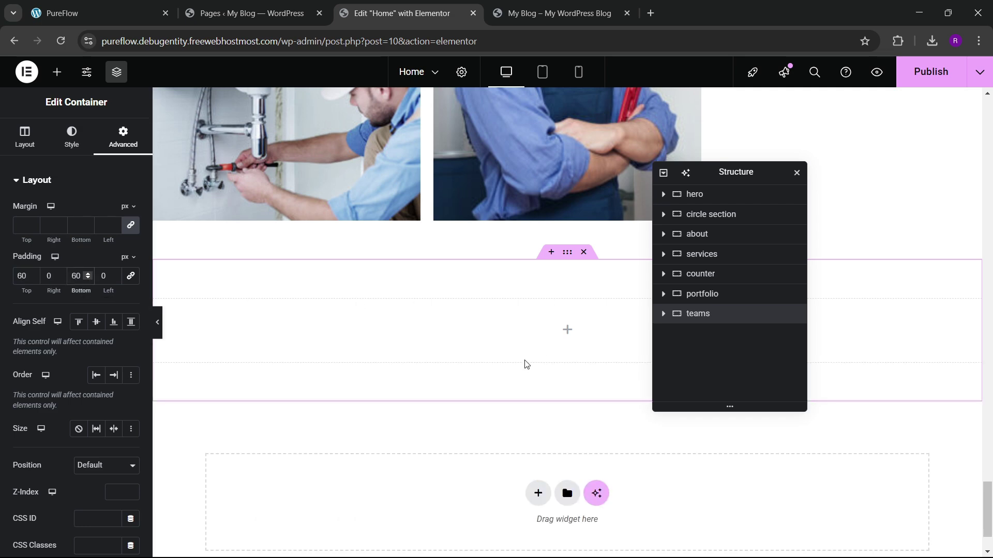
left_click(119, 12)
scroll(409, 216, "up", 1)
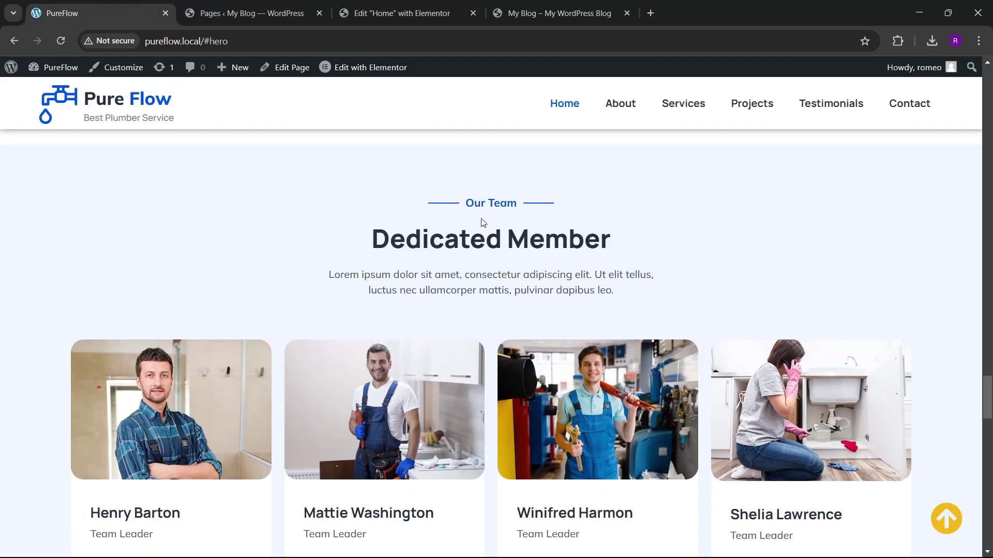
left_click(420, 5)
scroll(511, 291, "up", 8)
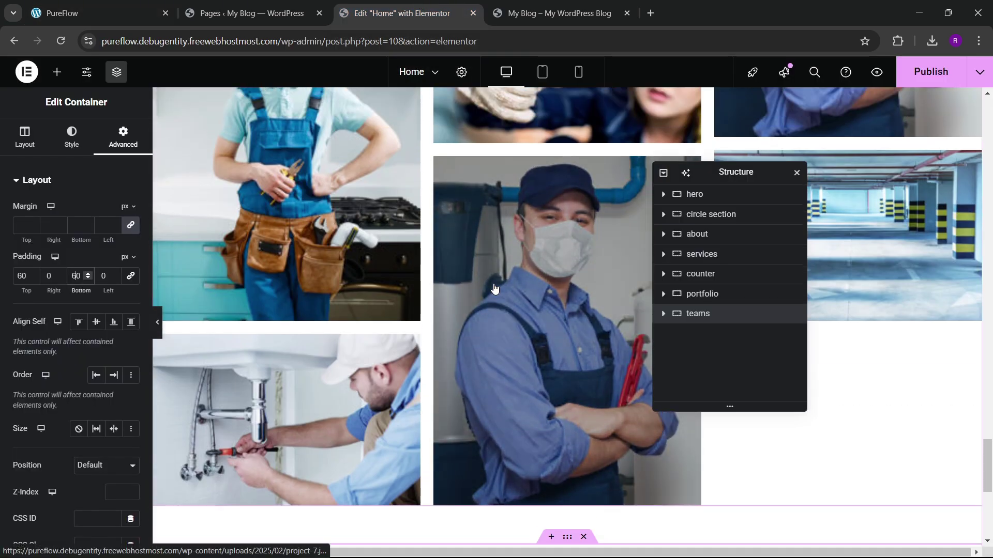
scroll(495, 289, "down", 8)
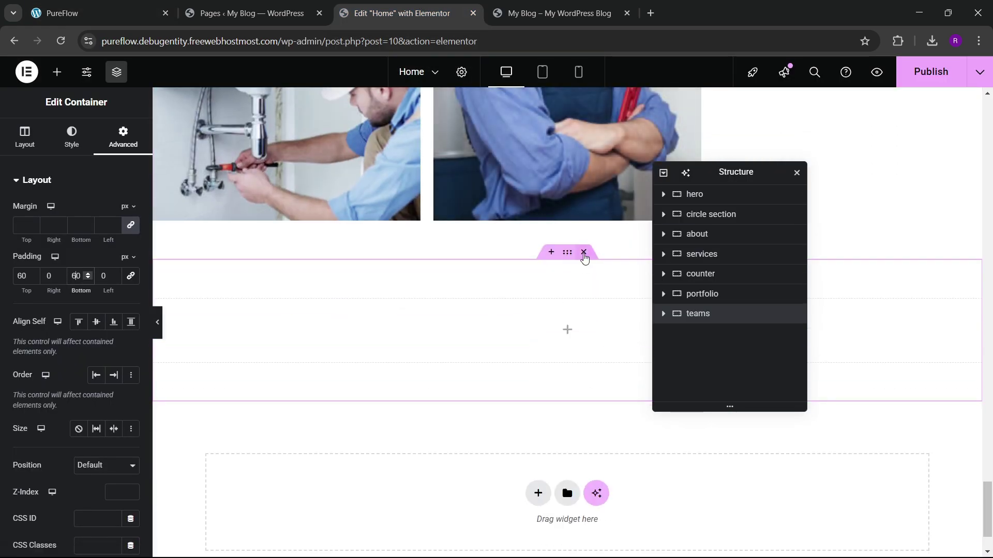
left_click(583, 251)
scroll(519, 307, "up", 5)
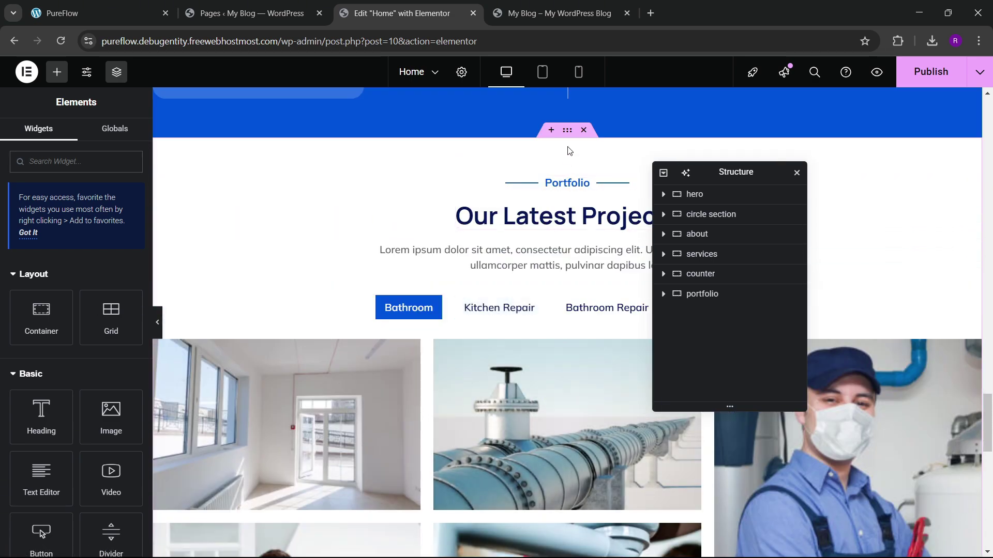
Step: Duplicate the portfolio section and delete the gallery from the copy
right_click(567, 136)
left_click(592, 177)
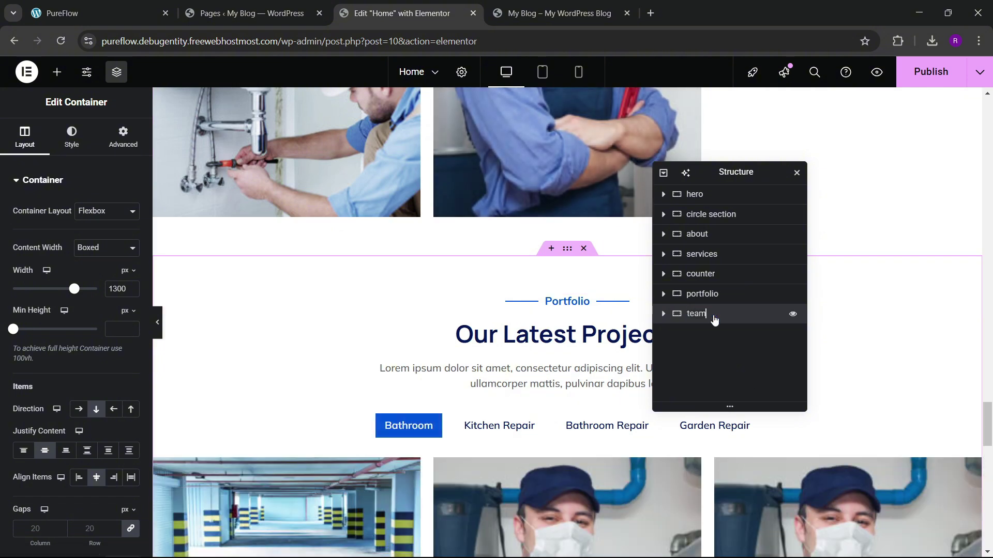
scroll(465, 321, "down", 3)
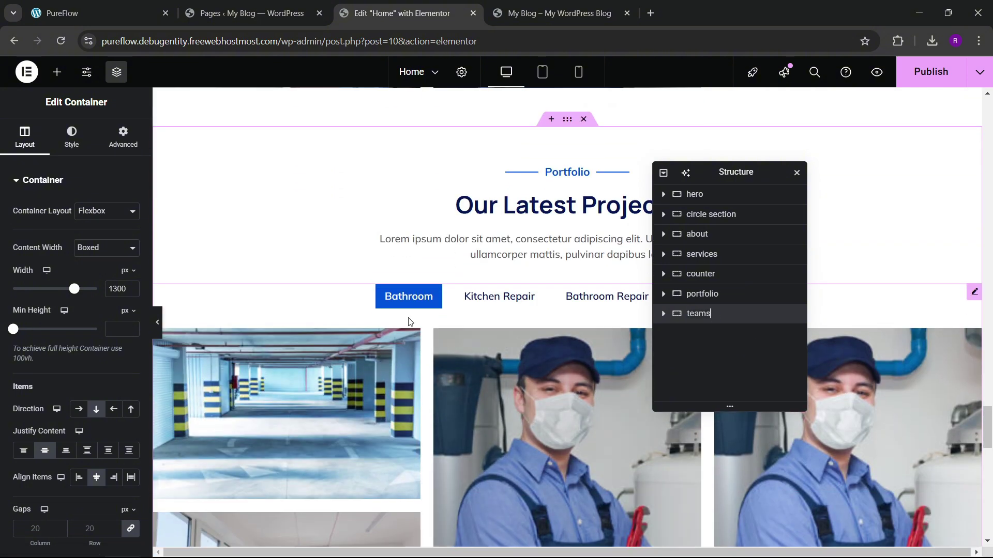
left_click(350, 305)
right_click(350, 305)
left_click(393, 543)
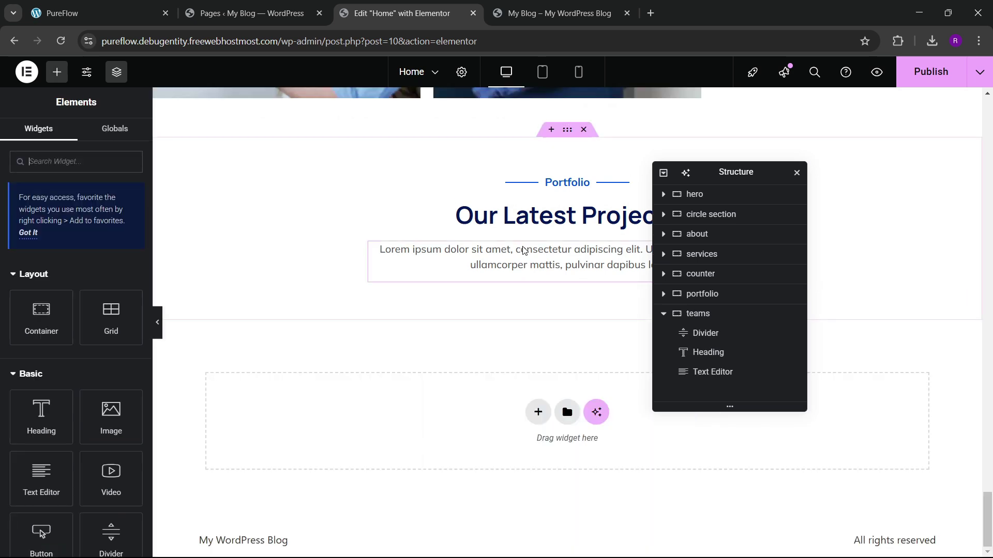
left_click(150, 4)
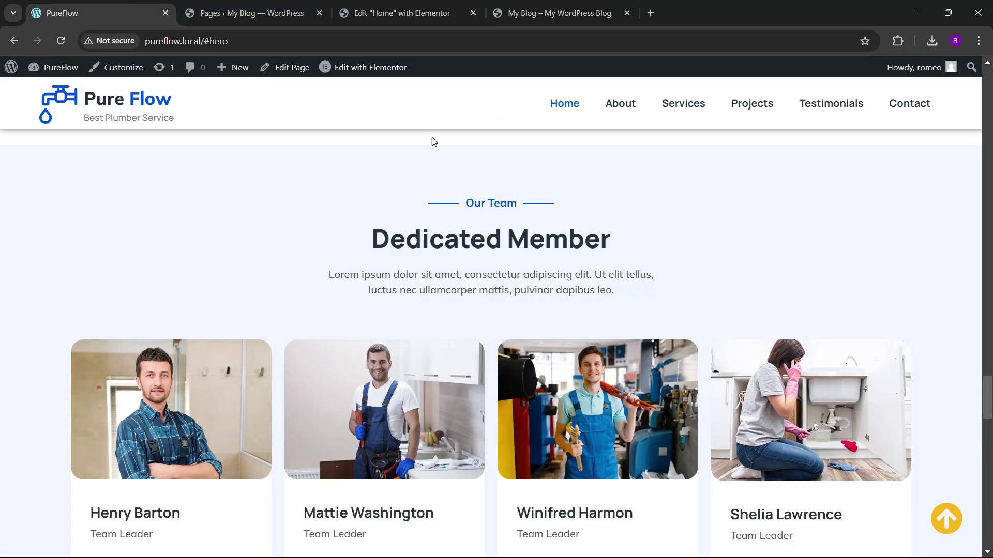
left_click(432, 7)
Step: Relabel the copied divider 'Our Team' and paste 'Dedicated Member' into the heading
left_click(563, 182)
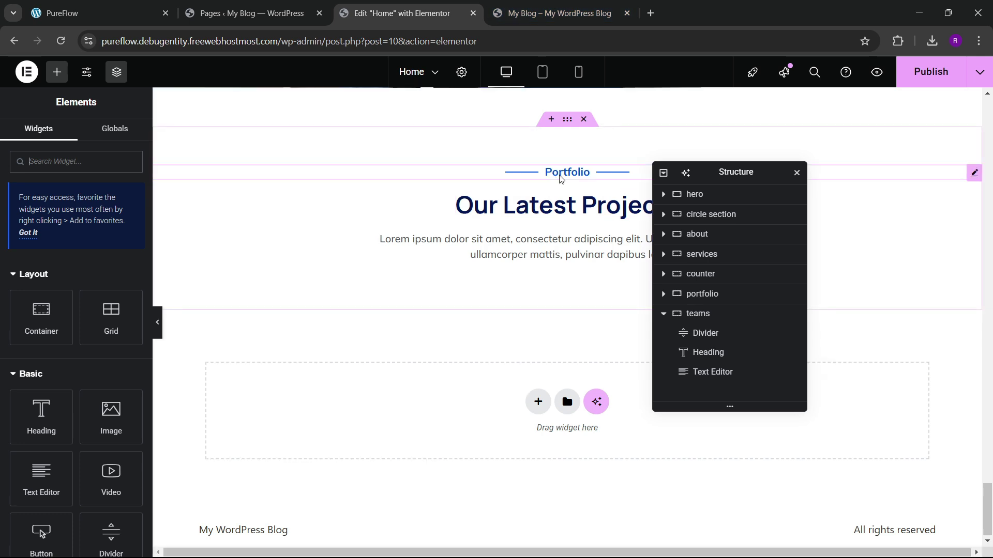
double_click(93, 343)
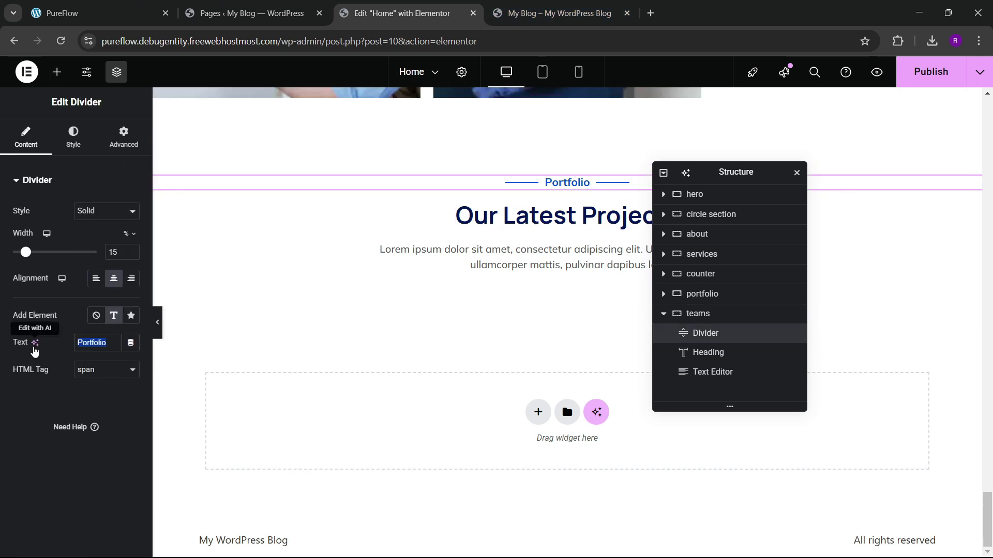
type("Our Team")
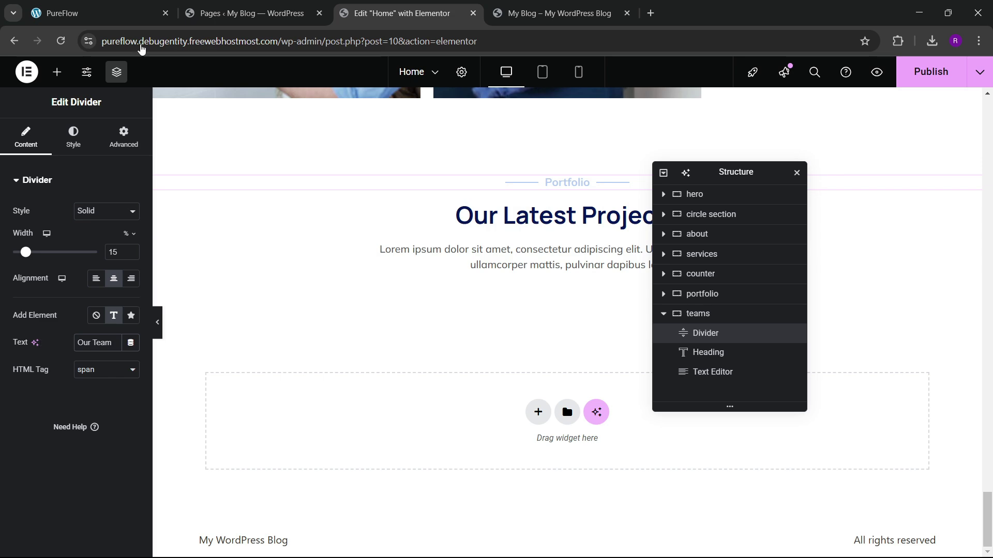
left_click(155, 8)
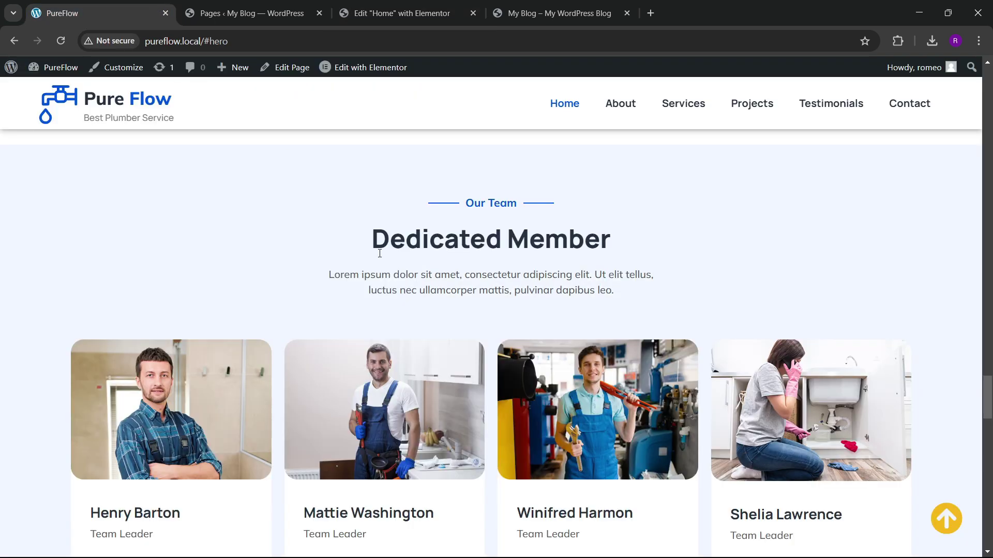
left_click_drag(373, 246, 619, 236)
key("ctrl+c")
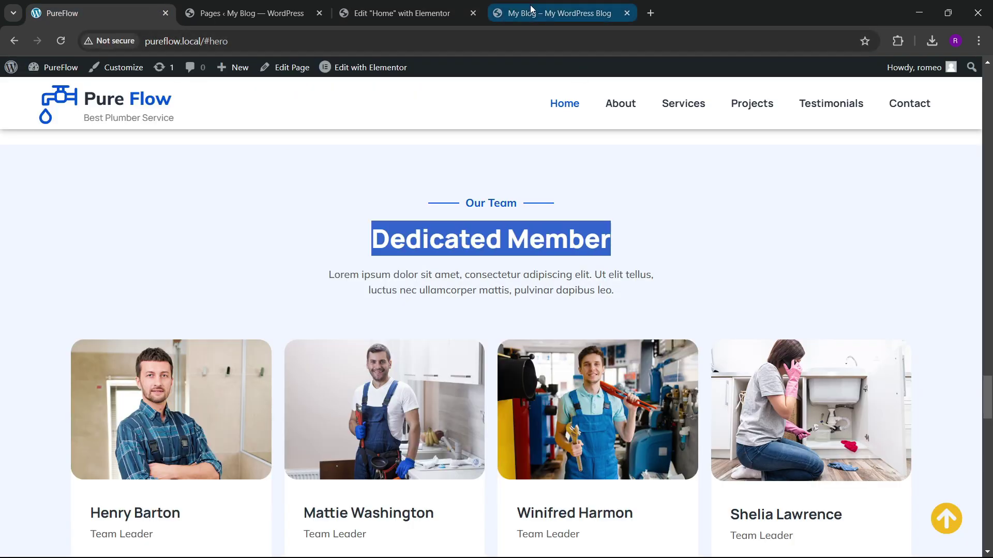
left_click(402, 13)
left_click(554, 216)
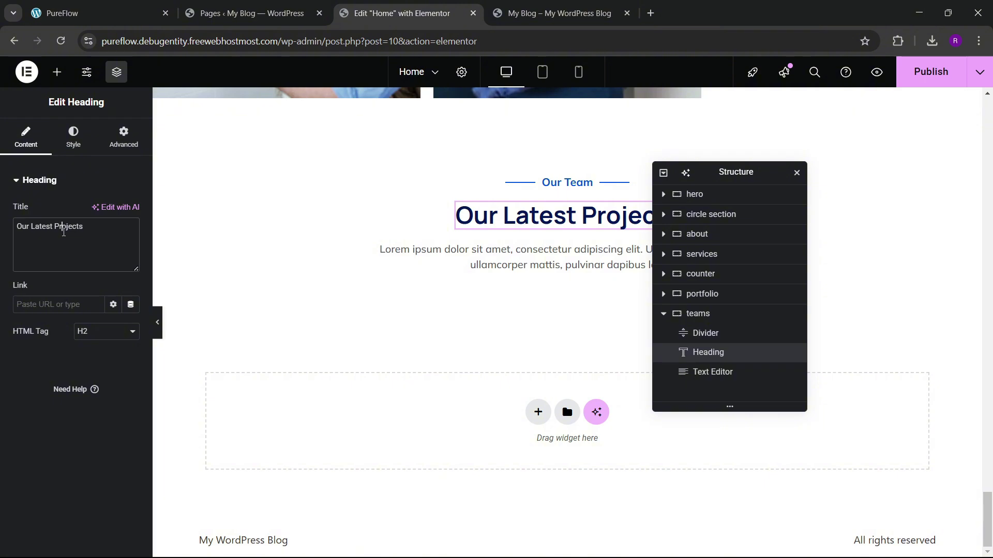
key("ctrl+v")
left_click(124, 13)
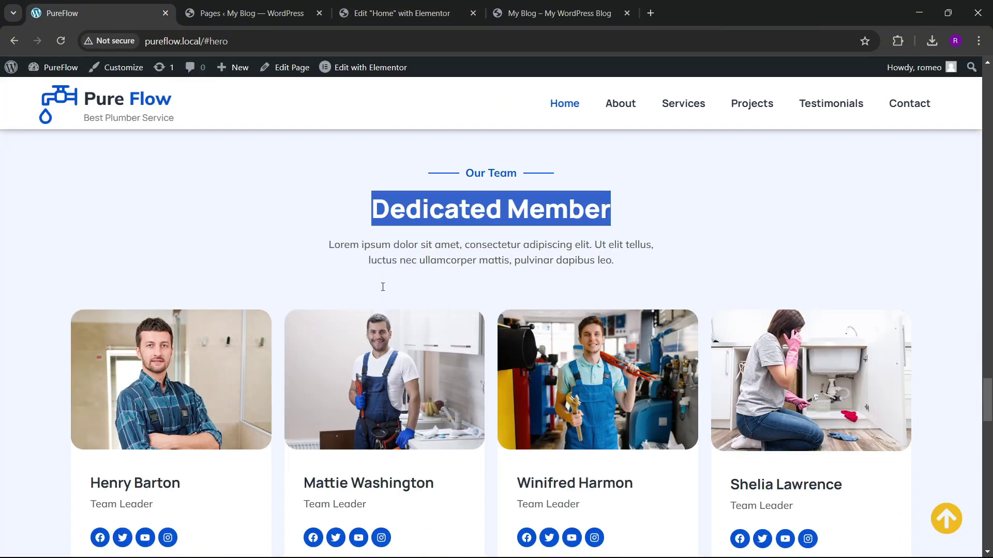
scroll(414, 233, "down", 4)
left_click(406, 13)
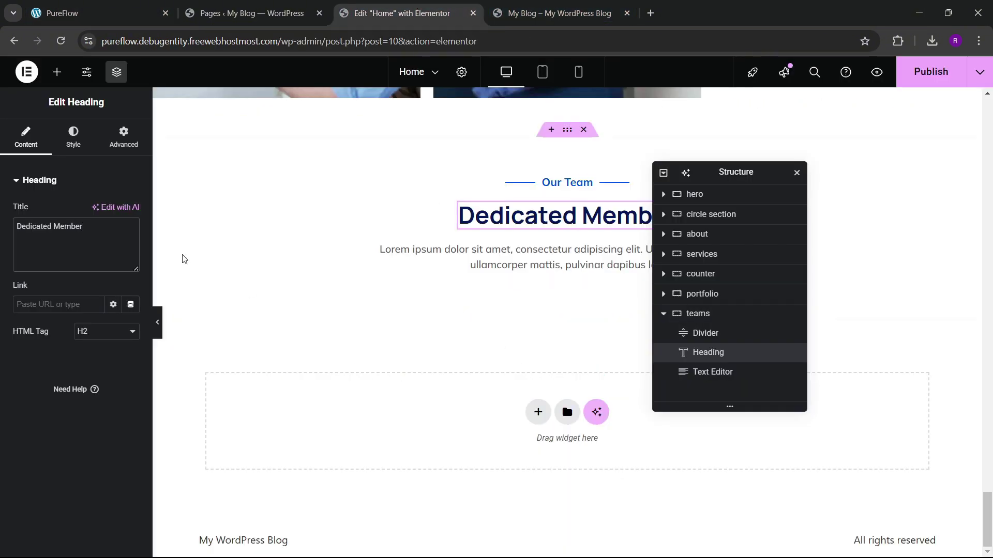
Step: Drag a Grid widget below the section's intro text
left_click(57, 72)
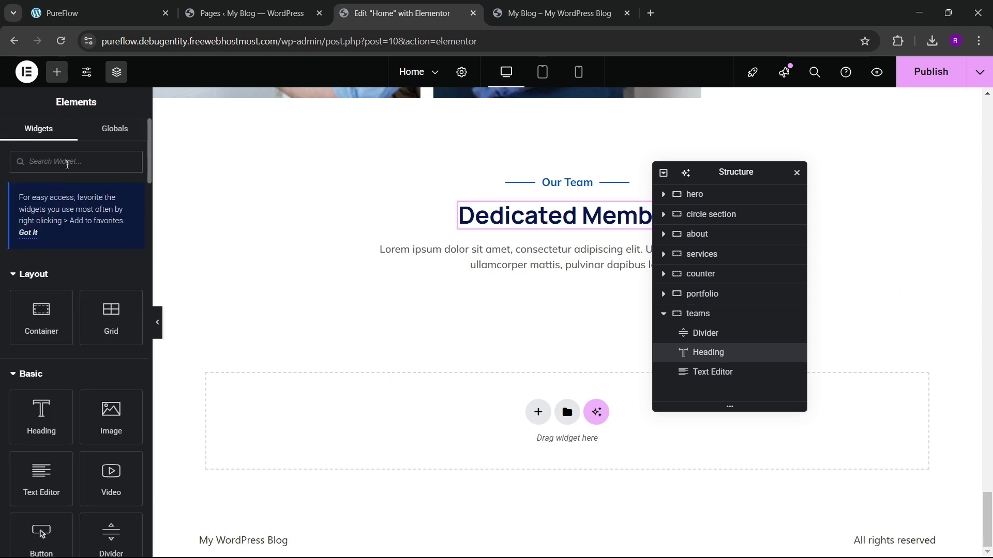
type("grid")
left_click_drag(40, 366, 556, 279)
Step: Set the team grid to 4 columns and 1 row, matching the reference site's four cards
left_click(98, 13)
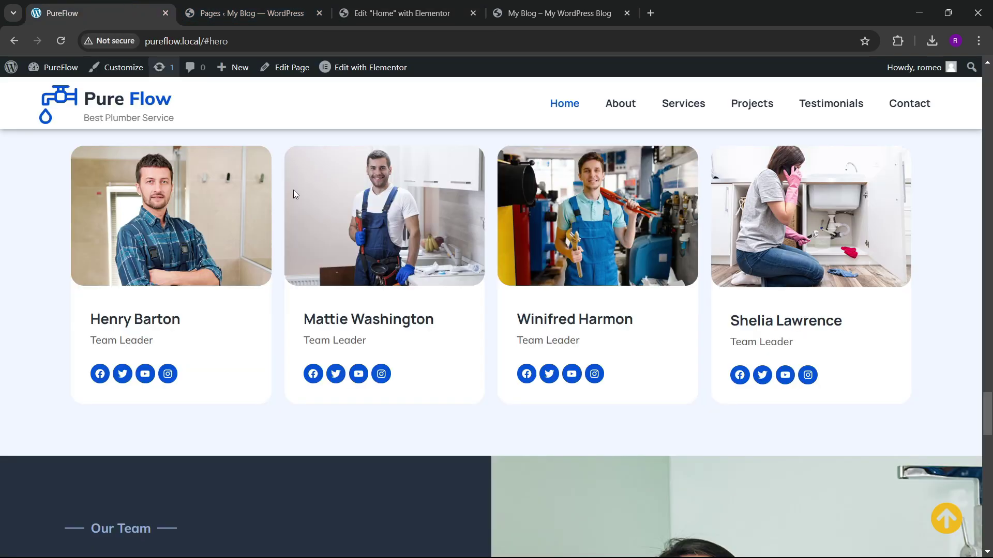
left_click(400, 13)
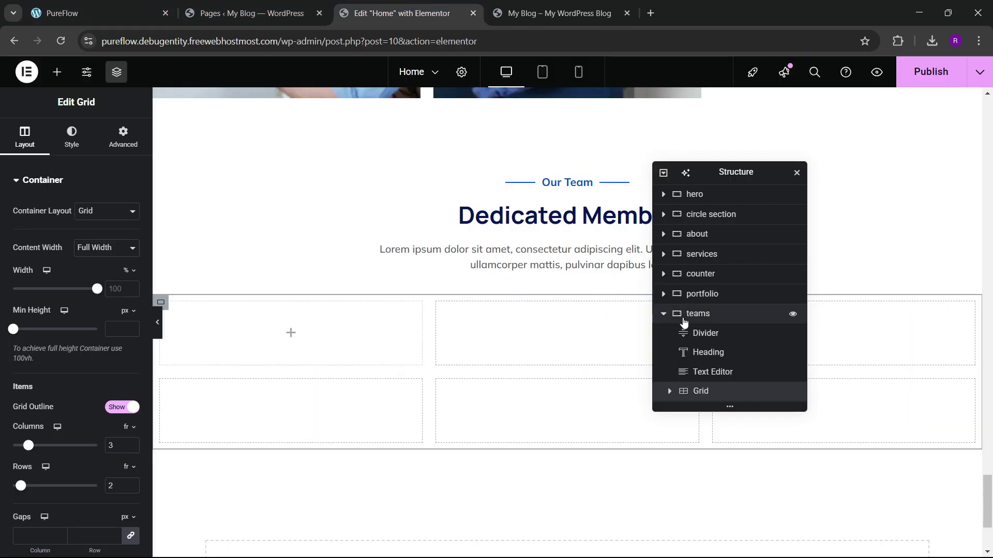
scroll(78, 294, "down", 4)
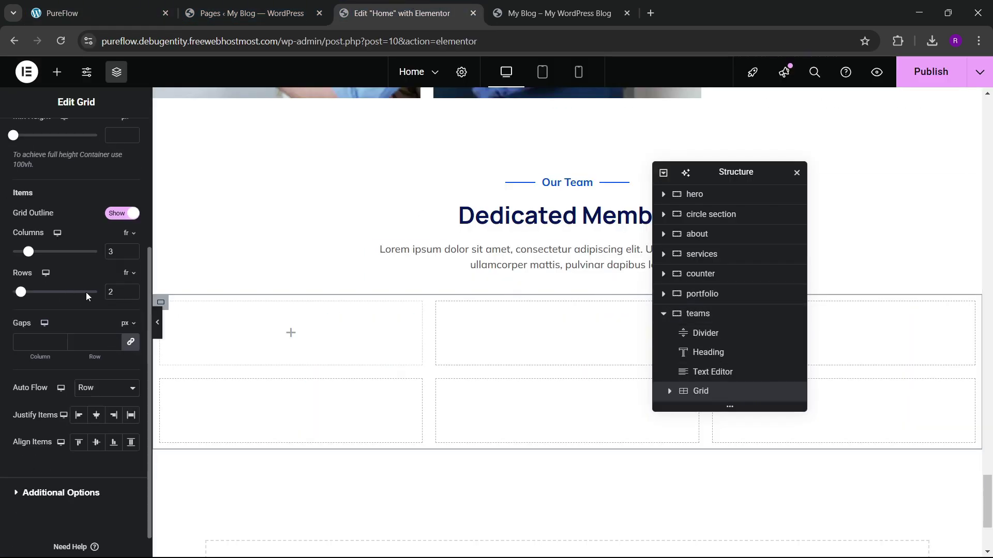
left_click(130, 250)
left_click(130, 295)
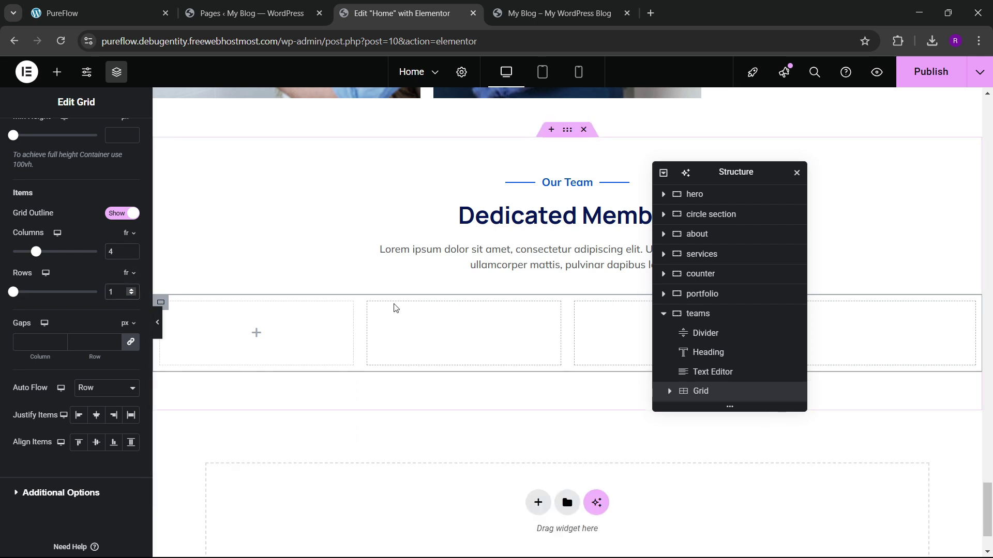
scroll(109, 153, "up", 4)
left_click(110, 150)
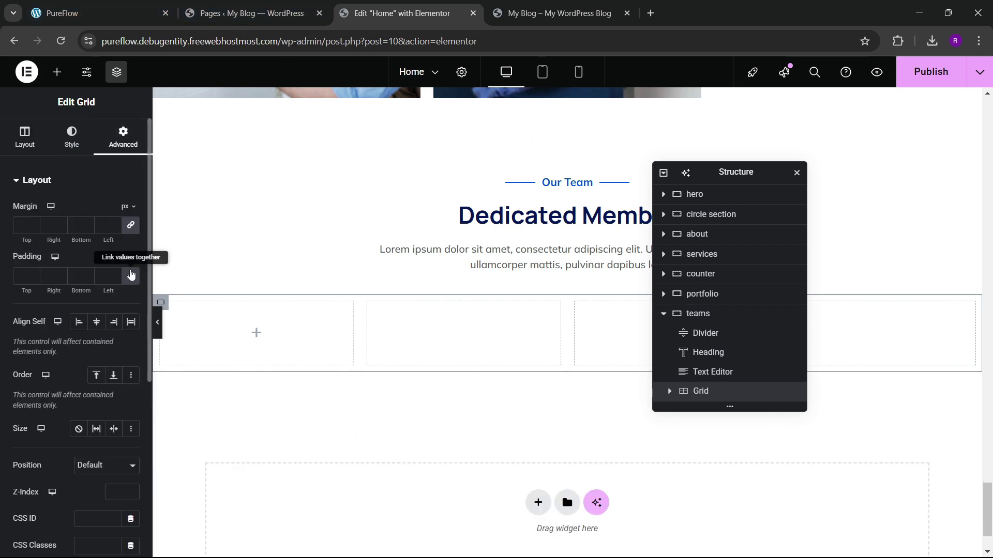
left_click(57, 72)
left_click(139, 6)
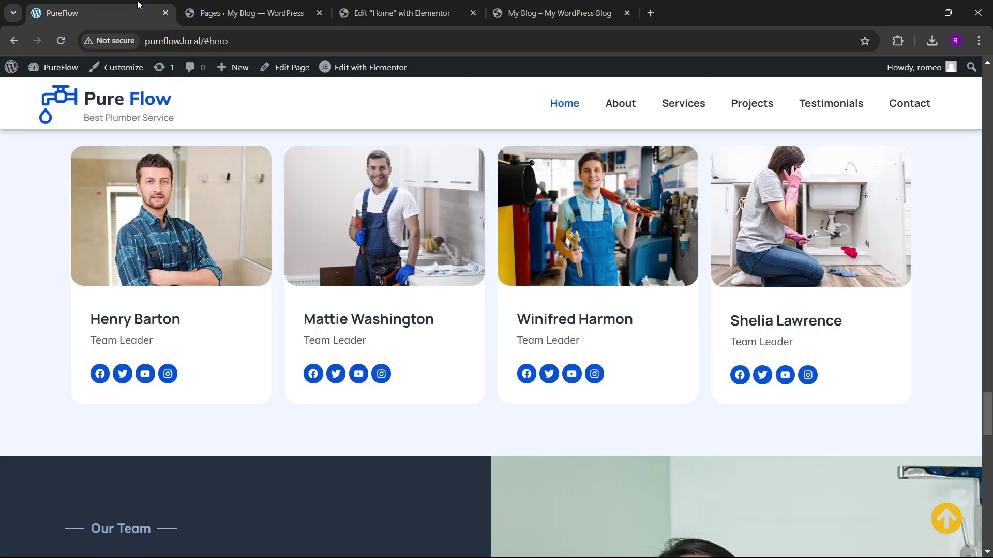
scroll(317, 327, "up", 1)
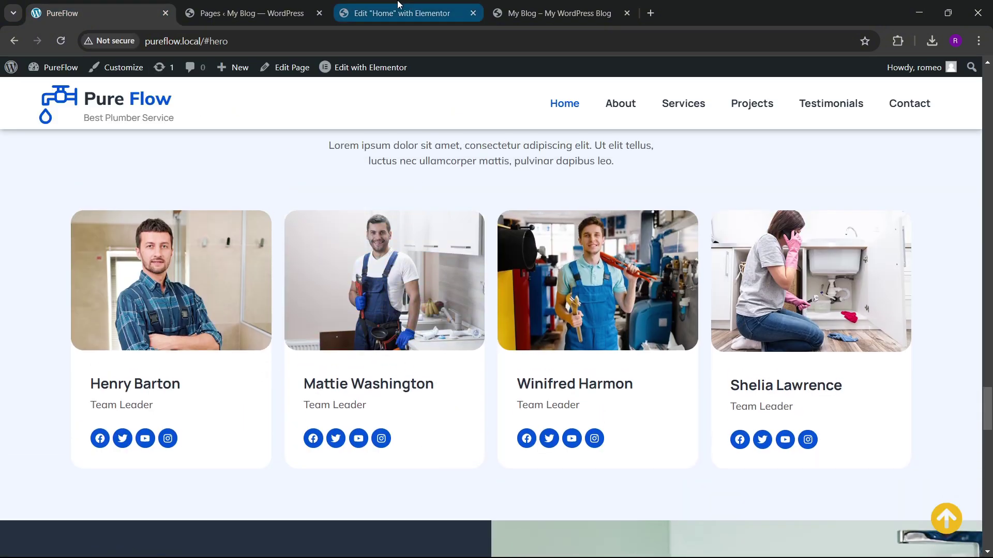
left_click(396, 13)
scroll(553, 289, "up", 2)
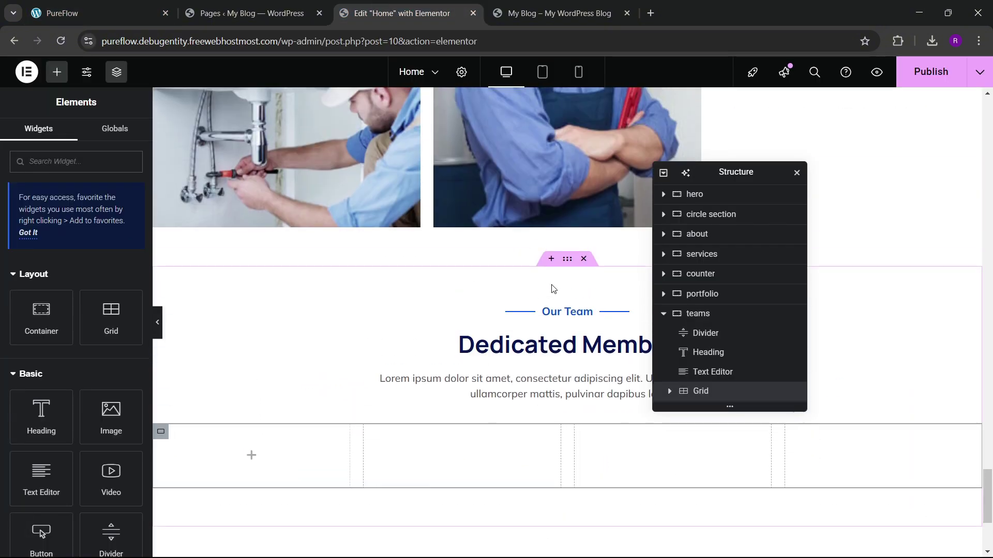
Step: Give the whole teams section a light global background colour
left_click(567, 261)
left_click(71, 137)
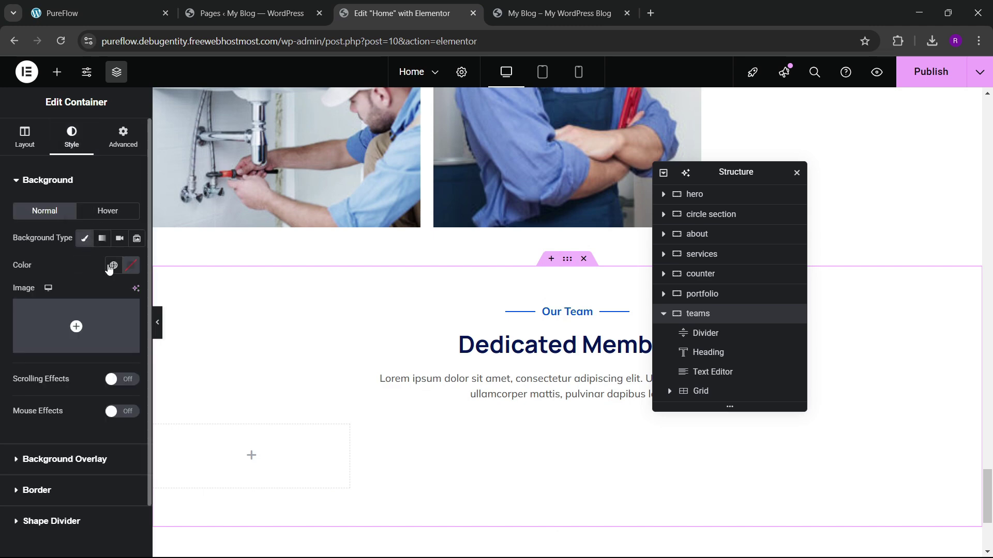
left_click(109, 266)
left_click(49, 507)
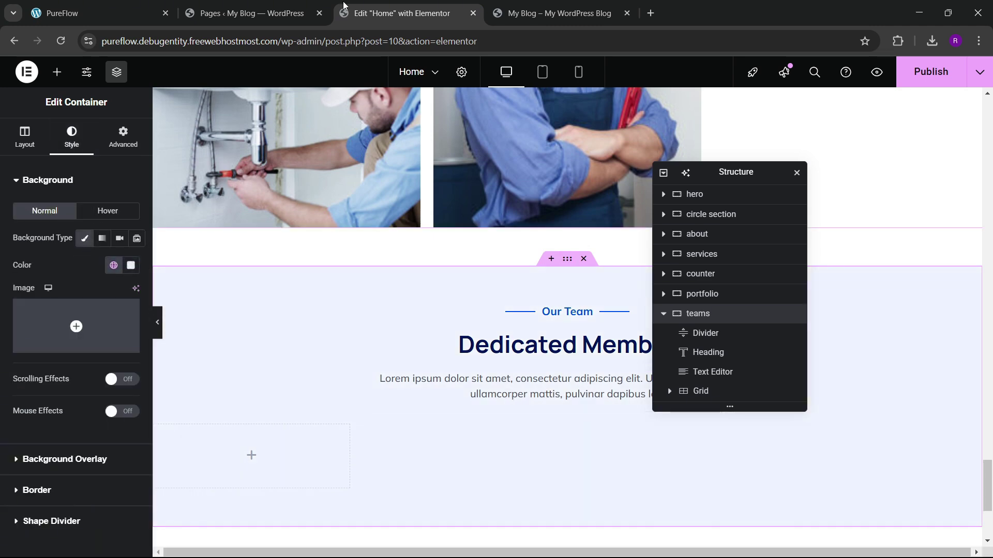
left_click(153, 6)
left_click(389, 5)
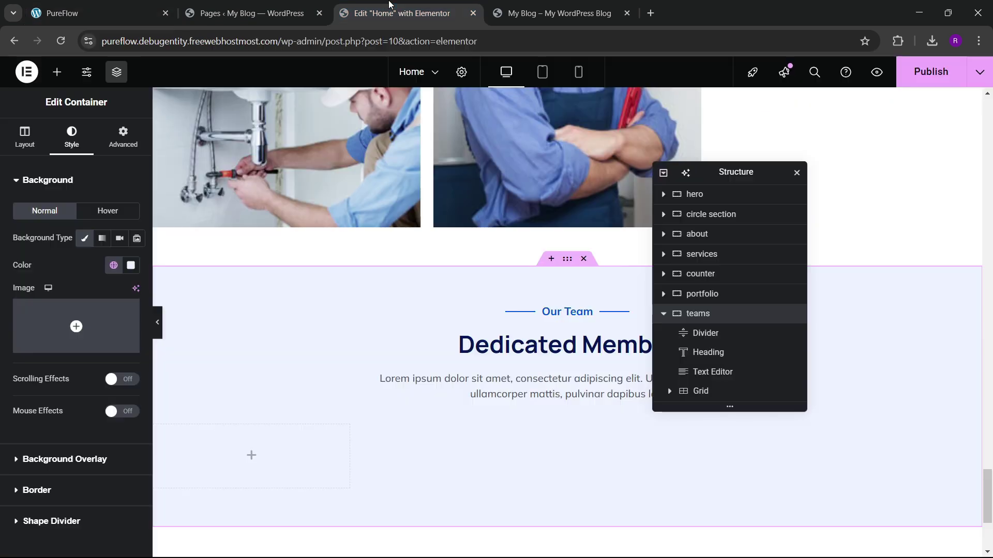
Step: Drag a container into the grid as the first team card
scroll(414, 331, "down", 1)
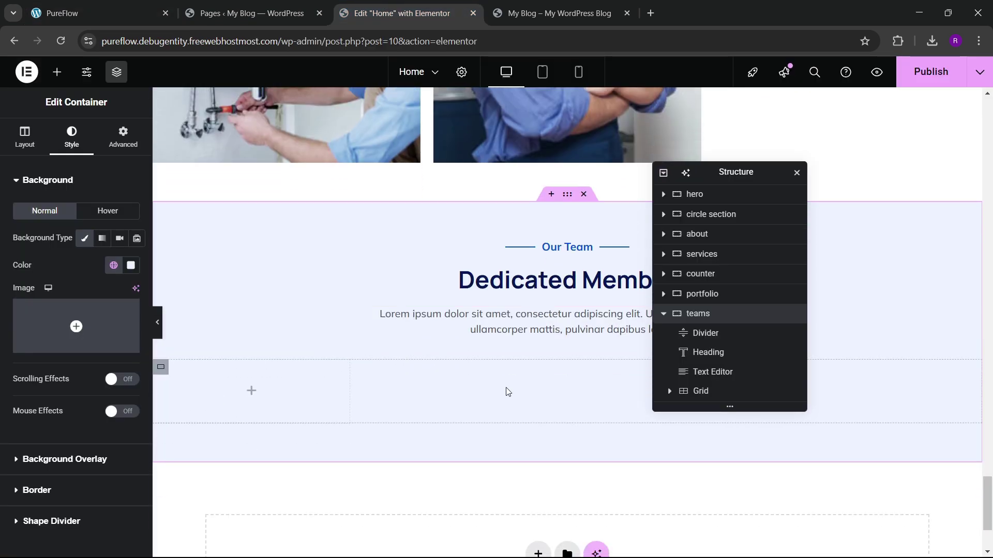
left_click(56, 72)
scroll(77, 295, "down", 1)
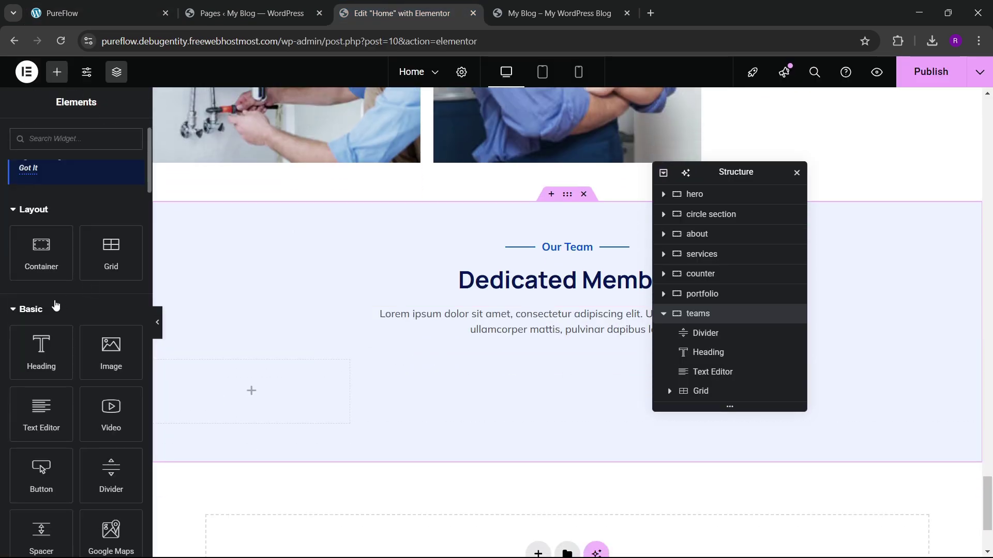
left_click_drag(42, 251, 241, 391)
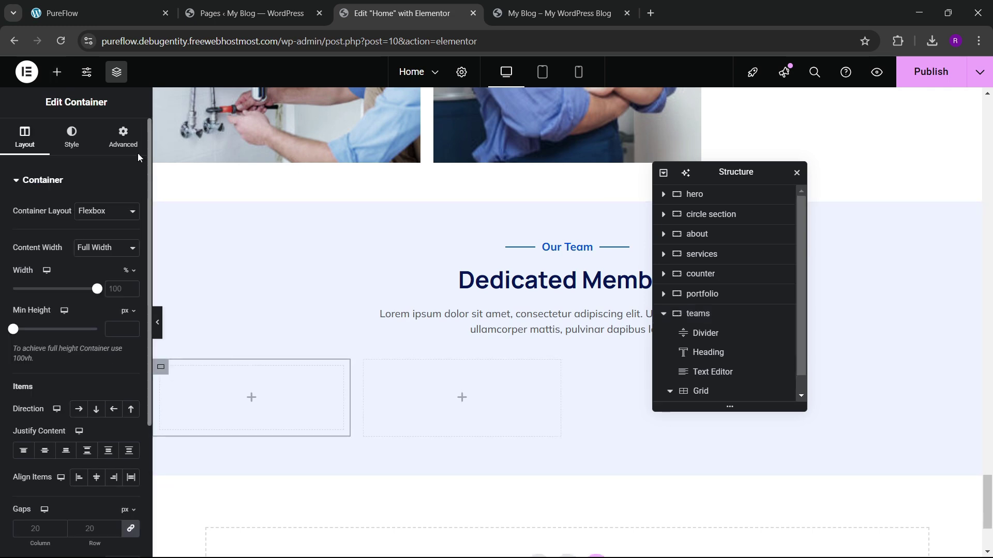
left_click(130, 141)
left_click(96, 12)
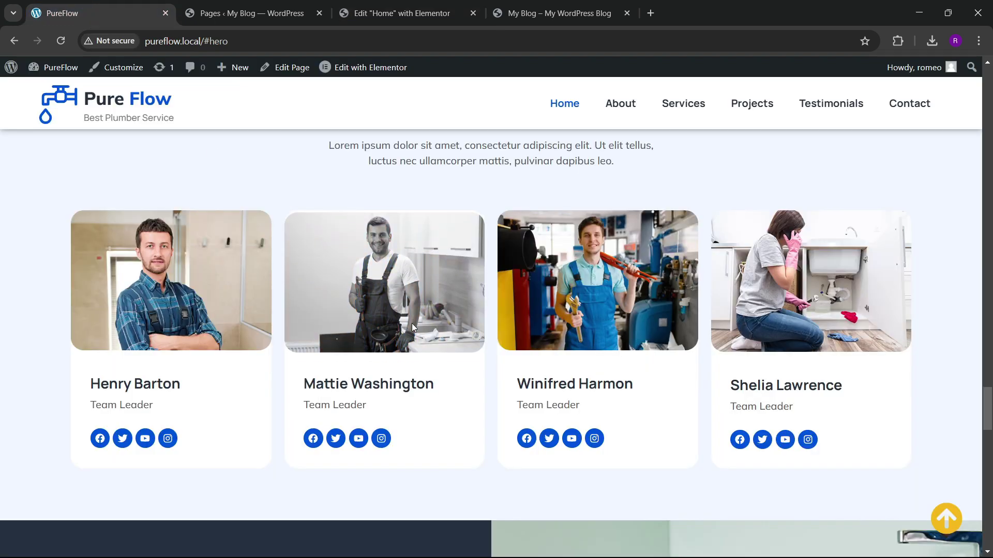
left_click(302, 11)
left_click(396, 8)
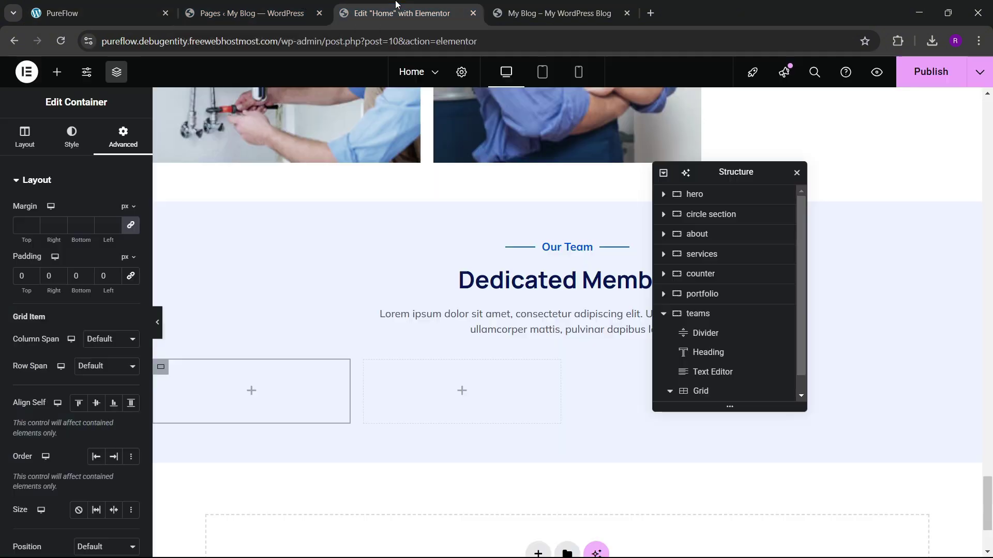
scroll(708, 383, "down", 1)
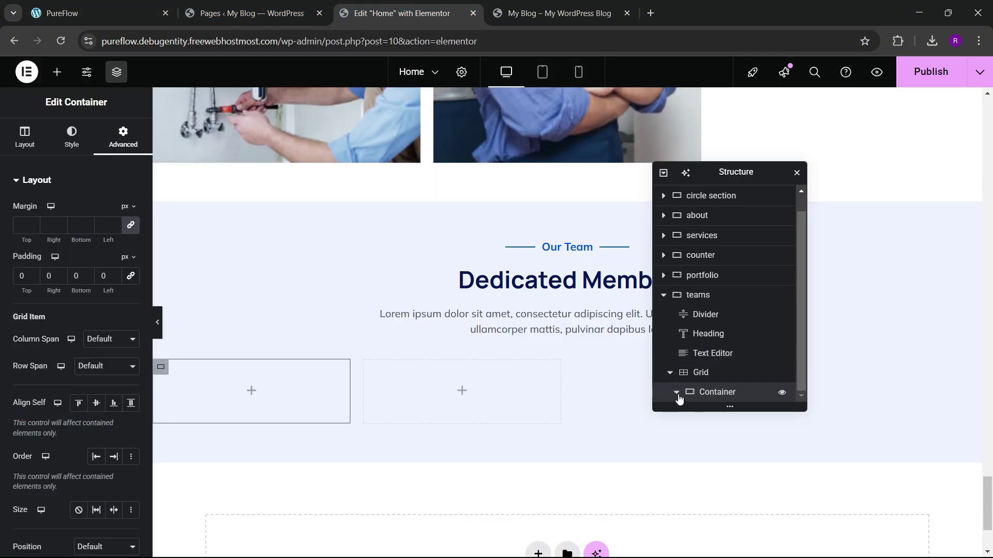
scroll(678, 397, "down", 1)
scroll(718, 383, "down", 1)
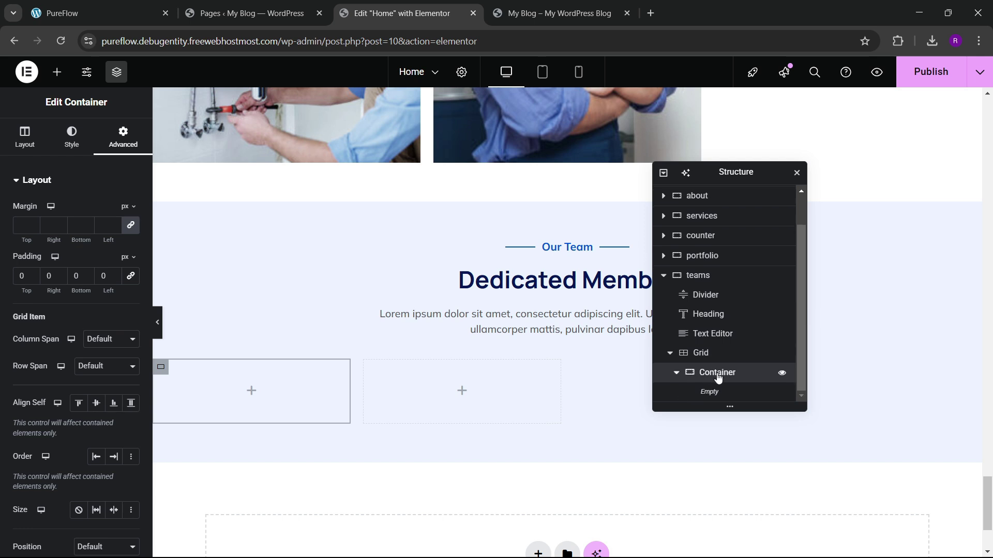
Step: Give the card a solid white background and 20px rounded border corners
left_click(71, 137)
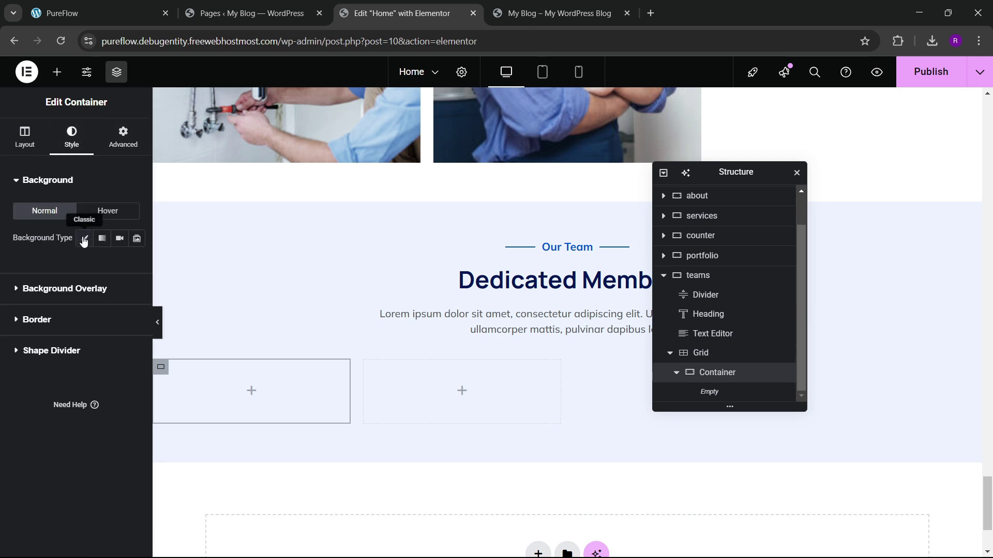
left_click(84, 239)
left_click(133, 270)
left_click(55, 317)
left_click(73, 266)
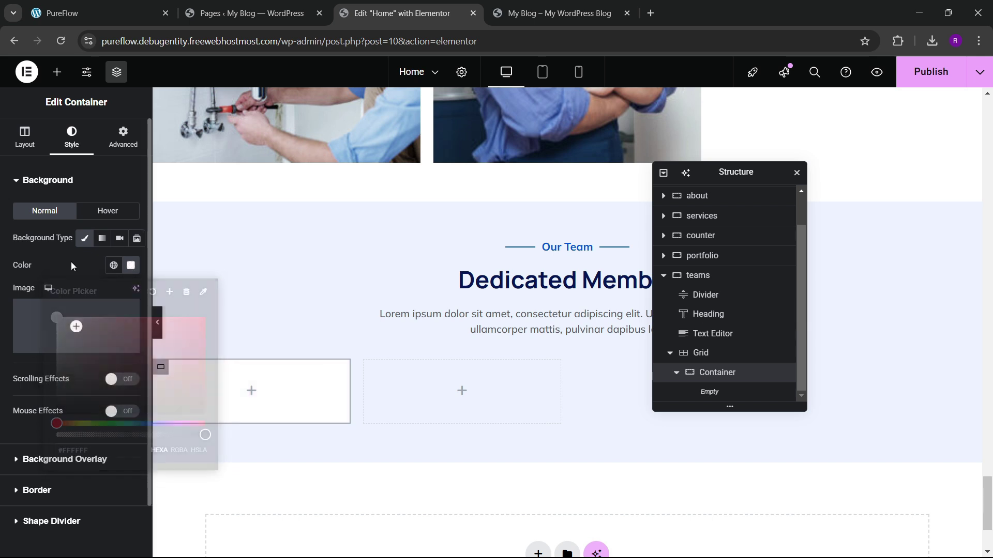
scroll(51, 413, "down", 2)
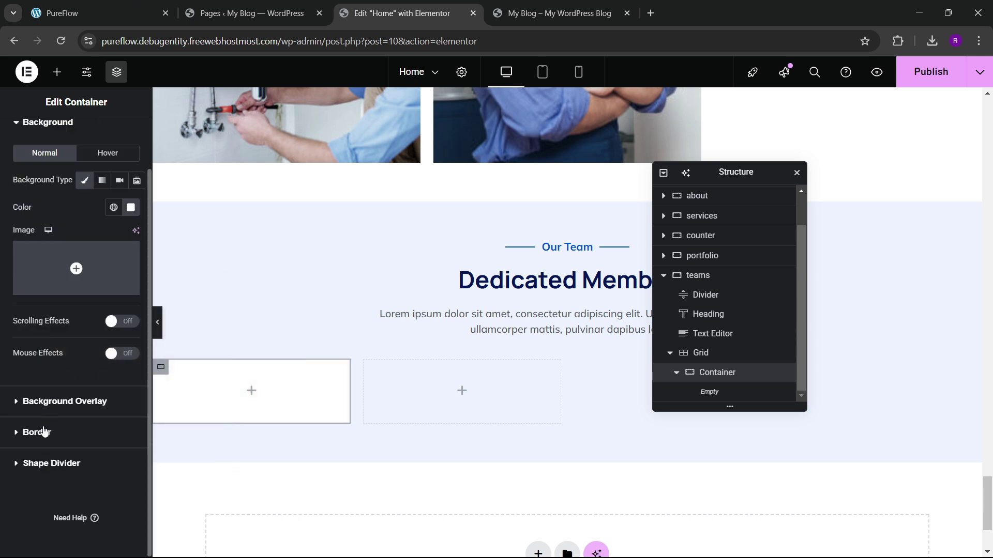
left_click(44, 432)
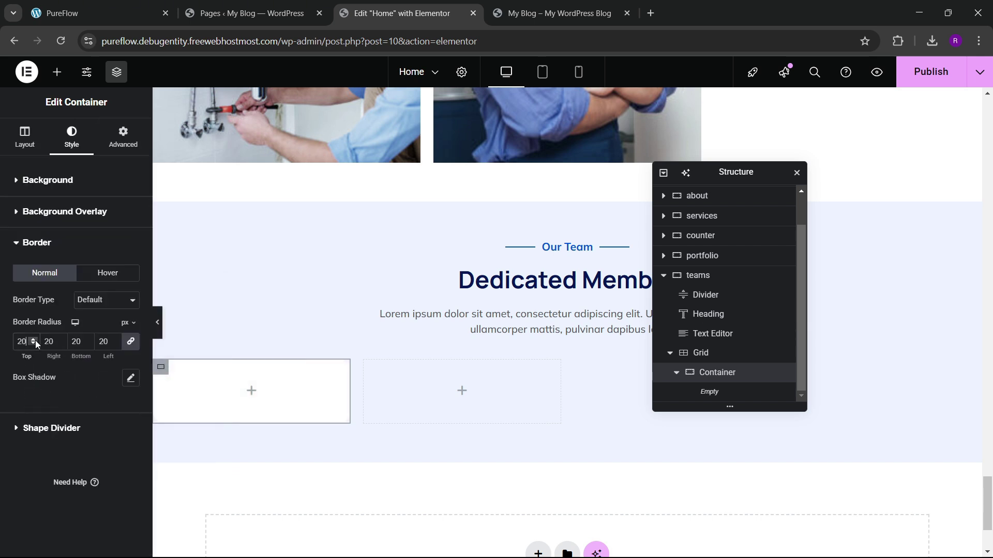
Step: Set the card's linked padding to 20 px on every side
left_click(123, 138)
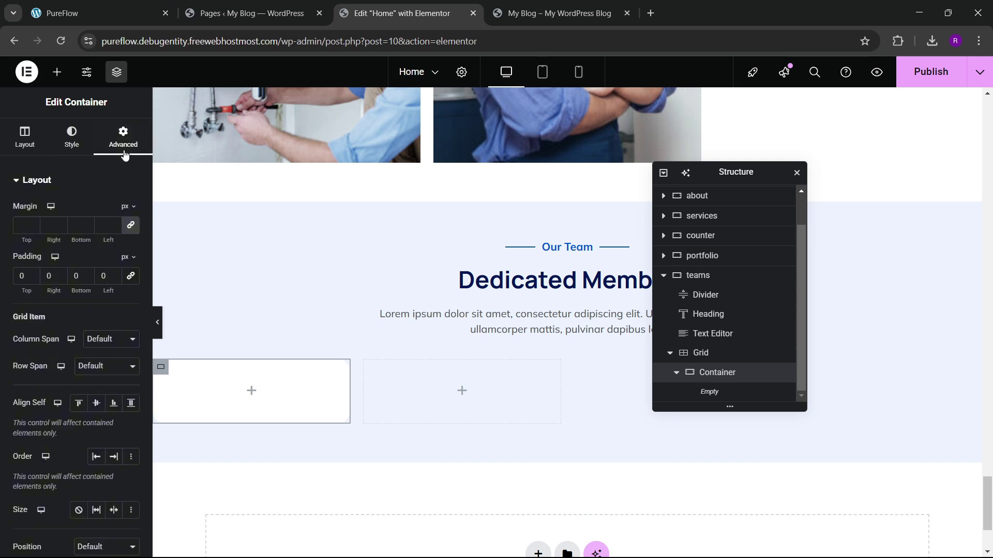
left_click(131, 279)
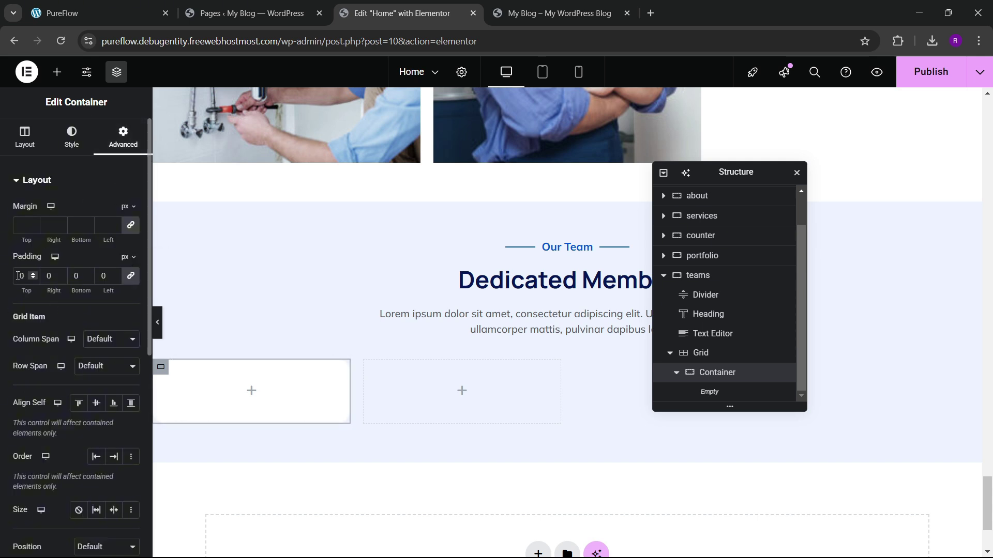
left_click(128, 5)
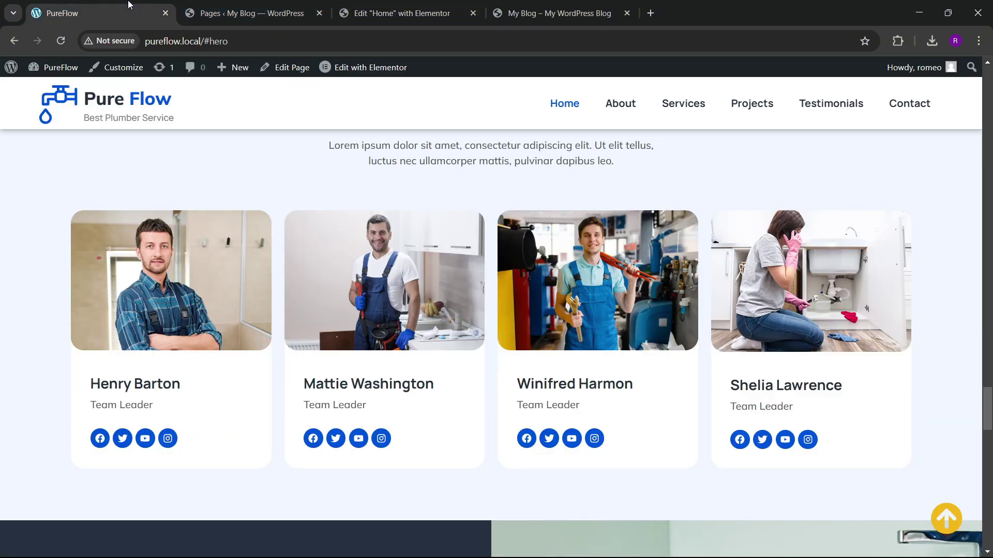
left_click(360, 4)
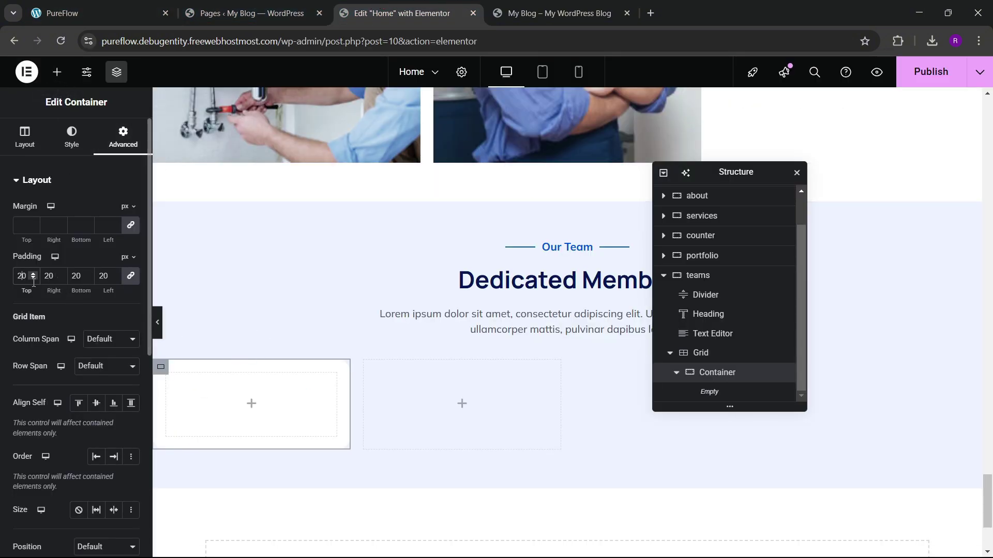
left_click(56, 72)
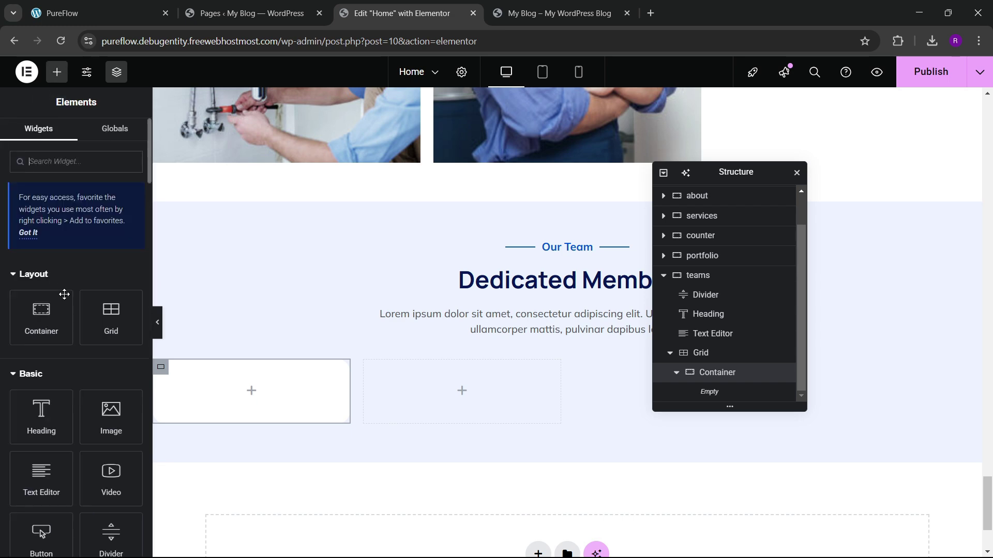
scroll(64, 294, "down", 1)
Step: Place an Image widget in the first team card showing the team-1.jpg photo
left_click_drag(110, 354, 243, 390)
left_click(77, 243)
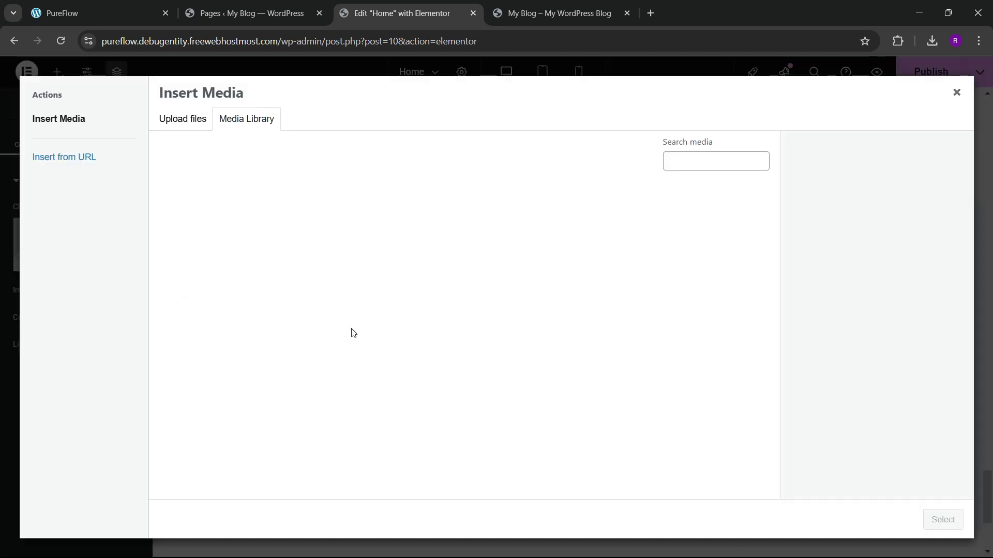
key("ctrl+1")
key("ctrl+3")
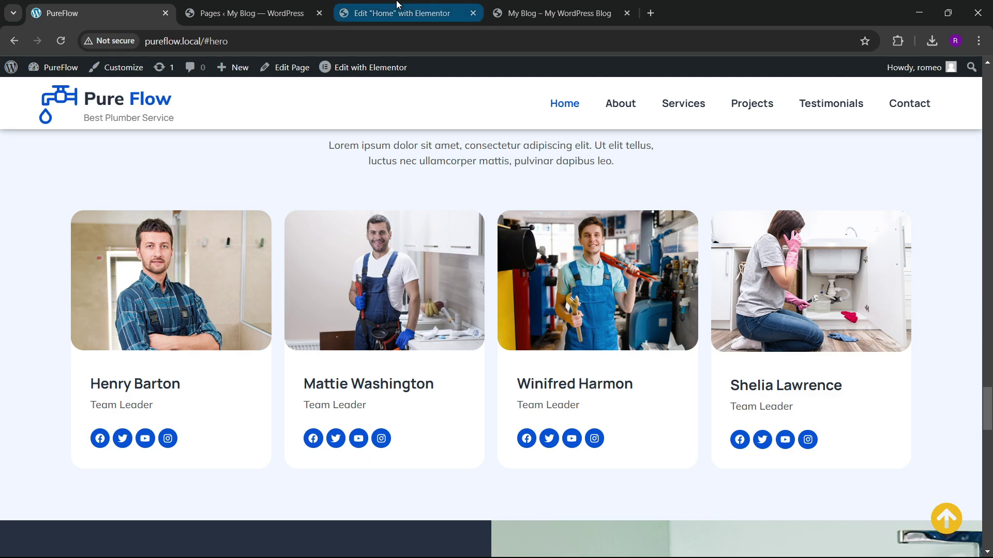
scroll(453, 429, "down", 10)
left_click(306, 321)
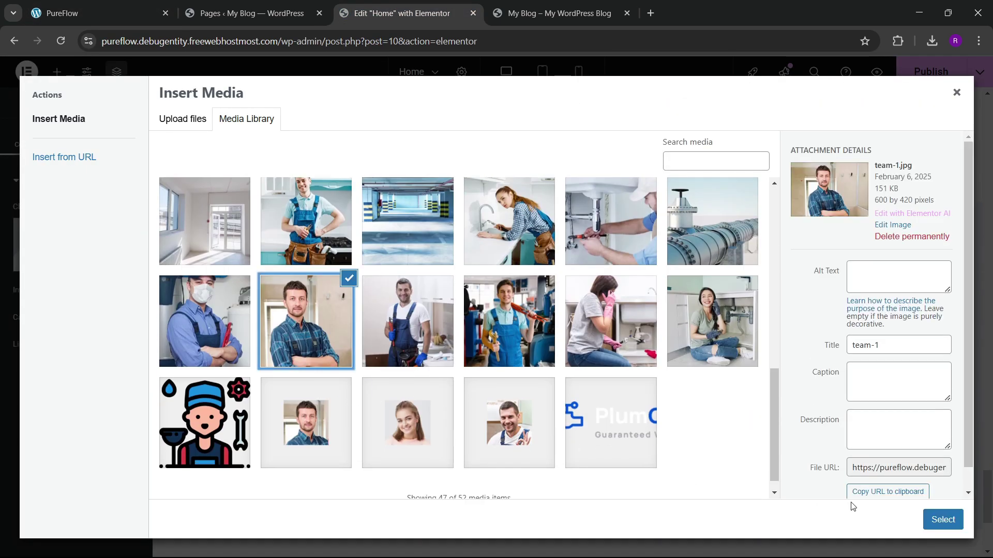
left_click(942, 519)
Step: Round the photo's corners to a 20 px radius and review the card container's border settings
scroll(214, 330, "down", 3)
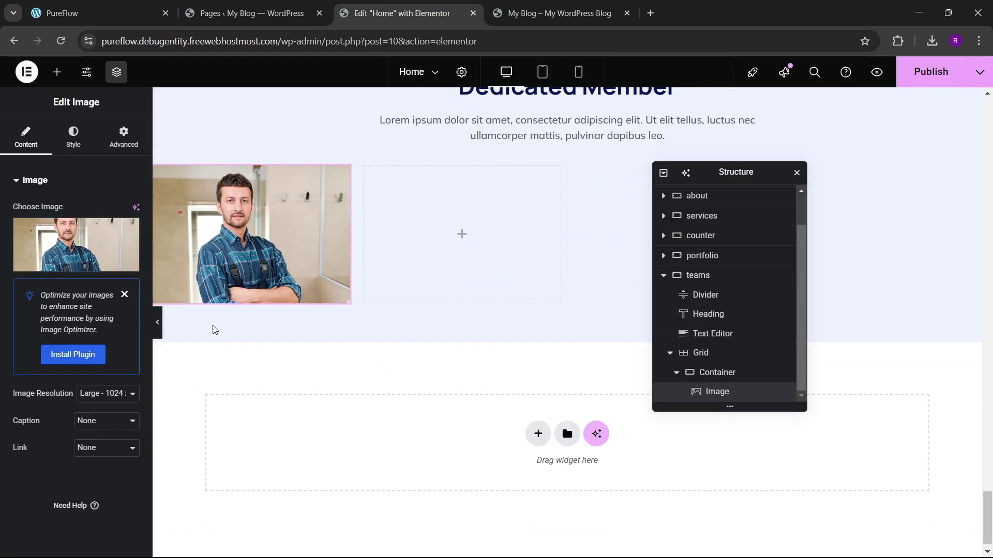
left_click(89, 144)
scroll(85, 307, "down", 2)
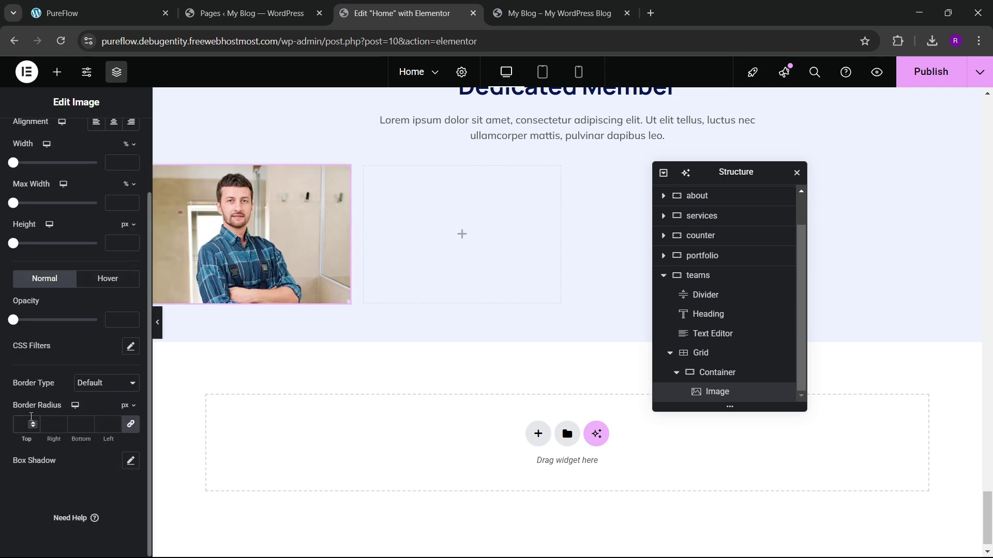
left_click(146, 4)
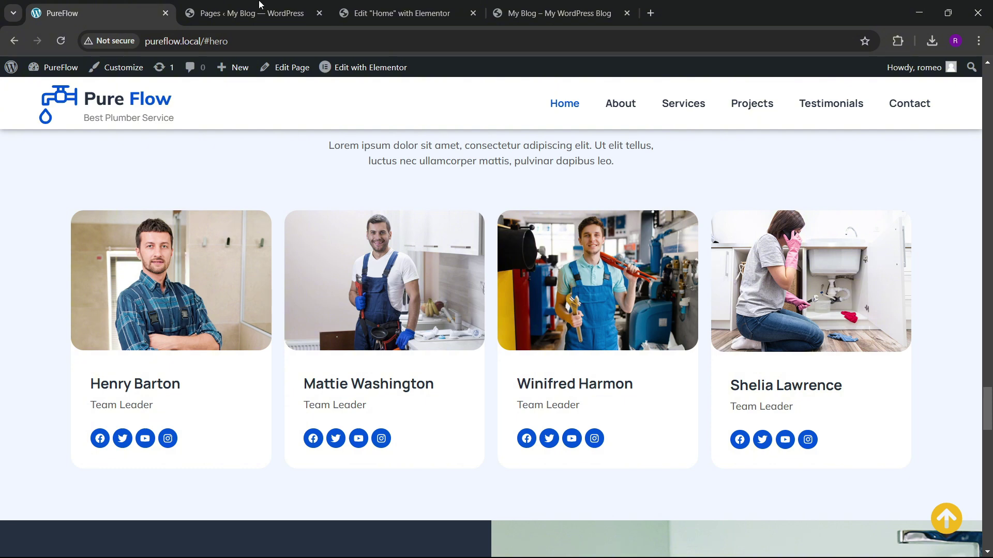
left_click(398, 13)
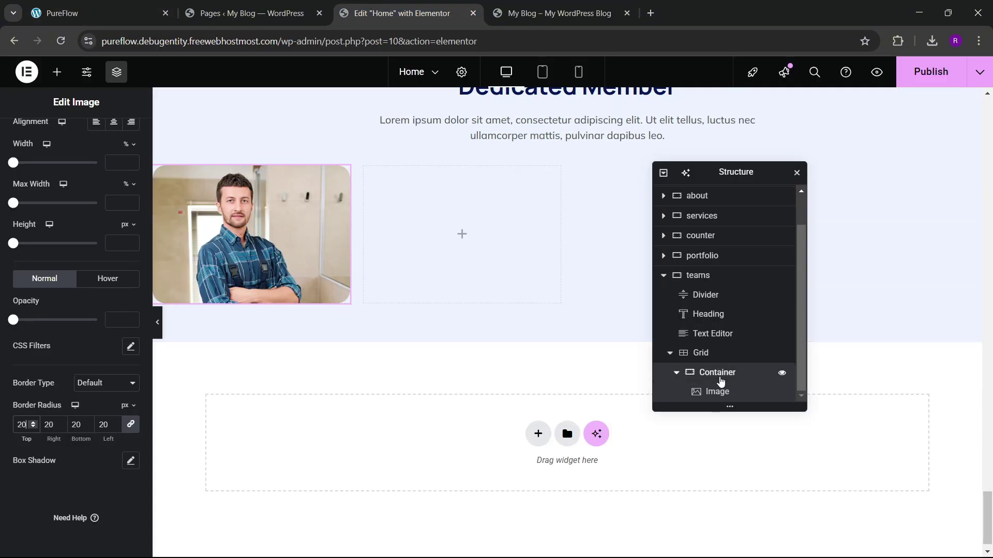
left_click(721, 373)
left_click(76, 132)
left_click(40, 431)
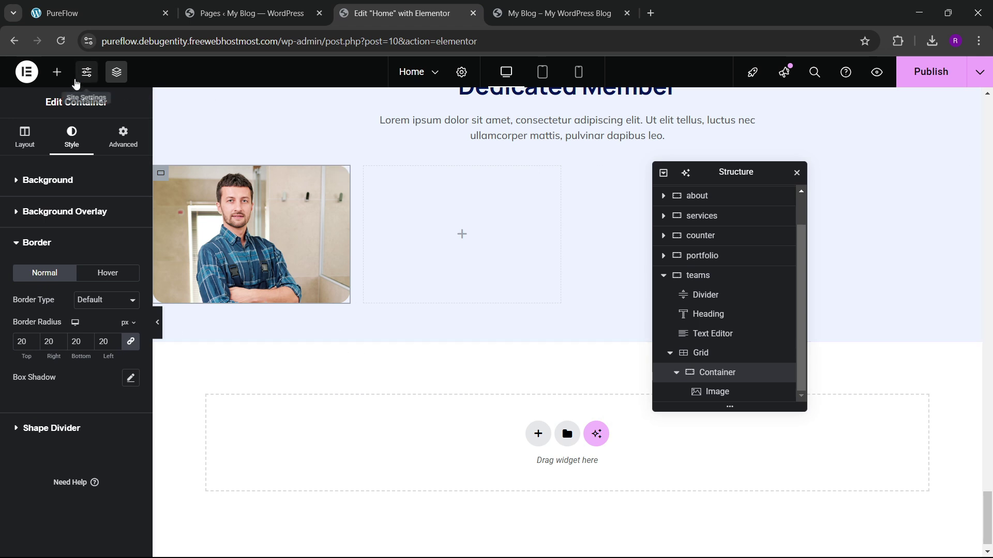
left_click(57, 71)
Step: Add an inner container below the photo and set the card to a centred column with 0 gap
left_click_drag(41, 316, 269, 269)
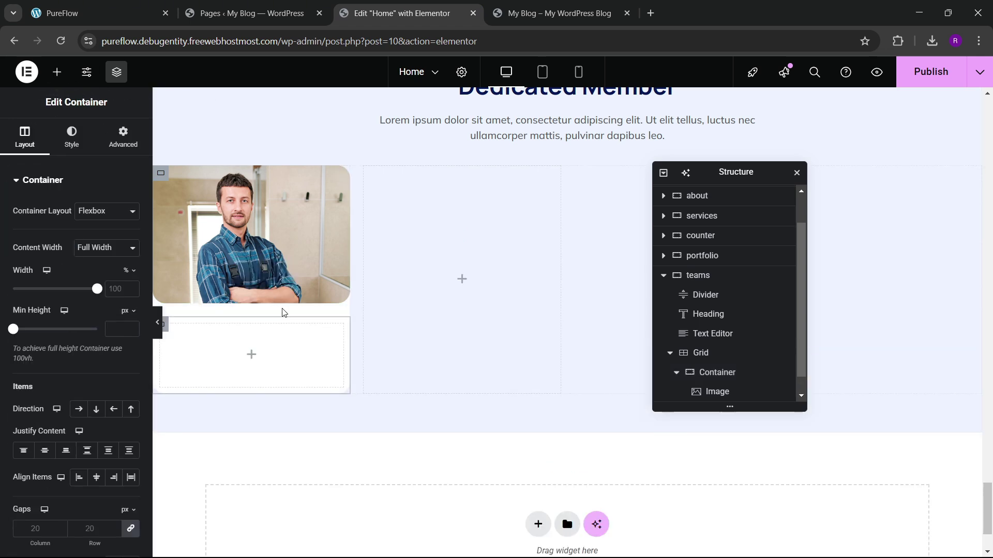
scroll(724, 331, "down", 1)
left_click(717, 353)
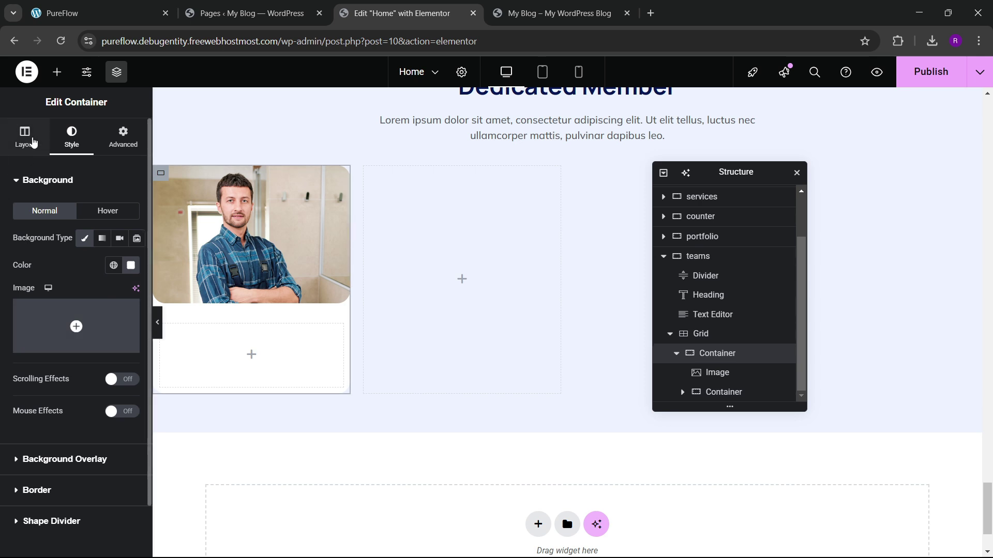
left_click(25, 137)
scroll(75, 305, "down", 3)
left_click(96, 280)
left_click(44, 321)
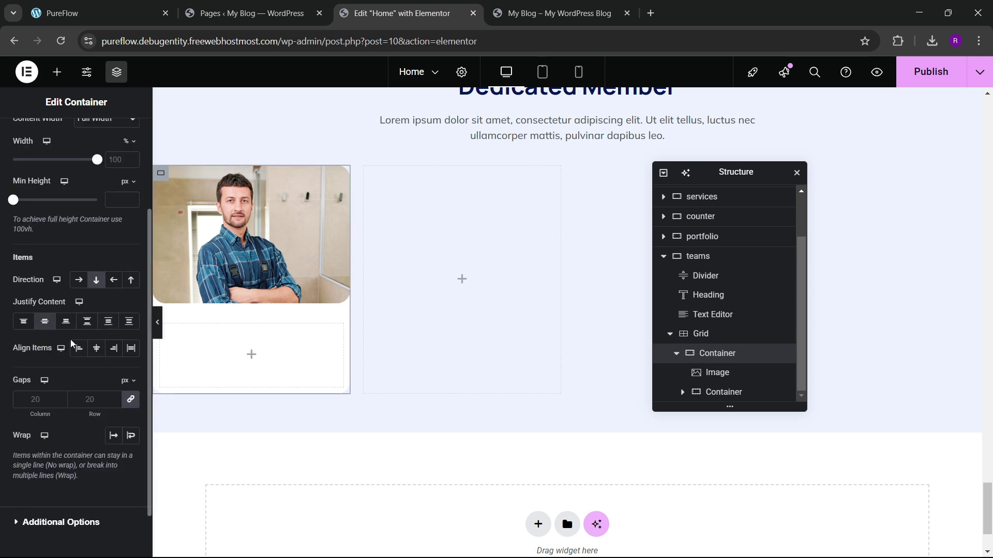
left_click(92, 350)
left_click(91, 399)
type("0")
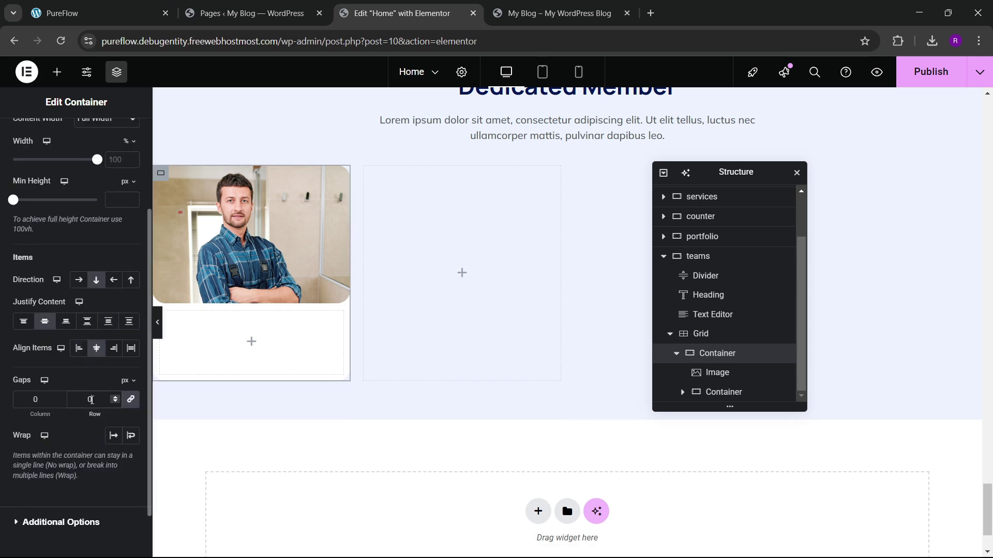
Step: Give the inner container linked padding of 20 px on all sides
left_click(760, 393)
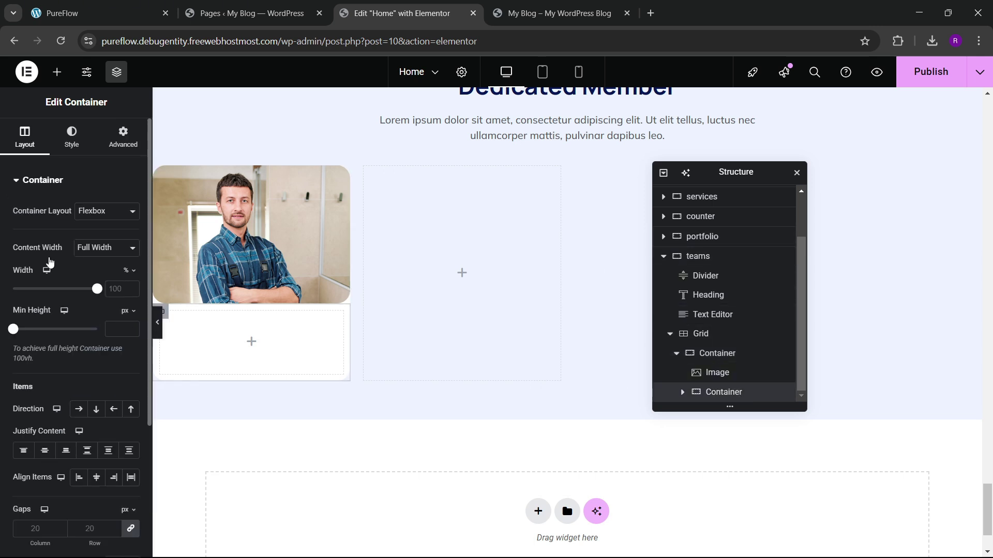
left_click(119, 140)
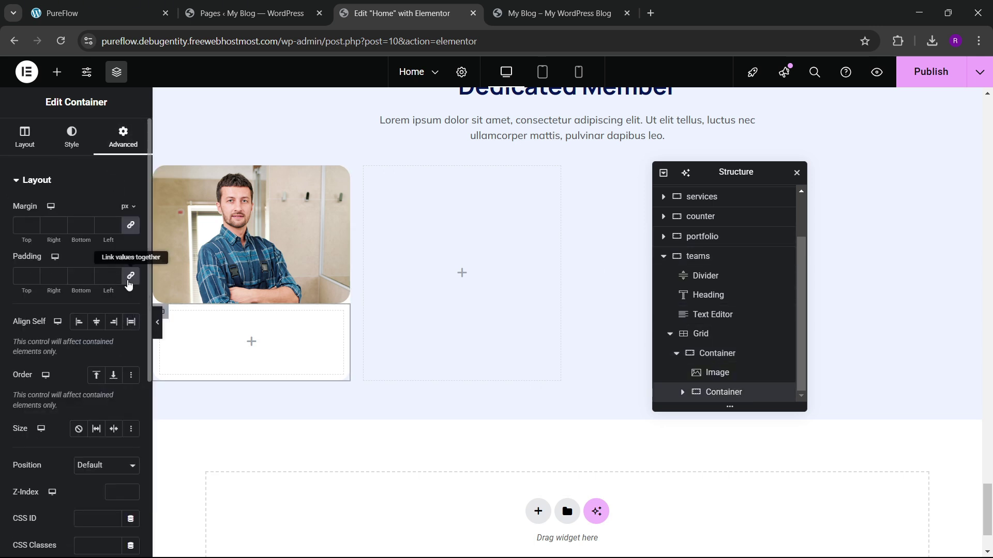
left_click(130, 276)
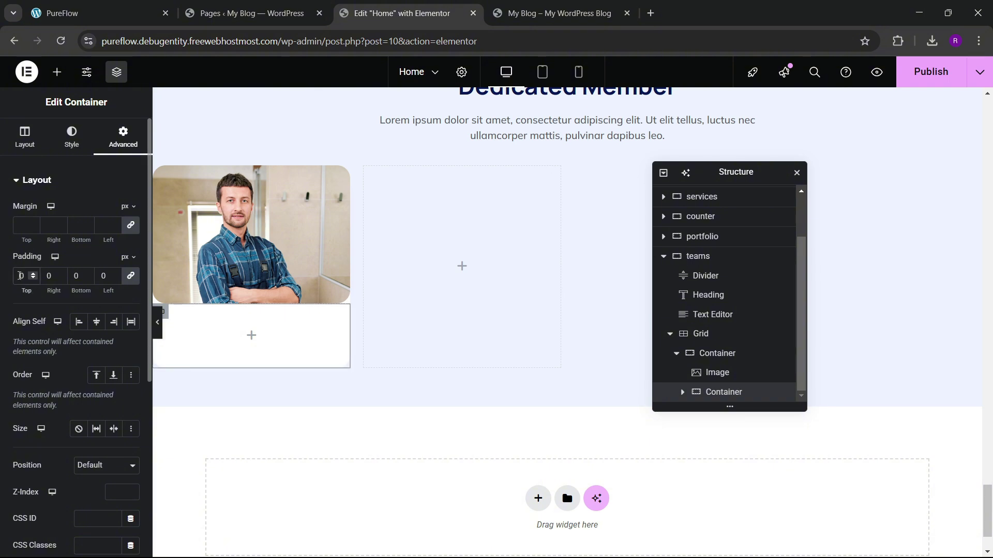
type("3")
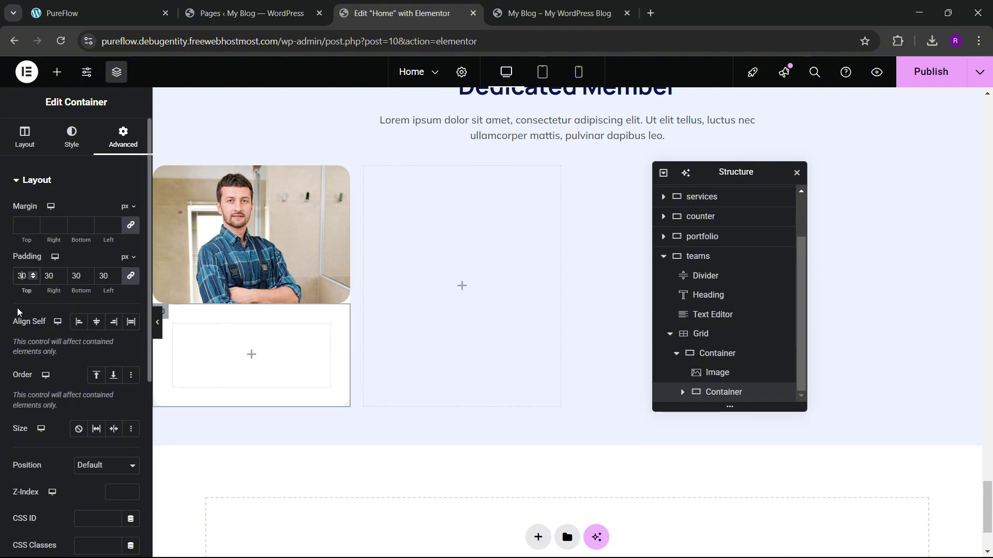
left_click(150, 10)
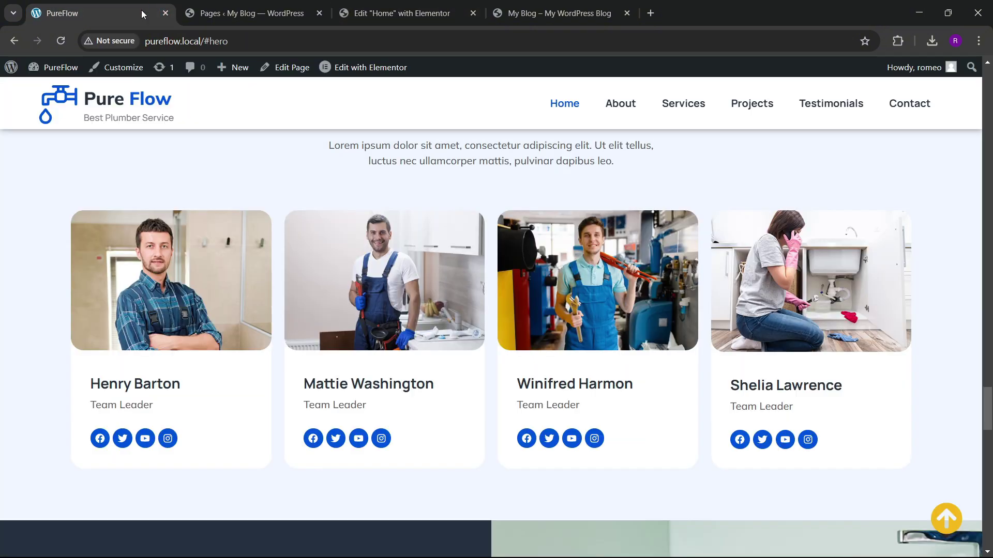
left_click(389, 7)
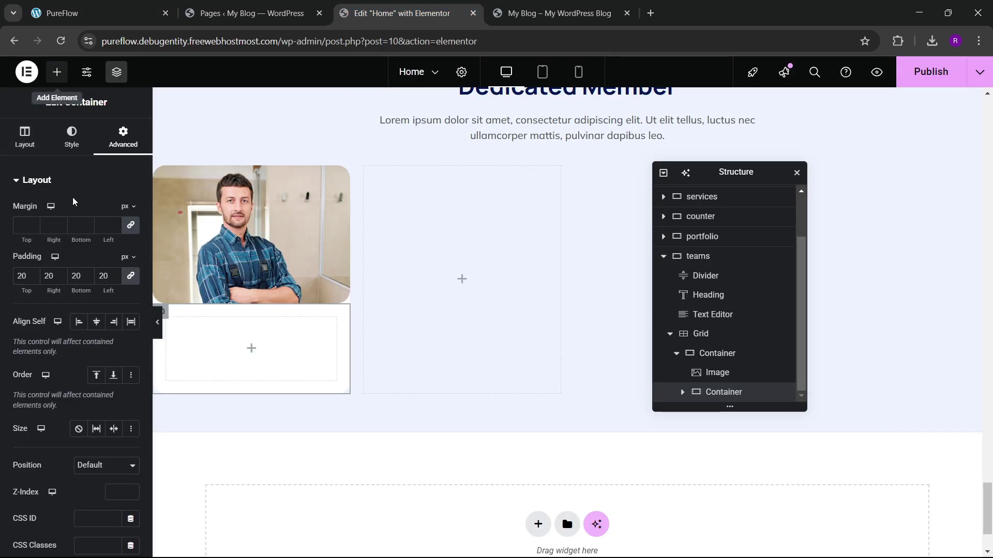
Step: Add a Heading inside the inner container and start replacing its placeholder with the member's name
left_click(57, 71)
left_click_drag(71, 300, 211, 341)
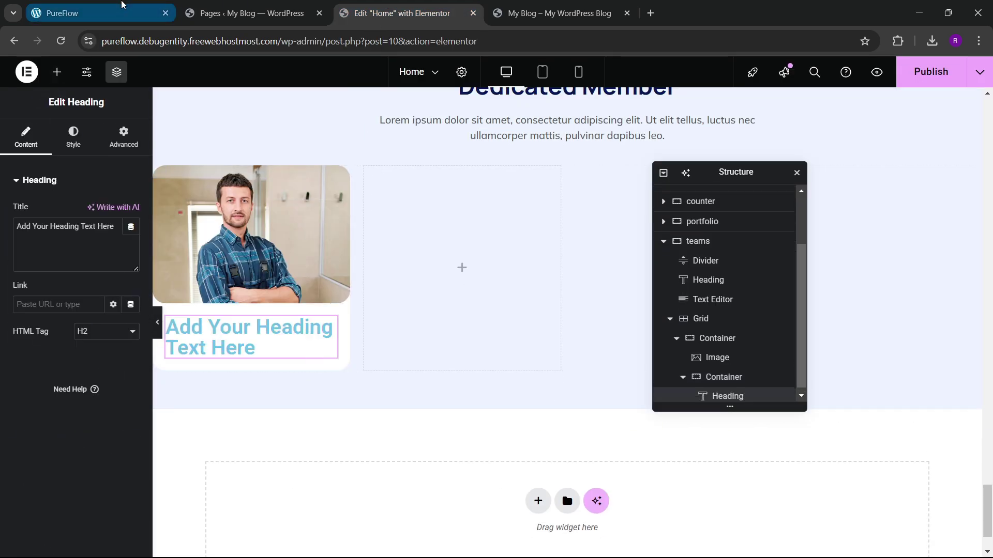
left_click(123, 6)
left_click(396, 11)
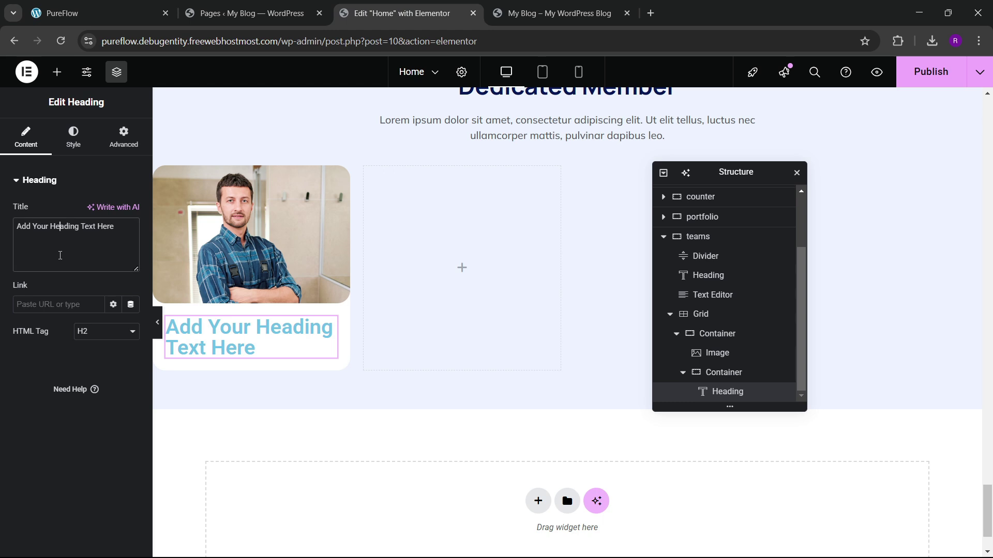
key("ctrl+a")
key("BackSpace")
type("H")
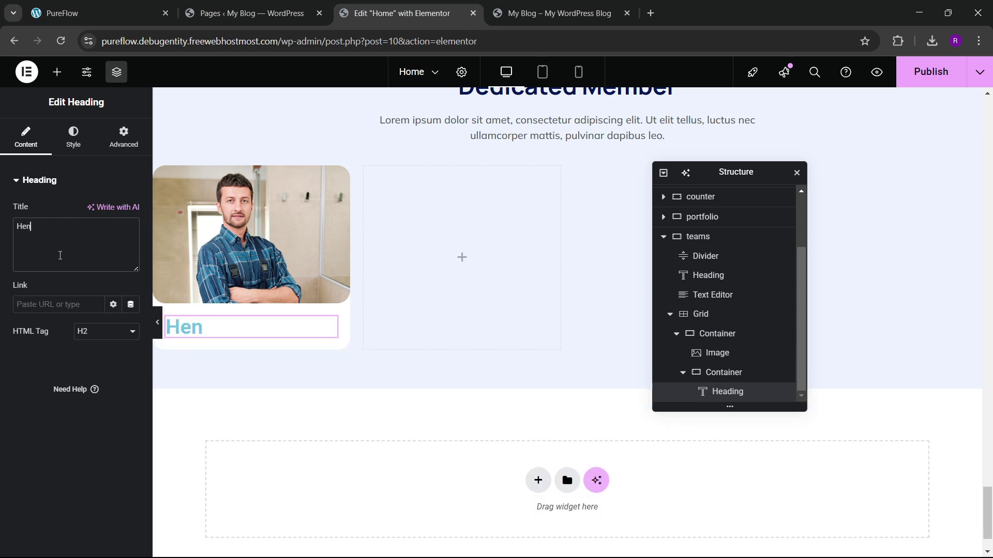
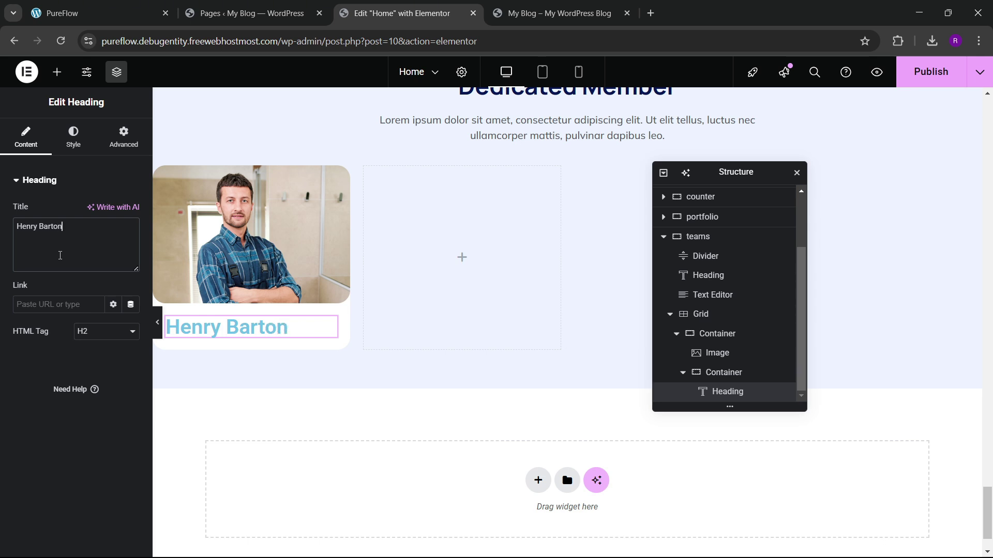
Step: Set the Henry Barton heading font to Manrope at about 25 px
left_click(76, 152)
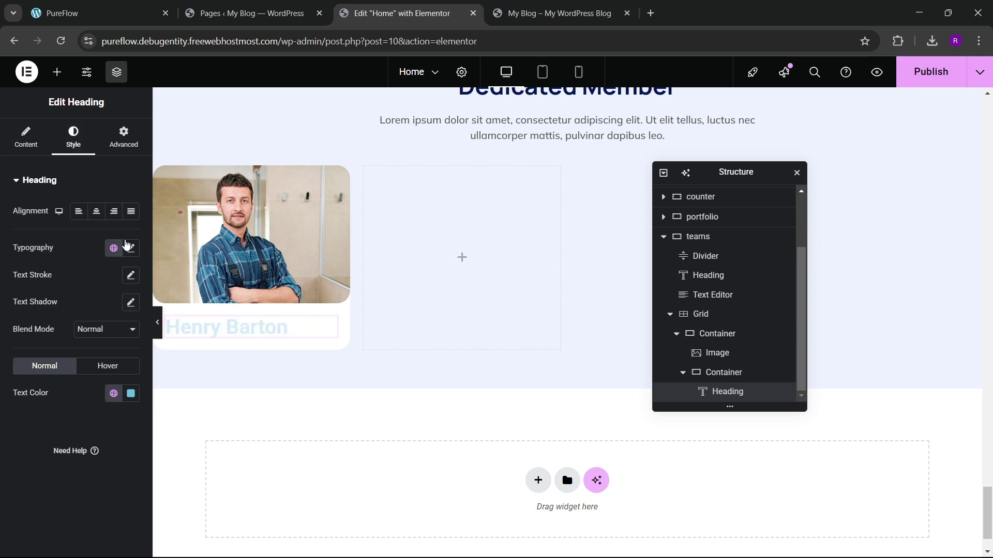
left_click(131, 248)
left_click(103, 310)
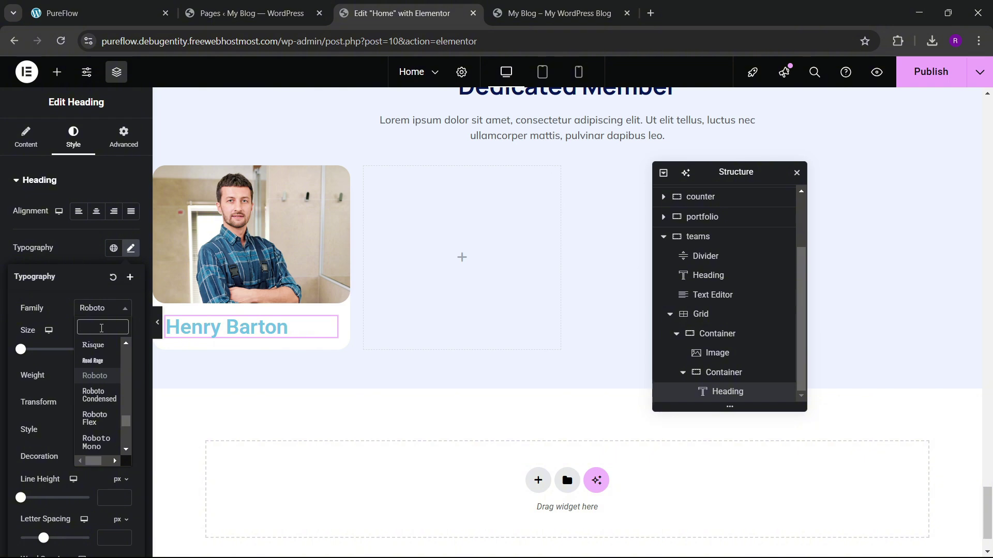
type("manrope")
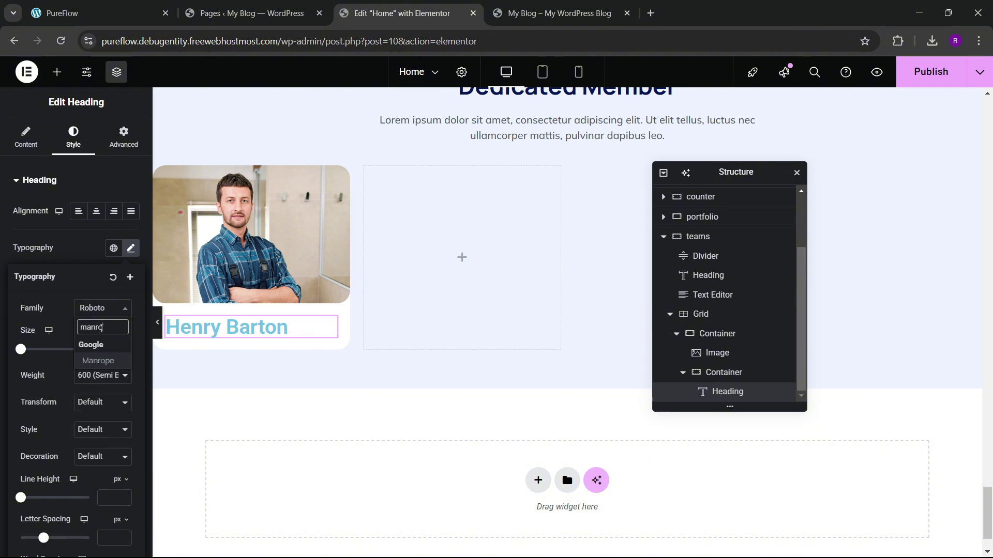
key("Return")
left_click(101, 376)
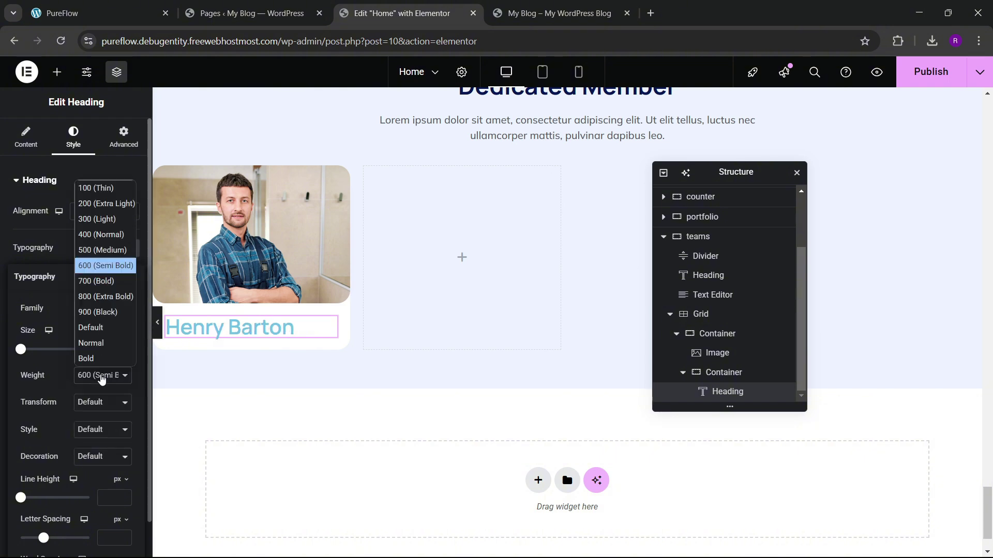
key("Escape")
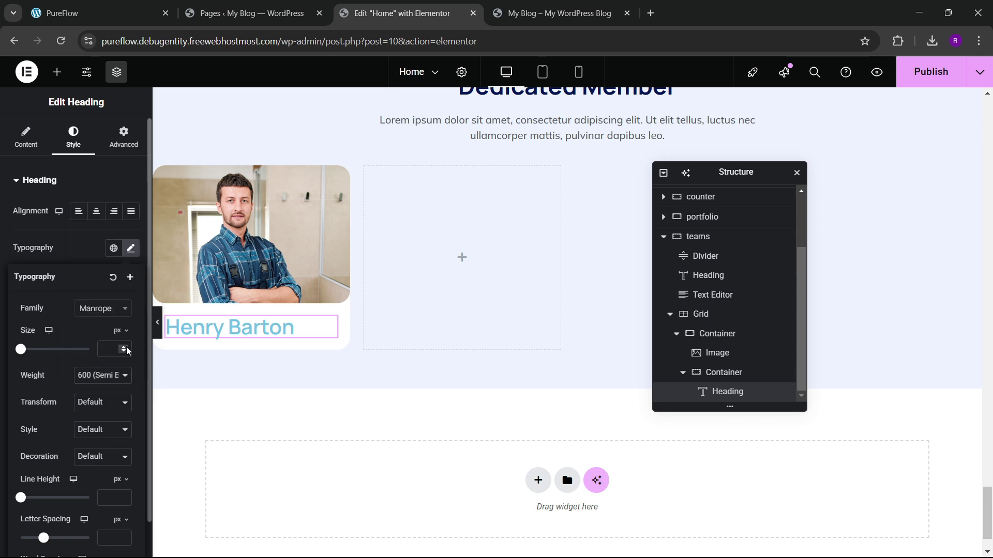
left_click(126, 350)
left_click_drag(126, 350, 126, 350)
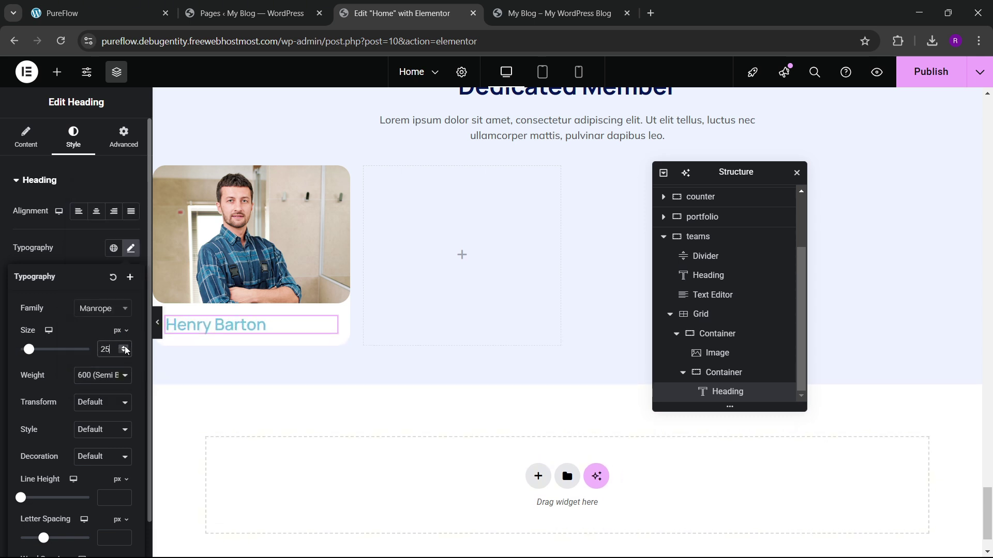
Step: Make the heading weight 700 Bold with the dark-navy global text colour
left_click(92, 255)
left_click(131, 249)
left_click(91, 377)
left_click(70, 284)
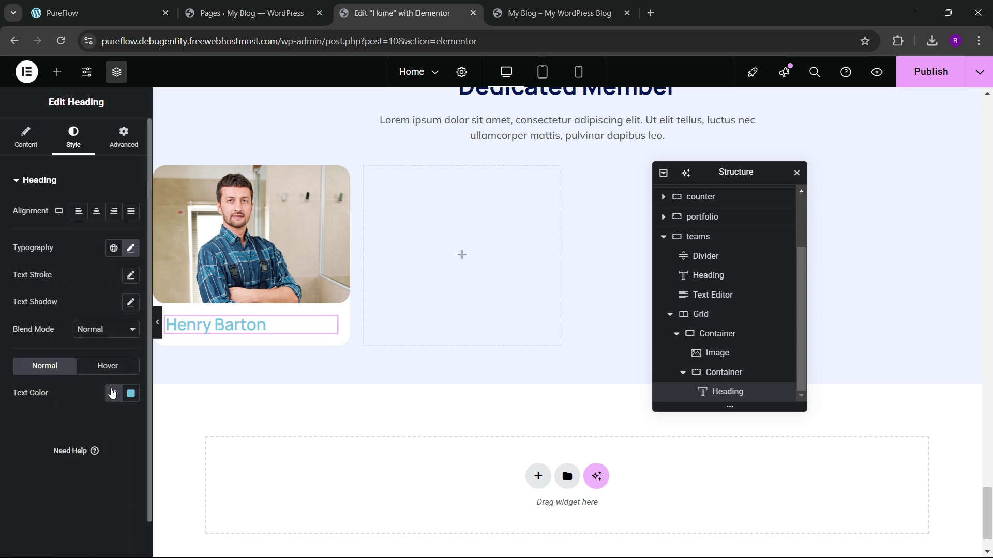
left_click(112, 394)
left_click(57, 313)
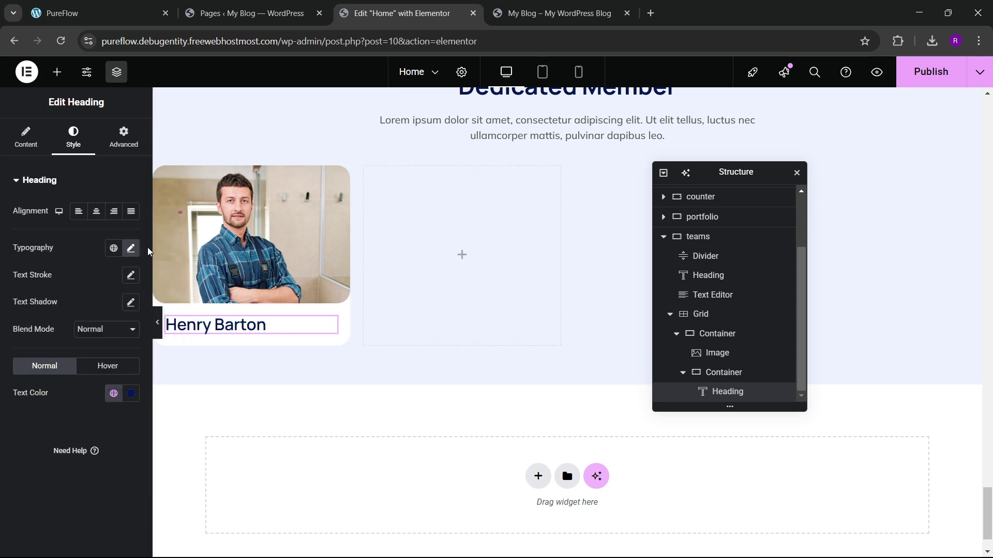
left_click(131, 249)
left_click(103, 375)
left_click(125, 284)
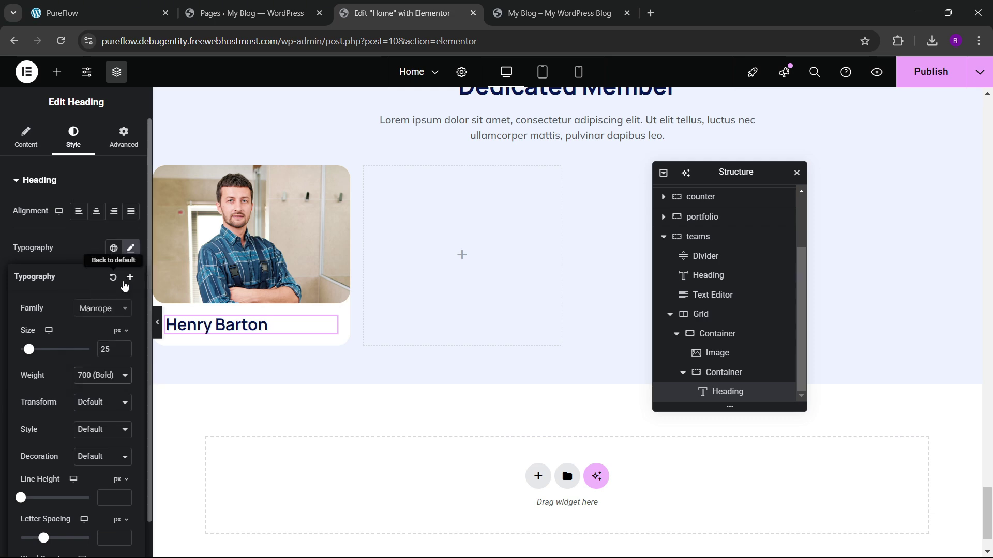
Step: Reduce the heading to about 24 px and add a Text Editor widget beneath it
left_click(84, 10)
left_click(393, 13)
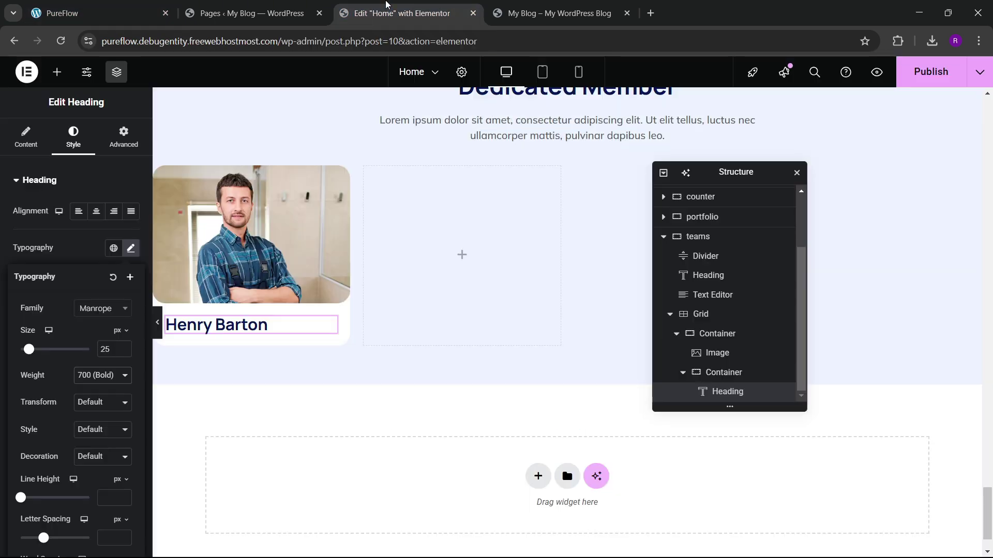
left_click(123, 352)
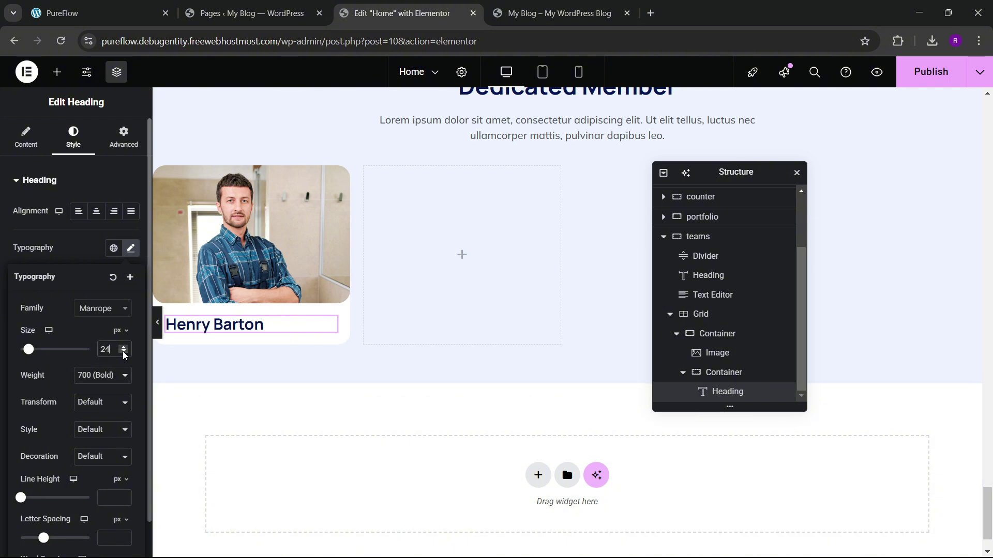
left_click(123, 352)
left_click(84, 258)
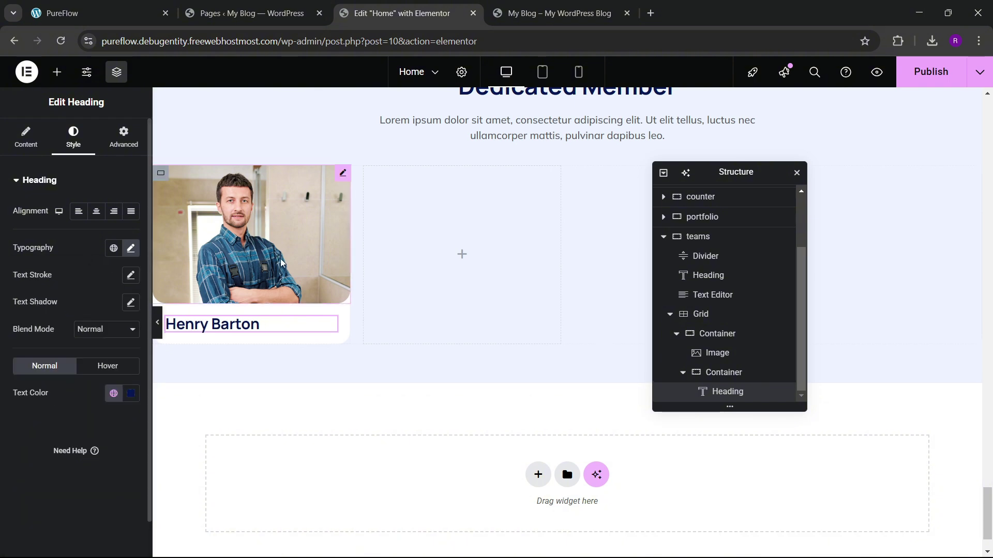
left_click(57, 72)
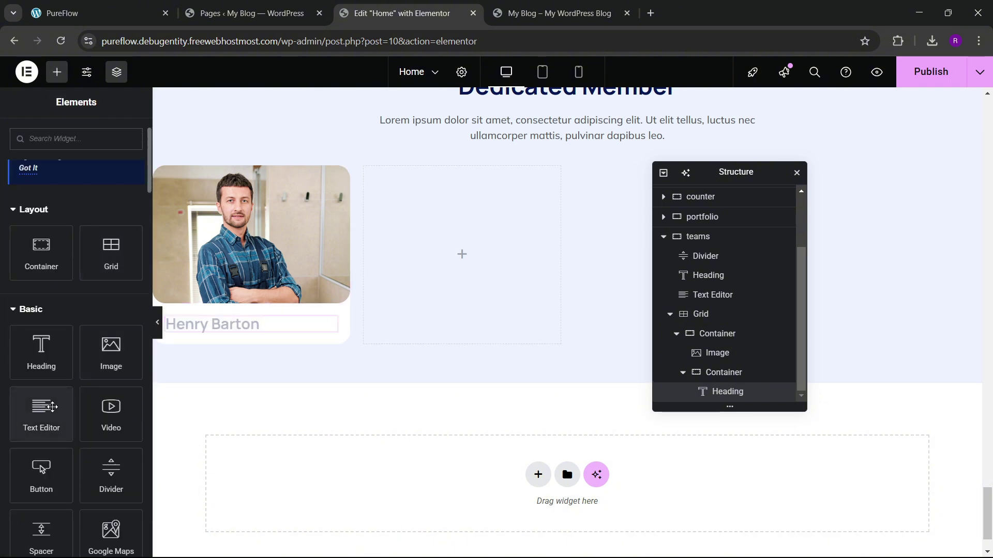
left_click_drag(41, 414, 251, 336)
Step: Replace the text block's placeholder with the 'Team Leader' subtitle
left_click(157, 4)
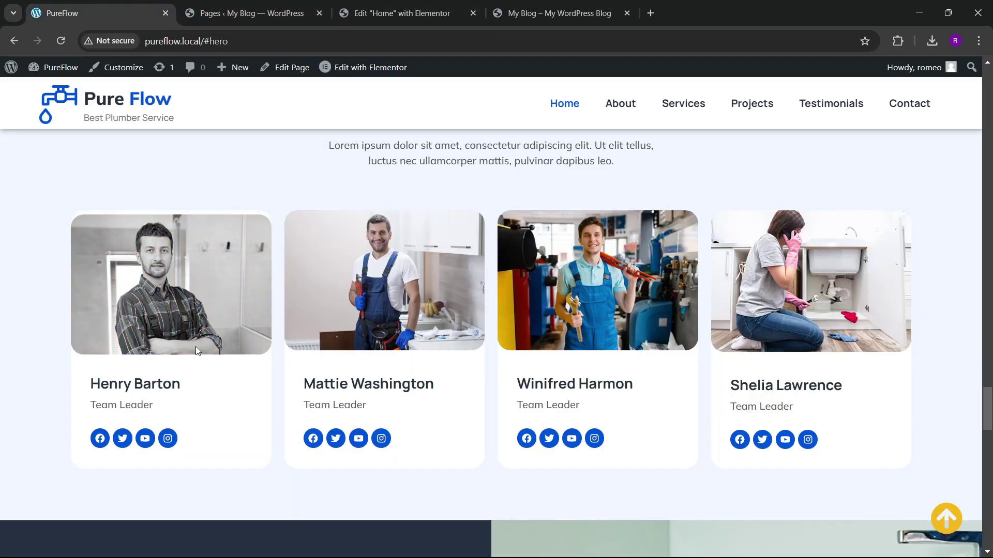
left_click(424, 4)
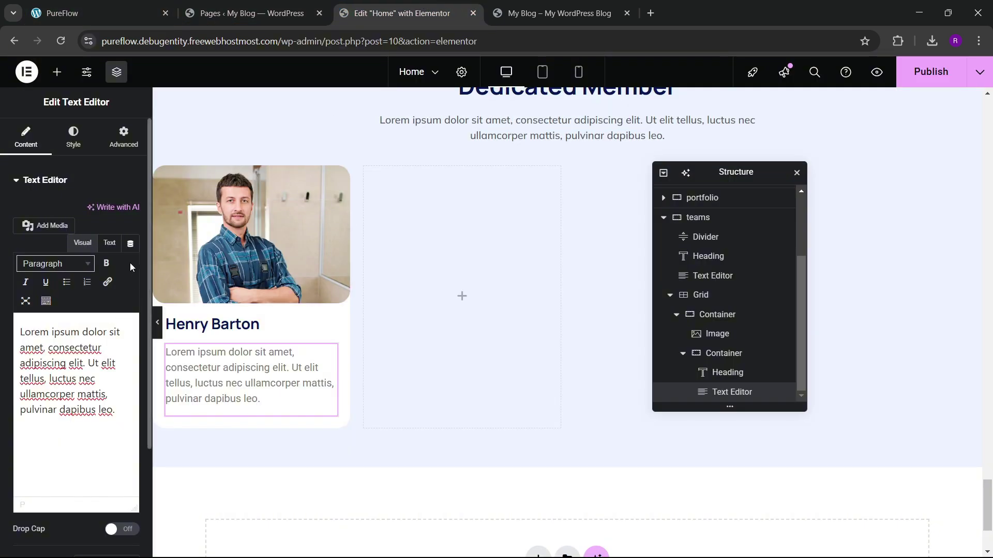
left_click(109, 243)
key("ctrl+a")
key("BackSpace")
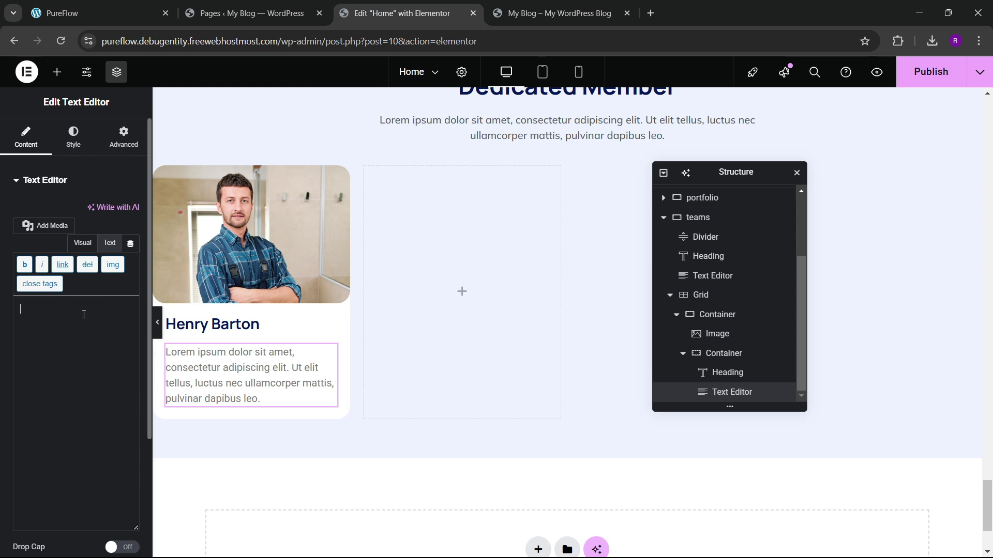
type("Team Leader")
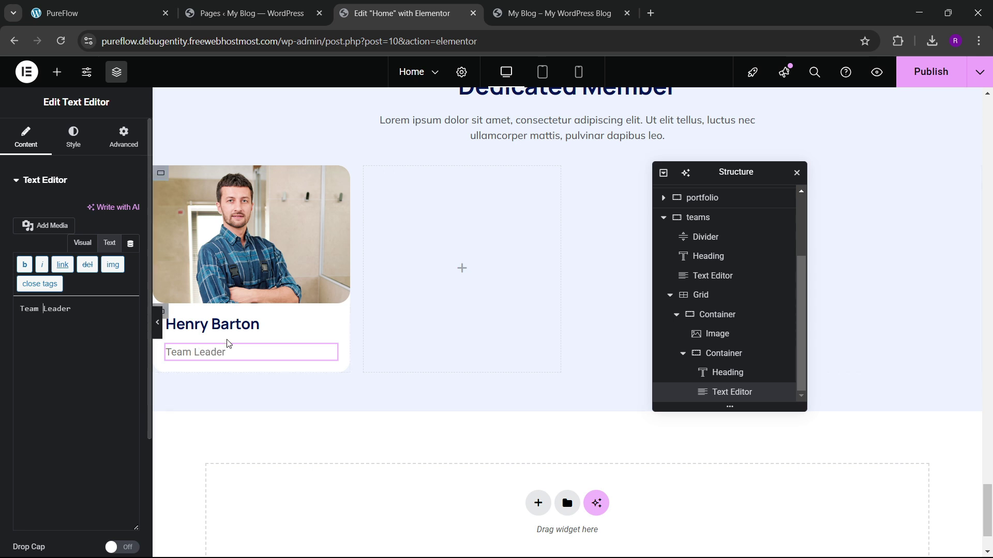
Step: Style the Team Leader text with a darker global colour, Manrope, 500 Medium, 14 px
left_click(73, 137)
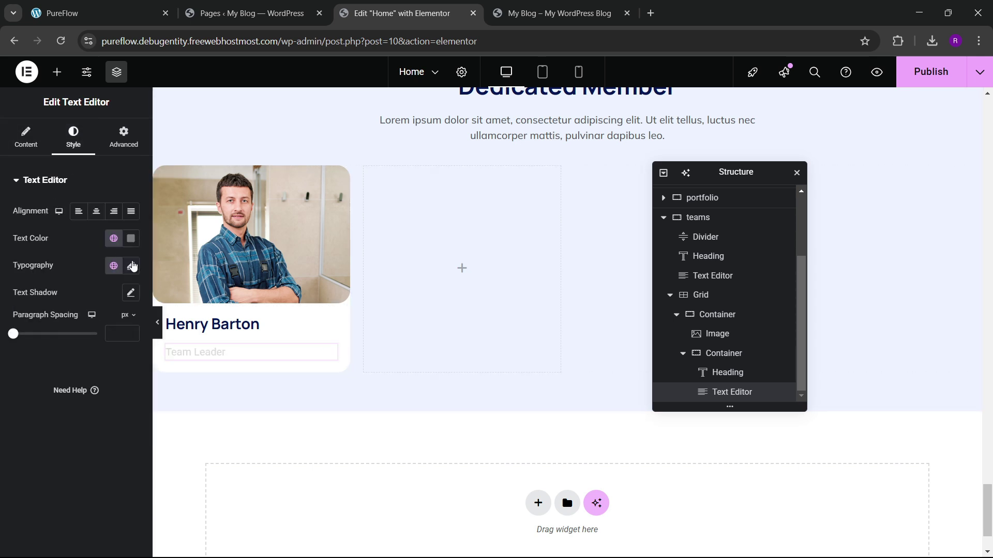
left_click(114, 238)
left_click(26, 338)
left_click(130, 266)
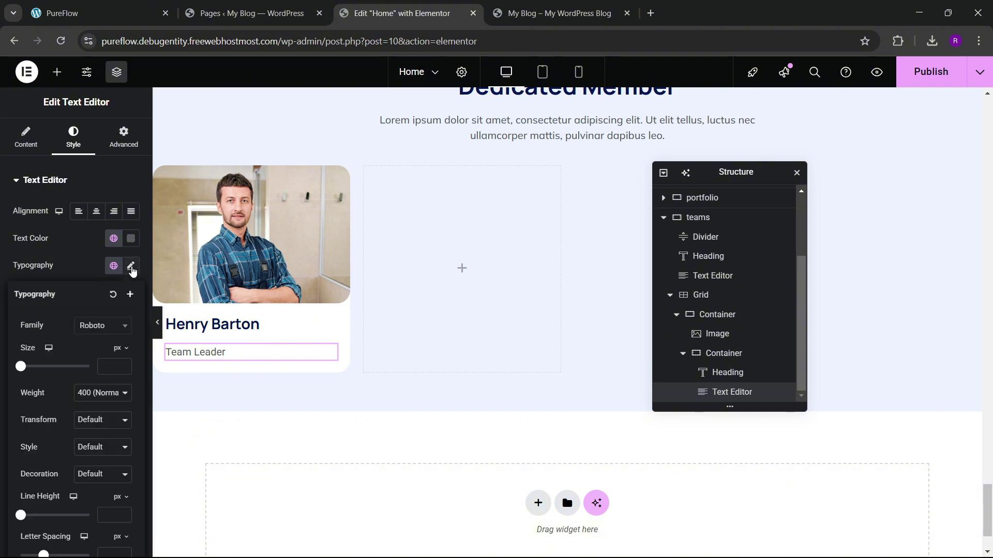
left_click(104, 327)
type("manrope")
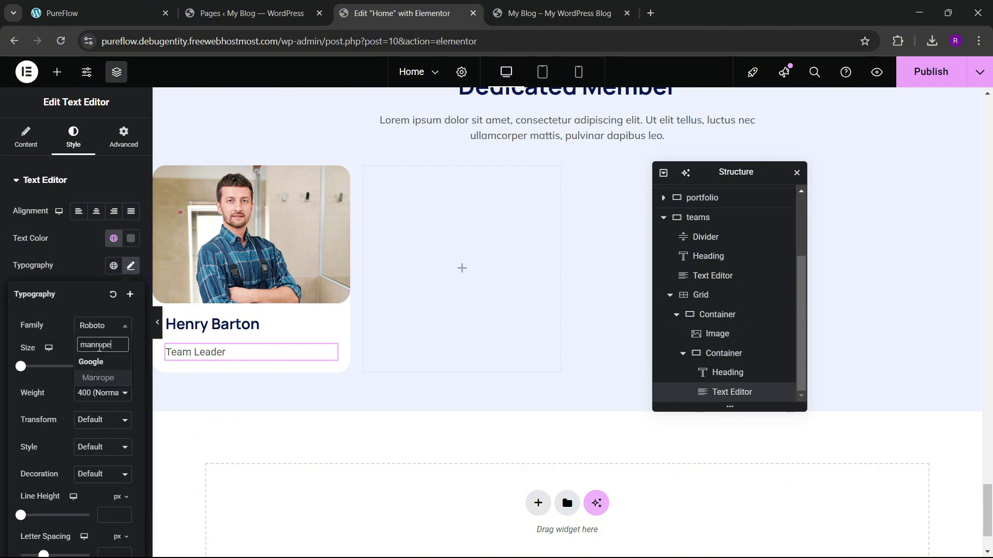
key("Return")
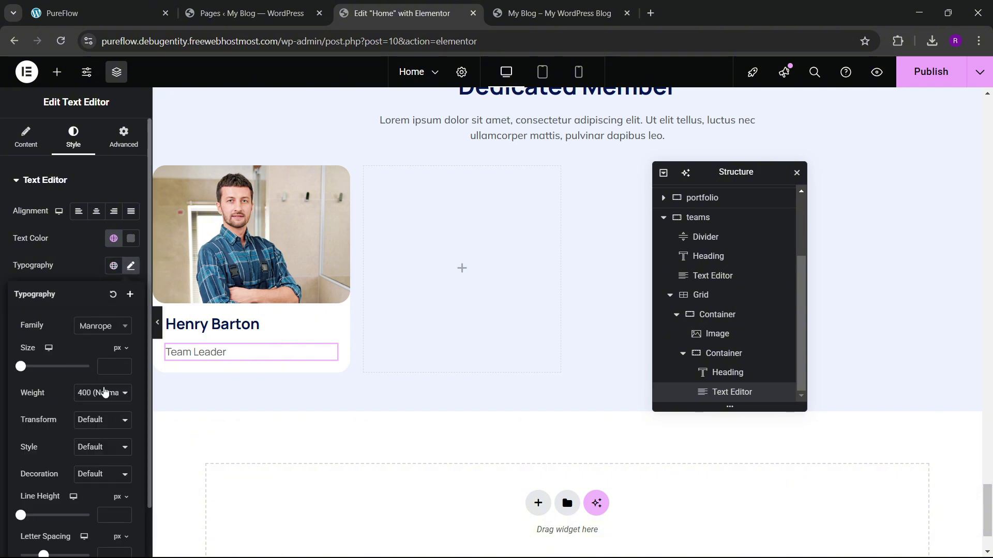
left_click(104, 393)
left_click(97, 278)
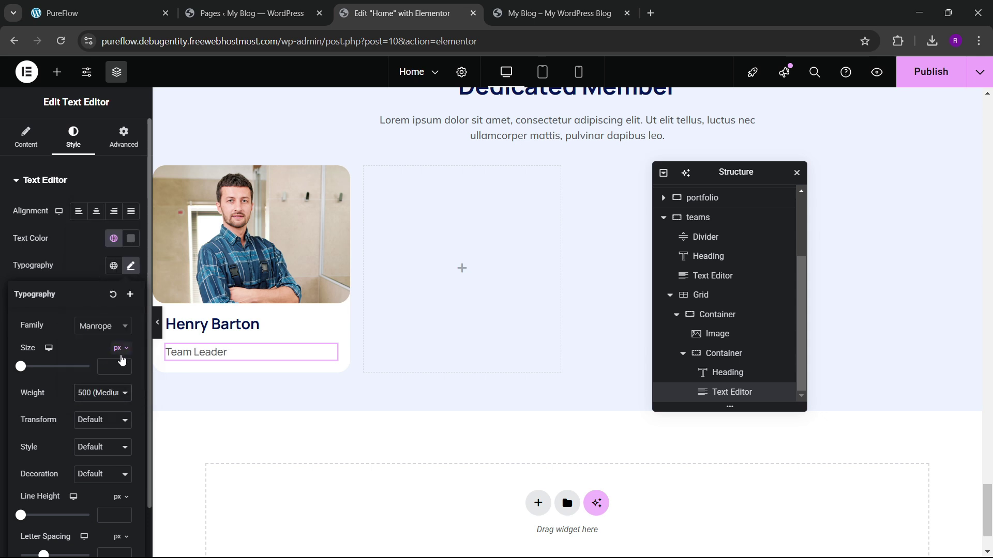
left_click(123, 366)
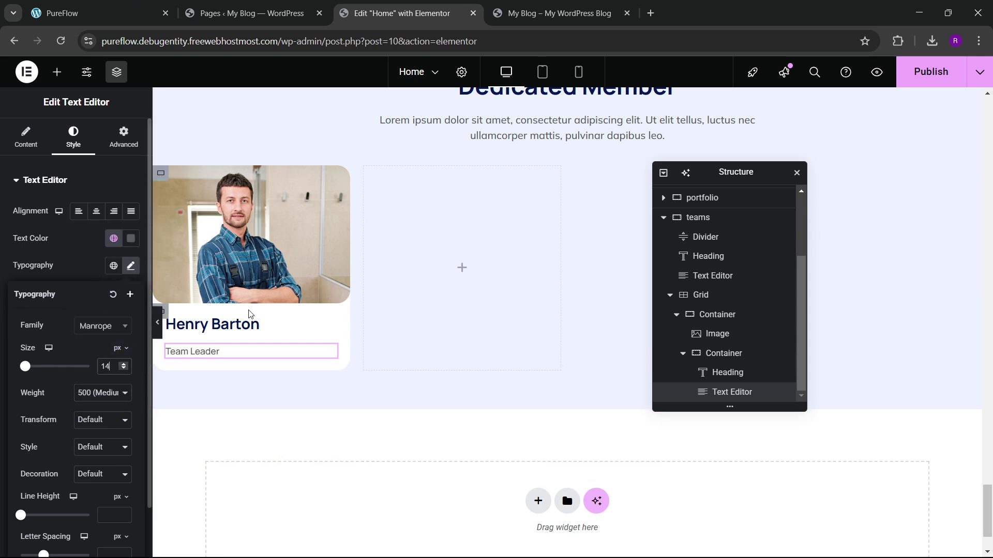
Step: Make the card's text container a centred vertical column with a 10 px gap
scroll(194, 281, "down", 1)
left_click(161, 246)
scroll(62, 233, "down", 5)
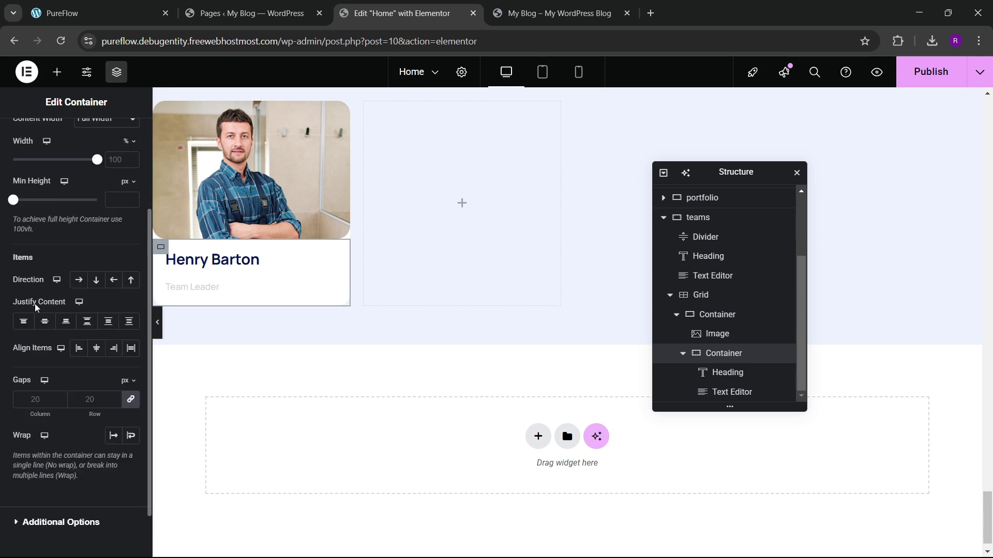
left_click(96, 279)
left_click(44, 321)
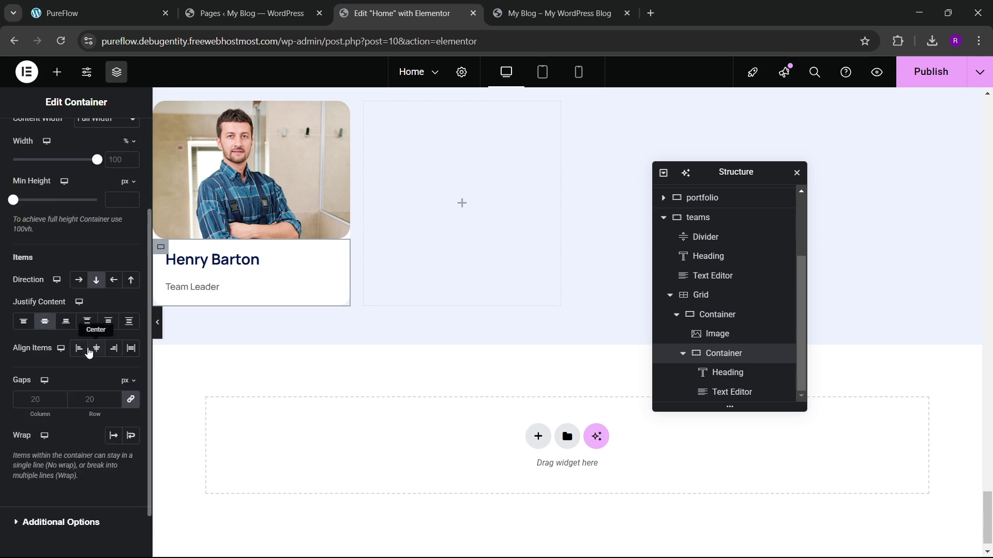
type("10")
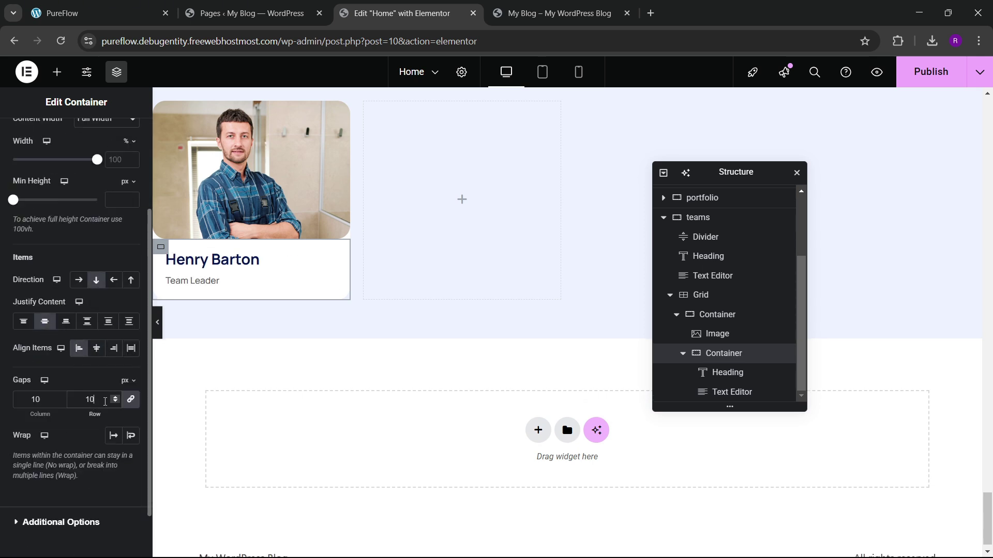
Step: Raise the Team Leader text size to 15 px
left_click(195, 280)
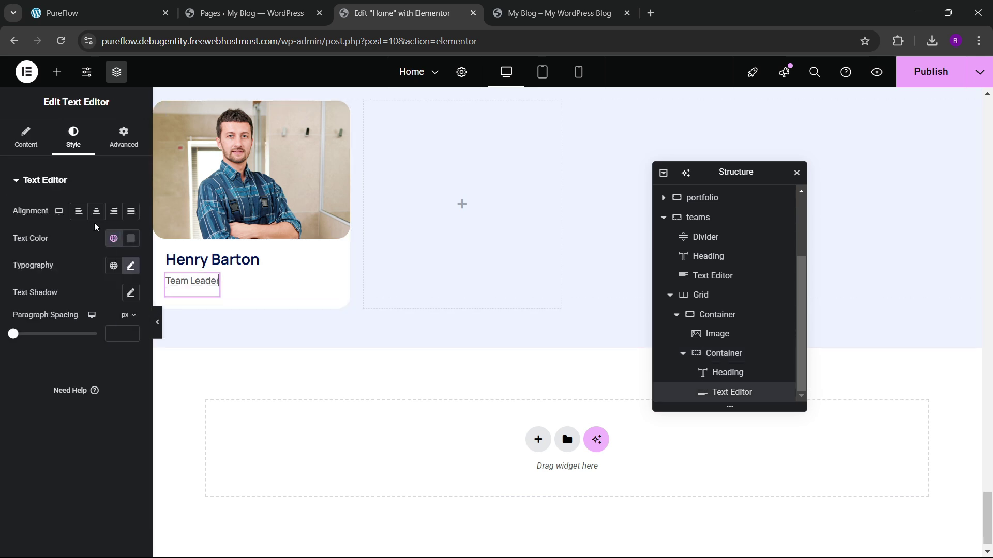
left_click(132, 266)
left_click(124, 365)
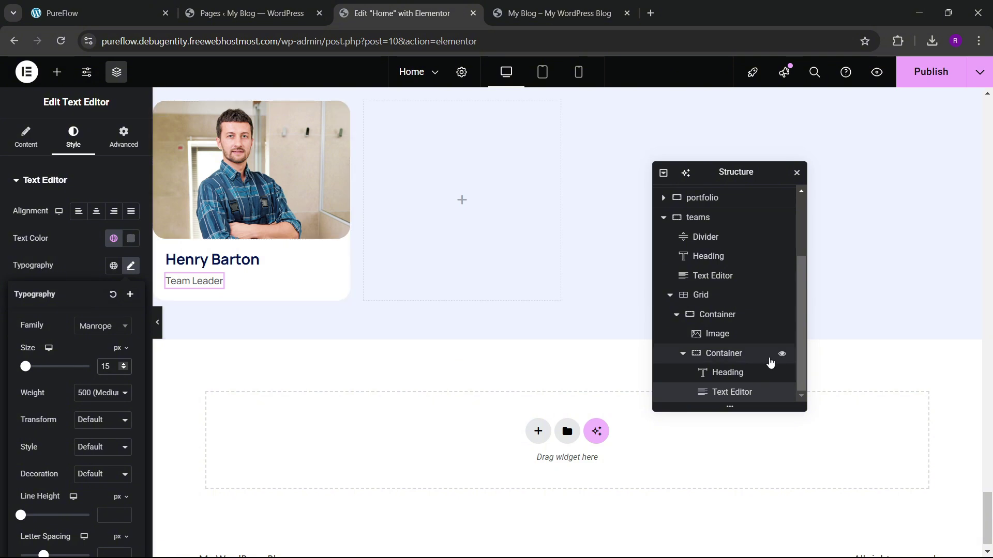
Step: Open the card container's Advanced settings and compare with the live PureFlow team section
left_click(722, 357)
left_click(121, 138)
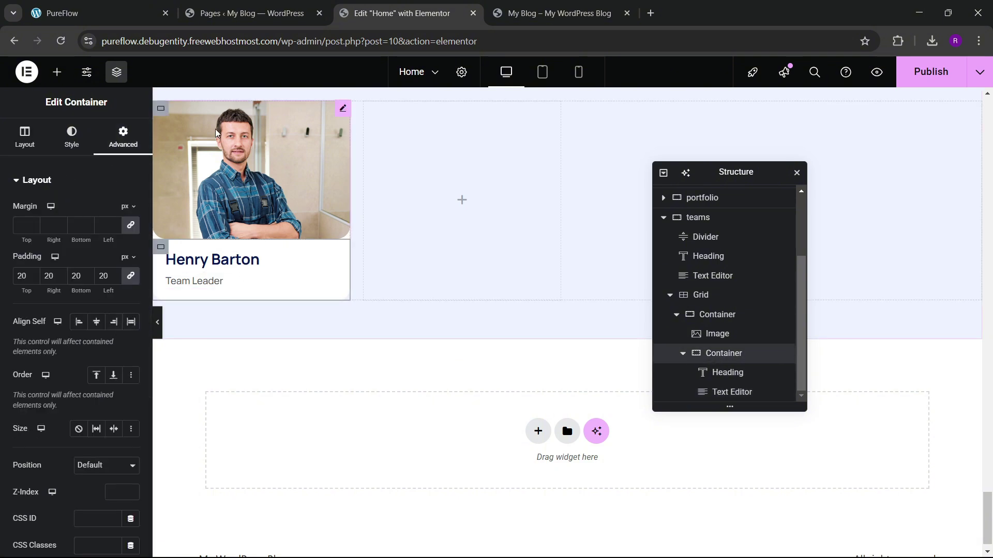
left_click(98, 13)
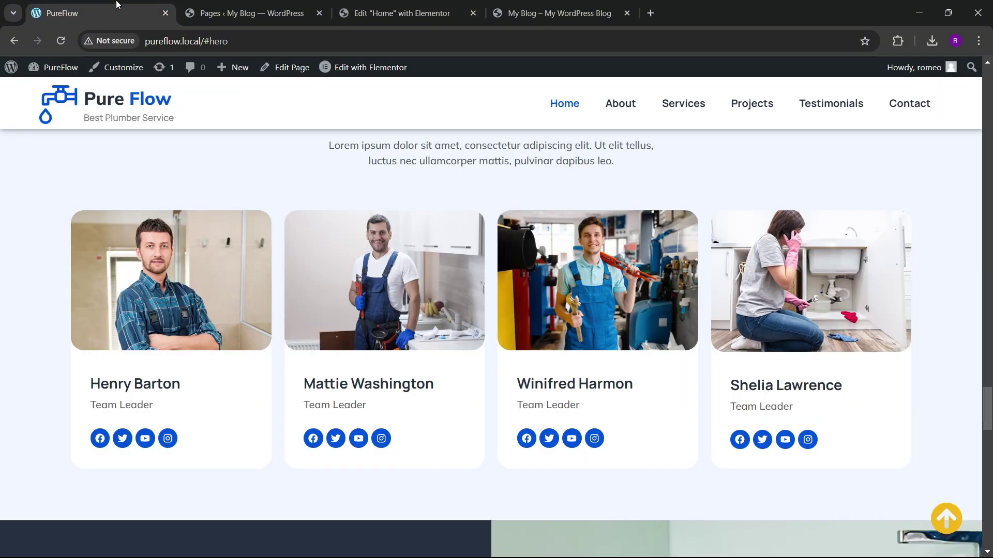
left_click(367, 5)
Step: Add a Social Icons widget under Team Leader inside the card's text container
left_click(57, 72)
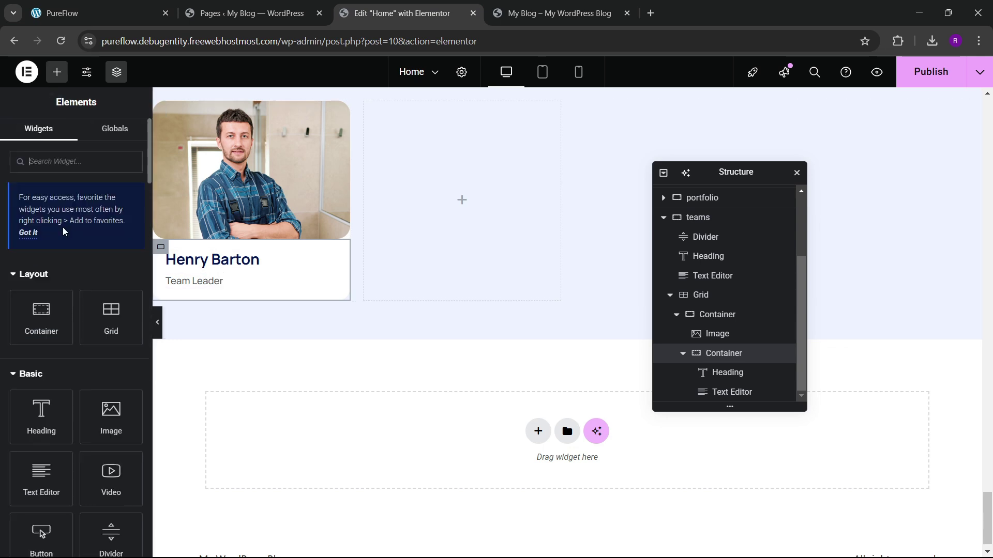
left_click(69, 161)
type("soic")
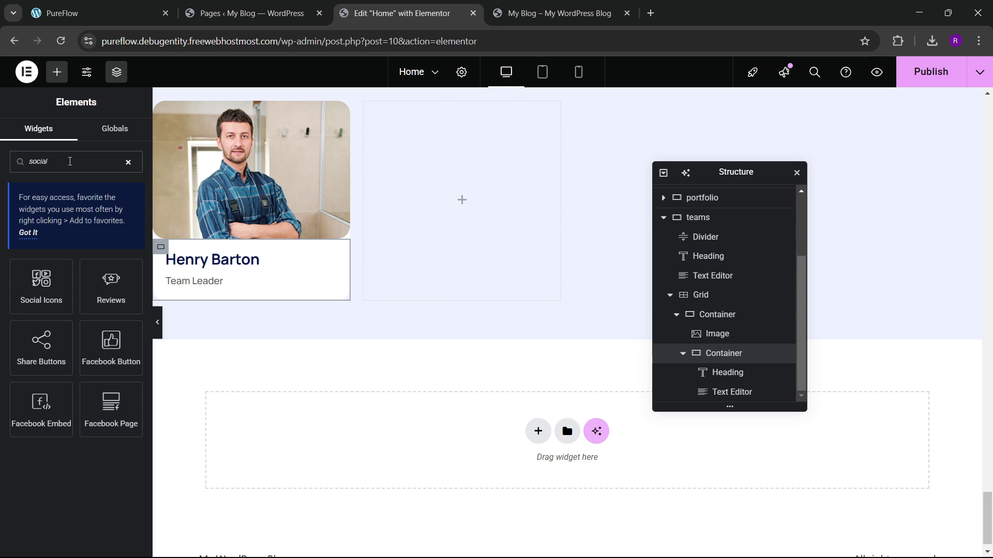
left_click_drag(41, 284, 262, 299)
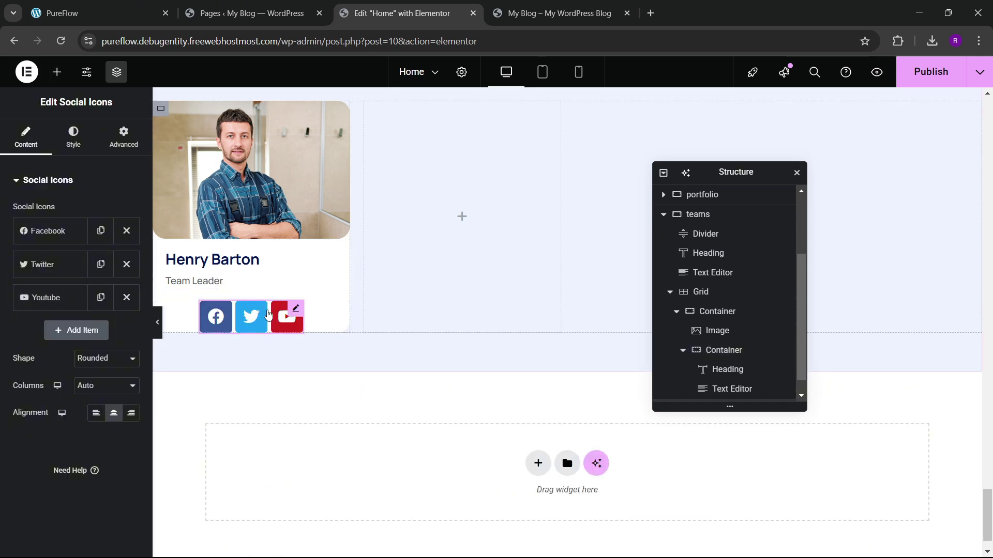
left_click_drag(735, 391, 757, 378)
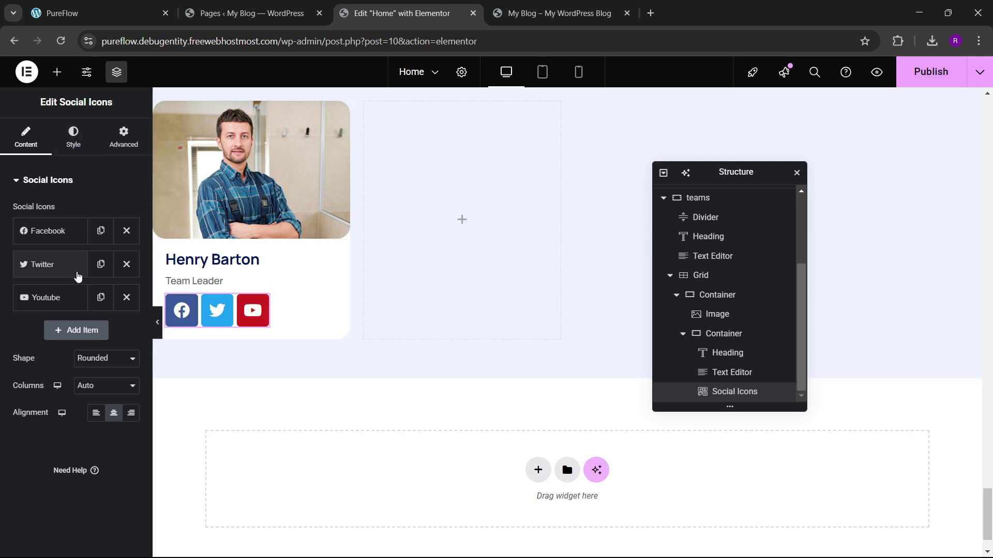
Step: Make the social icons circular with theme-blue backgrounds and white glyphs
left_click(103, 358)
left_click(103, 406)
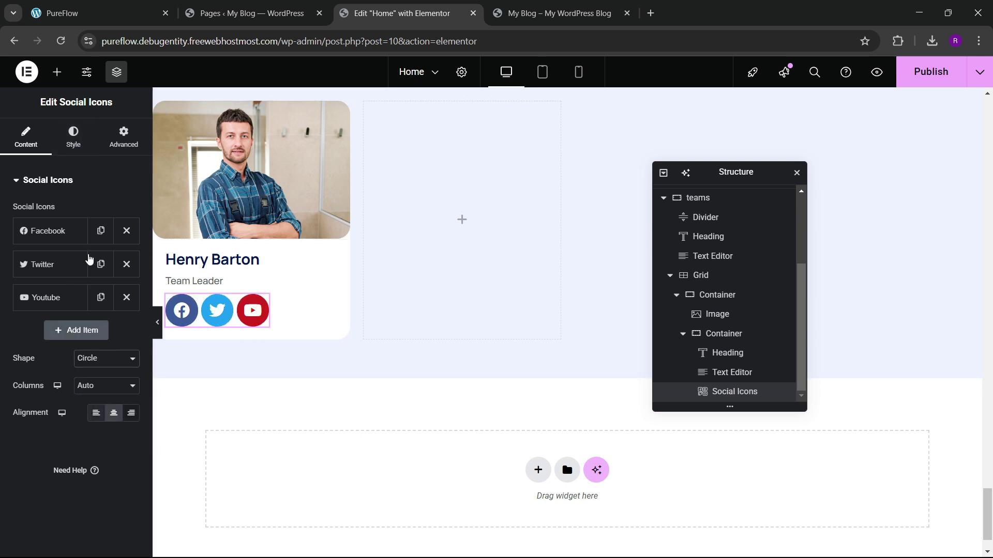
left_click(76, 147)
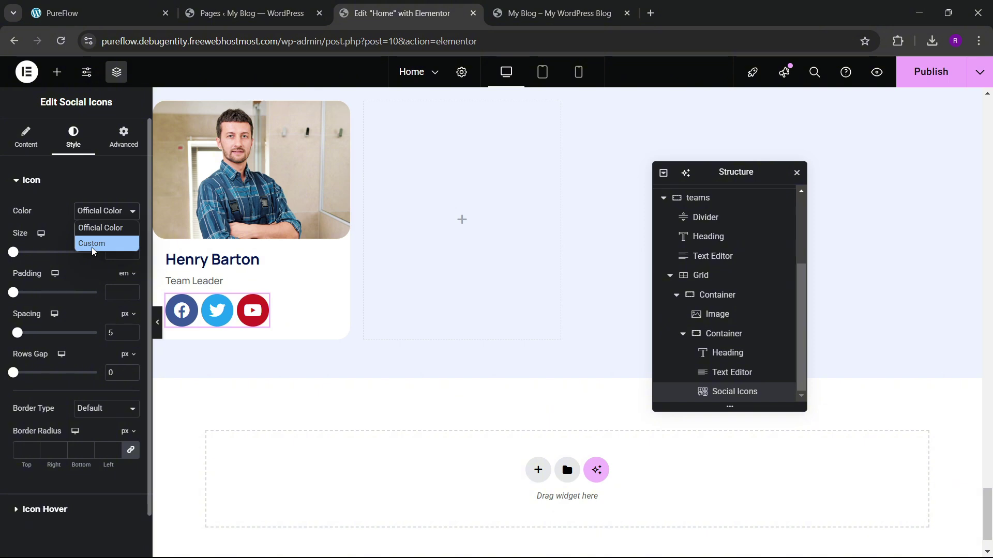
left_click(92, 243)
left_click(114, 265)
left_click(61, 429)
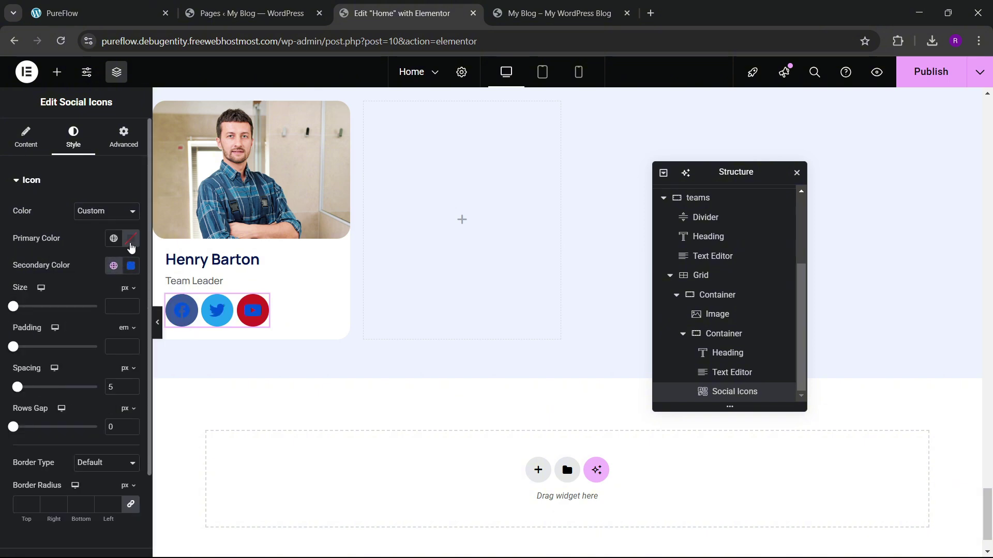
left_click(131, 238)
left_click(56, 284)
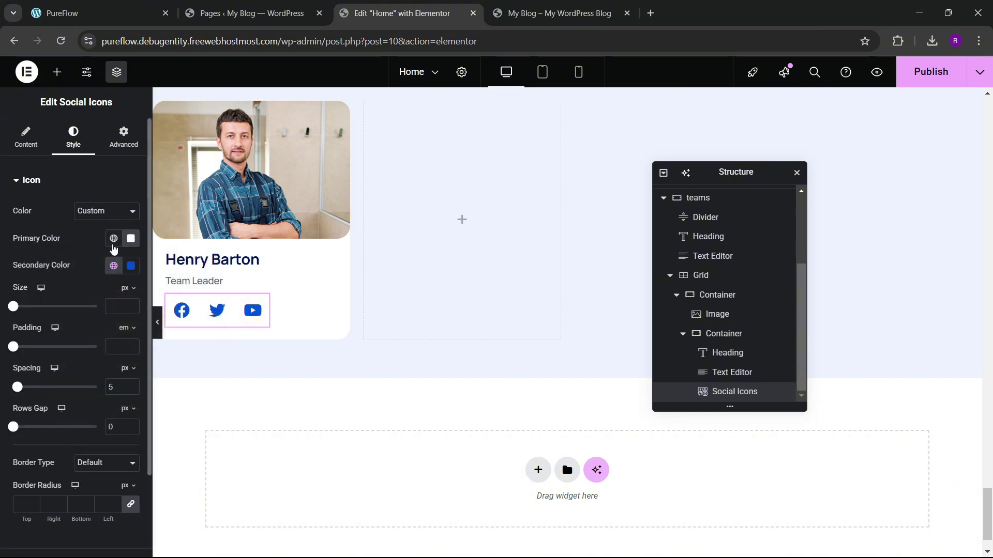
left_click(114, 239)
left_click(61, 401)
left_click(131, 266)
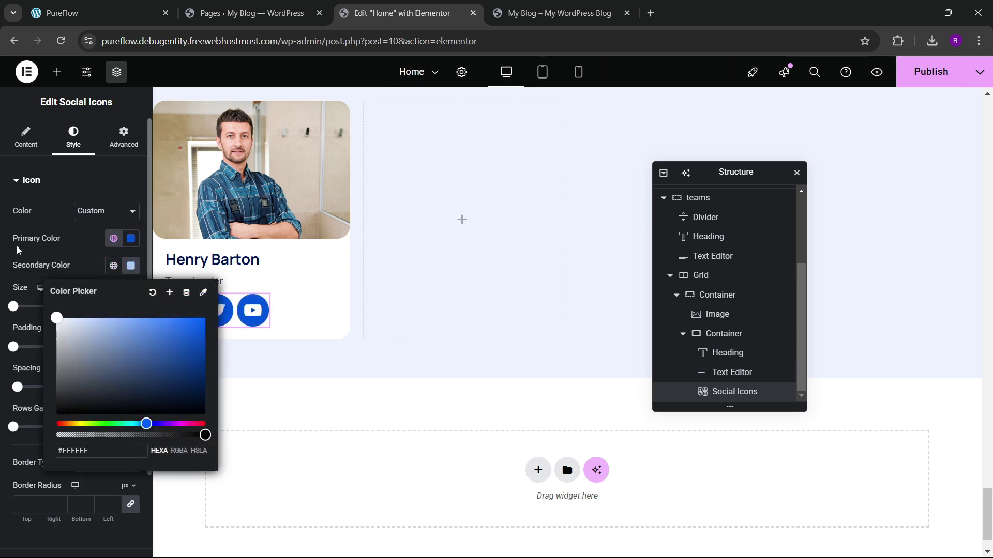
left_click(55, 313)
Step: Shrink the icons to size 15 and add Instagram as the fourth social icon
scroll(72, 251, "down", 2)
left_click(131, 209)
type("15")
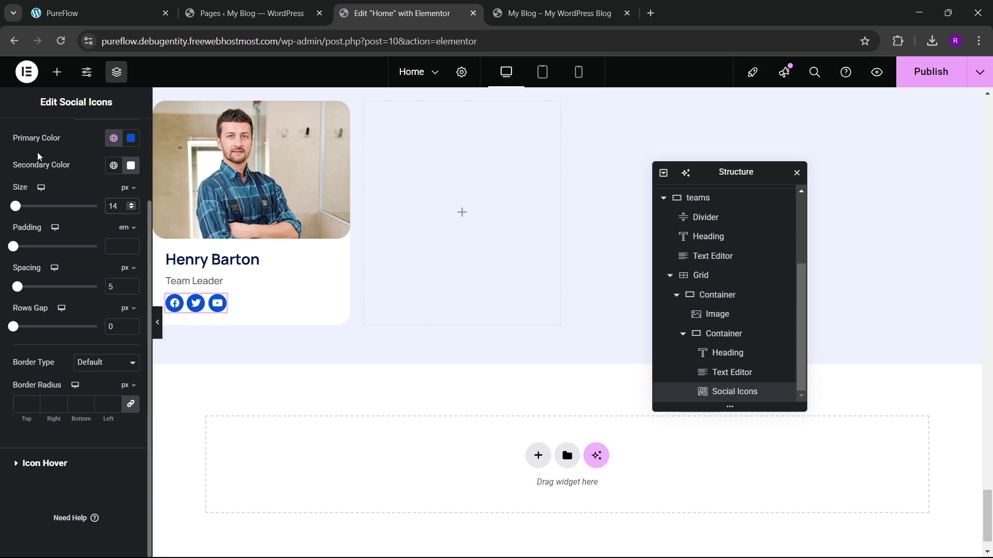
scroll(38, 157, "up", 3)
left_click(26, 137)
left_click(73, 328)
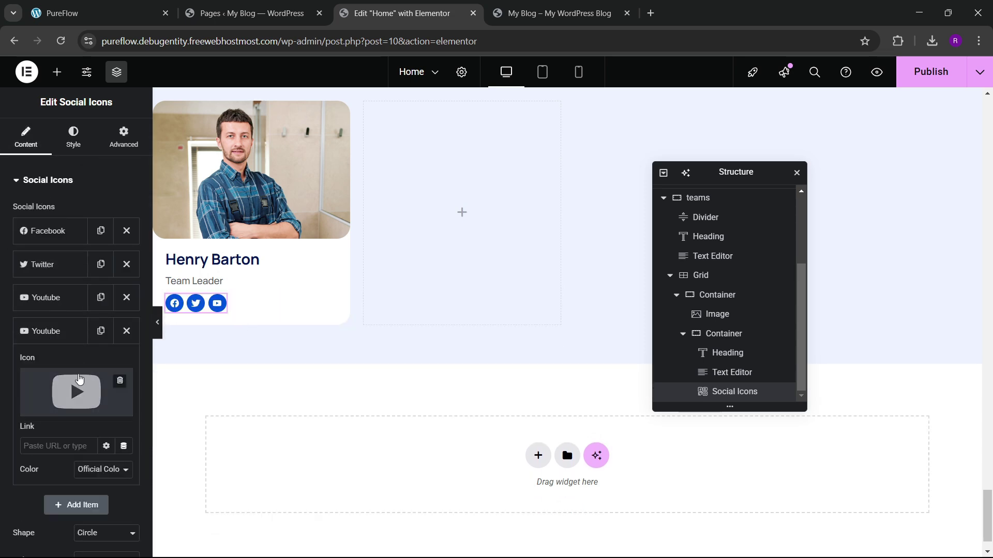
left_click(79, 379)
type("insta")
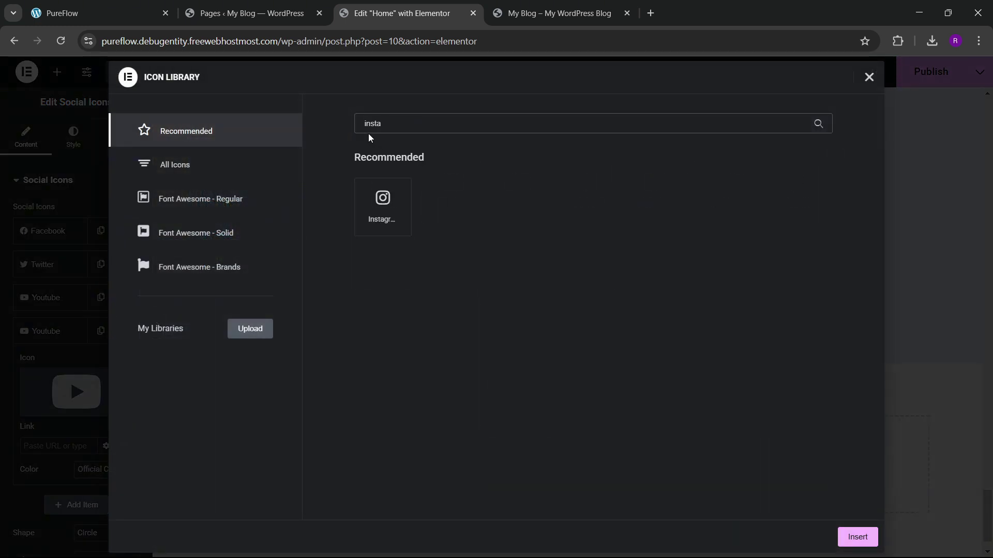
left_click(405, 204)
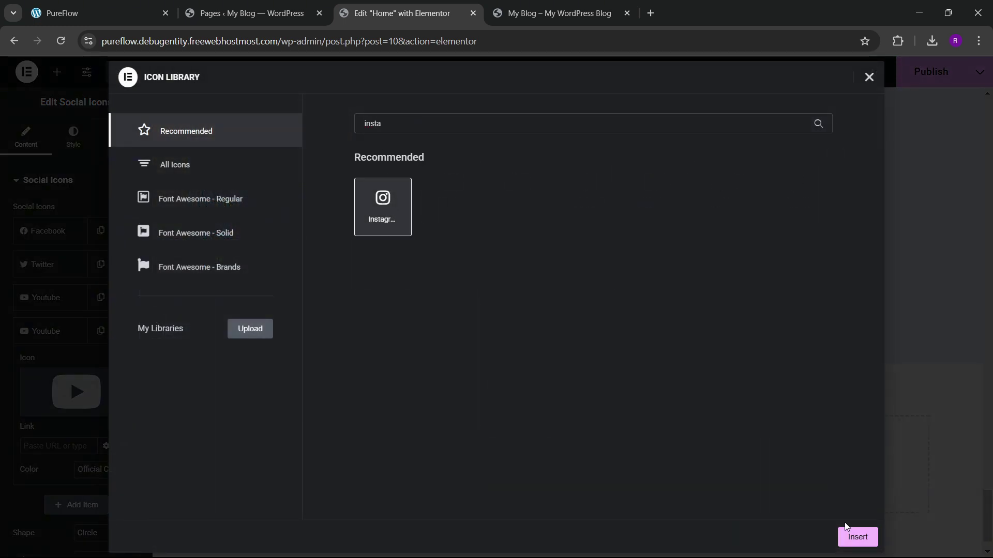
left_click(857, 537)
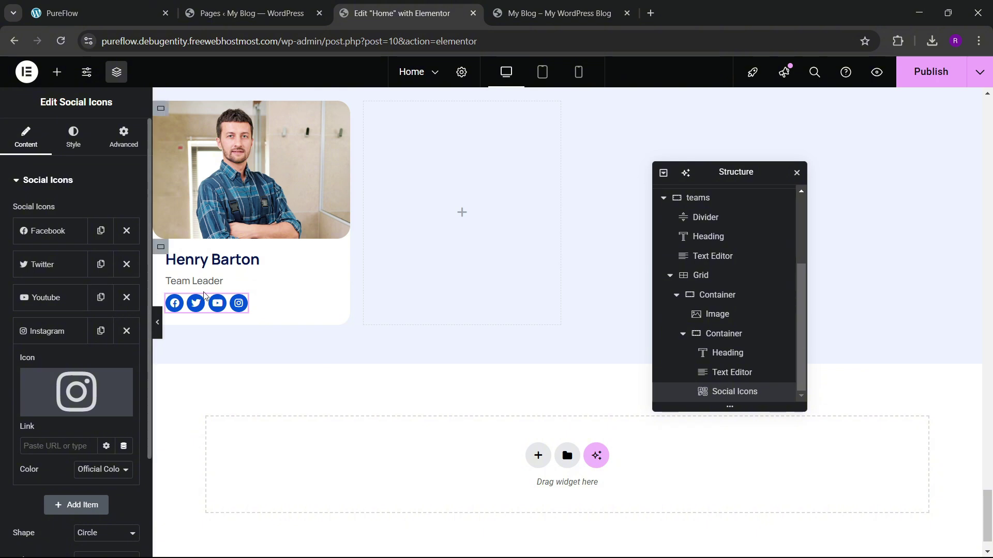
left_click(98, 13)
Step: Set the card's text container gap to 15 px
left_click(402, 13)
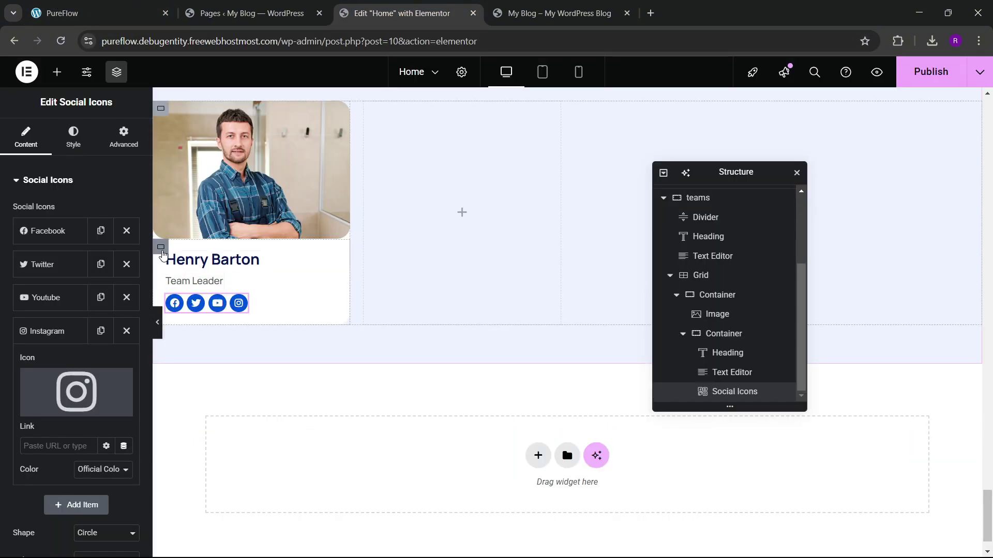
left_click(160, 247)
scroll(103, 371, "down", 3)
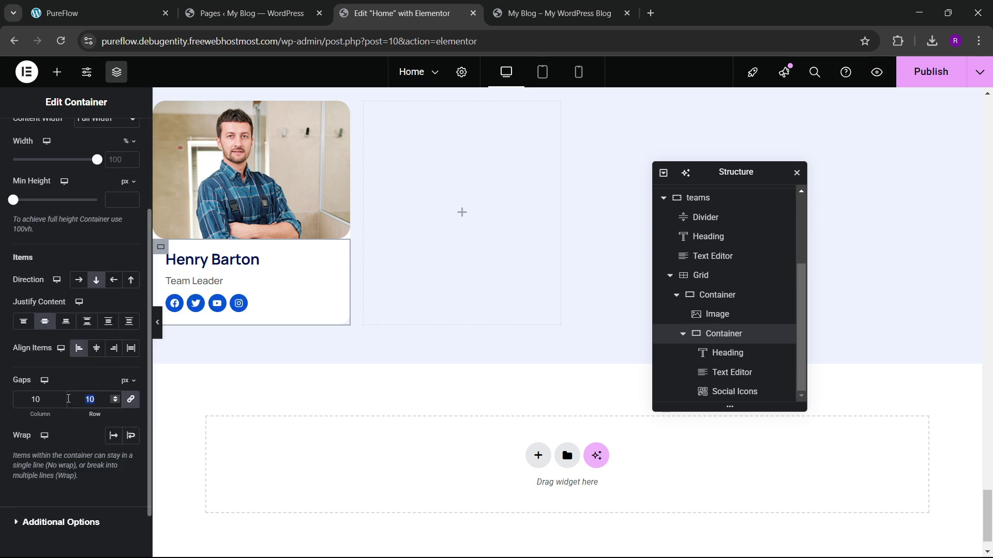
type("20")
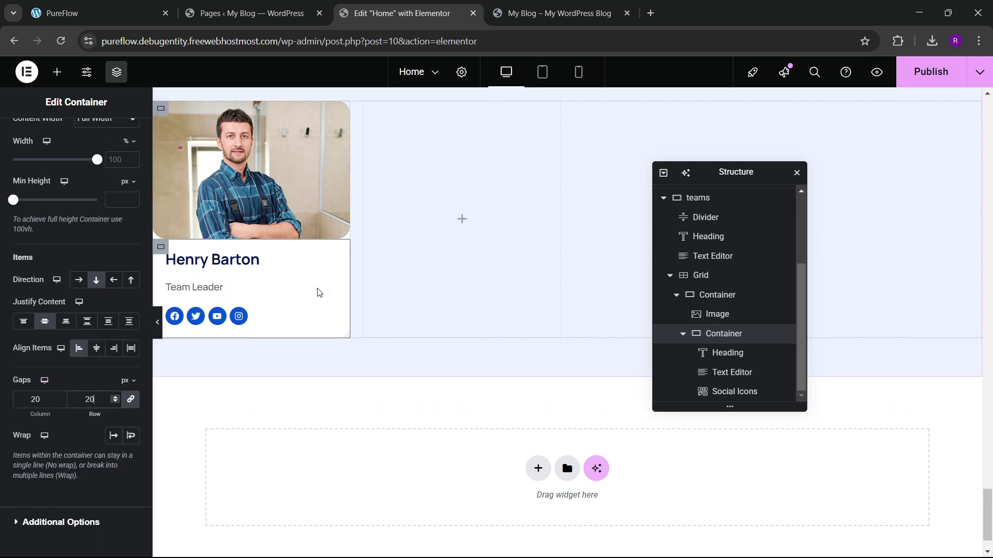
key("BackSpace")
key("BackSpace")
type("15")
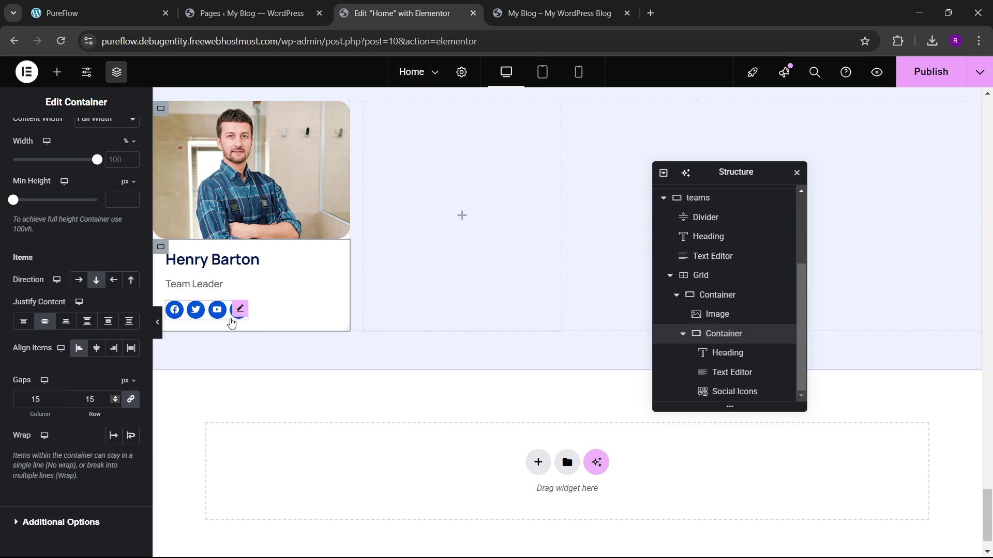
Step: Add top margin above the social icons and set the outer card container's gap to 10 px
left_click(240, 312)
left_click(114, 137)
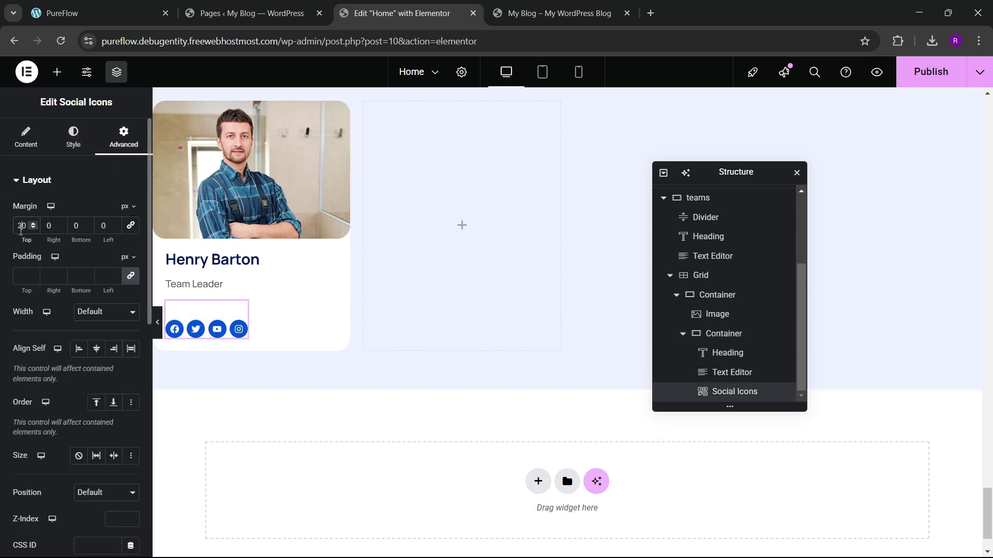
type("2")
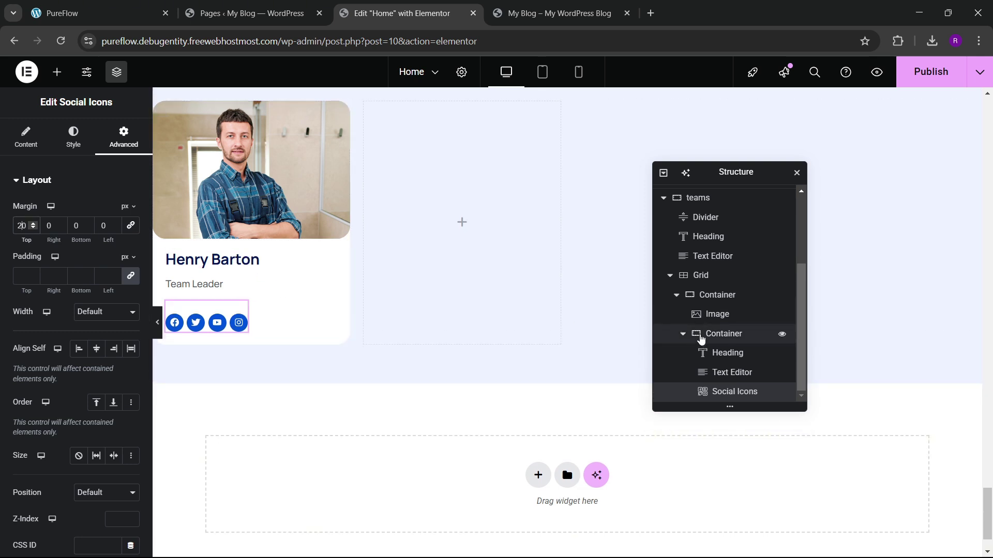
left_click(708, 295)
scroll(74, 331, "down", 3)
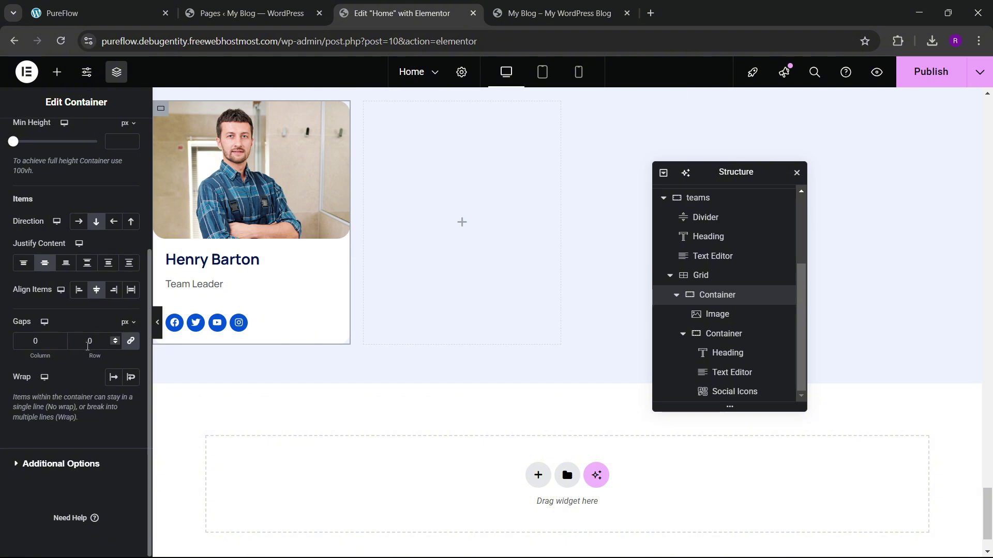
type("1")
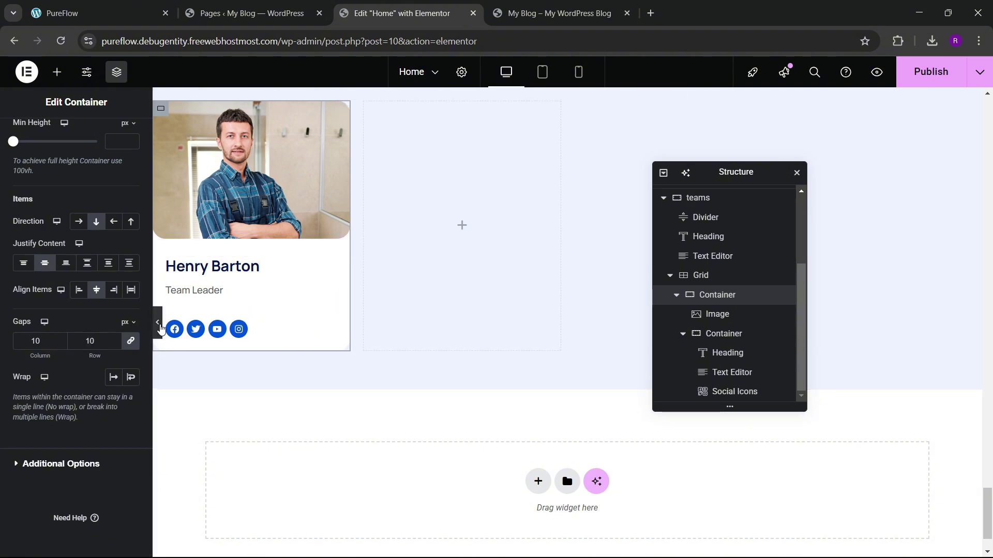
Step: After comparing with the live site, reduce the social icons' top margin to 10 px
left_click(160, 327)
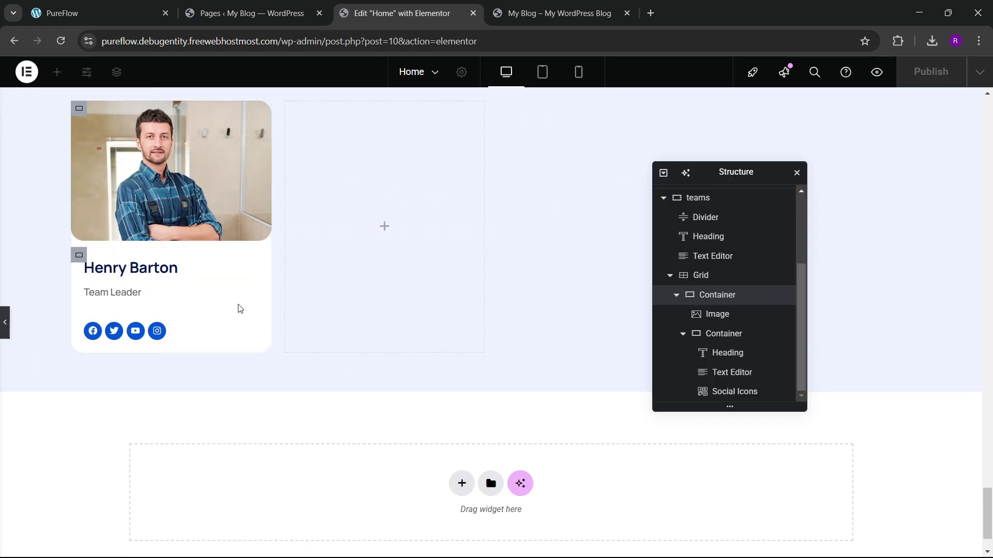
left_click(98, 13)
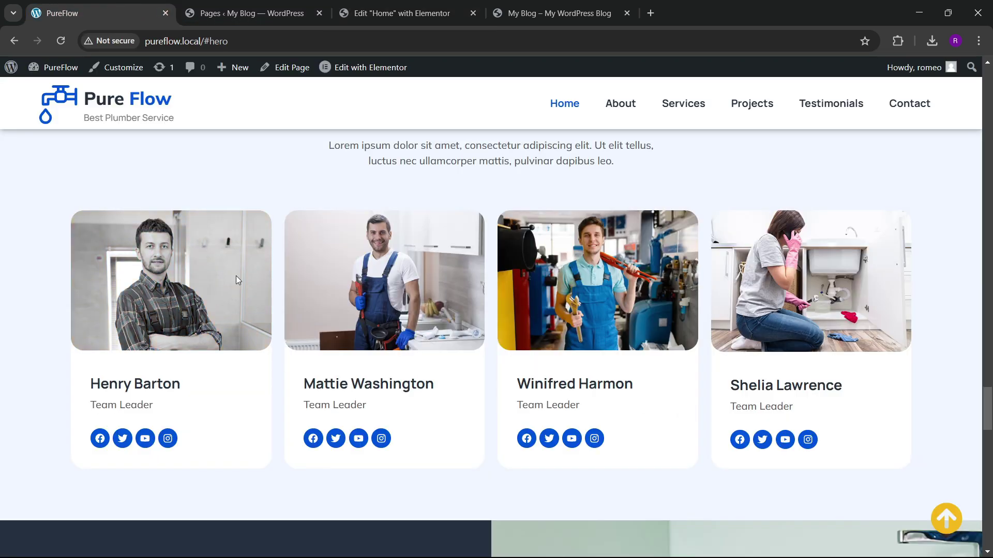
left_click(380, 9)
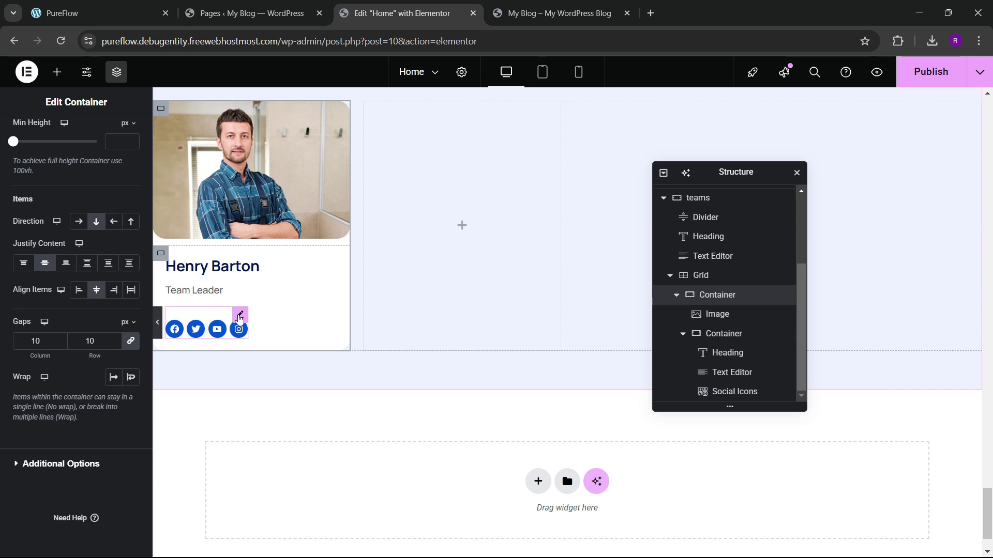
left_click(239, 317)
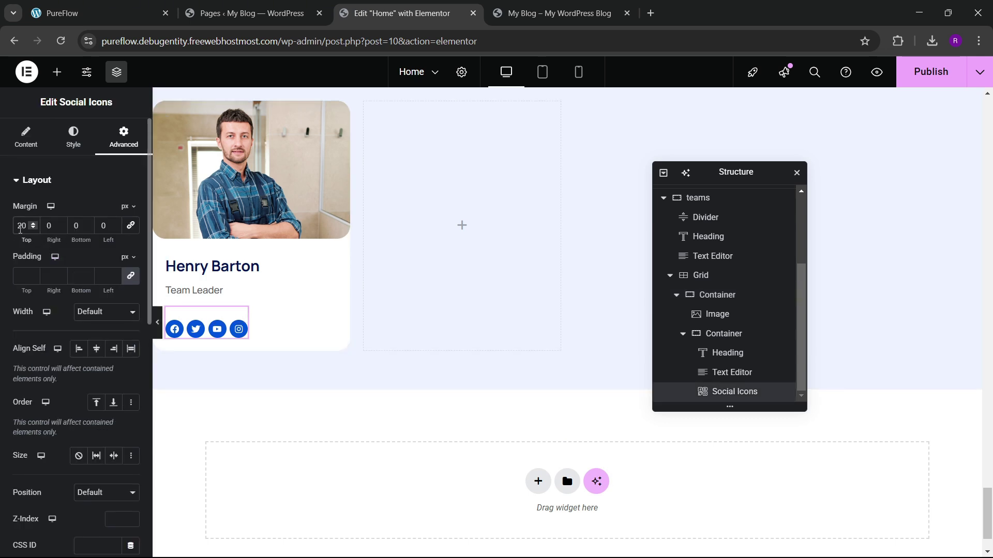
double_click(21, 226)
type("10")
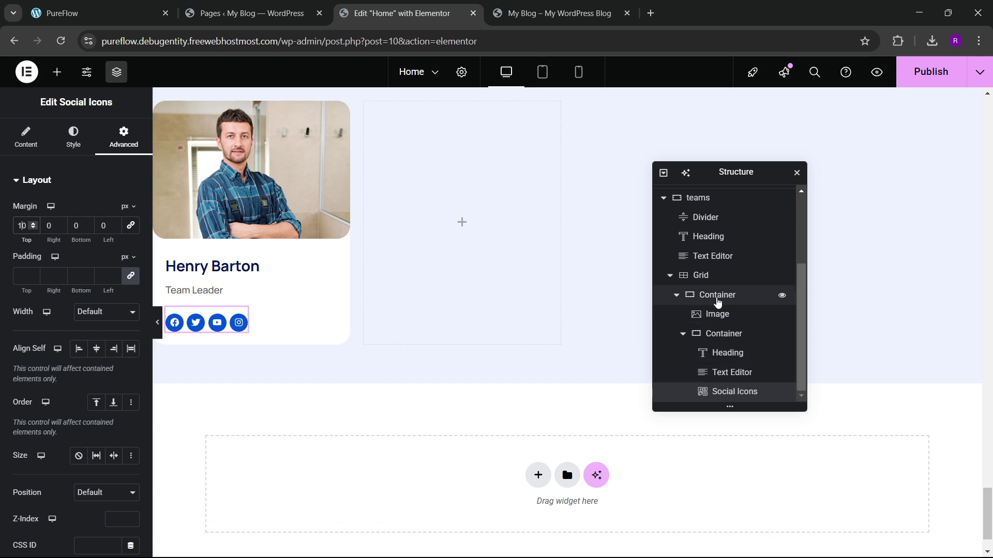
Step: Unlink the card container's padding and set its bottom padding to 20 px
left_click(718, 295)
left_click(124, 137)
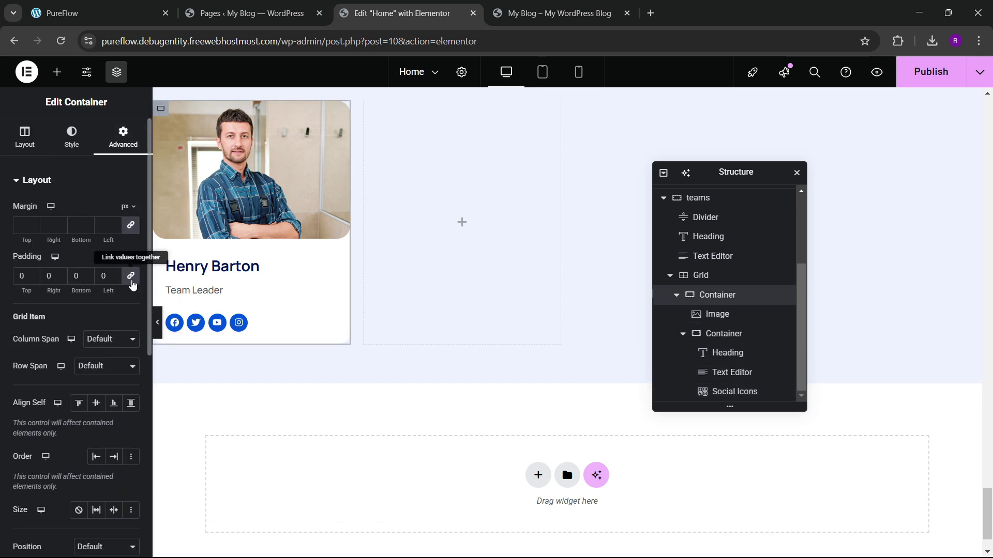
left_click(131, 278)
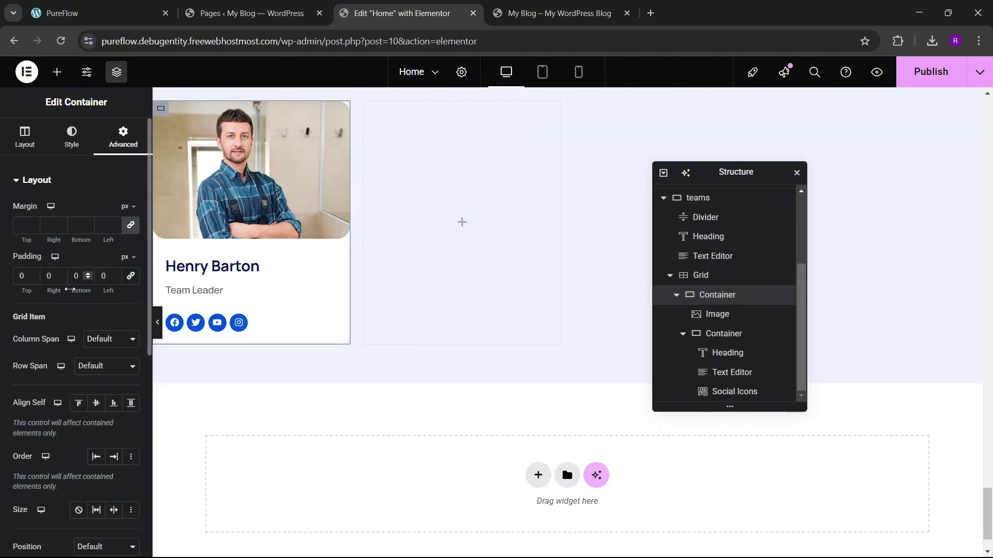
type("3")
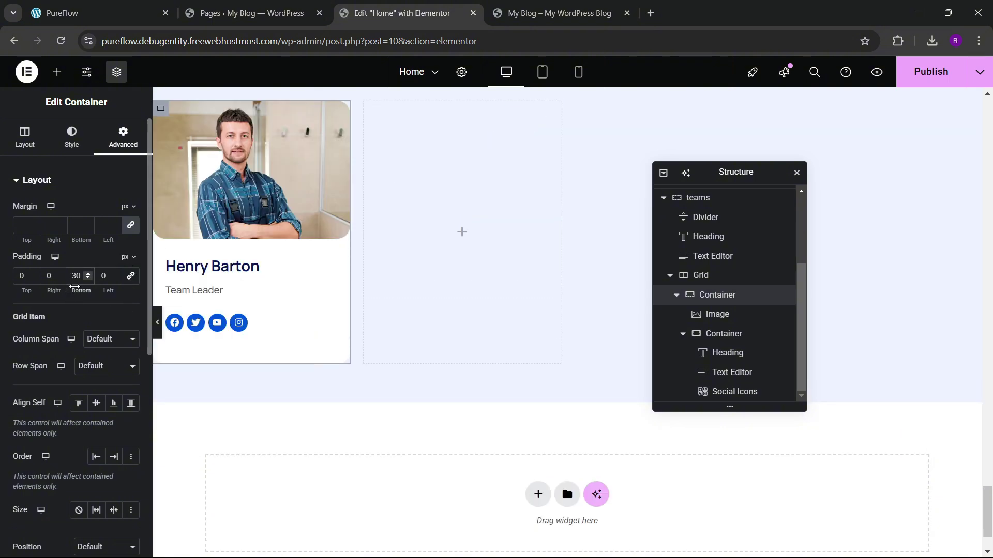
key("BackSpace")
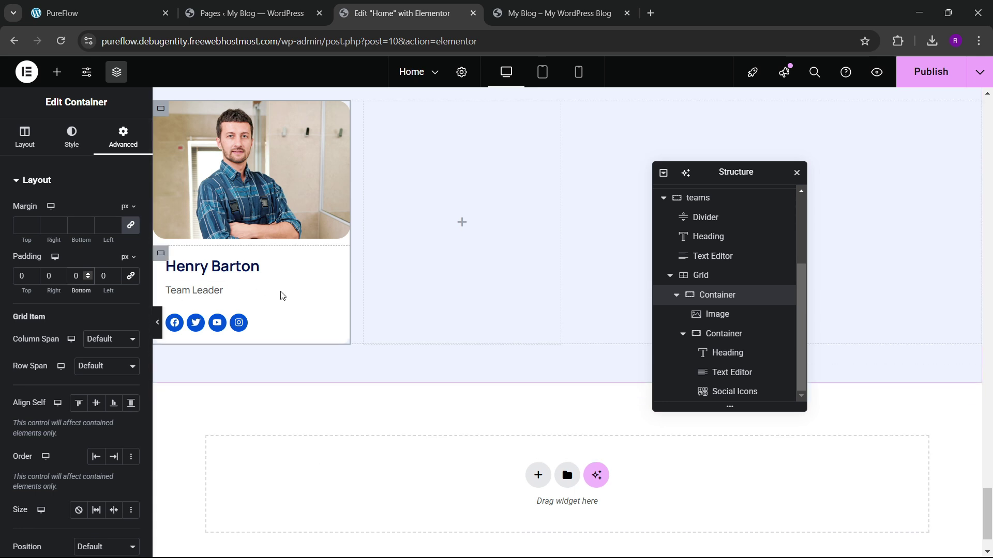
type("2")
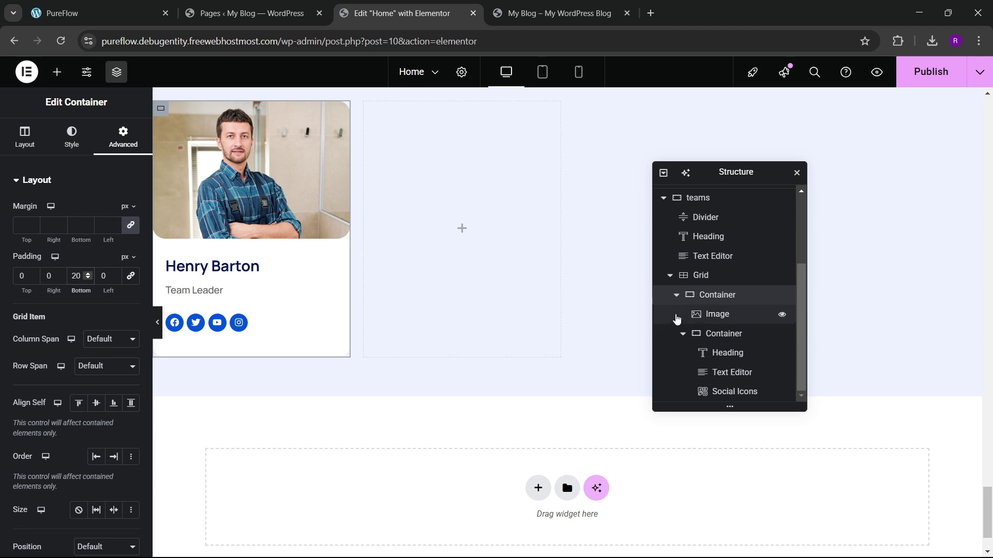
Step: Duplicate the Henry Barton card container three times from the Structure panel
left_click(676, 295)
right_click(706, 394)
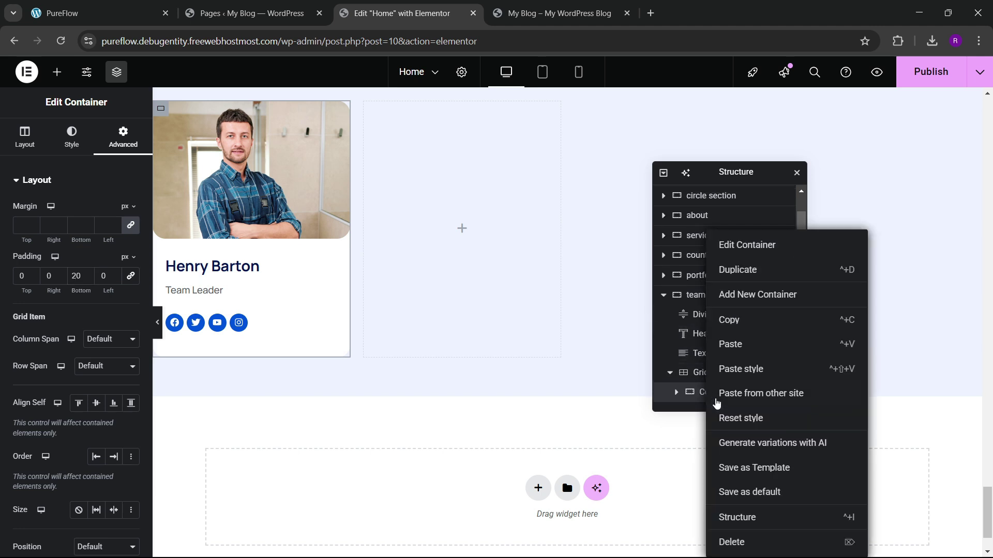
left_click(747, 270)
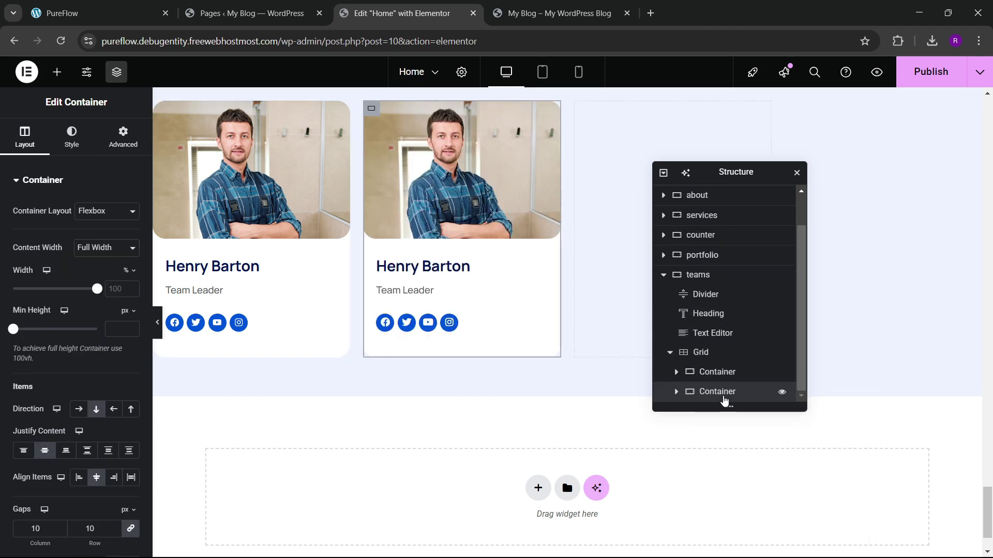
right_click(724, 392)
left_click(747, 269)
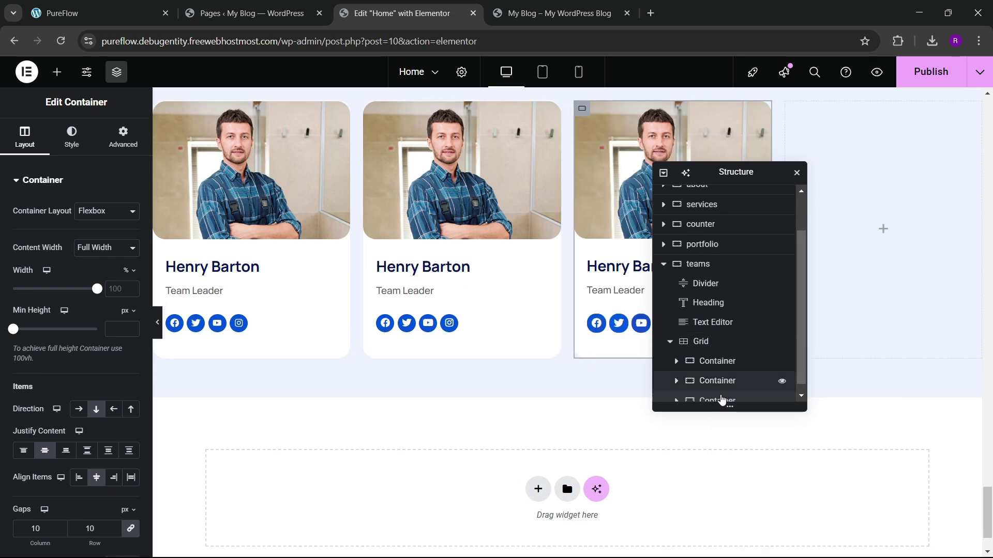
right_click(722, 394)
left_click(750, 269)
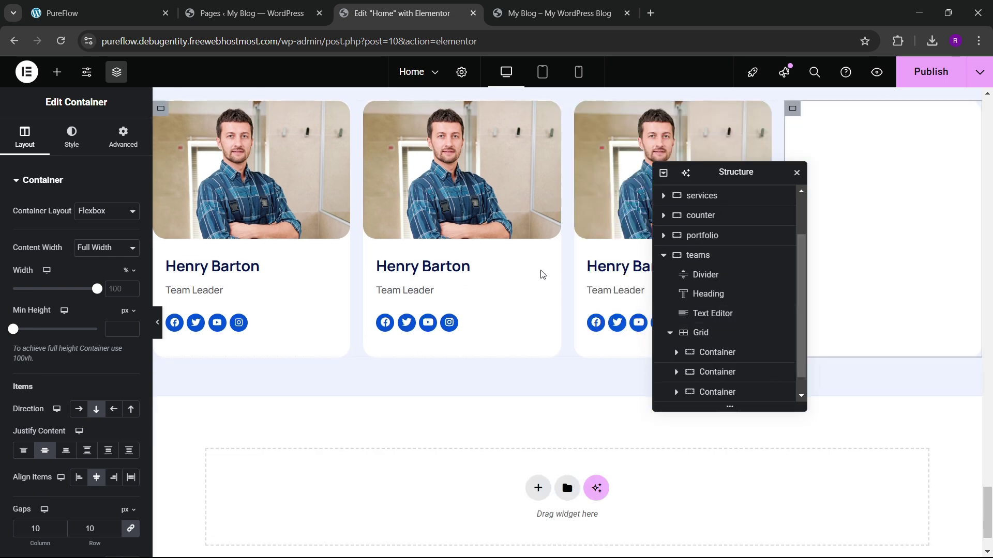
left_click(119, 13)
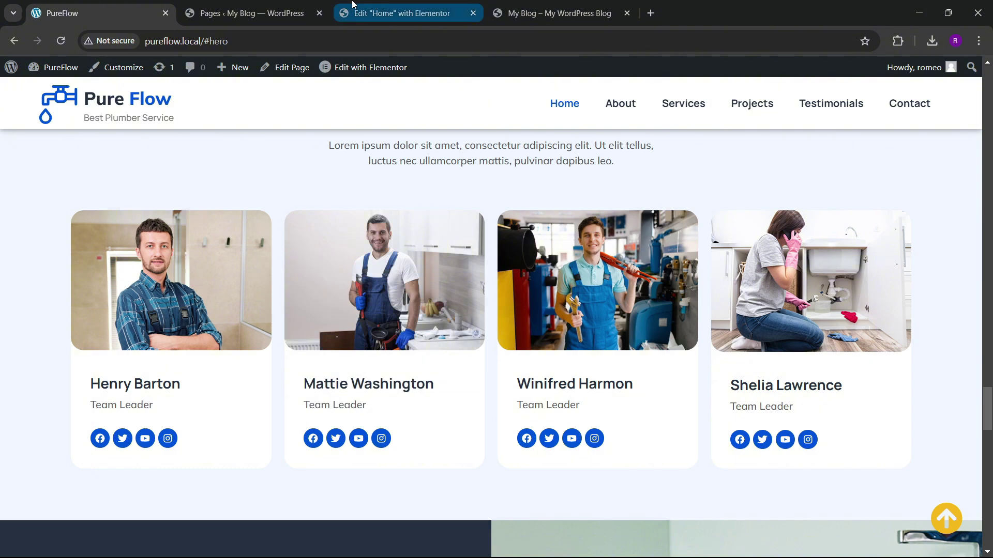
left_click(398, 12)
Step: Replace the second card's photo with the smiling plumber image
left_click(436, 194)
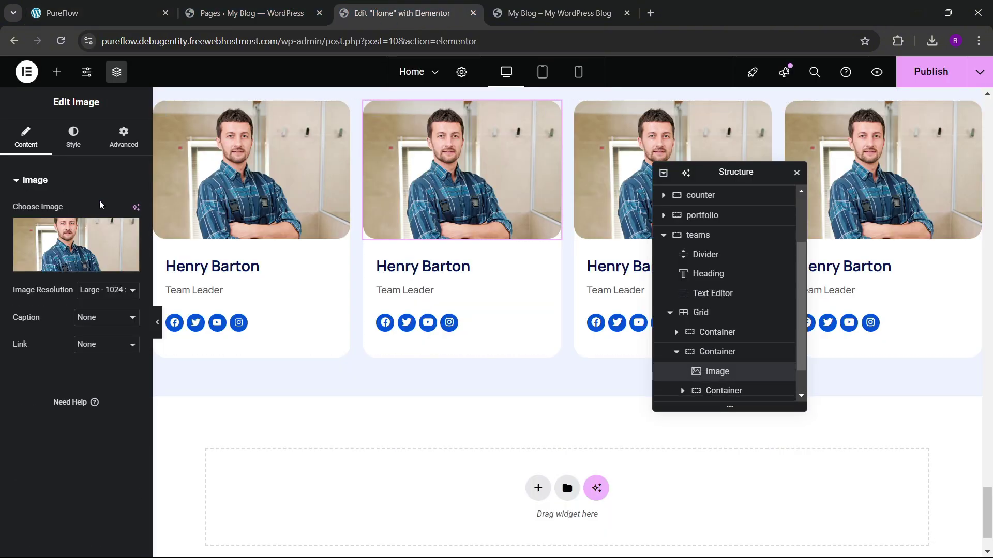
left_click(133, 258)
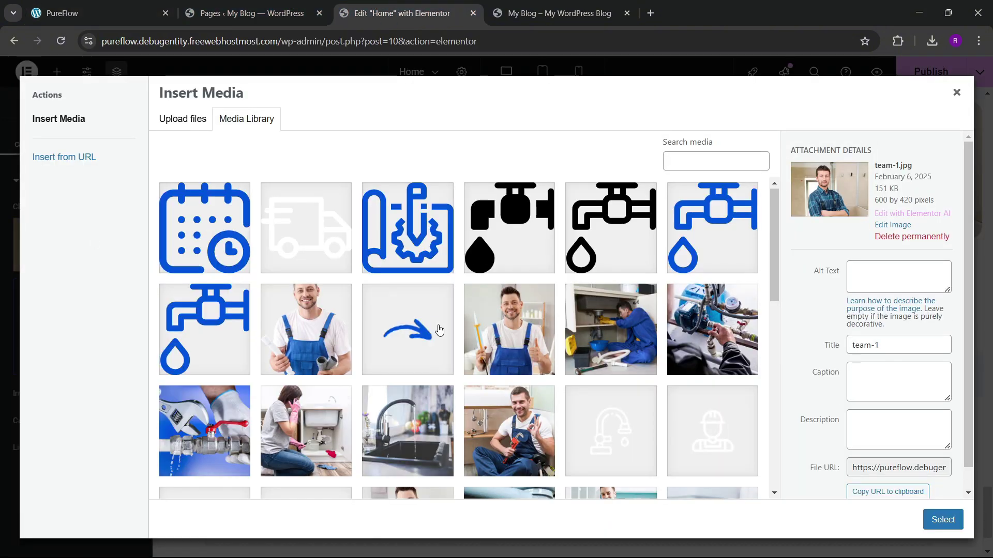
scroll(437, 328, "down", 10)
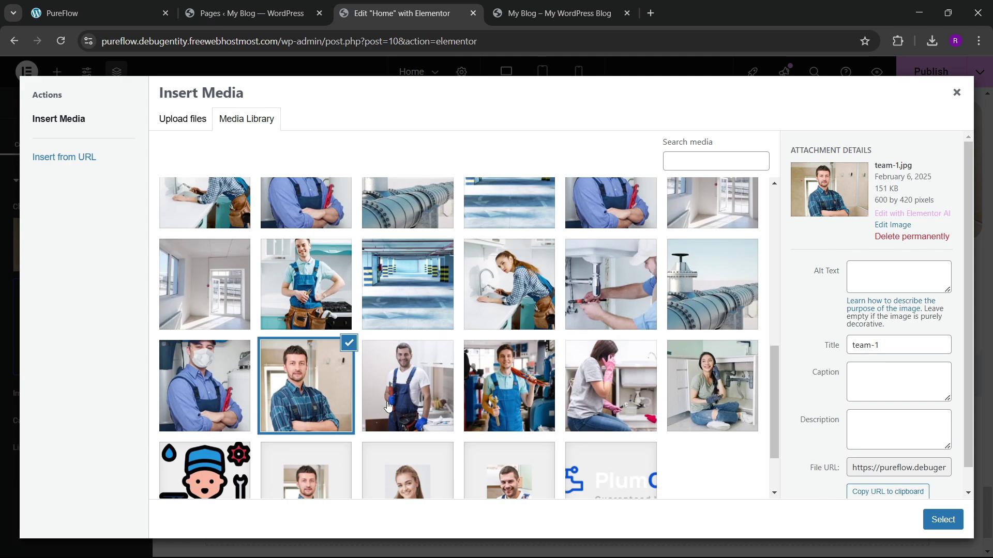
left_click(389, 407)
left_click(941, 520)
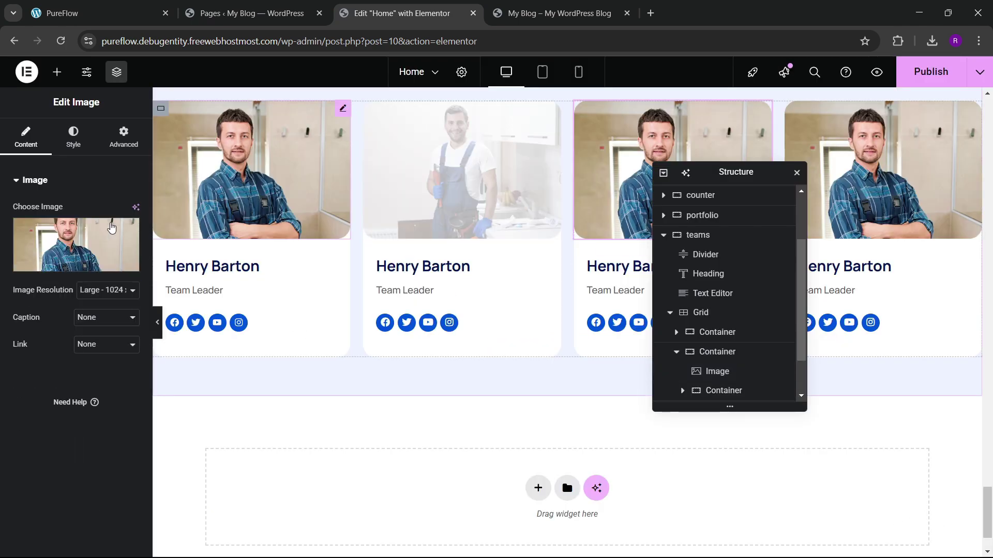
Step: Replace the third card's photo with the team-3 plumber image
left_click(111, 228)
left_click(98, 13)
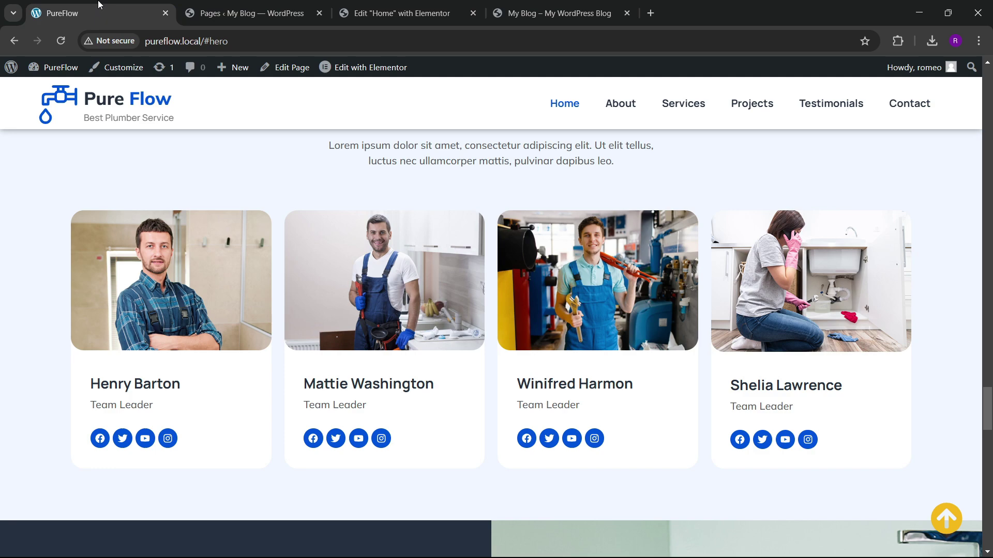
left_click(463, 9)
scroll(517, 362, "down", 10)
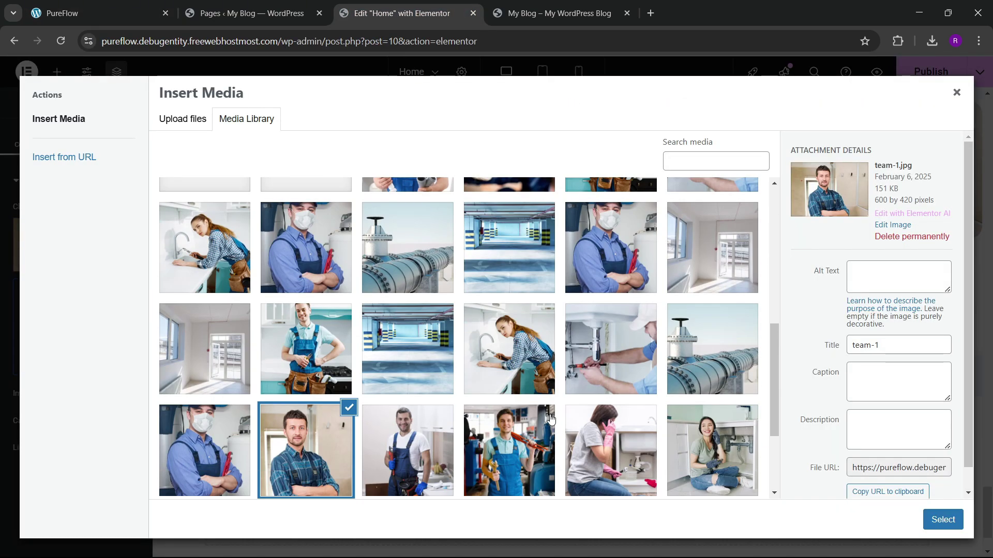
left_click(527, 423)
left_click(941, 519)
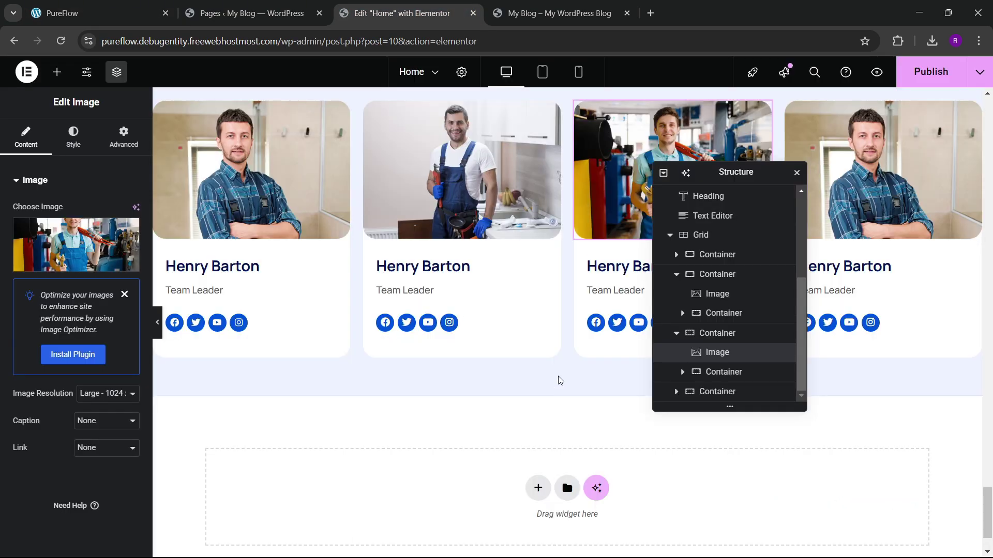
Step: Replace the fourth card's photo with the woman repairing a sink image
left_click(93, 11)
left_click(421, 9)
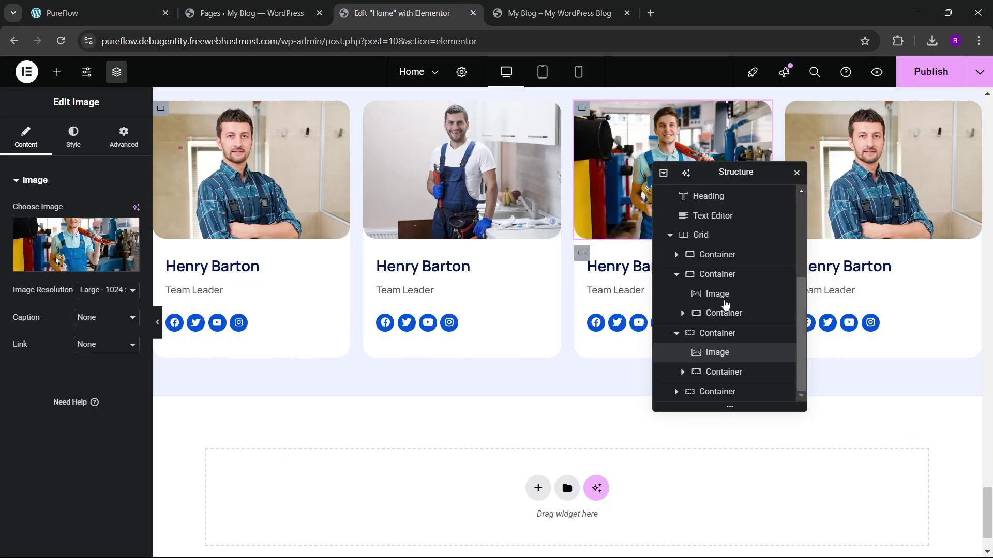
left_click(74, 6)
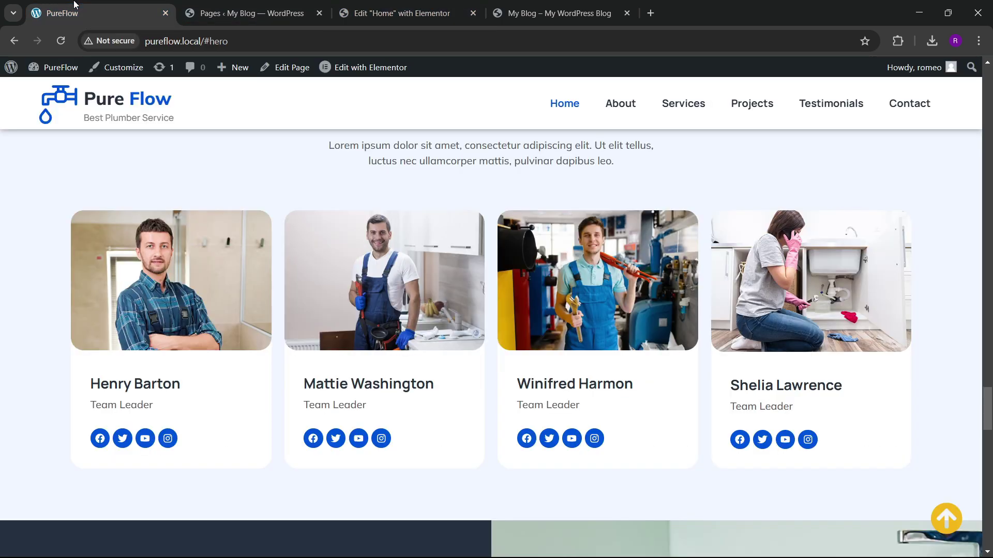
left_click(349, 6)
left_click(78, 253)
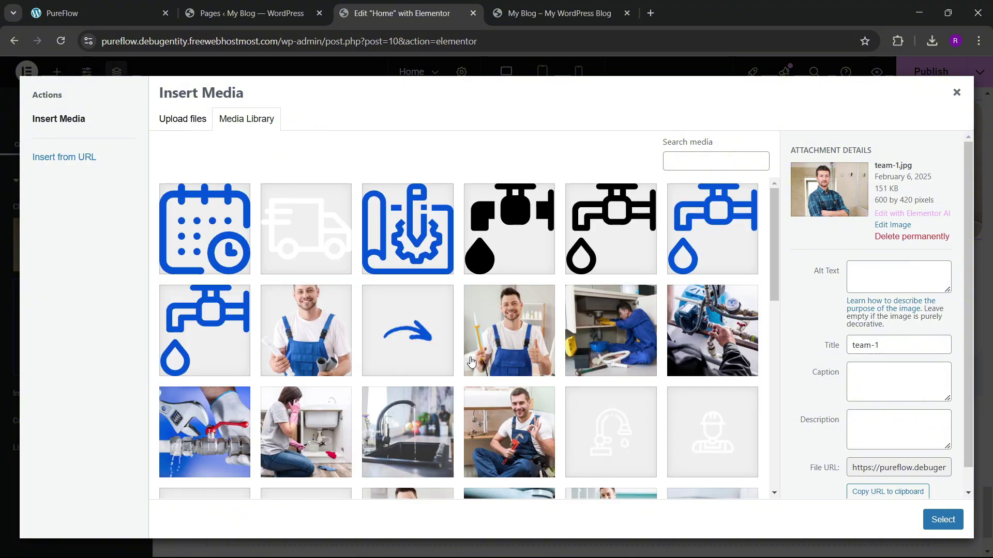
scroll(471, 362, "down", 5)
left_click(367, 323)
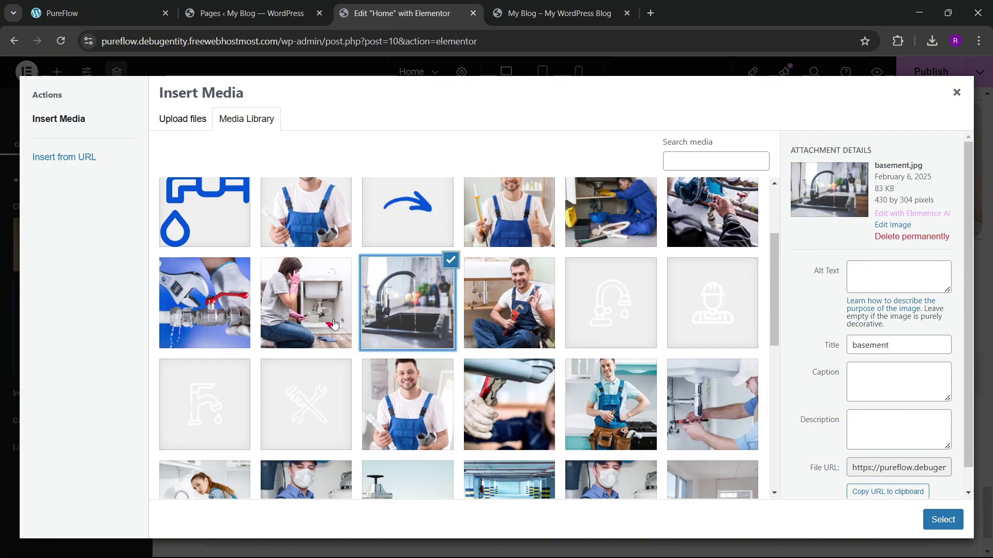
left_click(305, 305)
left_click(943, 519)
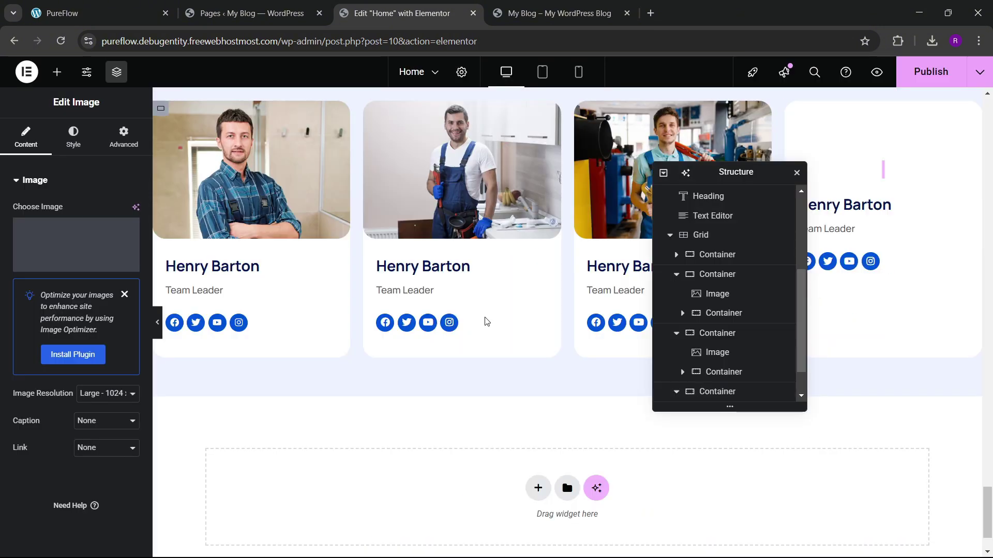
scroll(380, 291, "up", 5)
scroll(421, 342, "down", 3)
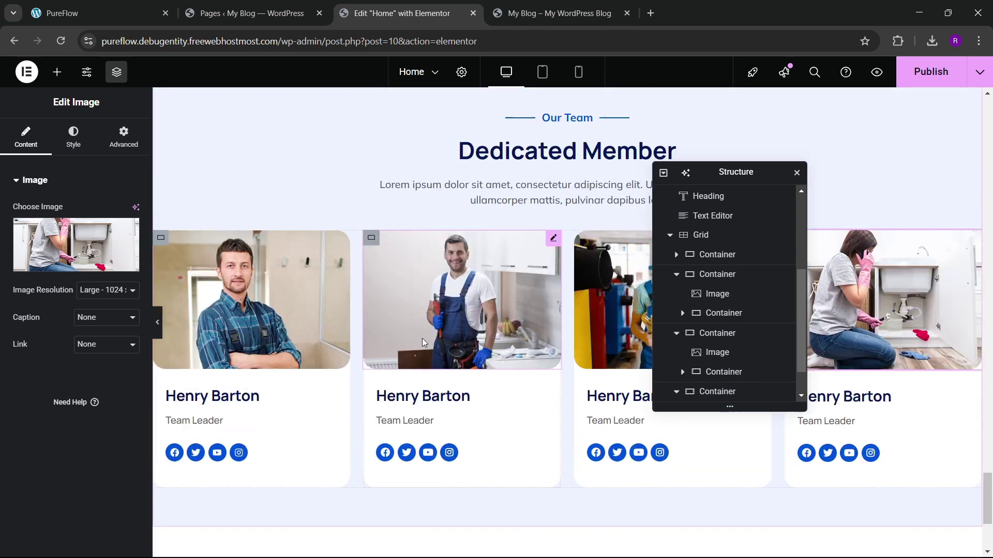
Step: Add top margin above the team card grid
left_click(698, 234)
left_click(115, 148)
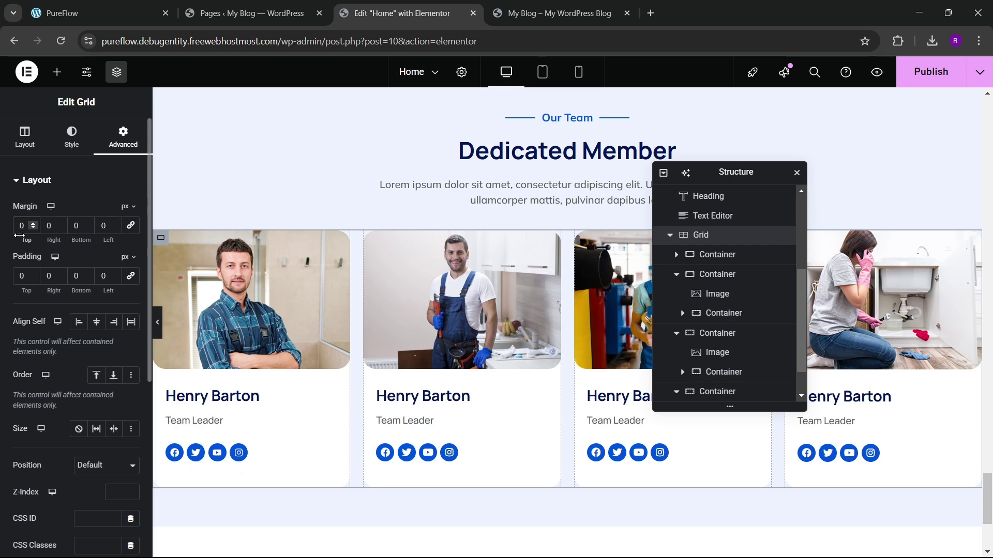
left_click_drag(18, 236, 26, 235)
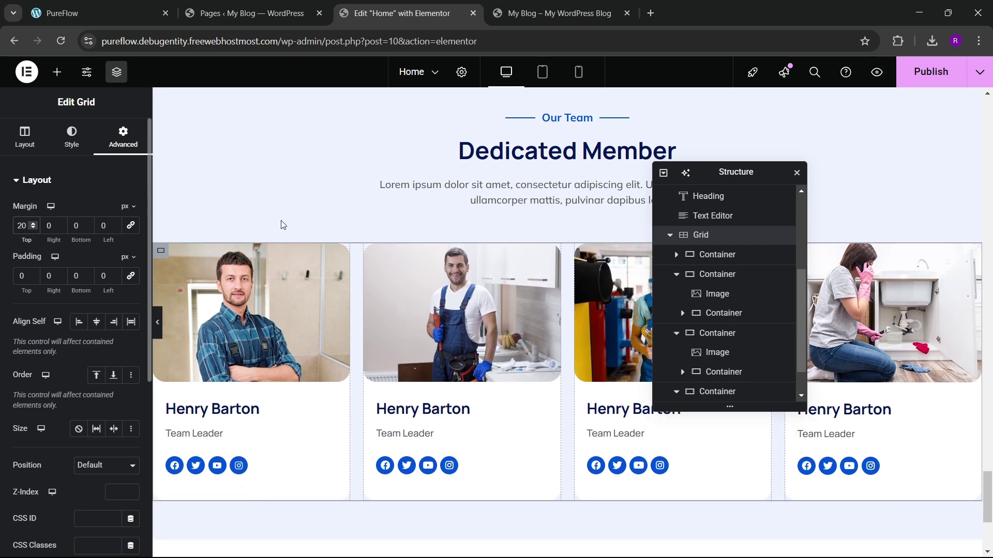
scroll(283, 224, "down", 3)
scroll(386, 249, "up", 4)
Step: Publish the page and check the team section on the live site
left_click(900, 77)
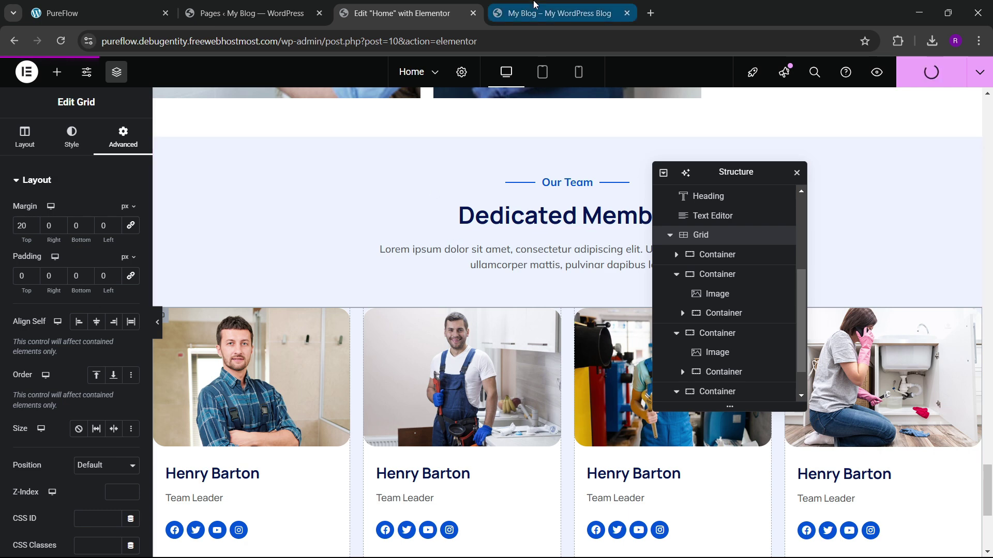
left_click(534, 4)
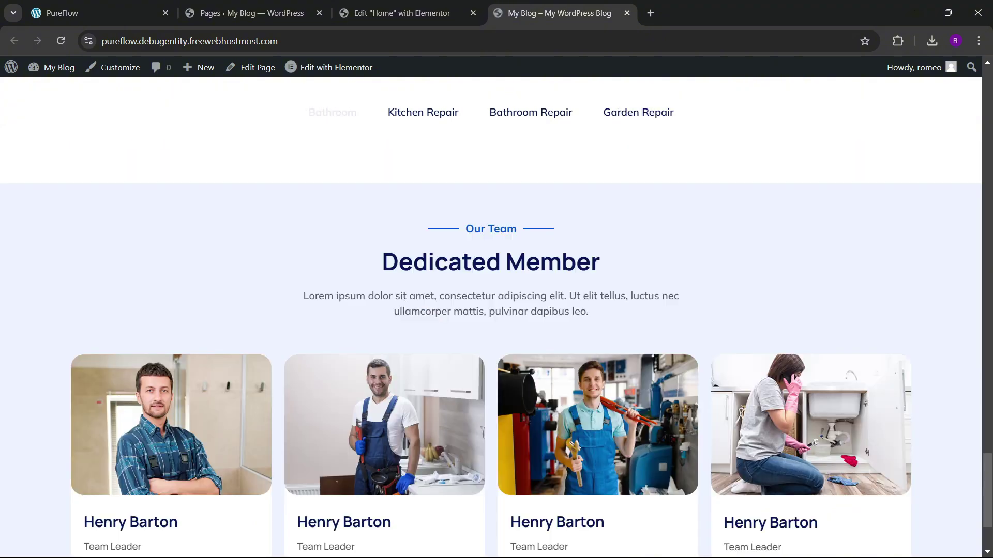
scroll(526, 204, "down", 2)
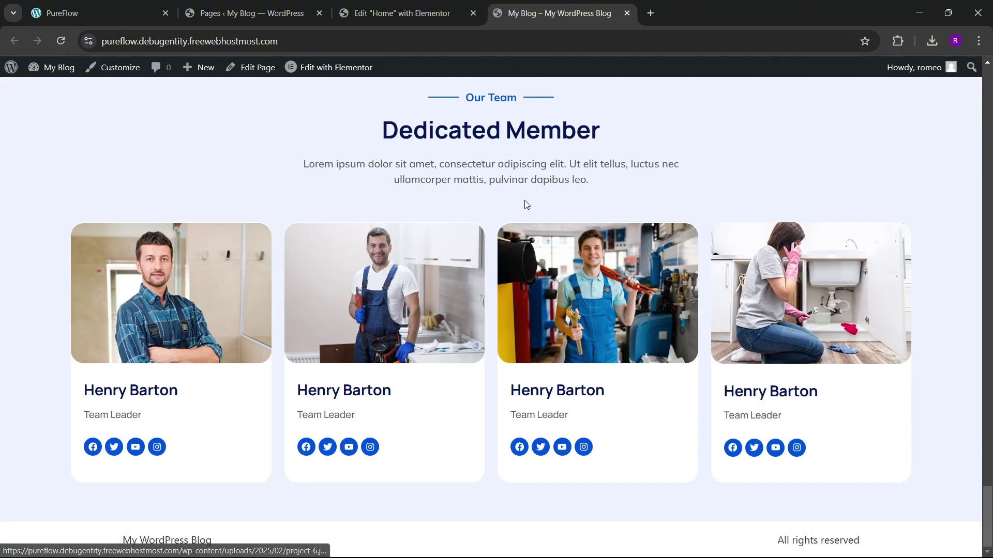
left_click(419, 4)
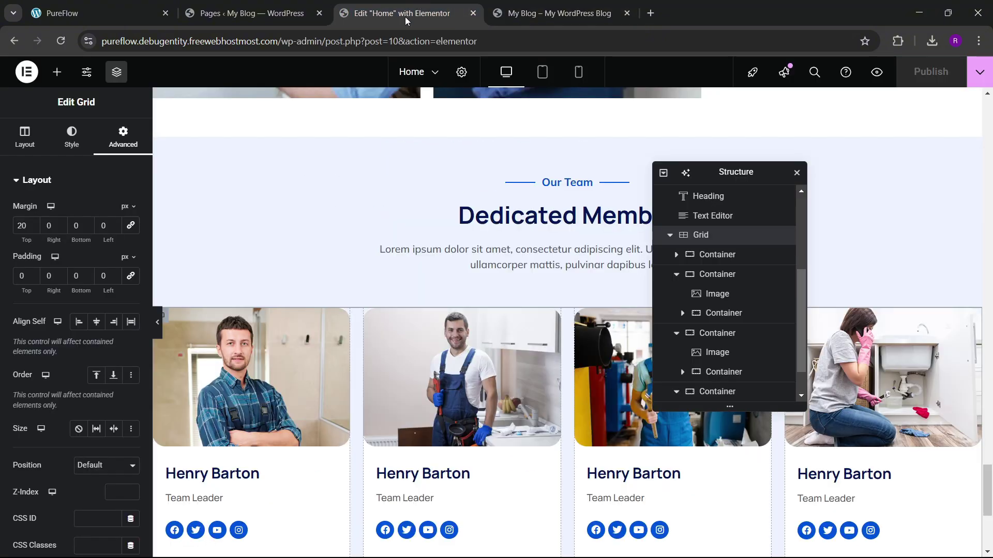
Step: Copy a service card image's style and paste it onto the first team member photo
left_click(272, 410)
scroll(459, 294, "up", 15)
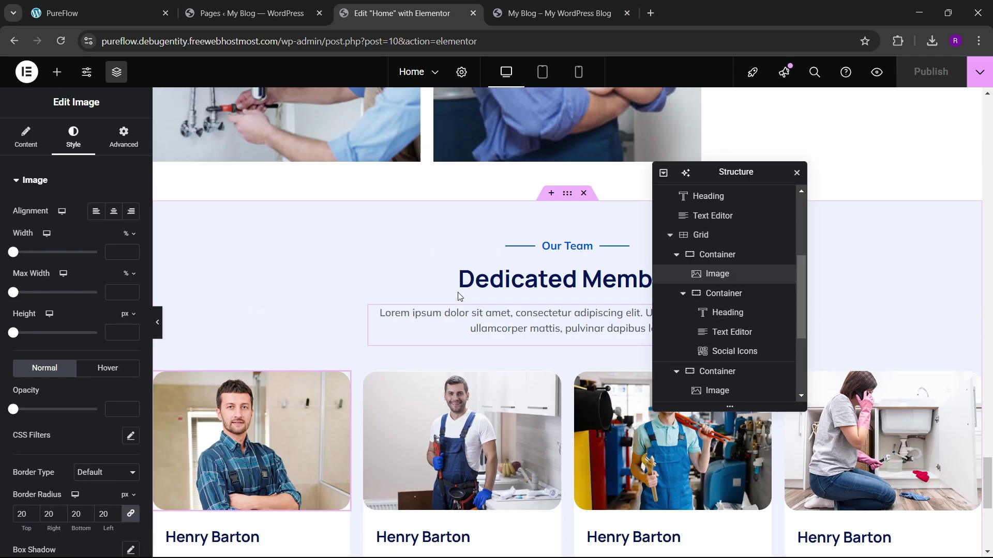
scroll(396, 294, "up", 4)
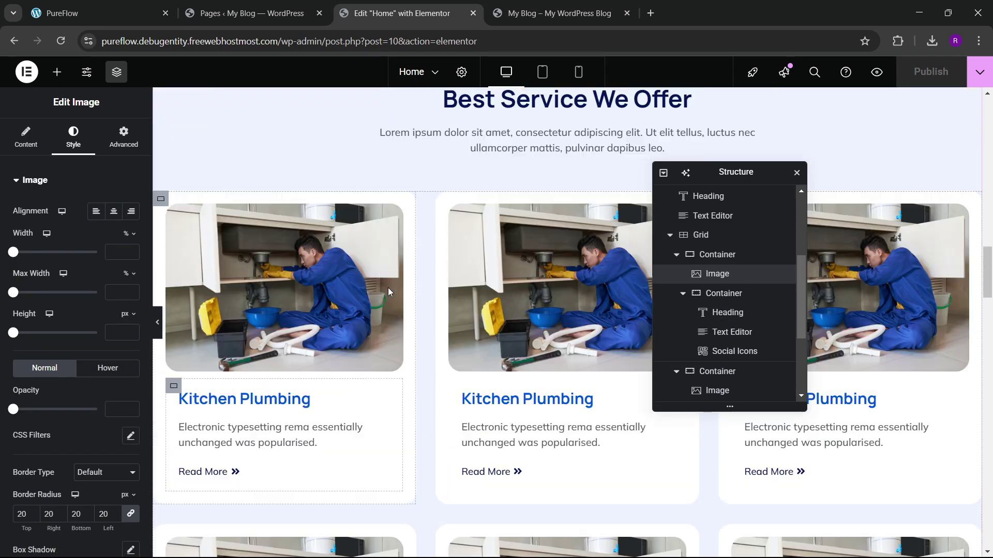
right_click(297, 287)
left_click(311, 343)
scroll(358, 365, "down", 18)
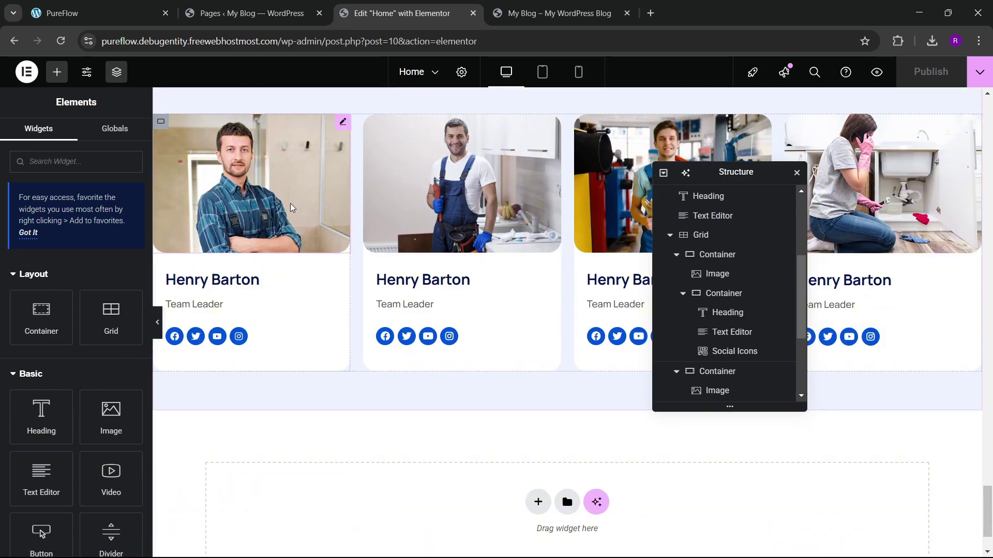
right_click(293, 206)
left_click(321, 316)
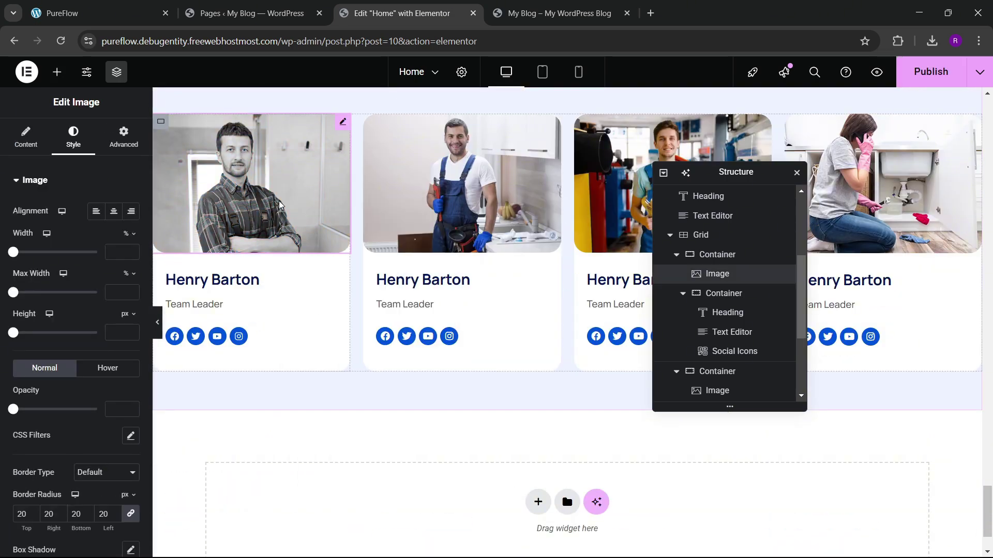
Step: Paste the copied rounded-corner style onto the second, third and fourth team photos
right_click(407, 197)
left_click(445, 311)
right_click(609, 202)
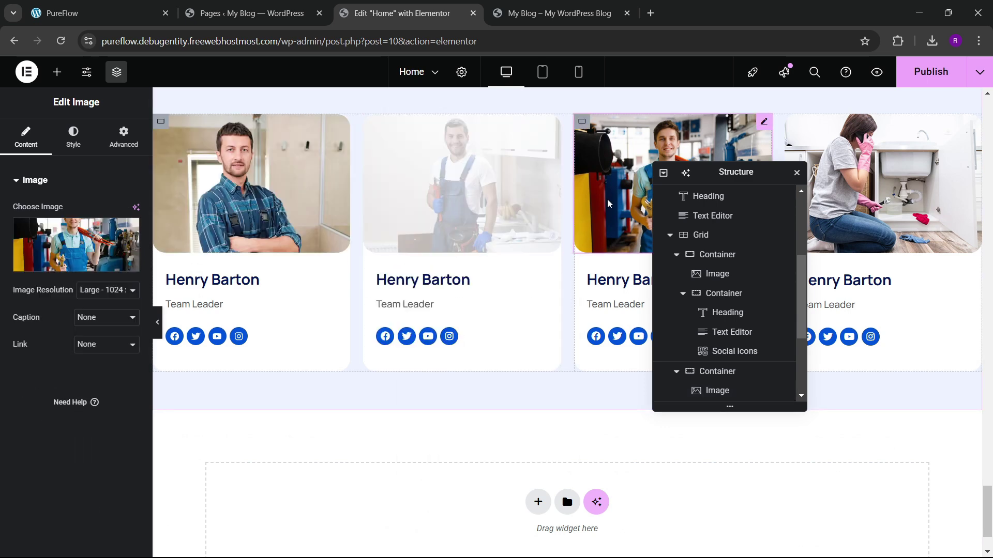
left_click(629, 312)
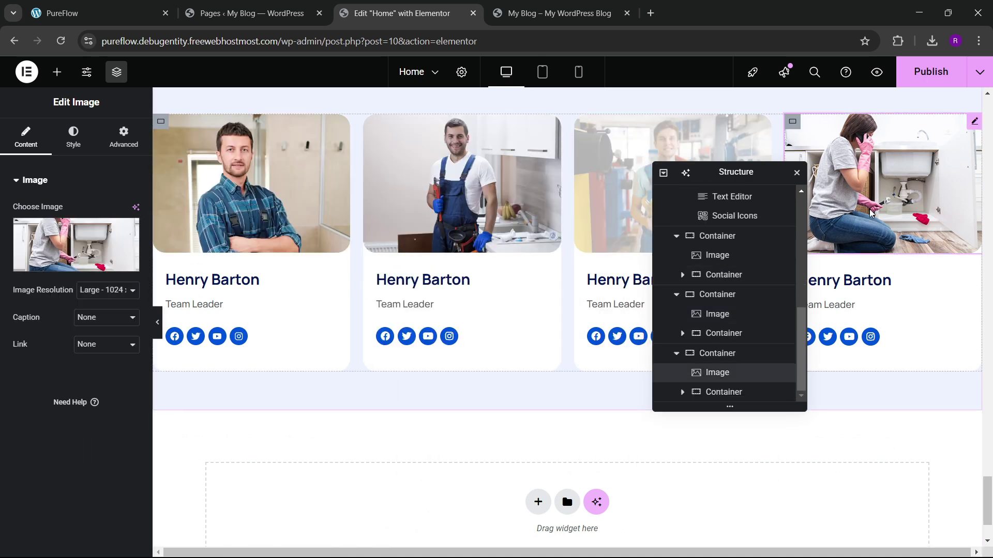
right_click(868, 216)
left_click(853, 326)
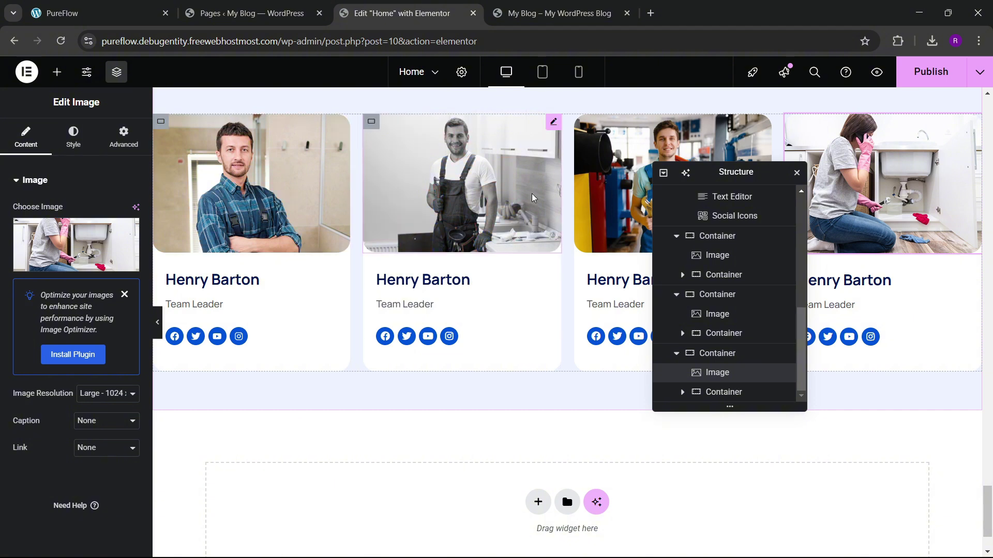
Step: Publish the page with Ctrl+S and check the team section on the live site
key("ctrl+s")
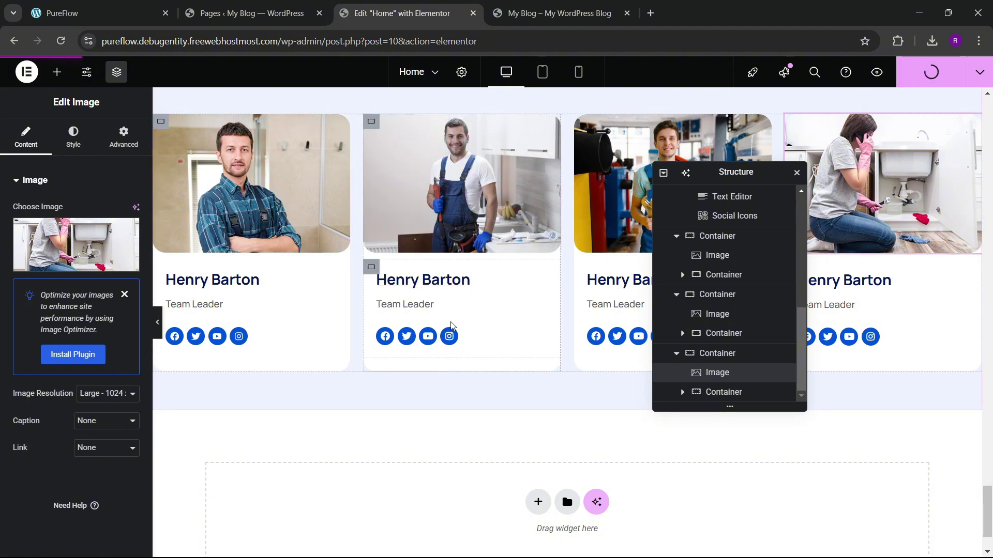
left_click(95, 13)
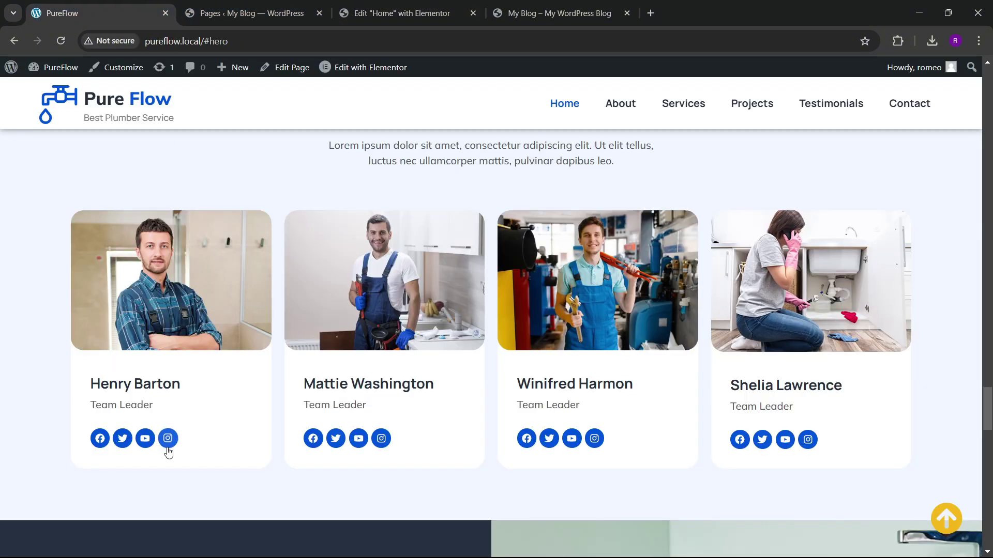
left_click(398, 12)
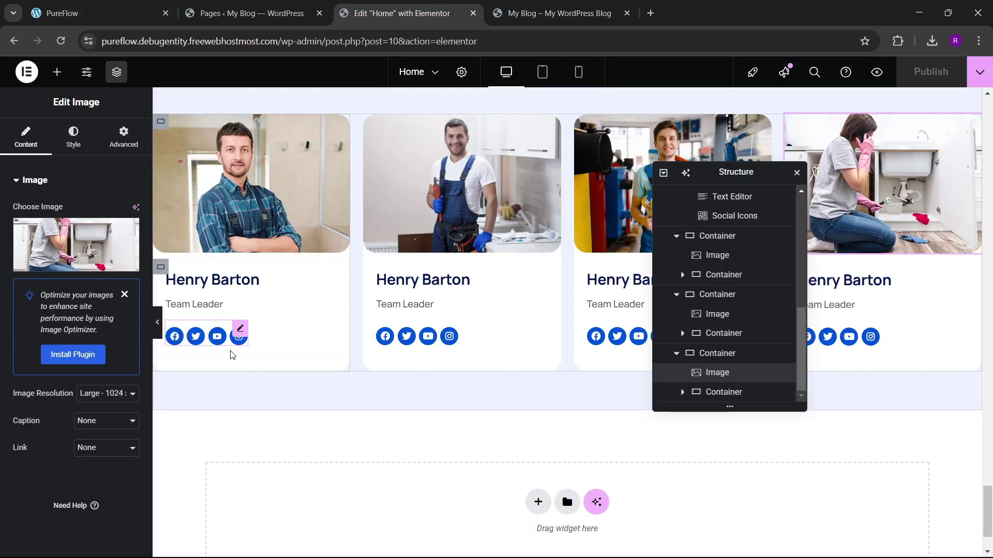
Step: Set the first card's social icons hover animation to Grow
left_click(239, 328)
left_click(74, 137)
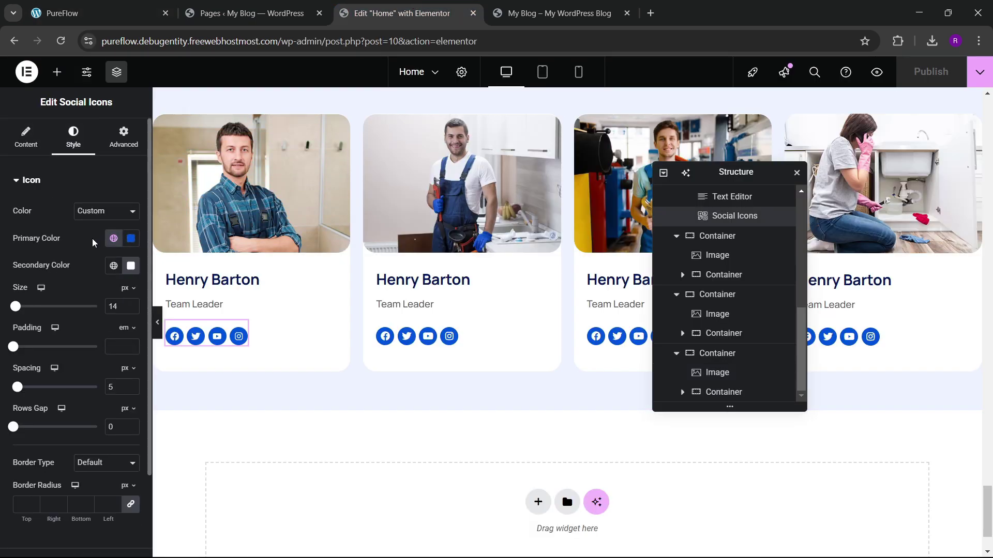
scroll(79, 310, "down", 3)
left_click(43, 465)
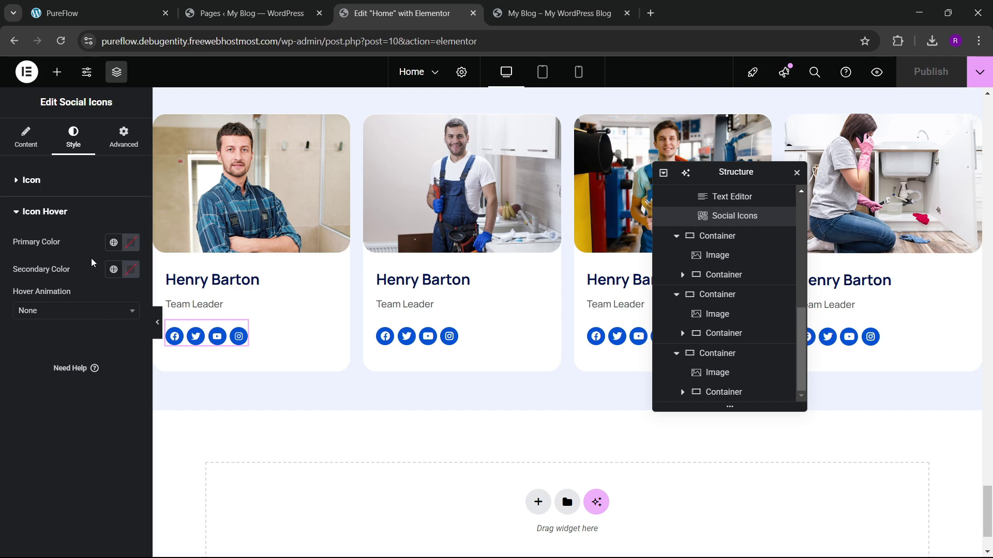
left_click(72, 310)
scroll(38, 412, "down", 2)
scroll(40, 417, "up", 2)
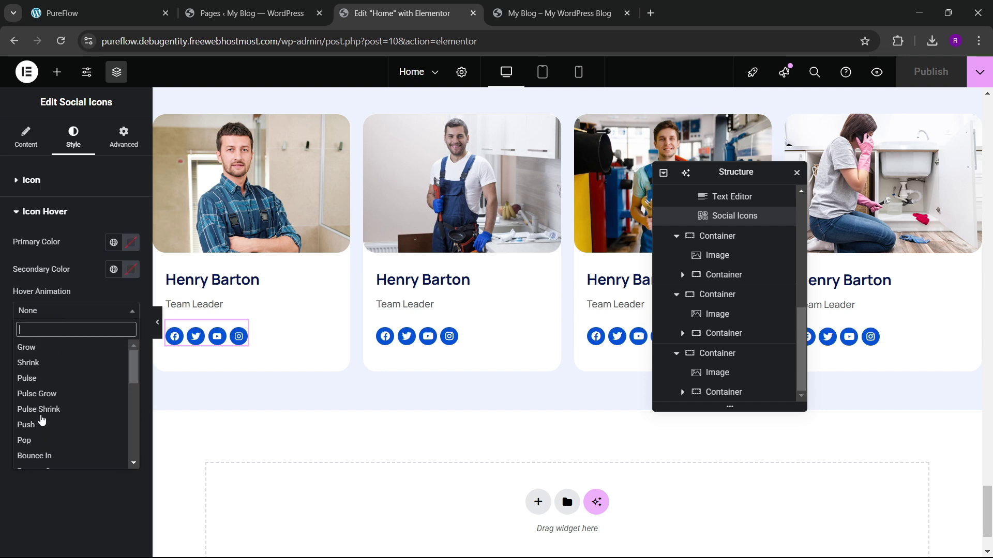
scroll(38, 365, "down", 1)
left_click(28, 348)
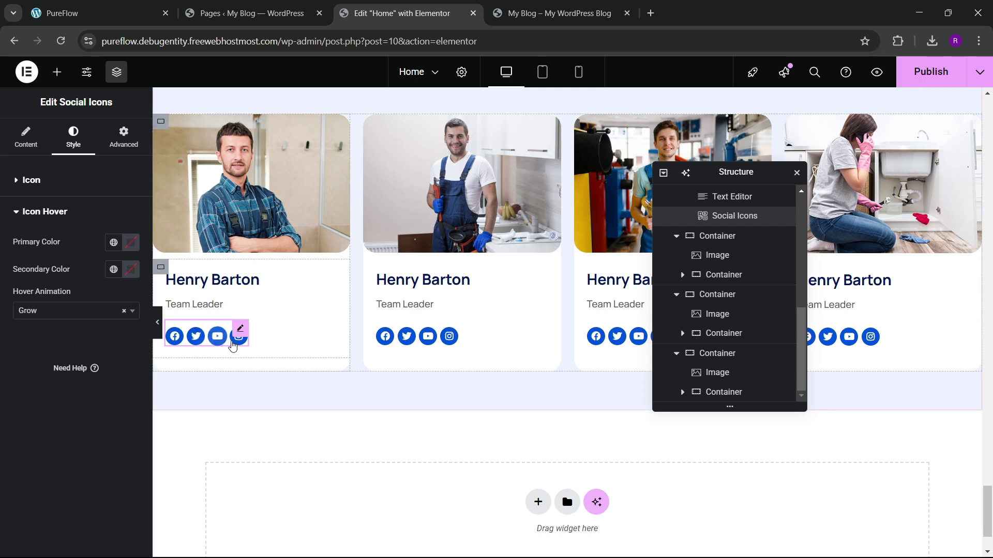
Step: Copy the first card's social icons style and paste it onto the second card's icons
right_click(238, 331)
left_click(255, 343)
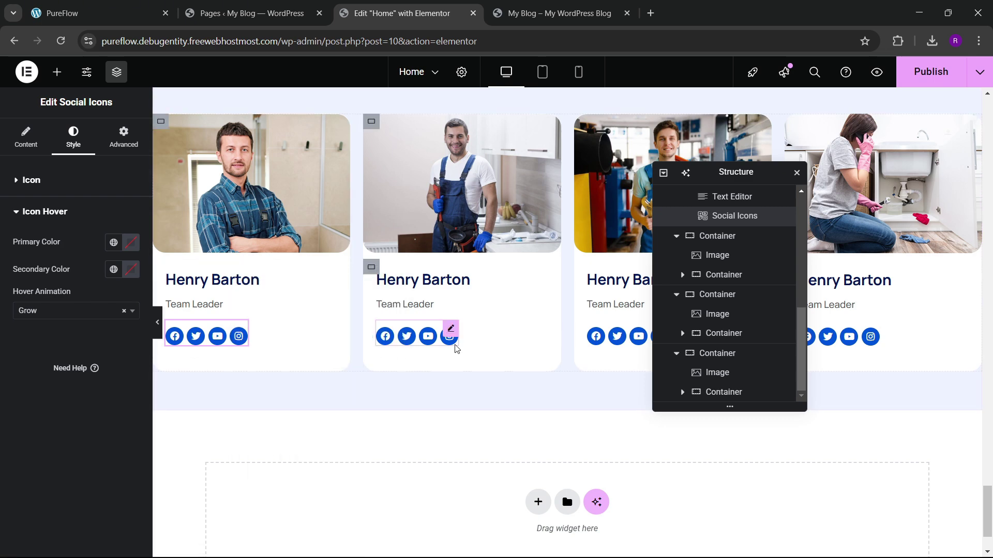
left_click(451, 333)
right_click(451, 333)
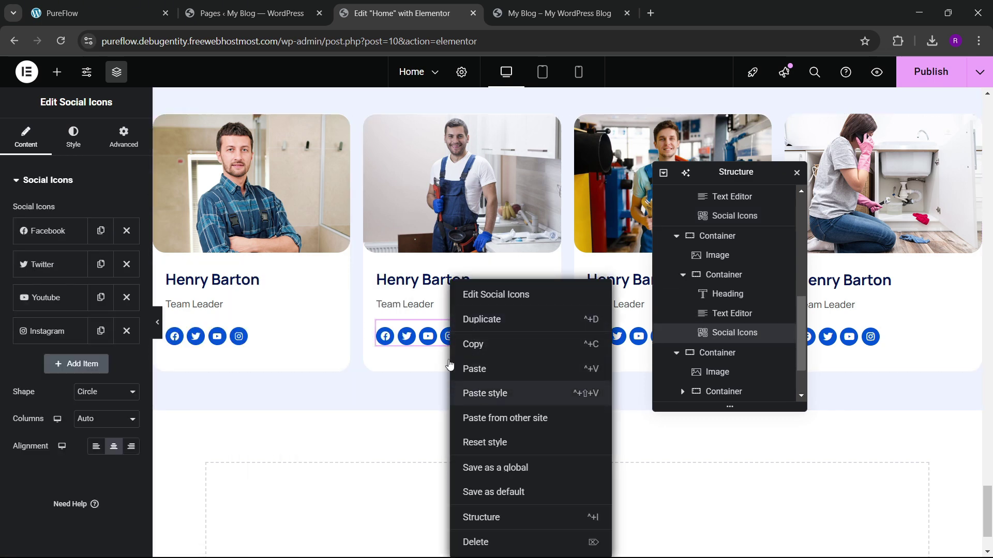
left_click(449, 365)
Step: Paste the style onto the third and fourth cards' social icons and publish the page
left_click_drag(720, 174, 426, 216)
left_click(667, 338)
right_click(667, 338)
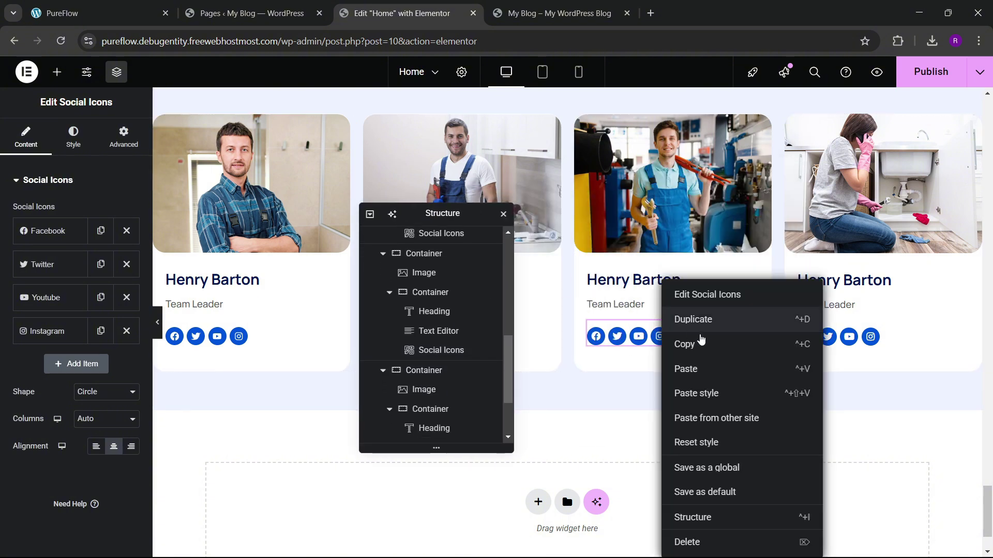
left_click(700, 392)
left_click(866, 331)
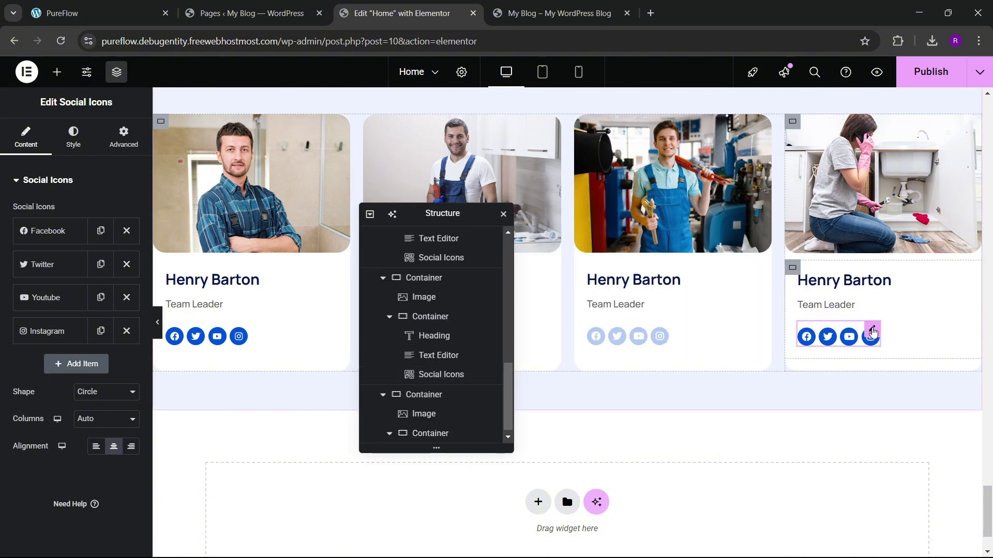
right_click(866, 333)
left_click(877, 390)
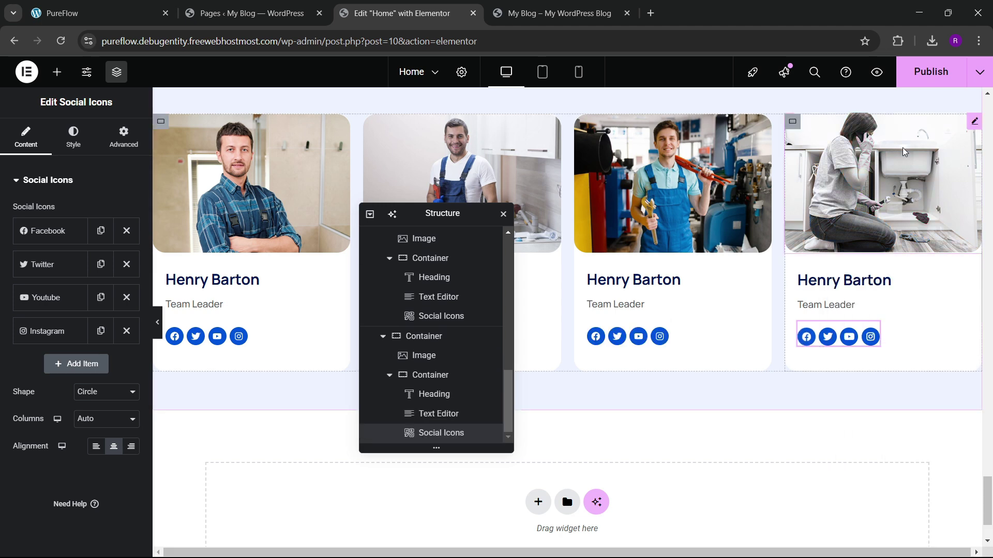
key("ctrl+s")
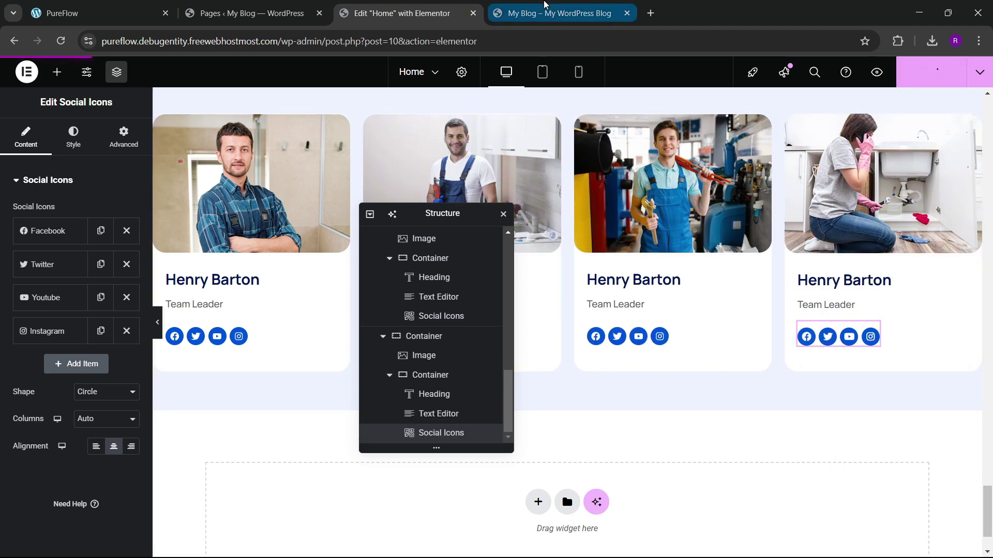
left_click(546, 7)
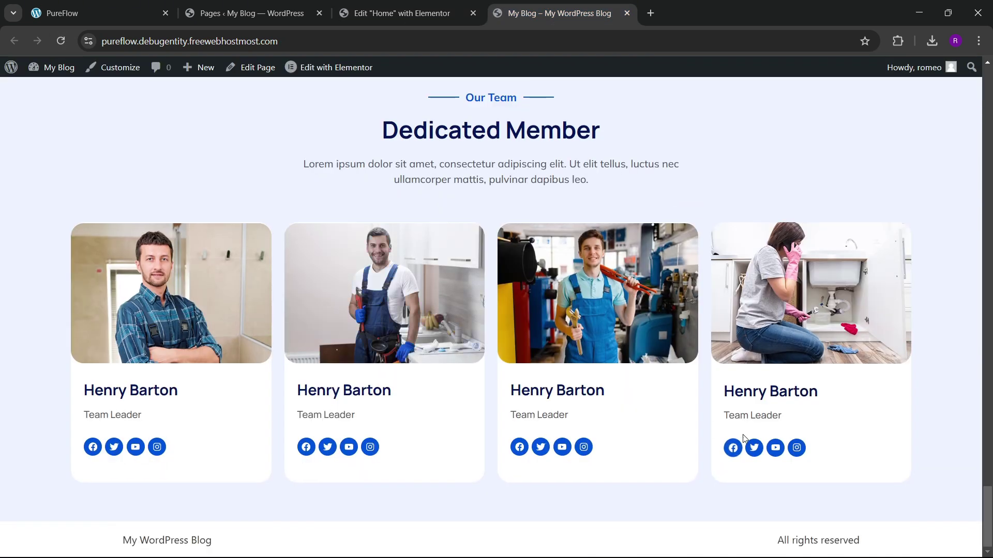
scroll(417, 317, "up", 3)
scroll(442, 304, "down", 3)
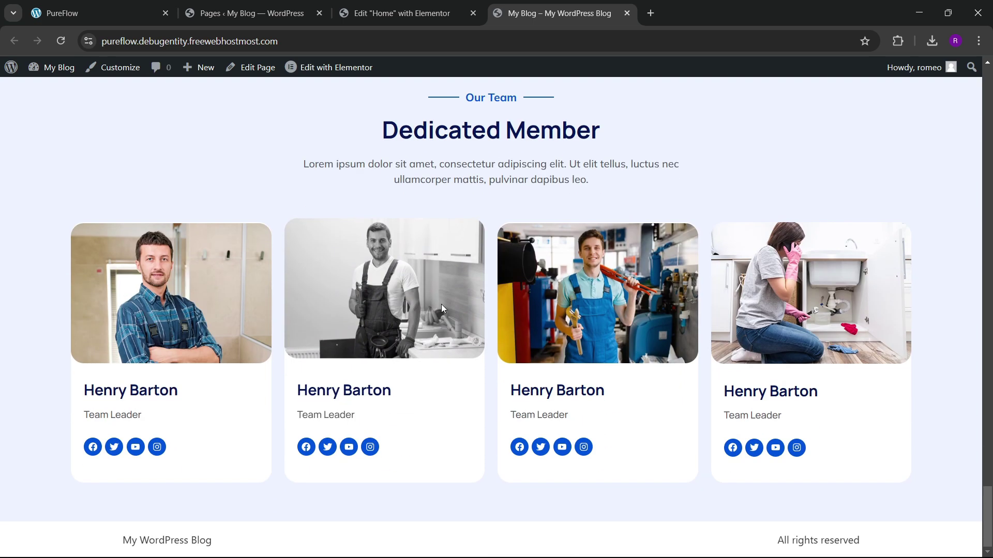
scroll(349, 246, "up", 3)
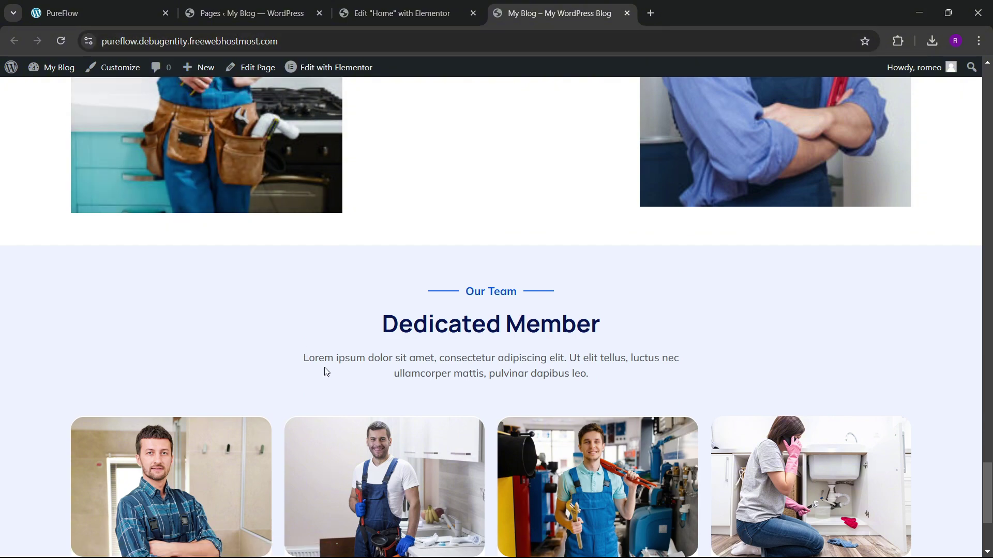
scroll(455, 392, "down", 3)
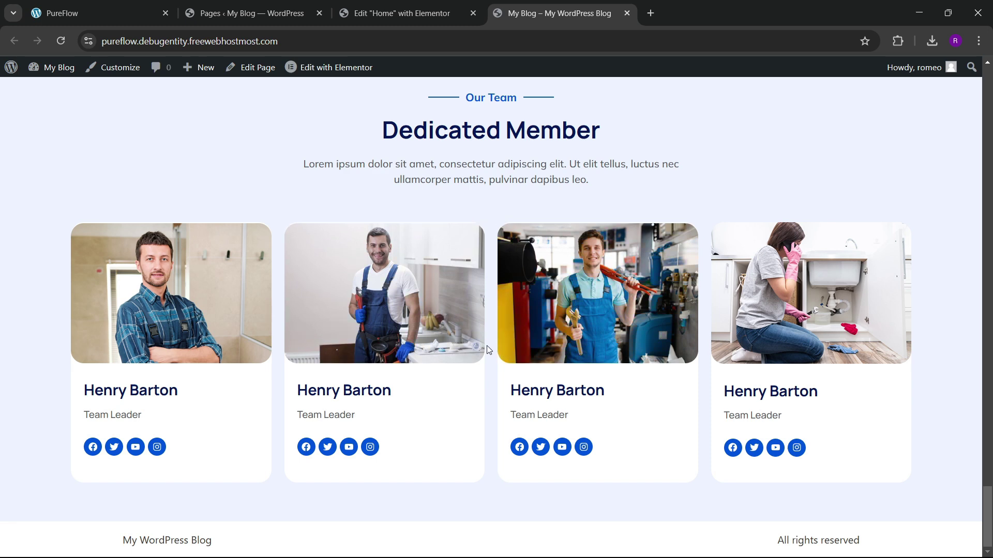
left_click(151, 6)
scroll(466, 297, "down", 8)
scroll(466, 296, "up", 3)
scroll(467, 295, "down", 5)
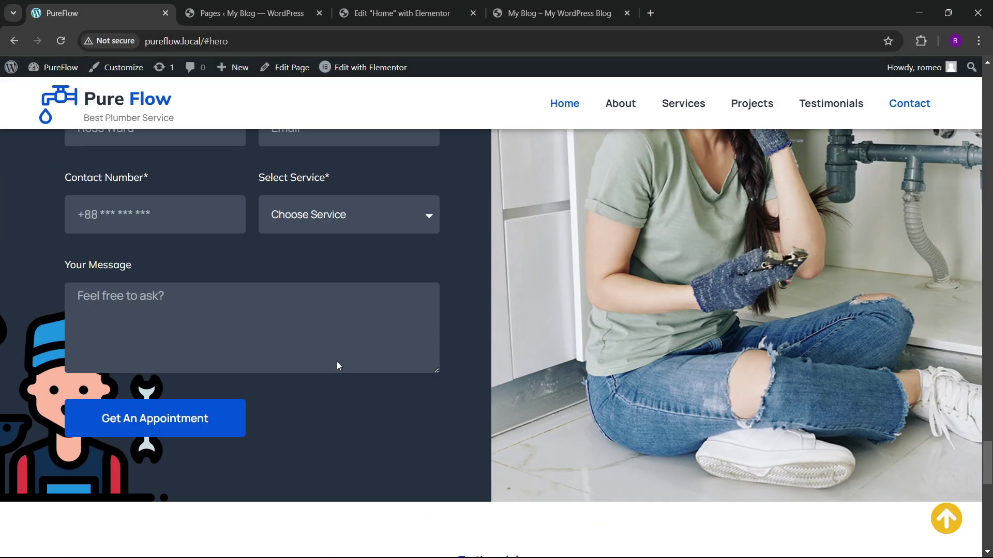
scroll(336, 357, "up", 7)
scroll(337, 345, "up", 5)
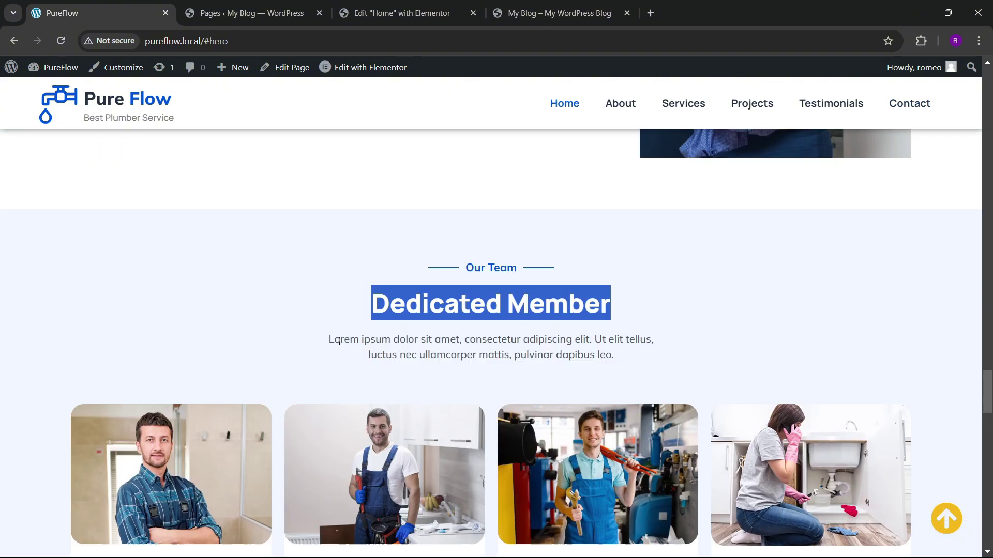
scroll(339, 341, "down", 7)
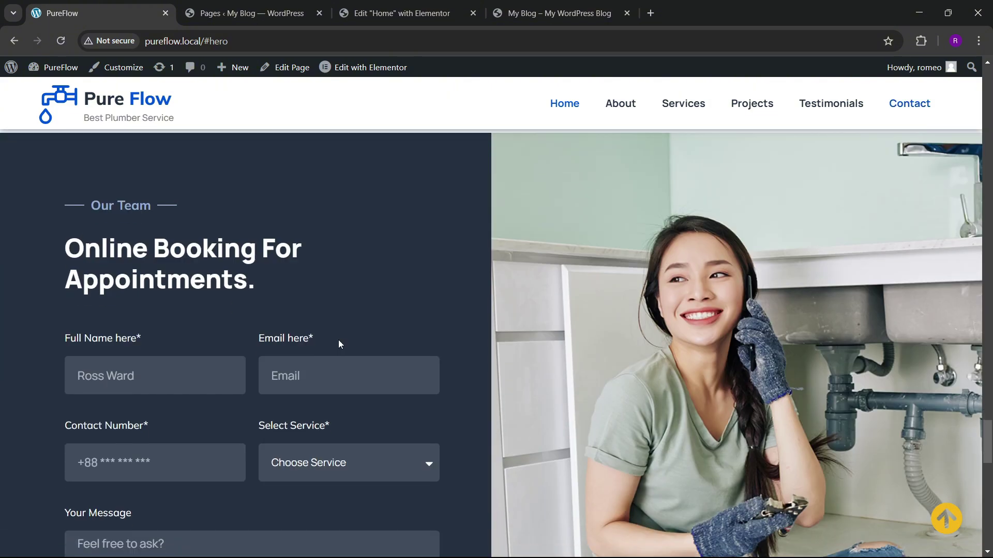
left_click(402, 13)
left_click_drag(441, 215, 786, 145)
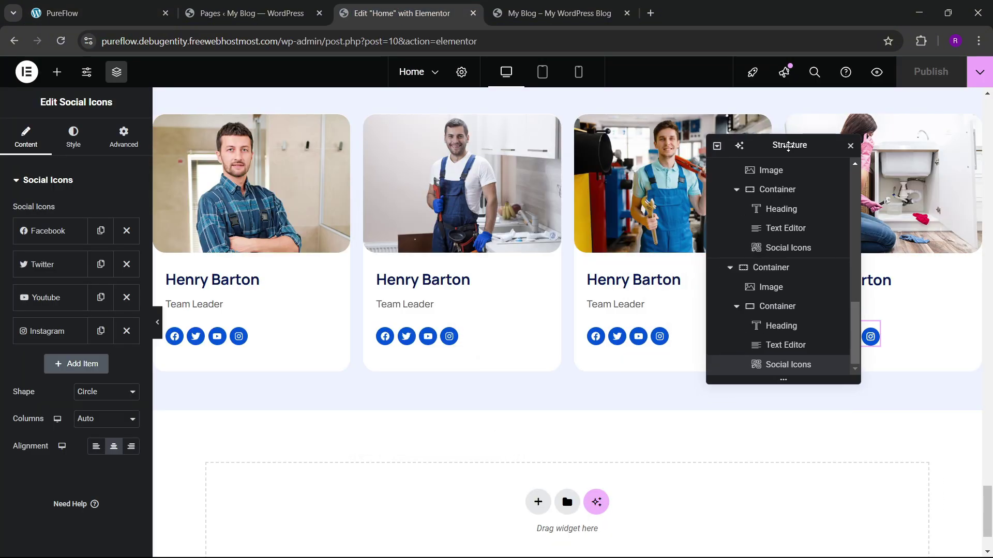
Step: Add a new two-column flexbox section at the bottom of the homepage
left_click(243, 12)
left_click(142, 4)
scroll(498, 339, "down", 3)
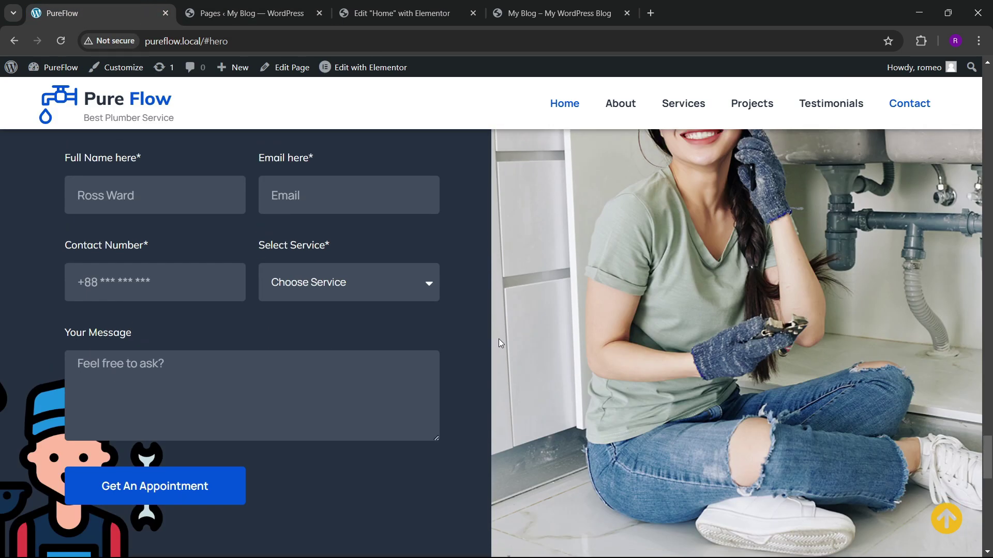
scroll(498, 339, "up", 3)
left_click(399, 9)
scroll(503, 310, "down", 1)
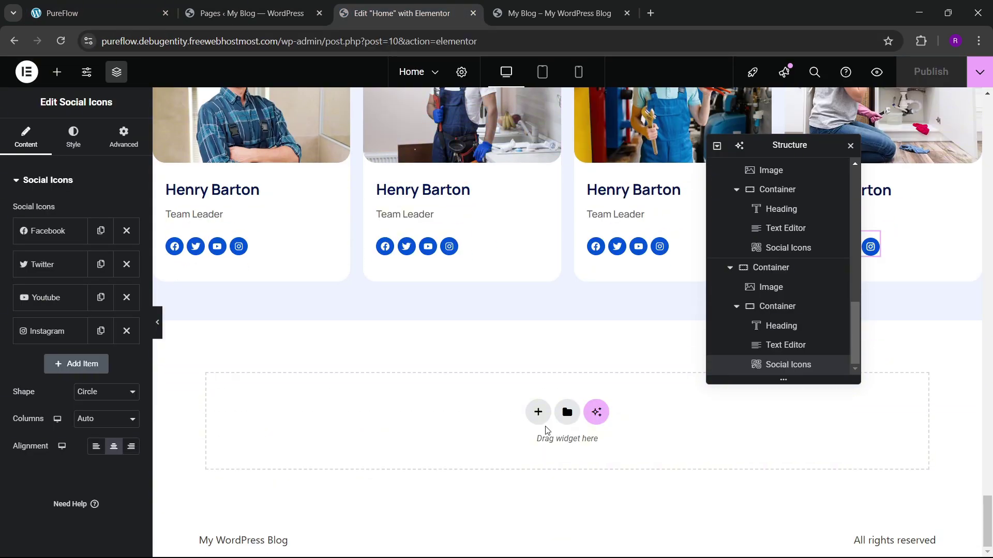
left_click(537, 414)
left_click(528, 448)
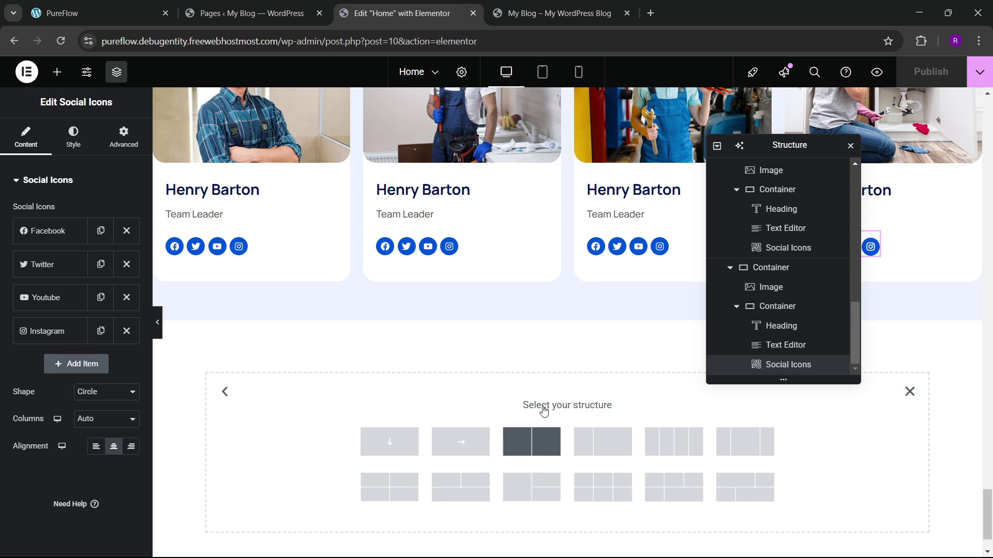
left_click(531, 442)
Step: Rename the new section 'contact', set it to Full Width and clear its padding
scroll(726, 228, "down", 1)
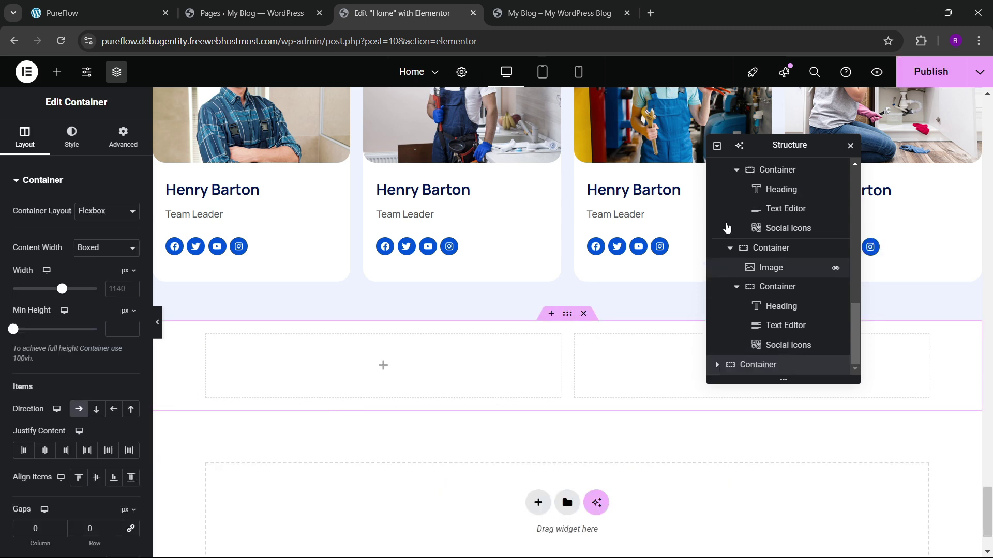
left_click(716, 147)
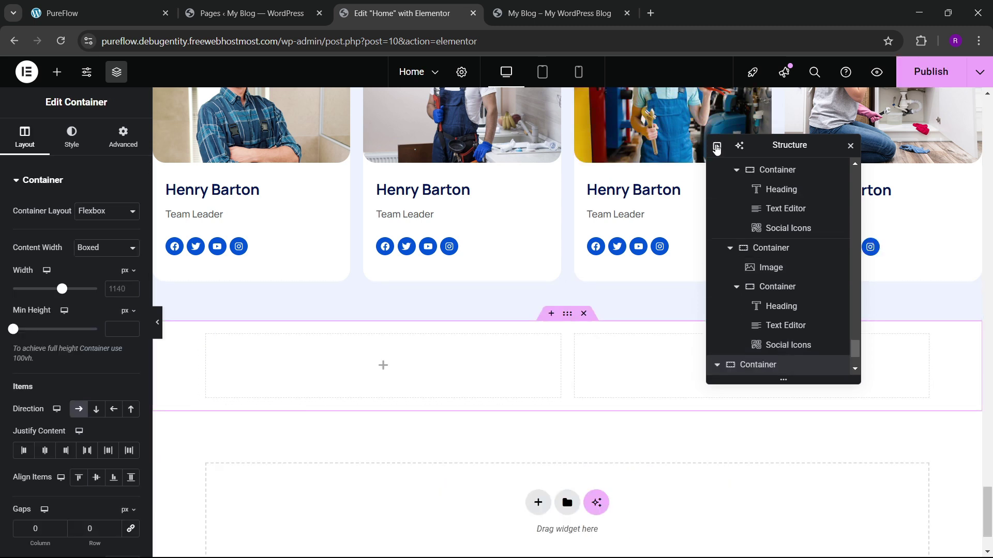
left_click(717, 146)
double_click(765, 309)
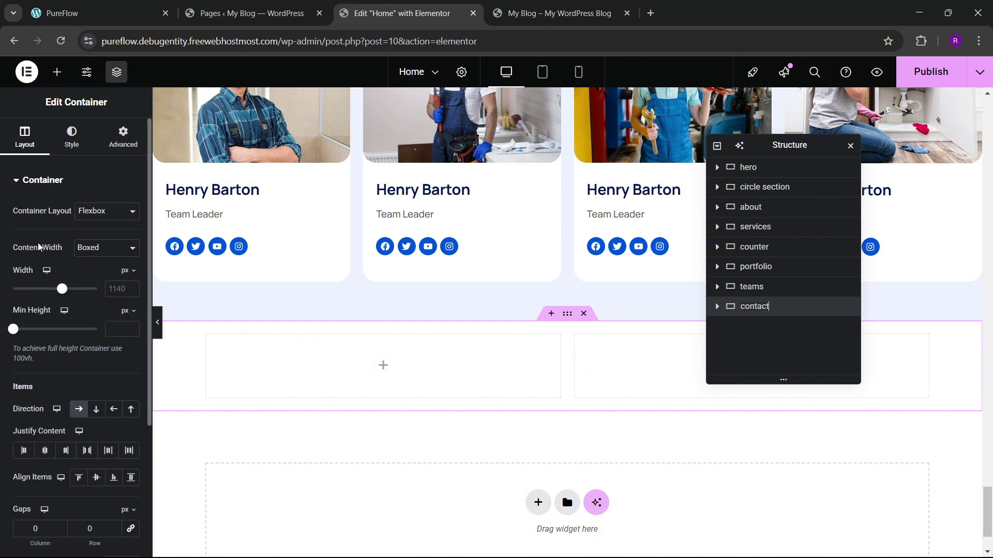
left_click(106, 248)
left_click(98, 279)
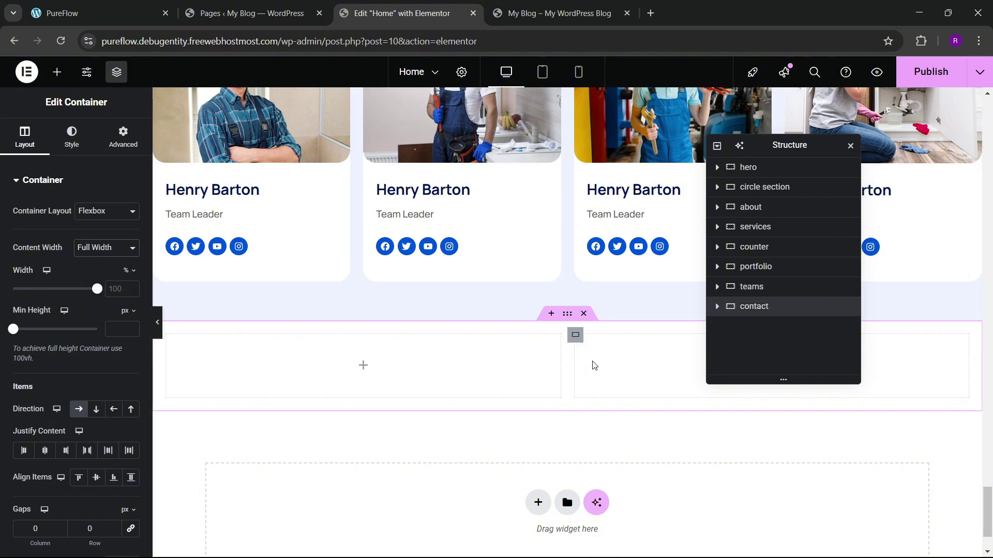
left_click(111, 144)
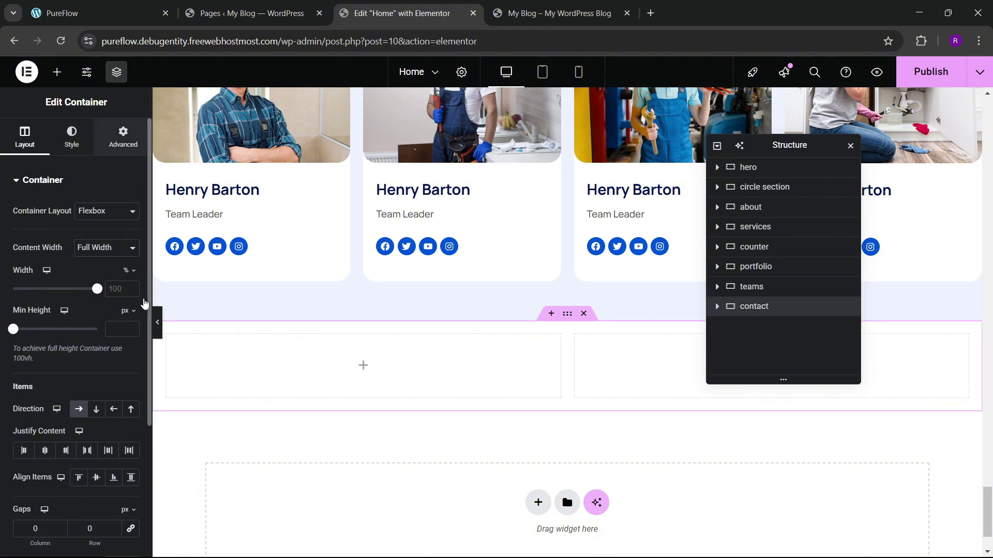
left_click(130, 275)
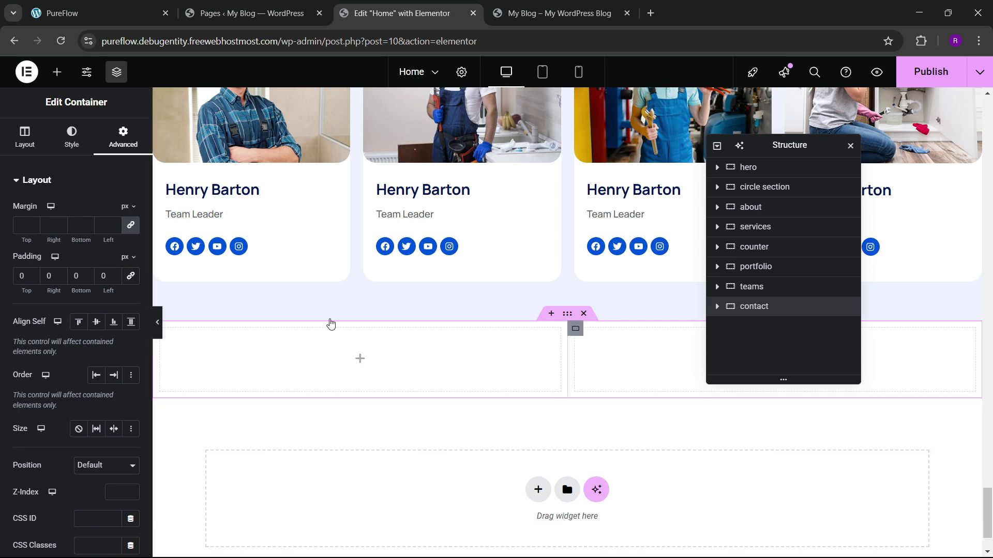
Step: Remove the inner padding from the right and left columns
left_click(575, 328)
left_click(123, 137)
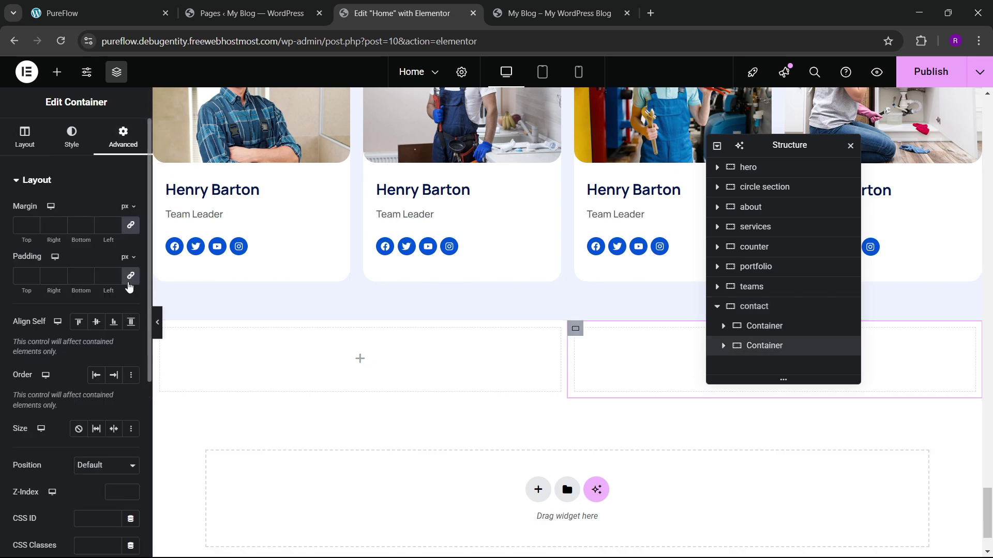
left_click(130, 276)
scroll(303, 334, "down", 1)
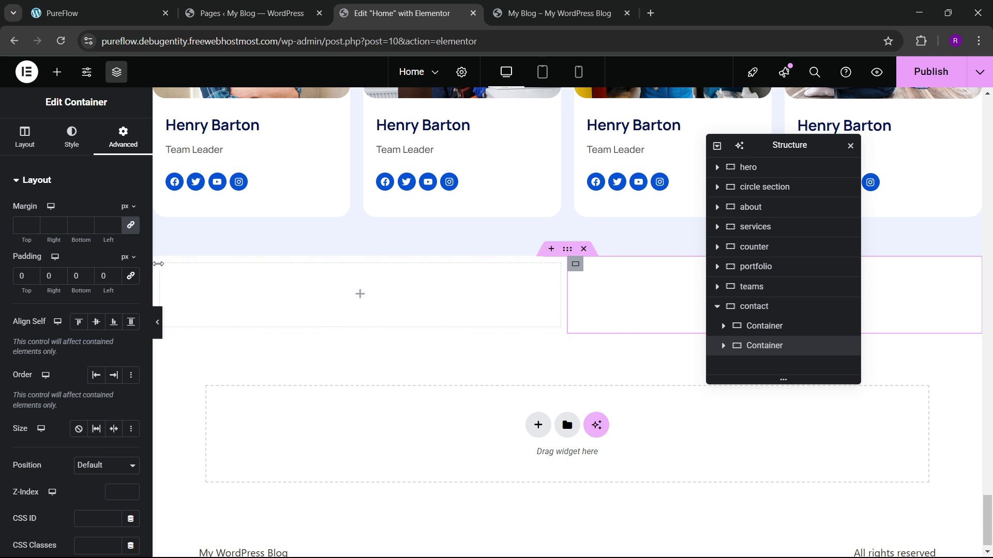
left_click(161, 267)
left_click(123, 137)
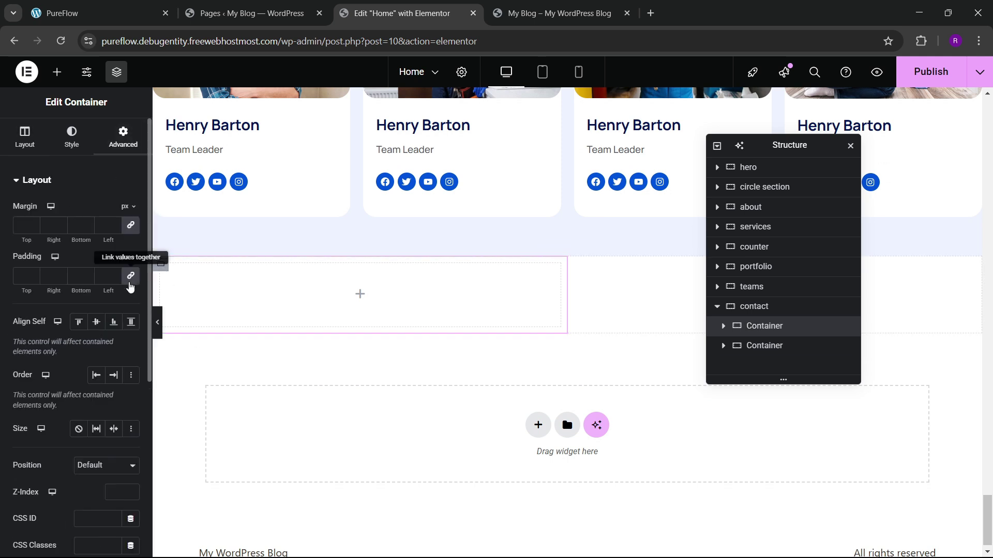
left_click(130, 276)
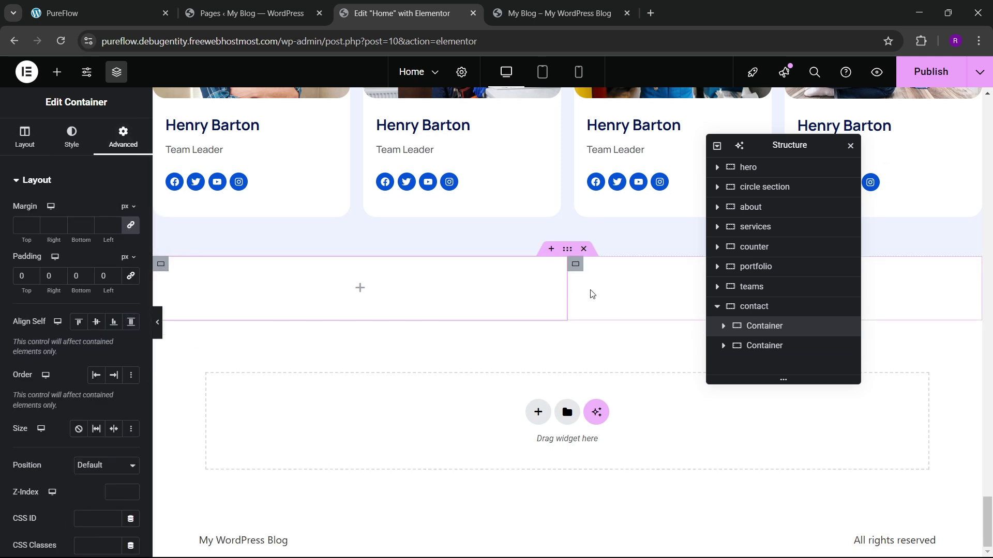
Step: Give the right column a classic background image of the woman at the sink
left_click(98, 13)
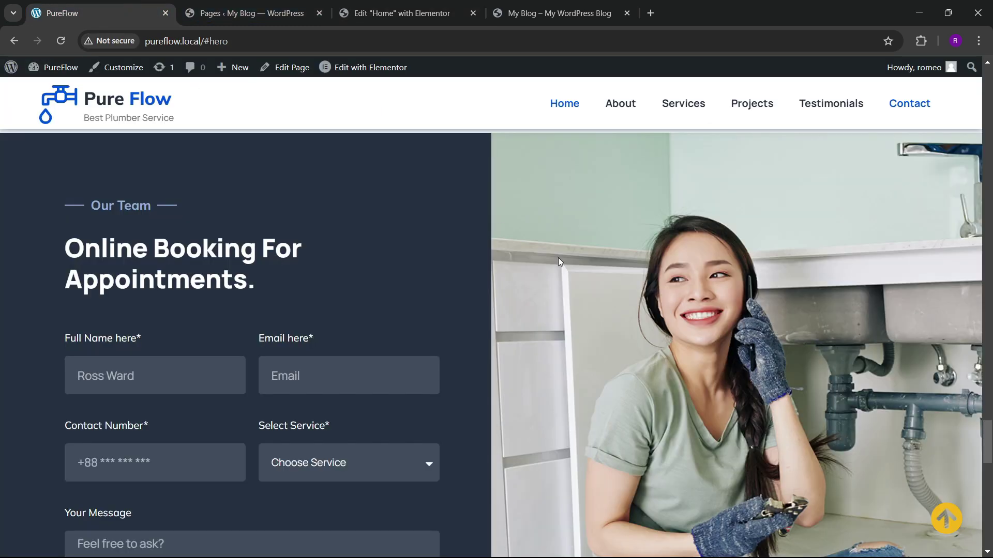
left_click(389, 12)
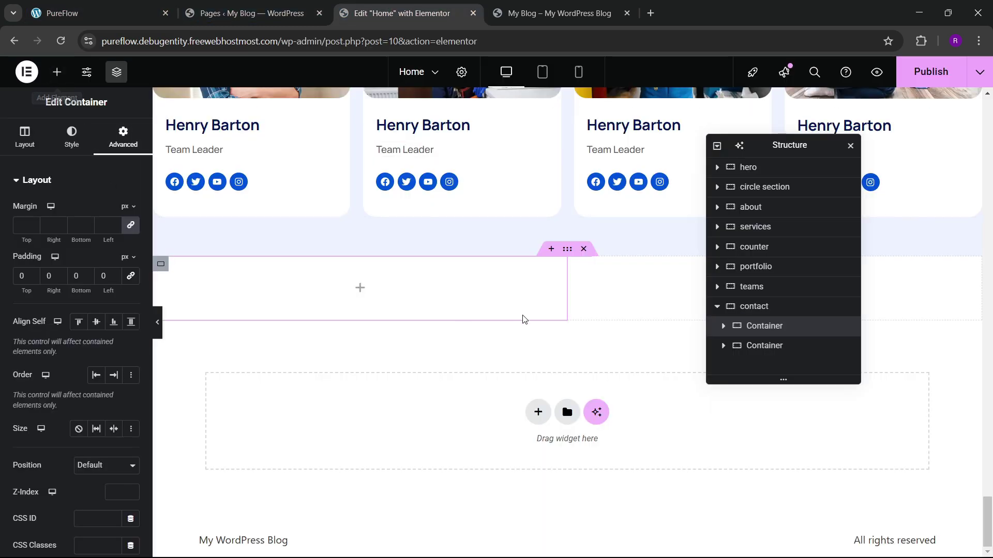
left_click(72, 135)
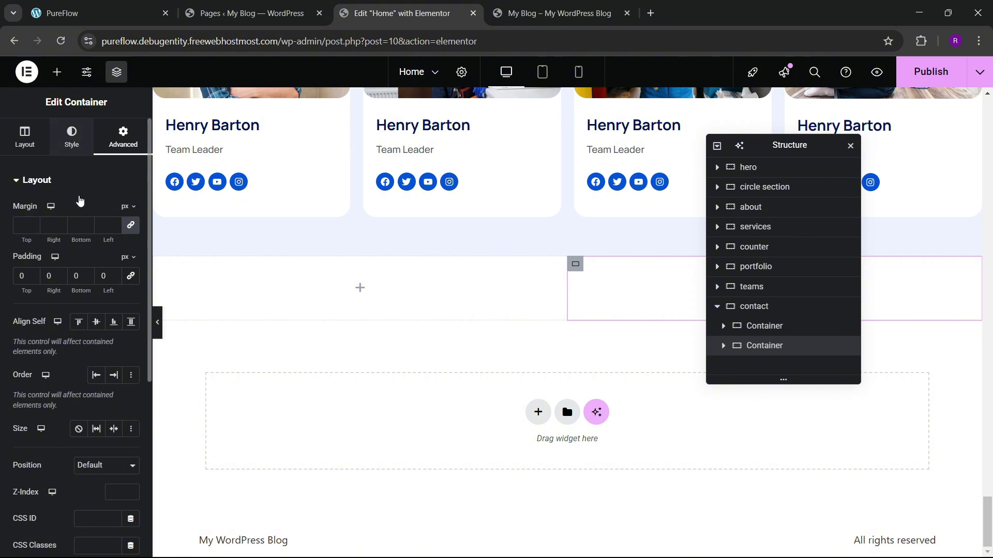
left_click(85, 238)
left_click(91, 315)
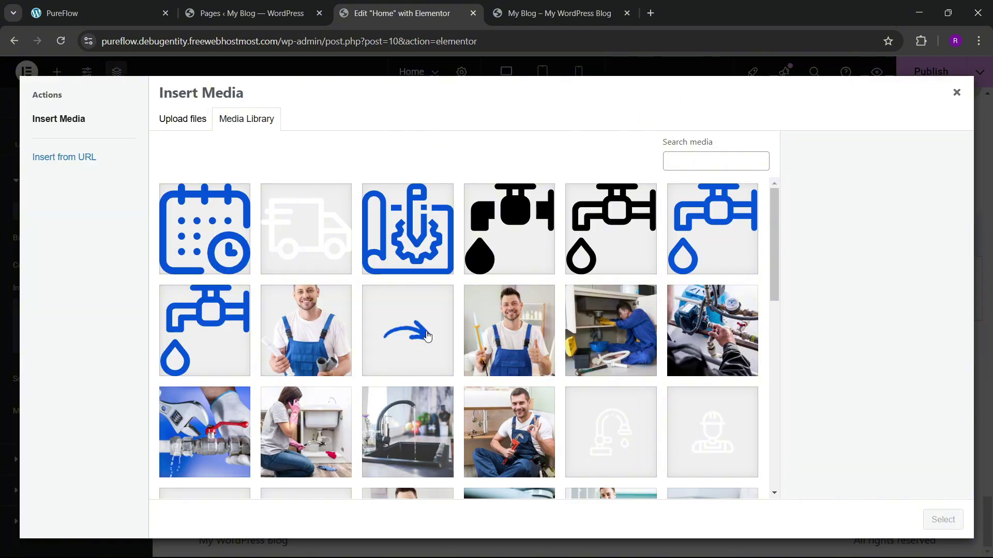
scroll(427, 337, "down", 10)
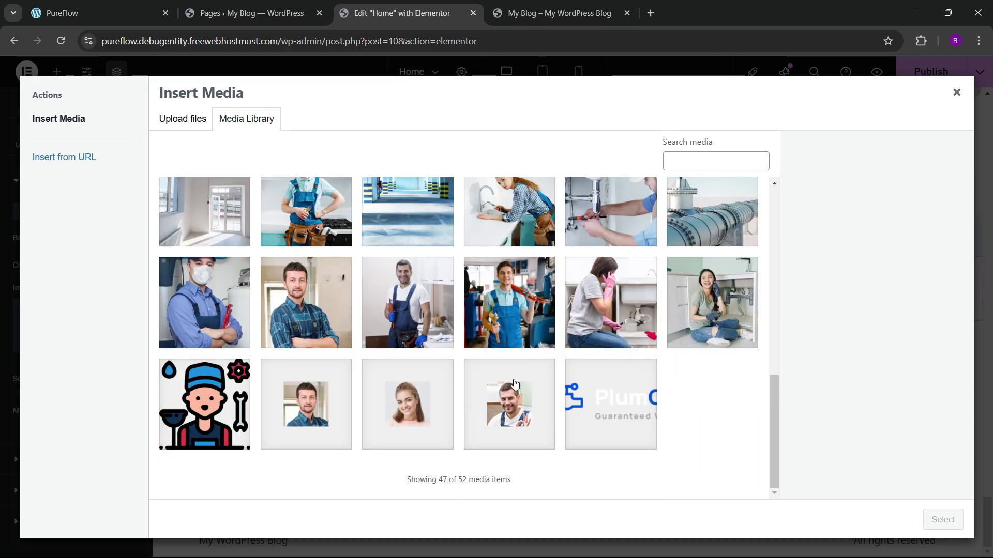
left_click(693, 318)
left_click(933, 520)
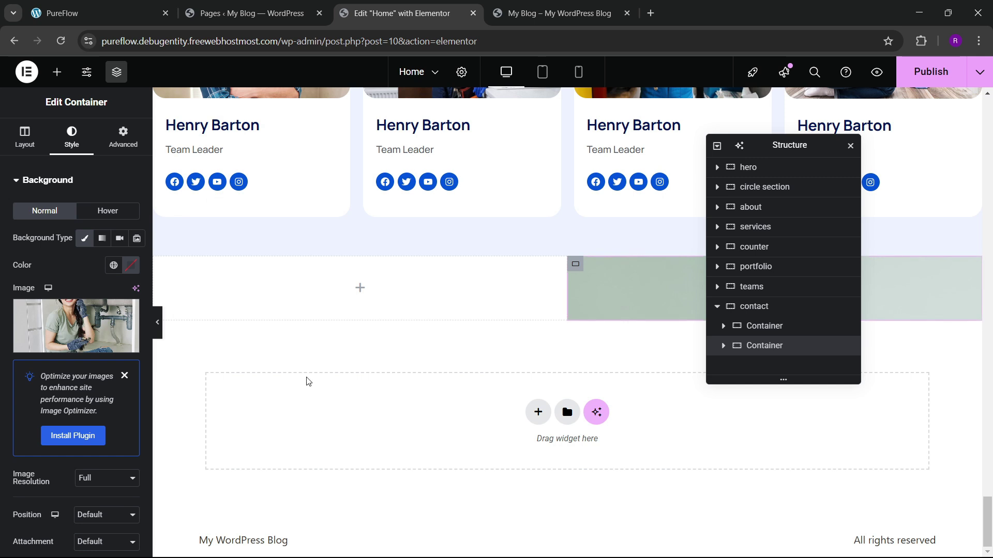
Step: Centre the background photo and set its size to Cover
scroll(32, 358, "down", 3)
left_click(91, 387)
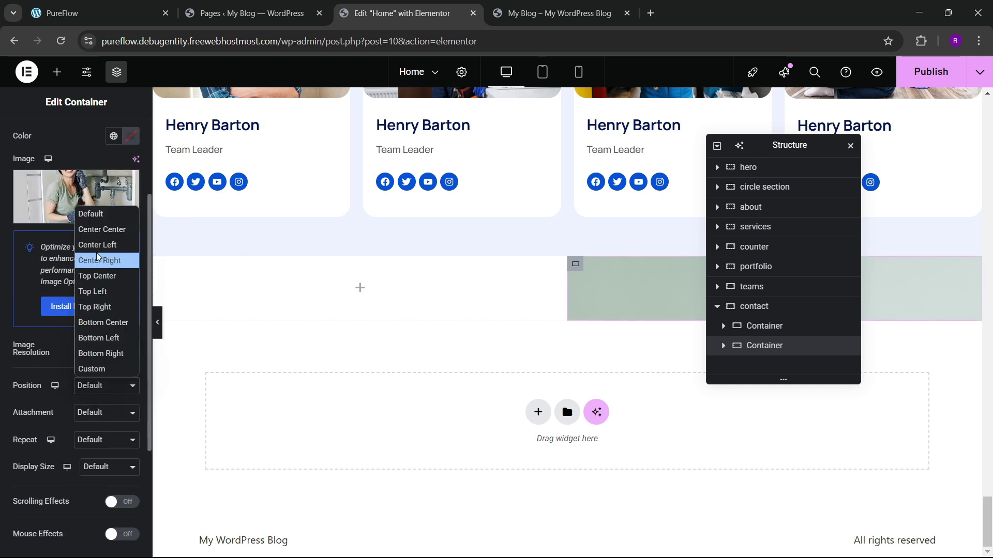
left_click(93, 231)
scroll(87, 400, "down", 3)
left_click(96, 332)
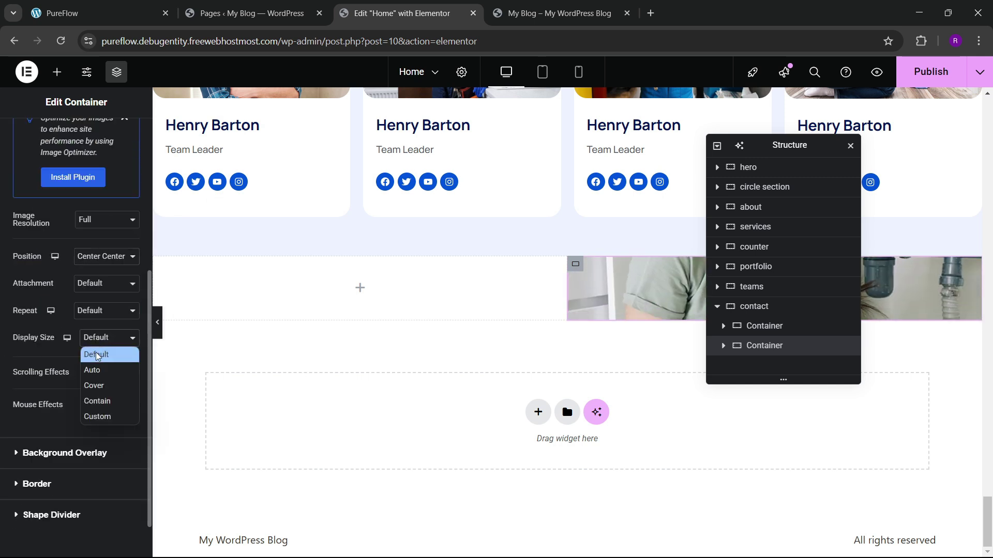
left_click(93, 385)
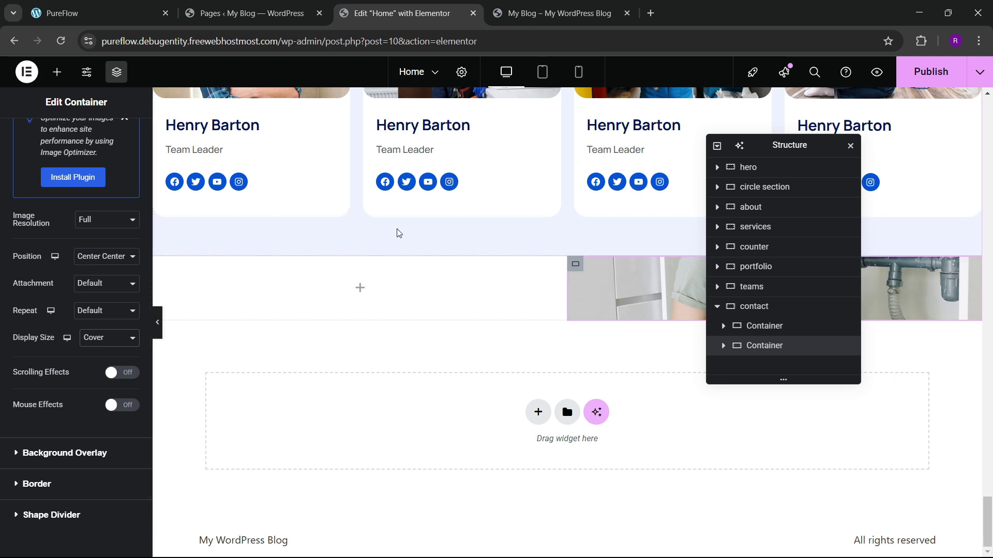
Step: Fill the left column with the site's dark navy global colour
mouse_move(567, 252)
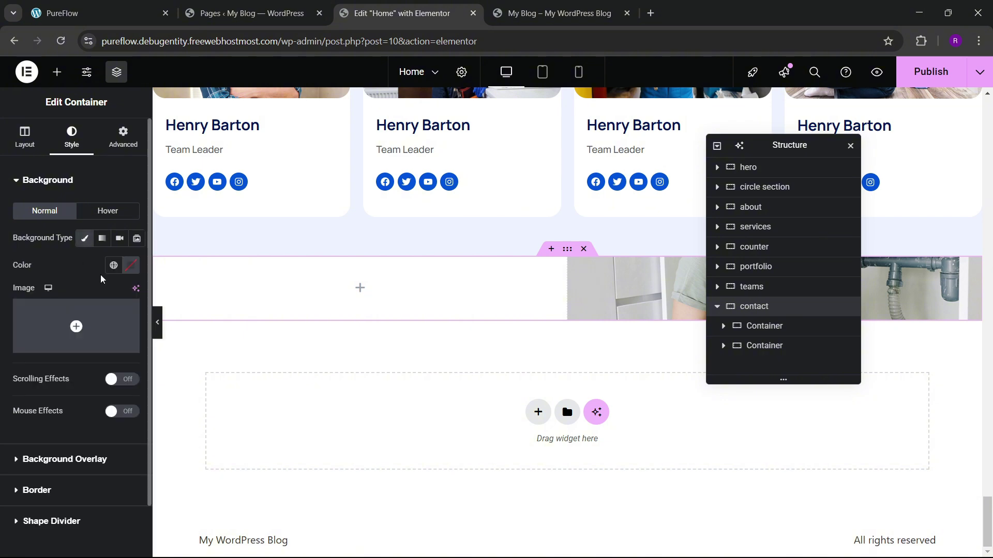
left_click(113, 265)
left_click(29, 482)
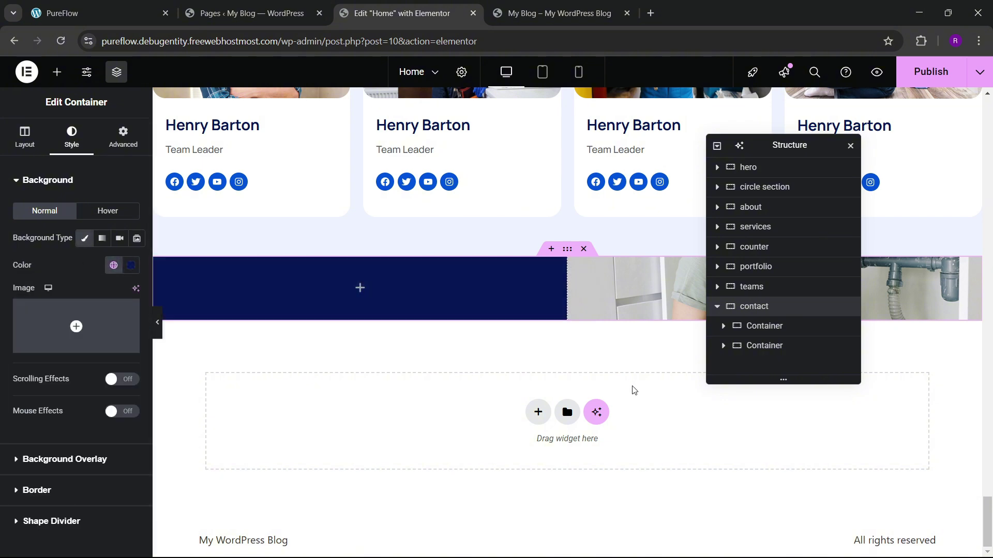
key("ctrl+1")
key("ctrl+Tab")
key("ctrl+Tab")
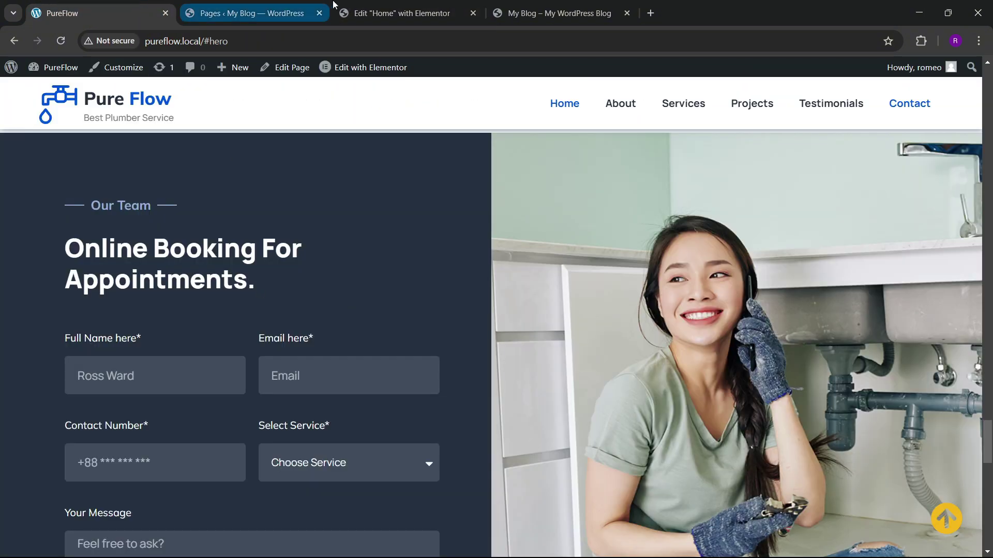
left_click(113, 265)
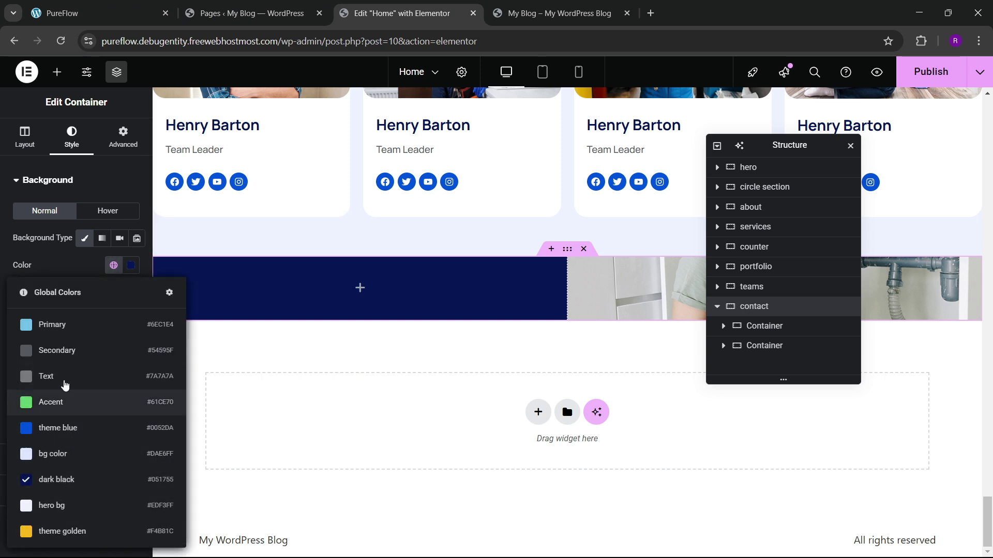
left_click(54, 271)
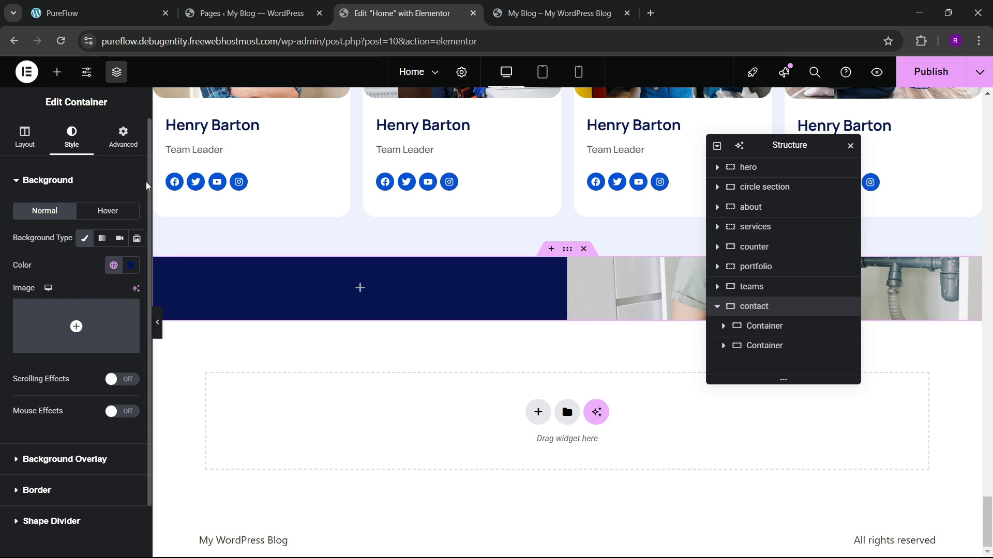
Step: Sample the live site's navy with a colour-picker browser extension
key("ctrl+1")
scroll(225, 299, "up", 2)
scroll(225, 299, "down", 2)
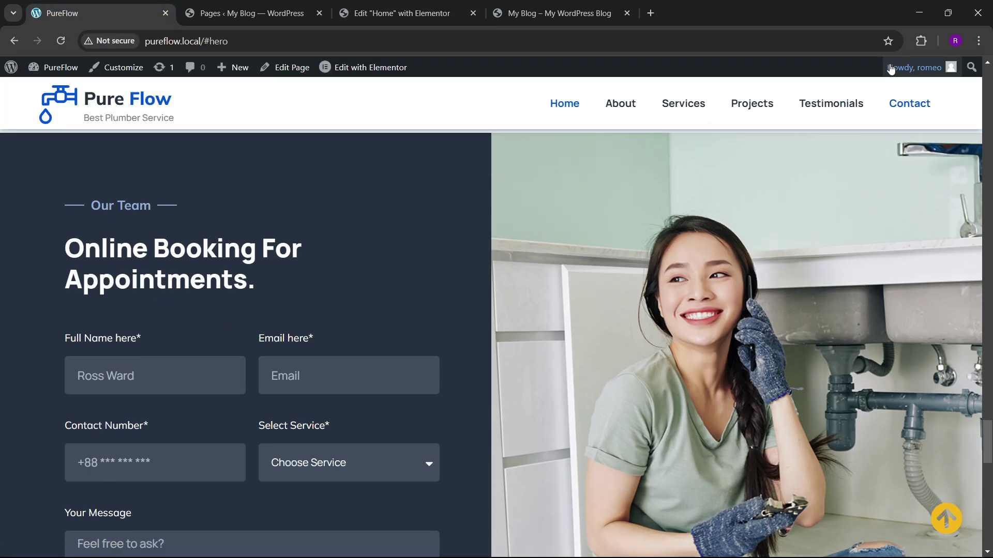
left_click(921, 41)
left_click(796, 138)
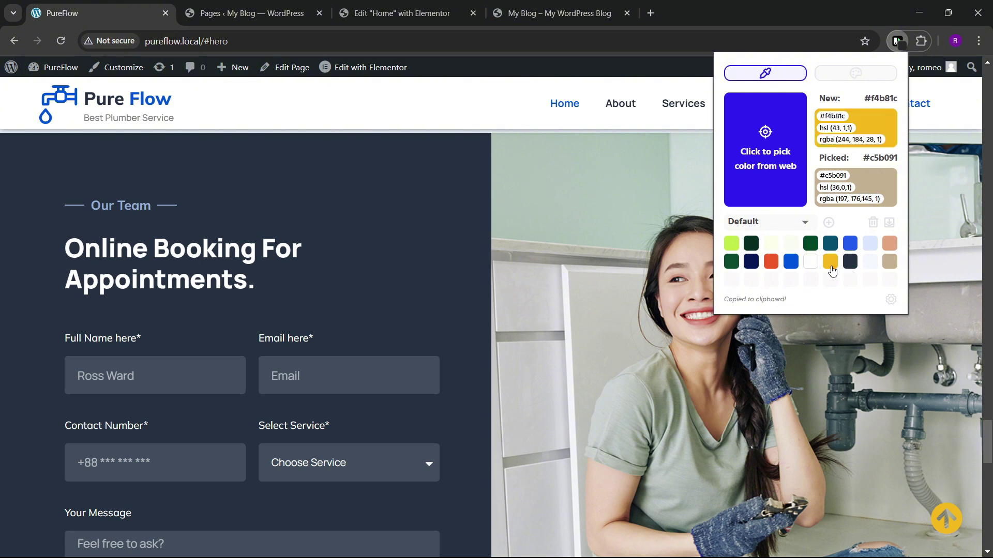
left_click(797, 182)
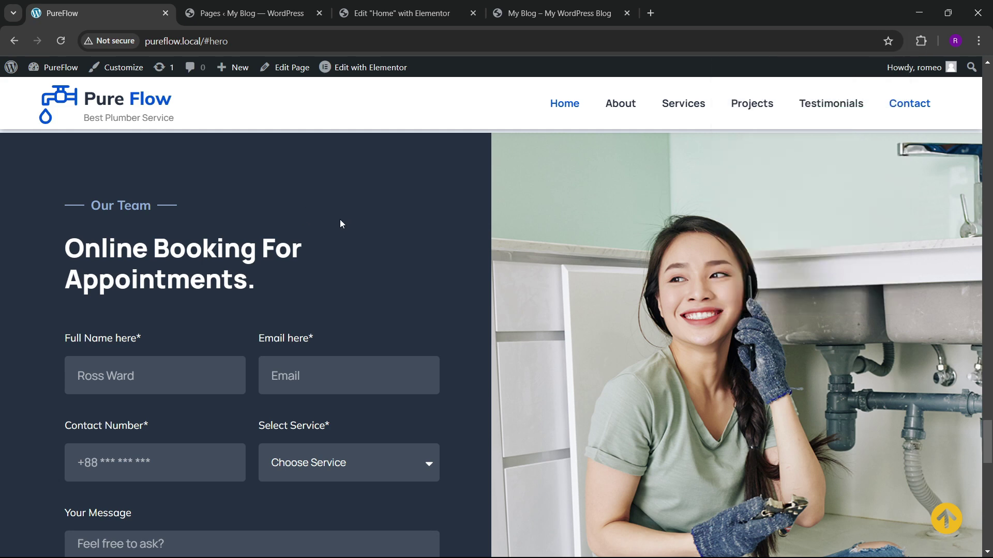
Step: Compare the container's advanced settings in the editor against the live reference design
left_click(401, 15)
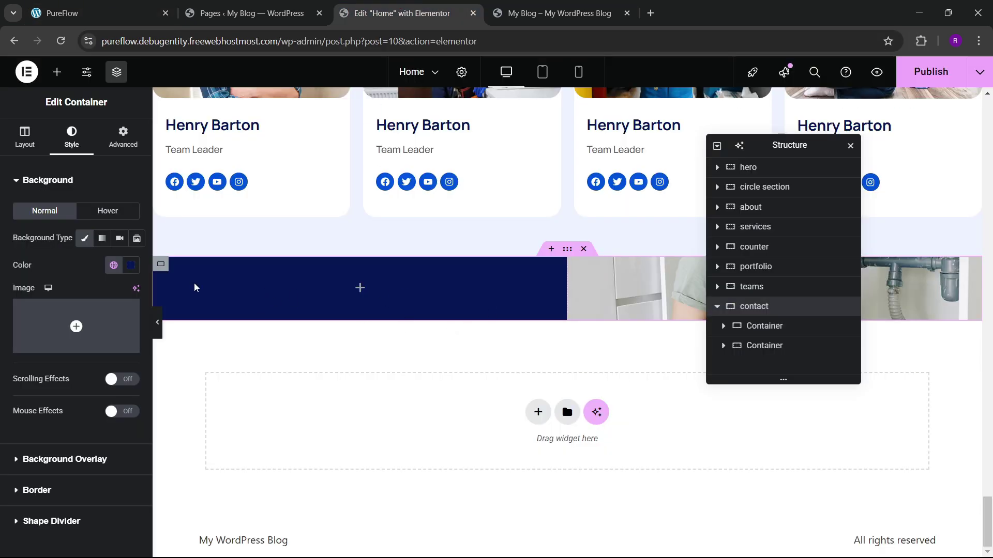
left_click(161, 264)
left_click(123, 137)
left_click(70, 7)
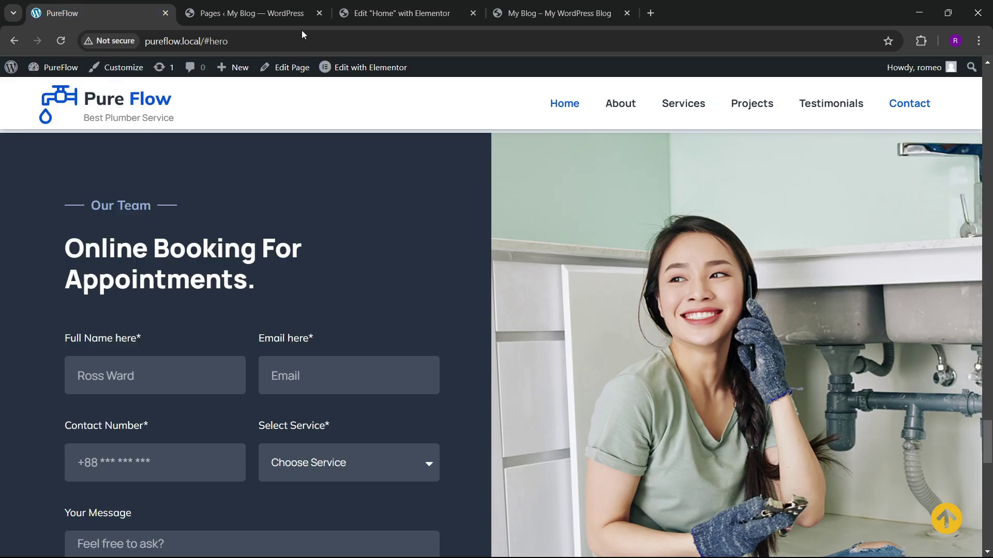
left_click(373, 15)
scroll(467, 339, "up", 5)
scroll(467, 337, "up", 4)
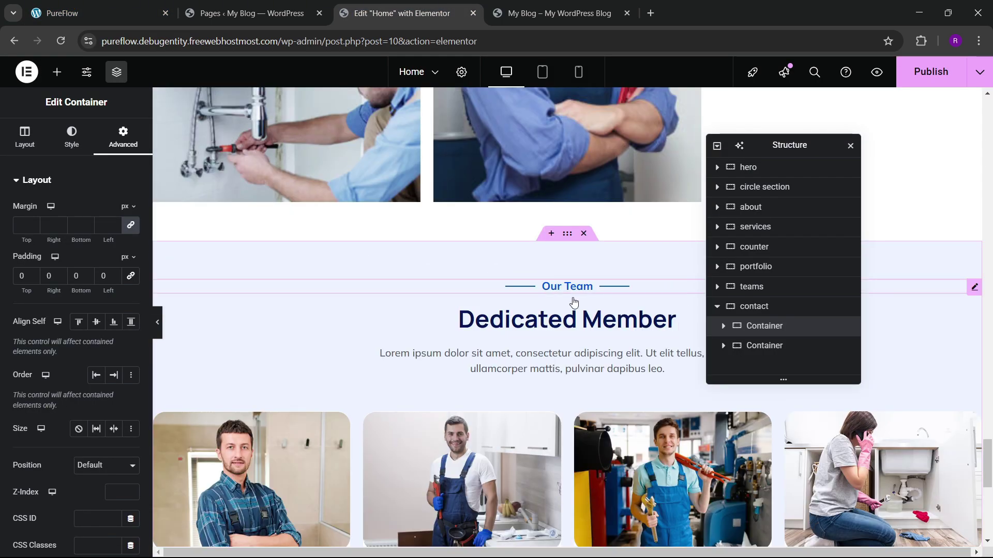
Step: Copy the Our Team divider and paste it into the empty navy column
right_click(574, 302)
left_click(579, 342)
scroll(377, 350, "down", 10)
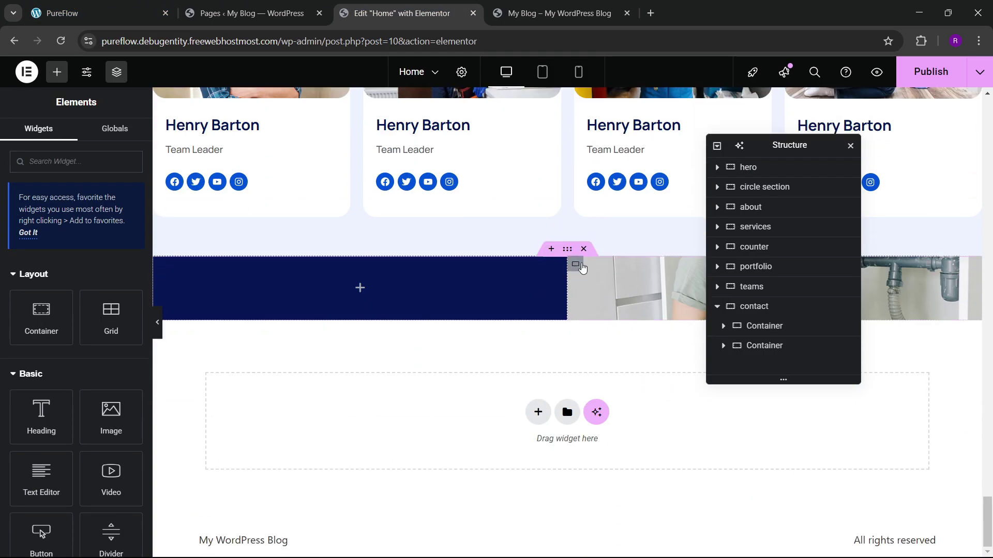
right_click(256, 290)
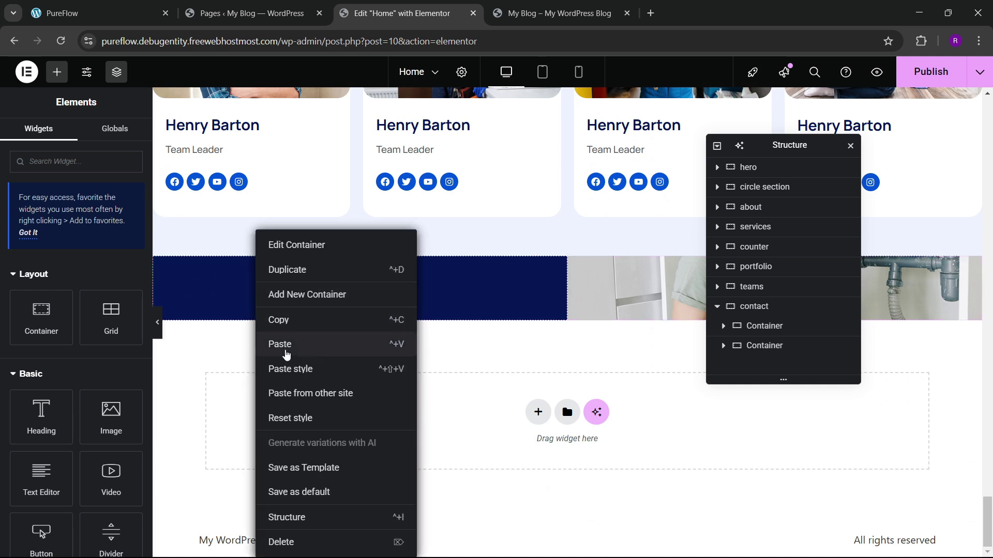
left_click(284, 344)
Step: Give the navy column 50px padding on all sides and left-align the pasted divider
left_click(768, 325)
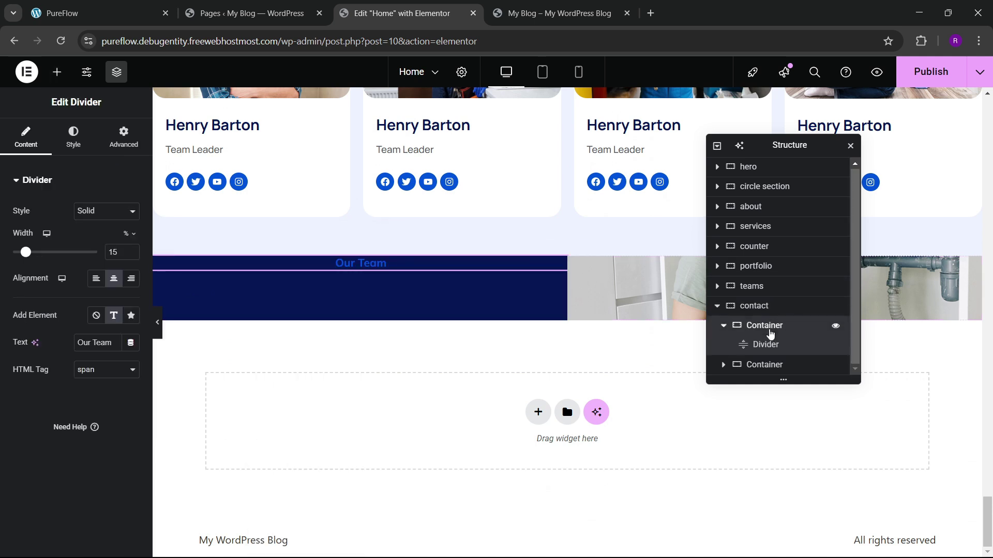
left_click(131, 275)
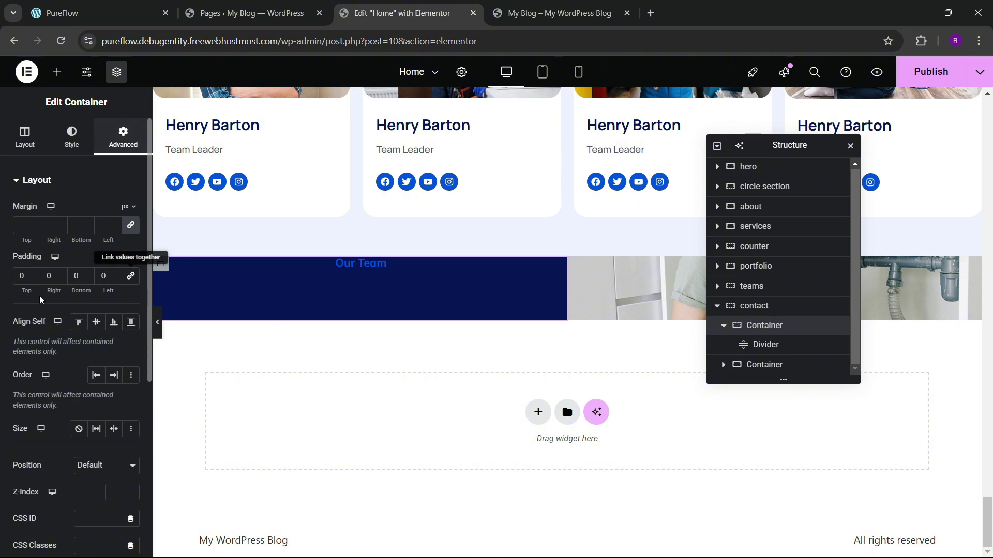
type("5")
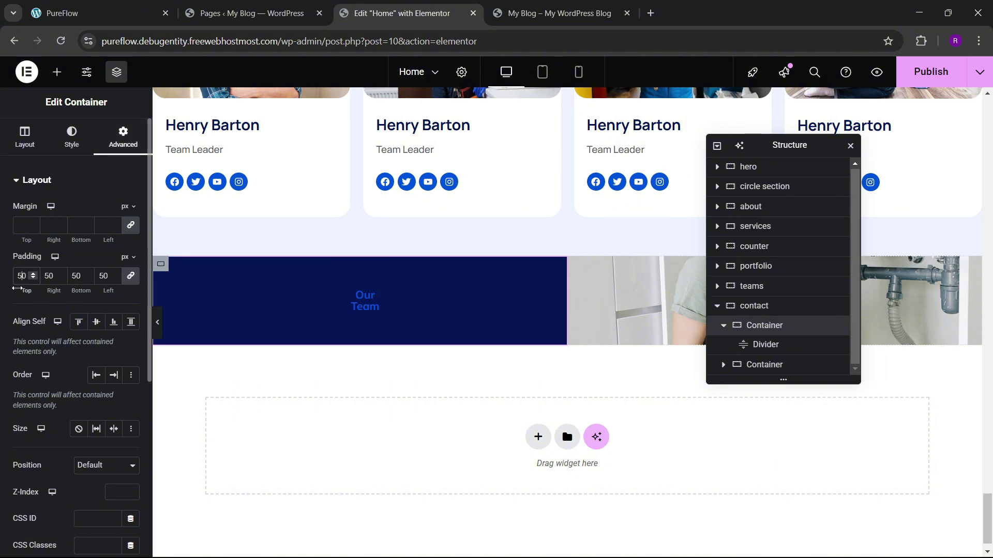
left_click(338, 305)
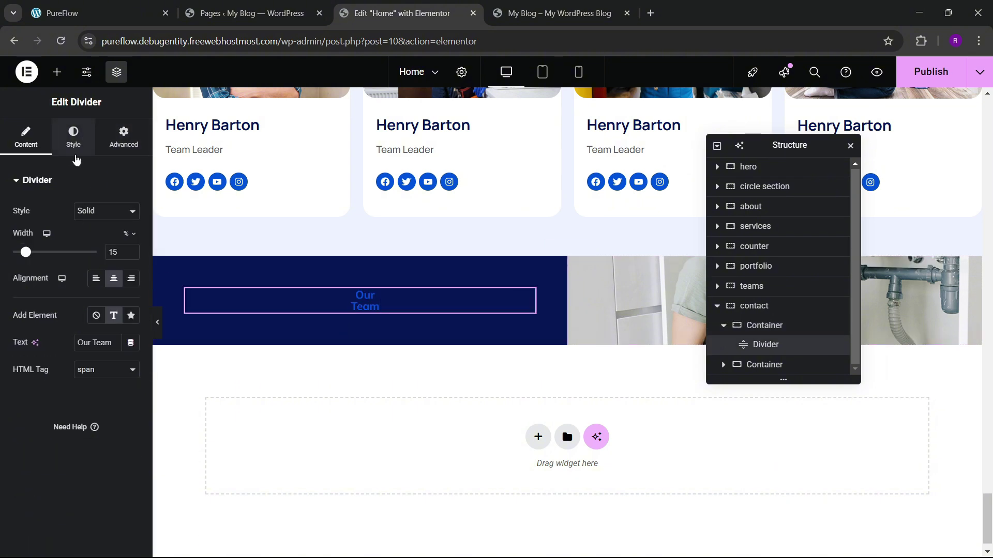
left_click(74, 146)
left_click(26, 137)
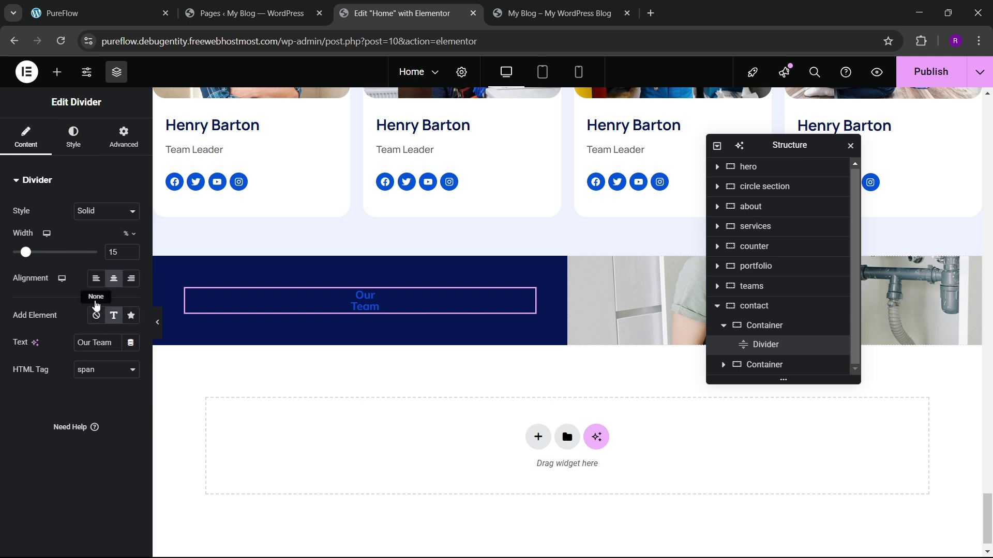
left_click(96, 279)
Step: Centre the navy column's content vertically and align its items to the start
left_click(489, 316)
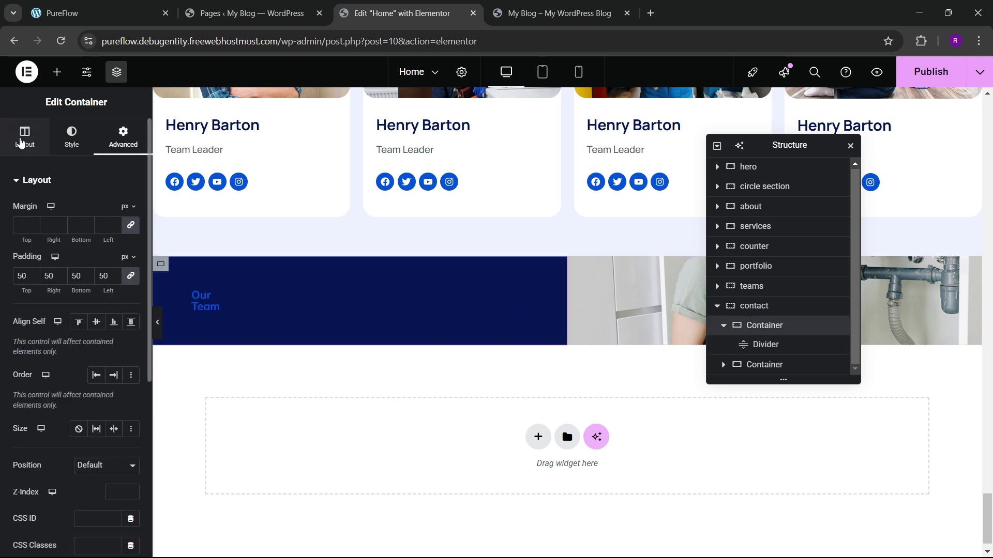
left_click(21, 141)
scroll(54, 352, "down", 3)
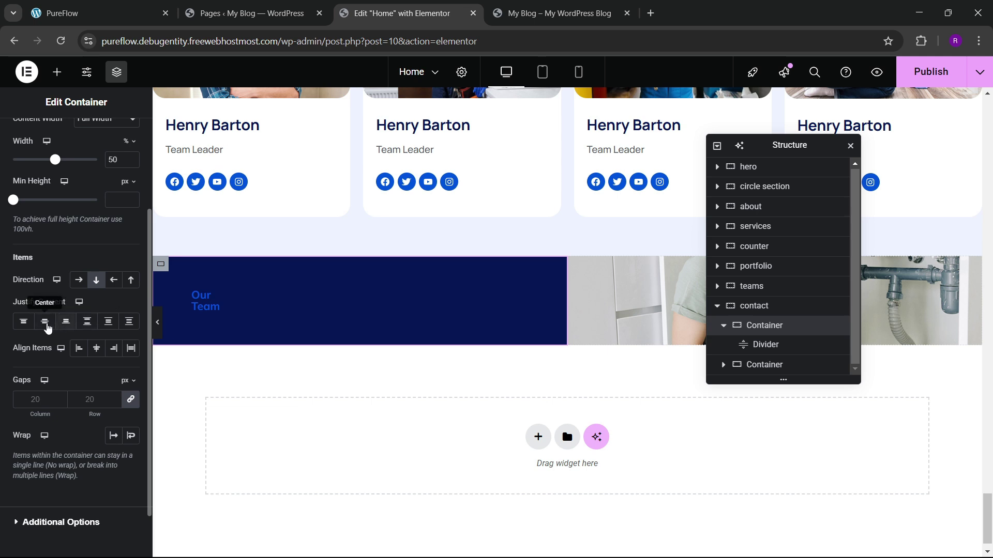
left_click(45, 321)
left_click(83, 349)
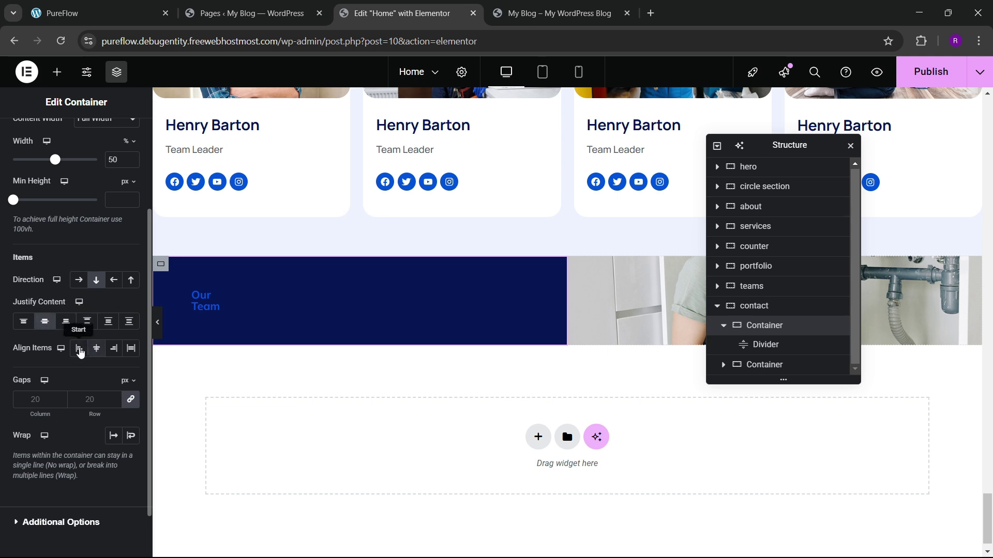
Step: Widen the divider to 31% and change its text to 'Contact Us'
left_click(262, 302)
left_click_drag(26, 255, 42, 256)
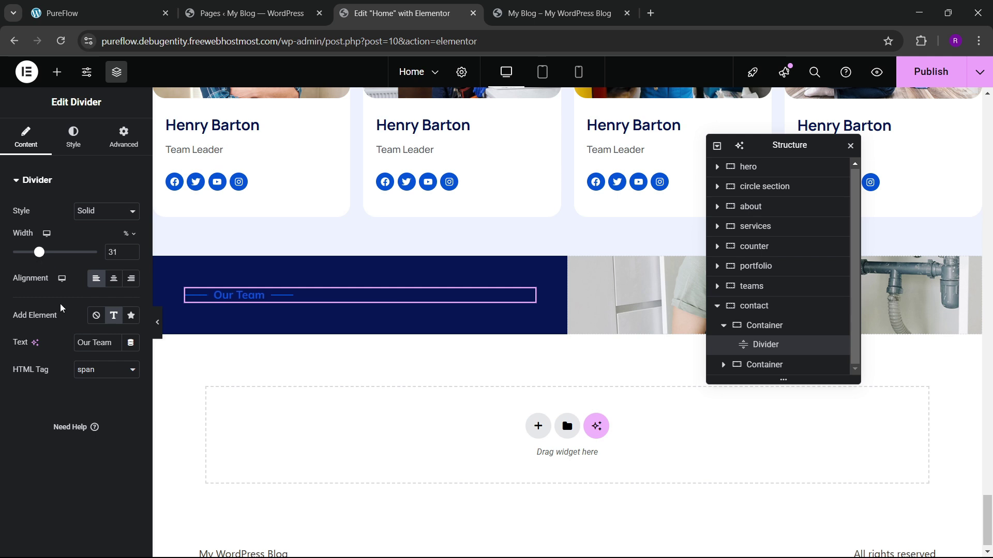
left_click(66, 135)
left_click(28, 145)
key("BackSpace")
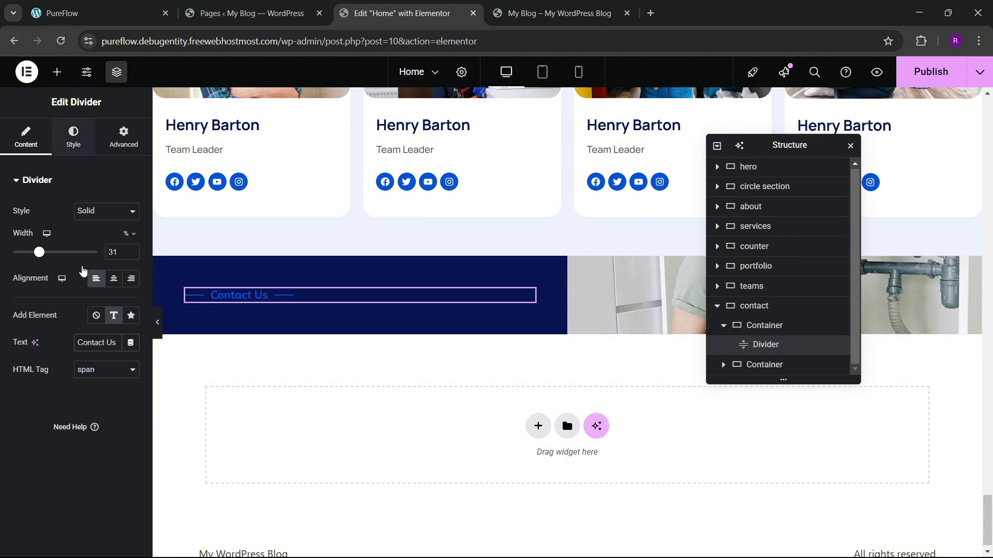
Step: Make the divider lines light blue #5D92EB, matching the live site's design
left_click(73, 135)
left_click(76, 6)
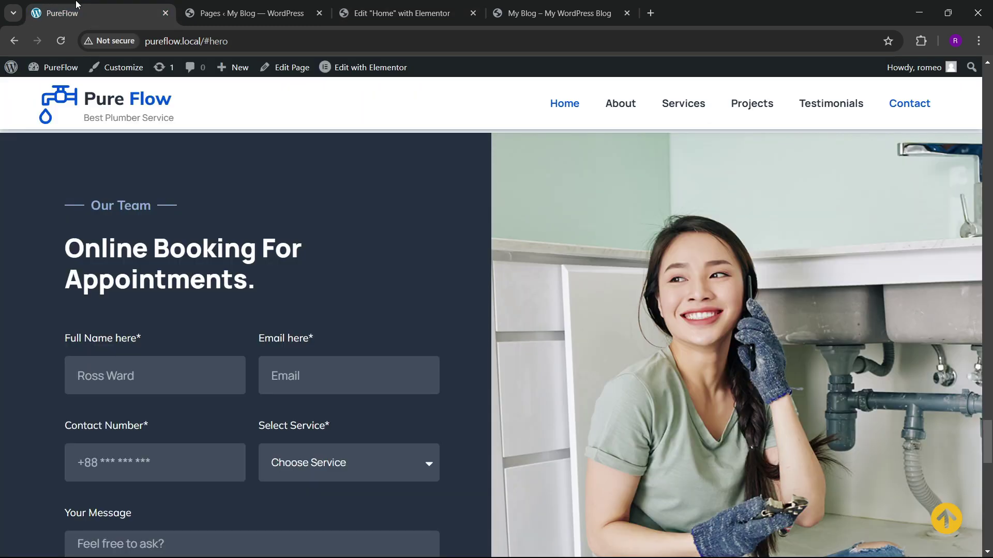
left_click(398, 13)
left_click(129, 221)
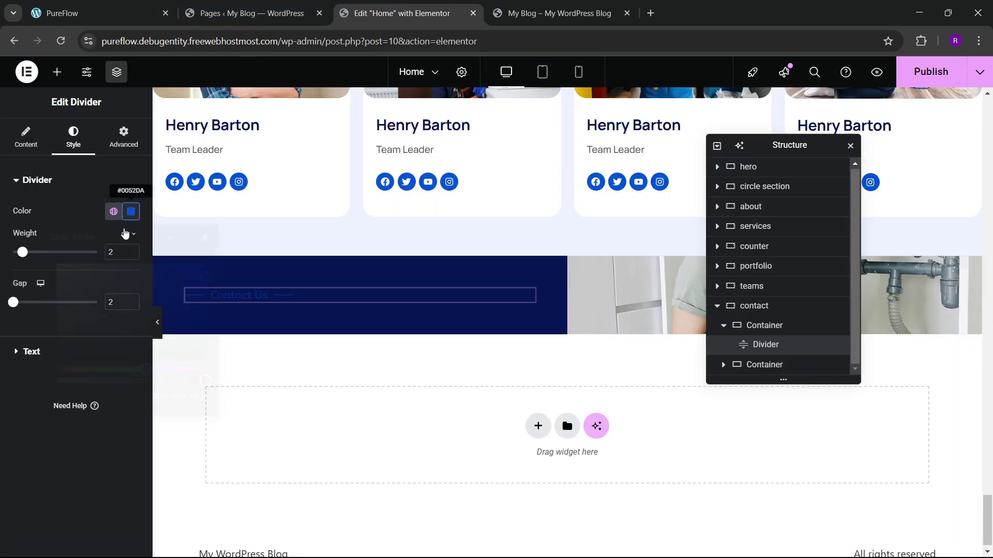
left_click(151, 277)
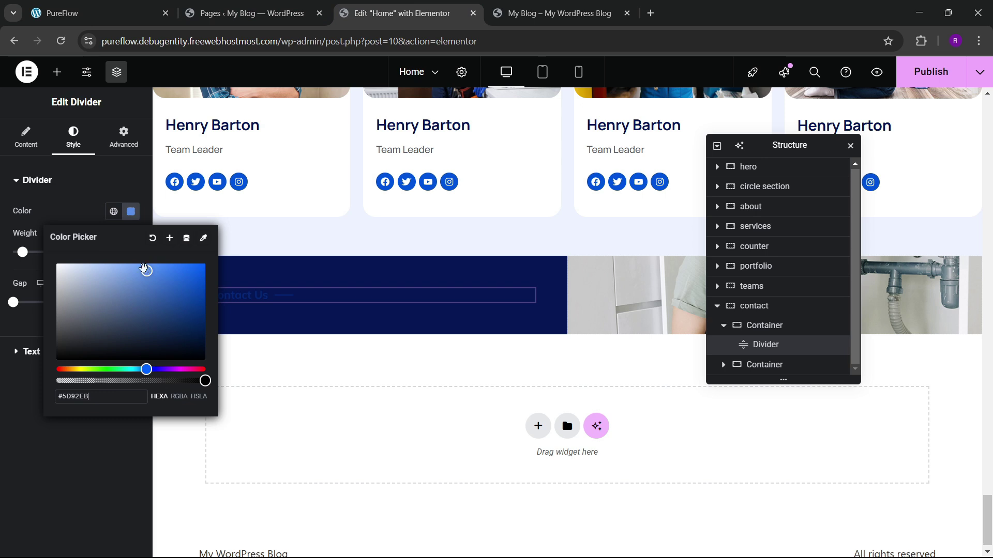
left_click(317, 308)
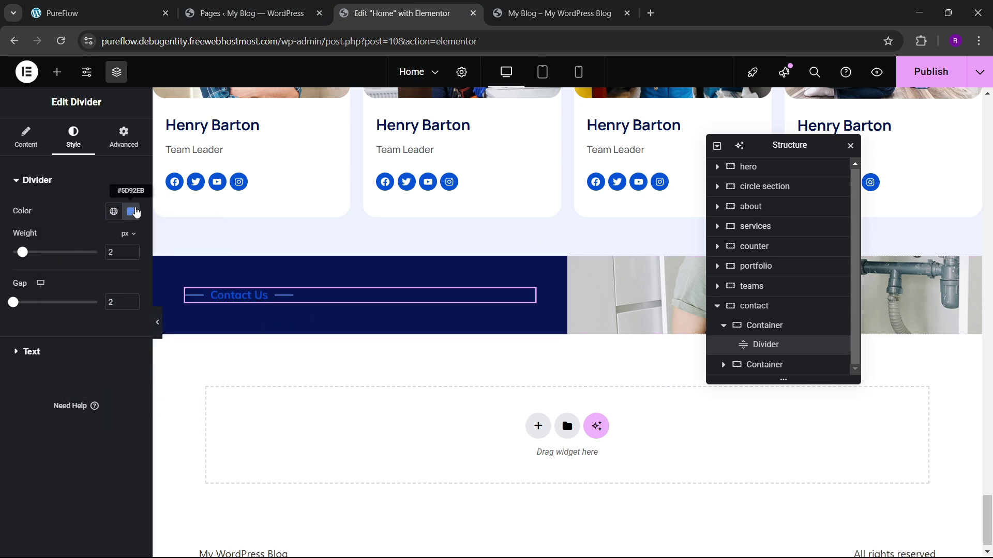
left_click(130, 211)
left_click(22, 449)
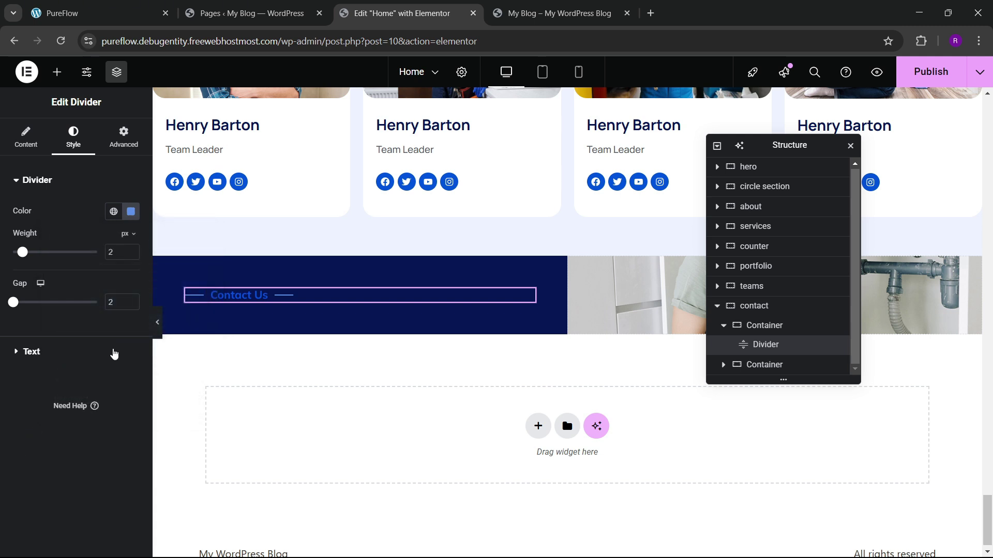
Step: Colour the Contact Us label text #5D92EB
left_click(57, 354)
left_click(131, 242)
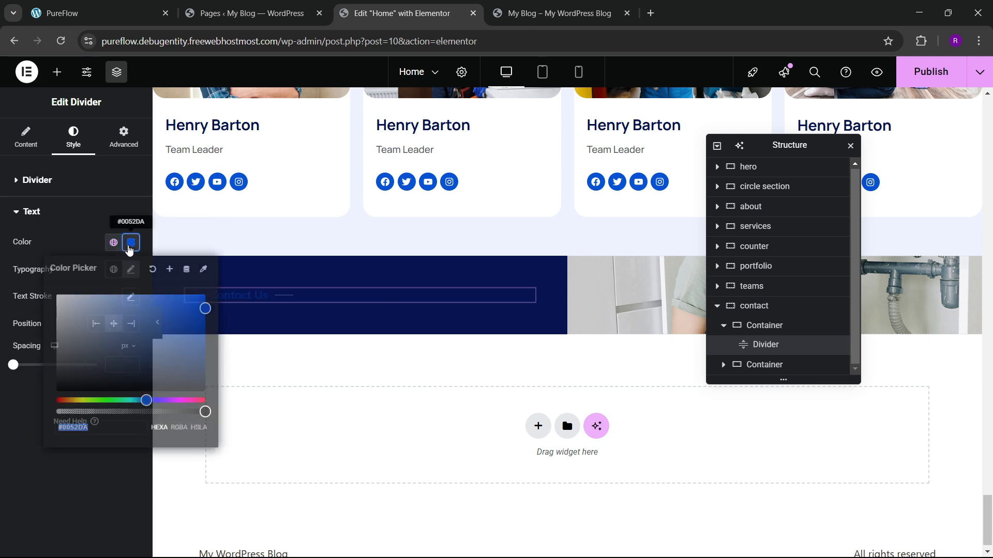
key("ctrl+v")
key("Escape")
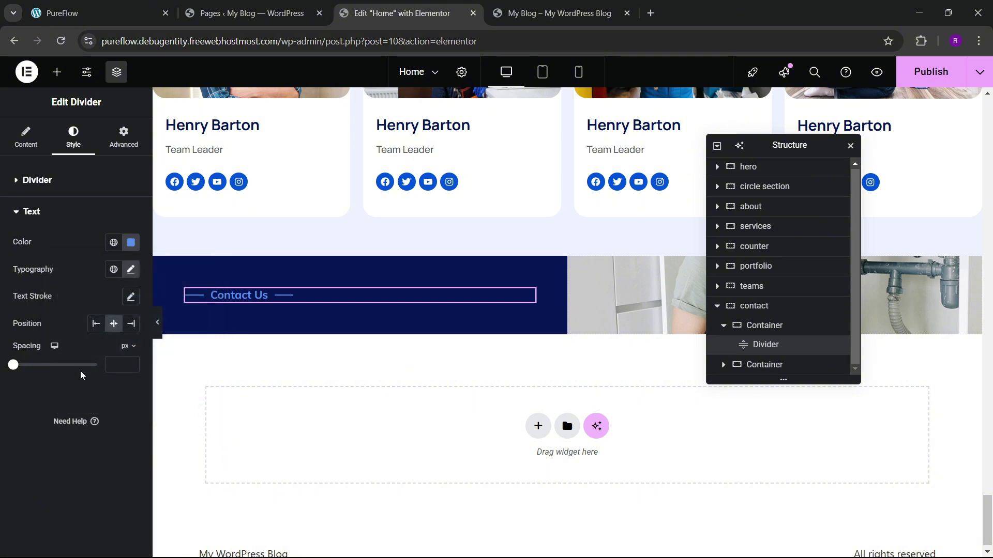
left_click(122, 6)
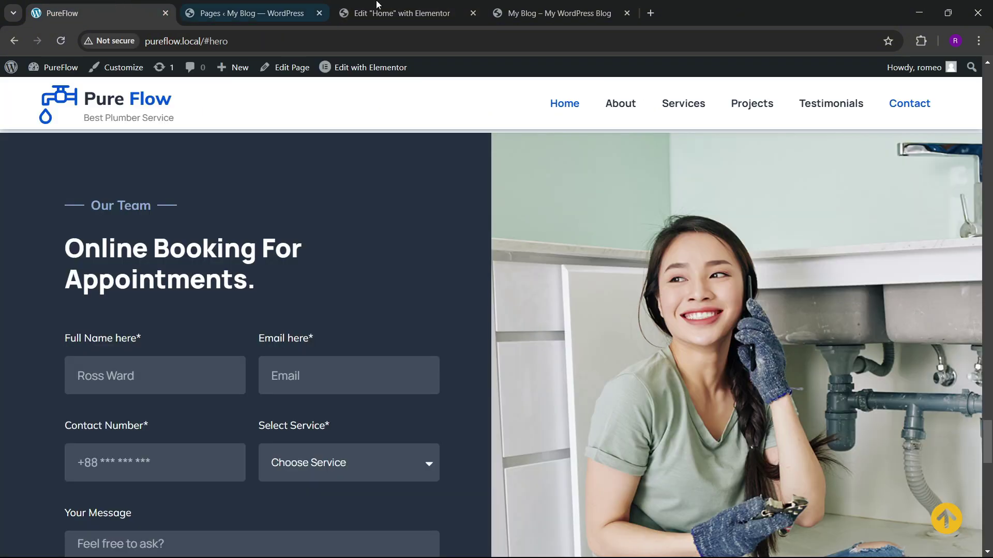
left_click(393, 11)
scroll(461, 203, "up", 4)
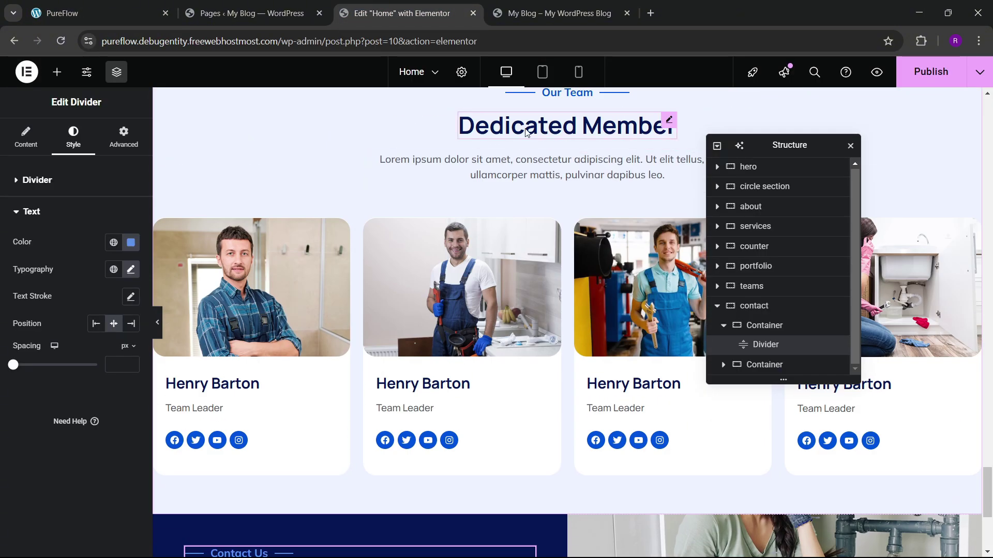
Step: Paste the copied heading below Contact Us and retitle it 'Online Booking For Appointments.'
right_click(517, 136)
scroll(376, 261, "down", 5)
right_click(270, 299)
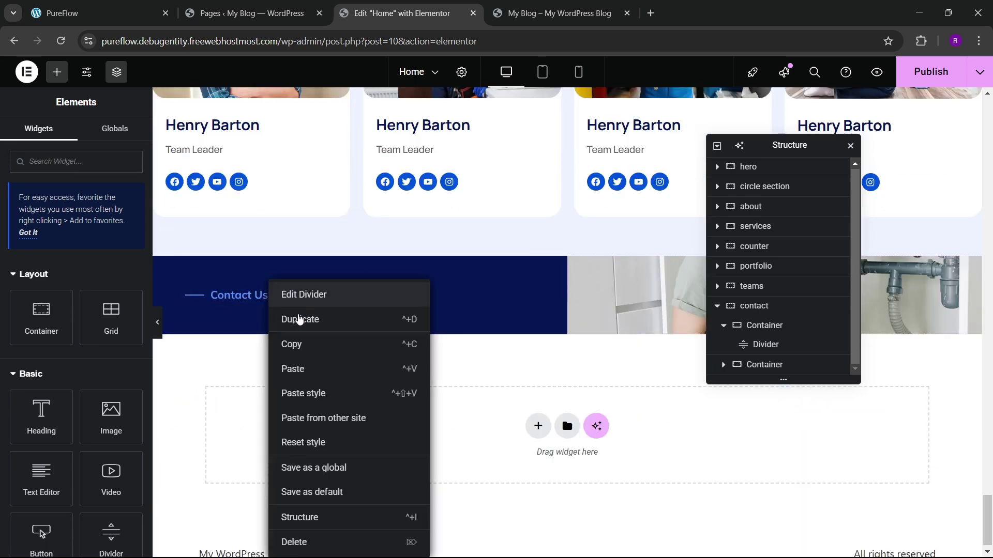
left_click(292, 371)
left_click(103, 13)
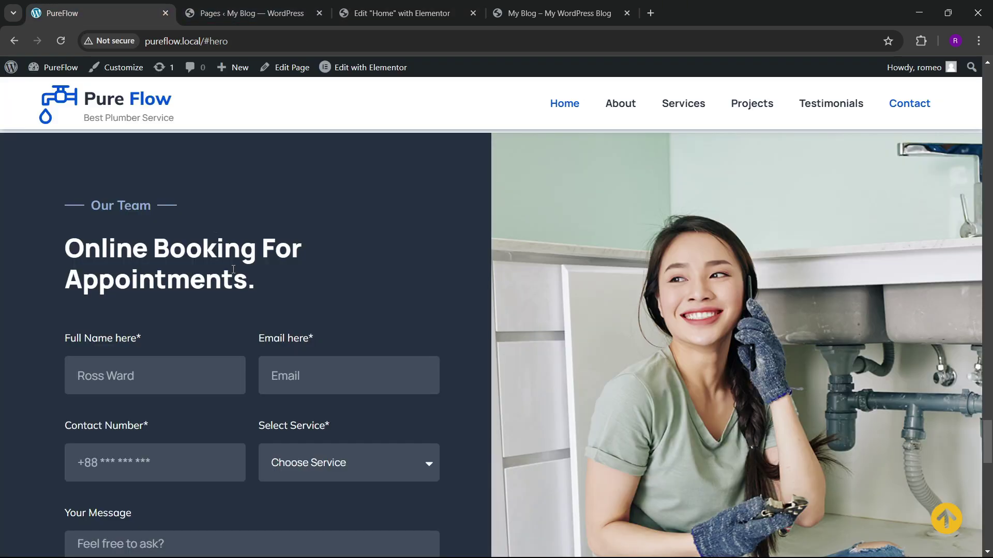
left_click_drag(43, 277, 273, 293)
key("ctrl+c")
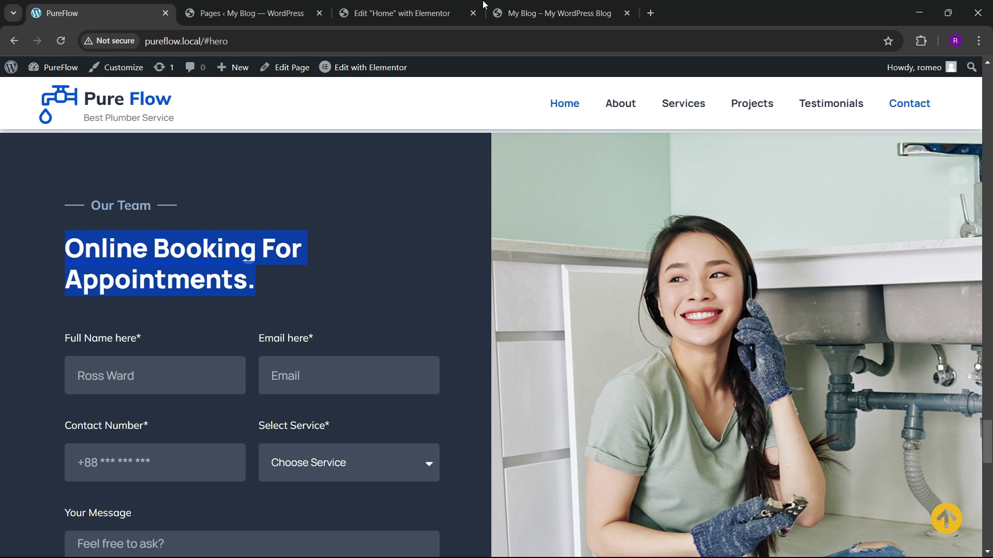
left_click(455, 11)
triple_click(80, 234)
key("ctrl+v")
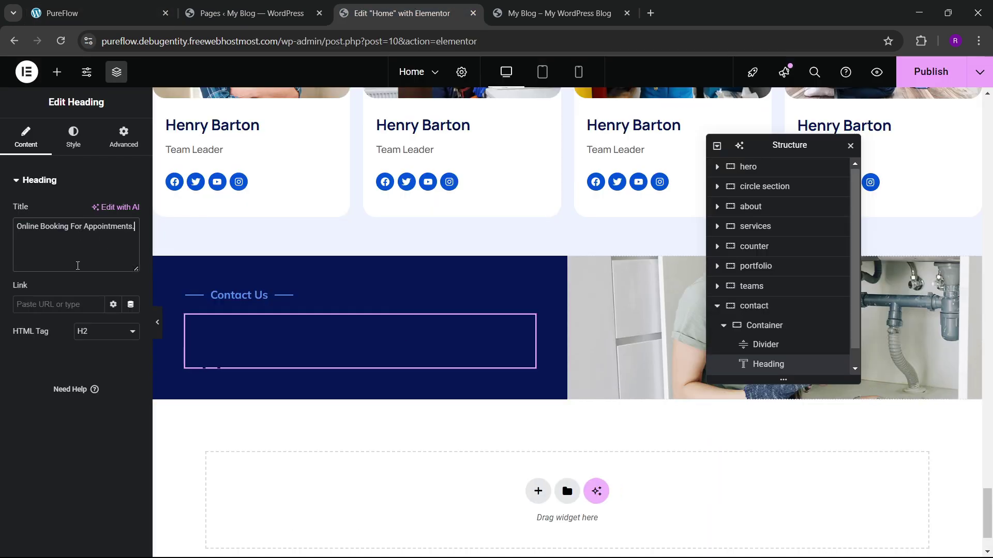
Step: Set the booking heading's text colour to white #FFFFFF
left_click(73, 136)
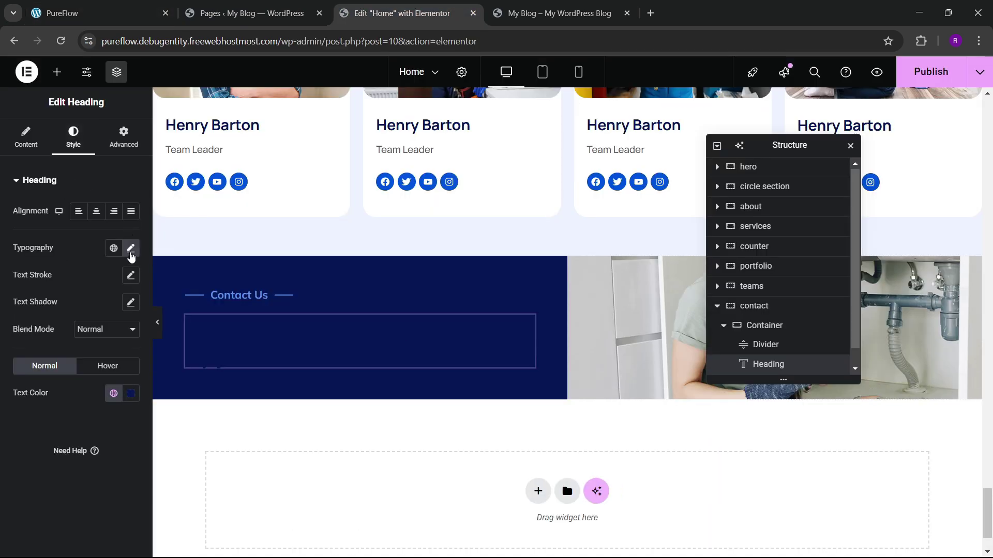
left_click(130, 394)
type("#FFFFFF")
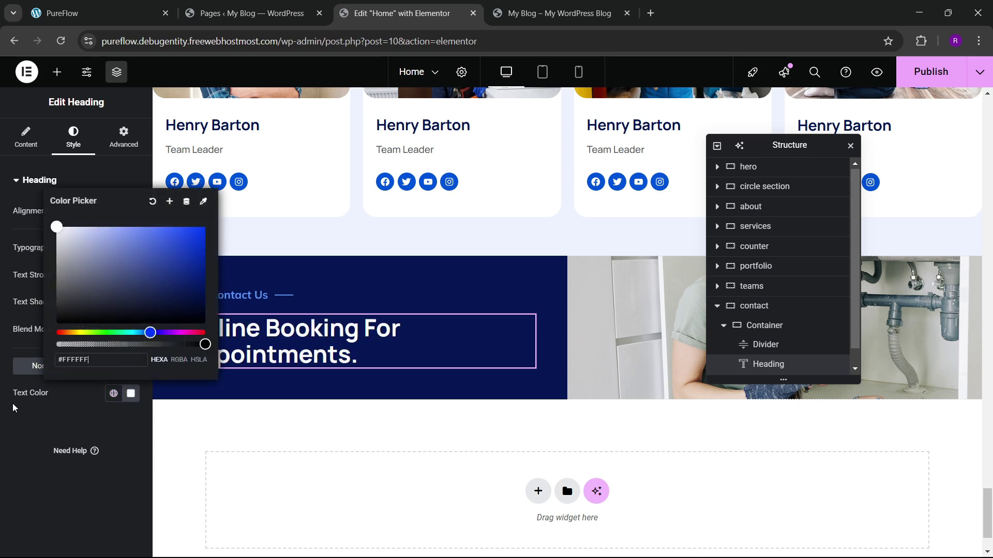
left_click(15, 429)
left_click(82, 13)
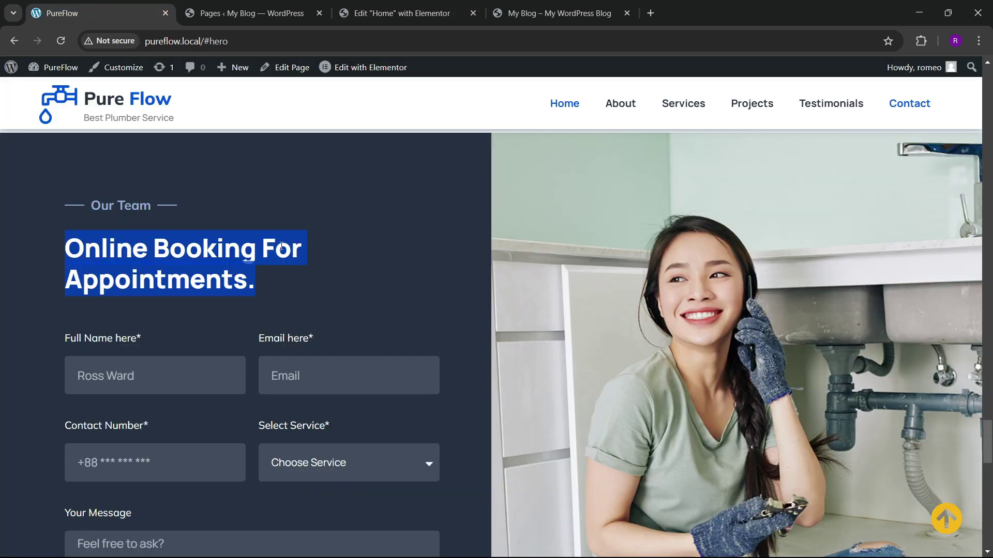
left_click(398, 13)
Step: Search 'form' and drop a Form widget below the booking heading, comparing with the live form
left_click(56, 72)
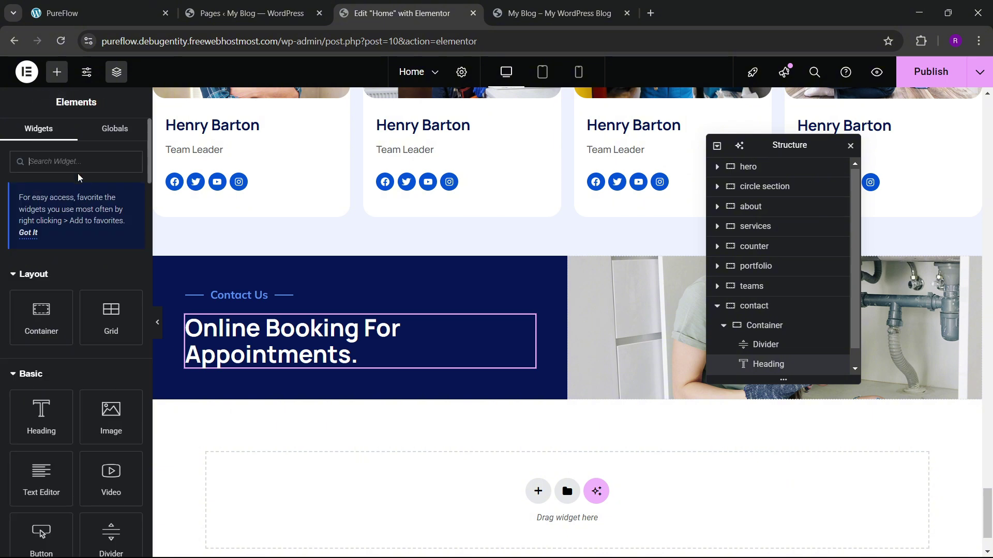
type("form")
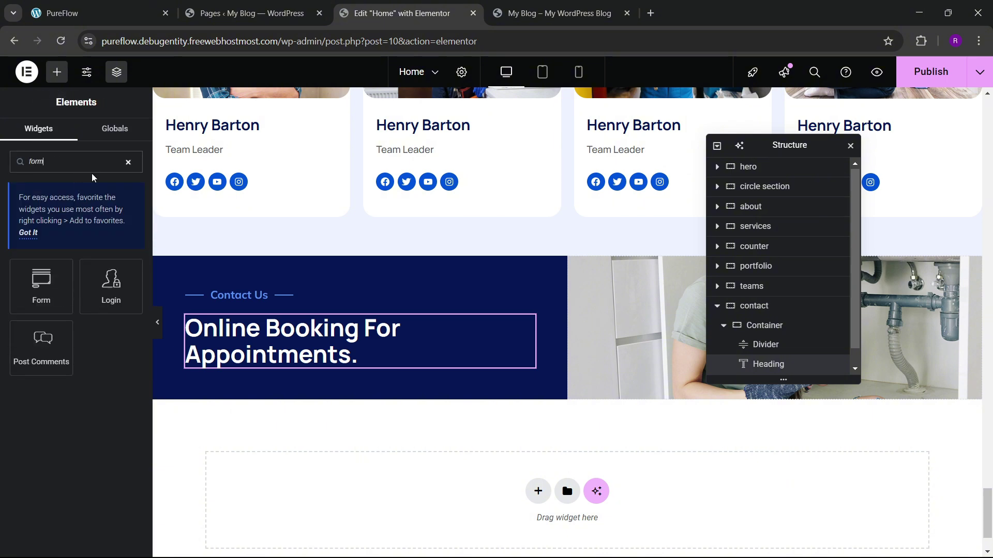
left_click_drag(21, 287, 362, 364)
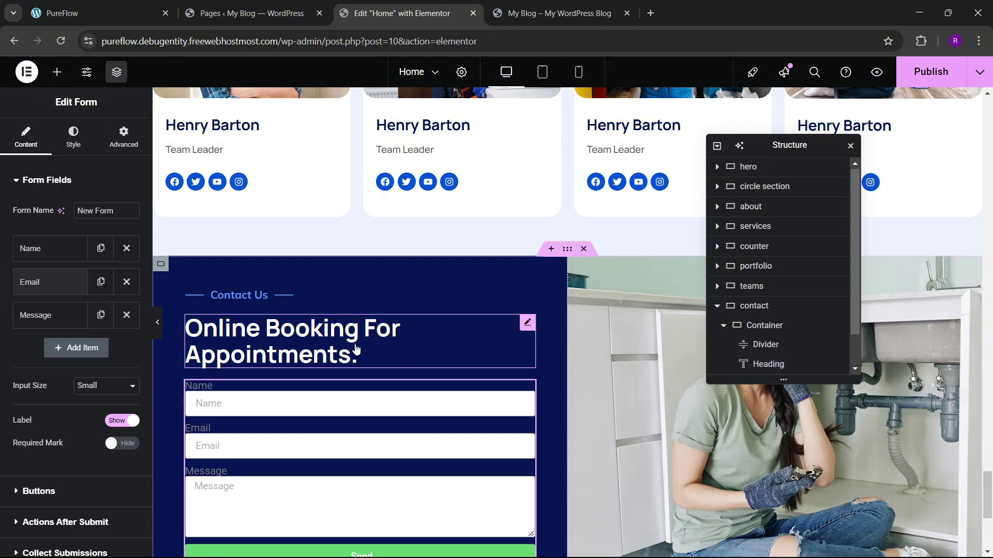
left_click(135, 5)
scroll(299, 359, "down", 4)
scroll(295, 336, "up", 3)
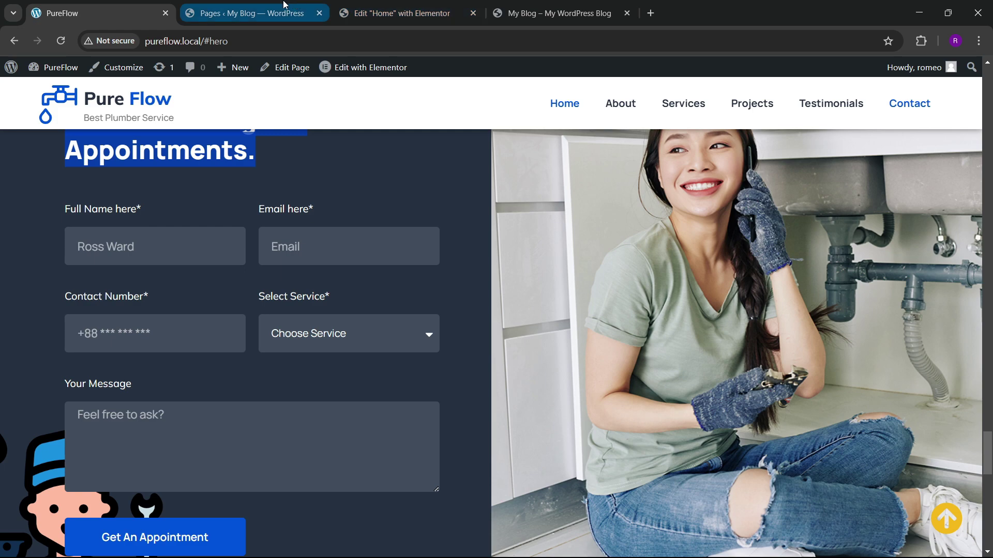
left_click(393, 13)
Step: Relabel the form's Name field 'Full Name *'
scroll(495, 263, "down", 3)
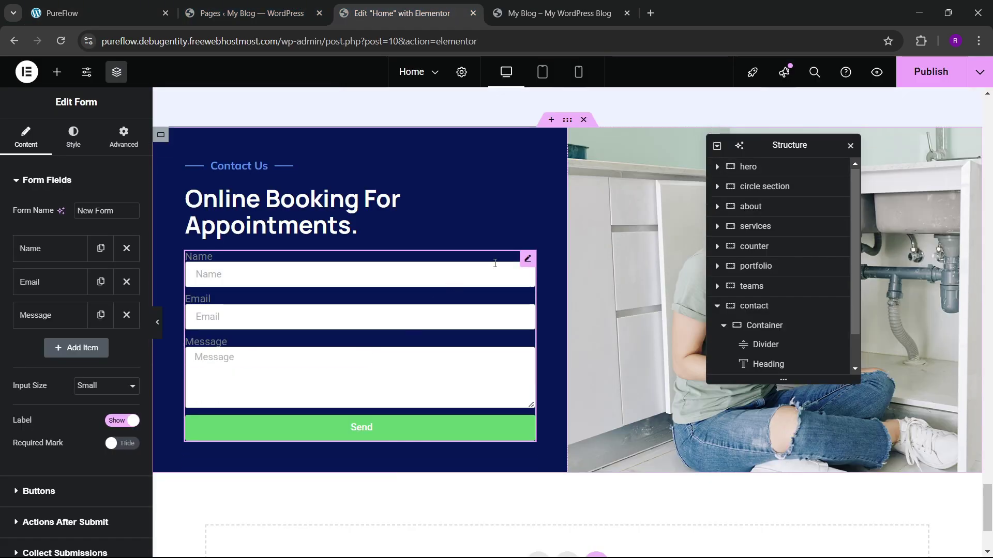
left_click(39, 249)
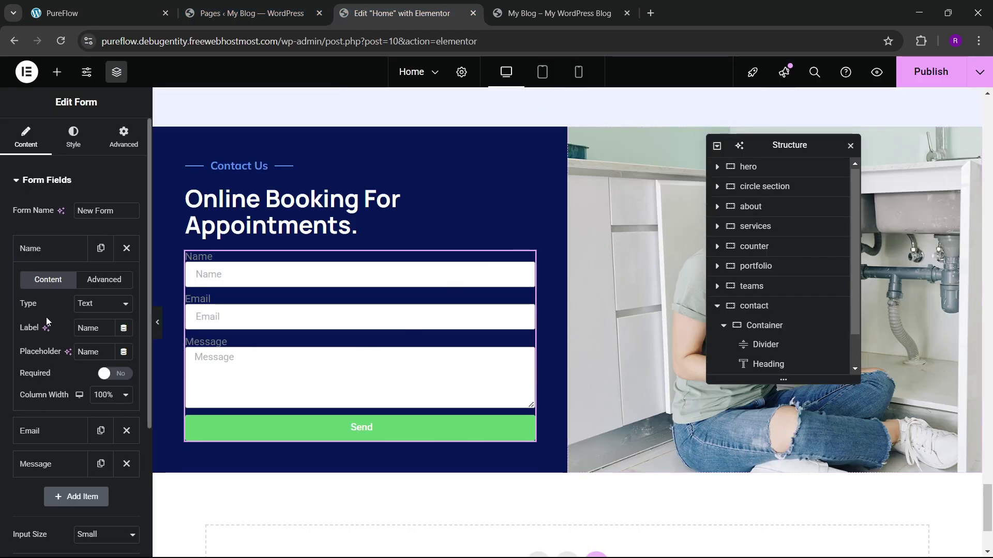
double_click(98, 328)
type("F")
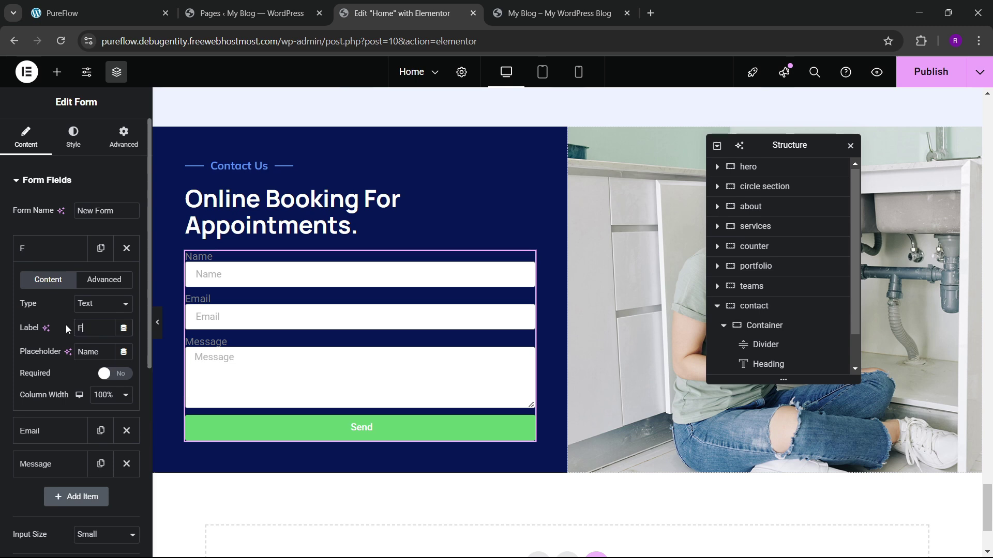
type("ull Name *")
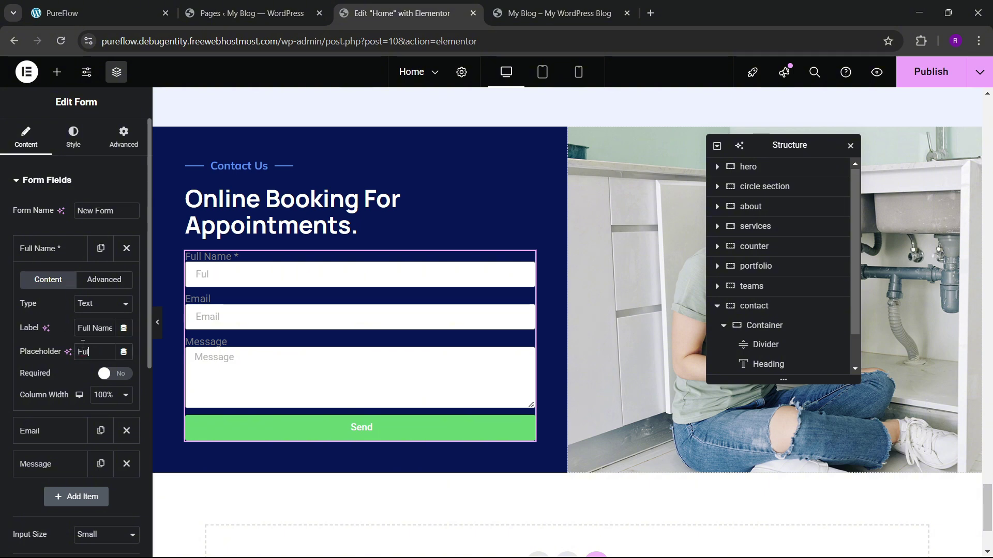
left_click(98, 13)
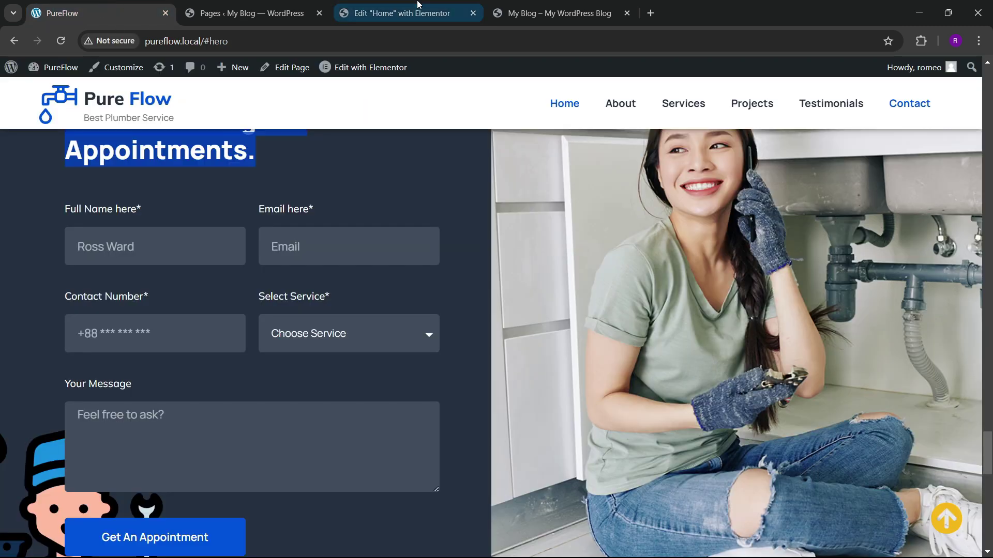
left_click(402, 13)
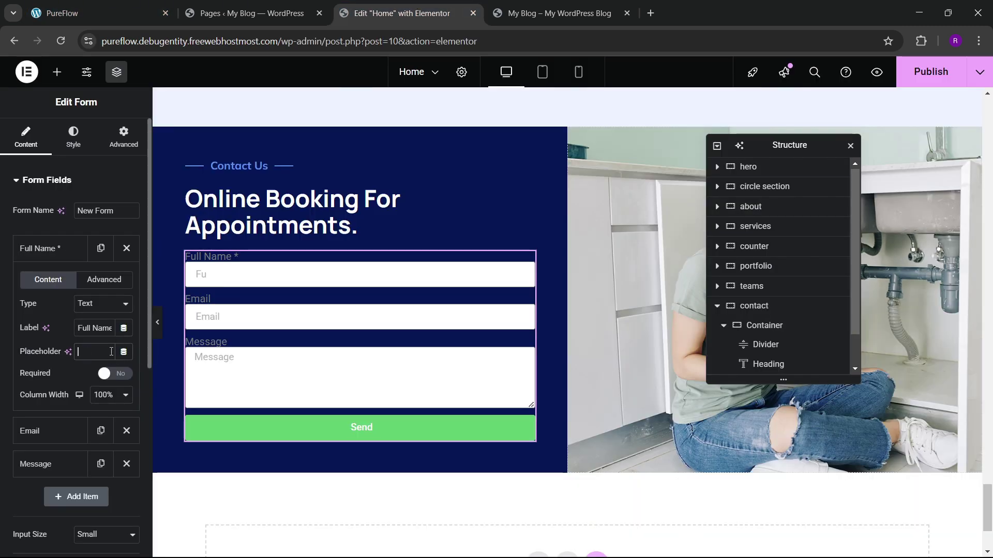
Step: Give Full Name a sample-name placeholder and 50% column width
type("Warde")
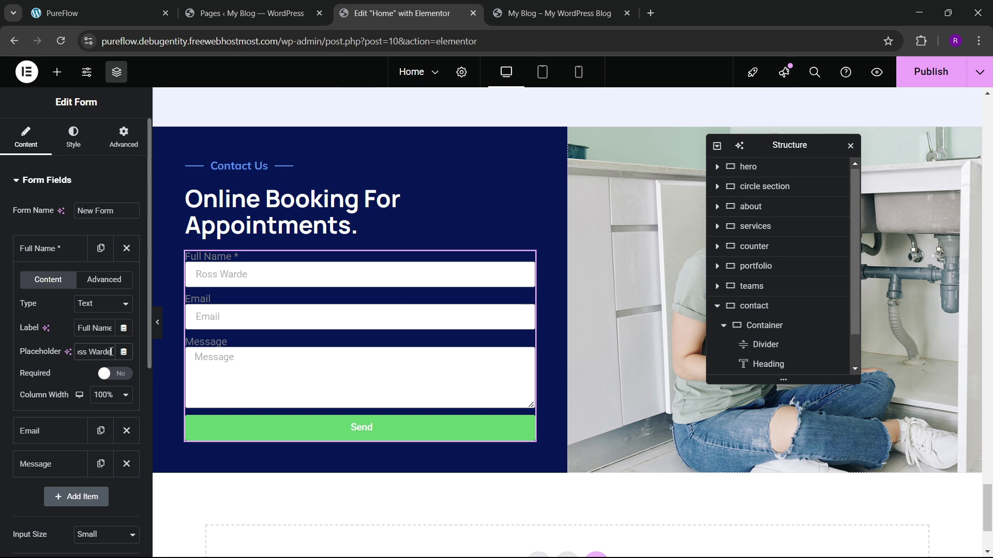
key("BackSpace")
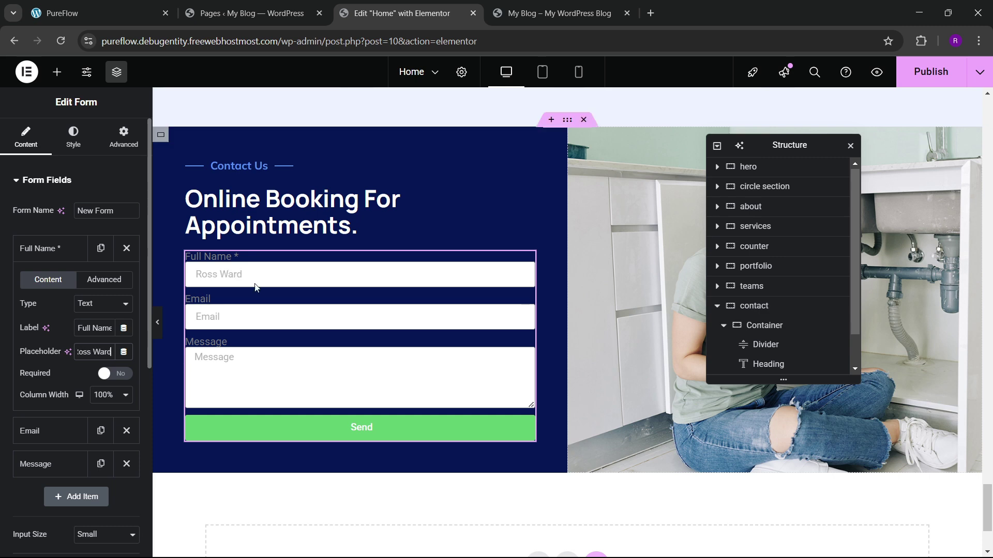
left_click(101, 396)
left_click(100, 285)
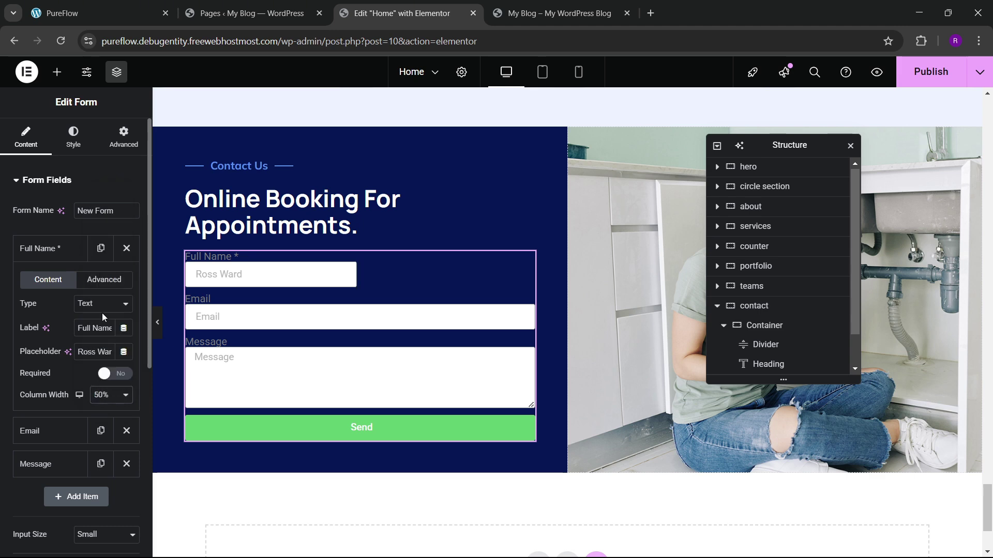
left_click(60, 251)
left_click(57, 291)
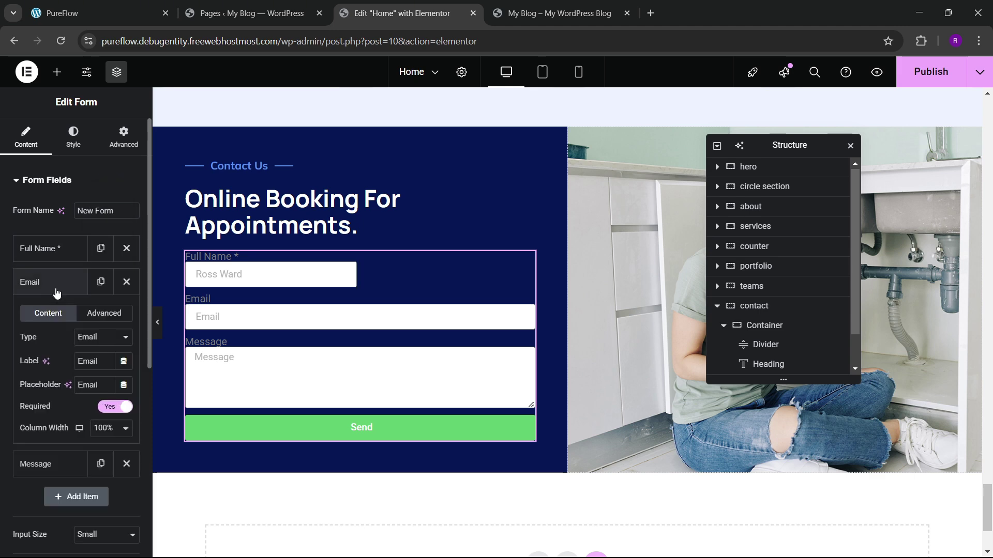
Step: Relabel the Email field 'Email Here *'
left_click(86, 16)
left_click(351, 14)
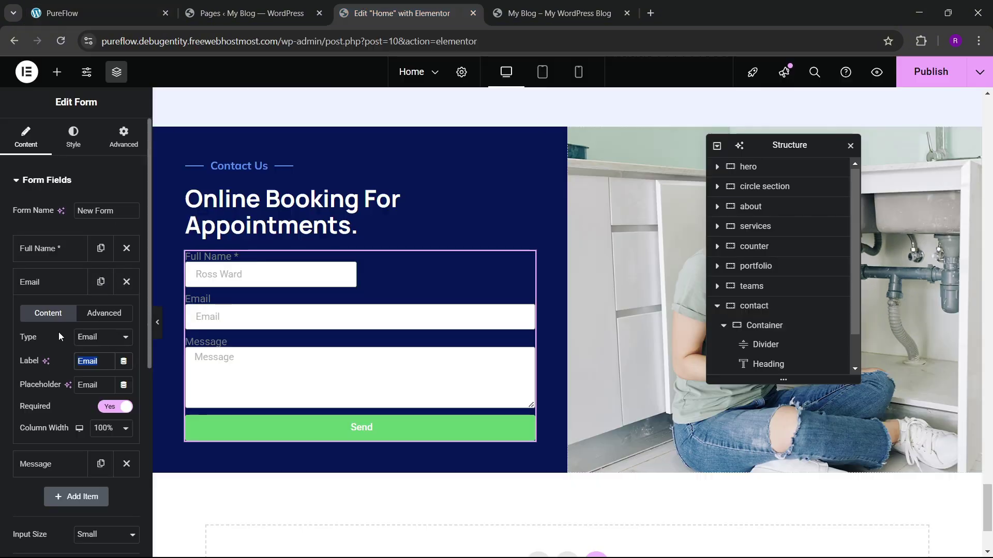
type("email")
key("BackSpace")
key("BackSpace")
key("BackSpace")
key("BackSpace")
key("BackSpace")
type("Email")
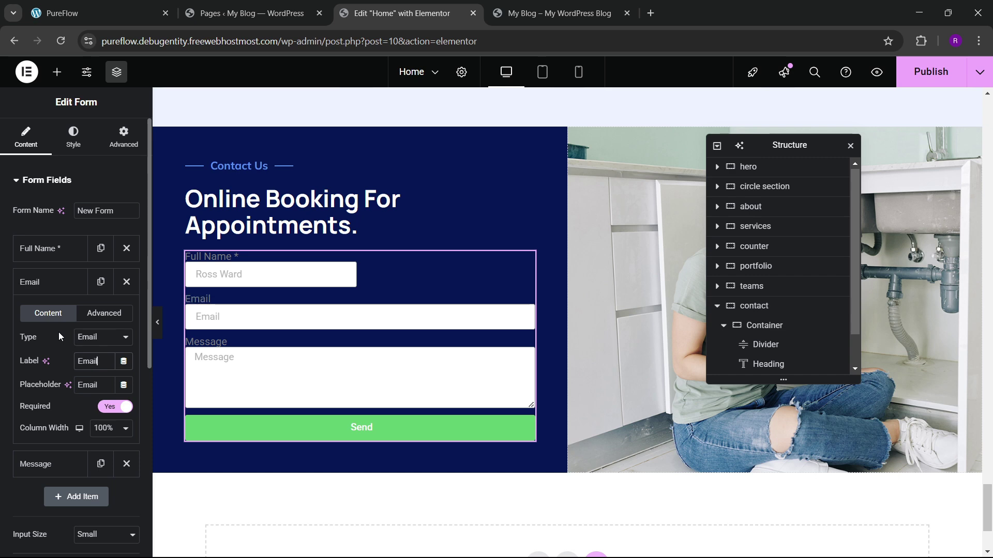
type(" Here *")
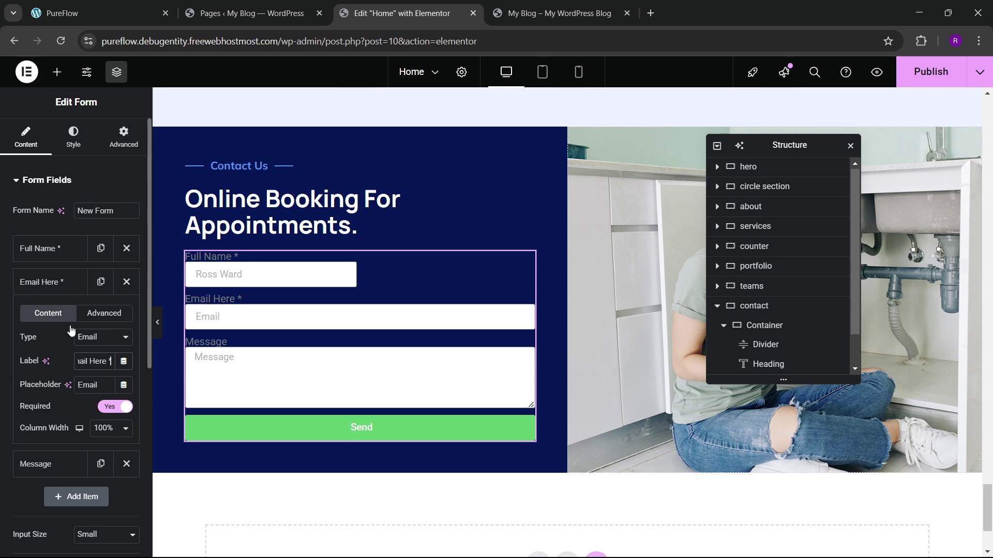
left_click(51, 291)
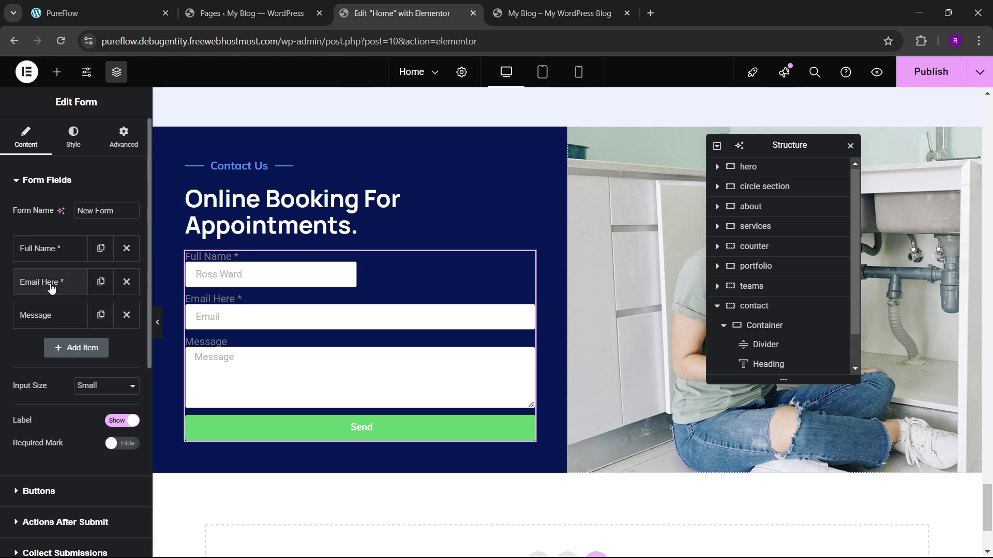
Step: Give the email field a sample e-mail placeholder and 50% column width
left_click(51, 290)
left_click_drag(101, 382, 57, 385)
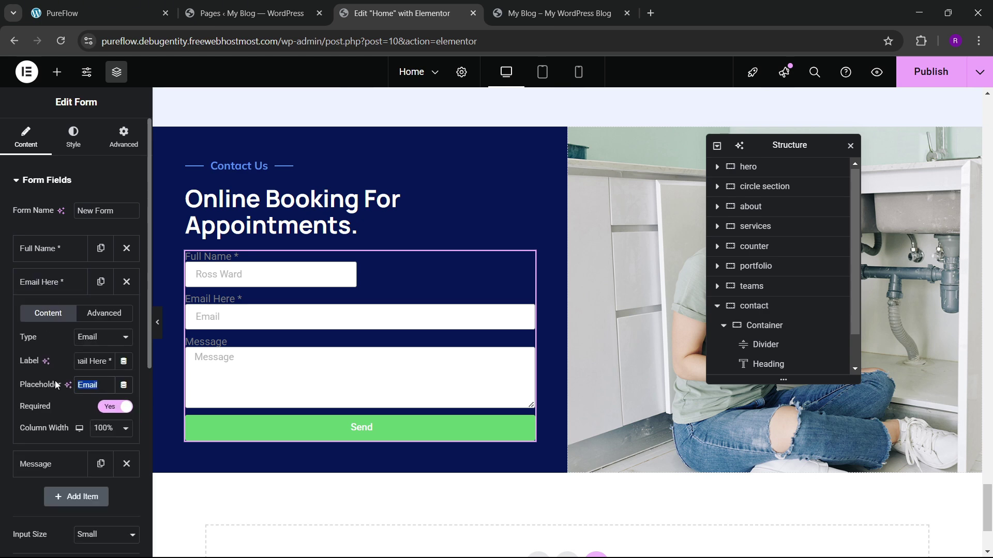
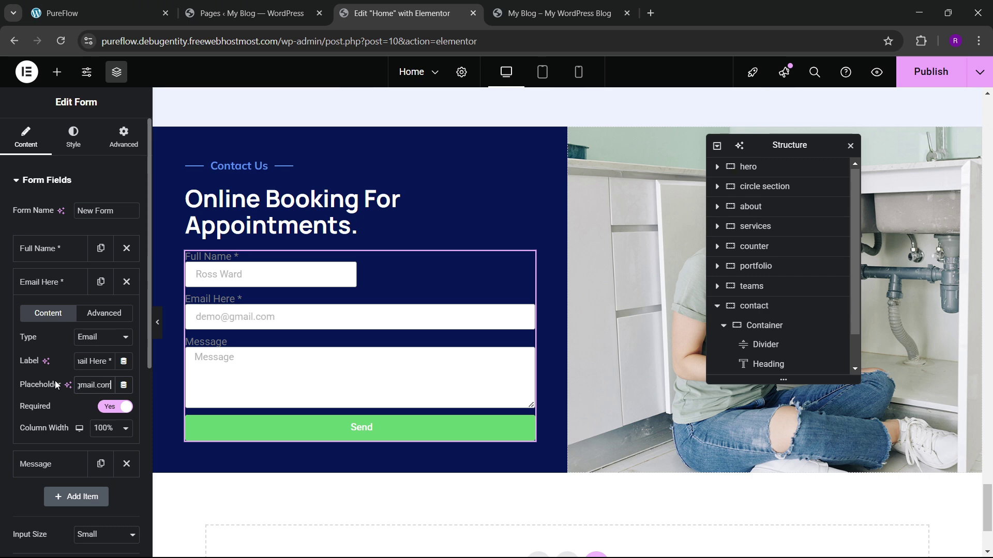
left_click(94, 425)
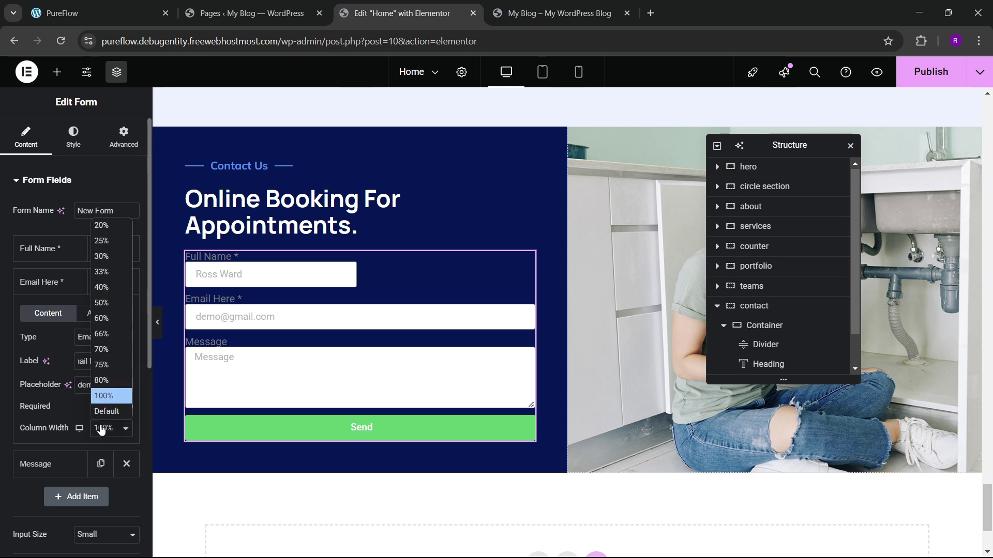
left_click(102, 305)
left_click(50, 289)
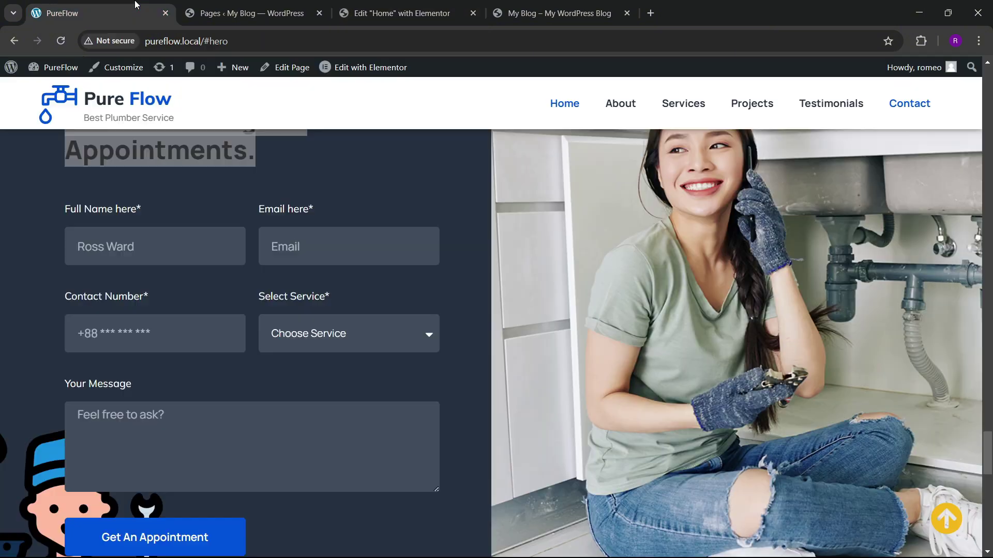
left_click(402, 13)
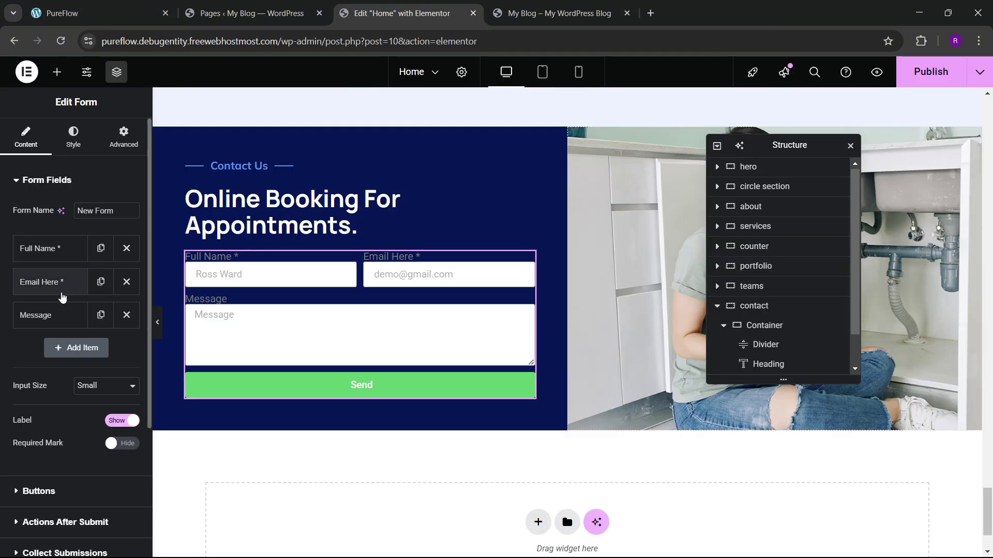
Step: Add a new form field above Message and label it 'Contact Number'
left_click(79, 348)
mouse_move(60, 353)
left_mouse_down()
mouse_move(60, 306)
mouse_move(59, 342)
left_mouse_up()
left_click(27, 319)
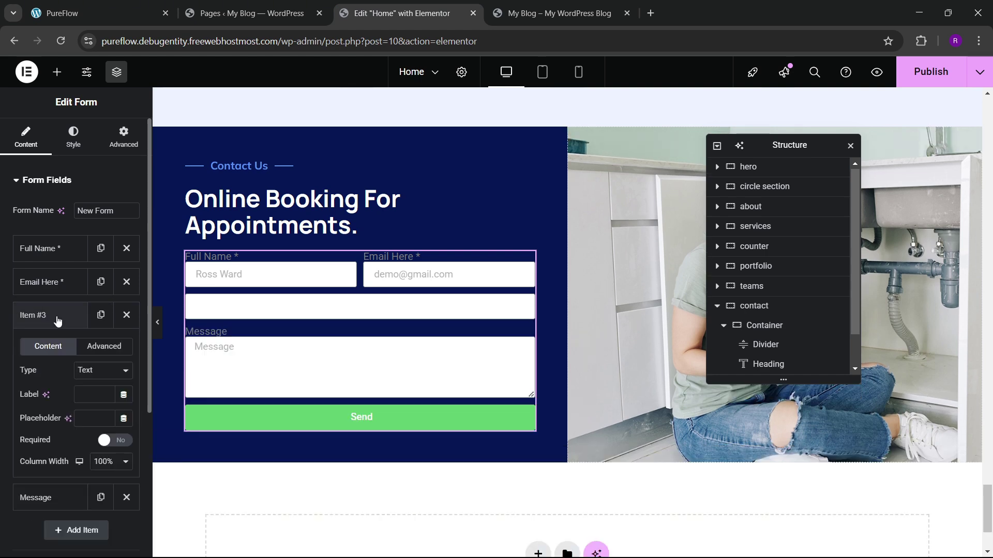
left_click(88, 397)
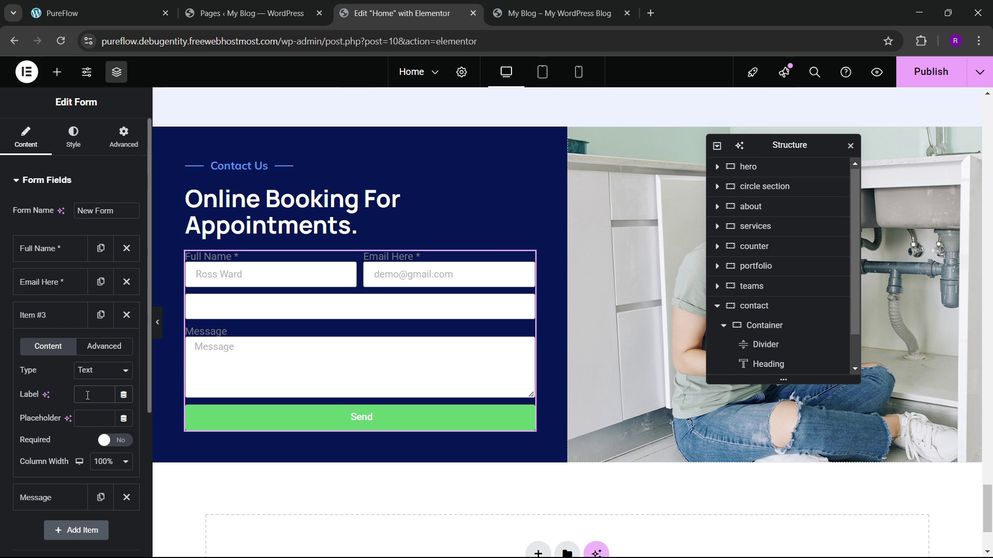
type("Contact")
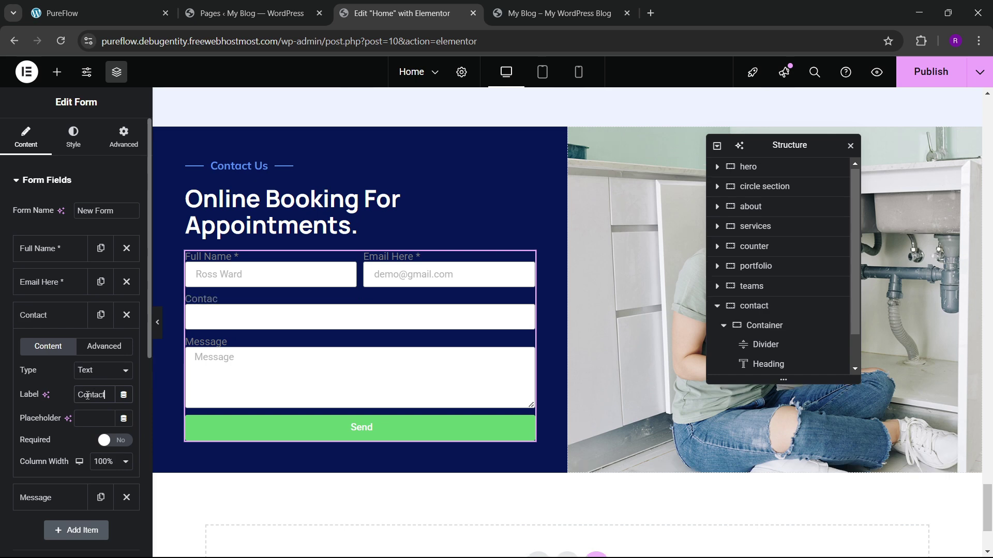
type(" Number")
left_click(98, 12)
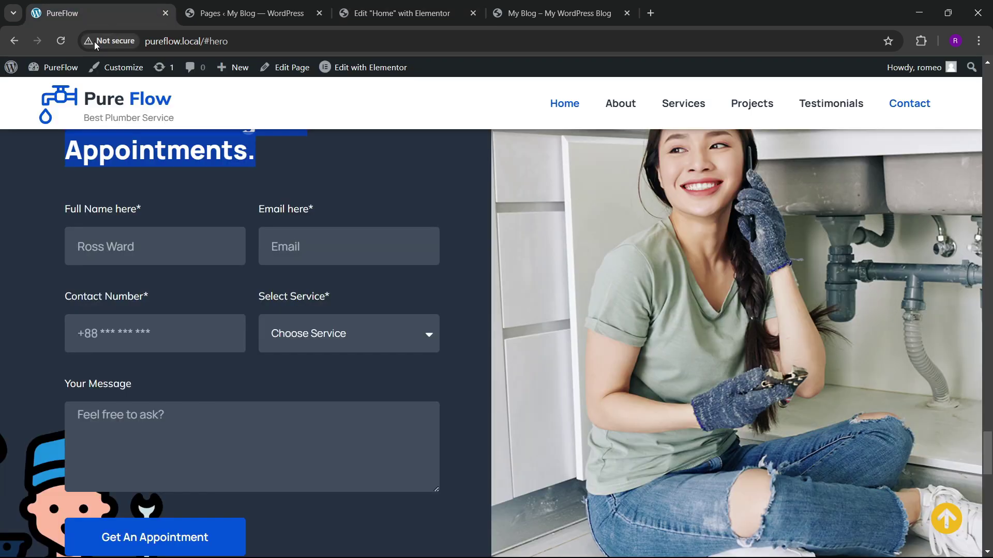
left_click(402, 13)
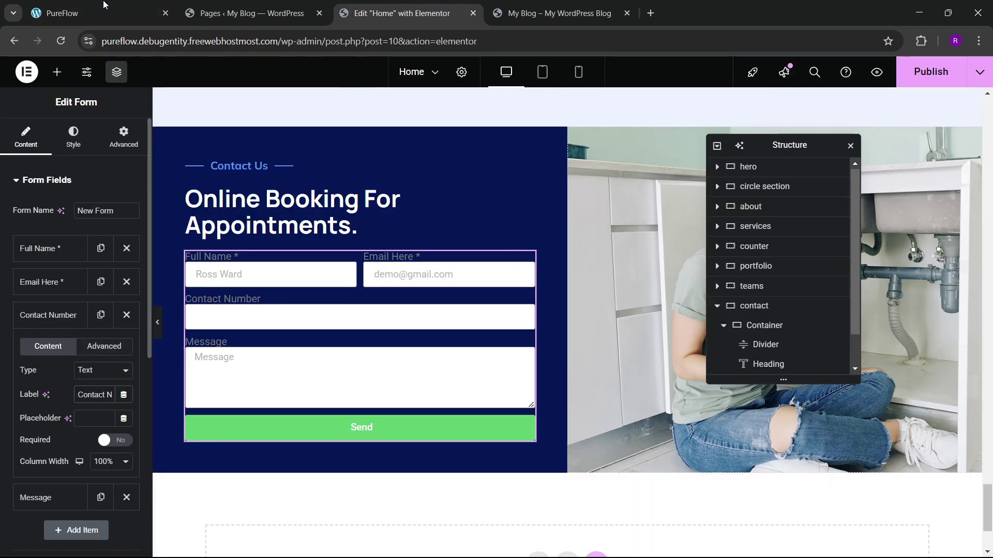
left_click(98, 12)
left_click(402, 13)
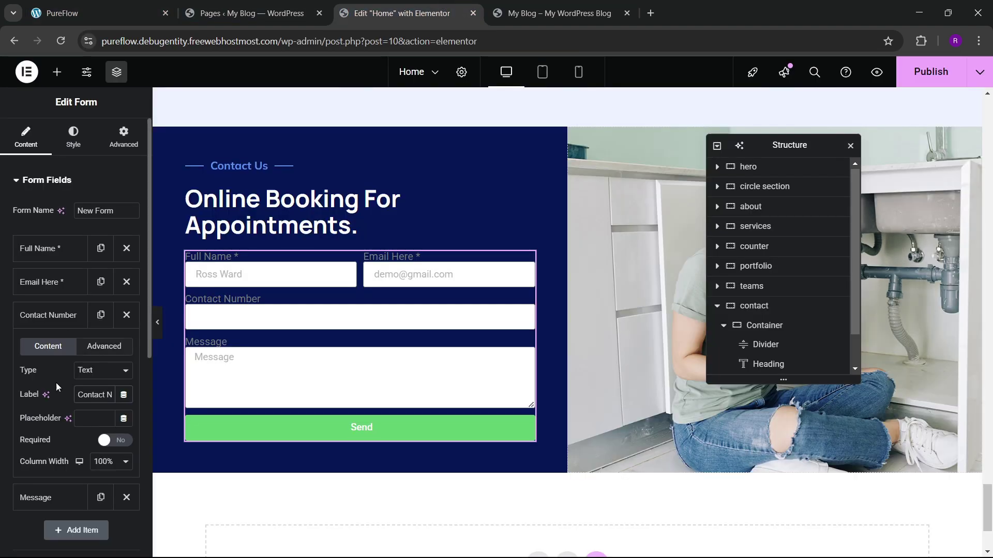
Step: Give Contact Number a masked sample phone-number placeholder and 50% column width
left_click(89, 412)
type("+91 78")
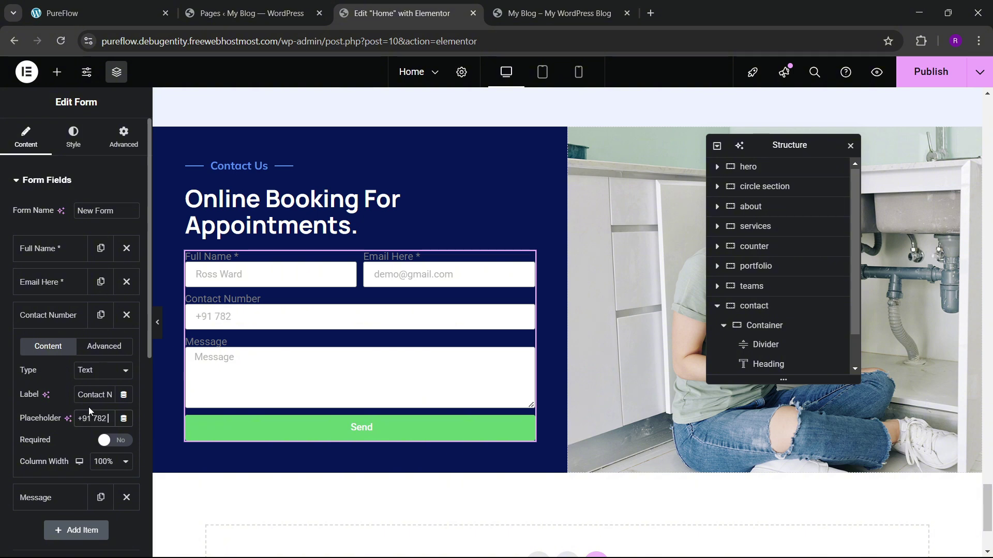
type("2 *** ****")
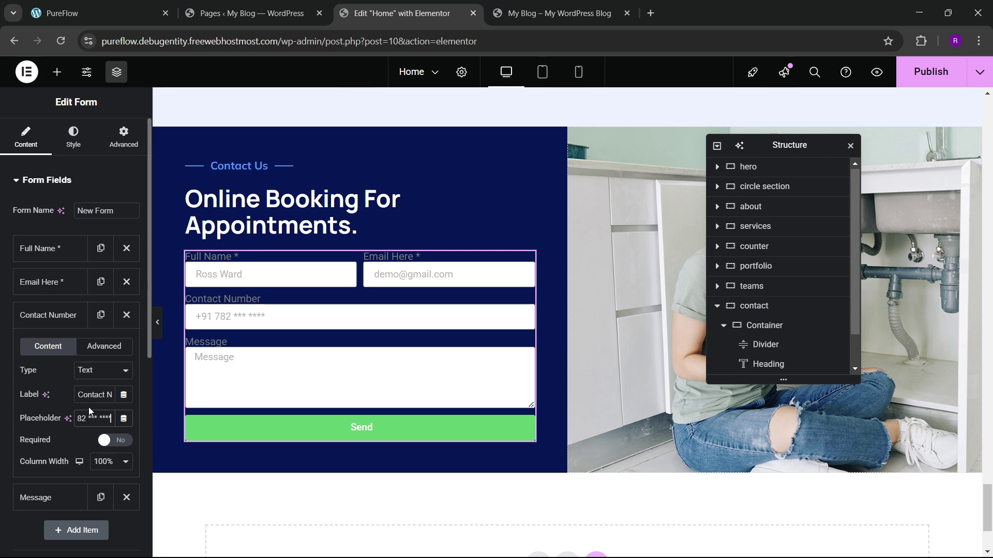
left_click(51, 317)
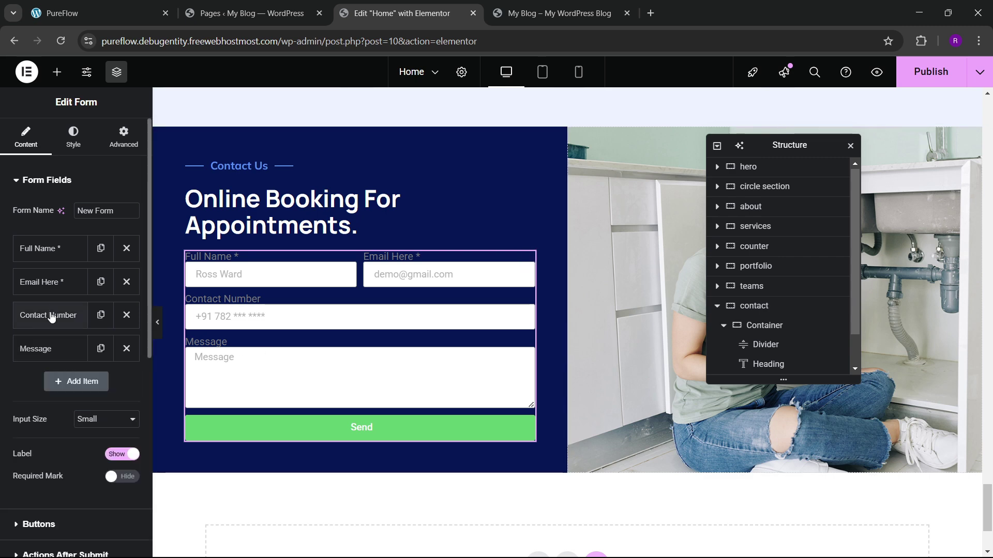
left_click(32, 316)
left_click(94, 461)
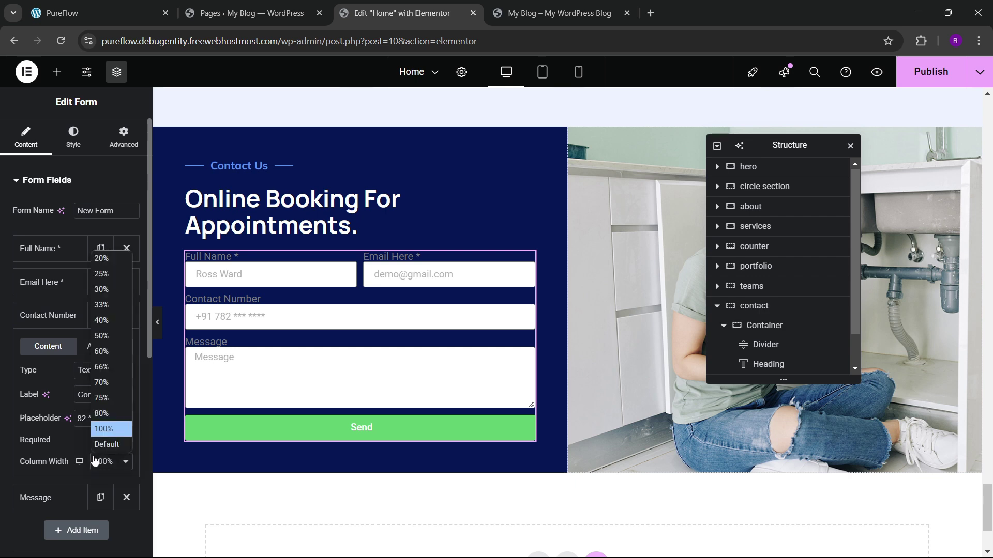
left_click(101, 336)
left_click(45, 317)
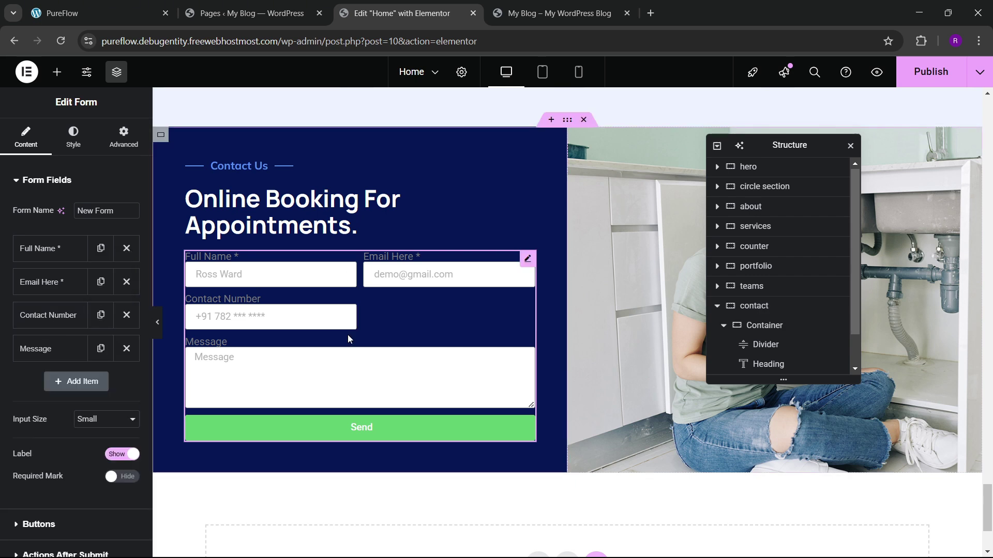
Step: Review the service options in the live site's appointment form dropdown
left_click(144, 7)
left_click(328, 332)
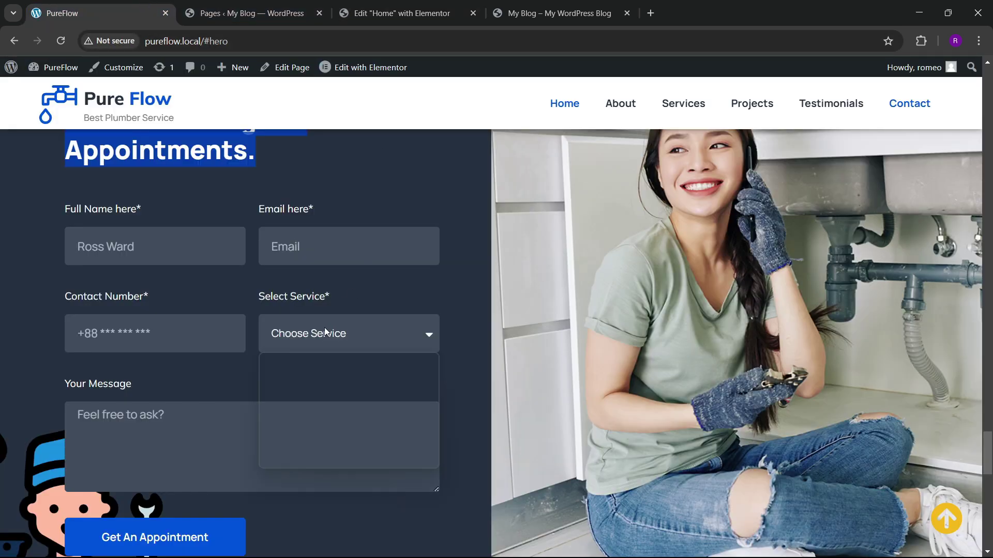
left_click(331, 333)
left_click(375, 6)
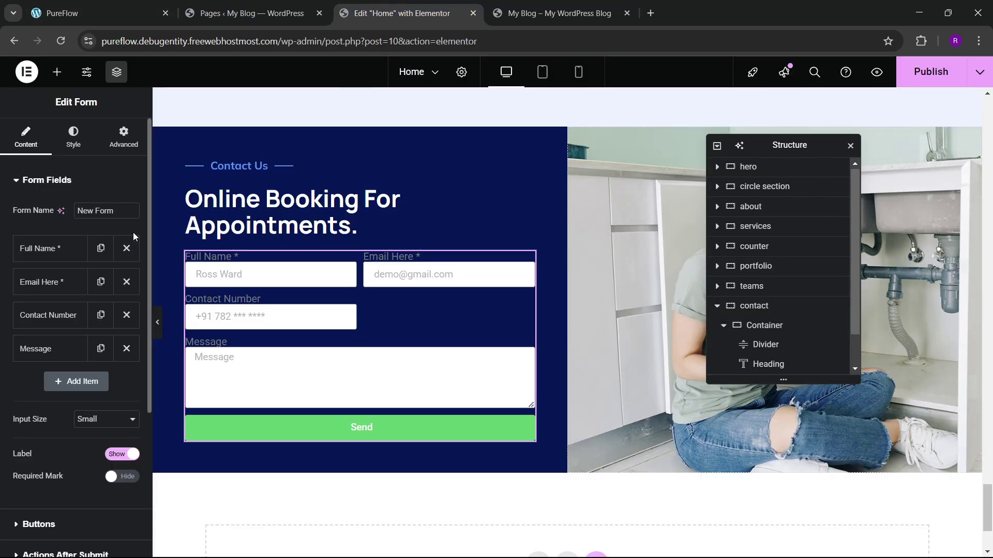
Step: Add a half-width 'Select Service' field above Message and make it a Select dropdown
left_click(59, 382)
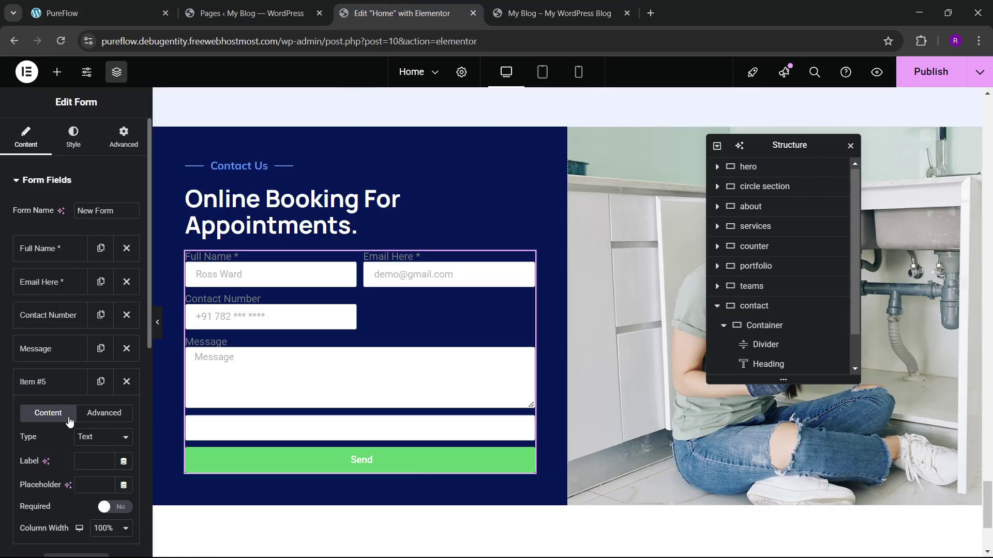
left_click_drag(58, 385, 46, 347)
left_click(31, 349)
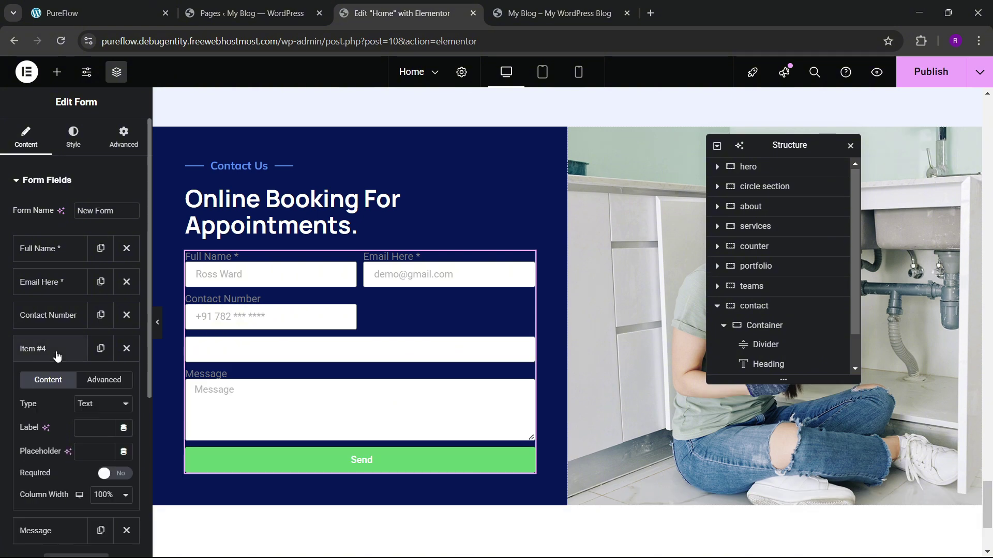
scroll(58, 388, "down", 1)
left_click(82, 365)
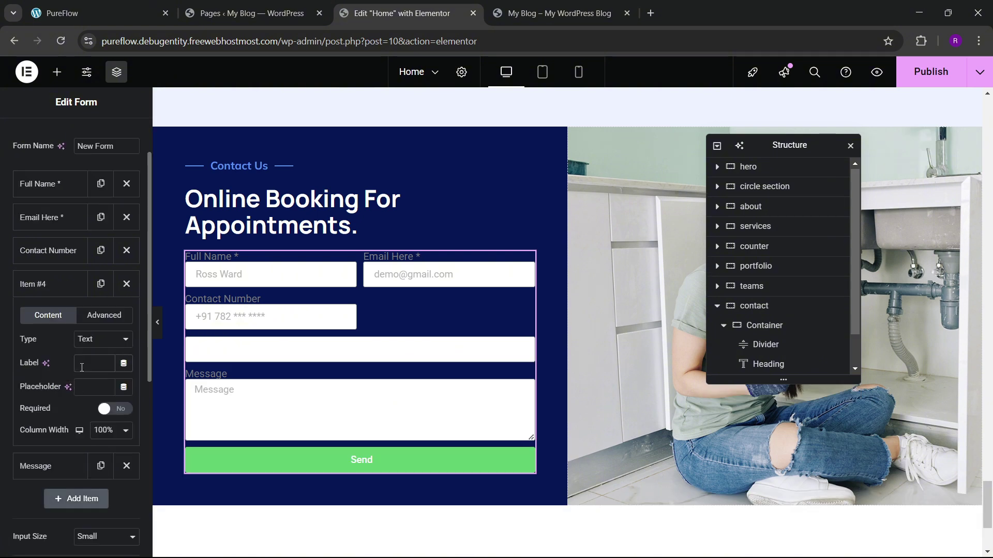
type("Select")
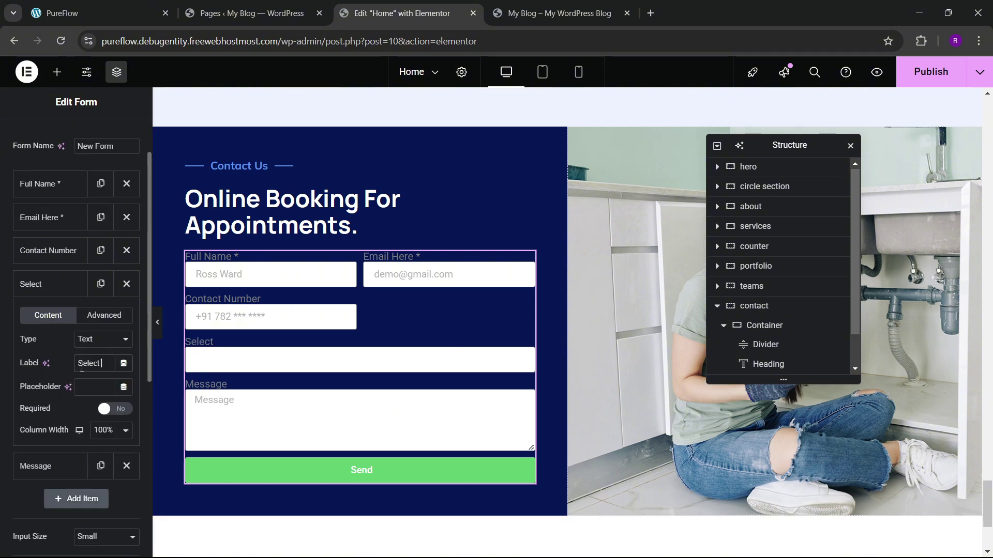
type(" Service")
scroll(79, 369, "down", 3)
left_click(103, 303)
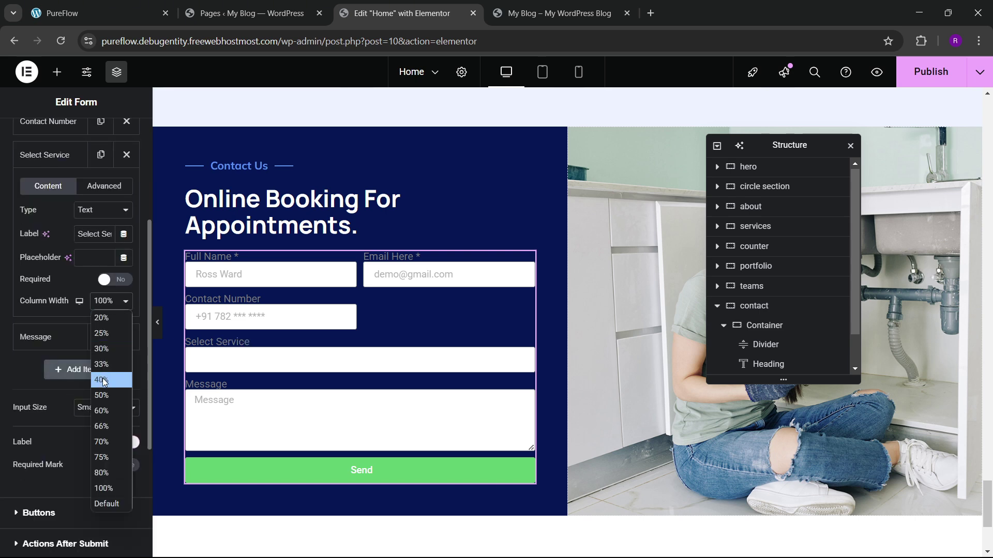
left_click(98, 392)
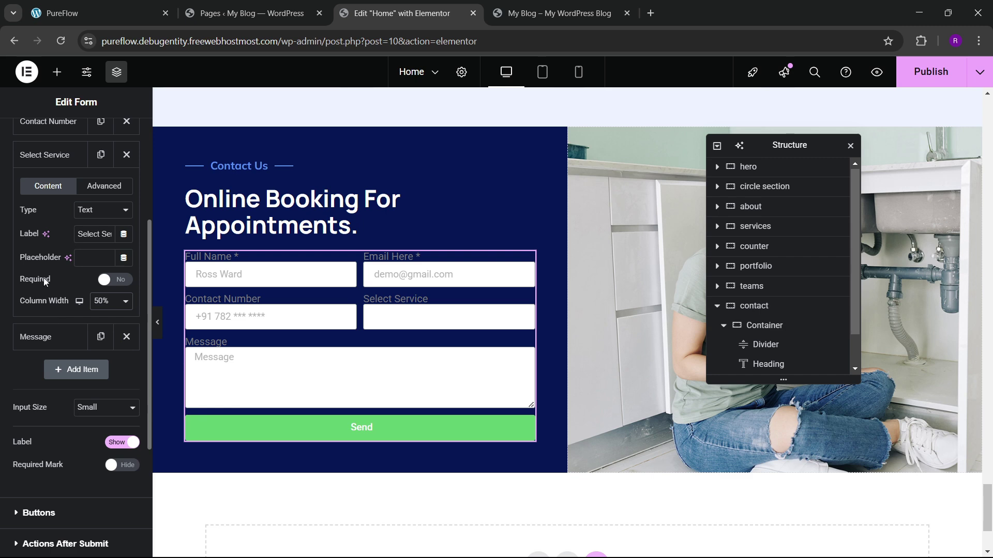
scroll(41, 299, "up", 3)
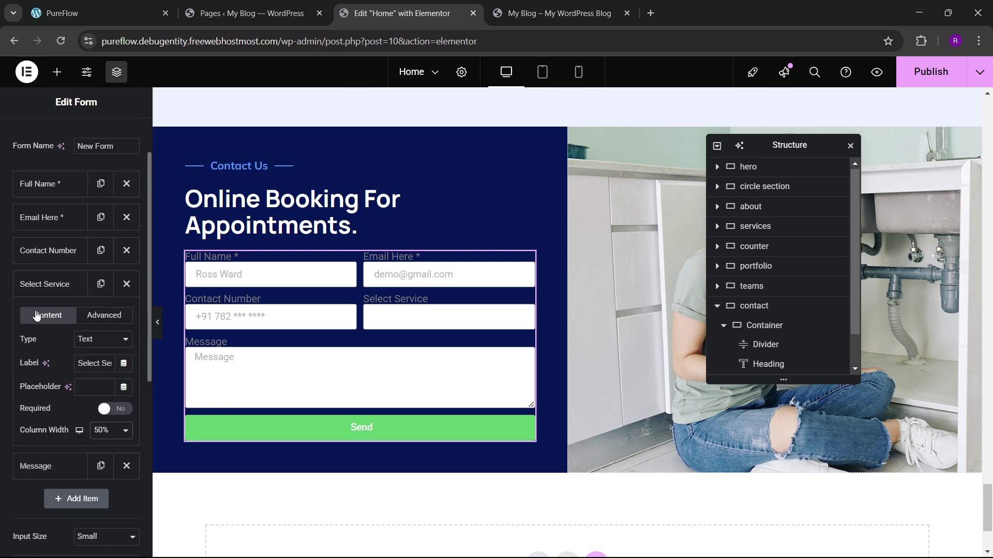
left_click(95, 340)
left_click(87, 121)
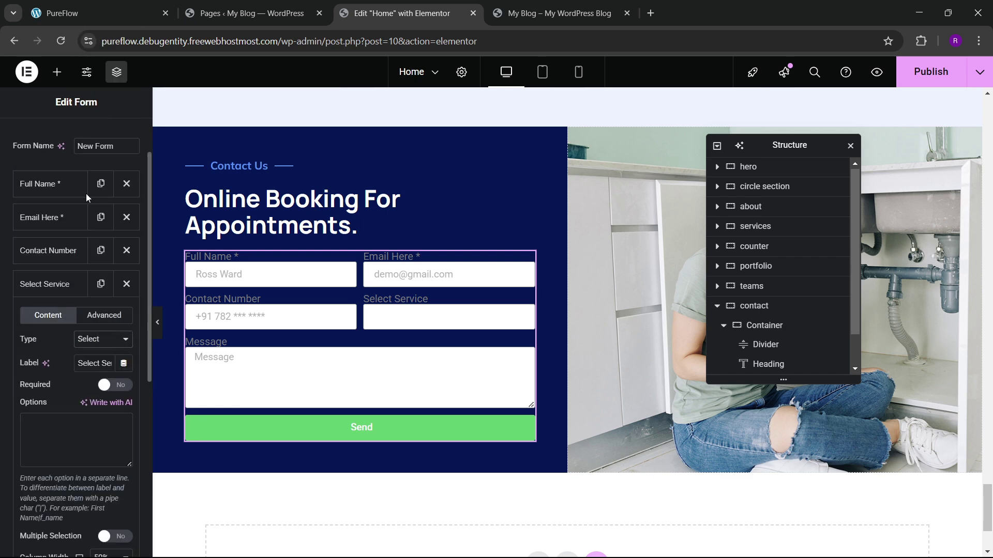
Step: Change the Contact Number field's type to Tel
left_click(49, 251)
left_click(103, 305)
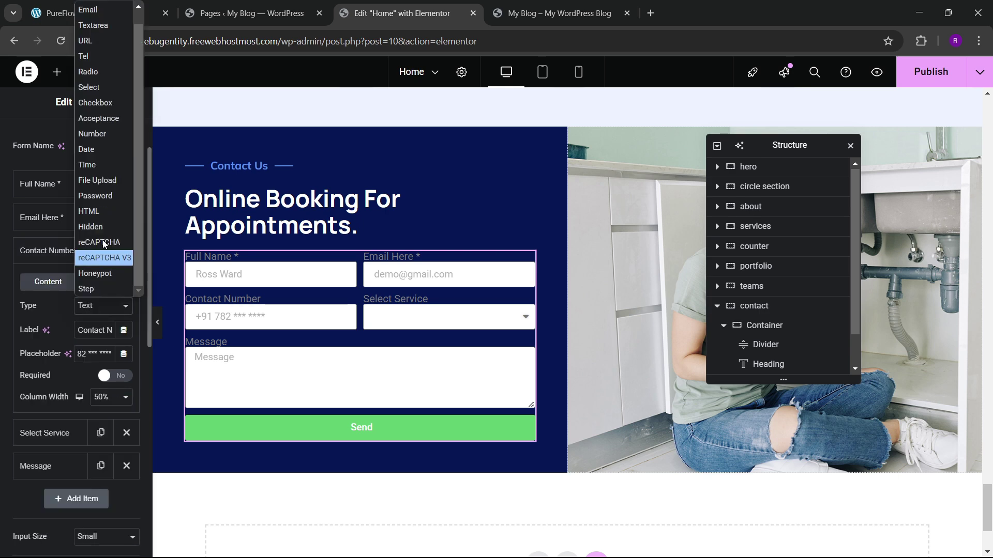
left_click(87, 57)
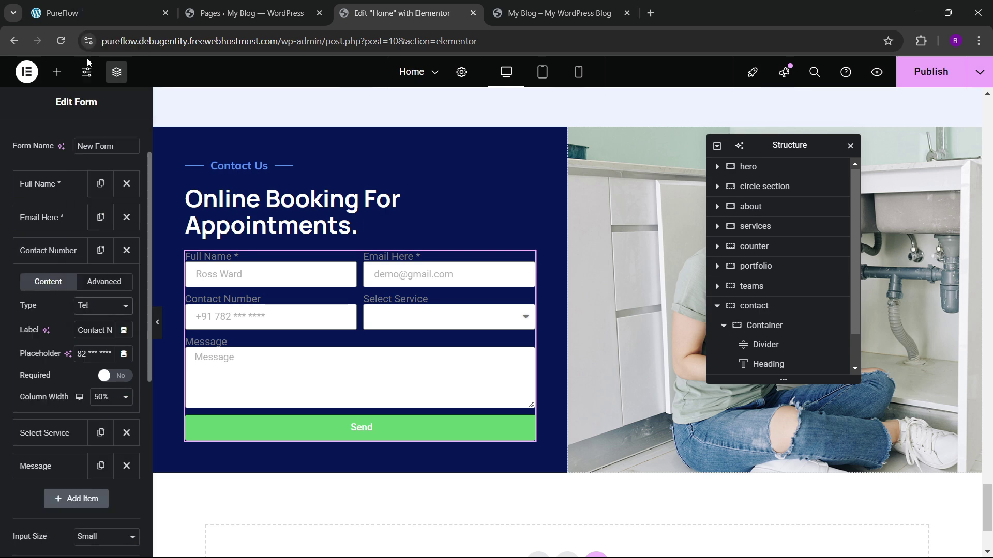
left_click(42, 256)
left_click(51, 218)
left_click(50, 217)
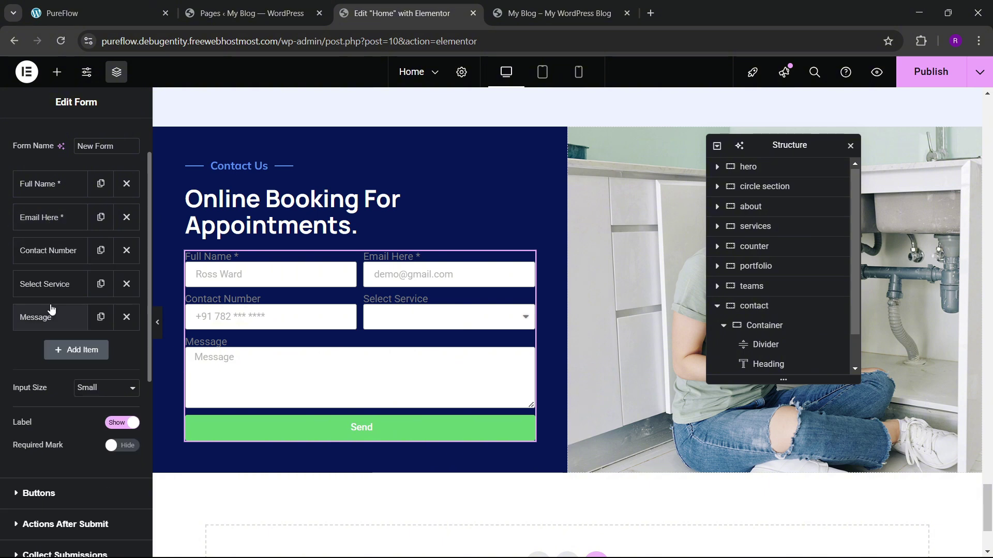
Step: Enter Select Service, Kitchen Repair and Bathroom Repair as the dropdown's options
left_click(61, 286)
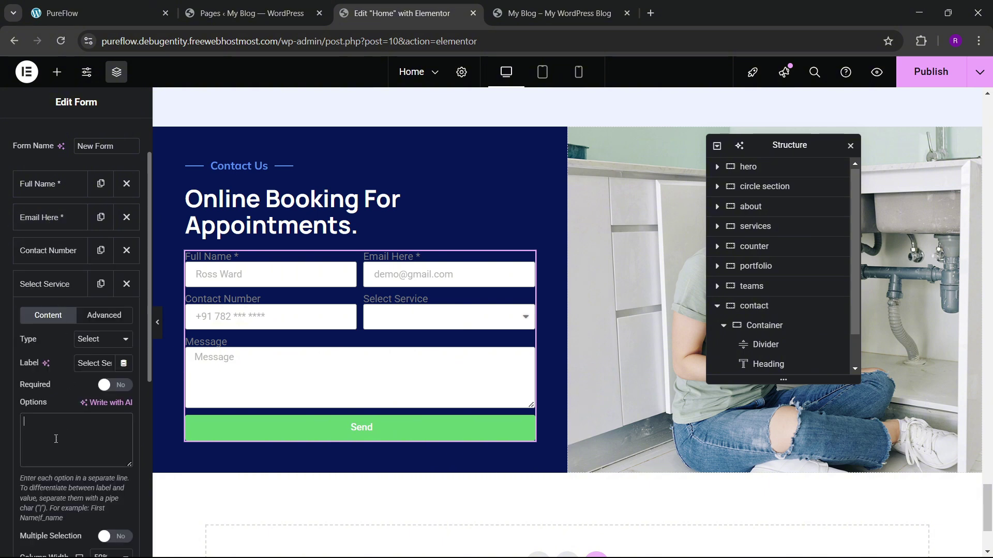
type("Select Service ")
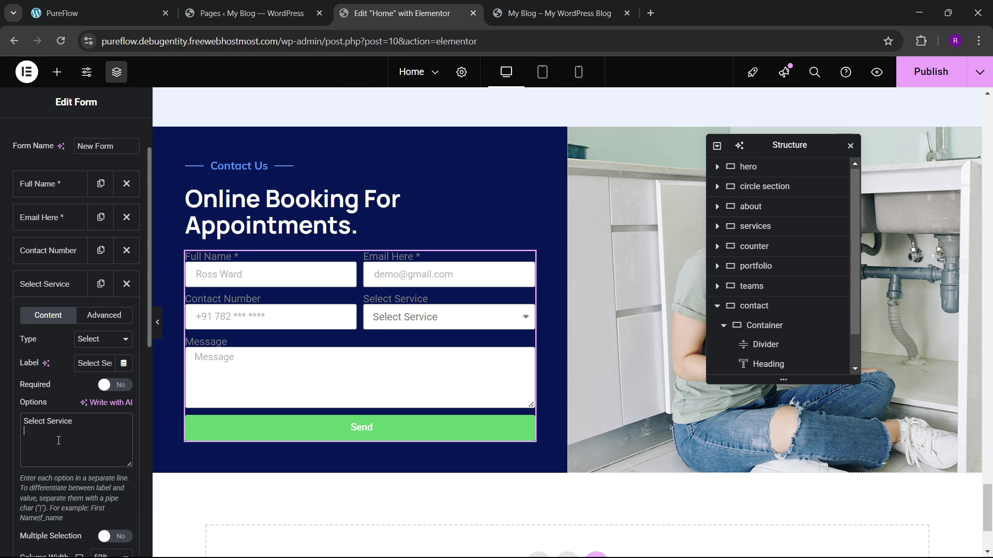
type("Kitchen")
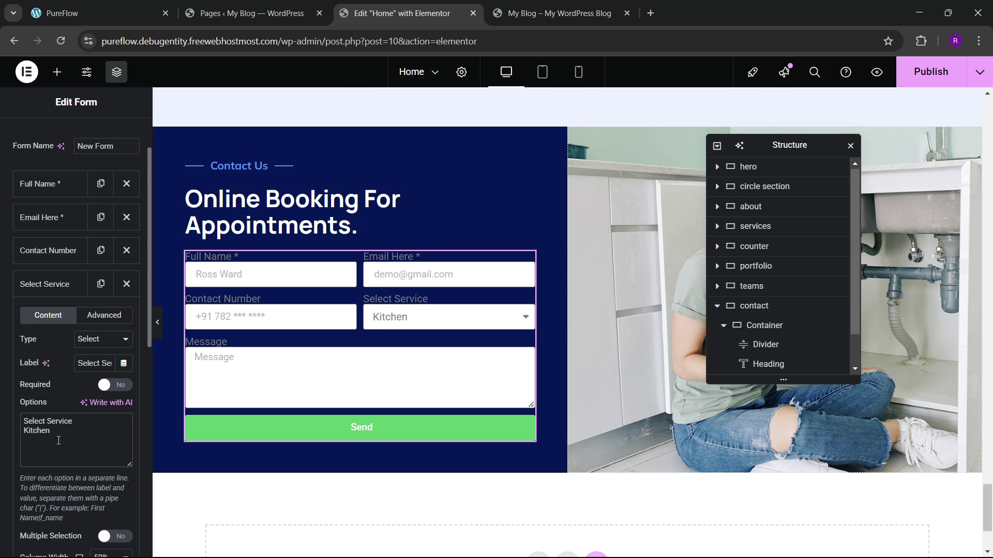
type(" Repair ")
type("Bathroom Re")
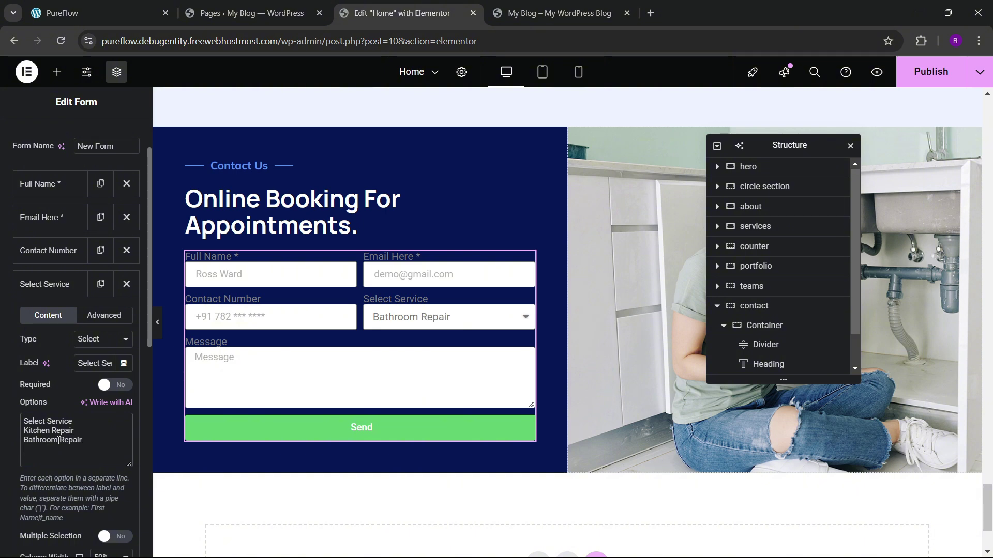
Step: Add 'Terrace Repair' as a fourth service option and check the live site's contact form
type("Terrace")
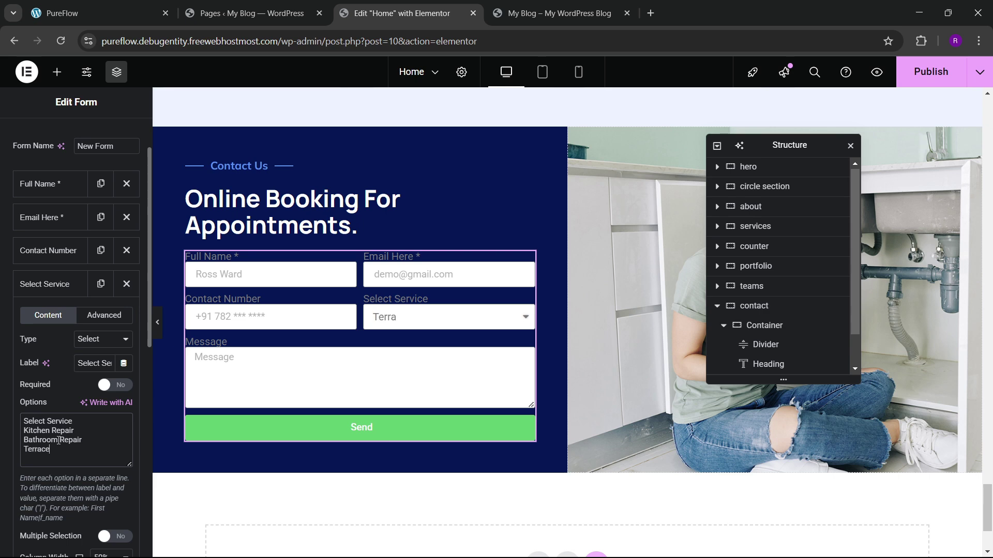
type(" Reap")
left_click(435, 322)
left_click(433, 325)
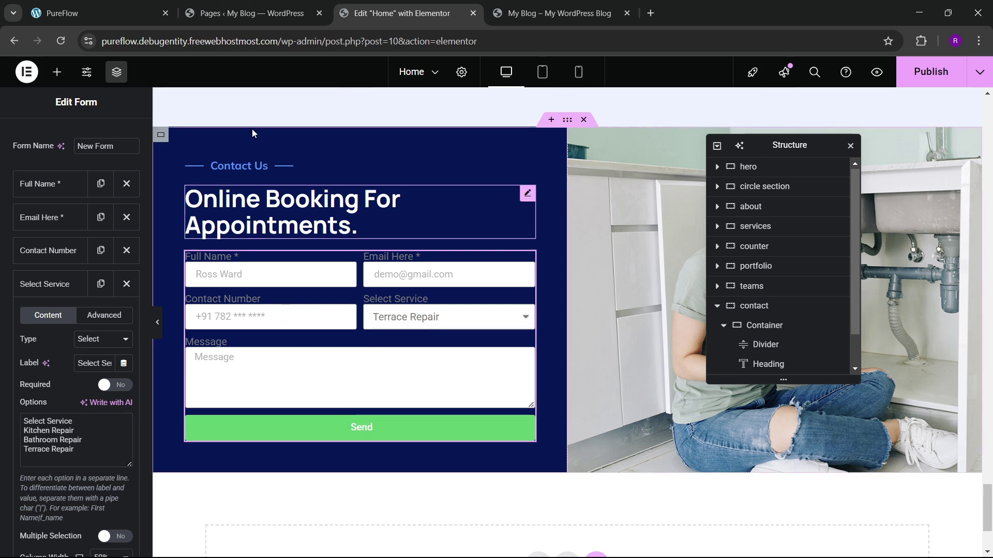
left_click(98, 13)
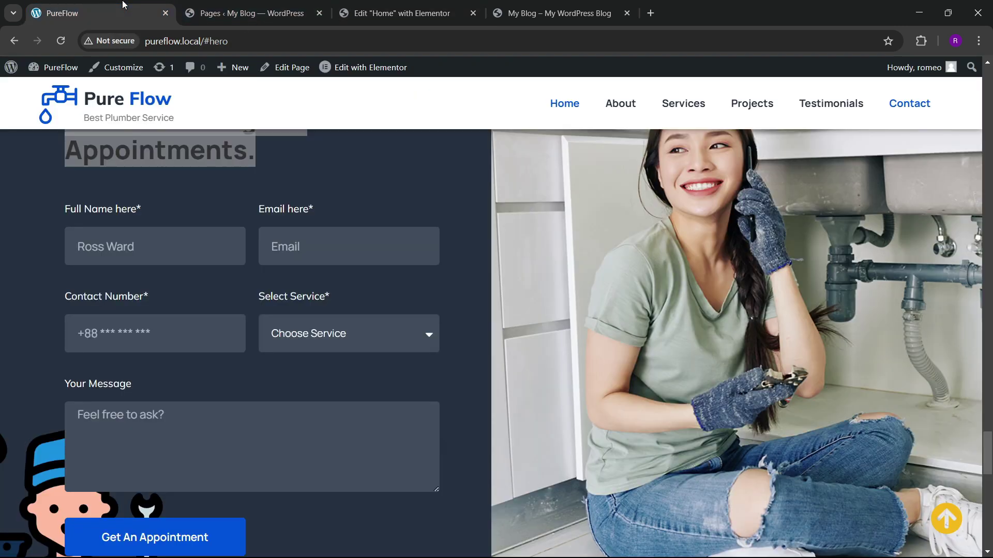
Step: Publish the updated page from the Elementor editor
left_click(305, 12)
left_click(393, 12)
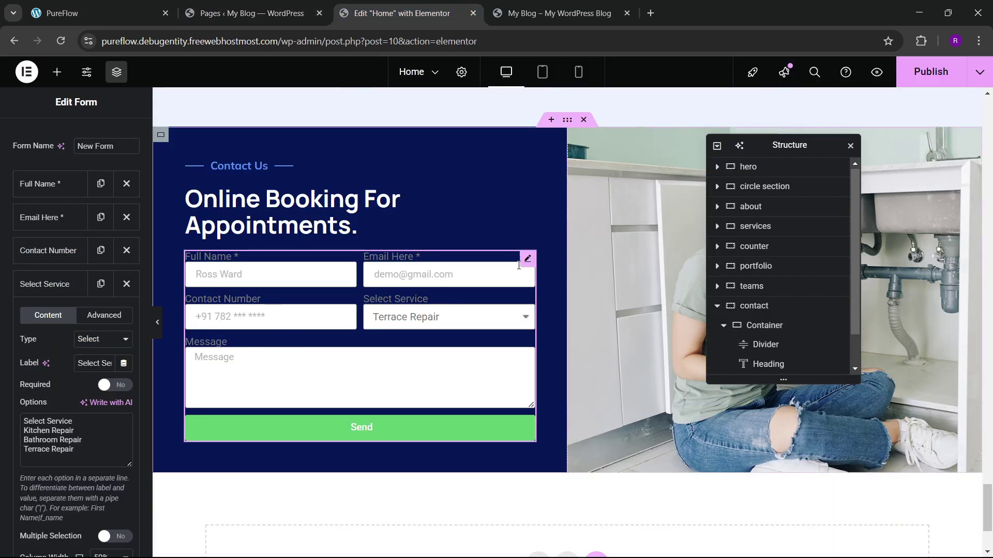
left_click(930, 72)
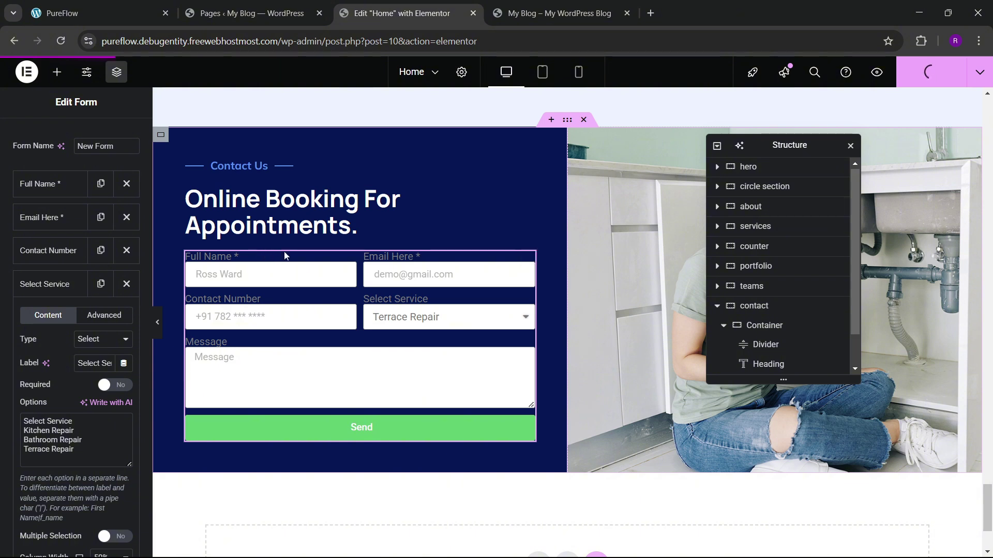
scroll(755, 314, "down", 1)
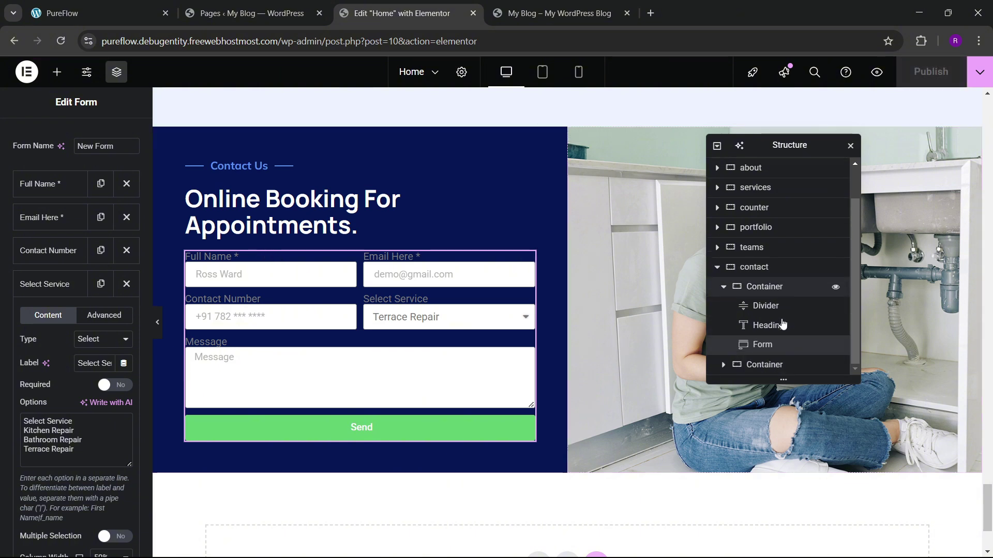
Step: Set the booking form container's gap to 40 px
left_click(764, 287)
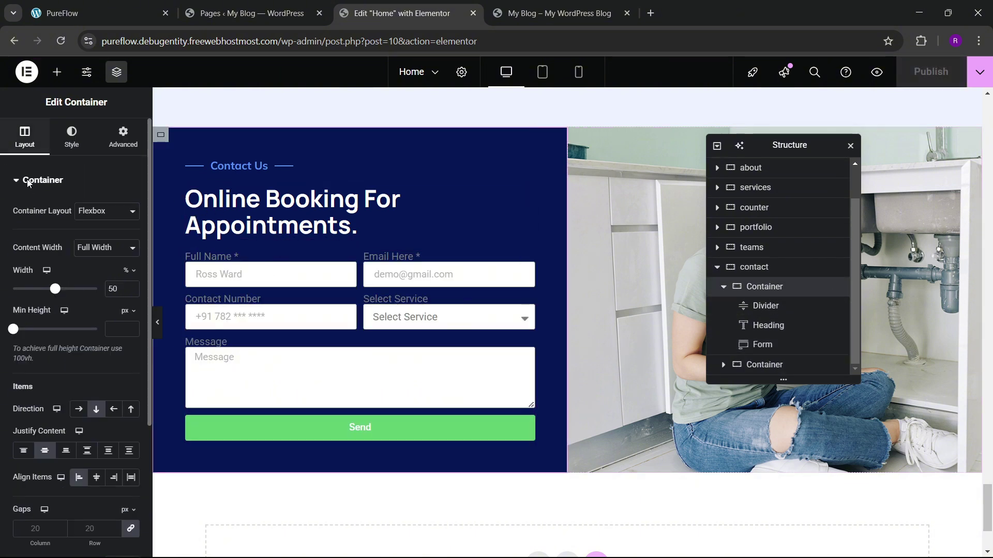
scroll(78, 310, "down", 3)
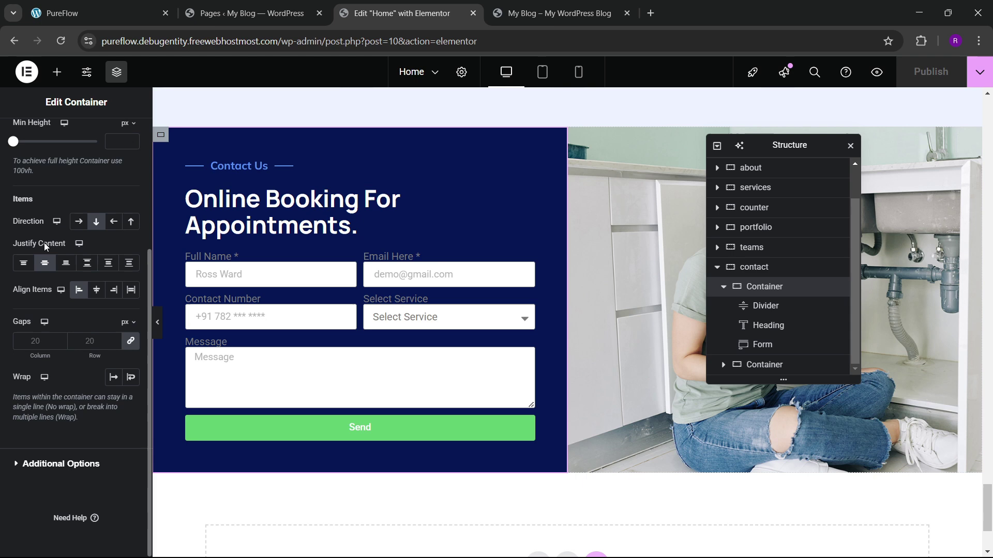
left_click(96, 338)
type("40")
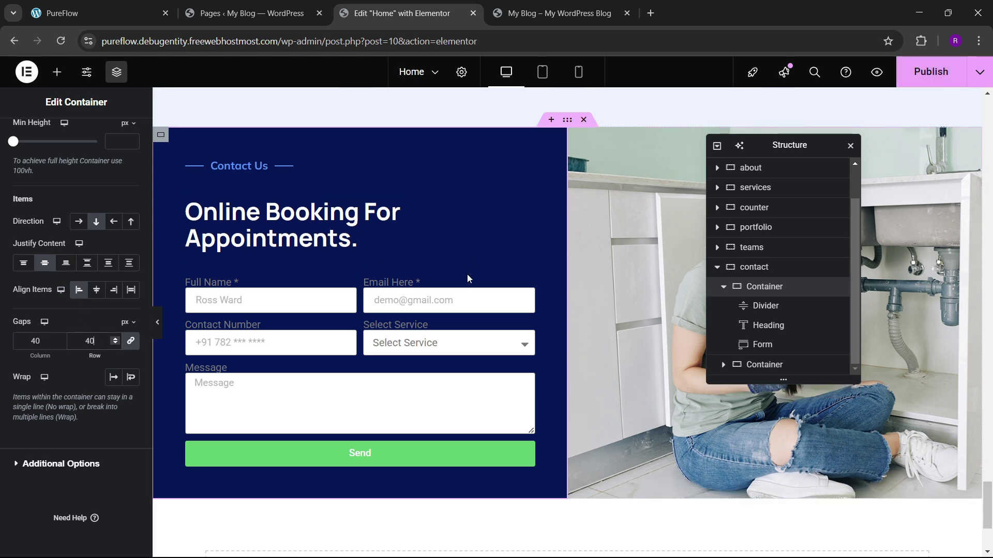
left_click(111, 6)
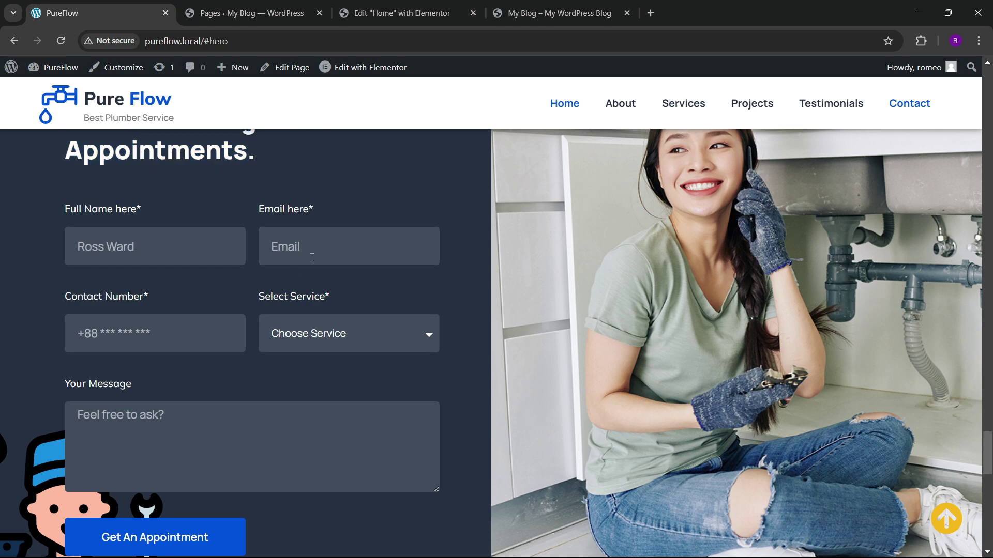
left_click(304, 7)
left_click(386, 7)
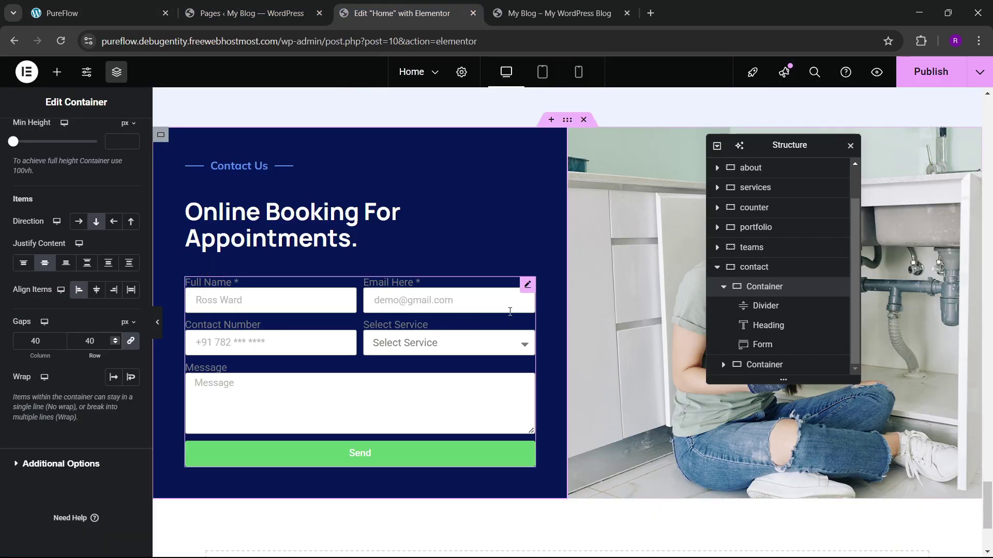
Step: Set the form's input field size to Large
left_click(273, 289)
left_click(76, 147)
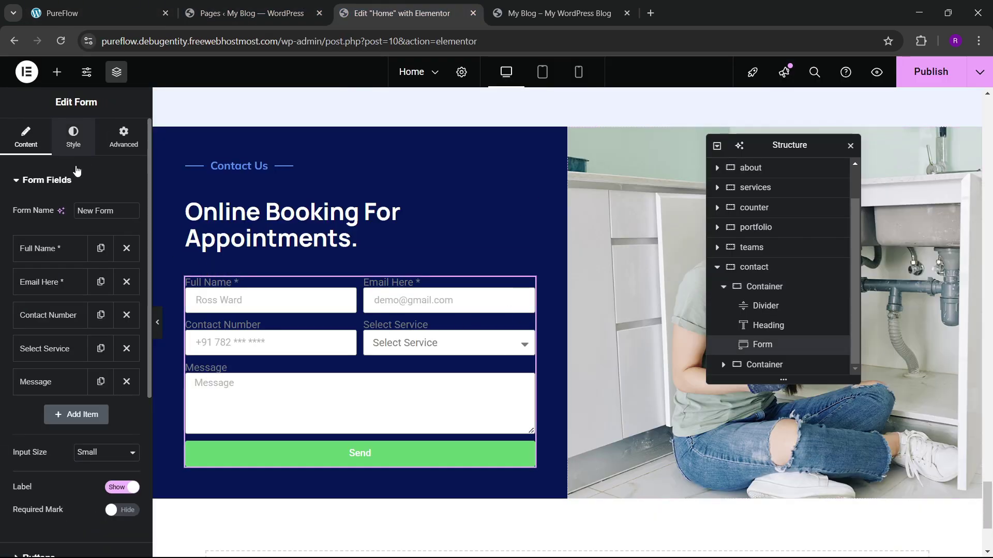
left_click(24, 145)
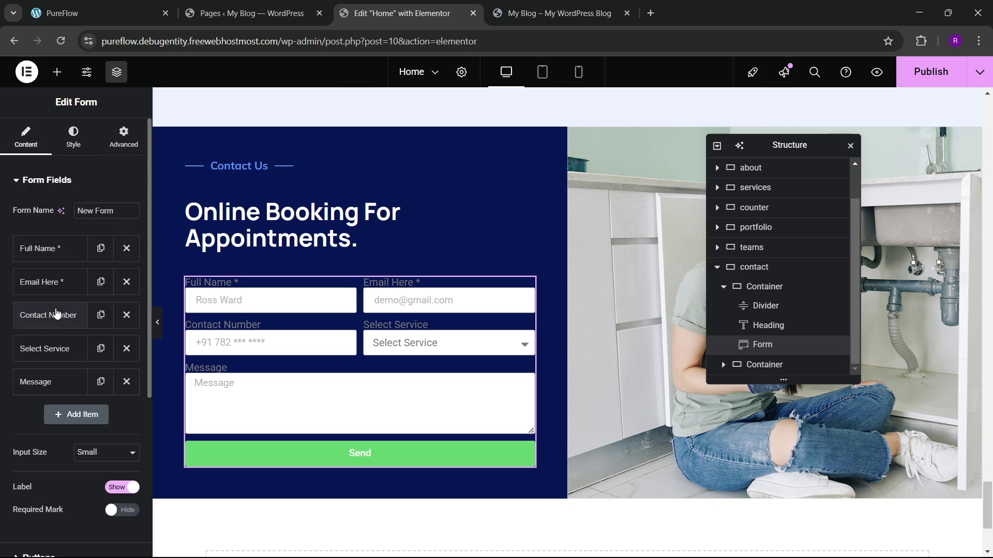
scroll(56, 321, "down", 3)
left_click(106, 323)
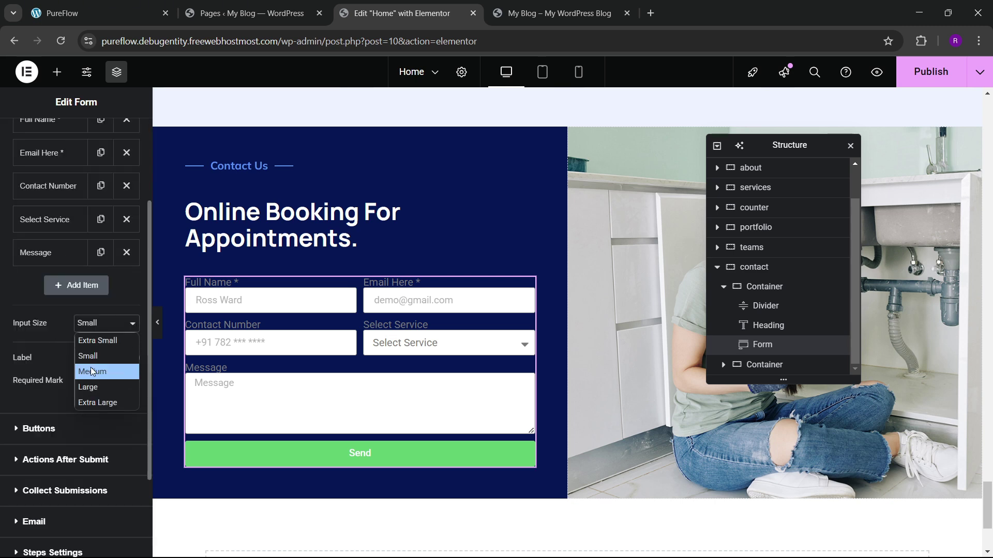
left_click(91, 370)
left_click(89, 322)
left_click(91, 386)
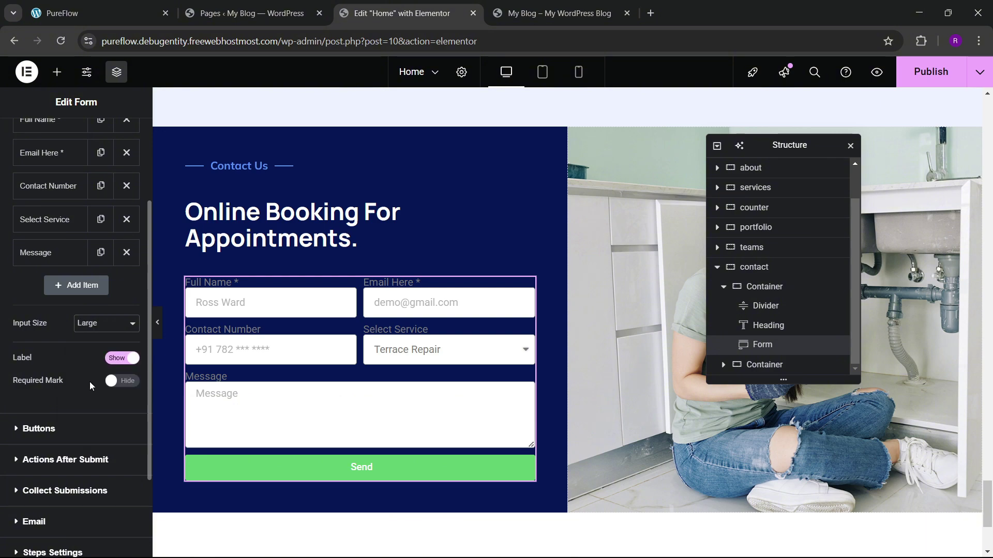
Step: Make the Send button Large and compare with the live site's form
scroll(44, 383, "down", 2)
left_click(40, 309)
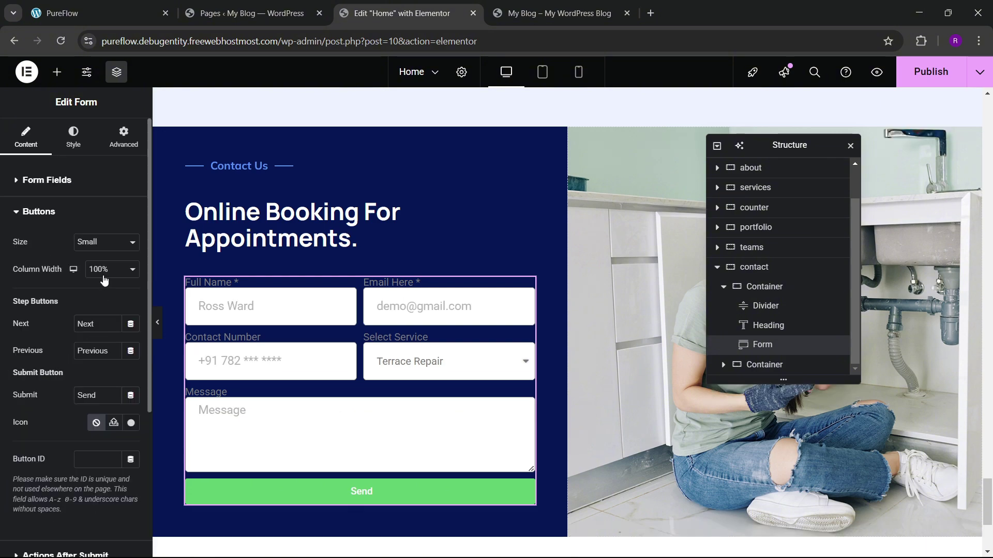
left_click(106, 242)
left_click(102, 304)
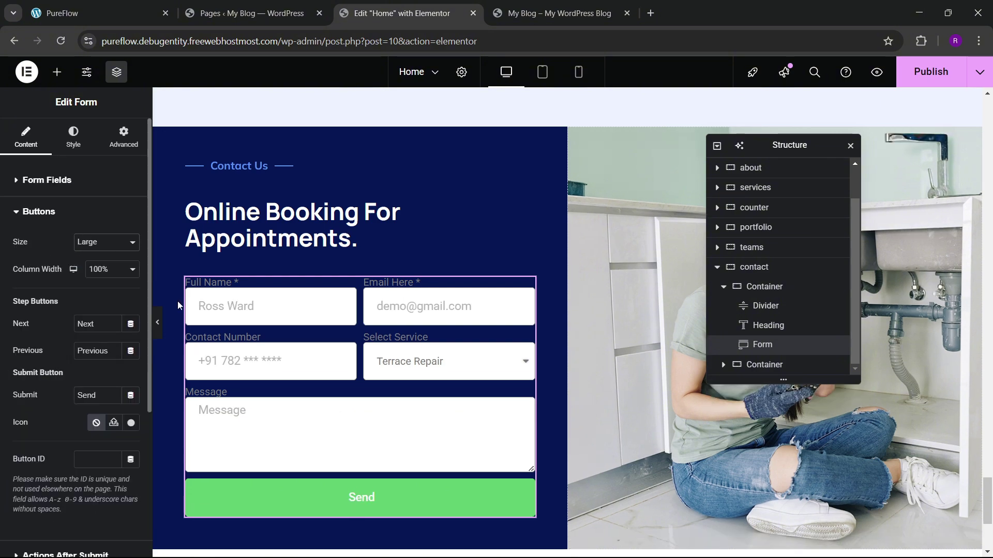
left_click(106, 13)
left_click(362, 11)
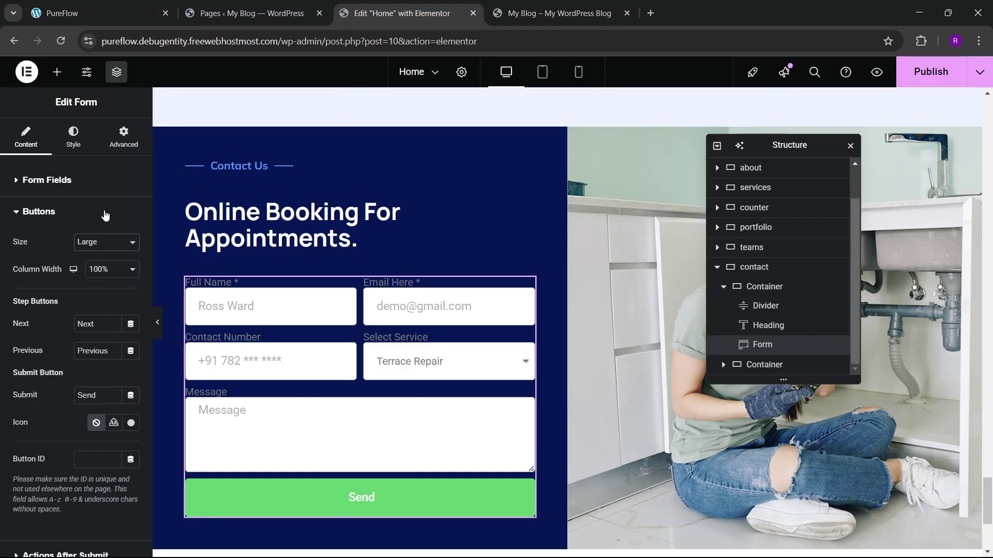
left_click(75, 137)
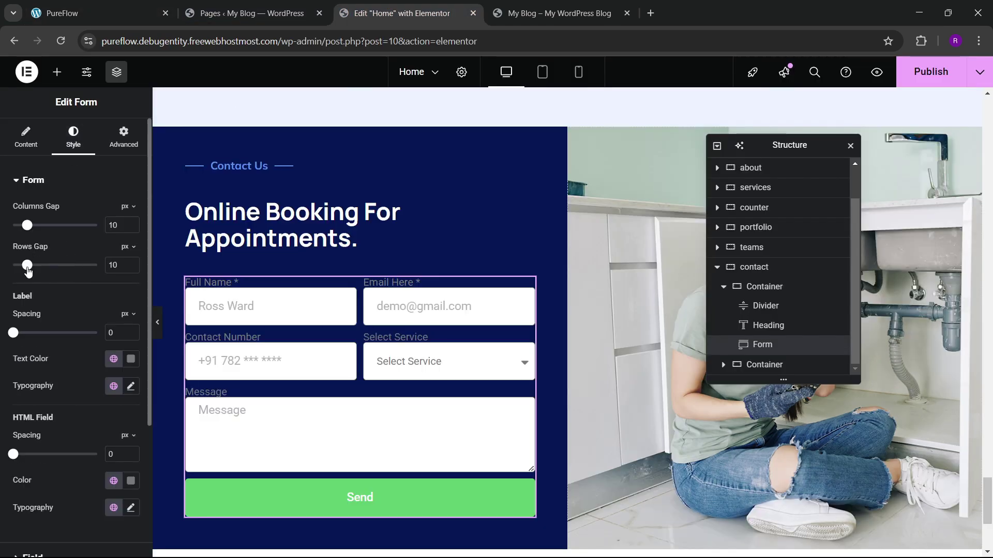
Step: Set the form's Rows Gap to 40 px and Label Spacing to 15 px
double_click(113, 264)
type("20")
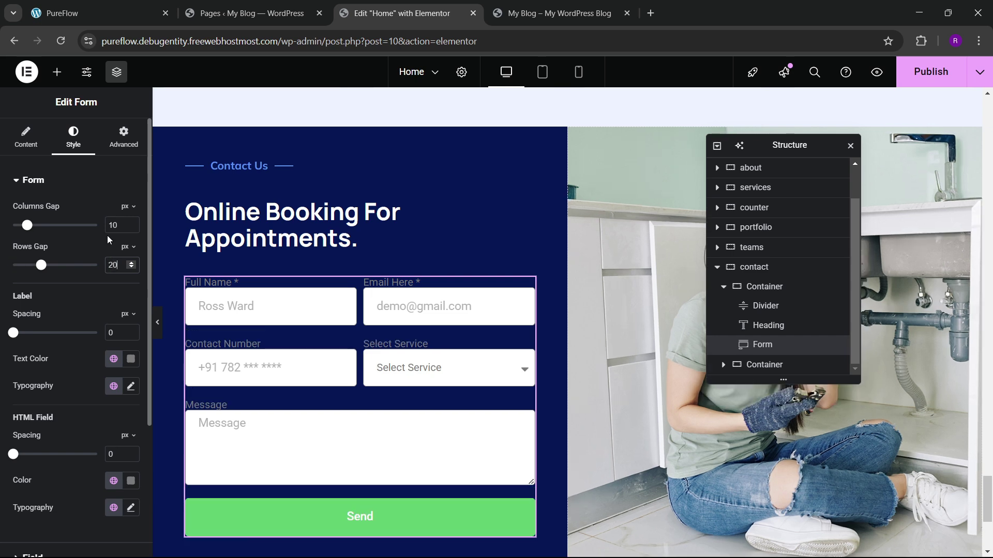
left_click_drag(16, 337, 30, 341)
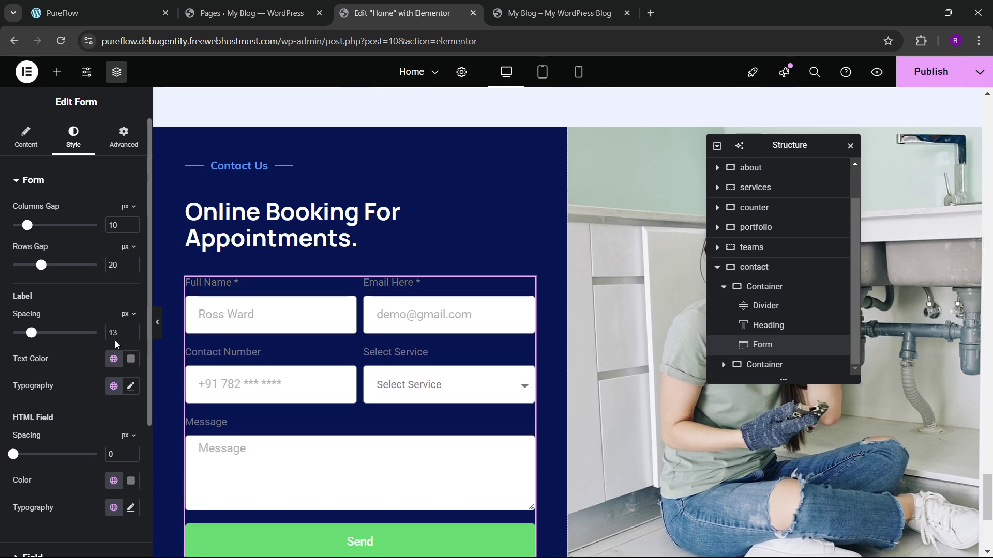
left_click(132, 333)
left_click(132, 332)
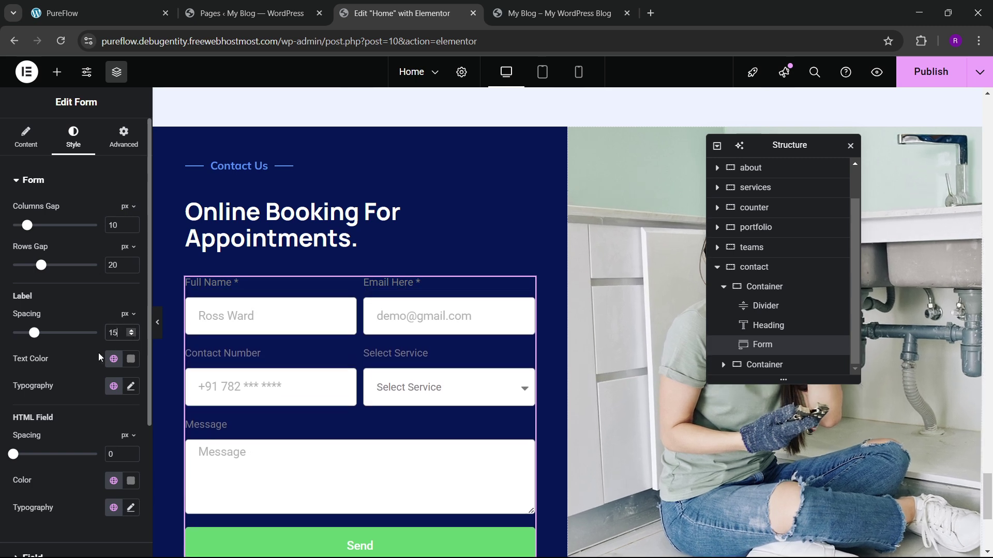
double_click(113, 264)
type("40")
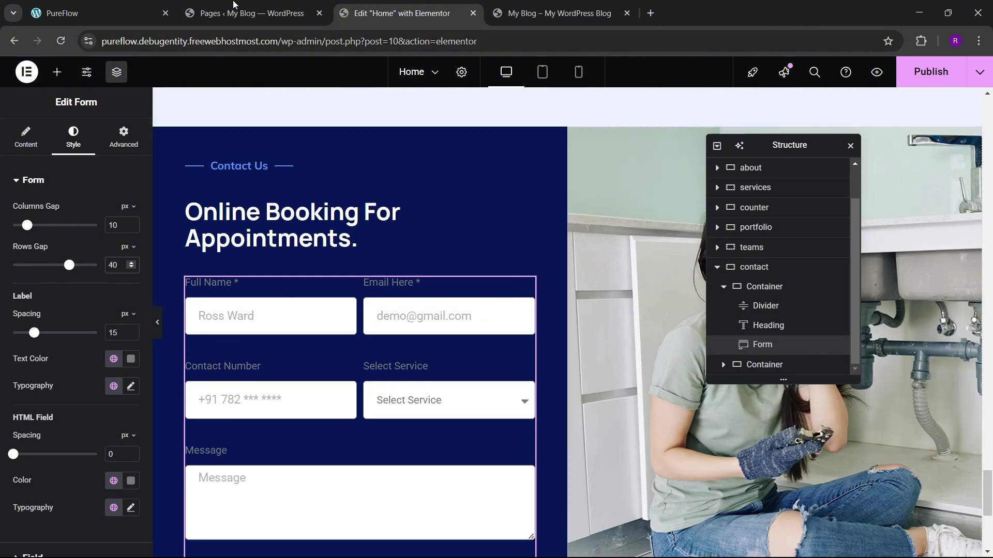
left_click(173, 8)
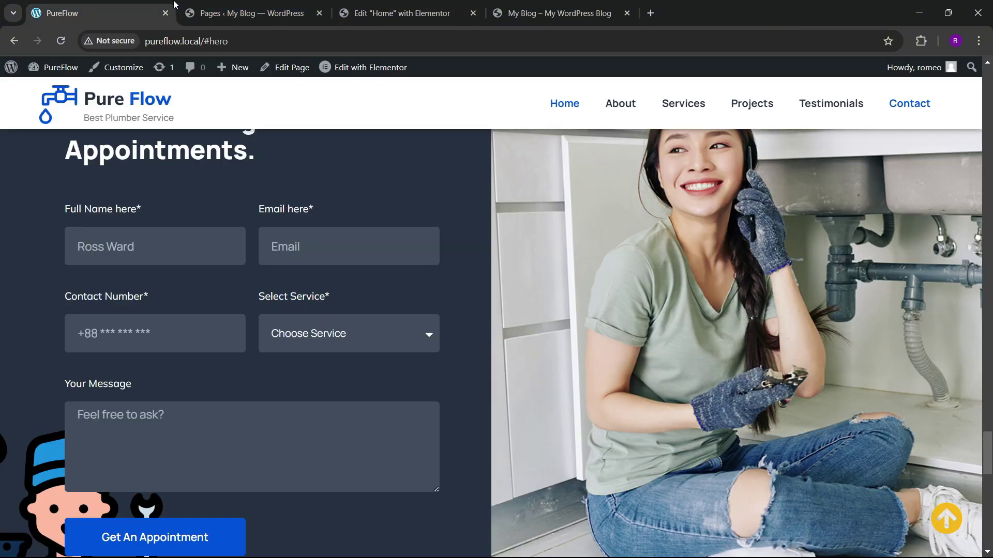
left_click(439, 10)
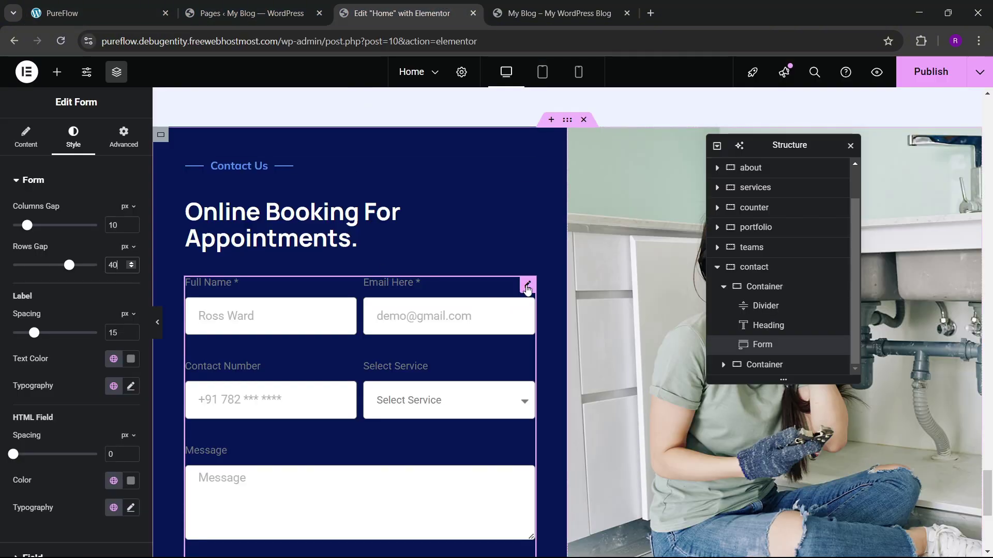
scroll(73, 240, "down", 4)
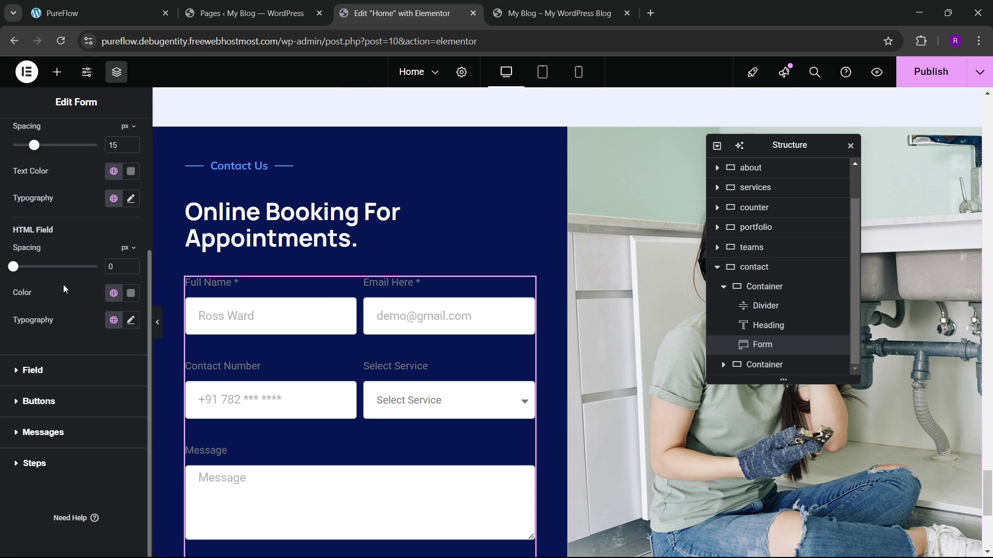
left_click(45, 380)
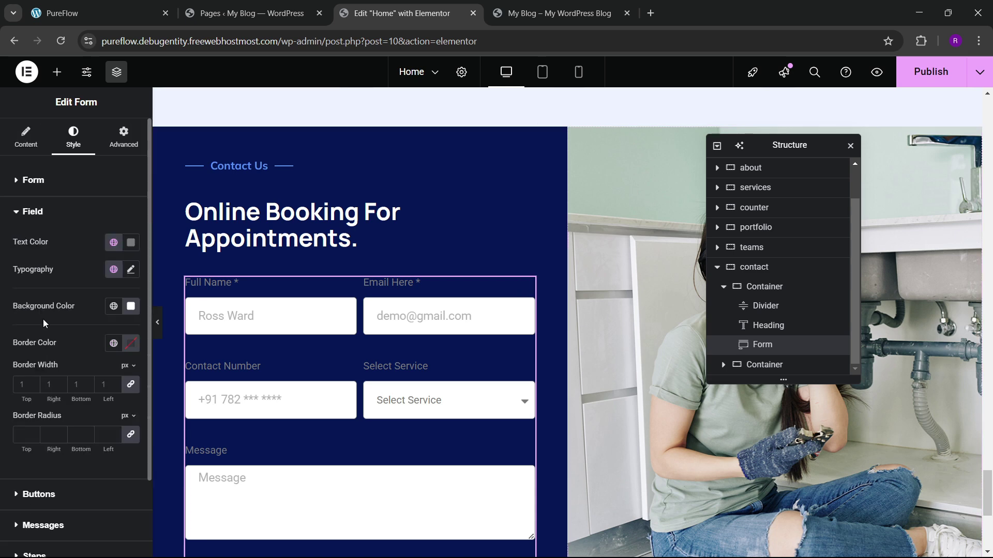
Step: Give the form fields the theme blue background at reduced opacity
left_click(131, 310)
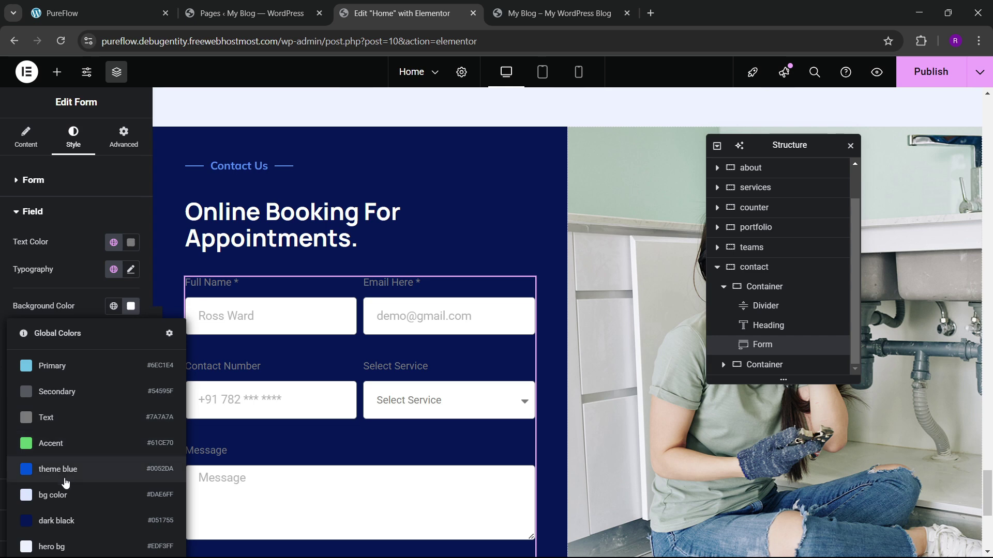
left_click(70, 470)
left_click(130, 307)
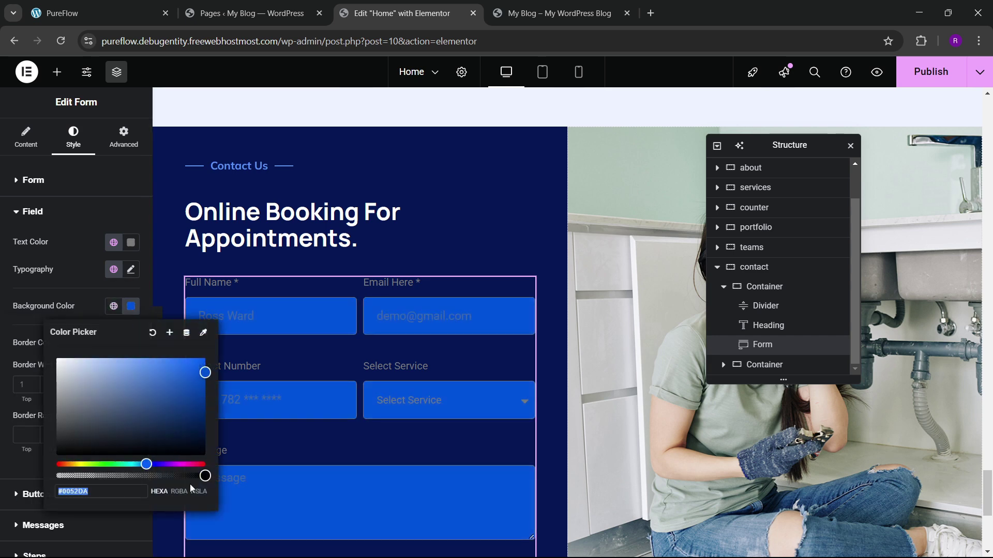
left_click_drag(205, 476, 103, 476)
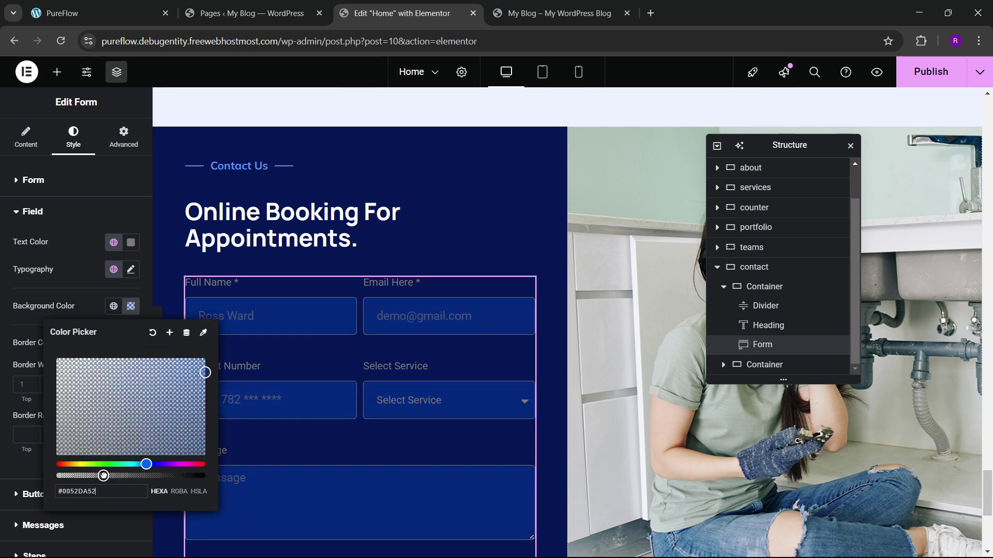
left_click(111, 345)
Step: Set field borders to black with width 0 and field text colour to #FFFFFF
left_click(129, 348)
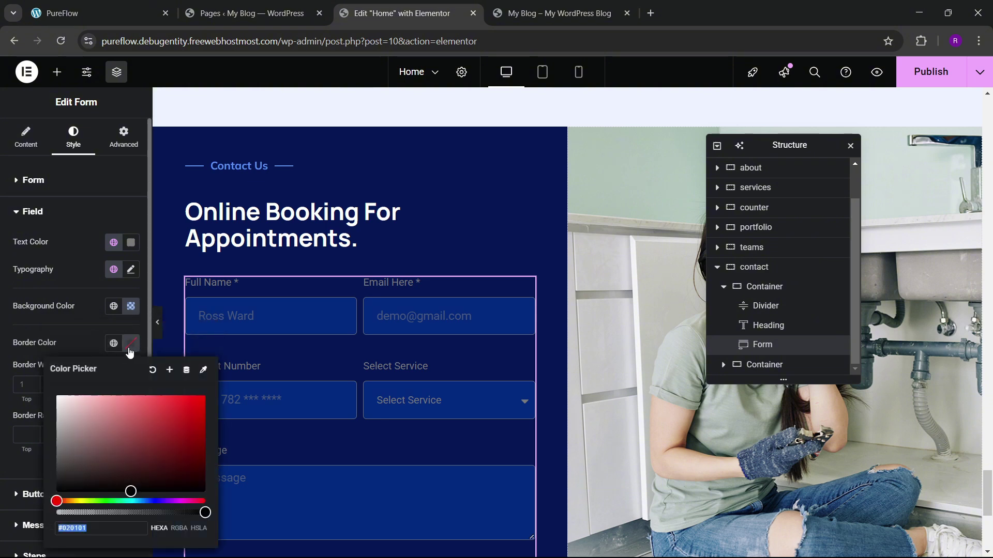
left_click(130, 349)
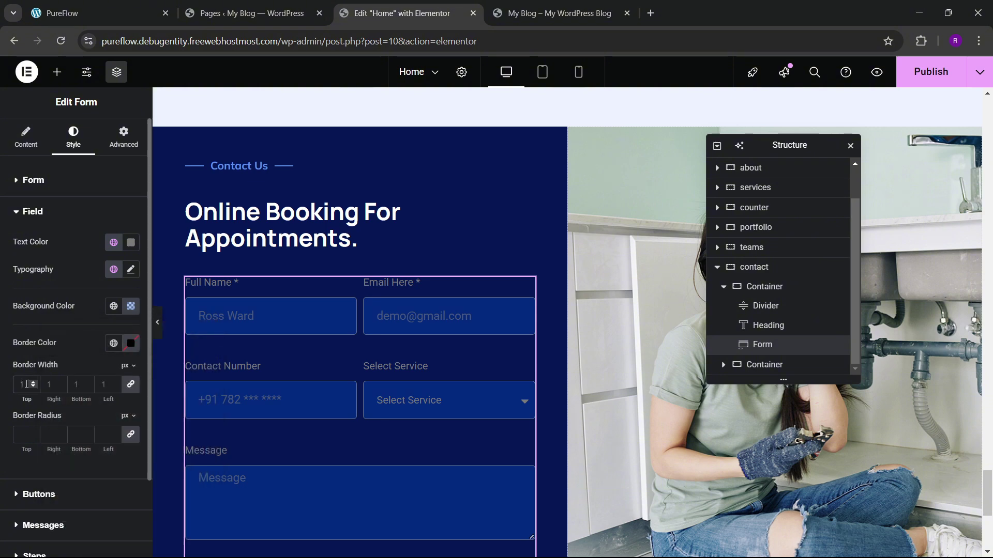
type("0")
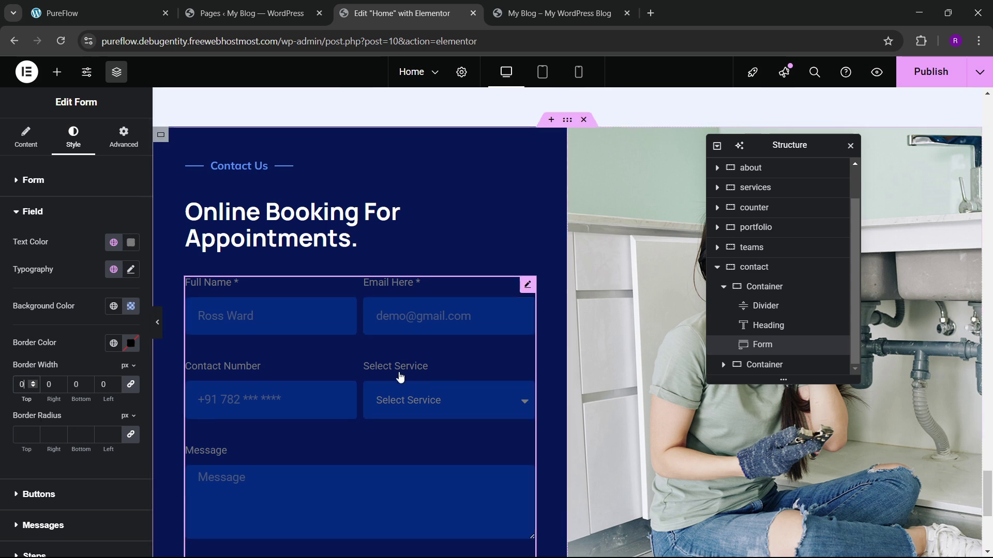
left_click(131, 243)
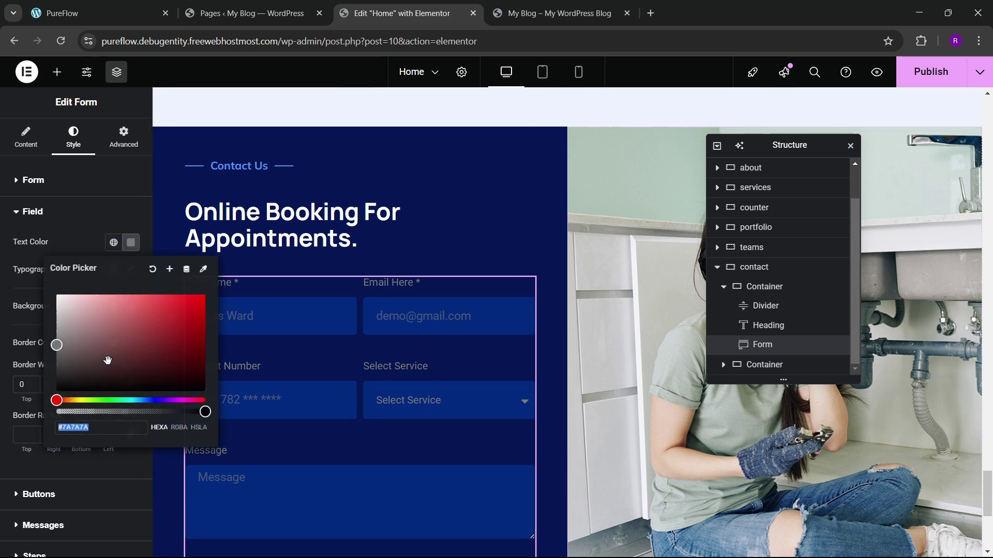
key("ctrl+a")
type("#FFFFFF")
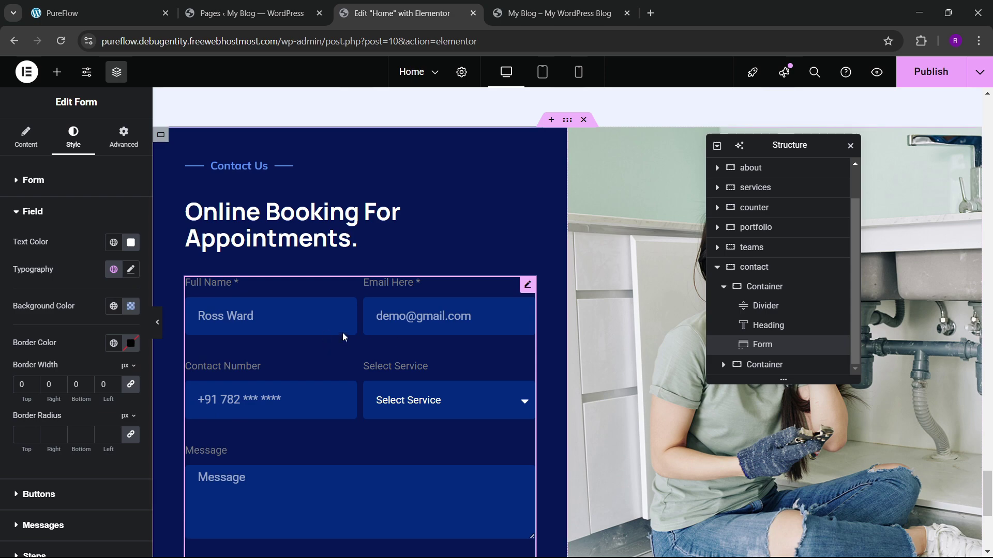
scroll(322, 345, "down", 4)
scroll(322, 348, "up", 1)
Step: Compare the styled fields against the live site's appointment form
left_click(139, 5)
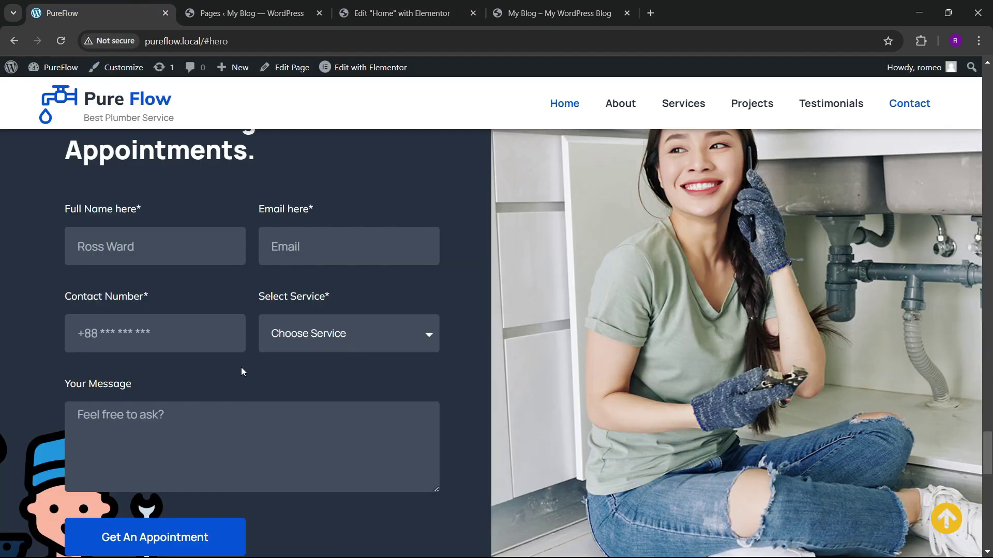
scroll(259, 332, "down", 2)
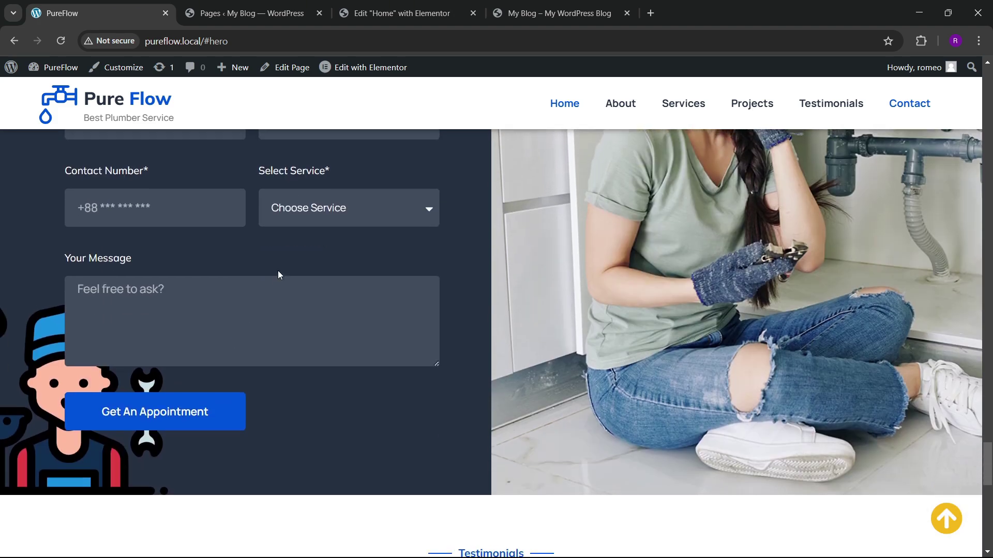
scroll(279, 277, "up", 2)
left_click(296, 14)
left_click(361, 14)
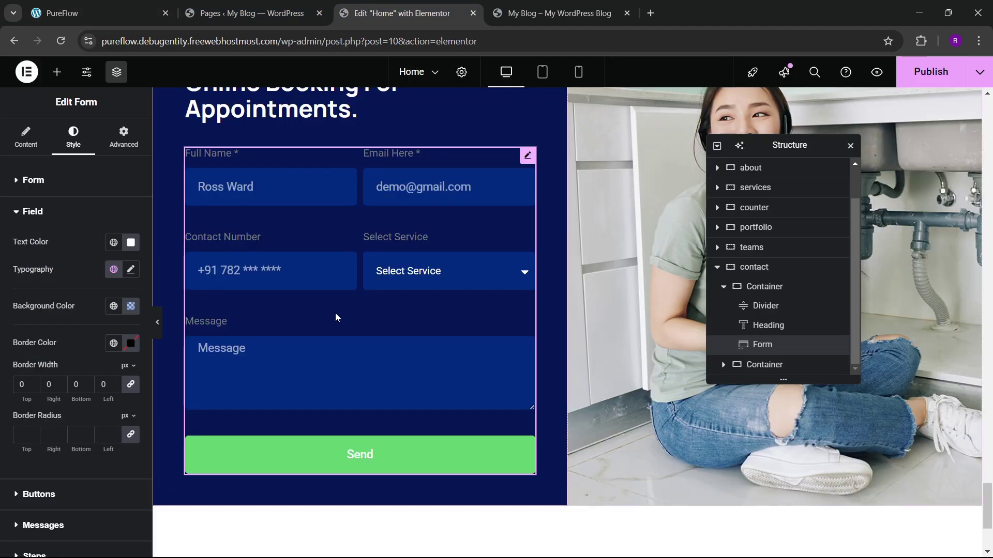
key("ctrl+1")
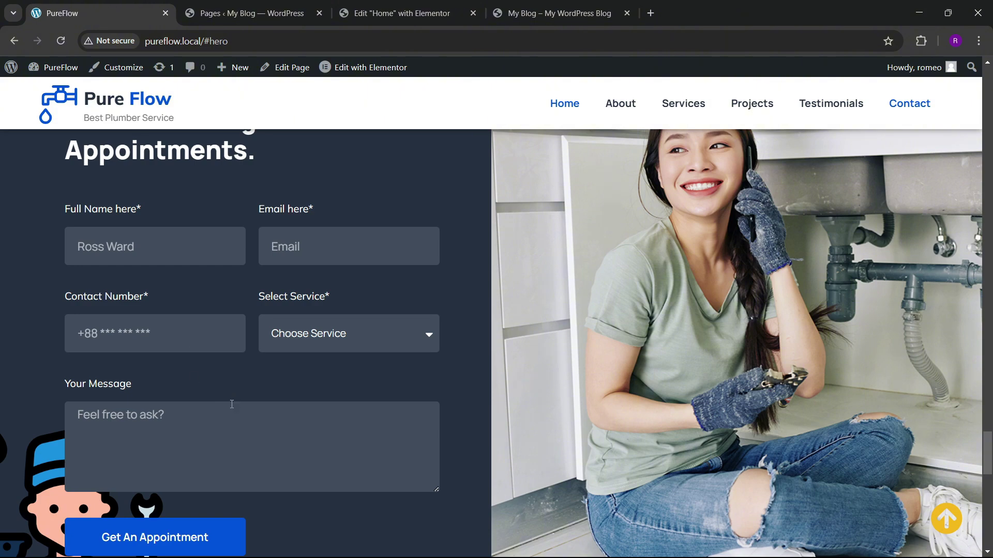
scroll(231, 404, "down", 2)
left_click(399, 13)
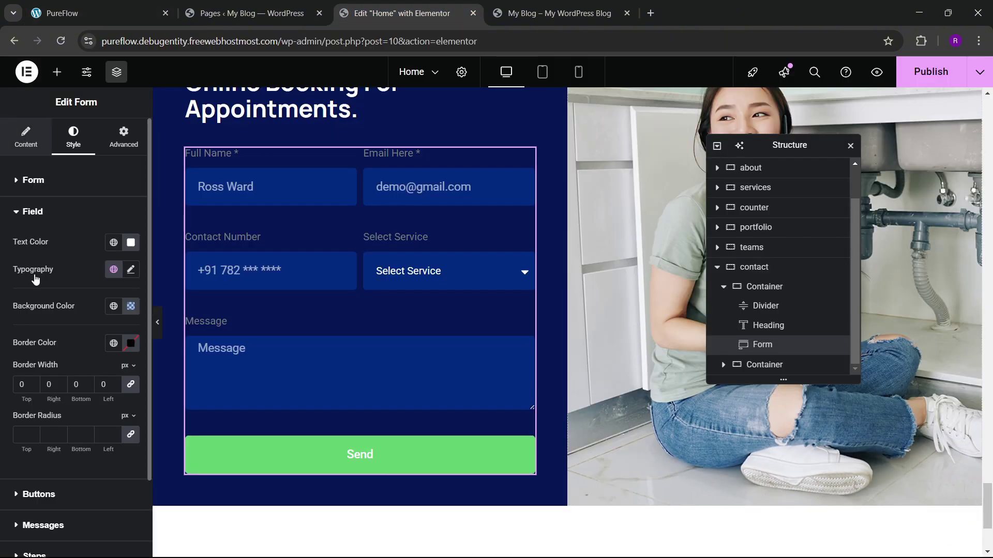
Step: Change the Submit button text to 'Get An Appointment'
left_click(98, 13)
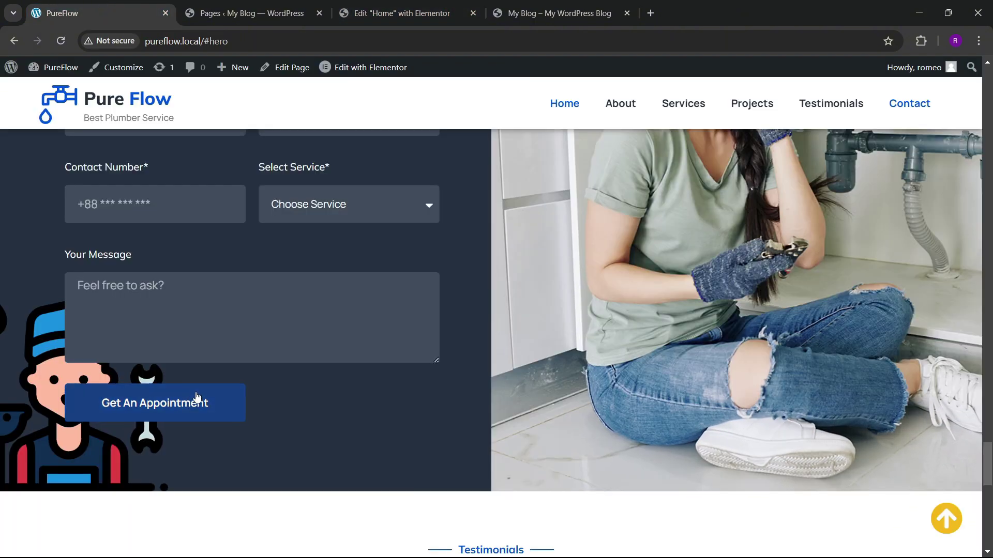
left_click(398, 13)
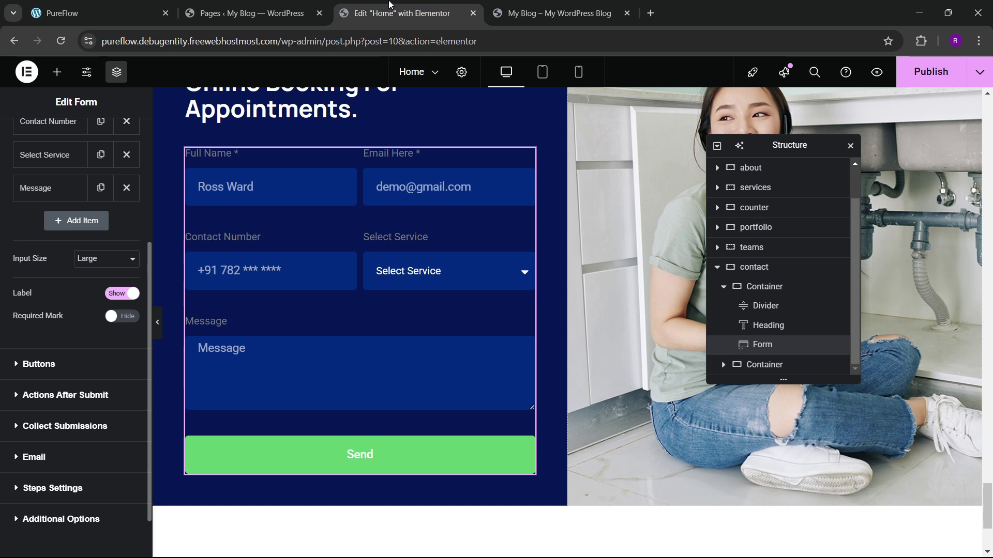
left_click(40, 376)
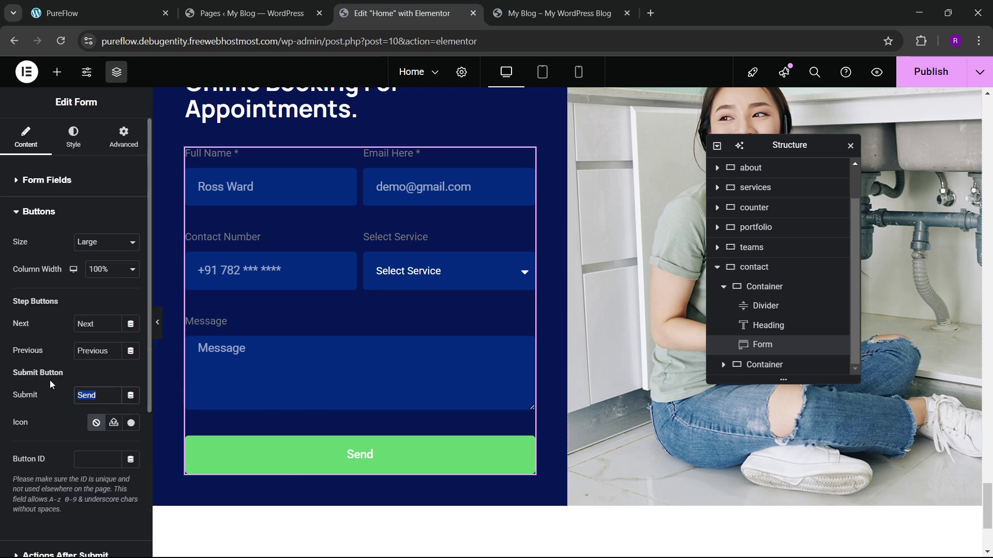
type("Get")
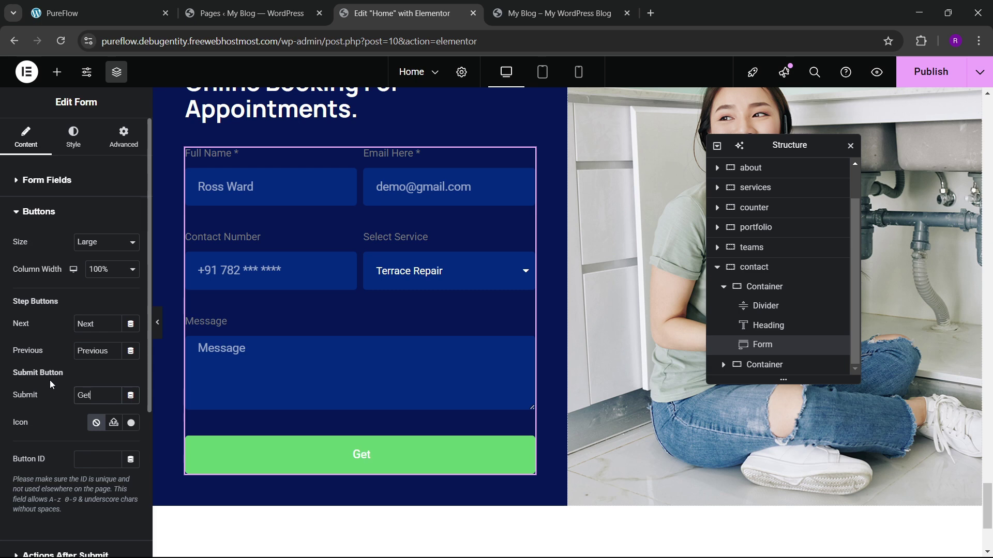
type(" An Appointment")
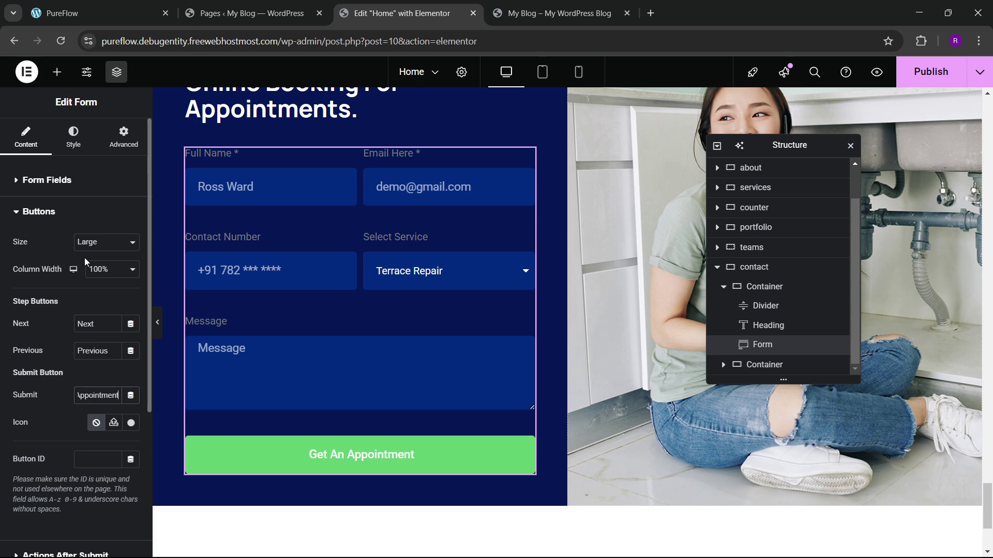
Step: Set the submit button's column width to 50%, after first trying 40%
left_click(98, 270)
left_click(98, 269)
left_click(98, 269)
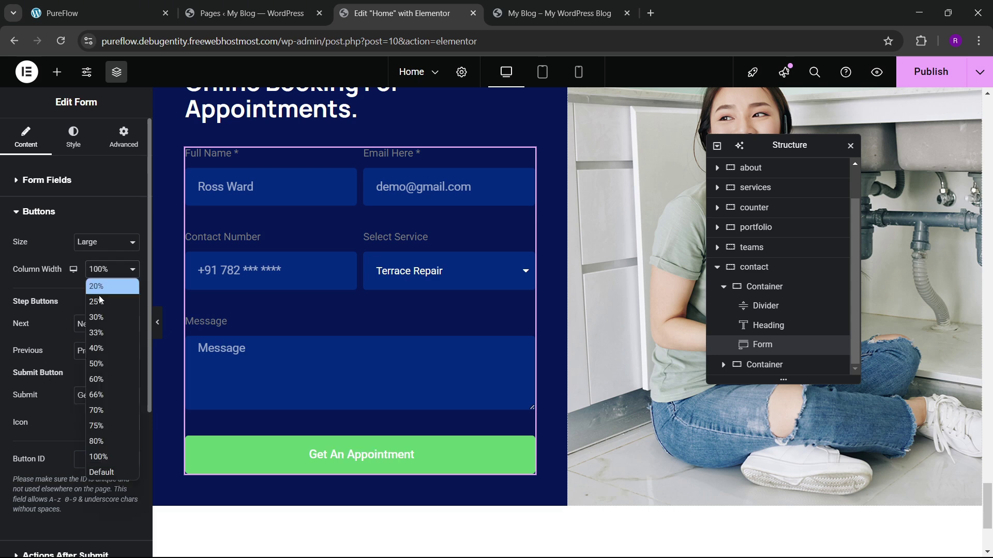
left_click(100, 348)
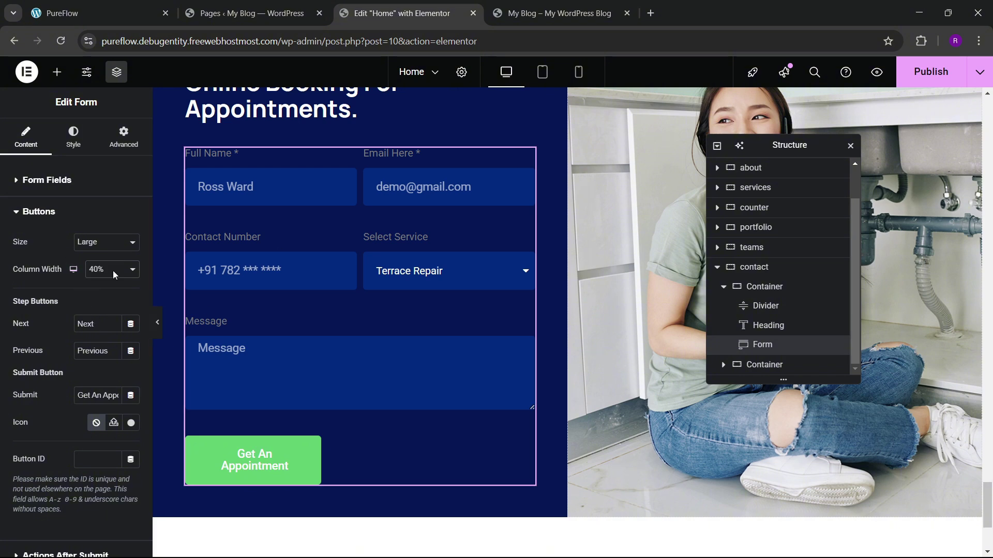
left_click(78, 146)
scroll(98, 320, "down", 4)
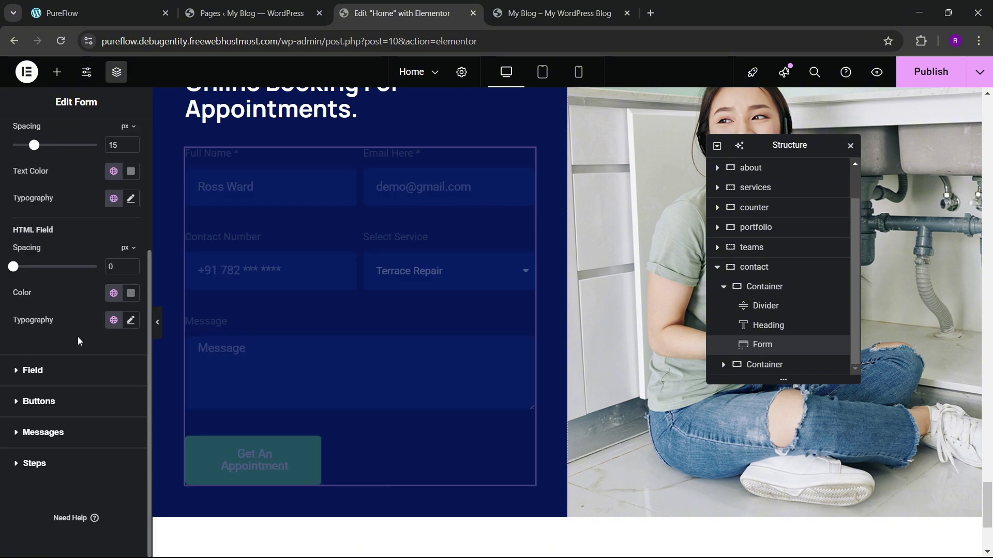
left_click(45, 403)
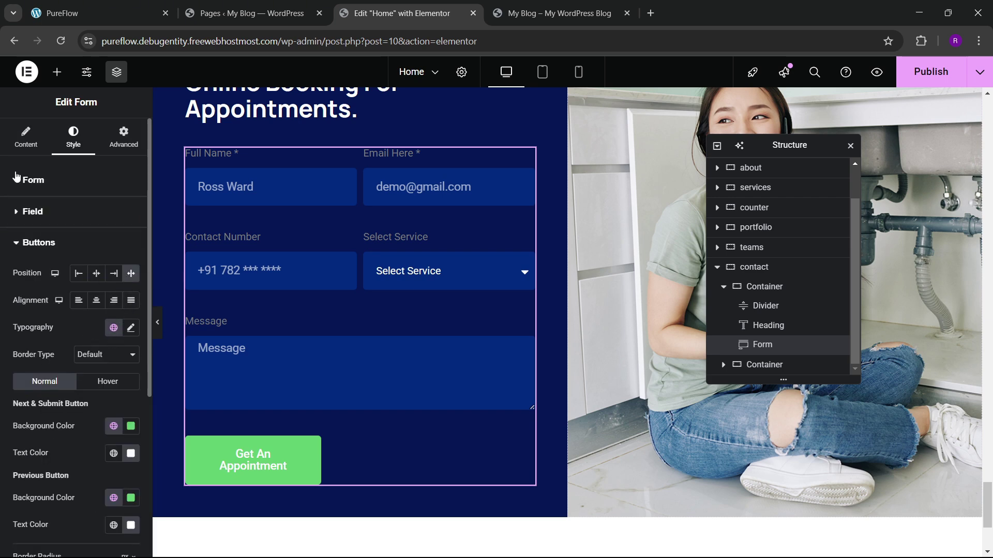
scroll(65, 320, "down", 5)
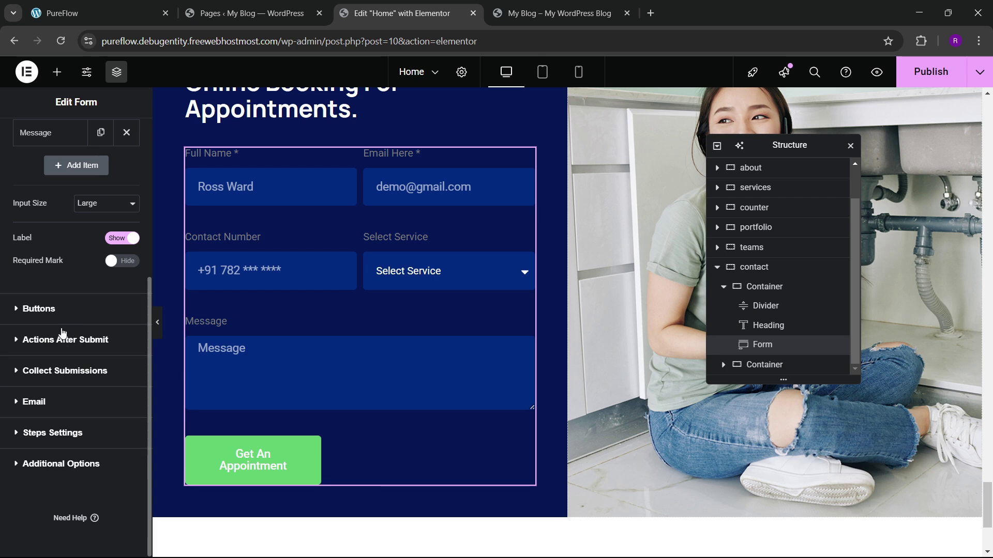
left_click(61, 309)
left_click(107, 269)
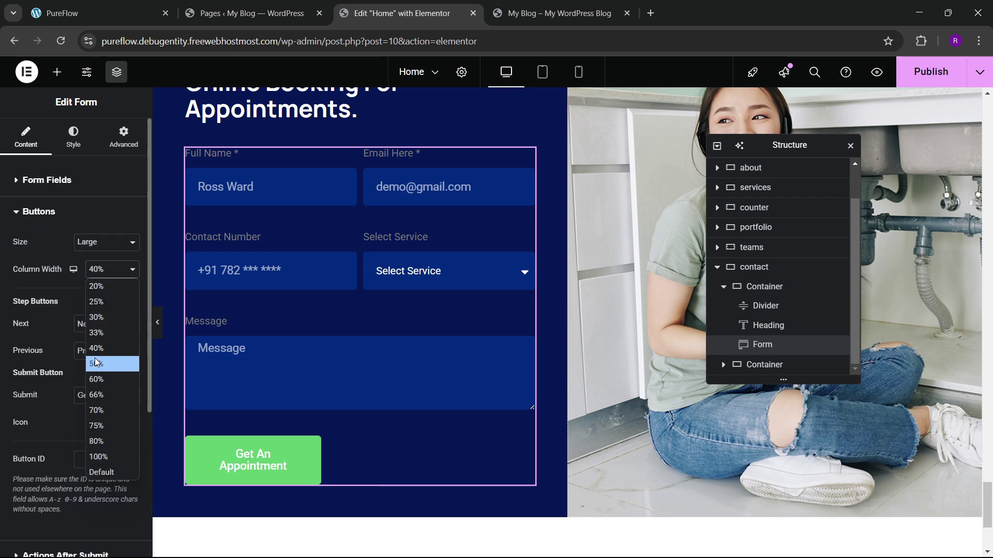
left_click(95, 358)
Step: Review the button style settings, compare with the live form, and select the contact container
left_click(73, 147)
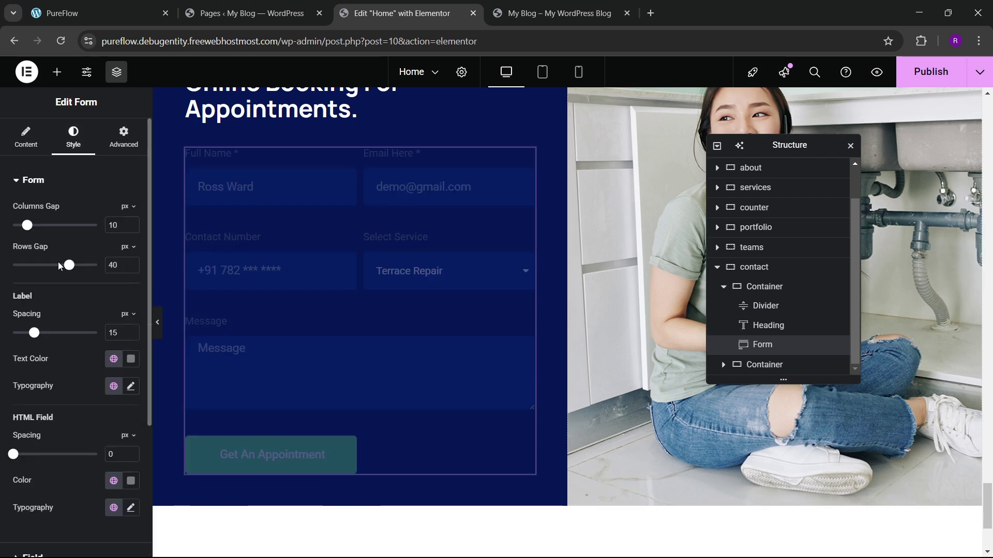
scroll(77, 330, "down", 3)
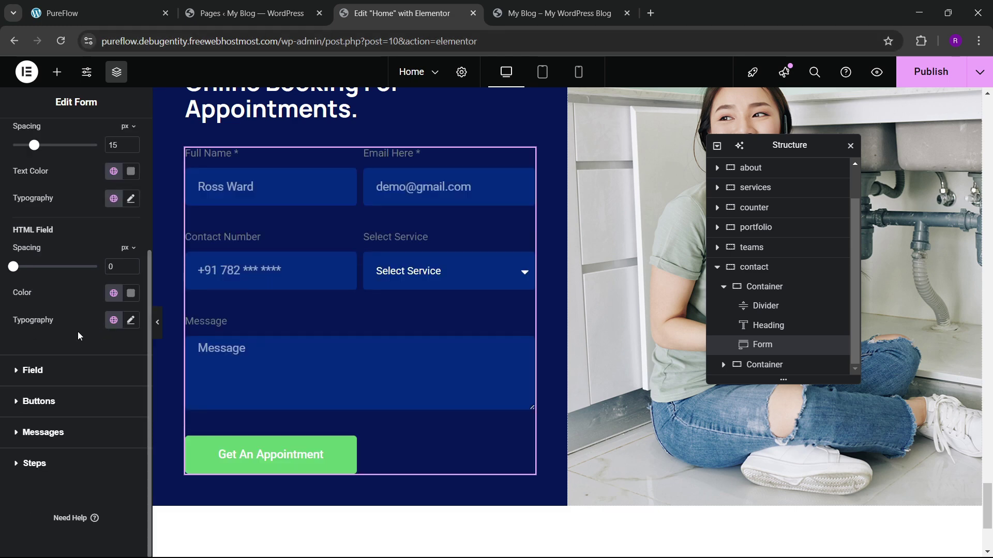
left_click(74, 394)
left_click(107, 11)
left_click(336, 8)
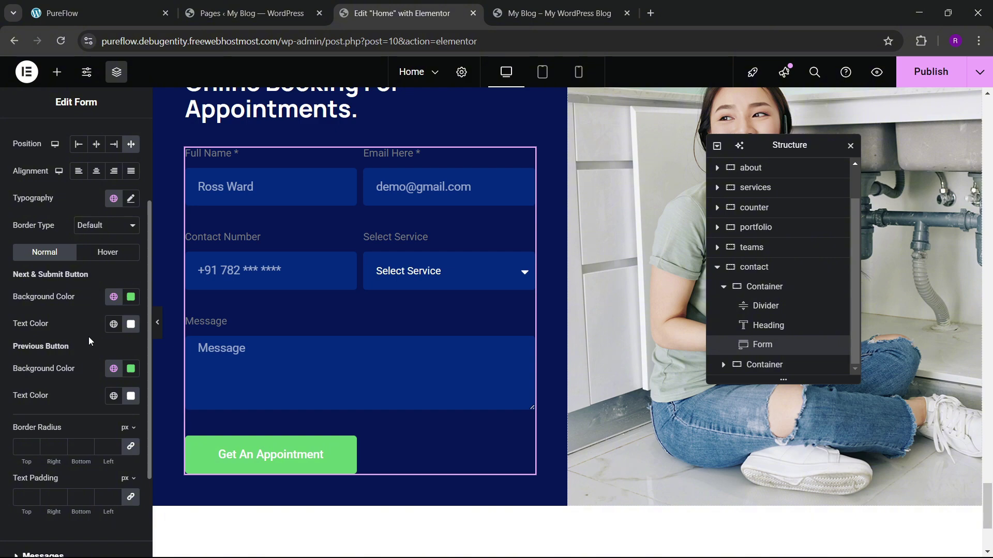
scroll(410, 271, "up", 3)
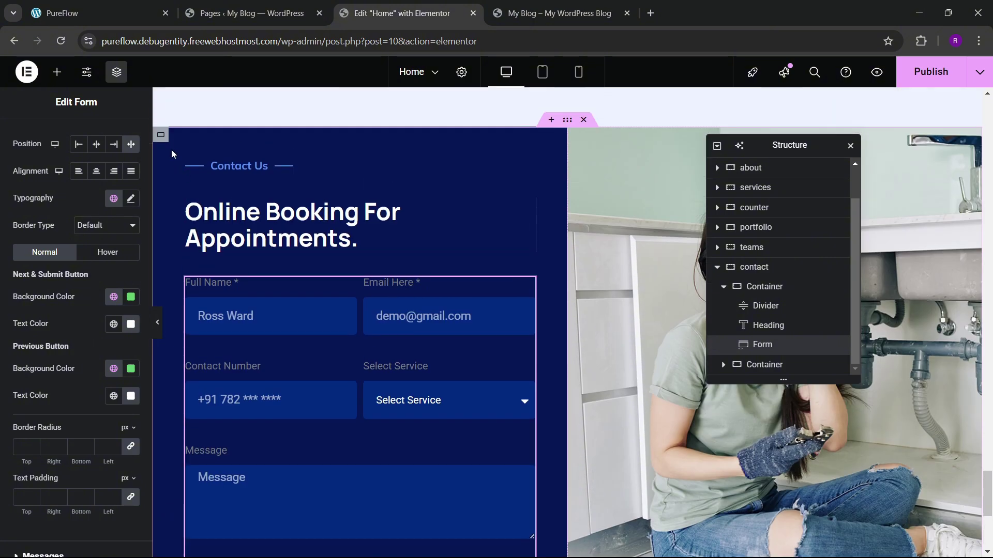
left_click(161, 135)
left_click(98, 13)
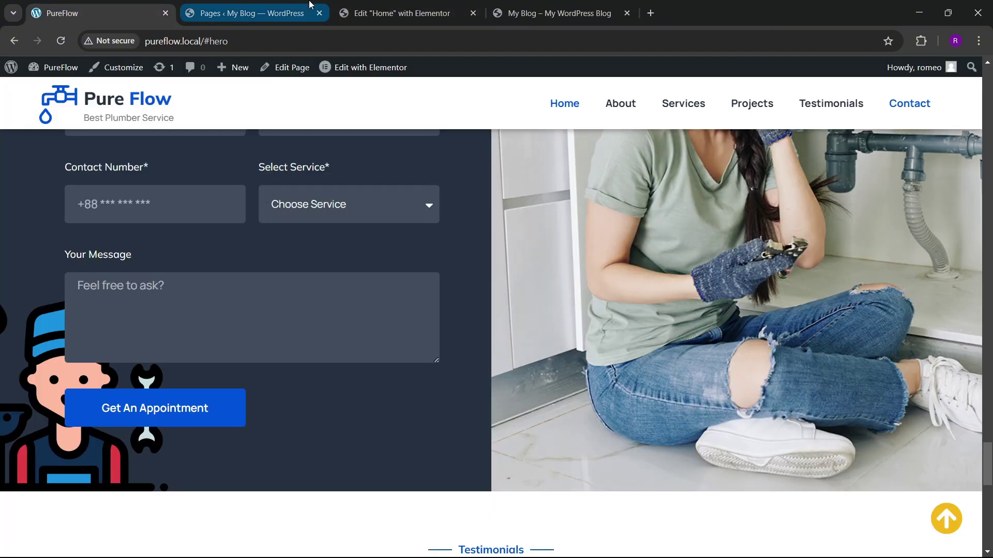
Step: Give the contact container a Classic colour background and compare with the live section
left_click(395, 13)
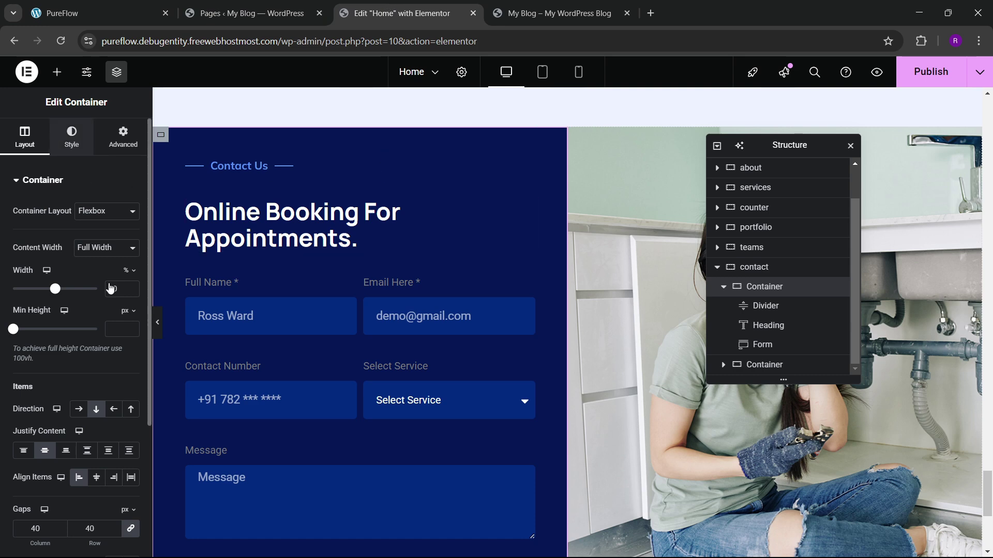
left_click(71, 137)
left_click(84, 238)
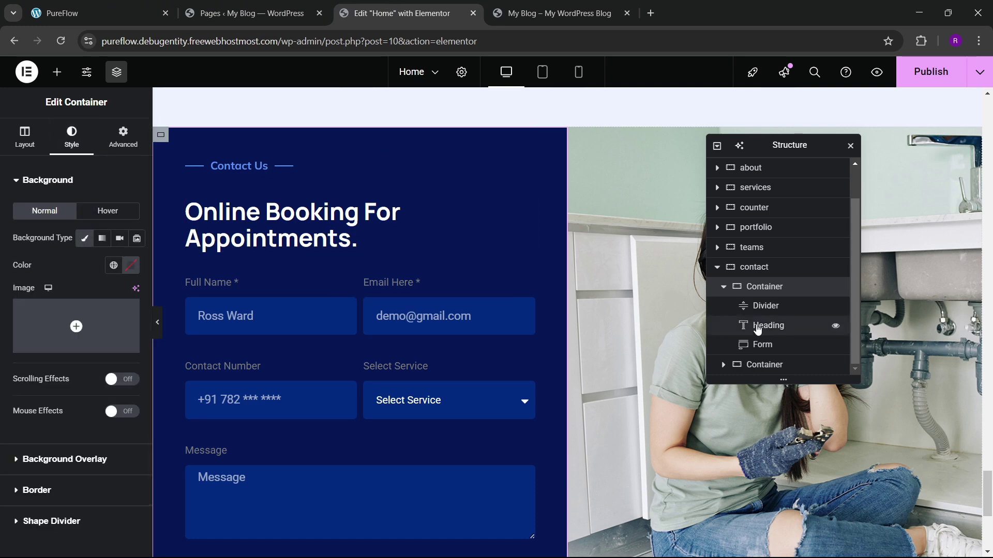
scroll(539, 305, "up", 3)
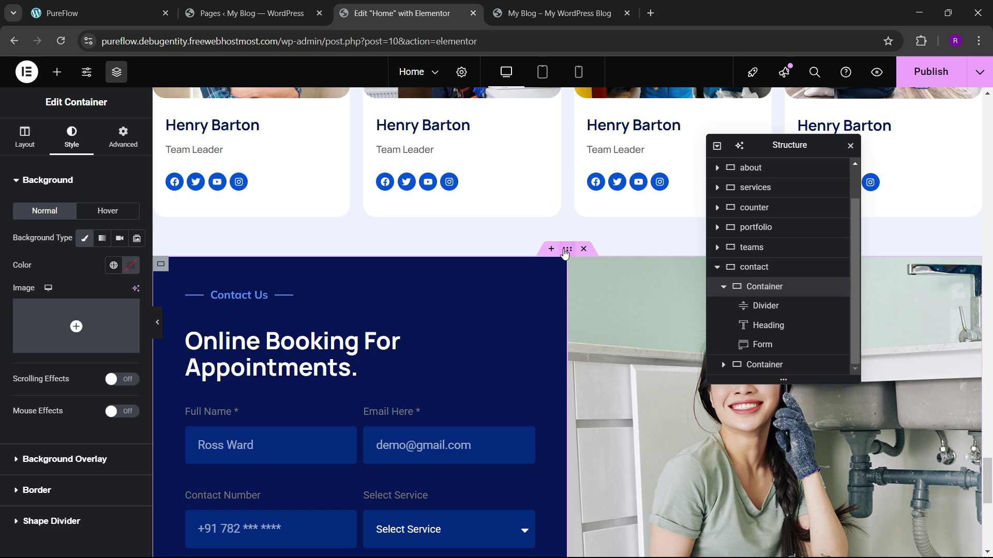
left_click(131, 267)
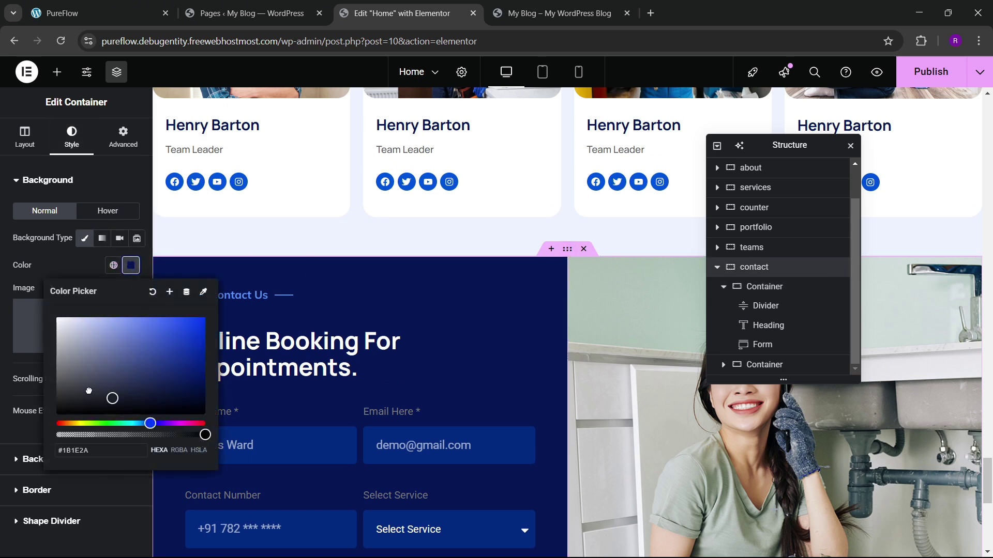
left_click_drag(89, 392, 71, 382)
left_click(104, 15)
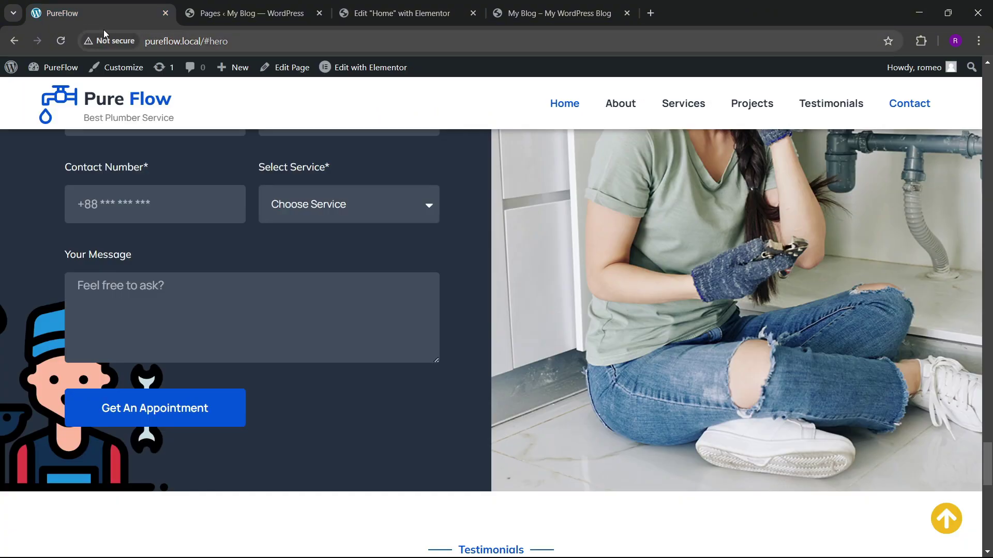
left_click(361, 11)
left_click(271, 4)
left_click(103, 13)
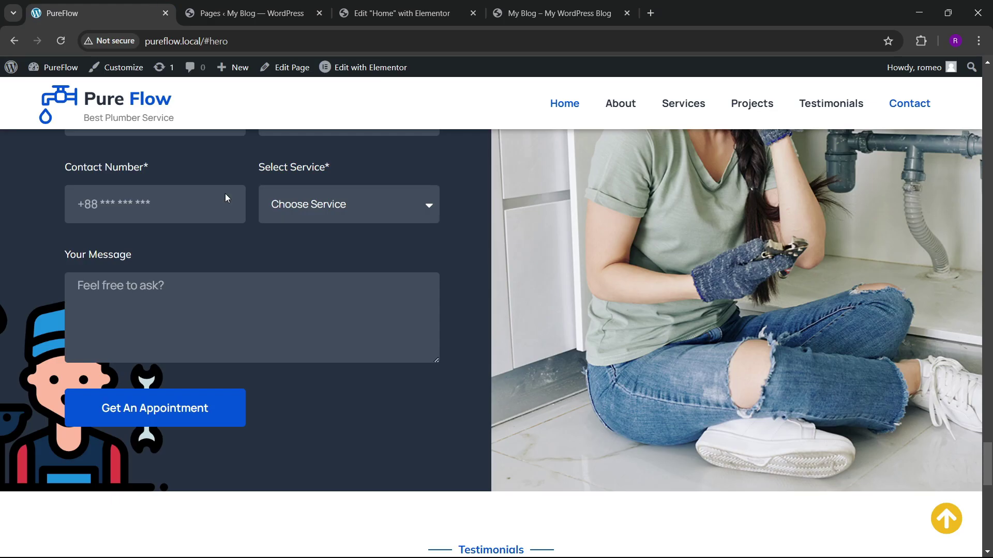
Step: Copy the live site's dark navy colour using the browser's colour picker extension
left_click(920, 43)
left_click(797, 138)
left_click(897, 41)
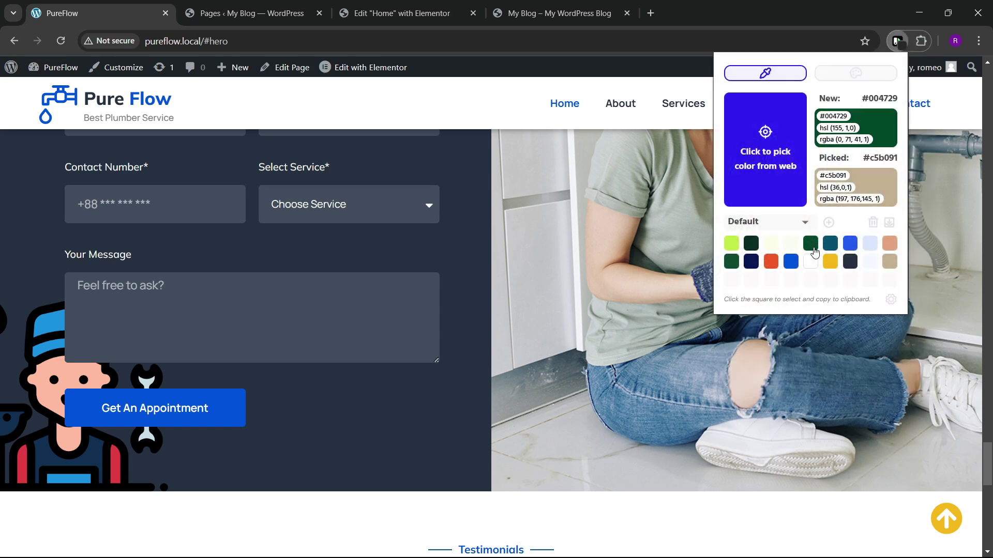
left_click(850, 262)
left_click(403, 13)
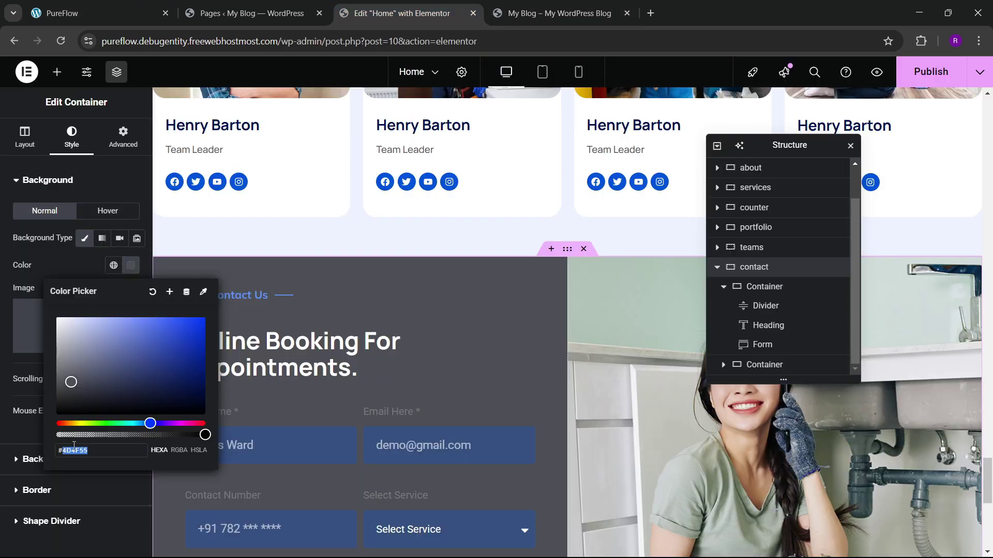
left_click(87, 270)
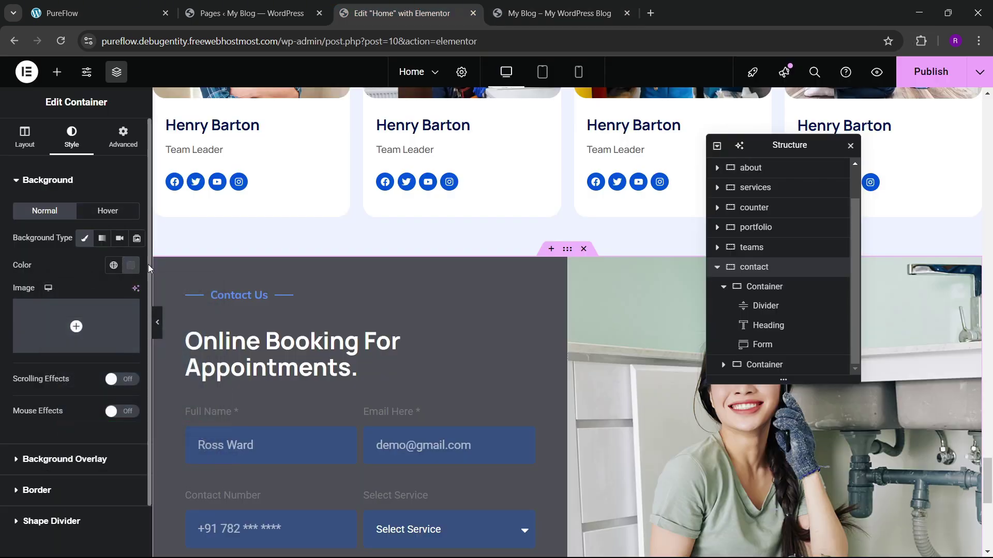
left_click(131, 265)
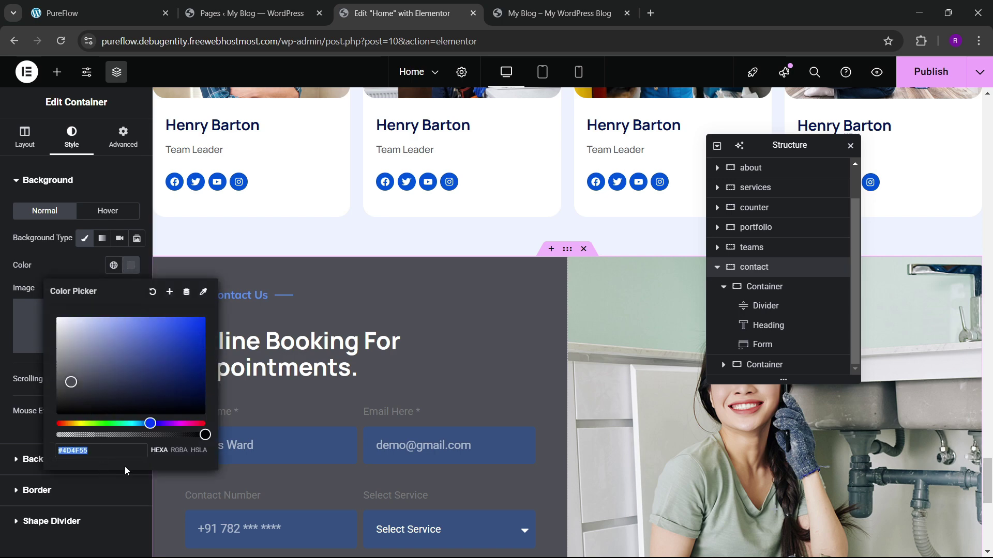
left_click(85, 273)
scroll(362, 310, "down", 3)
left_click(136, 7)
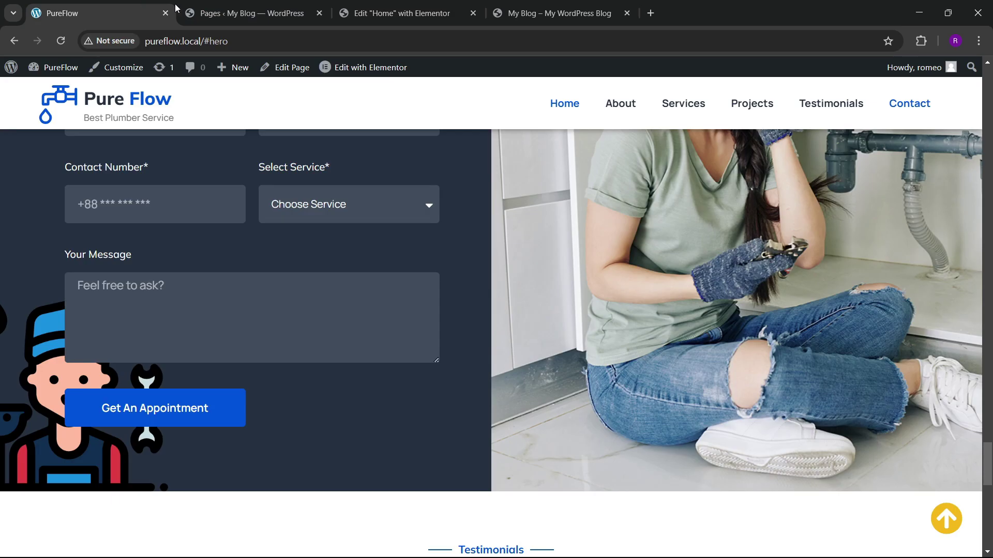
left_click(403, 13)
scroll(370, 350, "up", 3)
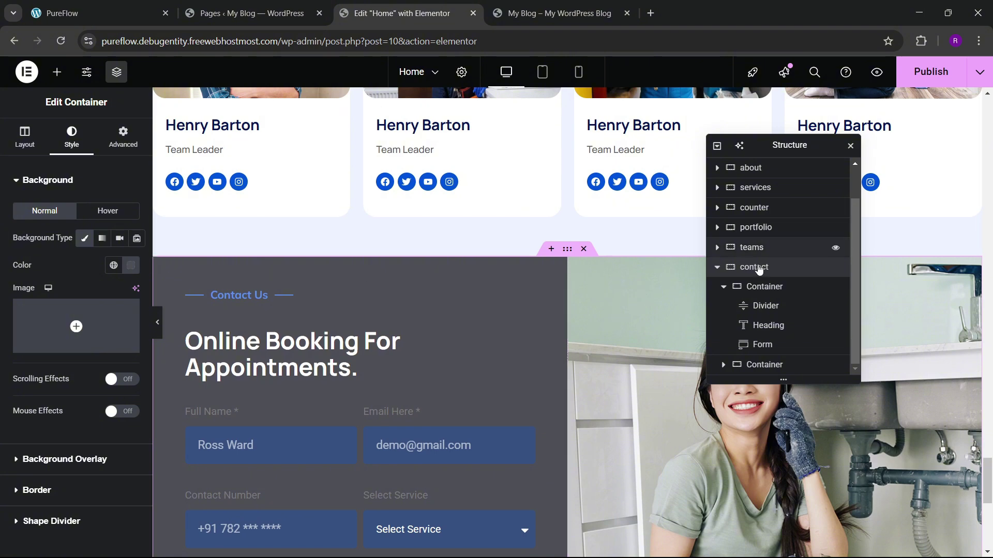
Step: Apply #253141 as the contact section's background and compare with the live site
left_click(118, 265)
triple_click(85, 451)
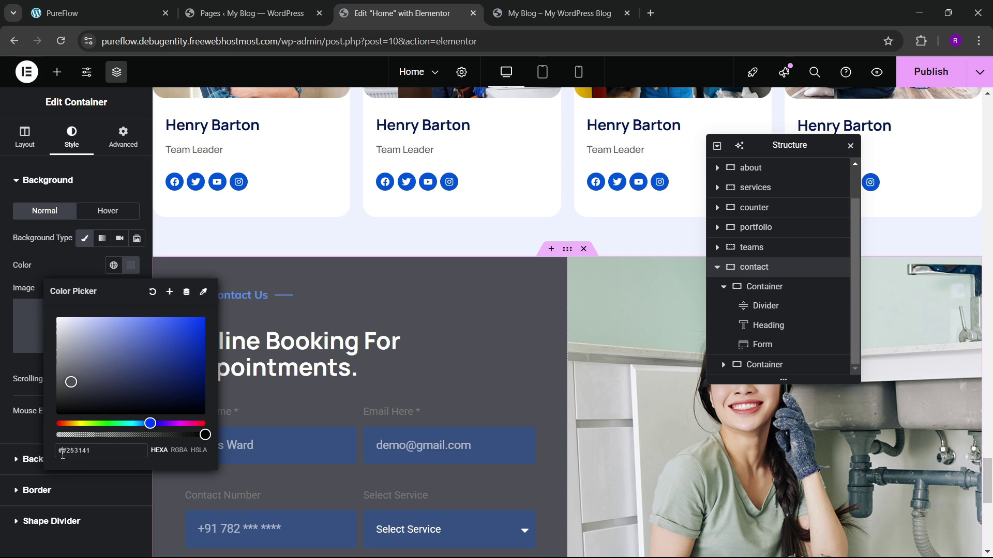
key("Return")
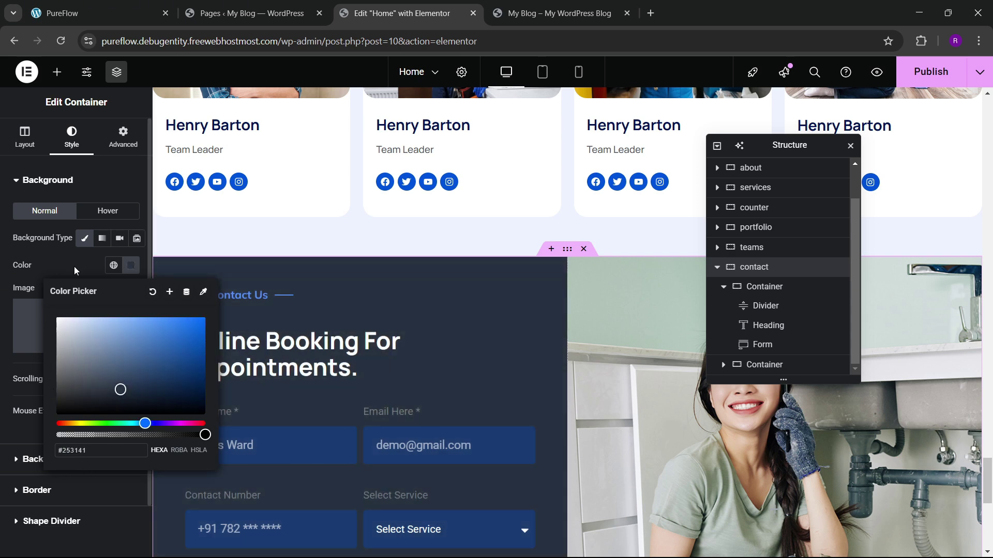
left_click(73, 266)
scroll(331, 337, "down", 2)
left_click(155, 12)
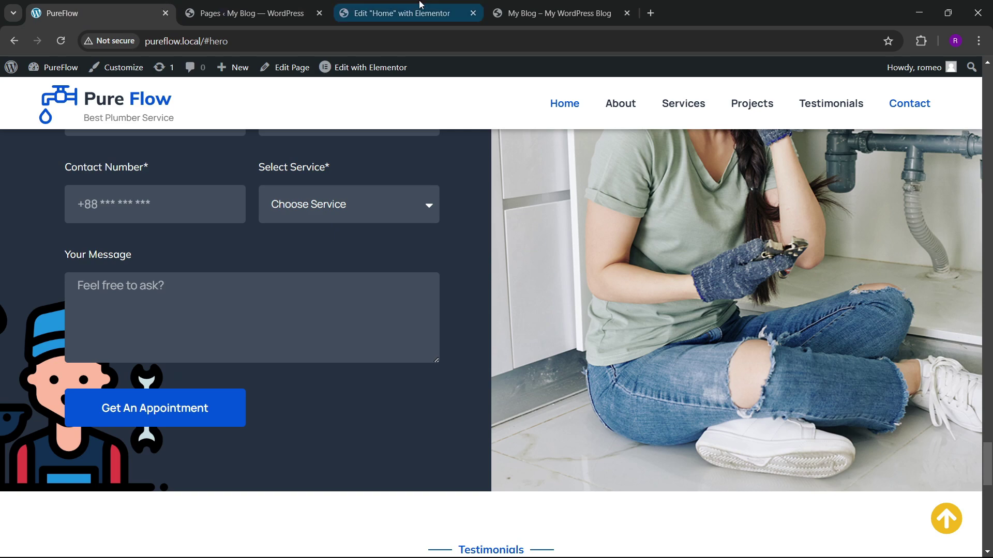
left_click(408, 13)
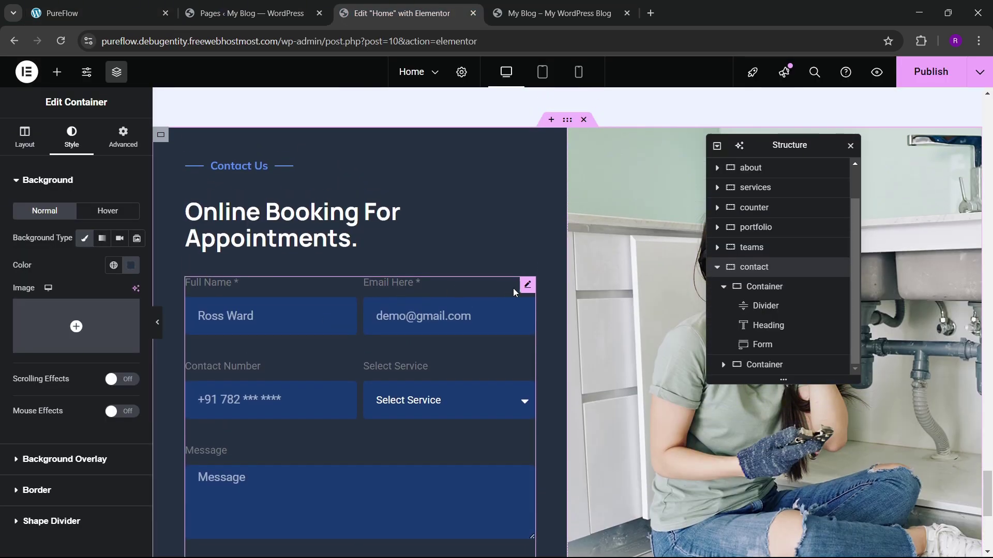
Step: Set the form fields' background to #253141, slightly transparent and lightened
scroll(92, 296, "down", 3)
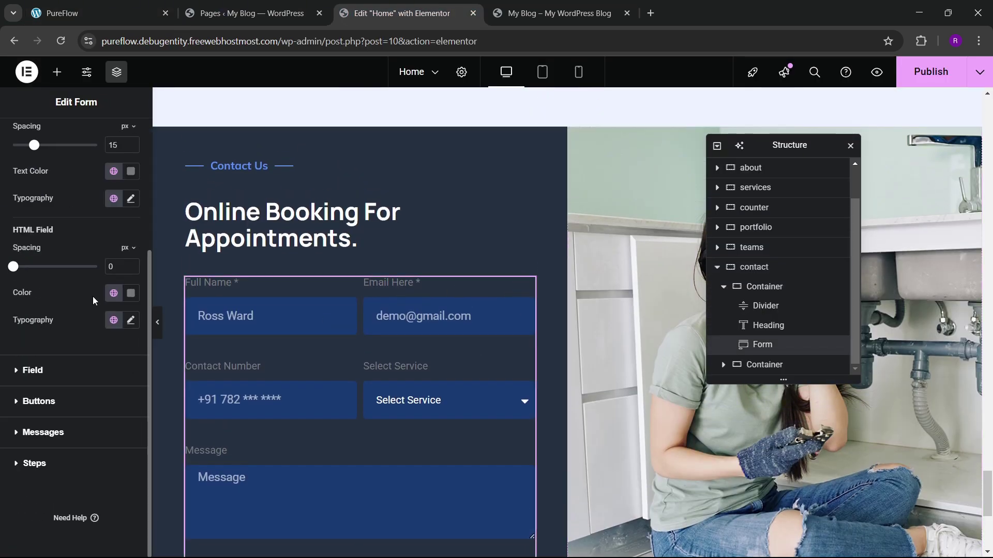
left_click(40, 374)
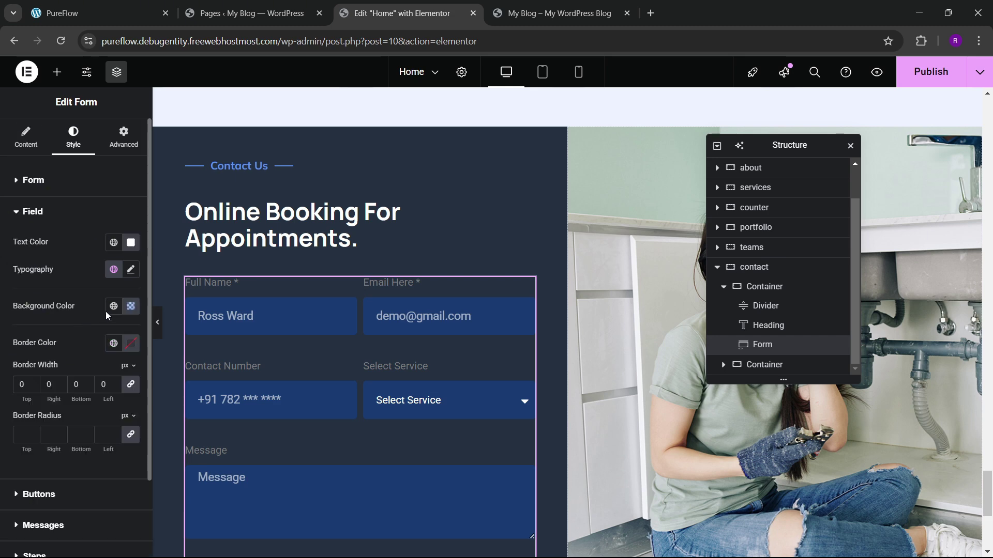
left_click(131, 306)
type("#253141")
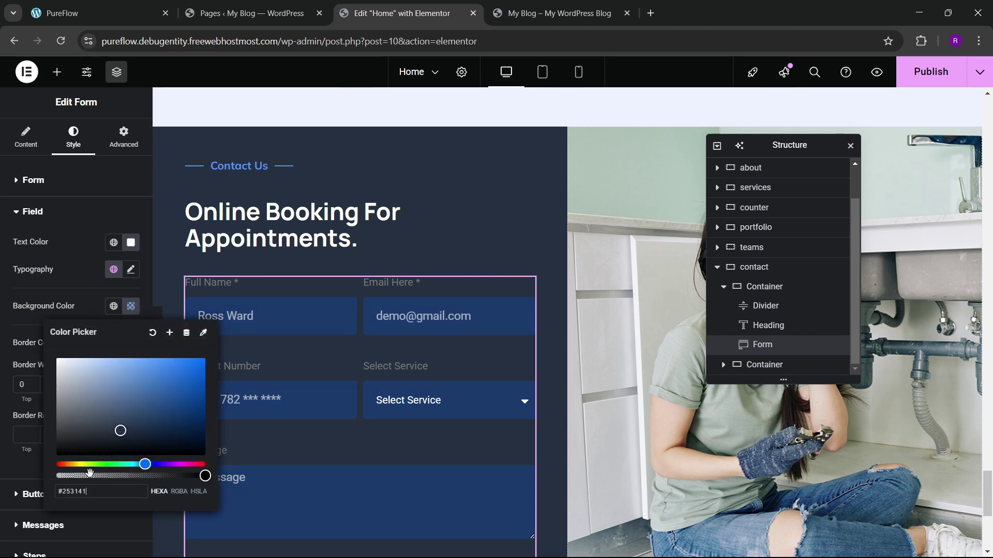
mouse_move(205, 476)
left_mouse_down()
mouse_move(164, 474)
mouse_move(201, 475)
left_mouse_up()
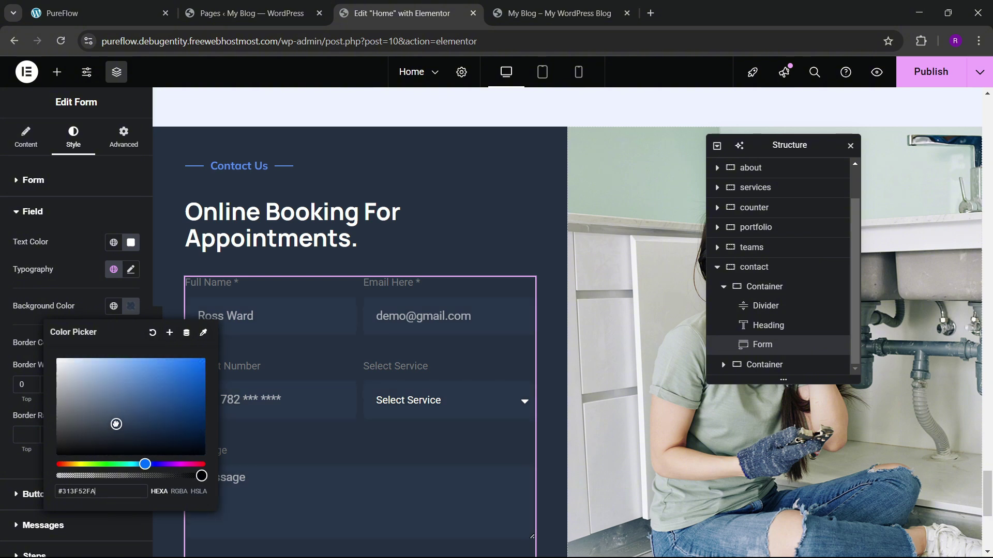
left_click_drag(116, 424, 114, 423)
left_click(247, 343)
scroll(302, 359, "down", 2)
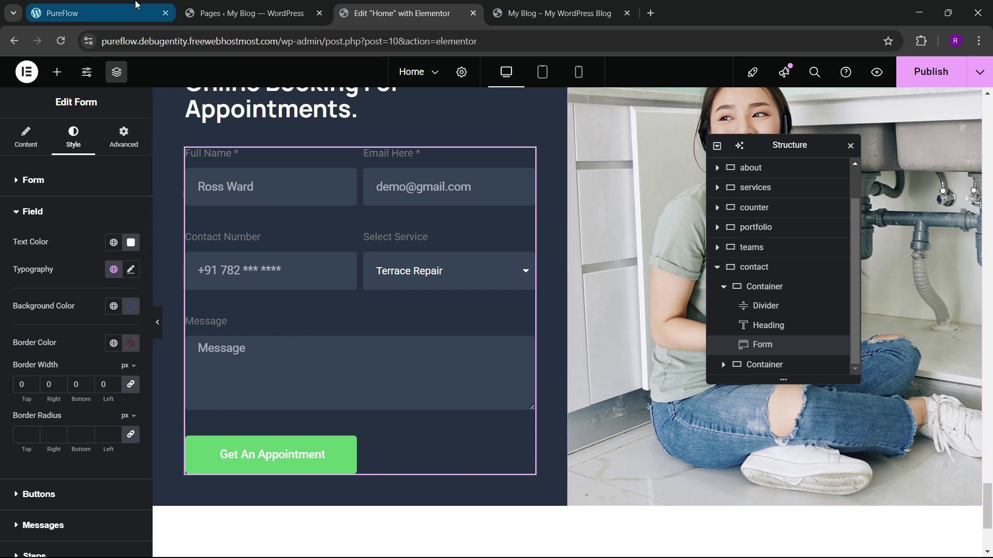
Step: After comparing with the live site, make the form labels white
left_click(98, 12)
left_click(402, 13)
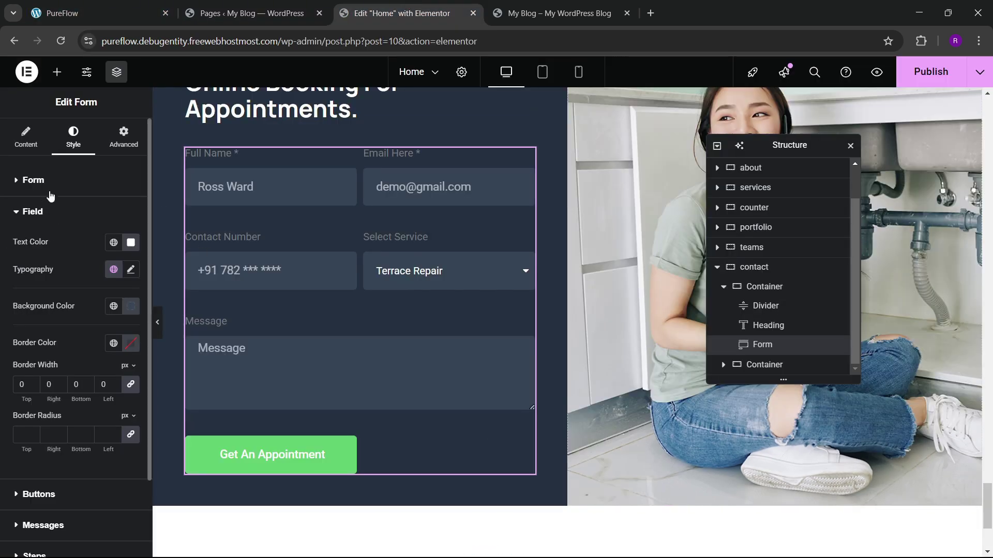
left_click(33, 180)
left_click(131, 359)
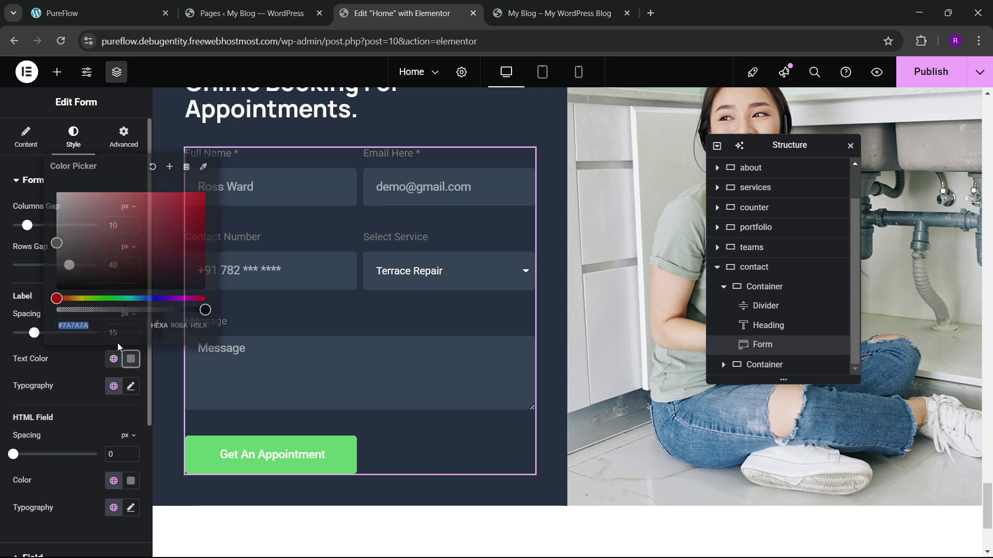
left_click_drag(72, 226, 56, 194)
left_click(47, 346)
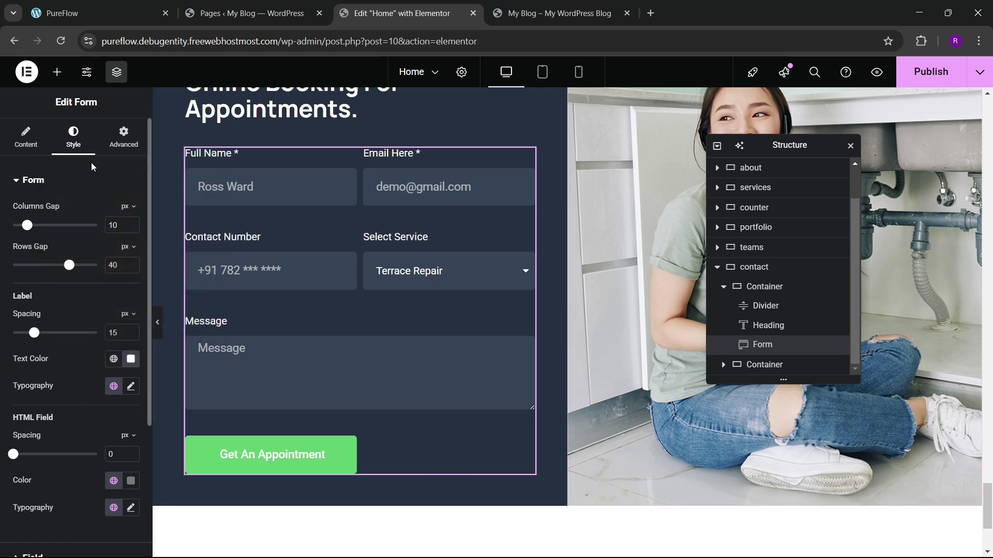
Step: Make the Get An Appointment button theme blue with a dark black hover background
scroll(80, 292, "down", 4)
left_click(44, 402)
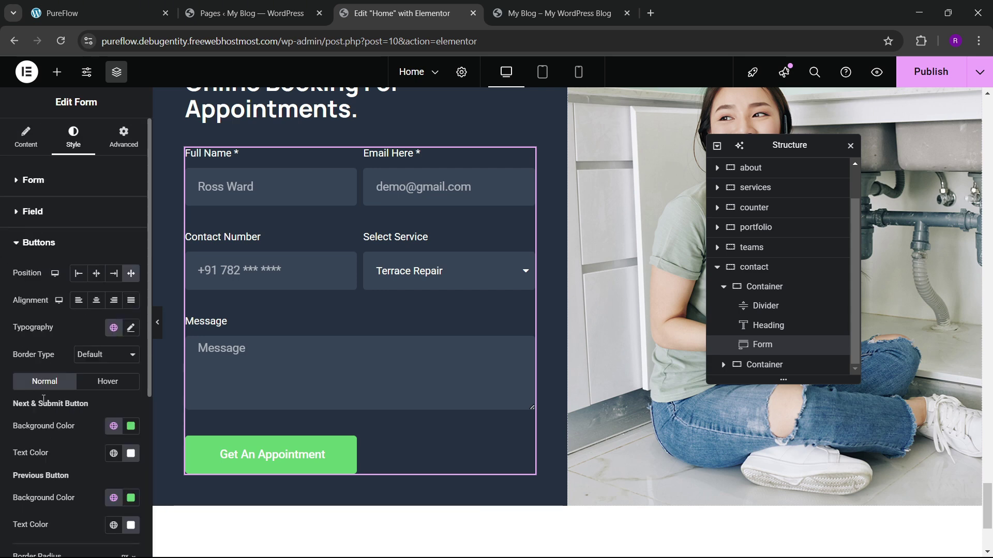
left_click(113, 296)
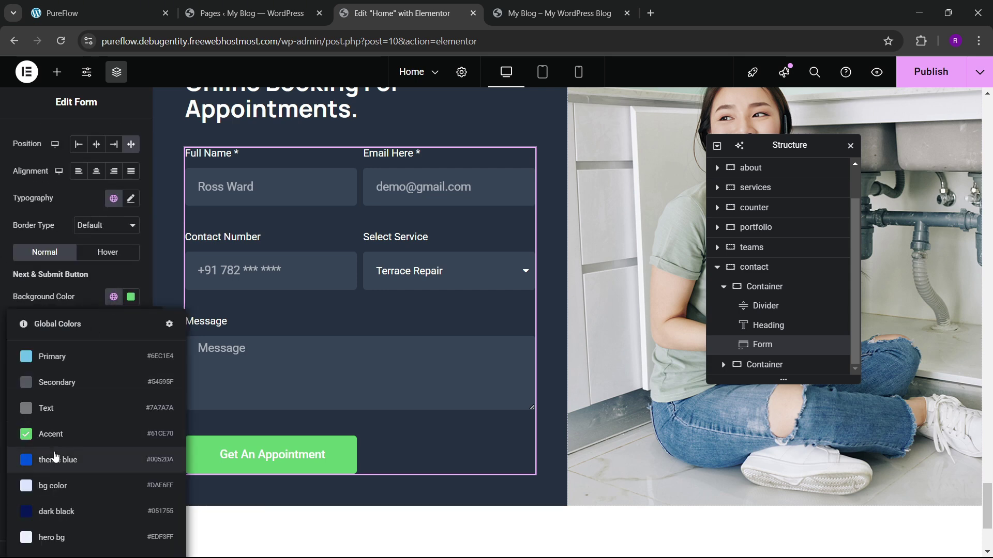
left_click(83, 460)
left_click(108, 252)
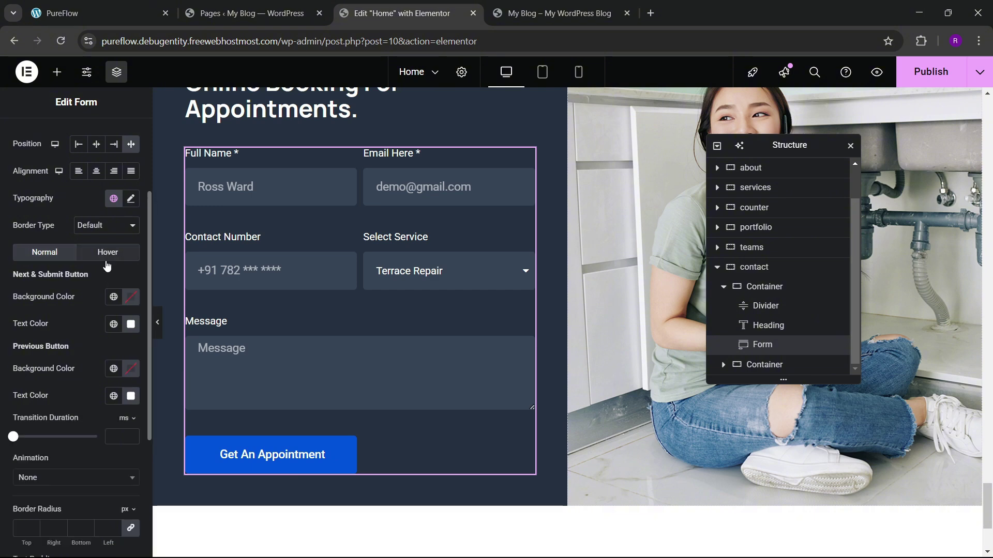
left_click(114, 297)
left_click(62, 459)
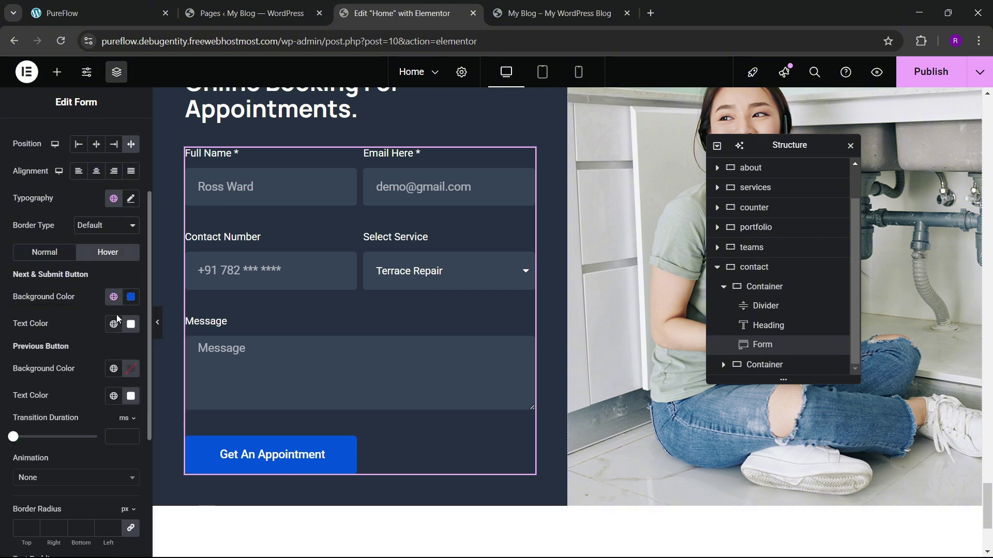
left_click(114, 297)
left_click(62, 510)
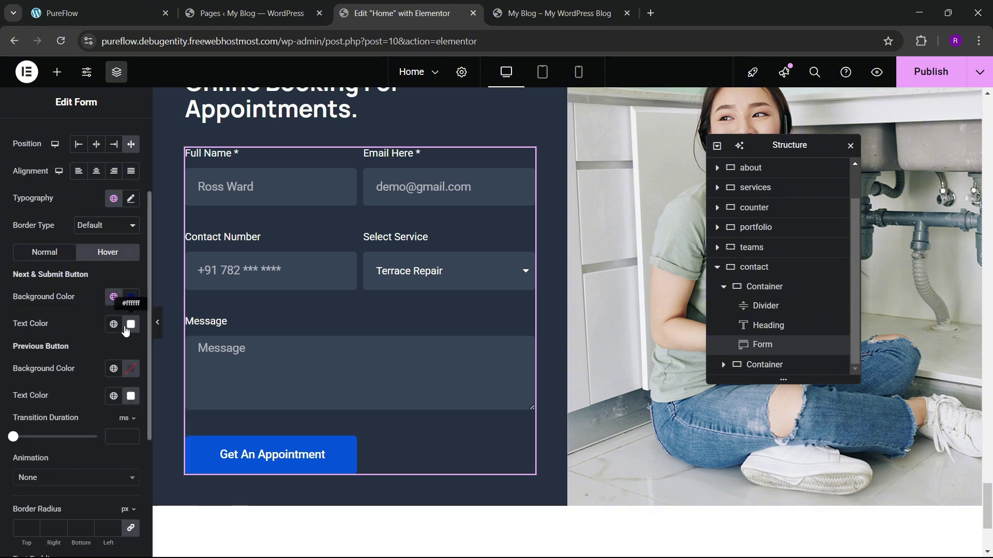
Step: Save the form changes with Ctrl+S and reload the live My Blog page
scroll(273, 241, "up", 3)
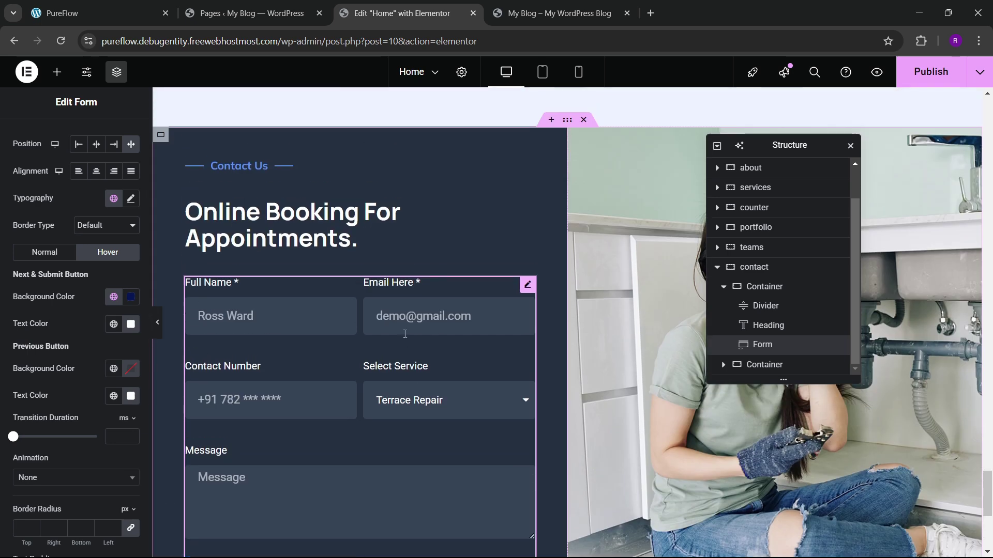
scroll(267, 216, "up", 1)
scroll(267, 216, "down", 3)
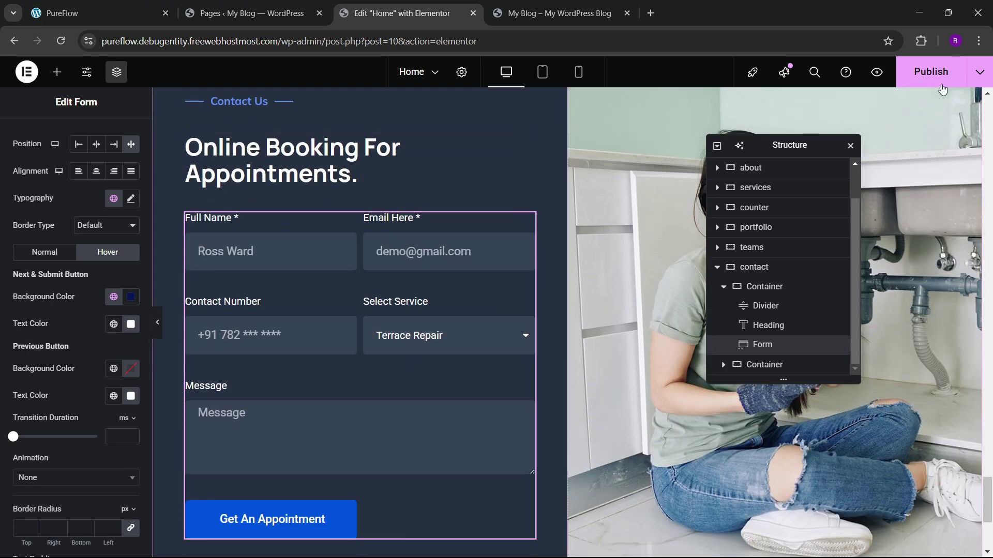
key("ctrl+s")
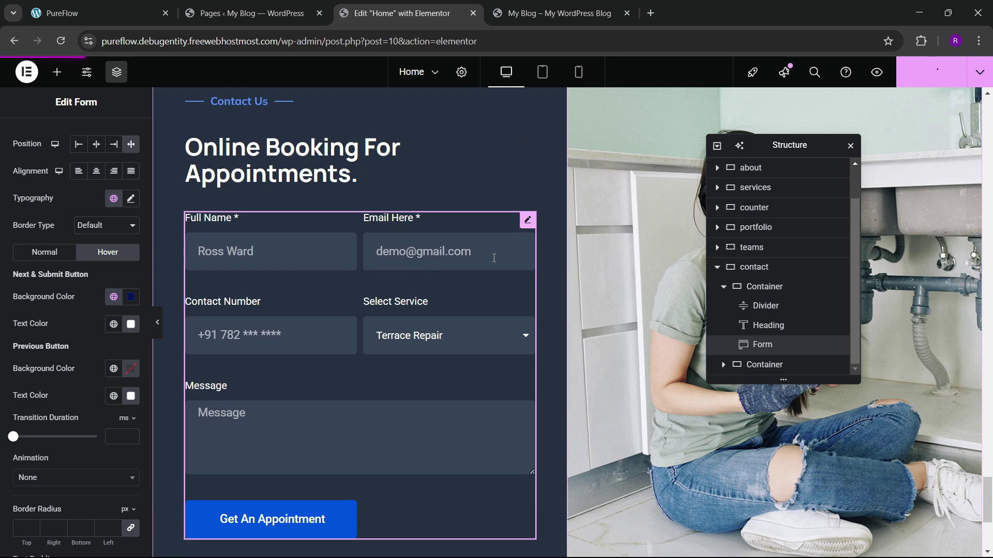
left_click(528, 13)
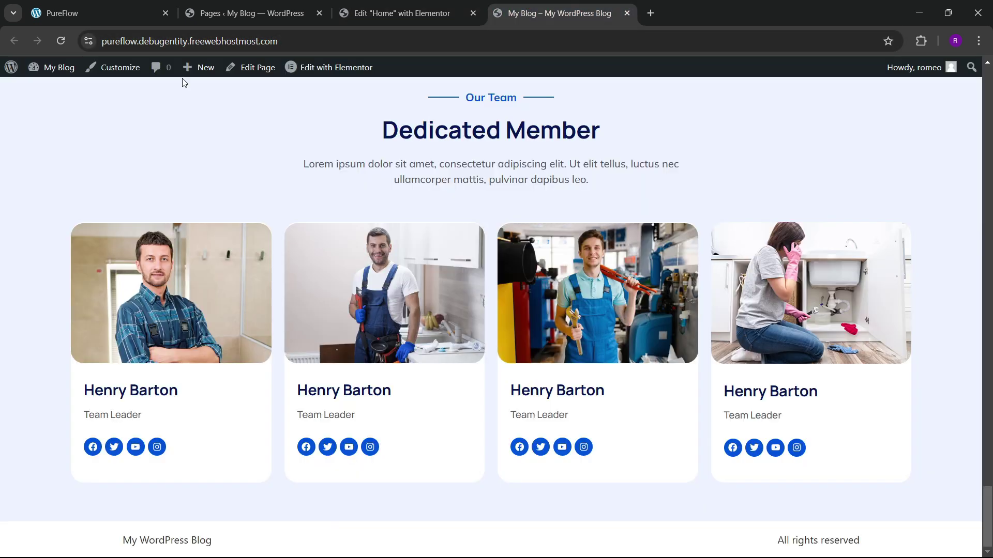
left_click(60, 41)
Step: Inspect the booking form's service options and compare with the PureFlow reference site
scroll(405, 290, "down", 15)
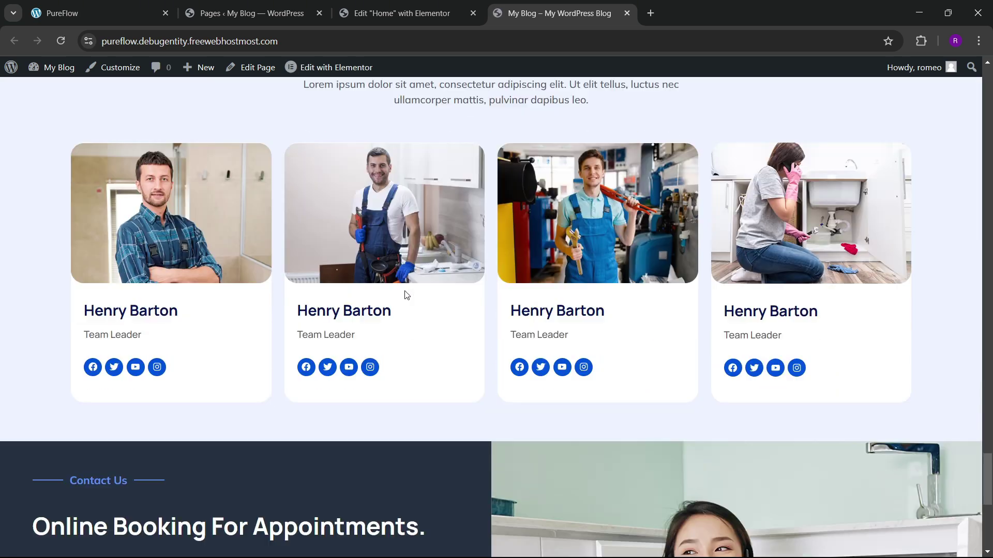
left_click(400, 295)
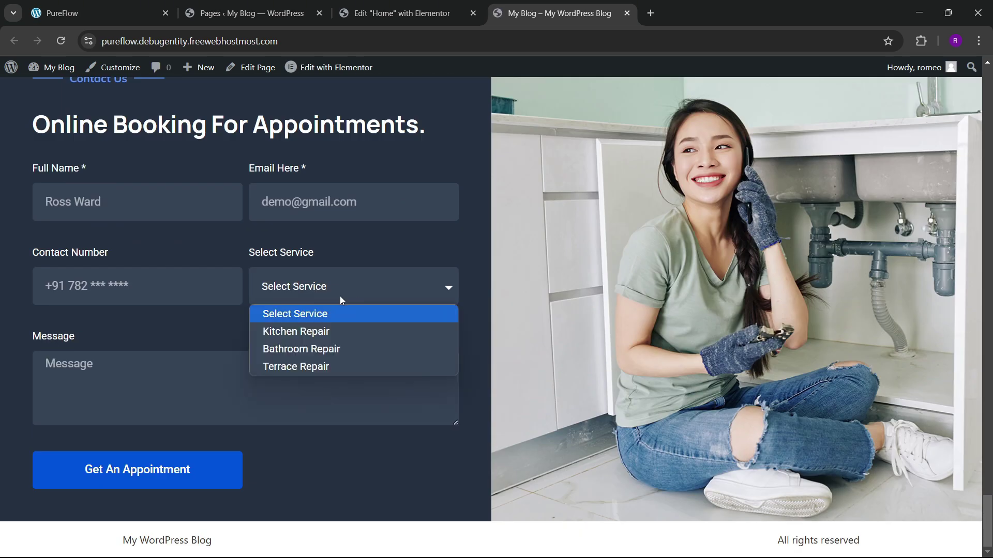
left_click(222, 345)
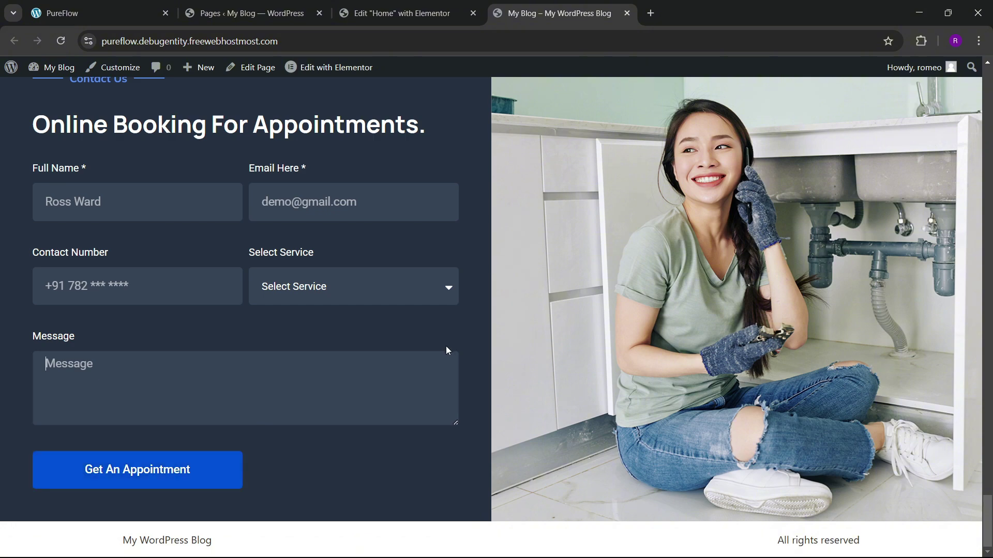
scroll(538, 295, "up", 3)
left_click(148, 6)
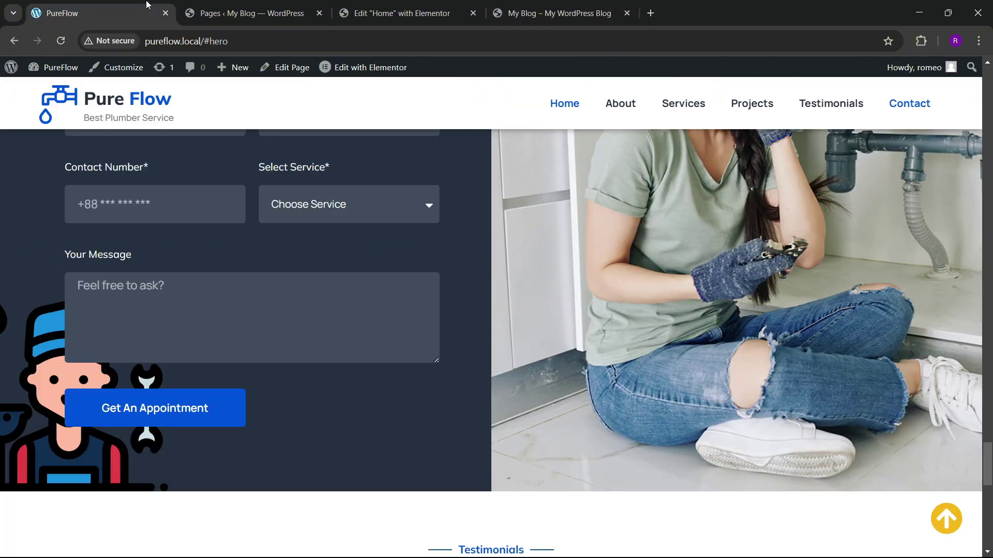
left_click(421, 6)
Step: Give the form's surrounding container 70 px padding on all sides and publish
scroll(517, 233, "up", 3)
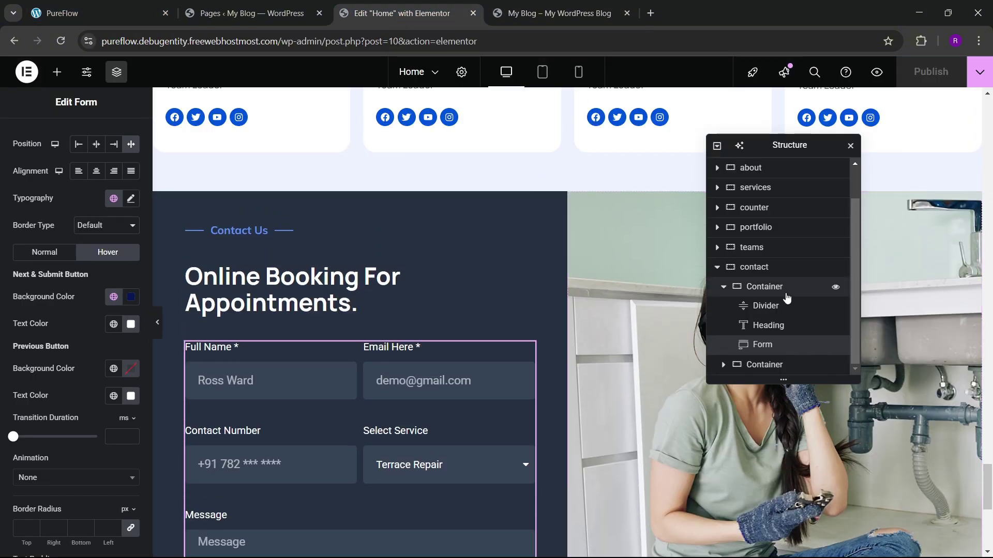
key("ctrl+z")
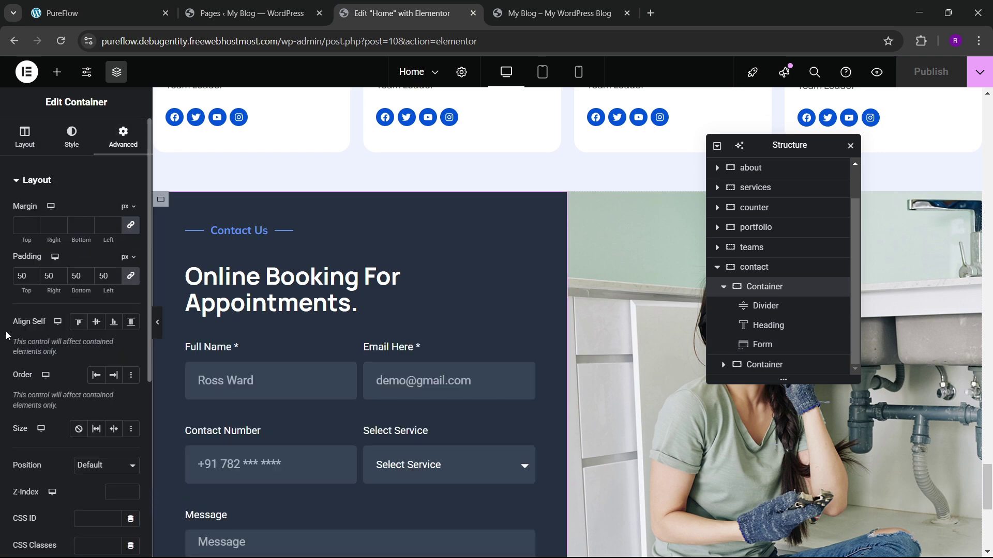
key("ctrl+z")
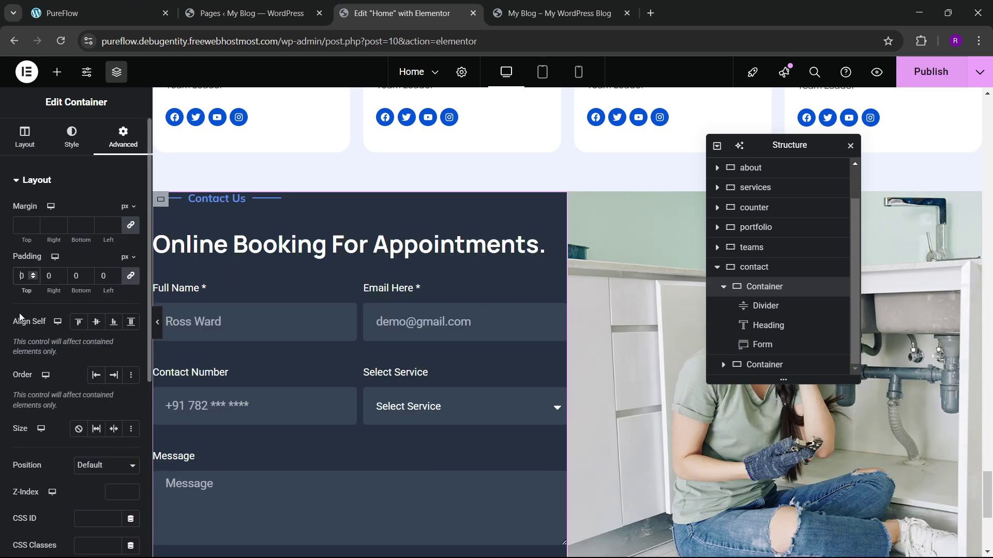
key("ctrl+z")
left_click(930, 71)
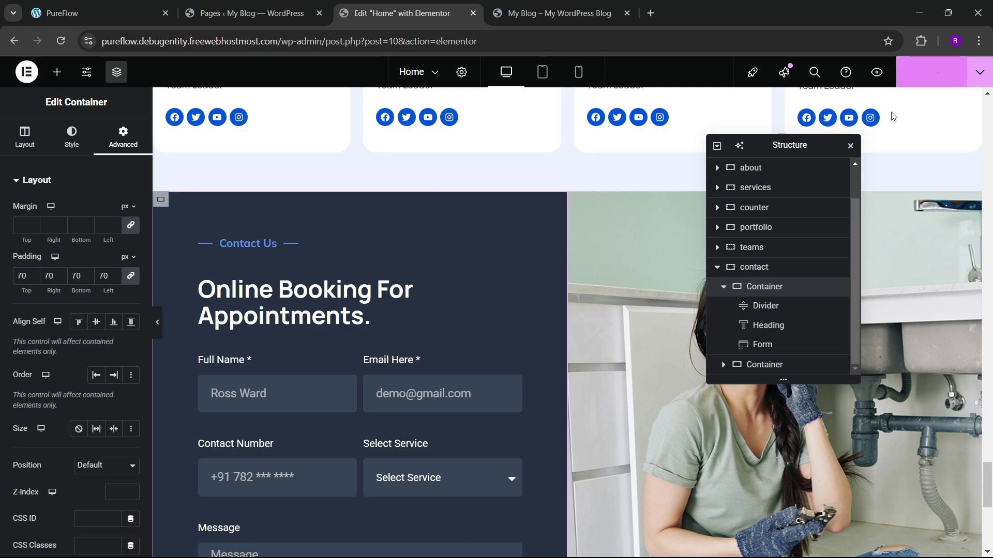
Step: Review the reference Testimonials section, save the padding change and reload the live page
left_click(98, 13)
scroll(80, 406, "down", 3)
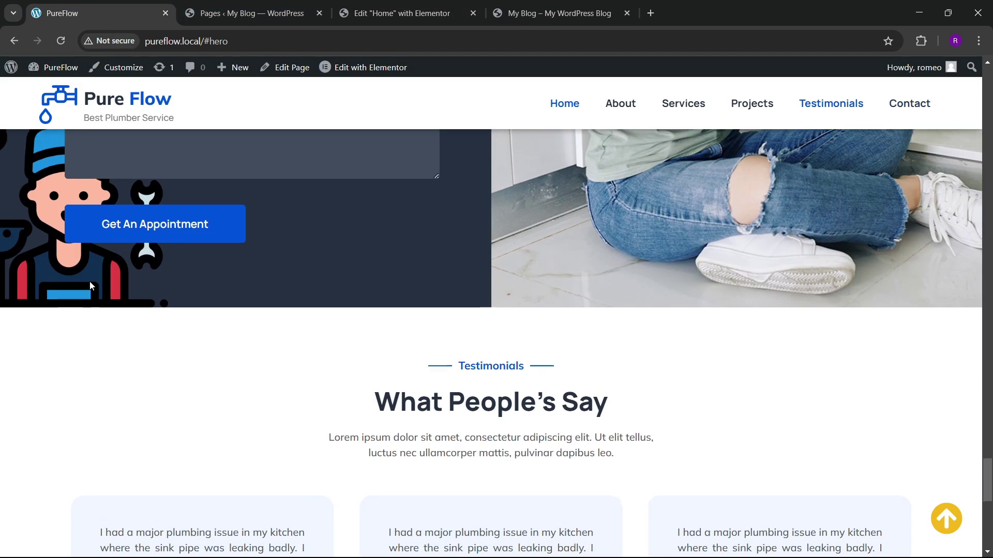
scroll(89, 281, "up", 3)
left_click(400, 13)
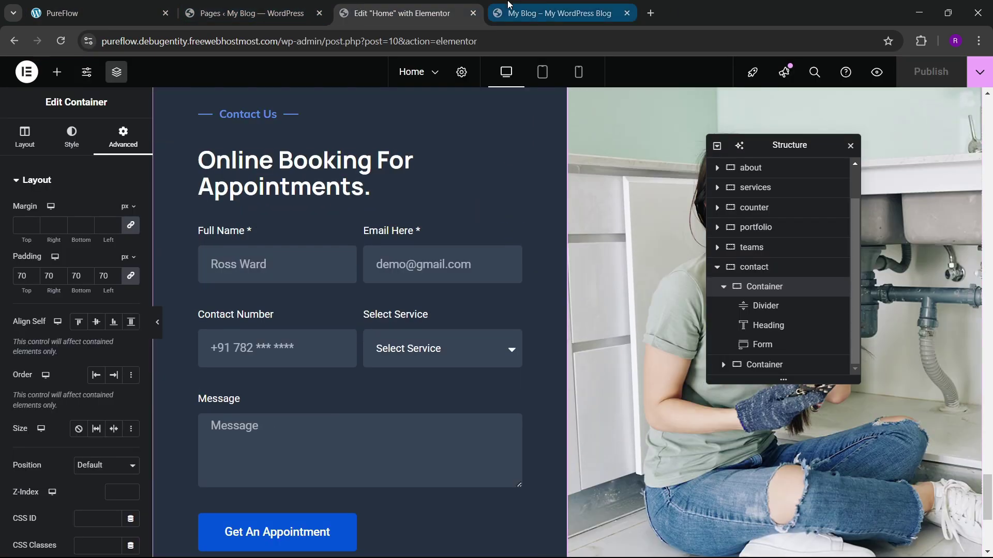
key("ctrl+Tab")
key("F5")
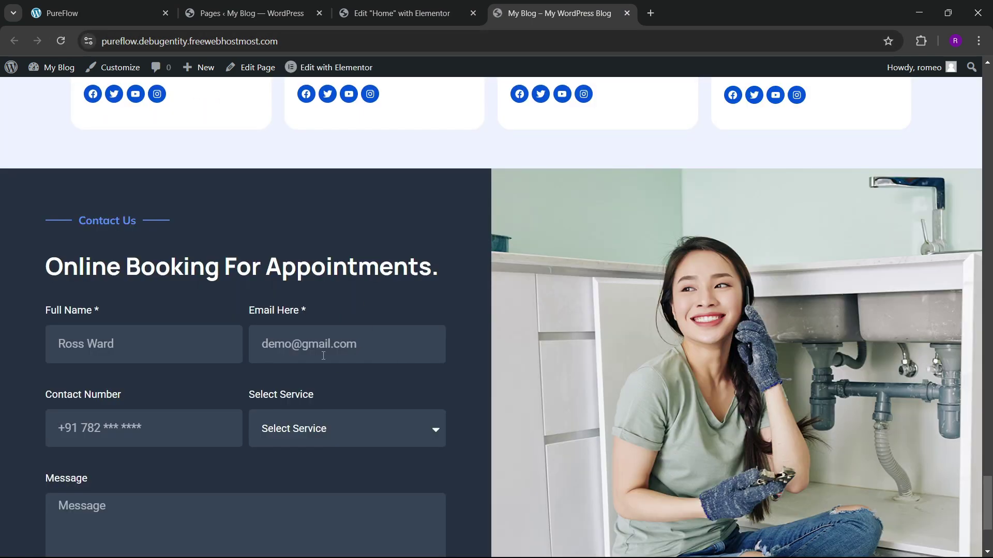
Step: Set the booking form's columns gap to 20 px
scroll(310, 337, "down", 3)
left_click(403, 13)
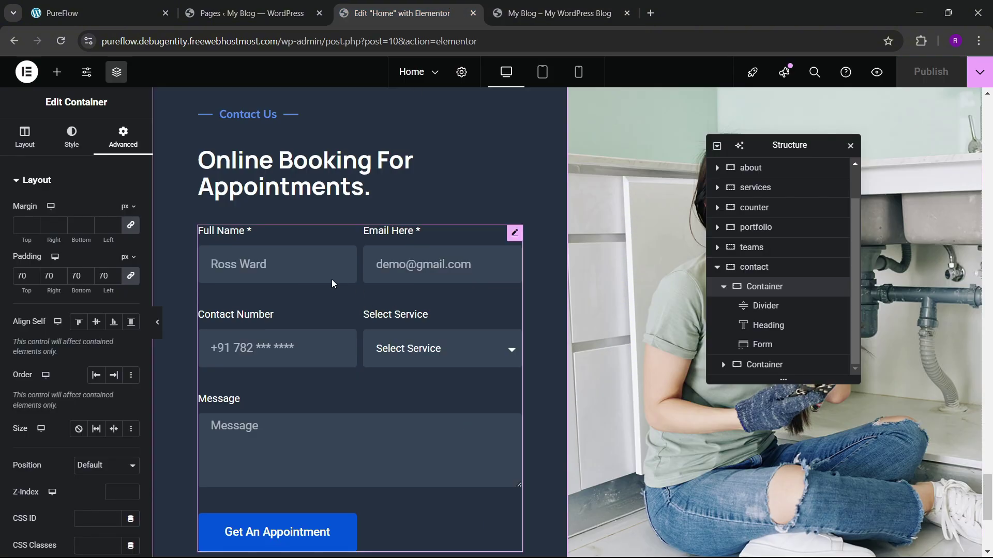
left_click(495, 245)
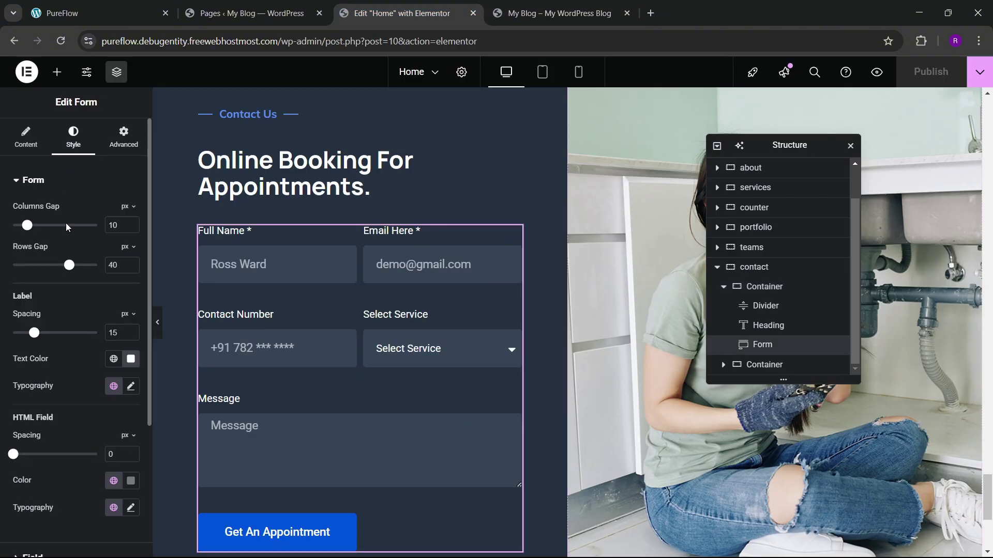
type("20")
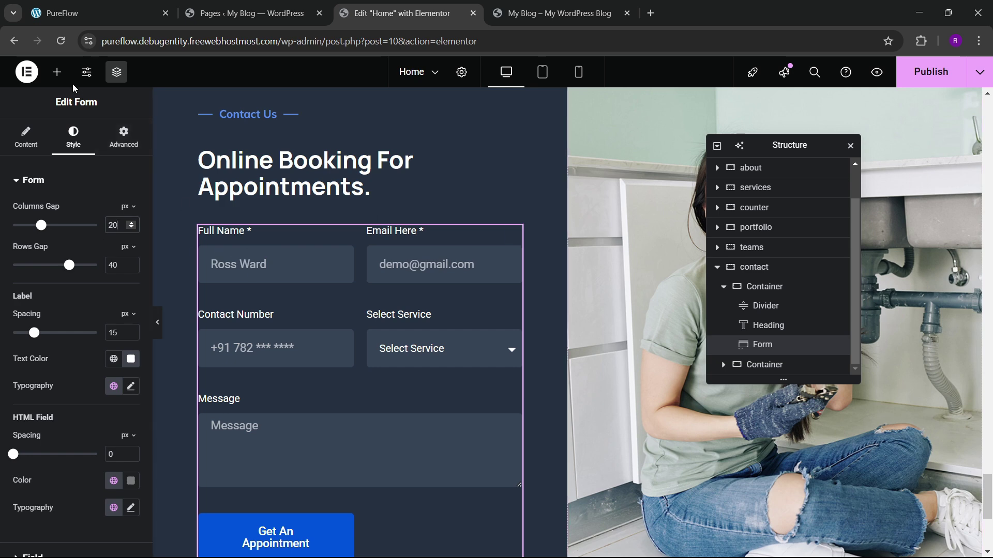
Step: Add an Image widget under the booking form showing contact-shape.png from the Media Library
left_click(58, 74)
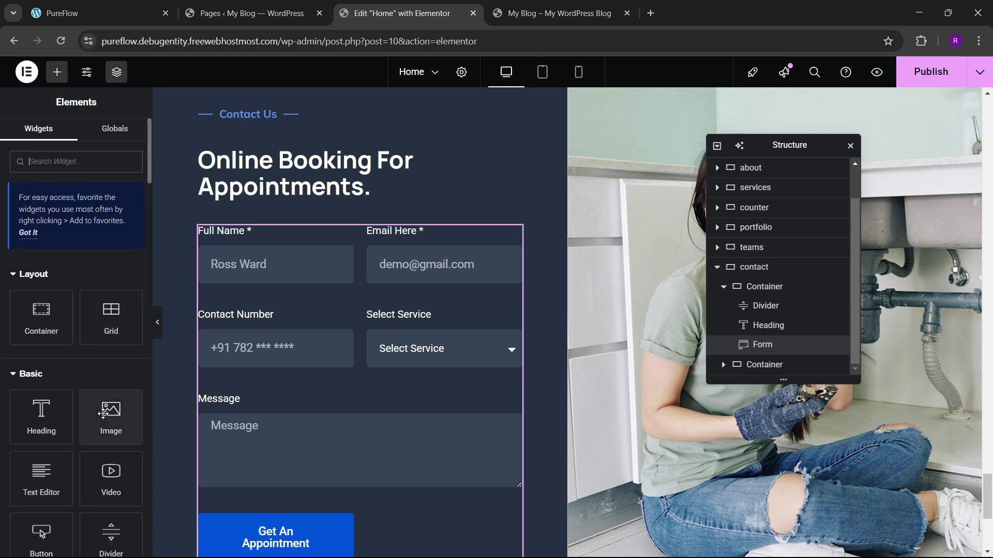
left_click_drag(110, 414, 269, 486)
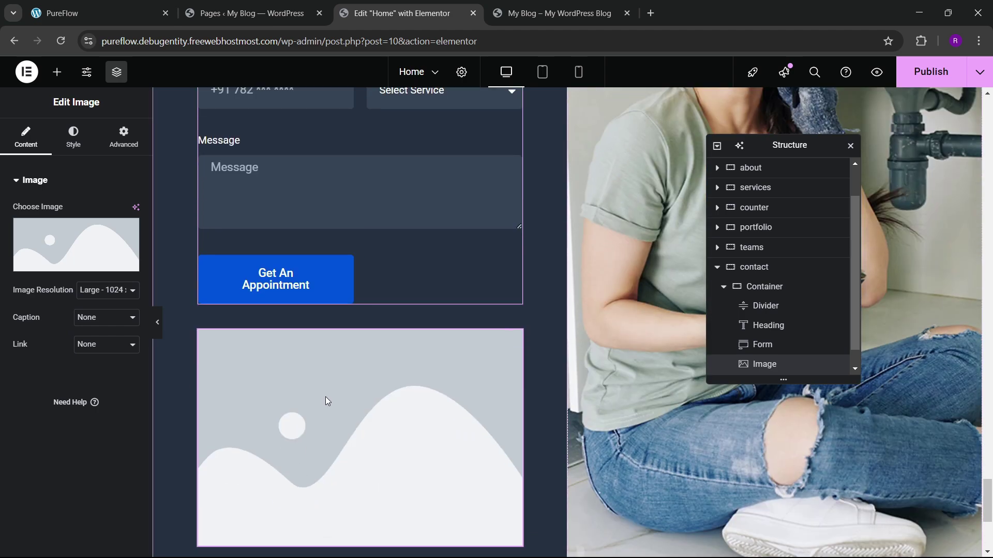
left_click(75, 253)
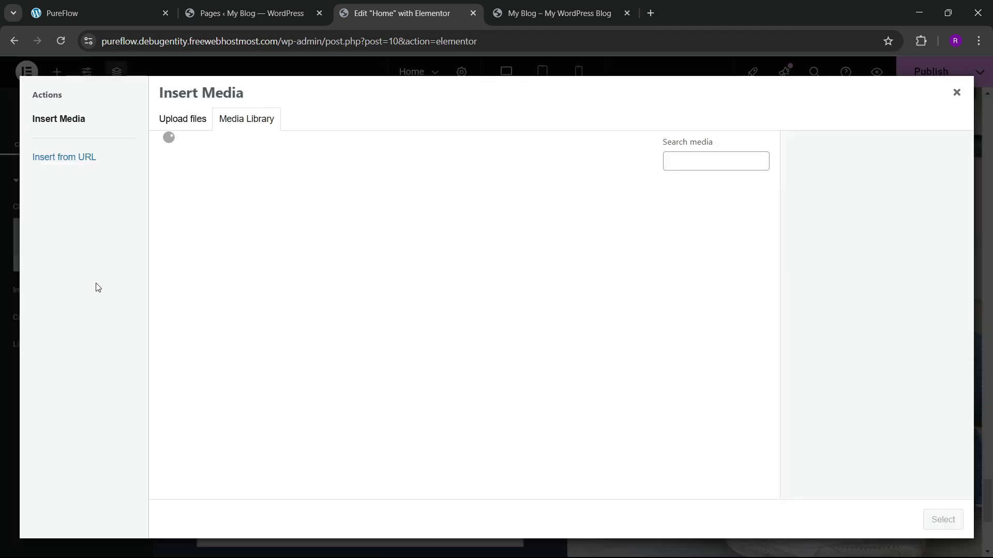
scroll(509, 363, "down", 10)
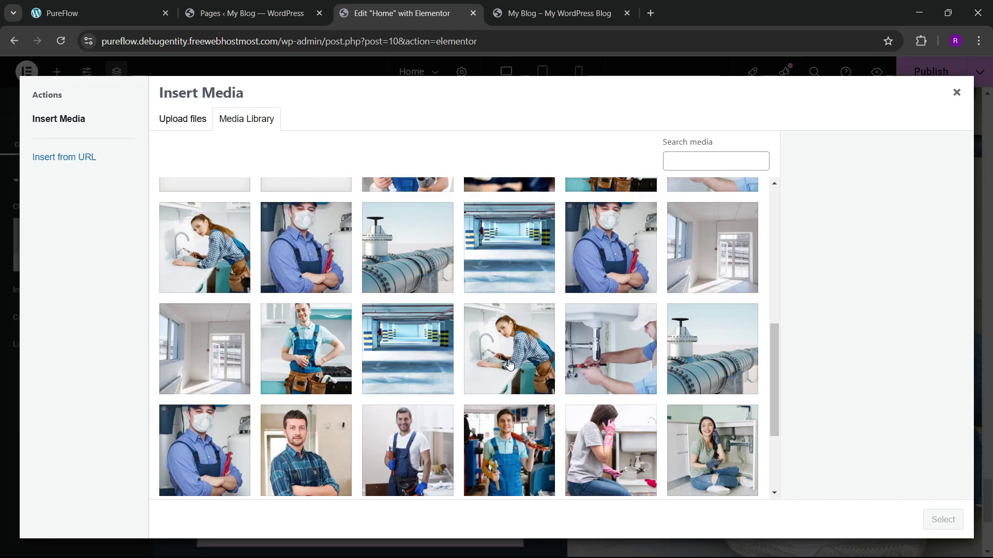
scroll(510, 364, "down", 3)
left_click(204, 406)
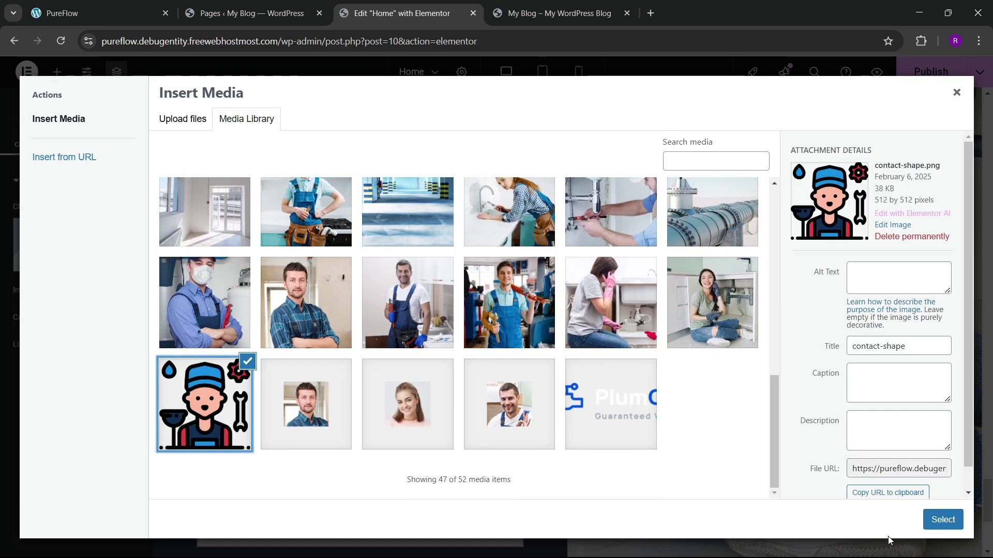
left_click(942, 519)
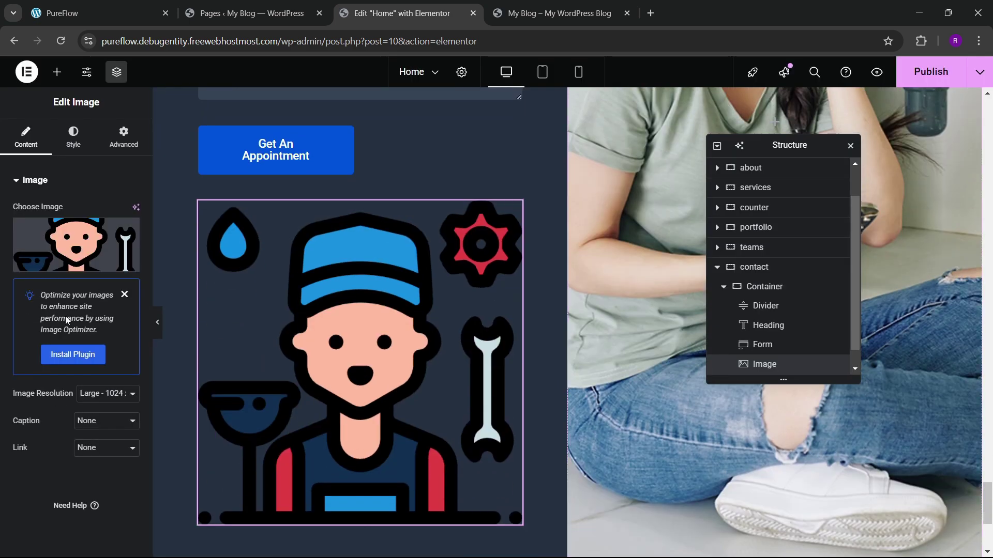
Step: Shrink the plumber icon to 33% width and align it left
left_click(74, 139)
left_click_drag(14, 252, 44, 262)
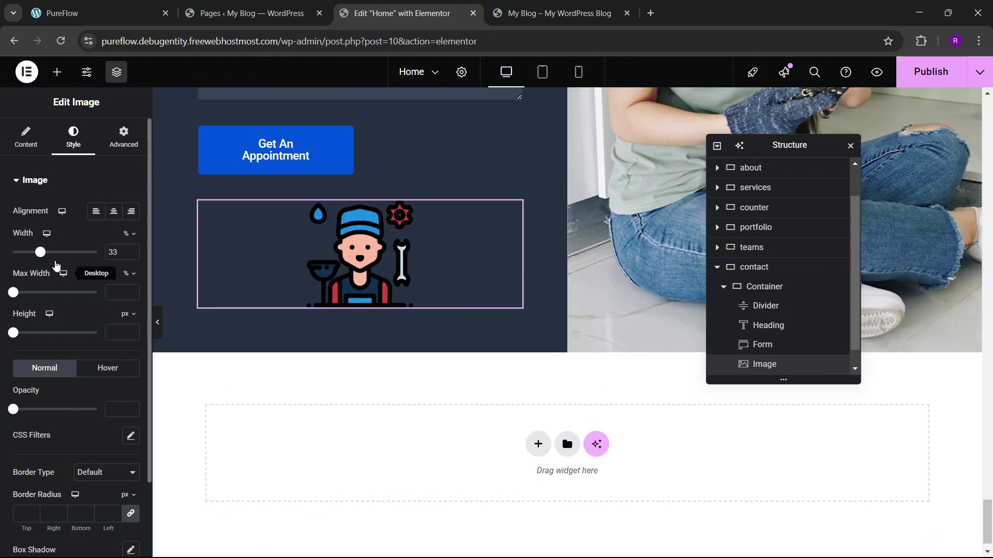
left_click(96, 211)
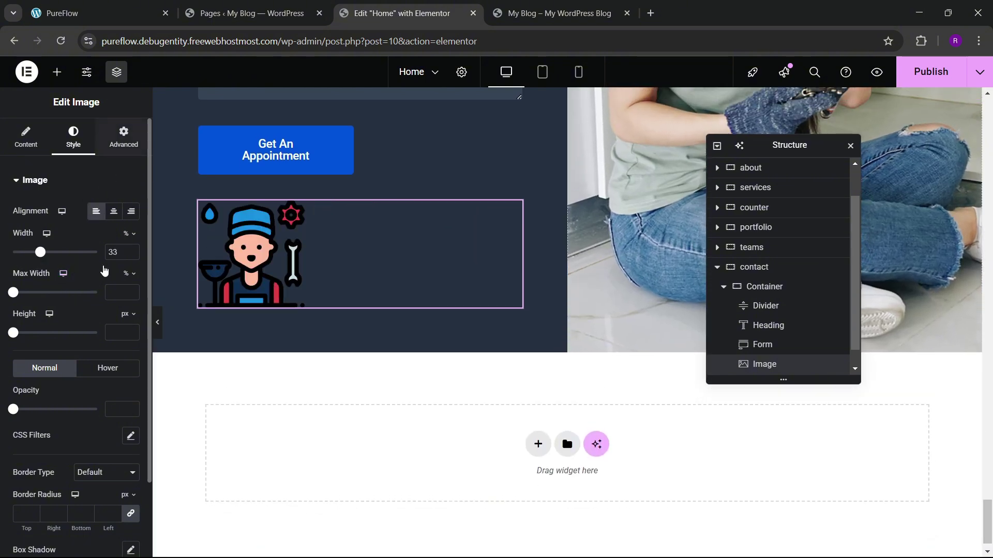
Step: Change the icon's position type to absolute after briefly trying fixed
left_click(123, 137)
scroll(43, 302, "down", 5)
left_click(95, 300)
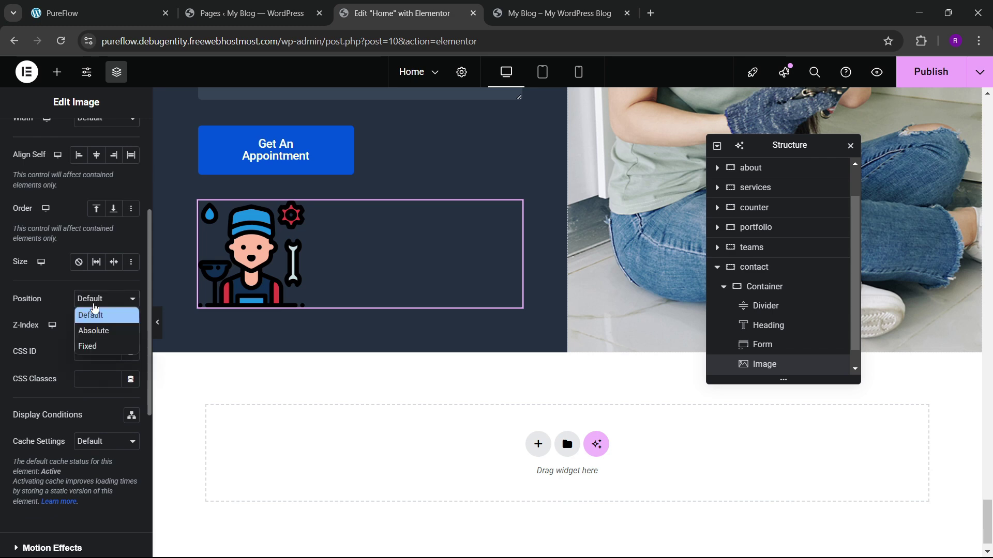
left_click(98, 347)
scroll(85, 340, "up", 1)
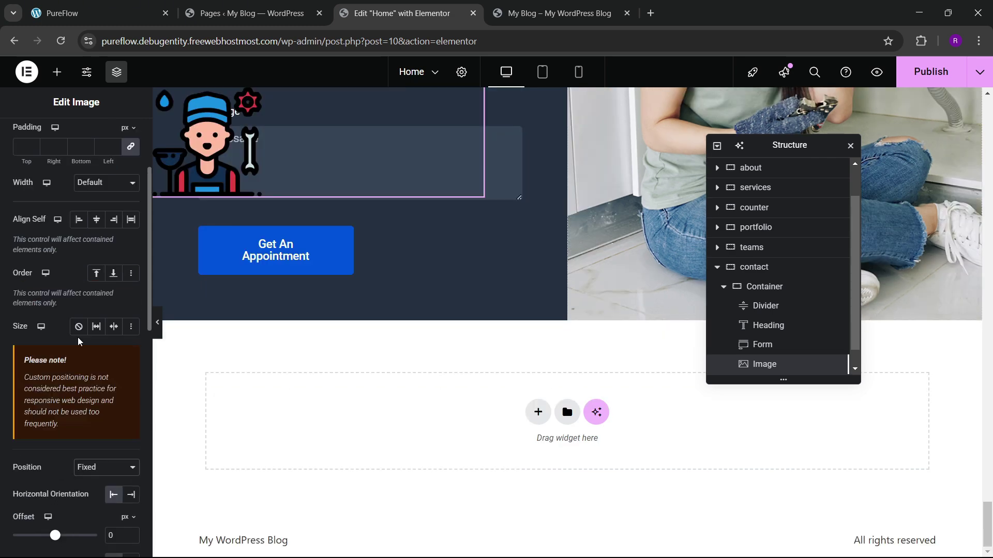
scroll(84, 340, "down", 3)
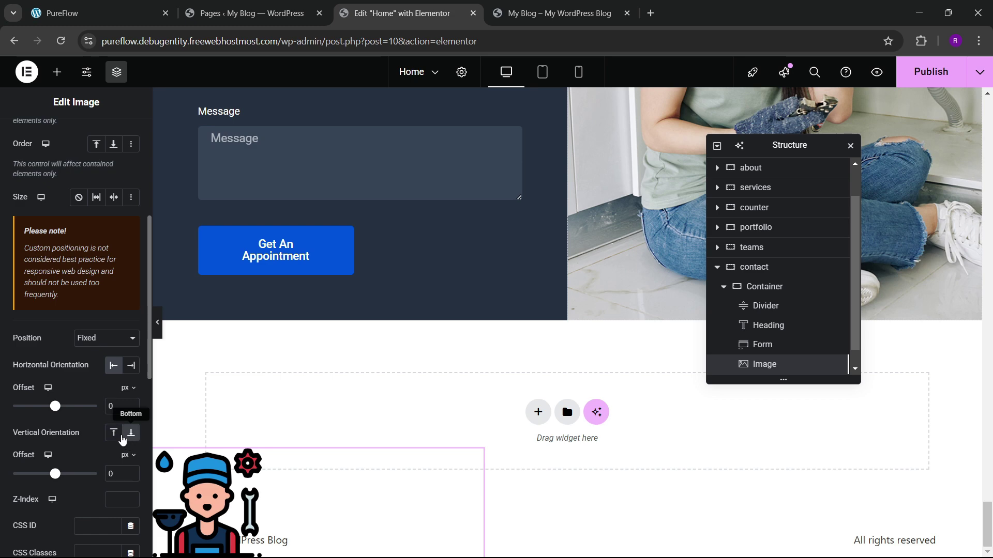
left_click(114, 434)
left_click(99, 338)
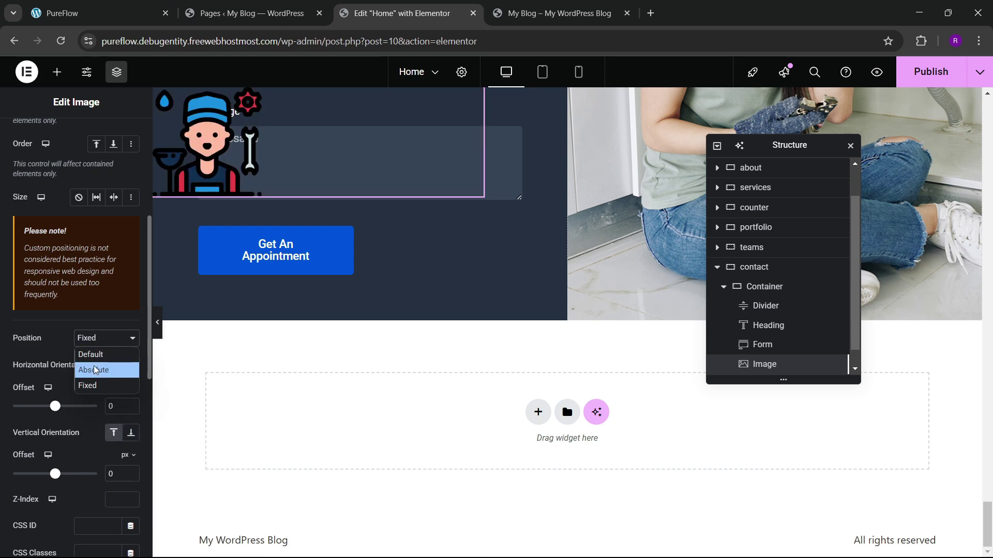
left_click(95, 368)
scroll(102, 362, "up", 4)
scroll(302, 305, "up", 6)
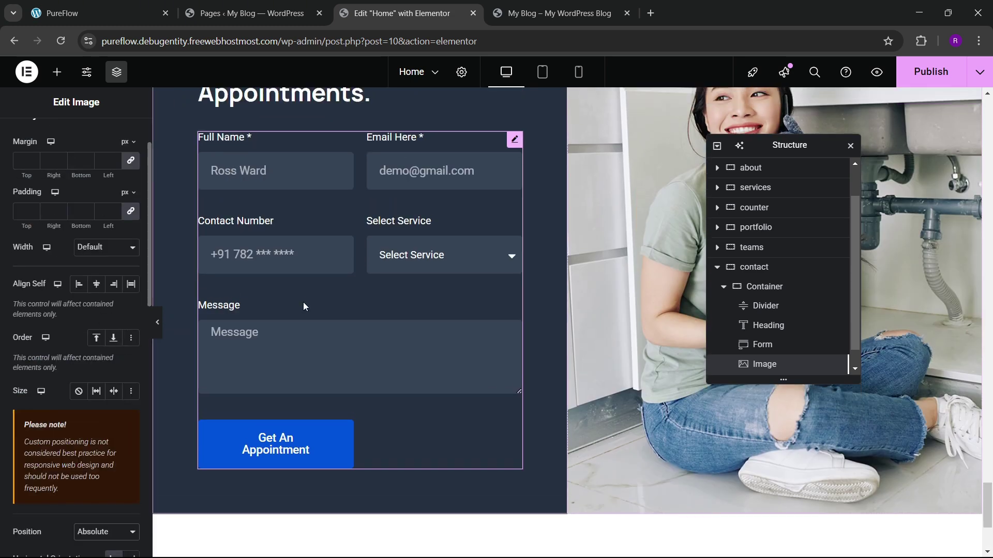
Step: Move the icon to 1 px horizontal, 600 px vertical offset over the button and preview
left_click_drag(312, 155, 293, 433)
scroll(57, 351, "down", 6)
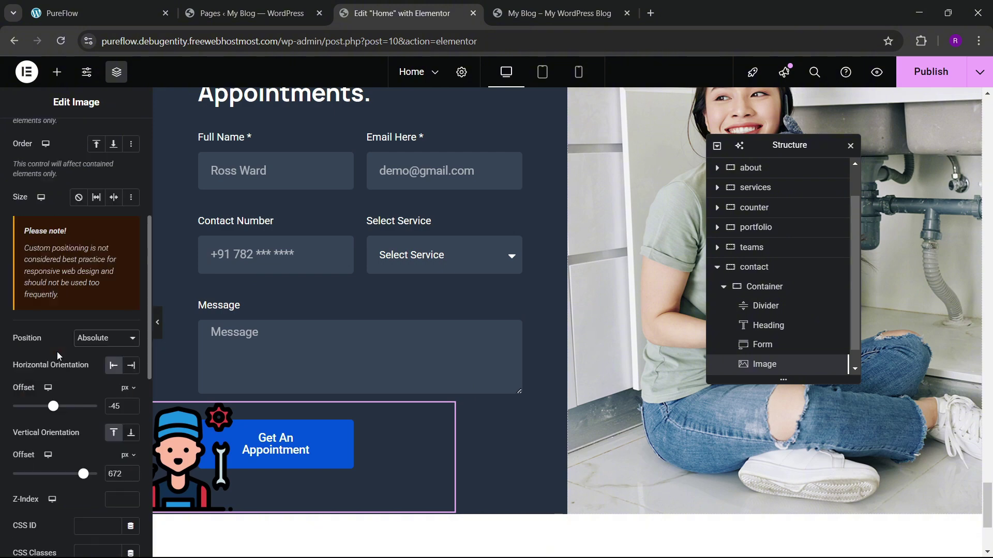
left_click(158, 335)
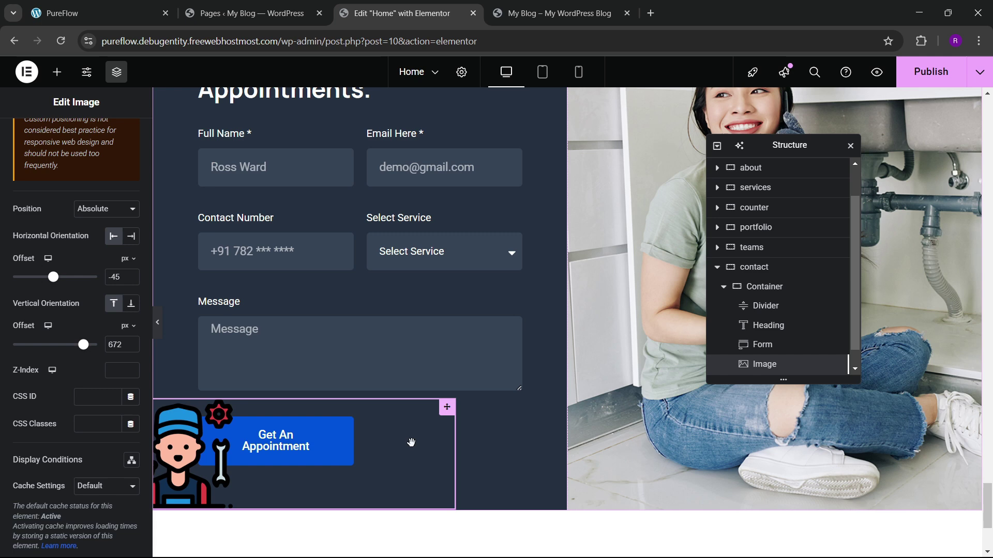
left_click_drag(412, 442, 432, 398)
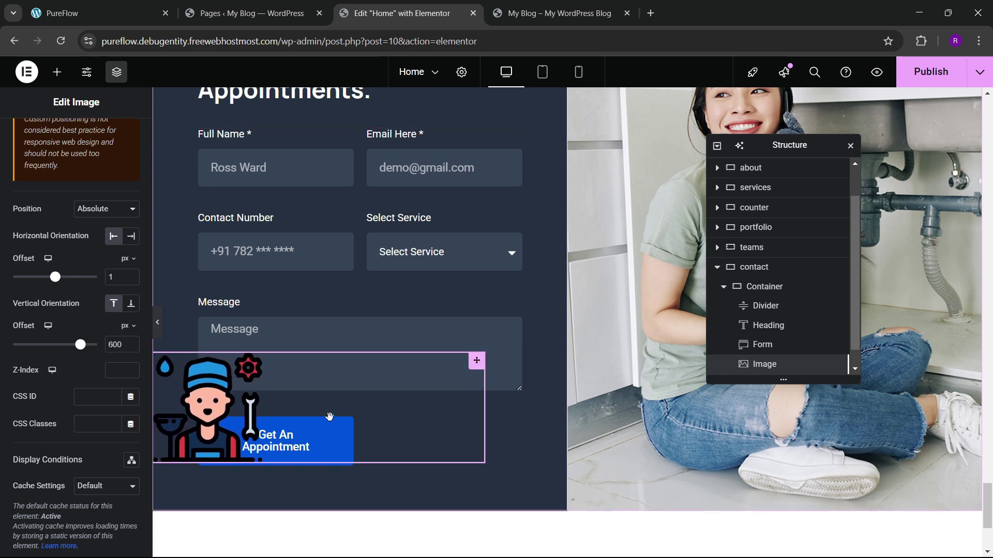
scroll(51, 272, "up", 3)
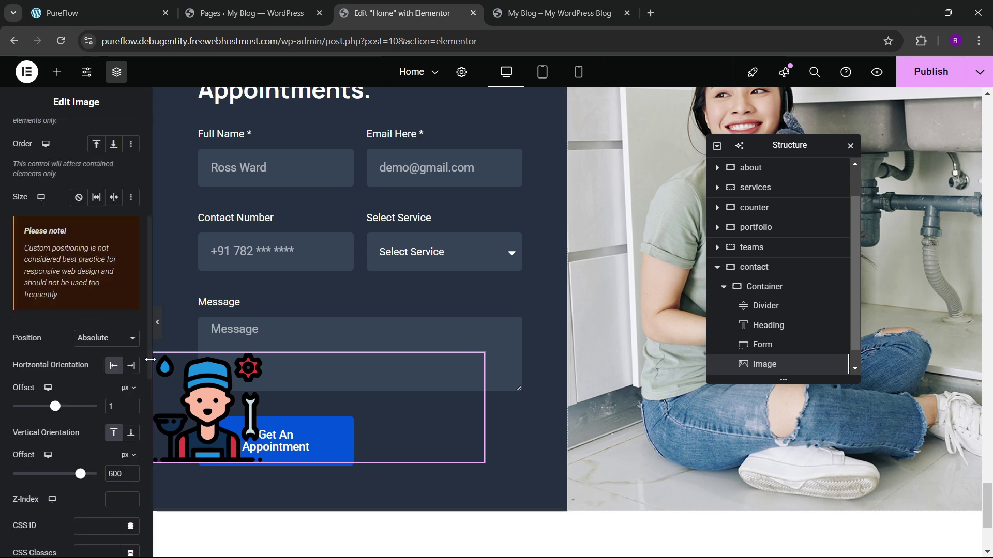
left_click(158, 322)
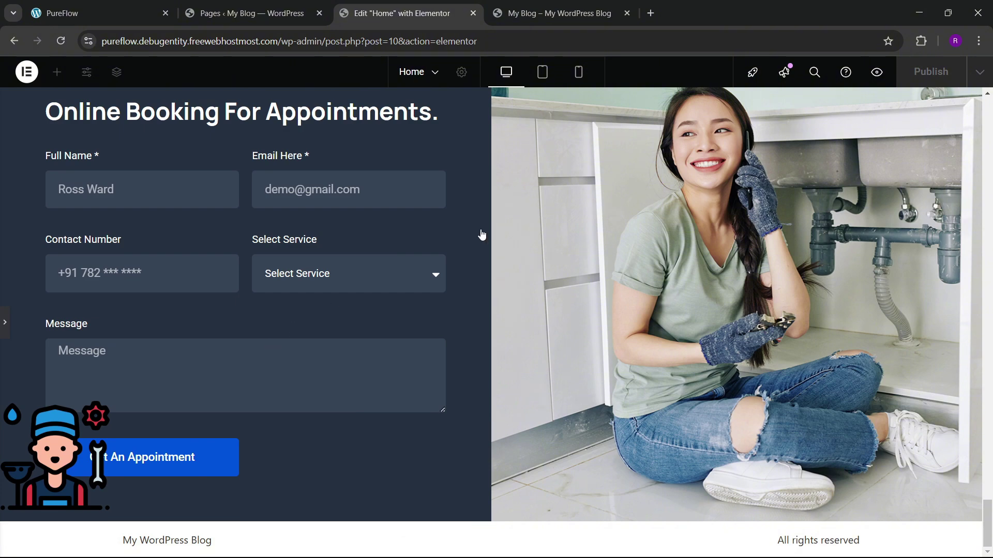
Step: Give the booking form a z-index of 100 and publish the page
key("ctrl+i")
key("ctrl+p")
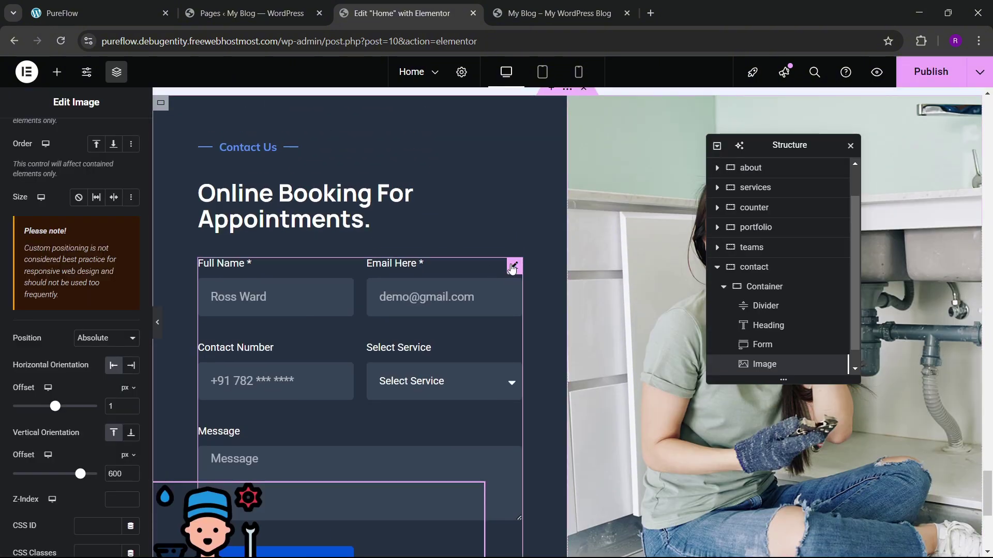
left_click(124, 143)
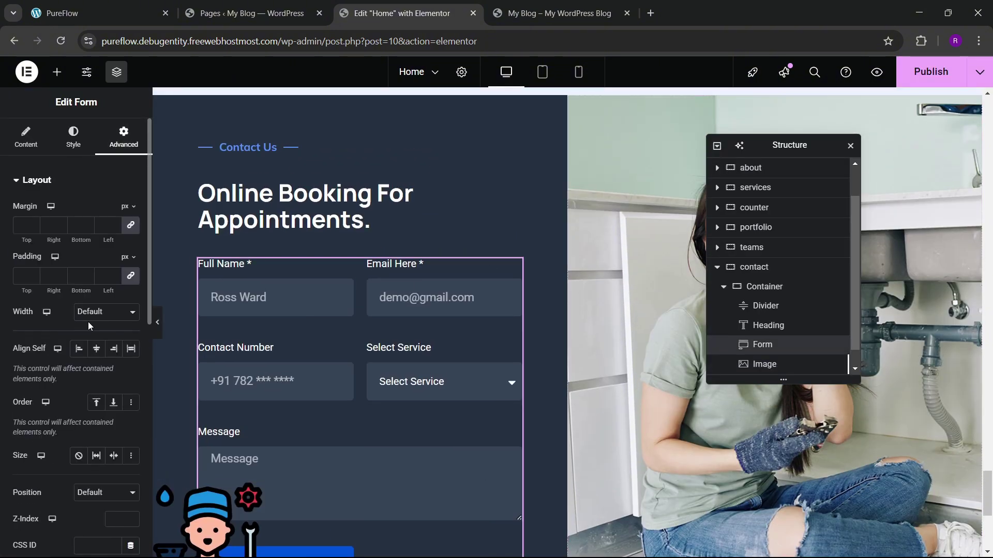
scroll(88, 321, "down", 5)
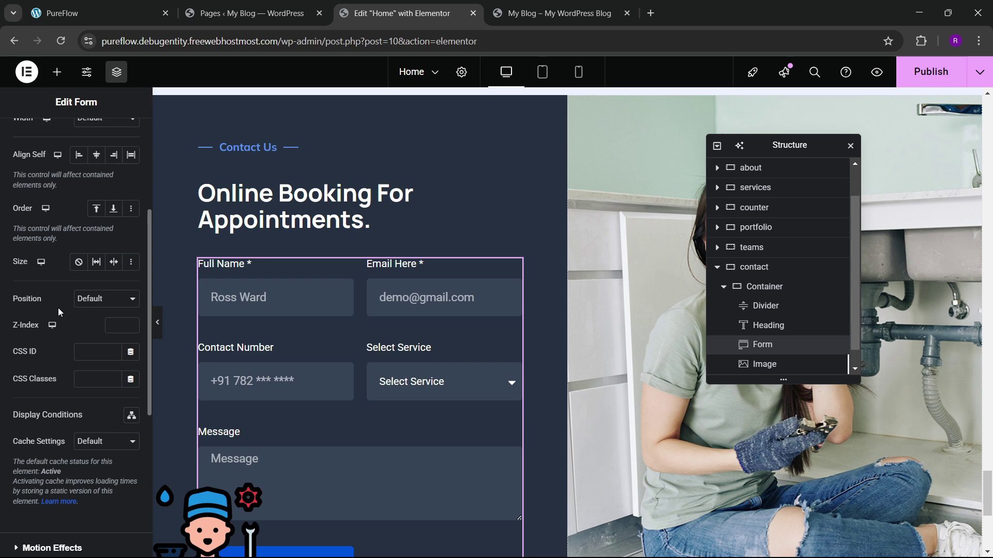
left_click(126, 326)
type("100")
scroll(259, 362, "down", 4)
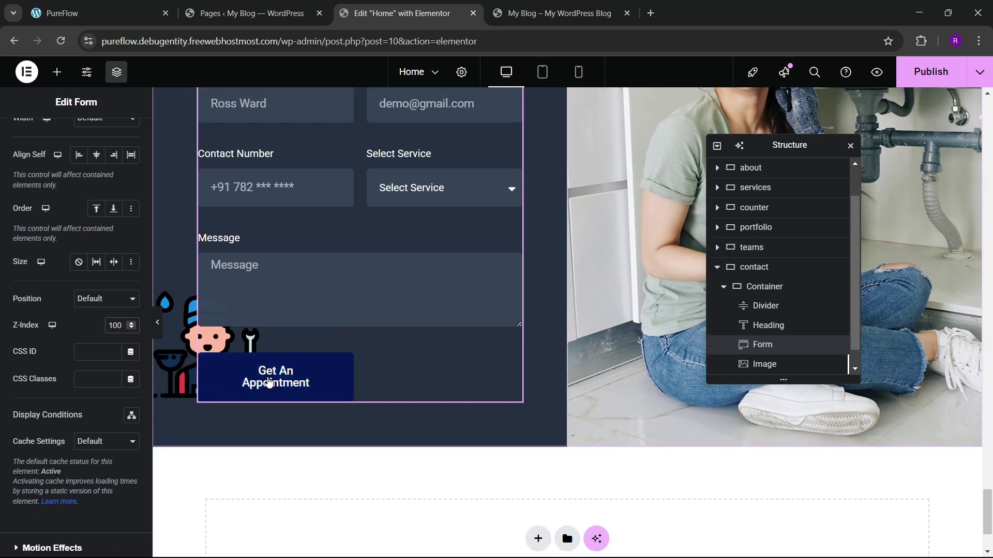
left_click(931, 71)
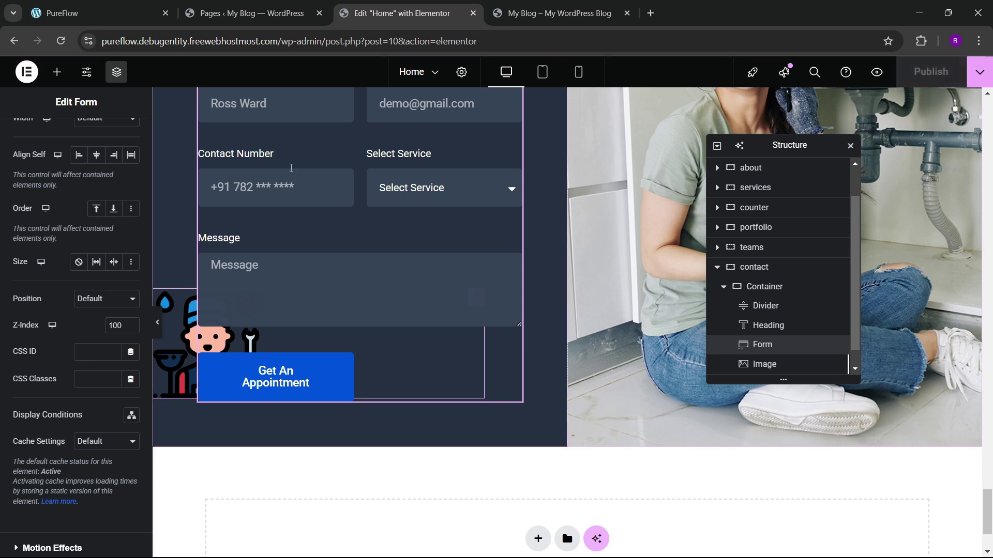
Step: Check the live form's Select Service dropdown and the local PureFlow site
key("ctrl+Tab")
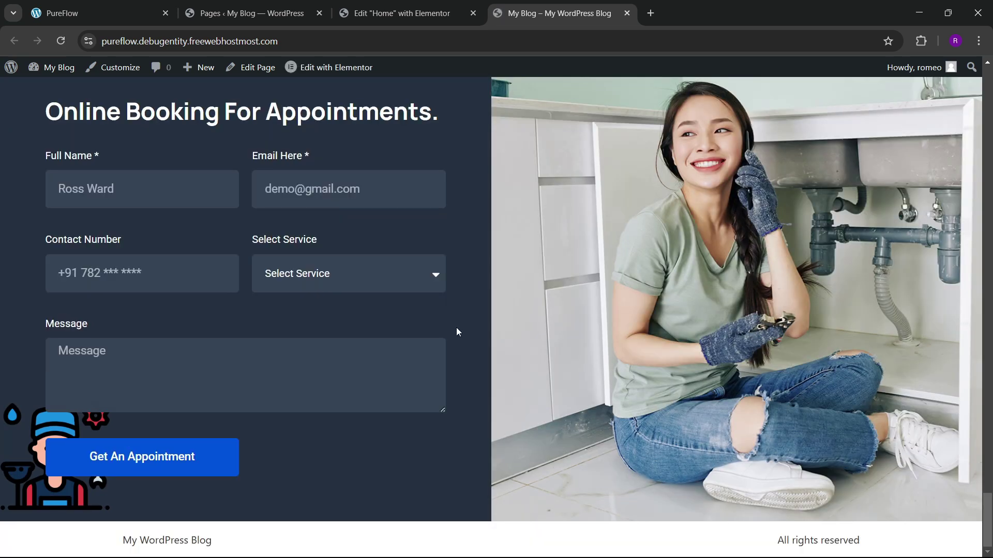
scroll(71, 384, "down", 3)
scroll(348, 350, "up", 3)
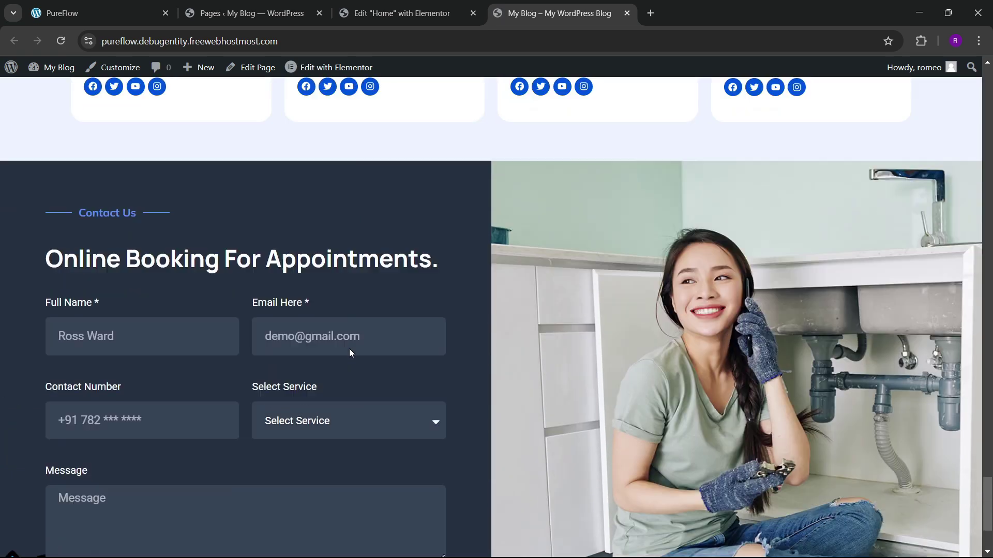
scroll(349, 350, "down", 3)
left_click(333, 274)
left_click(241, 312)
scroll(227, 311, "up", 5)
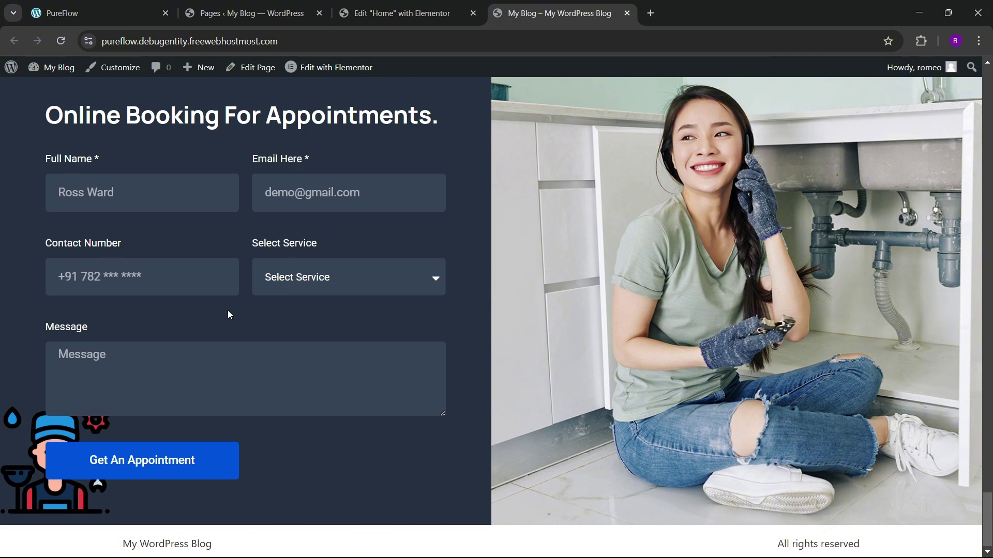
scroll(231, 315, "down", 5)
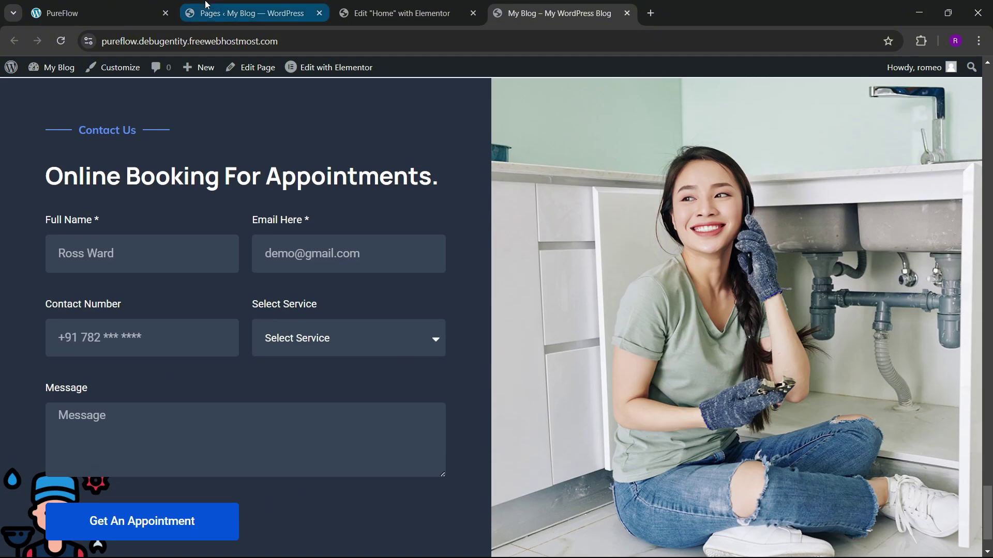
left_click(77, 13)
scroll(465, 311, "down", 5)
scroll(498, 313, "down", 5)
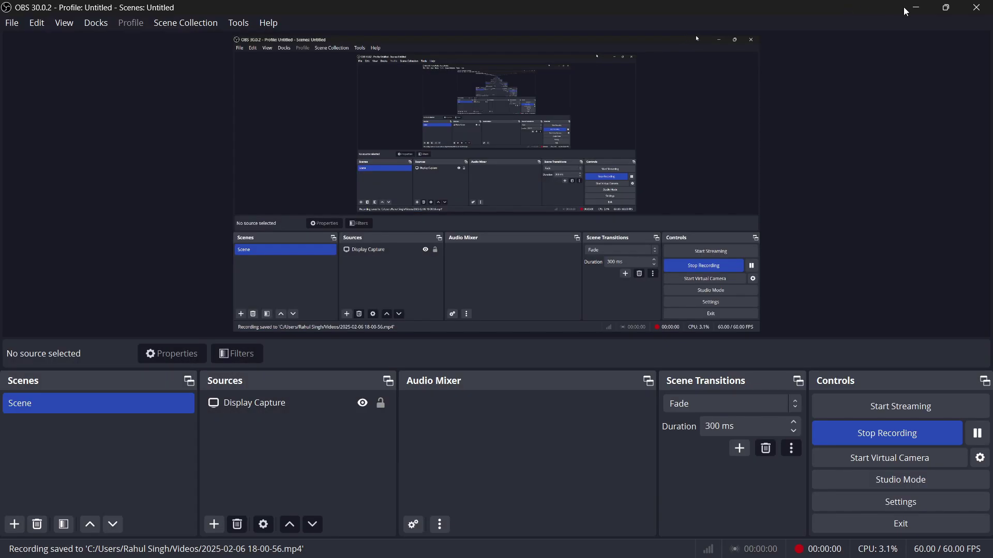
left_click(934, 8)
scroll(484, 300, "up", 8)
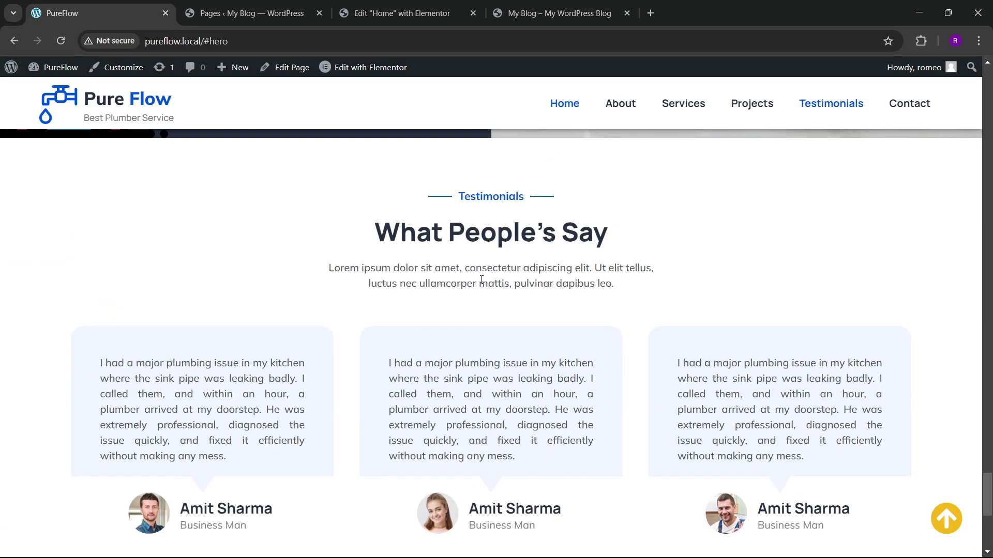
left_click(421, 7)
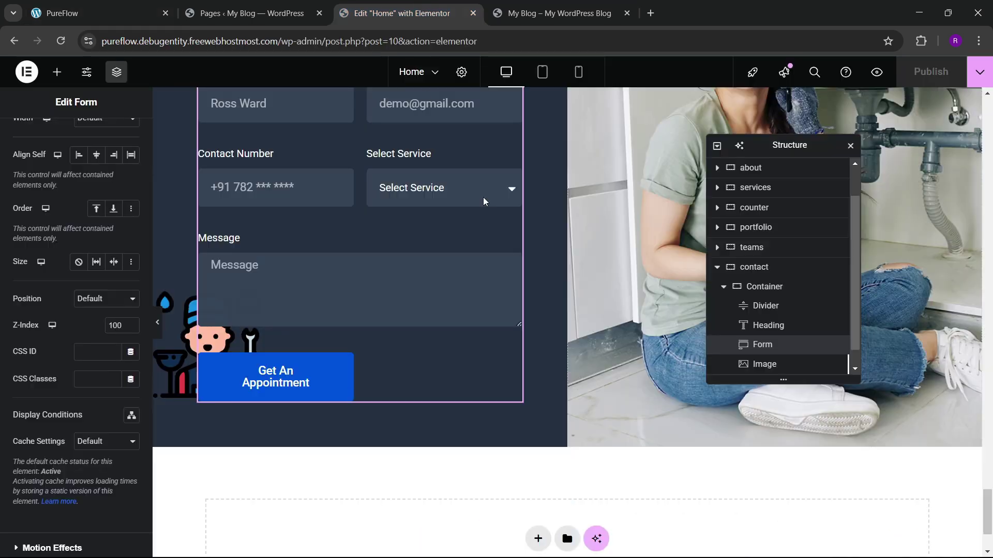
Step: Copy the Portfolio section from its right-click menu
scroll(556, 284, "up", 12)
scroll(557, 282, "up", 10)
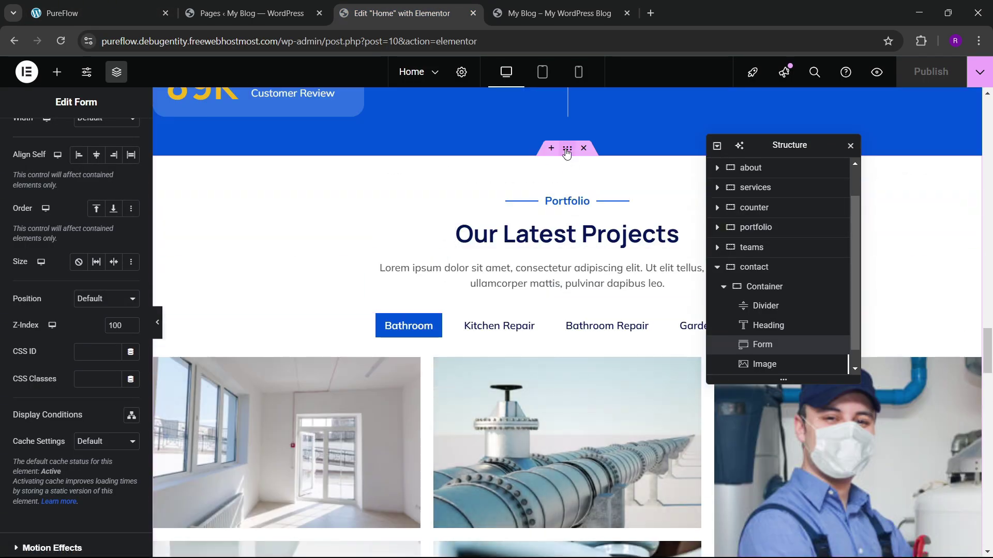
right_click(567, 153)
left_click(590, 235)
Step: Paste the copied portfolio section into the empty container and rename it testimonials
scroll(434, 325, "down", 6)
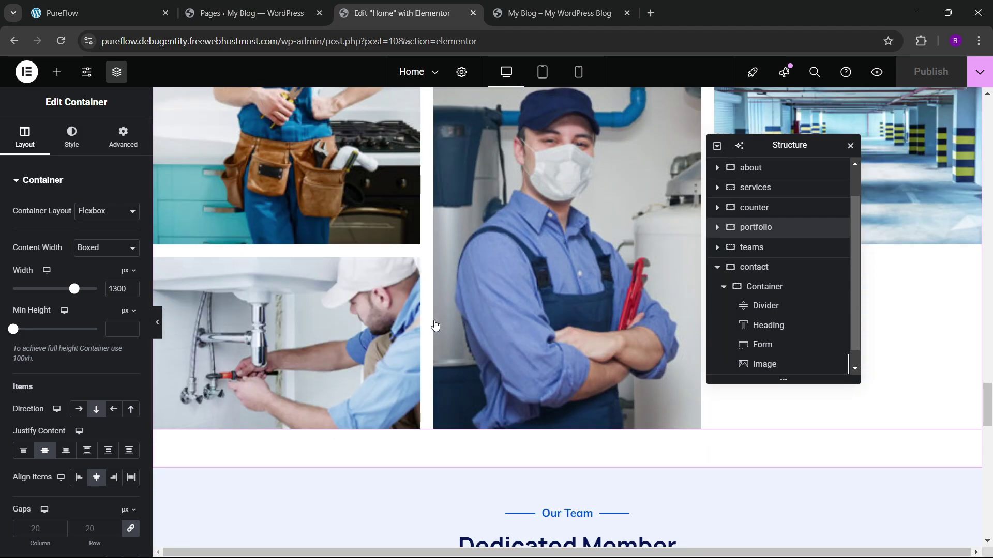
scroll(438, 329, "down", 15)
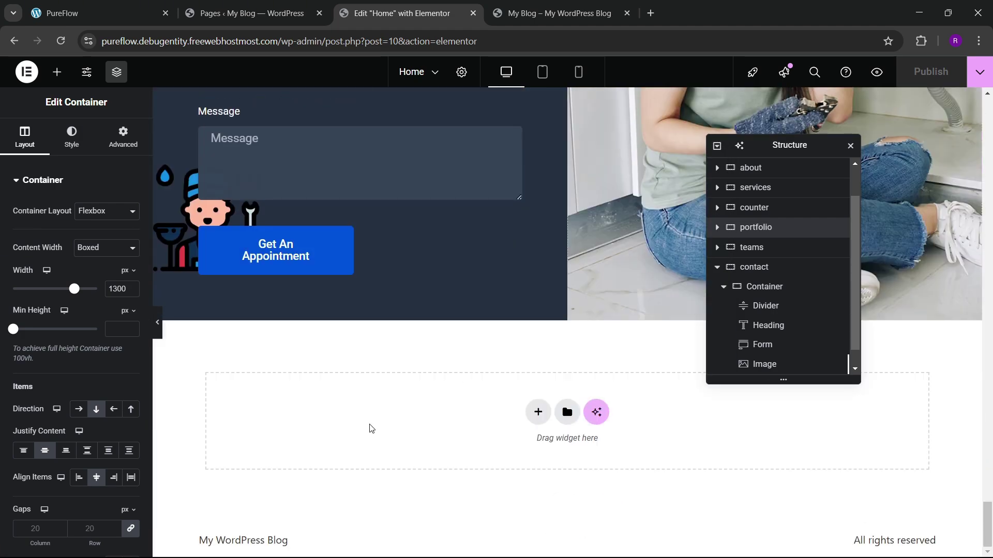
right_click(370, 428)
left_click(409, 440)
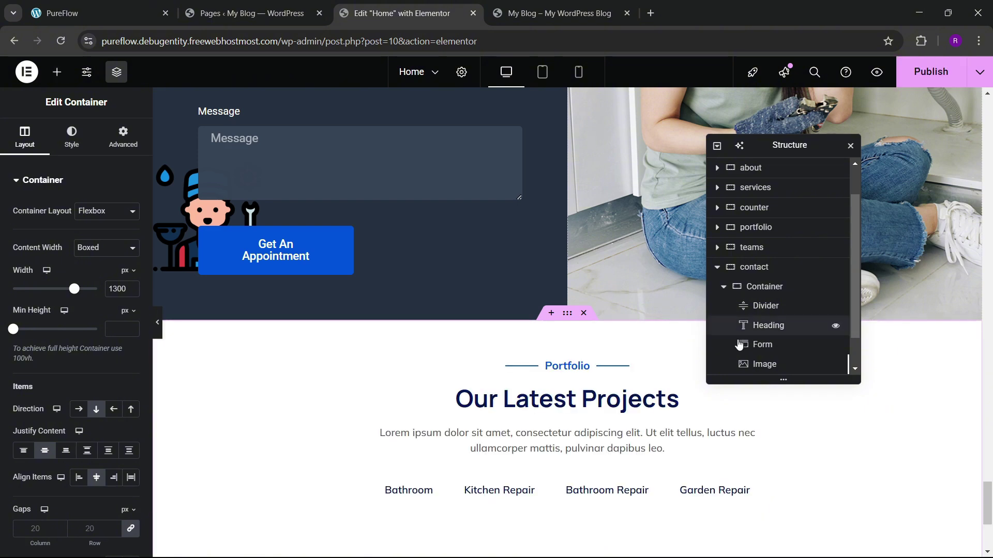
scroll(740, 349, "down", 1)
double_click(745, 365)
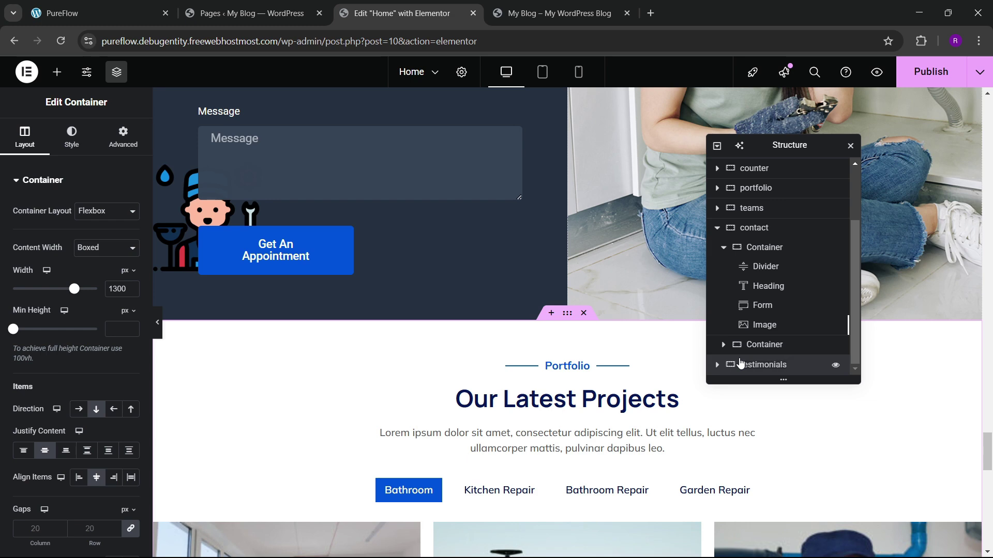
Step: Replace the pasted section's heading with 'What People's Say' copied from the live site
left_click(135, 6)
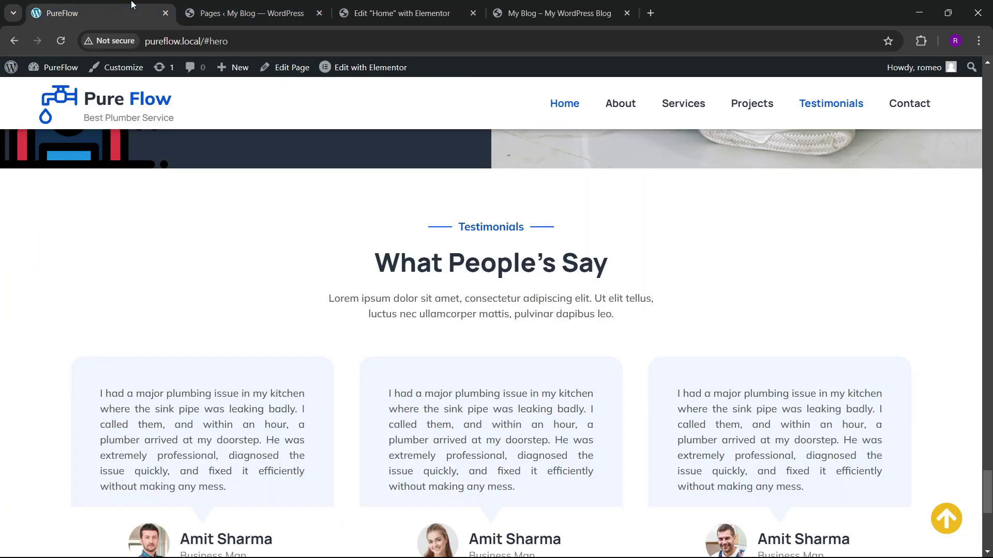
left_click(417, 6)
key("ctrl+z")
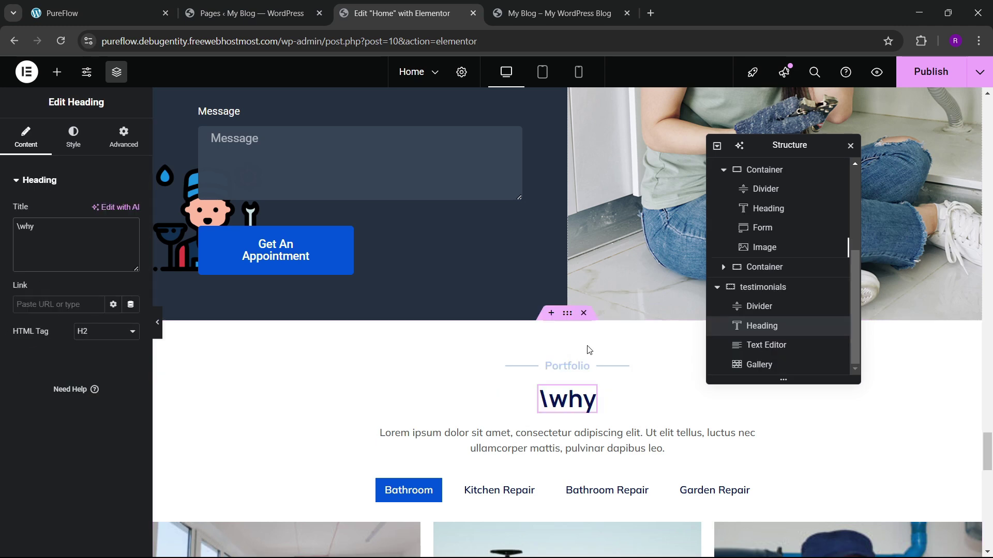
scroll(517, 315, "down", 5)
scroll(436, 277, "up", 3)
scroll(465, 279, "down", 2)
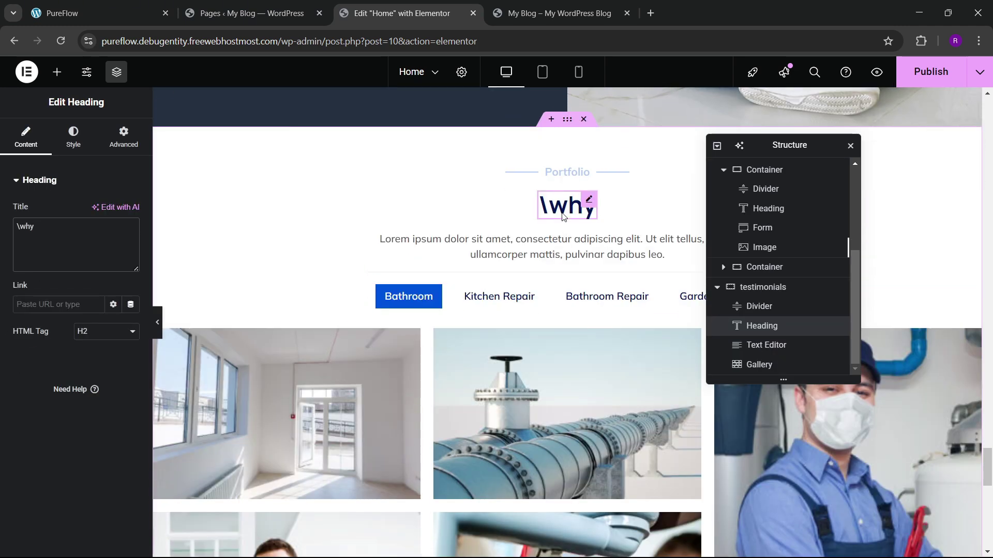
left_click(78, 12)
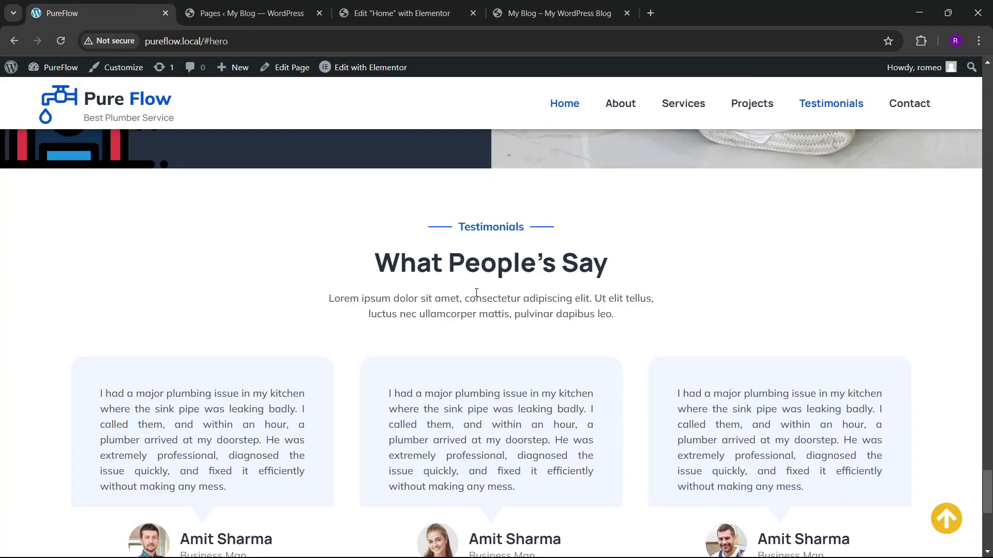
left_click_drag(403, 269, 611, 258)
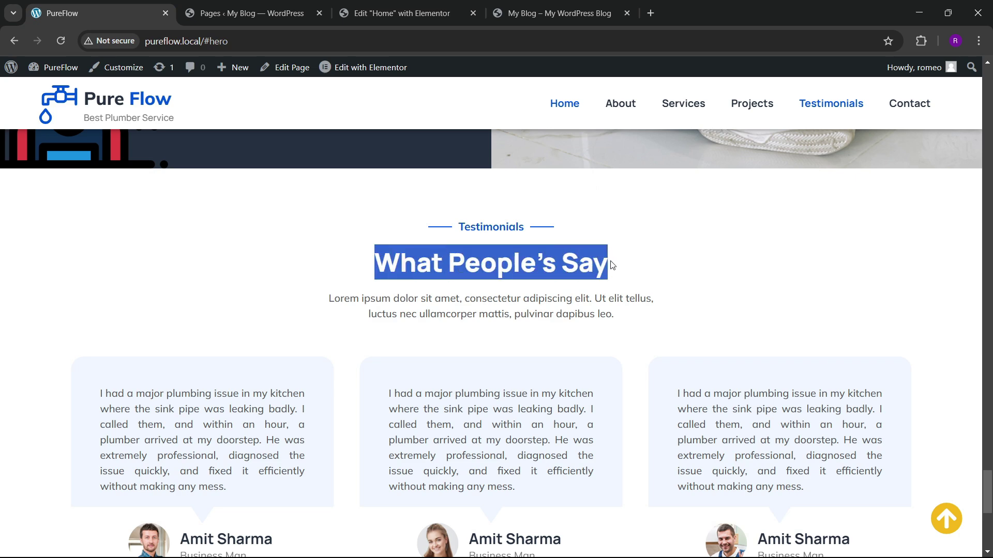
left_click(398, 13)
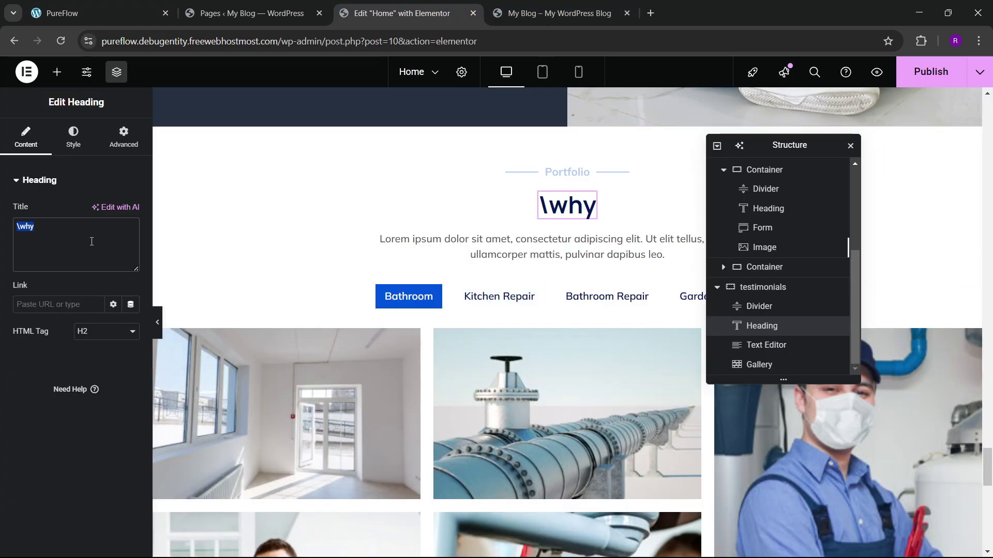
key("ctrl+v")
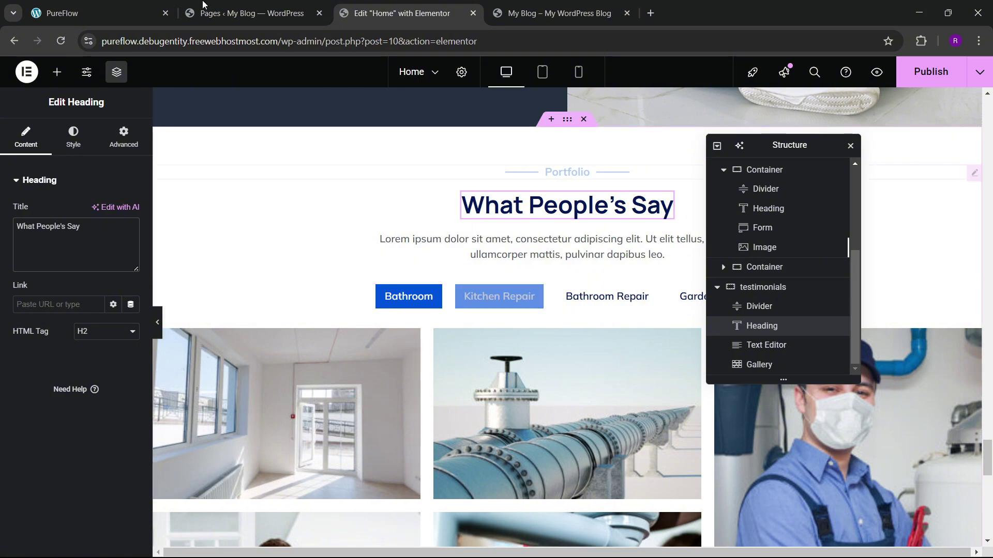
Step: Bring up the right-click menu of the image gallery below the heading
left_click(125, 4)
left_click(344, 20)
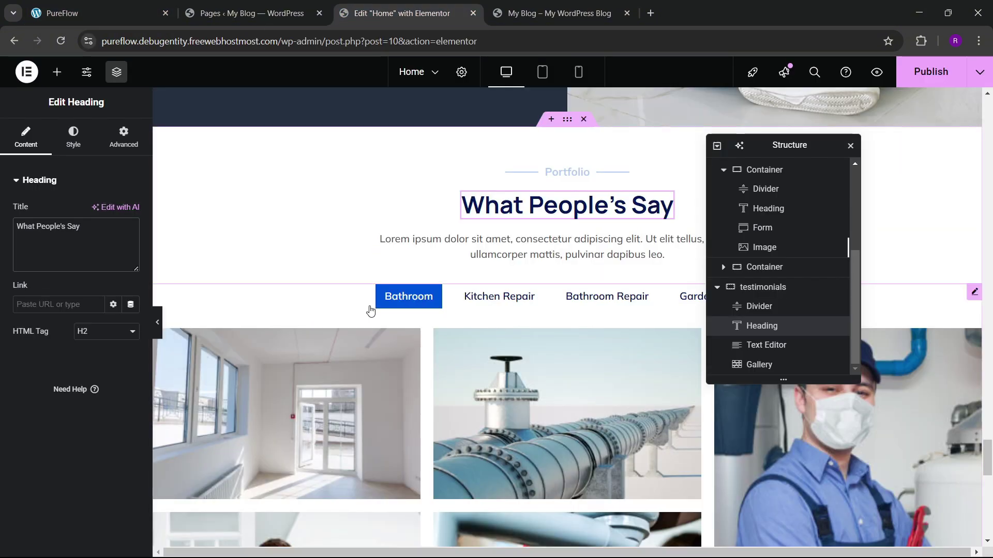
left_click(321, 307)
right_click(317, 321)
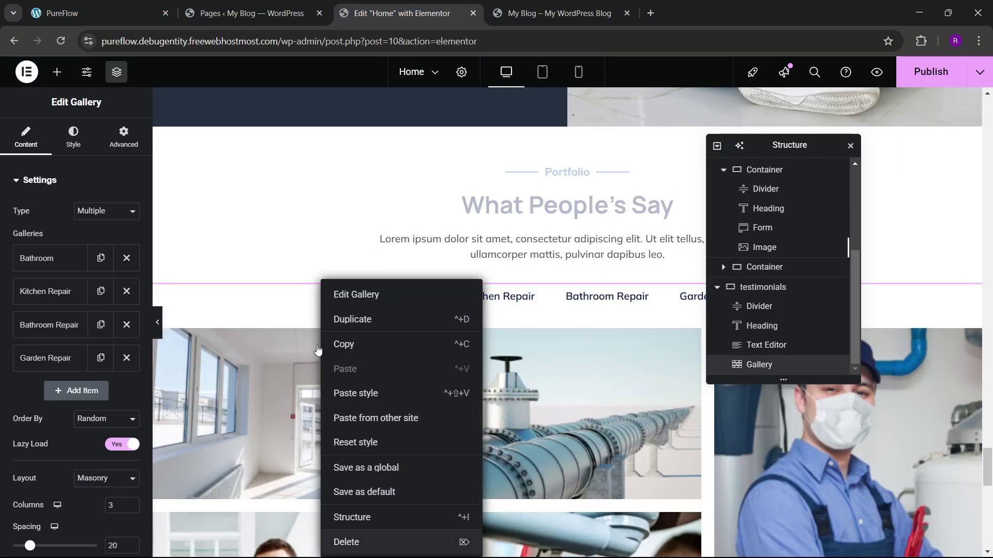
Step: Delete the image gallery from the testimonials section and publish the page
left_click(354, 543)
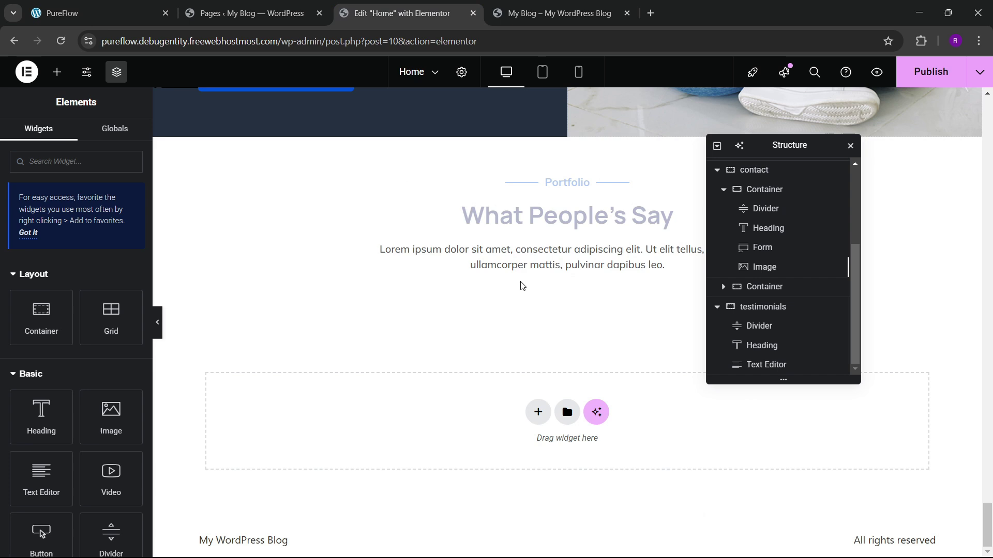
left_click(576, 177)
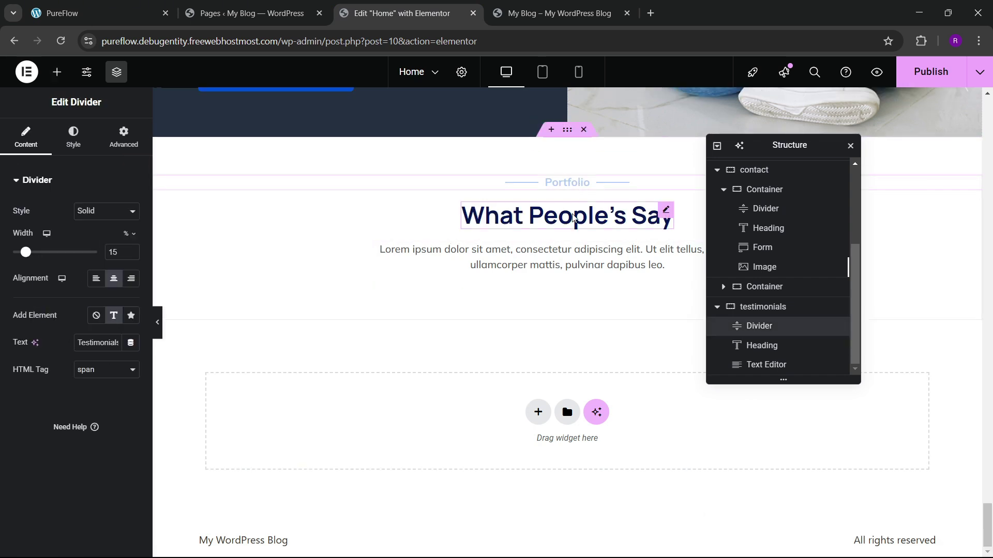
left_click(908, 84)
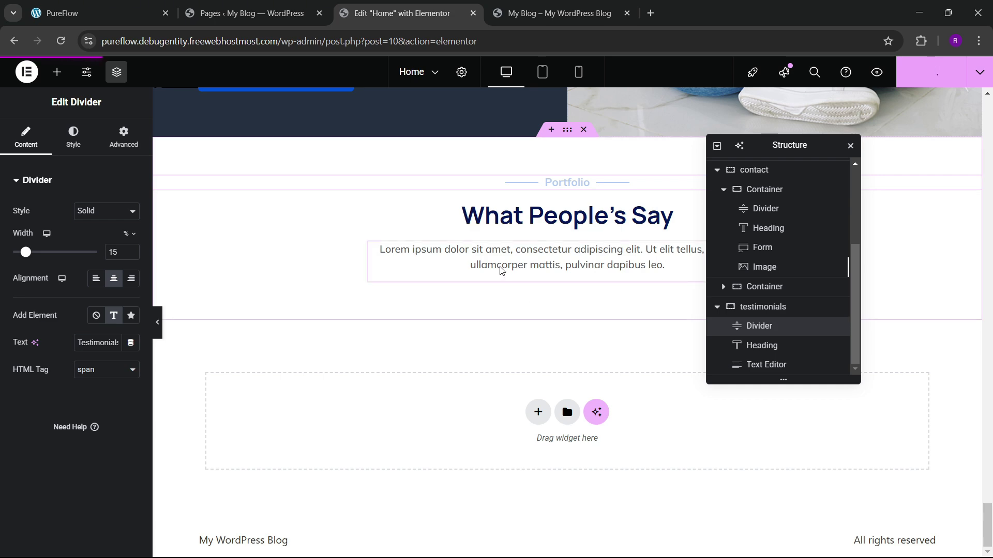
Step: Compare the live testimonials section with the PureFlow reference testimonial cards
left_click(551, 13)
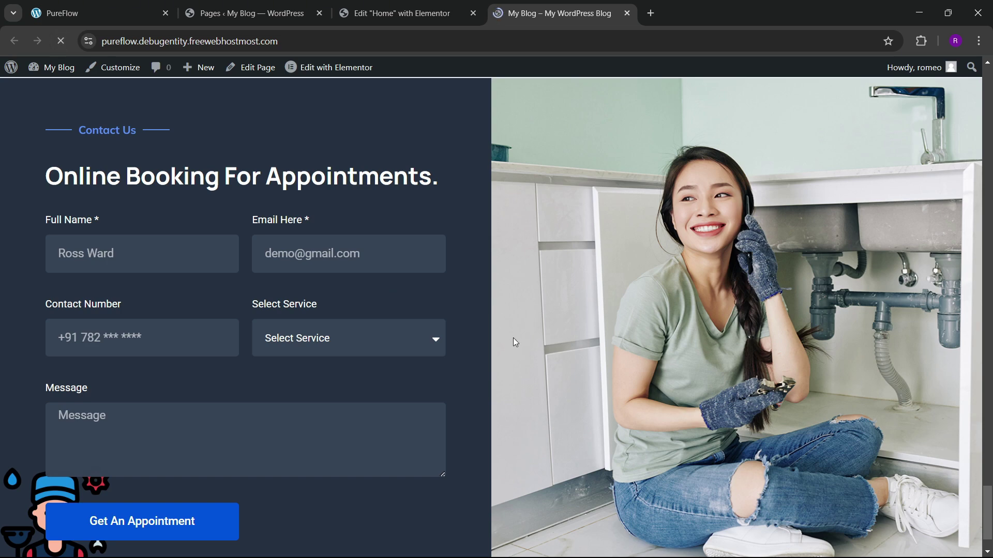
scroll(614, 366, "down", 4)
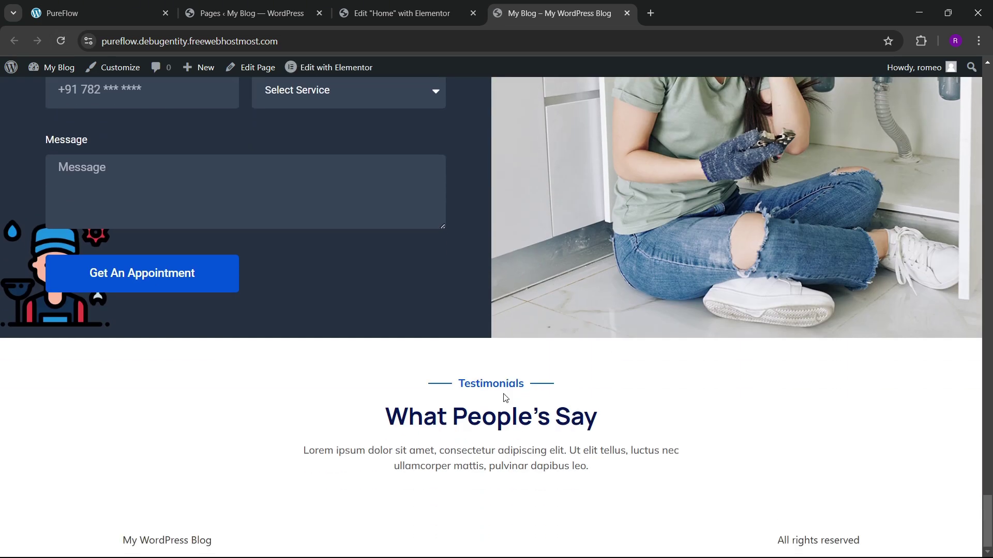
left_click(248, 13)
left_click(98, 13)
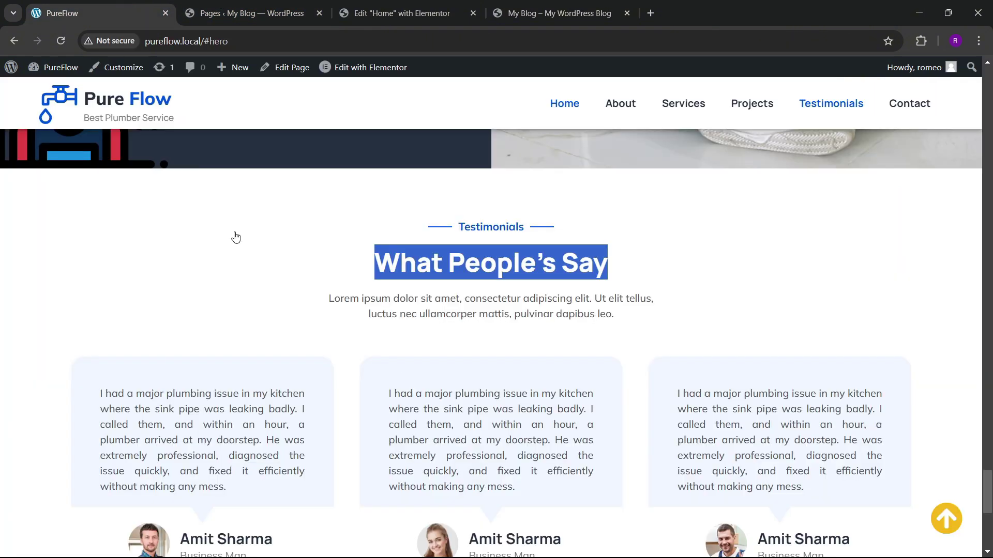
scroll(370, 334, "down", 4)
left_click(400, 13)
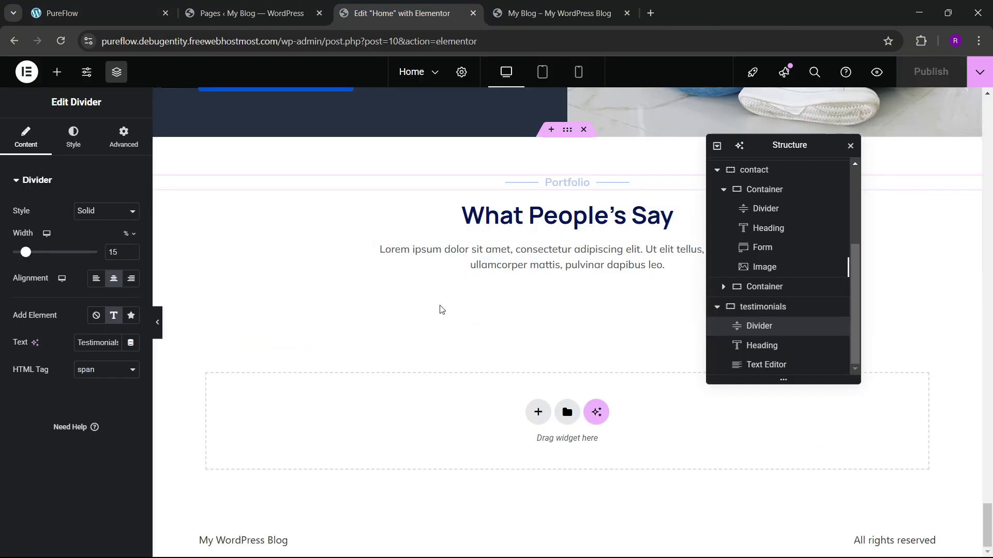
Step: Search for 'carousel' and drop a Carousel widget below the testimonials text
left_click(57, 72)
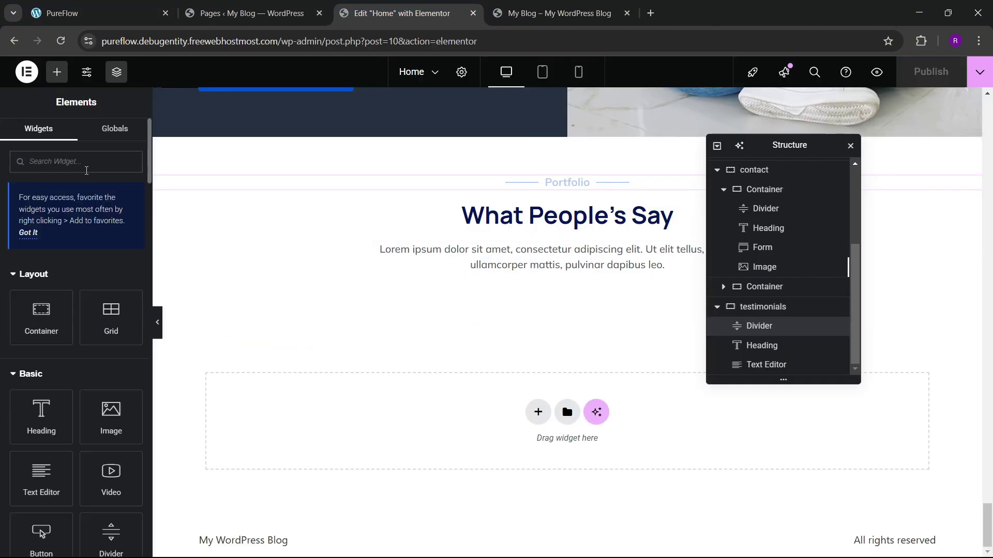
type("carousel")
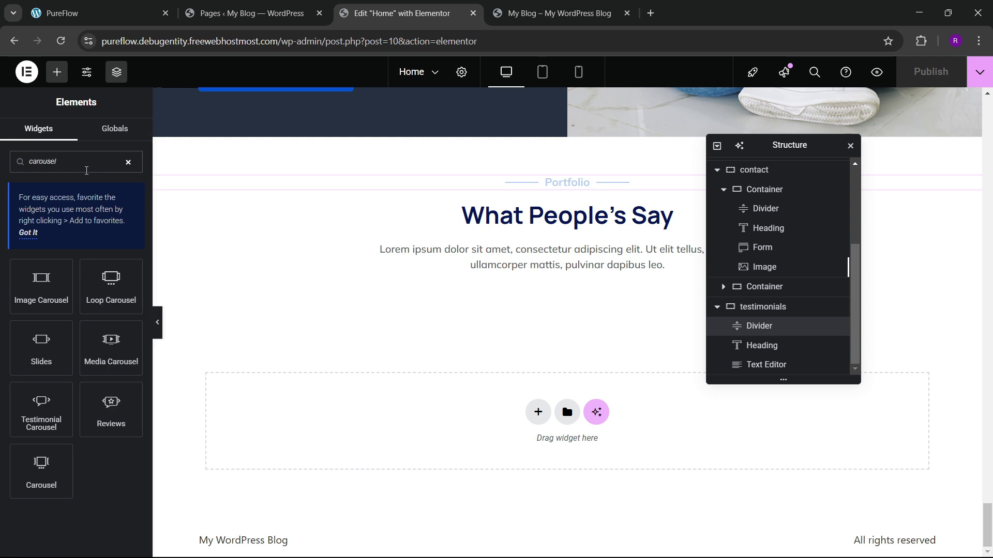
left_click_drag(64, 474, 598, 277)
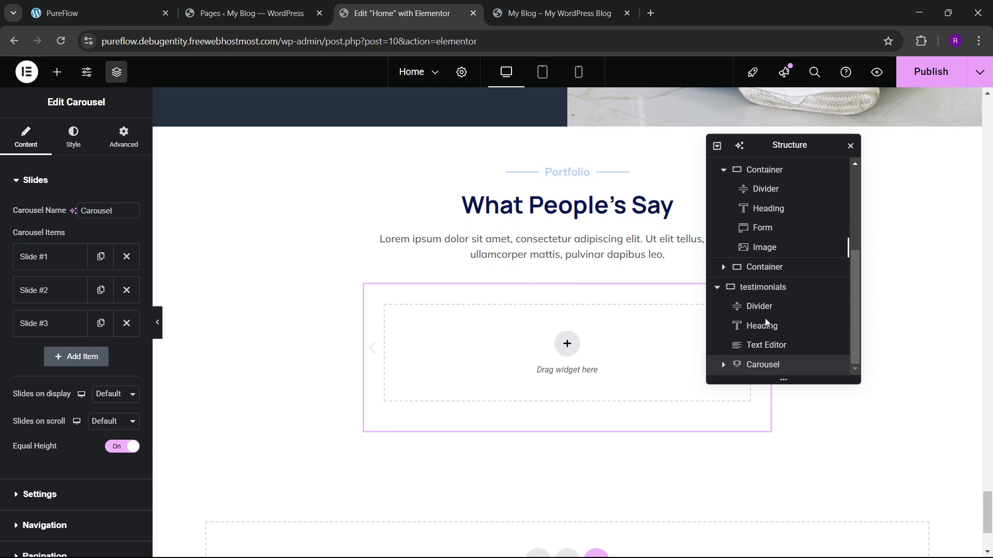
Step: Centre the What People's Say heading and set the section container's Align Items to Center
left_click(762, 288)
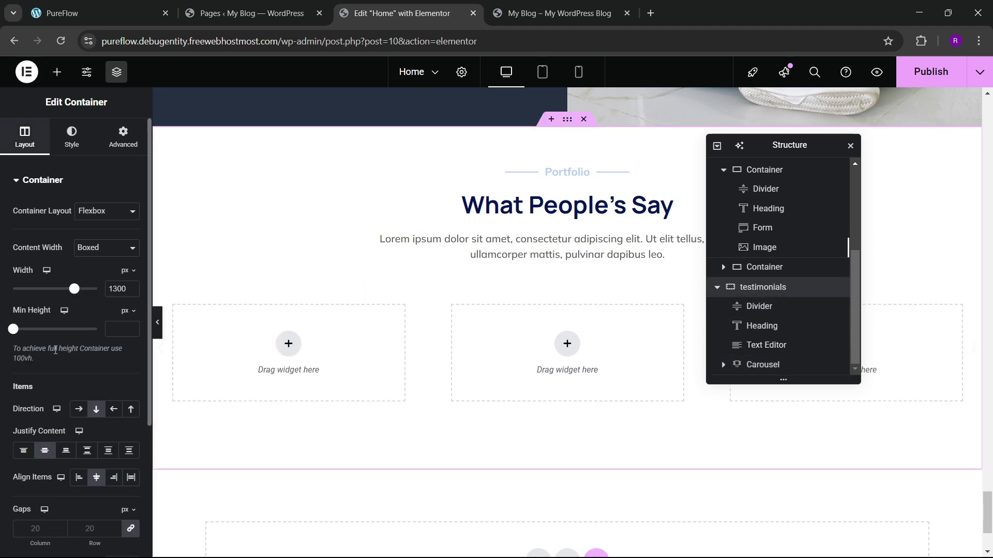
scroll(56, 350, "down", 3)
left_click(131, 348)
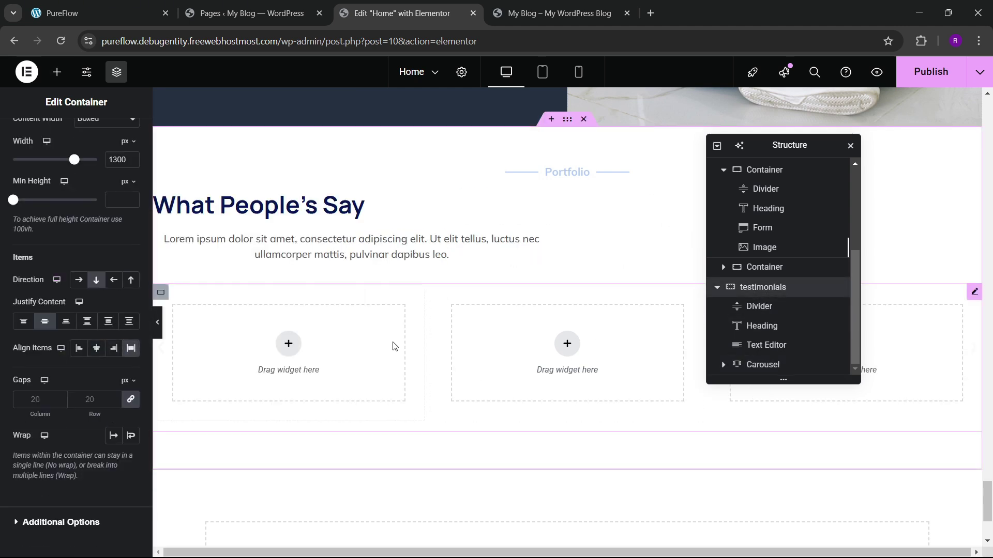
left_click(512, 218)
left_click(73, 137)
left_click(96, 211)
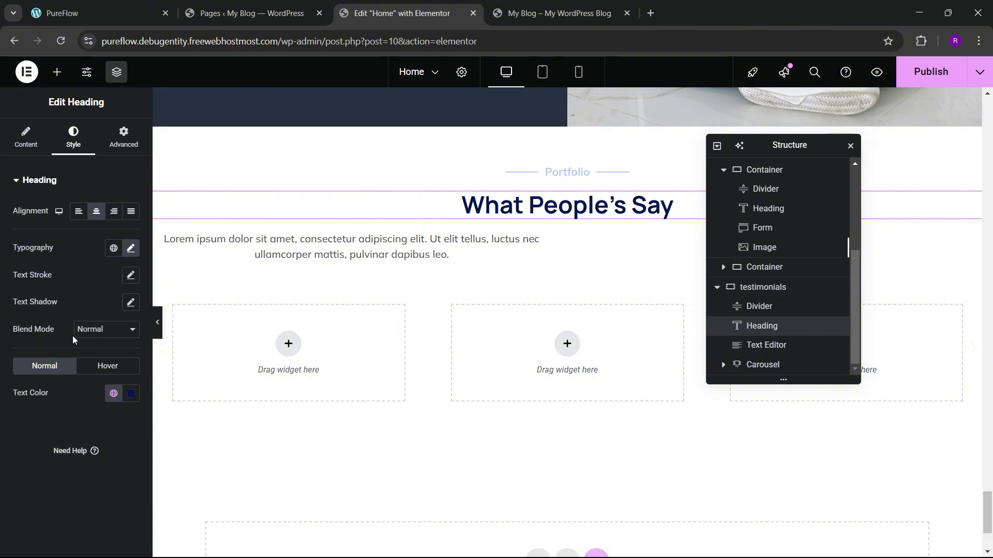
left_click(35, 146)
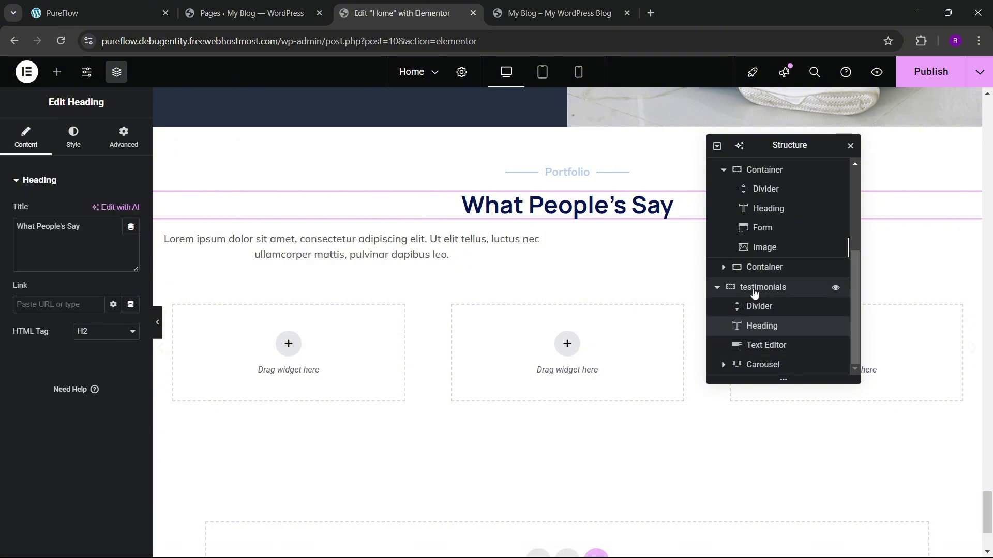
left_click(161, 289)
scroll(104, 367, "down", 4)
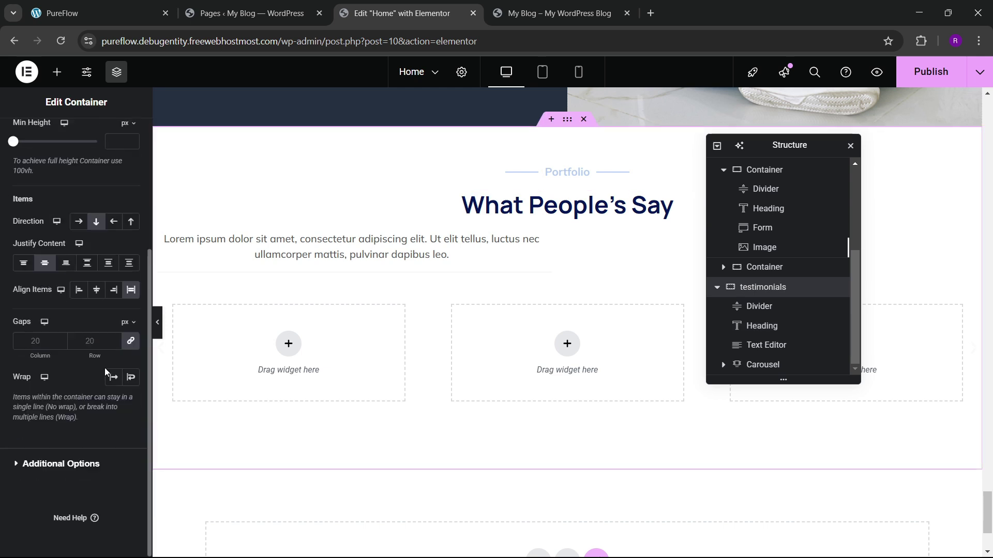
left_click(98, 290)
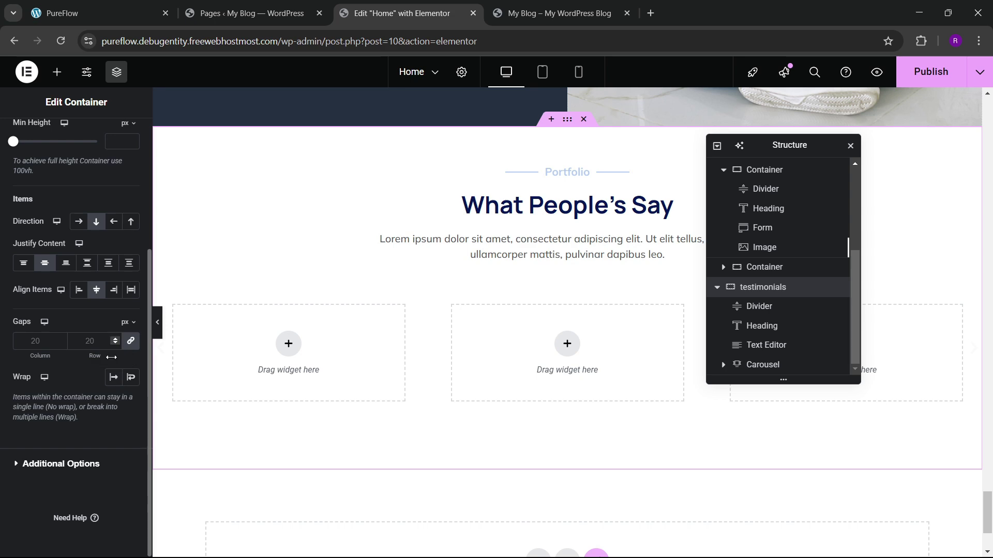
scroll(528, 297, "down", 1)
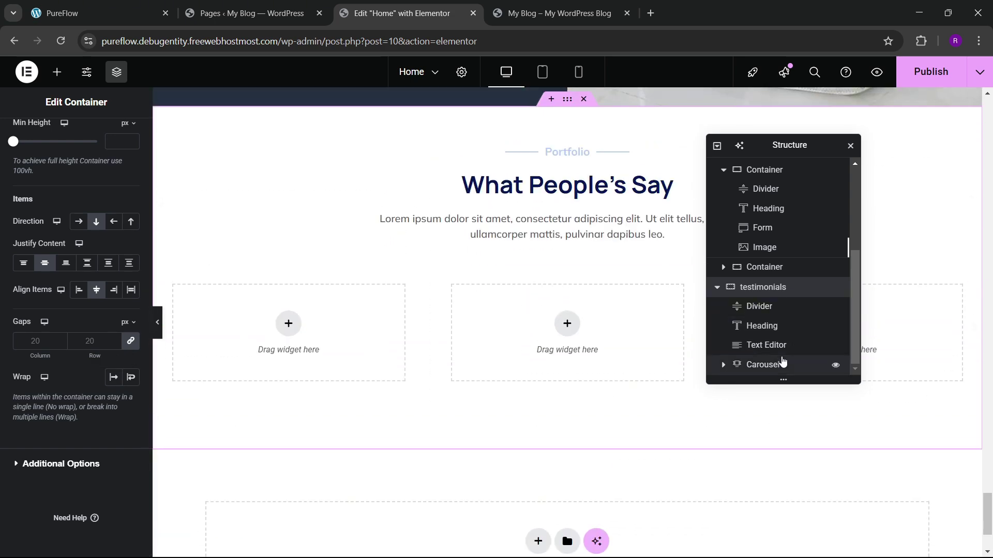
Step: Set the carousel to 3 slides on display and 1 slide on scroll
left_click(783, 362)
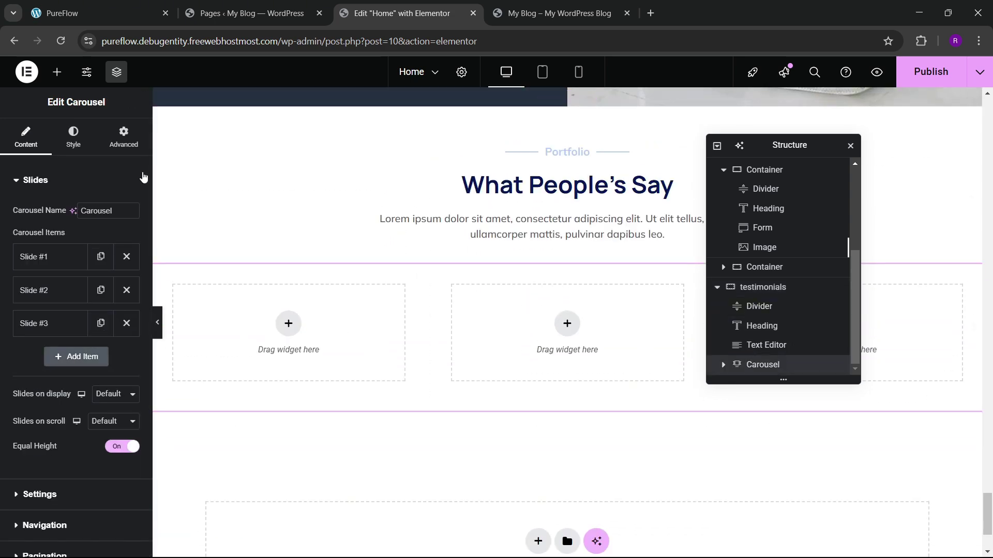
left_click(133, 9)
left_click(398, 6)
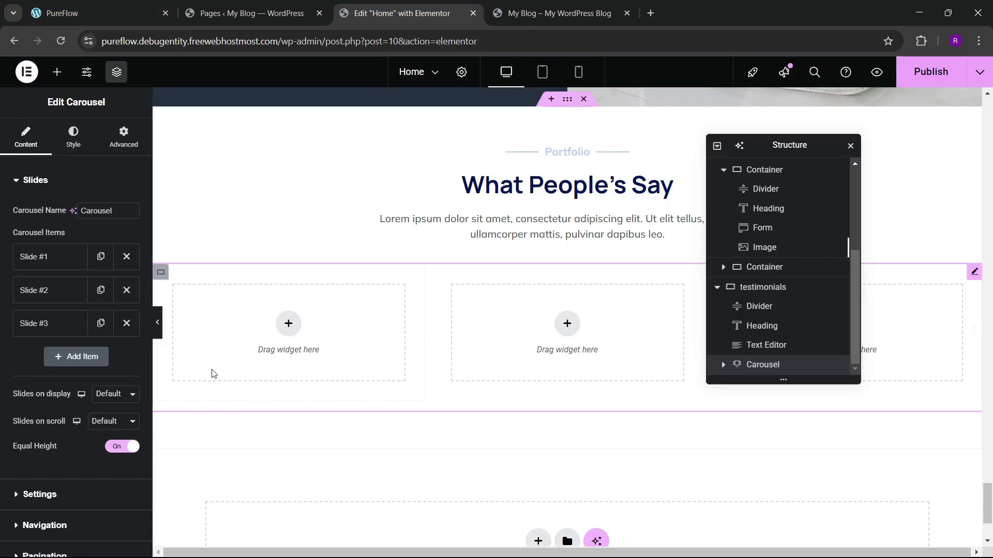
left_click(115, 394)
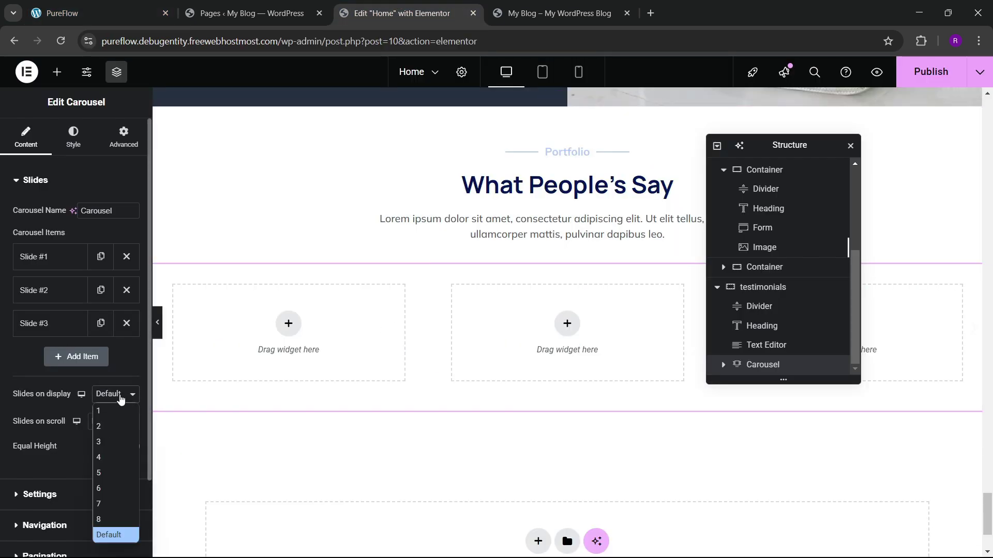
left_click(106, 441)
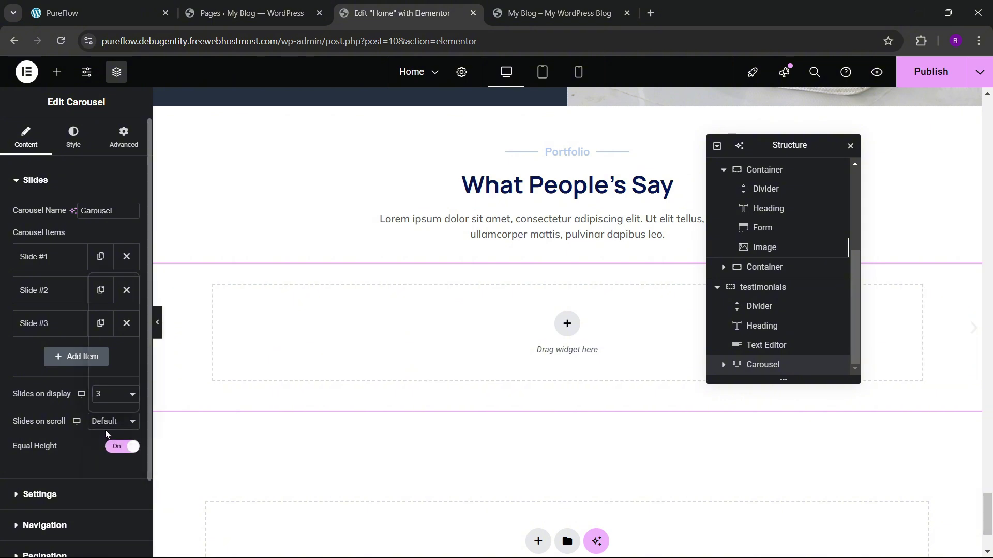
left_click(105, 428)
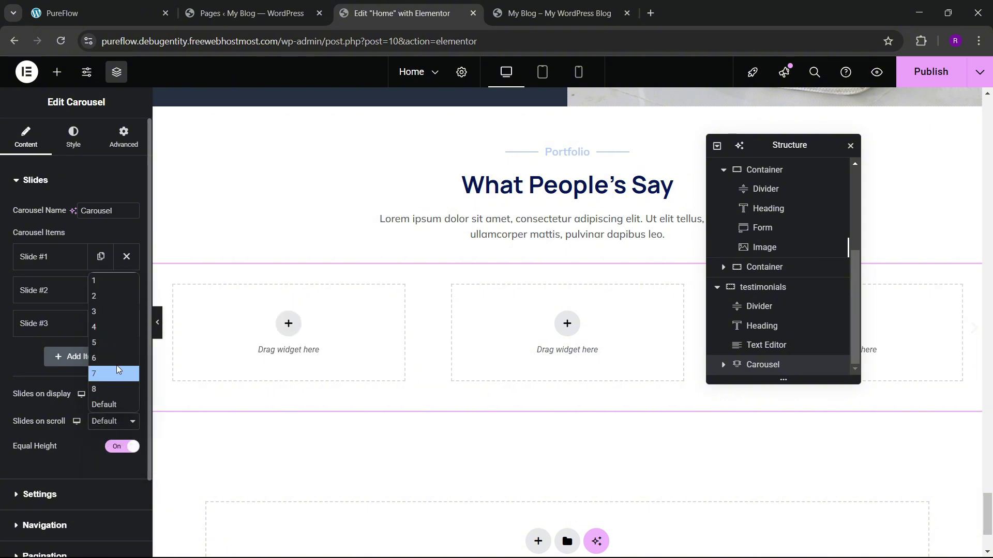
left_click(114, 284)
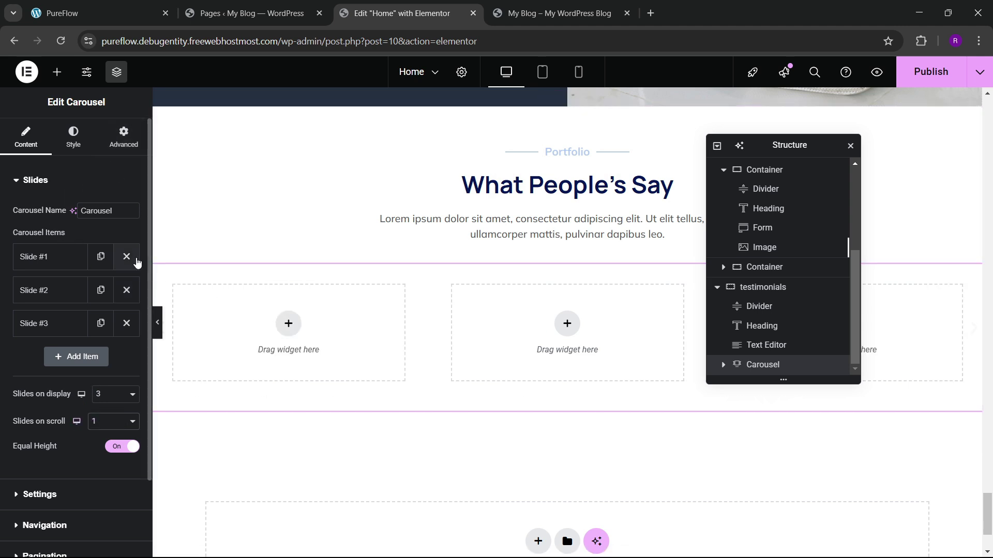
left_click(122, 146)
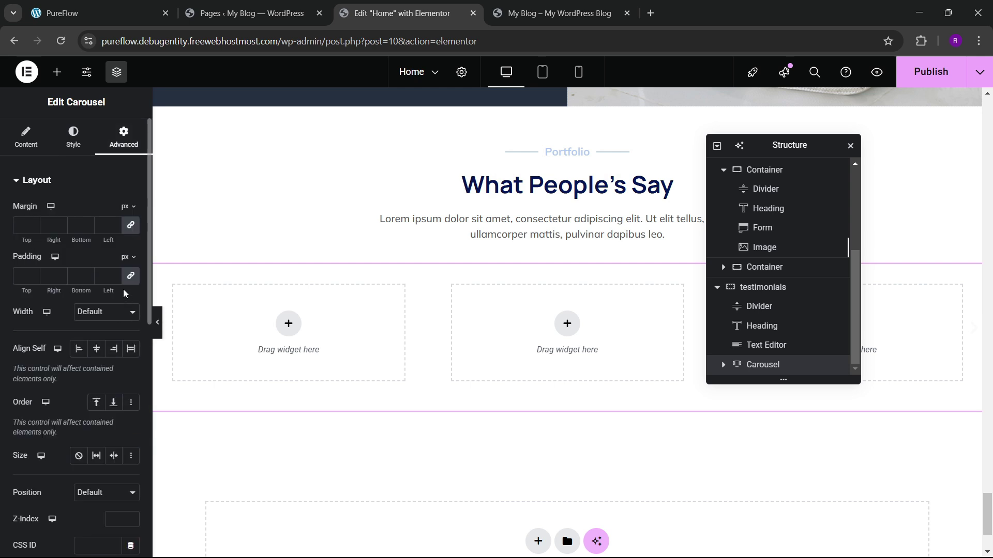
Step: Place a container inside the first carousel slide, checking the PureFlow reference
left_click(57, 72)
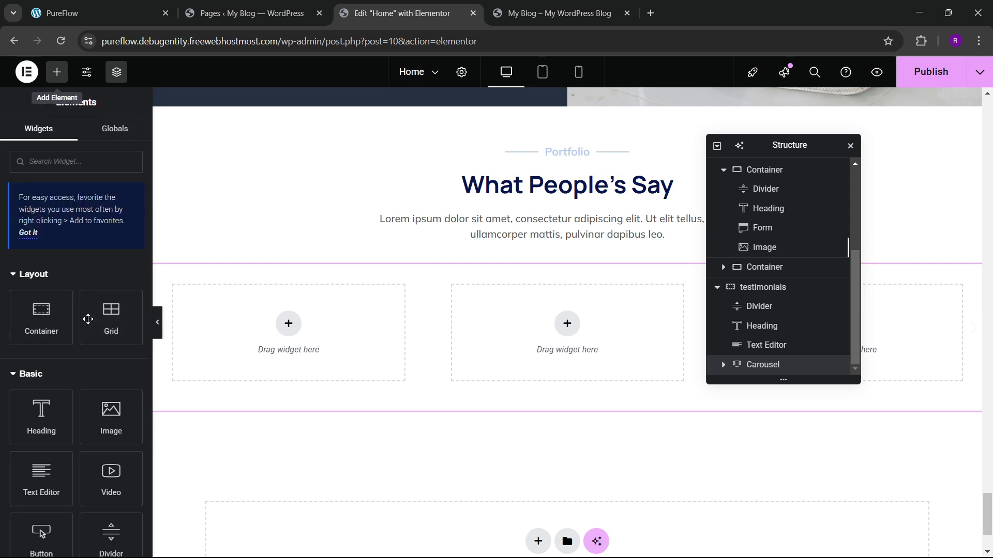
left_click_drag(42, 318, 292, 347)
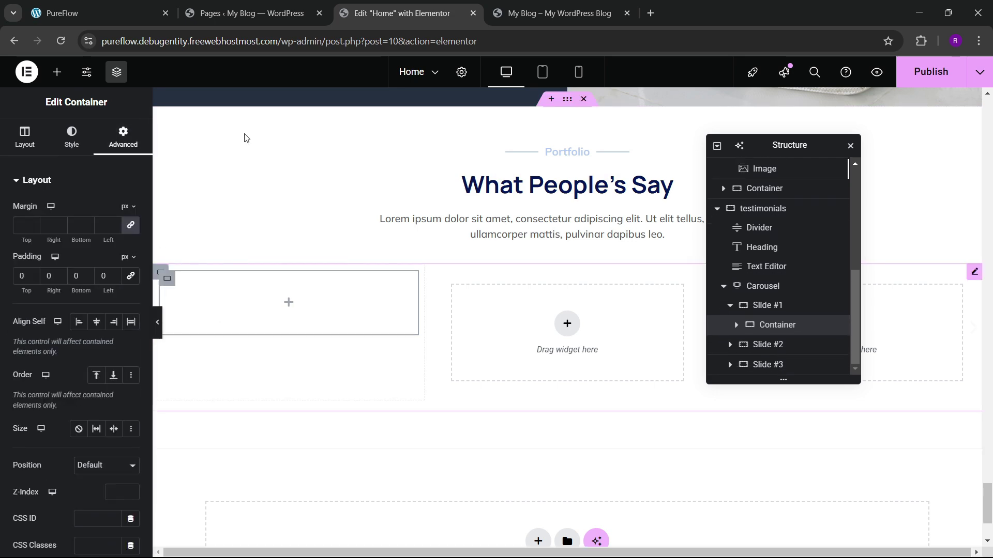
left_click(98, 13)
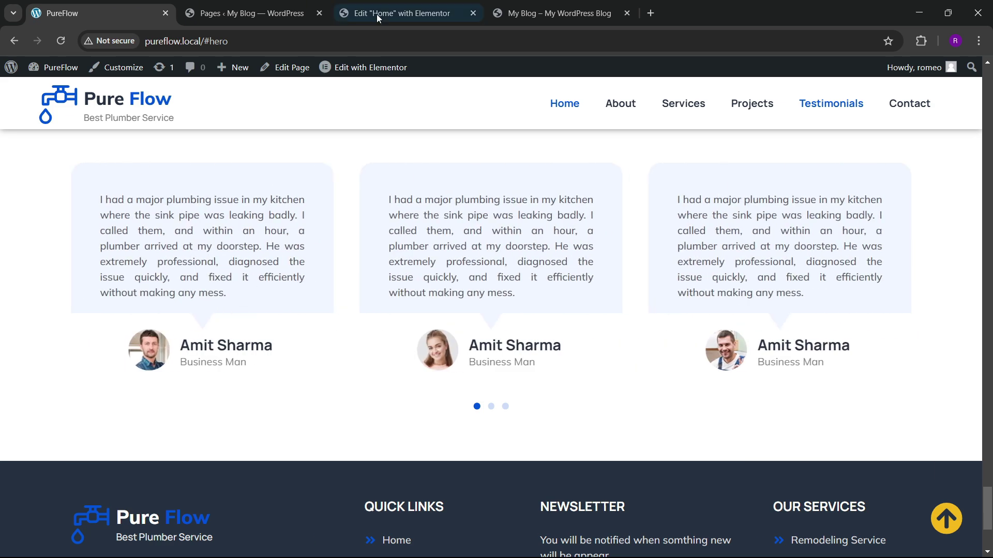
left_click(376, 14)
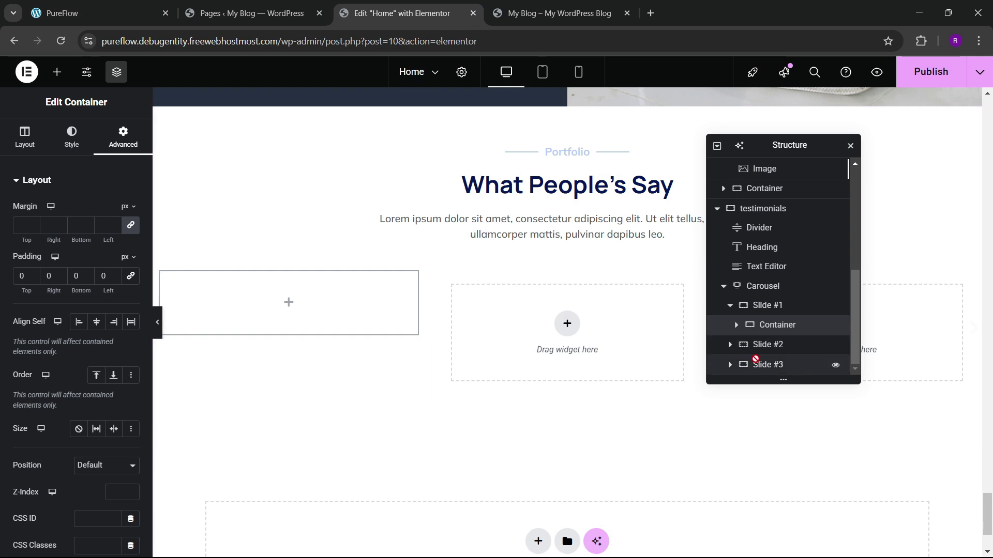
Step: Duplicate Slide #1's container from the Structure panel
left_click(767, 305)
left_click(114, 139)
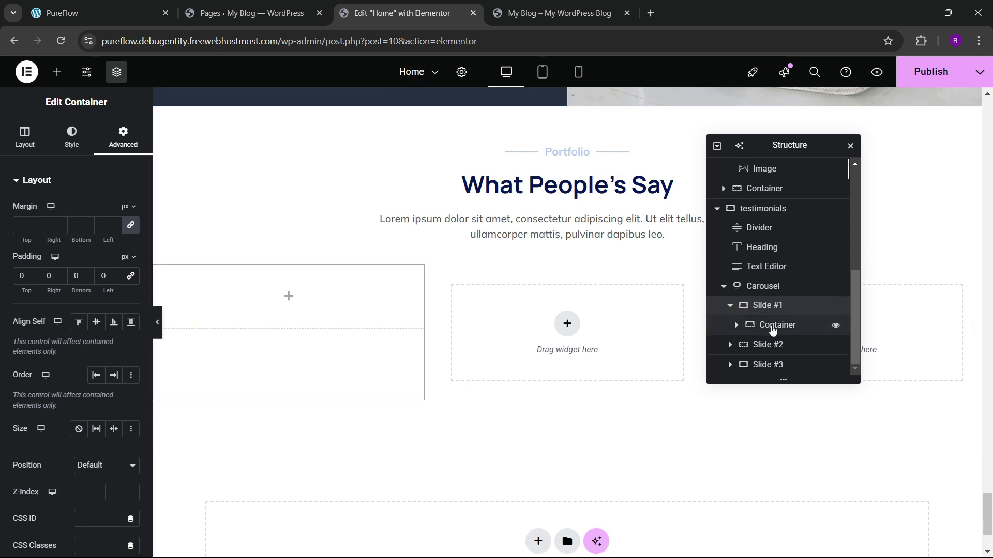
left_click(772, 330)
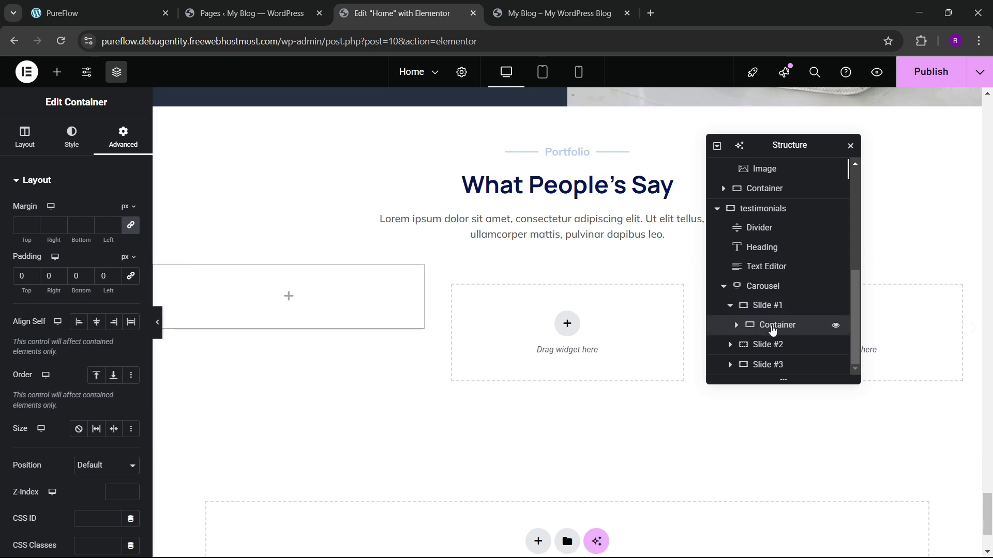
right_click(773, 330)
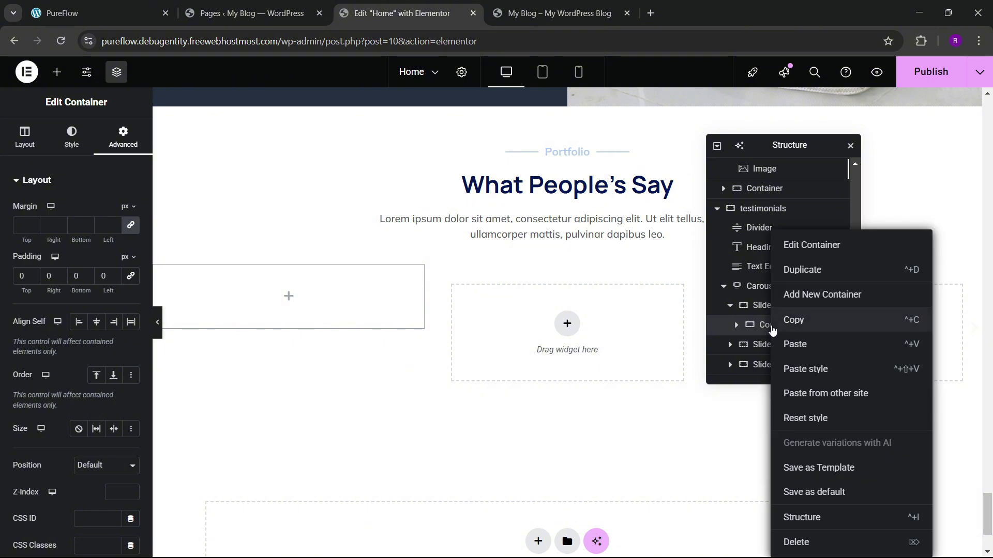
left_click(803, 272)
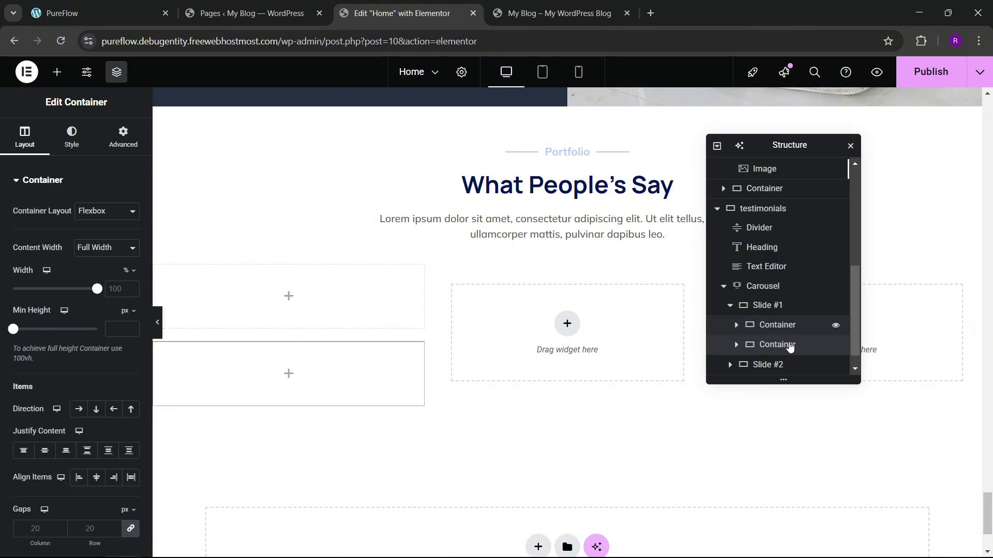
left_click(771, 325)
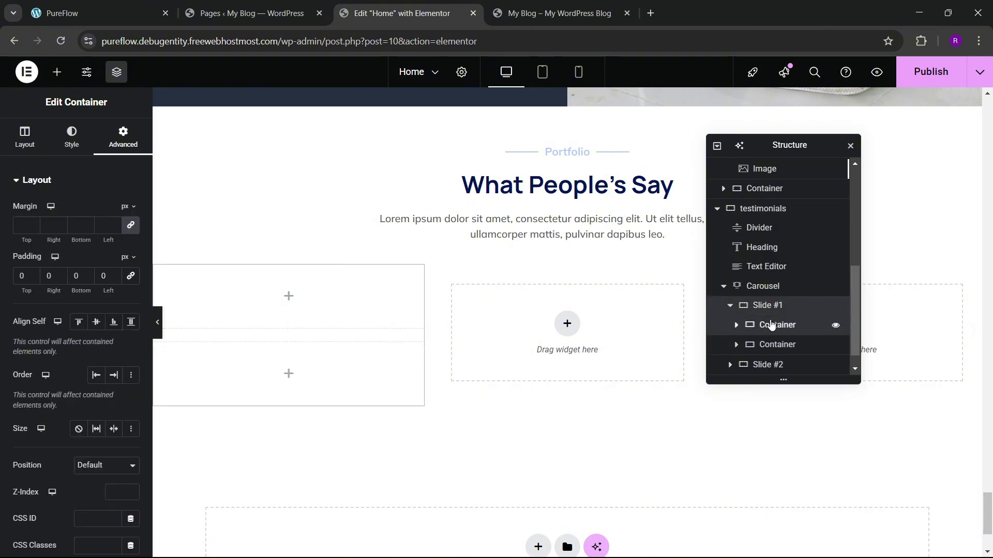
Step: Nest the second container inside the first and rename the outer one 'main box'
left_click(774, 345)
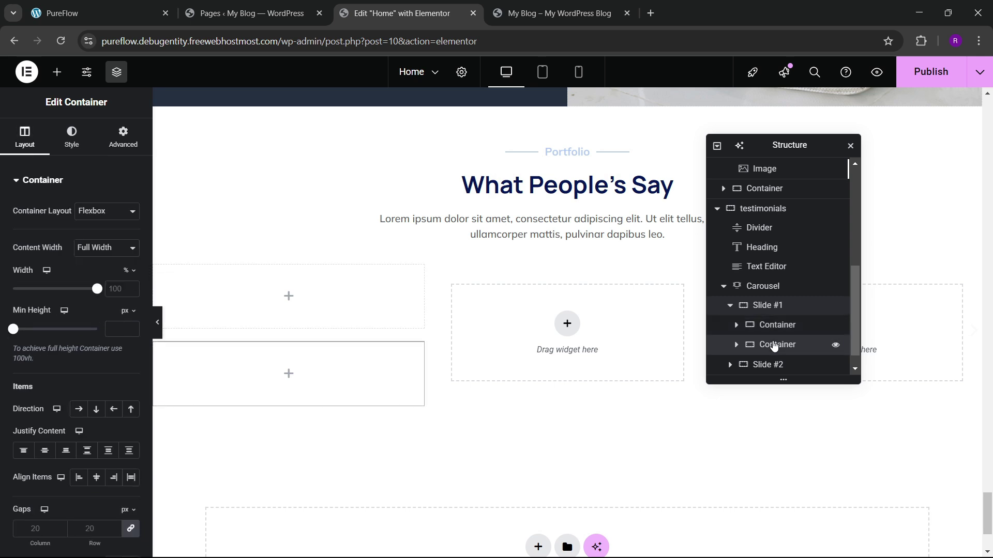
right_click(774, 345)
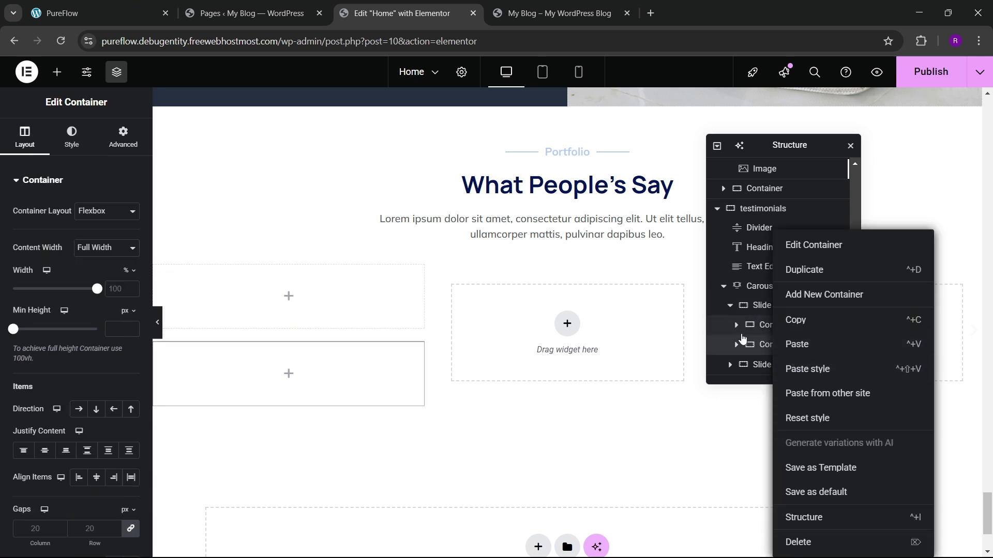
left_click(736, 326)
left_click_drag(769, 358, 770, 342)
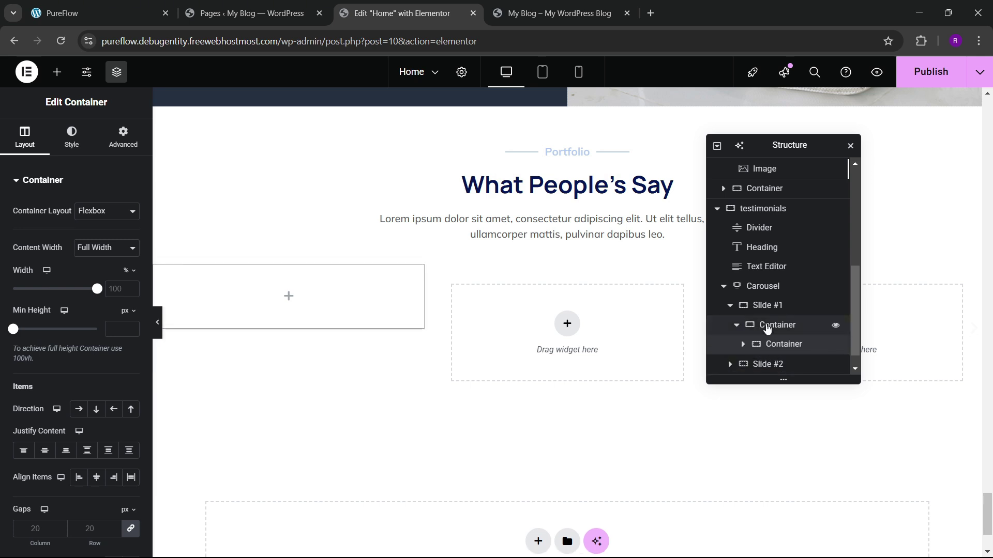
left_click(767, 329)
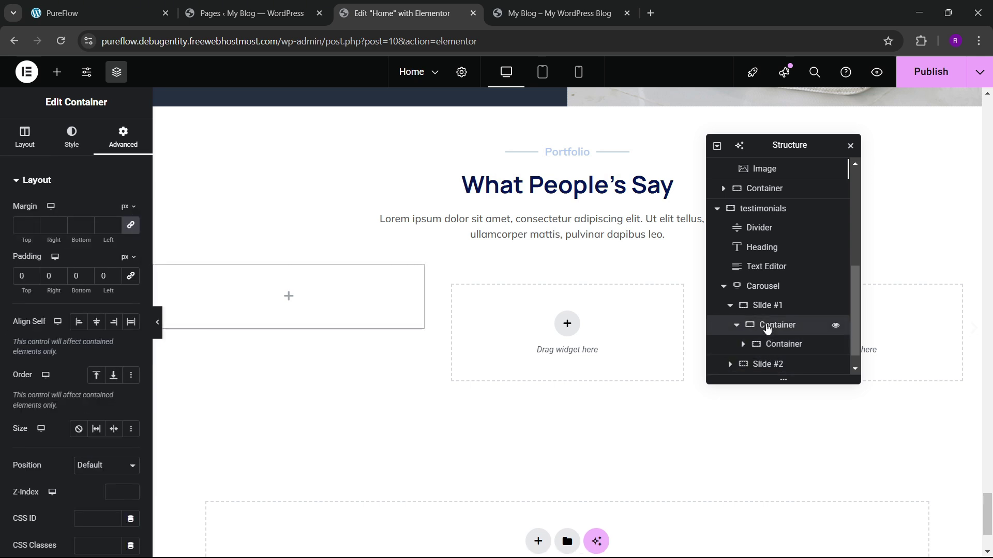
double_click(767, 329)
type("main box")
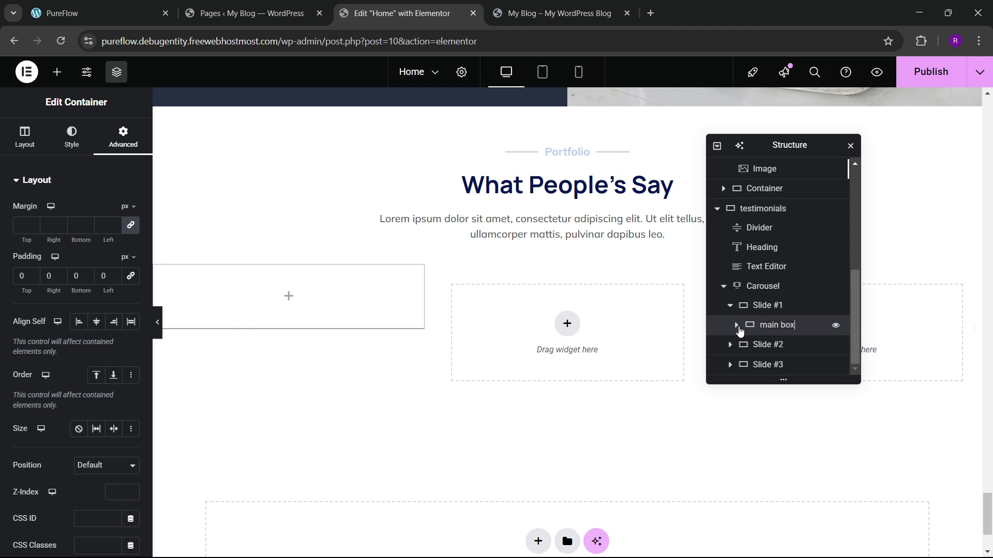
Step: Rename the inner container 'image box' and duplicate it
left_click(737, 325)
double_click(768, 339)
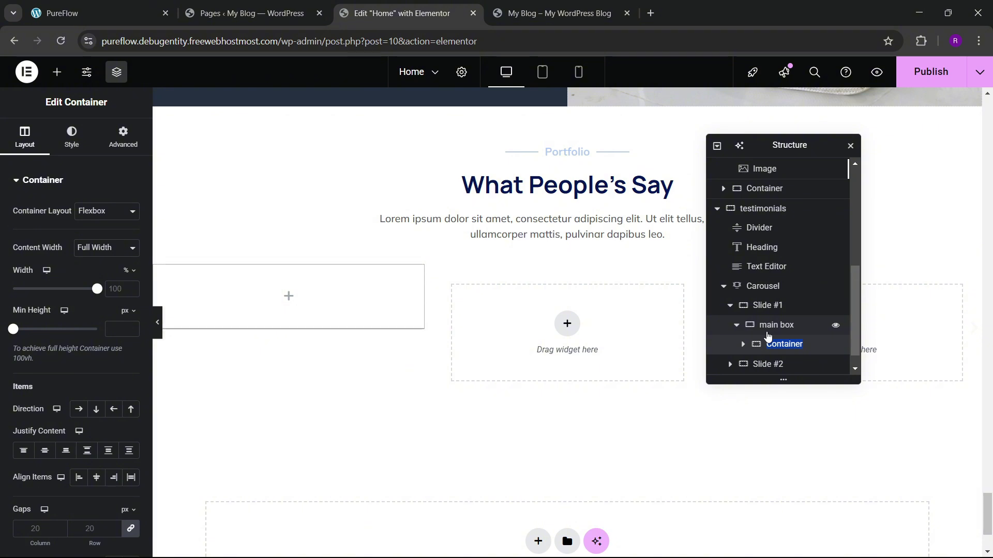
type("image box")
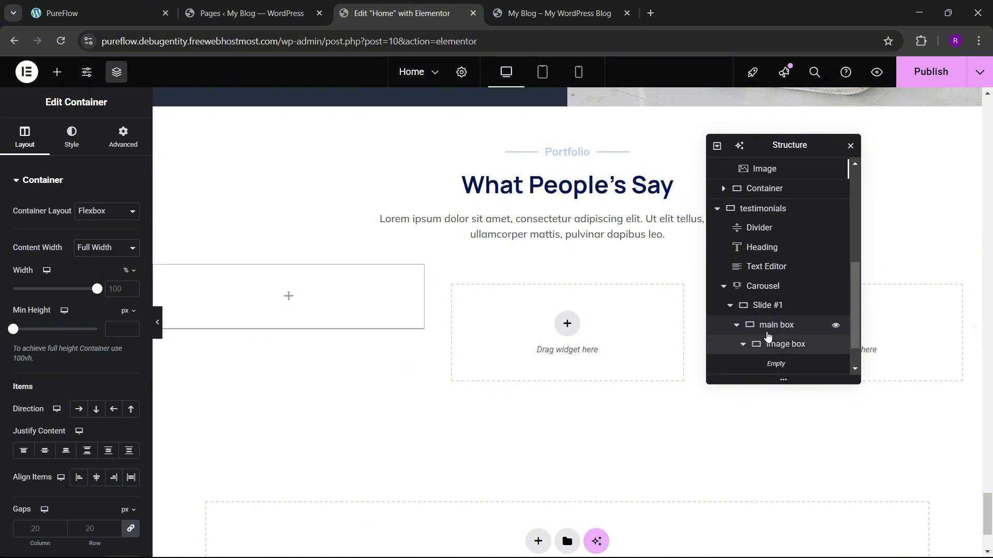
left_click(743, 344)
right_click(782, 346)
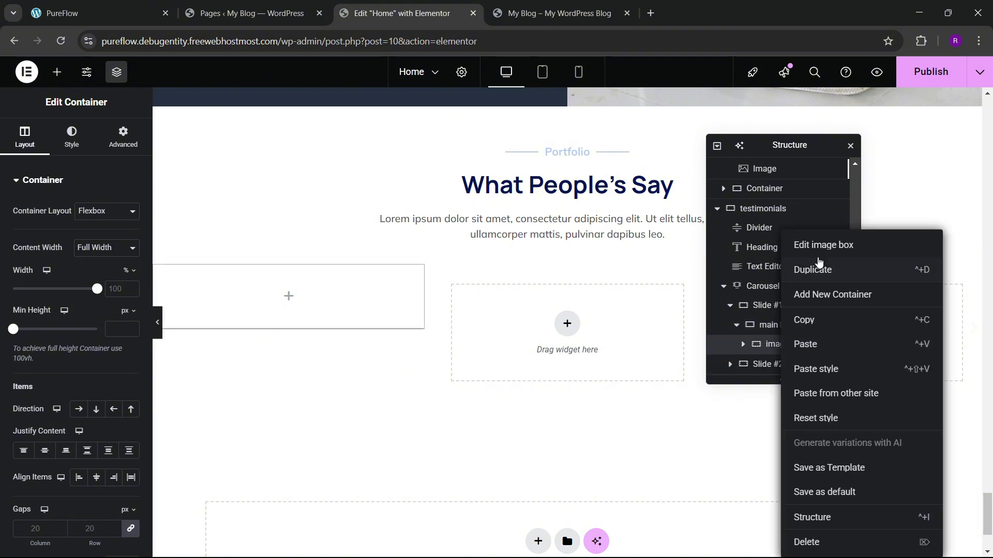
left_click(820, 270)
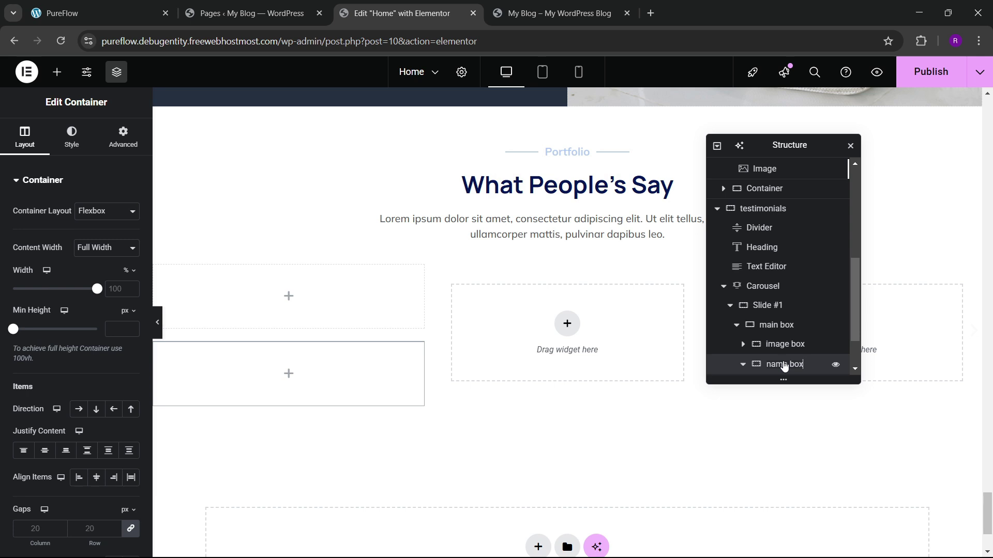
left_click(123, 137)
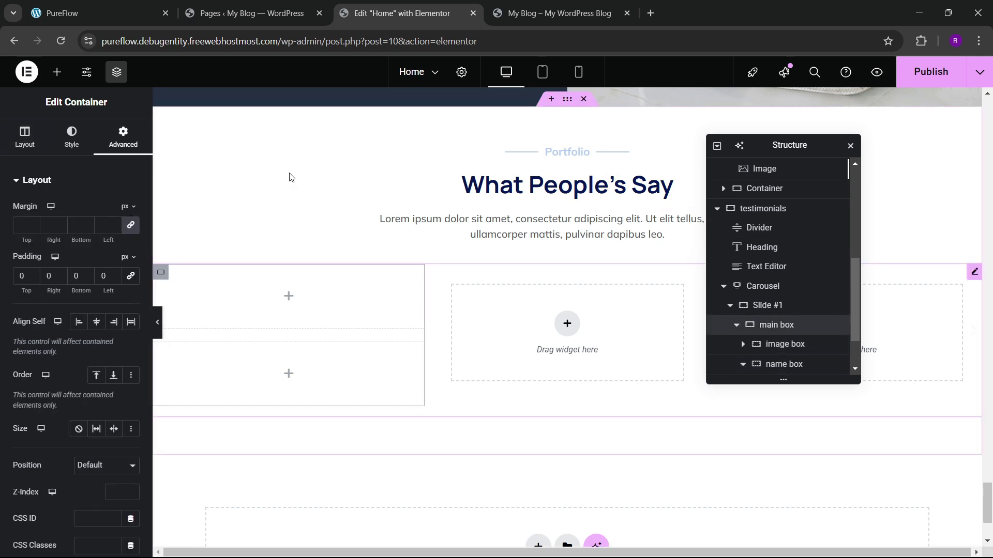
left_click(63, 13)
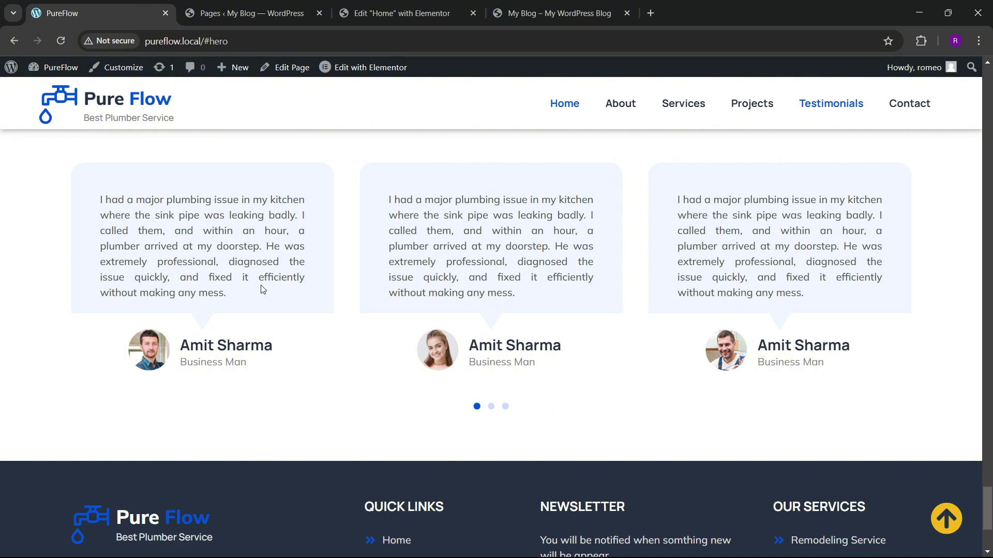
left_click(398, 13)
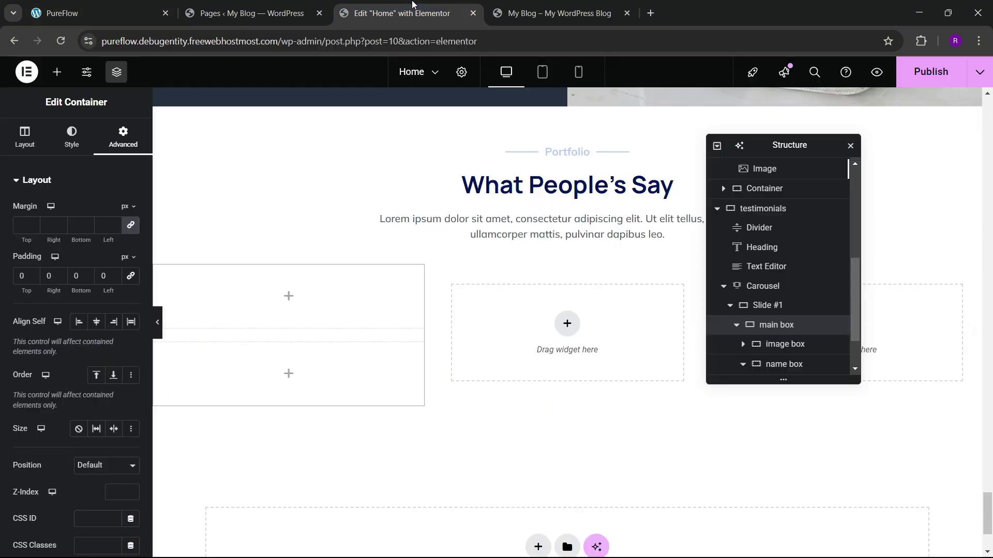
Step: Copy the Lorem ipsum text widget into the image box and make it full width
left_click(58, 77)
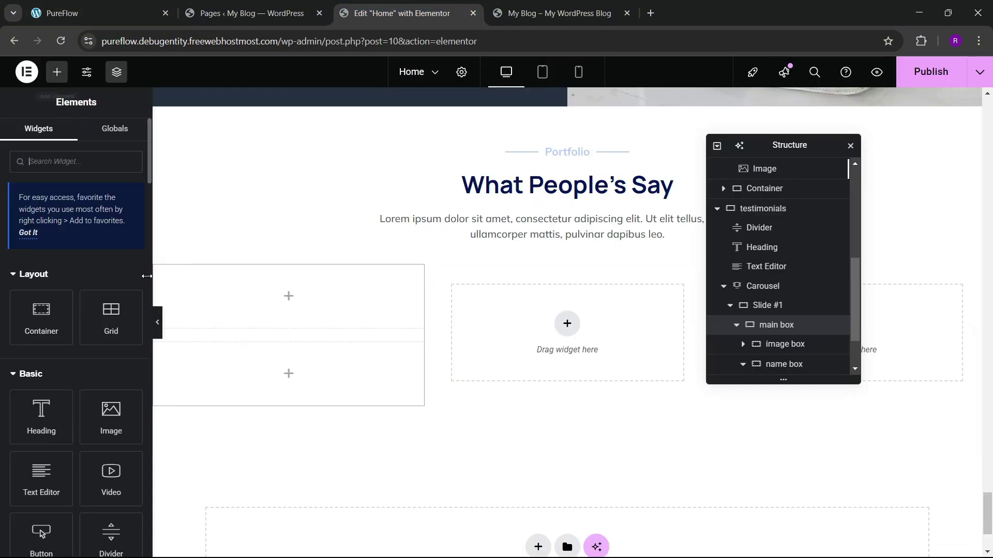
left_click(534, 237)
right_click(538, 233)
left_click(569, 293)
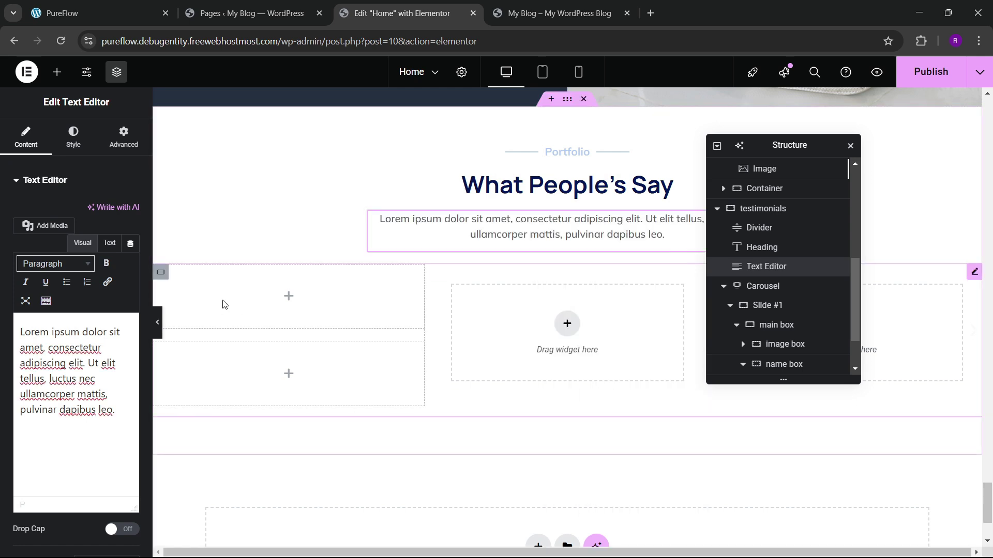
right_click(223, 304)
left_click(255, 346)
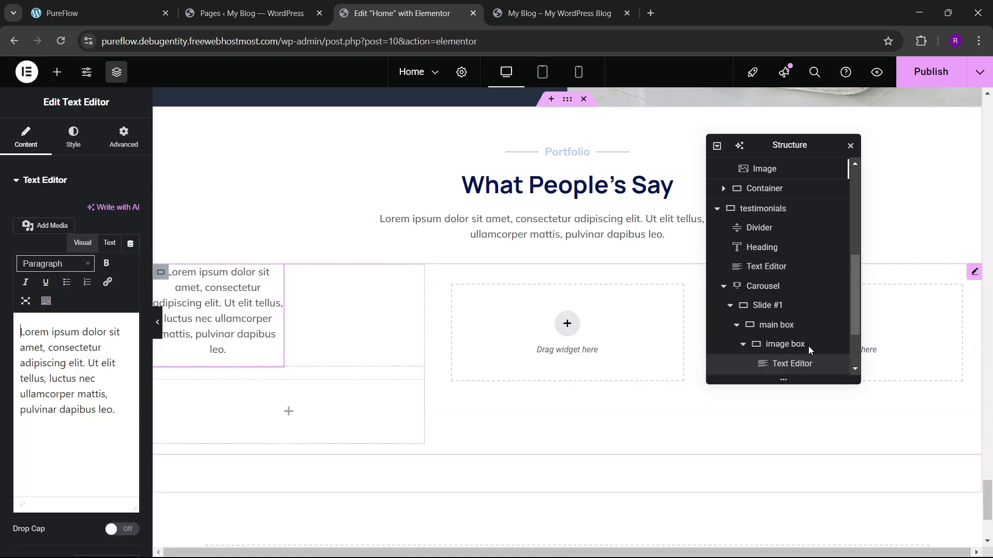
left_click(124, 137)
left_click(106, 312)
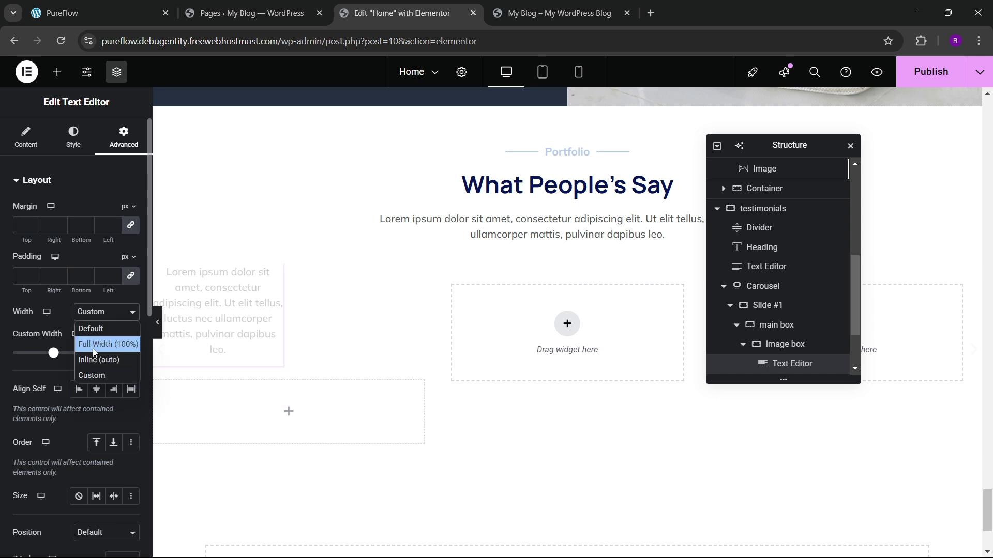
left_click(94, 344)
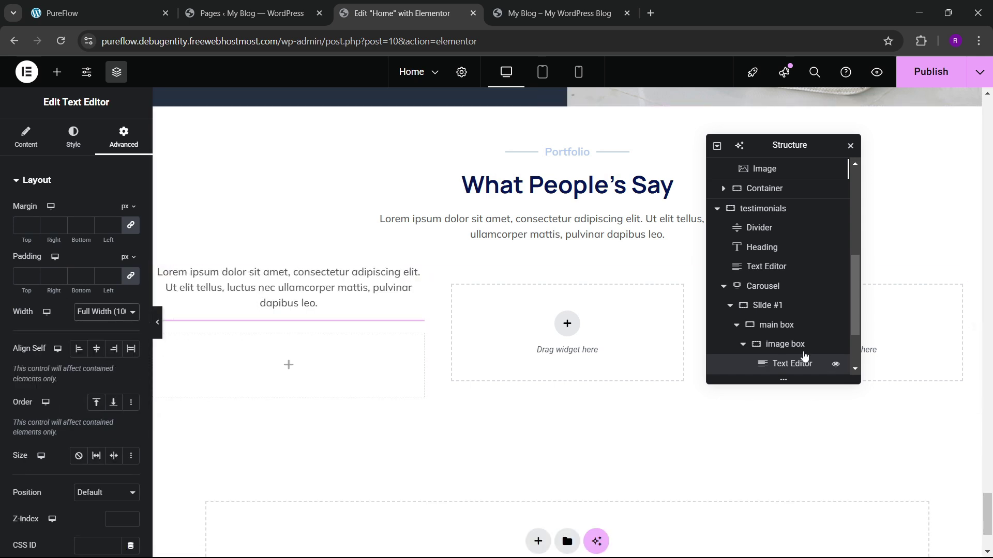
Step: Paste the text widget into the name box, then delete that stray copy
scroll(804, 356, "down", 2)
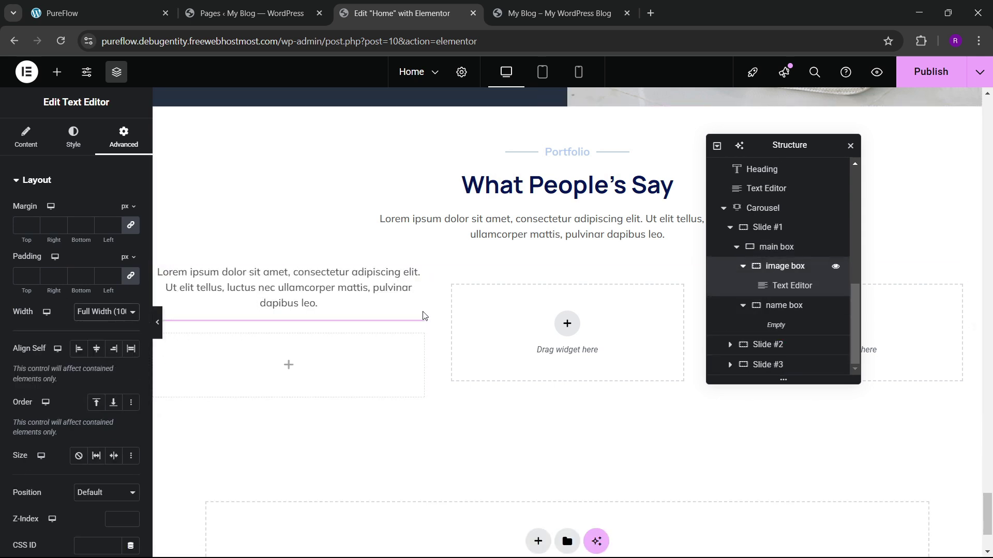
left_click(778, 305)
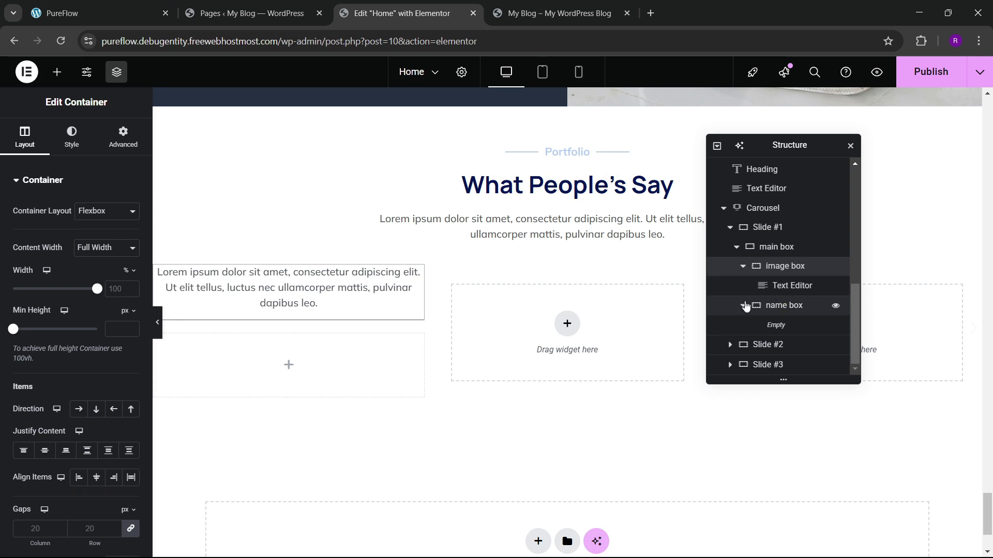
right_click(780, 285)
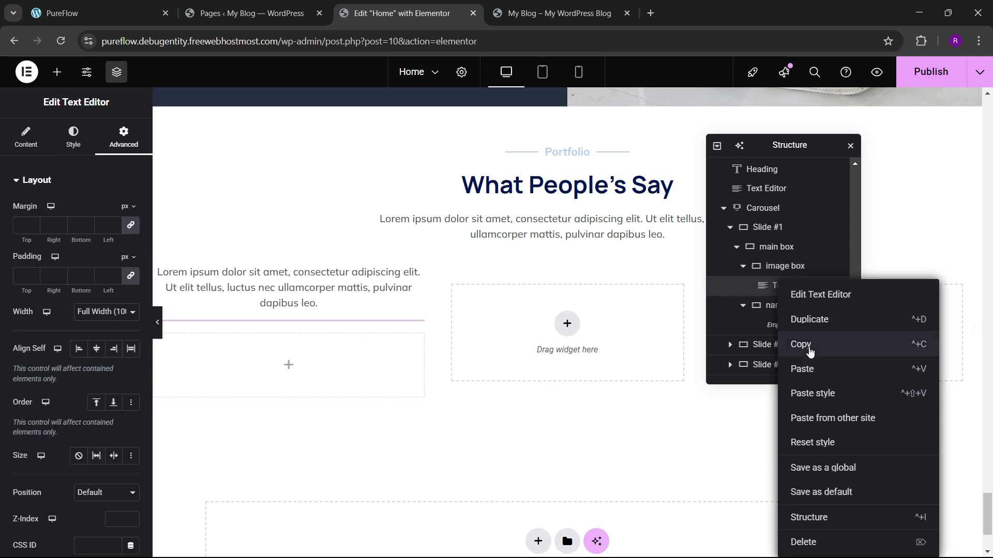
left_click(810, 352)
right_click(252, 359)
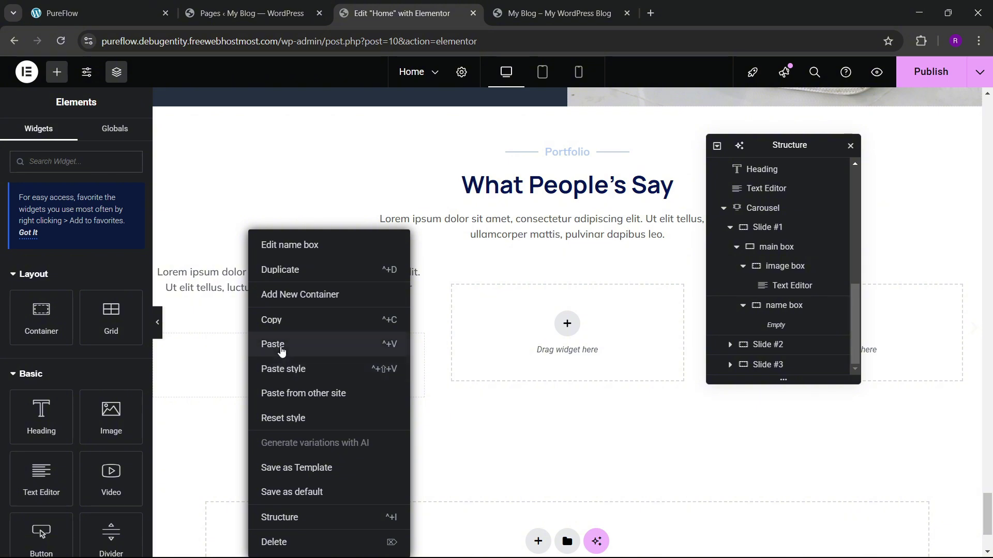
left_click(281, 345)
right_click(359, 365)
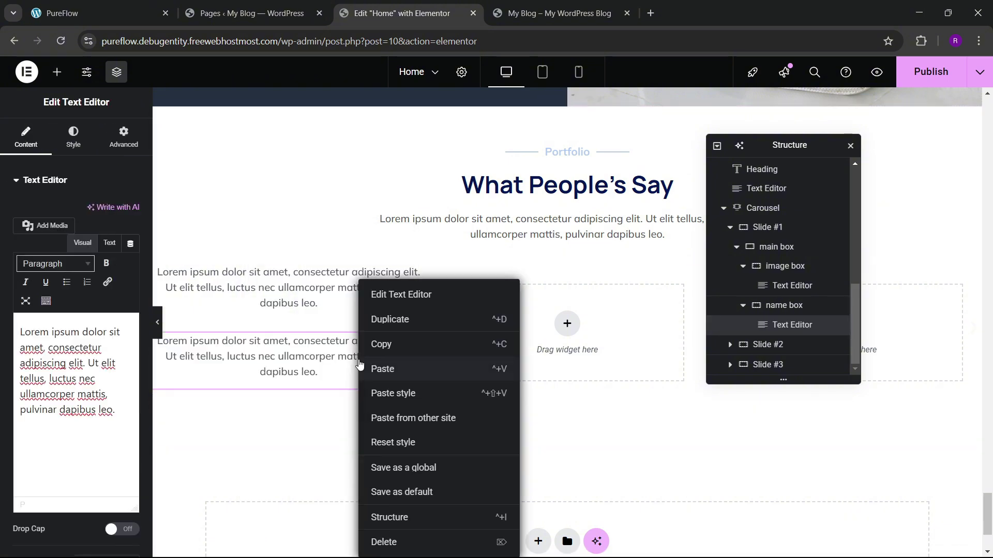
left_click(384, 542)
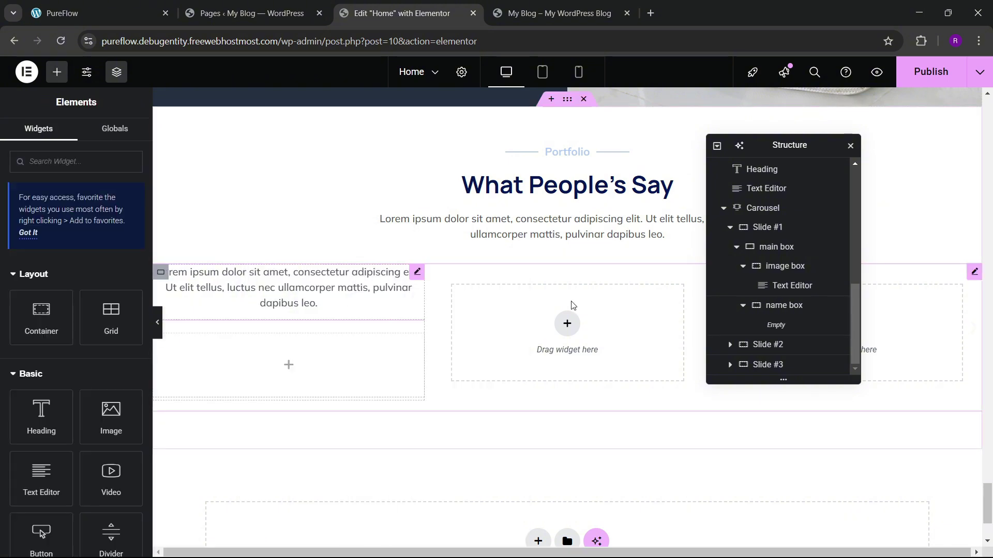
left_click(143, 12)
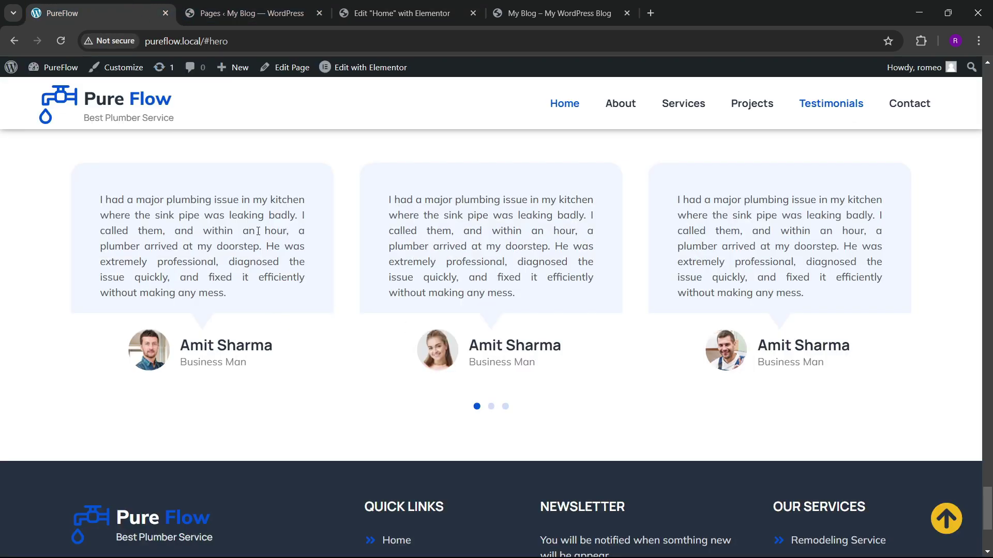
left_click(404, 13)
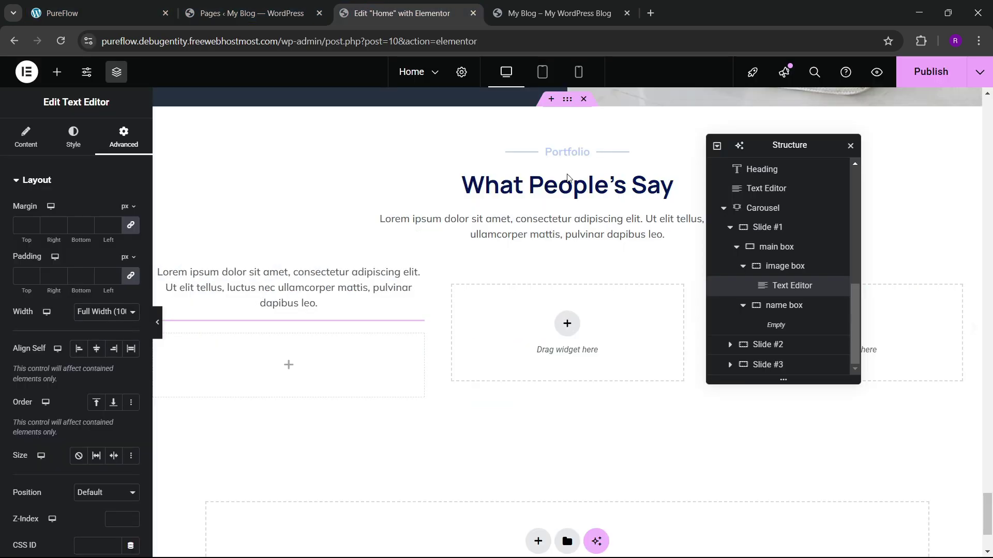
Step: Rename the image box to 'review text' and give it 30 padding on all sides
double_click(785, 267)
type("n")
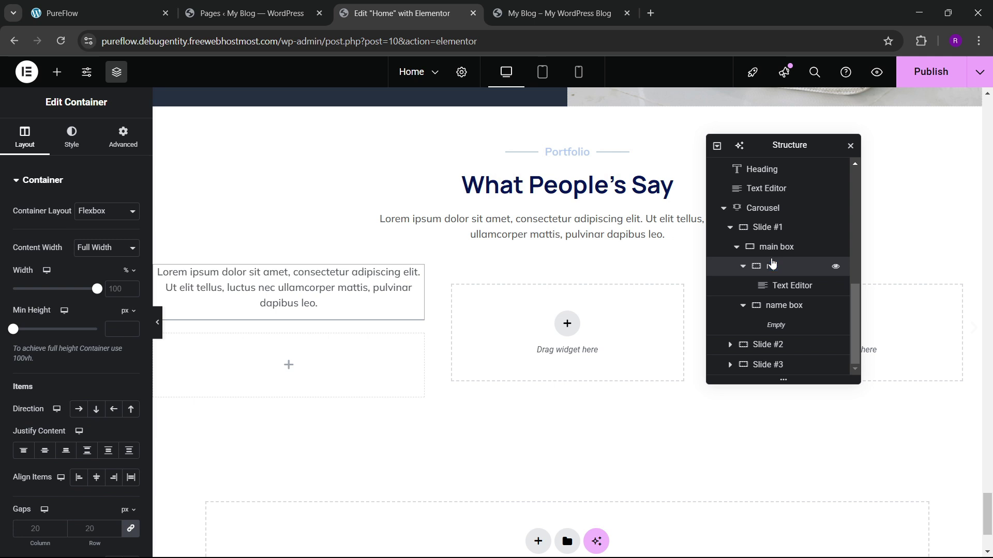
type("eview text")
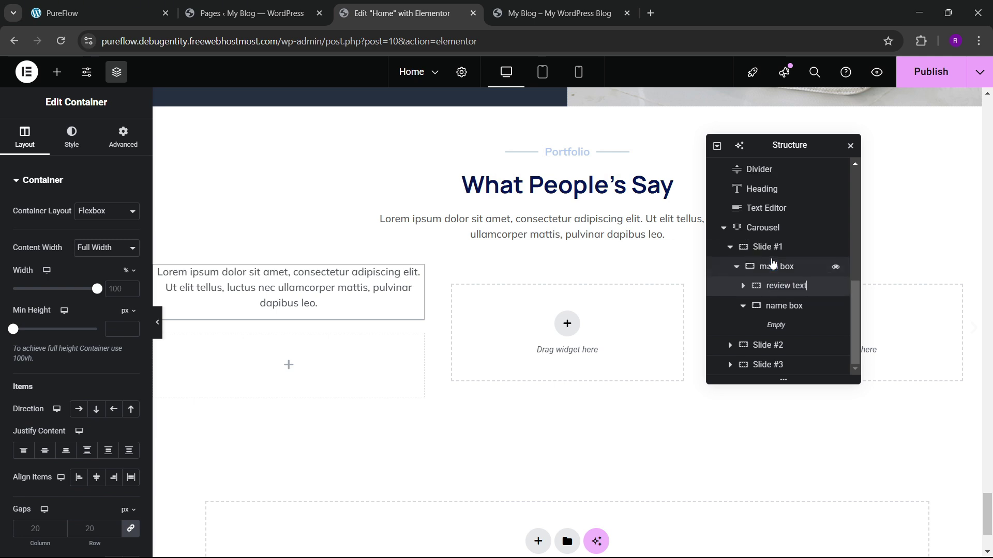
key("Return")
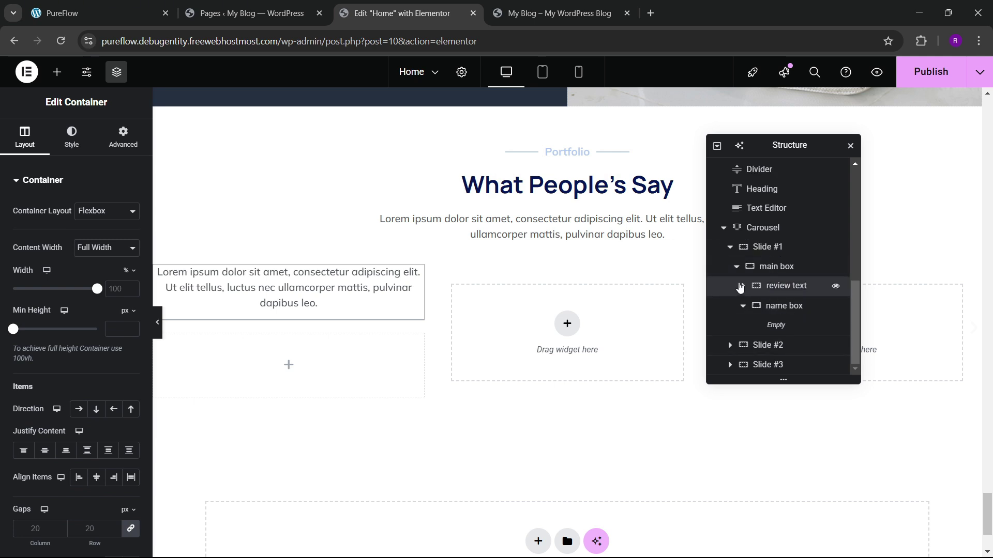
left_click(742, 286)
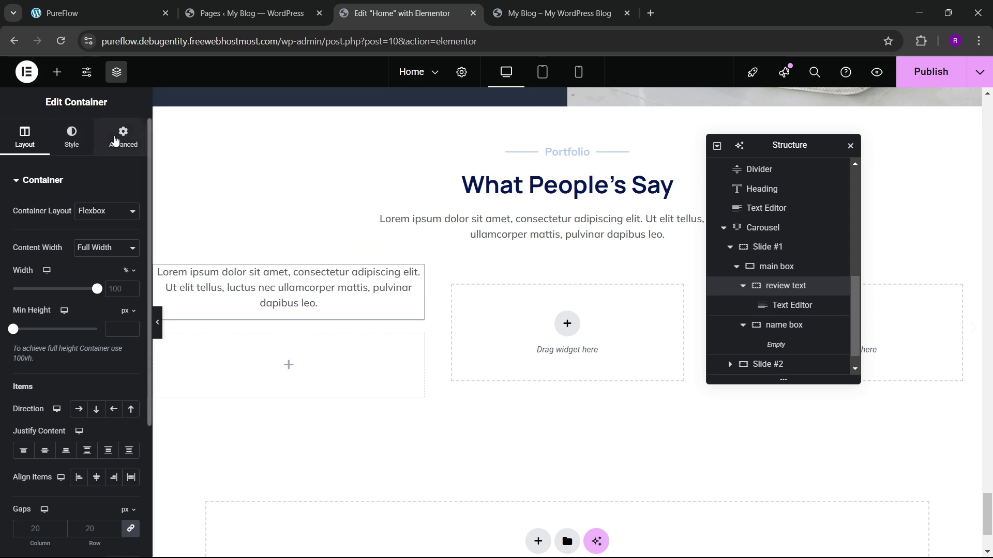
left_click(114, 139)
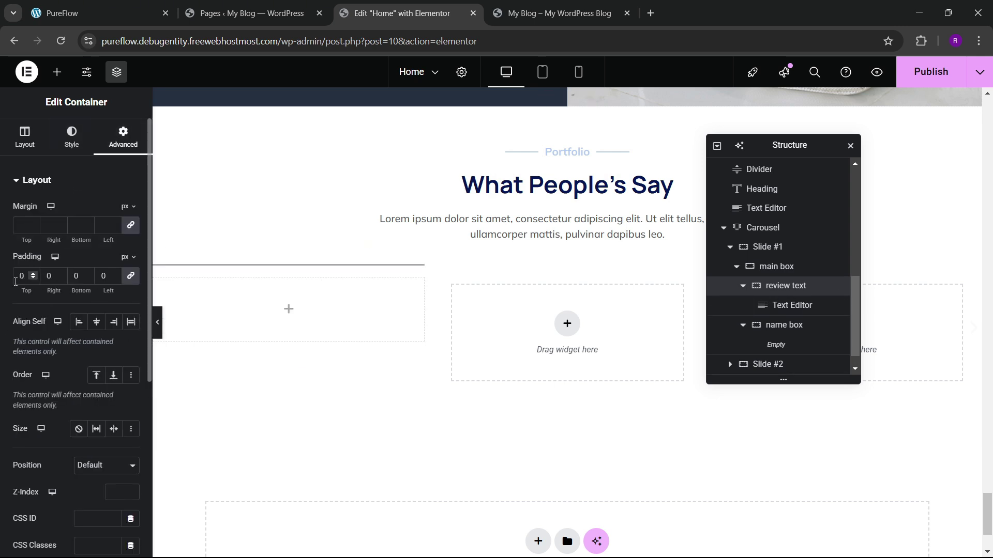
left_click(16, 282)
type("4")
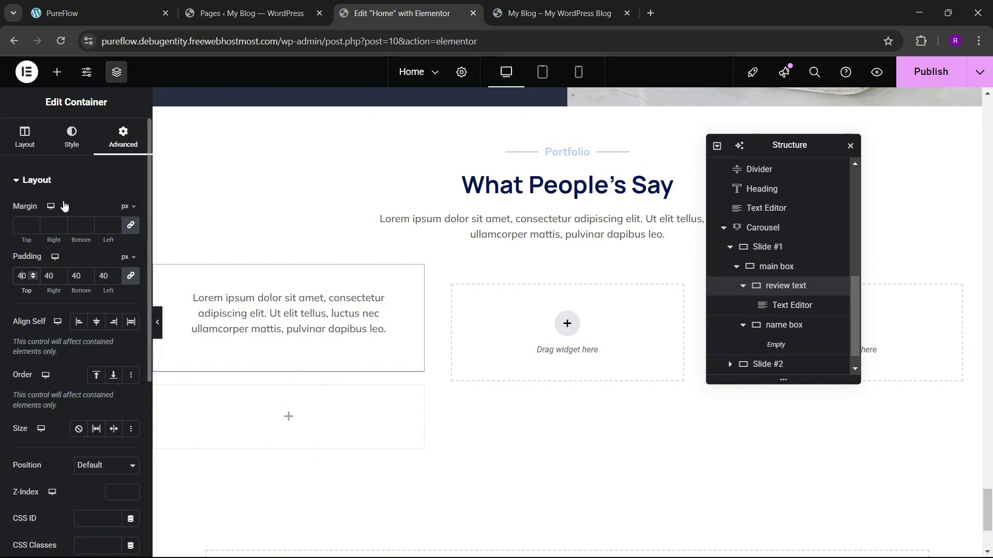
key("BackSpace")
type("3")
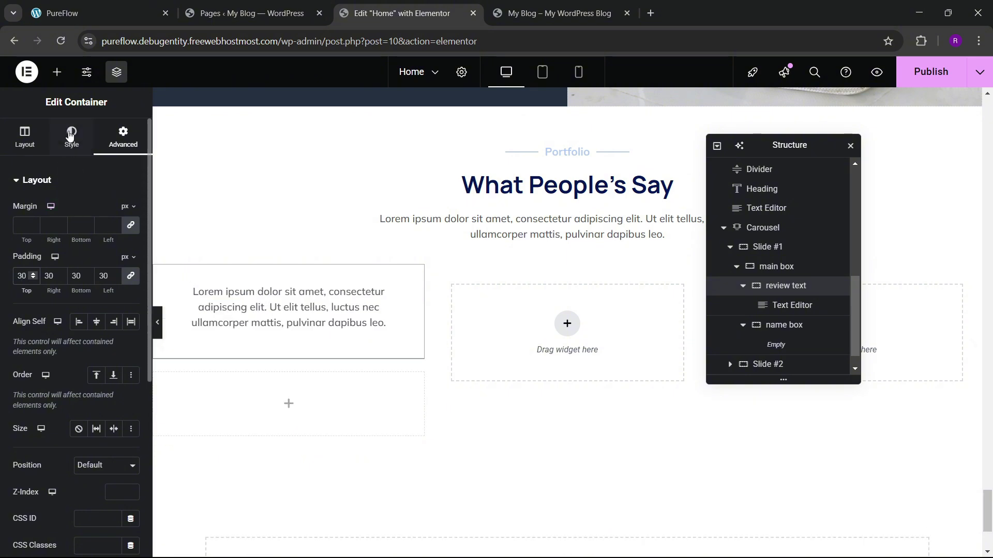
Step: Set the review text background to the global 'hero bg' colour
left_click(69, 135)
left_click(84, 238)
left_click(113, 265)
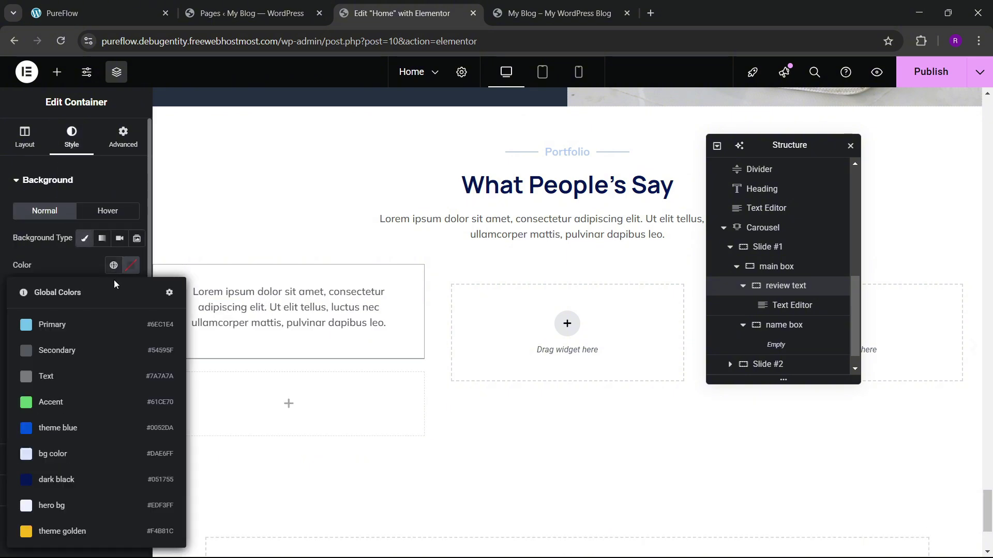
left_click(64, 505)
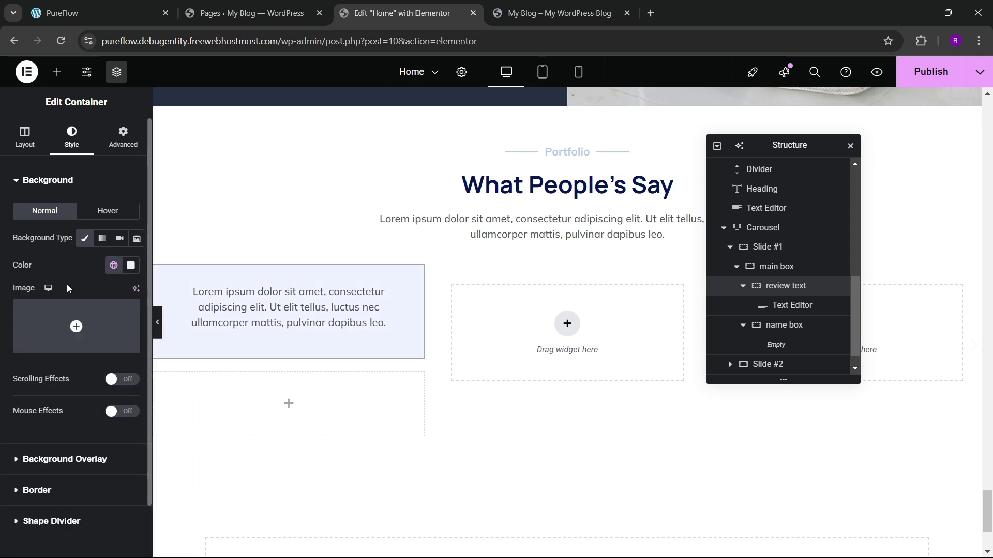
left_click(52, 463)
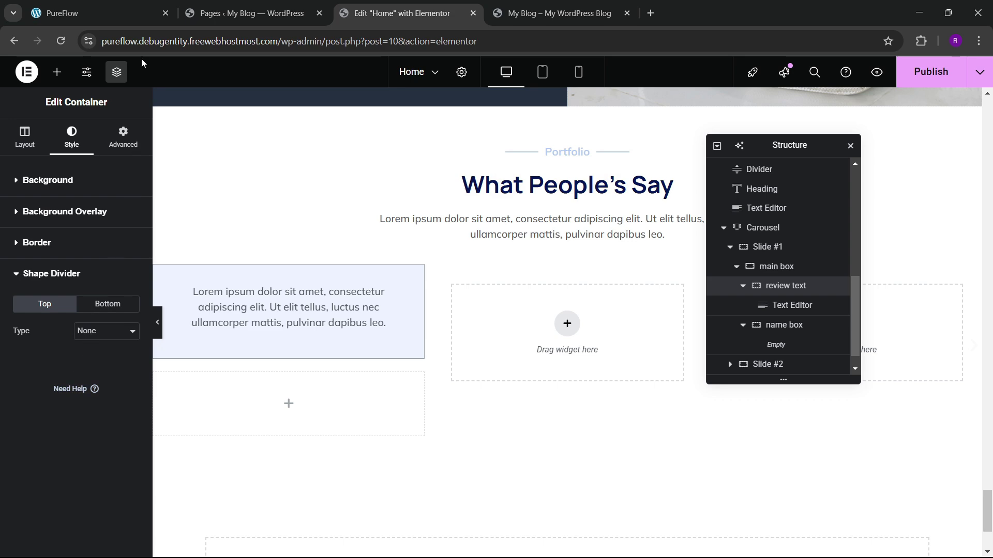
Step: Try Tilt and Clouds shapes for the review box's bottom shape divider
left_click(119, 13)
left_click(248, 12)
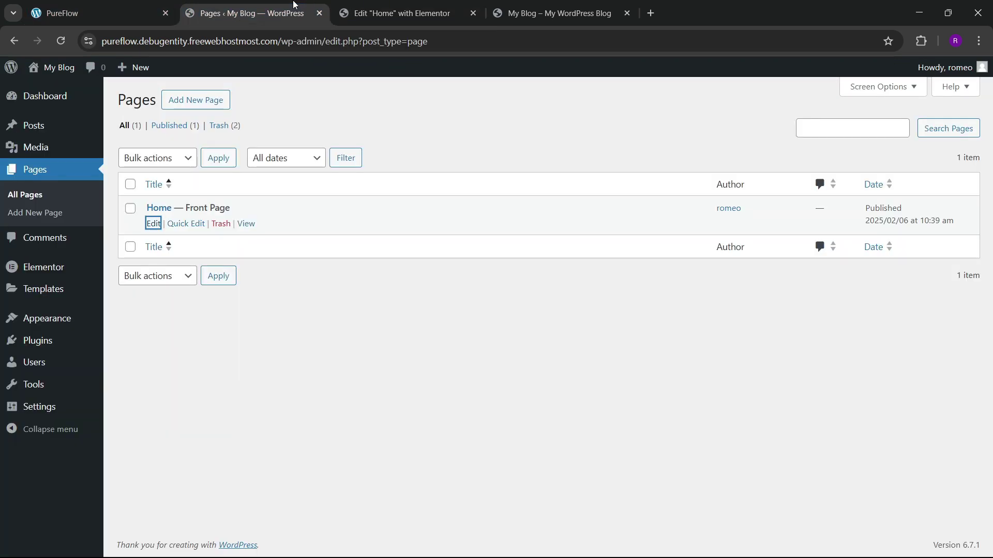
left_click(400, 13)
left_click(108, 304)
left_click(106, 330)
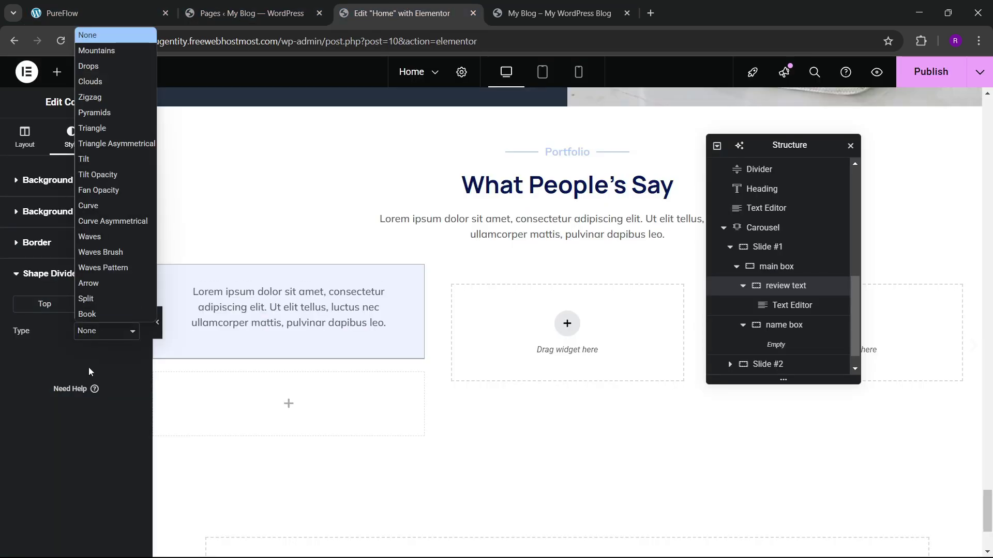
left_click(77, 160)
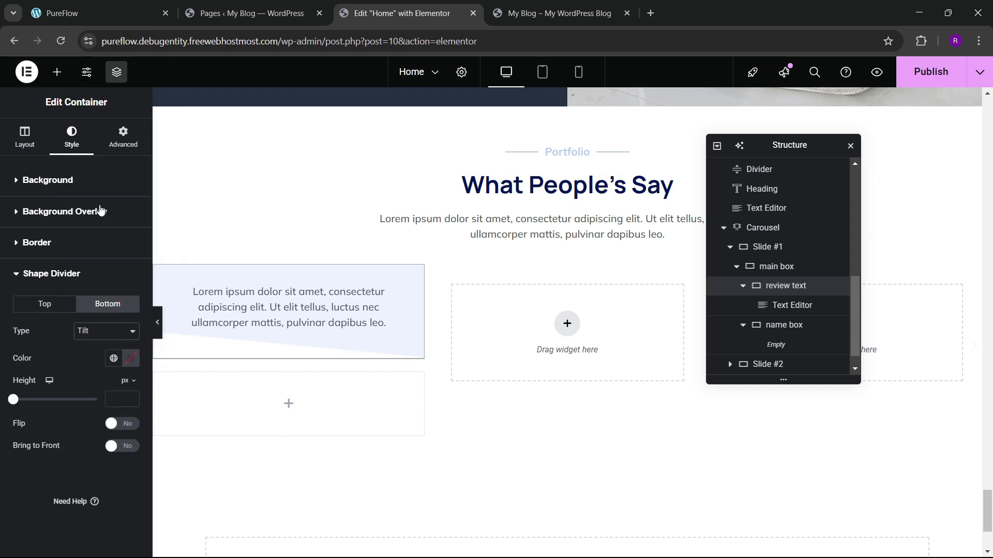
left_click(88, 331)
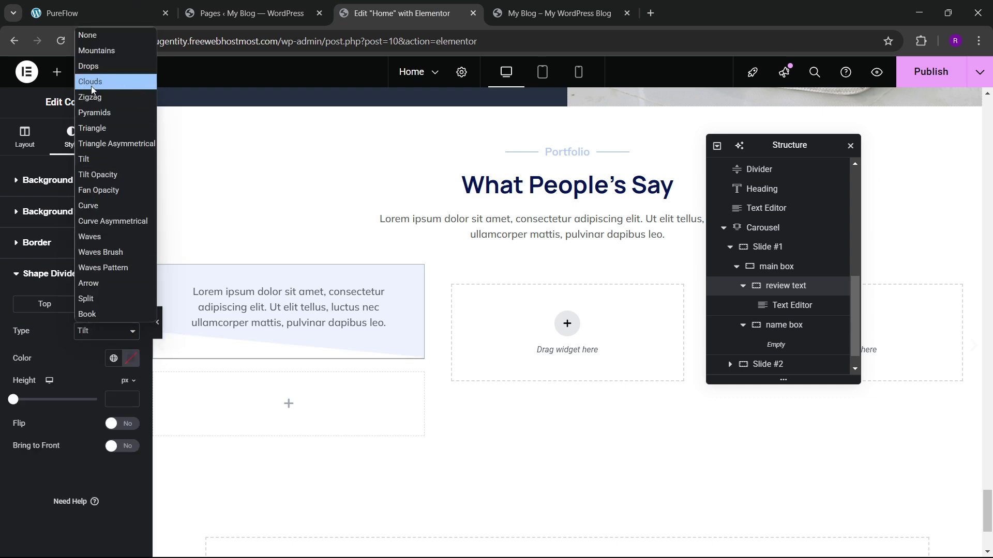
left_click(90, 83)
Step: Try the Book and Split bottom divider shapes, then settle on Arrow
left_click(102, 331)
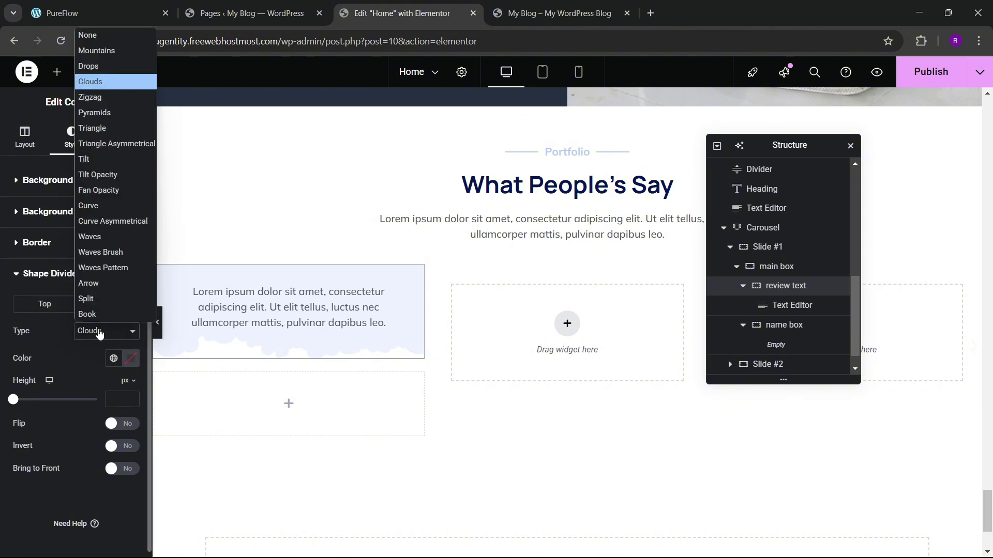
left_click(97, 315)
left_click(98, 329)
left_click(101, 300)
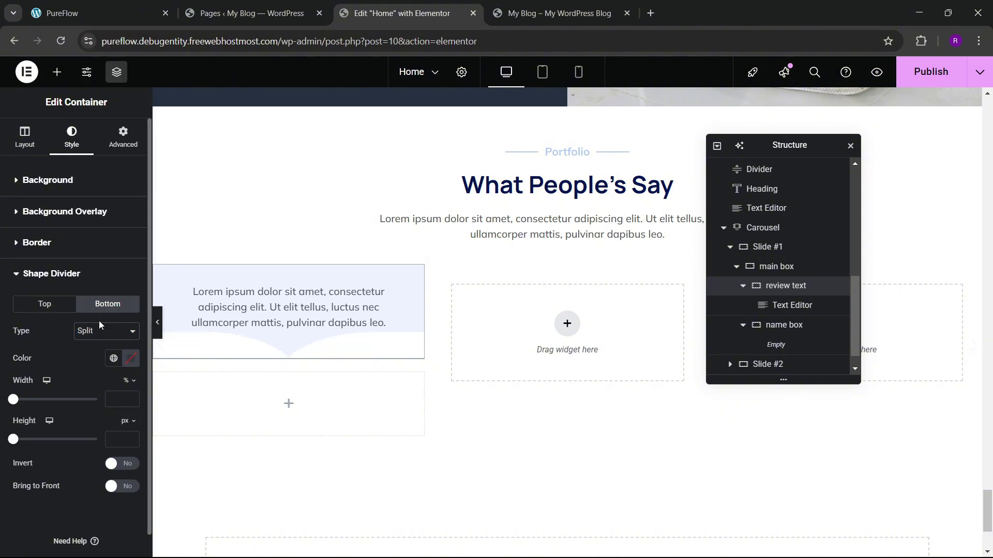
left_click(95, 336)
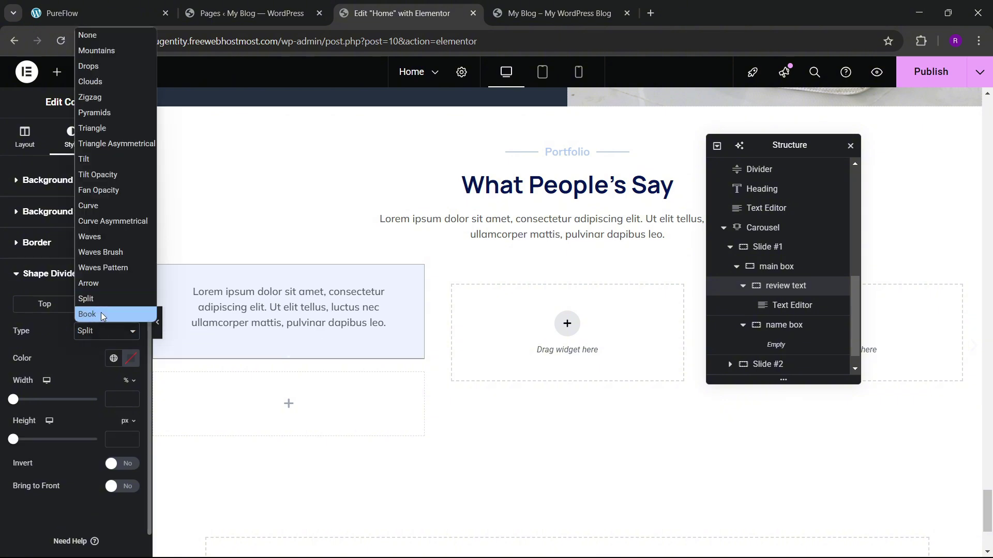
left_click(101, 314)
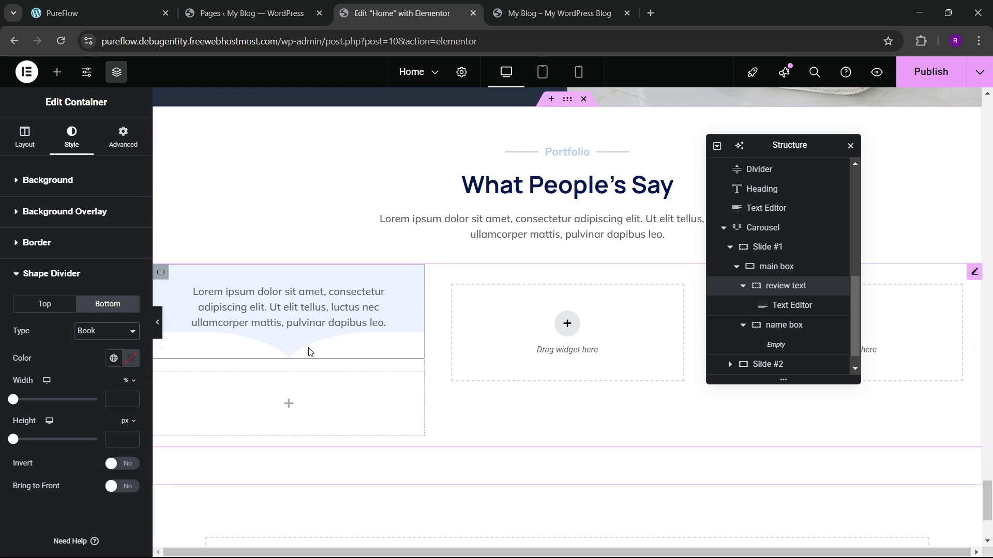
left_click(104, 334)
left_click(95, 285)
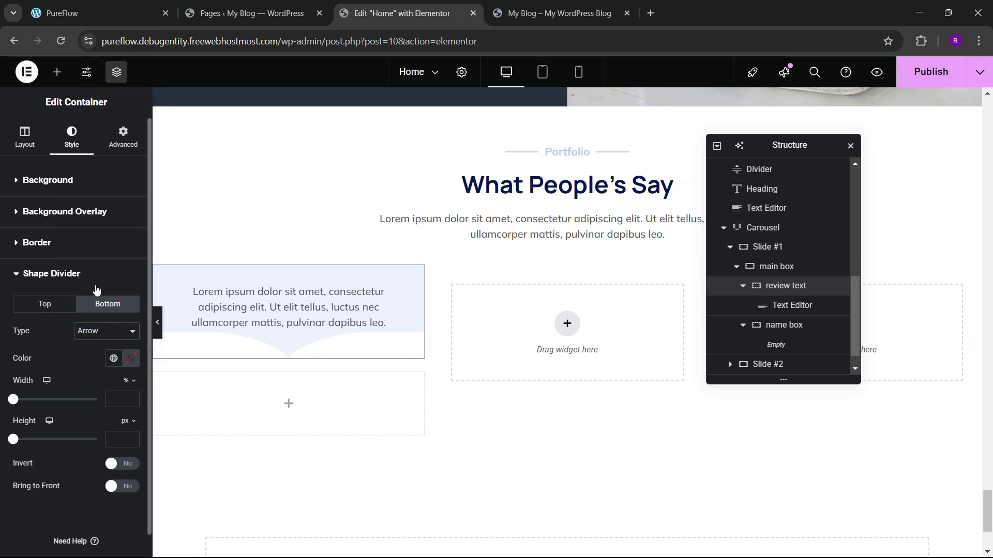
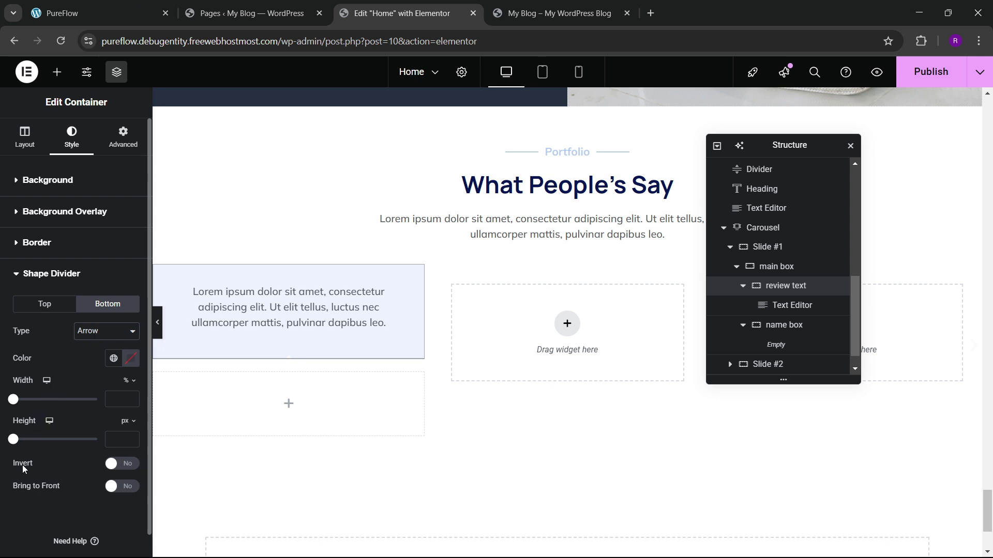
Step: Invert the bottom Arrow divider and size it to 300% width and about 22 px height
left_click(122, 469)
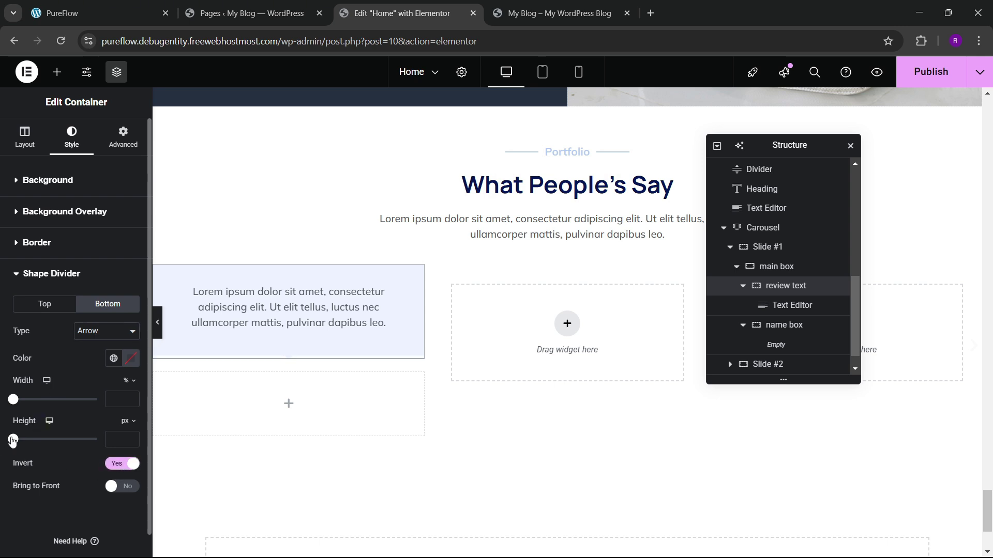
left_click_drag(27, 443, 17, 450)
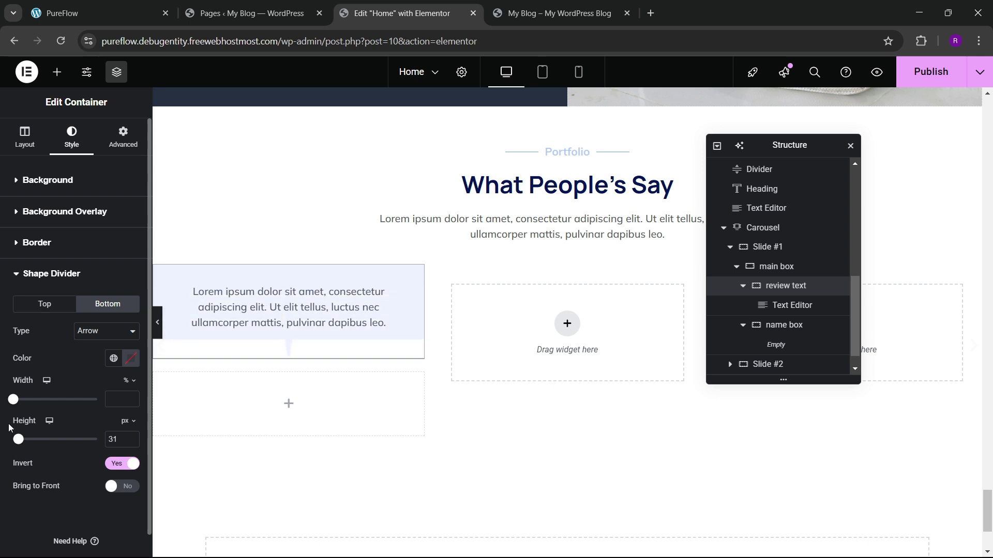
left_click_drag(12, 401, 105, 414)
left_click(131, 442)
left_click(131, 442)
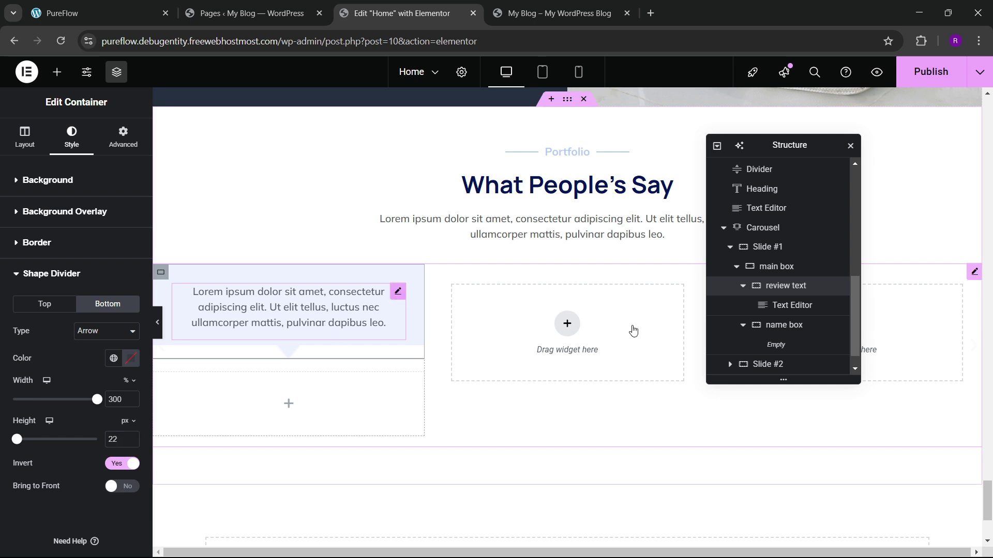
left_click(791, 305)
left_click(786, 285)
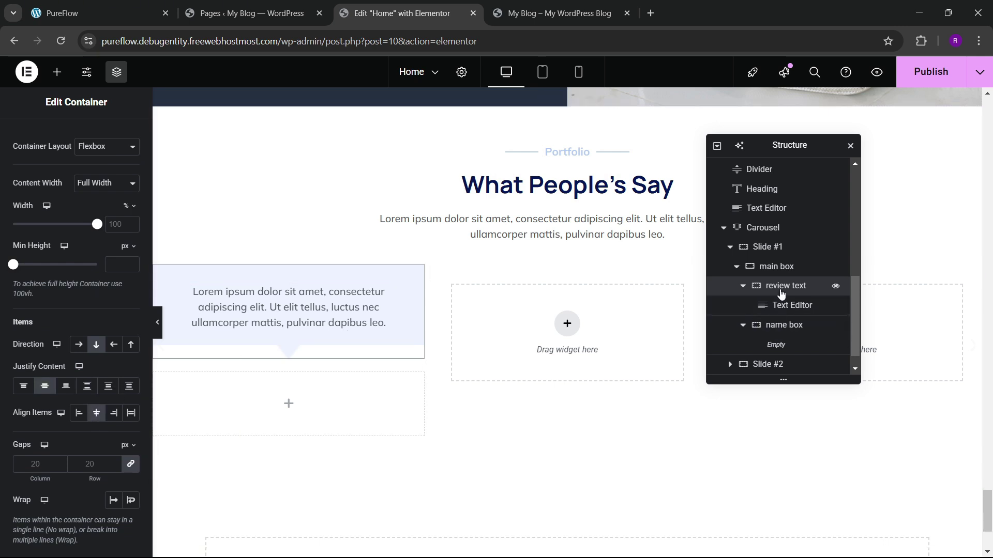
Step: Unlink the container padding and set the bottom padding to 40 px
scroll(129, 194, "up", 2)
left_click(124, 137)
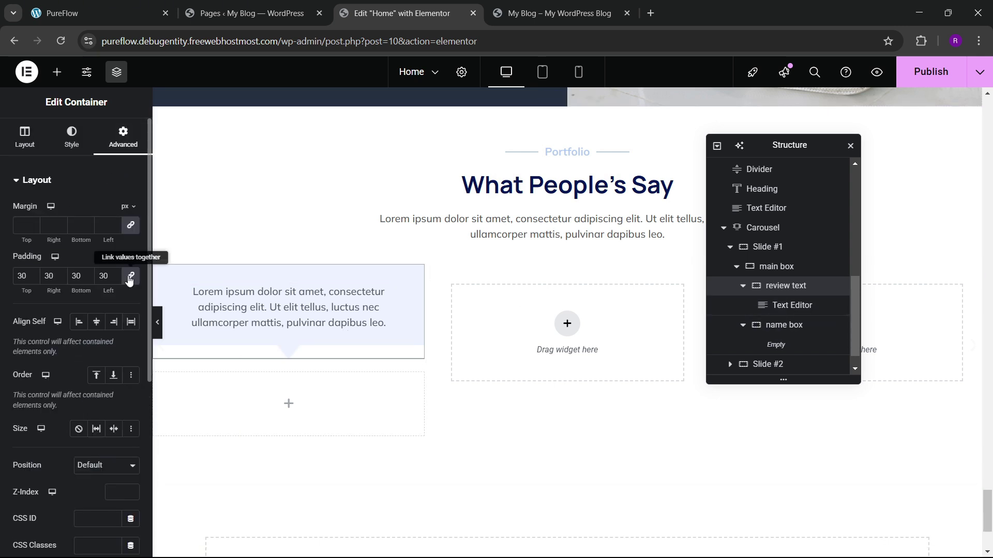
left_click(131, 275)
left_click(76, 275)
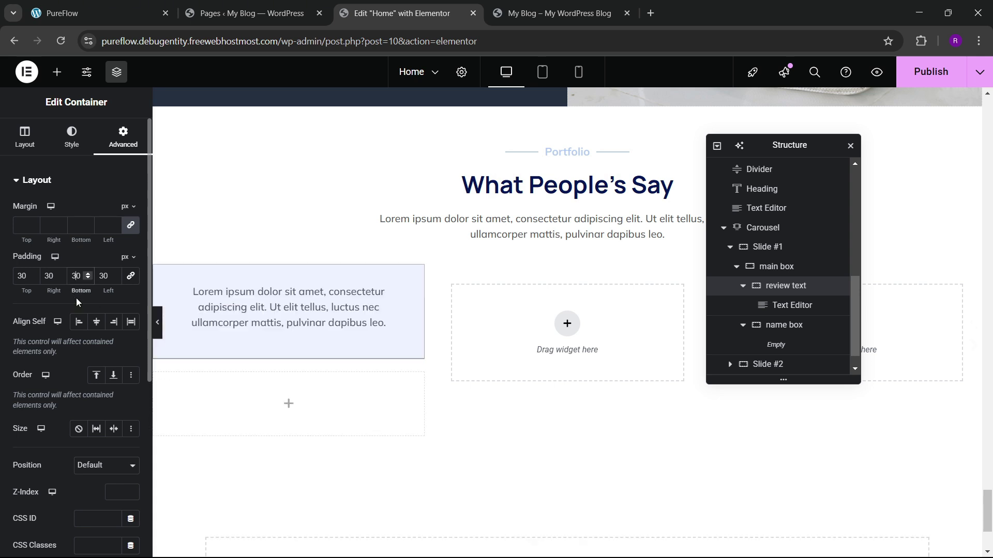
key("BackSpace")
type("5")
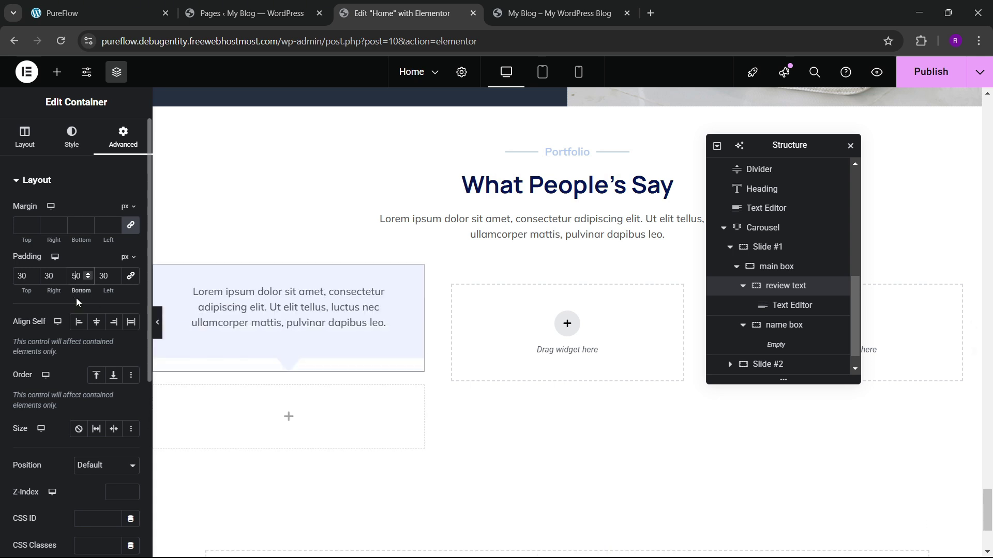
key("BackSpace")
type("4")
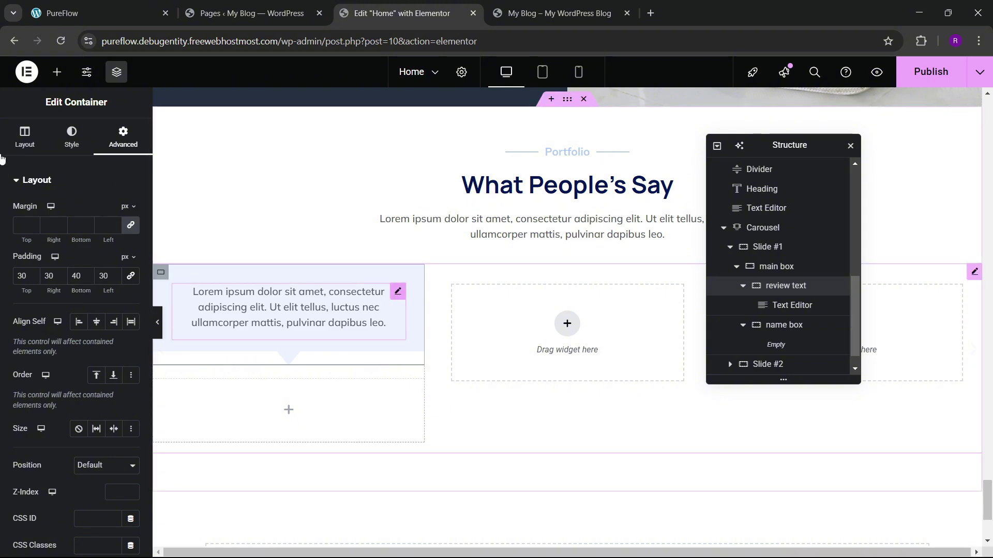
Step: Paste a second copy of the placeholder paragraph into the review Text Editor
left_click(396, 296)
left_click(105, 246)
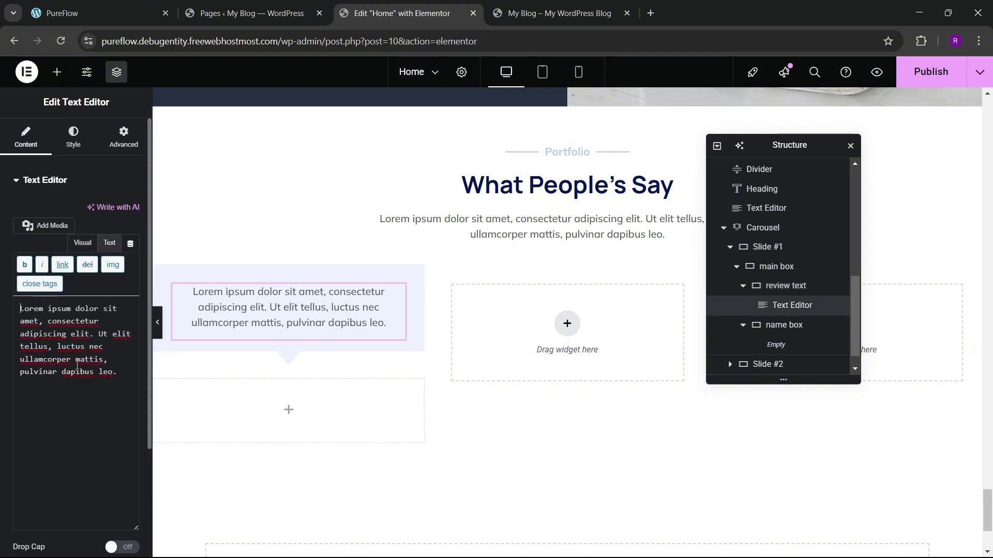
left_click_drag(121, 375, 1, 286)
key("ctrl+c")
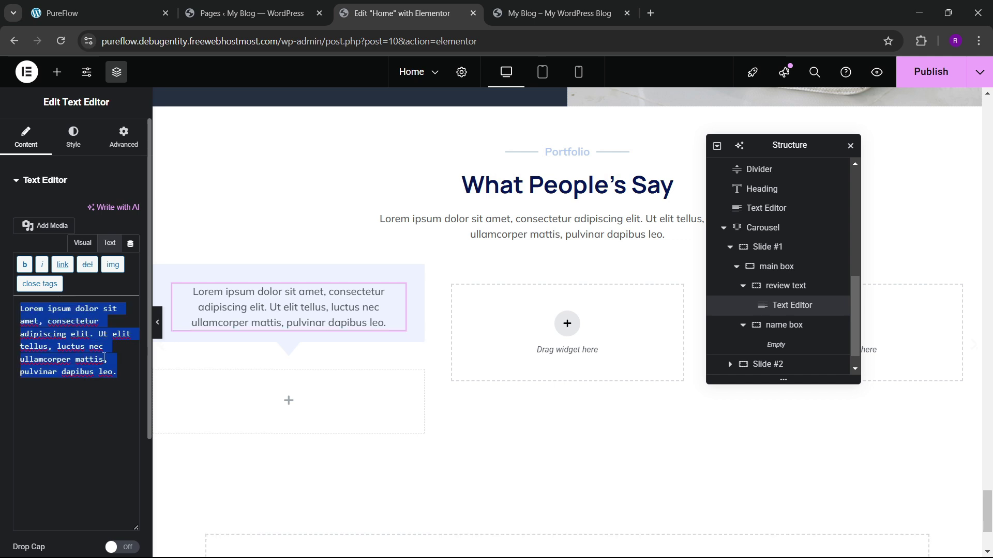
left_click(104, 333)
left_click(128, 373)
key("ctrl+v")
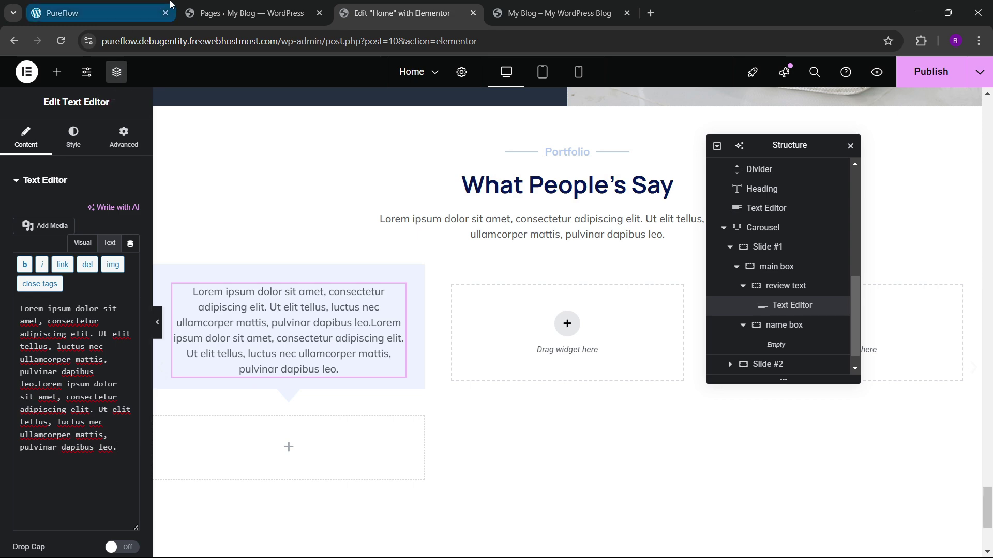
left_click(131, 10)
left_click(406, 5)
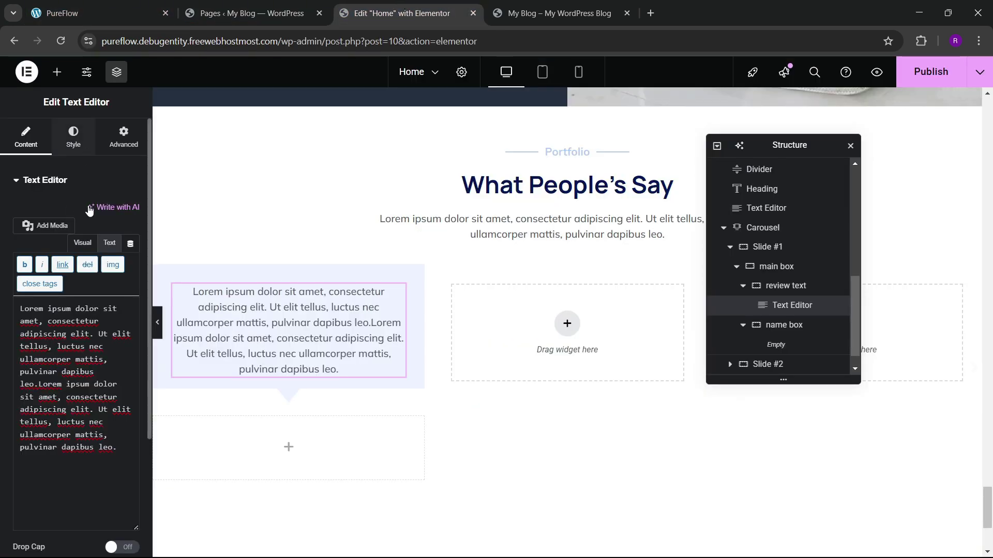
Step: Set the review text alignment to Justify
left_click(73, 135)
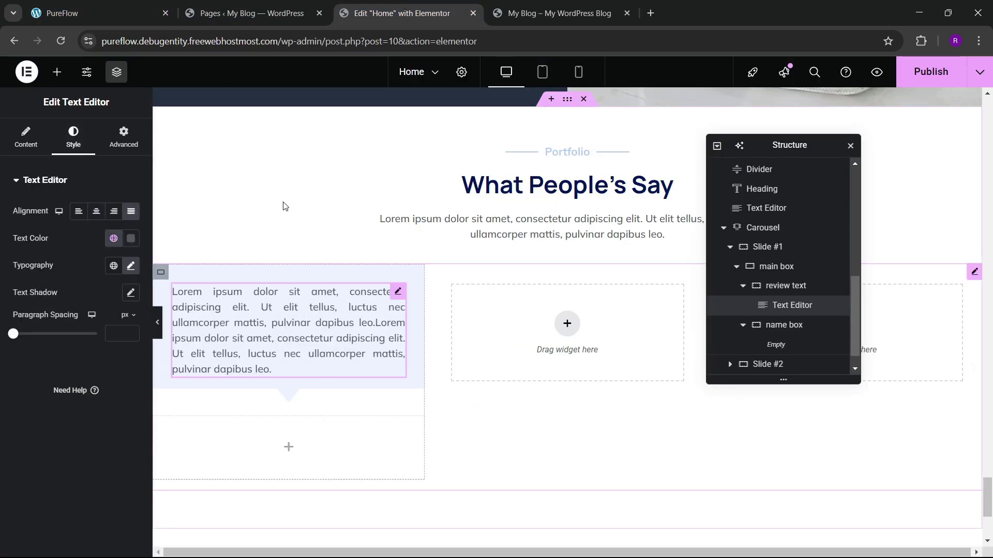
left_click(129, 12)
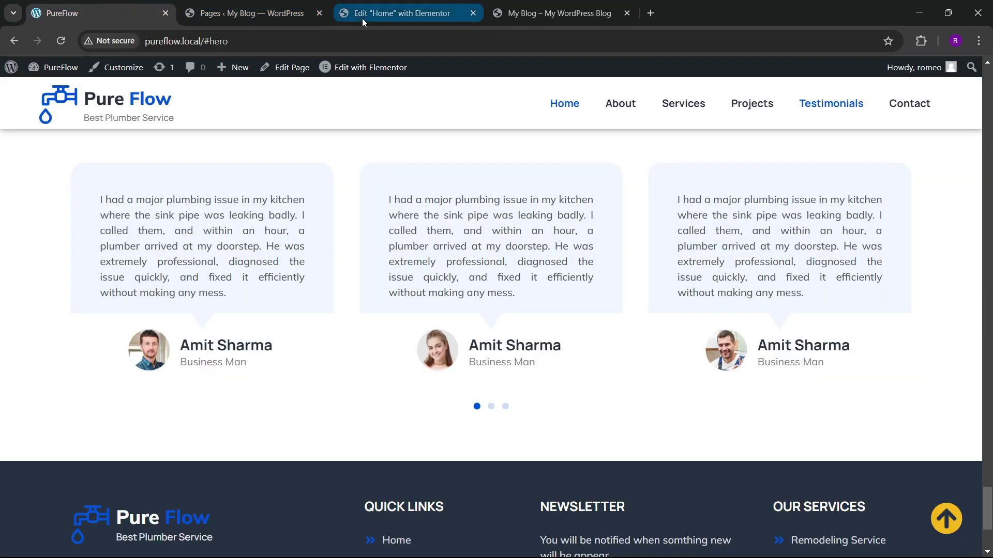
left_click(405, 12)
left_click(57, 72)
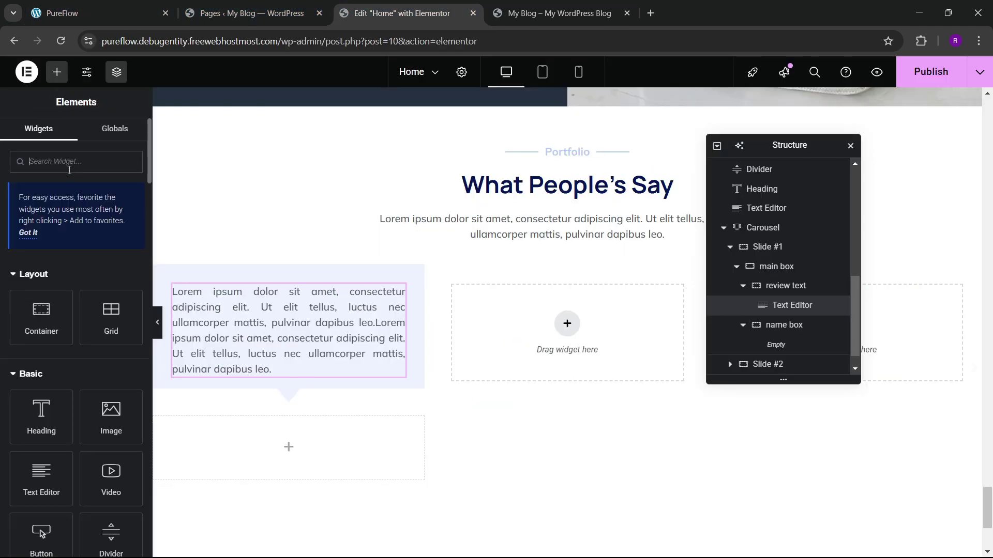
Step: Add an Image Box below the review with its image positioned left of the title
type("image box")
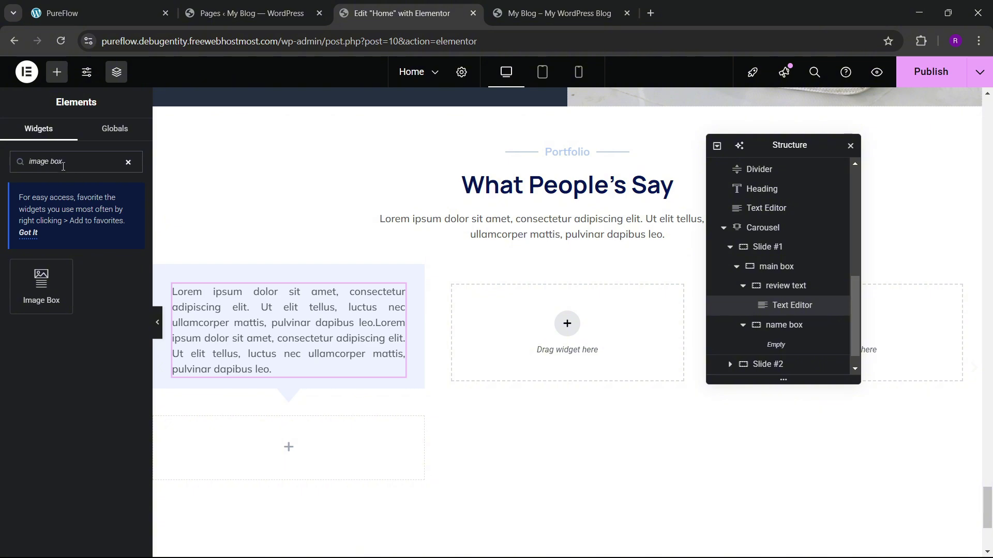
left_click_drag(41, 284, 299, 432)
left_click(72, 136)
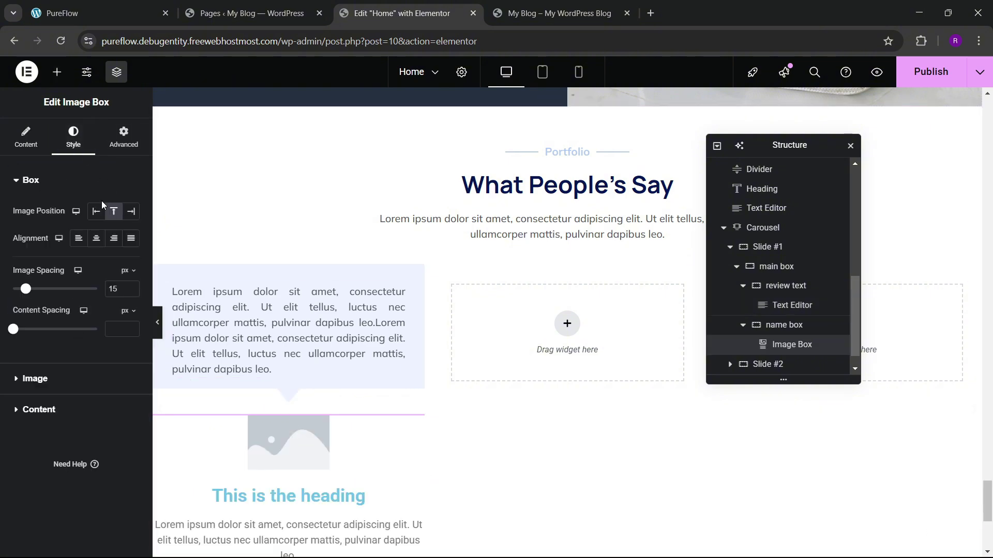
left_click(96, 211)
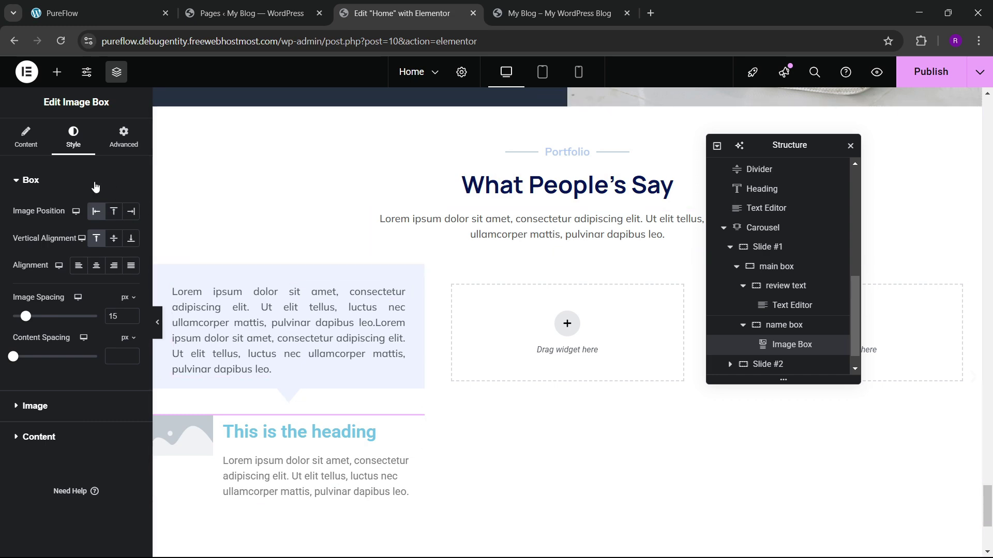
left_click(26, 137)
Step: Choose the man's portrait photo from the media library for the Image Box
left_click(73, 238)
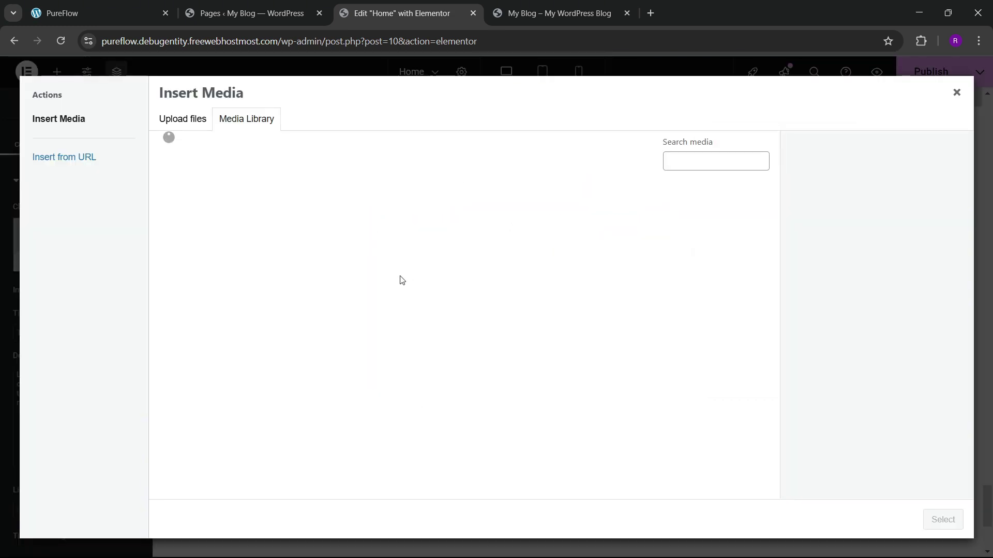
scroll(398, 362, "down", 10)
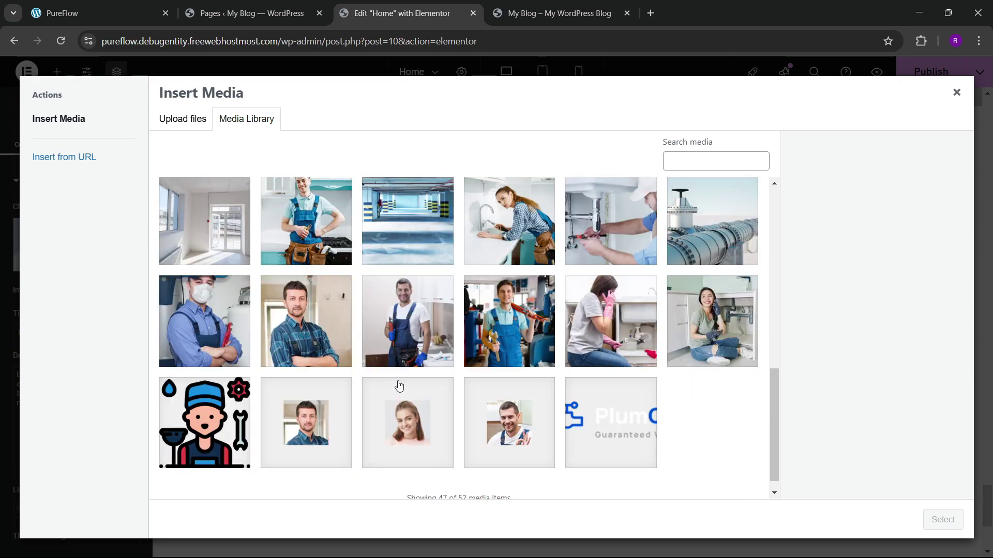
left_click(305, 414)
left_click(941, 519)
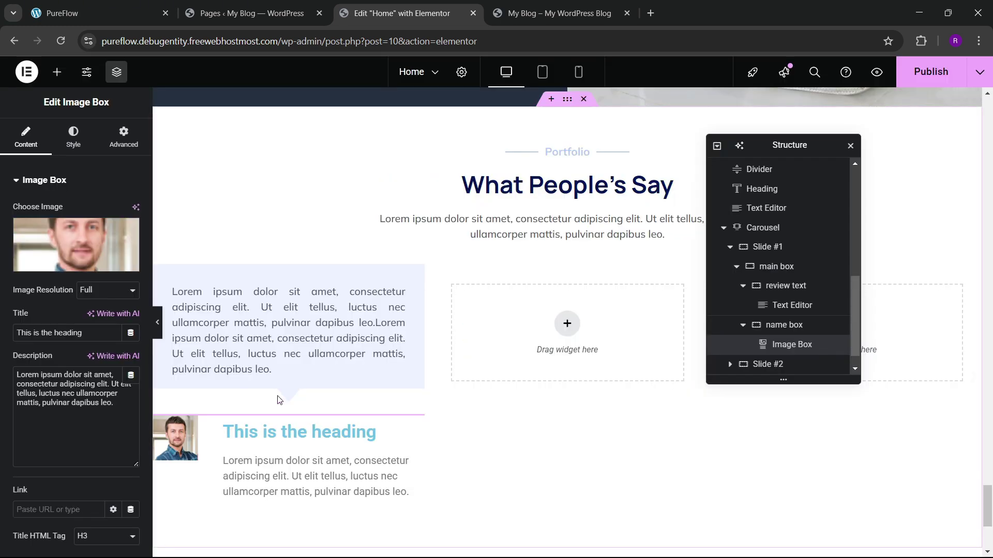
left_click(73, 135)
left_click(26, 135)
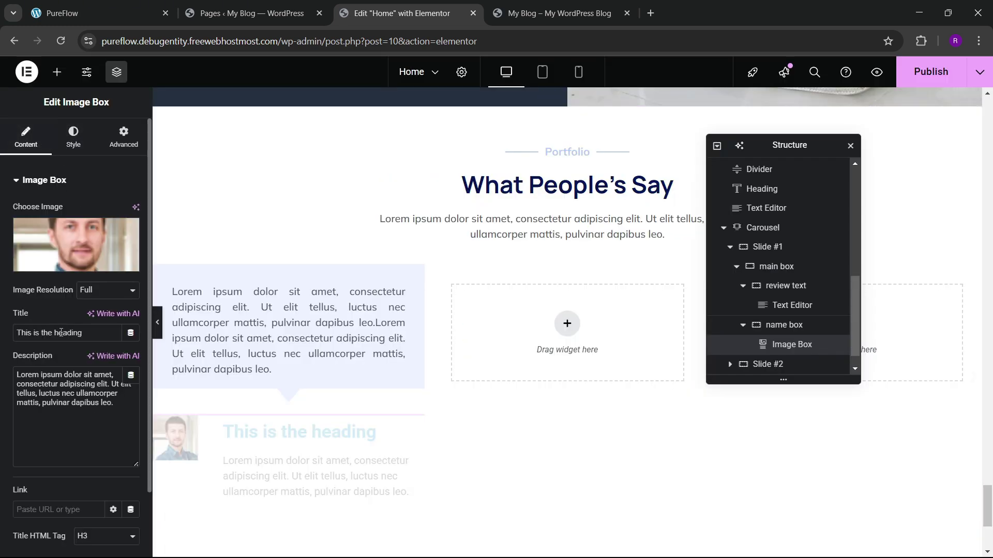
Step: Enter the reviewer's full name as the title and 'Business Man' as the description
left_click(127, 4)
left_click(396, 13)
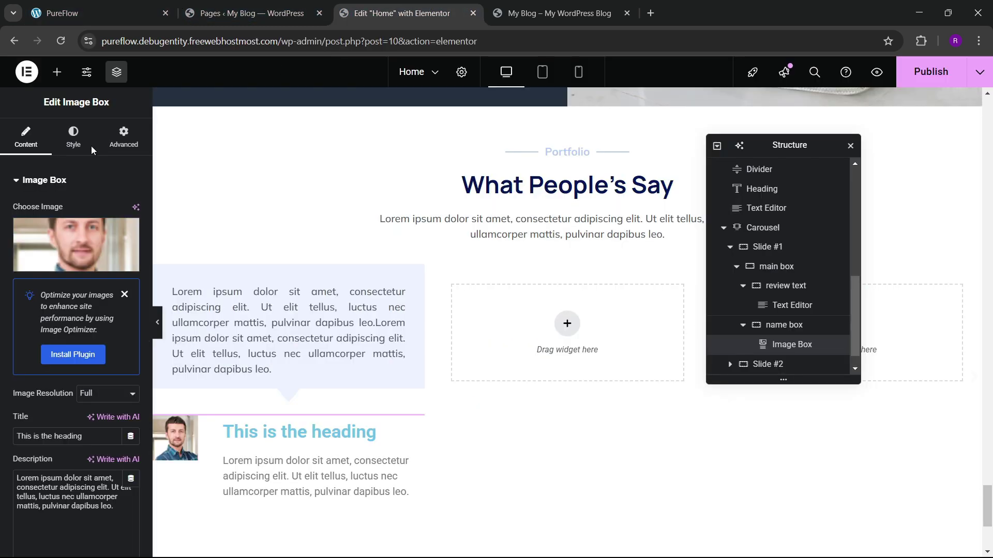
scroll(64, 344, "down", 3)
left_click_drag(83, 257, 17, 257)
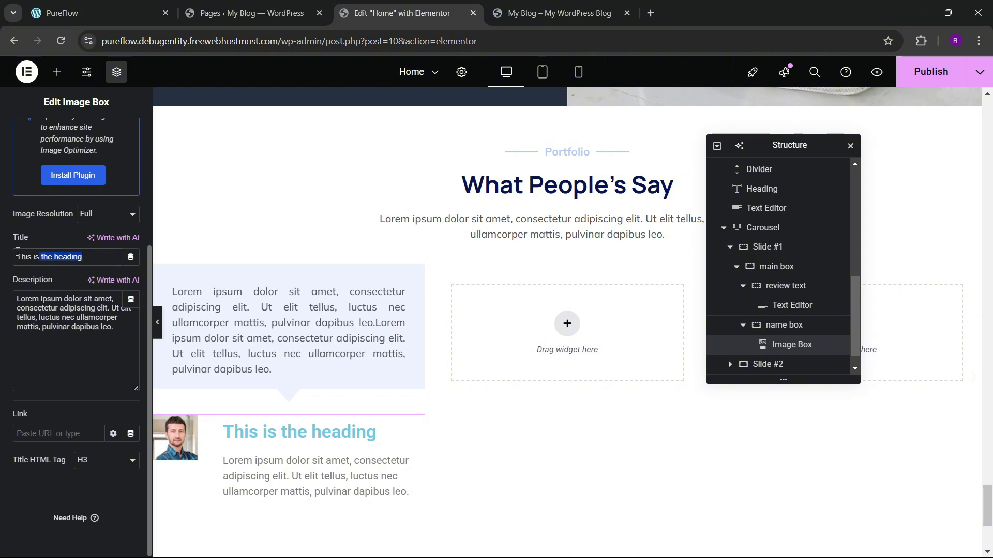
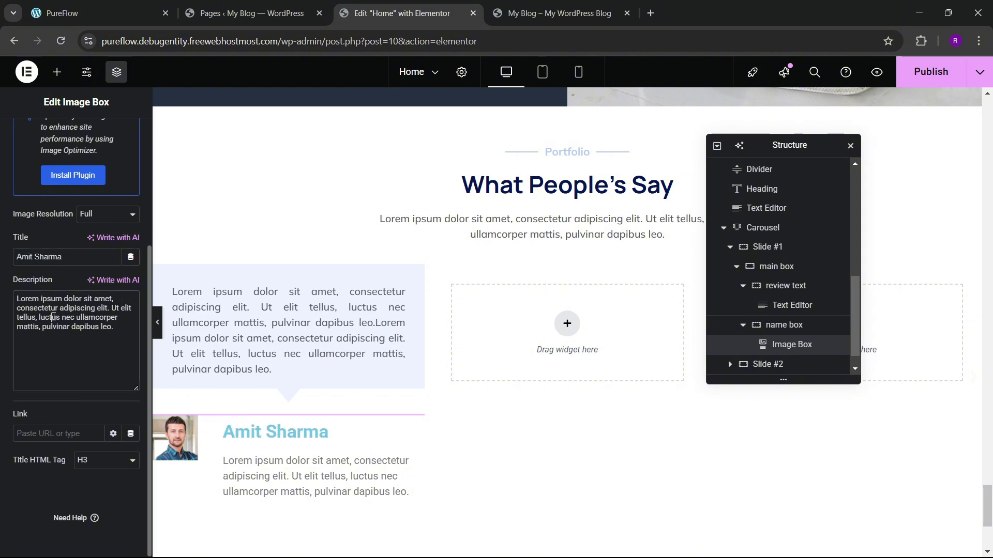
left_click(53, 317)
key("ctrl+a")
key("BackSpace")
type("D")
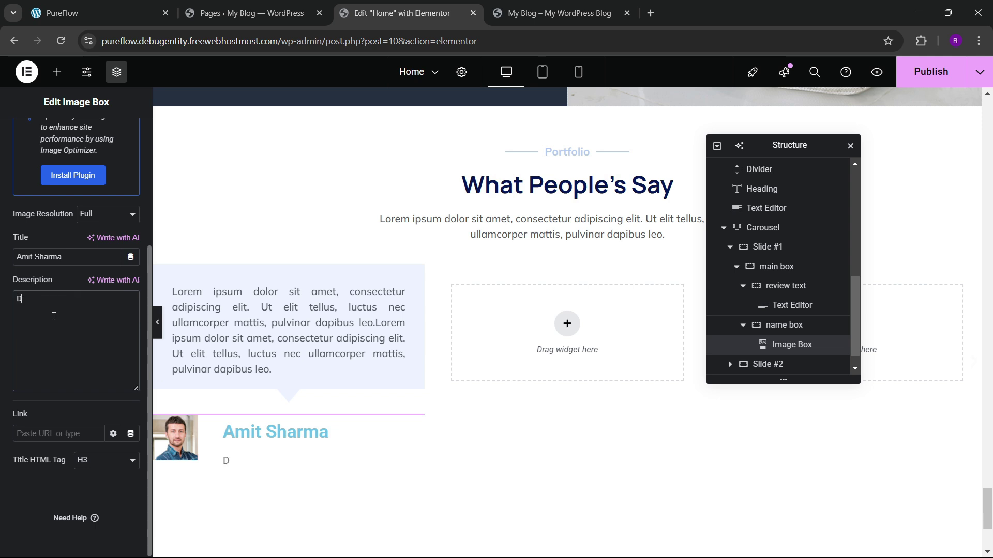
type("usiness Man")
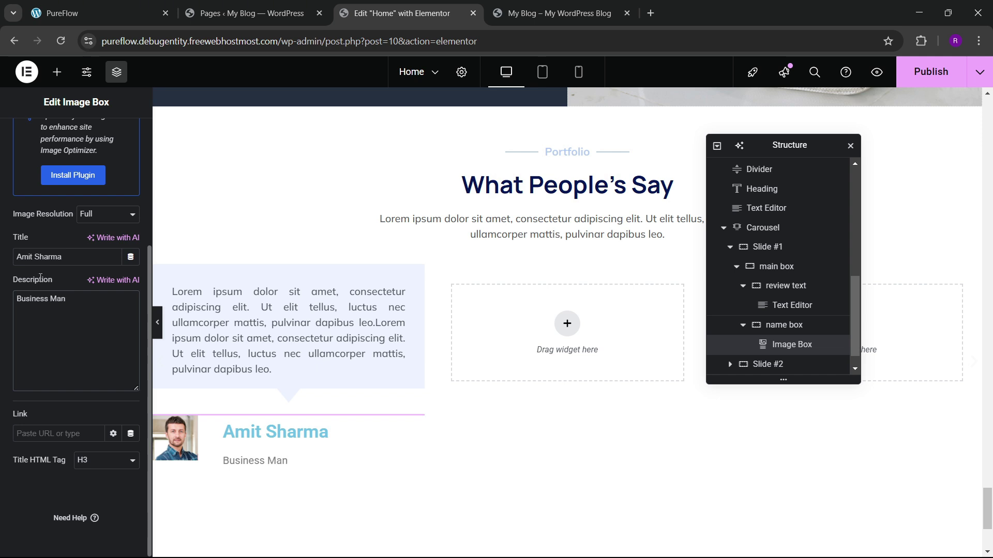
scroll(41, 277, "up", 3)
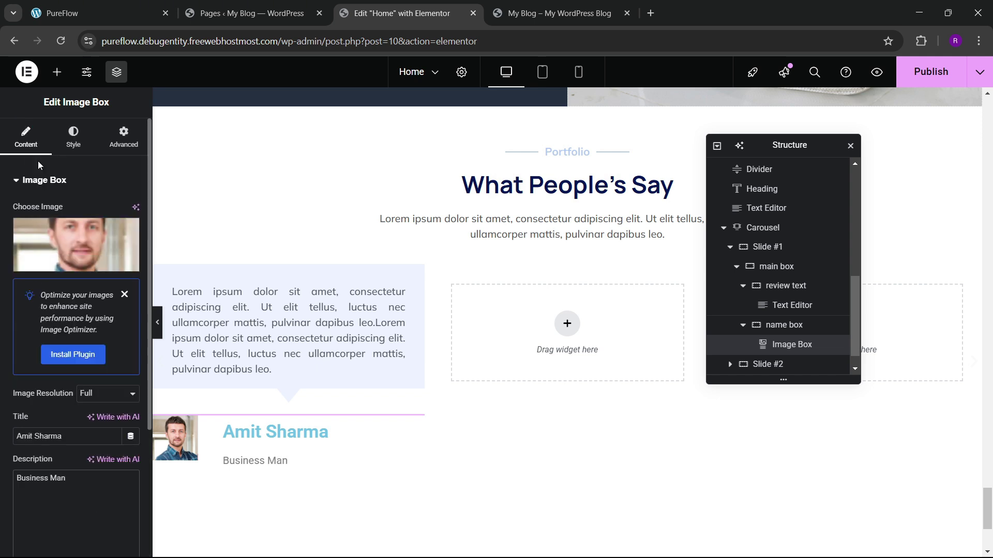
Step: Round the portrait with a 100 px border radius and clear the image spacing
left_click(73, 137)
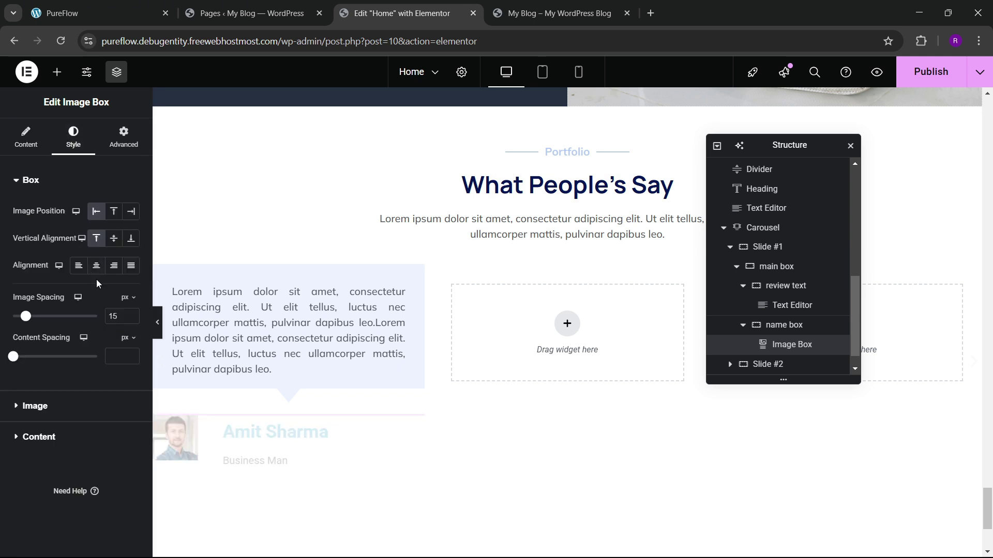
left_click(132, 354)
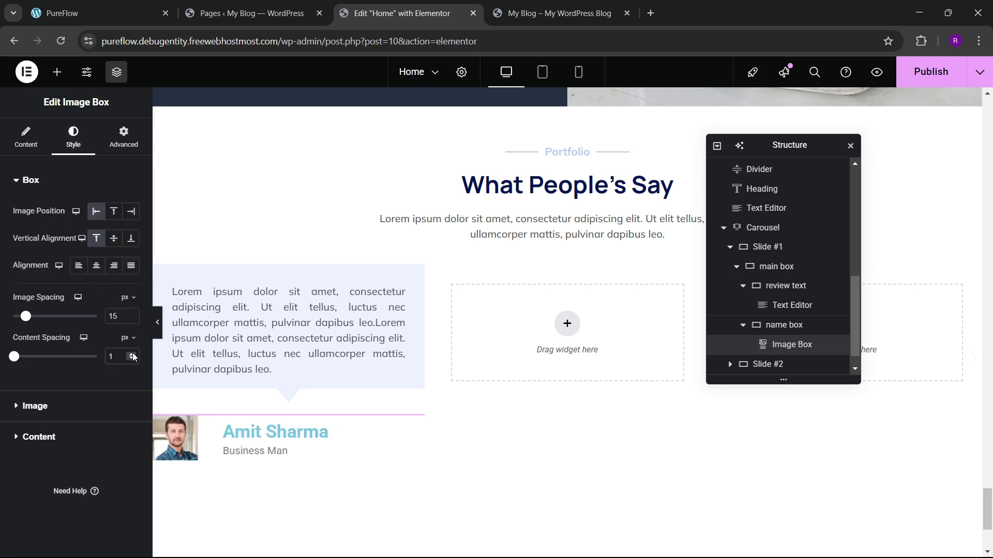
left_click(36, 406)
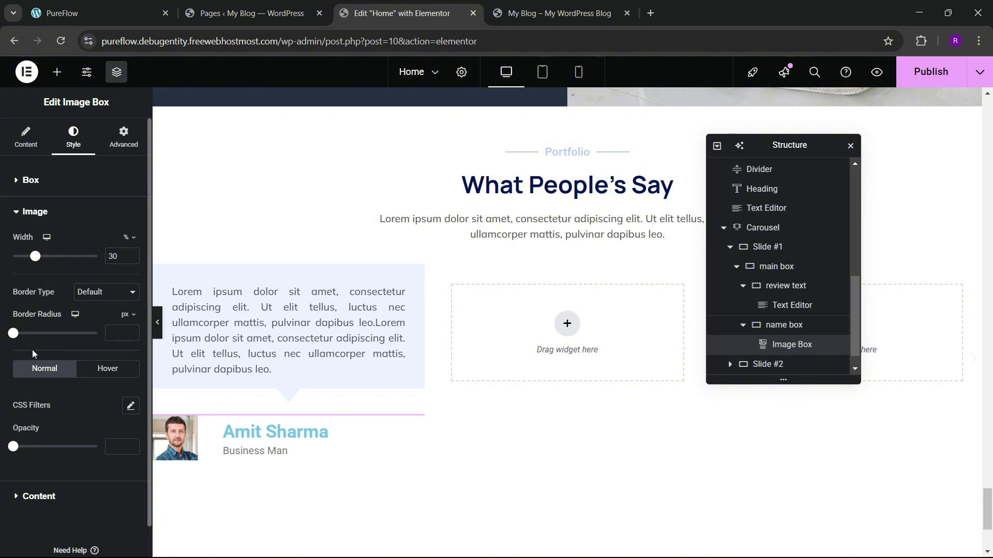
left_click(110, 331)
type("100")
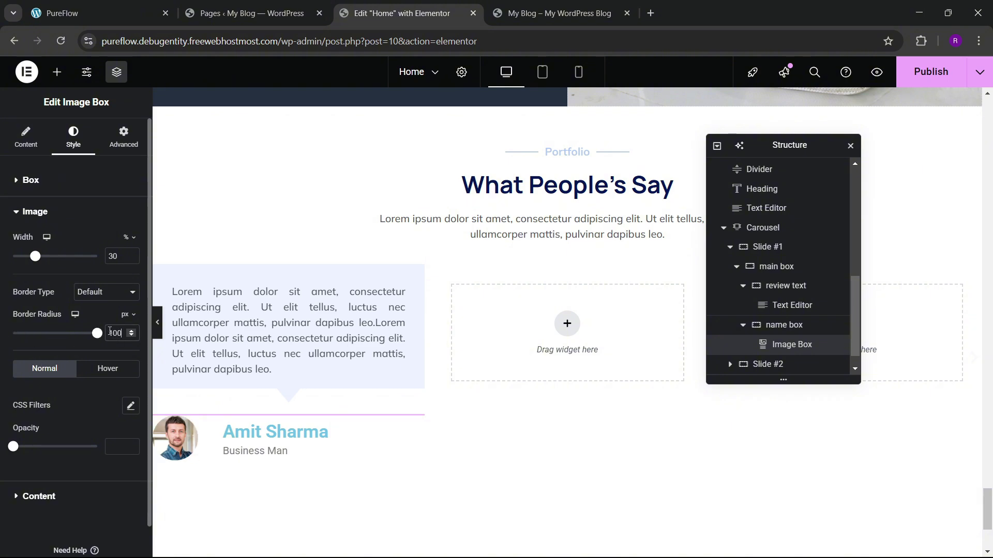
left_click(34, 180)
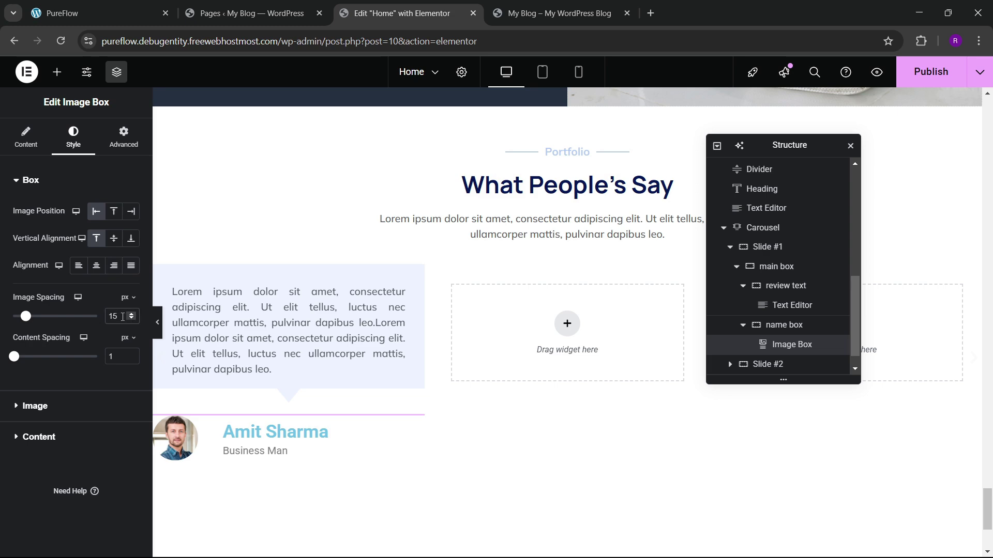
double_click(122, 316)
key("BackSpace")
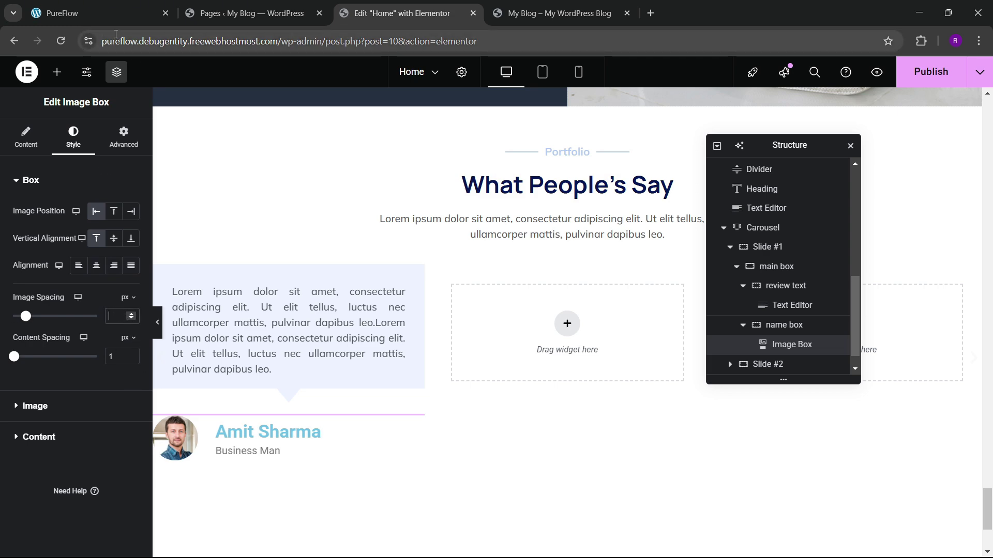
Step: Set the name title colour to the dark global colour
left_click(132, 12)
left_click(352, 15)
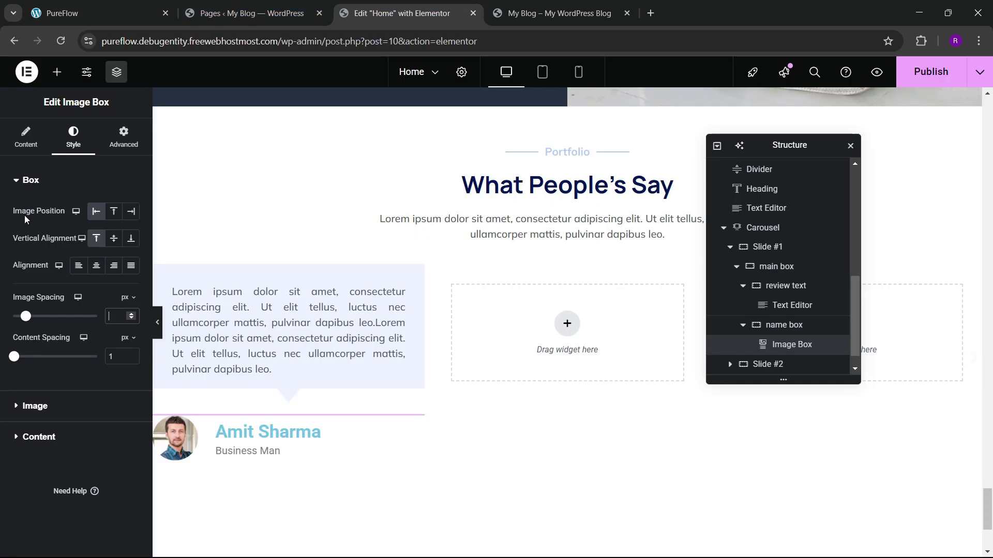
left_click(39, 437)
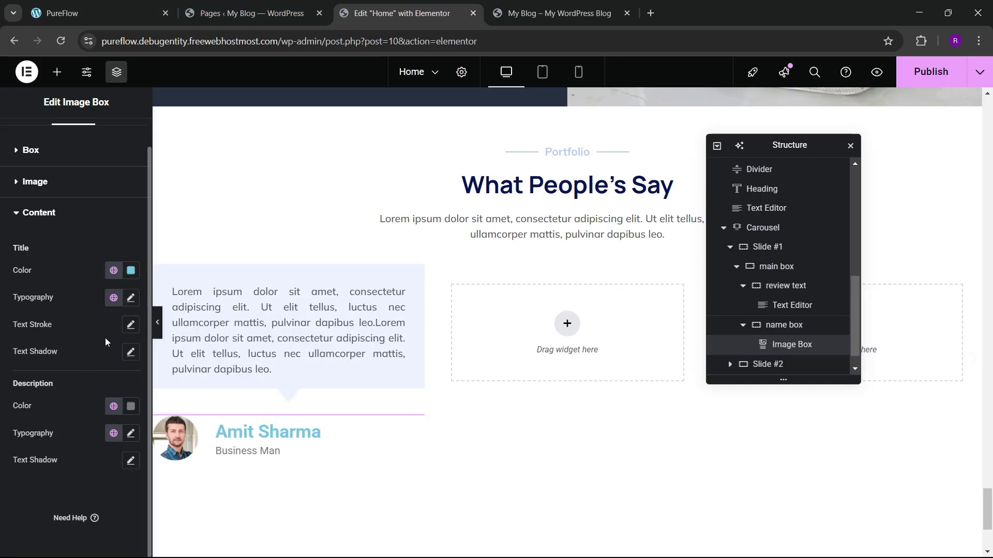
left_click(114, 271)
left_click(57, 484)
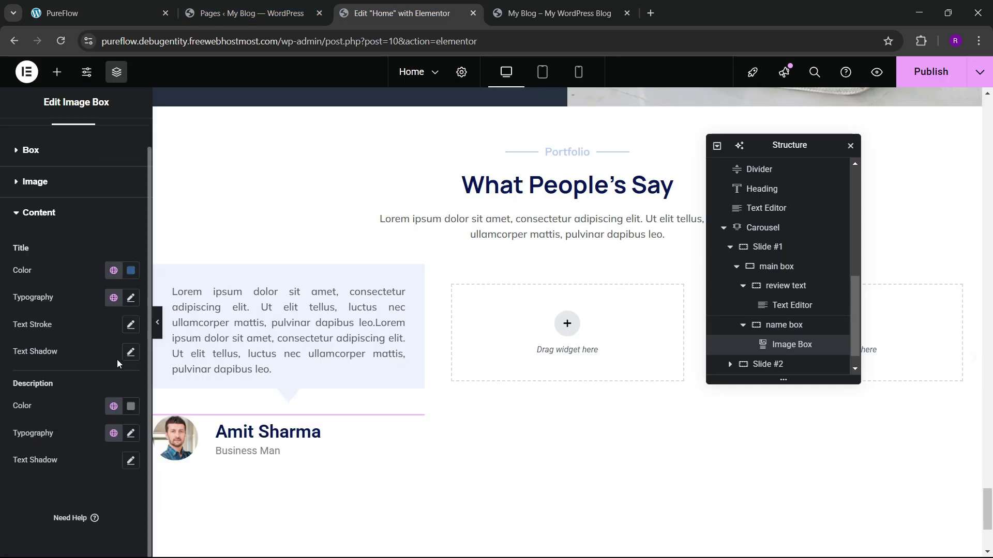
Step: Set the title typography to Manrope, 23 px, weight 600 semi-bold
left_click(131, 298)
left_click(124, 397)
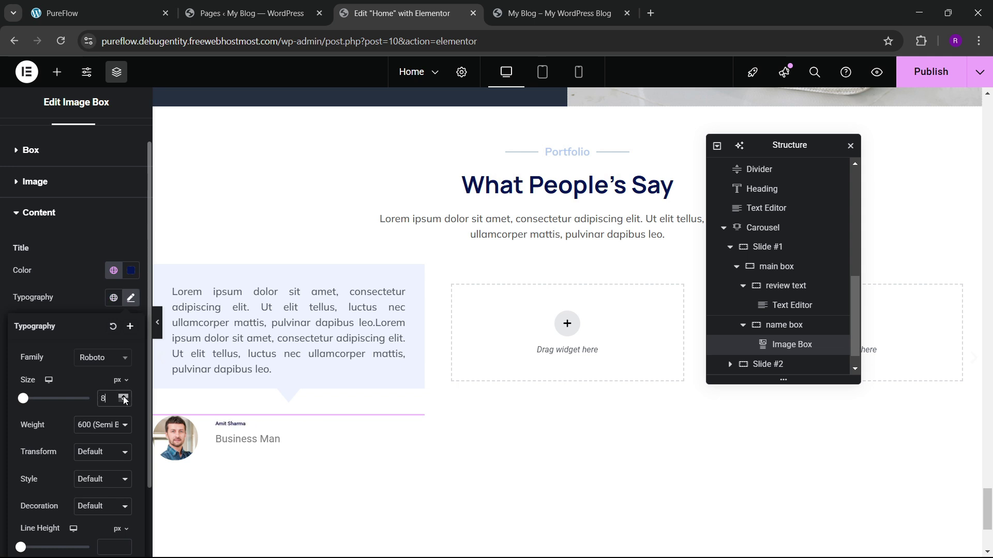
left_click(124, 397)
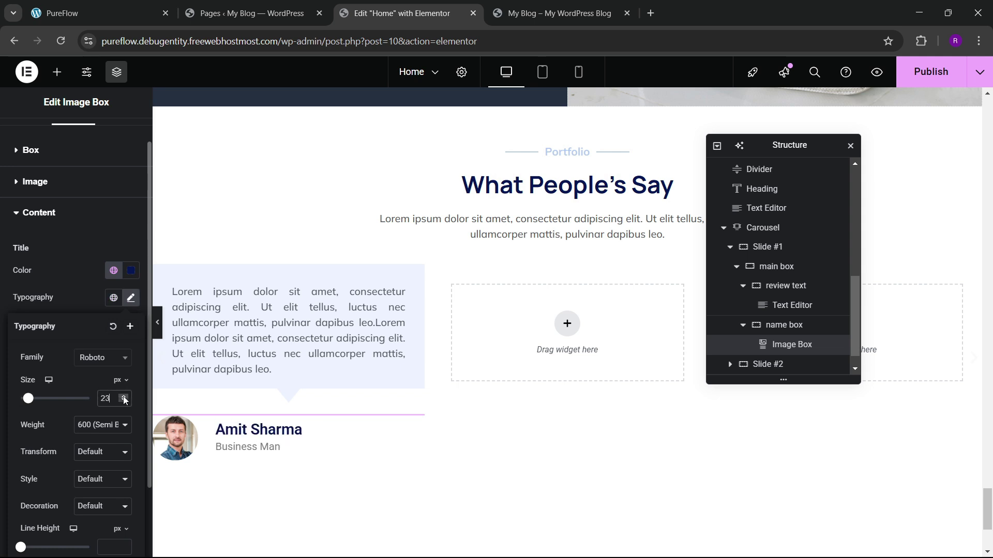
left_click(124, 397)
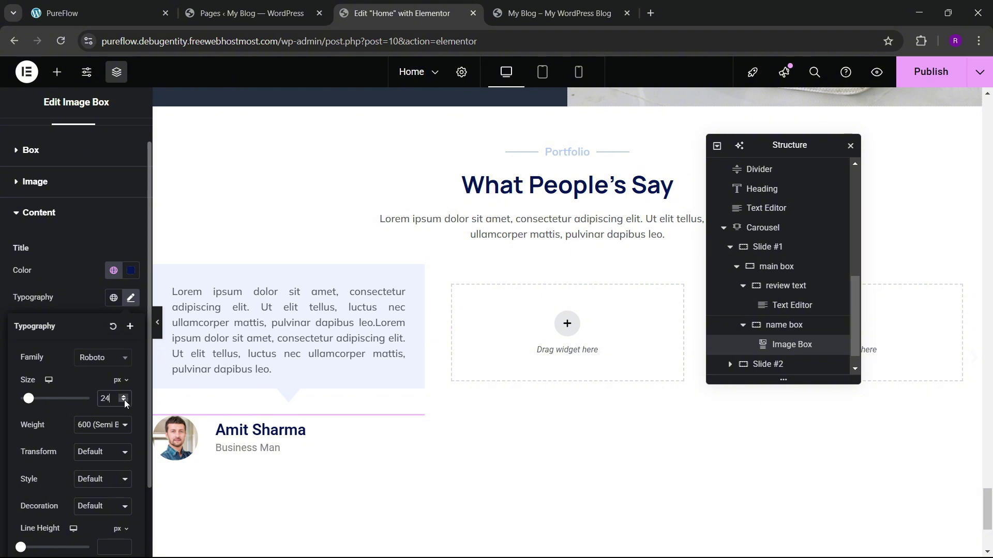
left_click(124, 400)
left_click(101, 359)
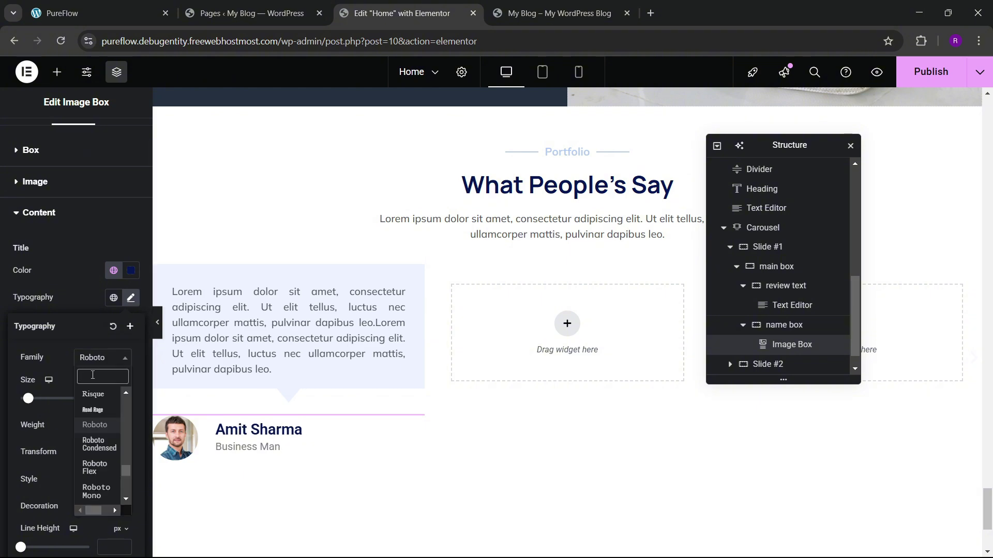
type("manrope")
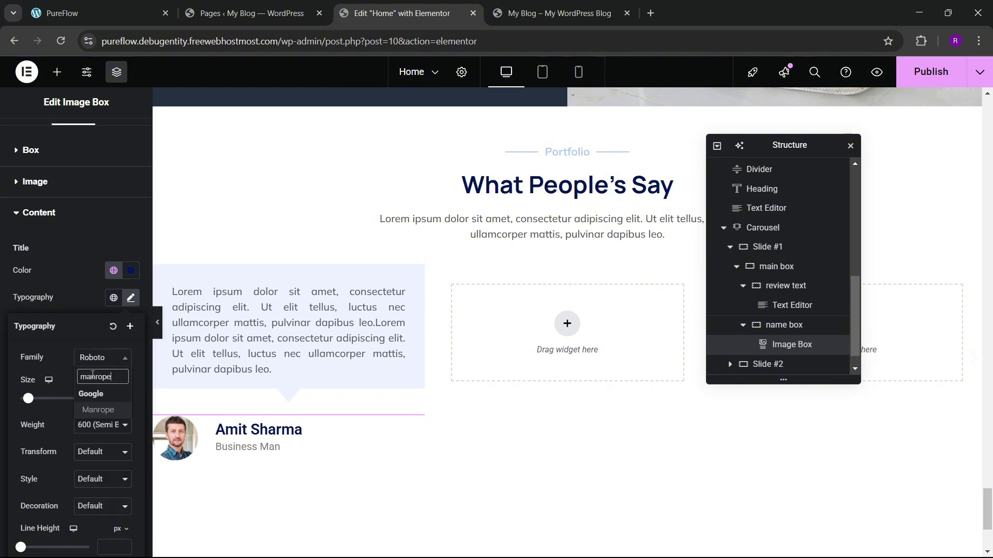
key("Return")
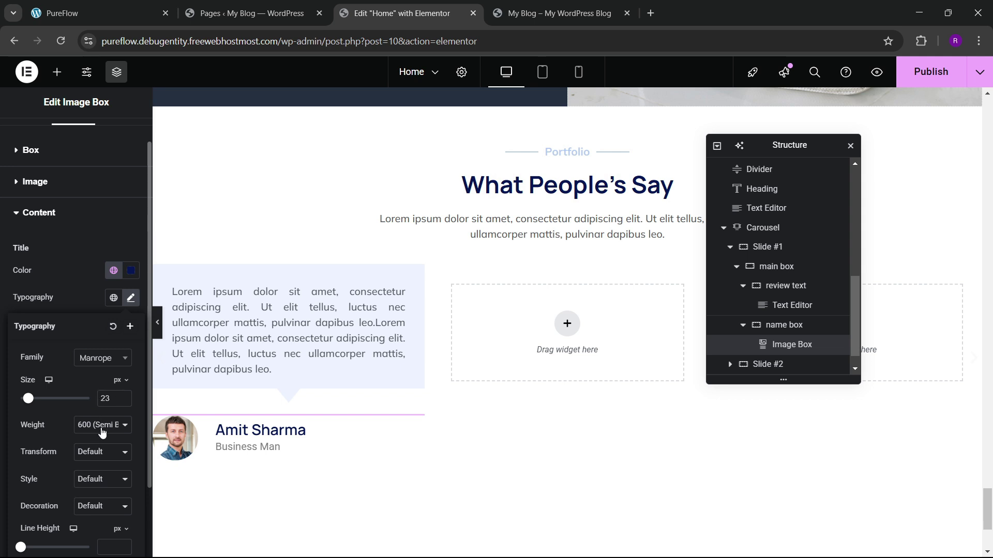
left_click(99, 428)
left_click(81, 331)
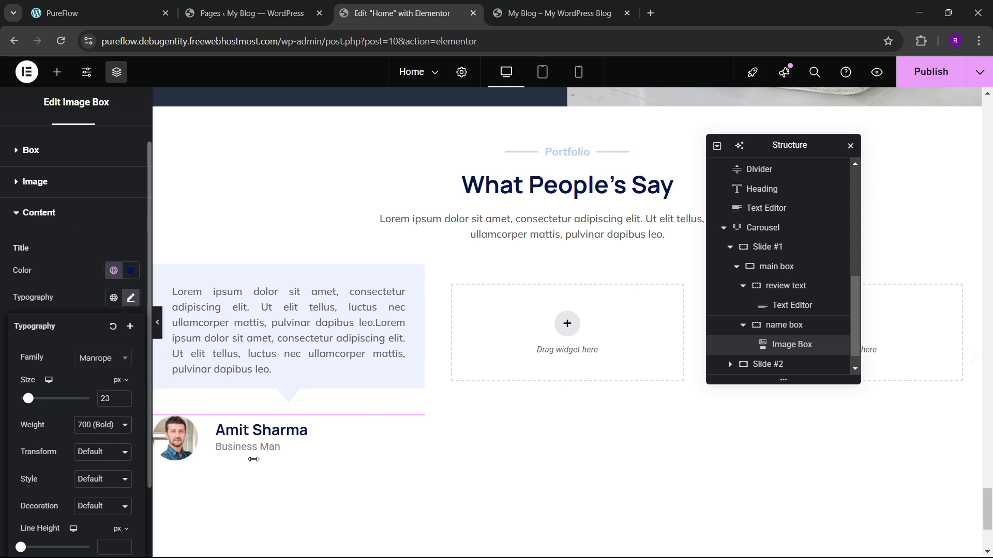
left_click(102, 425)
left_click(98, 315)
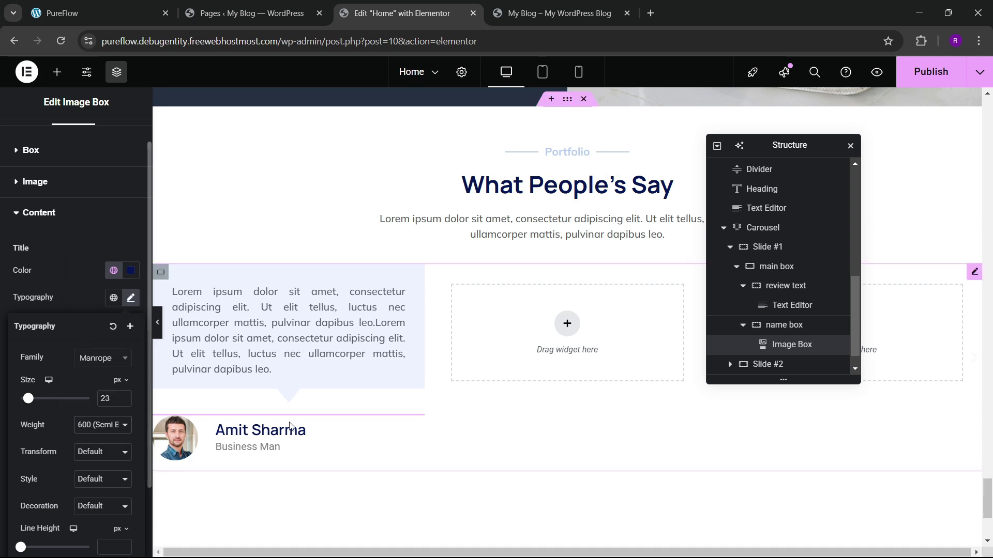
Step: Set the content spacing between name and description to 4 px
left_click(48, 151)
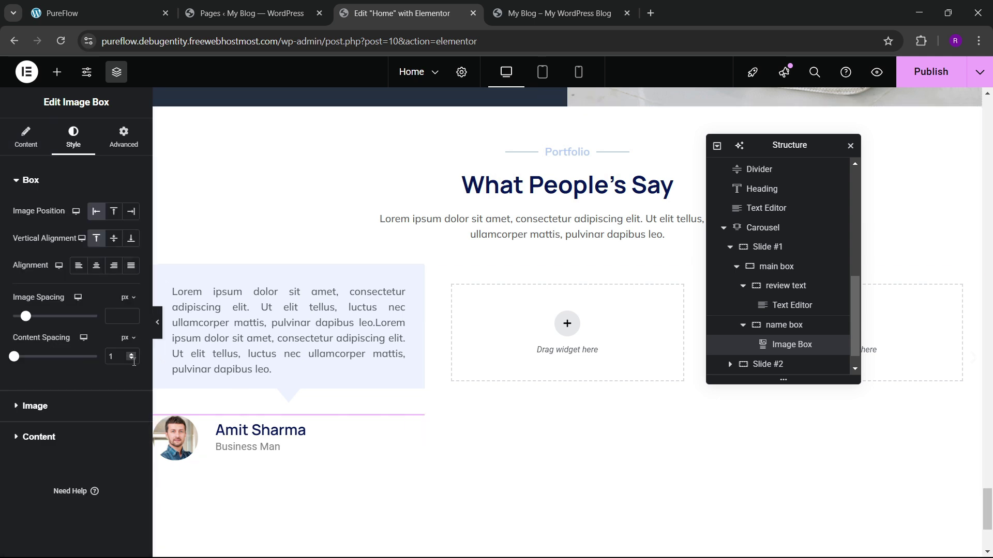
left_click(131, 355)
left_click(131, 354)
left_click(131, 355)
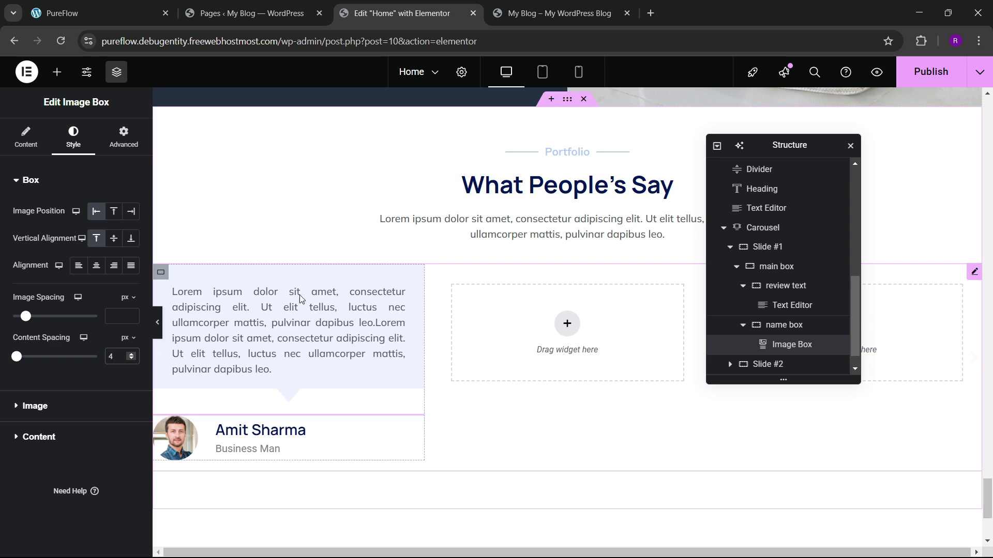
left_click(99, 6)
left_click(249, 12)
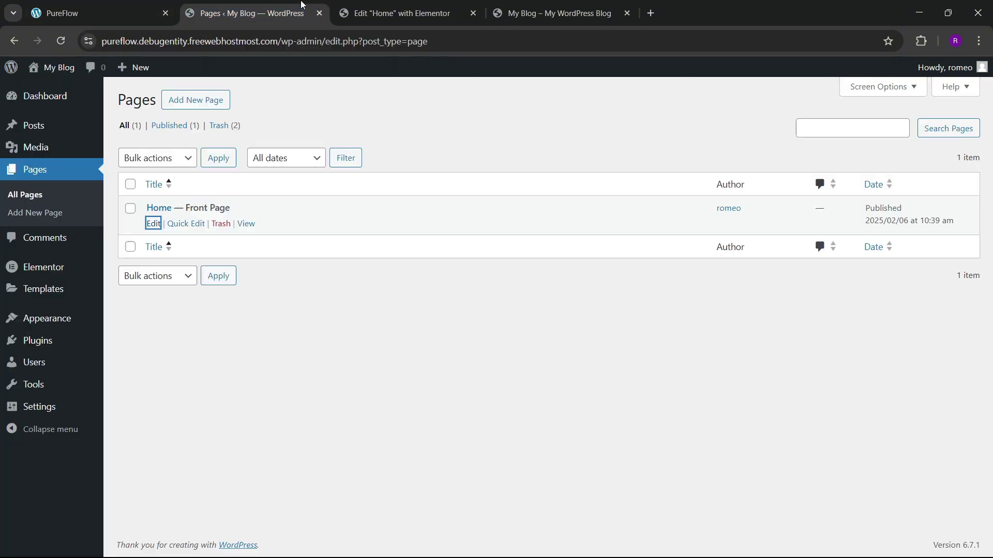
left_click(393, 13)
scroll(275, 439, "down", 1)
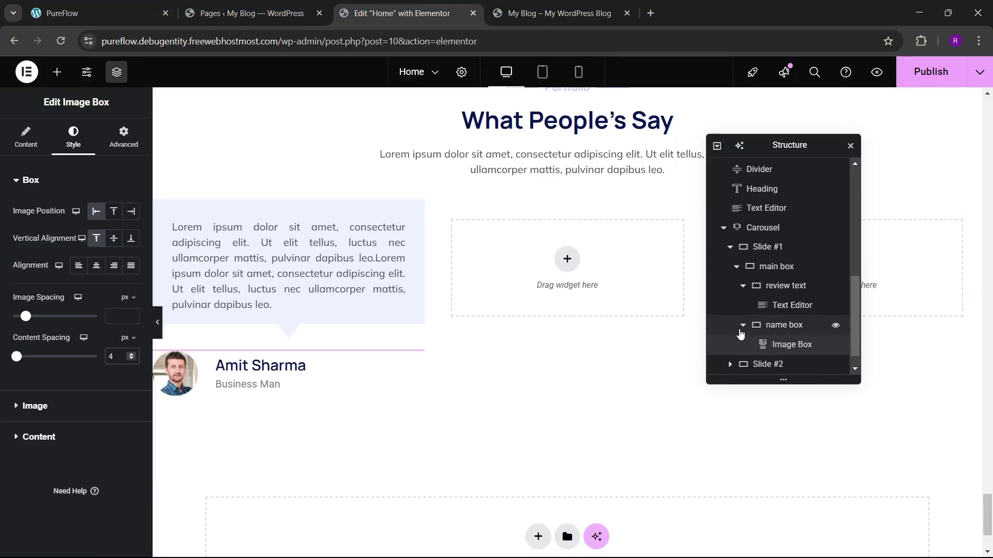
Step: Centre the photo and name along and across the name box container
left_click(750, 325)
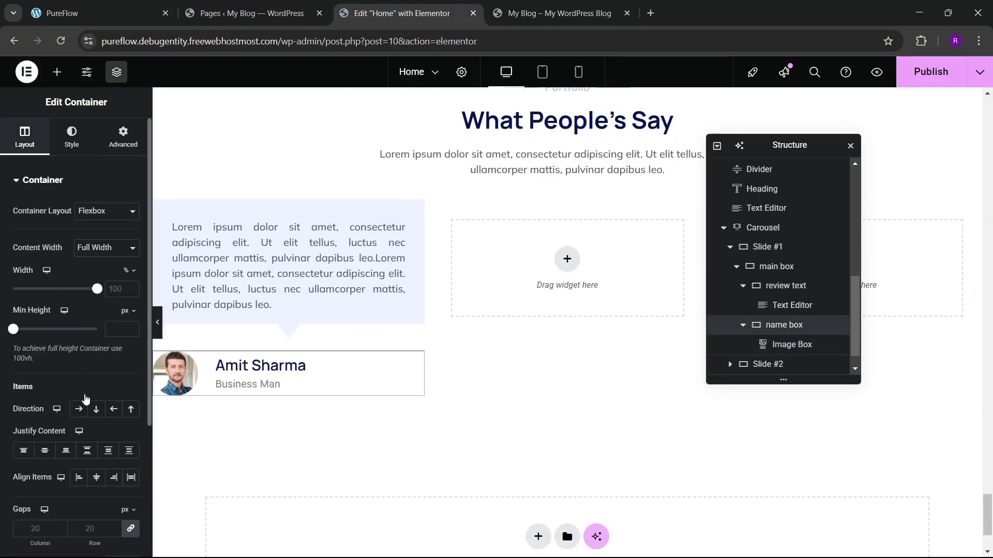
scroll(83, 401, "down", 1)
left_click(45, 386)
left_click(97, 412)
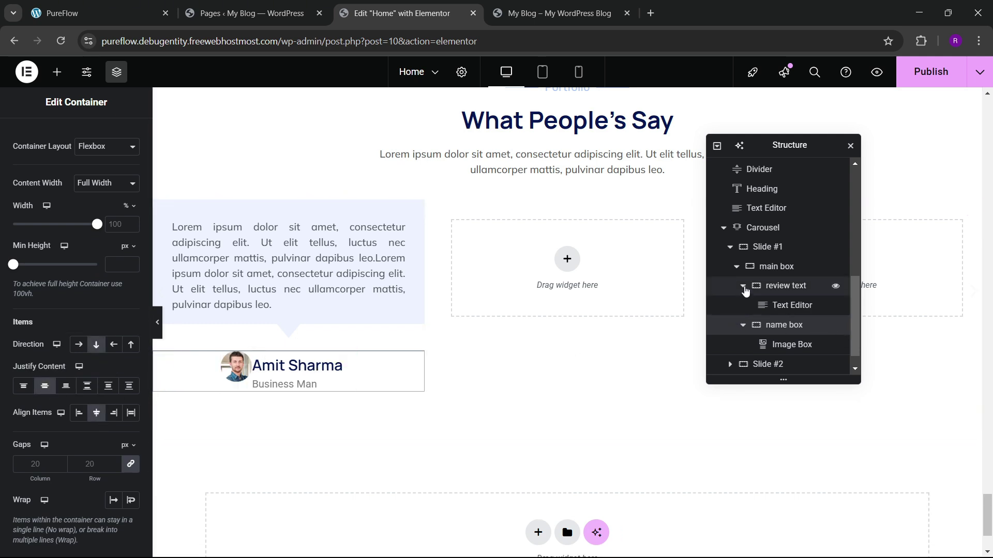
left_click(743, 286)
left_click(741, 306)
Step: Centre the main box's items with 5 px gaps, and stretch the name box items
left_click(775, 284)
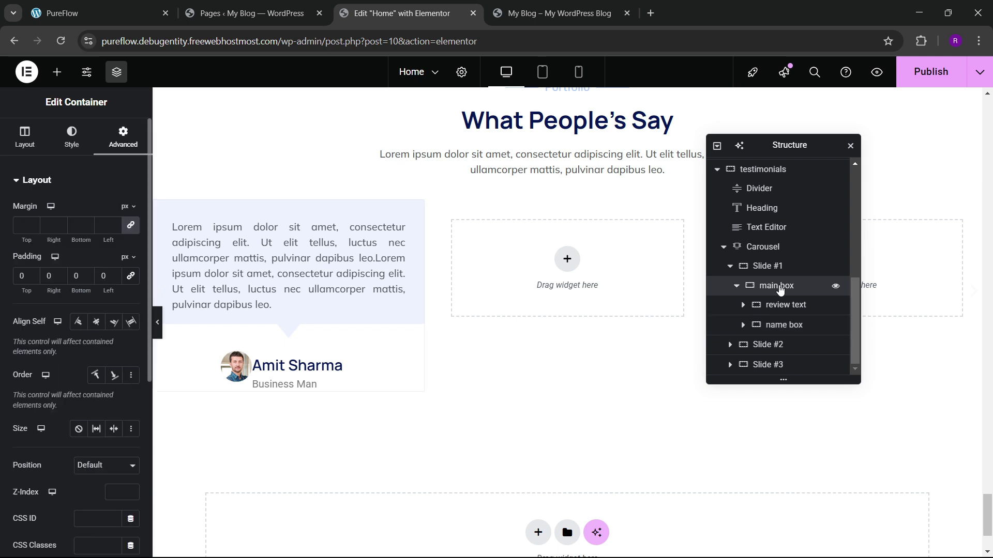
left_click(24, 137)
scroll(67, 269, "down", 2)
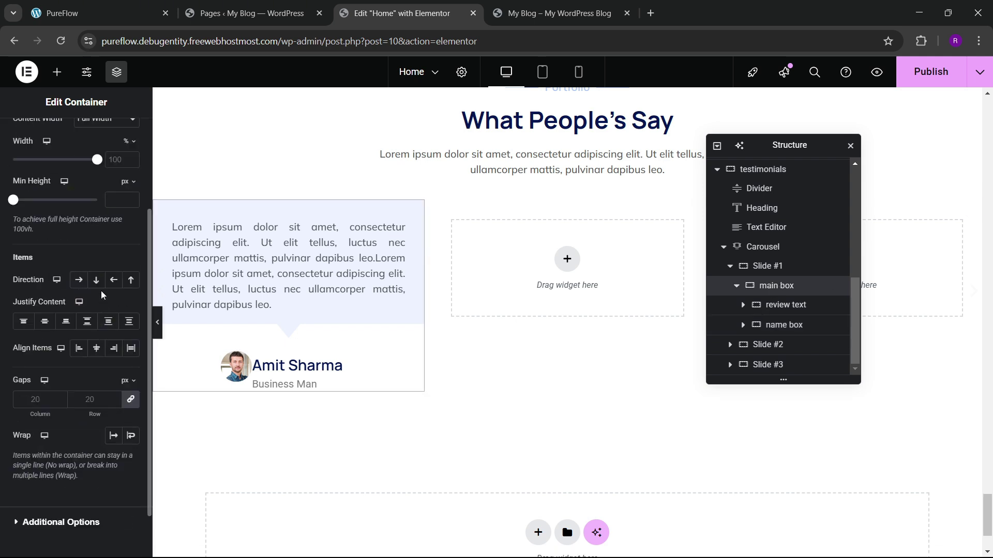
left_click(97, 350)
left_click(83, 397)
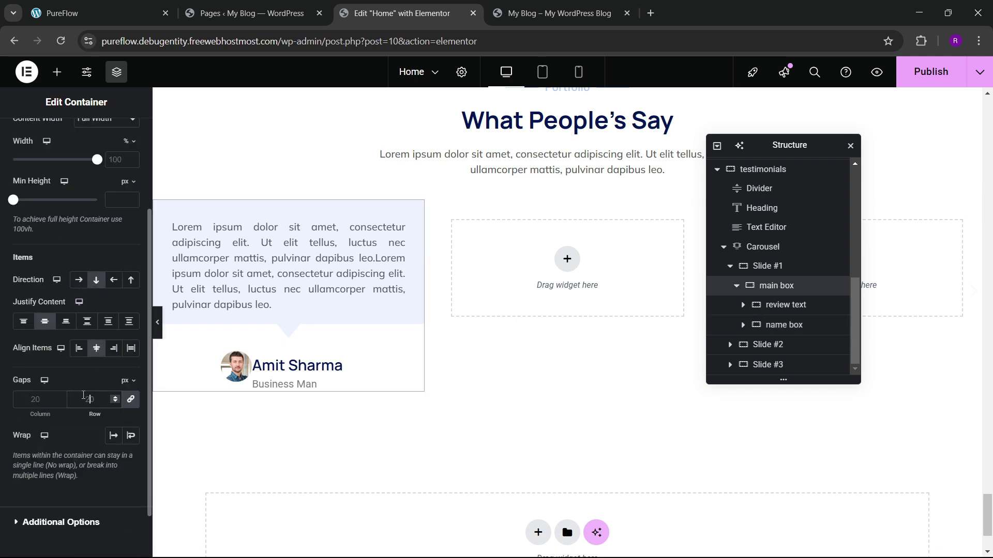
type("0")
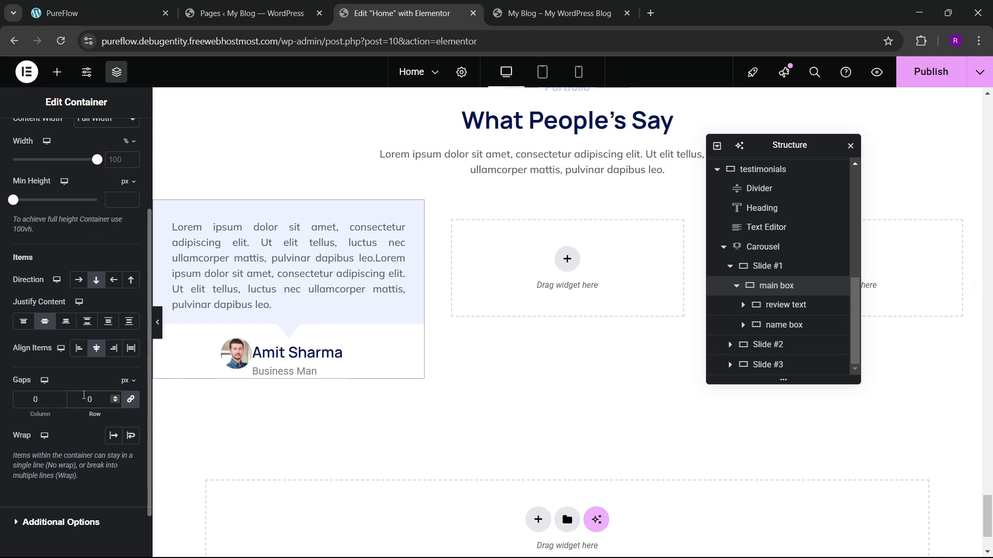
left_click(115, 397)
left_click(115, 397)
left_click(114, 397)
left_click(114, 397)
left_click(115, 397)
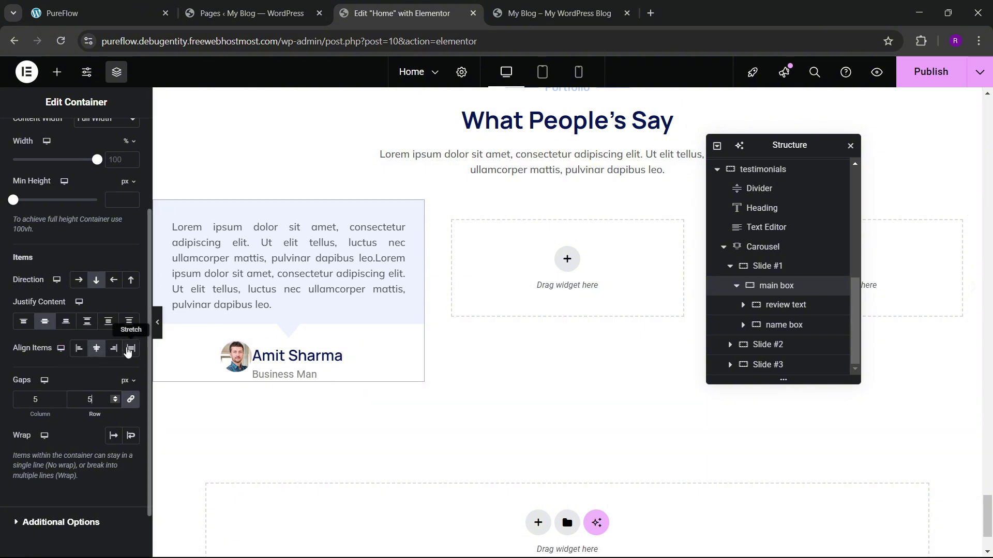
left_click(129, 350)
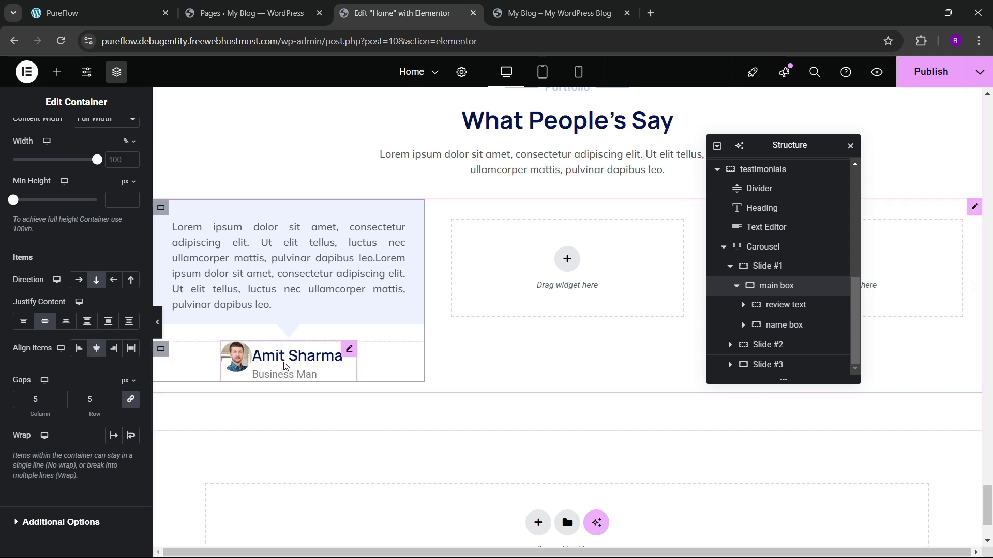
left_click(343, 354)
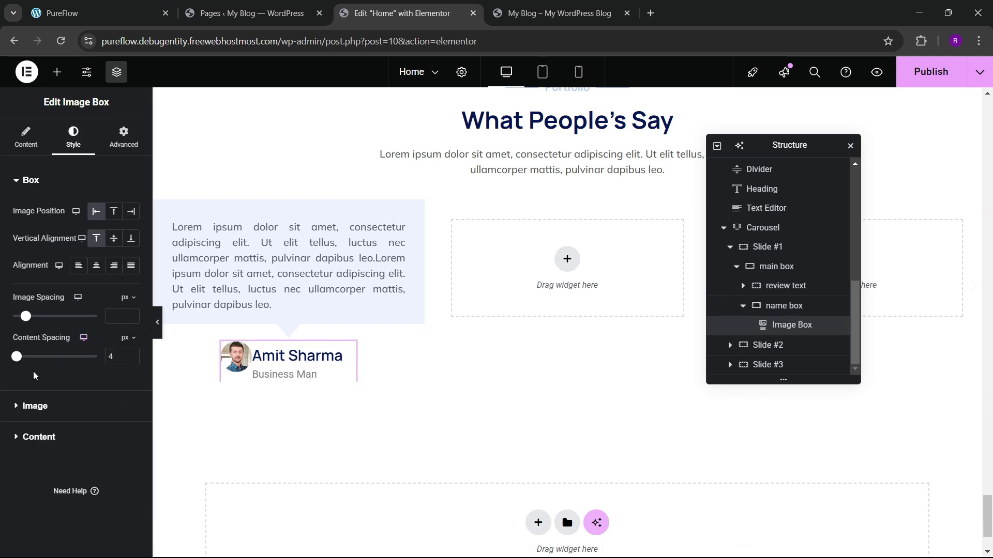
Step: Set content spacing 3, image spacing 10, middle vertical alignment and 37% avatar width
left_click_drag(17, 363, 17, 364)
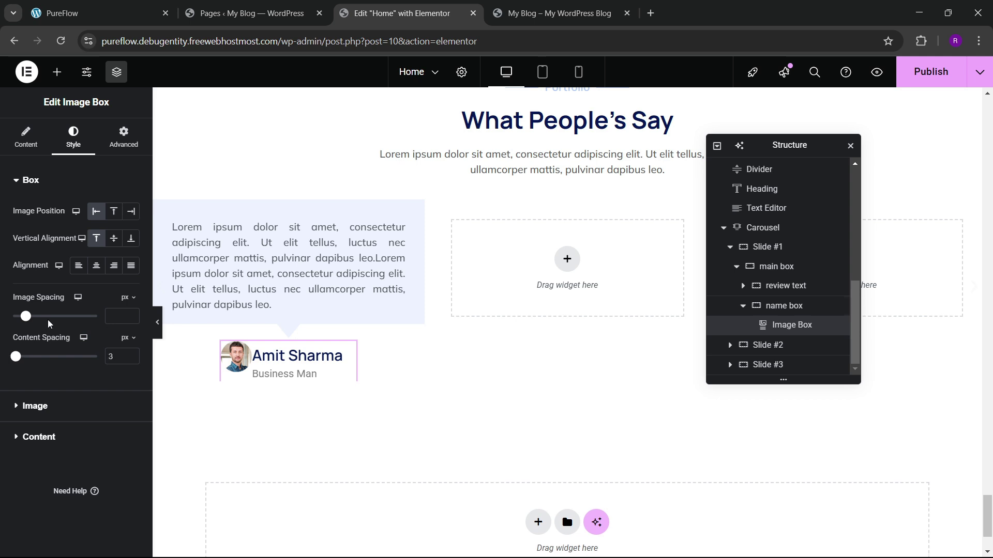
left_click_drag(31, 317, 25, 325)
left_click(113, 238)
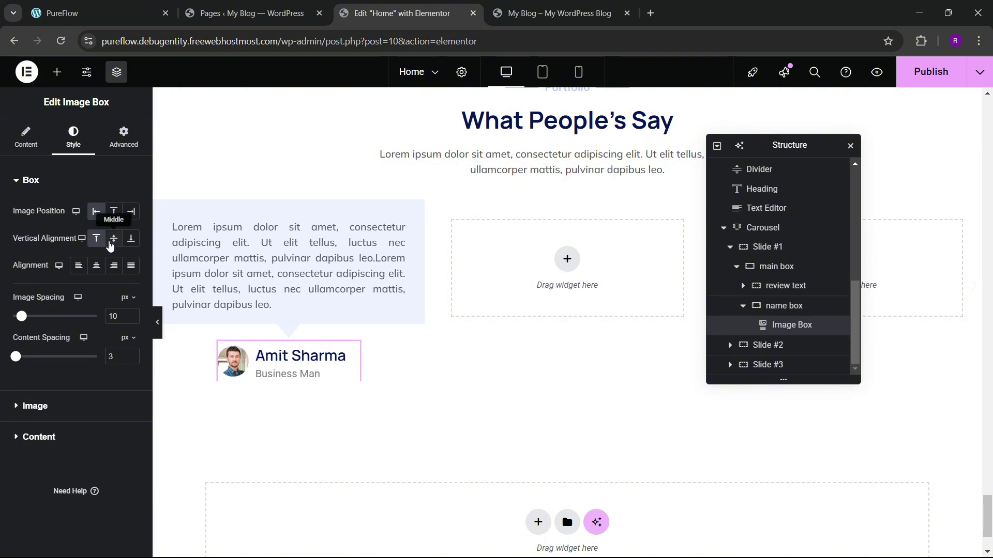
left_click(22, 408)
left_click_drag(34, 258, 41, 261)
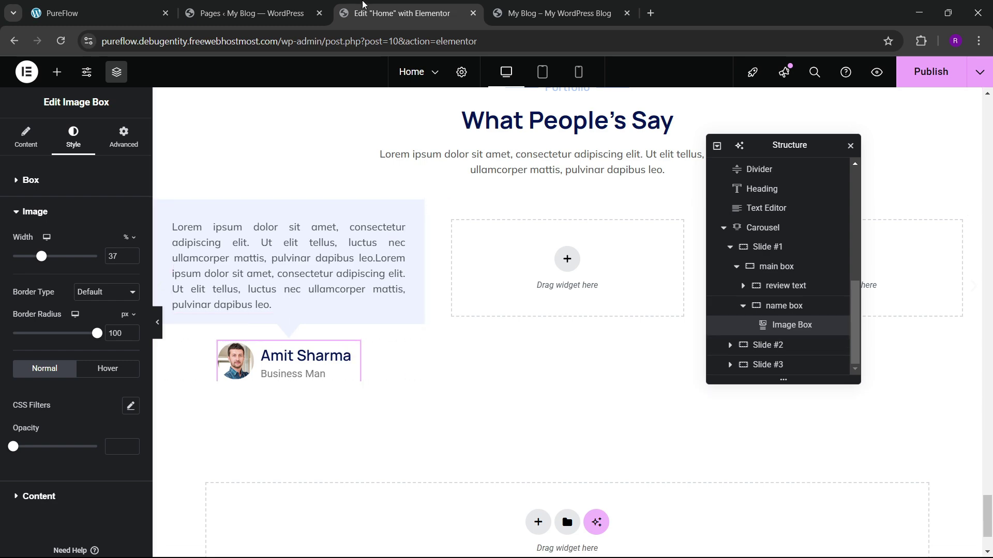
left_click(77, 13)
left_click(467, 5)
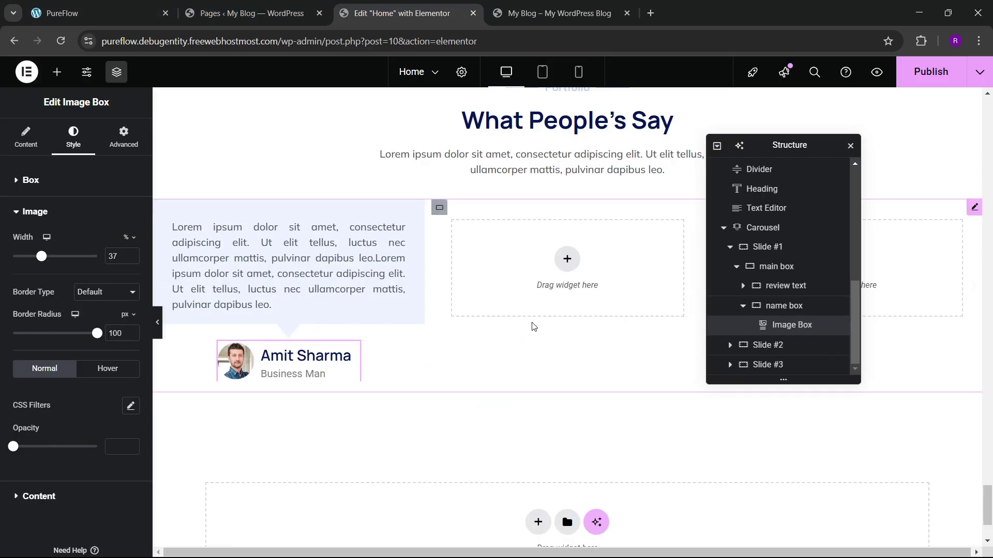
Step: Select the Carousel and delete Slide #2 and Slide #3
left_click(734, 268)
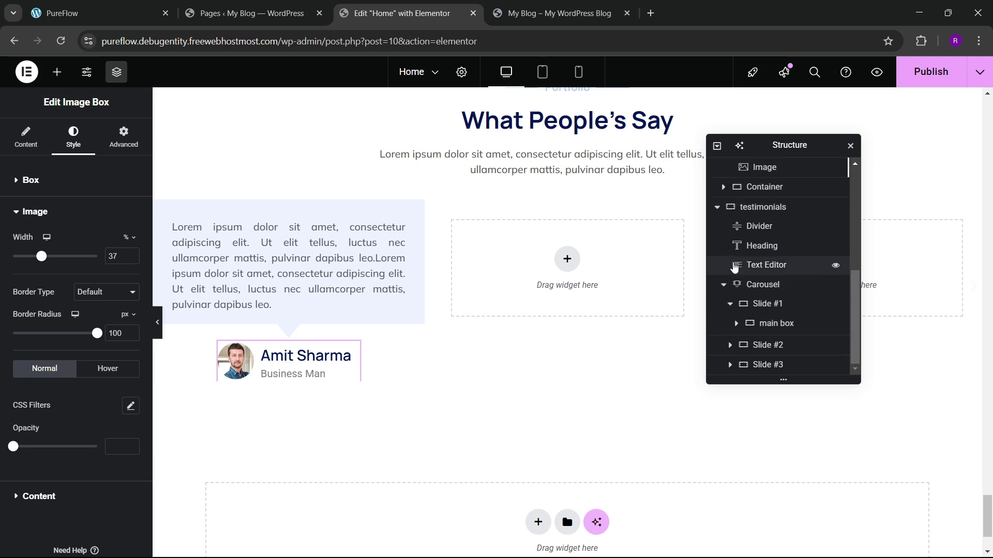
left_click(731, 305)
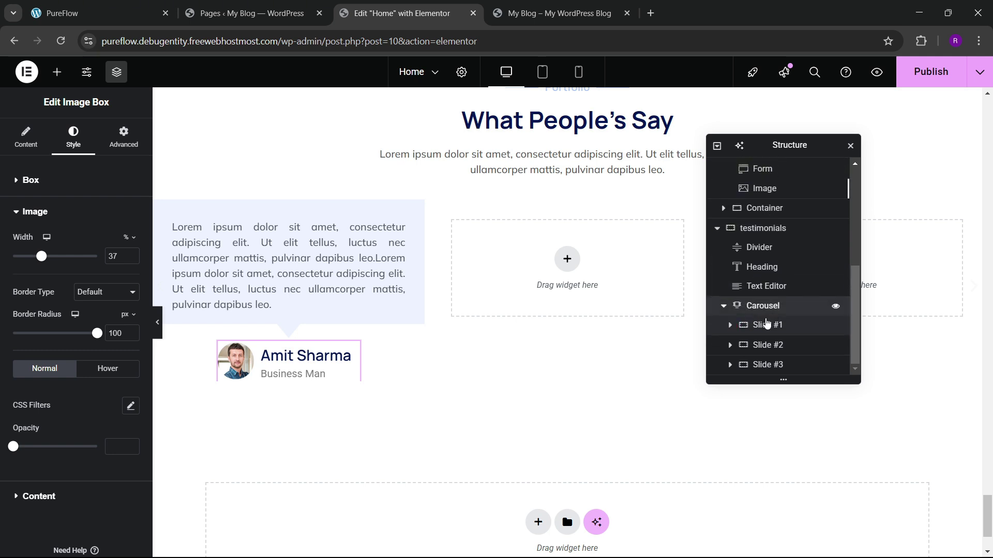
left_click(763, 305)
left_click(25, 154)
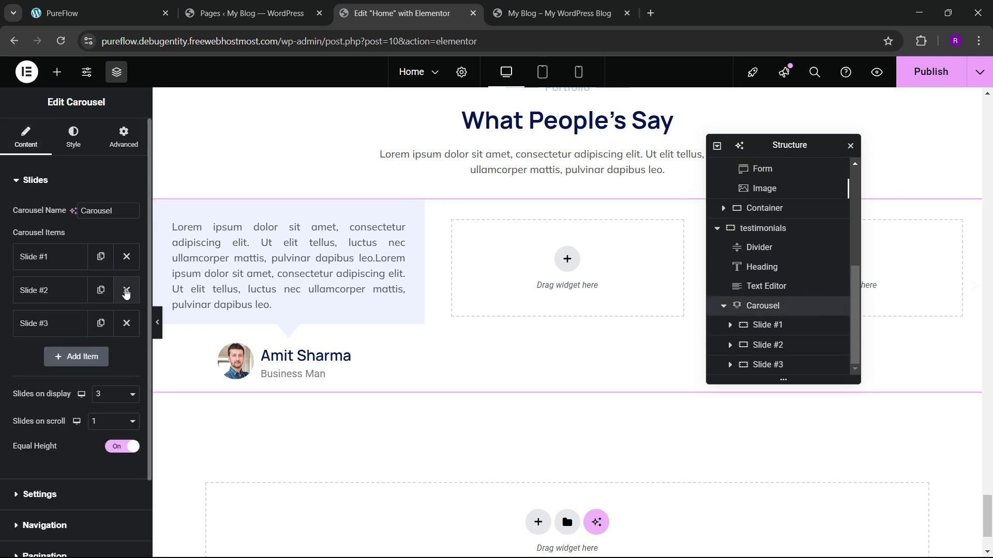
left_click(126, 288)
left_click(126, 288)
Step: Duplicate Slide #1 until the carousel holds five slides
left_click(125, 258)
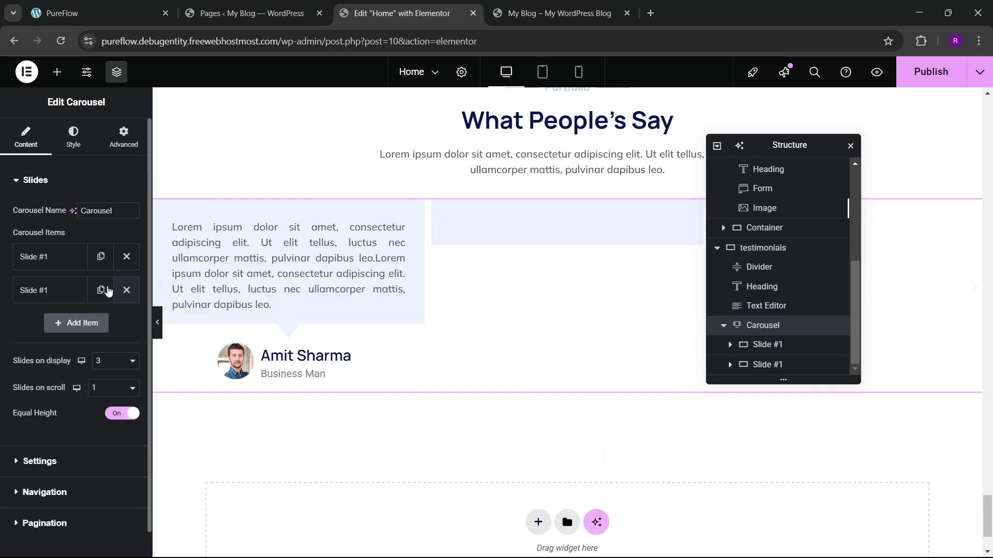
left_click(101, 290)
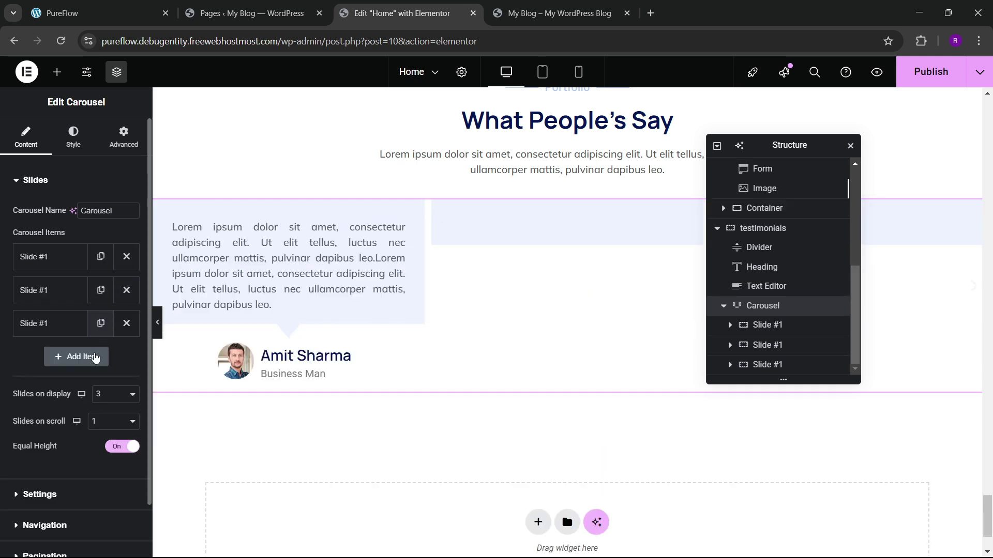
left_click(94, 357)
left_click(96, 388)
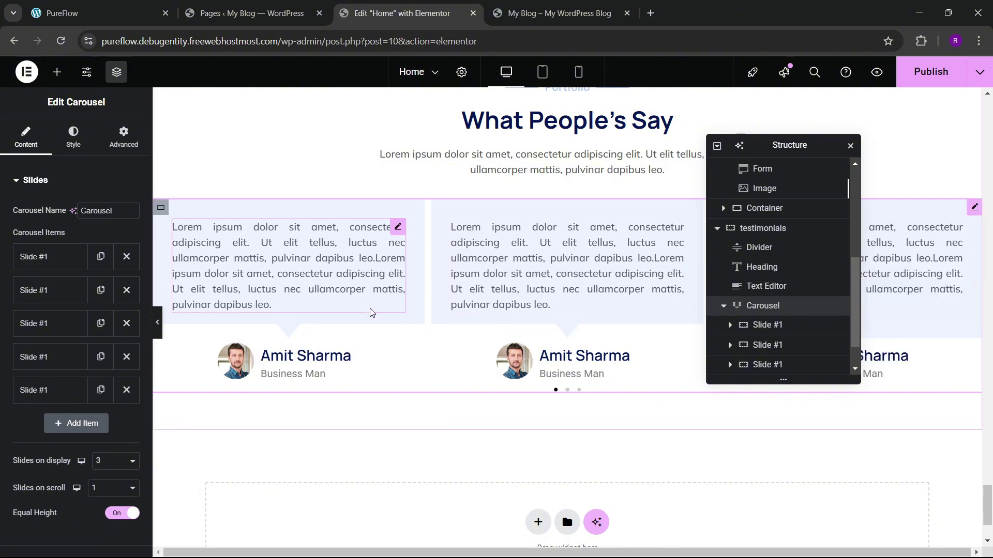
scroll(357, 308, "up", 2)
scroll(389, 327, "down", 3)
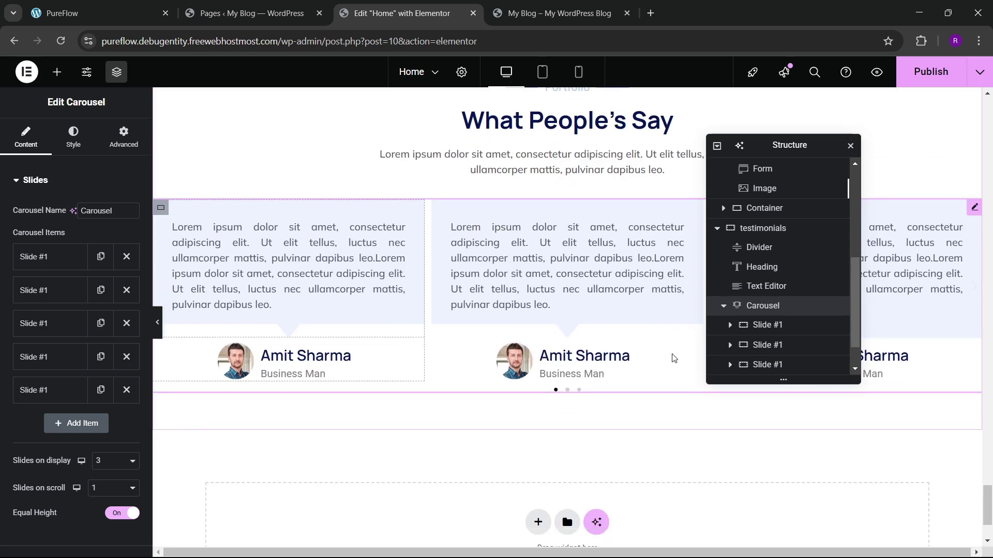
left_click_drag(741, 150, 515, 187)
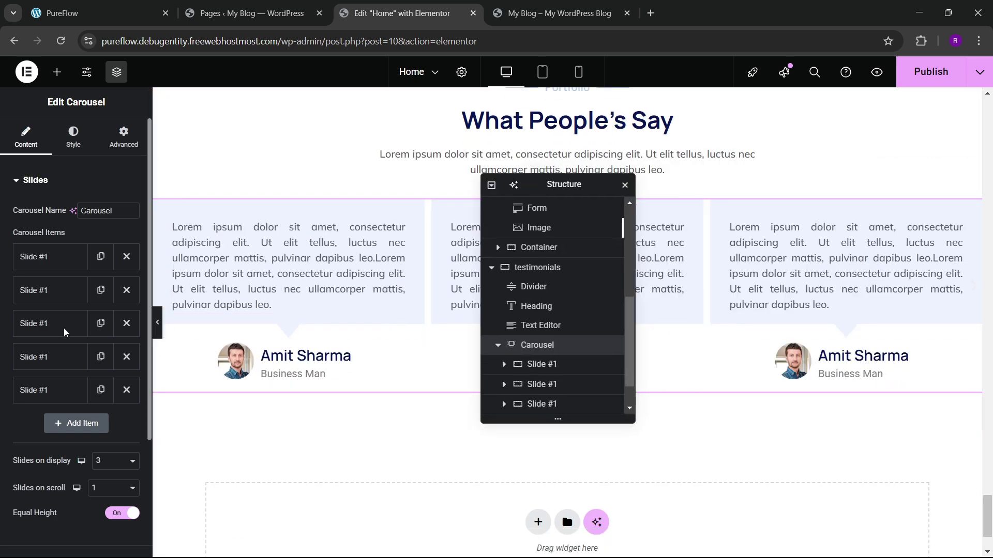
scroll(52, 335, "down", 3)
left_click(50, 404)
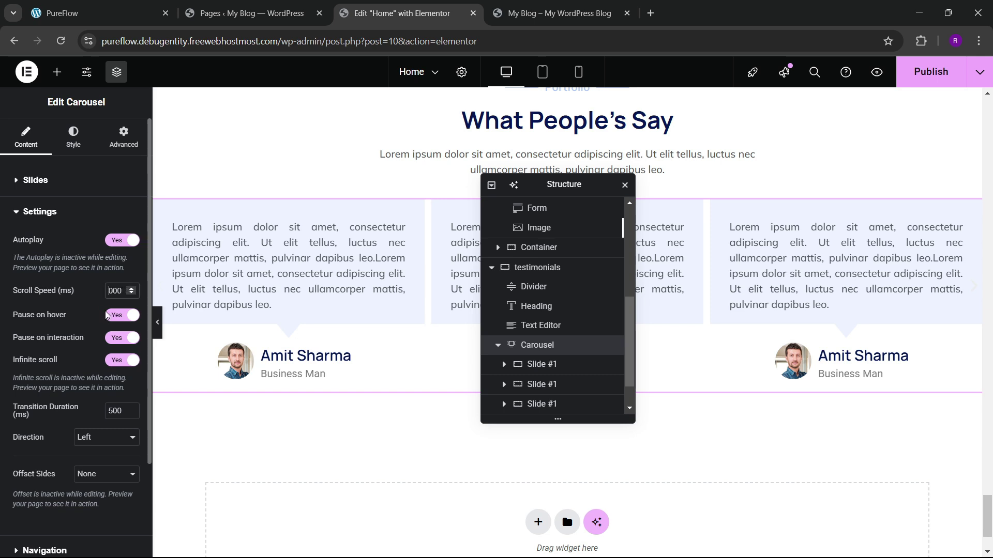
Step: Turn off Pause on hover and hide the carousel's navigation arrows
left_click(115, 320)
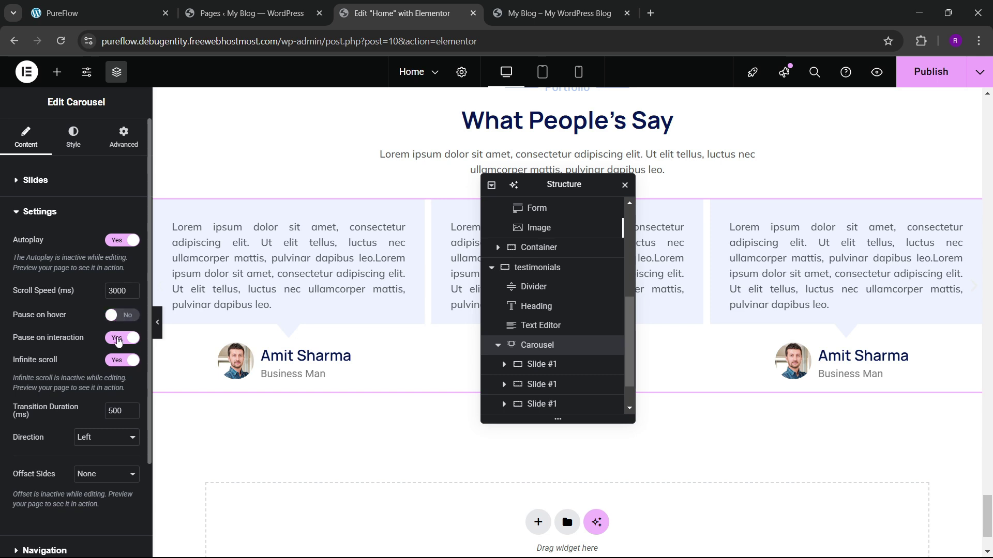
left_click(38, 213)
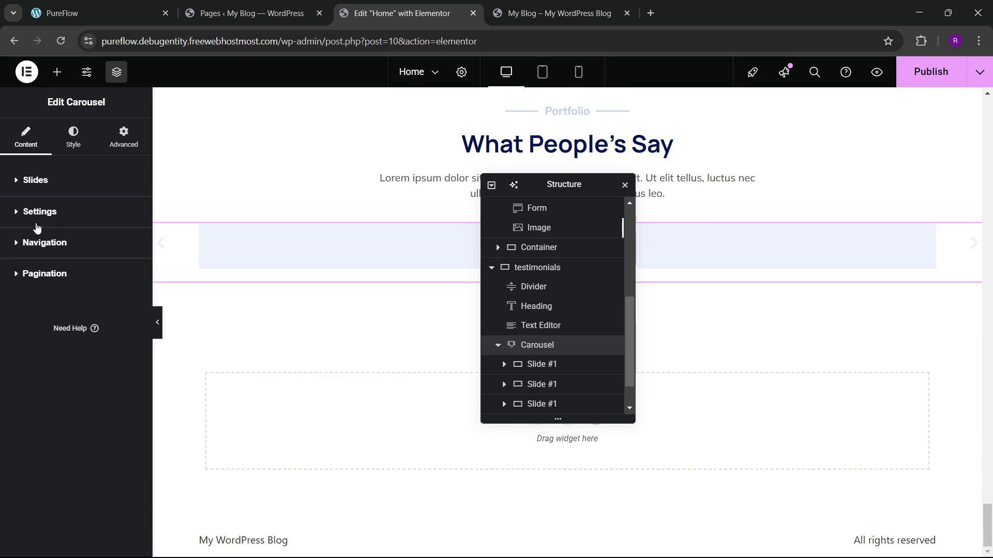
left_click(41, 242)
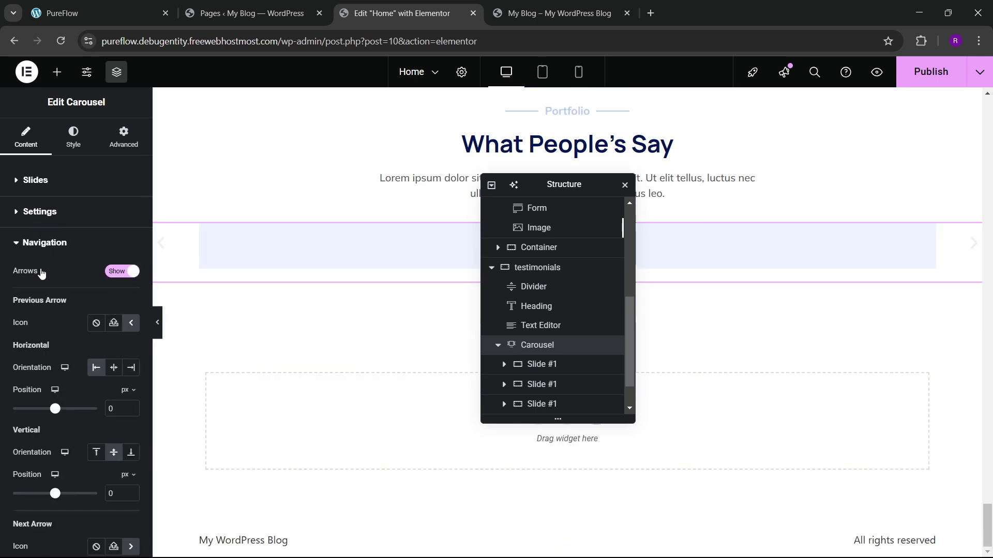
left_click(41, 273)
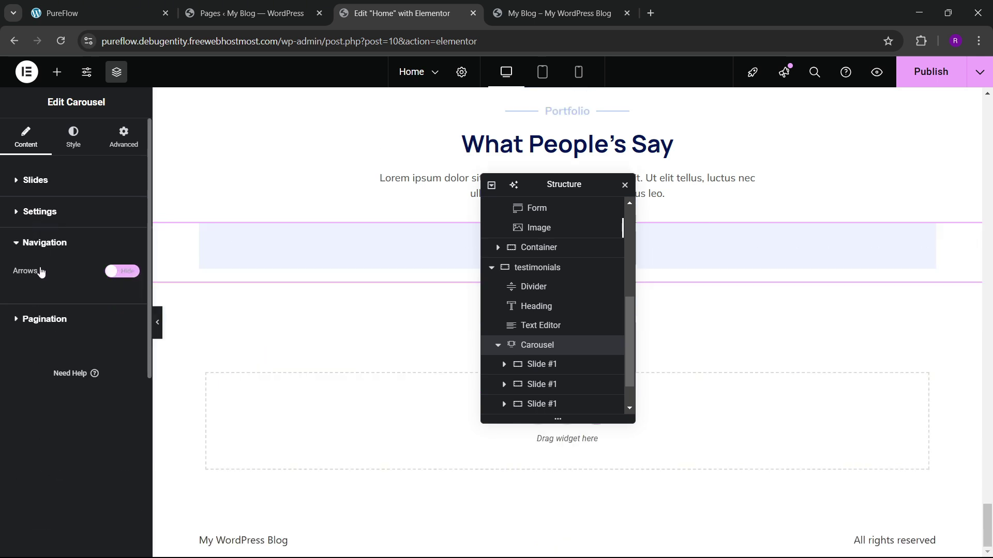
left_click(110, 326)
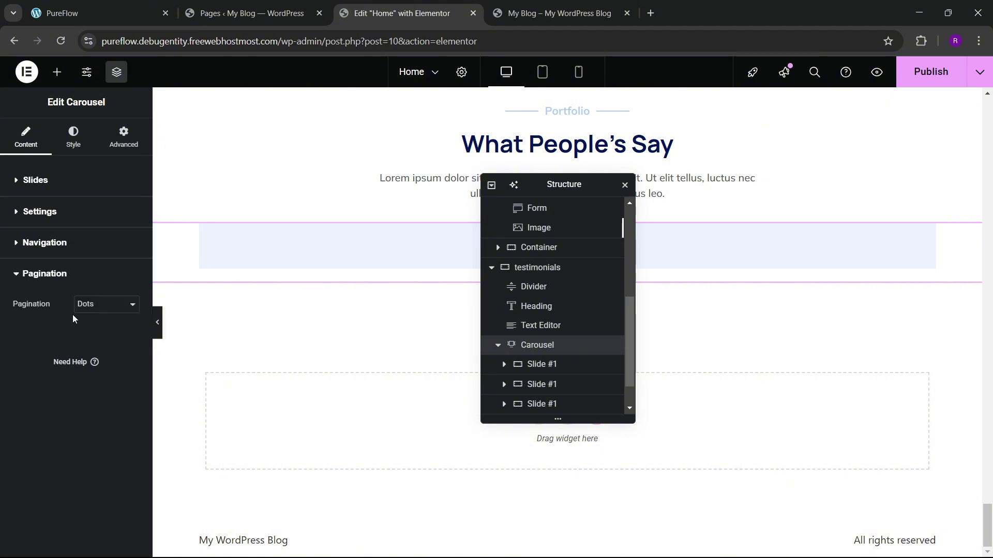
Step: Set the gap between slides to 40 px
left_click(74, 153)
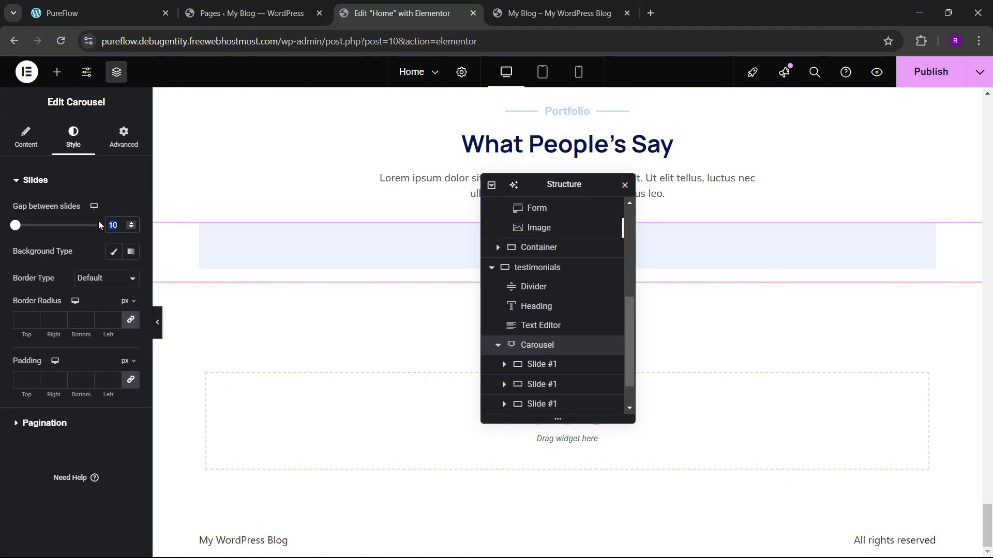
type("20")
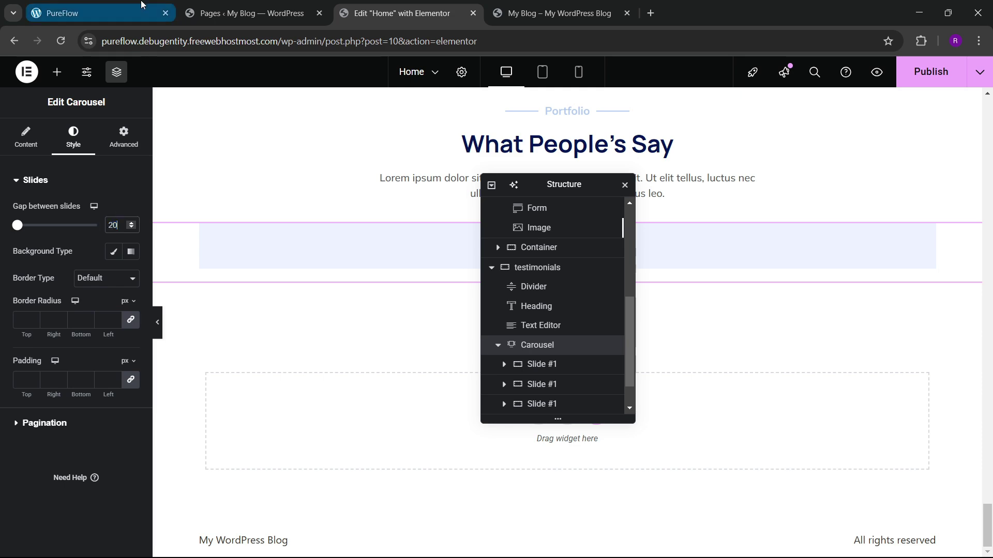
left_click(124, 13)
left_click(359, 6)
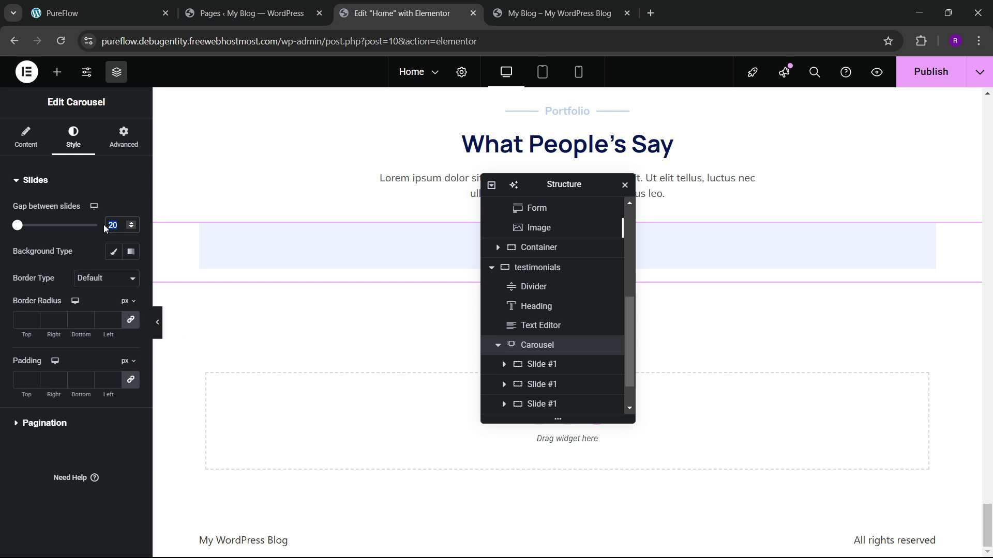
type("40")
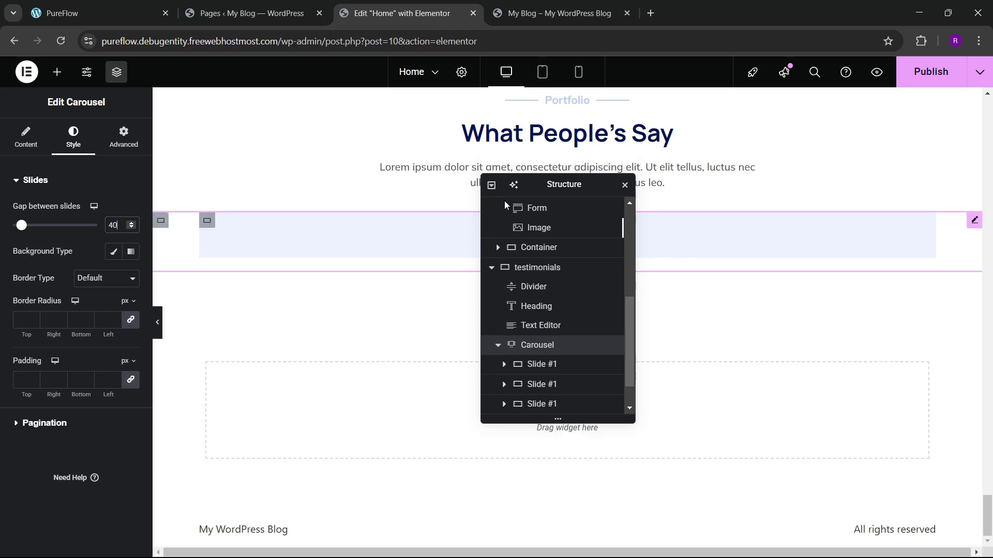
left_click_drag(546, 189, 797, 214)
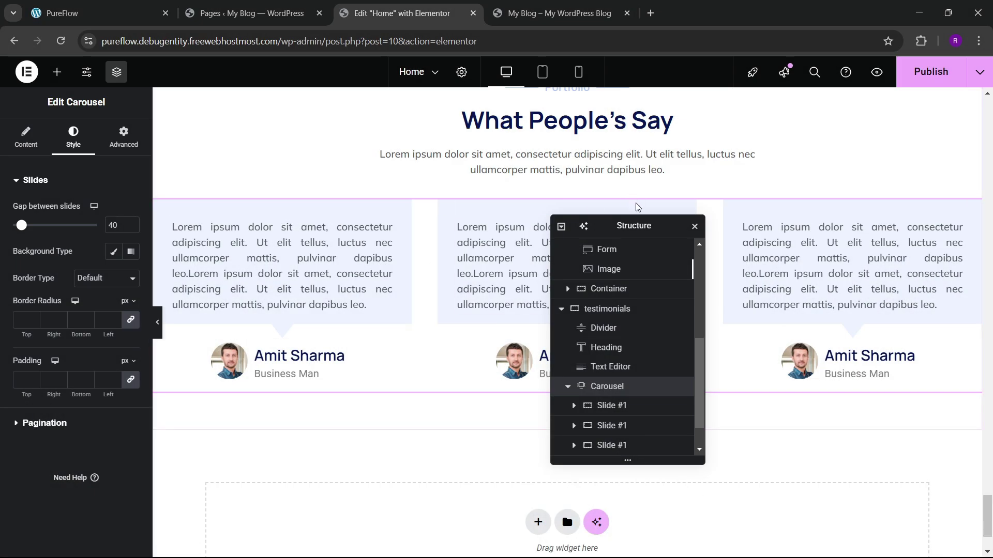
Step: Set the carousel pagination spacing below the slides to 40 px
left_click_drag(622, 228, 666, 219)
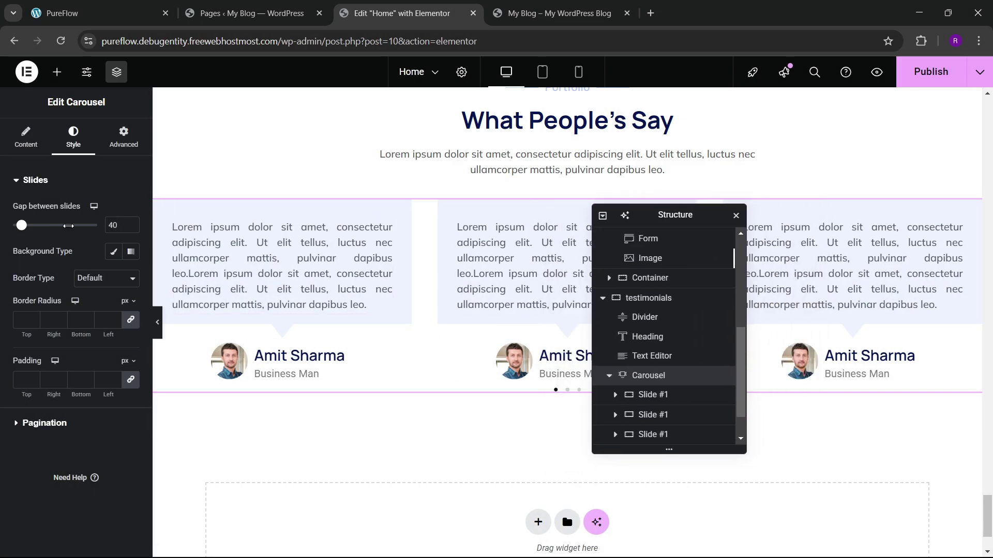
left_click(51, 421)
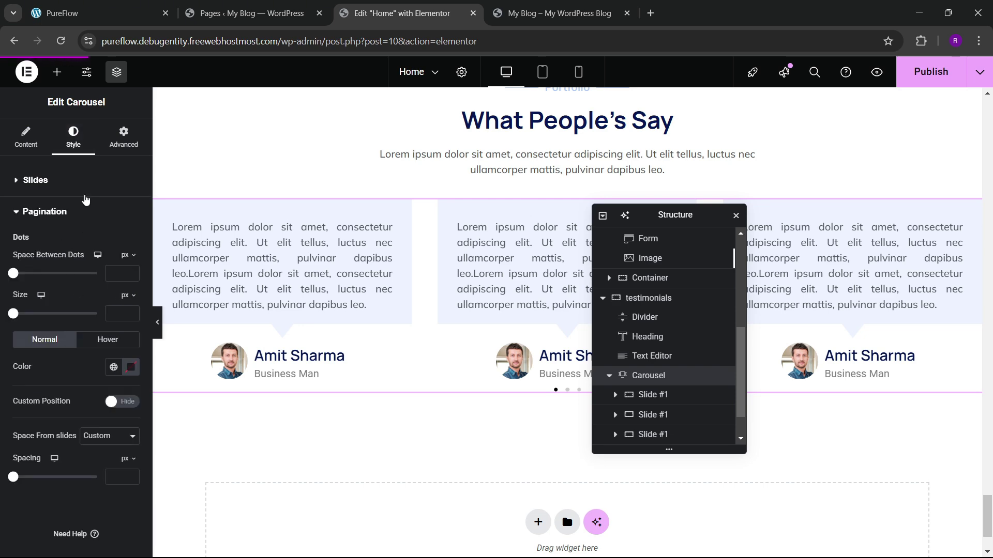
left_click(77, 13)
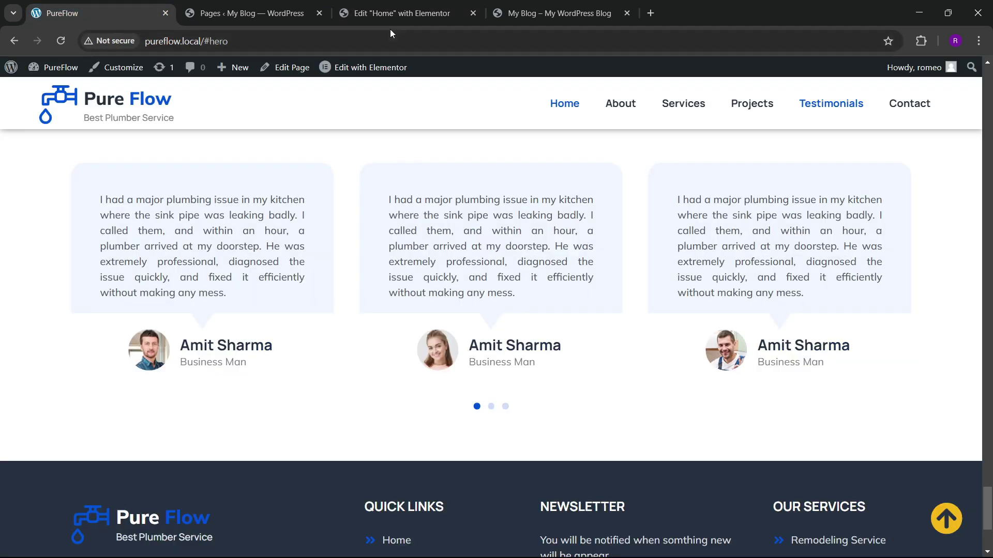
left_click(399, 13)
scroll(61, 437, "down", 1)
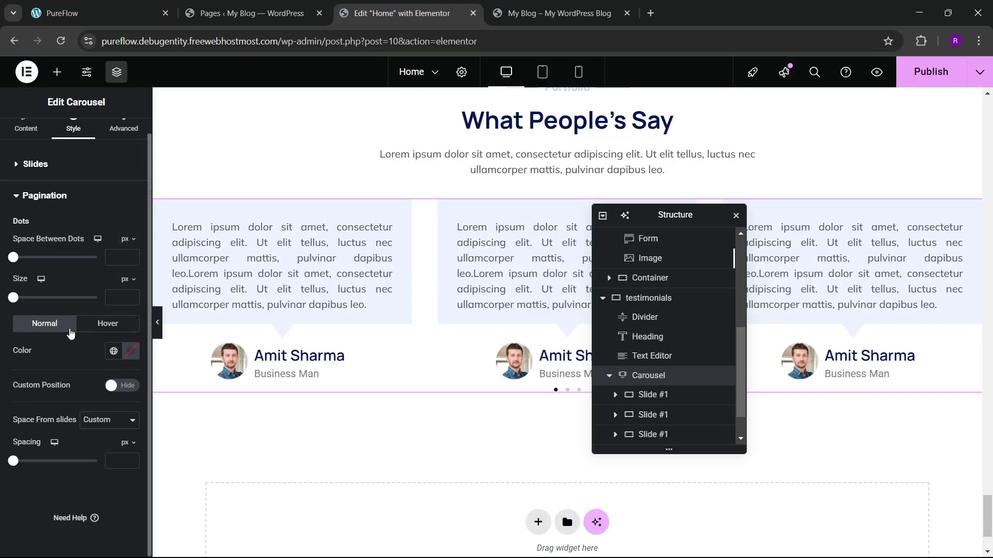
left_click(111, 461)
type("40")
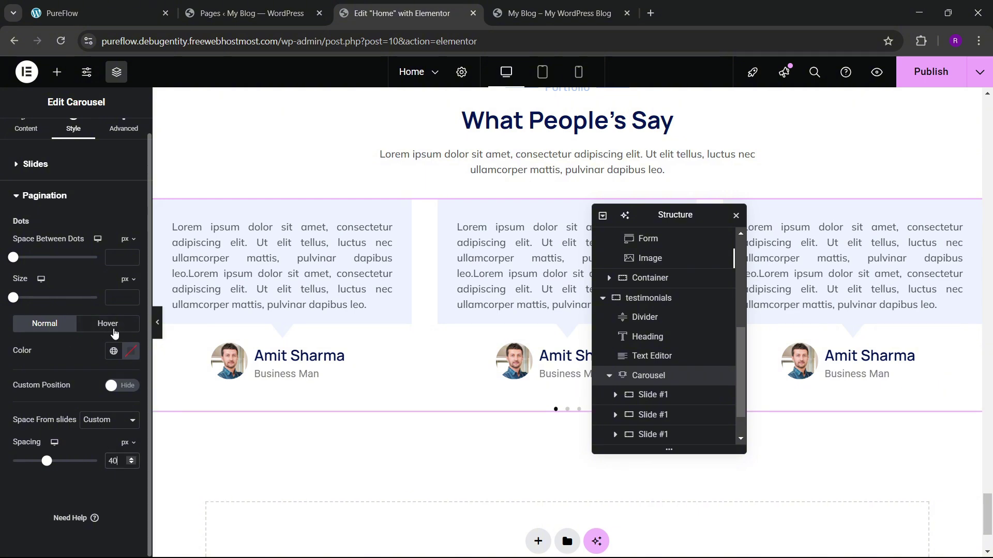
Step: Colour the pagination dots with the blue global colour and size them at 10 px
left_click(114, 351)
left_click(67, 237)
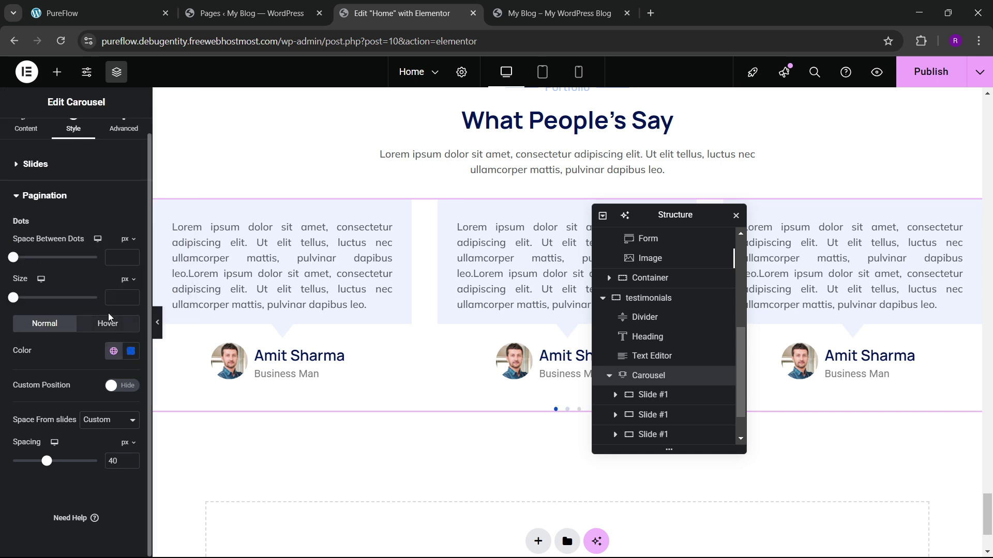
left_click(132, 298)
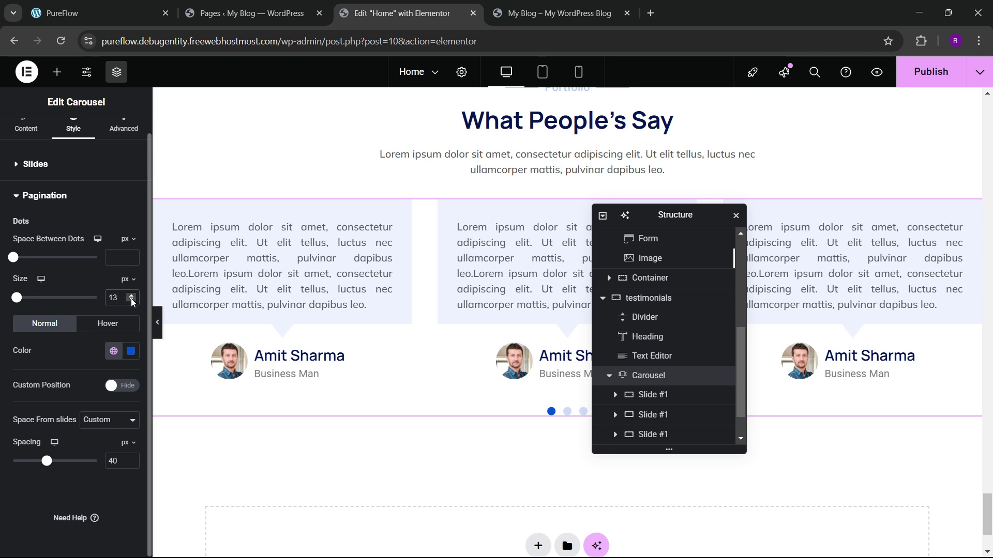
left_click(132, 300)
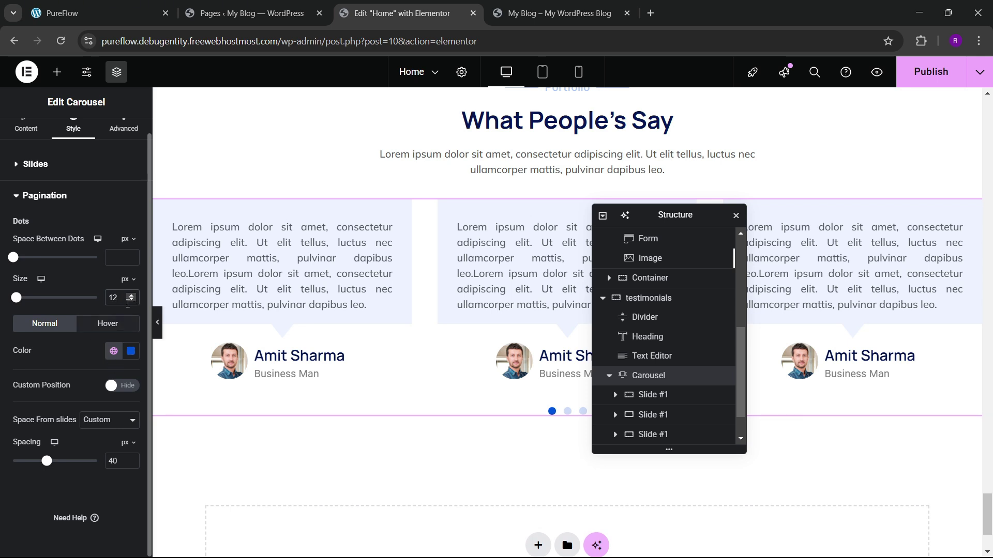
left_click(132, 301)
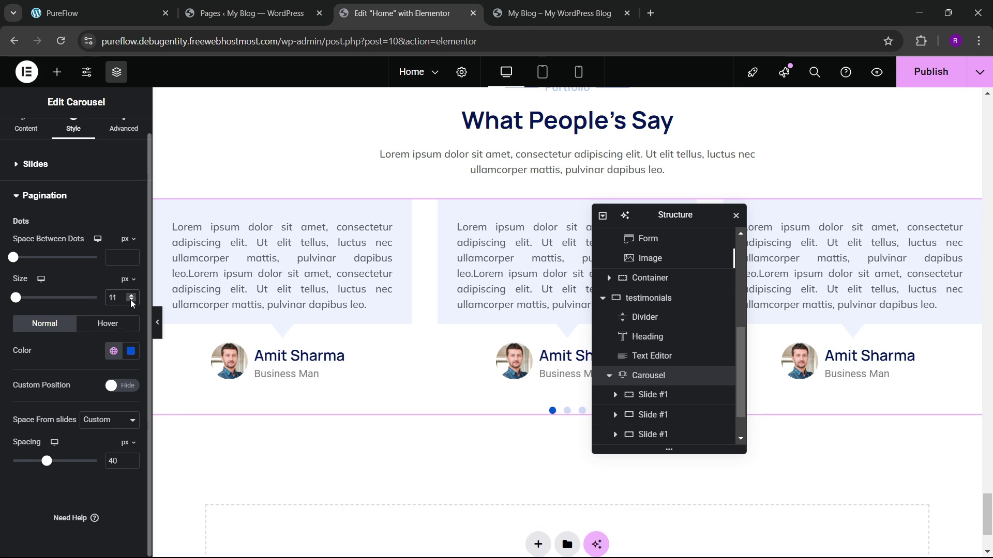
left_click(132, 301)
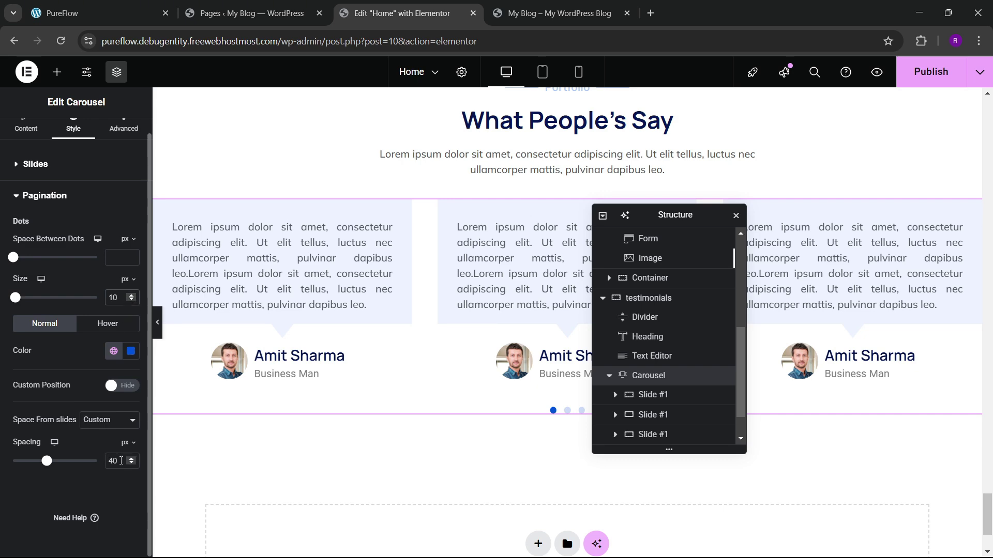
Step: Raise the dot spacing to 50 px and publish the page
double_click(113, 461)
type("50")
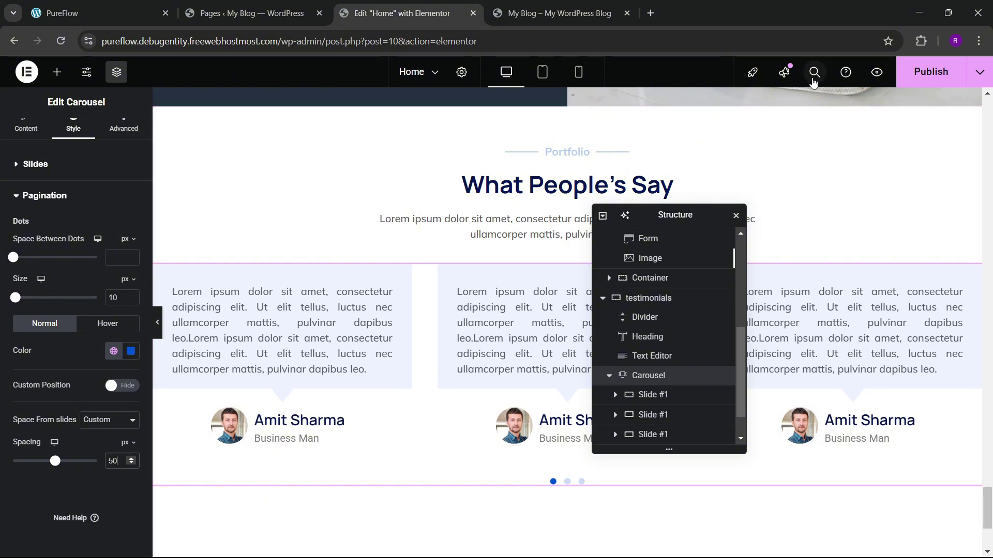
left_click(931, 72)
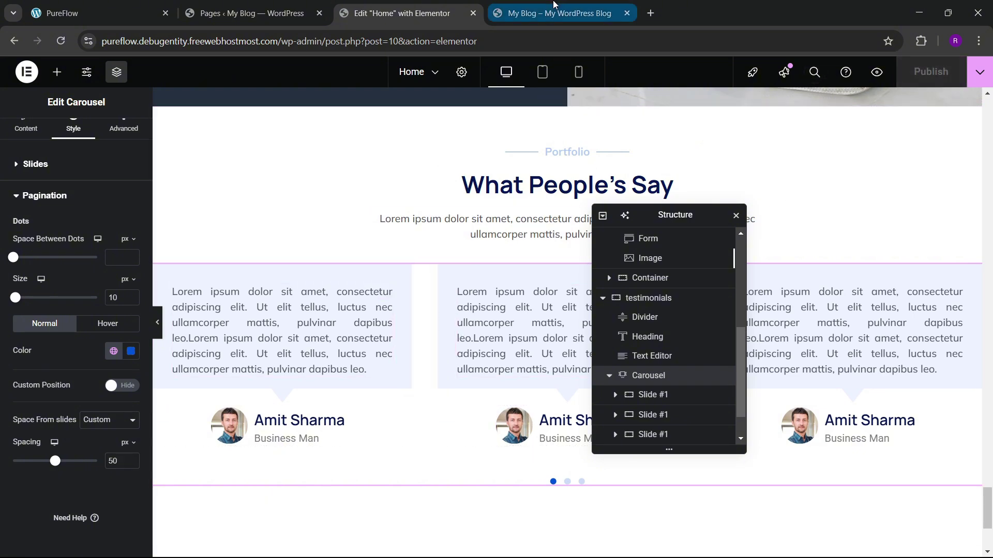
Step: Reload the live site and step through the testimonial carousel using its blue dots
left_click(554, 5)
left_click(57, 44)
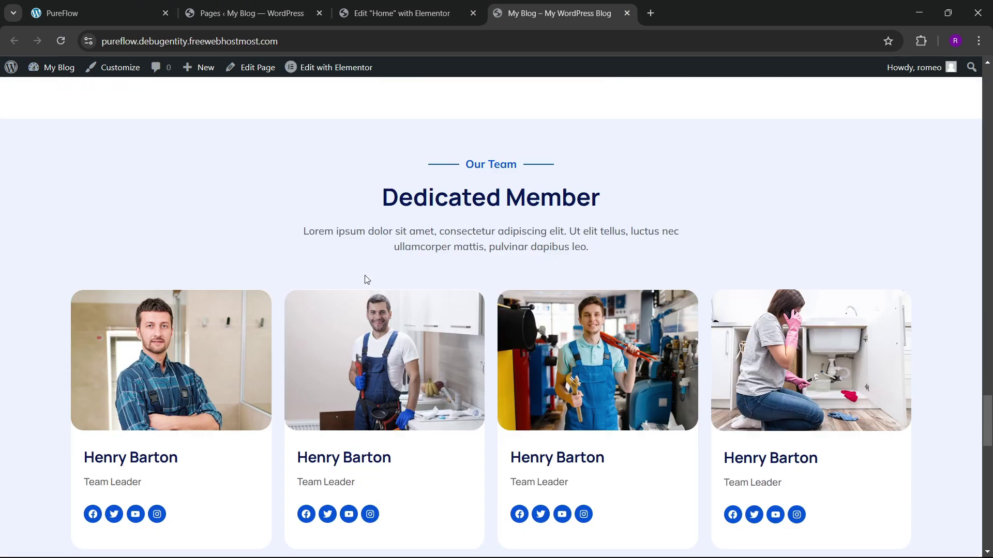
scroll(382, 284, "down", 9)
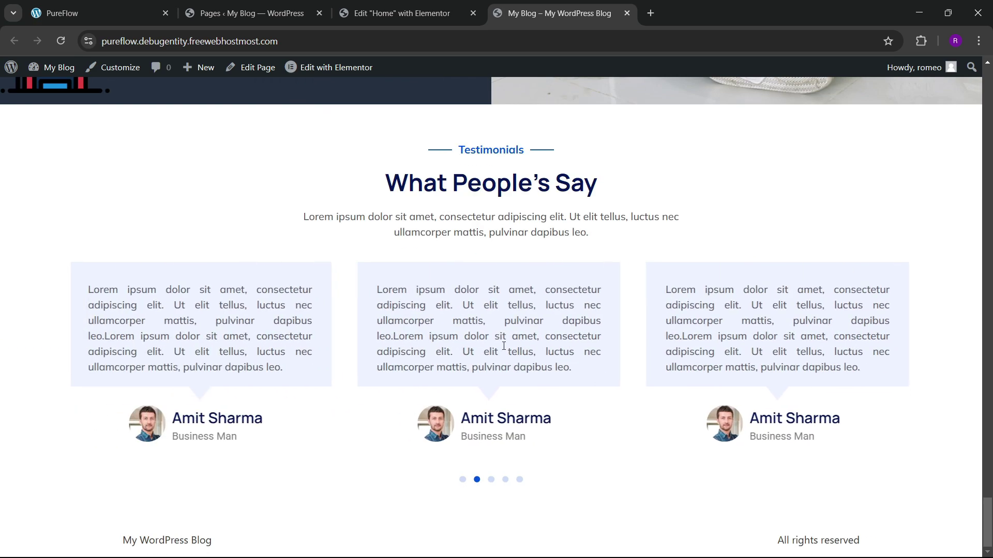
left_click_drag(503, 346, 573, 372)
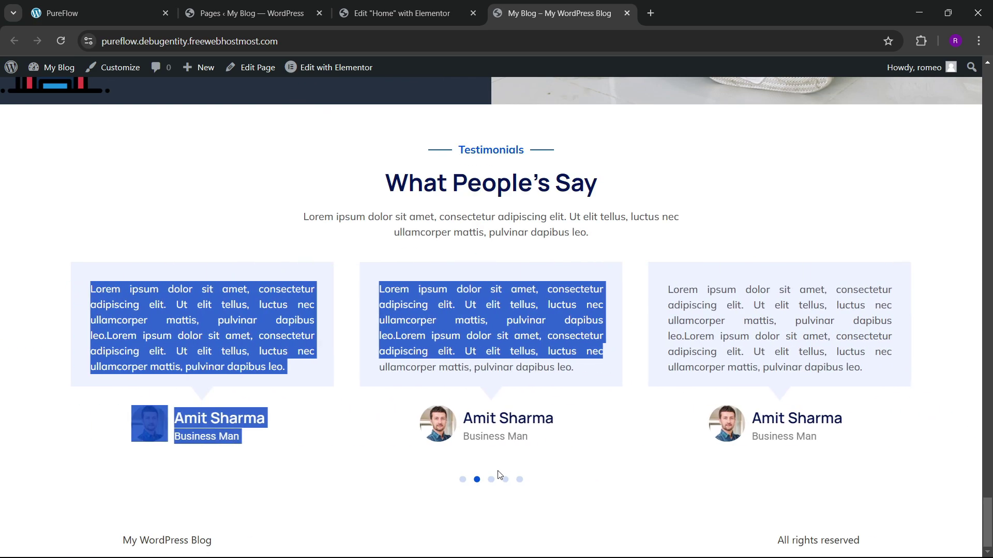
left_click(491, 480)
left_click(518, 479)
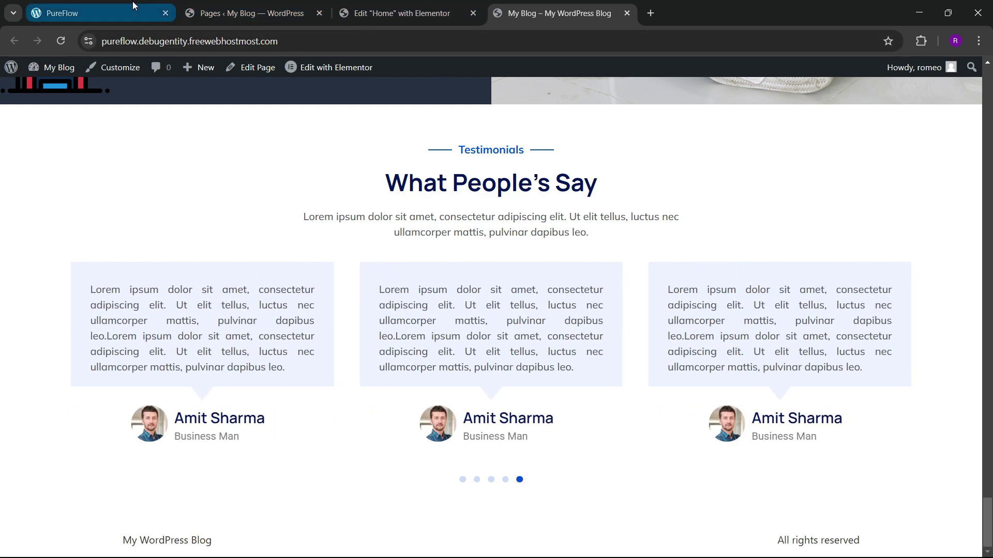
Step: Scroll to the Pure Flow reference site's footer, then go to the Pages admin list
left_click(133, 4)
scroll(469, 273, "up", 20)
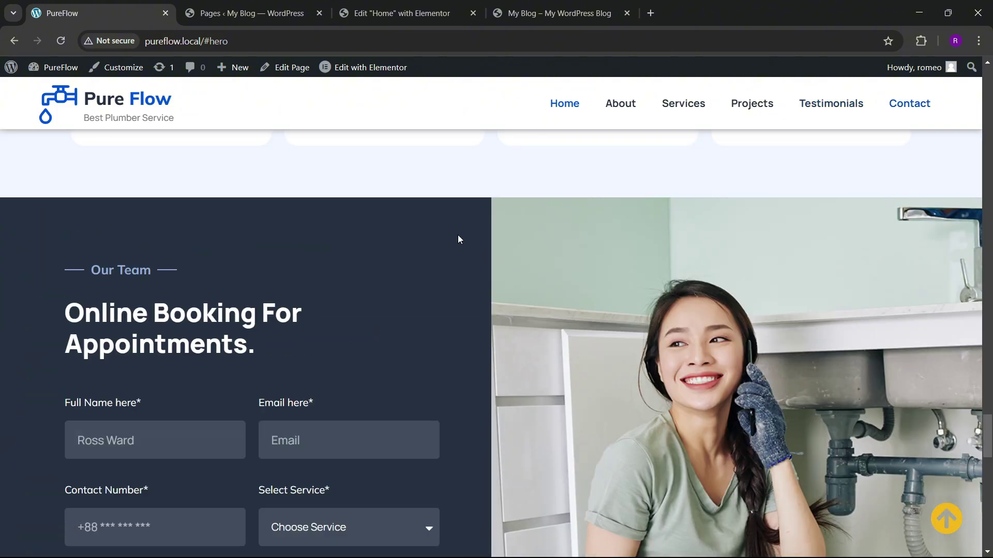
scroll(454, 212, "up", 12)
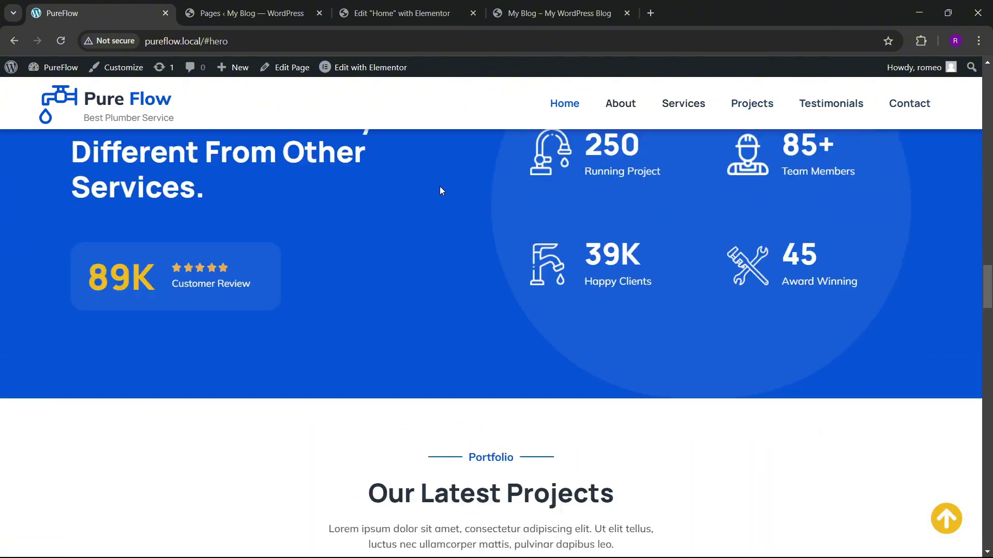
left_click(401, 13)
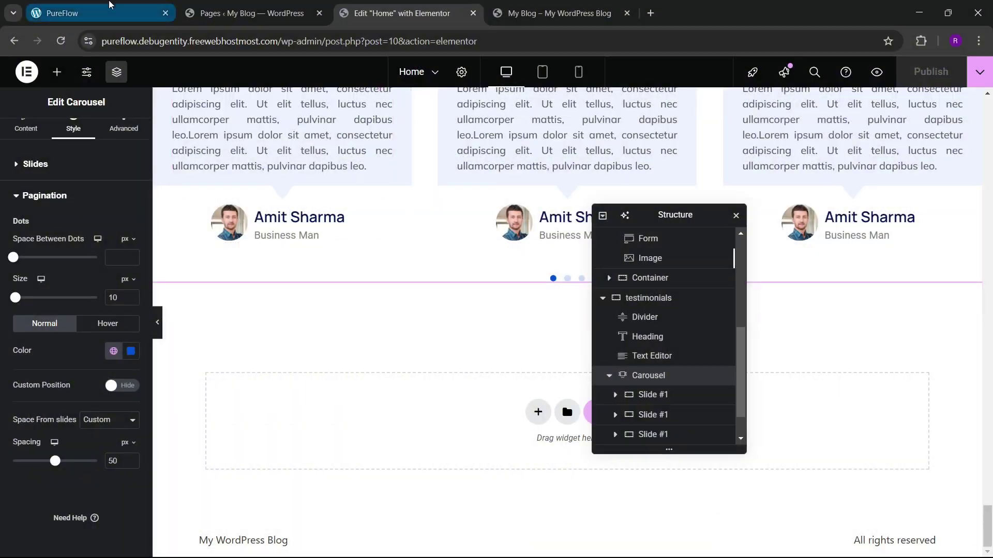
left_click(62, 13)
scroll(438, 358, "down", 10)
scroll(439, 363, "down", 15)
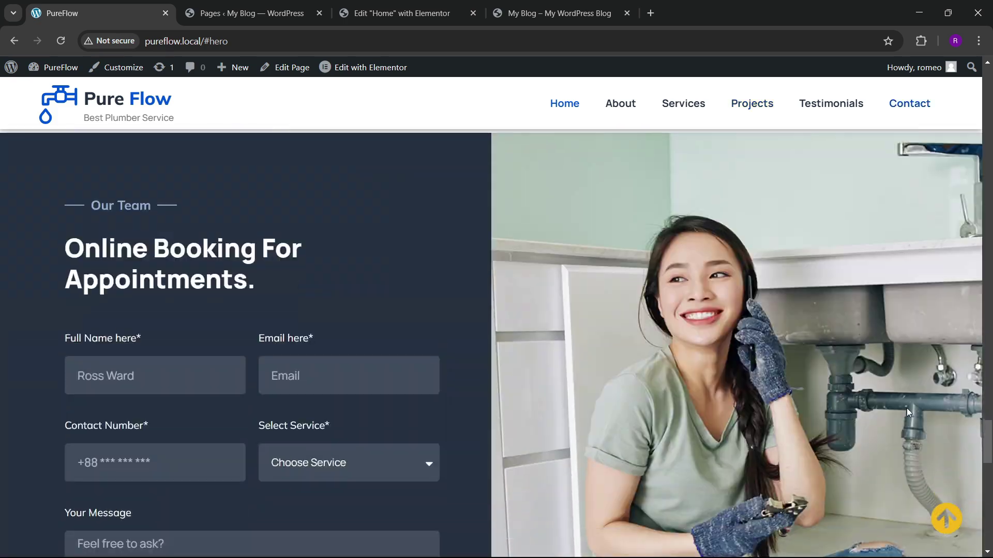
scroll(481, 377, "down", 2)
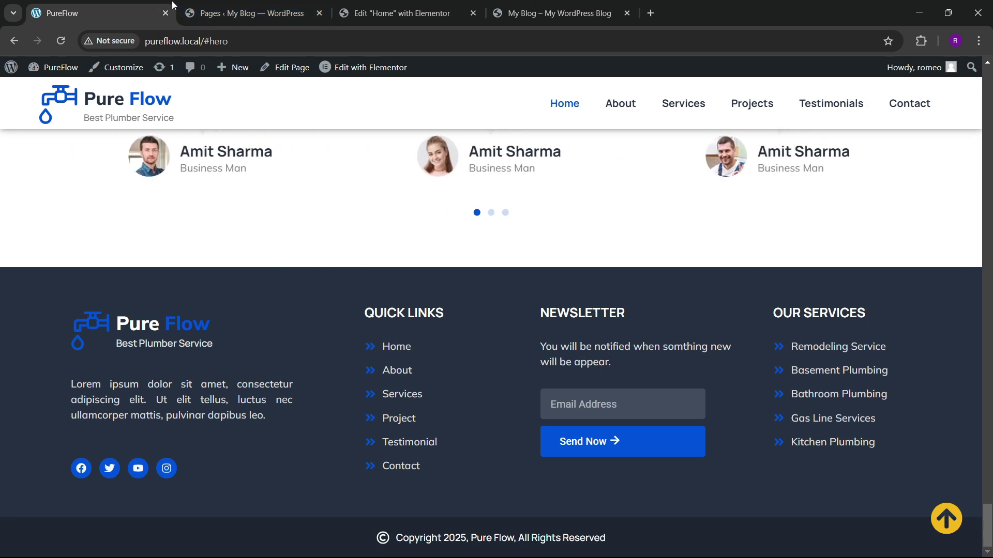
left_click(248, 5)
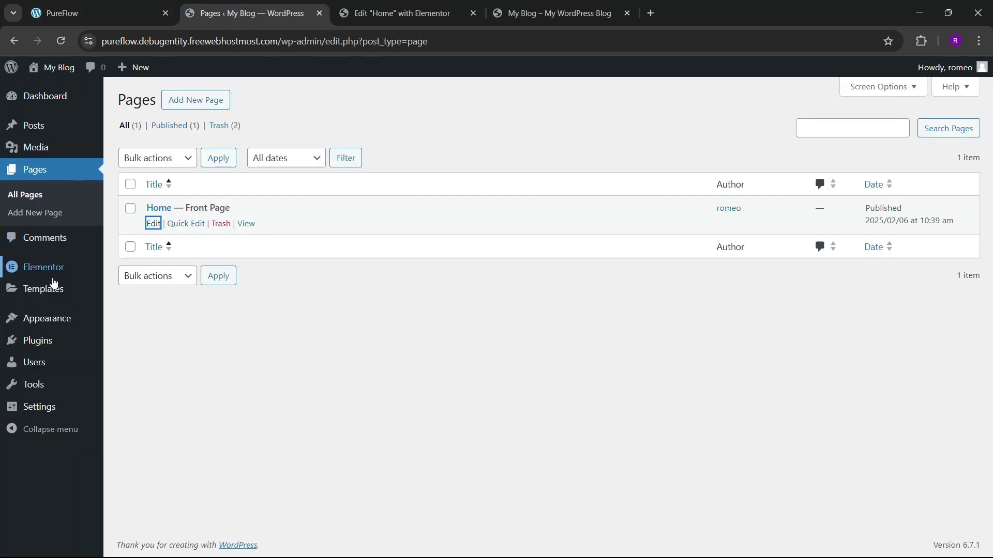
Step: Open Theme Builder in a new tab and create a footer template, dismissing the Library
mouse_move(55, 290)
right_click(142, 329)
left_click(173, 342)
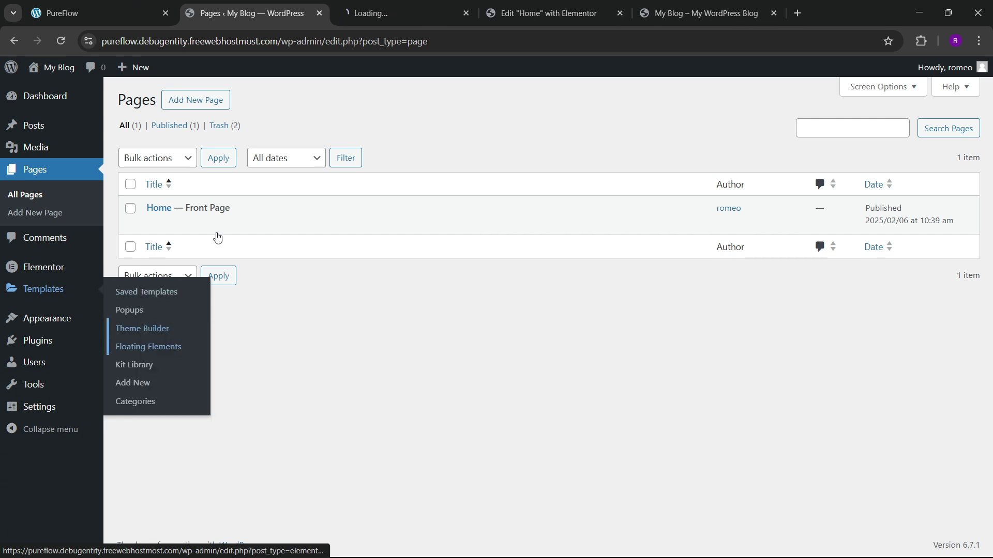
left_click(405, 10)
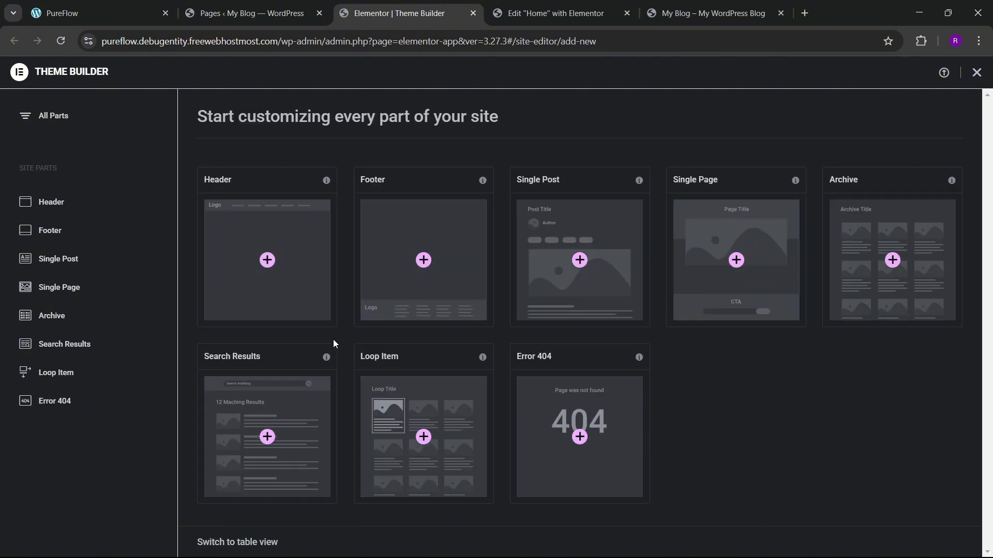
left_click(427, 262)
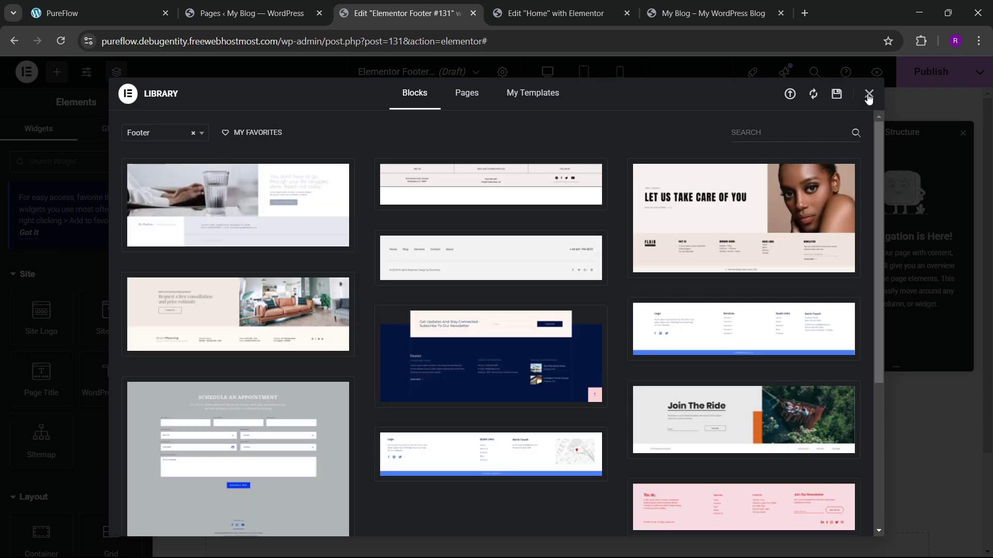
left_click(868, 94)
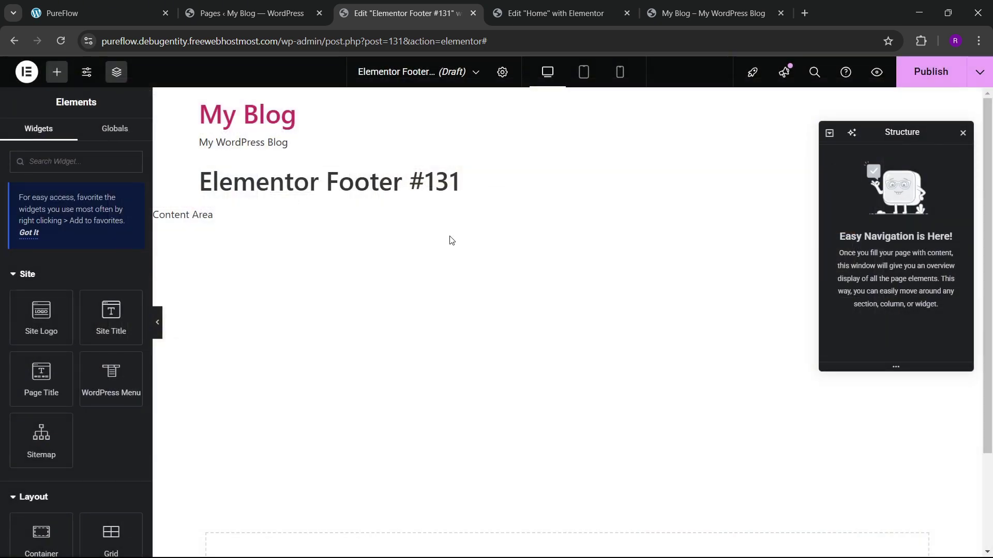
scroll(385, 252, "down", 3)
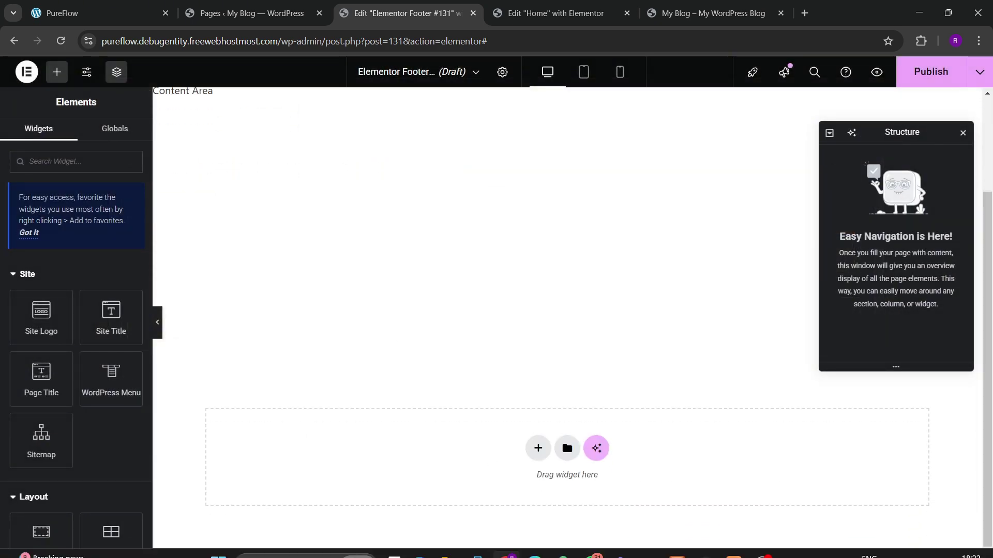
left_click(761, 547)
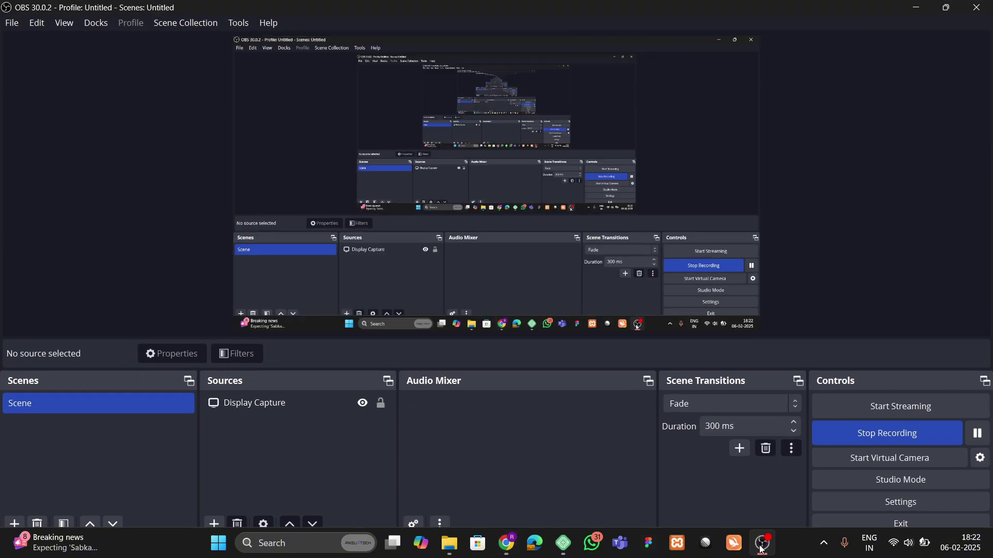
Step: Minimize OBS to reveal the empty Elementor Footer #131 editor
left_click(760, 547)
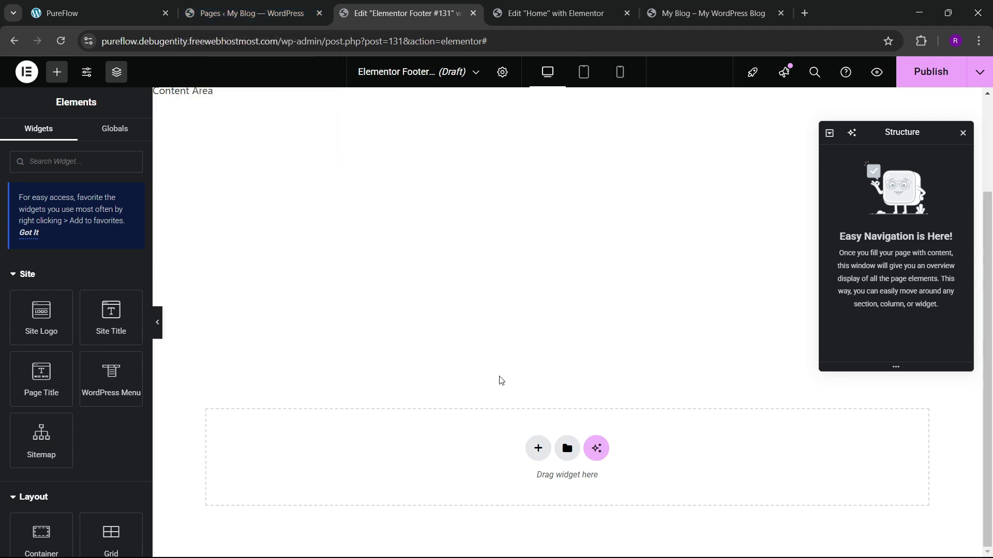
Step: Add a single-column flexbox container to the footer and rename it footer
left_click(93, 13)
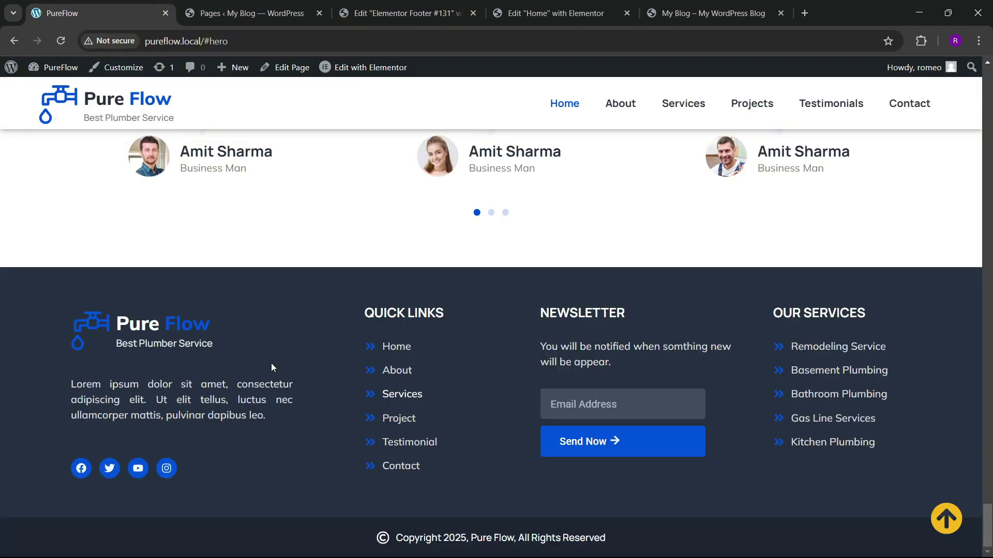
left_click(393, 13)
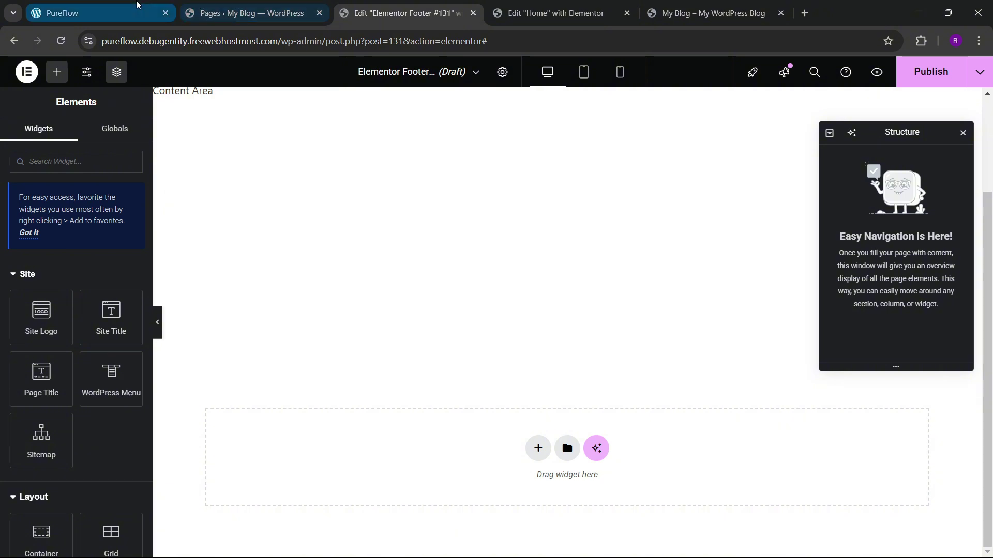
left_click(98, 13)
left_click(354, 5)
left_click(538, 436)
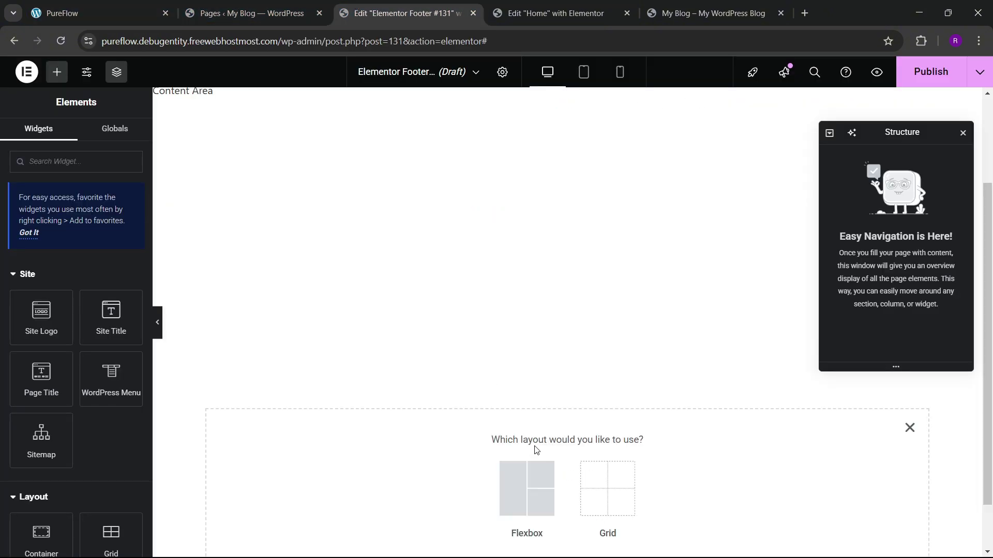
left_click(527, 486)
left_click(392, 481)
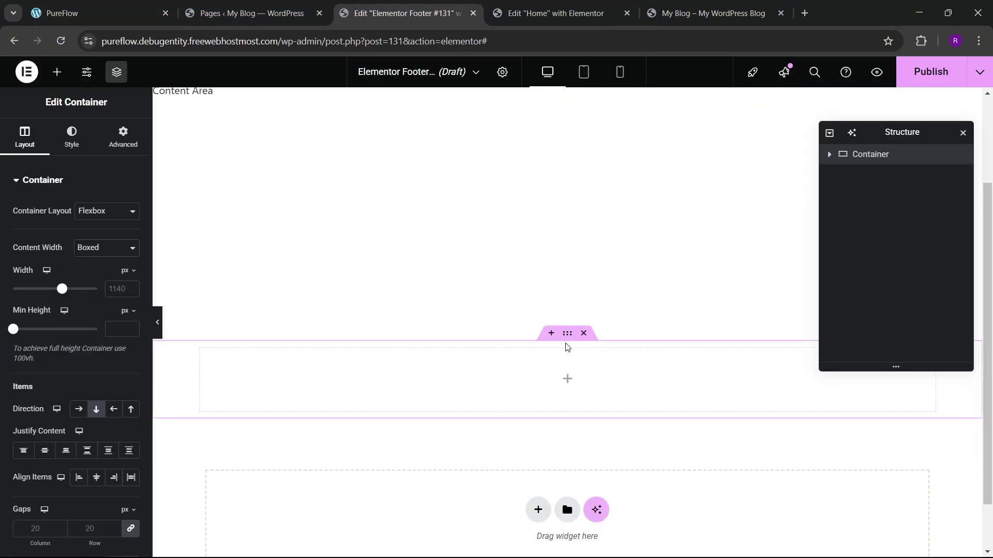
double_click(877, 157)
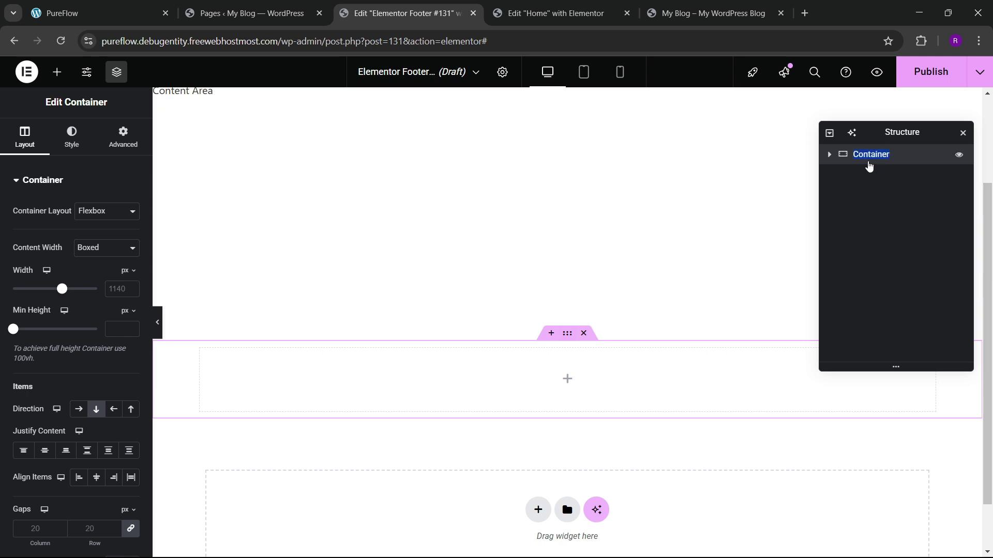
type("foot")
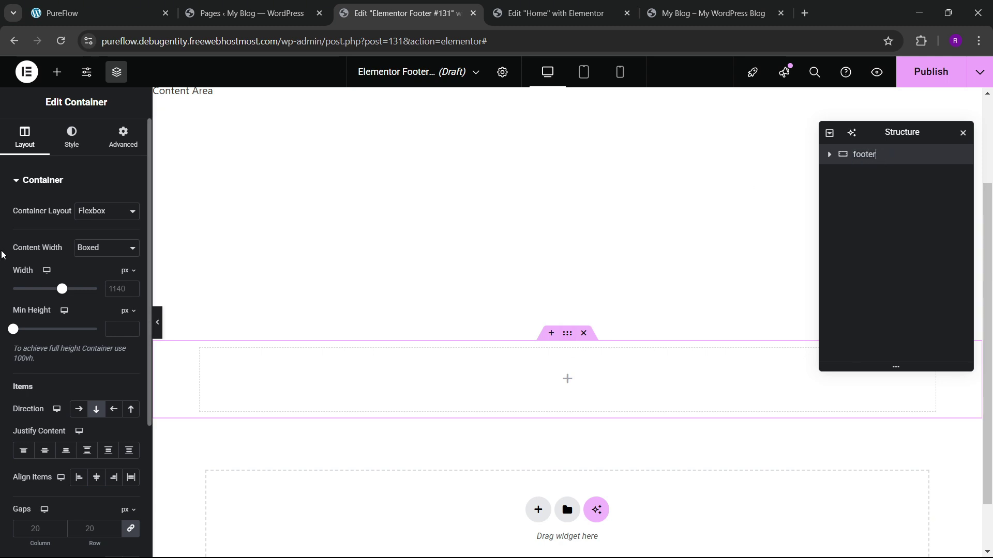
type("1")
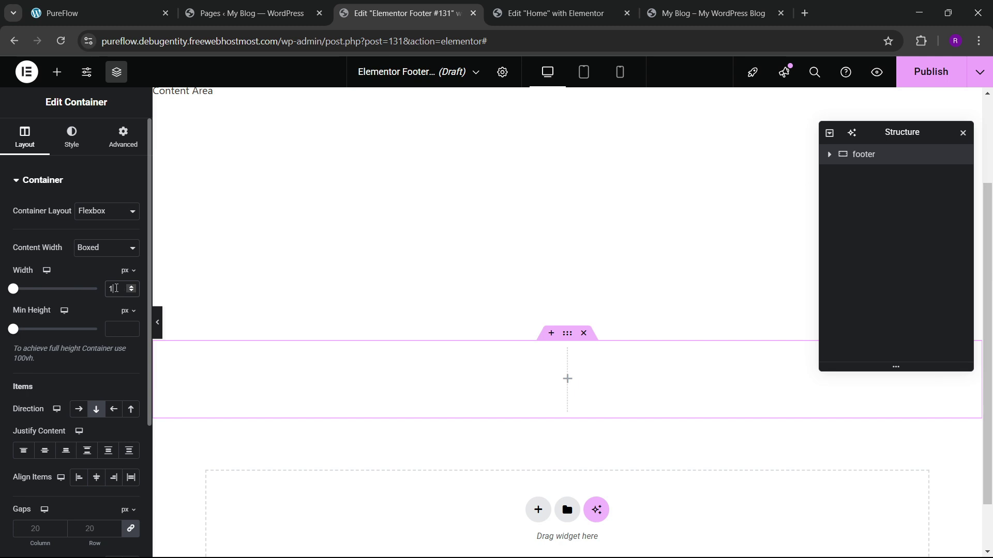
type("400")
Step: Set the container width to 1300 px with 80 px top/bottom padding and 0 sides
key("BackSpace")
type("300")
left_click(122, 142)
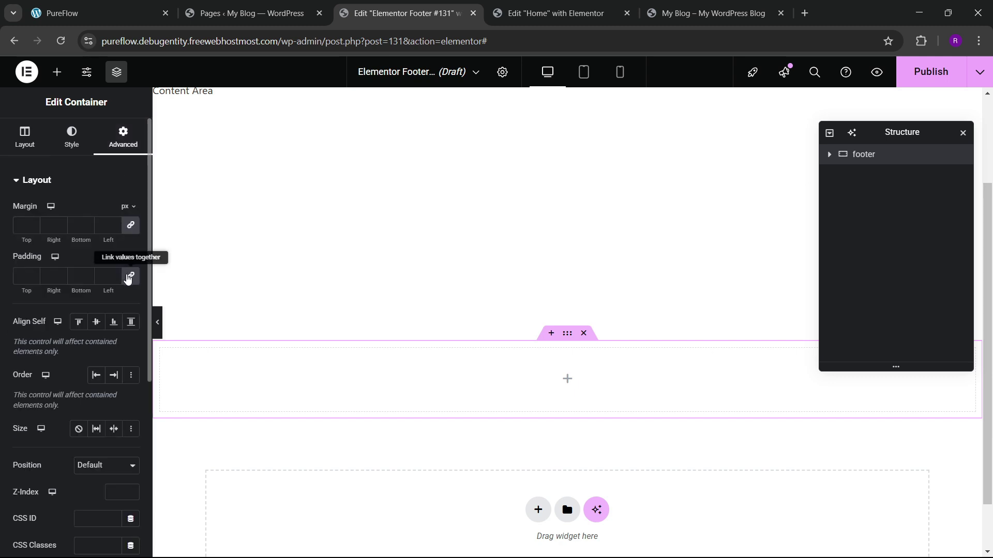
left_click(129, 276)
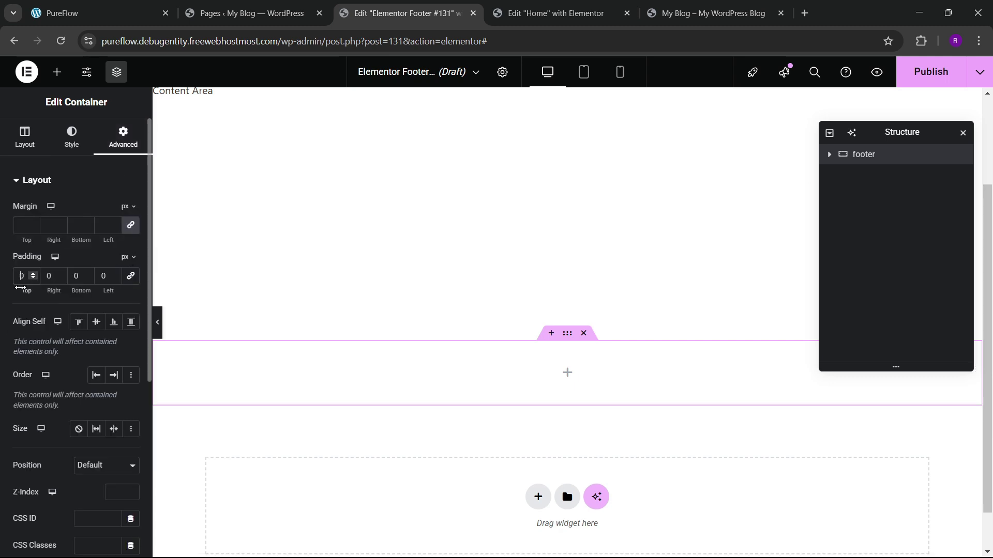
left_click_drag(20, 288, 98, 317)
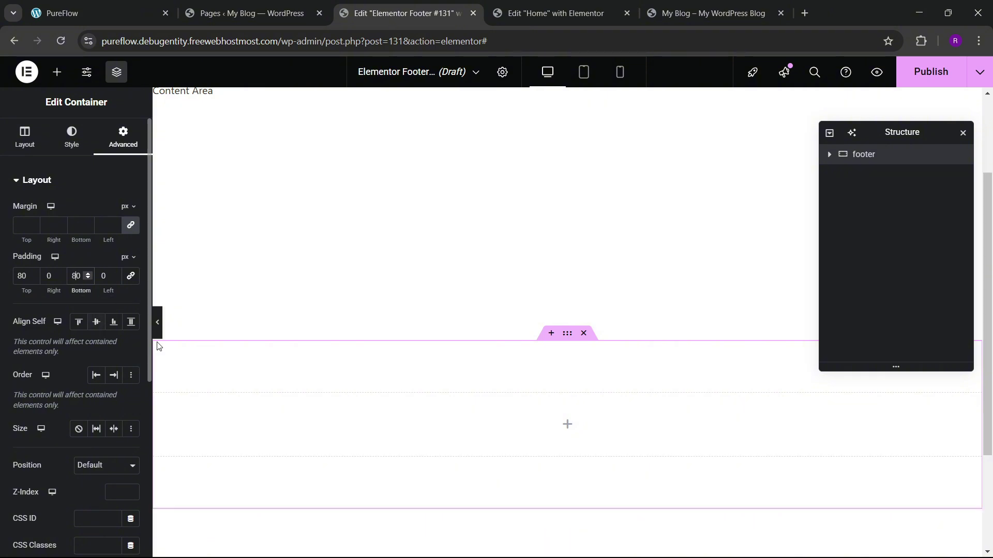
scroll(375, 366, "down", 3)
Step: Give the footer a classic 'dark black' global background, darkened to navy #0C1431
left_click(72, 137)
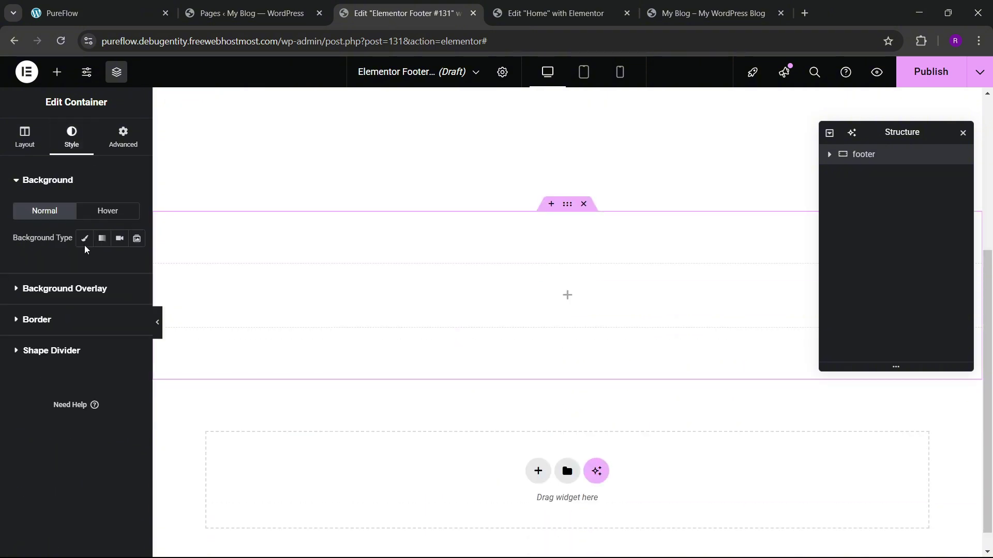
left_click(85, 238)
left_click(113, 266)
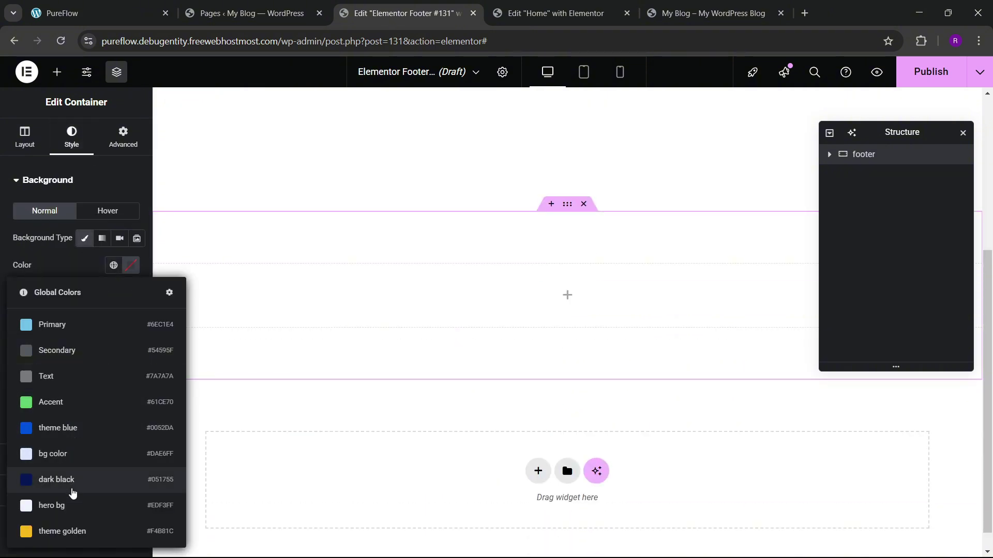
left_click(72, 484)
key("ctrl+1")
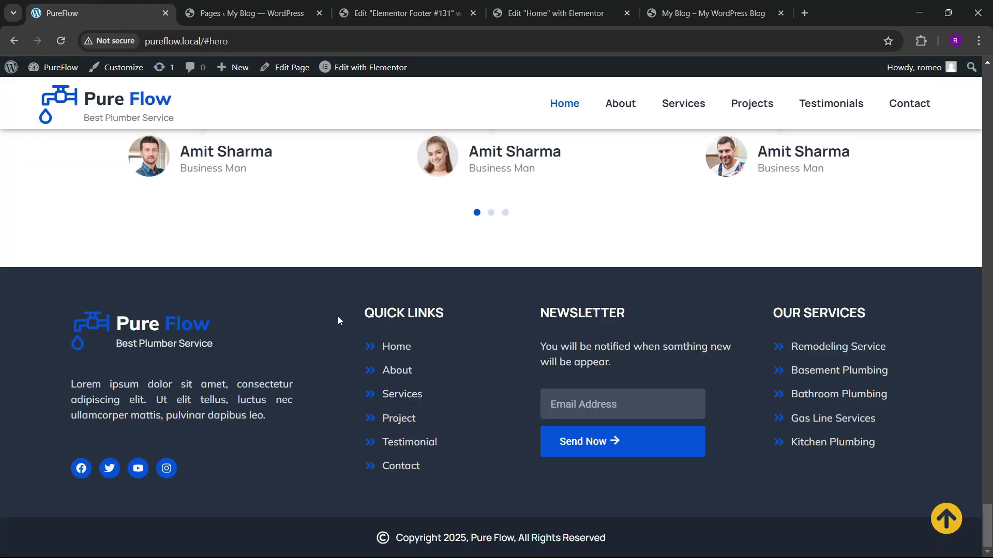
key("ctrl+3")
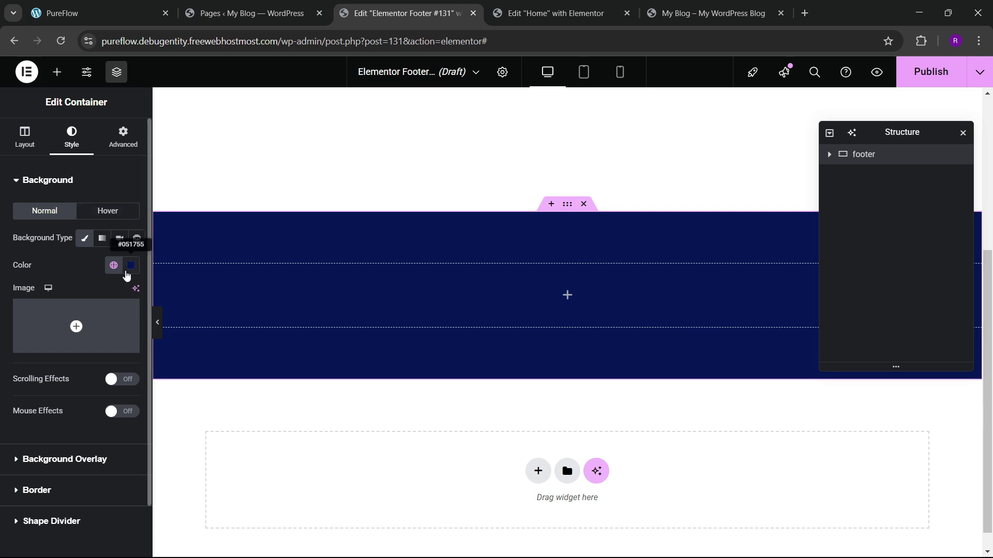
left_click(131, 265)
left_click_drag(187, 376, 169, 396)
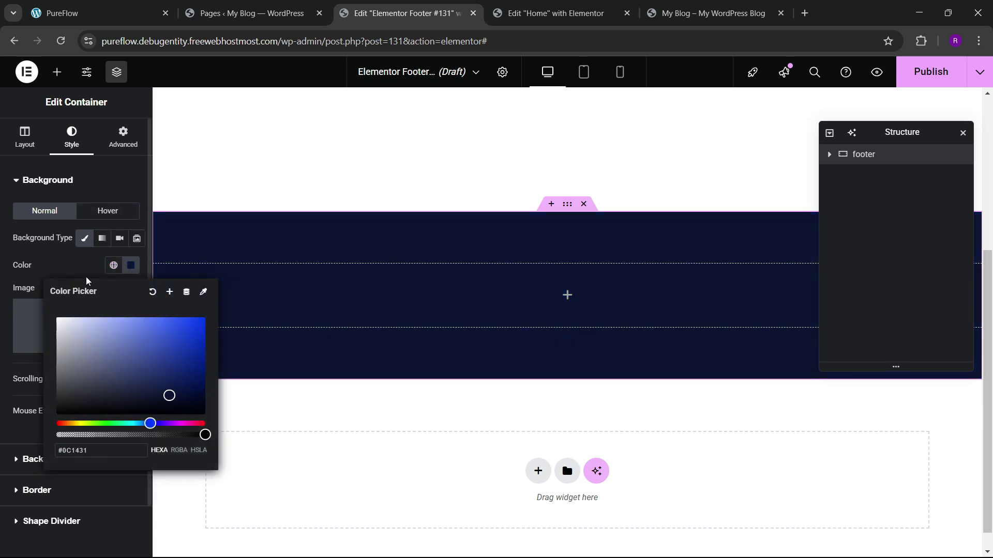
left_click(419, 290)
left_click(75, 12)
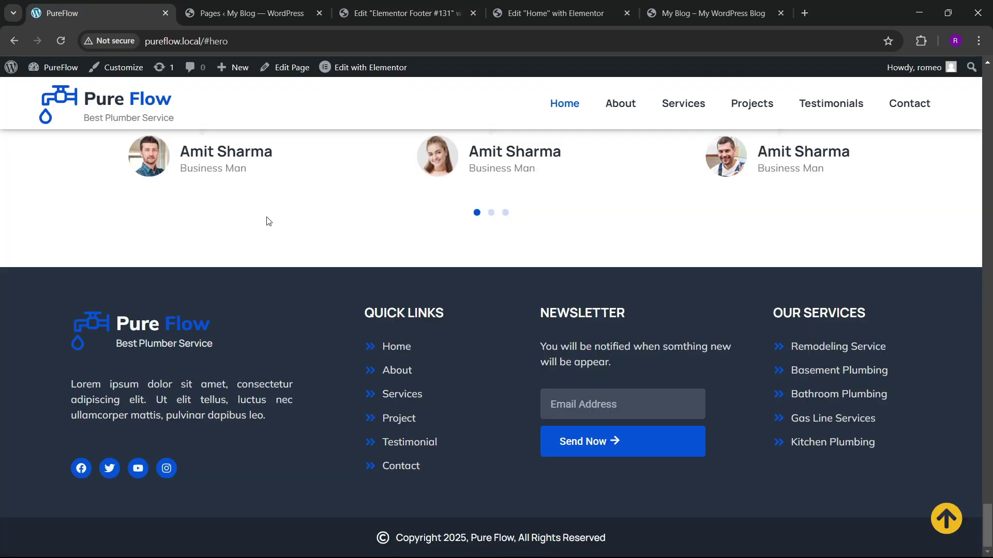
left_click(393, 13)
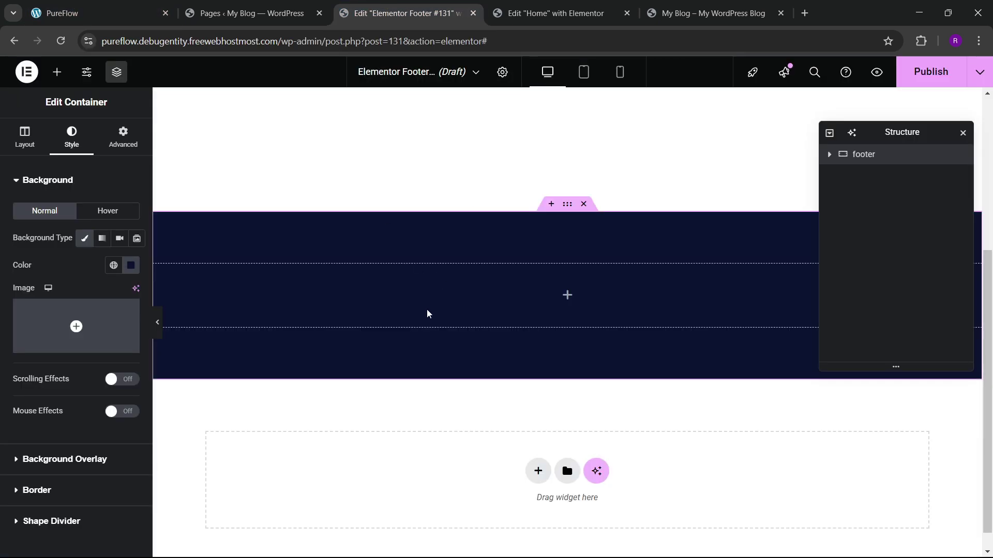
Step: Drag a Container widget into the footer as a full-width inner container
left_click(829, 155)
left_click(163, 7)
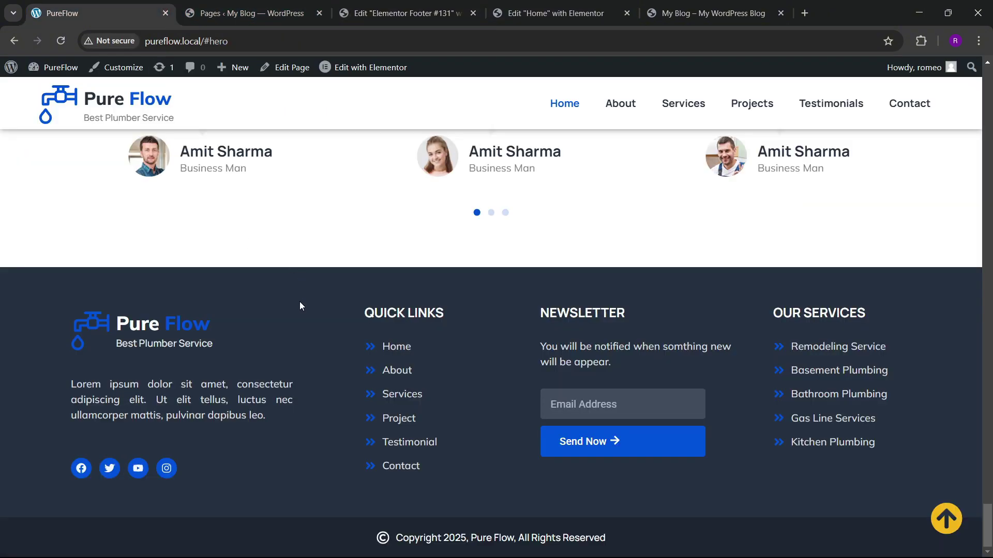
left_click(402, 14)
left_click(57, 72)
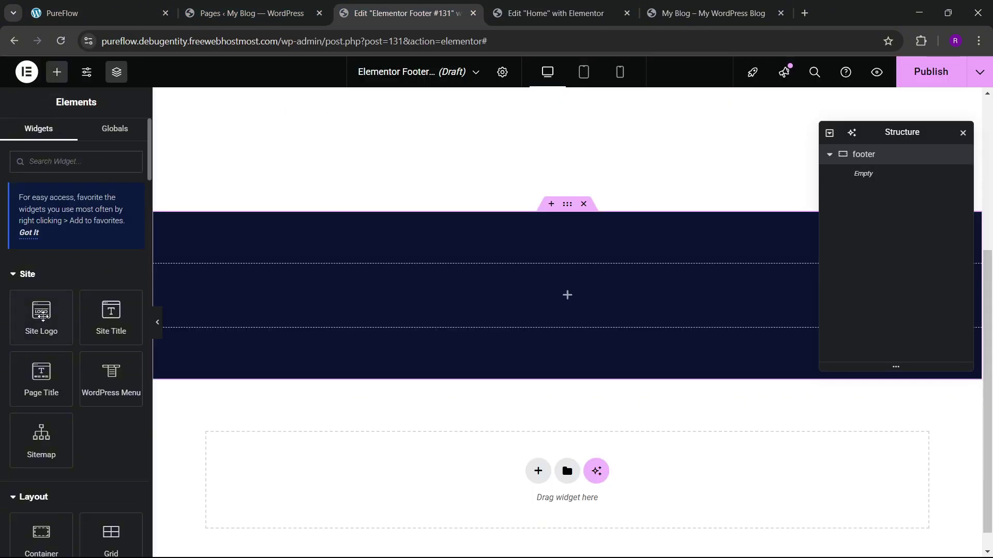
scroll(46, 289, "down", 3)
left_click_drag(40, 348, 327, 308)
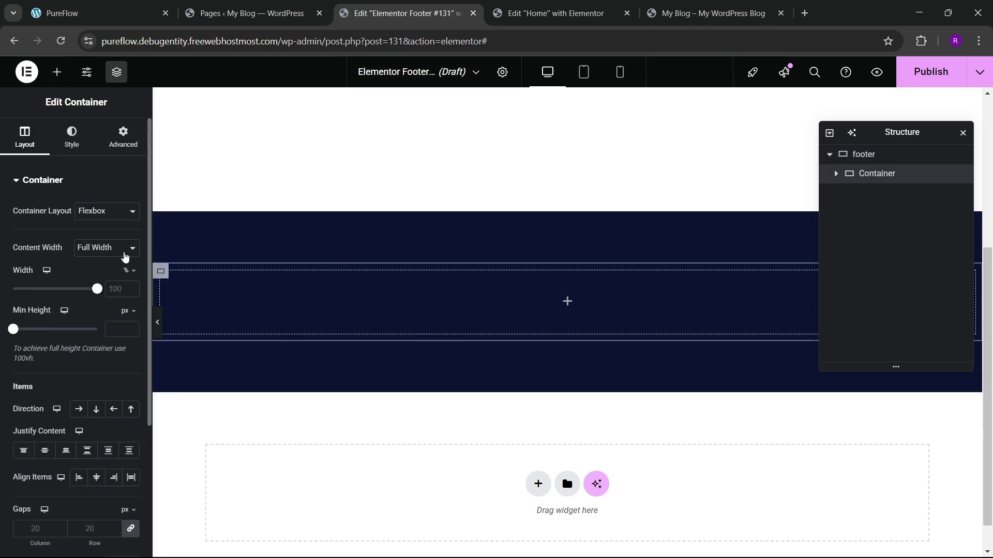
left_click(124, 142)
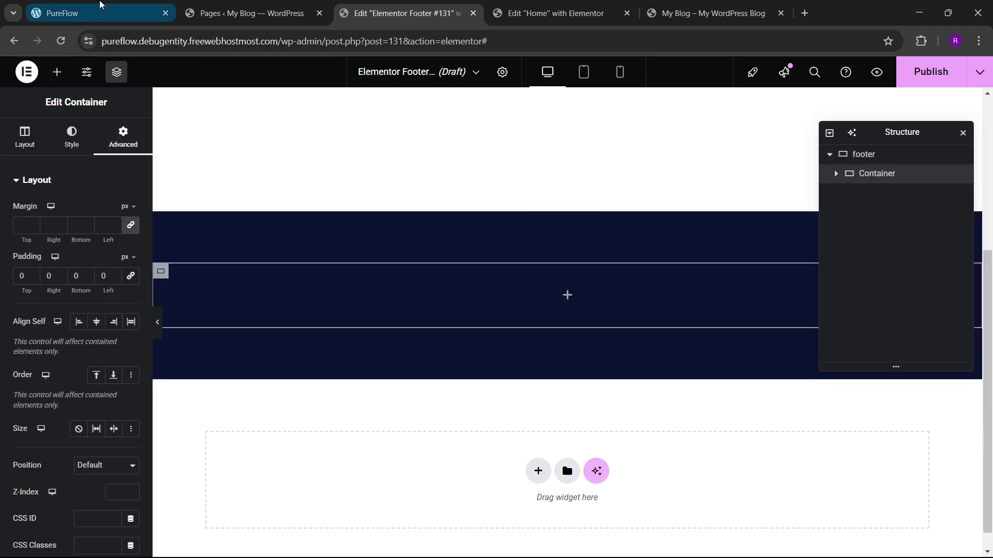
Step: Nest a new container inside the inner container and zero its padding
left_click(98, 14)
left_click(398, 13)
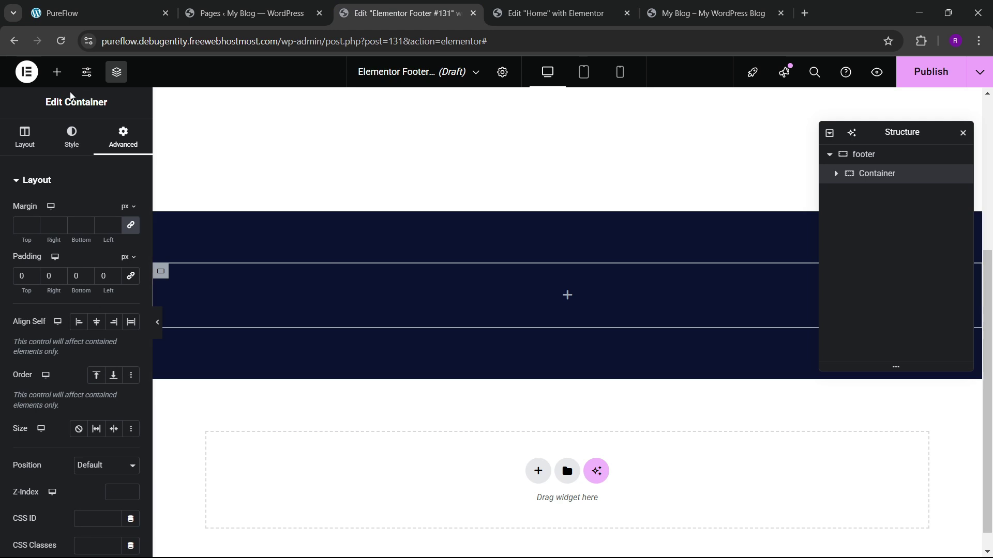
left_click(57, 71)
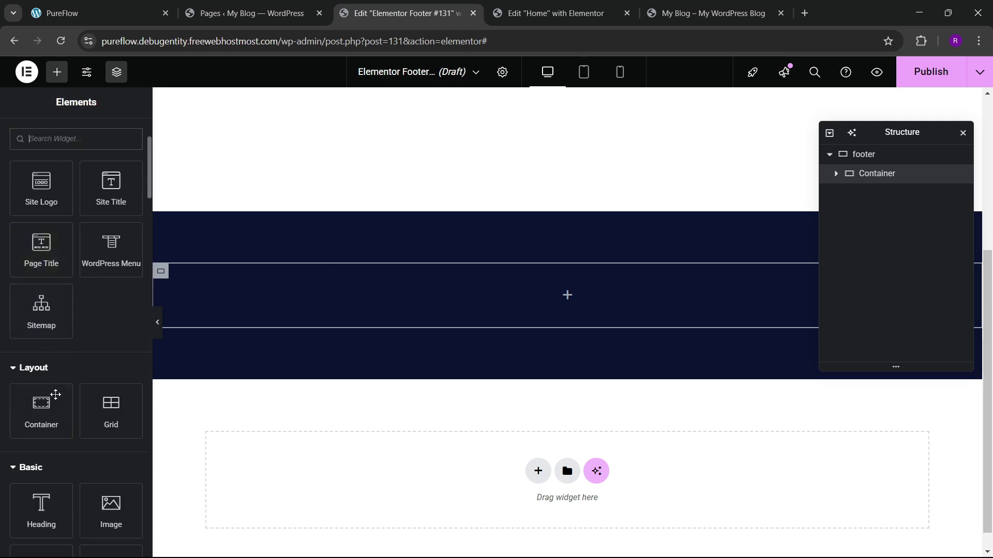
left_click_drag(41, 411, 263, 328)
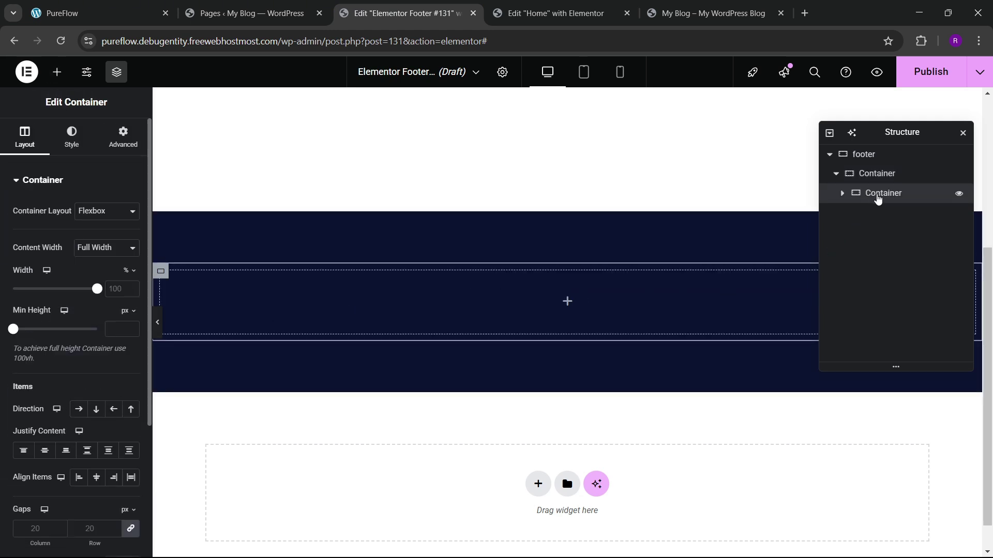
left_click(123, 137)
left_click(130, 275)
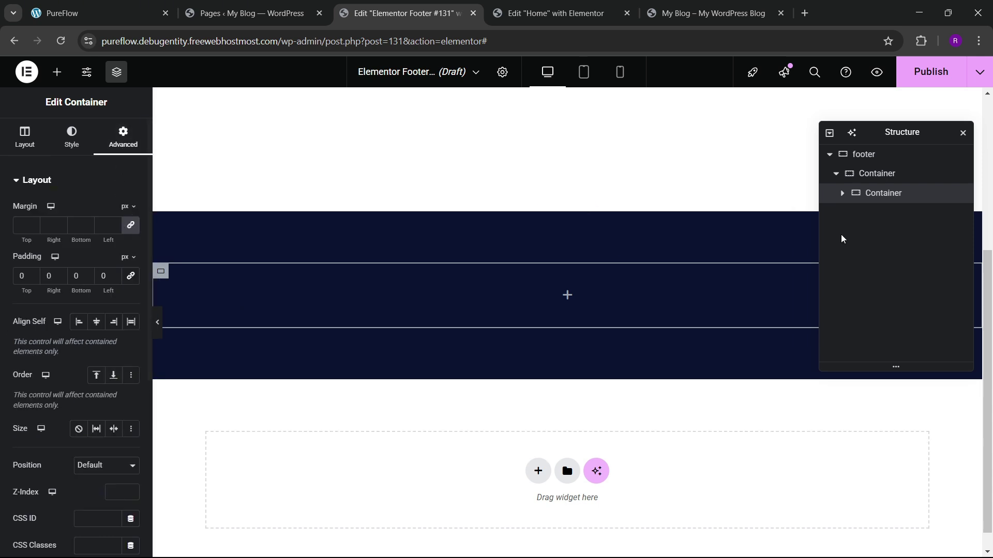
Step: Duplicate the nested container twice and add a fourth column container
right_click(876, 193)
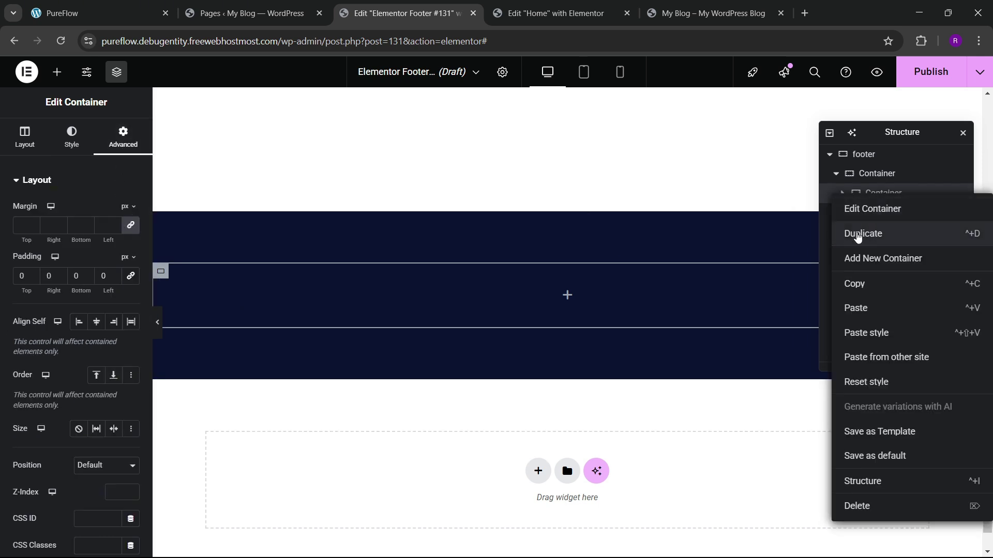
left_click(872, 233)
right_click(882, 214)
left_click(871, 264)
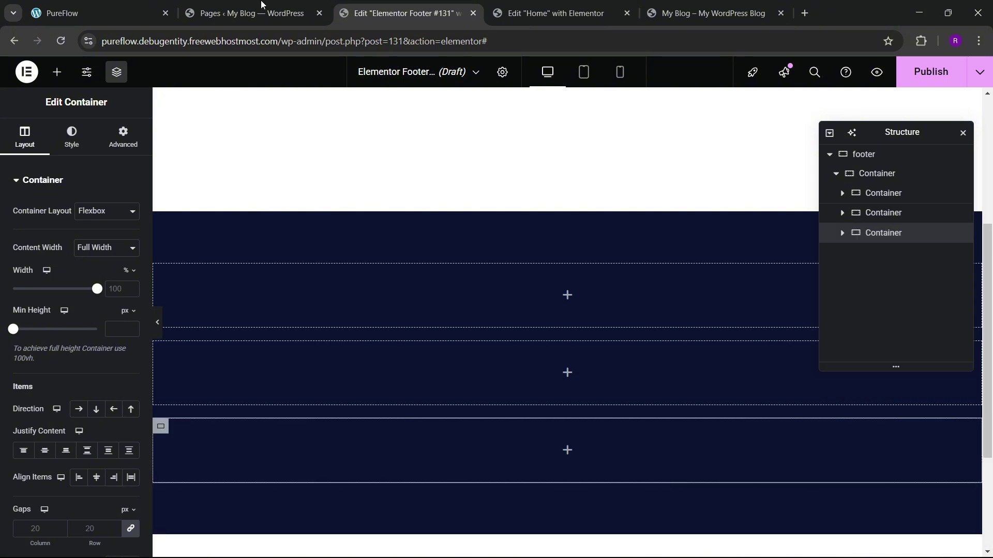
left_click(98, 13)
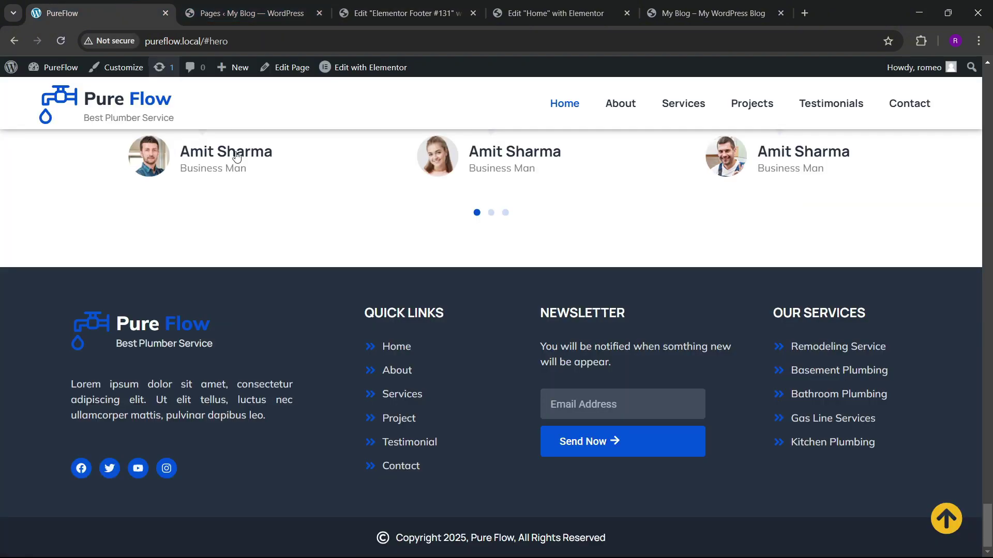
left_click(403, 13)
right_click(881, 233)
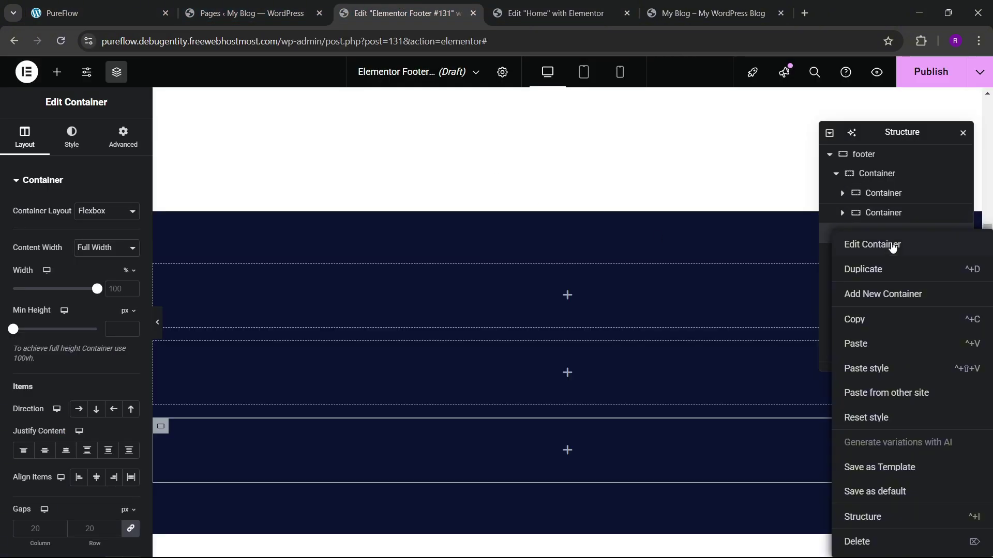
left_click(883, 294)
Step: Set the parent container's direction to Row with items aligned centre
left_click(17, 137)
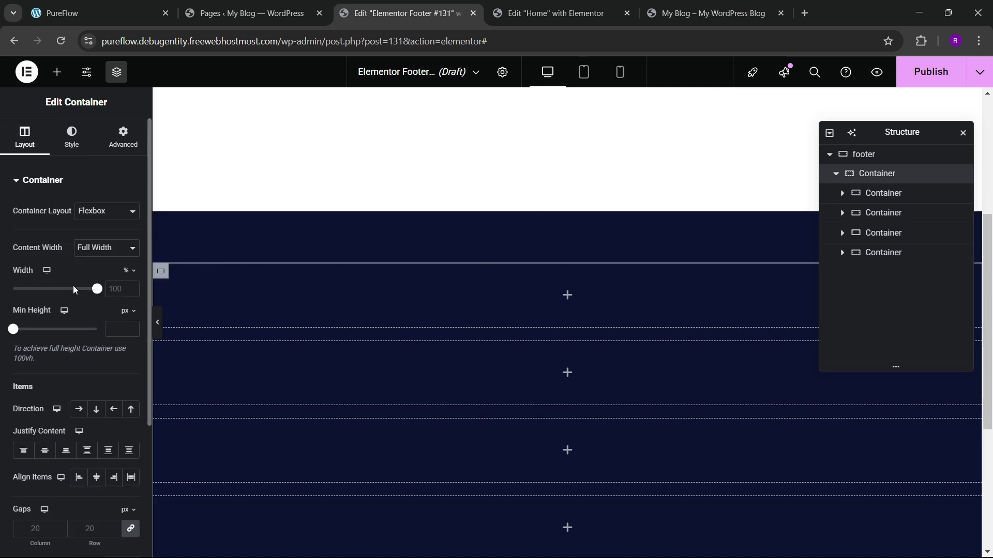
scroll(73, 285, "down", 3)
left_click(79, 221)
left_click(95, 289)
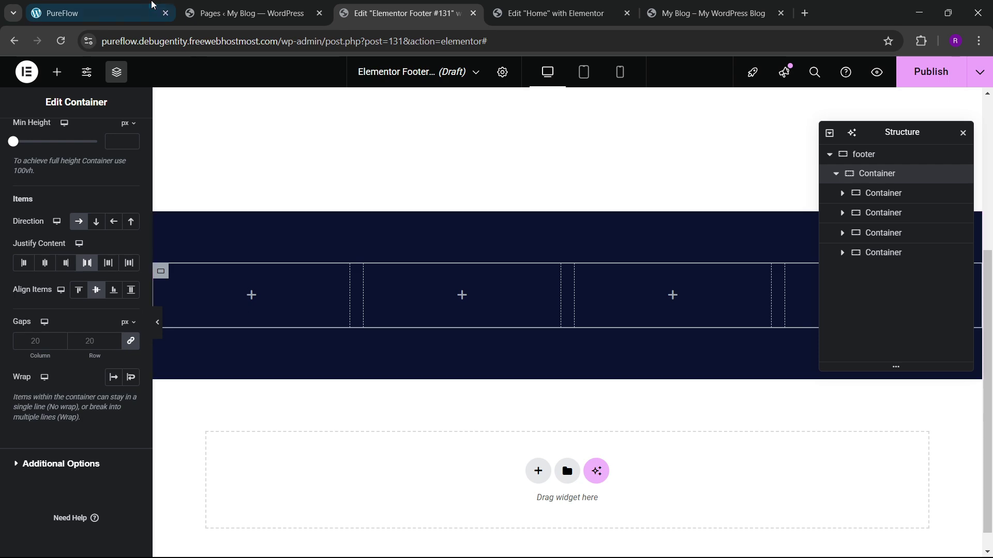
Step: Search the widgets for 'image' and drag an Image Box into the first footer column
left_click(57, 72)
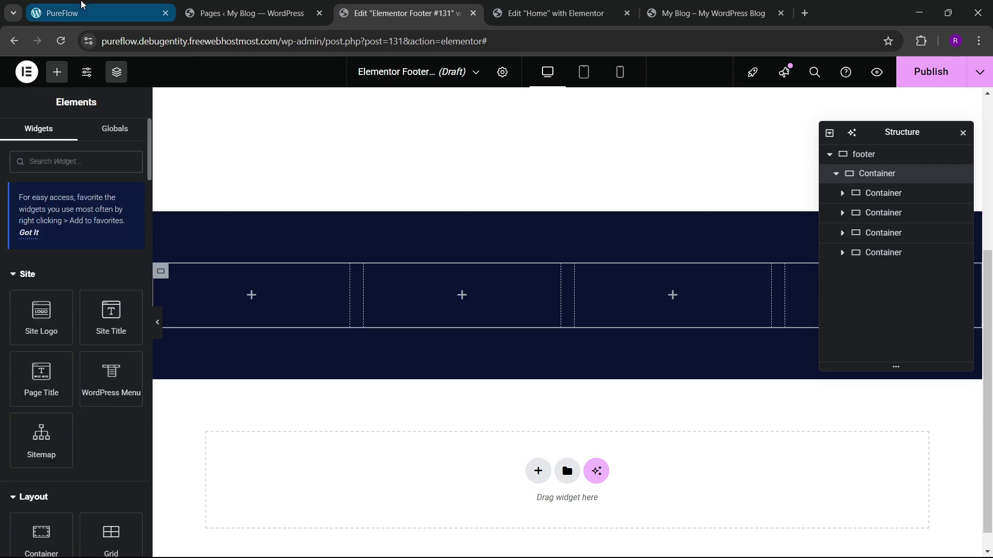
left_click(130, 13)
left_click(243, 6)
left_click(406, 10)
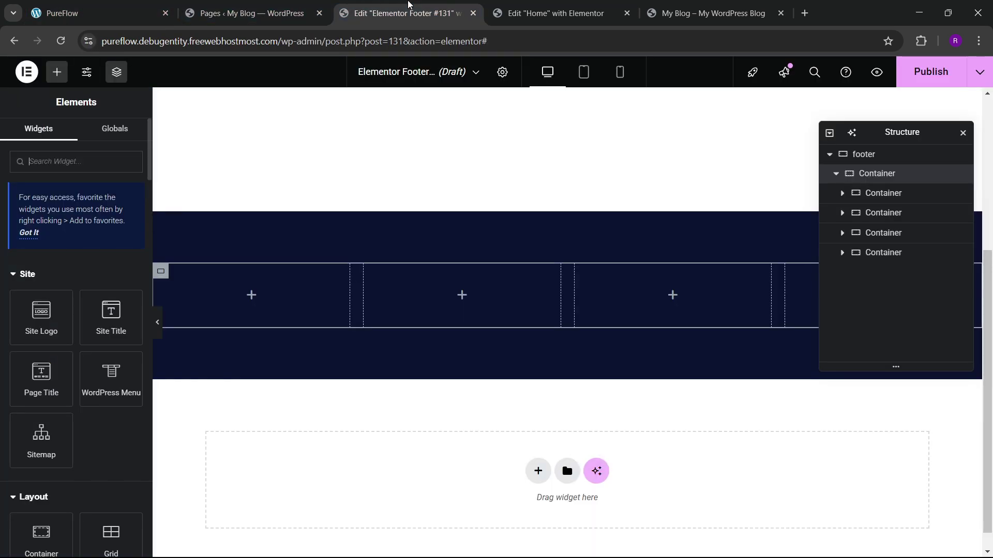
left_click(49, 162)
type("icon box")
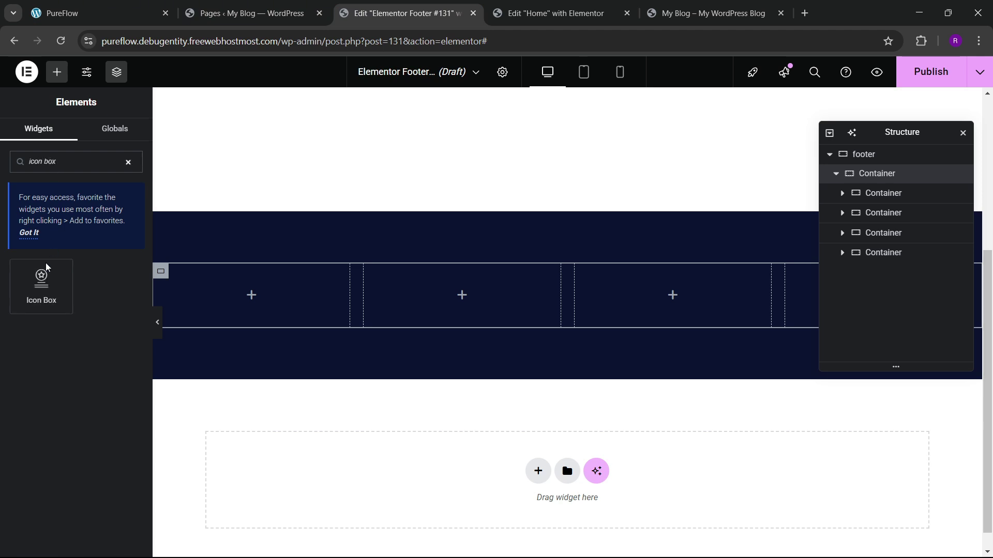
mouse_move(47, 268)
left_mouse_down()
mouse_move(300, 304)
mouse_move(44, 272)
left_mouse_up()
left_click_drag(61, 158, 2, 161)
type("image")
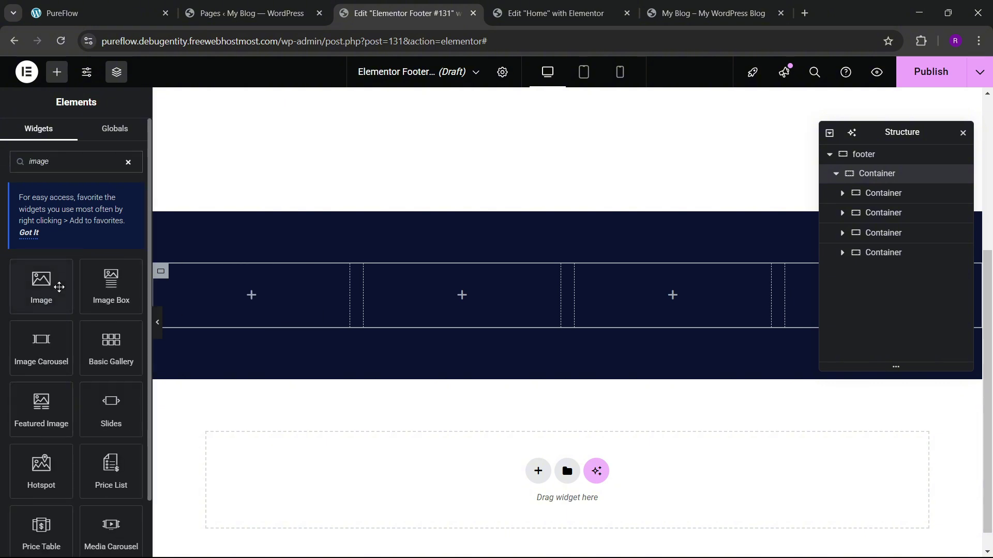
left_click_drag(111, 287, 238, 295)
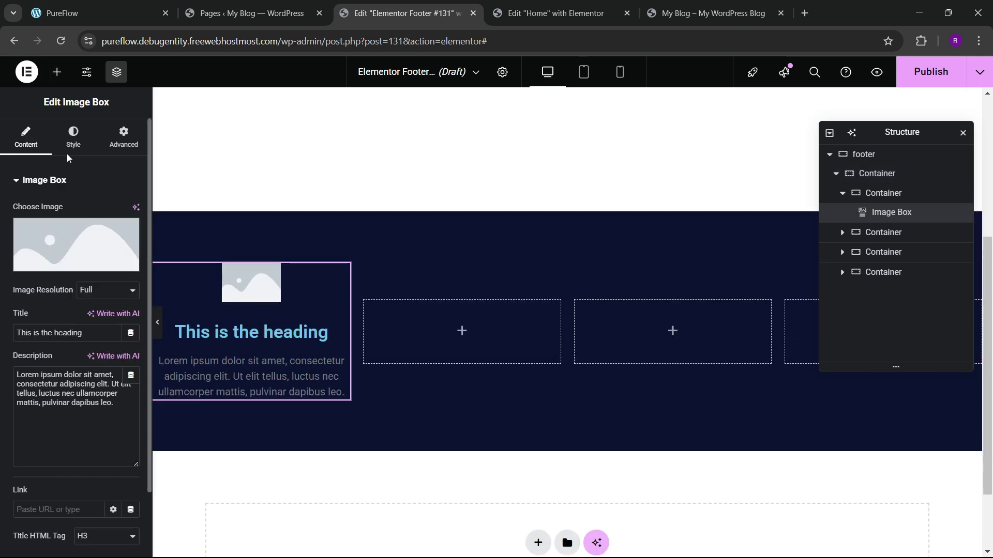
Step: Set the Image Box position to Left and insert the blue water-tap image
left_click(74, 137)
left_click(96, 211)
left_click(80, 4)
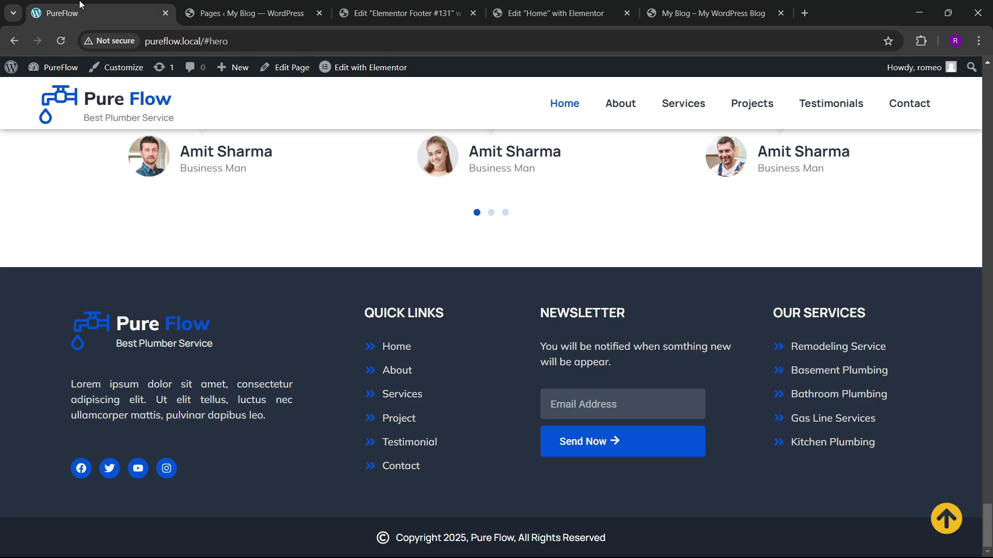
left_click(380, 6)
left_click(27, 138)
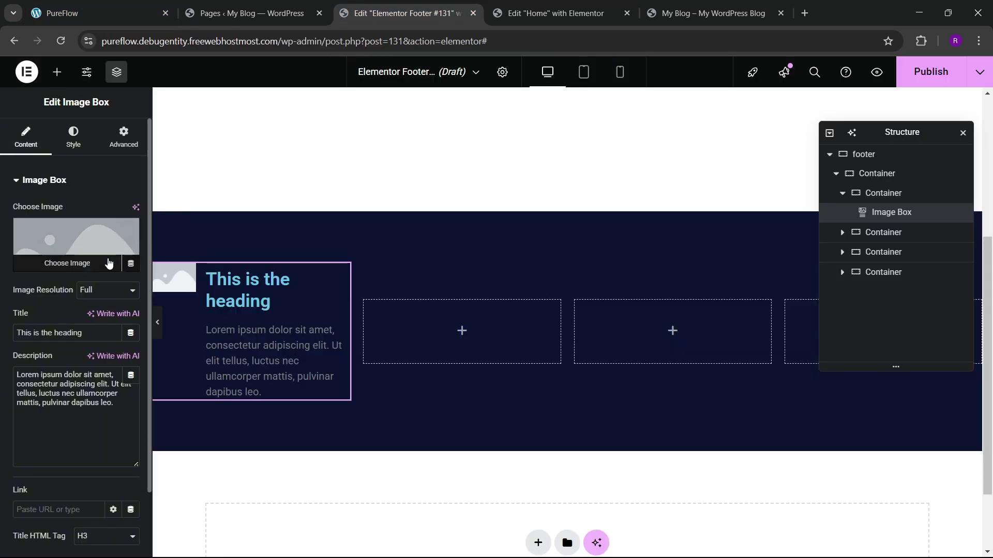
left_click(106, 262)
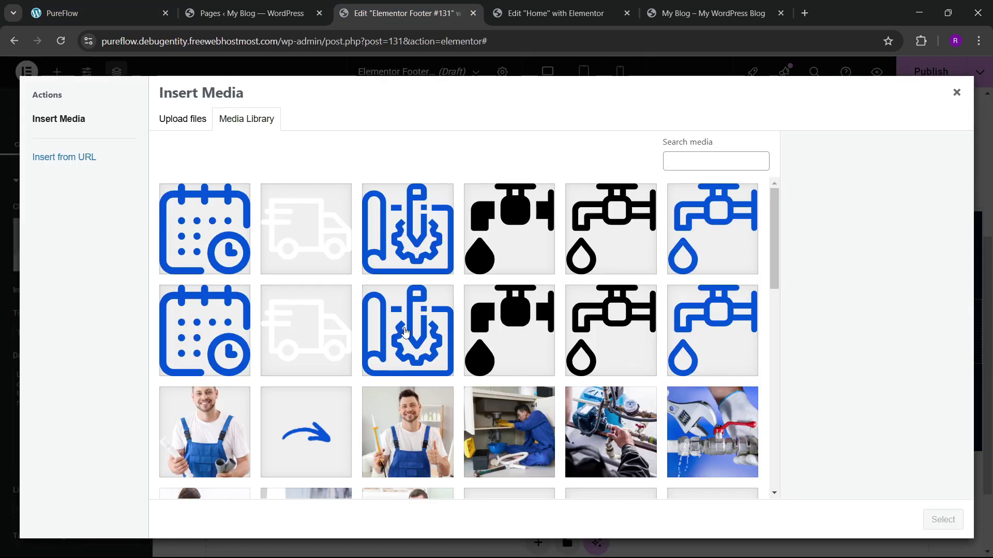
left_click(698, 257)
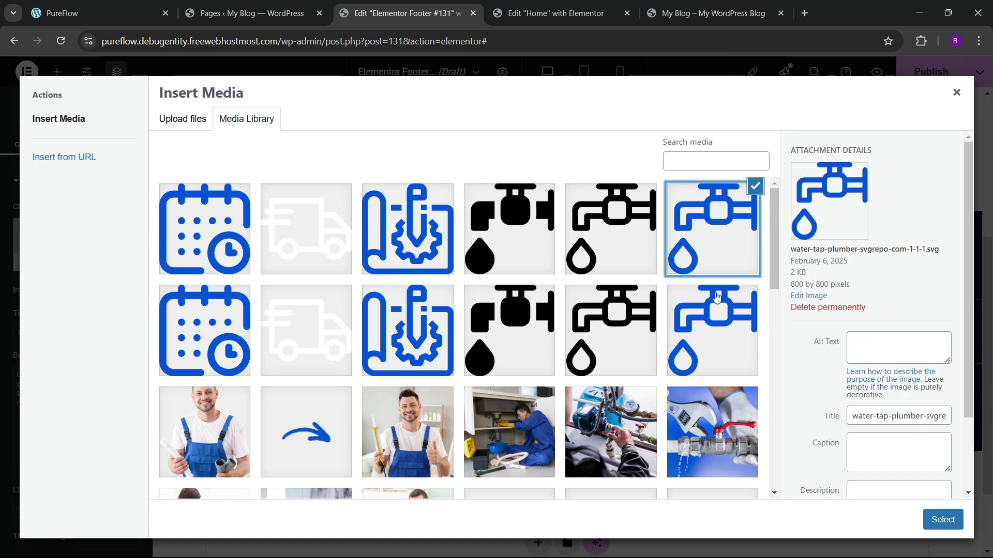
left_click(921, 522)
Step: Title the Image Box 'Pure Flow' with description 'Best Plumber Service'
left_click(121, 4)
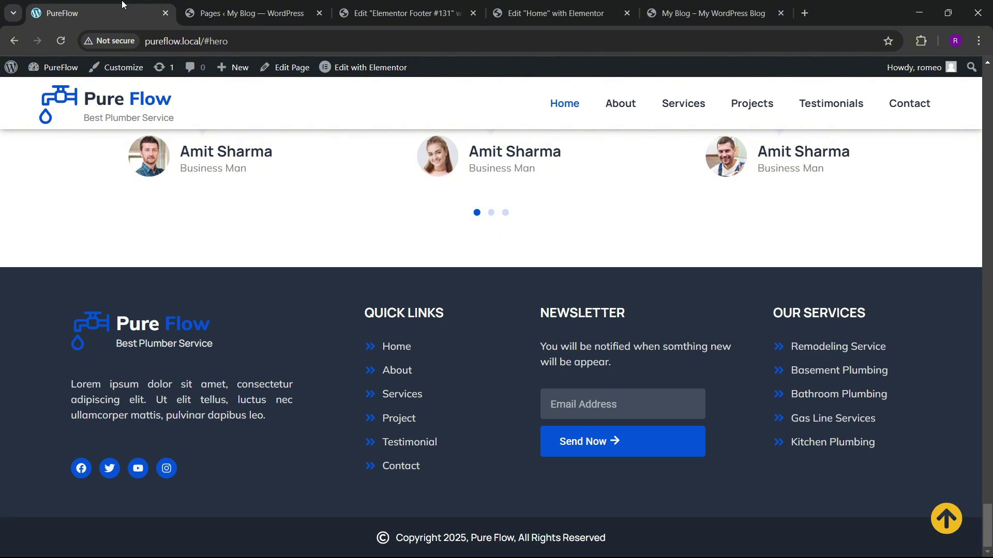
left_click(336, 4)
scroll(80, 316, "down", 3)
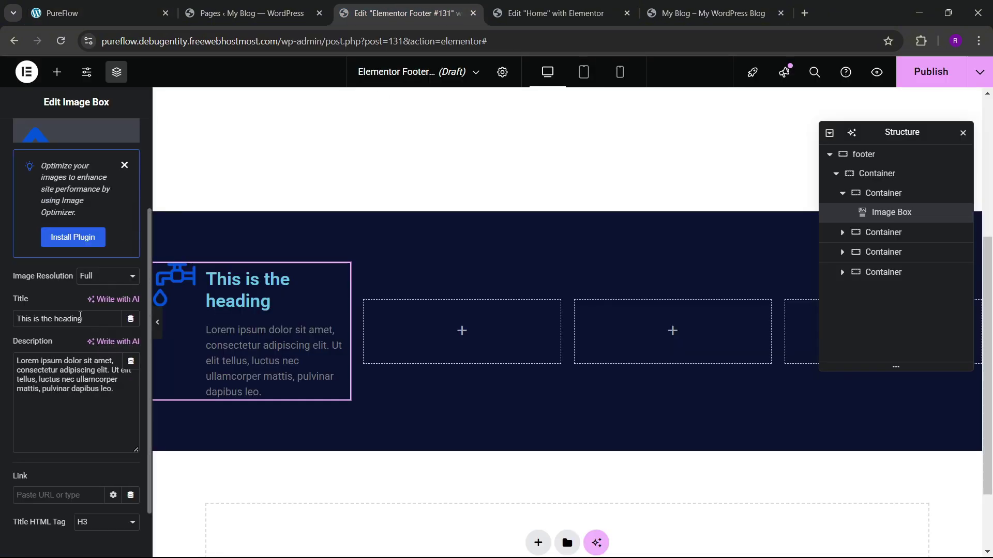
left_click_drag(8, 317, 2, 310)
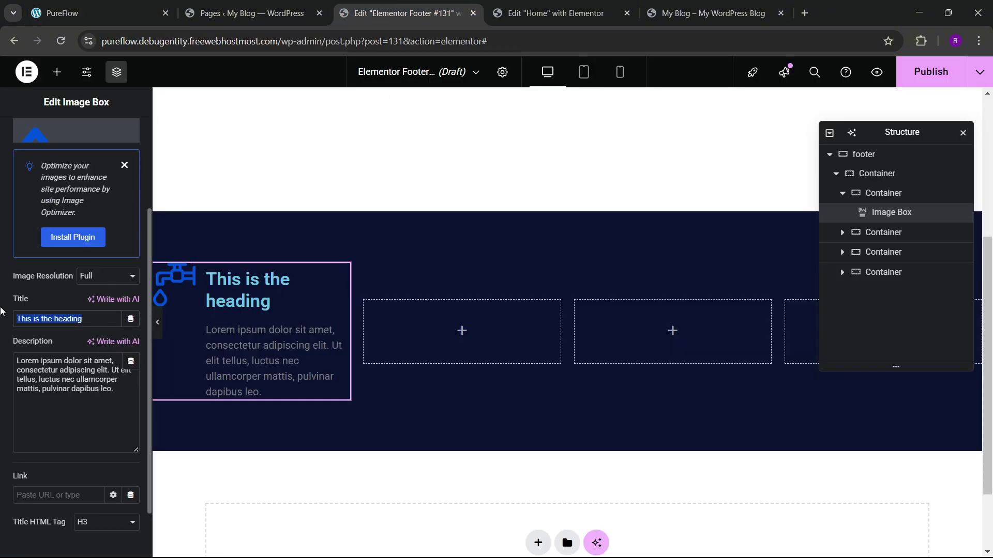
type("Pure Flow")
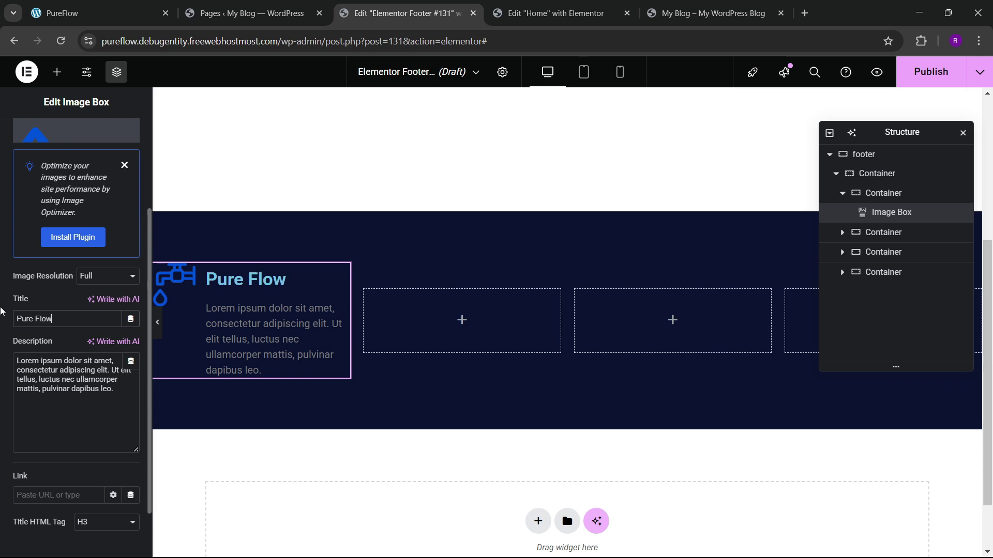
left_click(70, 379)
key("ctrl+a")
key("BackSpace")
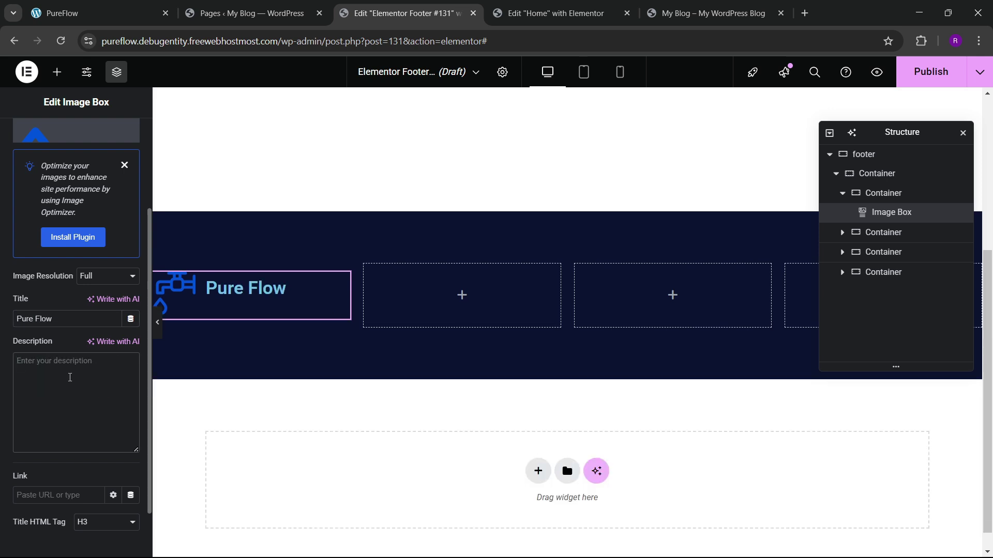
type("Best Pl")
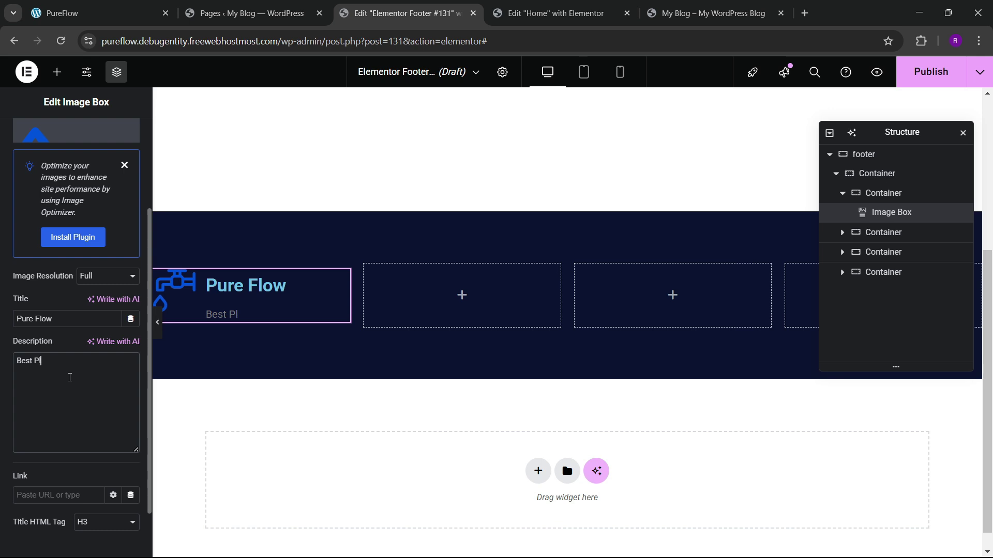
type("umber  Ser")
type("Ser")
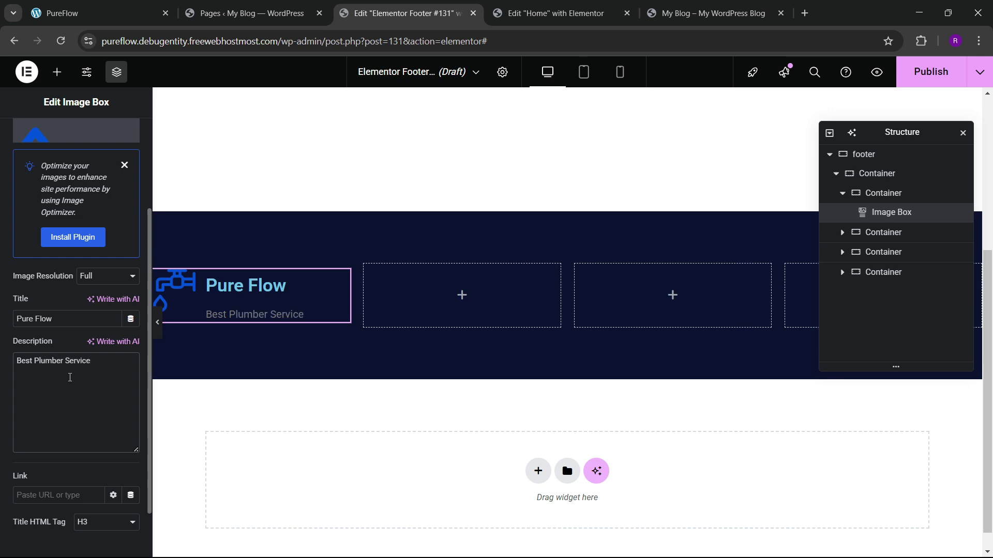
scroll(47, 356, "up", 5)
Step: Set the image box's title-to-description spacing to 3
left_click(73, 137)
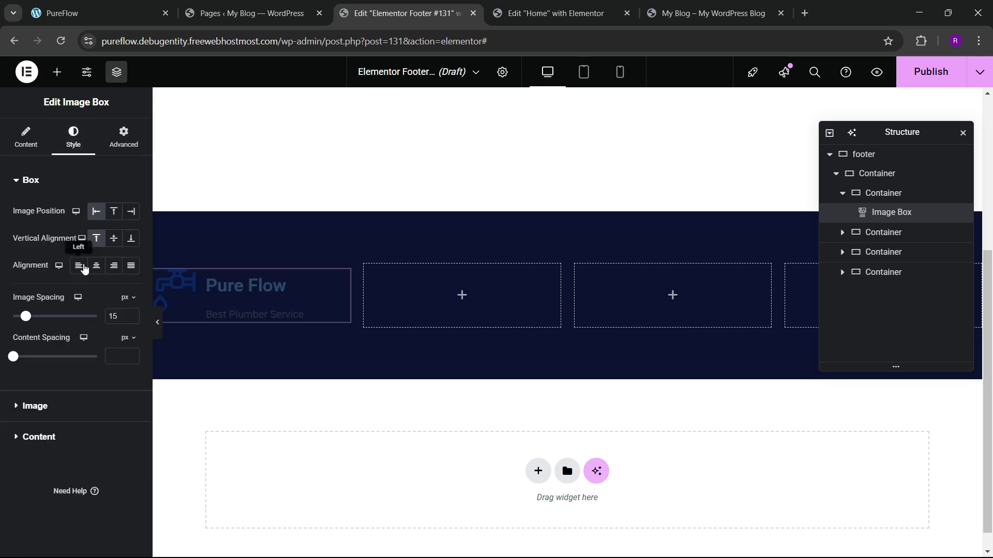
left_click(118, 356)
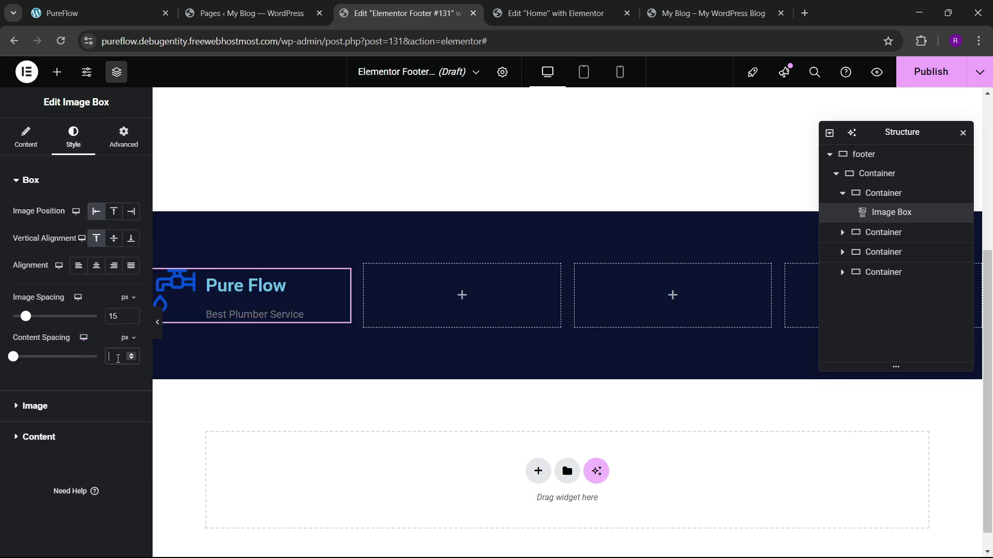
type("0")
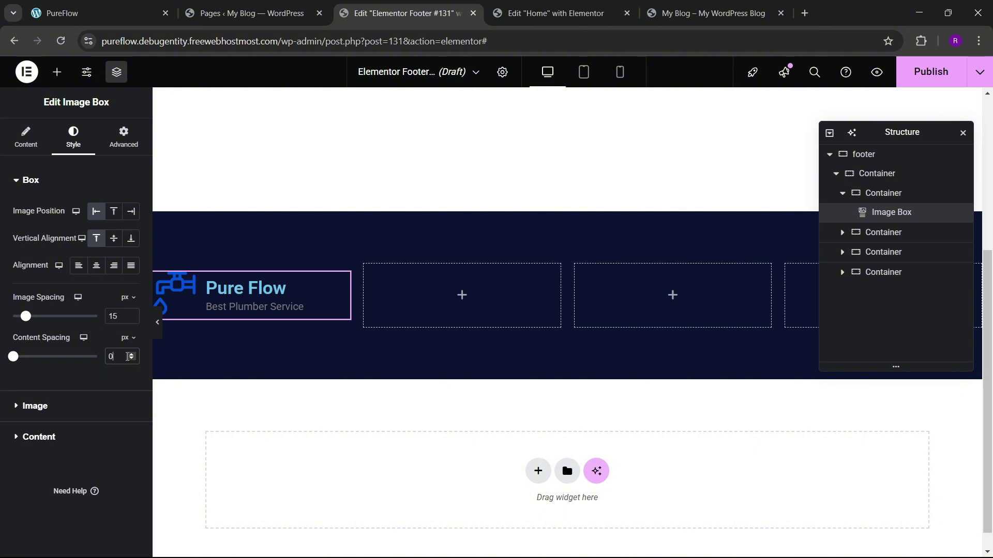
left_click(131, 354)
left_click(132, 354)
left_click(131, 355)
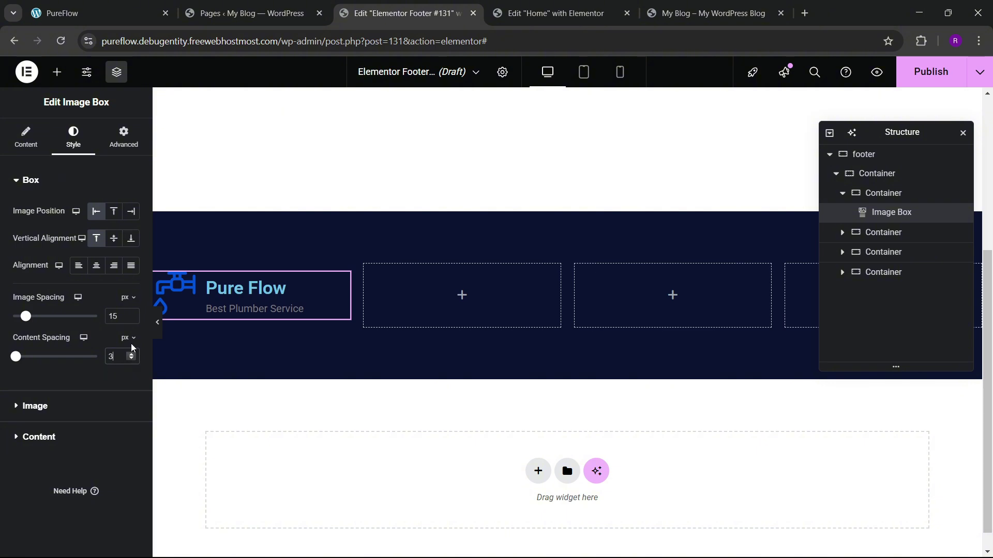
Step: Set the image box title colour to white, comparing against the live footer
left_click(62, 13)
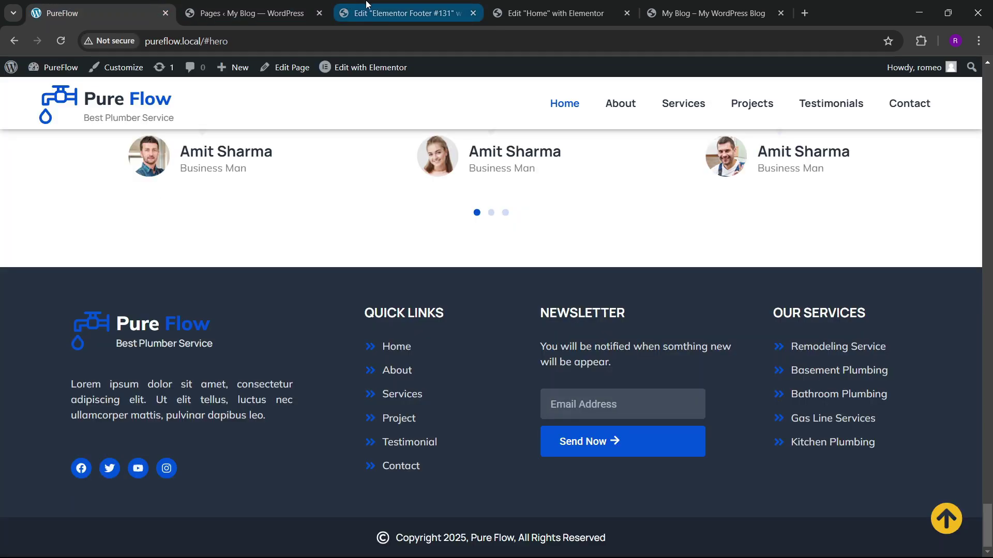
left_click(403, 13)
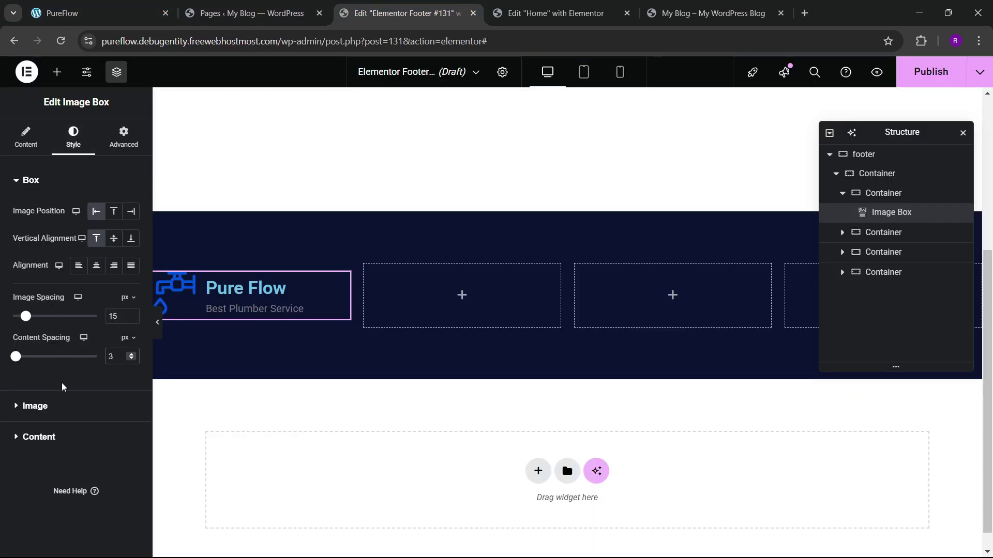
left_click(47, 436)
left_click(130, 301)
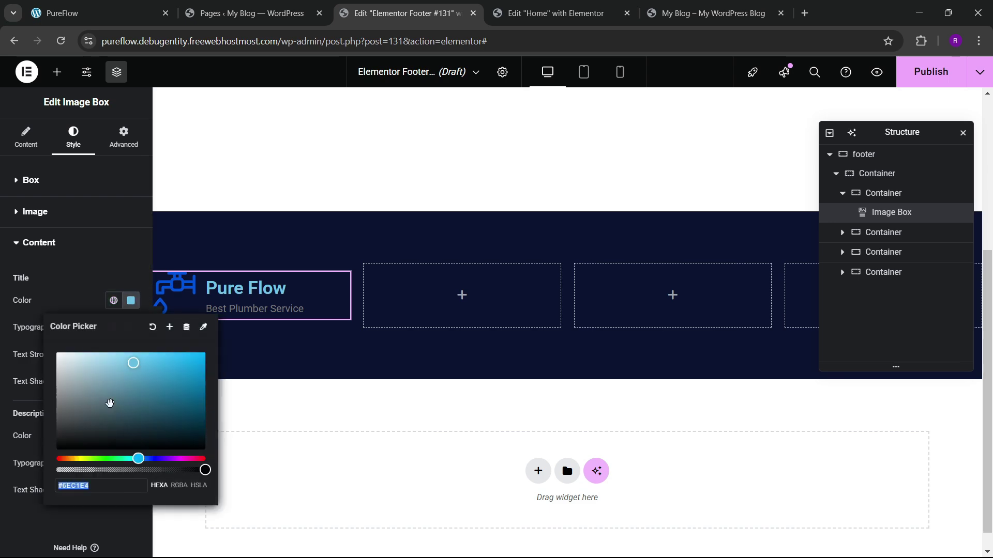
left_click(68, 305)
left_click(162, 5)
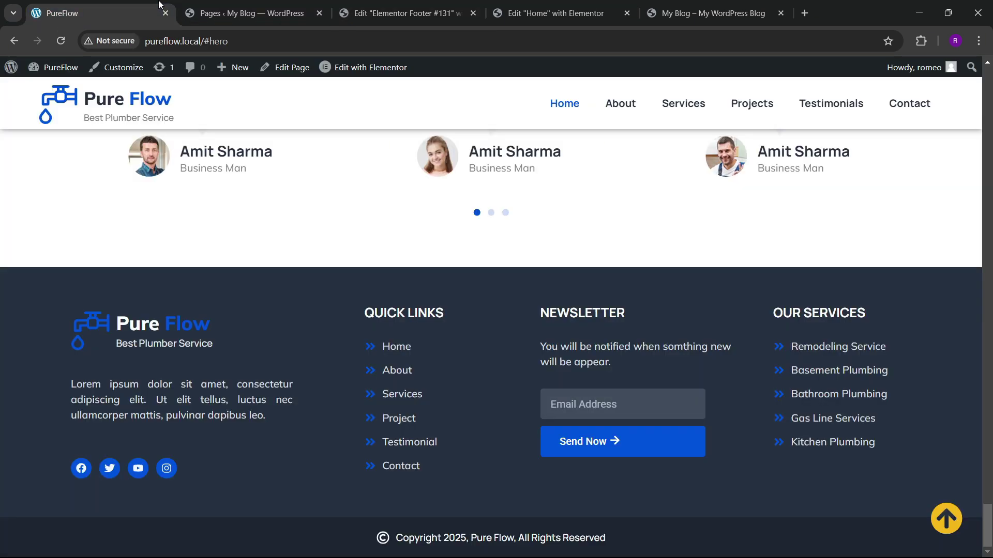
left_click(400, 13)
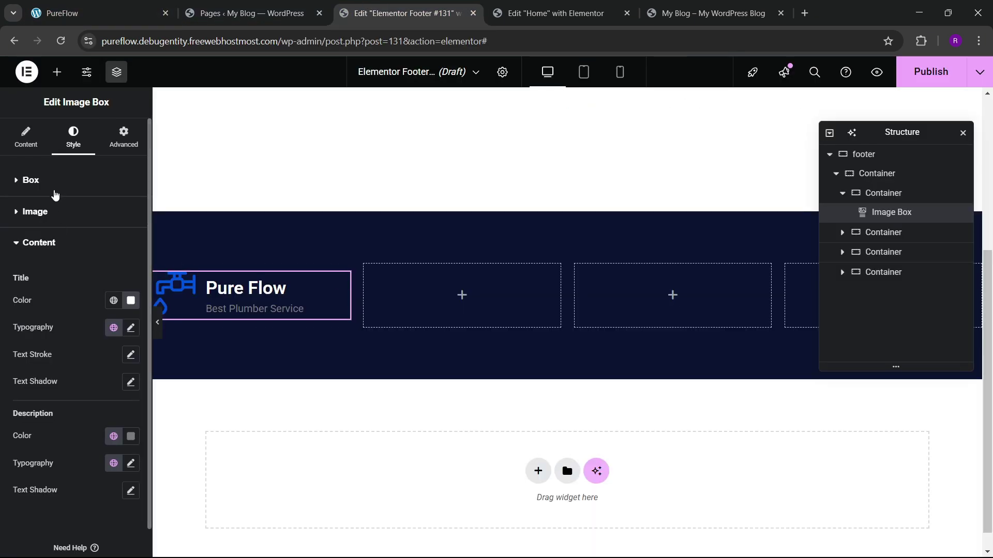
Step: Wrap 'Flow' in a styled span within the image box title
left_click(34, 147)
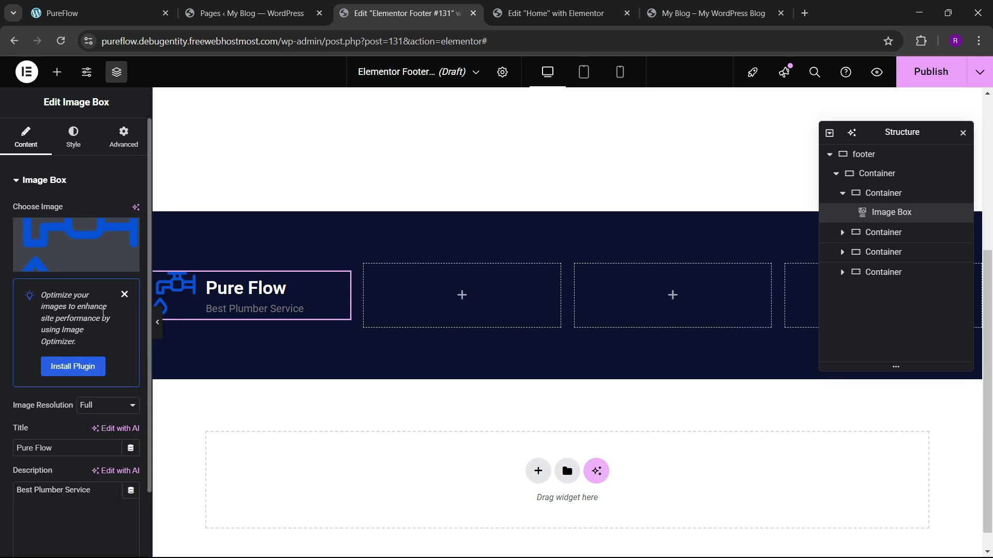
left_click(124, 294)
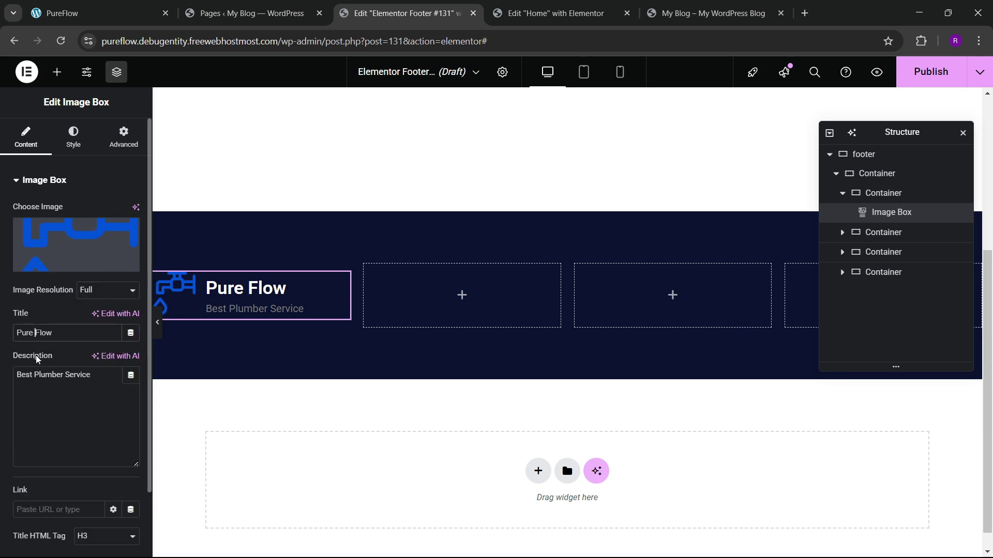
type("<span>")
type("</sp")
type(" style=\"color: \">")
left_click(115, 6)
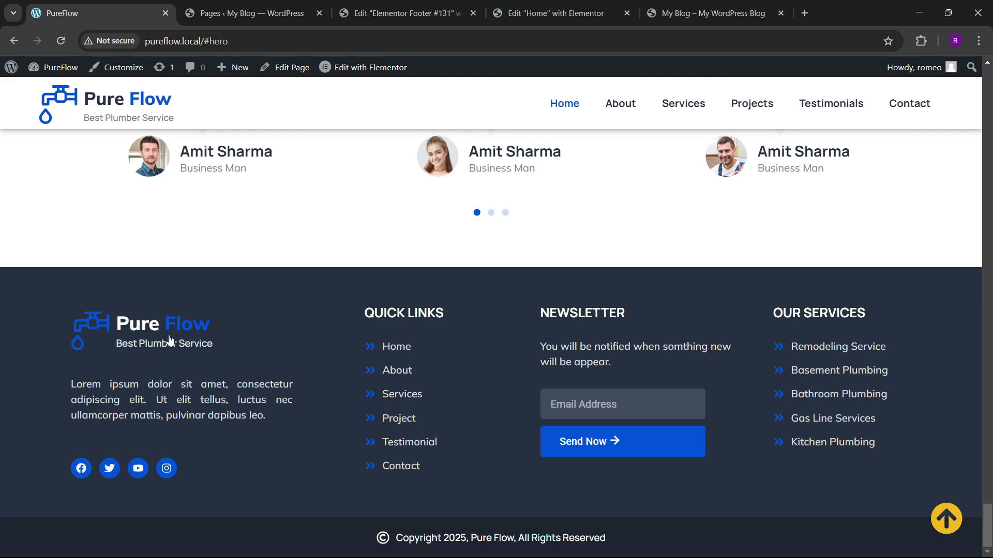
left_click(248, 13)
left_click(403, 13)
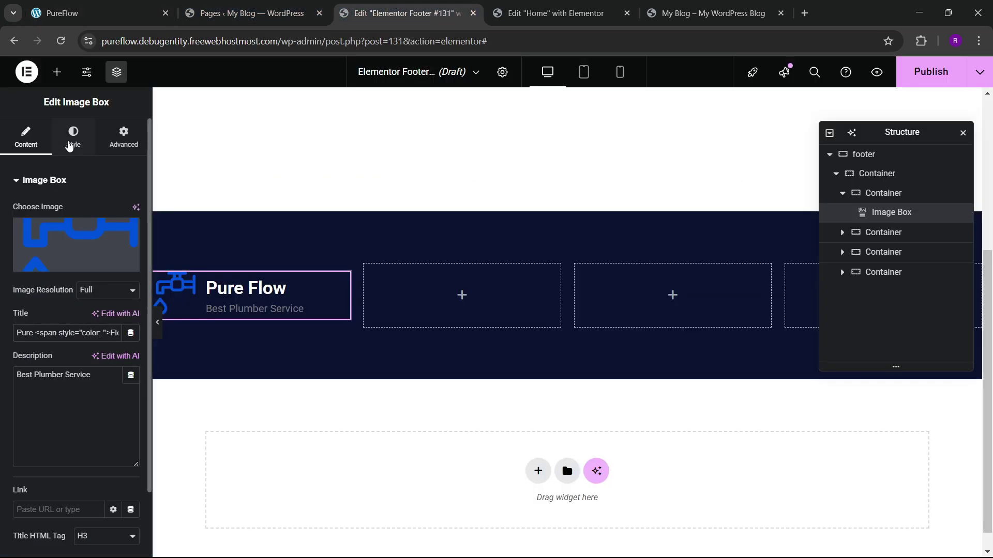
Step: Set the 'Flow' span colour to #0052da
left_click(70, 146)
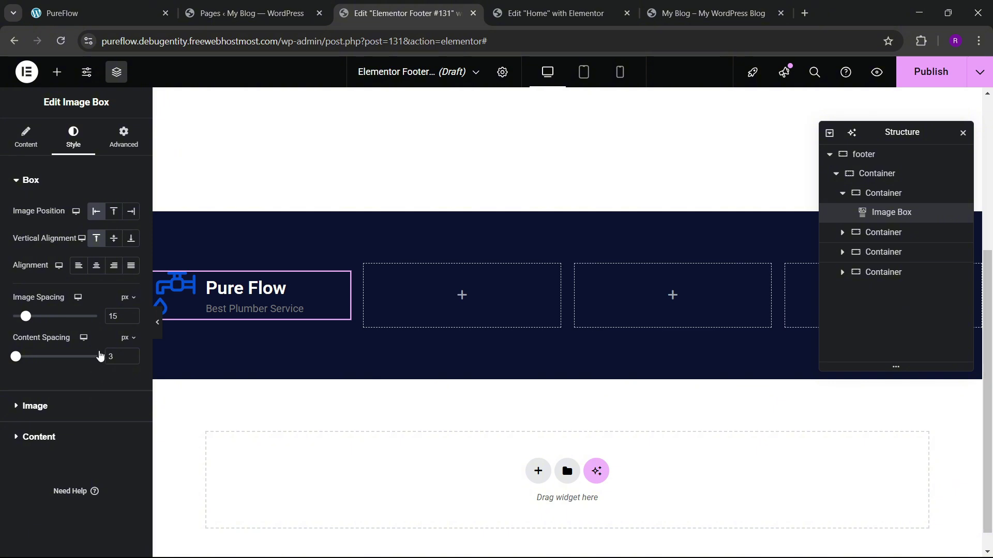
left_click(39, 437)
left_click(113, 437)
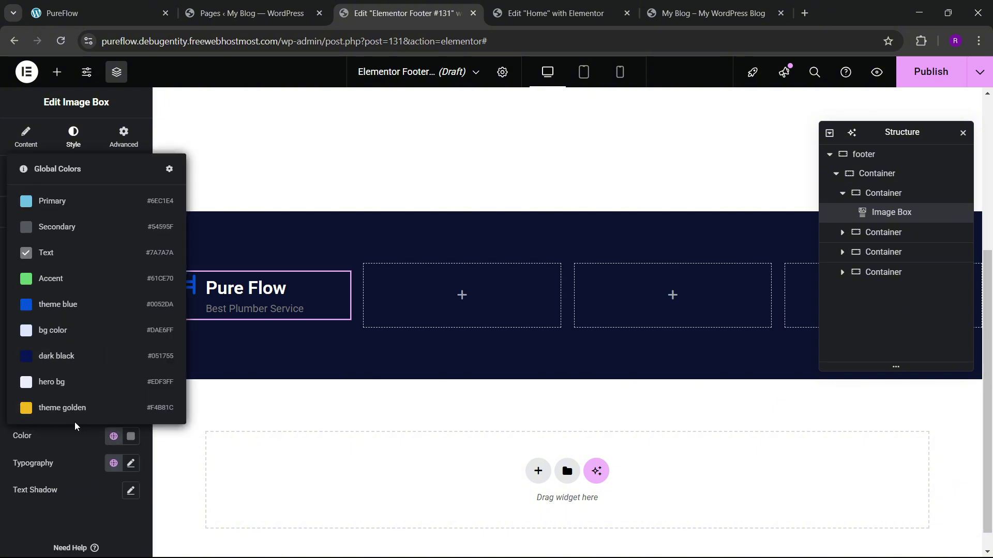
left_click(81, 454)
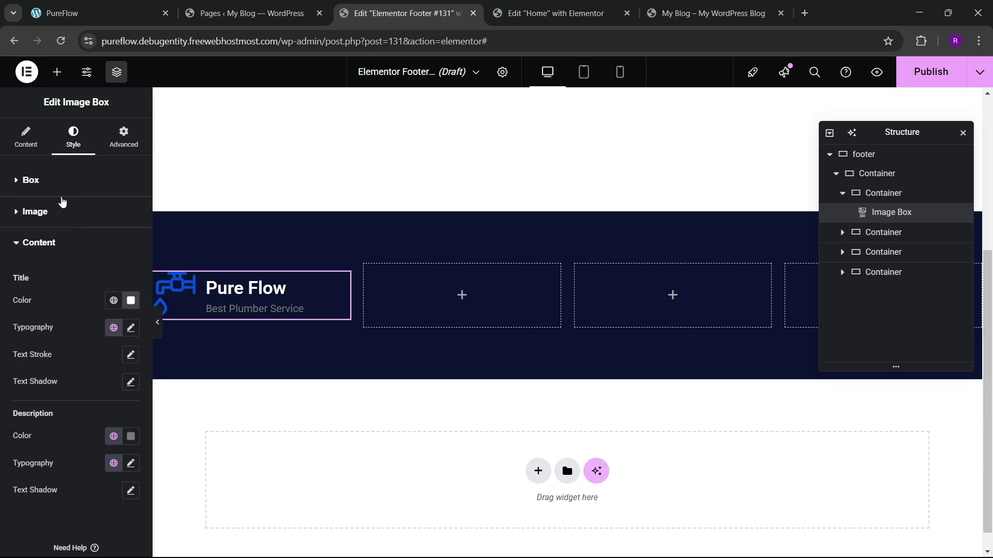
left_click(26, 138)
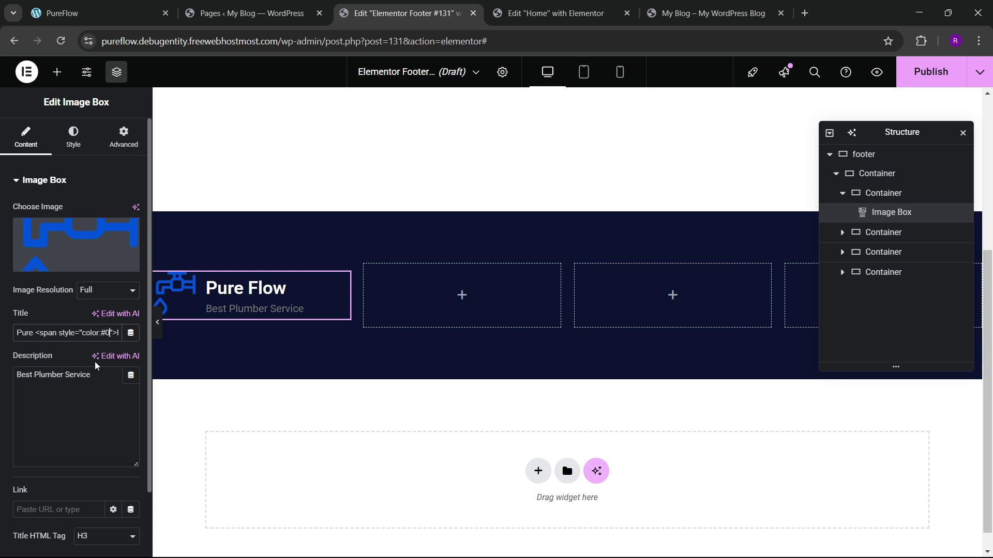
type("52da;")
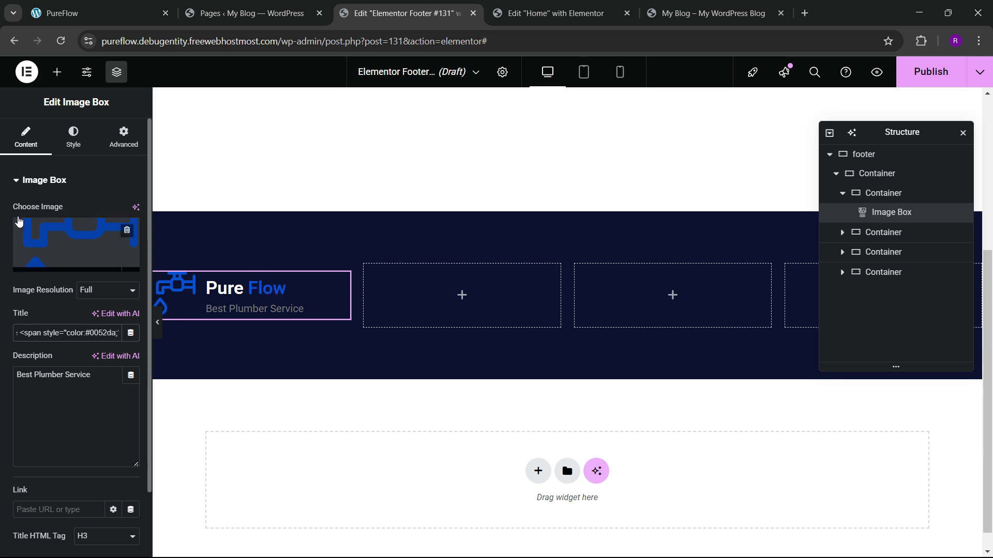
Step: Change the title typography font family to Manrope
left_click(73, 139)
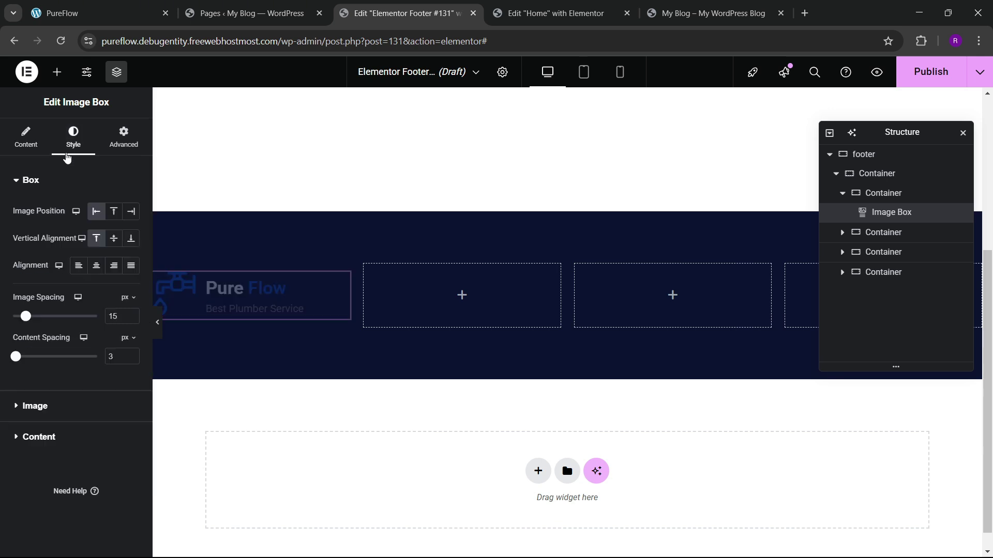
left_click(29, 436)
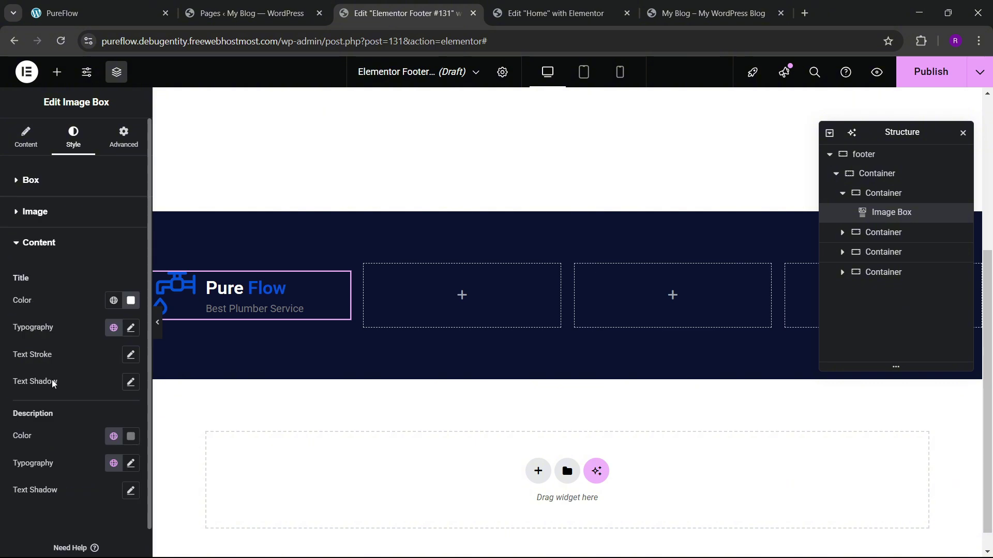
left_click(131, 330)
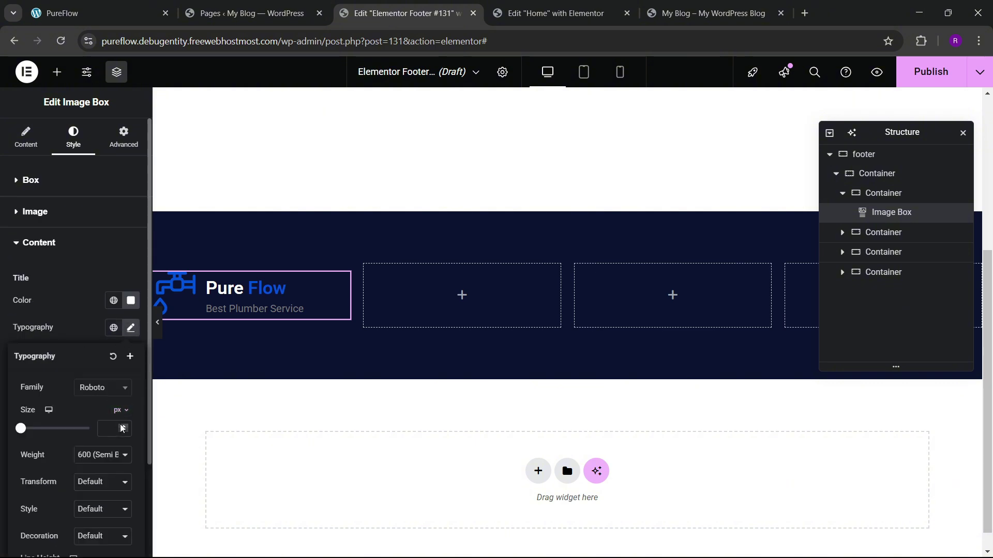
left_click(98, 389)
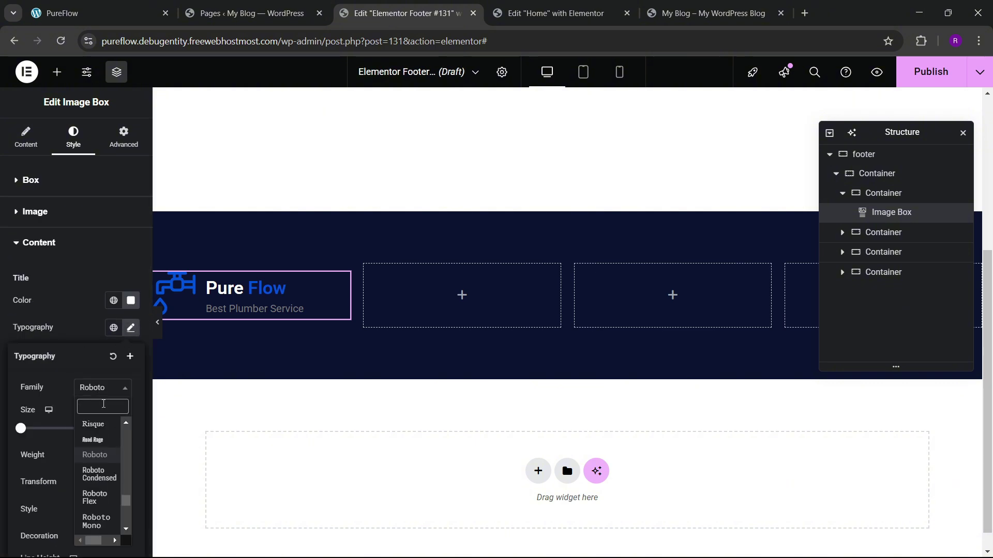
type("manrope")
key("Return")
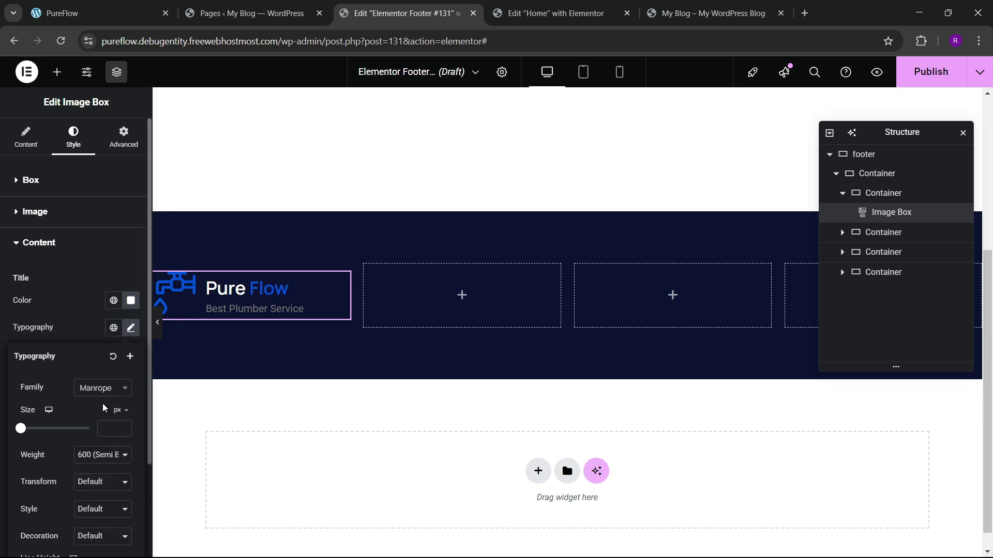
Step: Set the title weight to 800 (Extra Bold) and size to 33
left_click(101, 455)
left_click(105, 362)
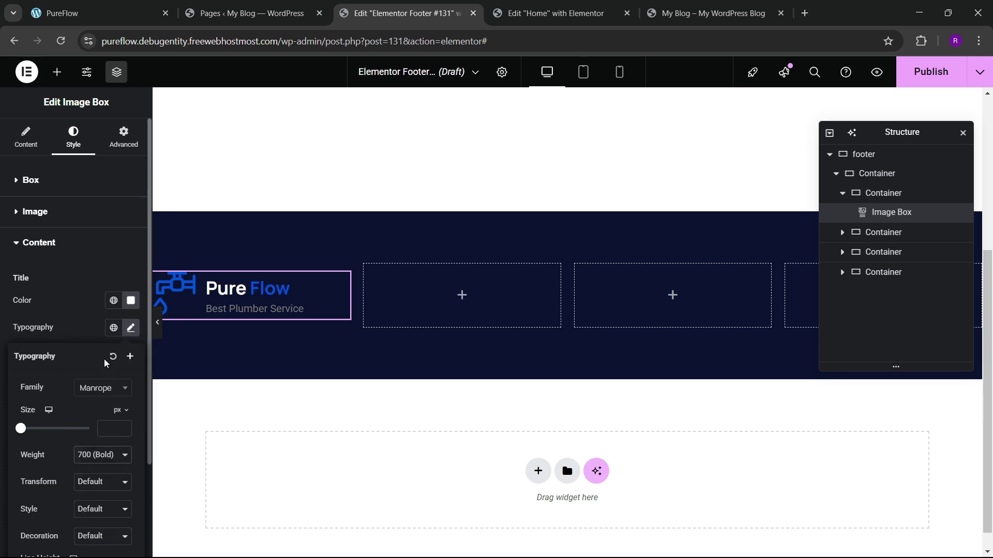
left_click(102, 458)
left_click(106, 374)
left_click(101, 459)
left_click(89, 376)
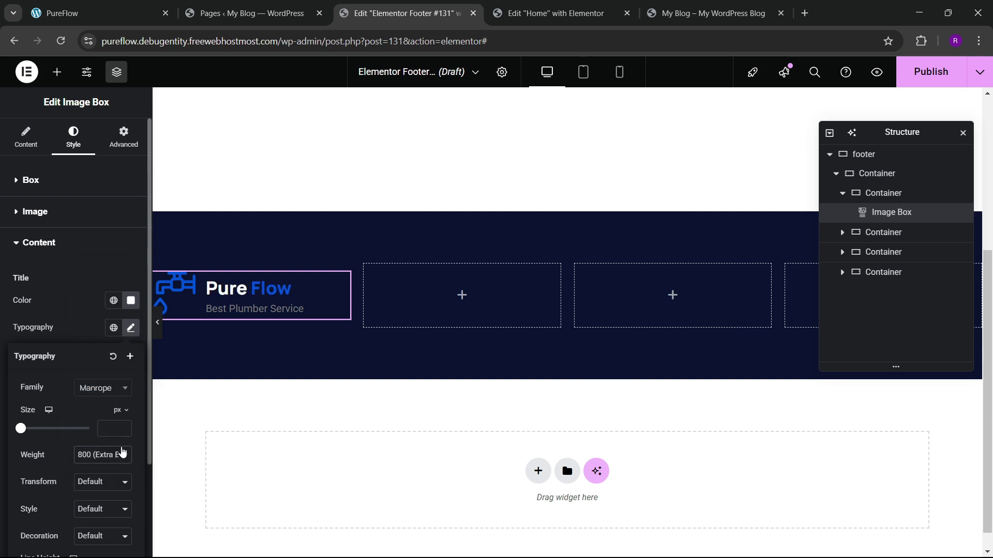
left_click(124, 427)
left_click_drag(124, 427, 124, 427)
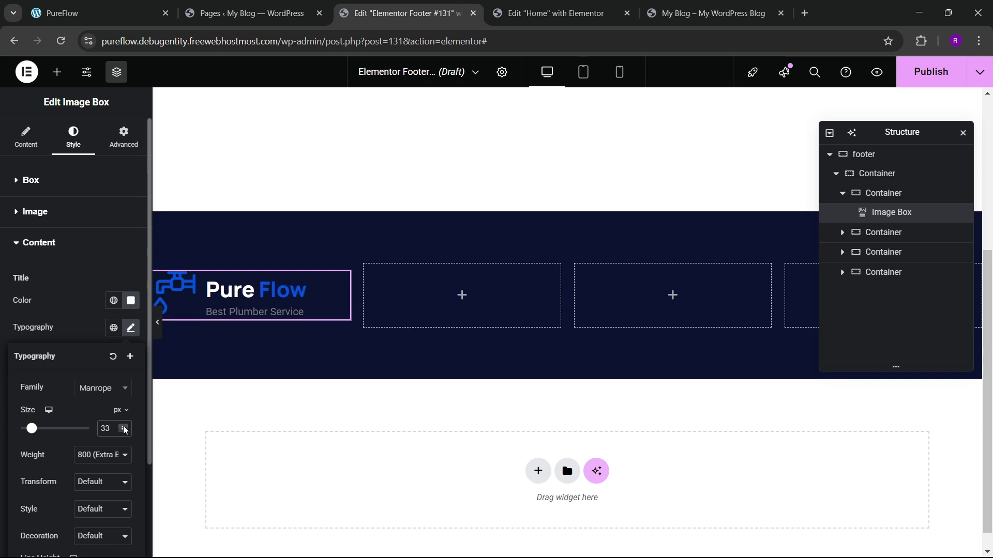
left_click(80, 318)
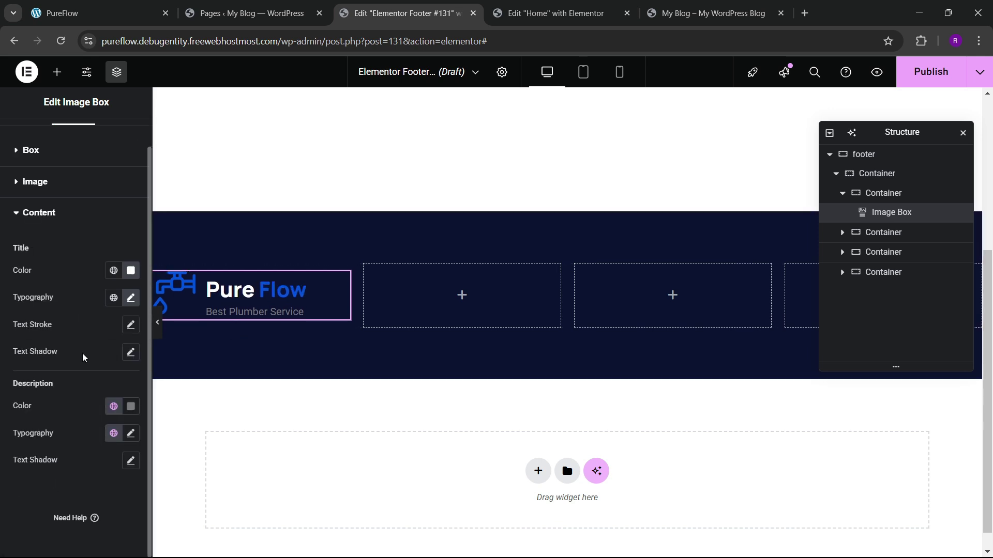
Step: Turn the tagline text white and start publishing the footer
left_click(130, 407)
left_click(58, 238)
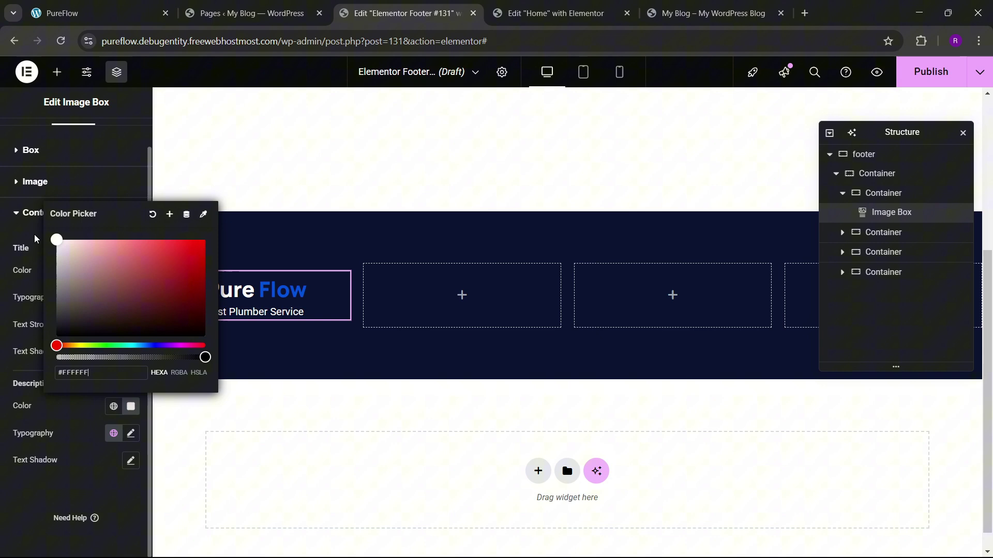
left_click(52, 473)
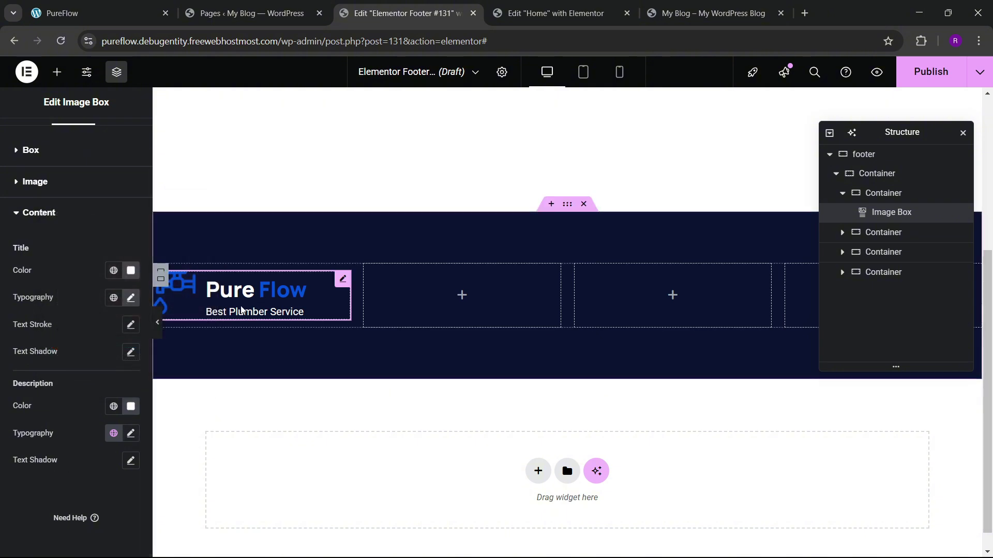
left_click(937, 82)
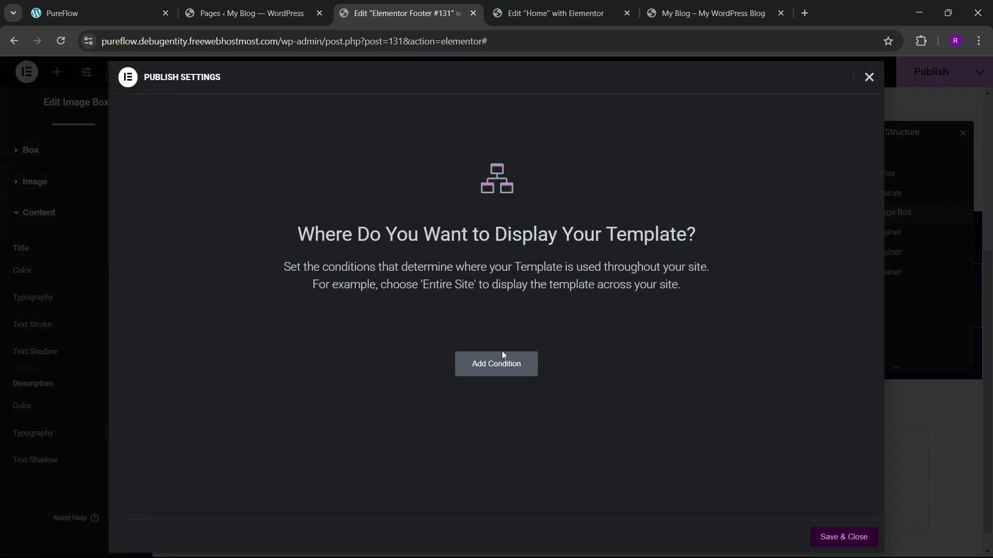
Step: Publish the footer with an Entire Site display condition
left_click(499, 358)
left_click(859, 544)
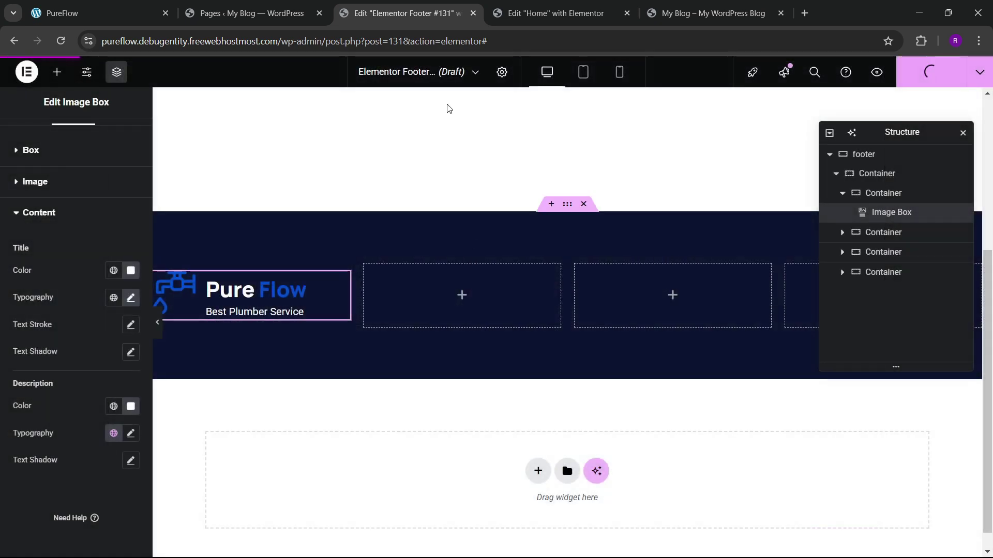
left_click(98, 13)
left_click(401, 5)
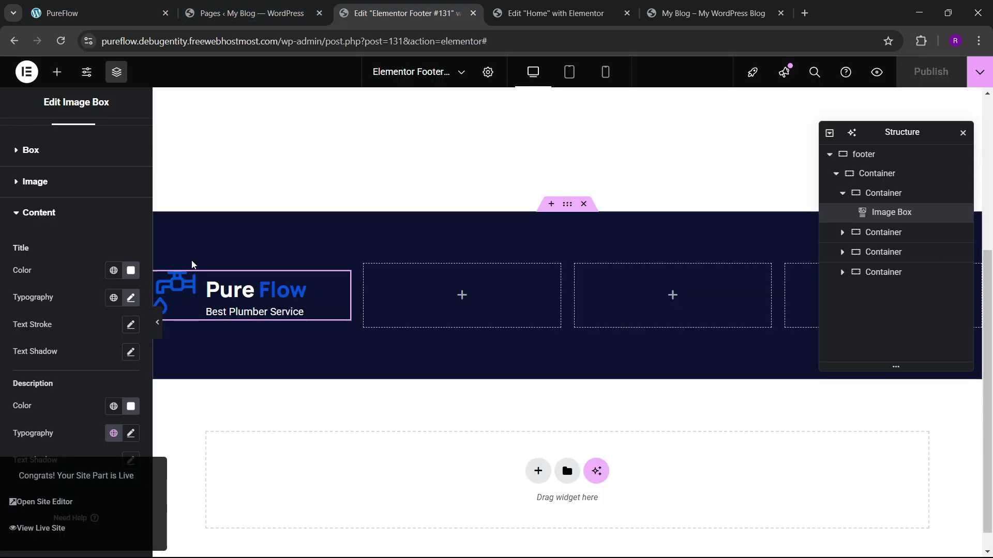
Step: Place a Text Editor paragraph under the Pure Flow logo
left_click(57, 72)
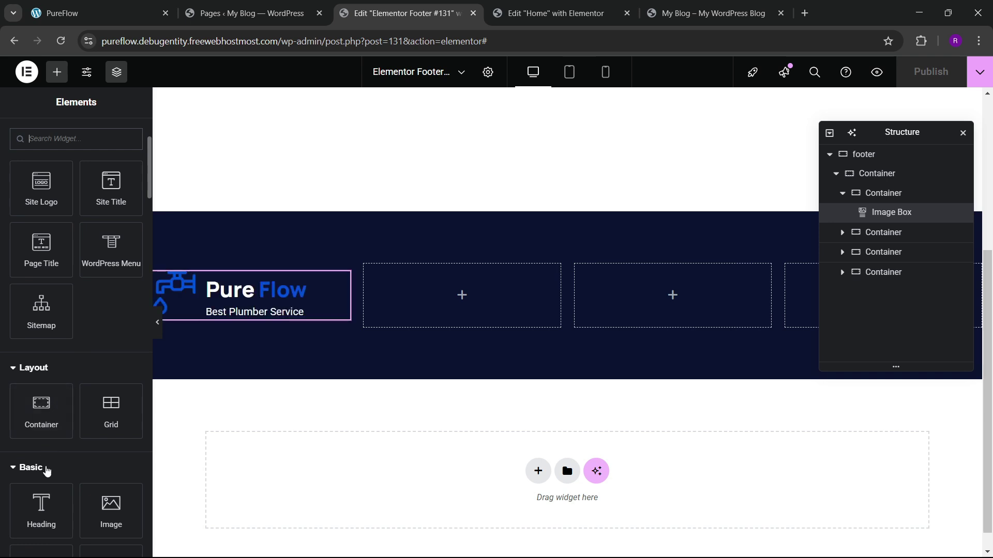
scroll(76, 393, "down", 1)
left_click_drag(41, 504, 302, 318)
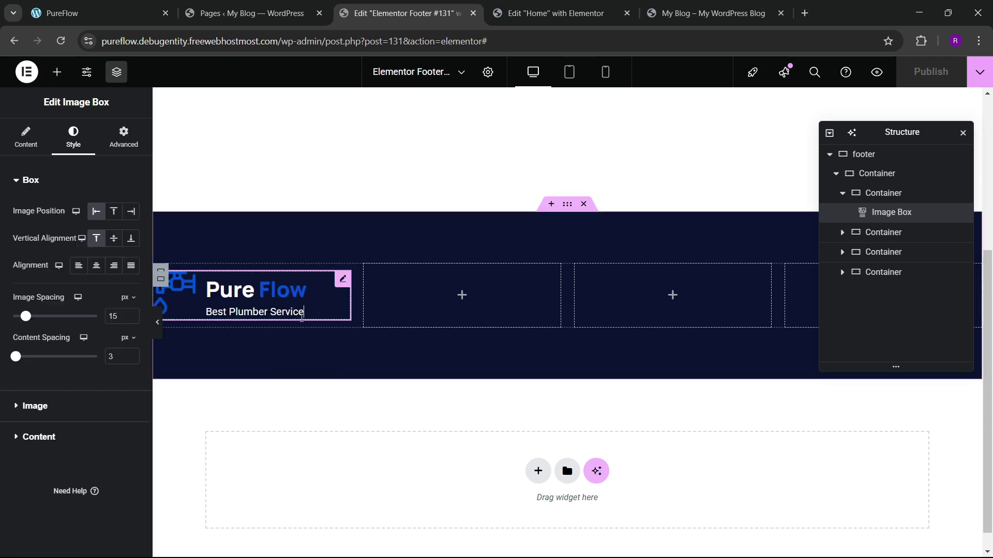
left_click(54, 82)
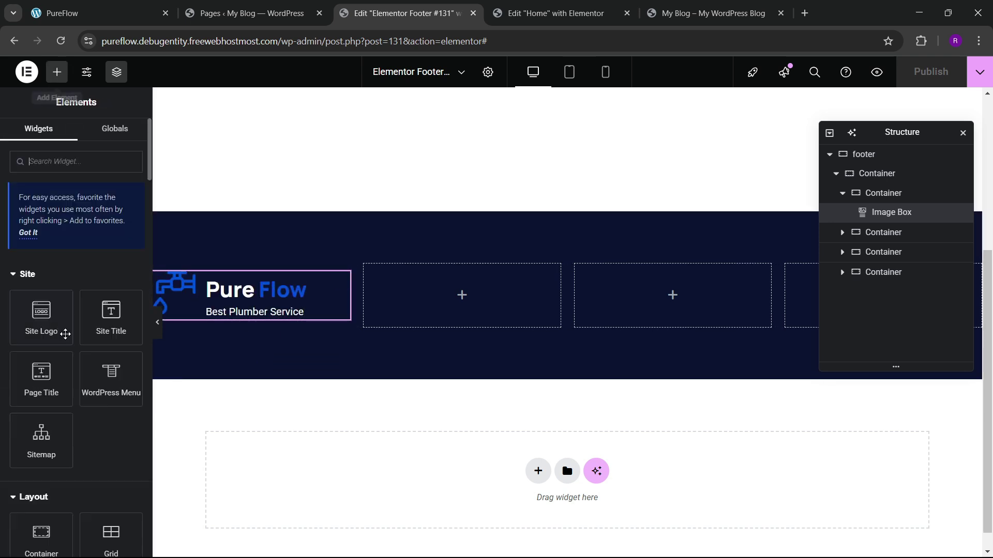
scroll(62, 331, "down", 5)
left_click_drag(47, 450, 279, 317)
left_click(13, 12)
left_click(95, 4)
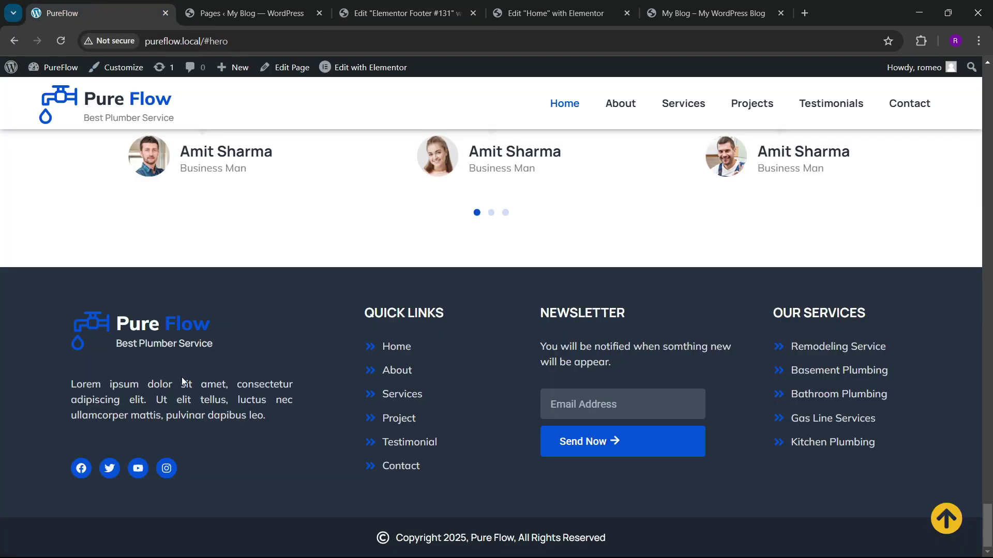
left_click(361, 13)
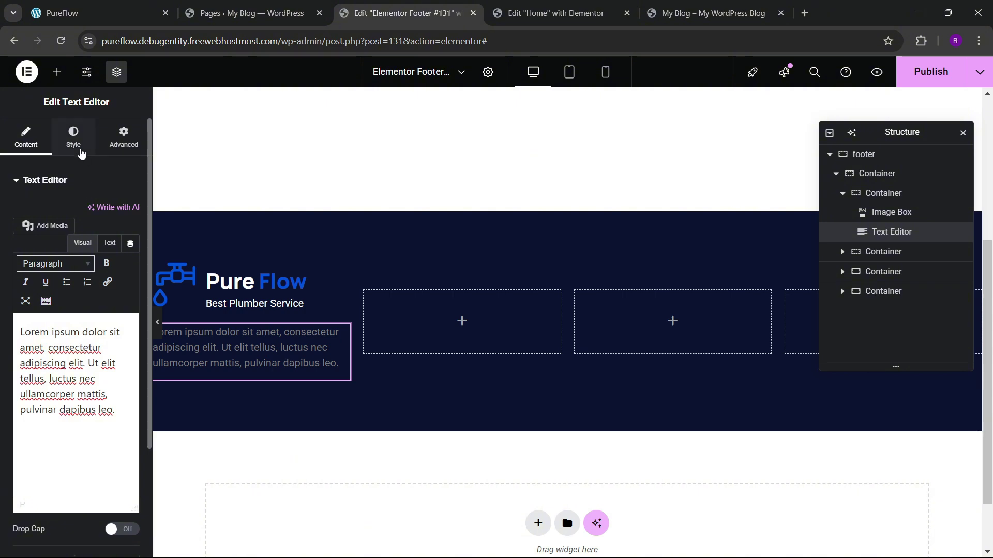
Step: Set the paragraph text colour to light grey #F0F0F0
left_click(78, 145)
left_click(131, 238)
left_click_drag(122, 358, 19, 301)
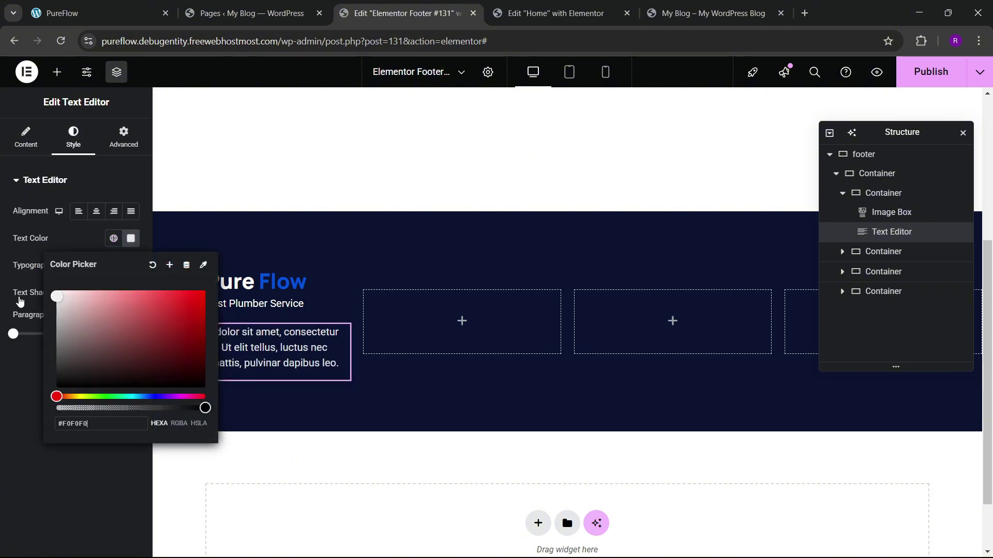
left_click(11, 381)
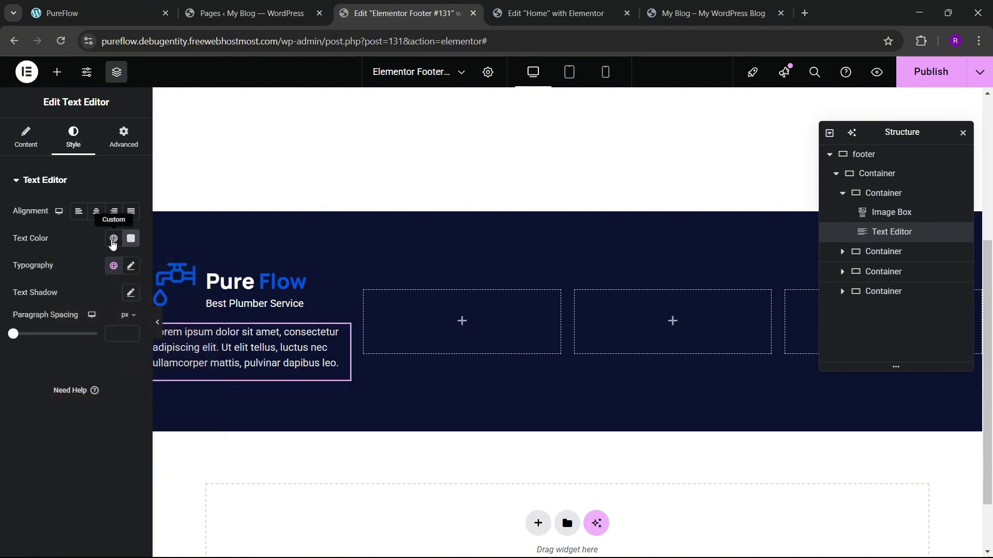
left_click(101, 4)
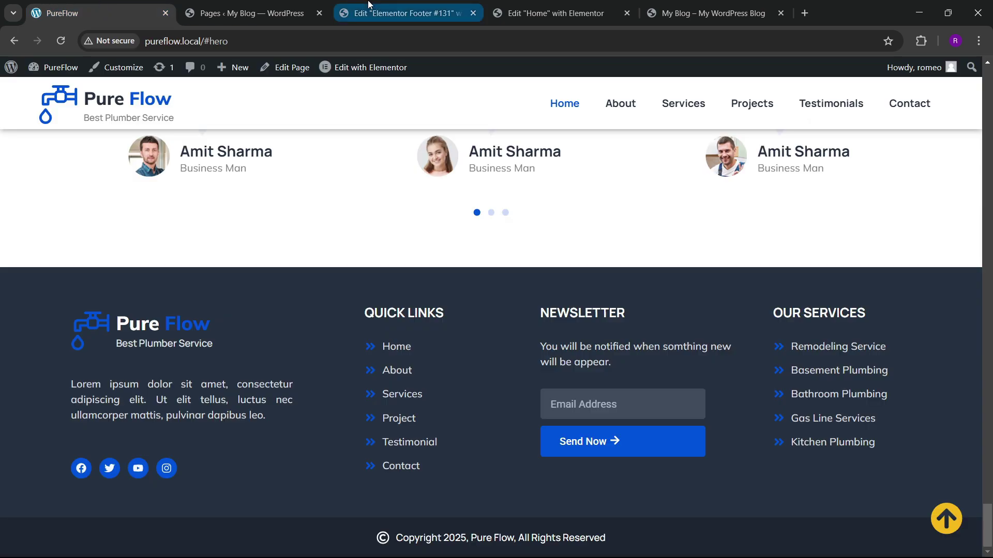
left_click(403, 13)
left_click(665, 20)
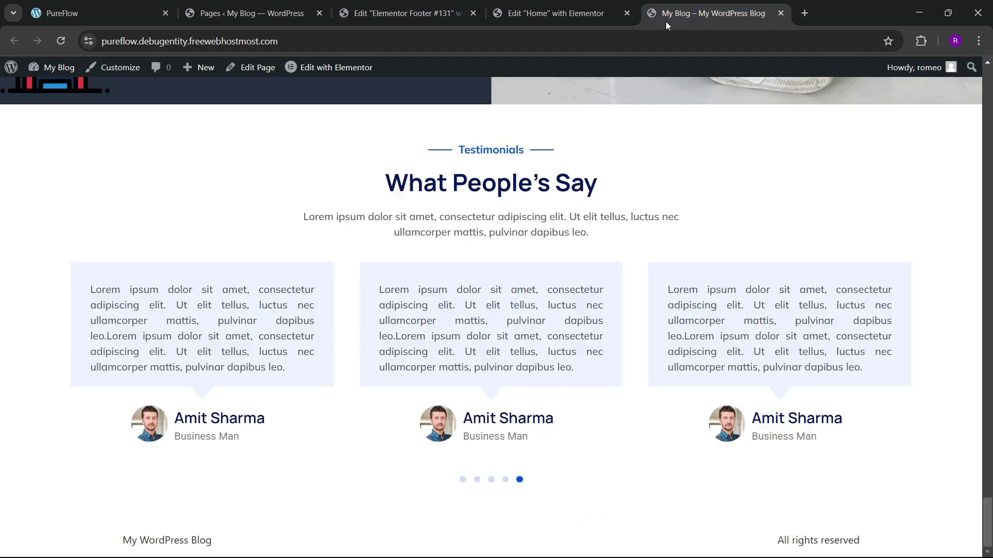
Step: Copy the Social Icons widget from the Home page editor
left_click(553, 13)
scroll(358, 266, "up", 10)
scroll(357, 266, "up", 9)
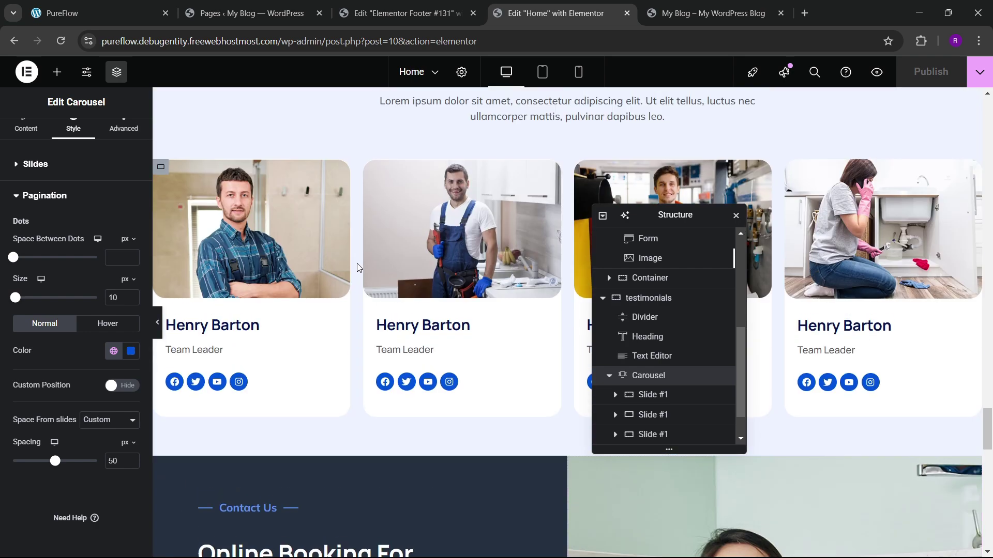
scroll(343, 327, "down", 2)
scroll(234, 314, "up", 1)
right_click(232, 313)
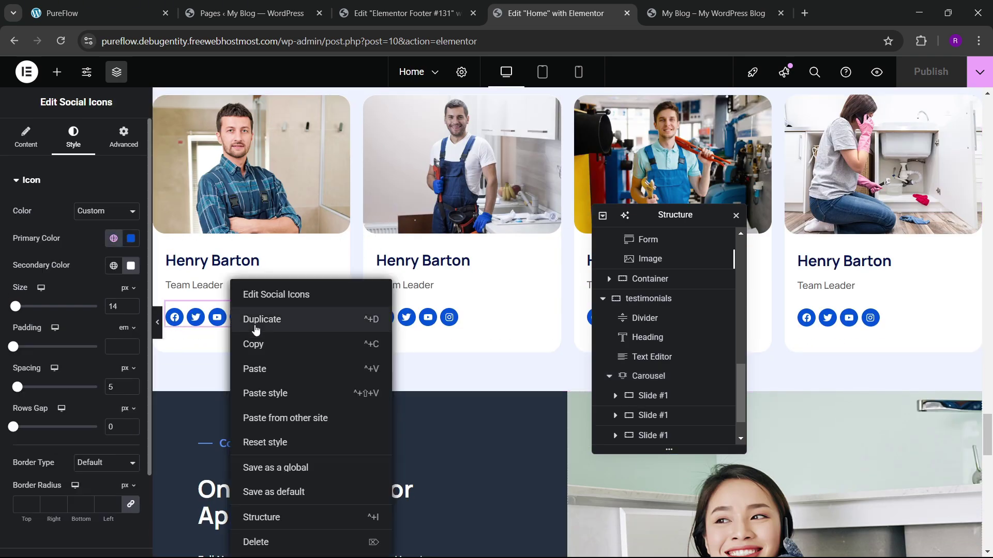
left_click(255, 343)
Step: Paste the social icons below the description text and left-align them
key("ctrl+Page_Up")
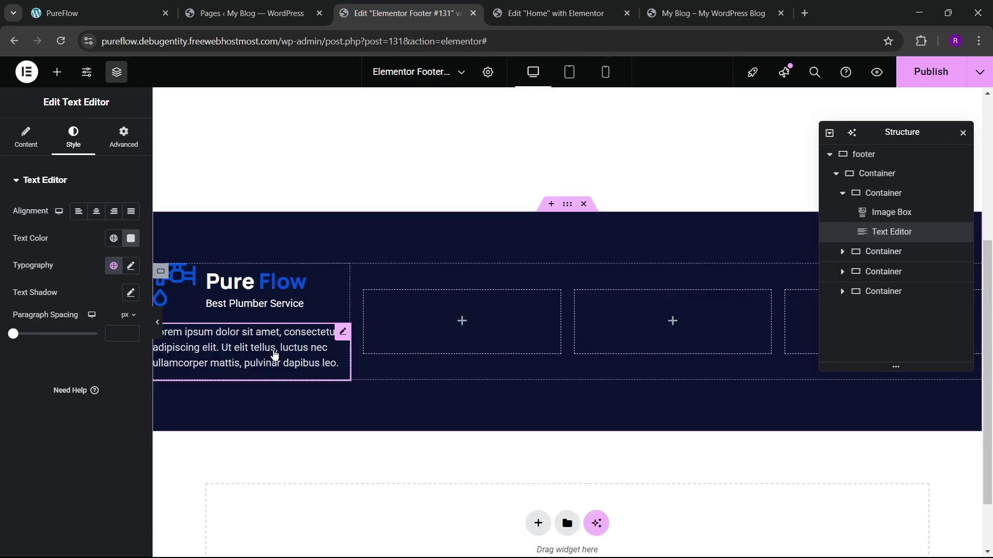
right_click(276, 355)
left_click(302, 369)
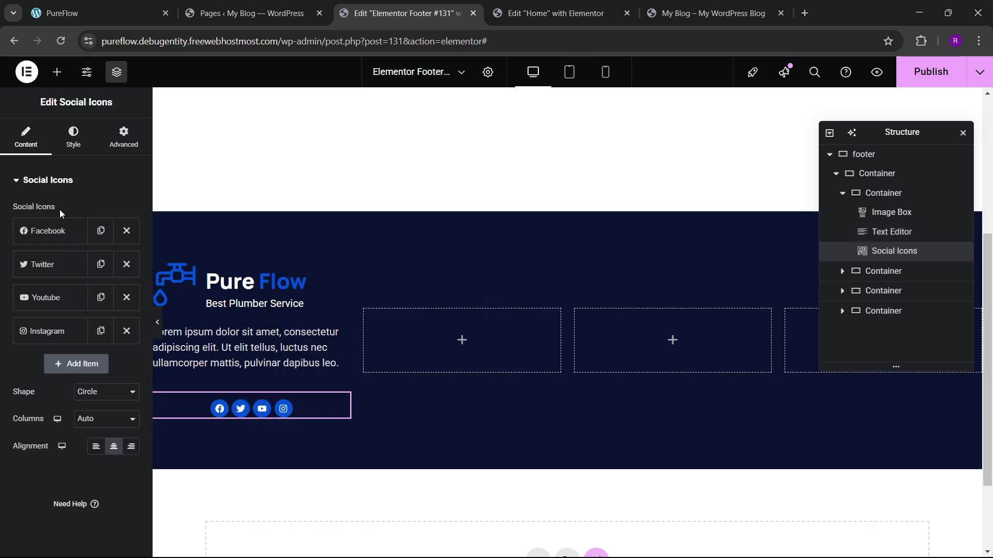
left_click(96, 449)
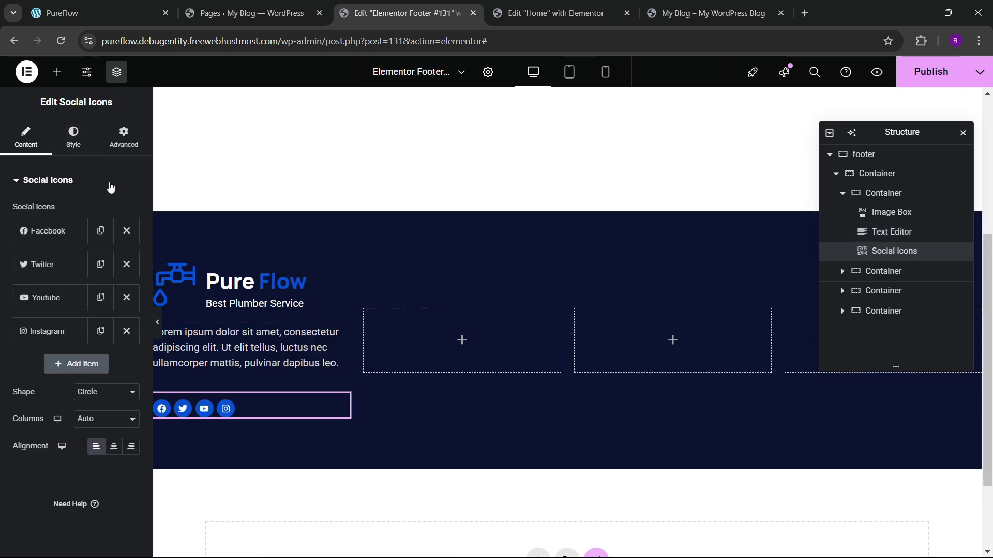
left_click(124, 145)
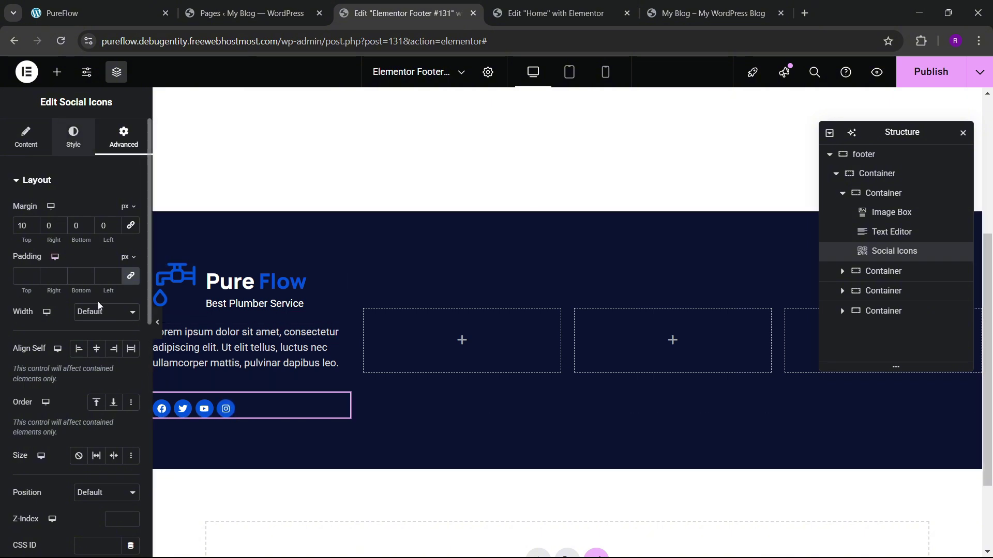
Step: Set the social icon size to 17 and spacing to 10
left_click(73, 137)
left_click(133, 305)
left_click(132, 305)
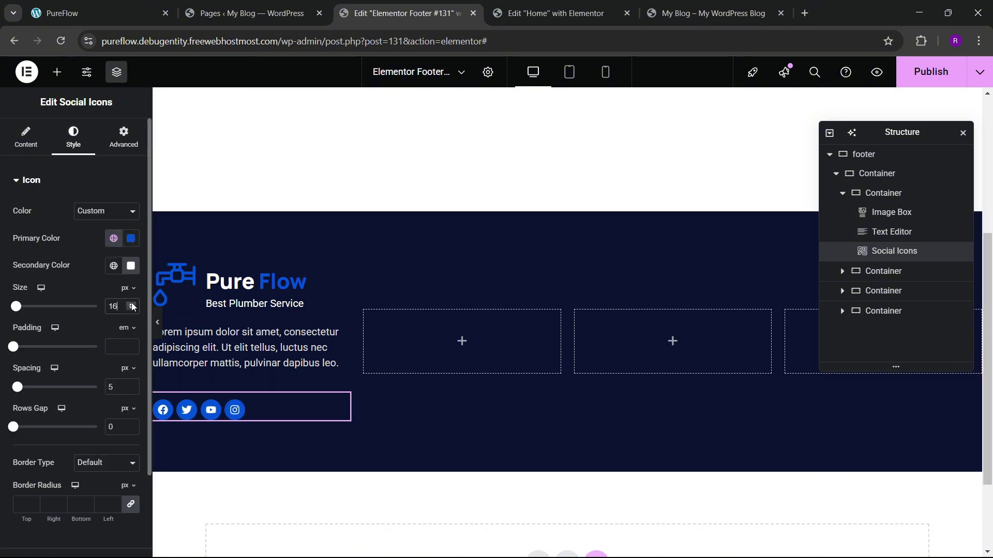
left_click(133, 305)
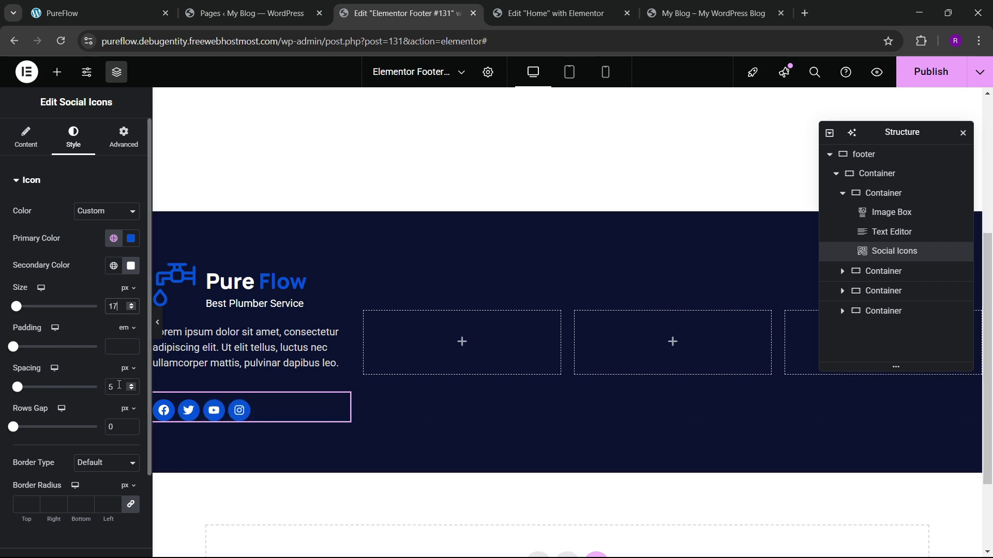
type("10")
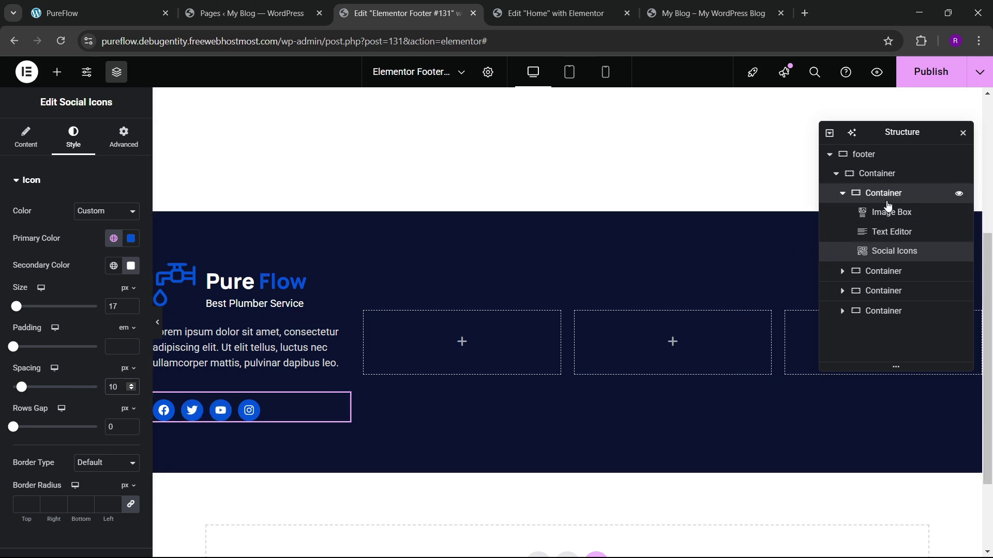
left_click(874, 194)
Step: Give the logo column a 30 px gap between items, keeping them left-aligned
left_click(31, 137)
scroll(68, 259, "down", 4)
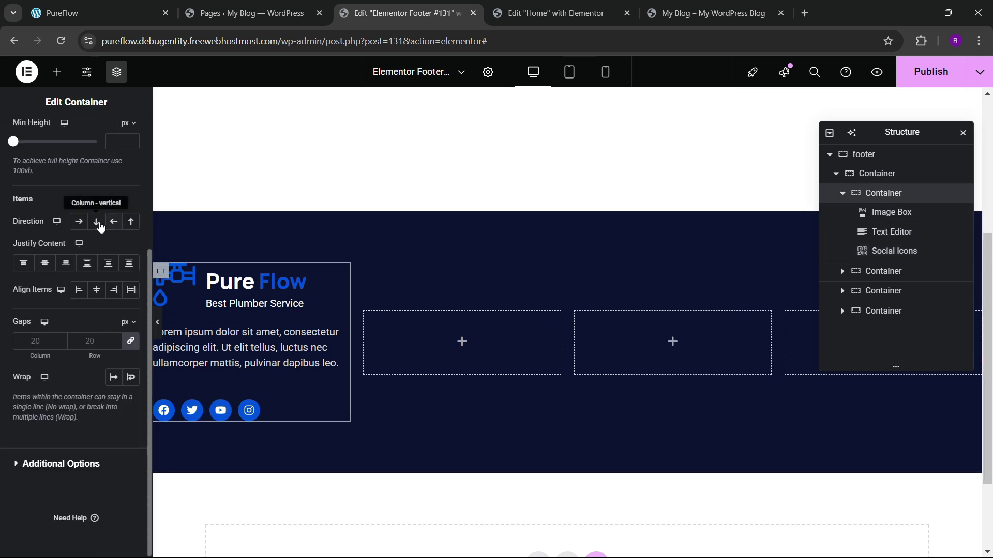
left_click(45, 263)
left_click(97, 289)
left_click(78, 289)
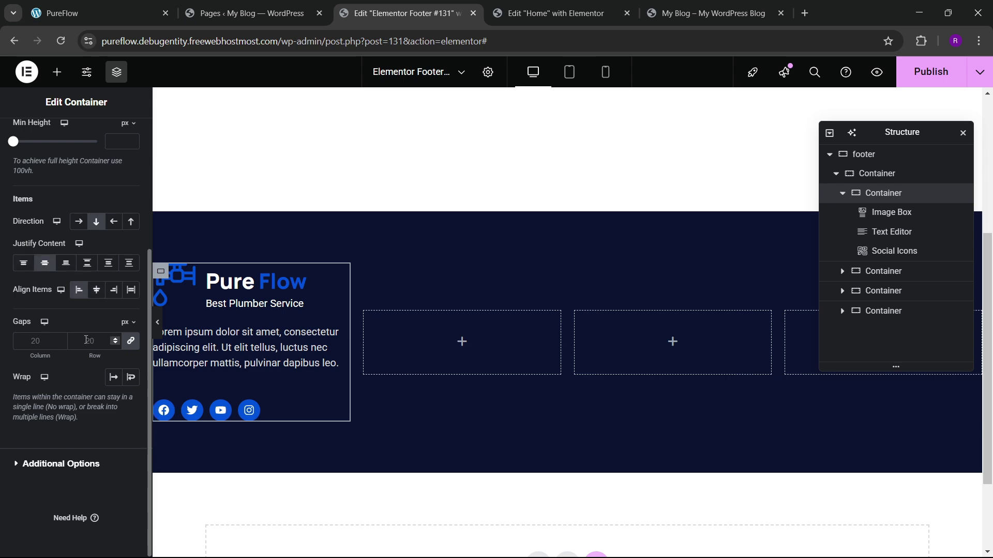
left_click(93, 341)
type("30")
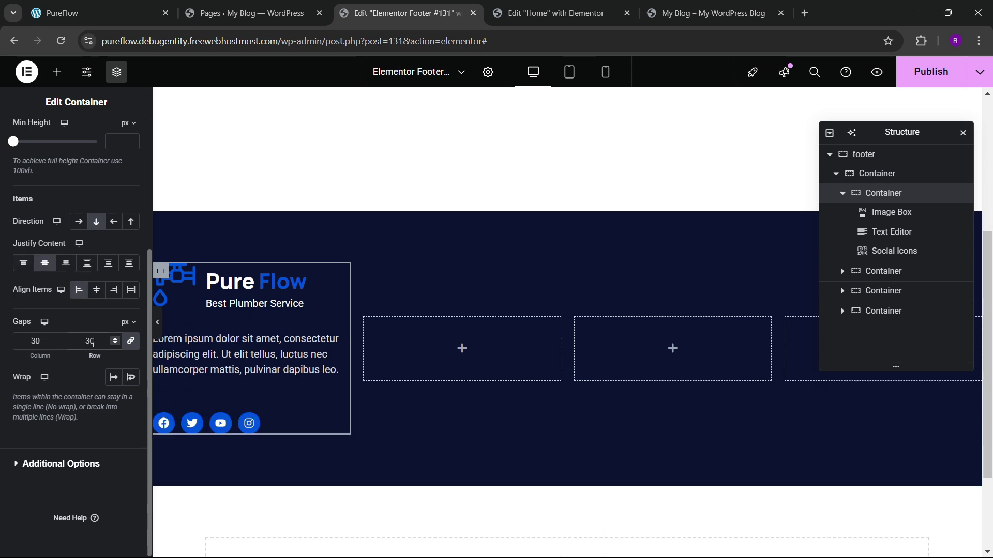
left_click(124, 12)
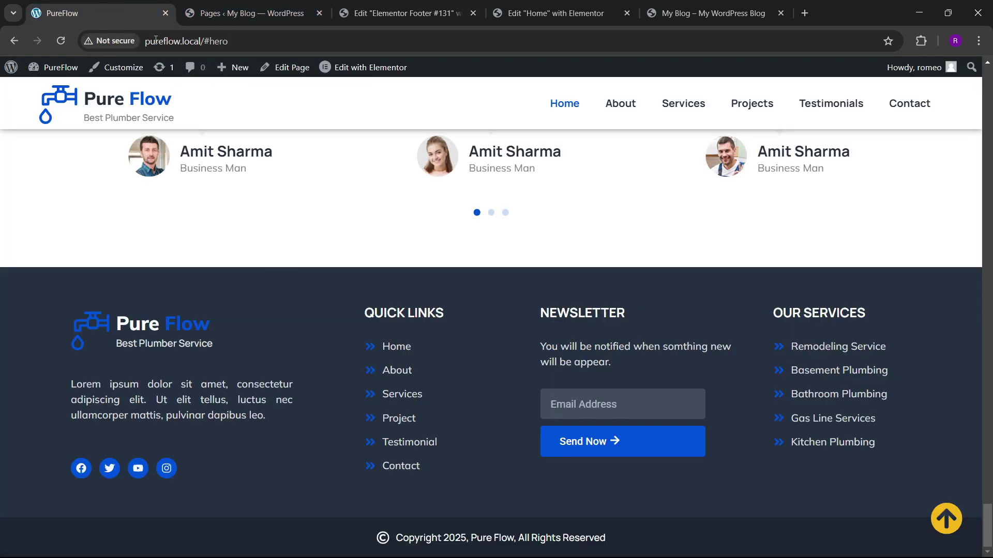
left_click(351, 7)
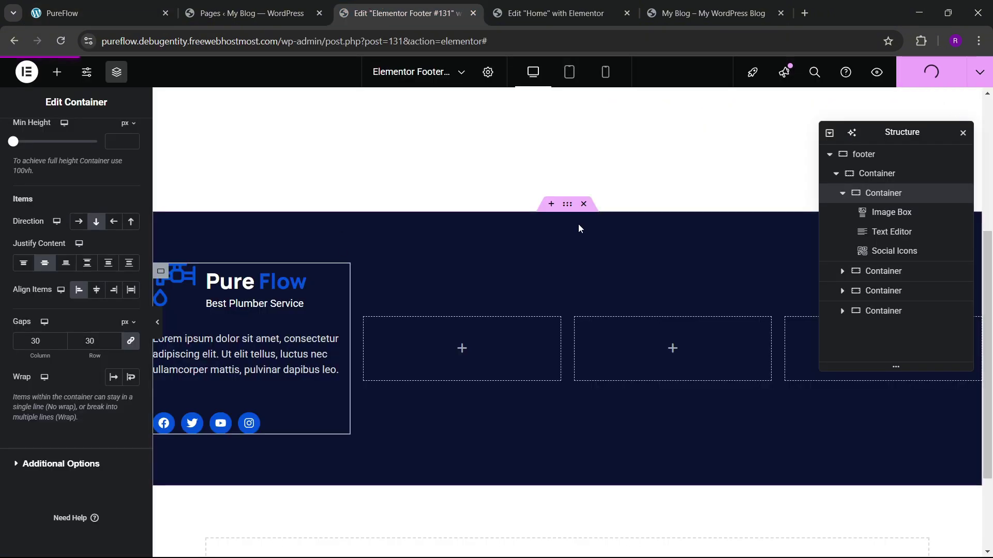
left_click(98, 13)
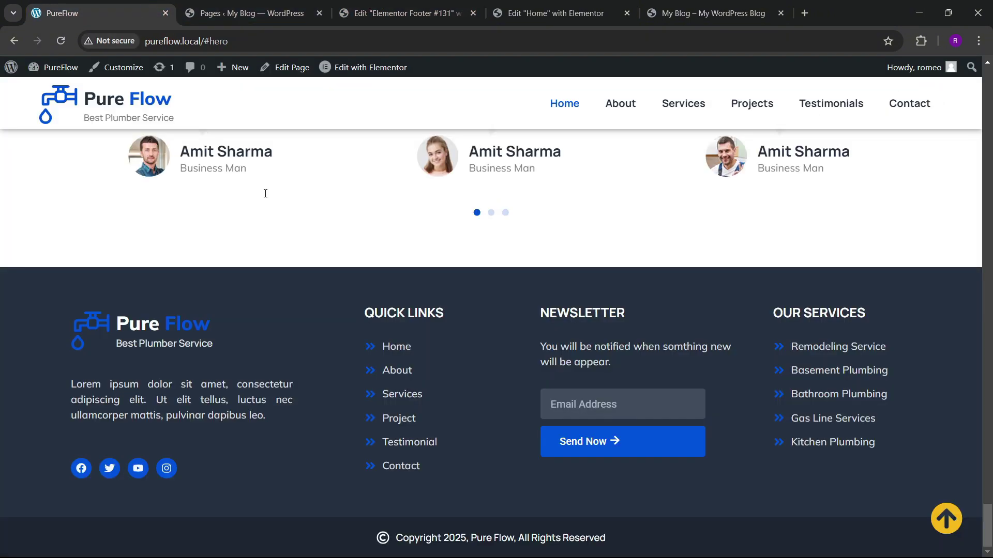
left_click(419, 6)
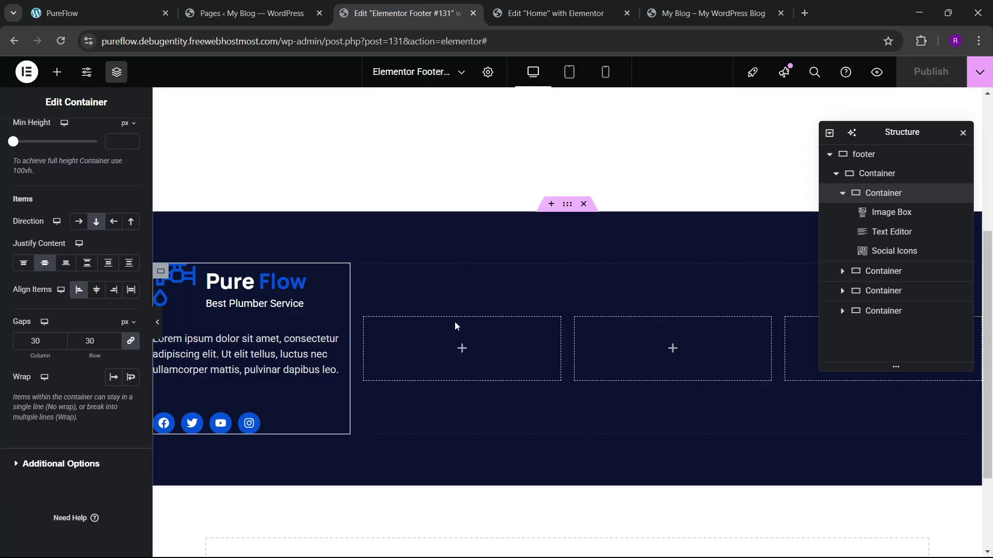
Step: Set the footer's main row container to stretch its columns
left_click(878, 176)
scroll(50, 284, "down", 4)
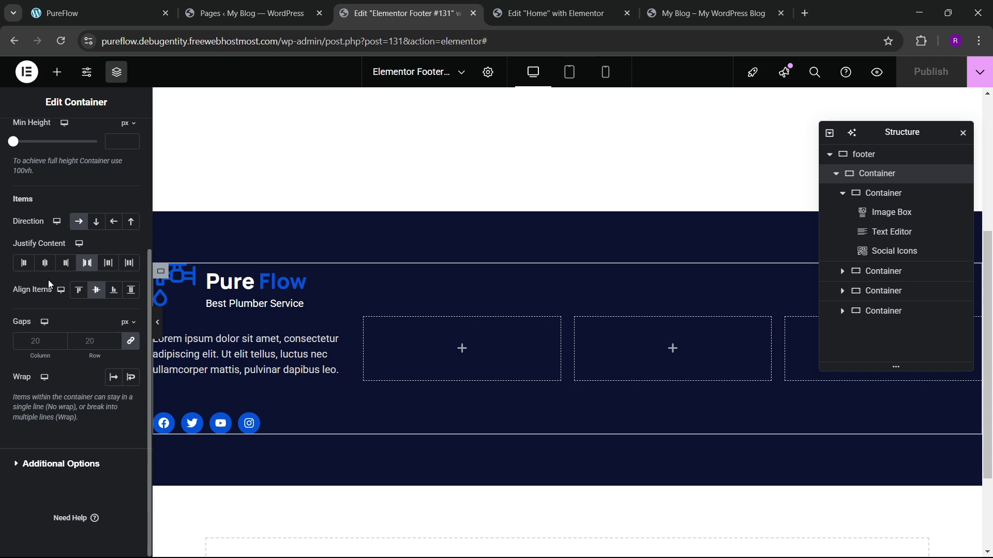
left_click(79, 291)
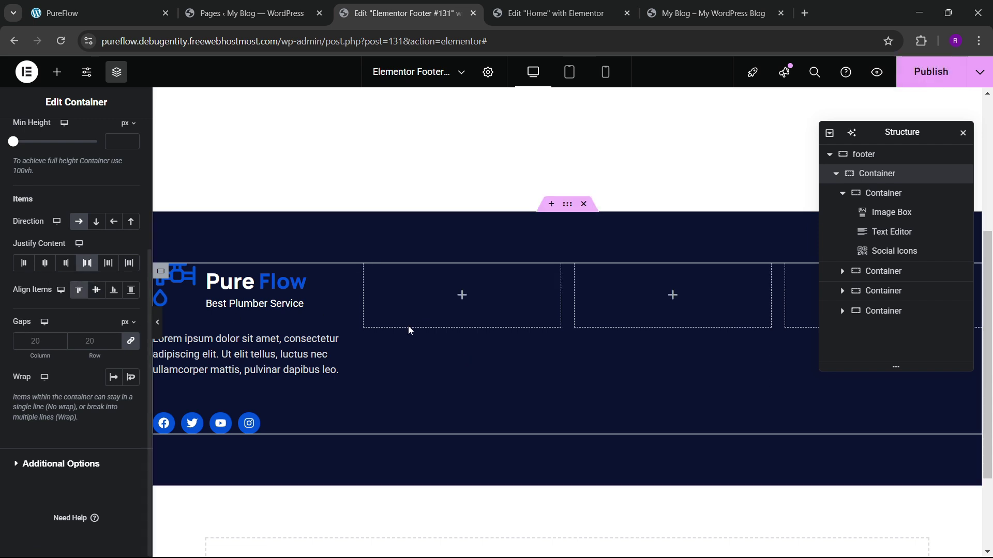
left_click(132, 291)
left_click(57, 71)
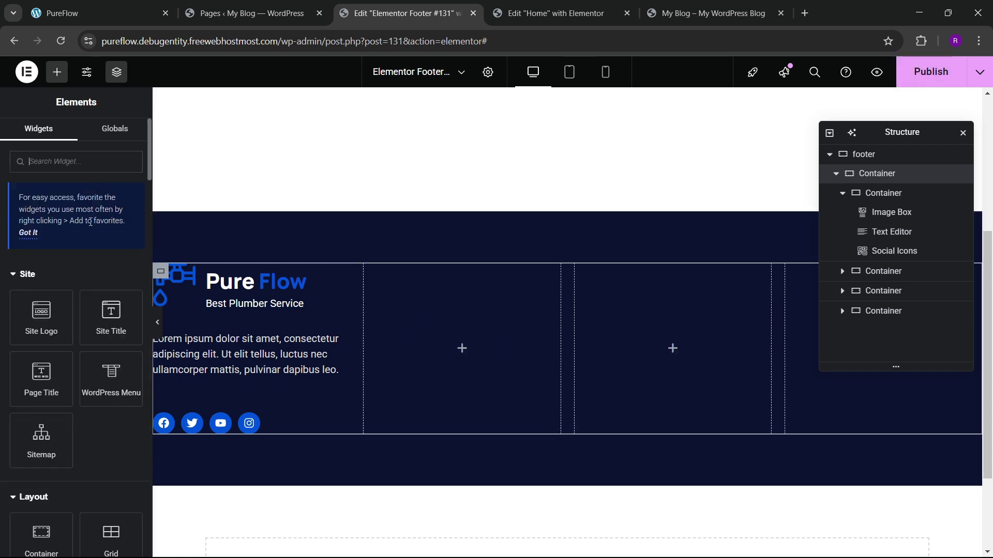
scroll(78, 243, "down", 4)
Step: Add a Heading widget to the second column reading QUICK LINKS
left_click_drag(45, 443, 409, 373)
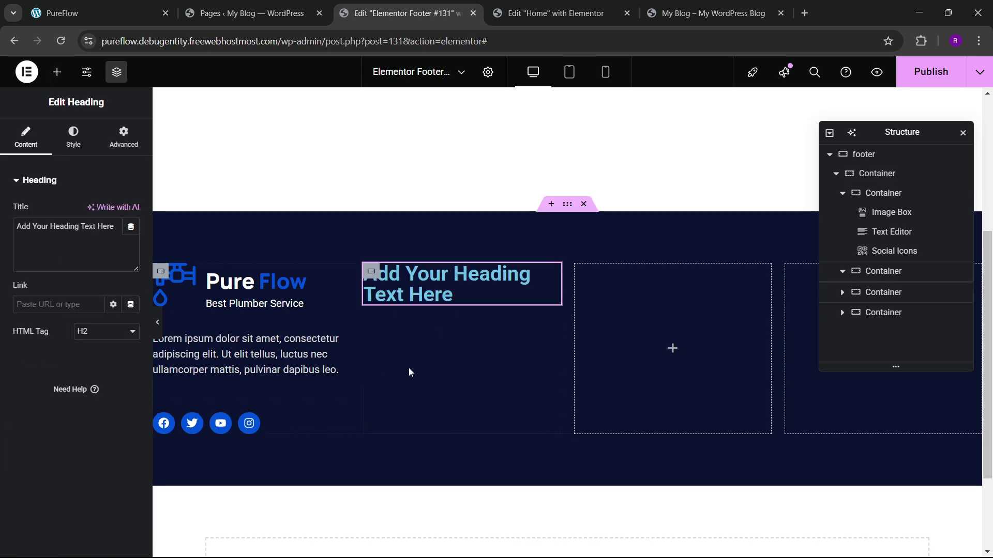
key("ctrl+a")
key("BackSpace")
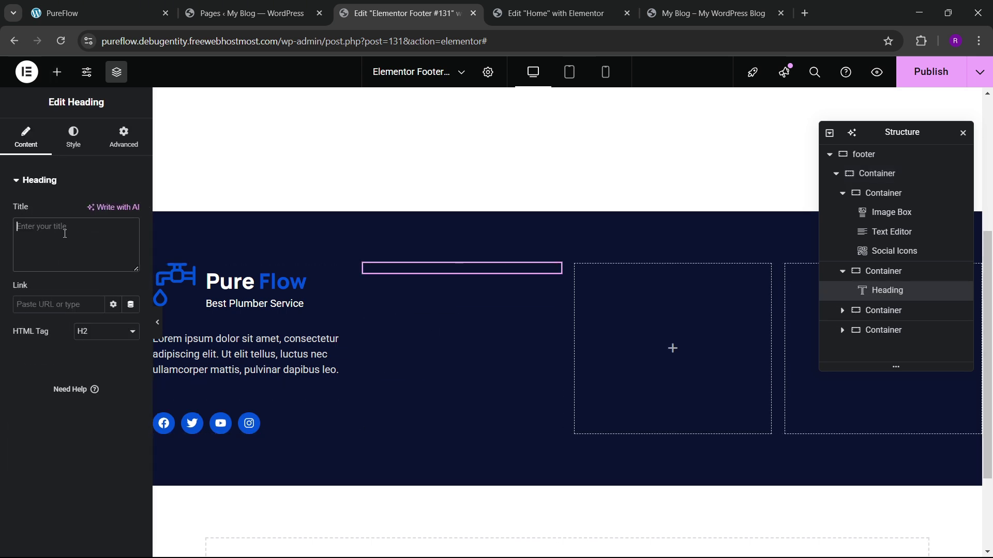
type("QUICK LINKS")
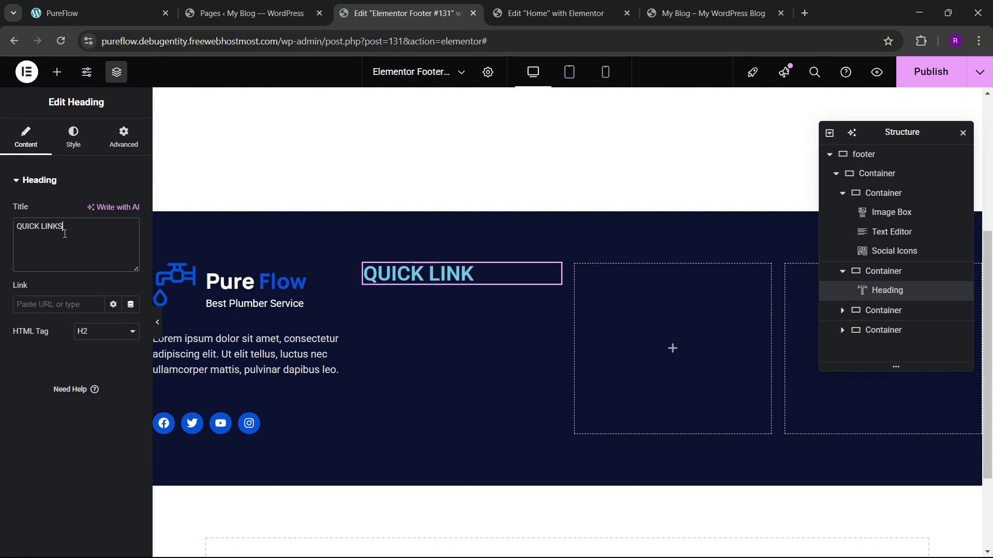
Step: Style the heading in Manrope at 20 px, then close the PureFlow site tab
left_click(73, 138)
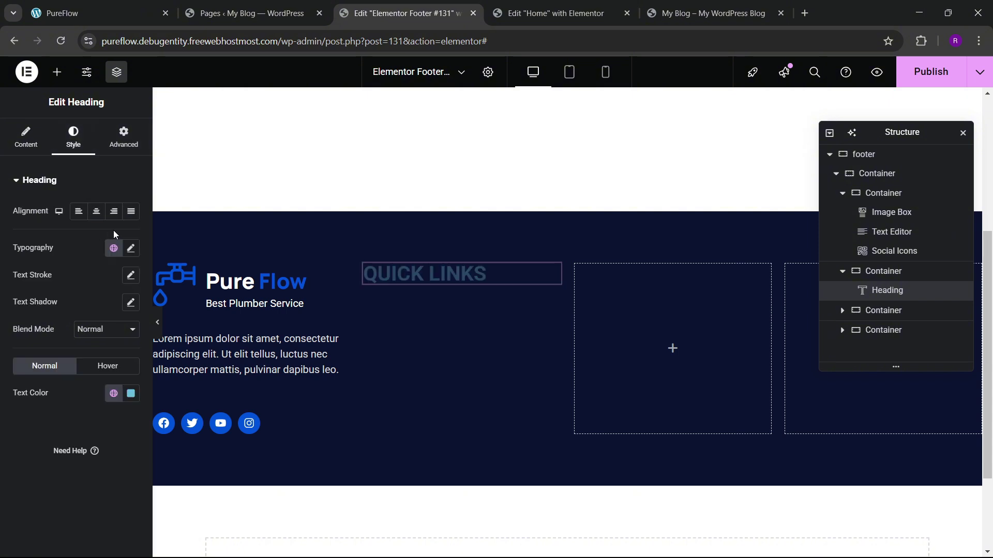
left_click(130, 249)
left_click(103, 308)
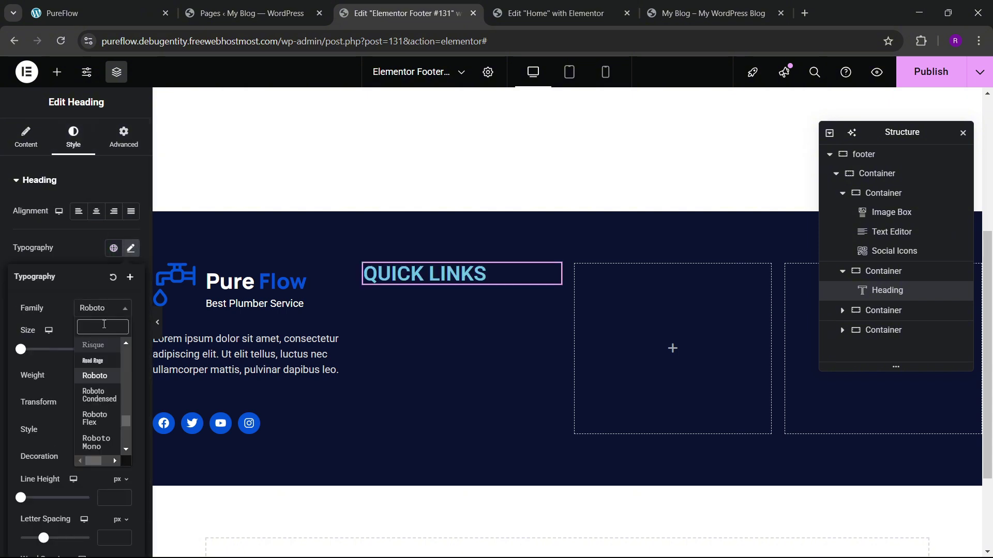
type("manrope")
key("Return")
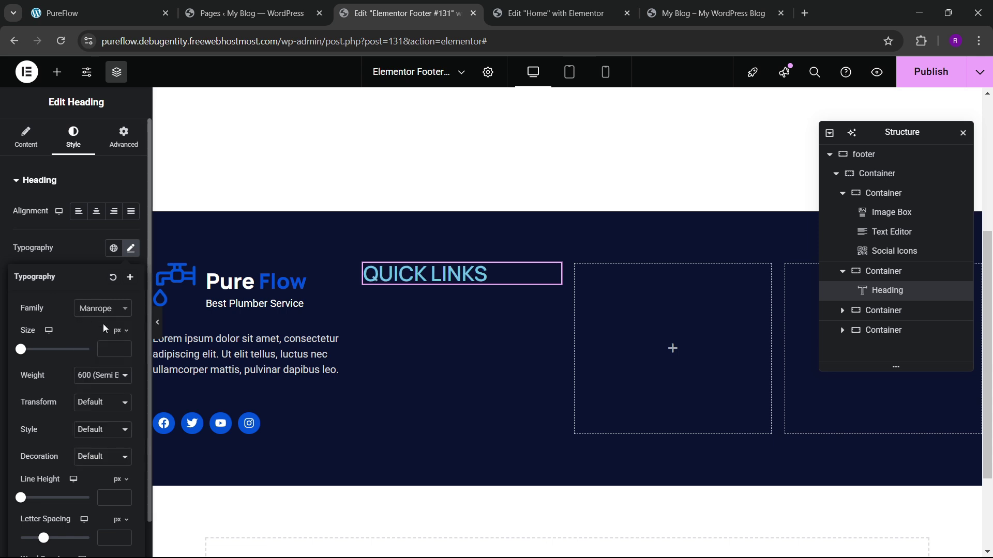
left_click(126, 350)
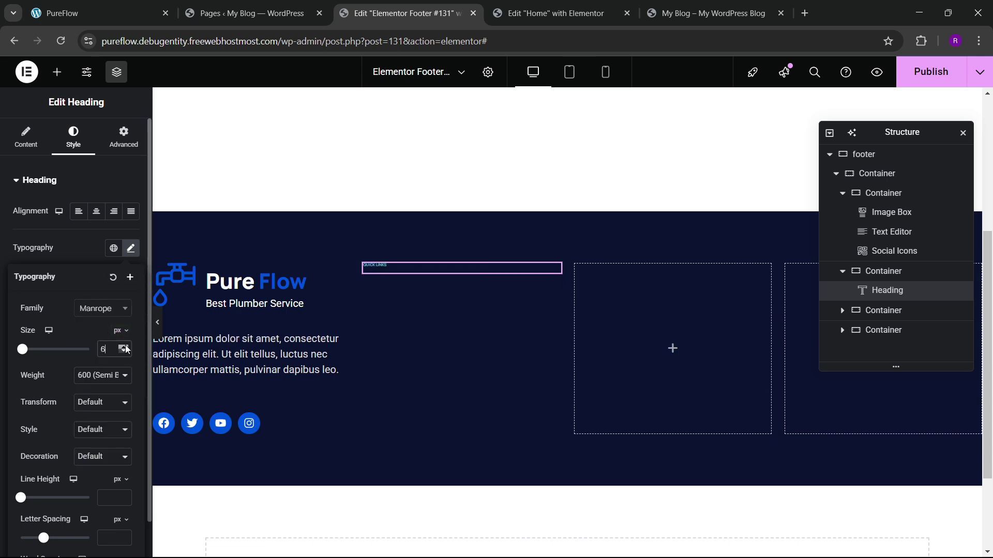
left_click_drag(126, 350, 127, 350)
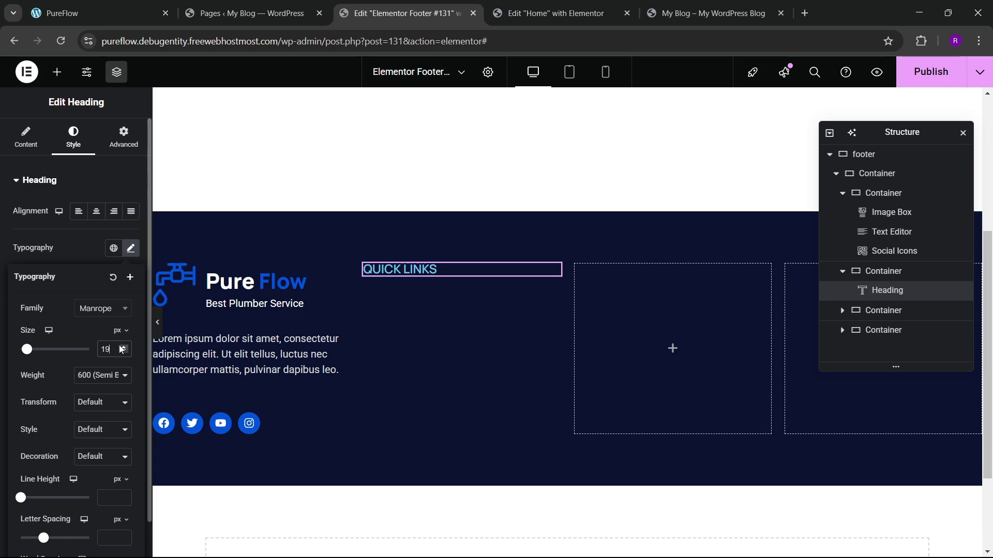
left_click(122, 349)
left_click(166, 13)
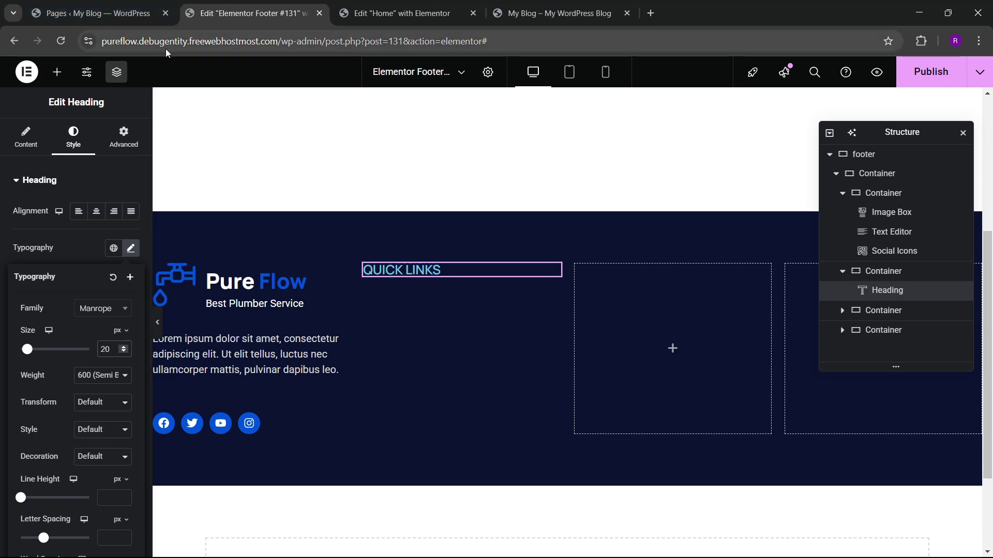
left_click(126, 10)
Step: Move between the pages list, footer editor and blog front-end tabs
left_click(208, 8)
left_click(129, 13)
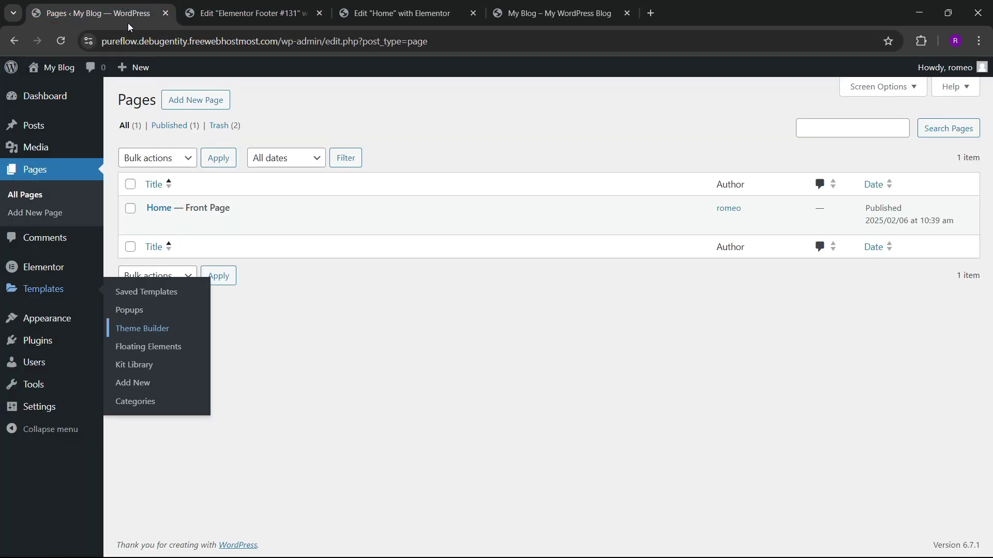
left_click(525, 5)
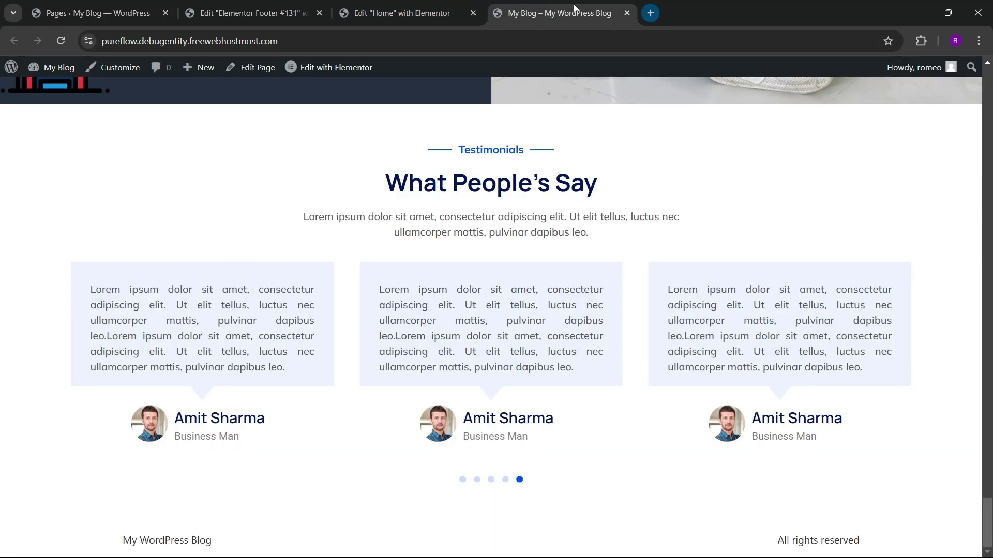
left_click(104, 12)
left_click(248, 13)
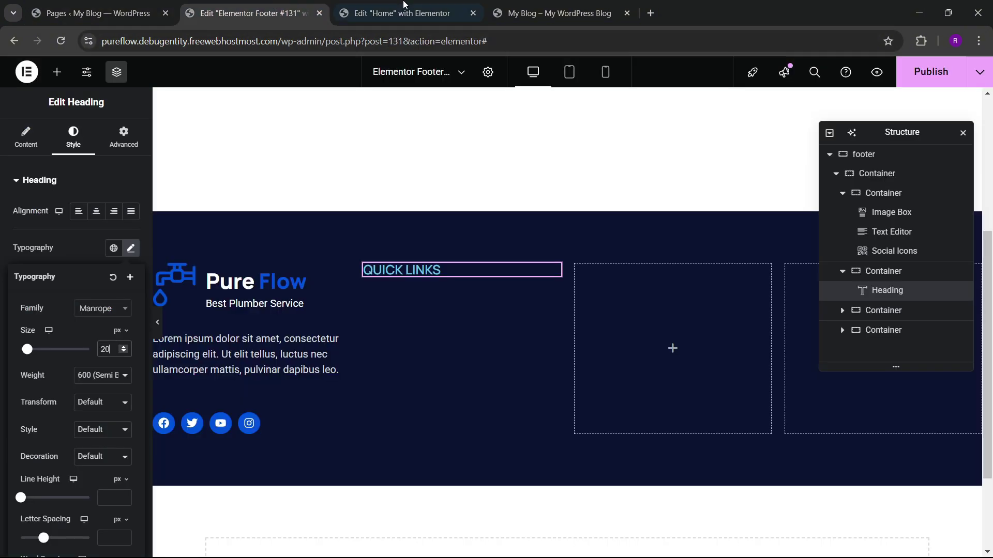
left_click(401, 13)
left_click(559, 13)
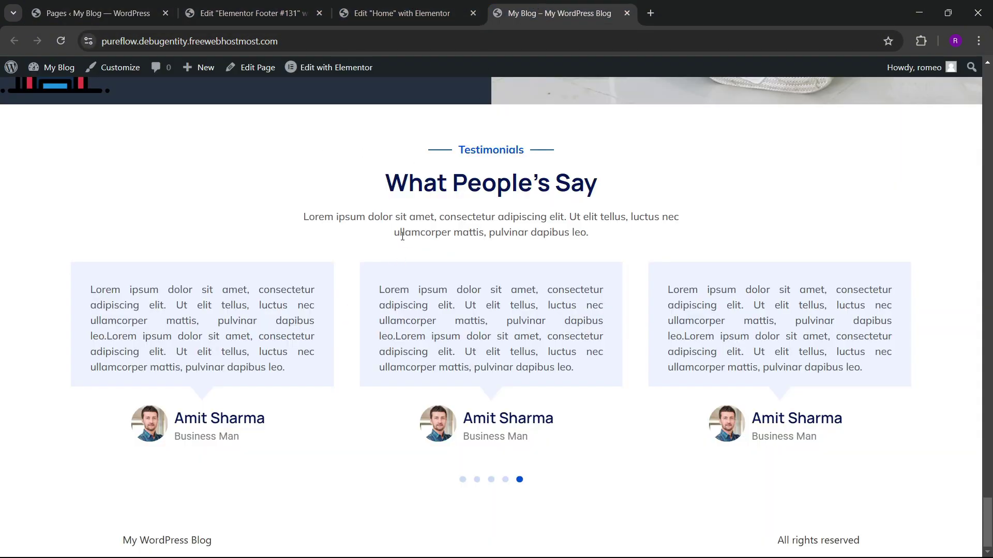
Step: Reopen the PureFlow site from Local as the first tab and review its footer
left_click(595, 545)
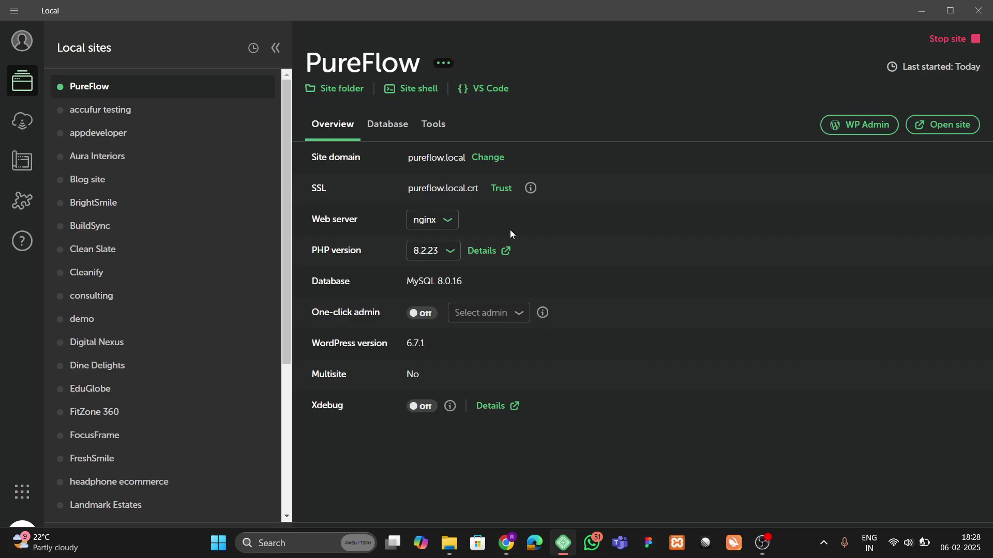
left_click(914, 126)
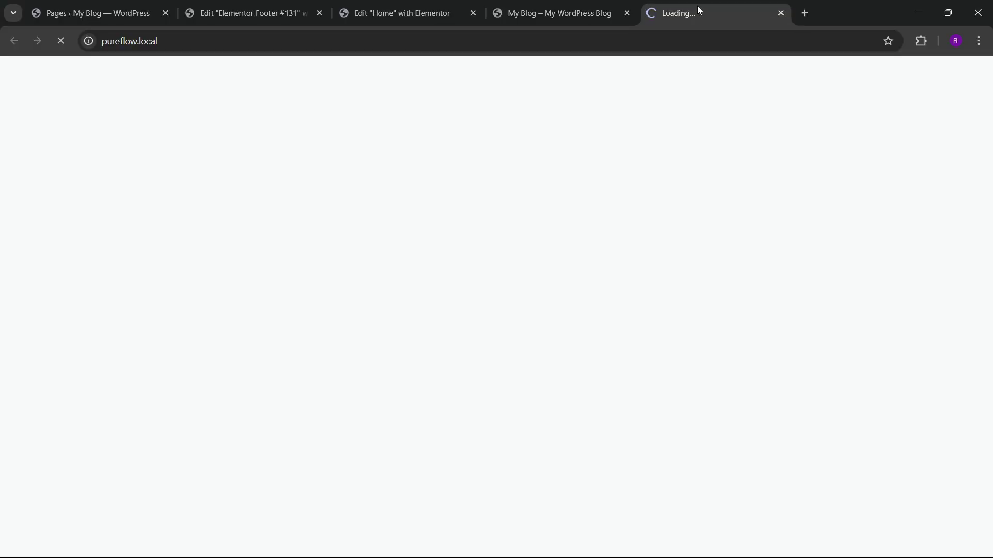
left_click_drag(699, 10, 122, 6)
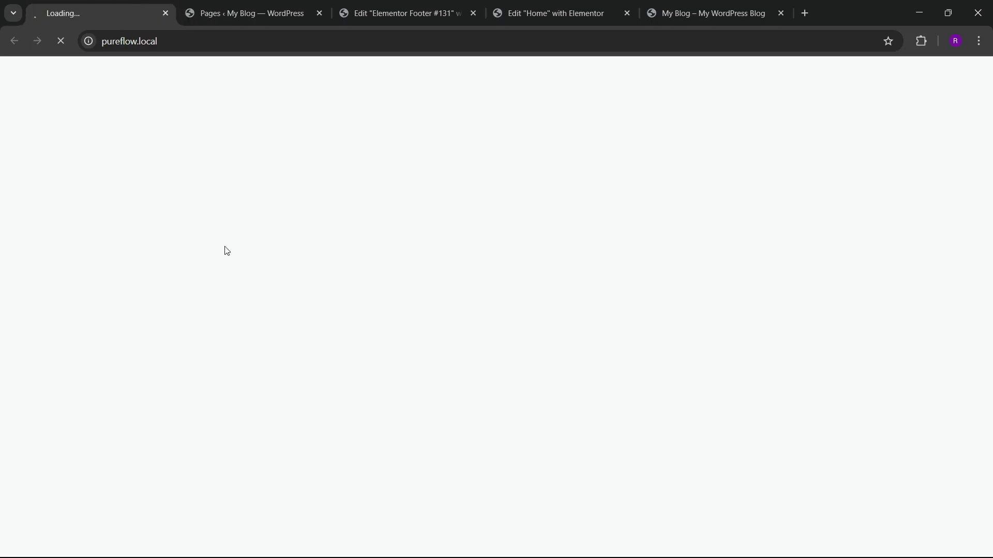
scroll(346, 318, "down", 5)
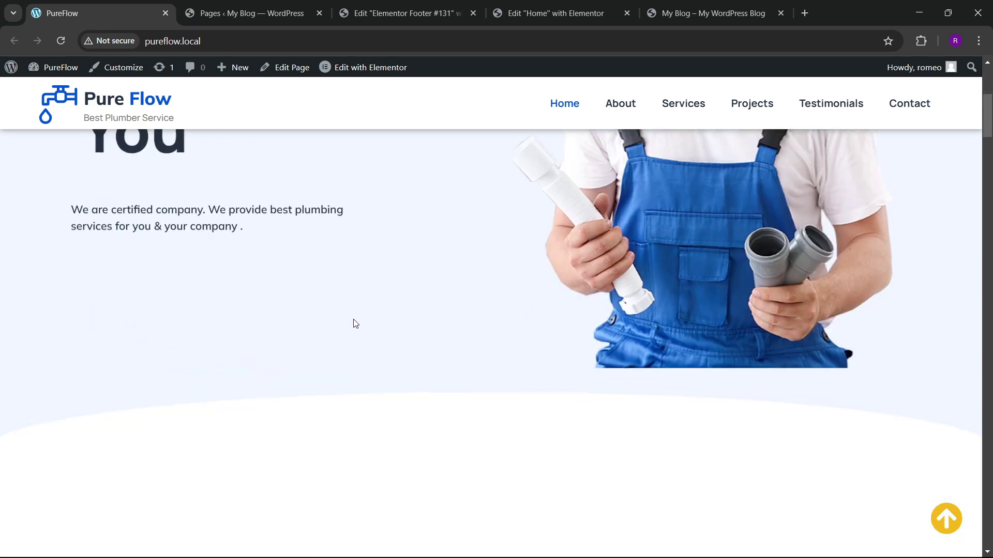
scroll(355, 326, "down", 10)
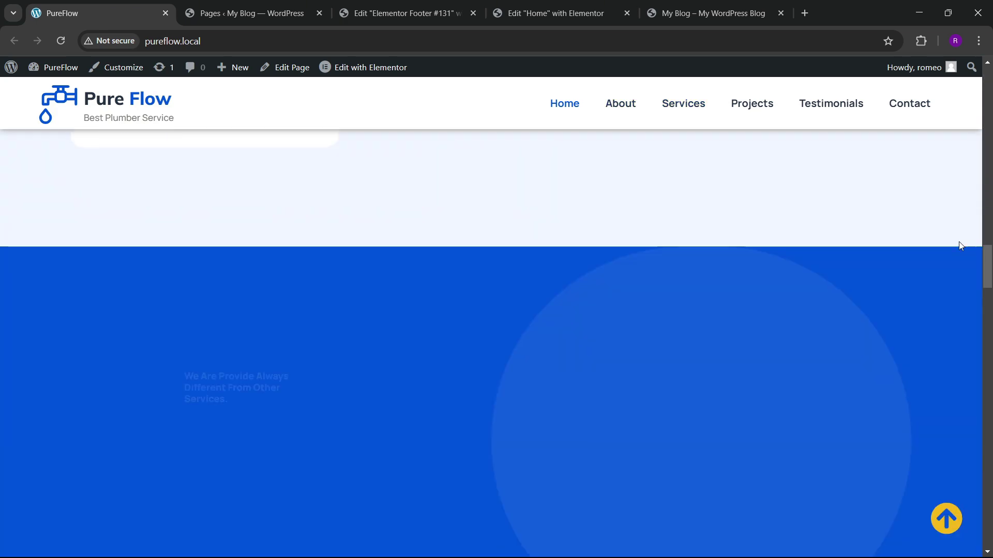
scroll(659, 477, "down", 10)
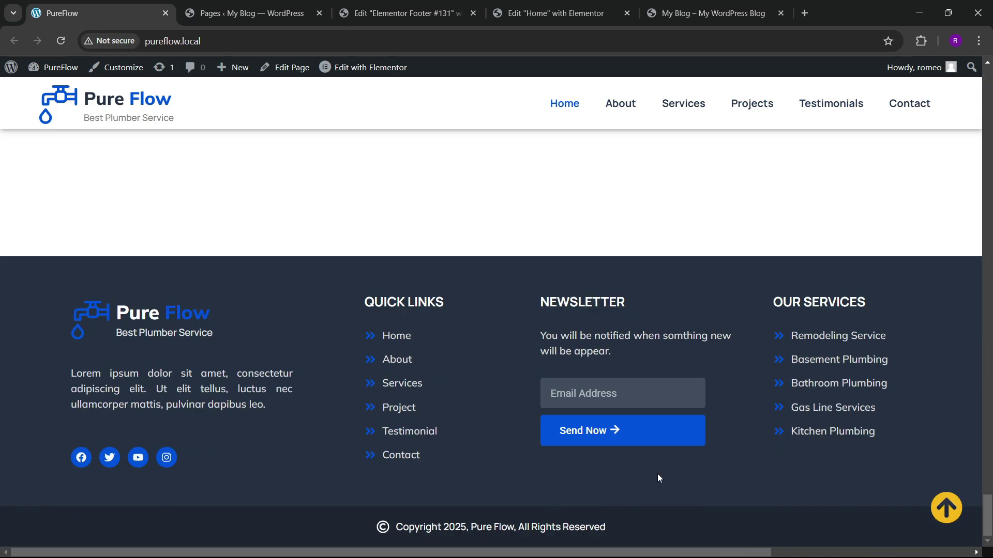
left_click(403, 12)
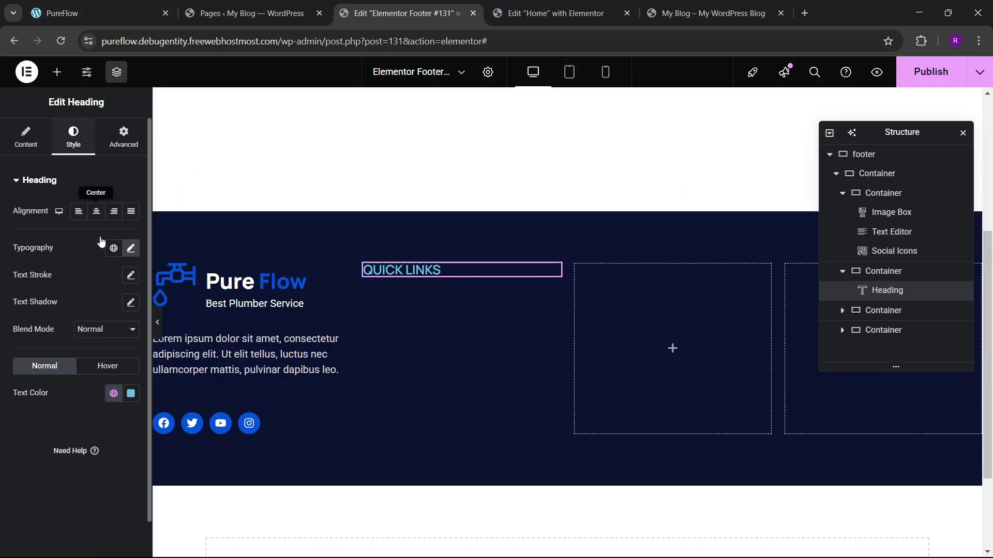
Step: Make the QUICK LINKS heading text white
left_click(131, 394)
left_click_drag(133, 231, 51, 229)
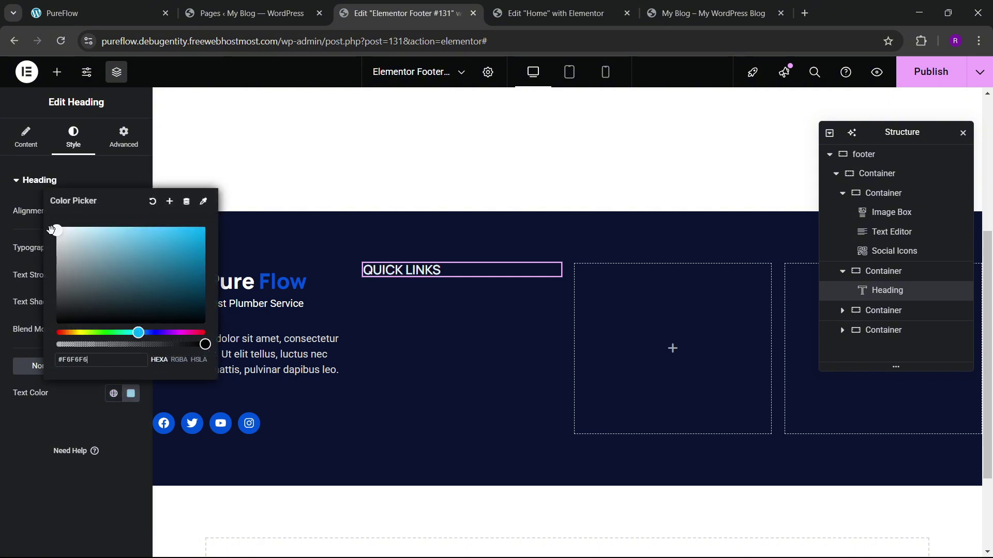
left_click(26, 433)
Step: Set the heading font weight to 700 (Bold), checking the live footer
left_click(132, 248)
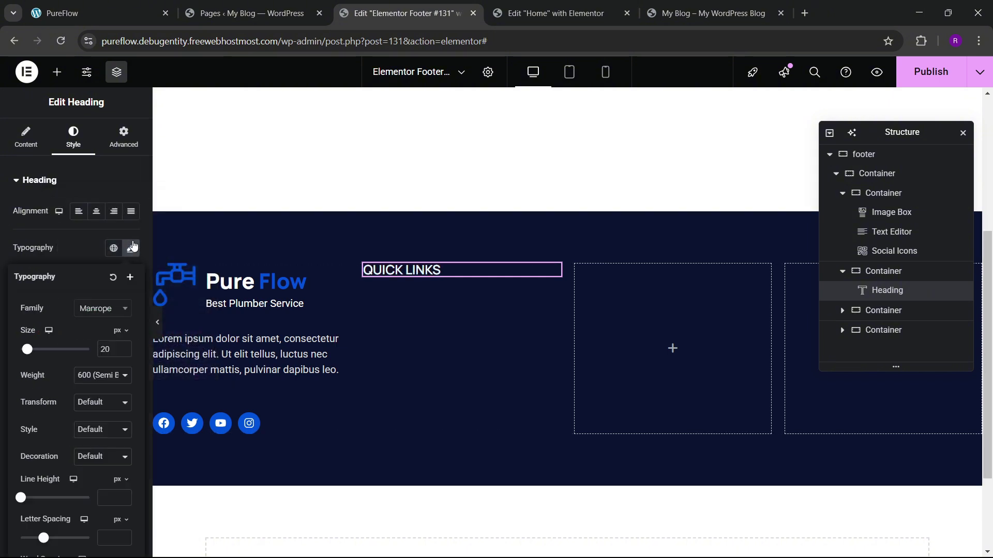
left_click(98, 373)
left_click(98, 296)
left_click(93, 13)
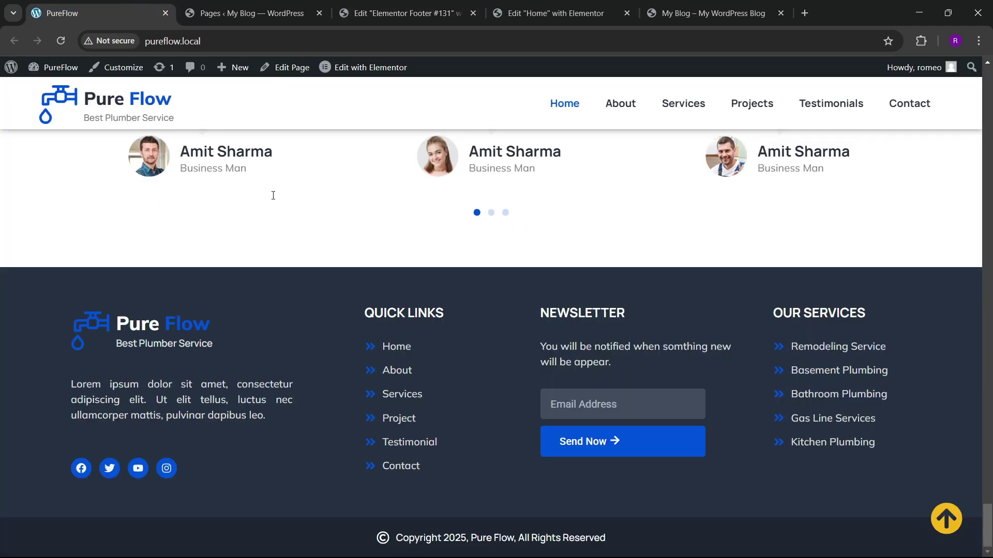
left_click(400, 13)
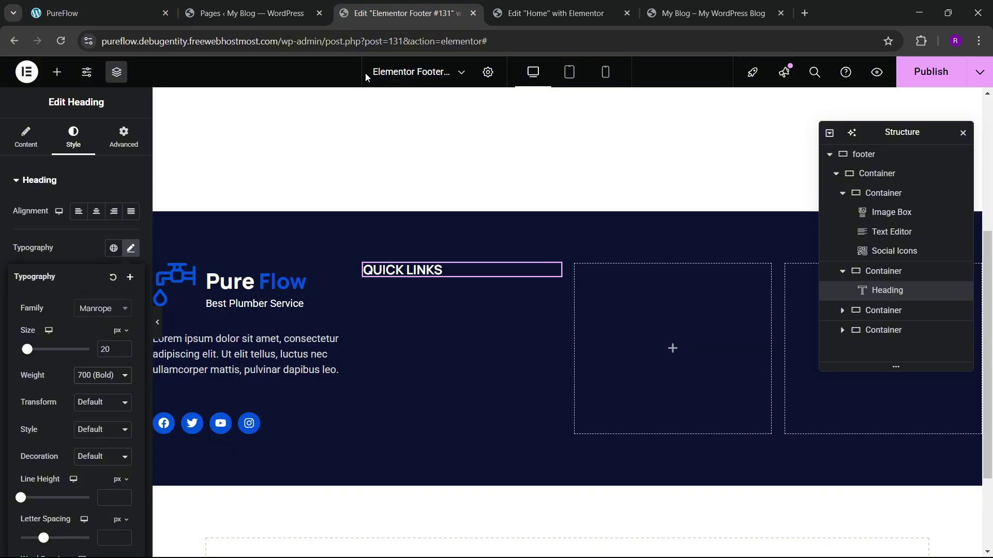
left_click(56, 72)
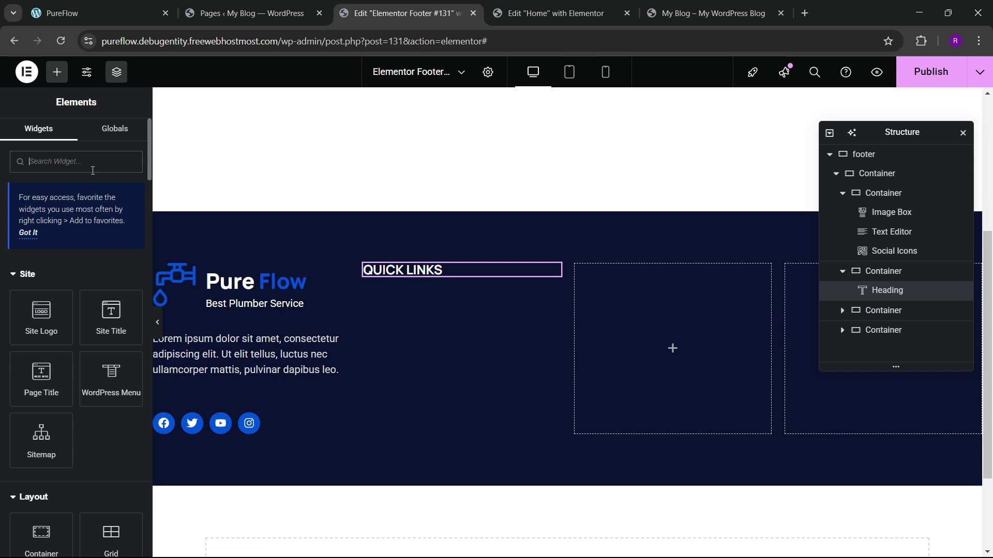
Step: Place an Icon List under QUICK LINKS, keeping only one item renamed 'home'
type("list")
left_click_drag(18, 299, 514, 277)
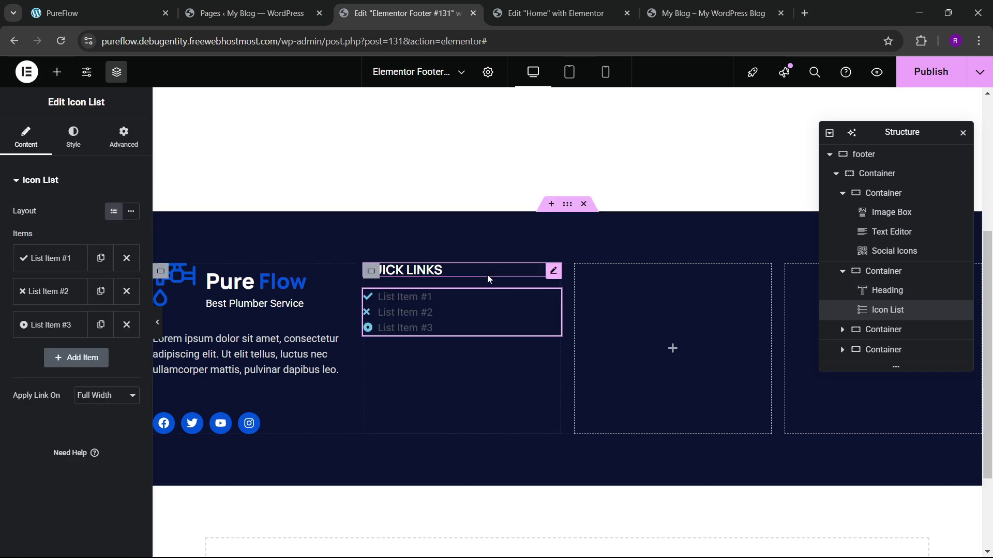
left_click(126, 291)
left_click(126, 291)
left_click(77, 260)
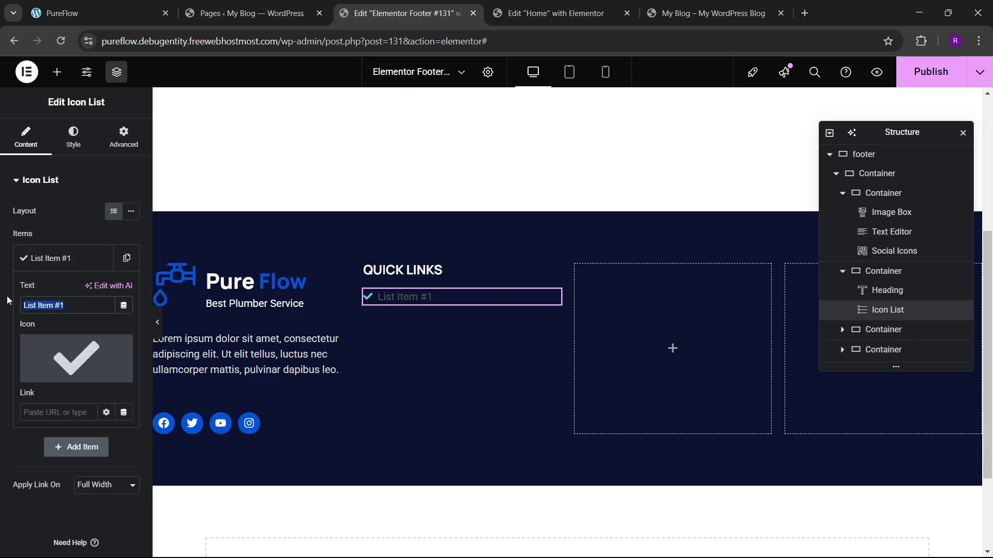
type("home")
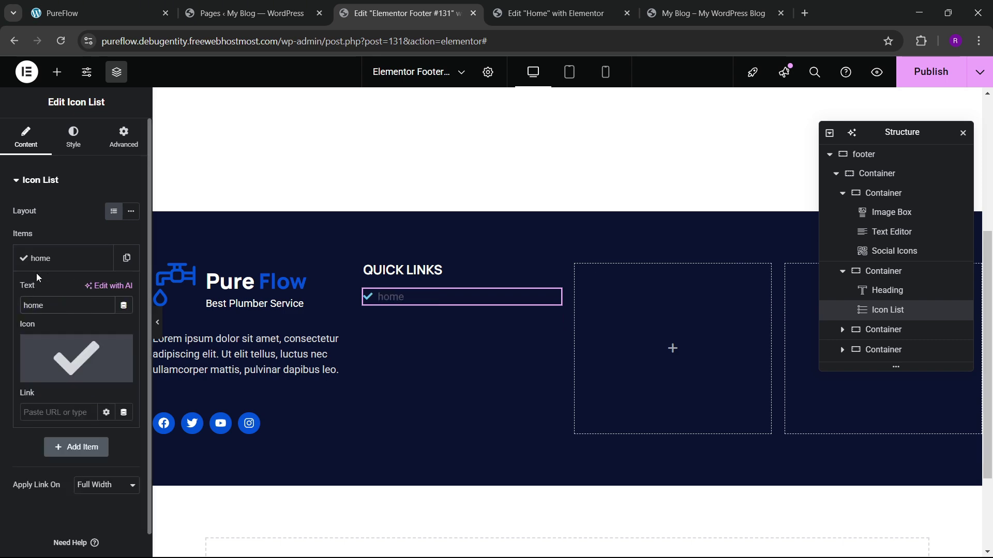
Step: Give the home item the Angle double right icon from the icon library
left_click(83, 346)
scroll(569, 331, "up", 2)
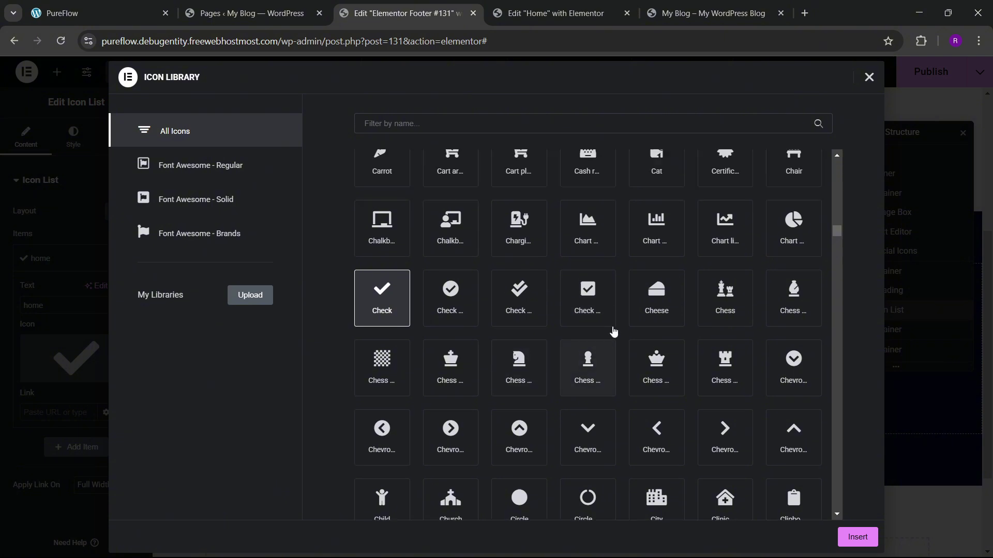
scroll(615, 338, "down", 15)
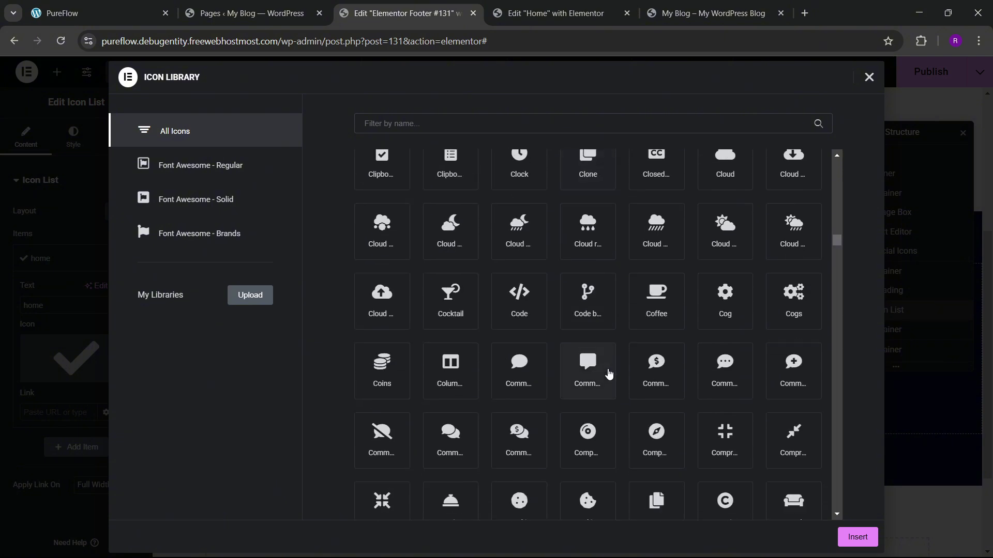
scroll(620, 371, "up", 20)
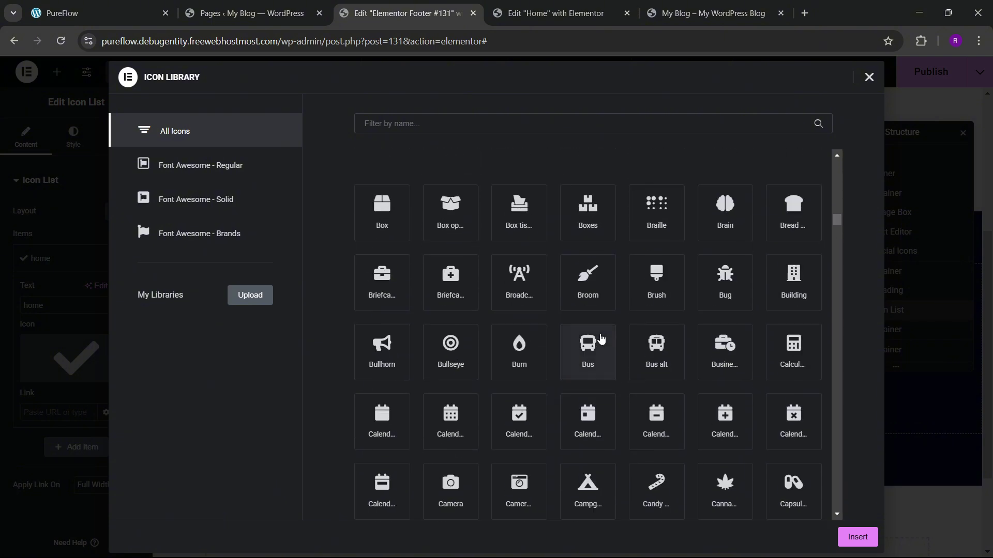
scroll(602, 335, "up", 20)
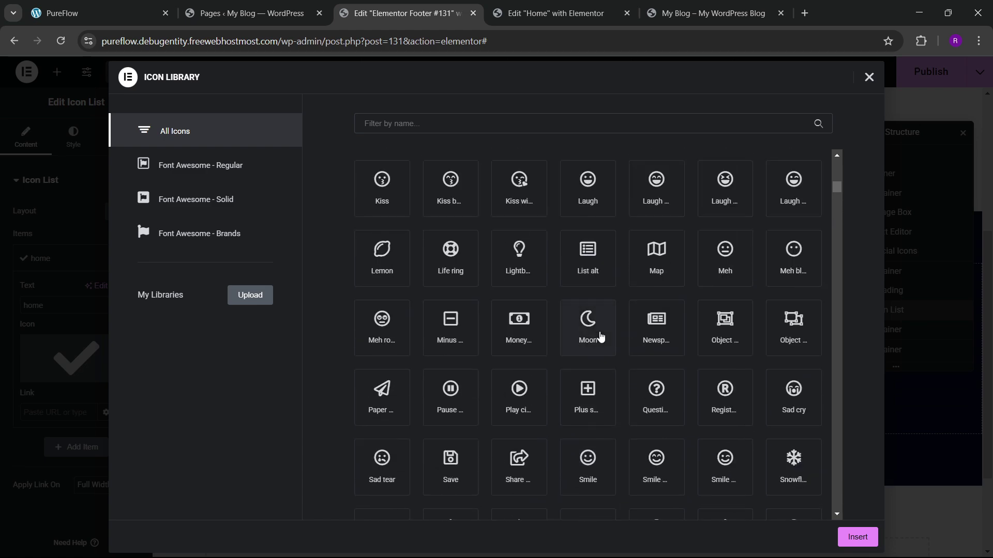
scroll(600, 336, "up", 7)
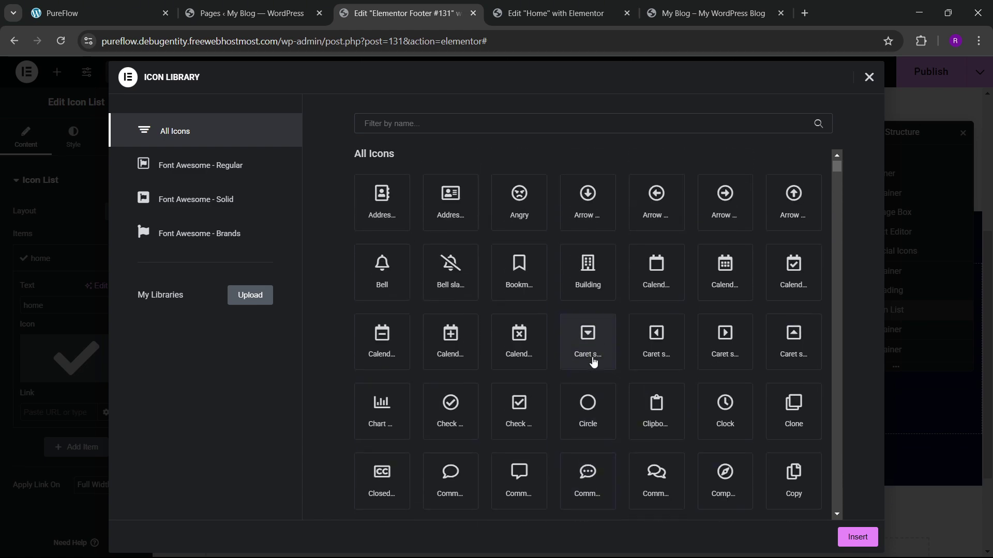
scroll(600, 376, "down", 3)
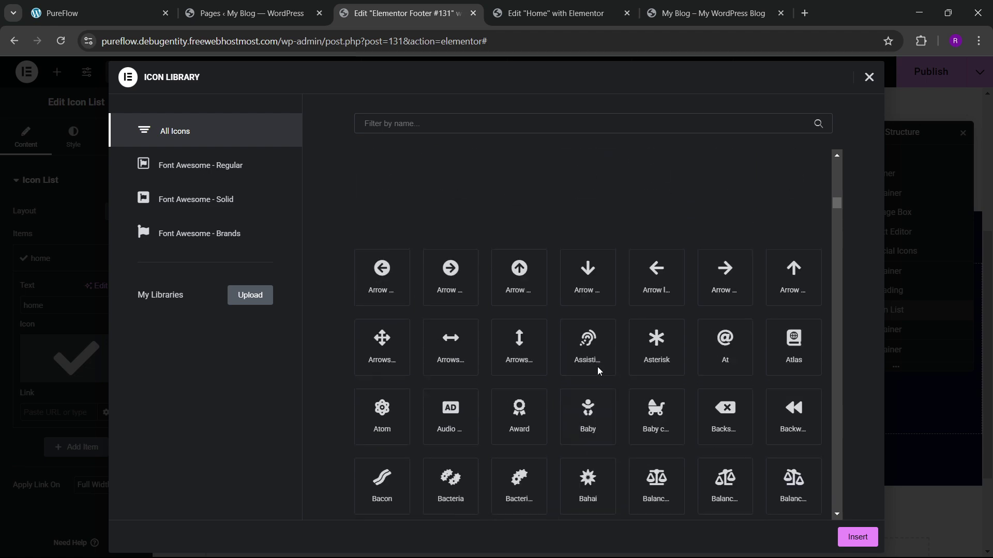
scroll(600, 378, "up", 5)
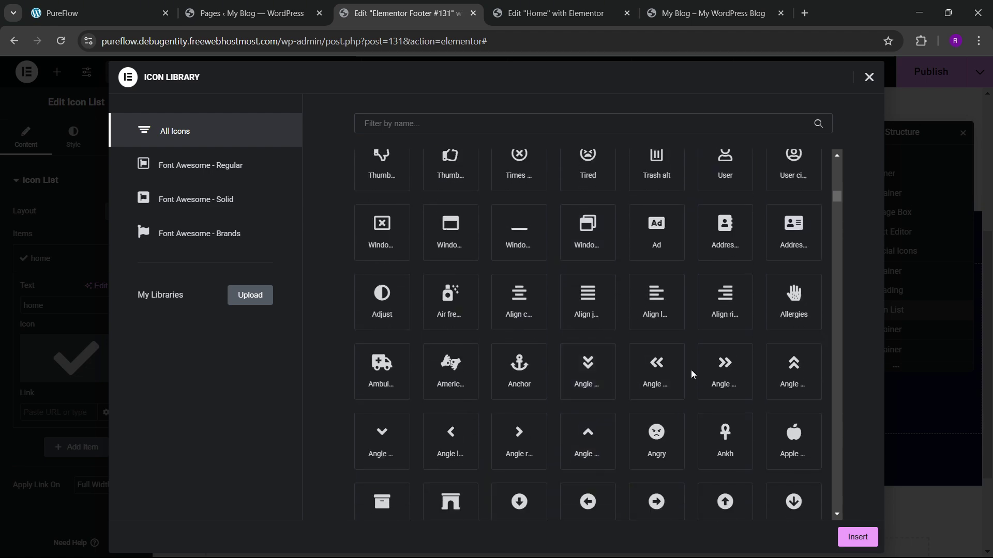
left_click(716, 373)
left_click(851, 537)
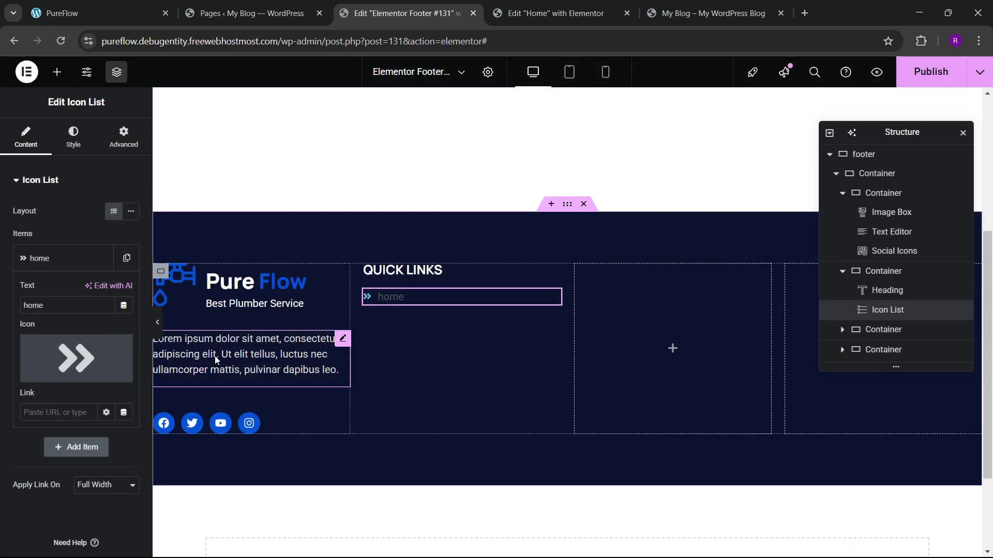
left_click(66, 258)
Step: Set the icon list's icon color to the theme's global blue
left_click(73, 147)
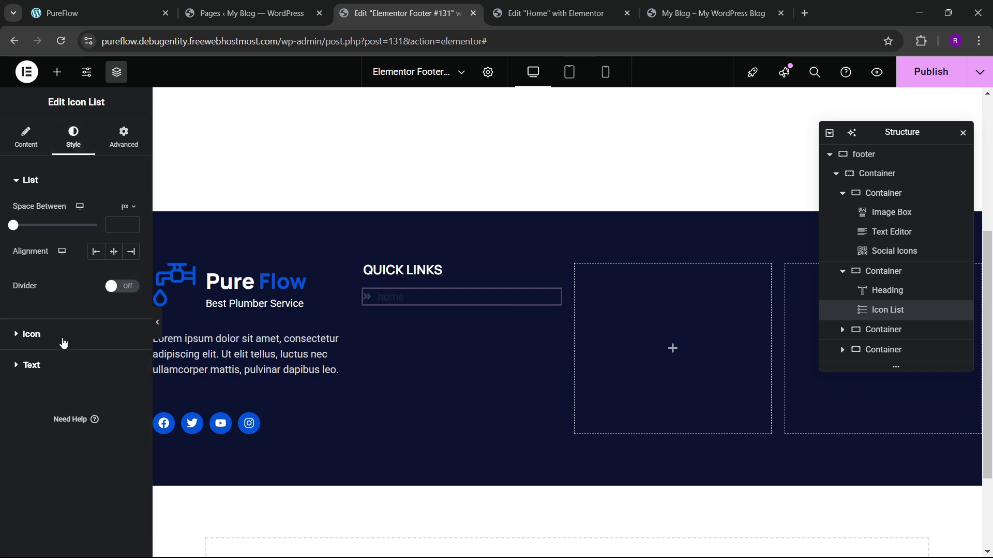
left_click(55, 338)
left_click(131, 270)
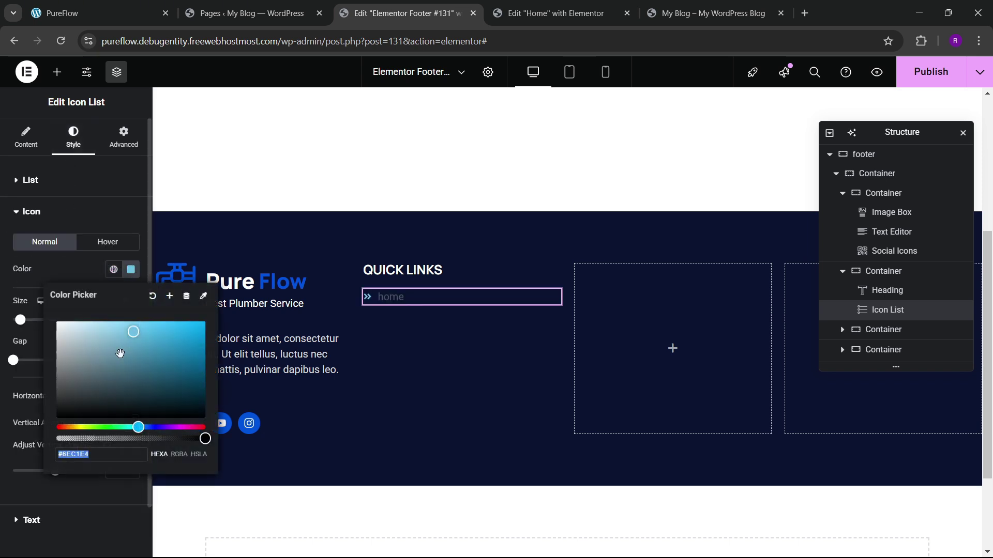
left_click(113, 269)
left_click(85, 437)
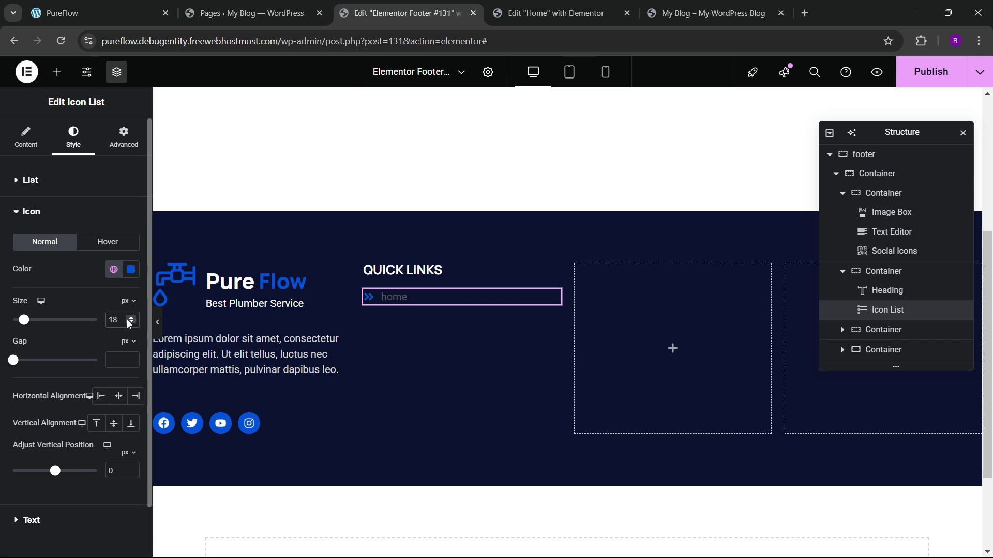
Step: Set the Quick Links list text font to Mulish in its Typography settings
scroll(67, 320, "down", 1)
left_click(31, 464)
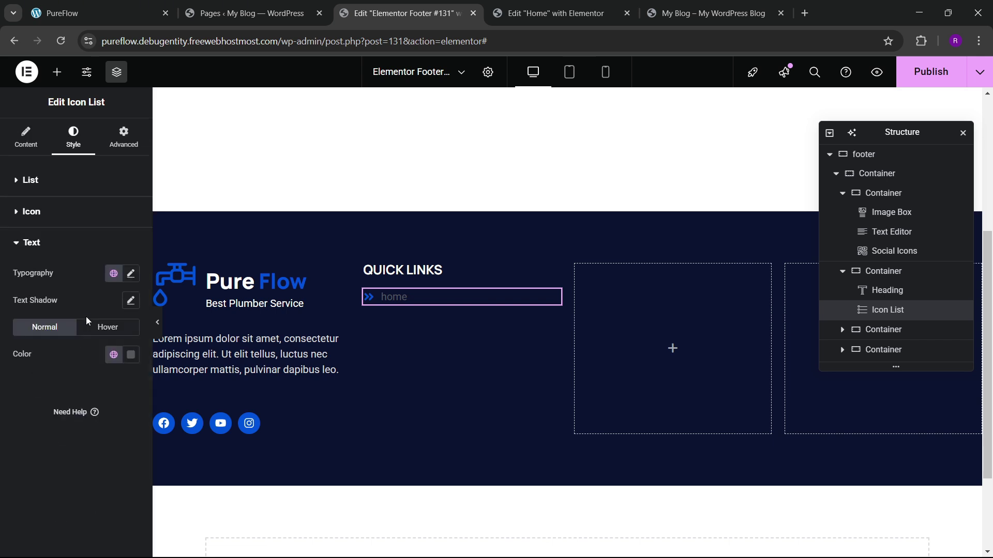
left_click(132, 275)
left_click(101, 335)
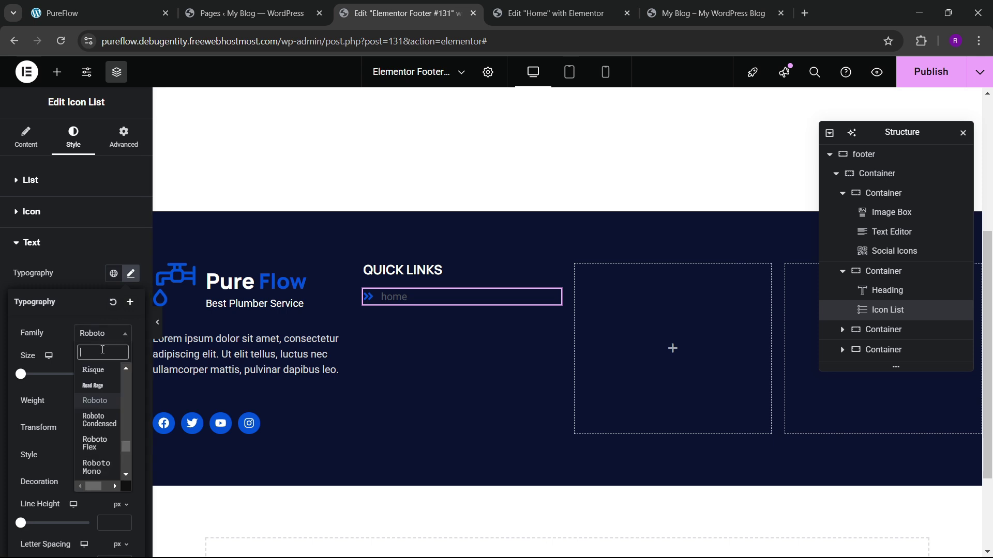
type("mulish")
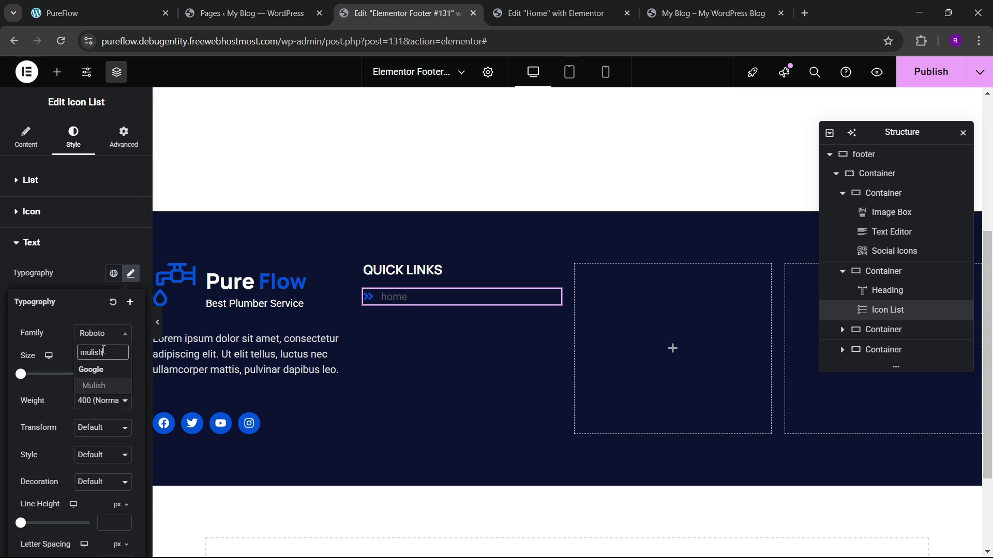
key("Return")
left_click(97, 428)
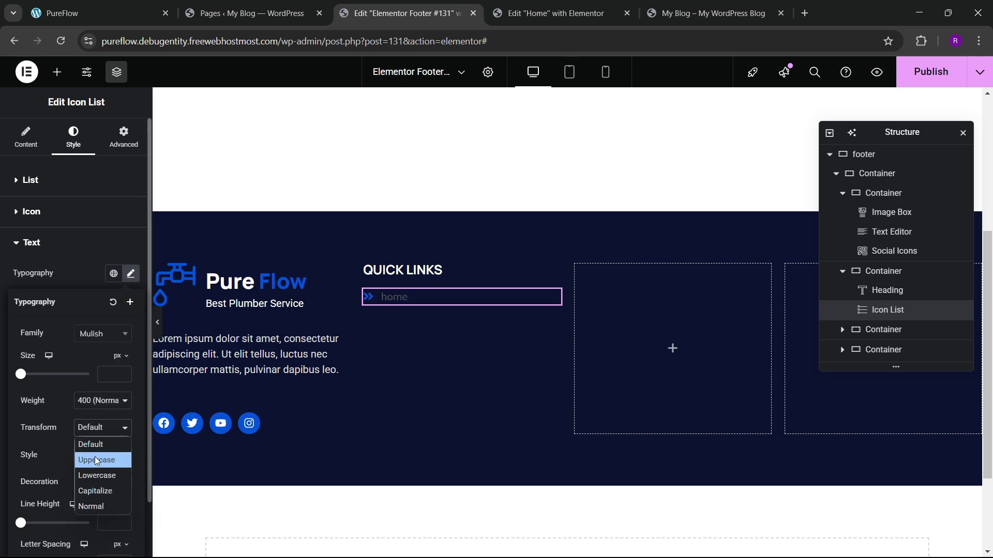
key("Escape")
key("Down")
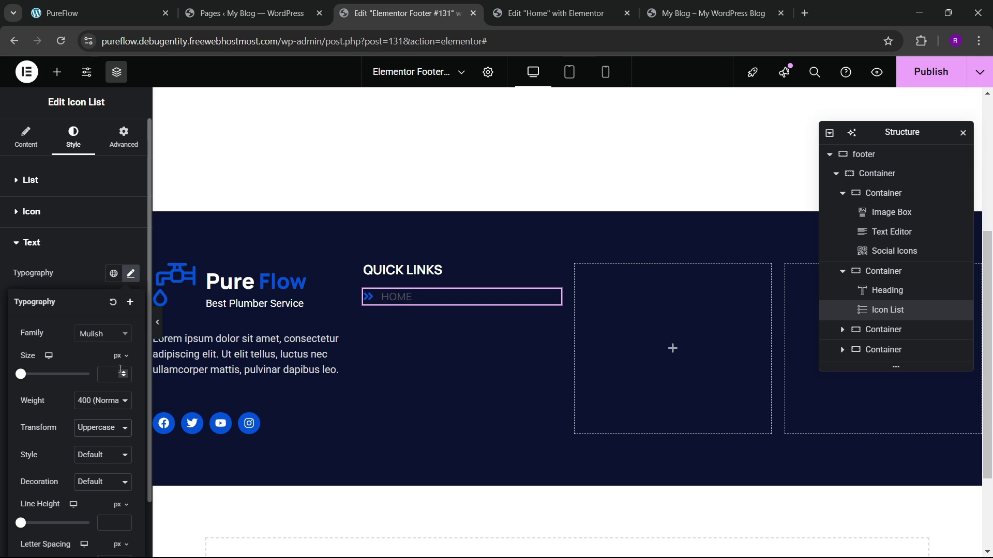
left_click(93, 276)
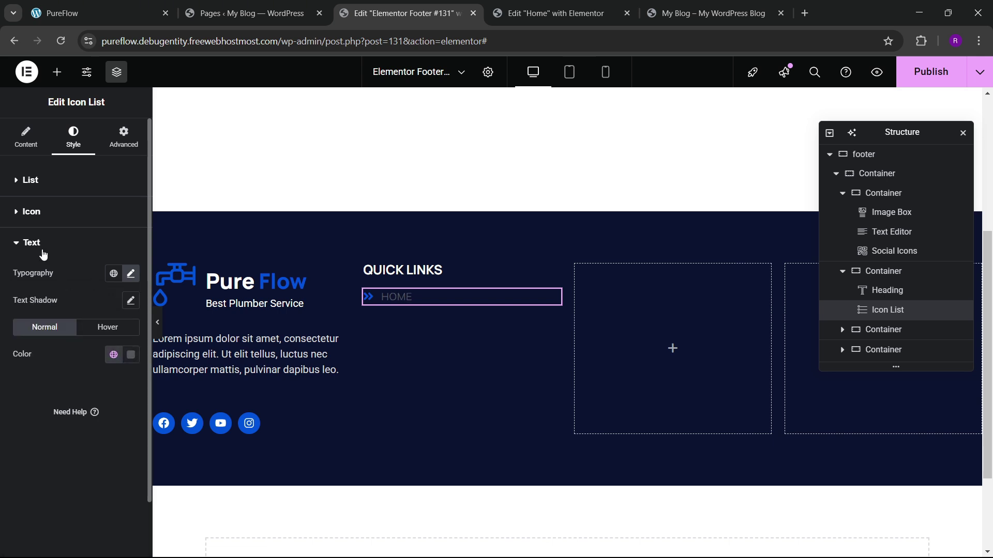
Step: Give the list text the same light colour as the Lorem ipsum paragraph
left_click(322, 341)
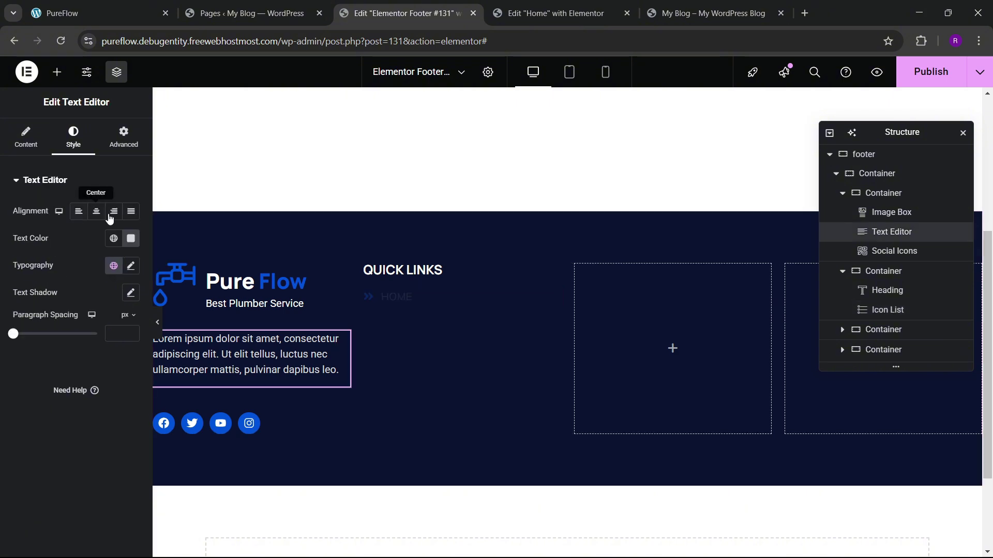
left_click(130, 239)
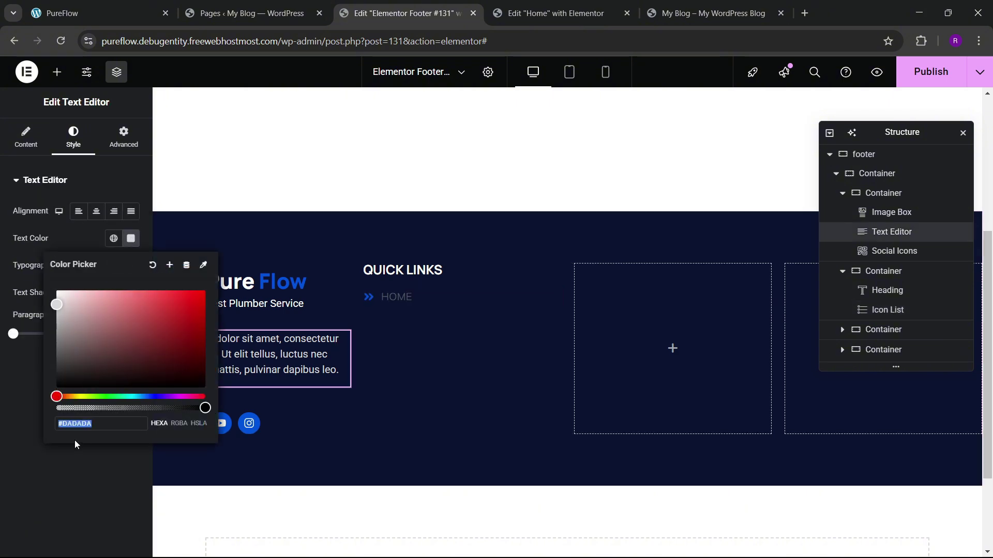
left_click(395, 297)
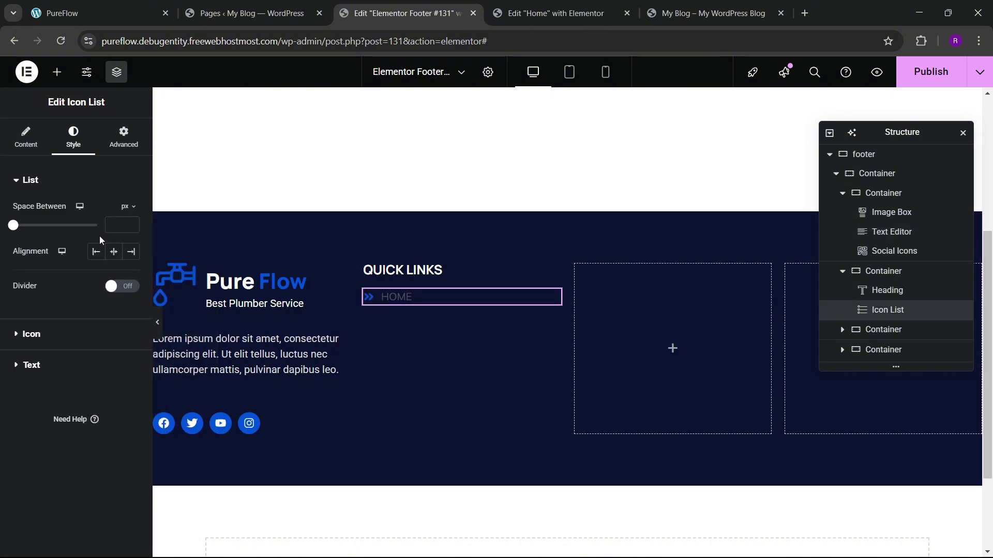
left_click(32, 365)
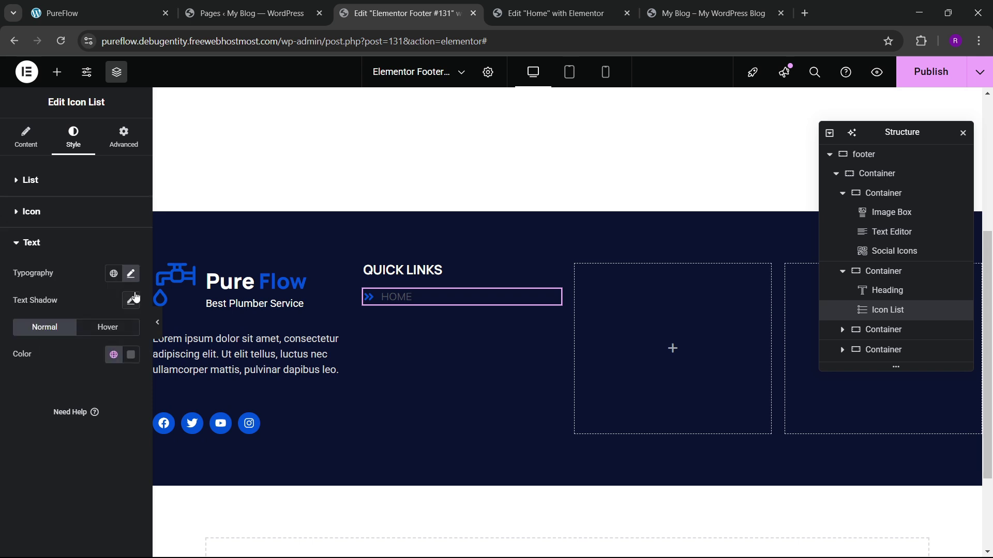
left_click(124, 362)
type("#DADADA")
left_click(27, 365)
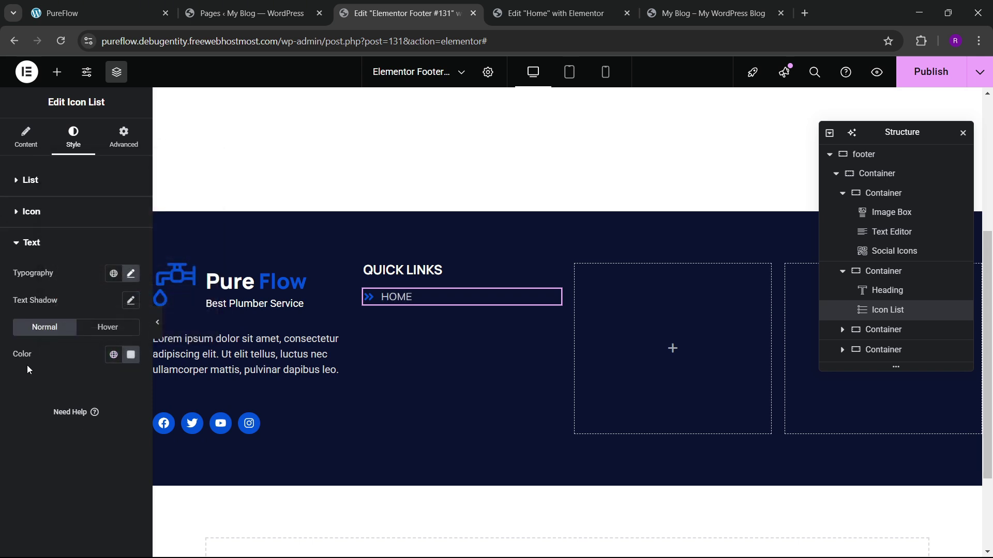
Step: Set the list text to 16 px, Capitalize transform and 500 medium weight
left_click(131, 273)
left_click(123, 371)
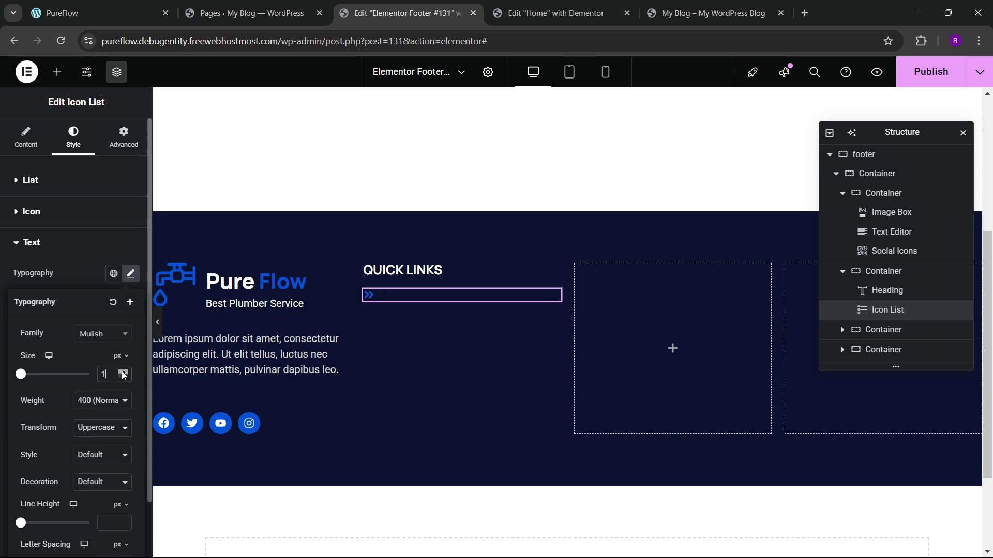
left_click_drag(123, 373, 123, 373)
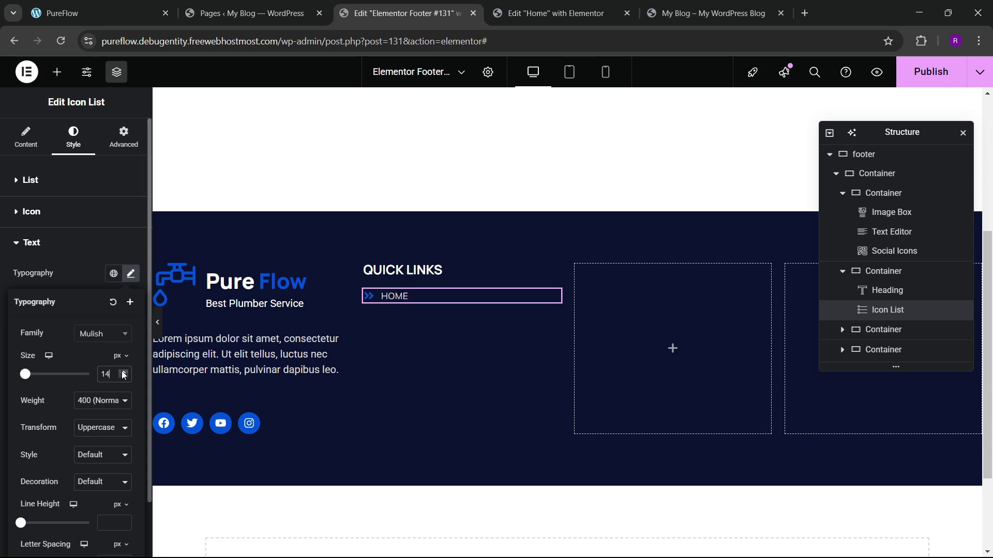
left_click(62, 13)
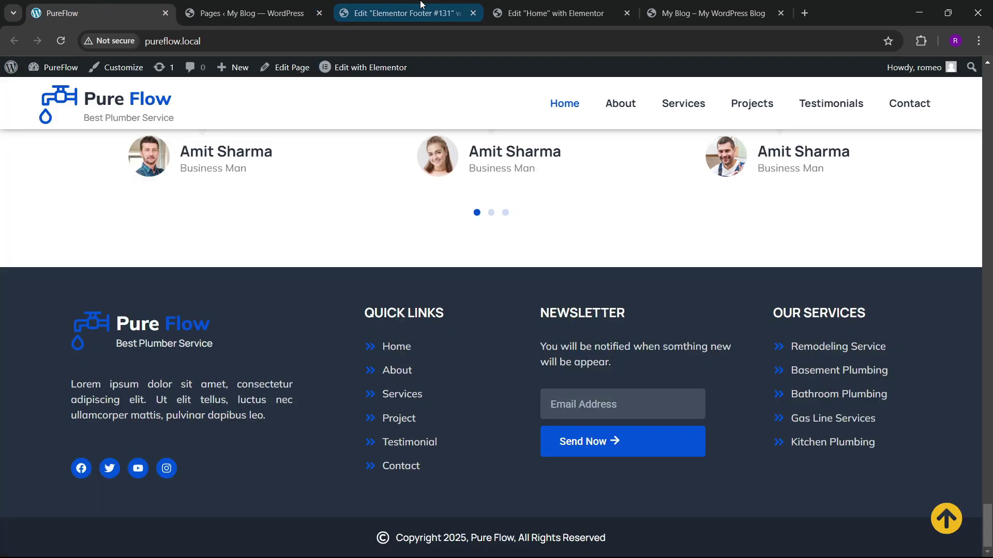
left_click(398, 13)
left_click(92, 431)
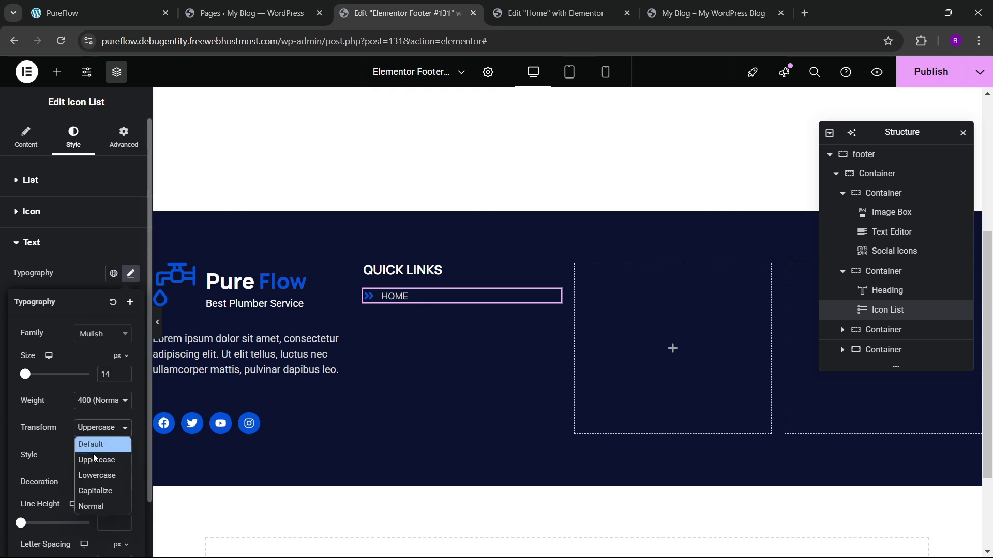
left_click(98, 492)
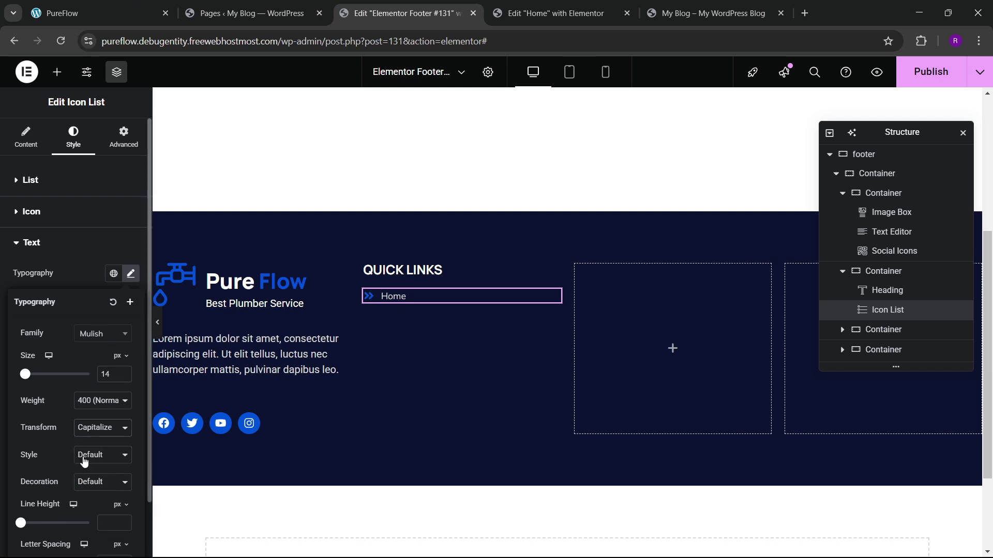
left_click(124, 375)
left_click(124, 376)
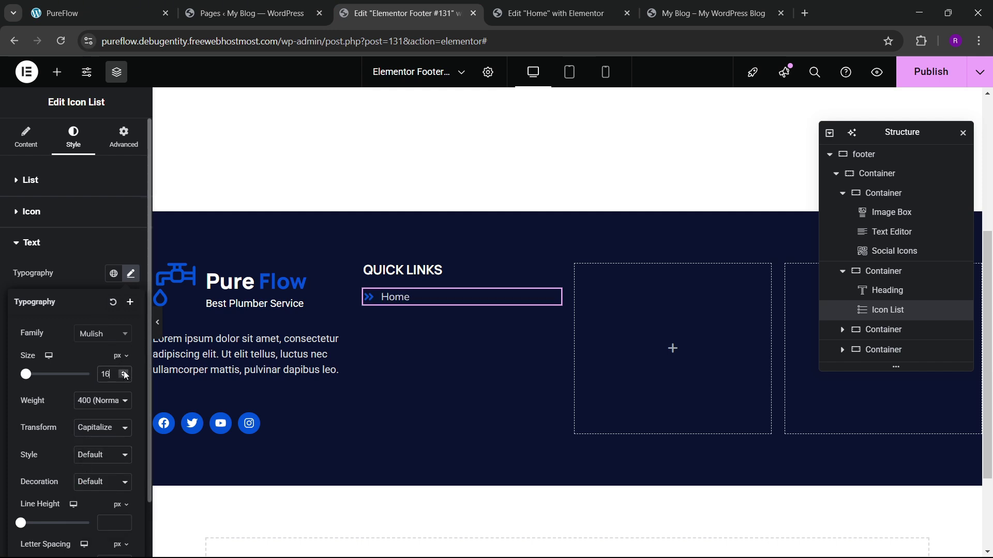
left_click(103, 404)
left_click(110, 287)
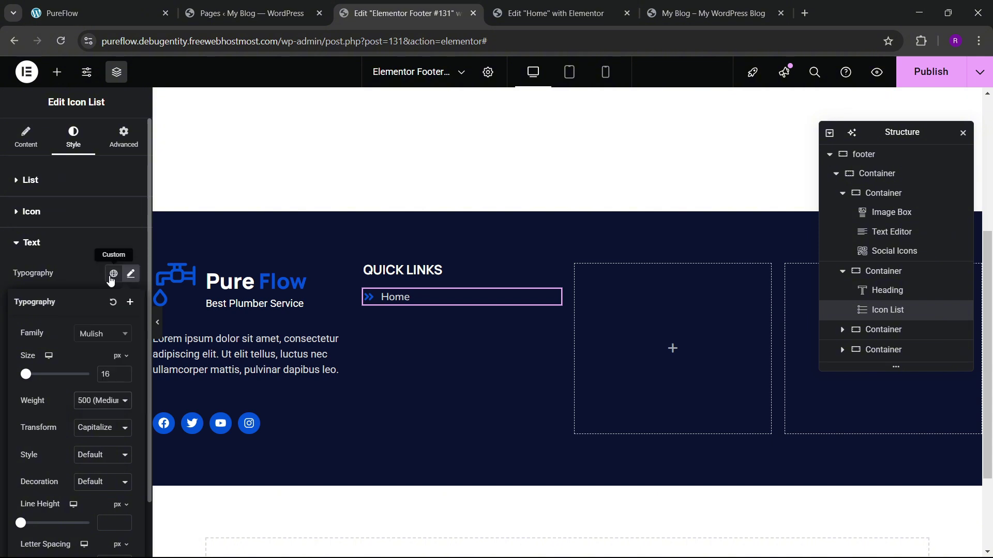
Step: Duplicate the home list item until the list holds six copies
right_click(420, 304)
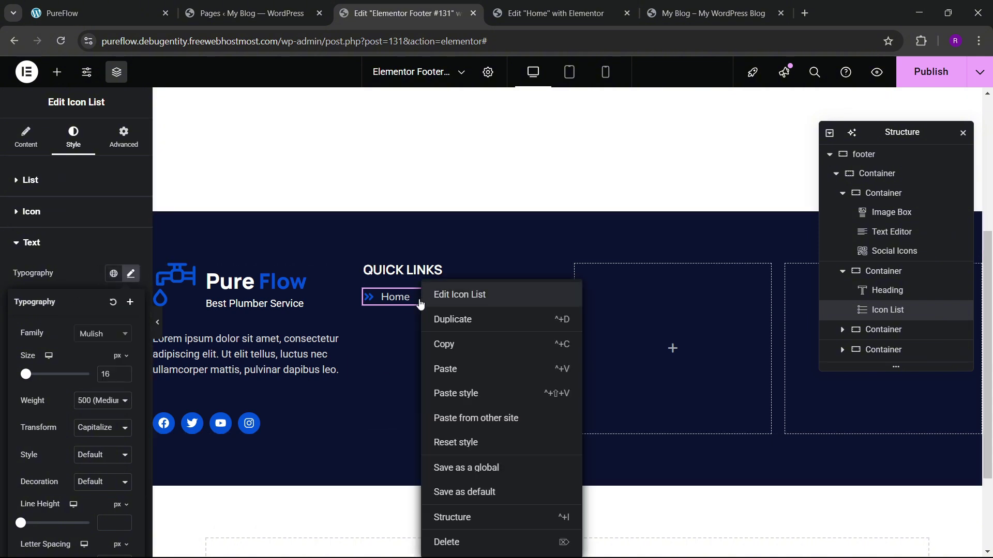
left_click(414, 297)
left_click(28, 139)
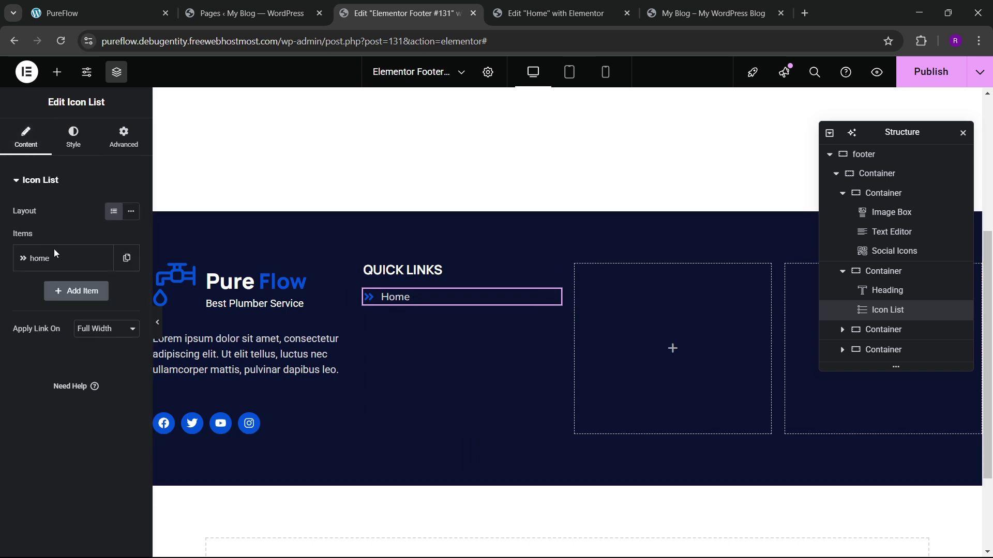
left_click(124, 266)
left_click(100, 291)
left_click(100, 324)
left_click(99, 359)
left_click(93, 385)
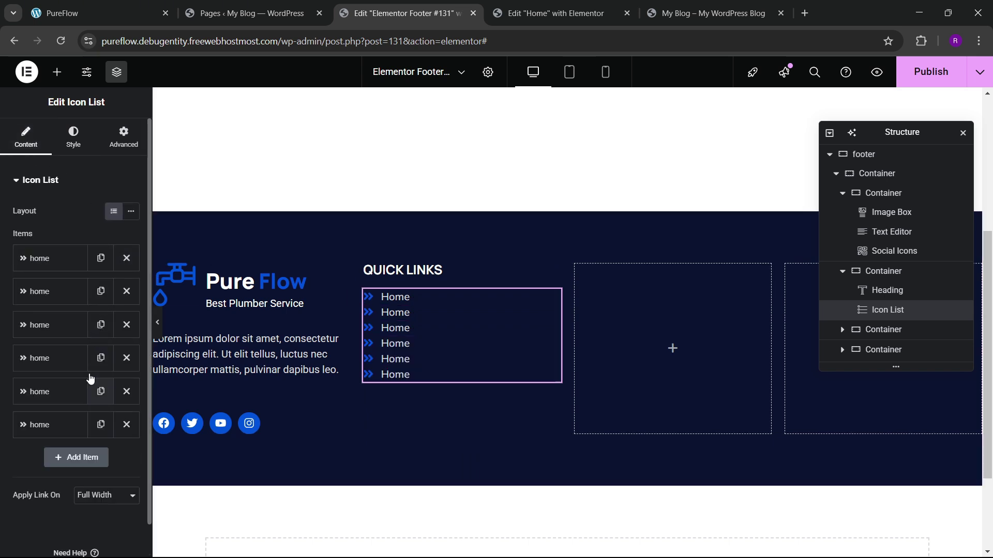
Step: Rename the second and third items to About and Services
left_click(57, 291)
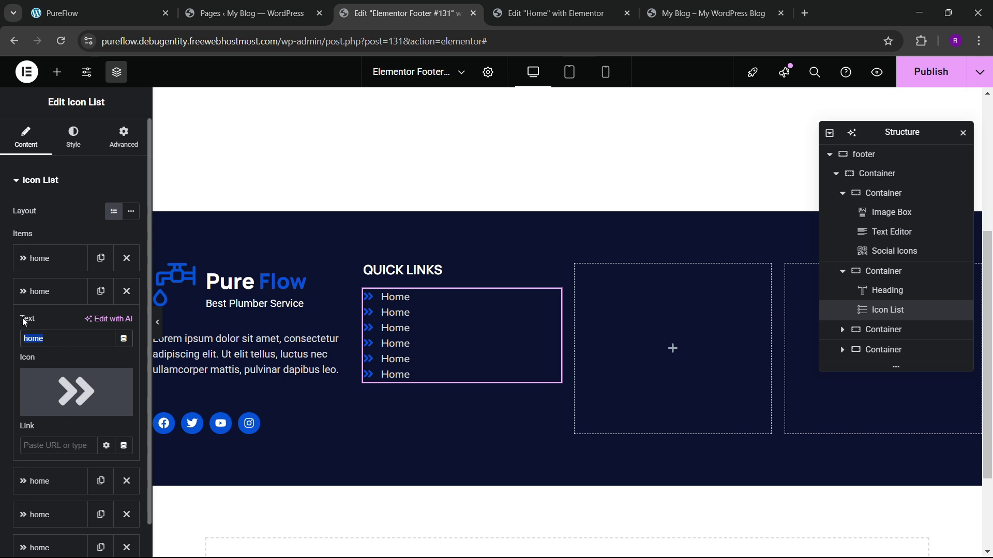
type("Aout")
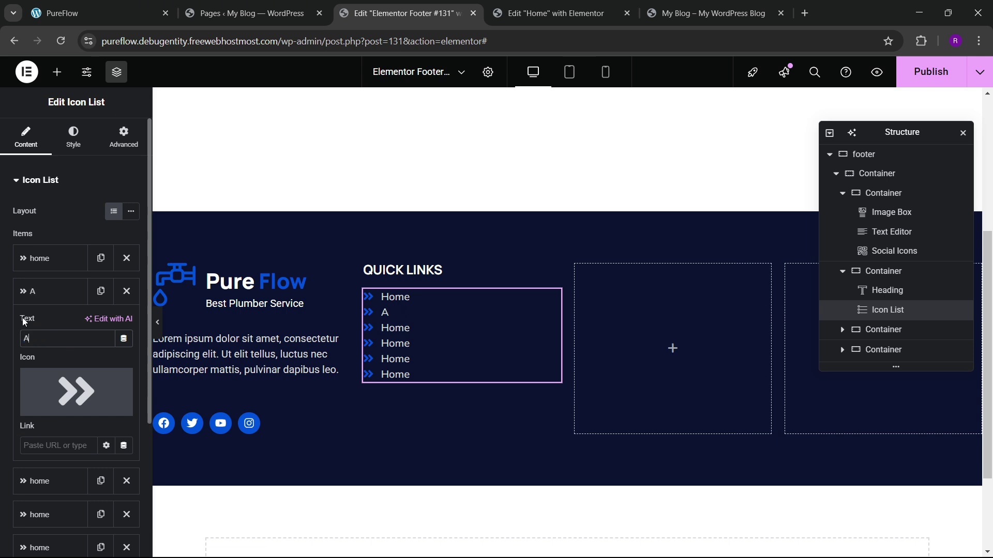
left_click(52, 293)
left_click(51, 324)
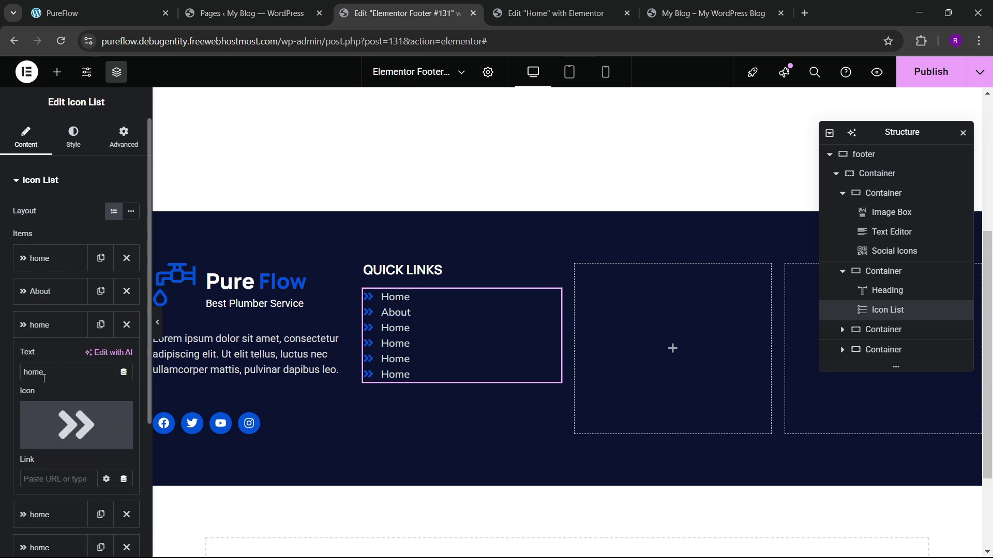
type("Services")
left_click(49, 325)
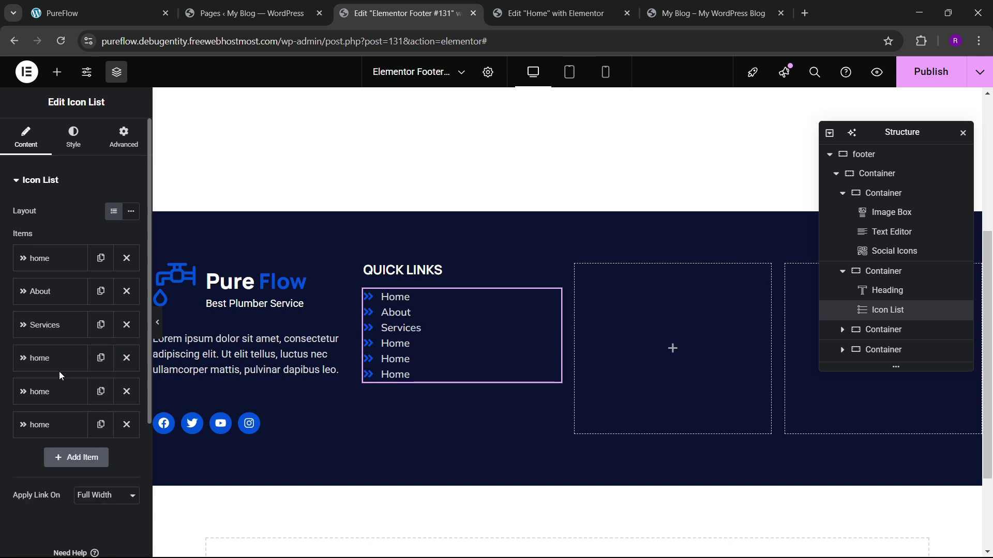
Step: Rename the fourth and fifth items to Blogs and Contact, and delete the extra sixth item
left_click(57, 359)
left_click_drag(62, 407, 1, 408)
type("b")
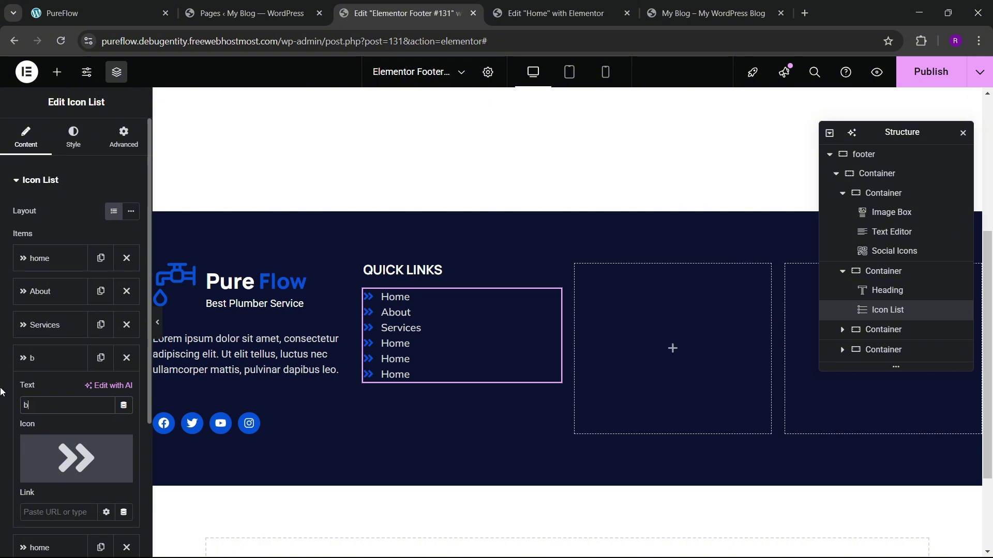
key("BackSpace")
type("Blogs")
left_click(43, 359)
left_click(52, 391)
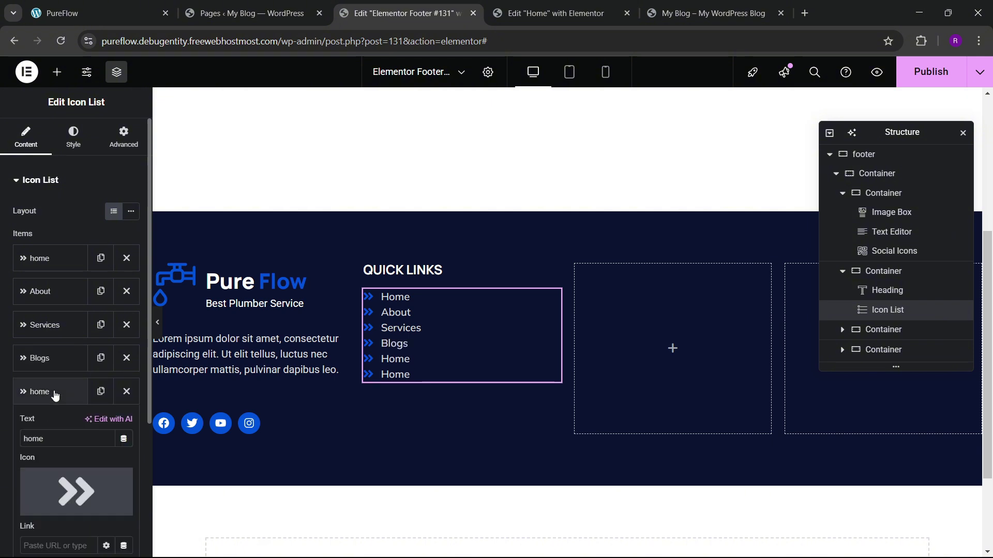
type("Contact")
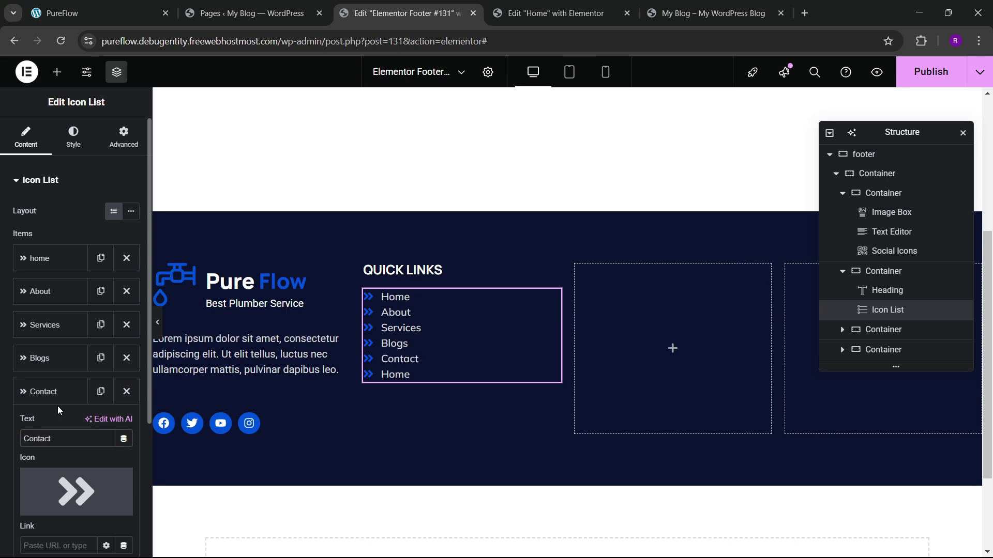
left_click(58, 401)
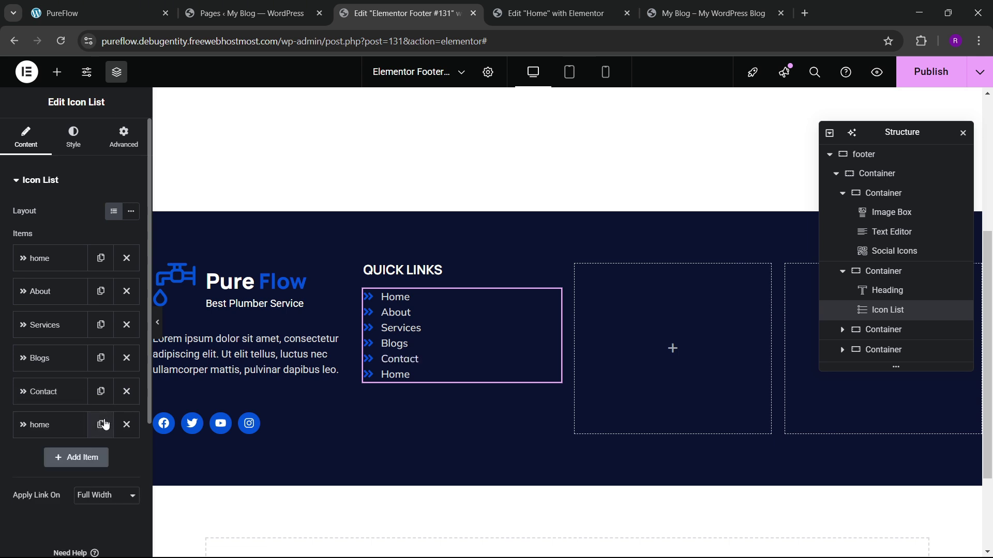
left_click(126, 424)
left_click(64, 136)
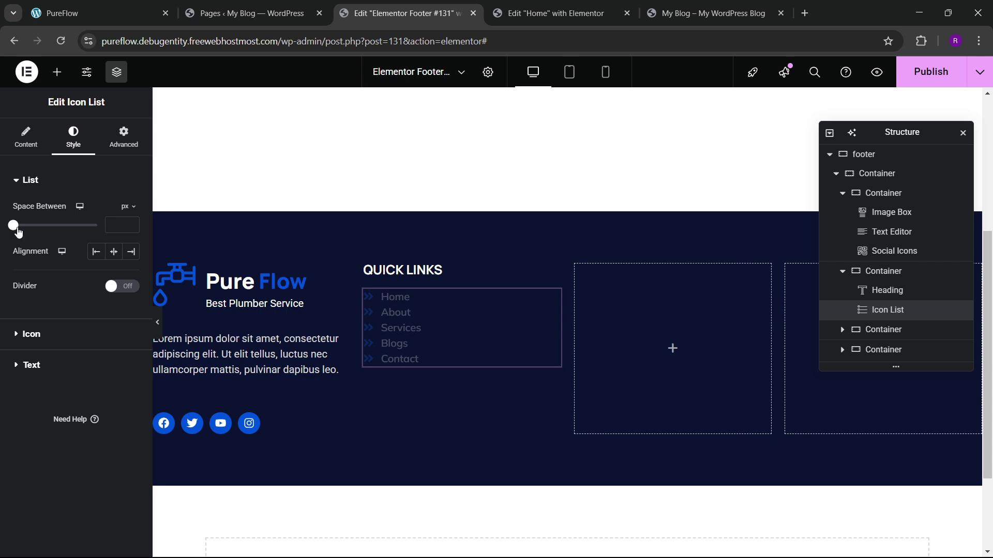
Step: Space the list items 13 px apart and compare with the live site footer
left_click_drag(19, 233, 41, 237)
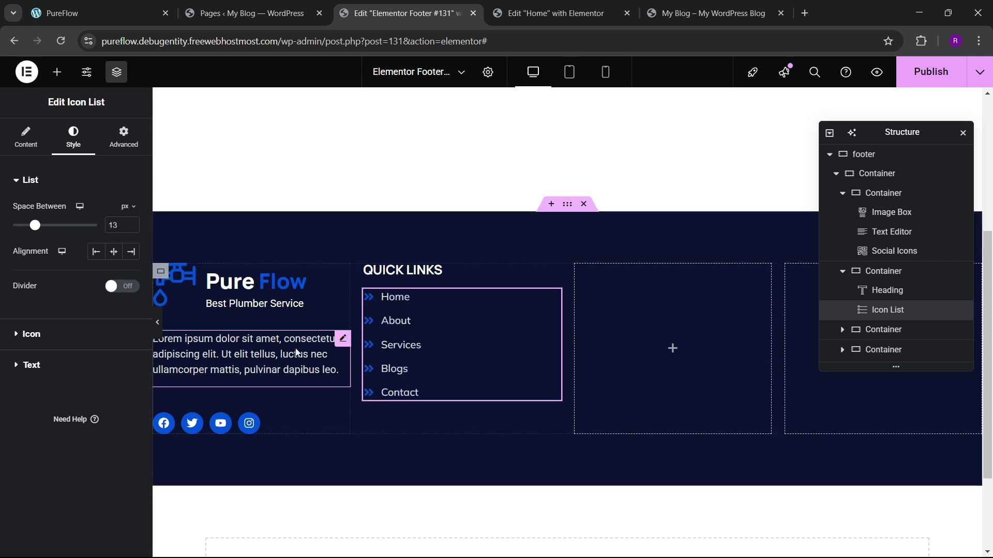
left_click(143, 6)
left_click(404, 13)
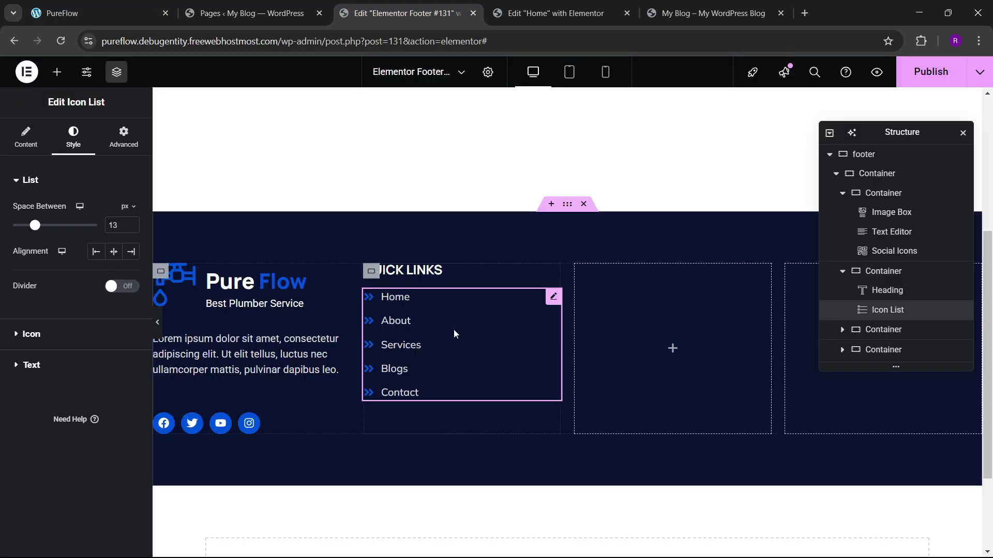
Step: Set the Quick Links container to column direction, centered justify, start-aligned items and 40 px gaps
left_click(372, 274)
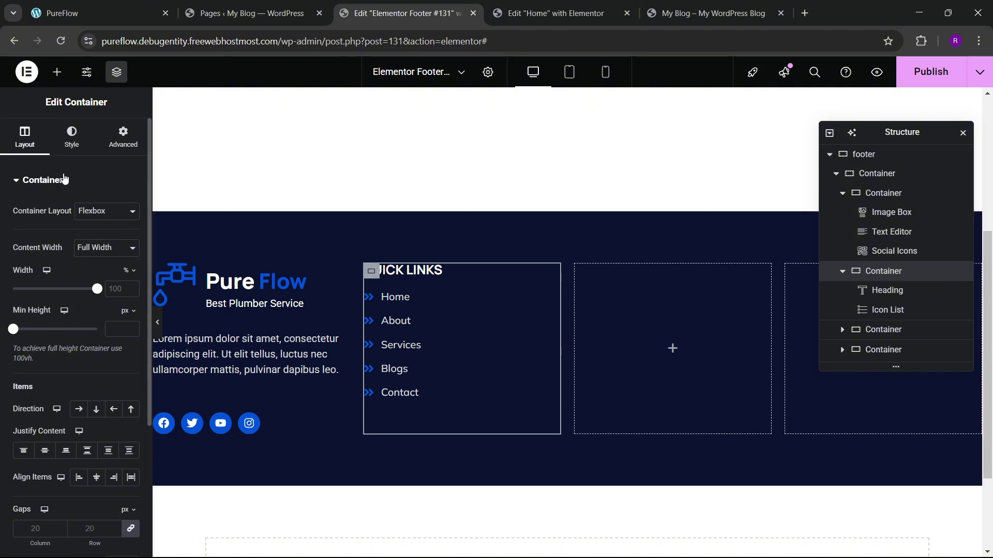
scroll(56, 291, "down", 4)
left_click(96, 222)
left_click(44, 262)
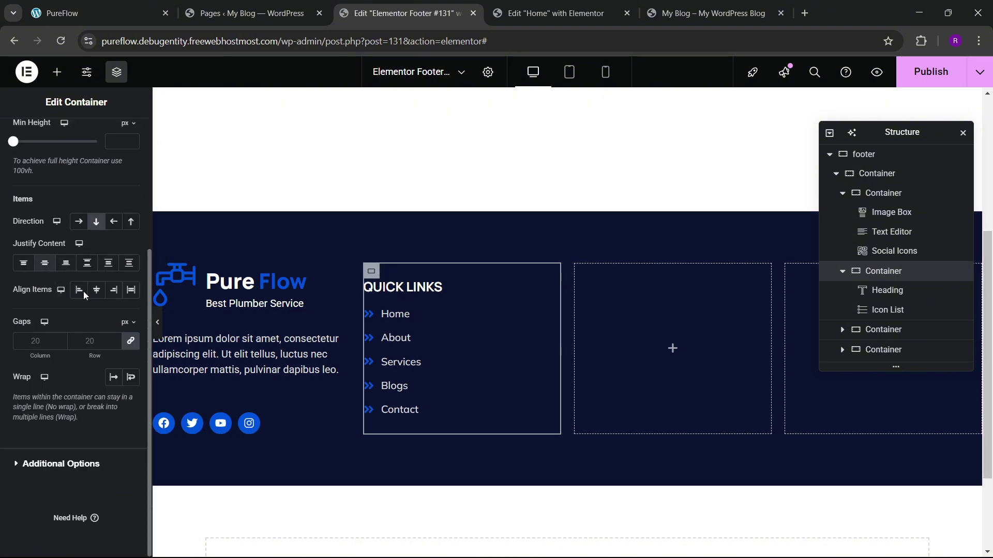
left_click(97, 289)
left_click(79, 290)
left_click(87, 341)
type("30")
key("BackSpace")
key("BackSpace")
type("40")
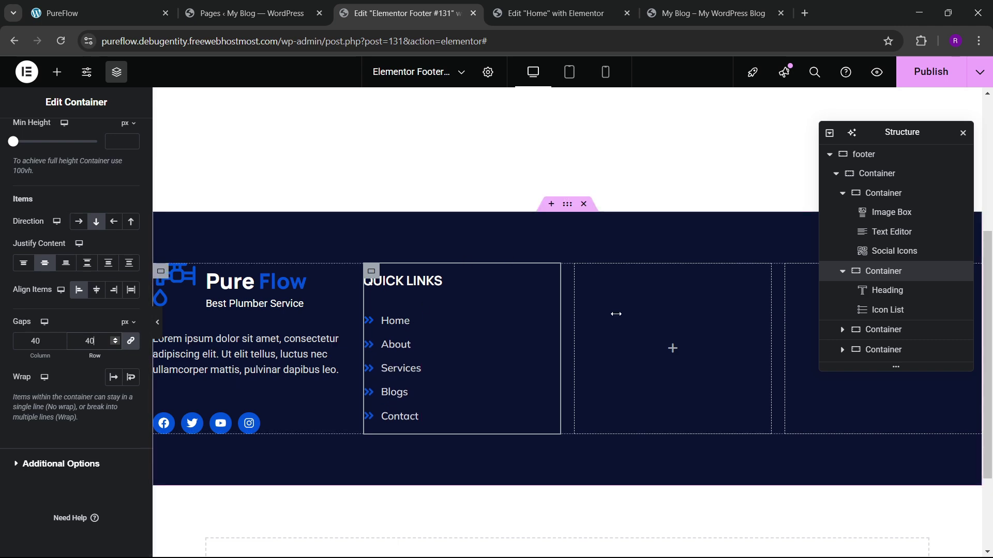
left_click(139, 11)
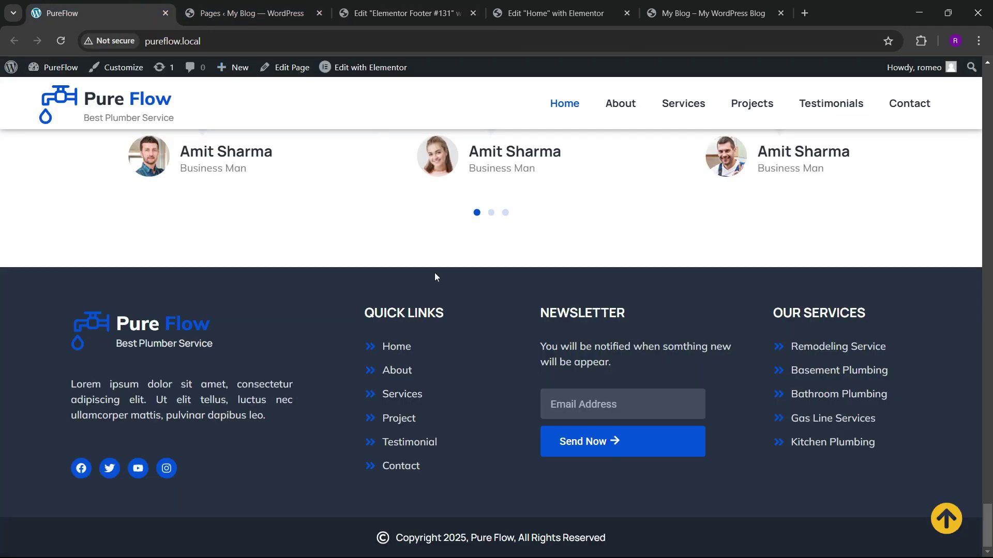
left_click(421, 7)
Step: Delete the two empty column containers from the footer
left_click(842, 271)
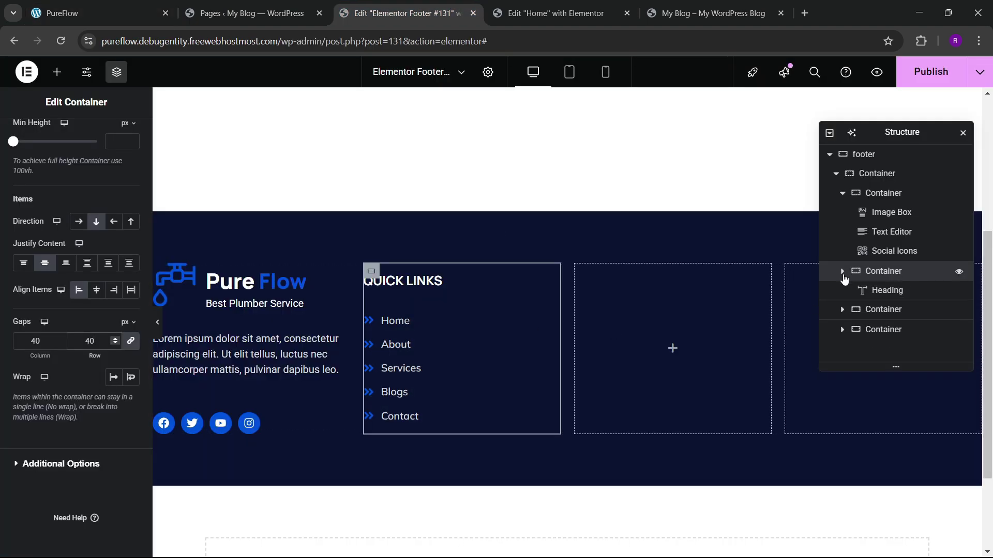
left_click(848, 292)
right_click(848, 292)
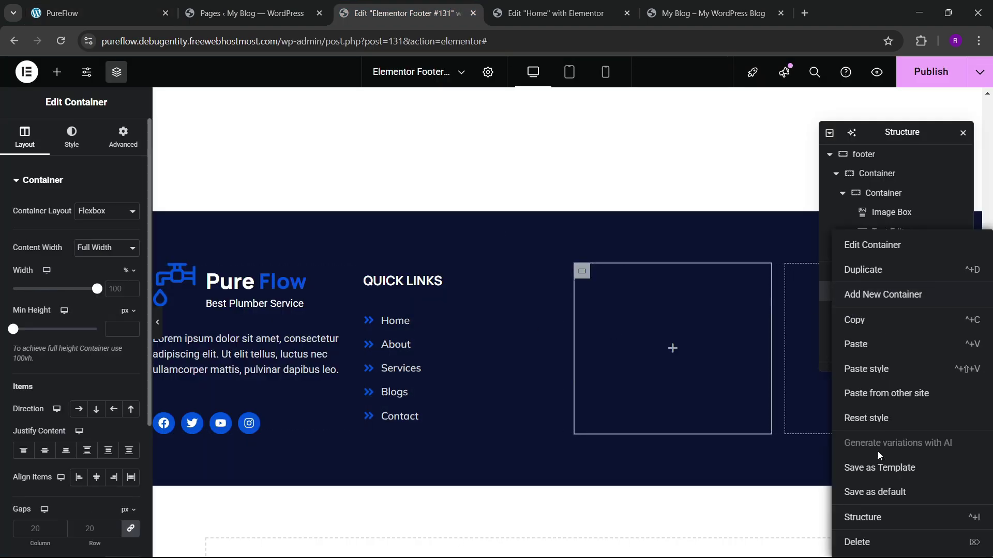
left_click(867, 543)
left_click(824, 291)
right_click(825, 291)
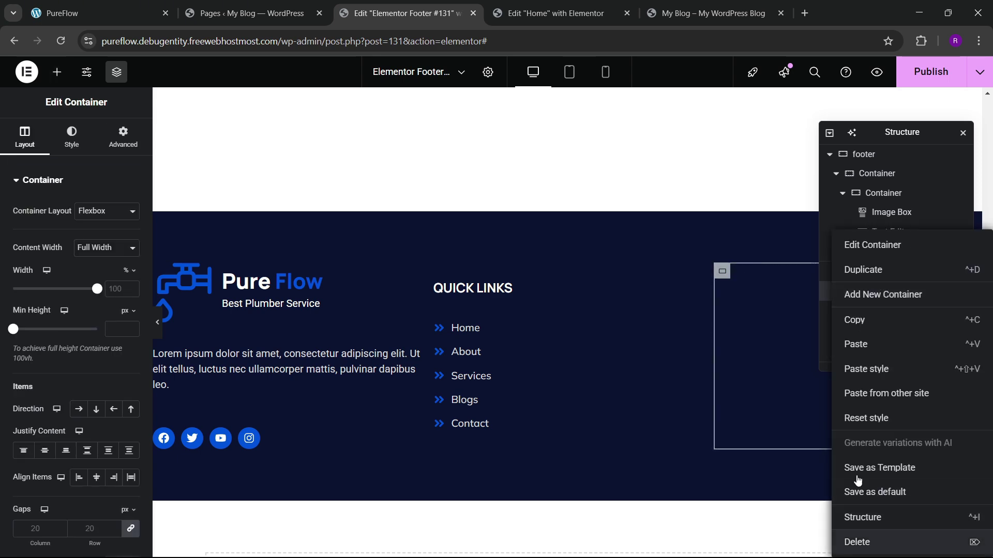
left_click(867, 542)
Step: Duplicate the Quick Links column twice so three copies sit side by side
left_click(884, 271)
right_click(882, 271)
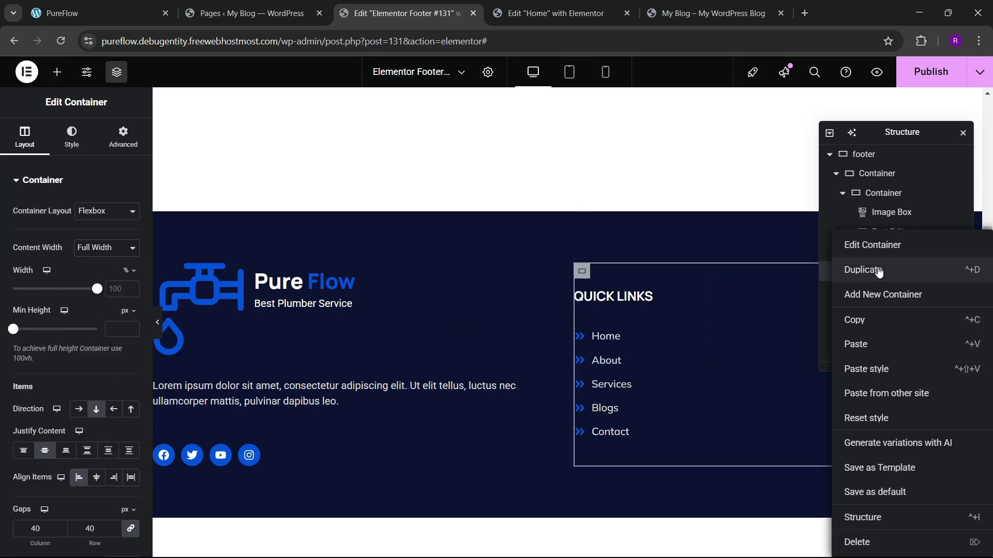
left_click(877, 269)
right_click(876, 291)
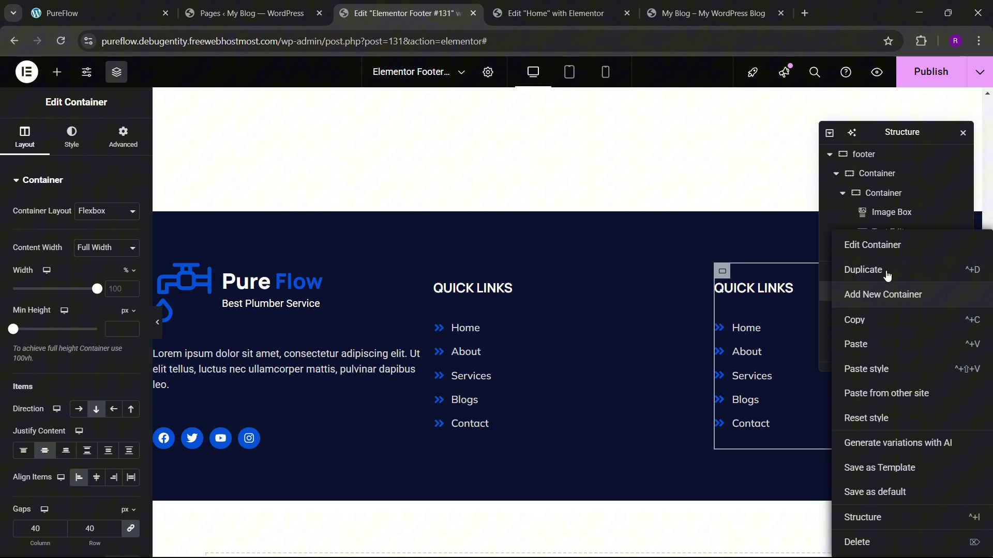
left_click(879, 338)
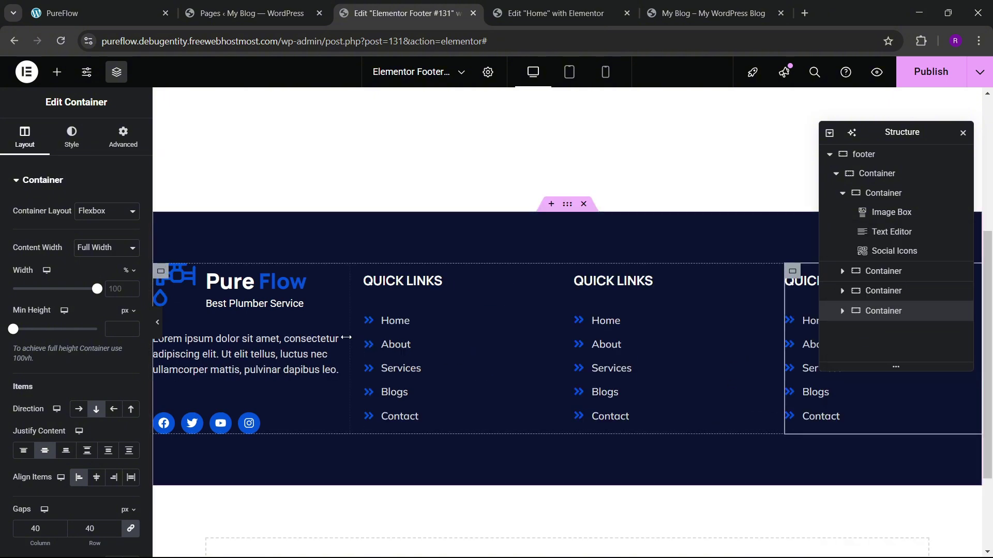
Step: Widen the logo column and set the description text's width to Custom
left_click_drag(349, 337, 429, 333)
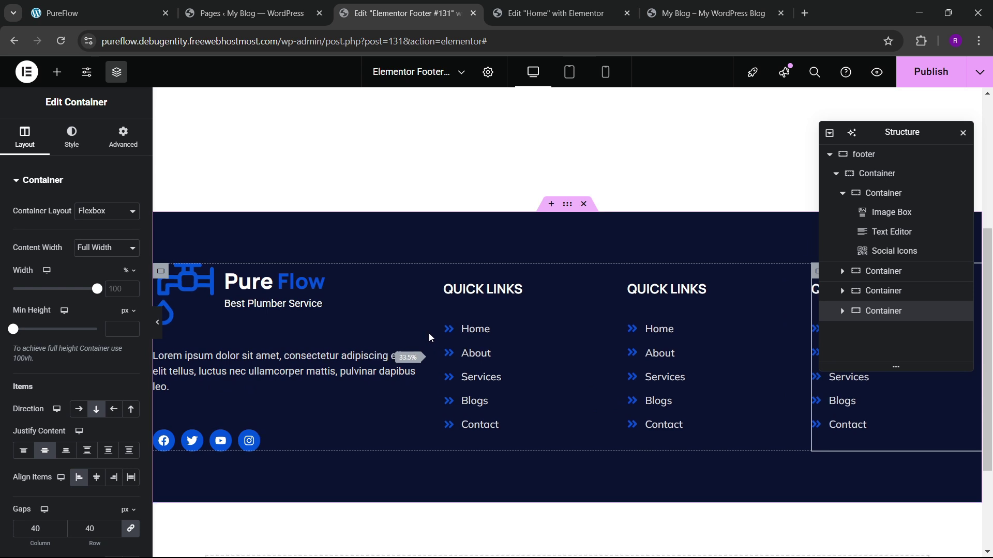
left_click(423, 359)
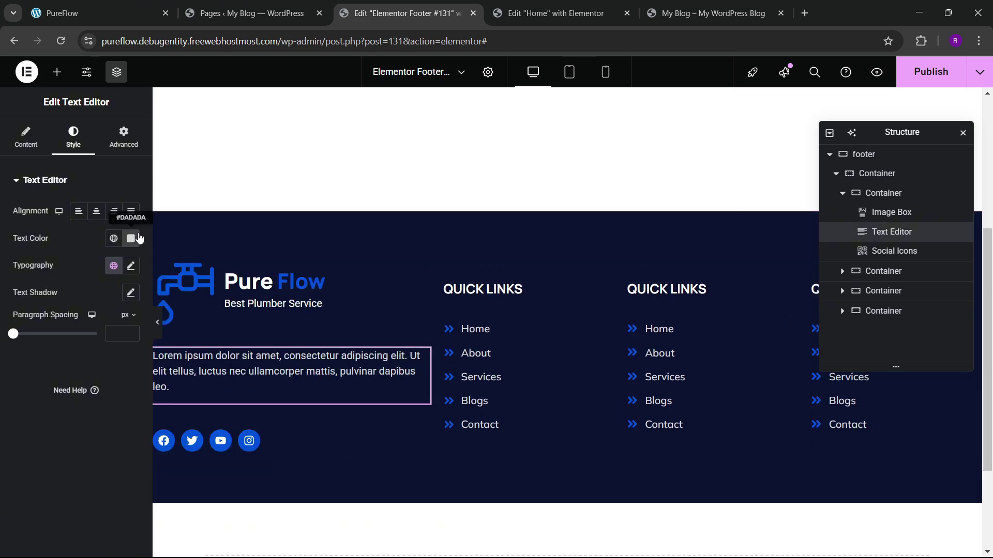
left_click(125, 138)
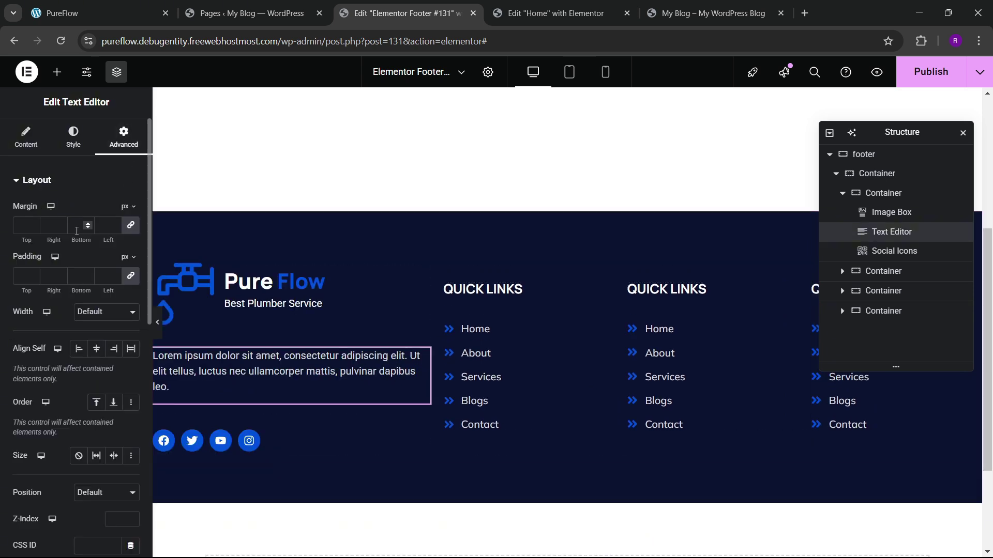
left_click(106, 312)
left_click(100, 373)
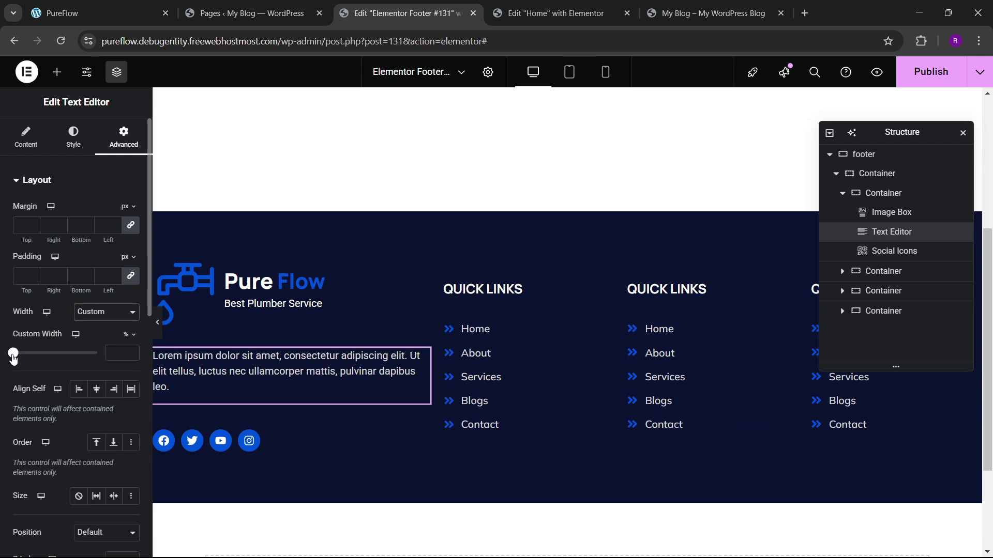
Step: Set the description text to 85% width, widen the logo column, and start-justify the first Quick Links column
left_click_drag(14, 356, 84, 354)
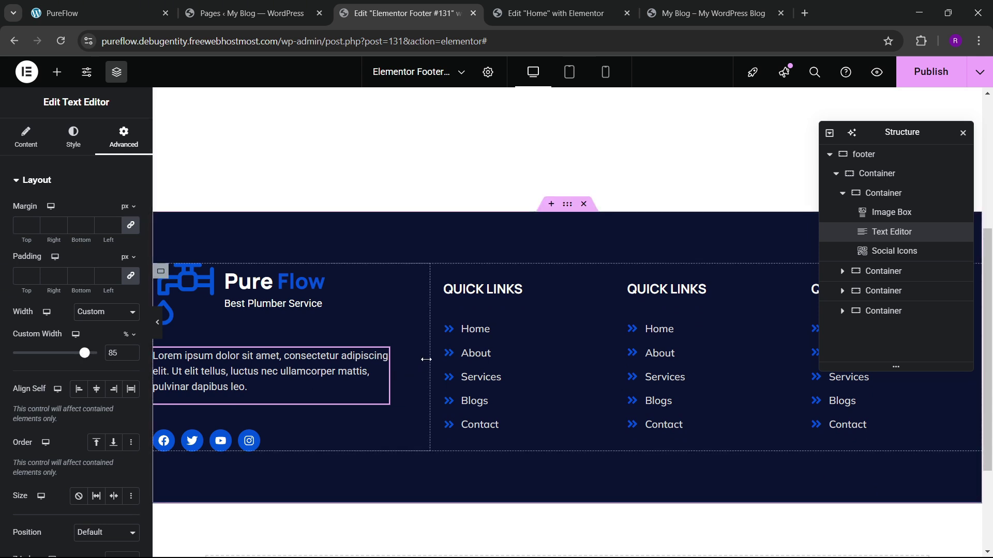
left_click_drag(432, 358, 454, 356)
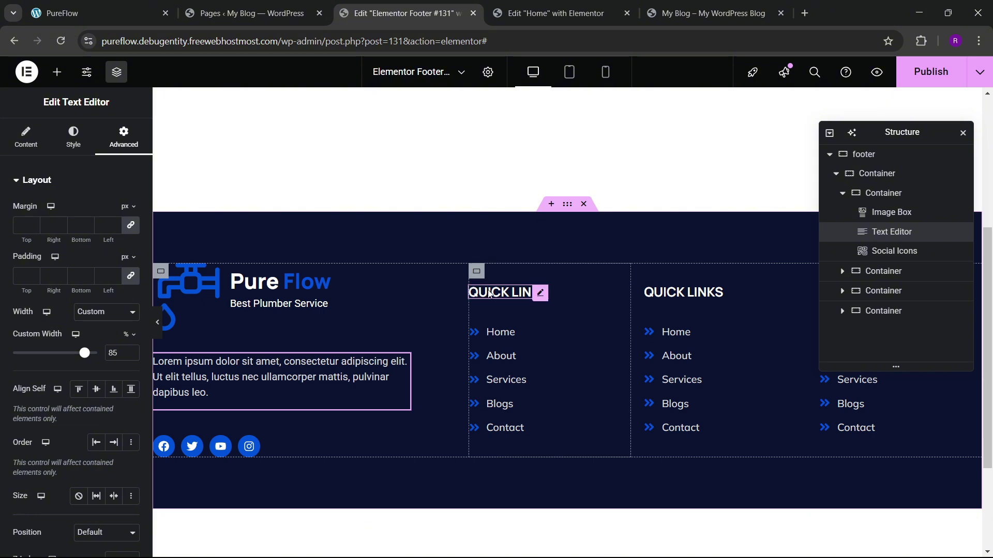
left_click(476, 272)
scroll(88, 336, "down", 2)
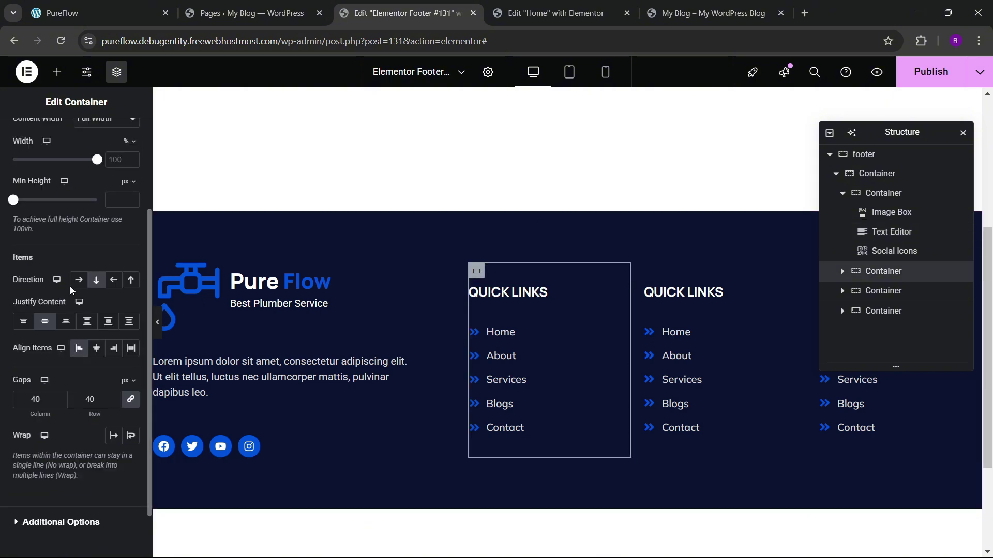
left_click(23, 321)
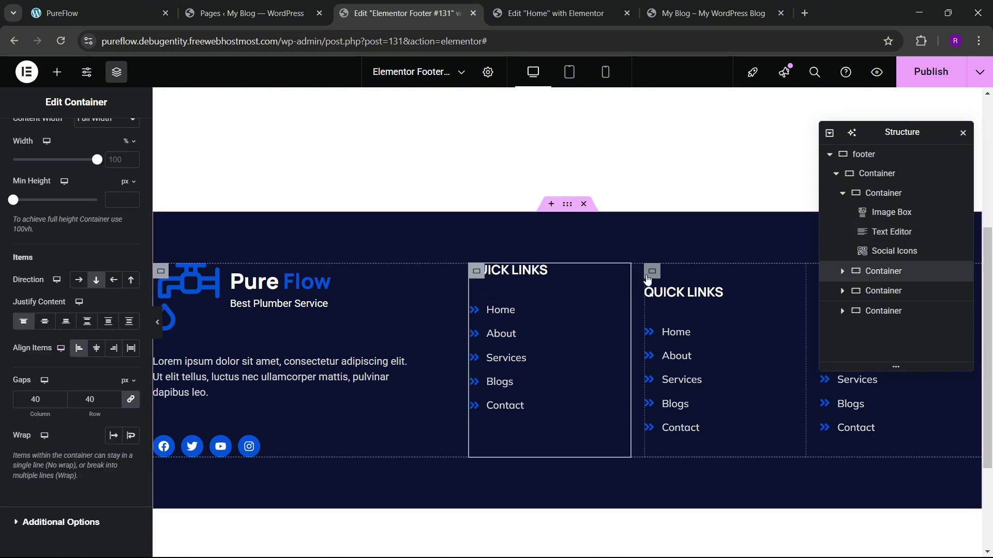
Step: Start-justify the second and third Quick Links columns and publish the footer
left_click(652, 271)
scroll(77, 321, "down", 2)
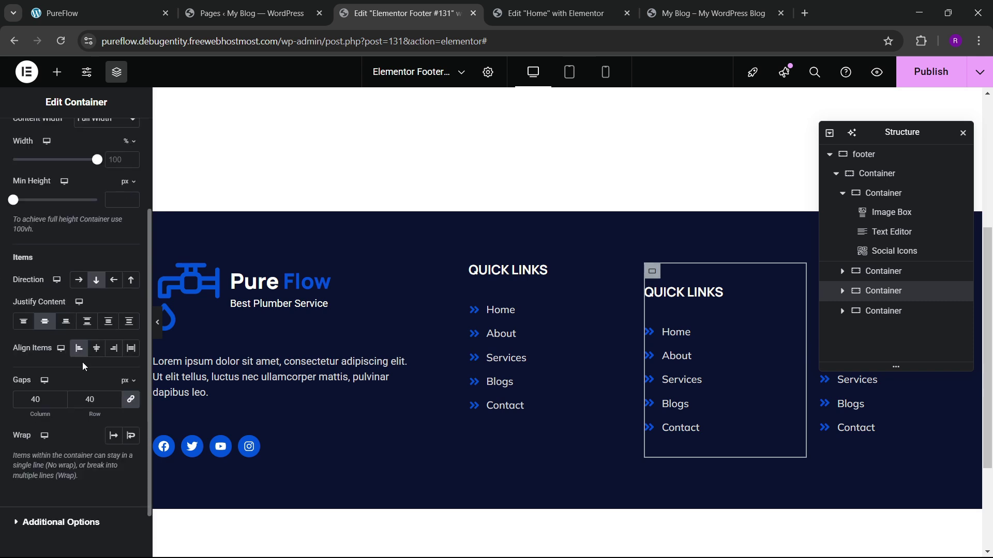
left_click(24, 321)
left_click_drag(874, 133, 520, 202)
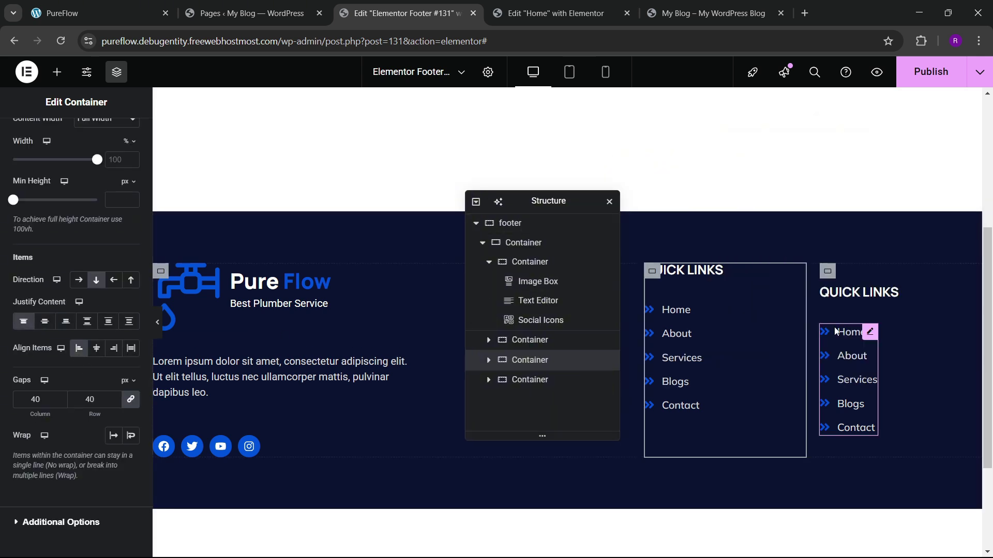
left_click(822, 269)
scroll(60, 310, "down", 2)
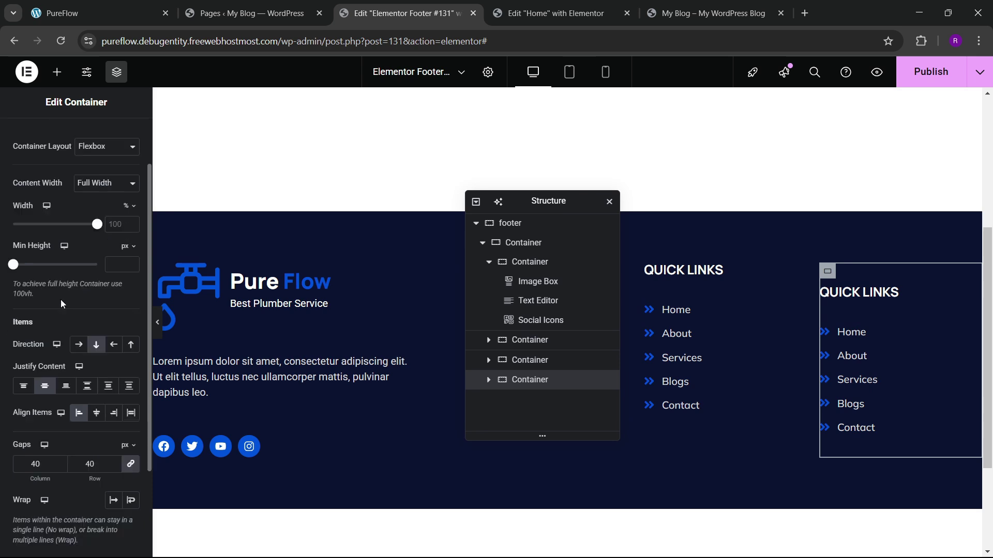
left_click(23, 321)
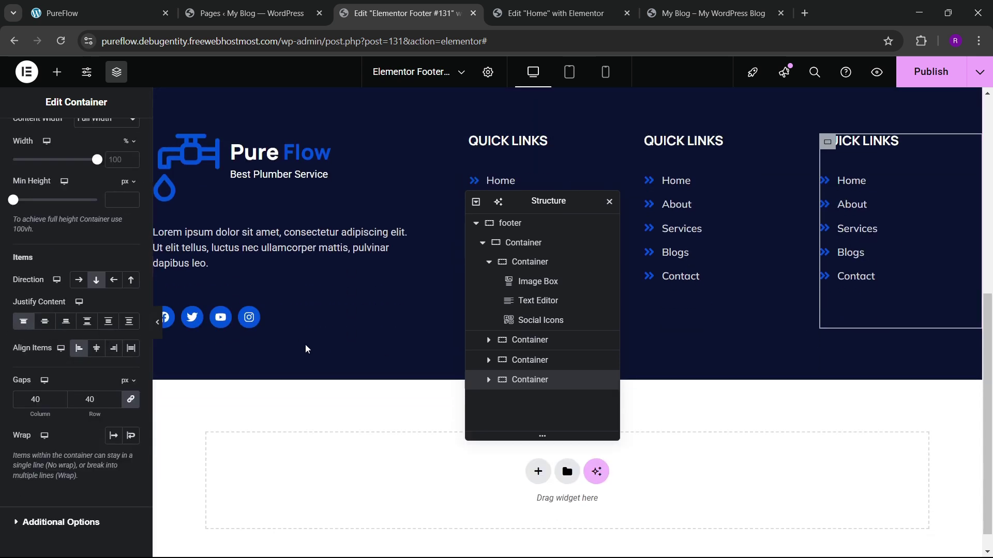
left_click(912, 74)
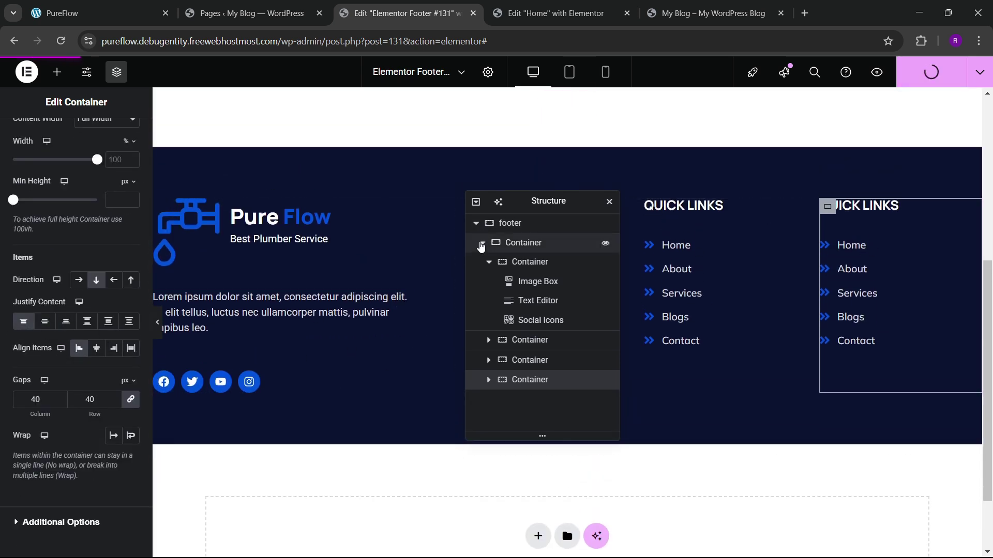
Step: Reload the live blog to see the new footer, then compare the PureFlow reference footer's newsletter text
left_click(718, 4)
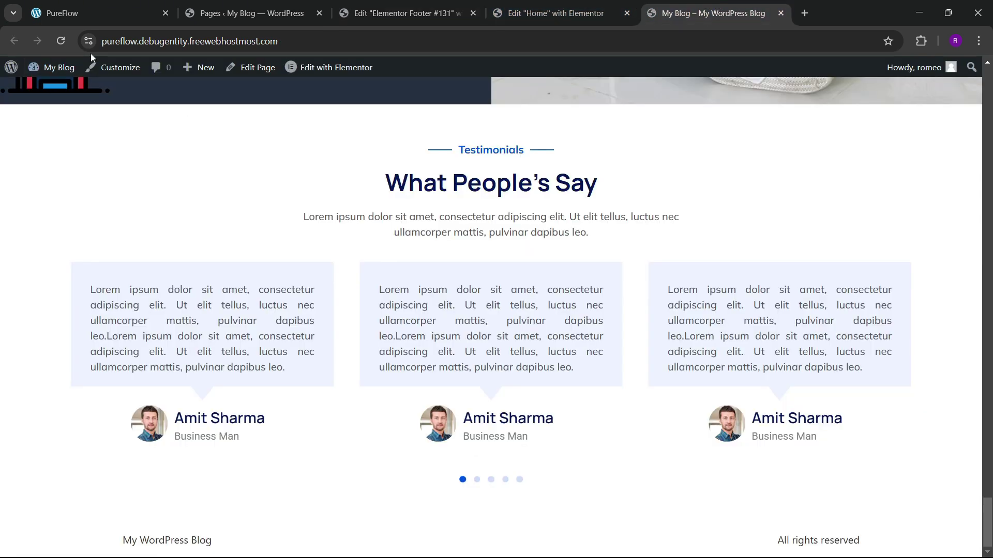
left_click(61, 41)
scroll(406, 283, "down", 5)
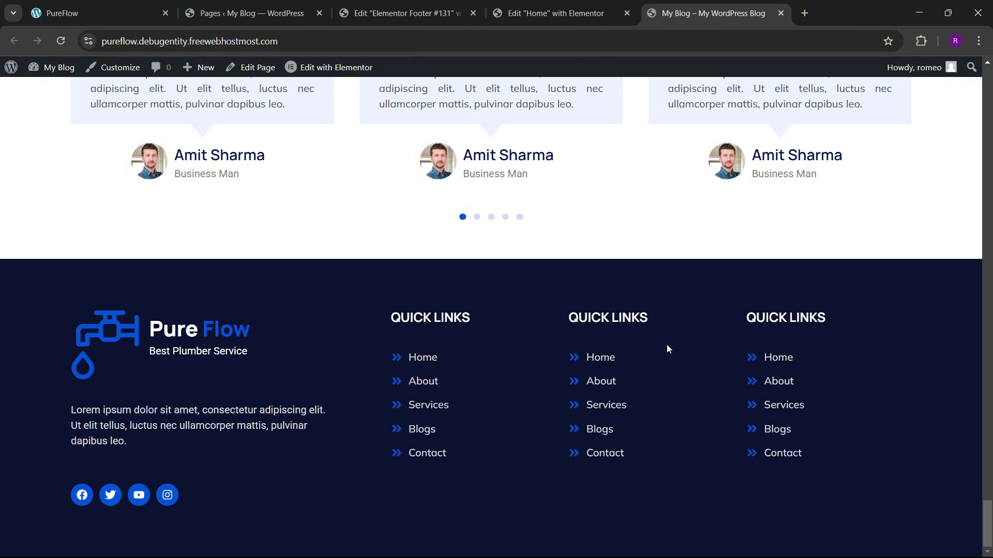
left_click(154, 5)
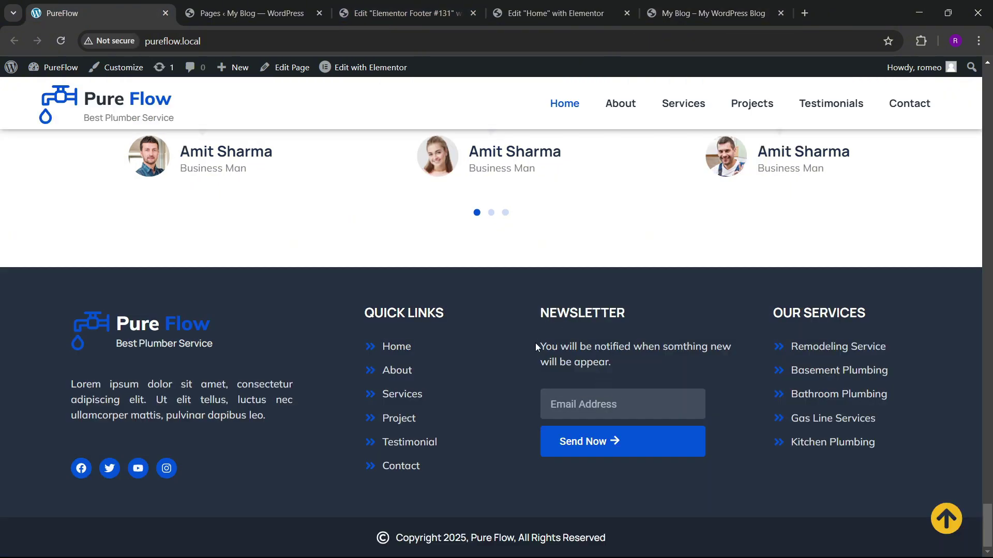
left_click_drag(537, 346, 630, 363)
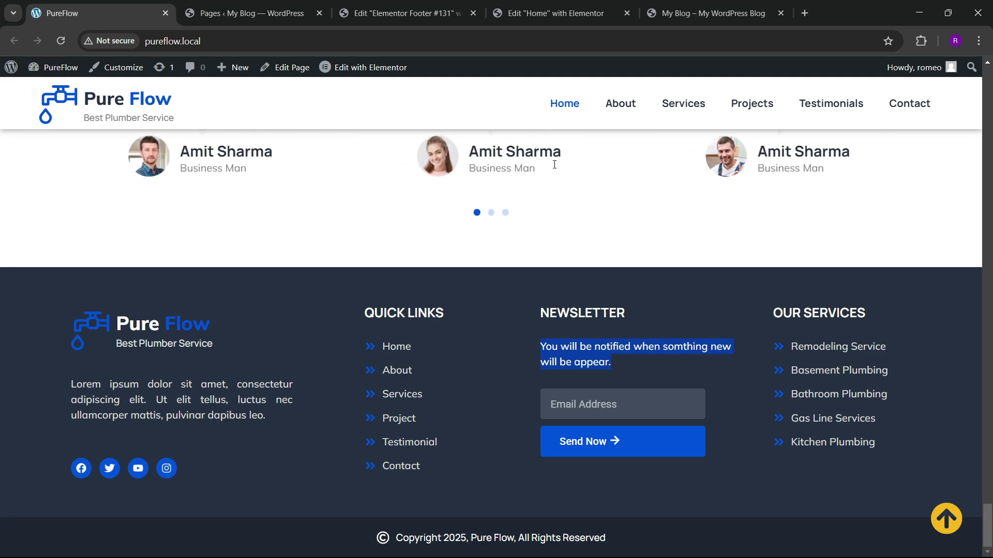
left_click(406, 13)
Step: Delete the middle column's link list and paste a copy of the description text under its heading
left_click_drag(554, 204, 432, 225)
right_click(693, 241)
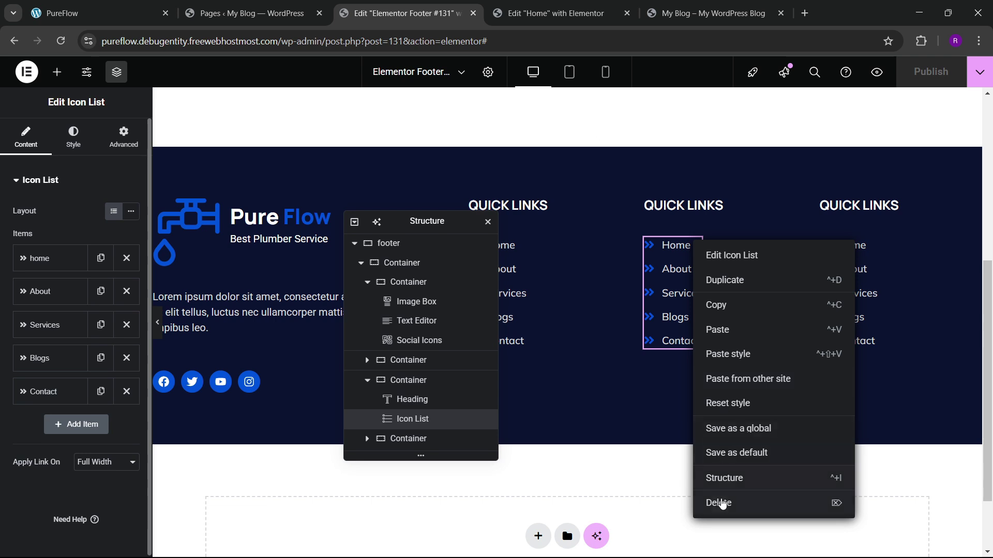
left_click(722, 505)
right_click(264, 321)
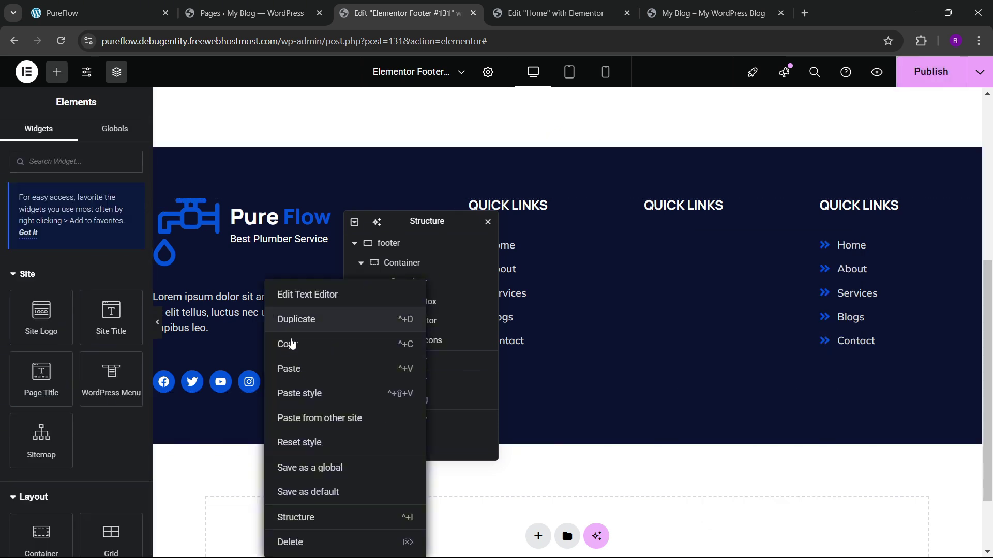
left_click(292, 344)
right_click(691, 214)
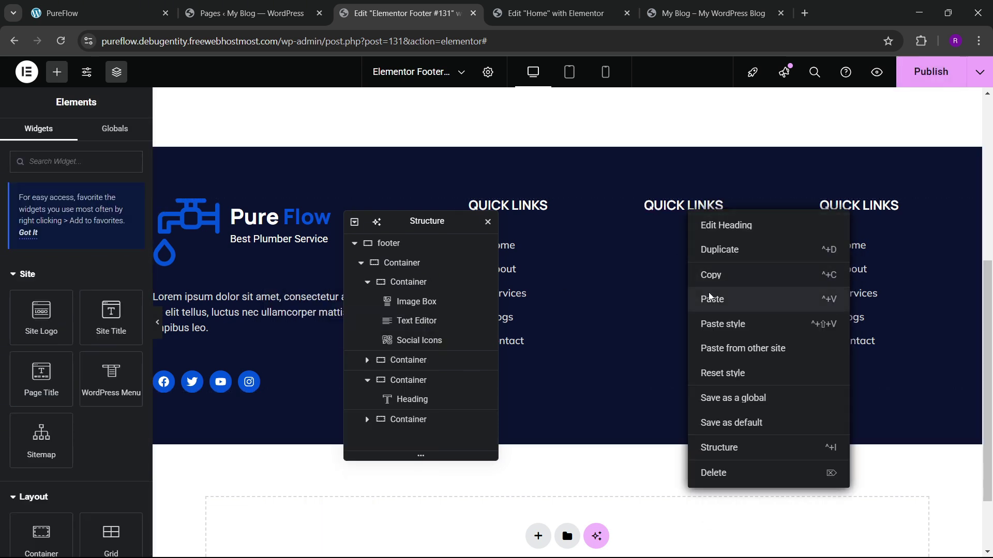
left_click(711, 299)
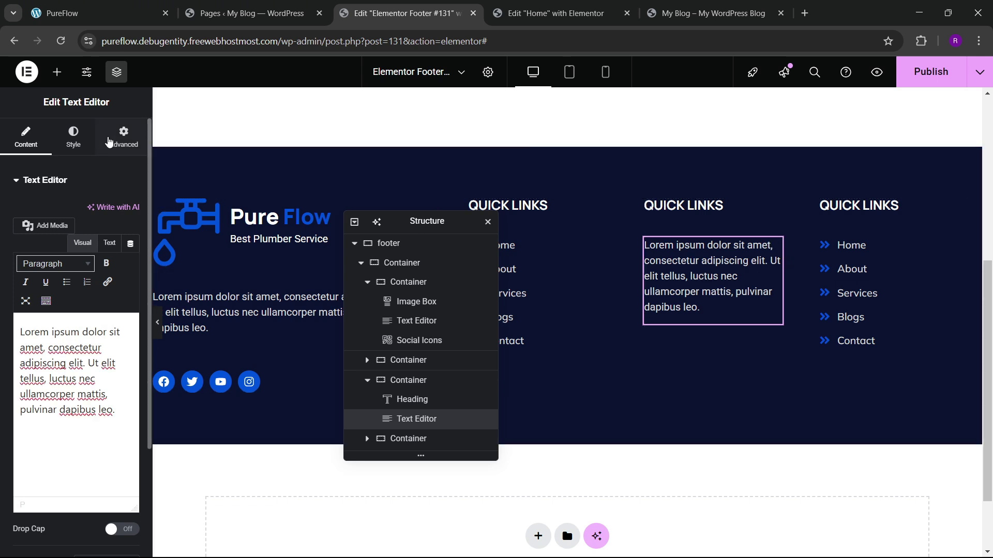
Step: Set the pasted text block's width to Full Width
left_click(108, 142)
left_click(108, 317)
left_click(106, 344)
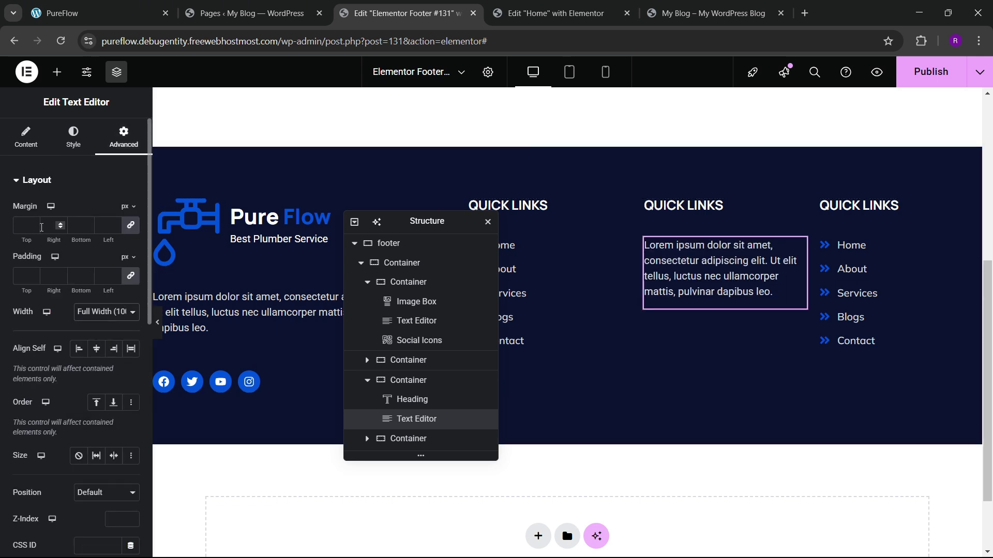
Step: Replace the Lorem ipsum text with the newsletter sentence copied from the live site
left_click(26, 137)
left_click(107, 243)
key("ctrl+a")
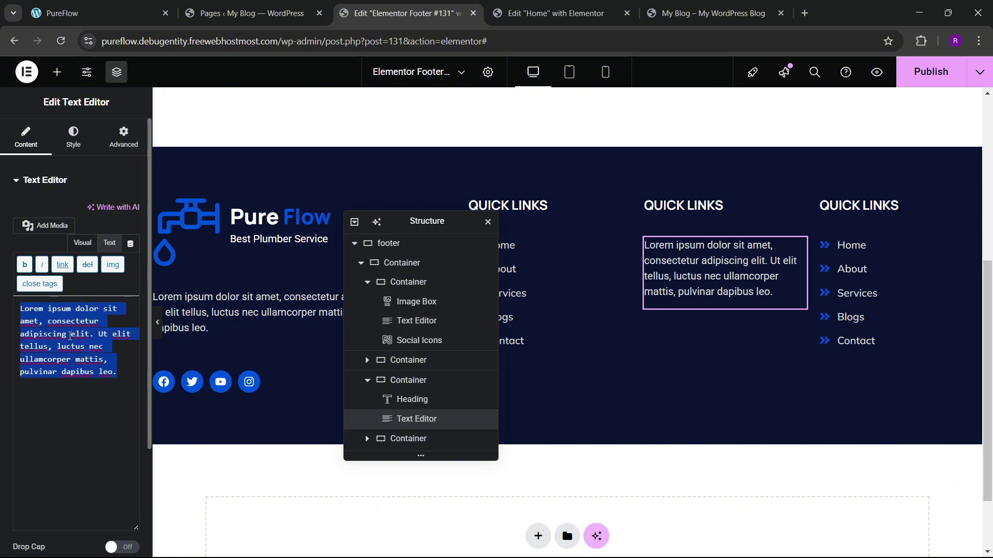
key("ctrl+v")
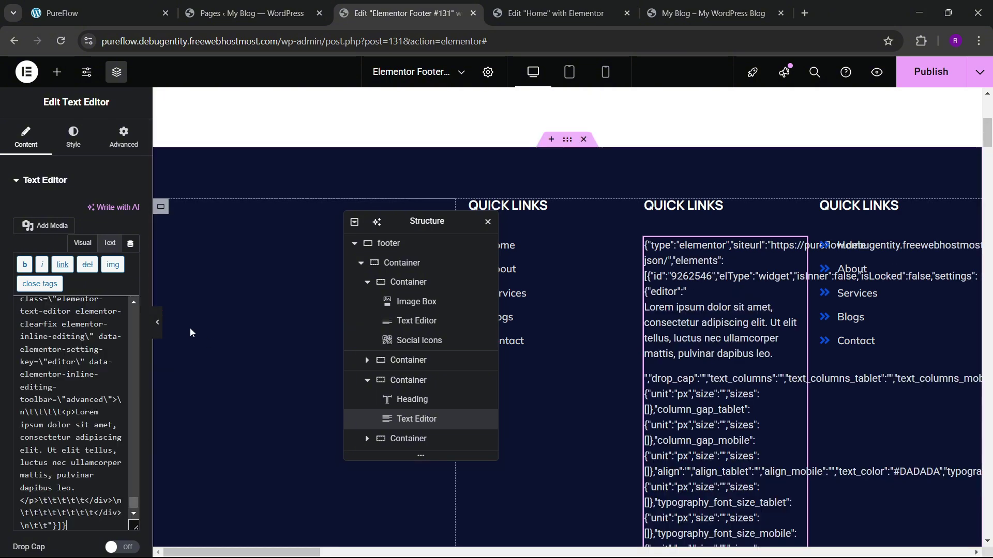
key("ctrl+z")
key("ctrl+1")
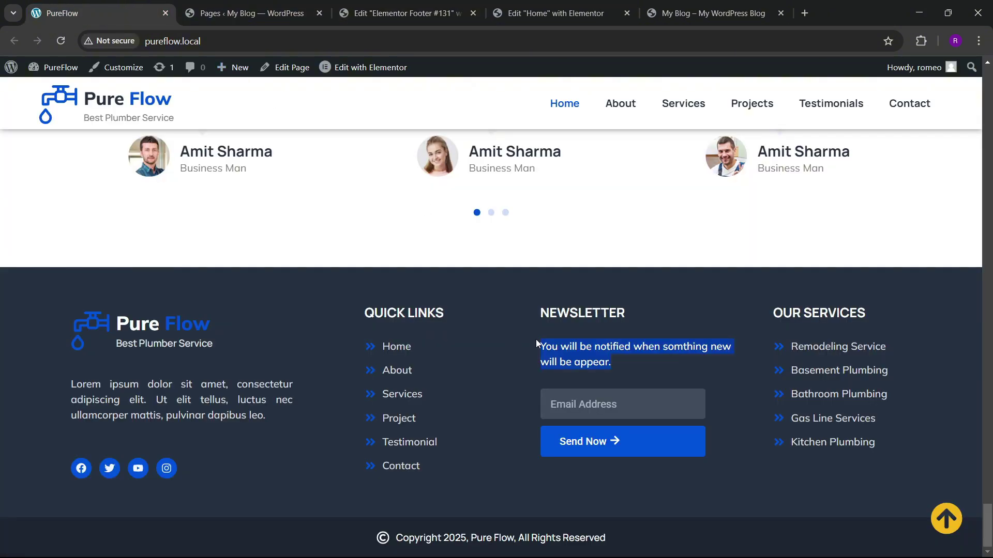
left_click_drag(536, 343, 610, 361)
key("ctrl+4")
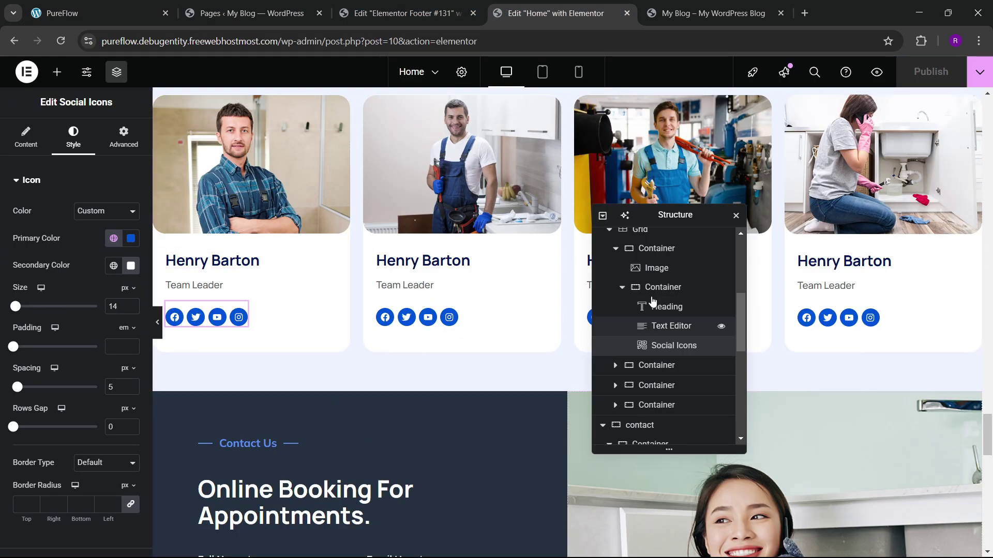
key("ctrl+3")
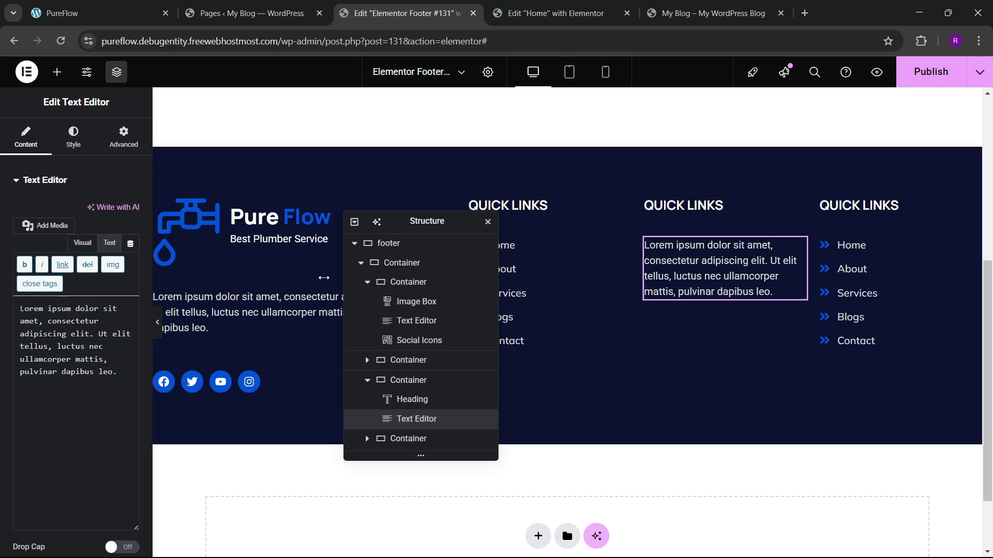
left_click(88, 355)
key("ctrl+a")
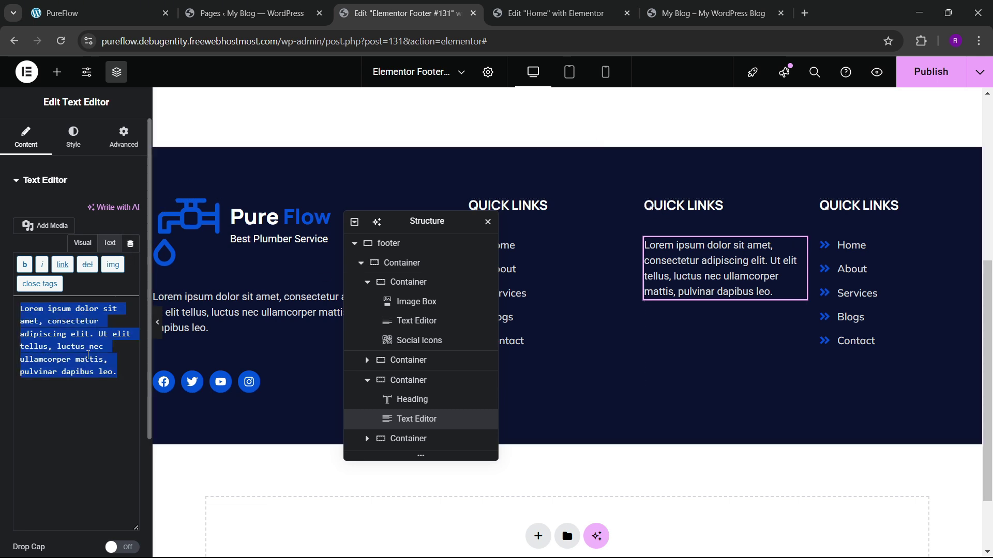
key("ctrl+v")
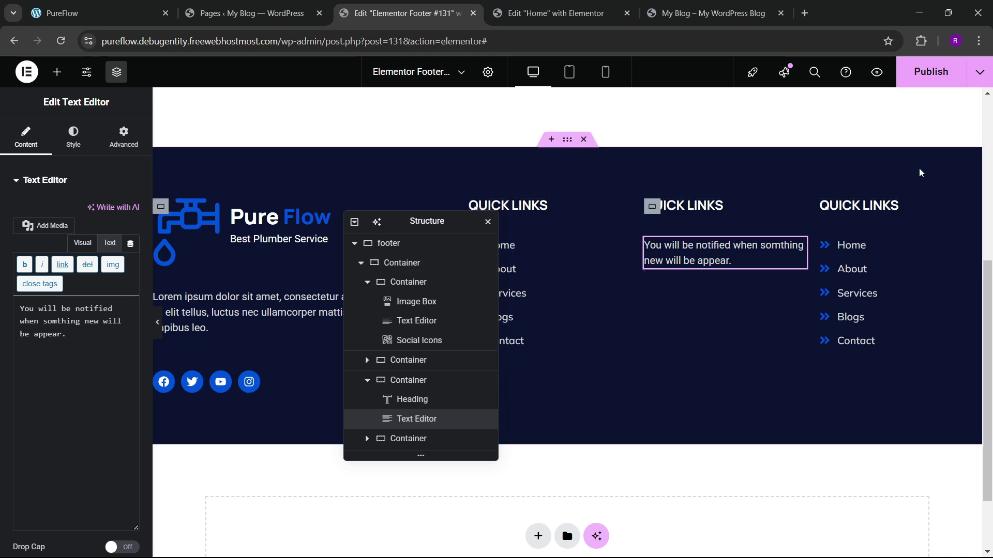
Step: Publish the footer and check the result on the live site
left_click(930, 72)
left_click(153, 7)
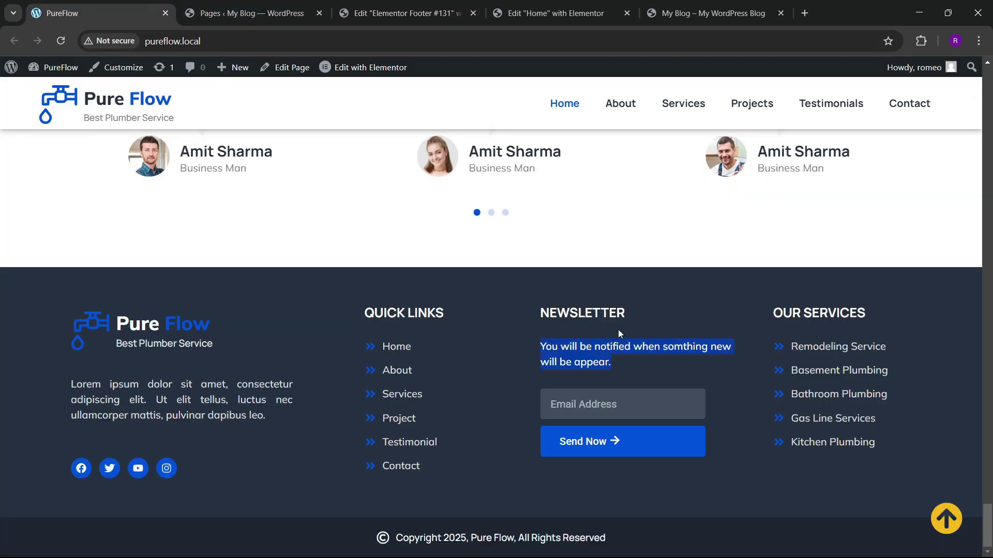
left_click(618, 360)
left_click(403, 13)
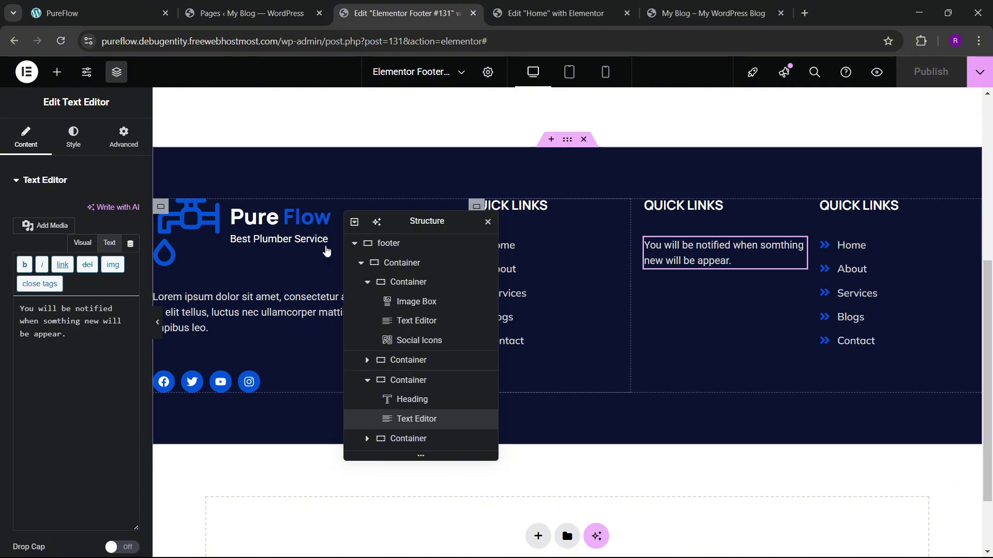
Step: Add a Form widget below the newsletter sentence with only a medium-size, unlabelled Email field
left_click(56, 72)
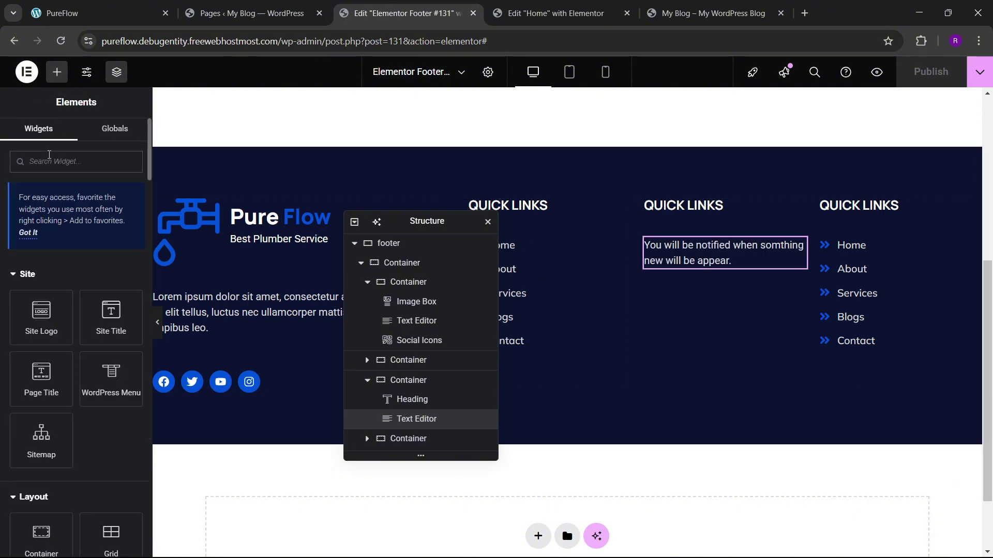
type("form")
left_click_drag(41, 287, 702, 264)
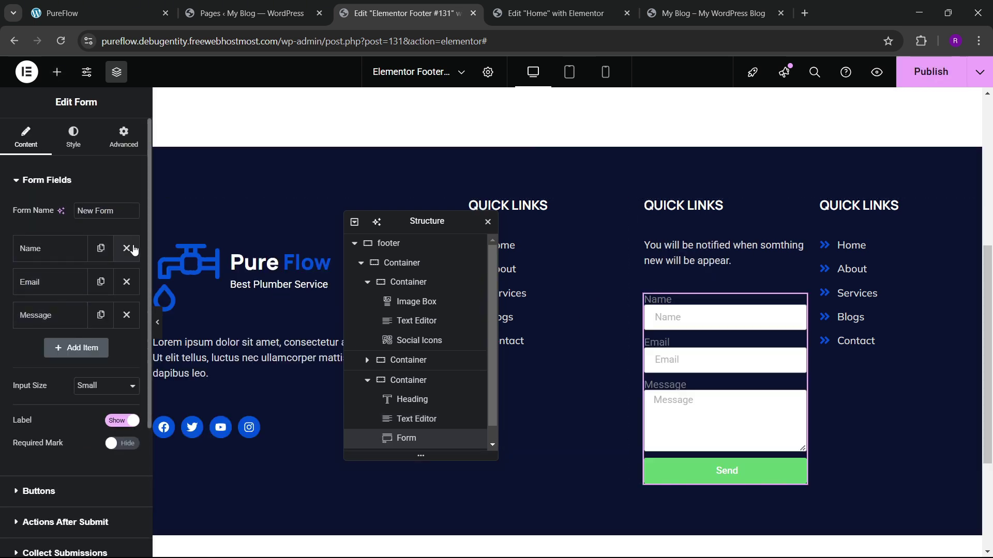
left_click(126, 248)
left_click(126, 282)
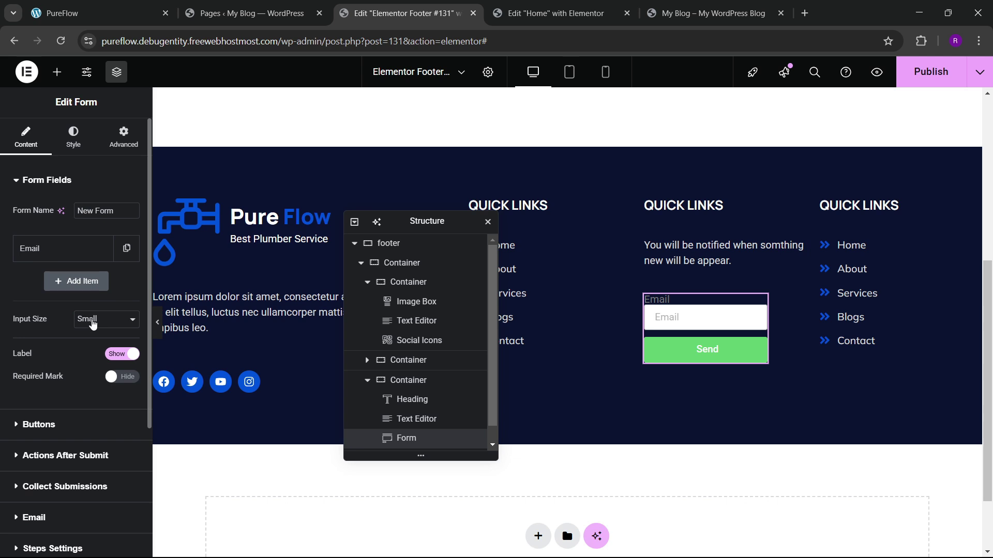
left_click(93, 324)
left_click(86, 369)
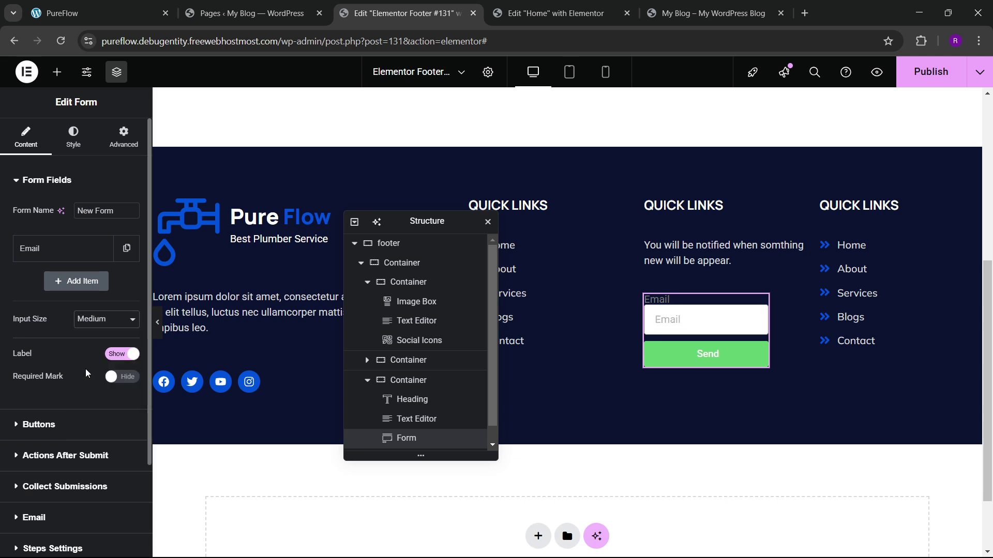
left_click(124, 355)
Step: Label the submit button 'Subscribe' with a right-arrow icon positioned after the text
left_click(56, 403)
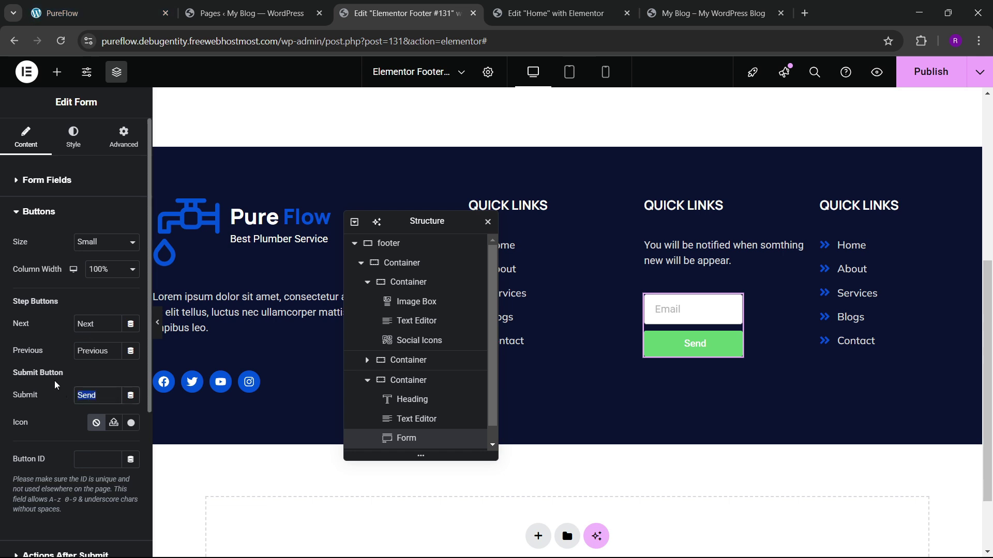
type("Subscribe")
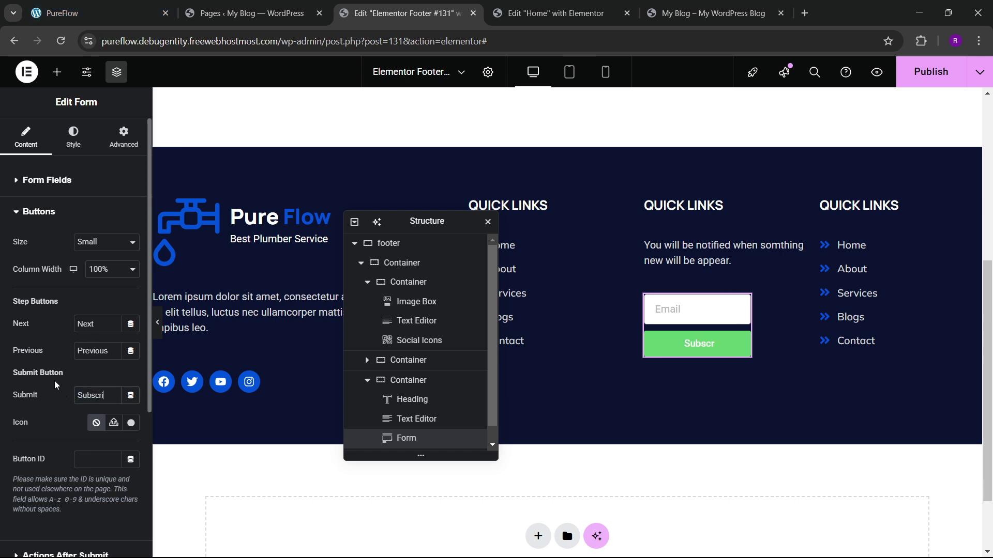
left_click(114, 422)
left_click(420, 126)
type("arr")
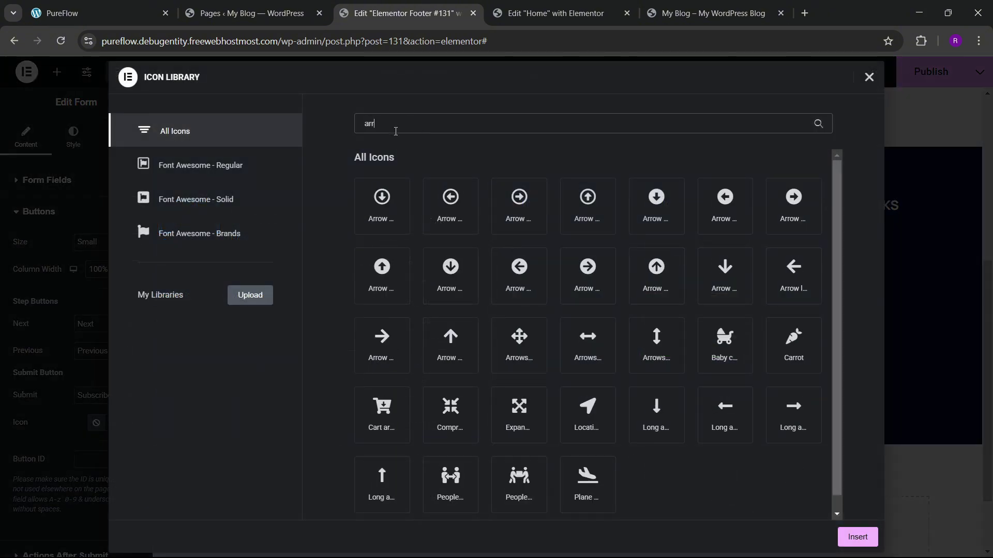
type("ow")
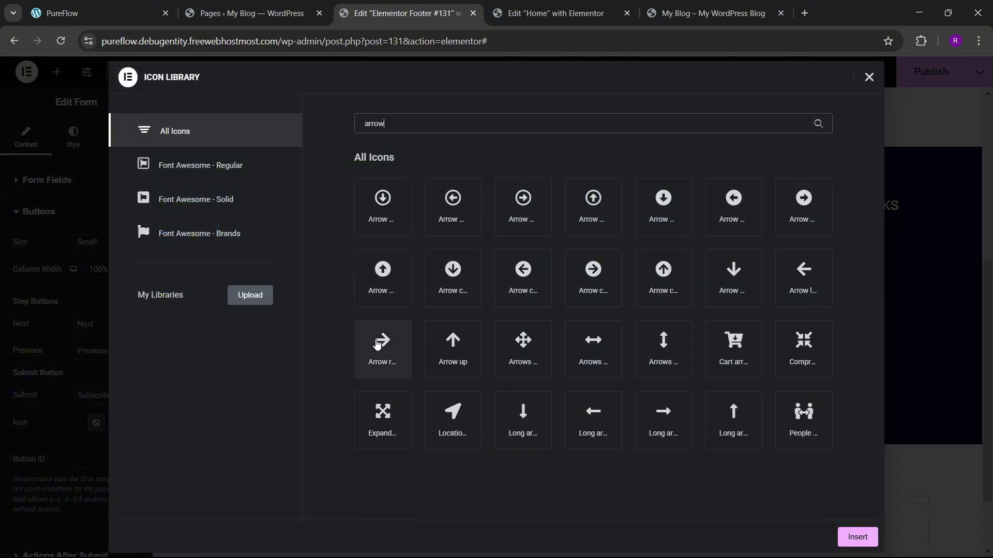
left_click(385, 342)
left_click(857, 538)
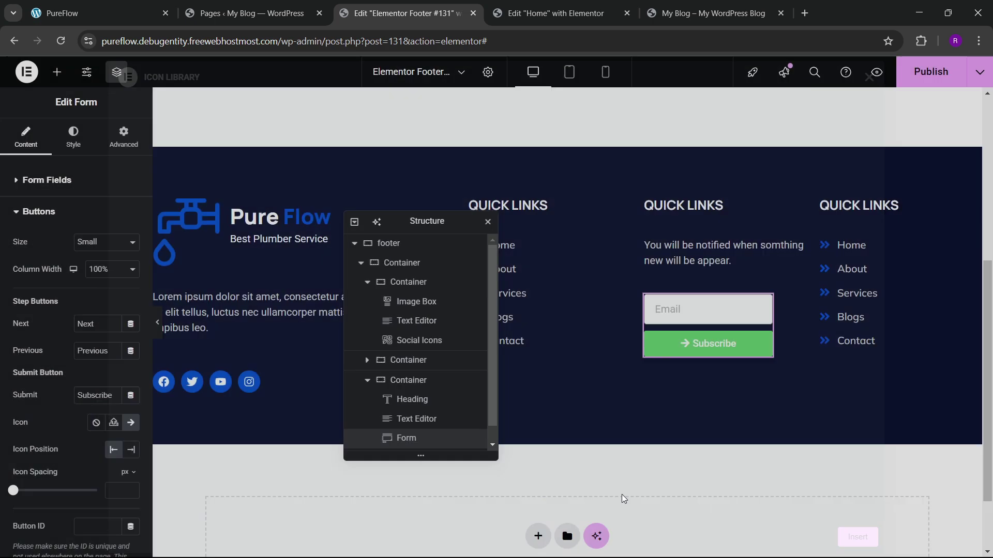
left_click(132, 452)
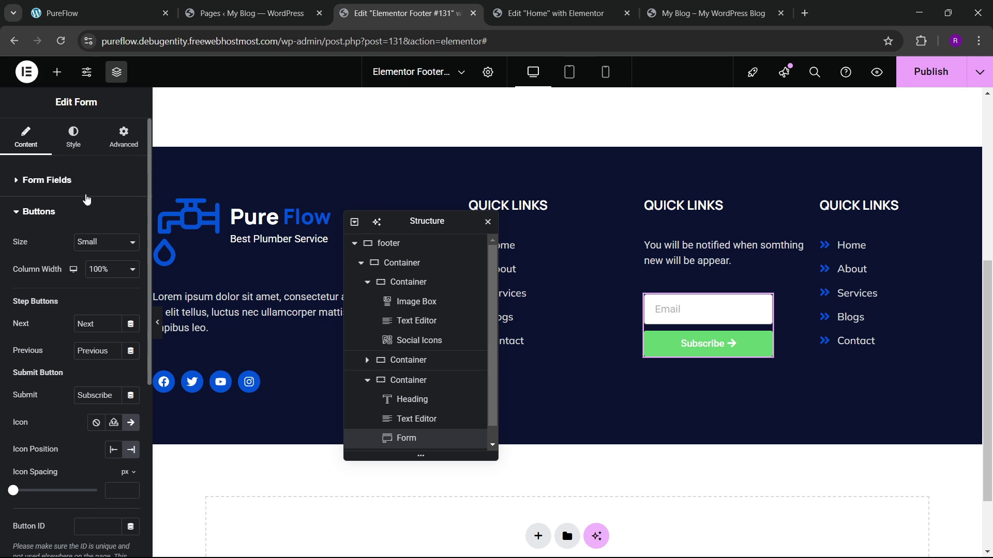
Step: Set the form's rows gap to 10 in its Style settings
left_click(73, 139)
scroll(93, 311, "down", 5)
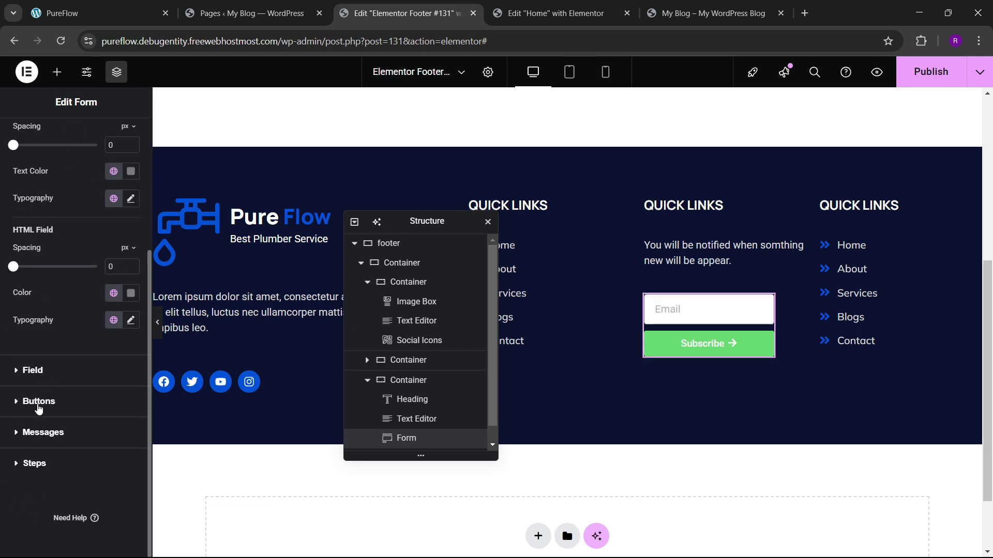
left_click(39, 339)
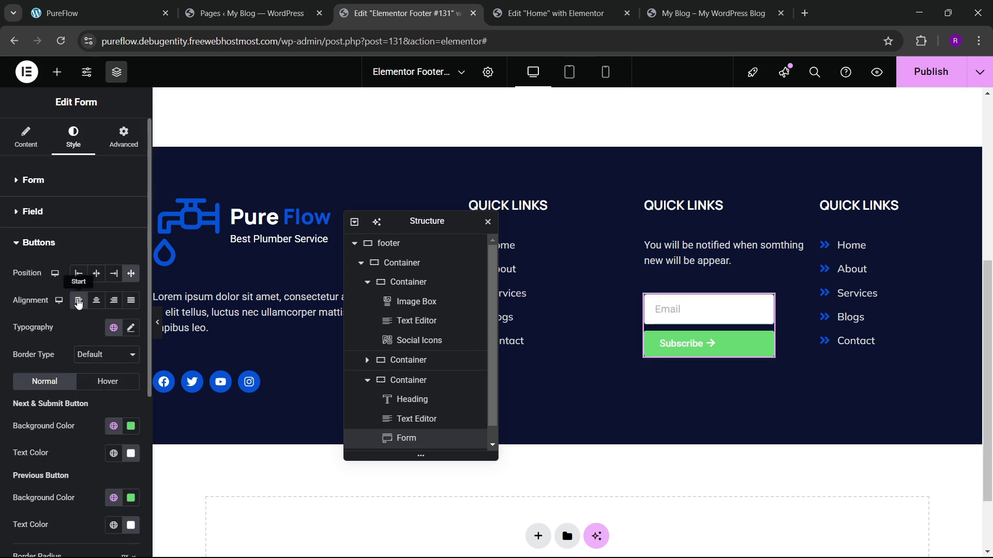
left_click(140, 6)
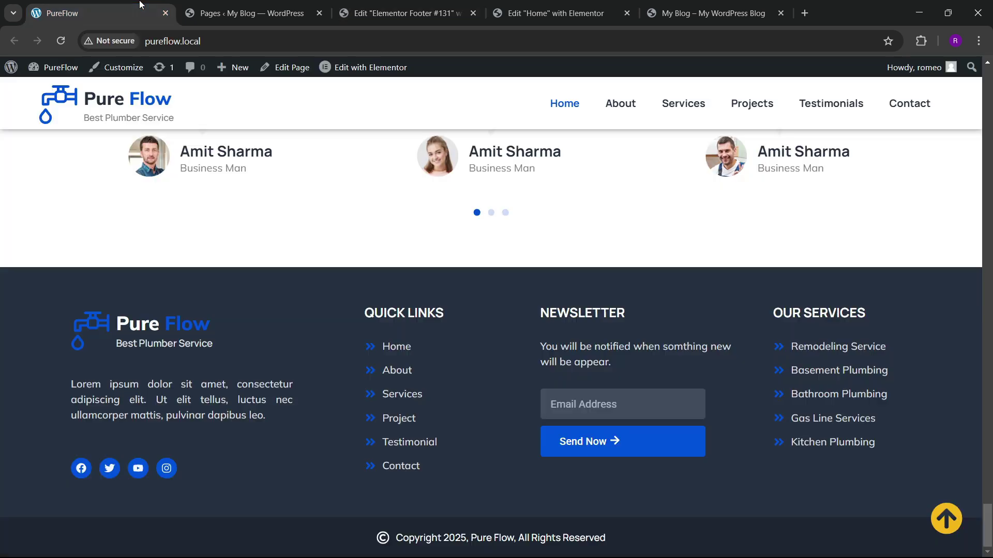
left_click(403, 13)
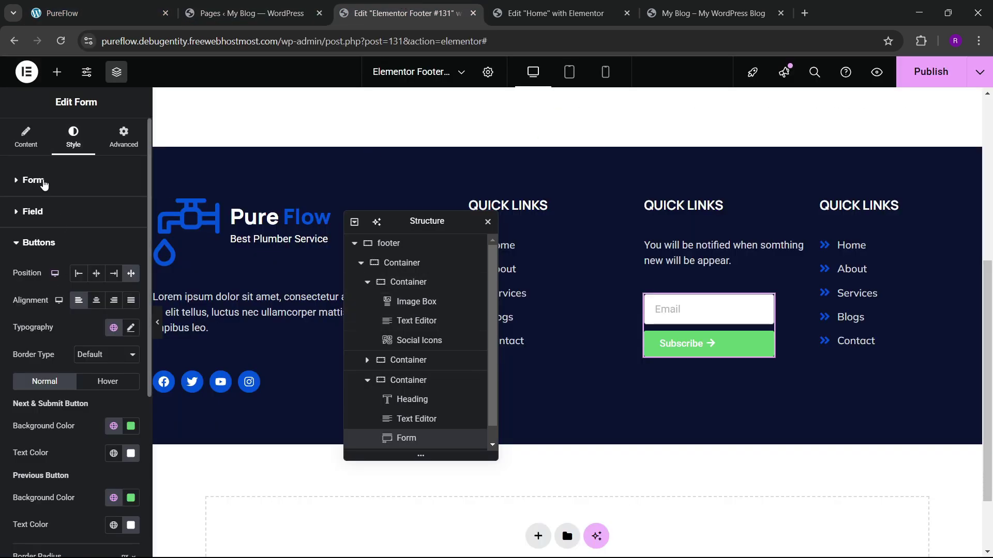
left_click(43, 182)
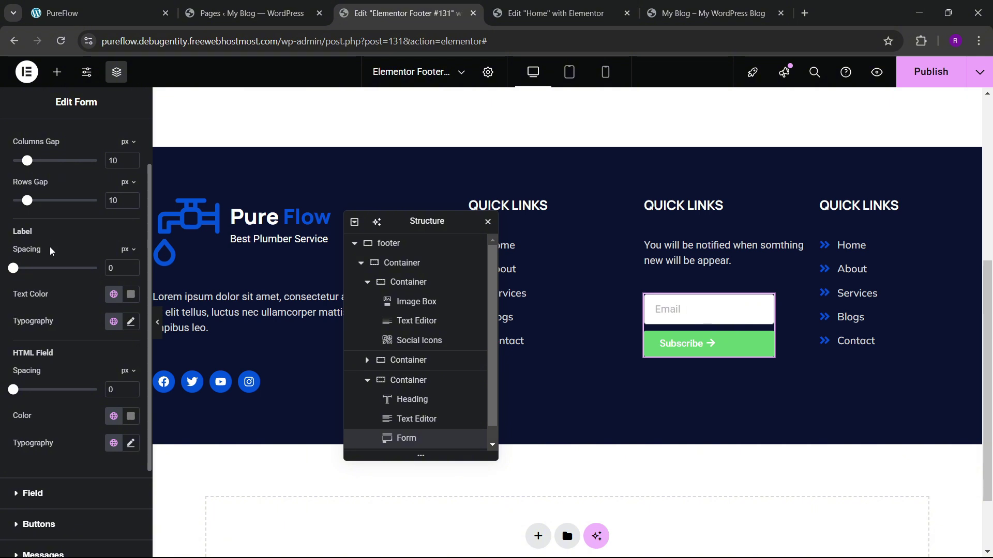
double_click(114, 200)
type("20")
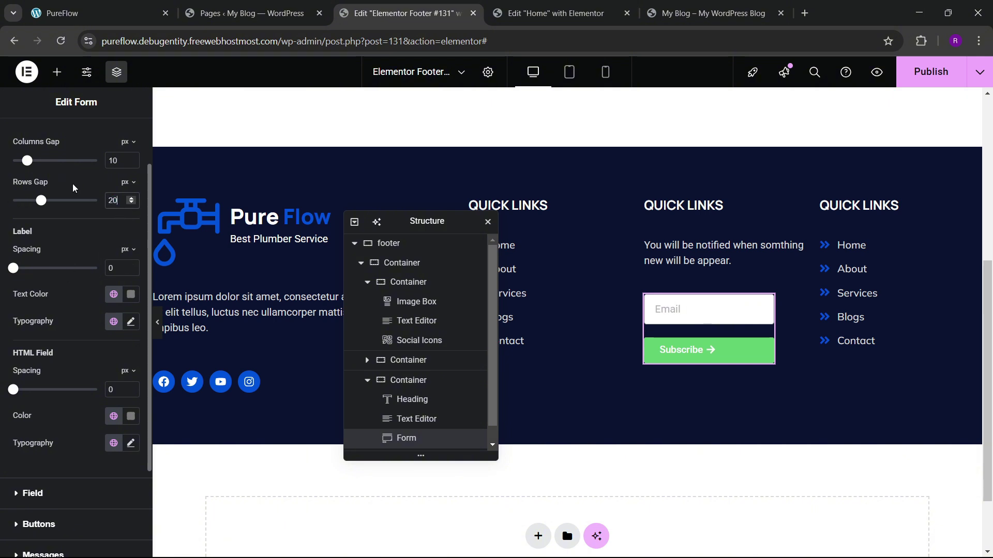
key("BackSpace")
key("BackSpace")
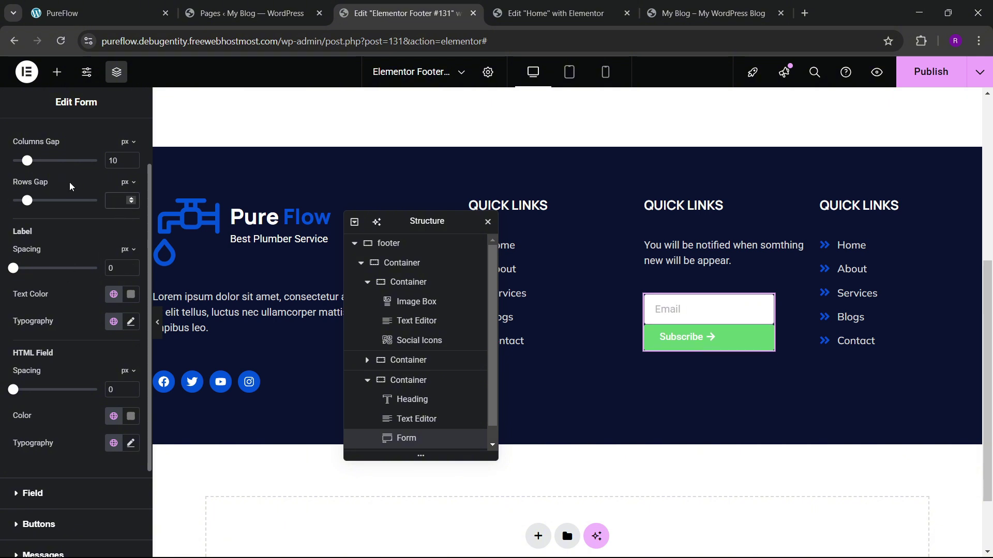
type("10")
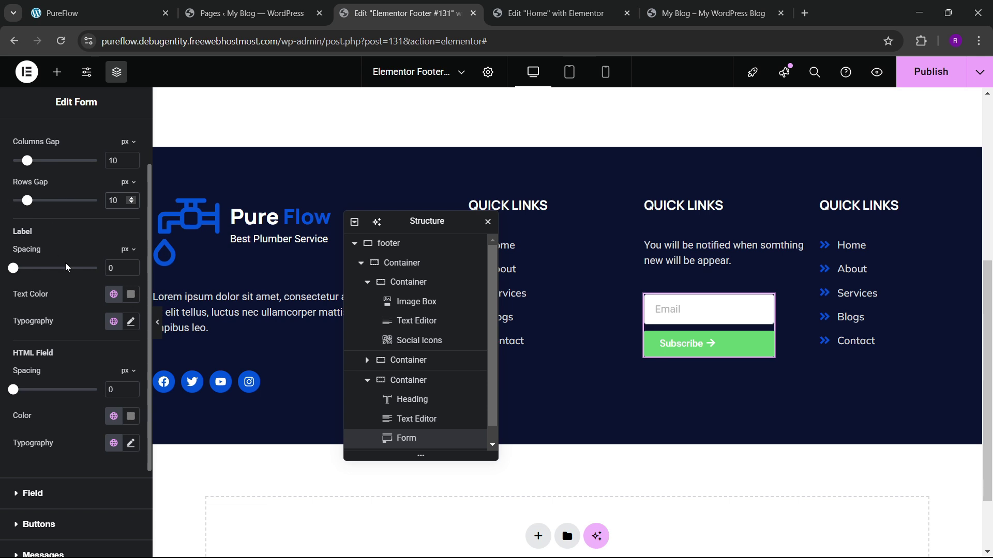
Step: Give the email field a #414F82 background colour
scroll(47, 288, "down", 3)
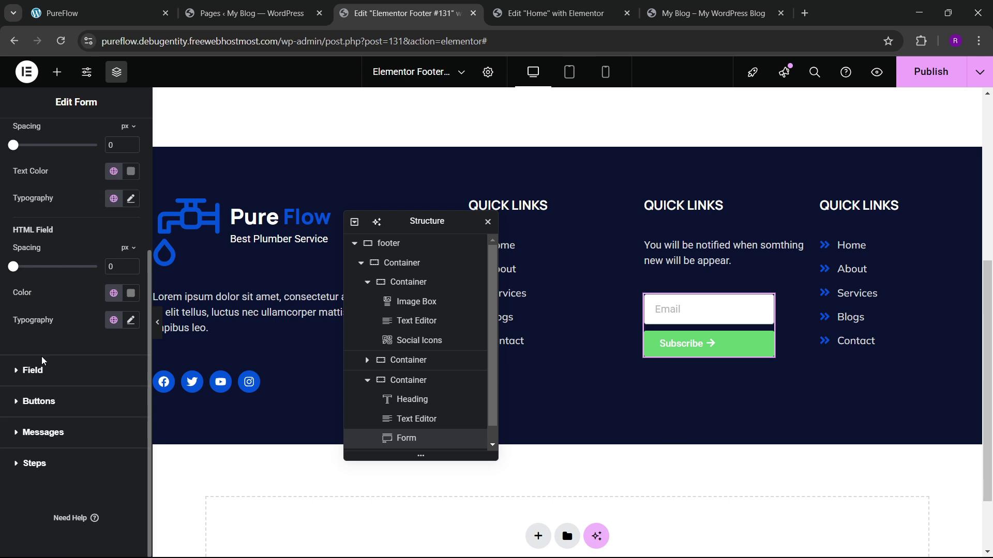
left_click(31, 305)
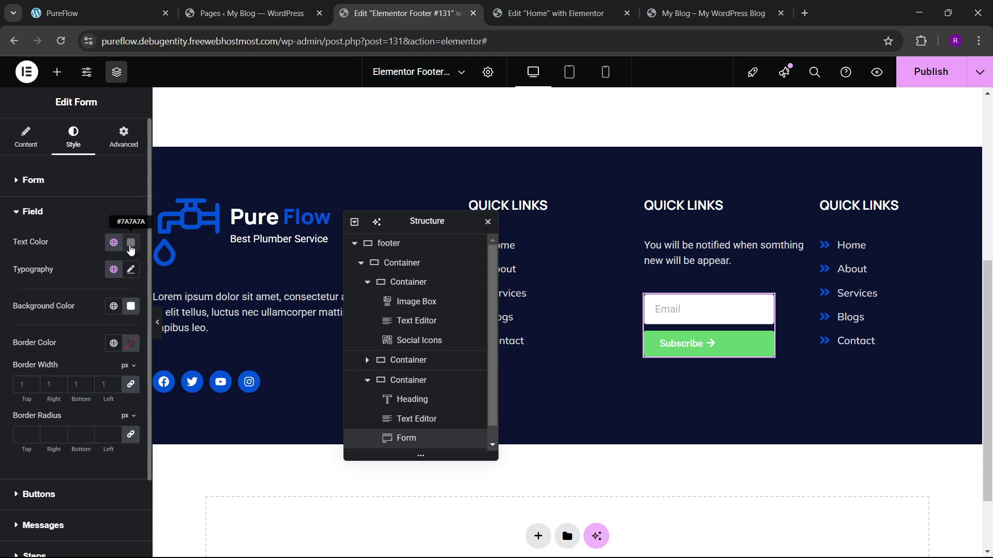
left_click(127, 11)
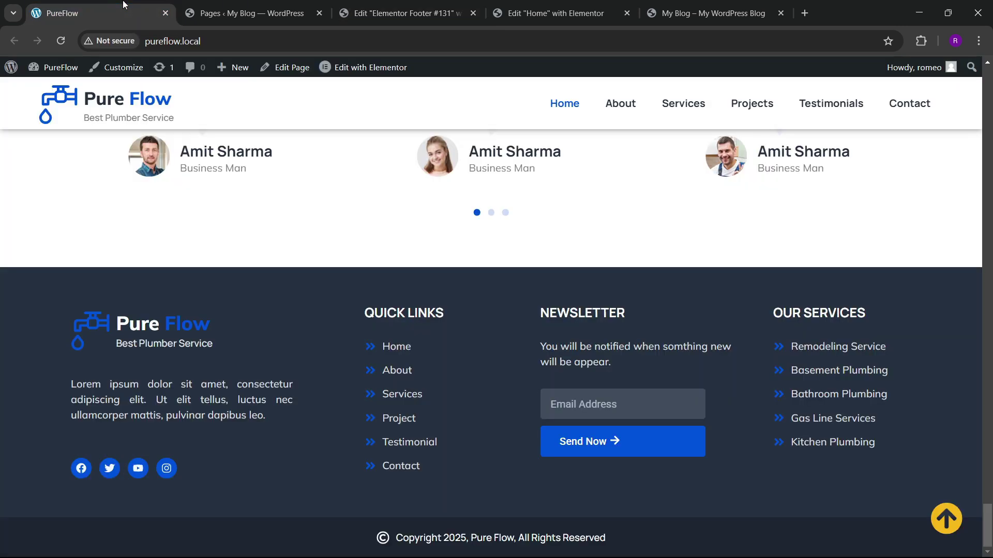
left_click(404, 5)
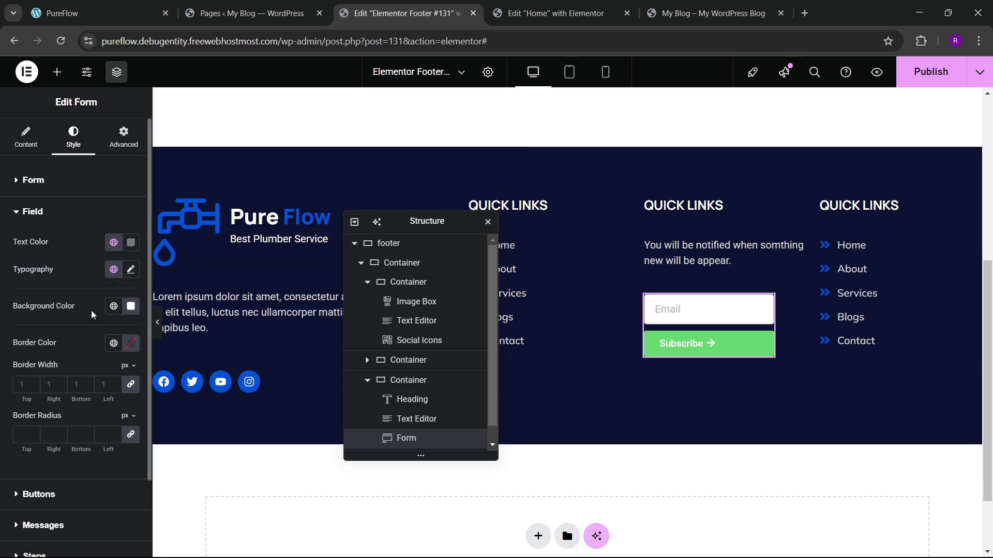
left_click(130, 311)
mouse_move(124, 420)
left_mouse_down()
mouse_move(73, 421)
mouse_move(65, 382)
mouse_move(77, 437)
left_mouse_up()
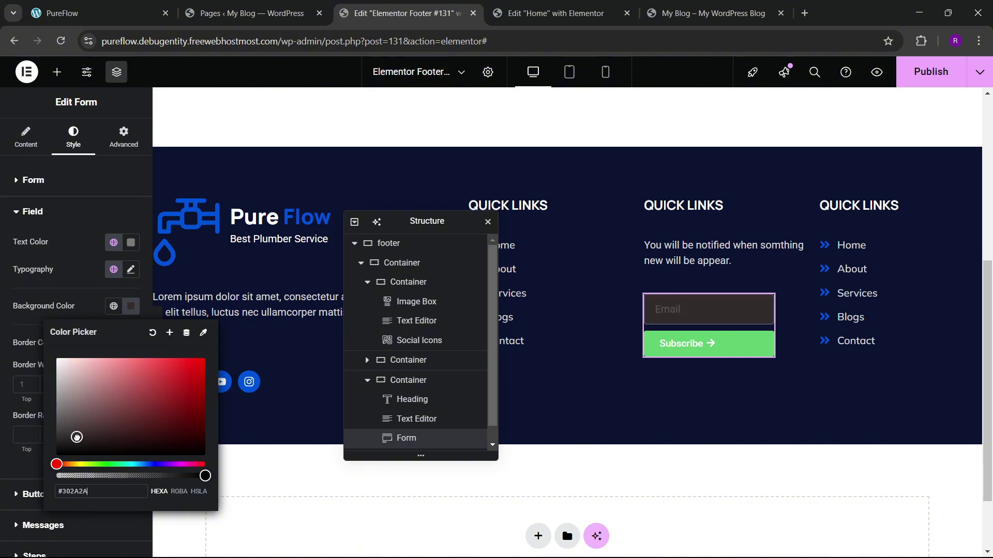
left_click(114, 306)
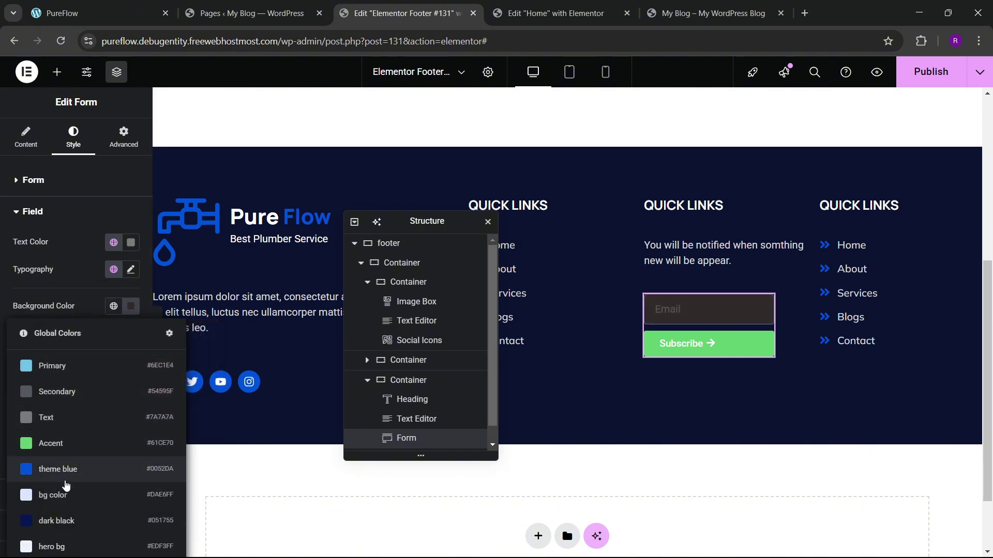
left_click(57, 521)
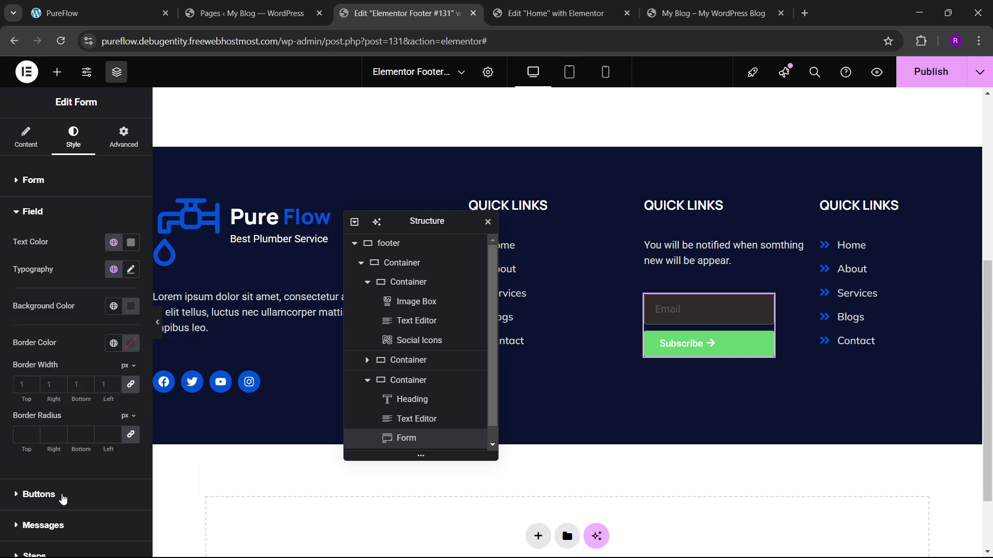
left_click(131, 306)
mouse_move(158, 437)
left_mouse_down()
mouse_move(131, 406)
mouse_move(112, 424)
left_mouse_up()
left_click(124, 290)
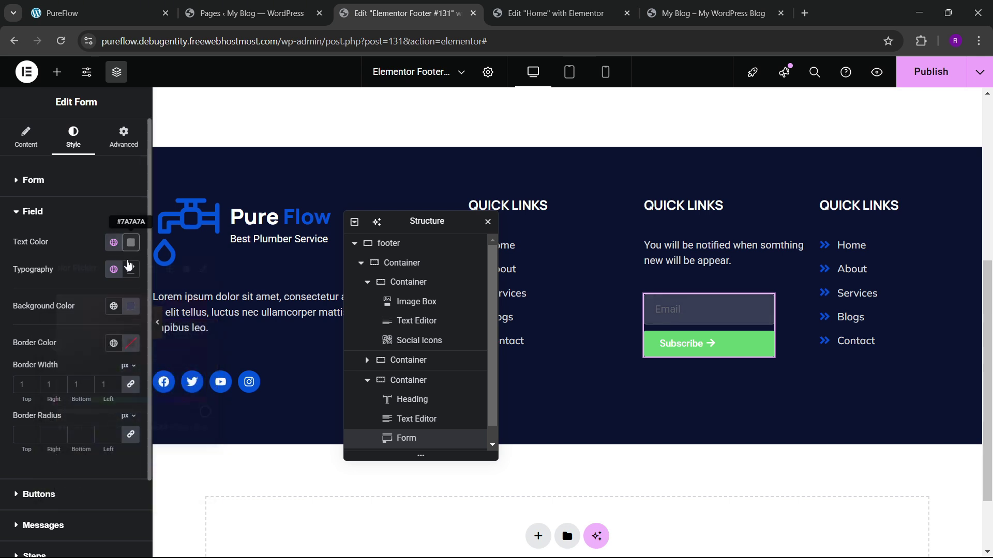
Step: Make the email field text white and set its border width to 0
left_click(131, 242)
left_click(74, 220)
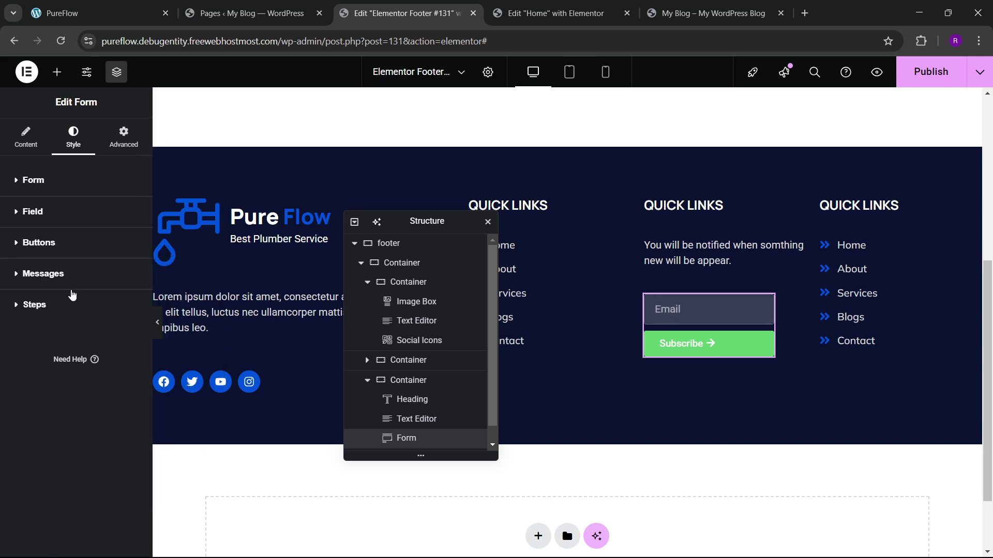
left_click(50, 220)
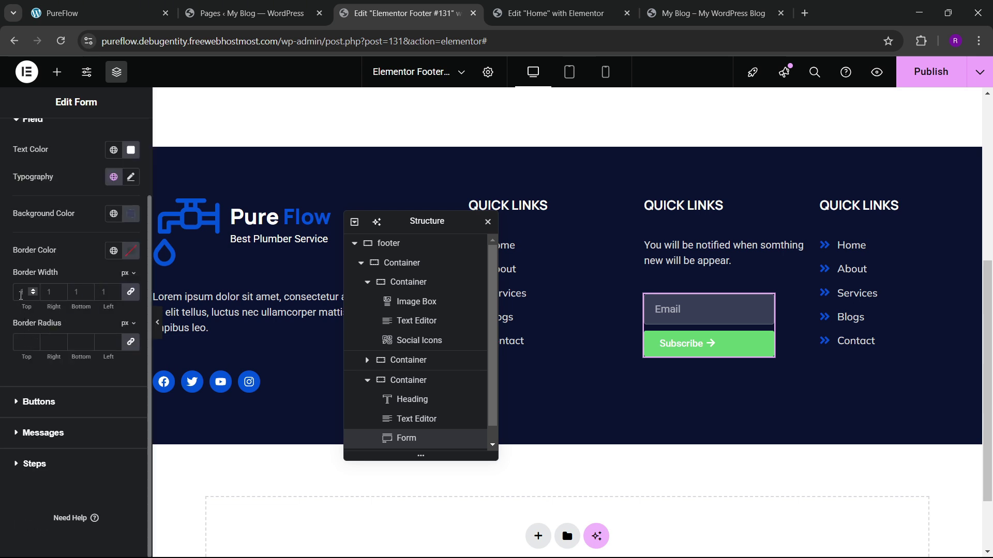
key("Down")
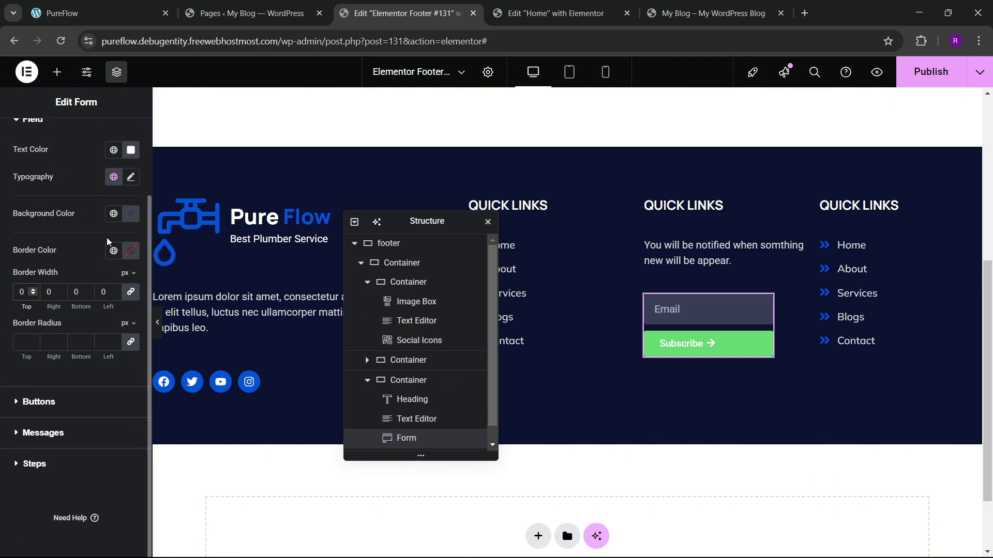
scroll(39, 333, "up", 3)
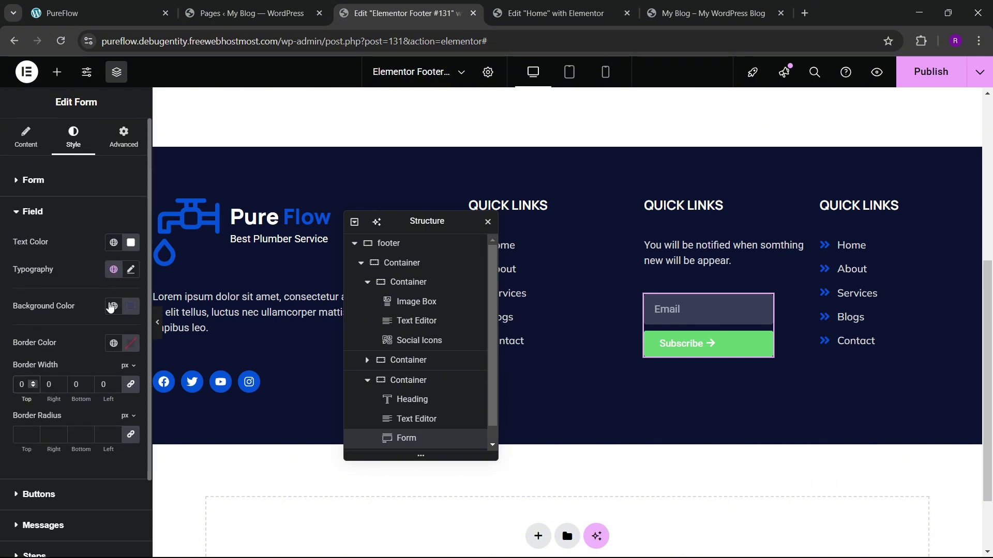
left_click(153, 21)
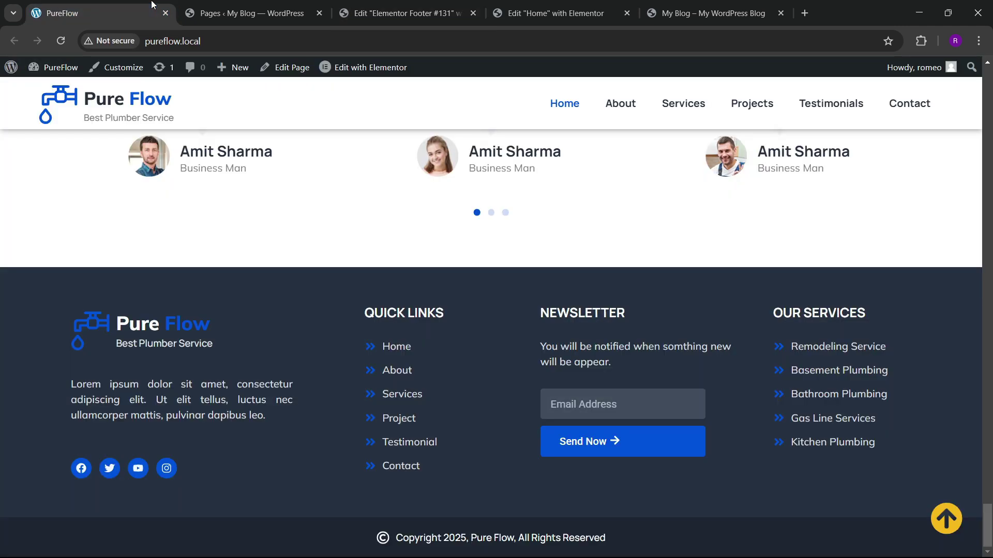
left_click(403, 13)
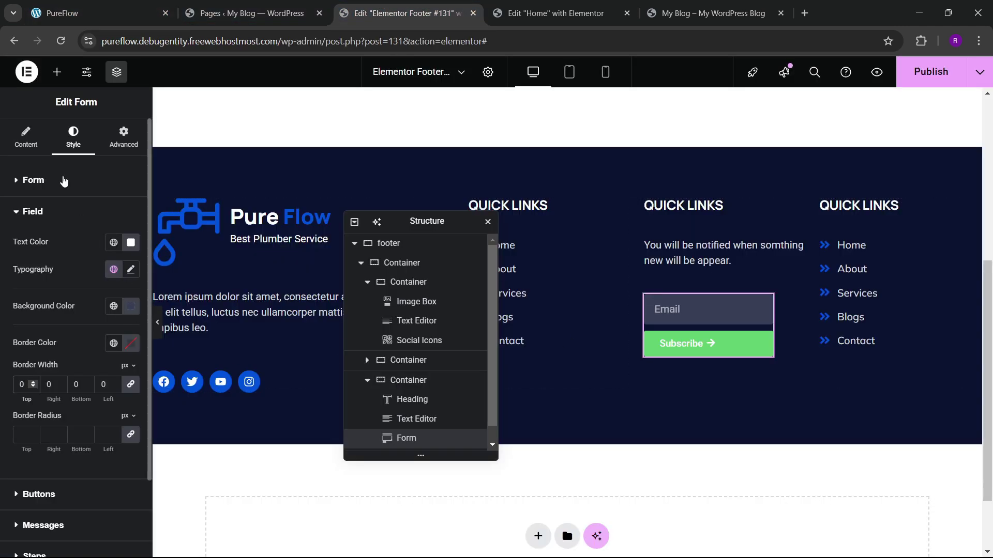
Step: Change the Email field placeholder to 'Email Address'
left_click(26, 147)
left_click(62, 249)
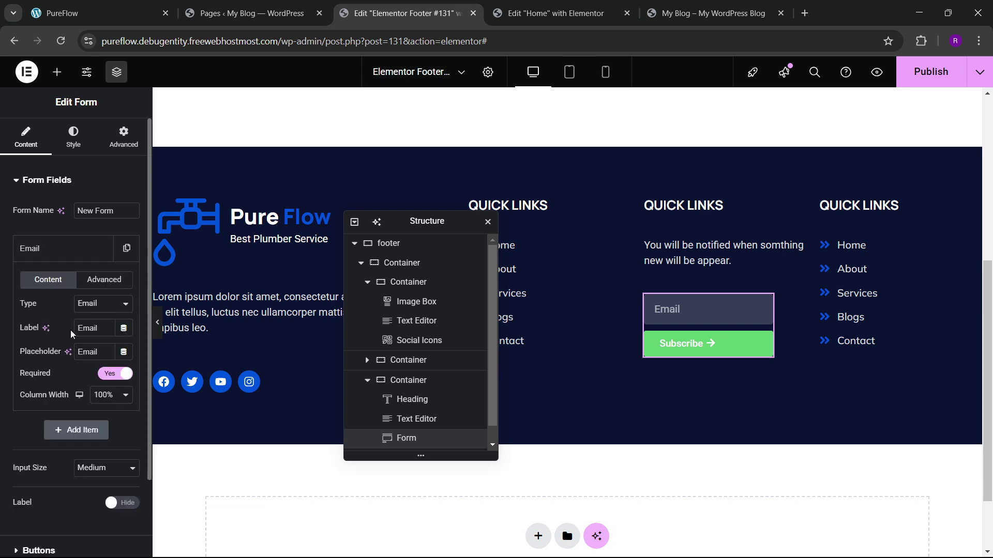
left_click(105, 350)
type("Address")
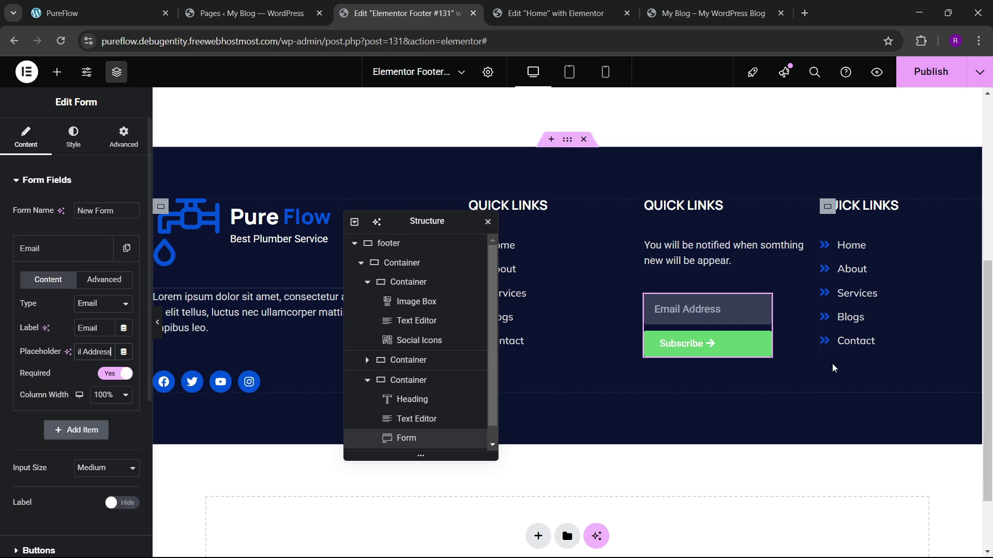
Step: Set the Subscribe button background to the theme blue global colour
left_click(73, 135)
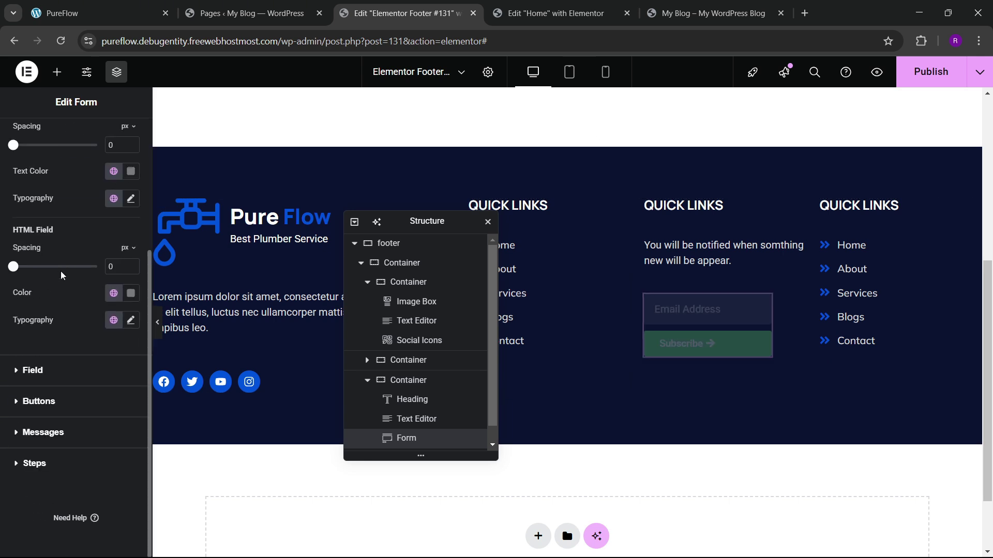
left_click(28, 406)
scroll(98, 321, "down", 4)
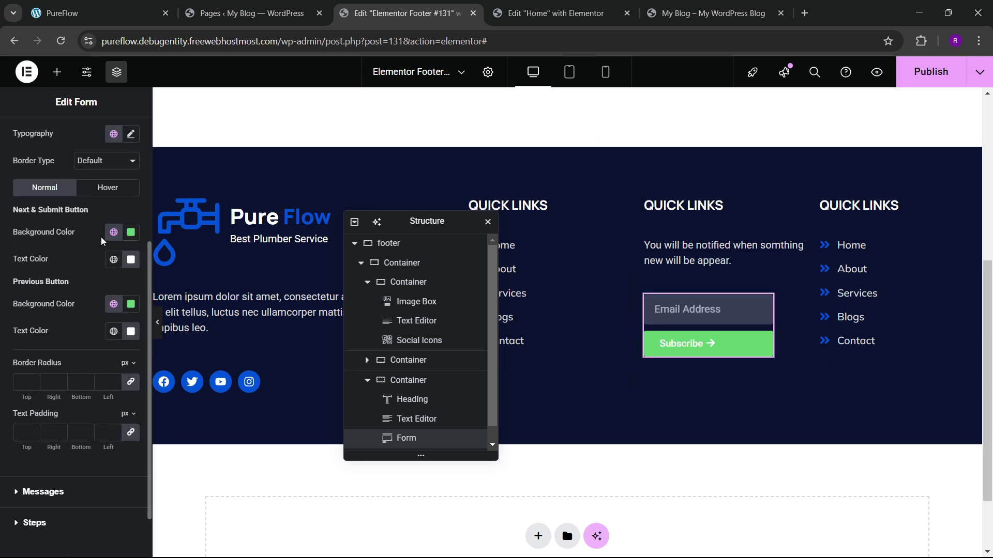
left_click(114, 232)
left_click(65, 398)
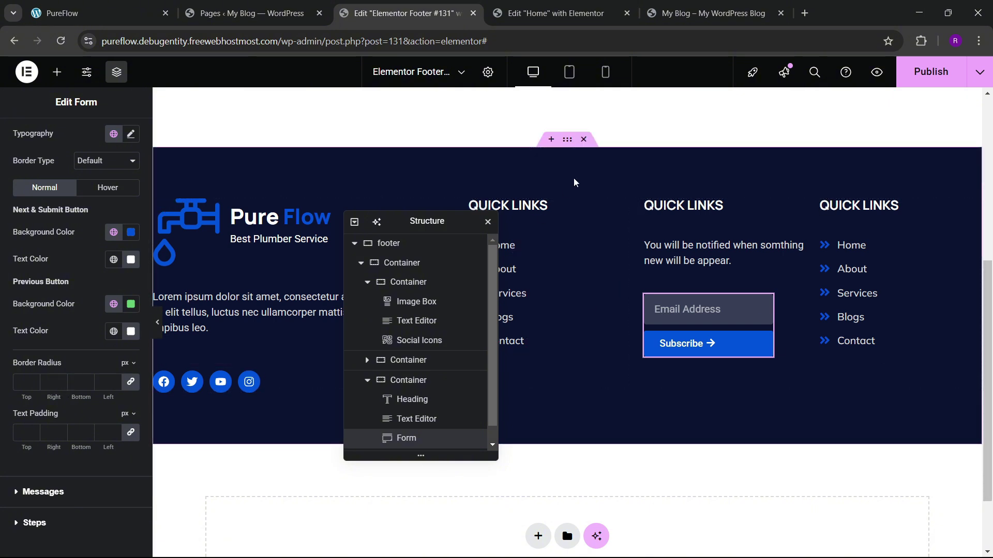
left_click(361, 263)
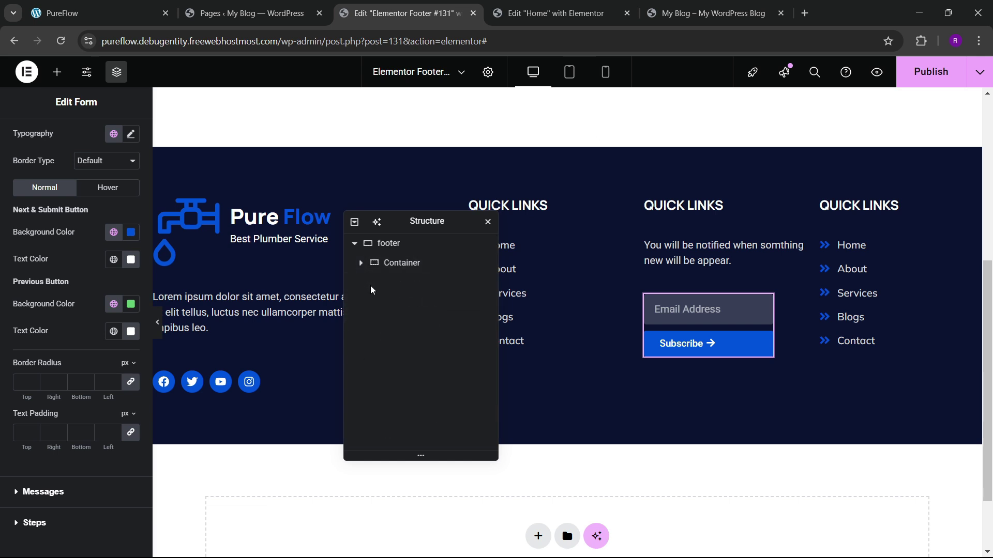
Step: Set the gap between the footer columns to 50 px
left_click(403, 263)
left_click(360, 262)
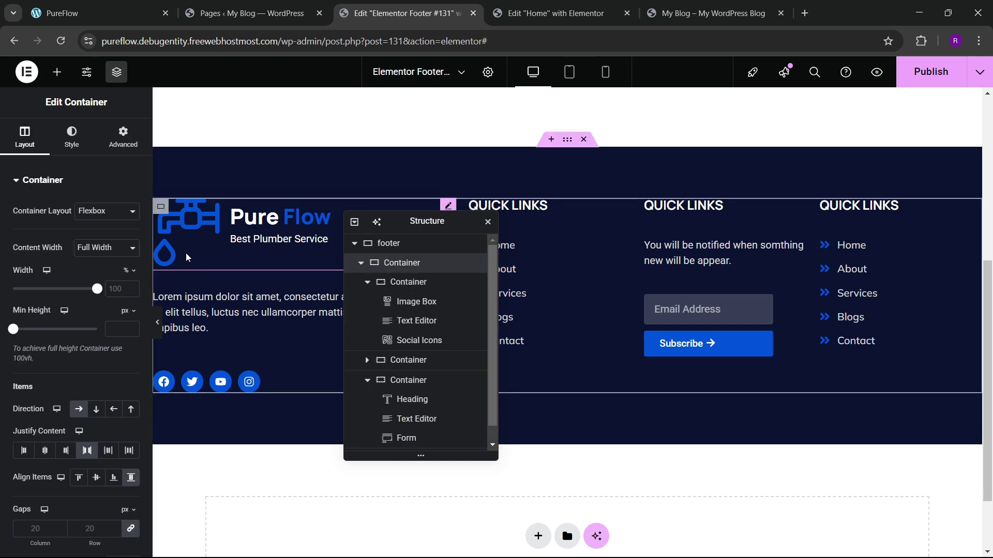
scroll(91, 338, "down", 4)
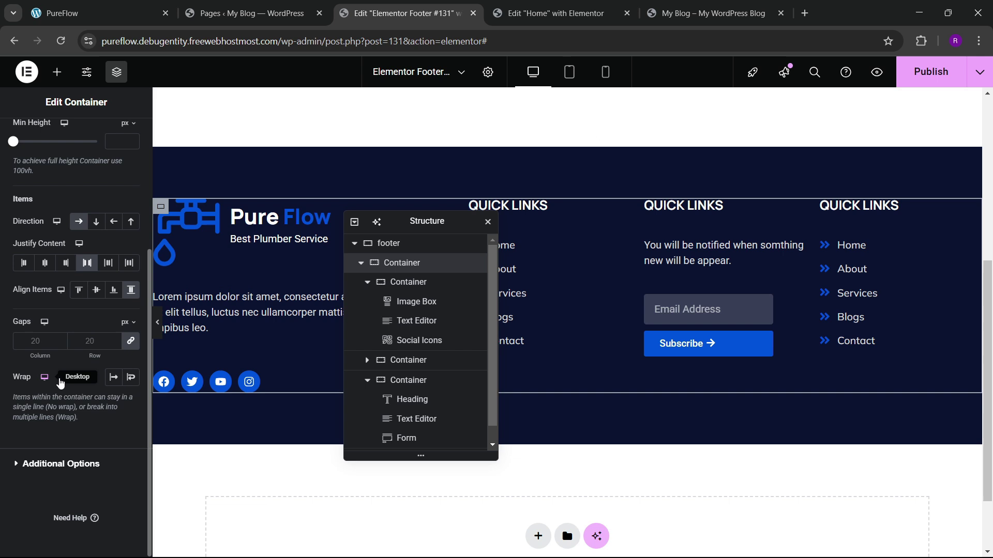
left_click(99, 347)
type("50")
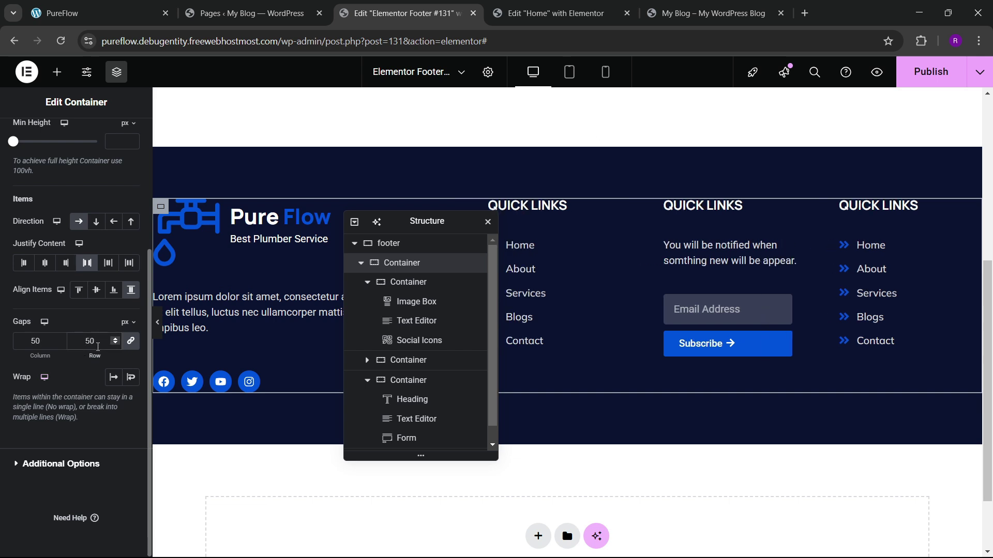
left_click(159, 325)
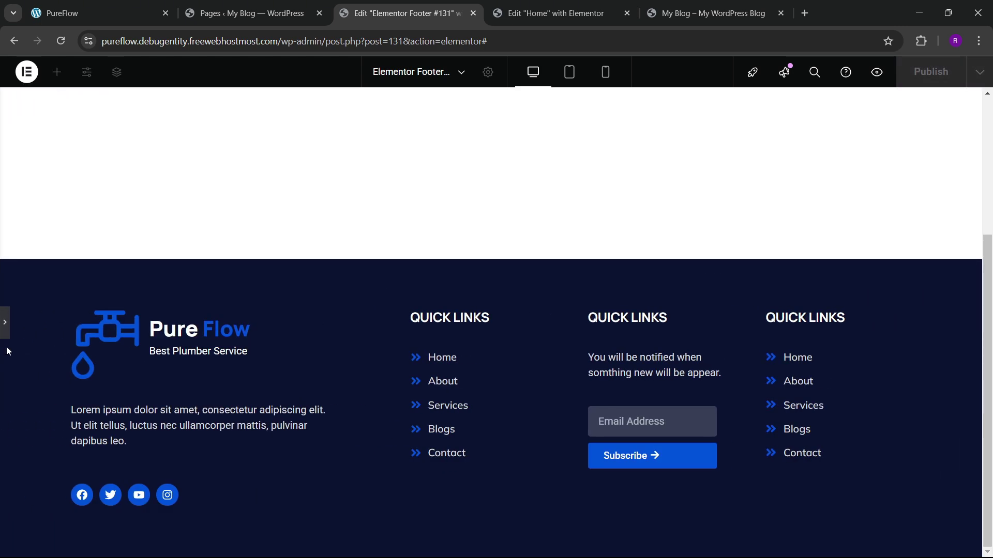
left_click(5, 331)
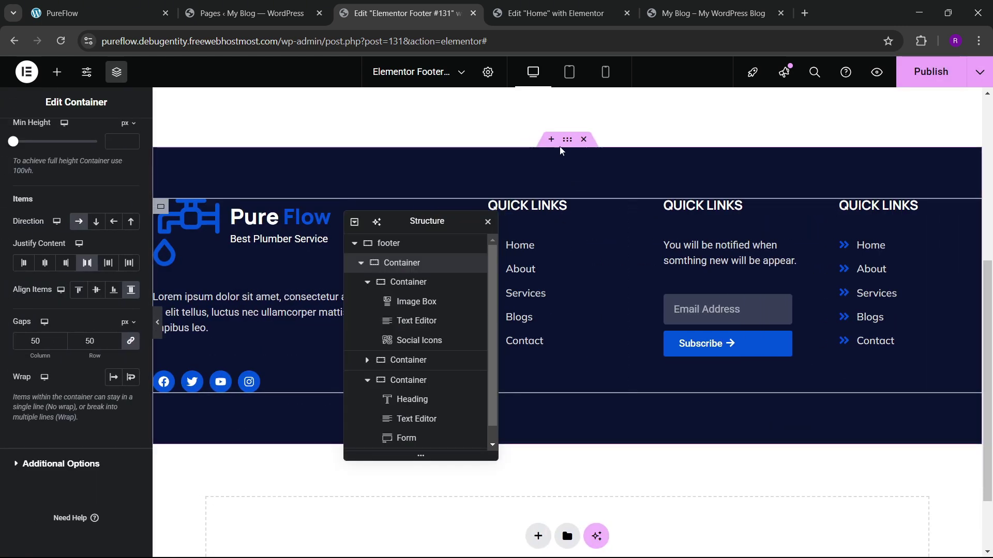
Step: Set the outer footer container's boxed width to 1400 px
left_click(566, 174)
left_click(25, 137)
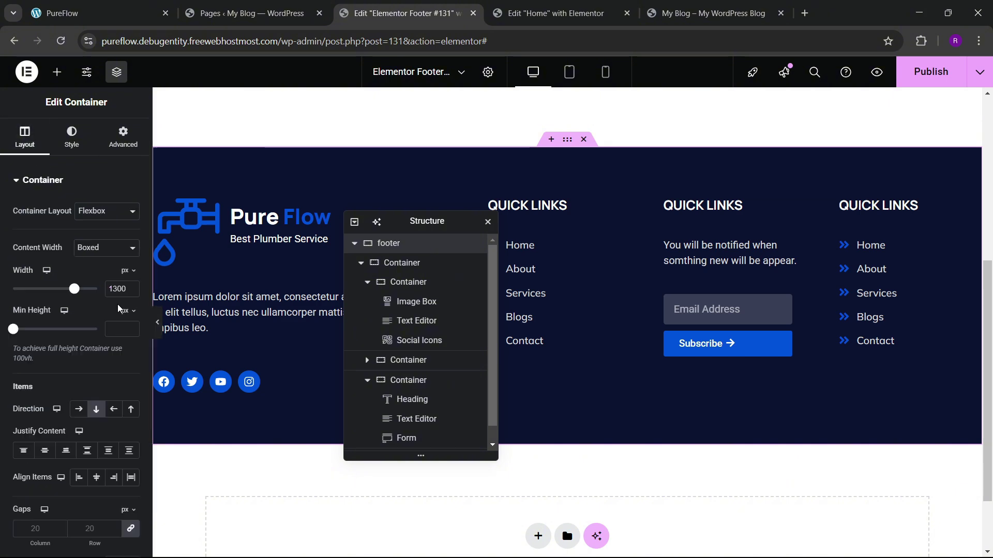
key("BackSpace")
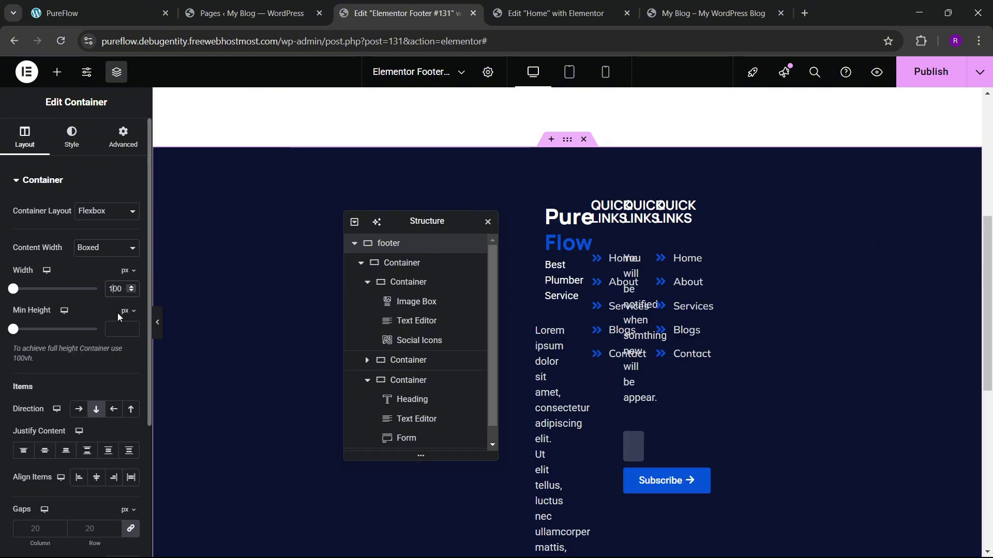
type("4")
left_click_drag(444, 222, 356, 247)
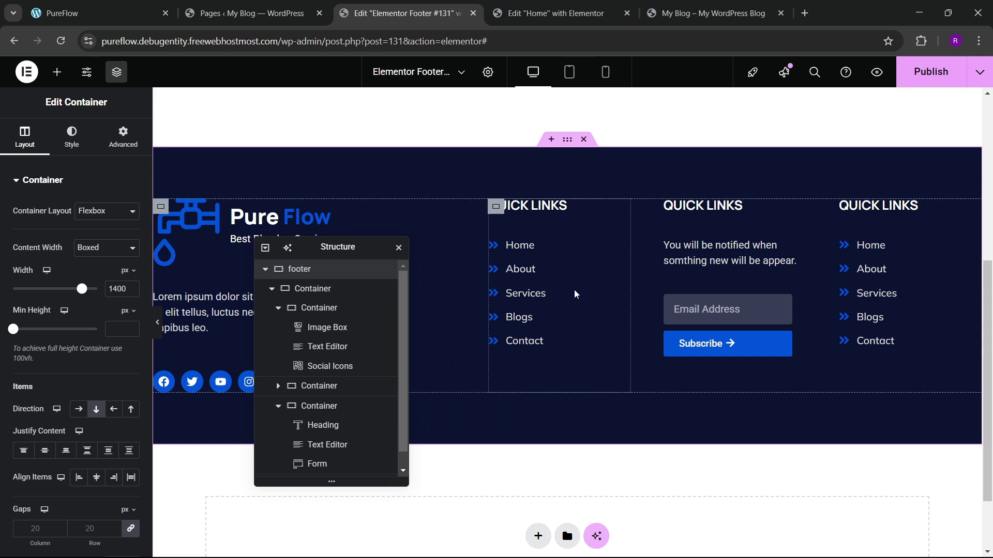
left_click(157, 322)
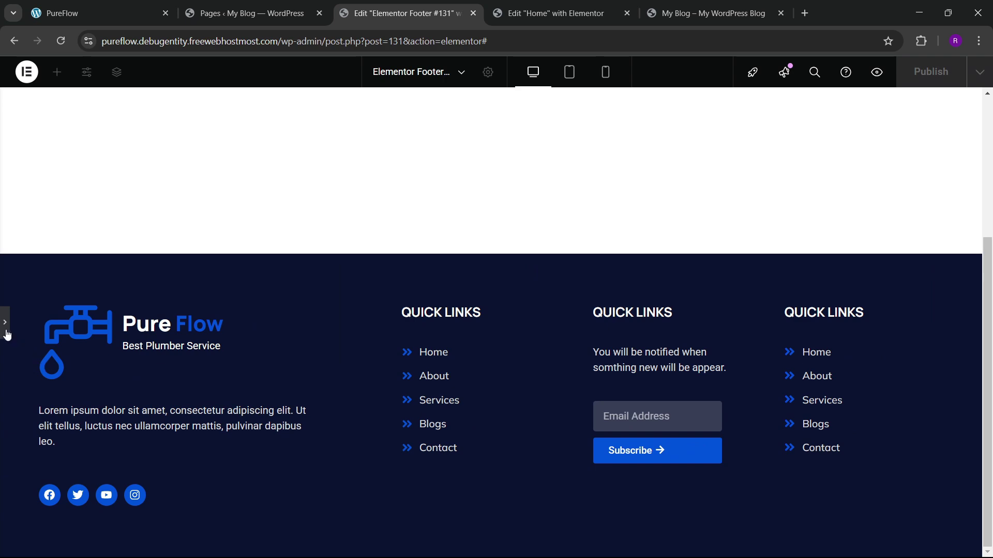
left_click(5, 330)
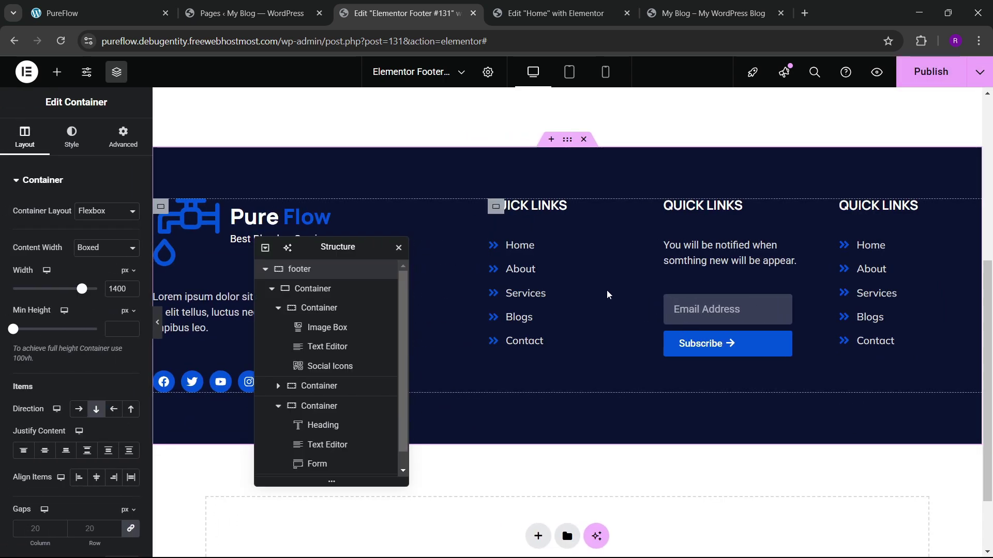
Step: Resize the newsletter column to about 23.6% width
left_click_drag(630, 286, 599, 285)
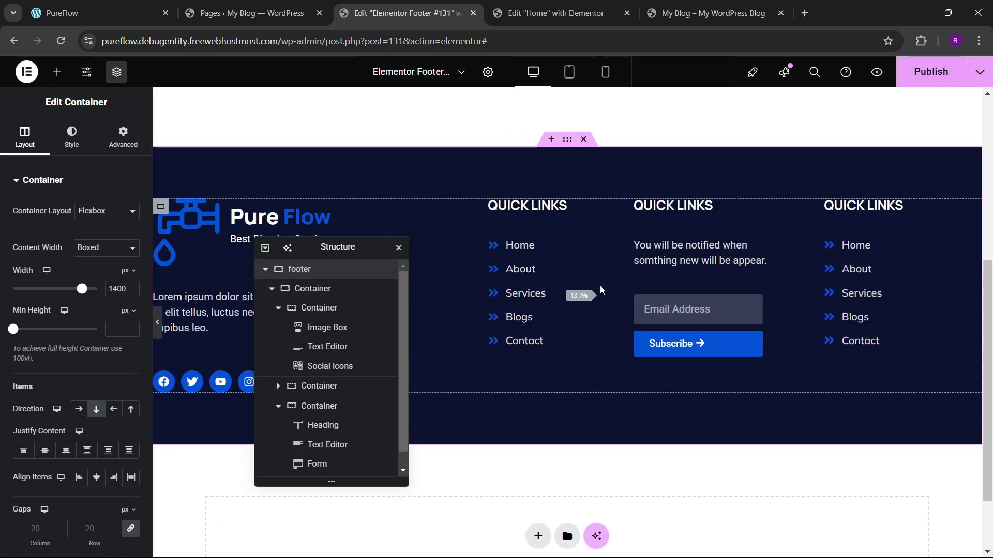
left_click_drag(791, 289, 815, 295)
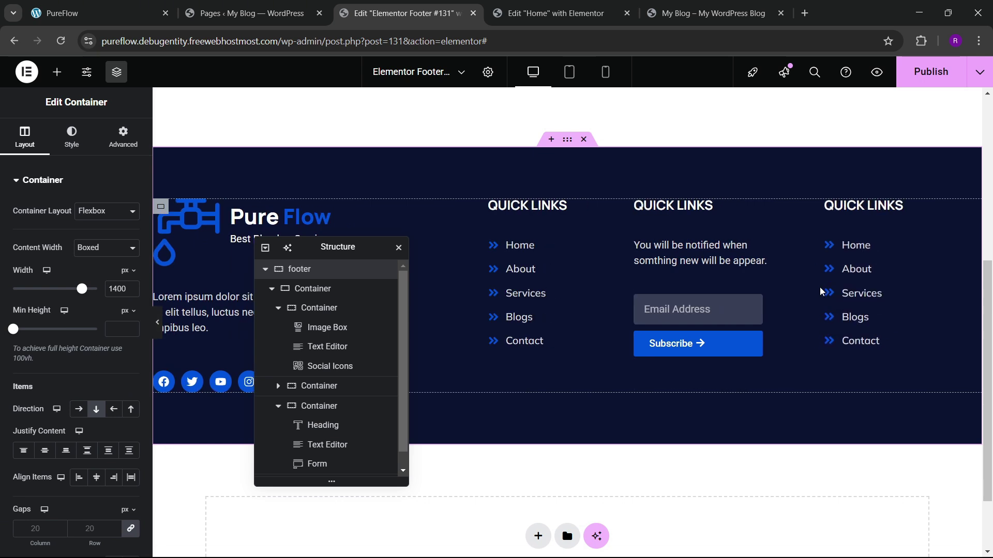
left_click_drag(792, 282, 833, 282)
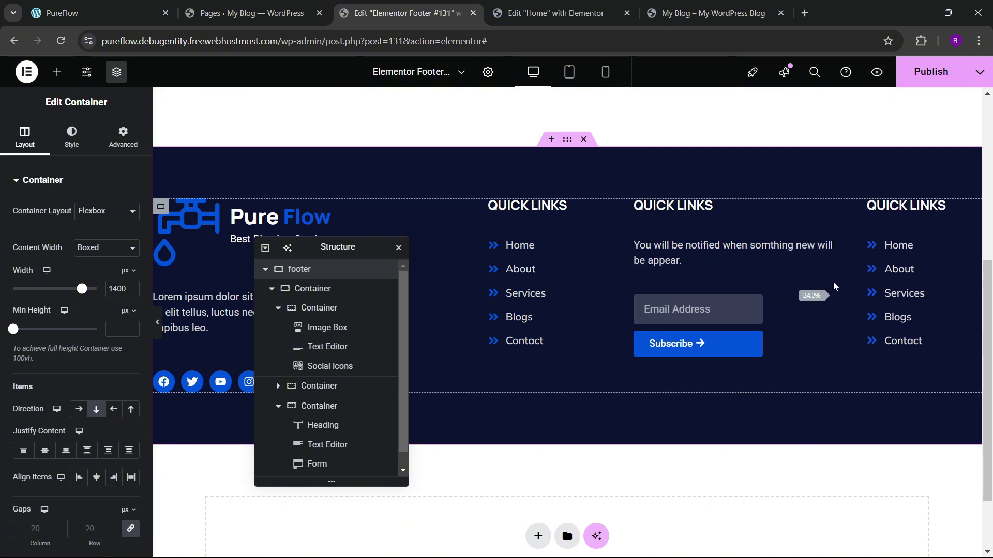
left_click(756, 305)
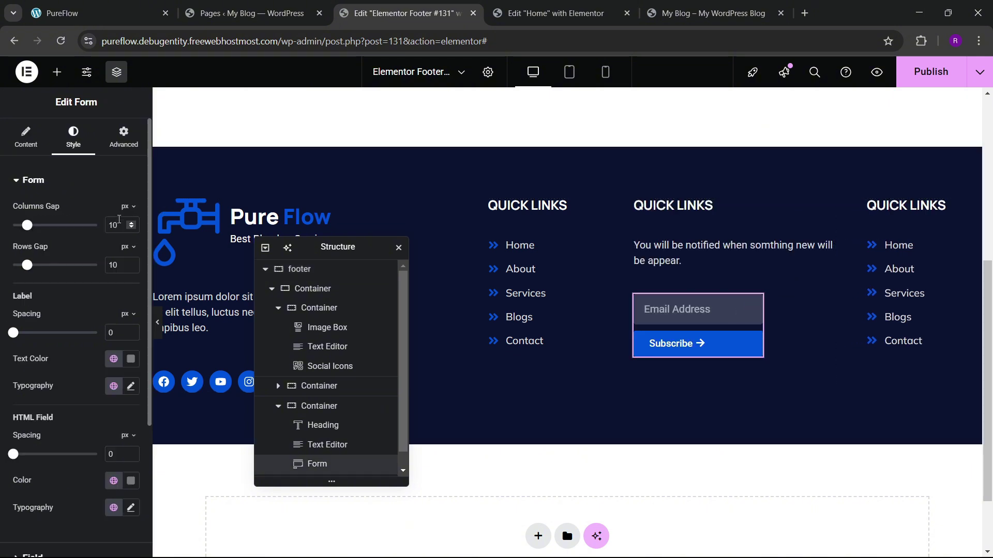
Step: Give the newsletter form a custom width of 78%
left_click(126, 153)
scroll(88, 206, "down", 2)
left_click(98, 189)
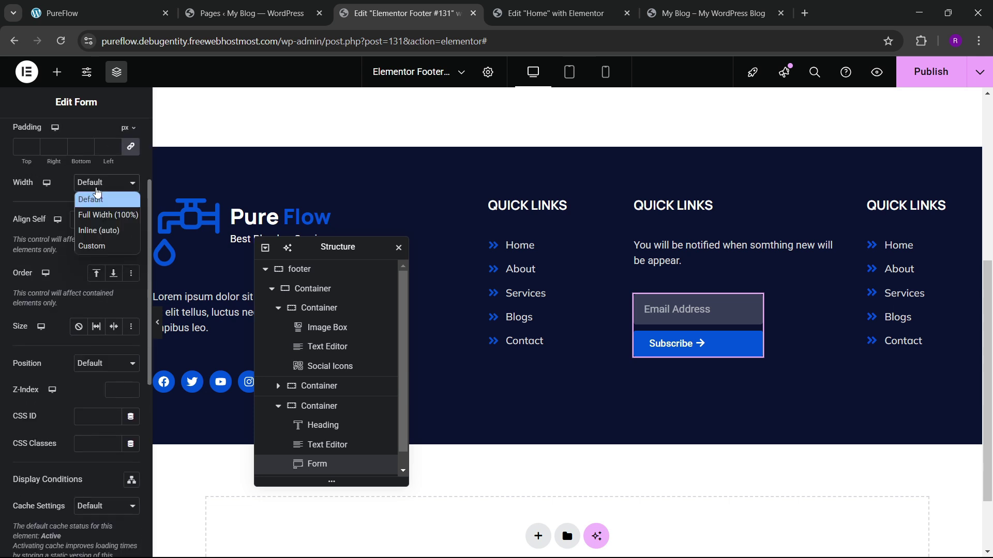
left_click(104, 215)
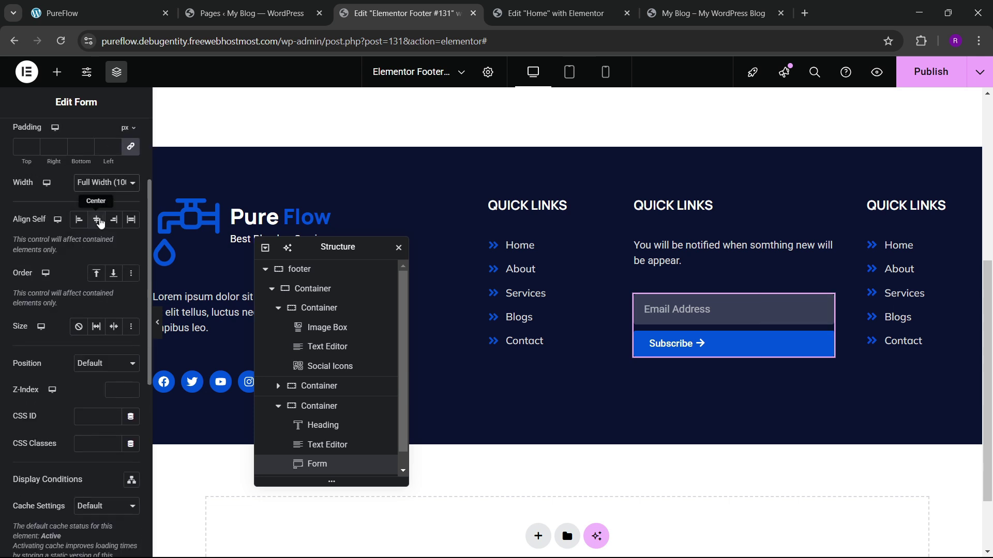
left_click(118, 193)
left_click(103, 249)
left_click_drag(14, 227, 76, 241)
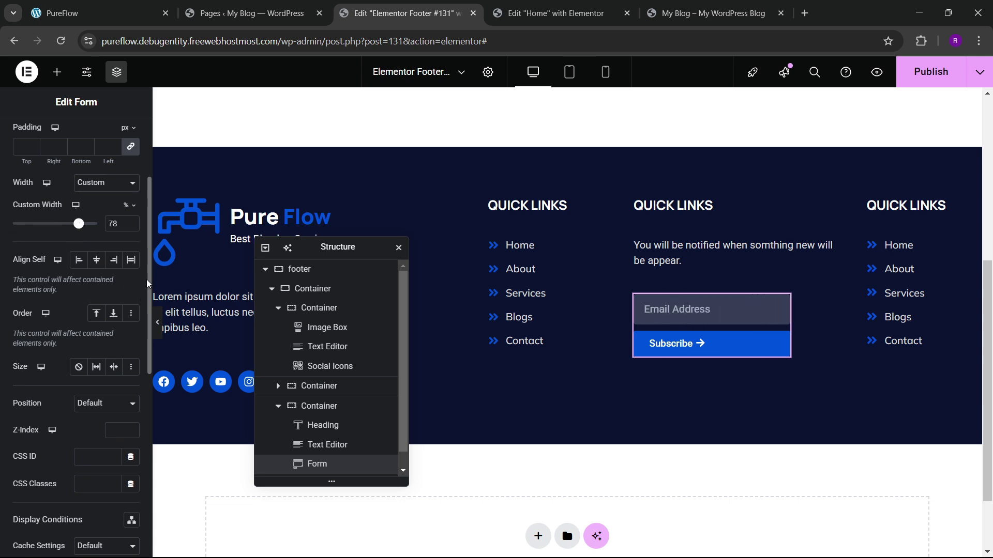
left_click(157, 322)
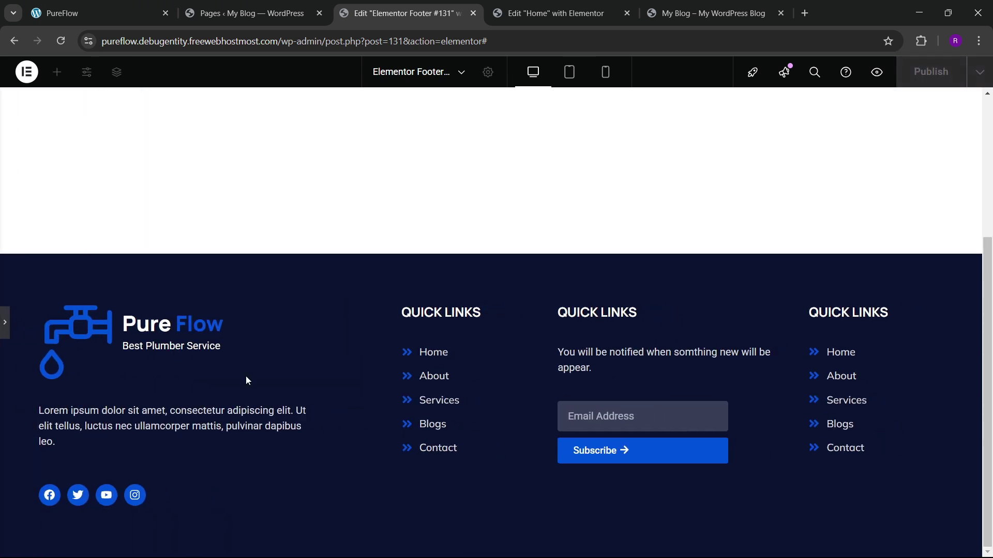
left_click(6, 326)
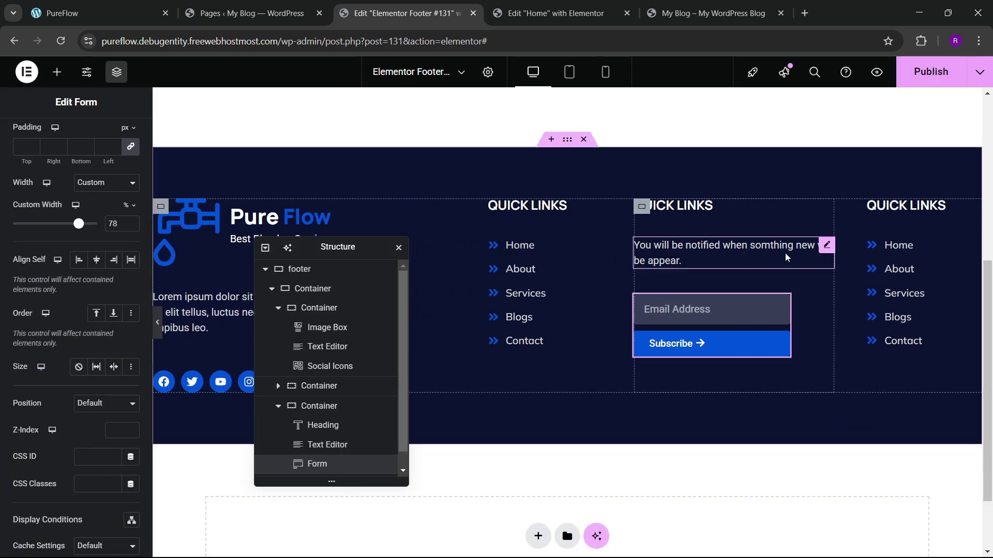
Step: Give the newsletter description text a custom width of 83%
left_click(828, 254)
left_click(123, 137)
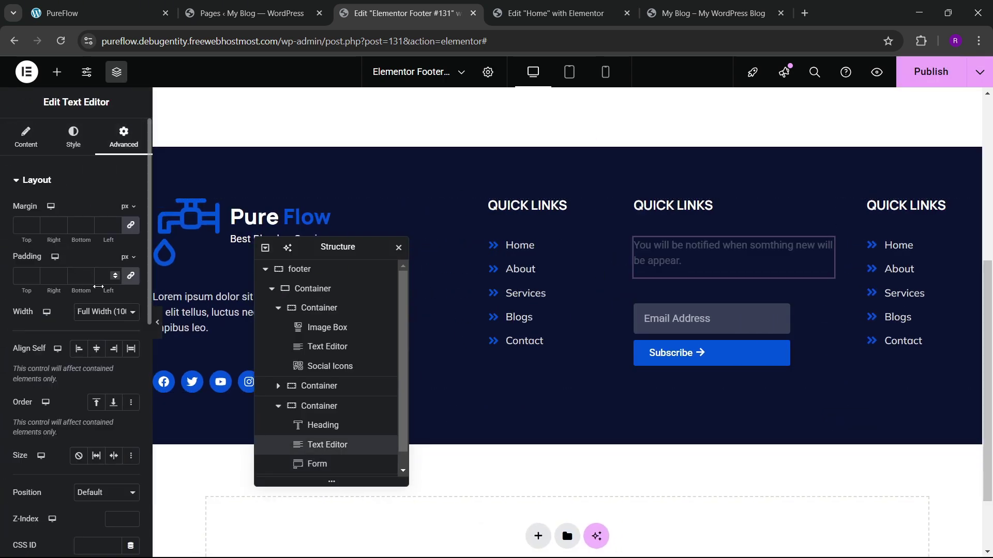
left_click(104, 312)
left_click(95, 374)
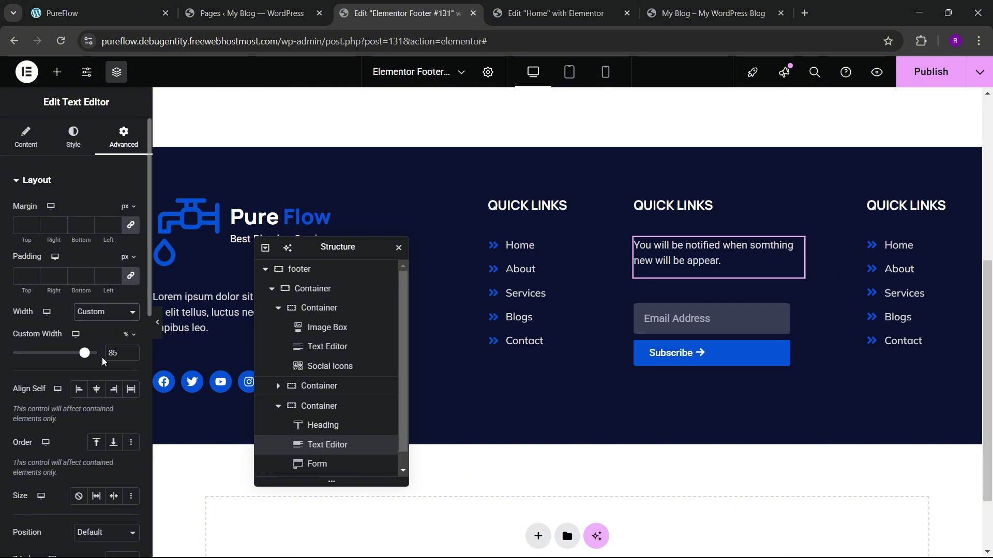
left_click_drag(89, 359, 87, 358)
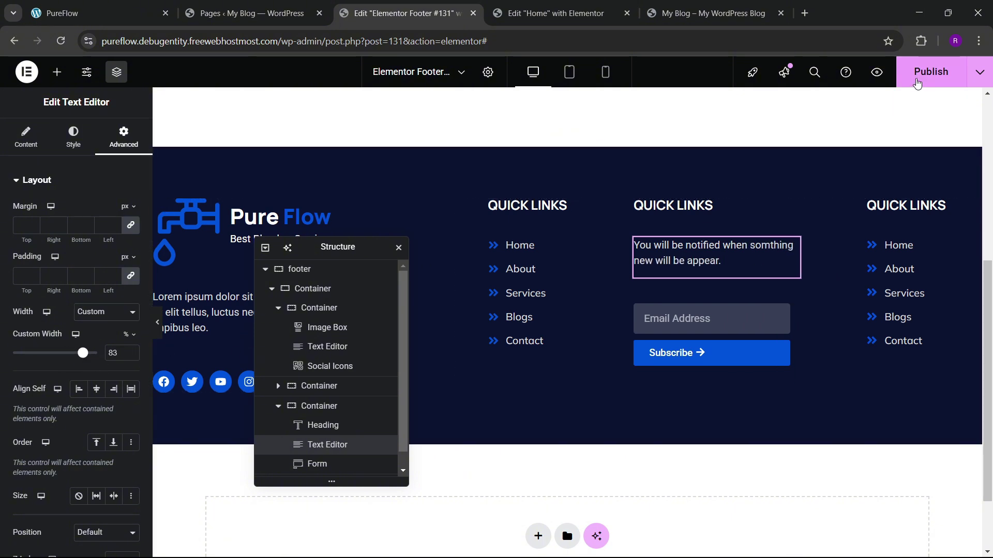
Step: Publish the footer and reload the live blog to view the updated footer
left_click(931, 72)
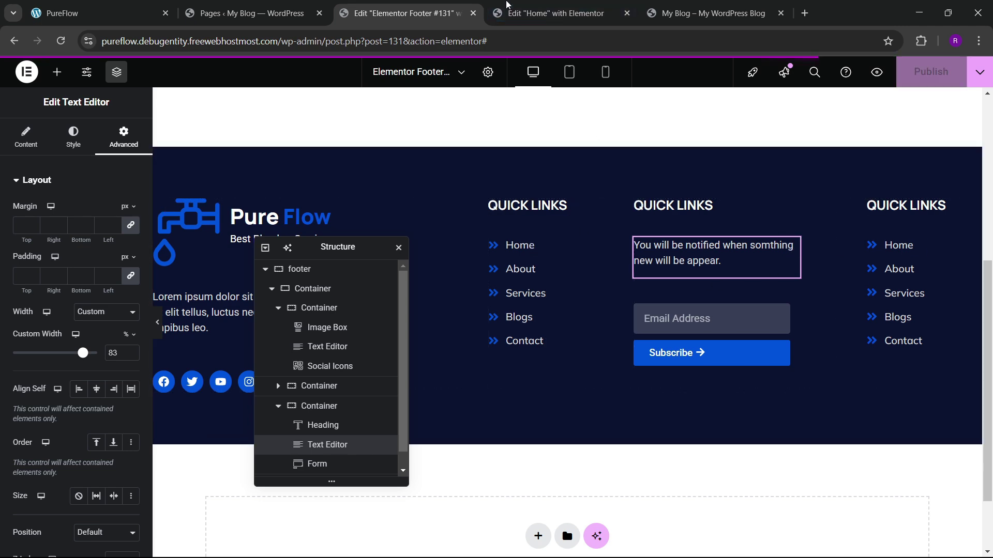
left_click(650, 17)
left_click(60, 41)
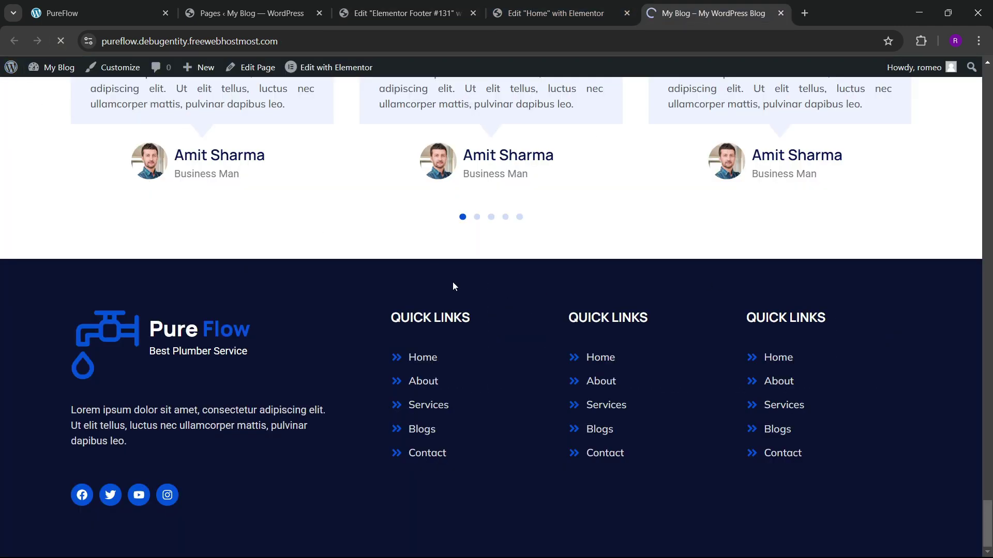
scroll(460, 313, "down", 10)
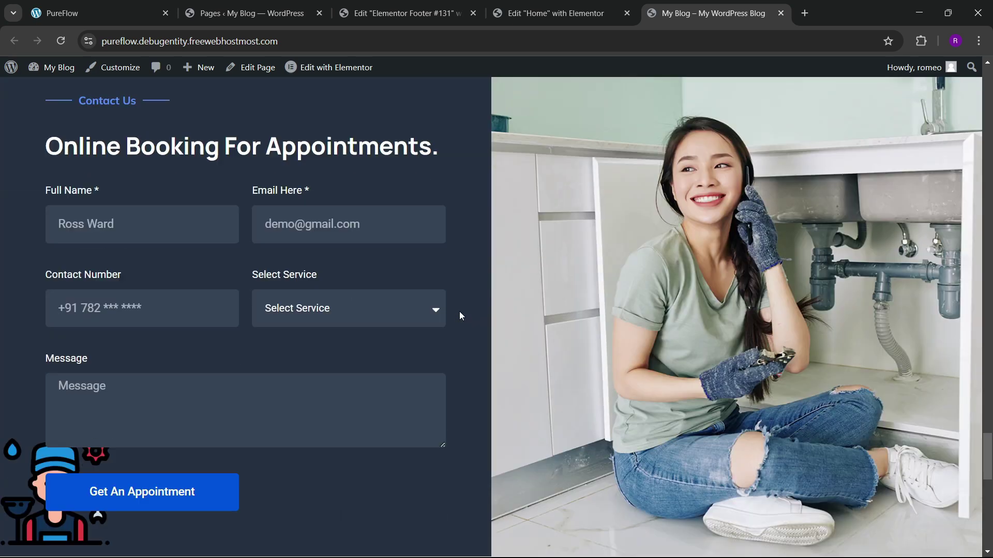
scroll(501, 346, "down", 5)
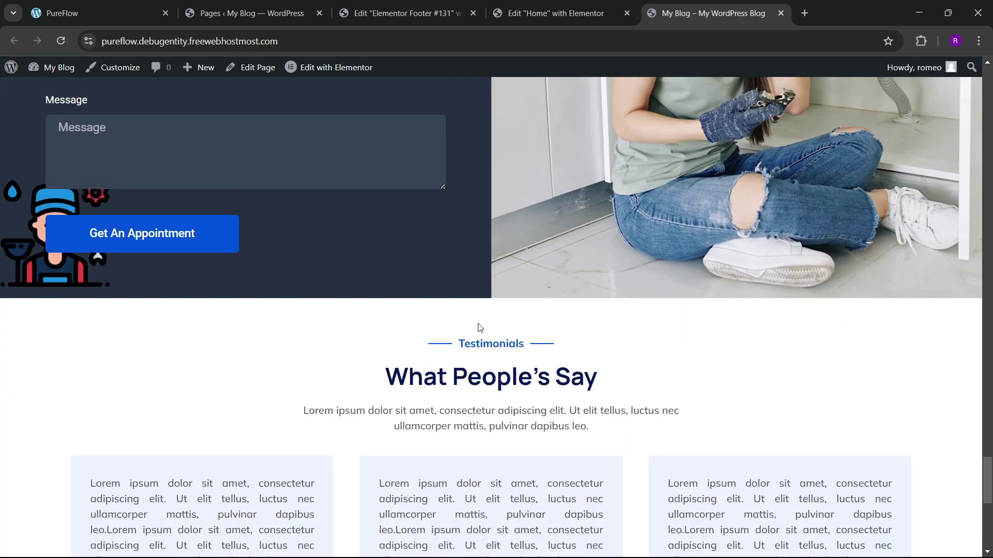
scroll(477, 327, "down", 9)
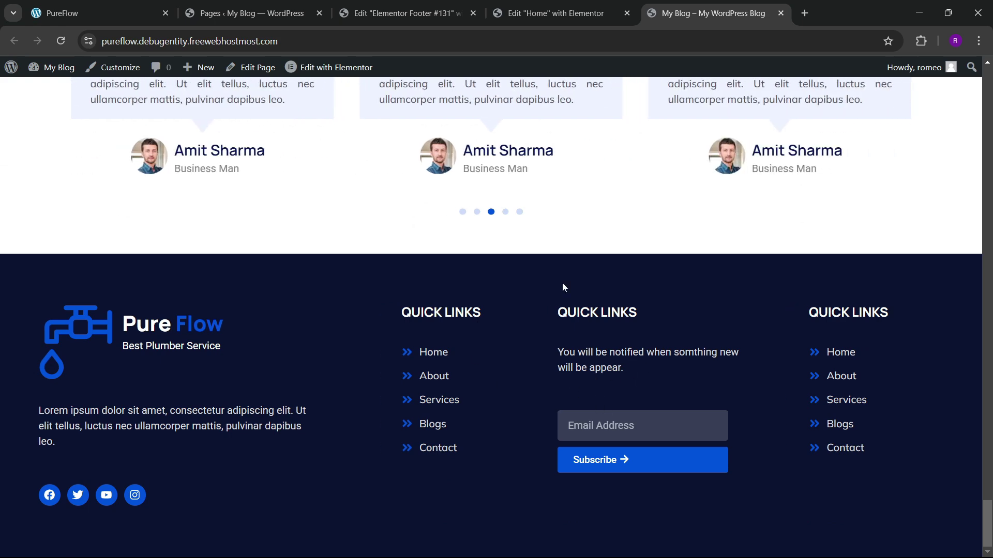
Step: Go back through the browser tabs to the Elementor footer editor
left_click(498, 6)
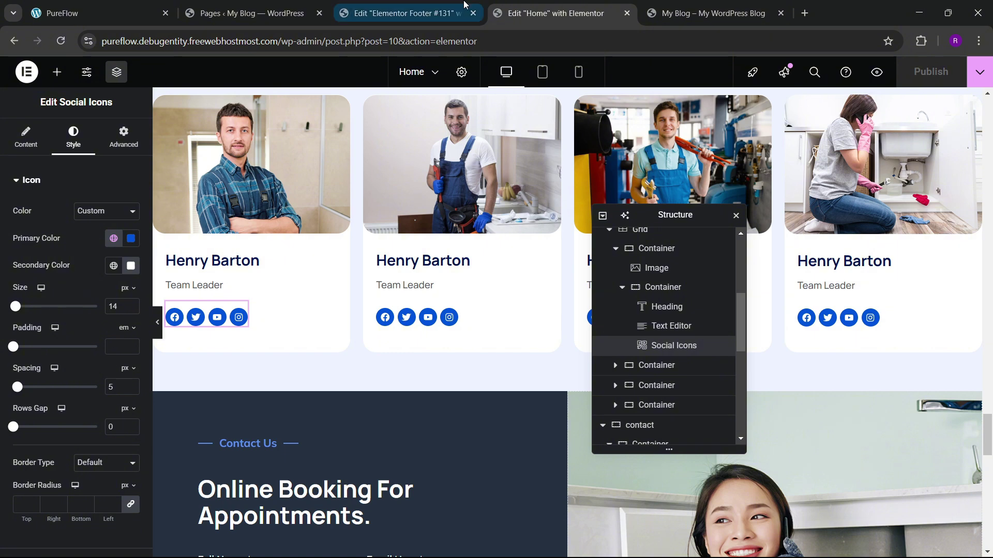
mouse_move(464, 4)
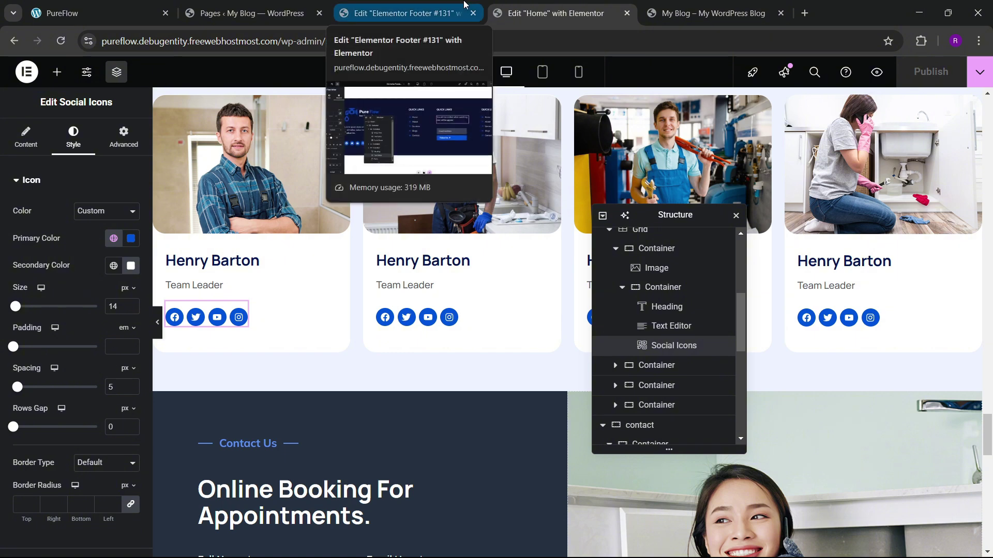
scroll(470, 310, "down", 10)
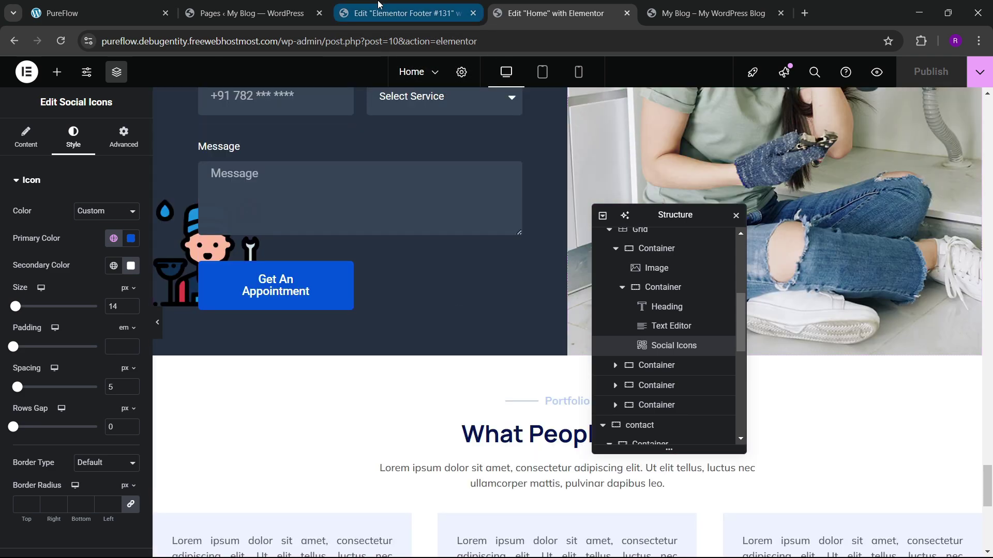
left_click(378, 4)
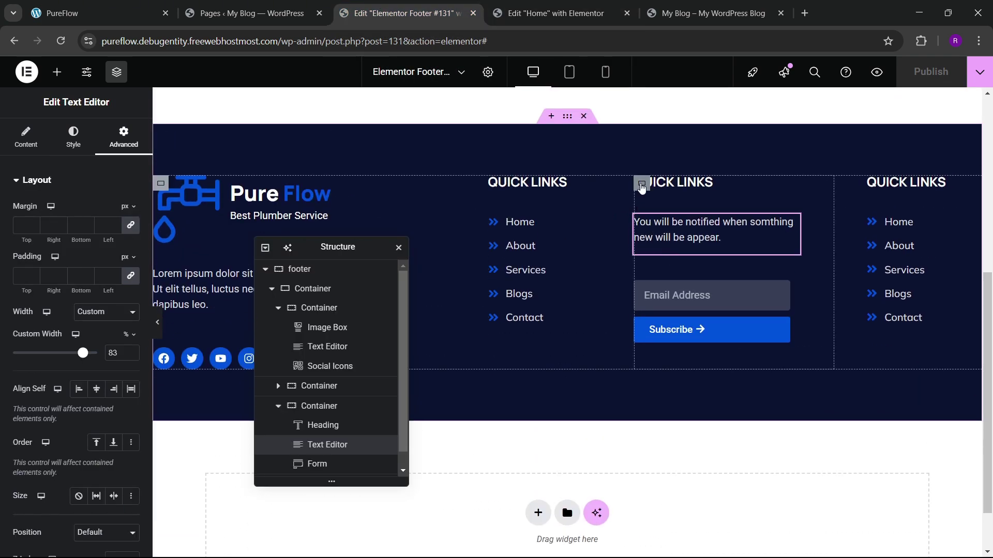
Step: Set the spacing between the newsletter column's items to 40
left_click(641, 184)
scroll(93, 289, "down", 2)
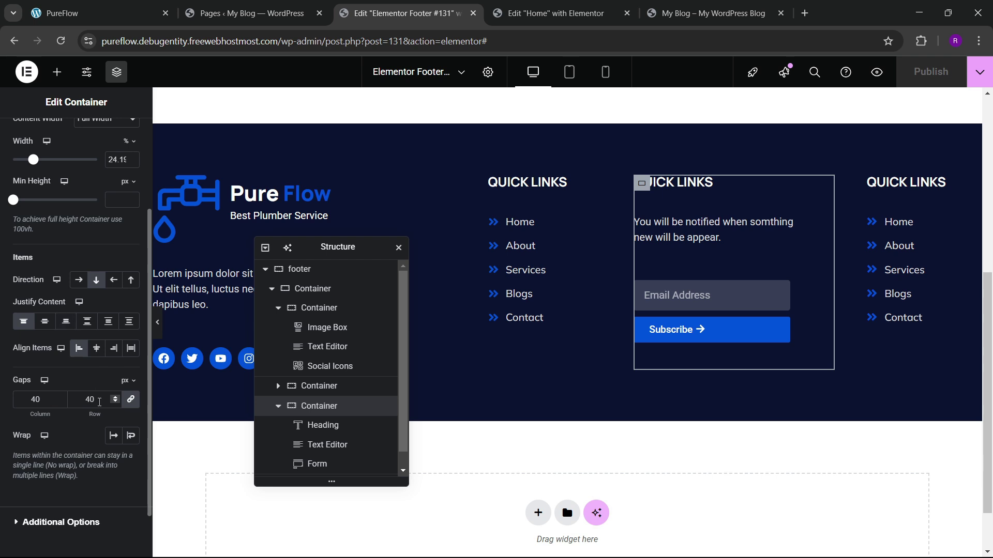
type("20")
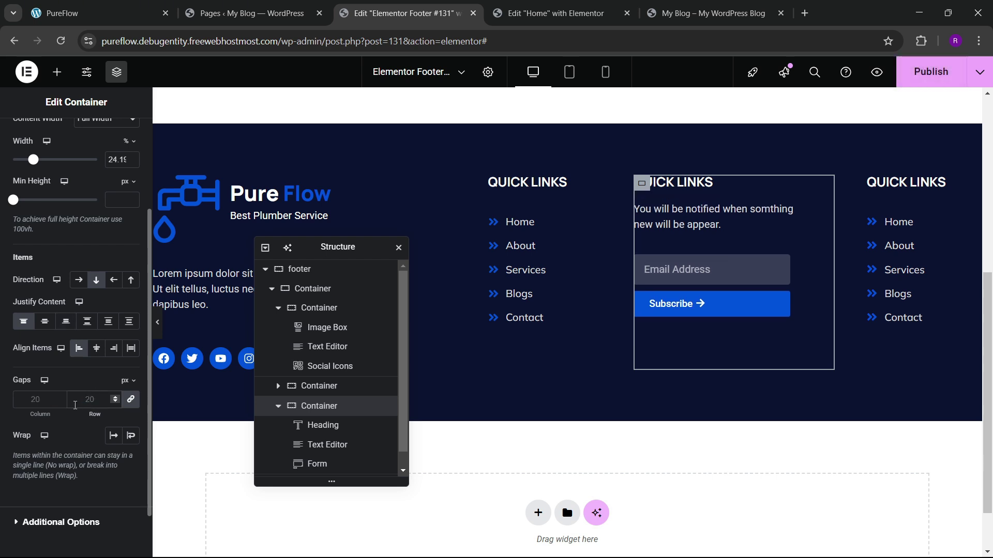
type("40")
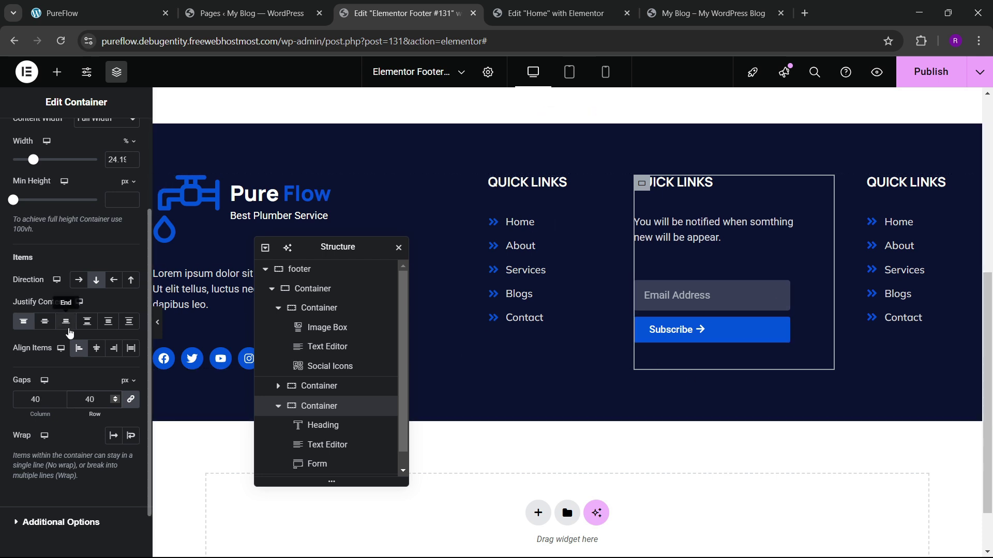
key("BackSpace")
key("BackSpace")
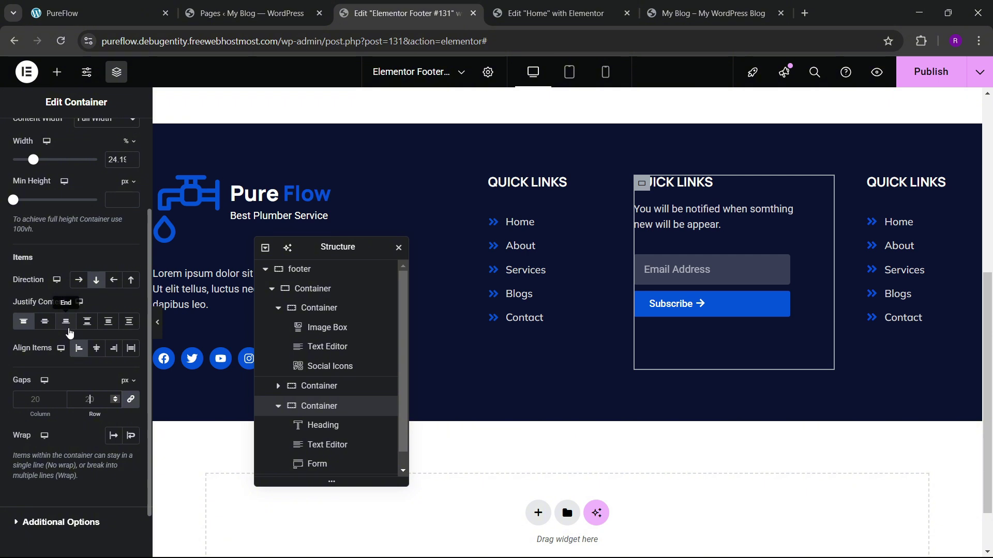
type("40")
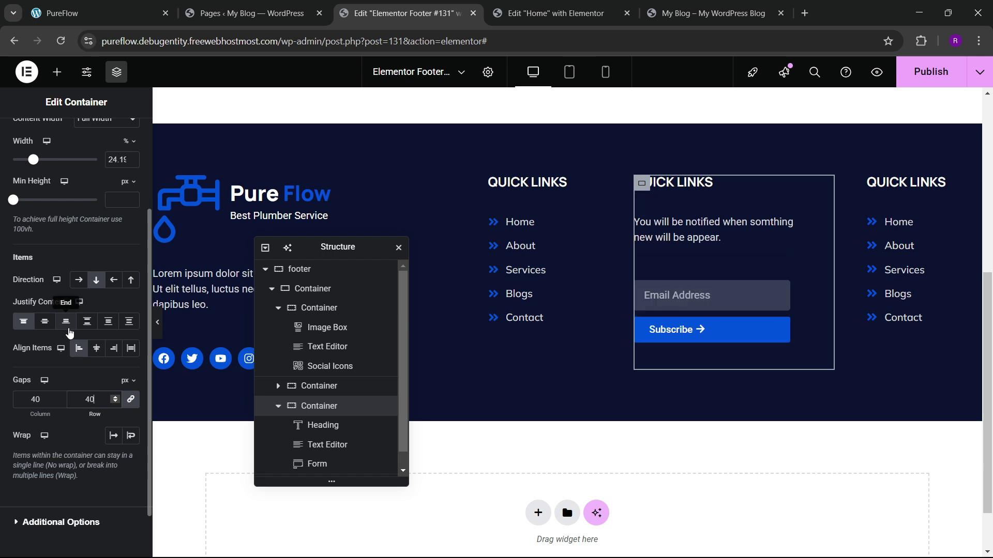
Step: Give the subscribe form zero margins with a -28 px top margin, save, and view the live site
left_click(784, 290)
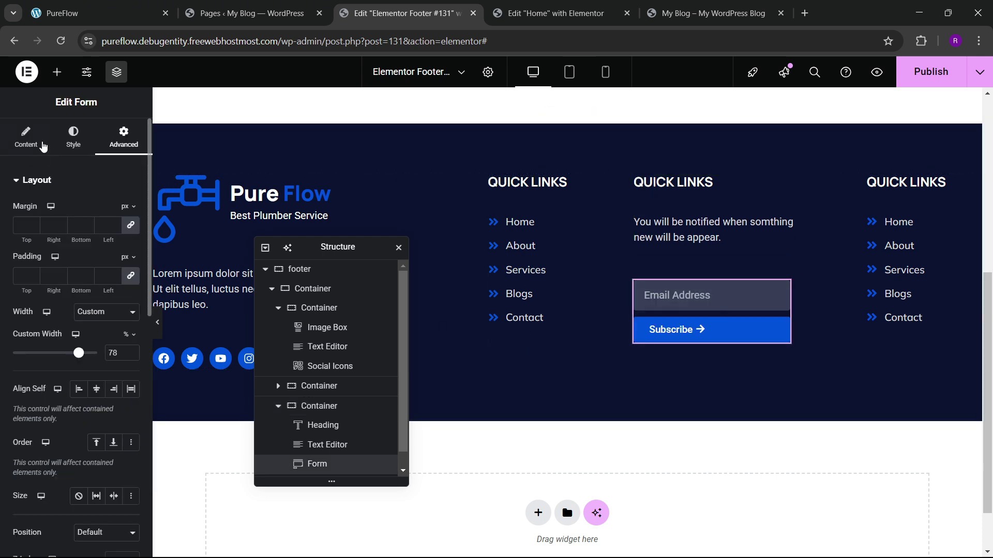
left_click(118, 228)
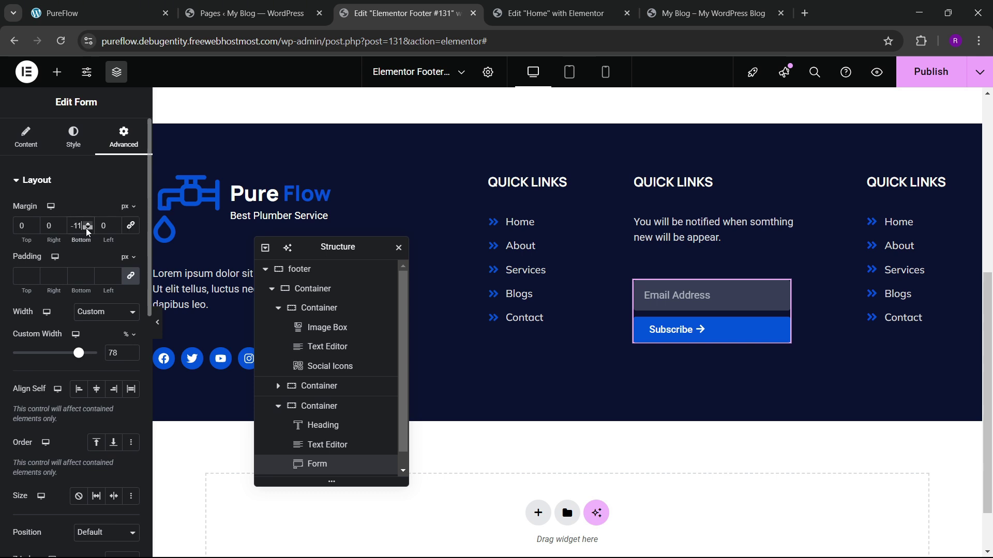
key("BackSpace")
key("BackSpace")
key("BackSpace")
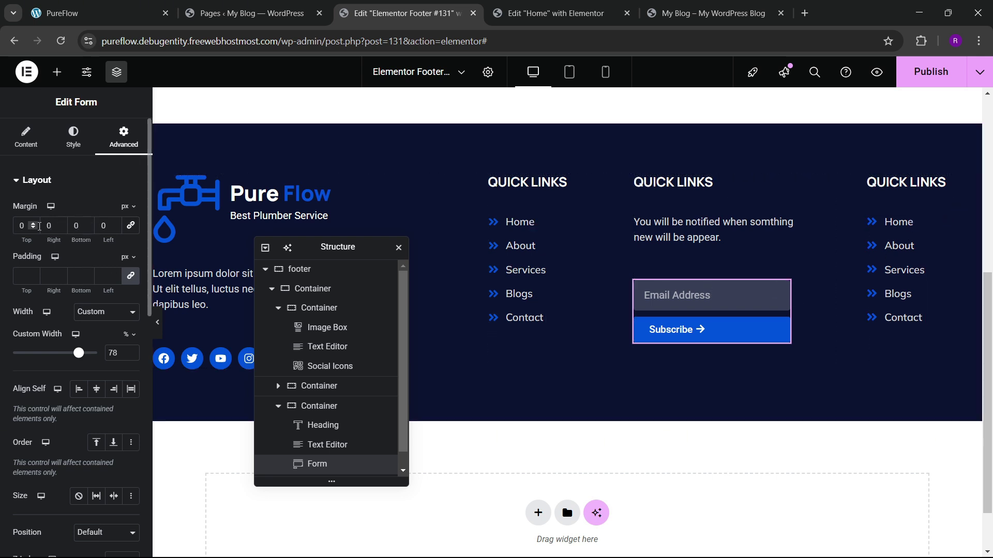
left_click(36, 228)
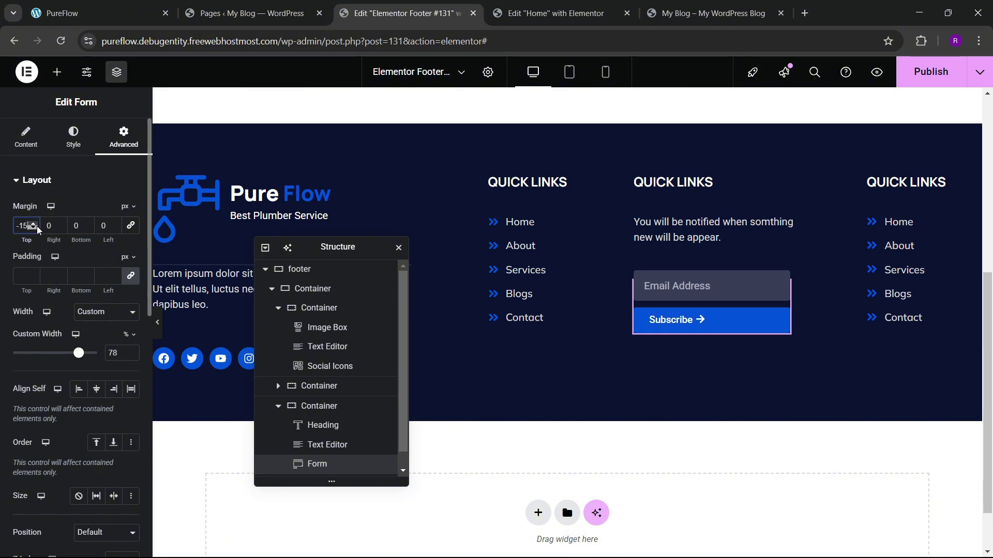
left_click(37, 228)
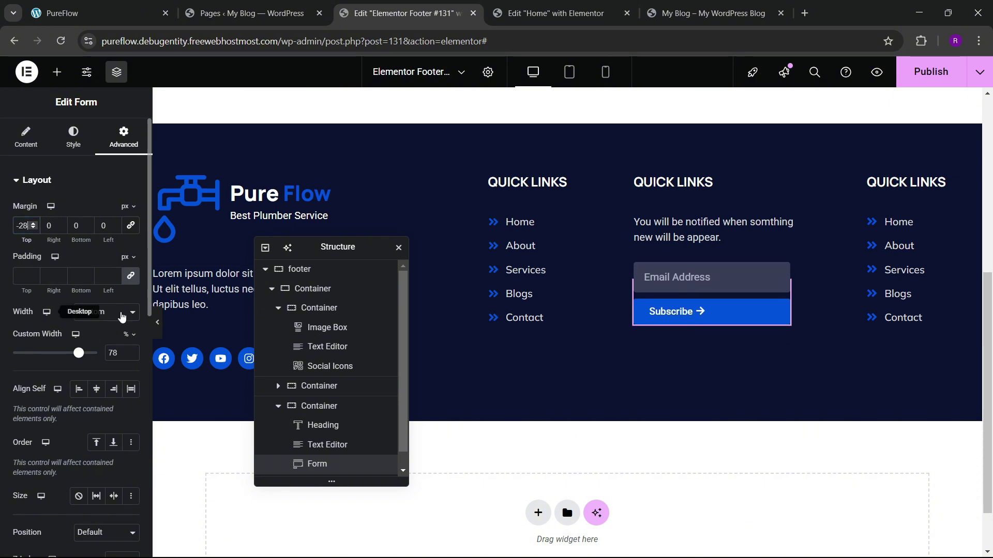
key("ctrl+s")
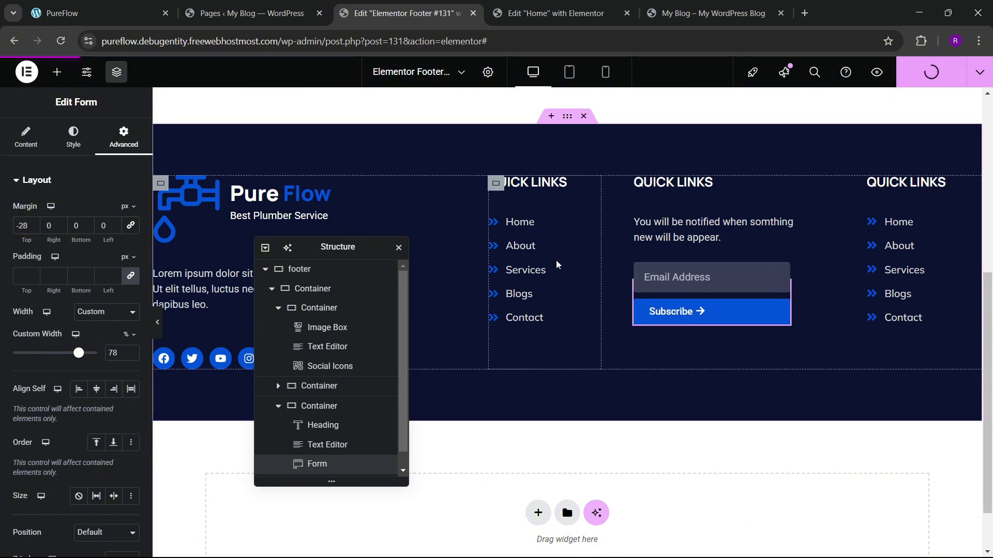
key("ctrl+Tab")
key("ctrl+Tab")
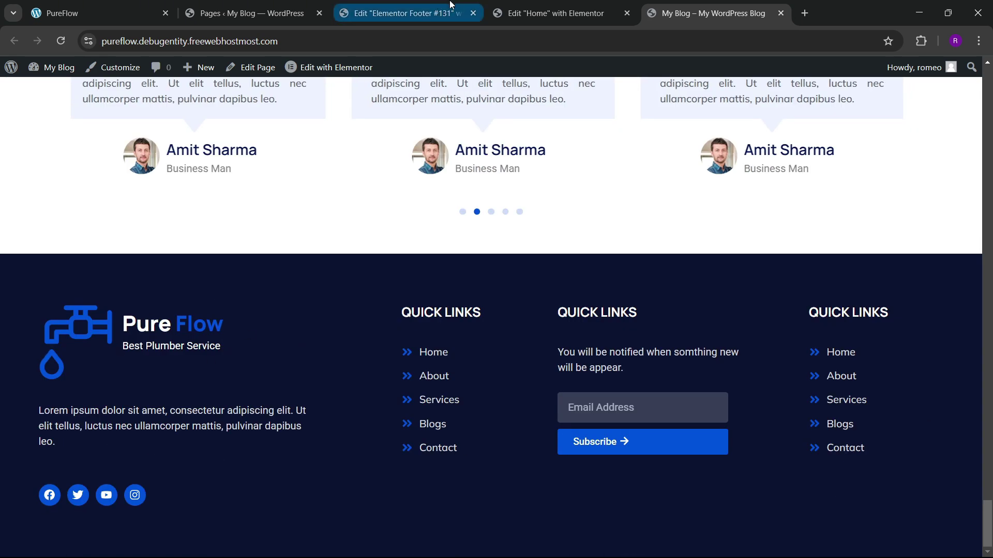
Step: Shrink the Pure Flow logo image to 23% width and save
left_click(408, 13)
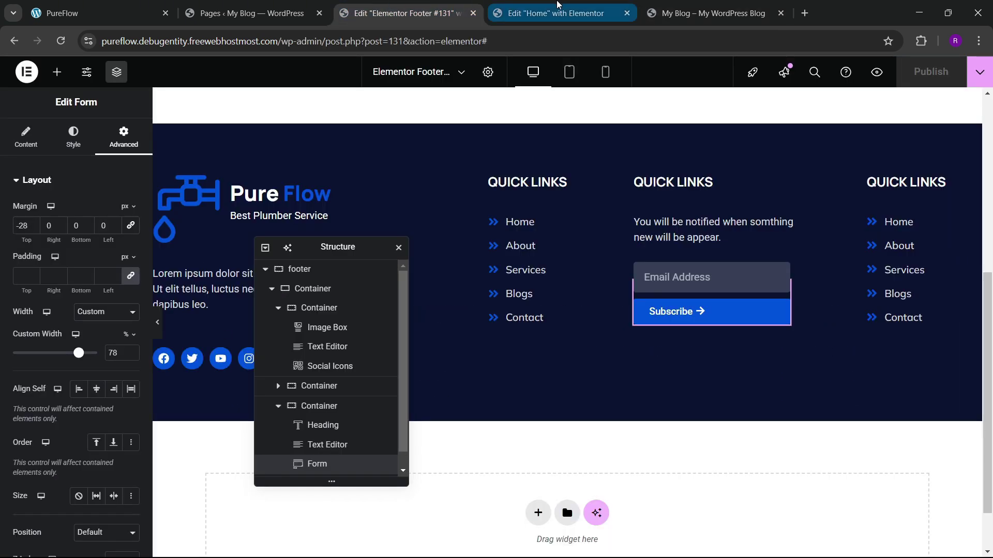
left_click(165, 236)
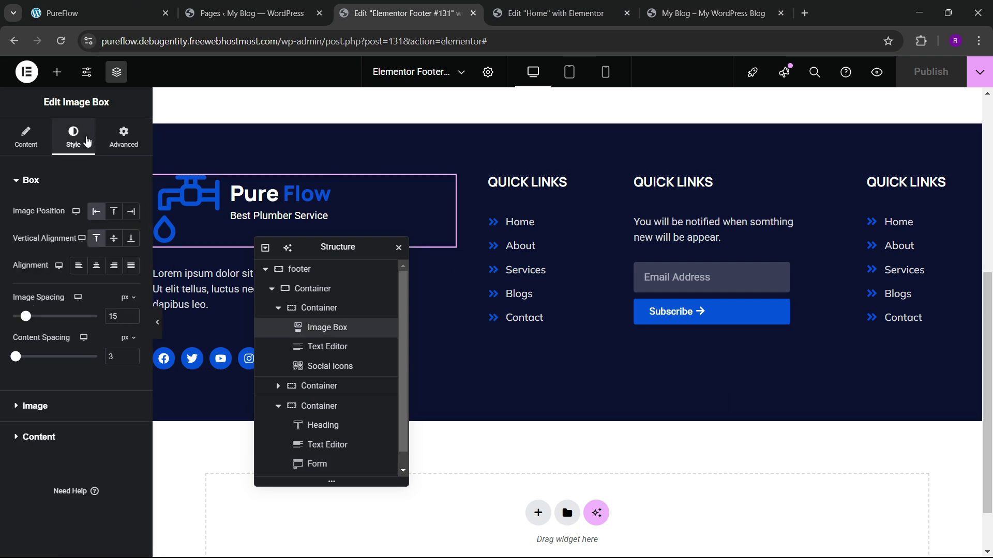
left_click(35, 406)
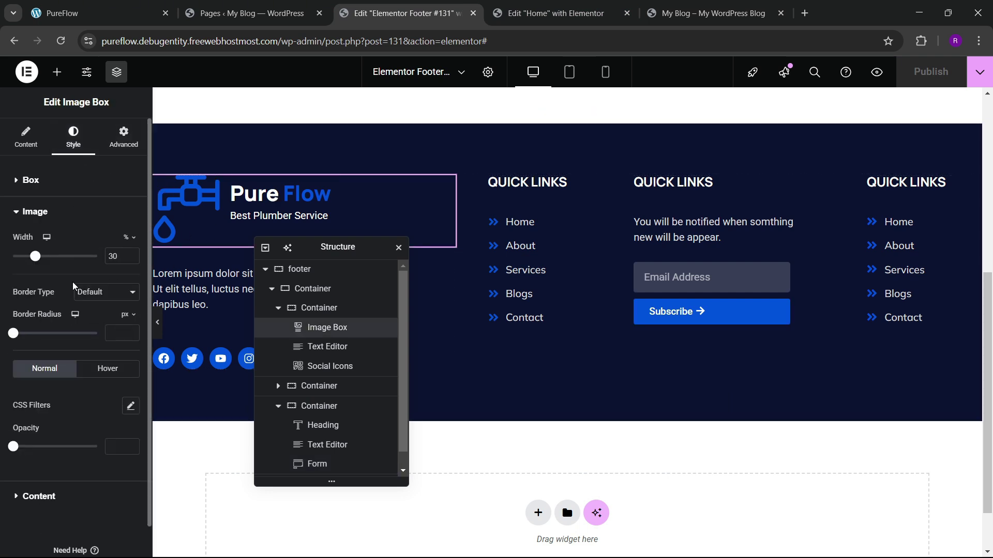
left_click_drag(39, 257, 33, 264)
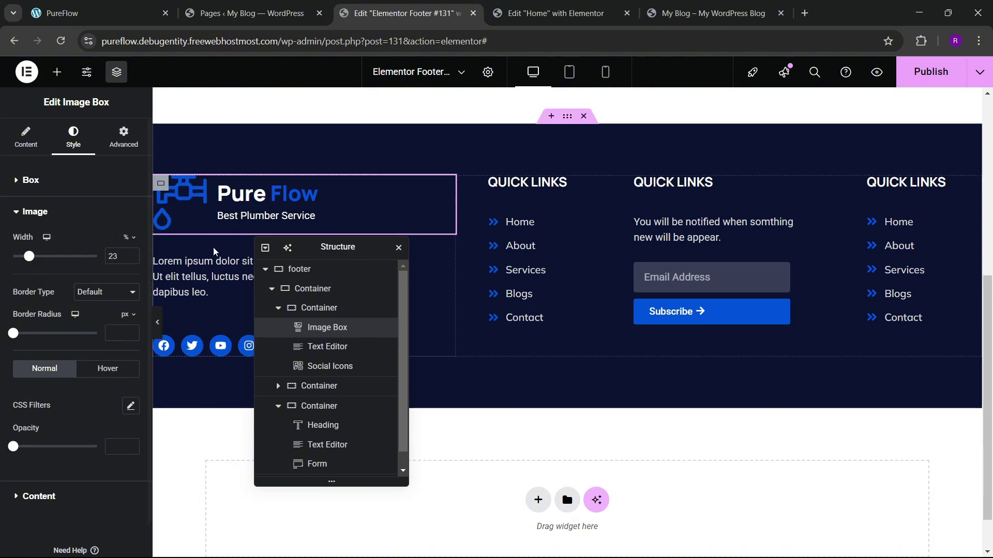
key("ctrl+s")
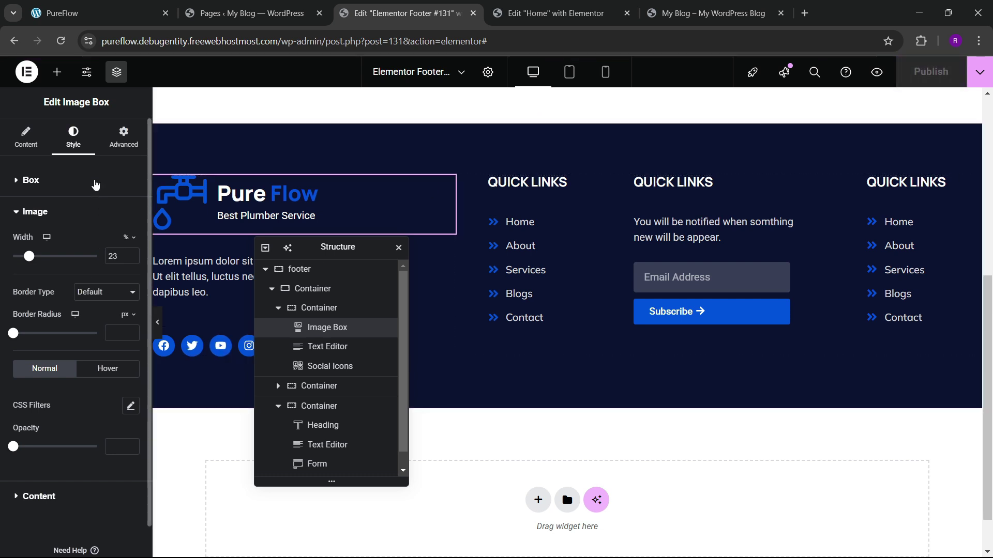
Step: Set the logo box to a custom 79% width, publish, and view the live blog
left_click(124, 137)
left_click(106, 312)
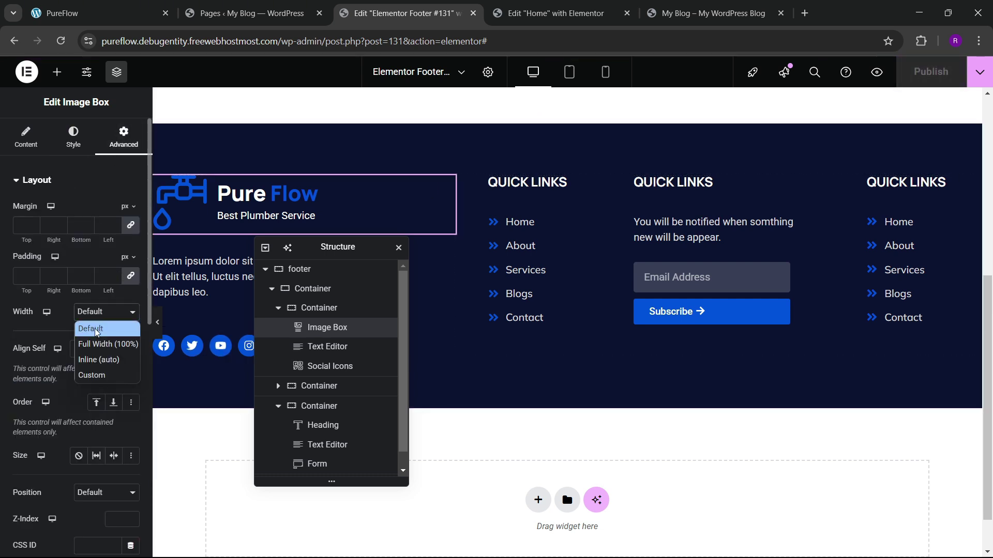
left_click(96, 375)
left_click_drag(14, 354, 81, 347)
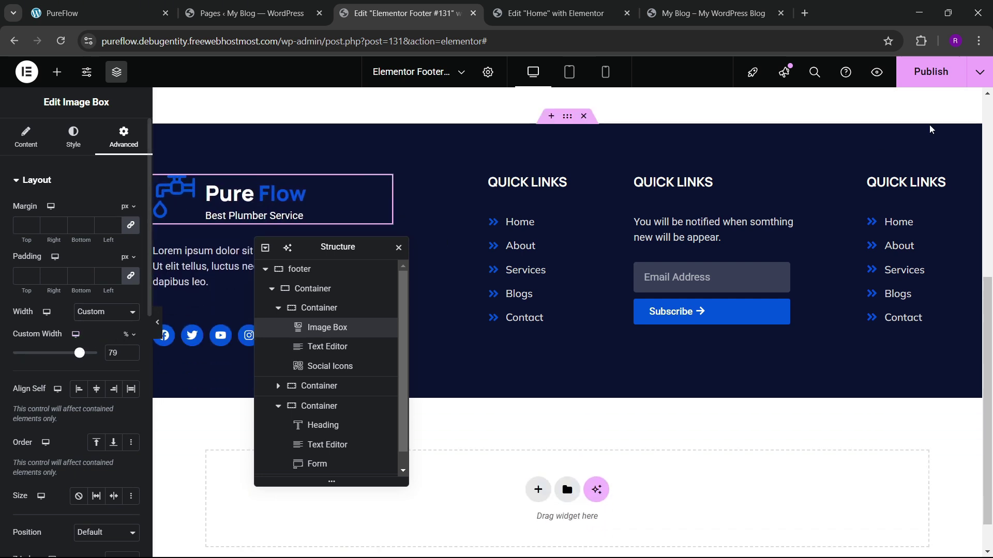
left_click(931, 72)
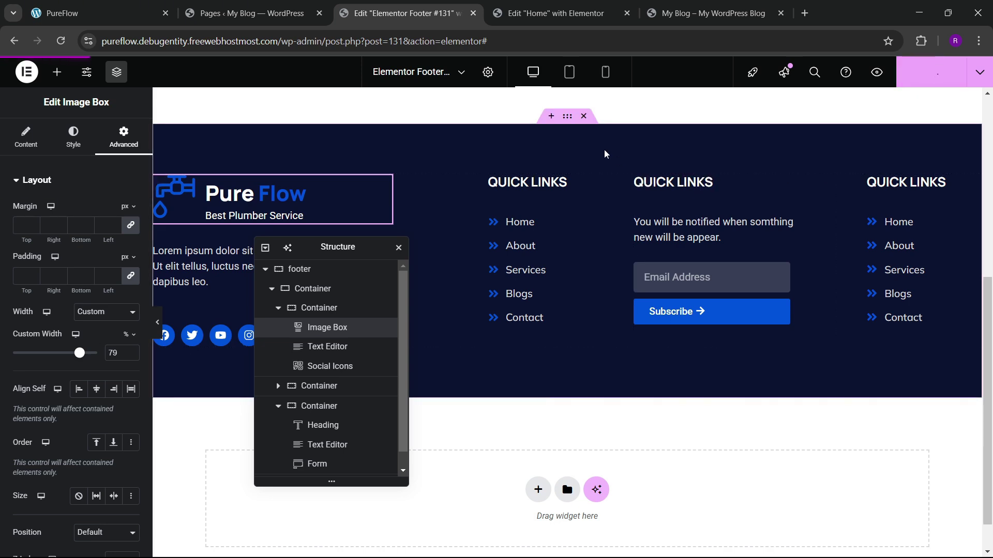
key("ctrl+Tab")
key("ctrl+Tab")
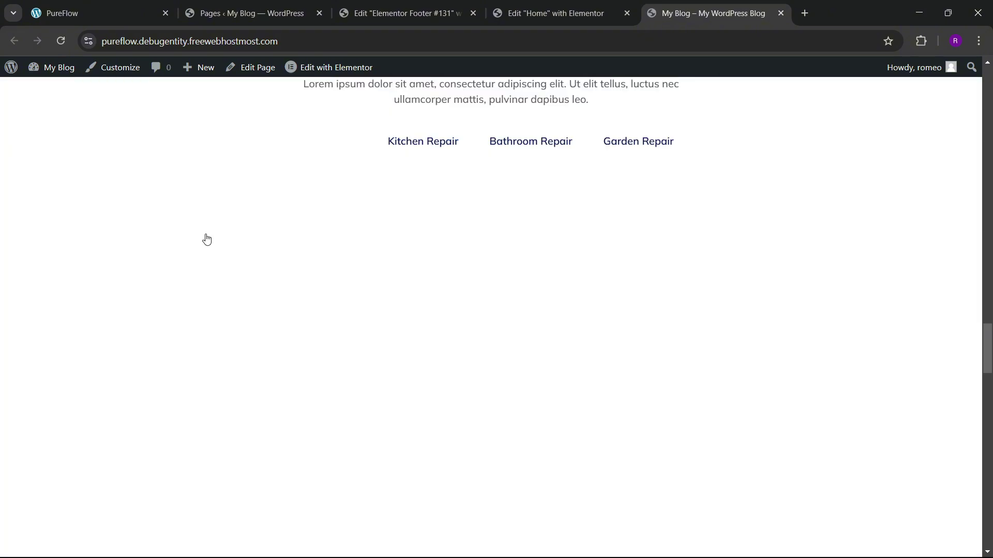
Step: Scroll to the live footer and compare it with the PureFlow reference site's footer
scroll(328, 324, "down", 12)
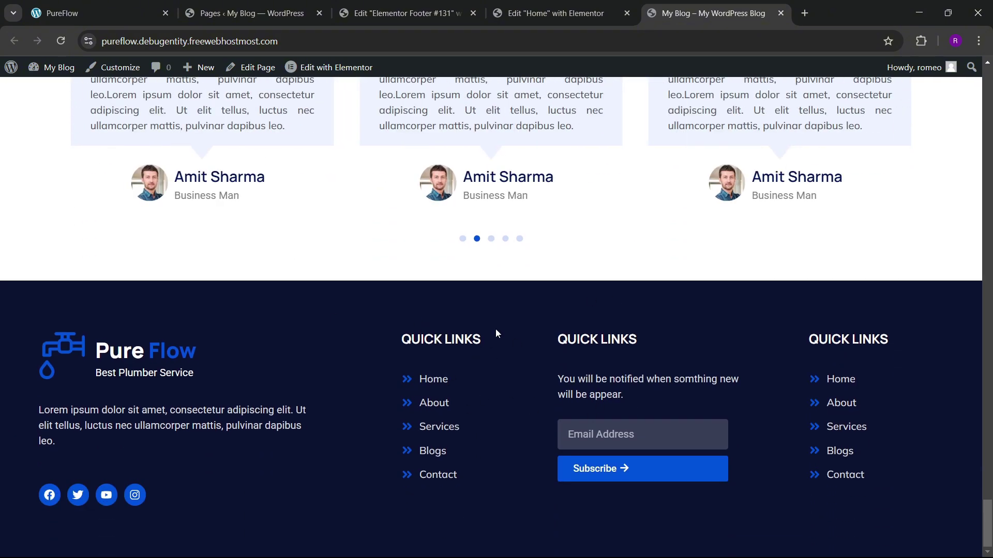
left_click(113, 8)
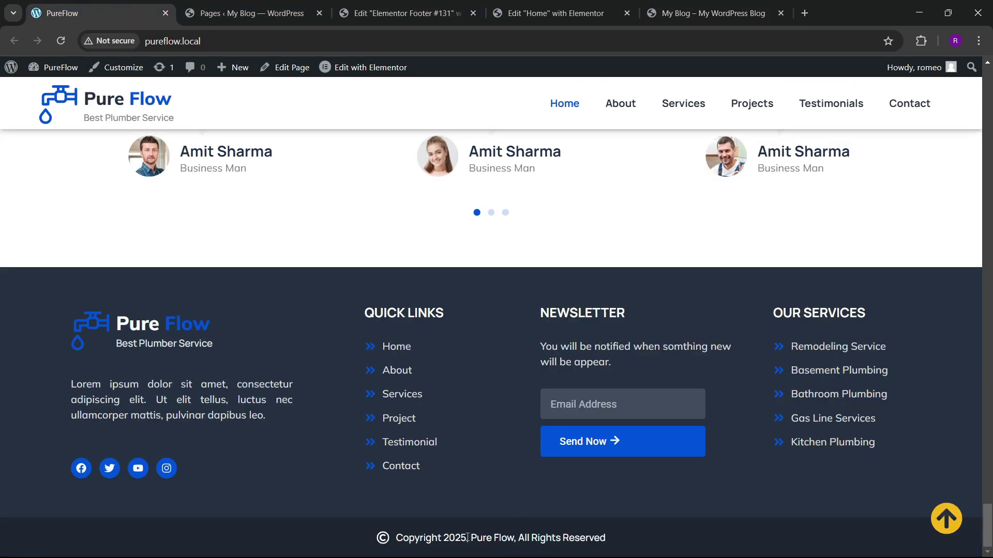
left_click(602, 7)
left_click(450, 5)
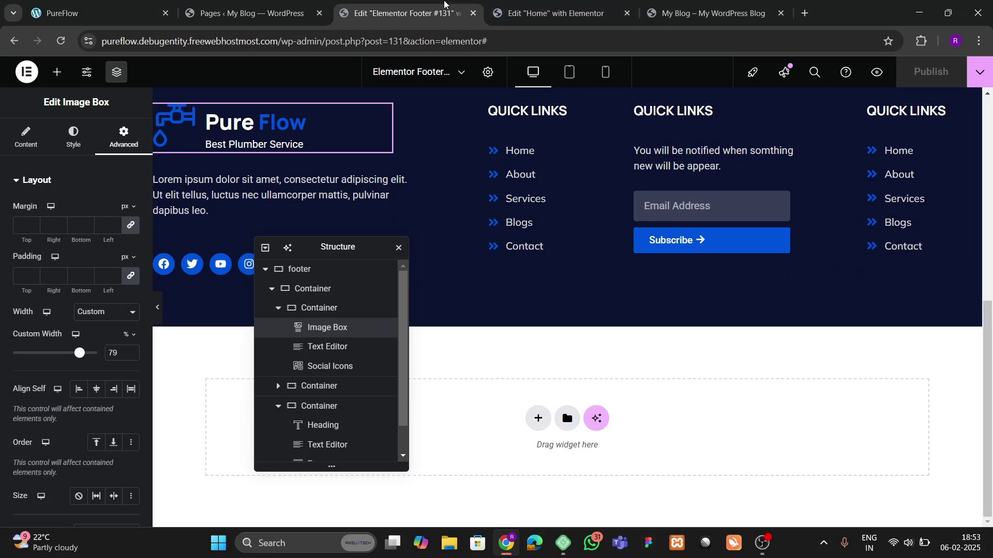
left_click(243, 11)
left_click(126, 7)
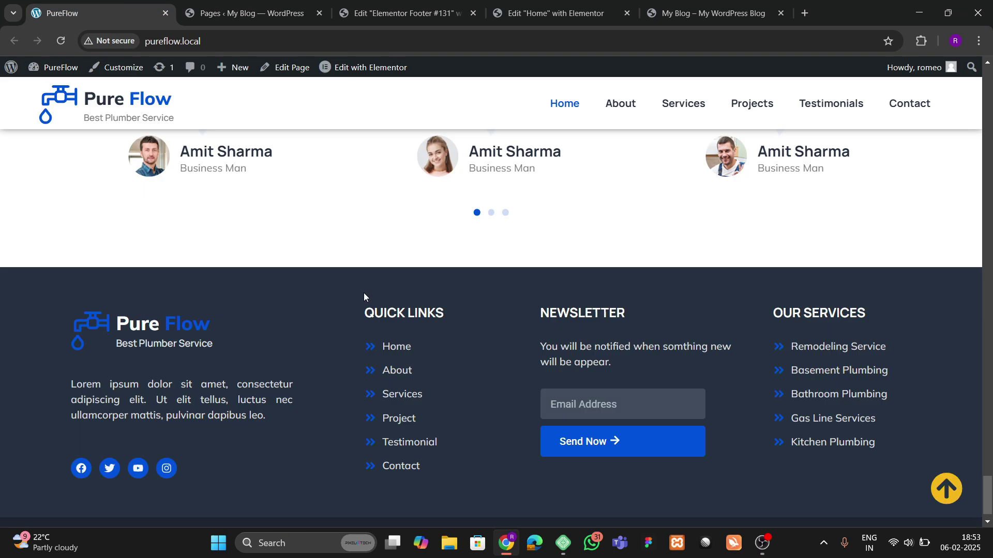
Step: Back in the footer template, add a new container inside the footer through the Navigator
left_click(409, 13)
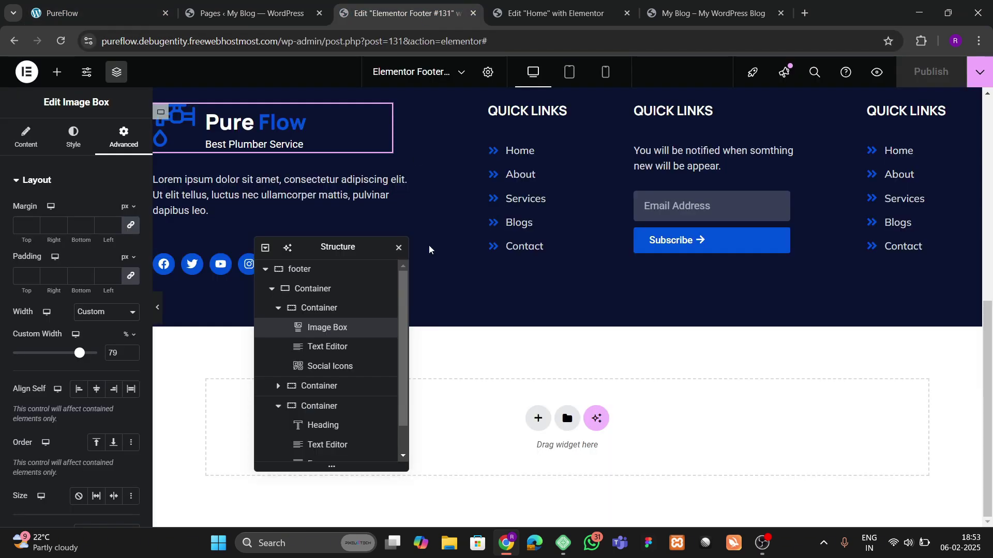
left_click_drag(310, 247, 471, 231)
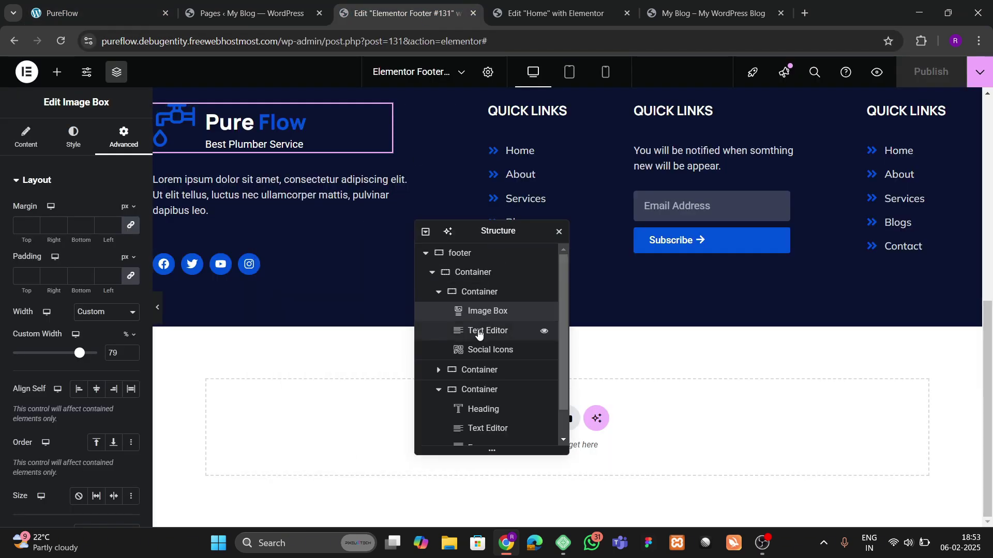
left_click(434, 274)
left_click(434, 274)
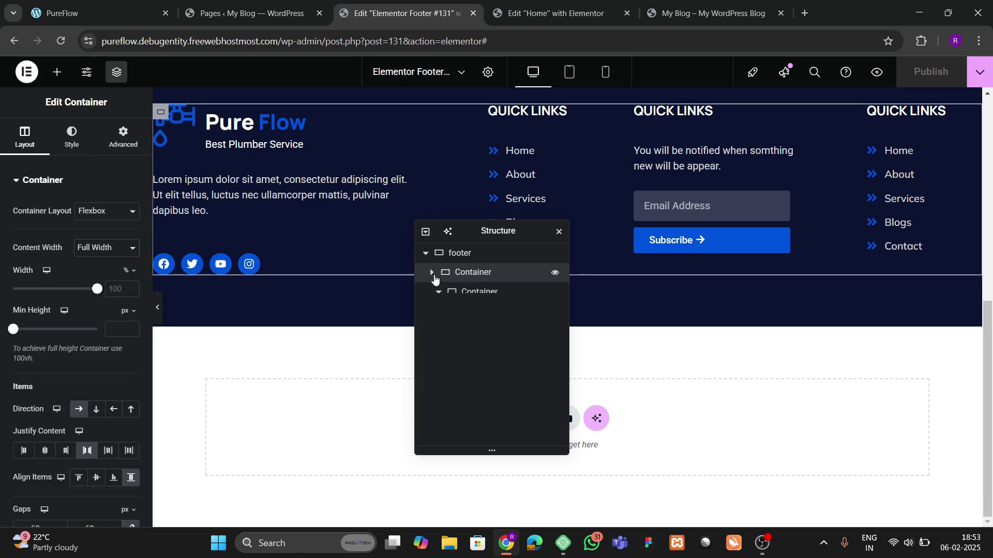
right_click(486, 258)
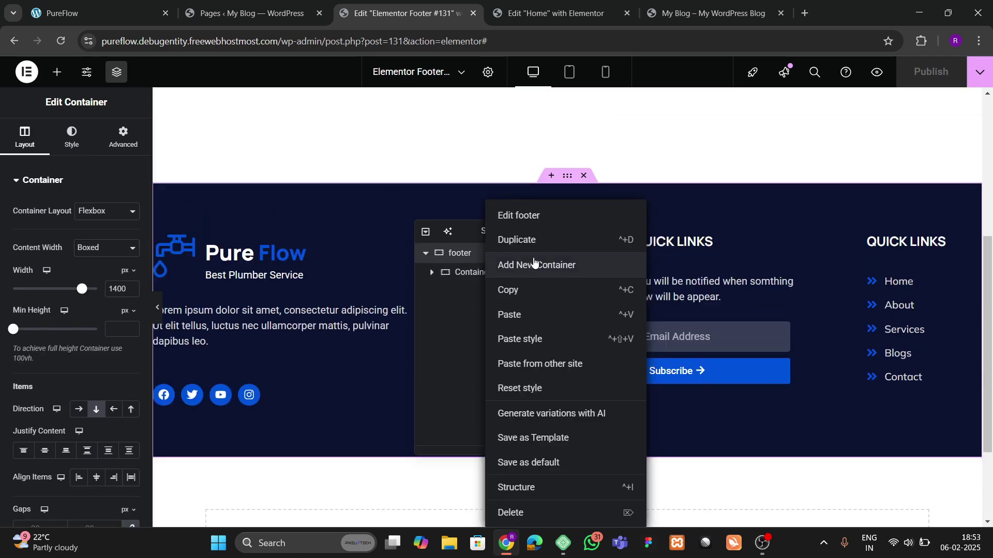
left_click(538, 261)
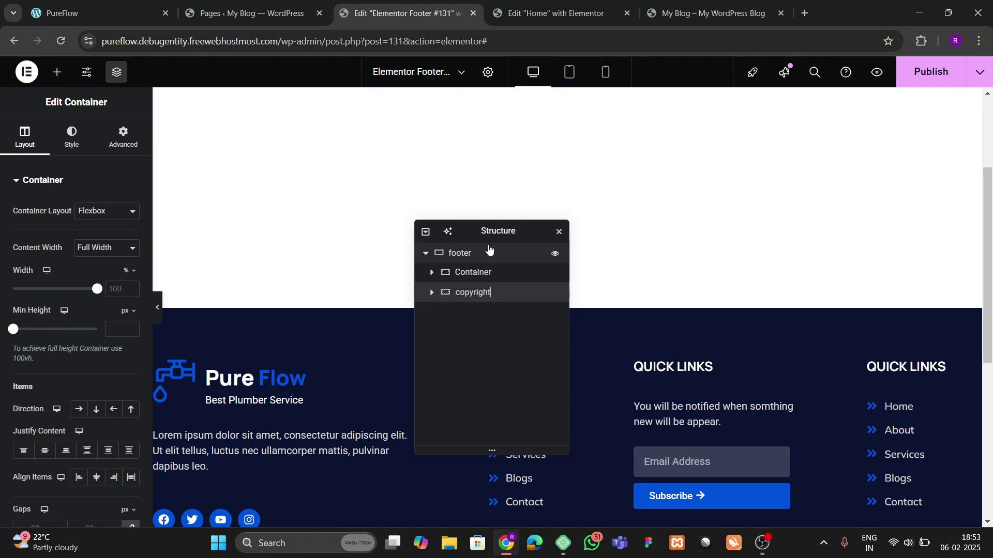
left_click_drag(486, 232, 730, 165)
scroll(567, 390, "down", 6)
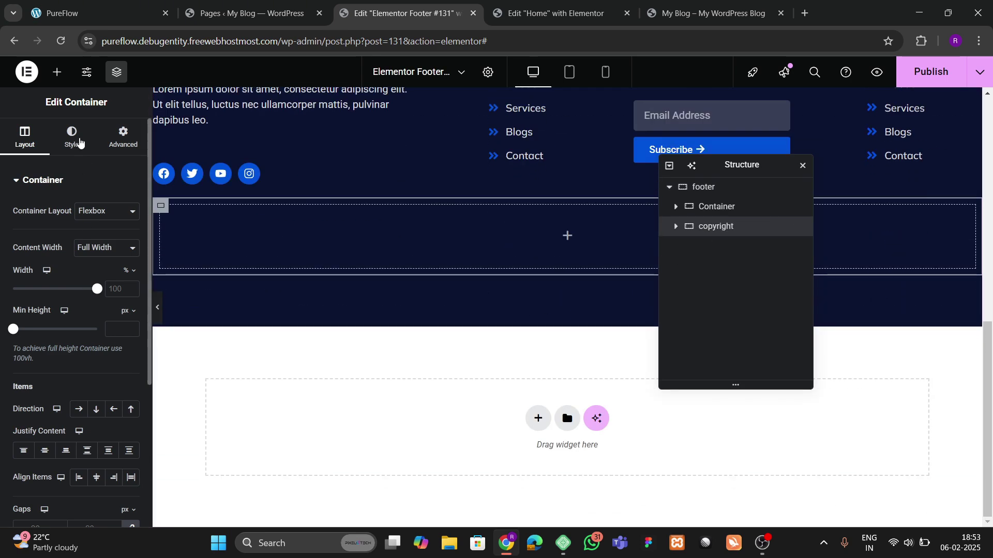
Step: Give the new copyright container a dark navy #071224 background
left_click(78, 139)
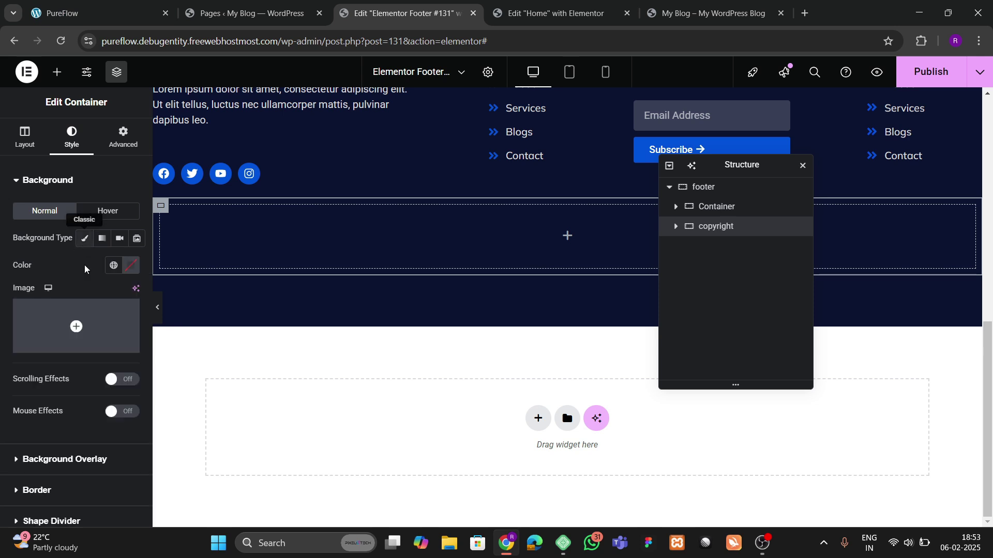
left_click(113, 265)
left_click(81, 419)
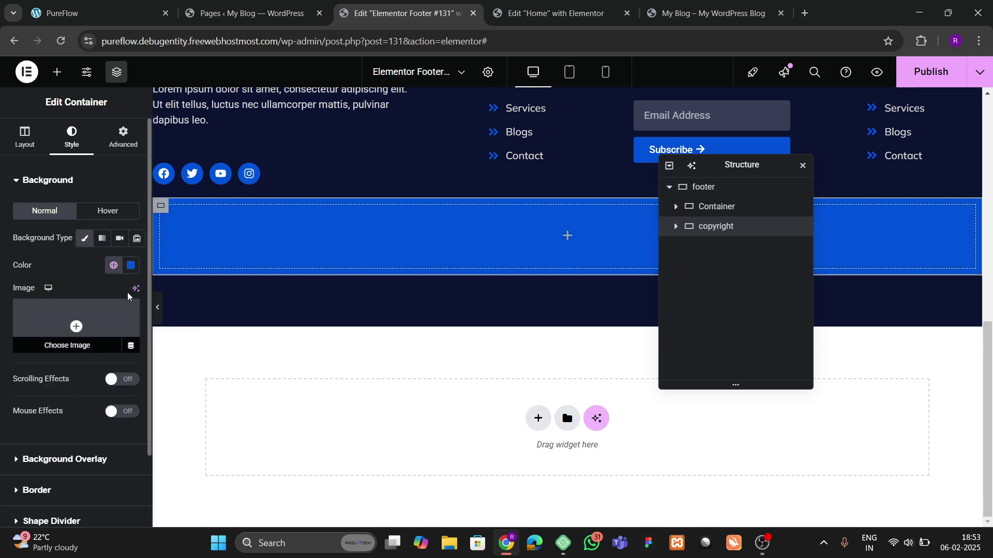
left_click(131, 265)
left_click_drag(159, 382, 178, 393)
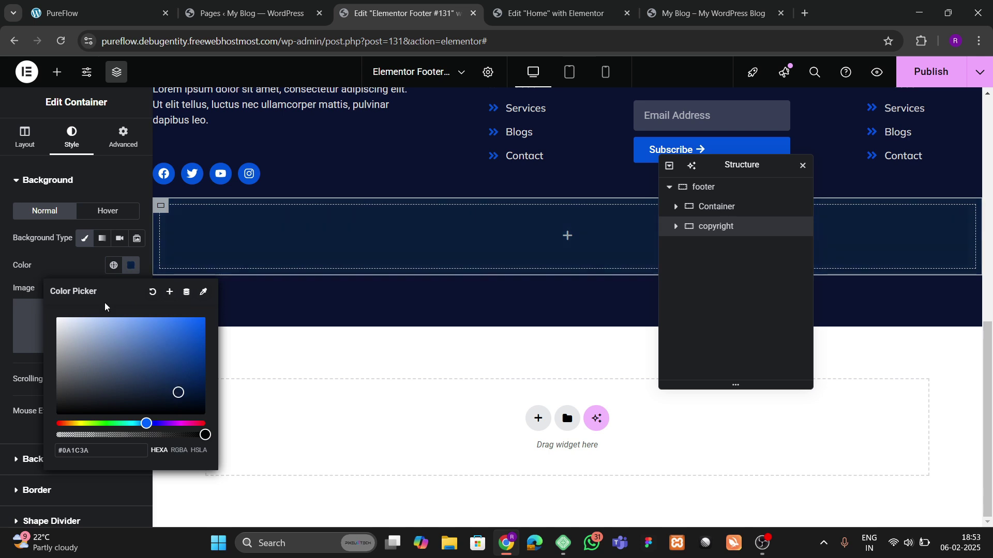
left_click(36, 326)
left_click(123, 137)
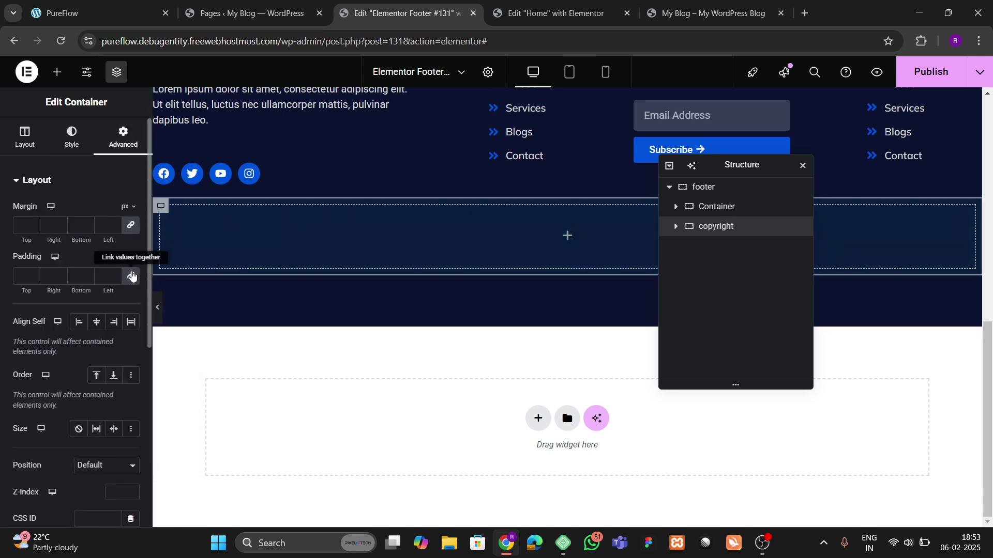
Step: Place an Icon List in the container, keep one item and enter 'Copyright 2025, Pure Flow All Rights Reserved'
left_click(57, 72)
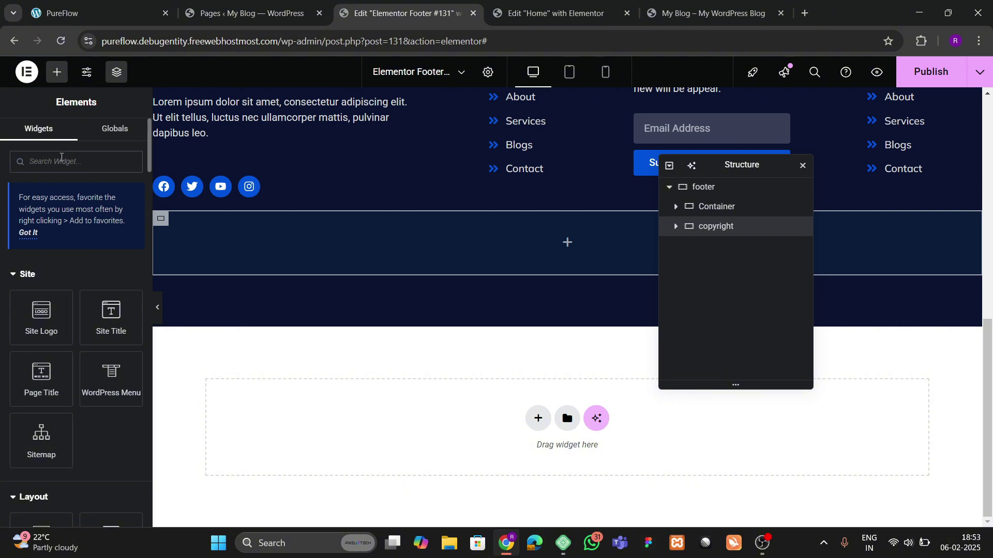
type("list")
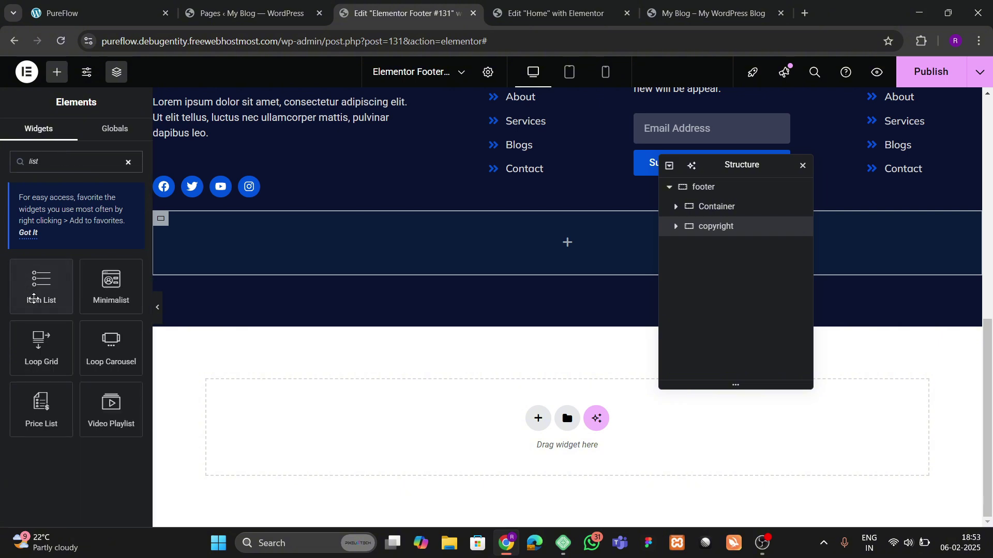
left_click_drag(40, 289, 302, 263)
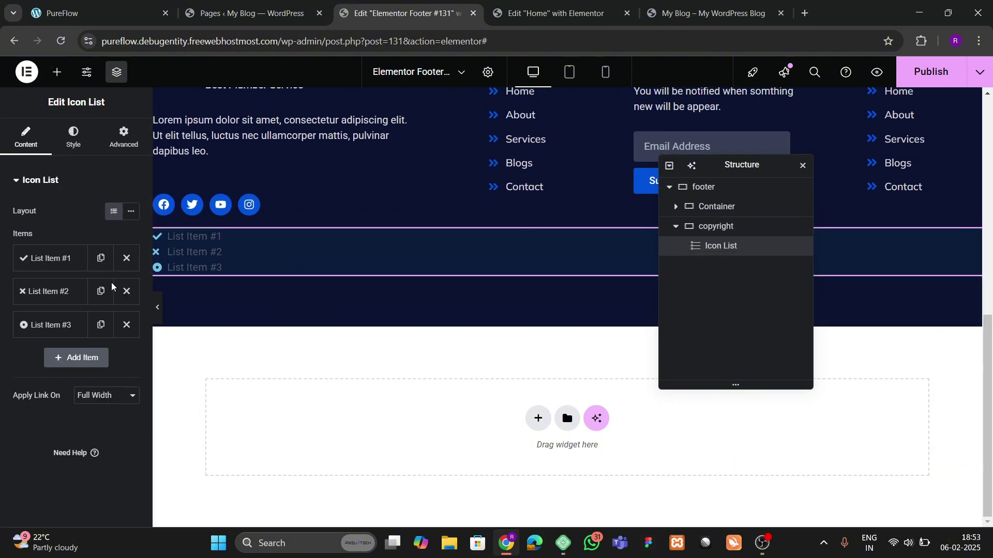
left_click(126, 291)
left_click(126, 291)
left_click(51, 258)
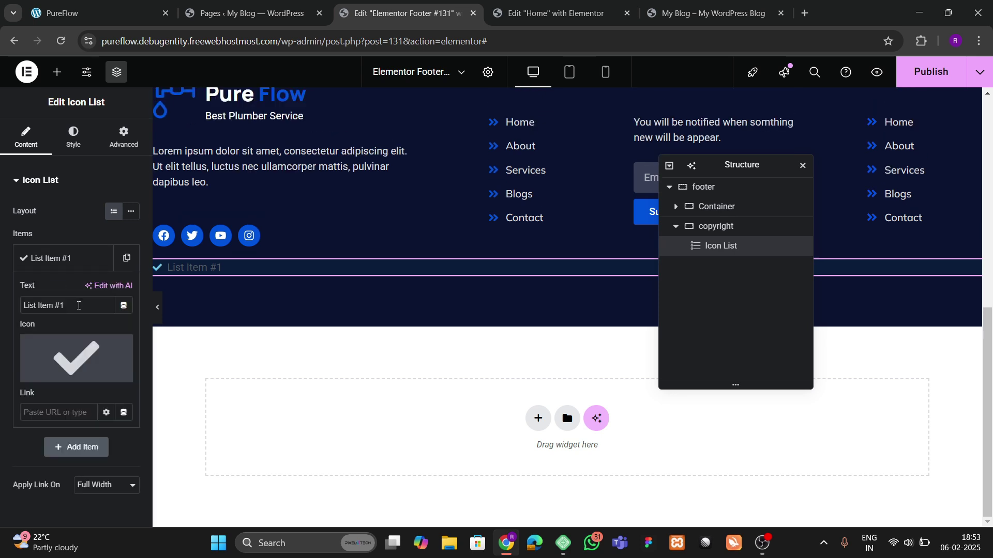
type("Co")
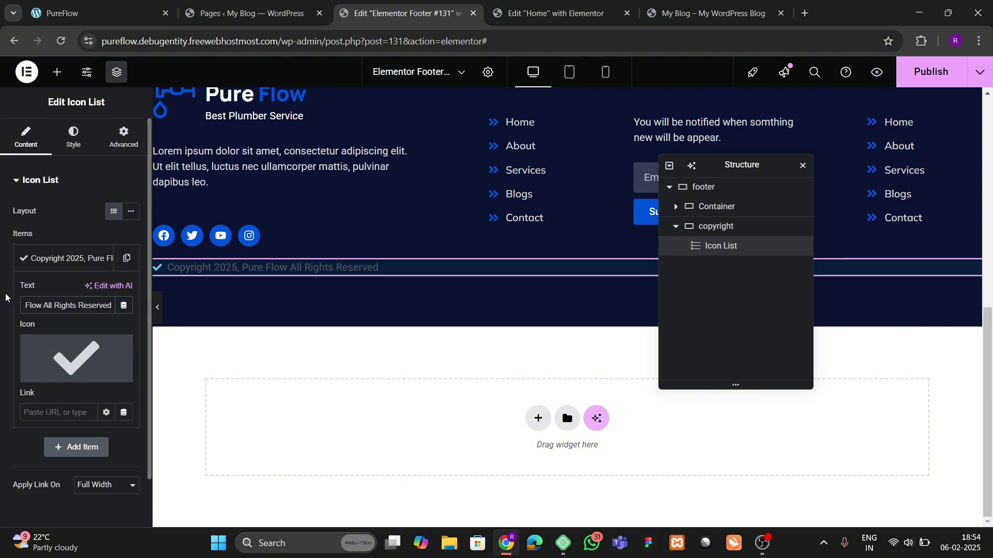
Step: Replace the list item's check mark with the Copyright © icon
left_click(54, 345)
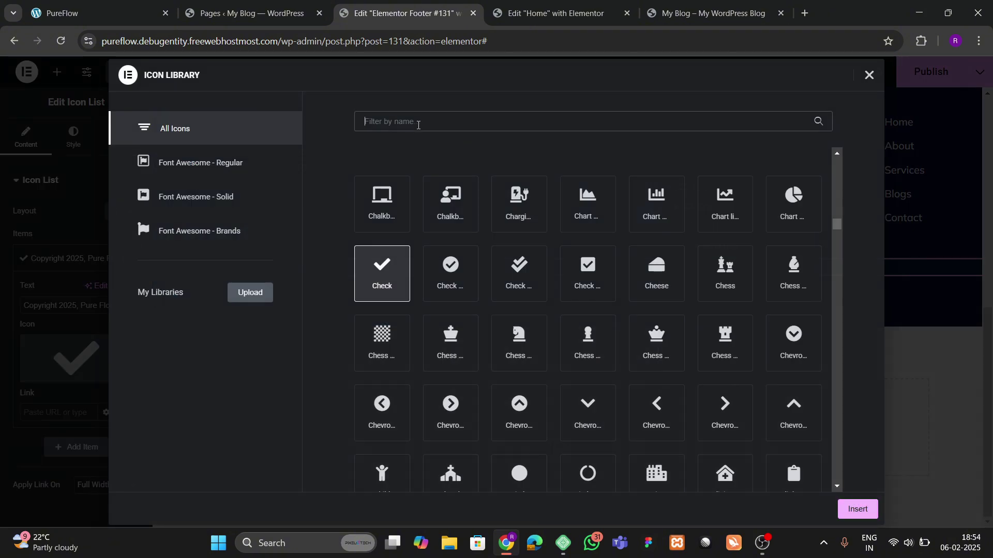
type("copy")
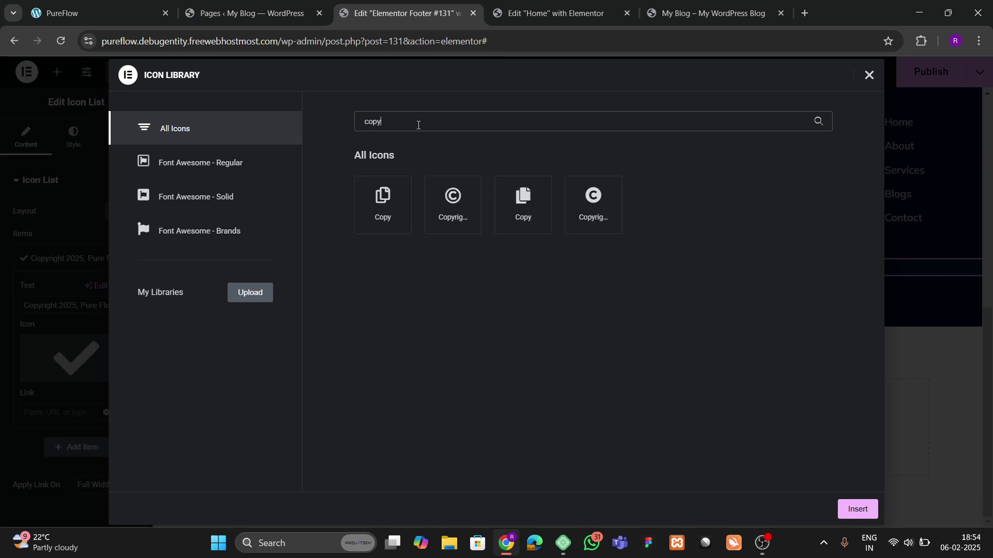
left_click(441, 214)
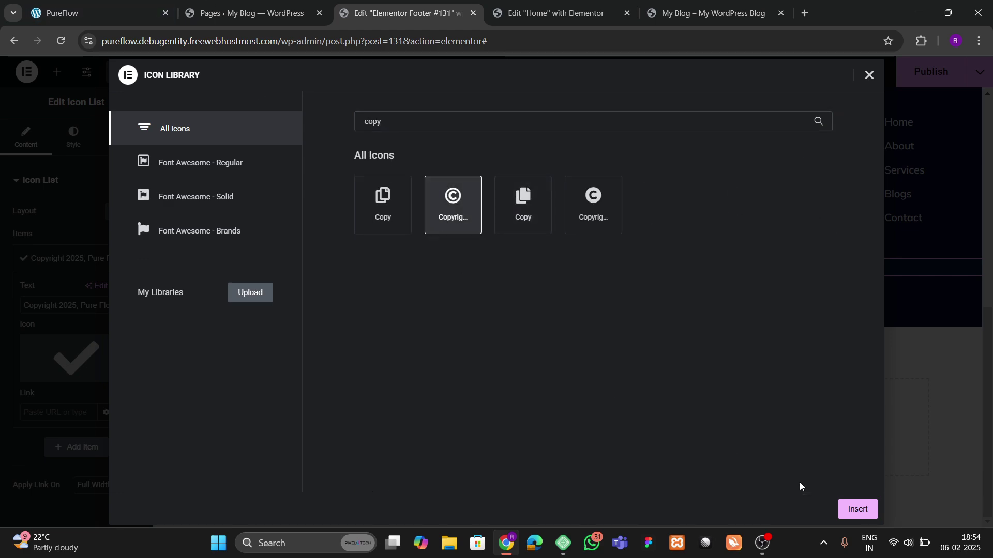
left_click(856, 509)
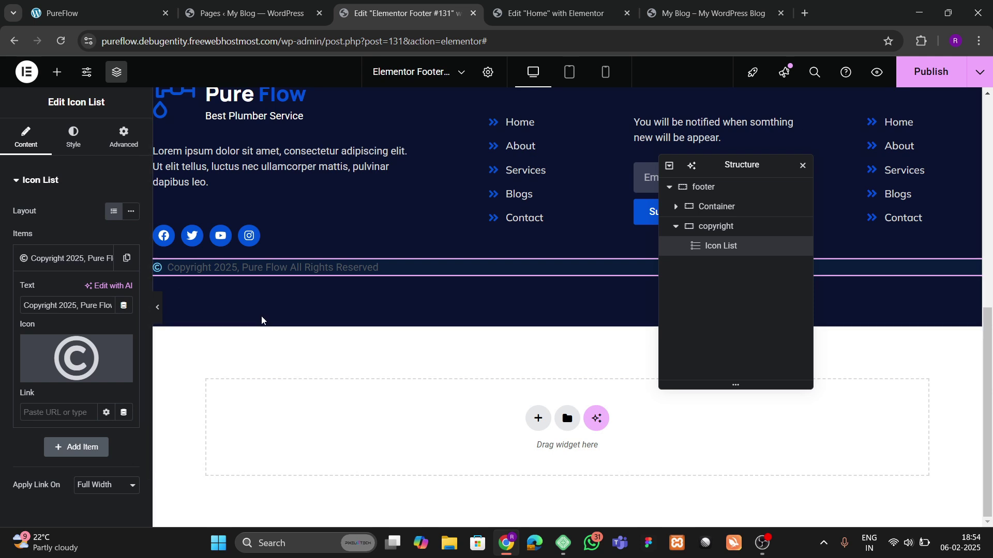
Step: Colour the copyright icon and text white
left_click(74, 136)
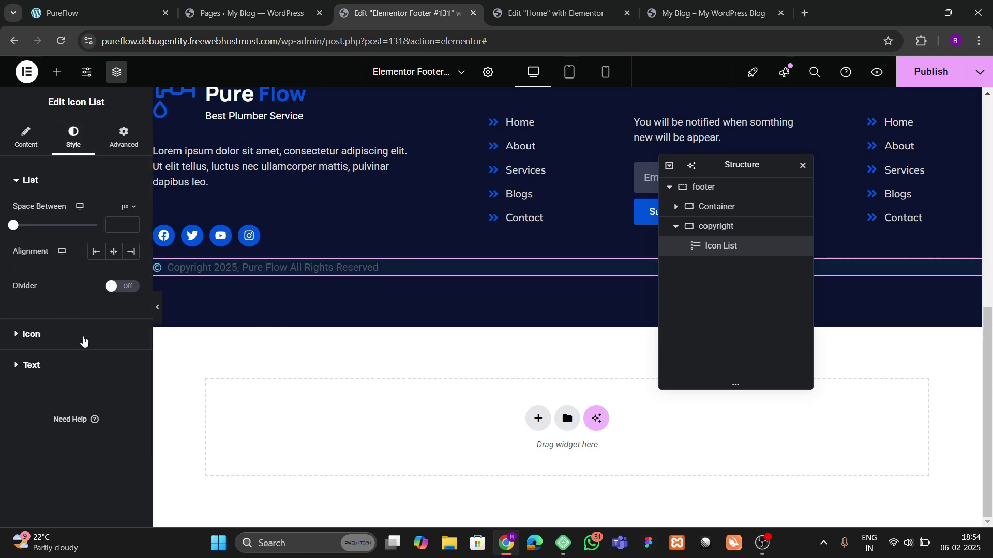
left_click(58, 338)
left_click(131, 269)
left_click(75, 283)
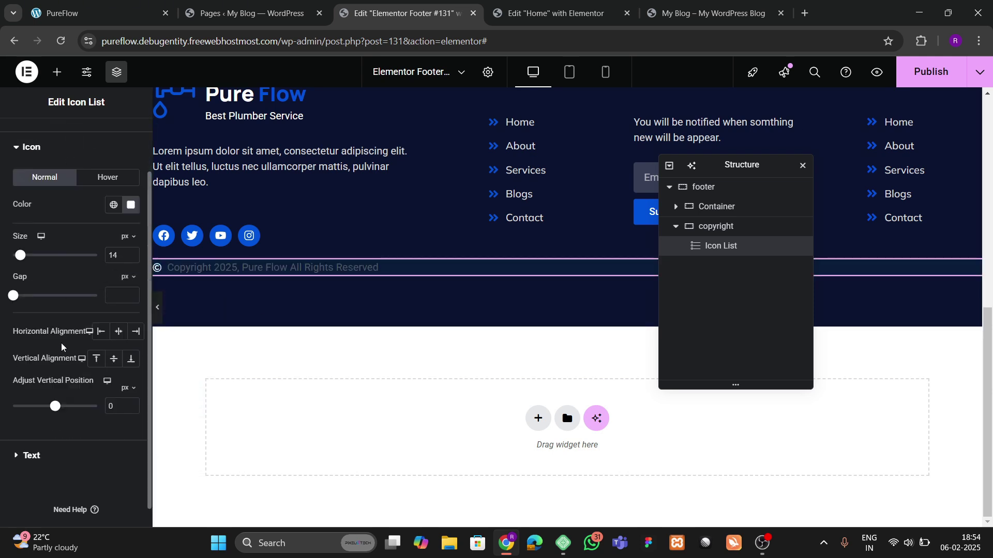
scroll(57, 413, "down", 1)
left_click(55, 432)
left_click(131, 357)
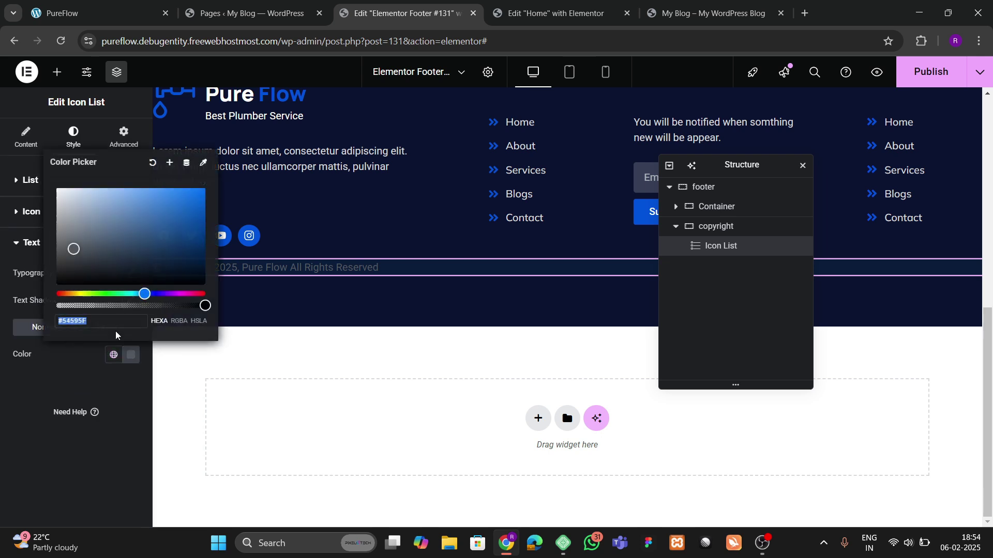
left_click(59, 189)
left_click(426, 344)
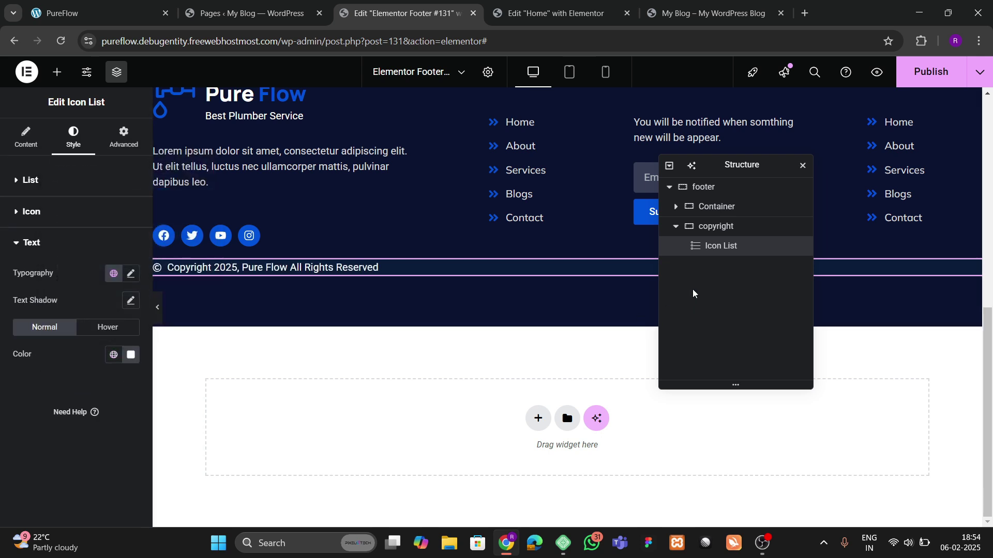
Step: Stack and center the copyright bar's content and give it 20 px padding
left_click(716, 227)
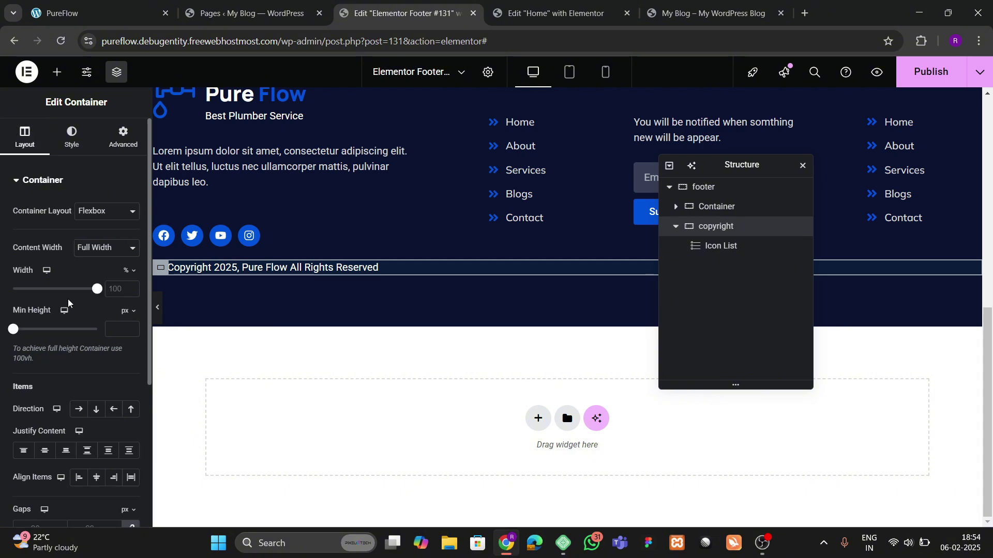
scroll(68, 302, "down", 3)
left_click(96, 280)
left_click(45, 321)
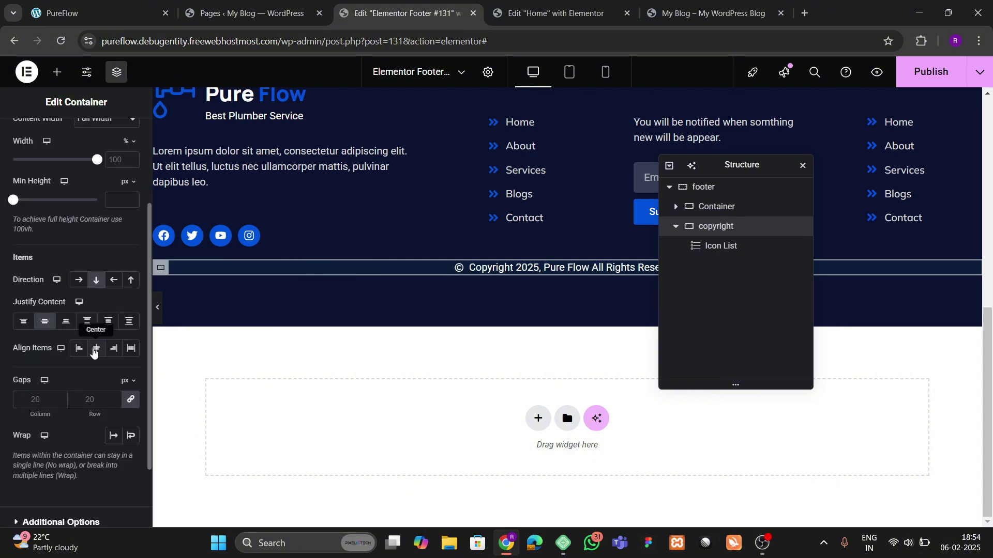
left_click(95, 350)
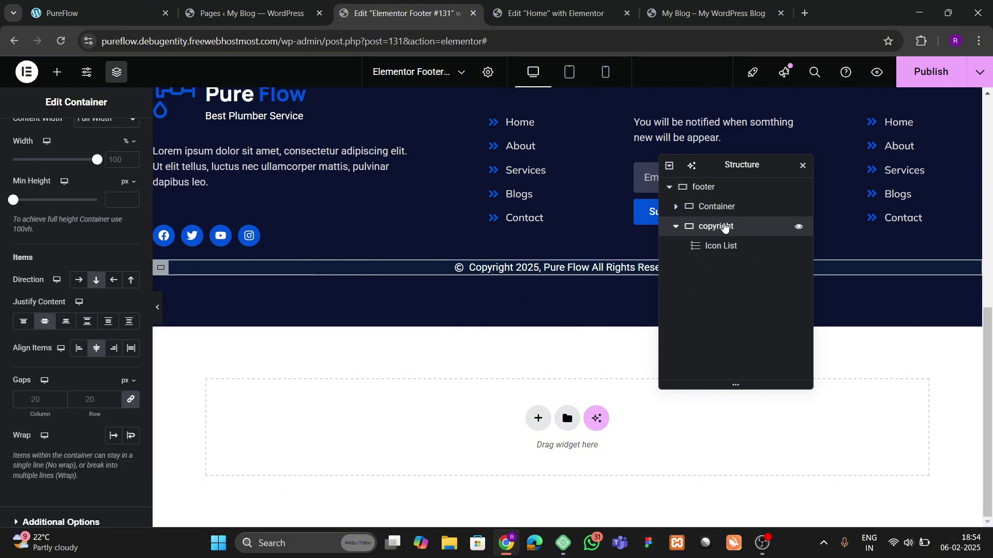
scroll(77, 232, "up", 5)
left_click(123, 137)
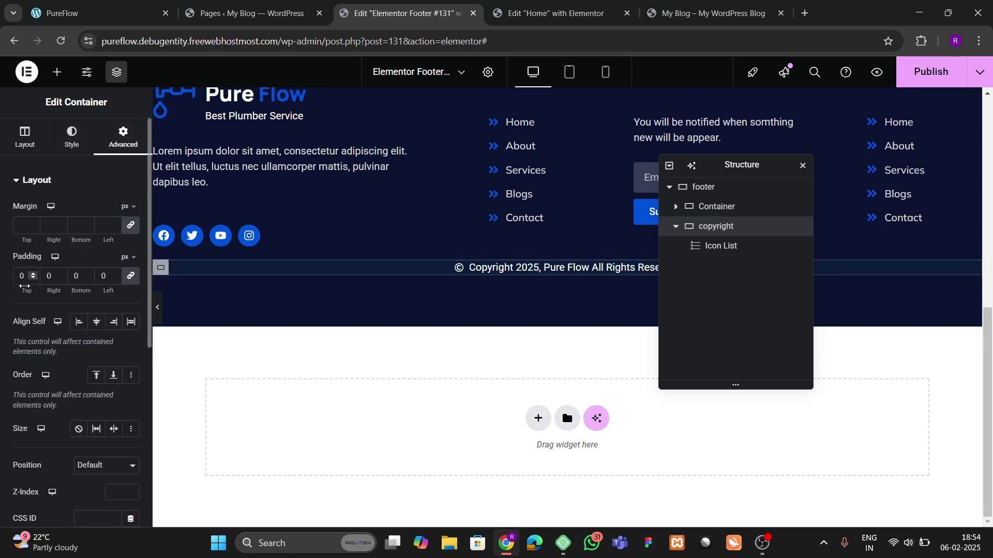
left_click_drag(24, 286, 9, 292)
type("2")
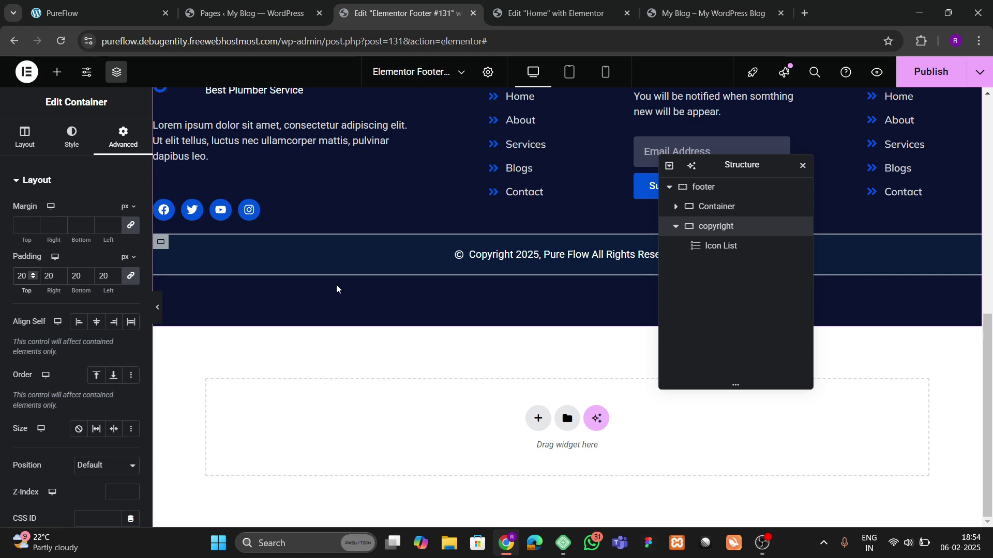
Step: Set the inner columns container's top padding to 80 and bottom padding to 0
left_click(720, 189)
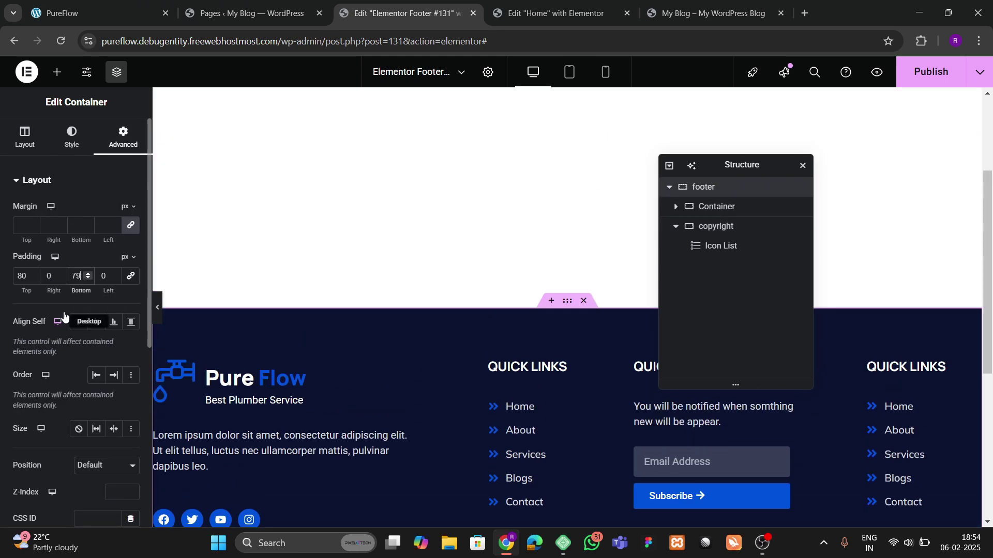
scroll(384, 325, "down", 5)
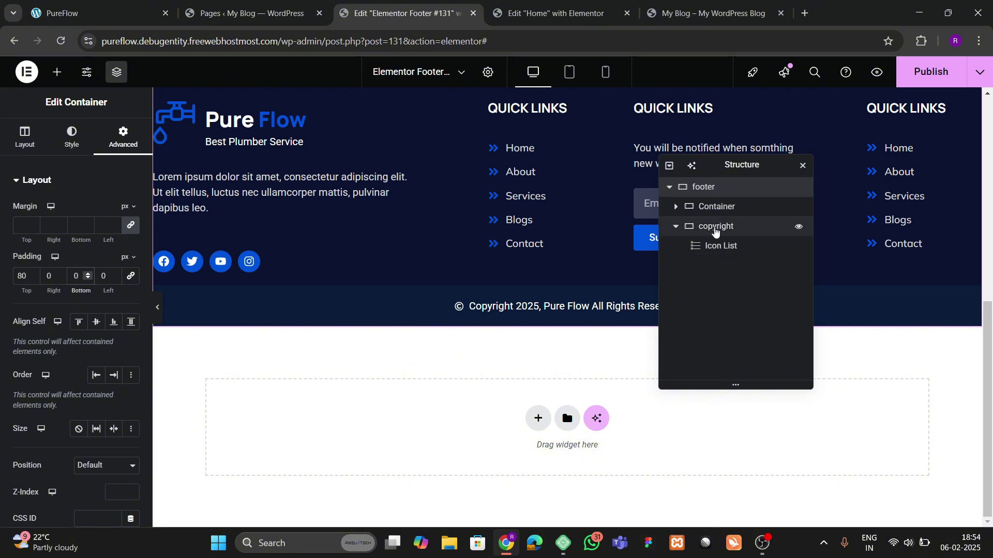
left_click(724, 226)
scroll(331, 382, "up", 3)
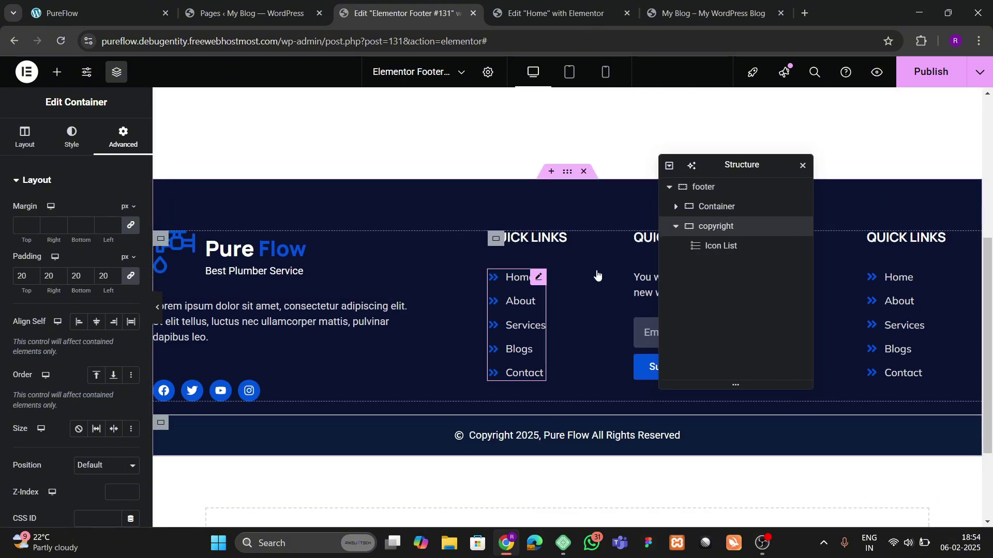
left_click(719, 209)
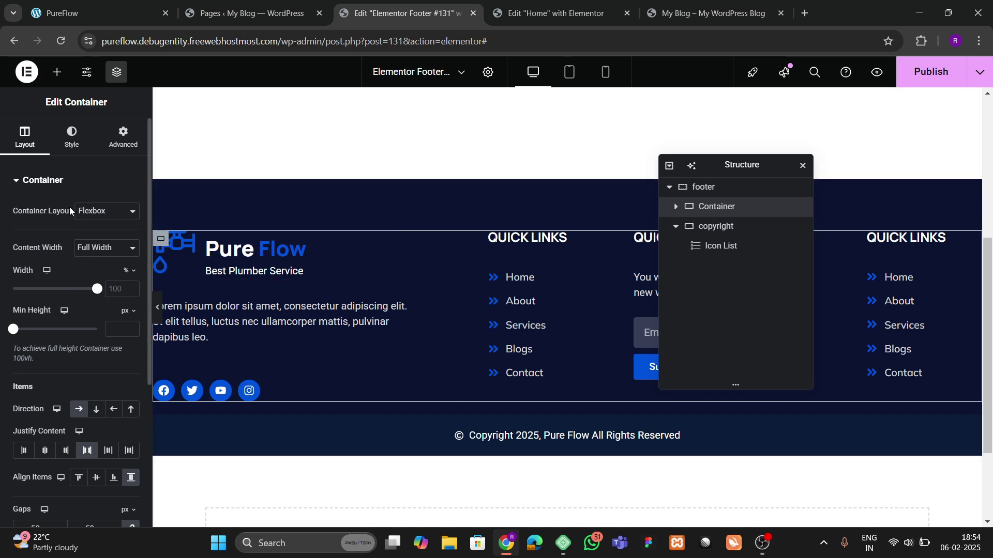
left_click(120, 140)
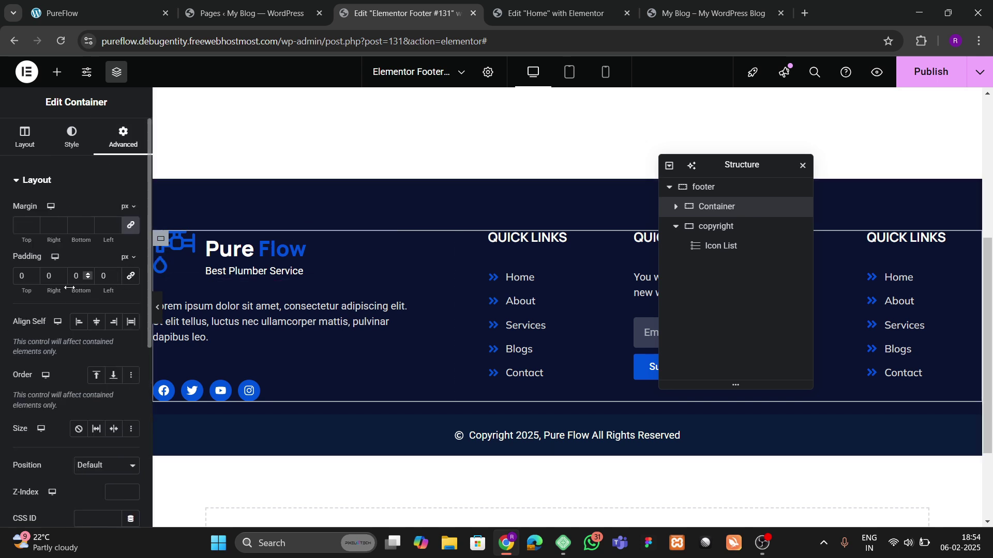
type("80")
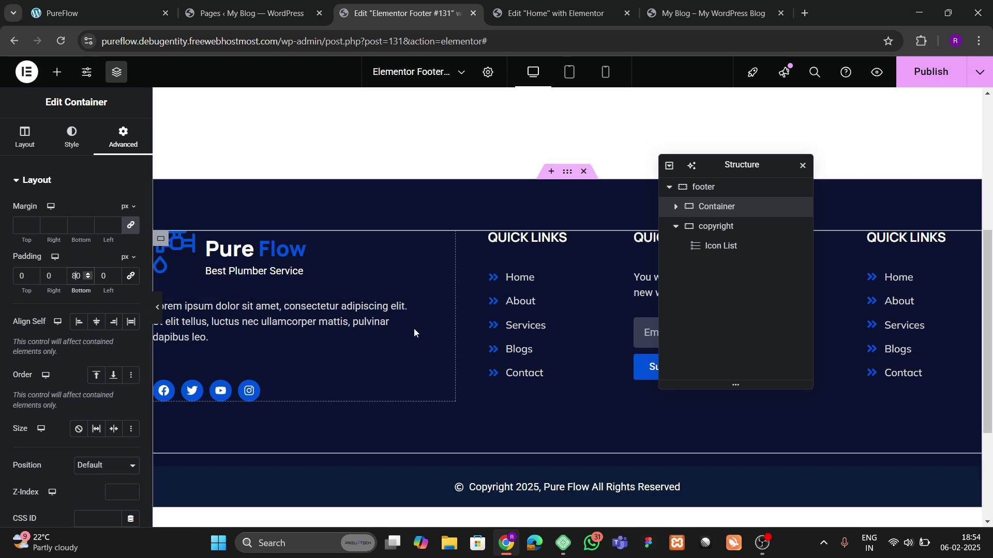
scroll(414, 334, "down", 3)
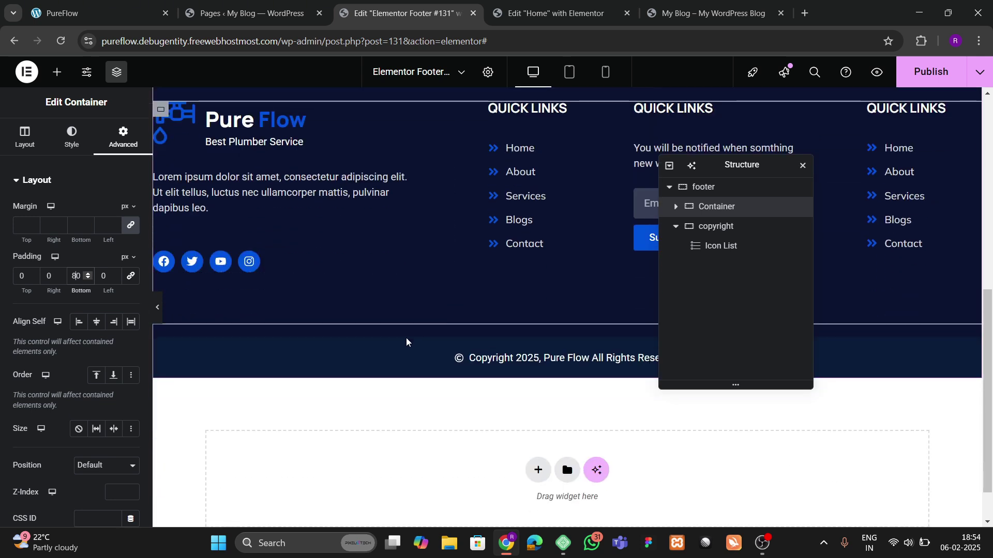
scroll(383, 336, "up", 3)
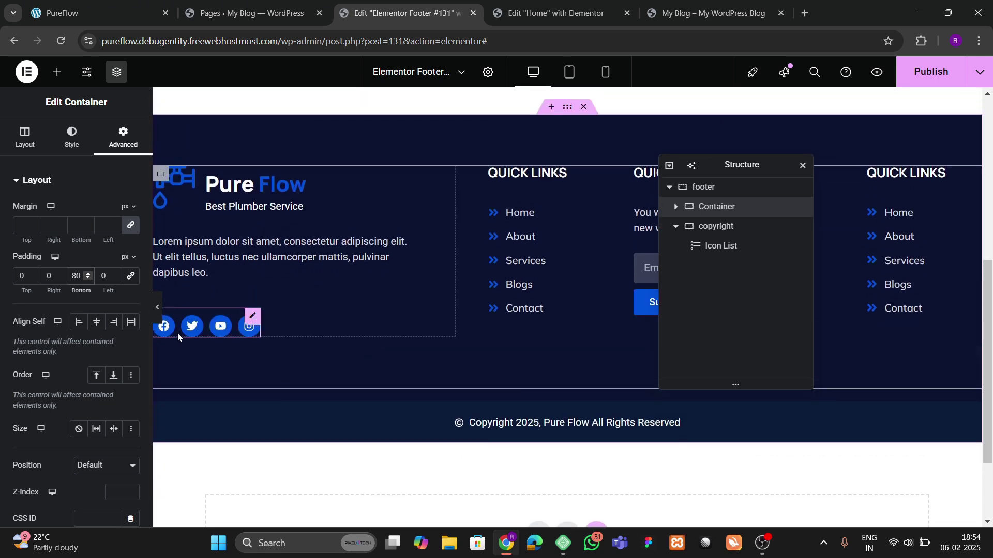
left_click(157, 307)
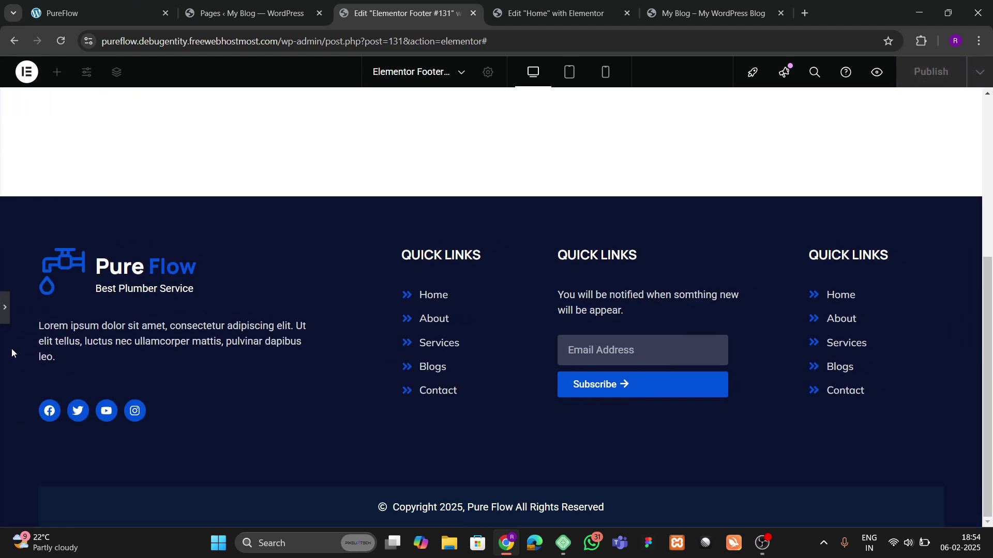
left_click(5, 310)
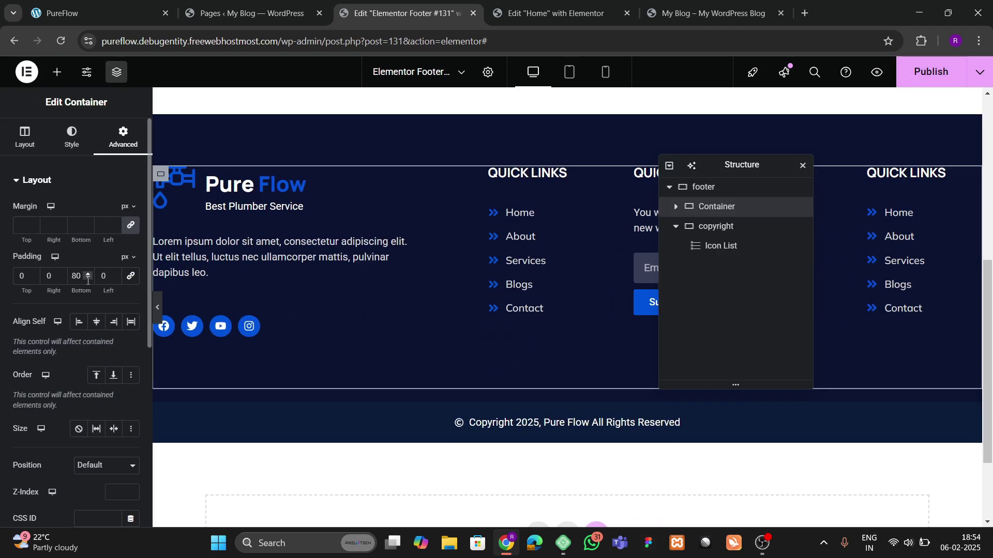
double_click(77, 279)
type("0")
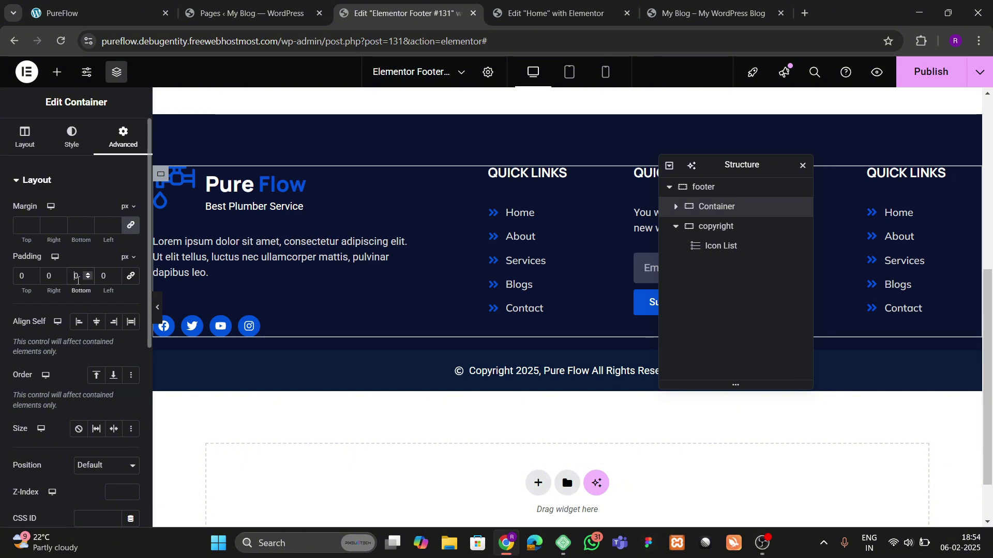
Step: Reduce the outer footer container's top padding to 60 px
left_click(708, 188)
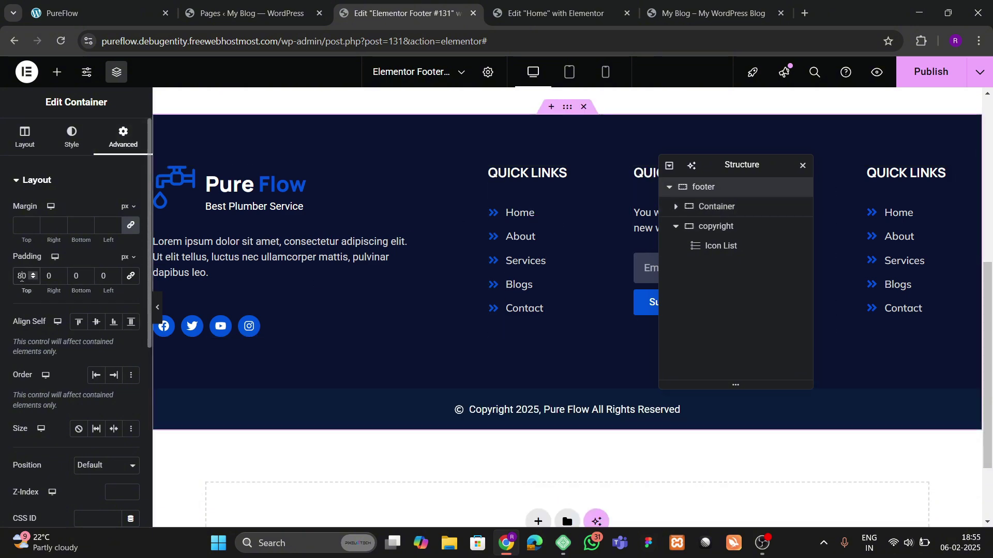
type("0")
type("6")
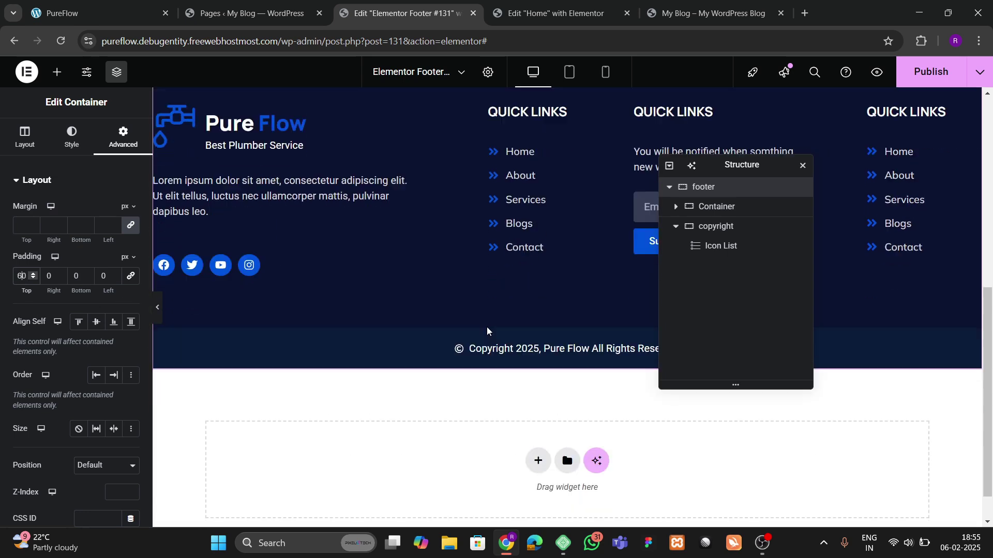
scroll(517, 310, "down", 1)
left_click(719, 233)
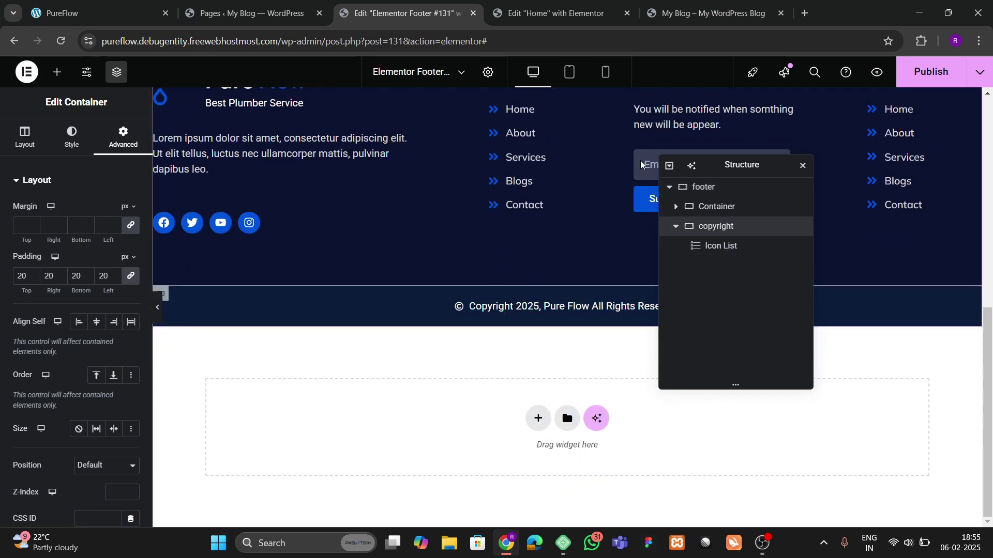
left_click(72, 137)
Step: Lighten the copyright bar background to #0F2750 and publish the footer
left_click(131, 265)
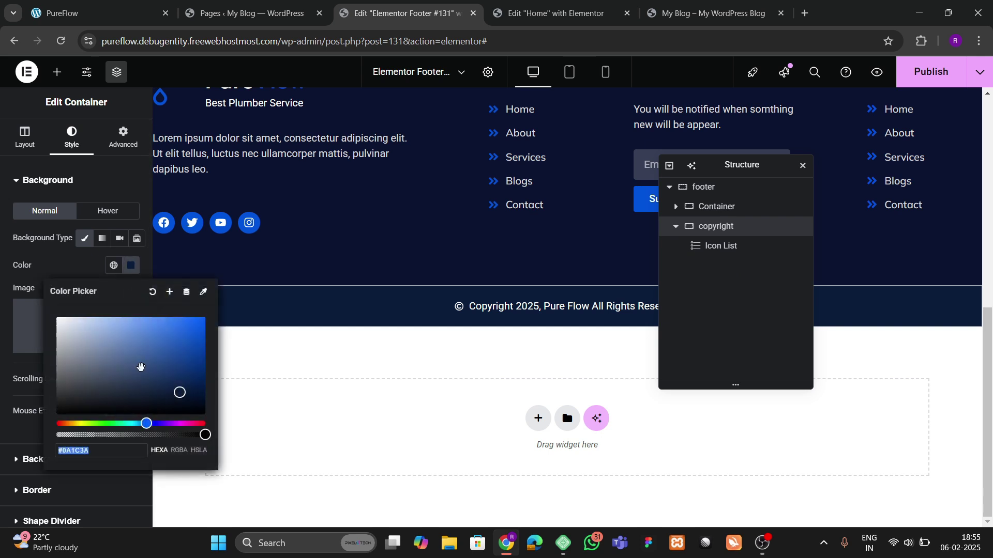
left_click_drag(169, 393, 178, 385)
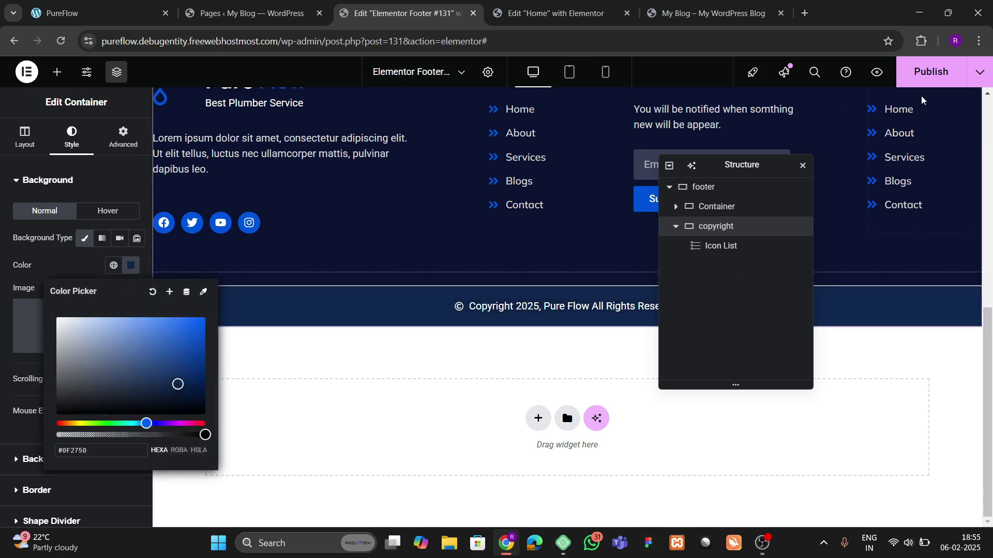
left_click(581, 226)
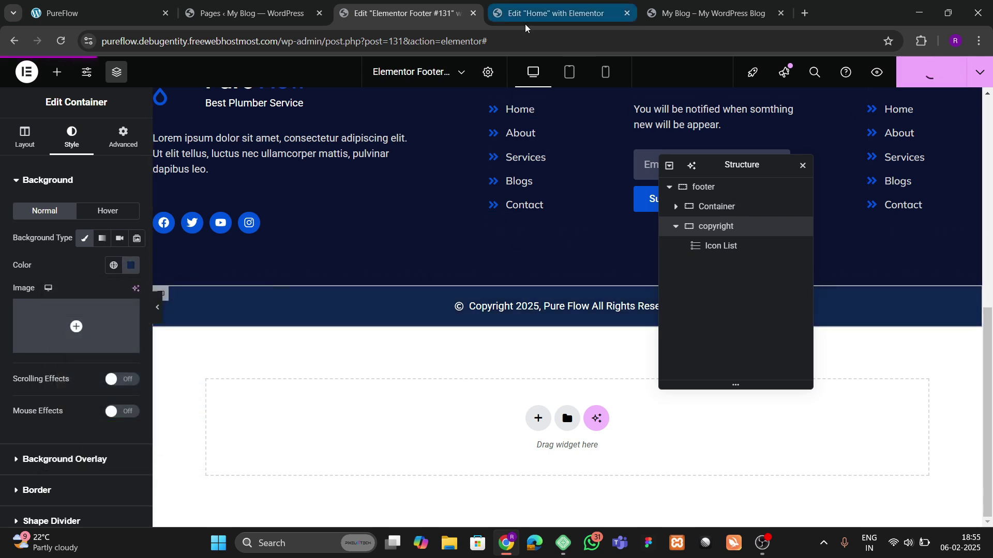
Step: Reload the live site to check the new footer, then return to the editor
left_click(708, 13)
left_click(61, 41)
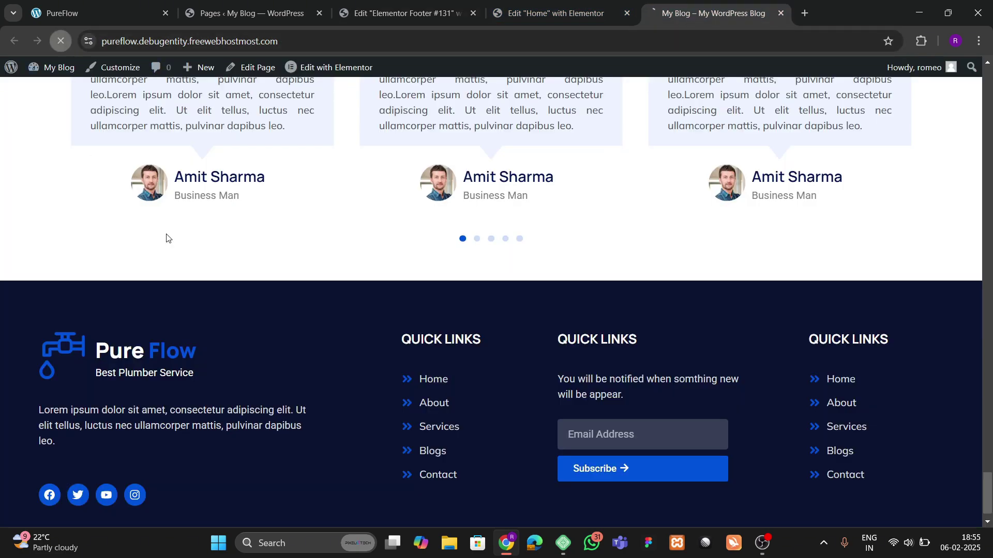
scroll(381, 305, "down", 20)
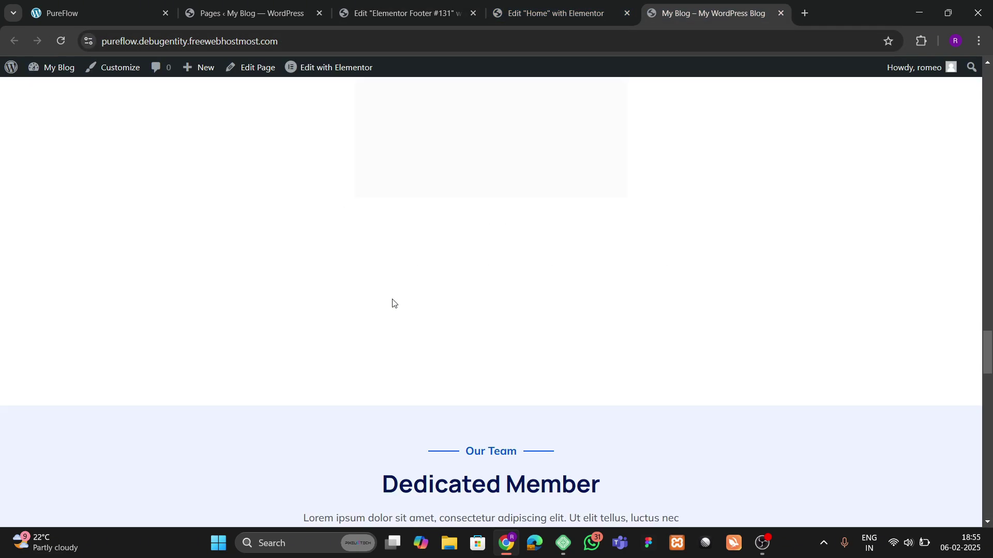
scroll(416, 308, "down", 3)
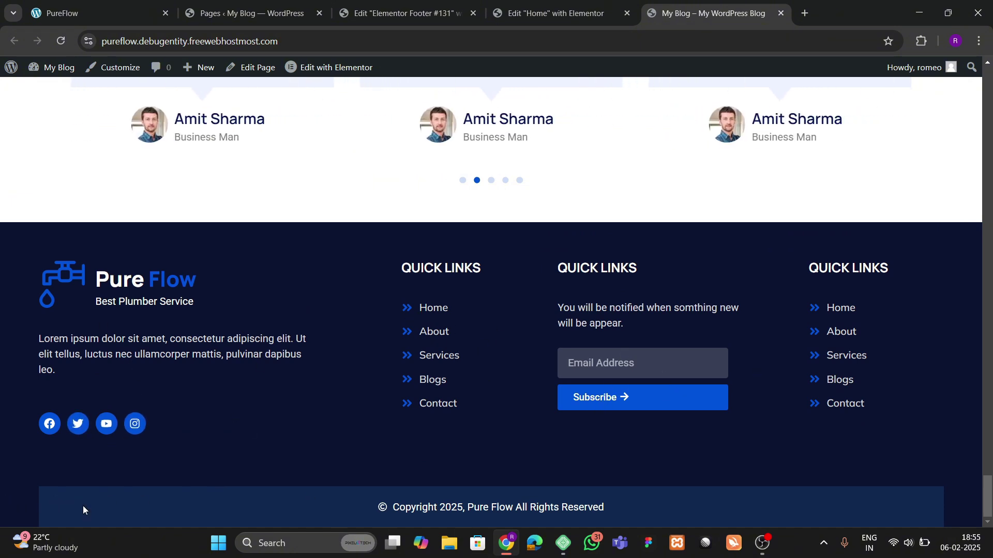
key("ctrl+shift+Tab")
key("ctrl+shift+Tab")
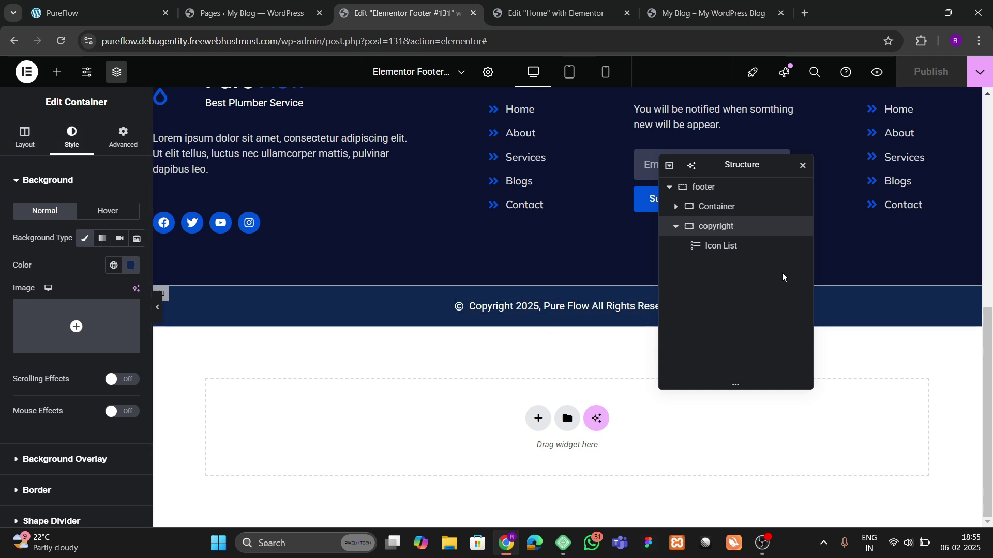
Step: Paste a test copy of the copyright container, then delete the duplicate
right_click(734, 228)
left_click(761, 286)
right_click(388, 392)
left_click(417, 404)
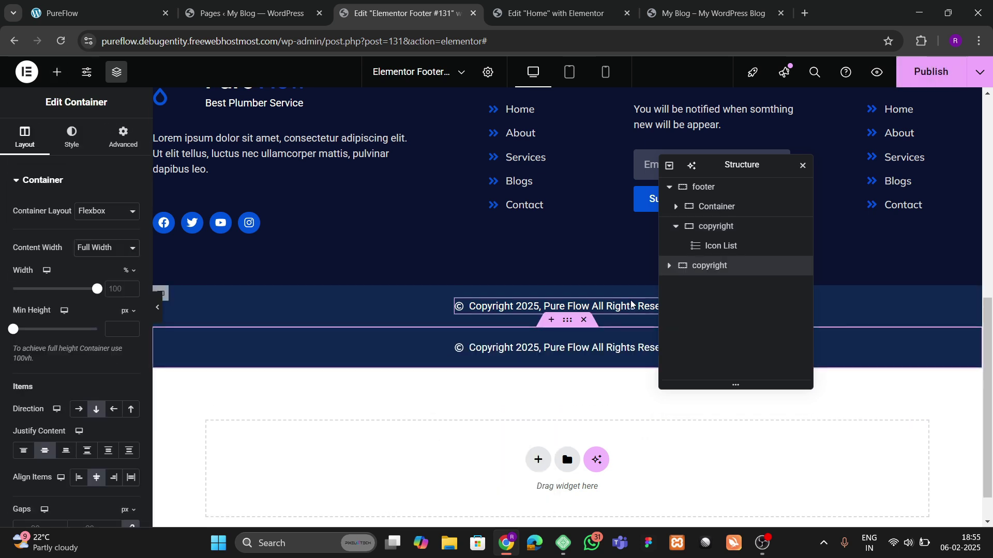
right_click(715, 235)
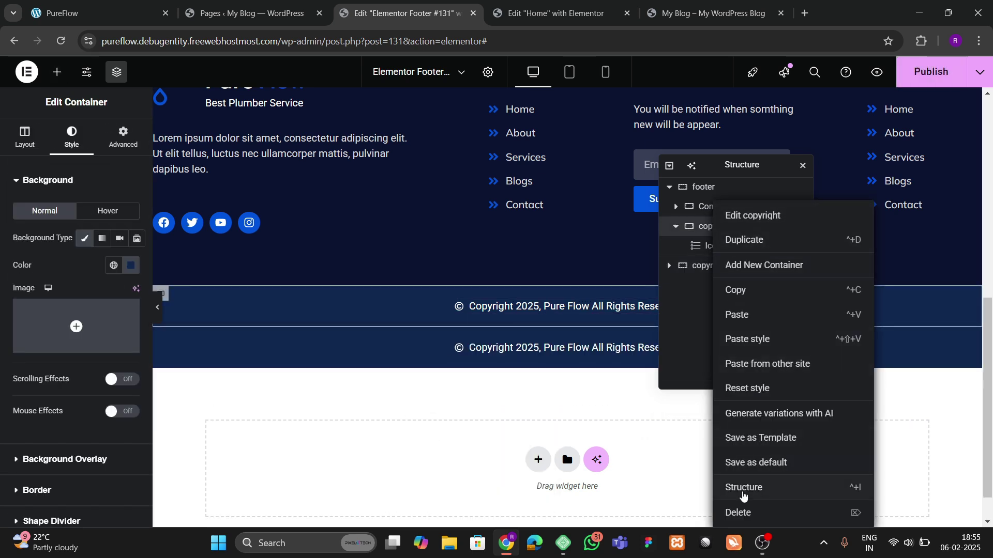
key("Delete")
left_click(739, 227)
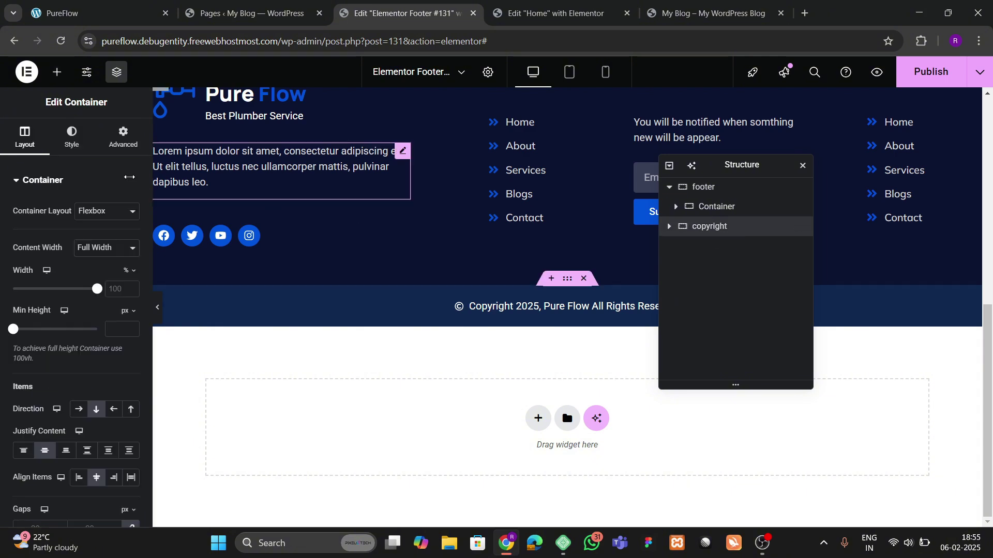
Step: Preview the footer at full width, then reload the live site to see it
left_click(154, 307)
left_click(4, 310)
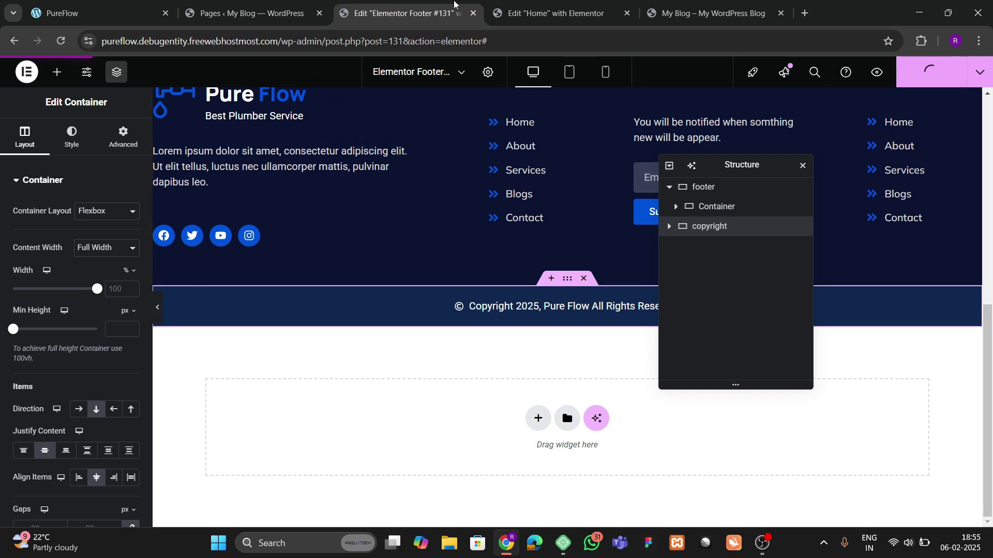
left_click(706, 13)
left_click(62, 41)
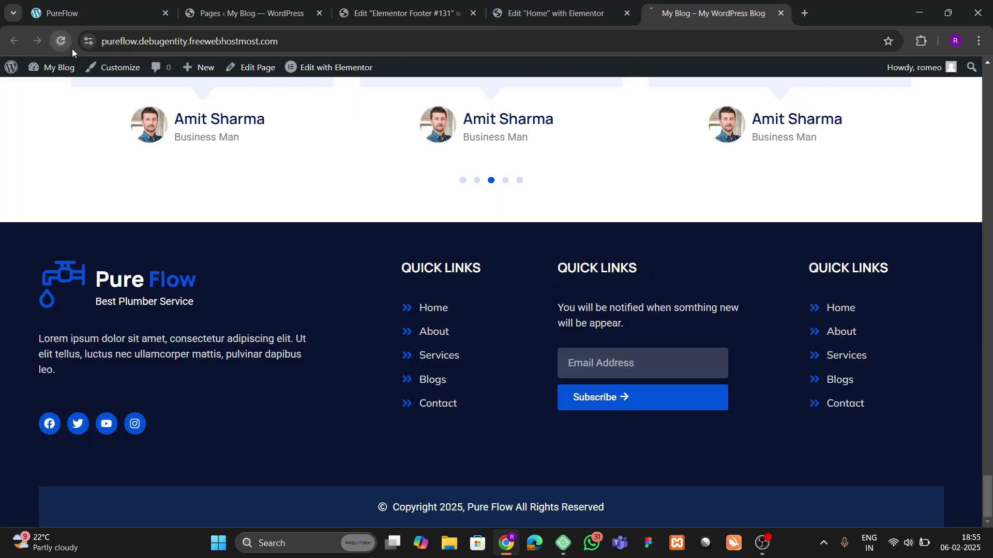
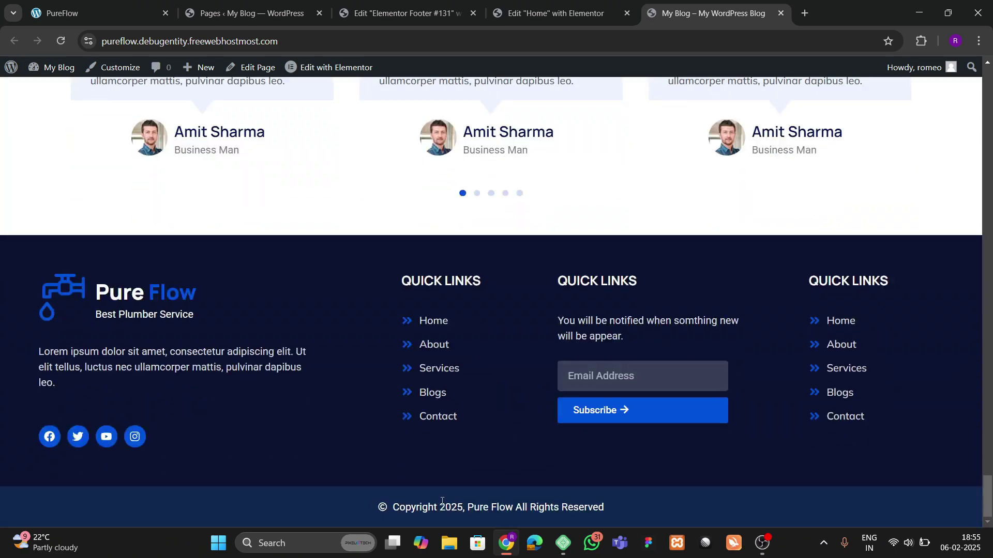
Step: Glance at the PureFlow reference site, then switch to the Elementor footer template editor
scroll(283, 280, "up", 10)
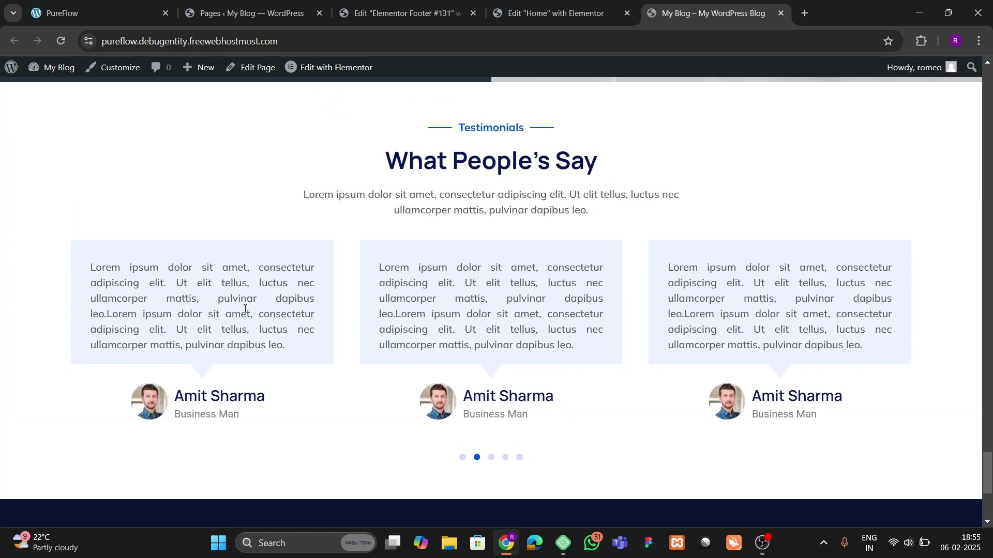
scroll(284, 280, "up", 10)
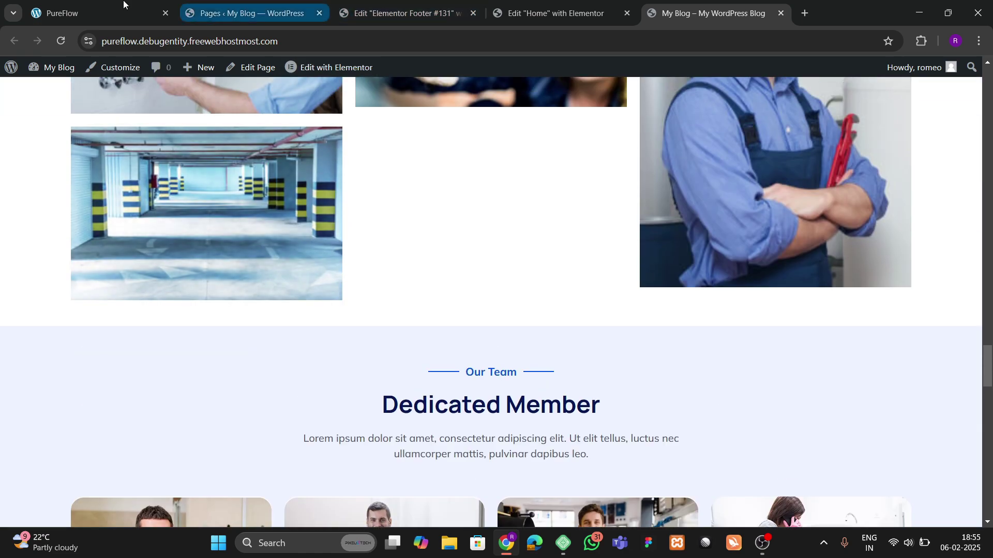
left_click(124, 11)
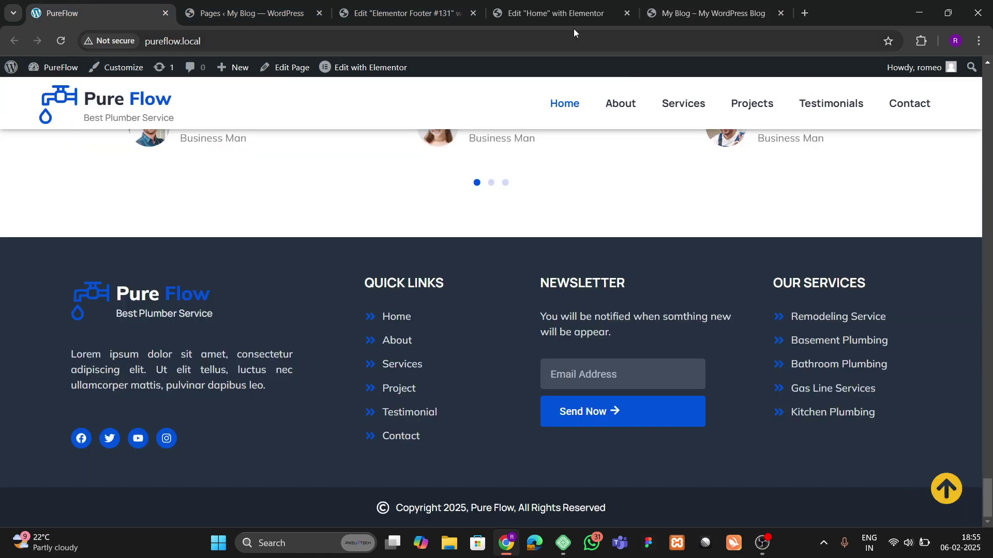
left_click(550, 13)
left_click(294, 5)
left_click(376, 7)
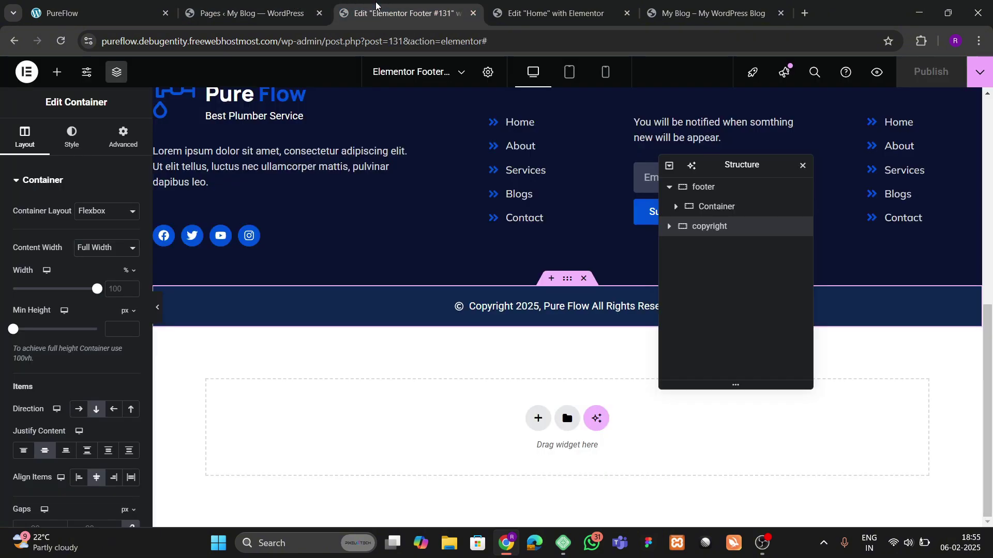
Step: Drag an Icon widget into the copyright section and insert the circled up-arrow icon
left_click(57, 72)
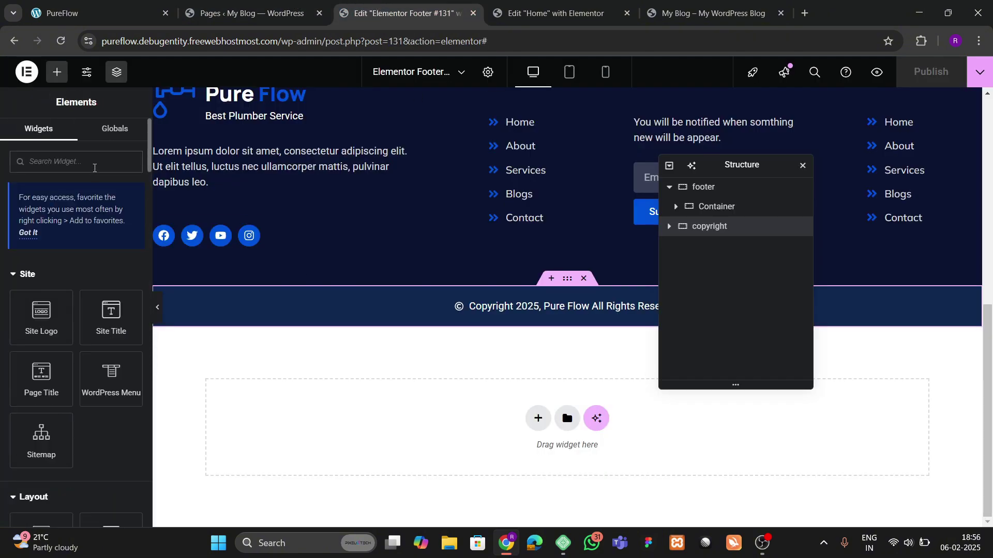
type("icon")
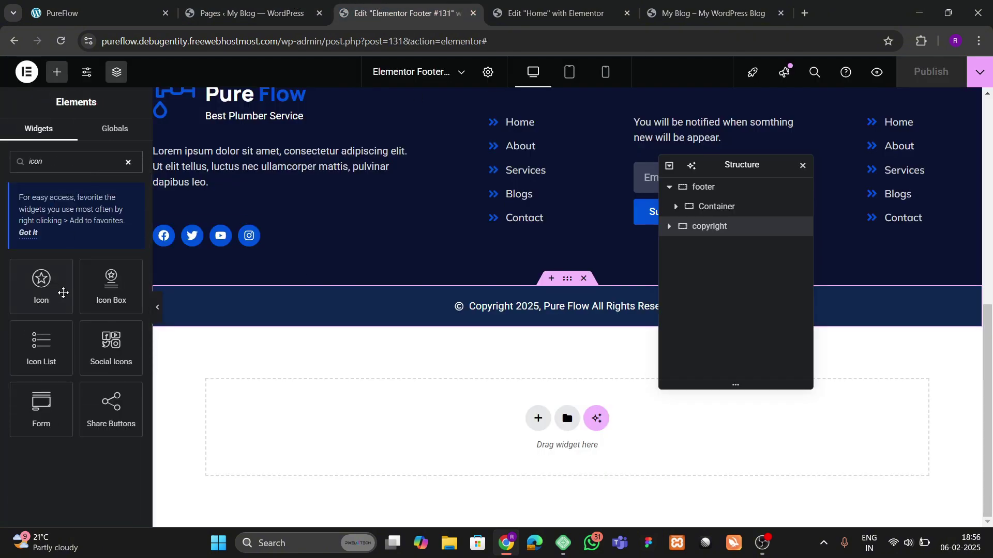
left_click_drag(63, 293, 613, 311)
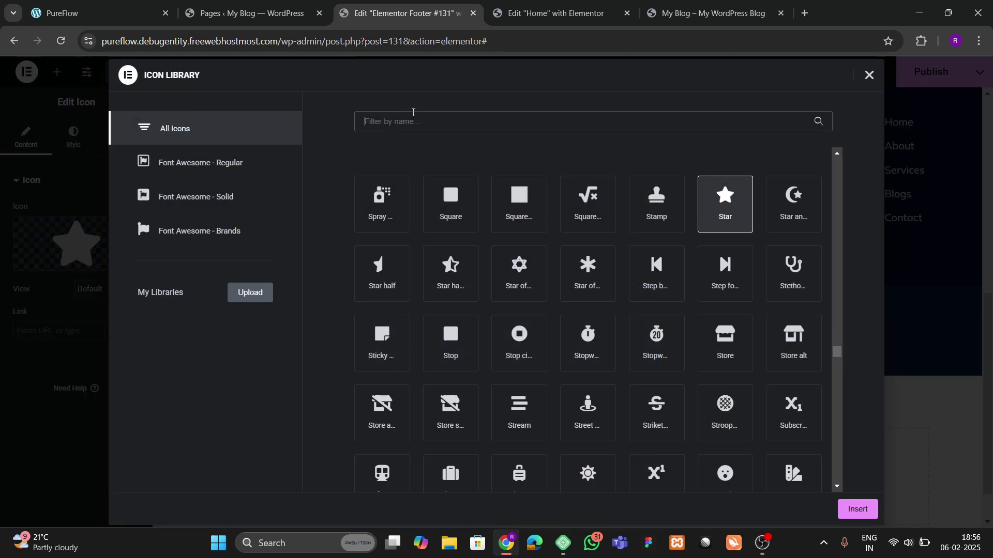
type("arrow")
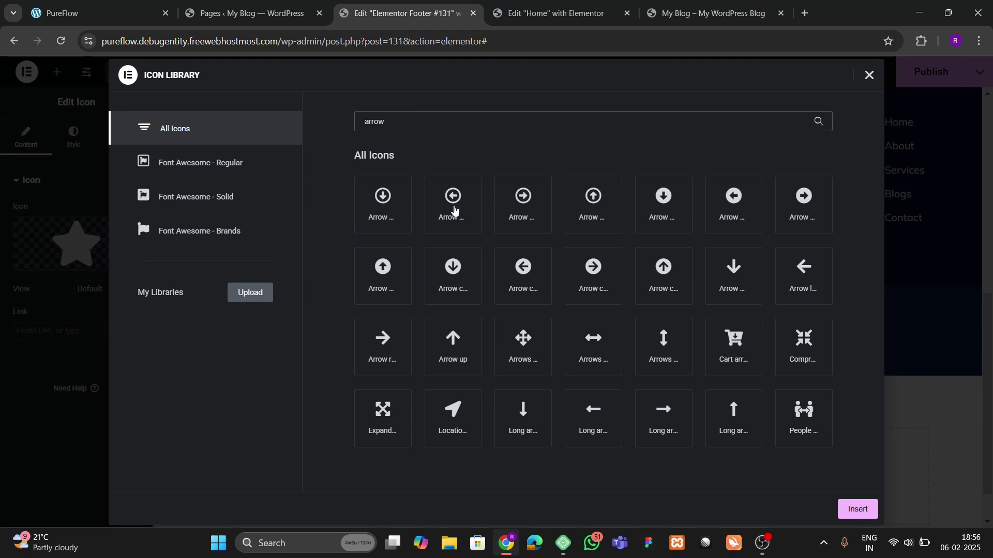
left_click(673, 282)
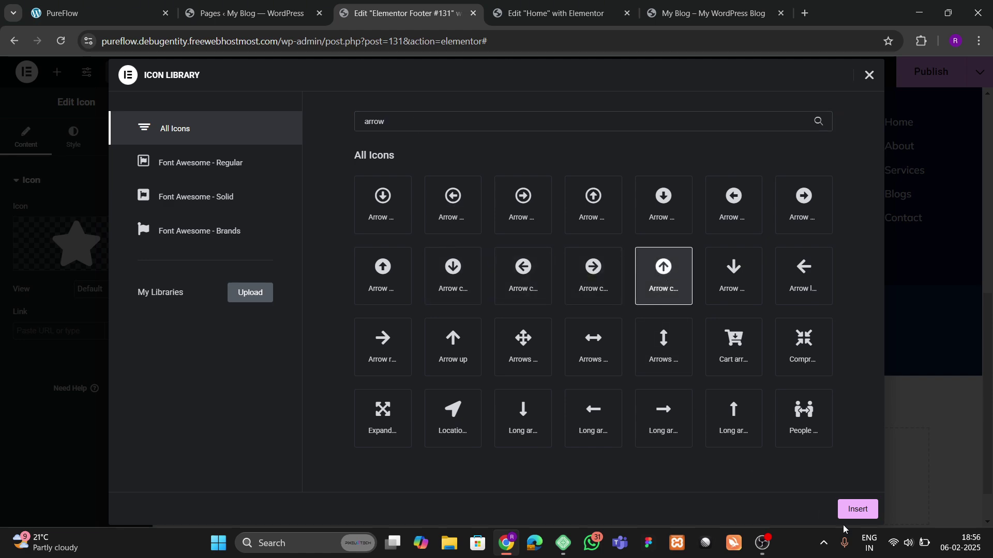
left_click(848, 510)
Step: Make the icon position Fixed, anchored right and bottom with a 33 offset
left_click(92, 151)
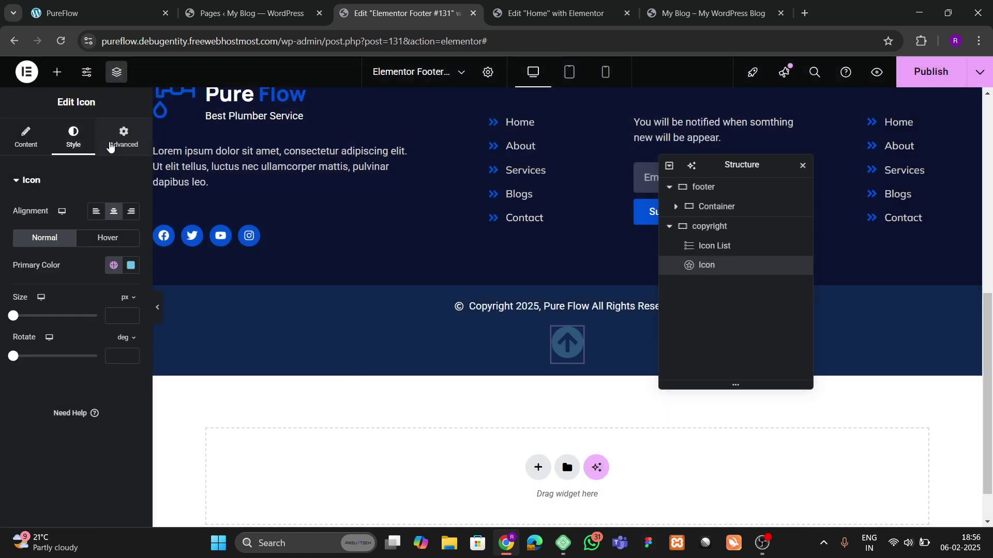
left_click(110, 147)
scroll(96, 307, "down", 2)
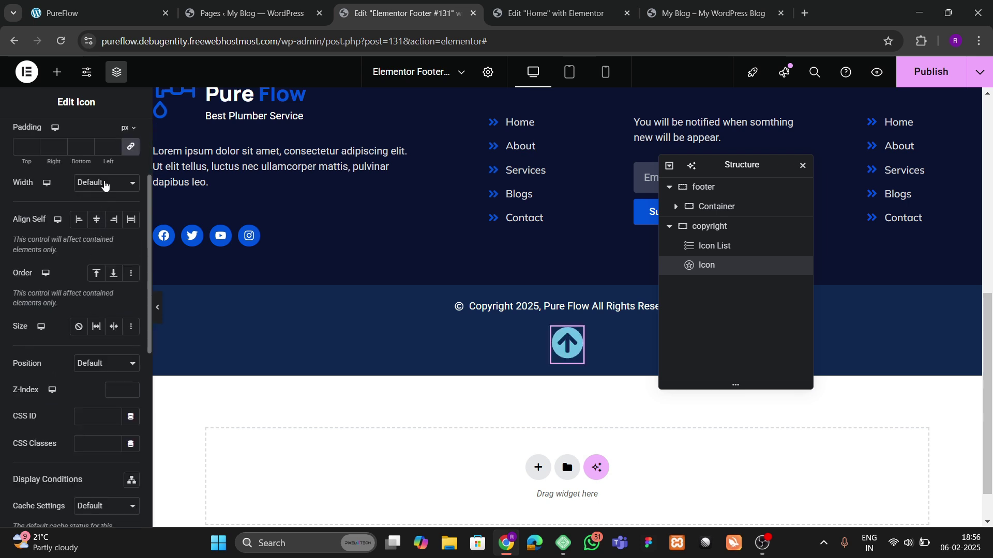
left_click(106, 182)
left_click(87, 264)
left_click(92, 372)
left_click(77, 408)
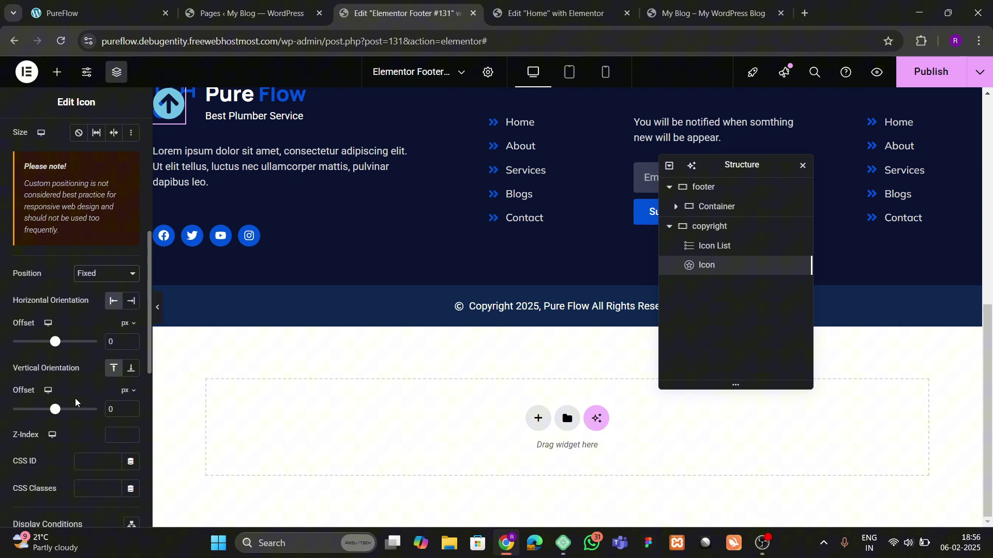
left_click(131, 301)
left_click(131, 368)
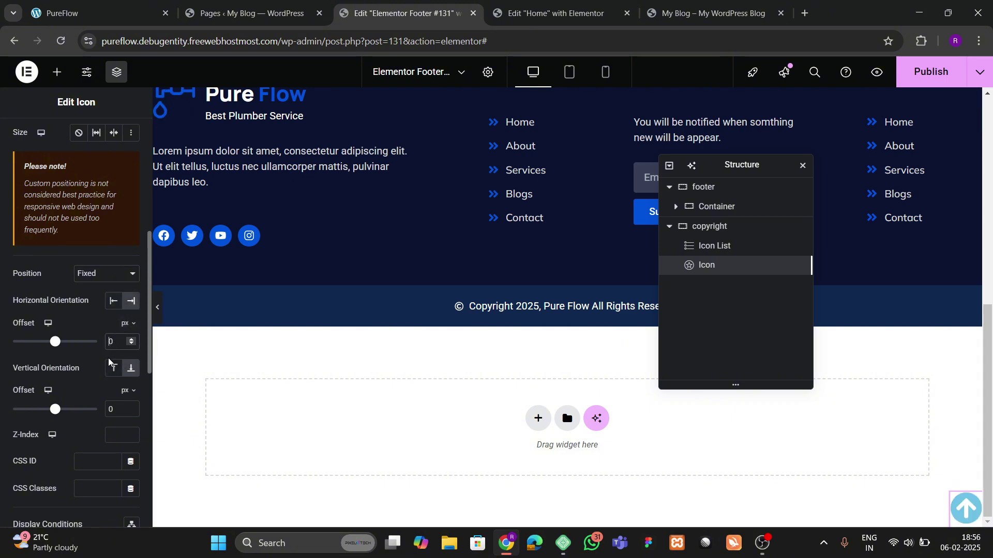
type("3")
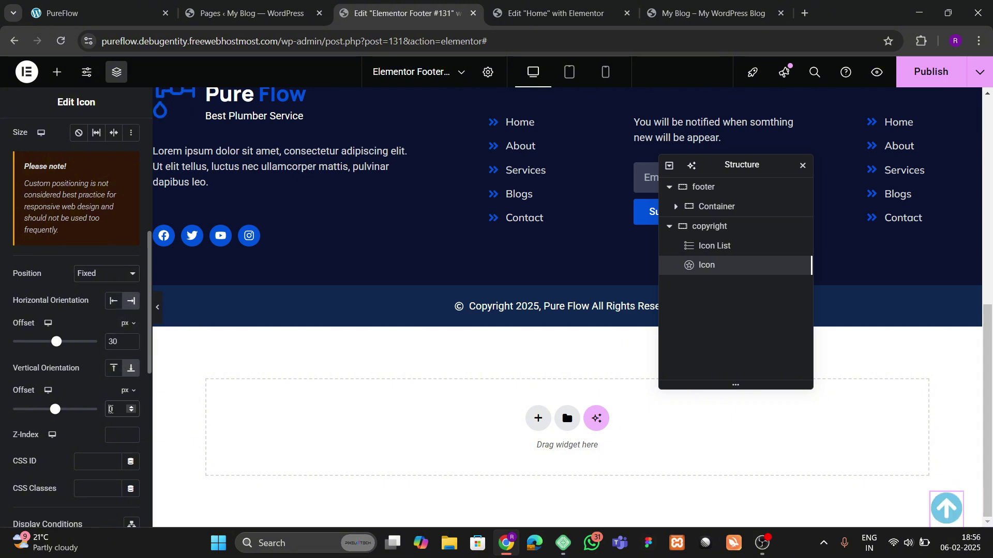
type("3")
scroll(76, 143, "up", 6)
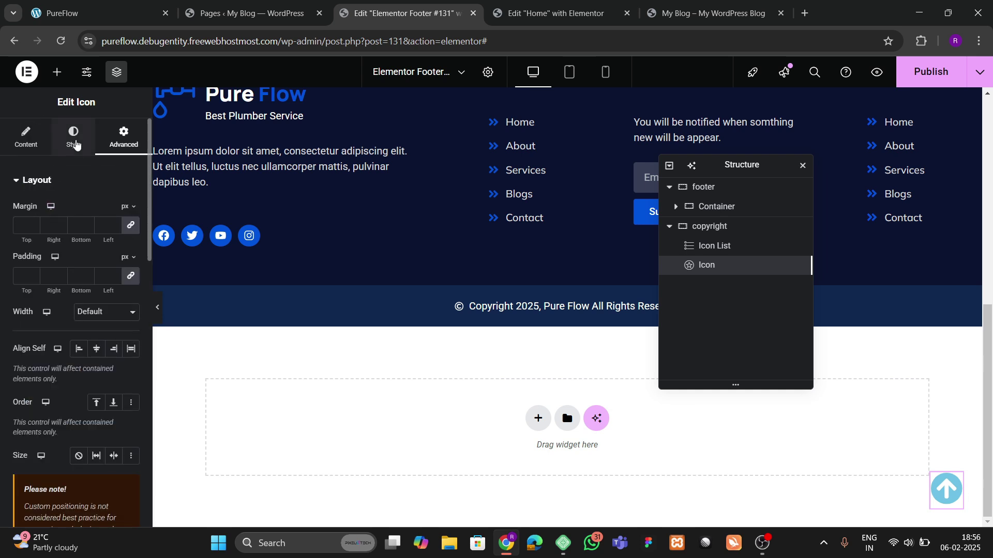
Step: Set the icon's primary colour to a custom vivid yellow (#DFBD00)
left_click(76, 143)
left_click(113, 265)
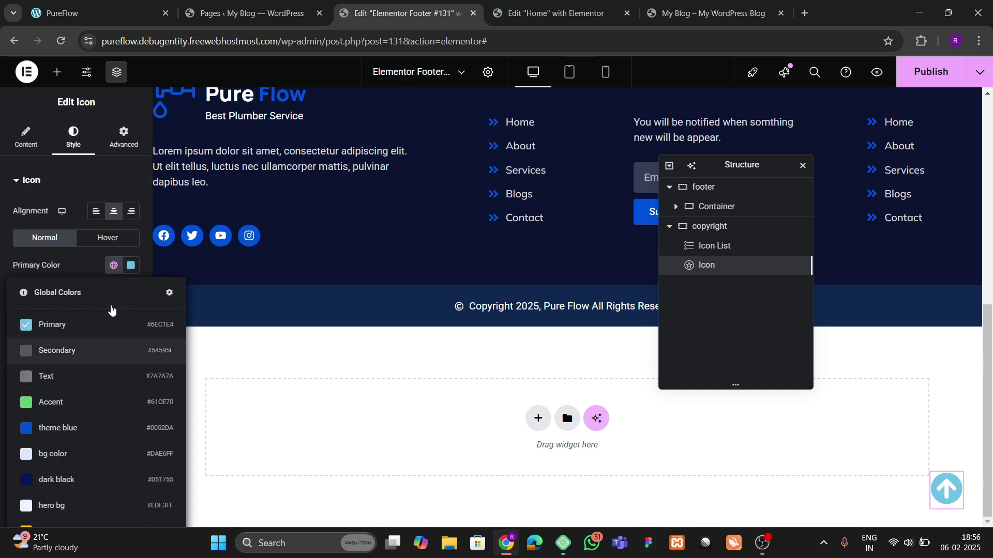
left_click(131, 264)
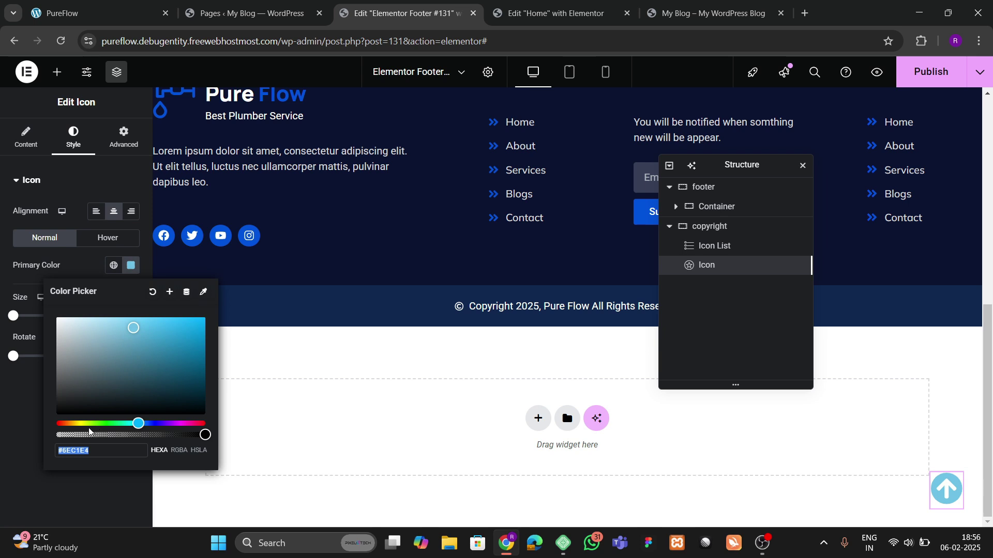
left_click(83, 423)
left_click_drag(172, 361, 206, 329)
left_click(77, 424)
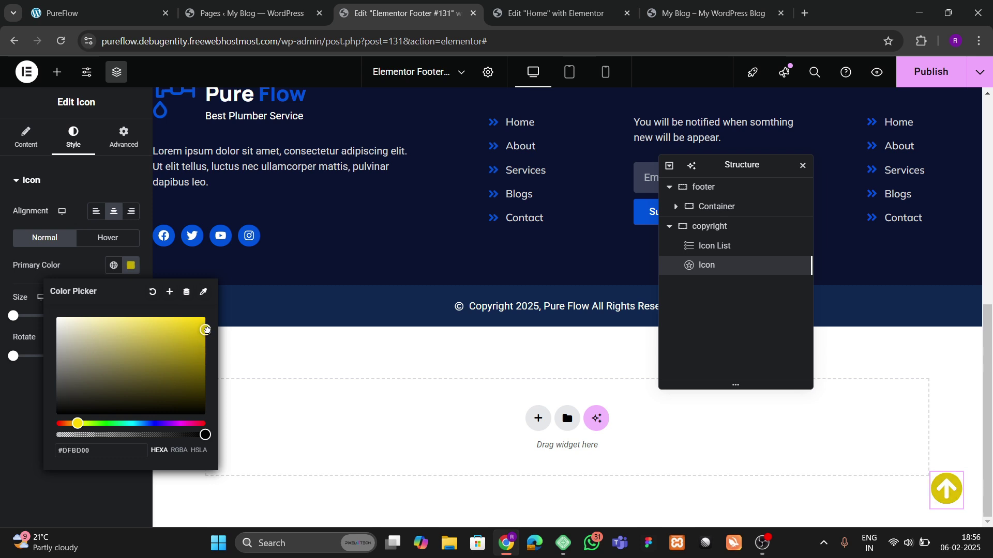
left_click(79, 276)
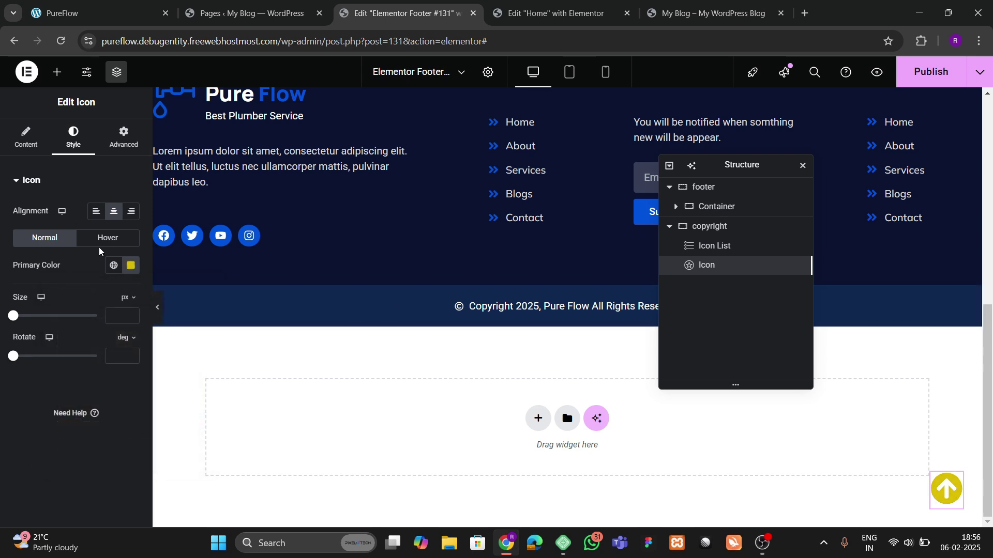
Step: Link the icon to '#hero' and publish the footer with Ctrl+S
left_click(26, 137)
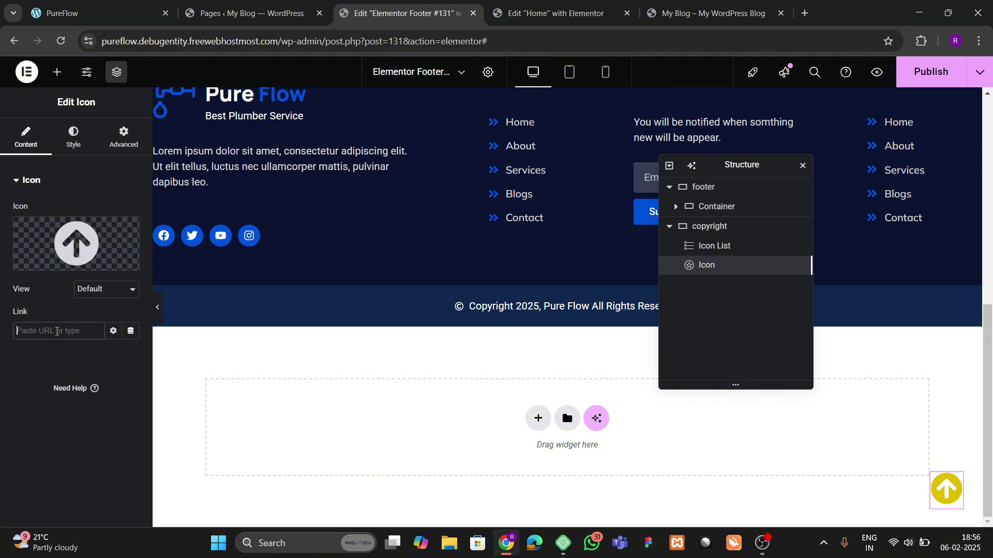
type("#hero")
key("ctrl+s")
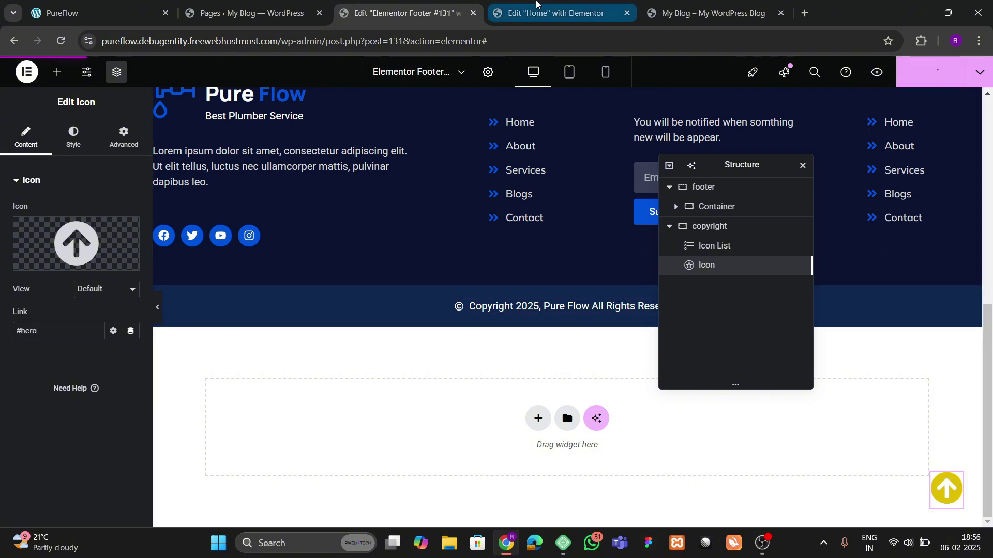
Step: Test the yellow back-to-top button in the live site's footer twice, then return to the Home editor
left_click(706, 13)
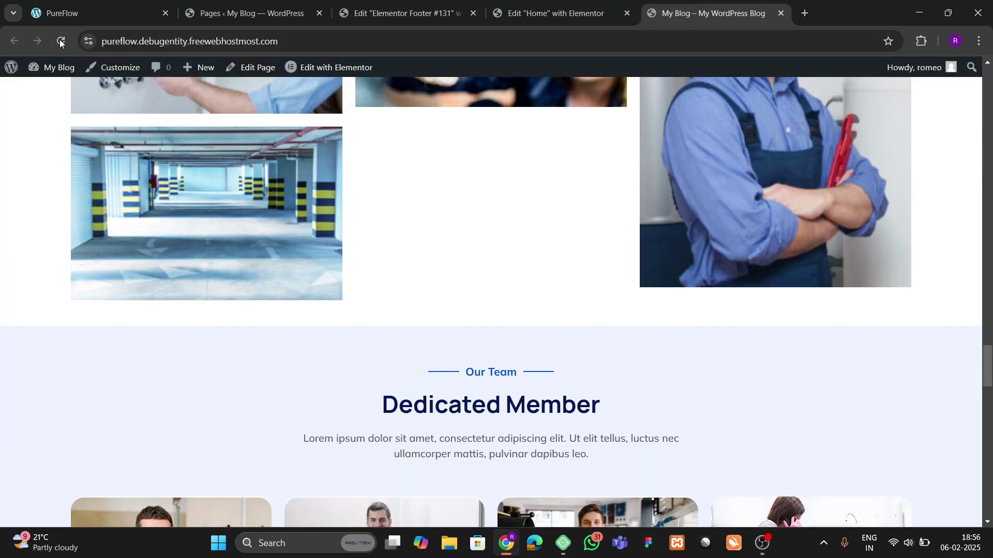
scroll(563, 331, "down", 6)
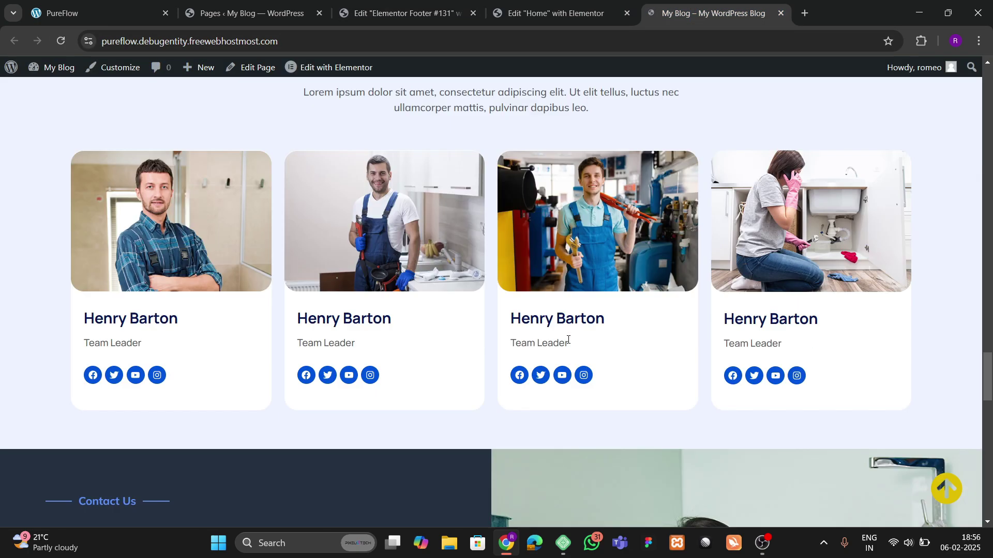
scroll(875, 450, "up", 3)
scroll(855, 463, "down", 20)
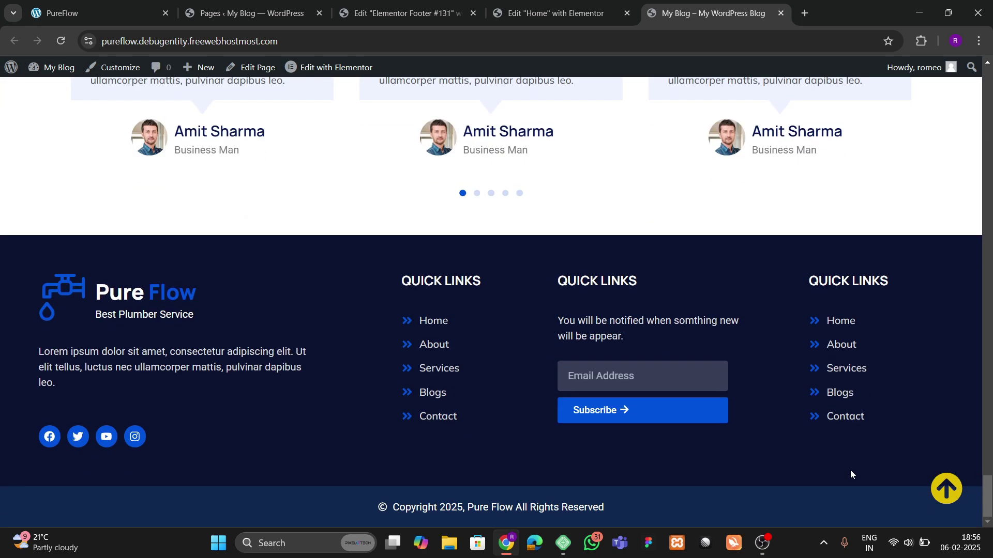
left_click(934, 509)
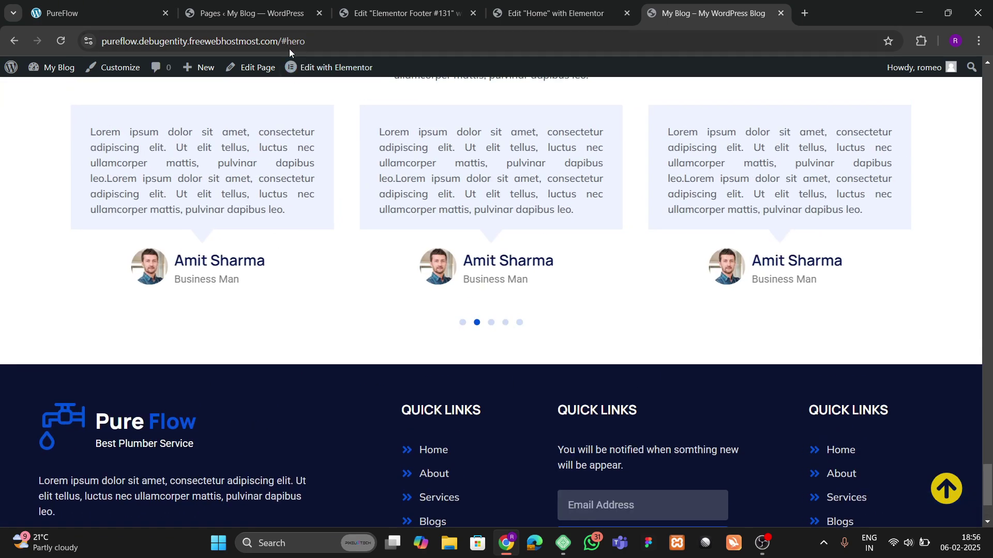
scroll(771, 316, "down", 2)
left_click(945, 489)
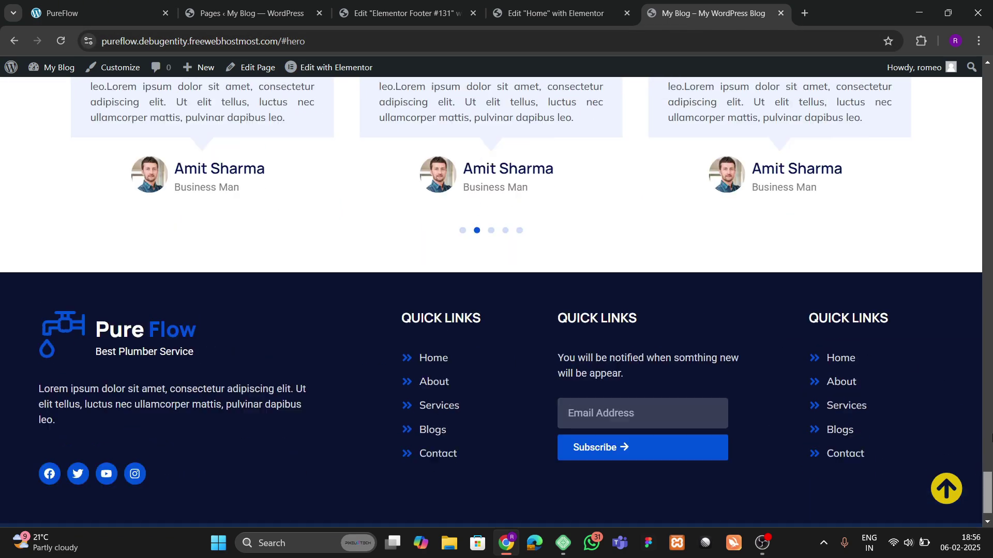
left_click(591, 14)
Step: Give the hero section container the CSS ID 'hero' and publish the page
scroll(619, 195, "up", 4)
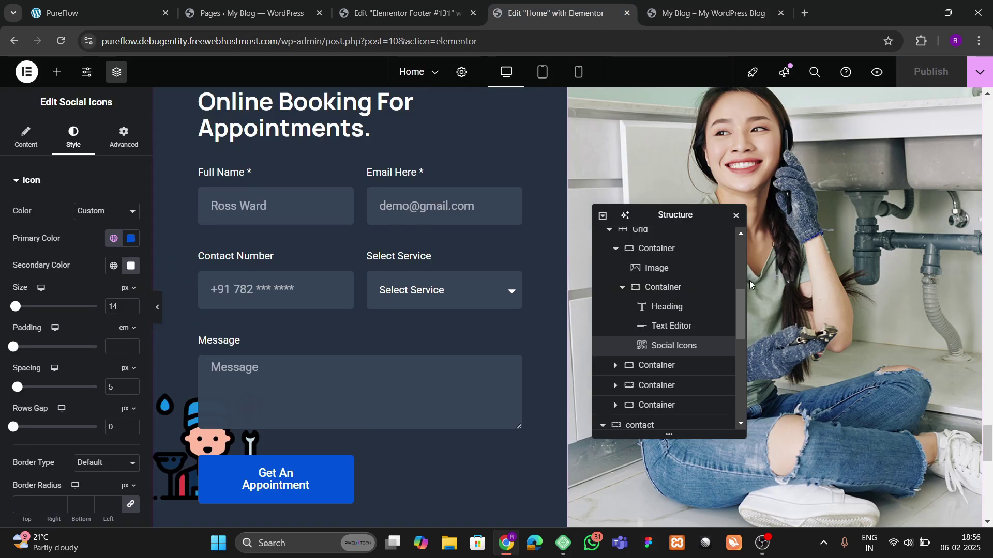
scroll(673, 289, "up", 5)
left_click_drag(986, 433, 635, 146)
left_click(558, 164)
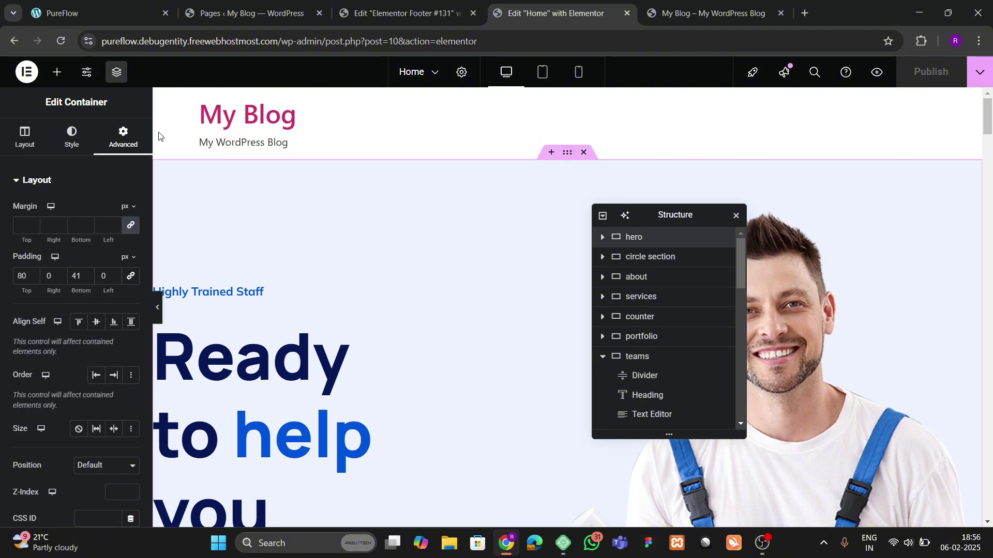
scroll(82, 232, "down", 4)
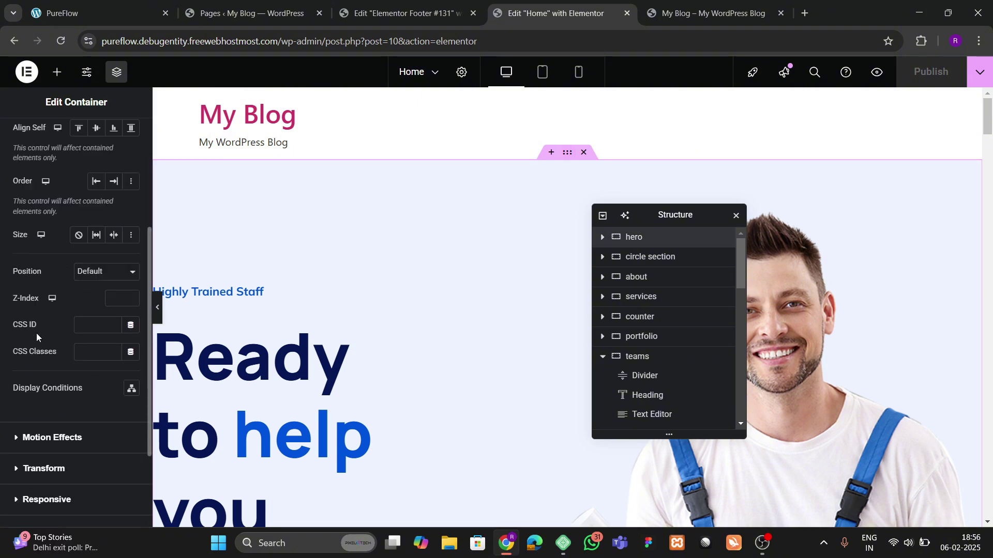
left_click(97, 323)
type("hero")
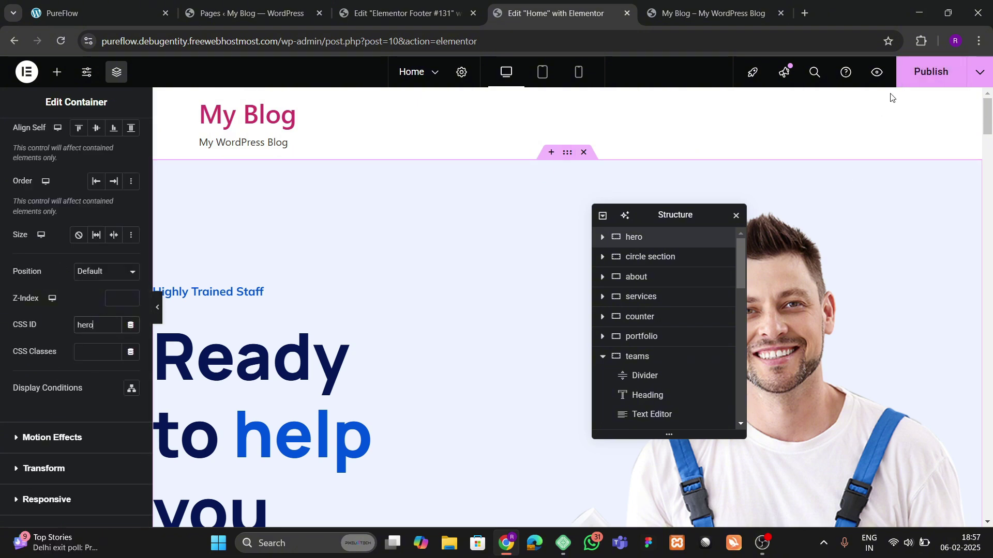
left_click(930, 71)
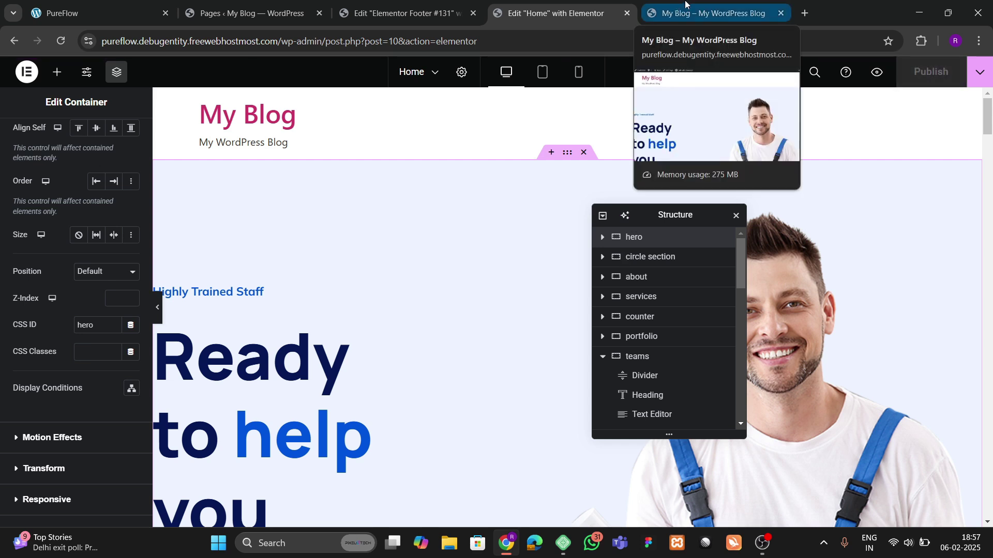
Step: Reload the live site and compare its back-to-top jump with the PureFlow reference site
left_click(685, 4)
left_click(54, 38)
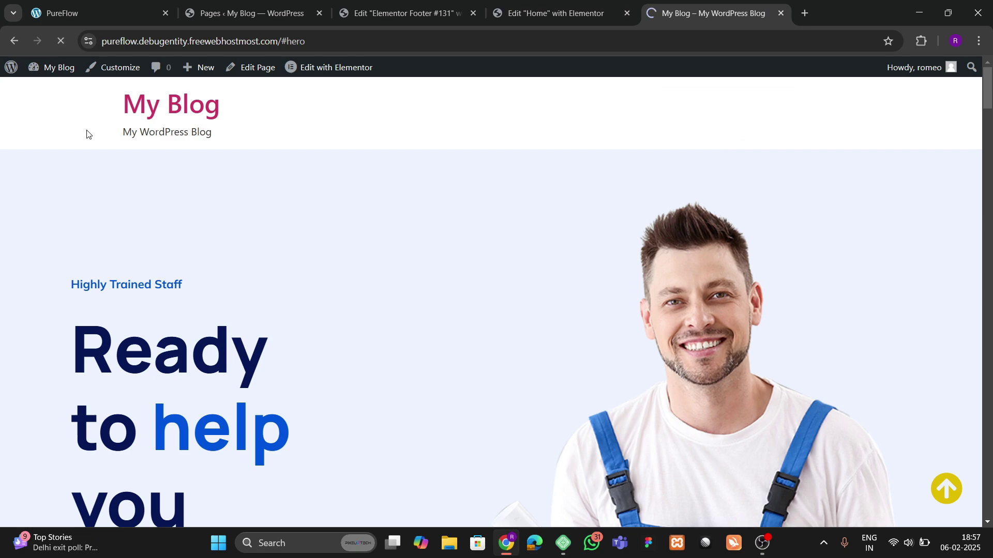
scroll(639, 355, "down", 10)
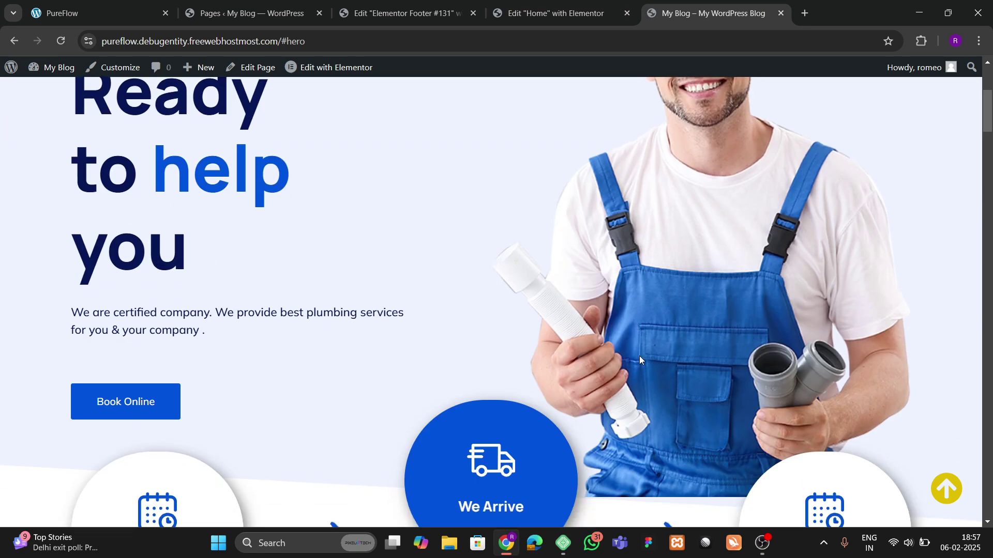
left_click(989, 367)
scroll(972, 510, "down", 5)
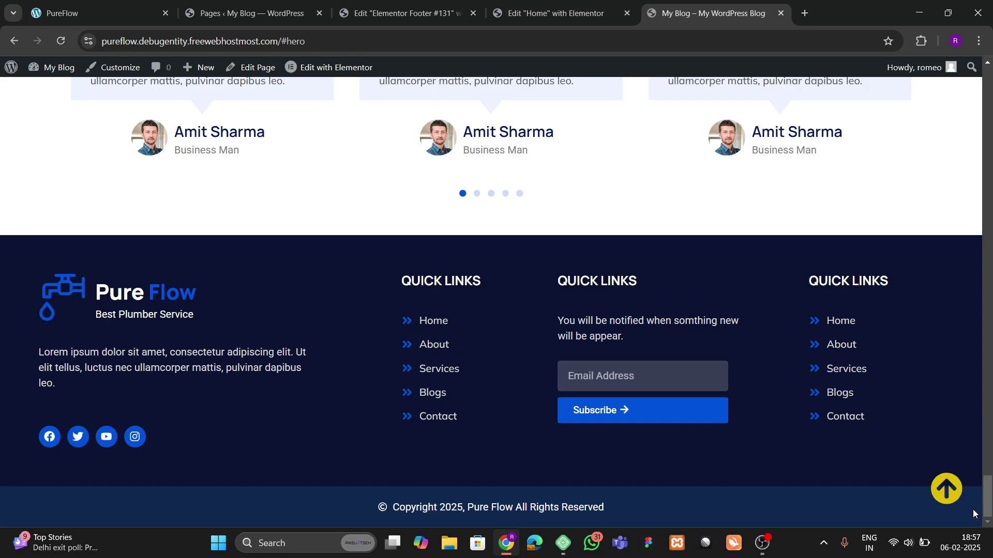
left_click(946, 489)
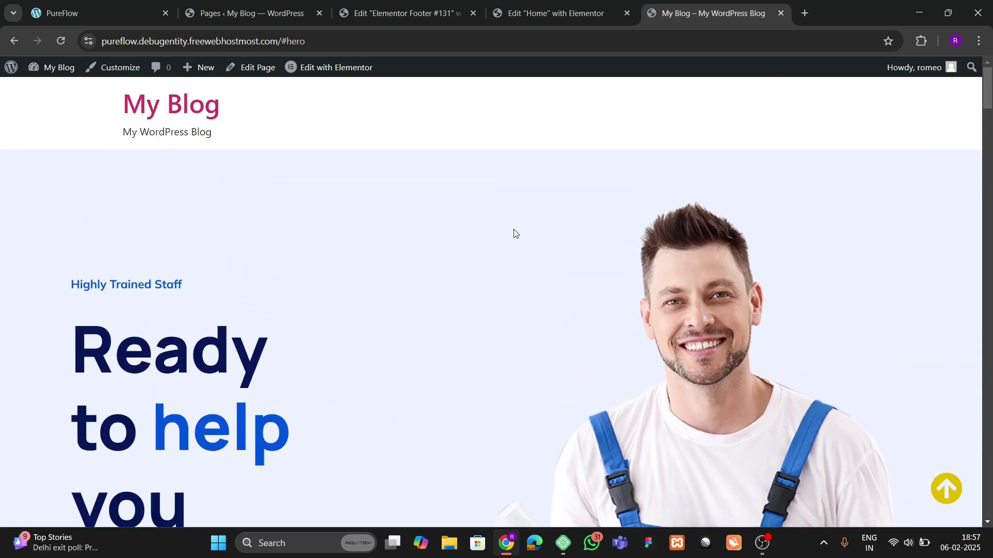
left_click(129, 11)
left_click(986, 440)
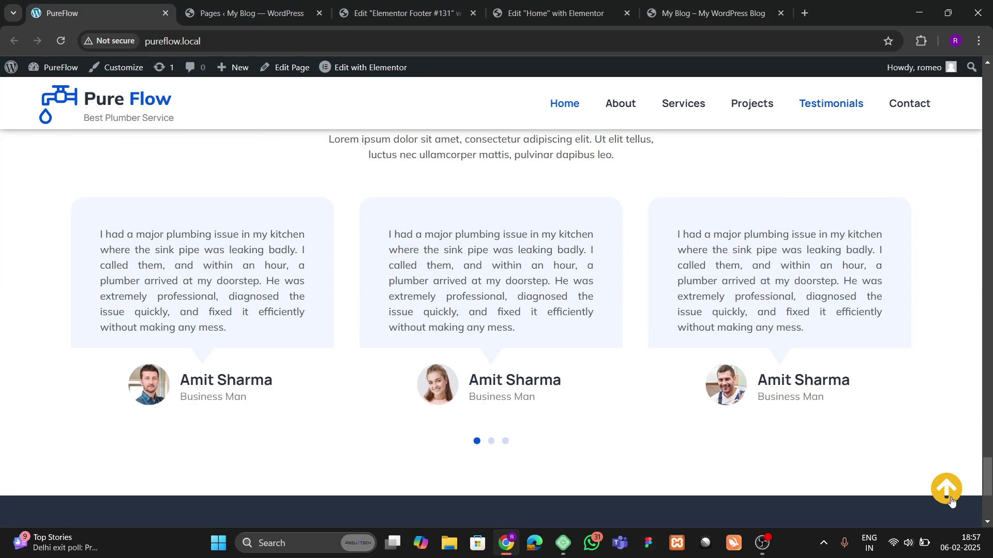
left_click(946, 488)
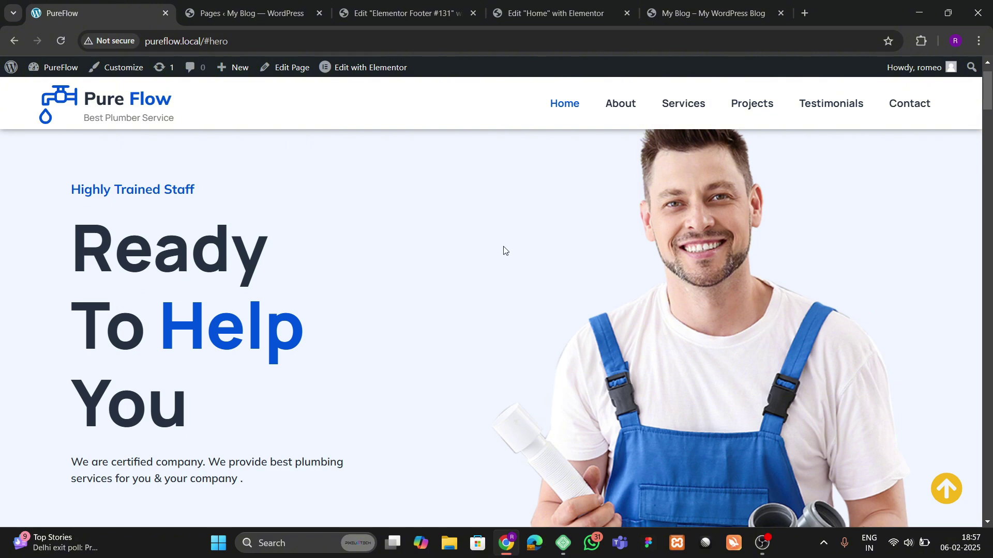
scroll(641, 146, "up", 1)
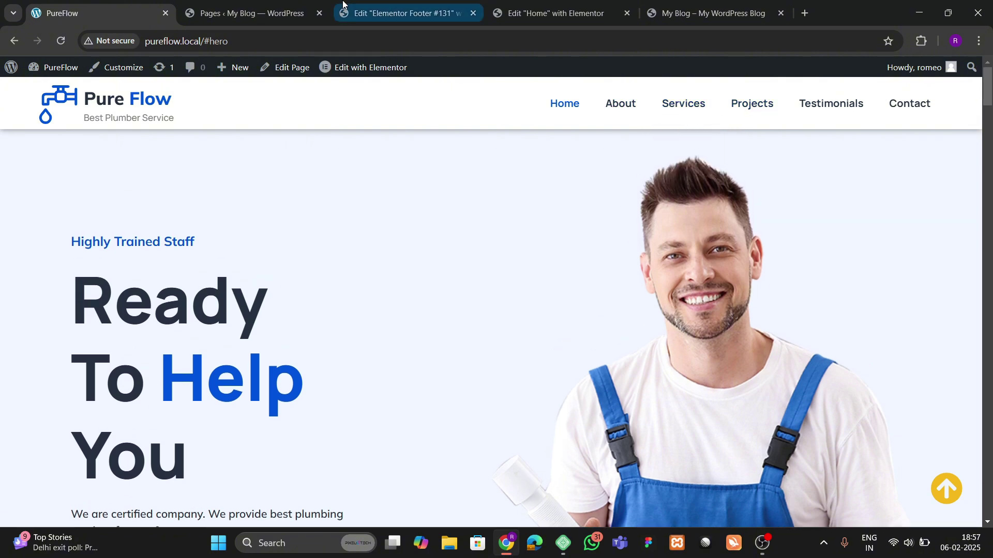
Step: Create a new menu named 'final menu' assigned to the Header location
left_click(287, 13)
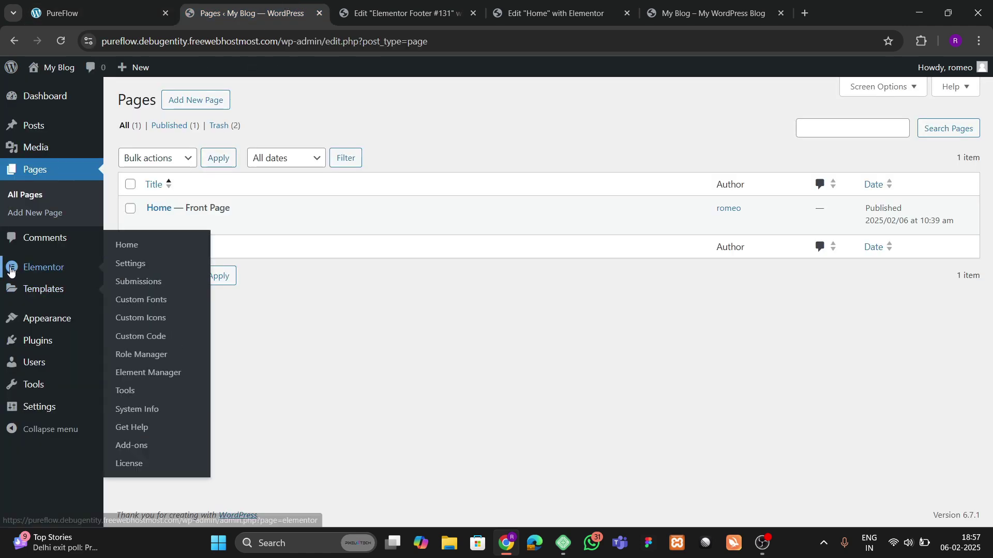
mouse_move(60, 324)
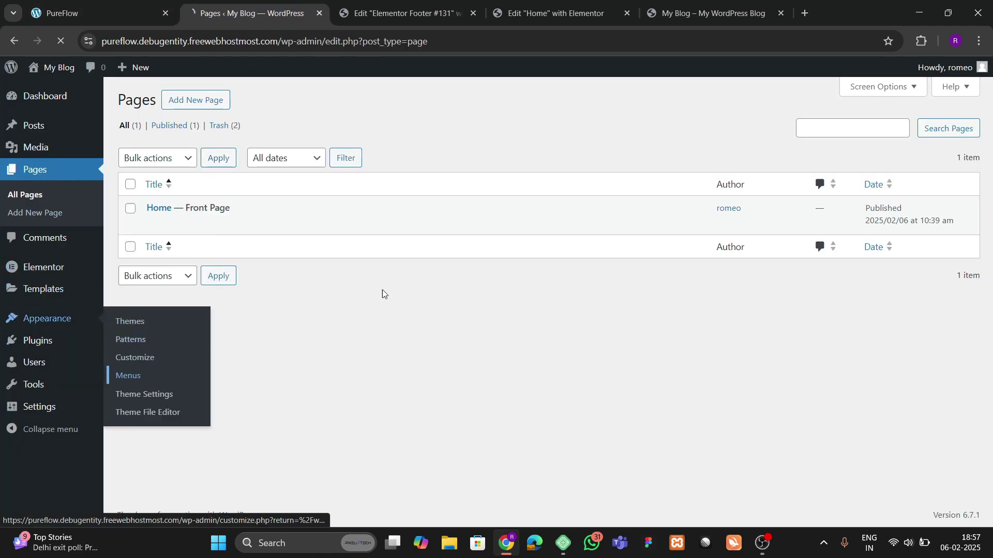
left_click(153, 5)
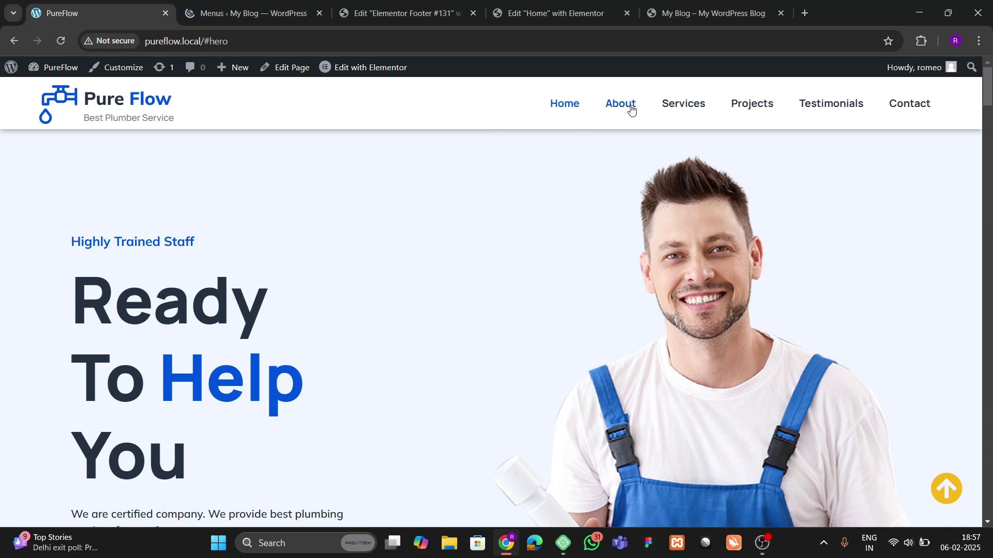
left_click(243, 13)
left_click(410, 246)
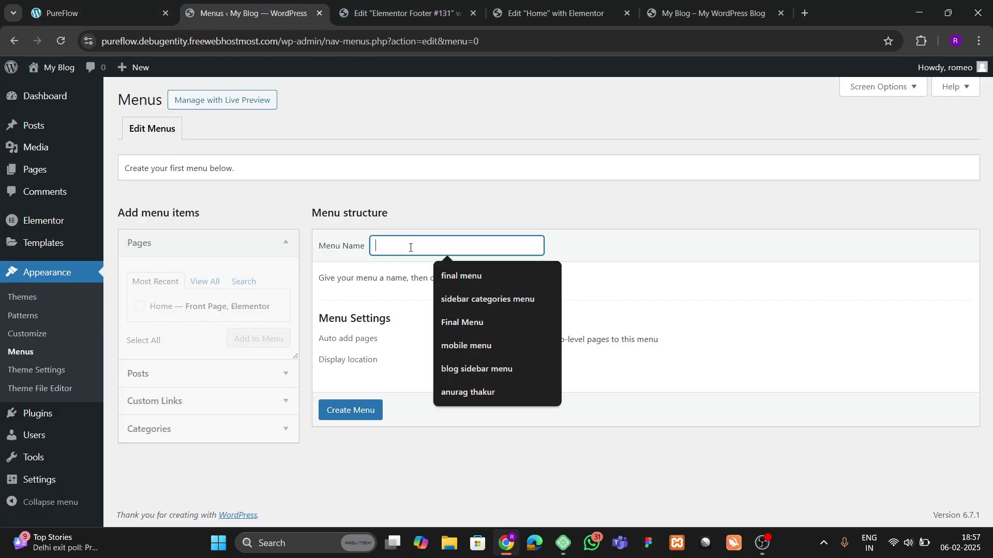
left_click(445, 275)
left_click(454, 359)
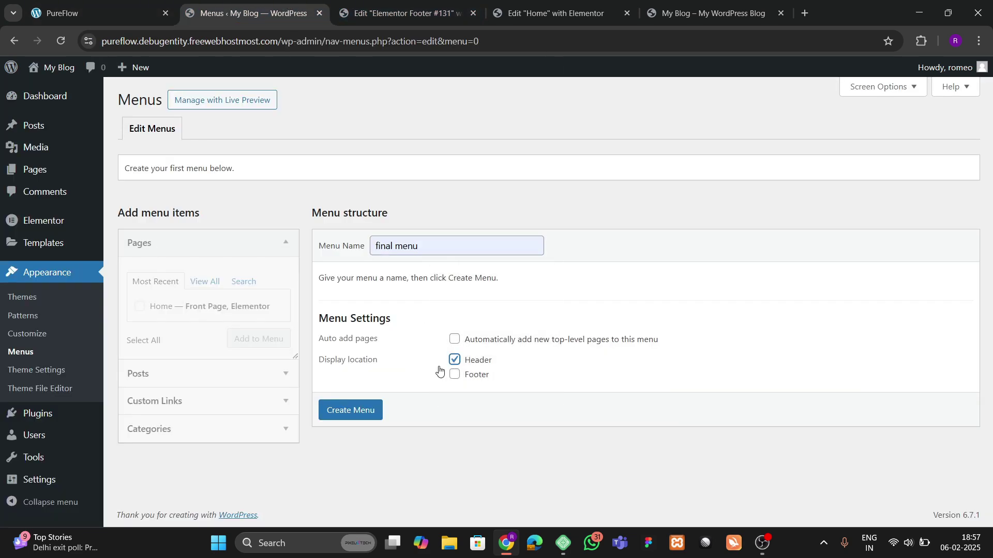
left_click(325, 404)
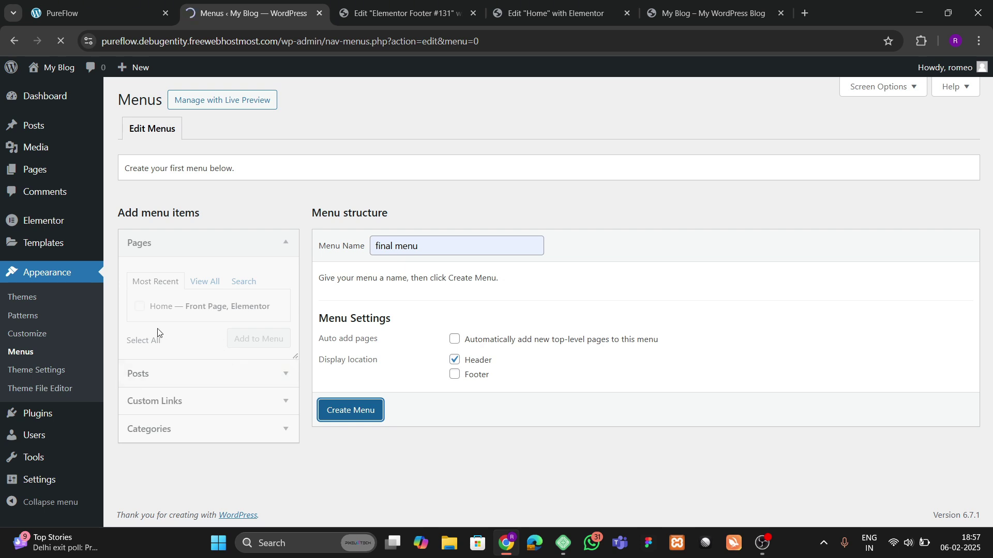
Step: Add the Home page and an About custom link to the menu
left_click(140, 310)
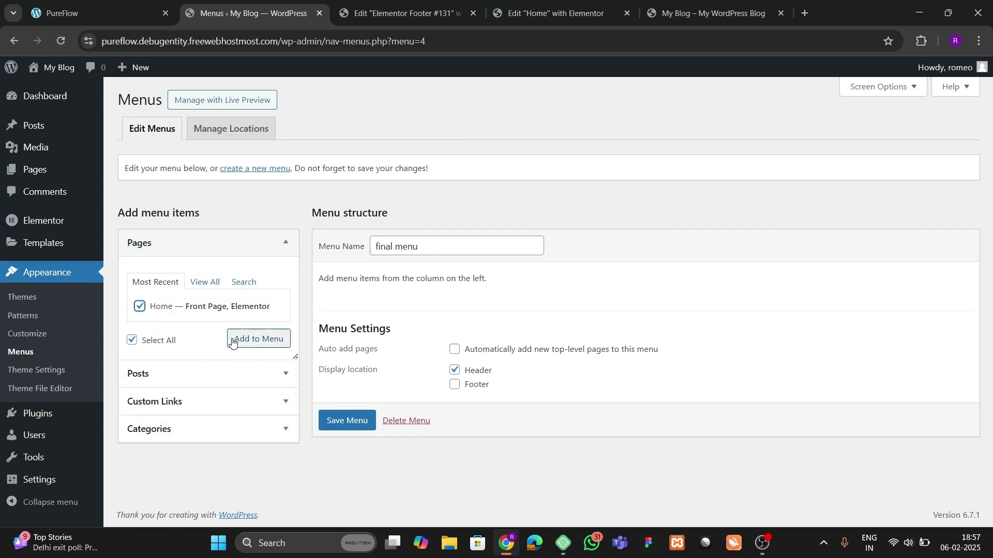
left_click(233, 339)
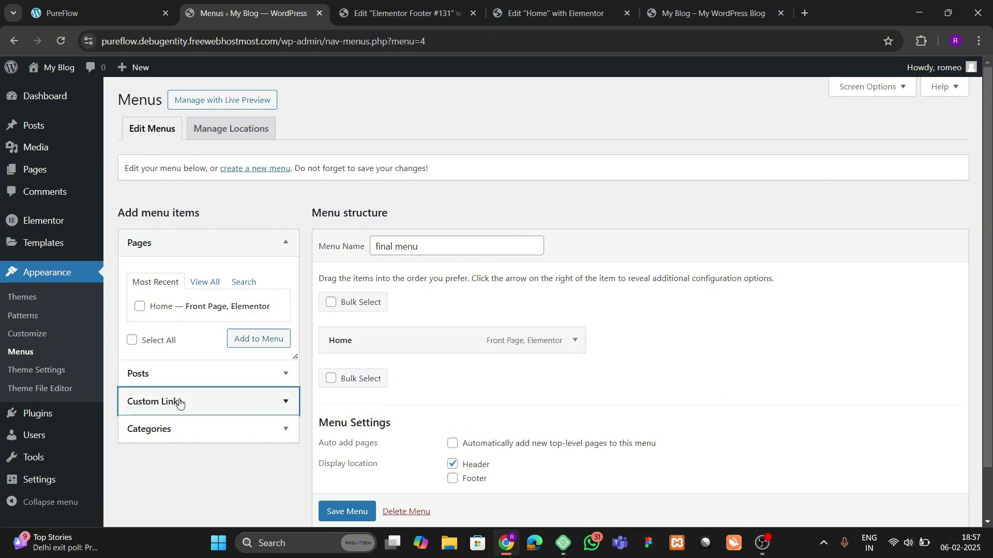
left_click(173, 401)
scroll(177, 348, "down", 1)
left_click(193, 285)
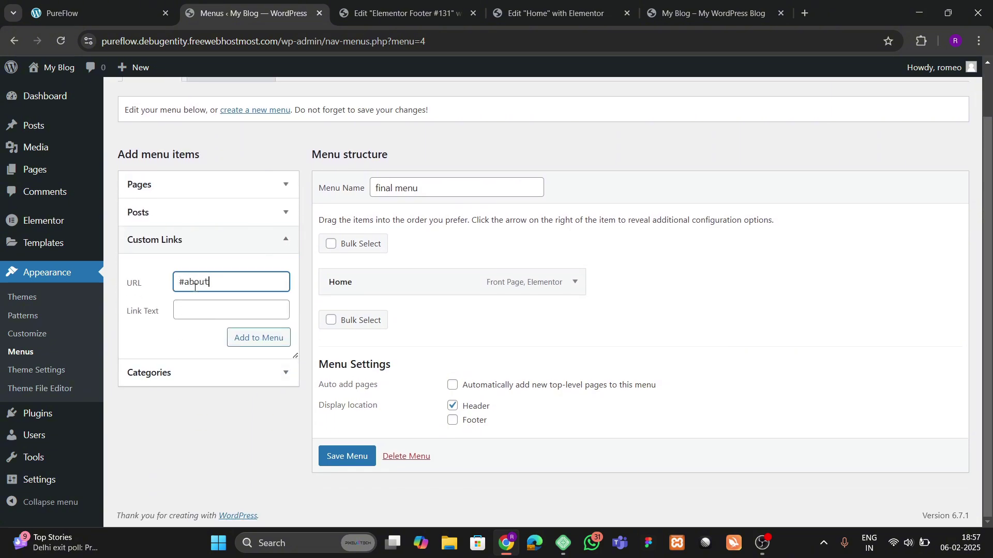
key("Tab")
type("A")
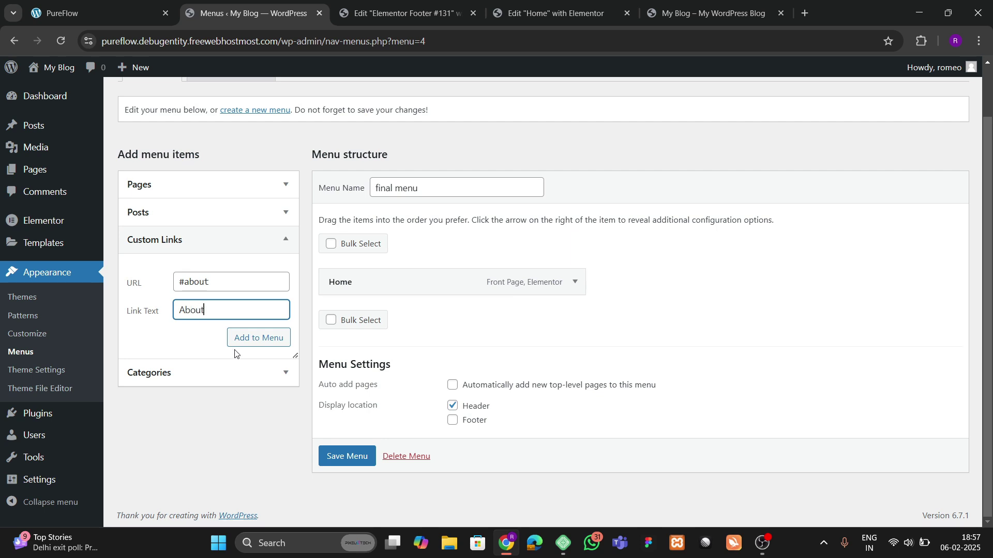
left_click(261, 344)
Step: Add a Services custom link after checking the live site's header menu
left_click(202, 283)
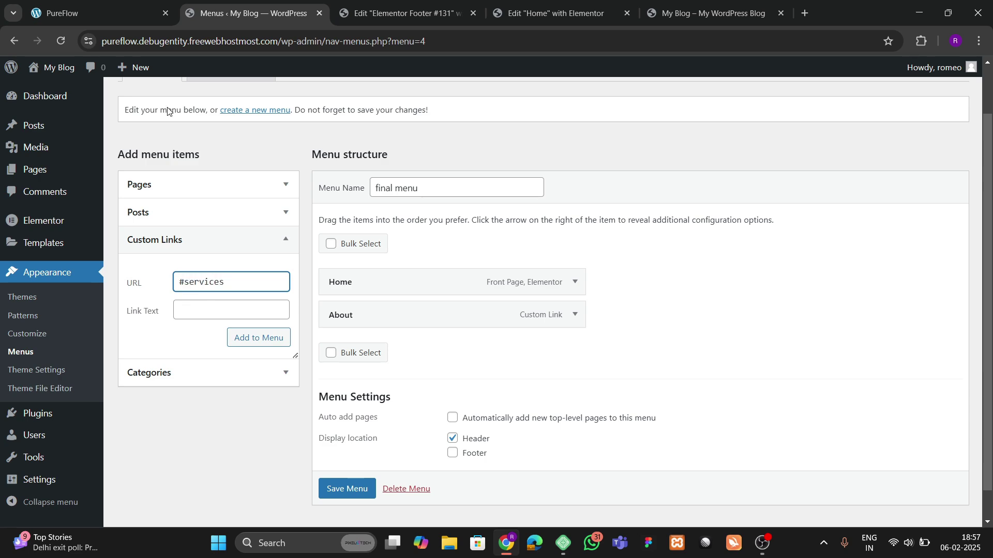
left_click(104, 13)
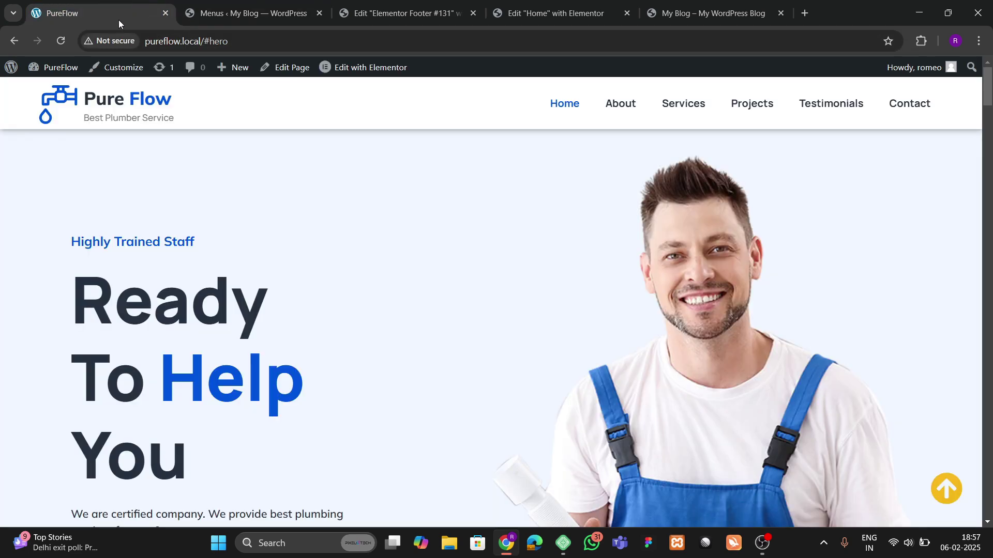
left_click(354, 4)
left_click(248, 12)
left_click(205, 308)
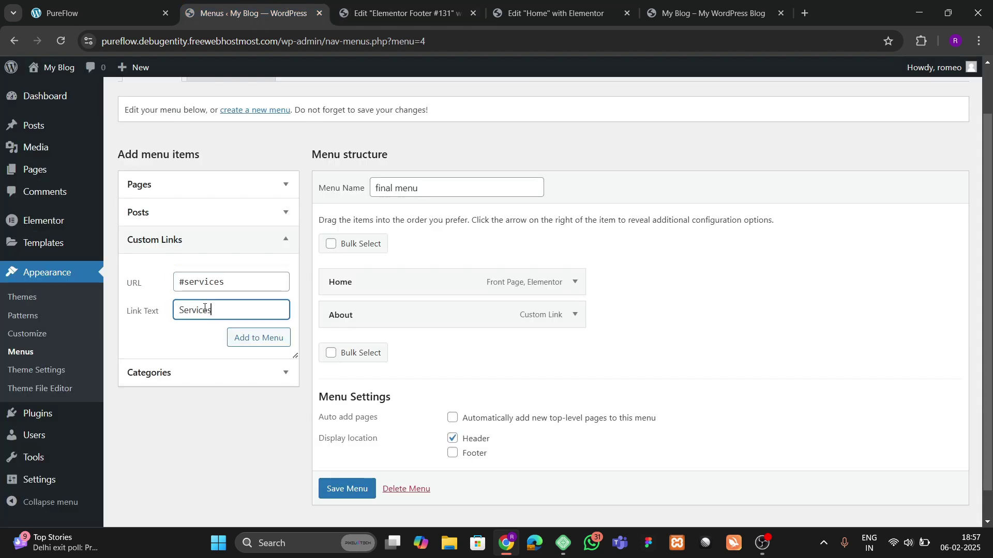
left_click(265, 338)
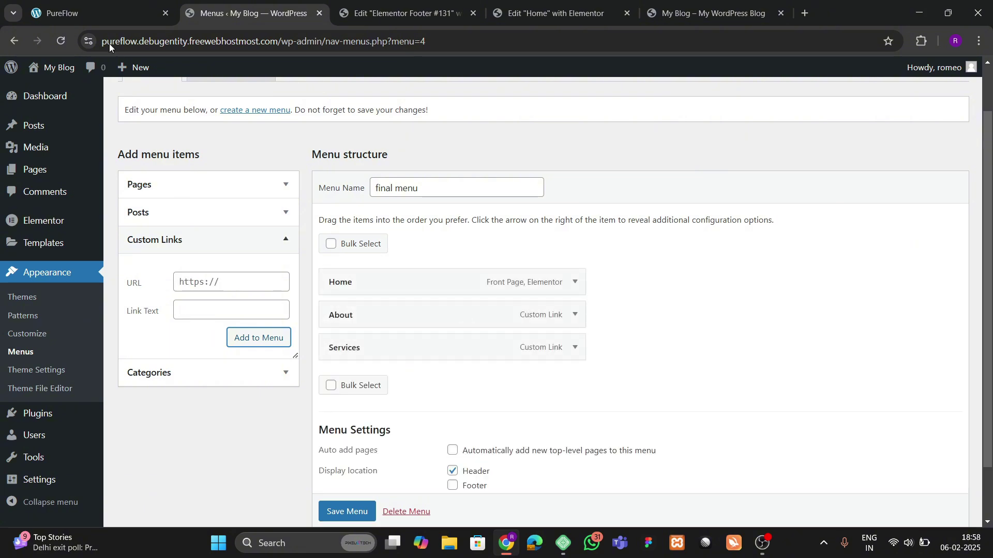
Step: Add a Projects custom link, comparing against the live site's menu items
left_click(91, 14)
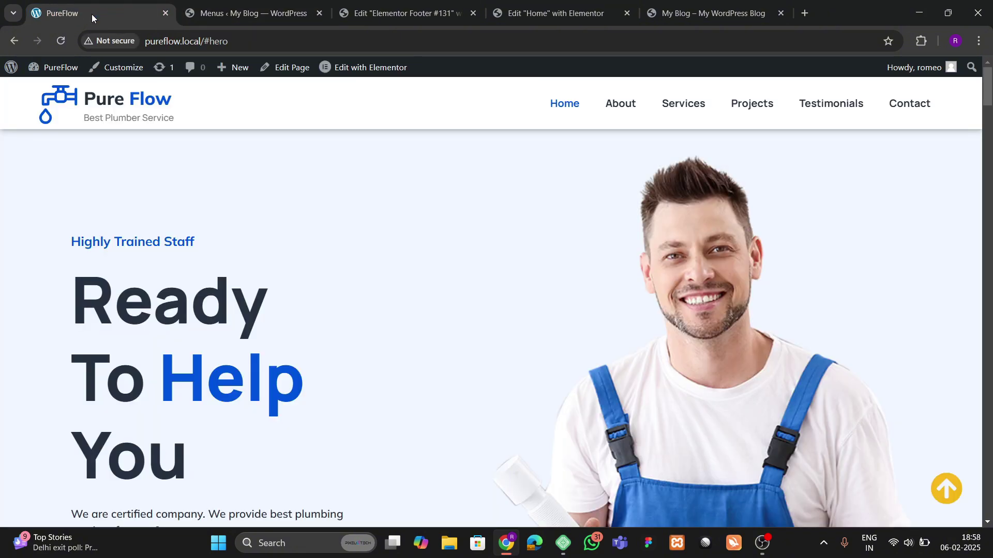
left_click(298, 5)
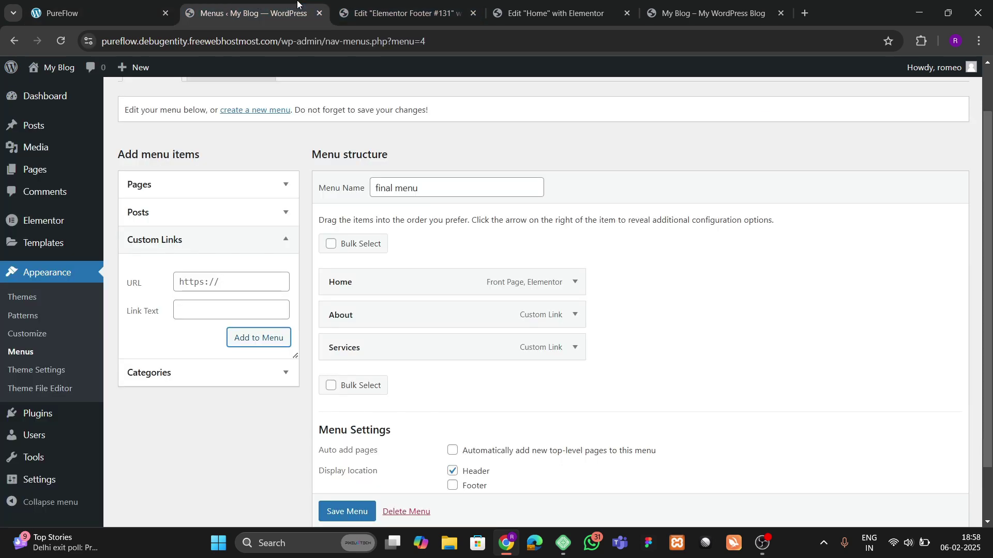
left_click(167, 4)
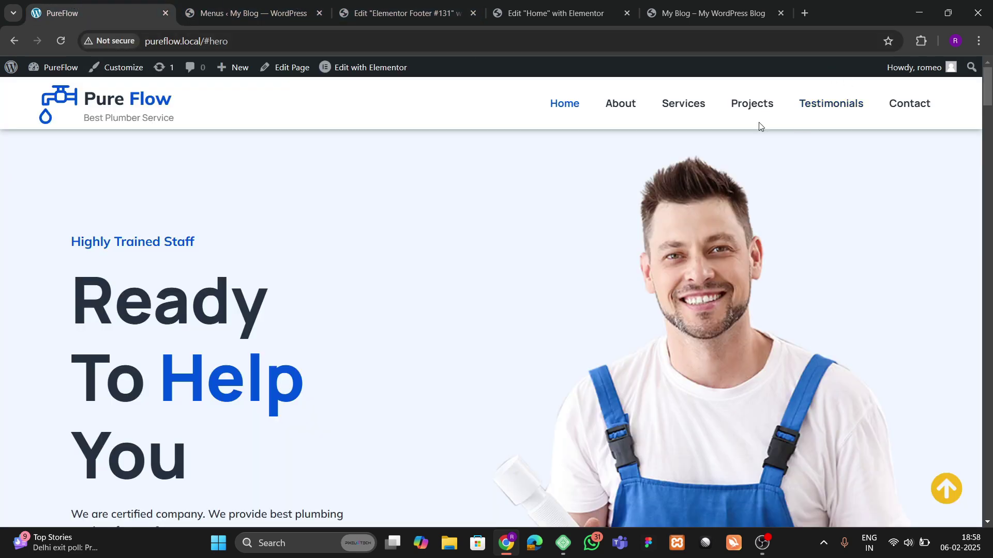
left_click(251, 13)
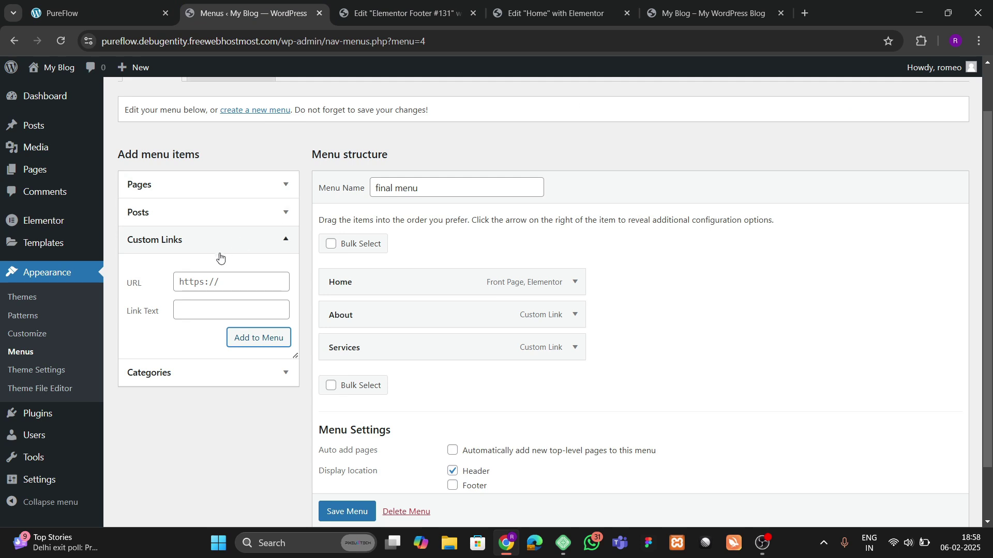
left_click(213, 279)
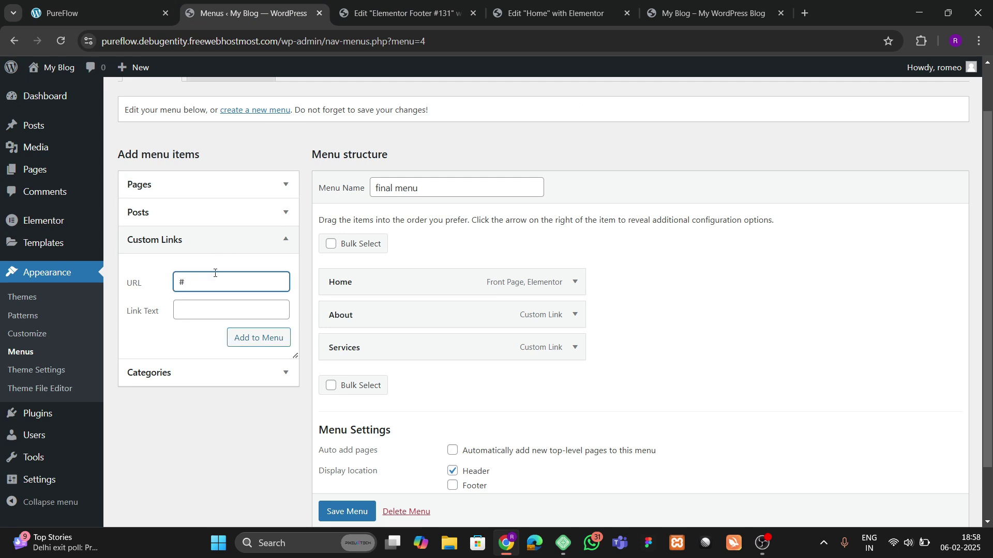
key("Tab")
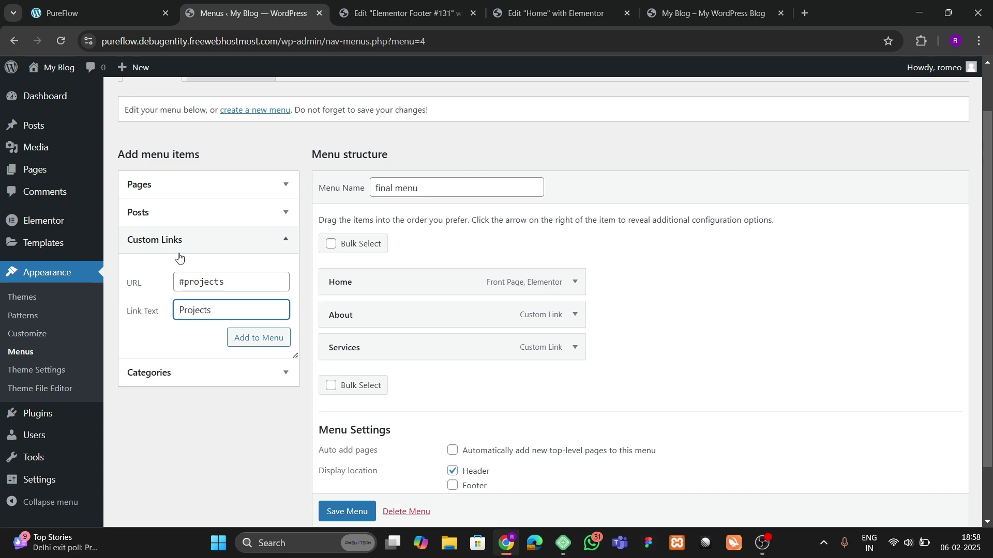
left_click(246, 337)
Step: Add a Testimonials custom link pointing to #testimonials
left_click(88, 4)
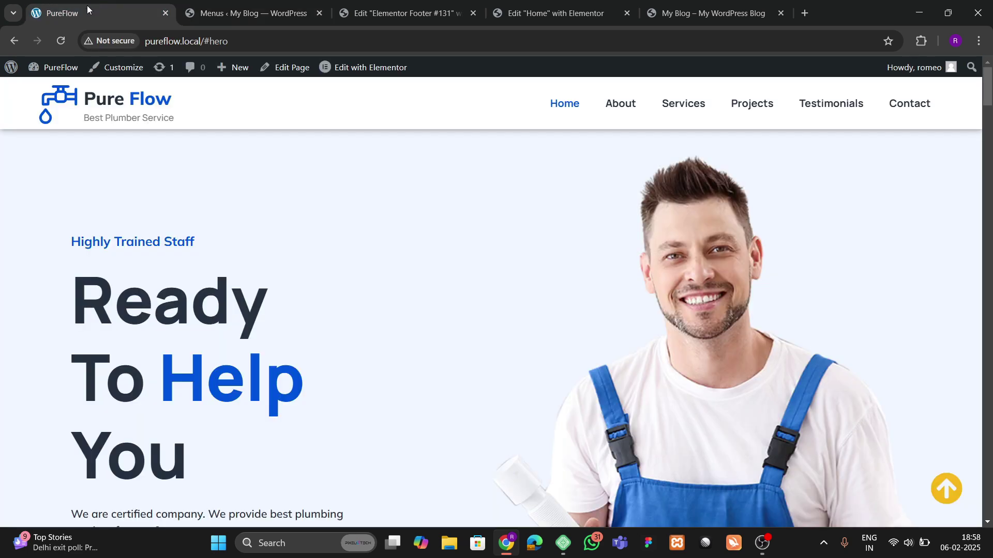
left_click(281, 2)
left_click(213, 277)
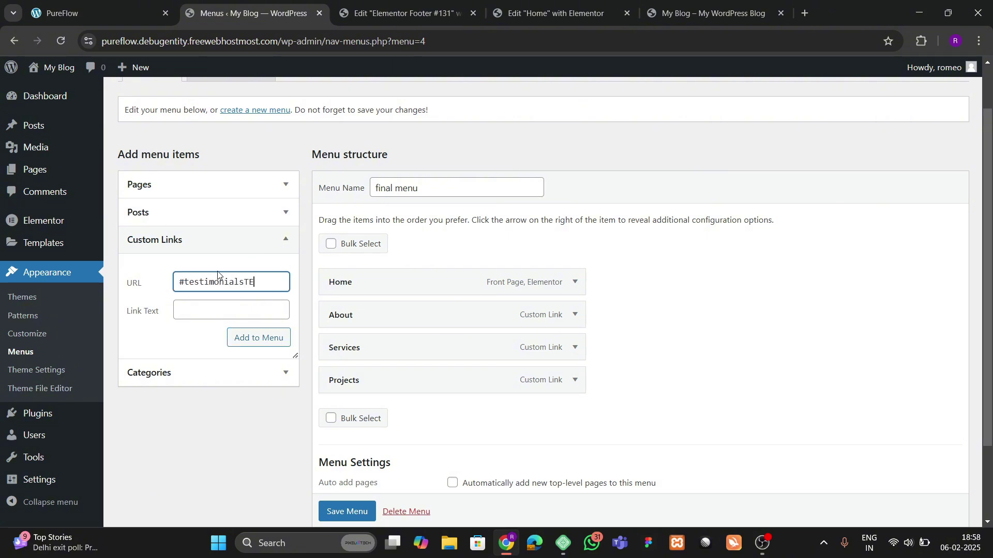
key("Tab")
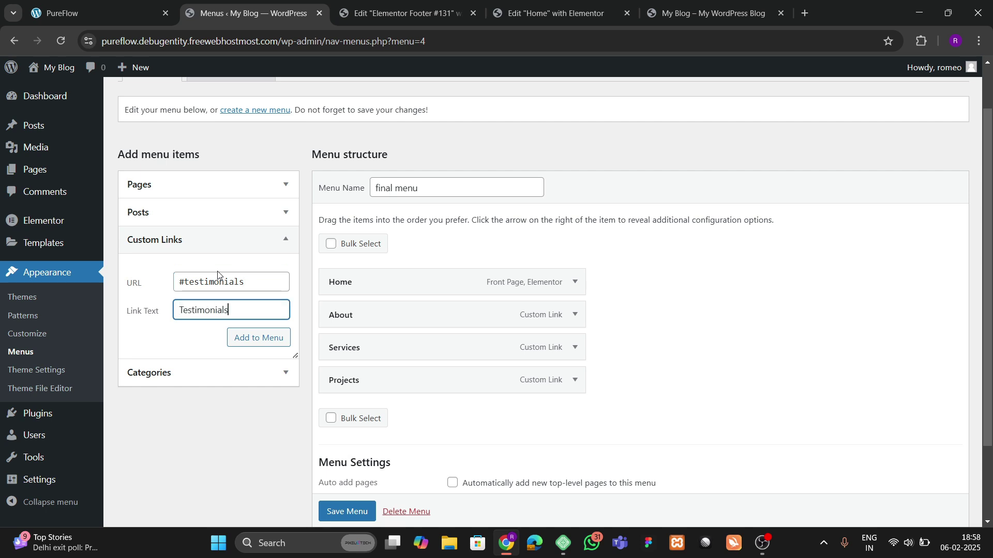
left_click(247, 338)
Step: Add a Contact custom link pointing to #contact, referencing PureFlow's navigation
left_click(149, 8)
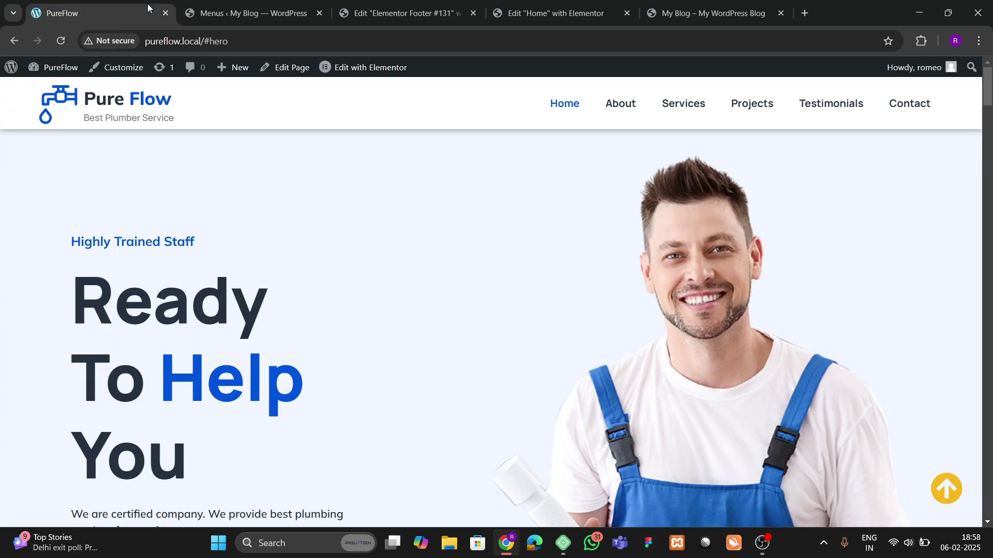
left_click(362, 12)
left_click(248, 12)
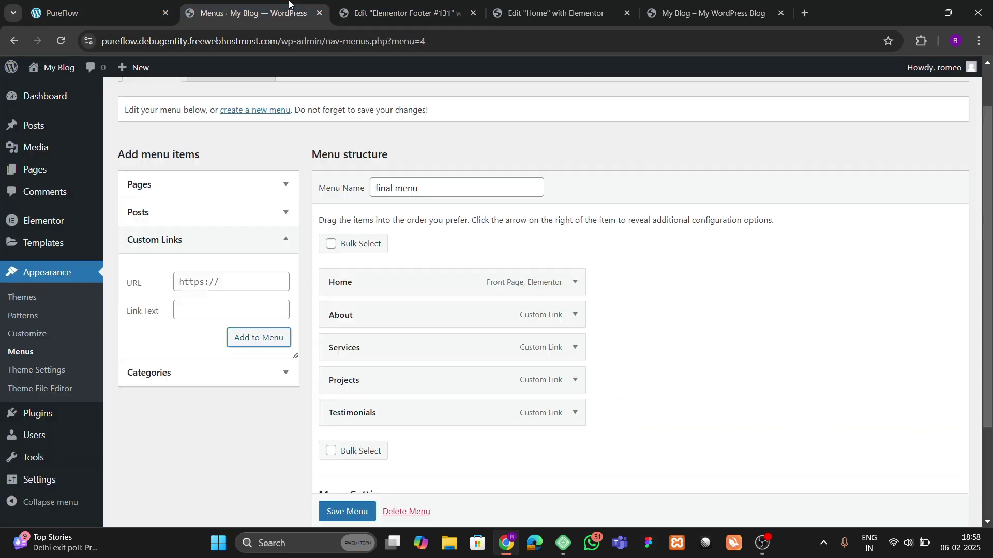
left_click(193, 284)
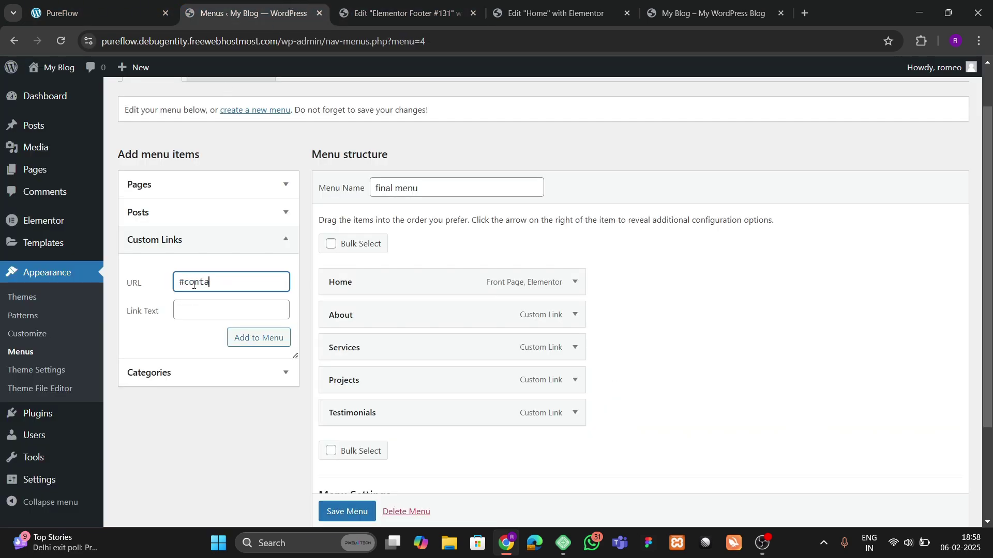
key("Tab")
type("C")
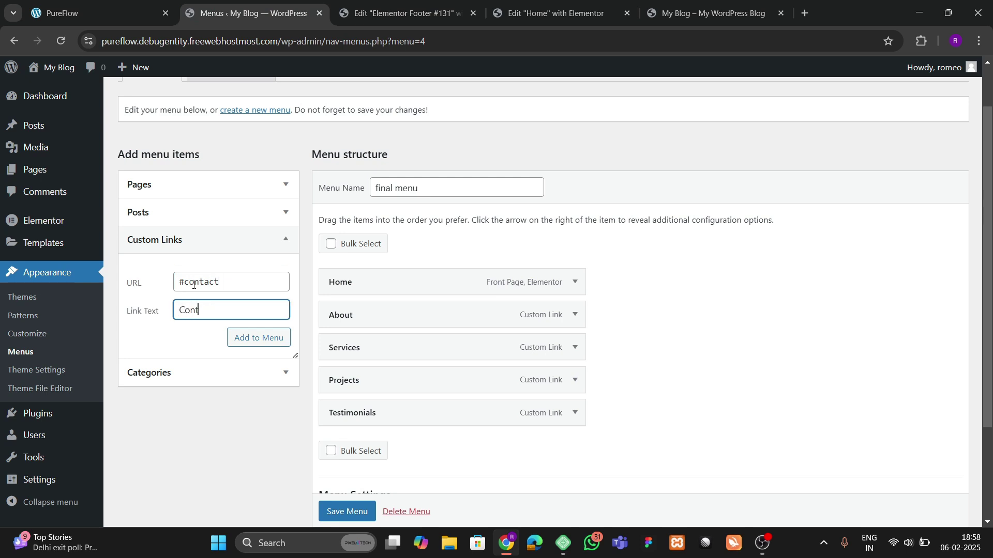
left_click(253, 340)
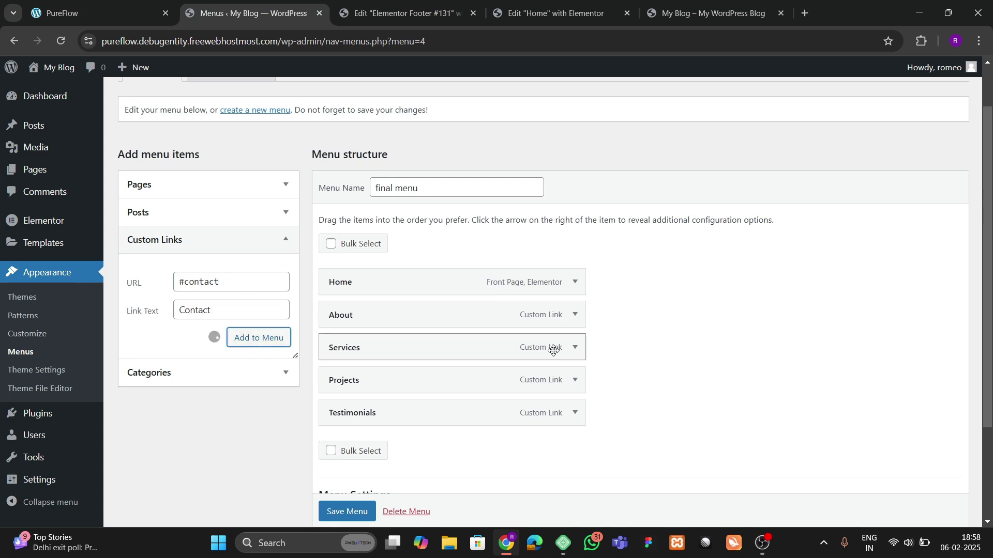
scroll(569, 348, "down", 3)
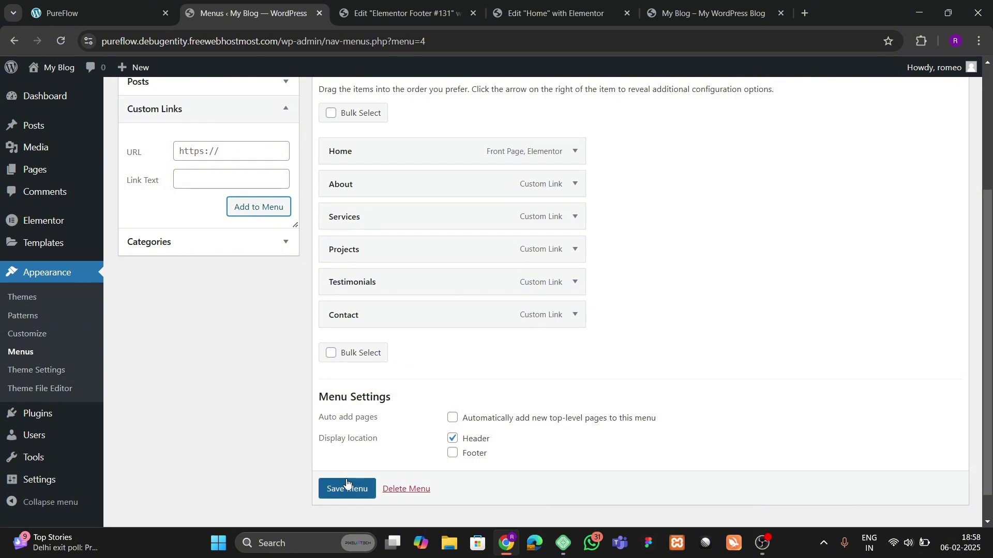
Step: Save the menu, close the footer editor, and list header templates in Theme Builder
left_click(346, 486)
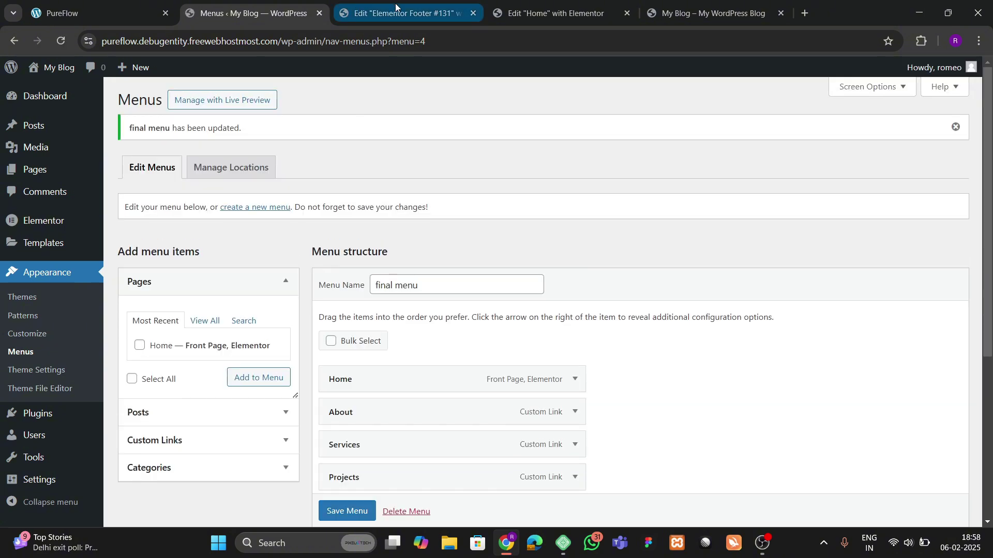
left_click(473, 5)
left_click(473, 13)
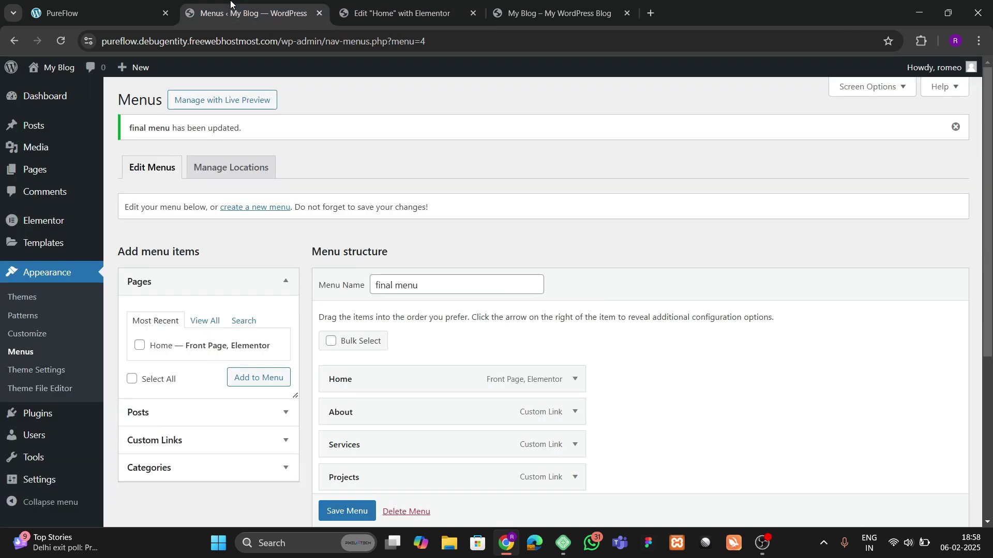
mouse_move(31, 243)
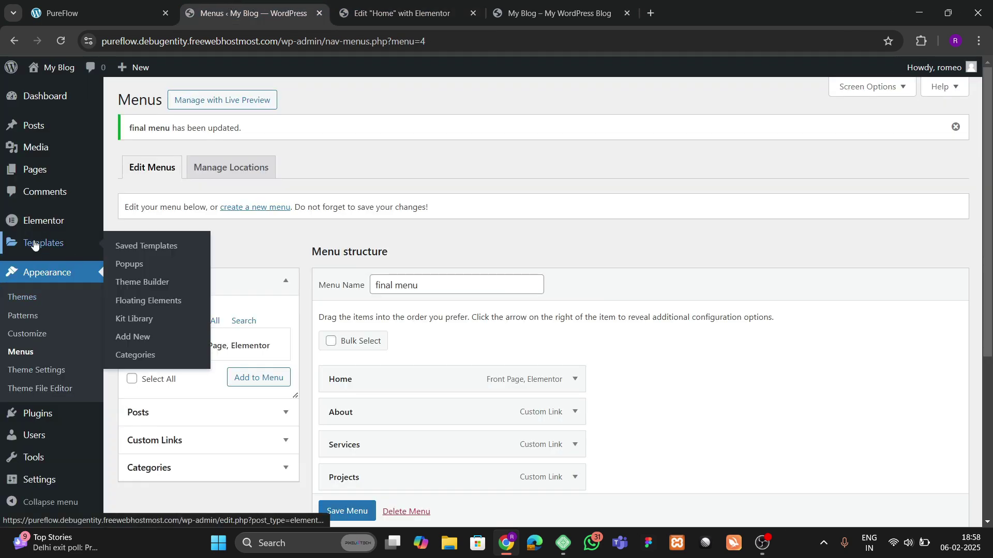
right_click(133, 283)
left_click(338, 14)
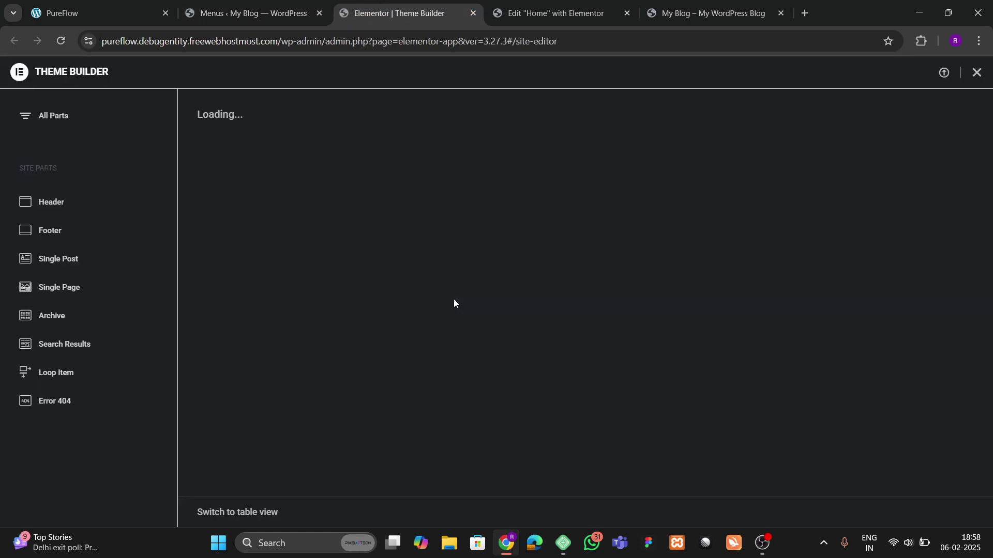
left_click(72, 204)
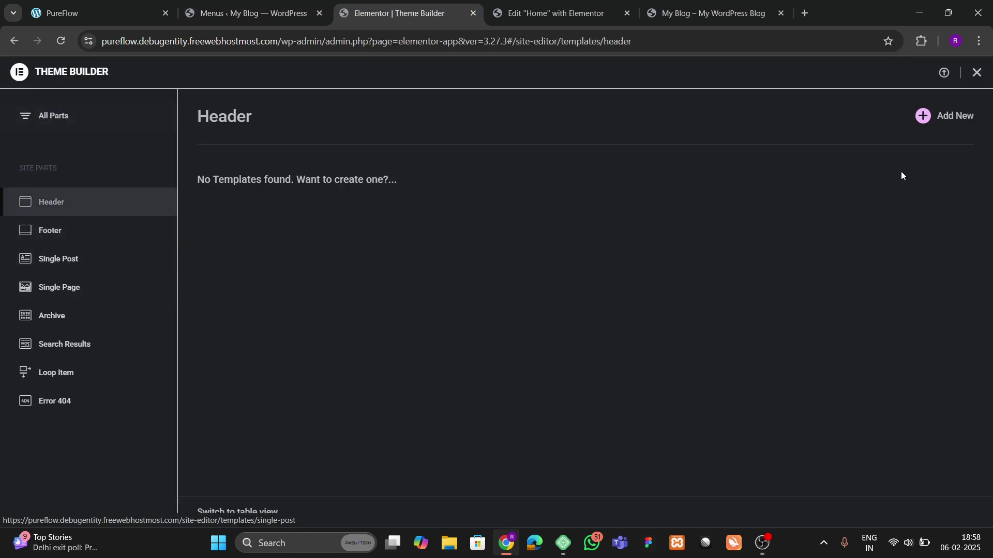
Step: Close the Home page editor and open the live site in a new tab at the end
left_click(604, 5)
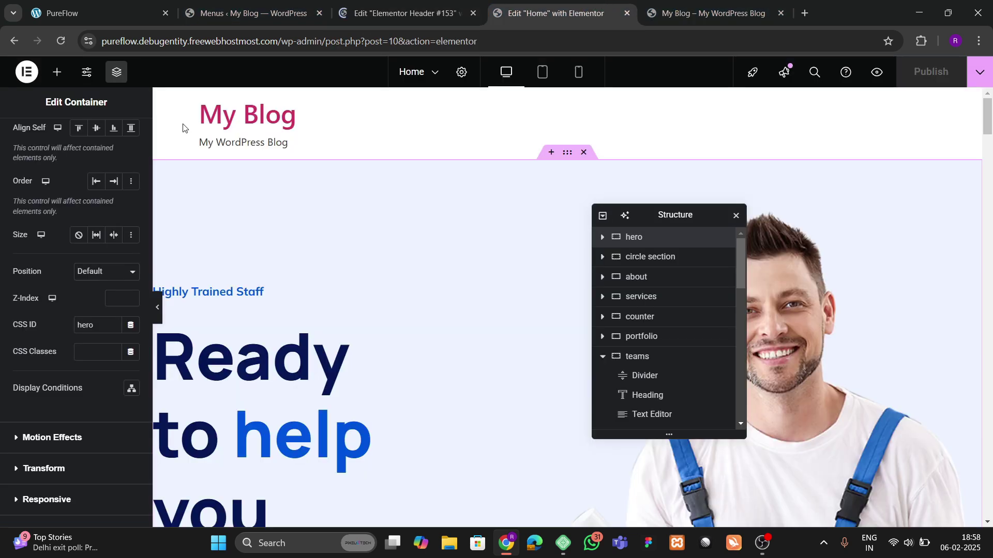
left_click(627, 13)
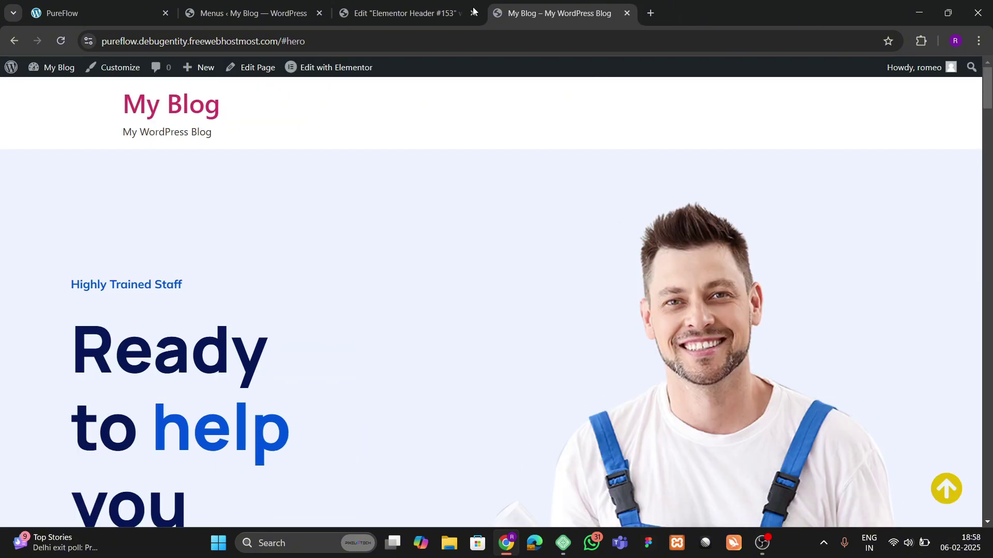
left_click(248, 13)
mouse_move(52, 68)
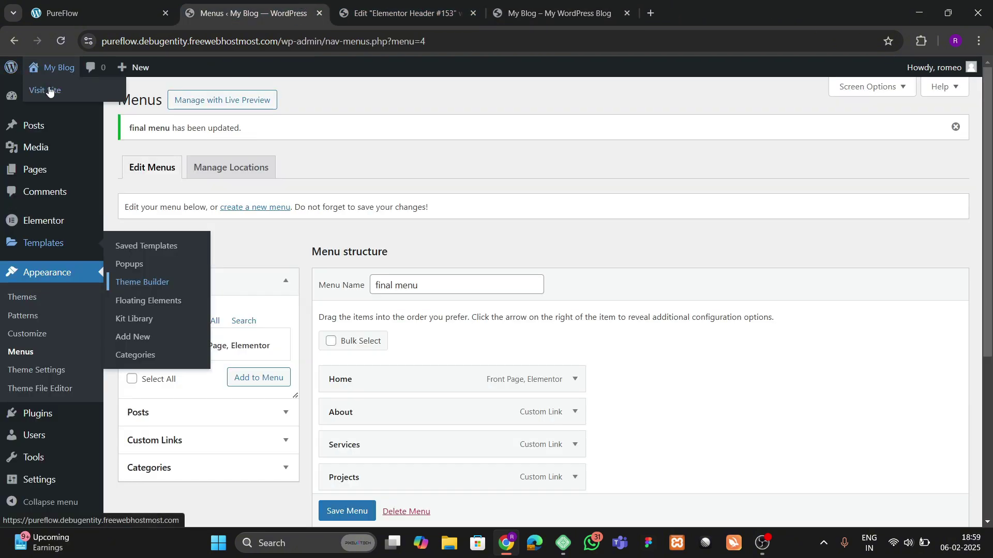
right_click(49, 91)
left_click(103, 100)
left_click_drag(393, 13, 712, 32)
Step: Open the Elementor Footer #131 editor in a new tab
scroll(611, 232, "down", 15)
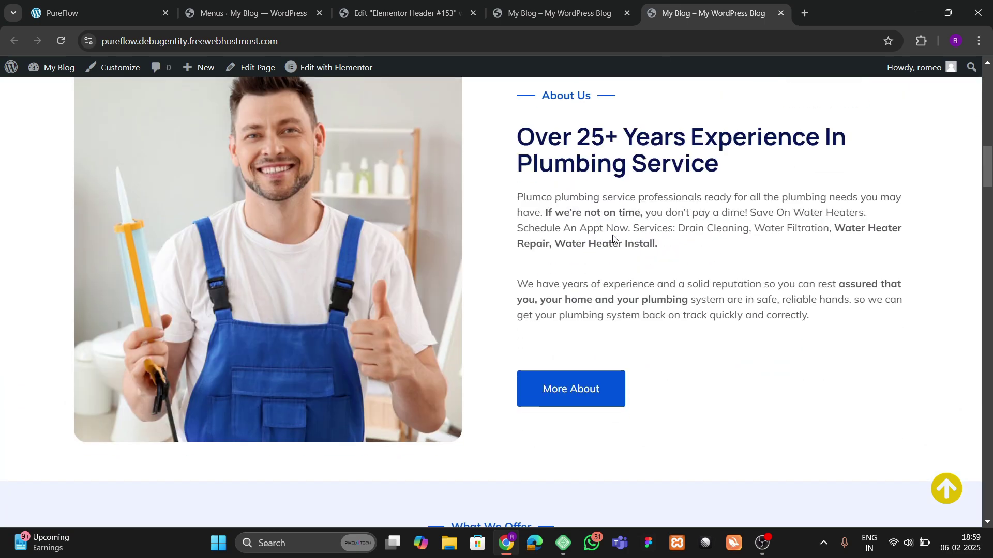
scroll(610, 231, "up", 6)
mouse_move(344, 68)
right_click(355, 92)
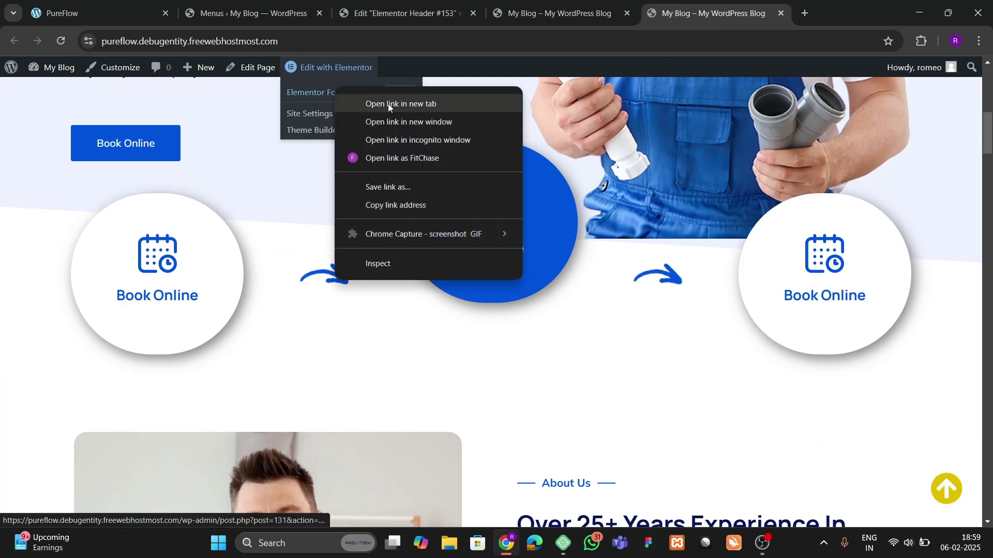
left_click(389, 104)
Step: Add a single-column flexbox container to the Header #153 template
left_click(401, 4)
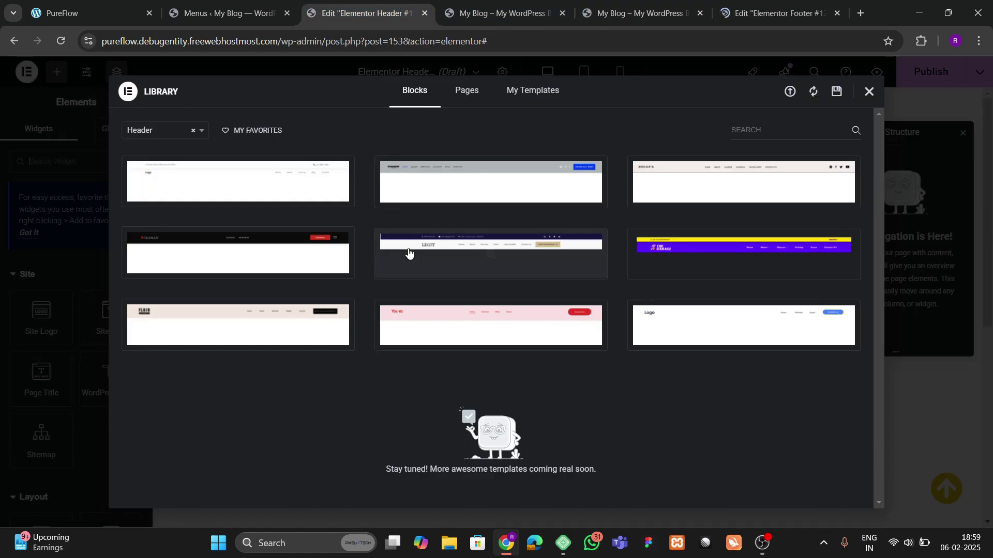
left_click(867, 91)
scroll(489, 288, "down", 4)
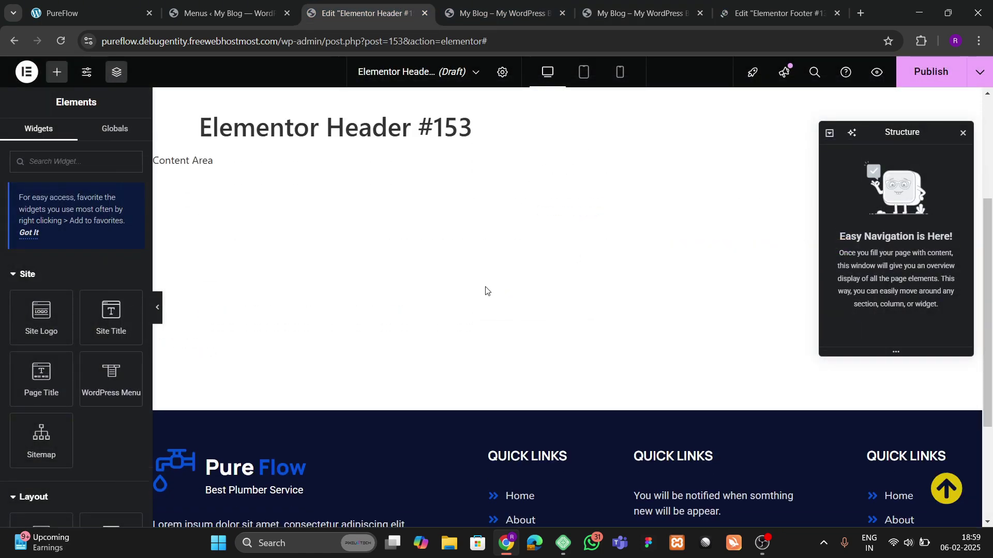
scroll(486, 289, "up", 4)
left_click(536, 195)
left_click(527, 241)
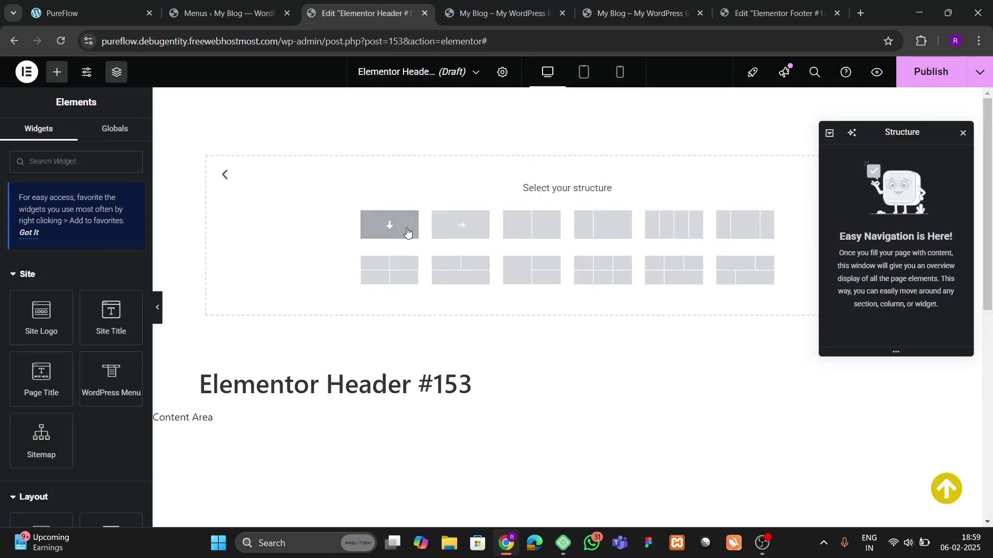
left_click(388, 224)
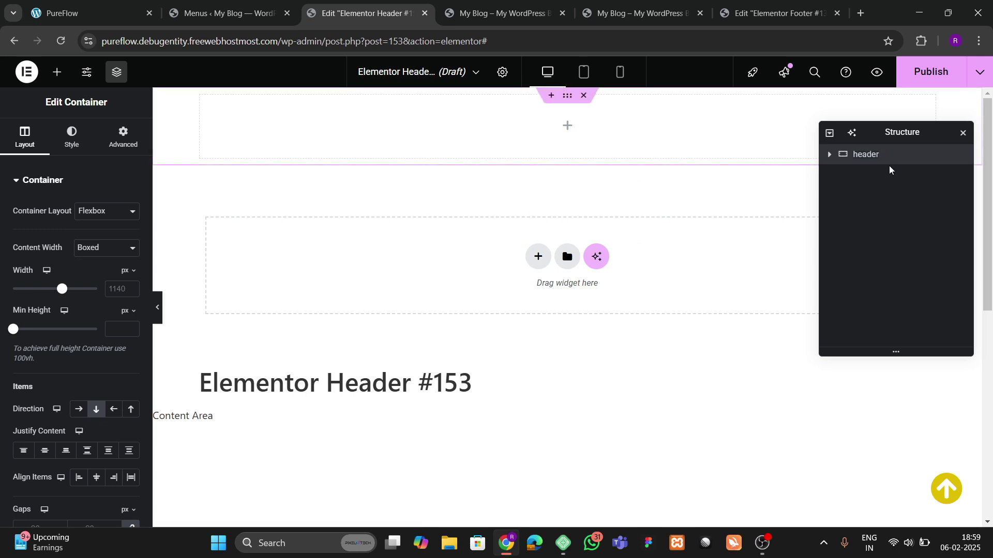
Step: Set the header container's direction to row
scroll(93, 310, "down", 3)
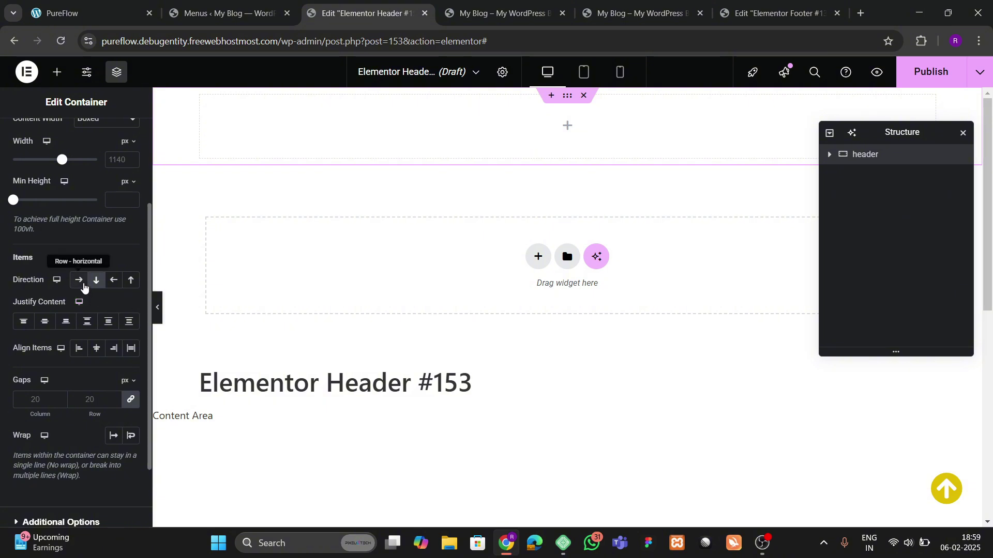
left_click(79, 280)
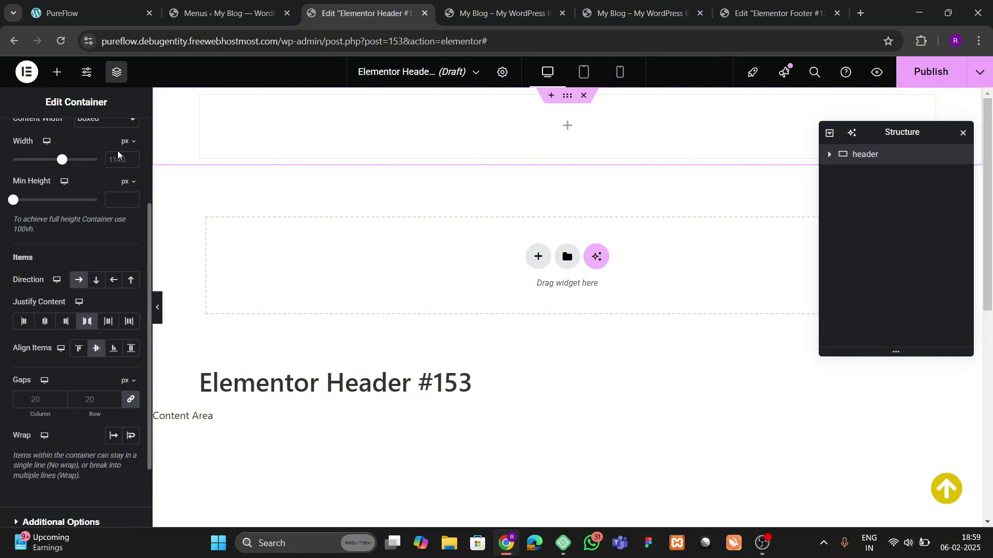
scroll(119, 153, "up", 5)
left_click(123, 136)
left_click(27, 140)
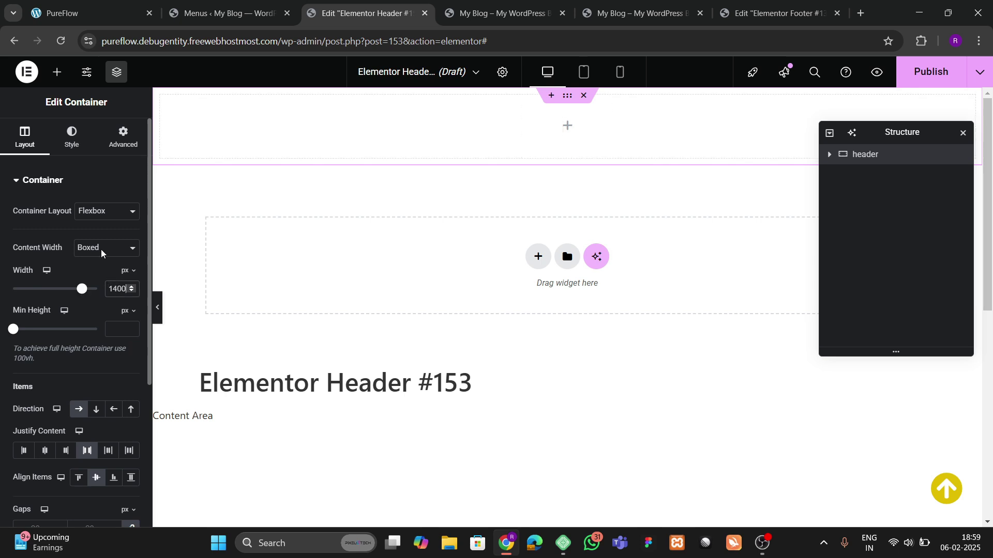
Step: Give the header container a plain white background
left_click(73, 146)
left_click(85, 238)
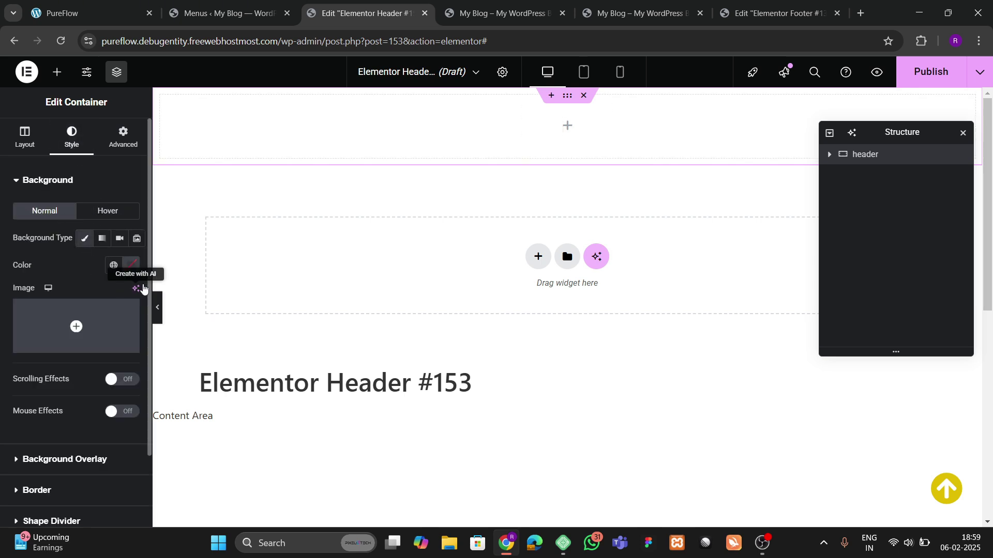
left_click(131, 265)
left_click(8, 267)
scroll(59, 378, "down", 2)
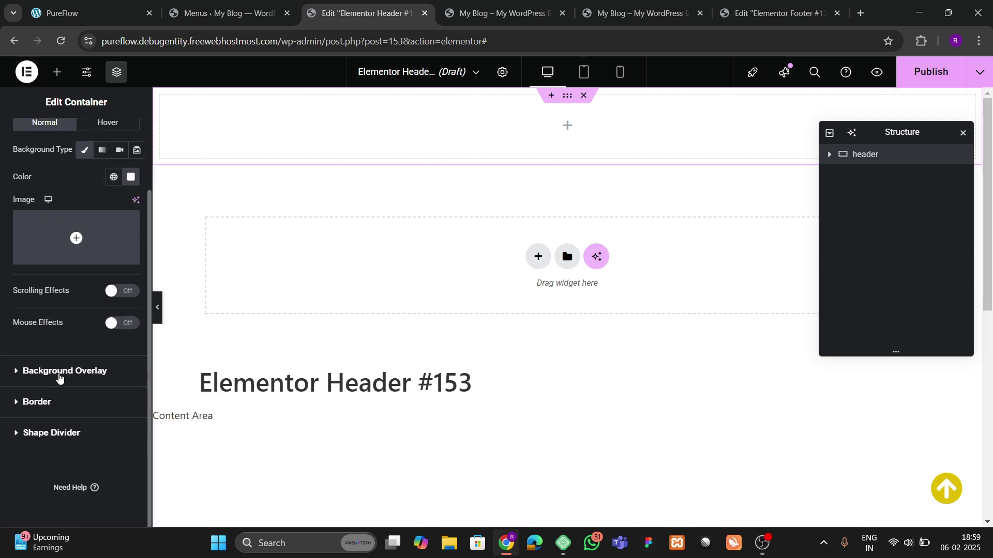
left_click(52, 414)
left_click(131, 378)
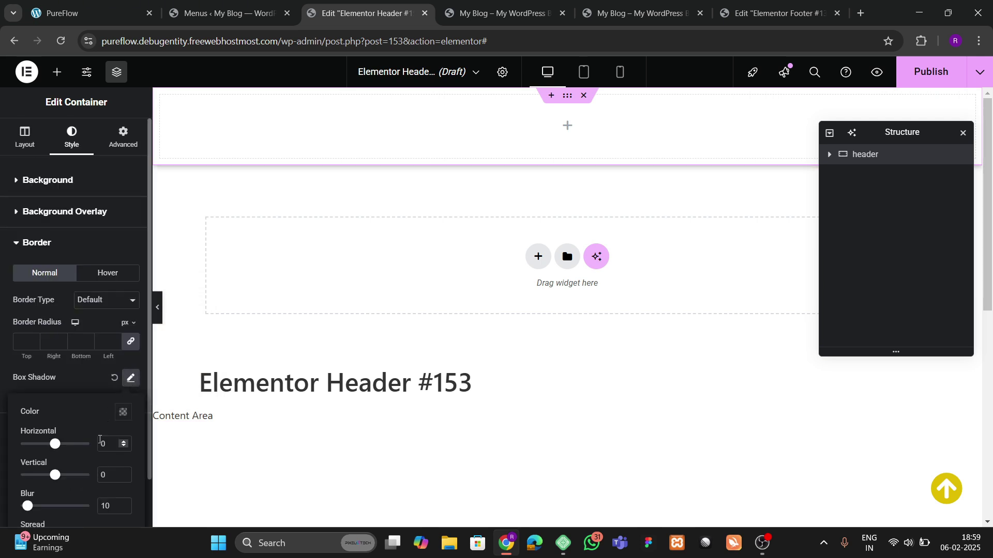
scroll(102, 392, "down", 1)
left_click(82, 331)
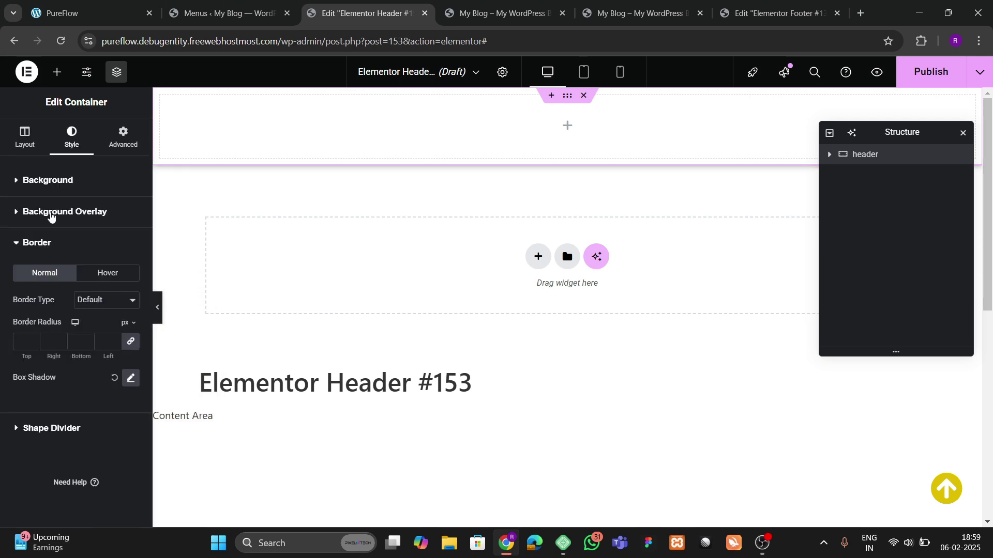
Step: Set the header container's padding to 10 top and bottom, 0 at the sides
left_click(100, 153)
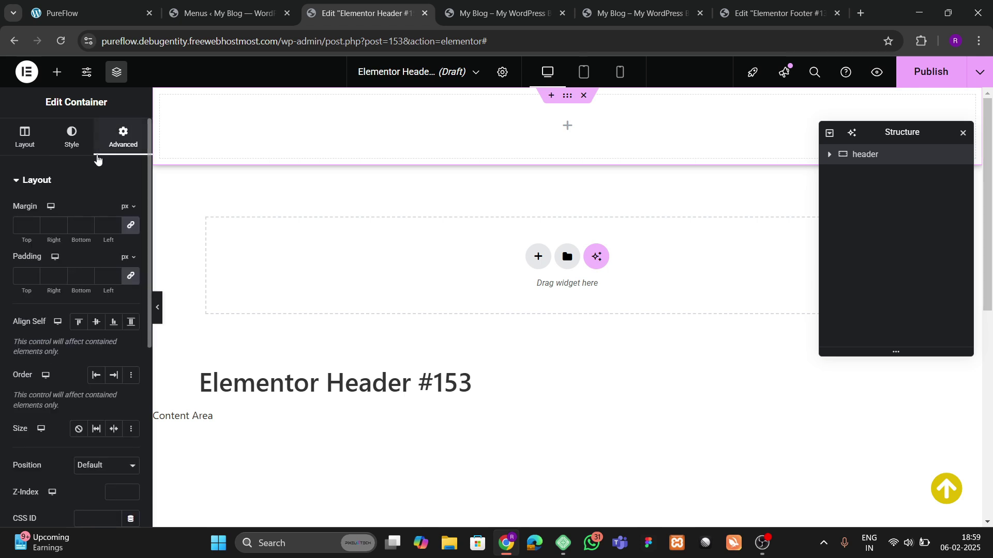
left_click(44, 277)
type("0")
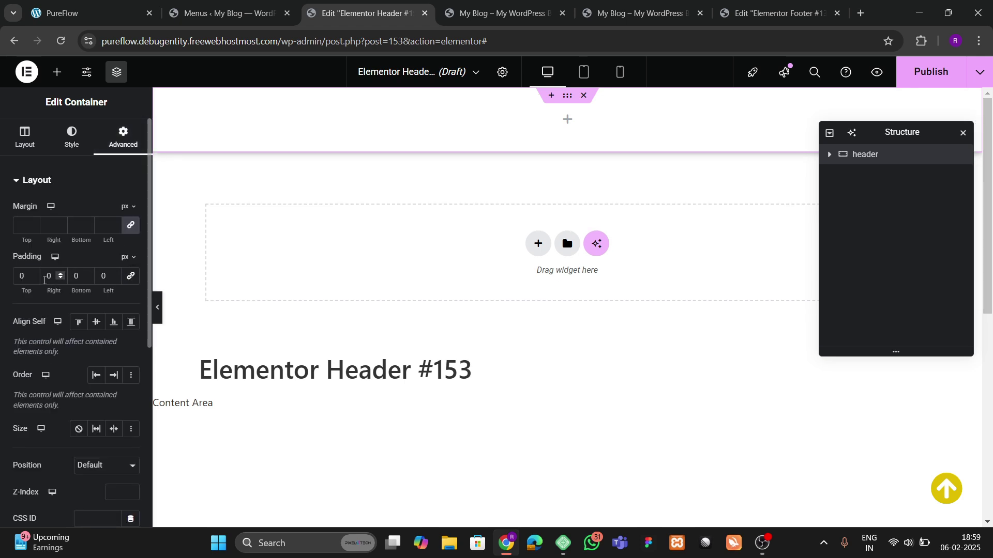
left_click(18, 275)
type("1")
left_click(71, 275)
type("1")
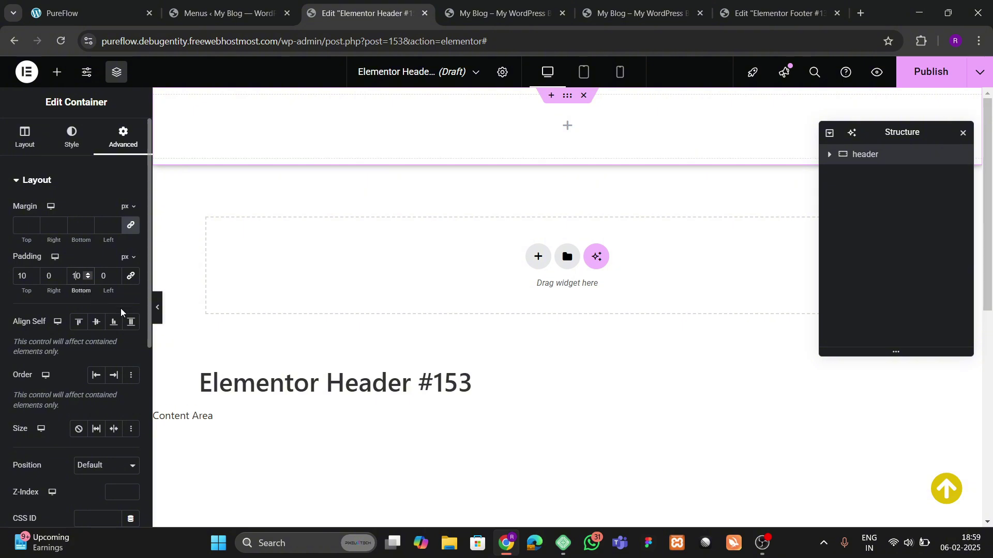
Step: Add an Image widget to the header, then delete it
left_click(56, 73)
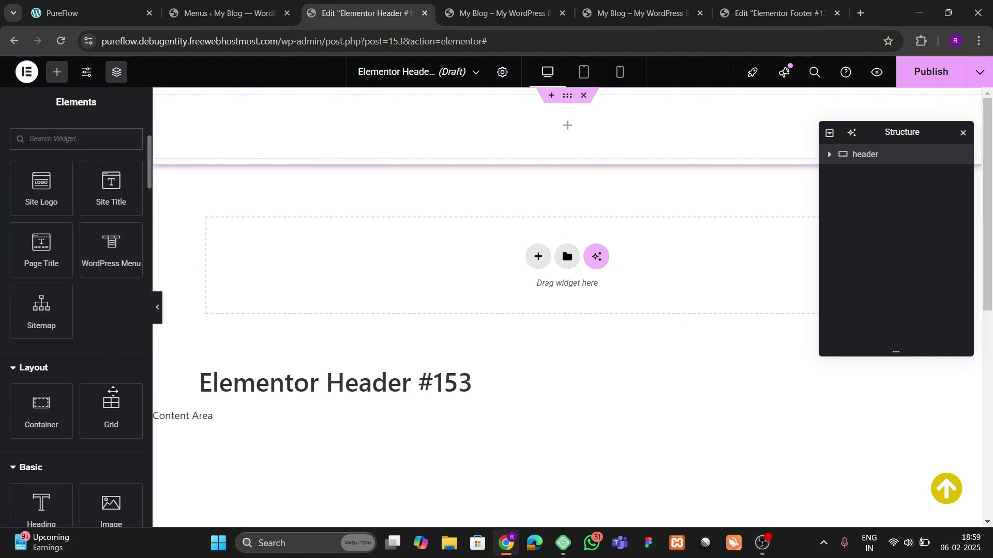
scroll(112, 393, "down", 3)
left_click_drag(111, 323, 289, 140)
right_click(278, 219)
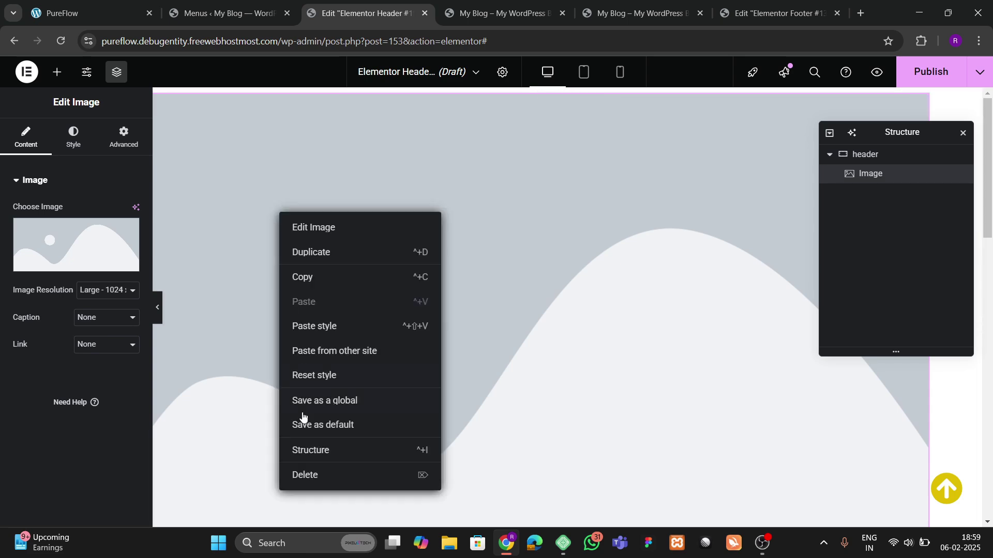
left_click(304, 474)
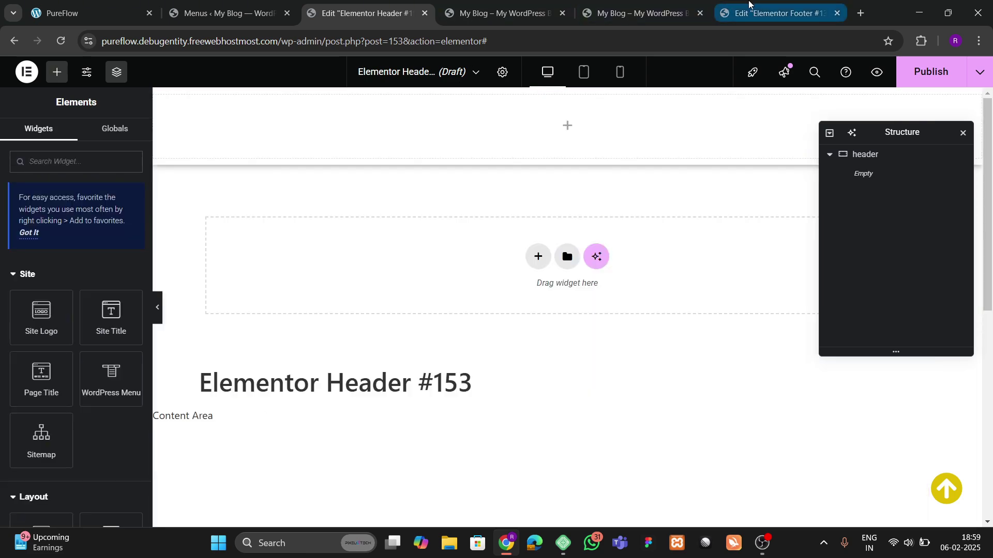
Step: Copy the footer's Pure Flow logo Image Box and paste it into the header
left_click(749, 2)
scroll(569, 277, "down", 7)
right_click(280, 151)
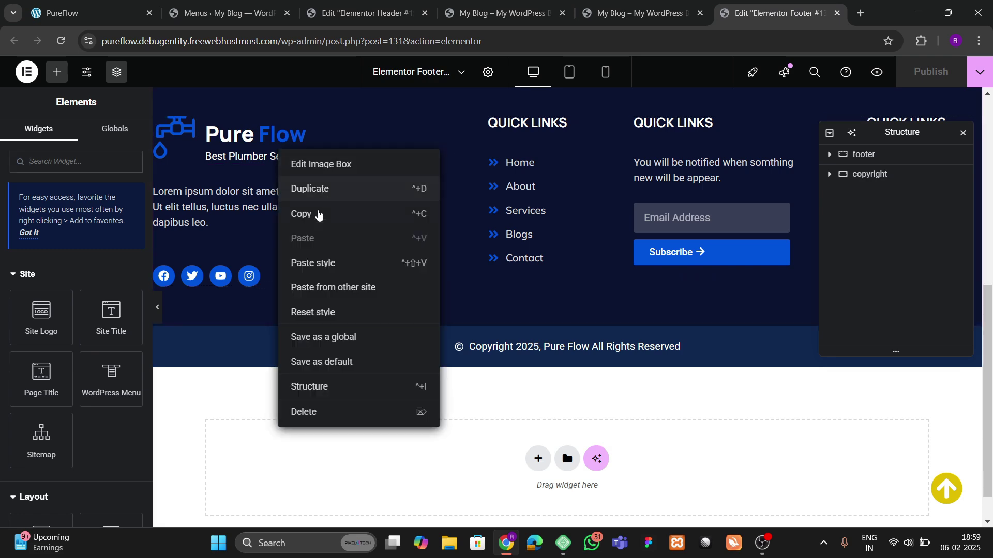
left_click(318, 215)
key("ctrl+2")
key("ctrl+3")
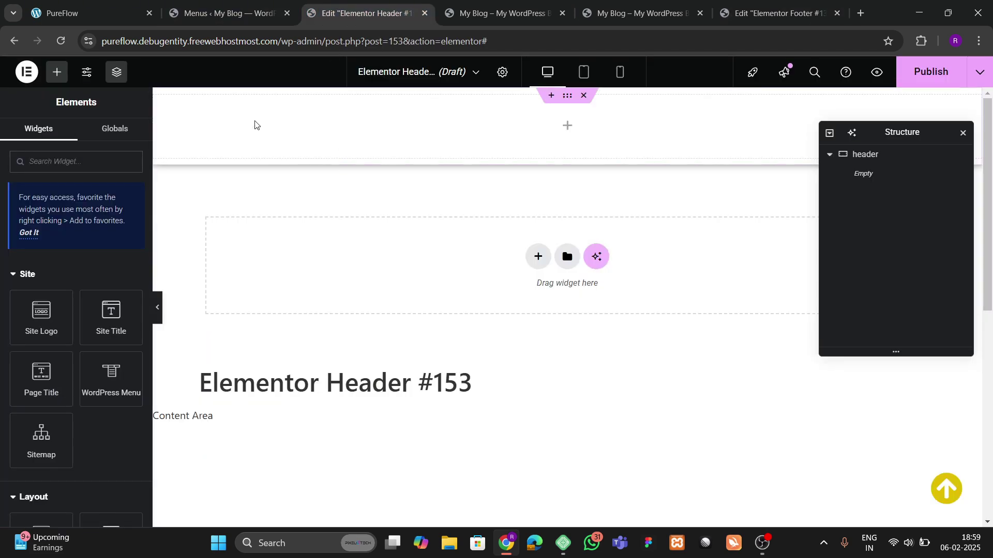
right_click(255, 124)
left_click(305, 233)
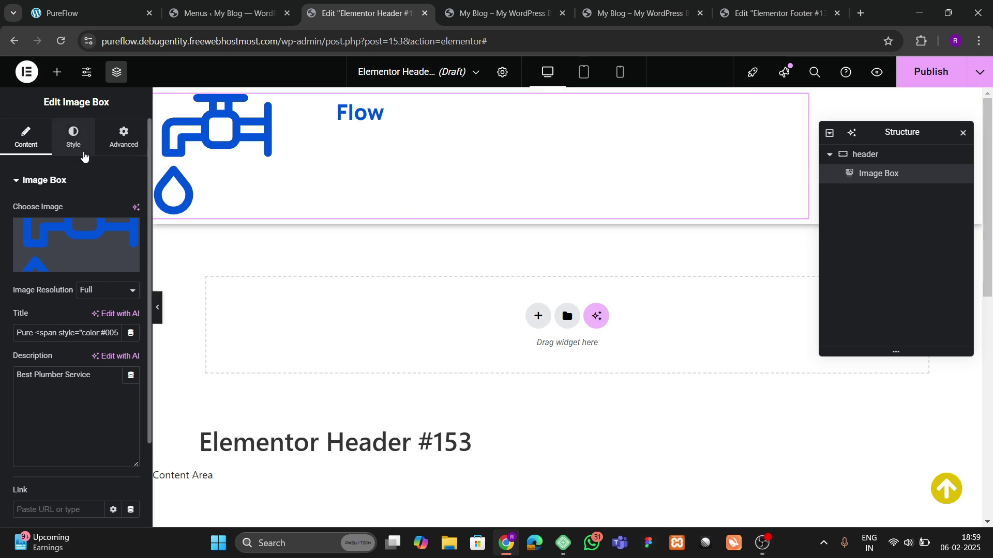
Step: Add a WordPress Menu widget to the header, placed after the logo box
left_click(57, 71)
scroll(127, 273, "down", 3)
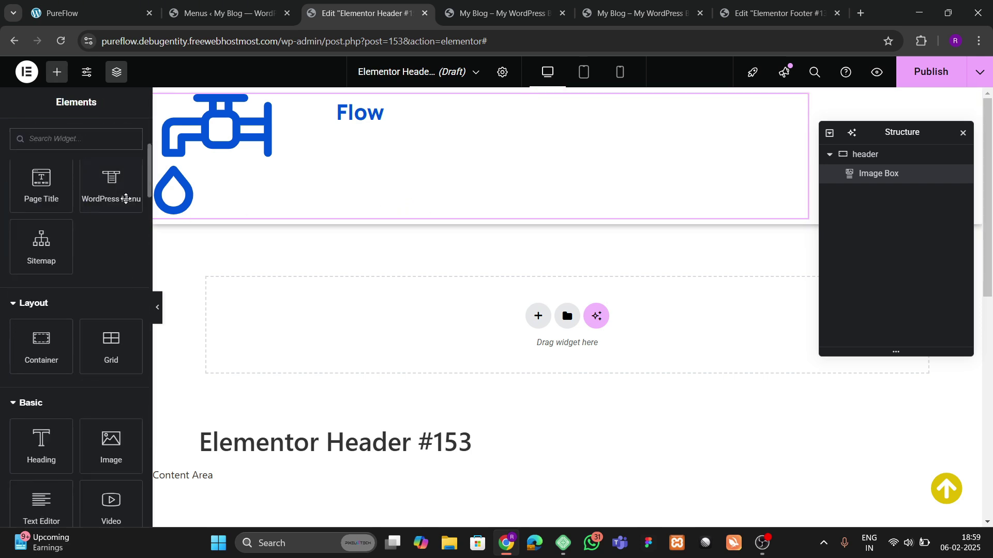
left_click_drag(126, 199, 387, 210)
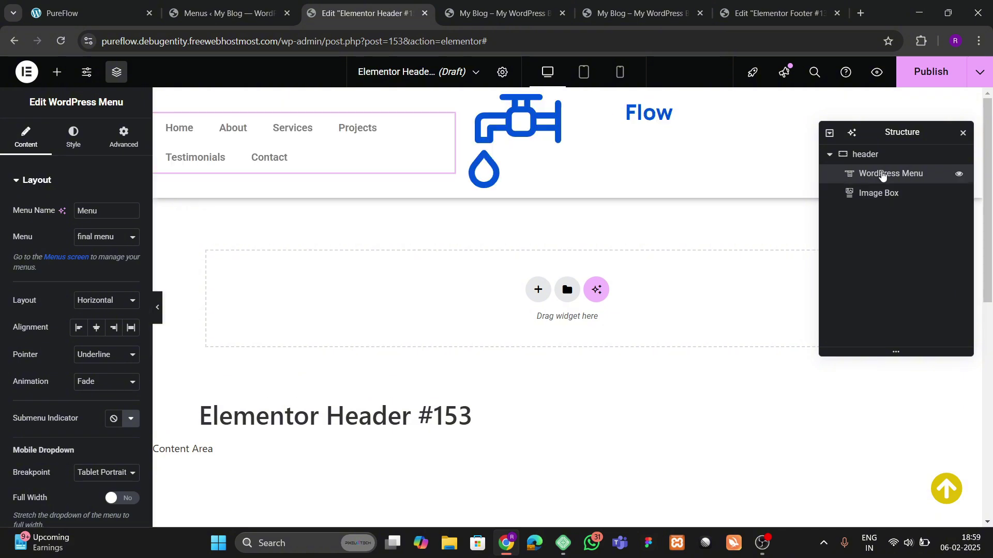
mouse_move(882, 173)
left_mouse_down()
mouse_move(883, 215)
mouse_move(887, 191)
left_mouse_up()
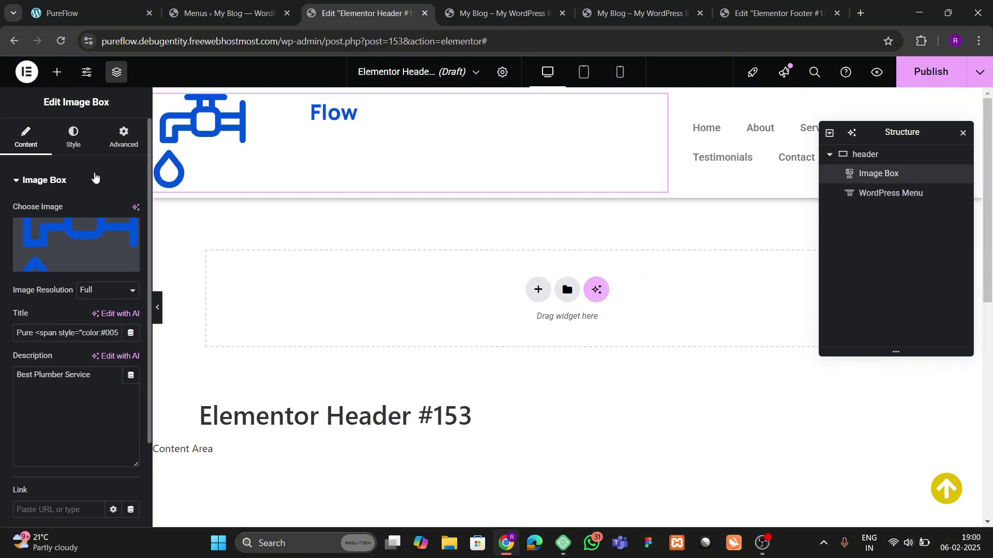
Step: Set the logo box title colour to black, then the dark black global colour
left_click(73, 137)
scroll(65, 369, "down", 1)
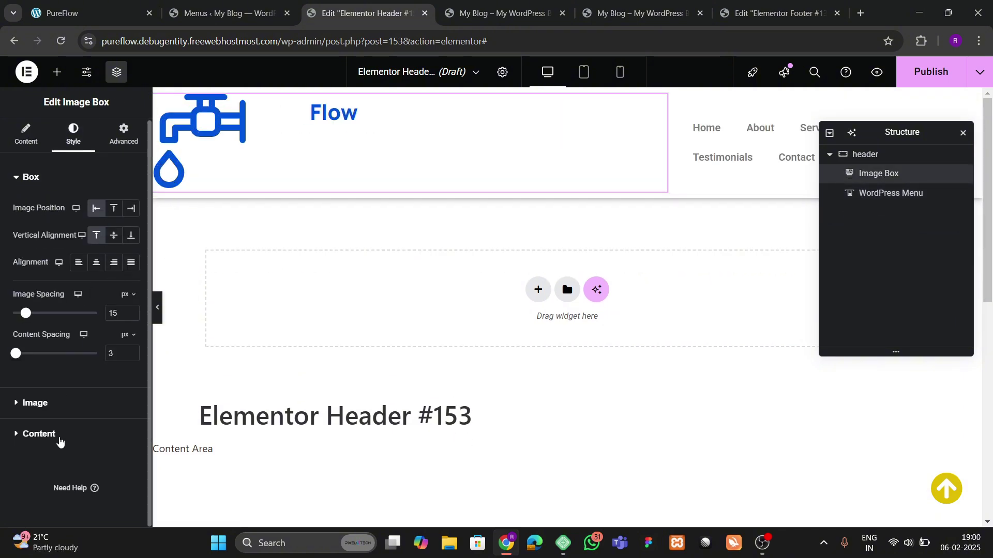
left_click(58, 437)
left_click(131, 300)
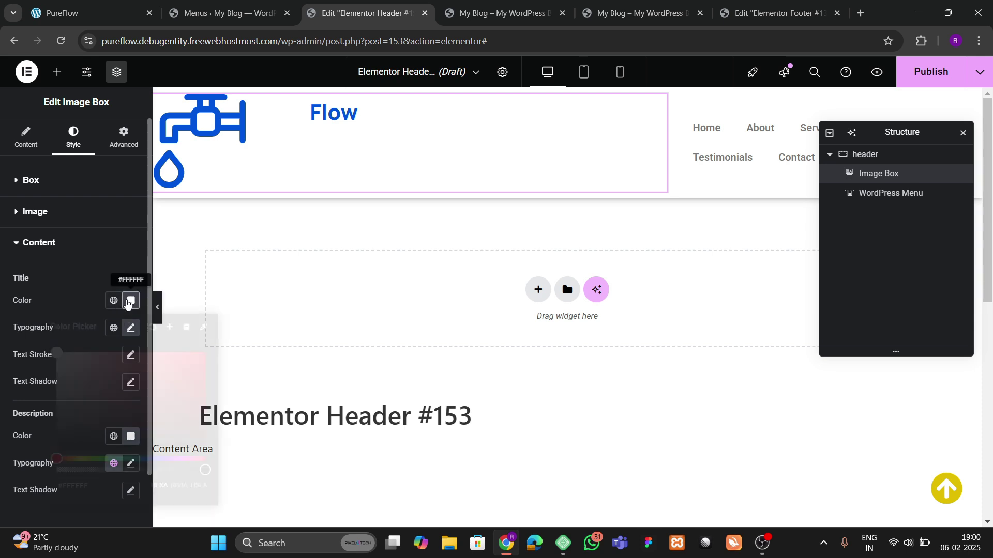
type("000000")
left_click(83, 309)
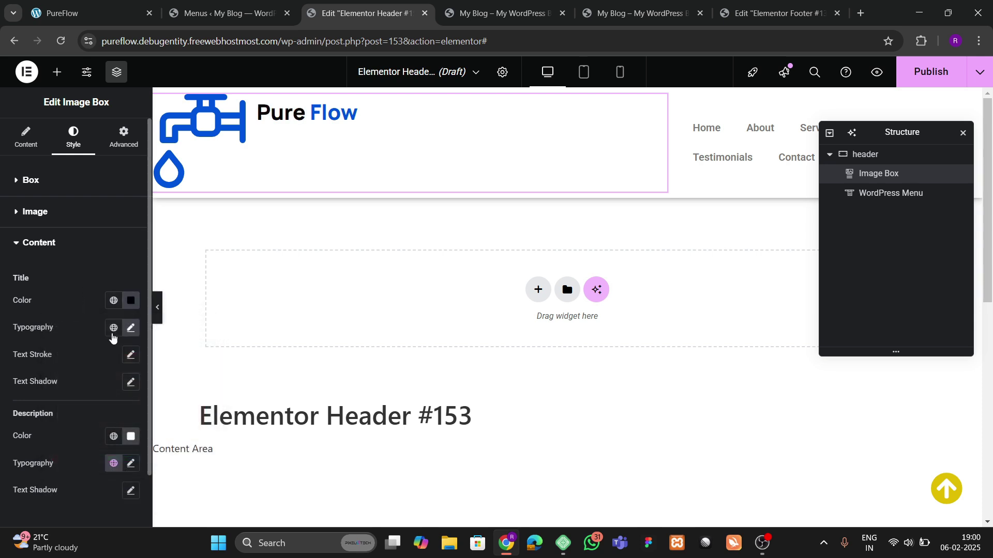
left_click(113, 301)
scroll(82, 240, "down", 1)
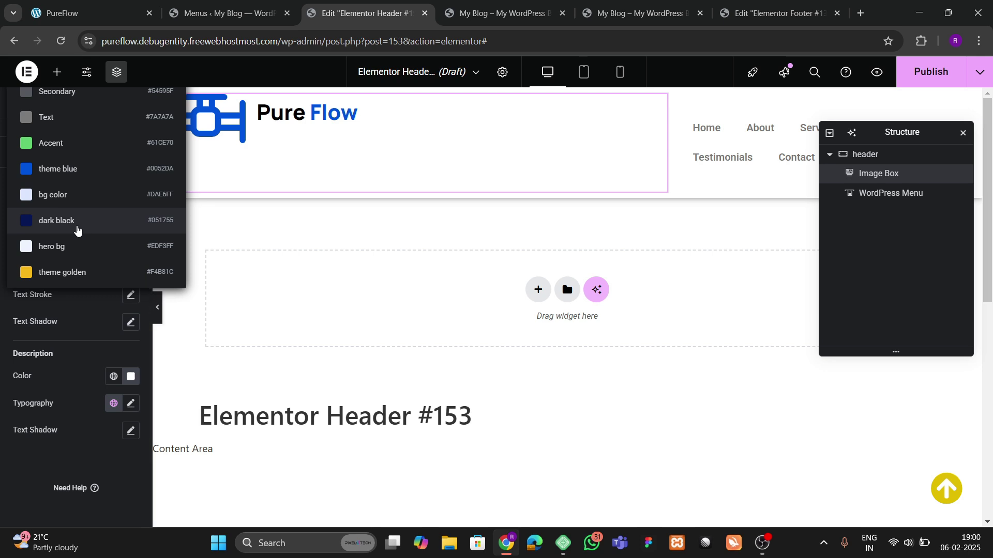
left_click(77, 227)
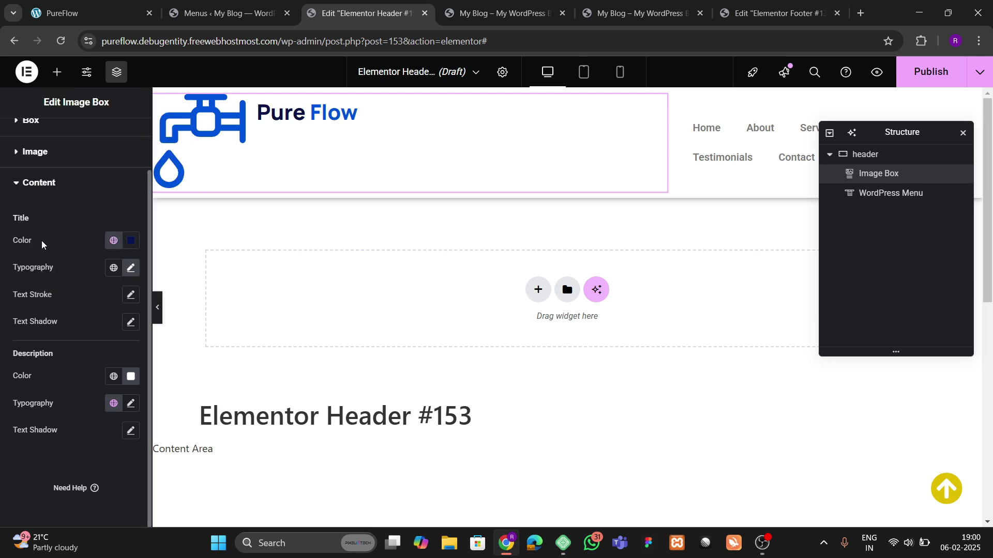
scroll(54, 221, "up", 1)
Step: Make the logo box description the Secondary grey global colour
left_click(37, 211)
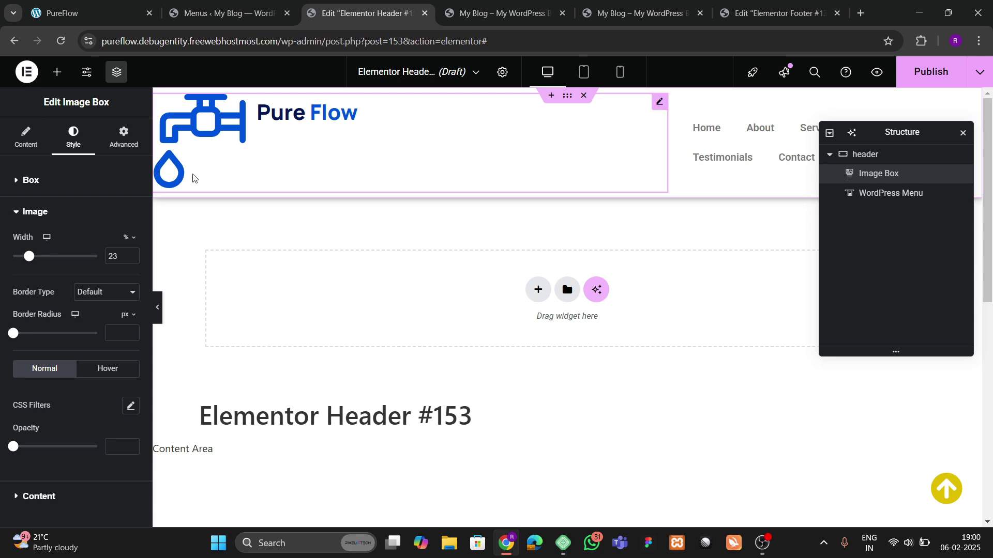
scroll(83, 304, "down", 1)
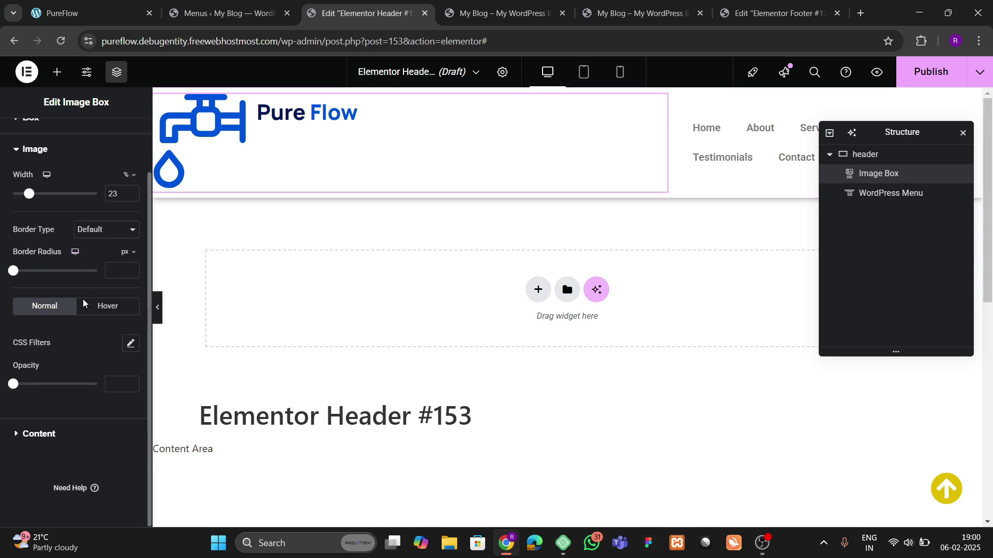
left_click(39, 432)
left_click(113, 376)
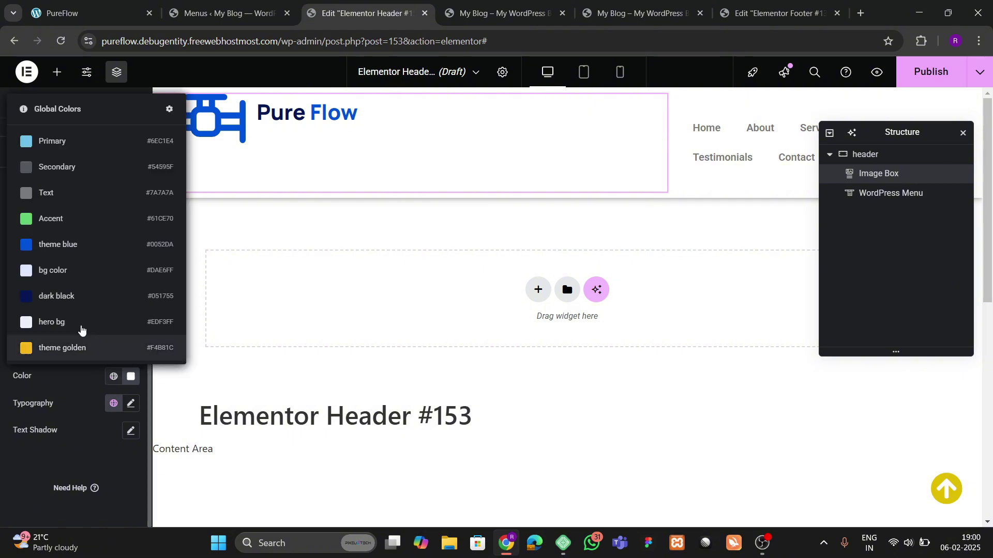
left_click(60, 171)
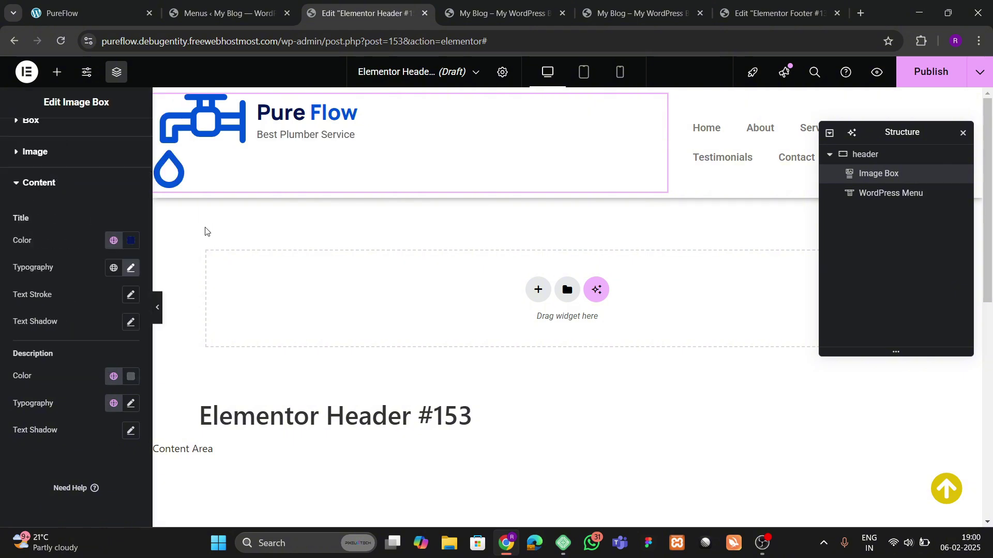
scroll(103, 212, "up", 1)
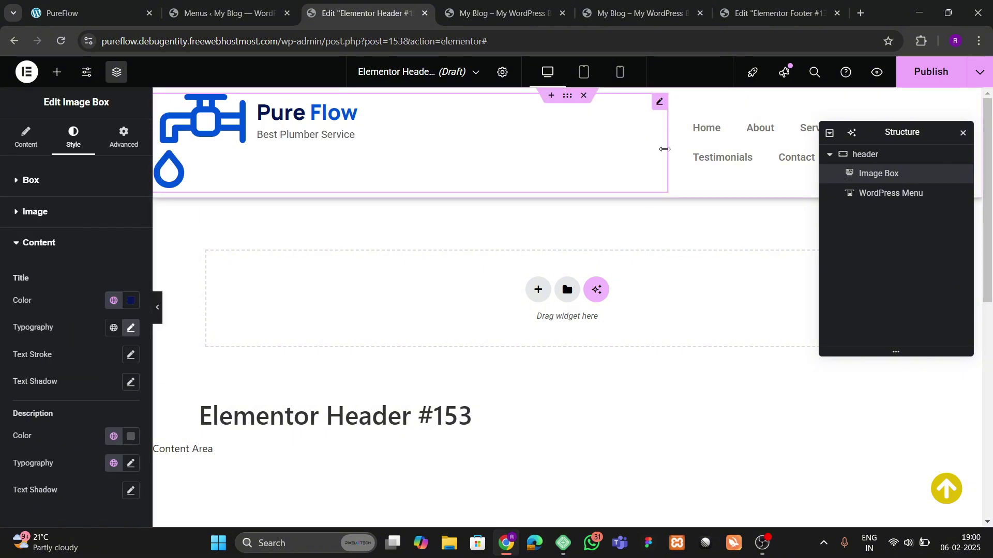
Step: Resize the logo box beside the menu and enlarge its image to 41% width
left_click_drag(664, 150, 306, 145)
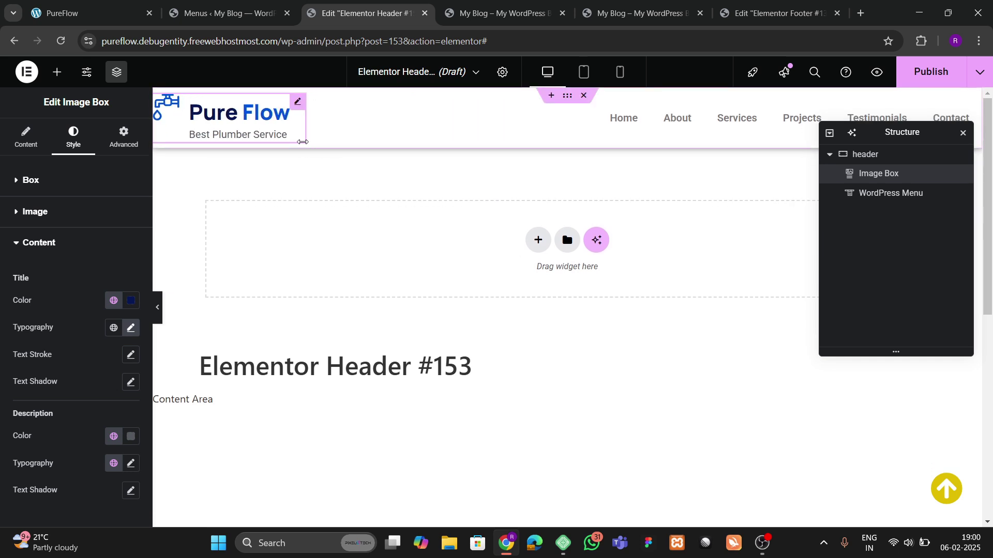
left_click(37, 210)
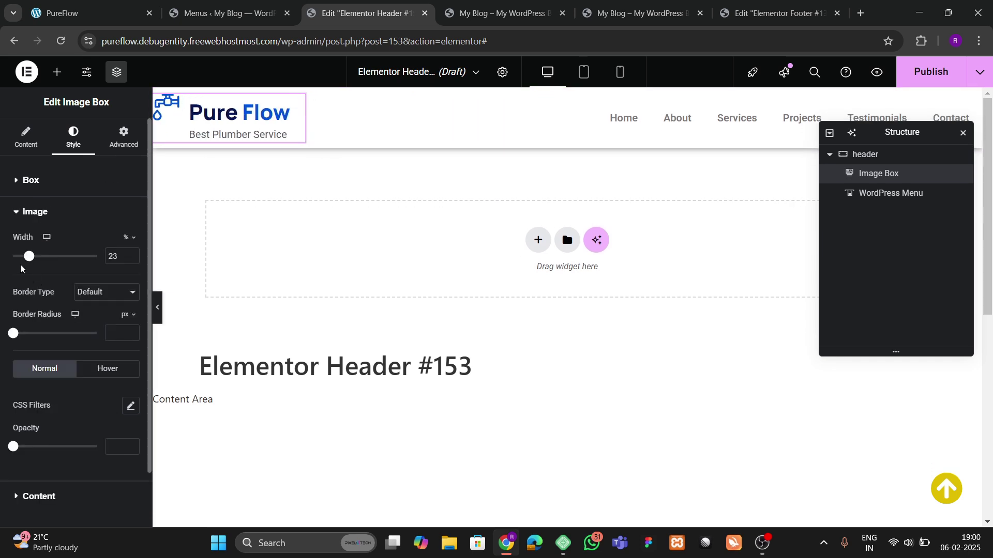
left_click_drag(39, 261, 47, 261)
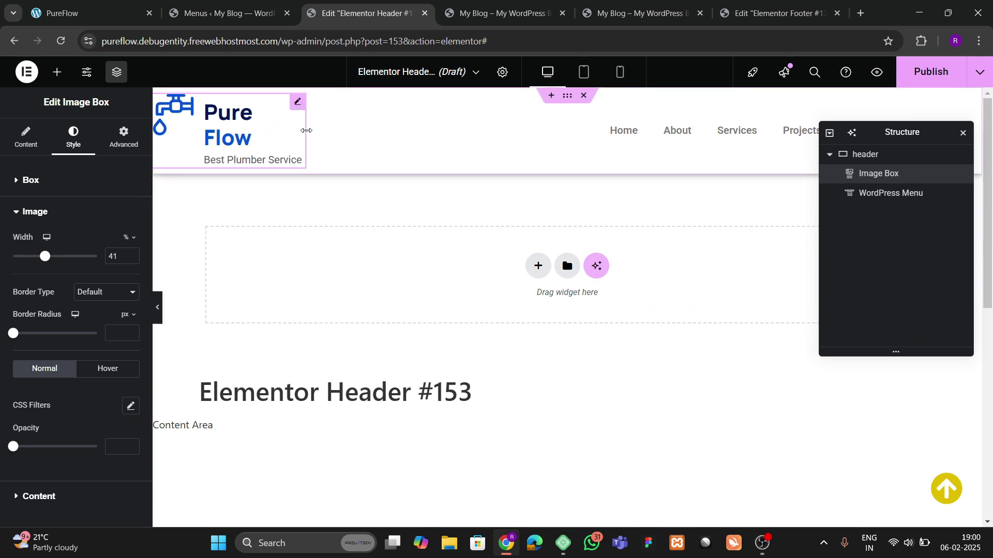
left_click_drag(304, 135, 322, 133)
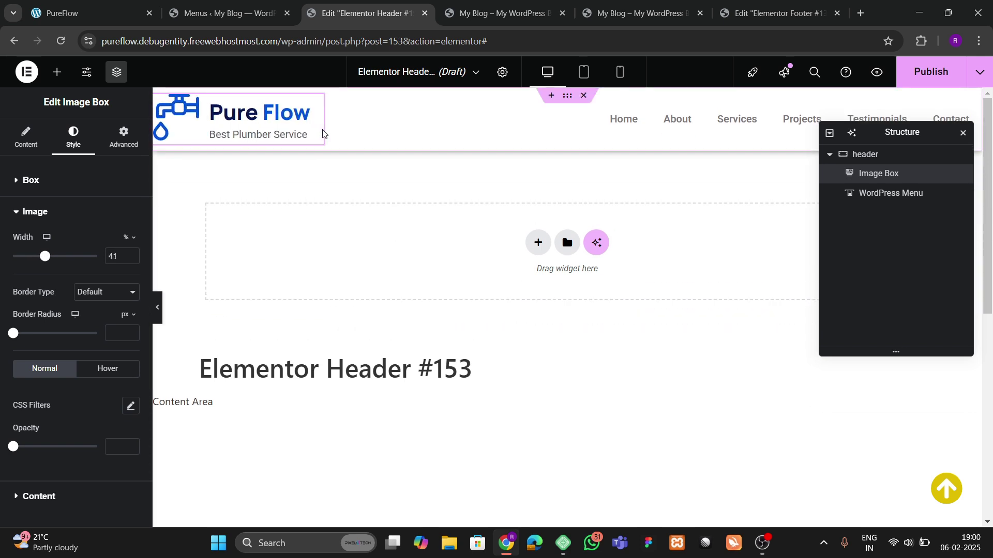
Step: Reduce the logo title font size to 30 and the logo image width to 37%
scroll(61, 313, "down", 2)
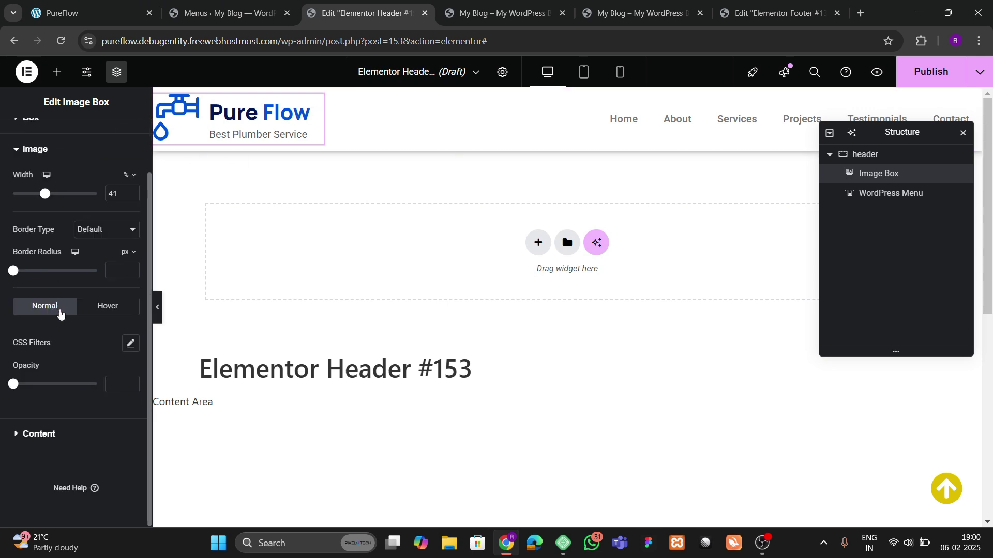
left_click(50, 430)
left_click(130, 269)
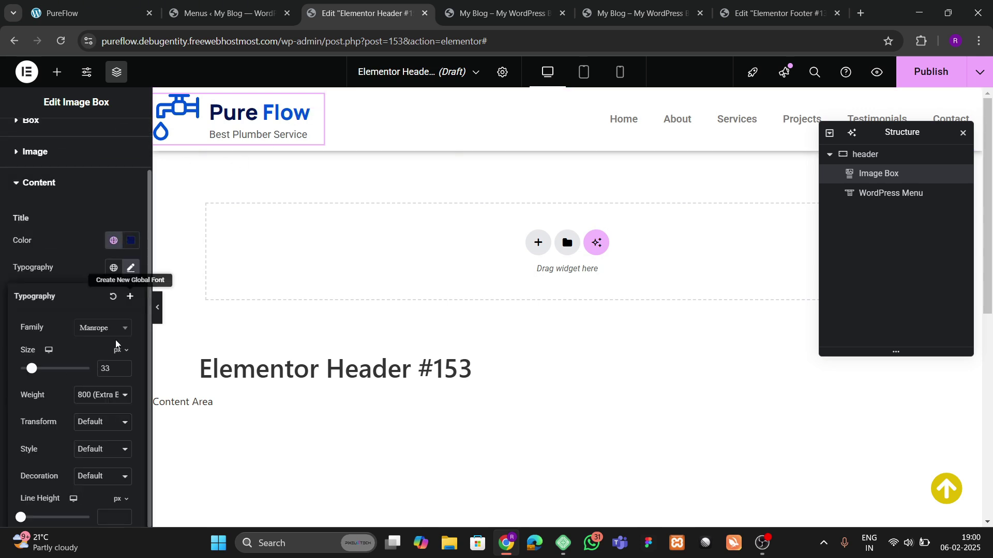
scroll(120, 319, "down", 2)
left_click(124, 307)
left_click(123, 308)
left_click(123, 307)
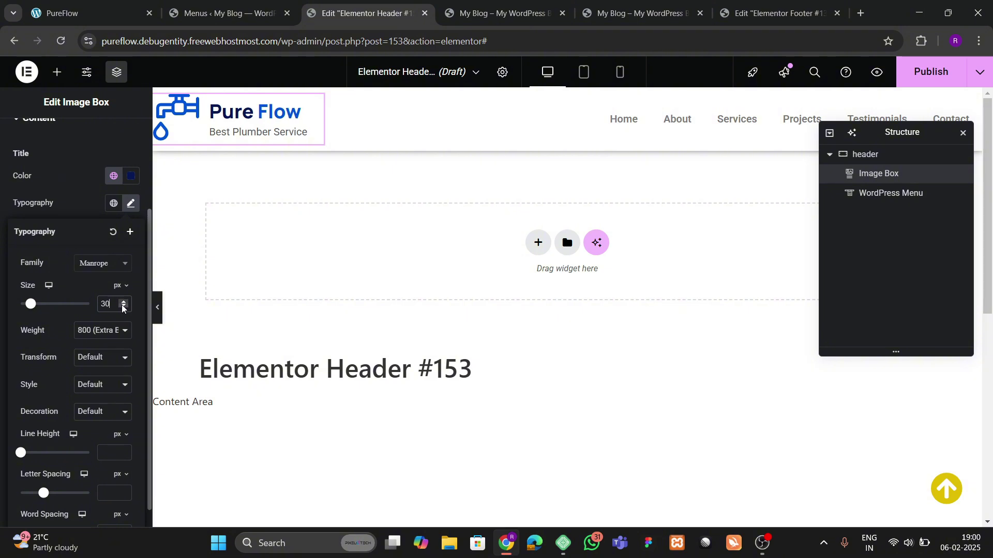
scroll(35, 176, "up", 3)
left_click(34, 209)
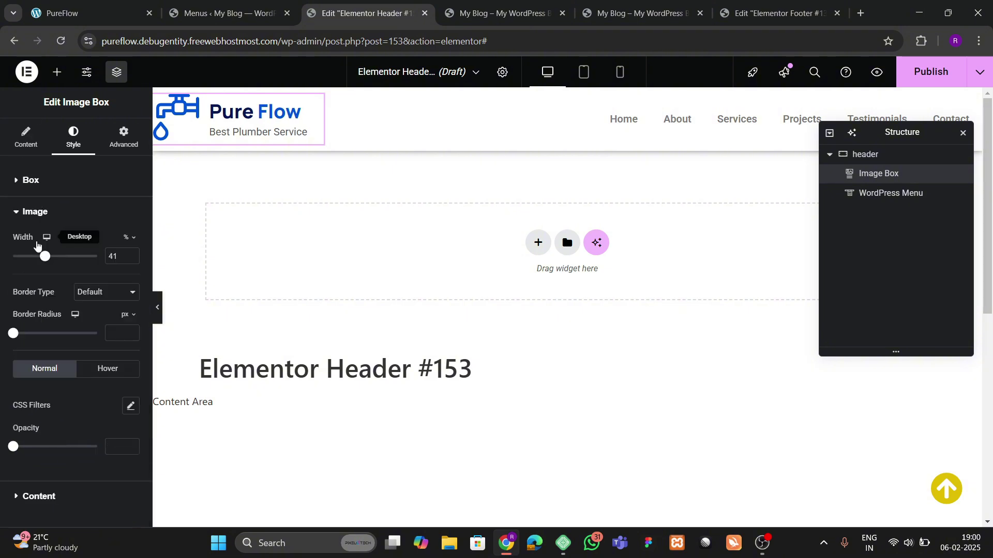
scroll(78, 243, "down", 1)
left_click(129, 198)
left_click(129, 198)
left_click(129, 197)
left_click(129, 198)
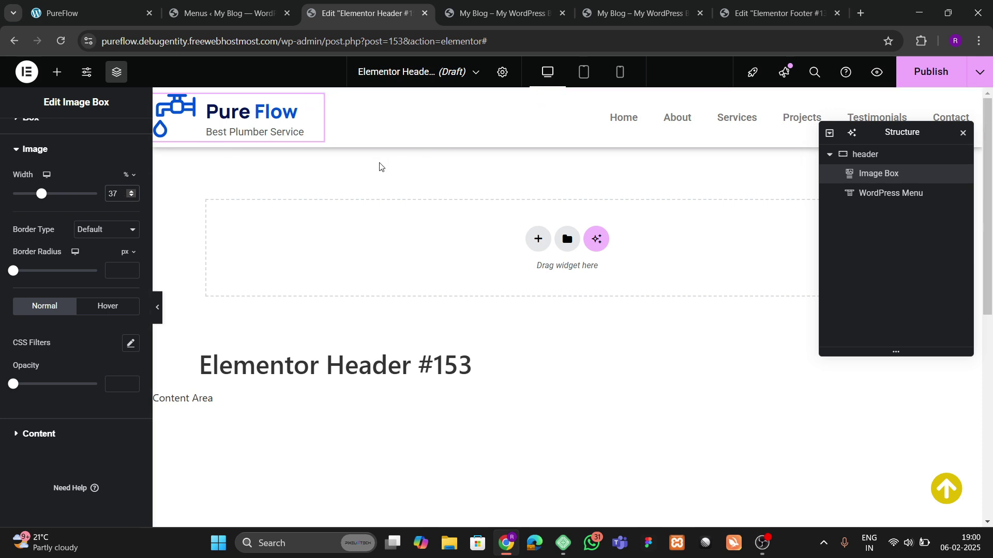
Step: Select the header's menu widget and compare with the live homepage navigation
left_click_drag(885, 133, 533, 187)
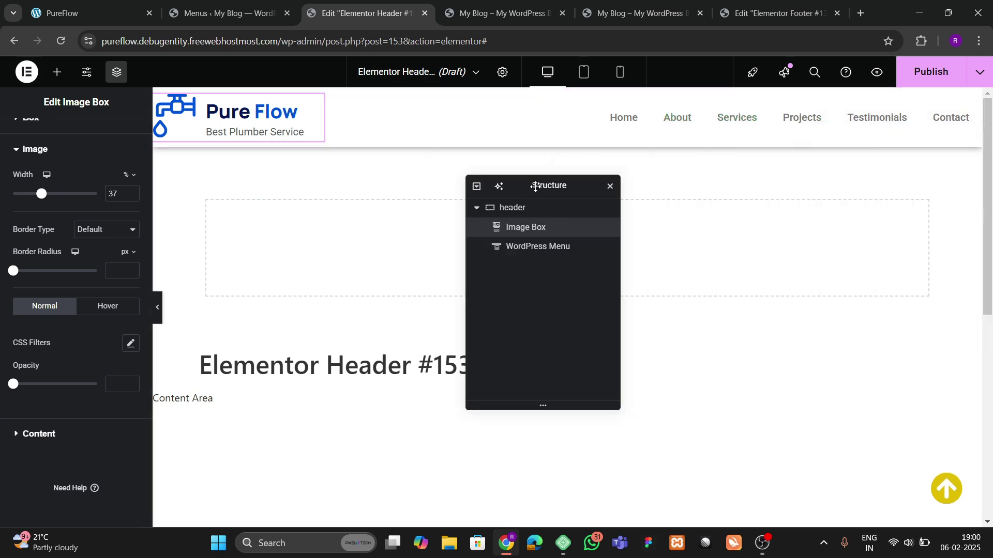
left_click(657, 126)
left_click(91, 13)
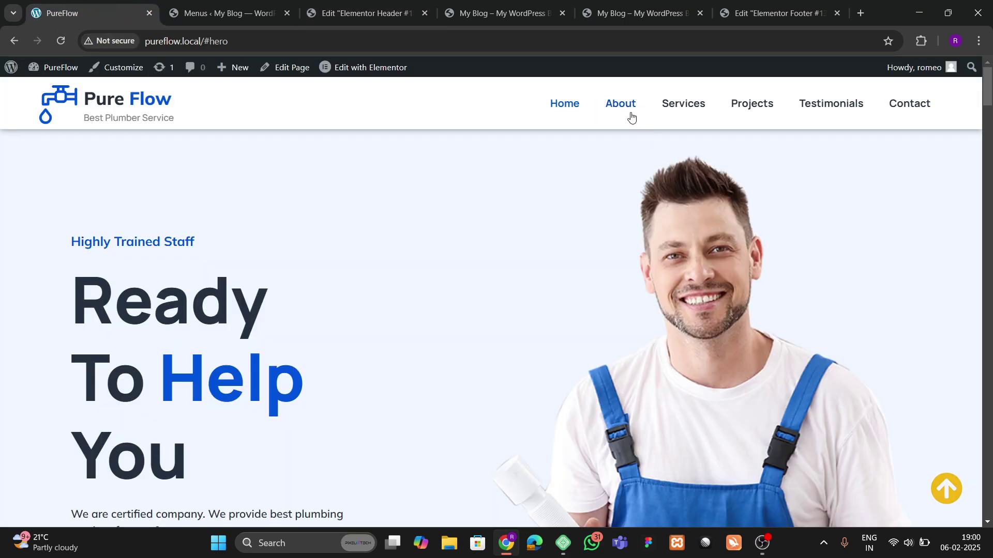
left_click(375, 8)
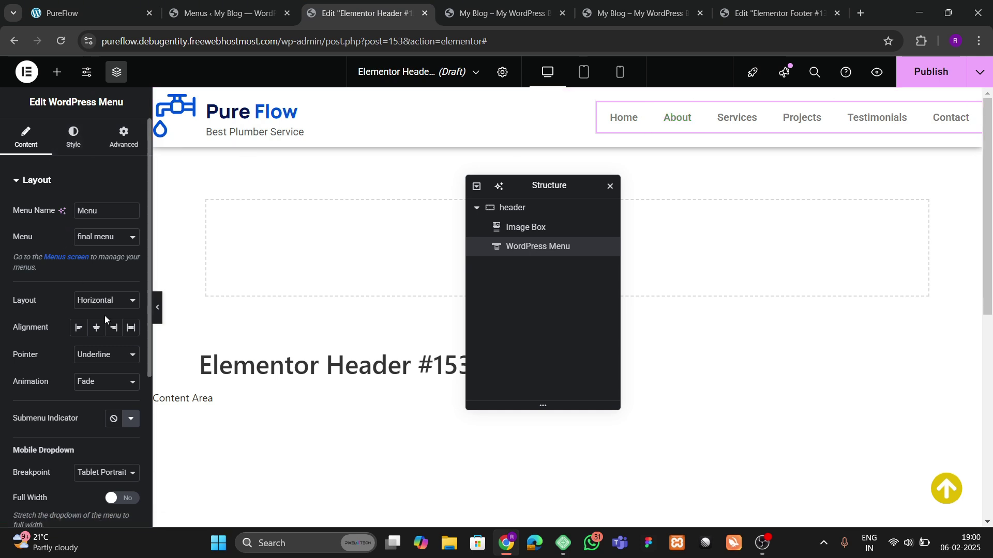
Step: Set the menu pointer to Text, animation to None, and dropdown text alignment to centre
left_click(96, 361)
left_click(95, 462)
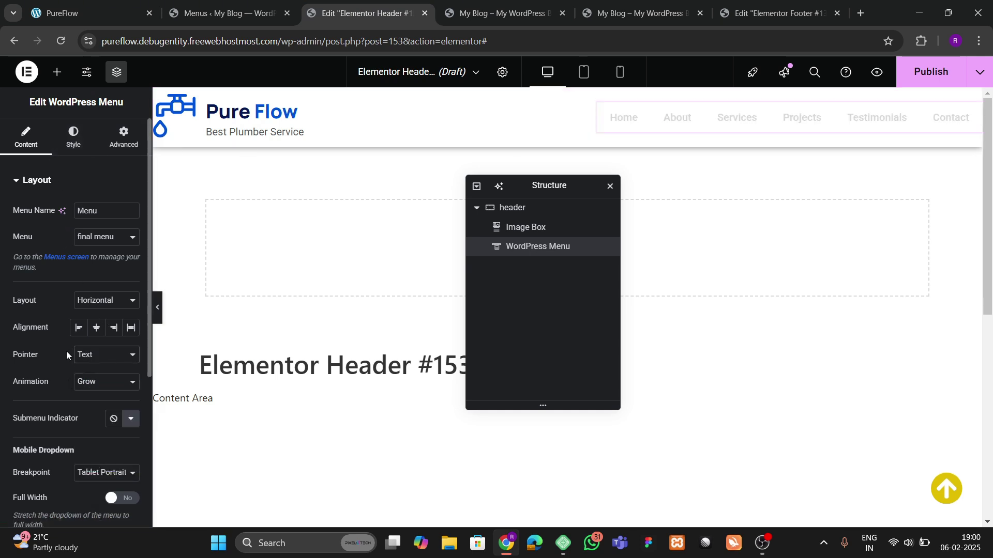
left_click(95, 388)
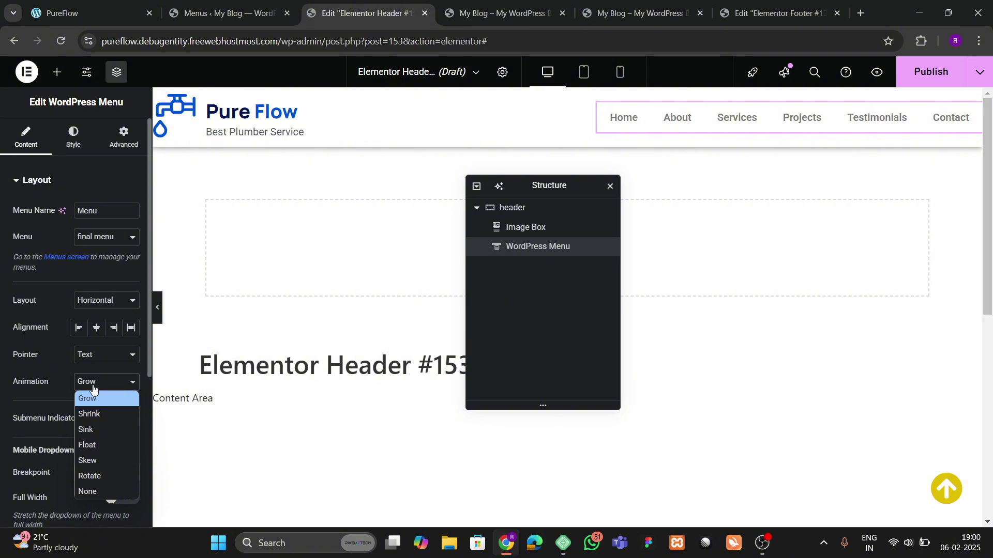
left_click(96, 489)
scroll(64, 358, "down", 3)
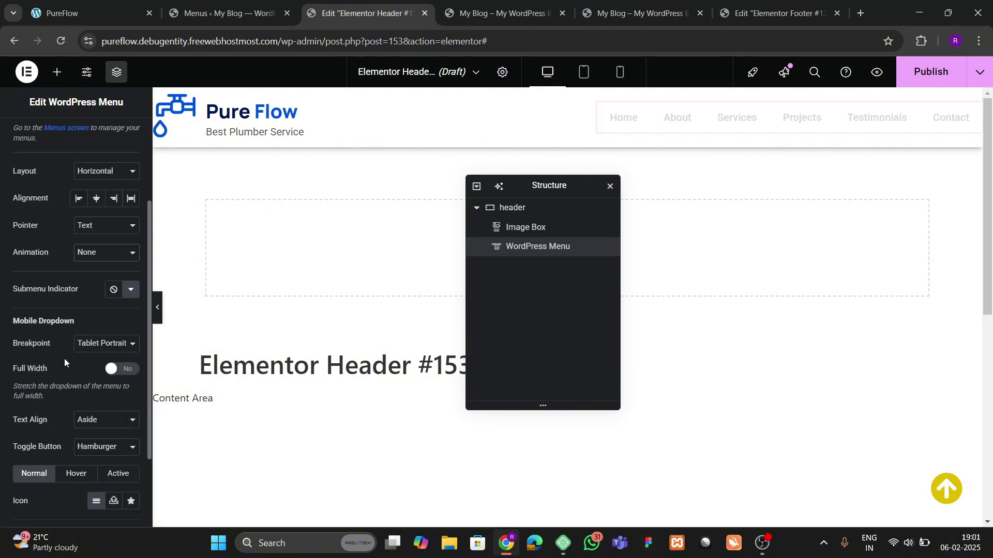
scroll(64, 362, "down", 1)
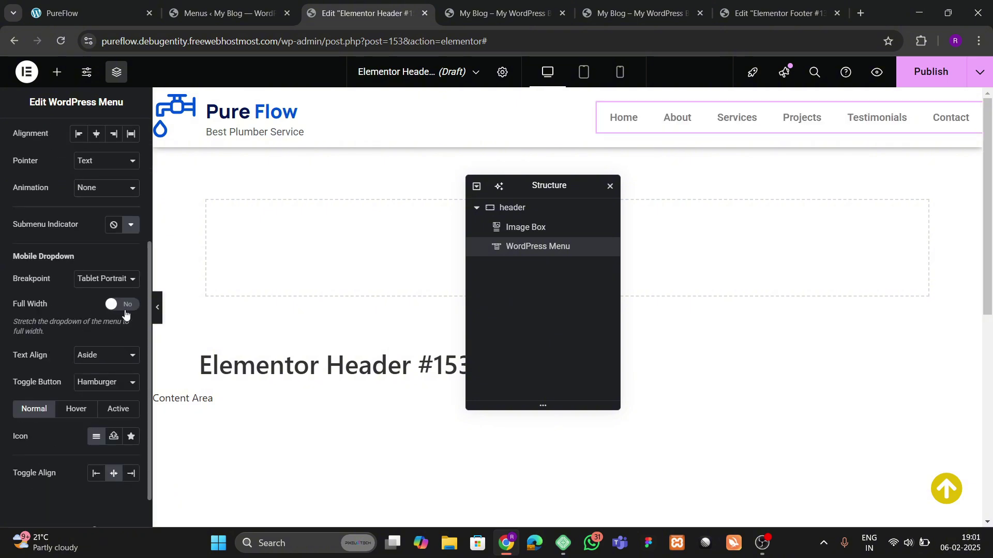
left_click(106, 360)
left_click(98, 381)
scroll(62, 294, "up", 3)
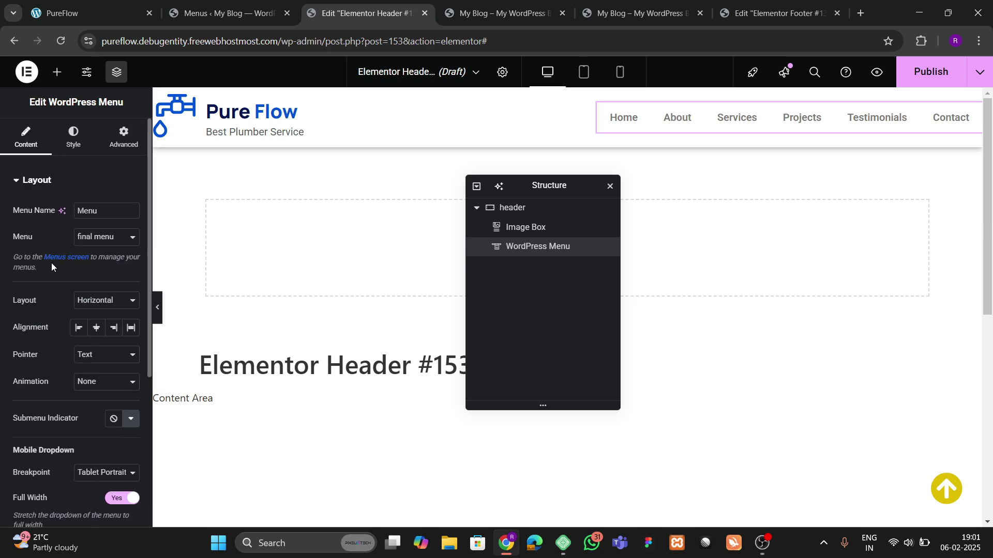
Step: Set the menu typography font family to Manrope
left_click(73, 136)
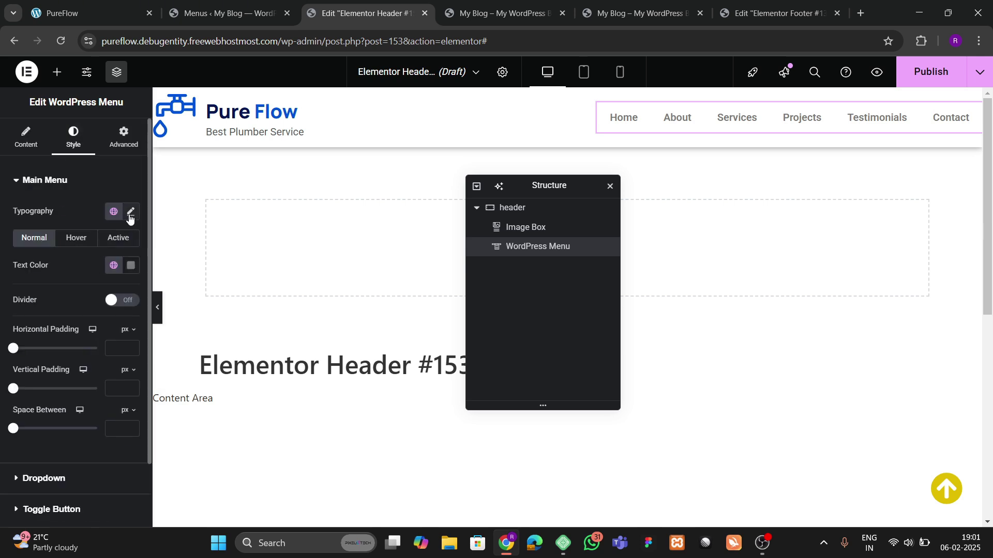
left_click(130, 213)
left_click(103, 271)
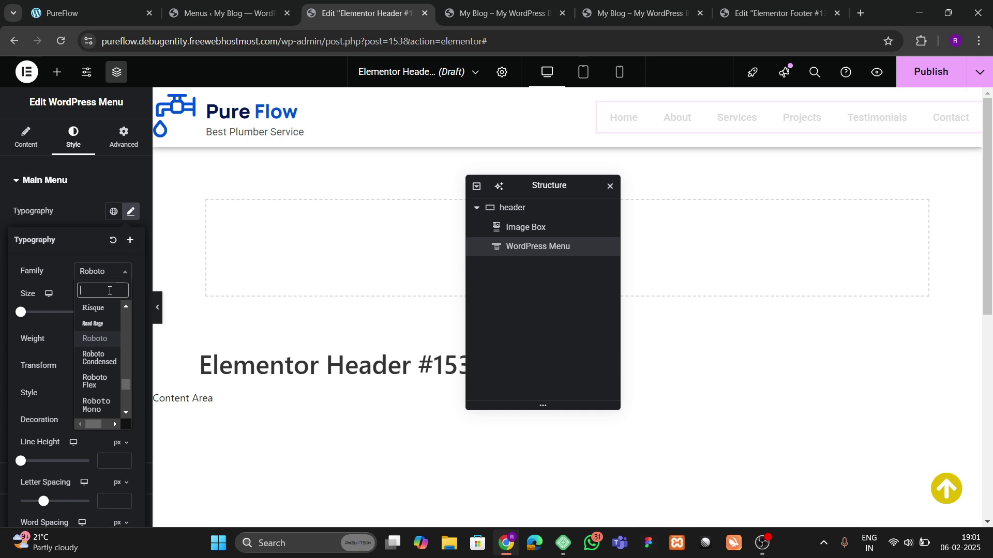
type("manrope")
key("Return")
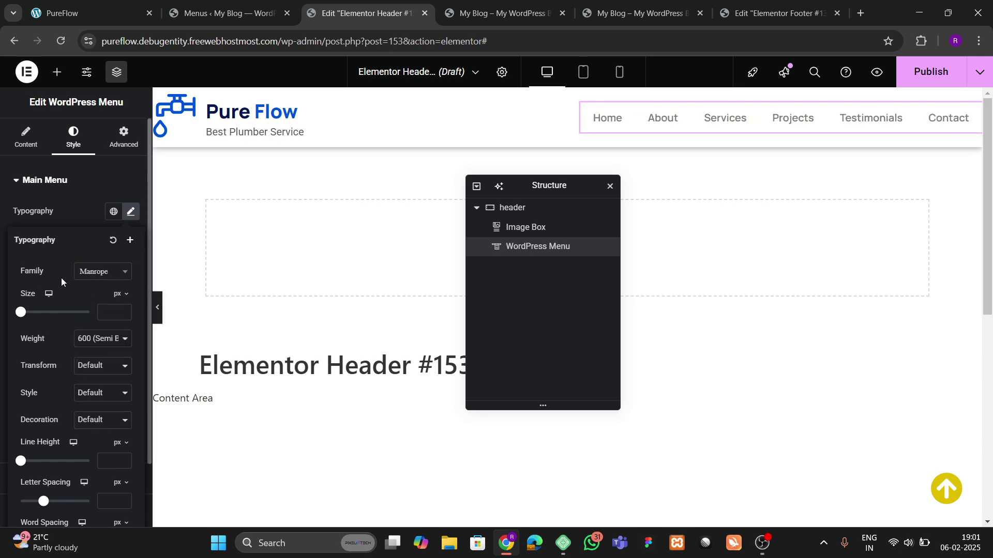
left_click(76, 214)
Step: Make the menu text dark and the active menu item theme blue
left_click(113, 265)
left_click(130, 266)
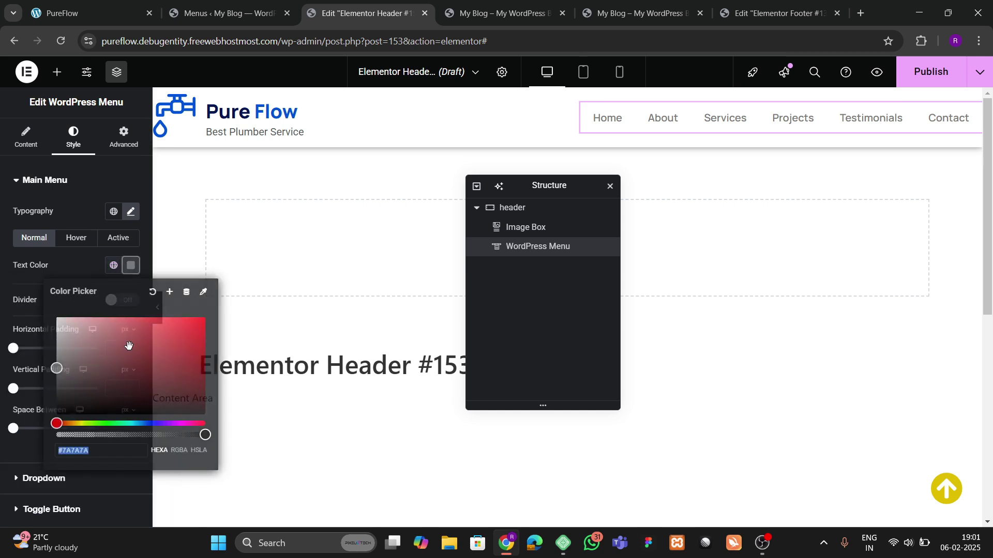
left_click(65, 403)
left_click(96, 272)
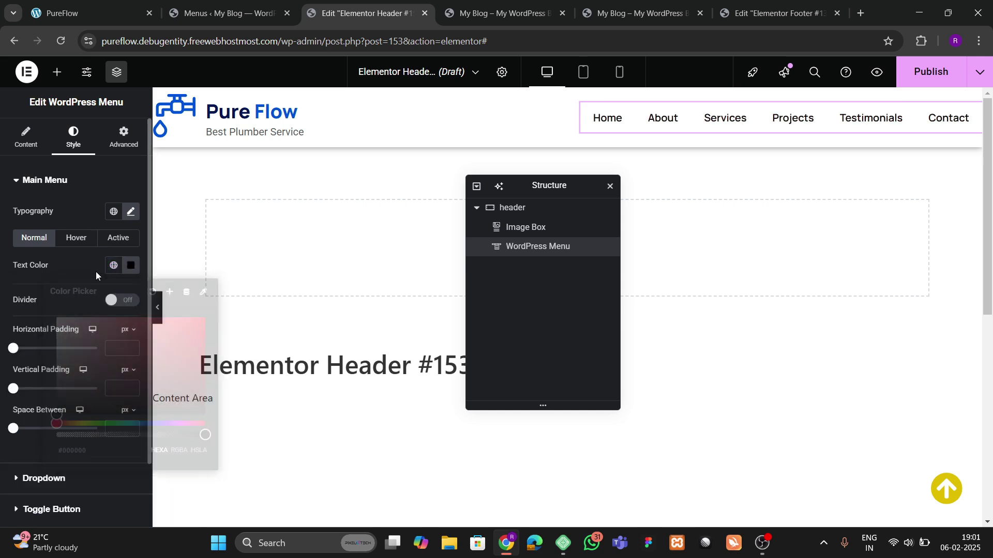
left_click(76, 238)
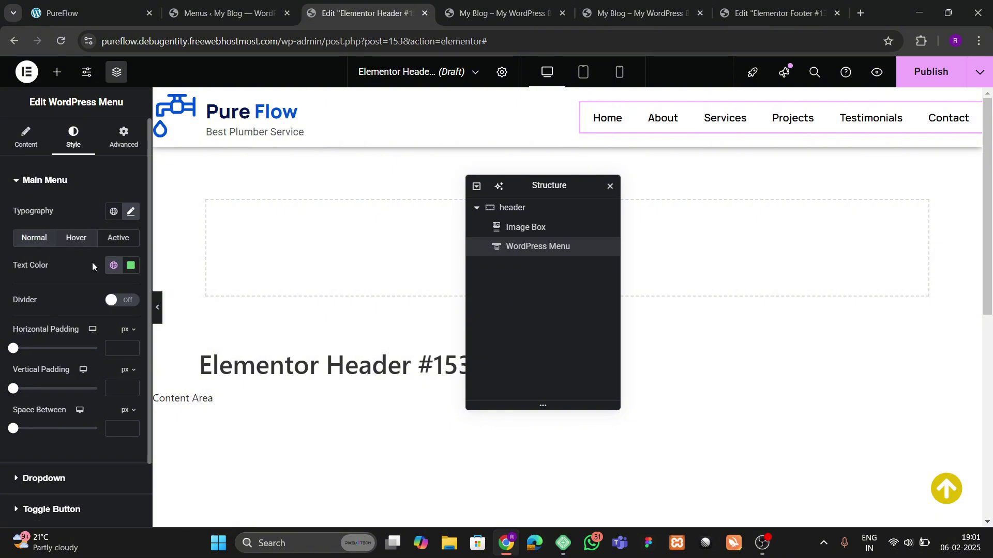
left_click(112, 265)
left_click(113, 265)
left_click(118, 238)
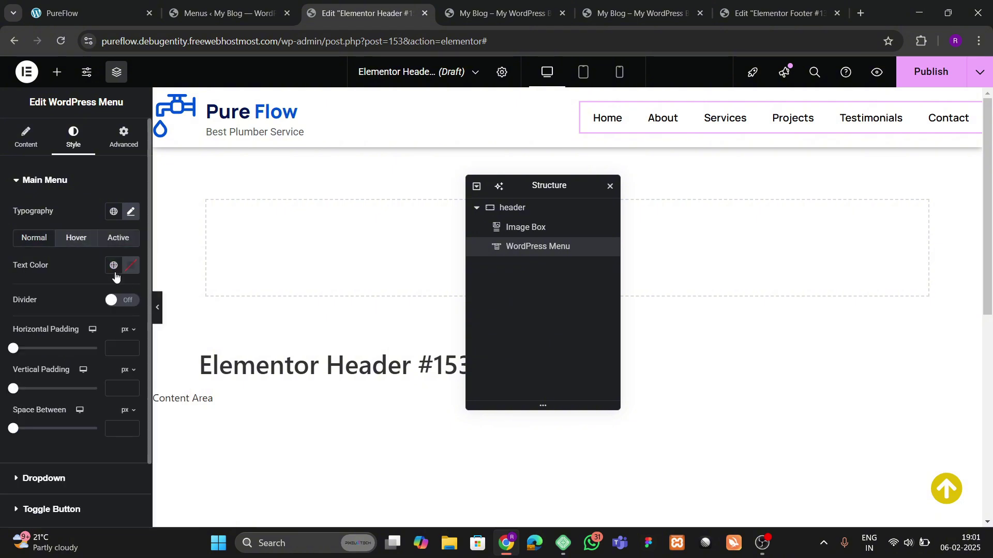
left_click(113, 265)
left_click(44, 429)
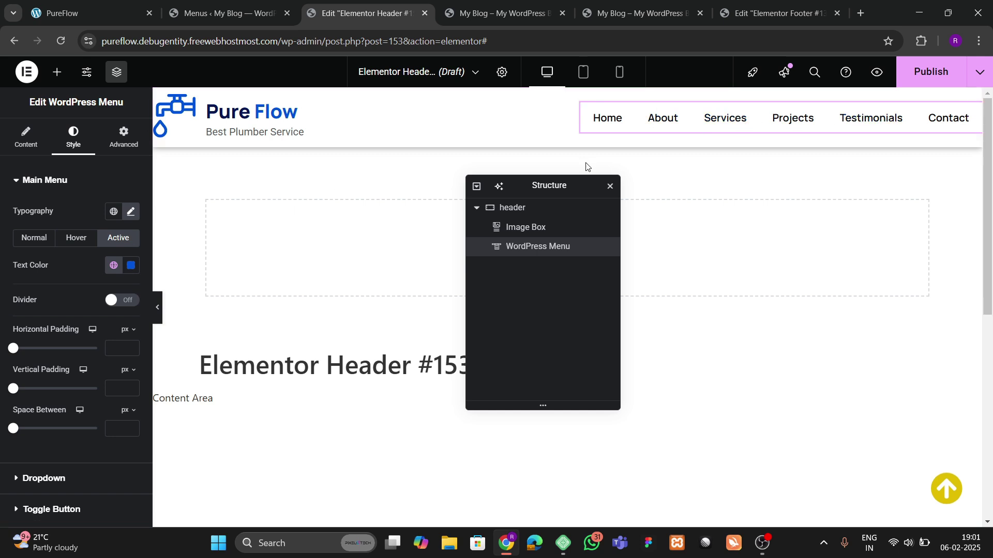
left_click(528, 215)
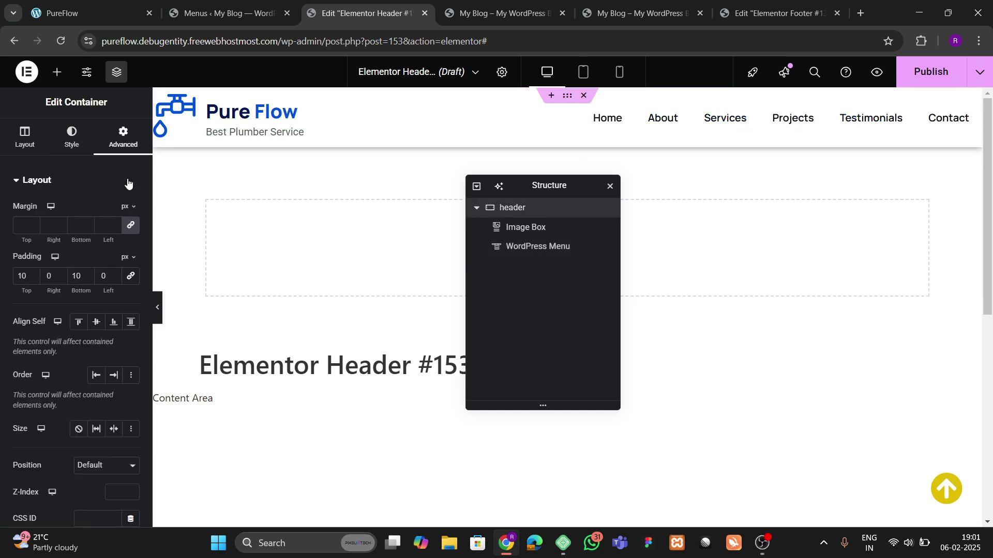
Step: Lower the header container's top and bottom padding to 8 px and expand Motion Effects
double_click(33, 279)
double_click(89, 280)
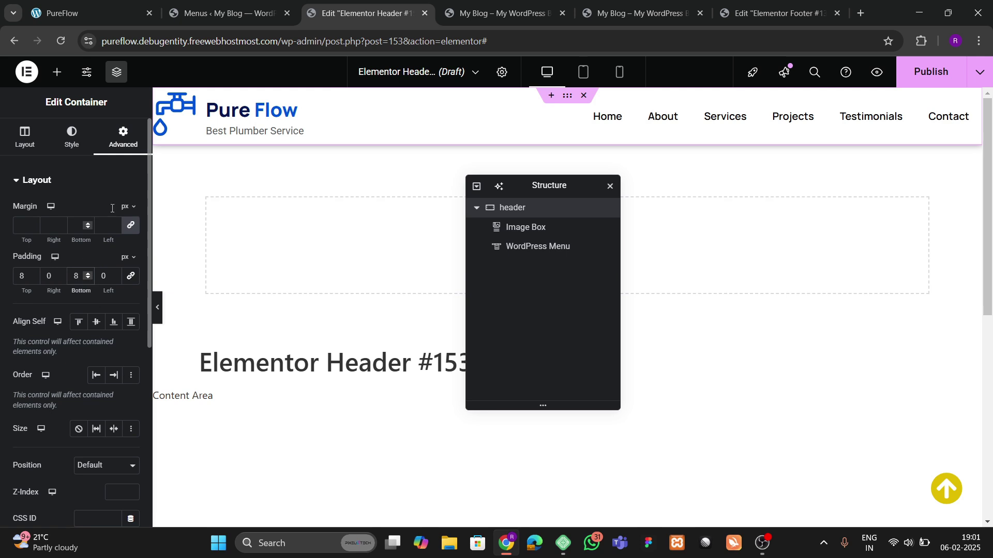
left_click(313, 102)
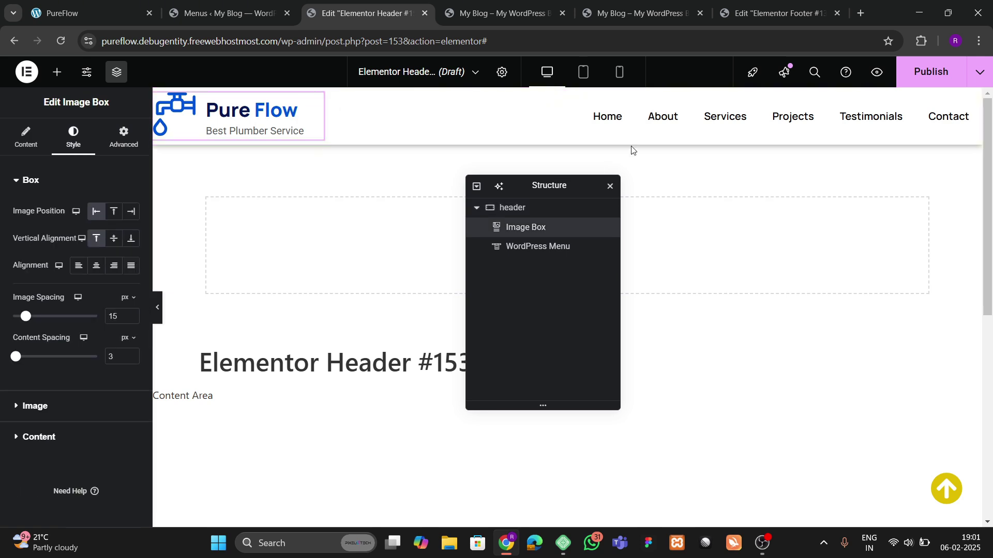
scroll(667, 227, "down", 1)
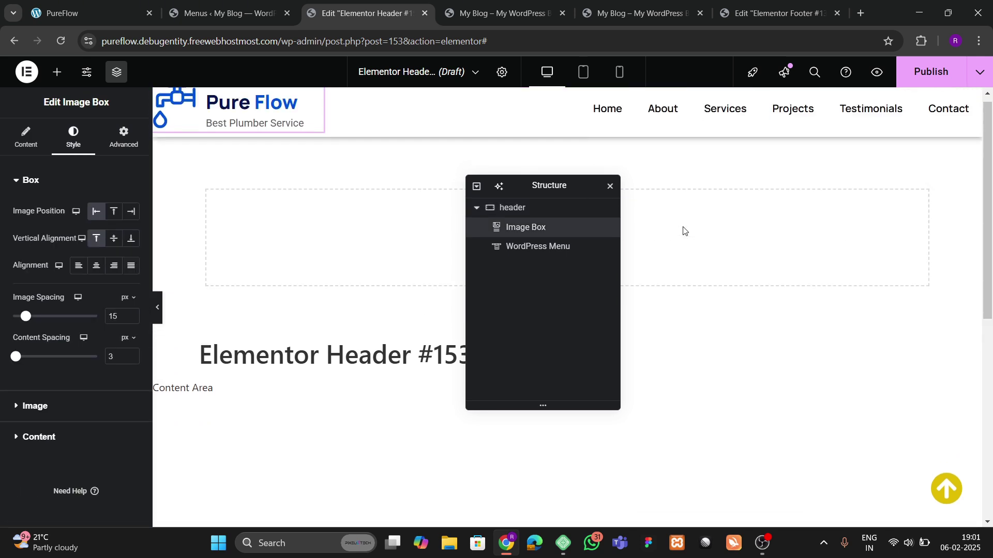
scroll(683, 230, "up", 1)
left_click(517, 207)
scroll(78, 278, "down", 4)
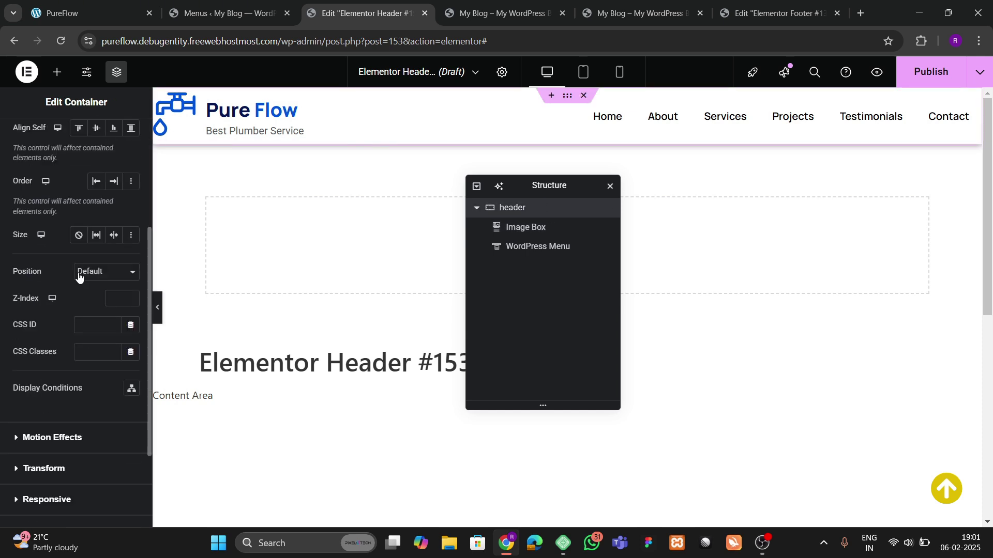
scroll(79, 277, "down", 3)
left_click(51, 310)
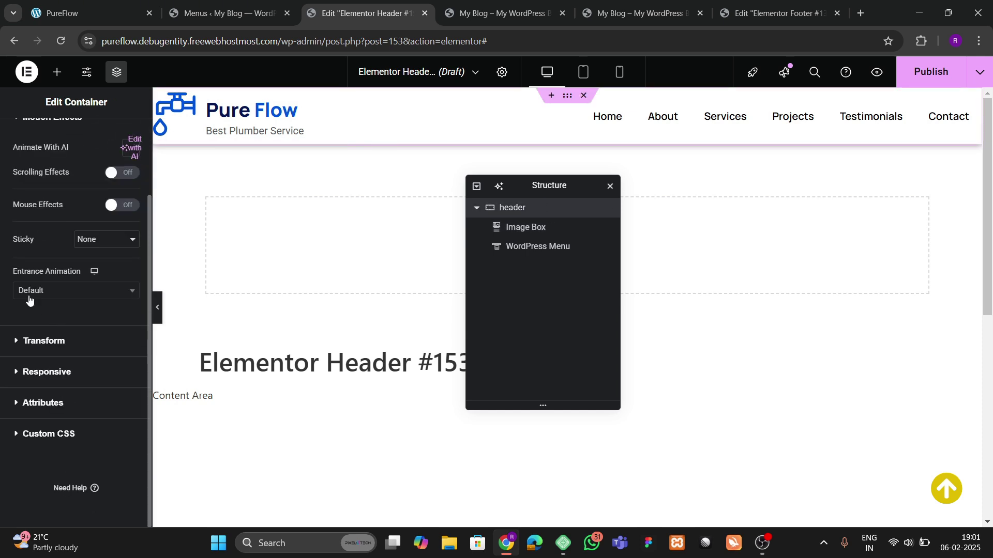
Step: Make the header sticky at Top and publish it for the Entire Site
left_click(81, 242)
left_click(88, 267)
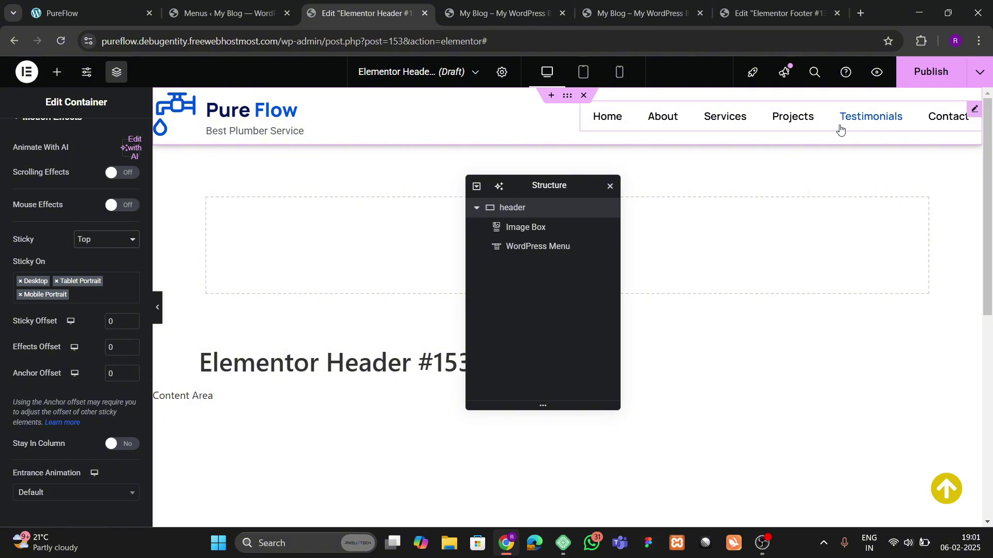
left_click(928, 77)
left_click(478, 365)
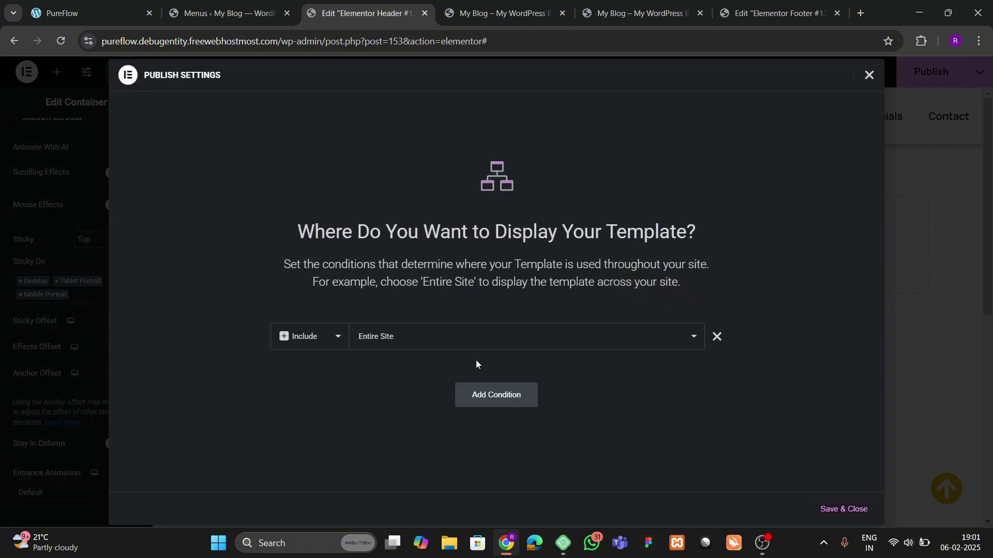
left_click(844, 510)
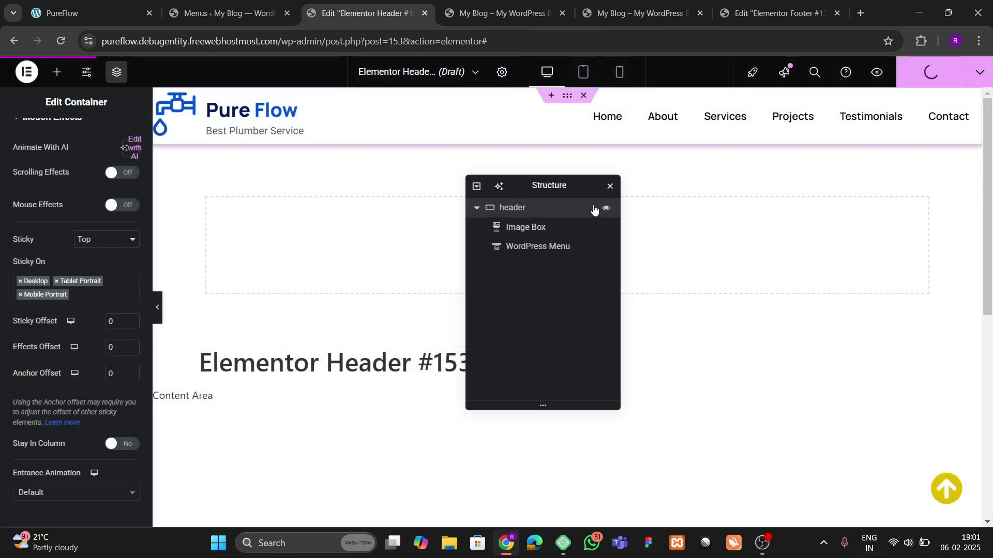
left_click(641, 13)
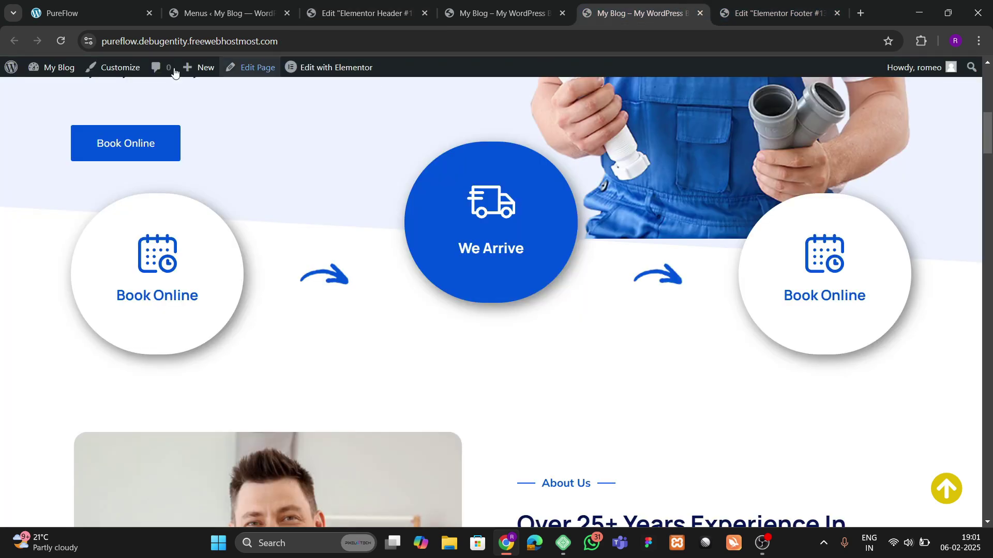
Step: Reload the live site and test the About and Projects menu links
left_click(63, 42)
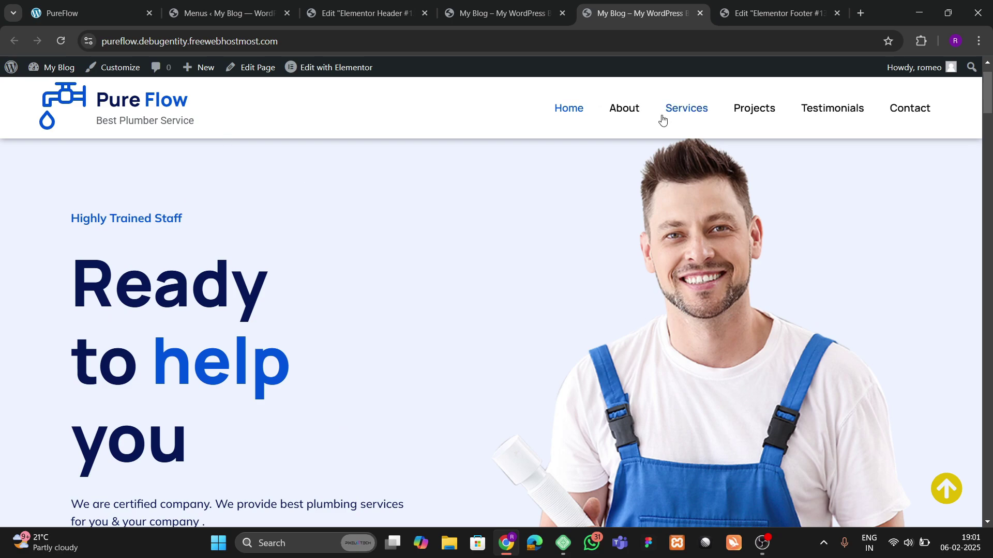
scroll(505, 207, "down", 20)
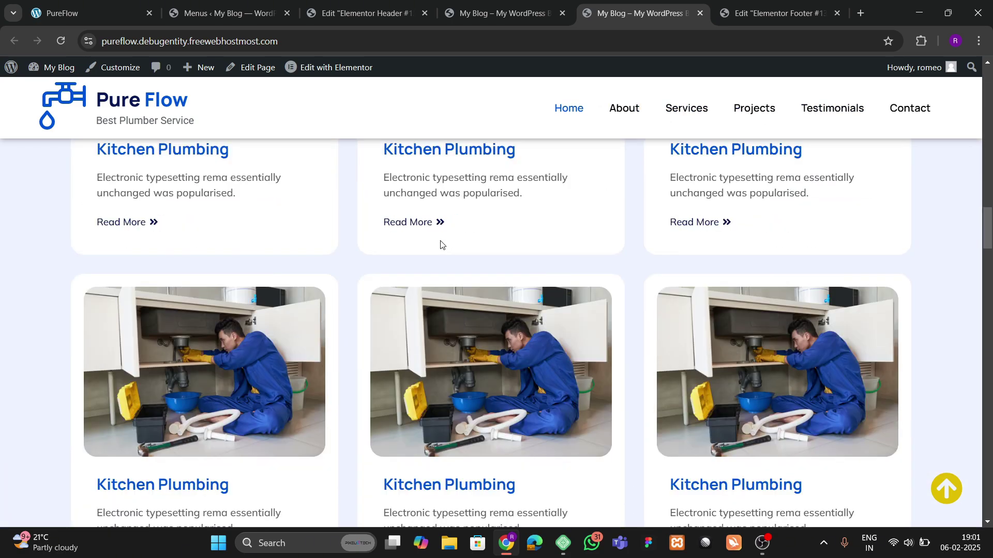
scroll(445, 248, "down", 20)
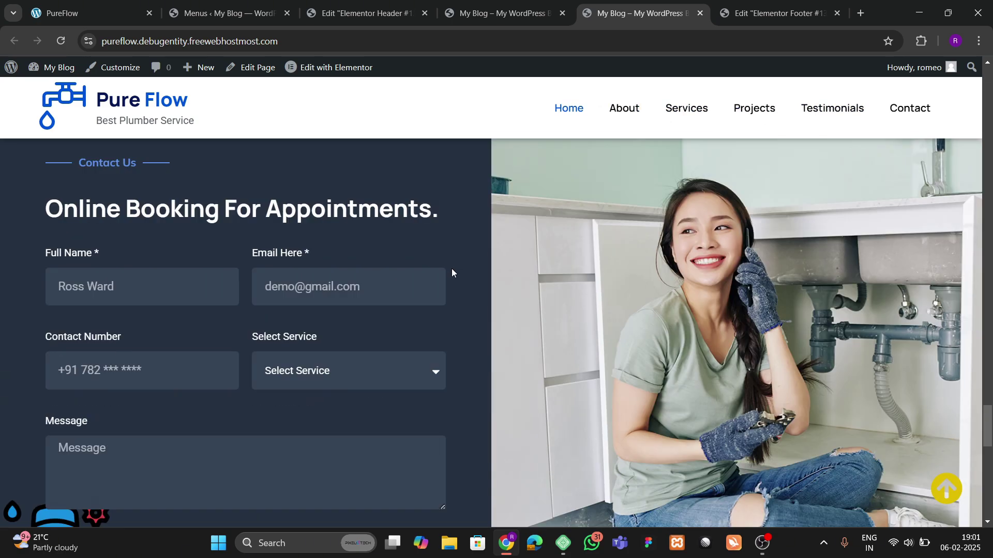
scroll(451, 277, "down", 5)
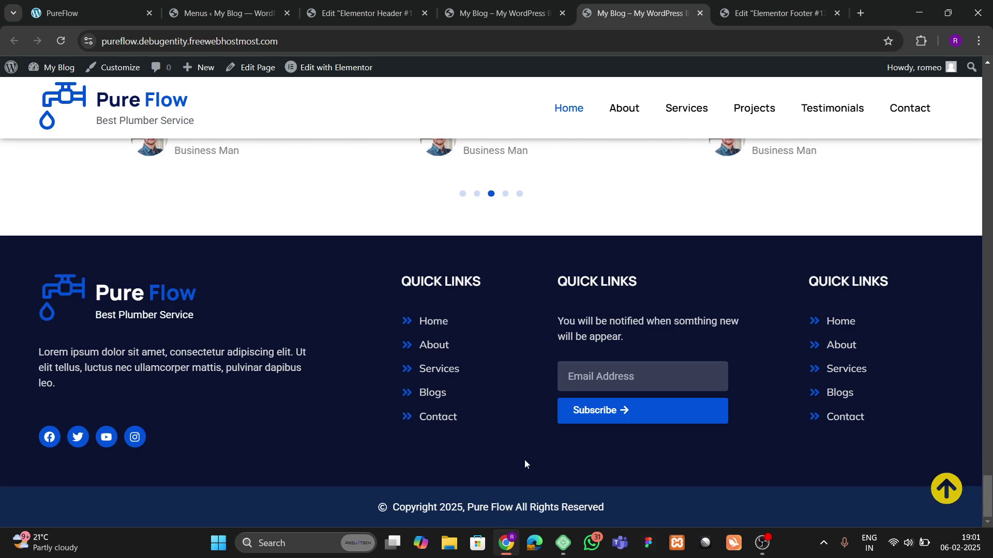
left_click(946, 488)
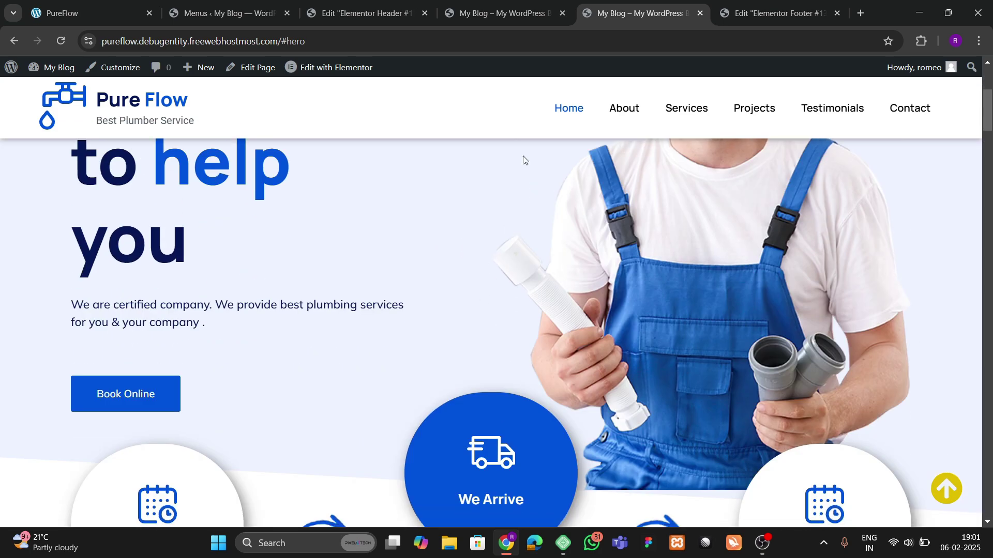
left_click(113, 5)
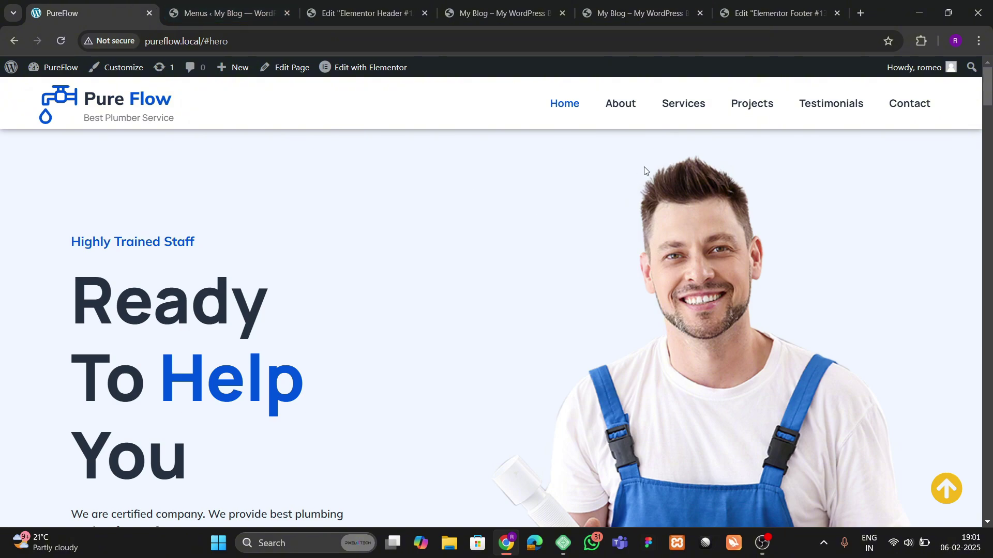
left_click(632, 109)
left_click(775, 106)
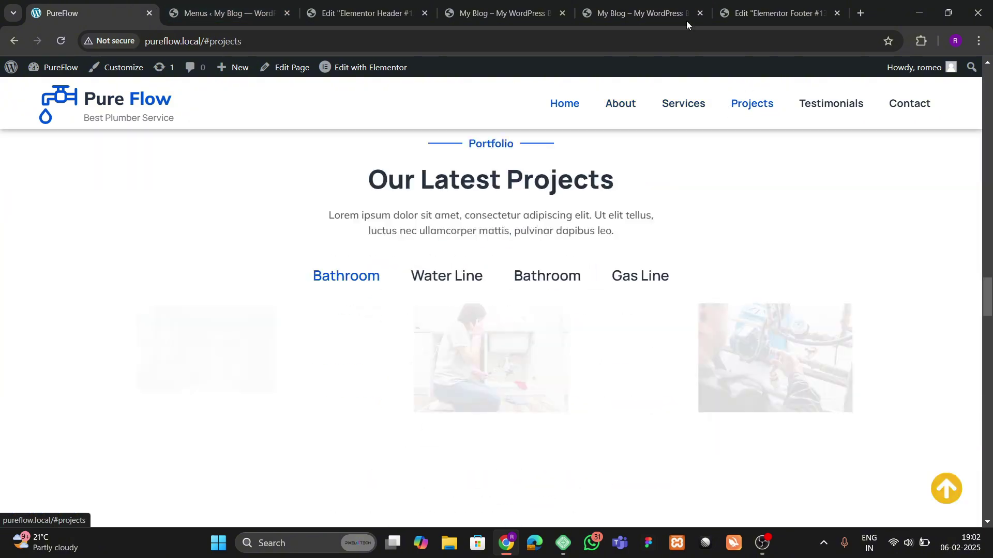
left_click(648, 5)
left_click(767, 5)
left_click(531, 5)
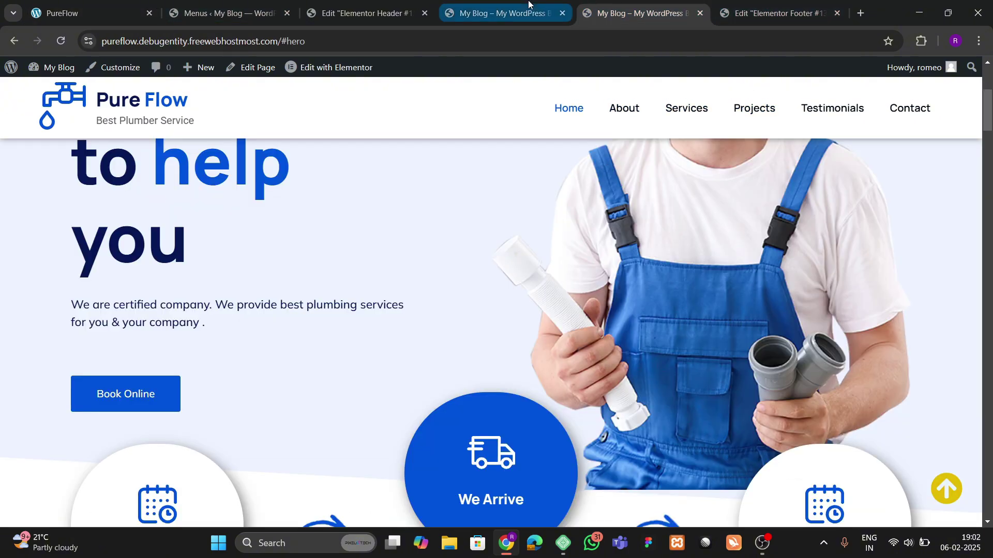
left_click(413, 7)
left_click(592, 4)
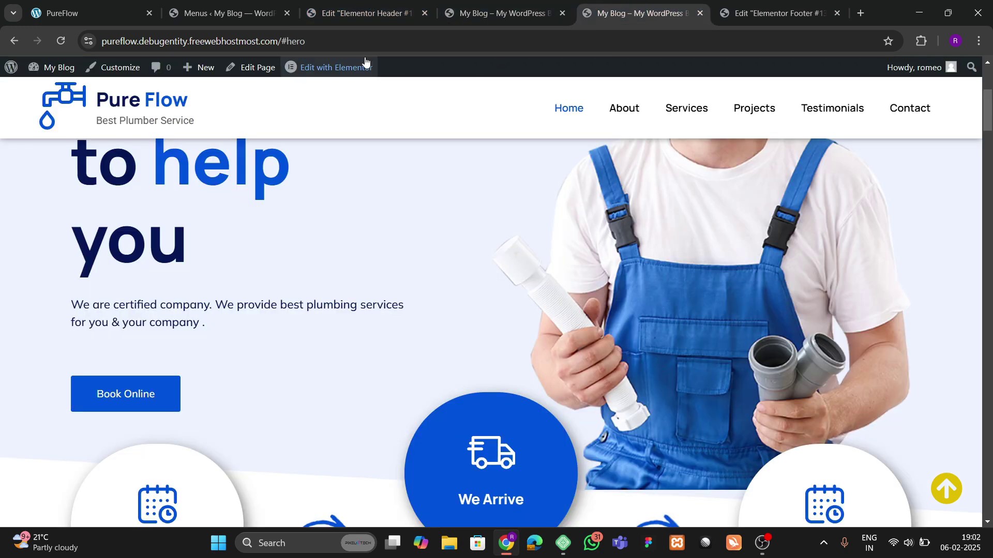
Step: Open the Home page's Edit with Elementor link in a new tab
right_click(325, 71)
left_click(352, 82)
scroll(497, 280, "down", 9)
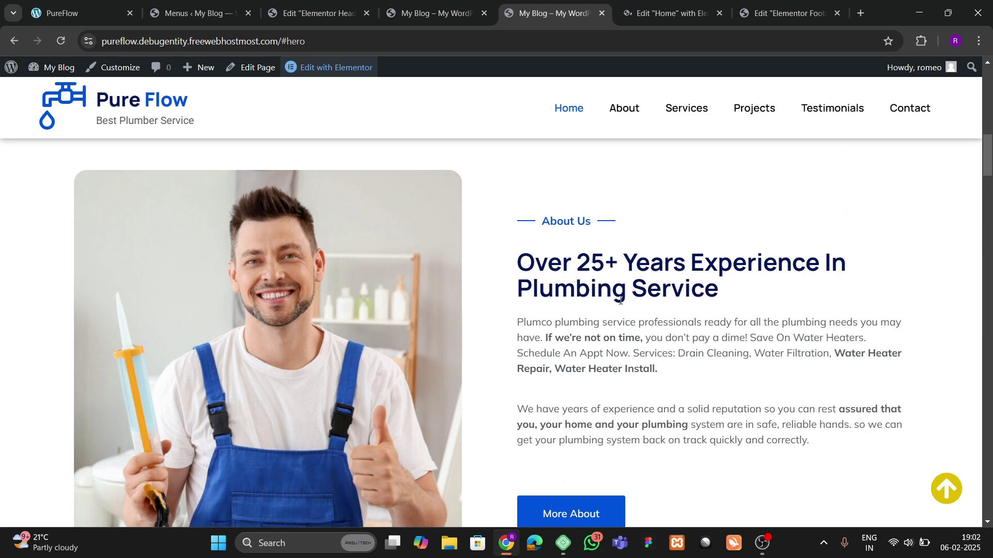
scroll(589, 270, "up", 10)
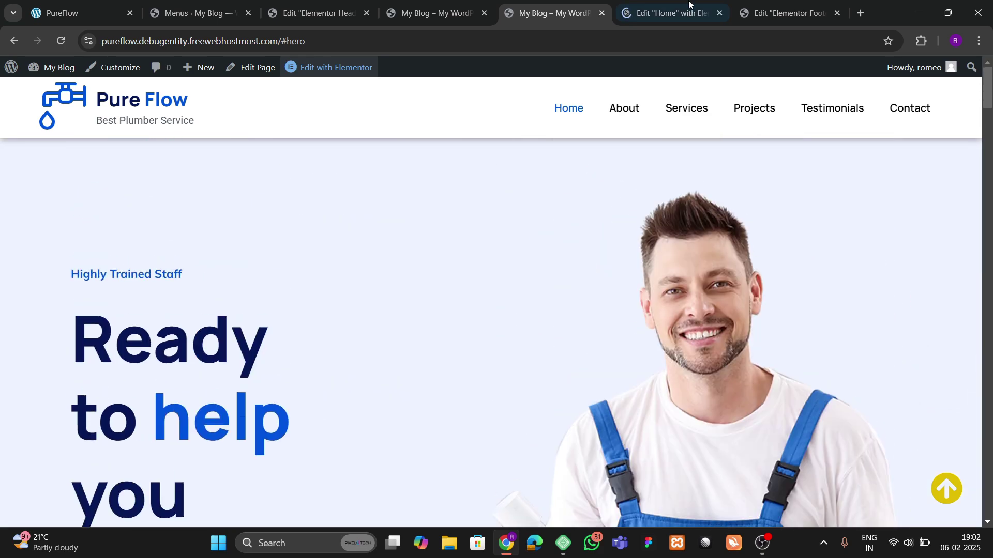
Step: In the Home page editor, give the About section container the CSS ID 'about'
left_click(689, 5)
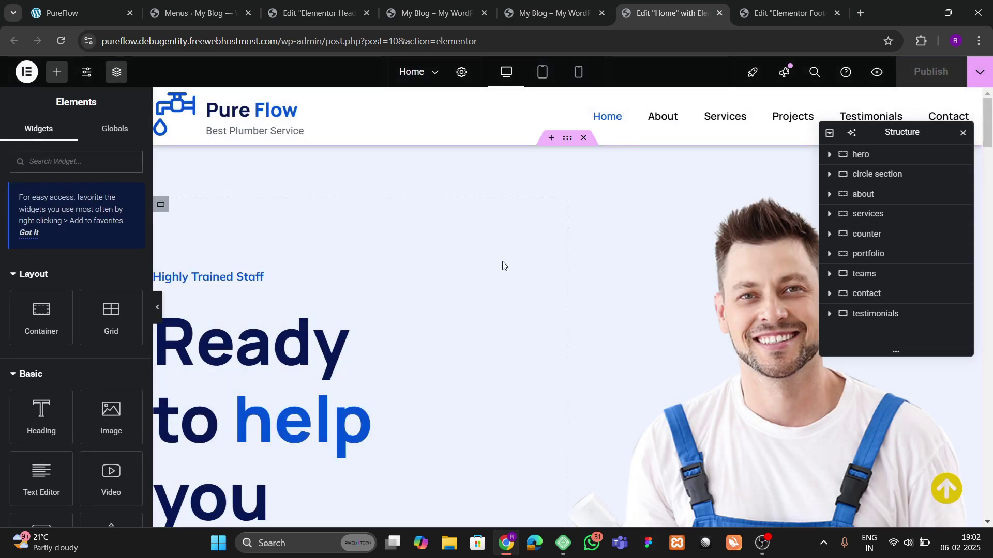
scroll(434, 298, "down", 8)
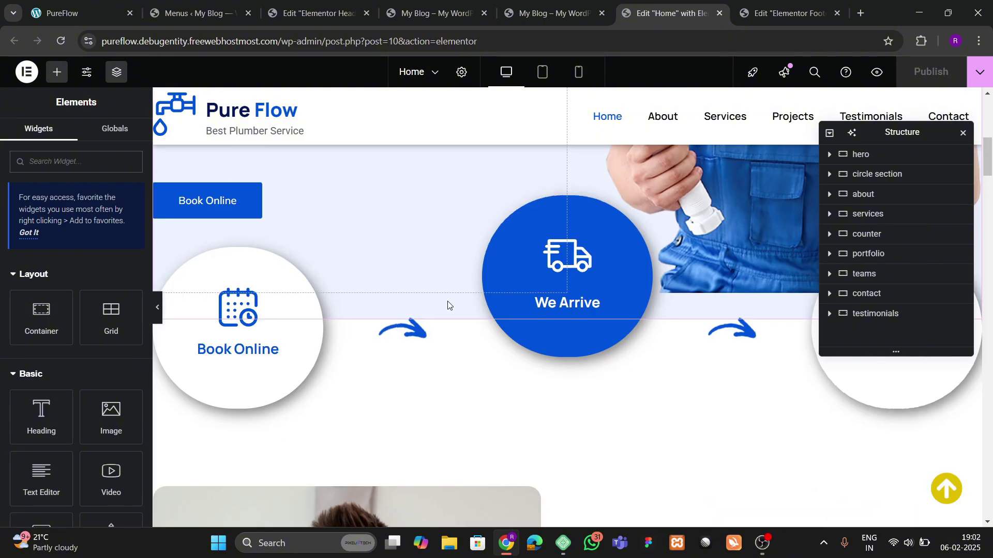
scroll(450, 295, "up", 5)
scroll(450, 298, "down", 6)
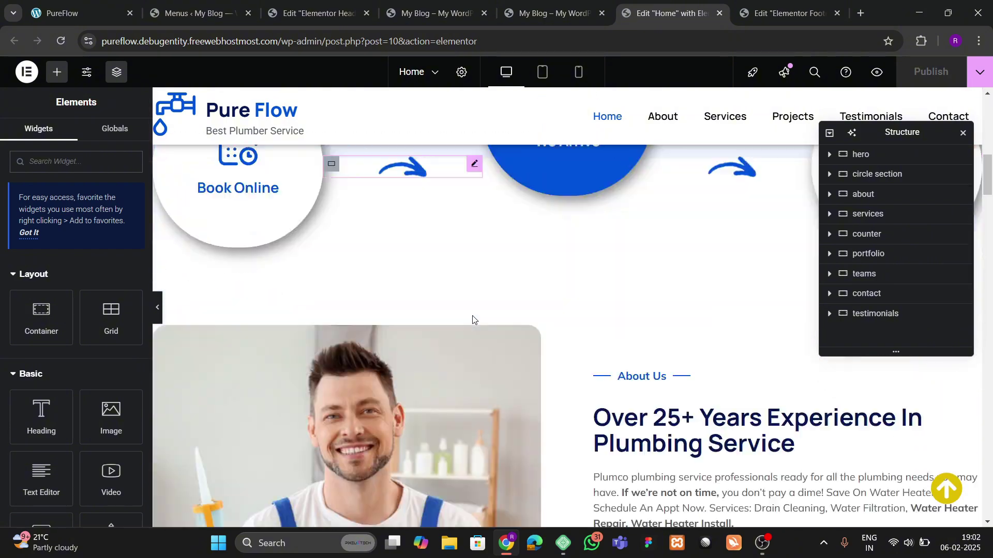
left_click(567, 248)
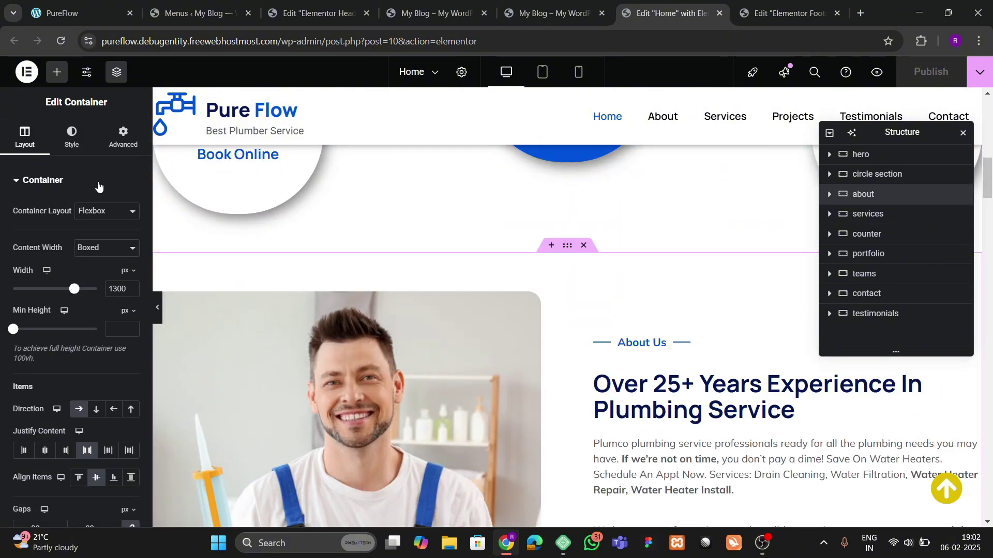
left_click(123, 137)
scroll(82, 306, "down", 5)
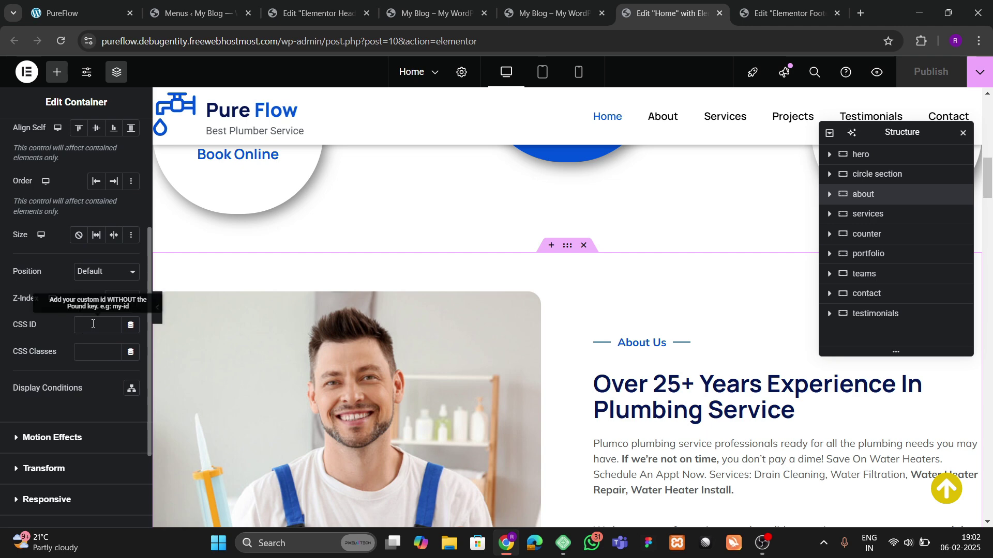
left_click(97, 325)
type("abou")
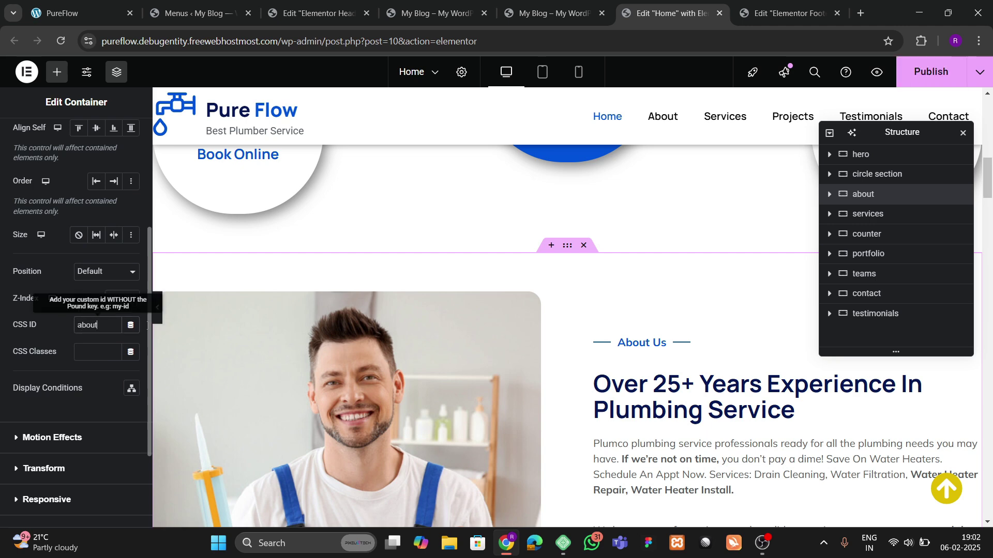
type("t")
Step: Give the Services section container the CSS ID 'services'
scroll(511, 281, "down", 8)
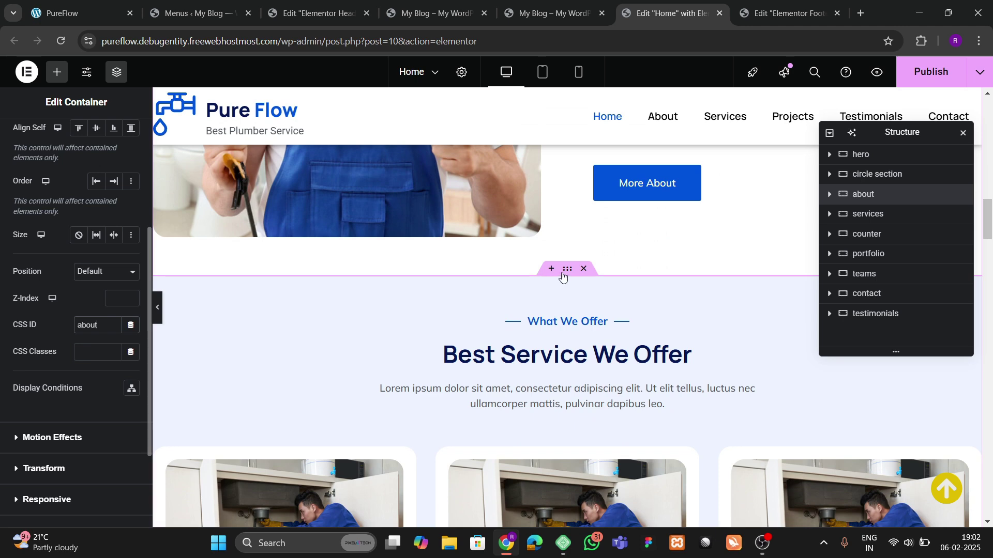
left_click(563, 278)
left_click(123, 137)
scroll(62, 288, "down", 5)
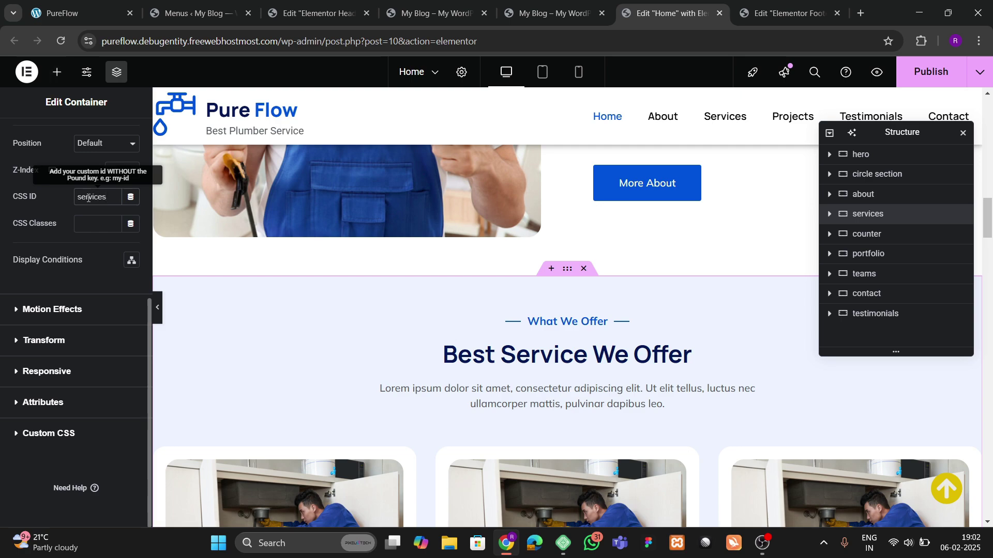
scroll(617, 277, "down", 10)
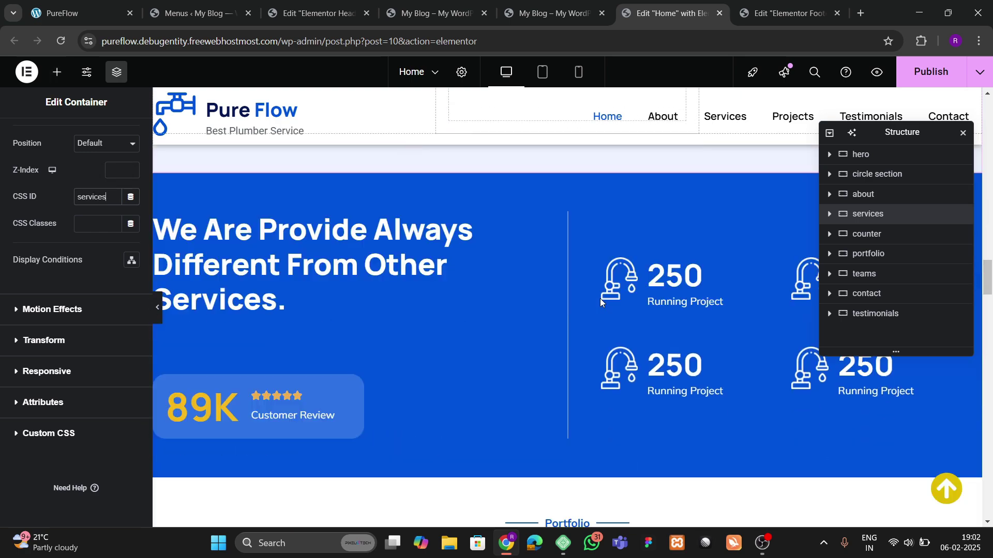
scroll(600, 298, "up", 1)
scroll(599, 306, "down", 6)
scroll(517, 295, "up", 1)
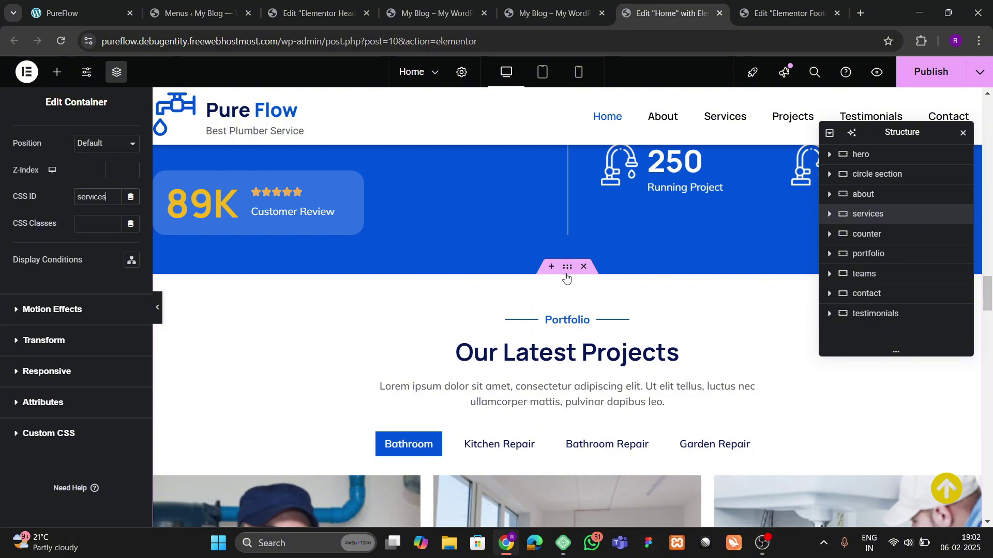
left_click(380, 290)
Step: Set the Portfolio container's CSS ID to 'projects'
left_click(123, 137)
scroll(59, 310, "down", 5)
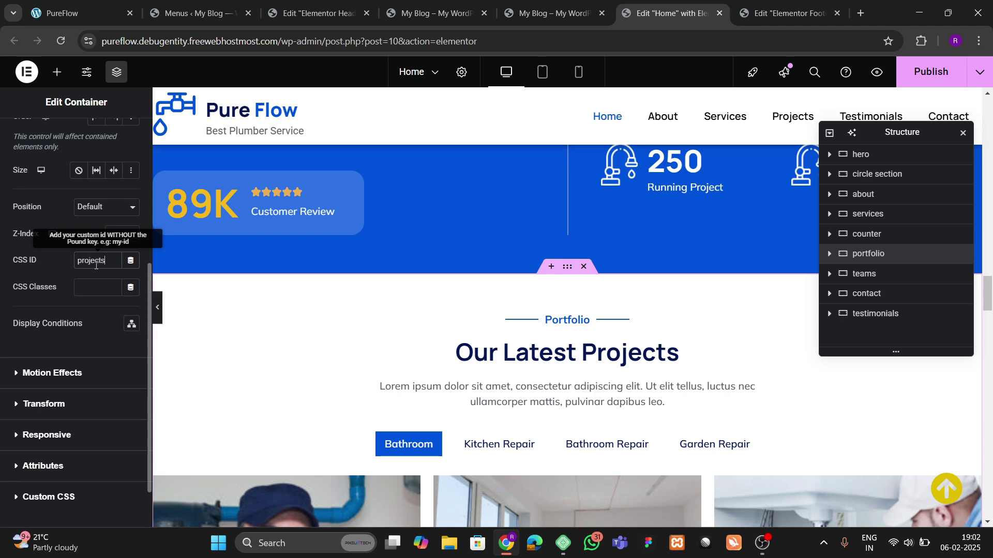
left_click(96, 265)
type("projects")
scroll(693, 271, "down", 10)
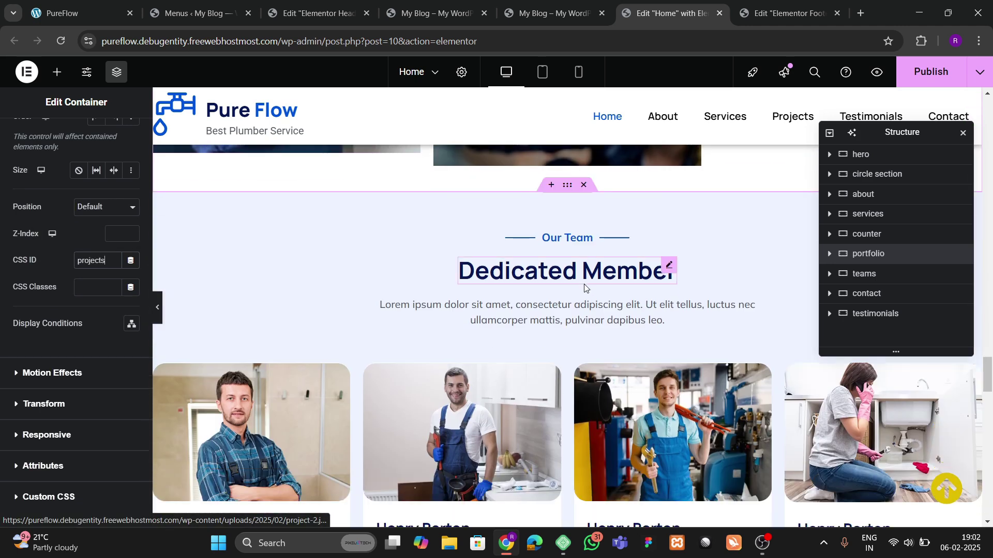
Step: Give the Testimonials container the CSS ID 'testimonials'
left_click(584, 288)
scroll(470, 313, "down", 3)
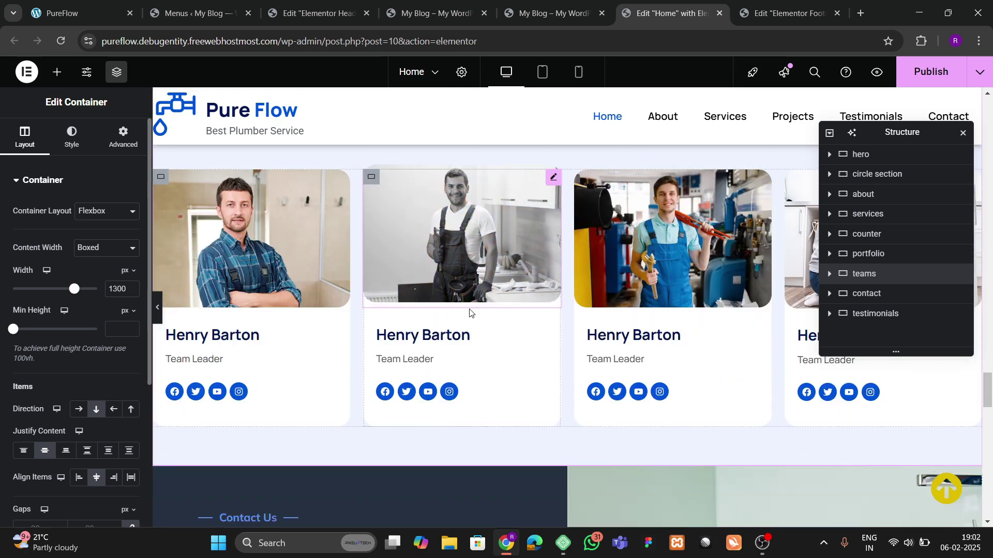
scroll(469, 312, "down", 15)
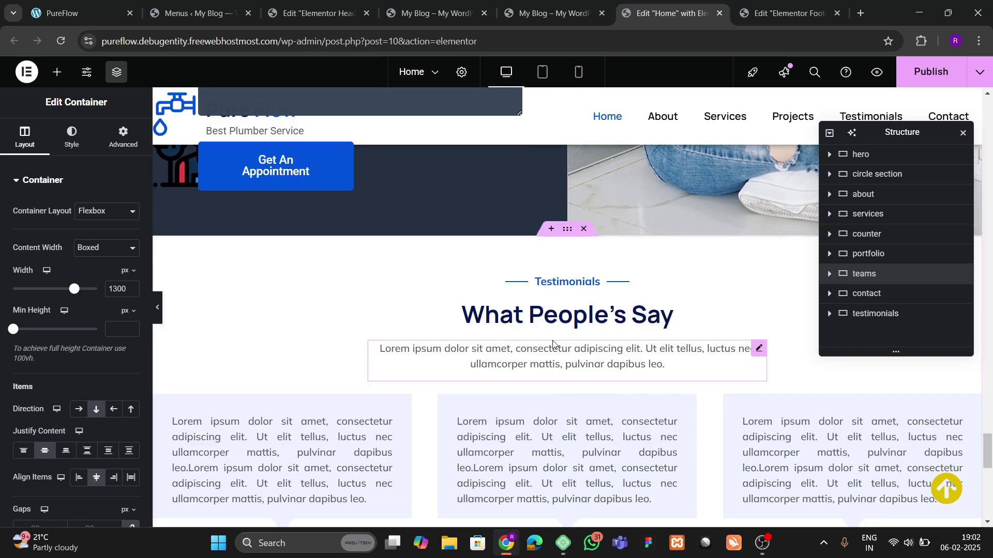
left_click(446, 281)
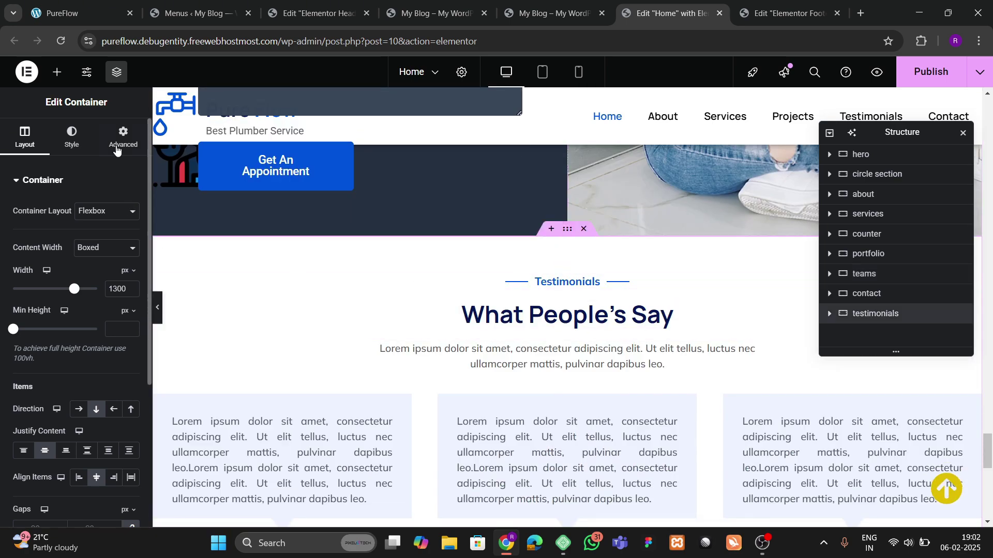
left_click(121, 145)
scroll(97, 261, "down", 5)
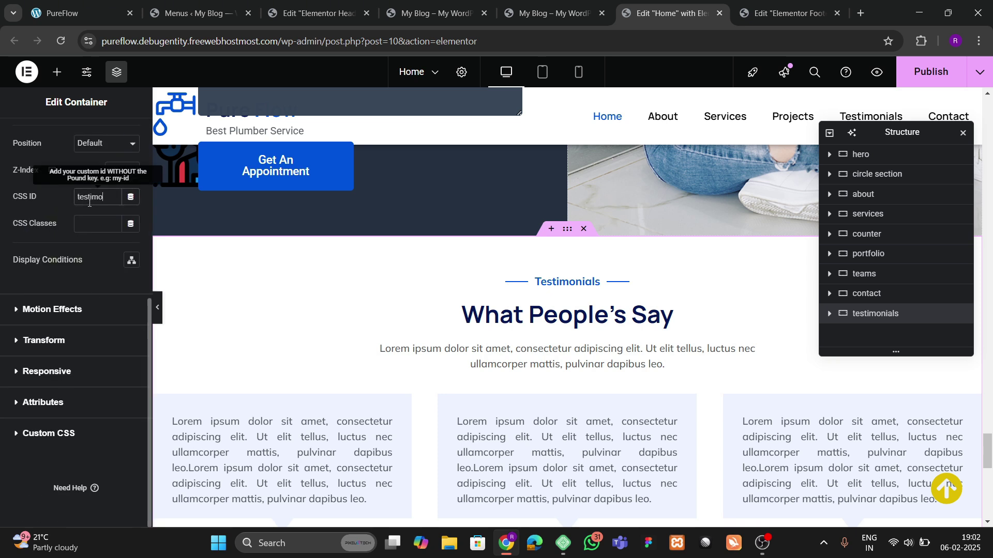
scroll(551, 284, "down", 10)
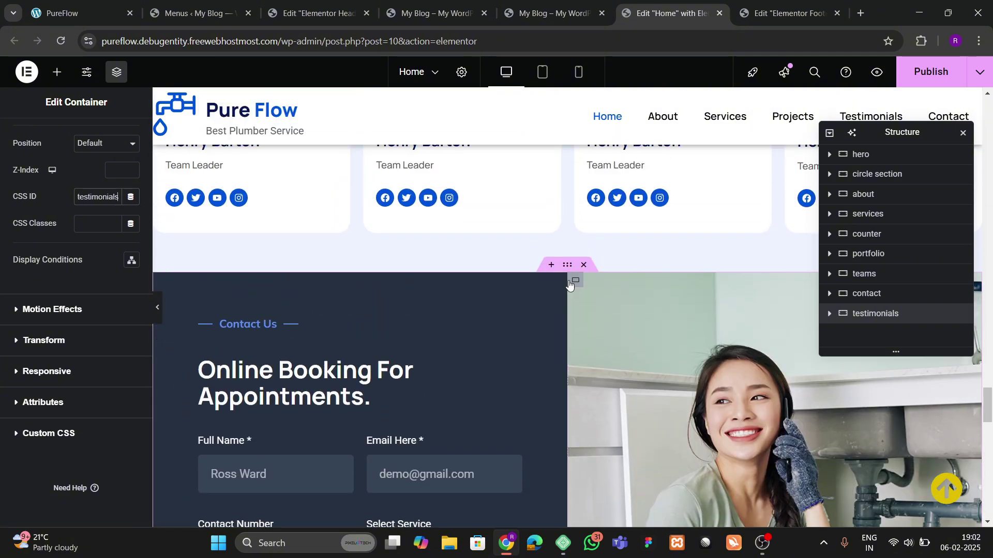
Step: Give the Contact container the CSS ID 'contact' and publish the Home page with Ctrl+S
left_click(575, 281)
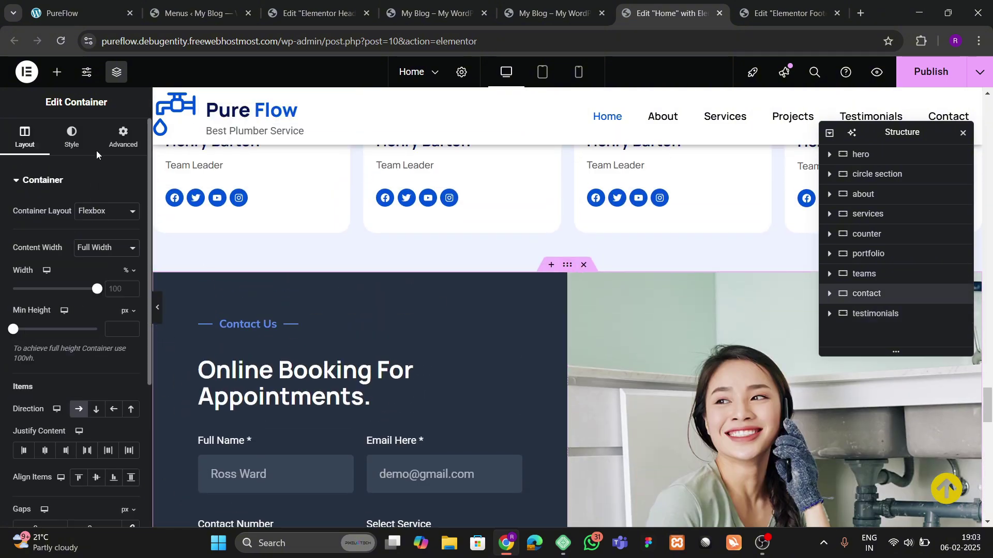
left_click(121, 146)
scroll(104, 265, "down", 5)
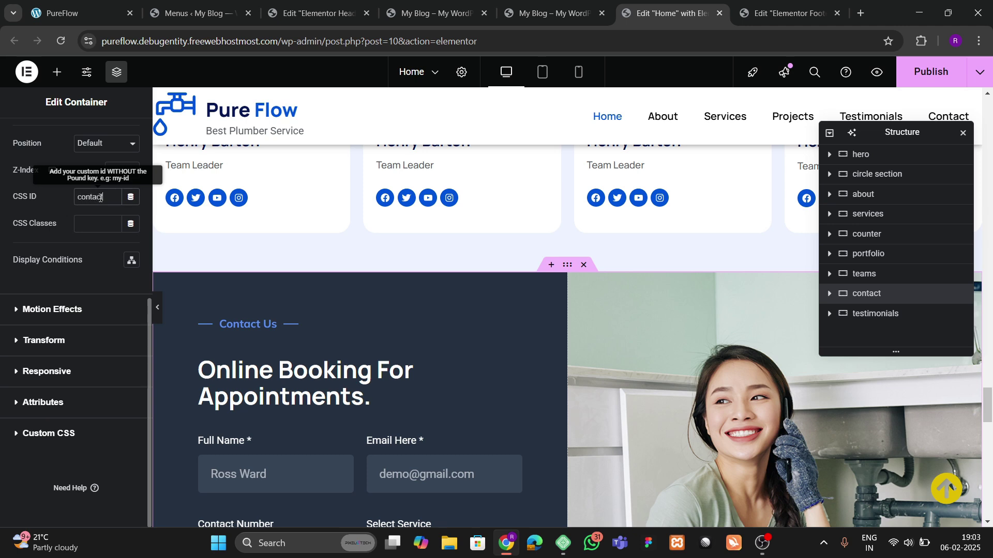
key("ctrl+s")
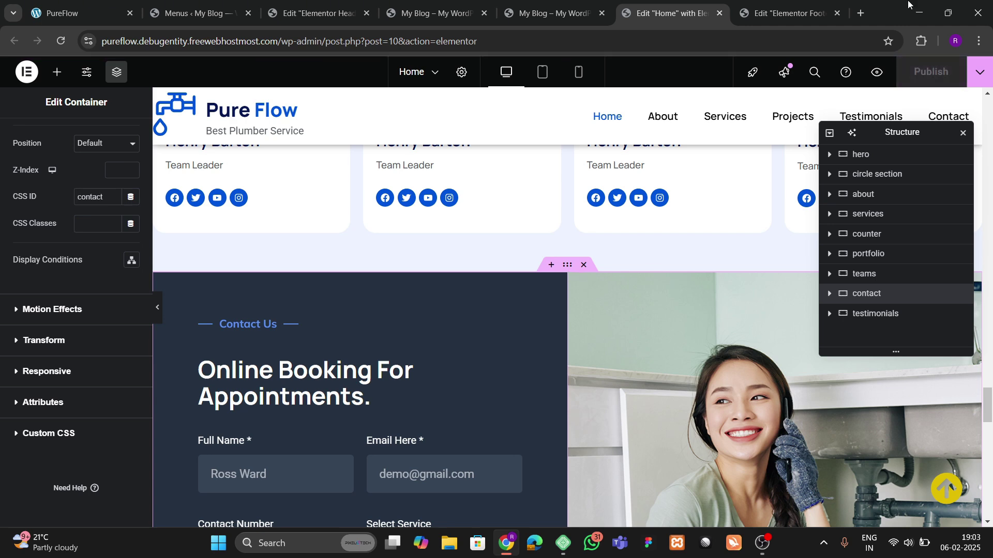
Step: On the live site, test the menu links to About, Services, Testimonials and Contact, then return to the top
left_click(600, 4)
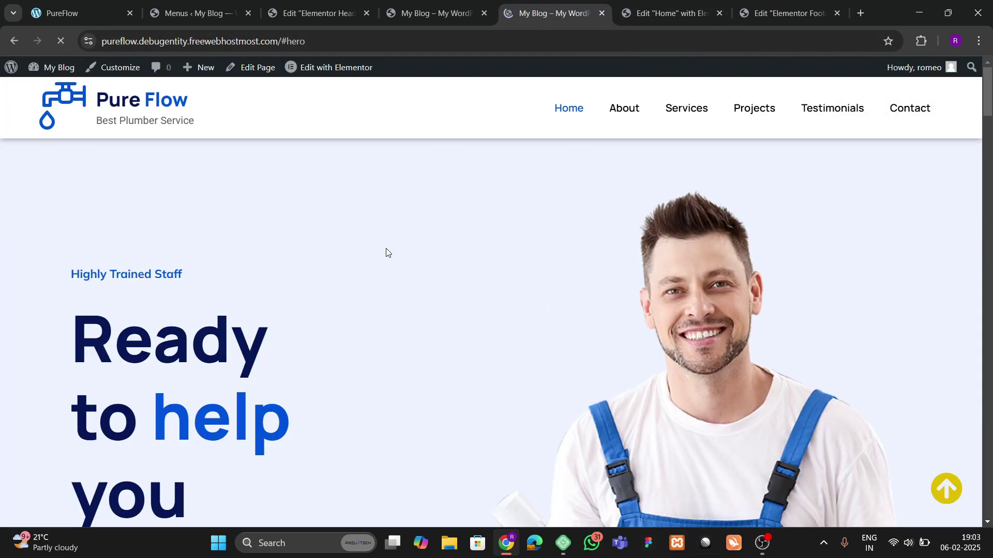
scroll(295, 240, "down", 20)
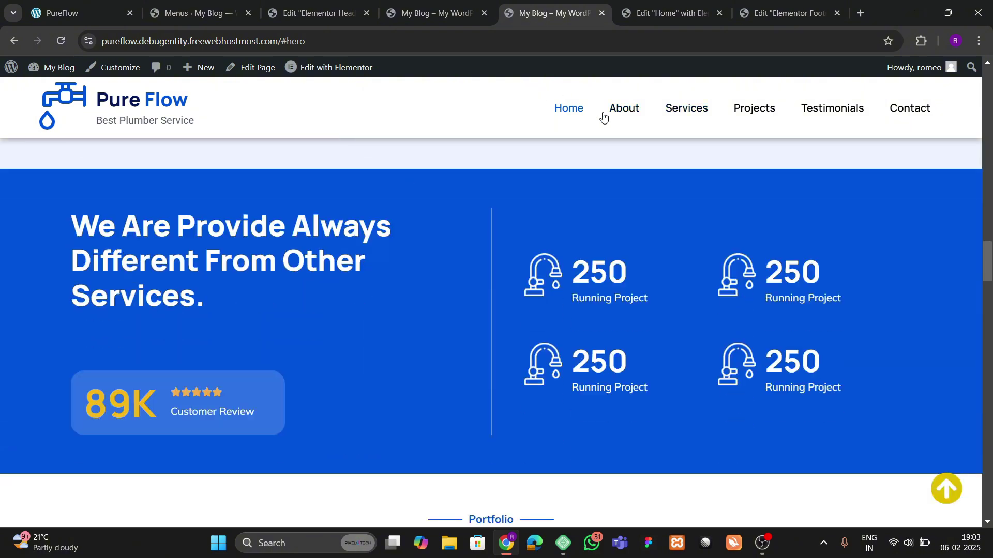
left_click(624, 110)
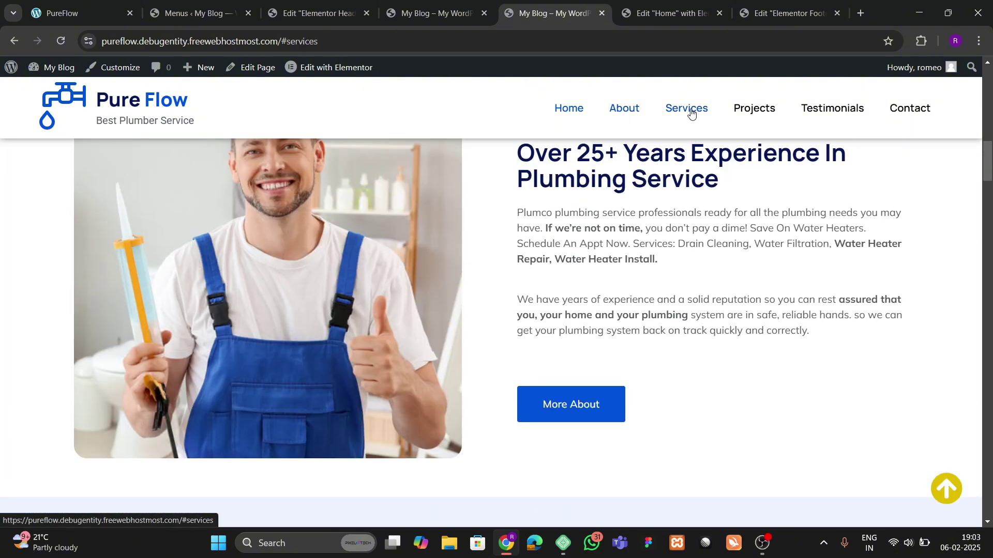
left_click(687, 110)
left_click(831, 108)
left_click(910, 108)
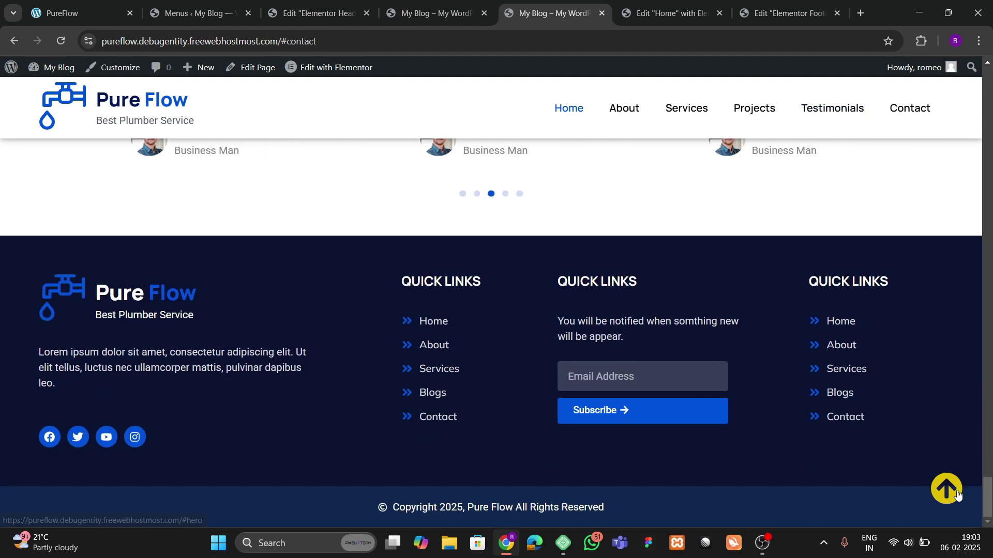
left_click(957, 494)
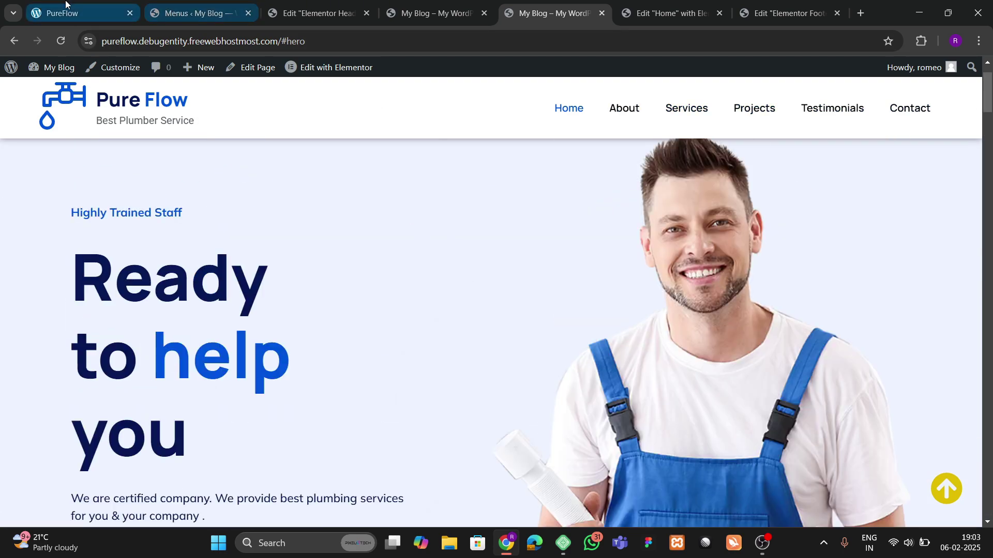
Step: On the local PureFlow site, scroll through and reload the page to replay the About entrance animations
left_click(83, 13)
scroll(223, 173, "up", 15)
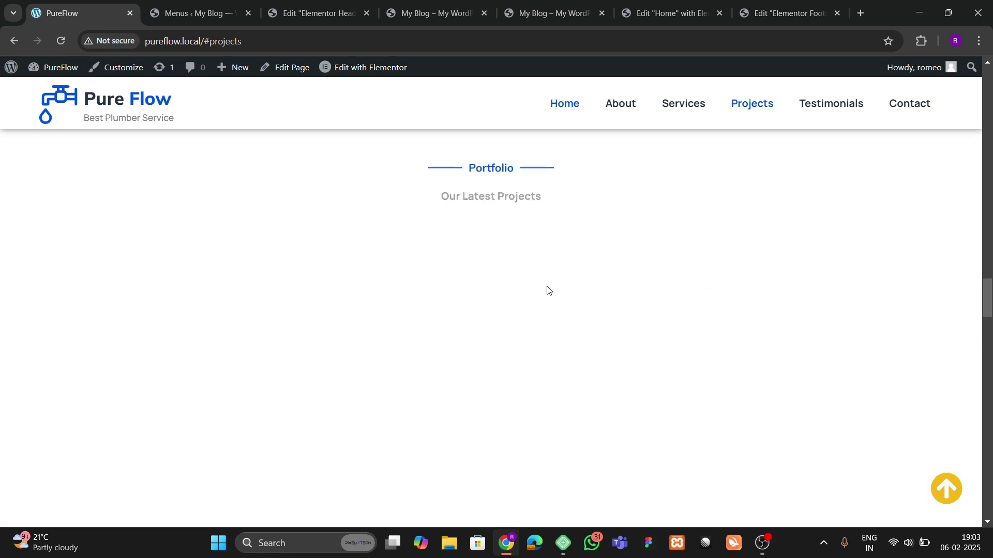
scroll(583, 329, "up", 10)
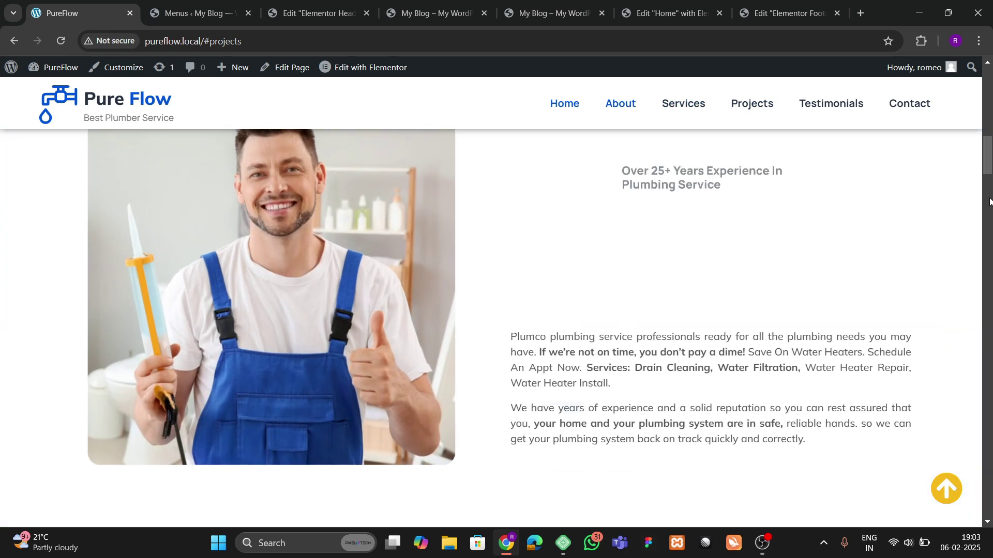
scroll(514, 337, "up", 8)
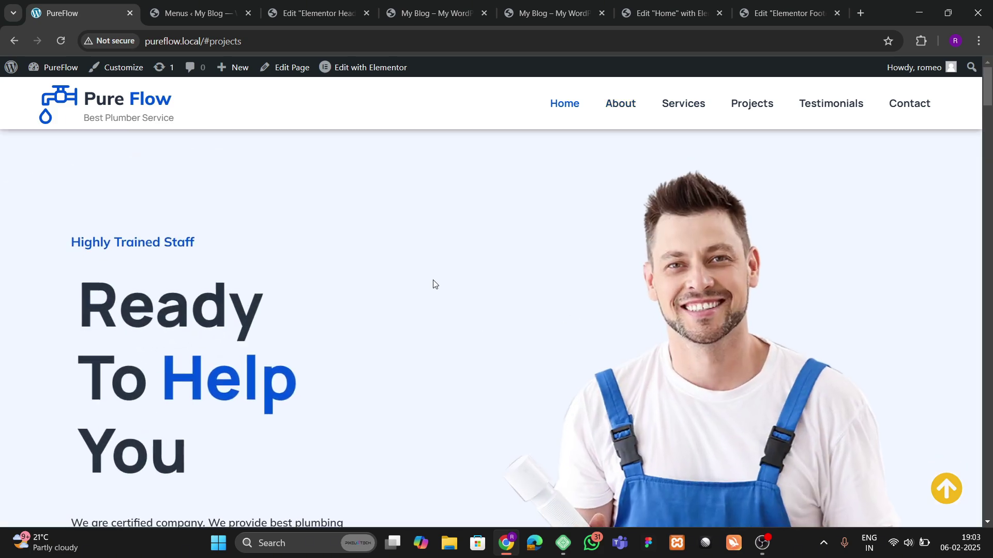
scroll(526, 314, "down", 5)
scroll(332, 279, "up", 3)
scroll(445, 290, "down", 8)
scroll(444, 289, "down", 5)
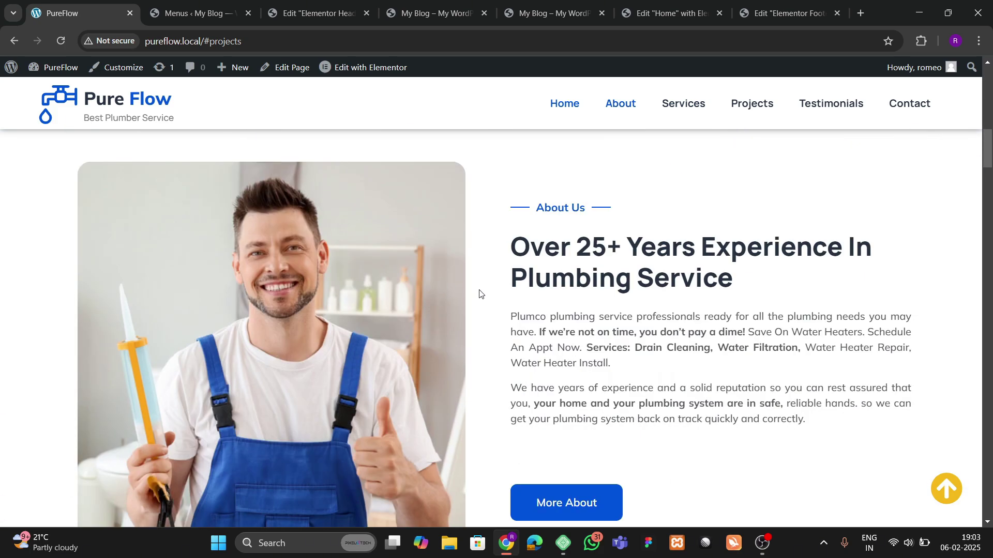
left_click(66, 41)
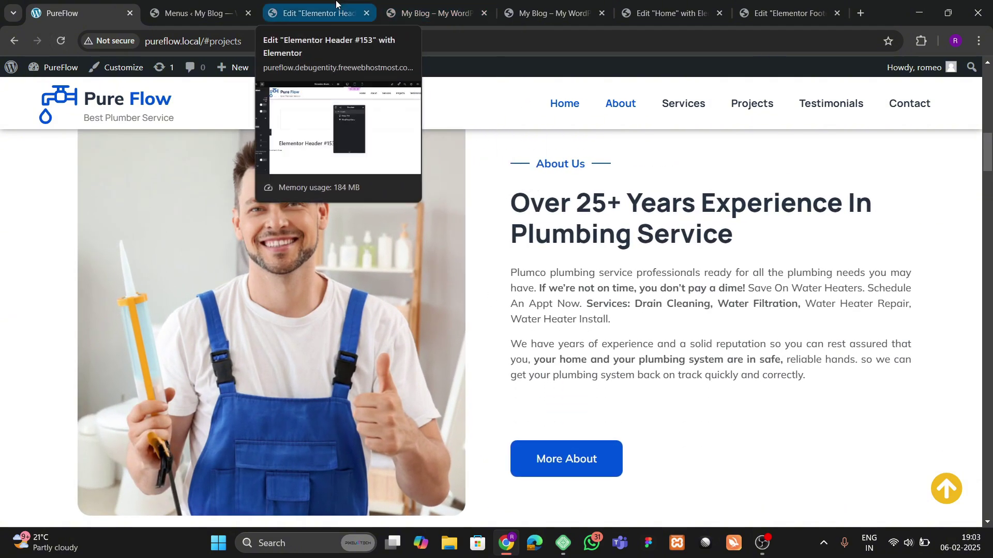
Step: Return to the Home page in the Elementor editor
left_click(315, 13)
left_click(668, 10)
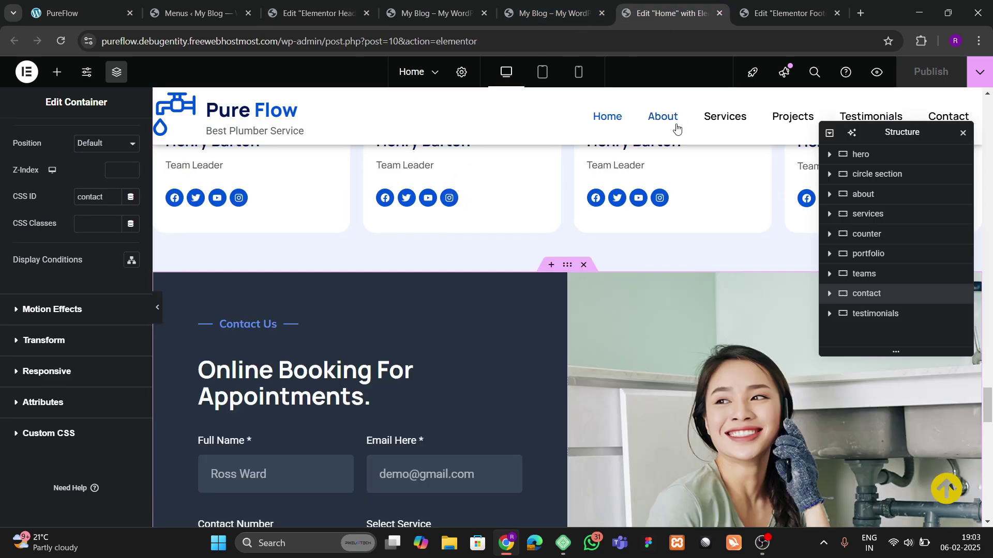
scroll(638, 370, "up", 3)
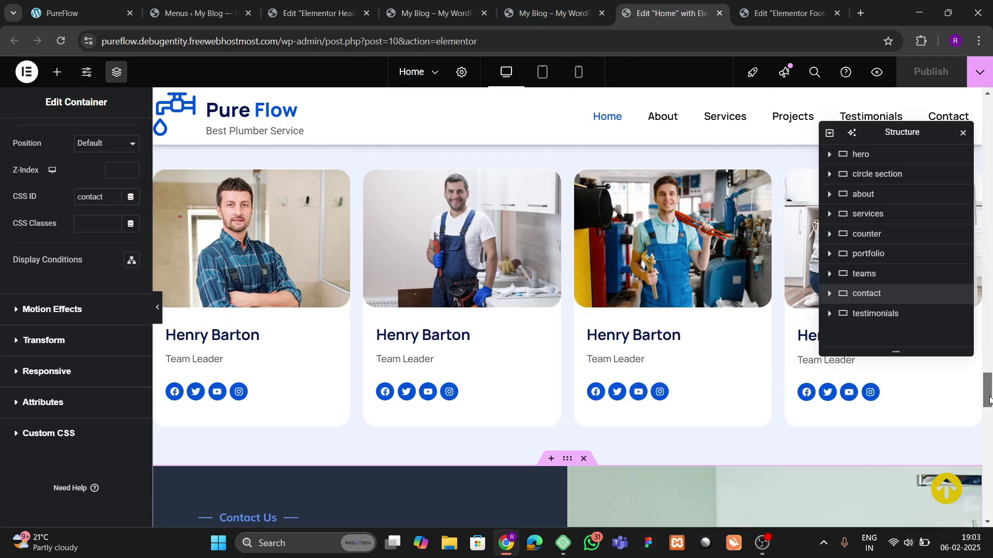
Step: Give the About photo a Zoom In entrance animation with a 200 ms delay
left_click_drag(989, 398, 988, 101)
scroll(583, 366, "down", 12)
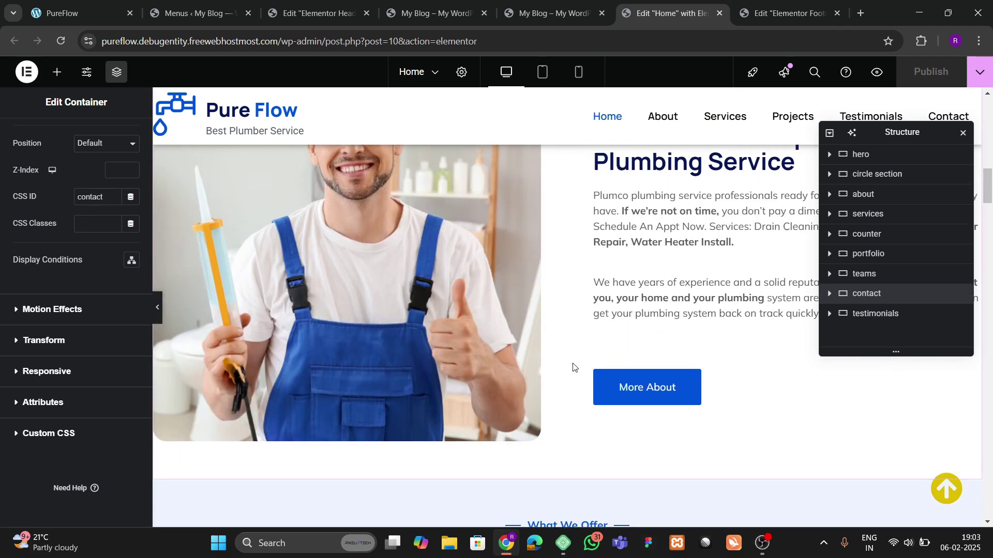
scroll(572, 367, "up", 4)
left_click(396, 334)
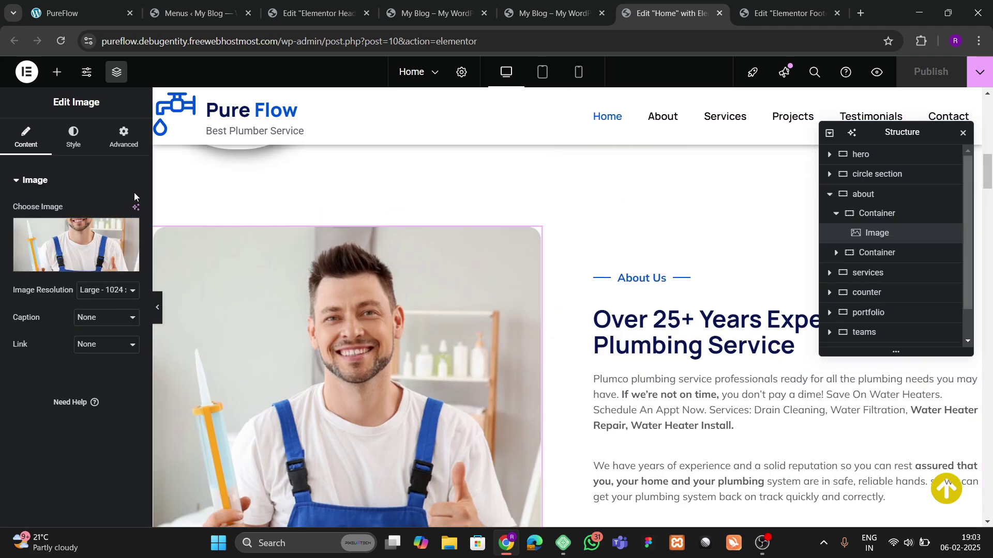
left_click(123, 137)
scroll(59, 251, "down", 5)
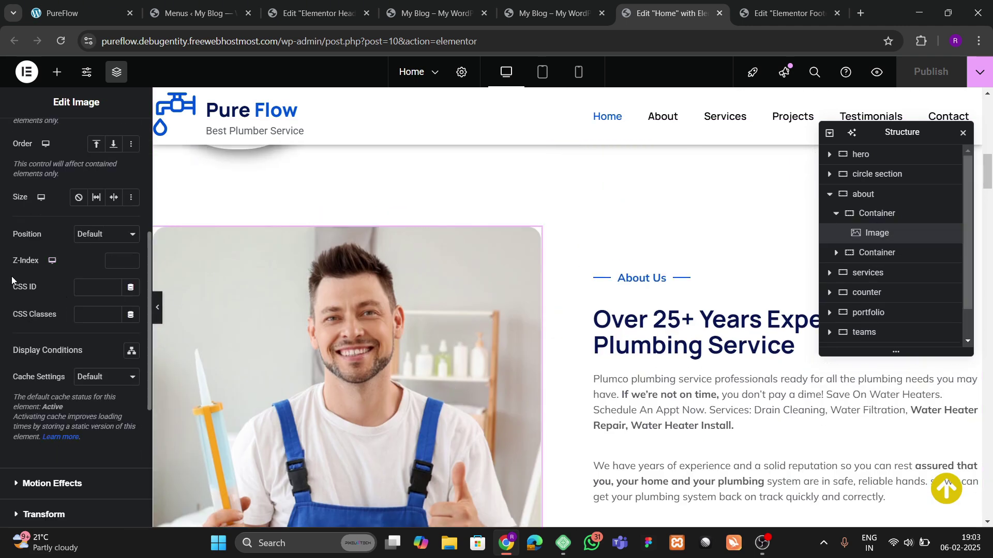
scroll(62, 253, "down", 4)
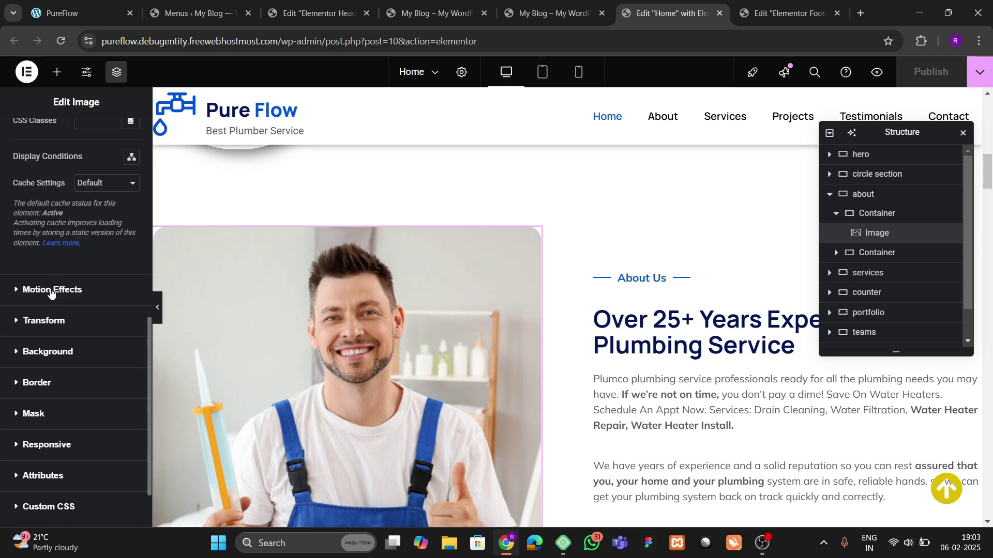
left_click(51, 290)
left_click(44, 258)
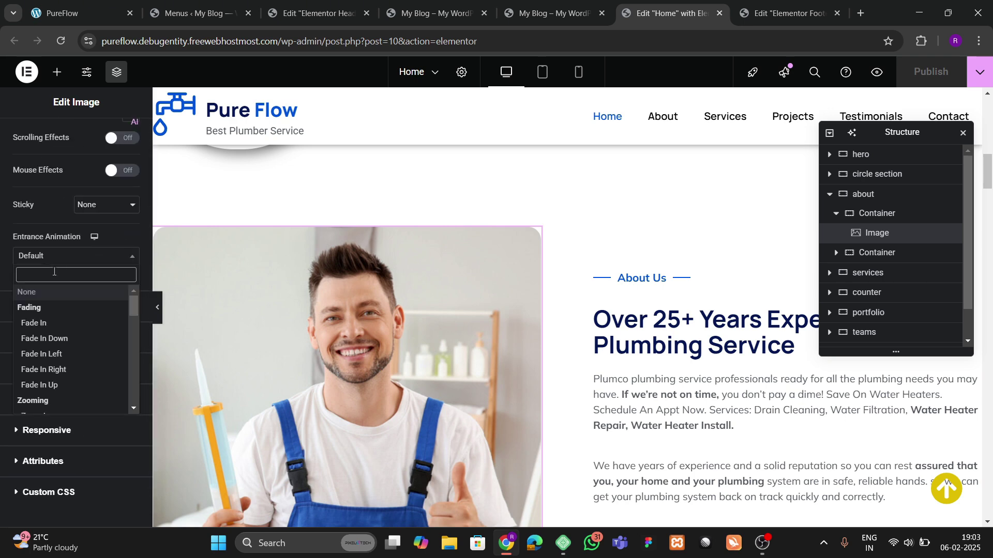
type("zoom")
key("Return")
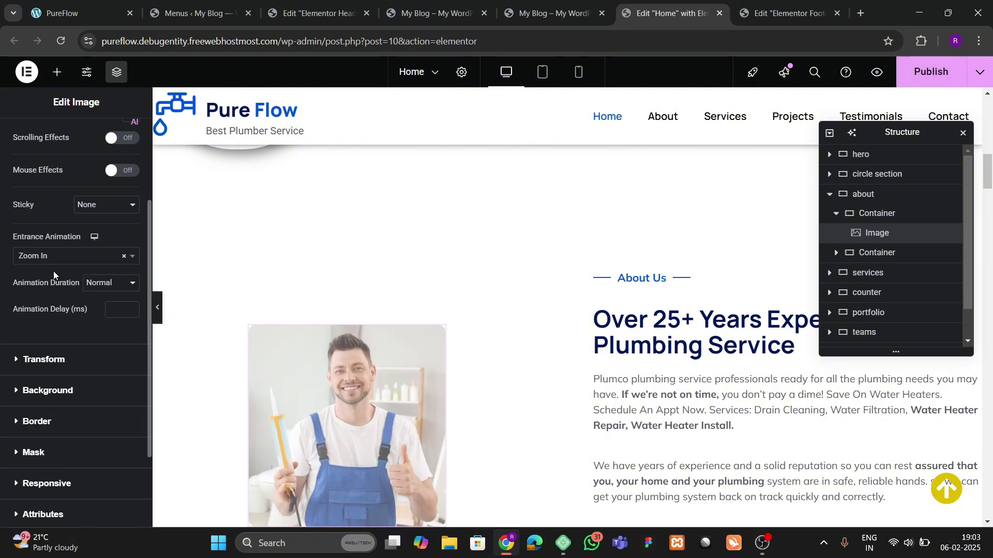
left_click(114, 311)
type("200")
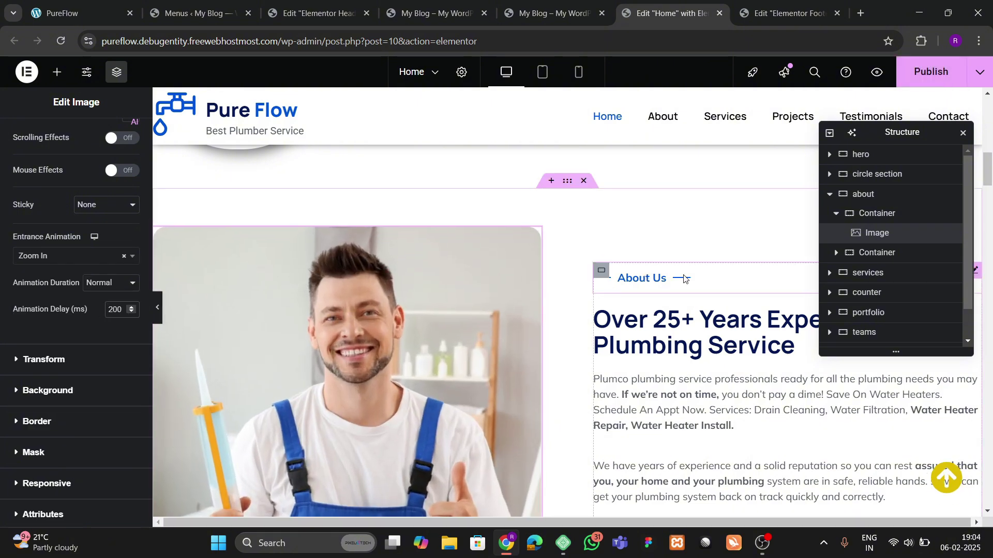
Step: Give the About Us divider a Slide In Up entrance animation with a 400 ms delay
left_click(683, 279)
left_click(128, 136)
scroll(70, 267, "down", 15)
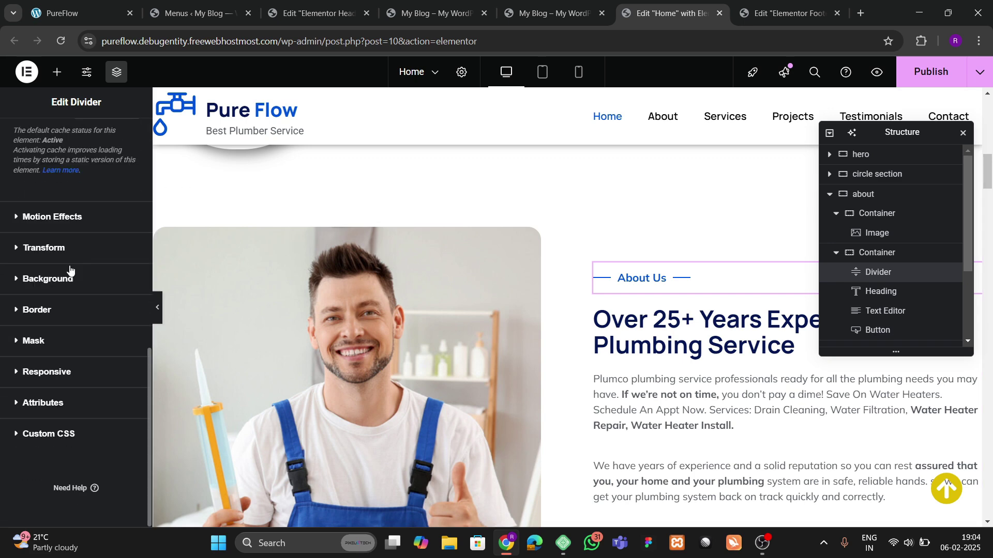
left_click(50, 218)
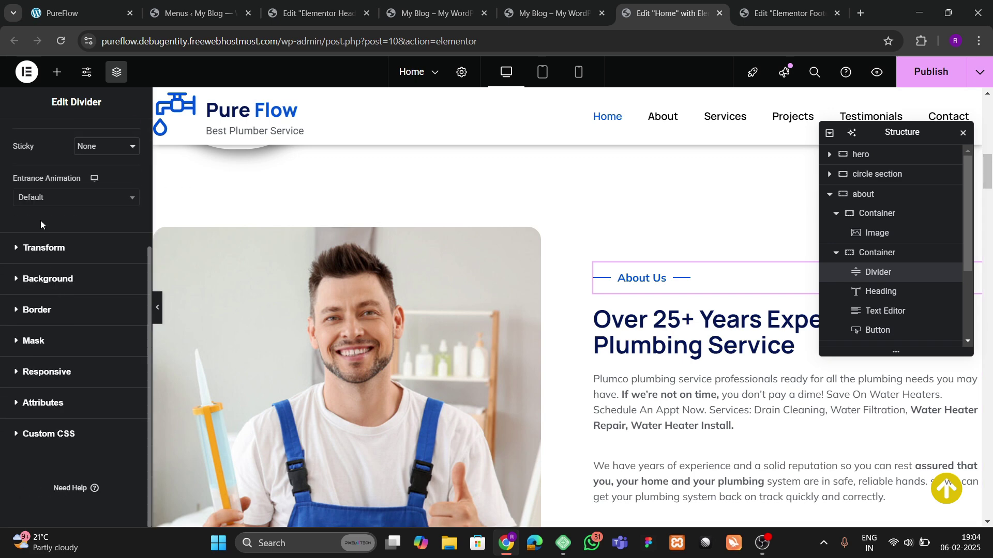
left_click(41, 204)
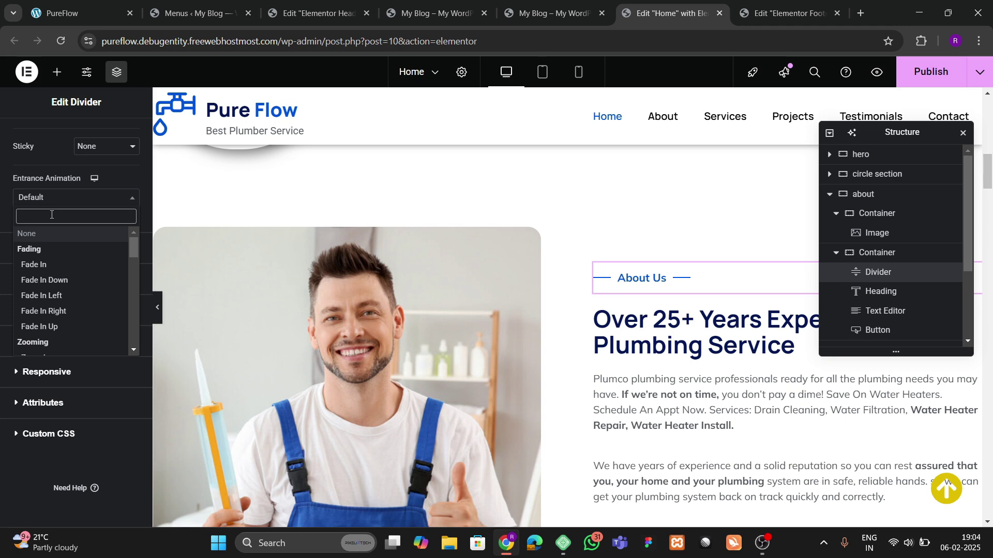
type("slid")
key("Down")
key("Down")
key("Down")
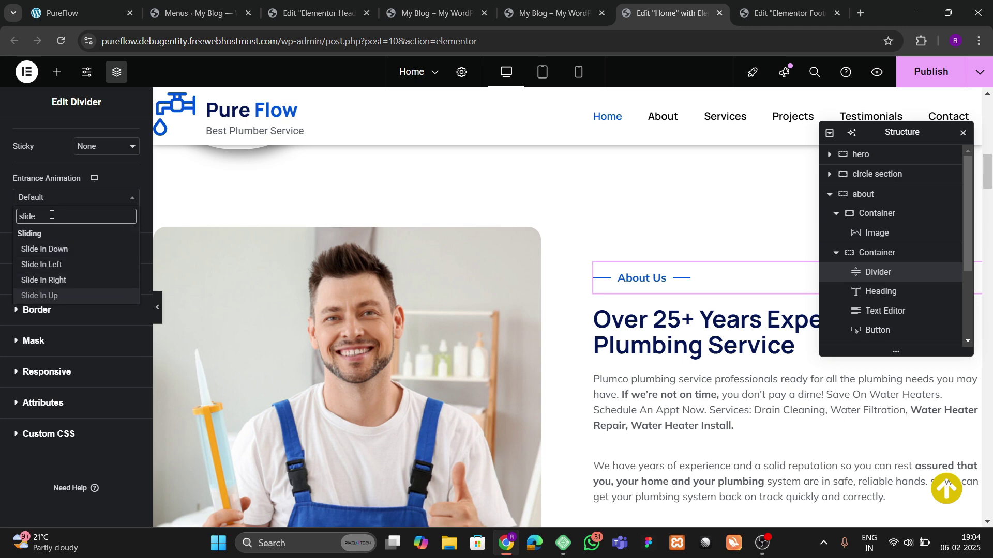
key("Return")
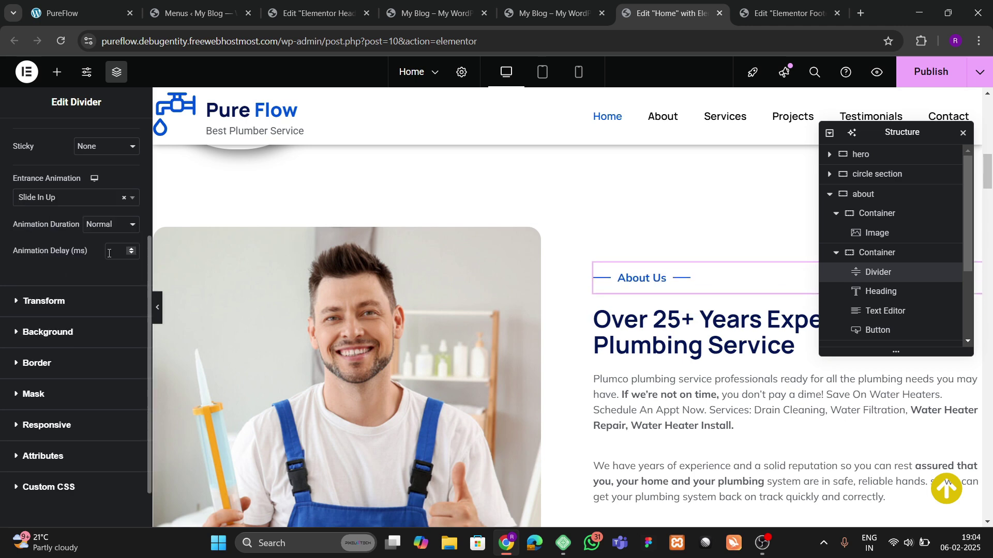
left_click(113, 251)
type("400")
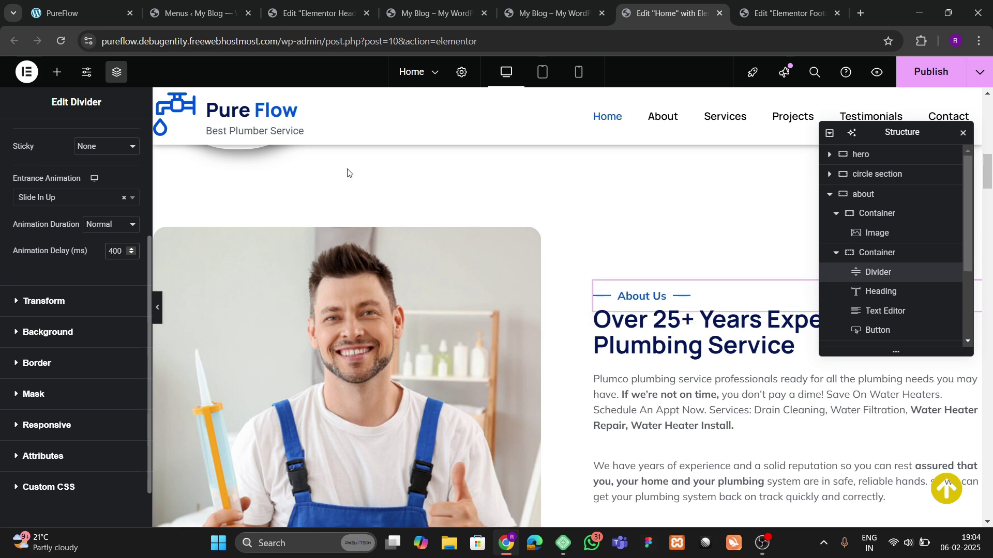
left_click_drag(884, 140, 330, 278)
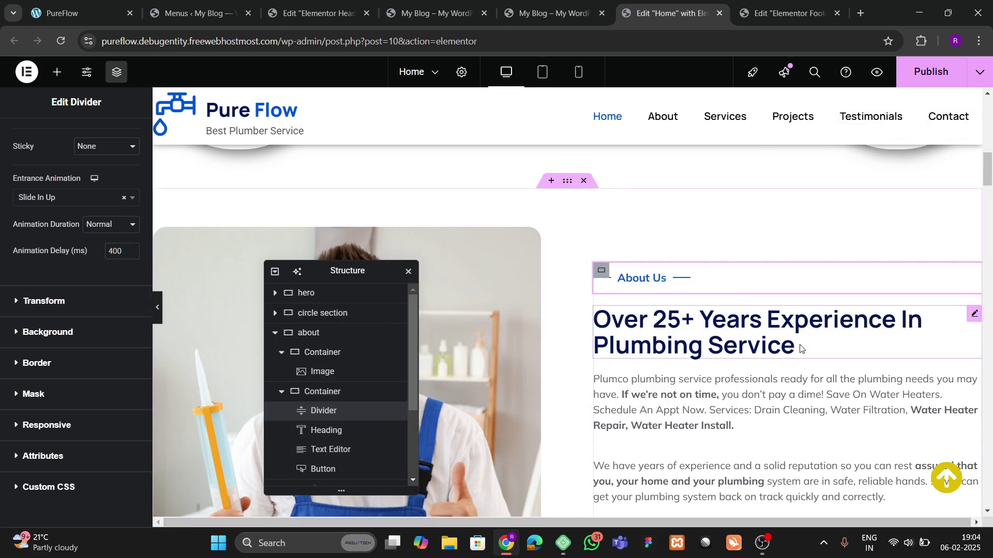
Step: Give the 'Over 25+ Years' heading a Zoom In entrance animation
left_click(973, 315)
left_click(126, 136)
scroll(41, 263, "down", 10)
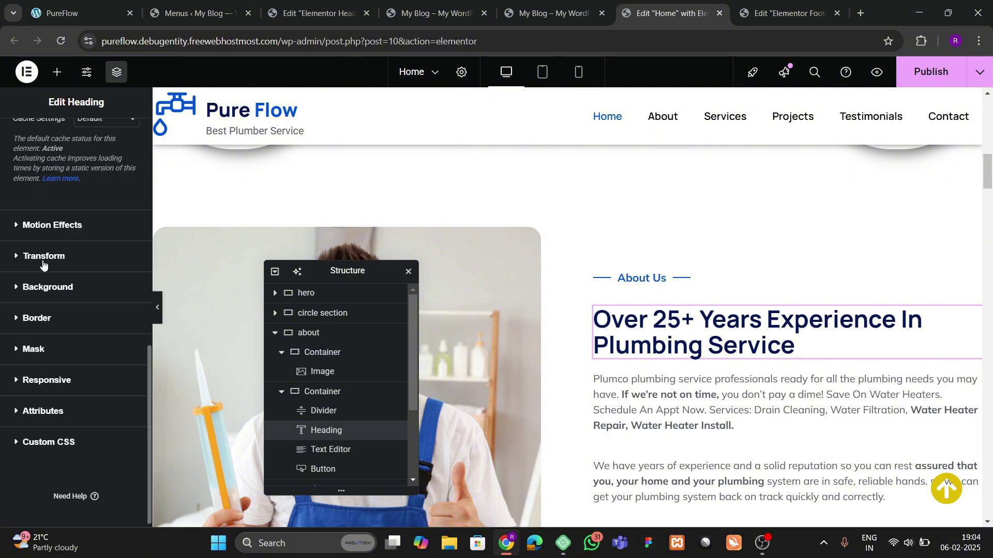
left_click(60, 227)
left_click(52, 199)
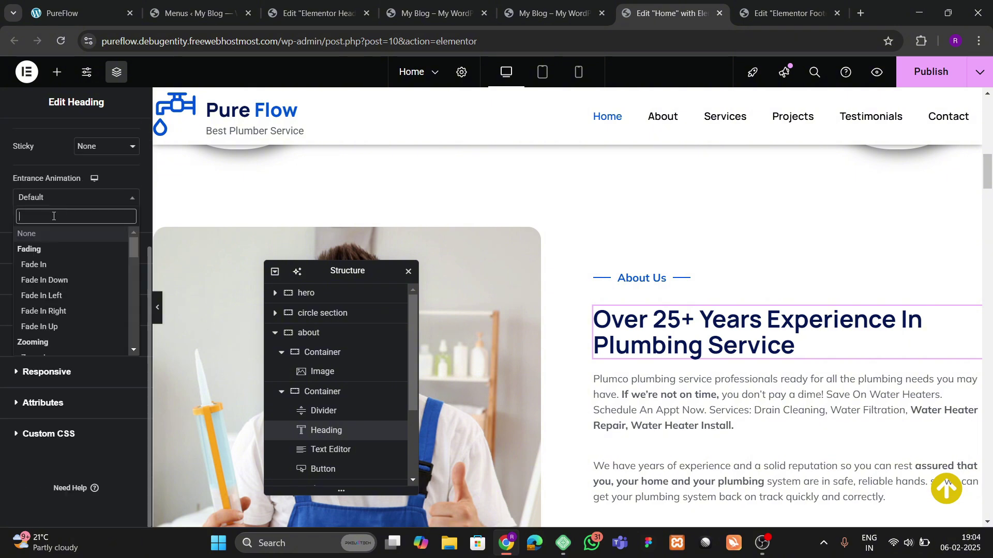
type("zoom")
key("Return")
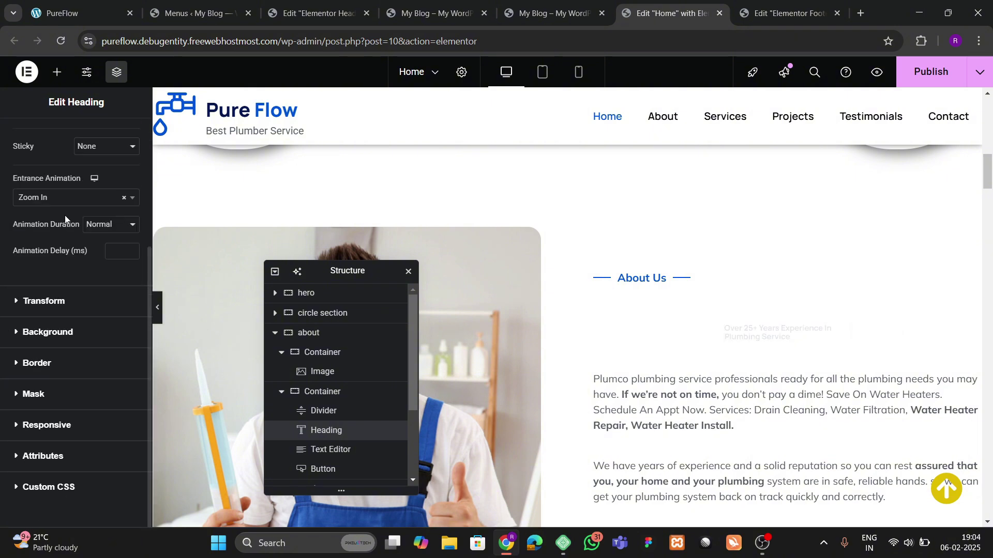
left_click(118, 254)
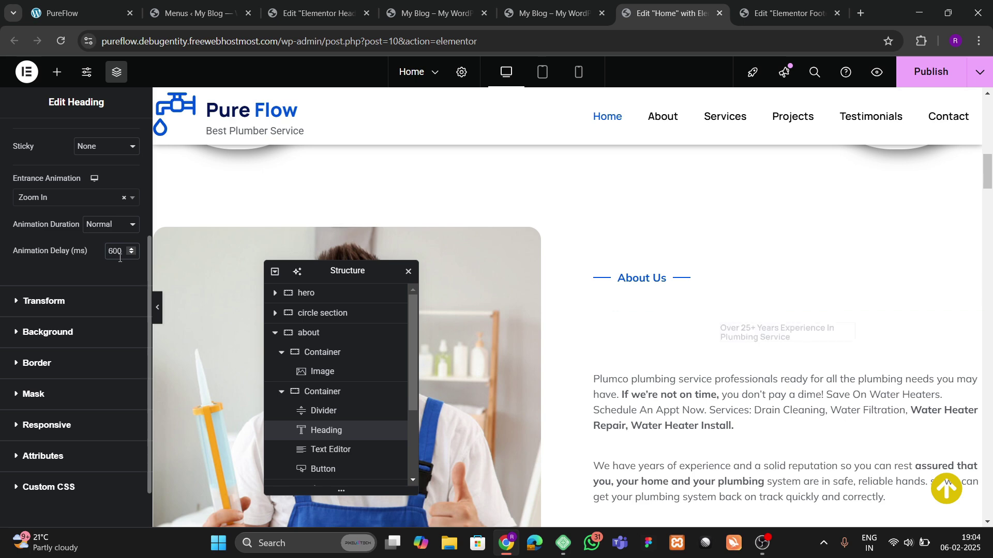
scroll(879, 233, "down", 3)
Step: Make the About paragraph text slide in up with an 800 ms delay
left_click(973, 185)
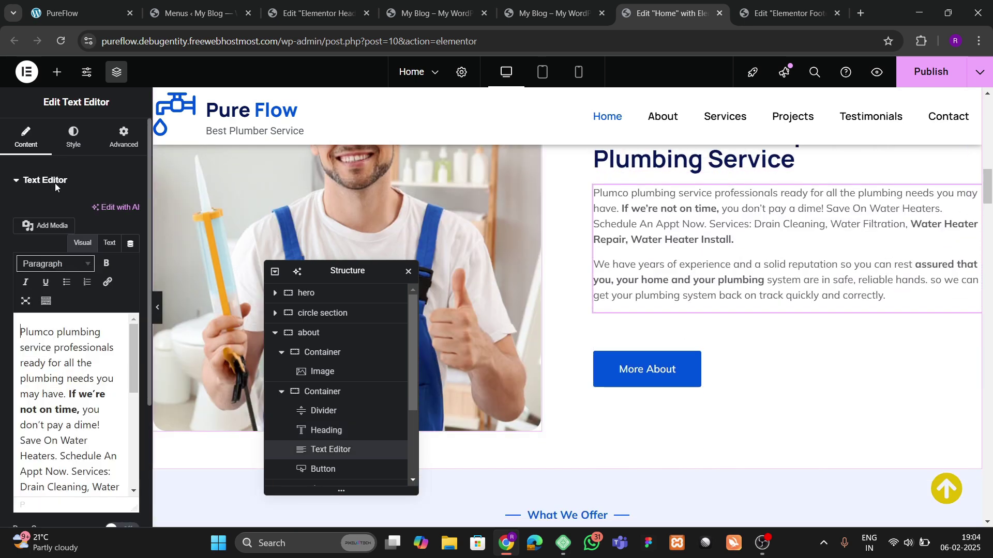
left_click(126, 136)
scroll(65, 252, "down", 5)
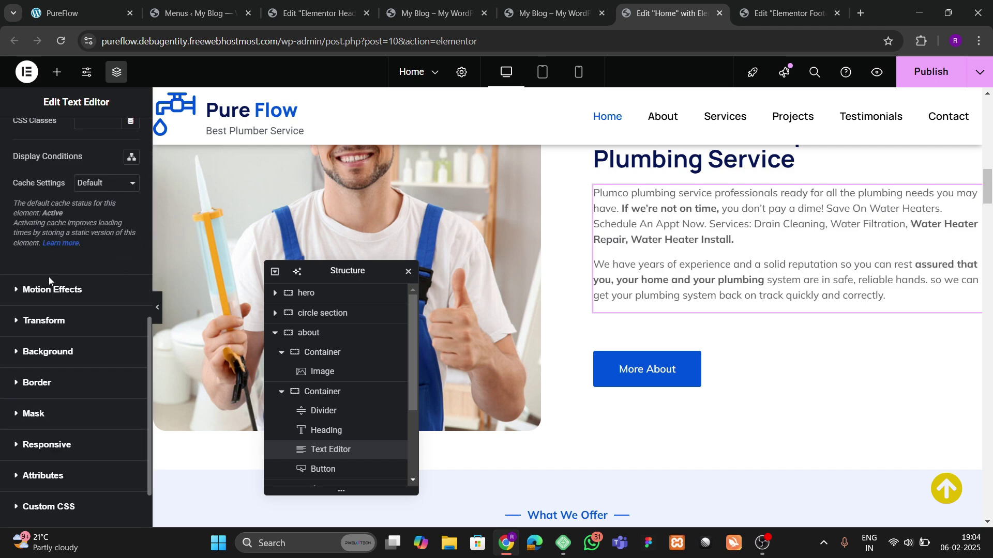
left_click(48, 289)
scroll(48, 274, "down", 3)
left_click(46, 200)
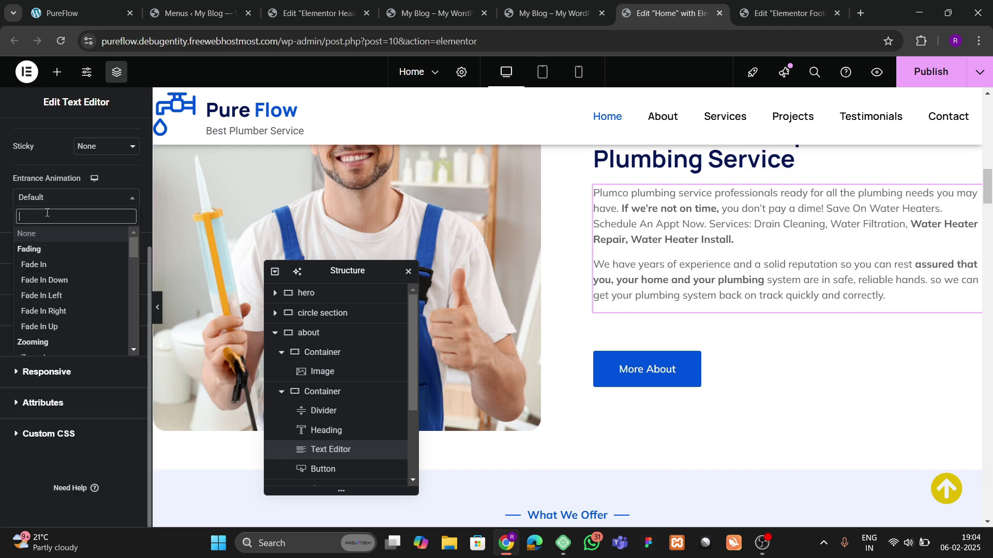
type("slide")
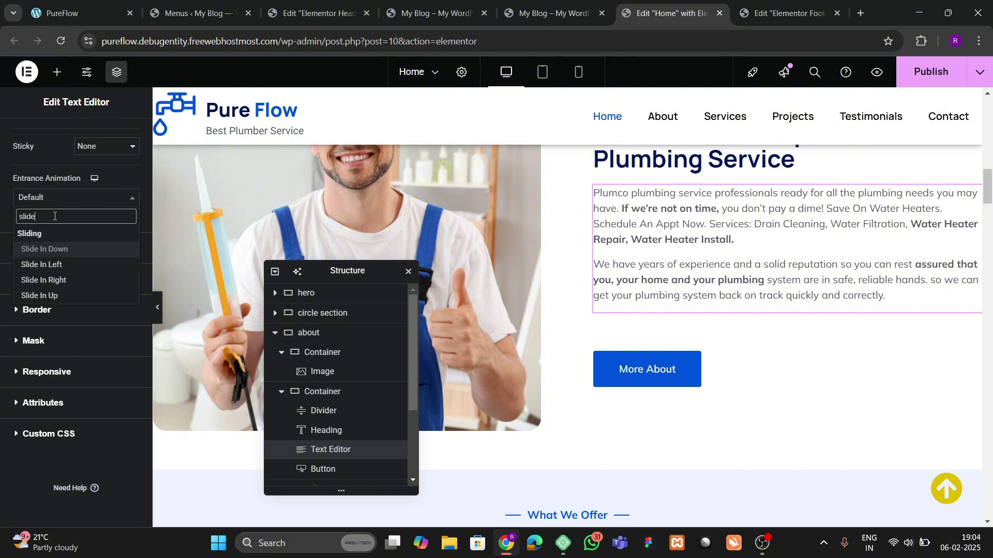
key("Down")
key("Down")
key("Down")
key("Return")
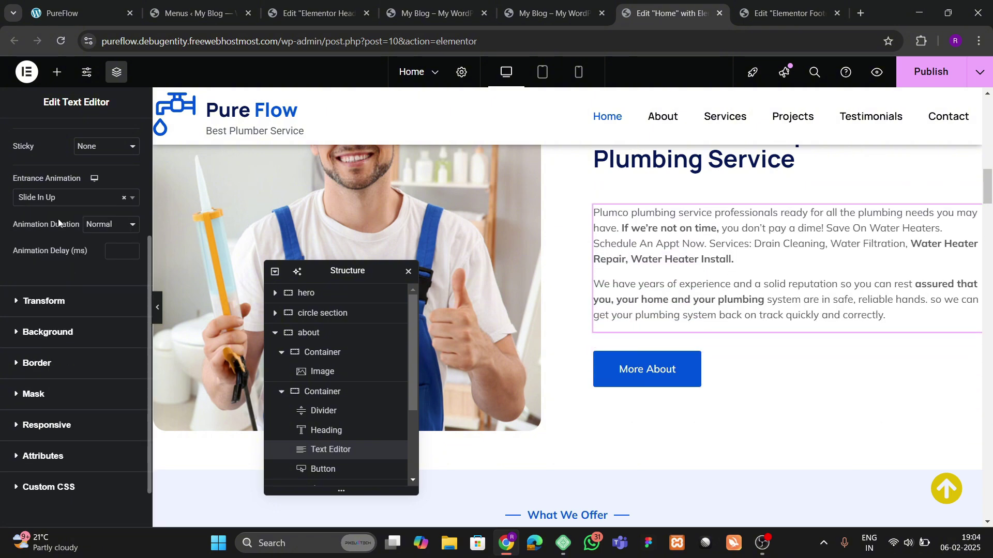
scroll(622, 210, "up", 3)
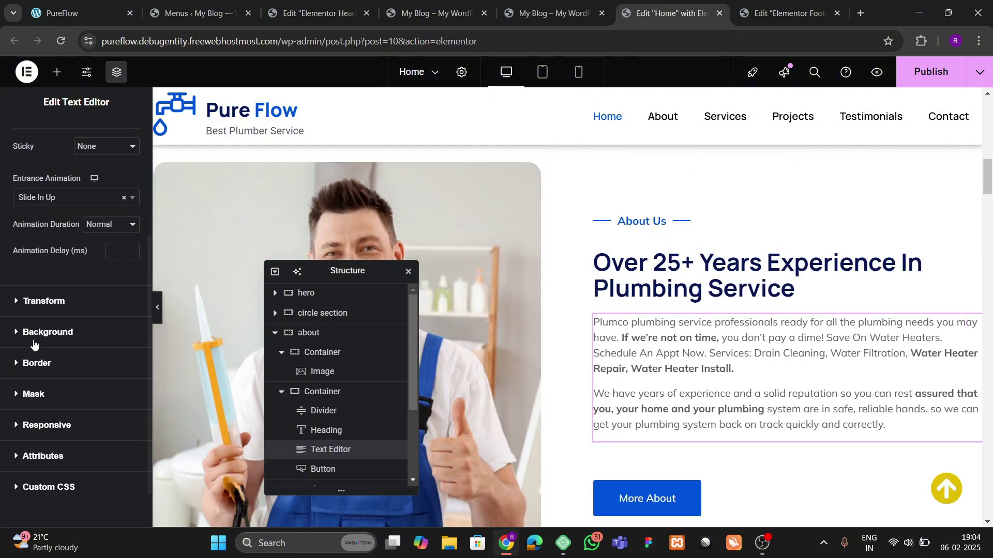
type("800")
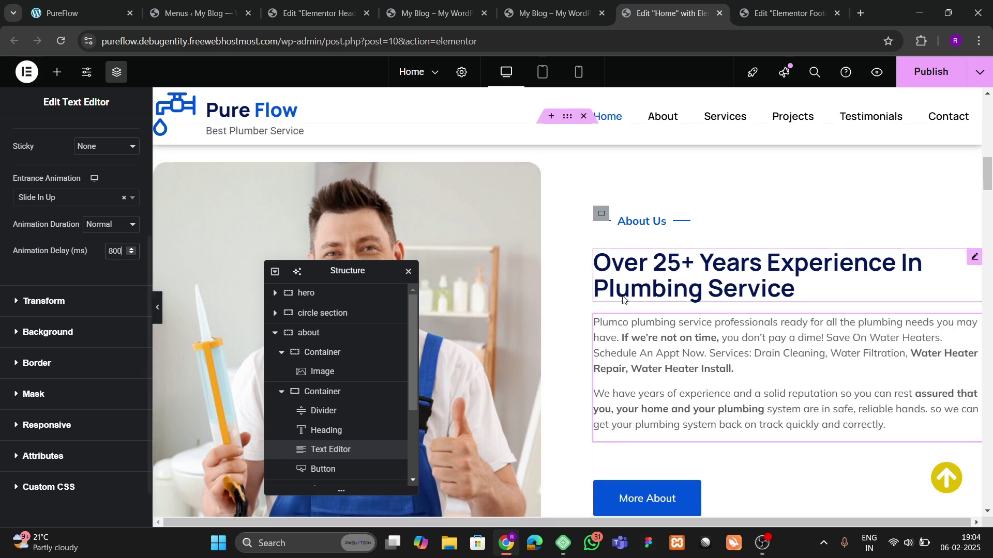
scroll(625, 324, "down", 3)
Step: Make the More About button zoom in after 1000 ms, then publish the page
left_click(666, 361)
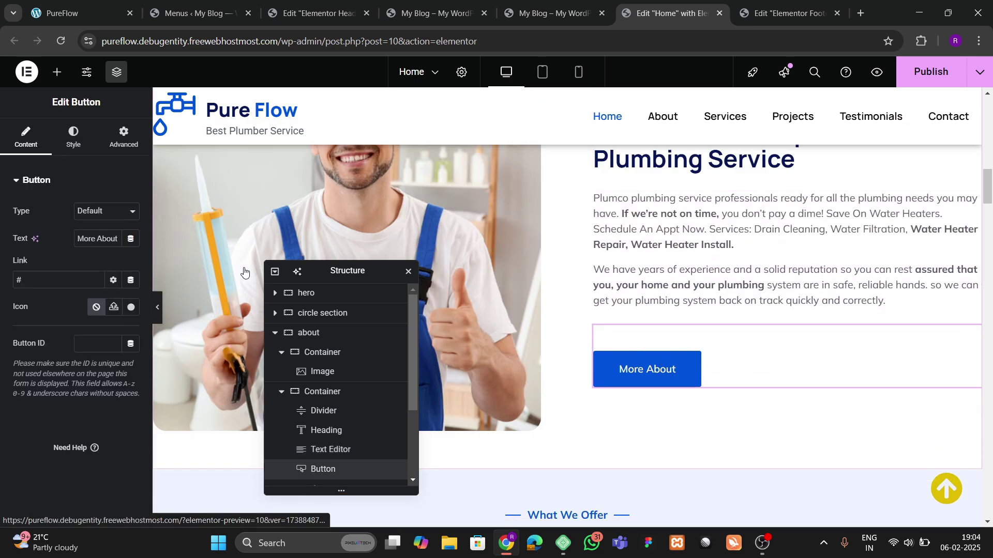
left_click(124, 137)
scroll(82, 265, "down", 10)
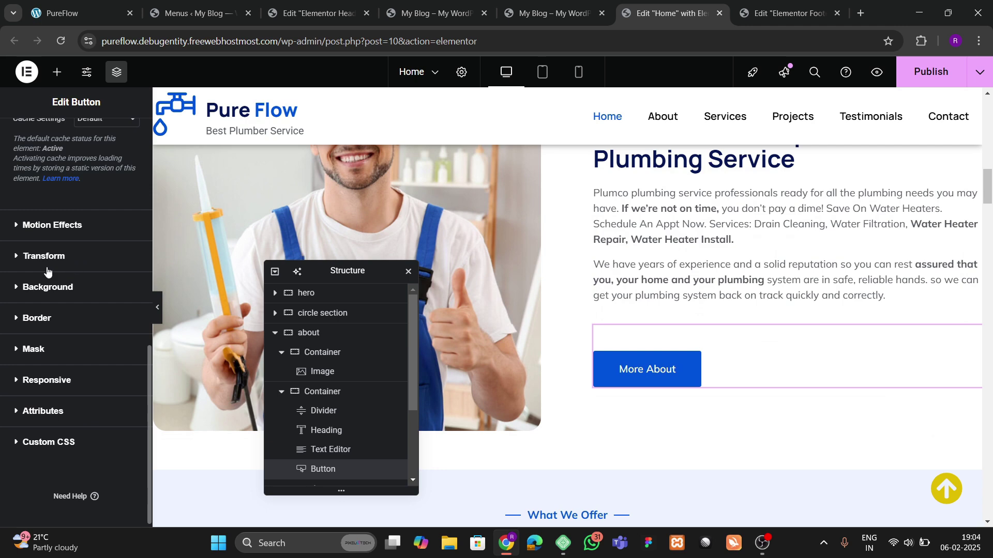
left_click(40, 227)
scroll(47, 276, "down", 3)
left_click(44, 256)
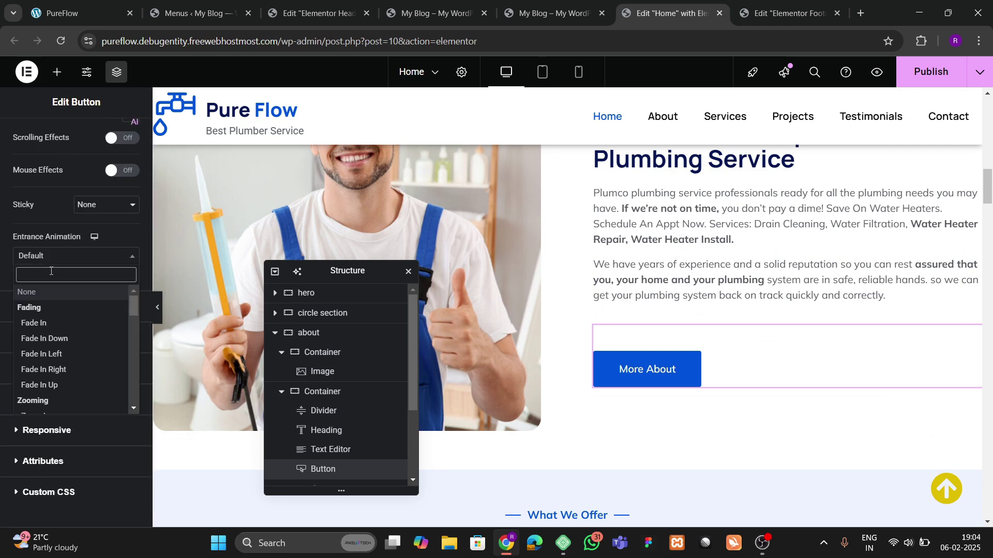
type("zoom")
key("Return")
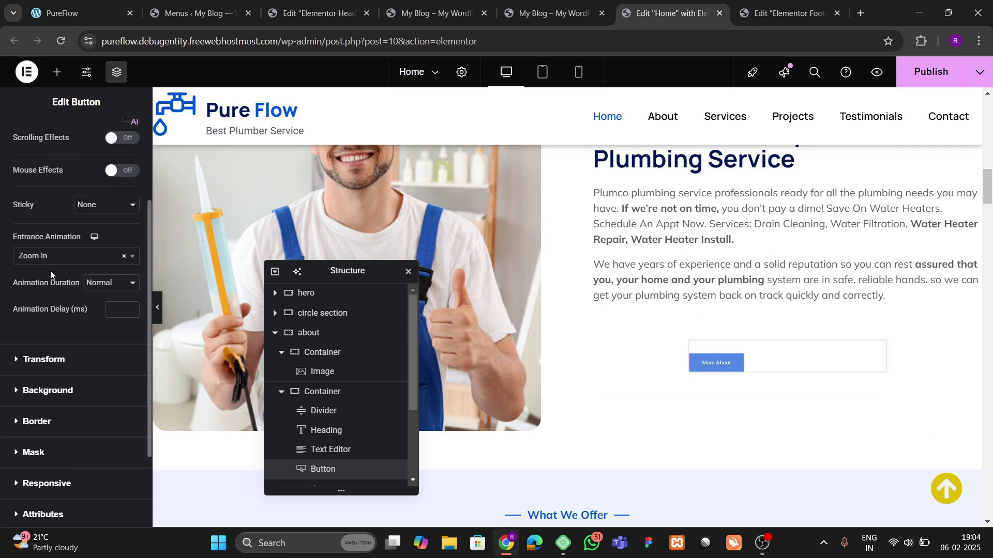
left_click(115, 315)
type("1000")
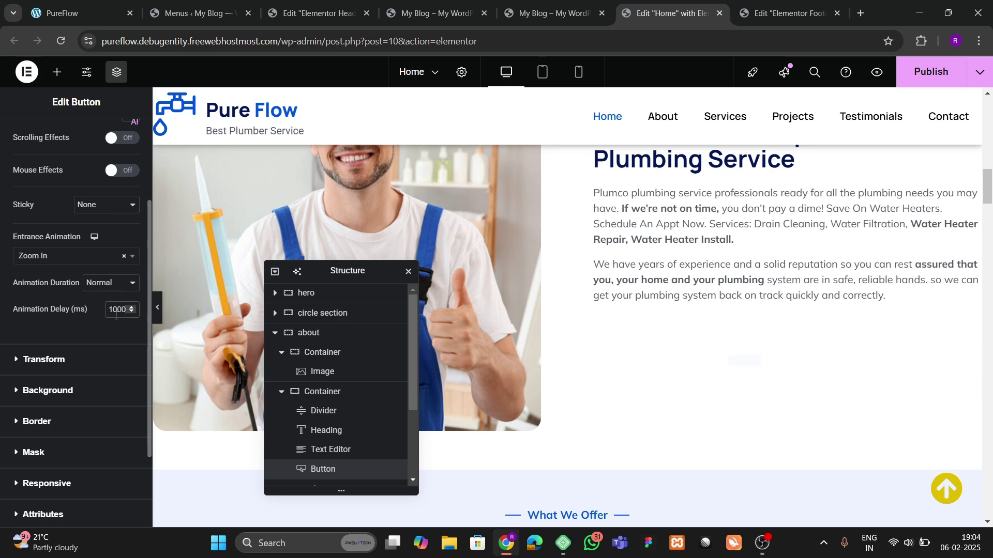
scroll(713, 272, "down", 5)
left_click(930, 77)
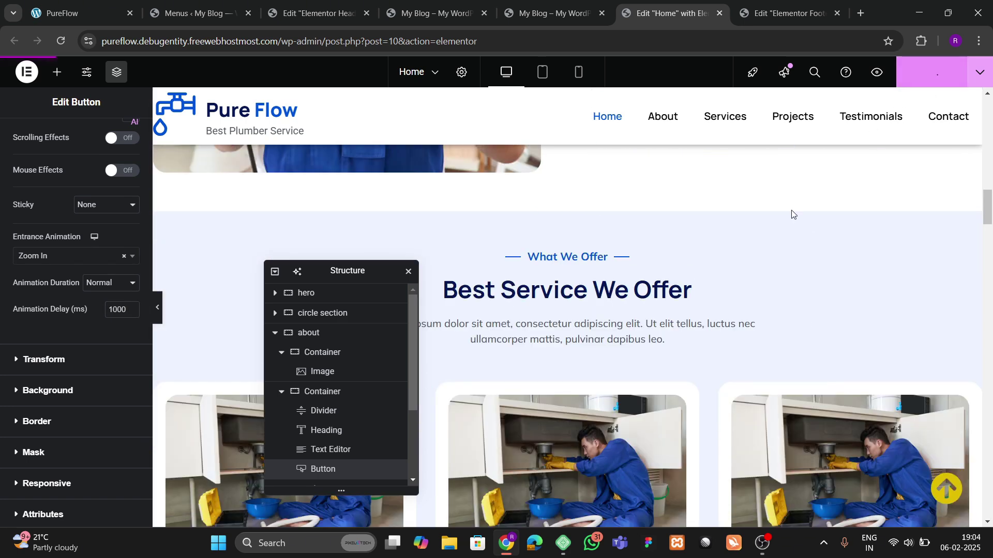
left_click(575, 2)
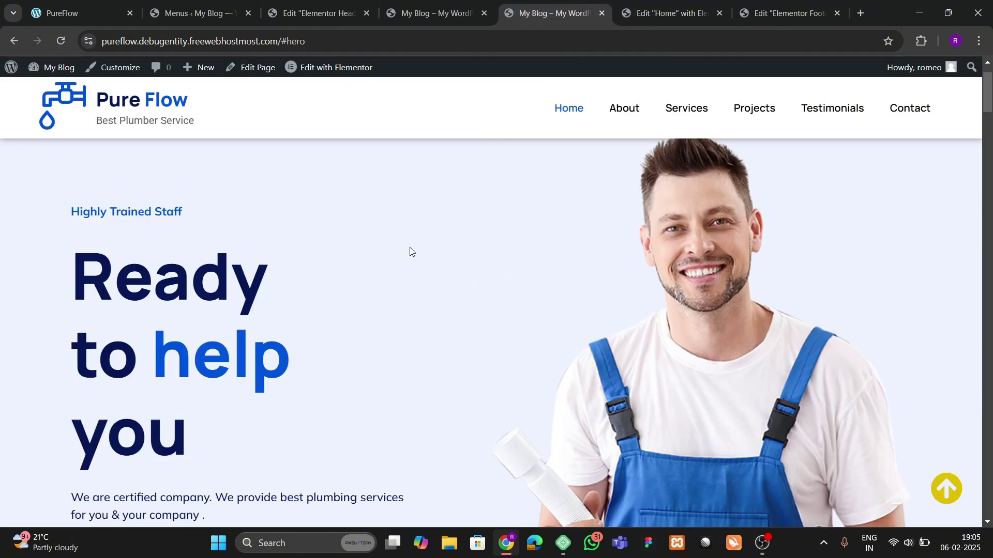
scroll(414, 250, "down", 12)
scroll(417, 250, "up", 5)
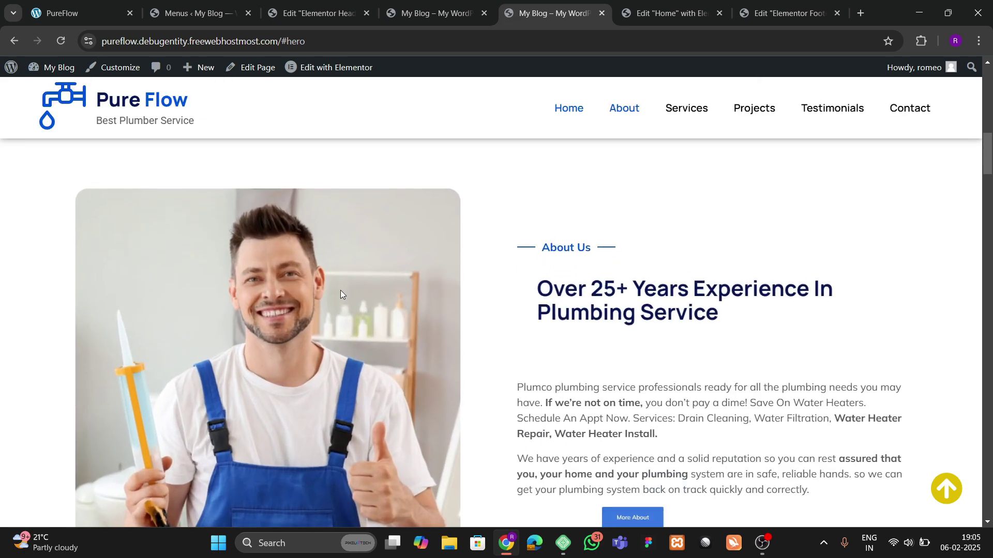
scroll(341, 290, "down", 10)
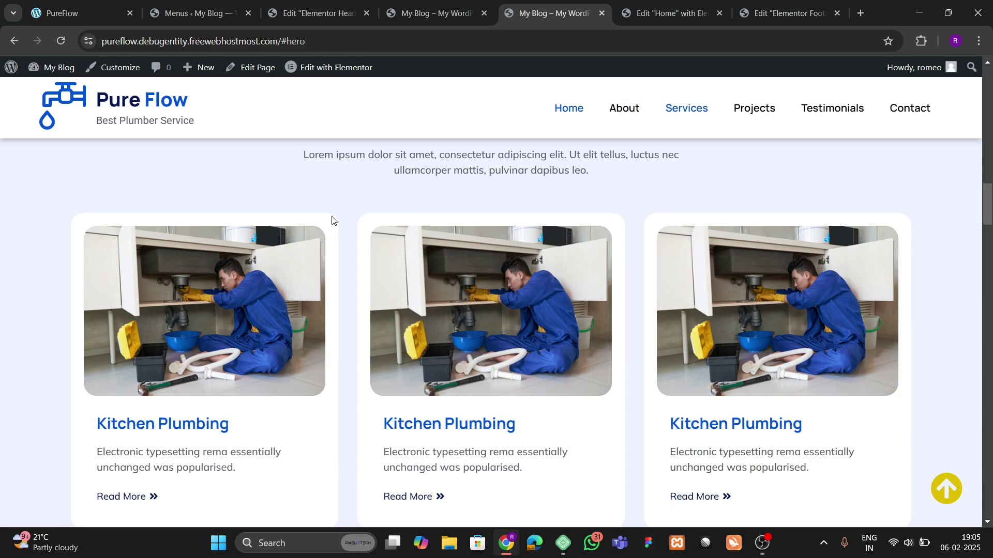
scroll(331, 220, "up", 15)
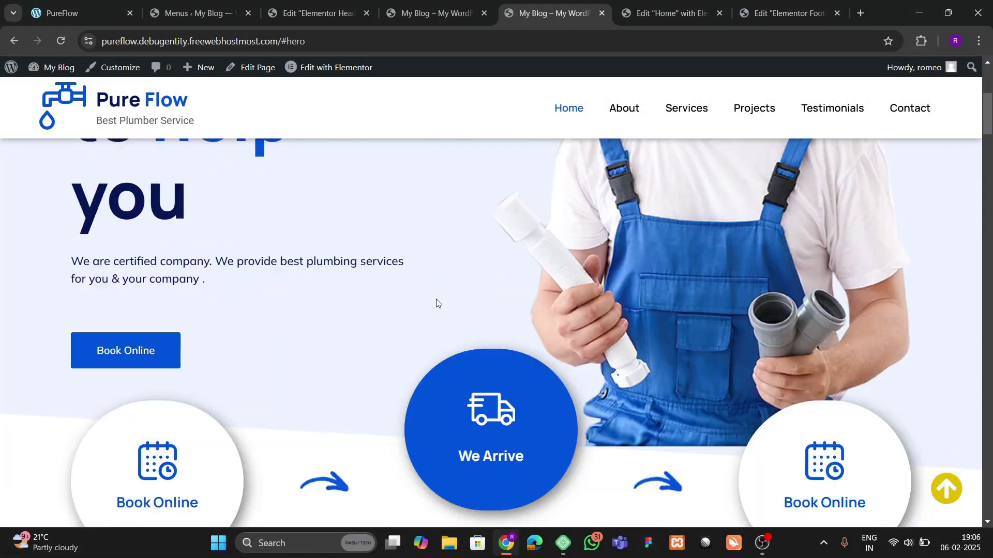
scroll(438, 297, "down", 4)
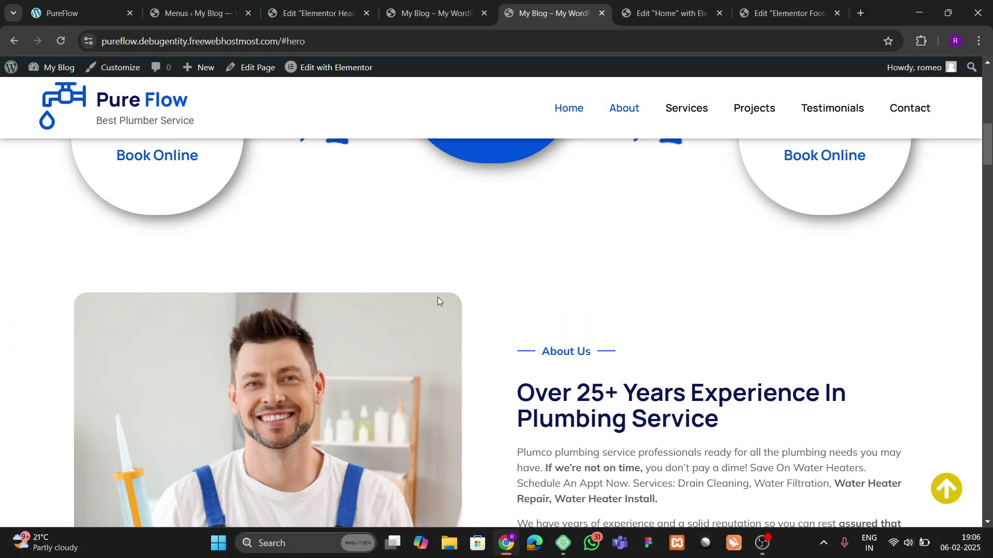
scroll(439, 281, "up", 8)
scroll(438, 280, "up", 2)
Step: Switch the Home page editor to Mobile view, scroll the preview, and open the Header template
left_click(665, 13)
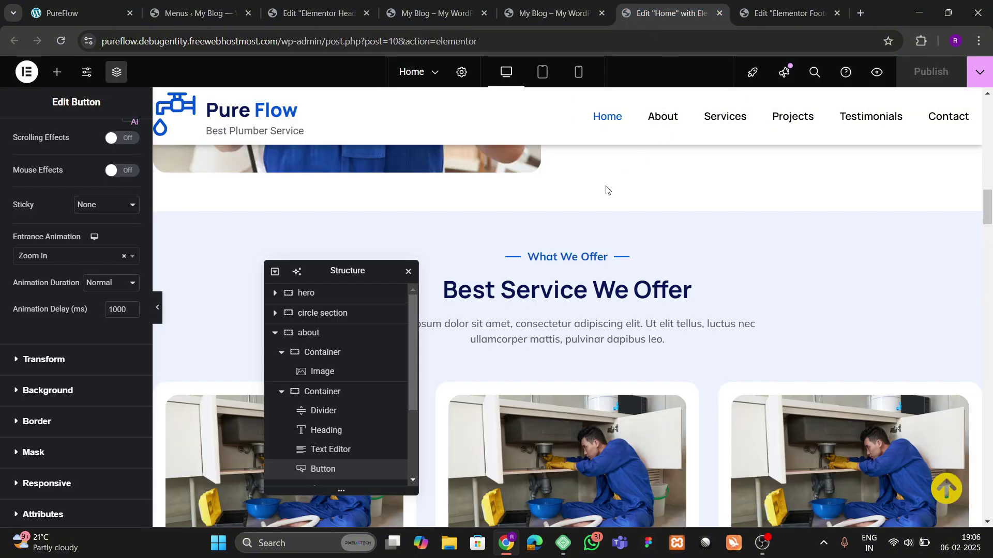
scroll(588, 250, "up", 5)
scroll(588, 248, "up", 6)
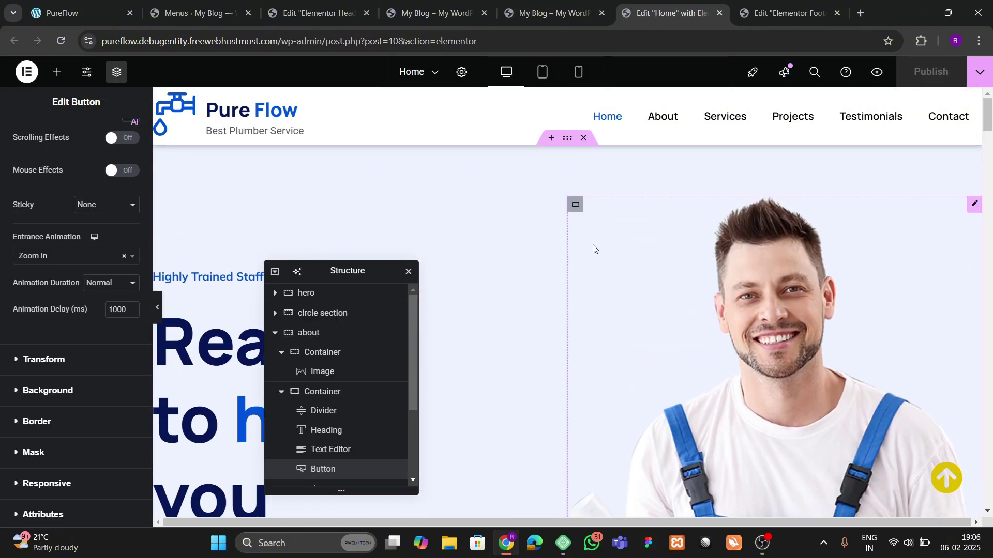
left_click(579, 72)
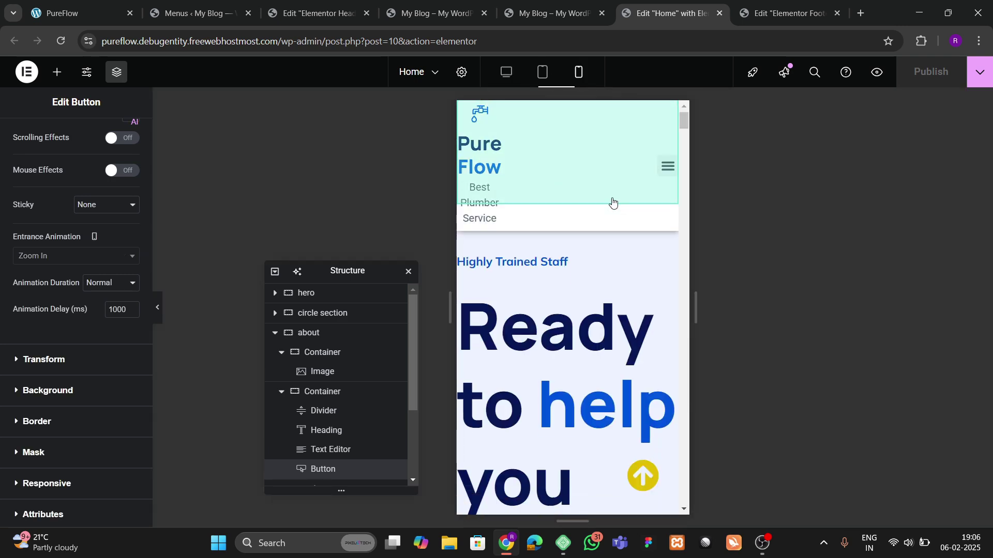
scroll(558, 233, "down", 10)
scroll(568, 258, "up", 10)
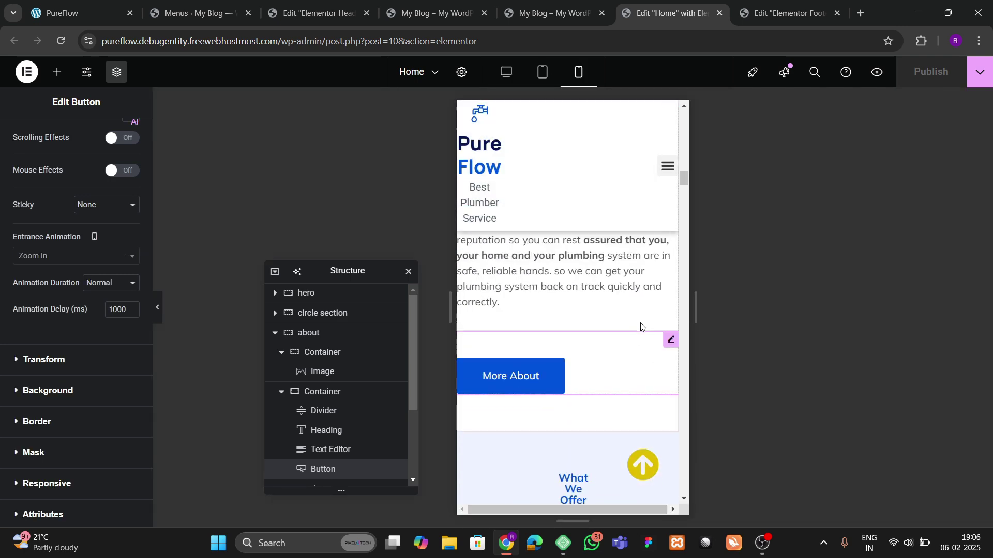
scroll(581, 294, "down", 3)
scroll(584, 296, "up", 1)
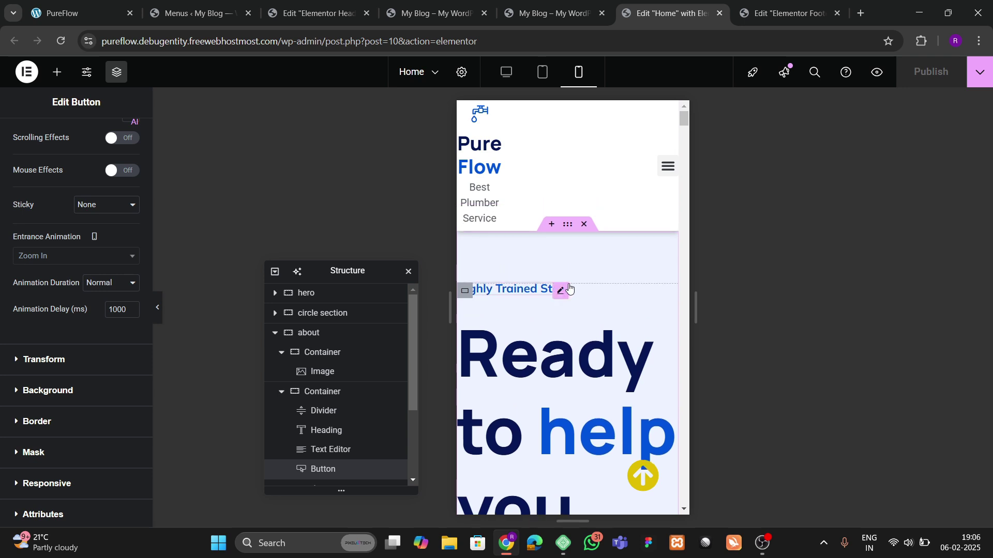
left_click(574, 227)
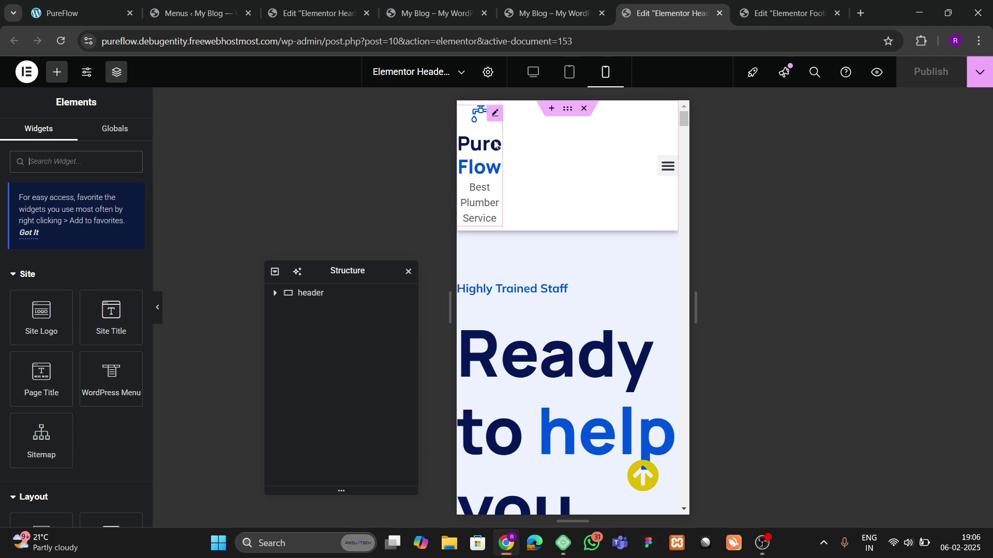
Step: Drag the mobile logo column and Image Box wider so 'Pure Flow' and 'Best Plumber Service' fit one line each
left_click_drag(500, 158, 559, 158)
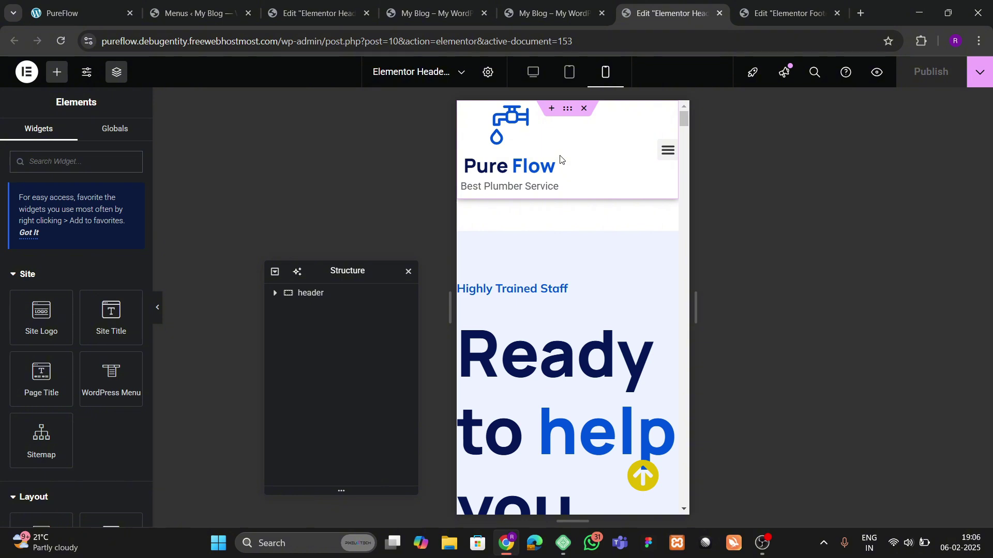
left_click(560, 158)
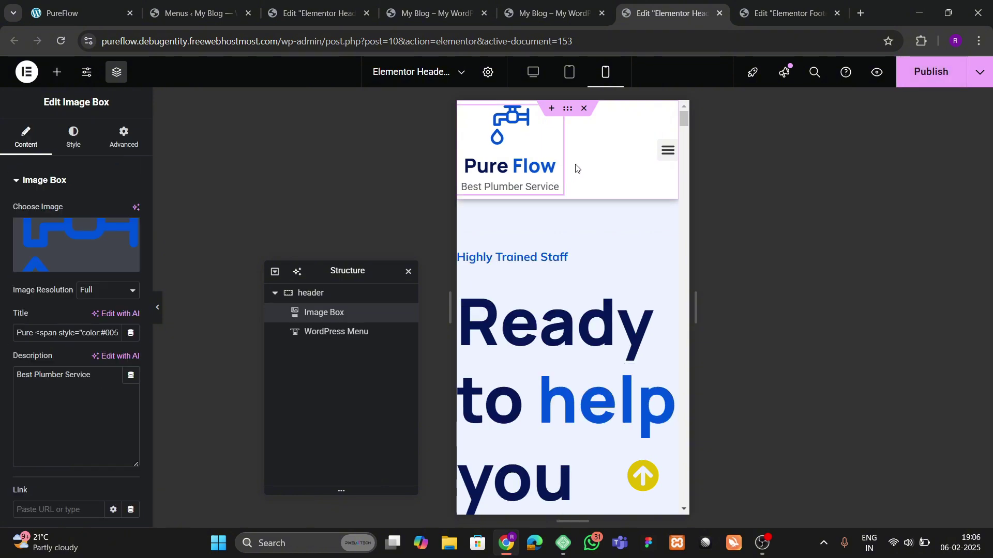
mouse_move(562, 164)
left_mouse_down()
mouse_move(641, 164)
mouse_move(554, 166)
mouse_move(574, 165)
left_mouse_up()
left_click(74, 135)
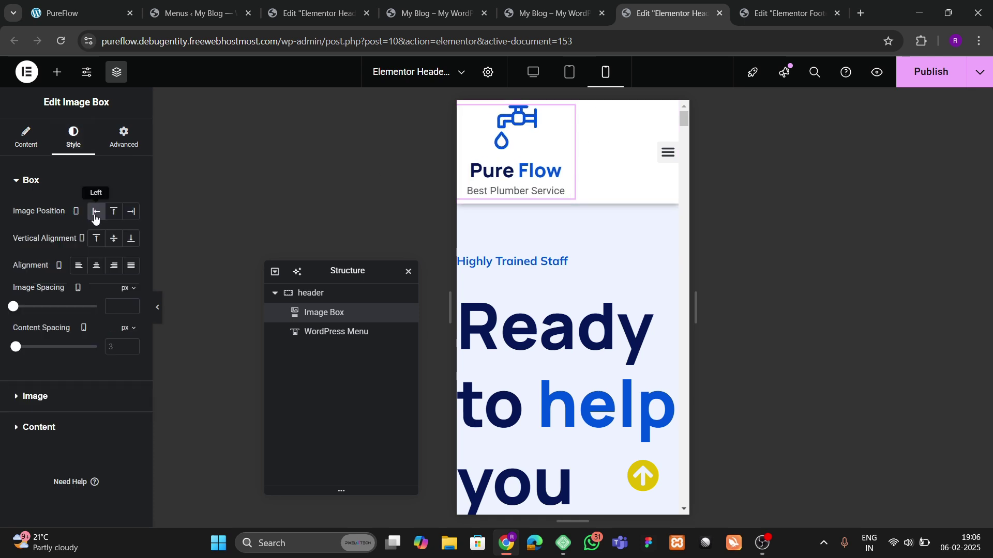
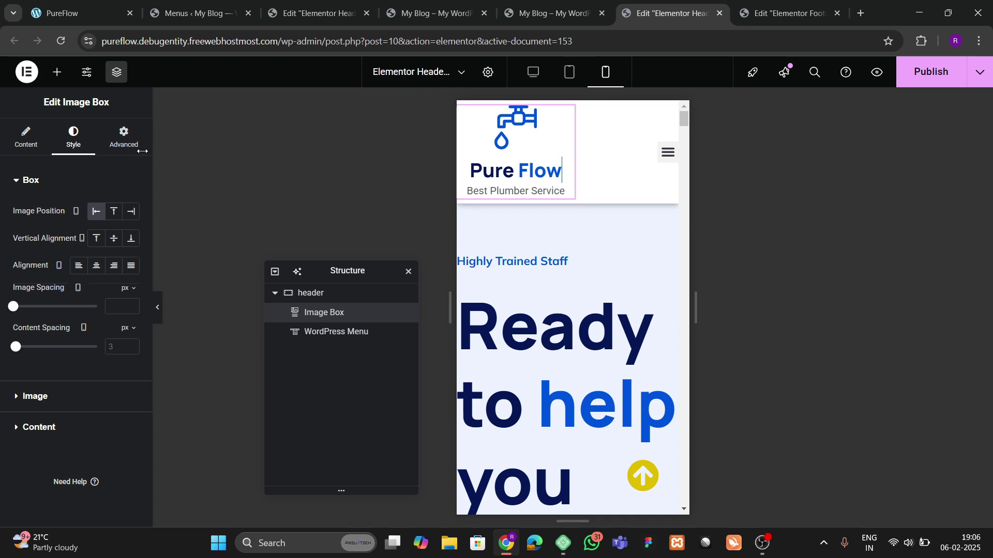
Step: Shrink the header logo image to 22% width
left_click(45, 408)
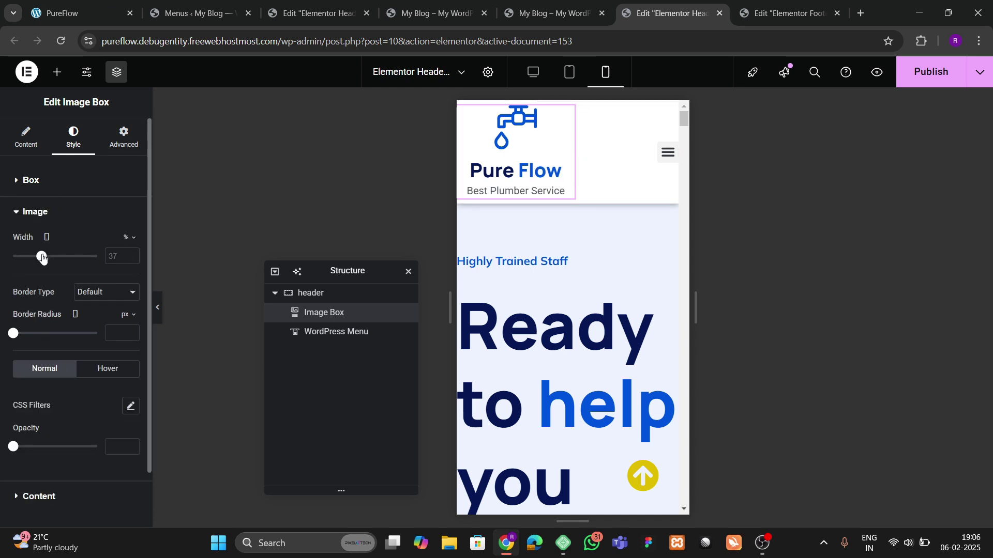
left_click_drag(42, 258, 30, 256)
scroll(31, 336, "down", 1)
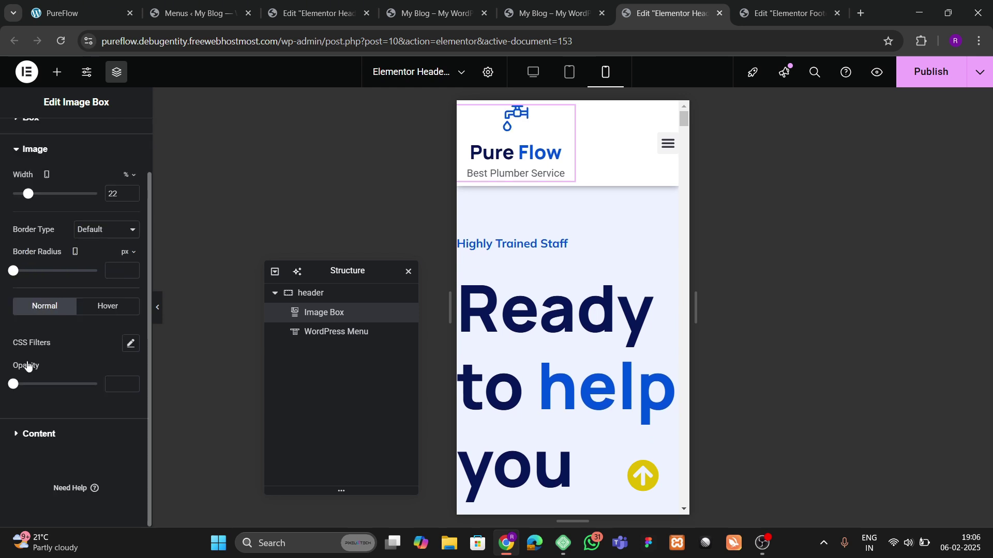
Step: Set the Pure Flow title's font size to 24 px
left_click(34, 439)
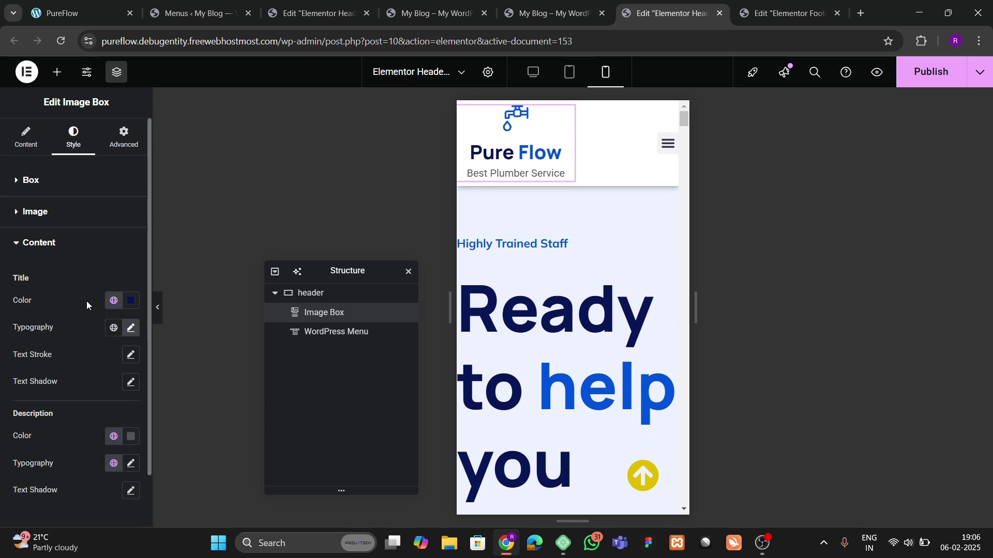
left_click(123, 335)
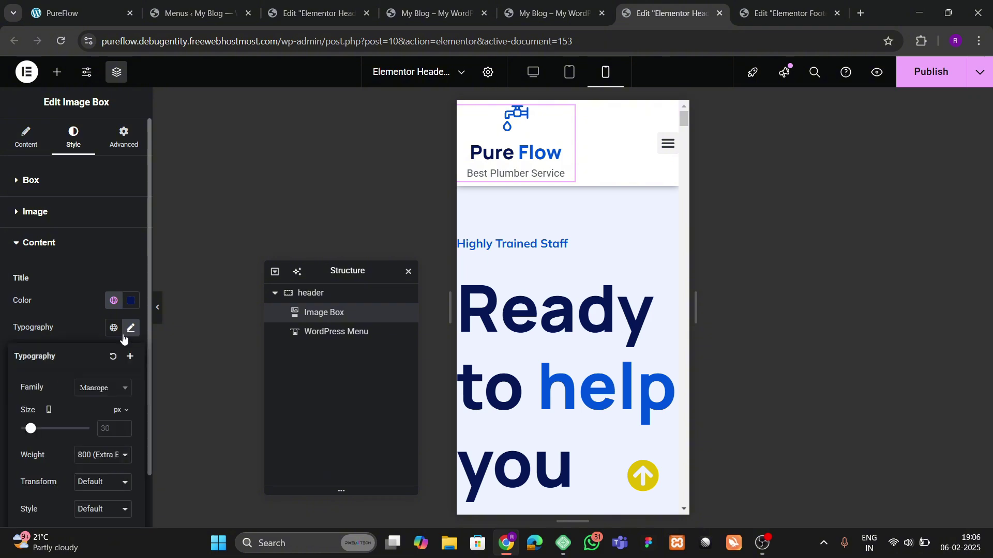
scroll(96, 366, "down", 2)
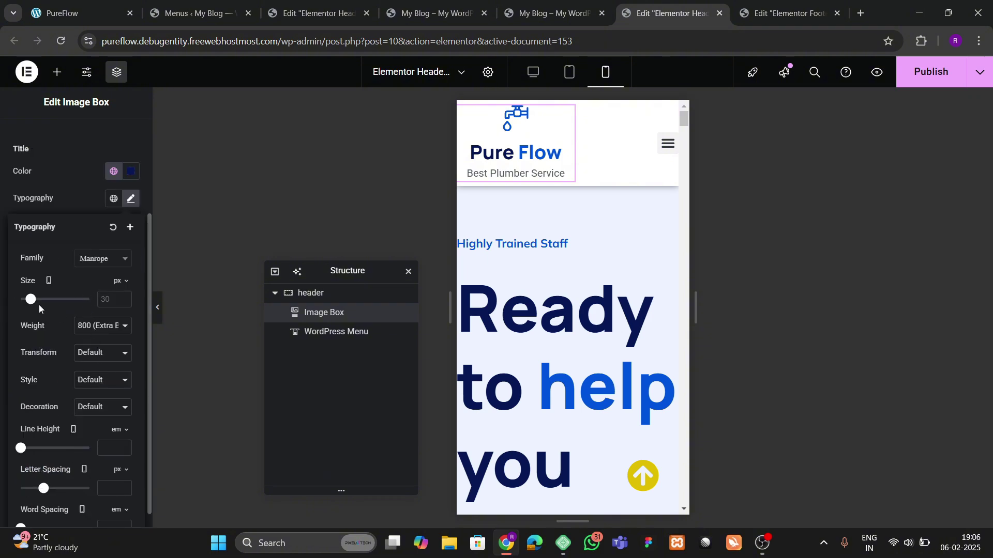
left_click_drag(33, 305, 31, 309)
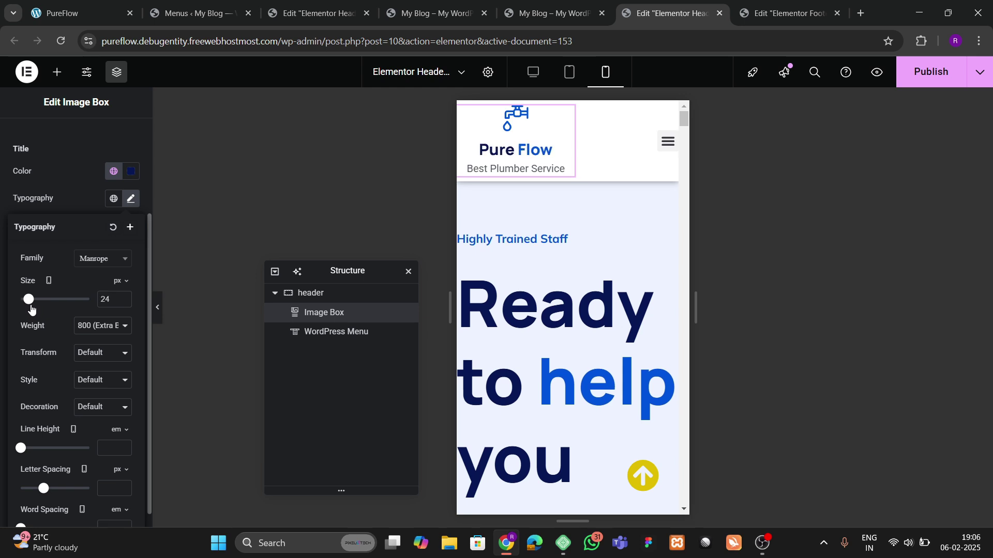
left_click(85, 193)
Step: Set the Best Plumber Service tagline's font size to 14 px
left_click(130, 333)
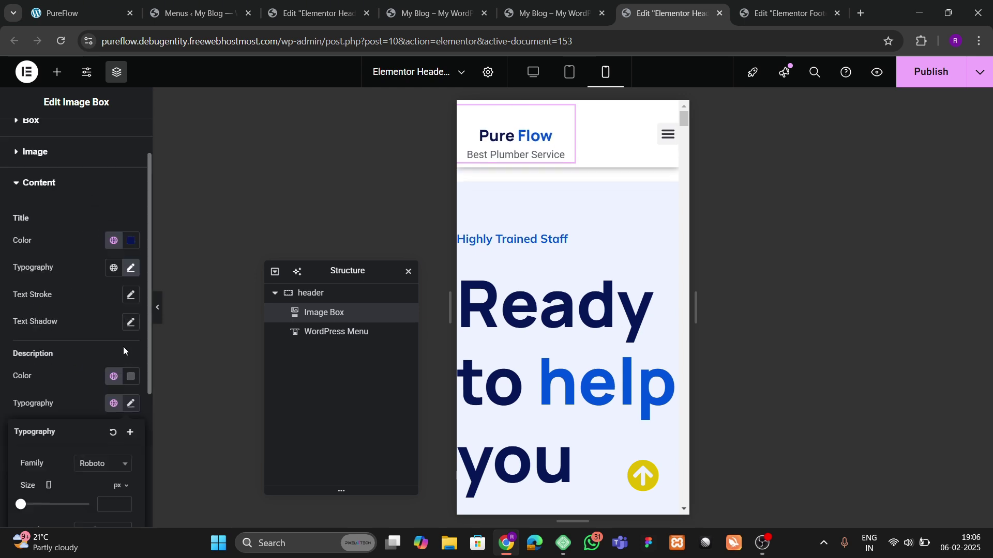
scroll(109, 364, "down", 2)
left_click(129, 213)
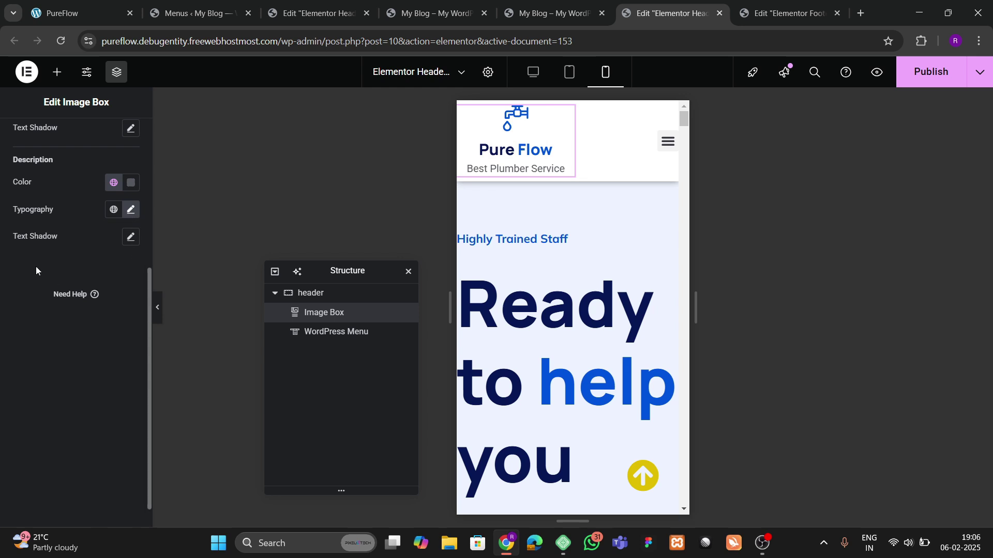
left_click(130, 211)
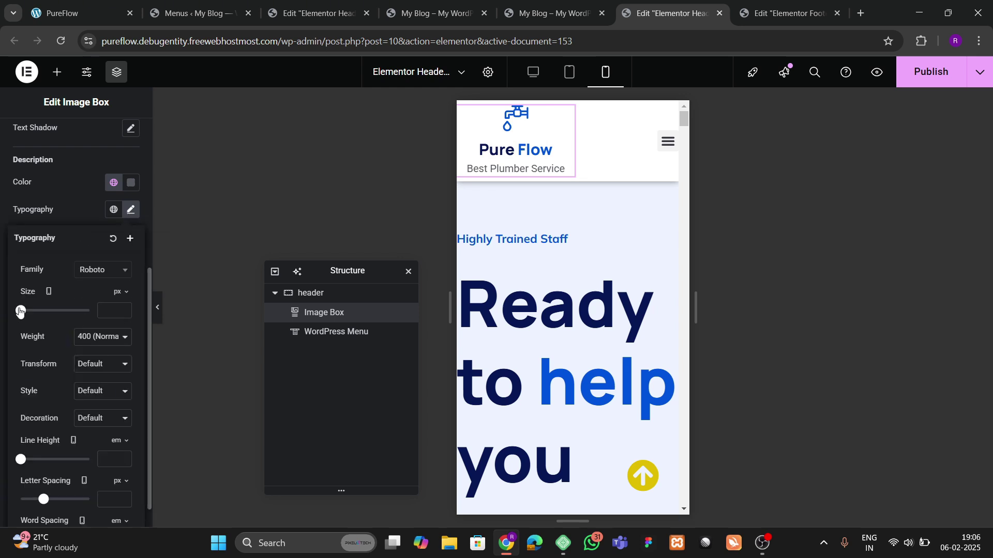
left_click_drag(20, 311, 25, 310)
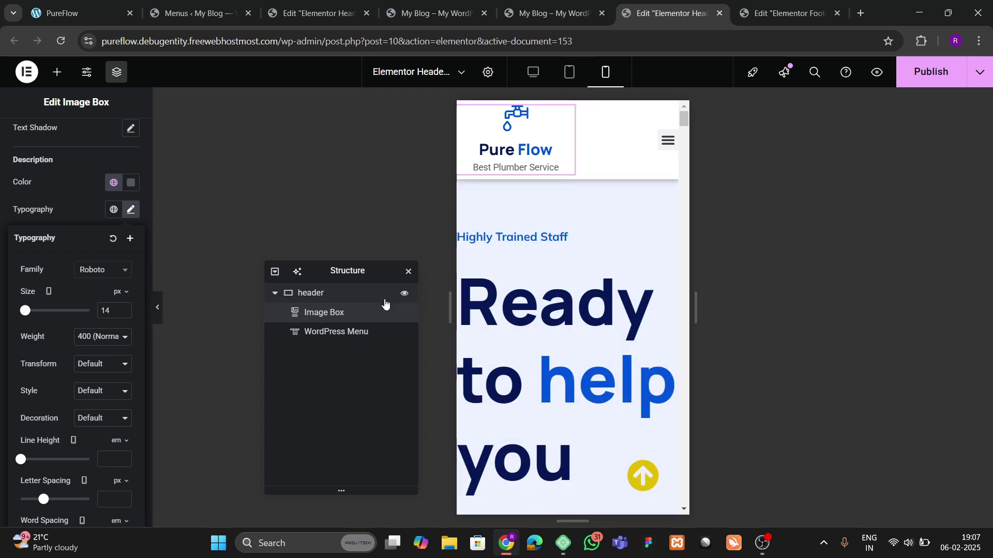
Step: Set the header container's padding to 5 px on all sides
left_click(334, 302)
left_click(120, 141)
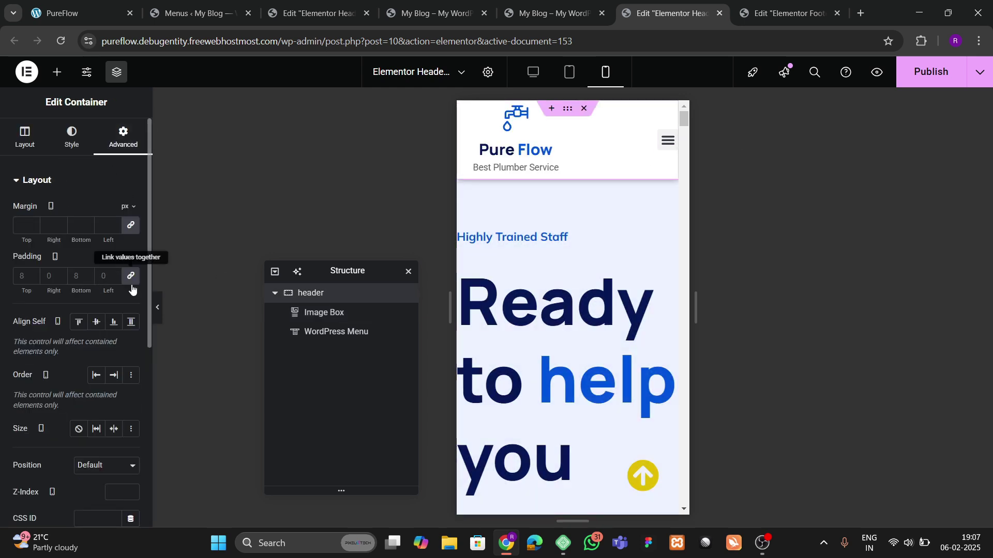
left_click(19, 282)
type("5")
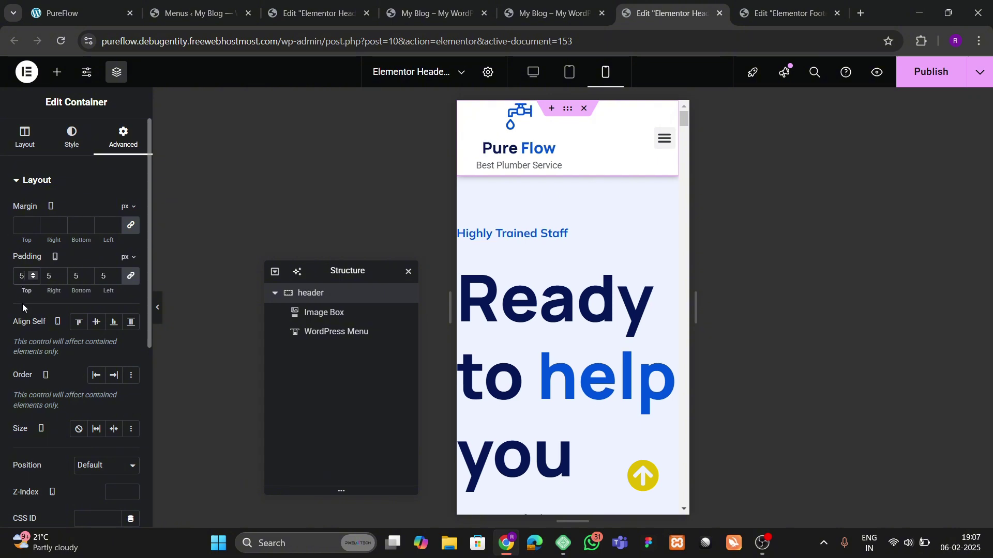
Step: Select the navigation menu and open its mobile dropdown in the preview
left_click(656, 146)
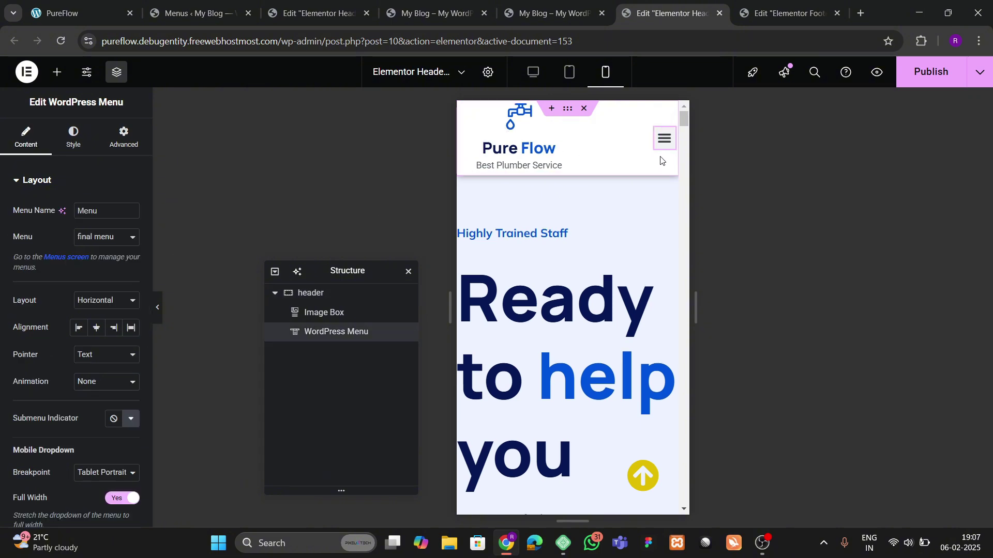
left_click(663, 139)
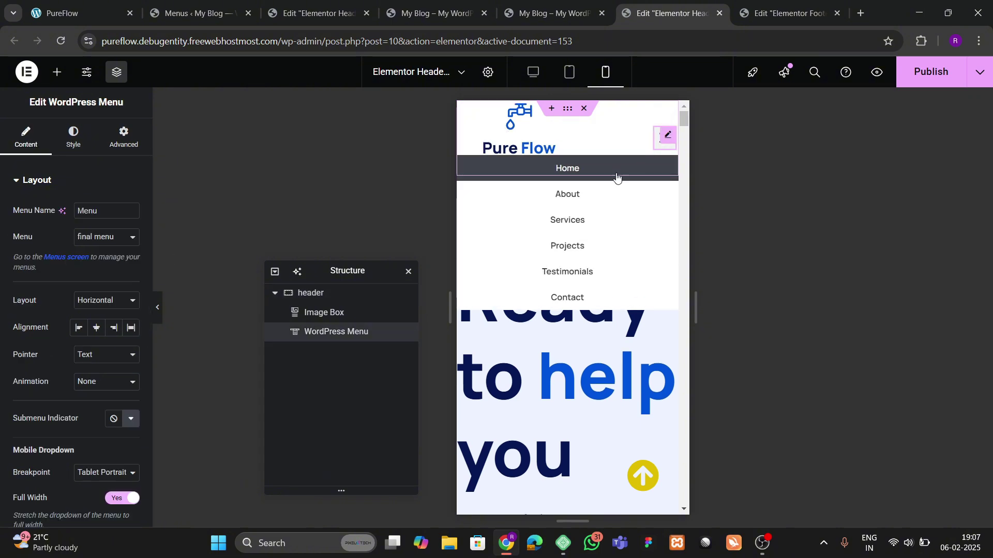
left_click(552, 169)
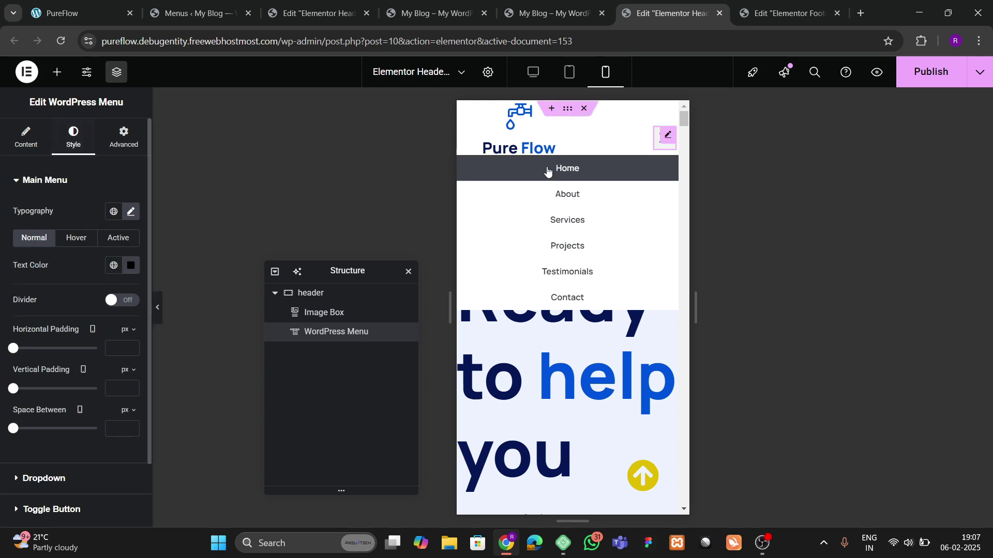
left_click(527, 150)
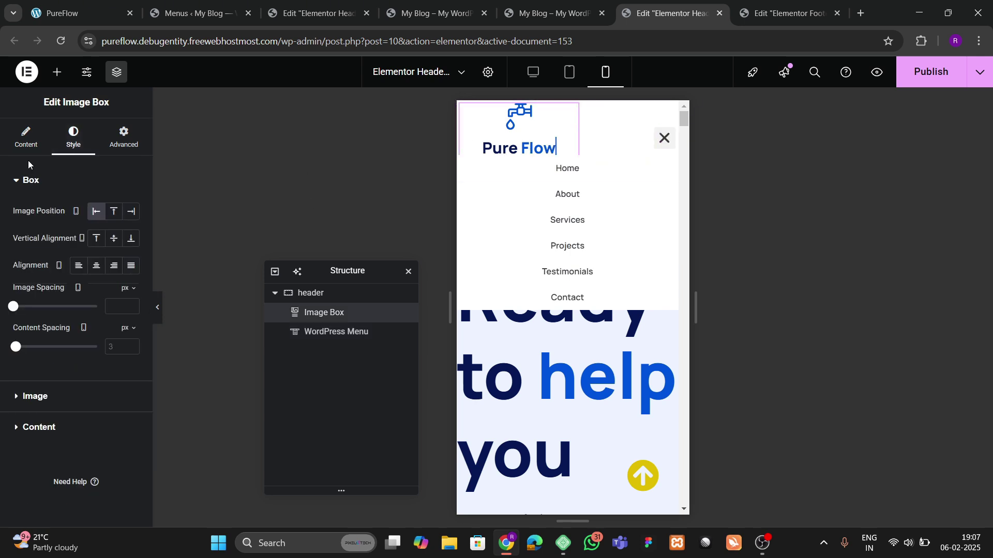
left_click(523, 138)
Step: Make the menu toggle button background theme blue with a white icon
left_click(666, 136)
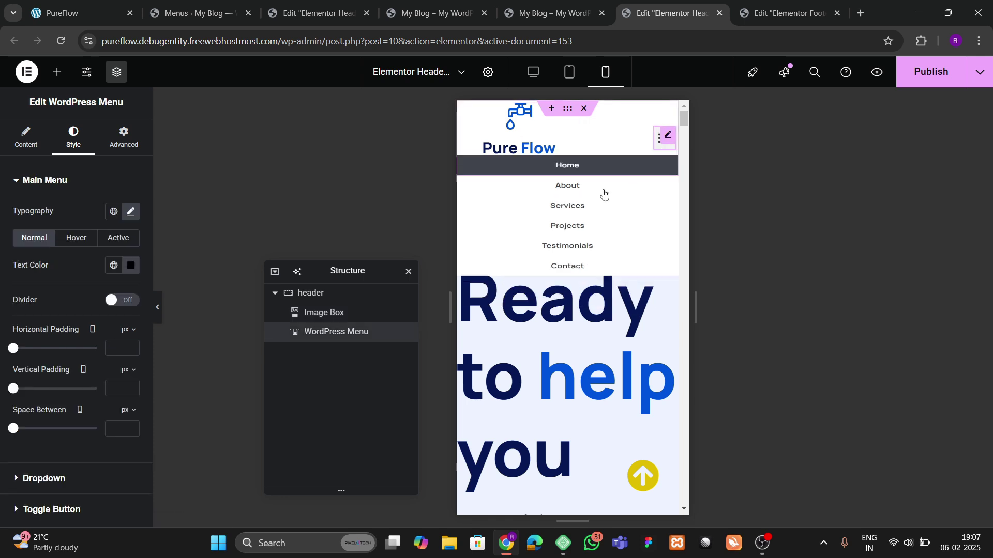
scroll(51, 339, "down", 2)
left_click(63, 437)
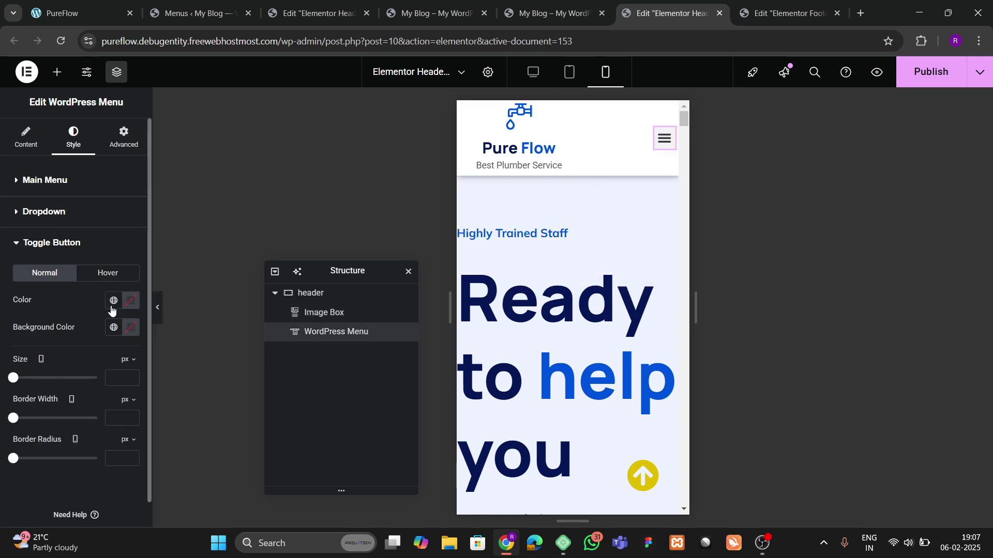
left_click(112, 327)
left_click(68, 194)
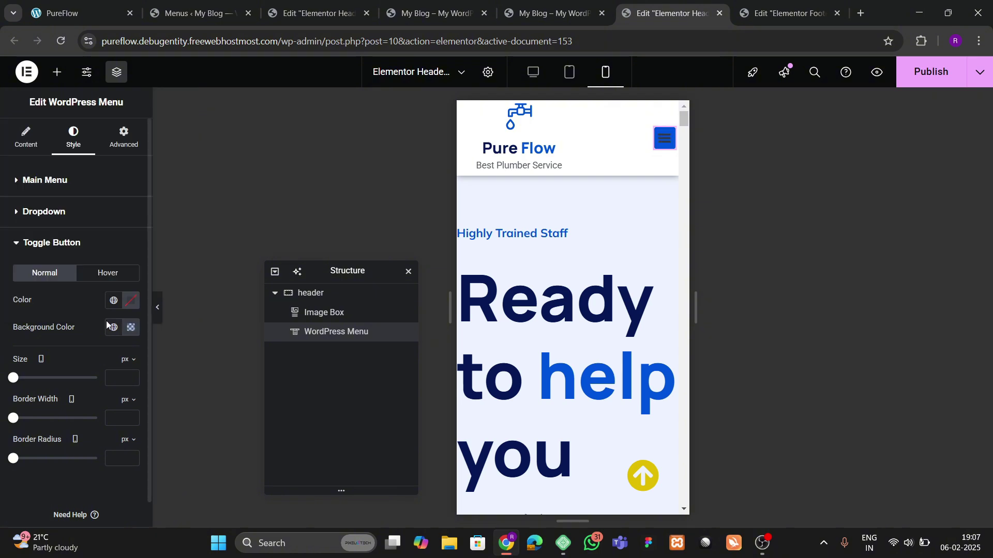
left_click(130, 301)
left_click(104, 372)
left_click(450, 233)
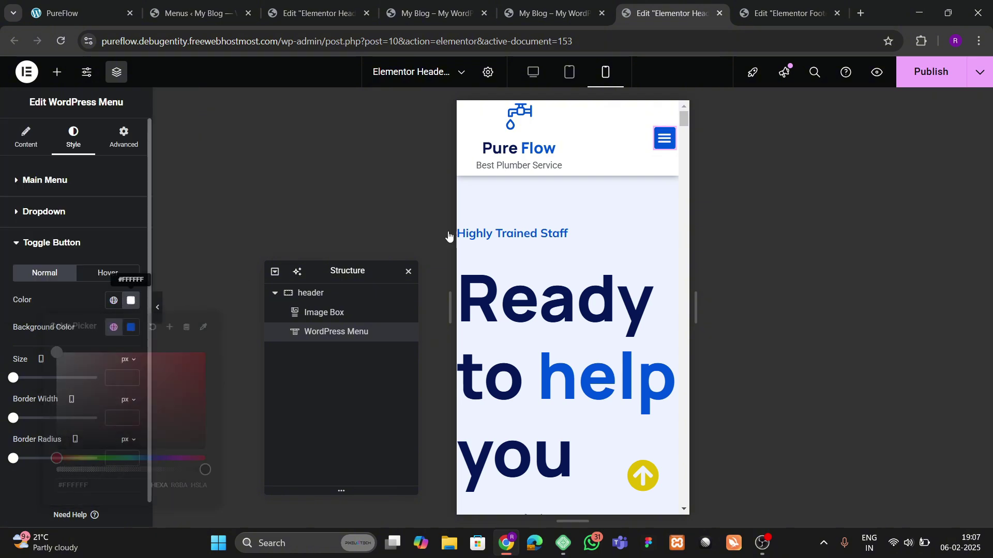
Step: Give hovered dropdown menu items a blue background and white text
left_click(663, 138)
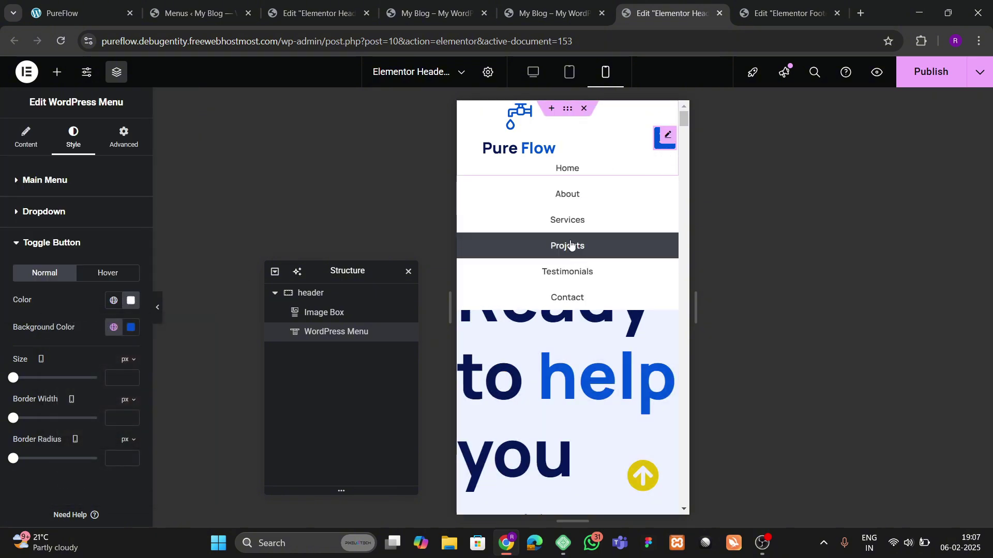
left_click(46, 210)
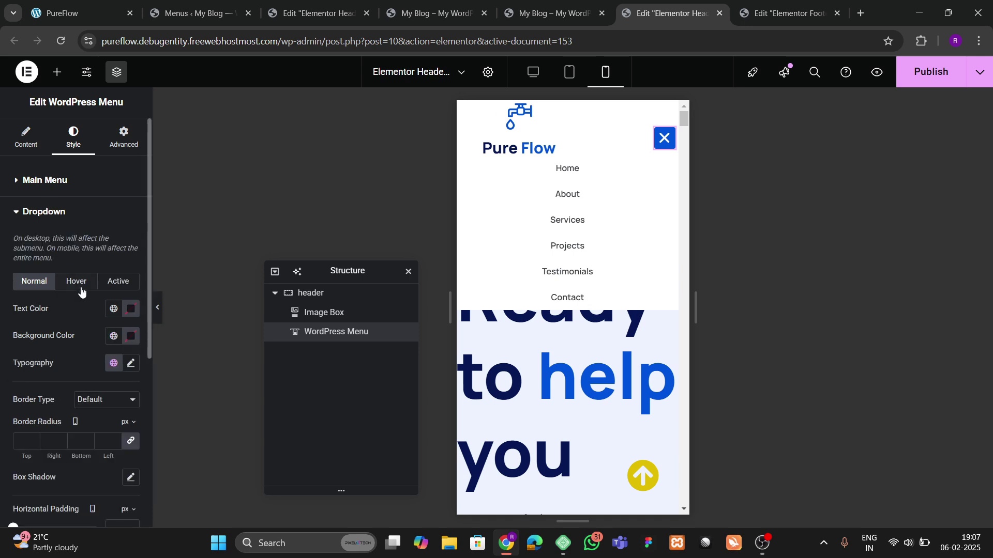
left_click(83, 285)
left_click(114, 336)
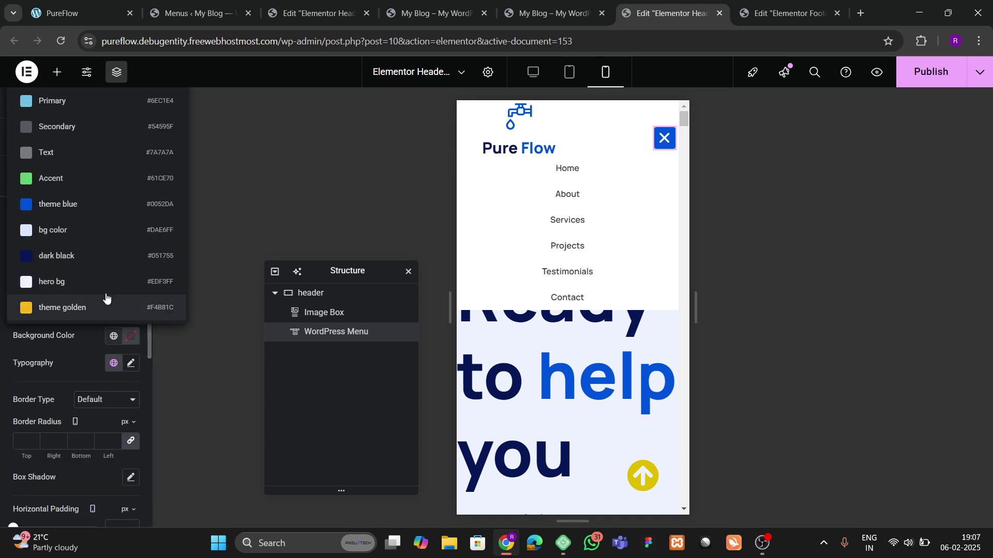
left_click(70, 225)
left_click(132, 310)
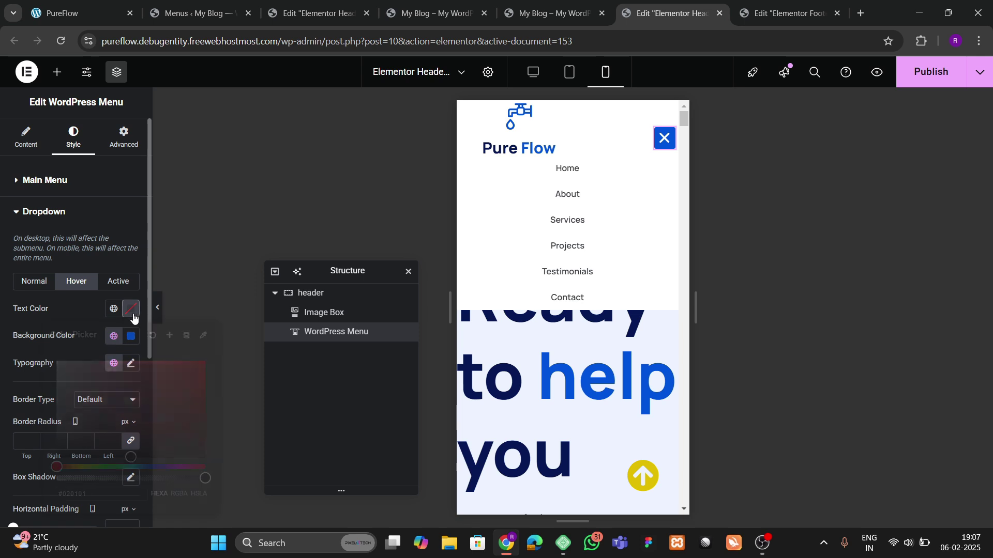
left_click(75, 295)
Step: Give the active dropdown item a blue background and white text, then publish the header
left_click(118, 282)
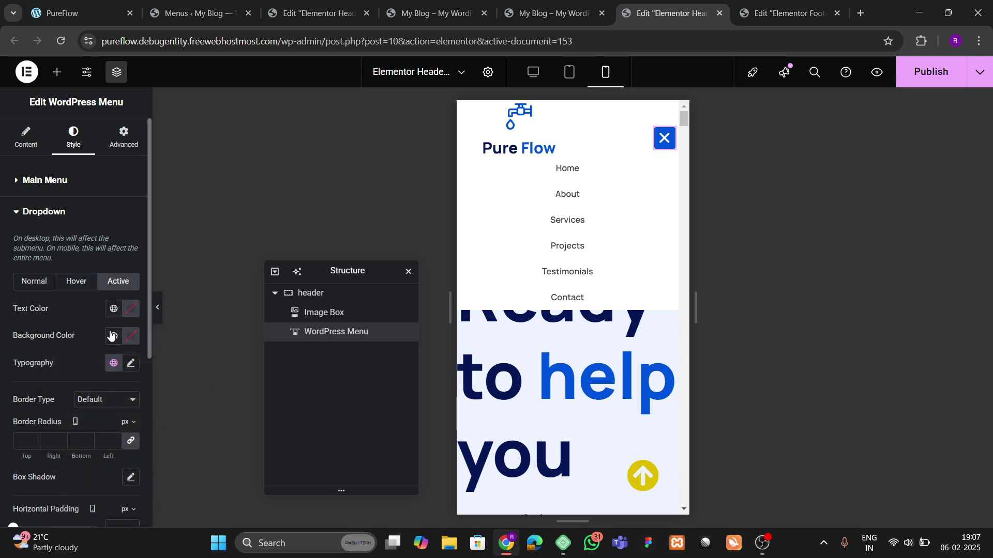
left_click(114, 336)
left_click(68, 212)
left_click(131, 309)
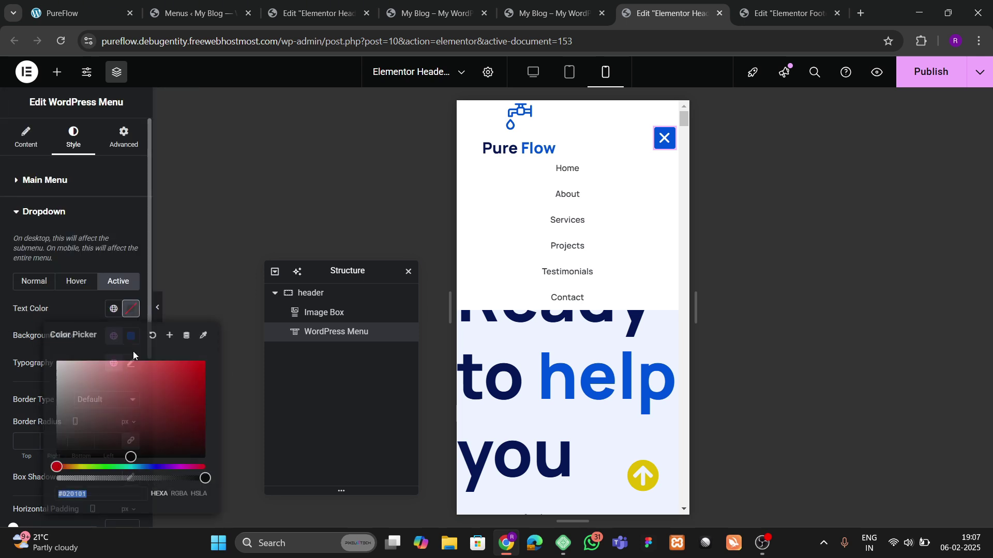
left_click(52, 322)
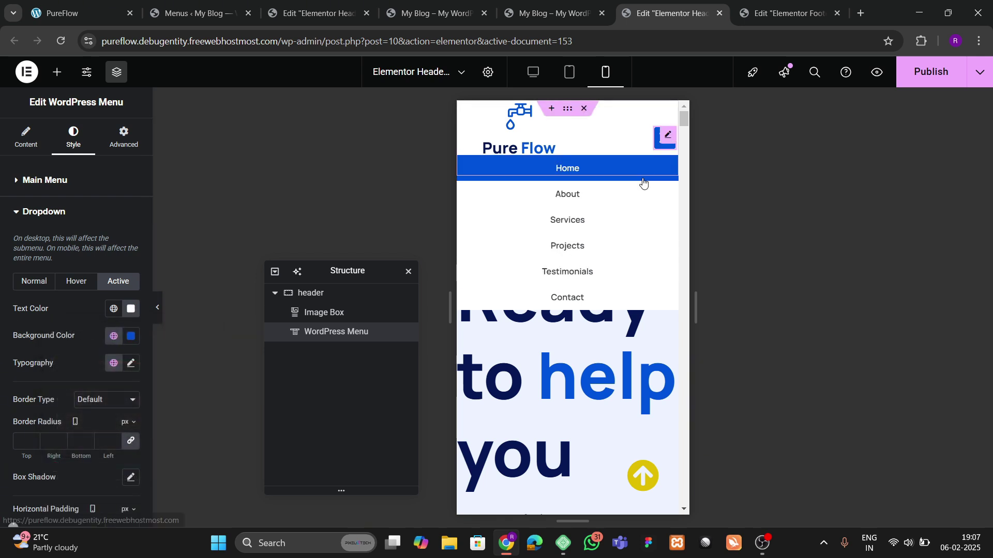
left_click(664, 147)
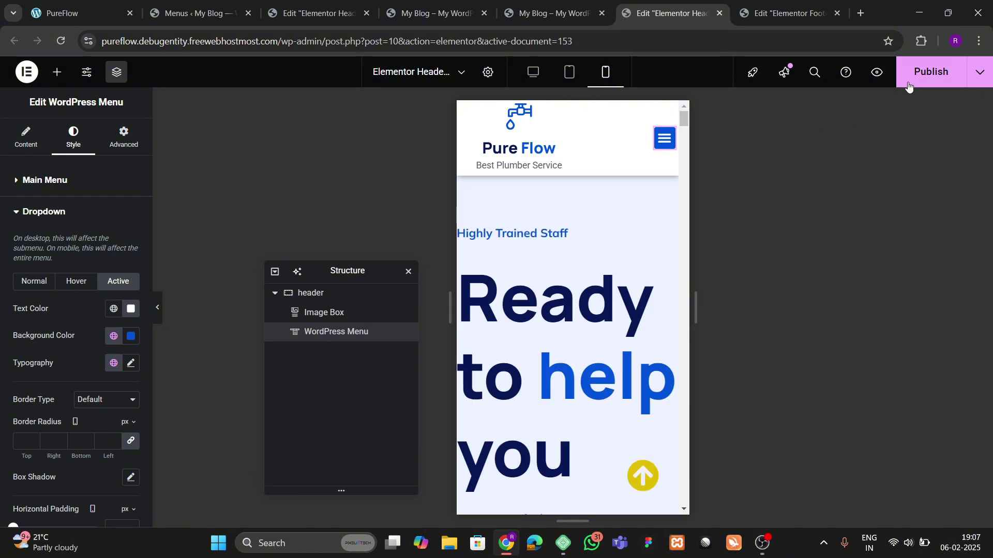
left_click(913, 79)
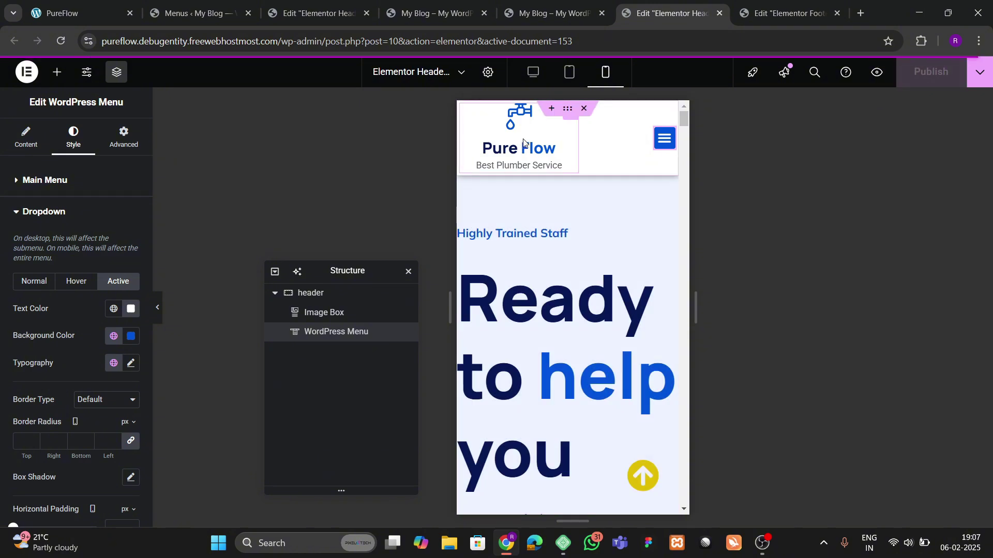
Step: Set the hero container's mobile padding to 60 px top and bottom, 20 px left and right
left_click(572, 188)
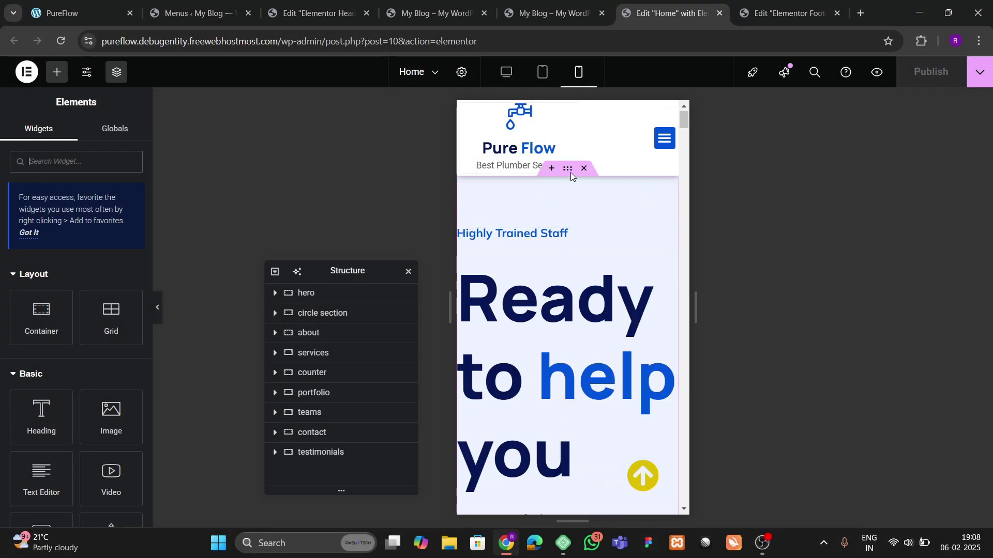
left_click(123, 137)
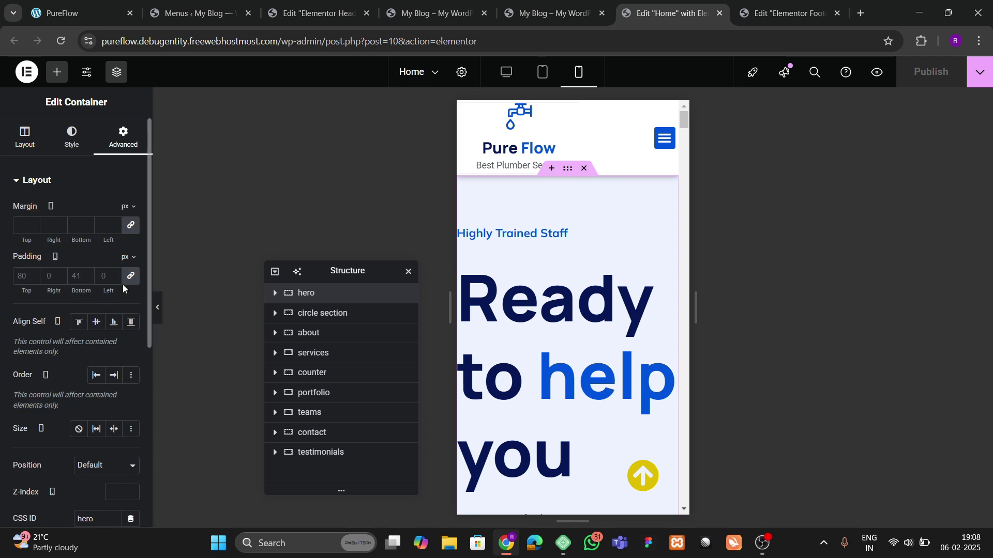
left_click(21, 275)
type("0")
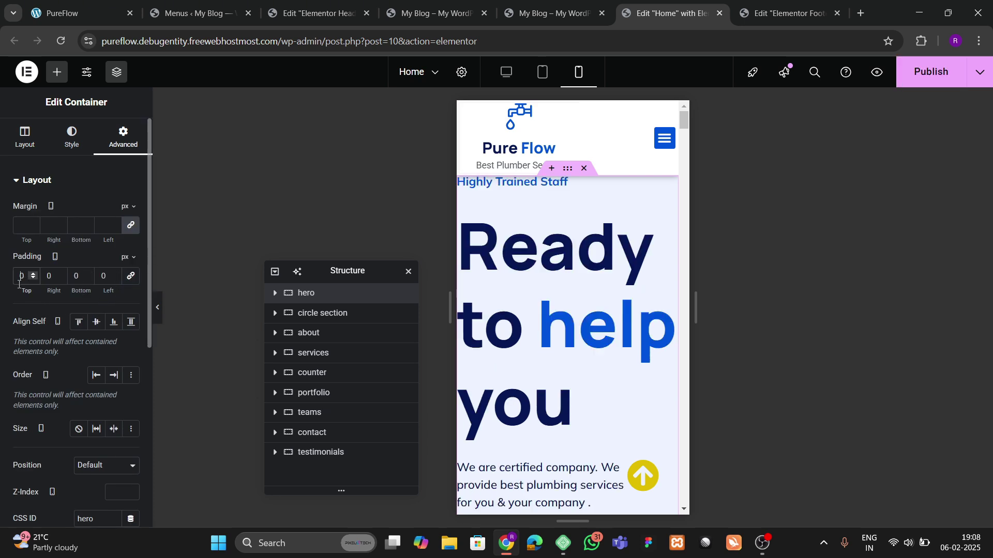
type("6")
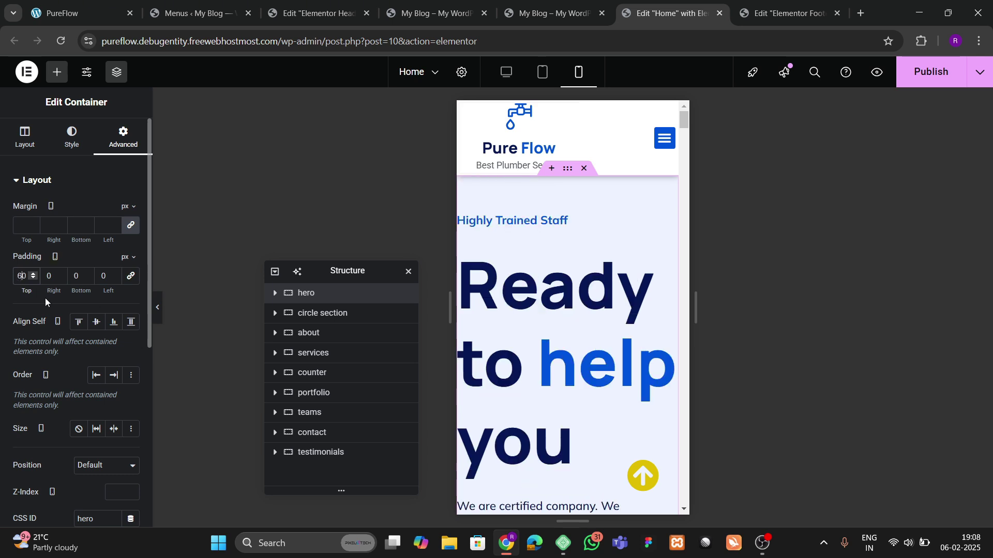
type("20")
key("Tab")
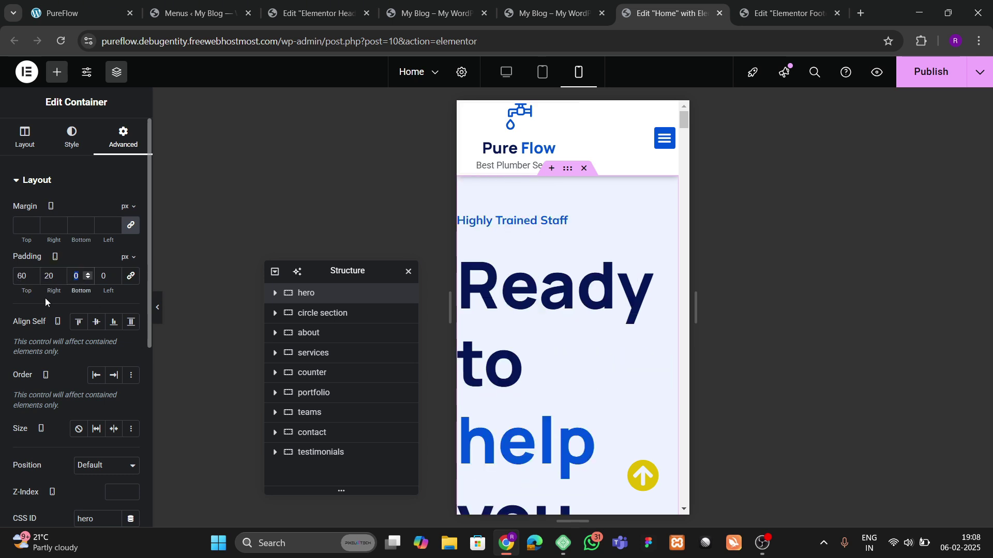
type("60")
key("Tab")
type("20")
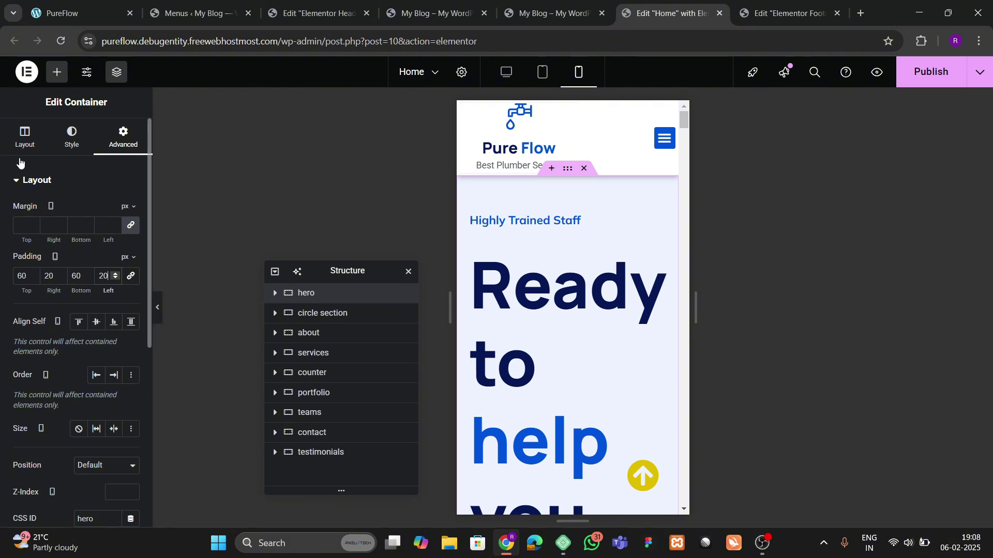
left_click(24, 138)
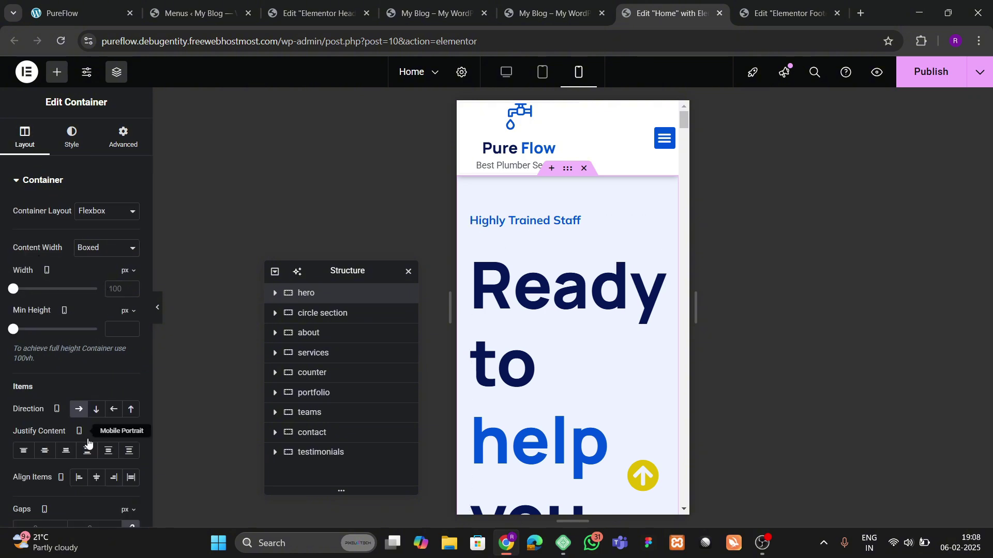
Step: Set the 'Ready to help you' heading's mobile font size to 75 px
scroll(88, 439, "down", 2)
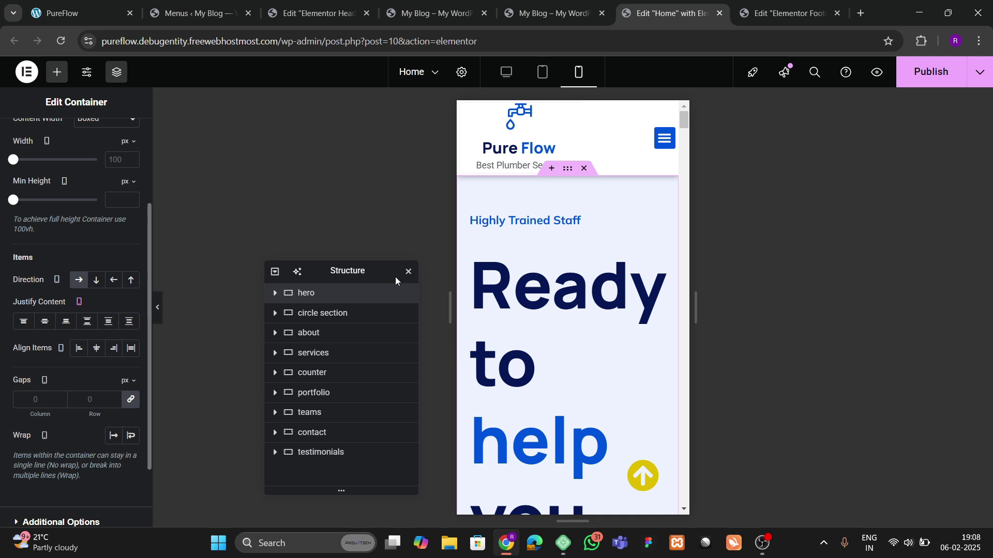
left_click(274, 298)
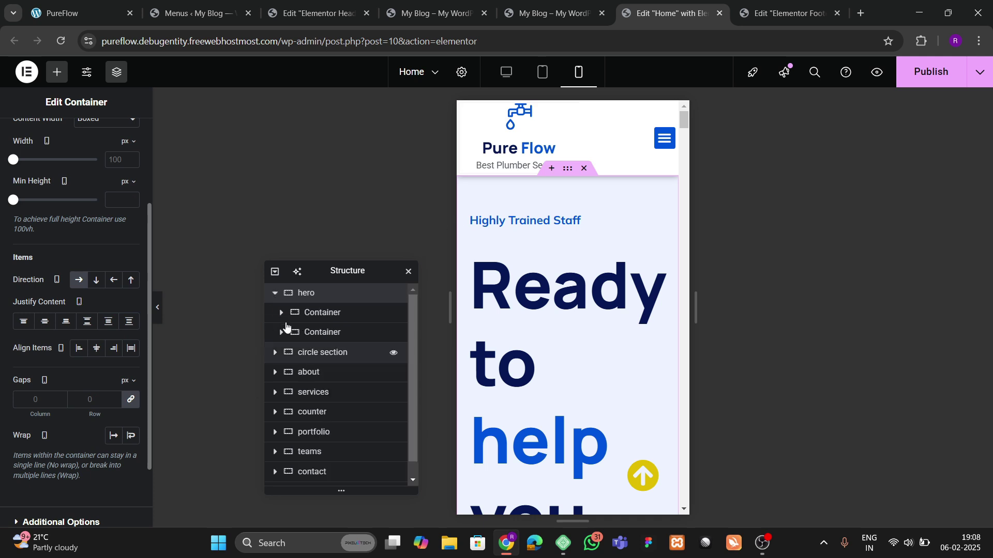
left_click(329, 313)
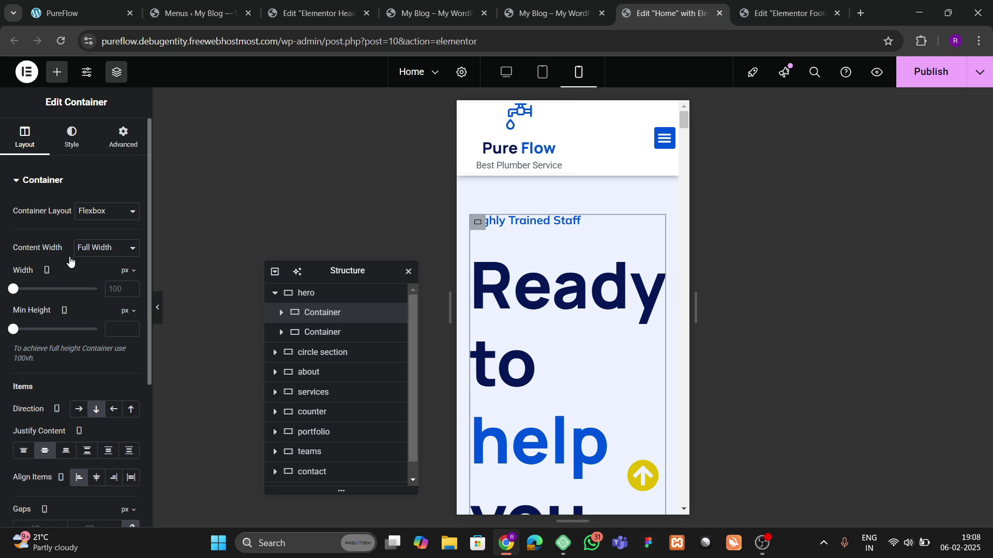
left_click(656, 250)
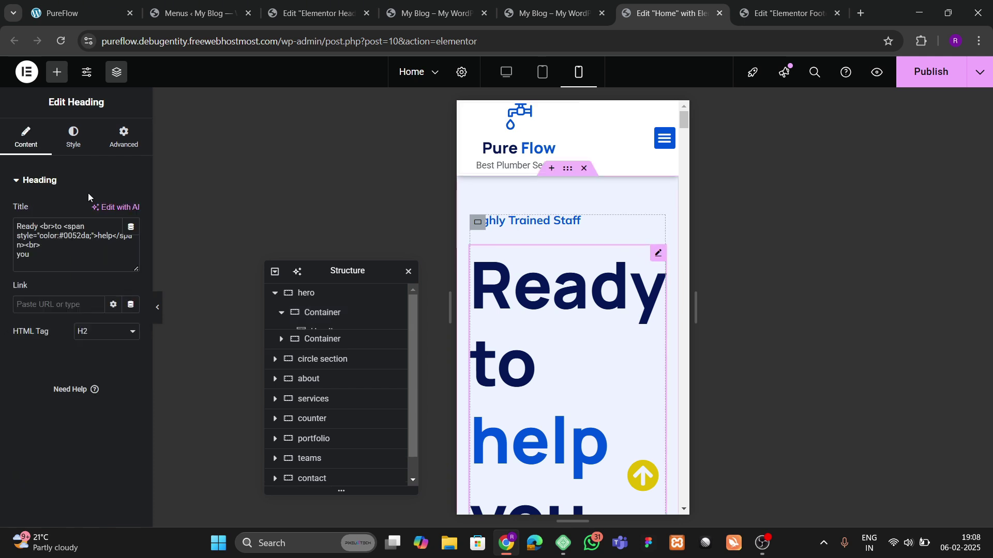
left_click(73, 137)
left_click(130, 249)
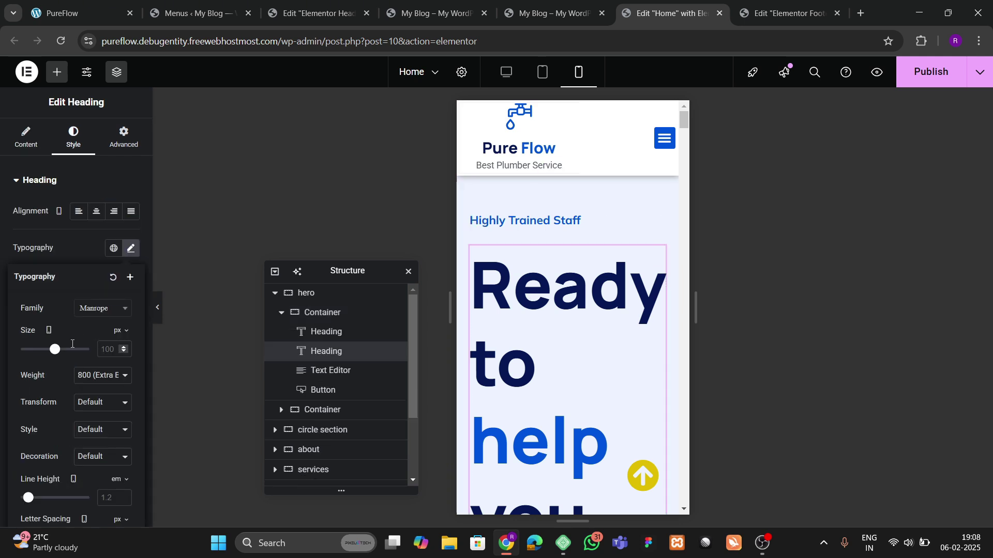
left_click_drag(54, 349, 46, 355)
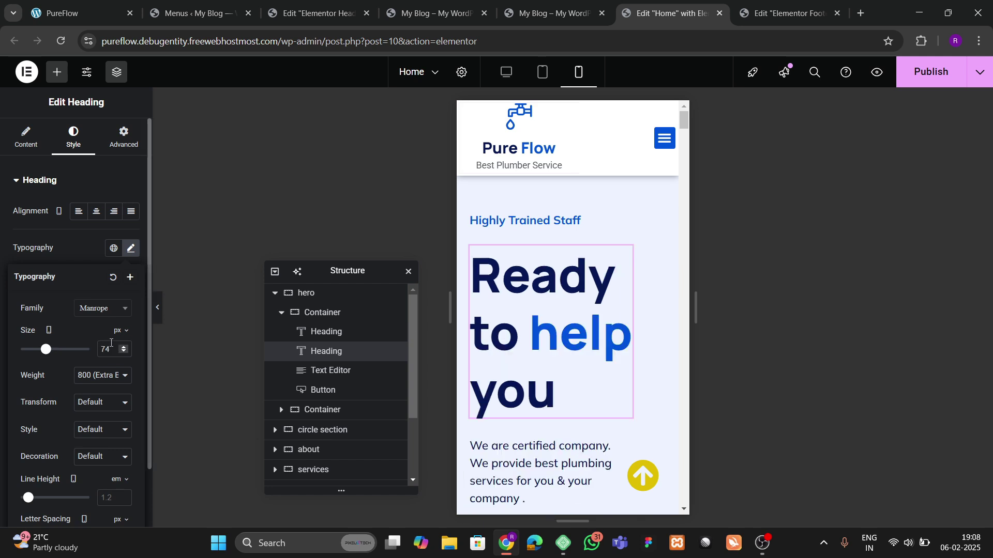
left_click(124, 351)
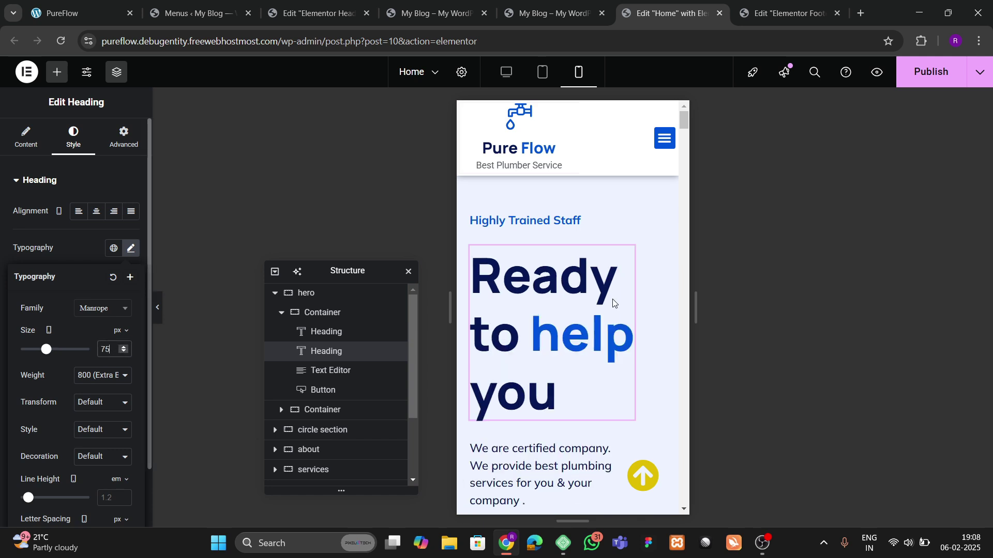
scroll(613, 302, "down", 3)
Step: Make the intro paragraph text editor Full Width
left_click(617, 259)
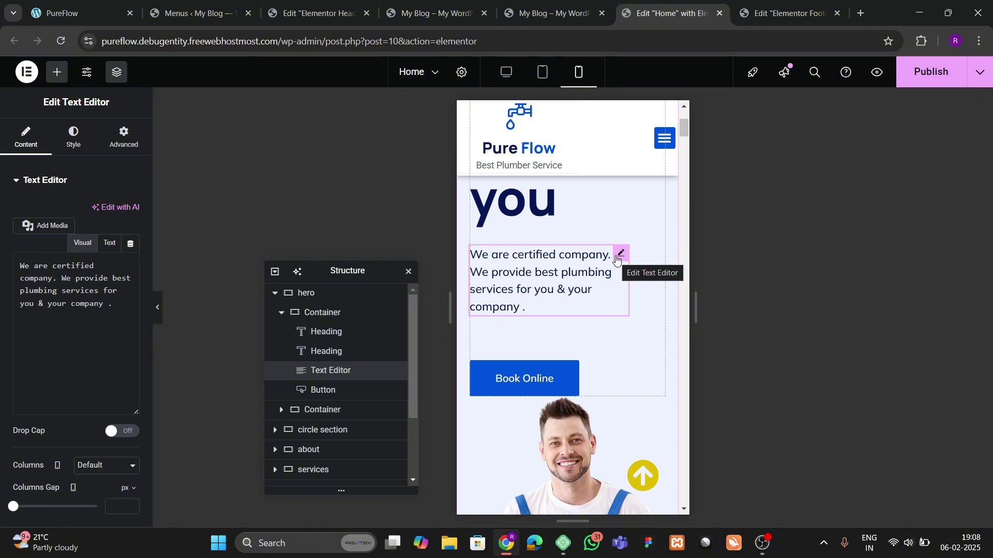
left_click(126, 140)
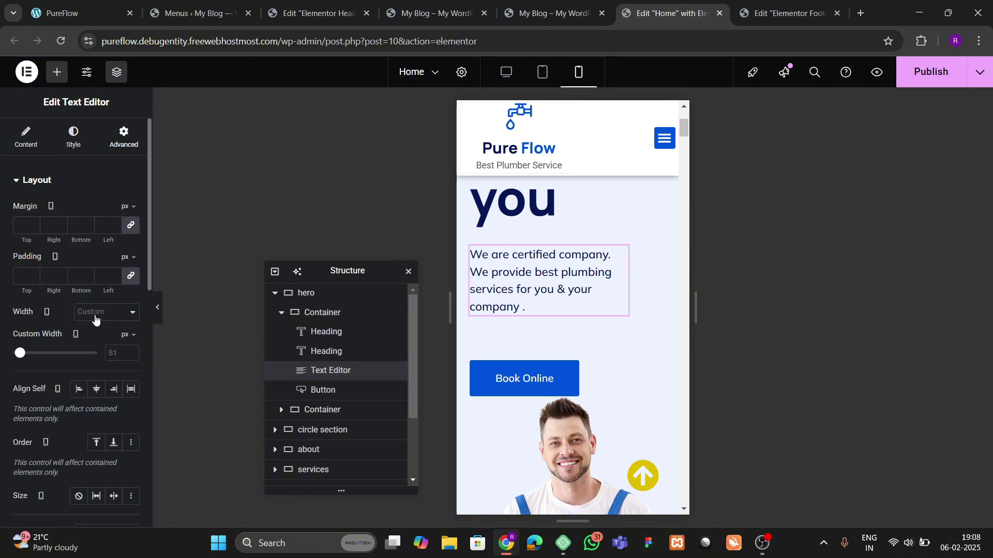
left_click(96, 316)
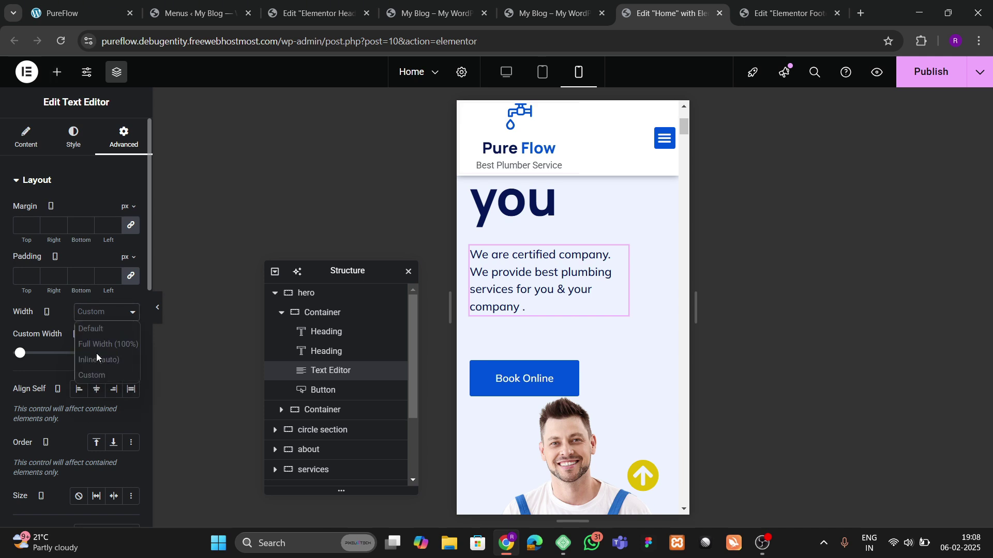
left_click(98, 345)
scroll(569, 331, "down", 3)
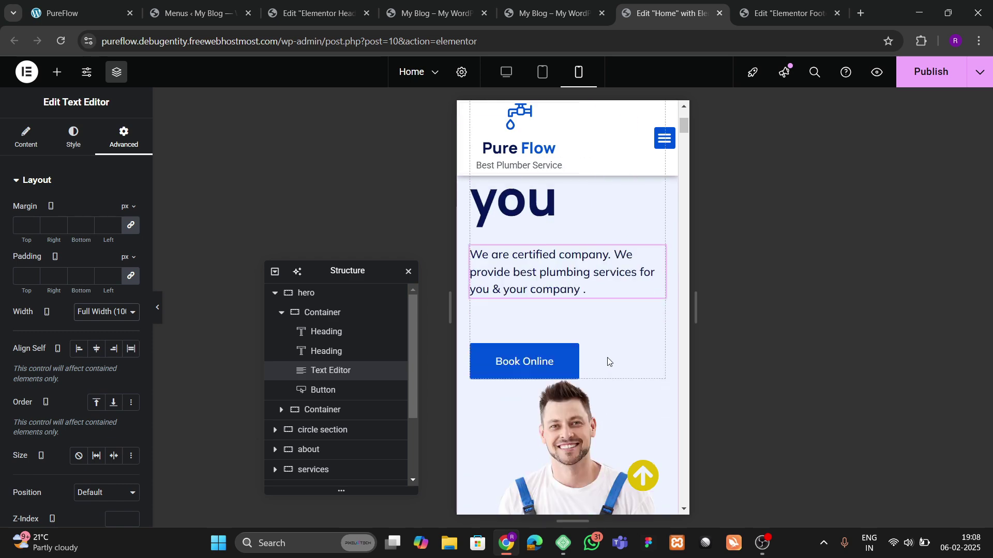
scroll(548, 341, "up", 3)
scroll(561, 297, "down", 5)
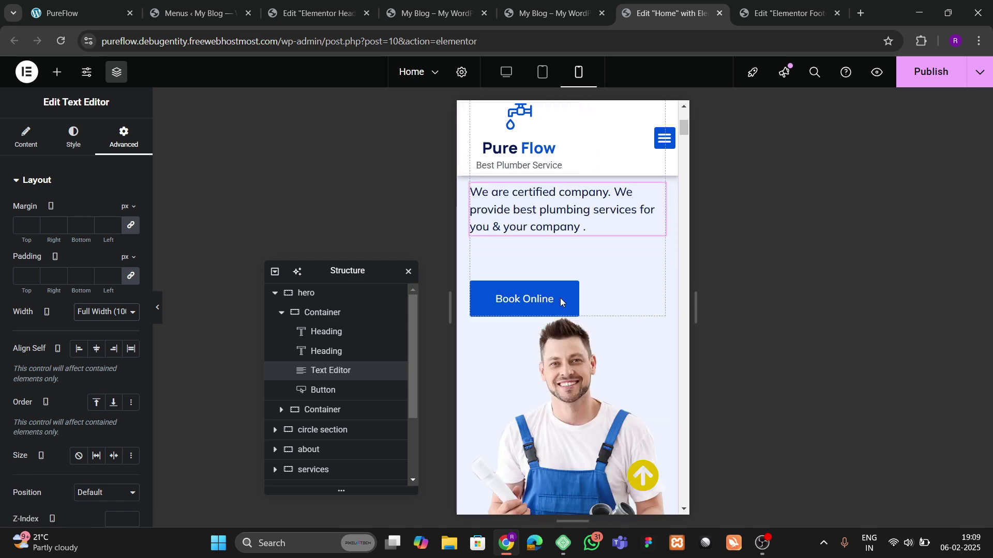
scroll(568, 289, "up", 2)
Step: Give the plumber image a top margin of 40
left_click(656, 323)
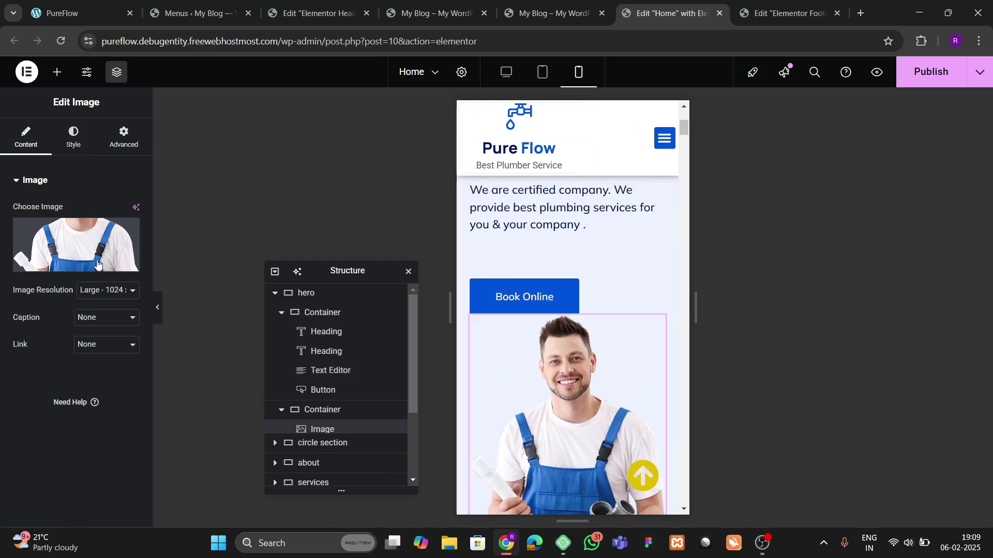
left_click(123, 137)
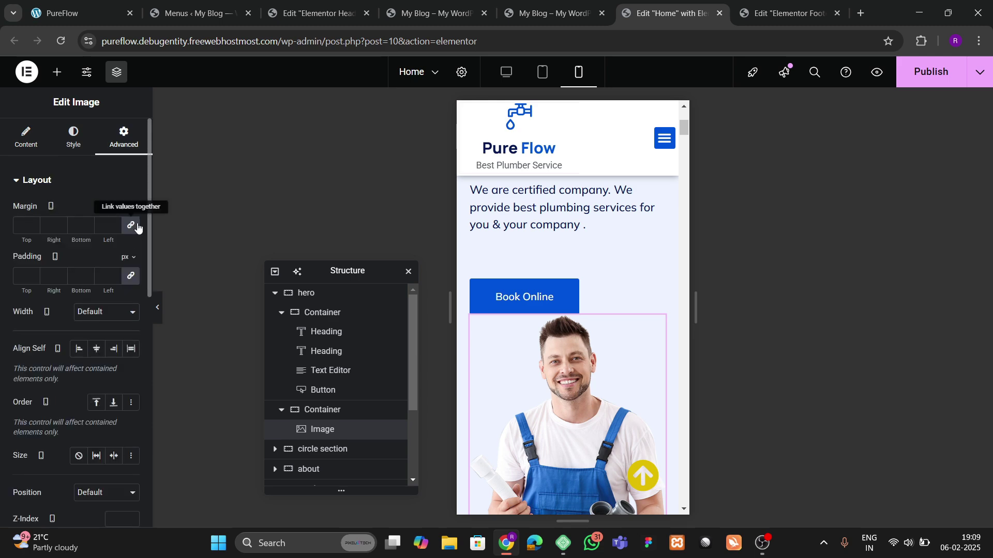
left_click(21, 226)
type("4")
scroll(549, 320, "down", 6)
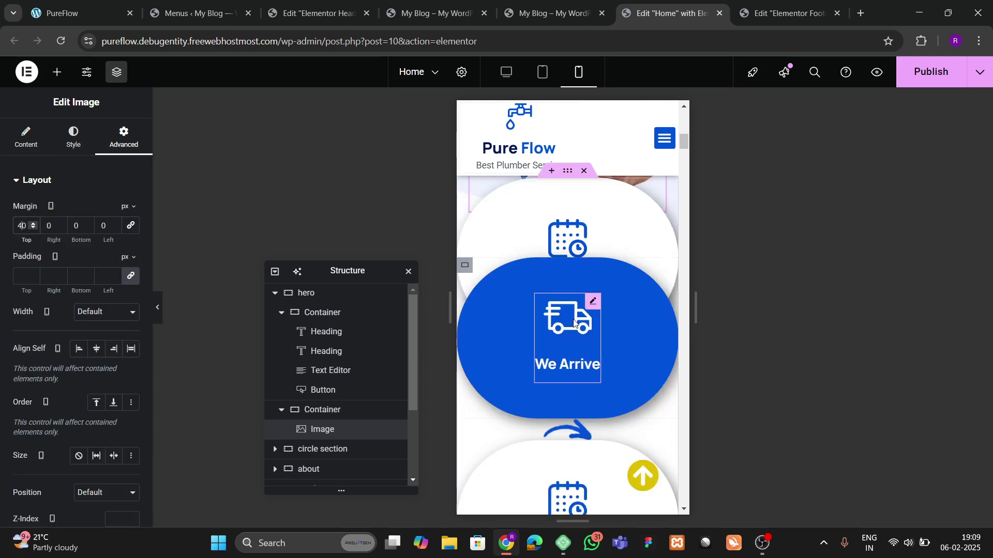
Step: Set the circle section container's margin to 0
left_click(567, 304)
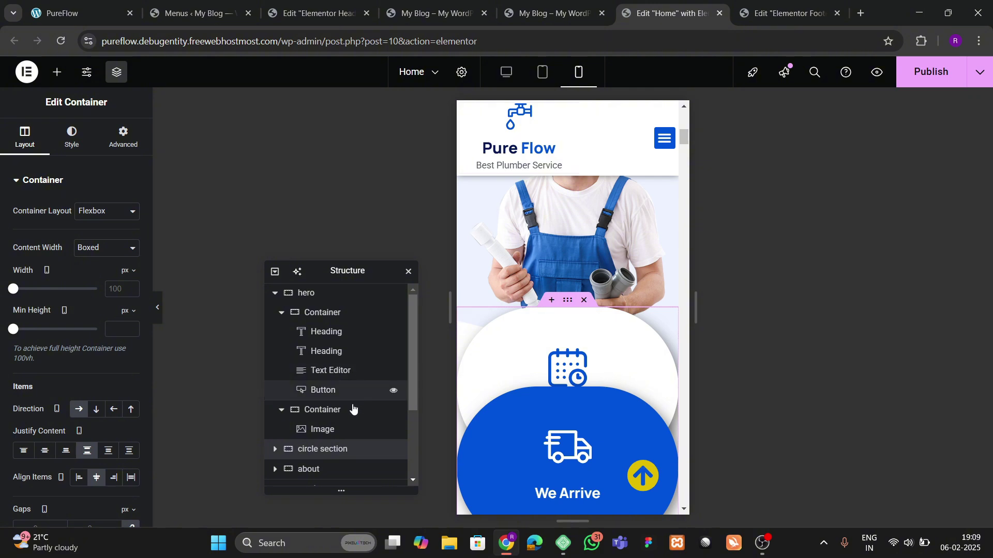
left_click(124, 141)
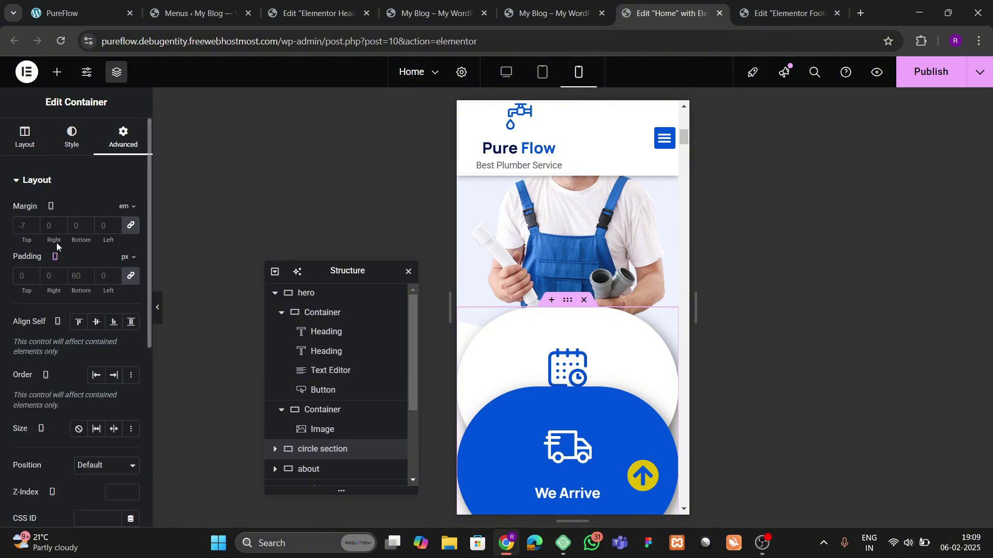
type("0")
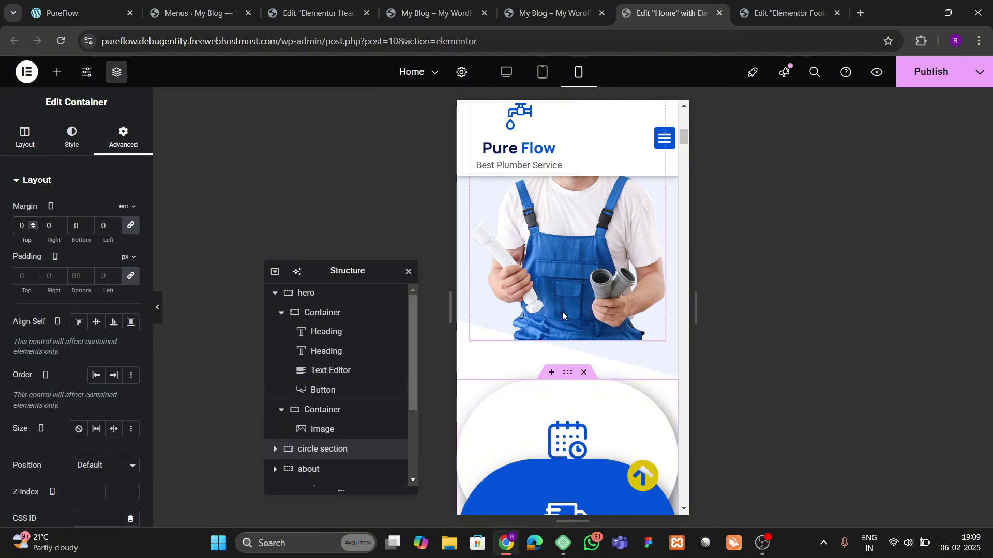
scroll(299, 390, "down", 2)
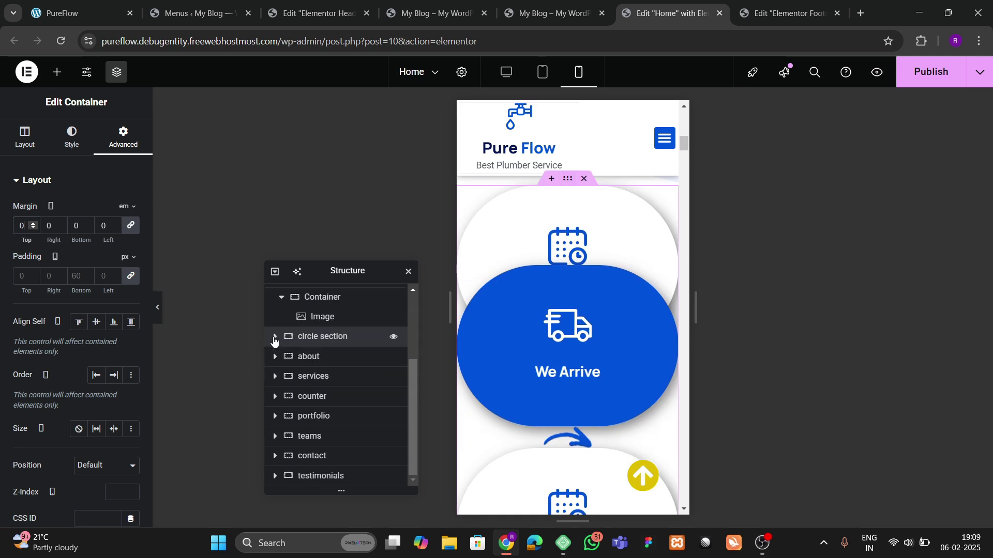
Step: Select the circle section and try different gap values between the circles in its Layout settings
left_click(274, 337)
left_click(326, 360)
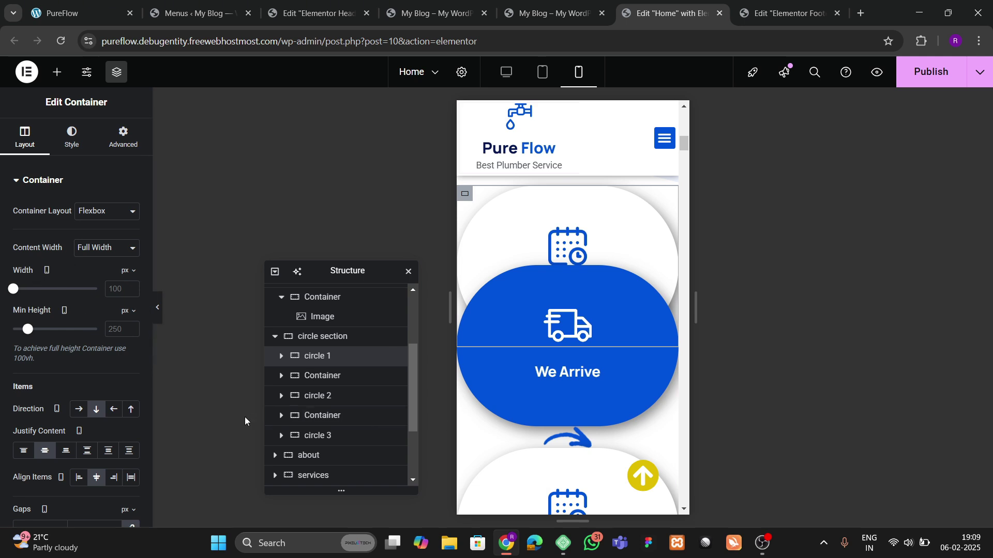
scroll(74, 425, "down", 3)
scroll(79, 290, "up", 3)
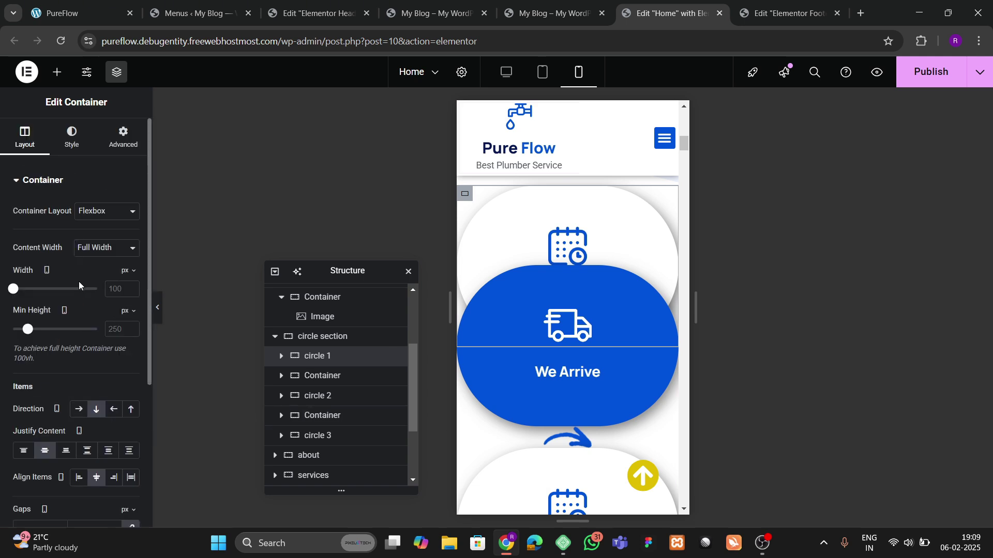
left_click(324, 336)
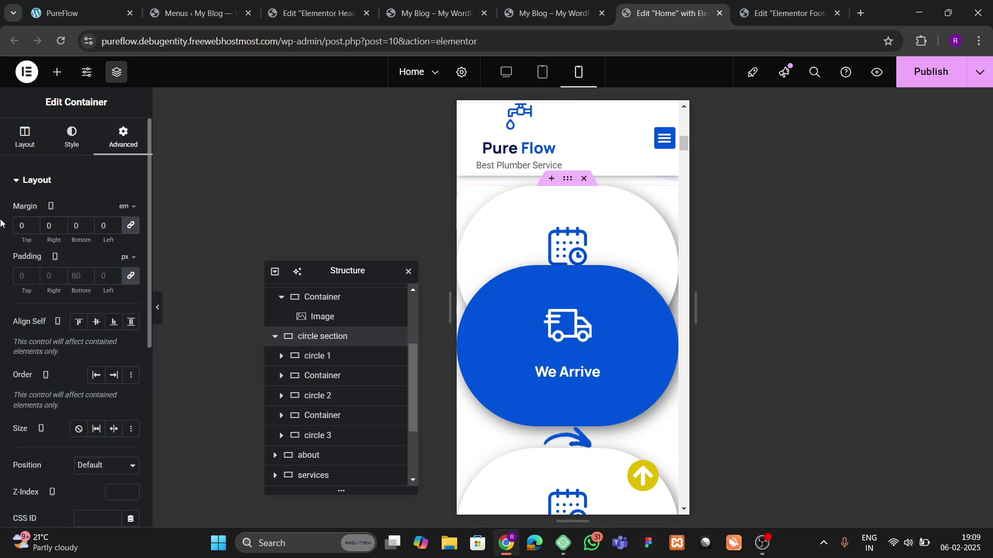
left_click(24, 142)
scroll(73, 331, "down", 5)
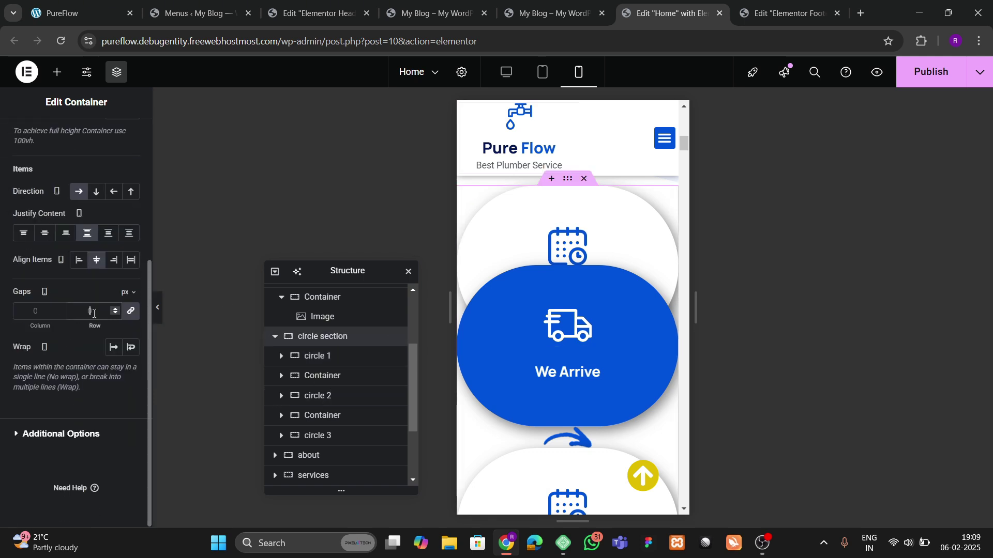
type("100")
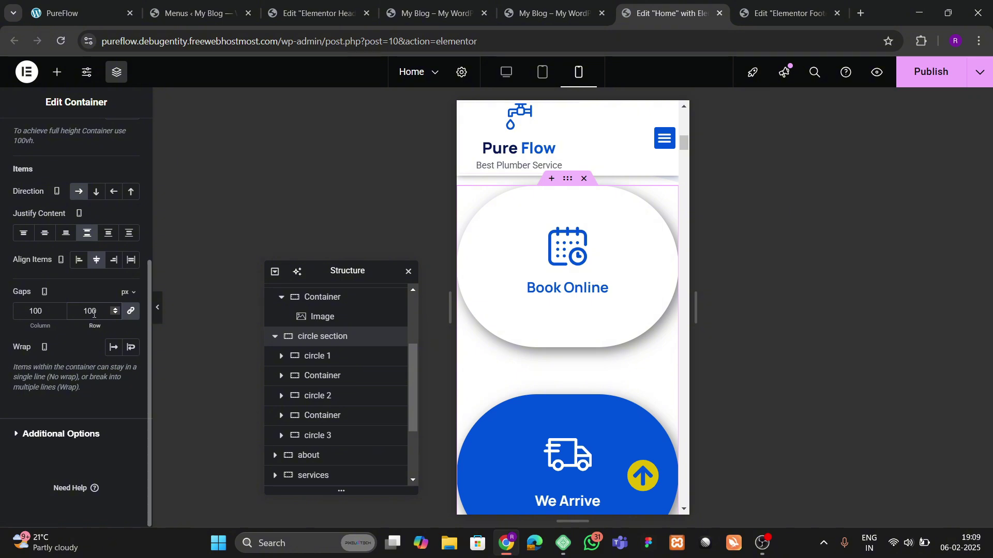
key("BackSpace")
key("BackSpace")
key("BackSpace")
type("50")
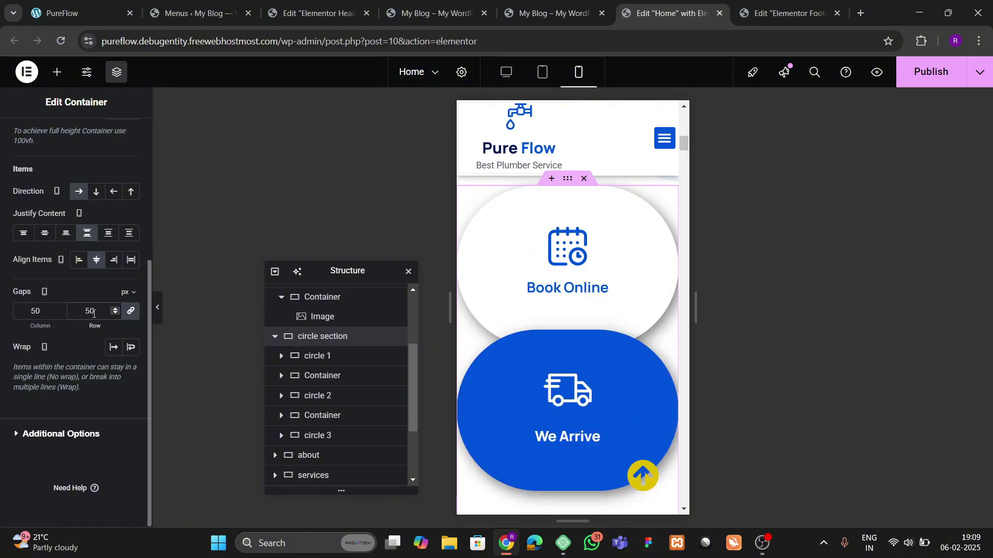
key("BackSpace")
key("BackSpace")
type("100")
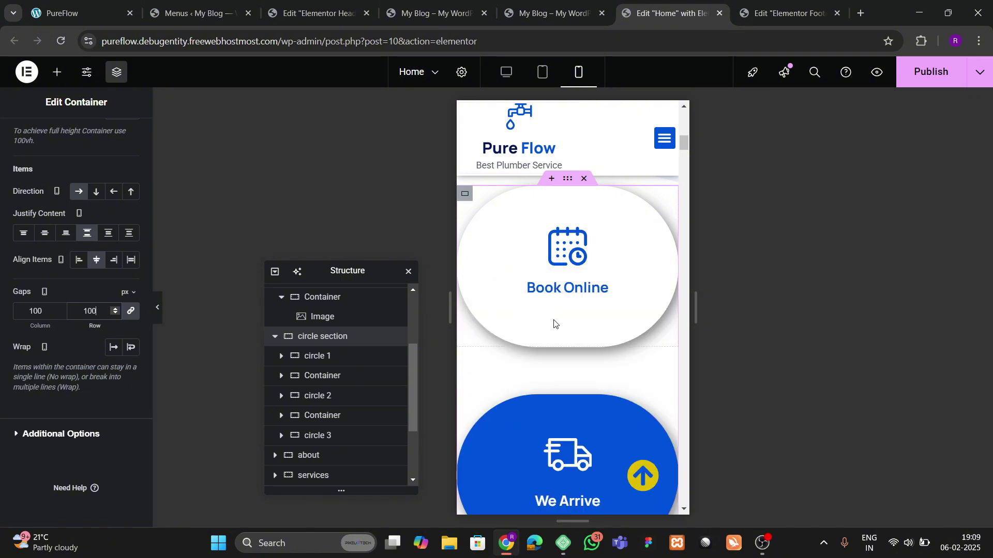
scroll(554, 321, "down", 5)
scroll(570, 340, "up", 10)
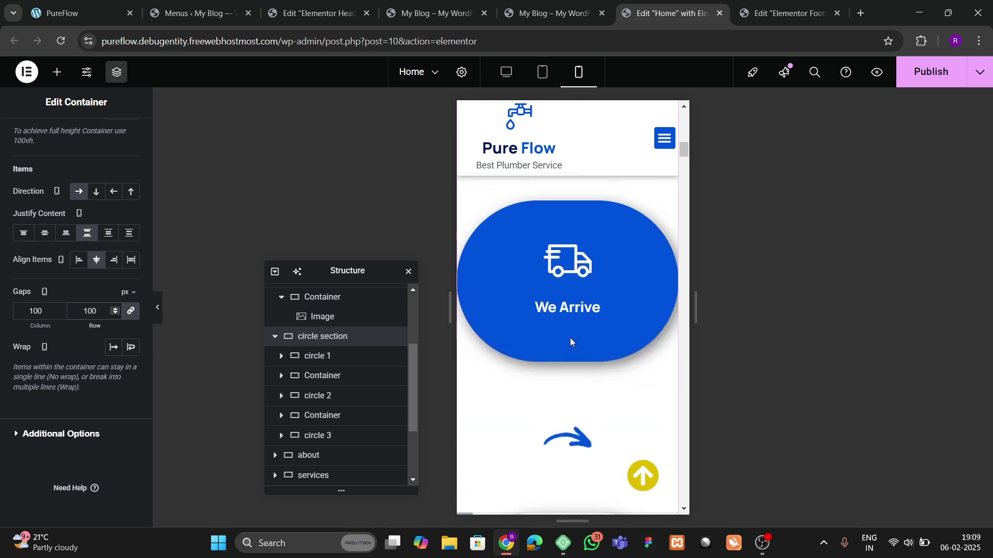
scroll(588, 383, "down", 3)
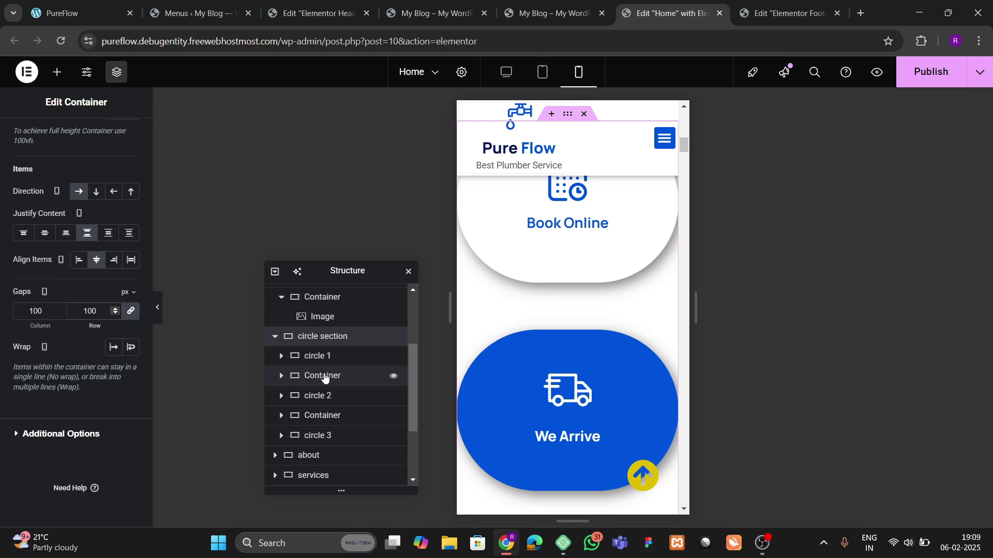
Step: Clear the We Arrive circle's negative top margin to 0
left_click(318, 395)
left_click(123, 137)
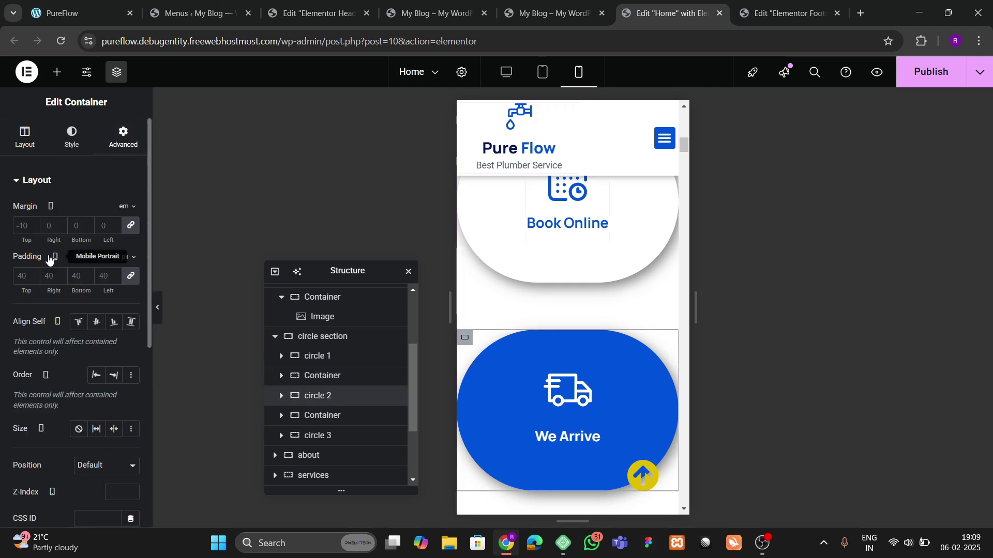
type("0")
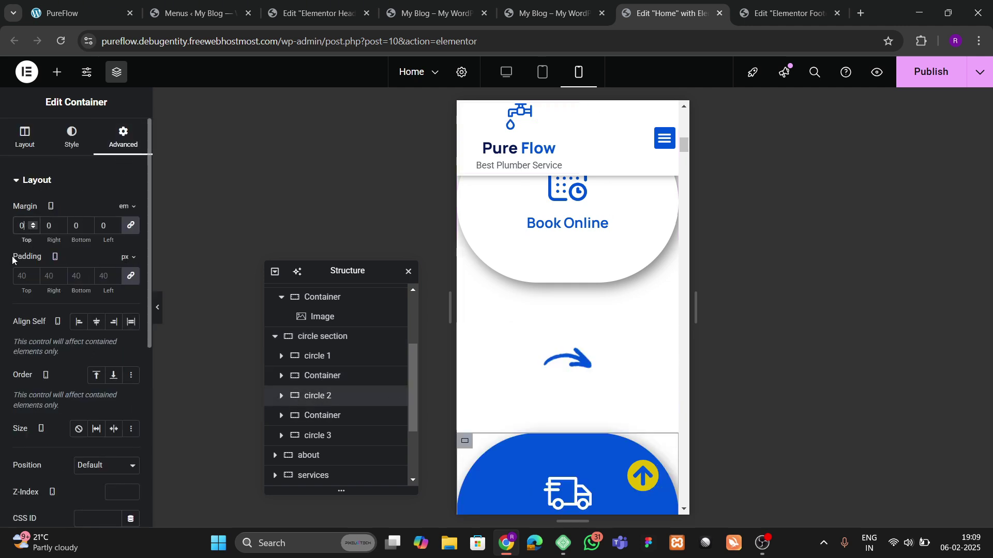
Step: Set the circle section's gaps to 50 px
left_click(322, 336)
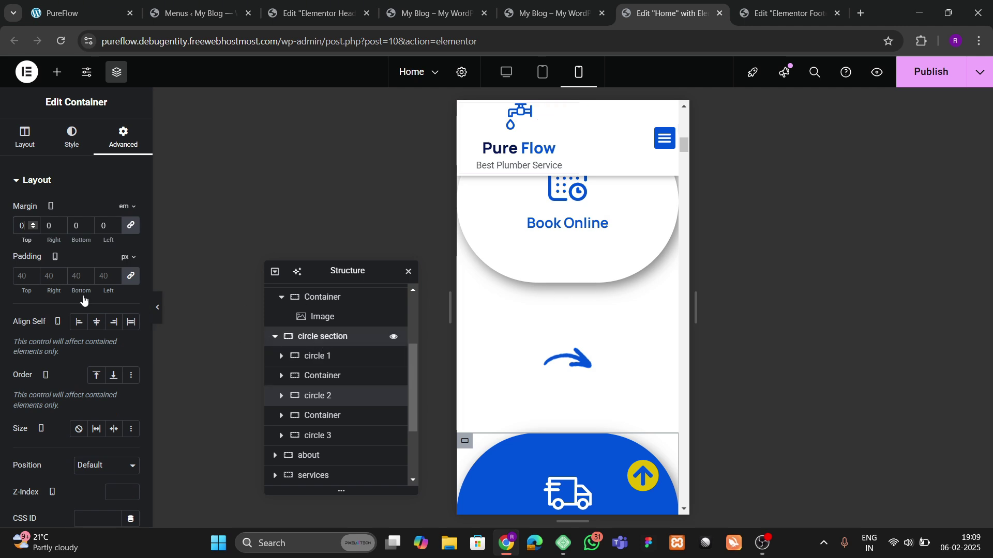
scroll(68, 339, "down", 3)
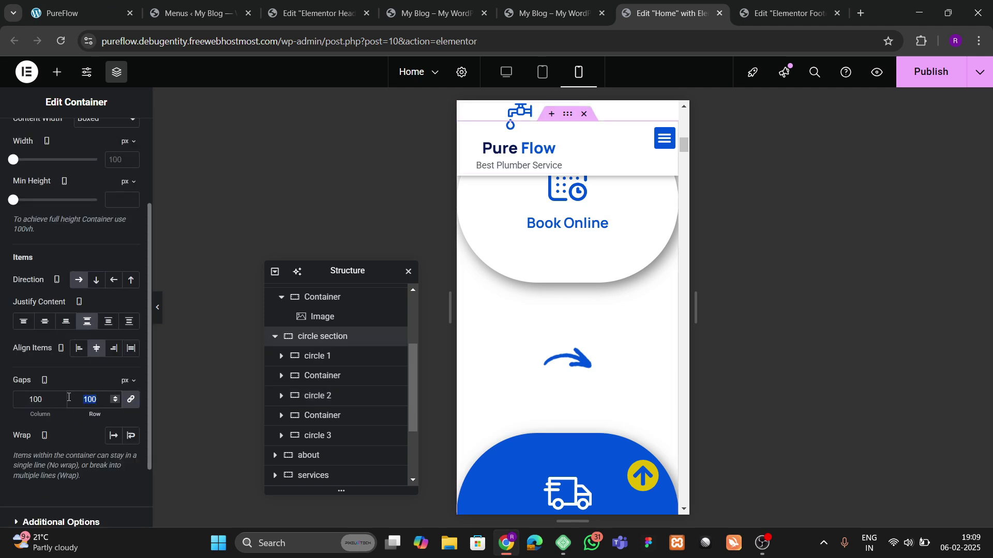
type("50")
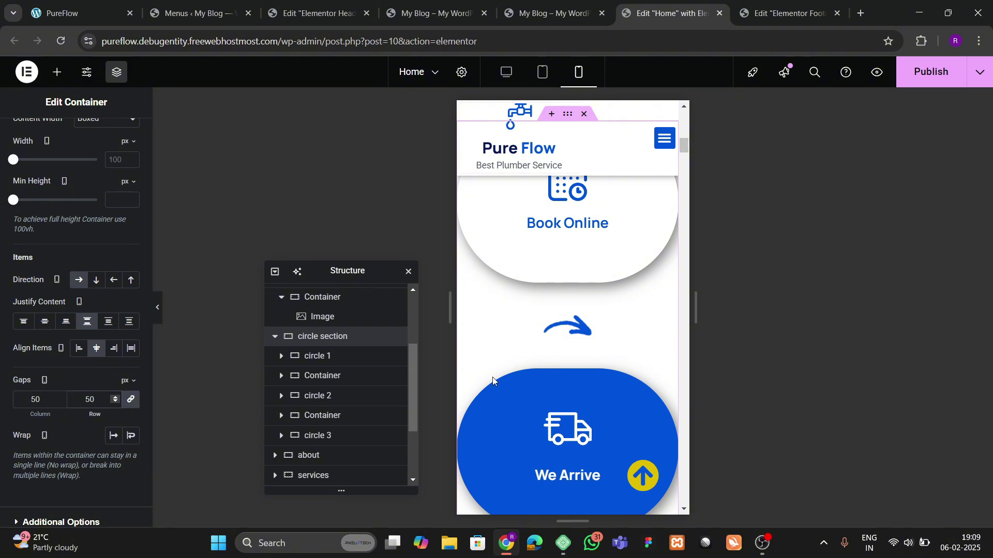
Step: Set the circle section's padding to 60/20/60/20 px
scroll(539, 354, "up", 3)
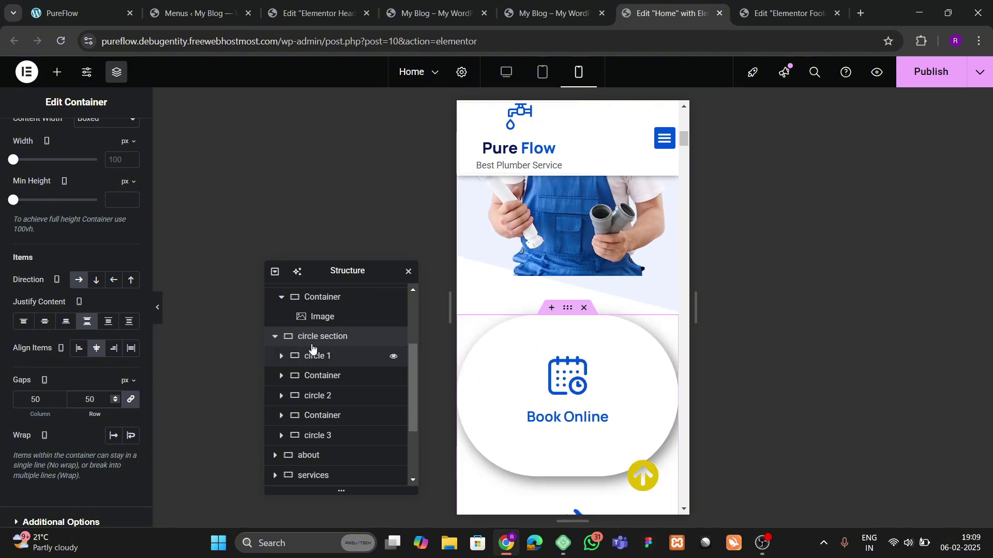
scroll(96, 184, "up", 3)
left_click(124, 137)
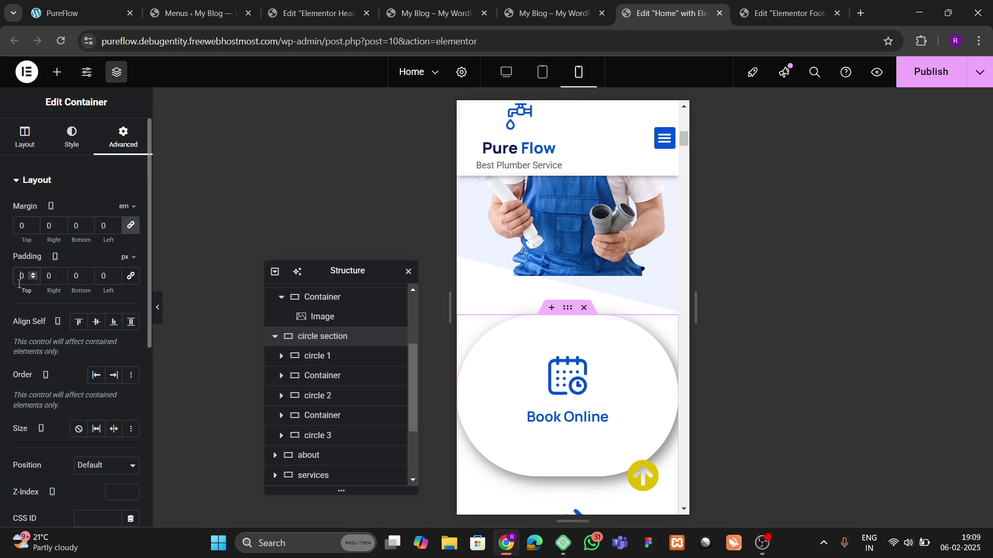
type("60")
key("Tab")
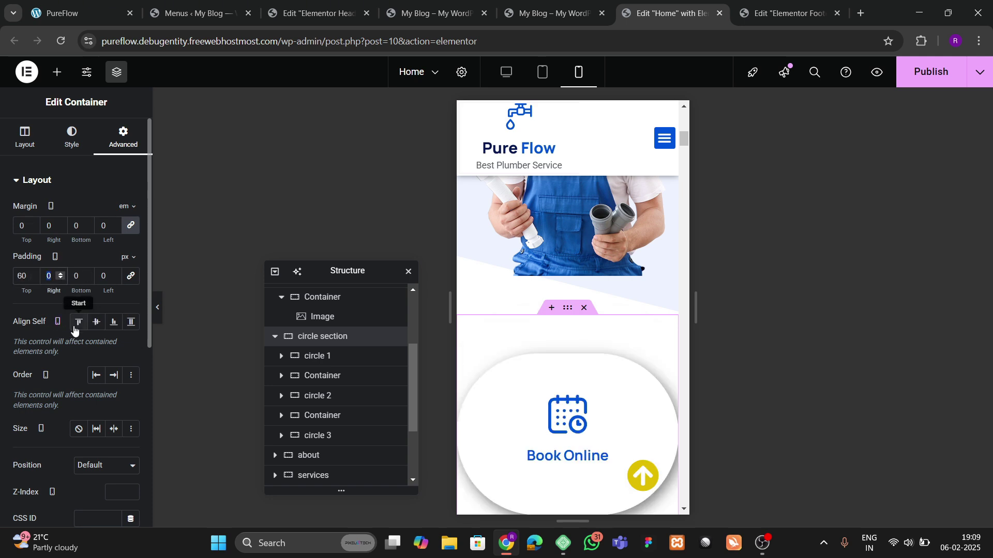
type("20")
key("Tab")
type("60")
key("Tab")
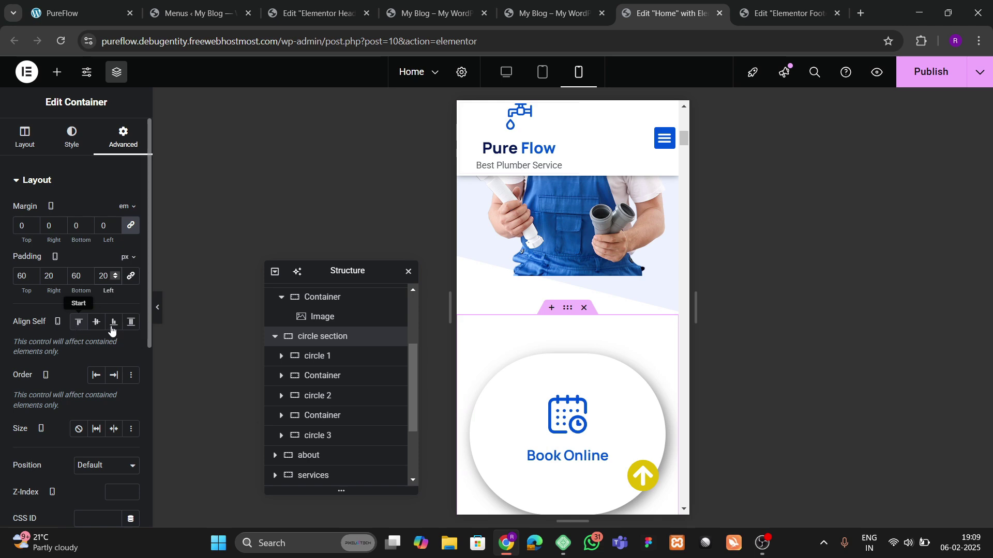
scroll(591, 354, "down", 10)
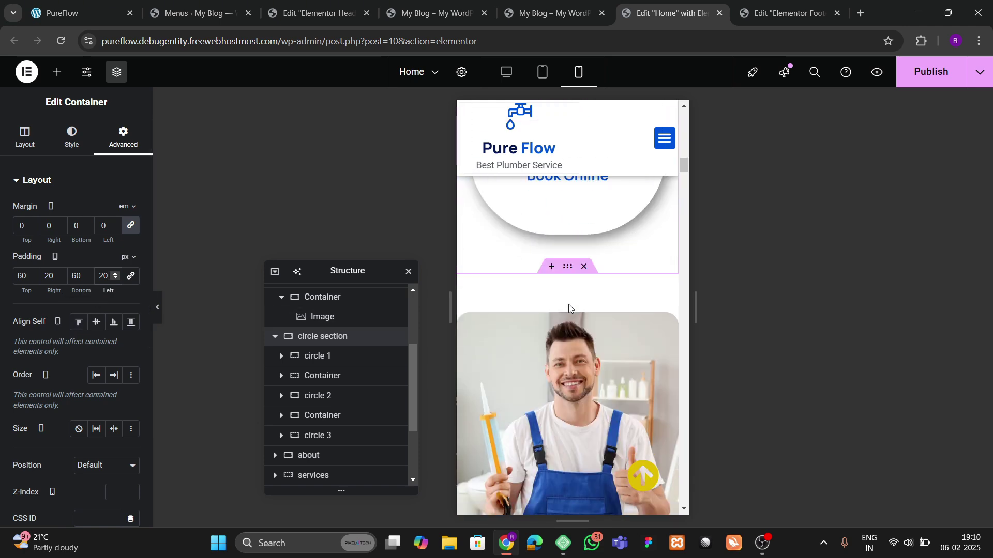
scroll(569, 304, "down", 4)
scroll(568, 303, "up", 4)
Step: Give the about section mobile padding of 60 top and 20 right and bottom
left_click(565, 274)
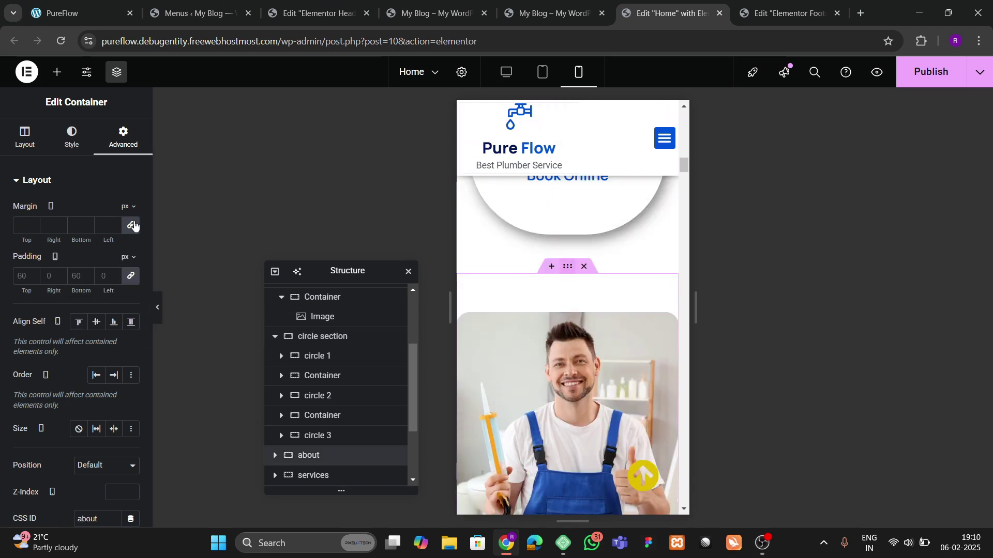
left_click(129, 279)
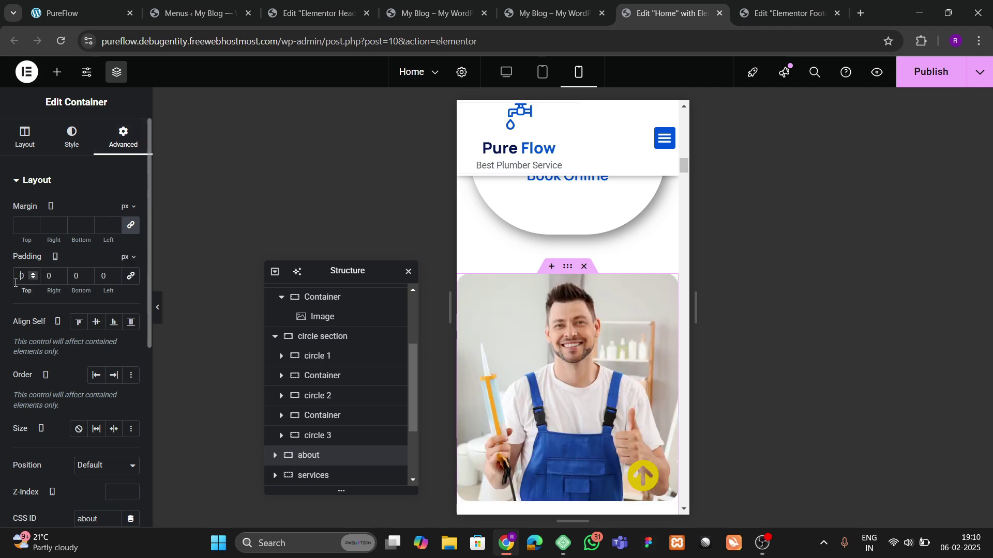
type("60")
key("Tab")
type("20")
key("Tab")
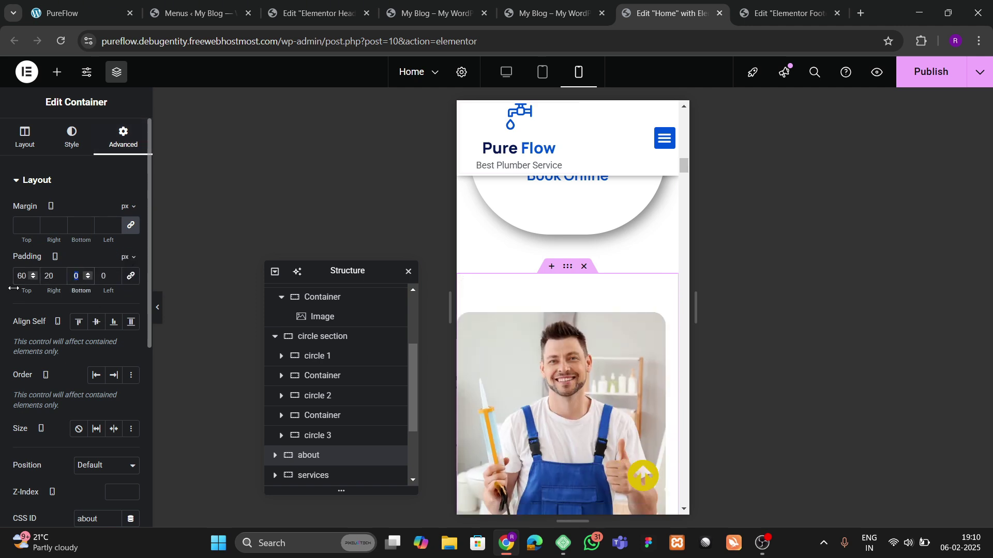
type("20")
scroll(585, 350, "down", 5)
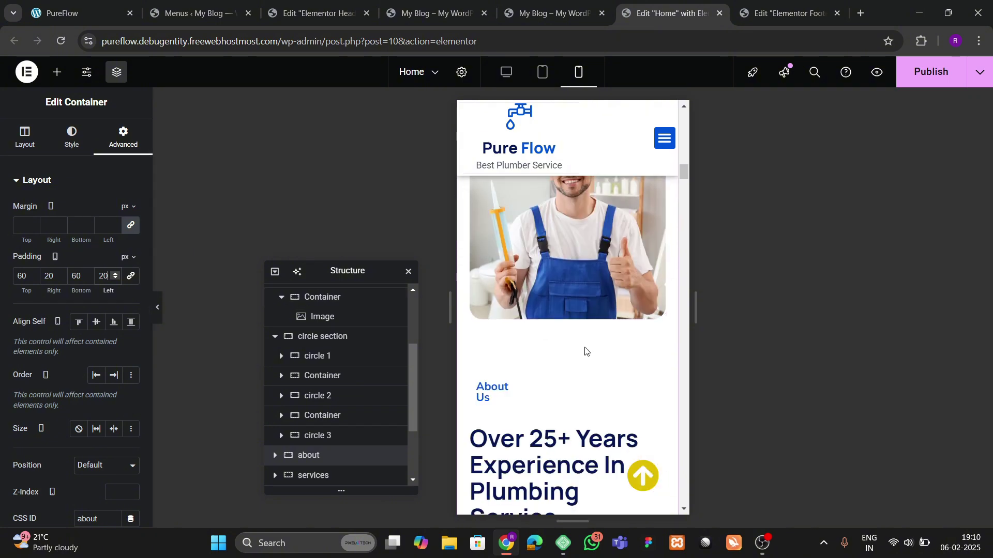
Step: Set the About Us divider width to 50%
left_click(507, 272)
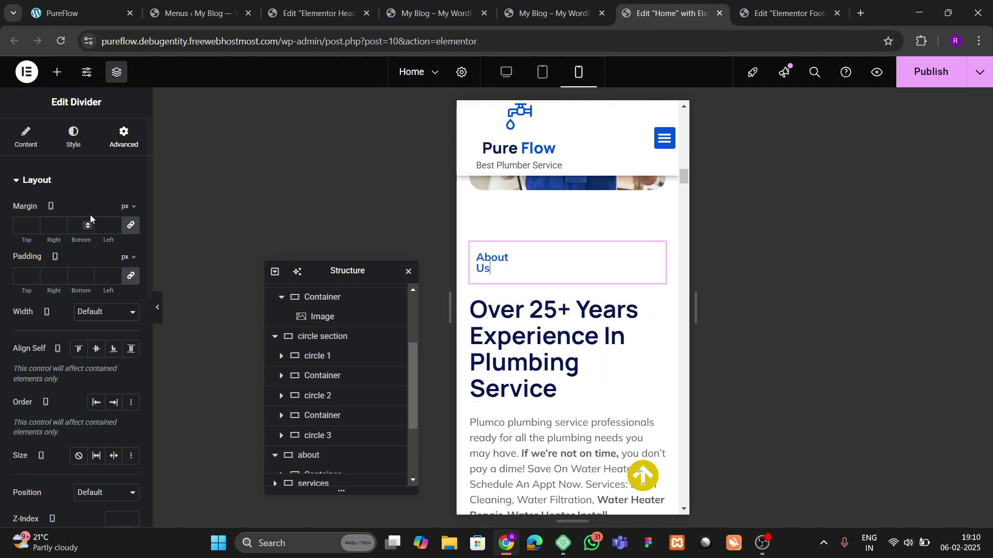
left_click(26, 138)
left_click_drag(35, 253, 53, 252)
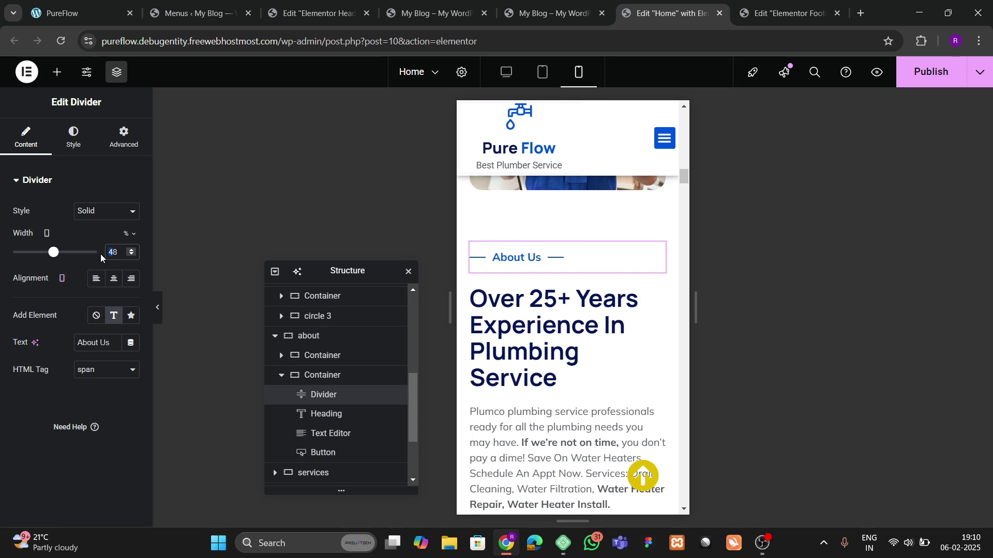
key("Up")
key("Up")
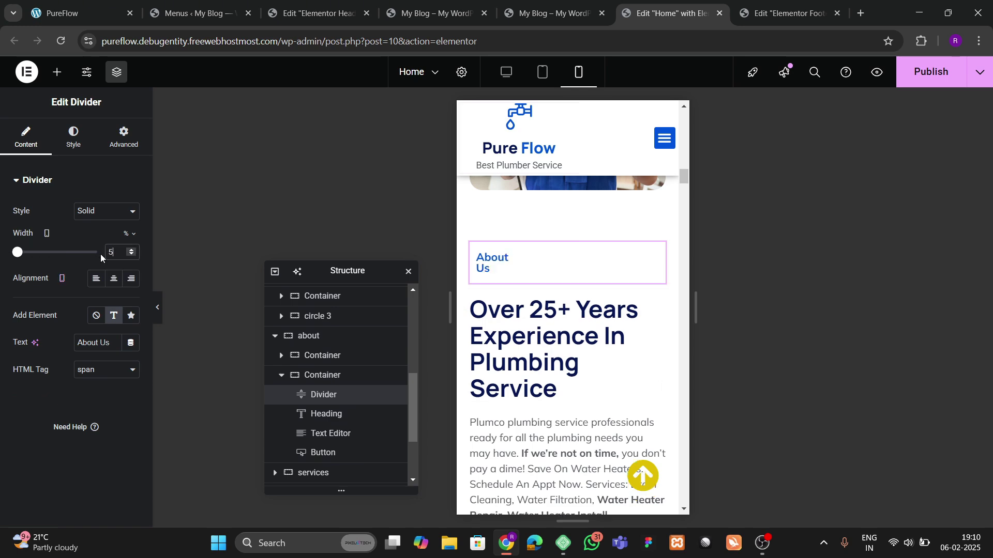
Step: Pad the services section 60/20/60/20 in the mobile layout
scroll(562, 286, "down", 10)
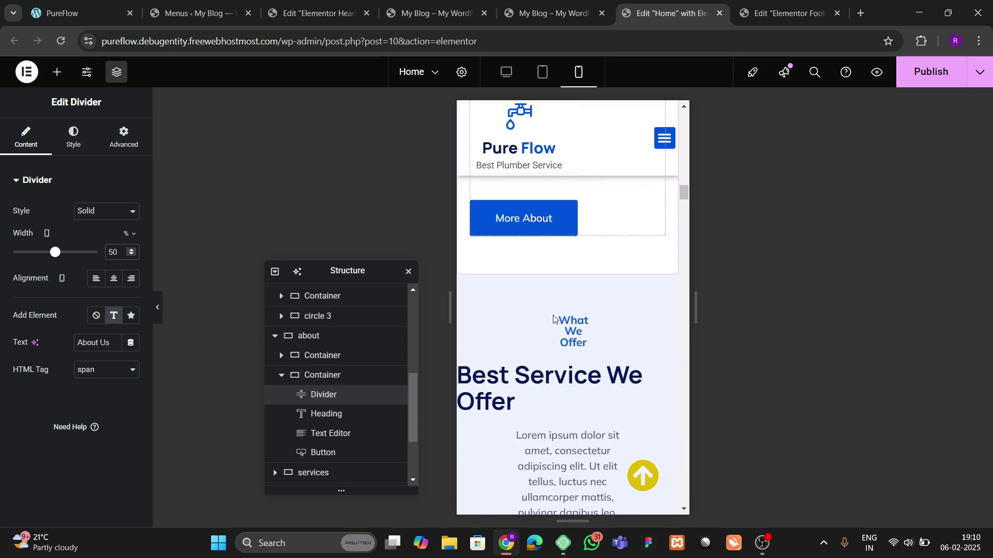
left_click(567, 213)
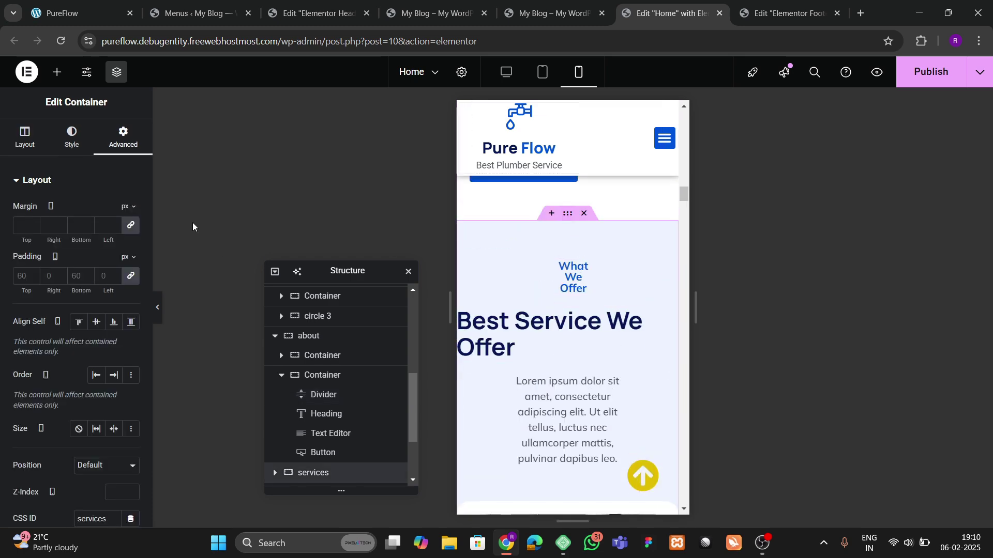
left_click(129, 278)
type("60")
key("Tab")
type("20")
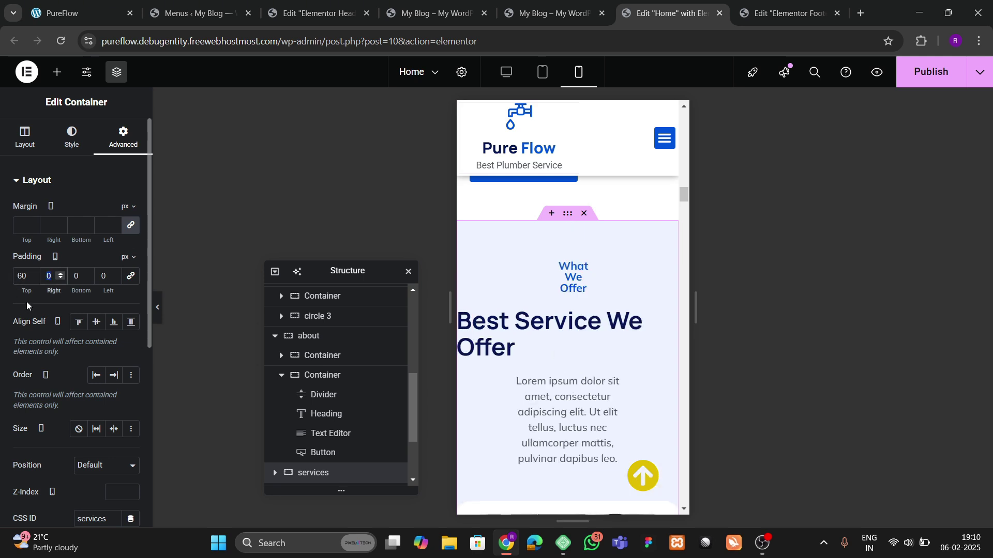
key("Tab")
type("60")
key("Tab")
type("20")
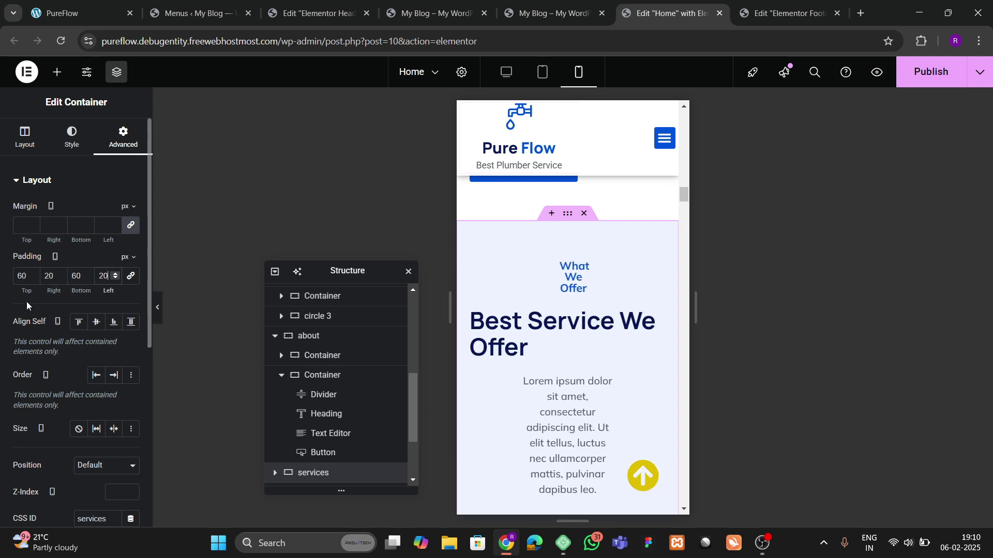
Step: Centre the 'Best Service We Offer' heading and set the What We Offer divider to 50
left_click(531, 348)
left_click(63, 147)
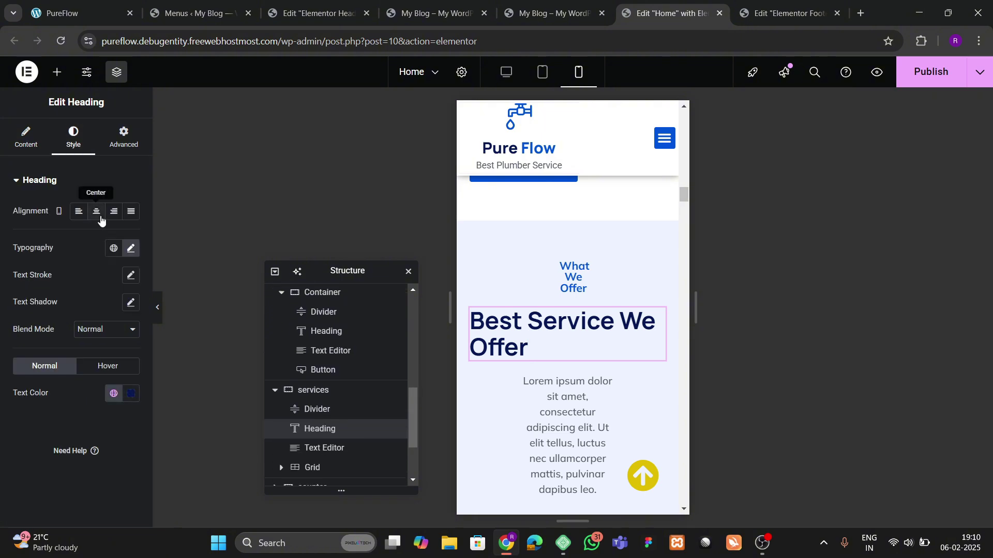
left_click(96, 212)
left_click(568, 275)
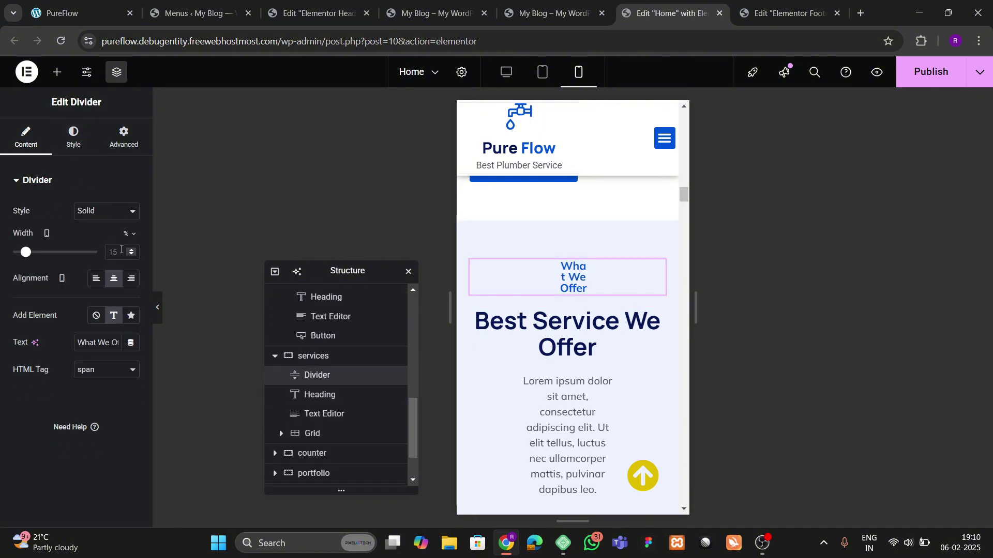
type("50")
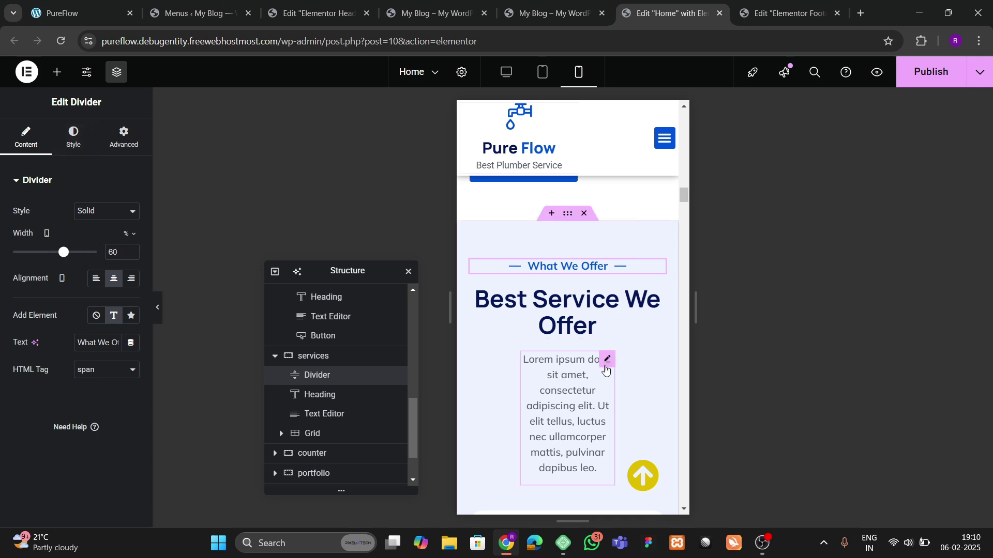
Step: Make the Lorem ipsum description below the heading Full Width (100%)
left_click(605, 365)
left_click(102, 146)
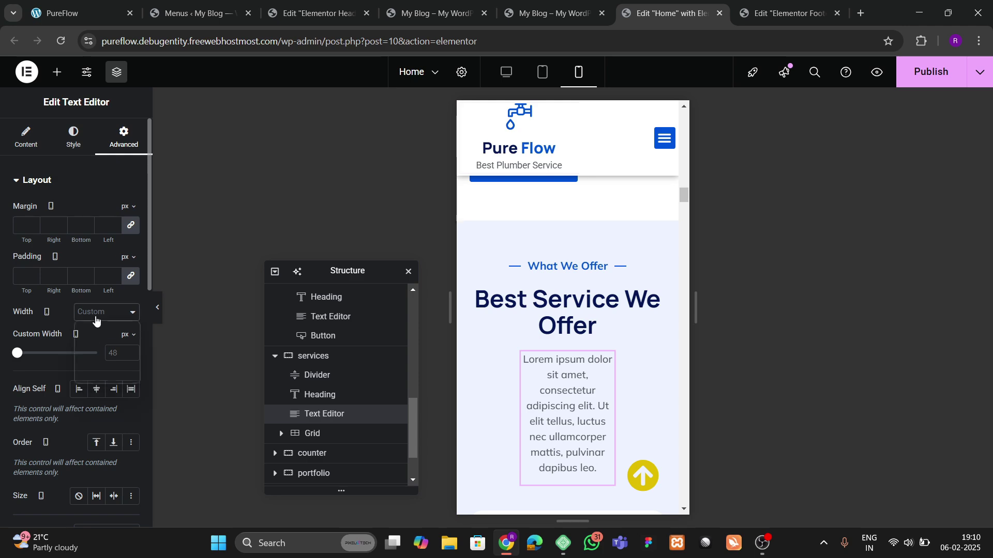
left_click(96, 345)
scroll(552, 336, "down", 6)
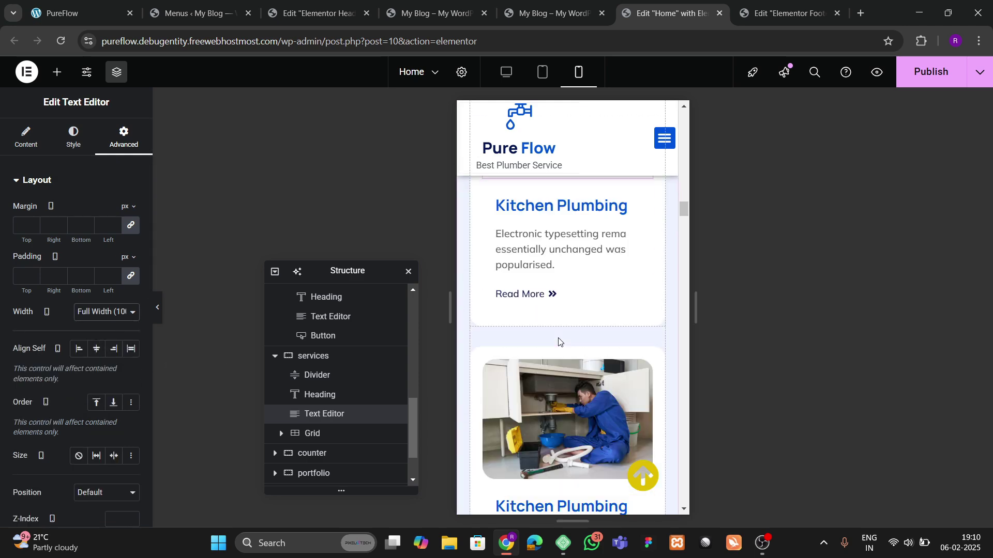
scroll(559, 341, "up", 1)
scroll(560, 342, "down", 5)
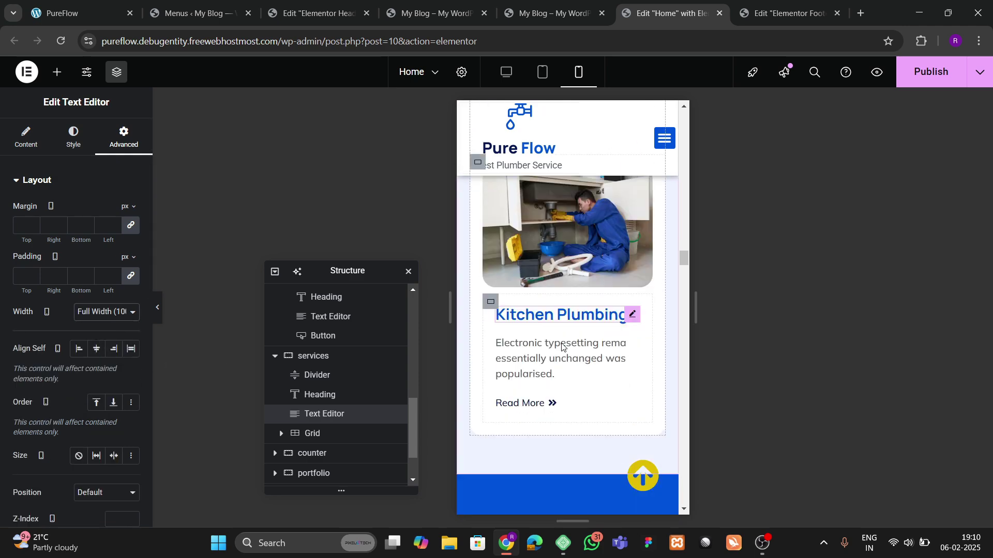
scroll(563, 346, "down", 7)
scroll(563, 316, "up", 4)
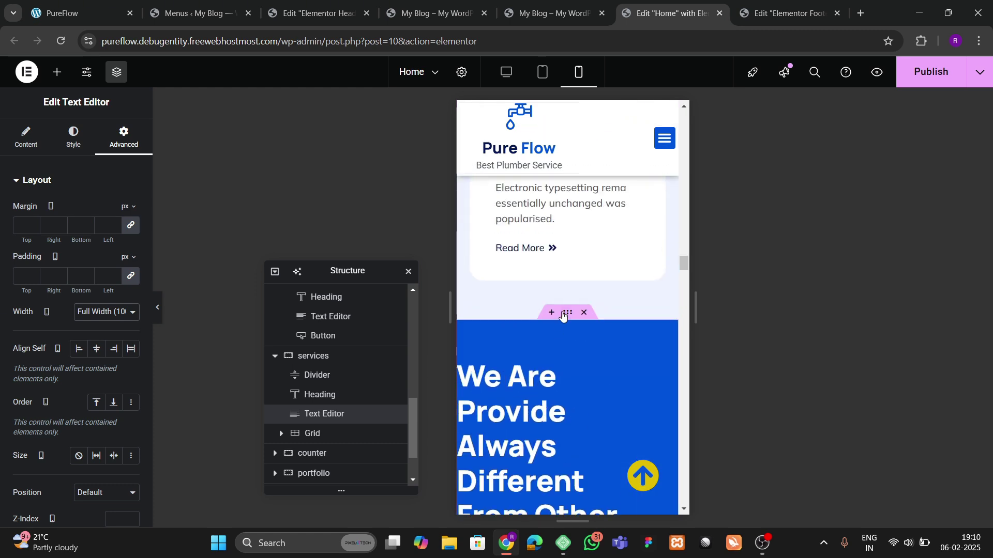
Step: Pad the blue counter section 60/20/60/20
left_click(493, 337)
left_click(119, 139)
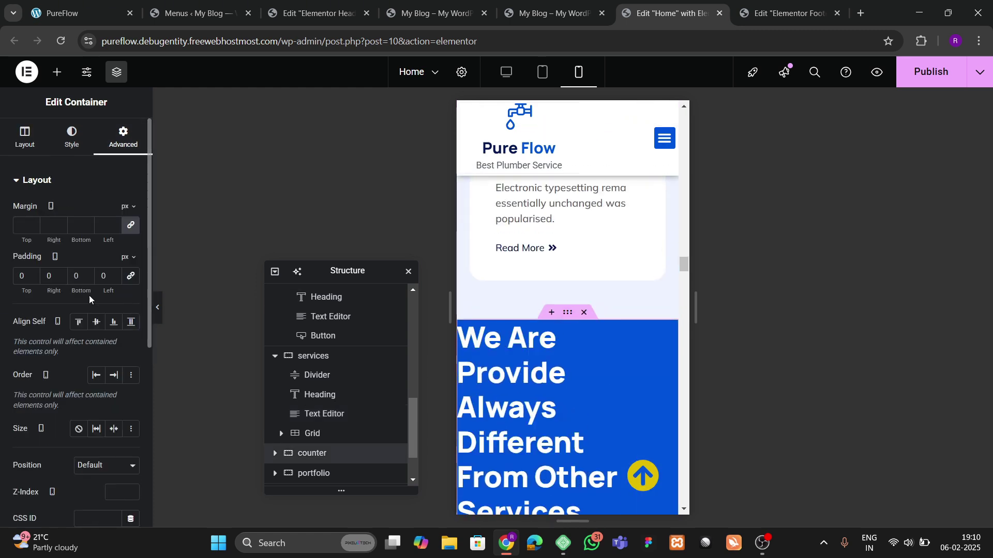
type("6")
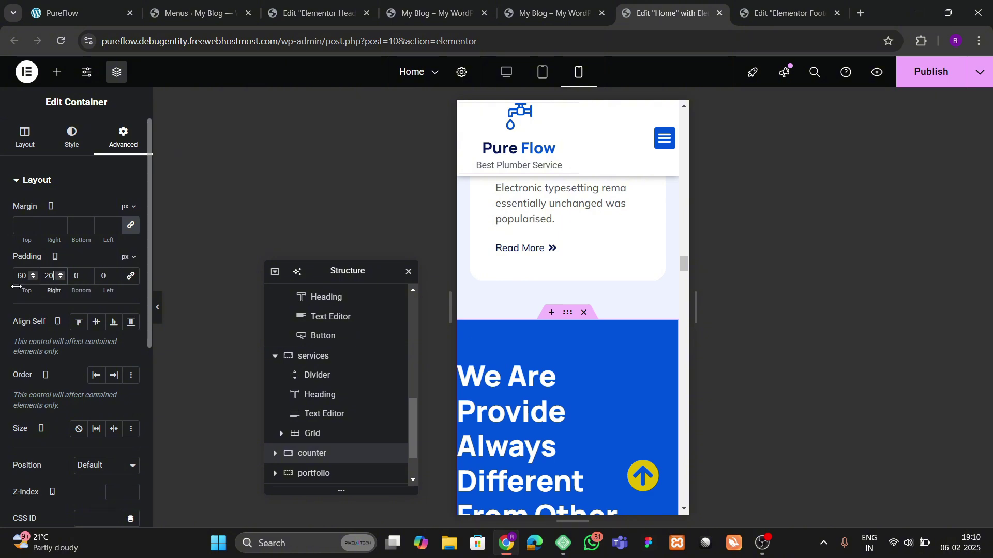
type("60")
key("Tab")
type("20")
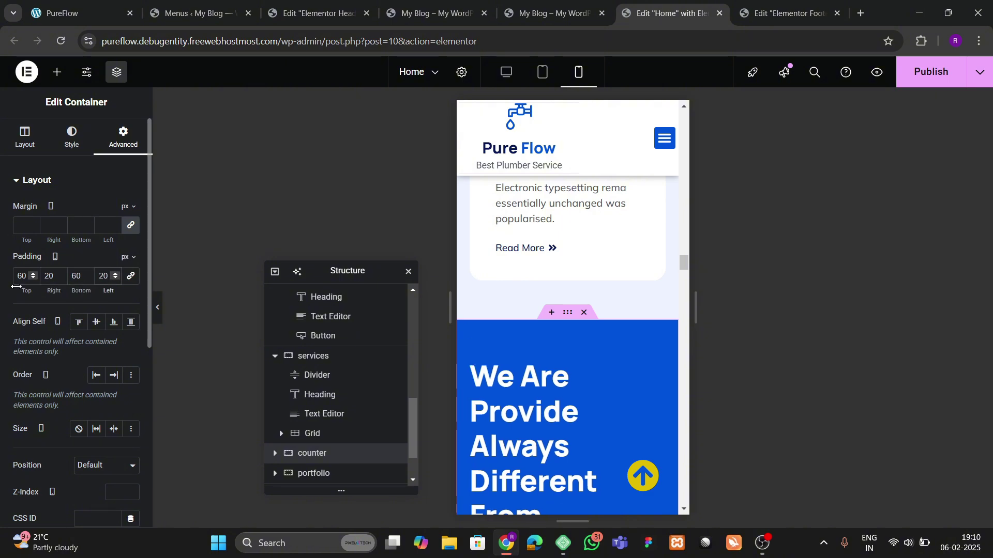
scroll(529, 355, "down", 10)
scroll(537, 356, "up", 3)
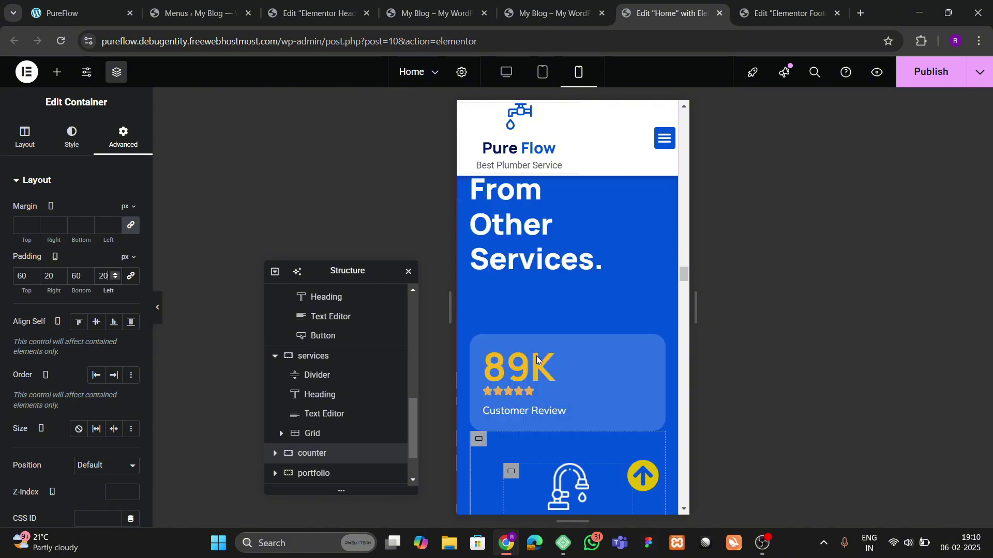
scroll(543, 370, "down", 6)
scroll(555, 384, "up", 5)
scroll(556, 380, "down", 2)
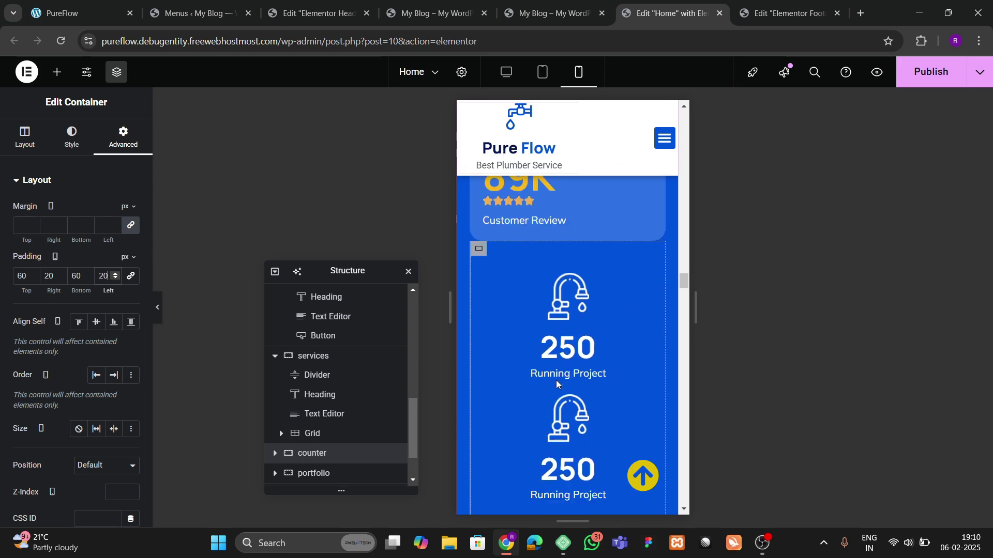
Step: Give the counter's inner box 30 padding on every side
left_click(556, 380)
left_click(123, 136)
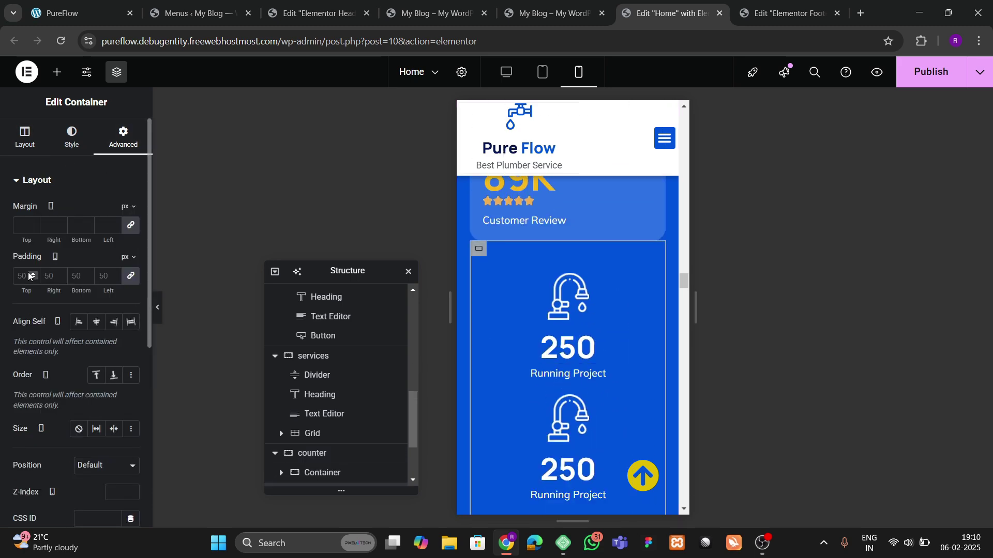
left_click(23, 276)
type("30")
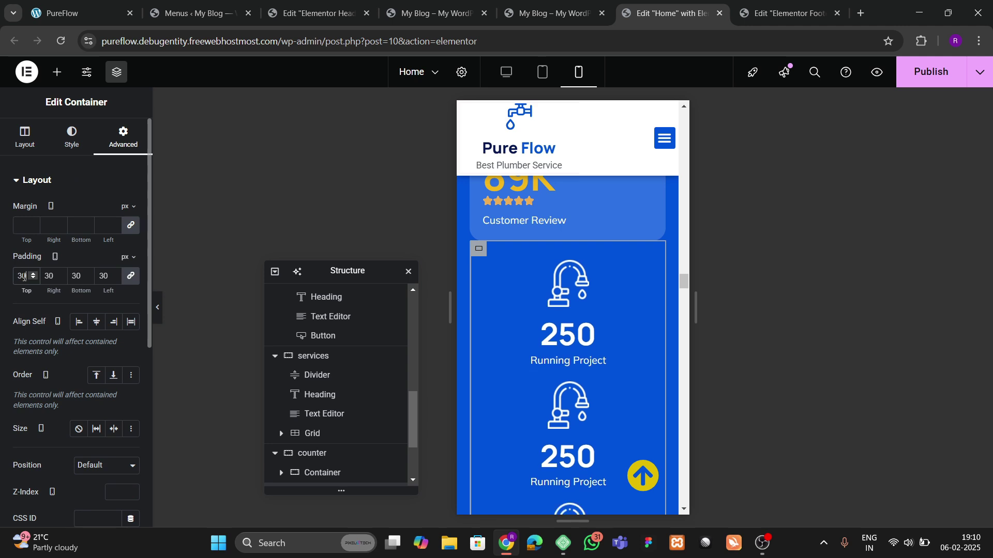
scroll(346, 362, "down", 2)
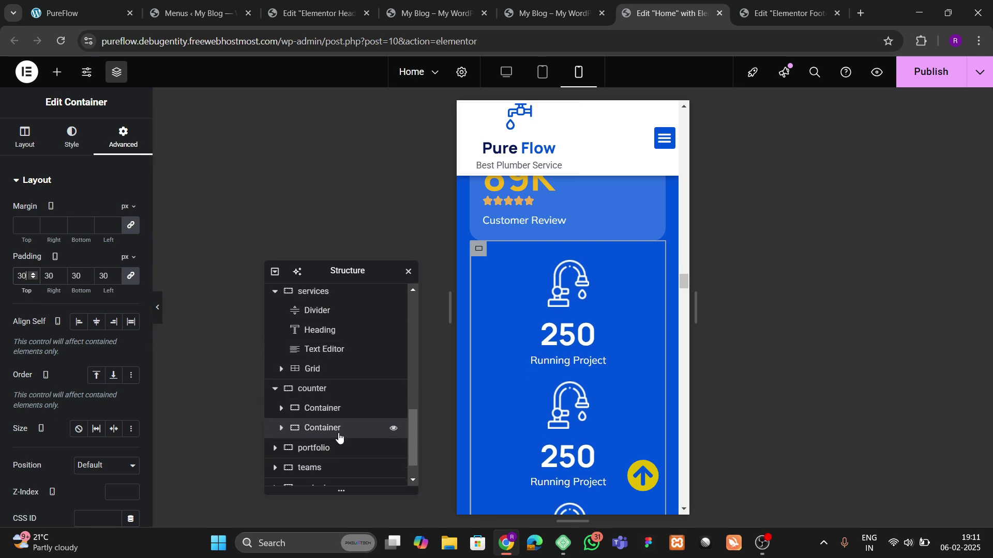
scroll(311, 414, "down", 1)
Step: Set the counter grid's gaps to 100
left_click(279, 397)
left_click(312, 404)
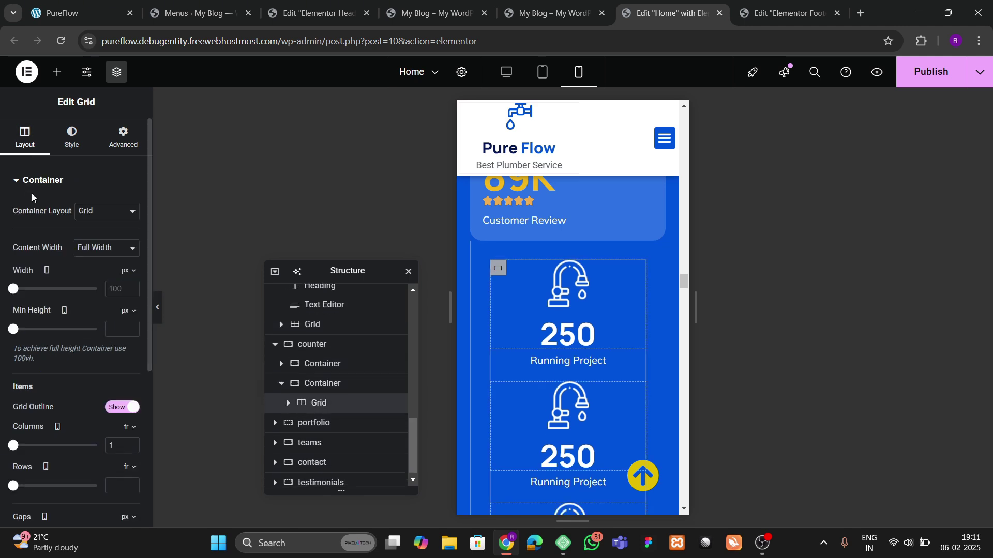
scroll(78, 310, "down", 4)
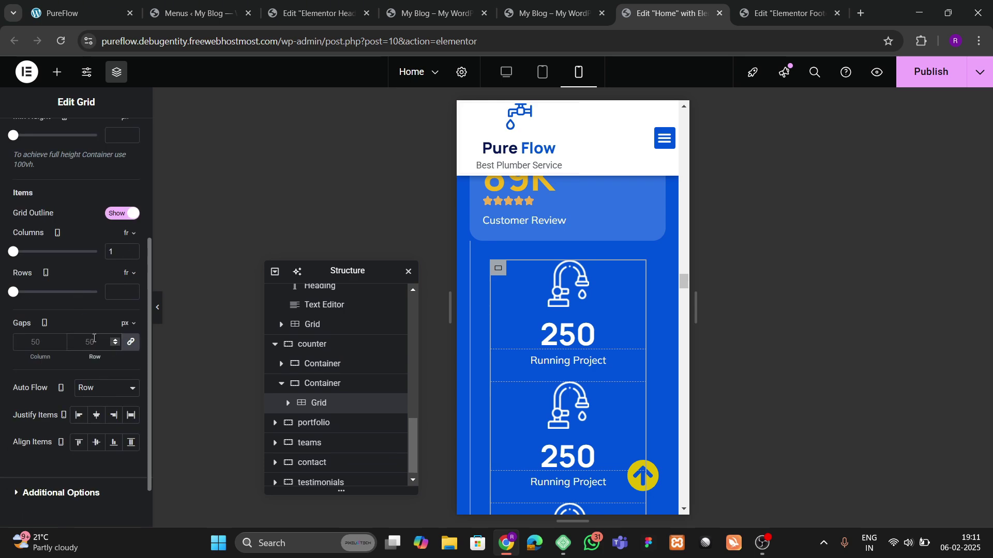
left_click(93, 338)
type("100")
scroll(584, 367, "down", 5)
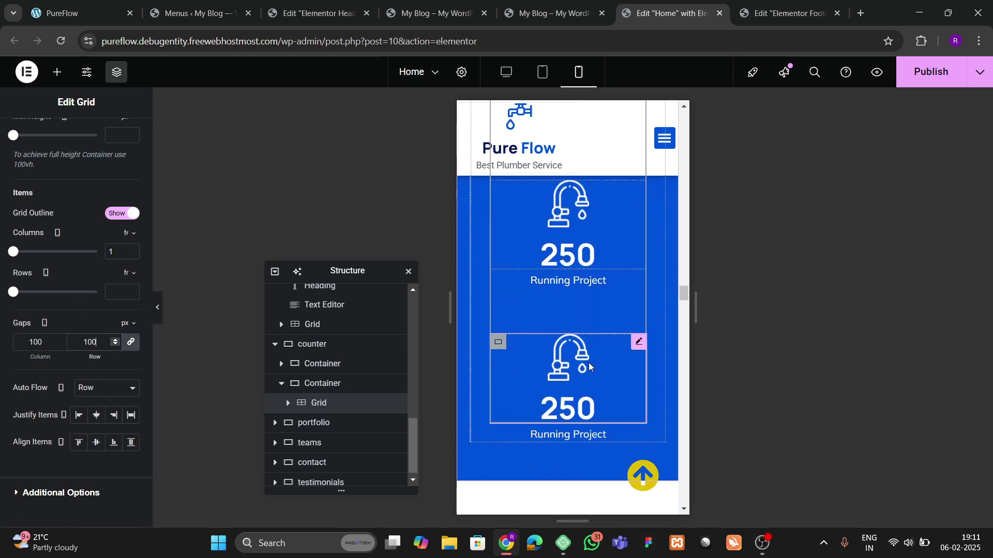
scroll(571, 365, "up", 1)
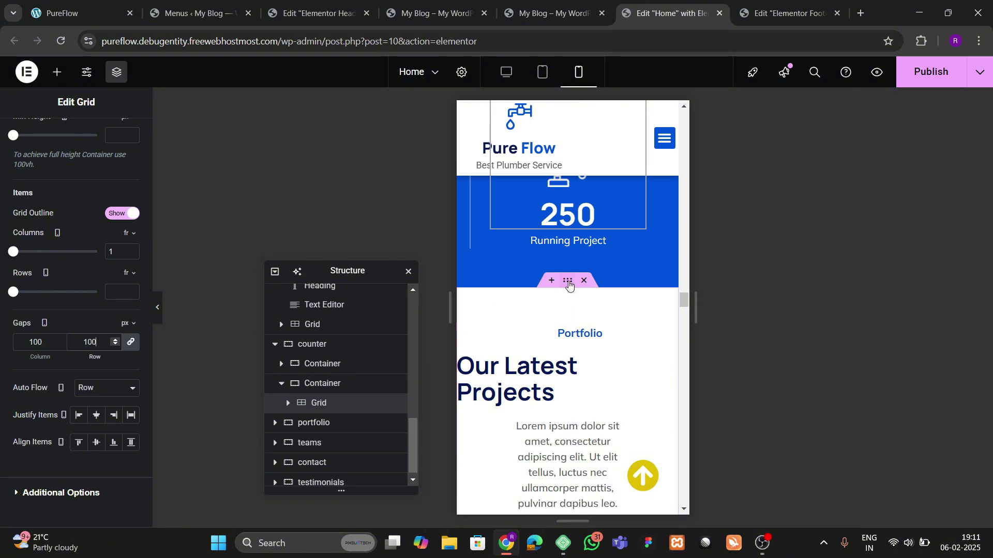
left_click(547, 317)
Step: Pad the portfolio section 60/20/60/20 in the mobile layout
left_click(133, 276)
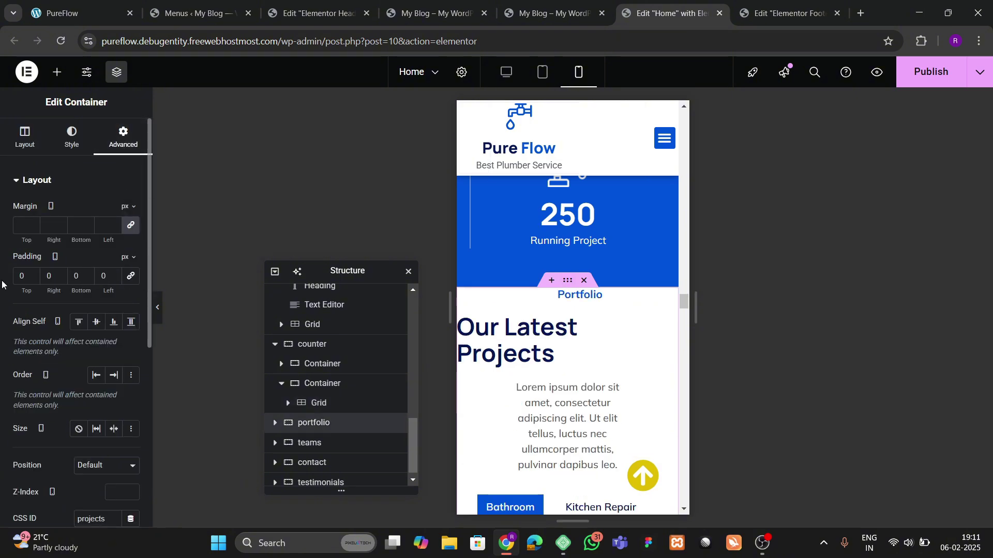
type("60")
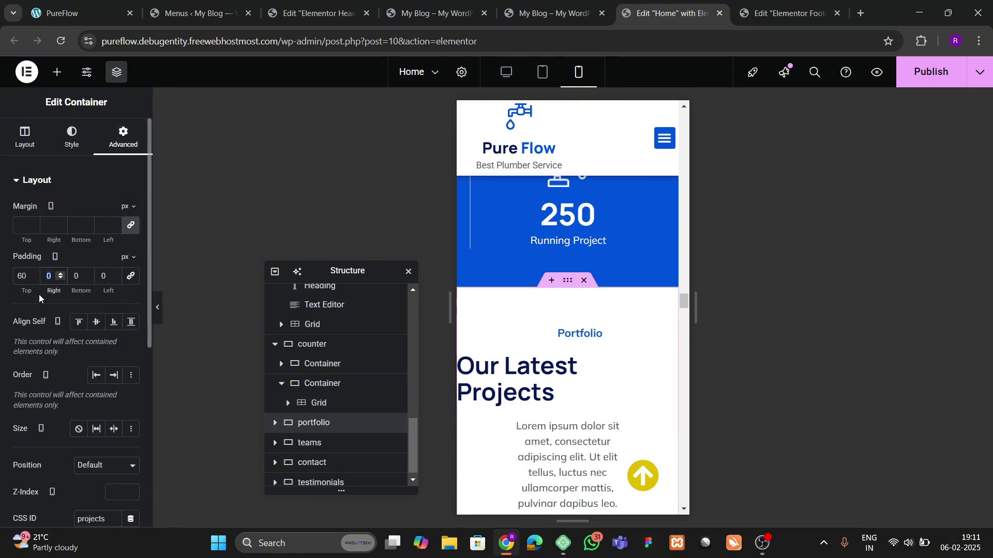
key("Tab")
type("20")
key("Tab")
type("60")
key("Tab")
type("20")
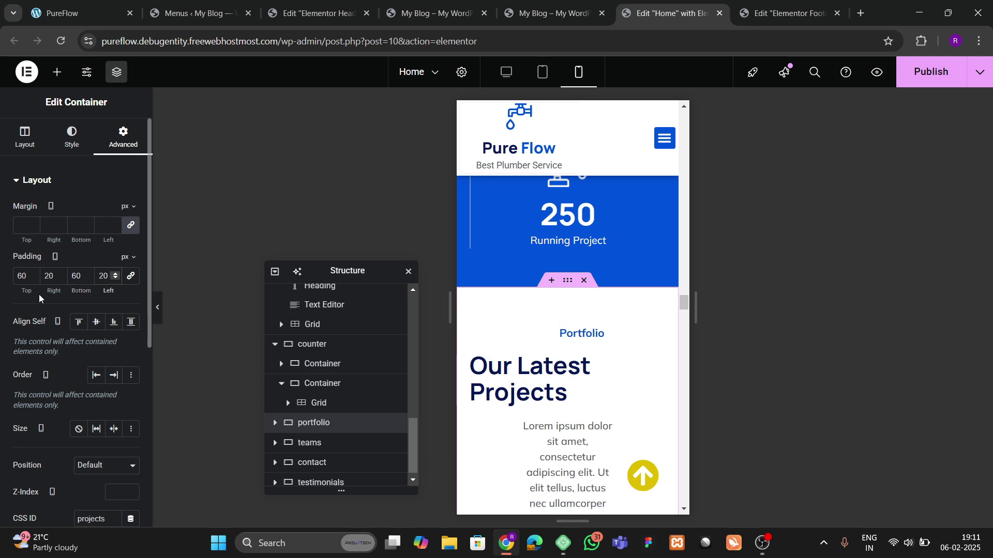
Step: Make the portfolio description text under 'Our Latest Projects' Full Width (100%)
left_click(594, 389)
left_click(73, 137)
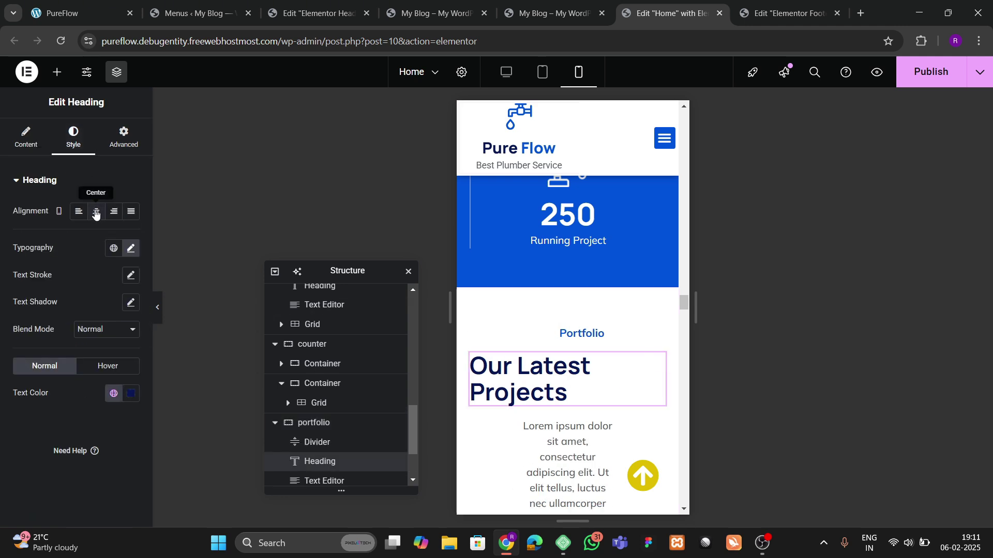
scroll(495, 295, "down", 3)
left_click(602, 231)
left_click(72, 137)
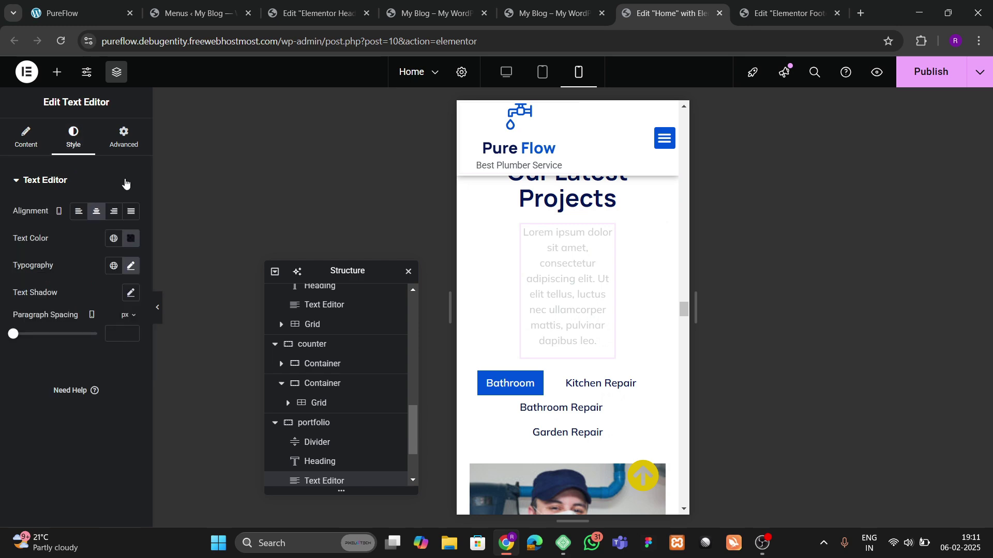
left_click(124, 137)
left_click(106, 311)
left_click(98, 341)
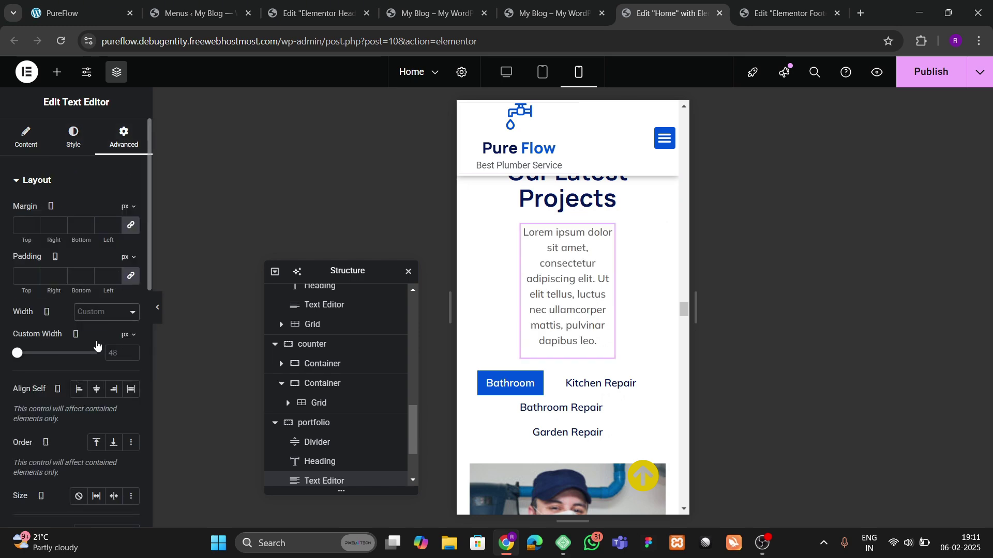
scroll(634, 309, "down", 20)
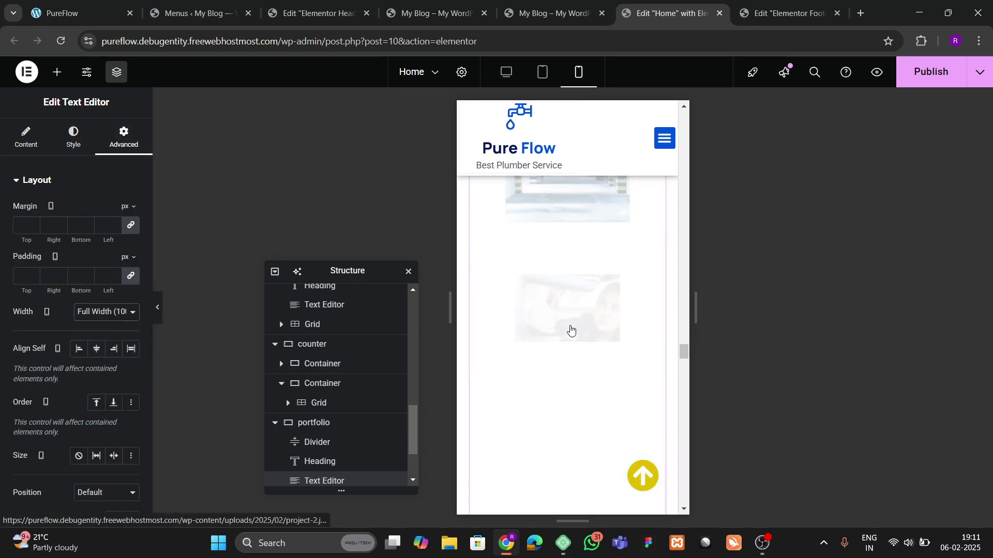
scroll(571, 329, "up", 3)
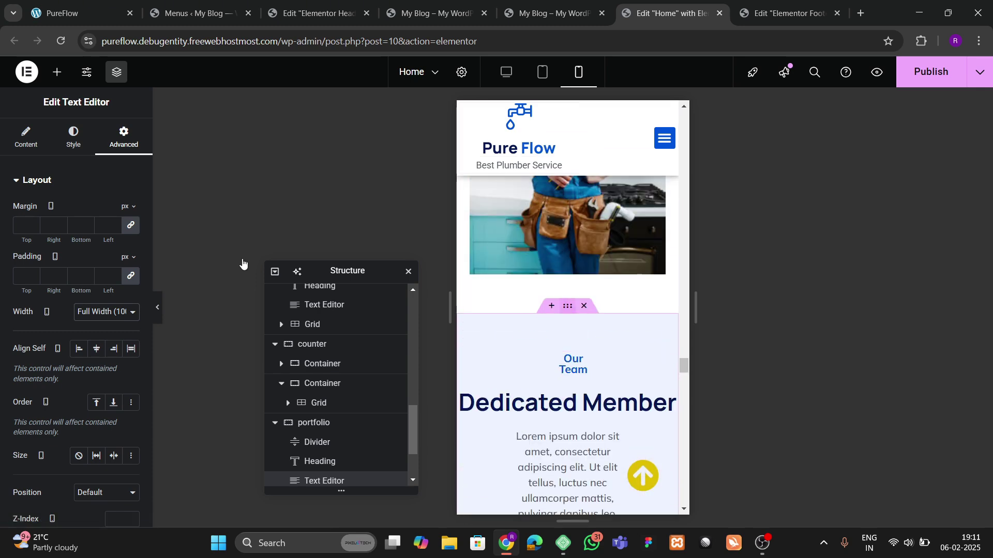
Step: Pad the team section 60/20/60/20
left_click(121, 138)
left_click(130, 279)
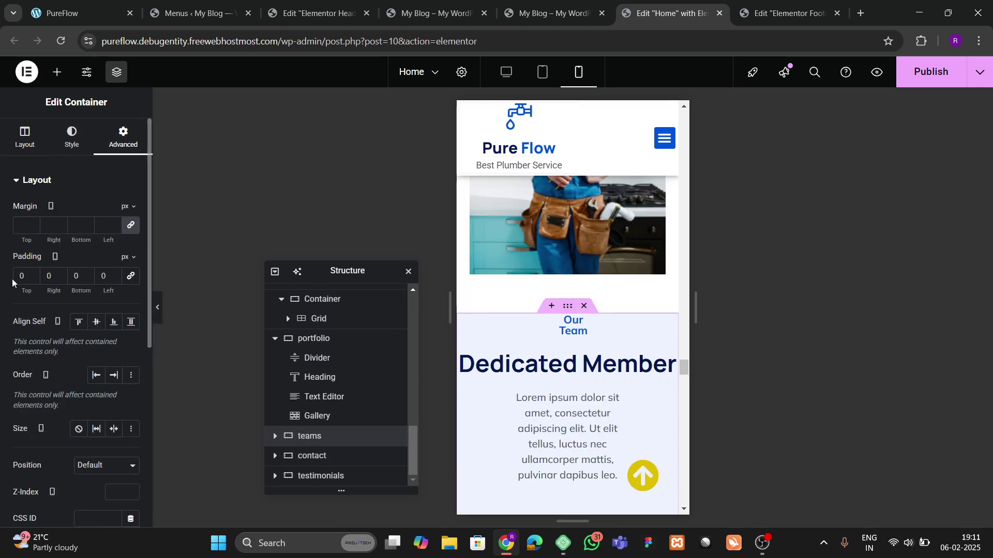
type("60")
key("Tab")
type("20")
key("Tab")
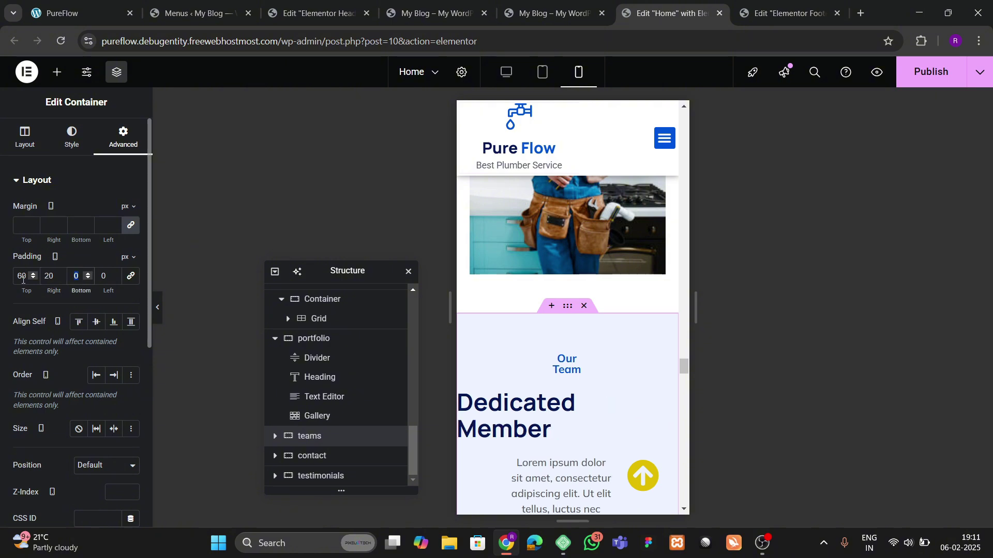
type("60")
key("Tab")
type("20")
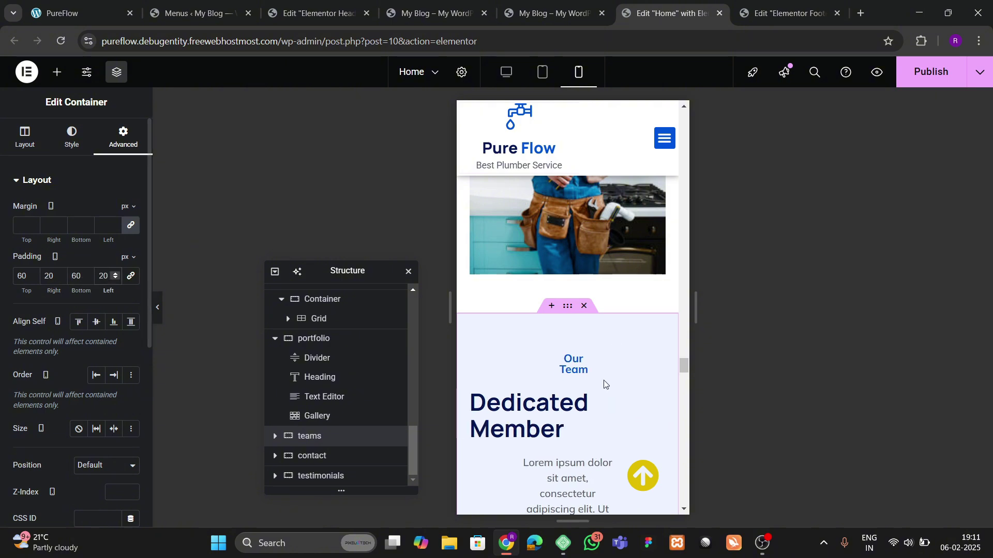
Step: Centre the Dedicated Member heading and set the Our Team divider to 50%
left_click(594, 409)
left_click(73, 137)
left_click(96, 211)
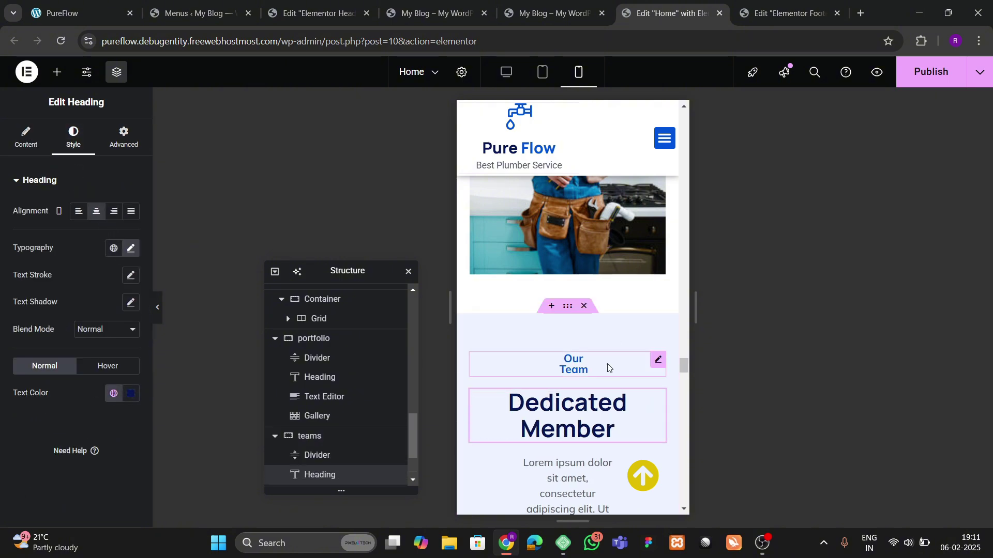
left_click(548, 362)
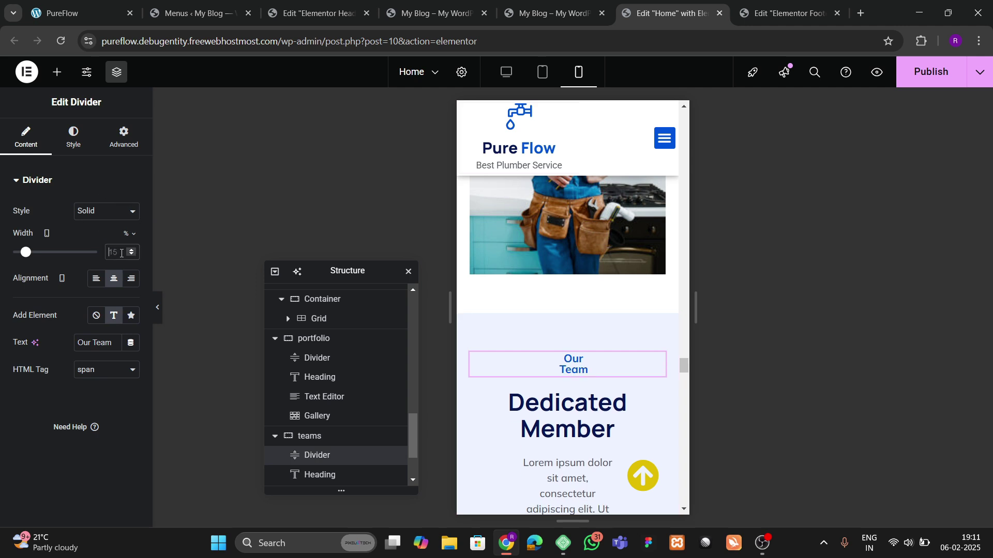
type("50")
Step: Make the team section's description text Full Width (100%)
scroll(552, 298, "down", 4)
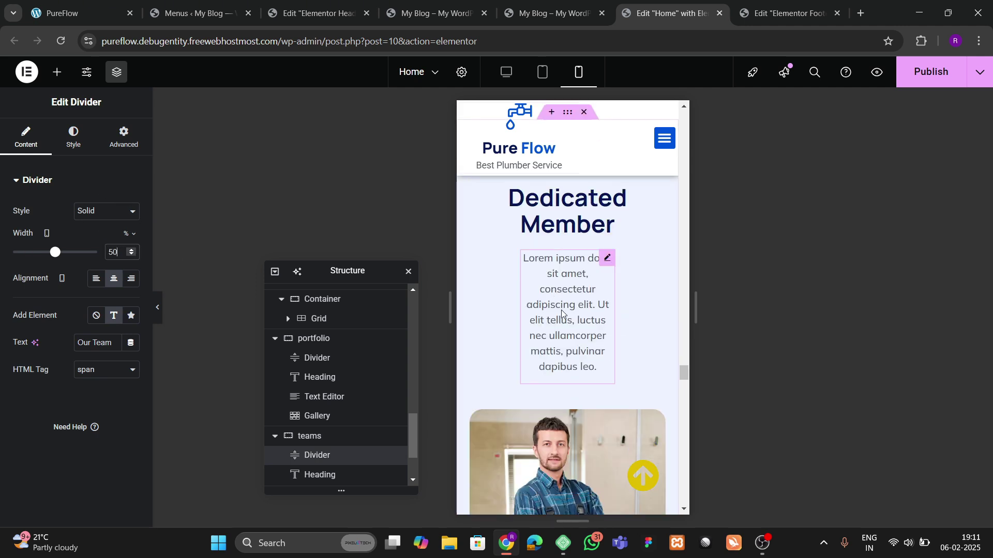
left_click(595, 263)
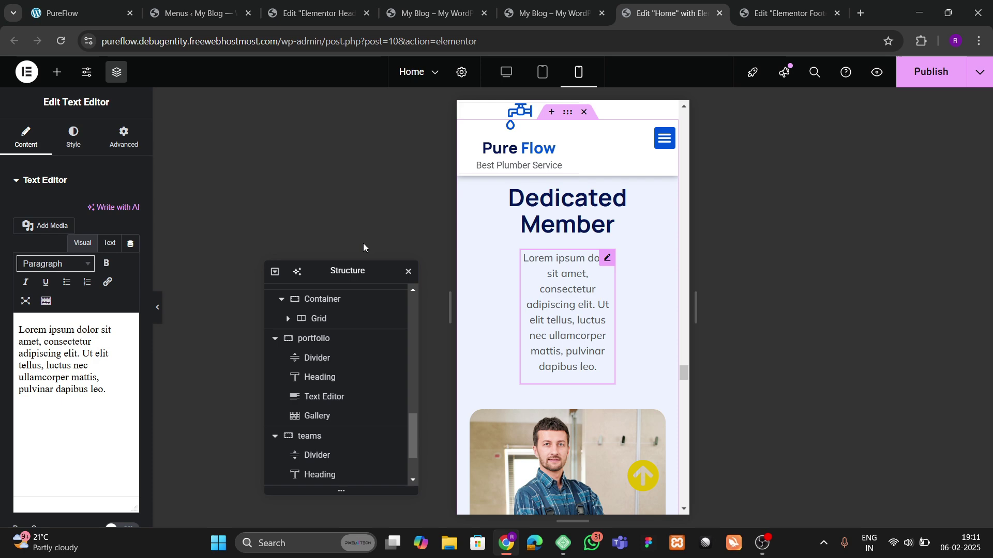
left_click(124, 137)
left_click(105, 311)
left_click(107, 343)
scroll(613, 318, "down", 3)
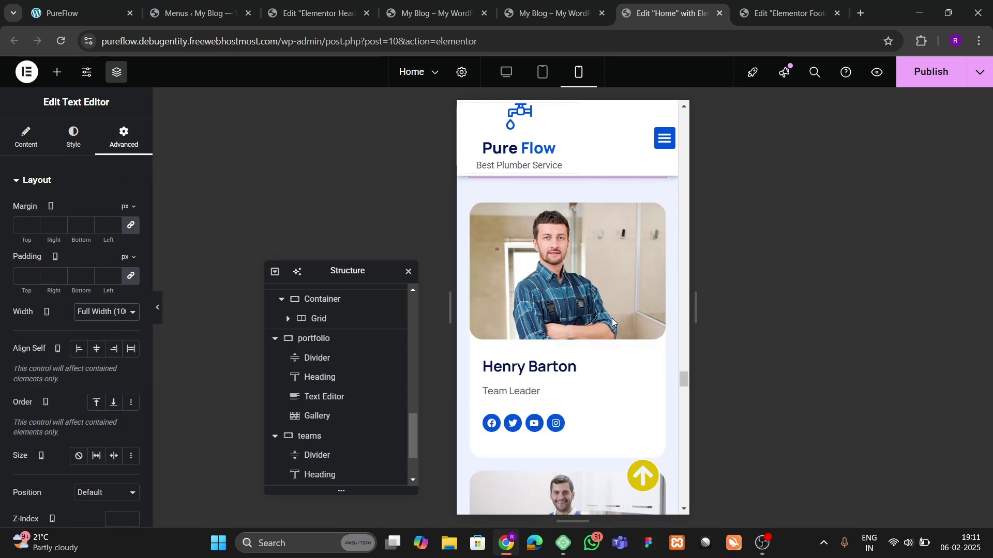
scroll(602, 341, "down", 8)
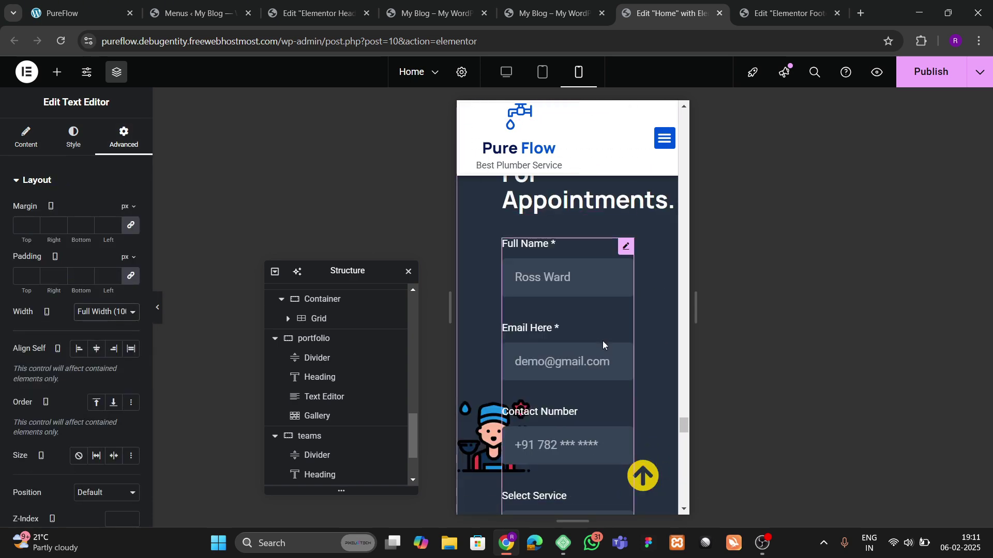
scroll(603, 342, "up", 5)
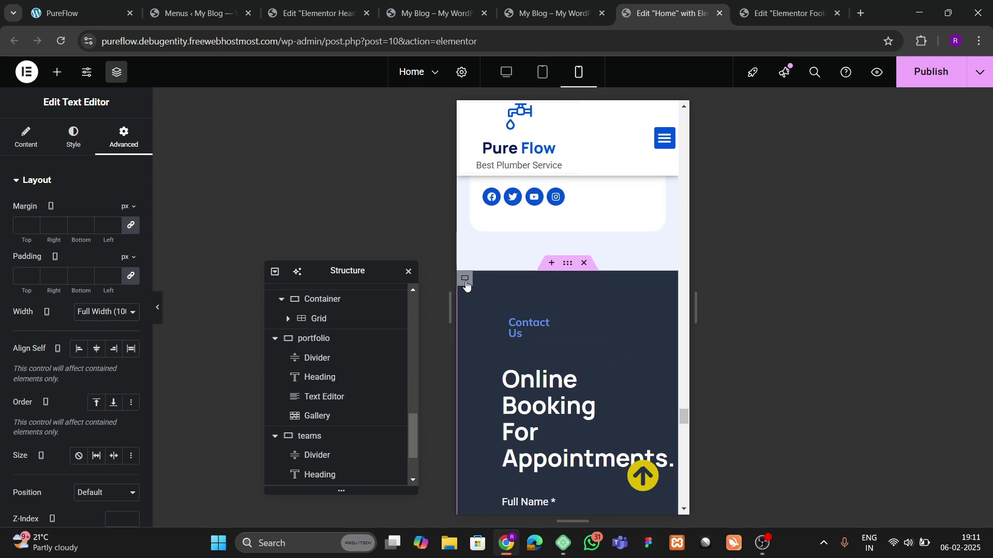
Step: Give the contact section 30 padding and widen the Contact Us divider to 50%
left_click(465, 278)
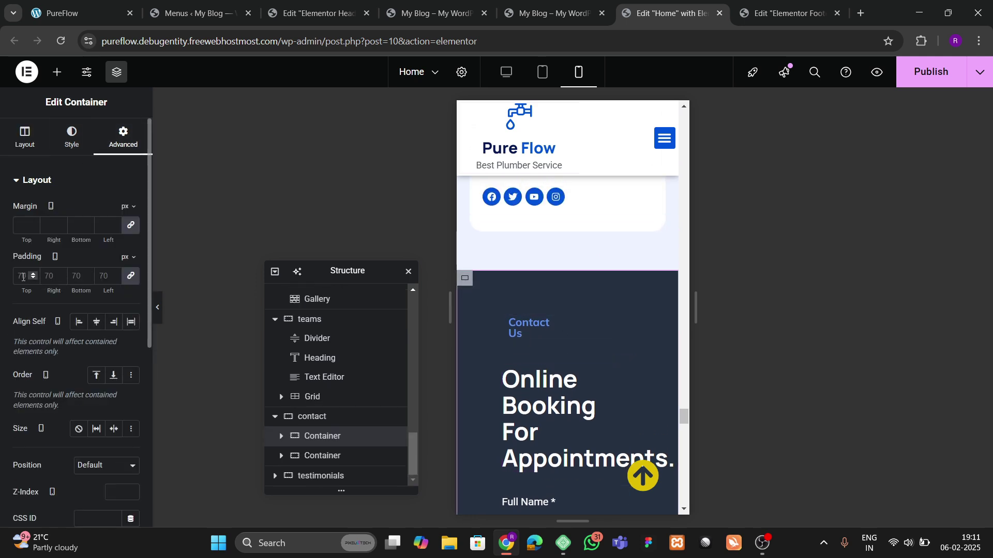
type("30")
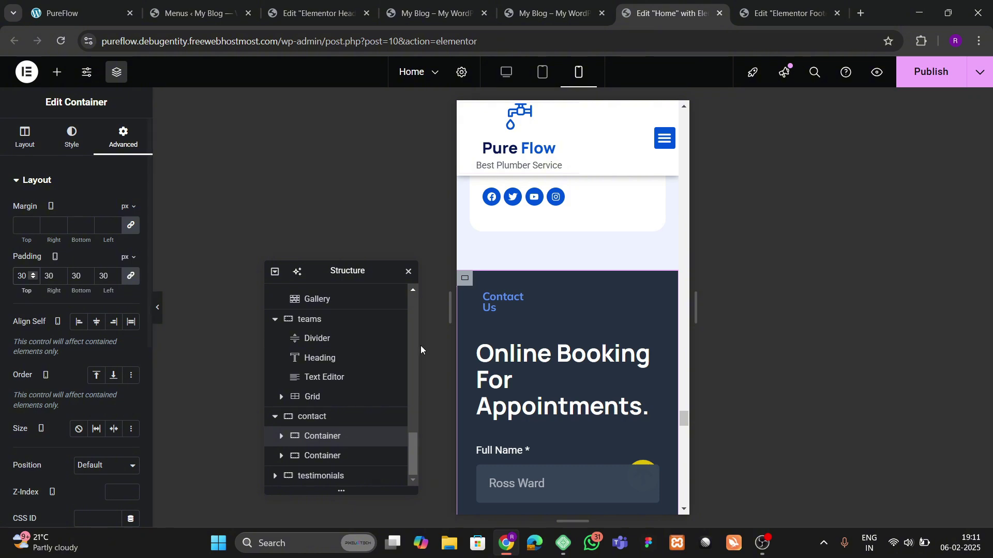
left_click(500, 304)
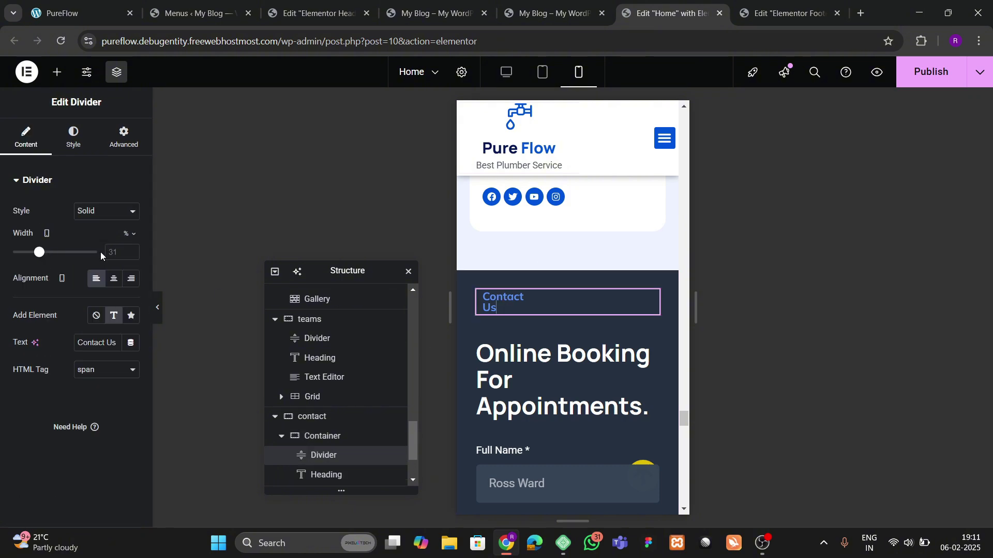
left_click(131, 251)
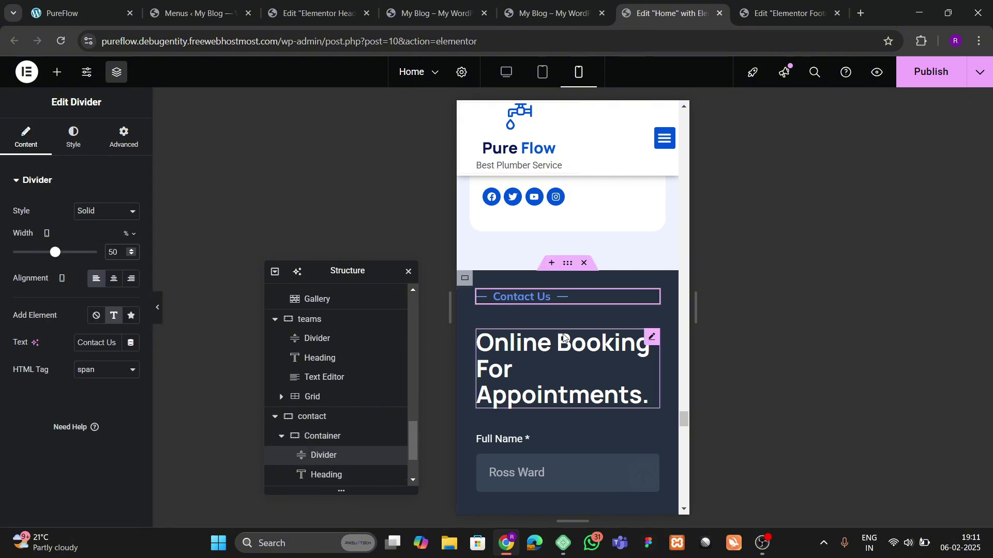
Step: Move the plumber illustration lower and give the photo container a 354 px minimum height
scroll(563, 321, "down", 6)
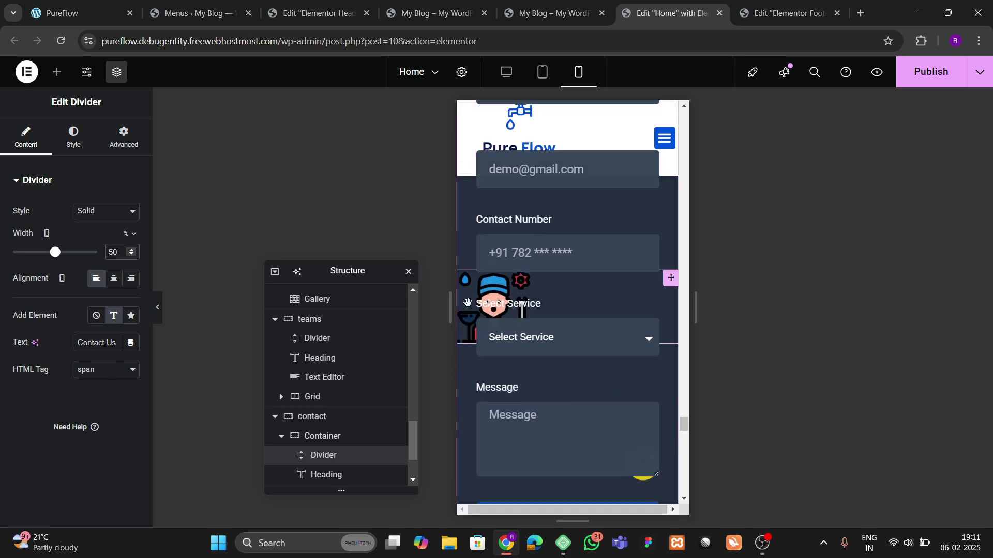
left_click_drag(470, 309, 468, 344)
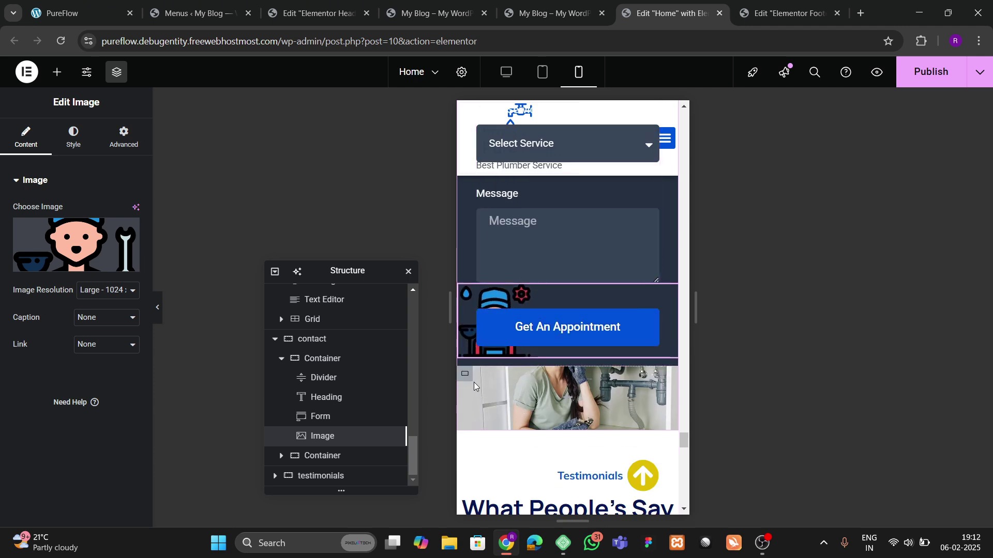
left_click(503, 408)
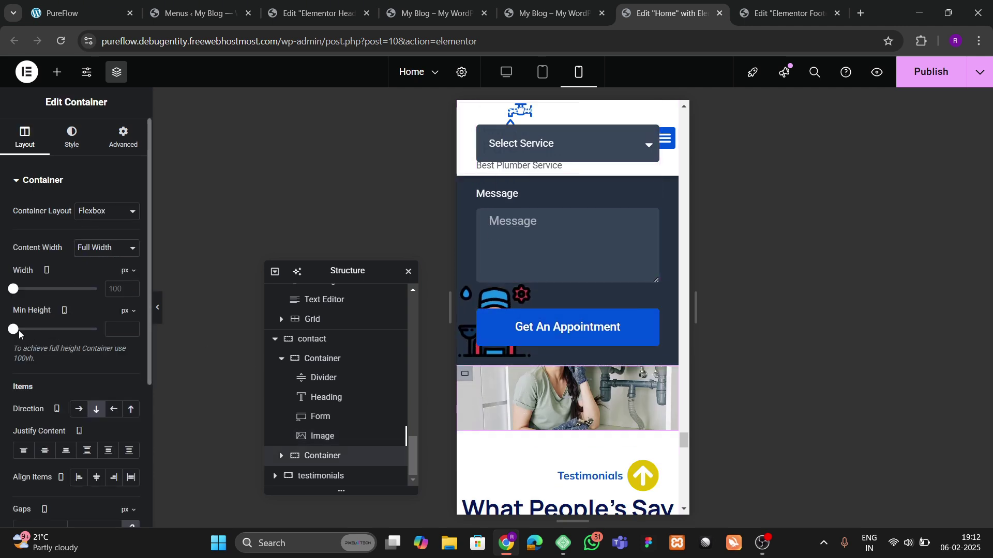
left_click_drag(19, 334, 39, 334)
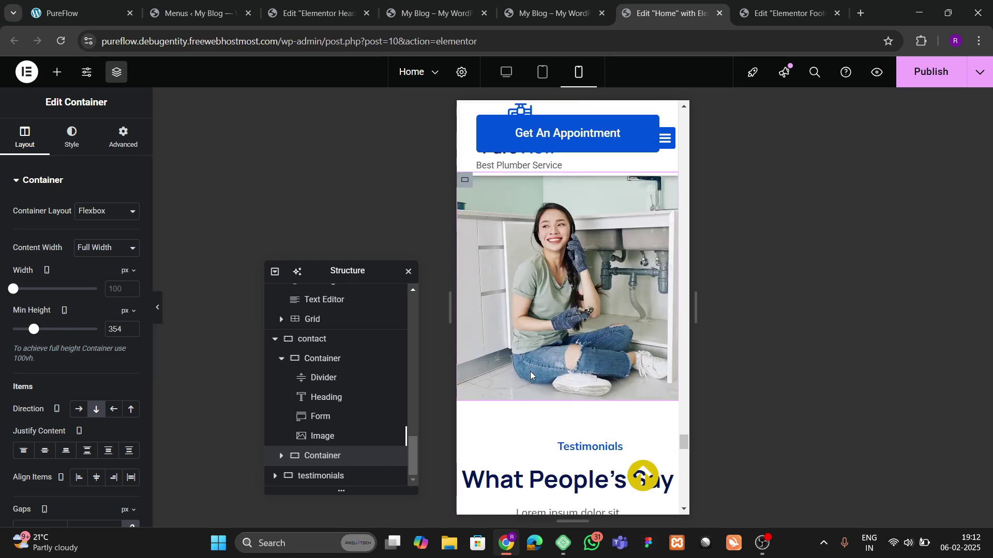
Step: Select the testimonials section and begin editing its top padding
scroll(530, 375, "down", 4)
left_click(565, 202)
left_click(123, 137)
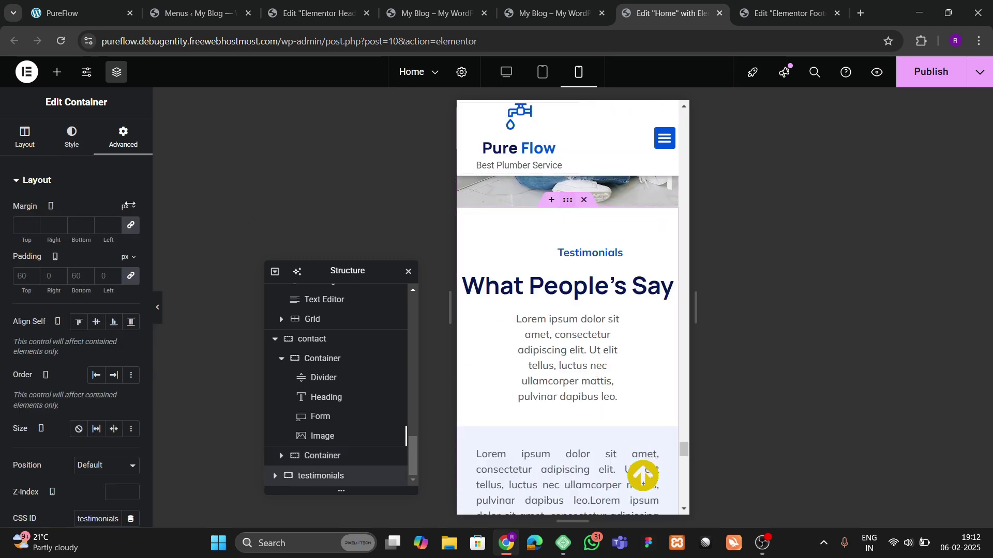
left_click(21, 277)
Step: Set the testimonials section padding to 60 top and 20 on the sides
type("0")
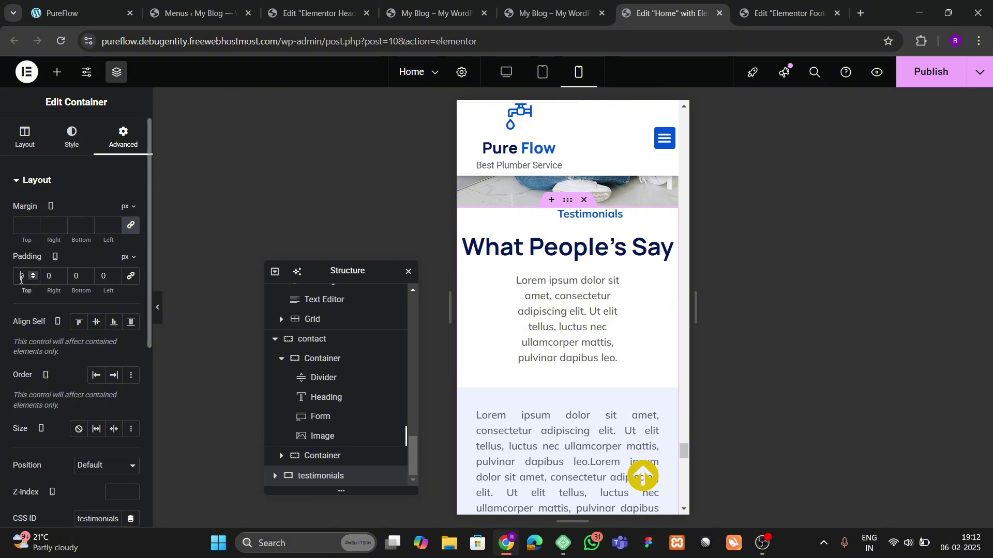
key("BackSpace")
type("60")
key("Tab")
type("20")
key("Tab")
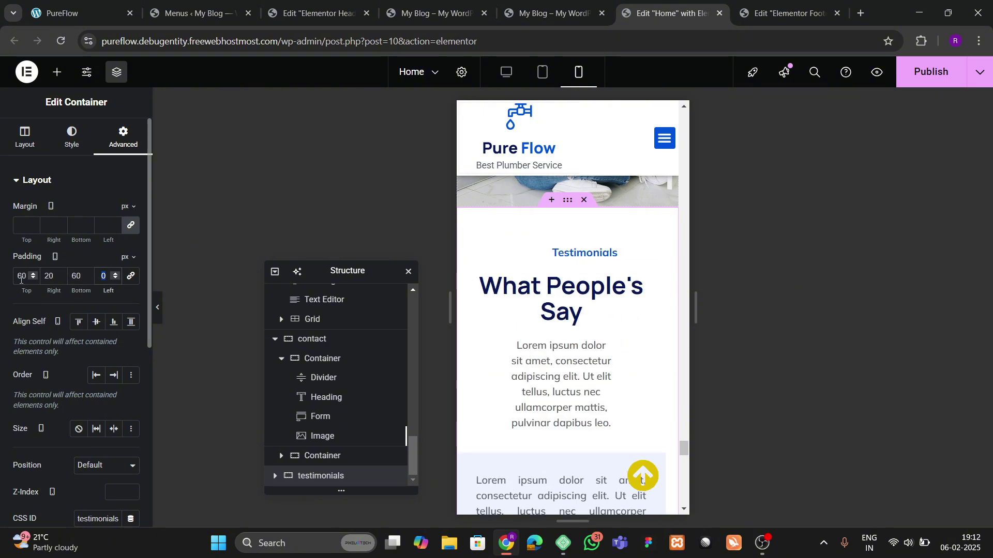
type("20")
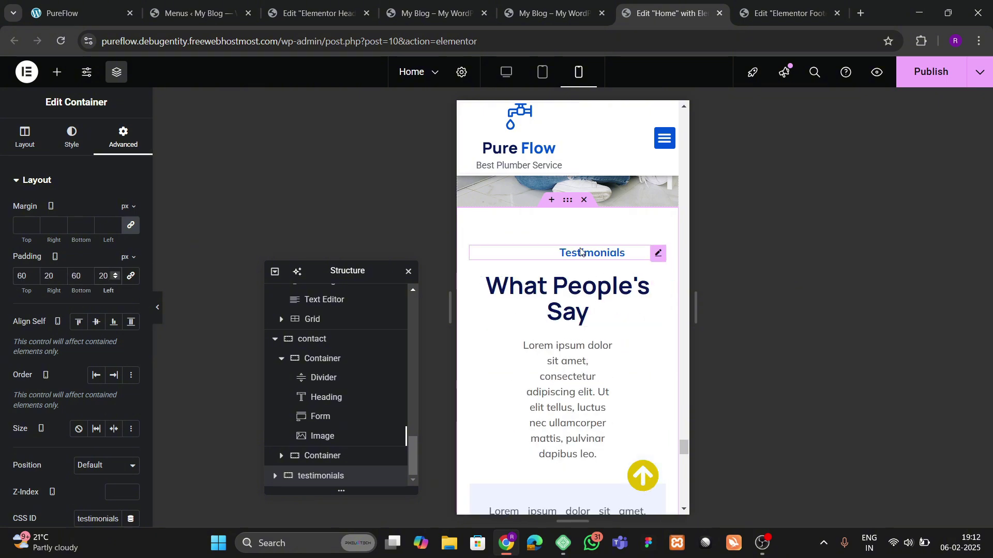
Step: Widen the Testimonials divider to 50%
left_click(592, 253)
left_click(115, 257)
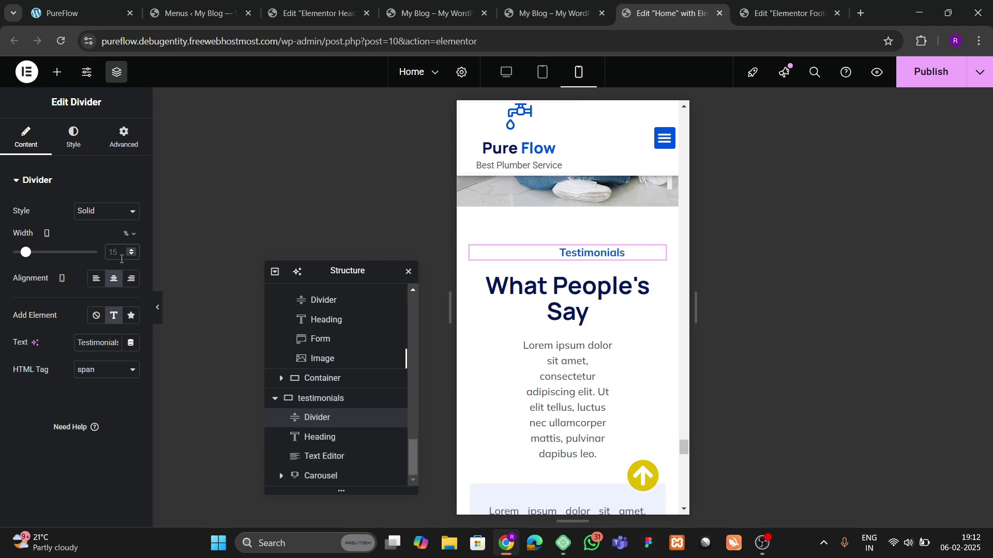
scroll(603, 292, "down", 1)
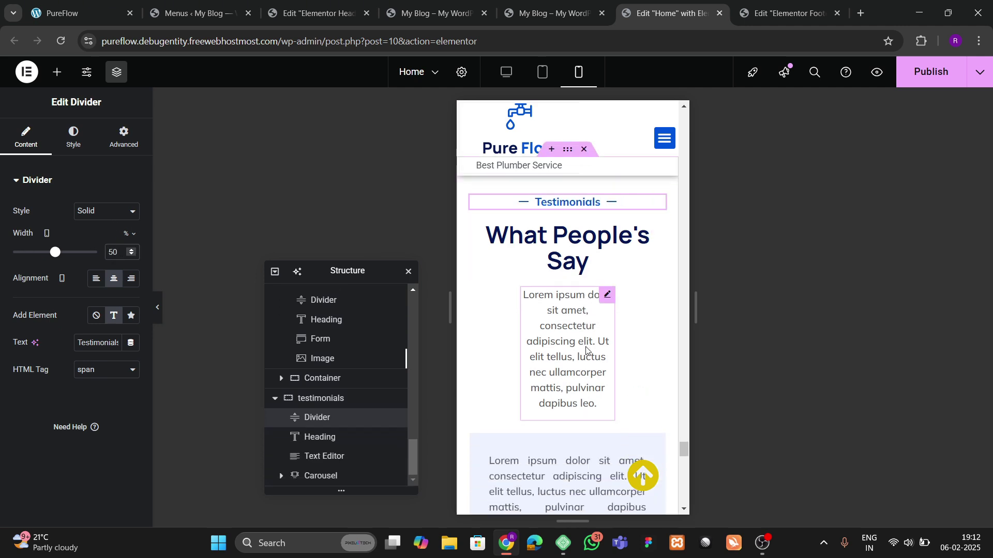
Step: Make the testimonials paragraph Full Width (100%)
left_click(610, 292)
left_click(124, 137)
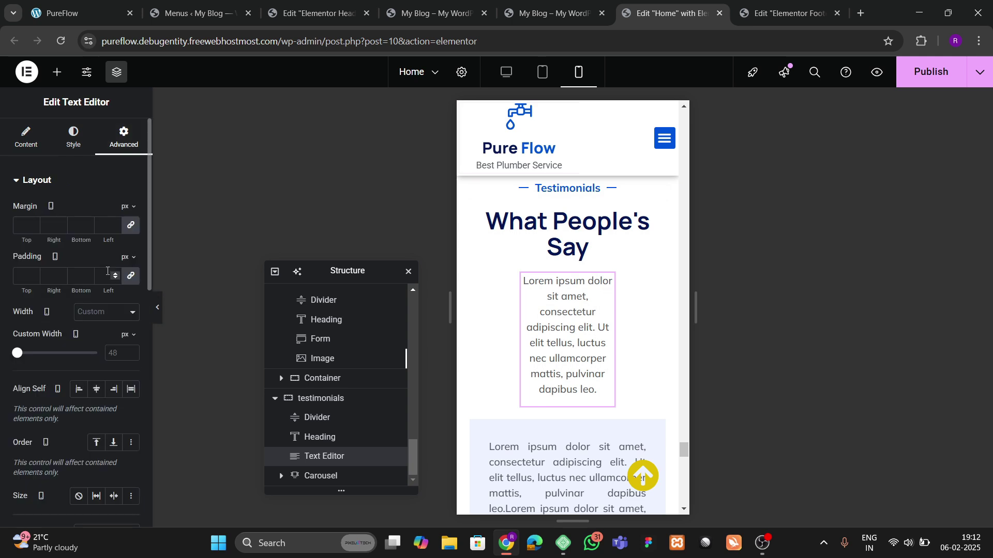
left_click(97, 315)
left_click(98, 312)
left_click(98, 312)
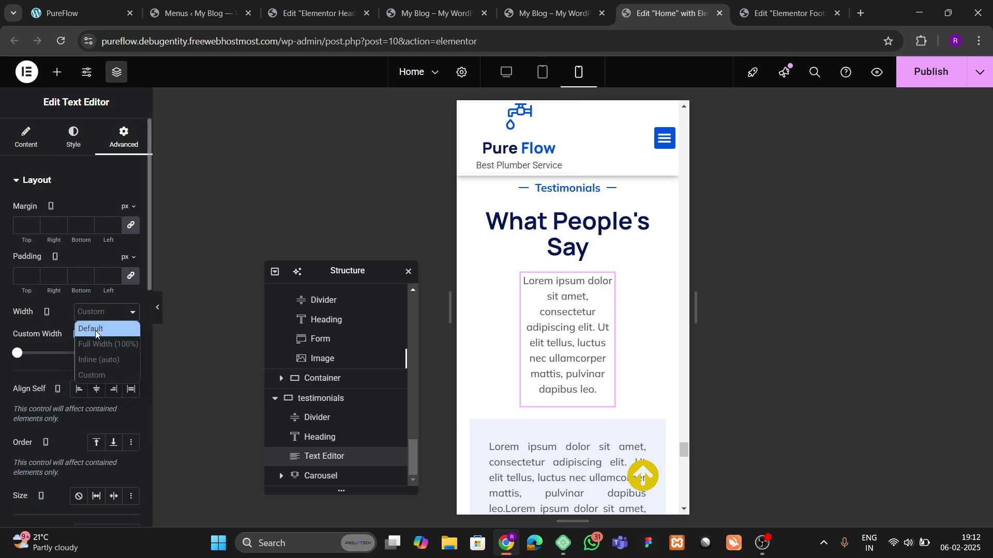
left_click(98, 336)
scroll(591, 280, "down", 4)
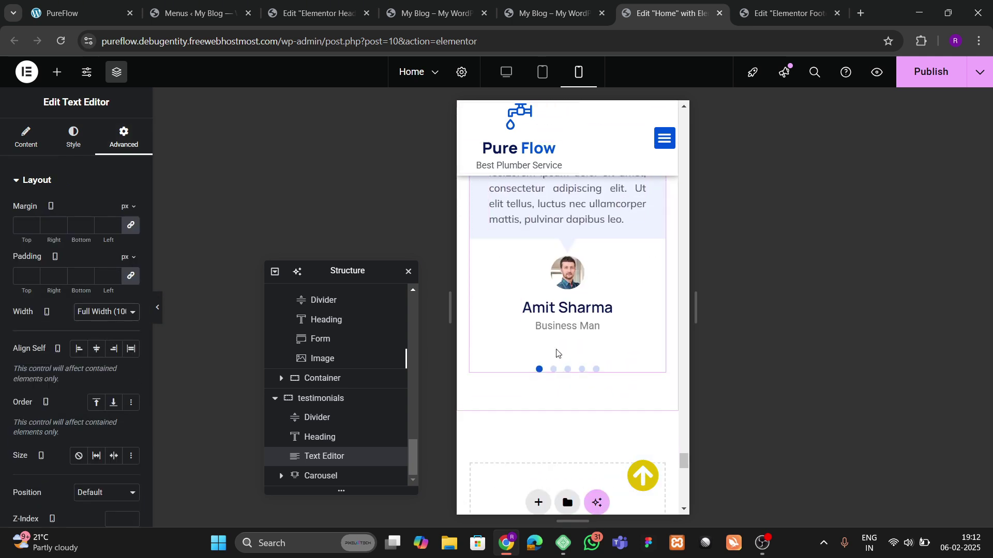
scroll(568, 351, "down", 6)
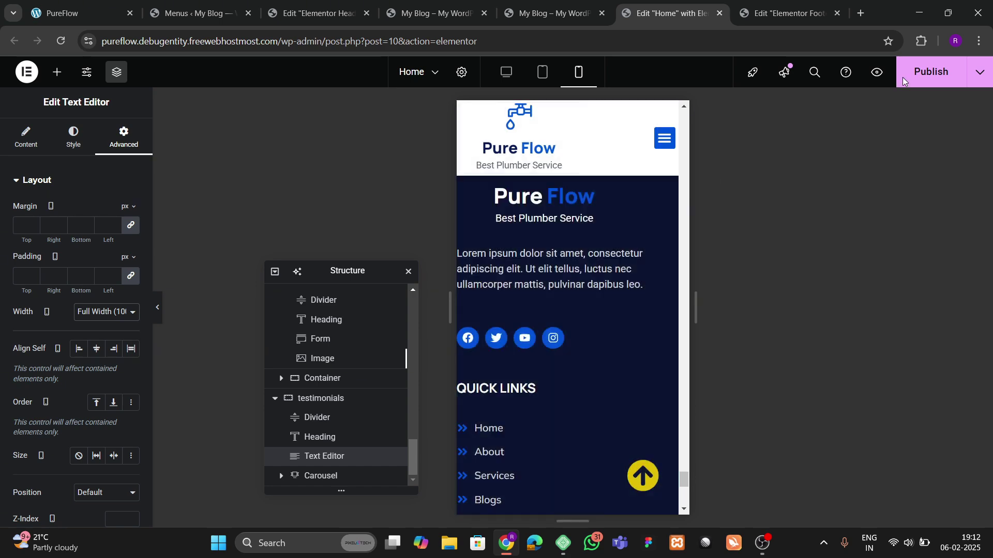
scroll(569, 315, "up", 1)
scroll(620, 321, "down", 2)
scroll(589, 336, "up", 6)
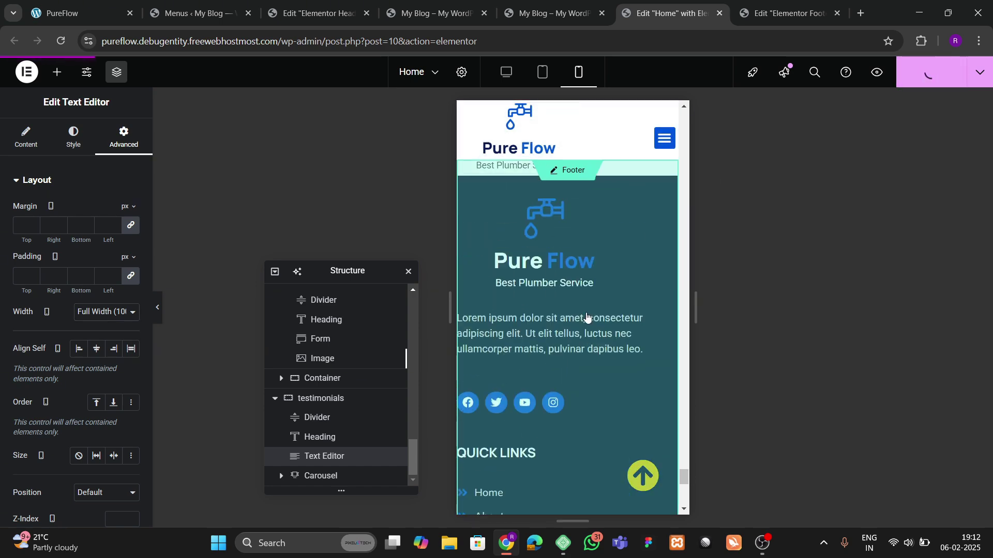
scroll(584, 314, "down", 4)
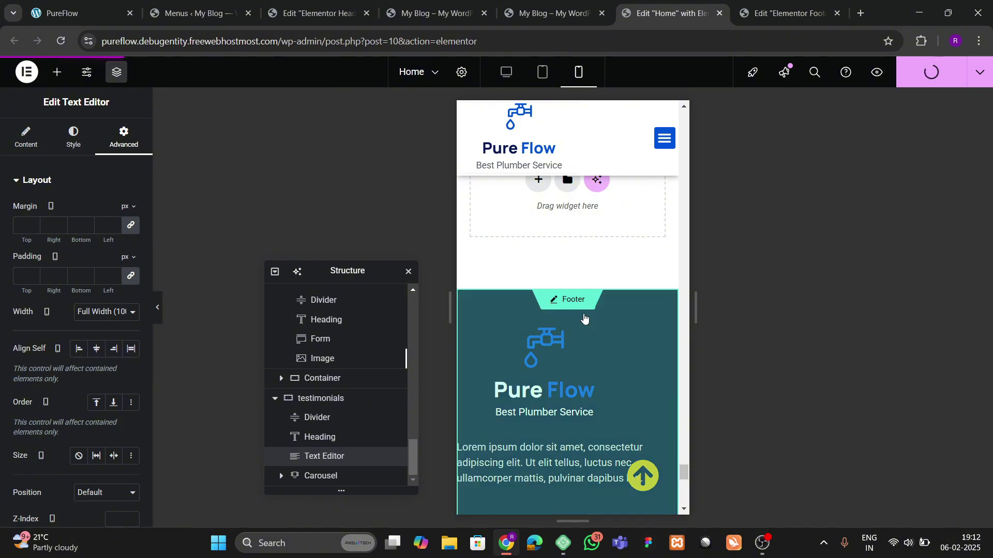
Step: Open the footer template and give its first container padding 60/20/0/20
left_click(564, 351)
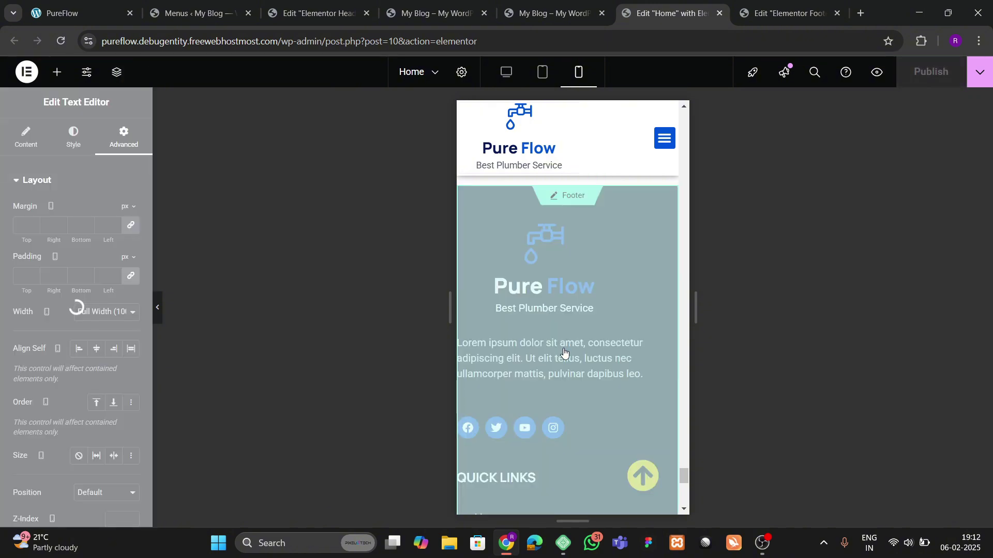
scroll(569, 323, "down", 6)
scroll(571, 327, "up", 3)
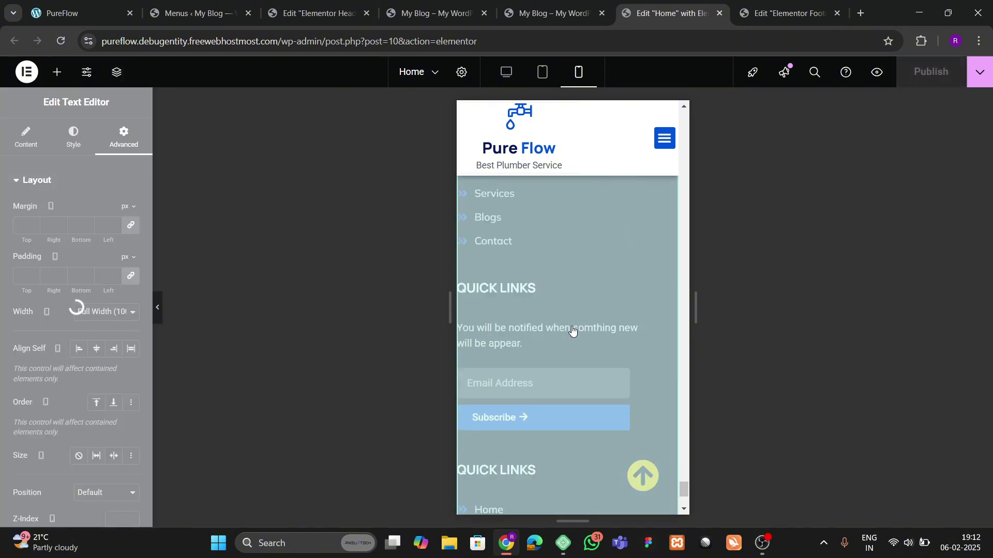
scroll(572, 329, "down", 5)
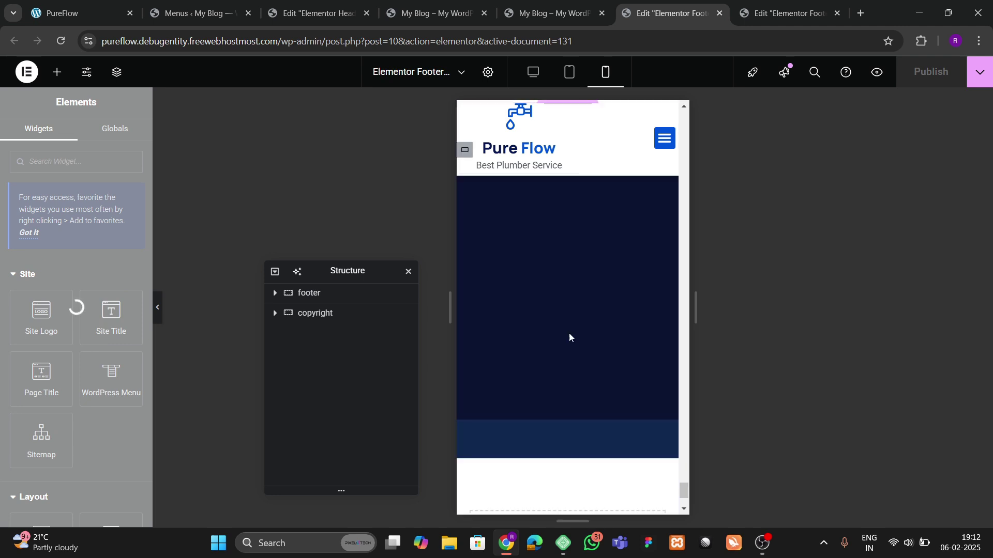
scroll(569, 335, "up", 3)
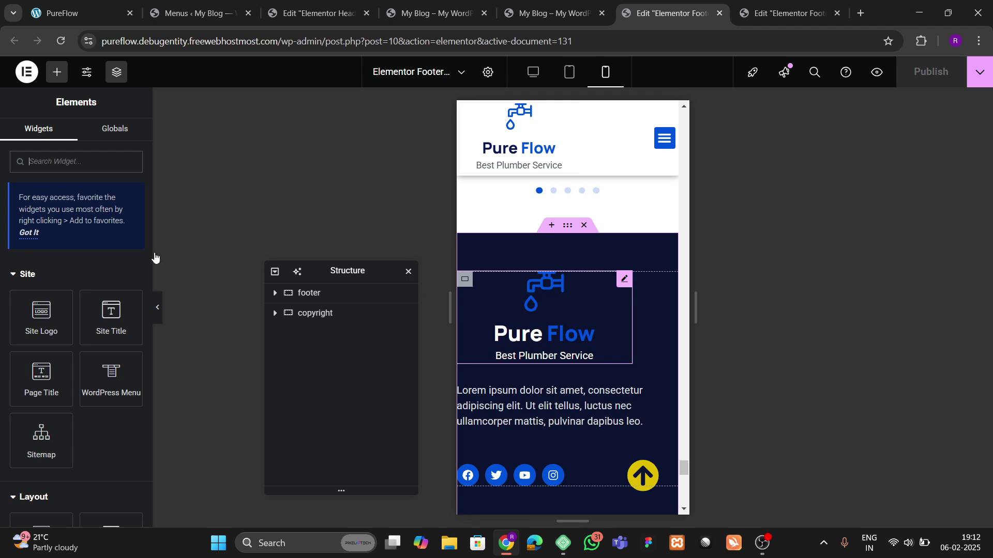
left_click(72, 136)
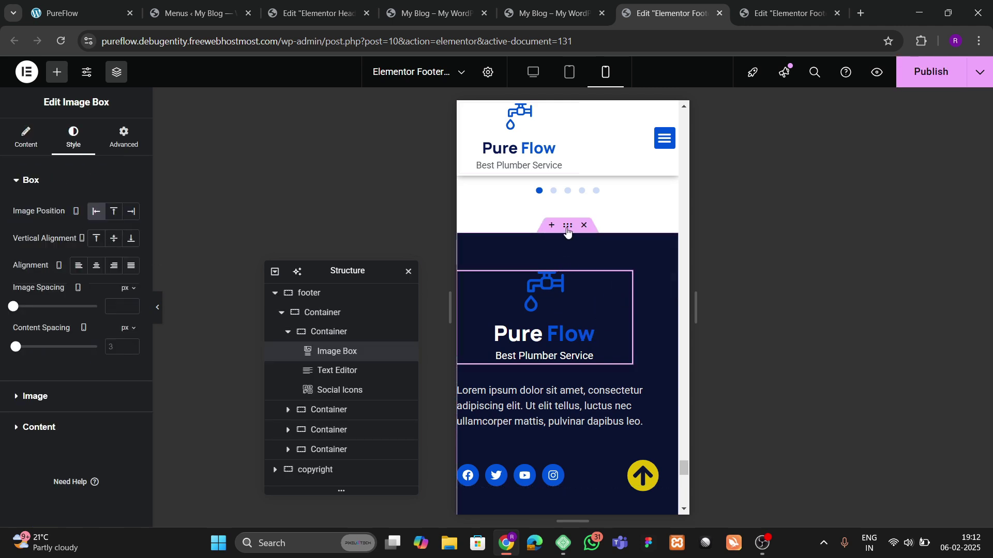
left_click(309, 293)
left_click(123, 136)
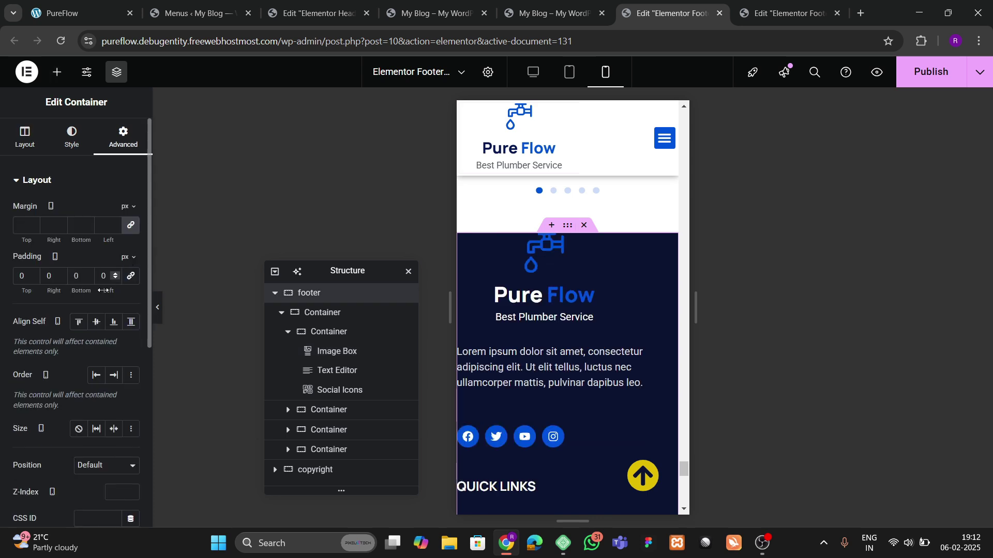
type("6")
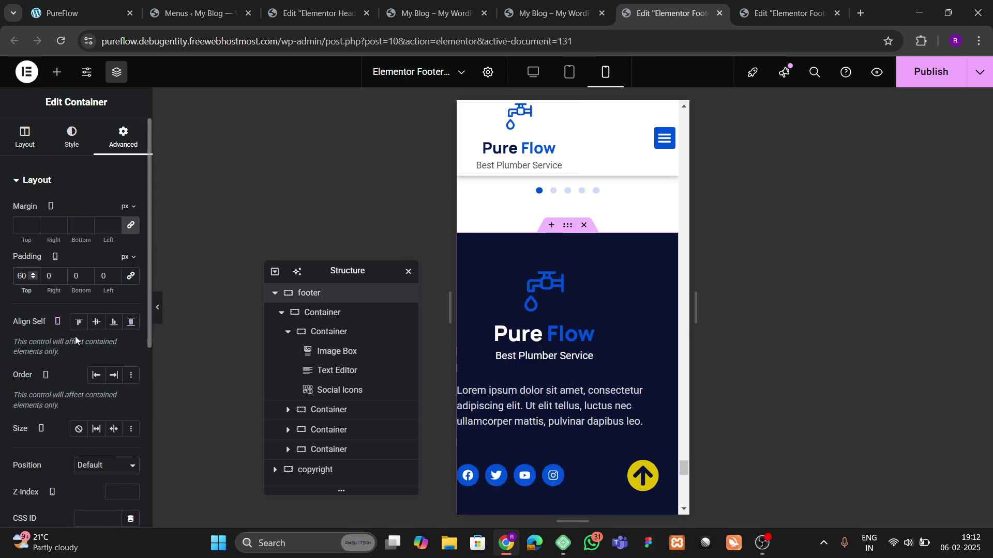
scroll(550, 345, "down", 3)
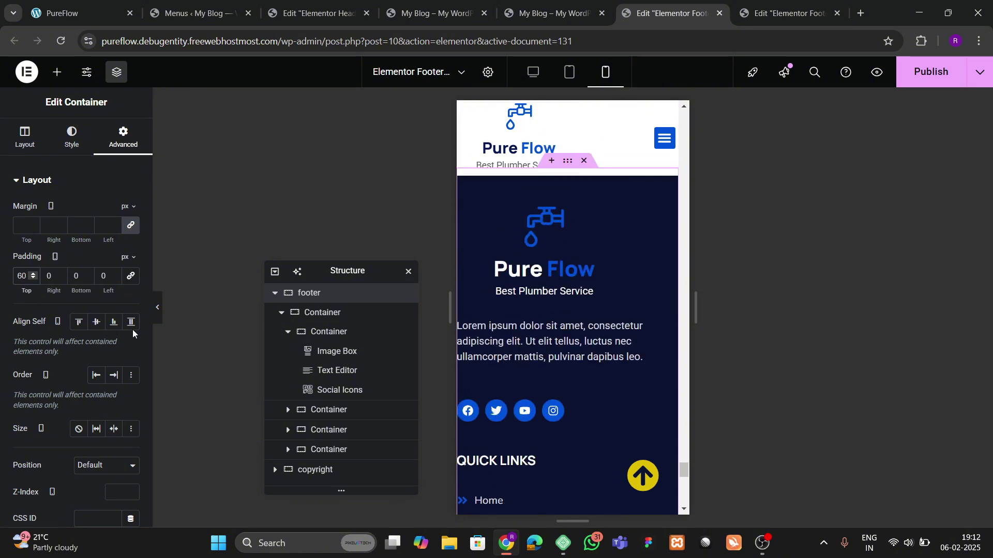
type("2")
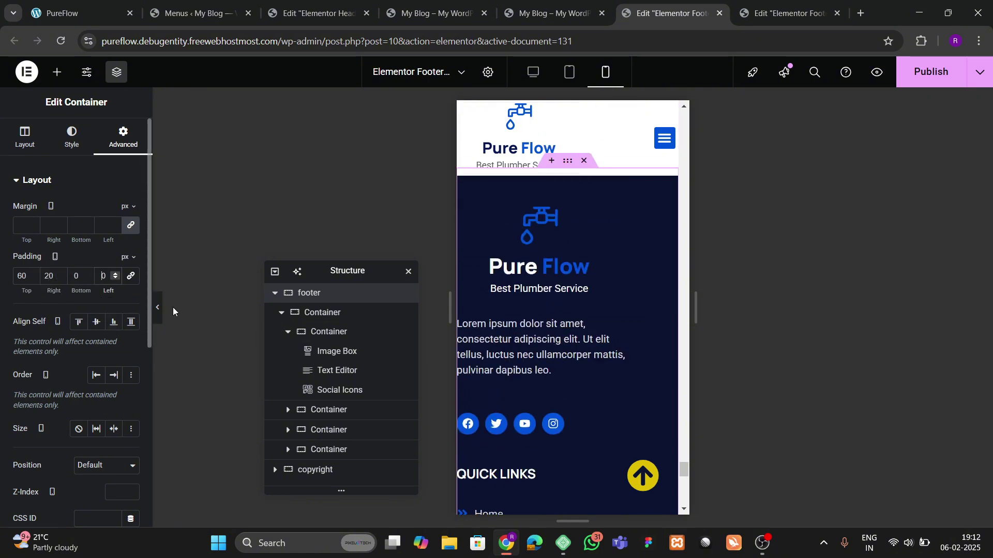
type("2")
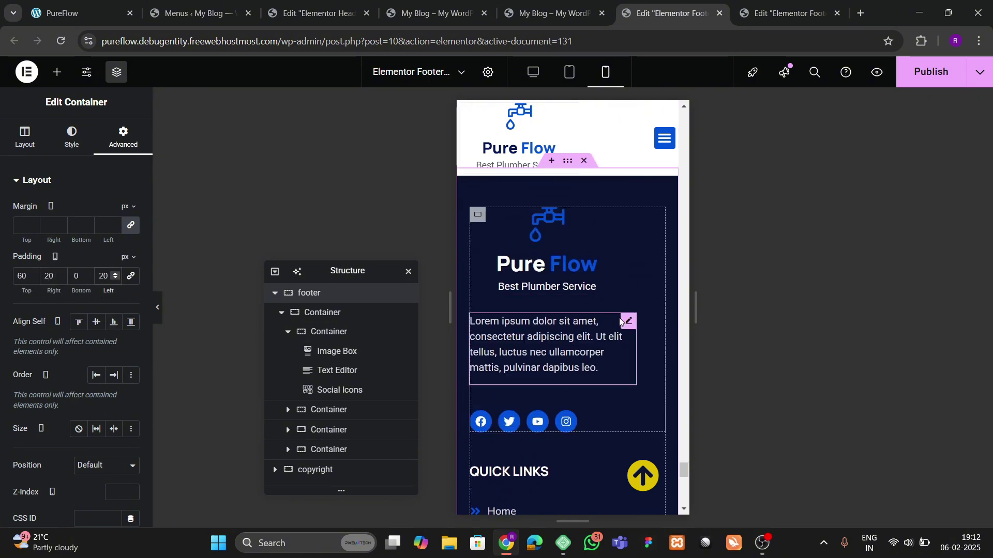
Step: Set the footer's Lorem ipsum paragraph width to Full Width
left_click(620, 321)
left_click(123, 136)
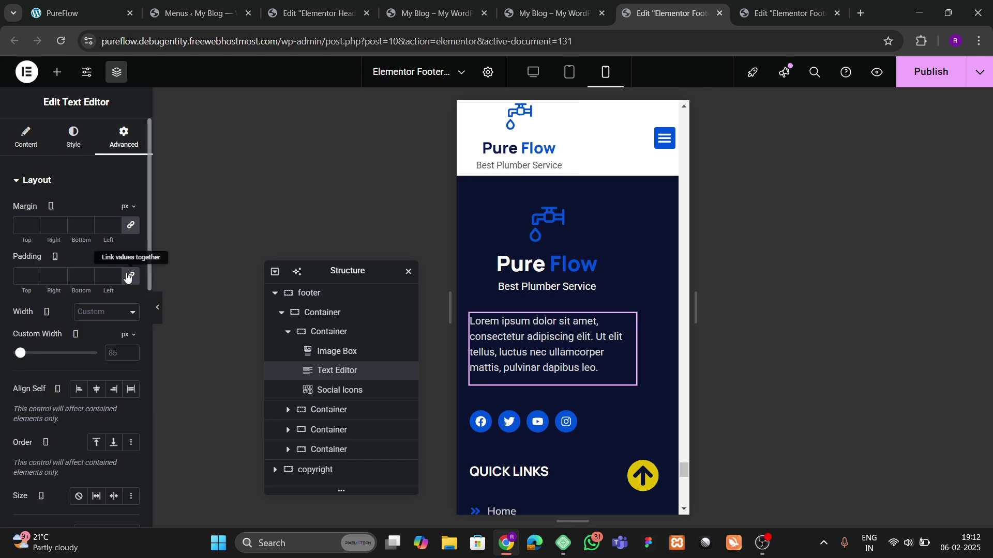
left_click(102, 312)
left_click(105, 350)
left_click(108, 318)
left_click(103, 336)
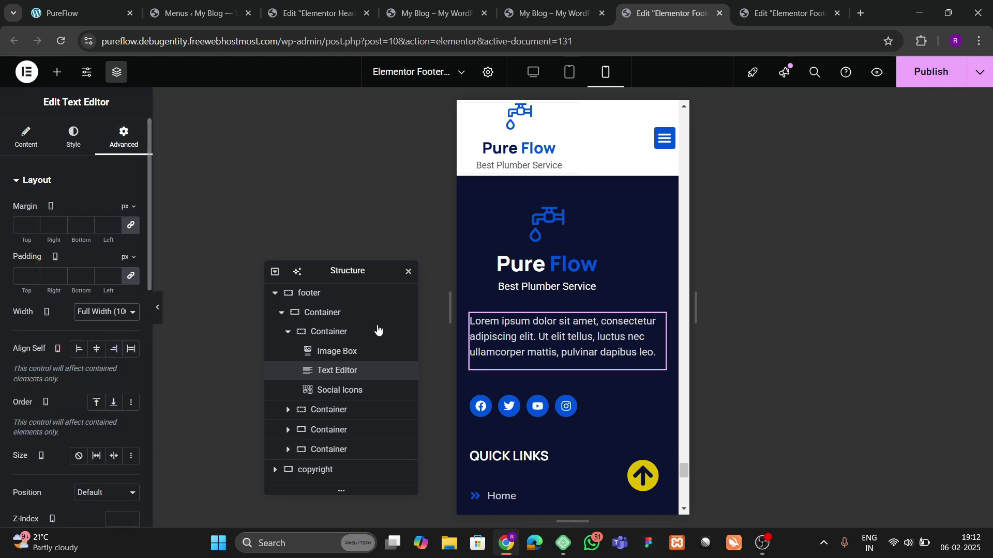
scroll(550, 323, "down", 9)
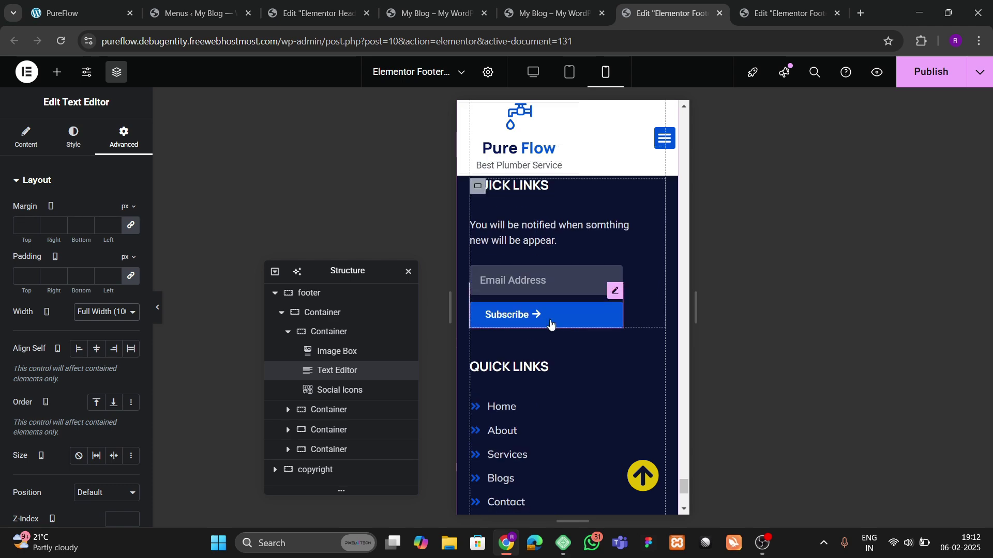
scroll(550, 321, "down", 5)
scroll(554, 321, "up", 8)
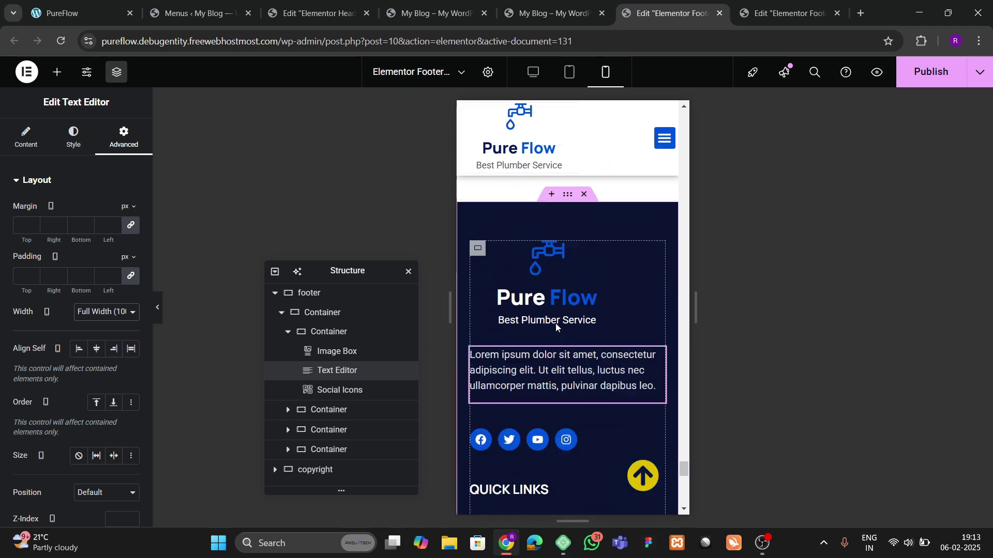
scroll(556, 323, "up", 3)
scroll(555, 321, "down", 2)
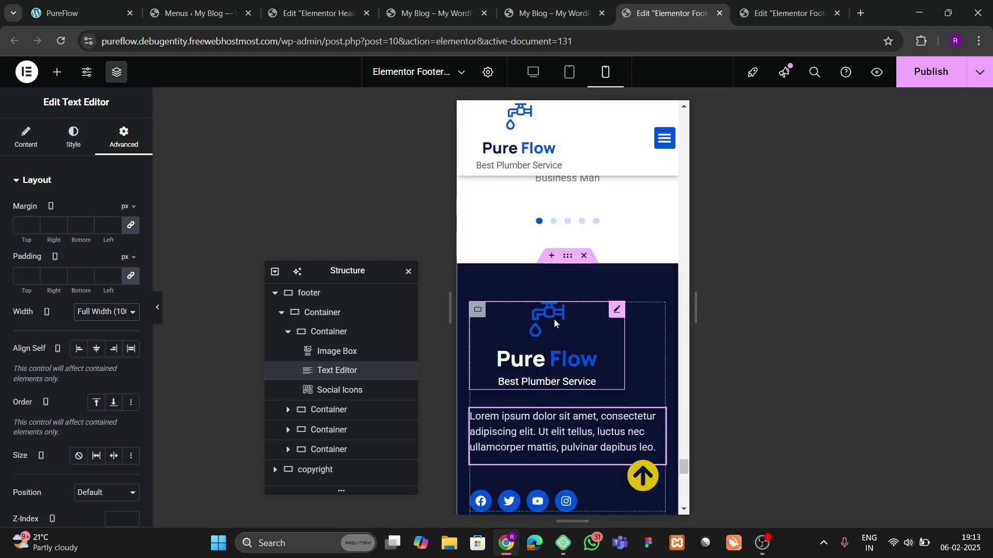
Step: Set the Pure Flow logo image width to 24% and publish the footer
left_click(608, 317)
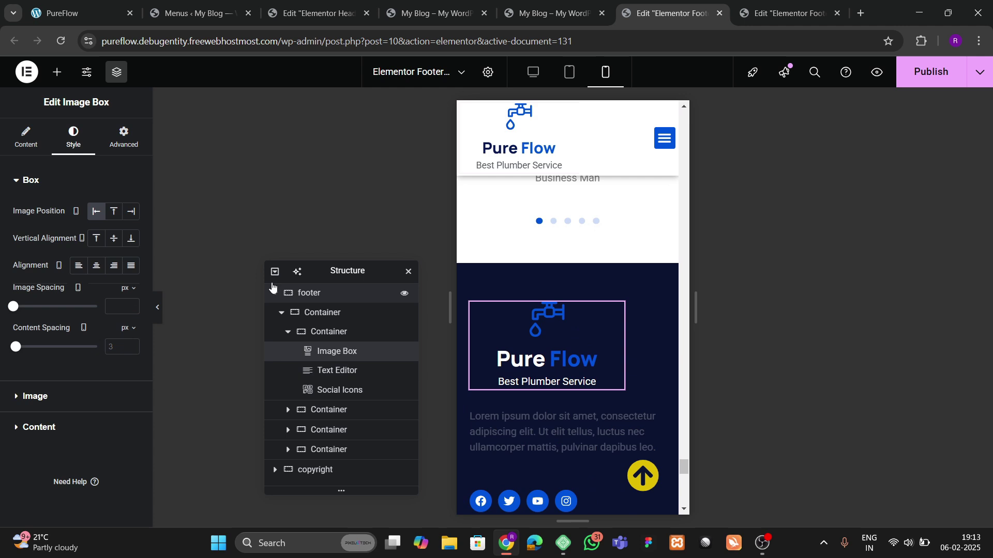
left_click(31, 397)
left_click(31, 261)
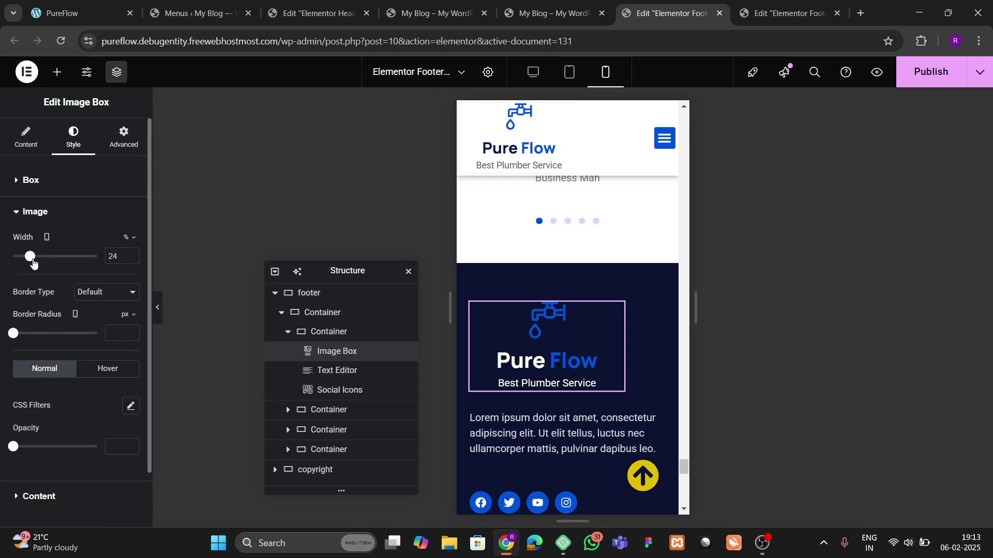
scroll(36, 339, "down", 1)
left_click(902, 83)
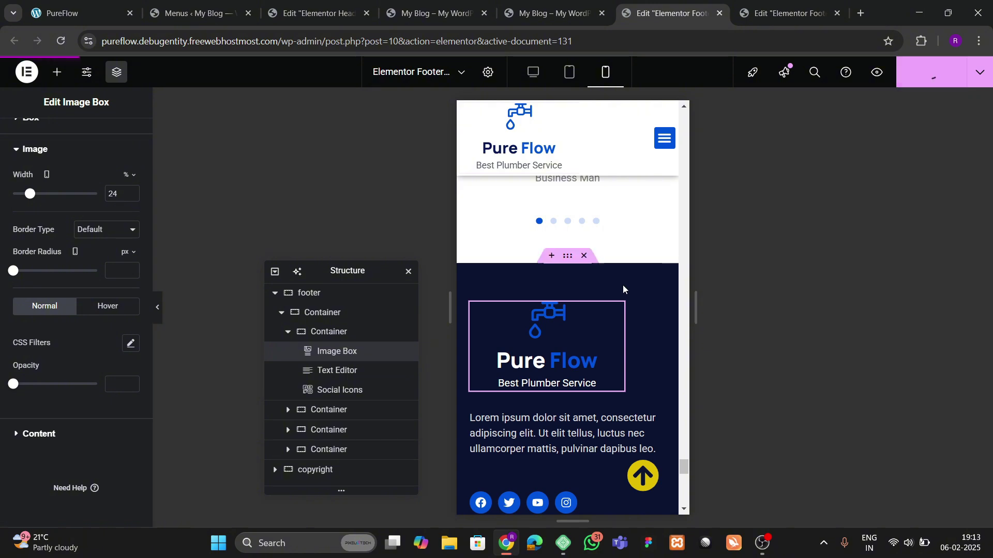
Step: Switch to the live Pure Flow site tab and reload it to load the changes
key("ctrl+Tab")
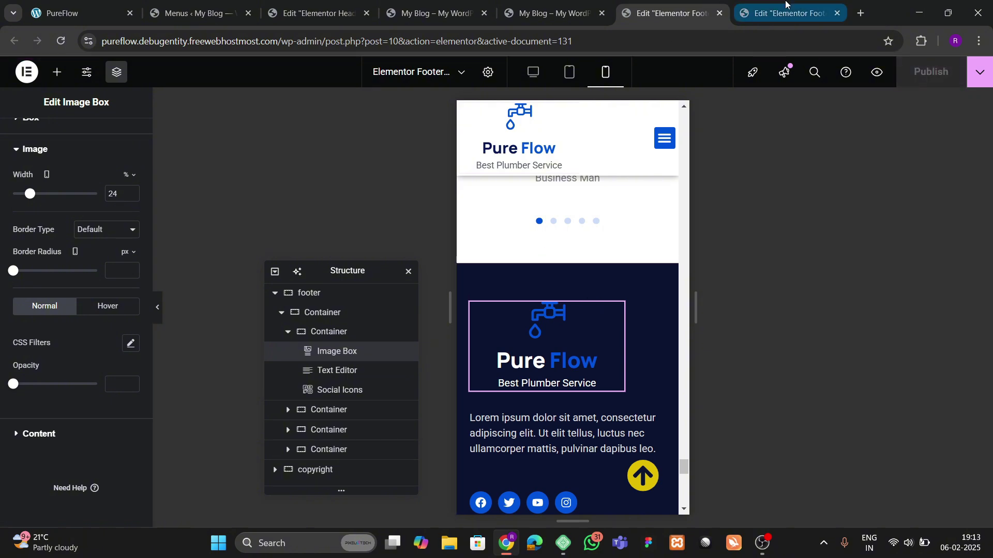
key("ctrl+shift+Tab")
key("ctrl+shift+Tab")
left_click(61, 41)
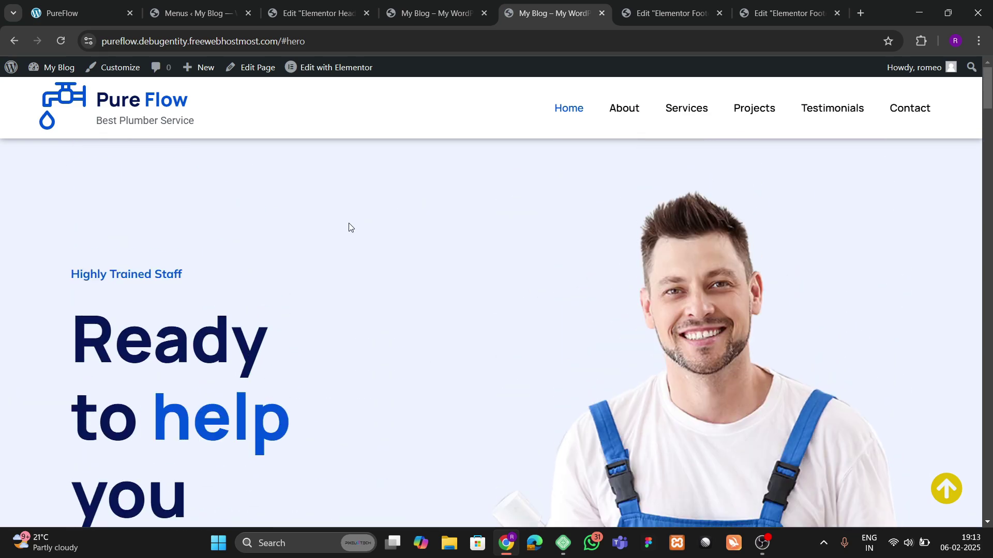
Step: Inspect the home page in mobile device view and scroll down through the layout
right_click(348, 224)
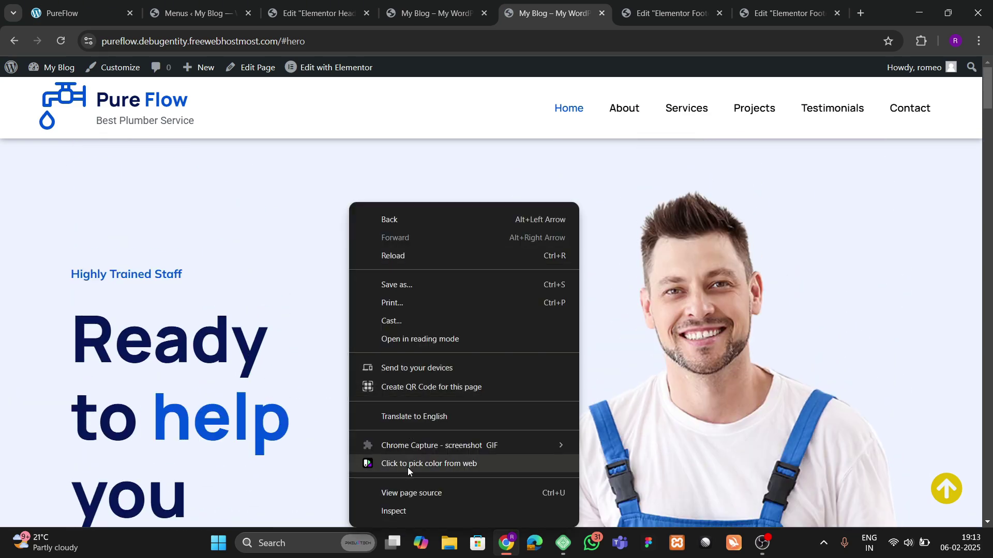
left_click(400, 511)
scroll(328, 323, "down", 4)
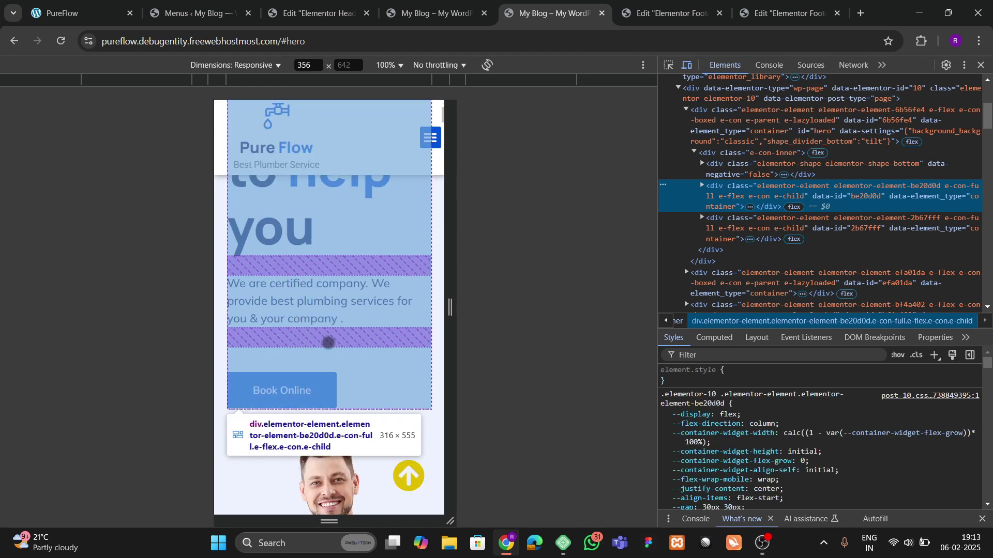
scroll(328, 323, "up", 4)
left_click(363, 306)
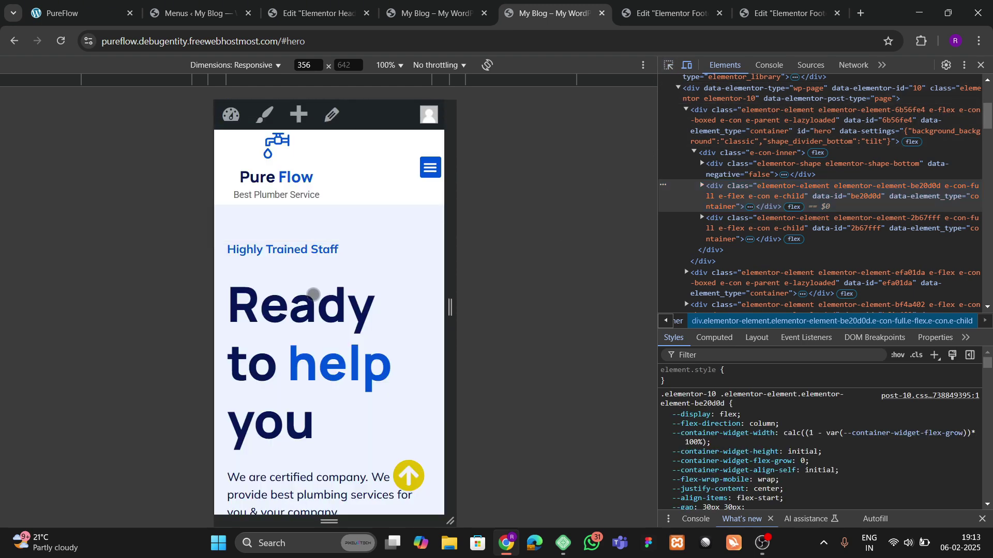
scroll(330, 324, "down", 10)
scroll(329, 324, "down", 5)
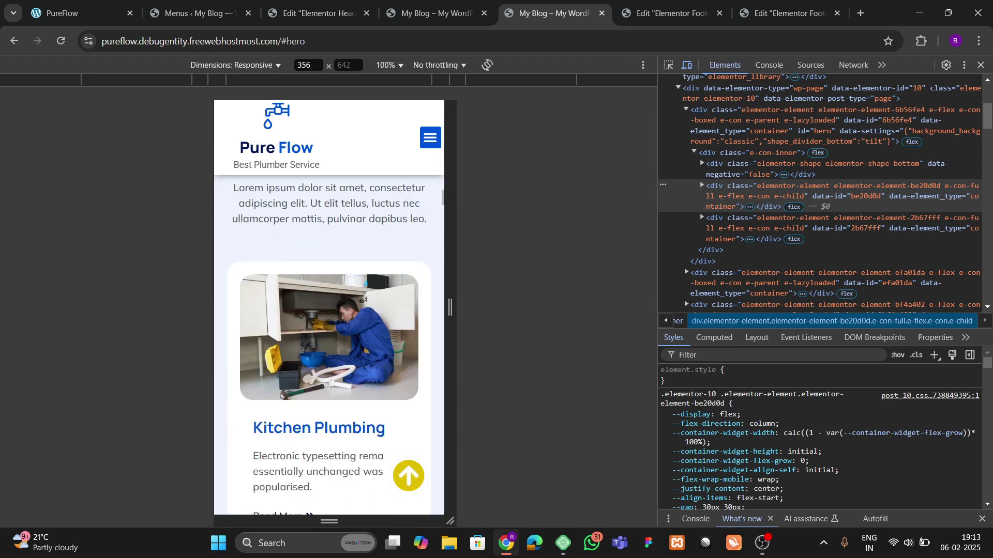
scroll(337, 353, "down", 8)
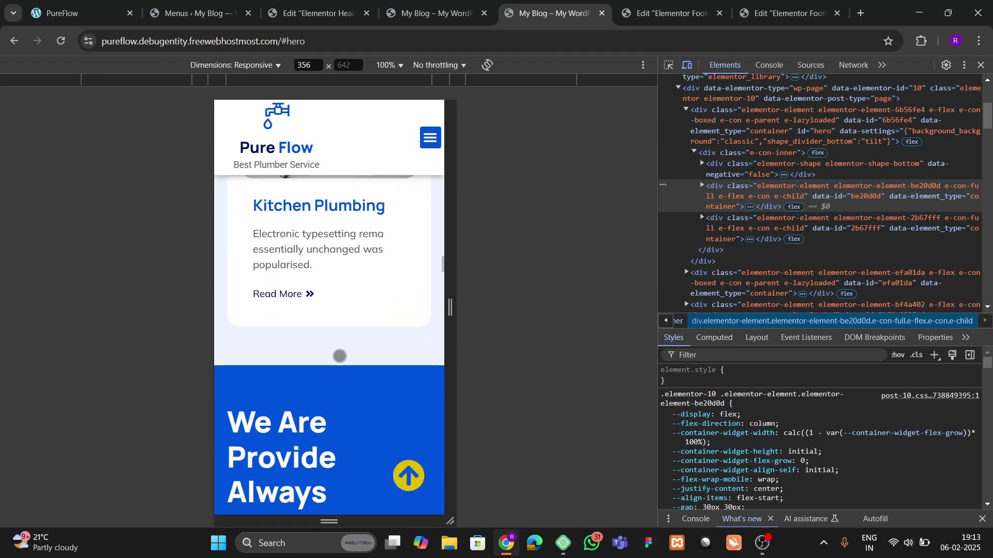
scroll(339, 358, "down", 6)
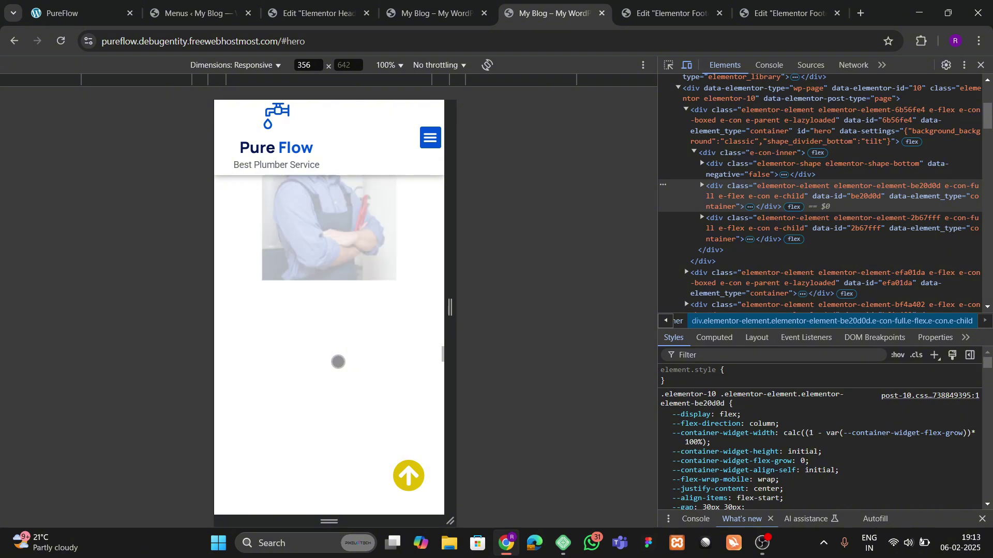
scroll(331, 380, "down", 10)
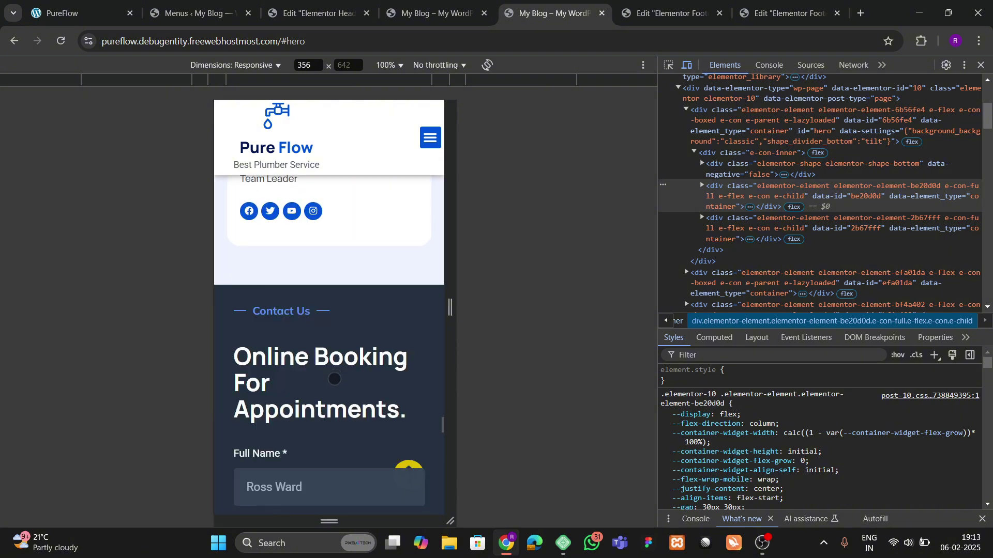
scroll(332, 380, "down", 8)
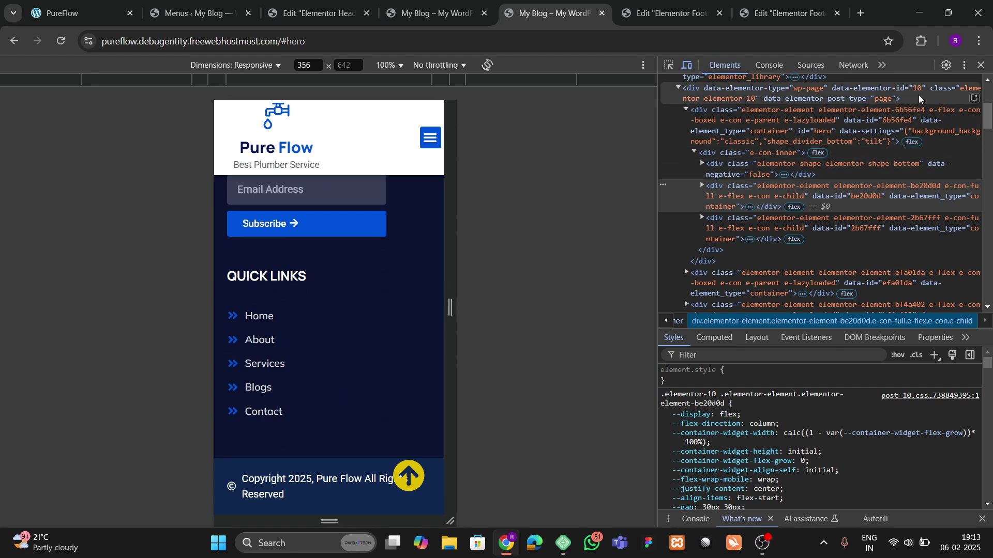
Step: Close DevTools and scroll back to the top of the desktop page
left_click(964, 65)
left_click(984, 67)
left_click(984, 67)
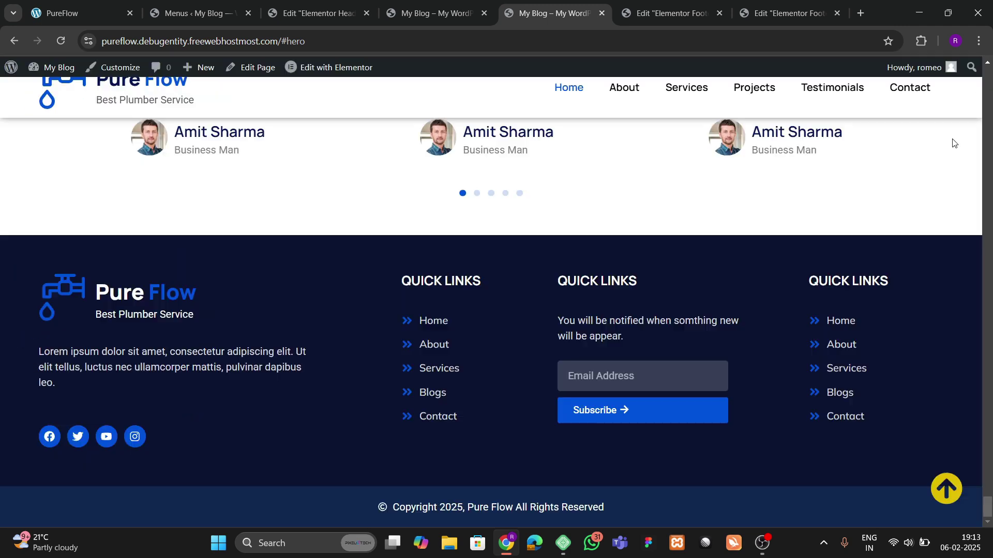
scroll(517, 269, "up", 10)
scroll(429, 277, "up", 15)
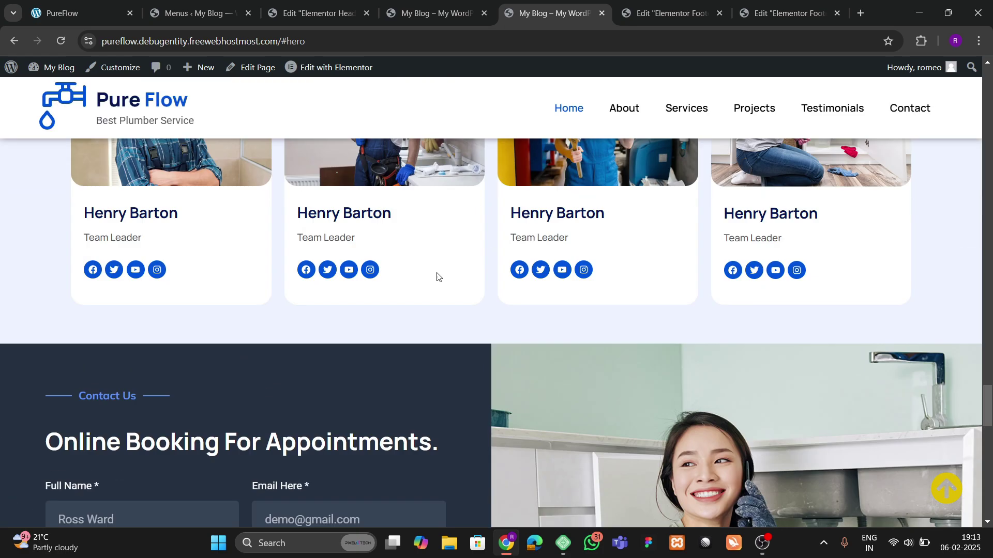
scroll(422, 265, "up", 15)
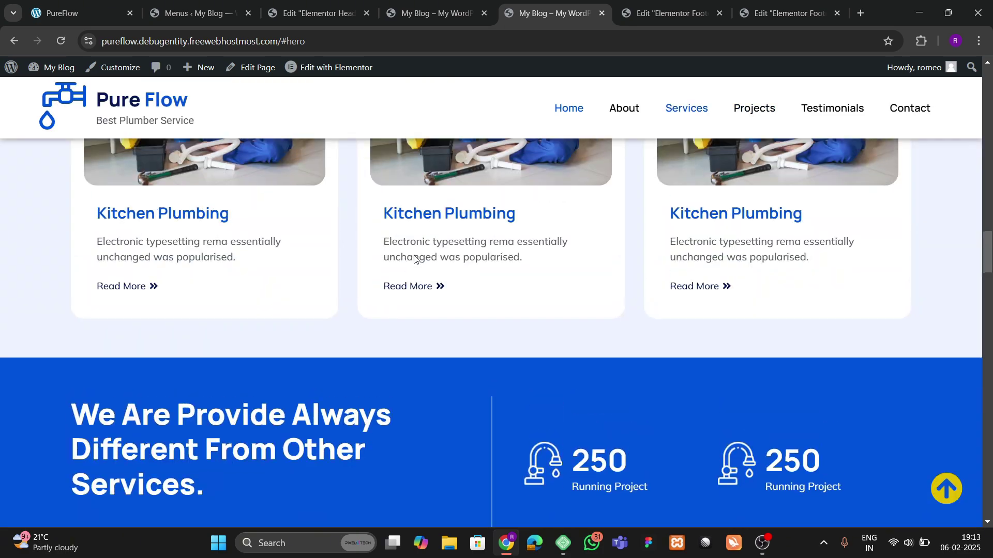
scroll(404, 263, "up", 6)
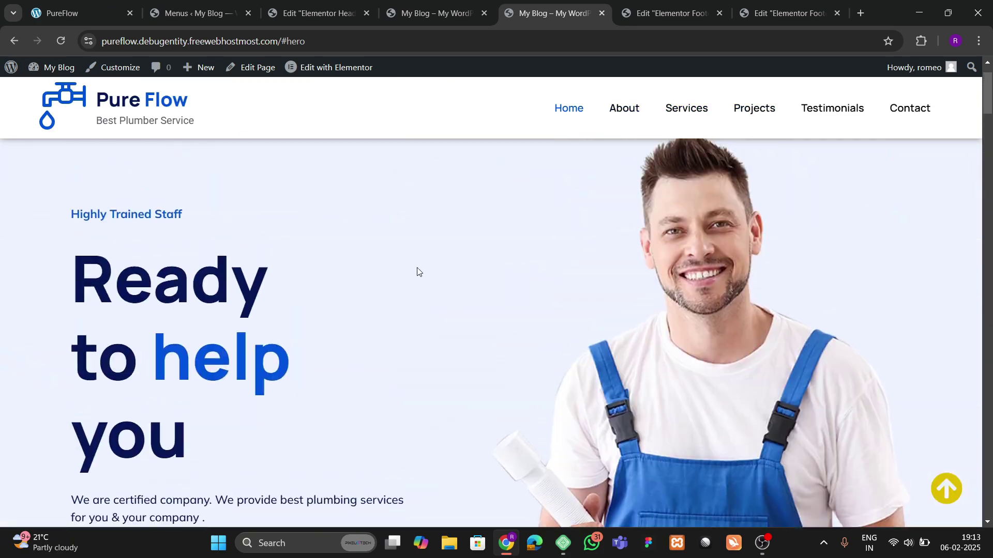